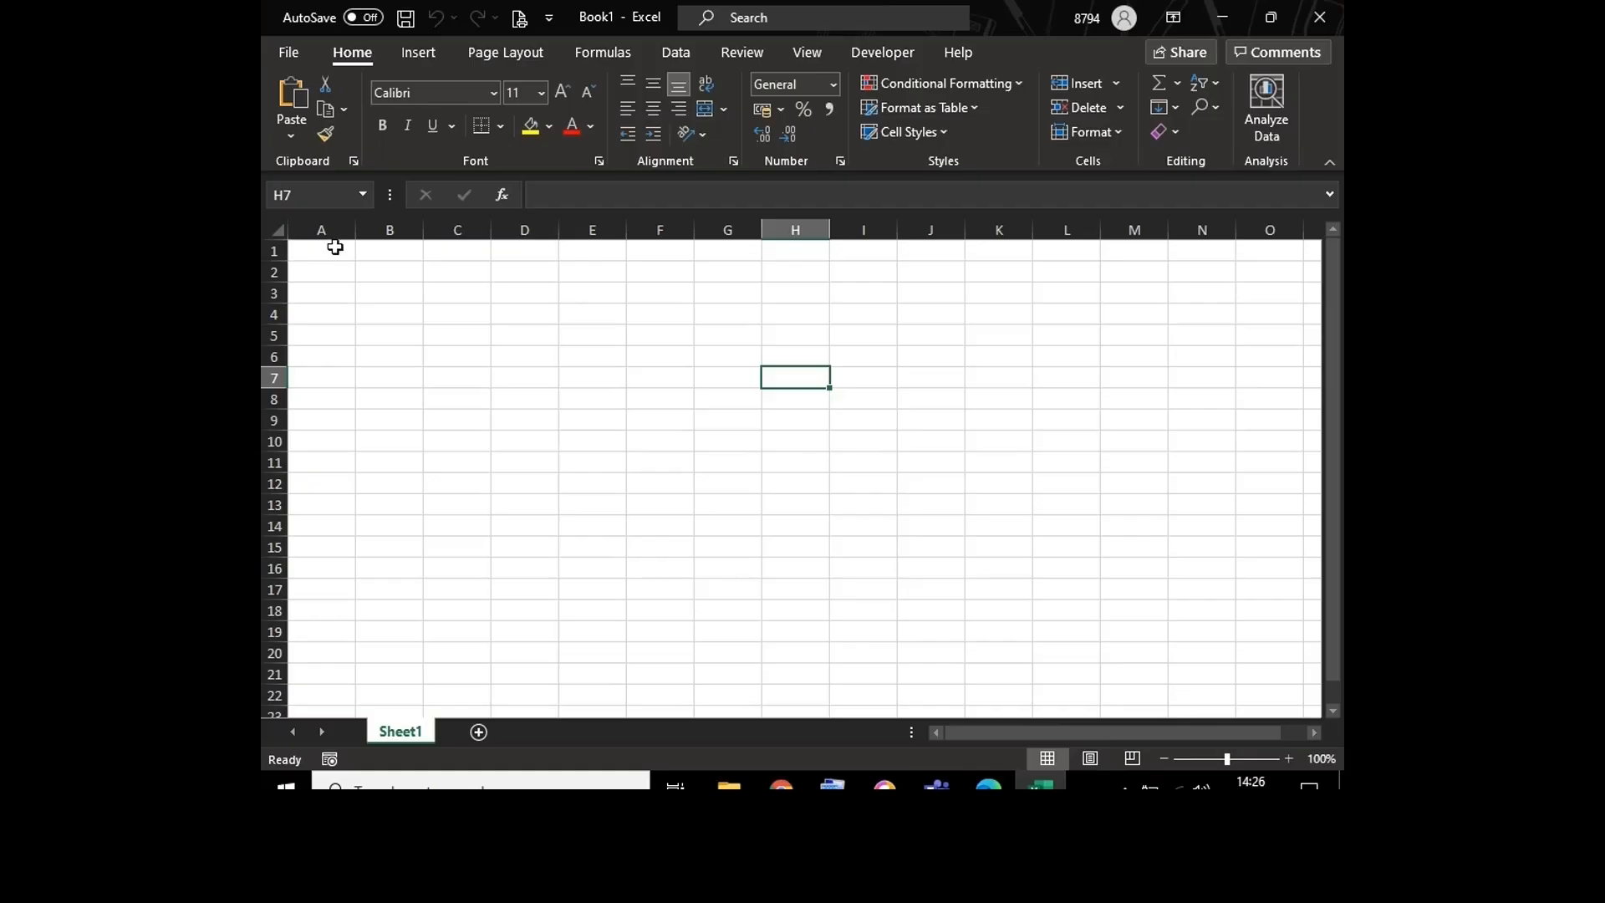
Step: Jump from cell A1 to the last row of column A and enlarge the sheet view to 214%
click(334, 247)
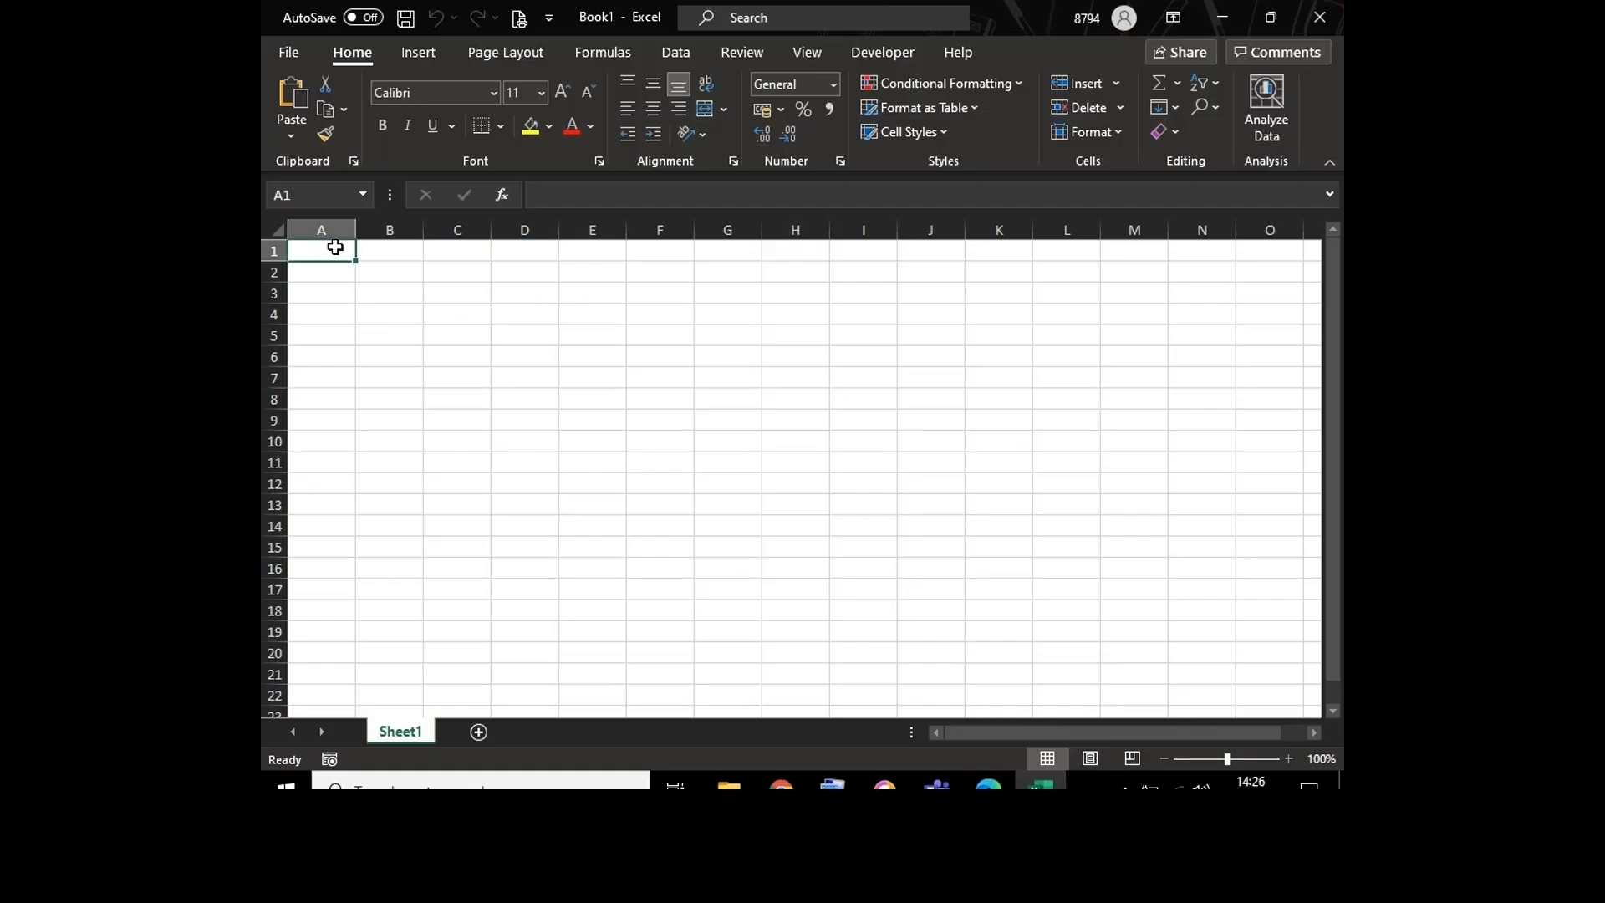
key(ctrl+Down)
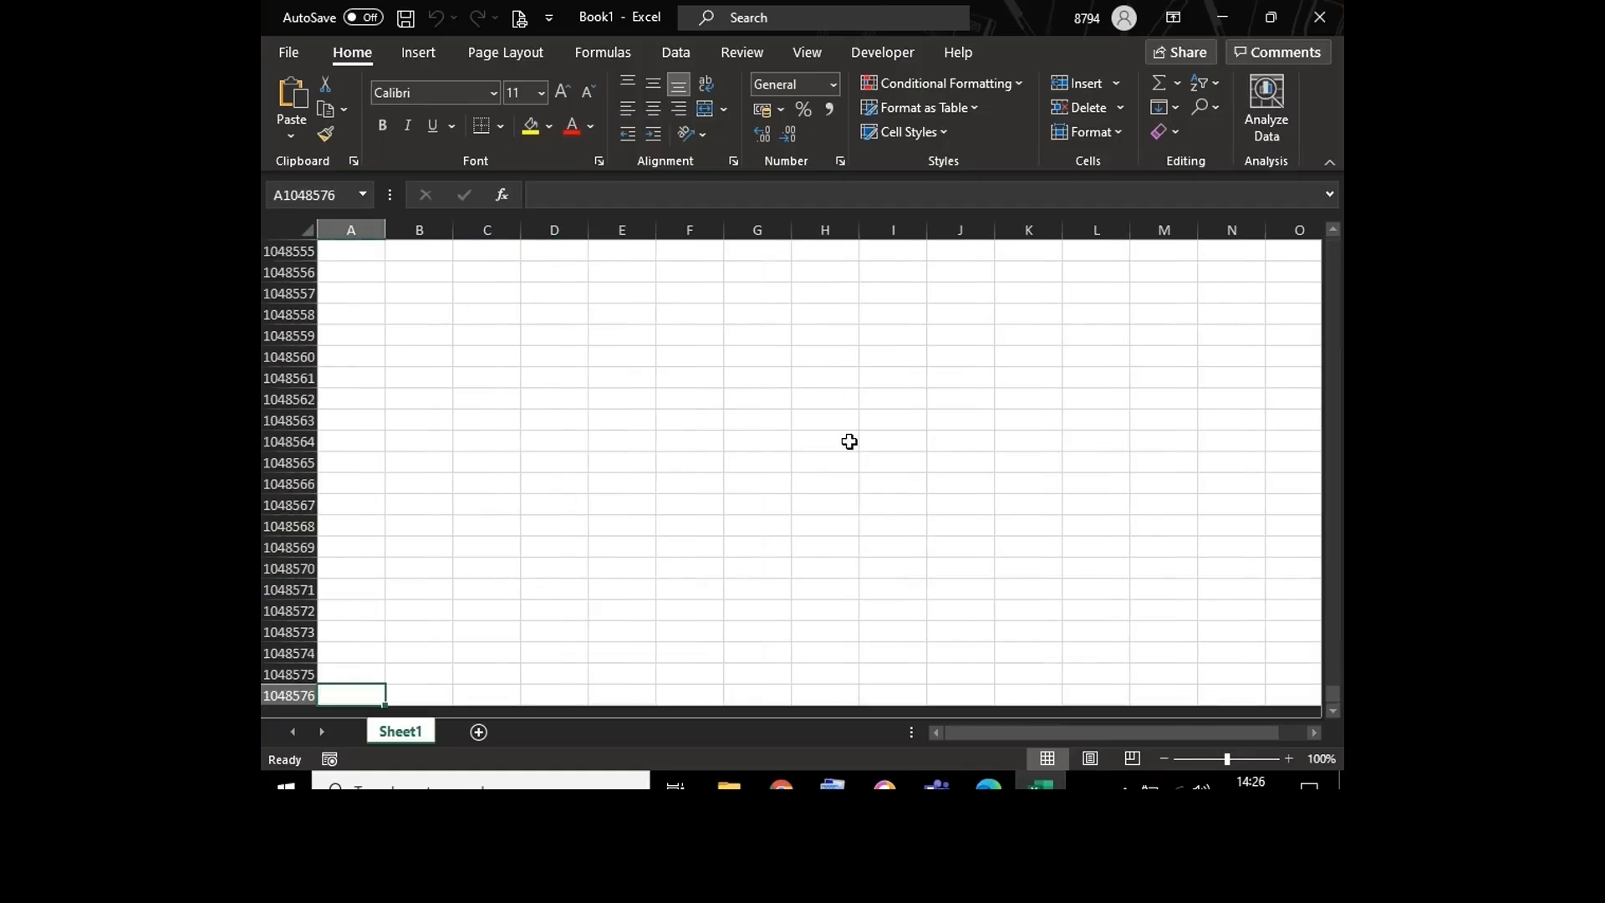
click(1247, 760)
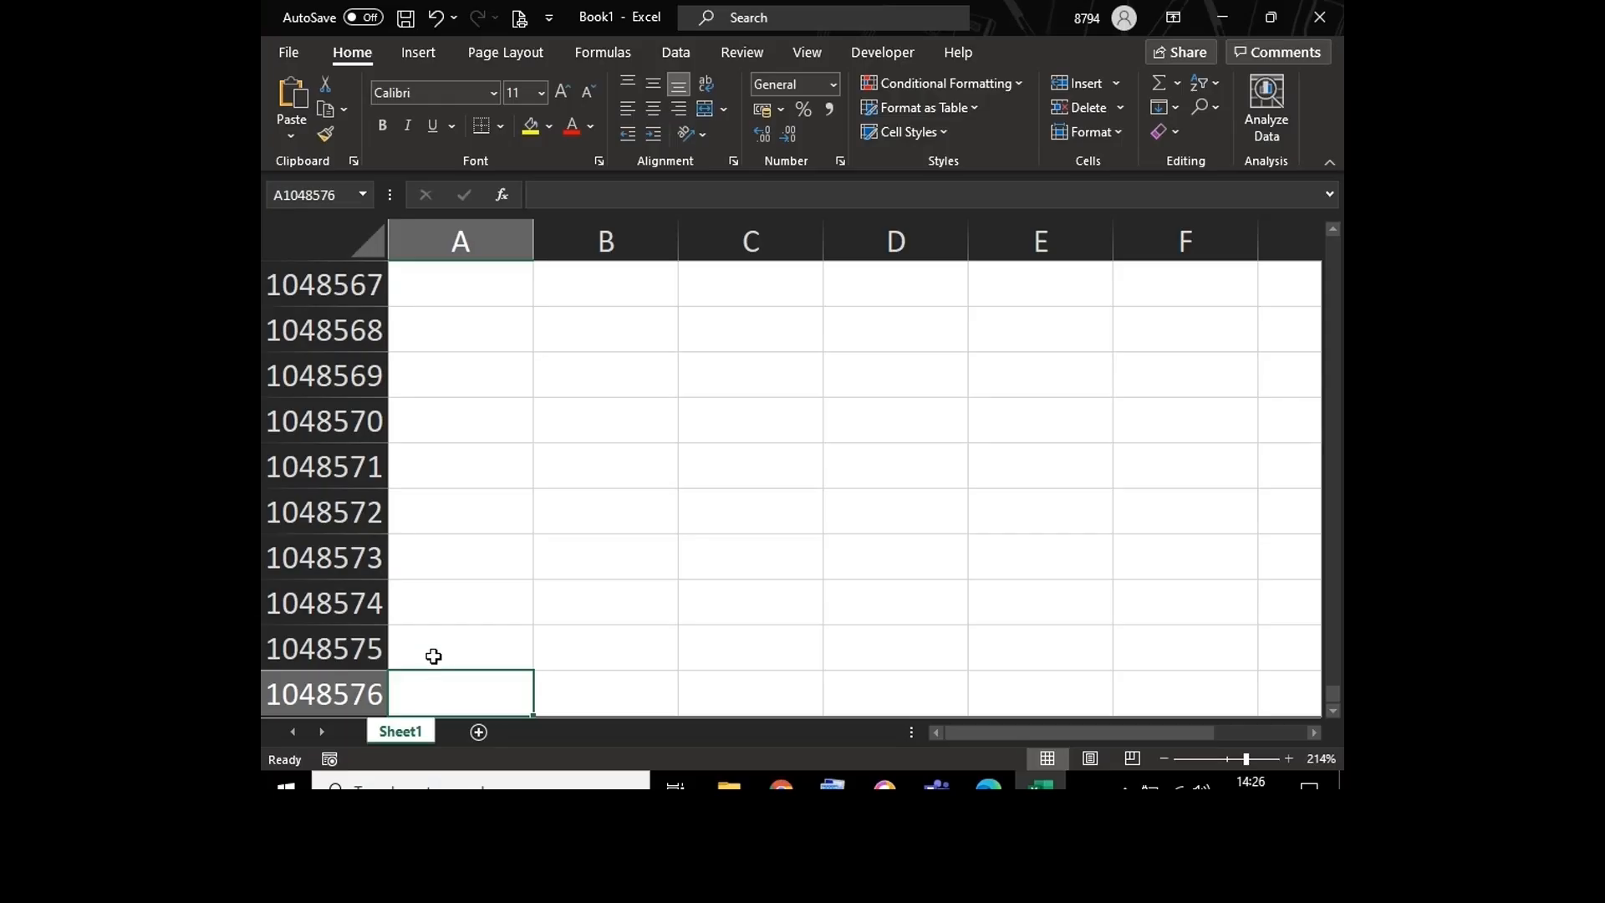
click(431, 650)
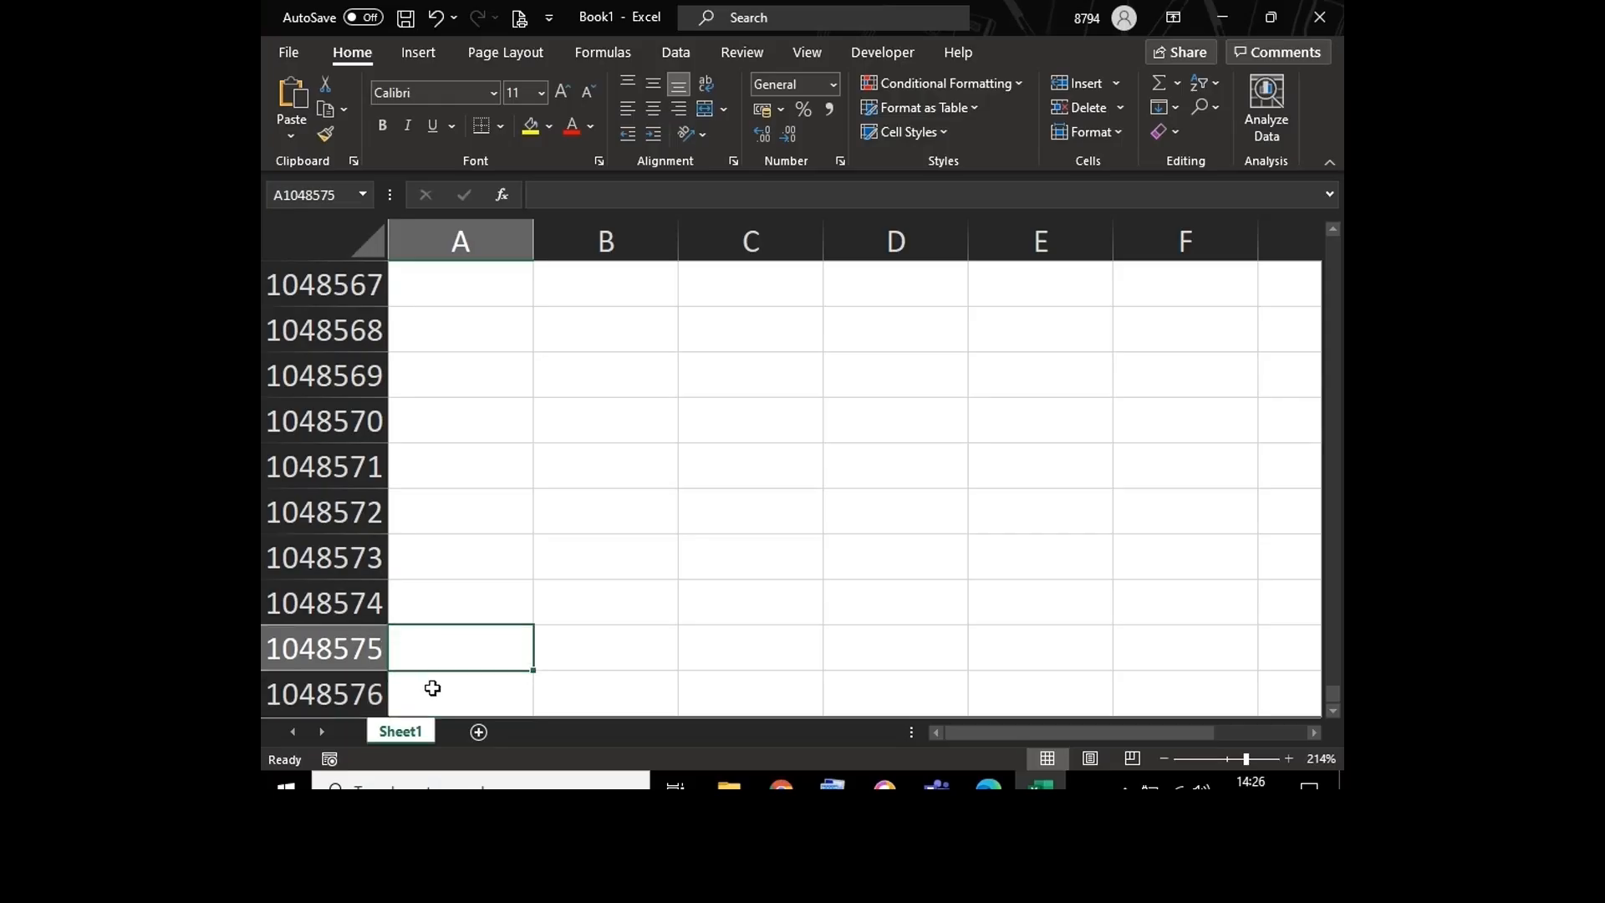
click(432, 687)
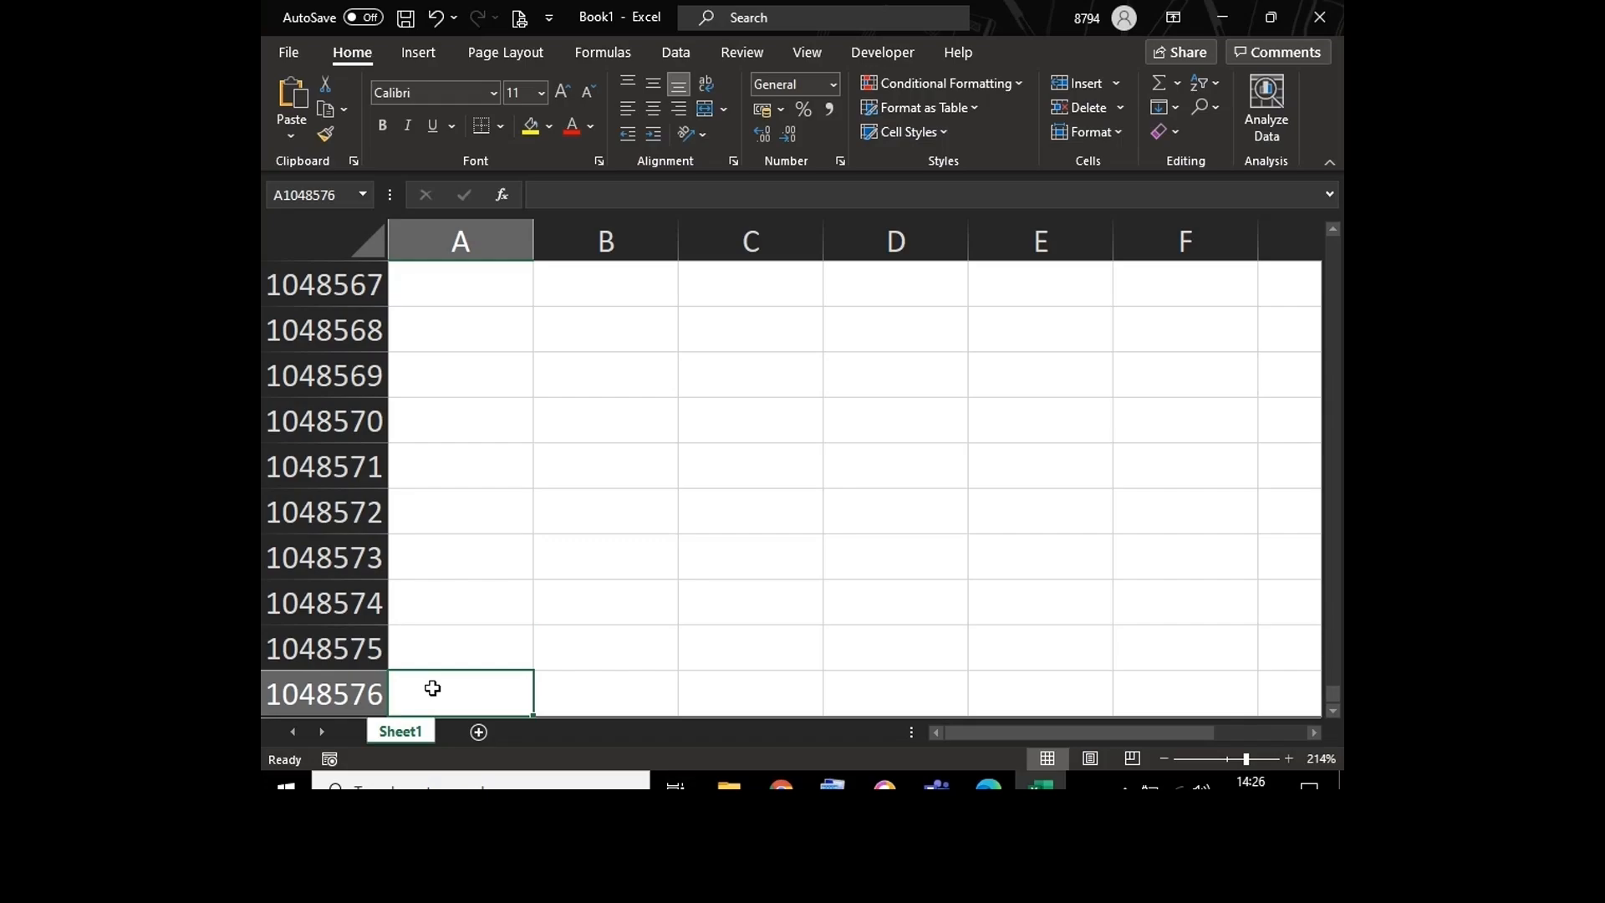
Step: Jump to the last column of the sheet and examine the XFD column heading
key(ctrl+Right)
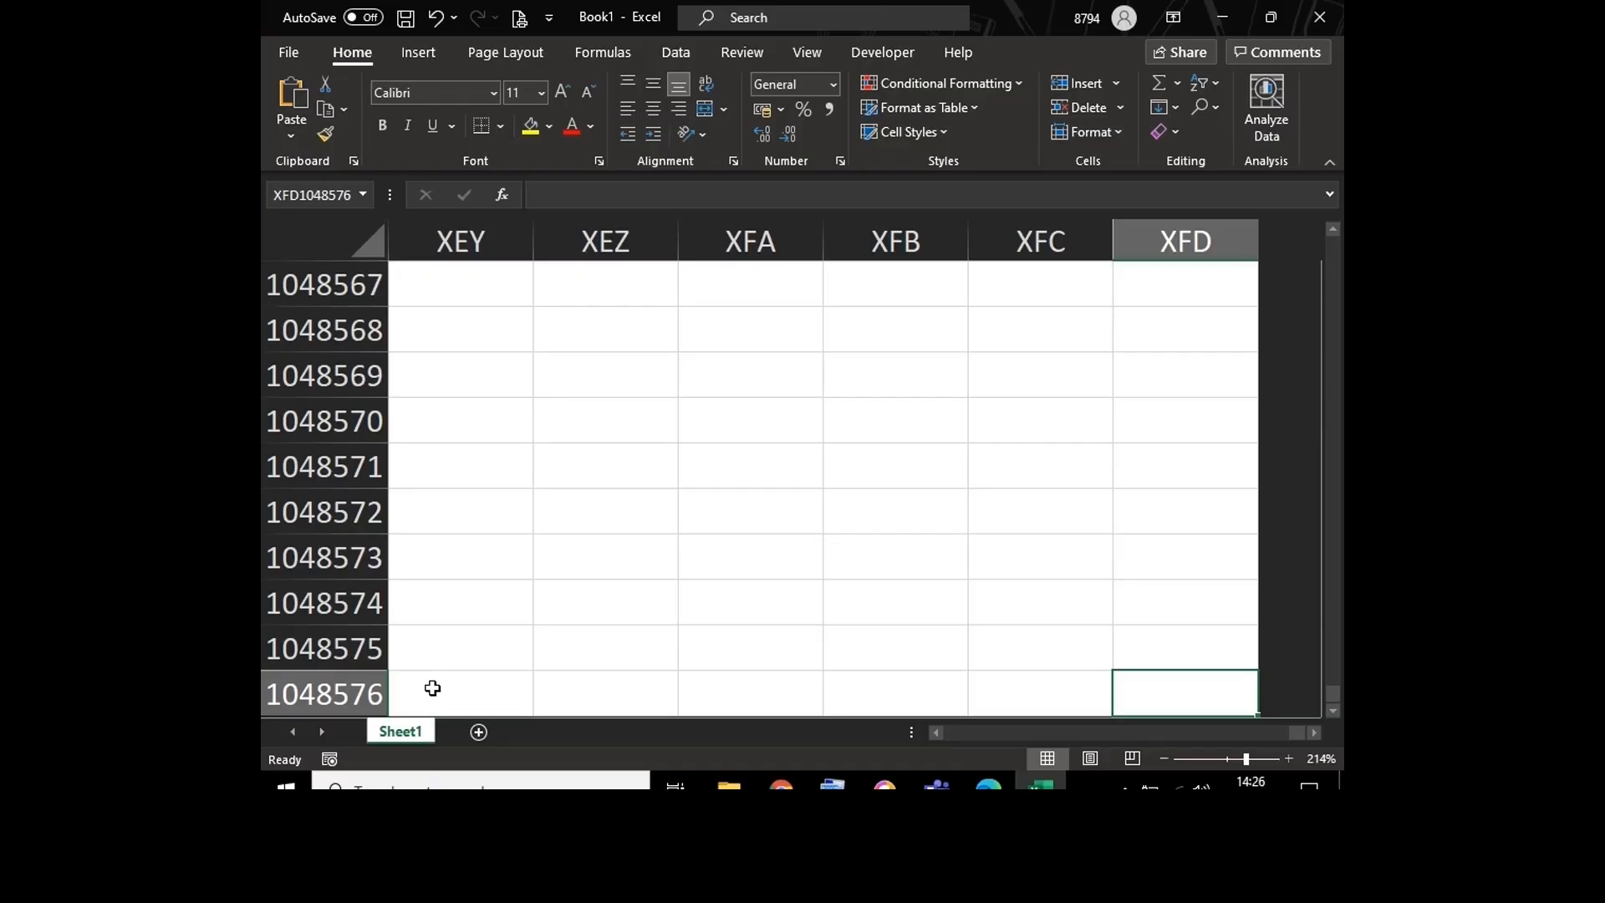
click(1199, 316)
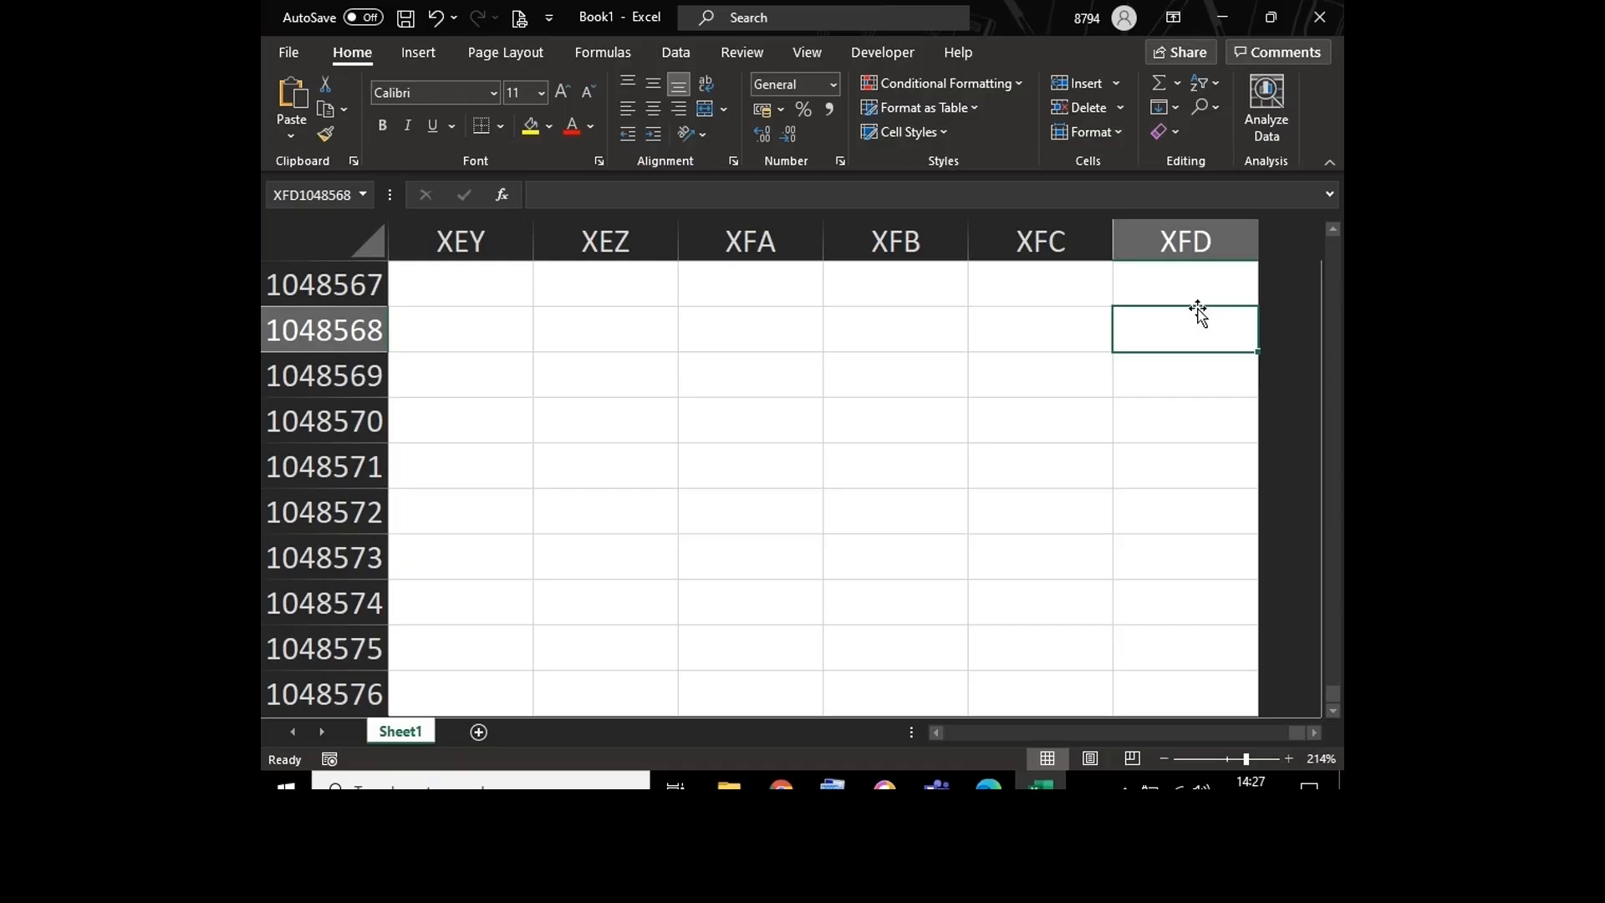
click(1191, 251)
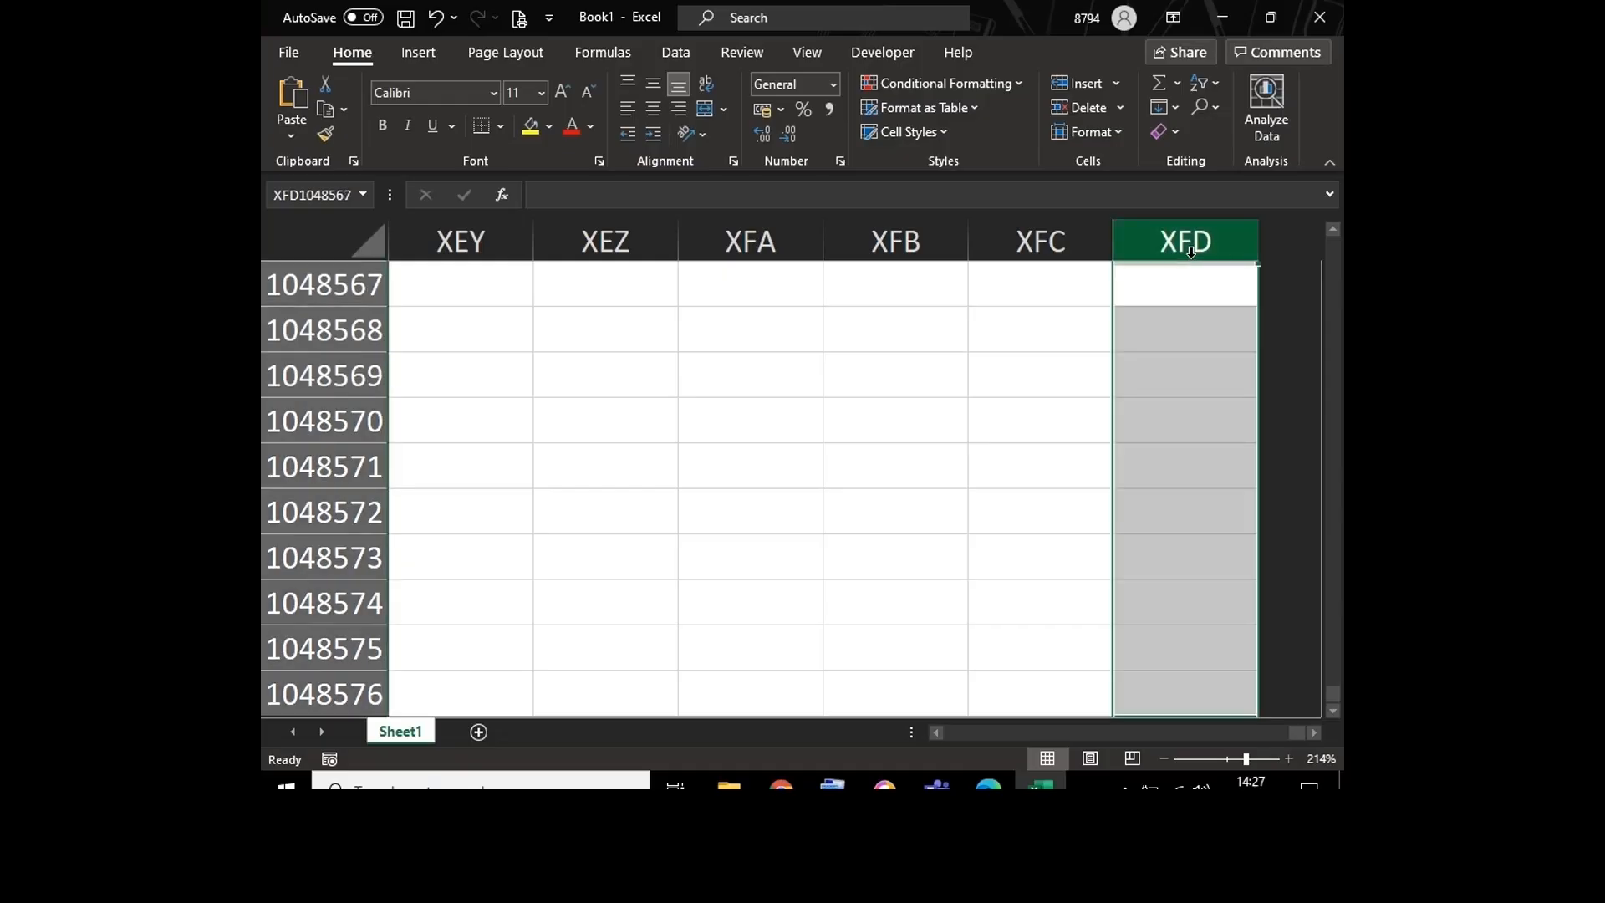
click(1178, 288)
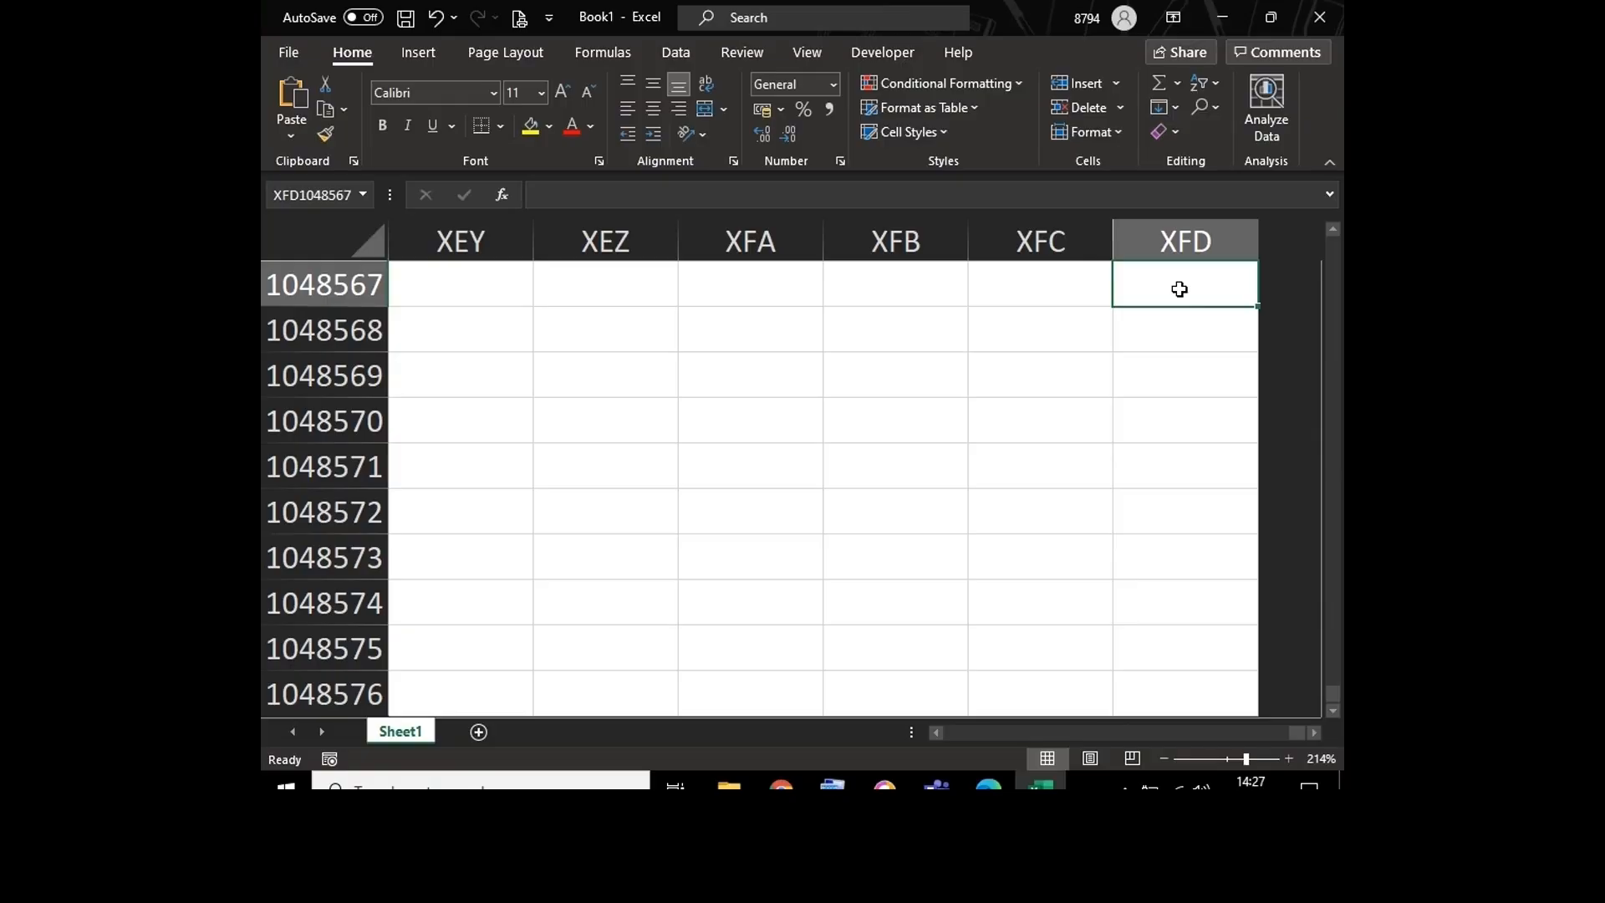
Step: Enter the formula =COLUMN() in cell XFD1048569 to return that column's number
click(1155, 370)
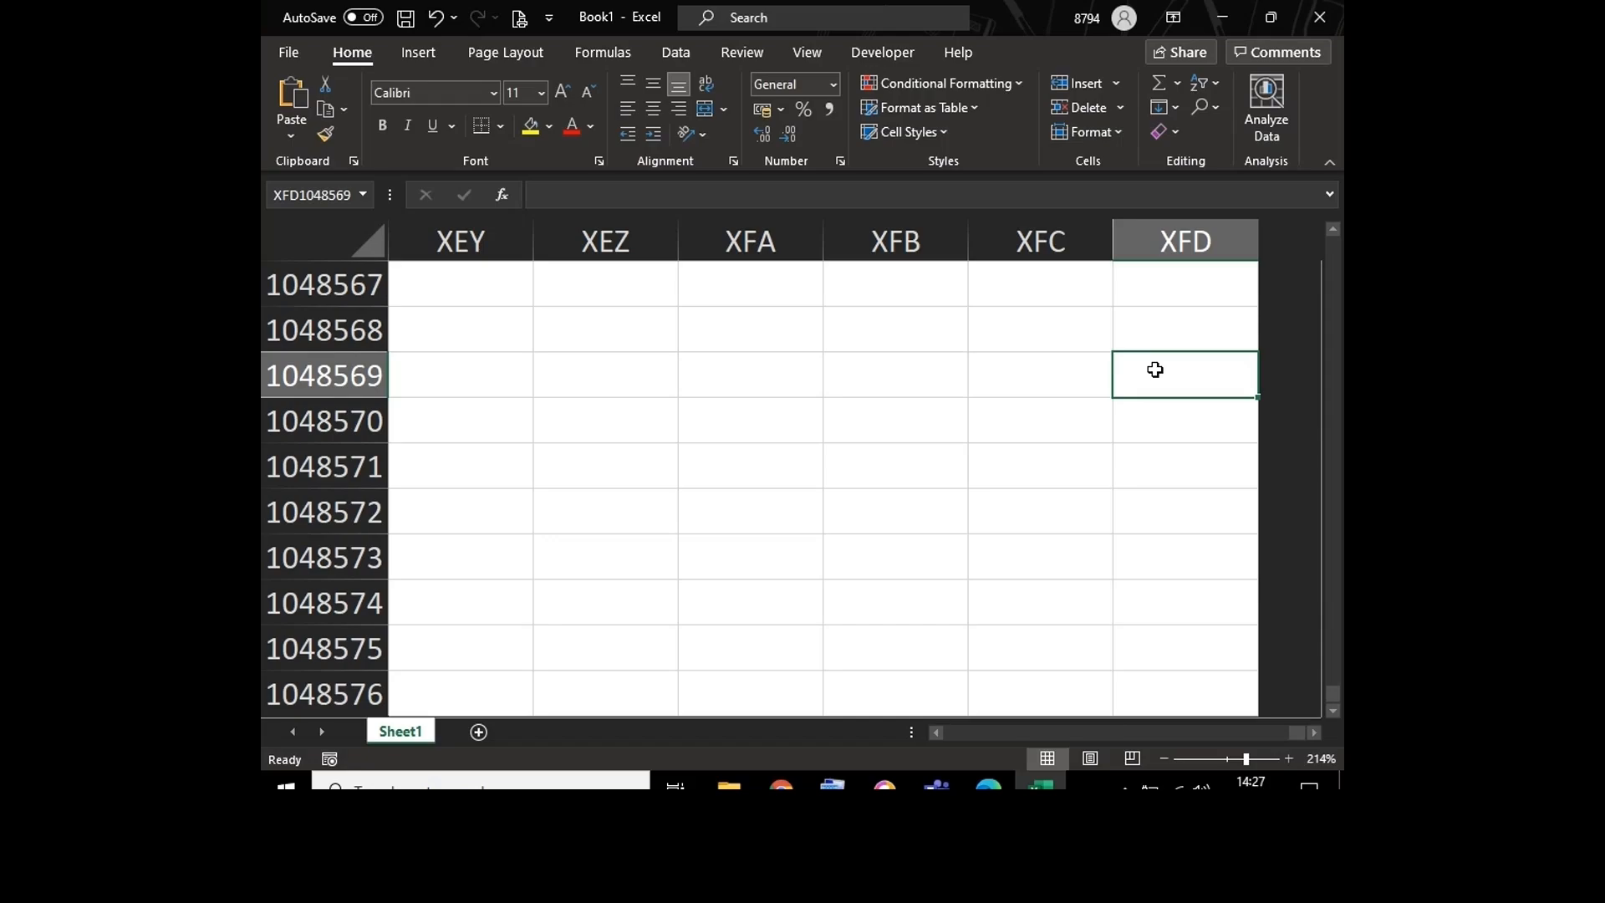
text(=)
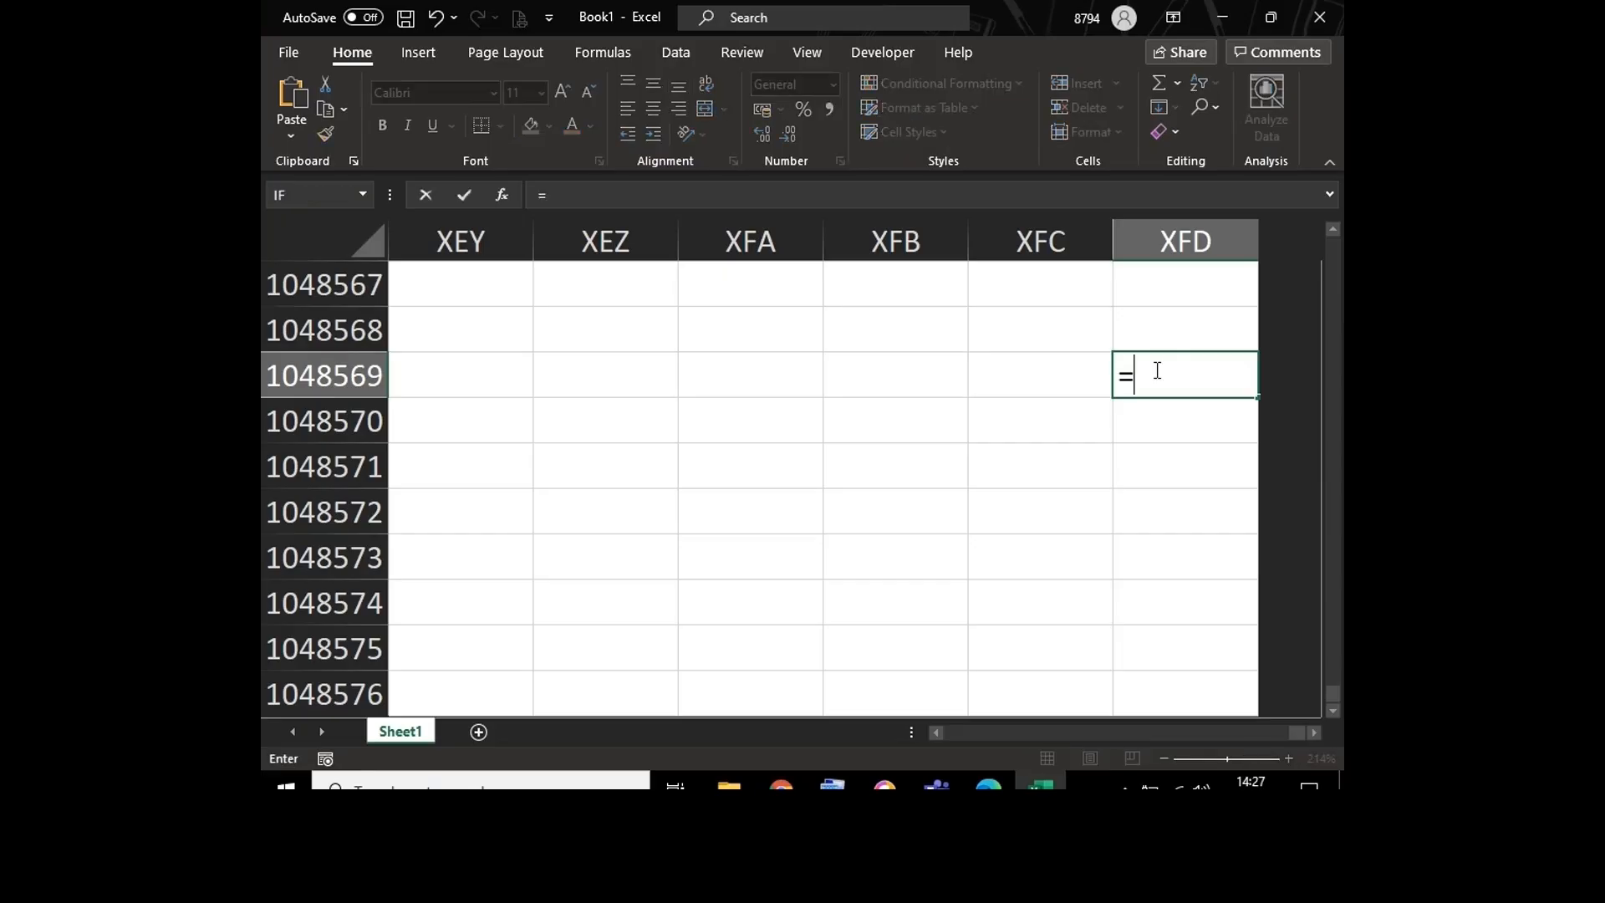
text(col)
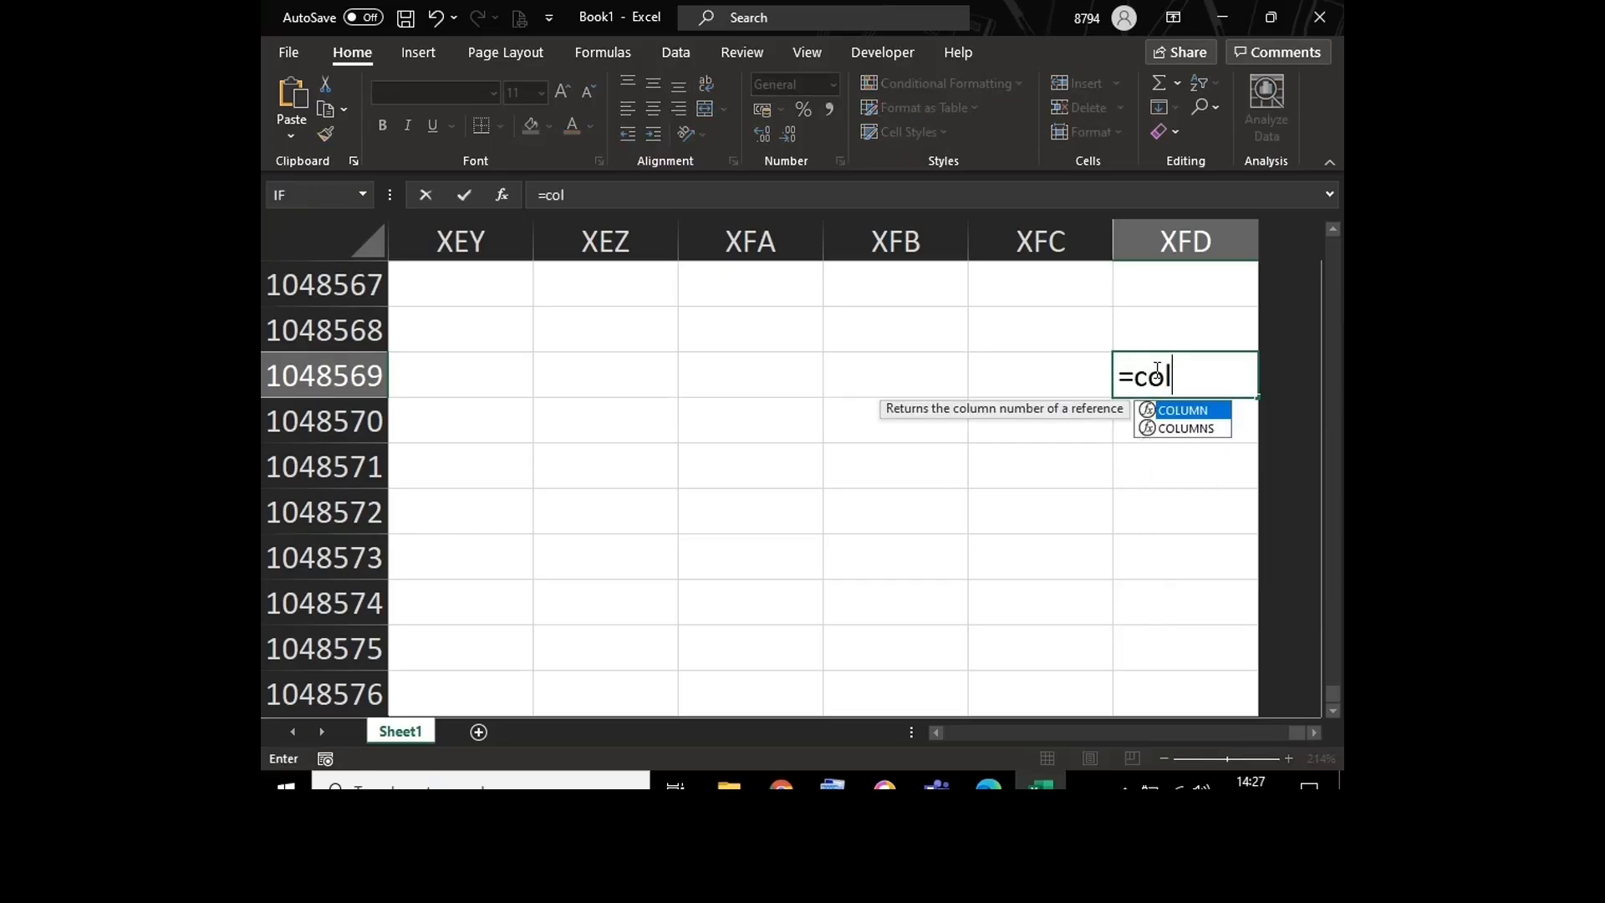
text(umn())
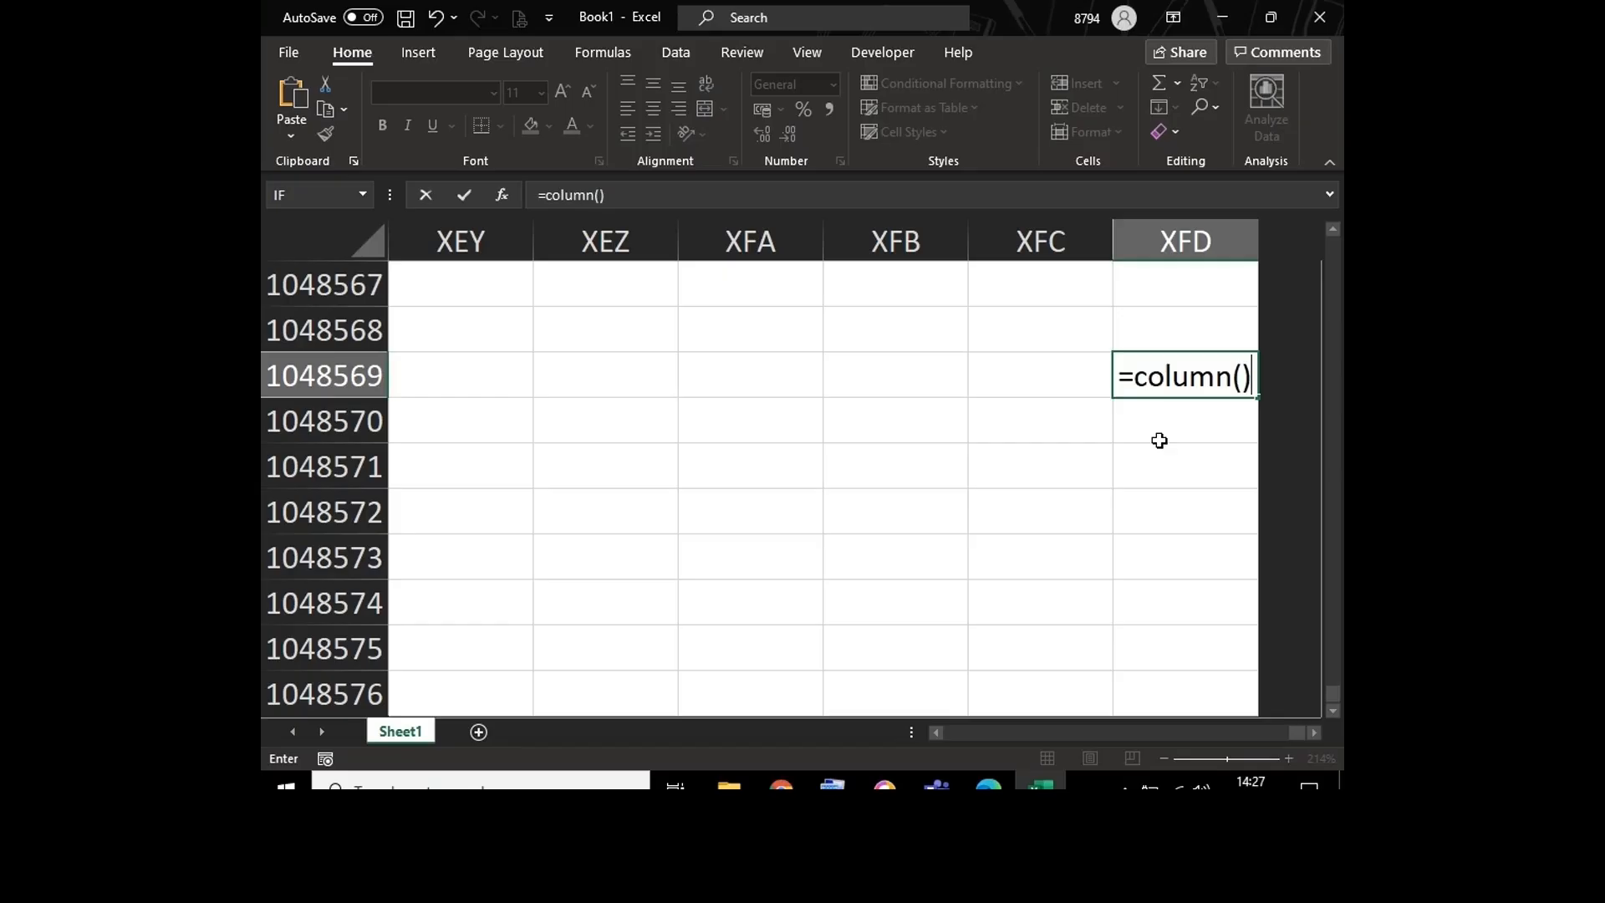
key(Return)
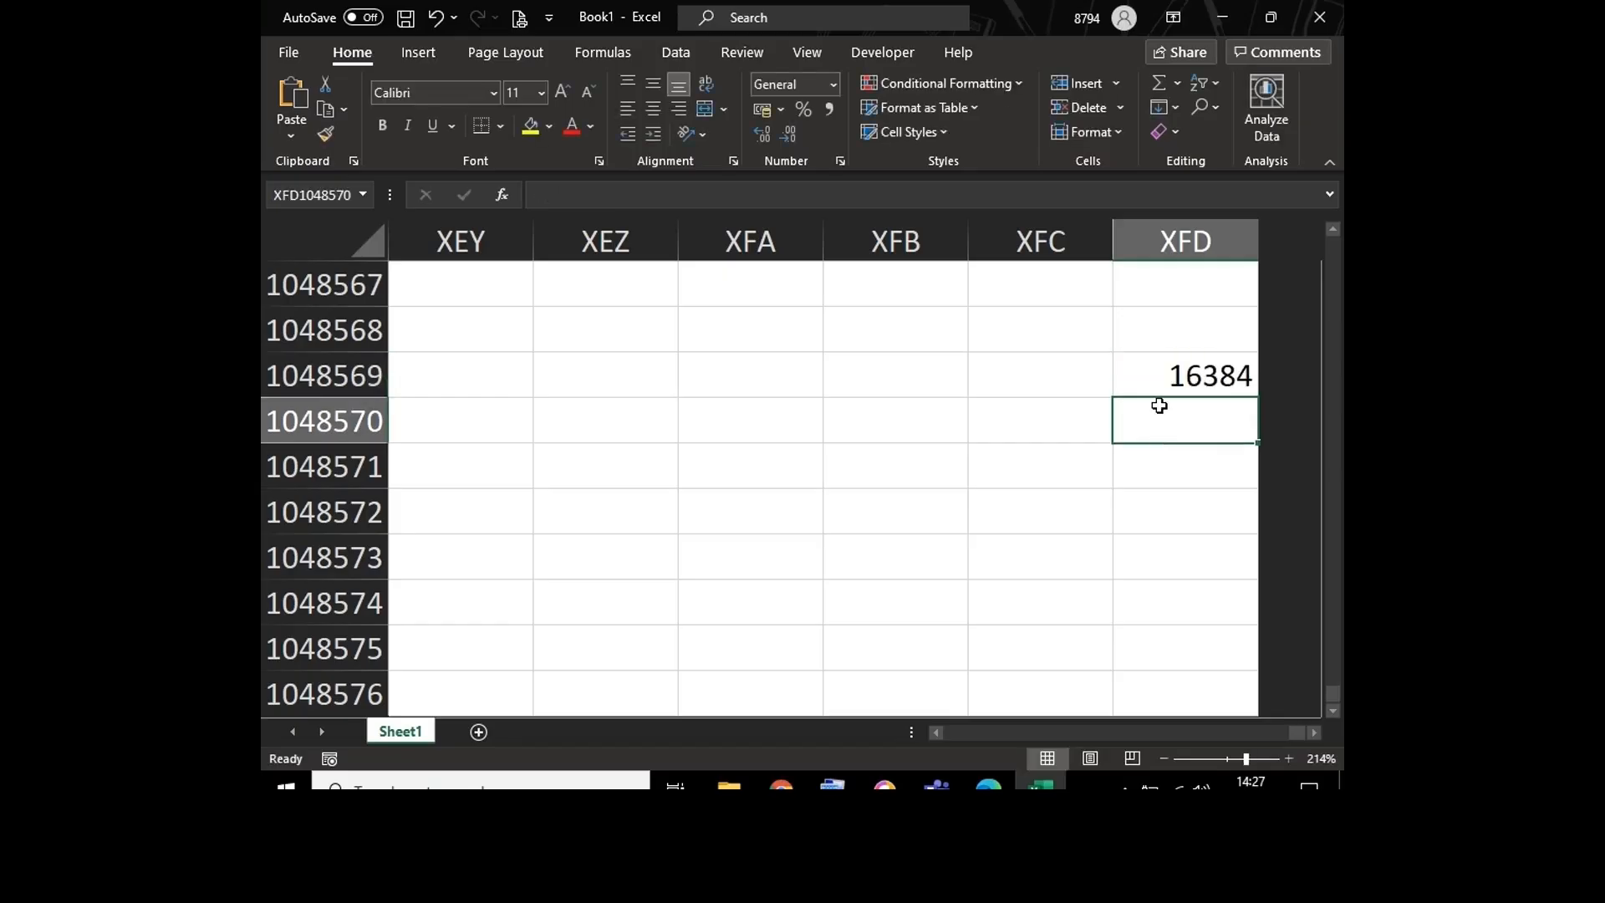
Step: Open the formula in cell XFD1048569 to examine how the COLUMN function is written
double_click(1153, 379)
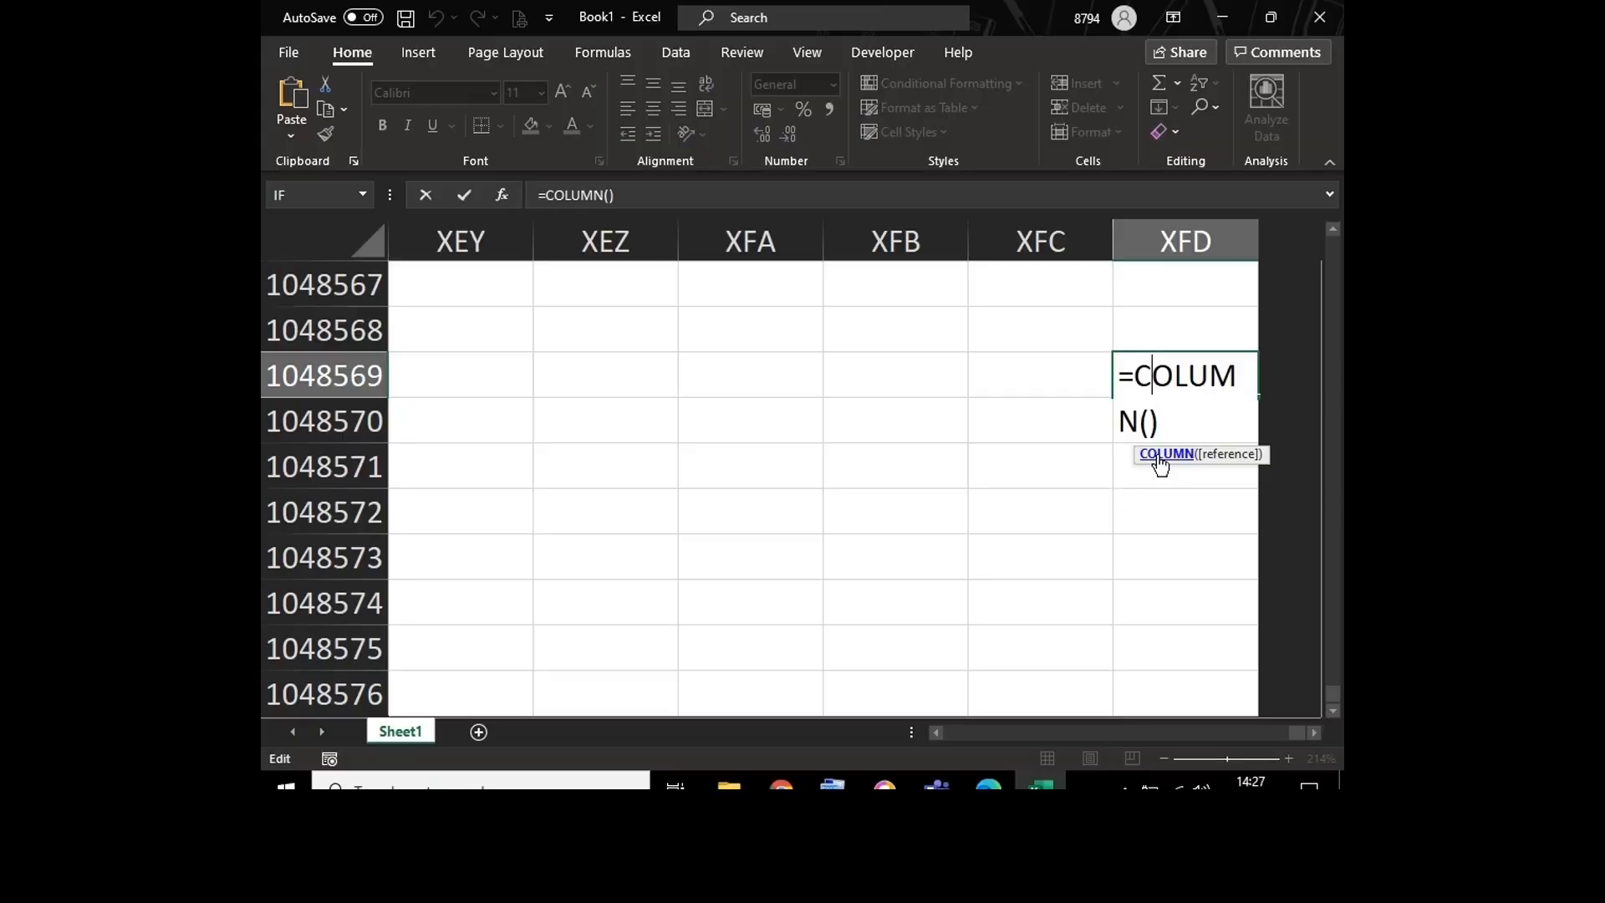
click(1165, 422)
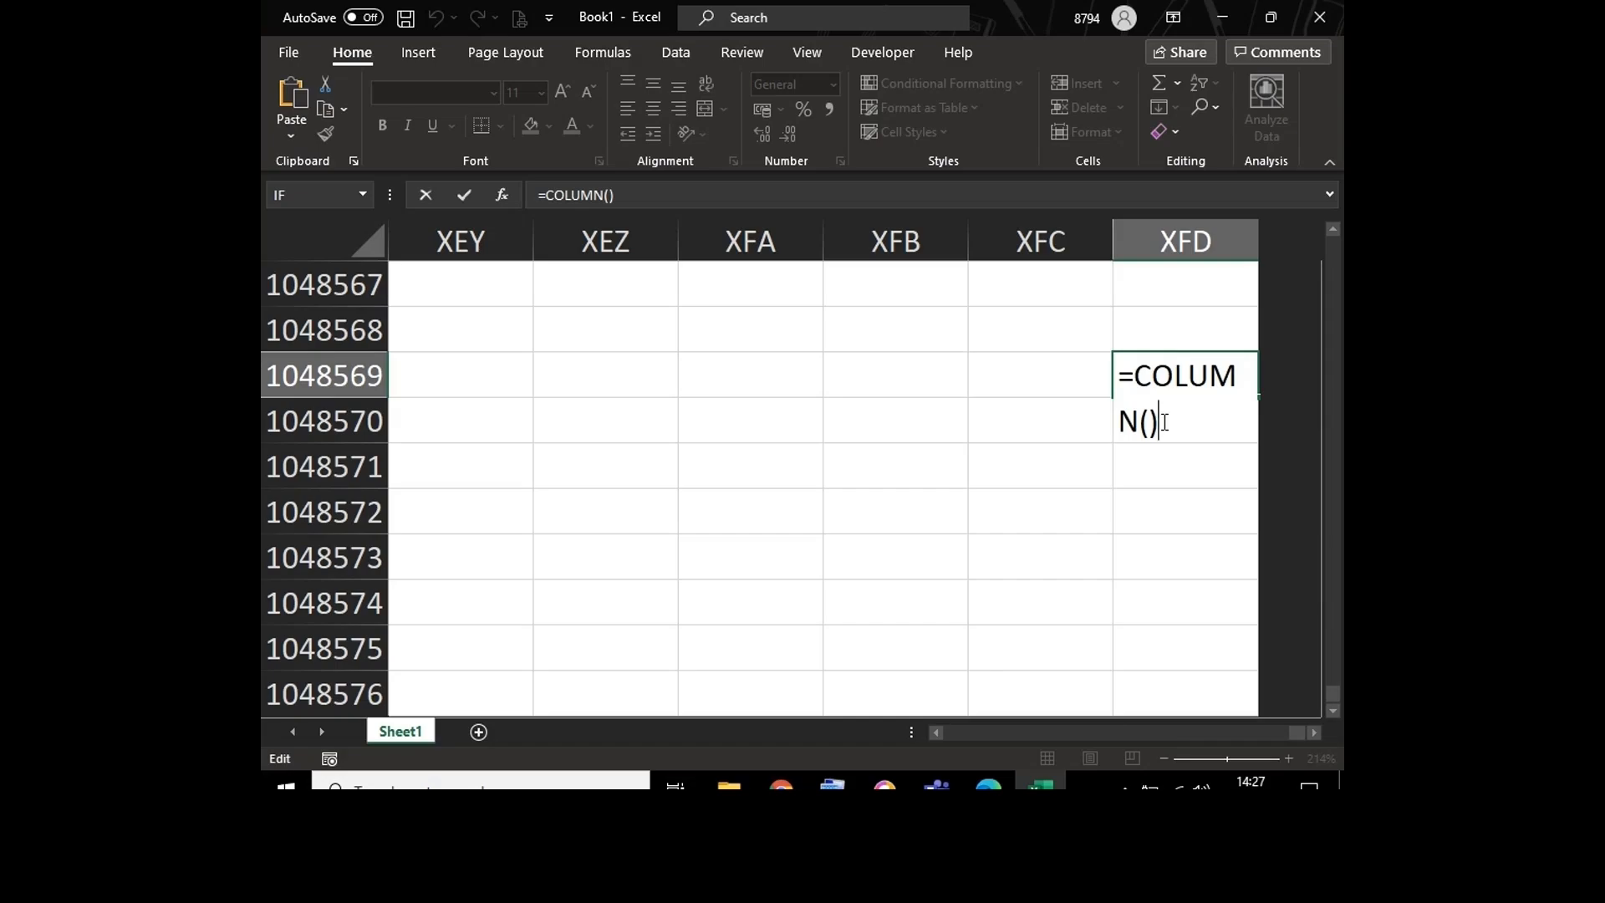
key(Return)
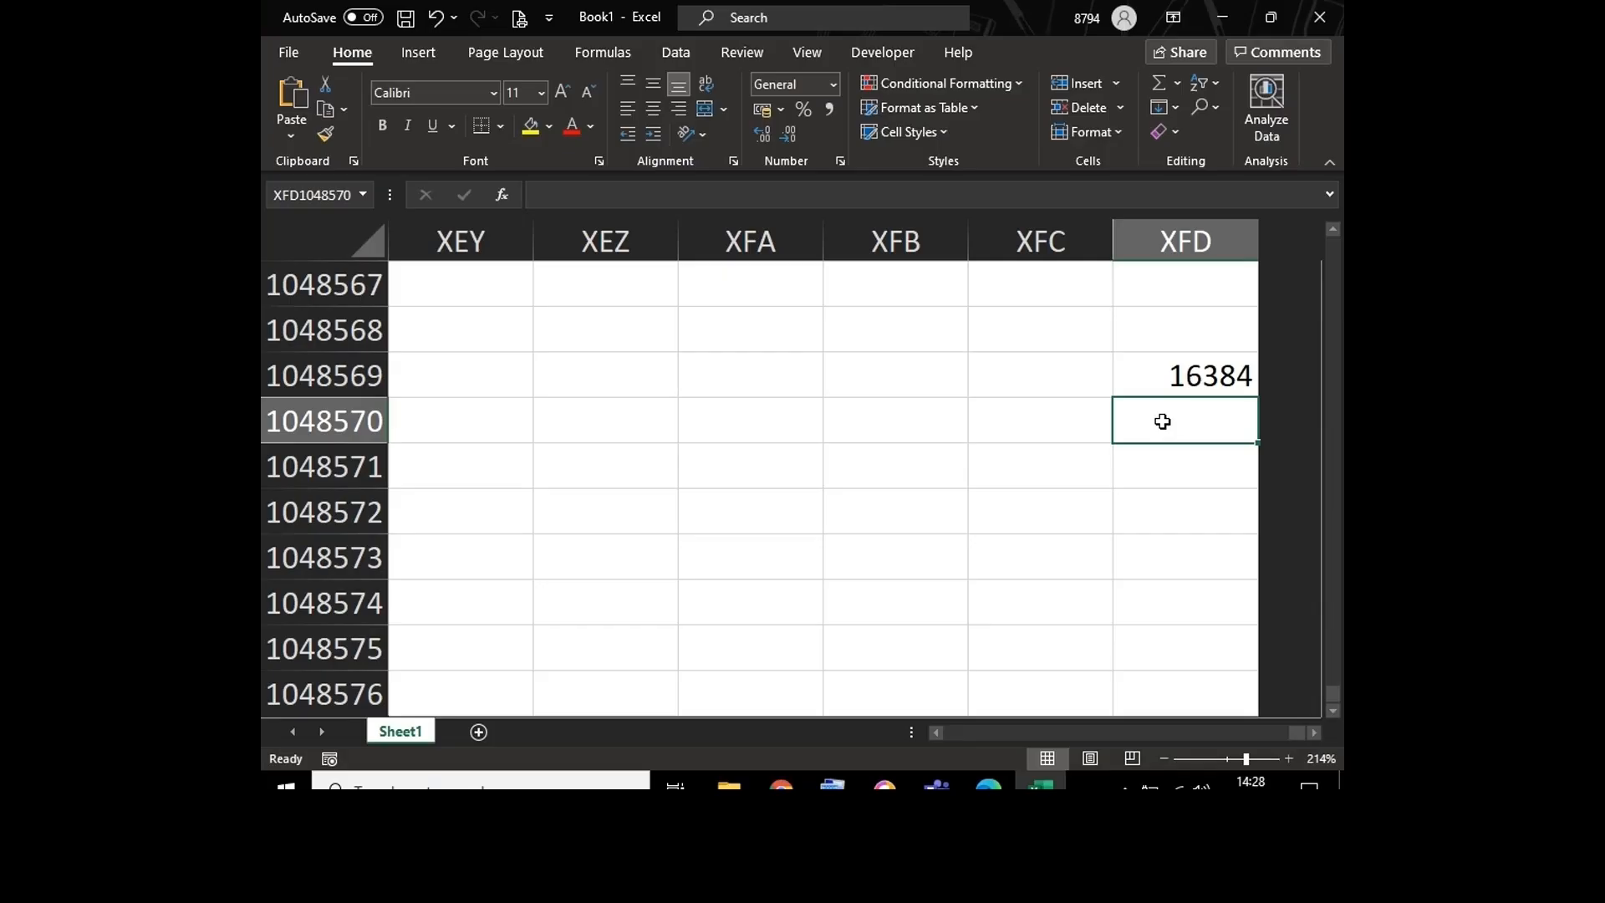
Step: Clear the COLUMN formula from cell XFD1048569
click(1157, 381)
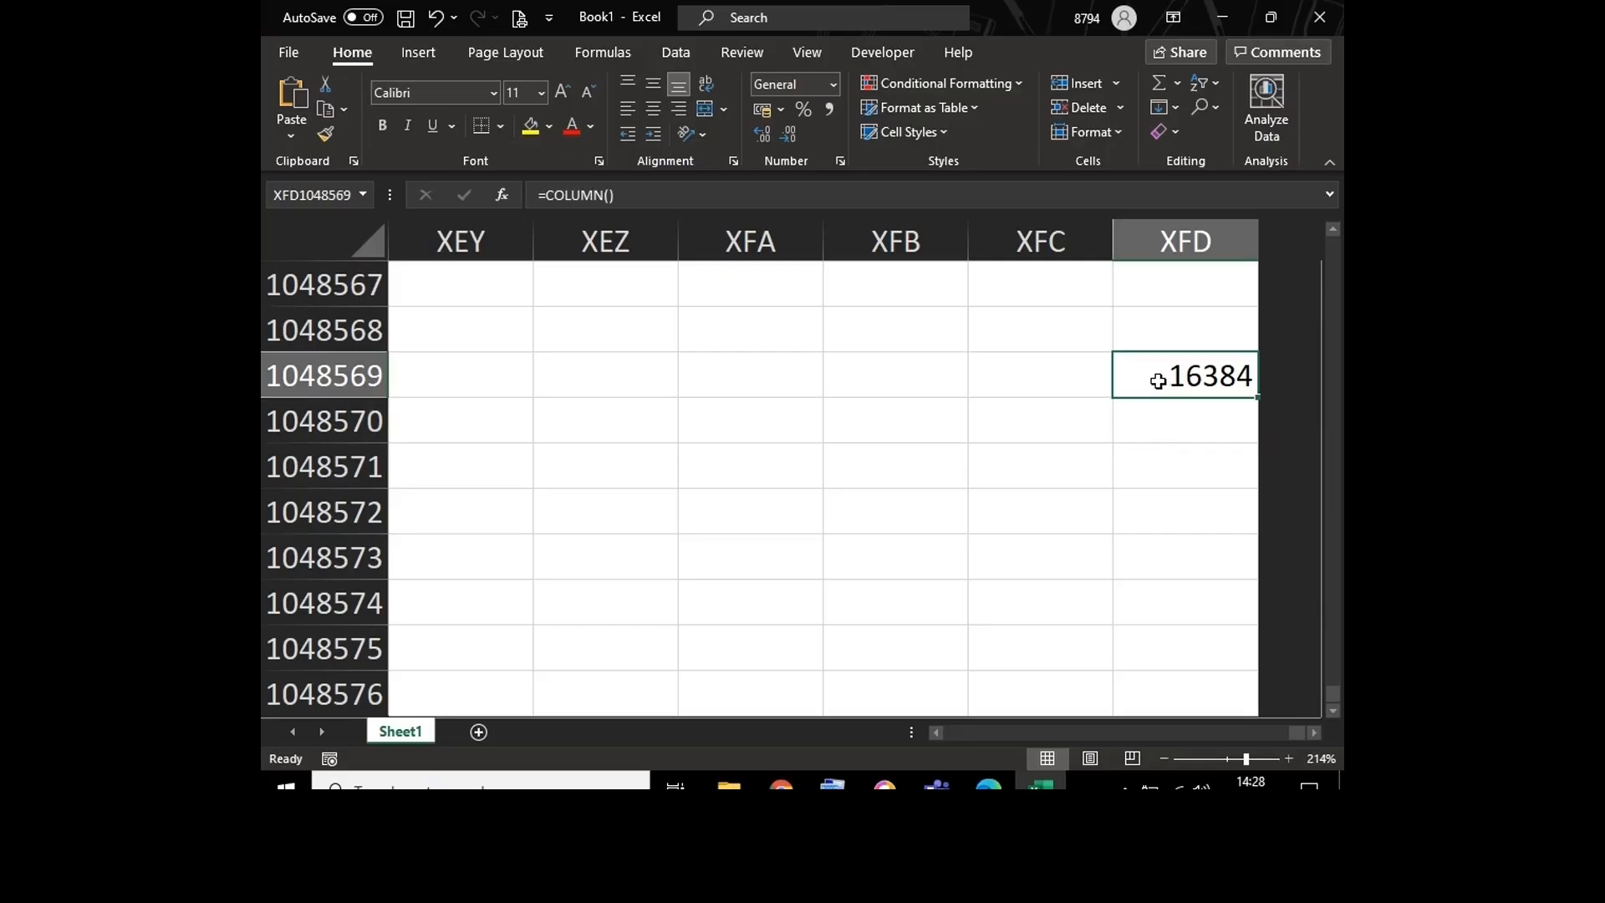
key(Delete)
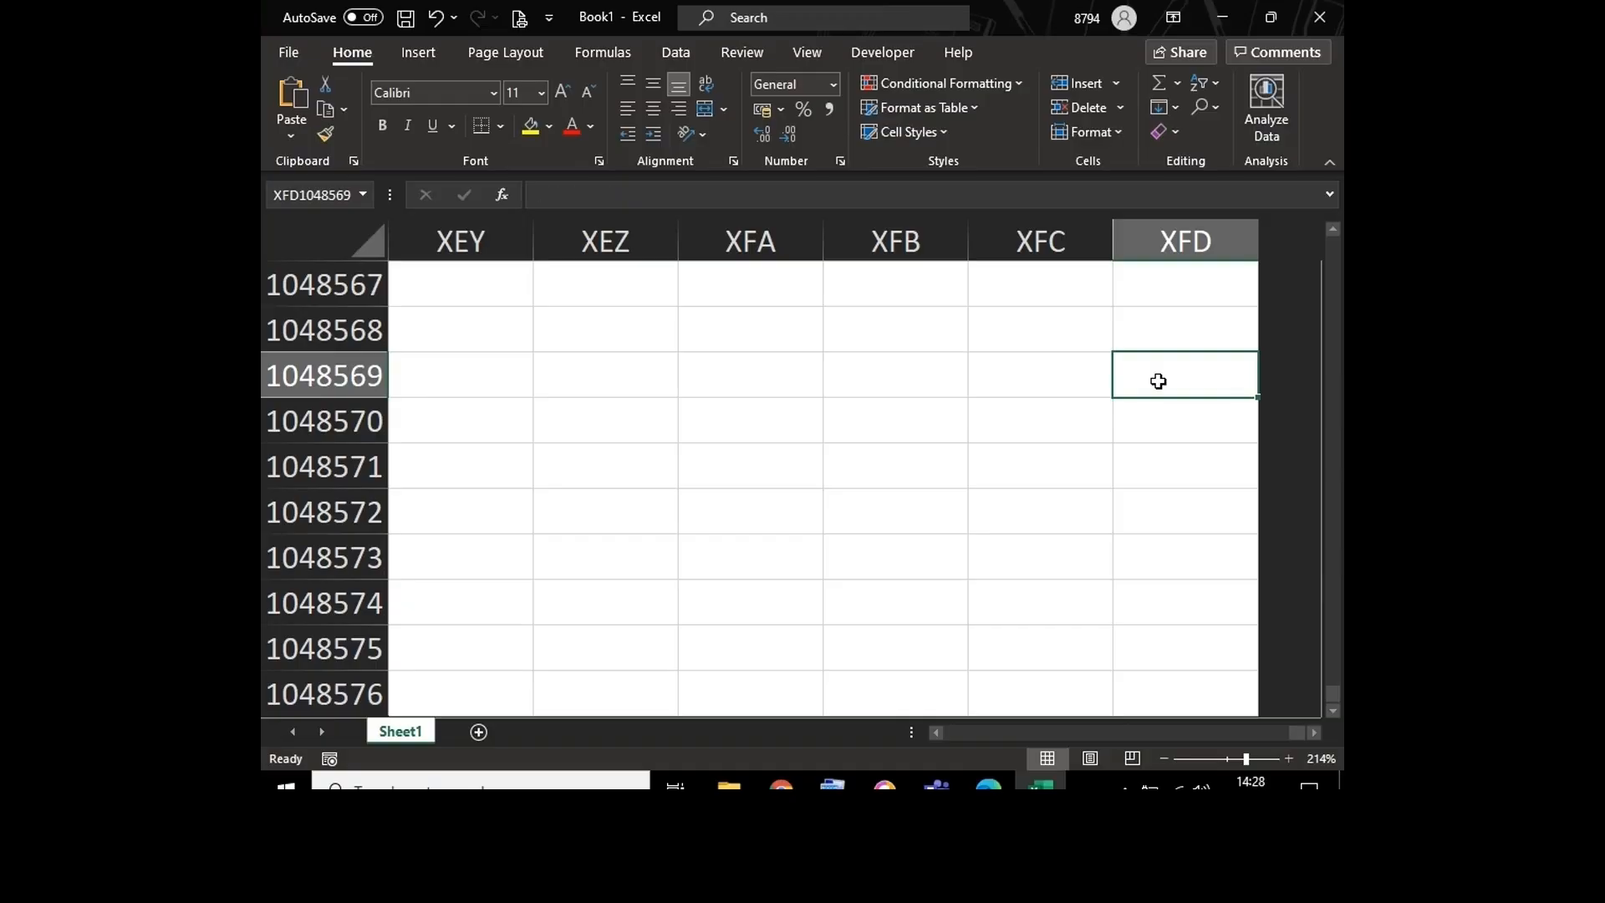
click(1162, 441)
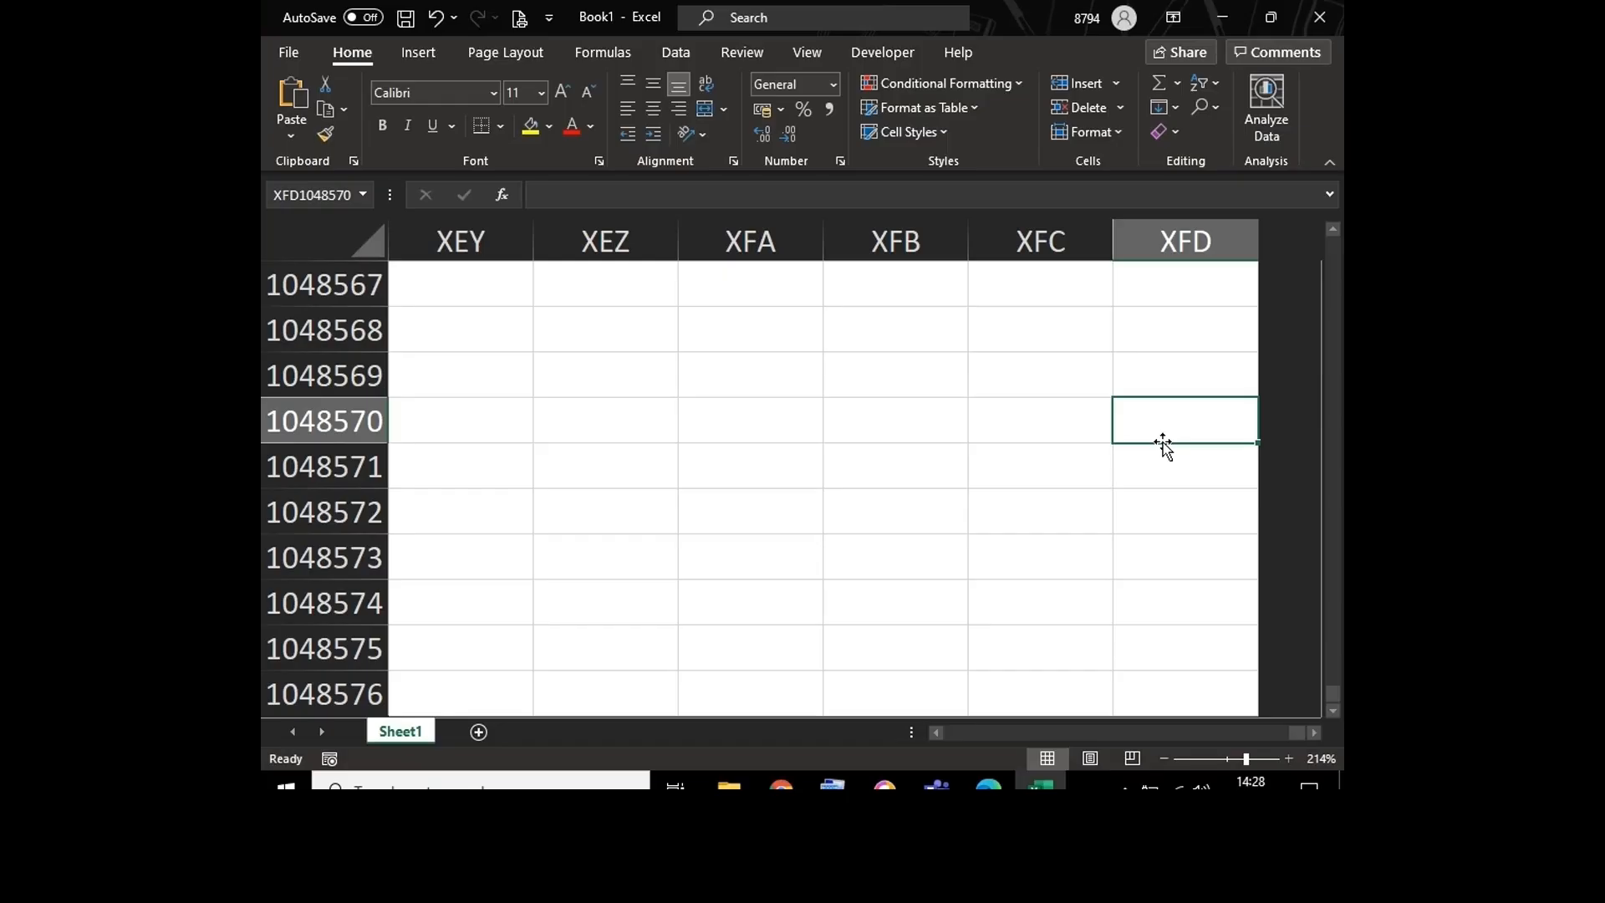
Step: Return to cell A1 and examine how the Name Box identifies selected cells such as B4, A1 and A3
key(ctrl+Home)
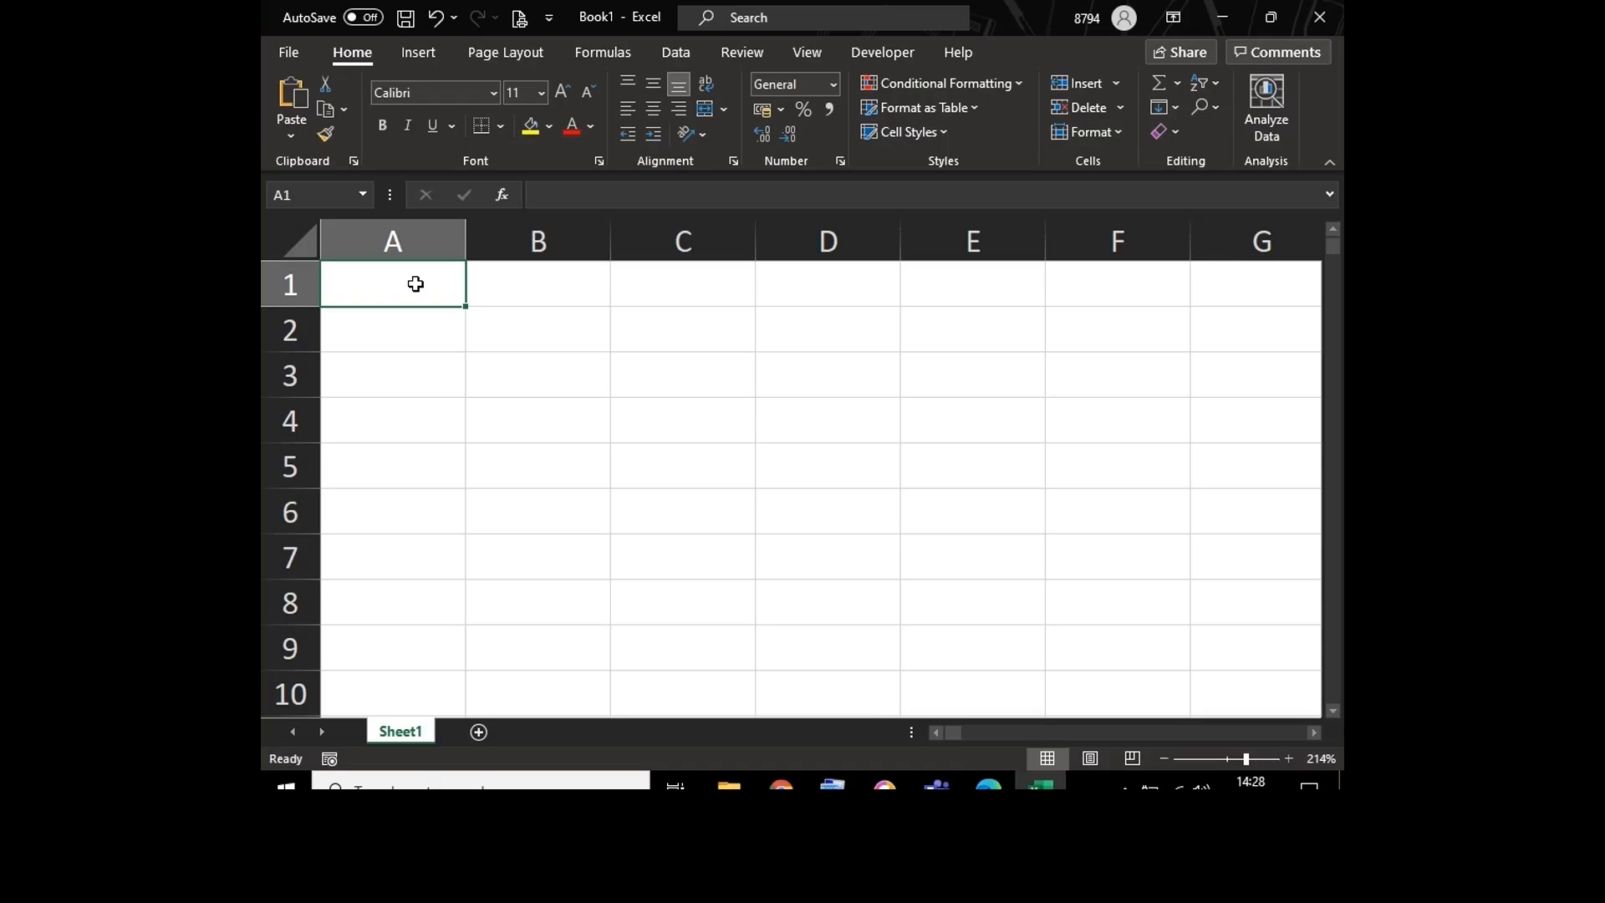
click(575, 418)
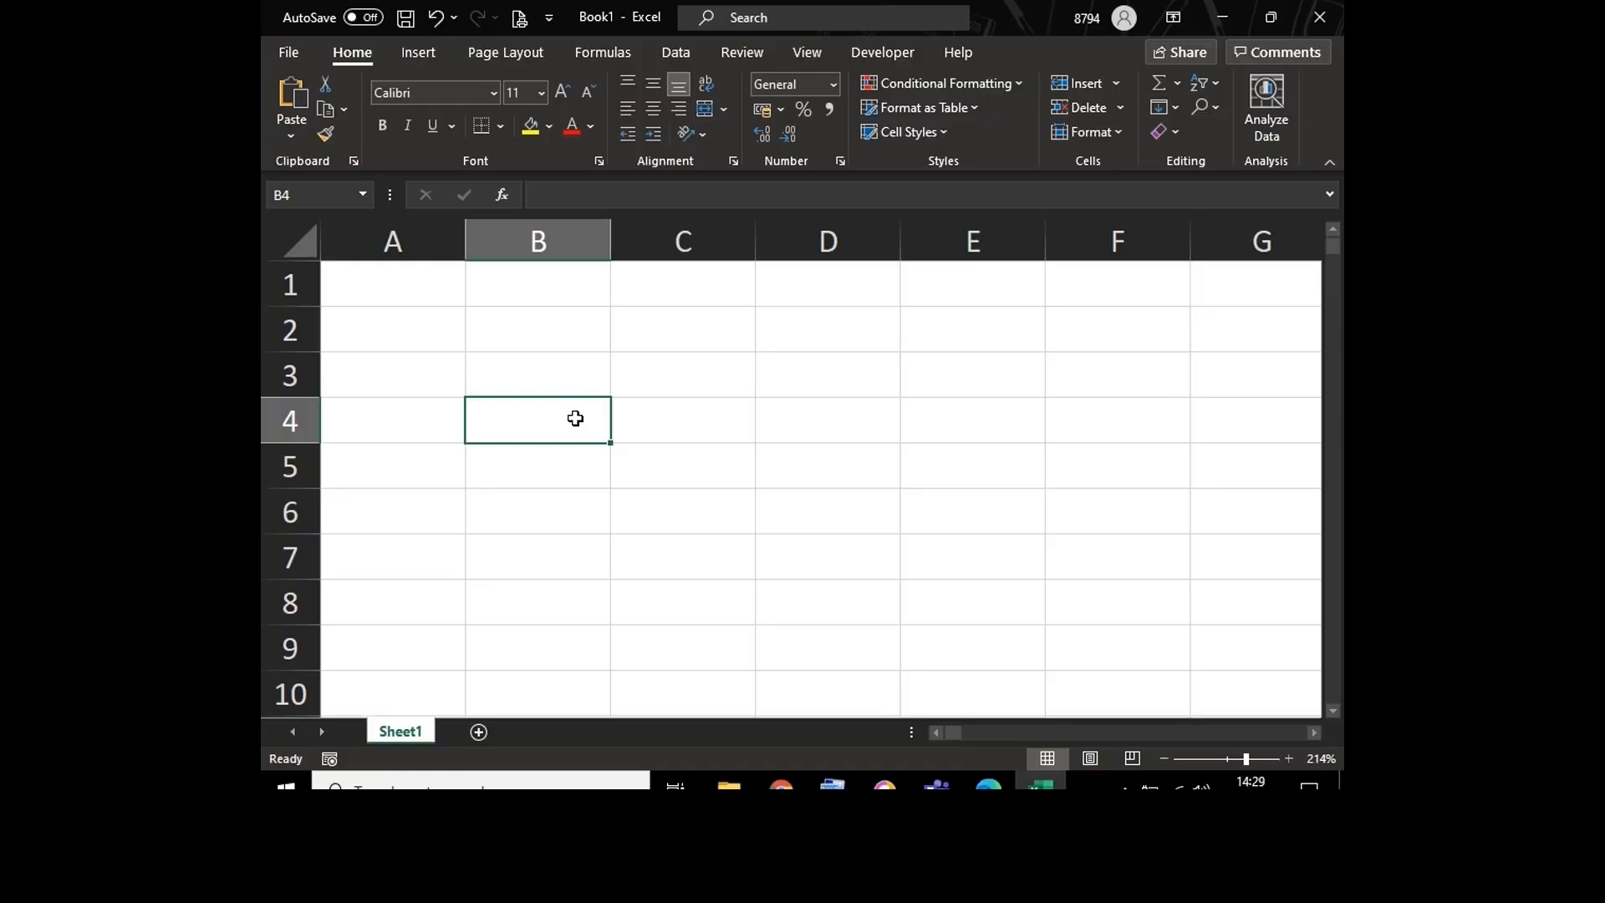
click(444, 299)
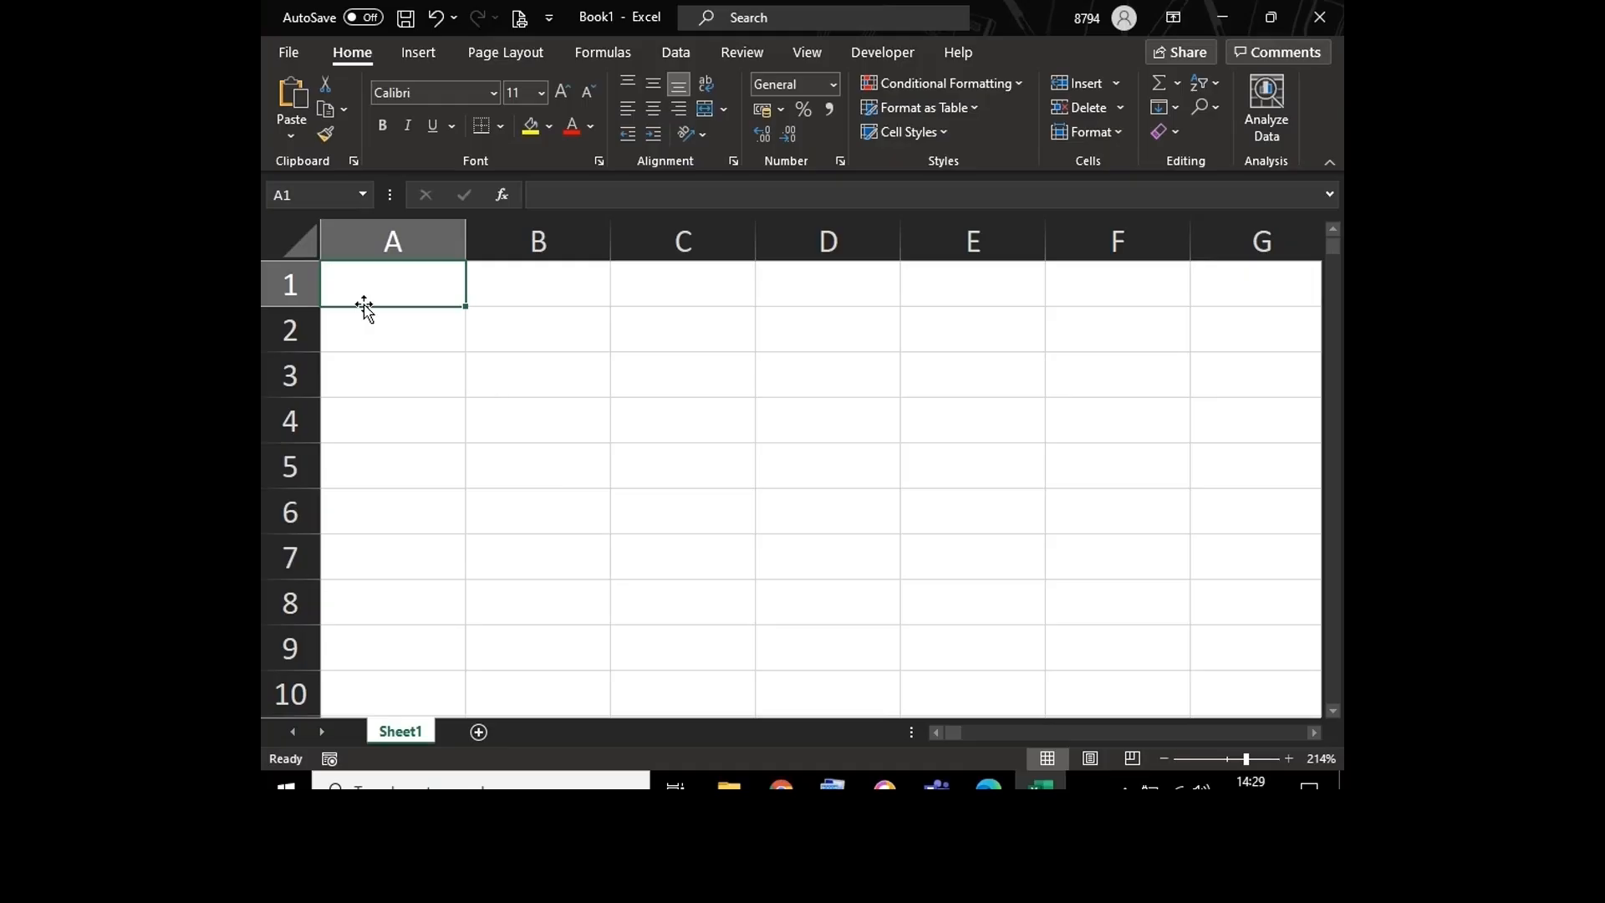
click(312, 191)
click(310, 198)
click(357, 293)
click(373, 386)
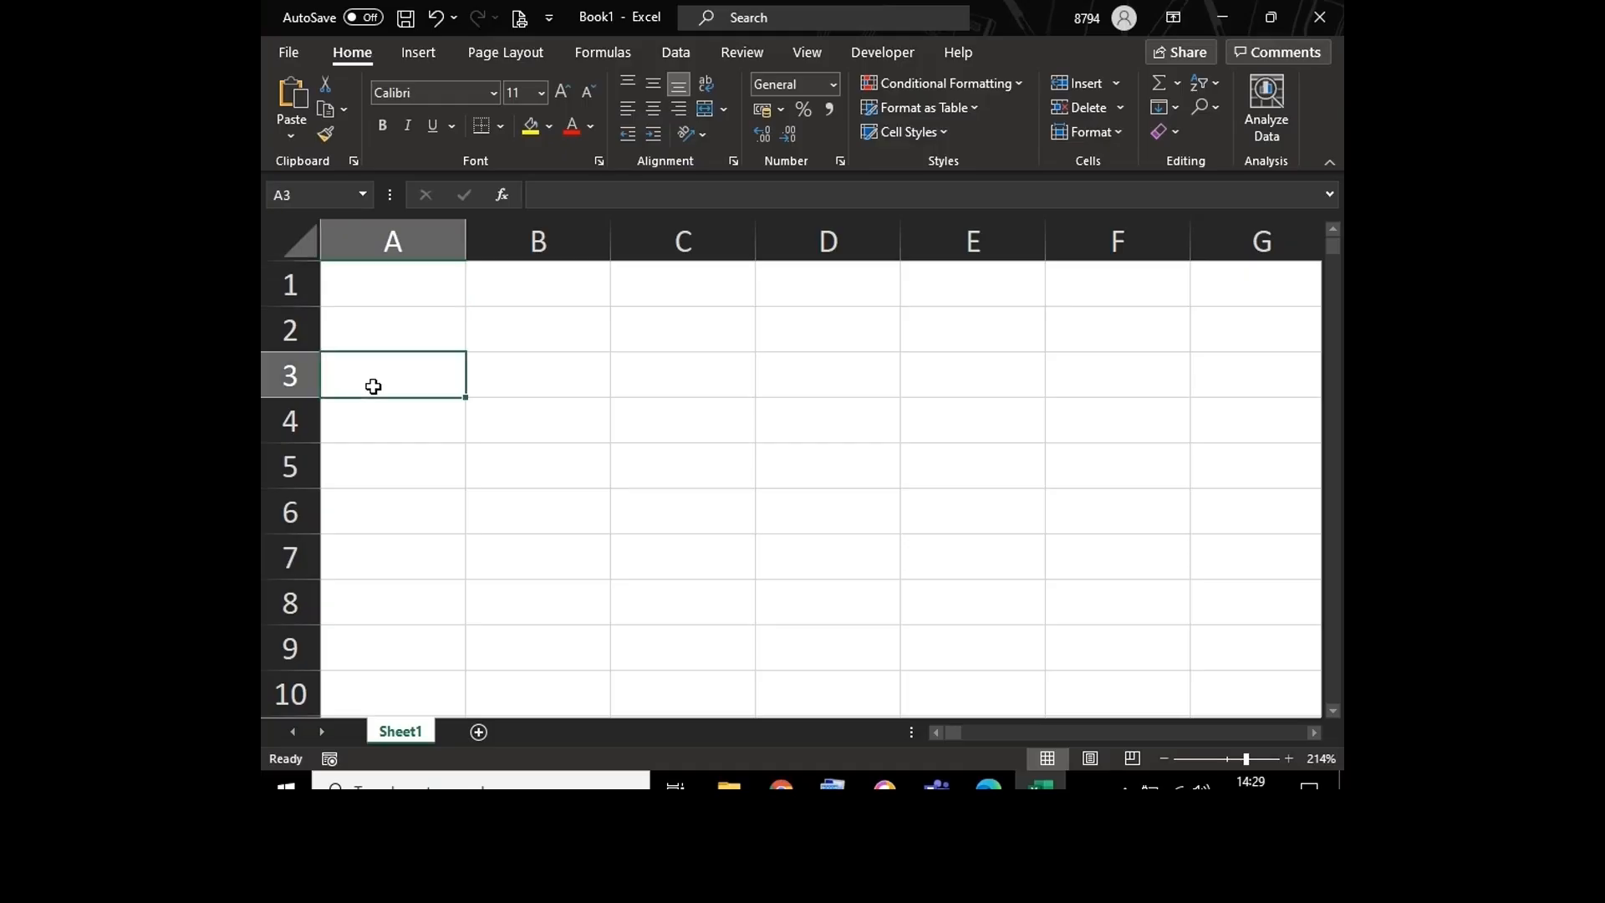
Step: Go straight to cell J200 by entering its address in the Name Box
click(321, 189)
text(j200)
key(Return)
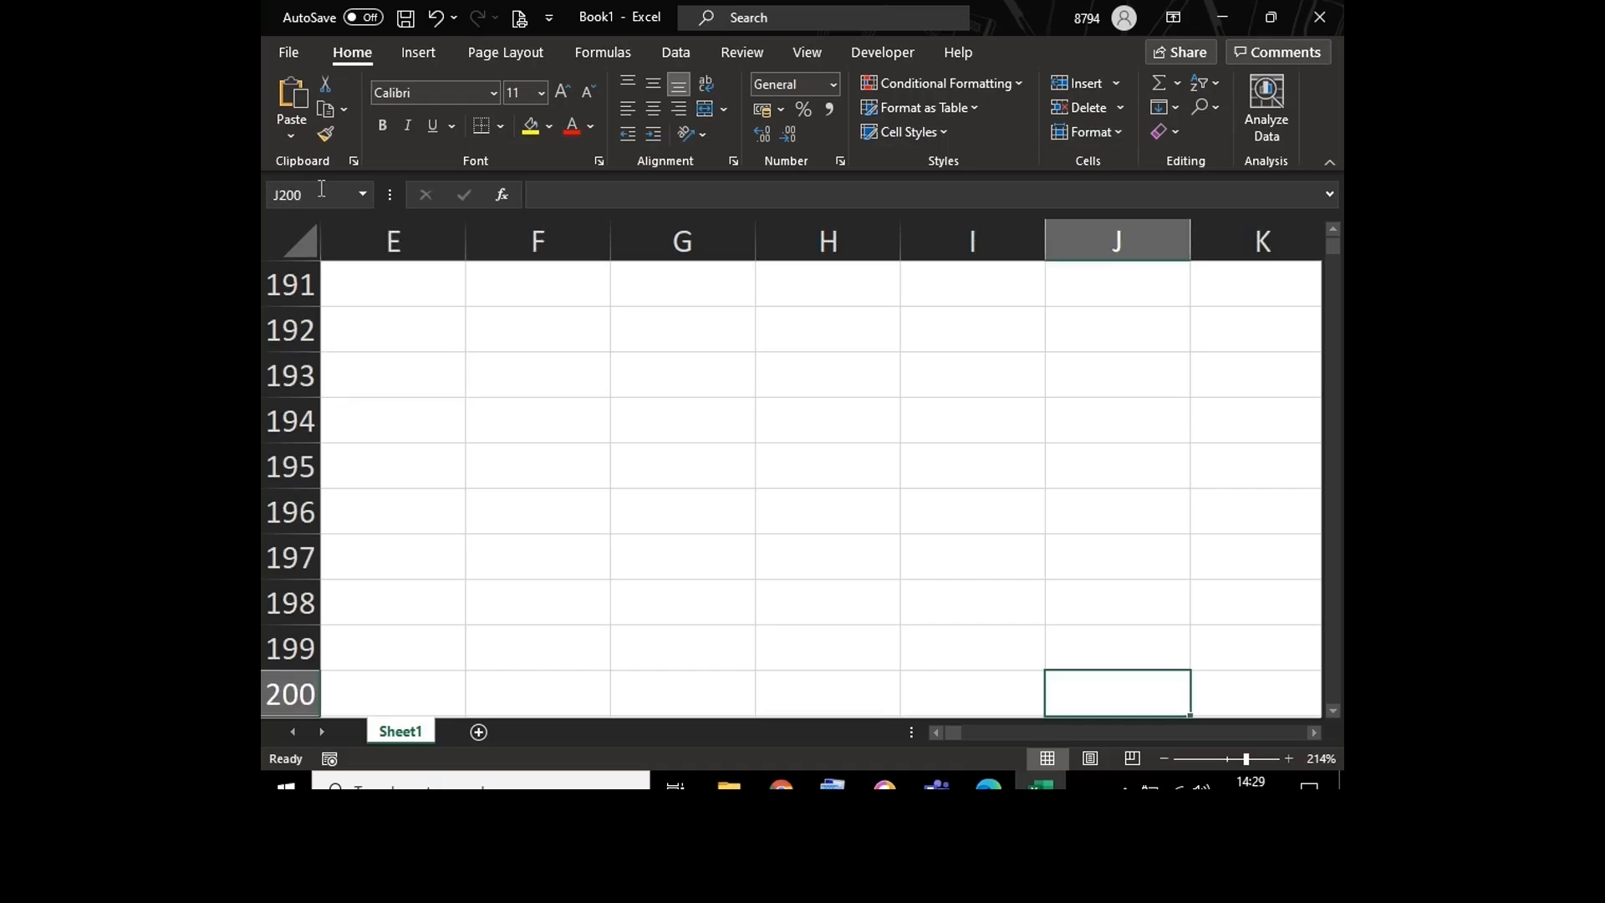
Step: Return from the area around row 193 to cell A1 with the Go To command, using A1 as the reference
click(685, 375)
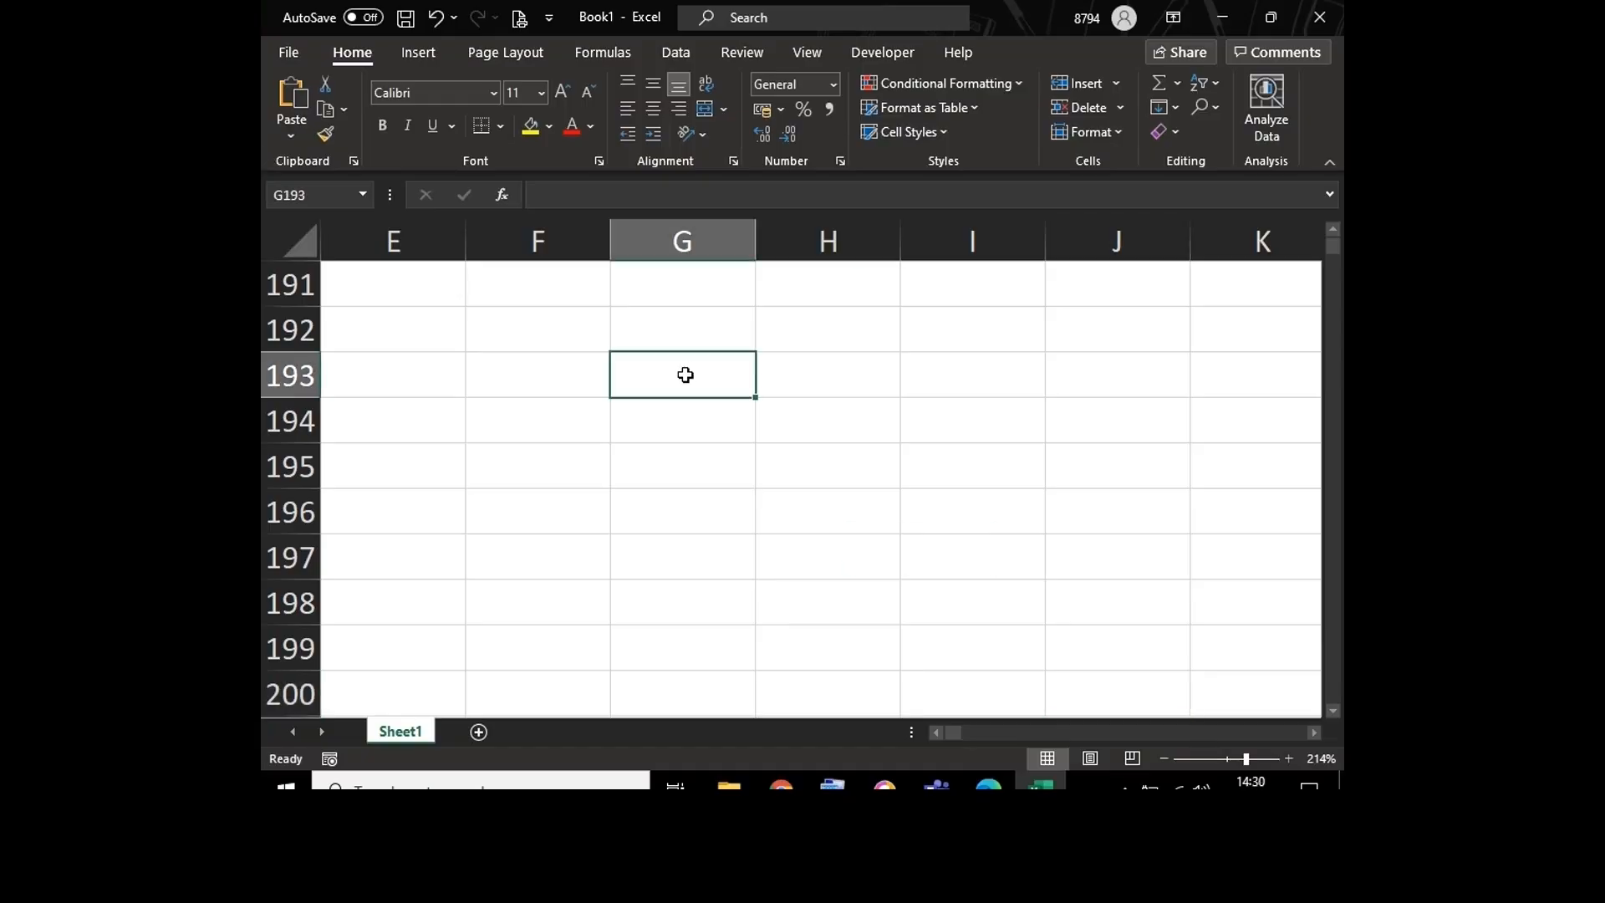
key(ctrl+g)
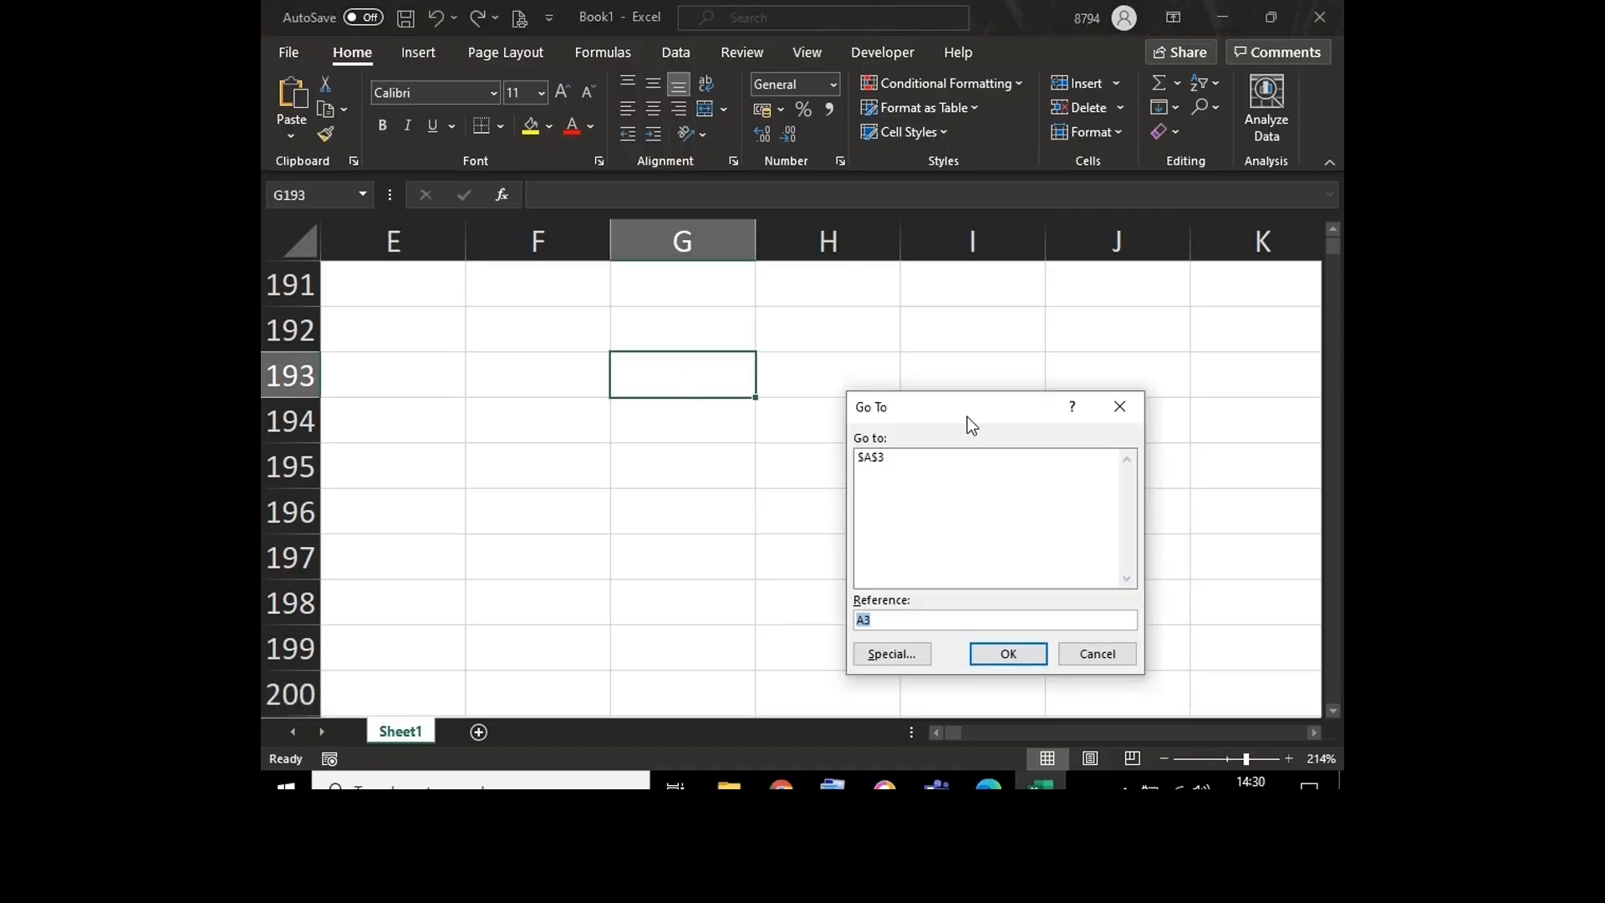
drag(968, 408, 810, 322)
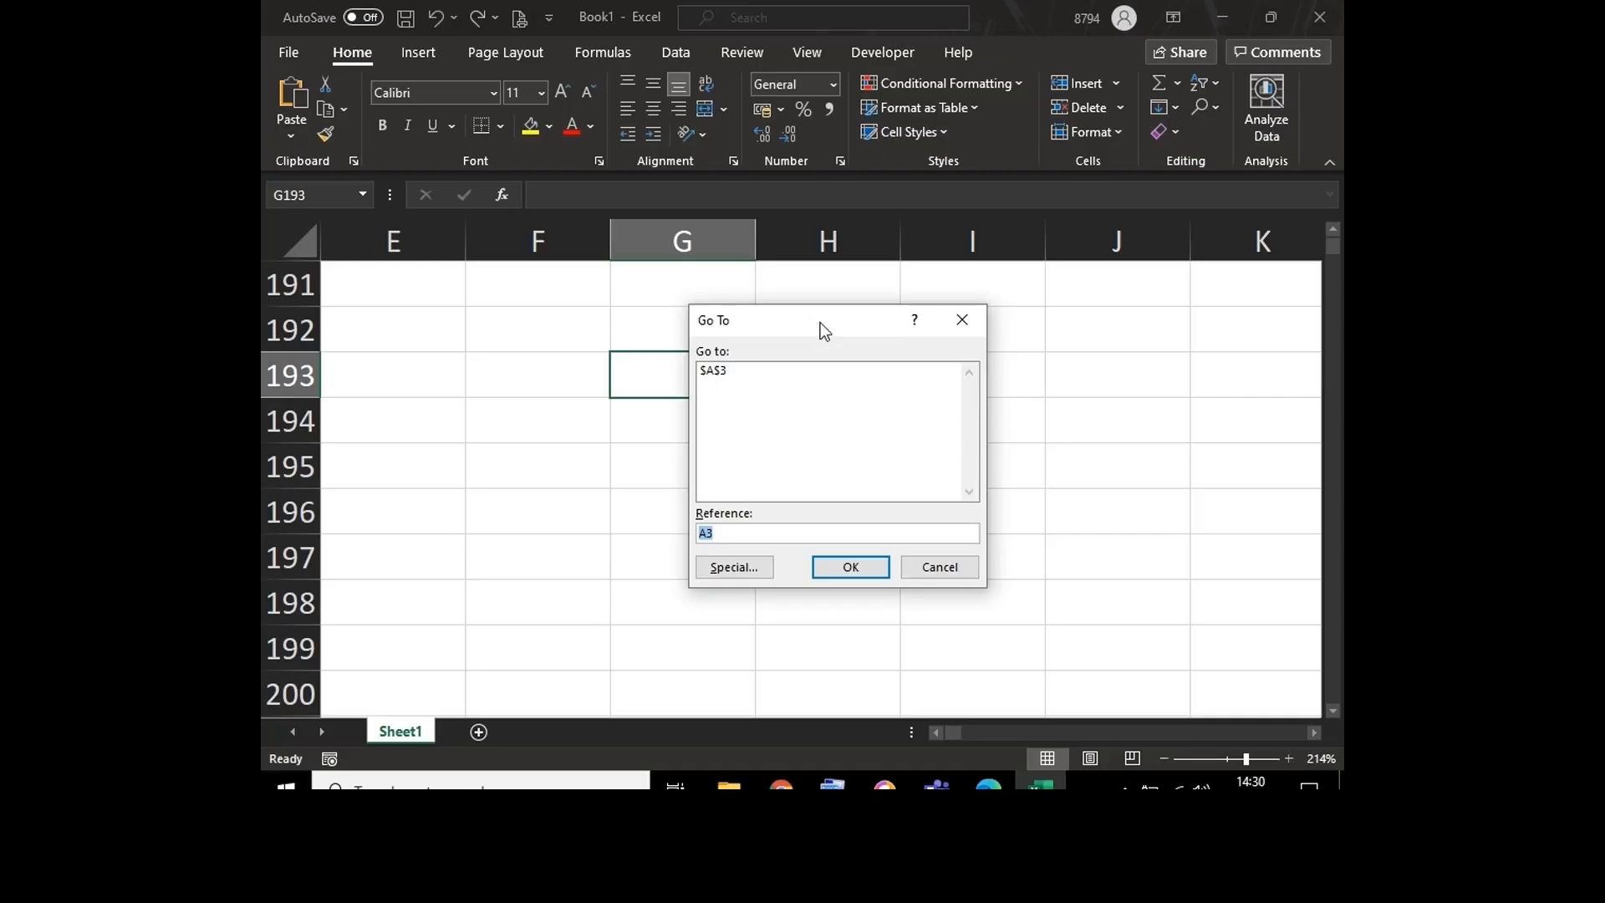
click(742, 533)
key(BackSpace)
key(BackSpace)
text(a1)
key(Return)
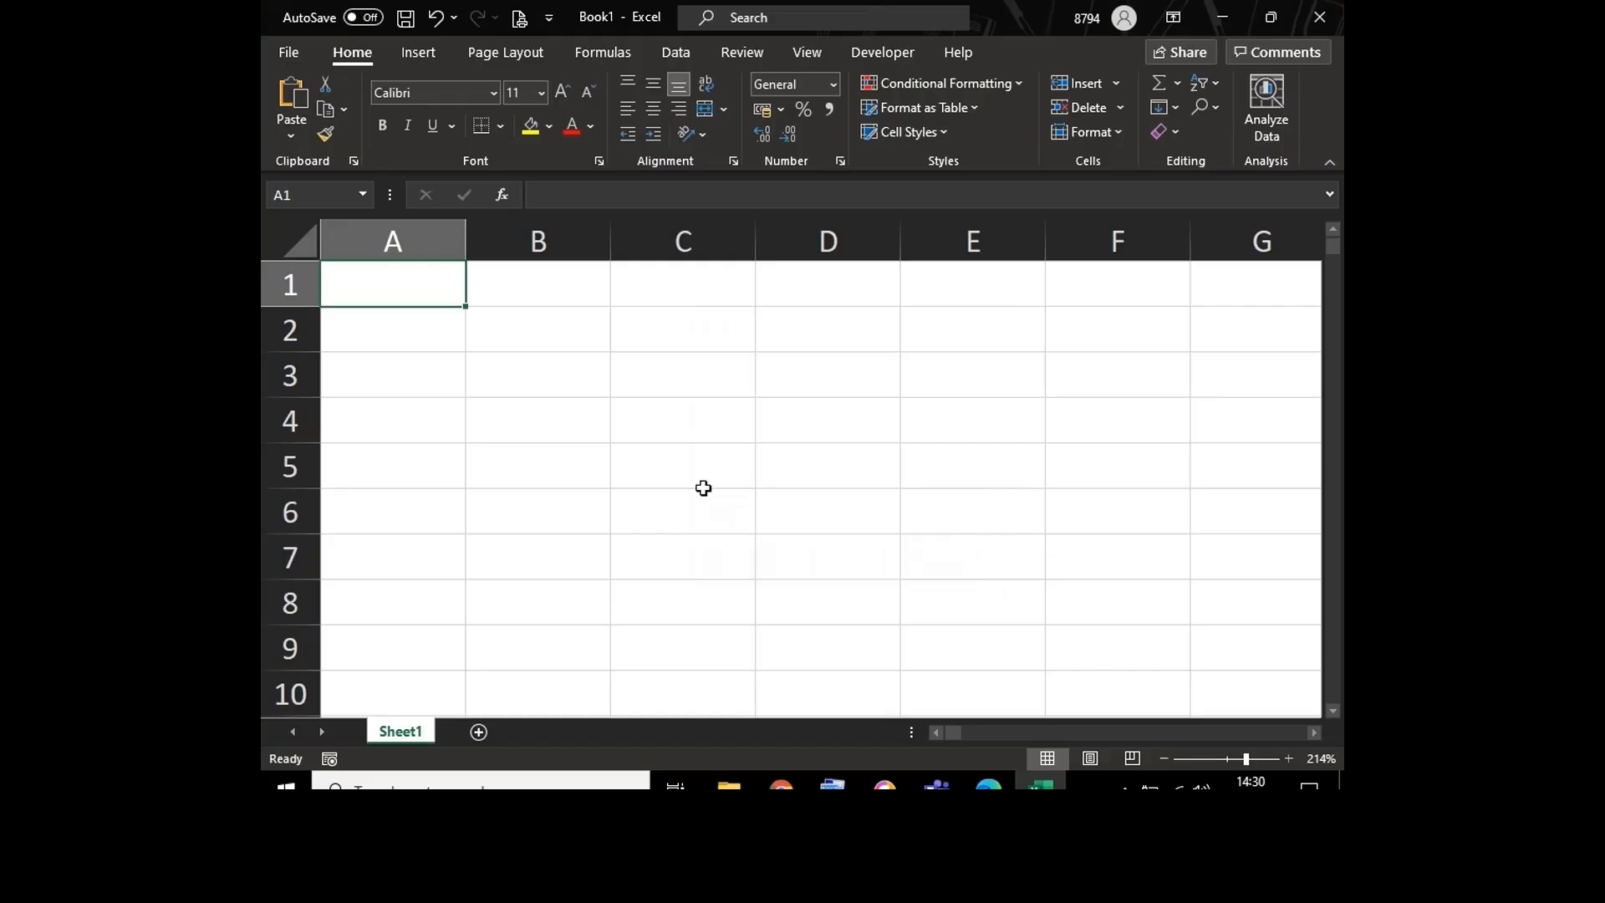
click(686, 465)
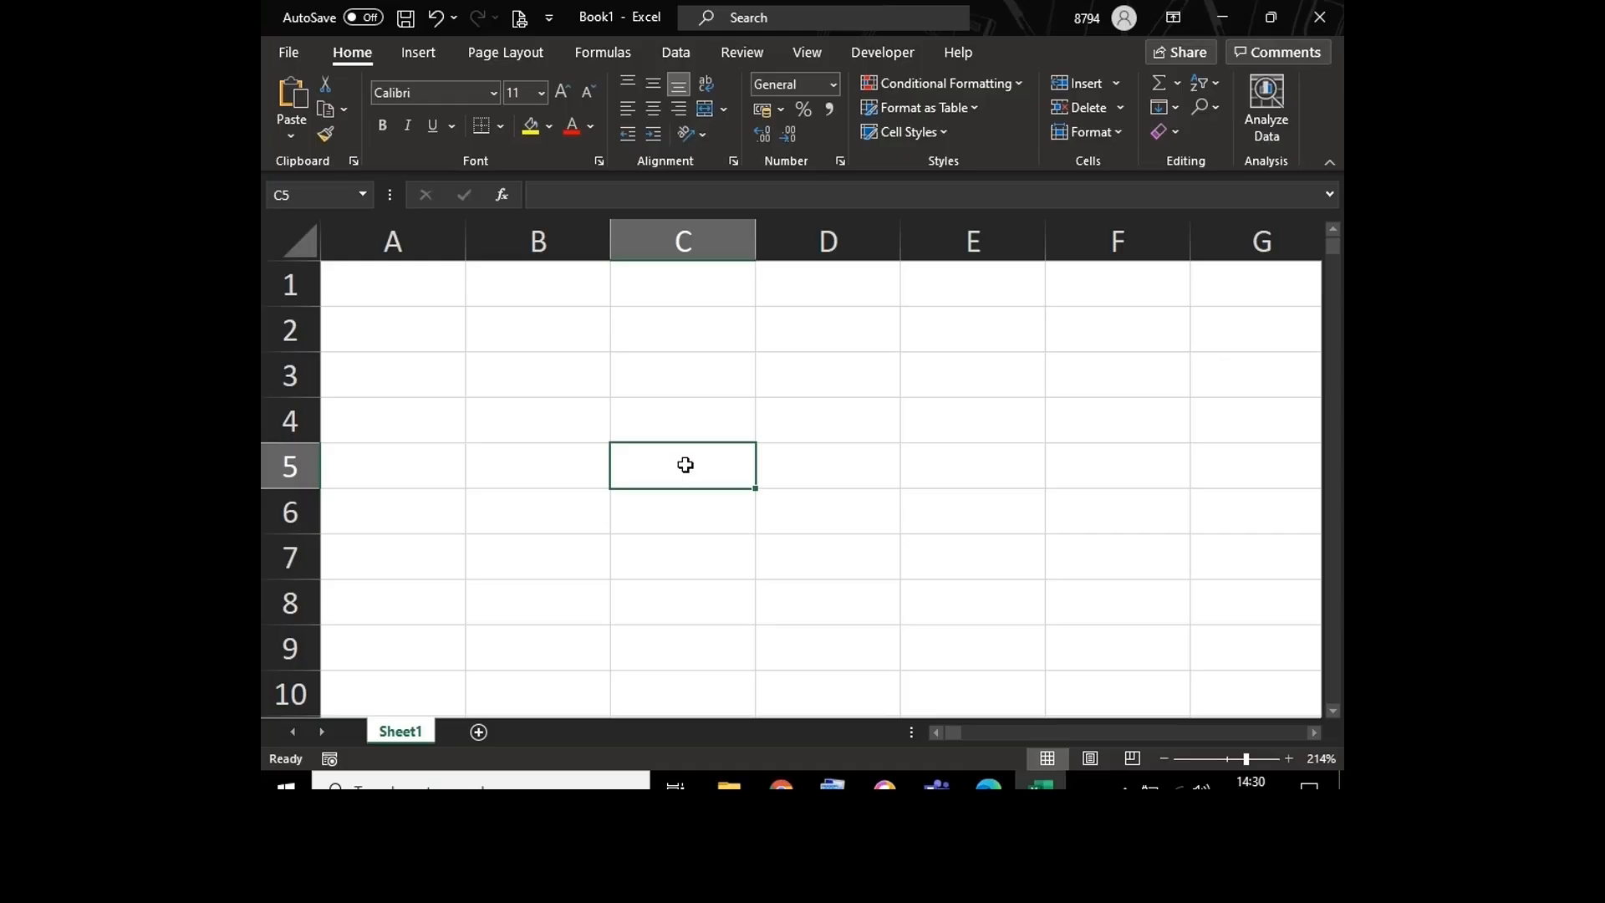
click(431, 277)
click(431, 384)
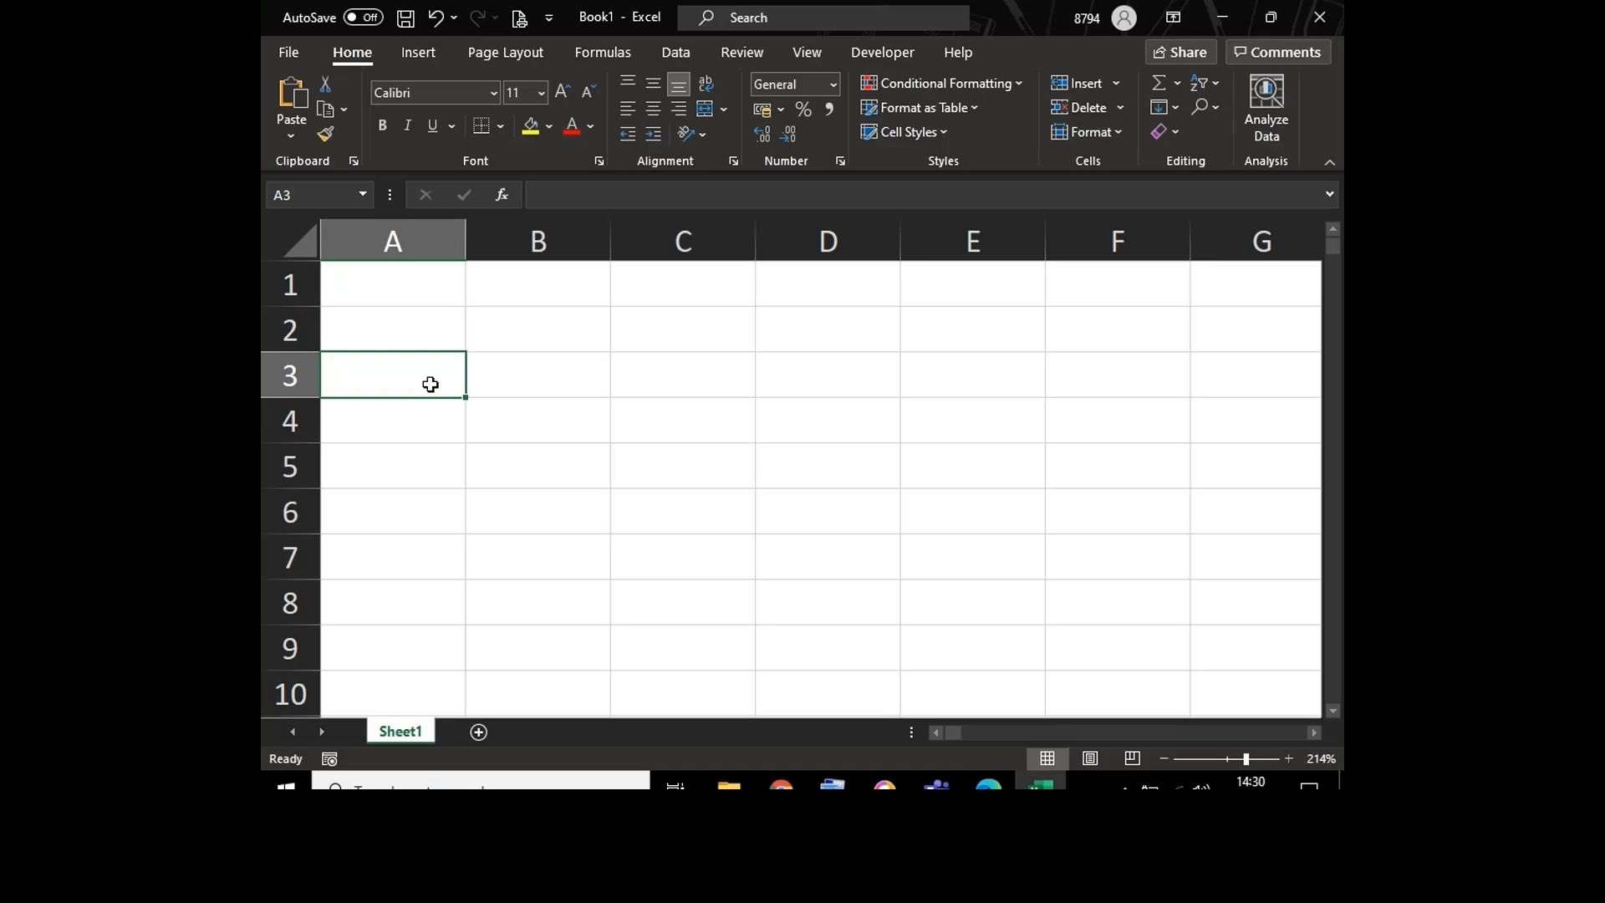
click(402, 282)
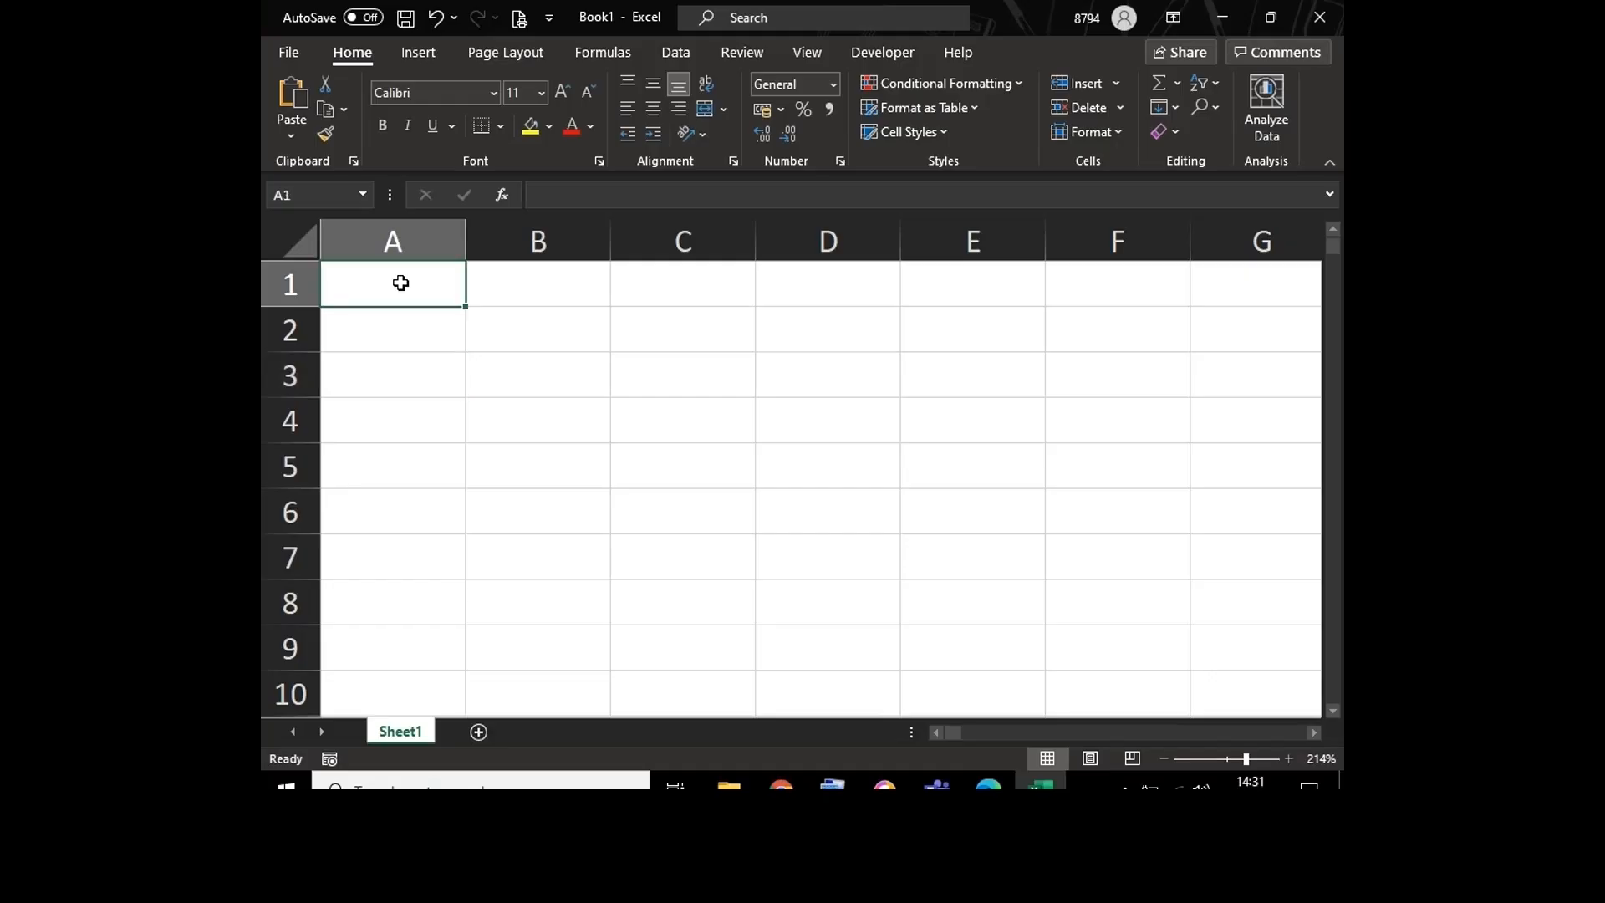
click(392, 333)
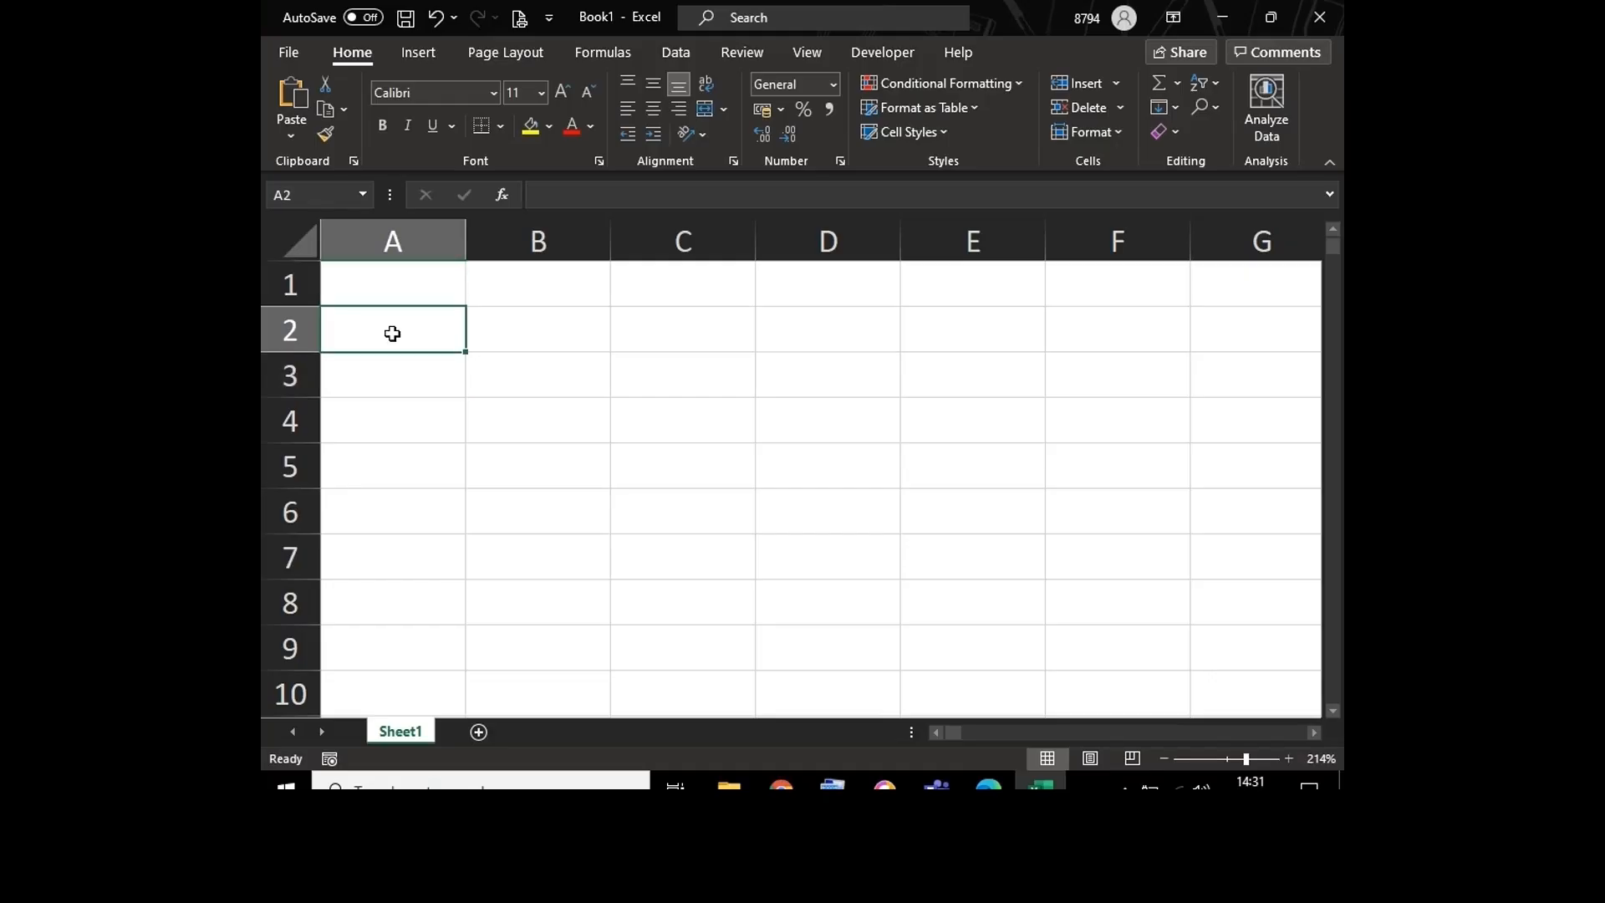
Step: Enter the row labels Sales, Purchase and Expenses in cells A2 to A4
text(Sales)
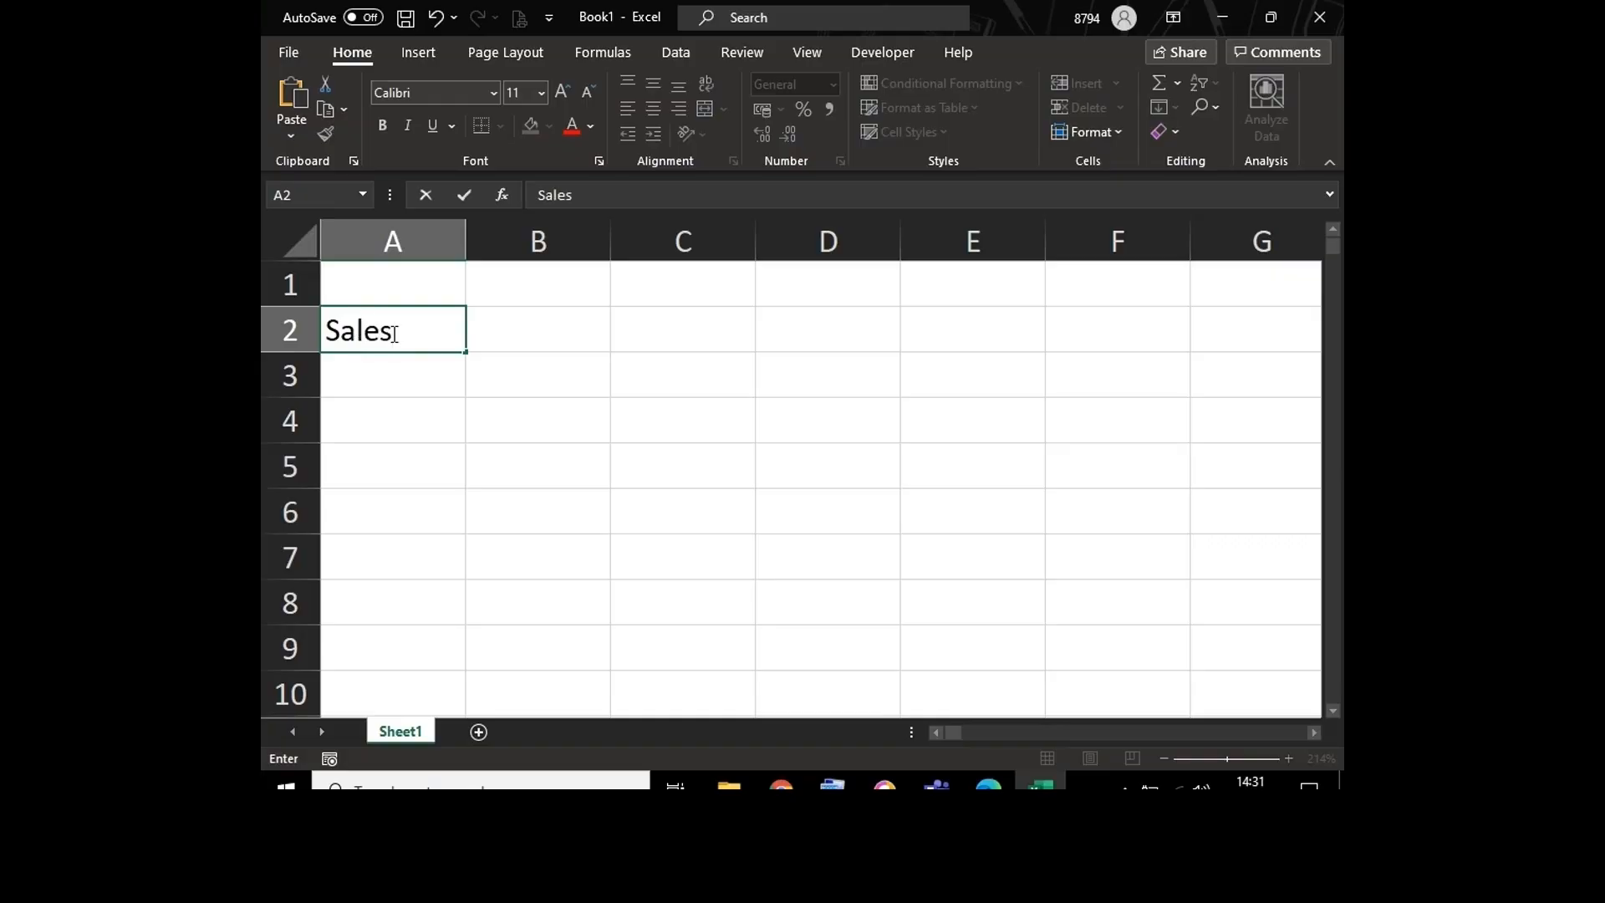
key(Return)
text(Pu)
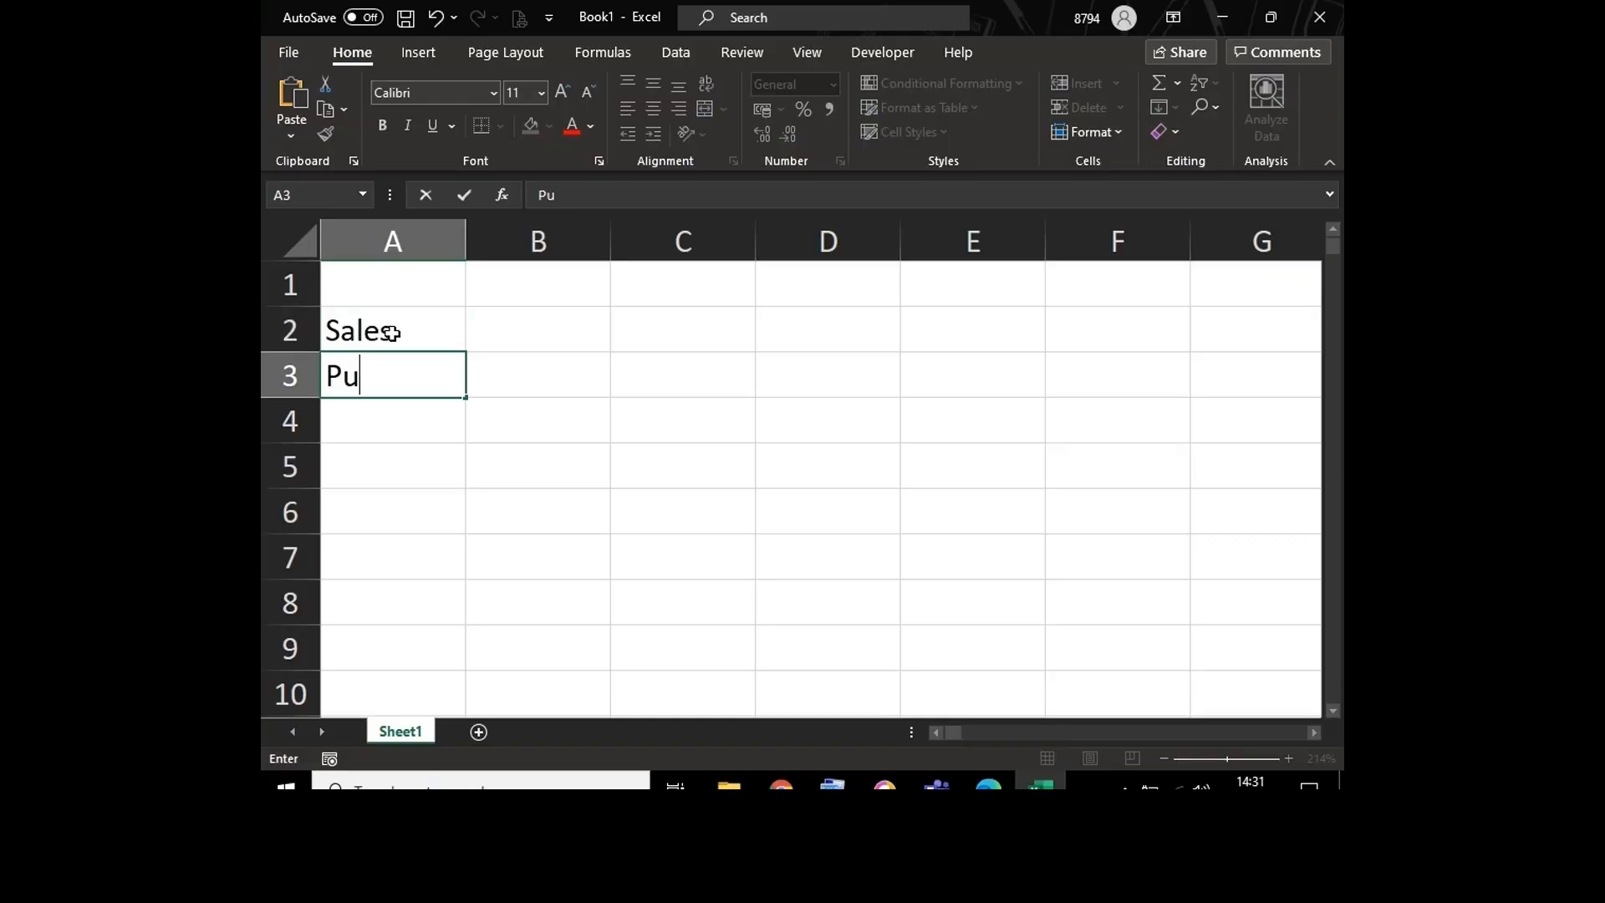
text(rchase)
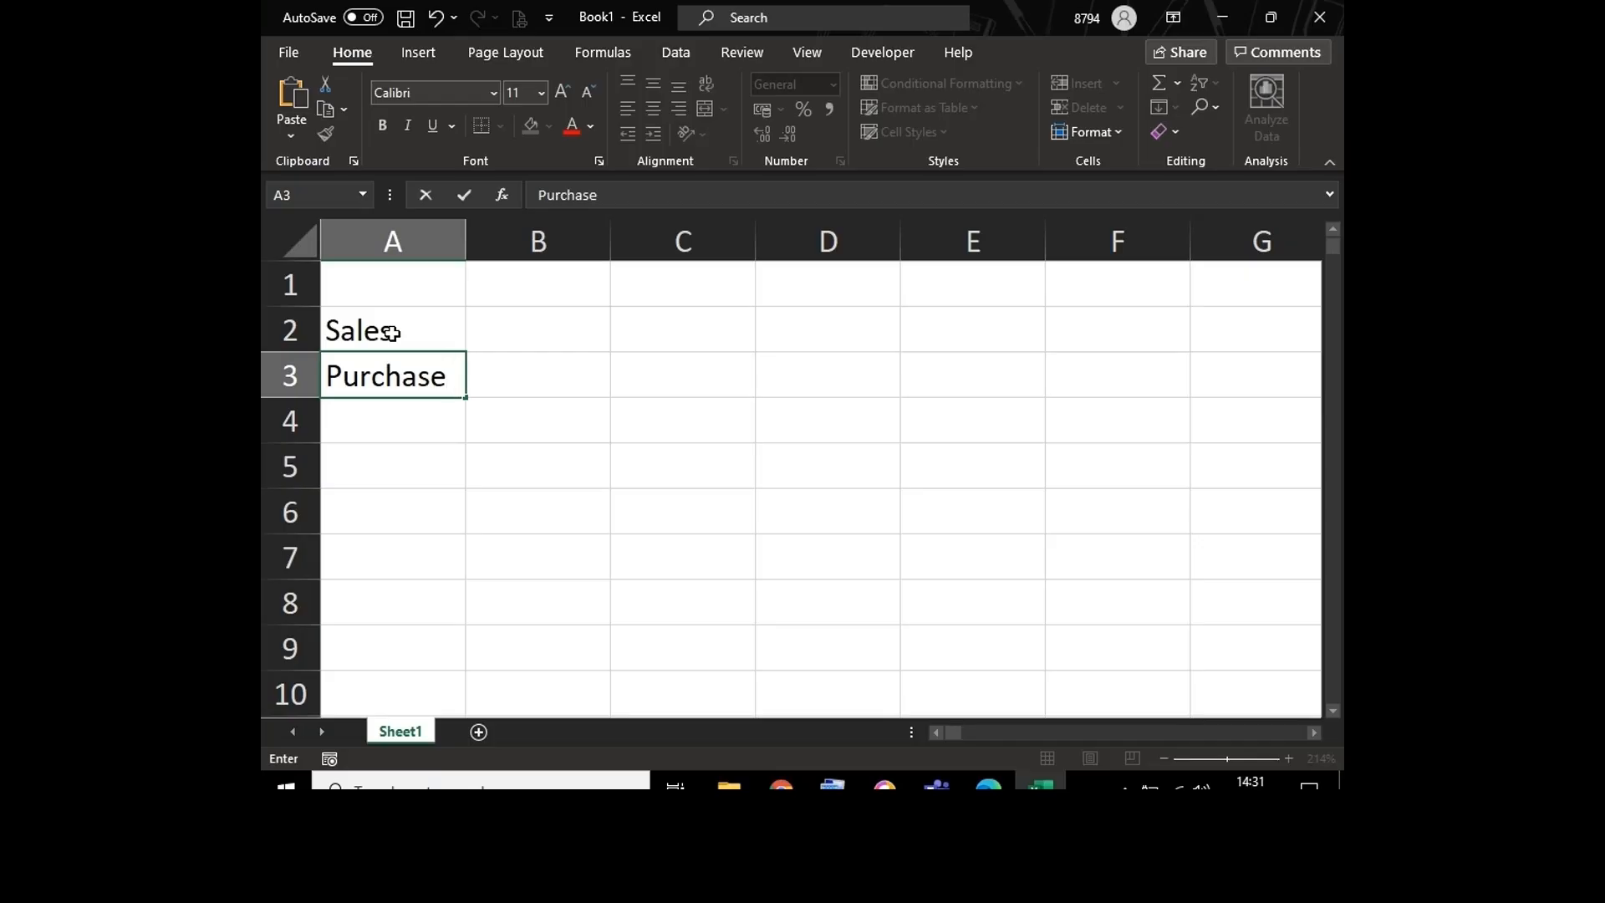
key(Return)
text(Expenses)
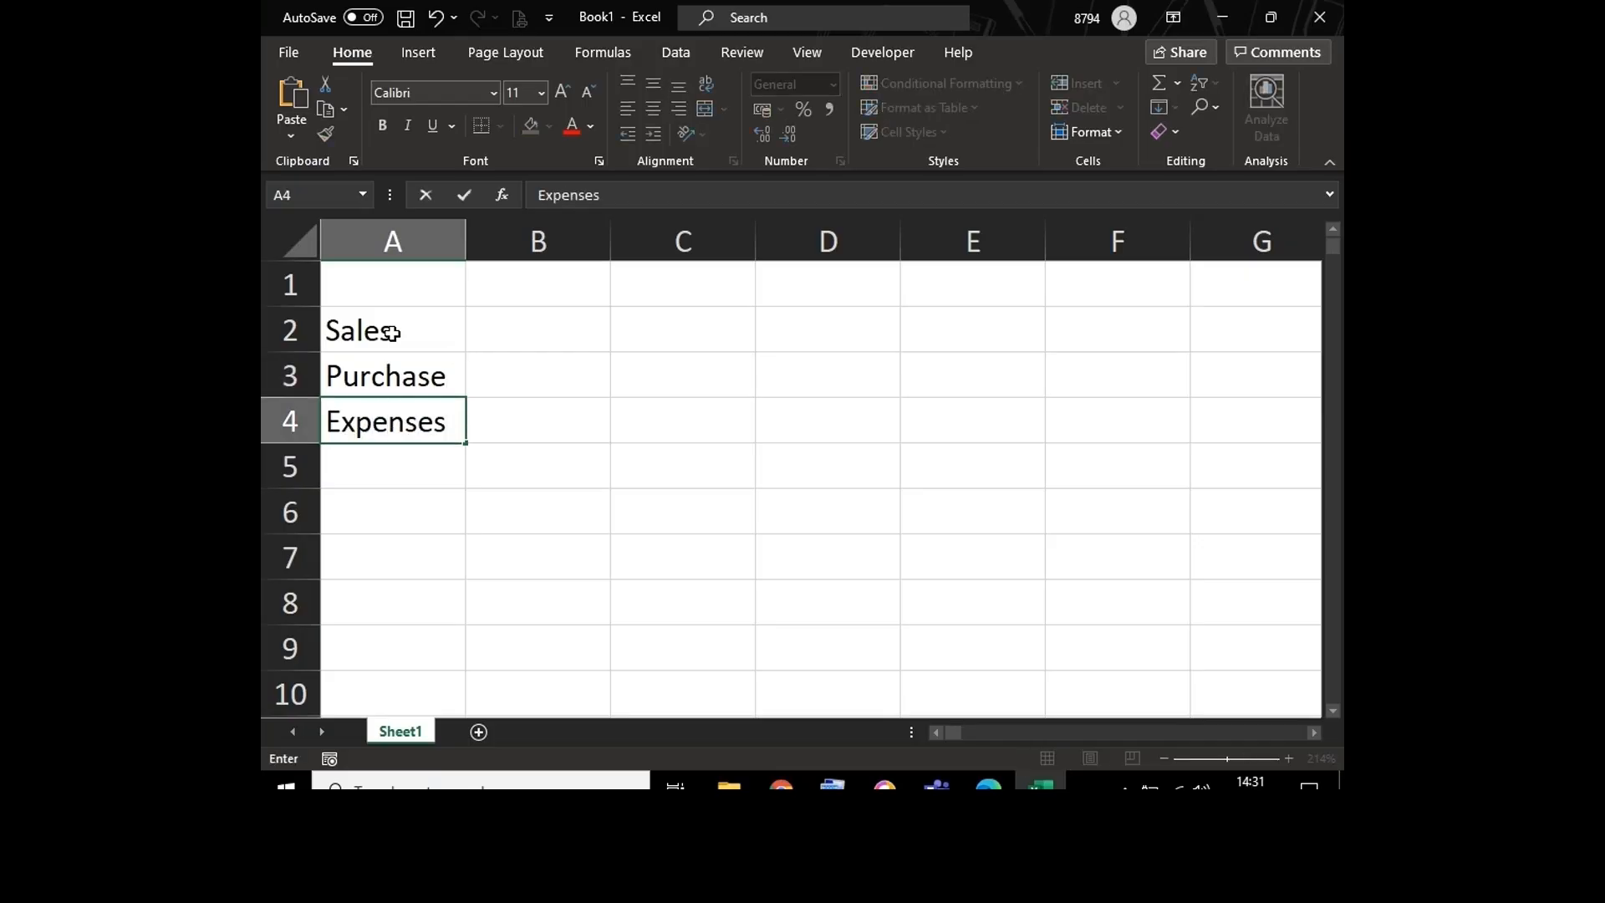
key(Return)
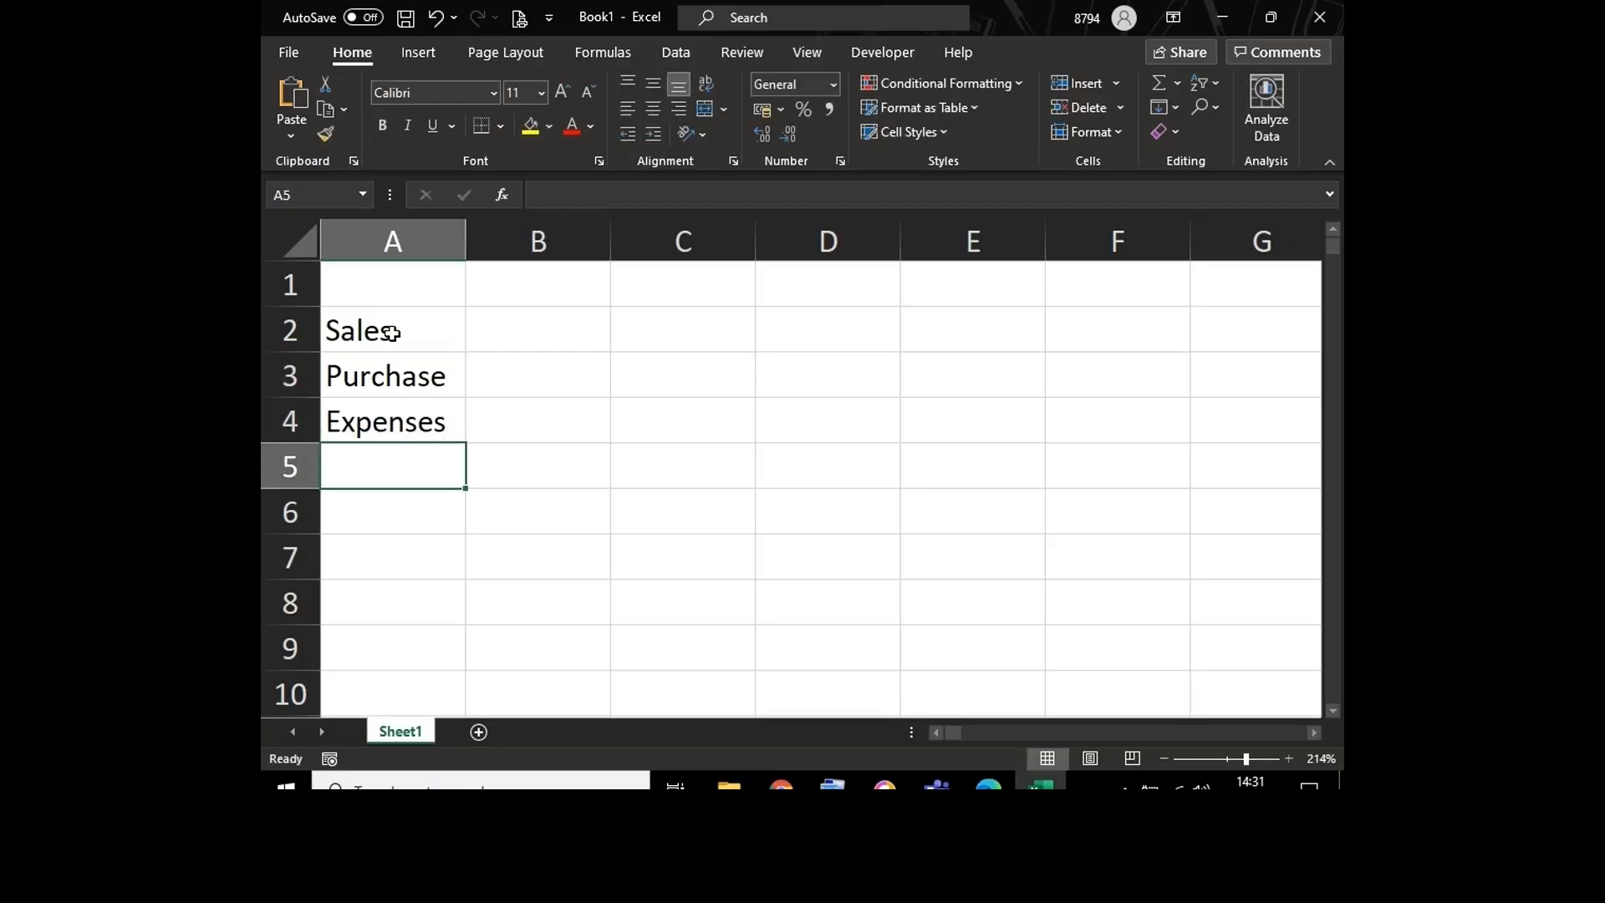
Step: Add the row labels Commission in A5 and Fixed Cost in A6
text(Com)
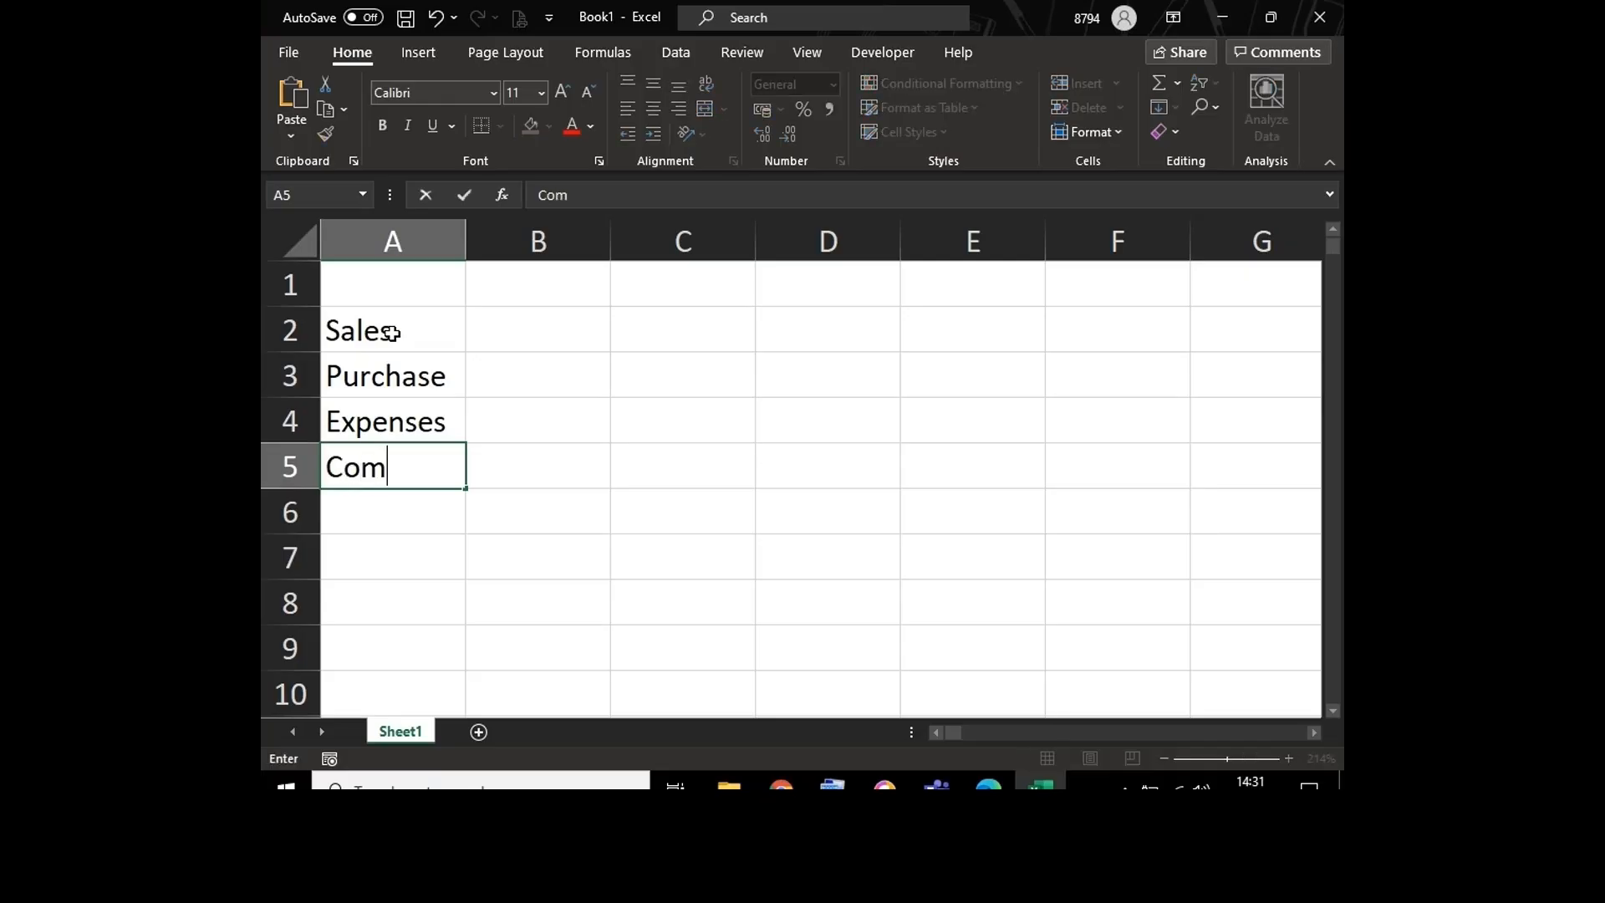
text(mission)
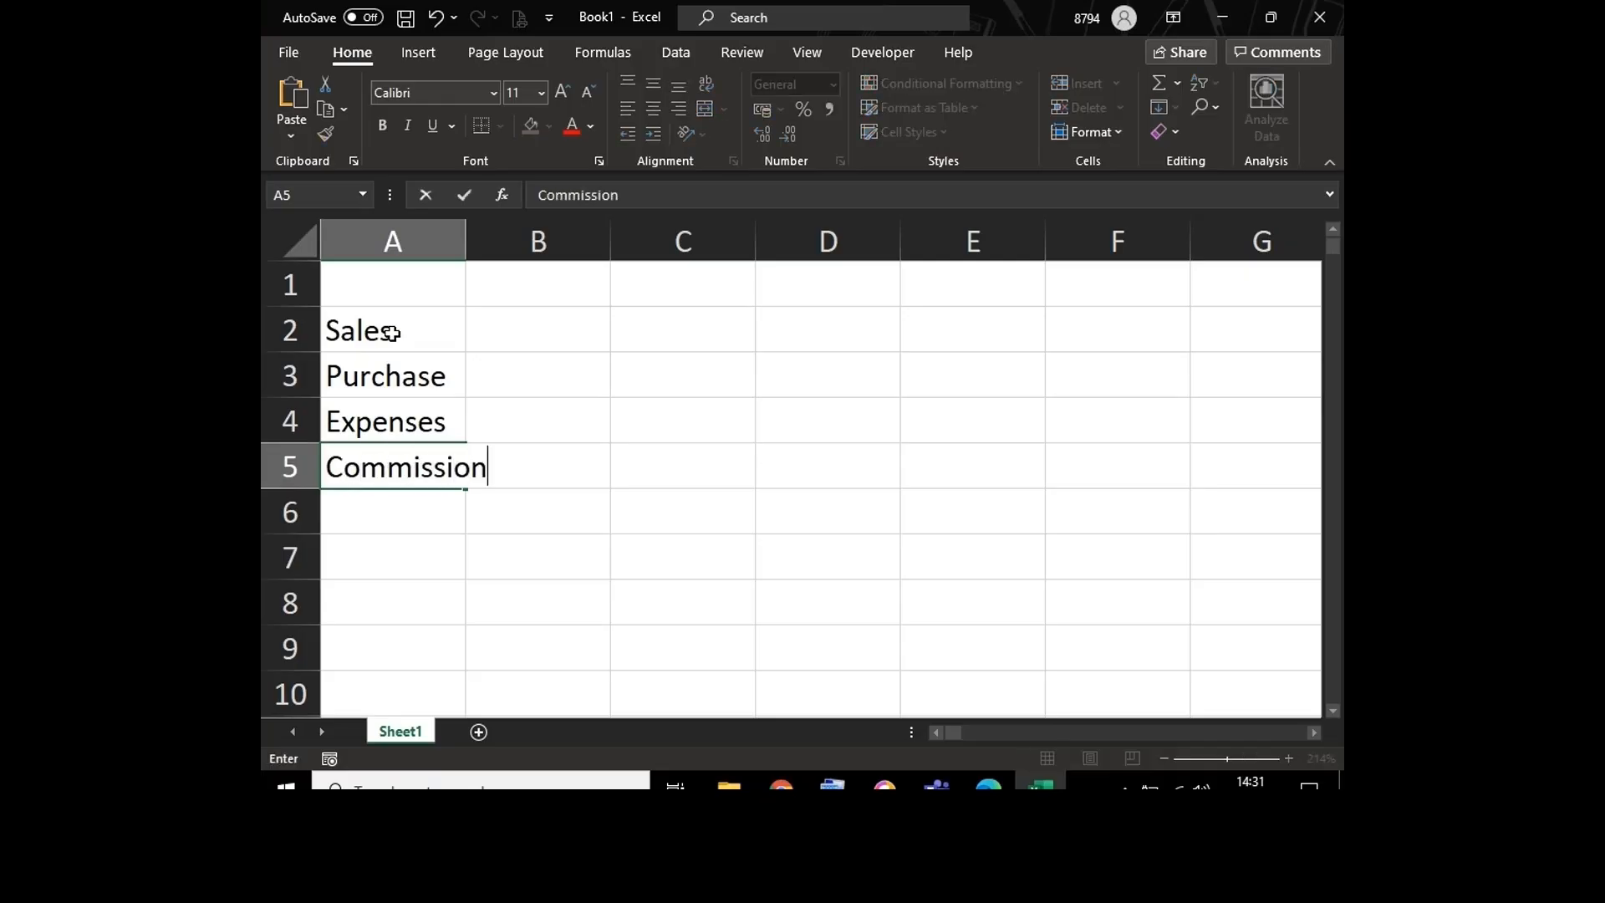
key(Return)
text(F)
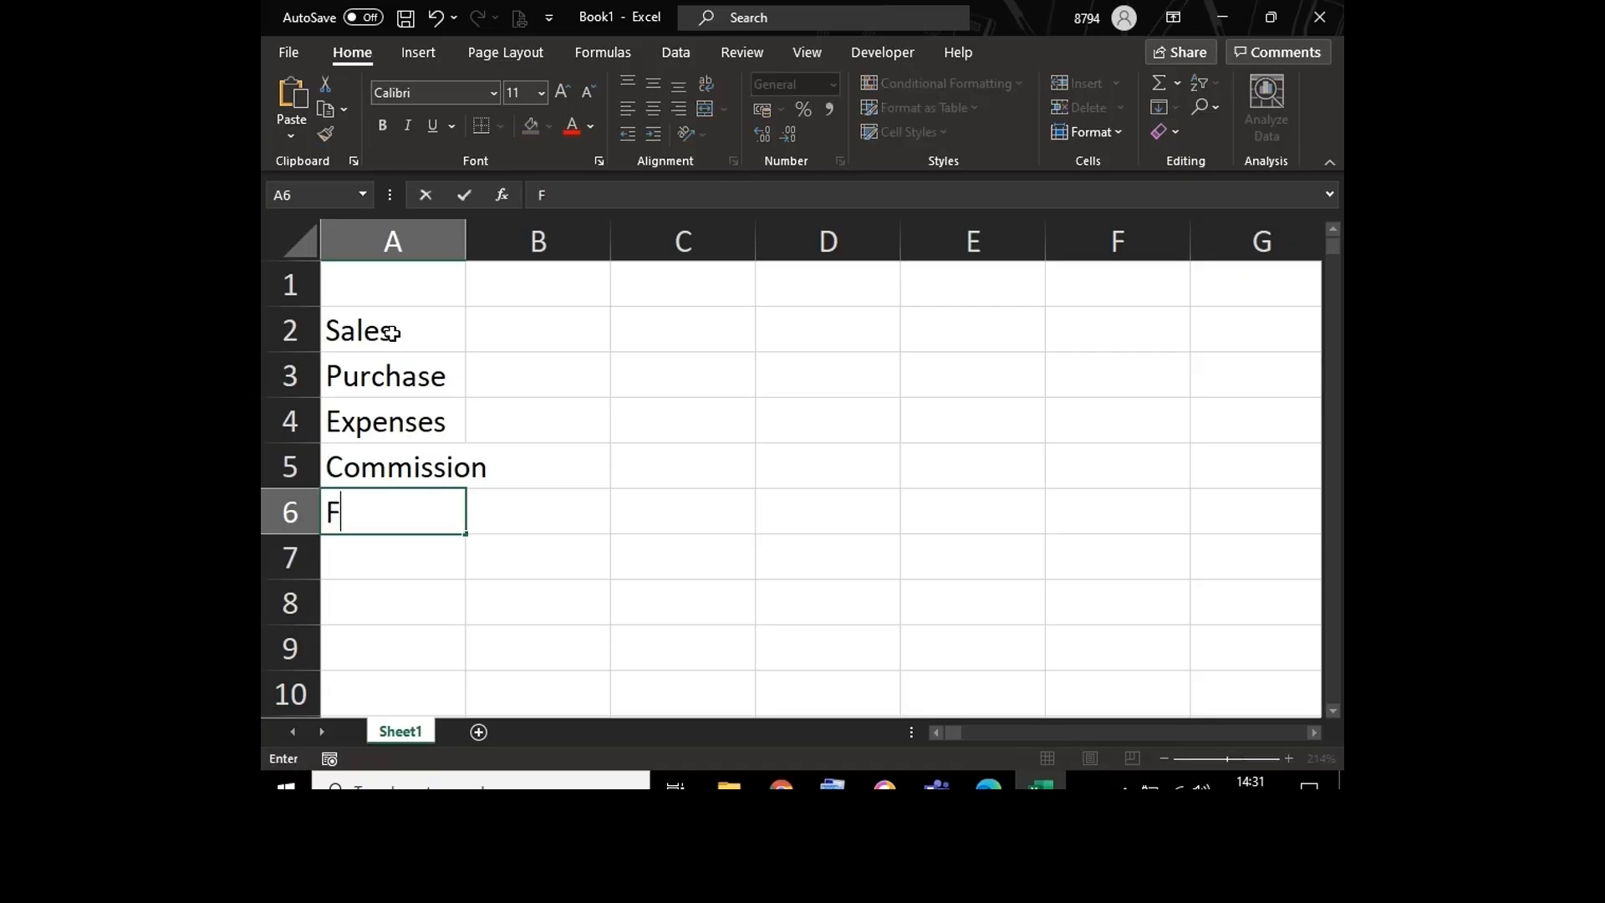
text(ixed Cost)
key(Return)
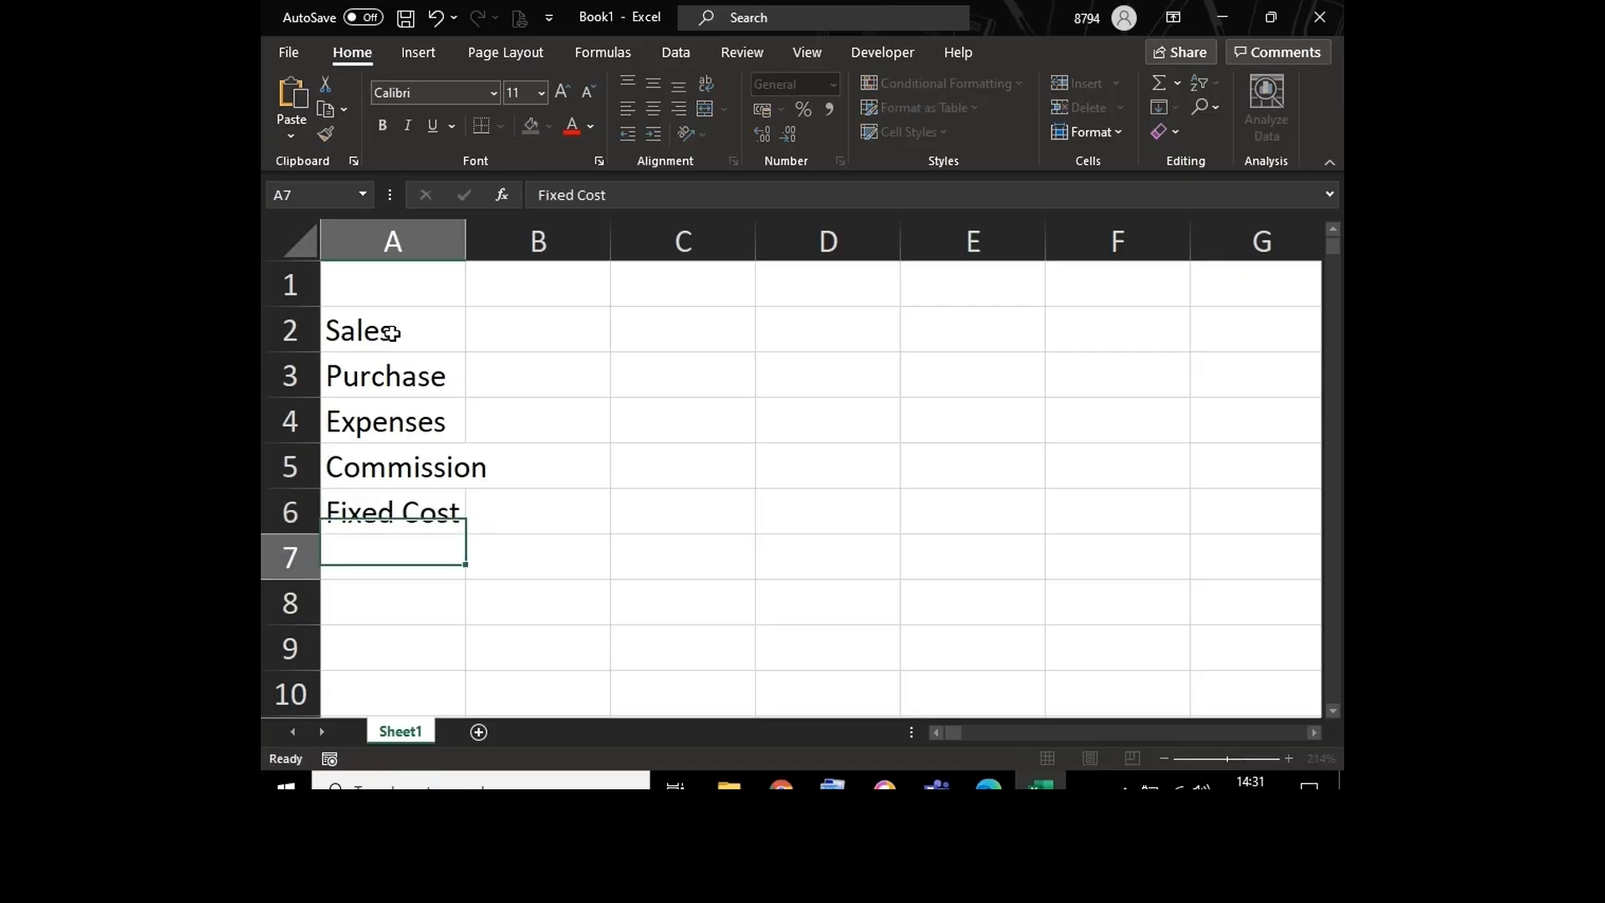
Step: Complete the row labels with Gross, IT and Nett in cells A7 to A9
text(Gross)
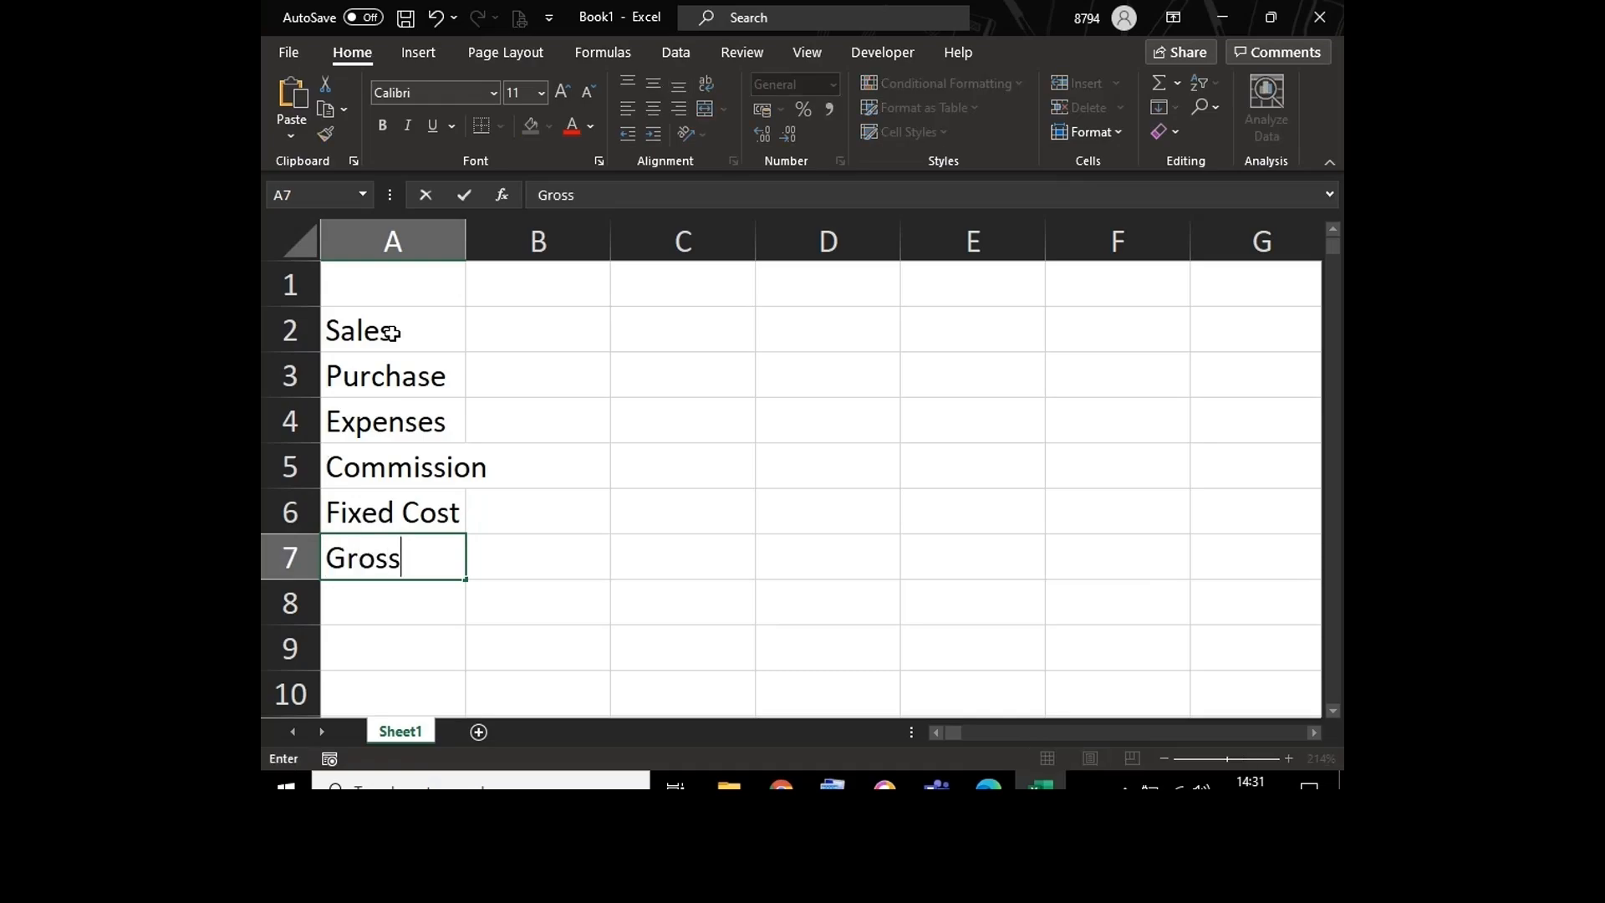
key(Return)
text(IT)
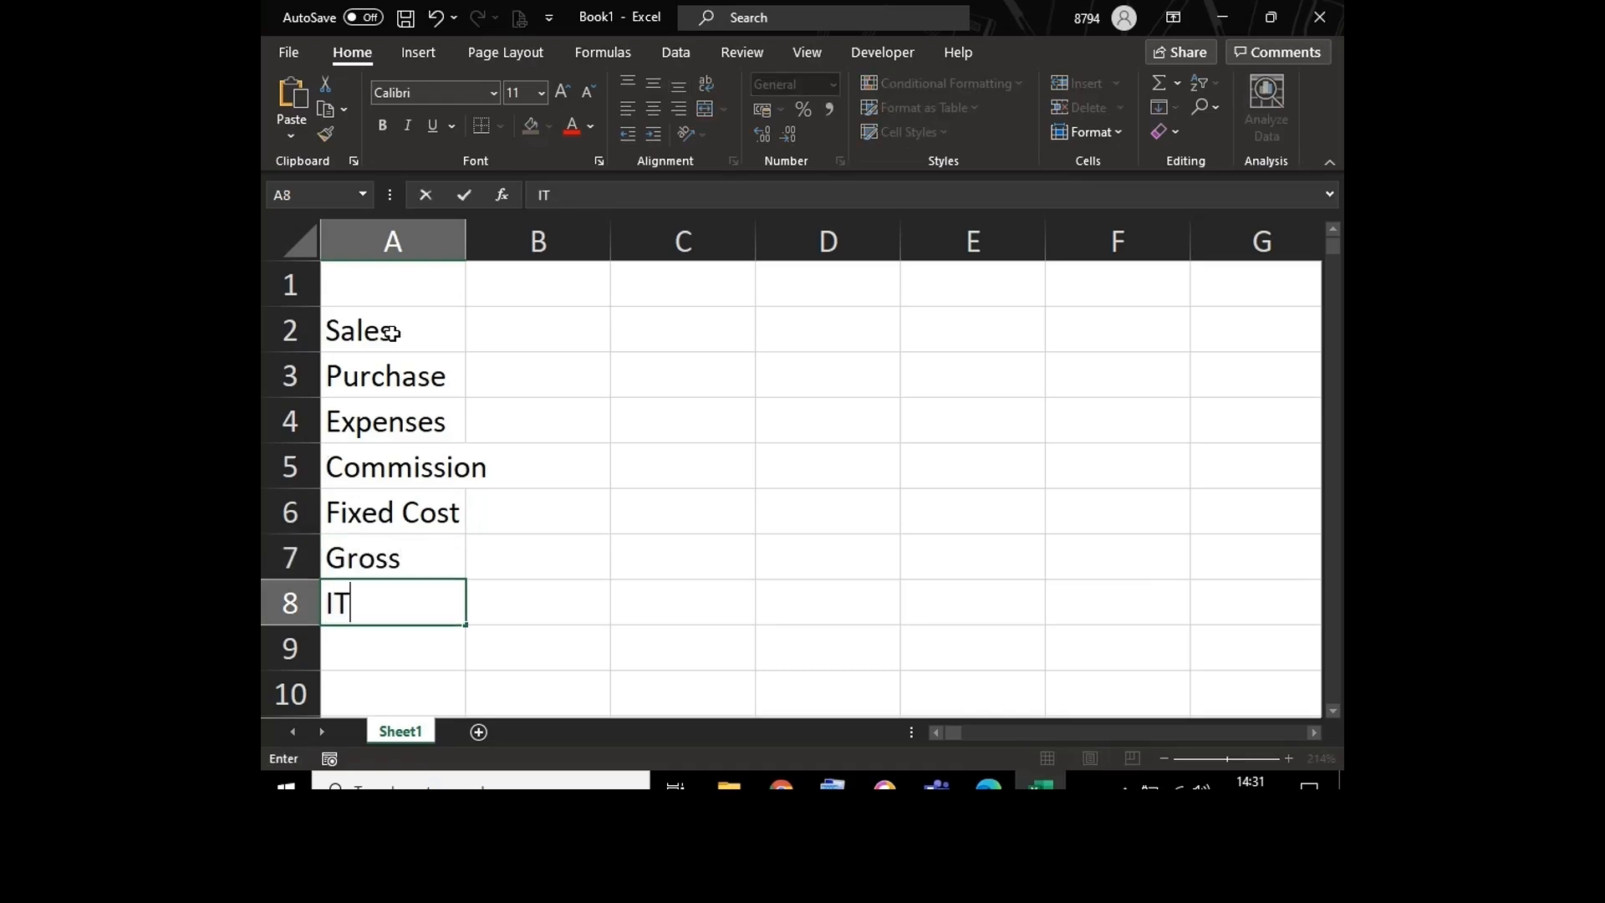
key(Return)
text(Ne)
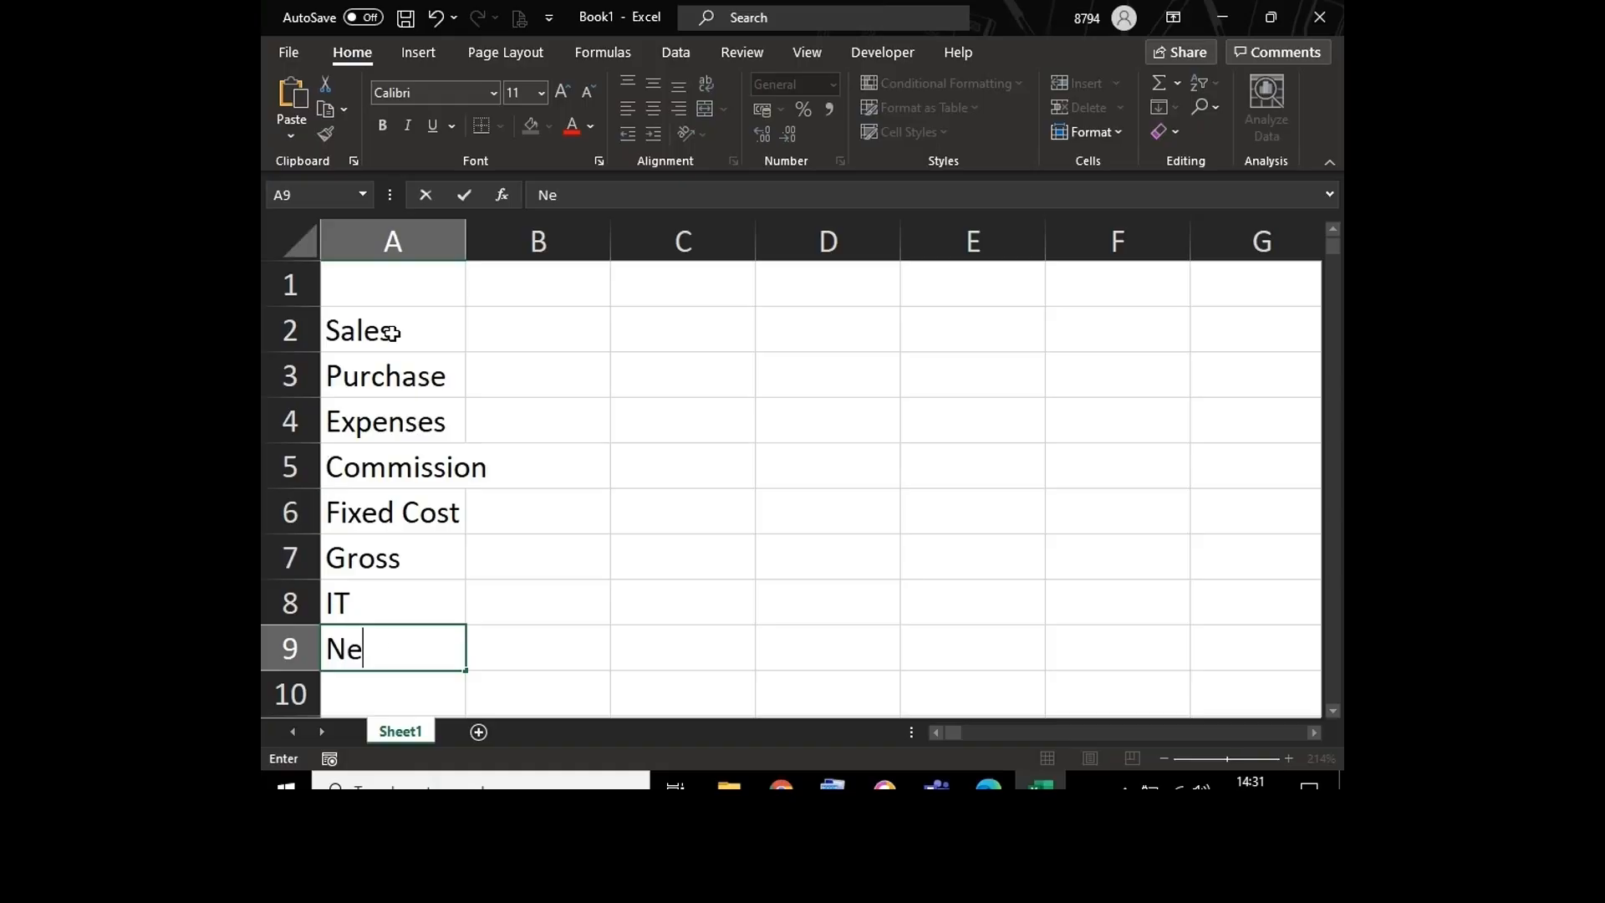
text(tt)
key(Up)
Step: Enter the year headings 2010, 2011, 2012 and 2013 across cells B1 to E1
key(ctrl+Home)
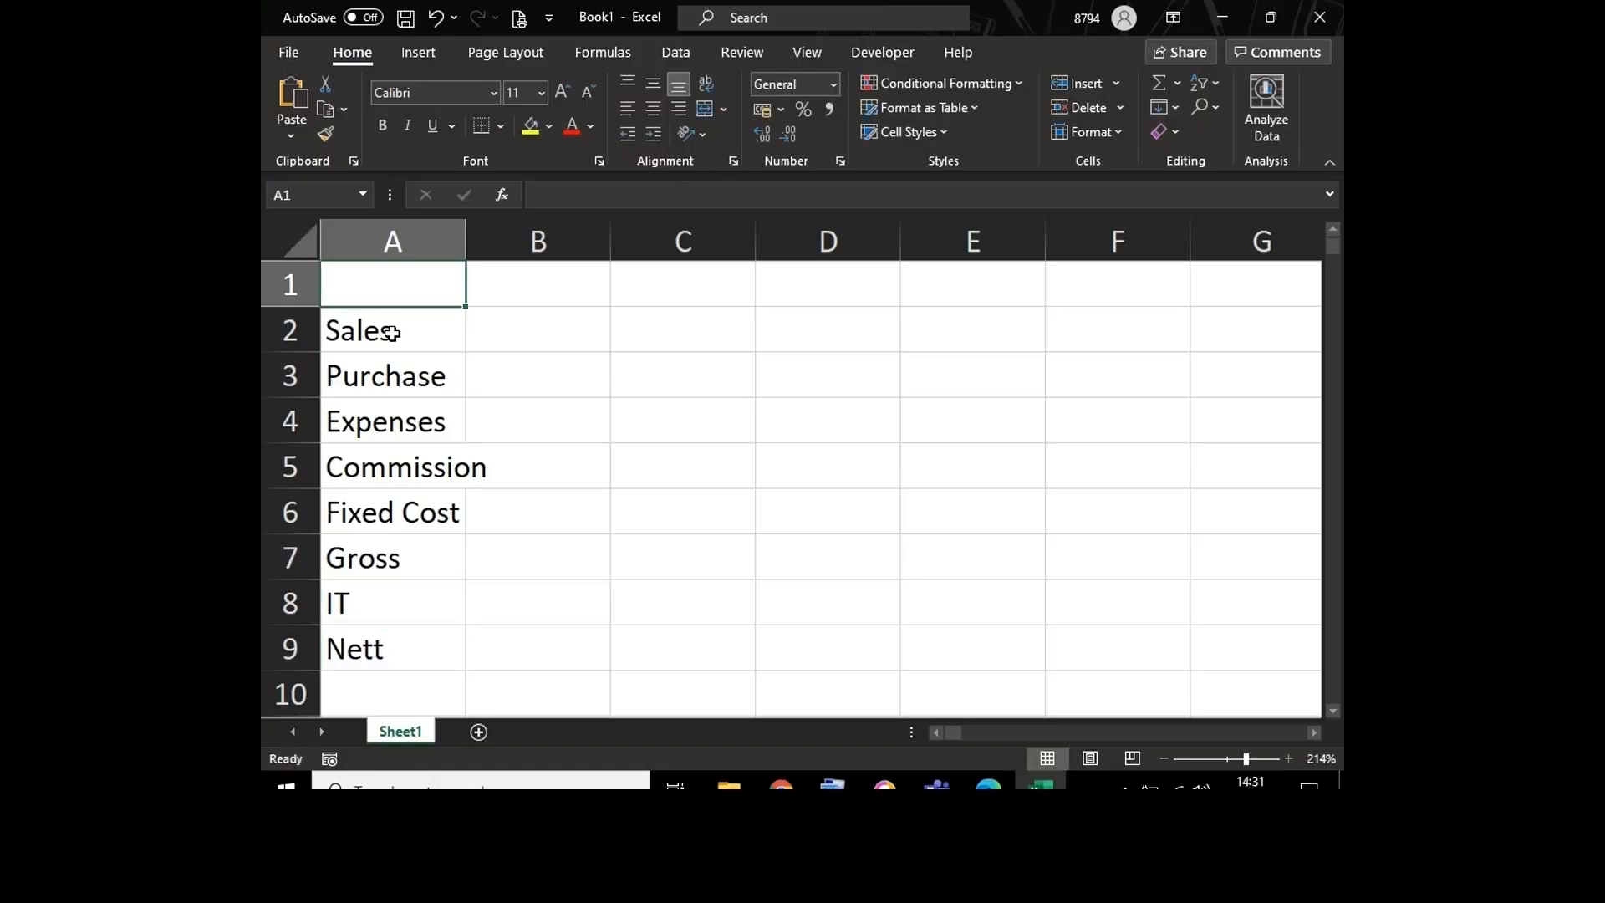
key(Right)
text(2010)
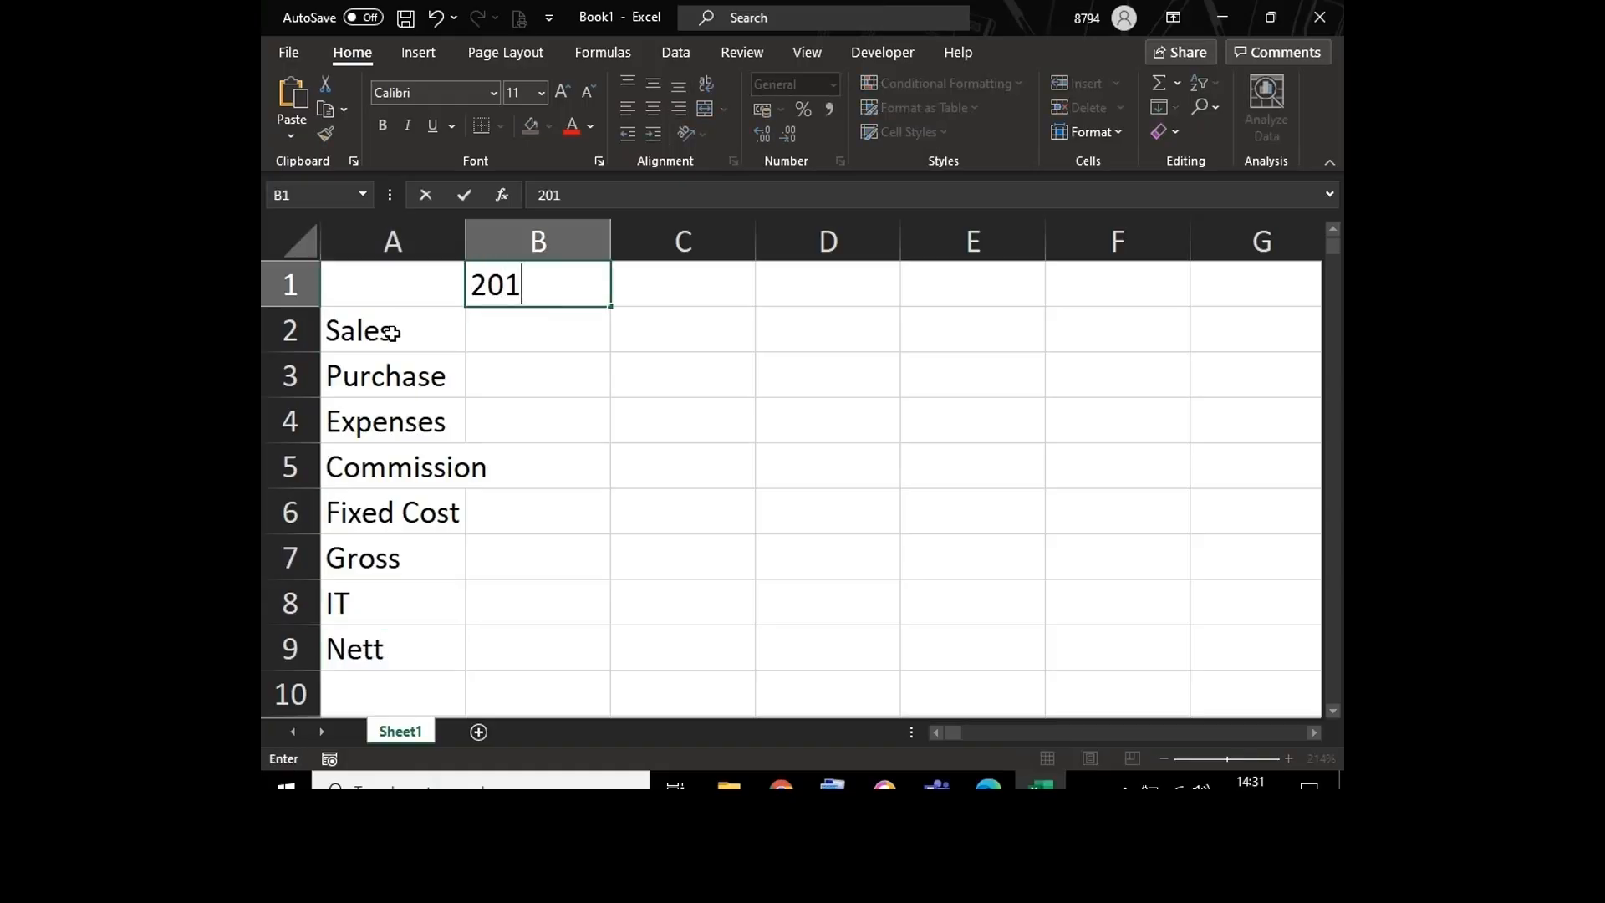
key(Right)
text(2011)
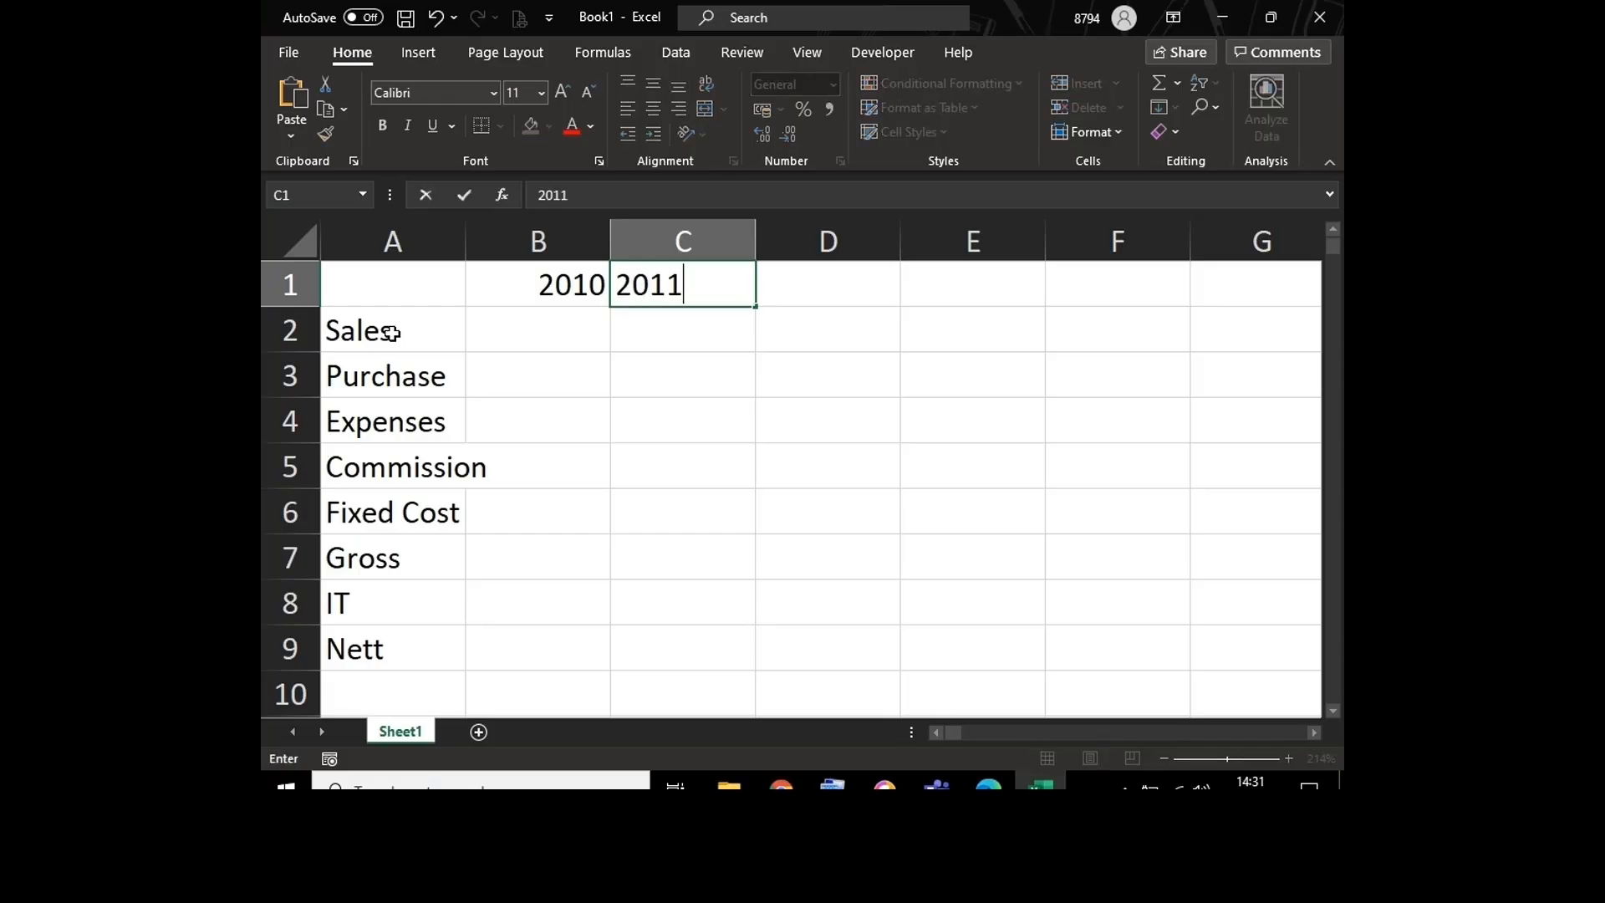
key(Right)
text(2012)
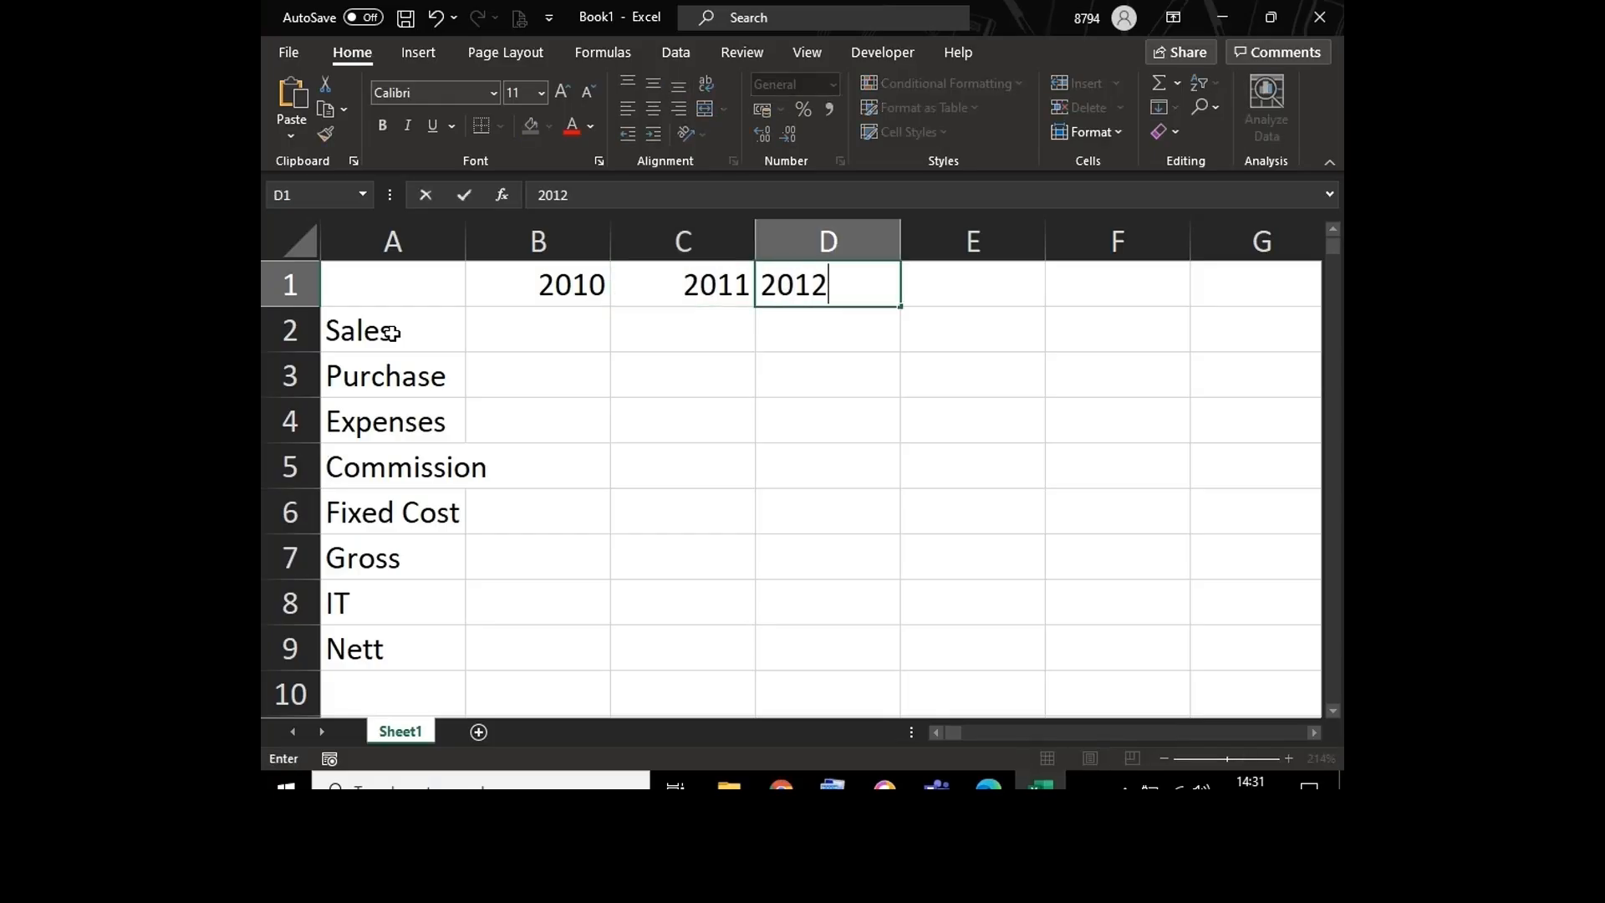
key(Right)
text(2013)
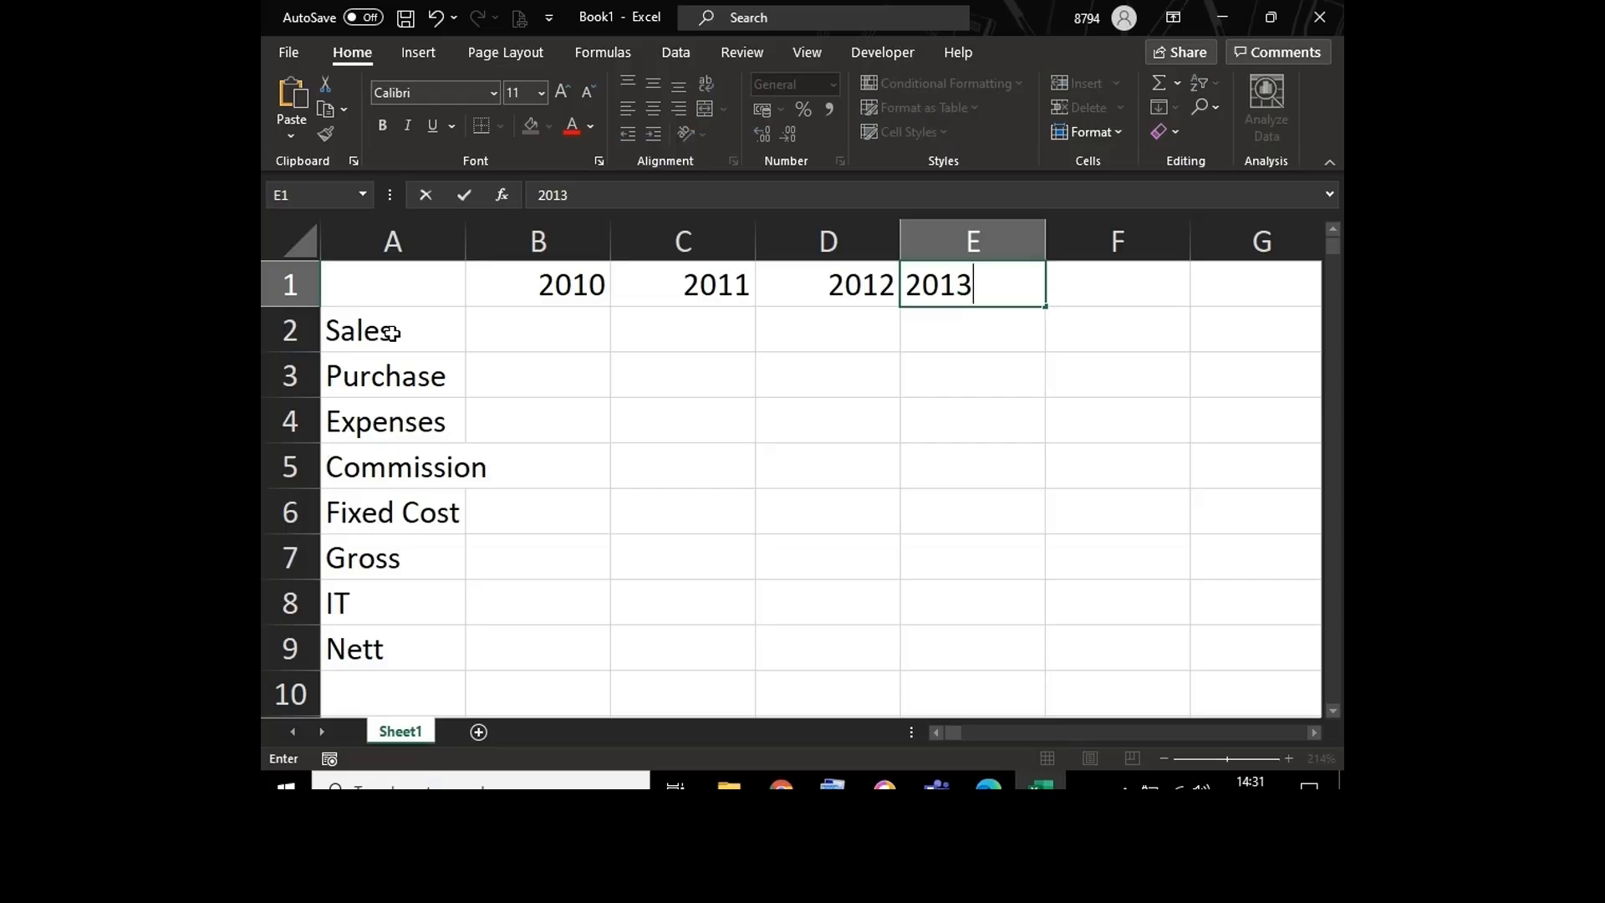
key(Return)
Step: Make B2 the active cell and widen column A so the Commission label fits inside it
key(Left)
key(Left)
key(Left)
key(Left)
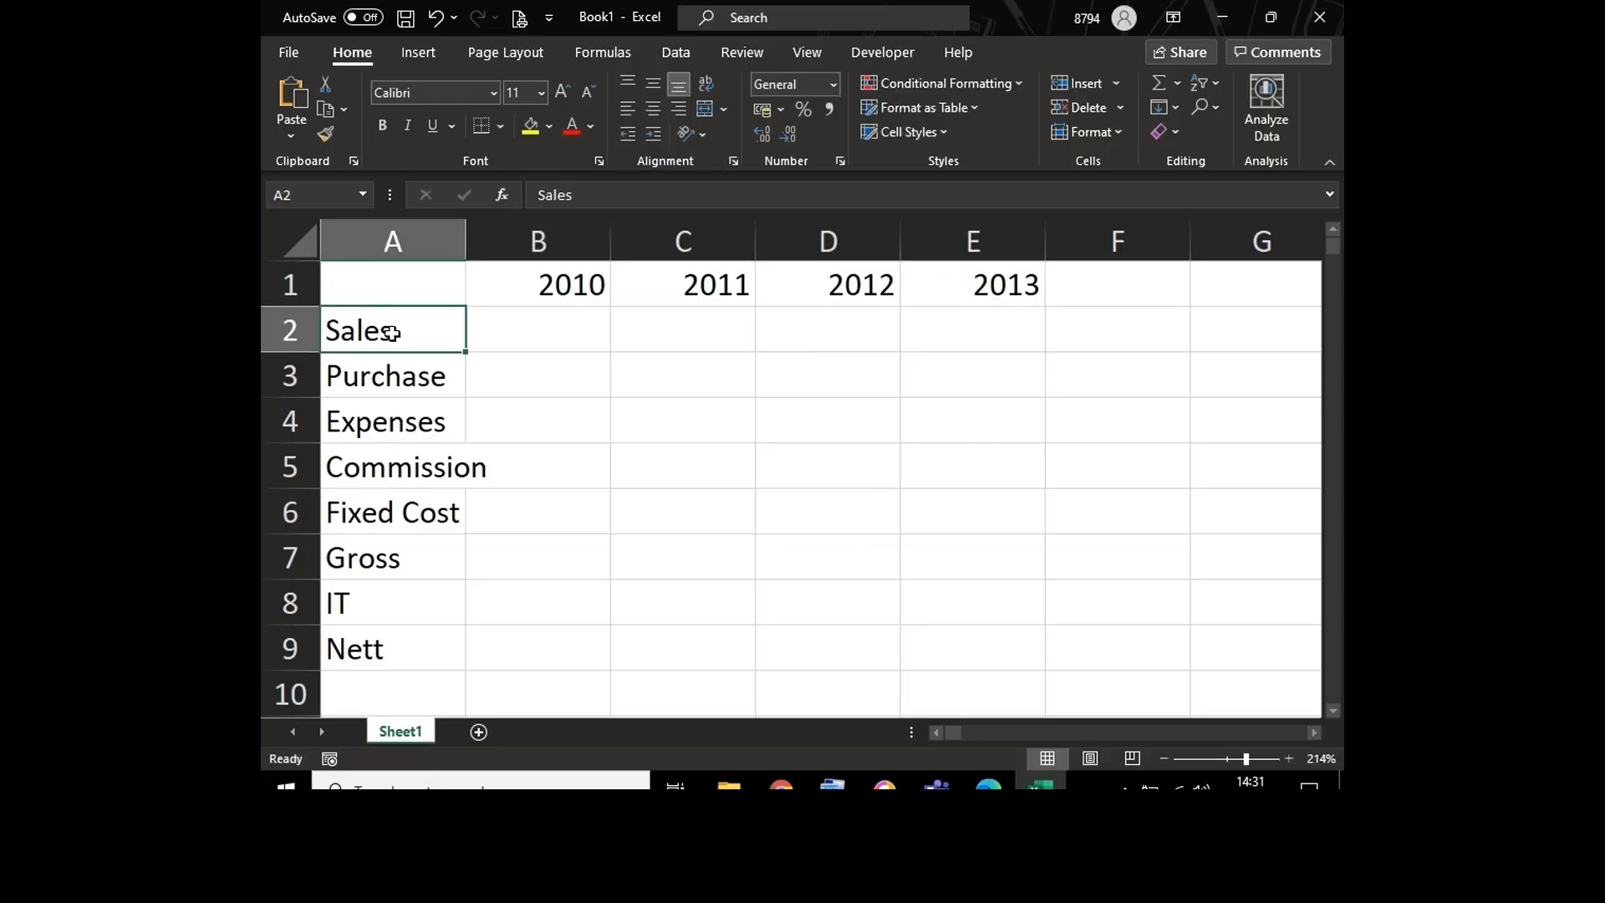
key(Right)
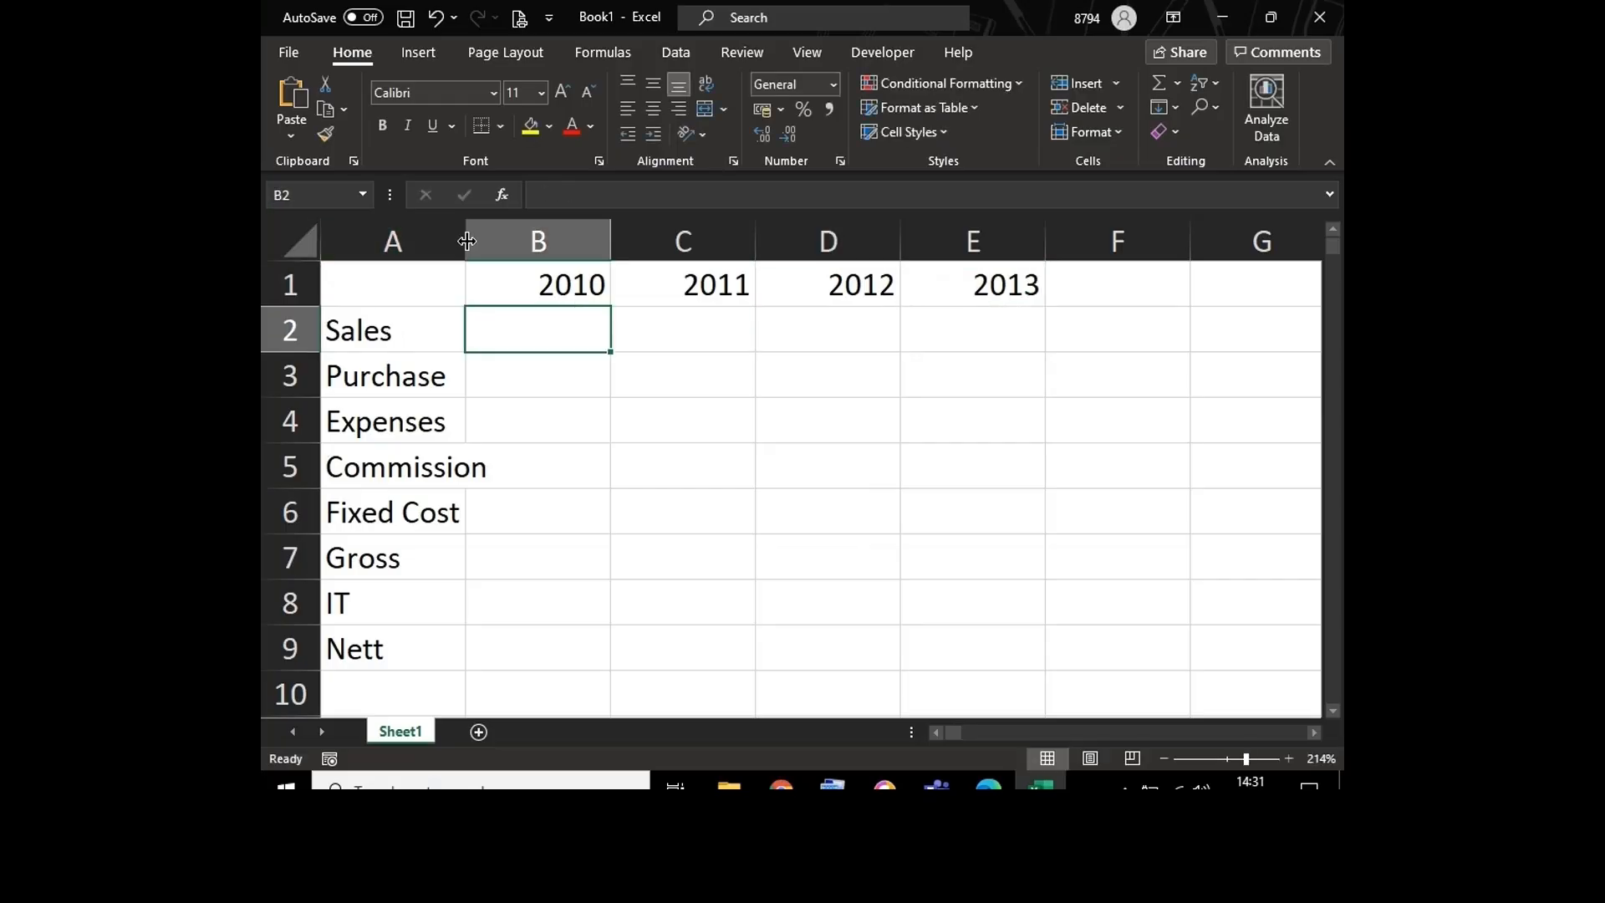
drag(466, 241, 509, 241)
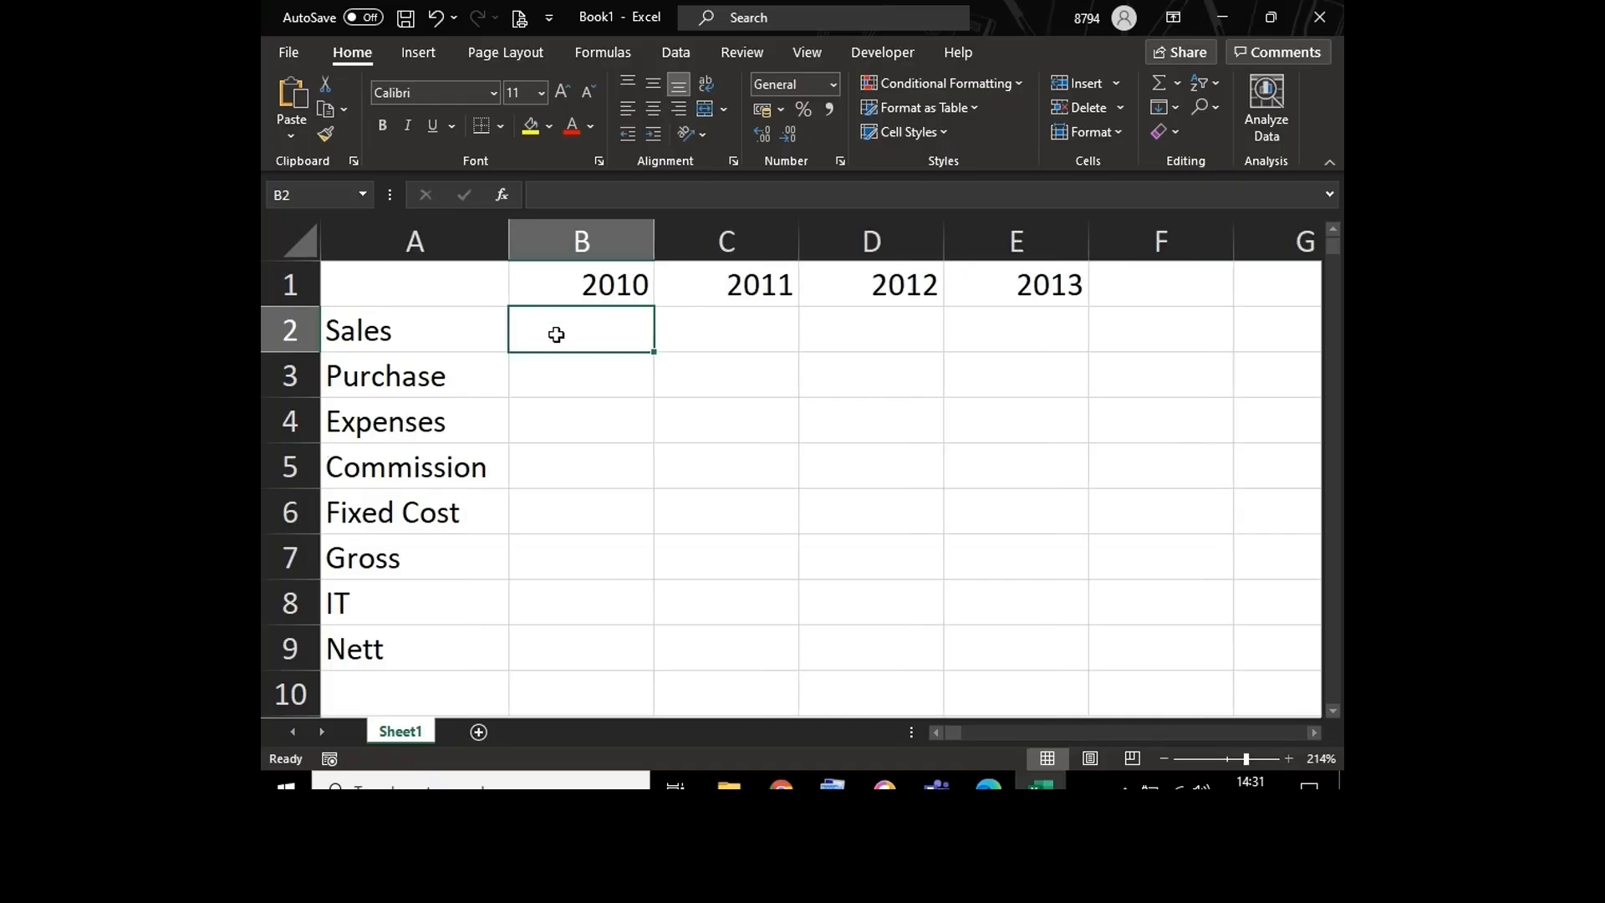
Step: Fill the Sales row for 2010 to 2013 with 125, 225, 90 and 300
text(125)
key(Tab)
text(22)
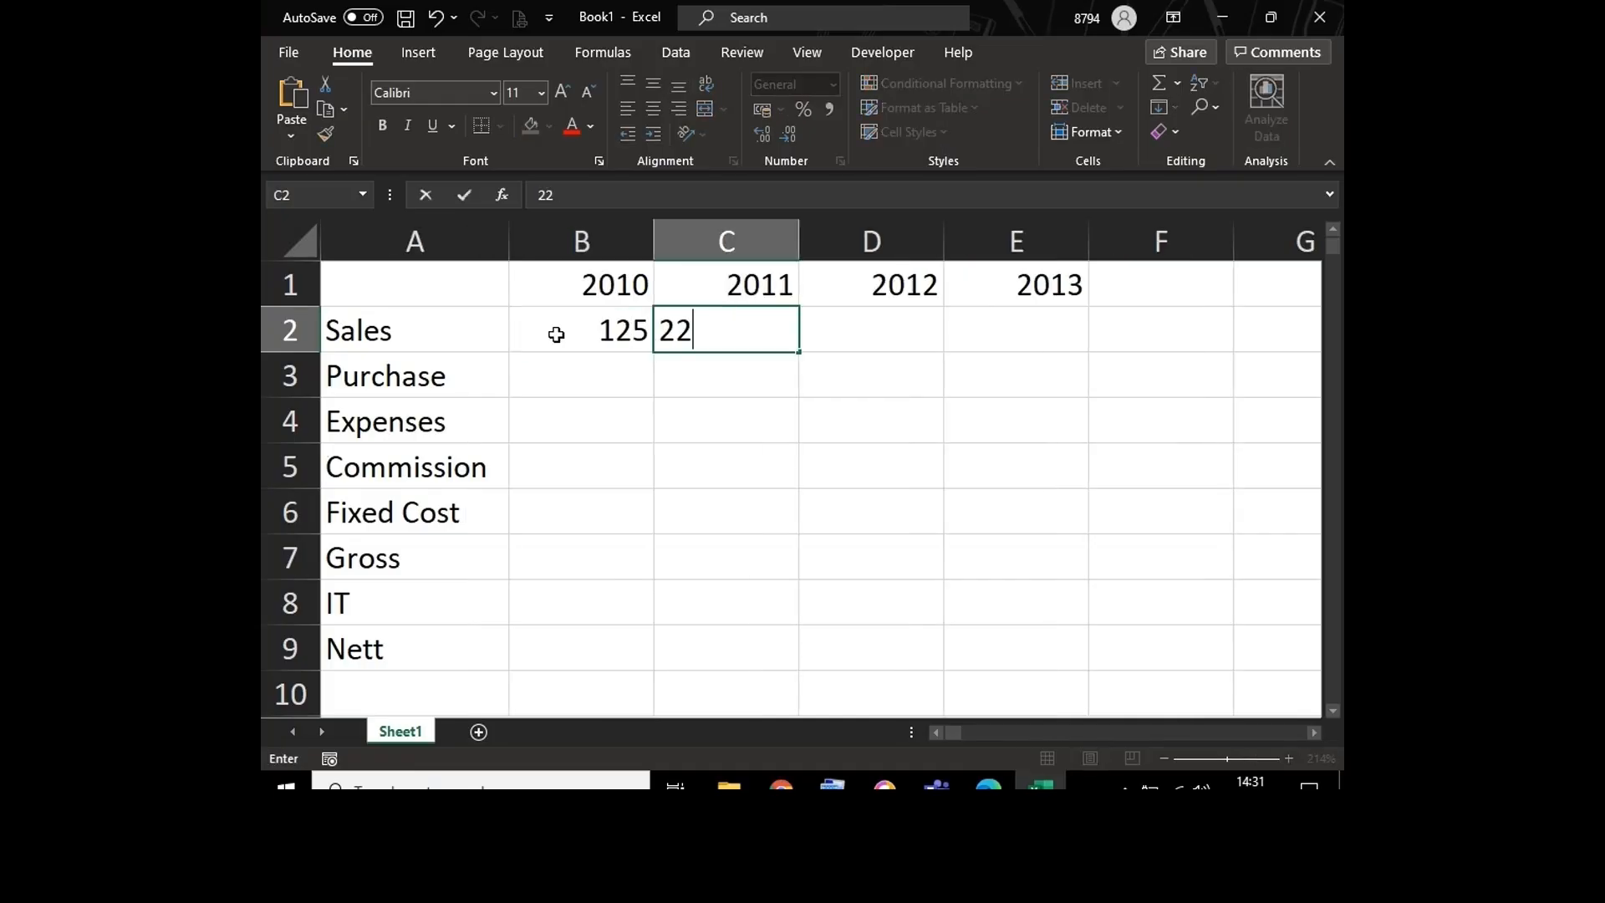
text(5)
key(Tab)
text(90)
key(Tab)
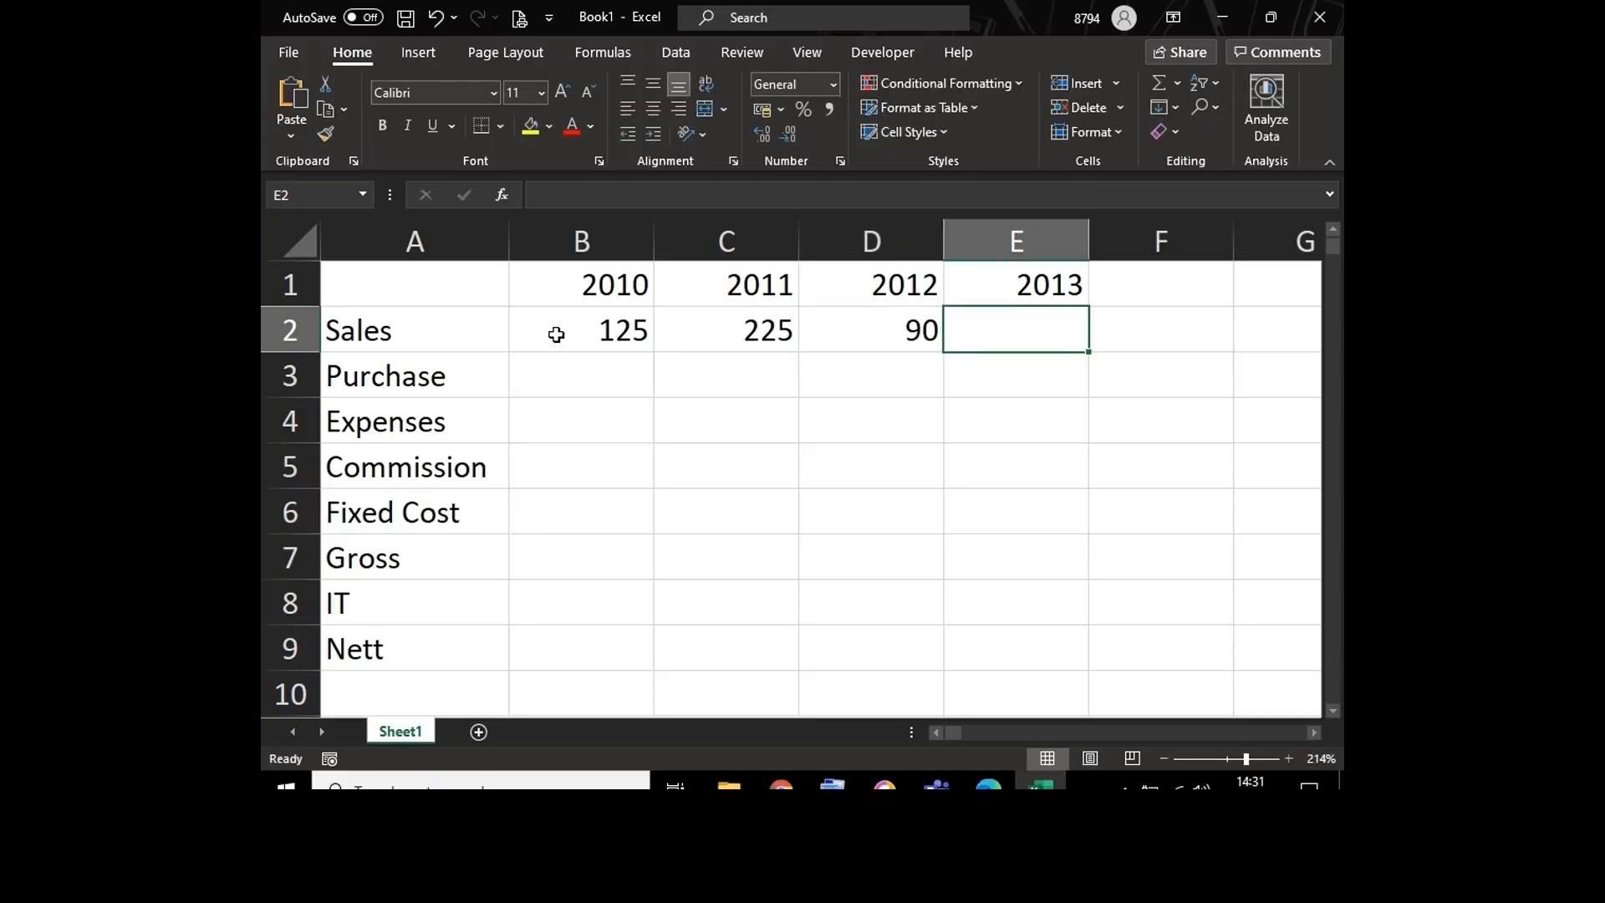
text(300)
key(Down)
Step: Fill the Purchase row for 2010 to 2013 with 55, 75, 60 and 125
key(Left)
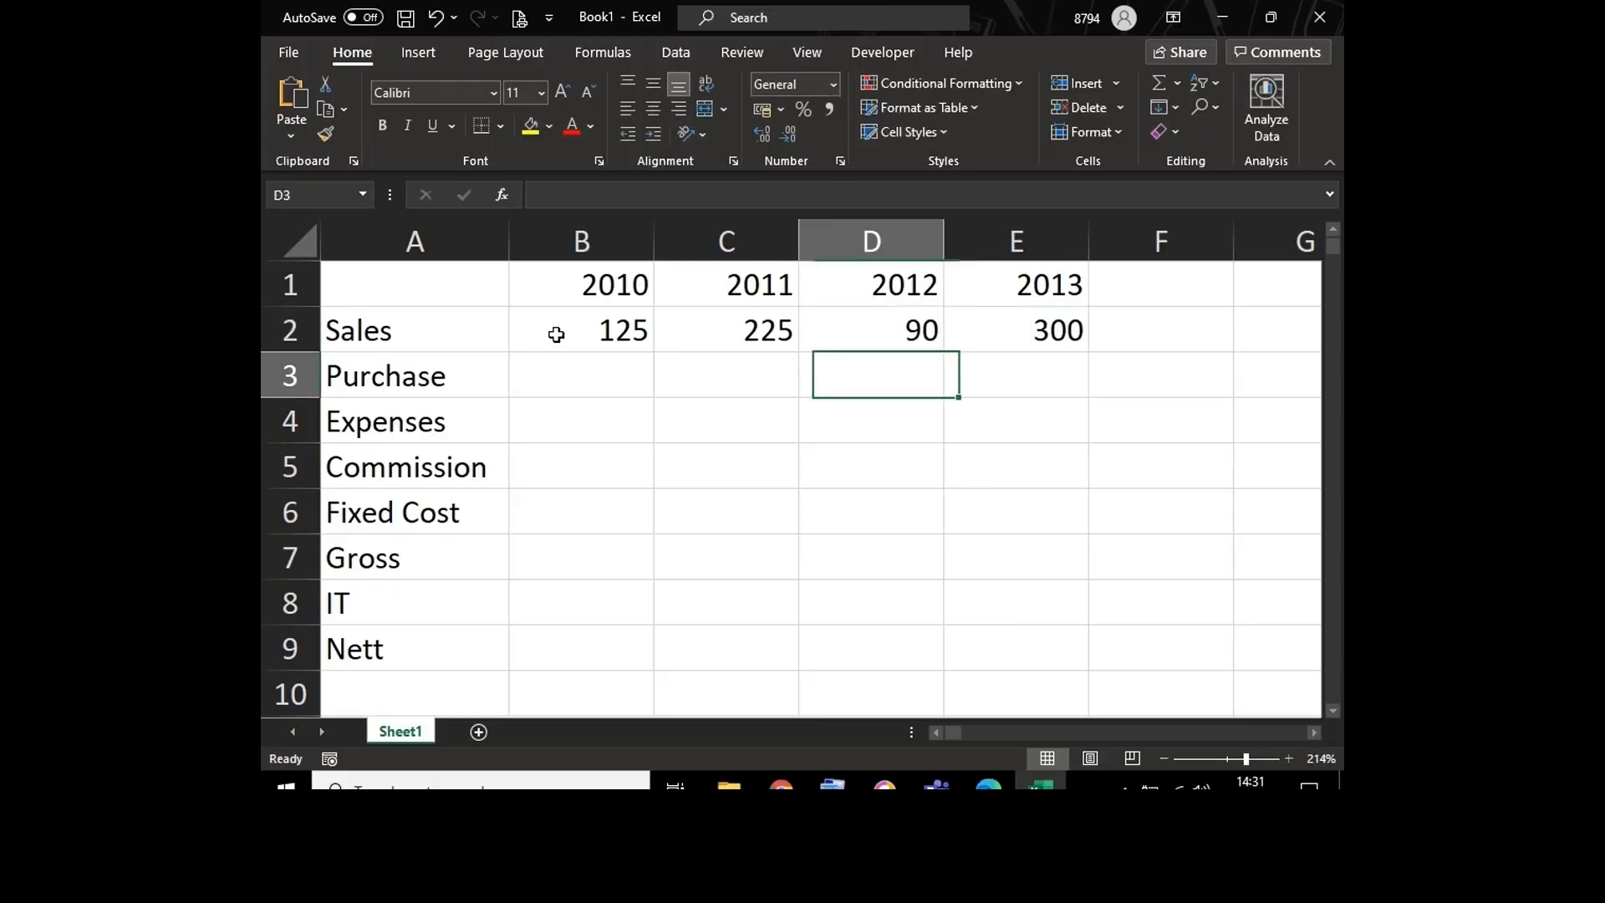
key(Left)
key(Left)
text(55)
key(Tab)
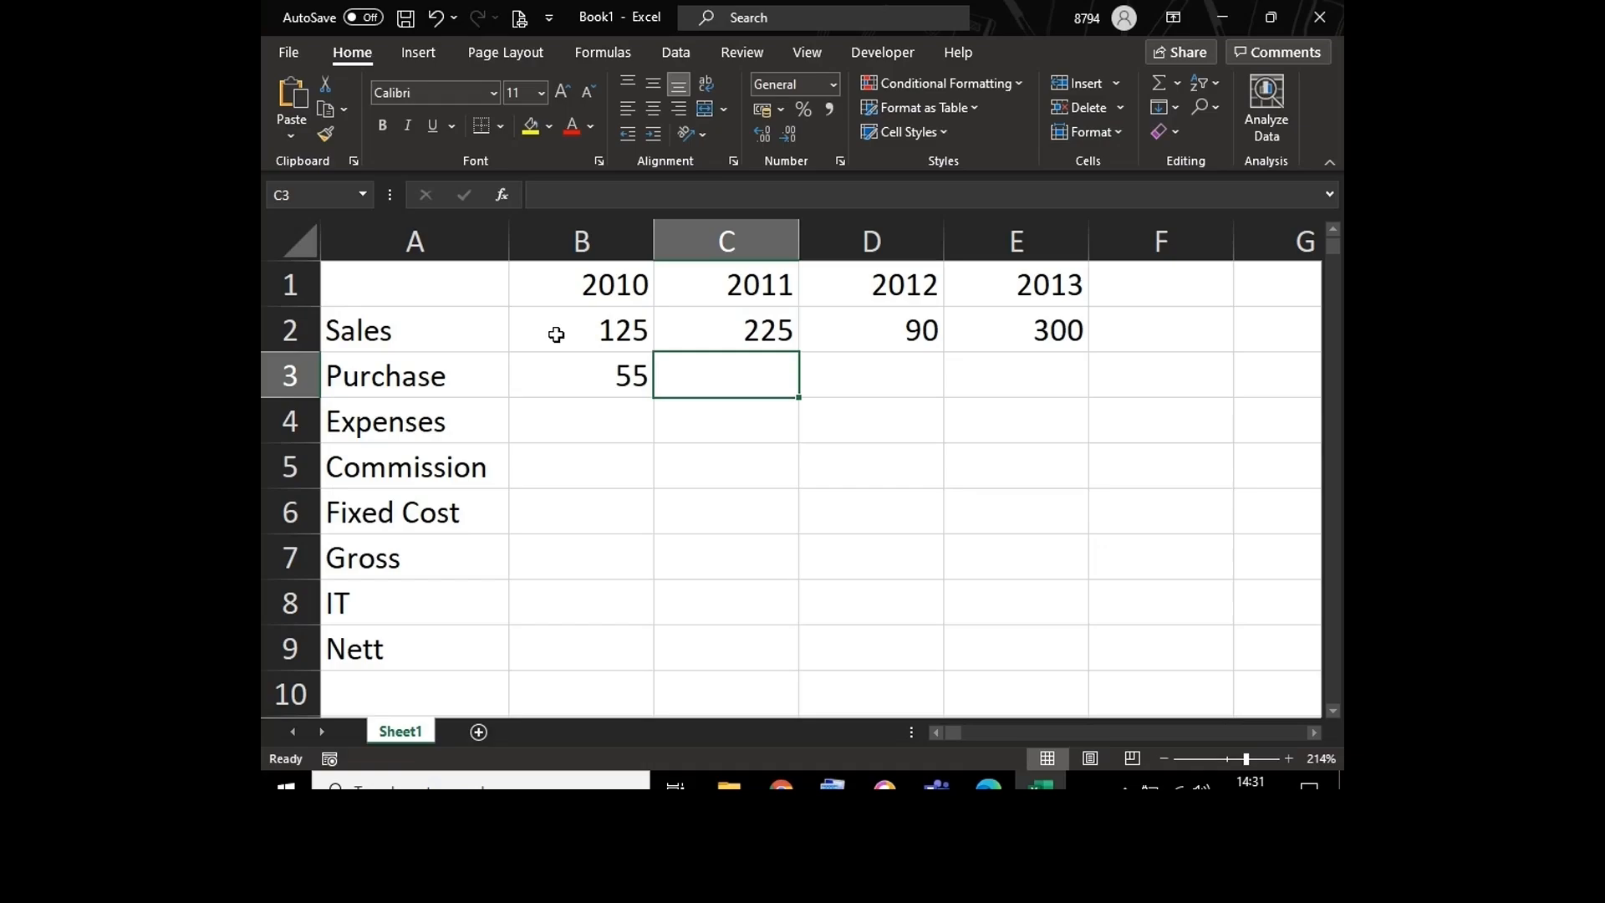
text(7)
key(Tab)
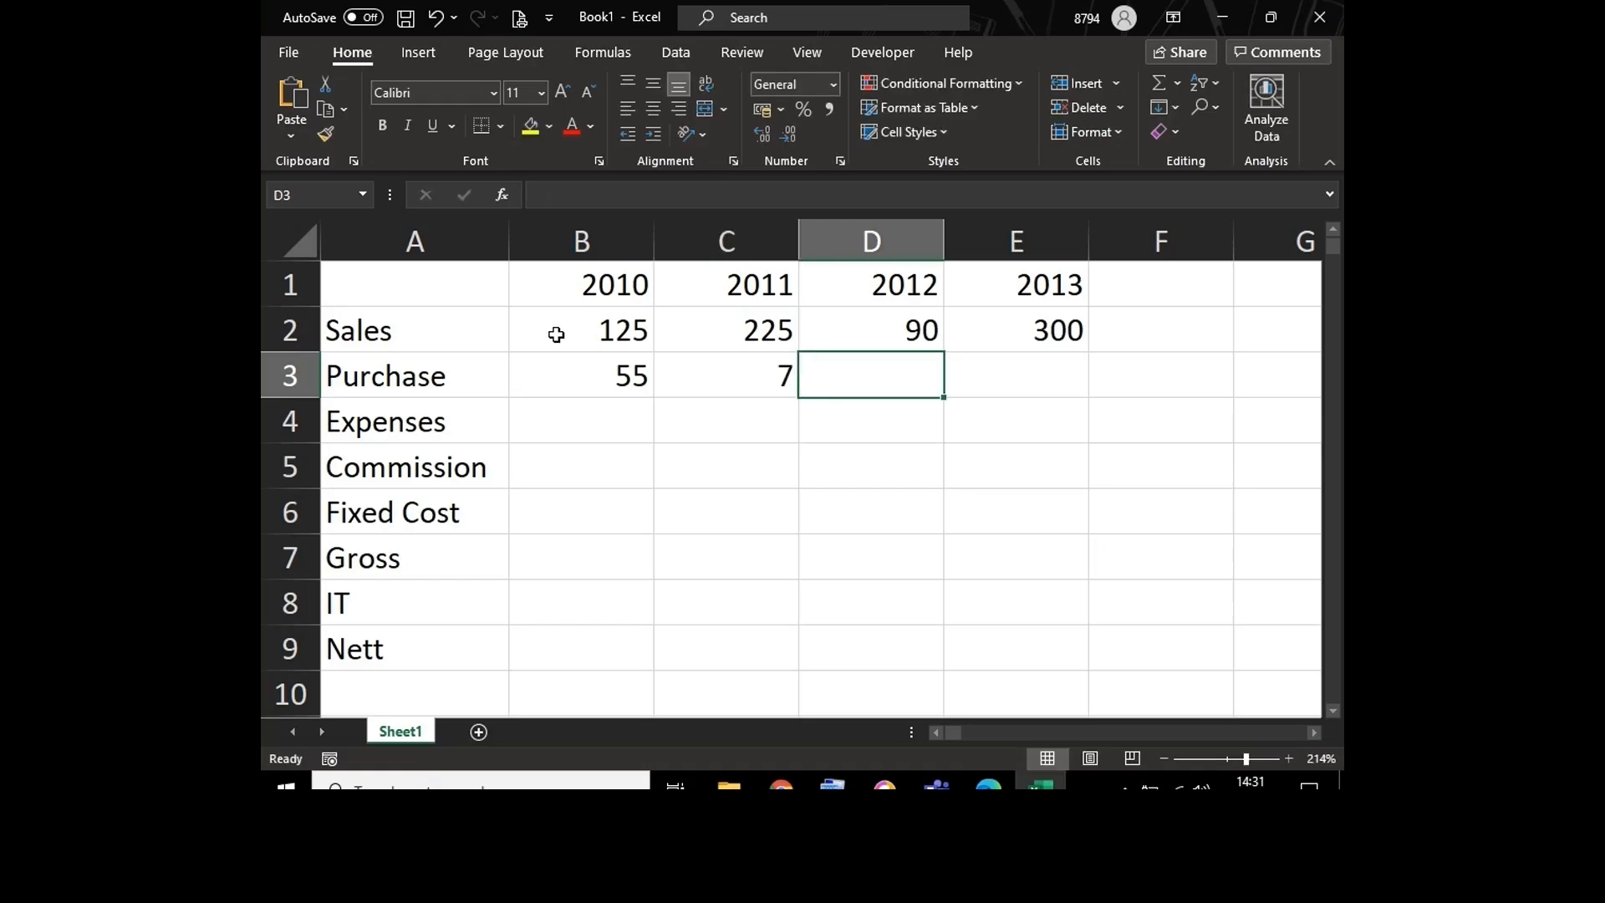
key(Left)
text(75)
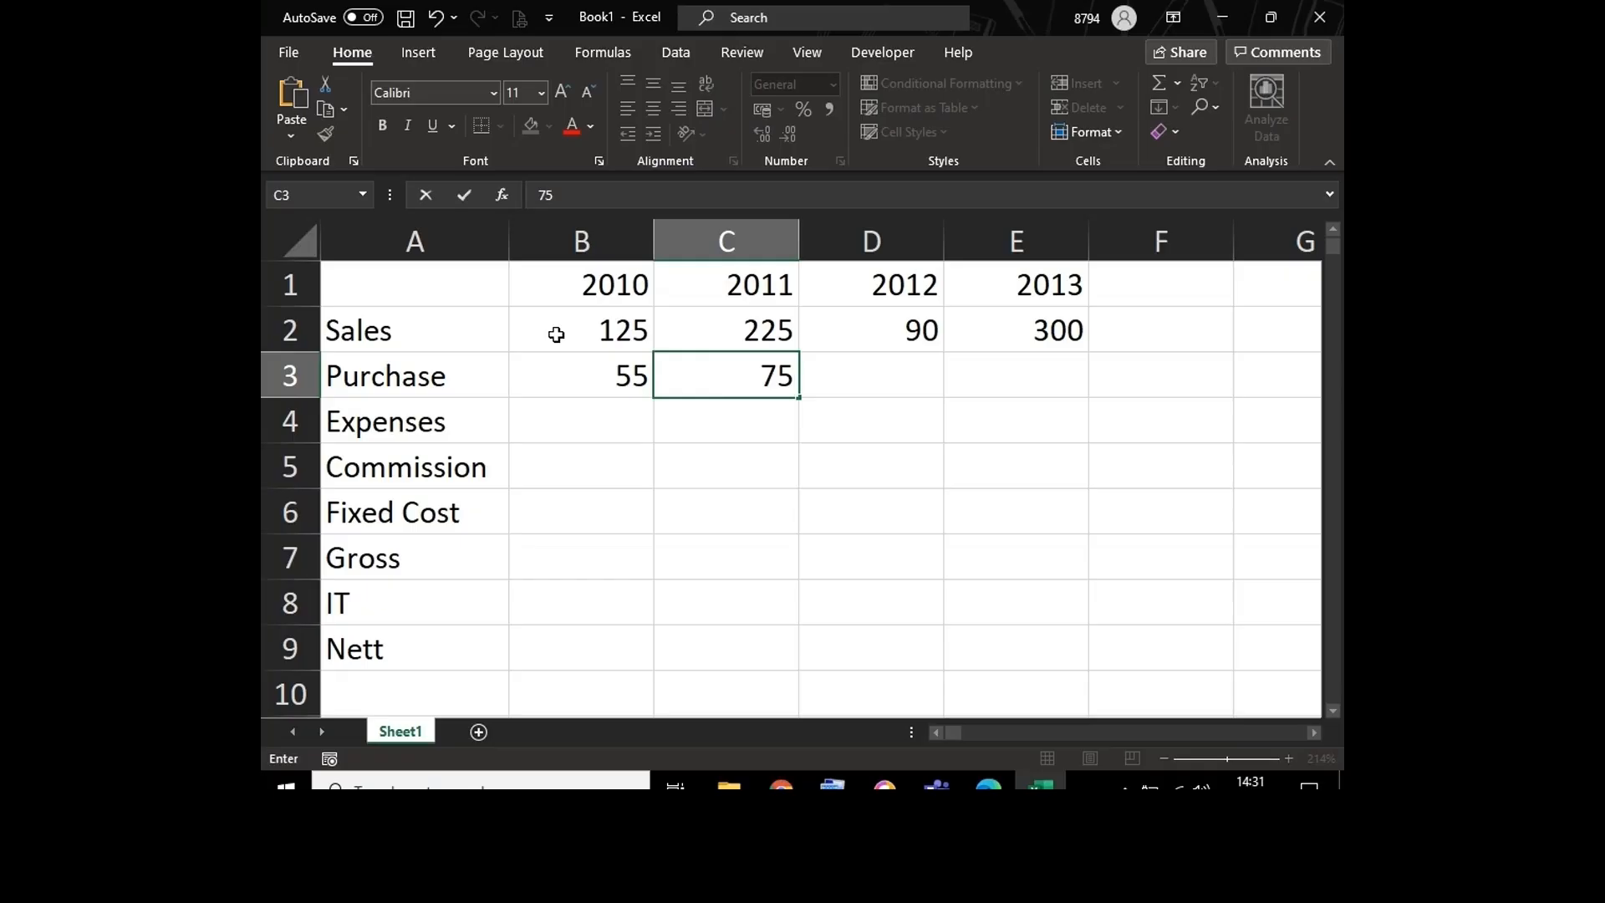
key(Tab)
text(60)
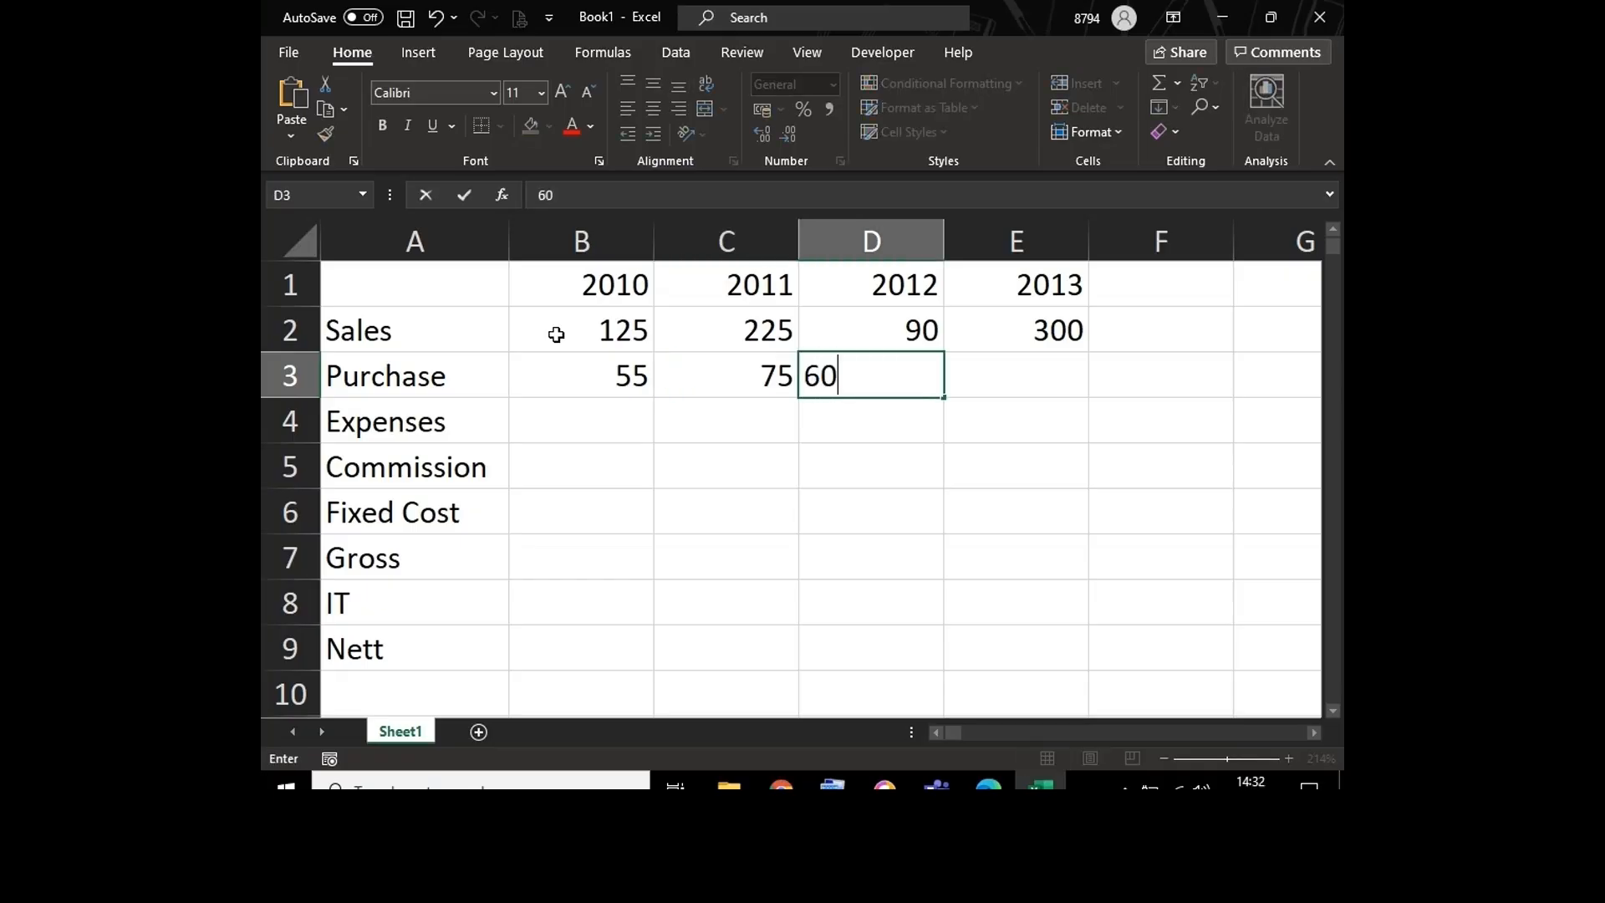
key(Tab)
text(125)
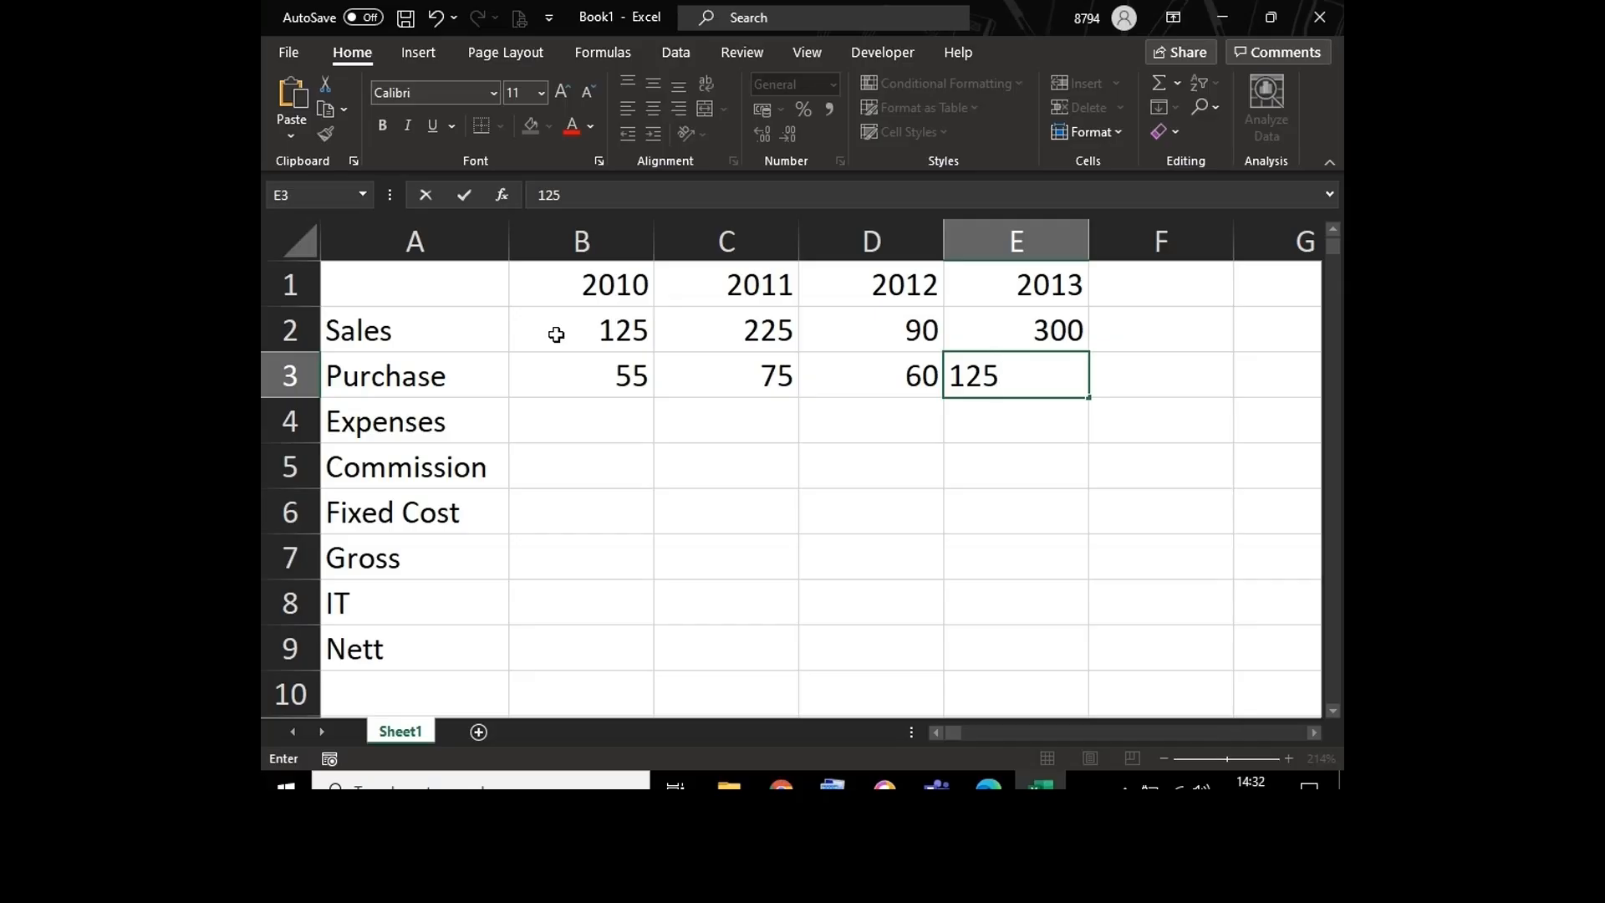
key(Return)
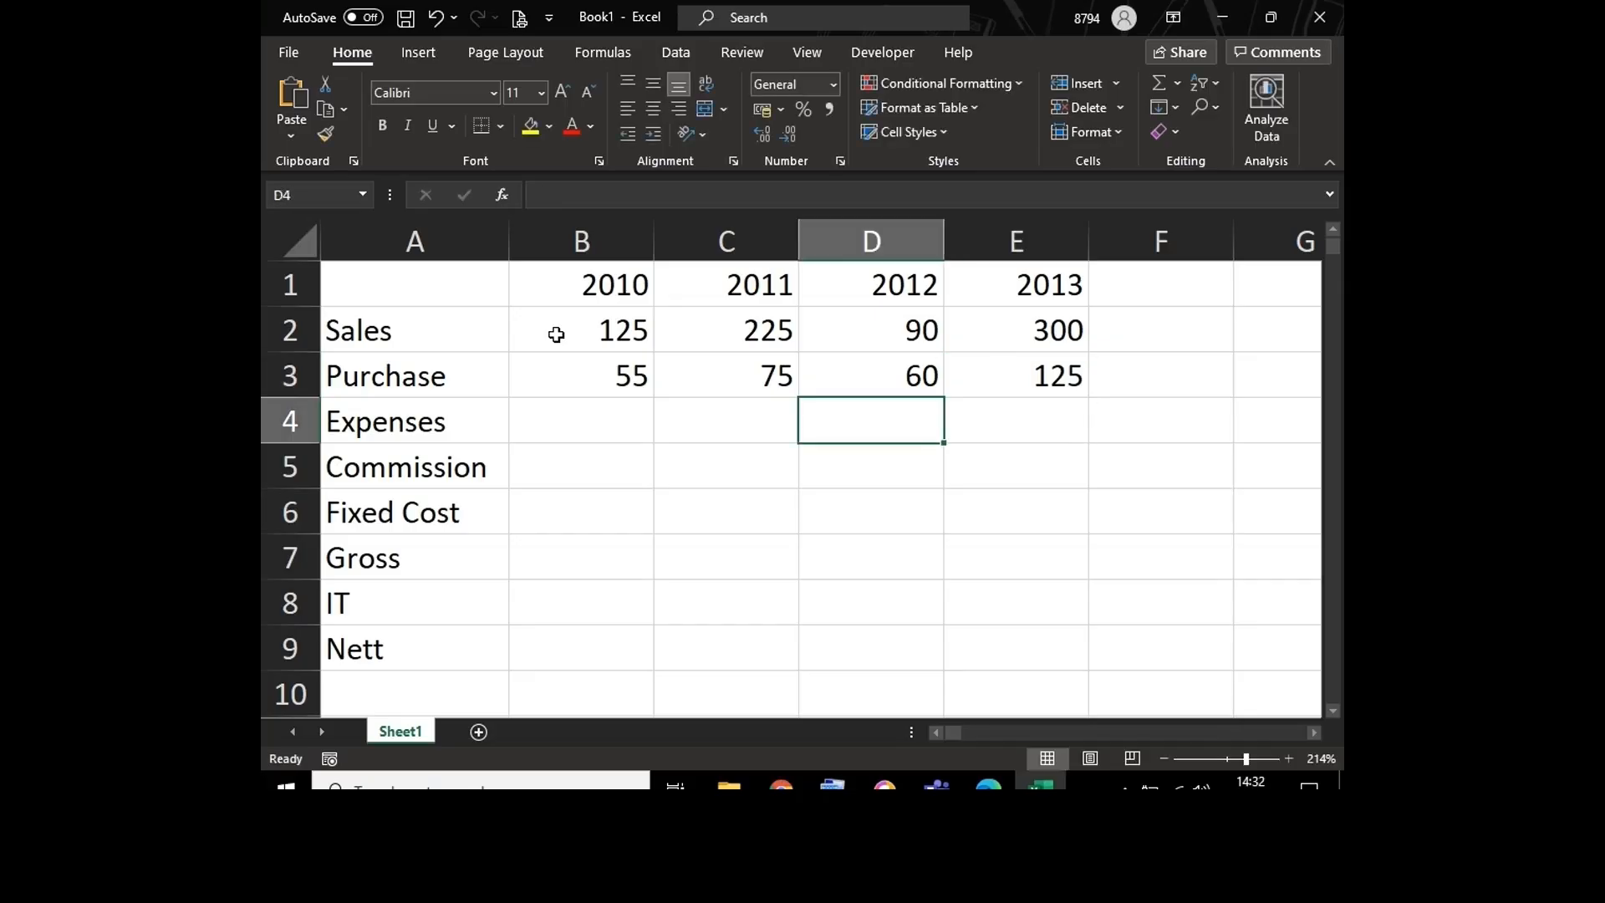
Step: Fill the Expenses row for 2010 to 2013 with 15, 45, 50 and 90
text(15)
key(Tab)
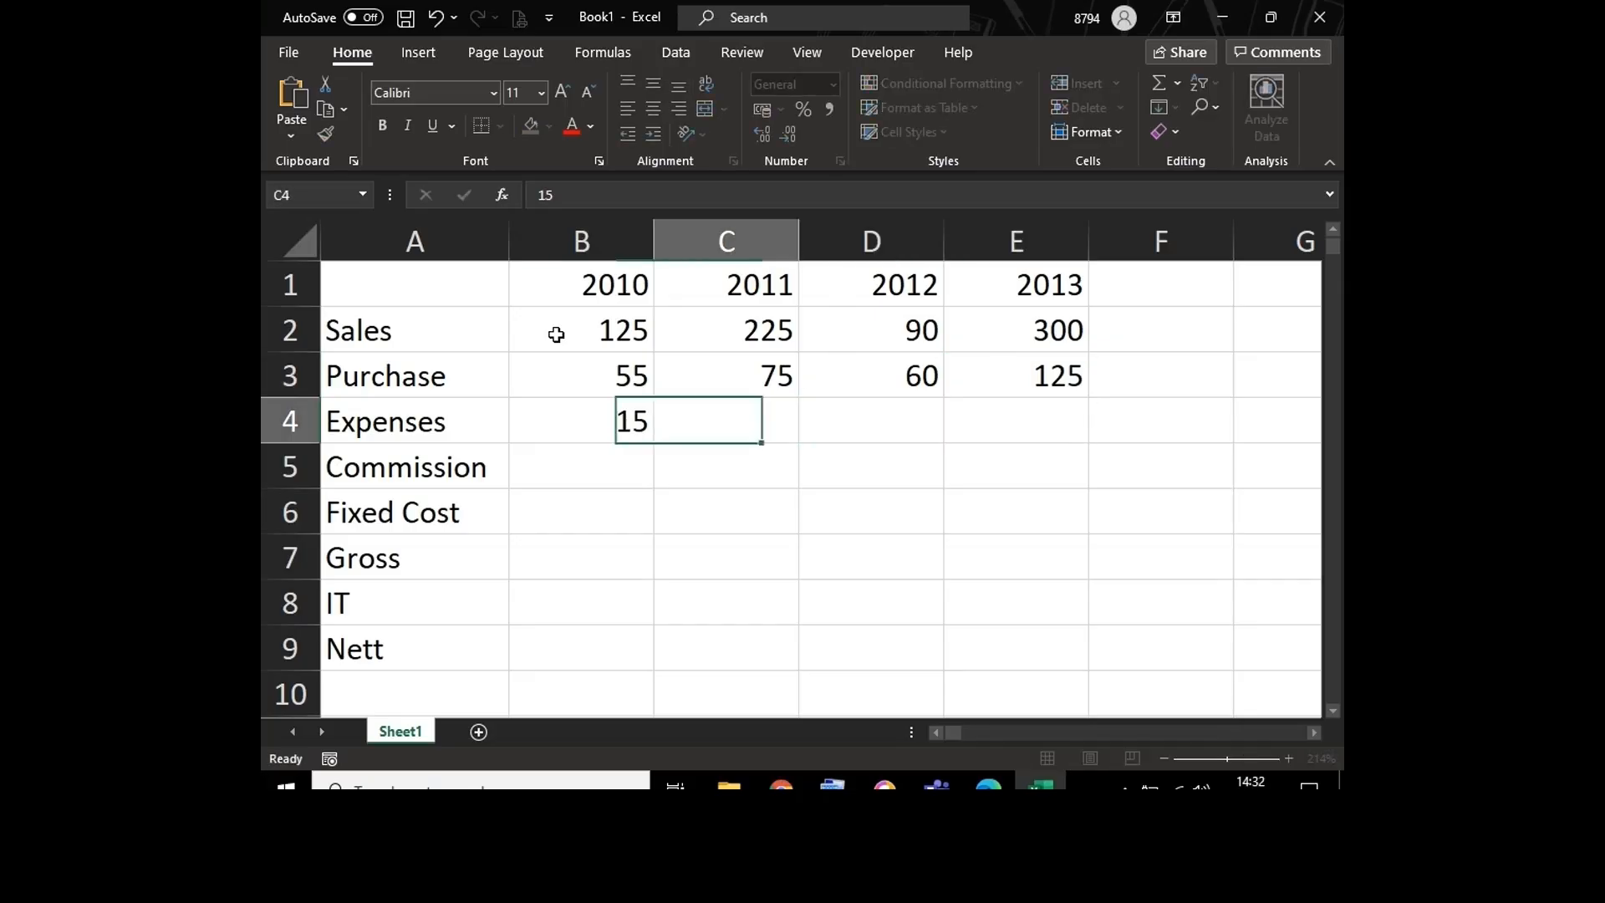
text(45)
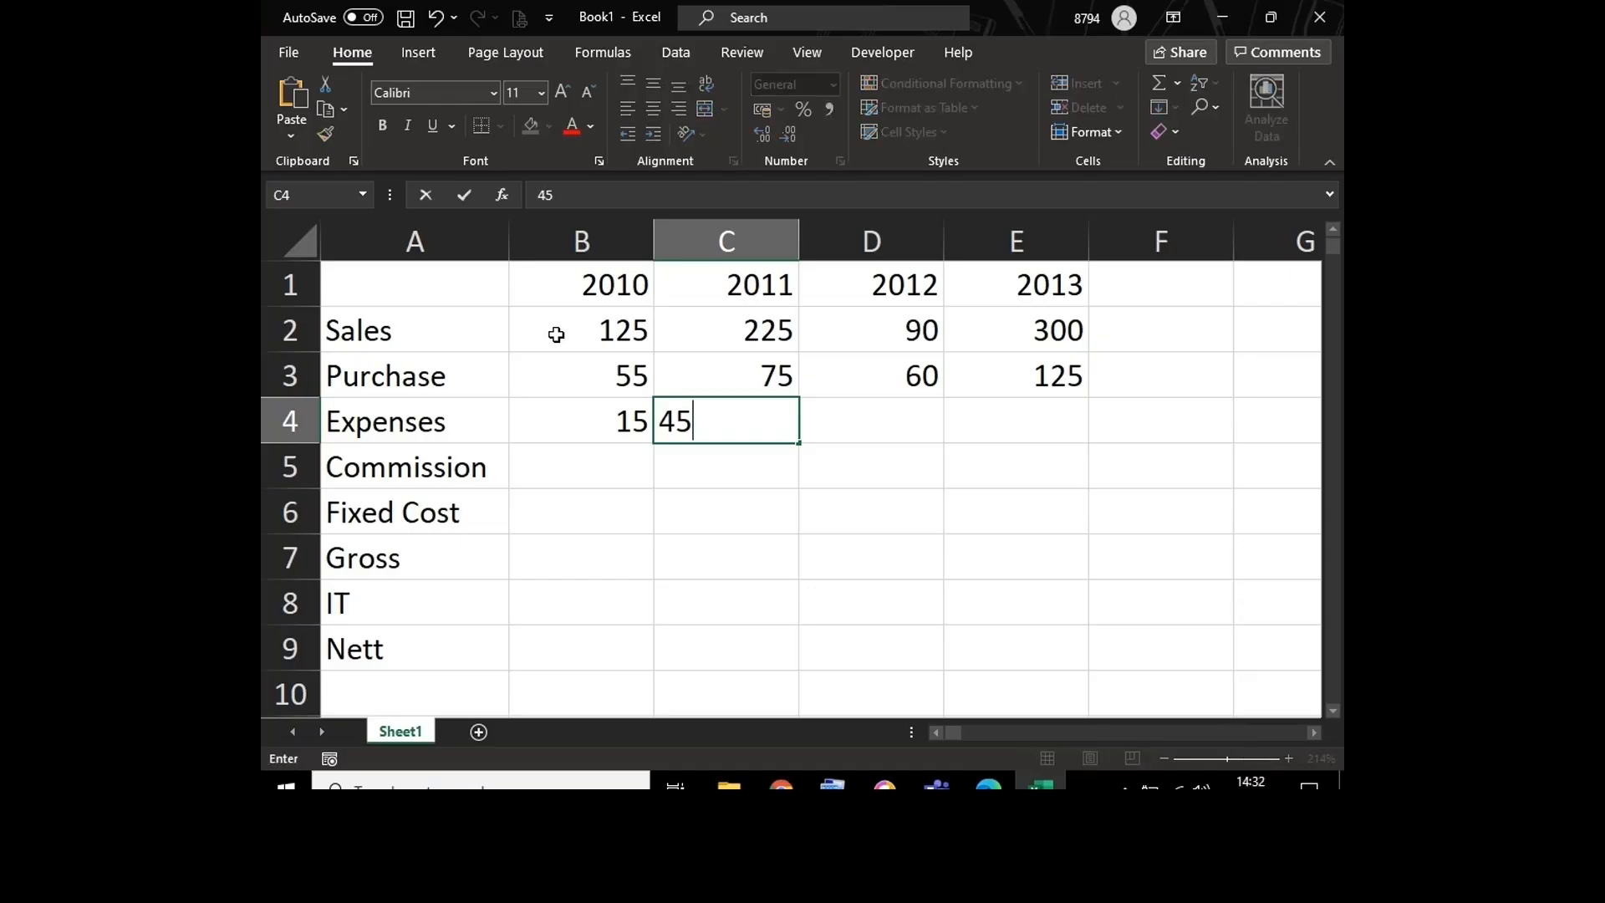
key(Tab)
text(5)
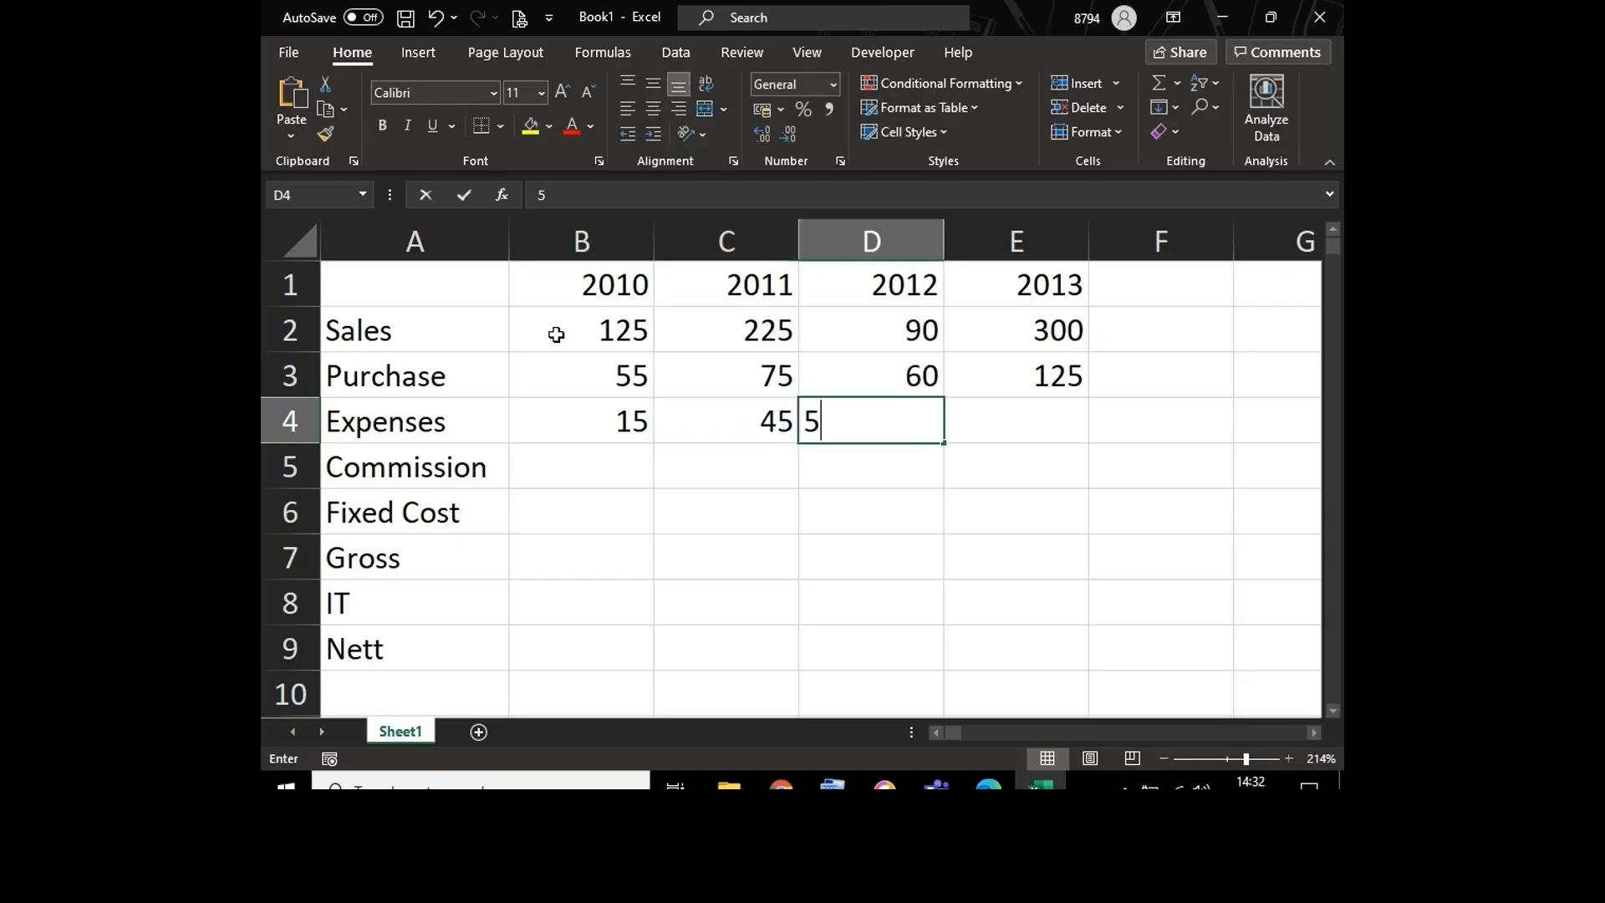
text(0)
key(Tab)
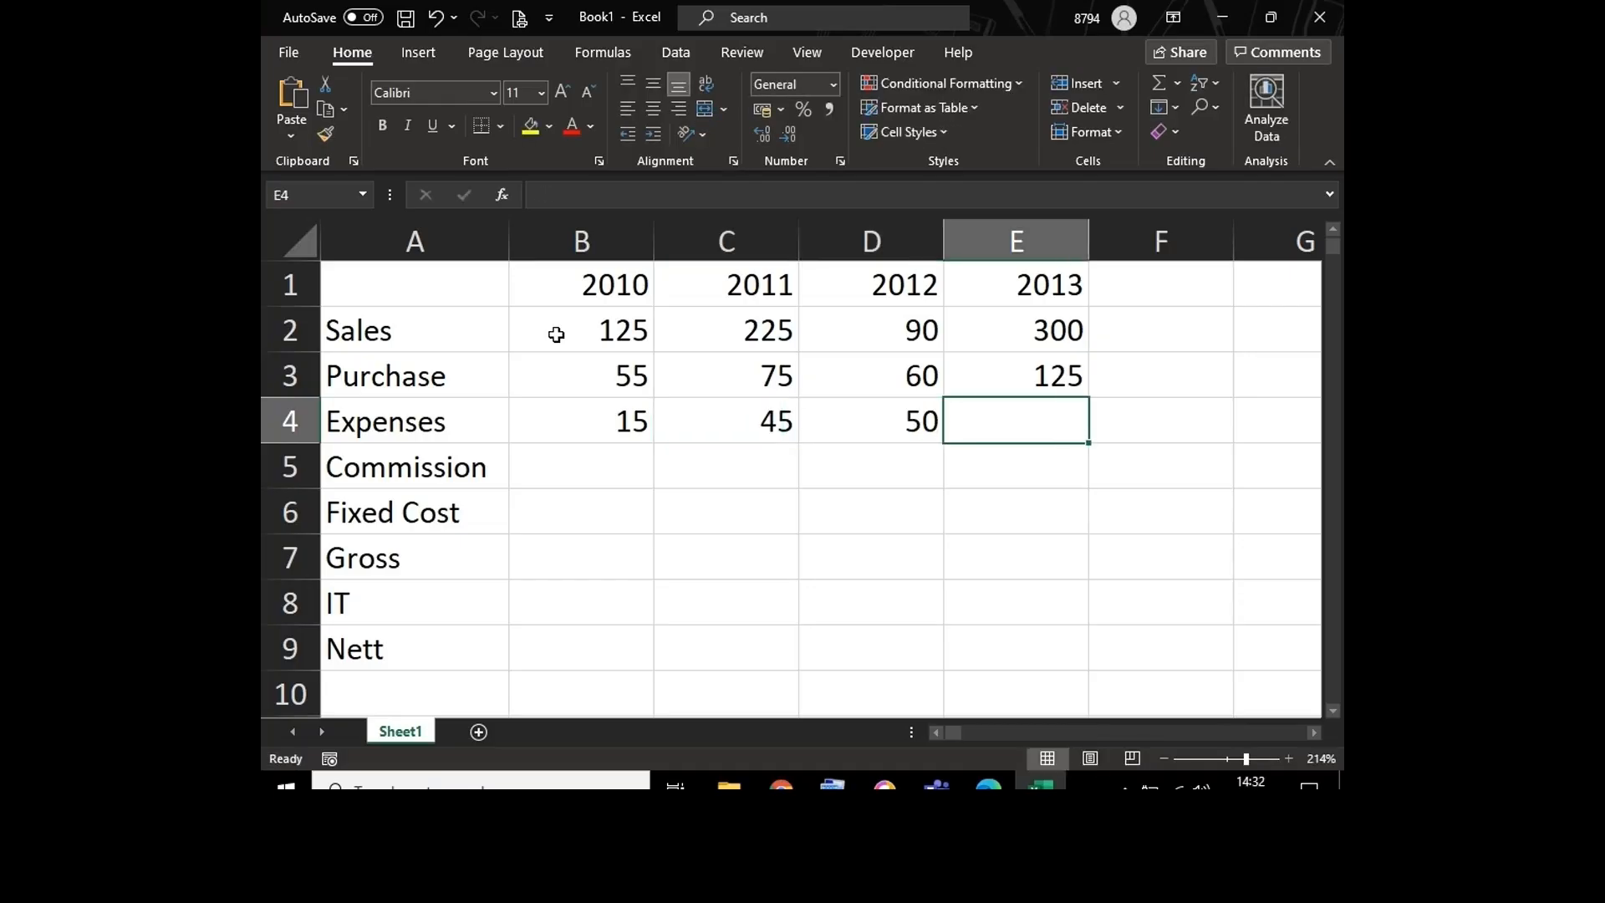
text(90)
key(Return)
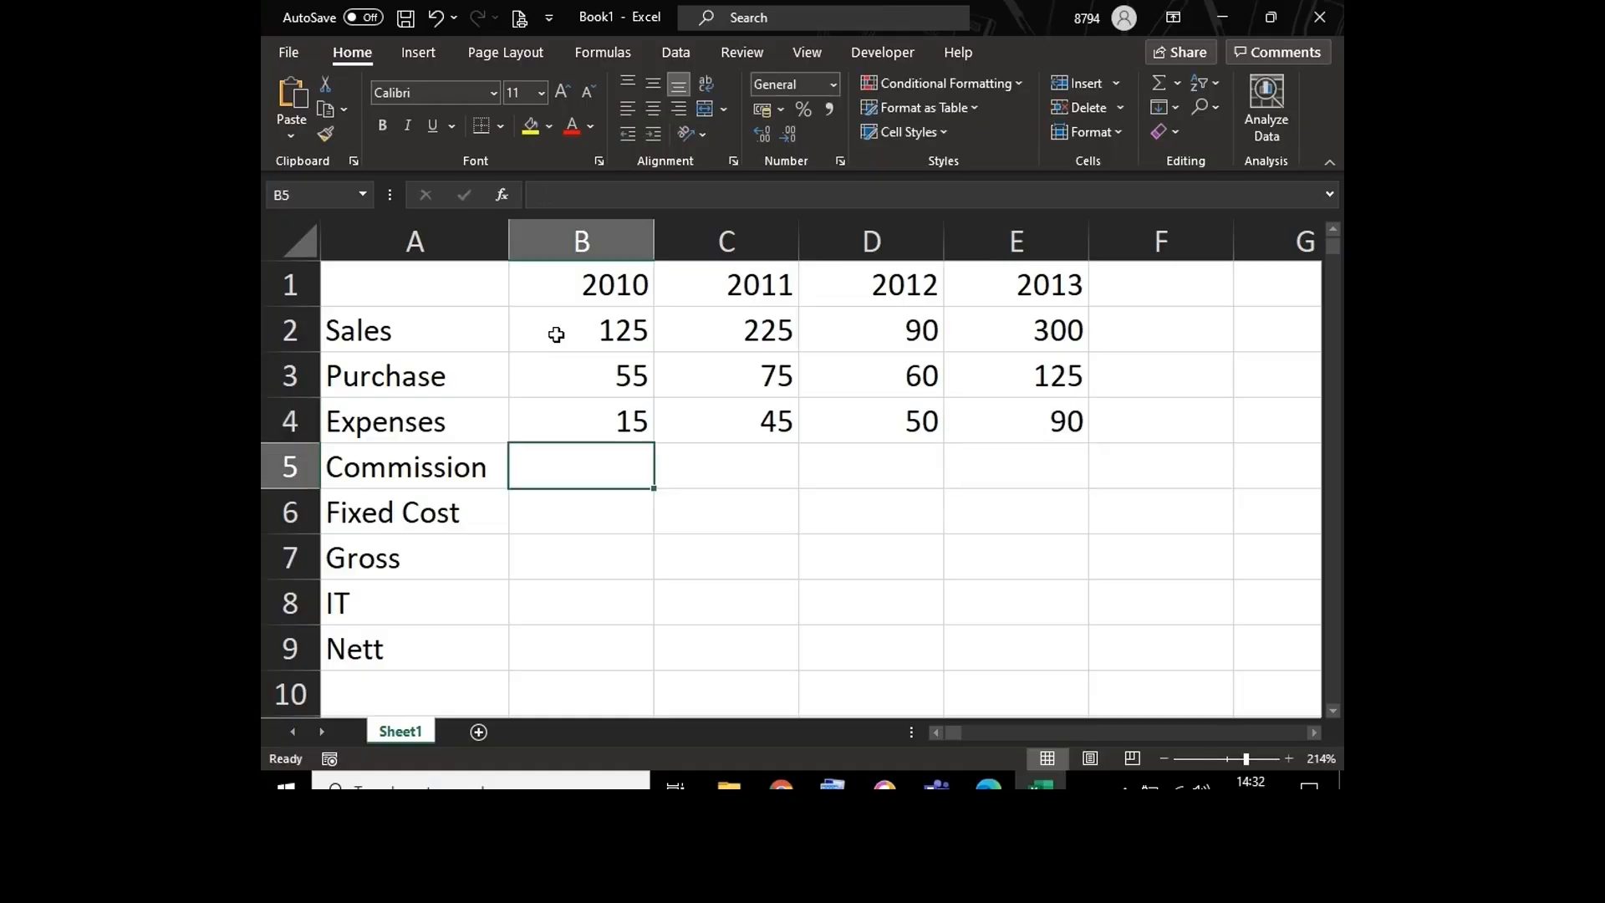
Step: Fill the Fixed Cost row for 2010 to 2013 with 5 in every year
key(Down)
key(shift+Right)
key(shift+Right)
key(shift+Right)
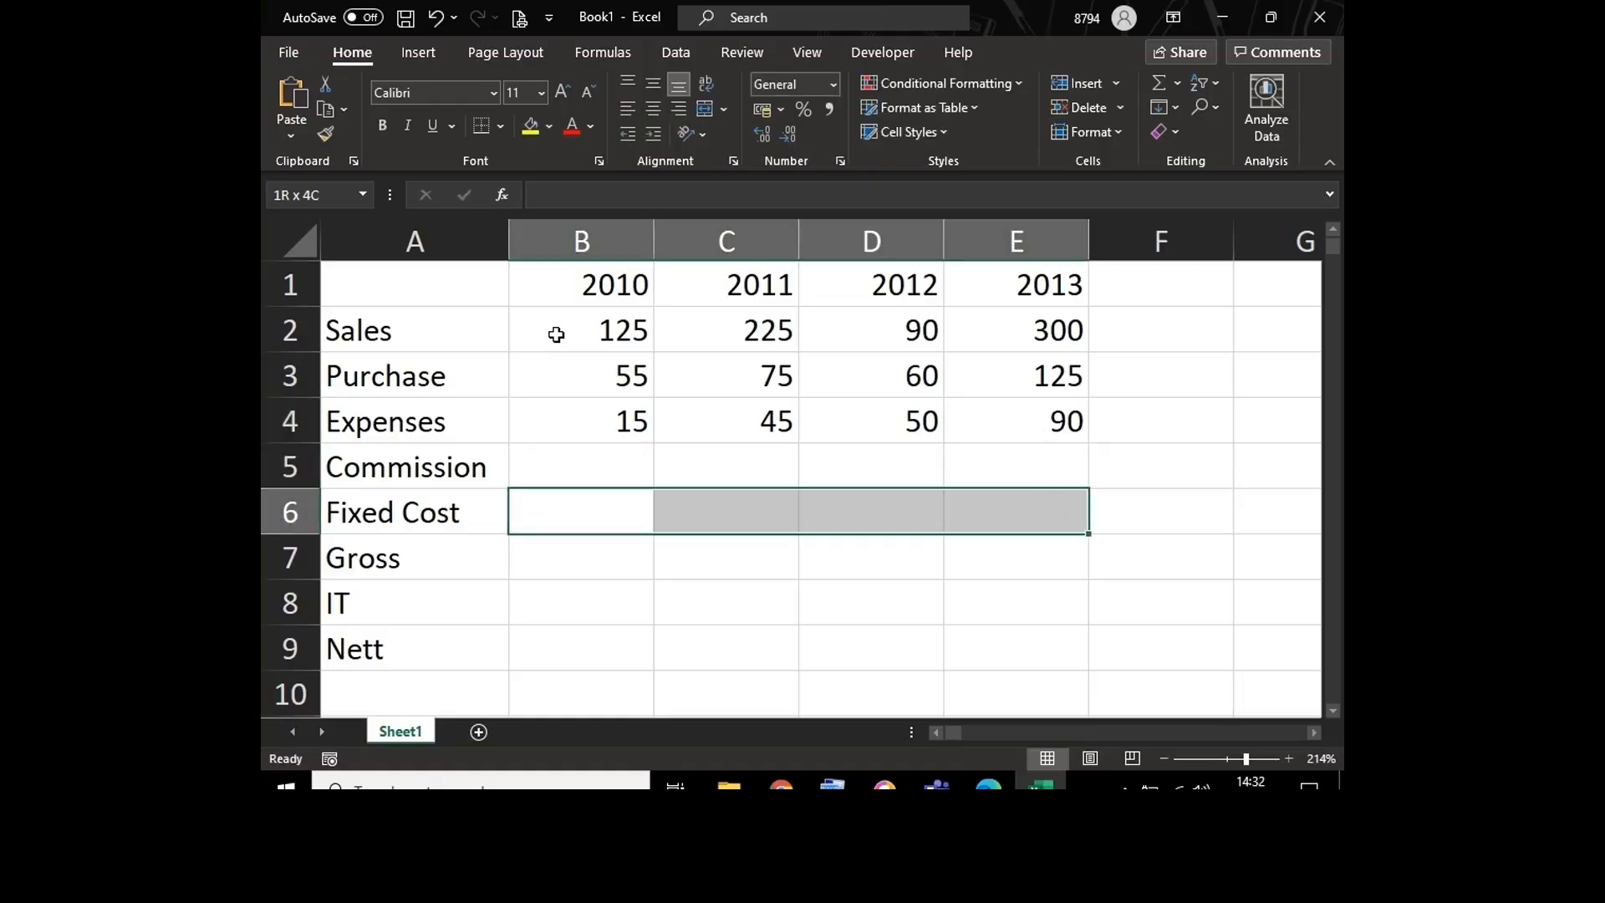
text(5)
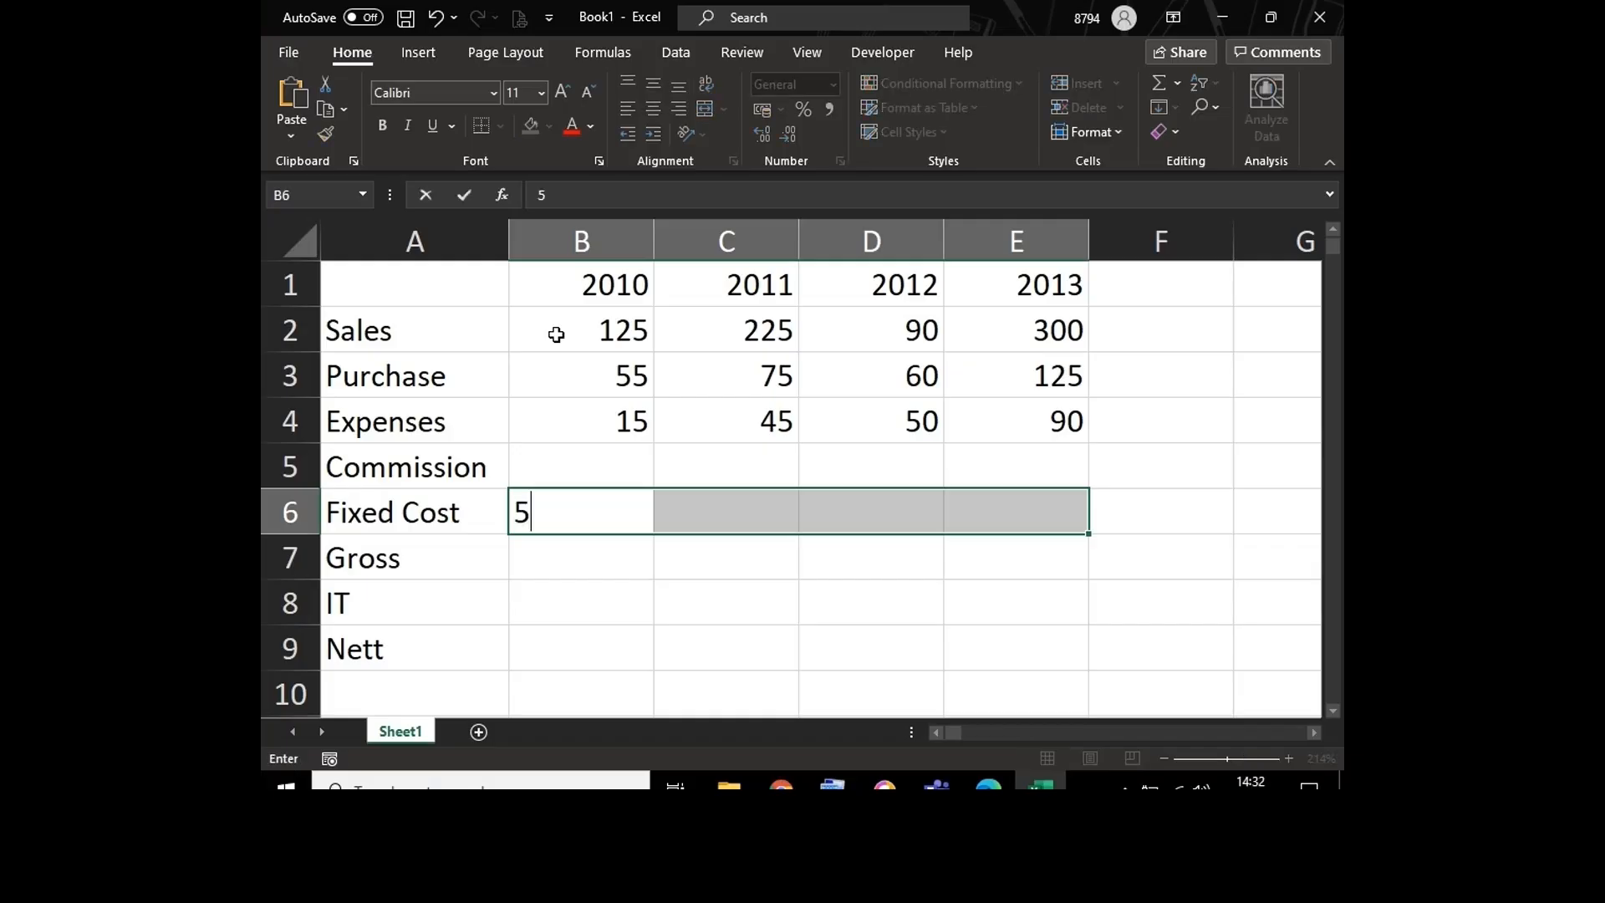
key(ctrl+Return)
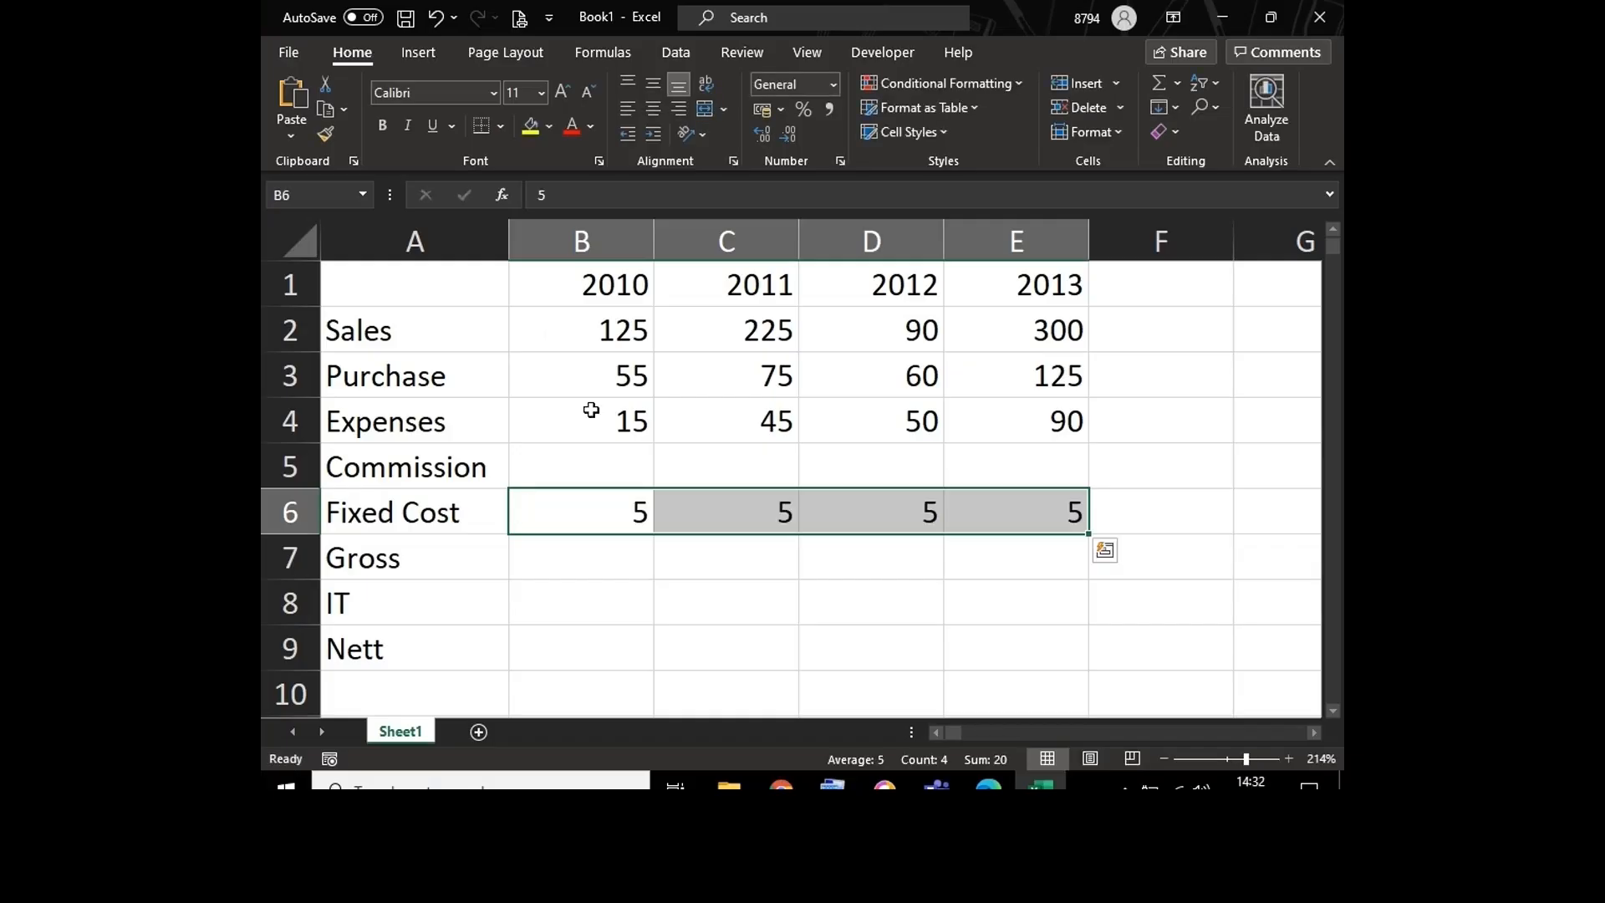
click(591, 470)
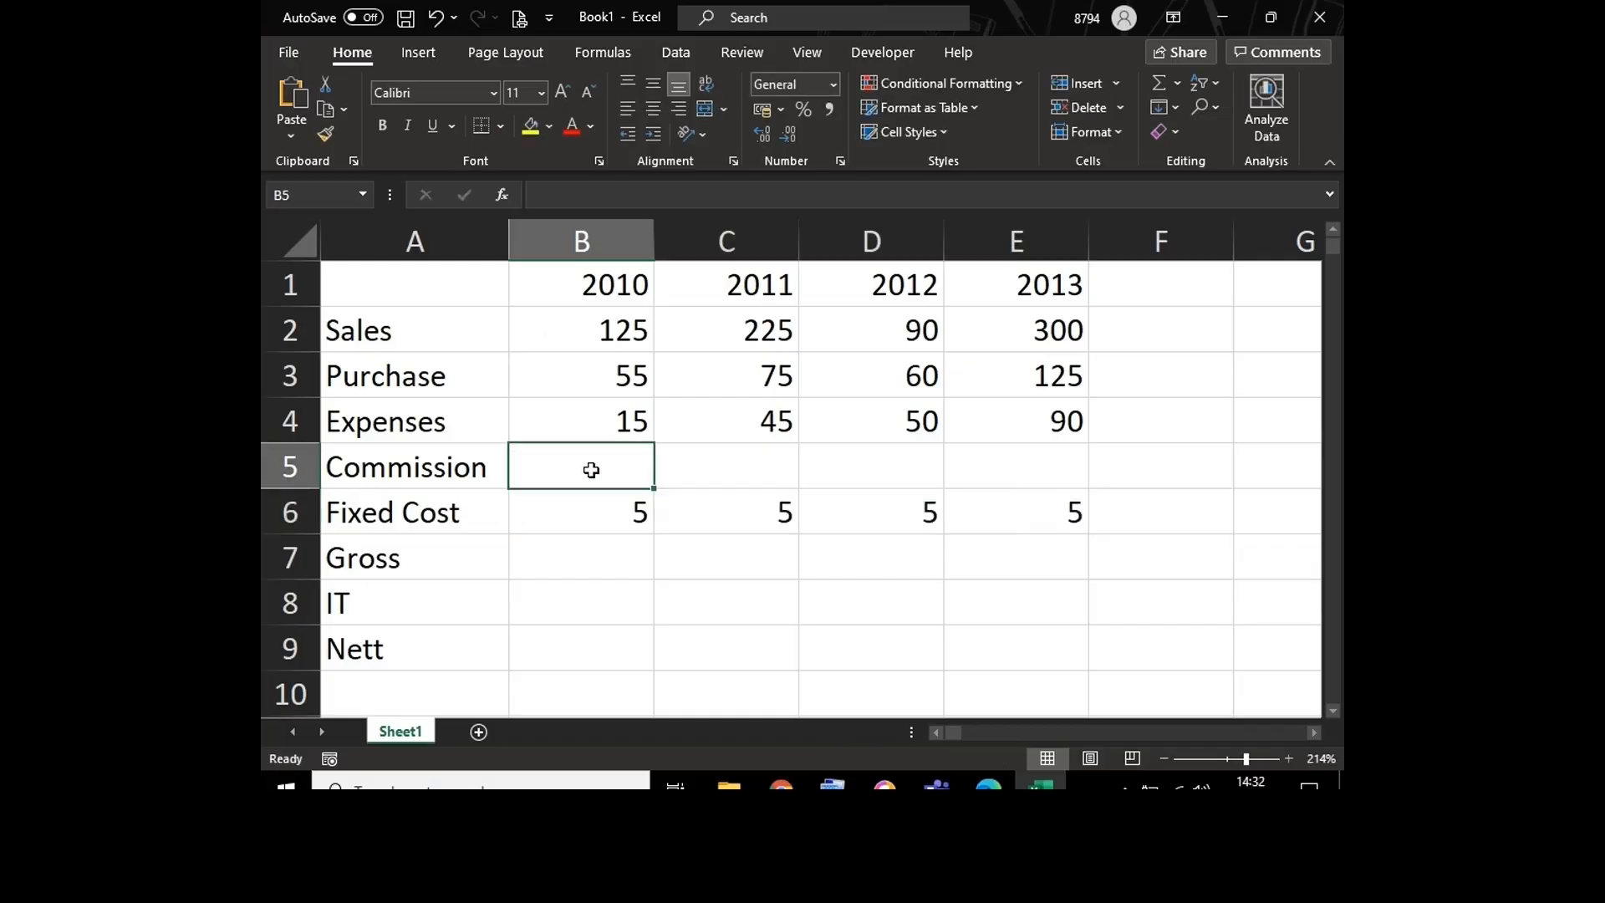
click(574, 556)
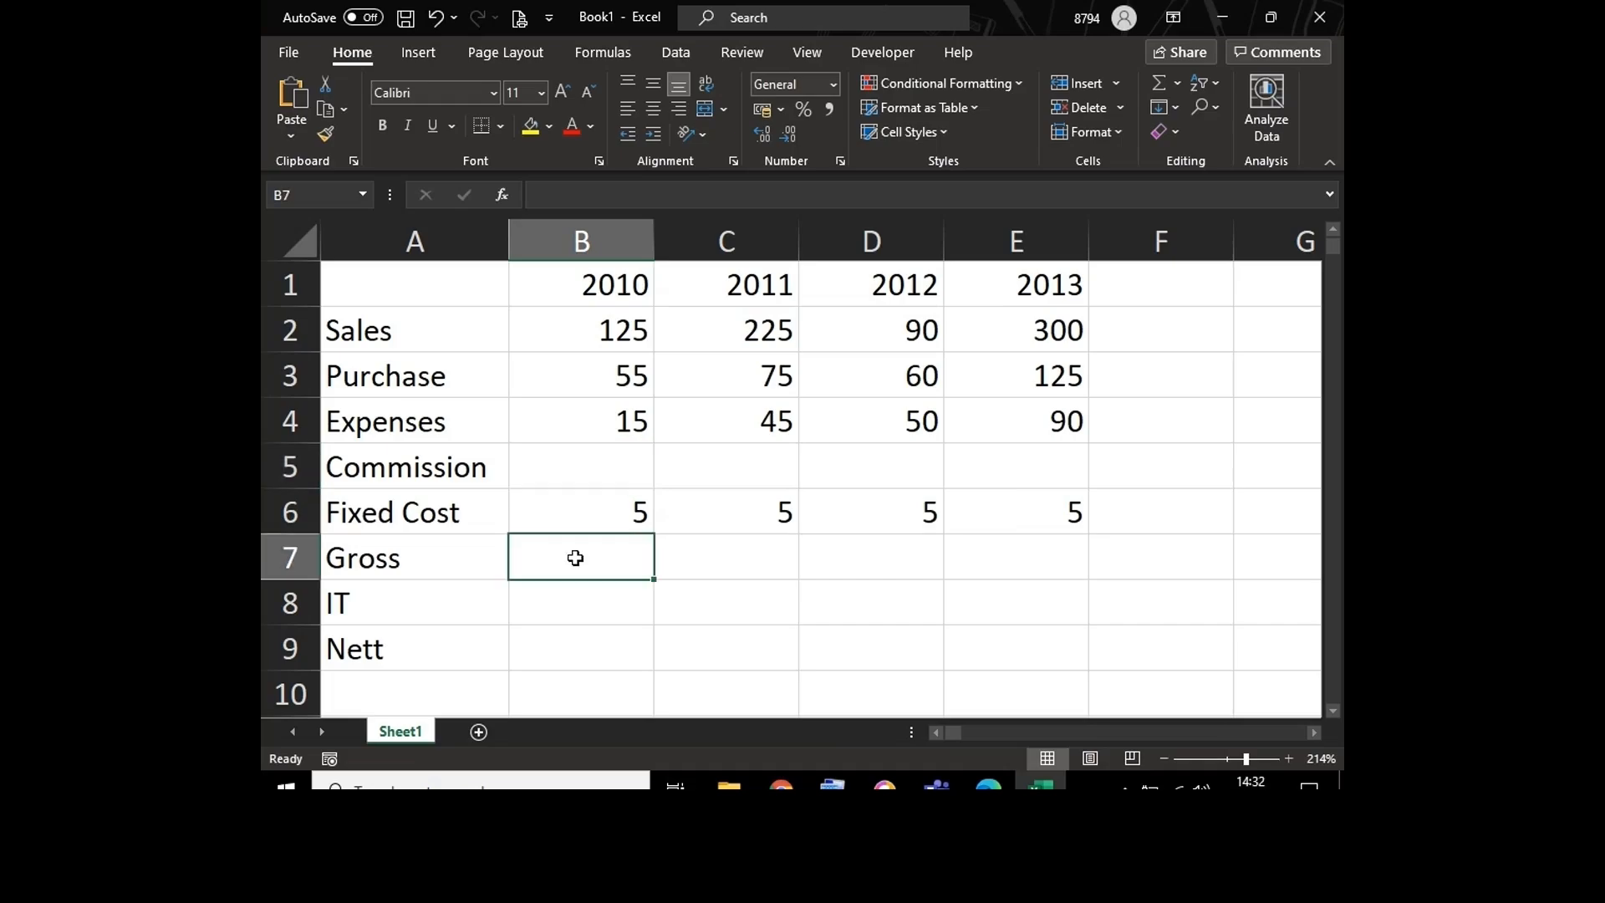
click(570, 605)
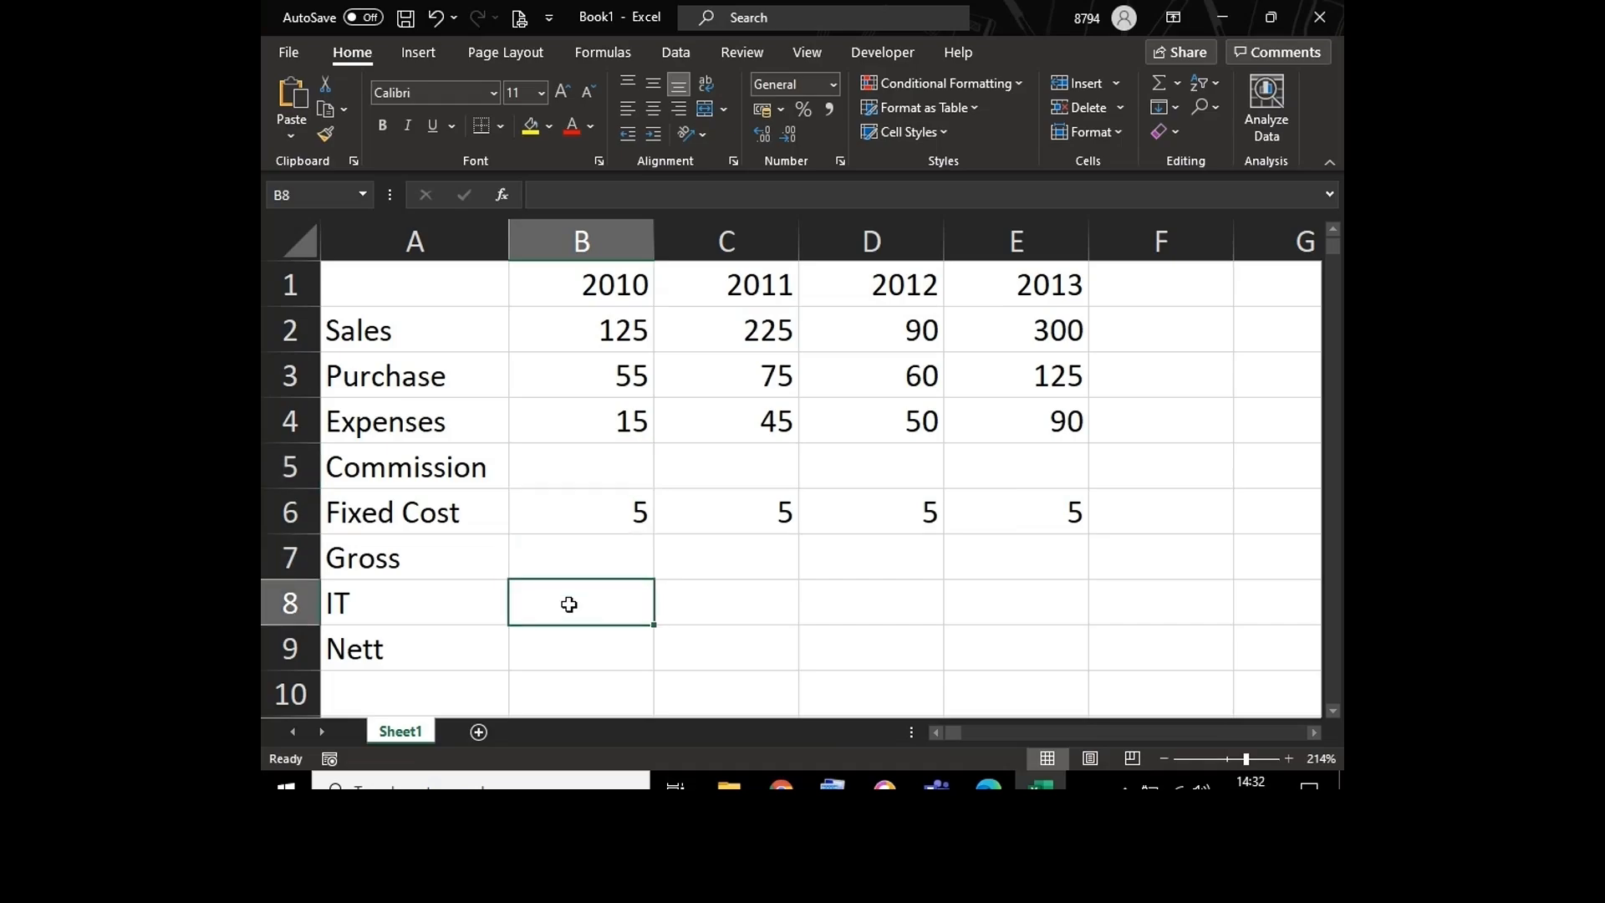
click(565, 662)
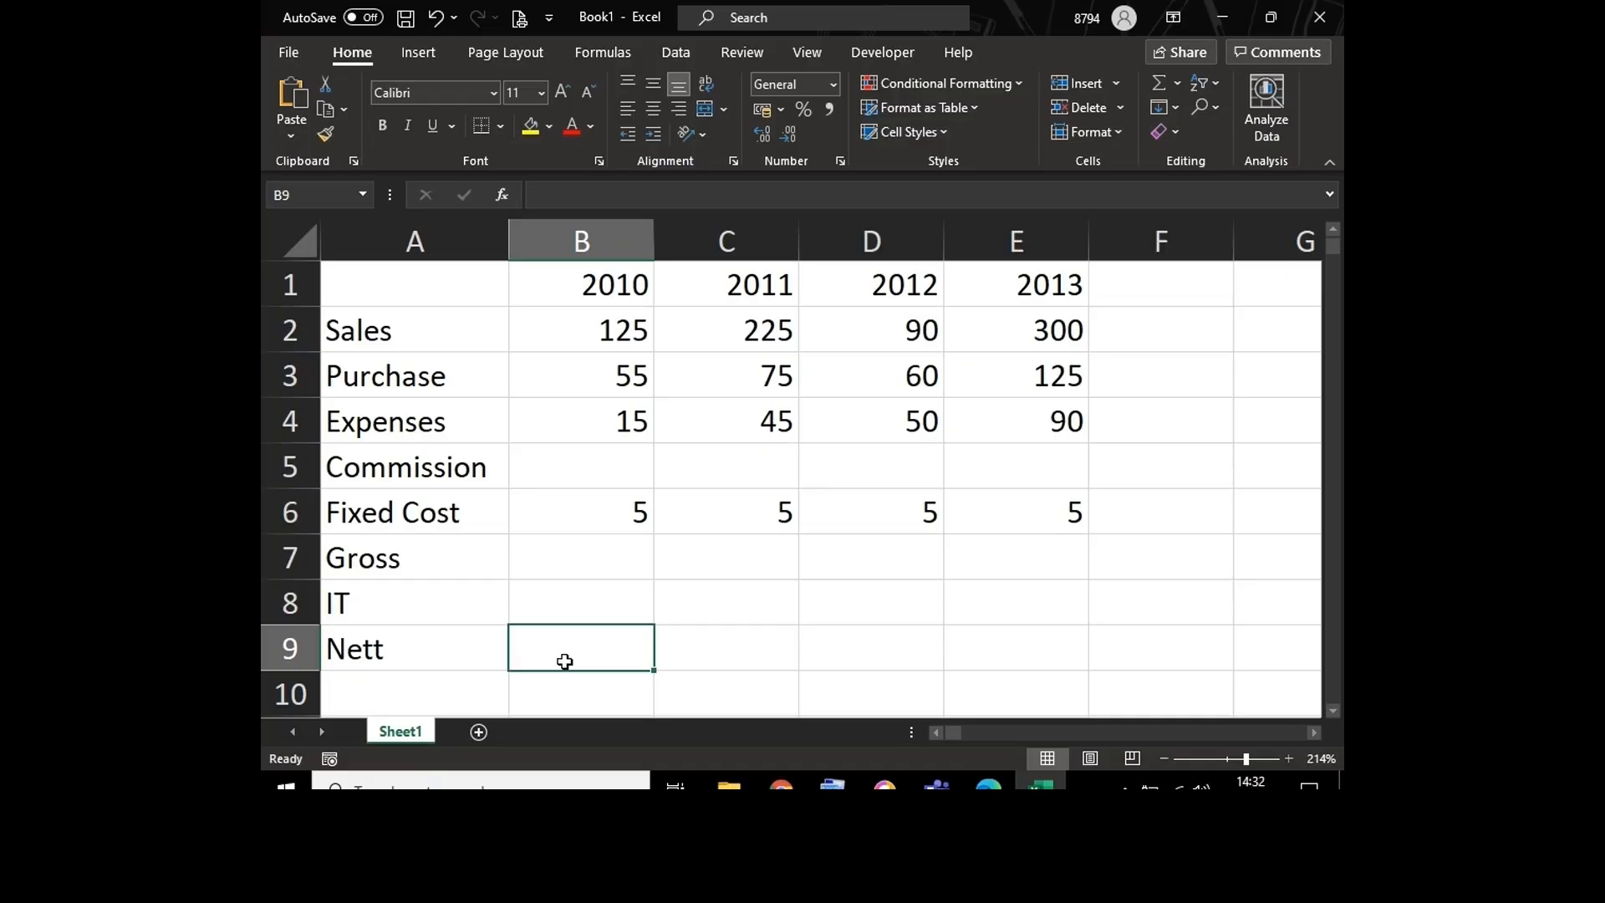
Step: Switch to the Teams meeting, open its chat to check the messages, and return to the Excel workbook
mouse_move(936, 785)
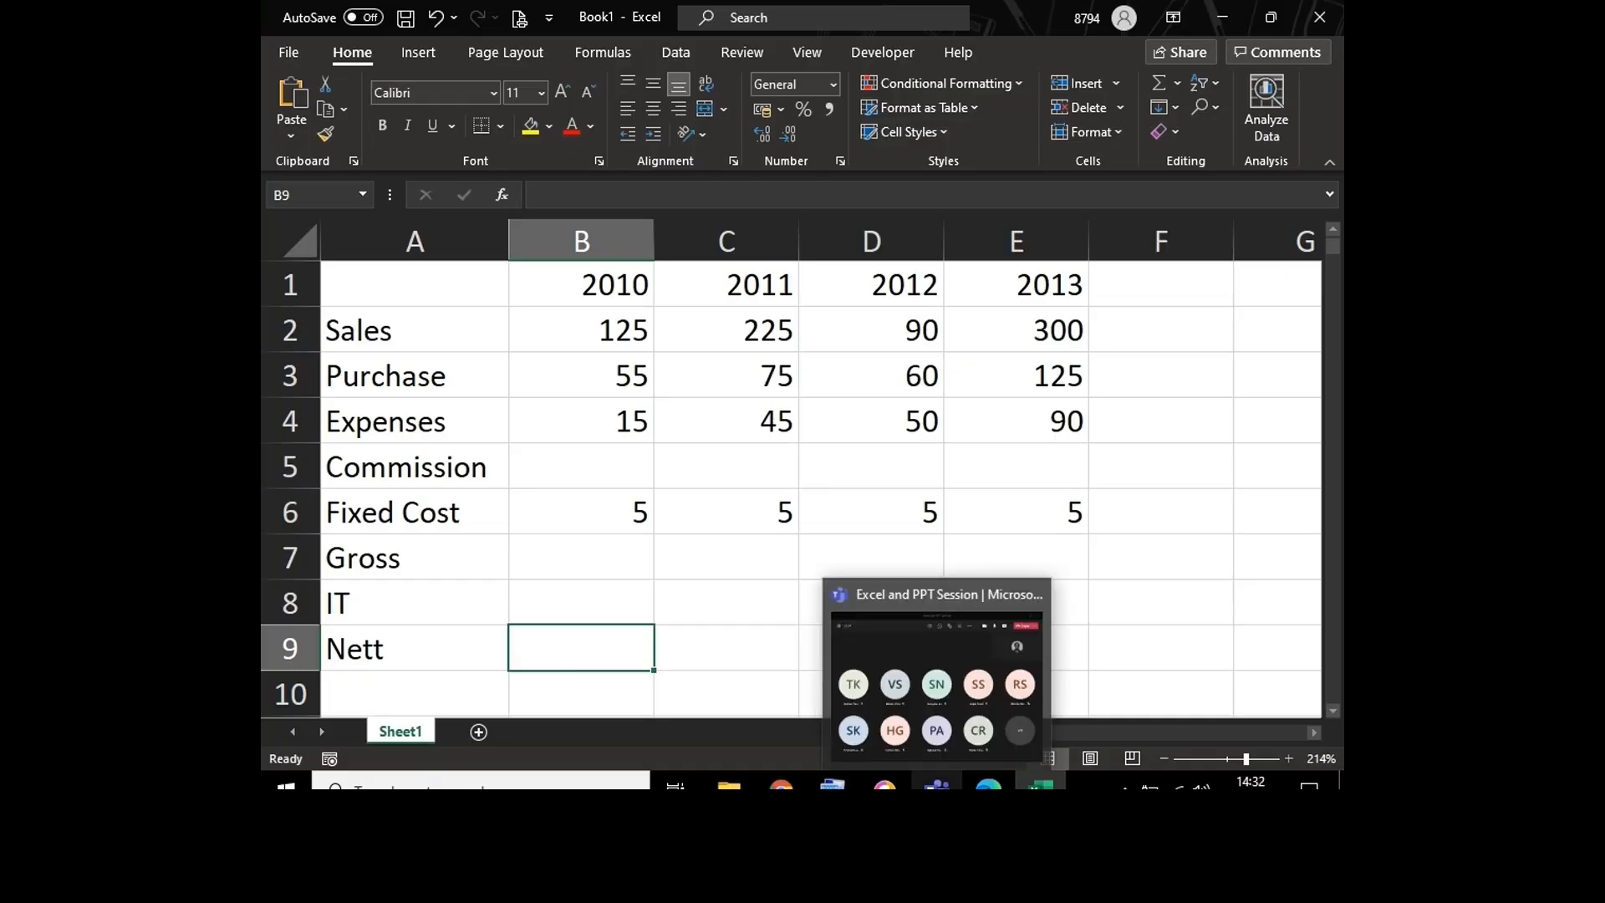
click(929, 664)
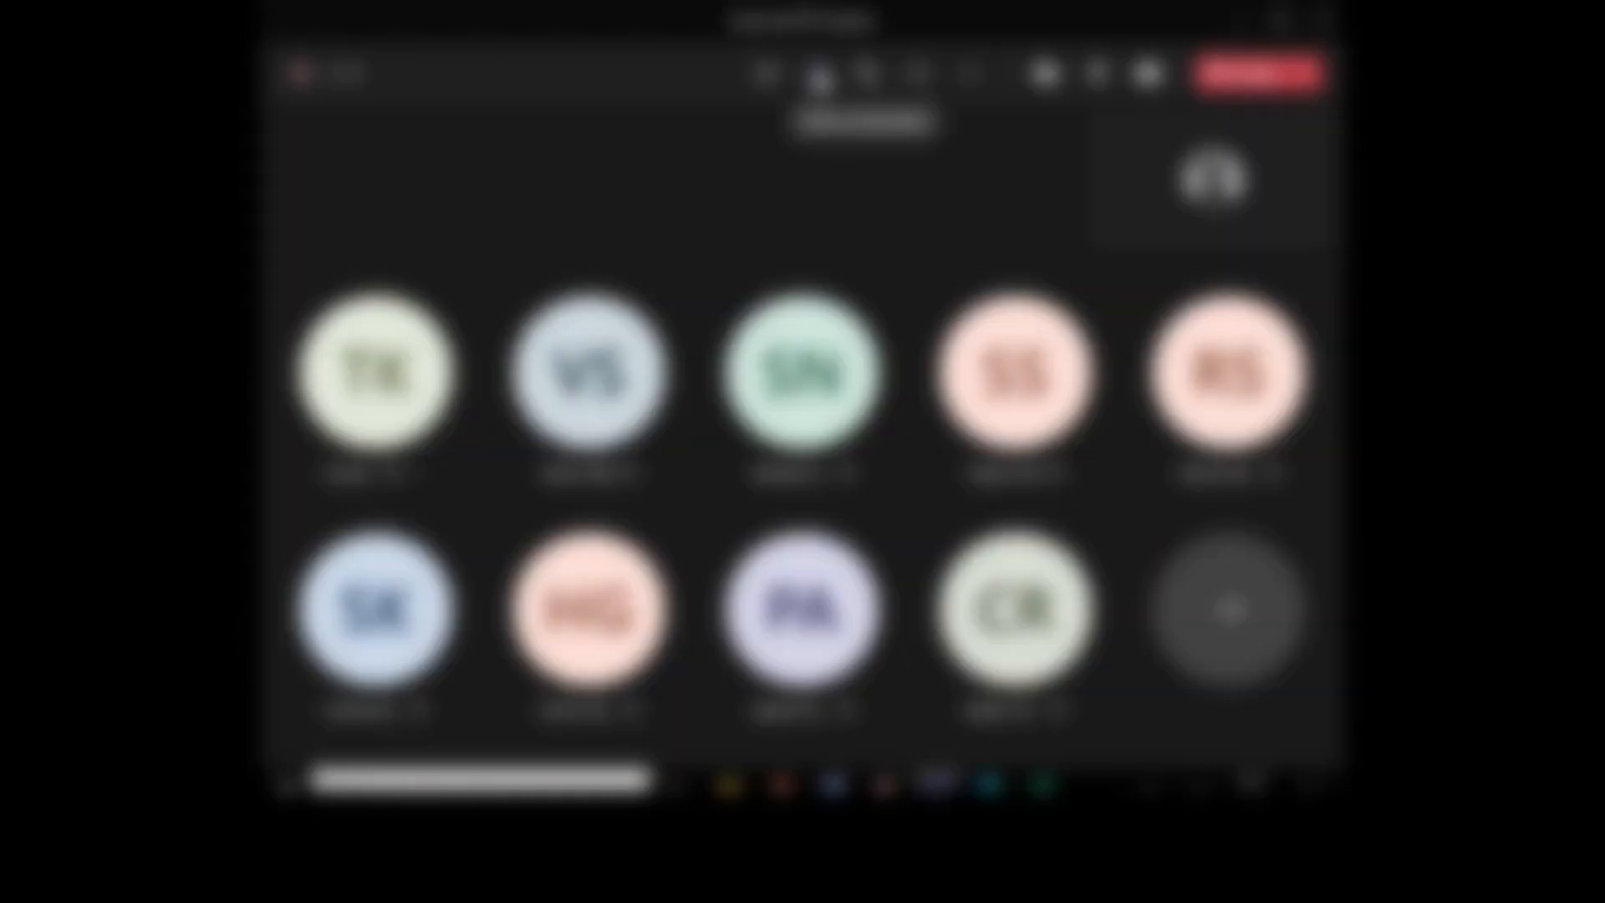
click(819, 77)
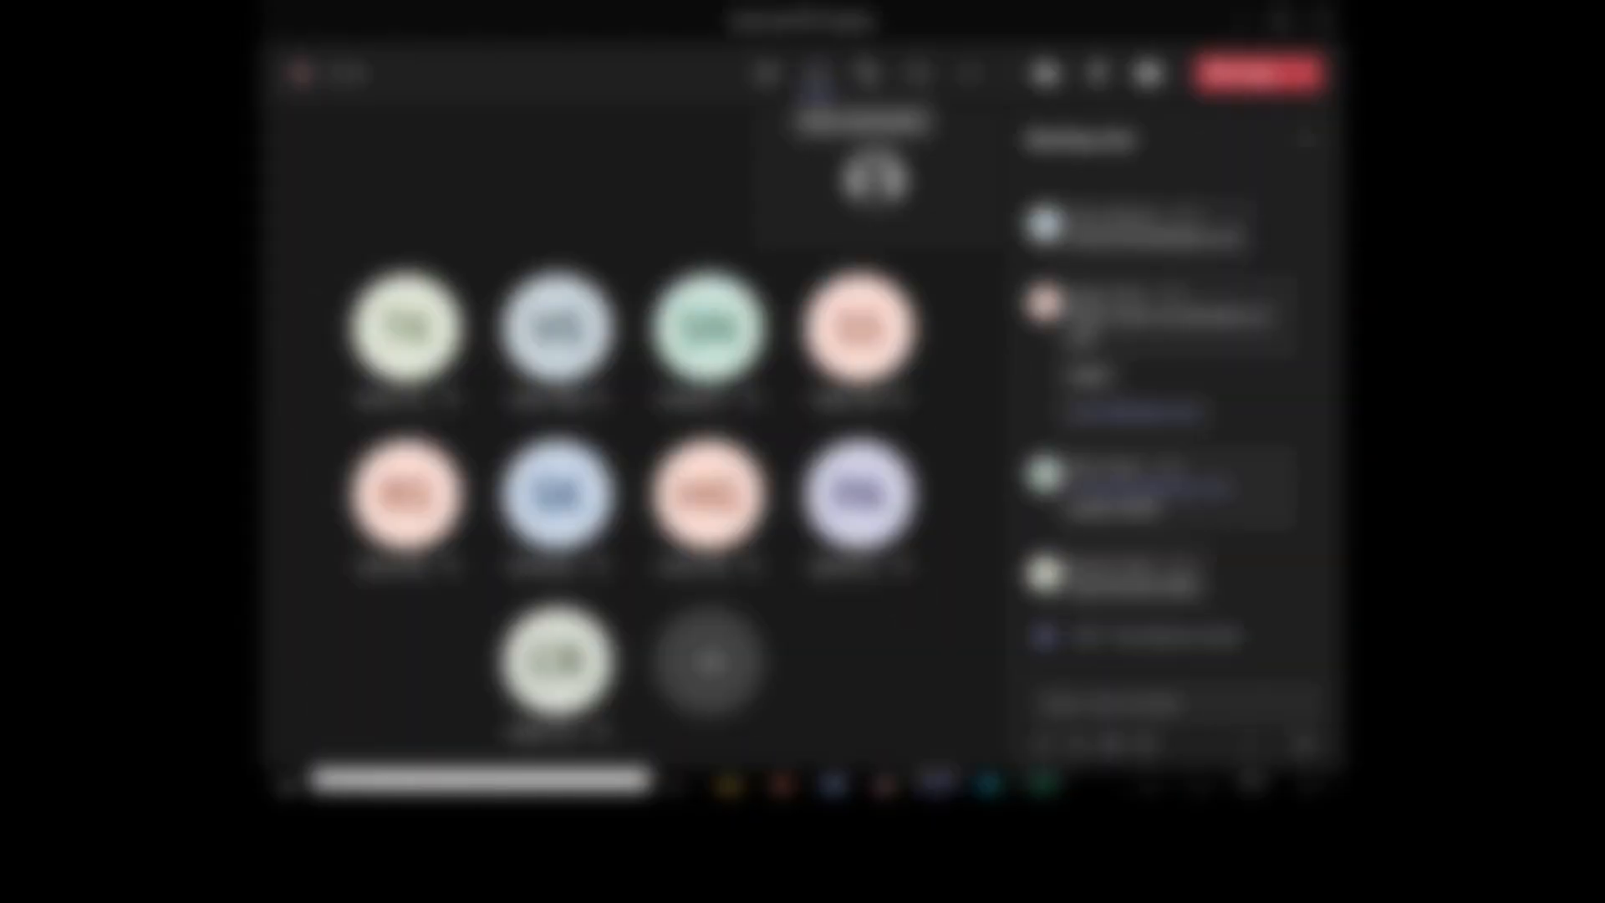
click(1043, 785)
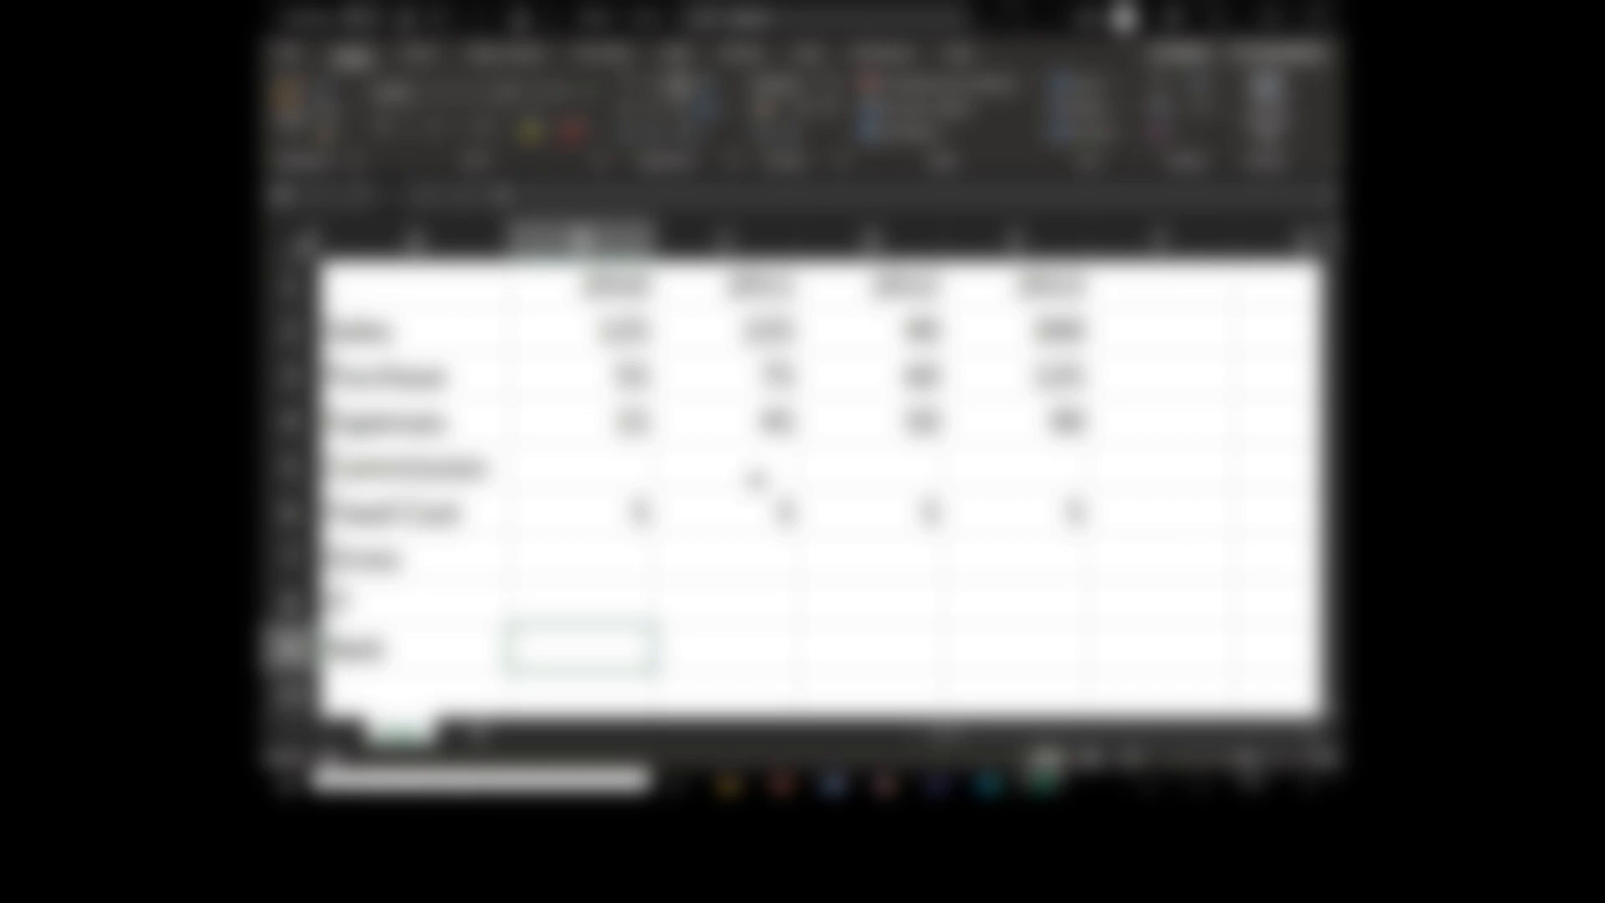
Step: Calculate the 2010 commission in B5 as 2% of sales with the formula =B2*2%
click(606, 461)
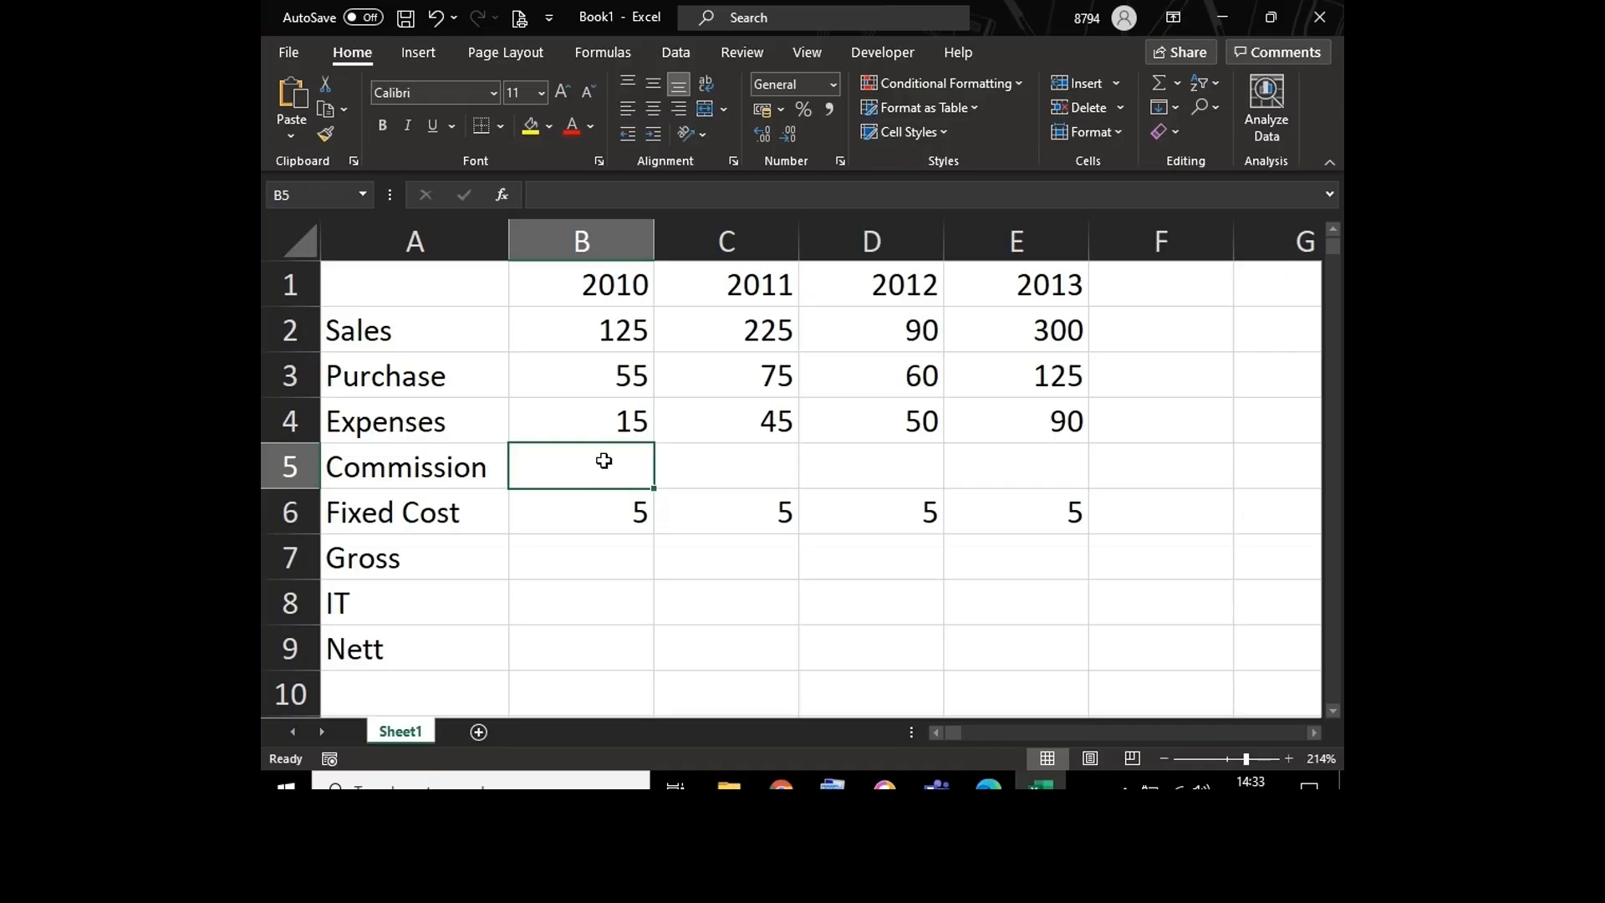
text(=)
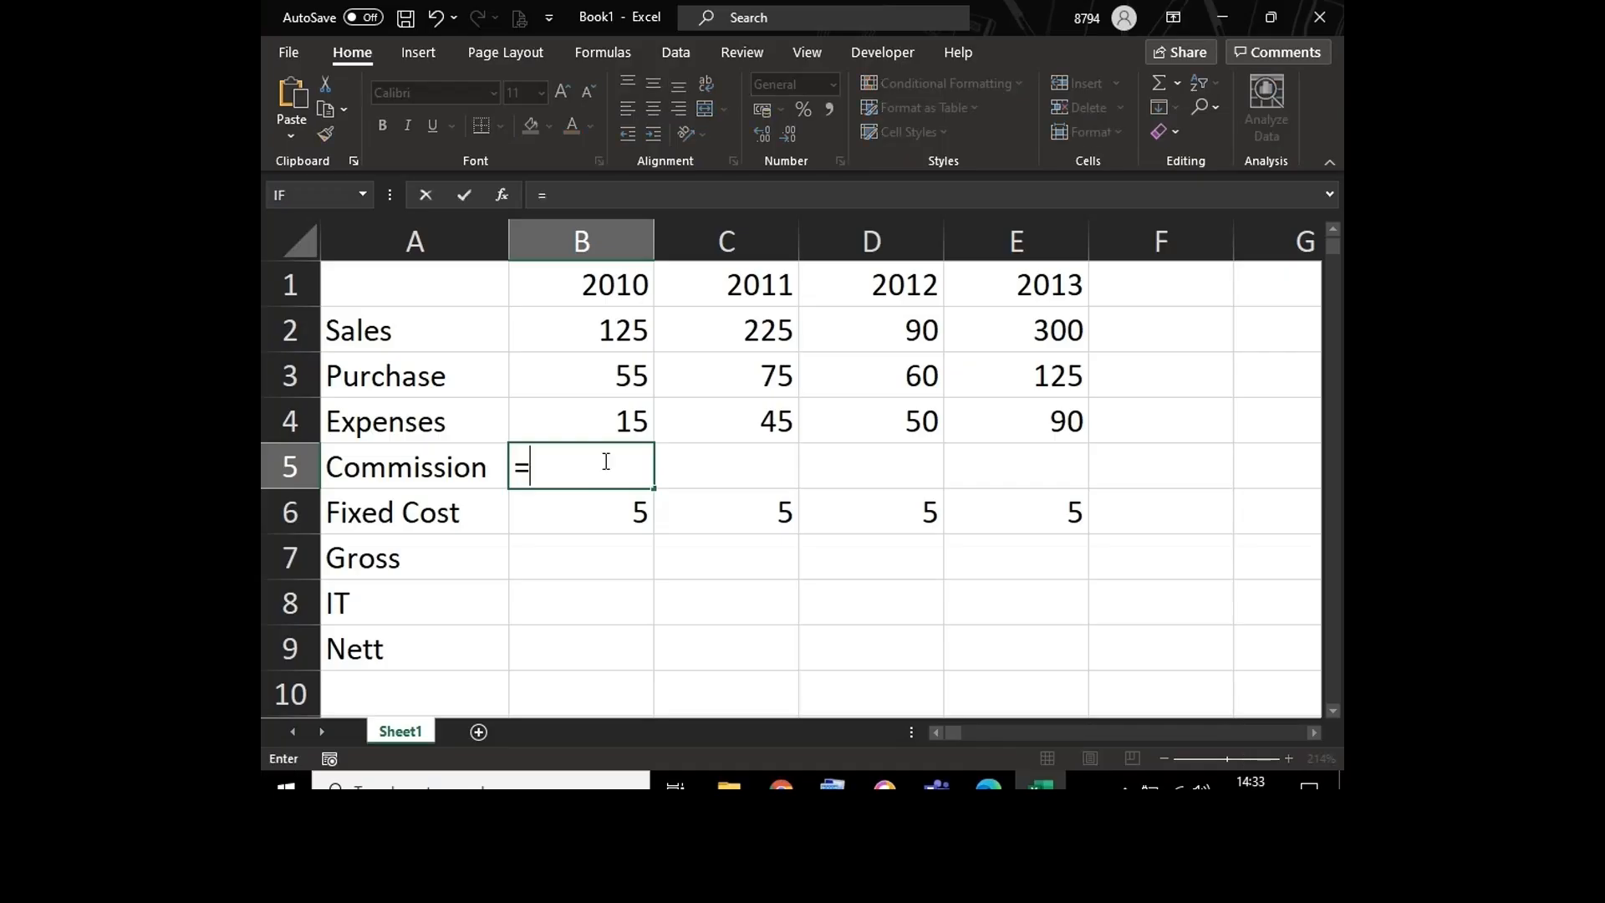
click(567, 329)
text(*2)
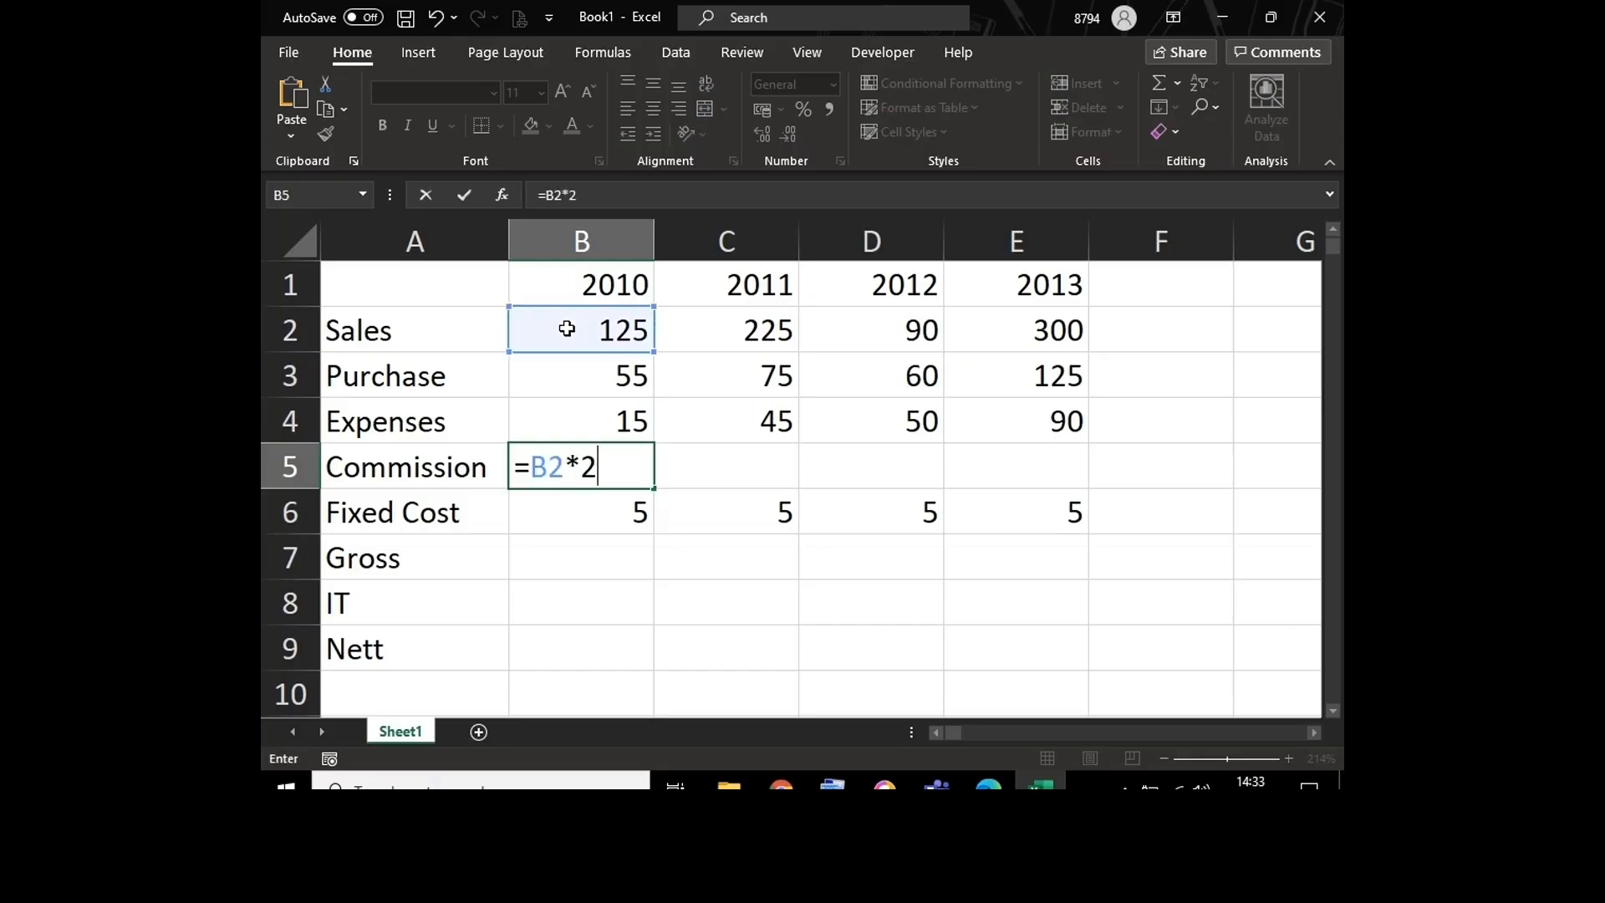
text(%)
key(Return)
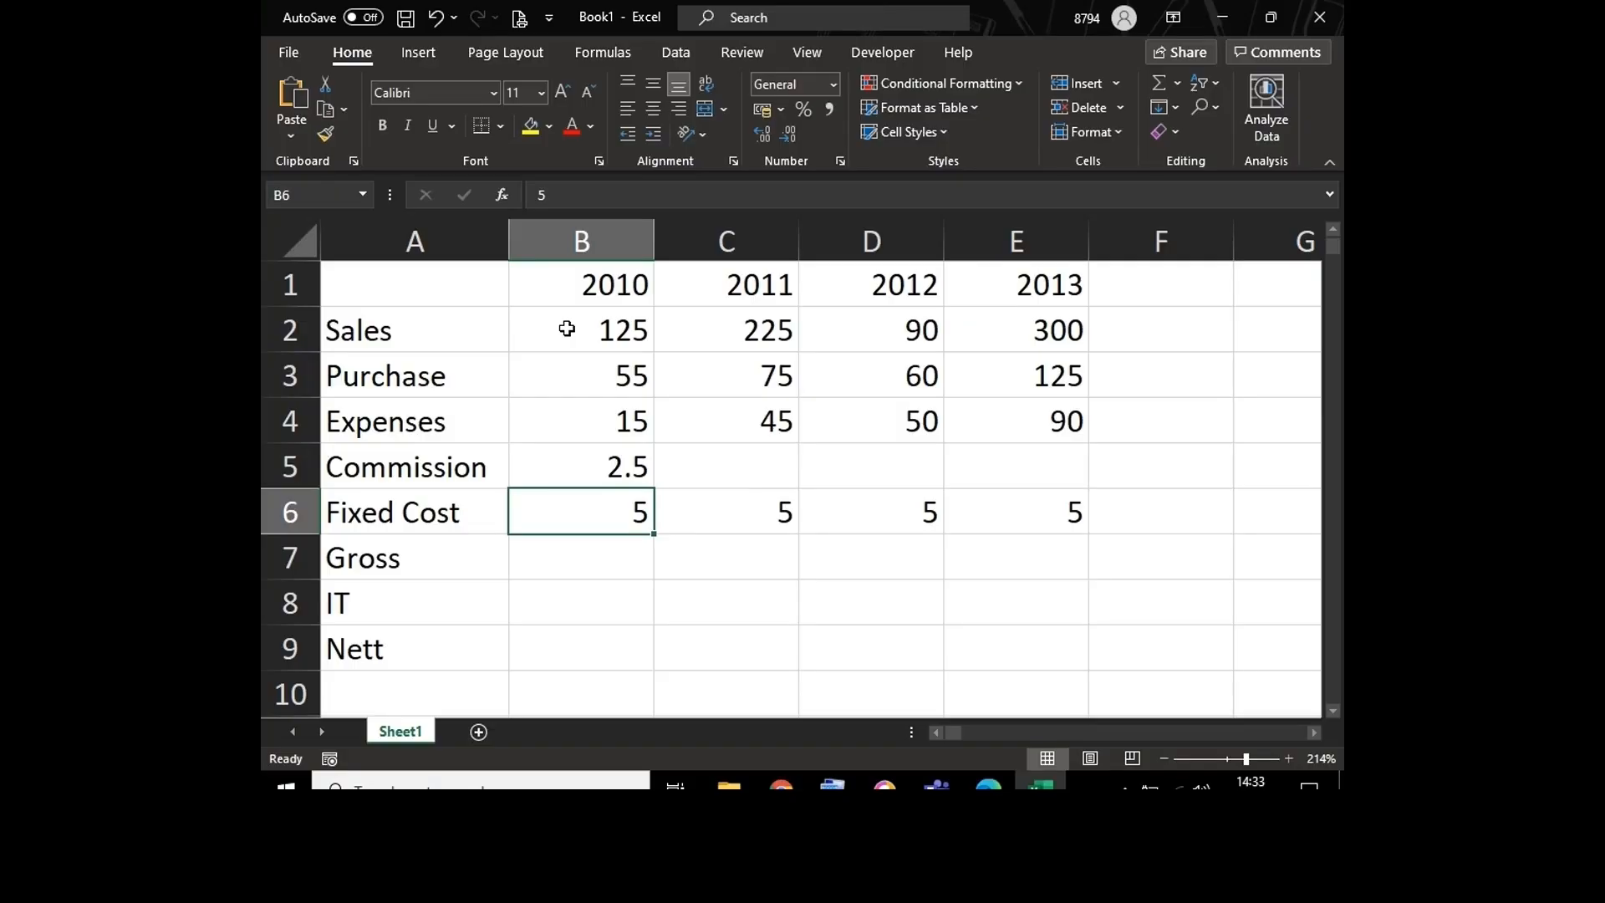
Step: Delete the 2010 commission formula from B5 and select the Commission cells B5:E5
key(Up)
key(Delete)
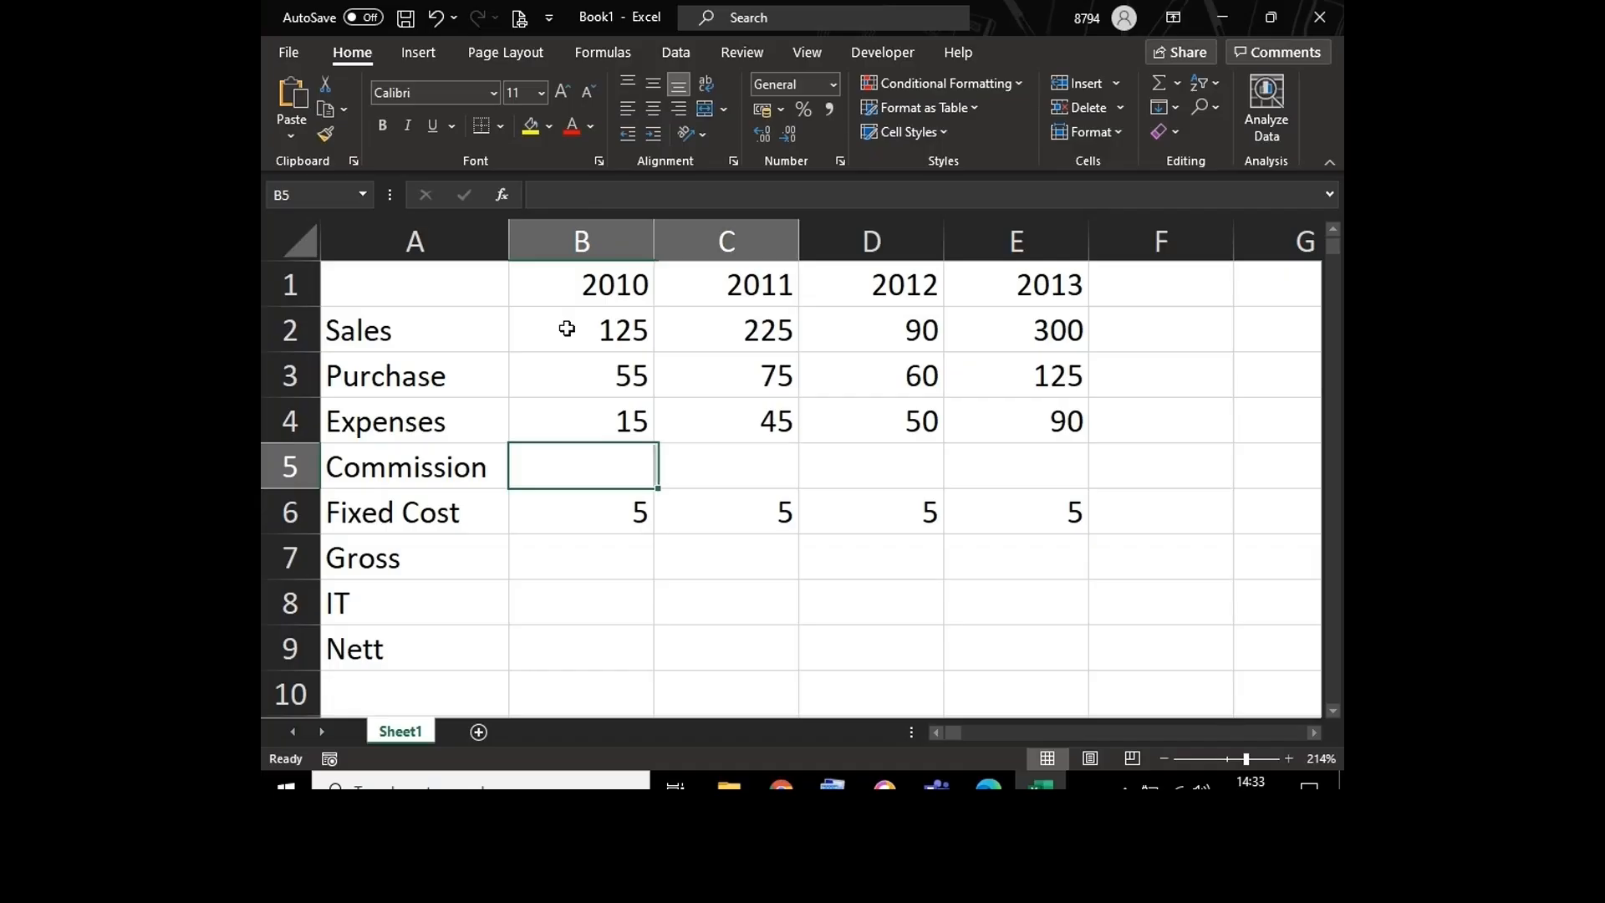
key(shift+Right)
key(shift+Right)
key(shift+Right)
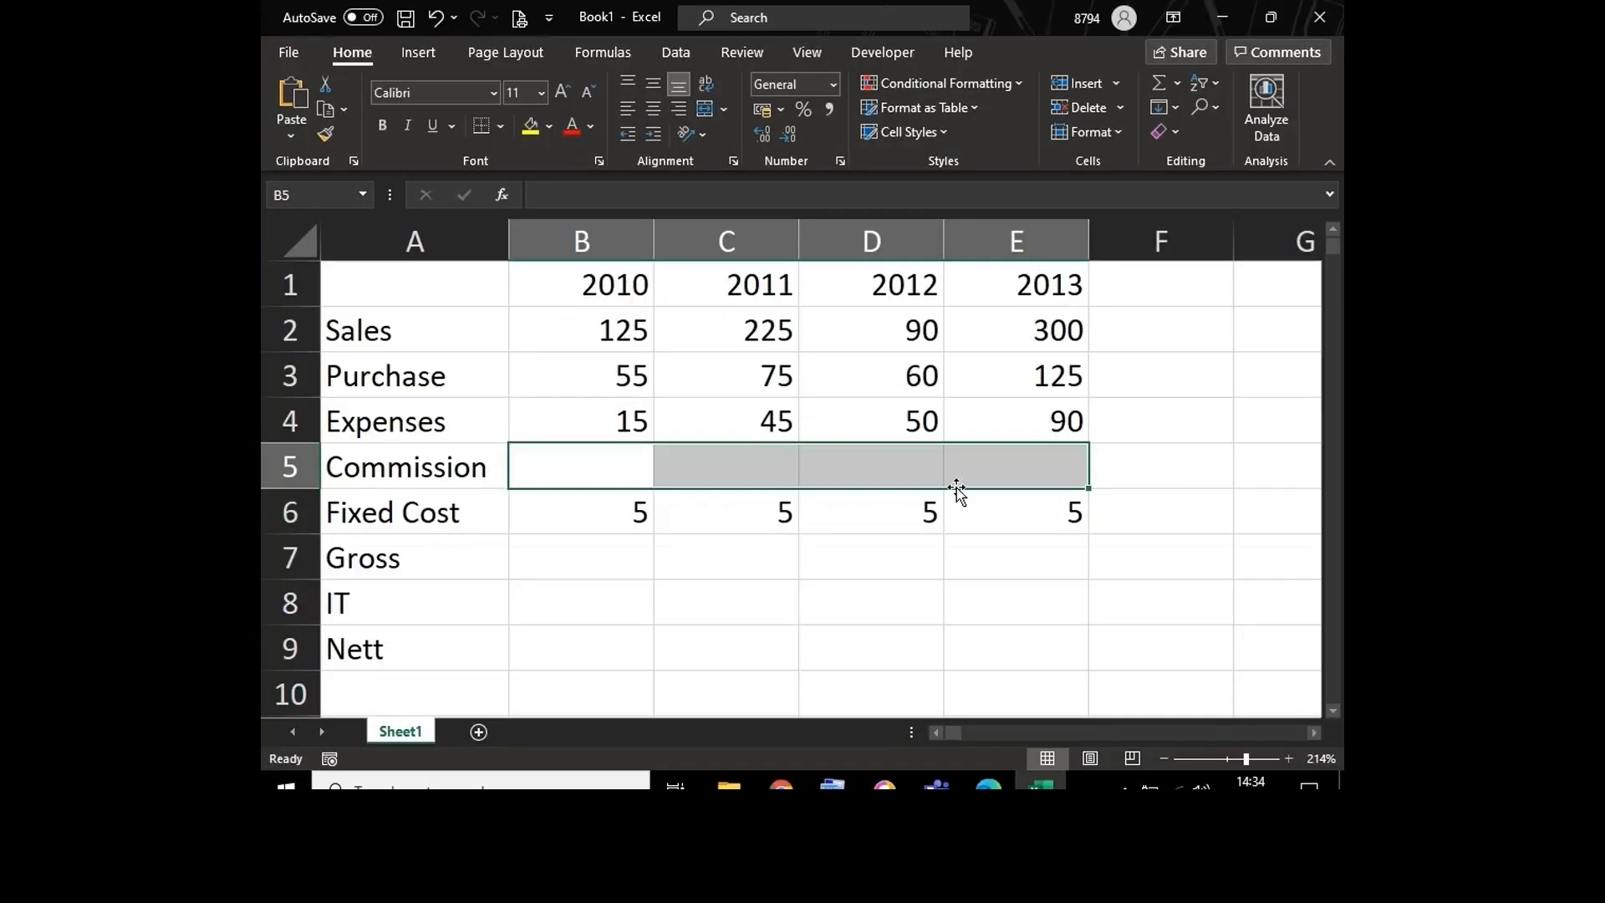
Step: Select the blank range H2:J7 as a multi-row selection example, and return to the start of the data table
click(1119, 610)
key(Right)
key(Right)
key(Right)
key(Right)
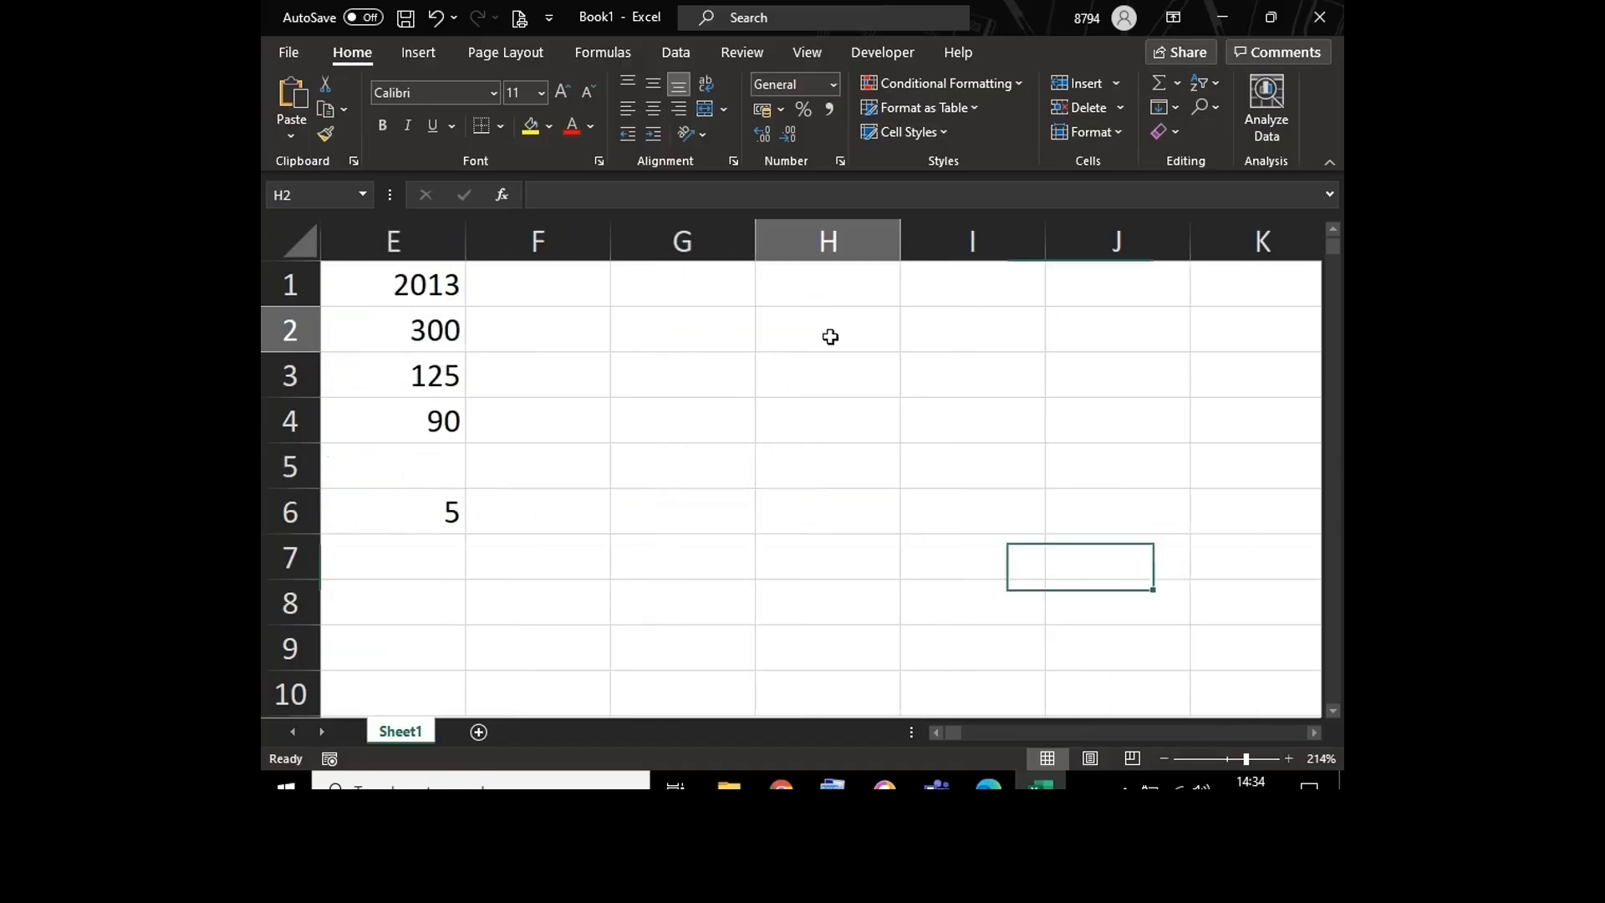
drag(827, 333, 1094, 556)
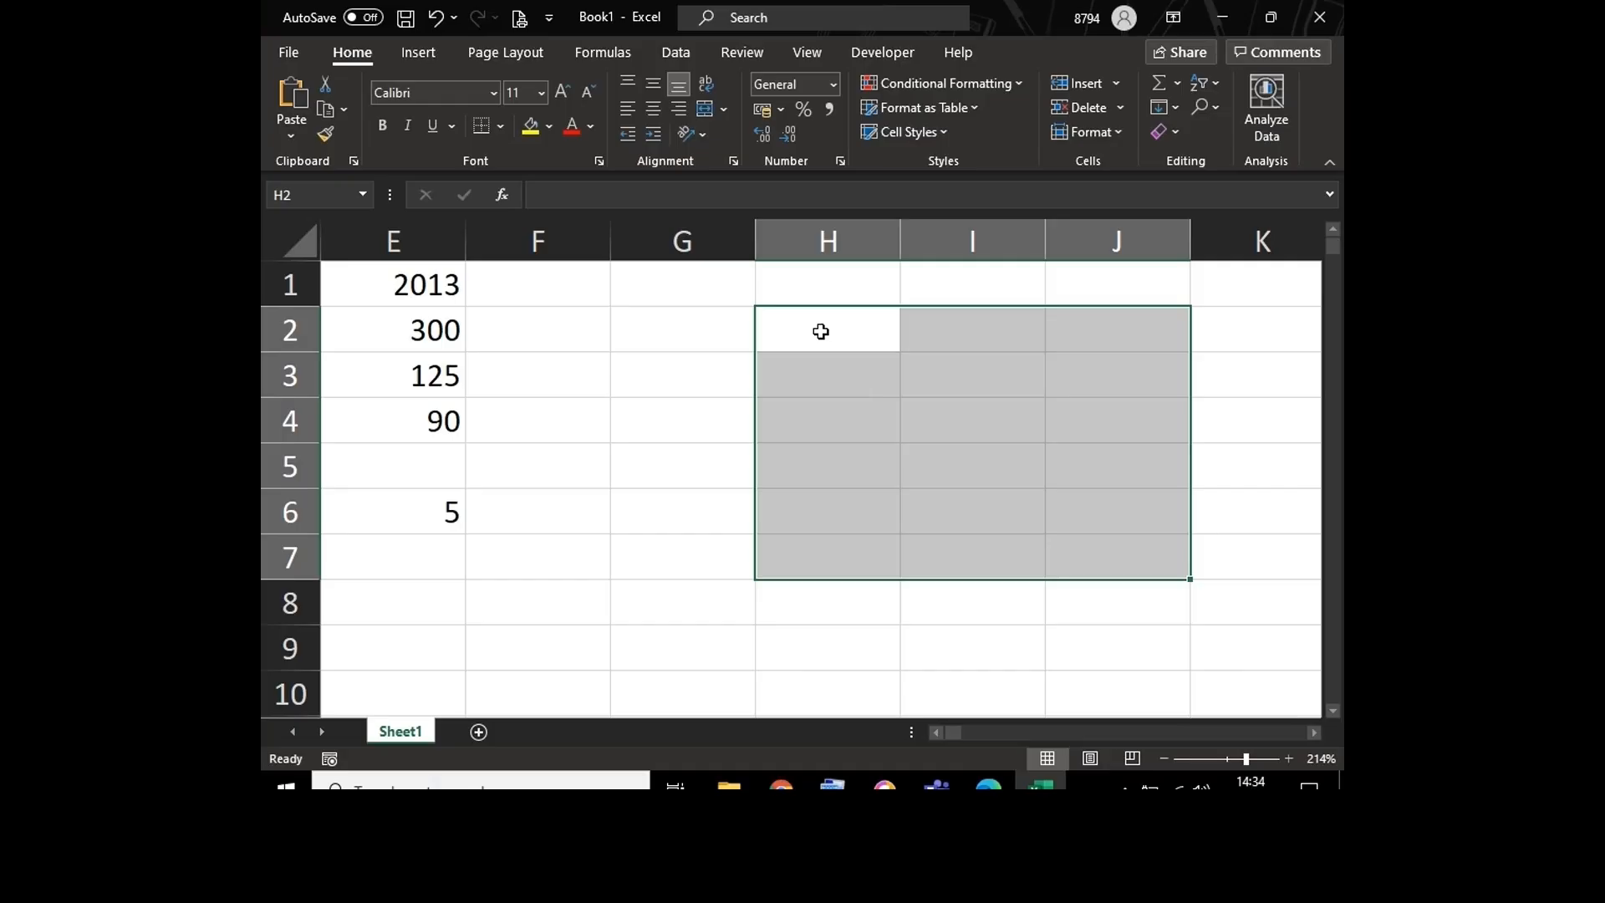
key(Down)
key(Left)
key(Left)
key(Left)
key(Left)
key(Left)
key(Left)
key(Left)
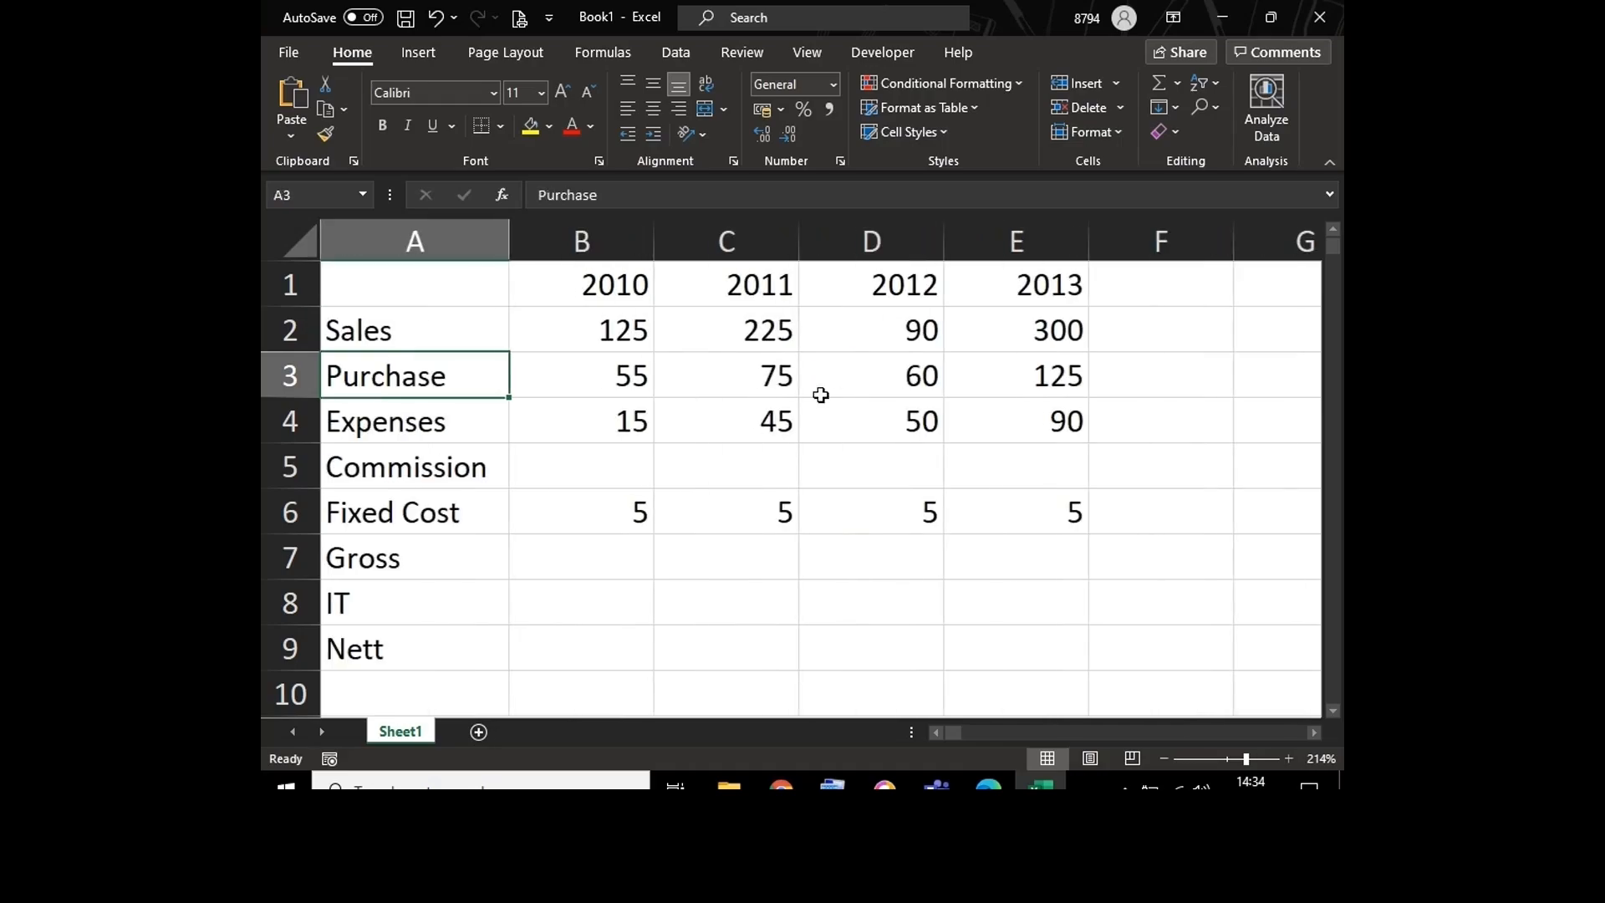
Step: Enter =B2*2% across B5:E5 at once, giving each year's commission as 2% of its sales
click(609, 454)
key(shift+Right)
key(shift+Right)
key(shift+Right)
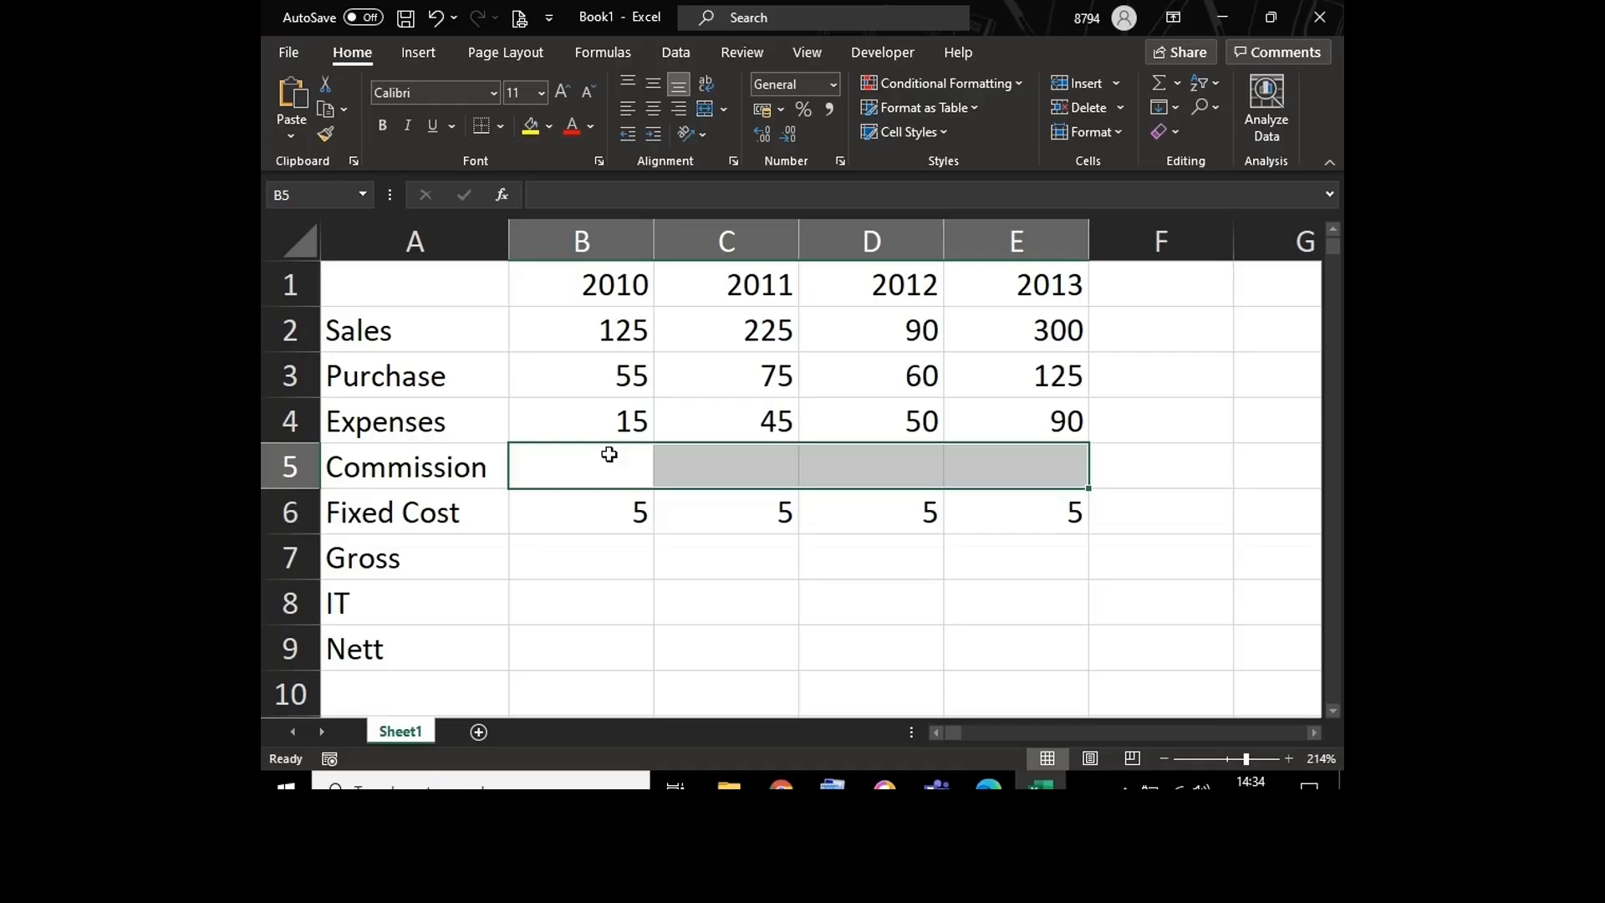
text(=)
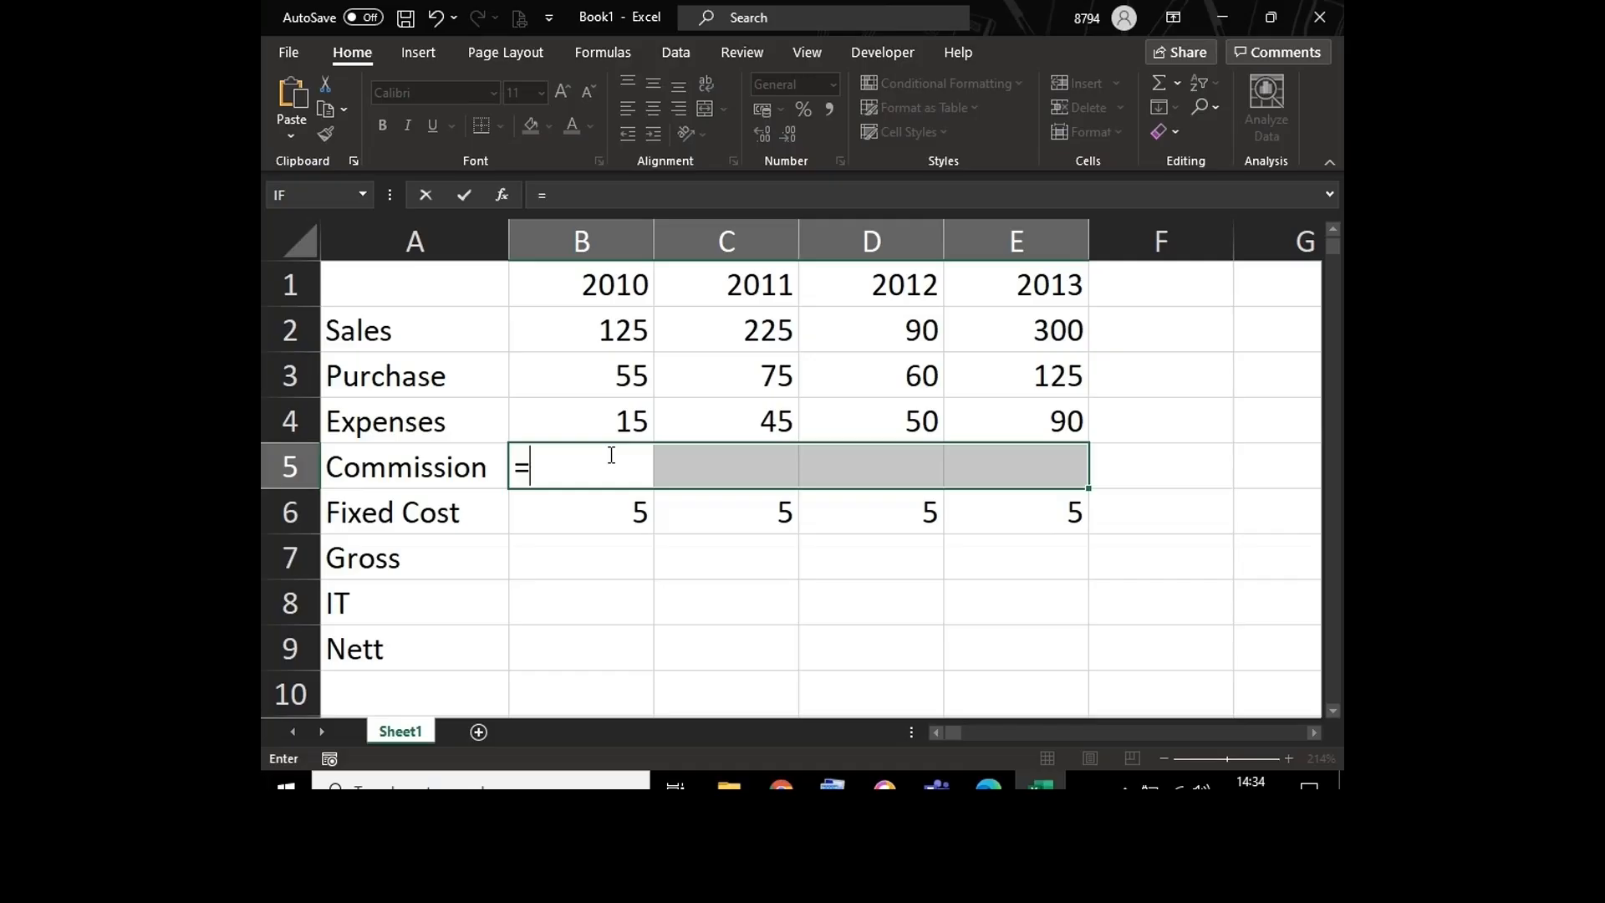
click(595, 321)
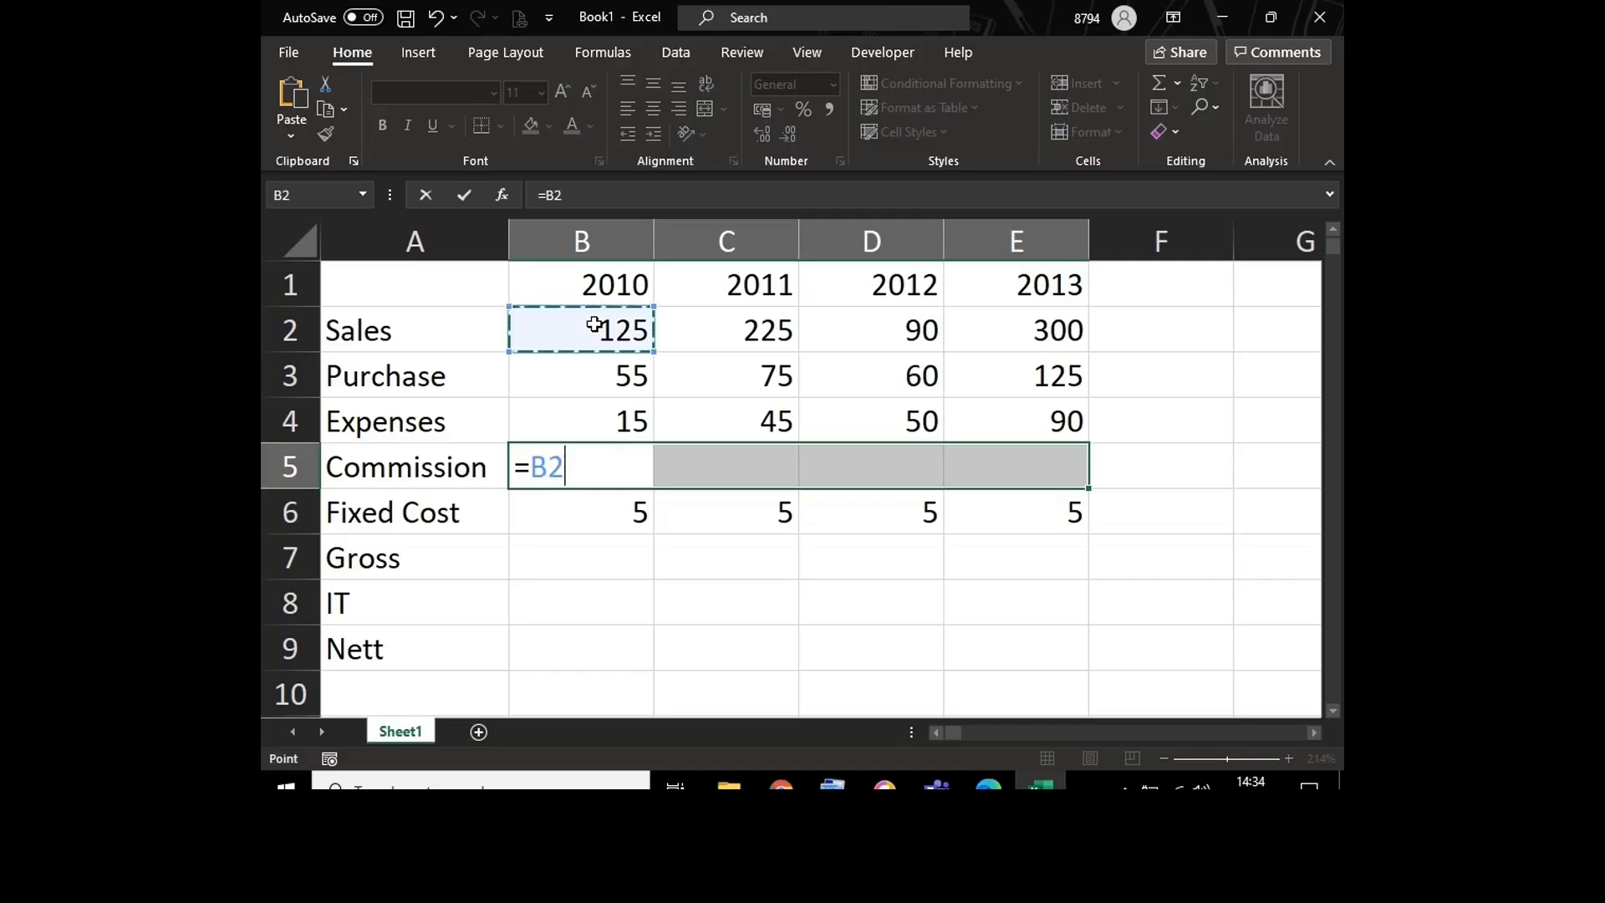
text(*2)
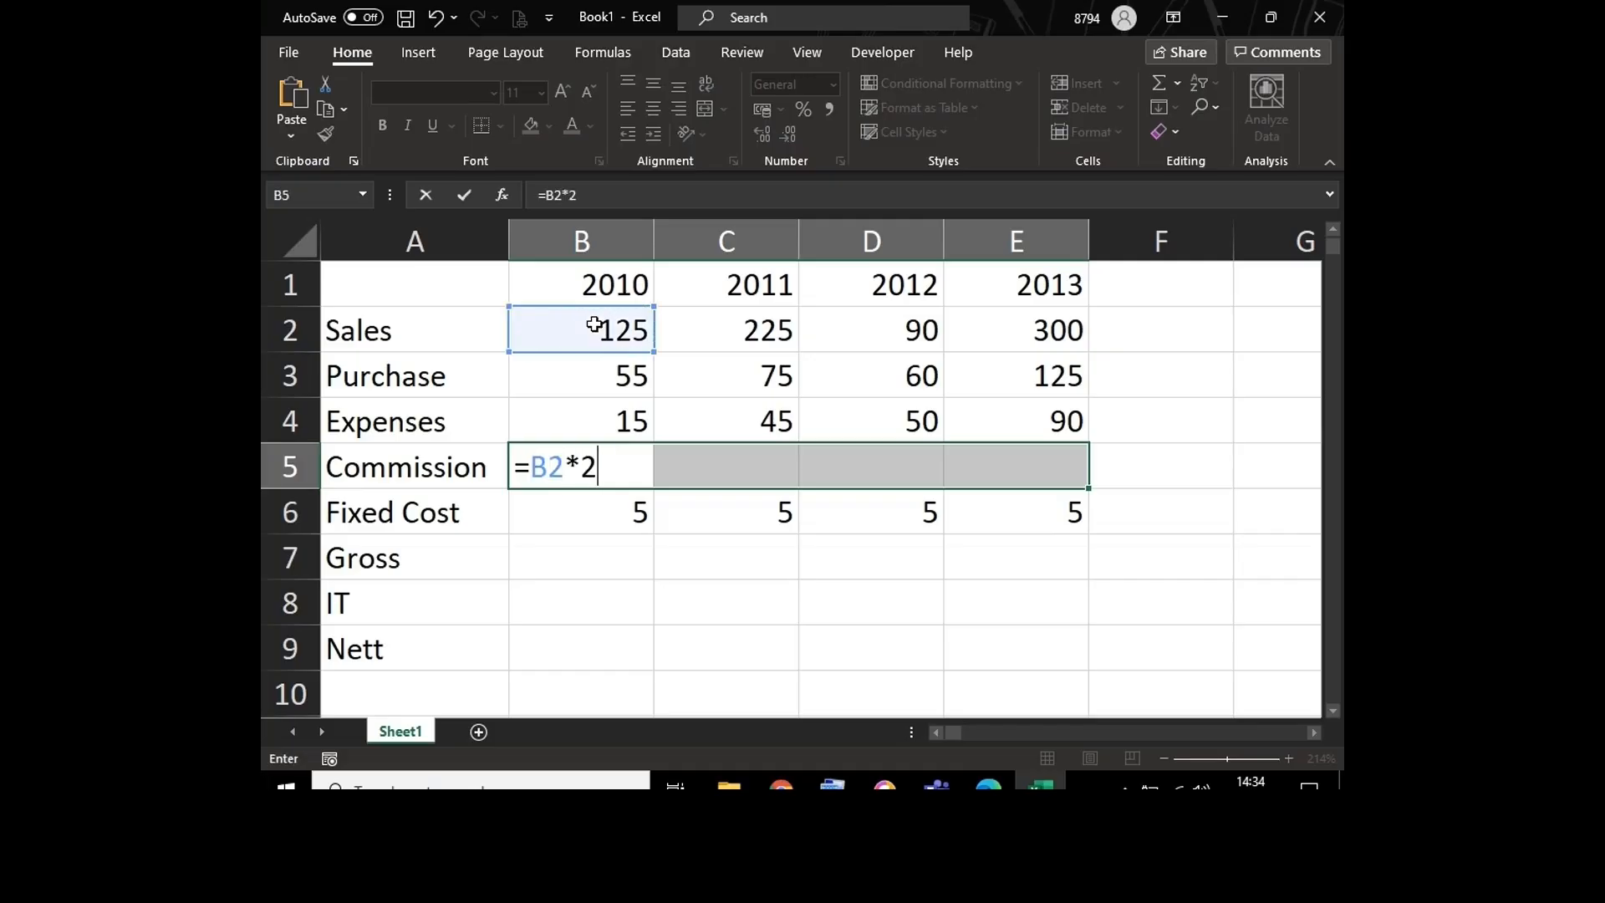
text(%)
key(ctrl+Return)
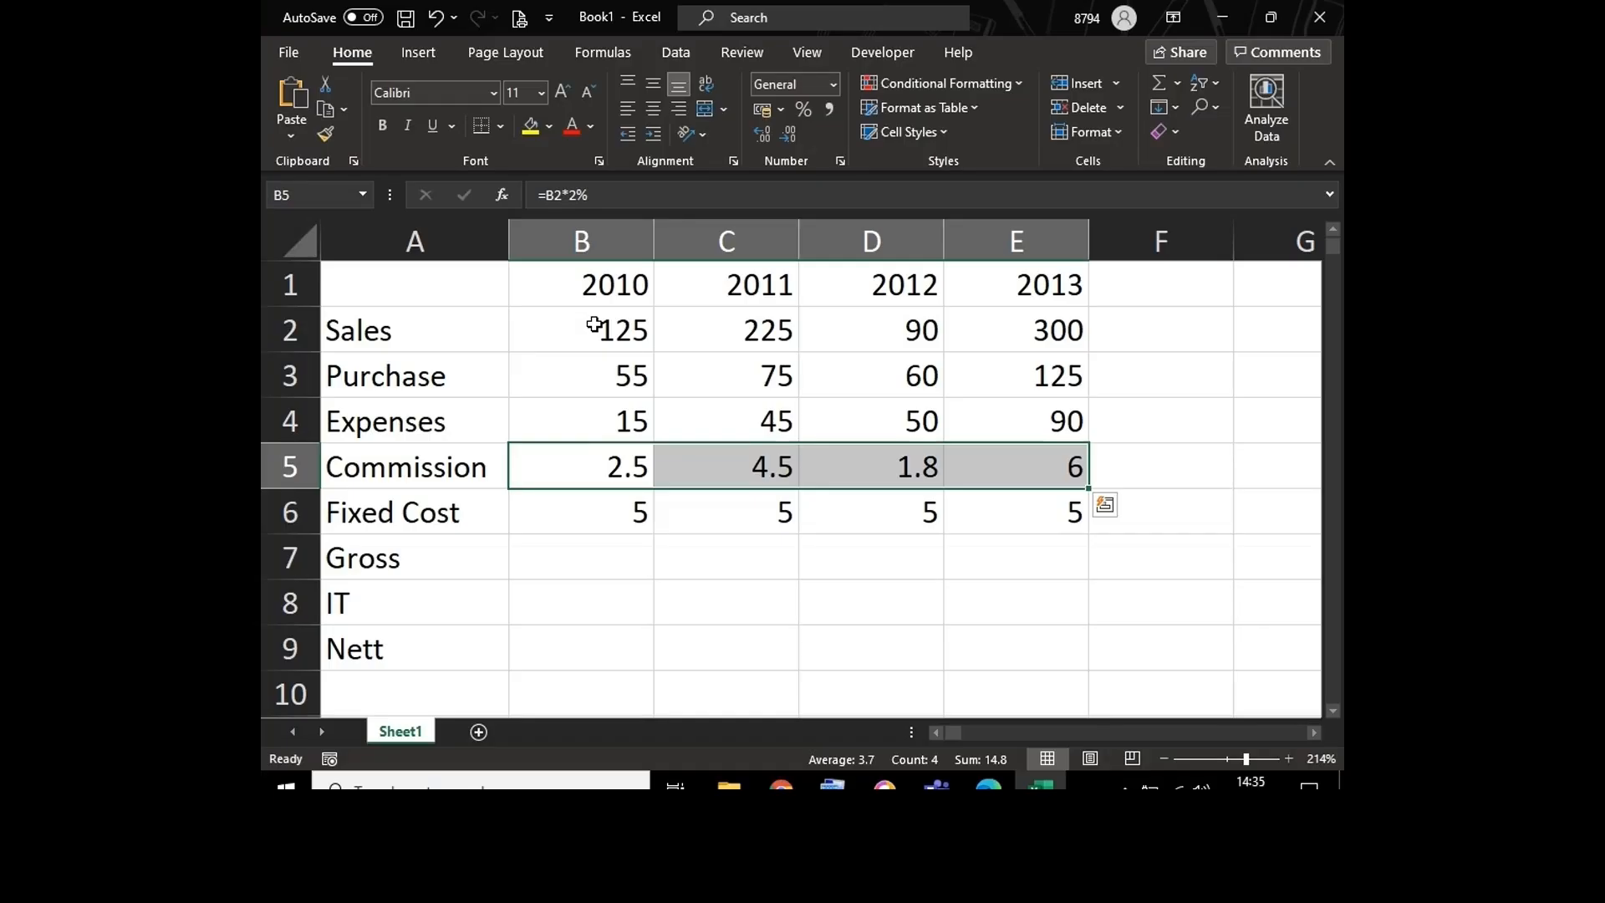
Step: Clear the Commission cells B5:E5 and refill the whole selection with =B2*2%
key(shift+BackSpace)
key(shift+Right)
key(shift+Right)
key(shift+Right)
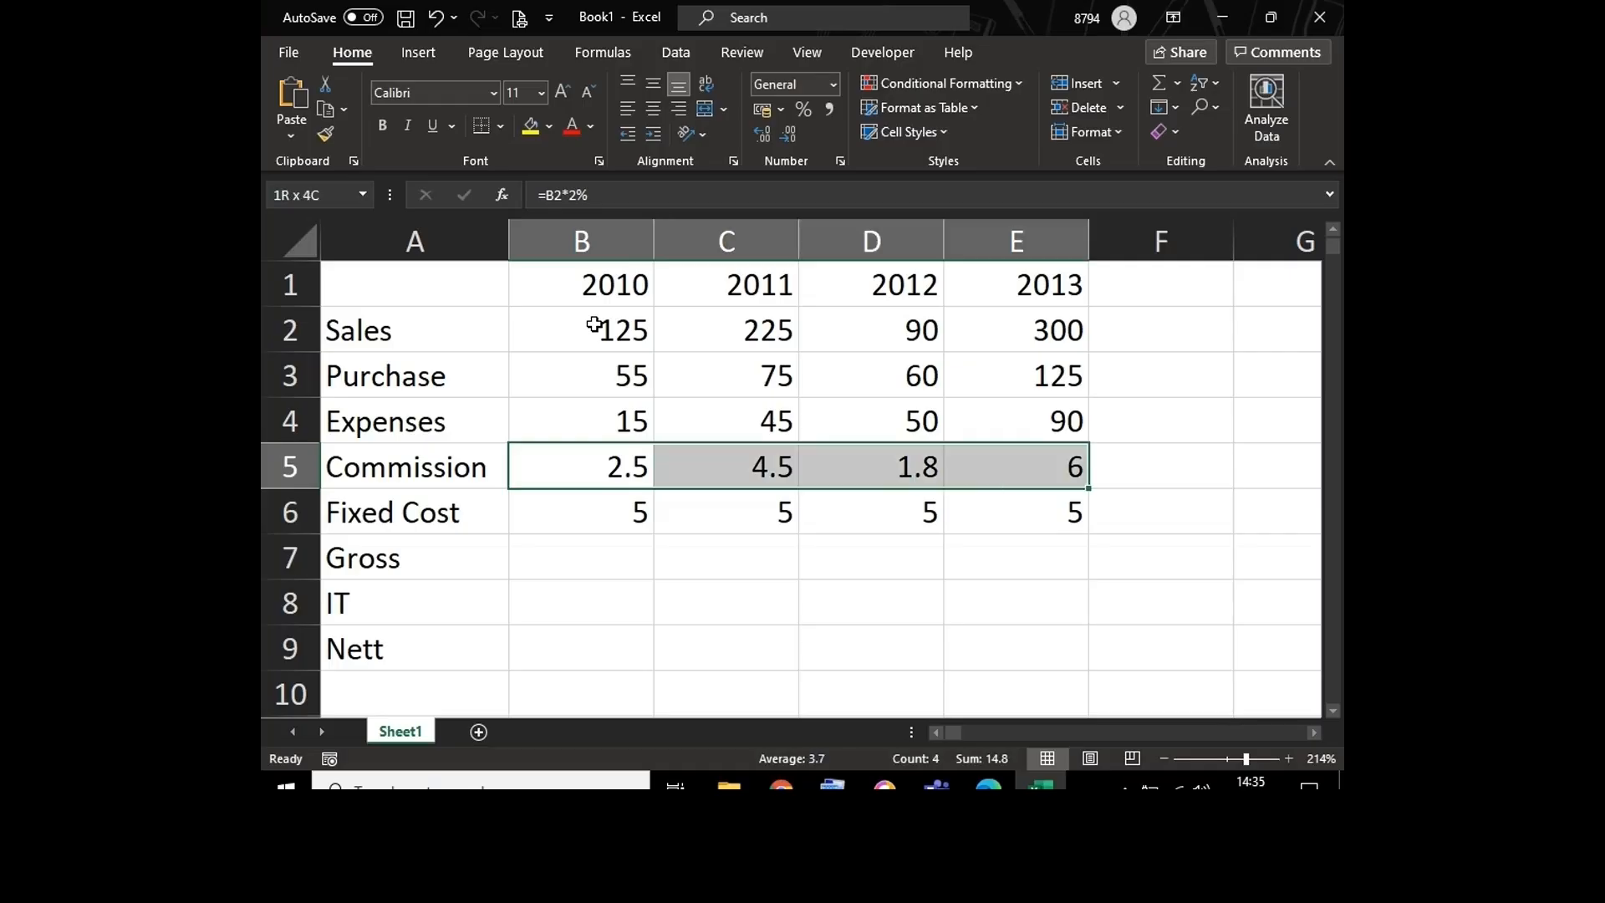
key(Delete)
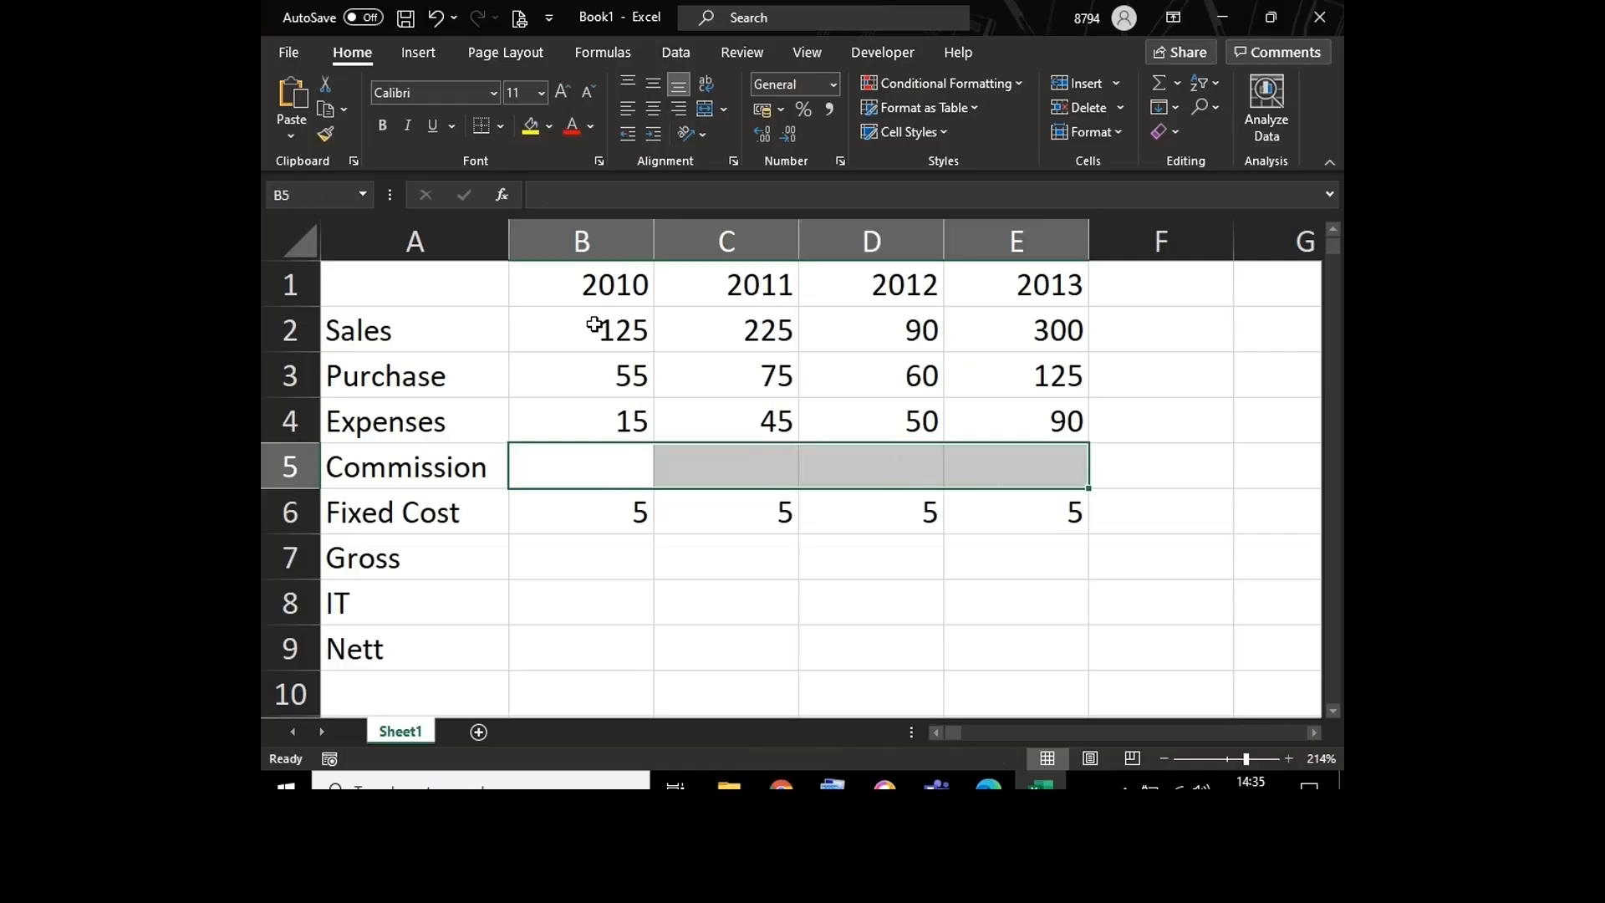
text(=)
click(579, 328)
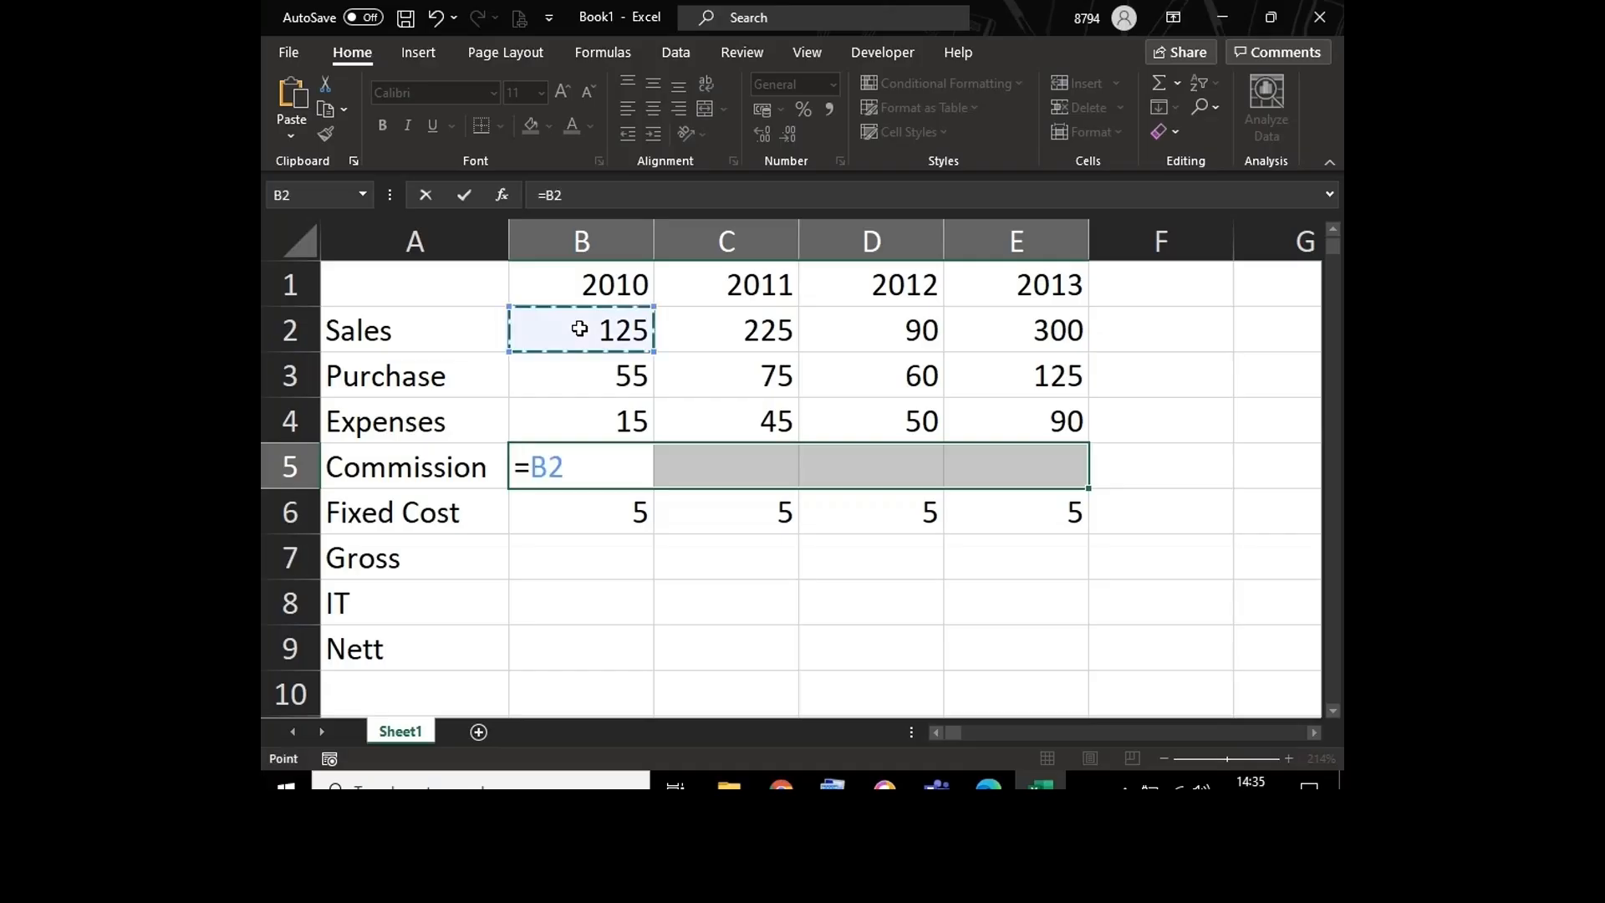
text(*2%)
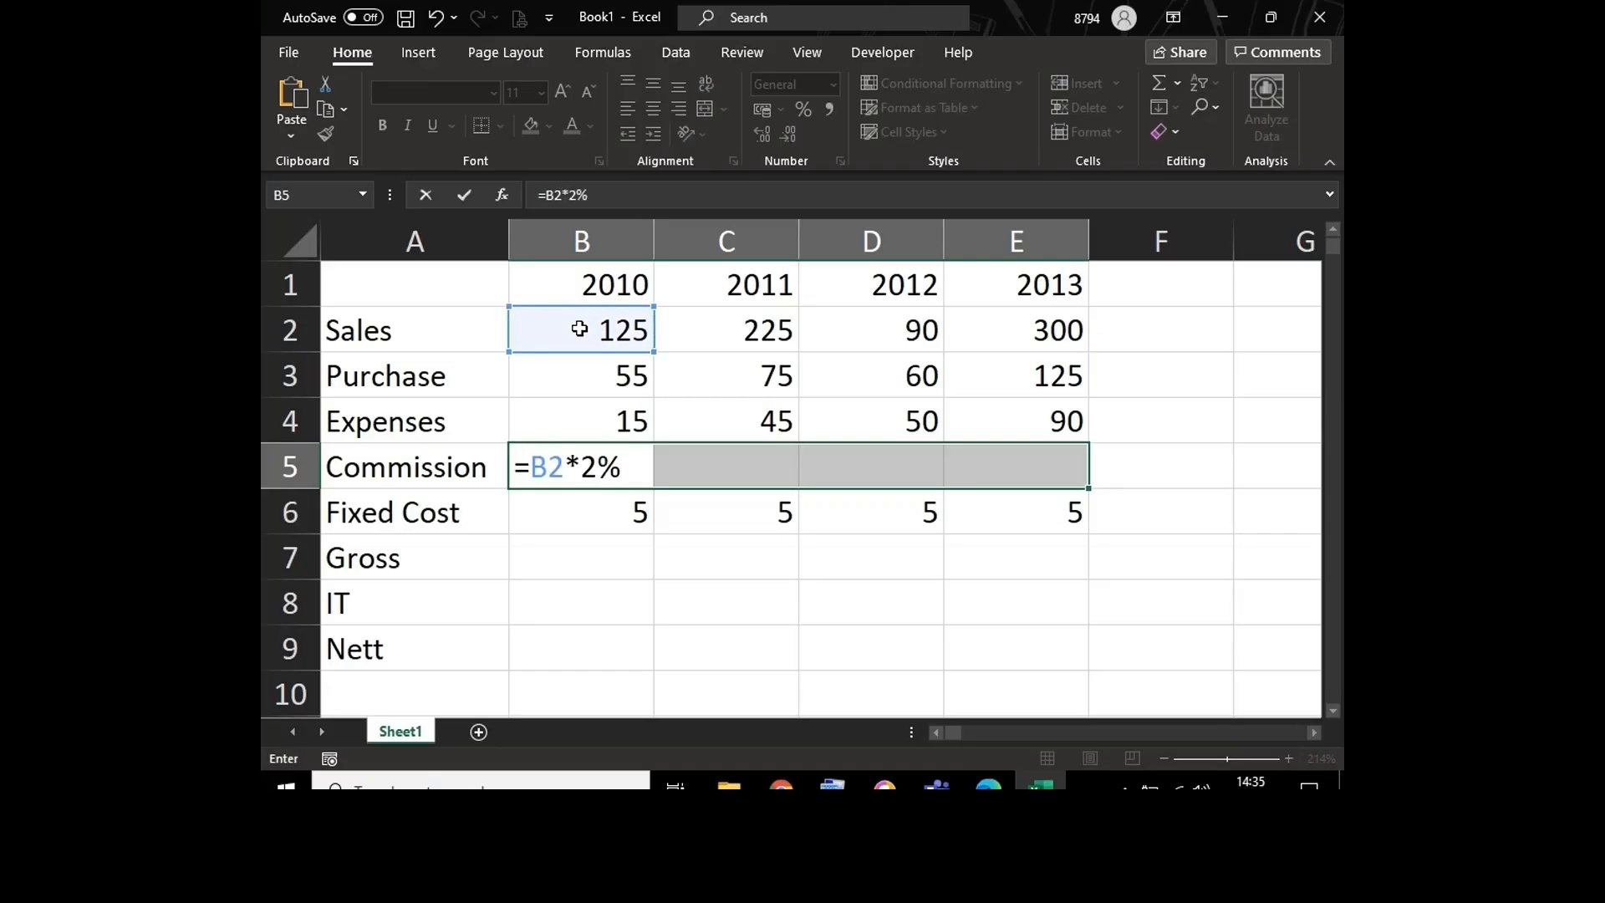
key(ctrl+Return)
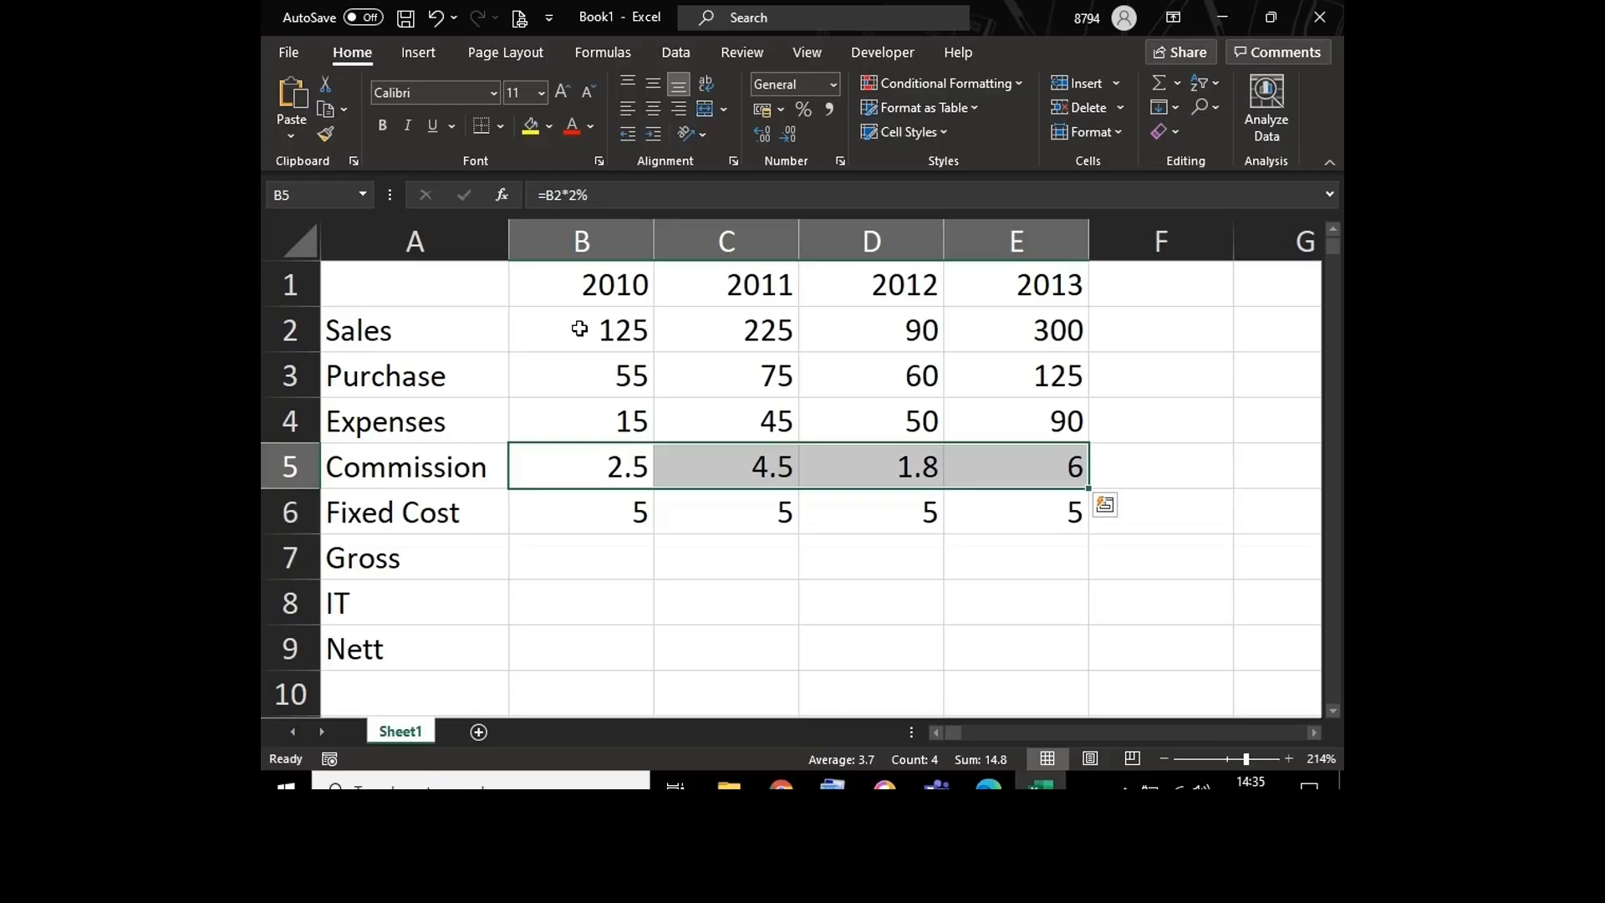
Step: Select the Gross cells B7:E7 and begin their formula with =B2-, subtracting from 2010 sales
click(569, 559)
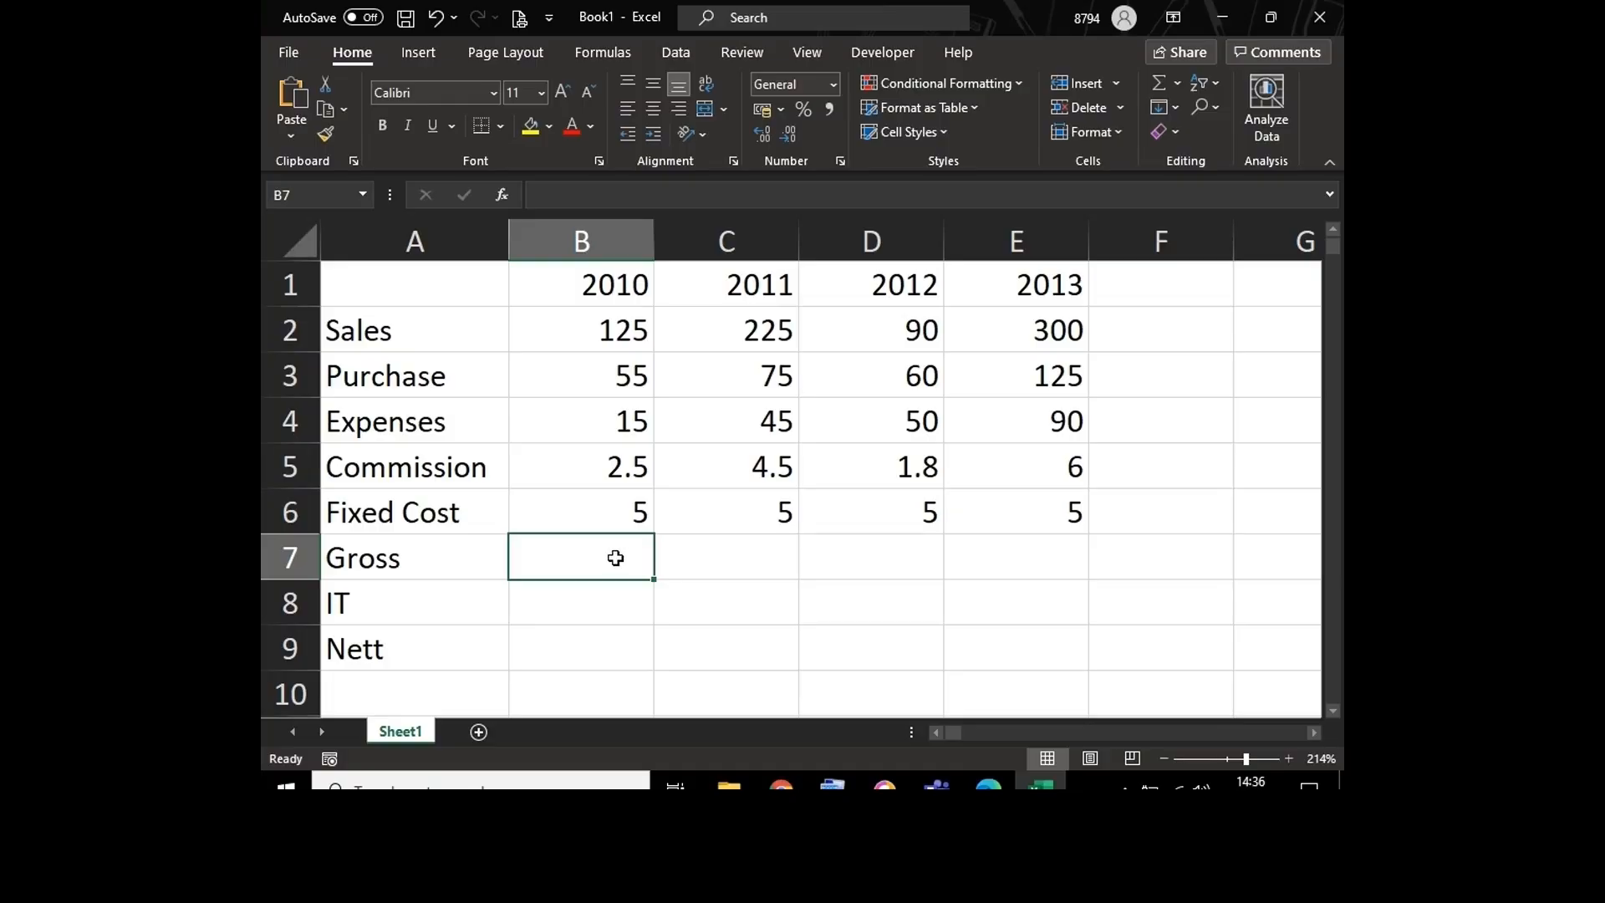
key(shift+Right)
key(shift+Right)
key(shift+Right)
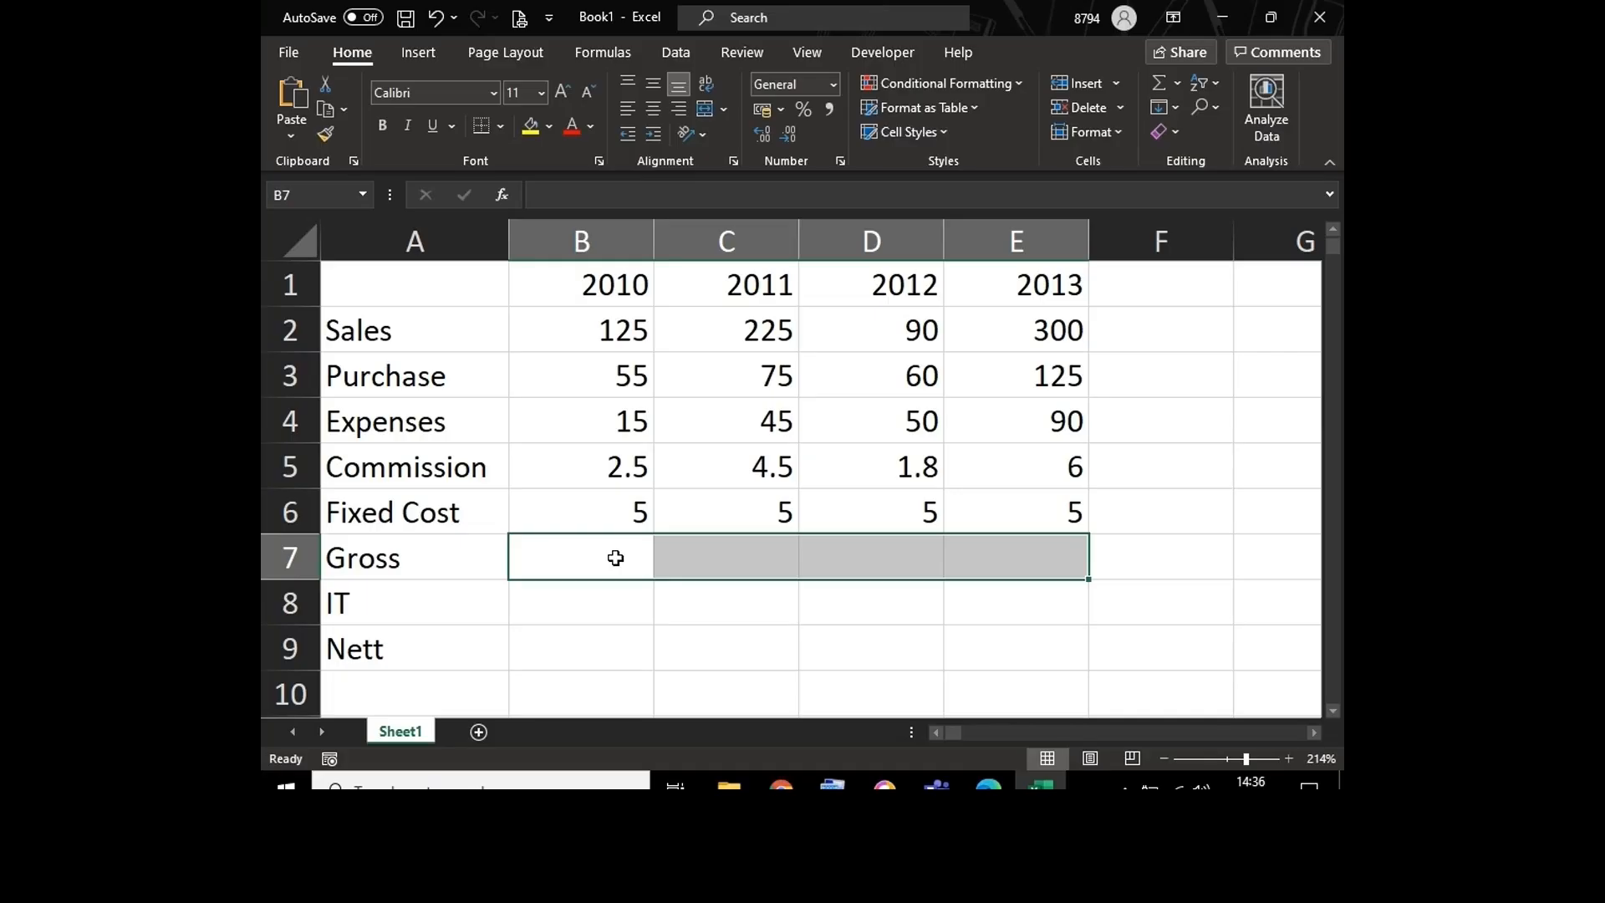
text(=)
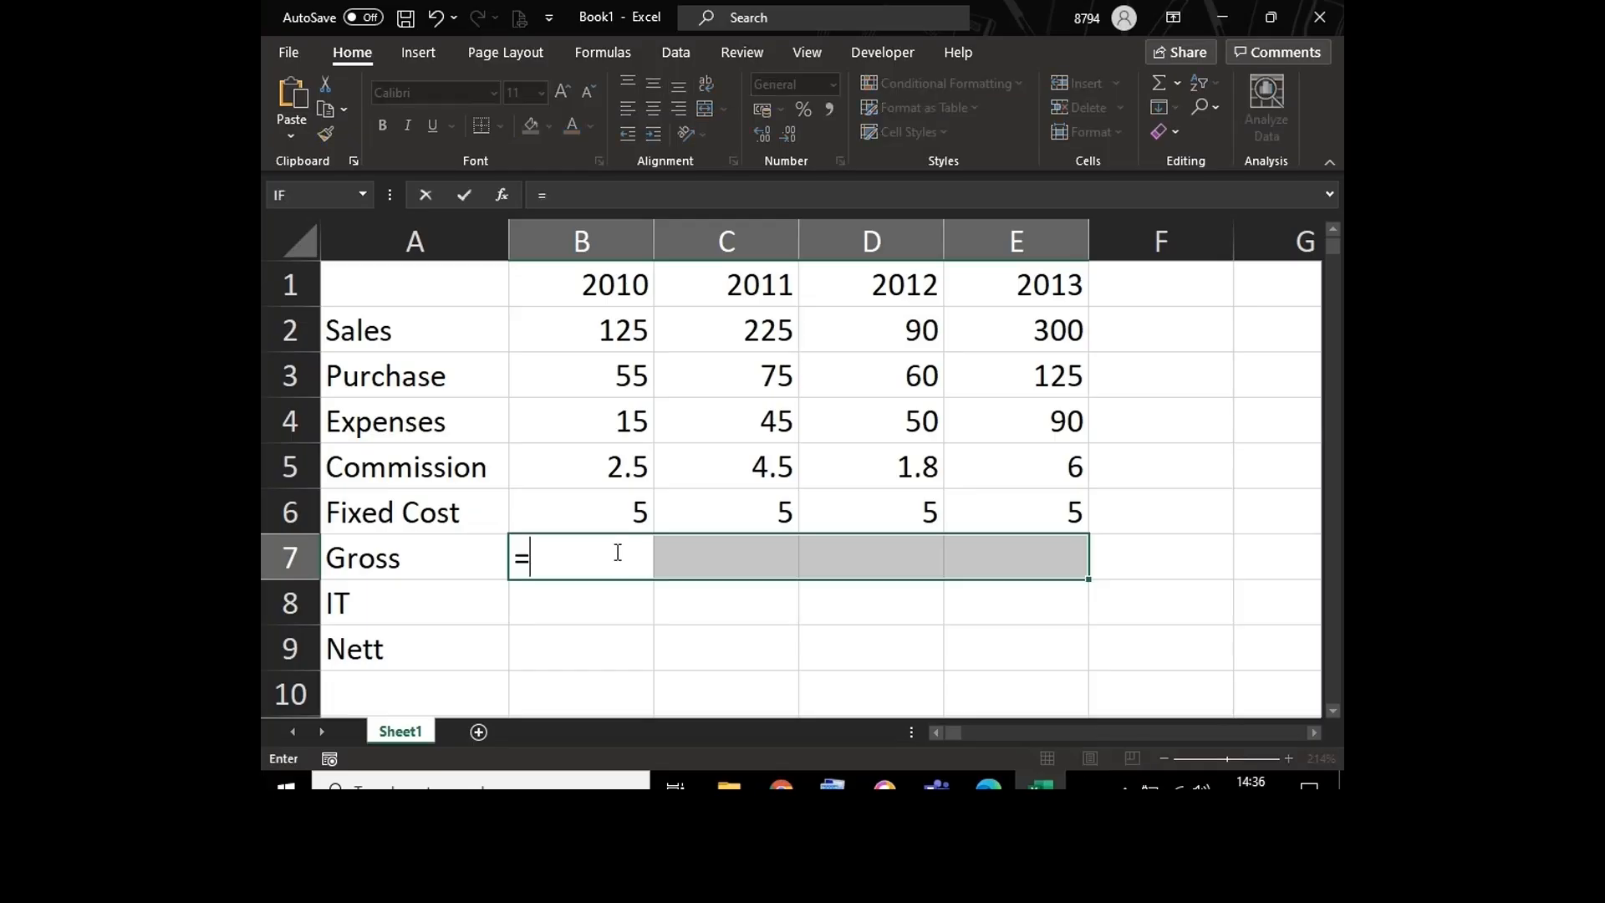
click(540, 338)
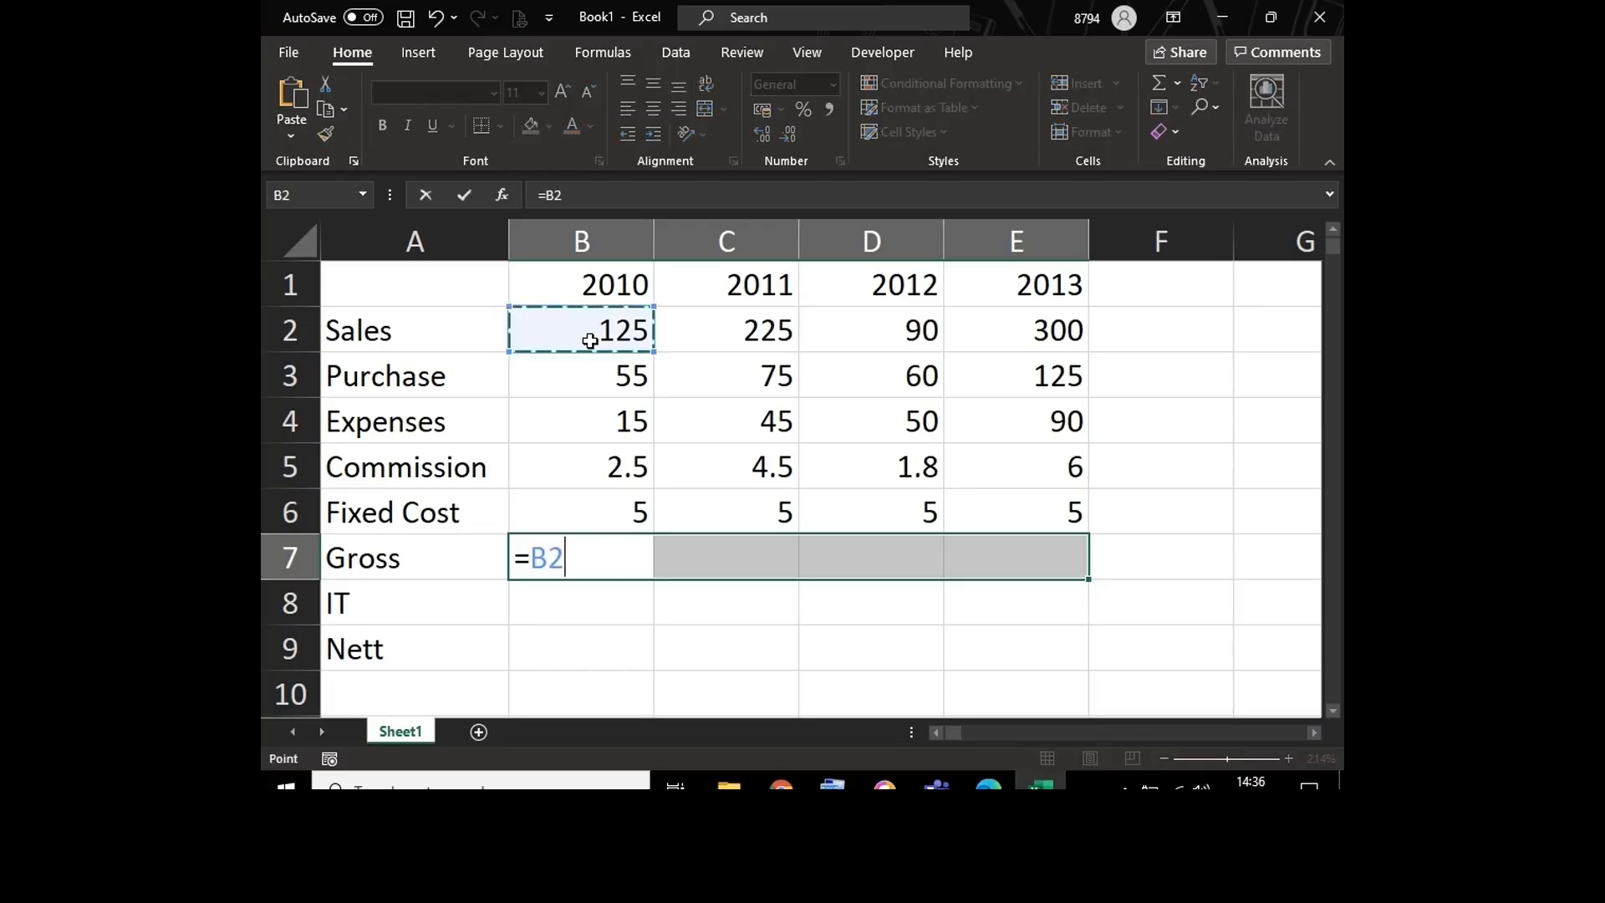
text(-()
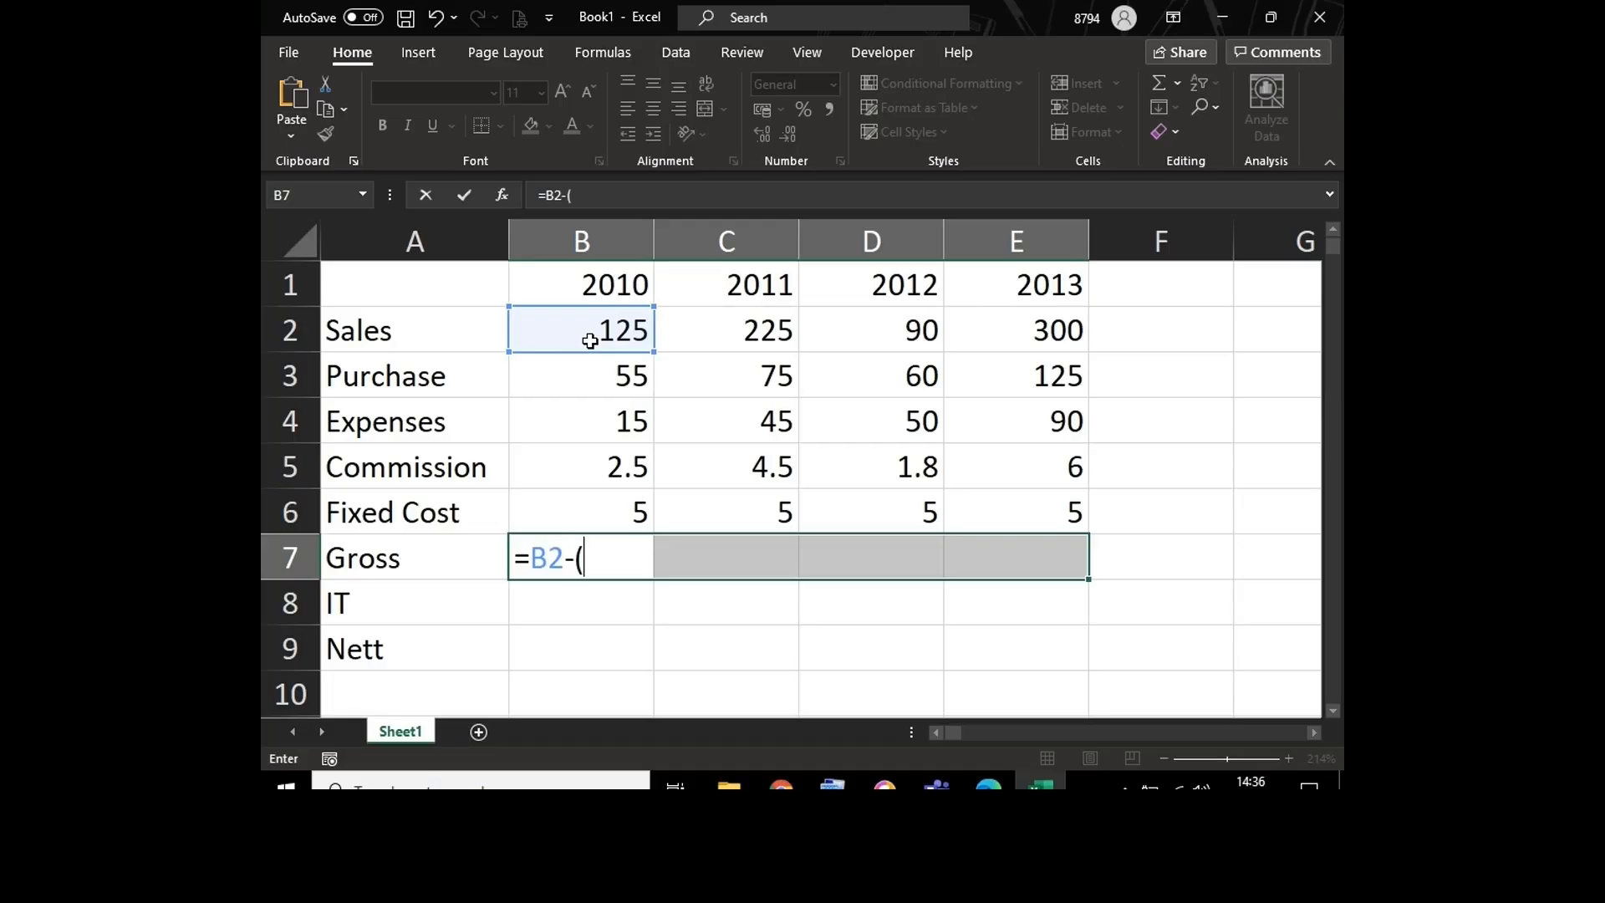
click(586, 378)
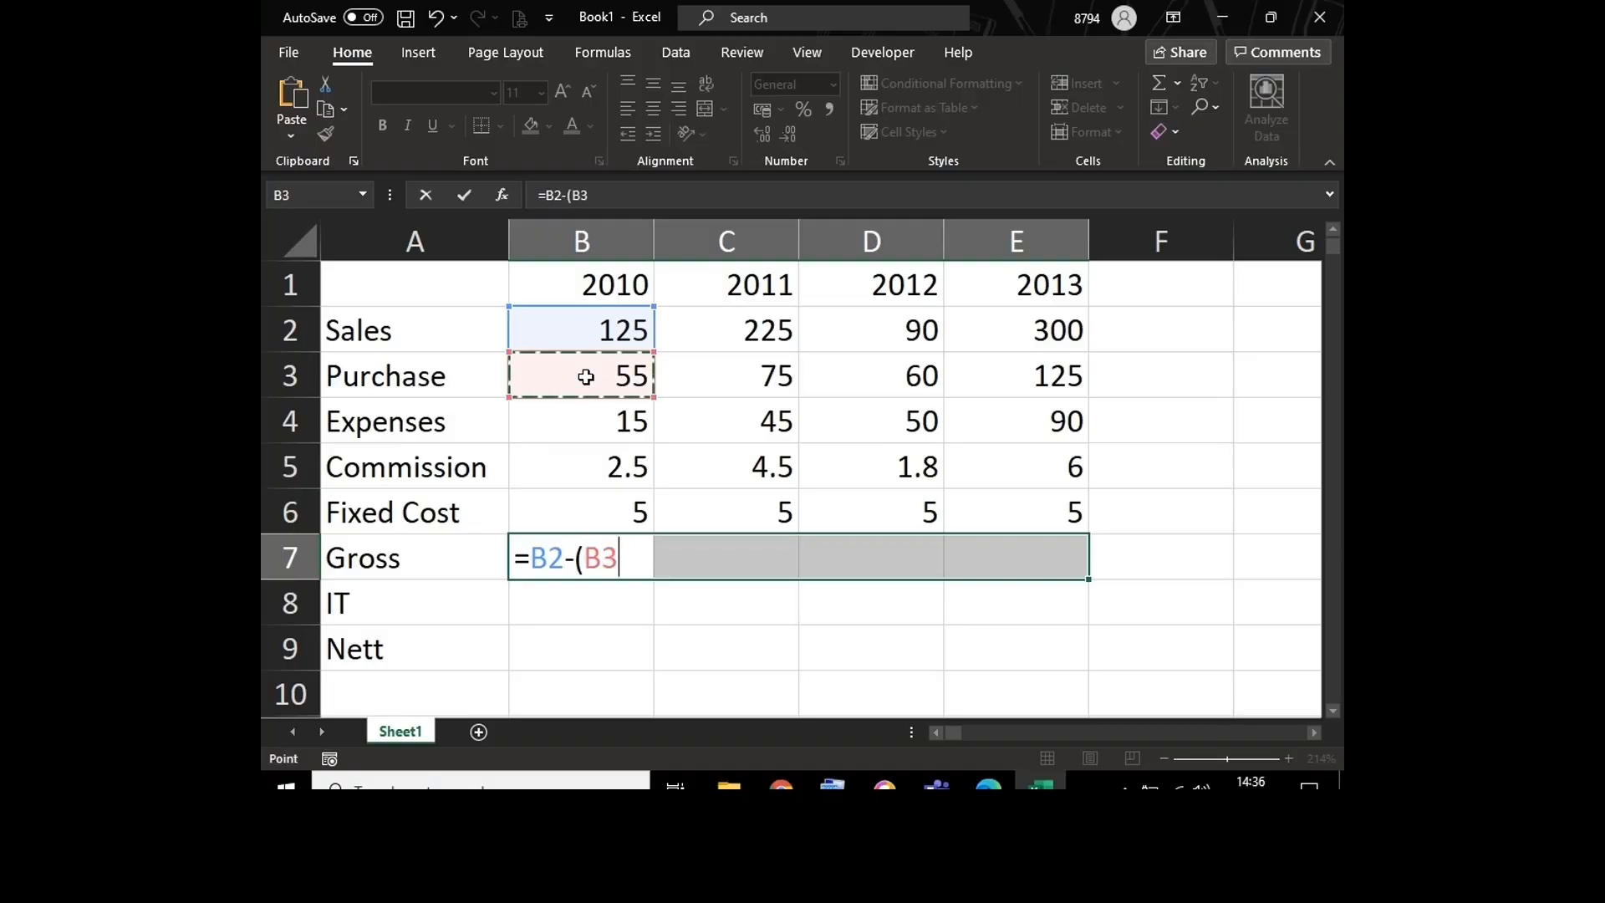
text(+)
click(588, 423)
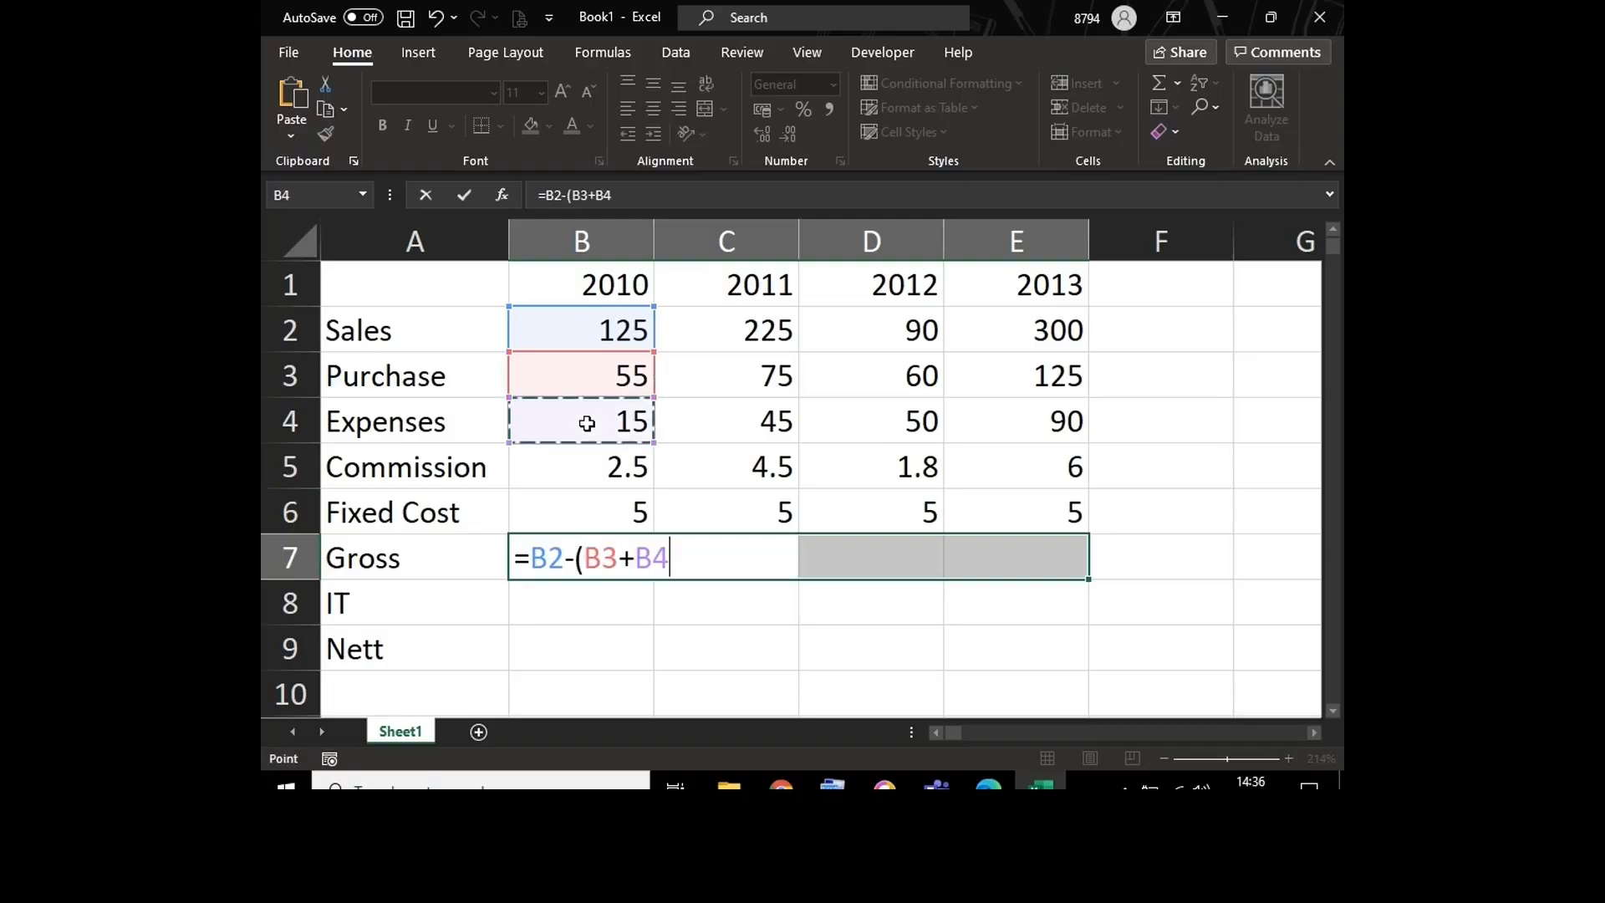
text(+)
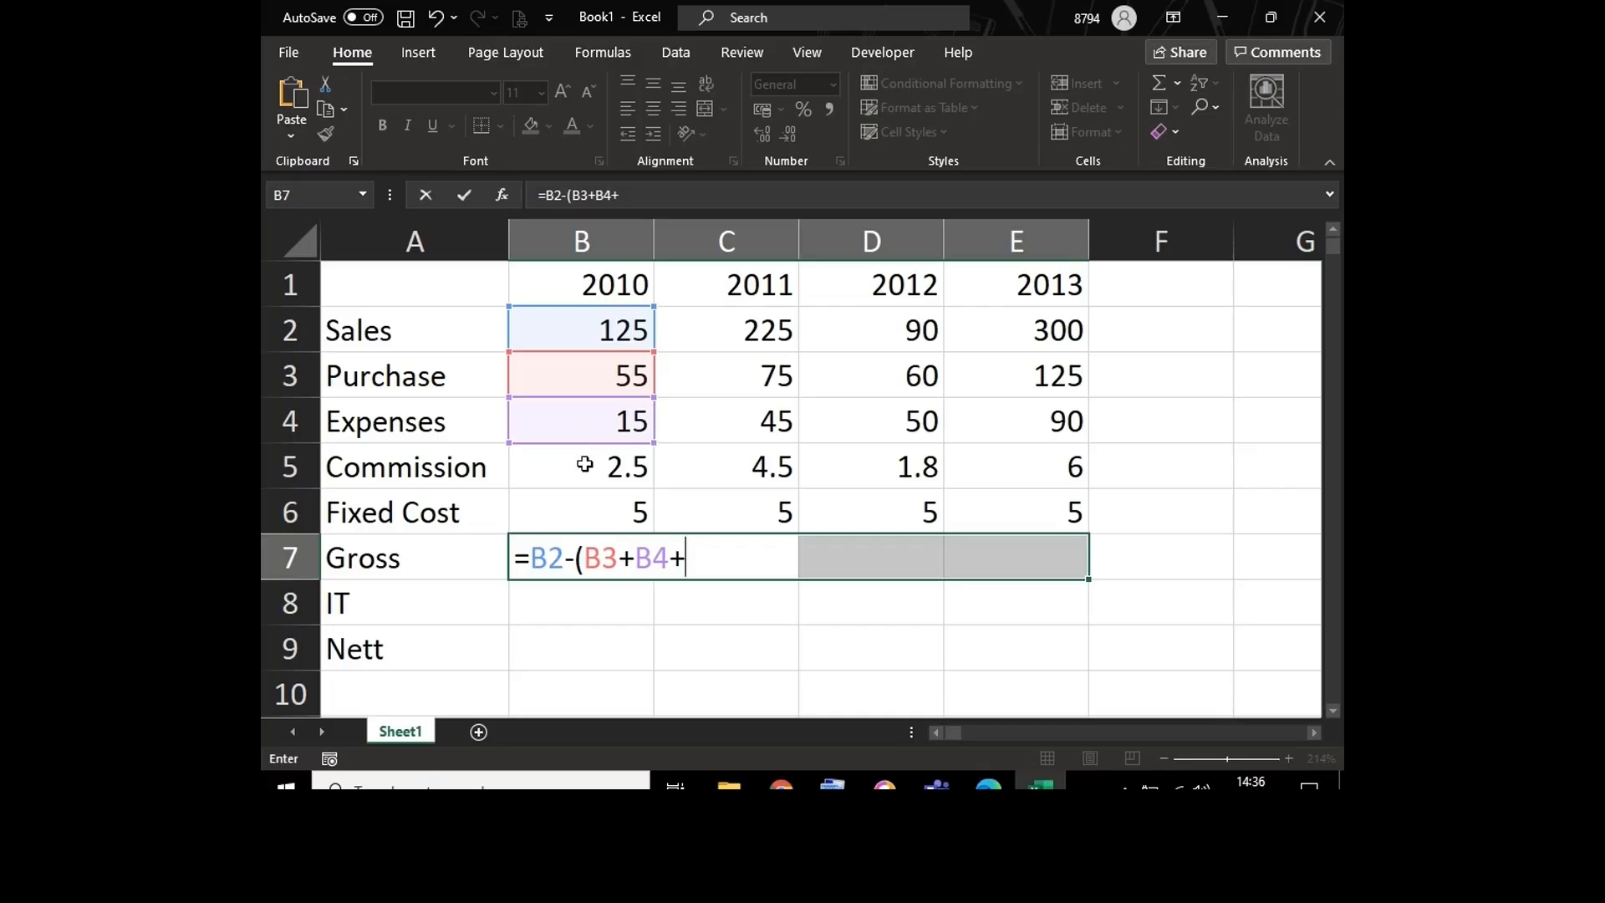
click(585, 464)
text(+)
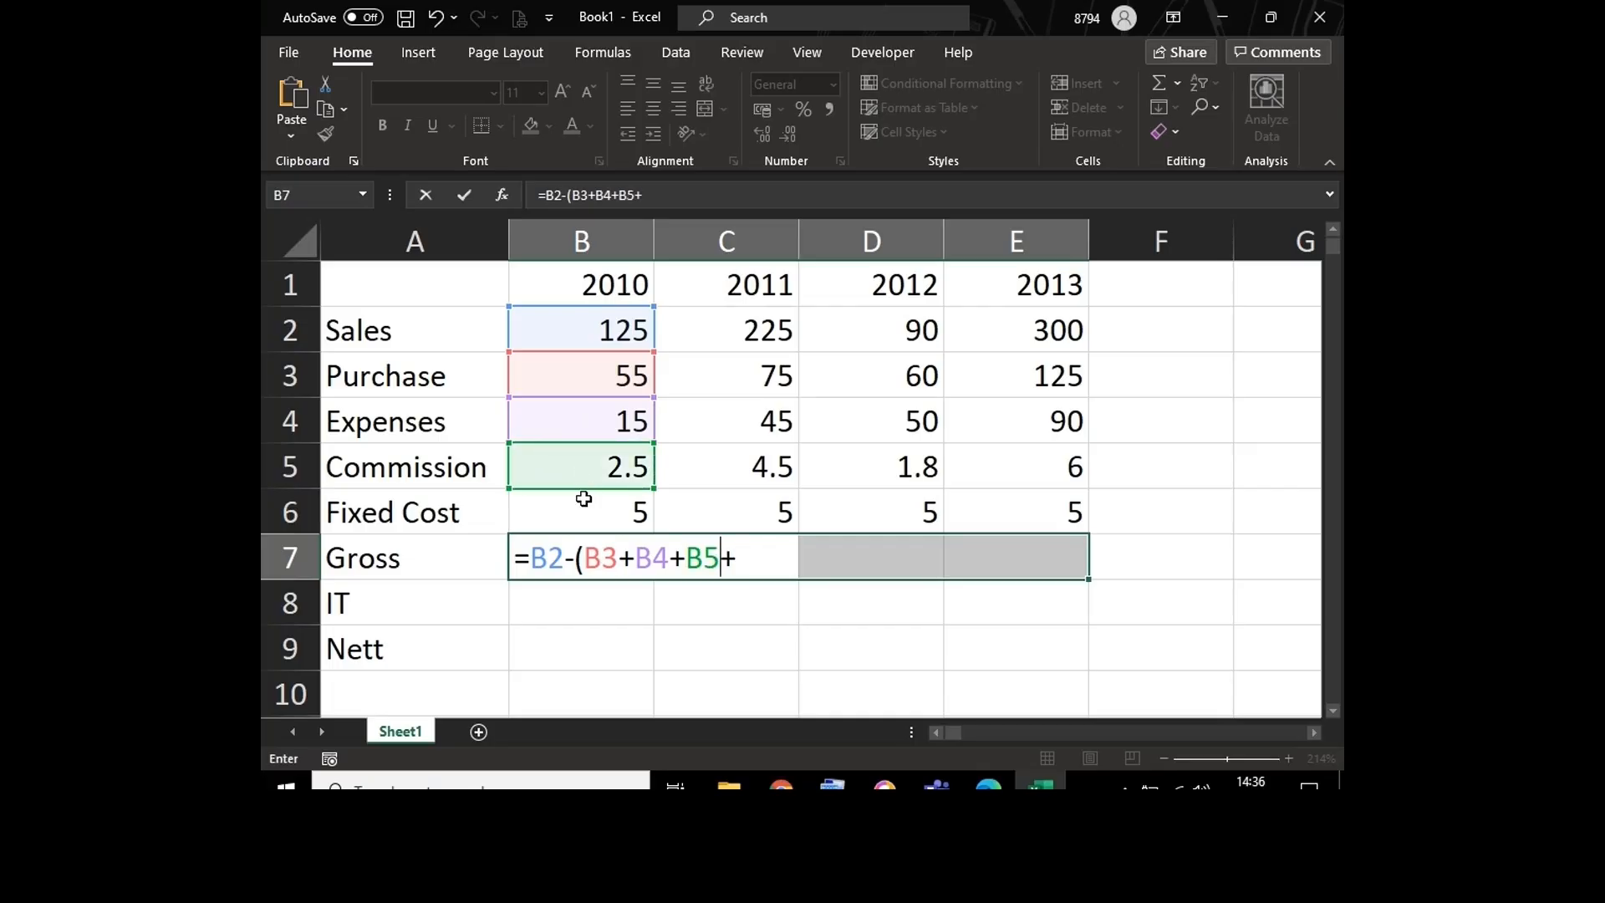
key(BackSpace)
key(BackSpace)
key(BackSpace)
key(BackSpace)
key(BackSpace)
key(BackSpace)
key(BackSpace)
key(BackSpace)
key(BackSpace)
key(BackSpace)
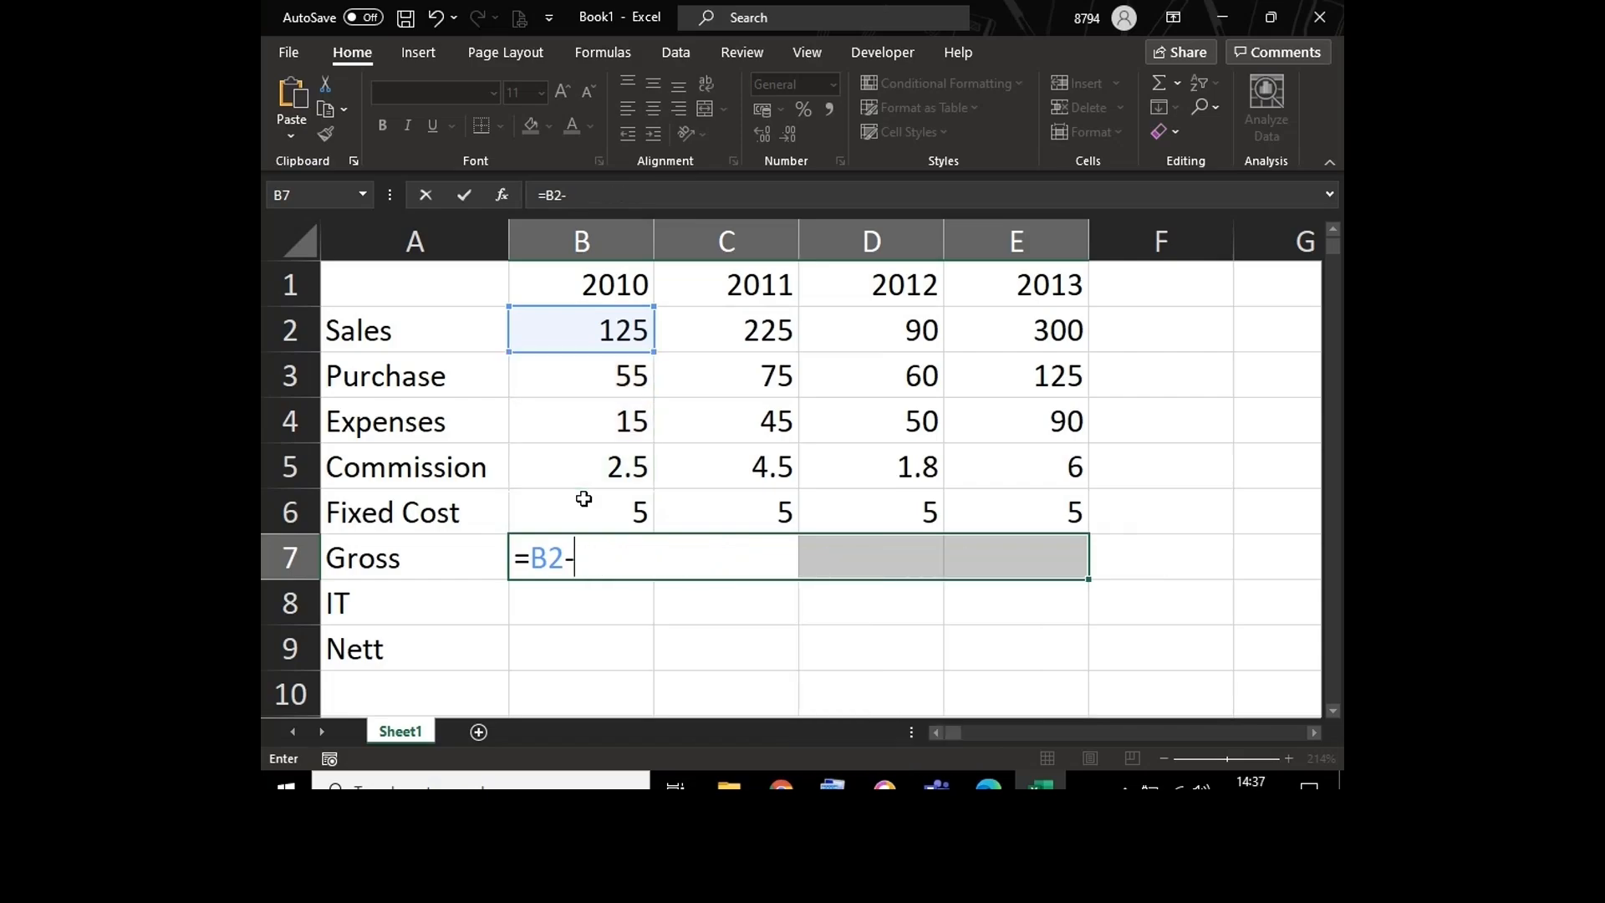
Step: Complete the Gross formula as =B2-SUM(B3:B6), fill it across B7:E7 at once, and check the formula in B7
text(s)
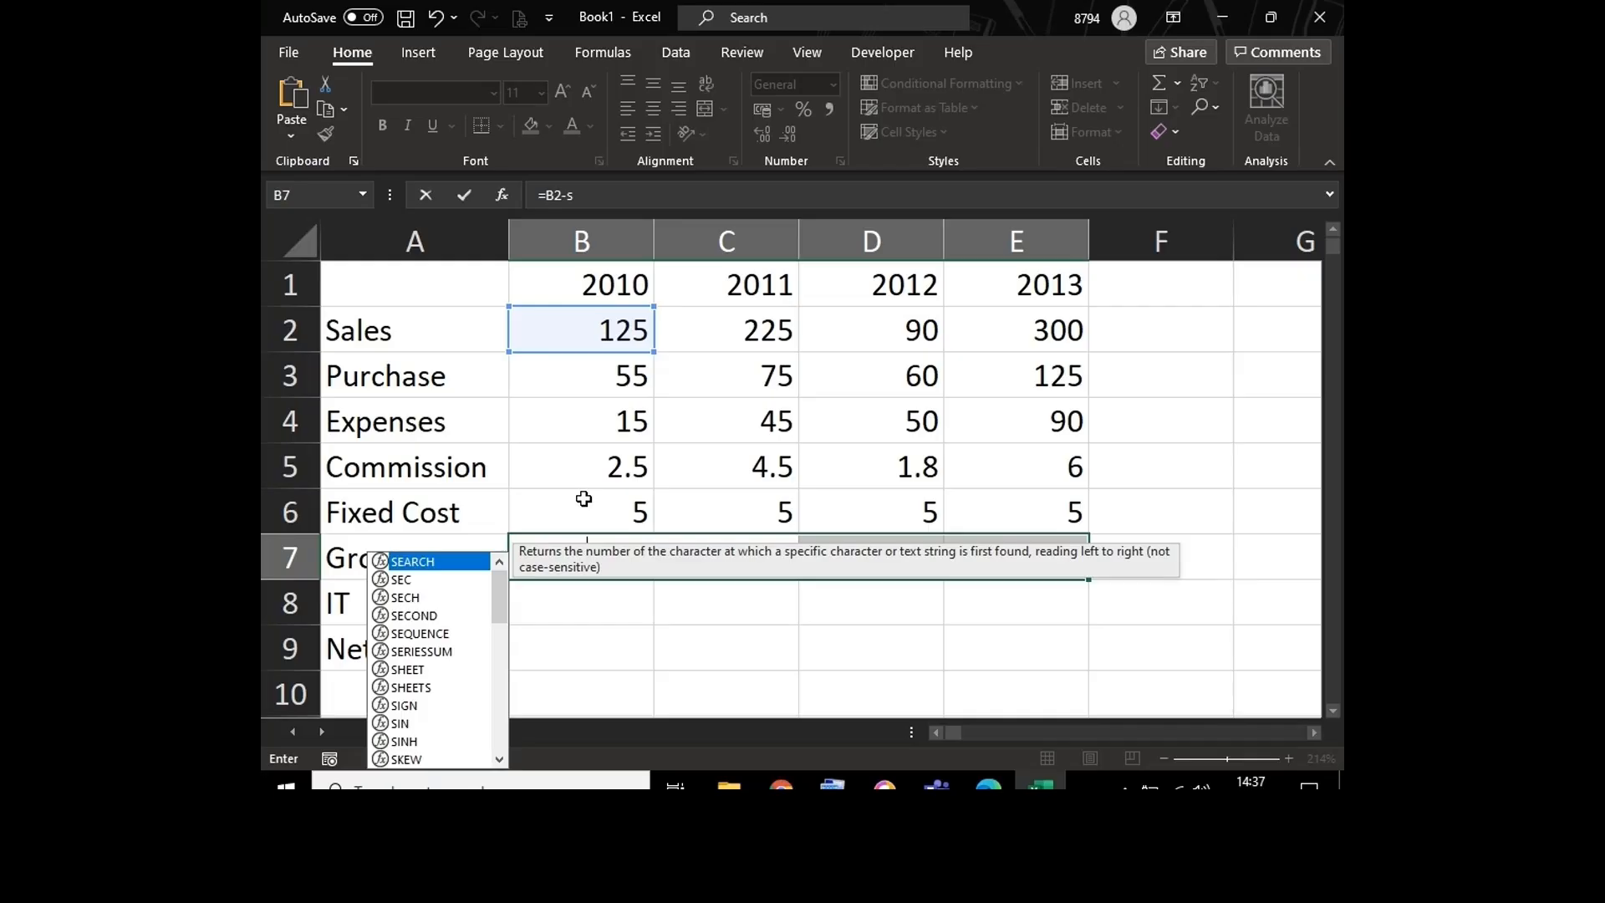
text(um()
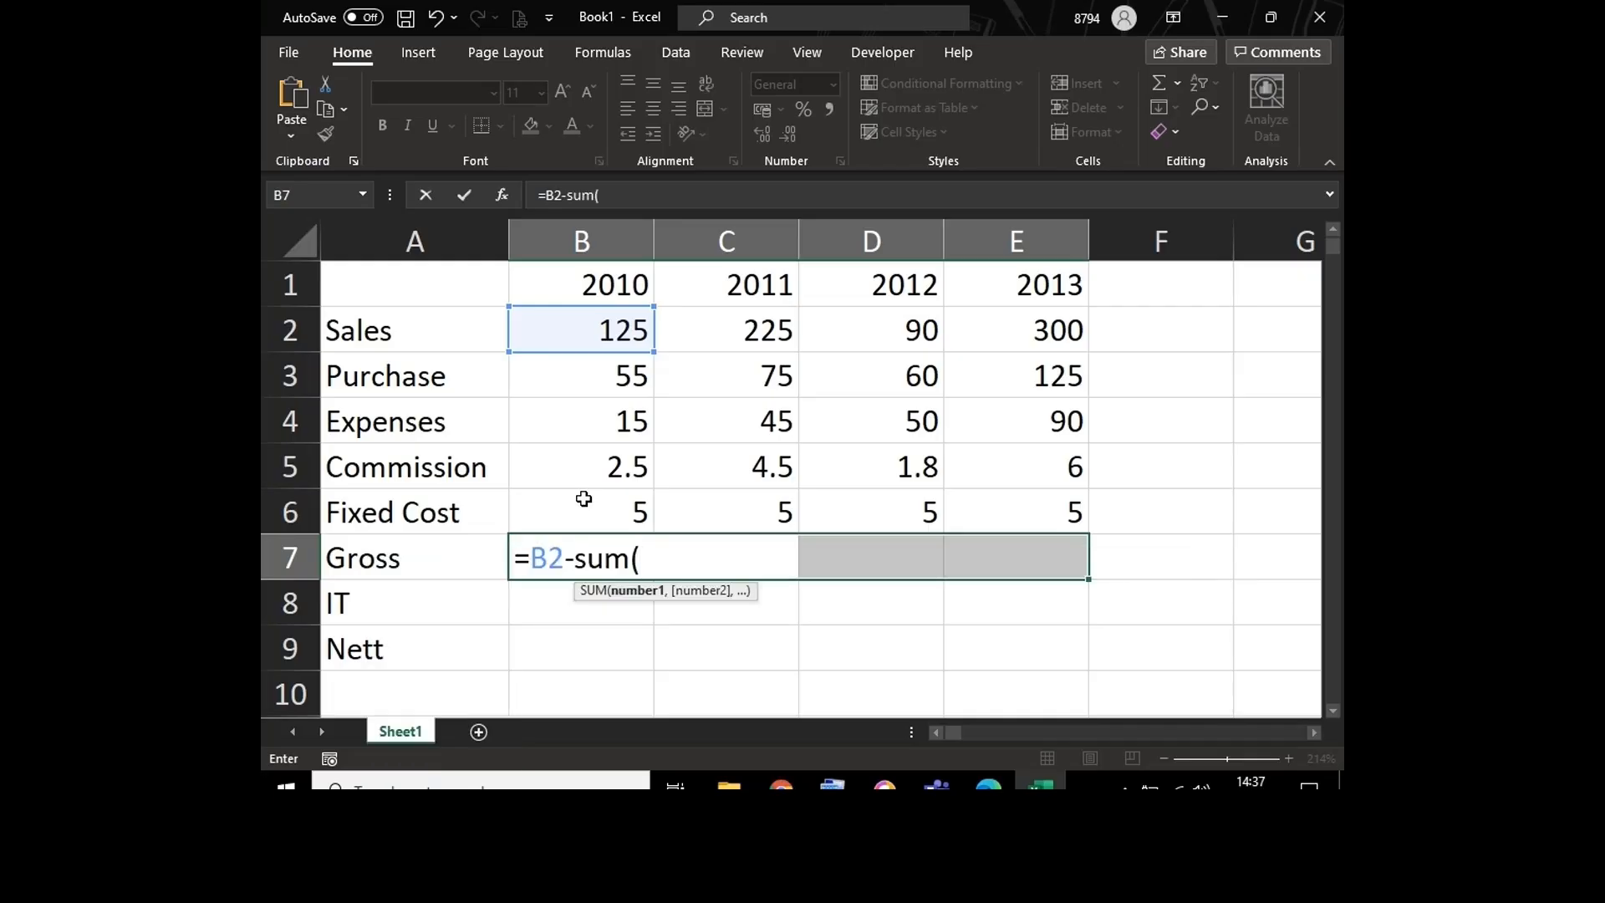
click(578, 380)
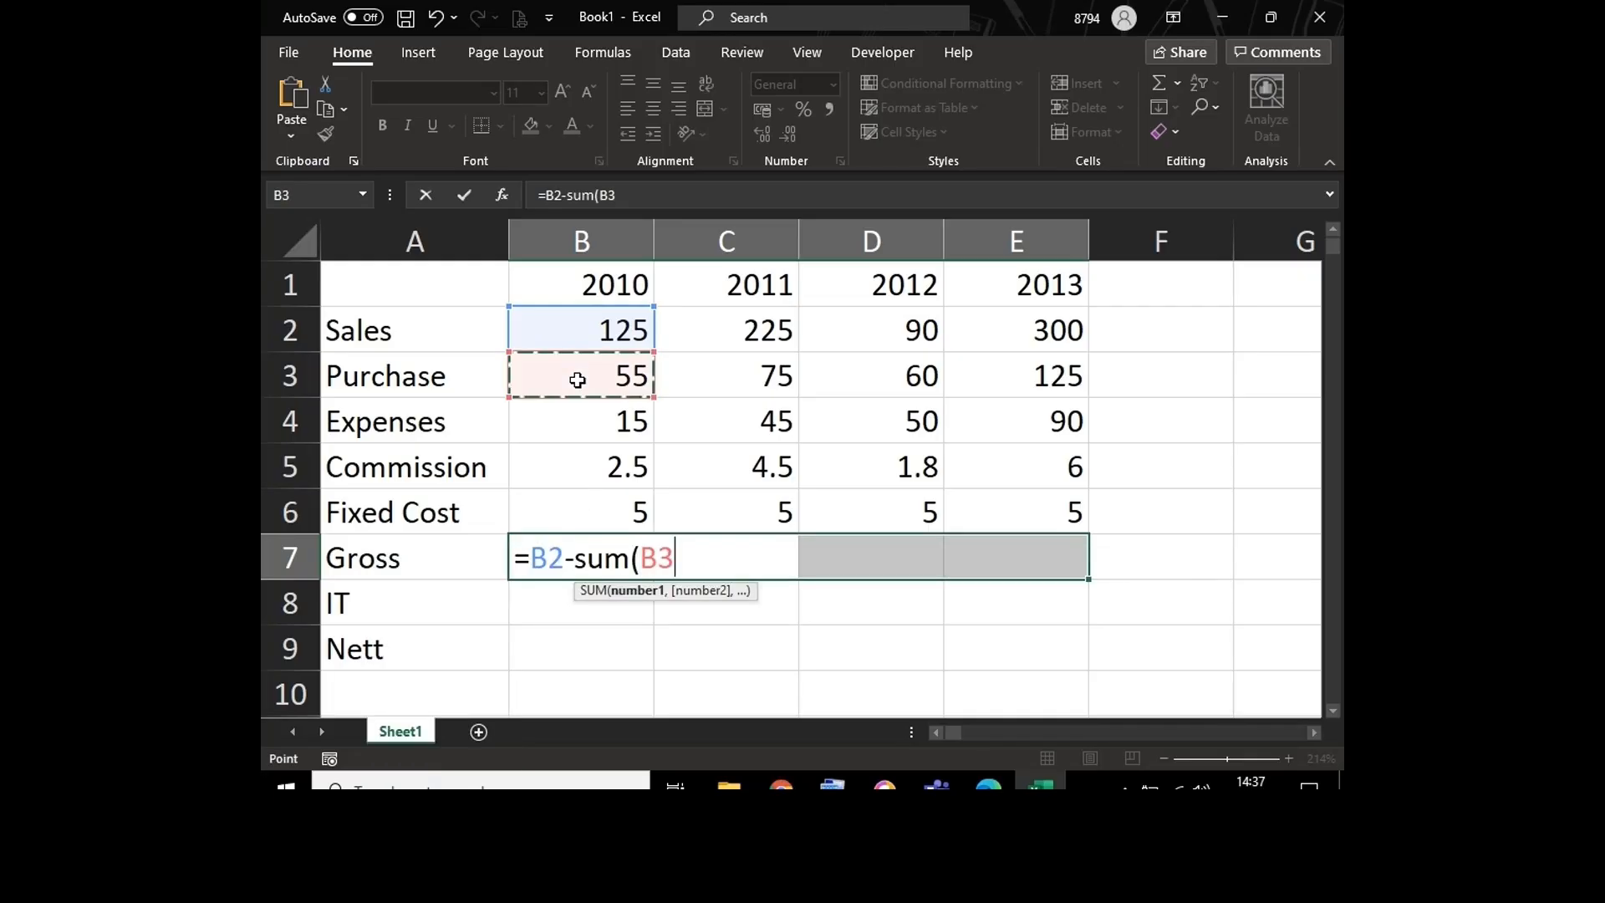
drag(578, 380, 575, 496)
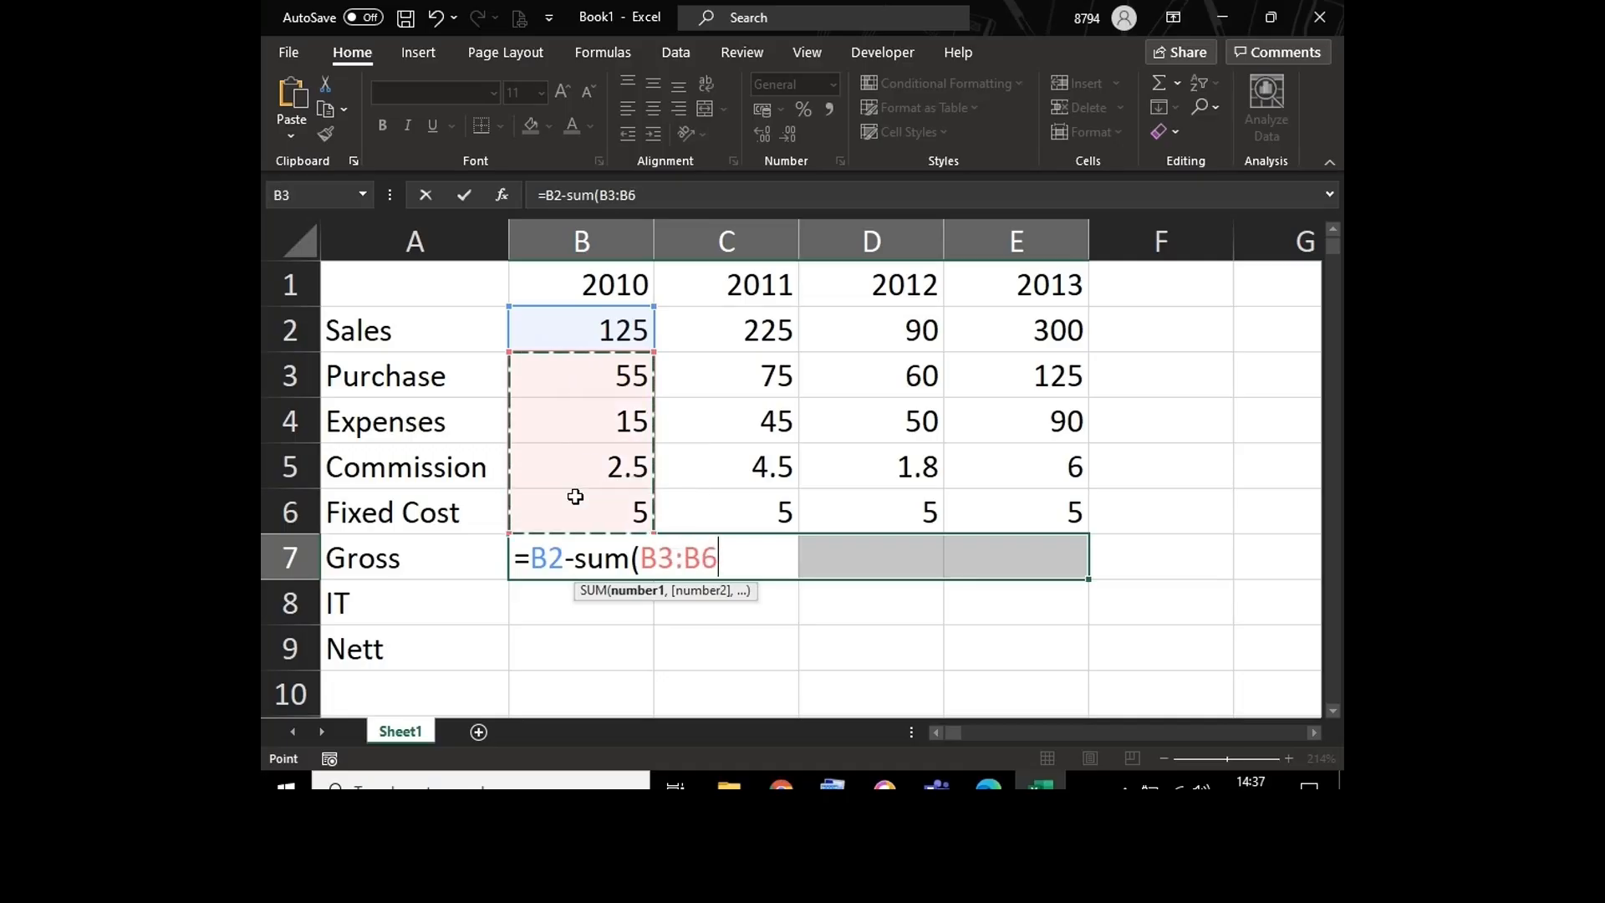
text())
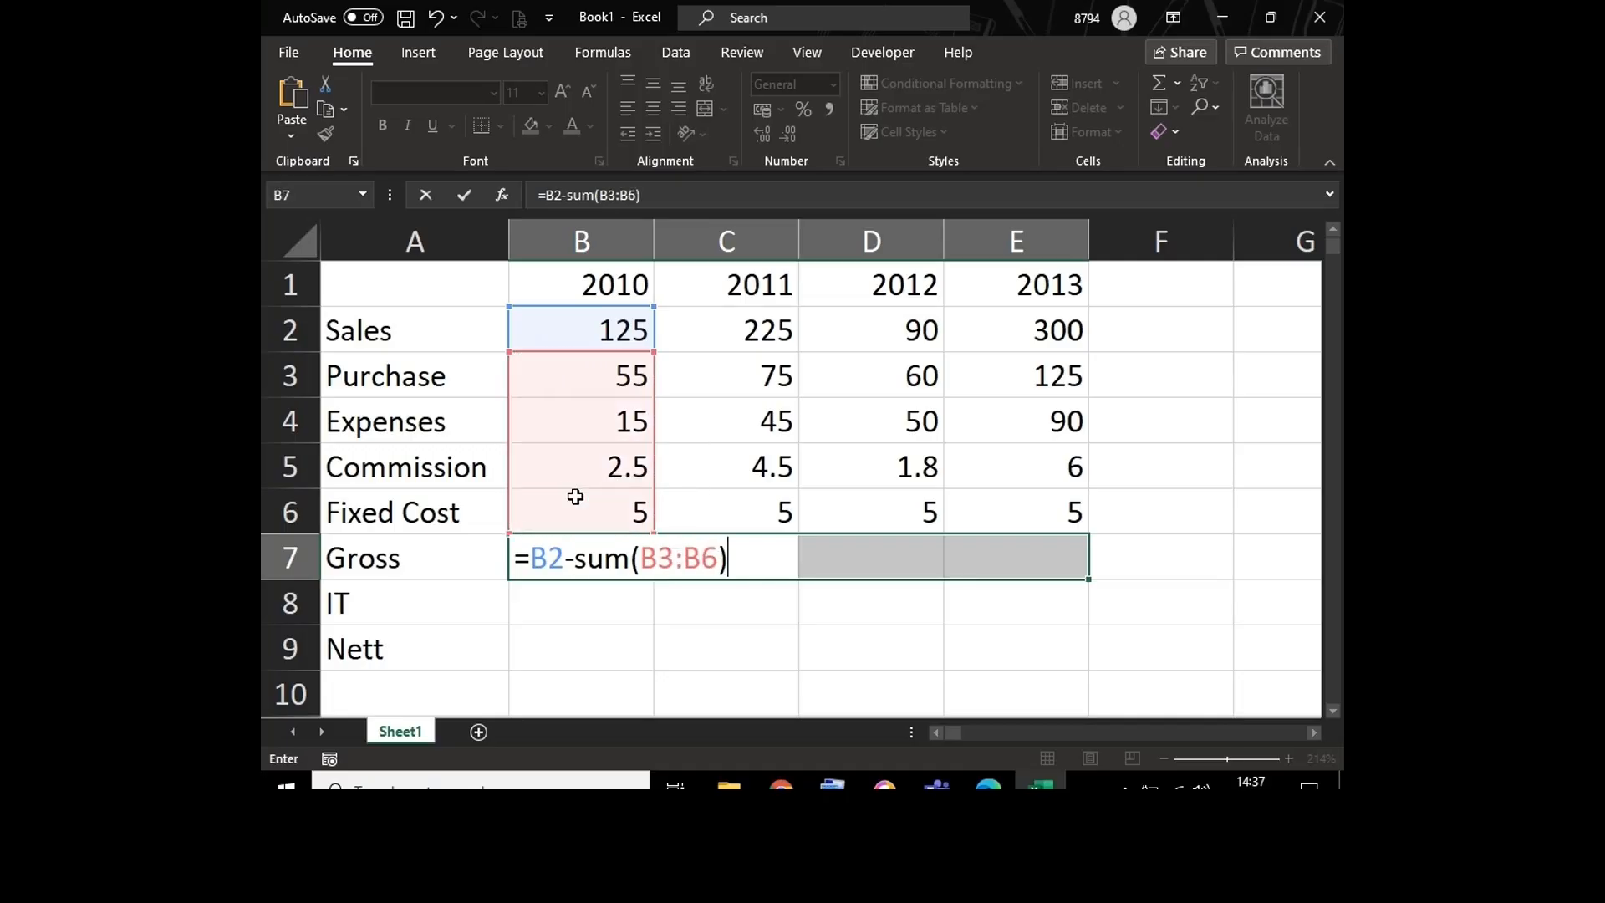
key(ctrl+Return)
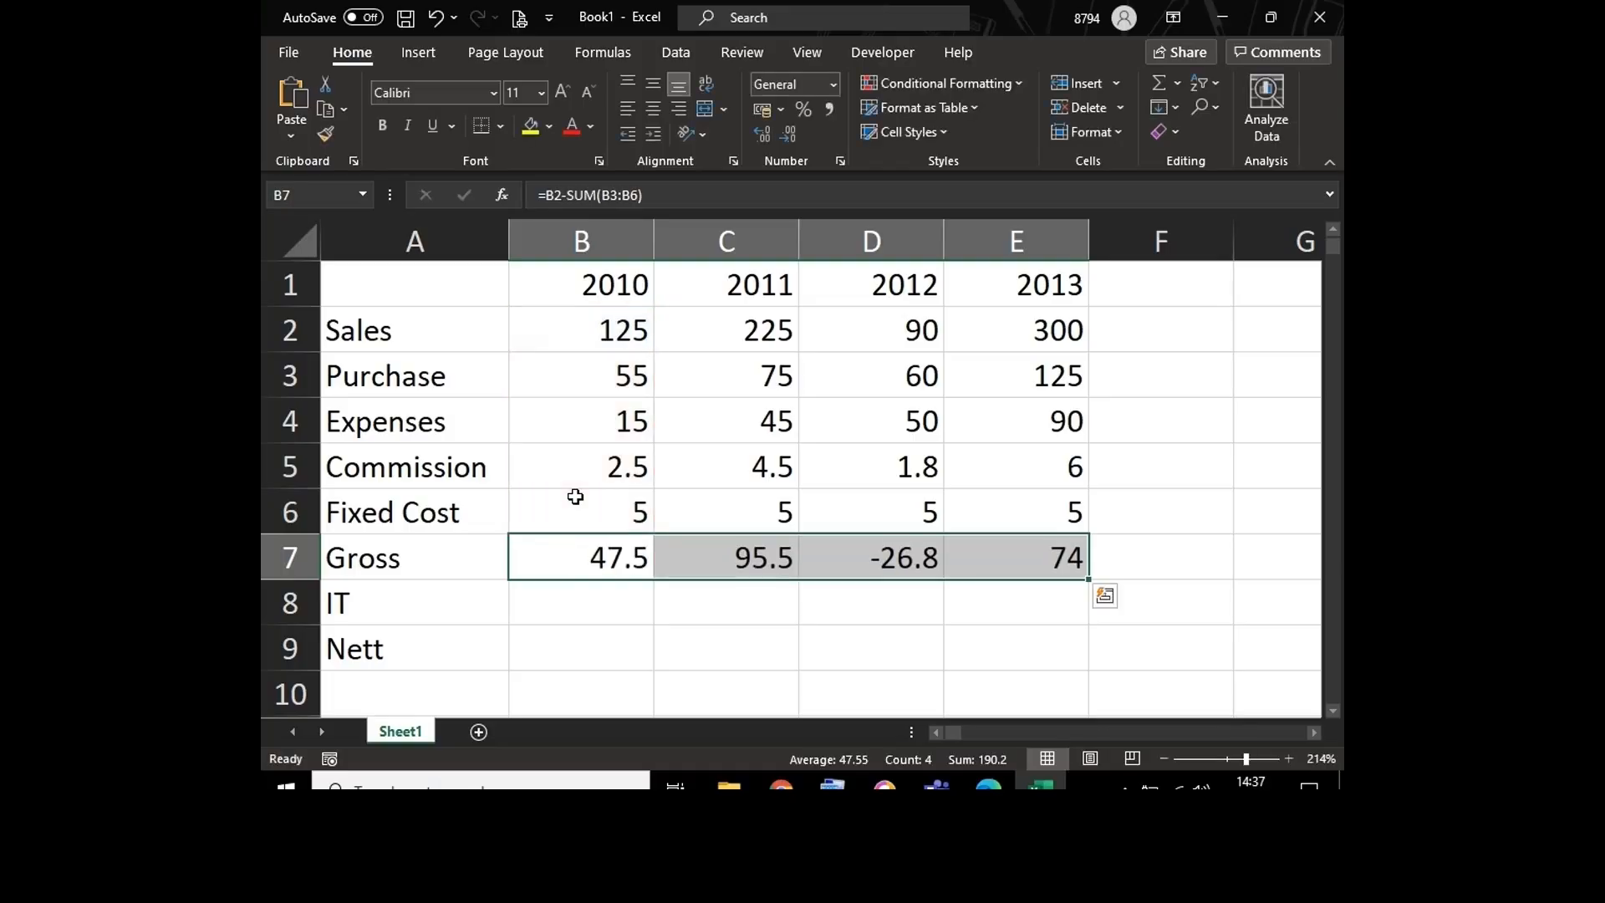
double_click(568, 541)
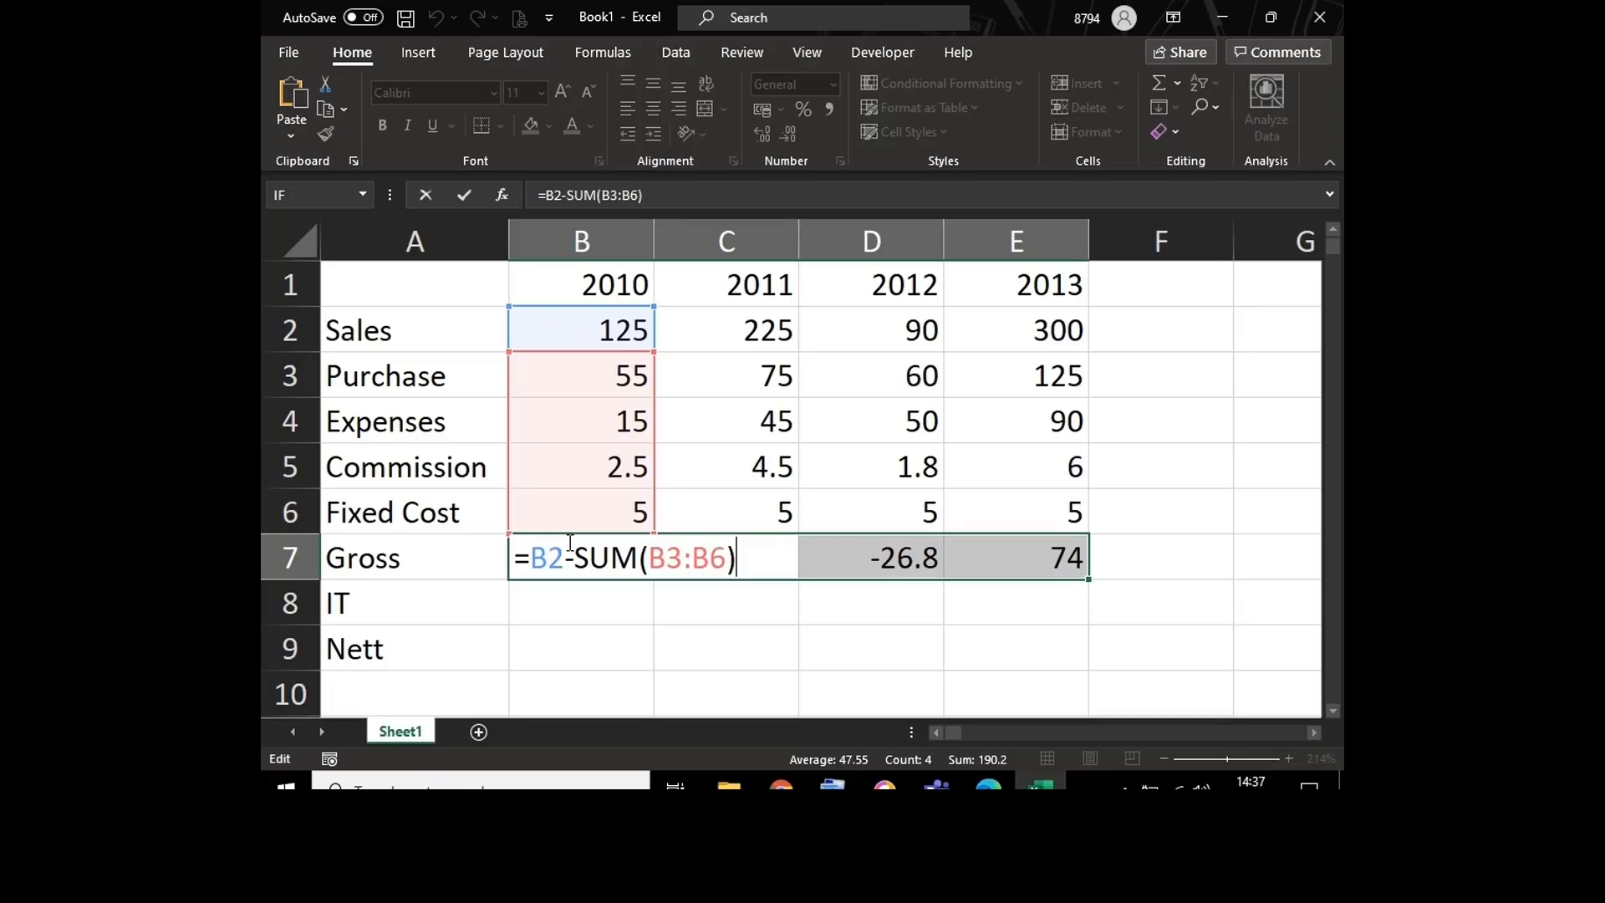
key(Return)
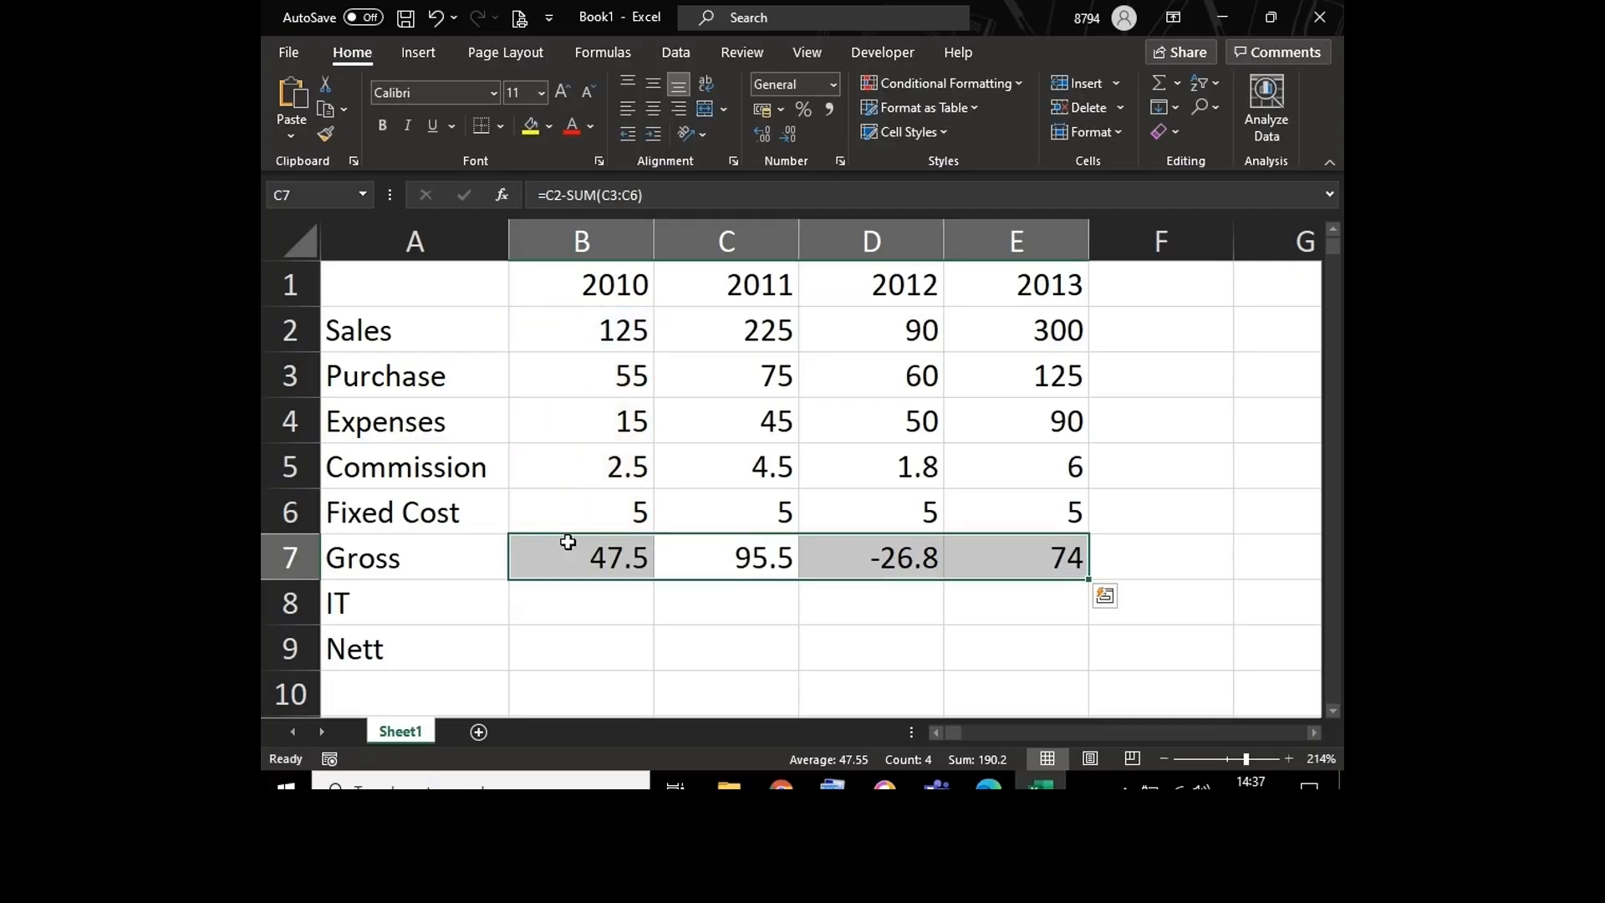
Step: Enter =B7*30% across the IT cells B8:E8 at once, giving each year's tax as 30% of gross
key(Down)
key(Left)
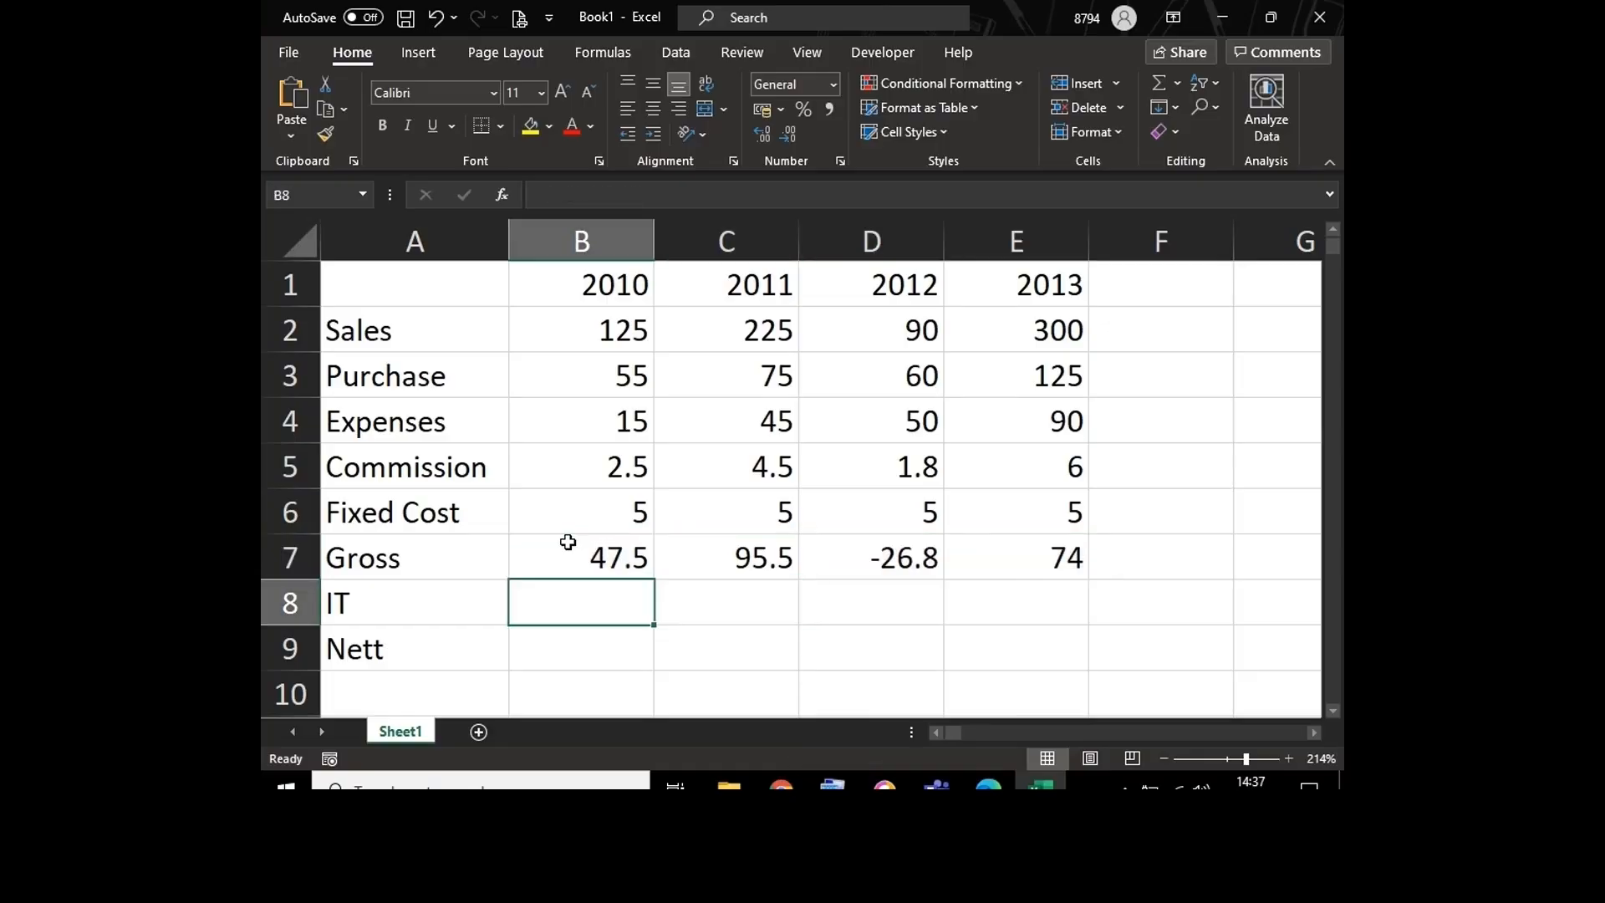
key(shift+Right)
key(shift+Right)
key(shift+Right)
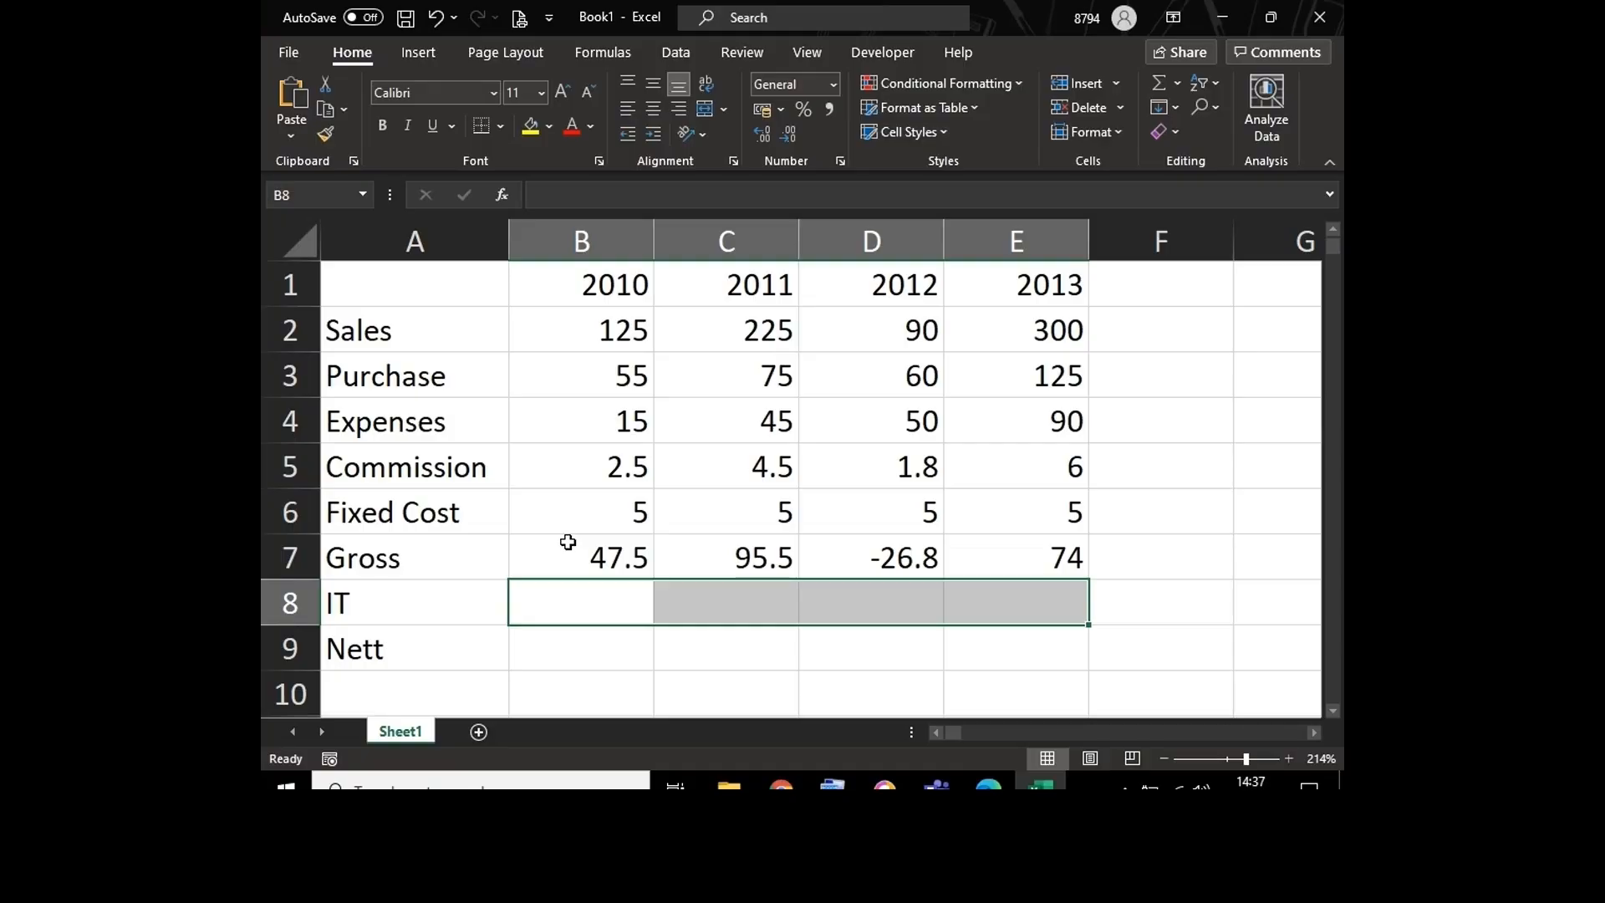
text(=)
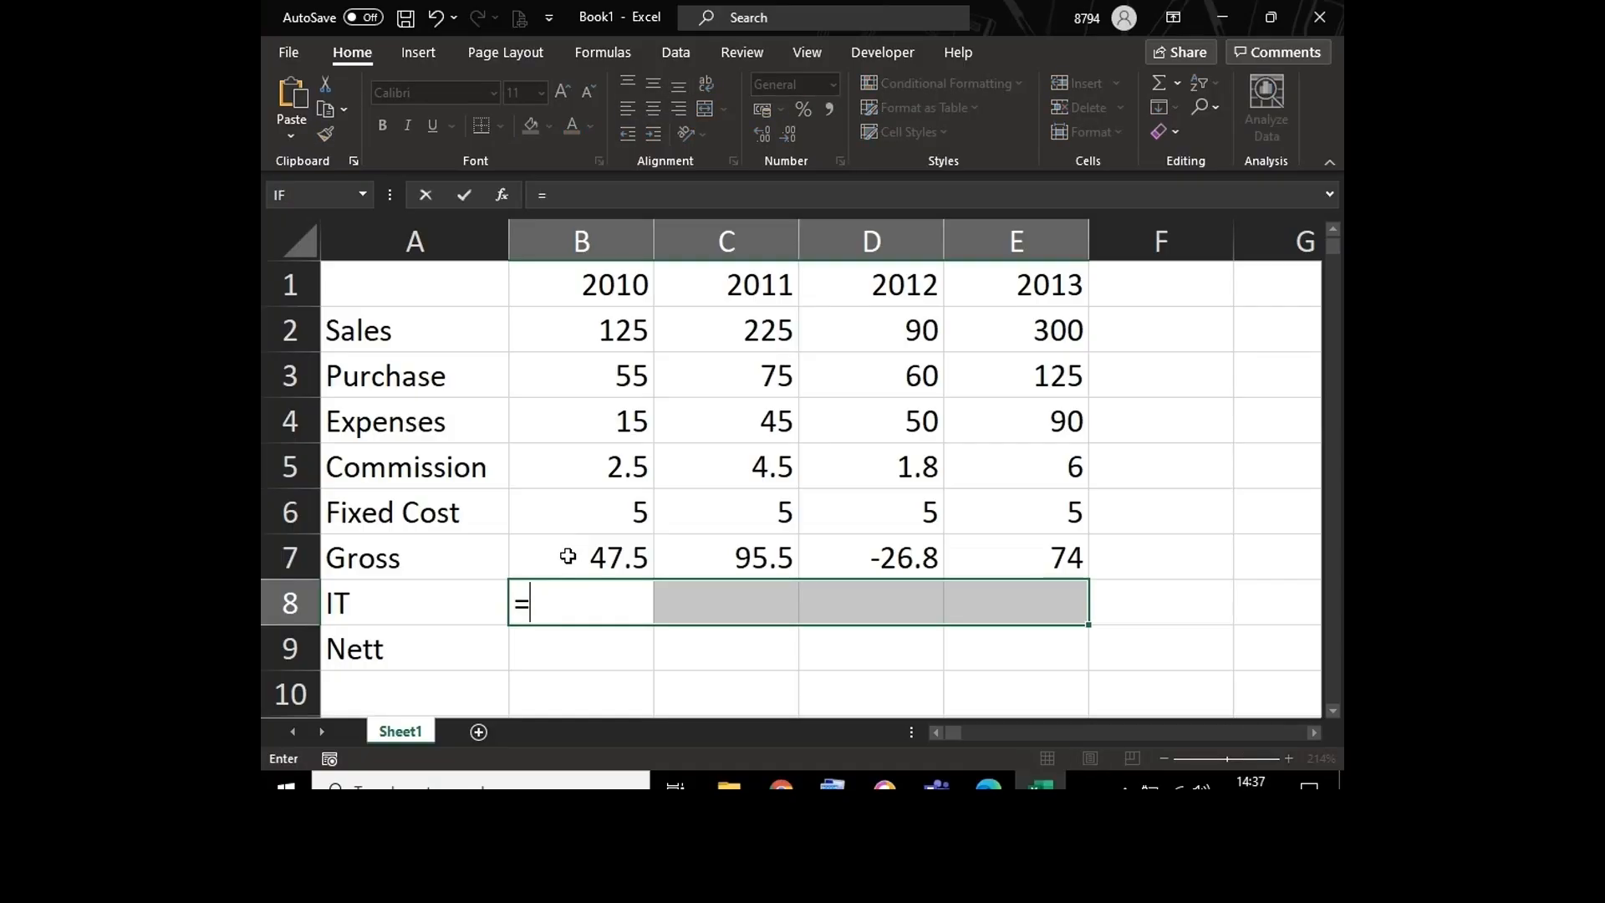
click(567, 556)
text(*)
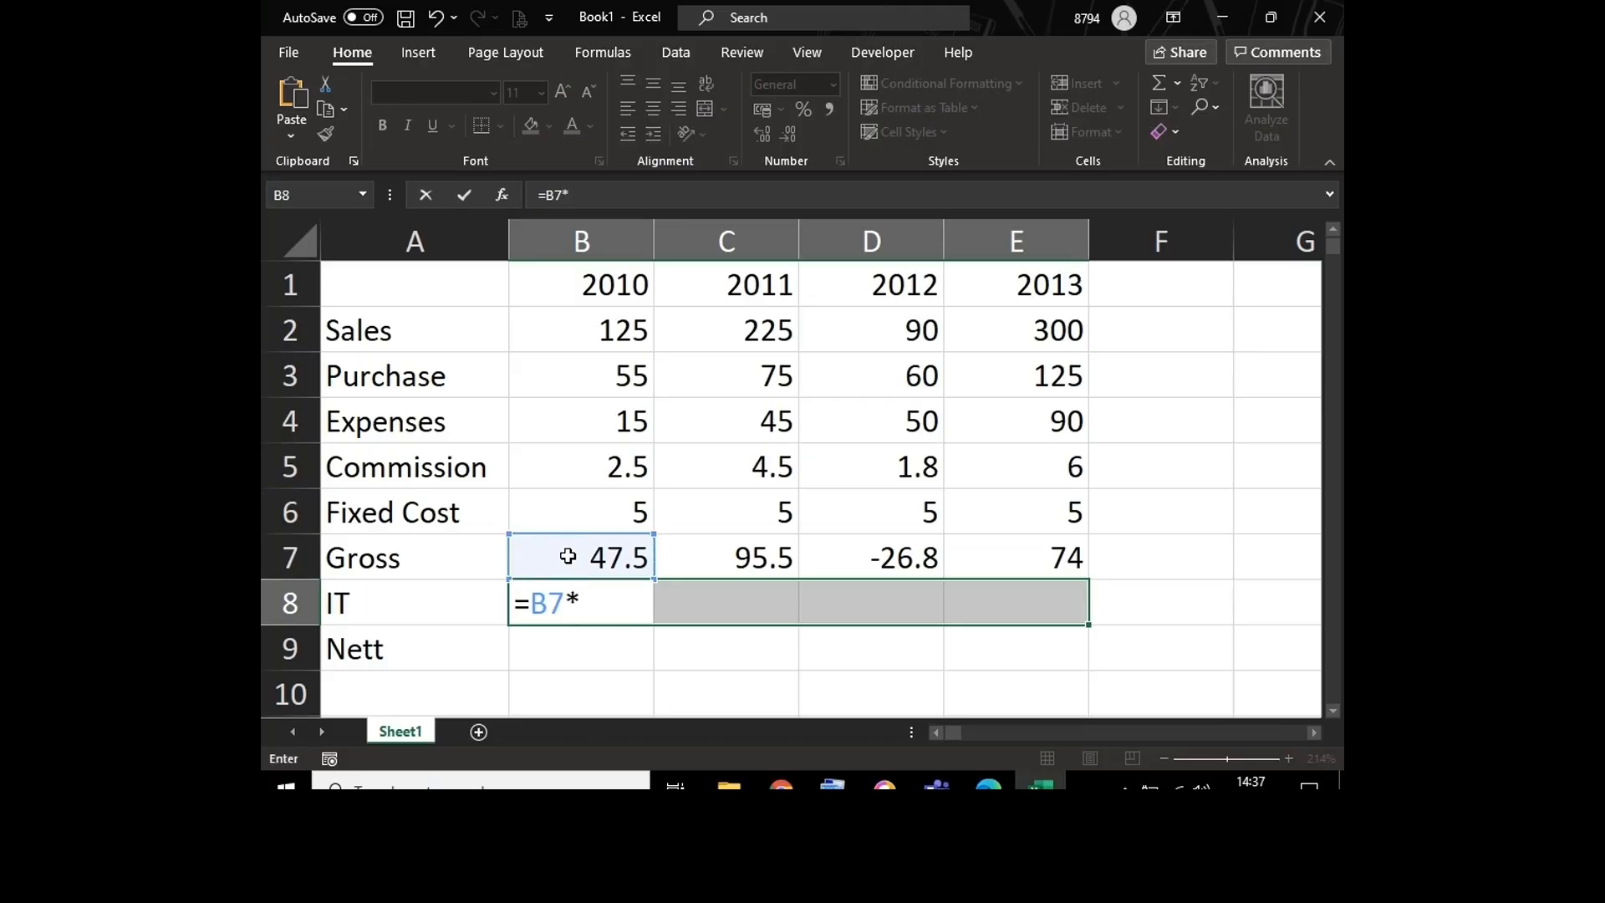
text(30%)
key(ctrl+Return)
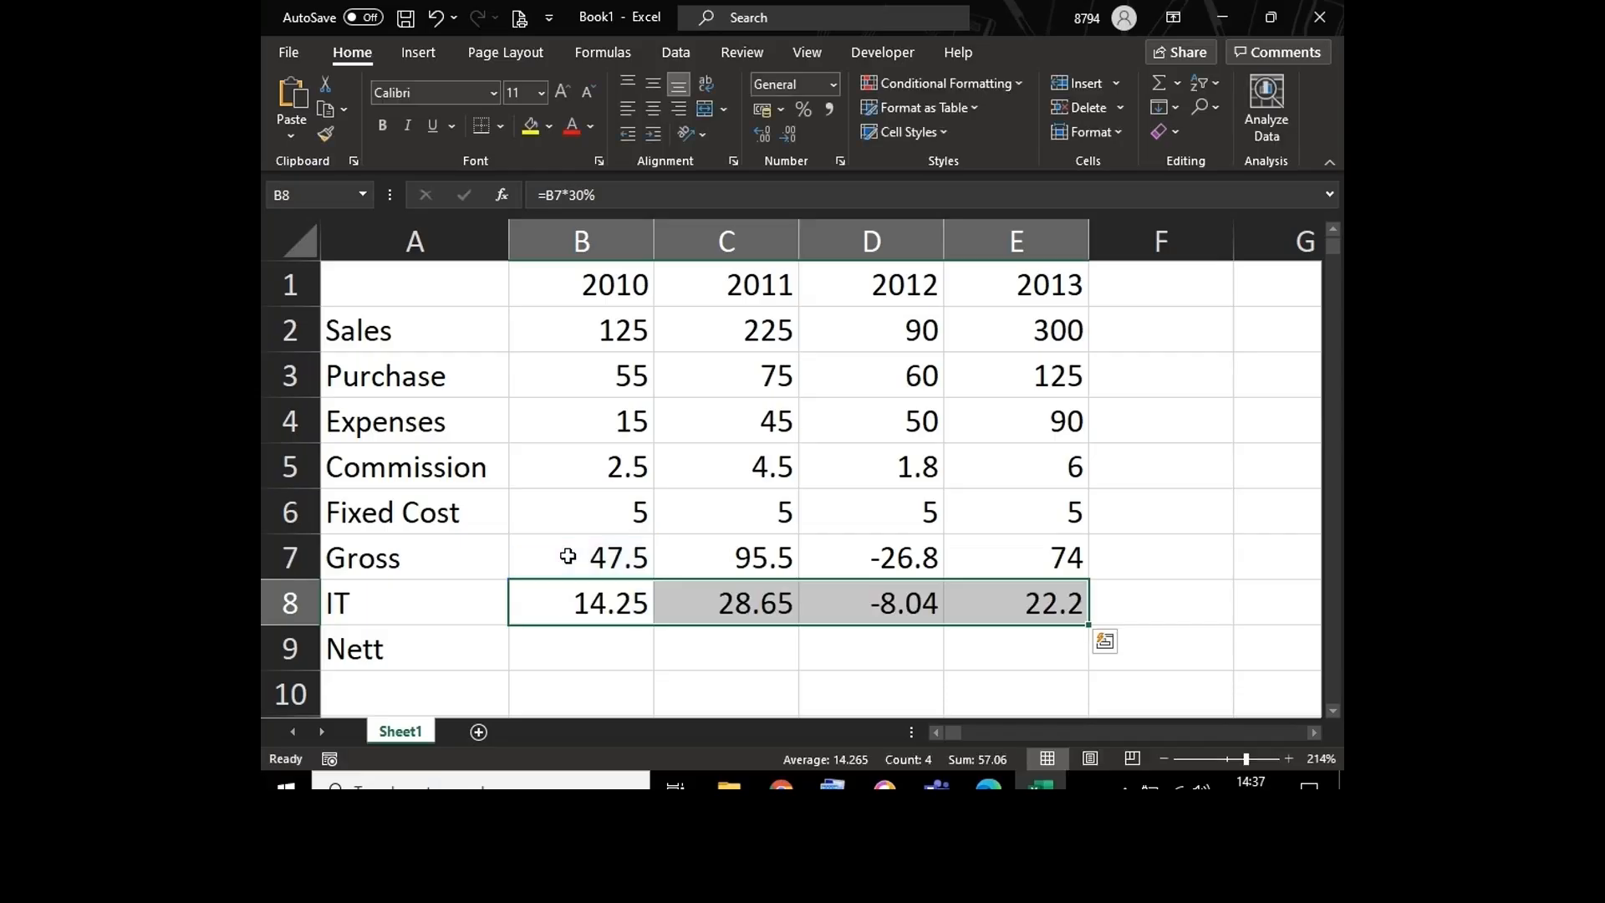
Step: Enter =B7-B8 across the Nett cells B9:E9 at once, subtracting IT from gross for each year
key(Down)
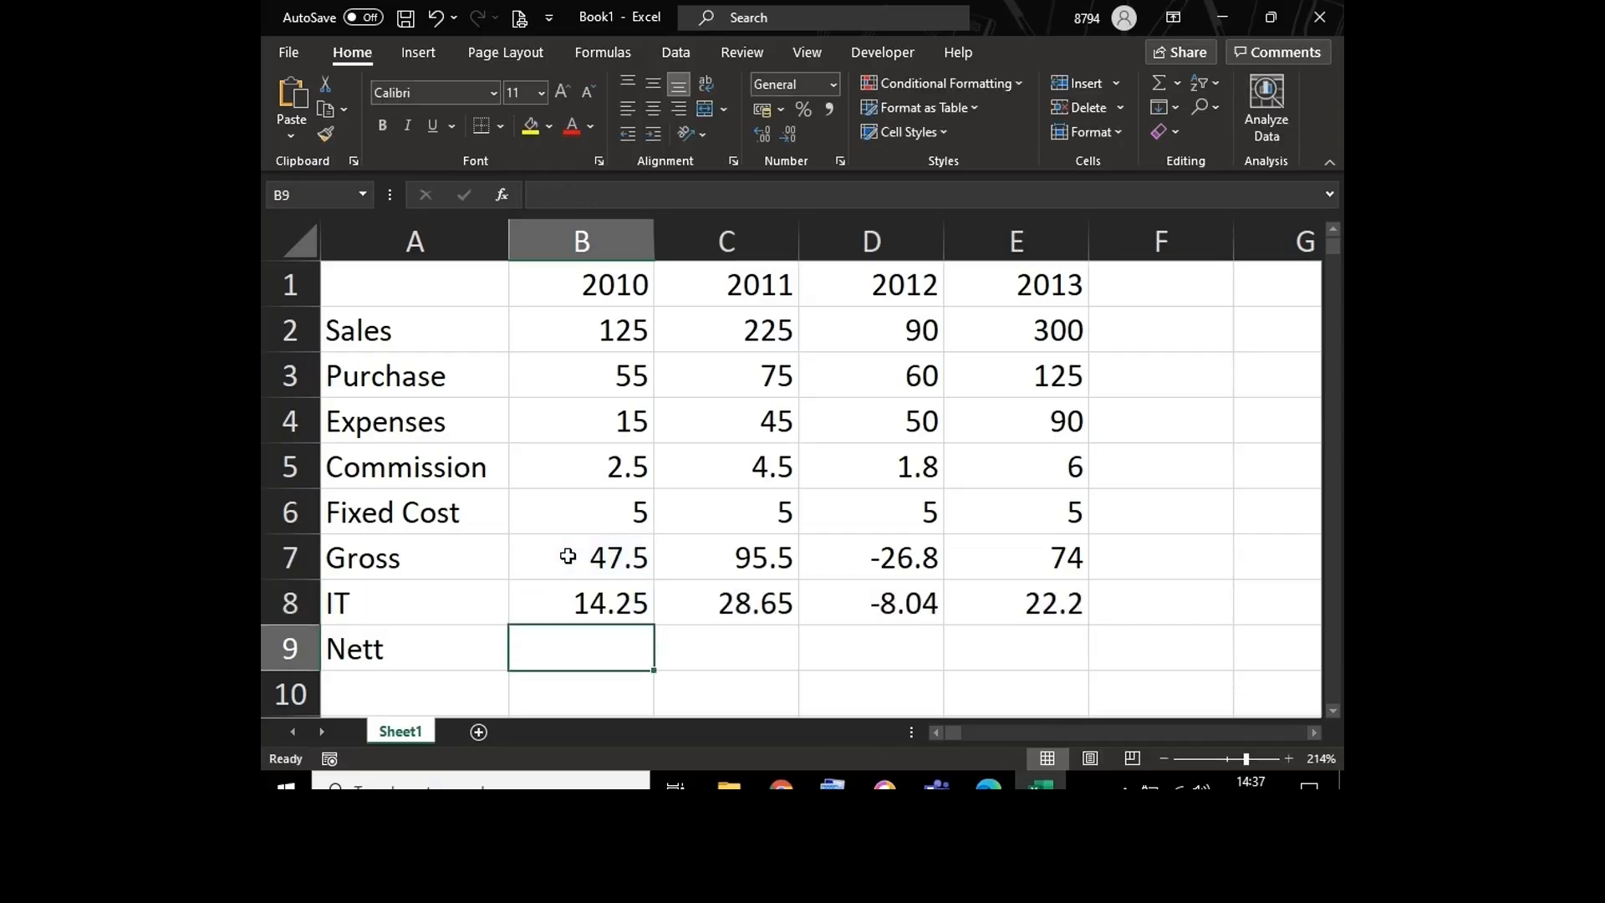
key(shift+Right)
key(shift+Right)
key(shift+Right)
text(=)
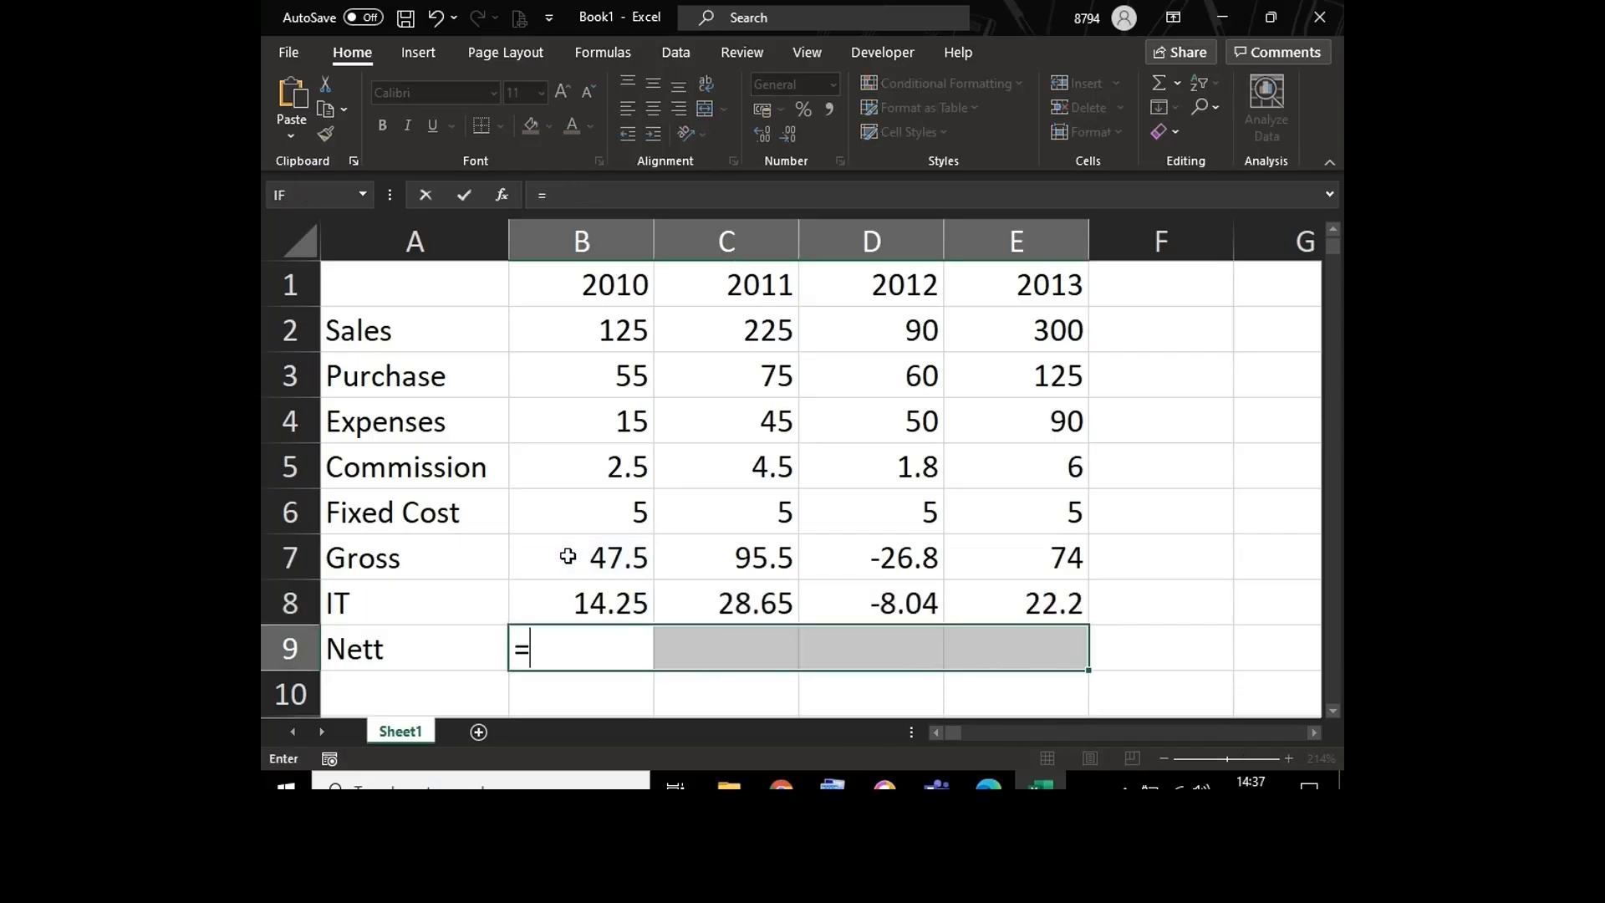
key(Up)
key(Up)
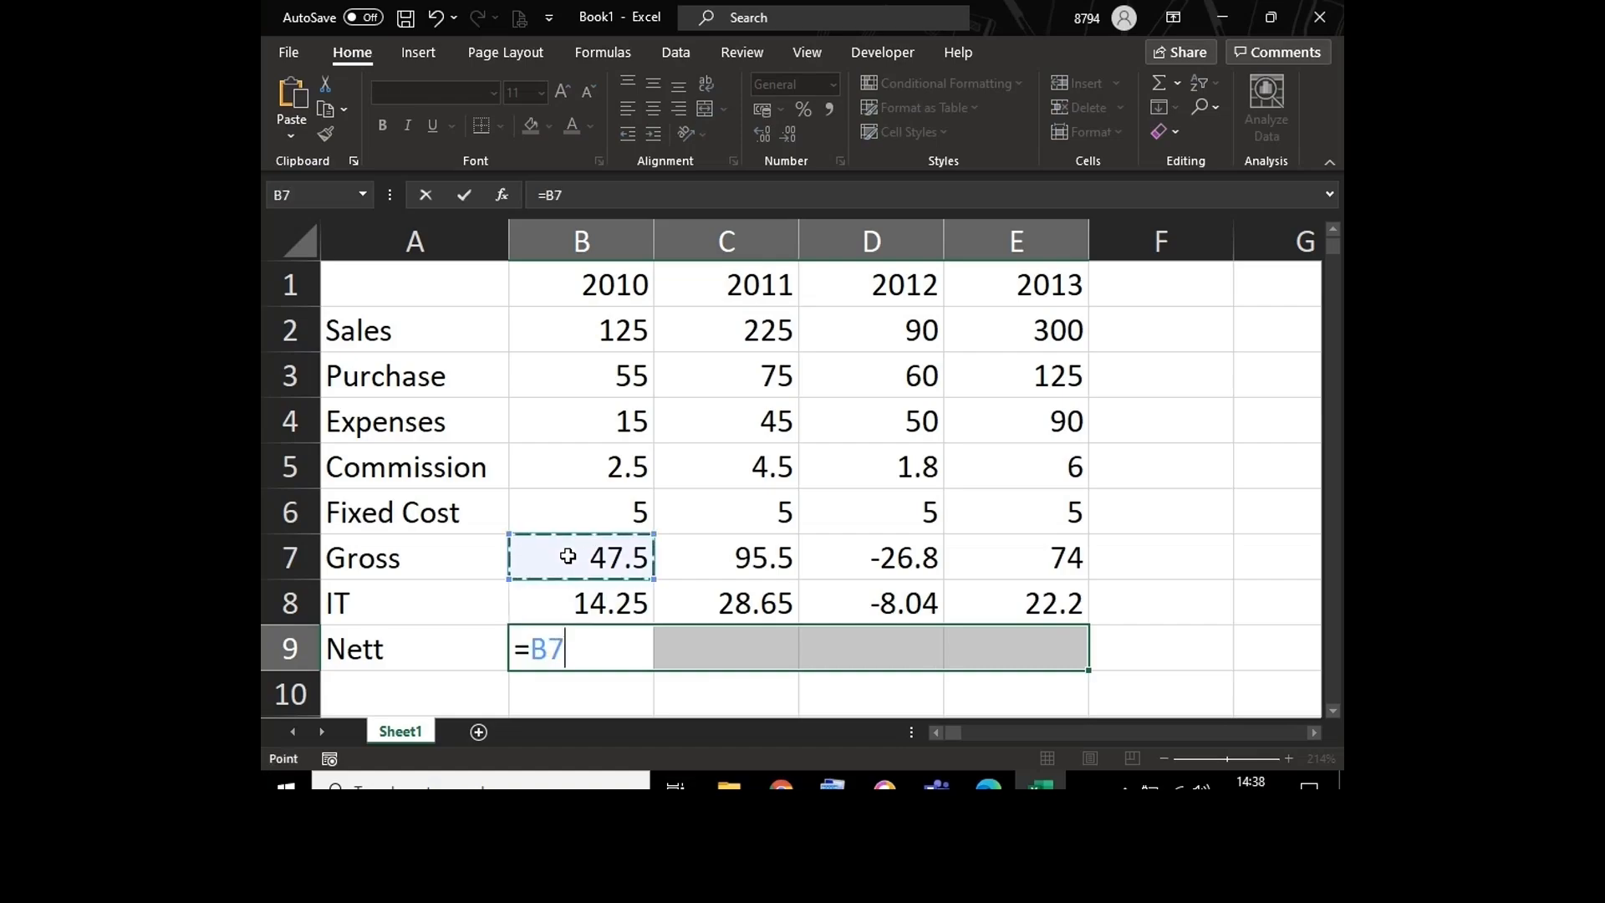
text(-)
key(Down)
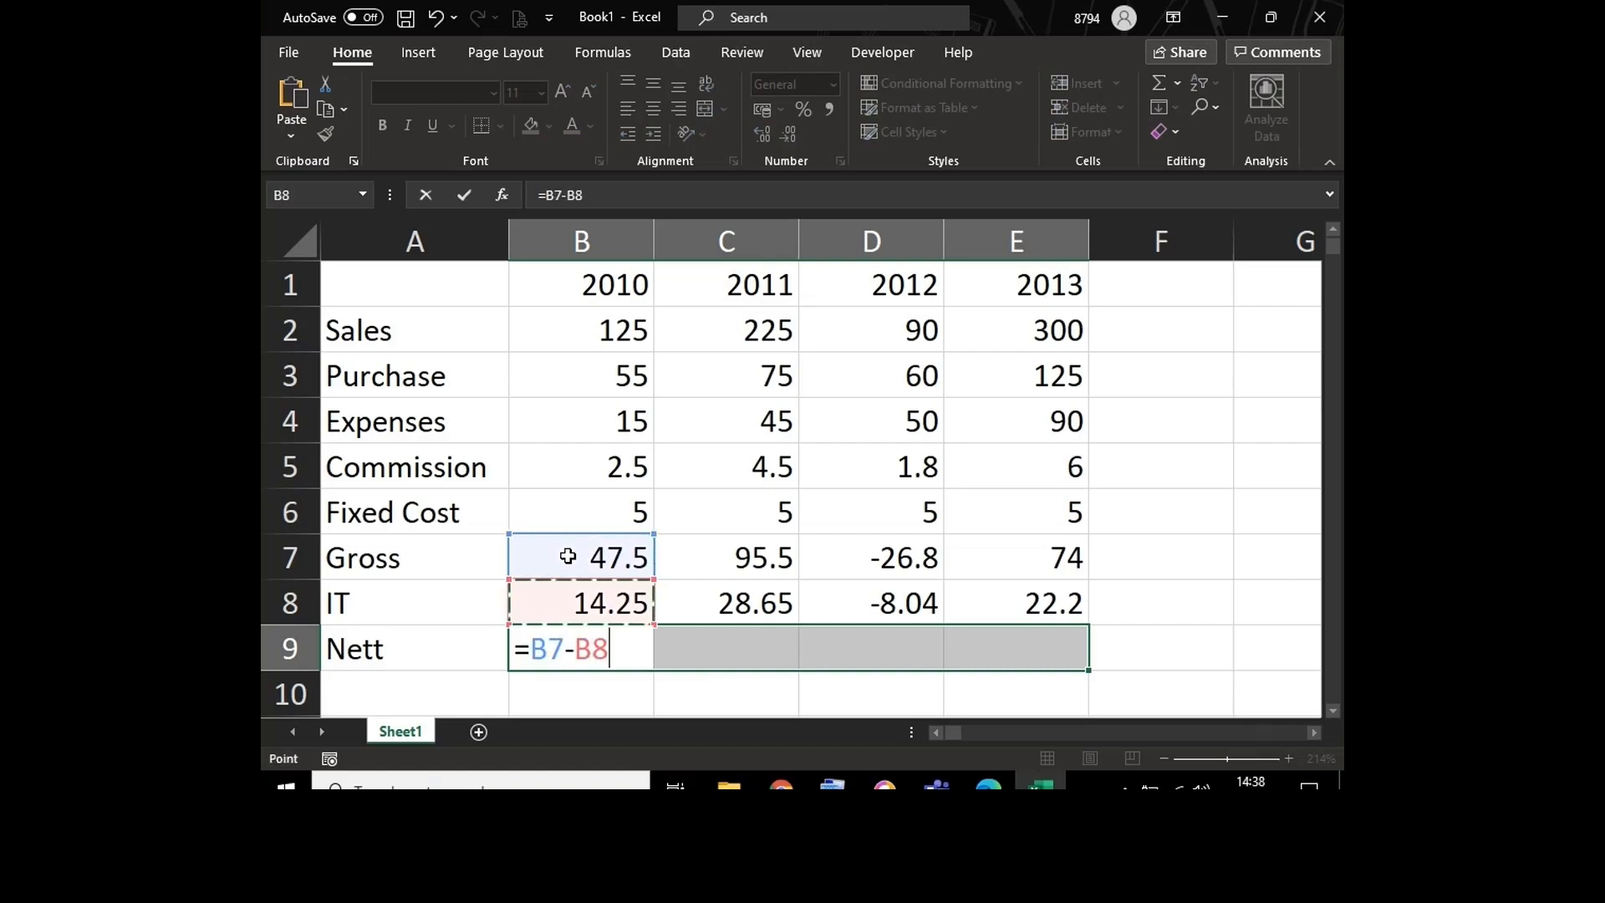
key(ctrl+Return)
key(Down)
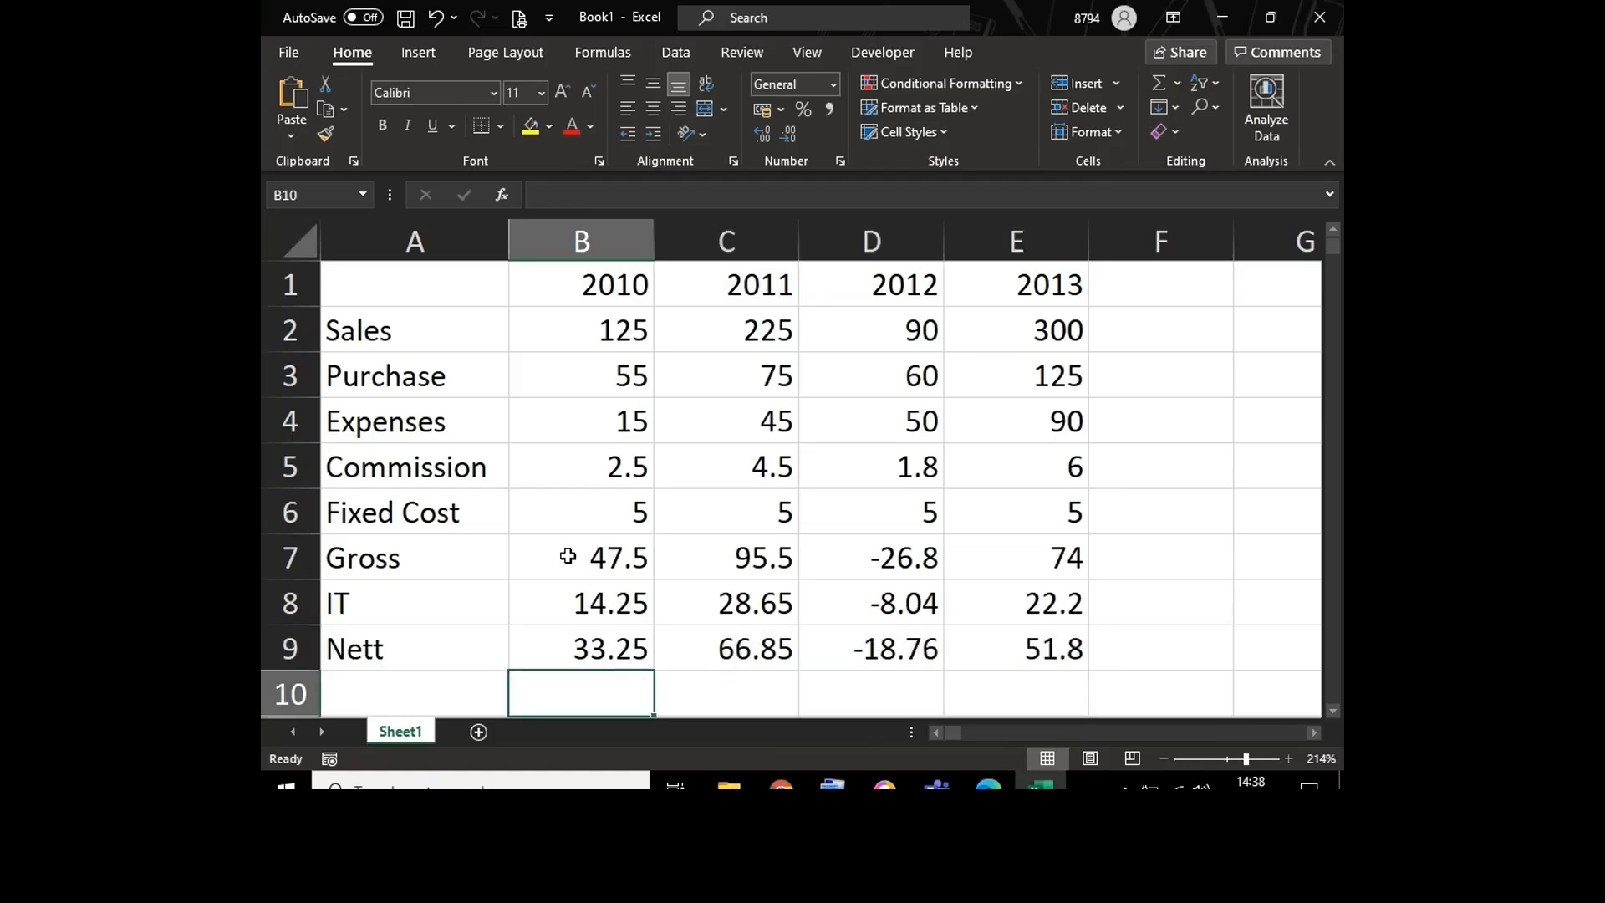
Step: Show formulas instead of results in the sheet and autofit all column widths to their contents
key(ctrl+grave)
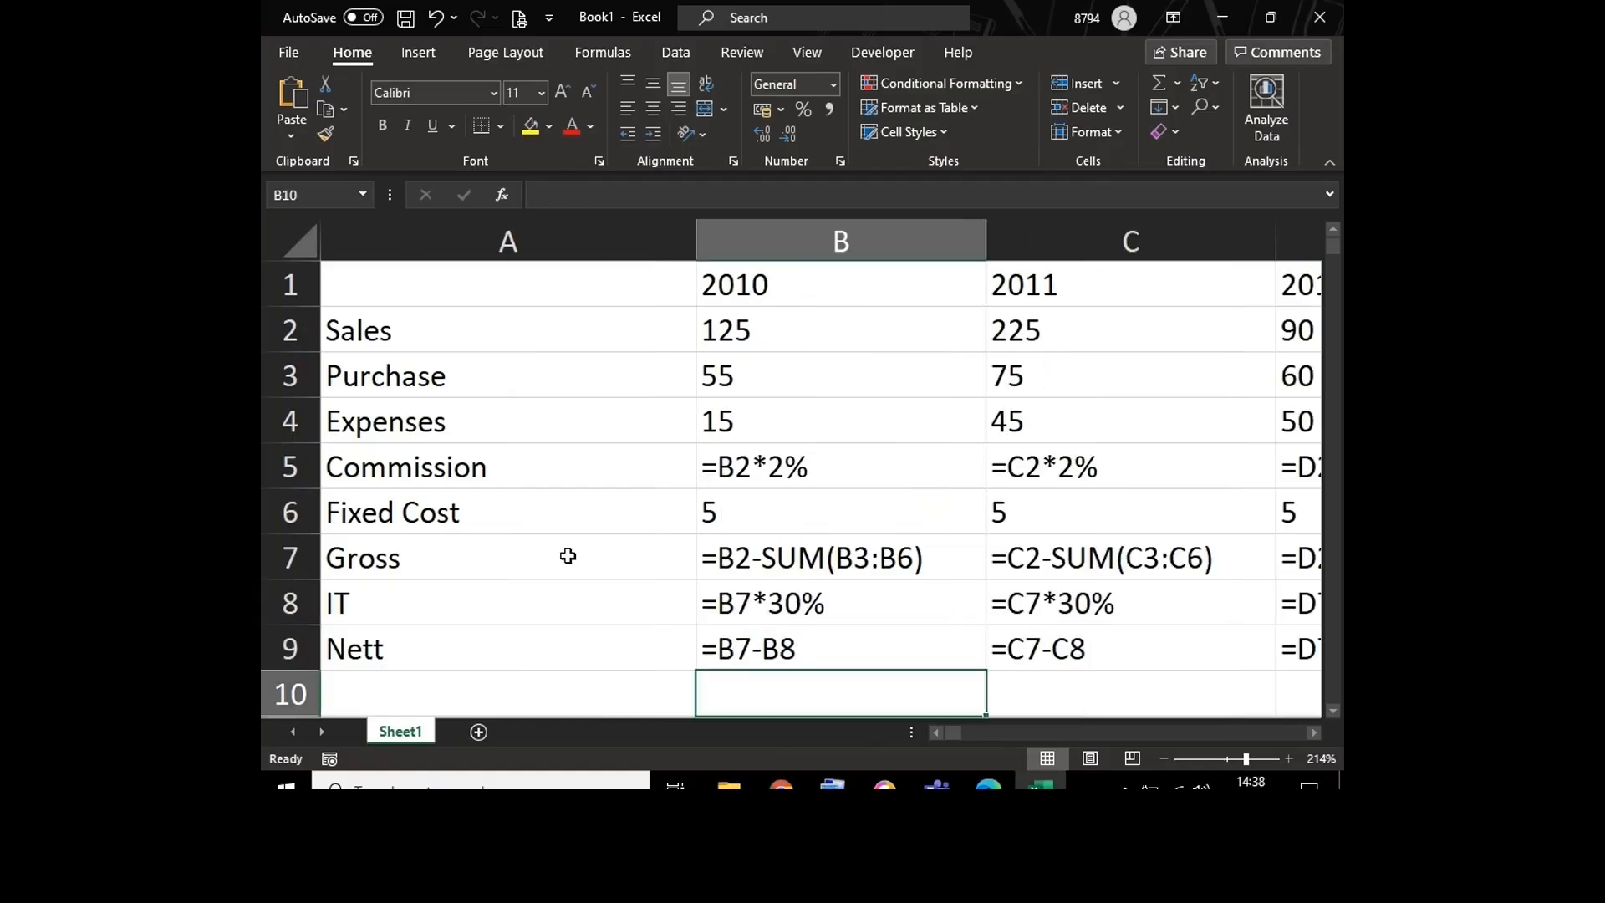
click(297, 245)
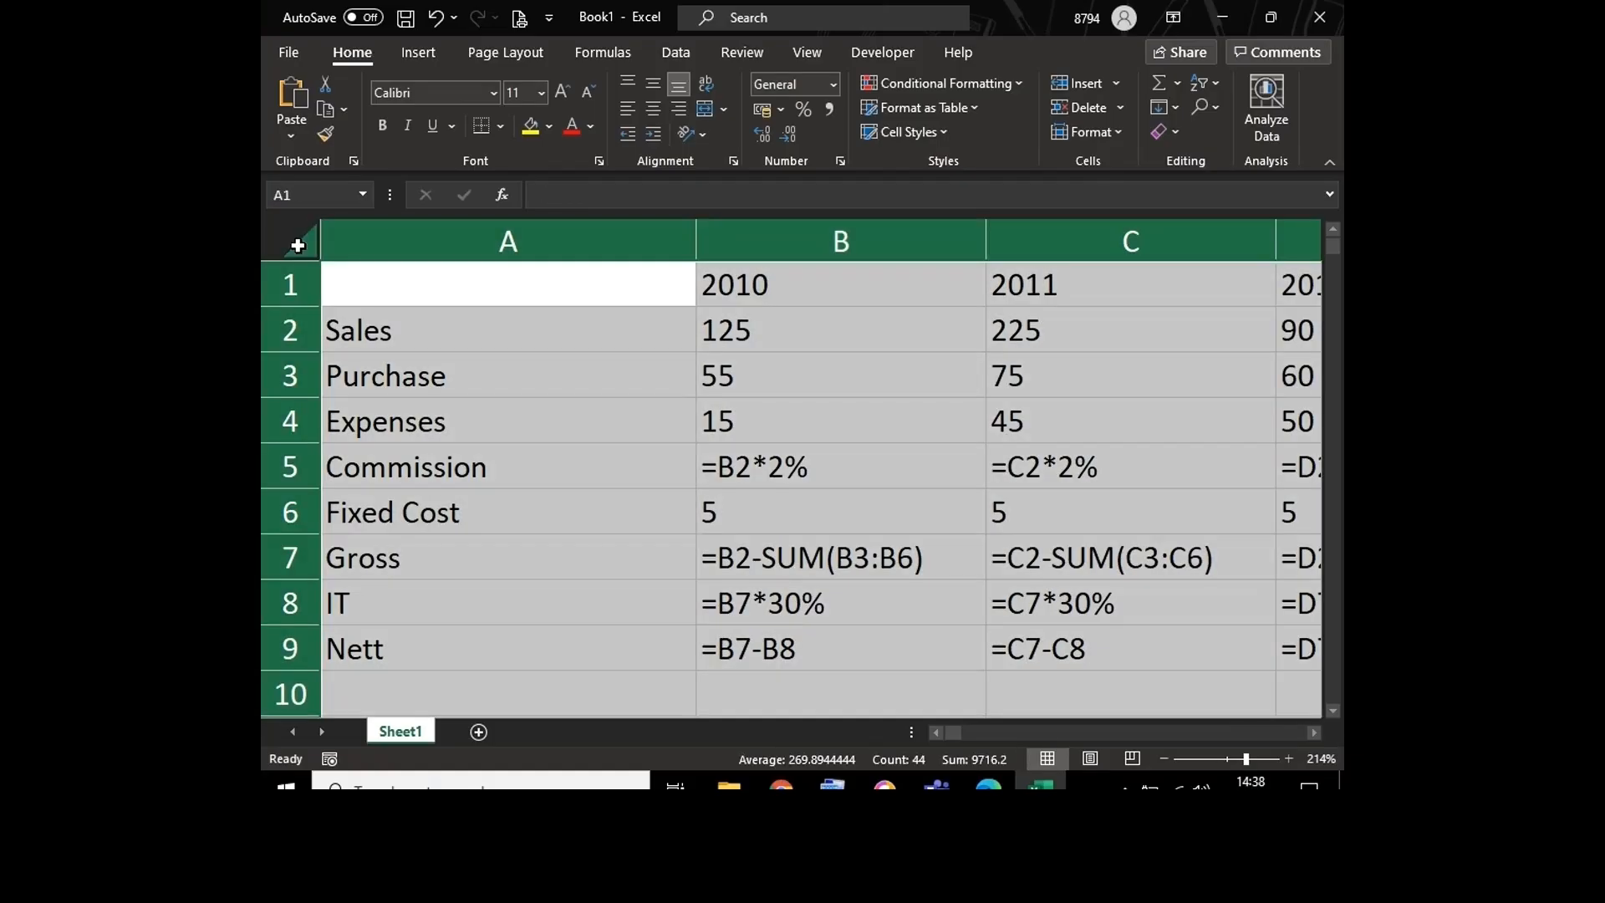
double_click(697, 227)
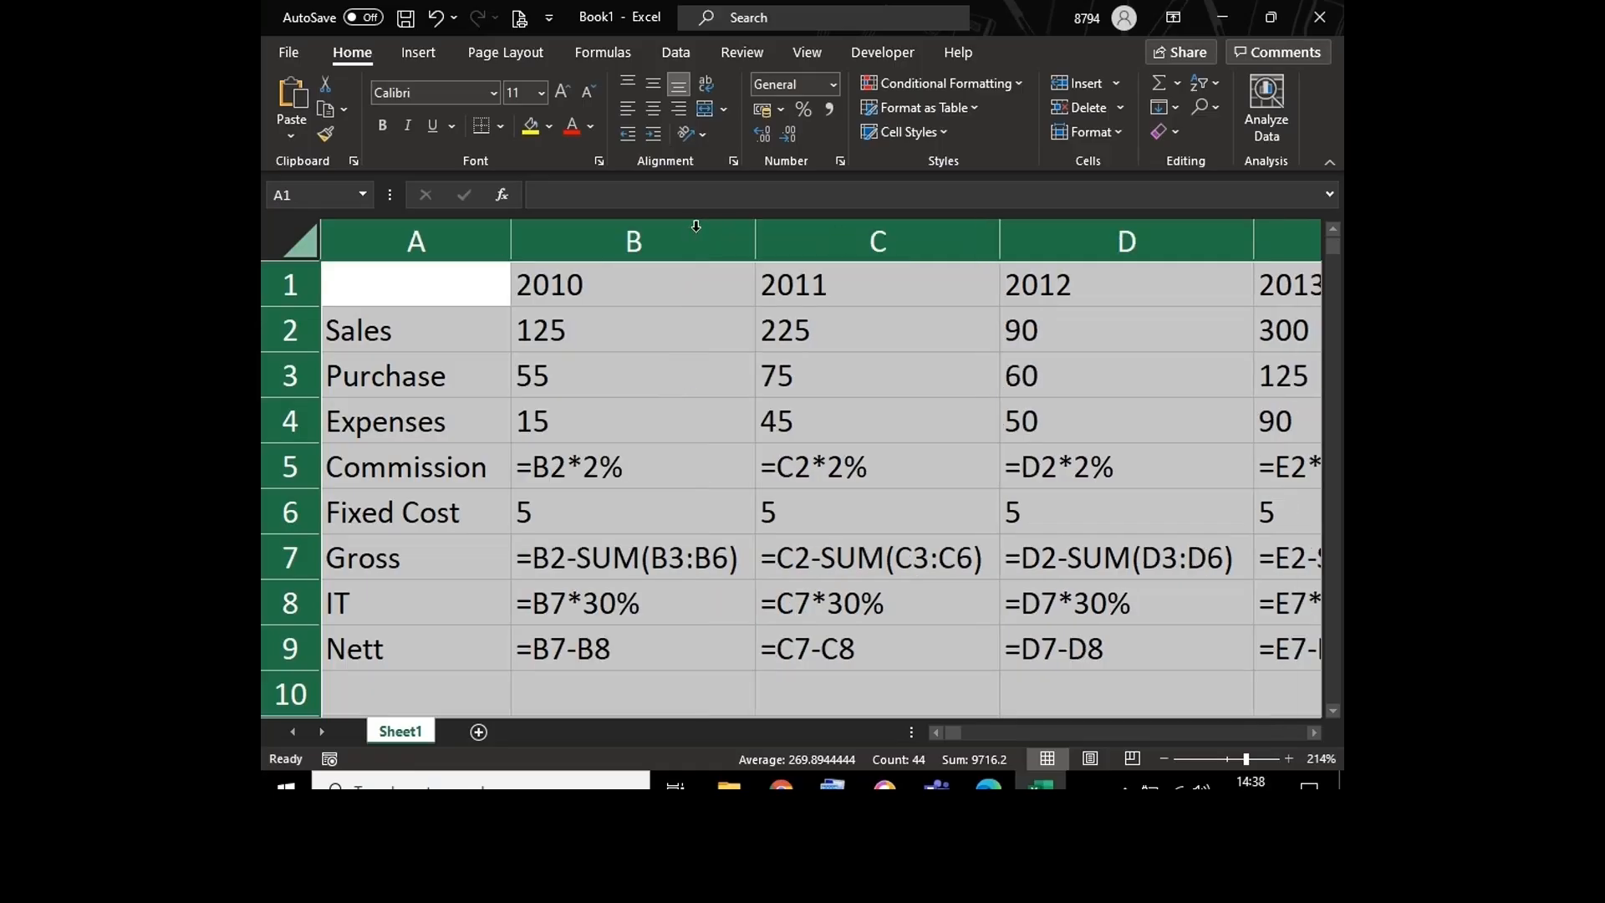
click(800, 704)
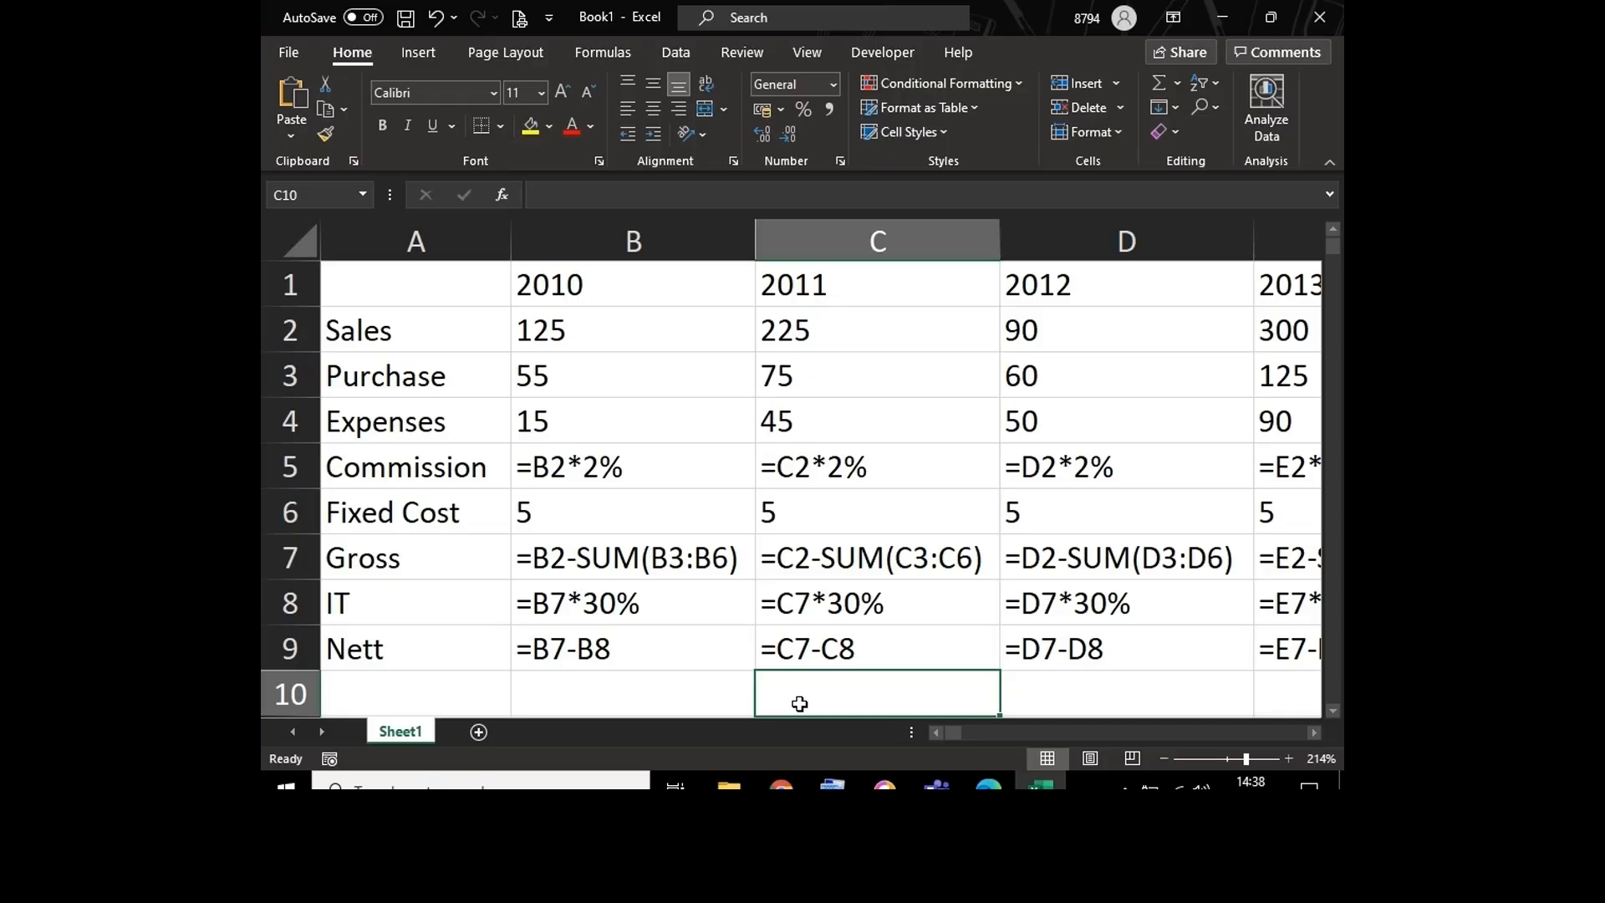
Step: Fill the header row cells A1:E1 with yellow
click(437, 273)
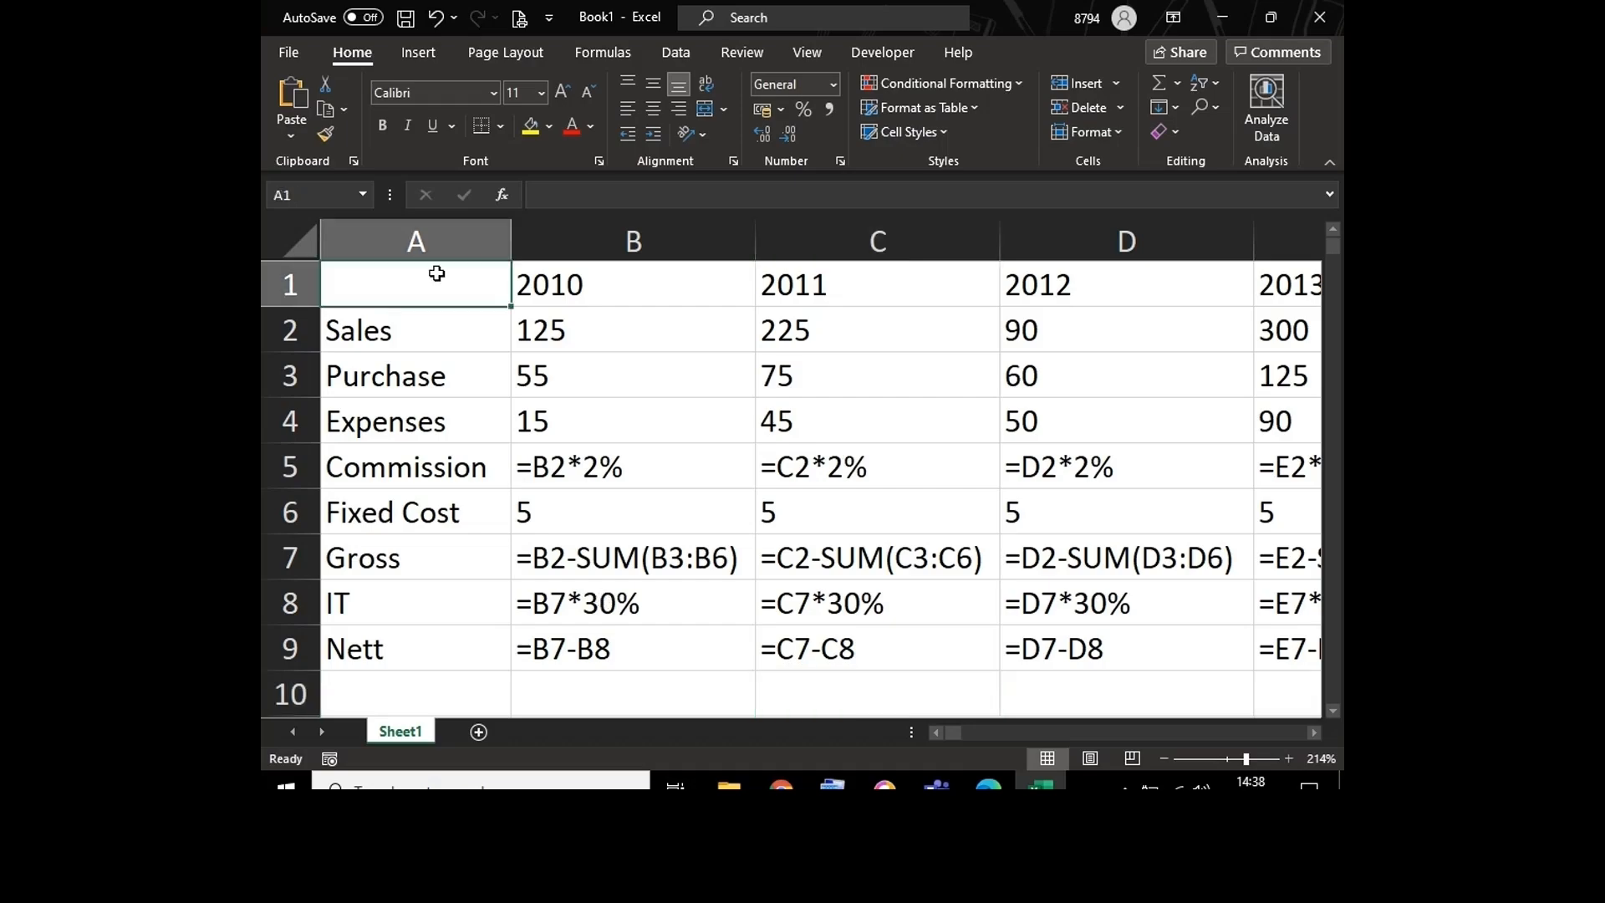
key(shift+Right)
key(shift+Right)
key(shift+Right)
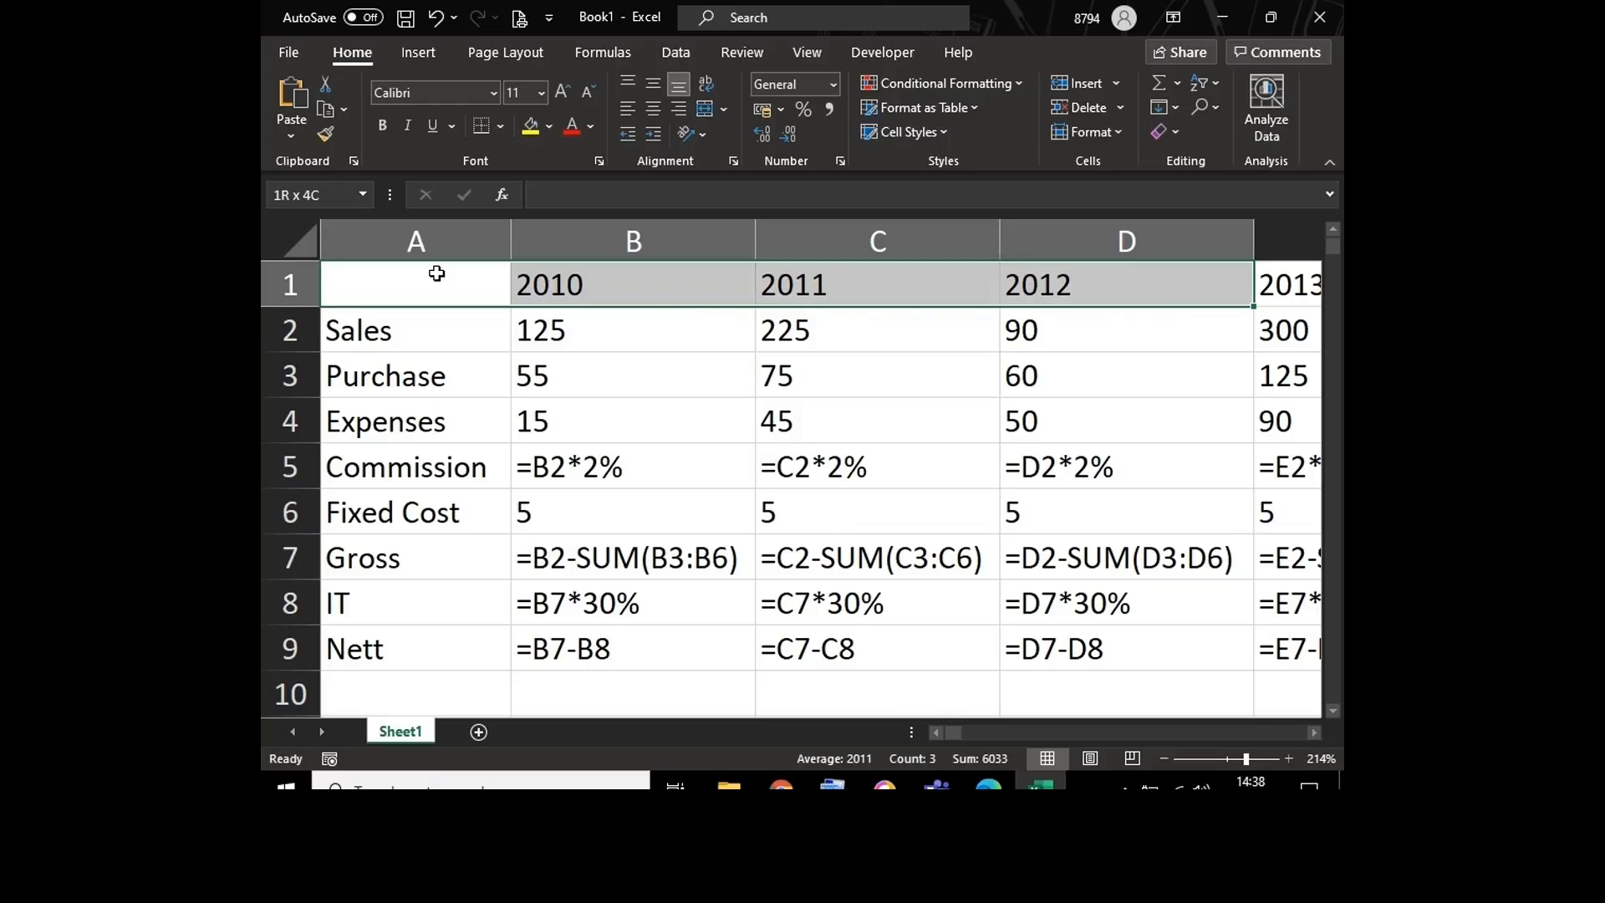
key(shift+Right)
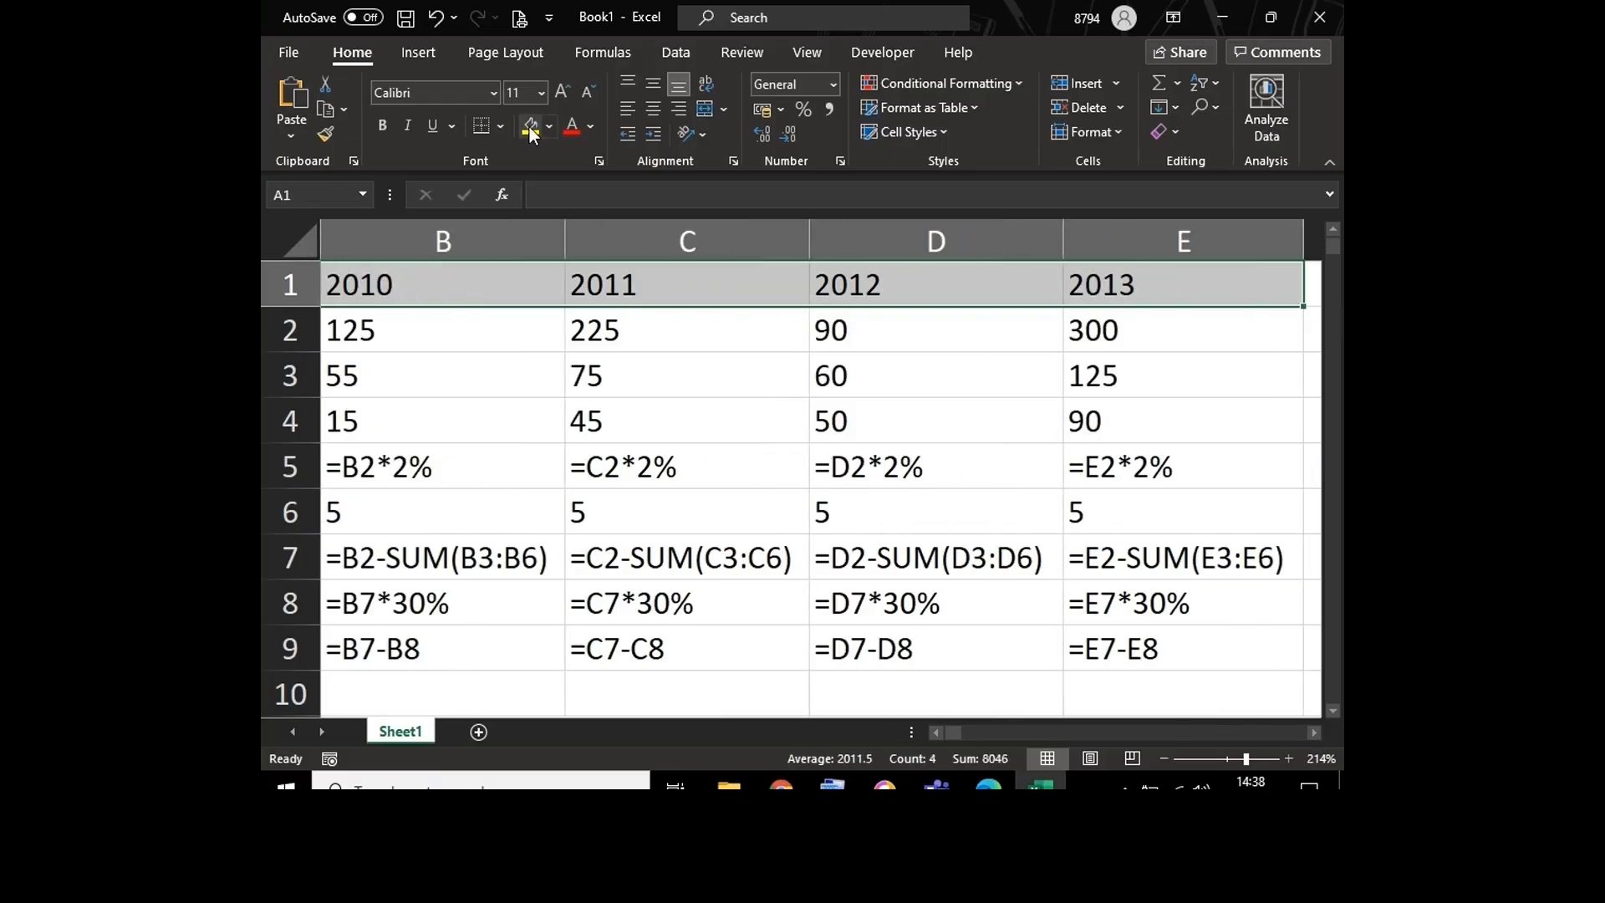
click(531, 127)
Step: Repeat the yellow fill on the row label cells A1:A9
click(478, 294)
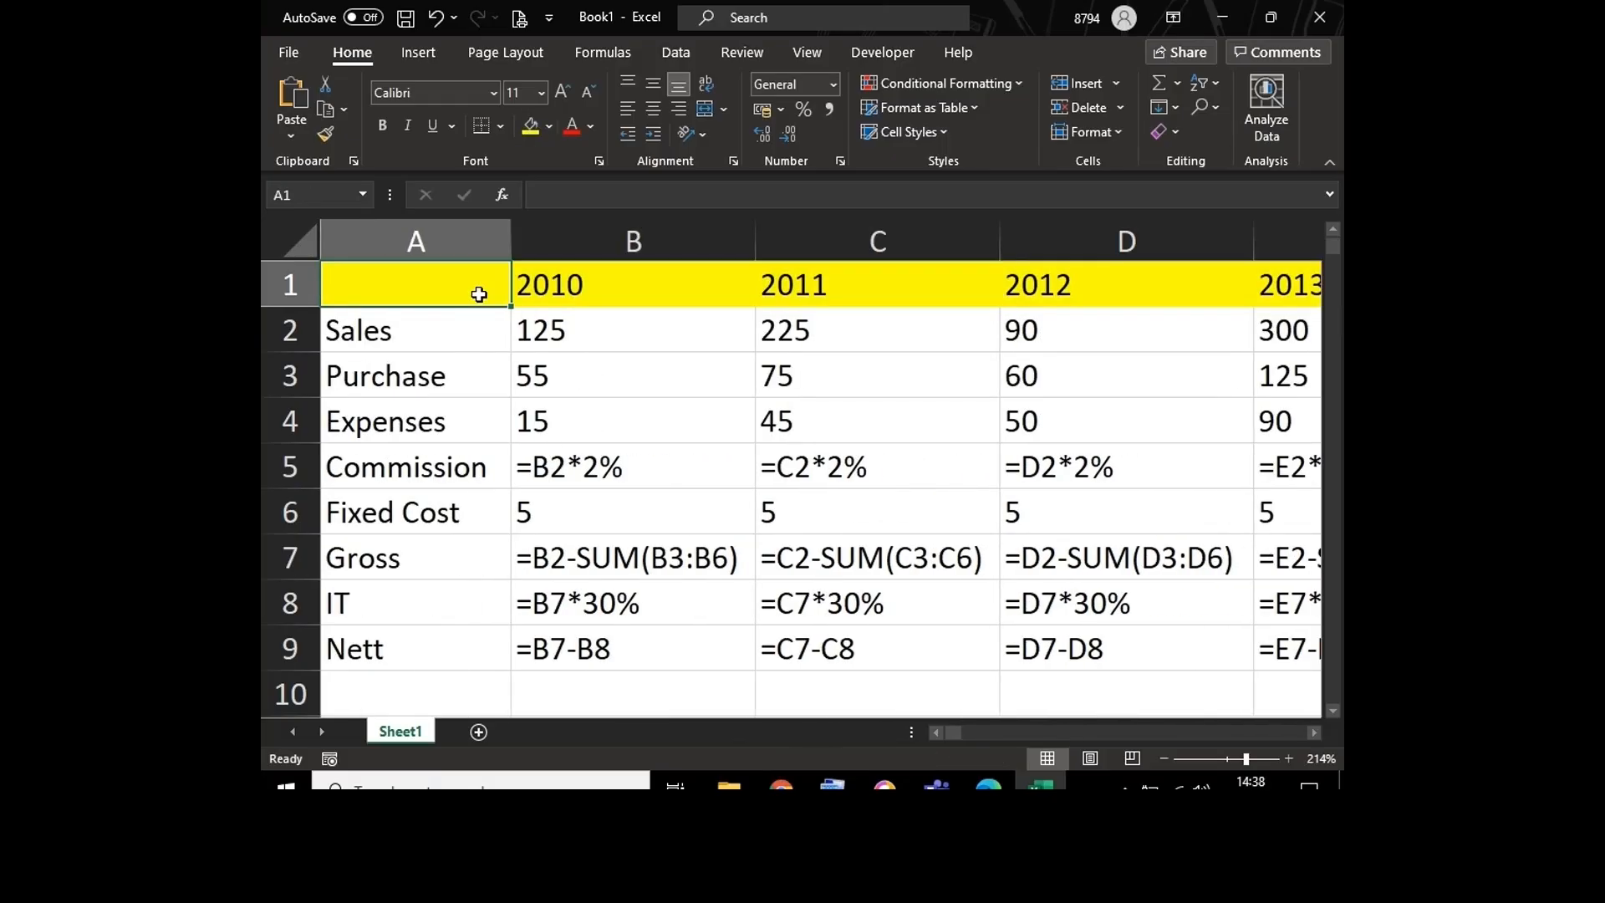
key(shift+Down)
key(shift+Down)
key(shift+Down)
key(shift+Down)
key(shift+Down)
key(shift+Down)
key(shift+Down)
key(shift+Down)
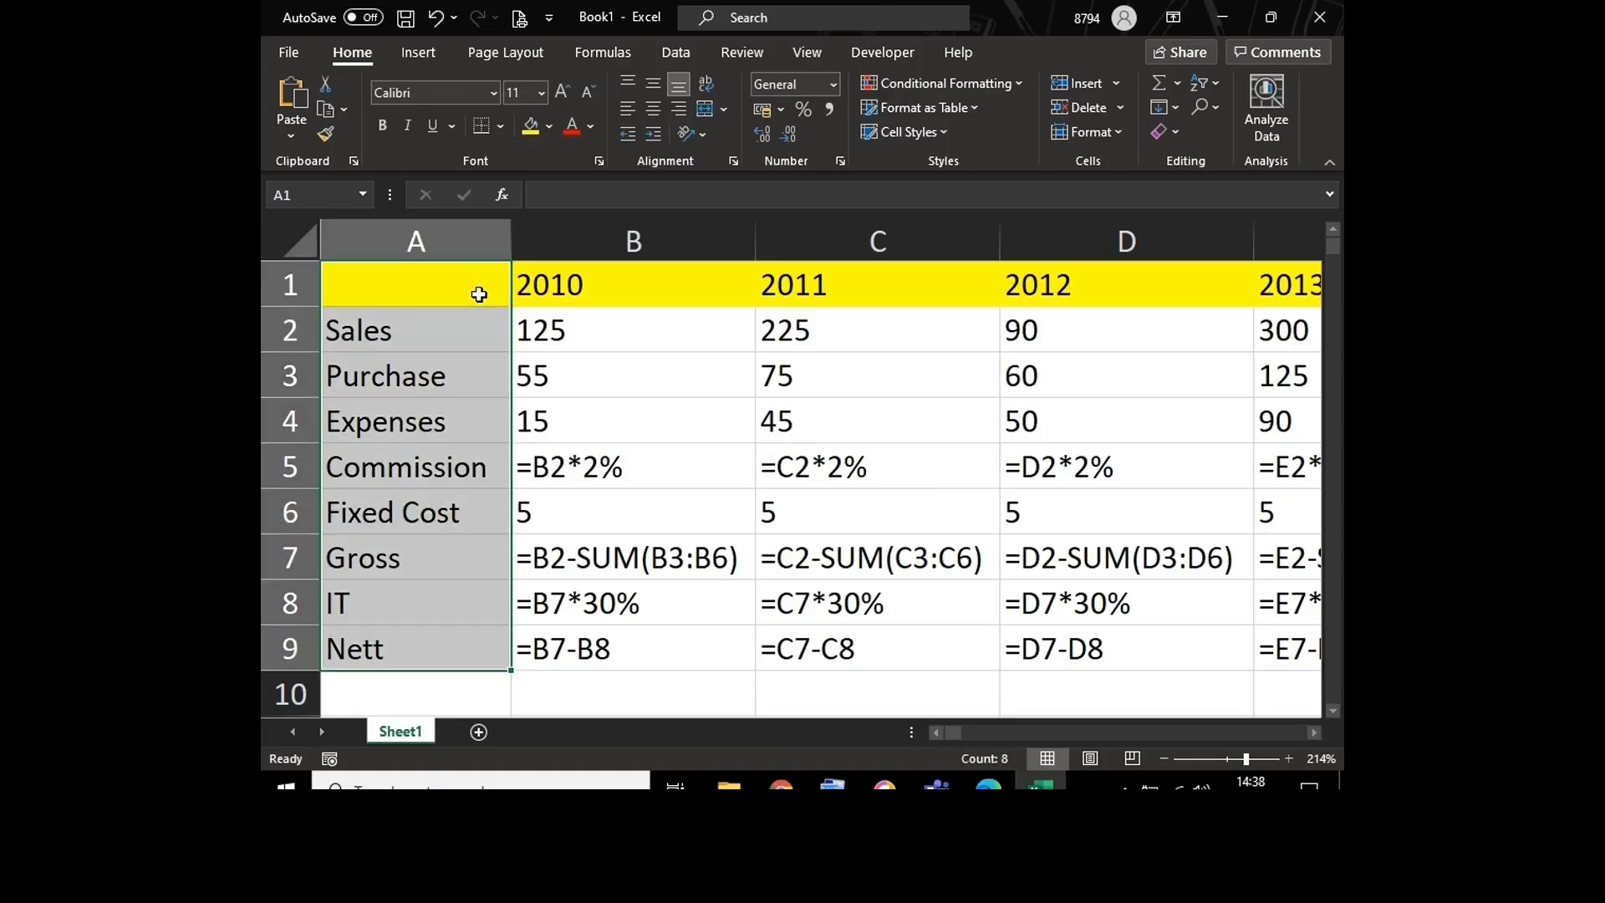
key(F4)
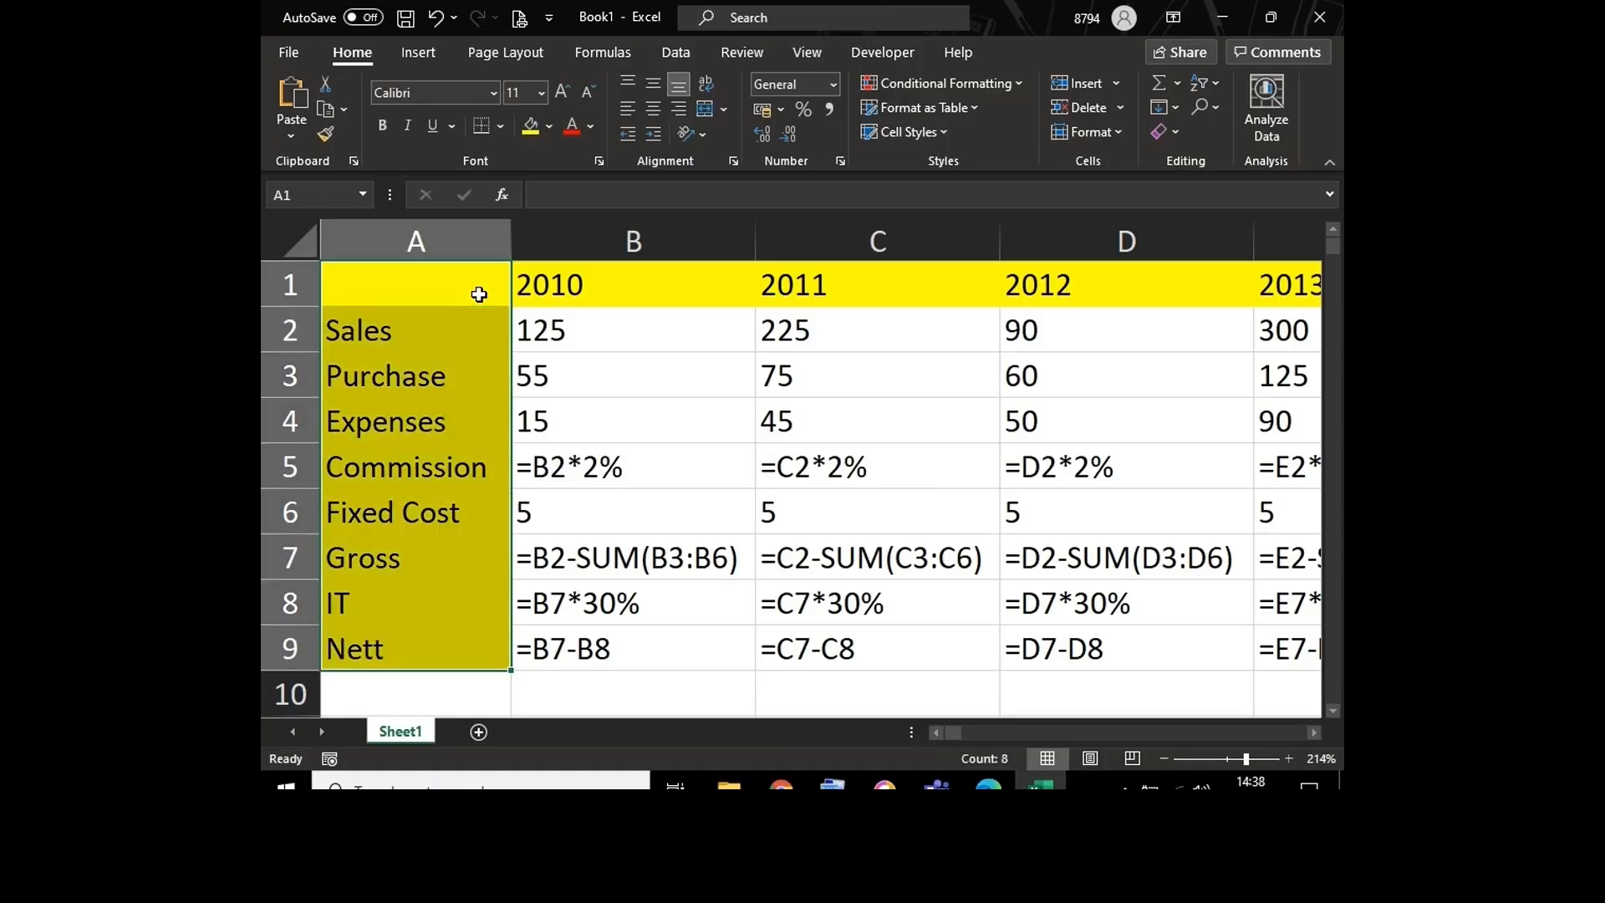
click(670, 326)
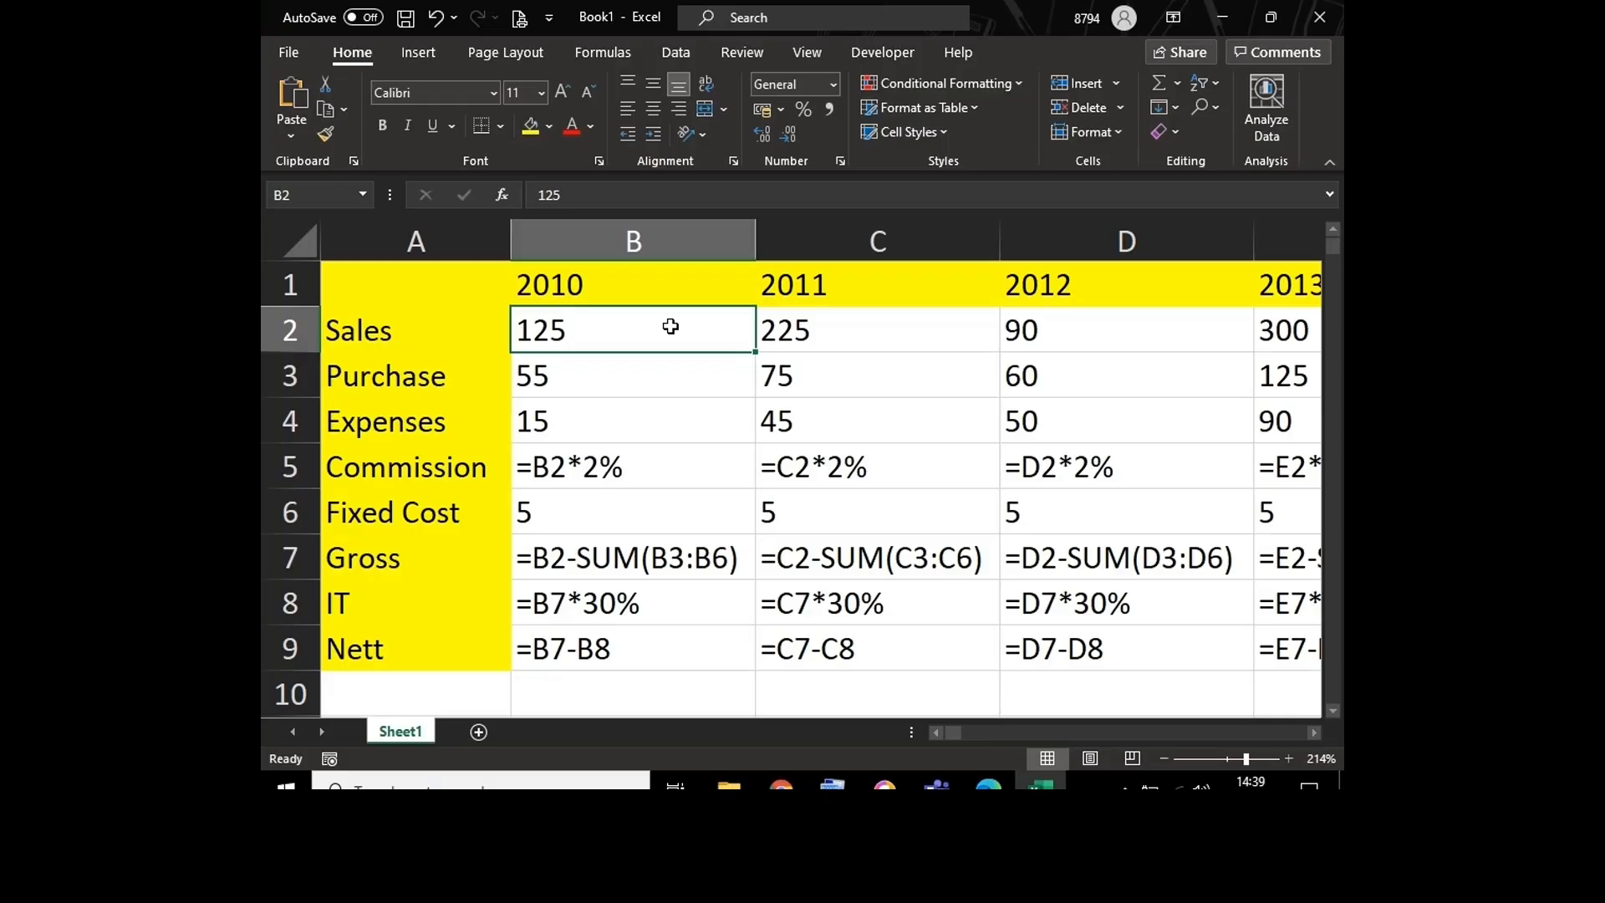
Step: Examine the Gross formula in B7, its referenced cells, and the matching formulas across B7:E7
double_click(617, 561)
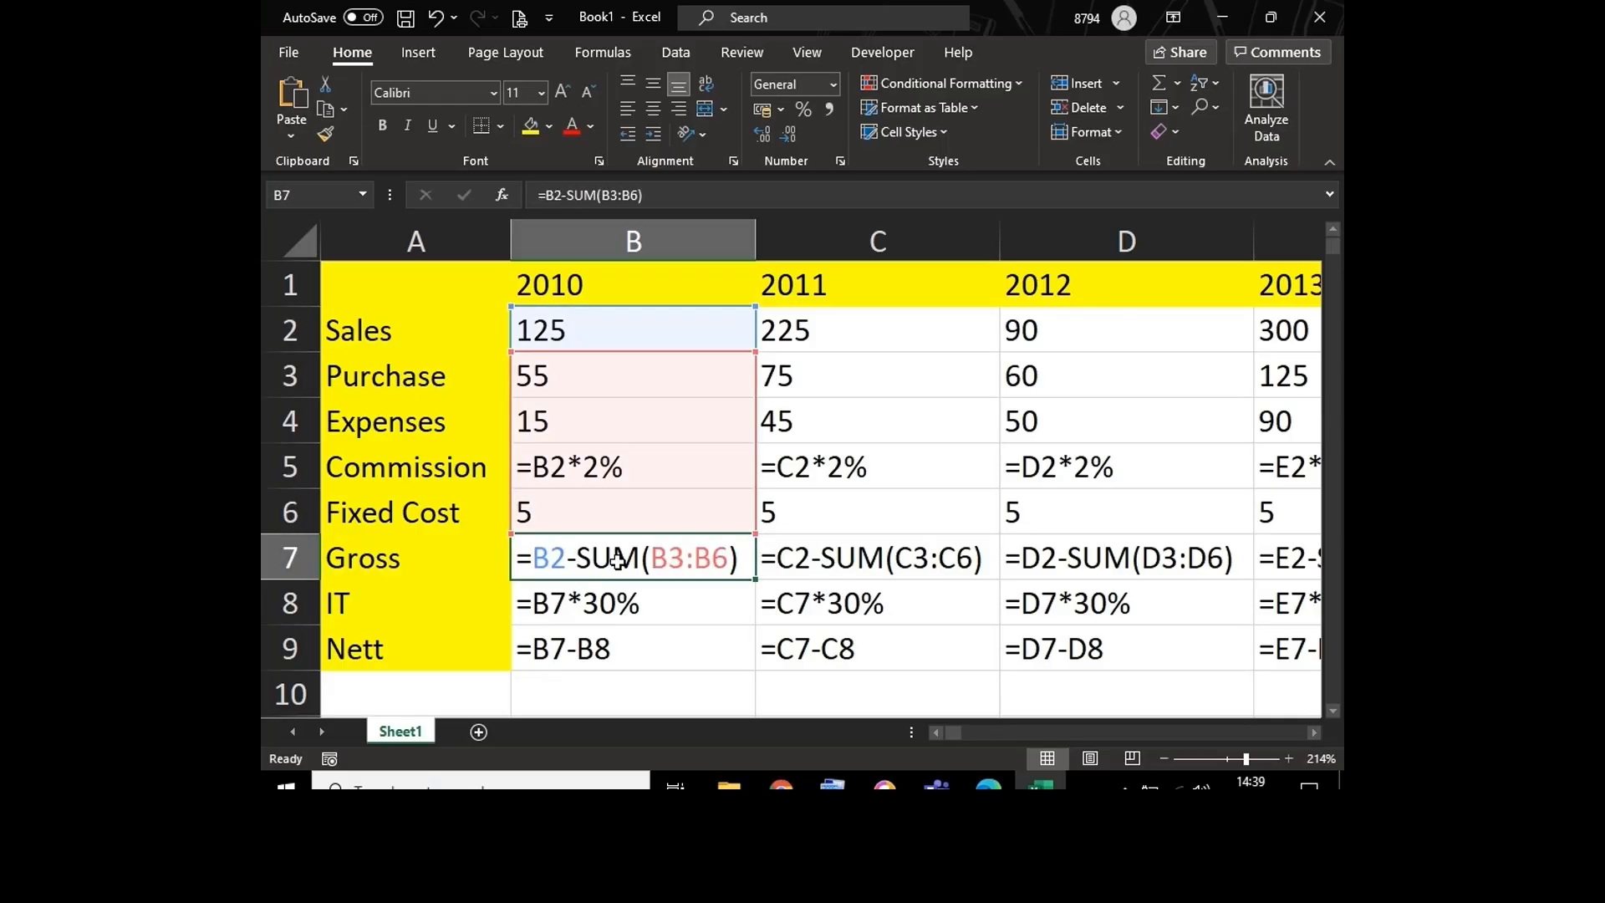
key(shift+Right)
key(shift+Right)
key(shift+Right)
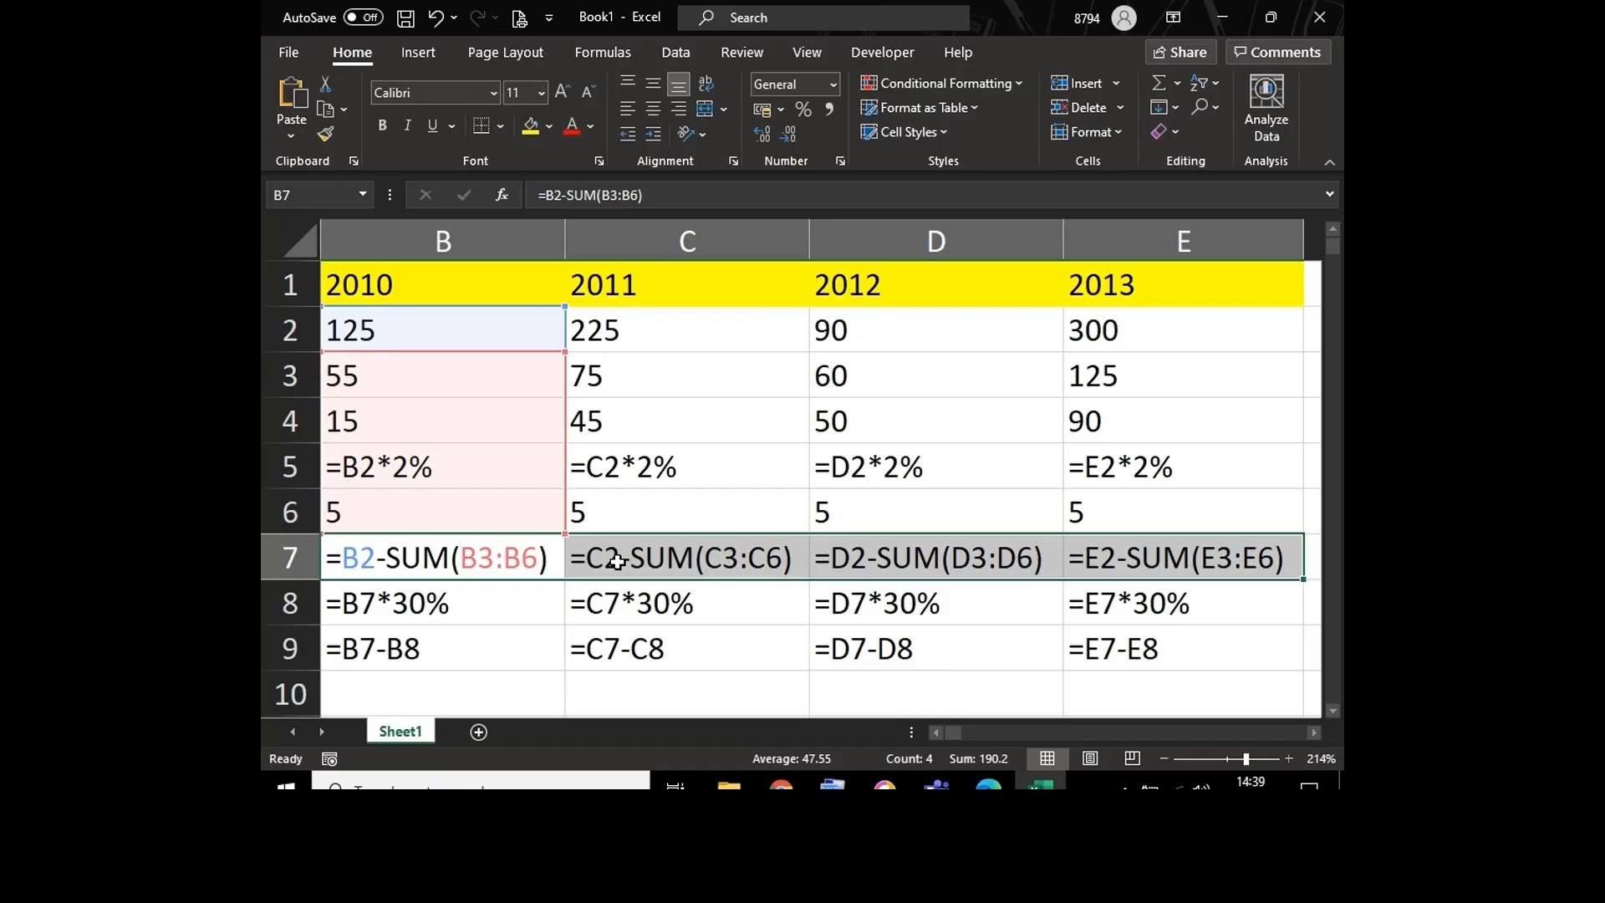
key(Left)
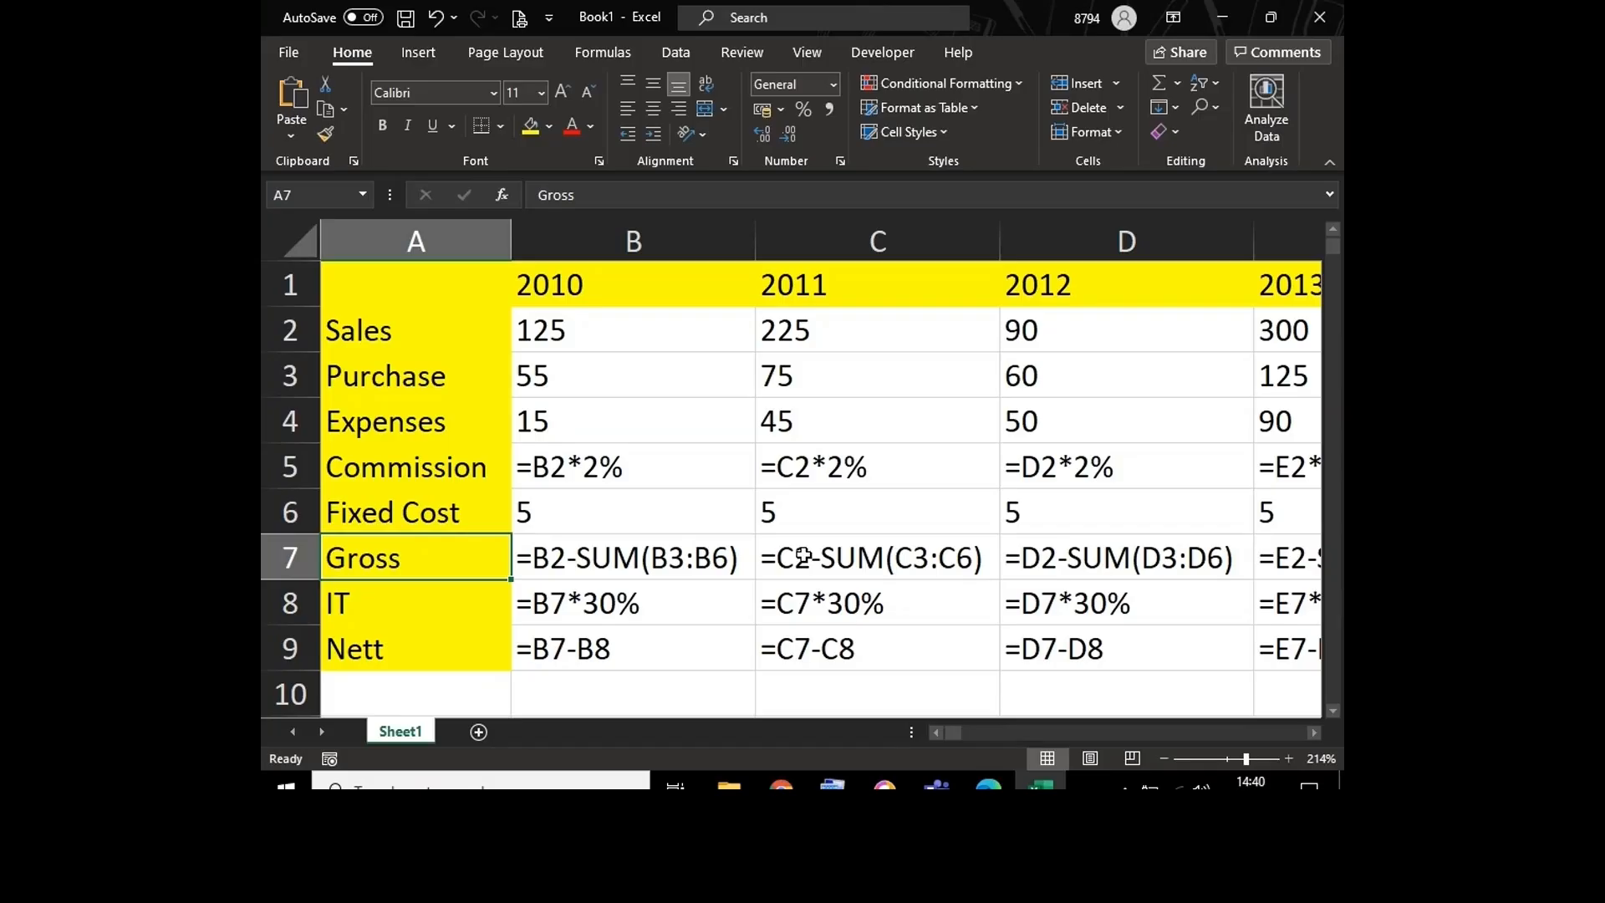
Step: Switch the sheet from formulas back to calculated results and autofit column A to its labels
click(605, 54)
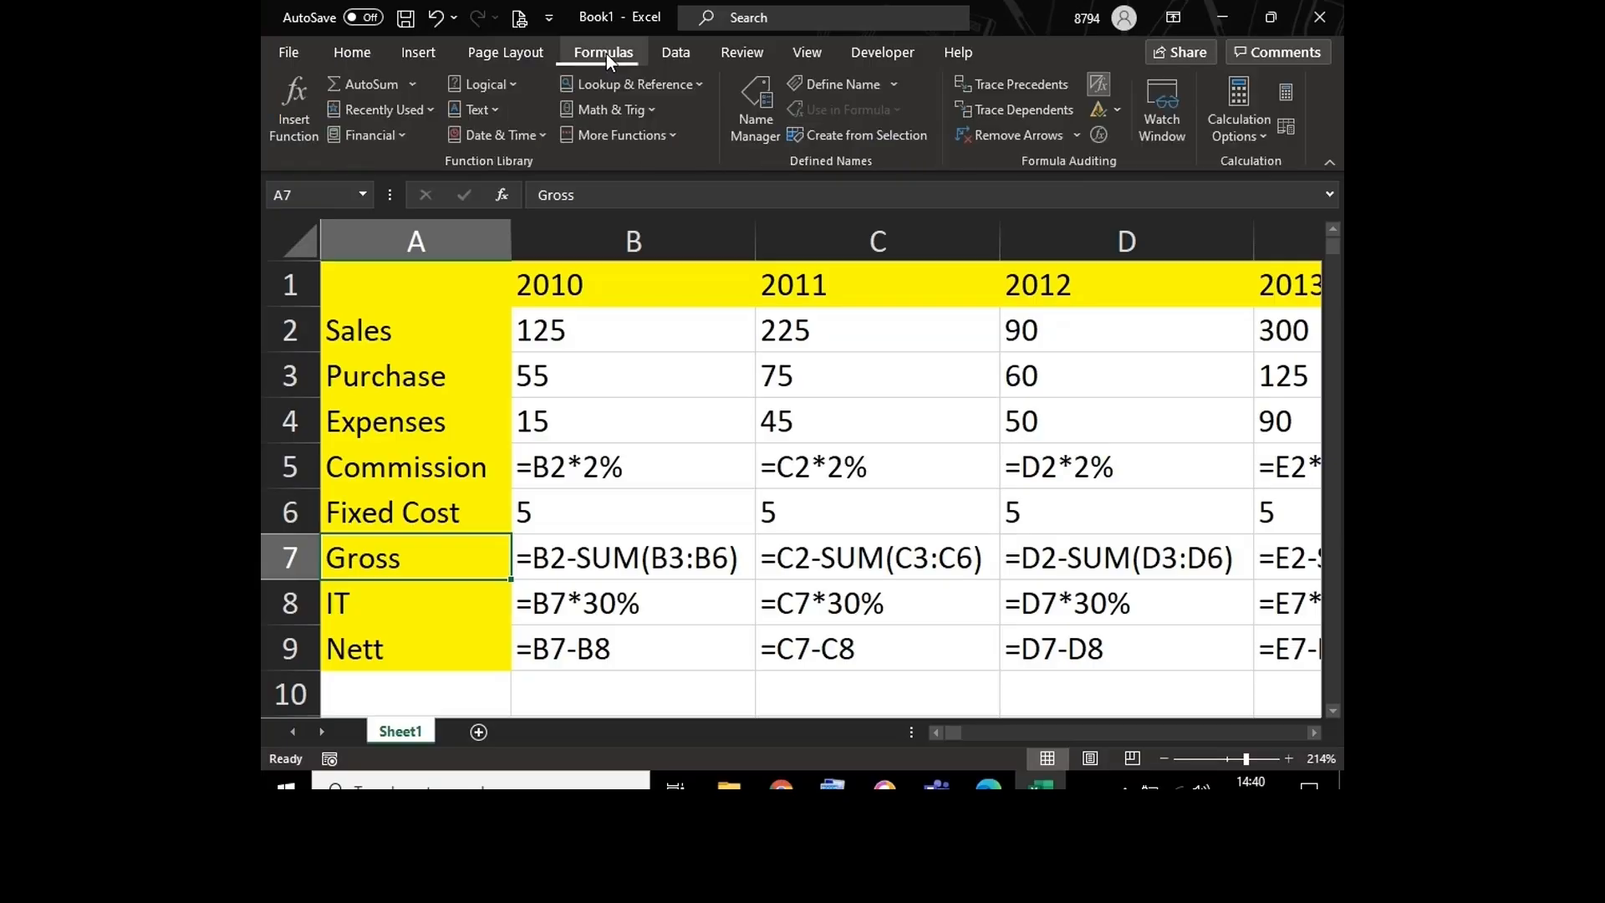
click(1121, 99)
click(960, 318)
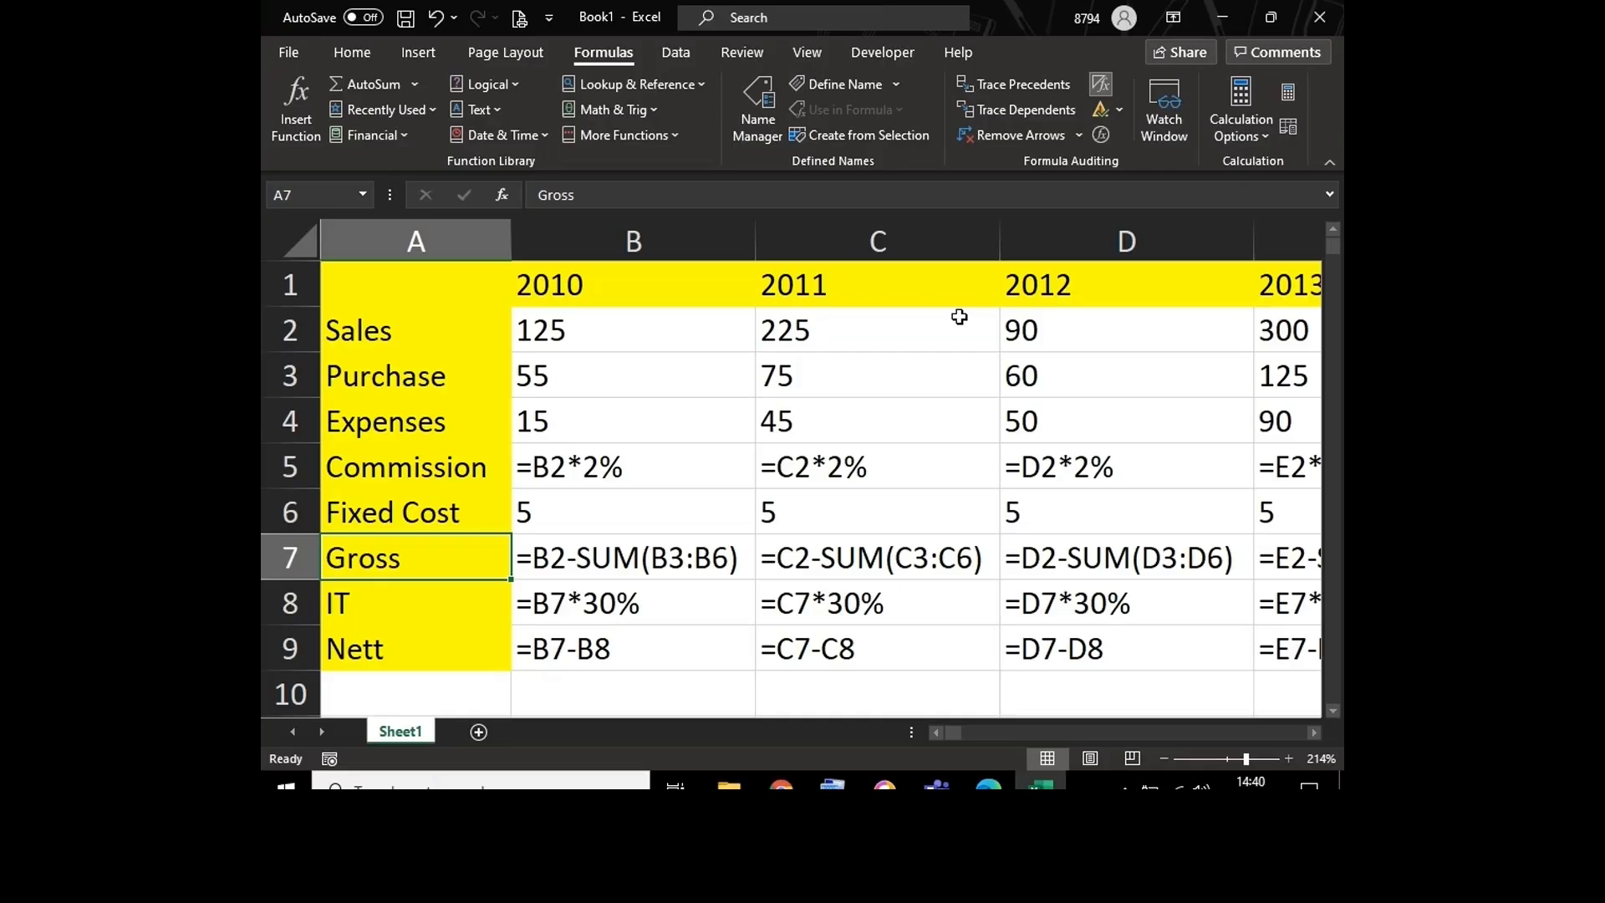
key(ctrl+grave)
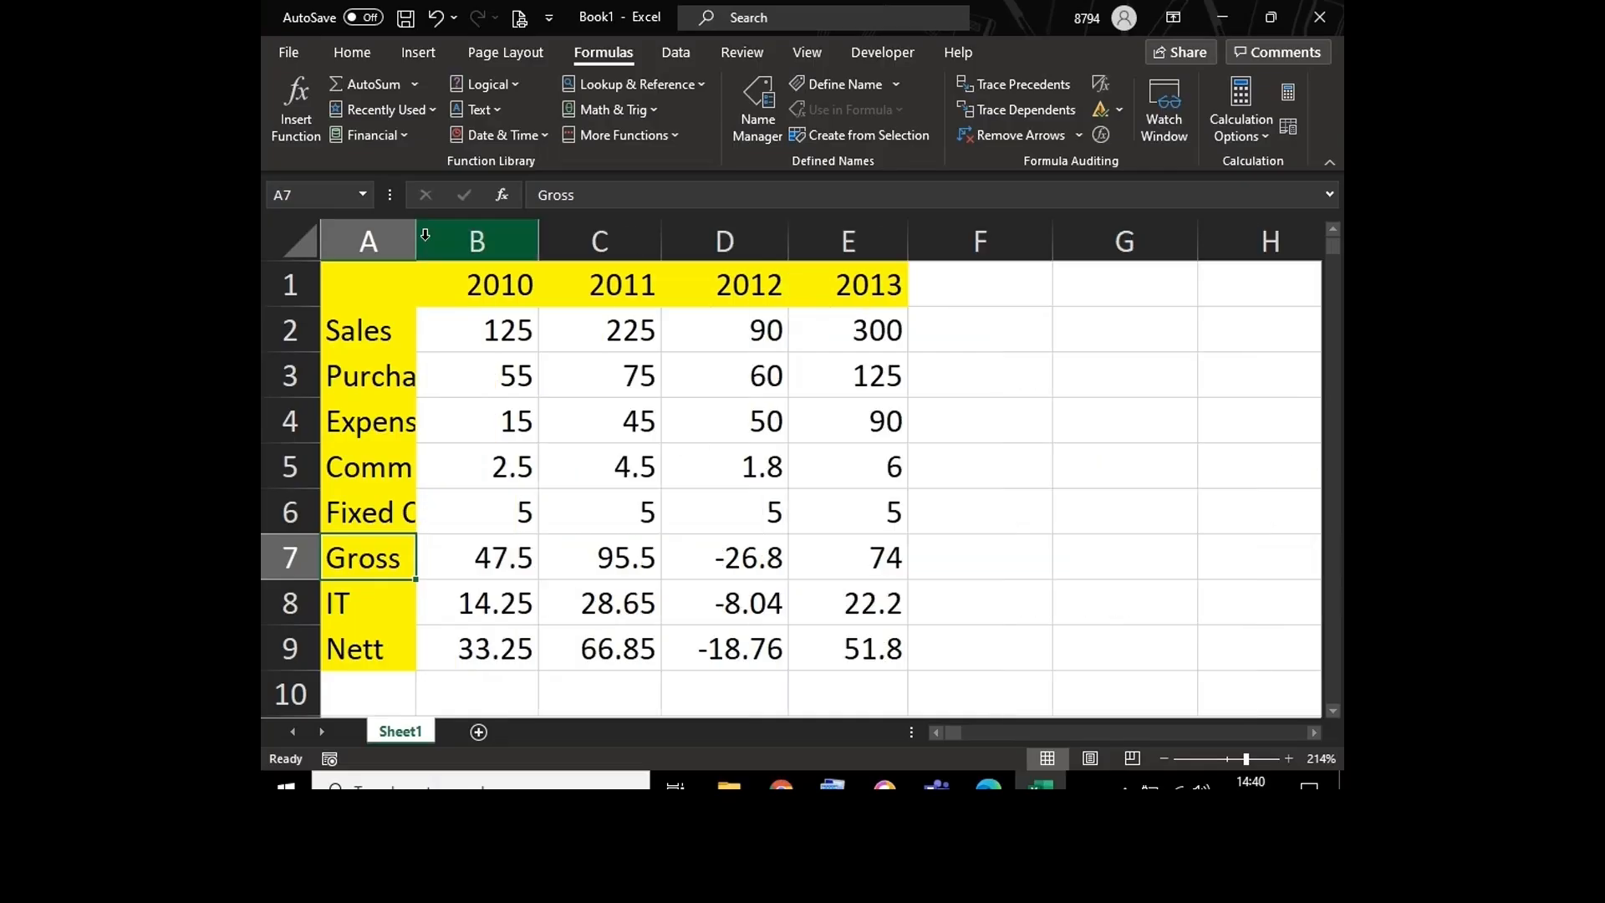
double_click(414, 230)
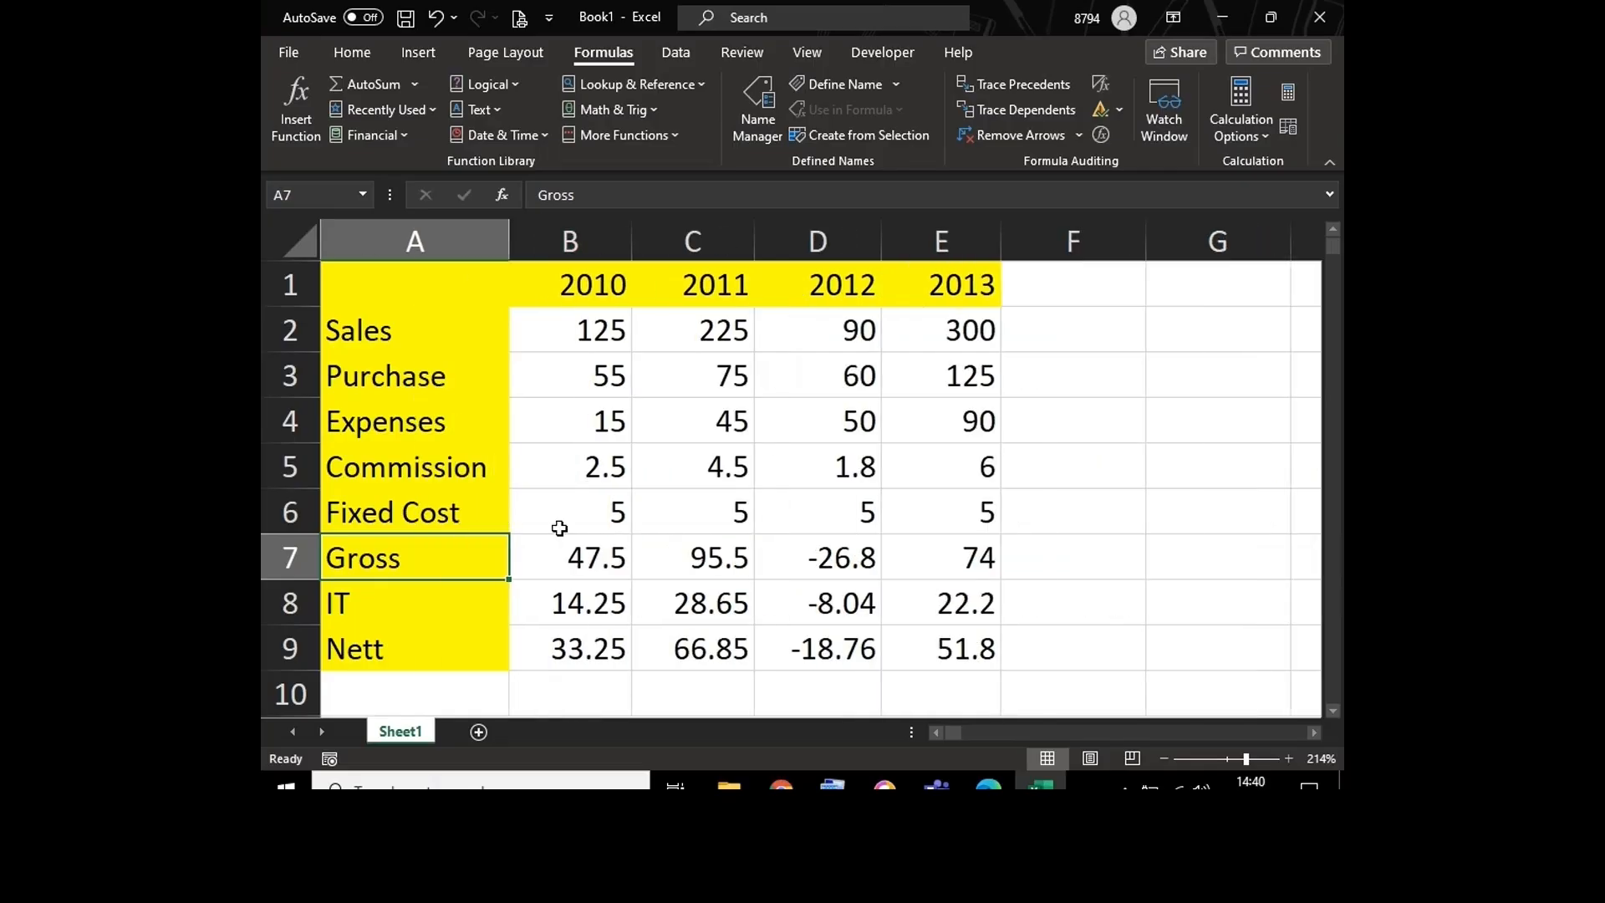
Step: Clear the Gross, IT and Nett formulas in B7:E9
drag(555, 559, 937, 649)
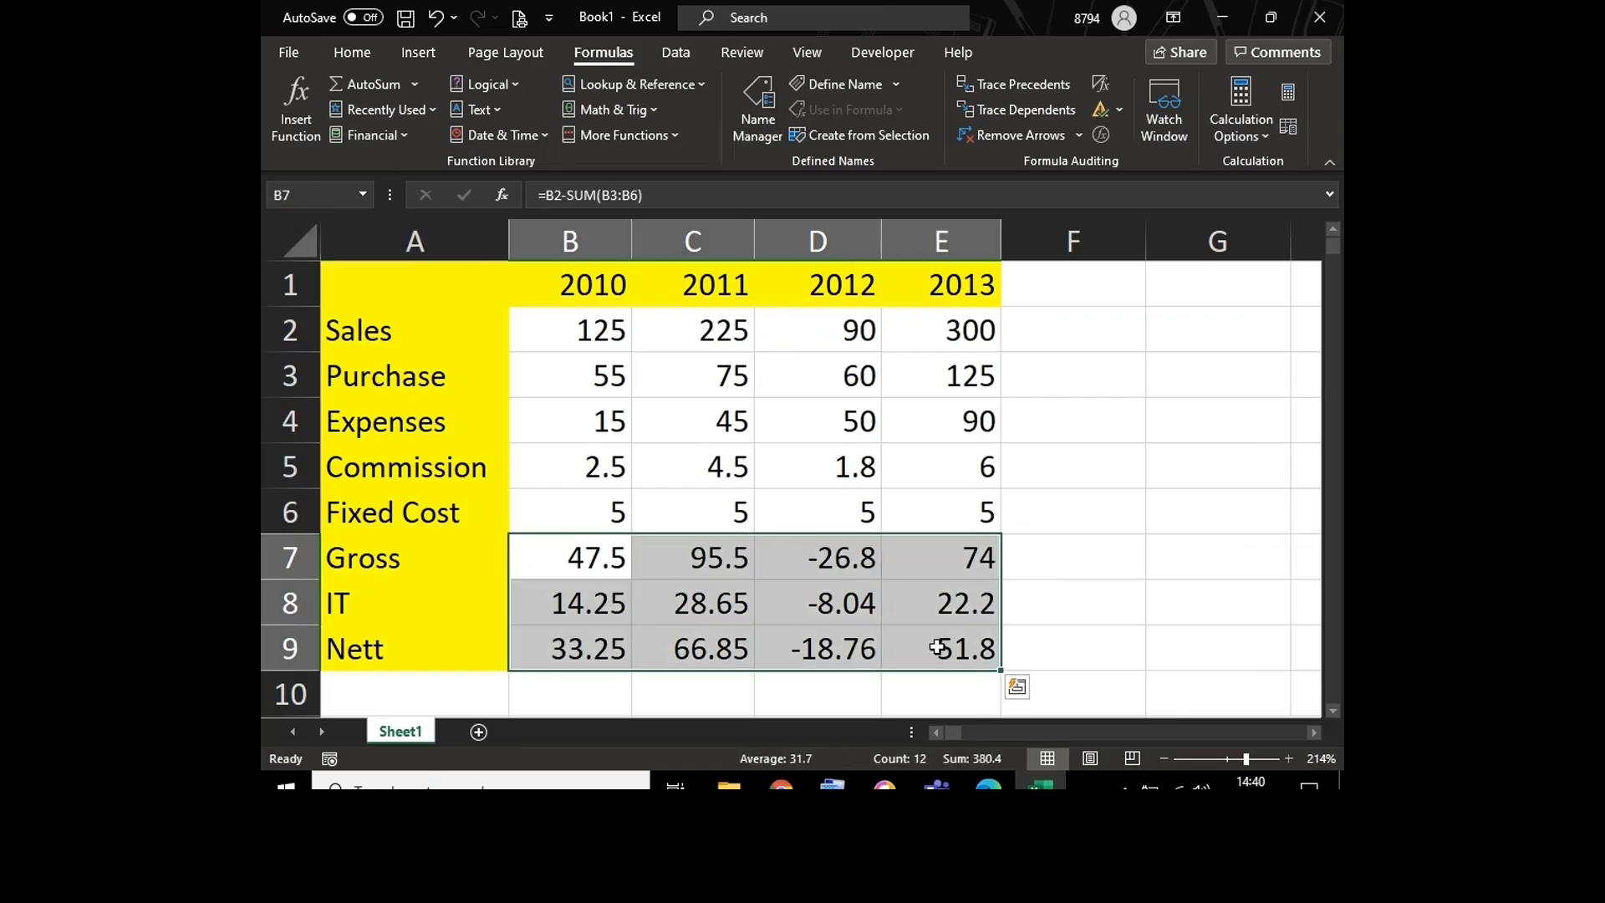
key(Delete)
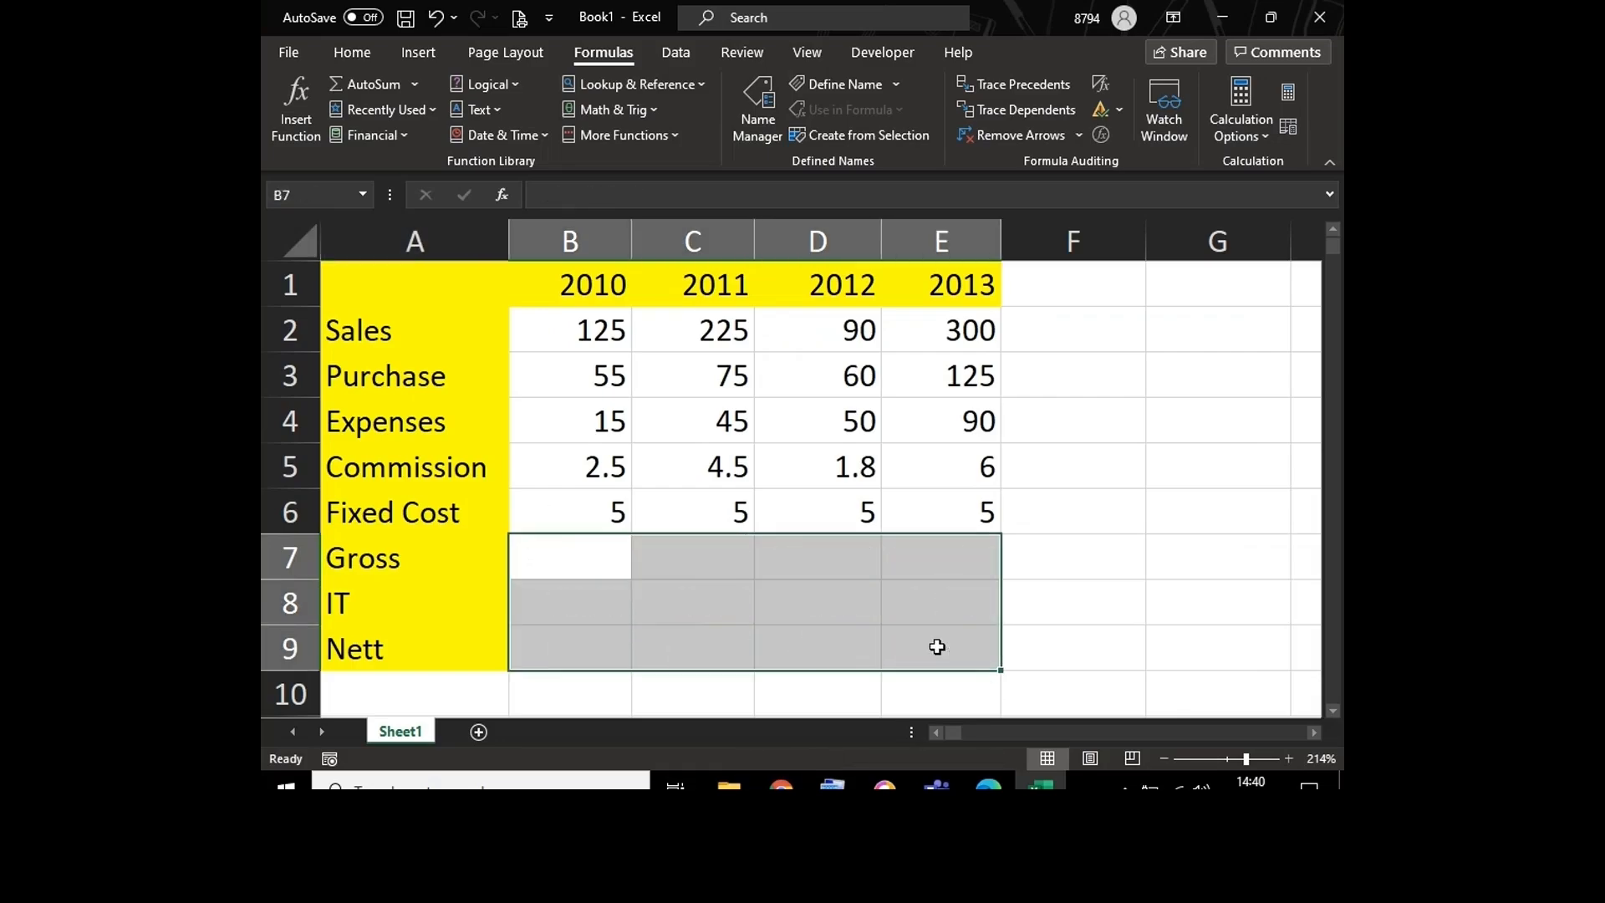
click(577, 555)
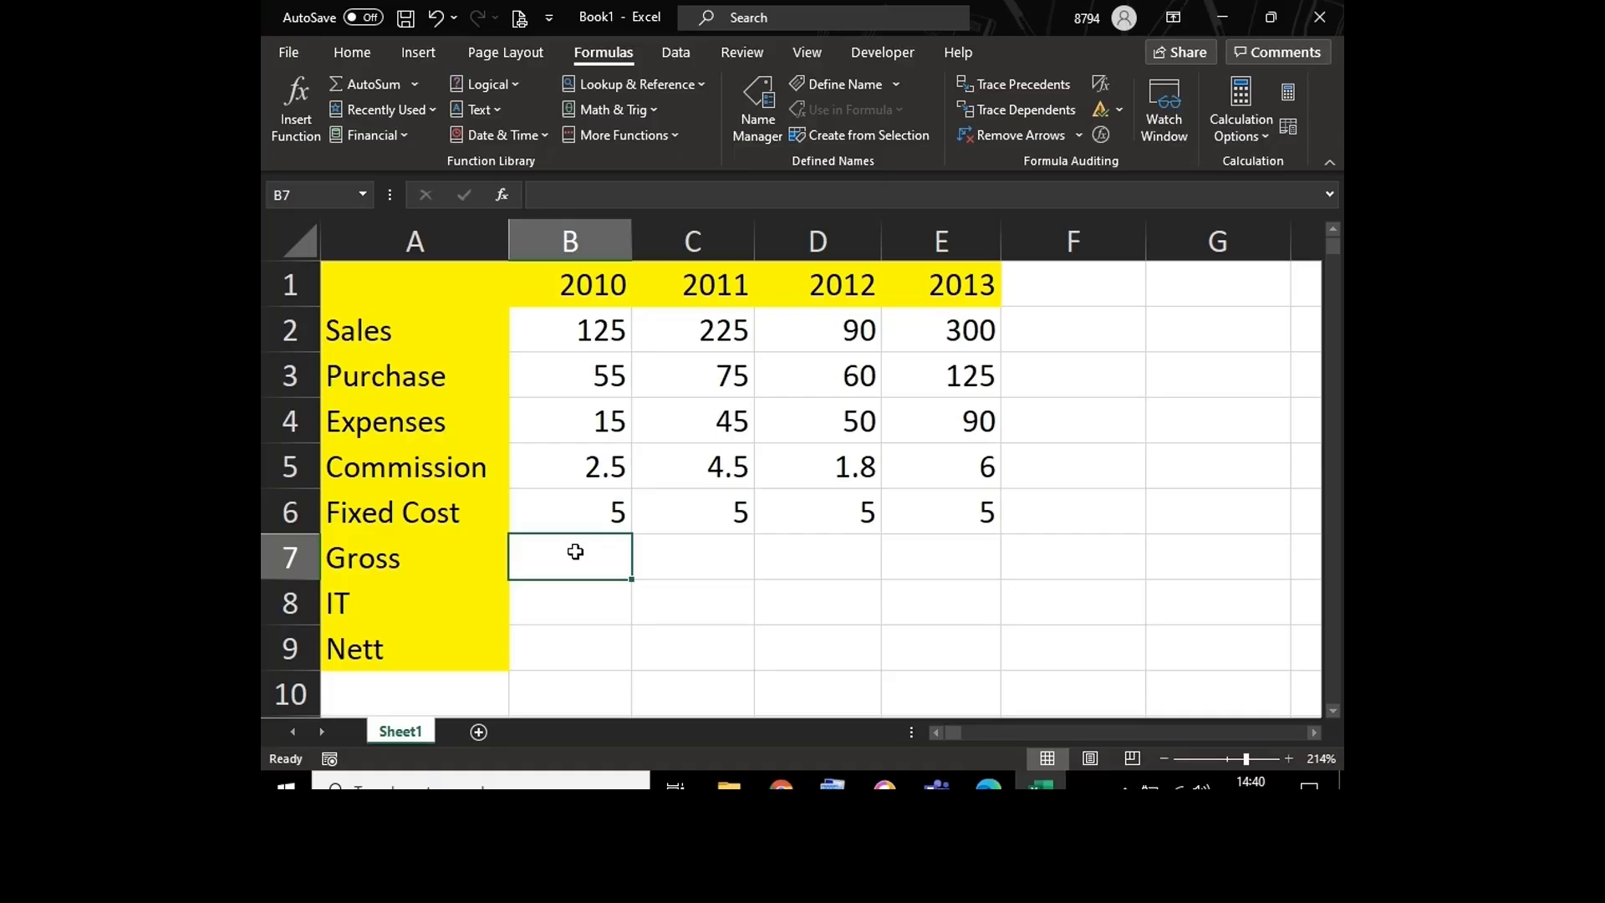
key(shift+Right)
key(shift+Right)
key(shift+Right)
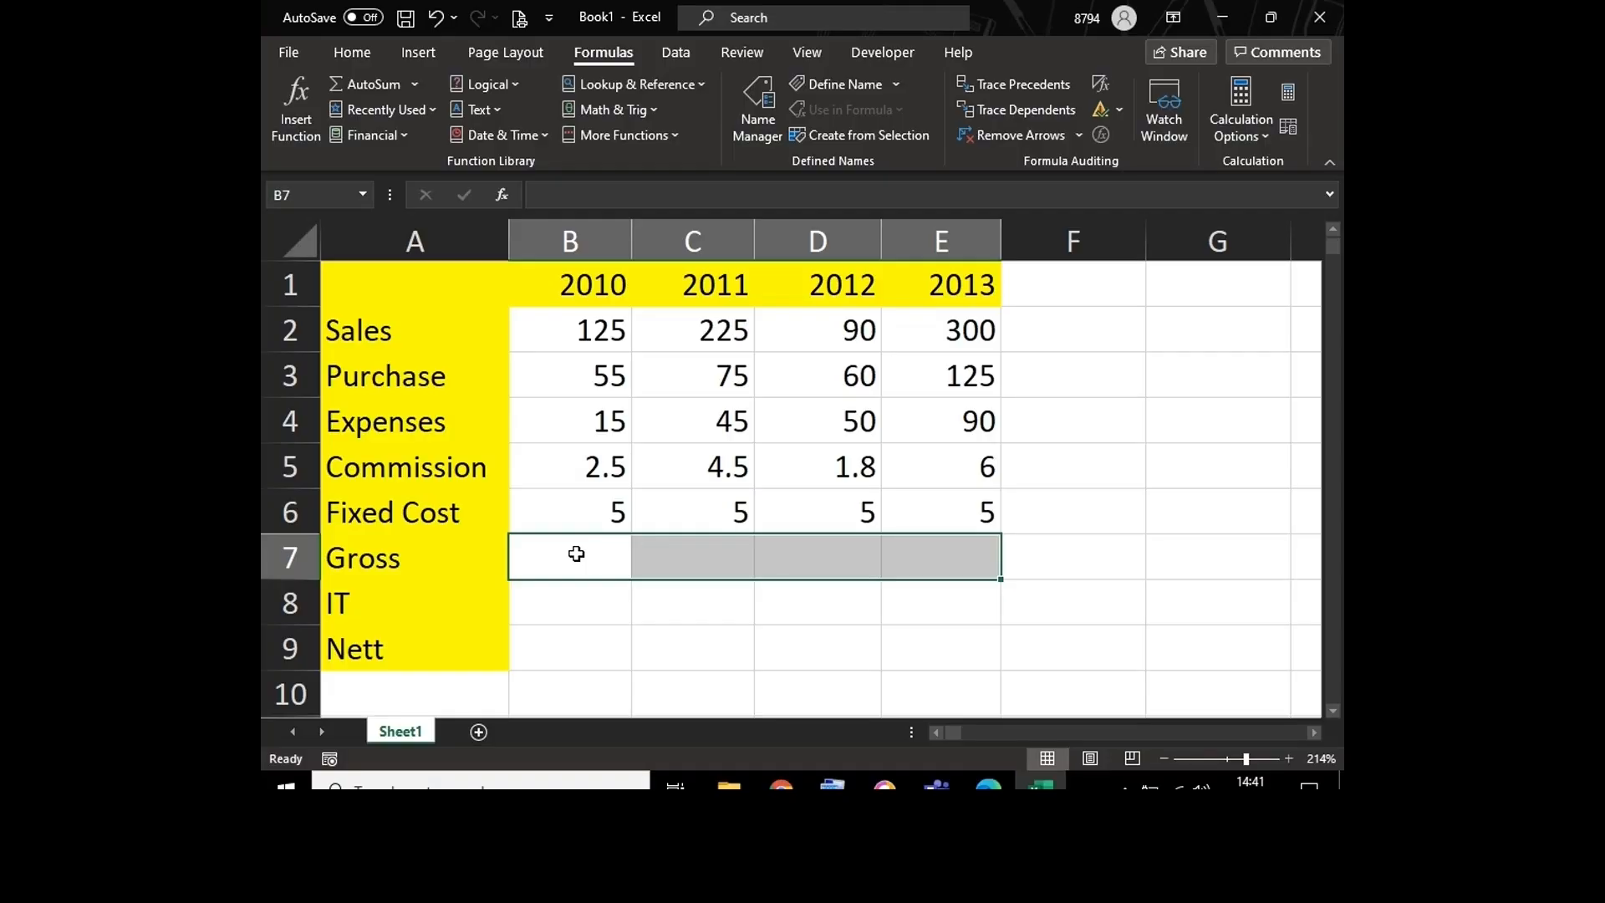
key(shift+Left)
key(shift+Left)
key(shift+Left)
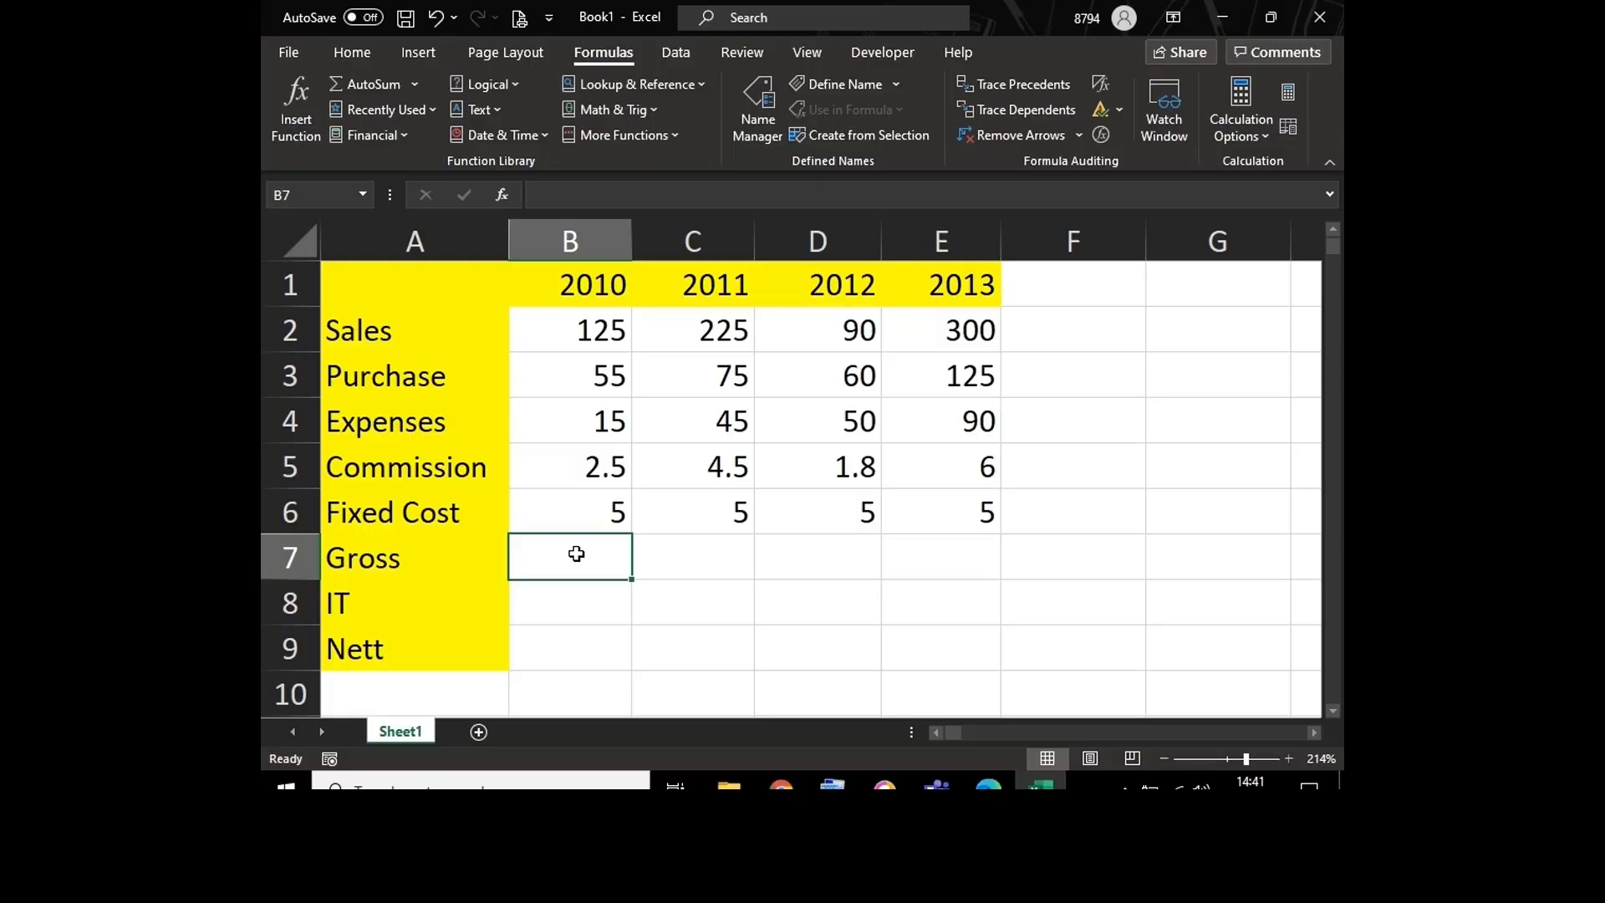
Step: Enter =B2-SUM(B3:B6) across the Gross cells B7:E7 at once, and check the formula in B7
key(shift+Right)
key(shift+Right)
key(shift+Right)
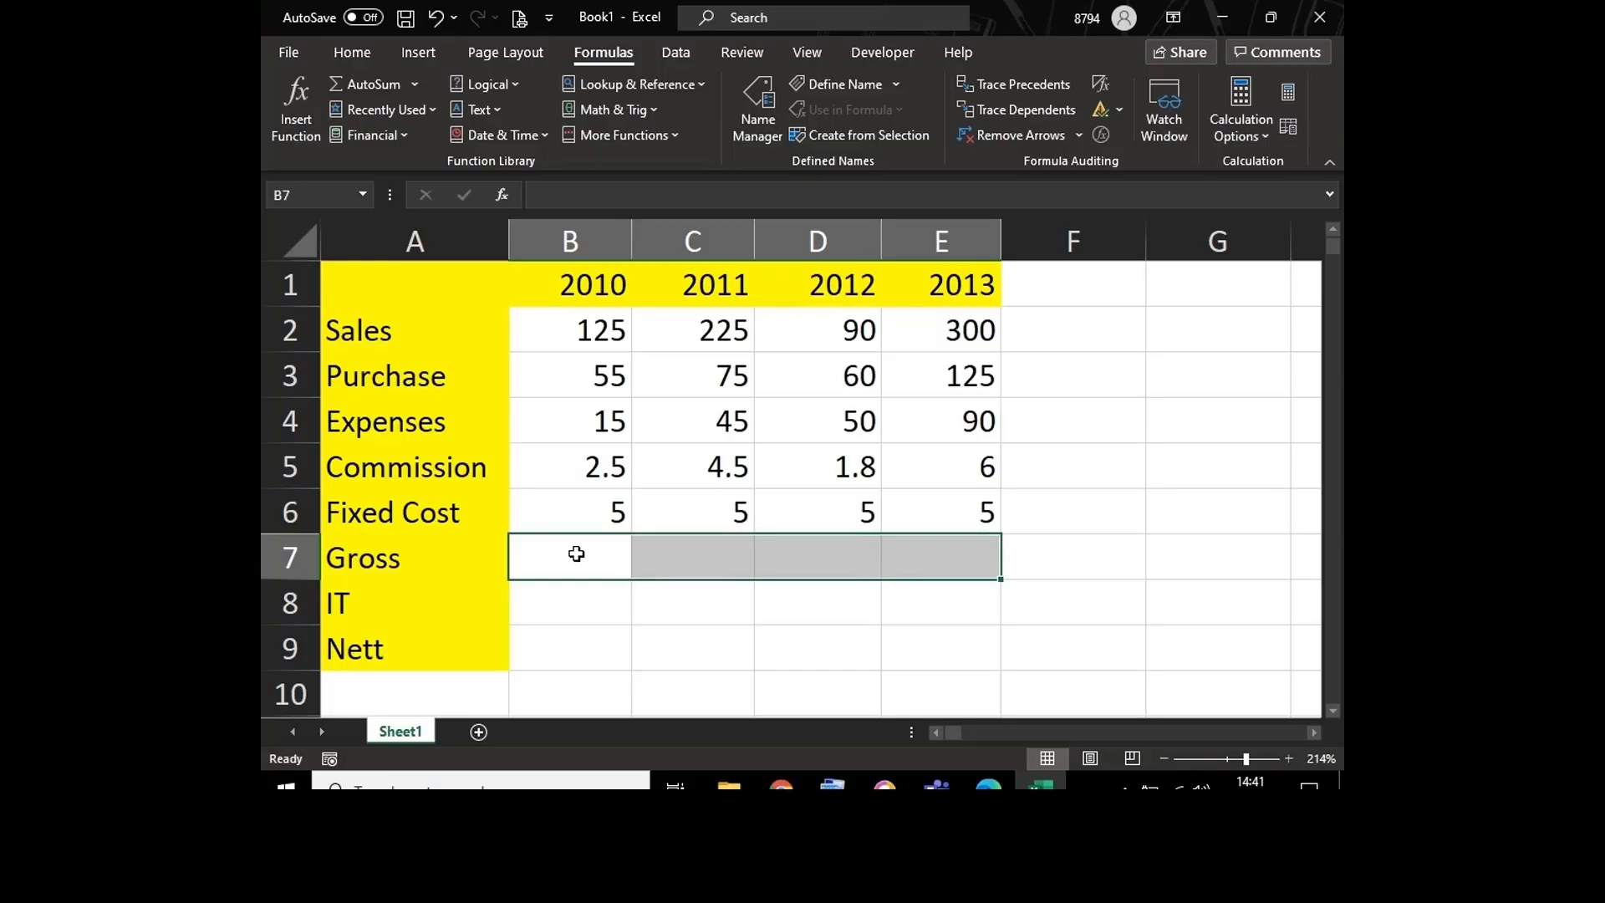
text(=)
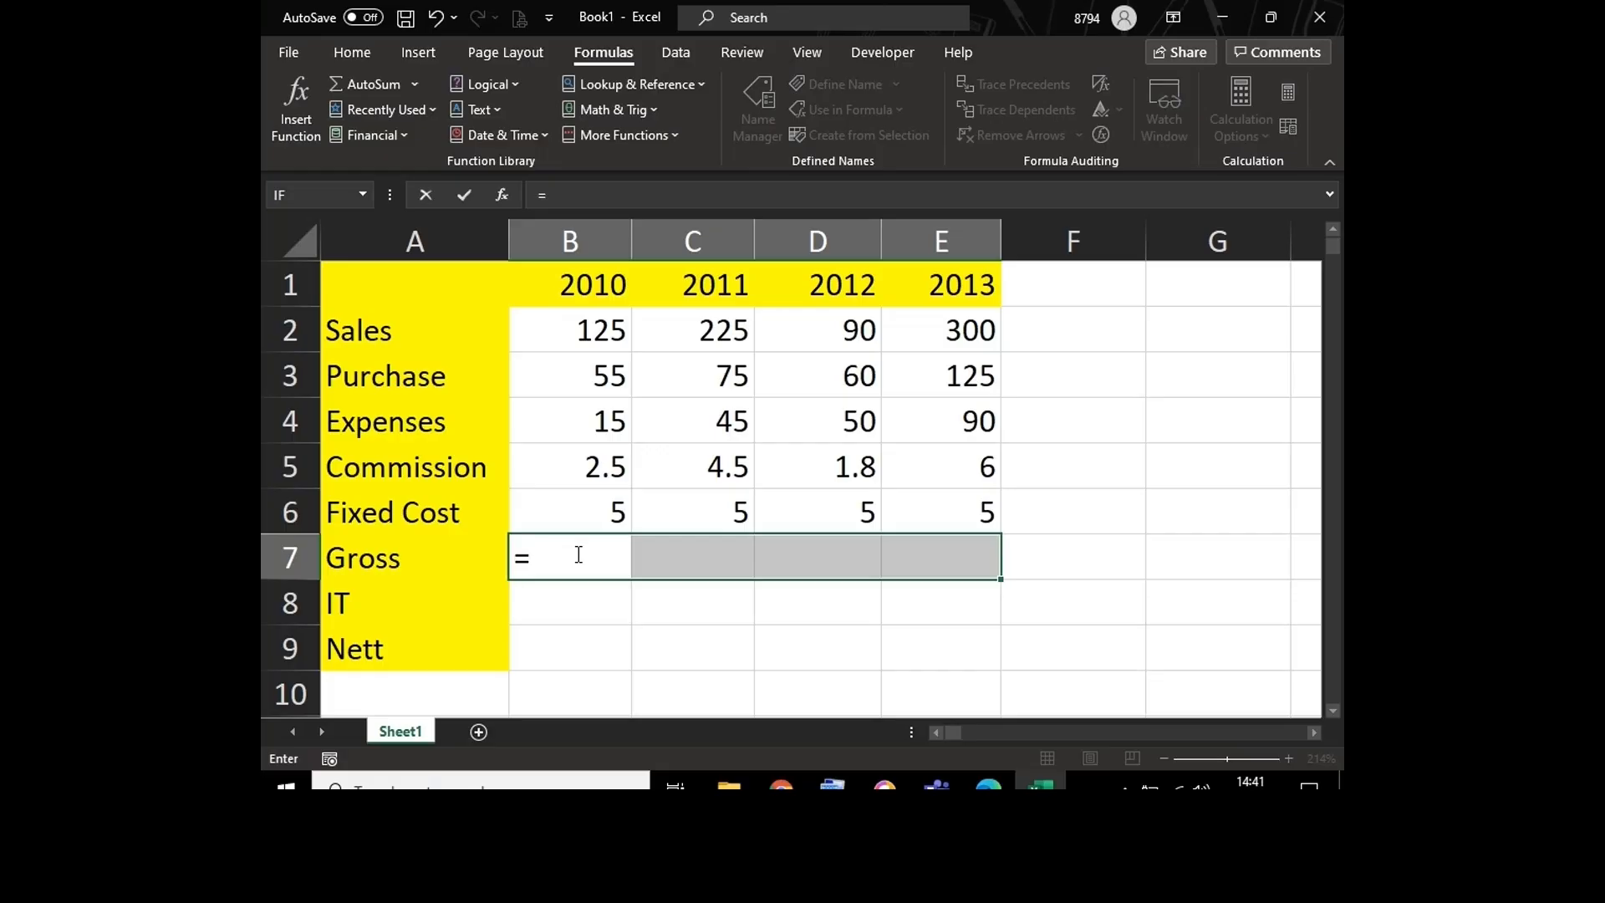
click(571, 328)
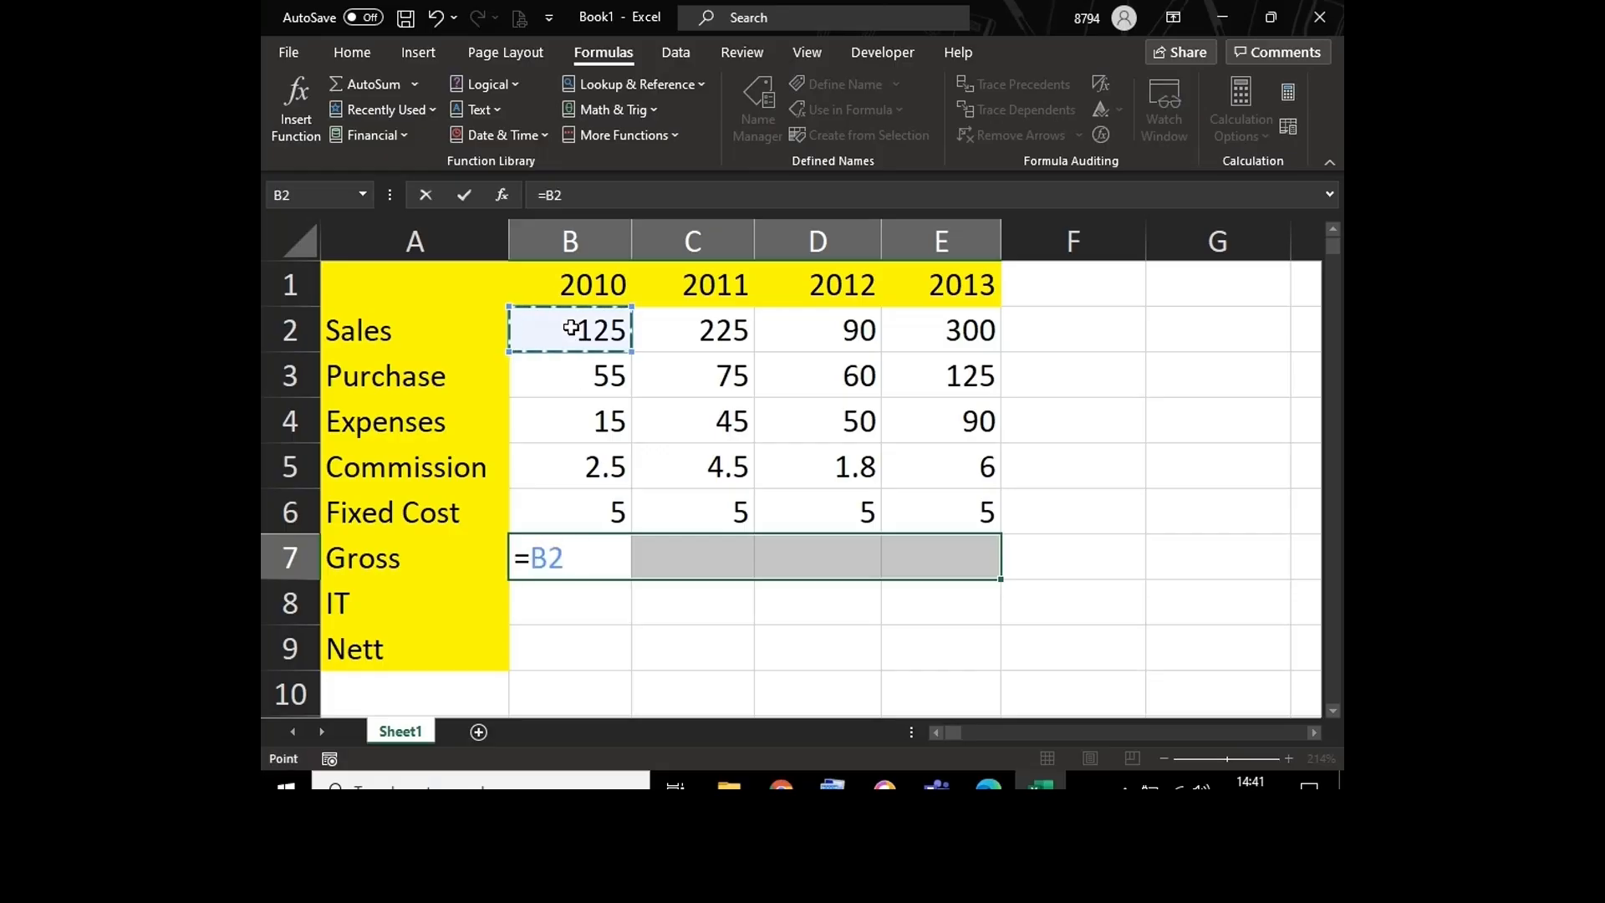
text(-sum)
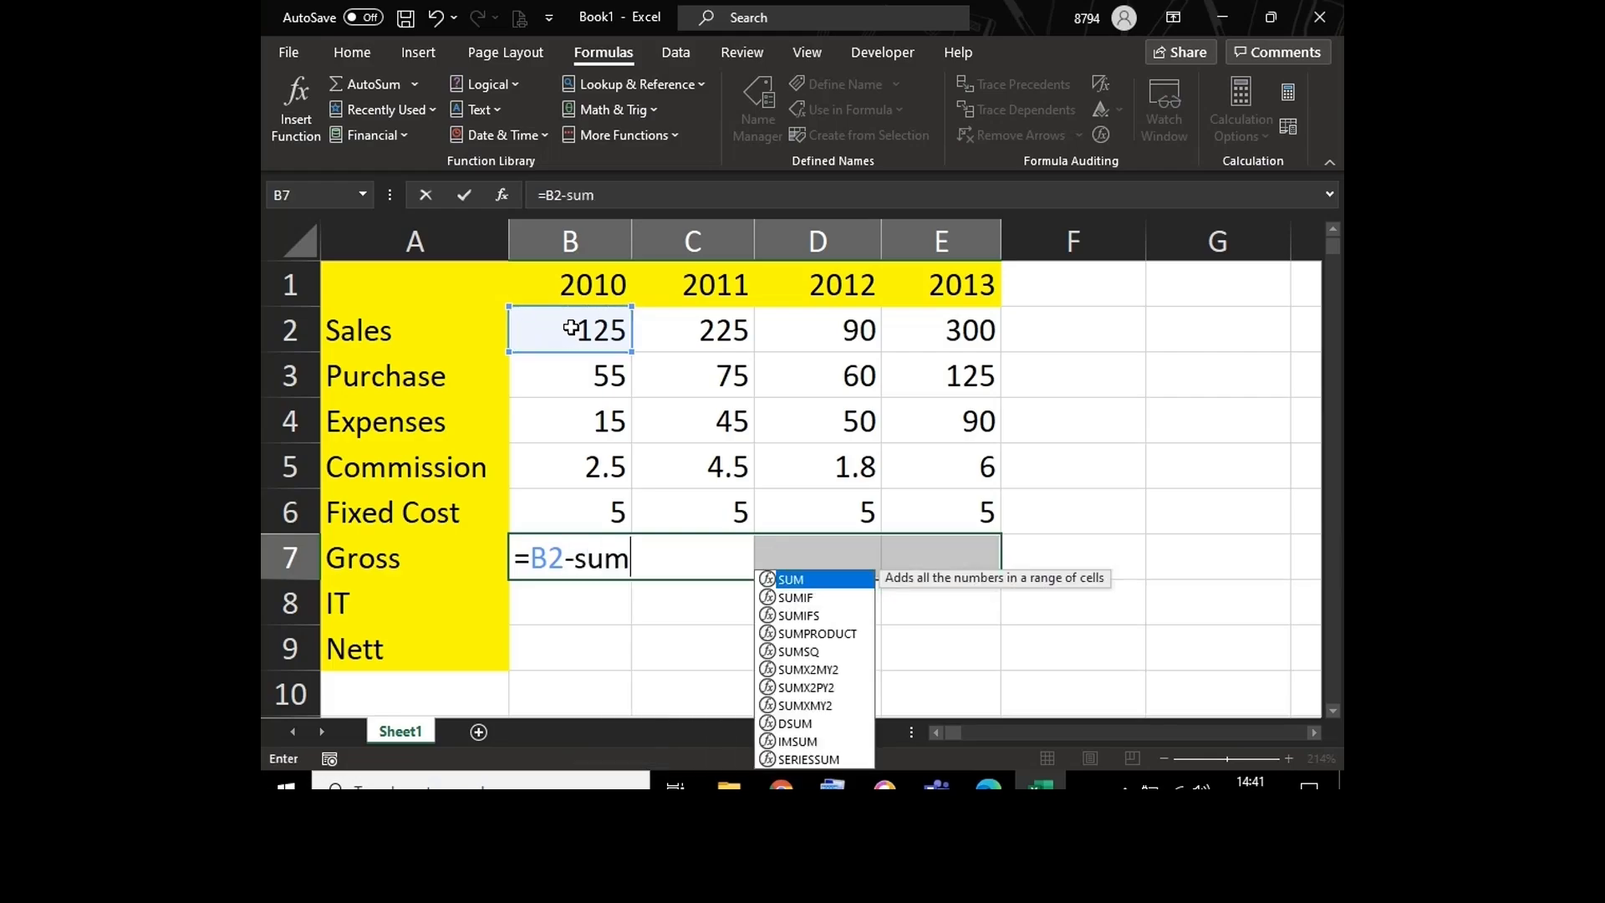
text(()
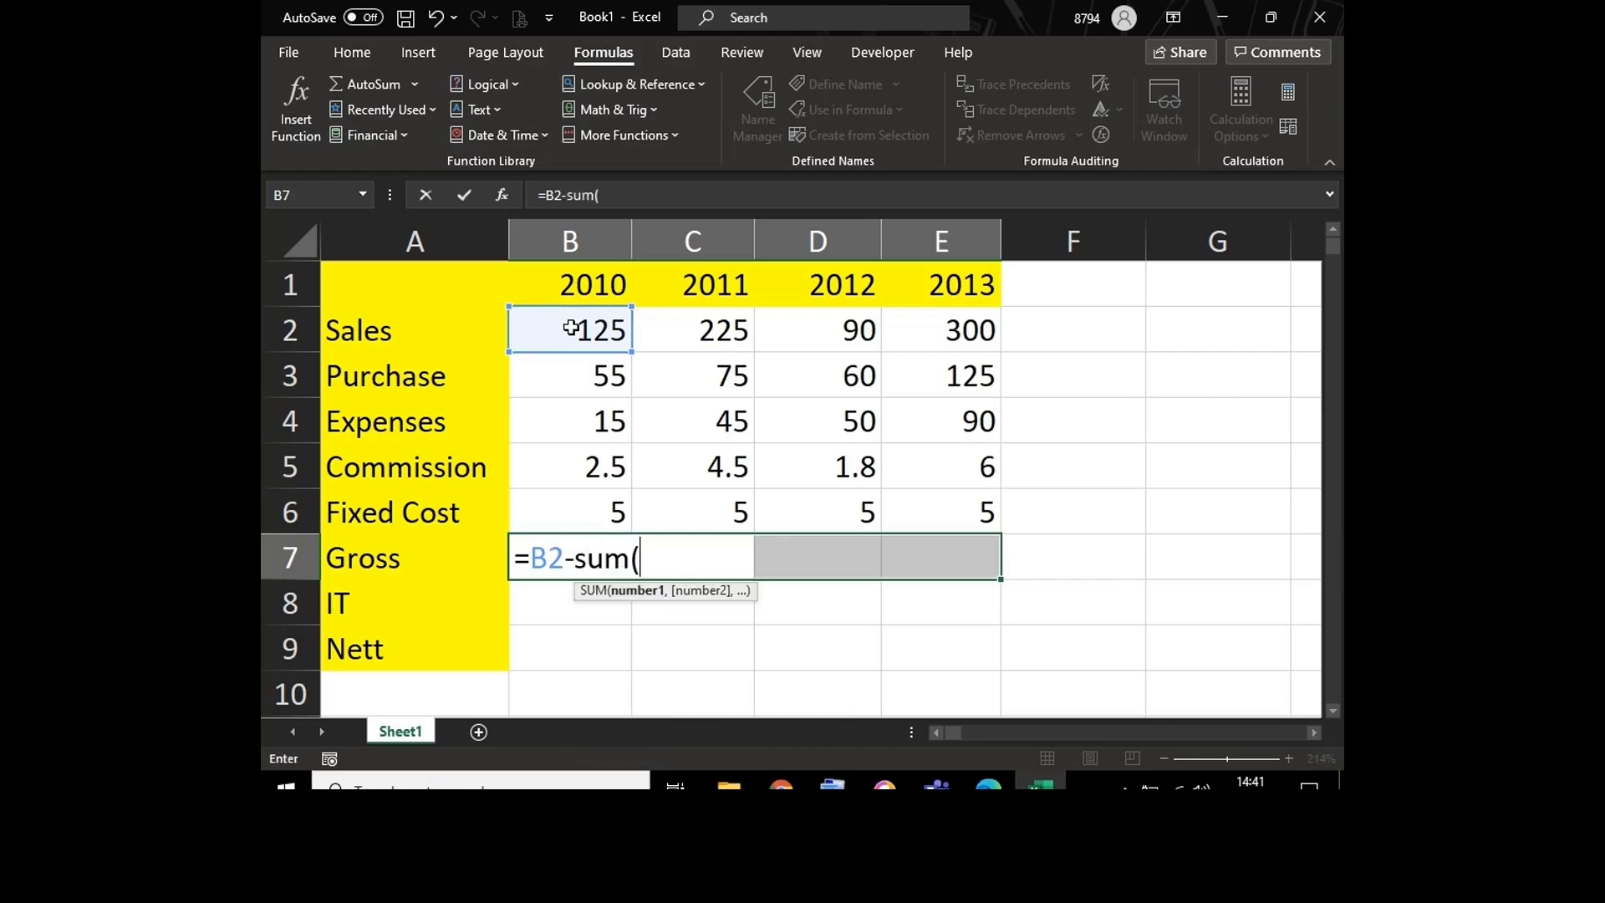
click(568, 374)
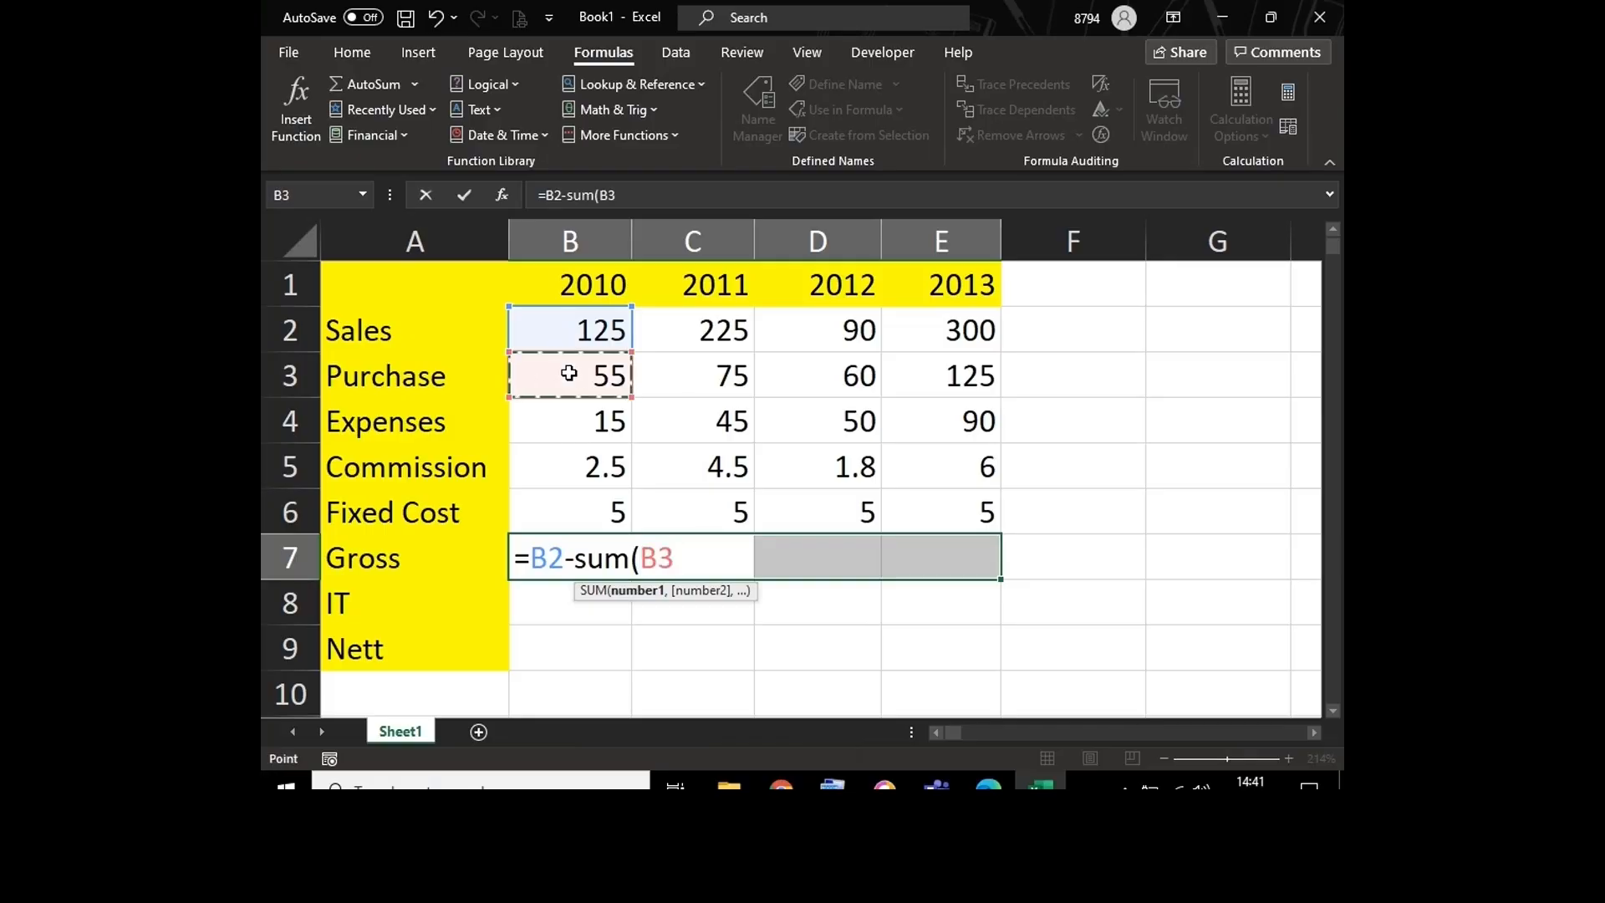
key(shift+Down)
key(shift+Down)
key(shift+Down)
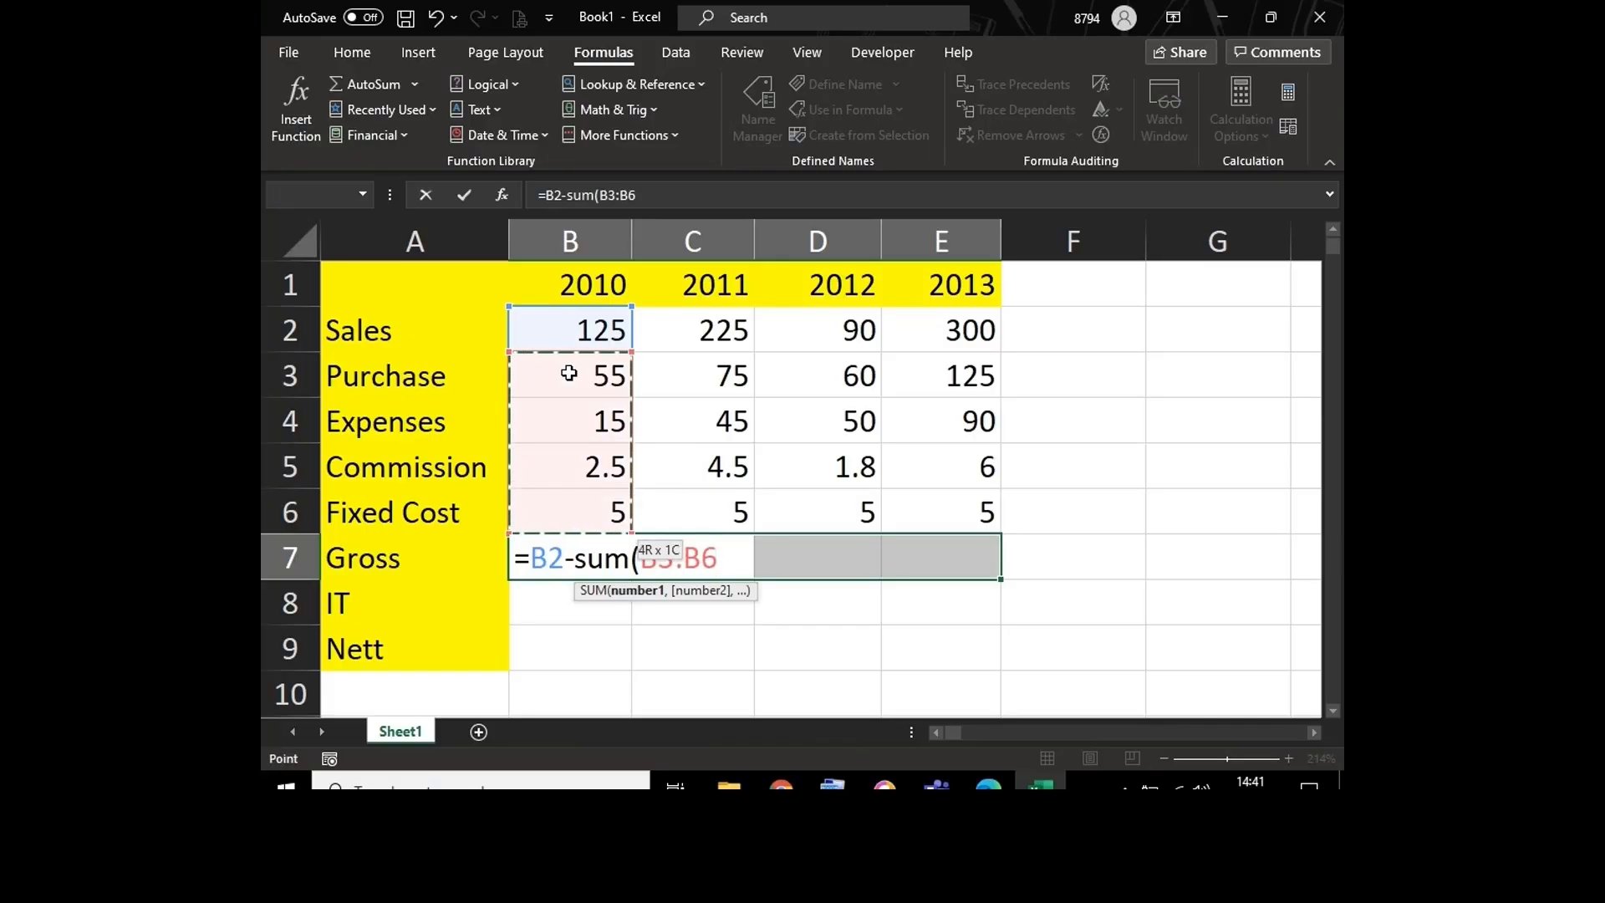
text())
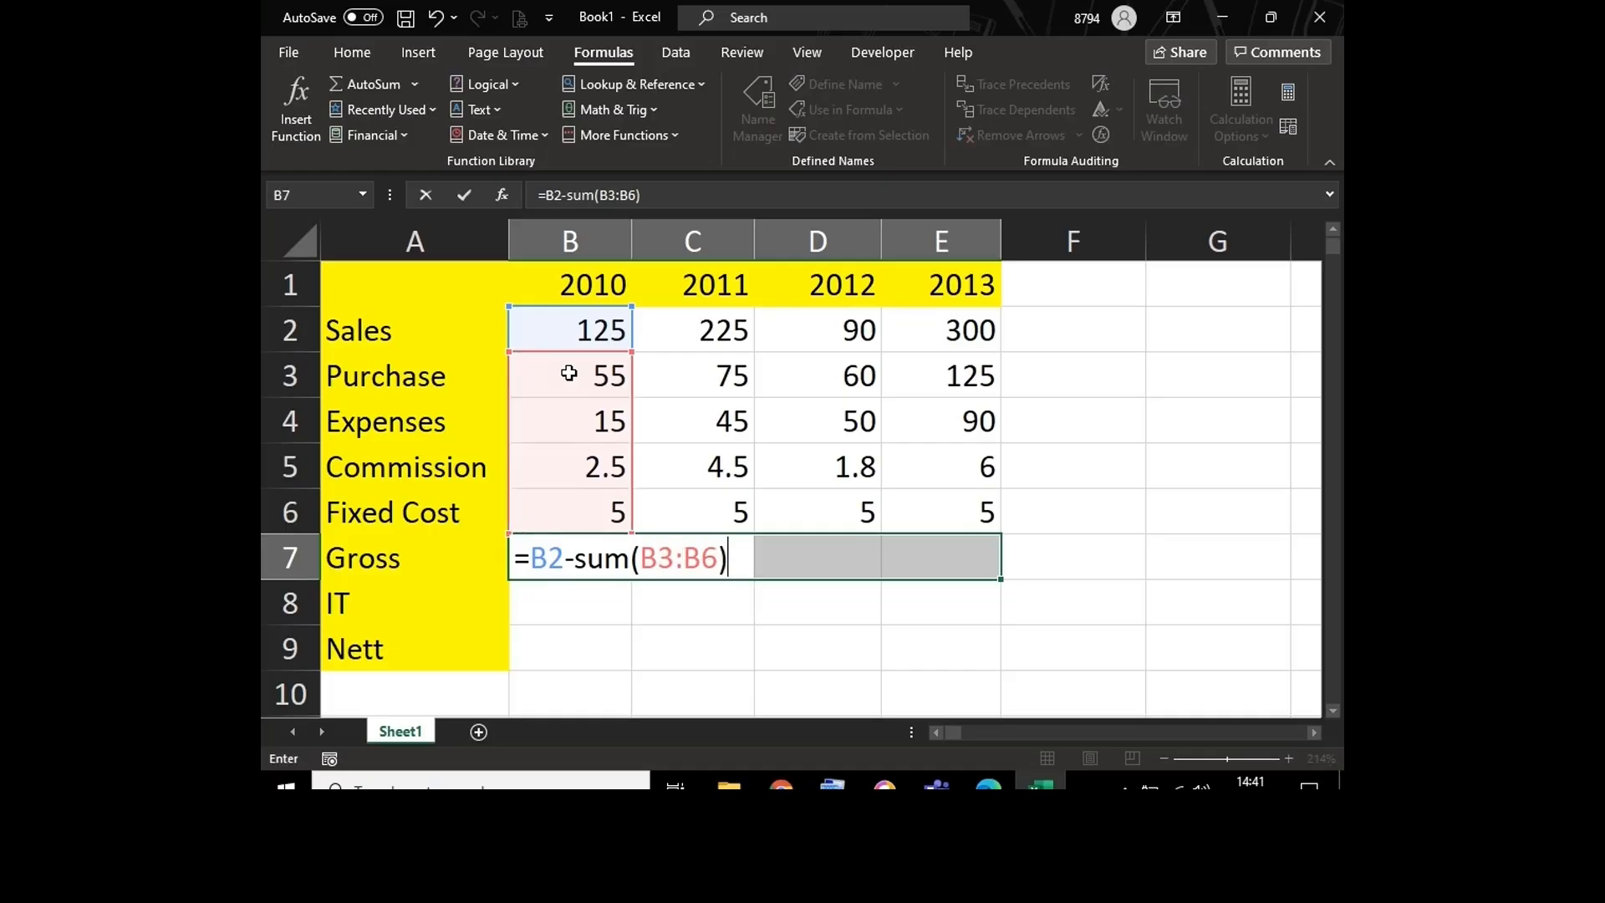
key(ctrl+Return)
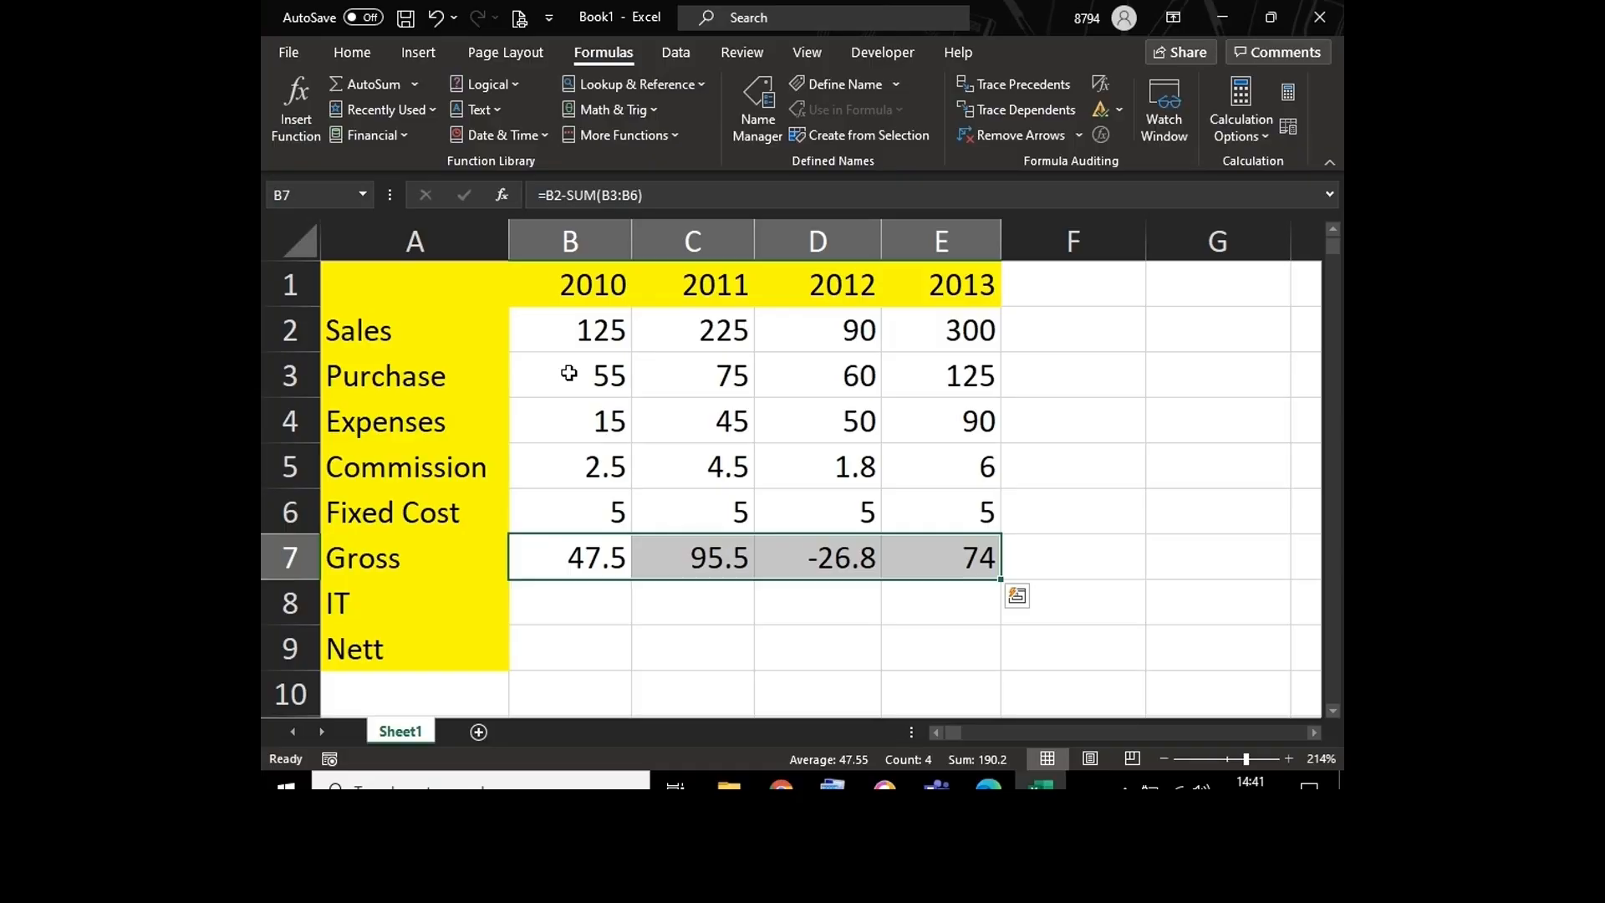
key(F2)
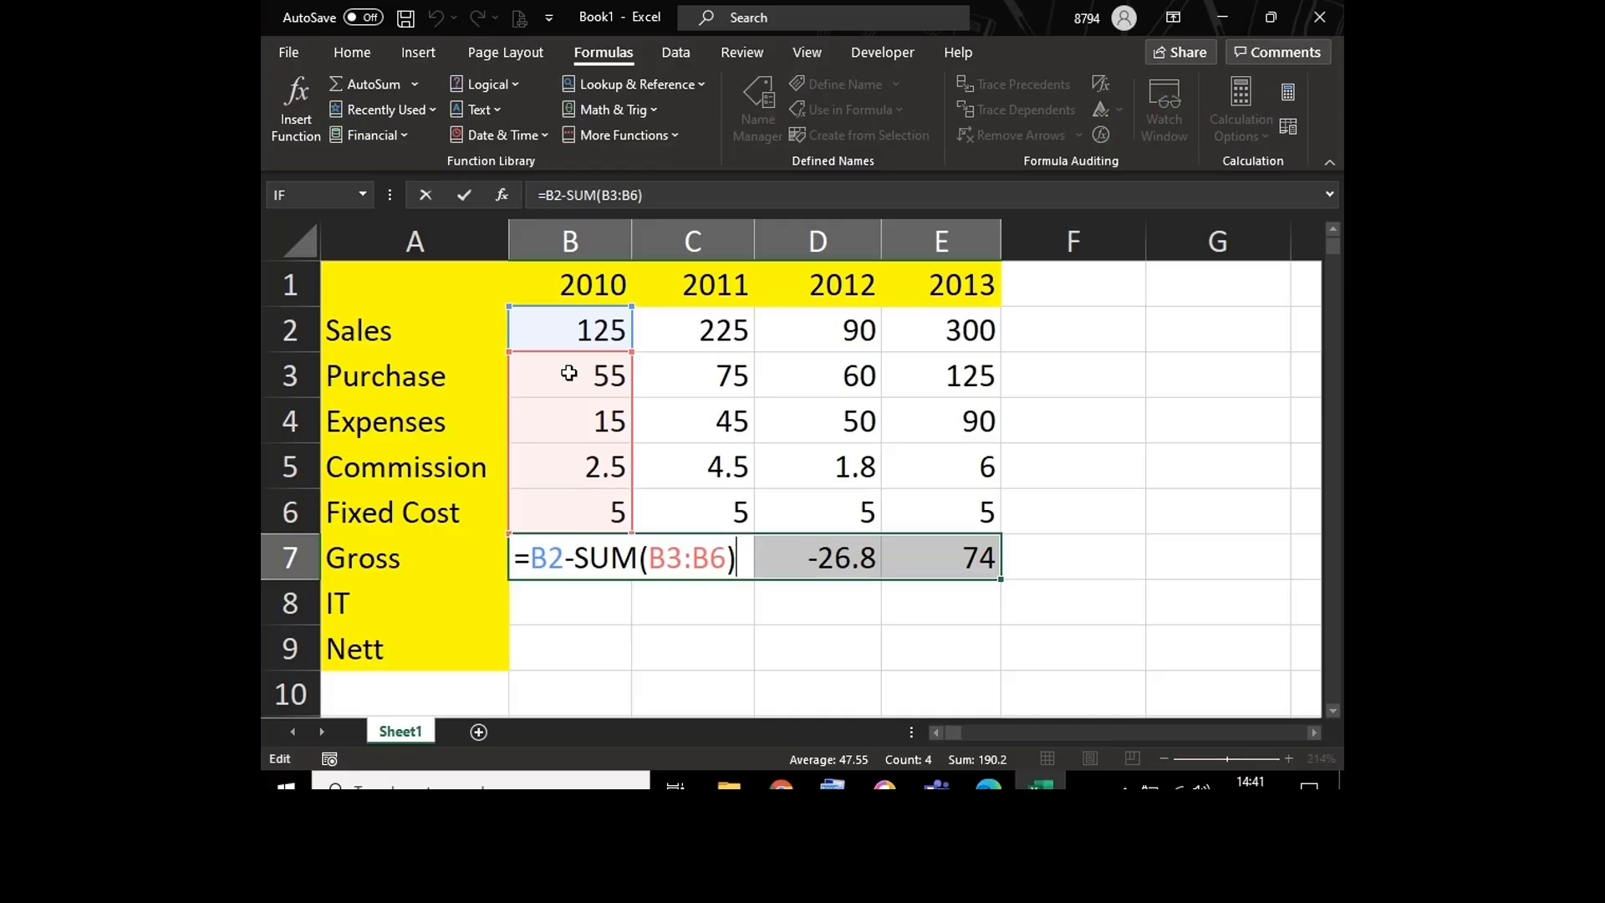
key(ctrl+Return)
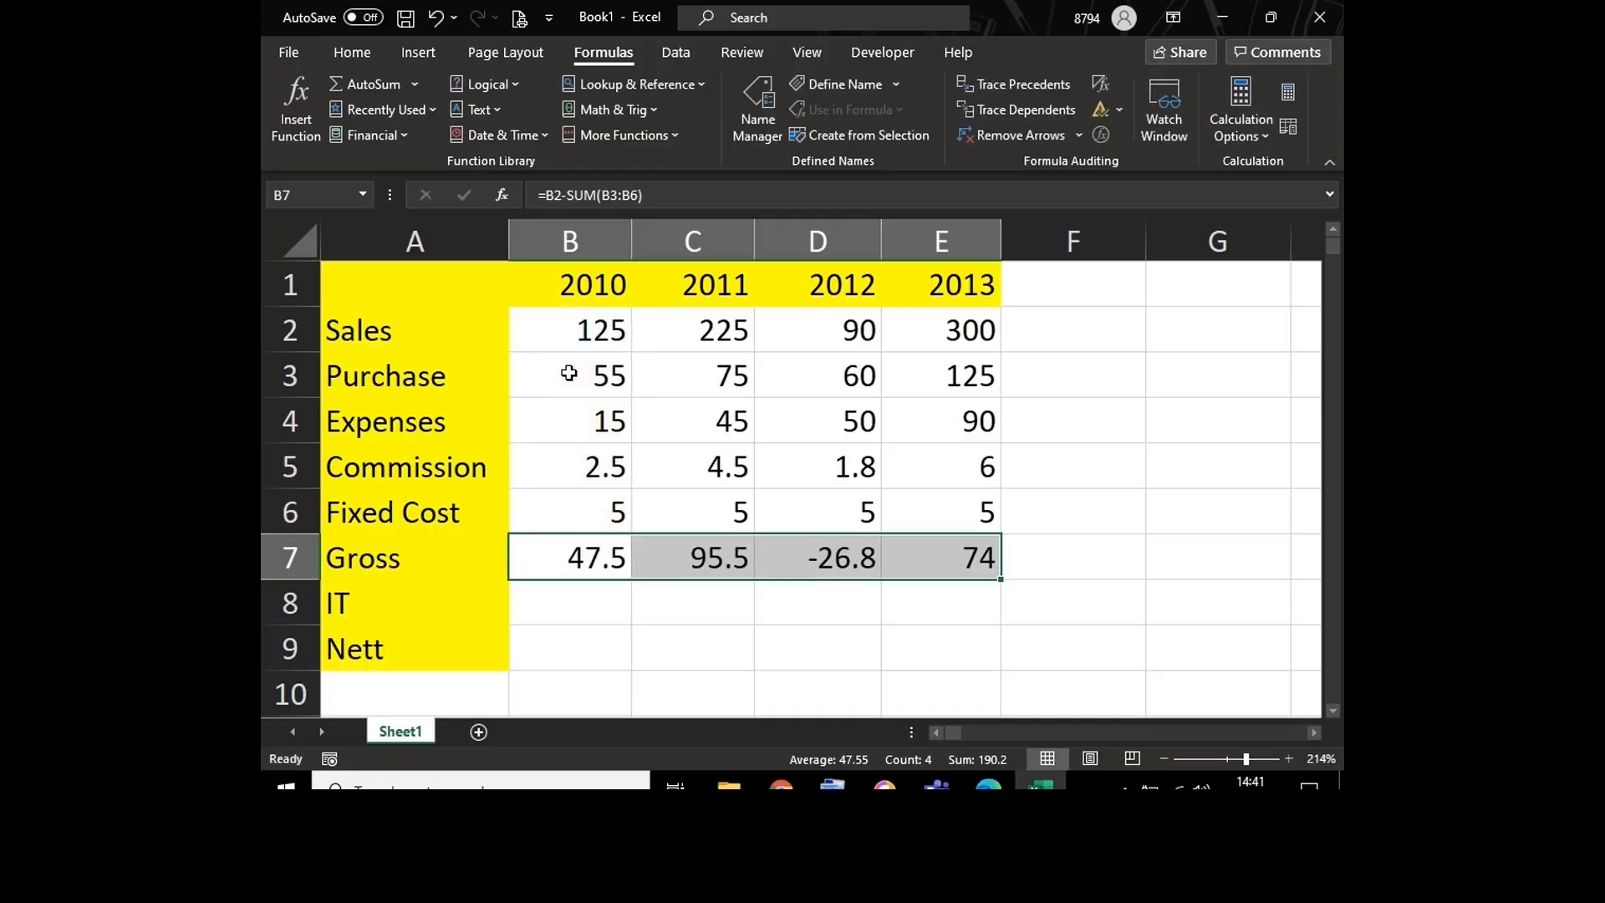
Step: Enter =B7*30% across the IT cells B8:E8 at once
key(Down)
key(shift+Right)
key(shift+Right)
key(shift+Right)
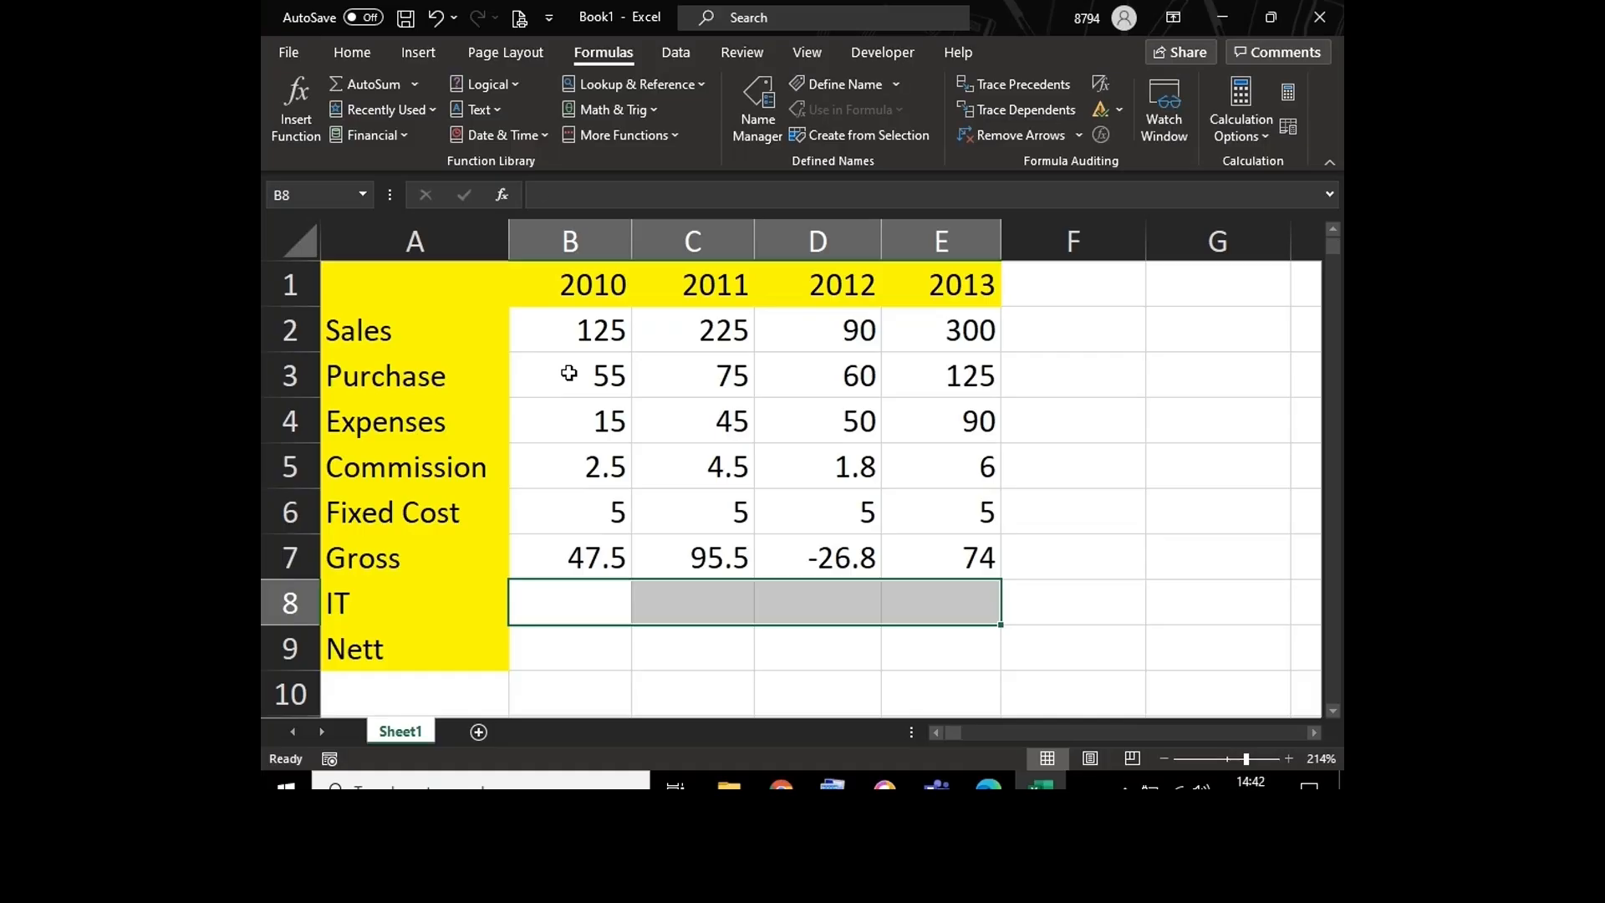
text(=)
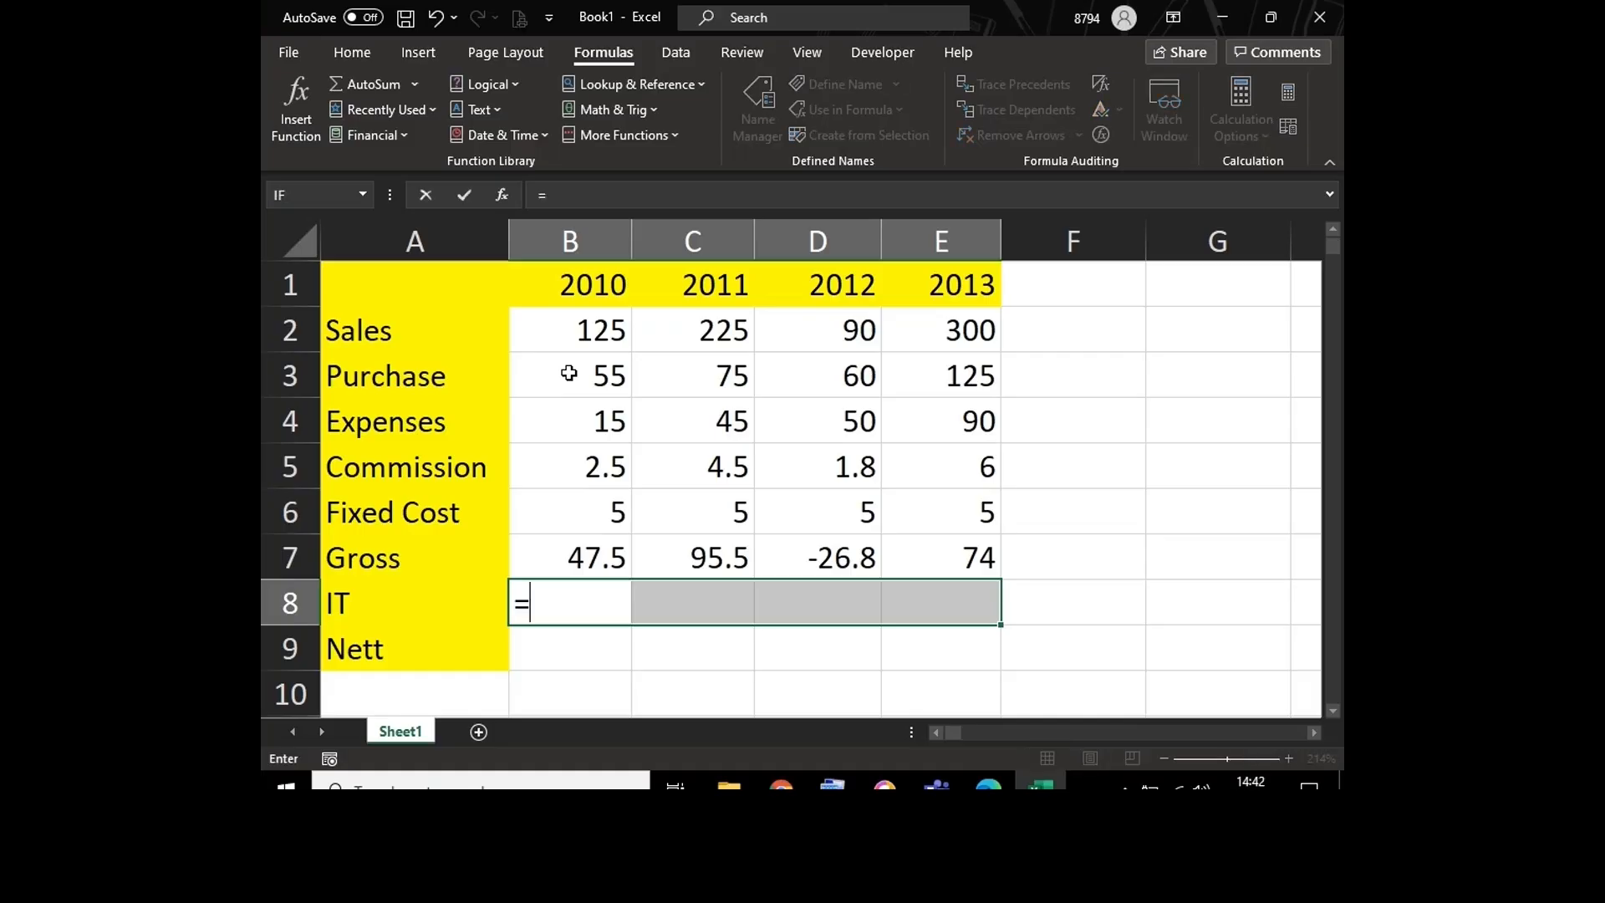
click(559, 561)
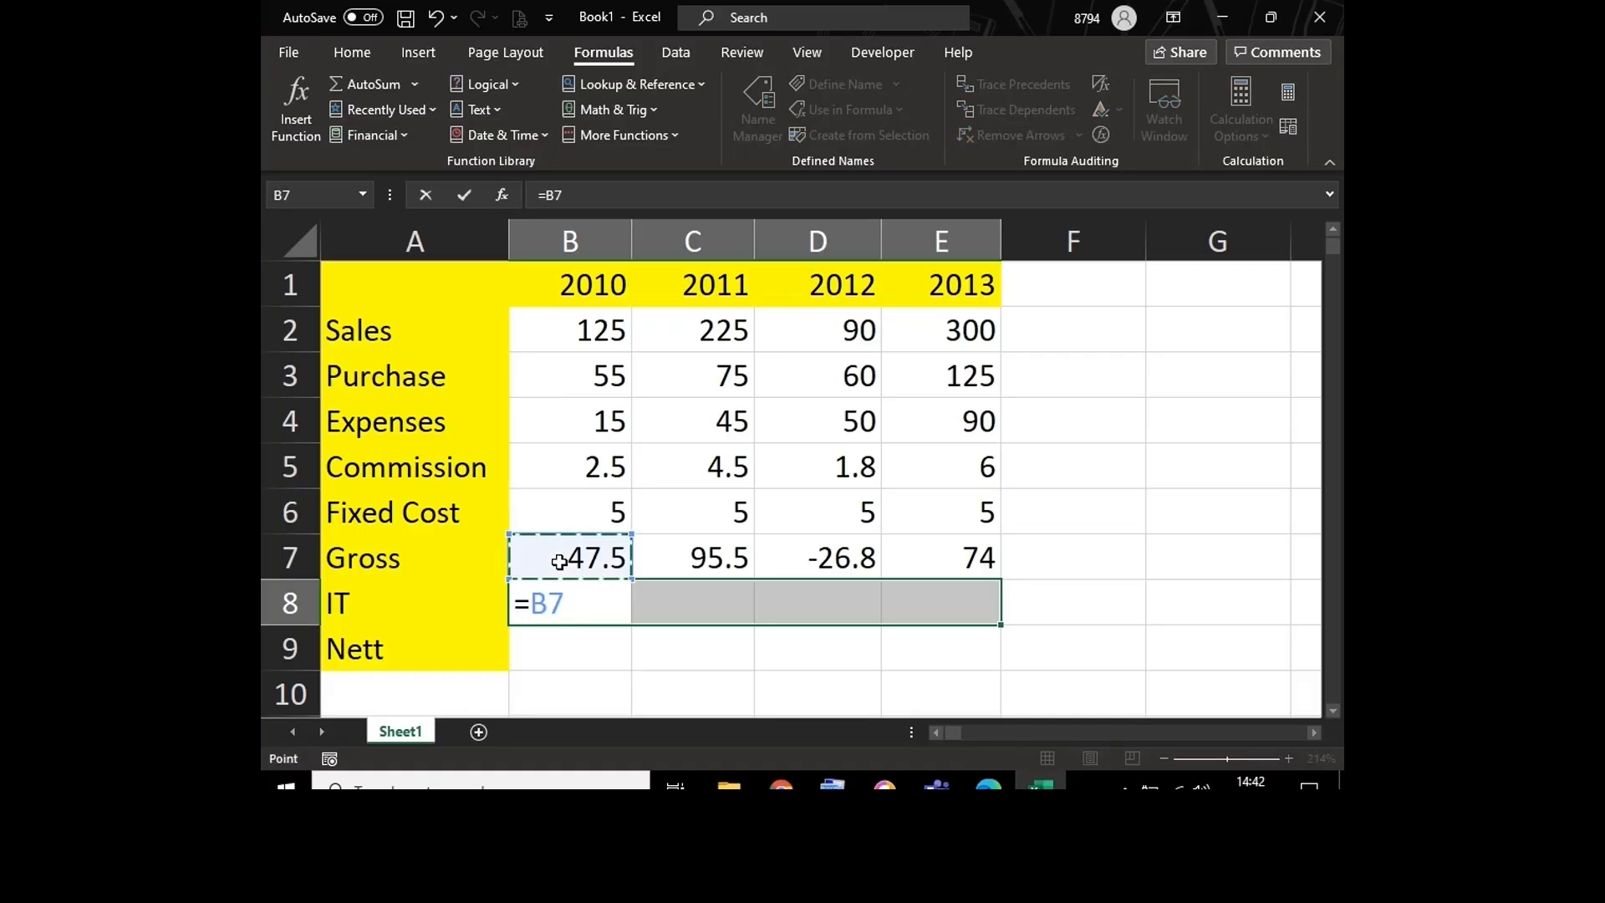
text(*30%)
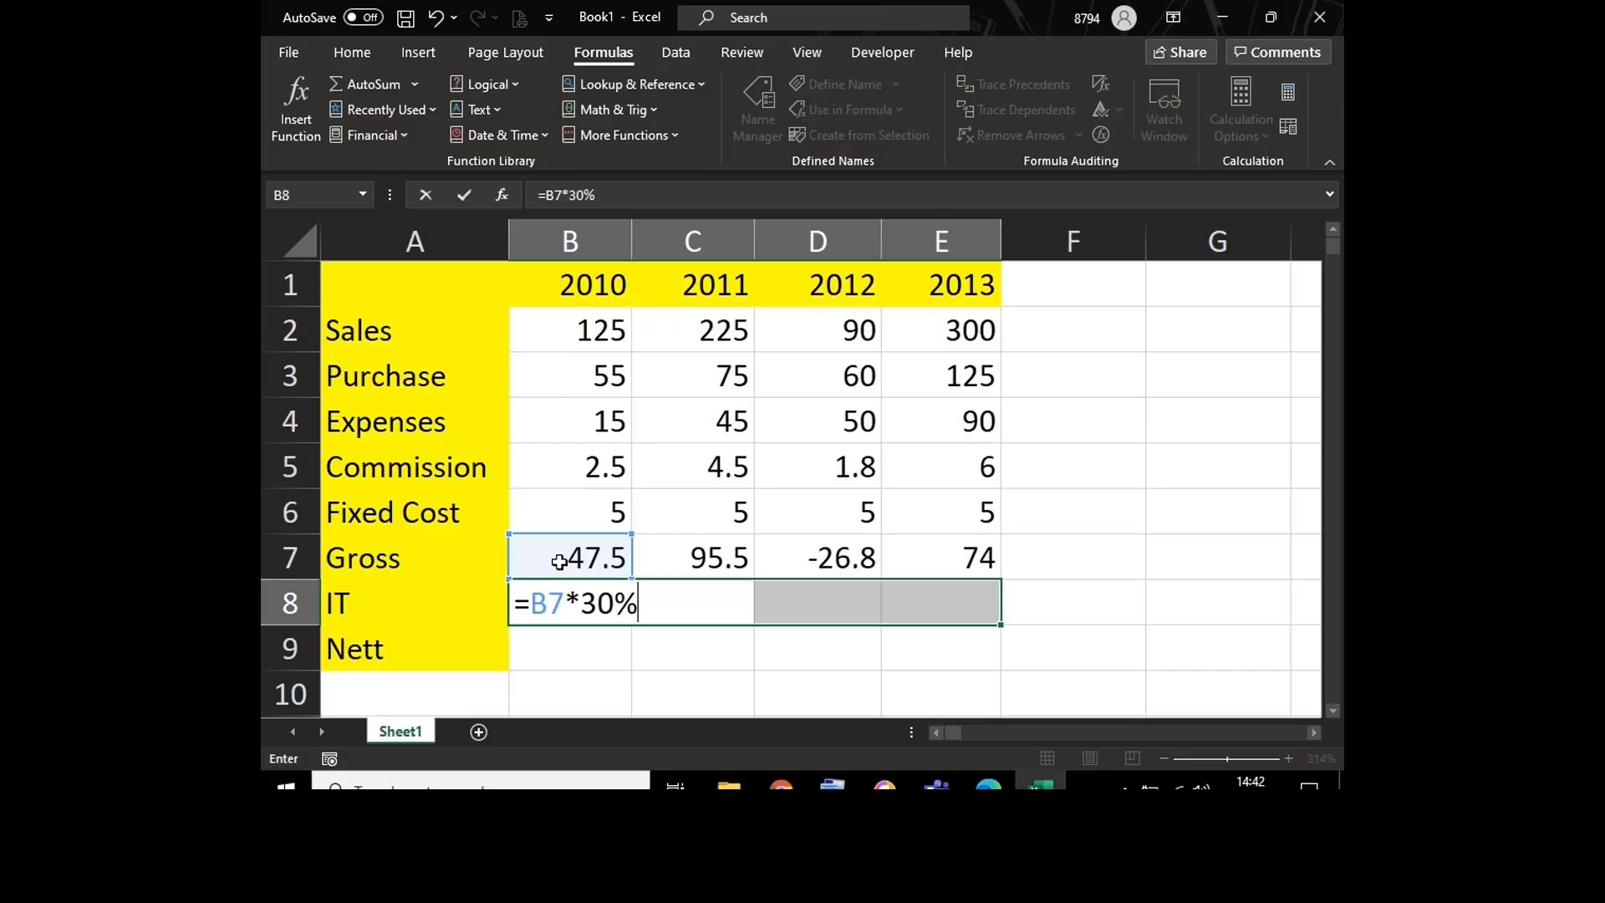
key(ctrl+Return)
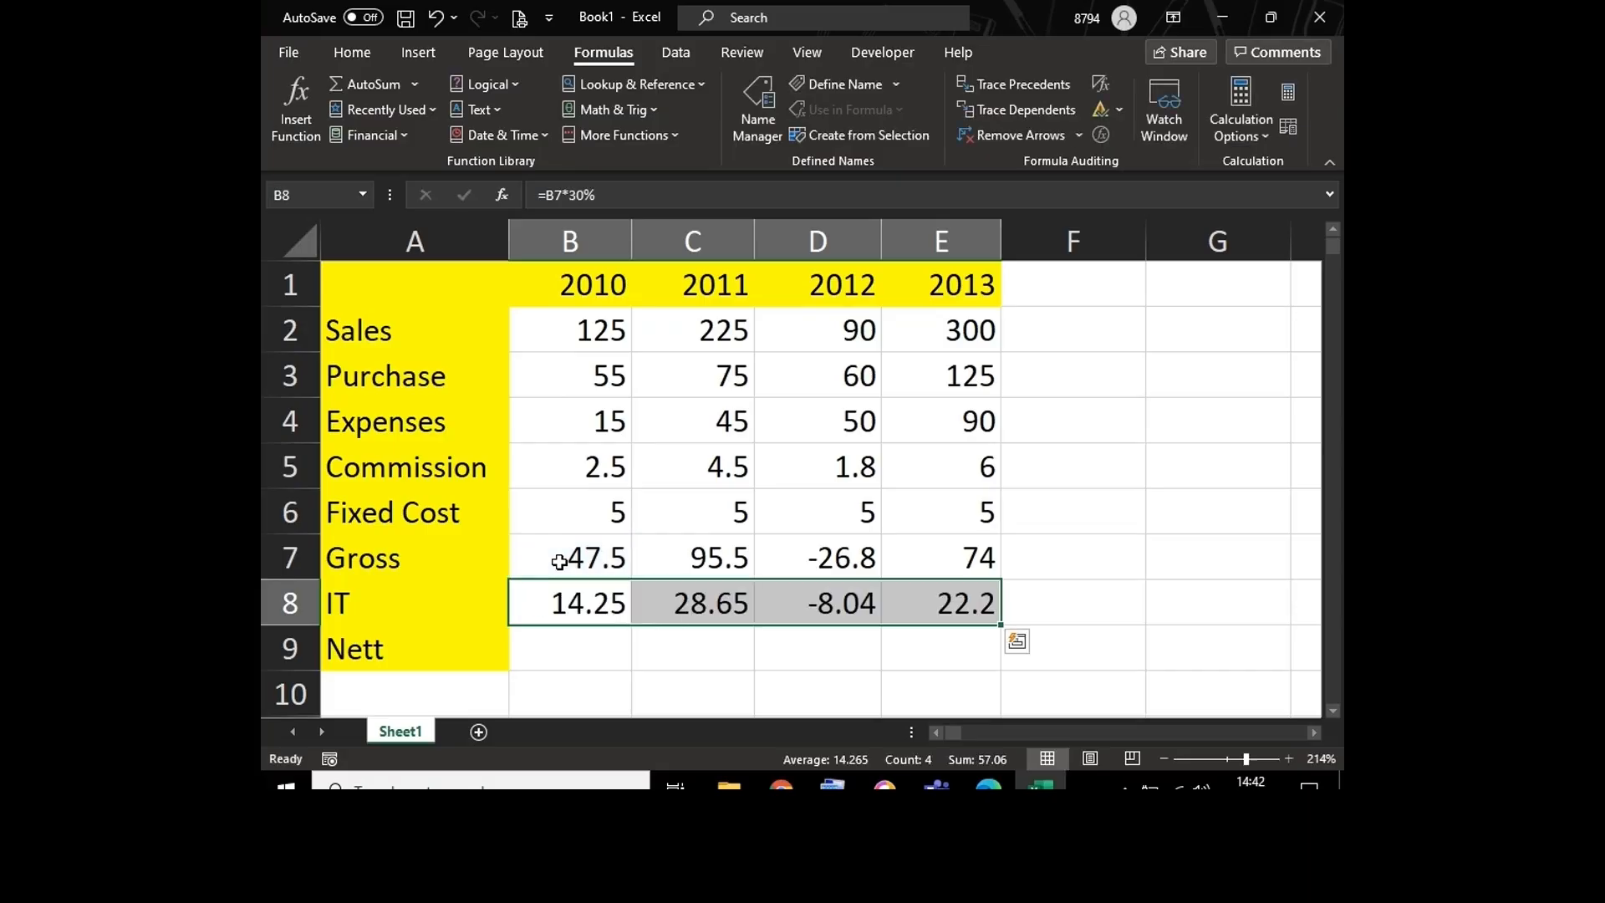
Step: Enter =B7-B8 across the Nett cells B9:E9 at once
key(Down)
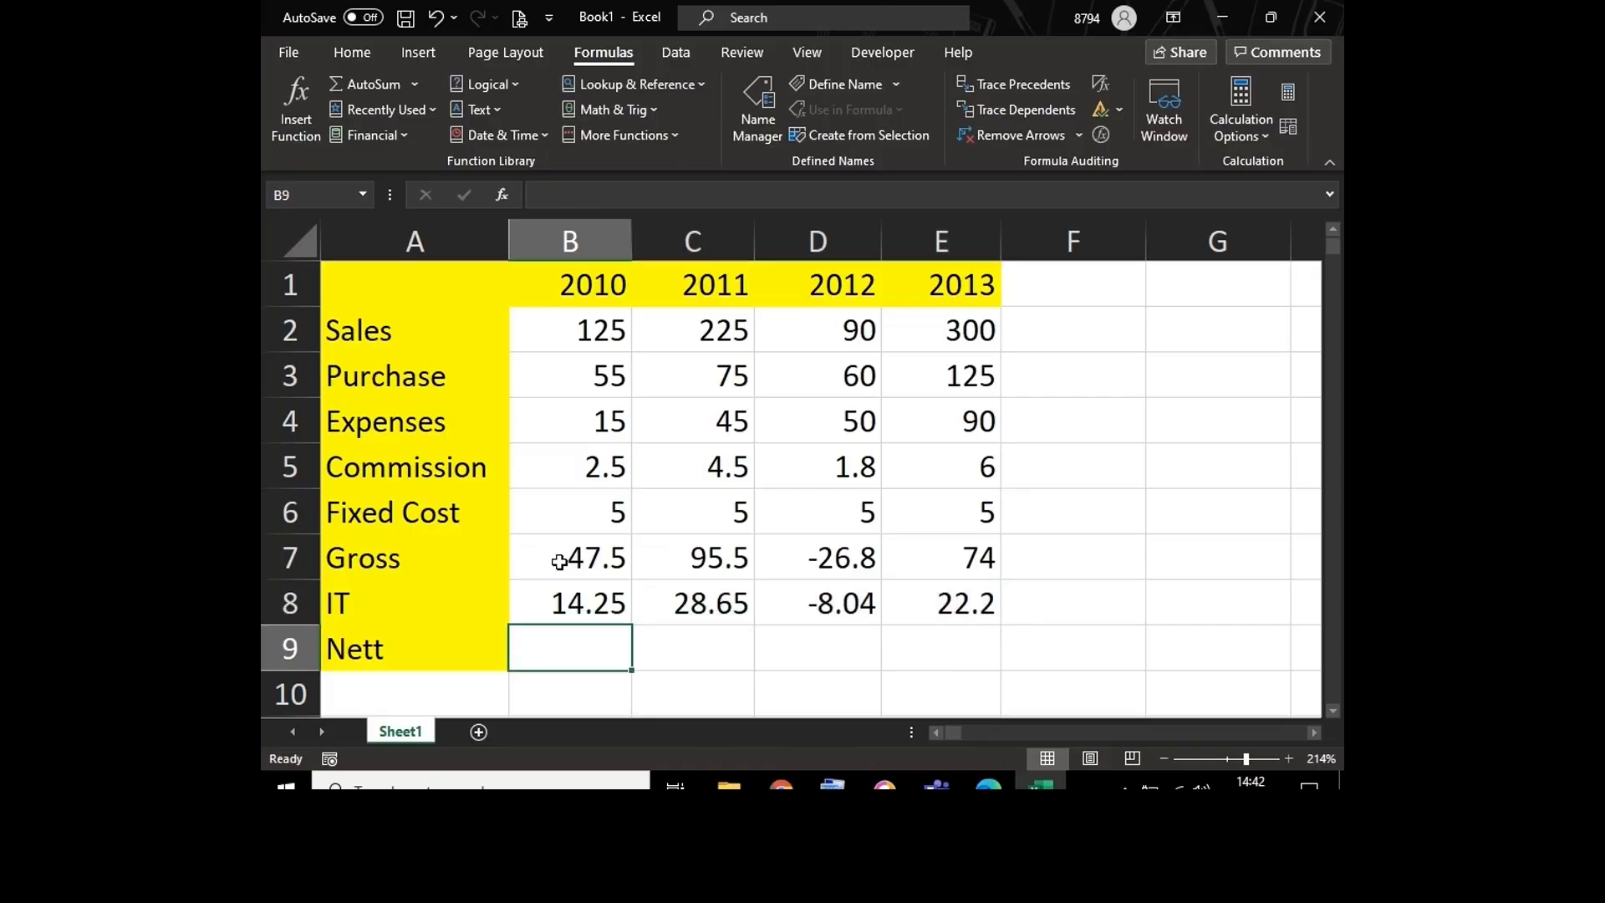
key(shift+Right)
key(shift+Right)
key(shift+Right)
text(=)
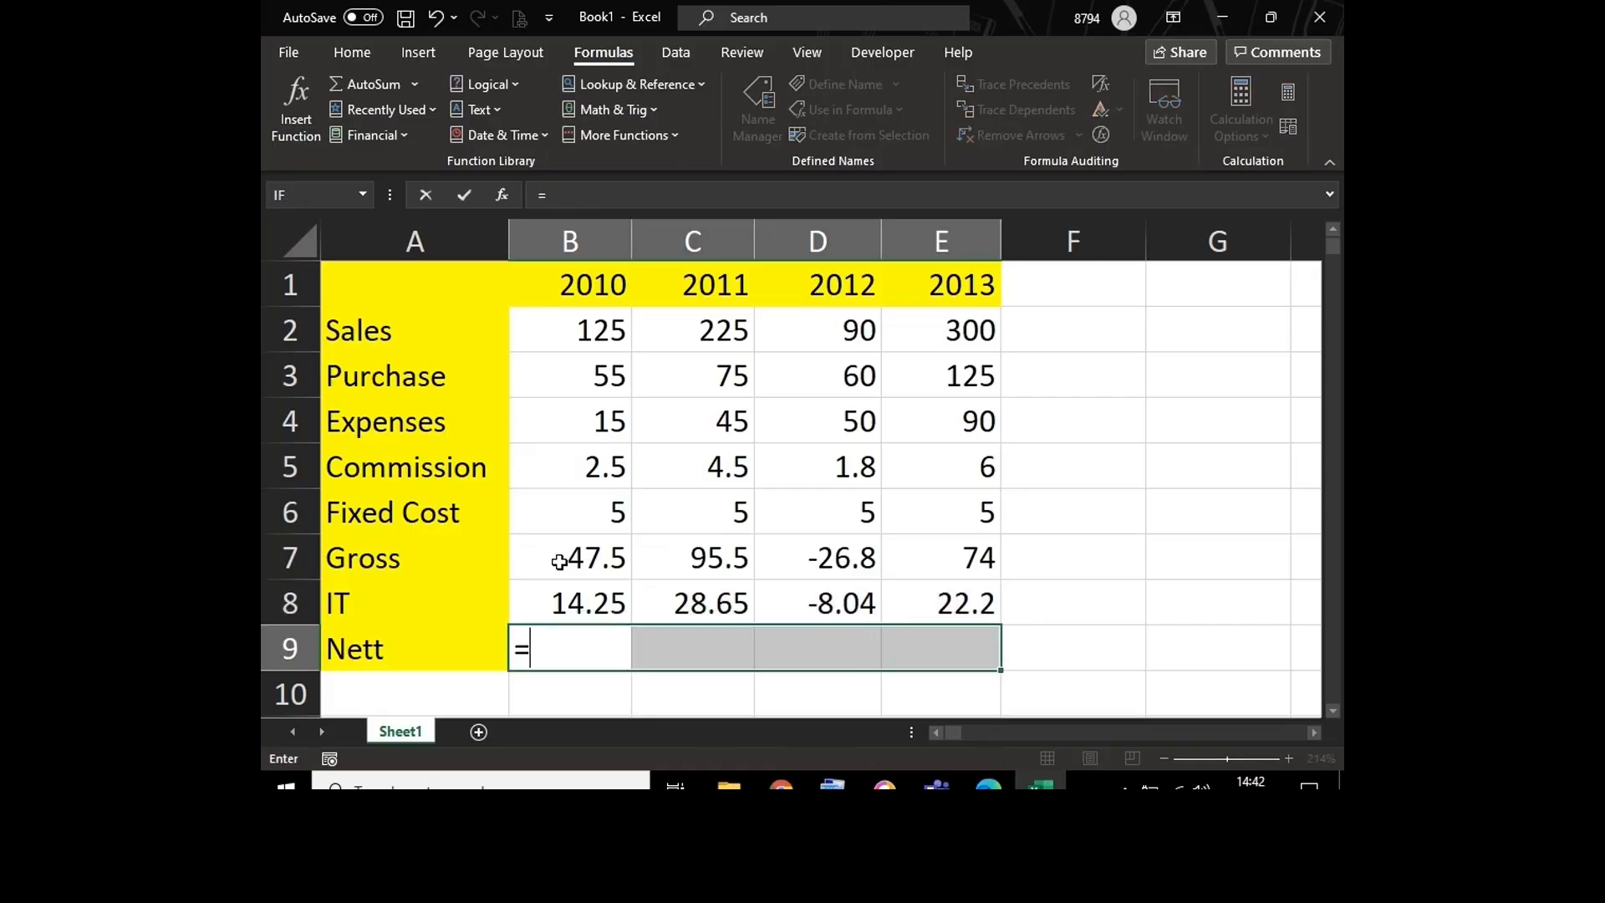
click(572, 559)
text(-)
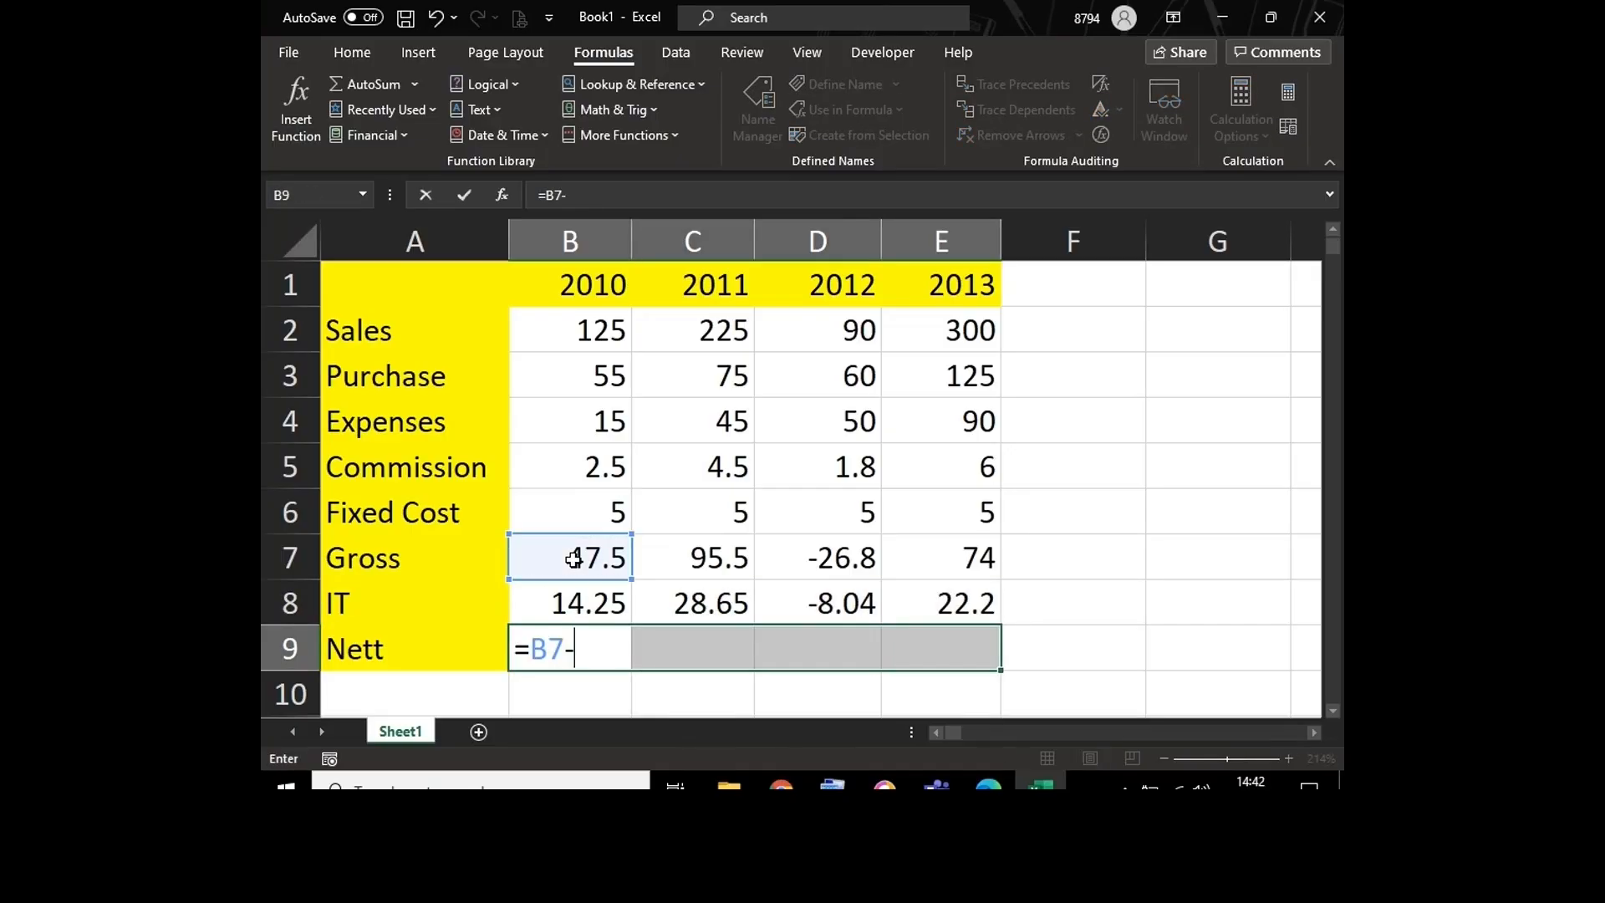
click(573, 602)
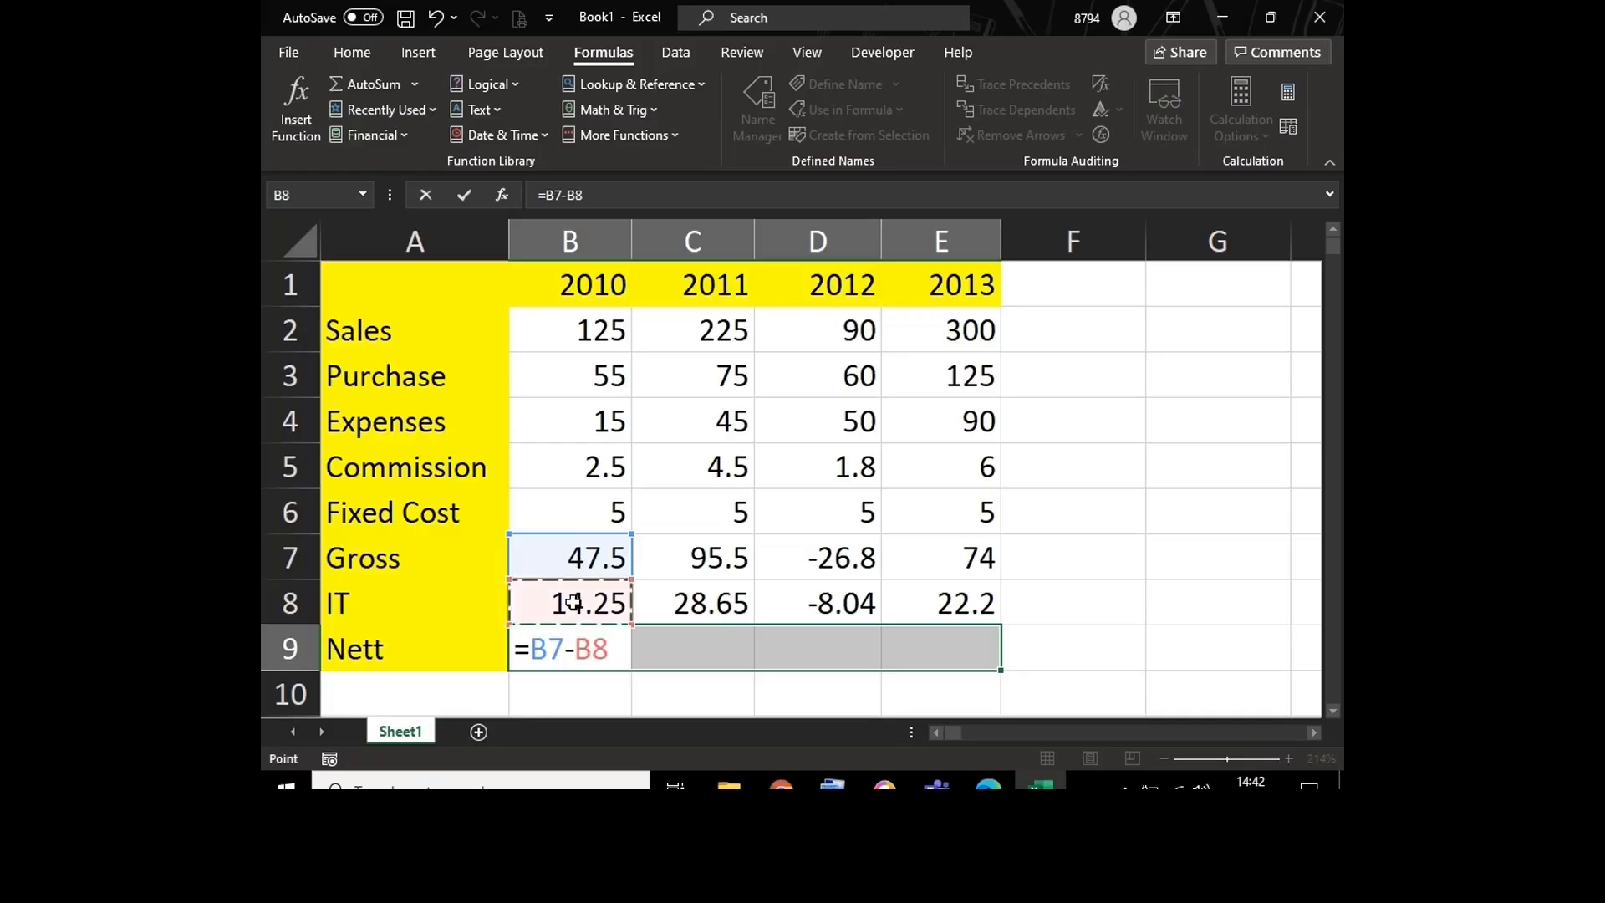
key(ctrl+Return)
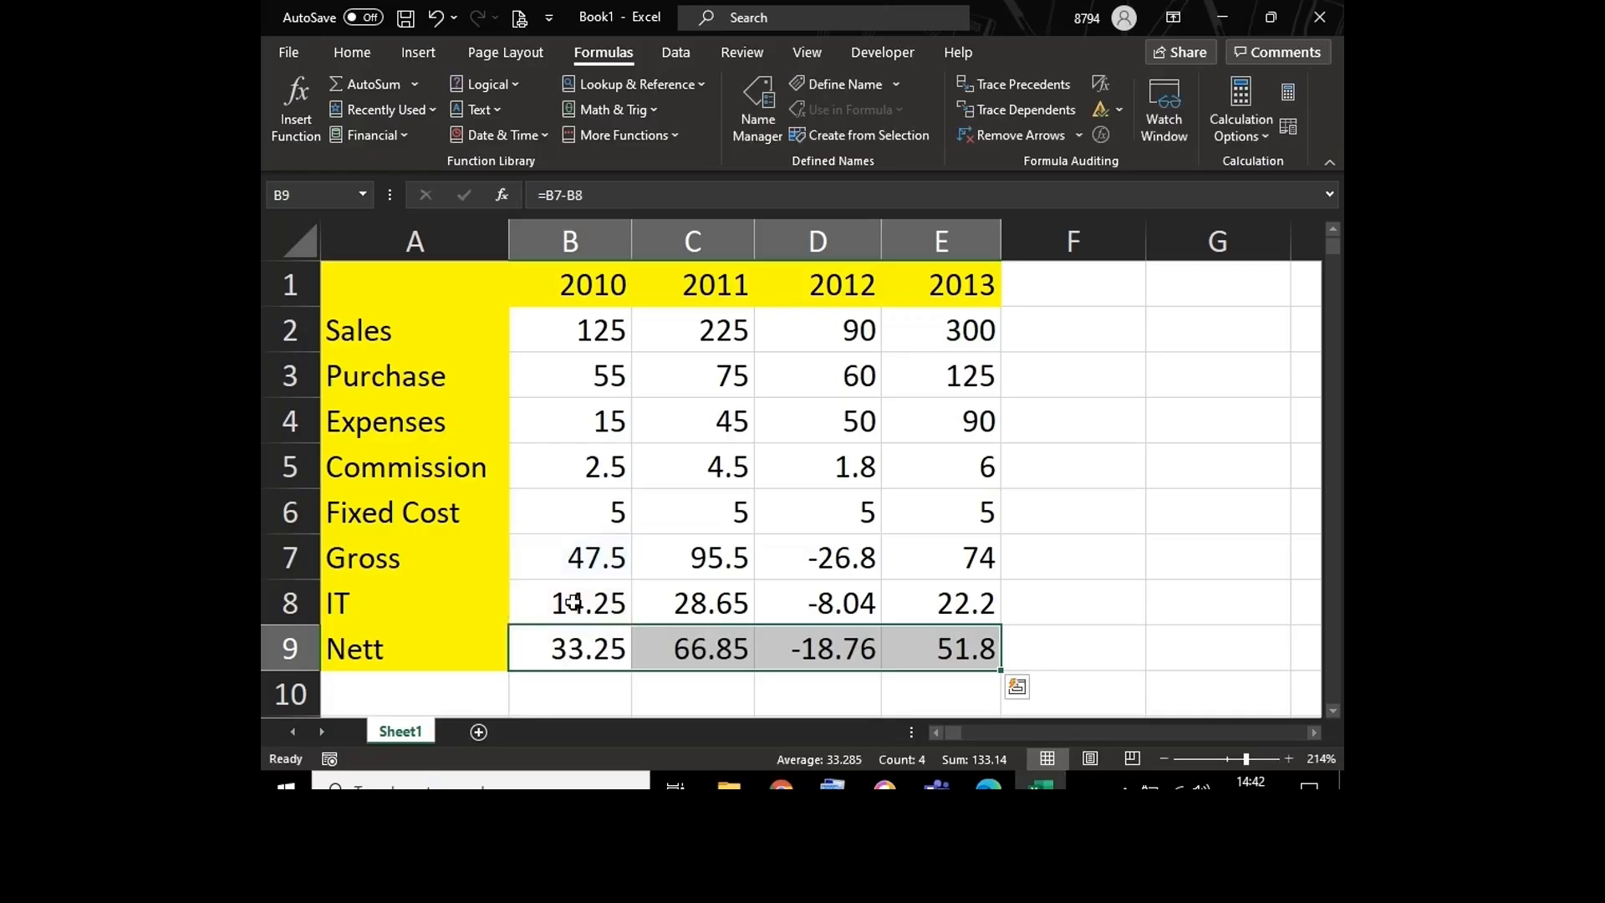
Step: Display the sheet's formulas instead of results and autofit all columns to their contents
click(560, 333)
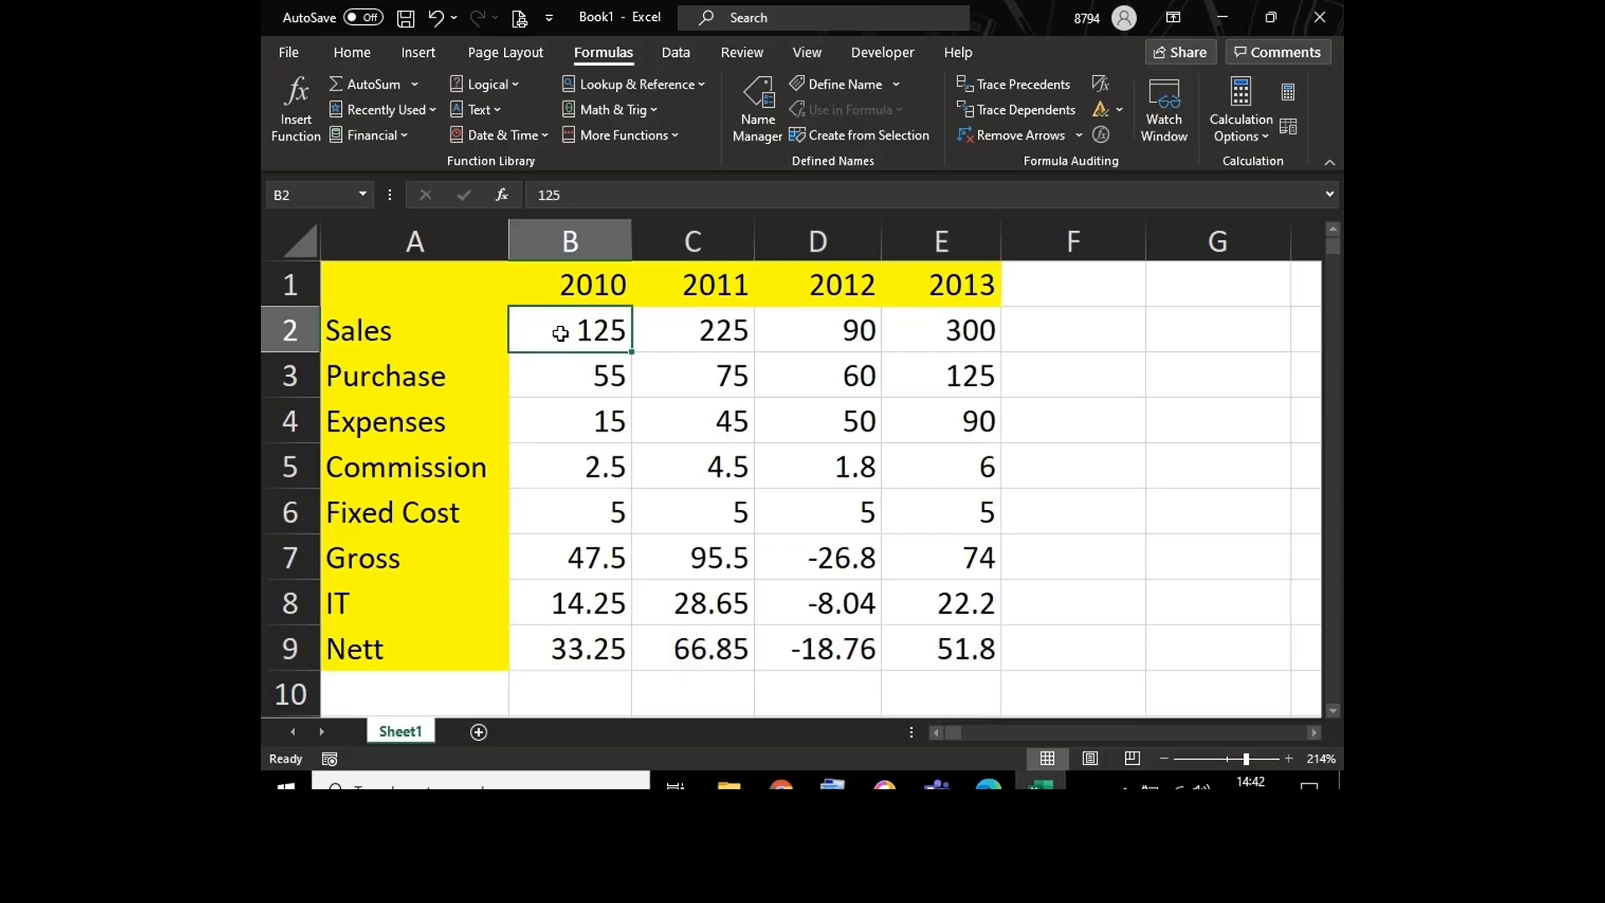
key(ctrl+grave)
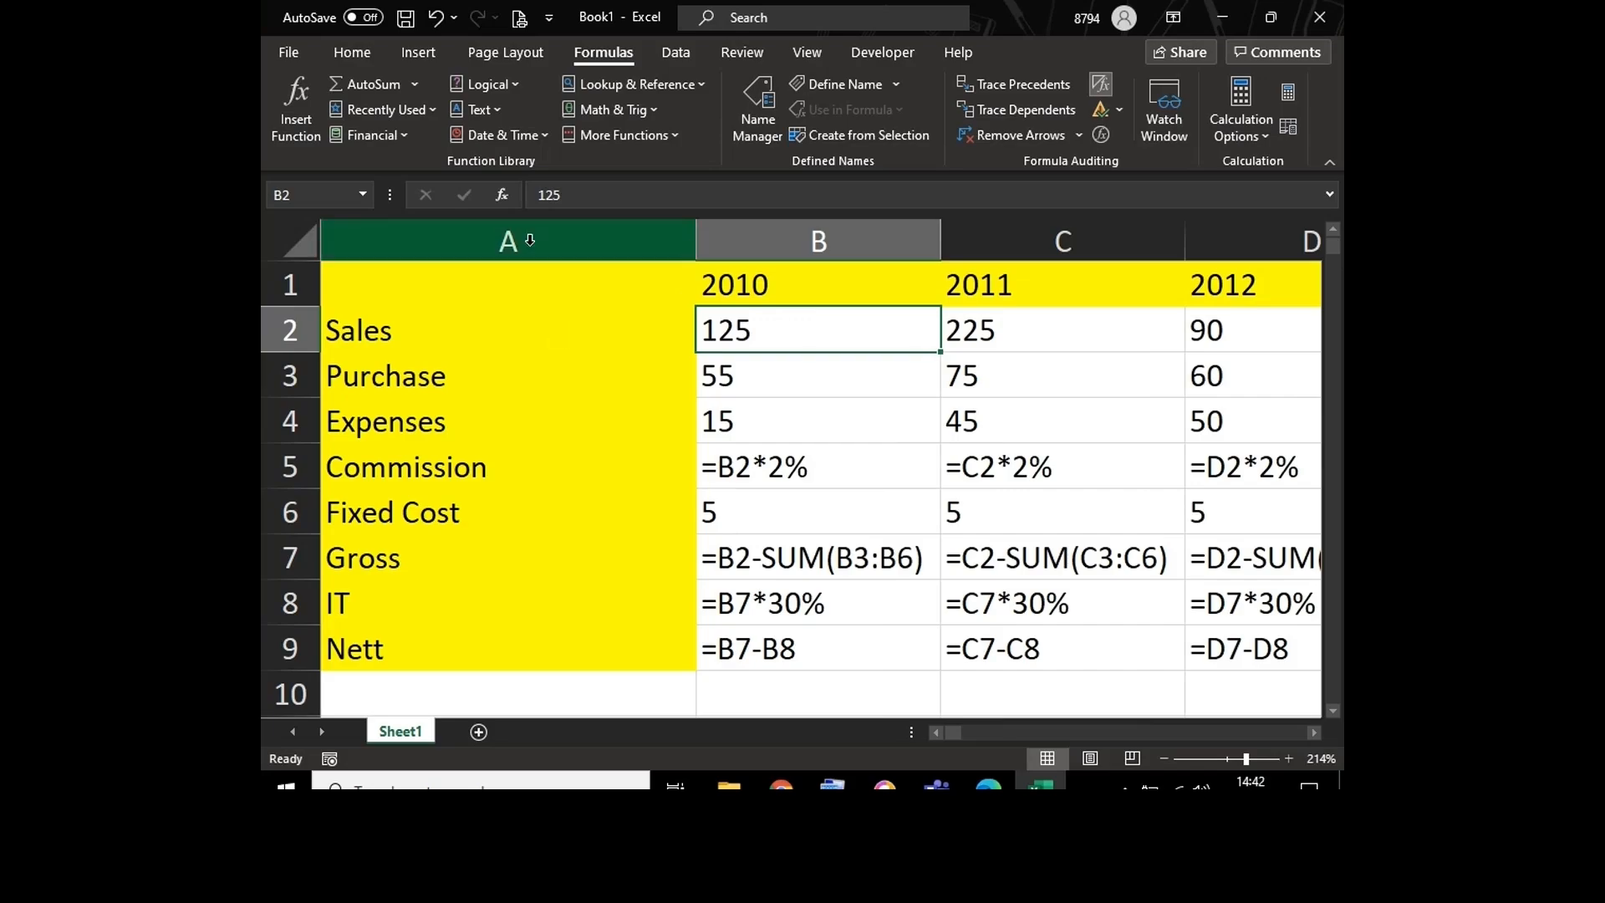
click(299, 240)
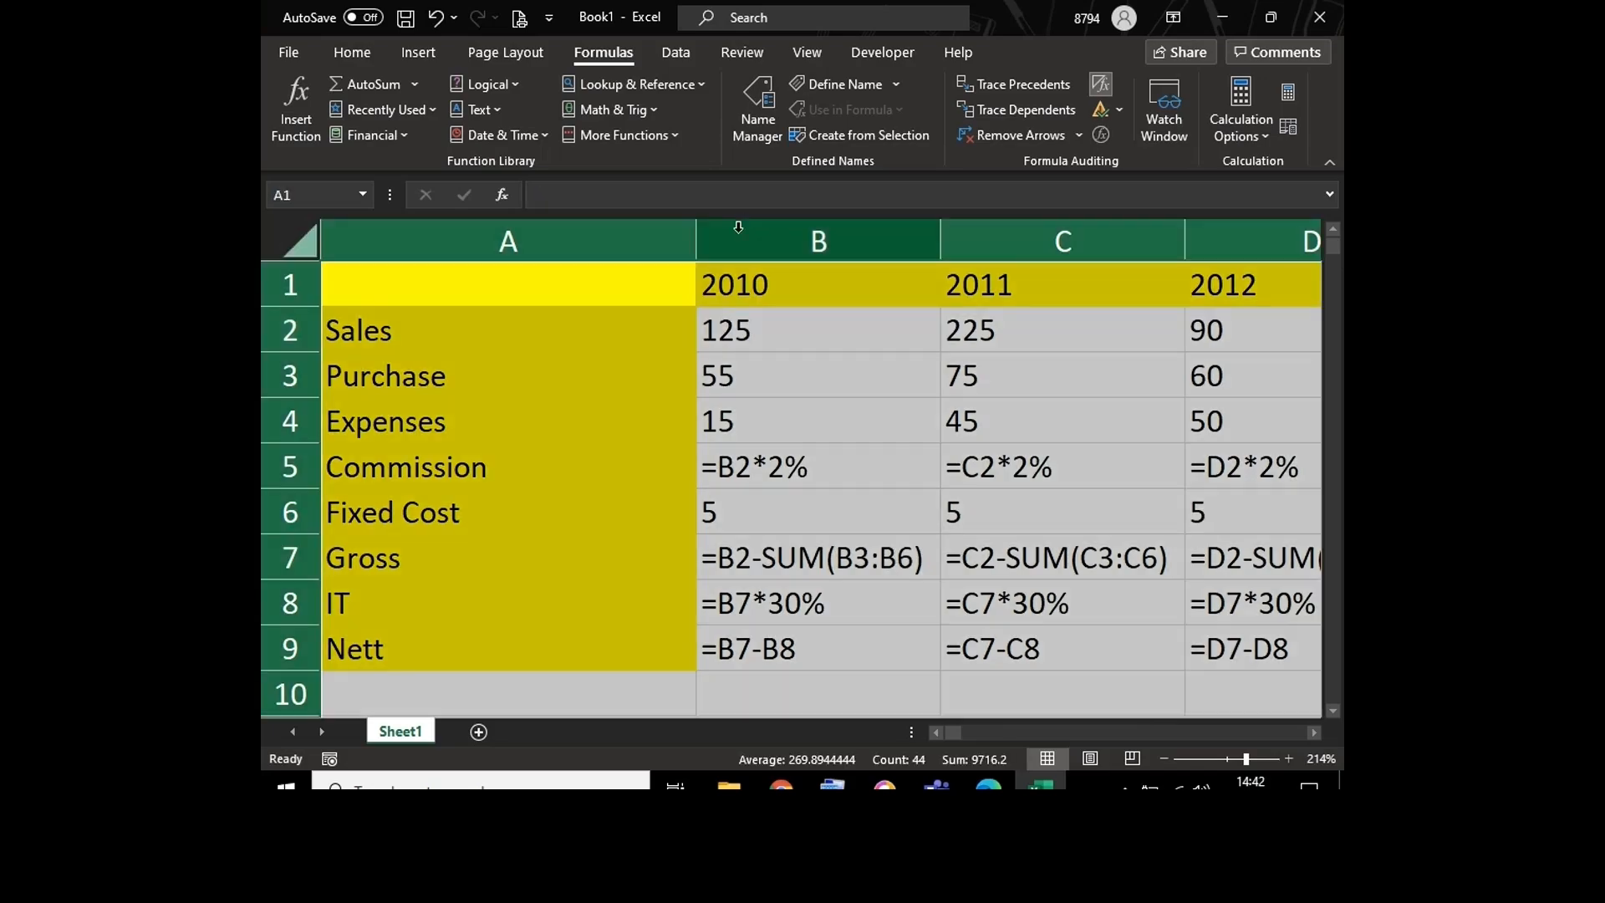
double_click(698, 238)
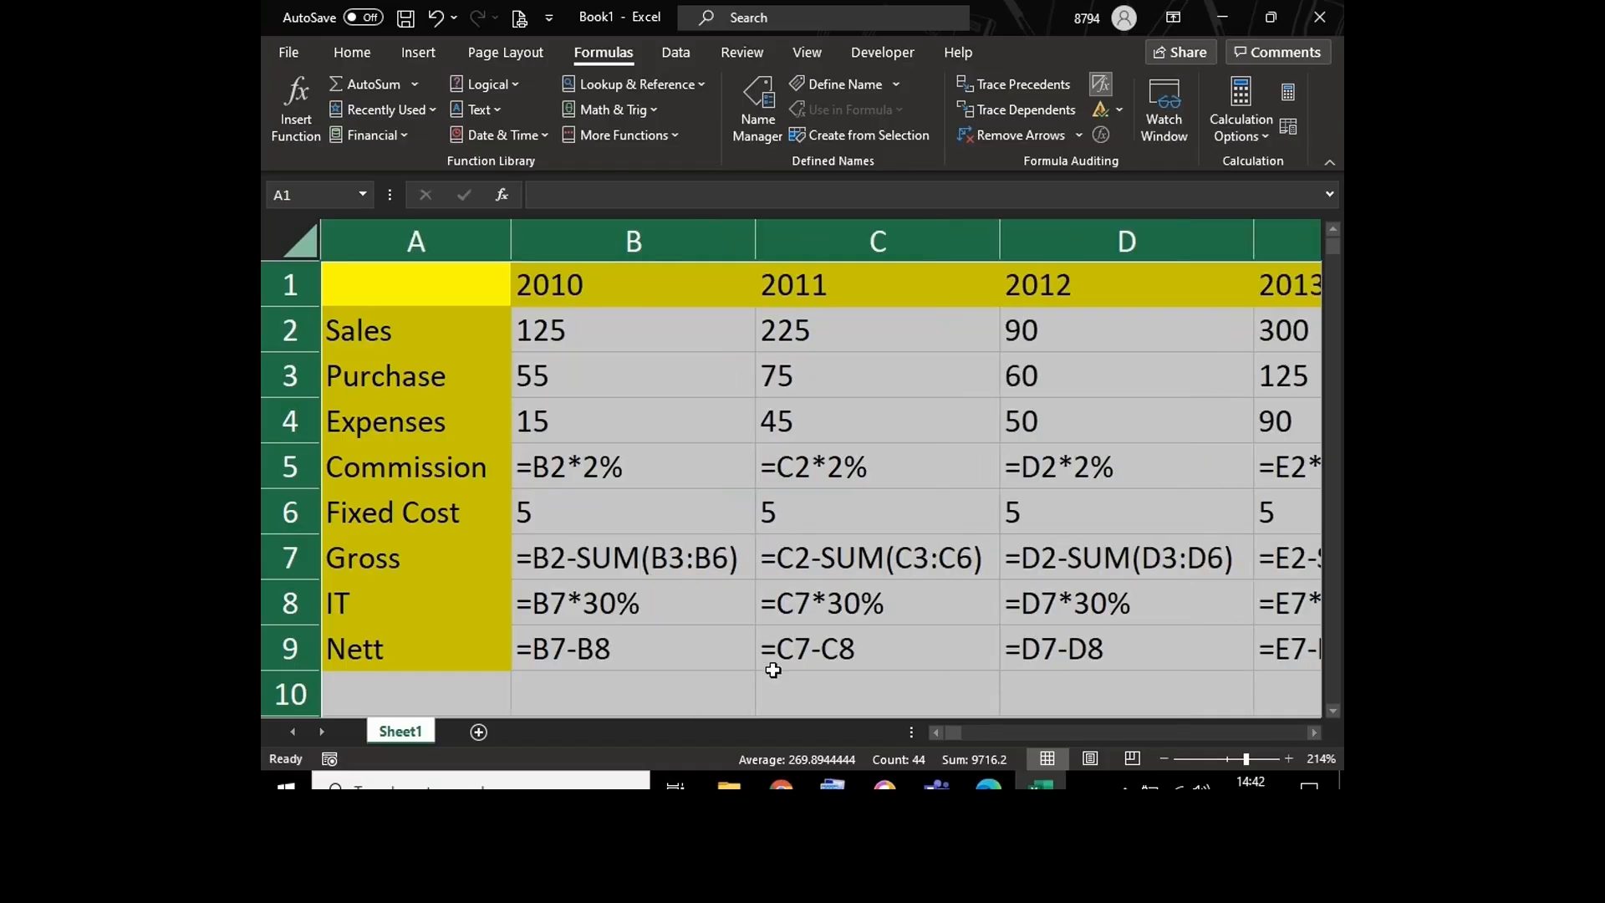
click(733, 688)
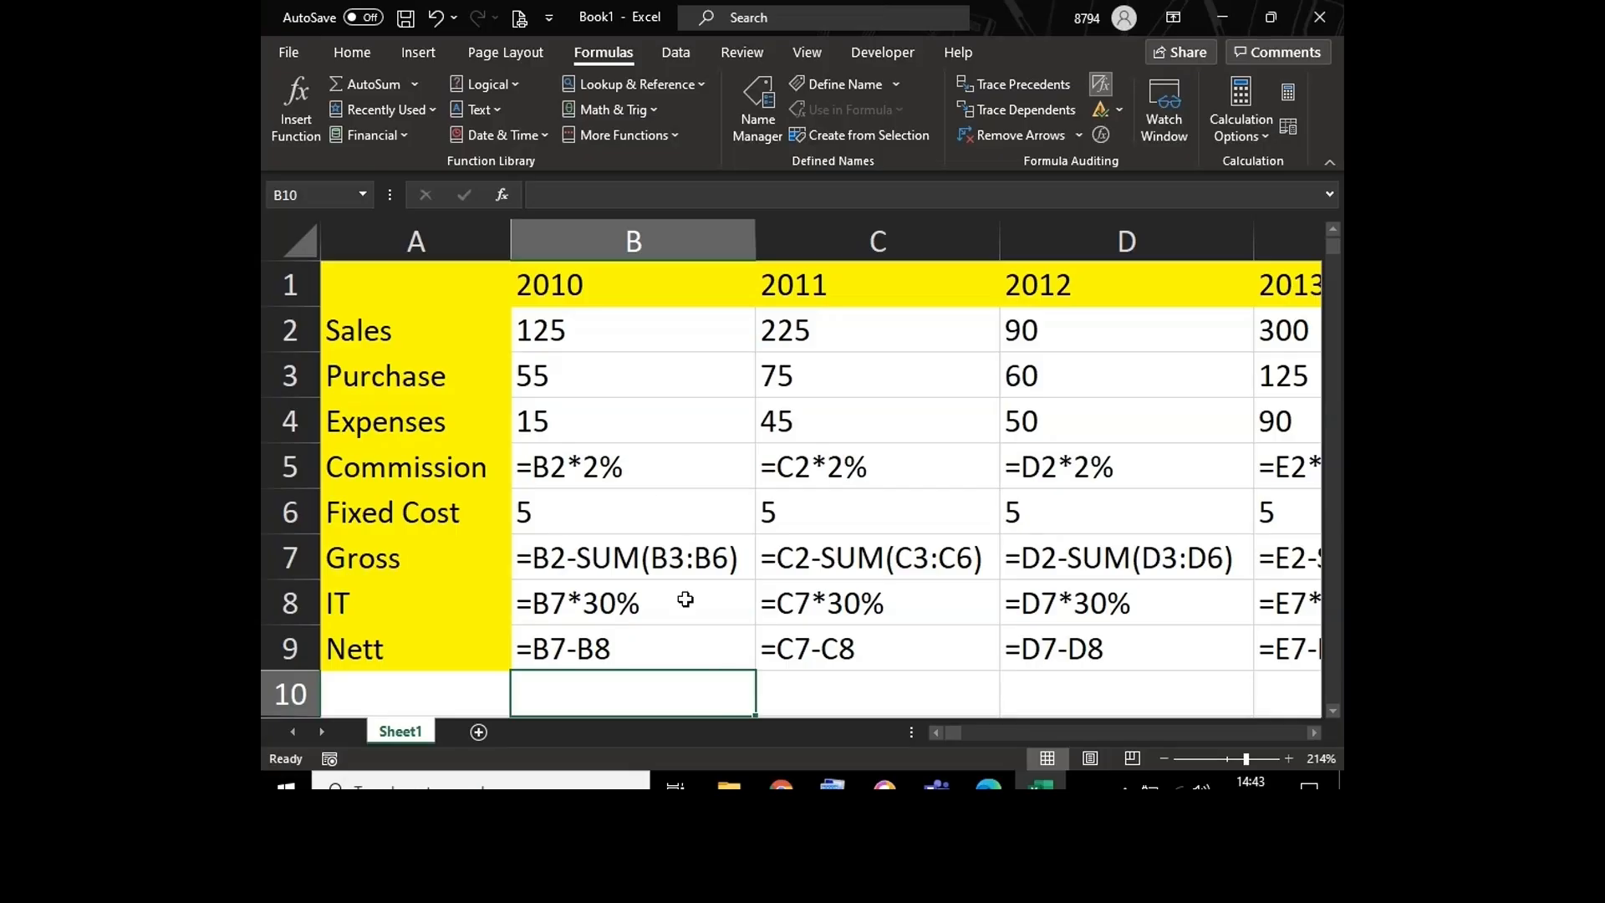
Step: Examine how the cell references in the Commission and Gross formulas differ from one year column to the next
double_click(642, 463)
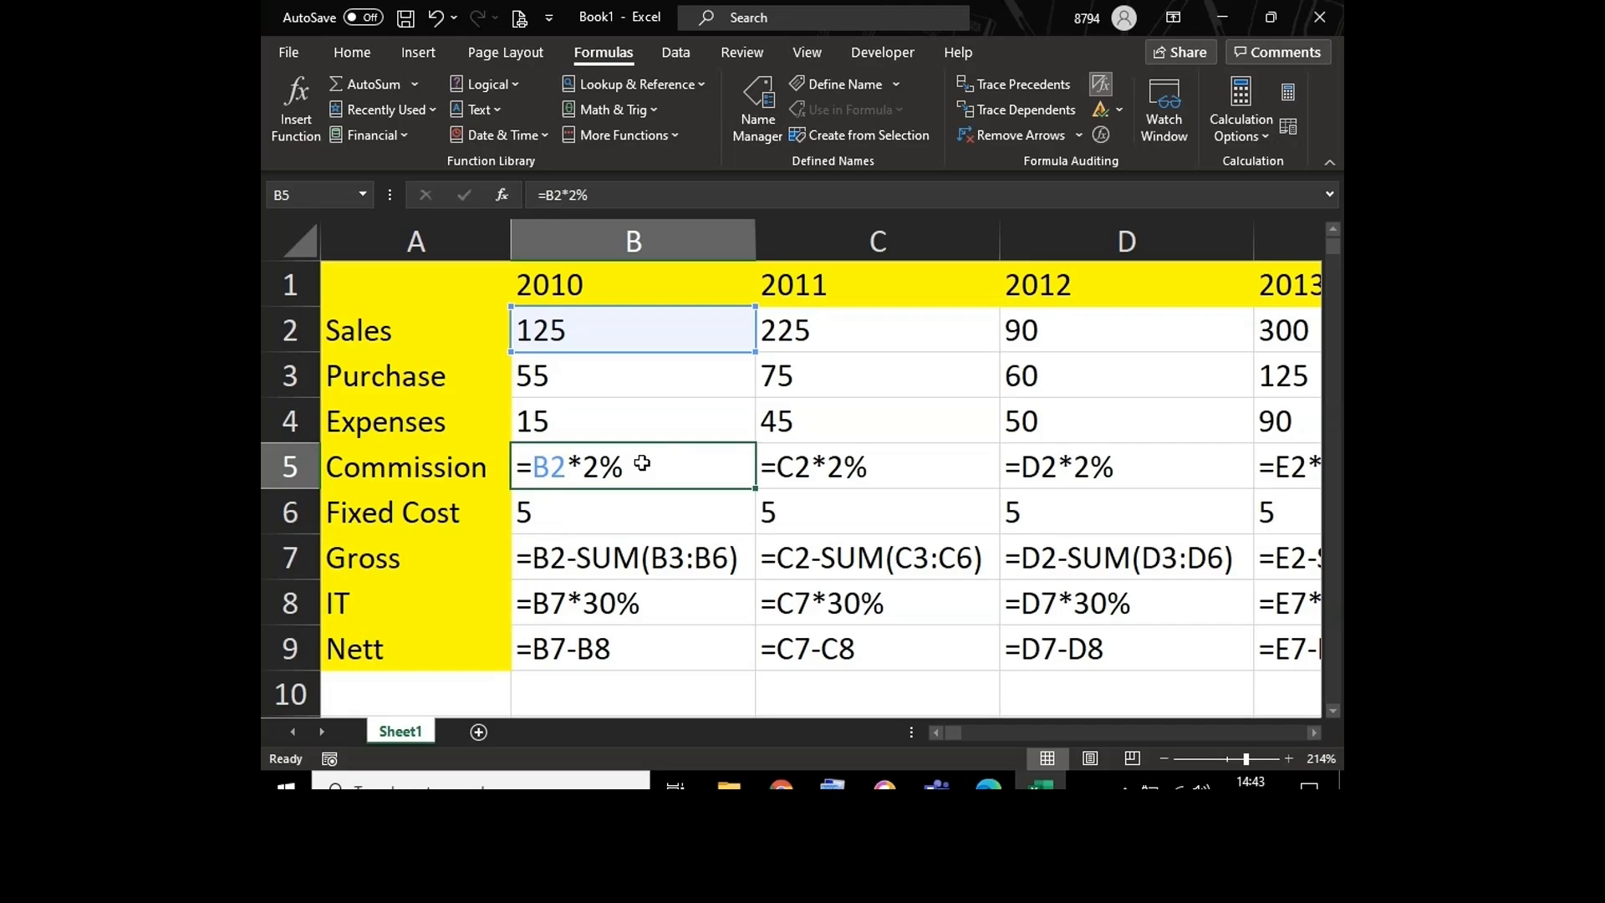
double_click(868, 466)
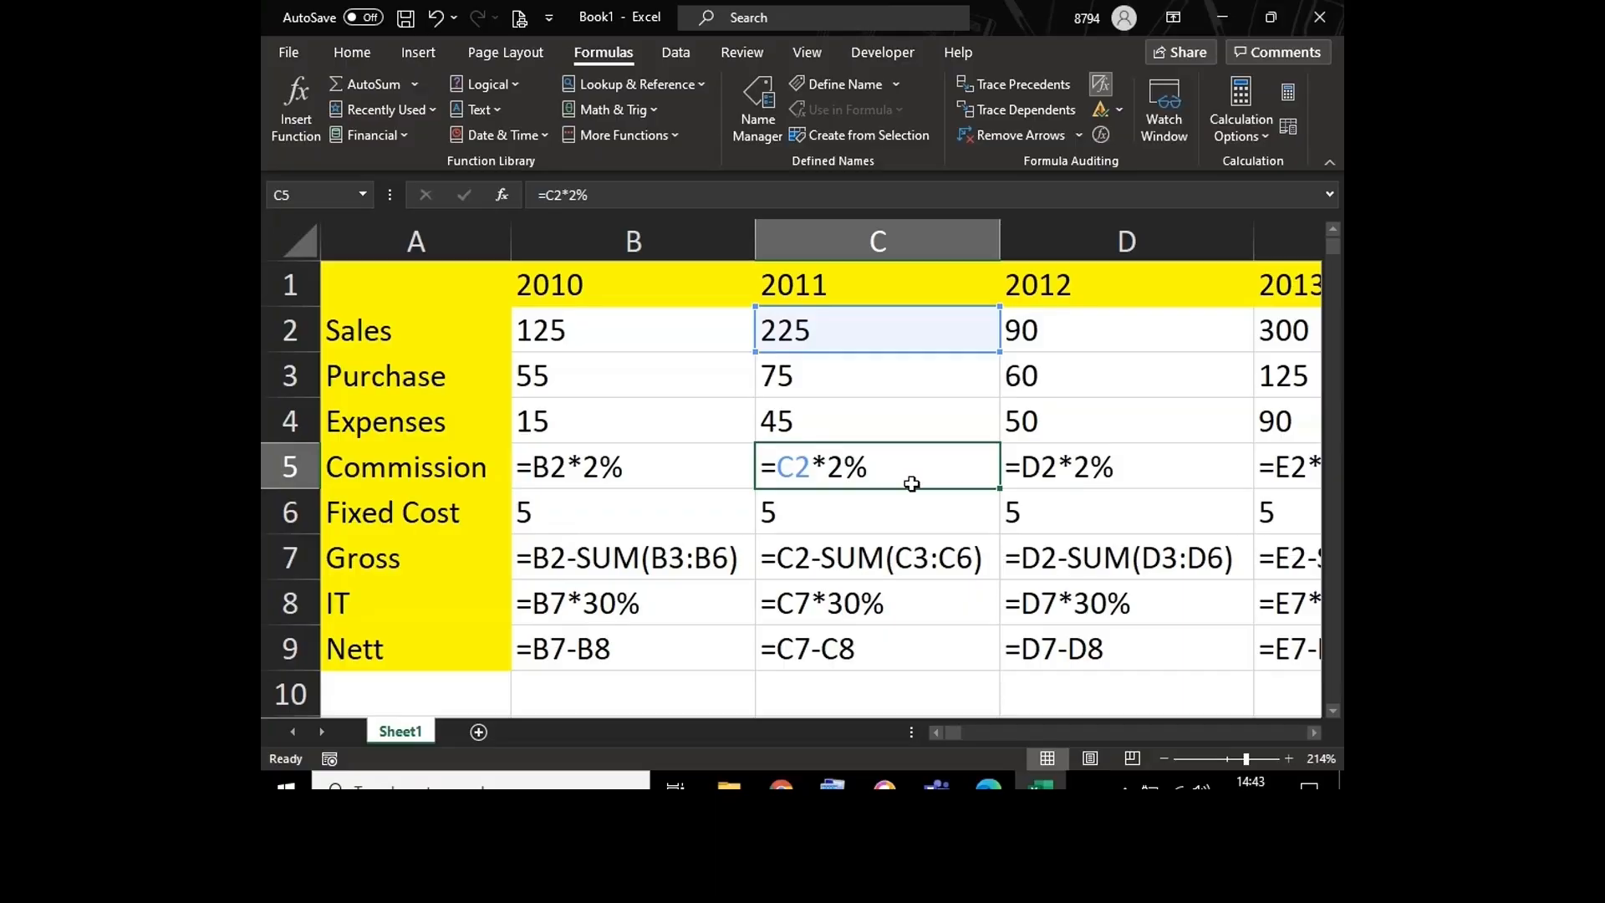
double_click(1138, 470)
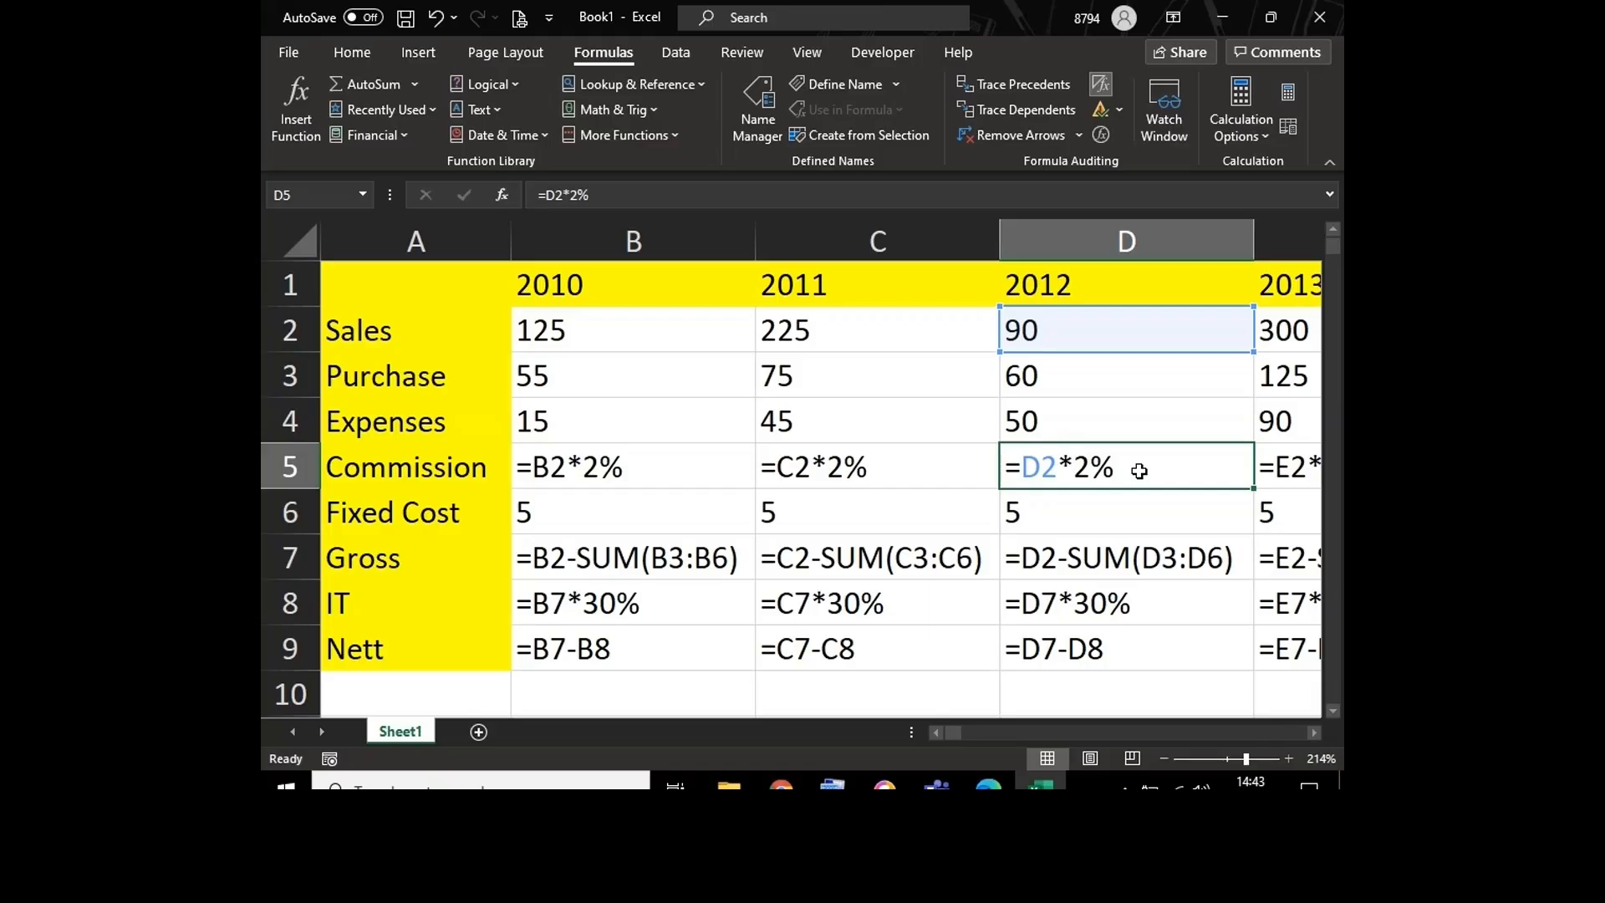
click(590, 464)
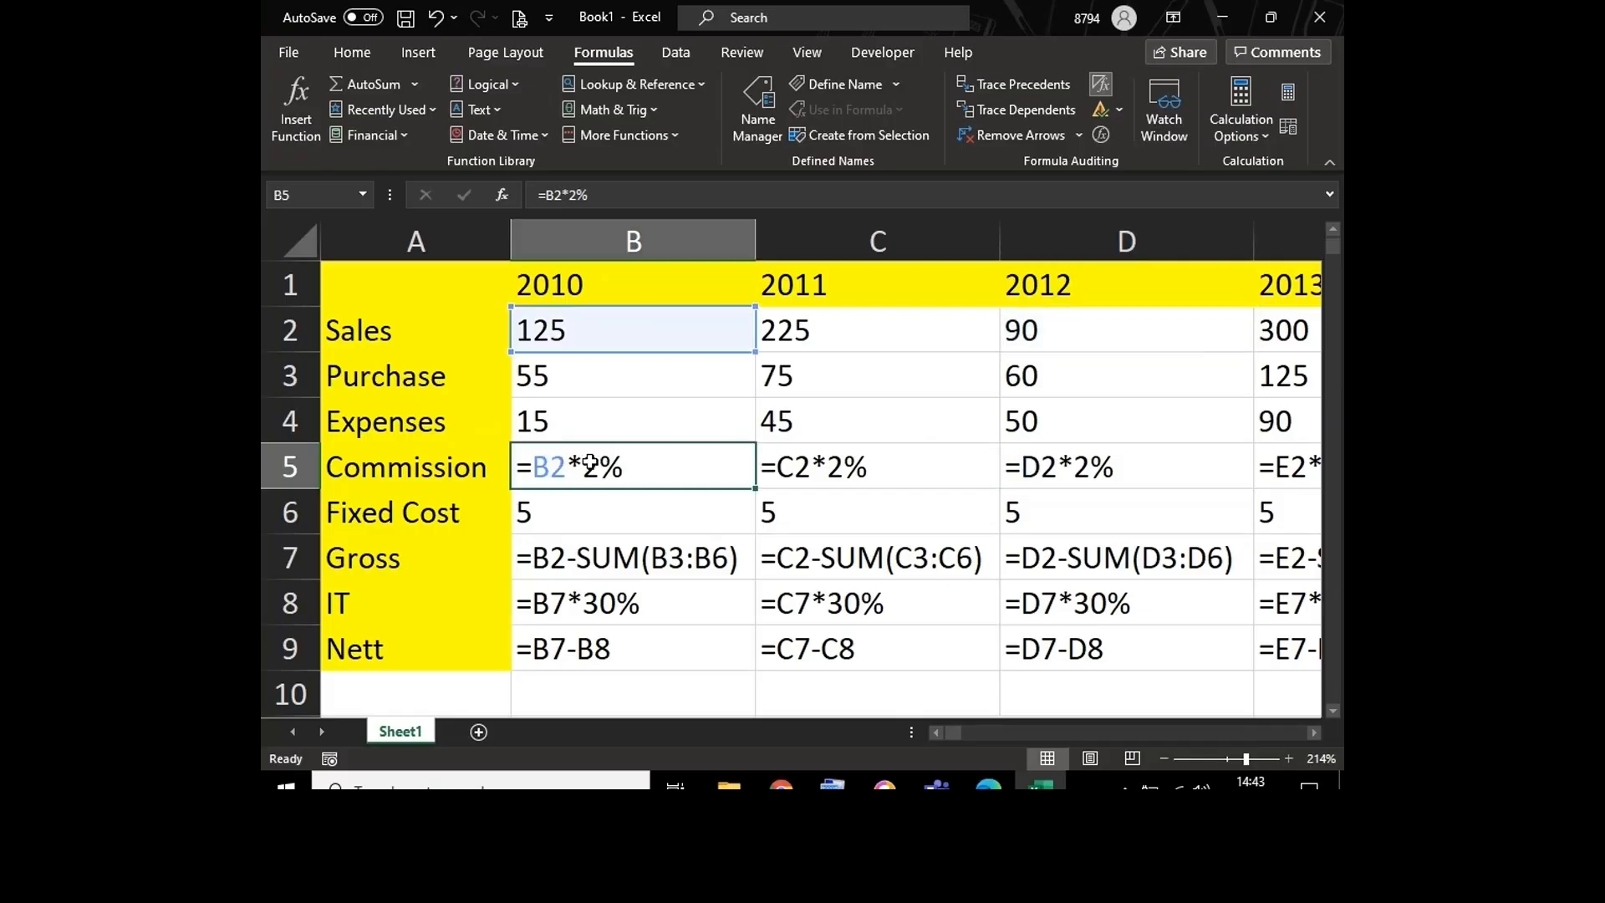
click(906, 460)
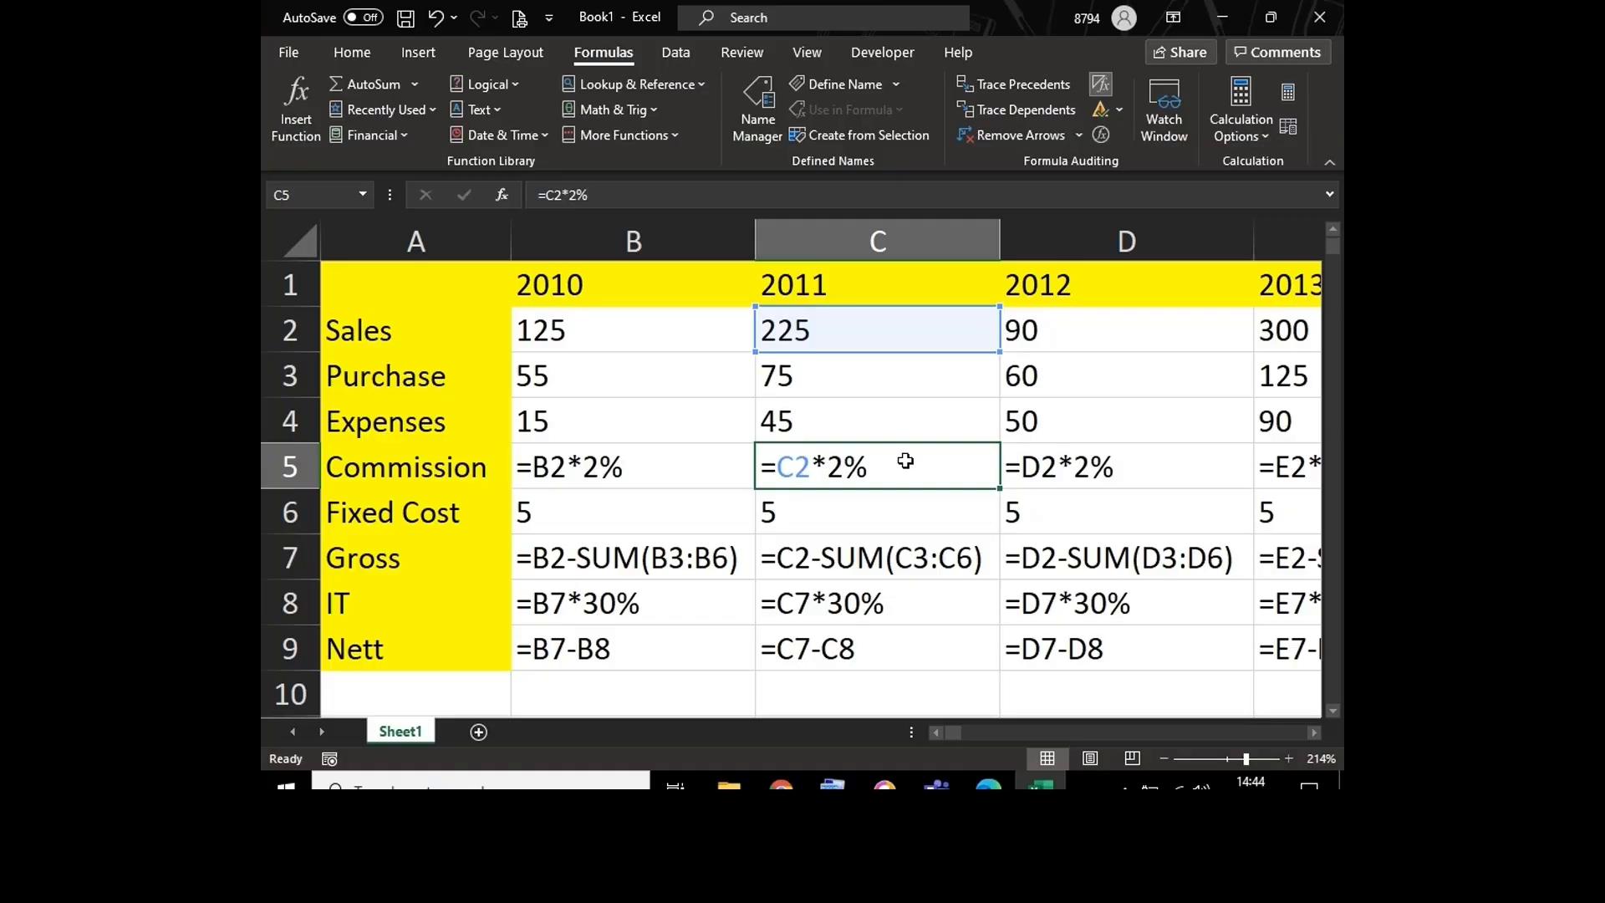
click(701, 544)
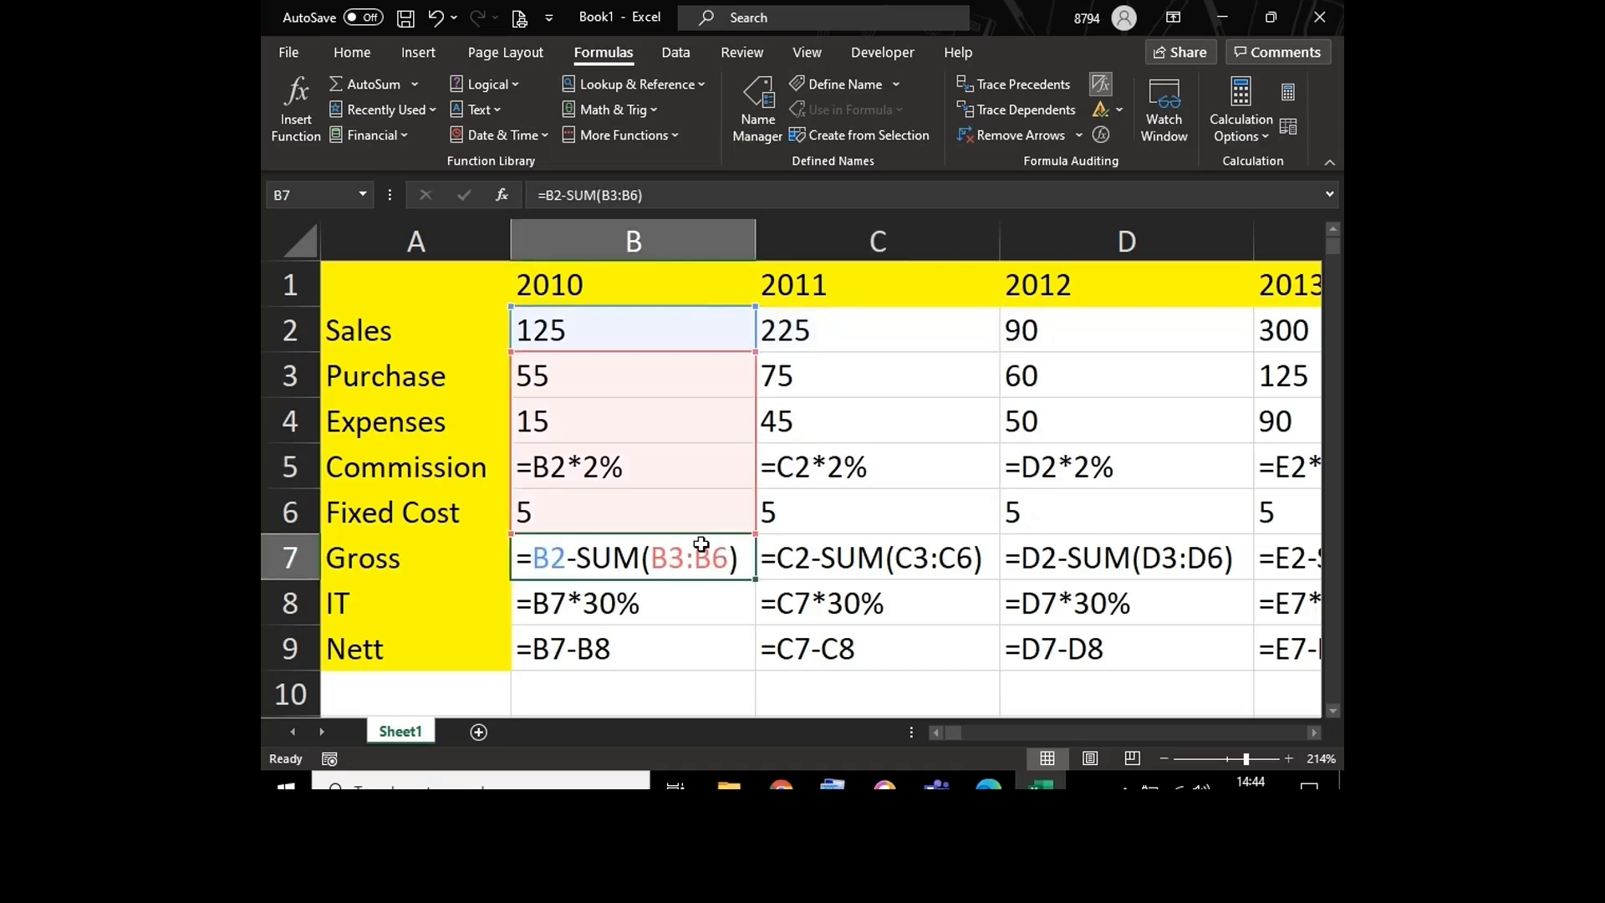
click(870, 566)
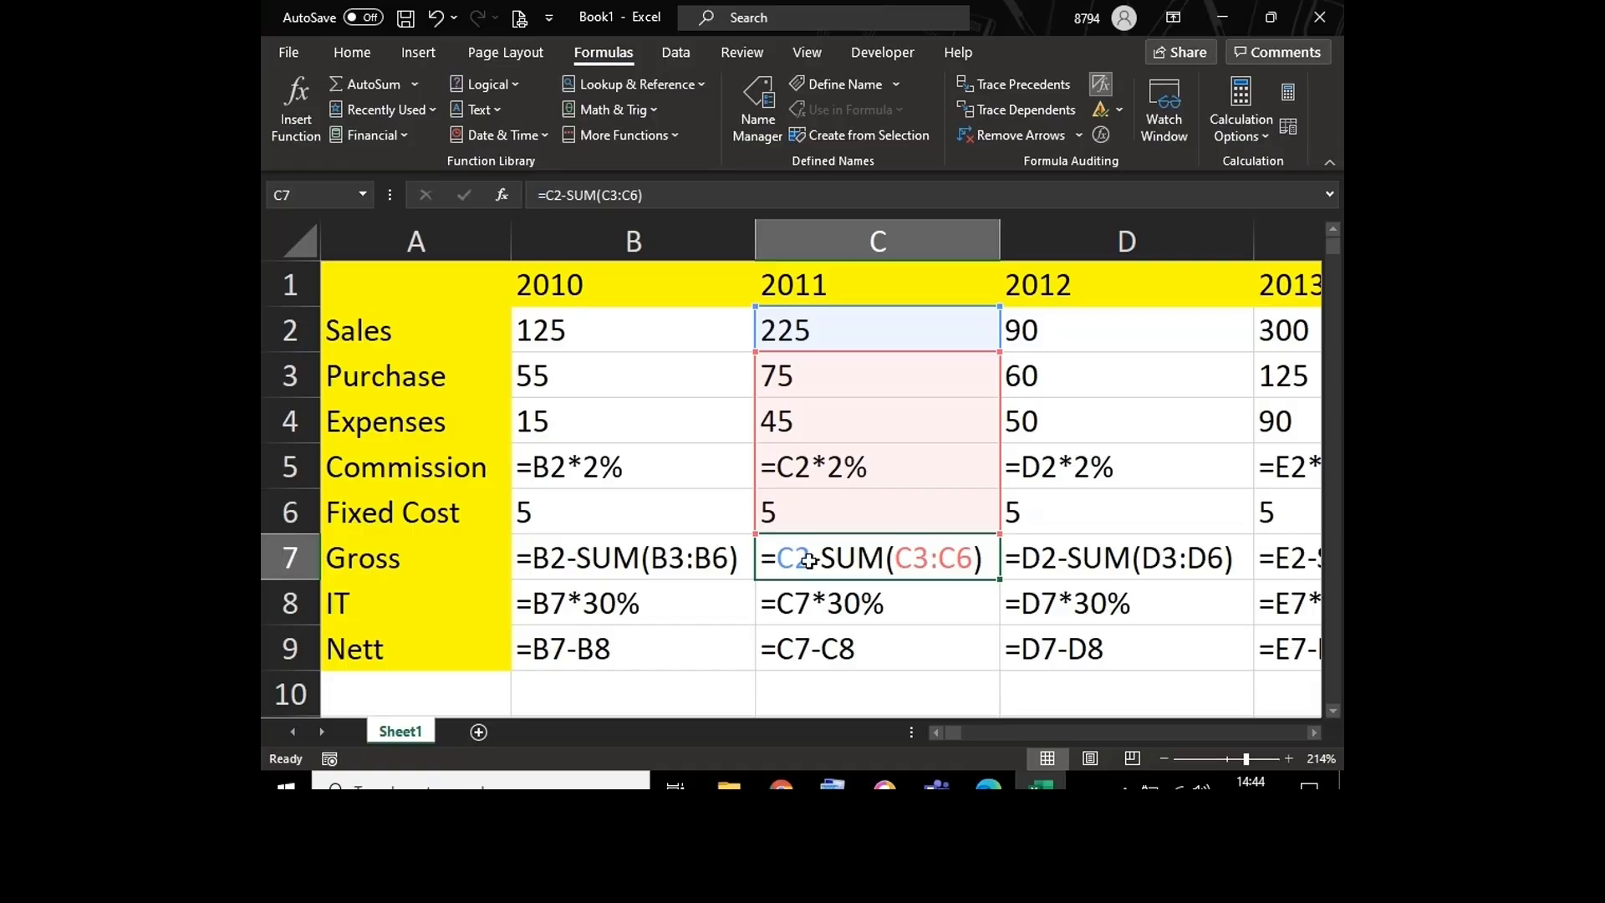
click(727, 520)
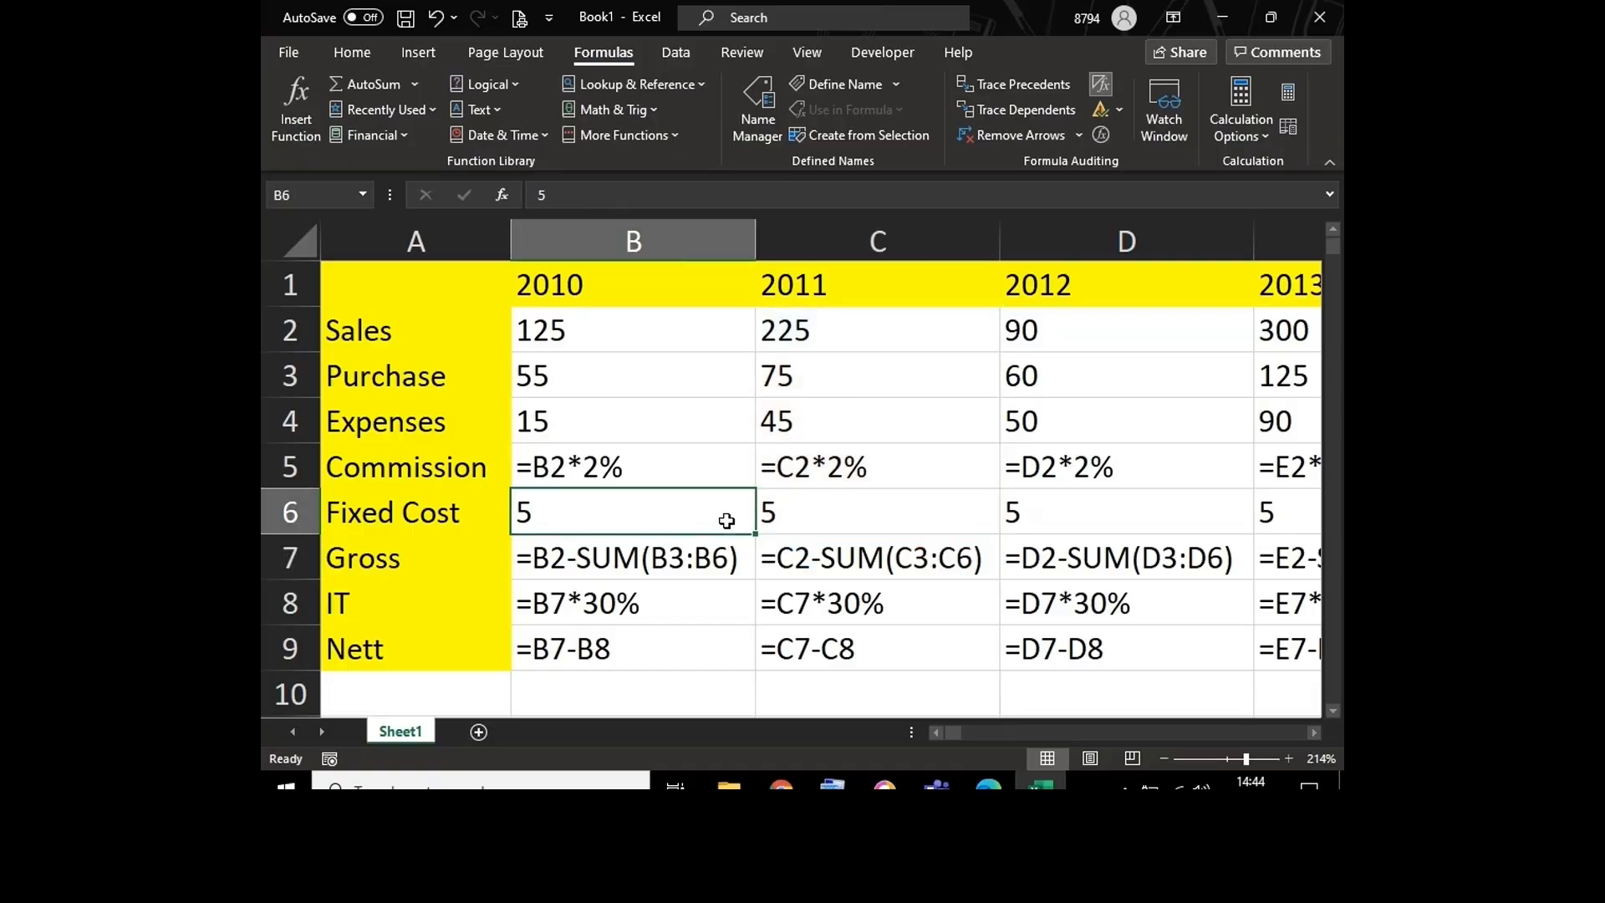
Step: Return the sheet from formulas to calculated results and autofit column A to its row labels
key(ctrl+grave)
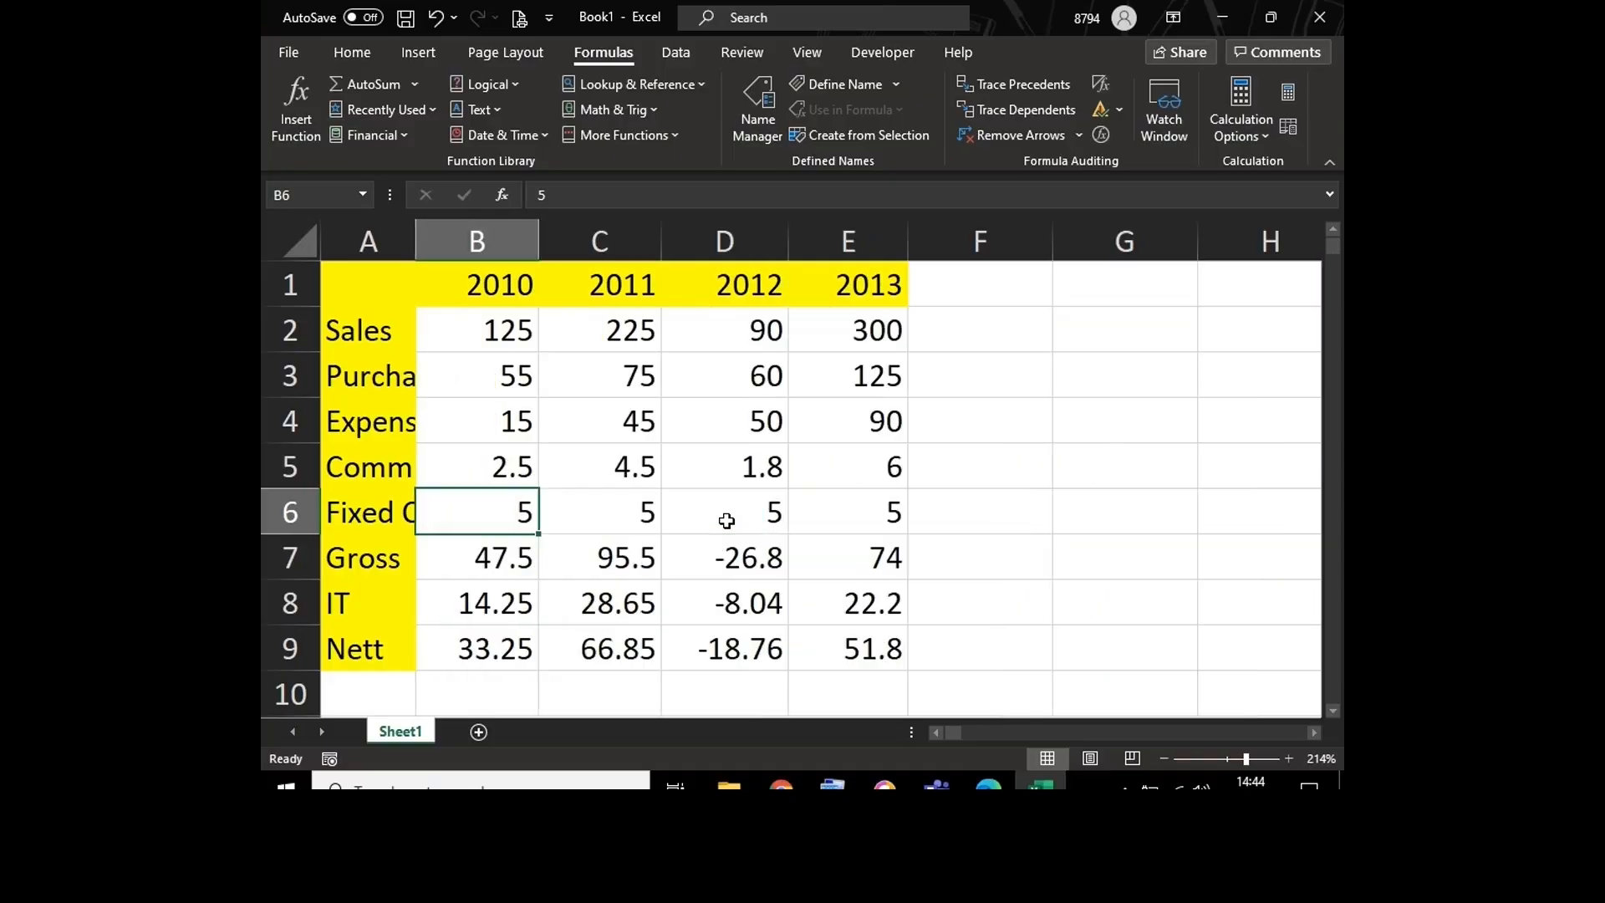
double_click(413, 230)
click(534, 440)
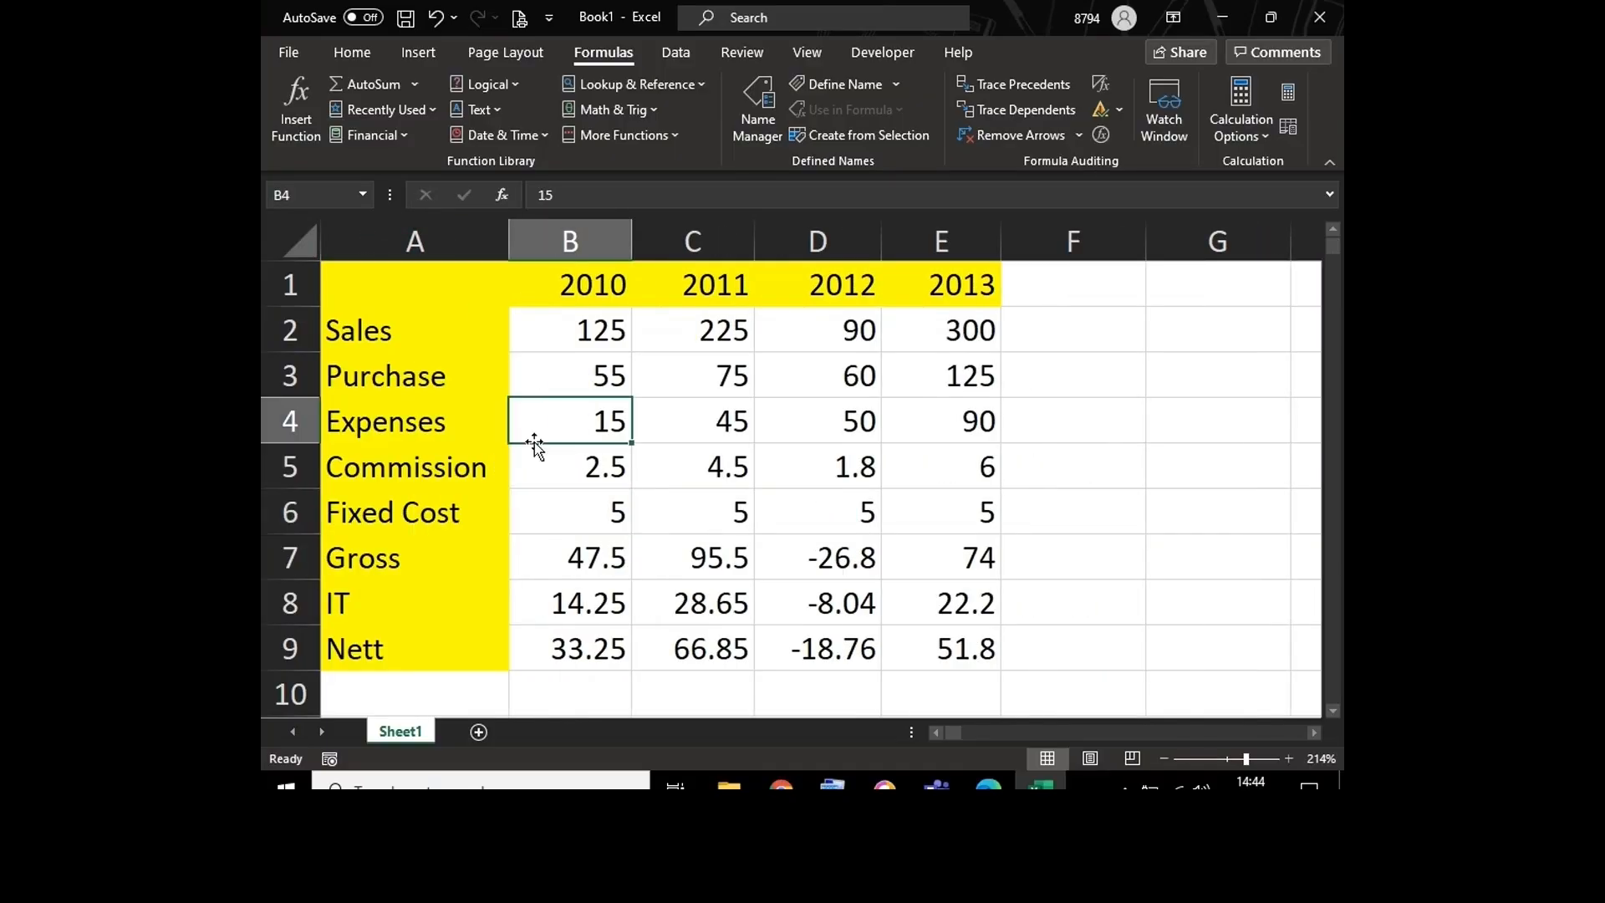
Step: Enter the label "Relative reference" in H2 and autofit column H to it
click(1314, 732)
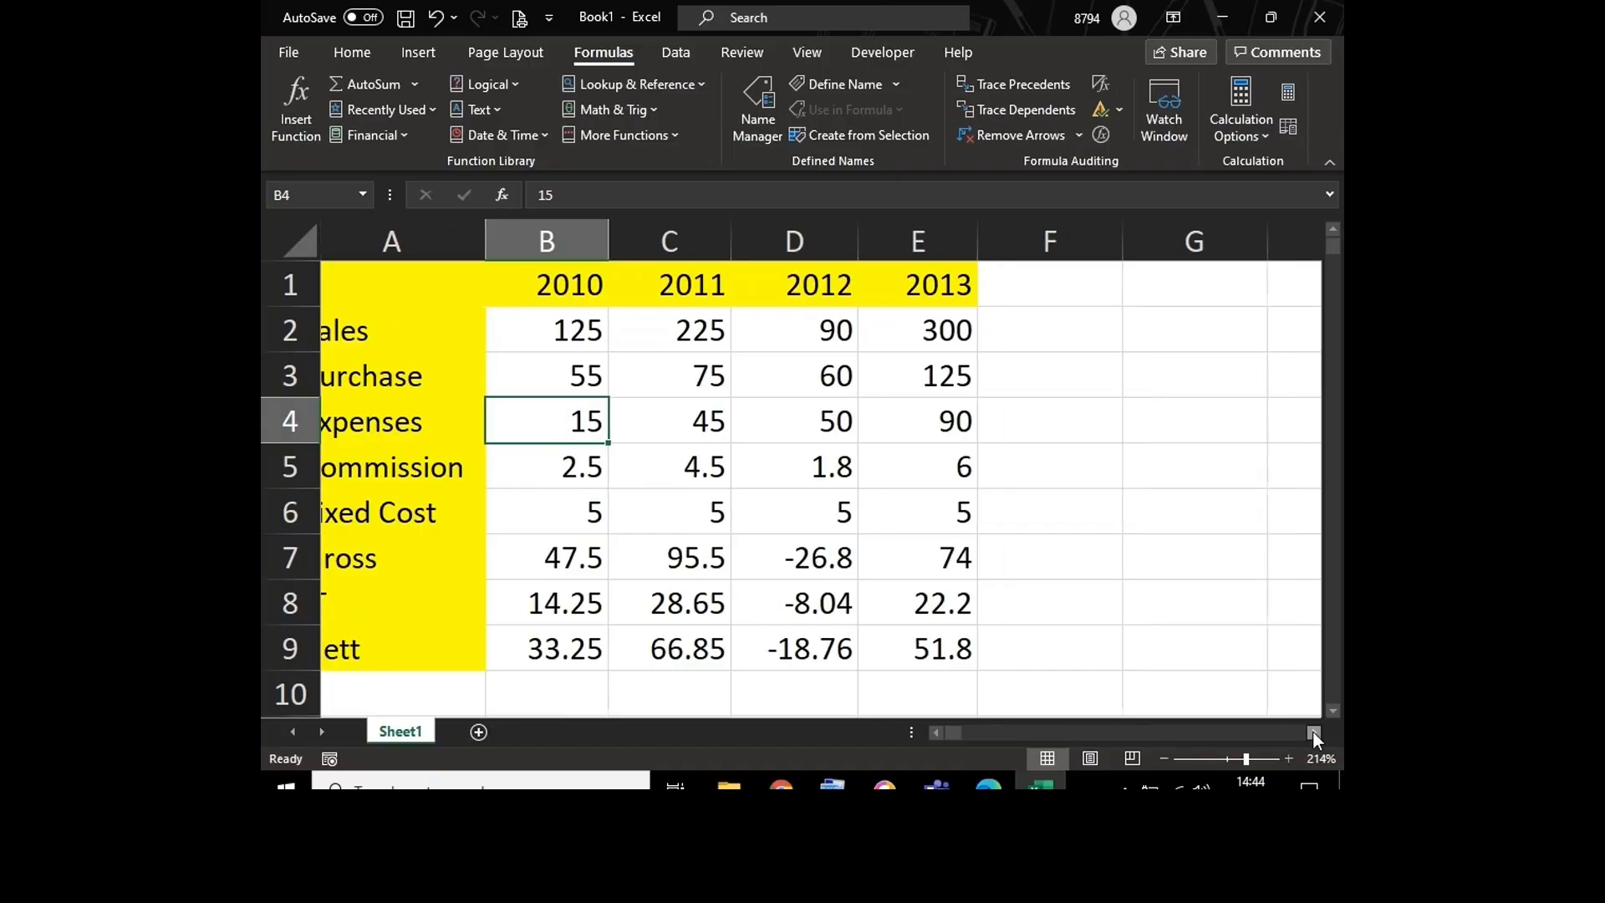
click(764, 337)
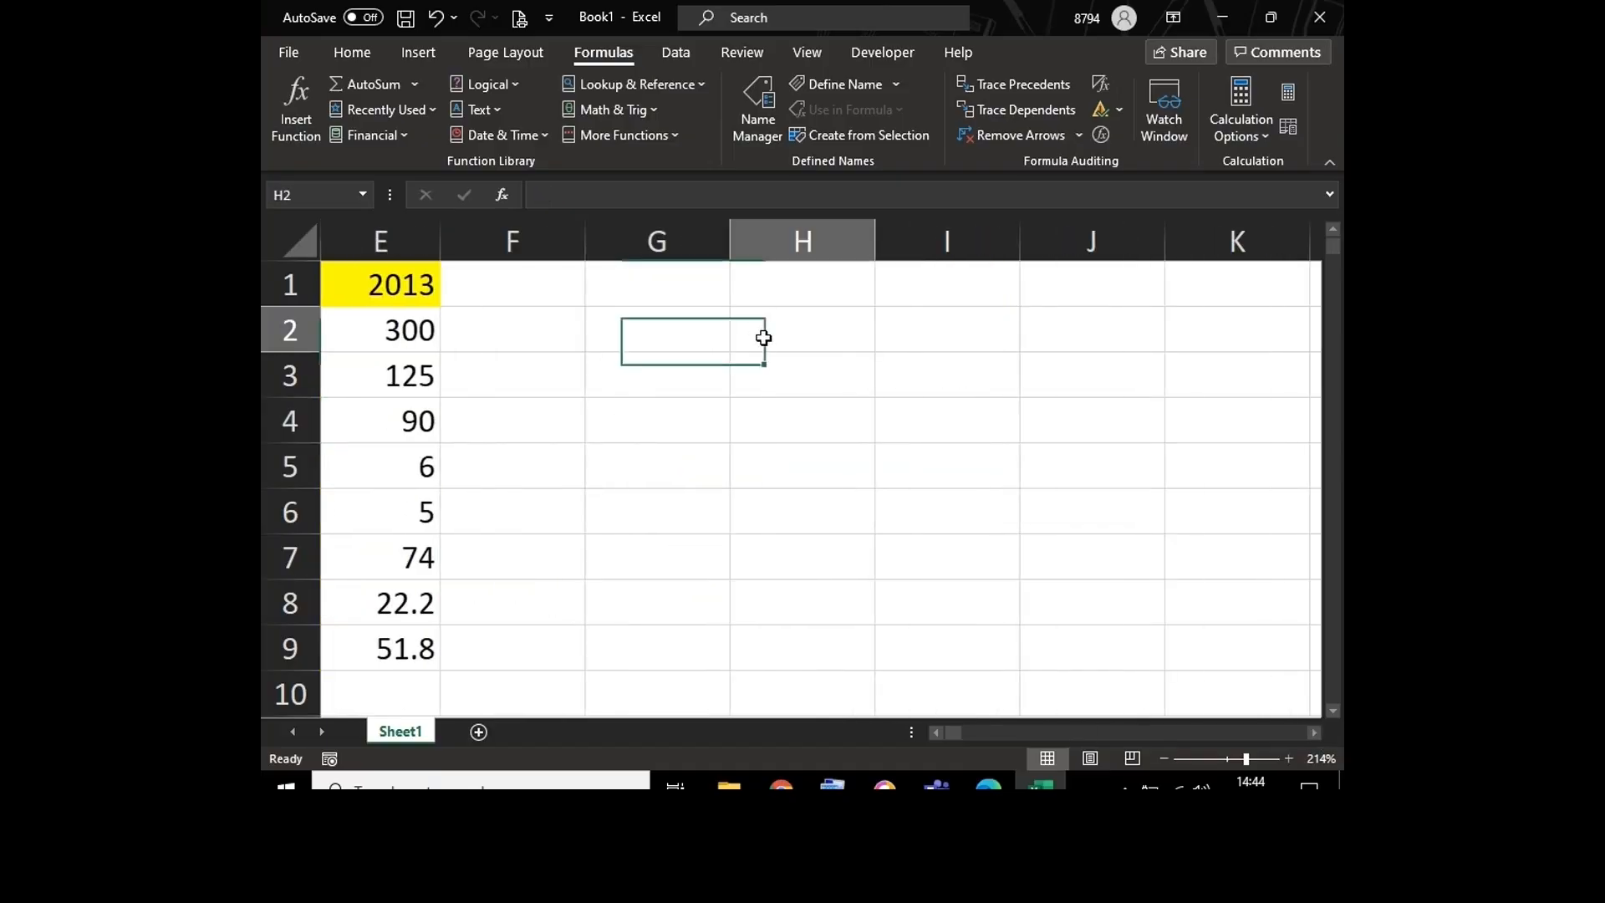
text(Rel)
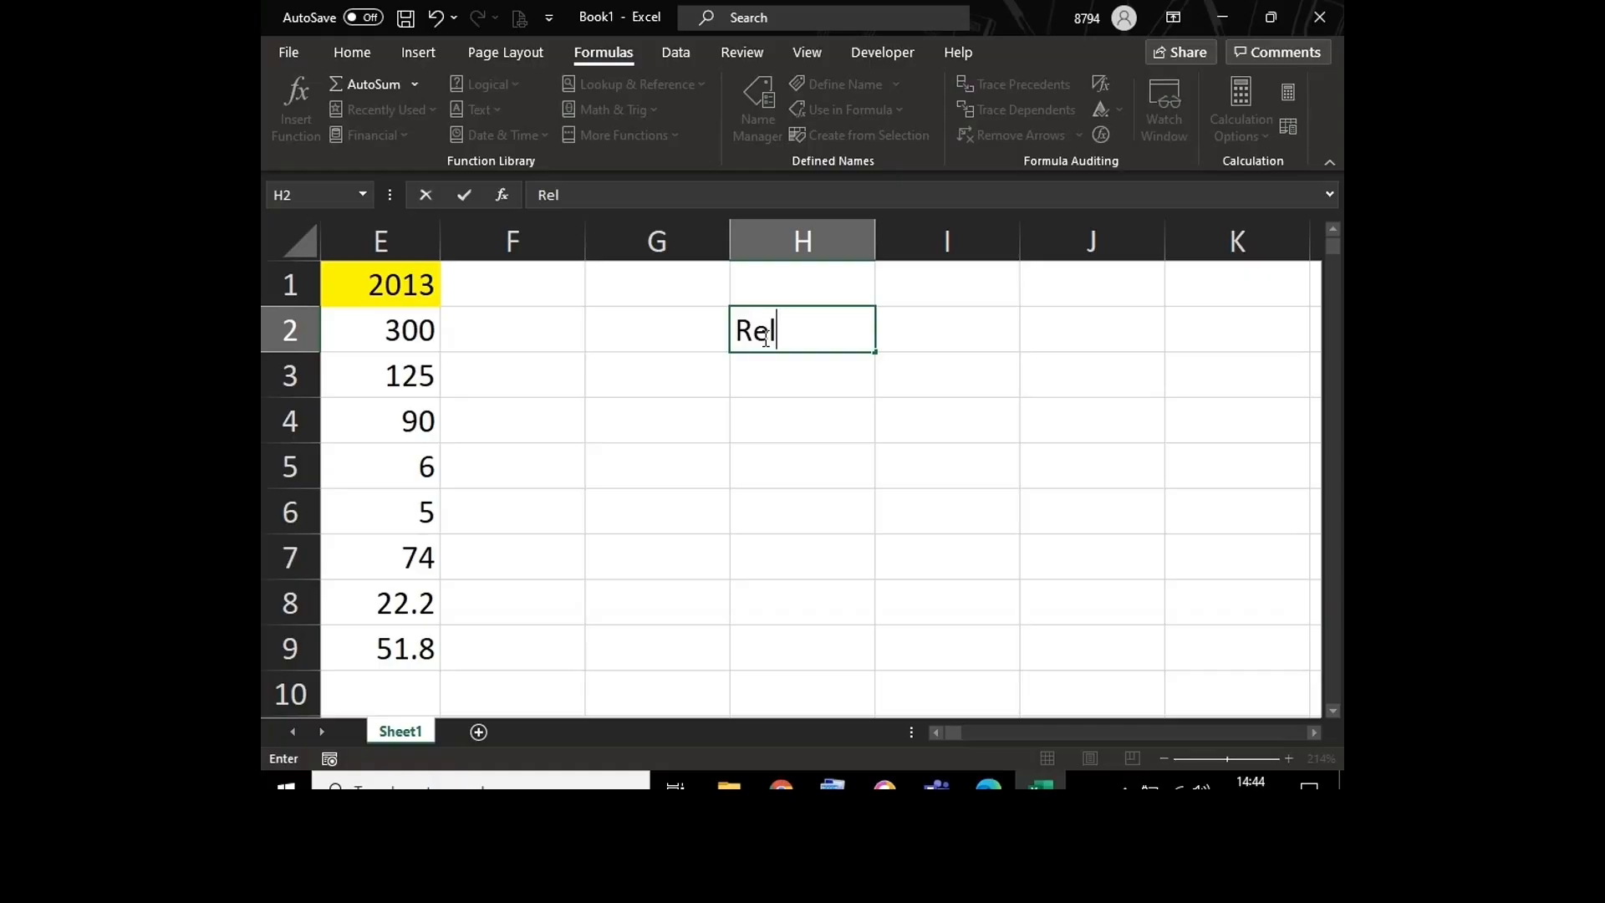
text(ative reference)
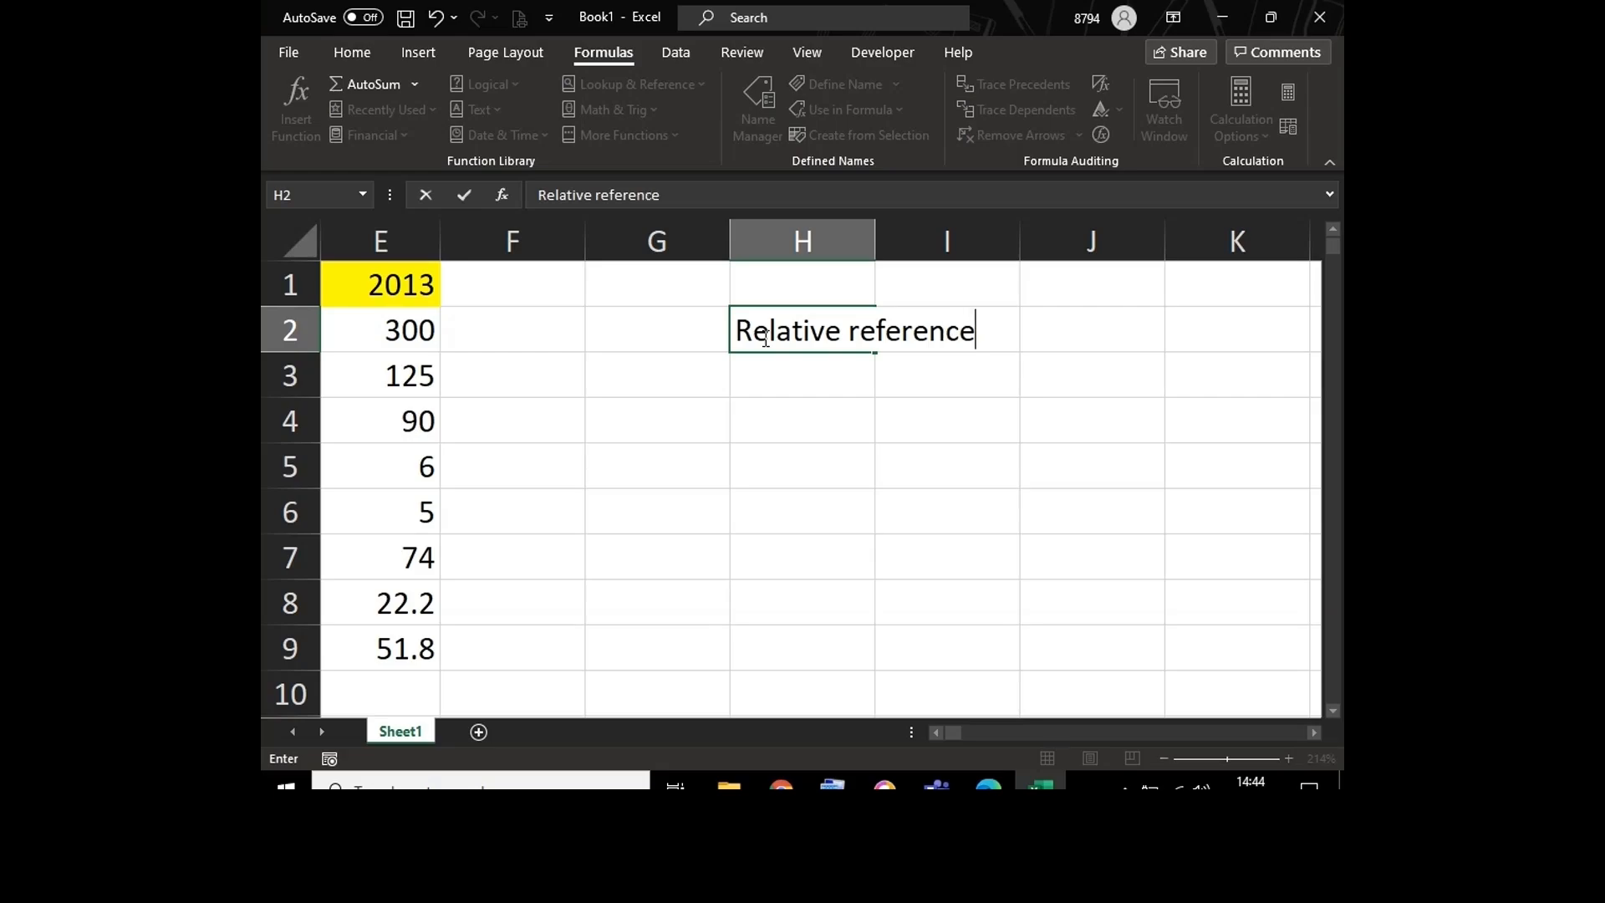
key(Tab)
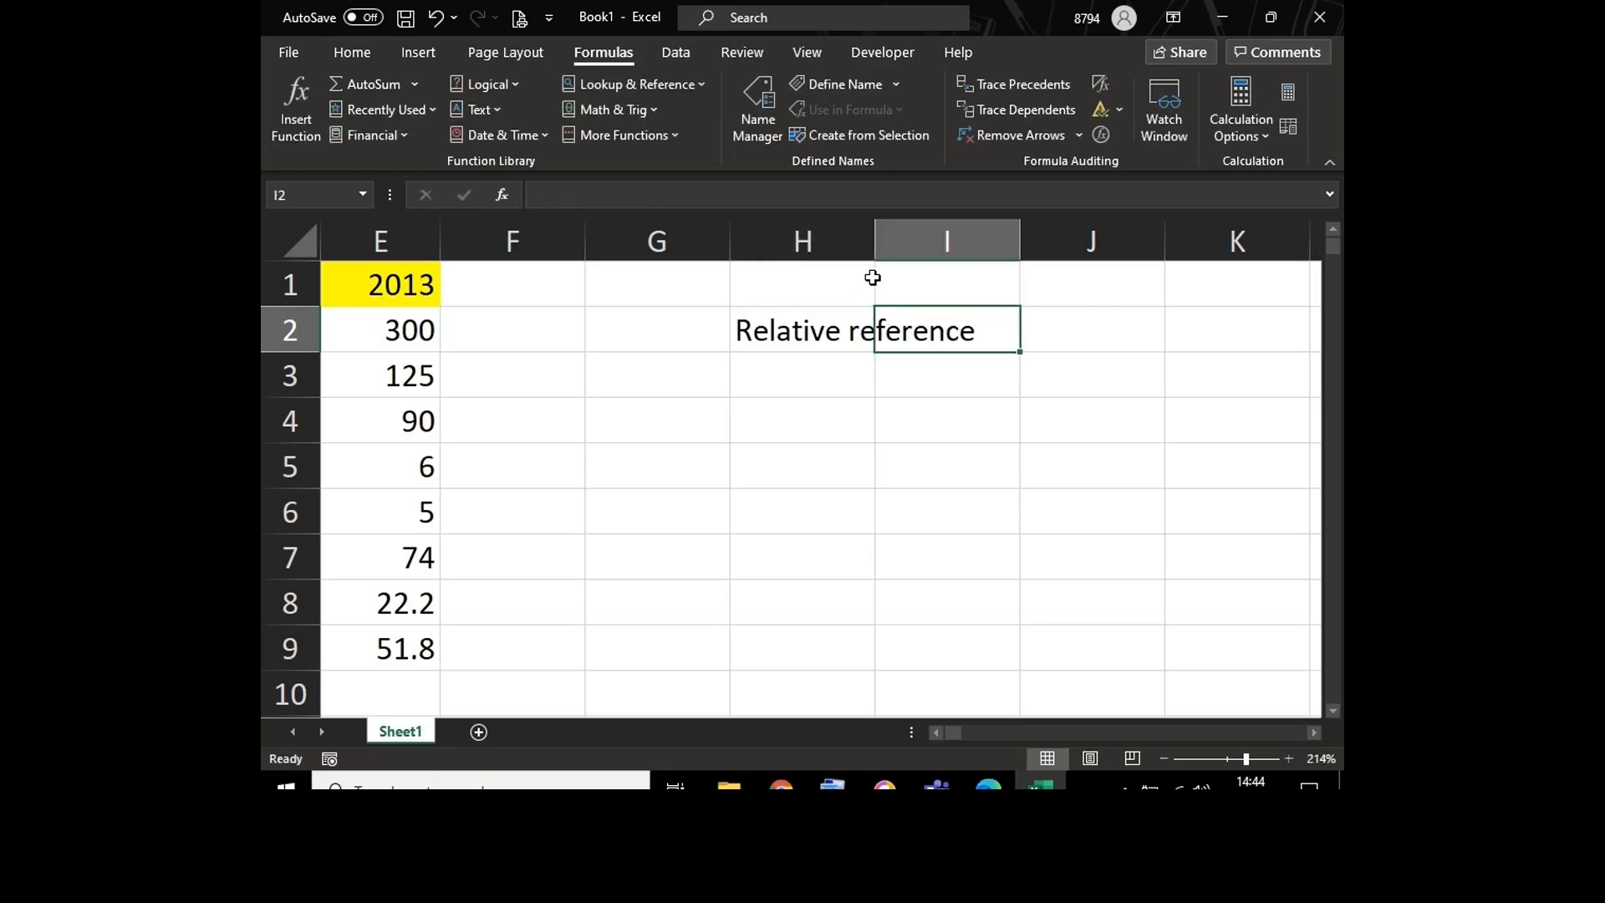
double_click(875, 242)
Step: Enter the explanation "The cell address will change" in I2 and autofit column I to it
text(The)
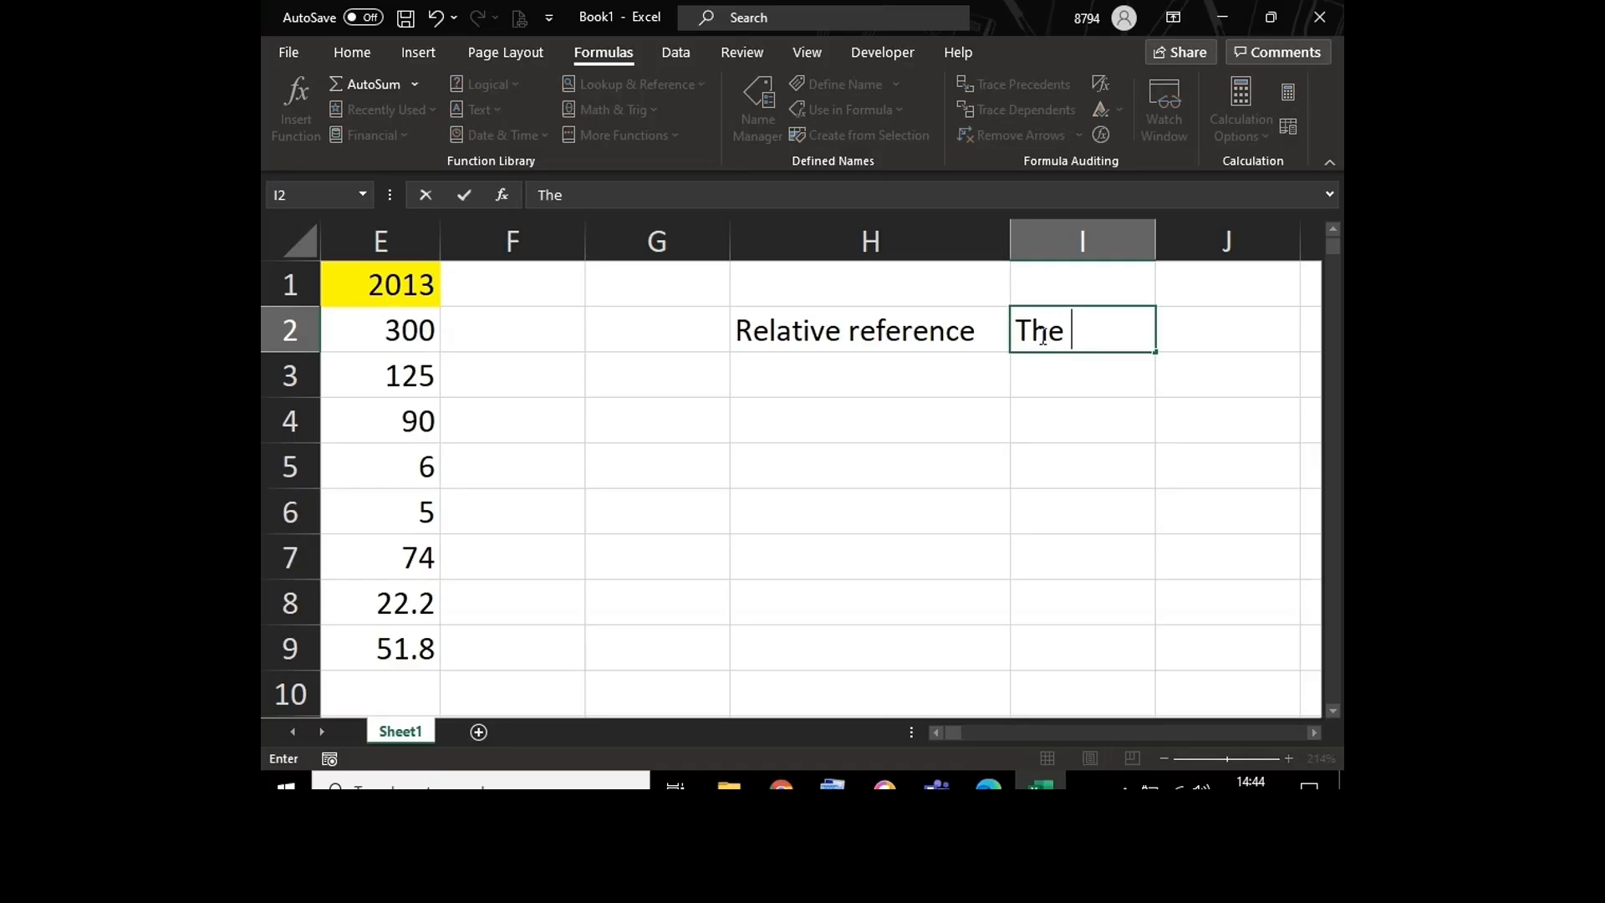
text( cell address)
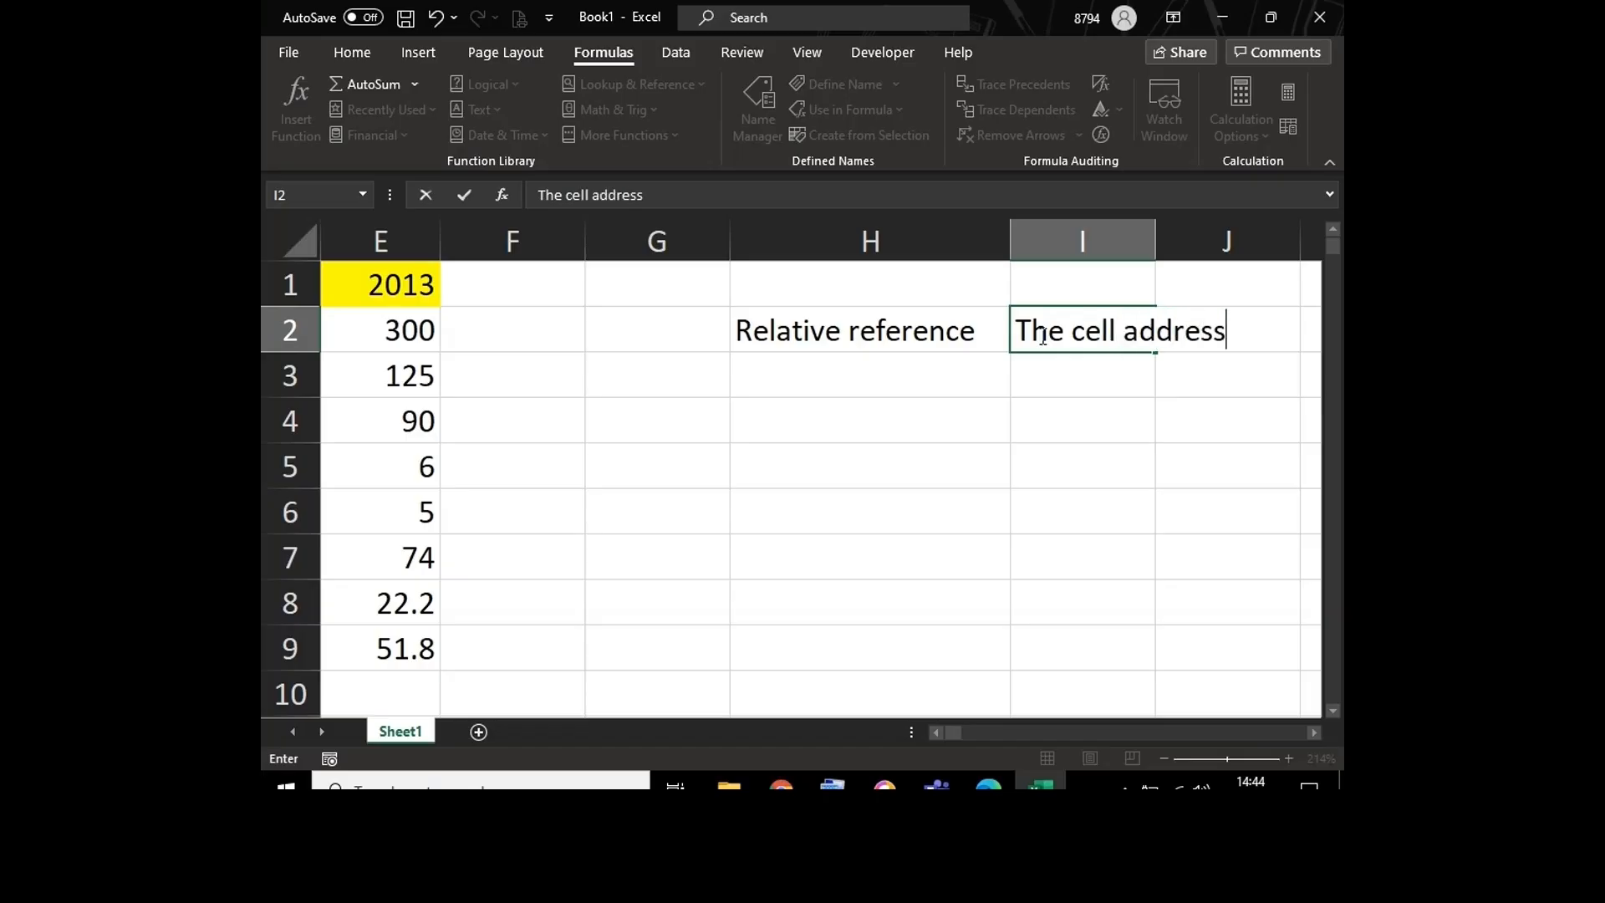
text( will chang)
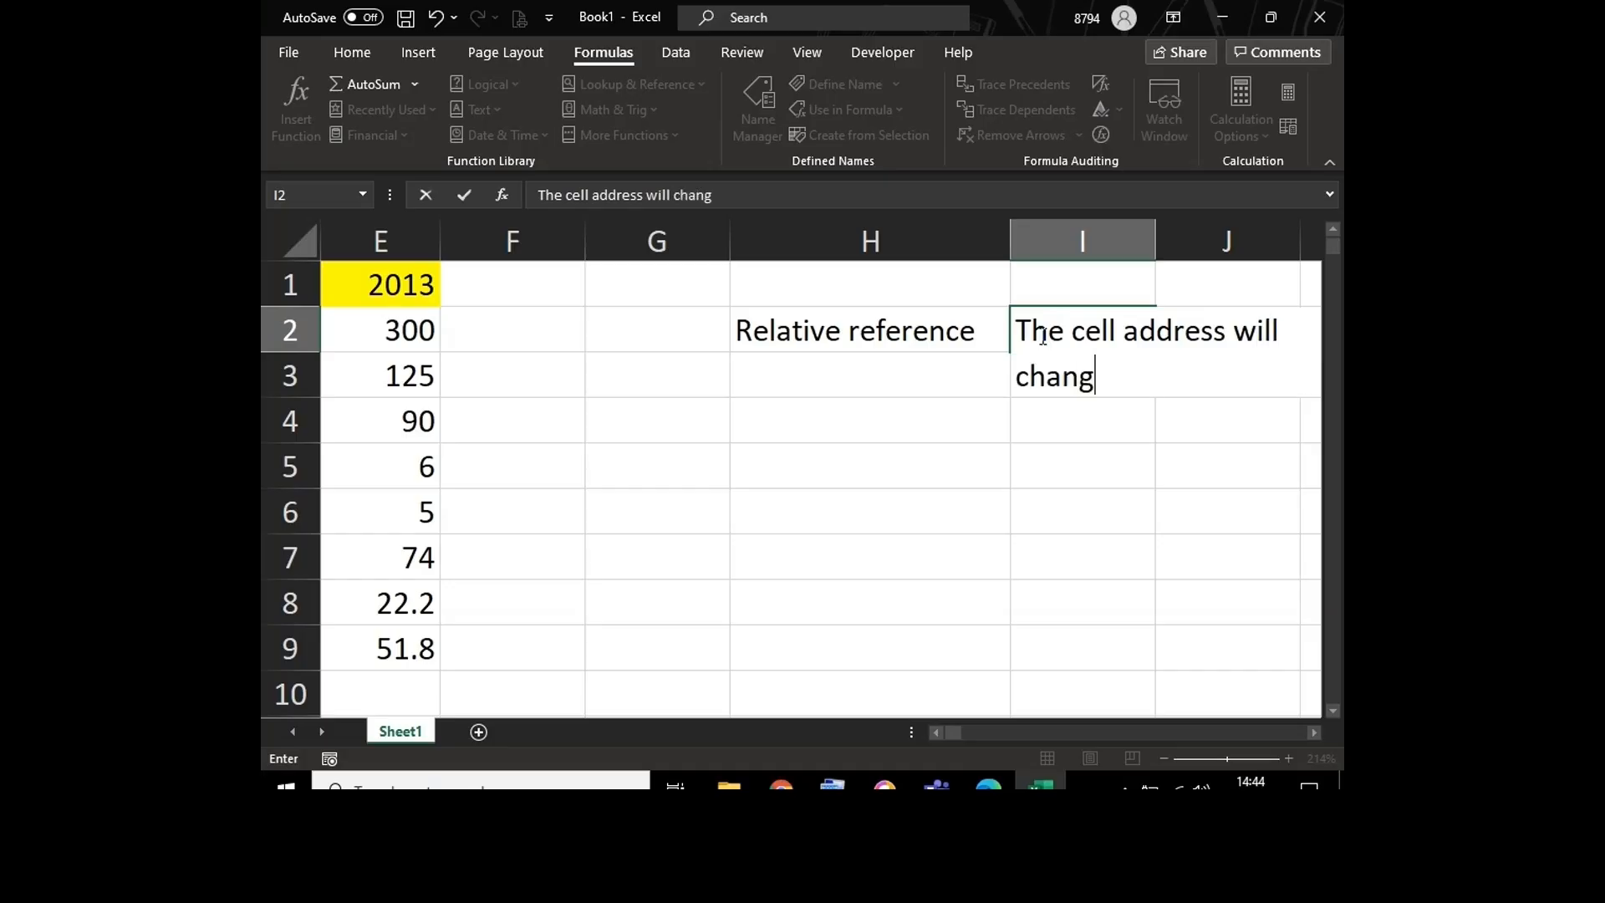
text(e)
key(Return)
key(Right)
key(Right)
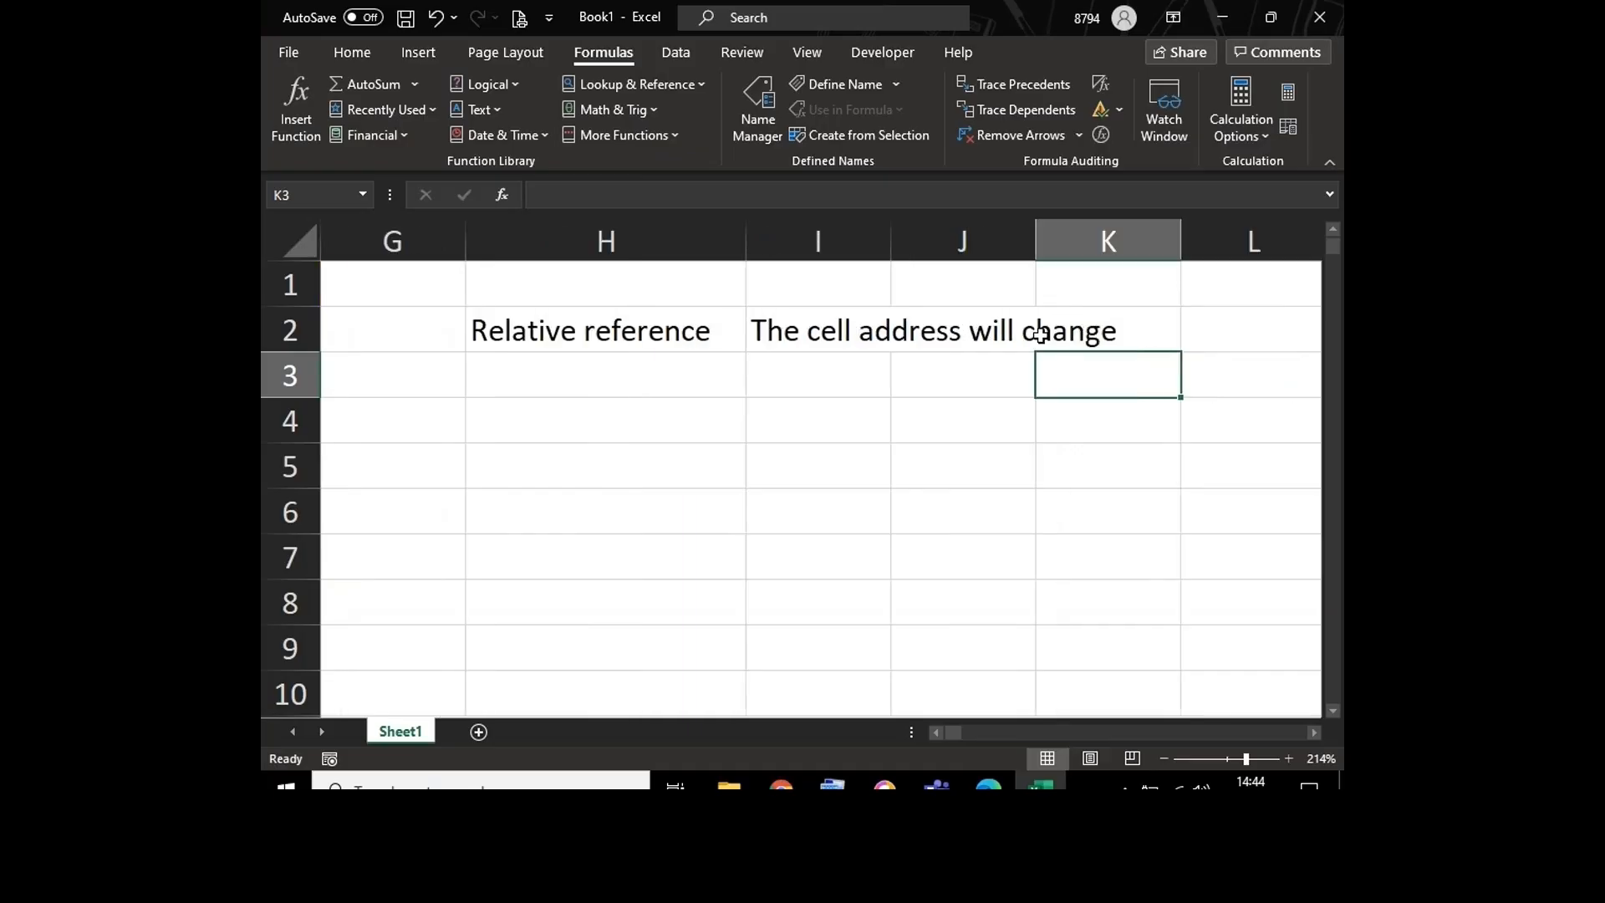
click(836, 328)
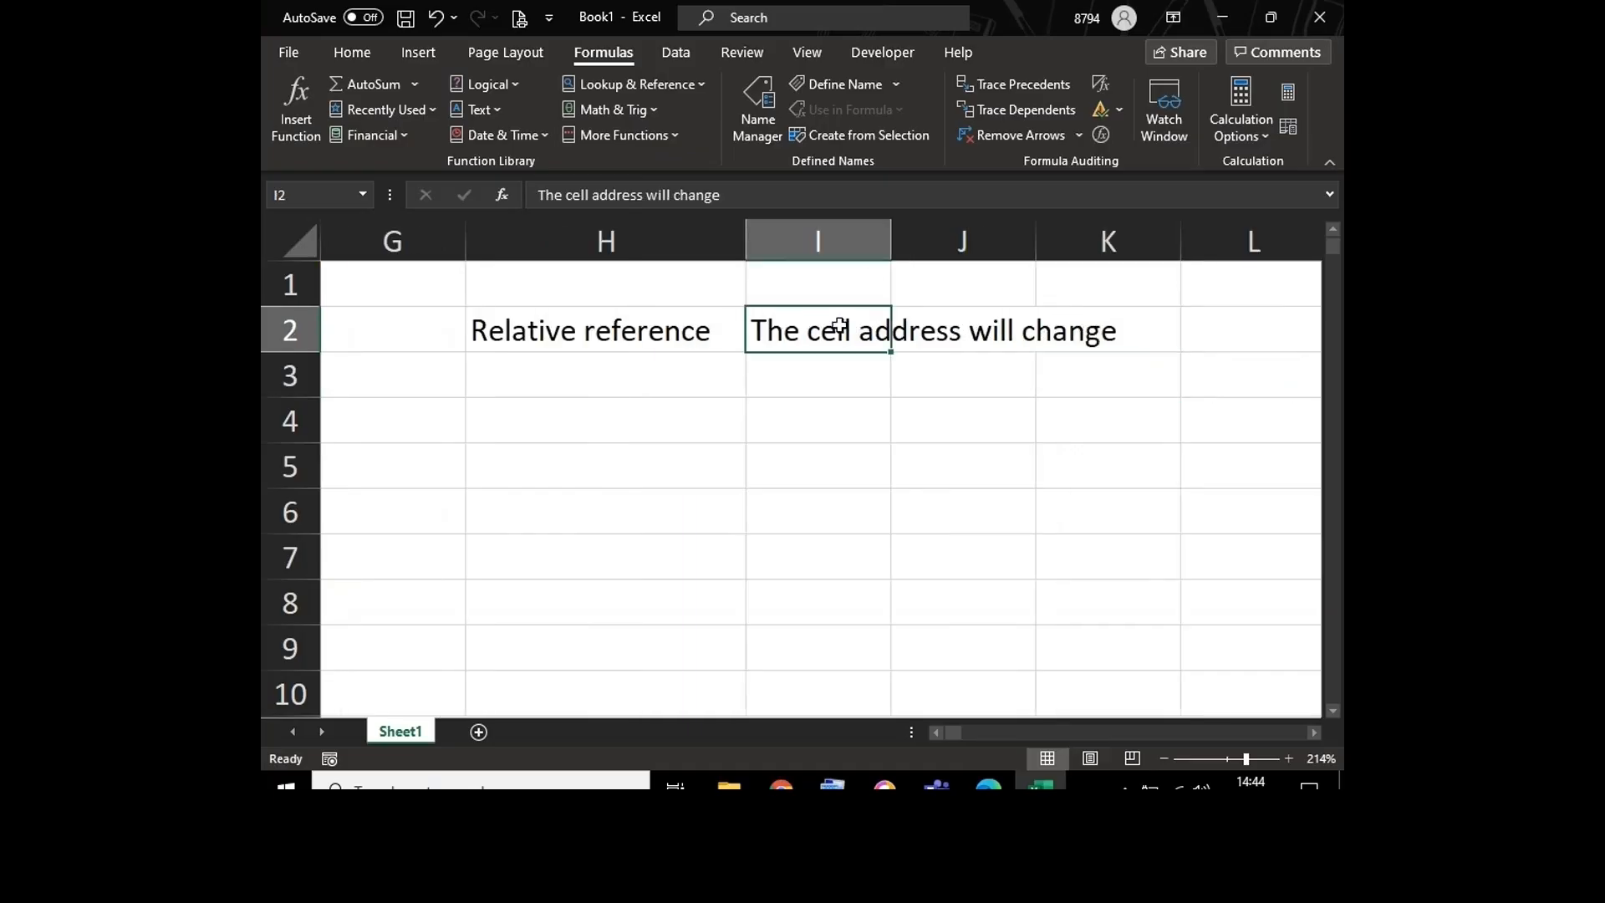
double_click(890, 241)
click(654, 326)
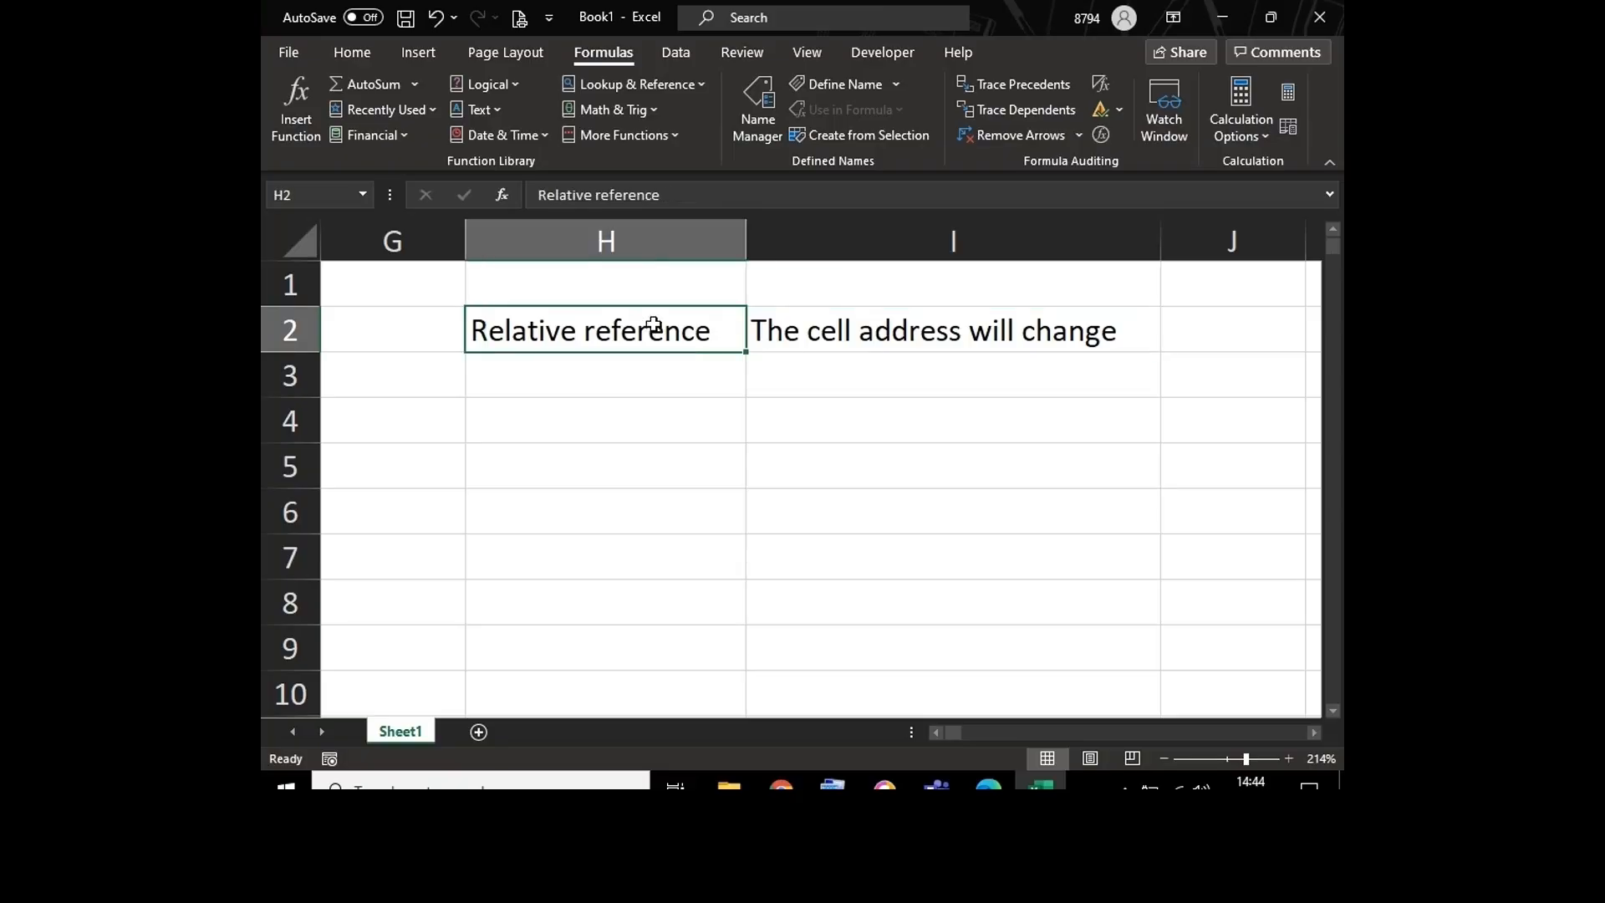
Step: Examine the Gross formula for 2010 in B7 and the cells it refers to, leaving the formula as it is
click(660, 403)
key(Left)
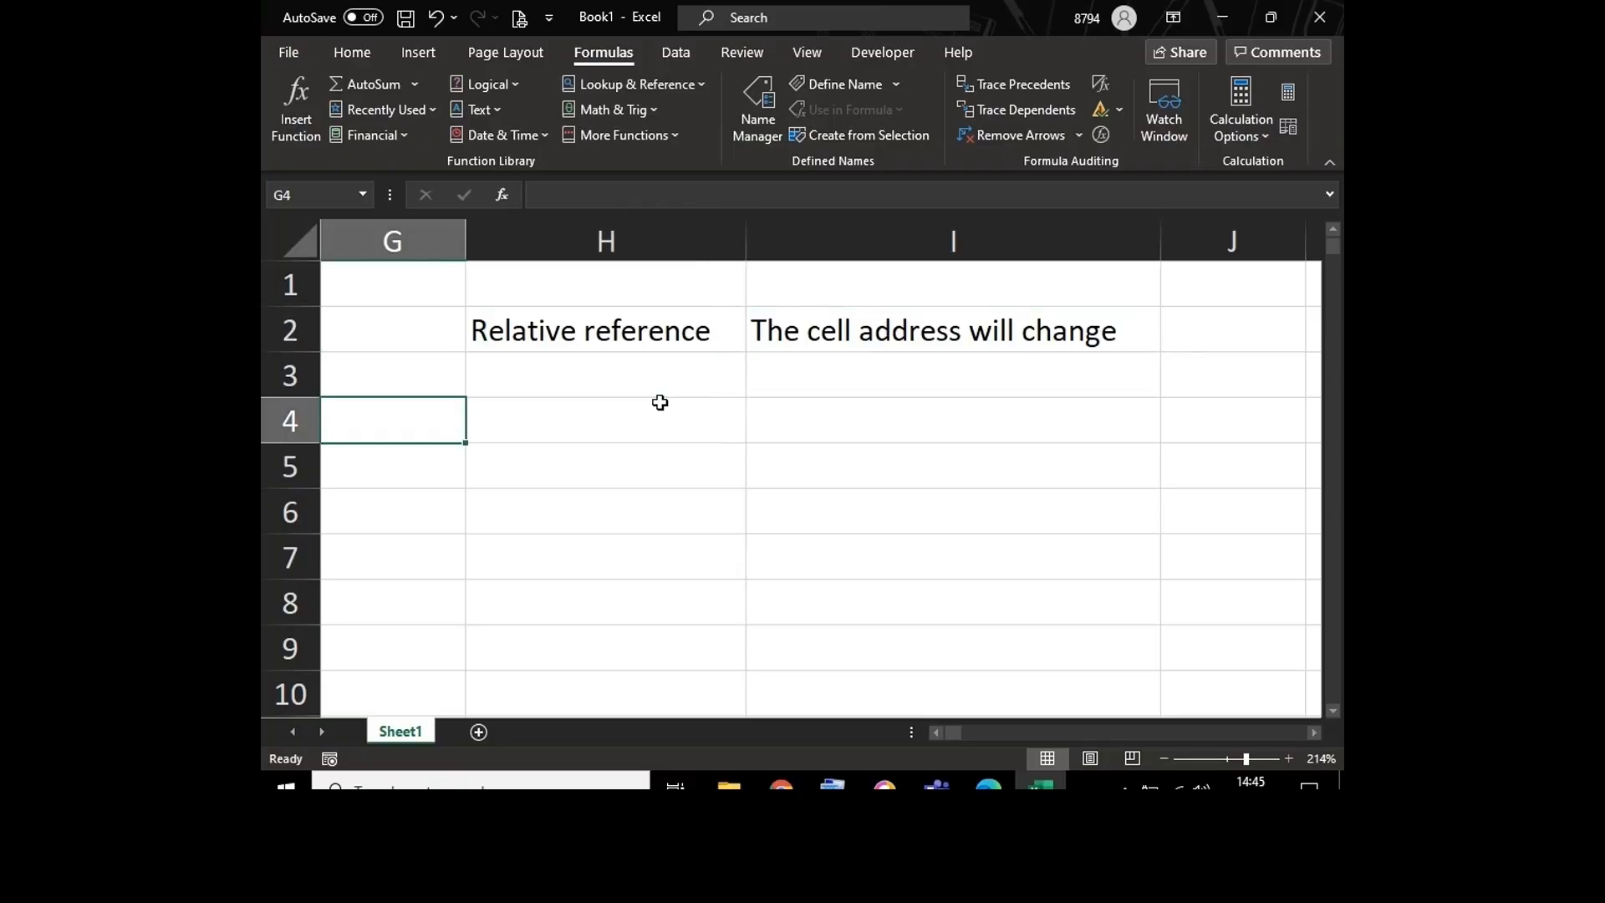
key(Home)
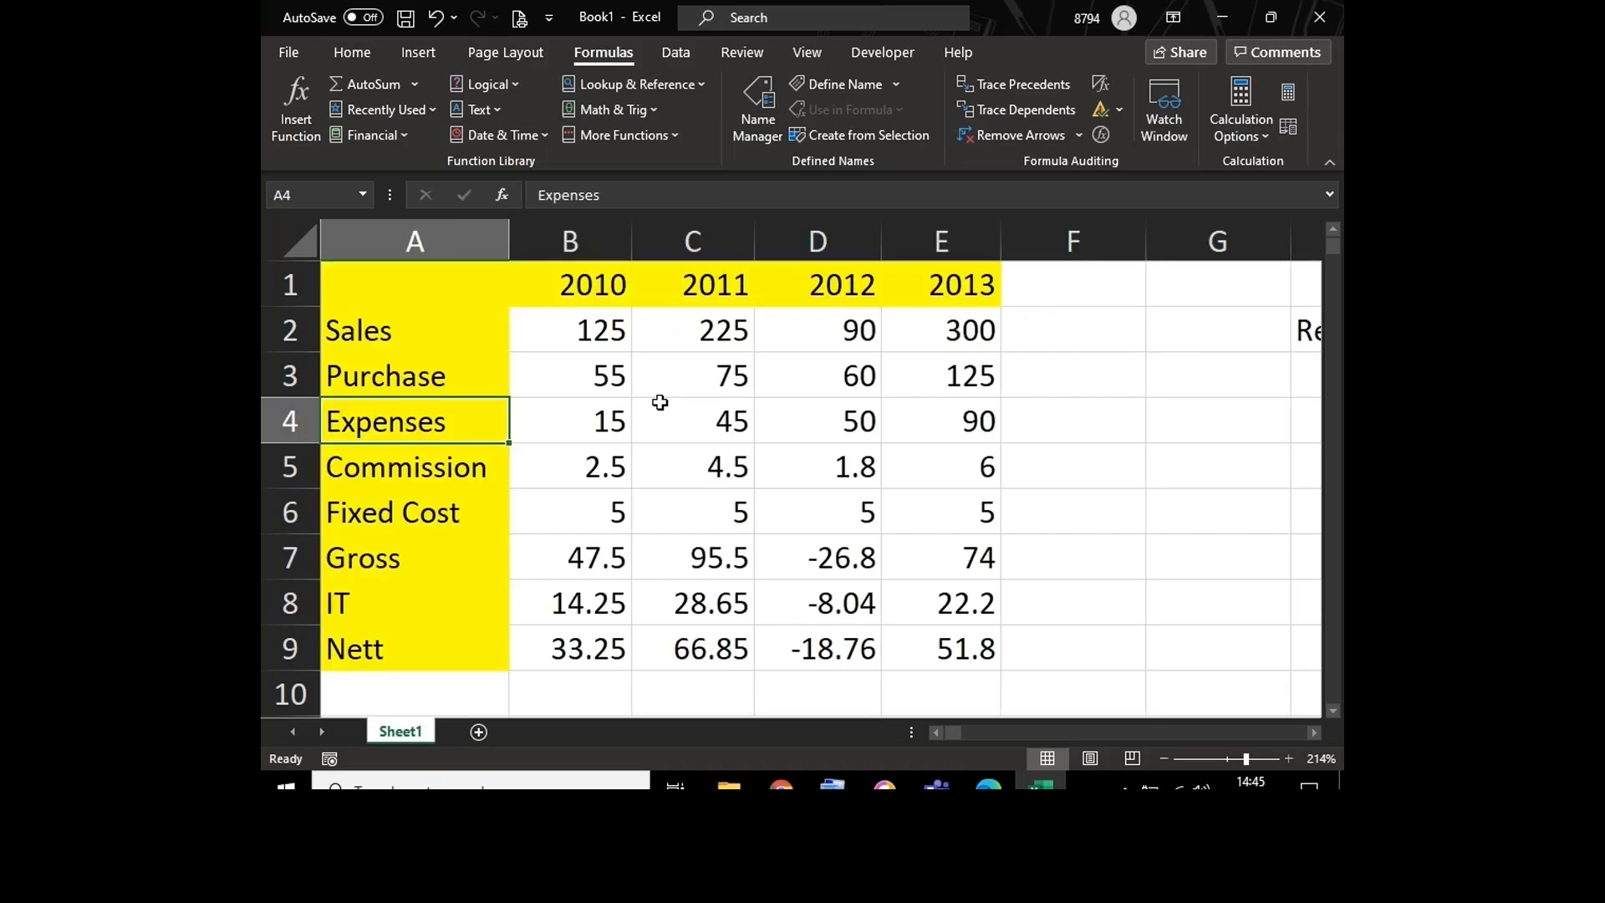
click(583, 567)
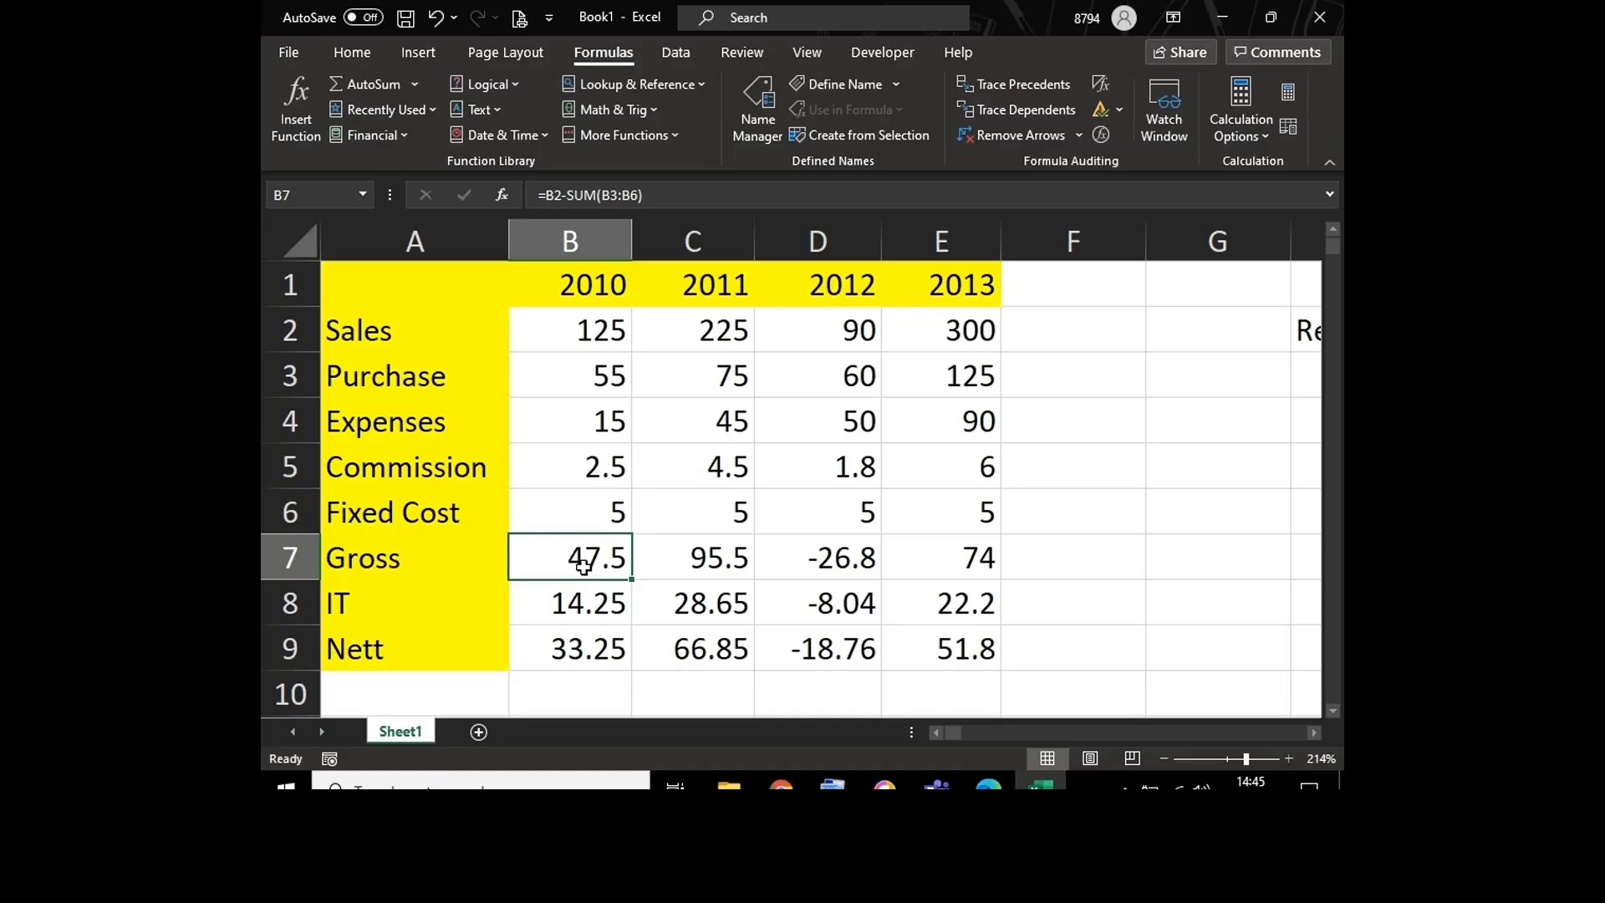
click(686, 195)
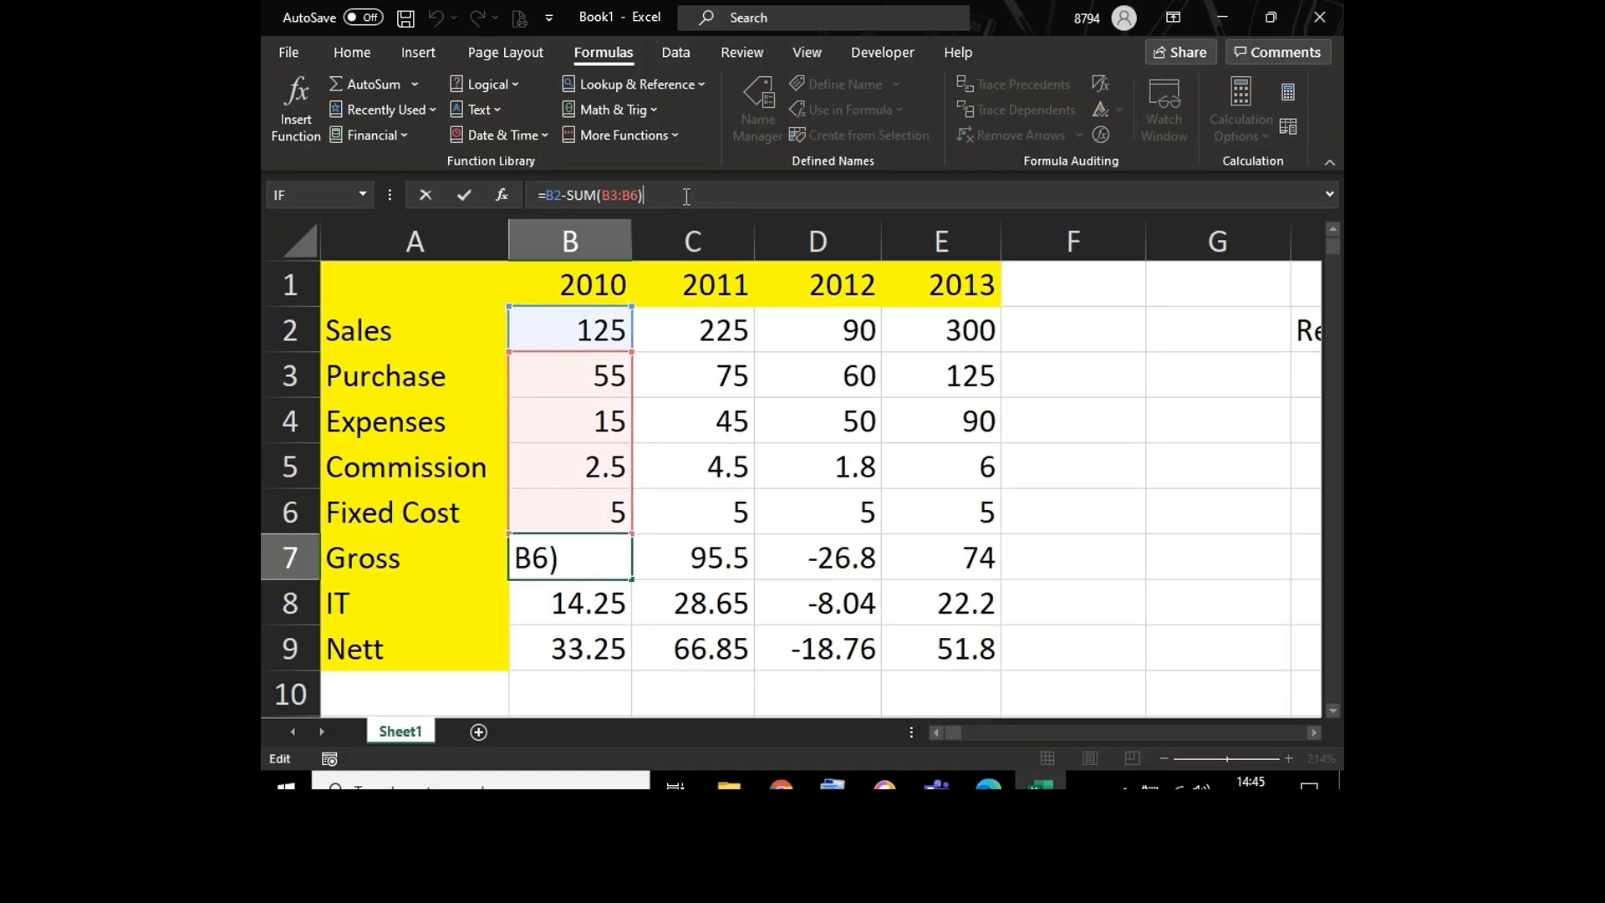
key(Escape)
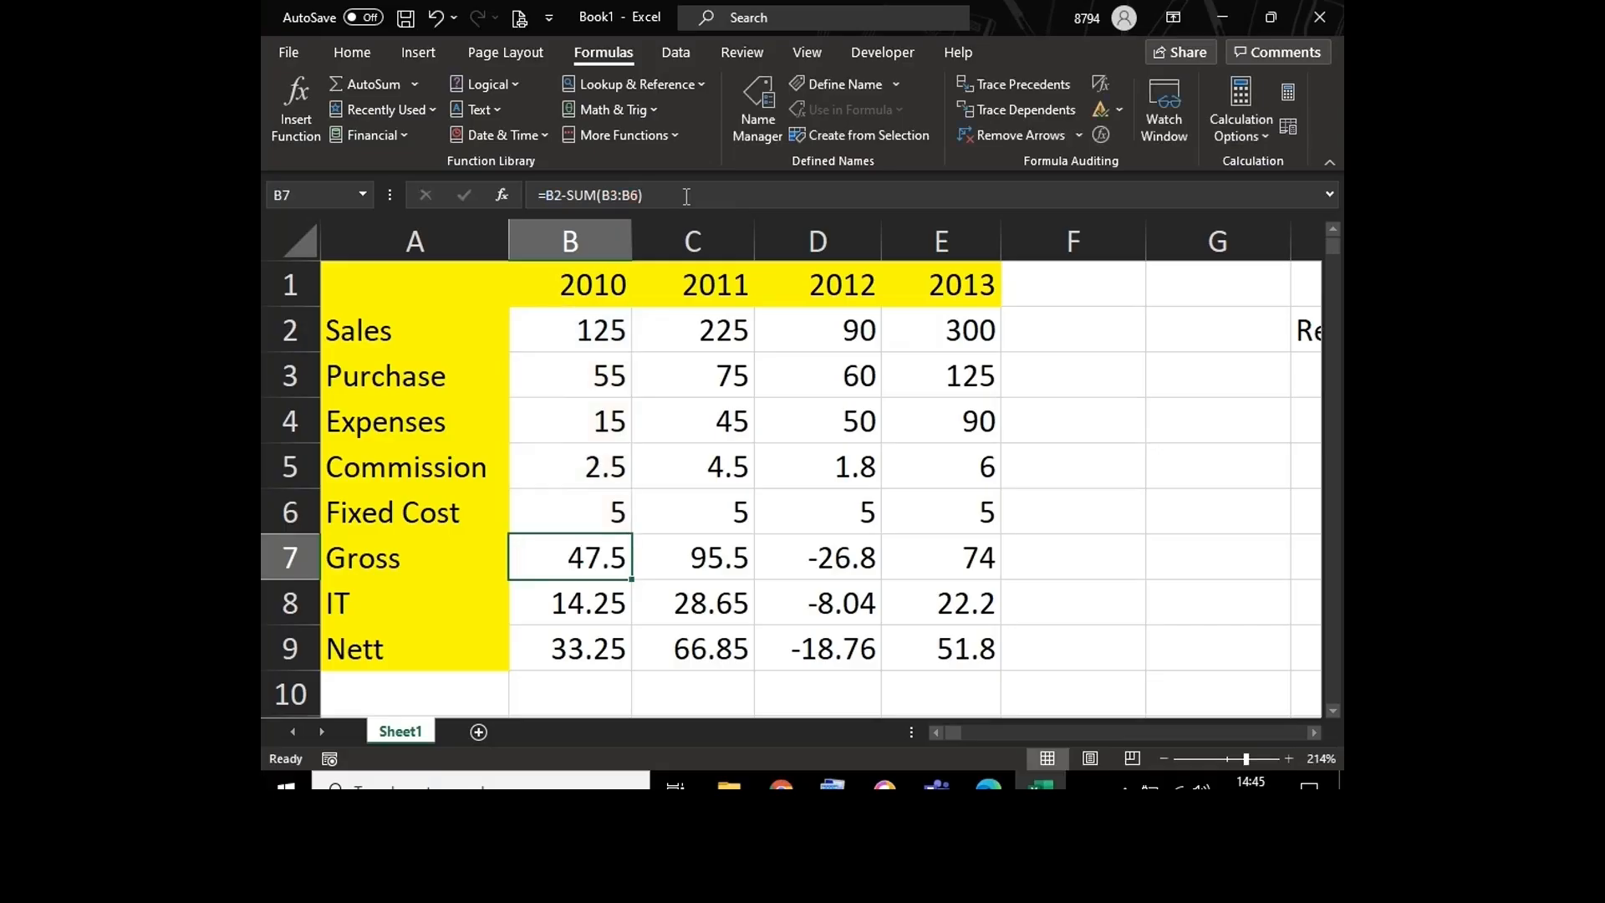
double_click(540, 573)
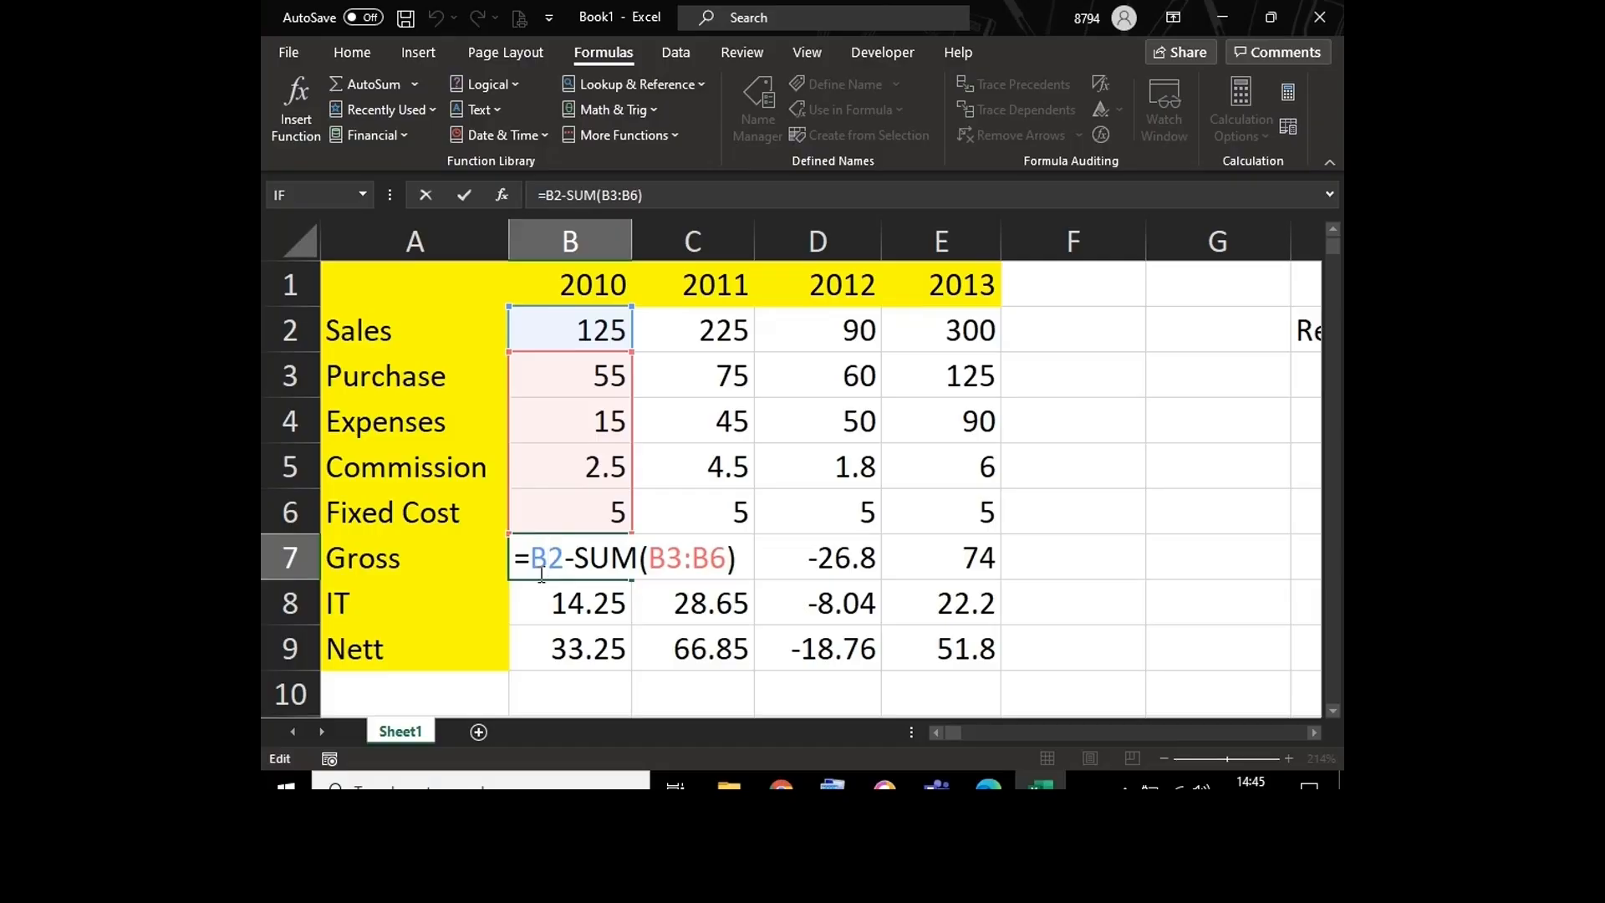
key(Escape)
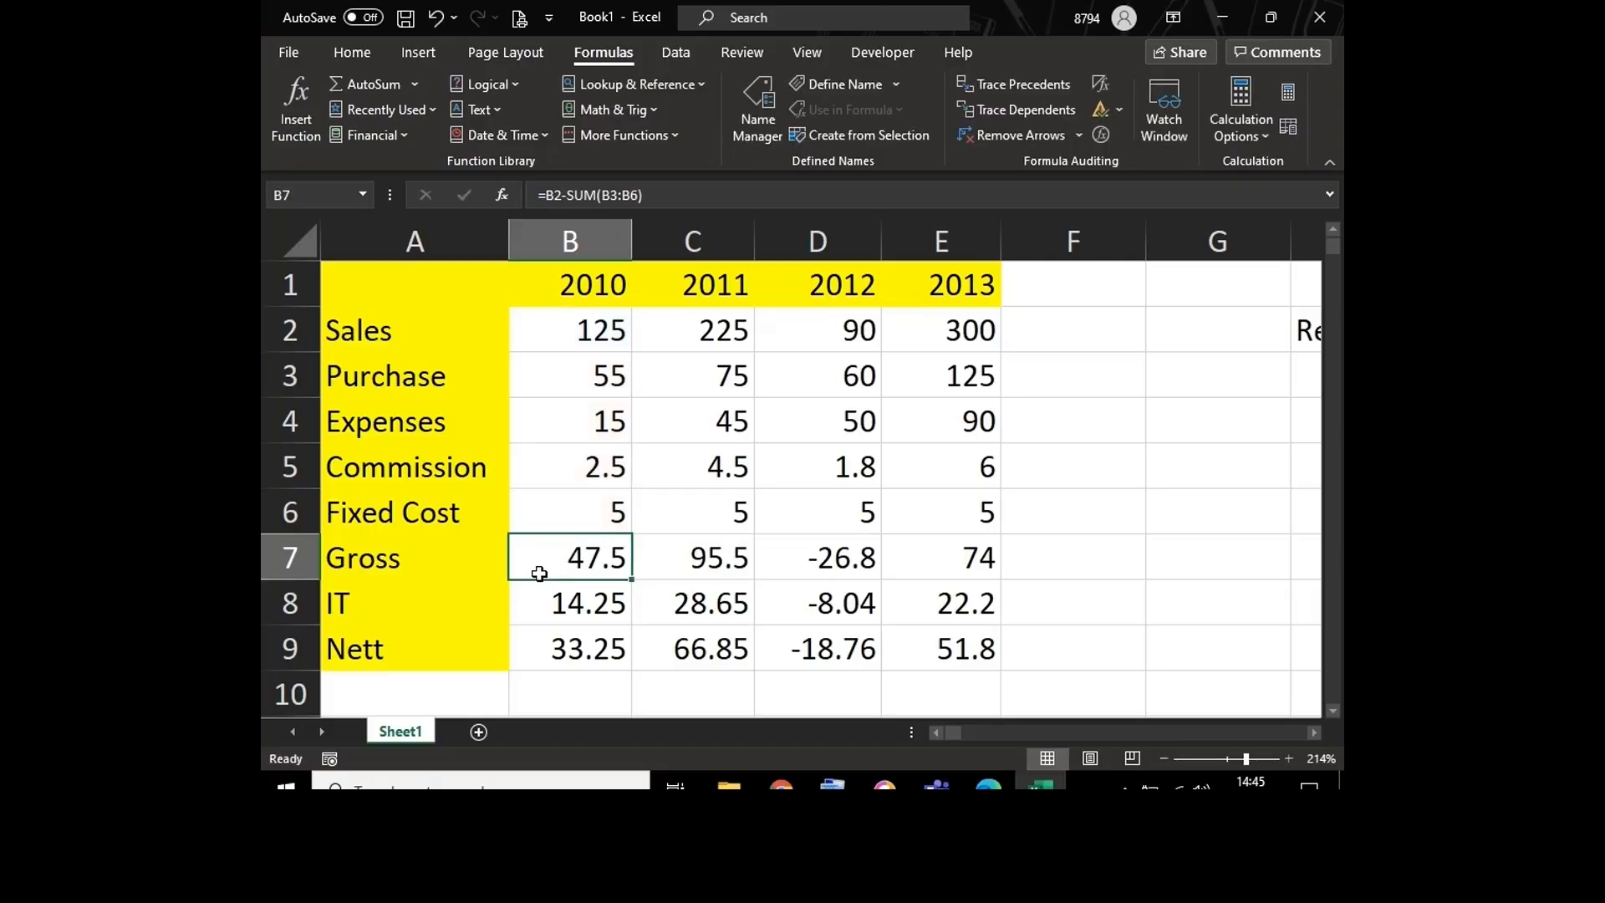
double_click(539, 574)
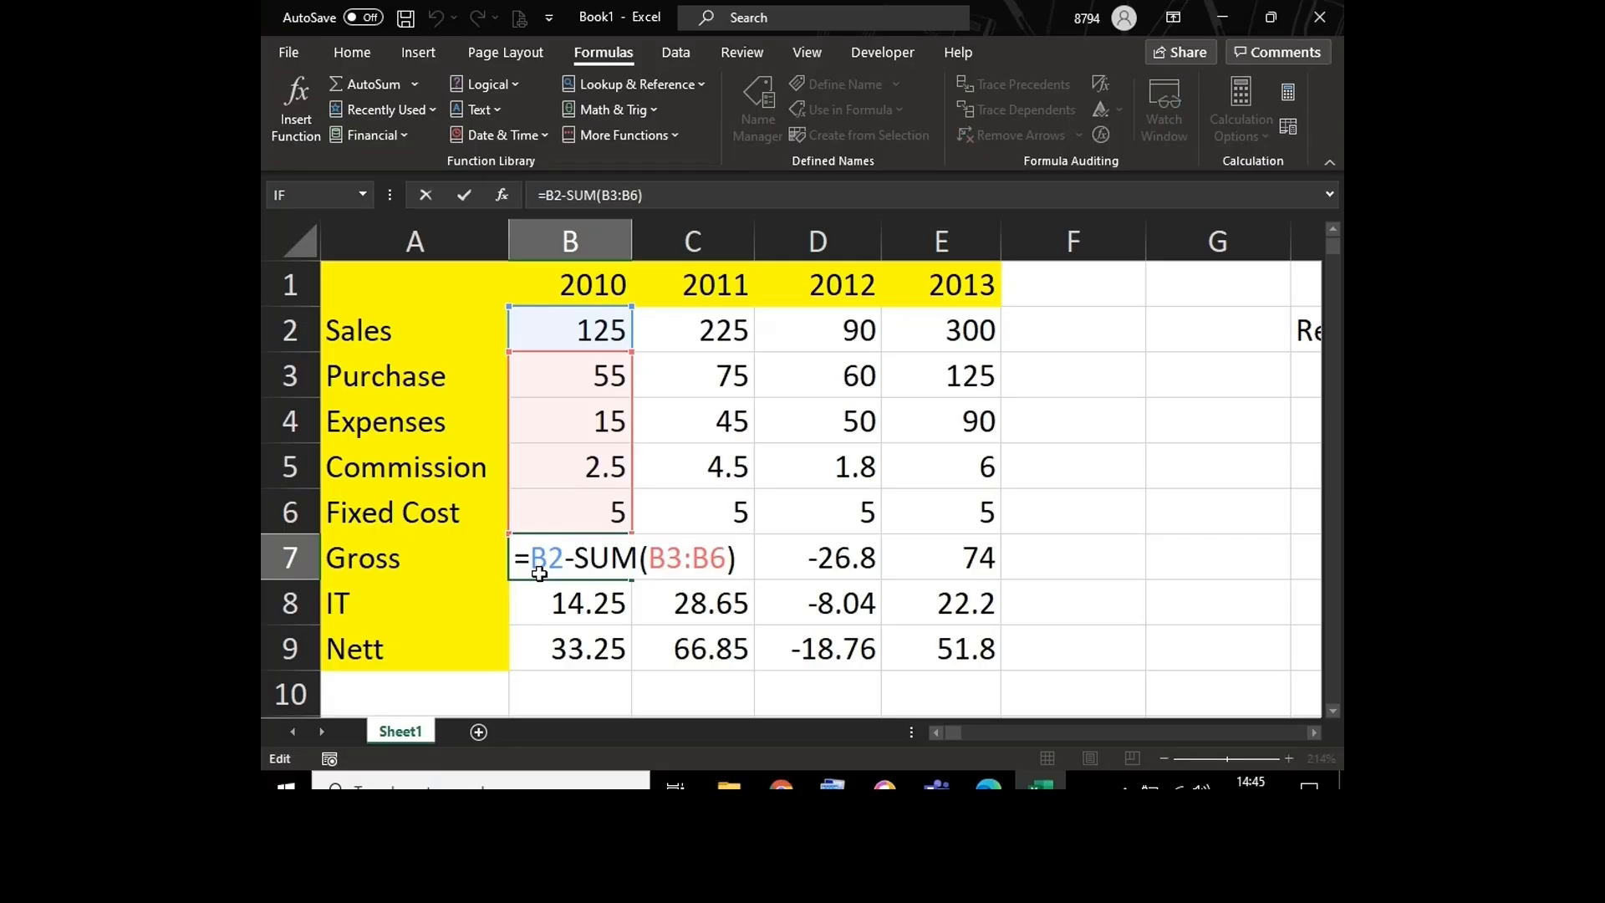
key(ctrl+Return)
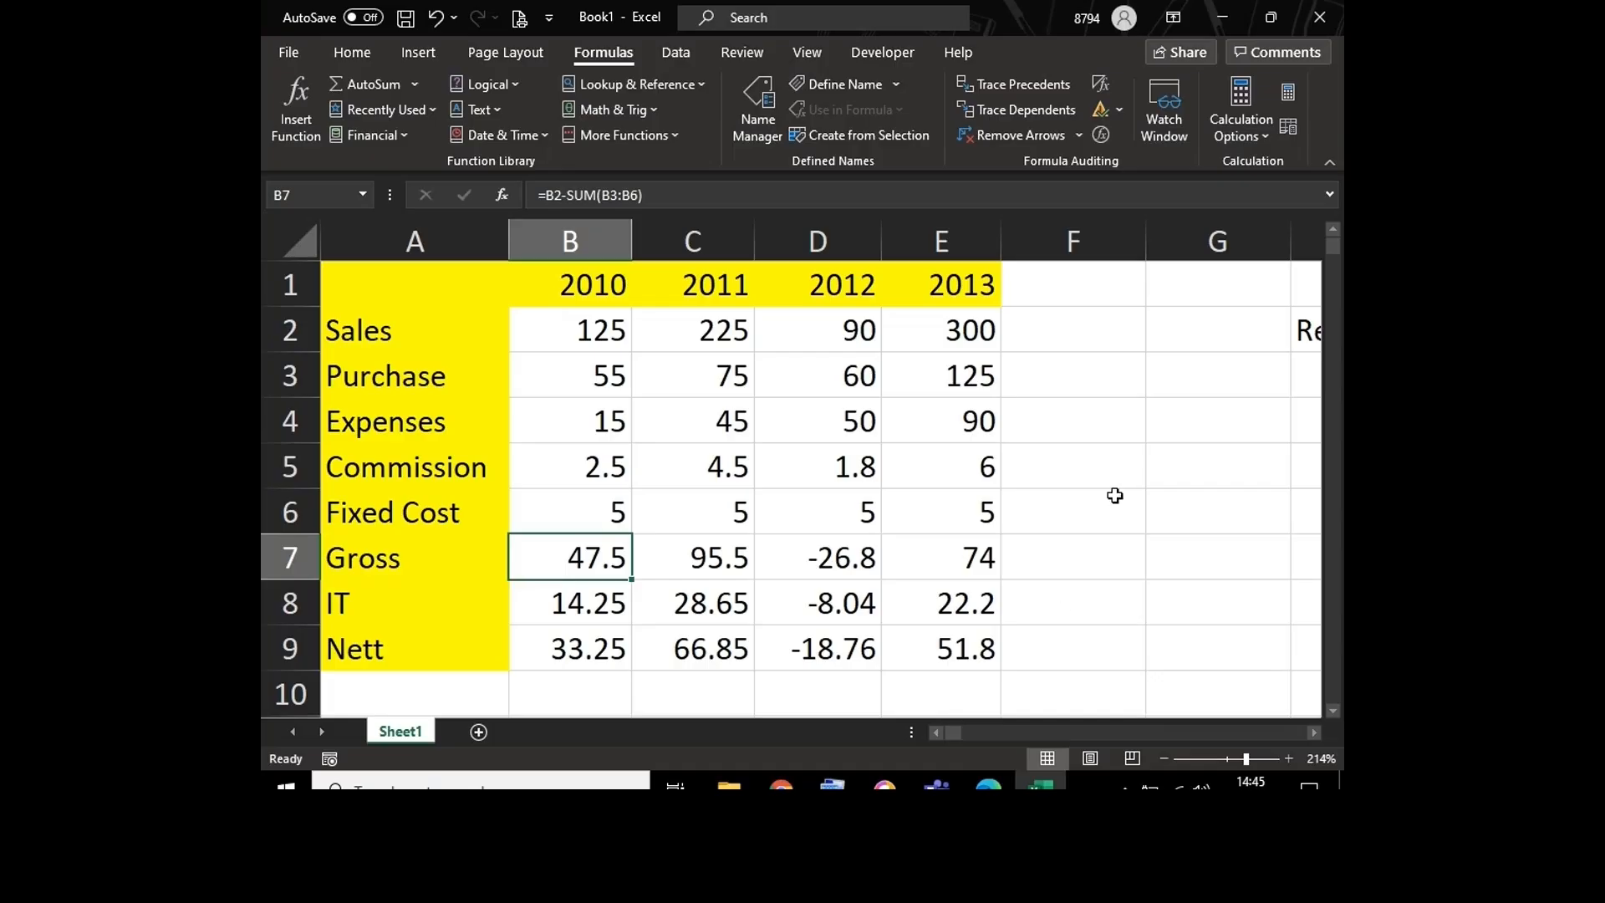
Step: Enter the symbol "~" in F5 and its name "Tilde" in G5
click(1173, 470)
click(1089, 469)
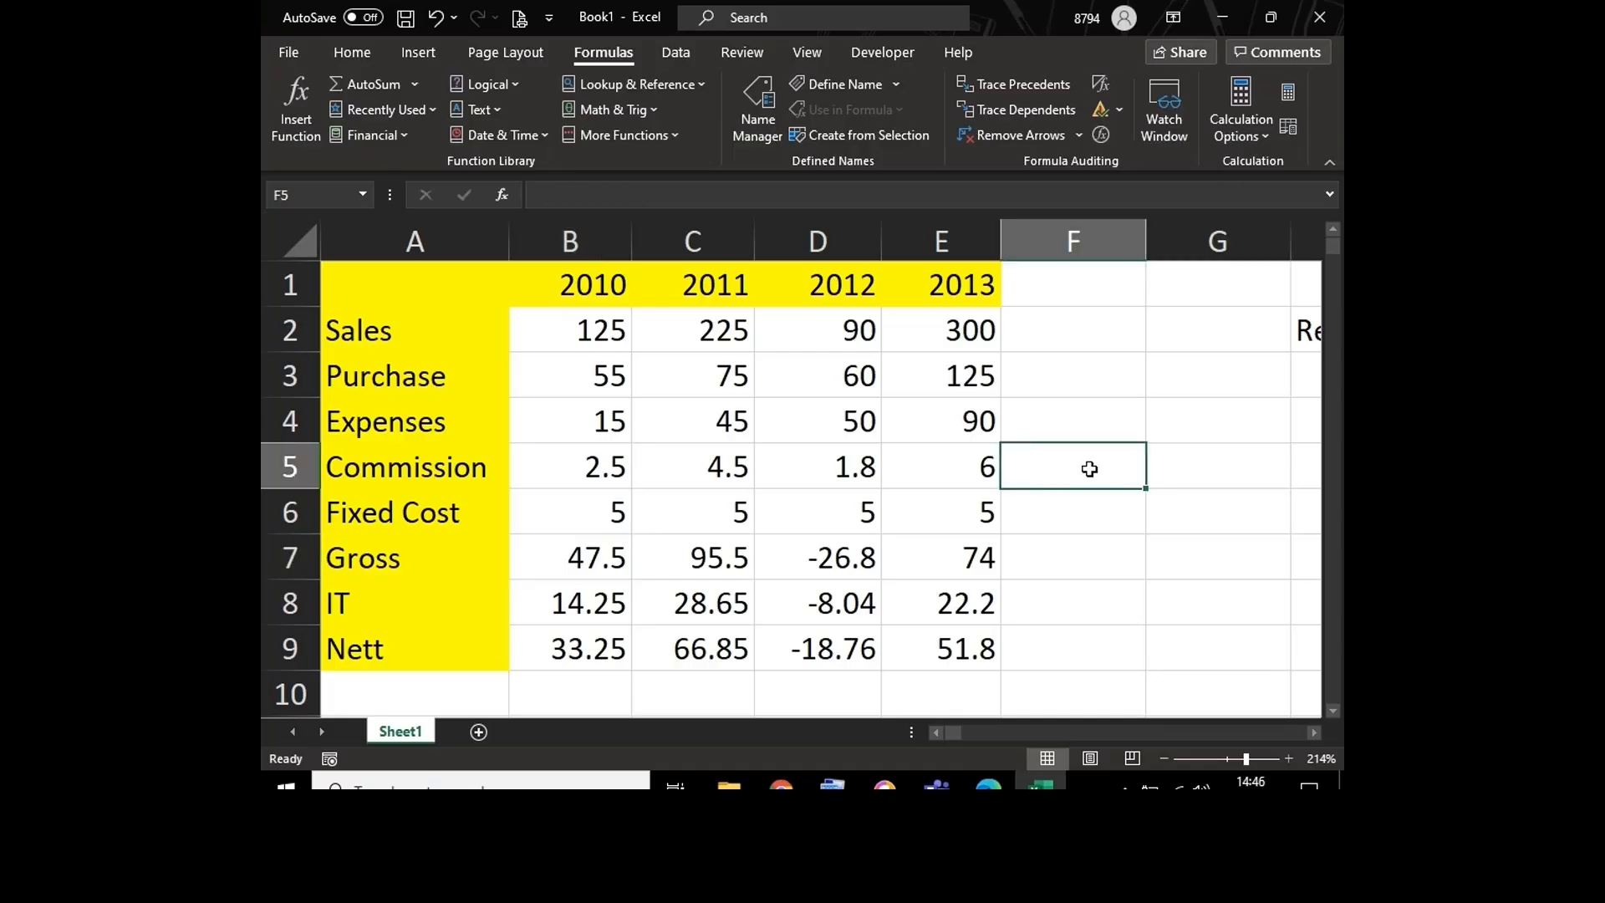
text(~)
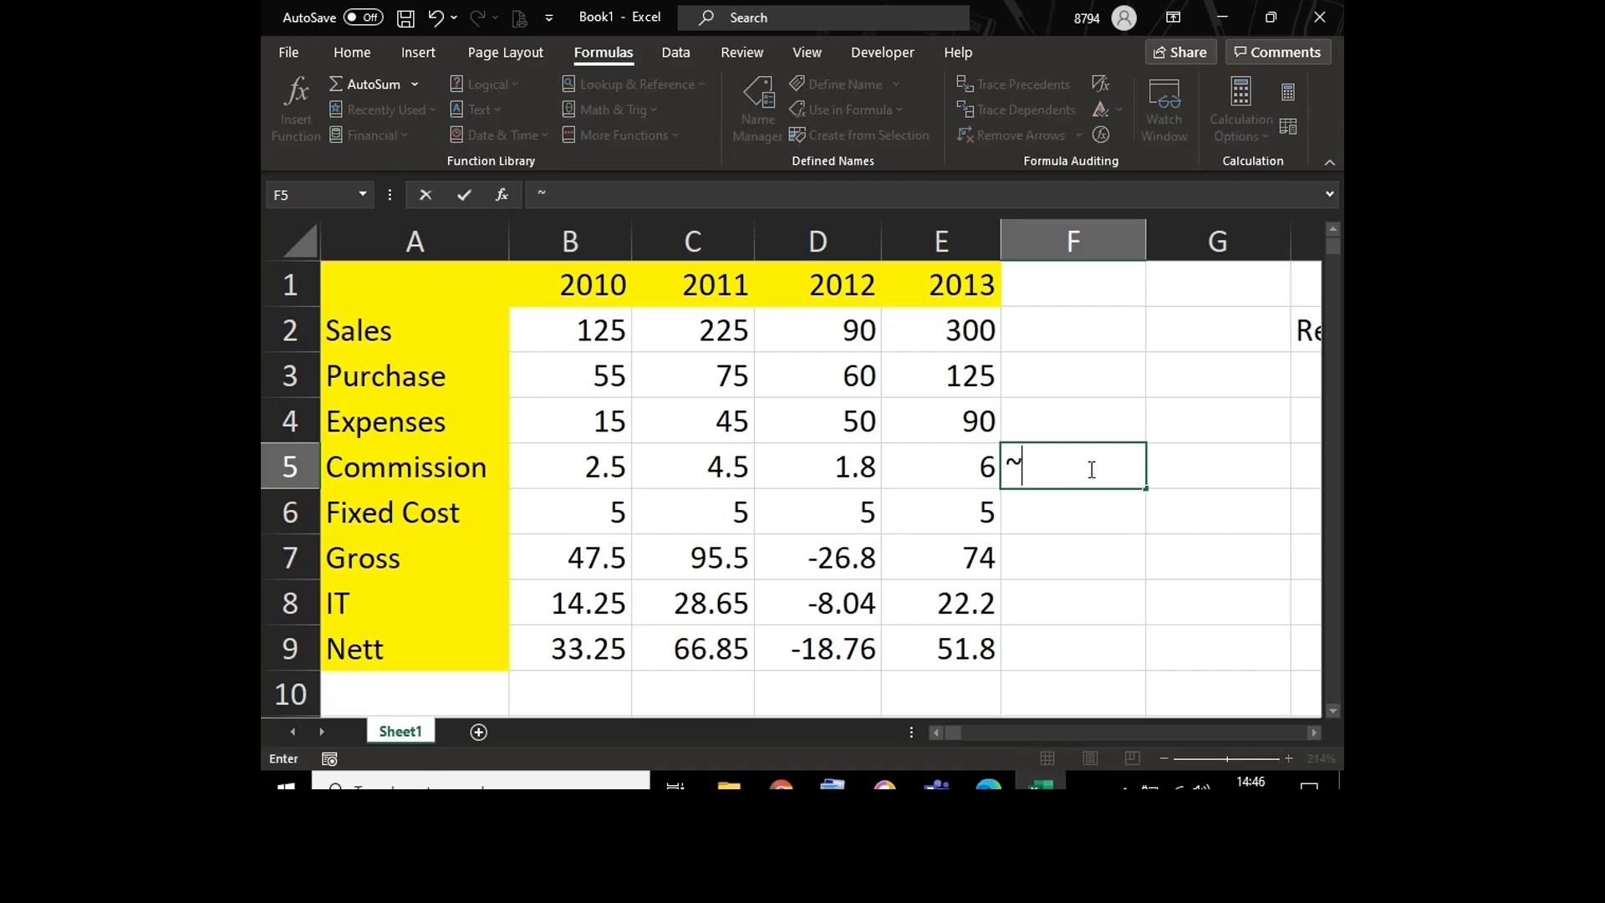
key(Return)
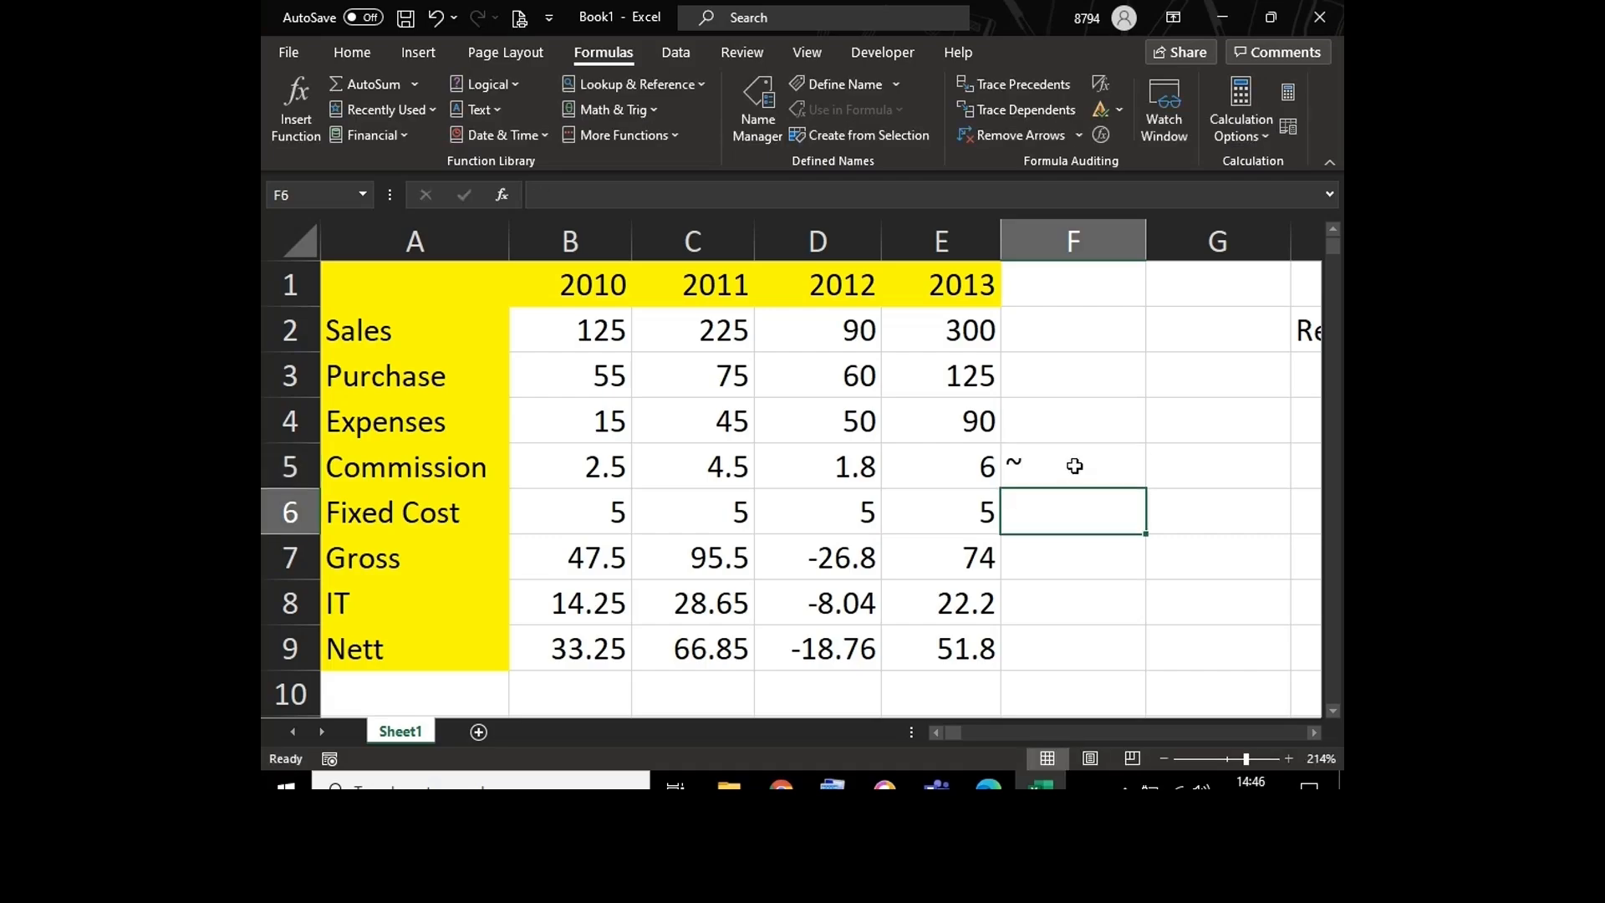
click(1075, 465)
click(1184, 472)
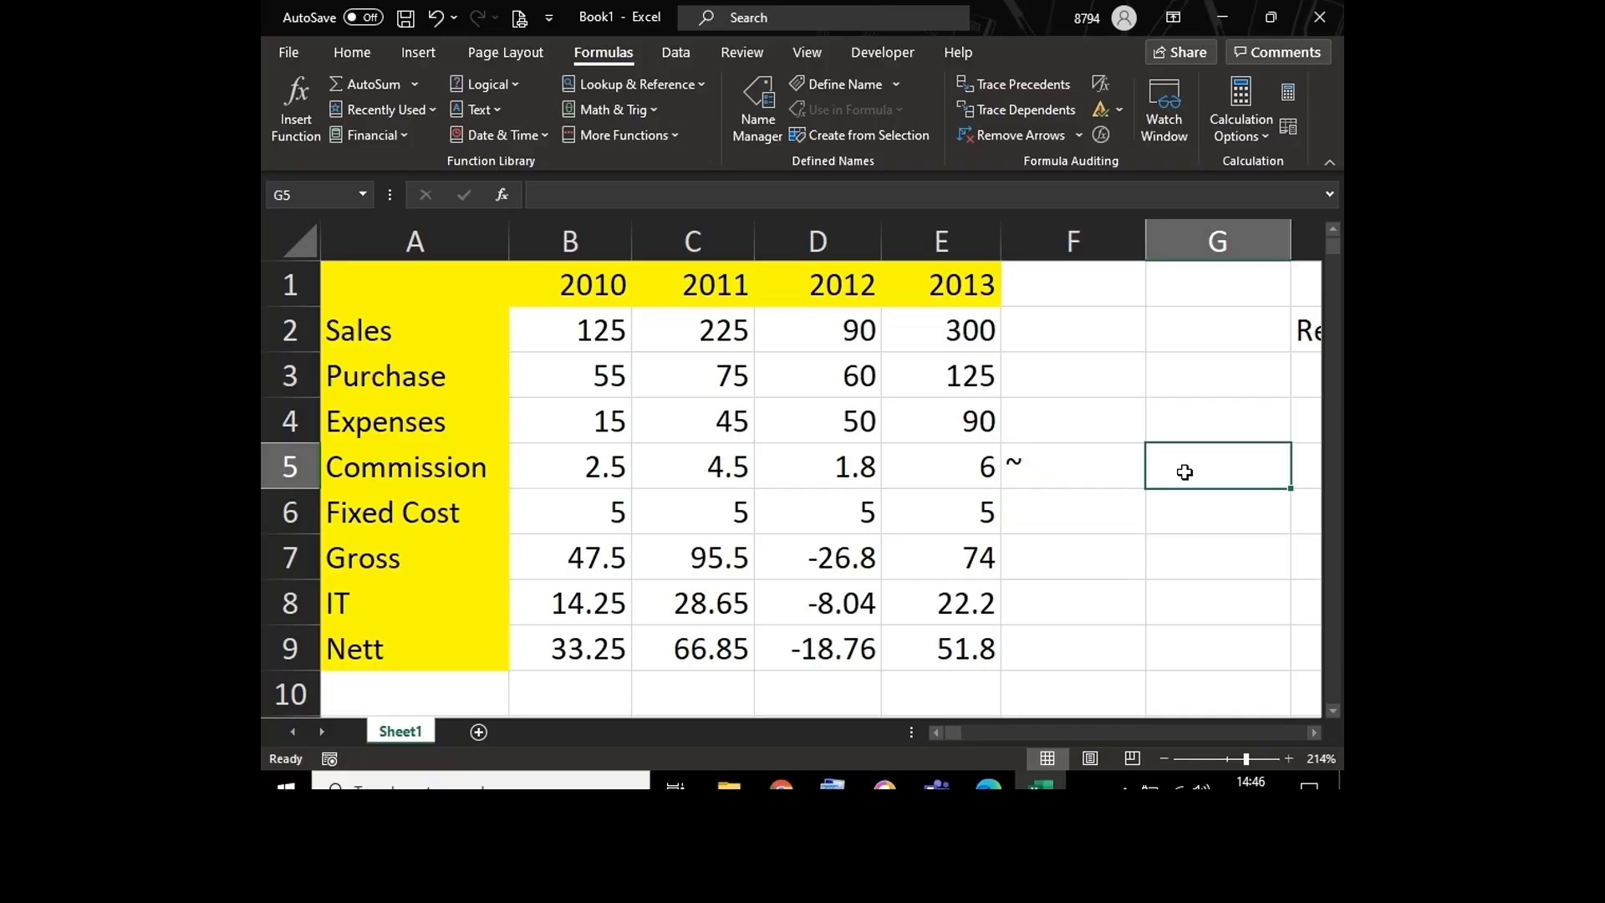
text(Tilde)
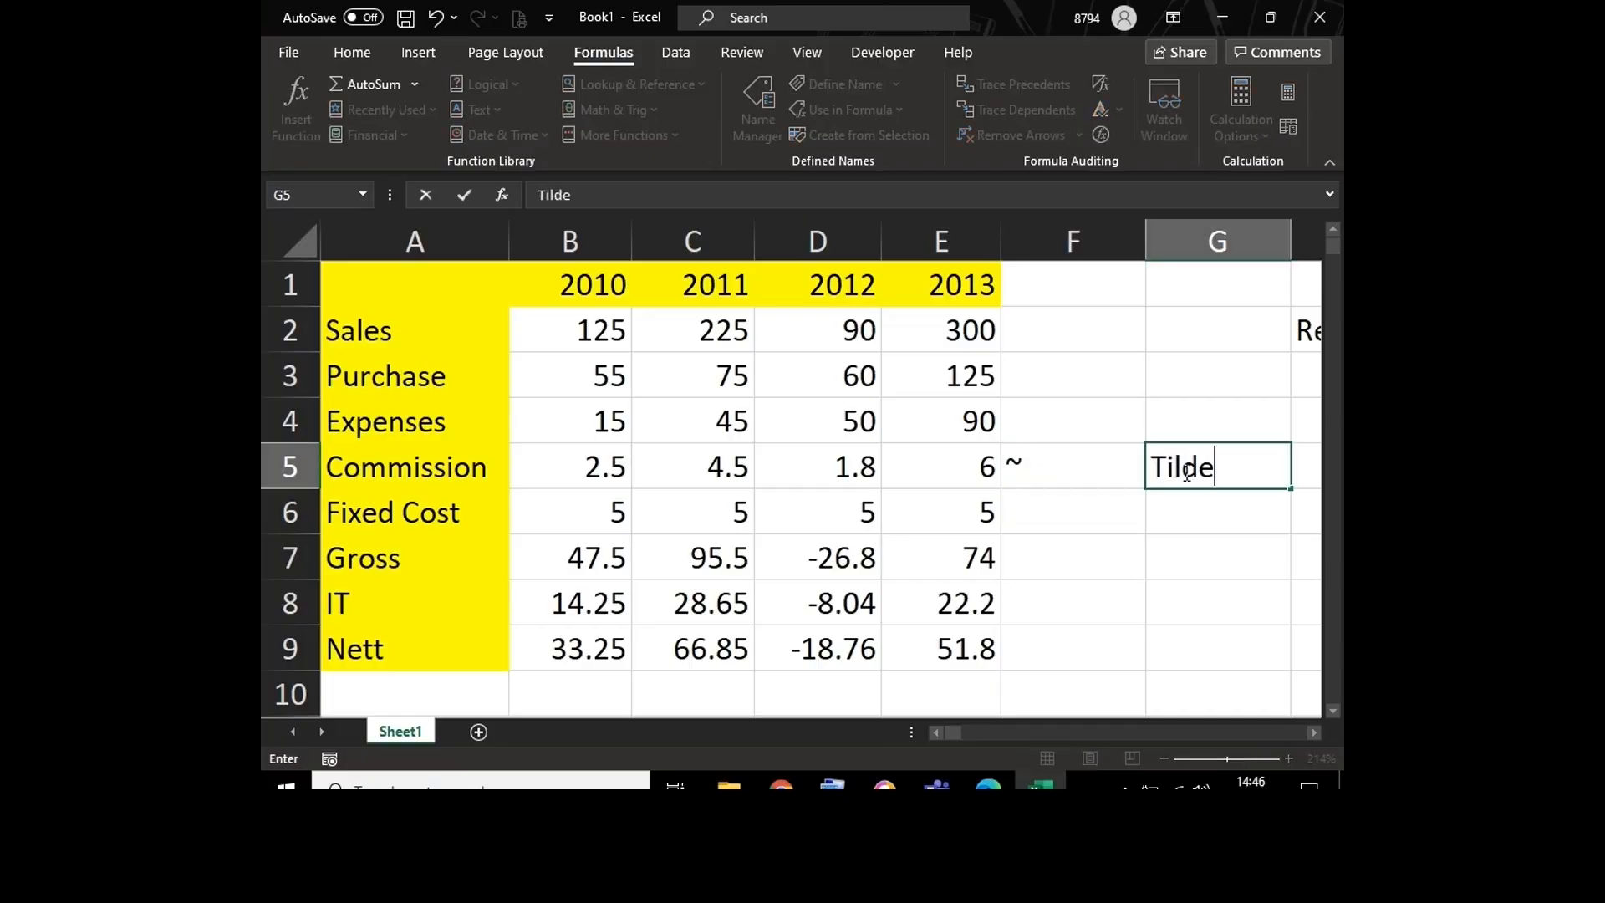
key(Return)
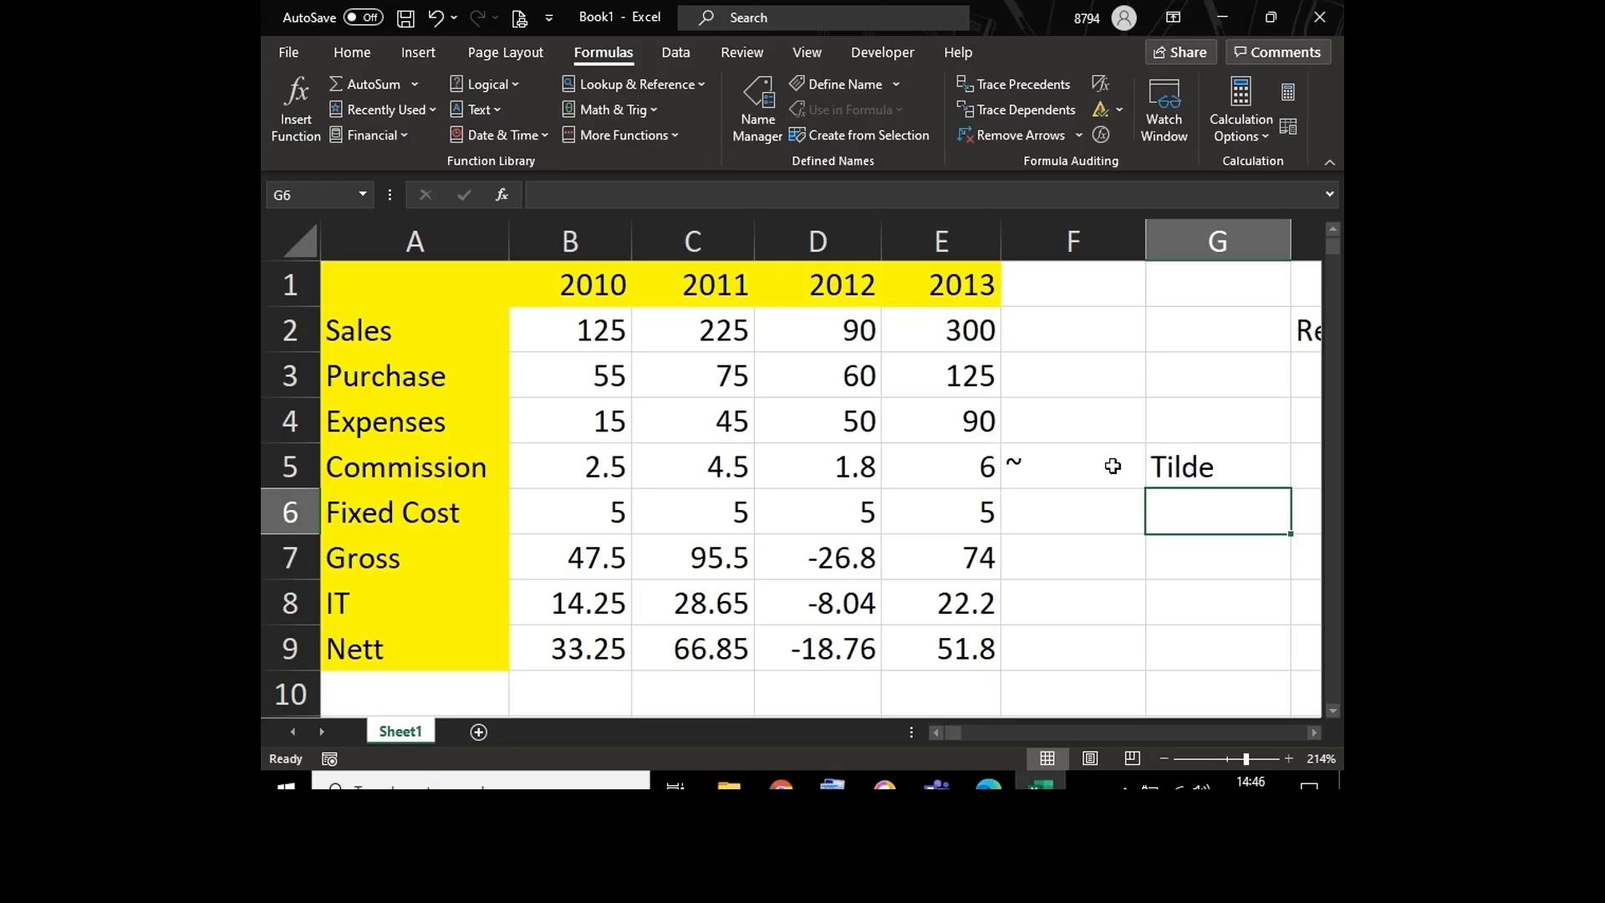
Step: Display the formulas in all cells of the sheet to compare them, and return to the calculated results
click(692, 465)
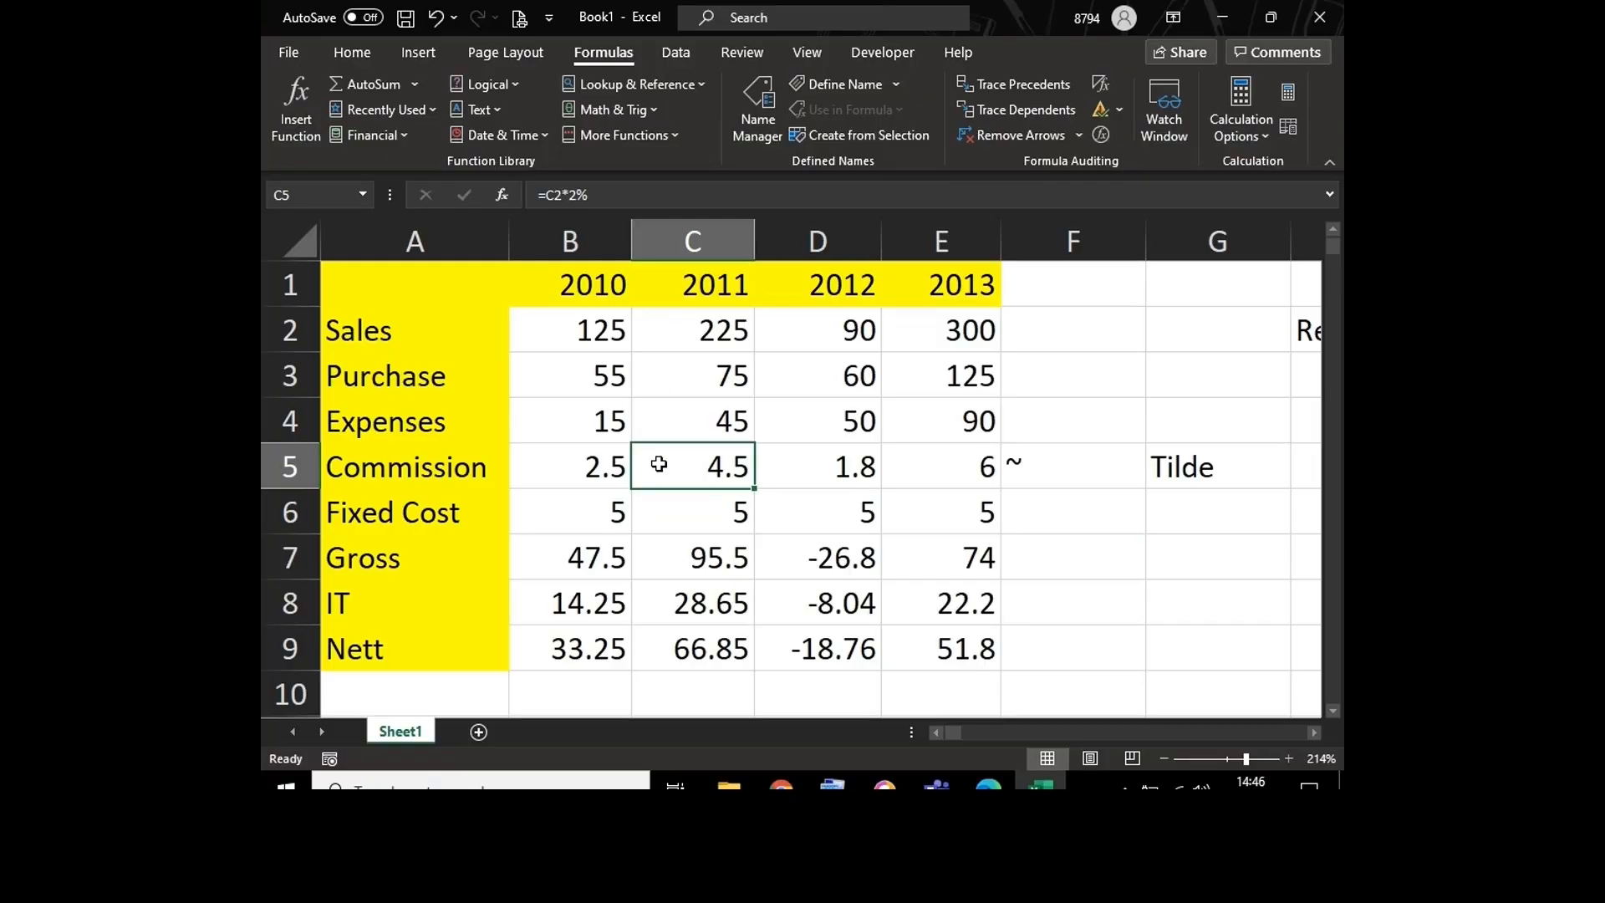
key(ctrl+grave)
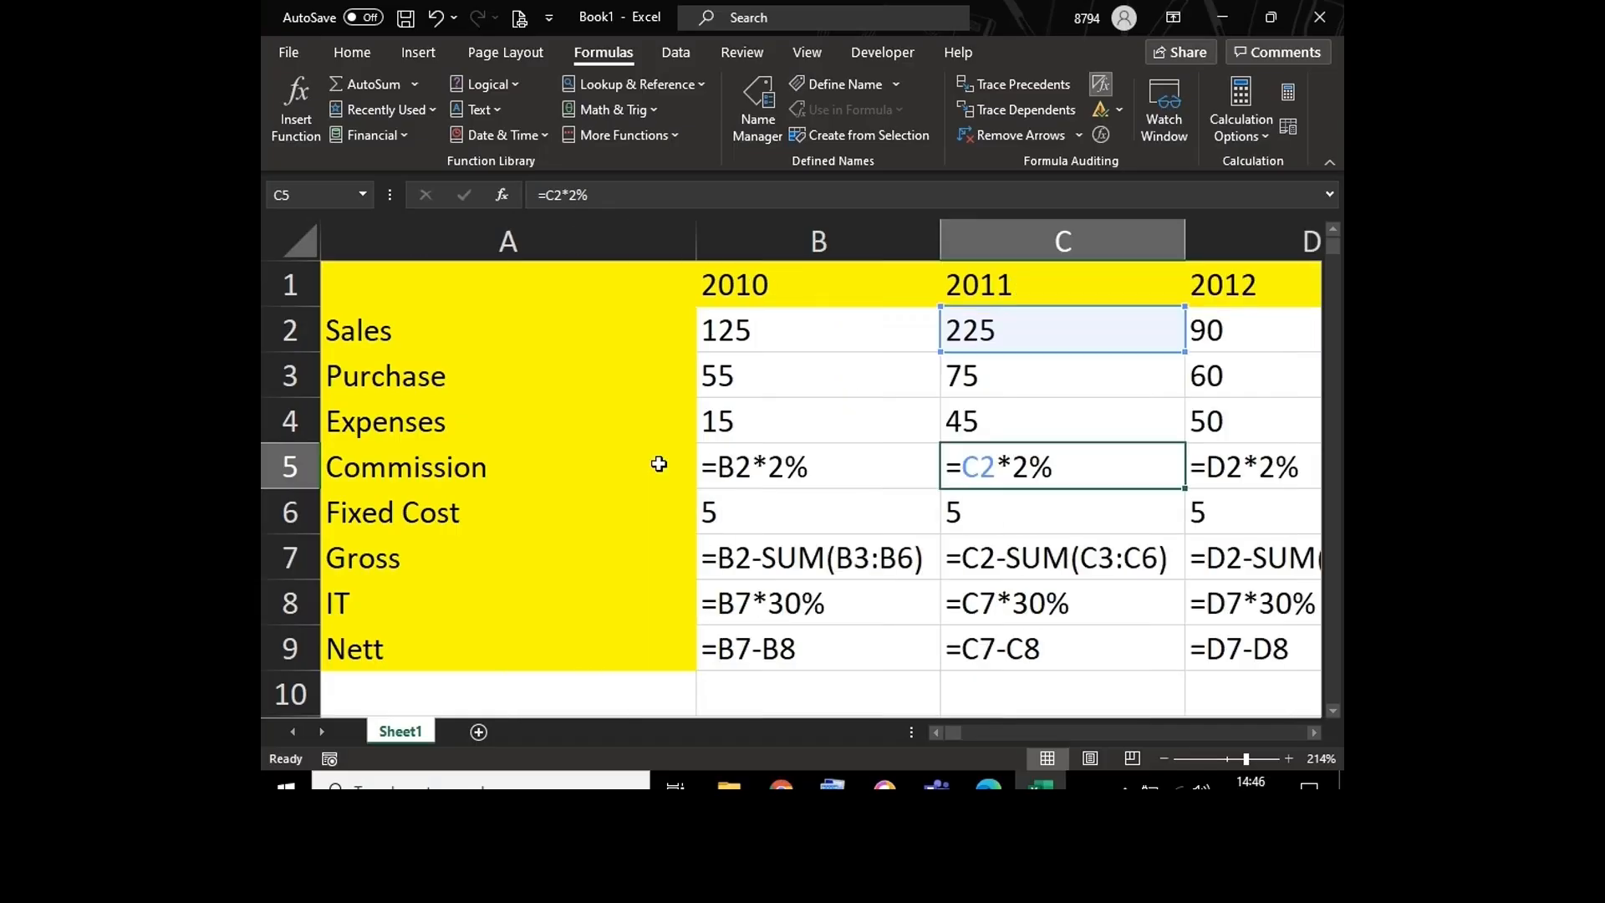
click(600, 402)
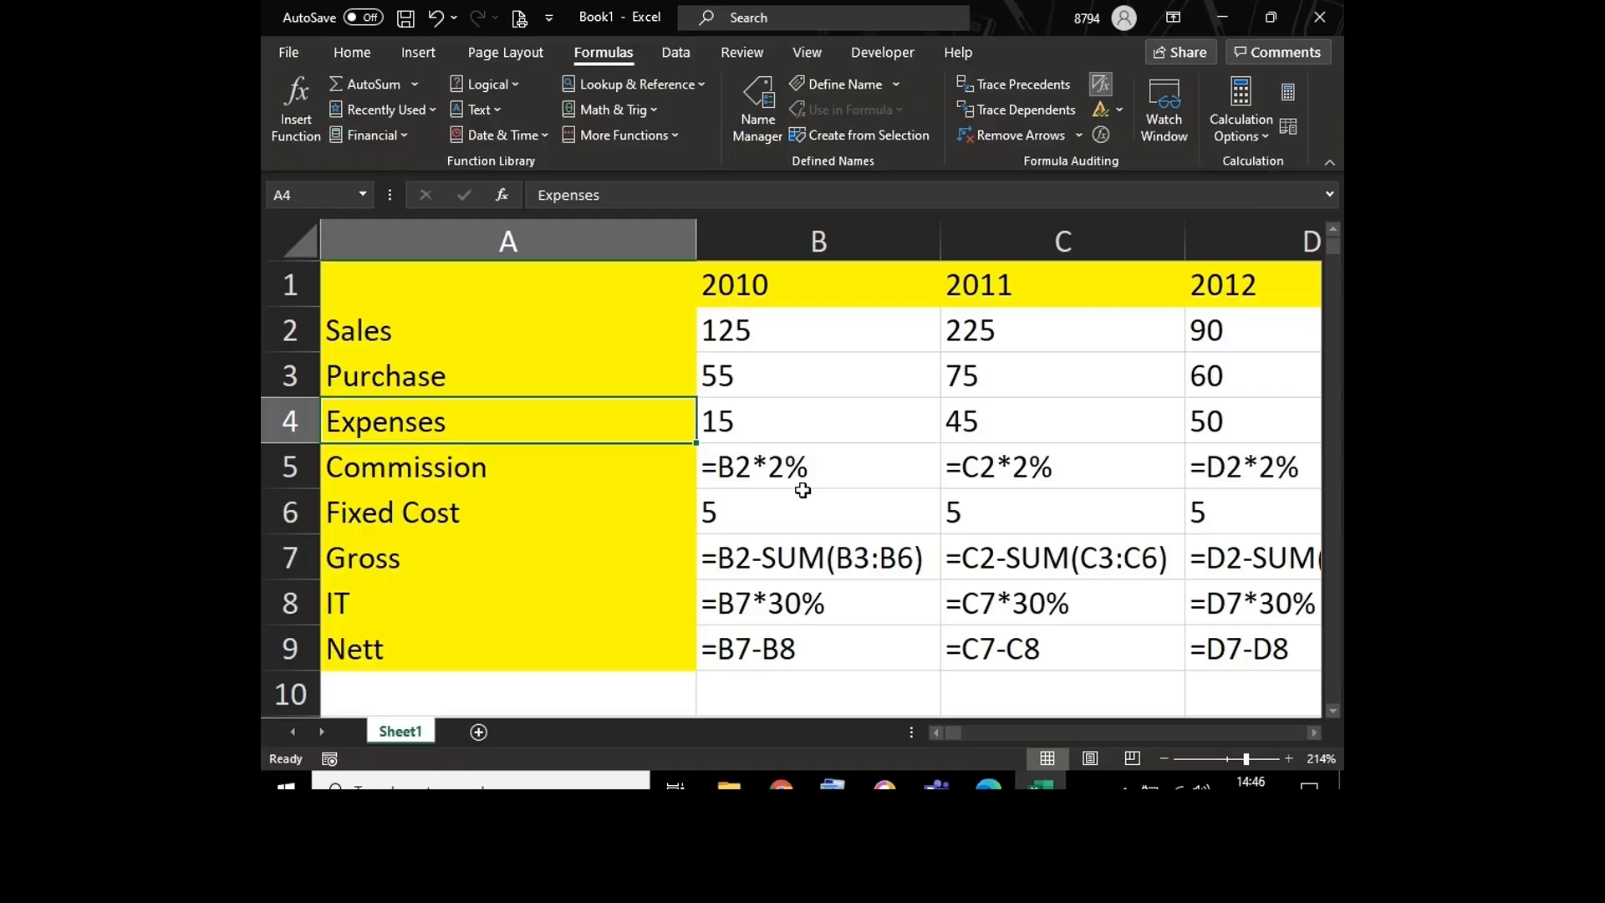
key(ctrl+grave)
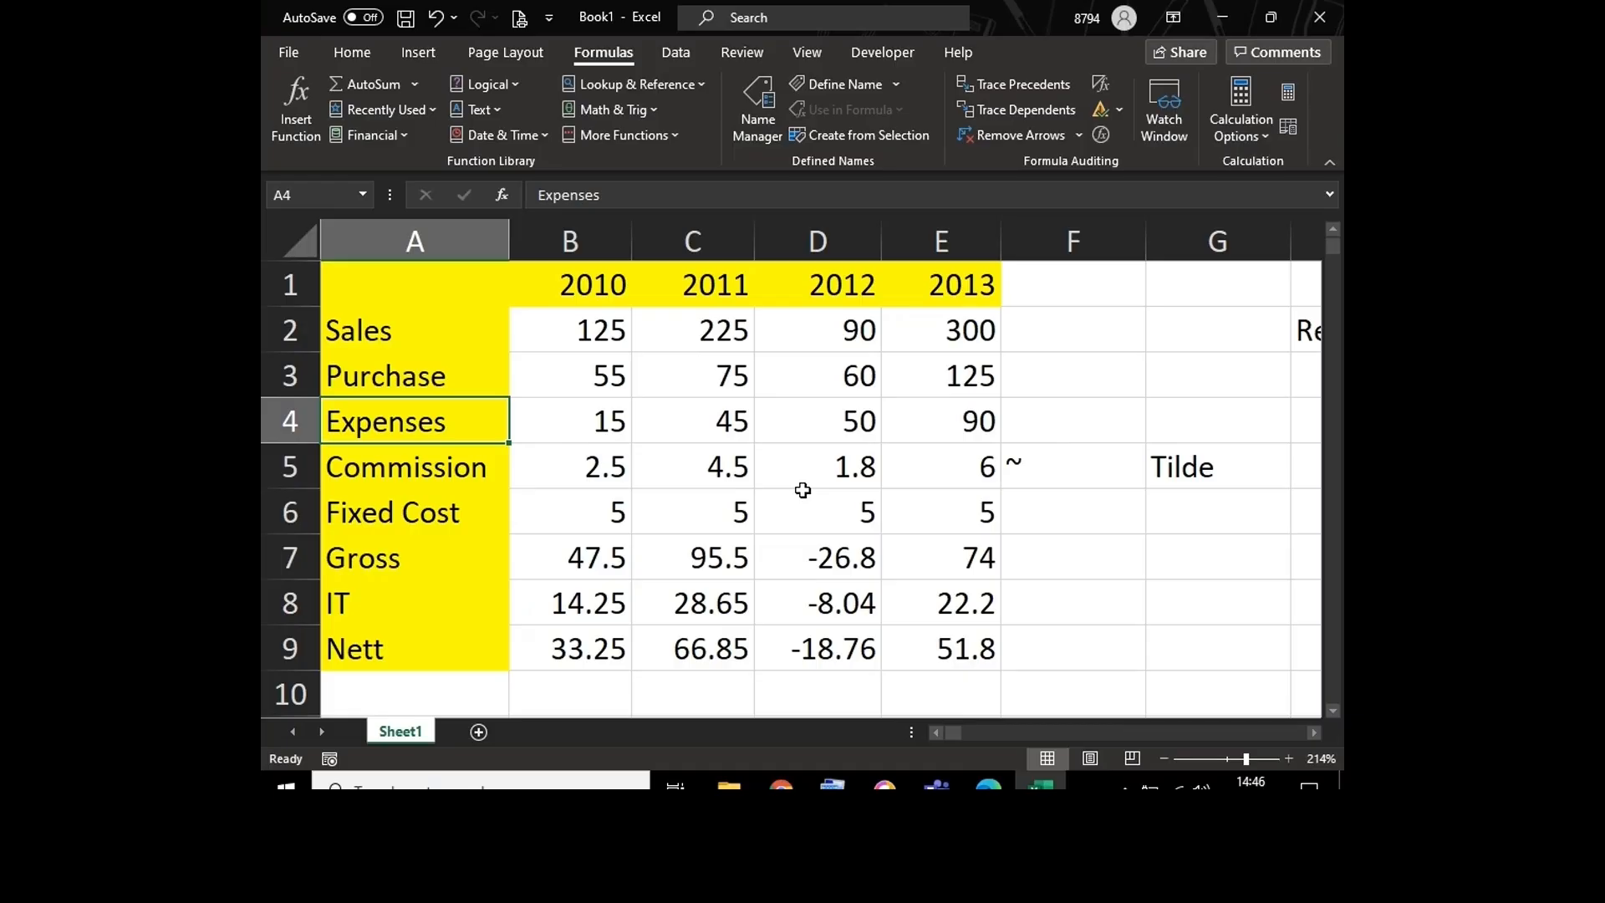
Step: Clear the tilde symbol and its name from F5:G5
click(1082, 459)
key(shift+Right)
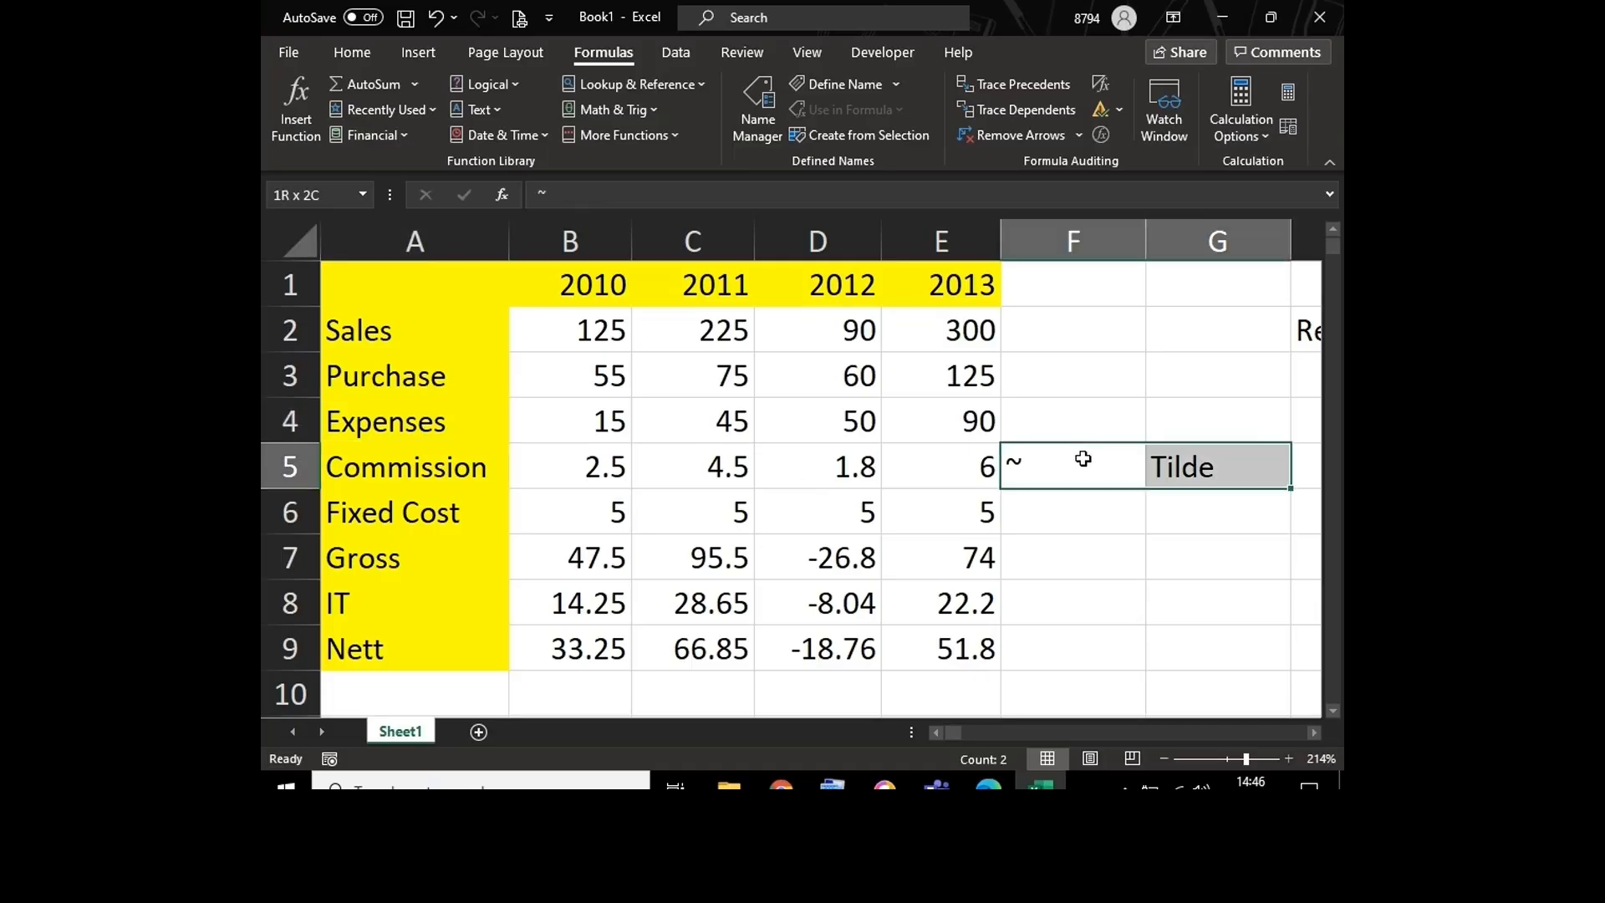
key(Delete)
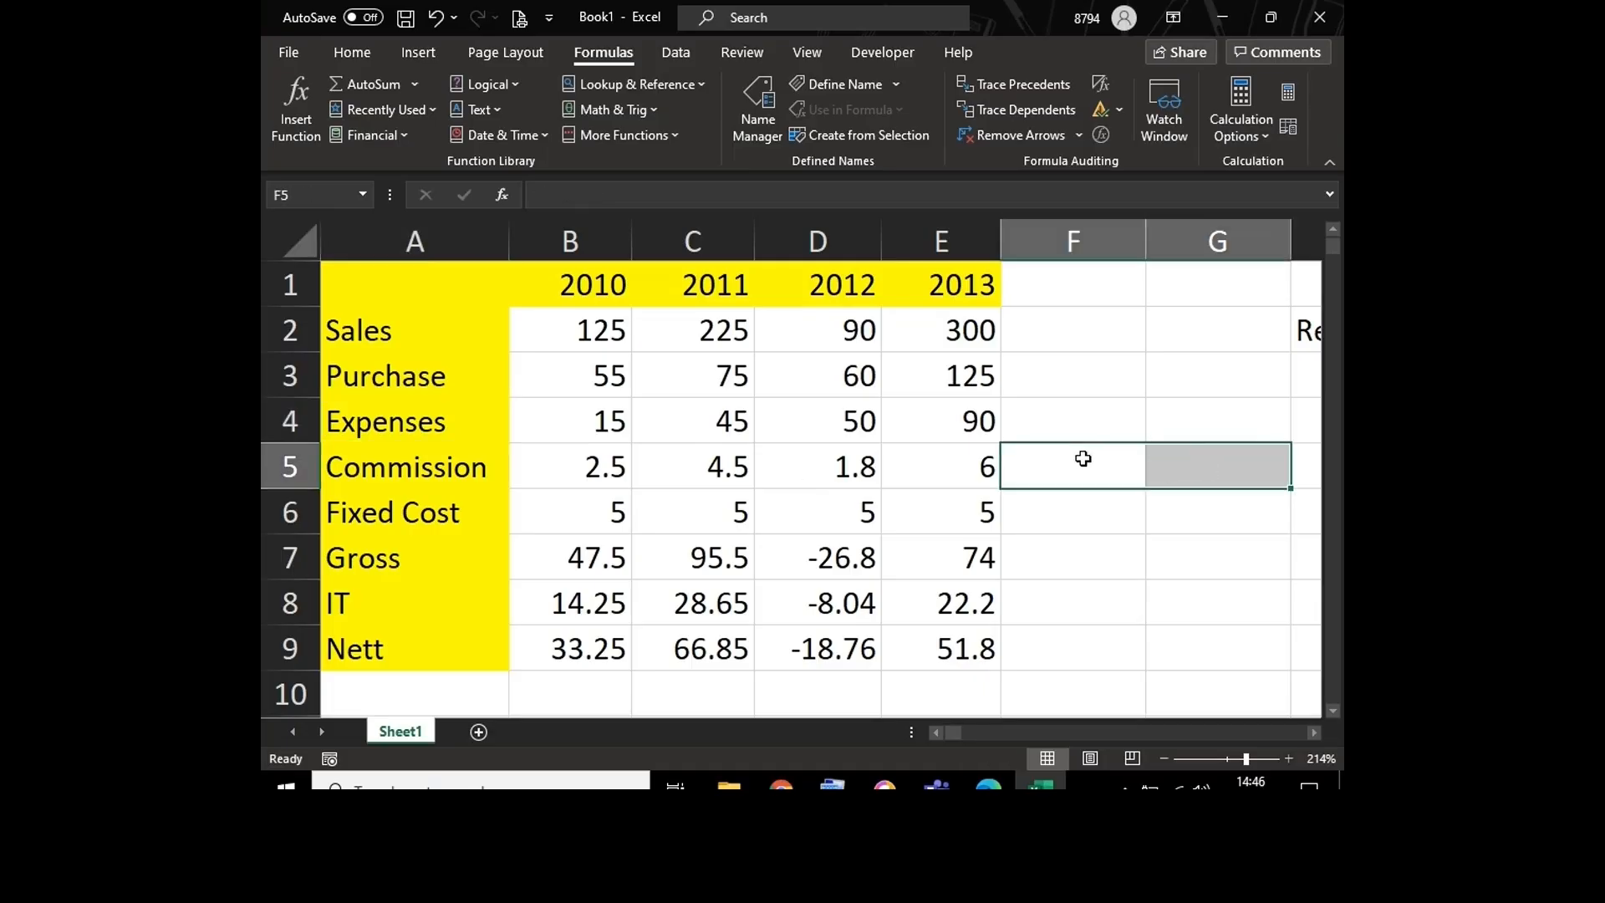
Step: Use the Show Formulas command to view the sheet's formulas again, and switch it off
click(677, 465)
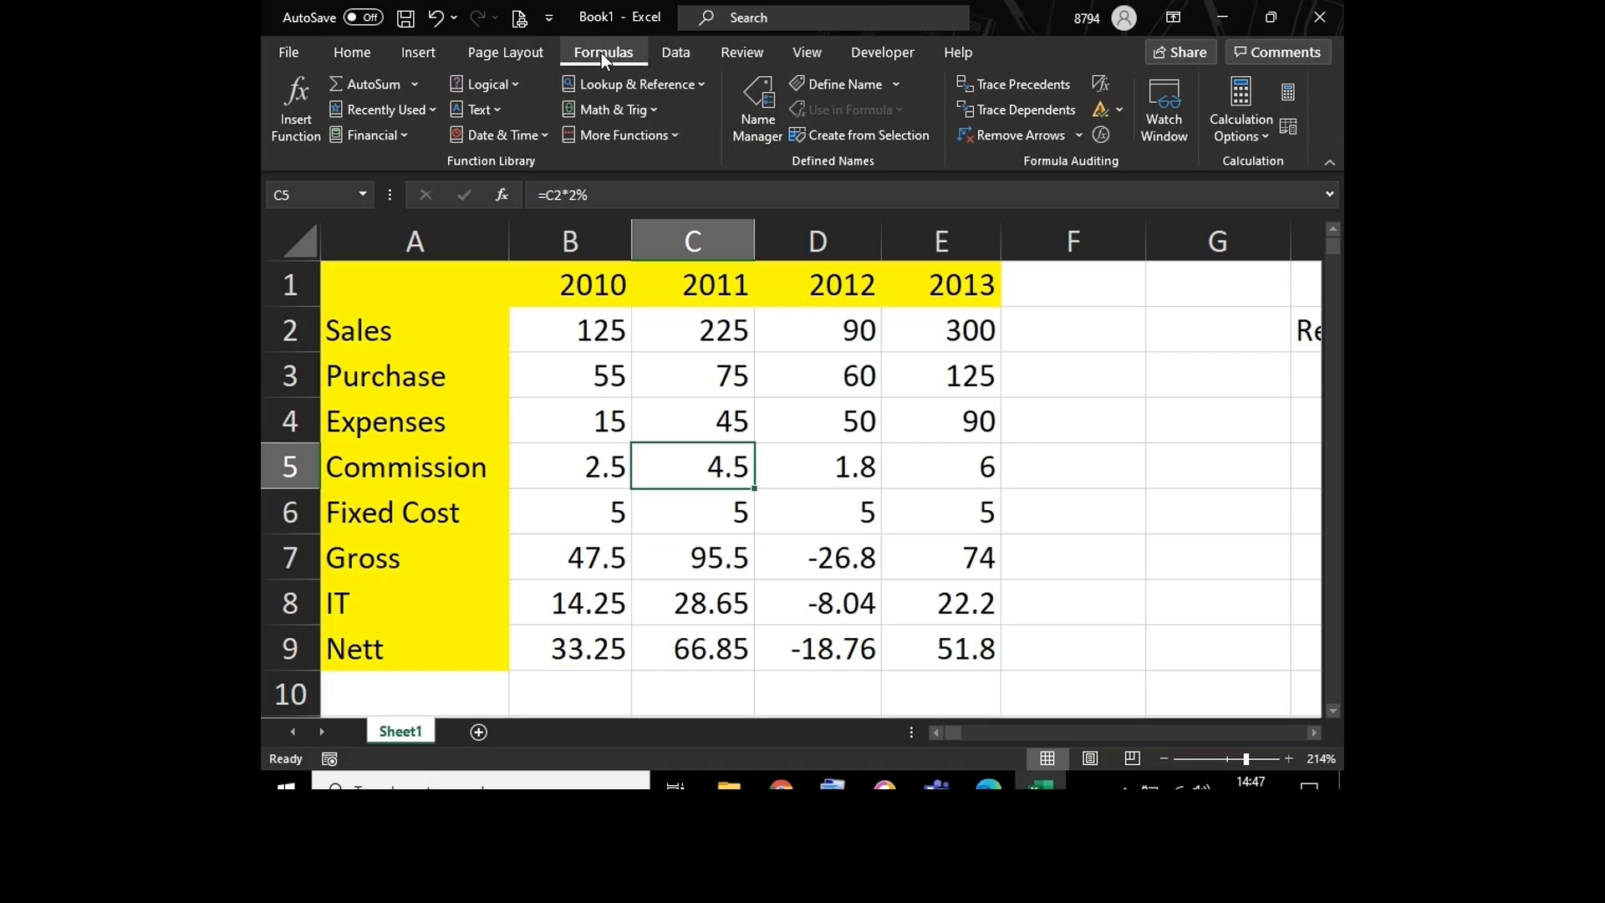
click(1100, 86)
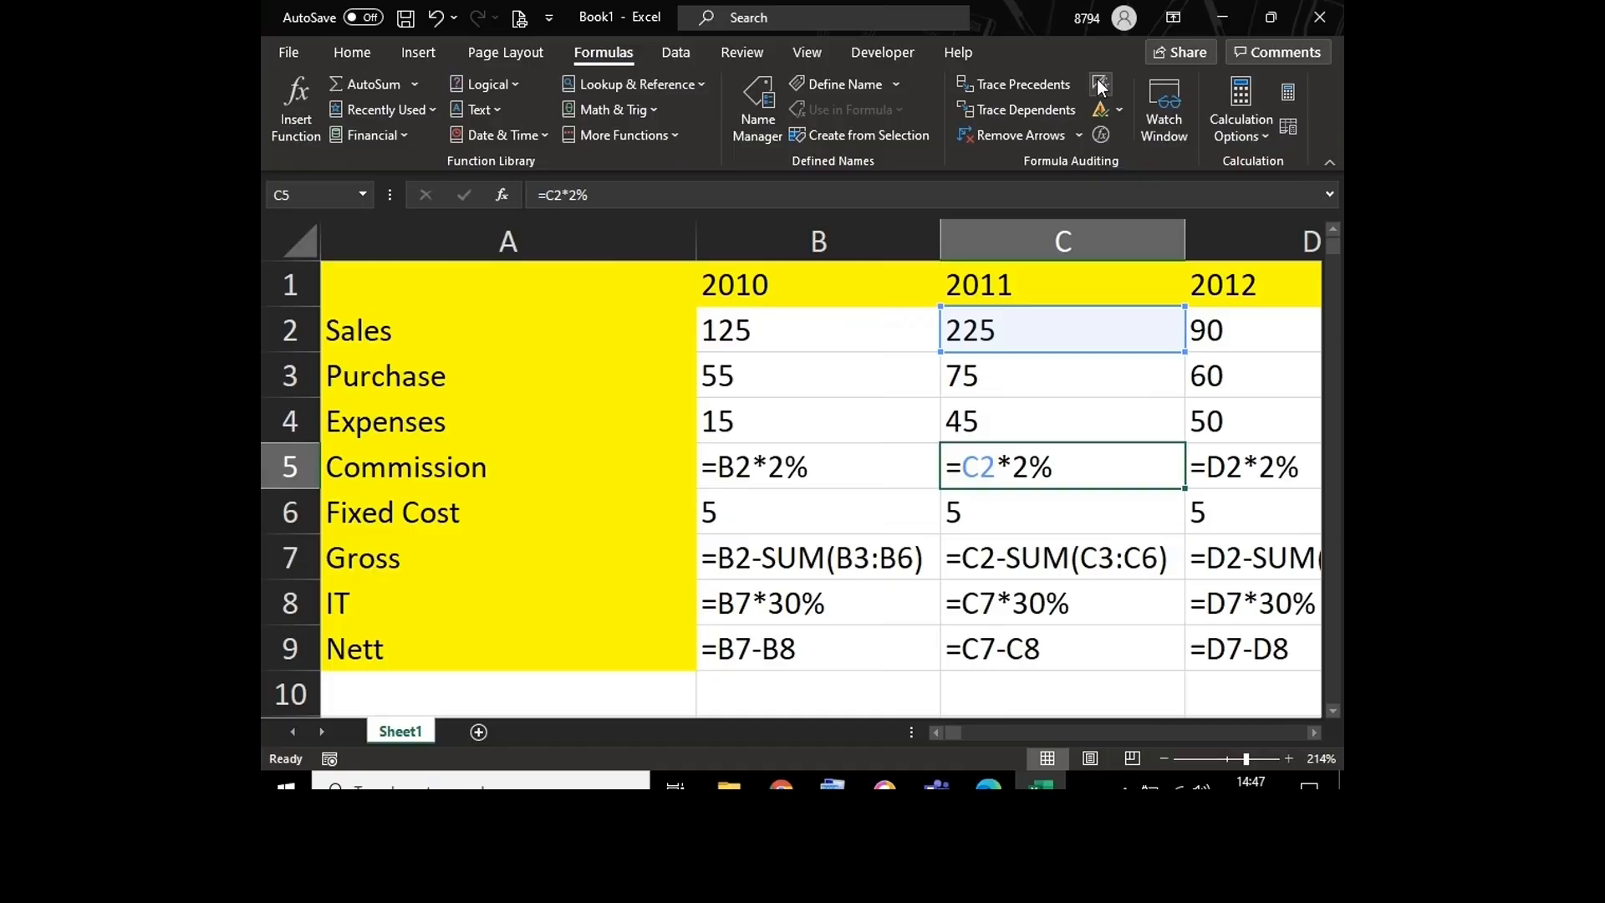
click(1100, 86)
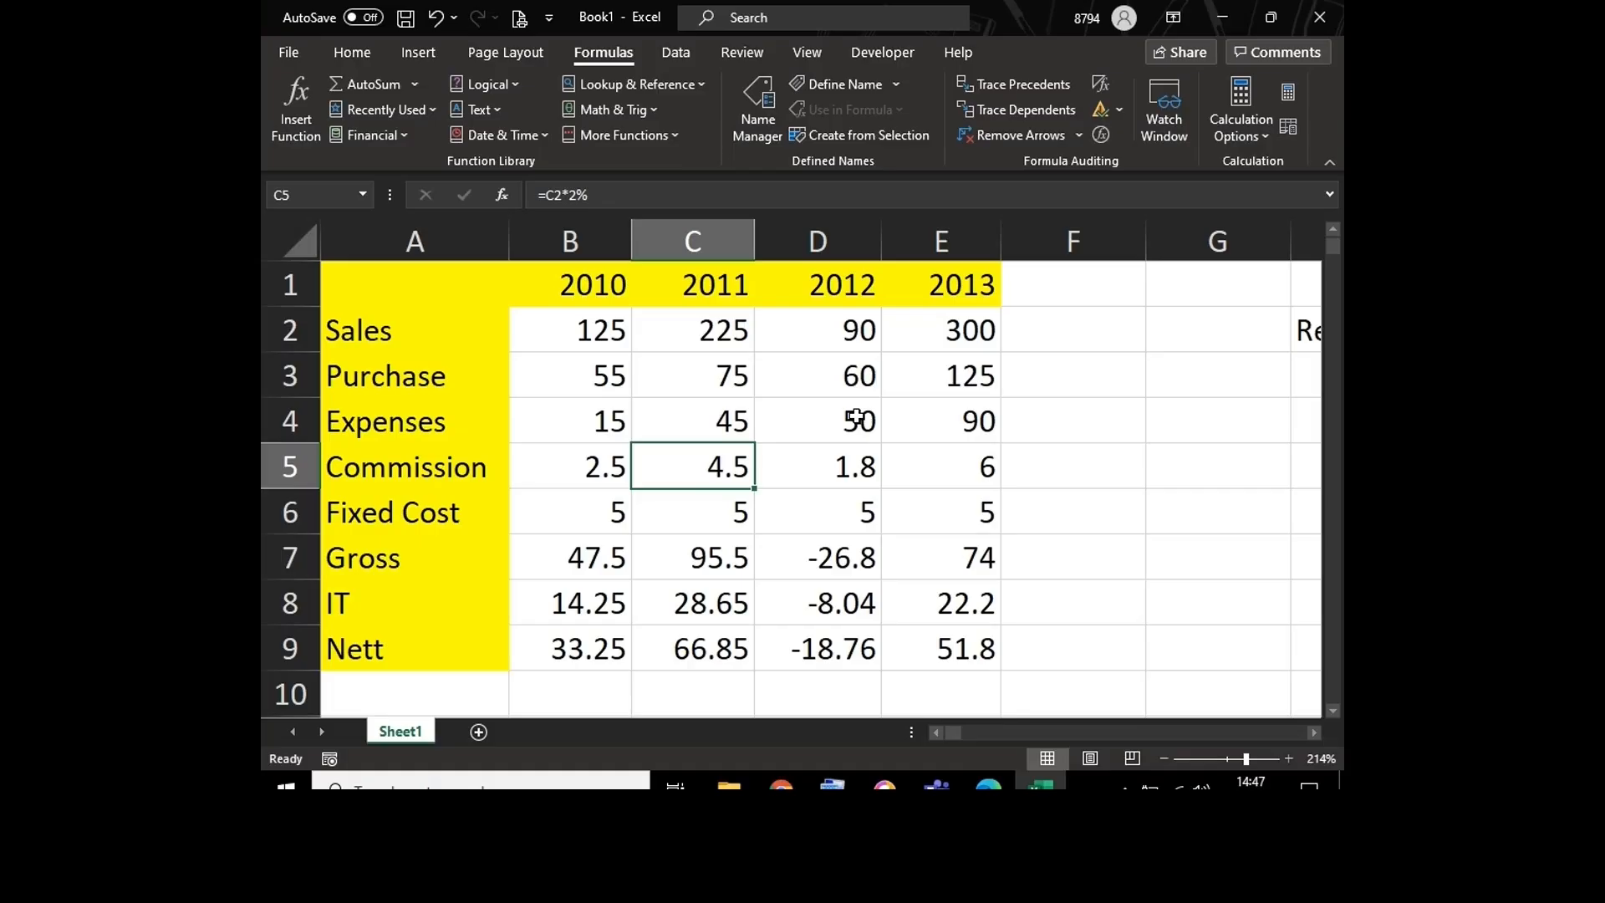
Step: Apply all borders to the whole sales table in A1:E9
click(583, 335)
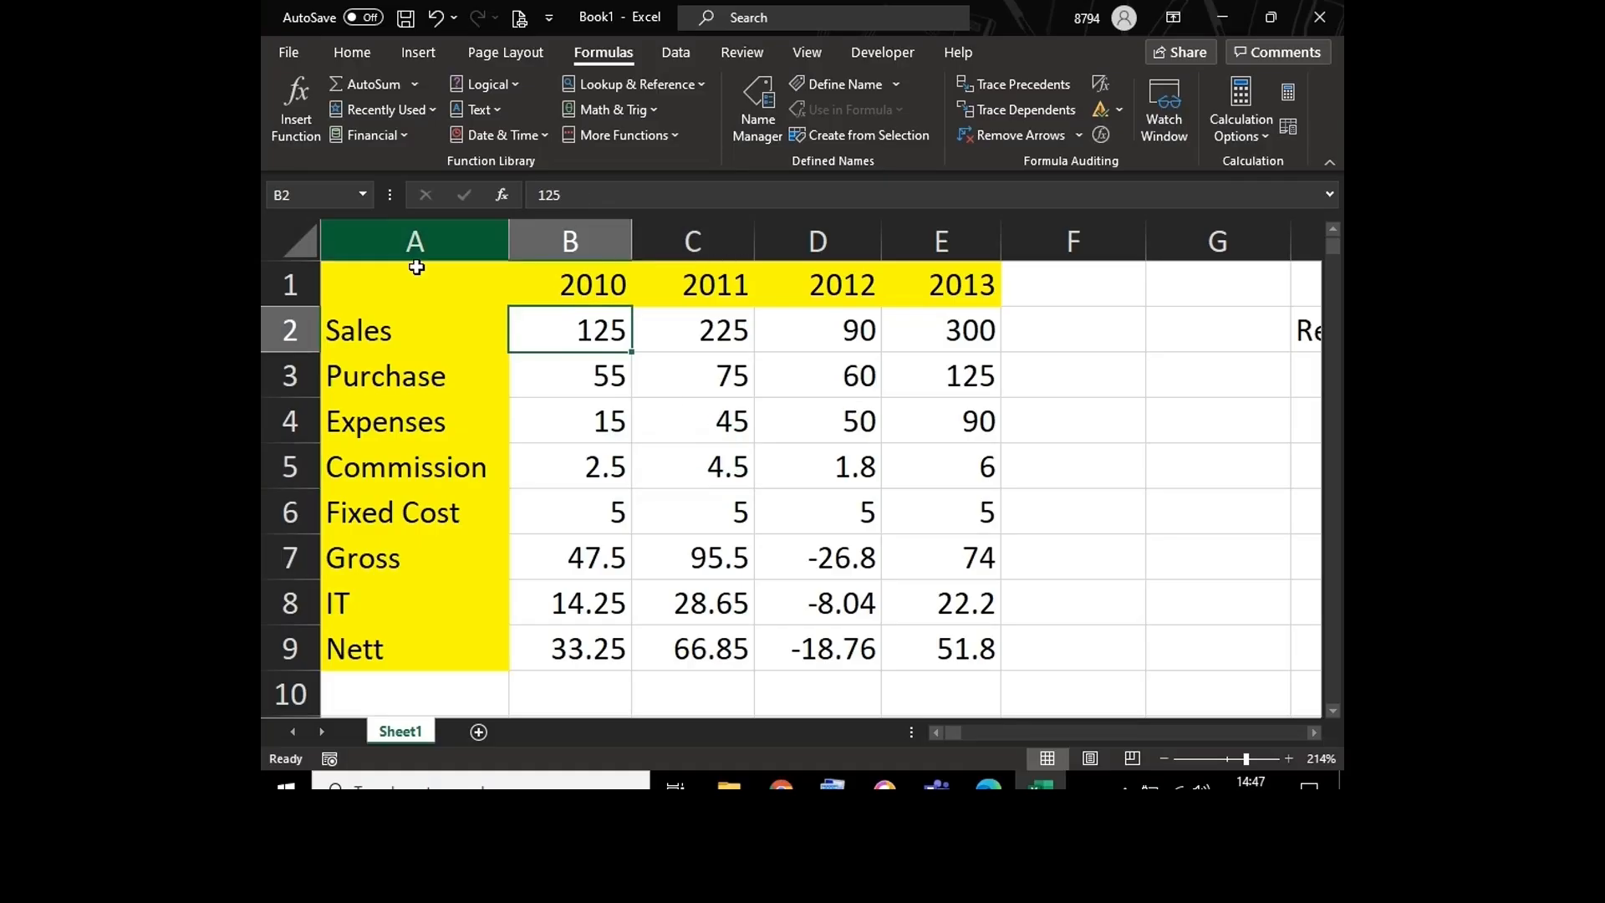
drag(415, 283, 934, 641)
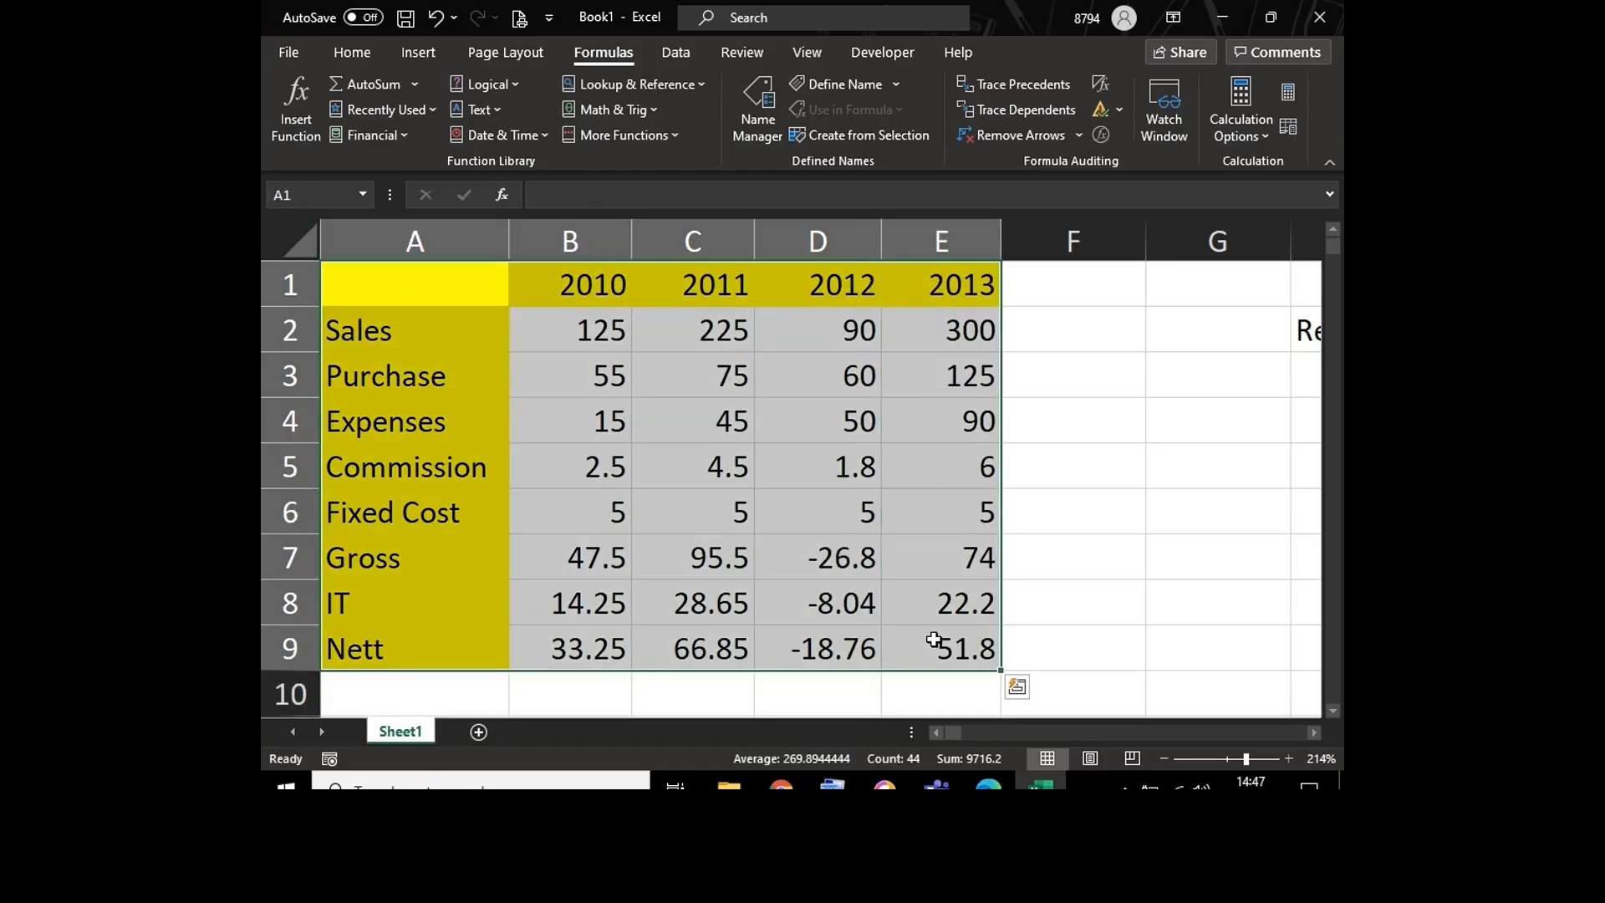
key(alt+h)
key(b)
key(a)
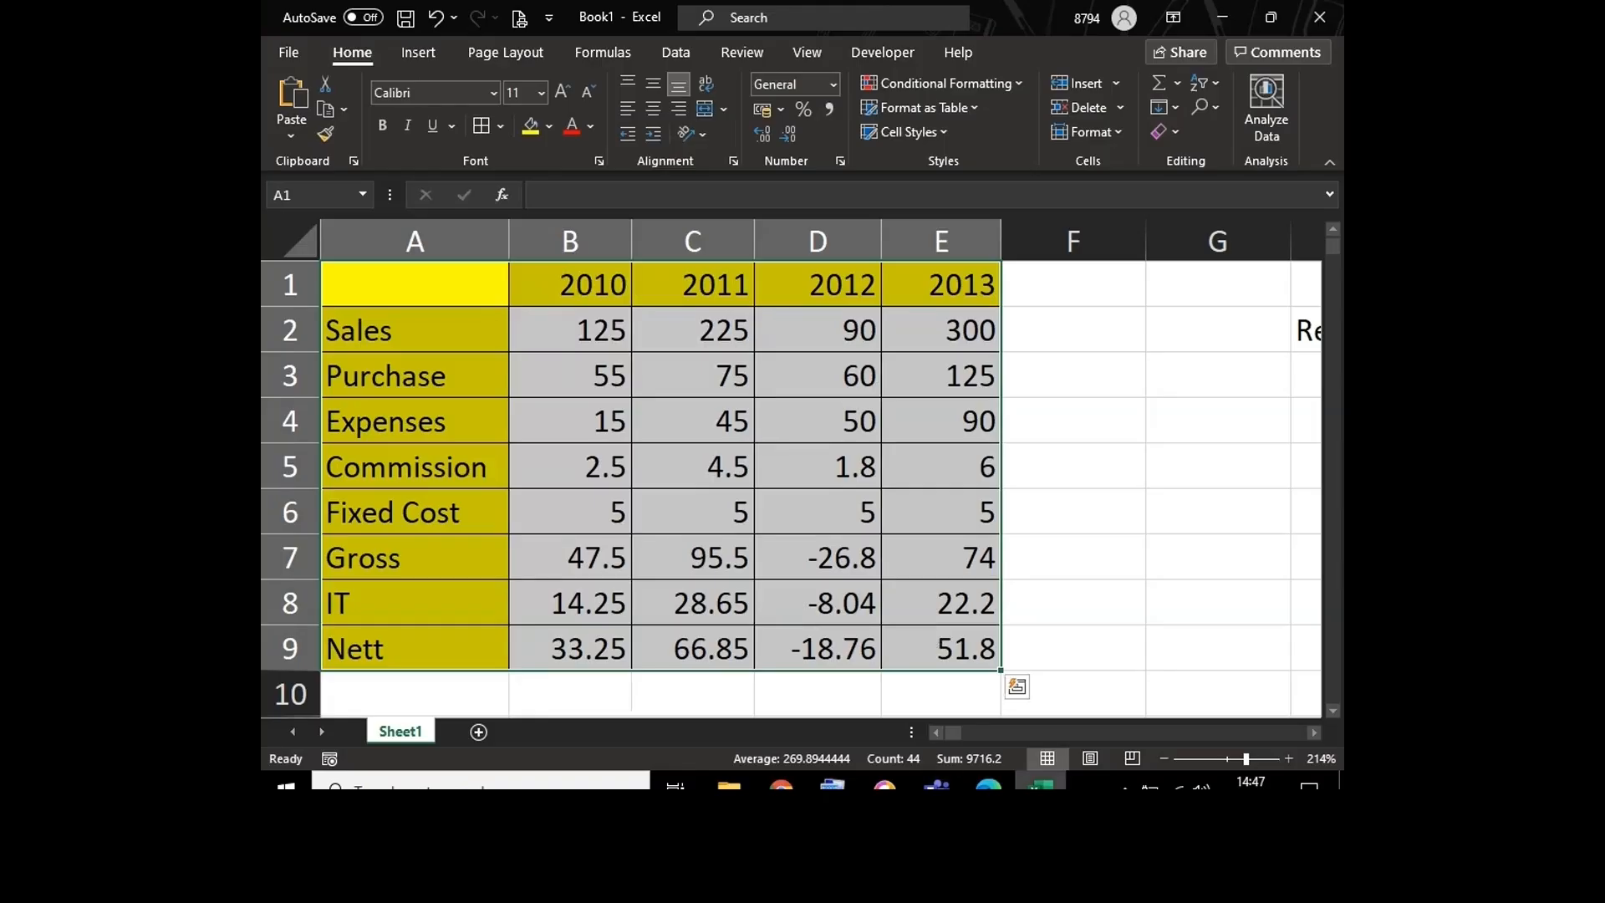
click(588, 426)
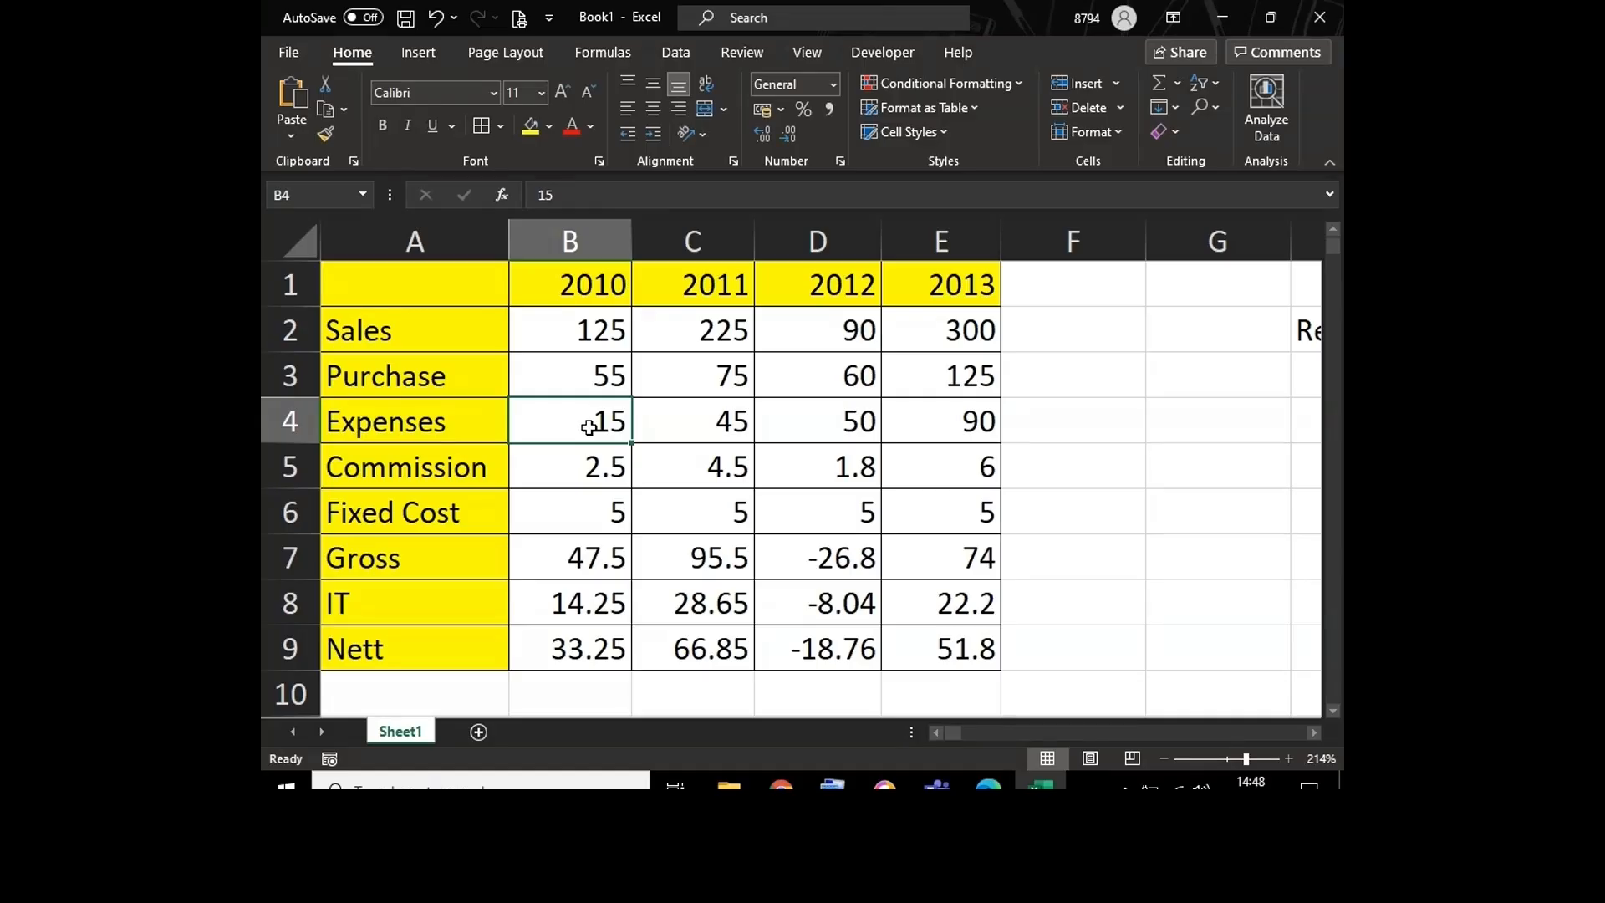
Step: Select the whole table from Commission cell C5, and the entire sheet from empty cell G6, releasing each selection
click(658, 422)
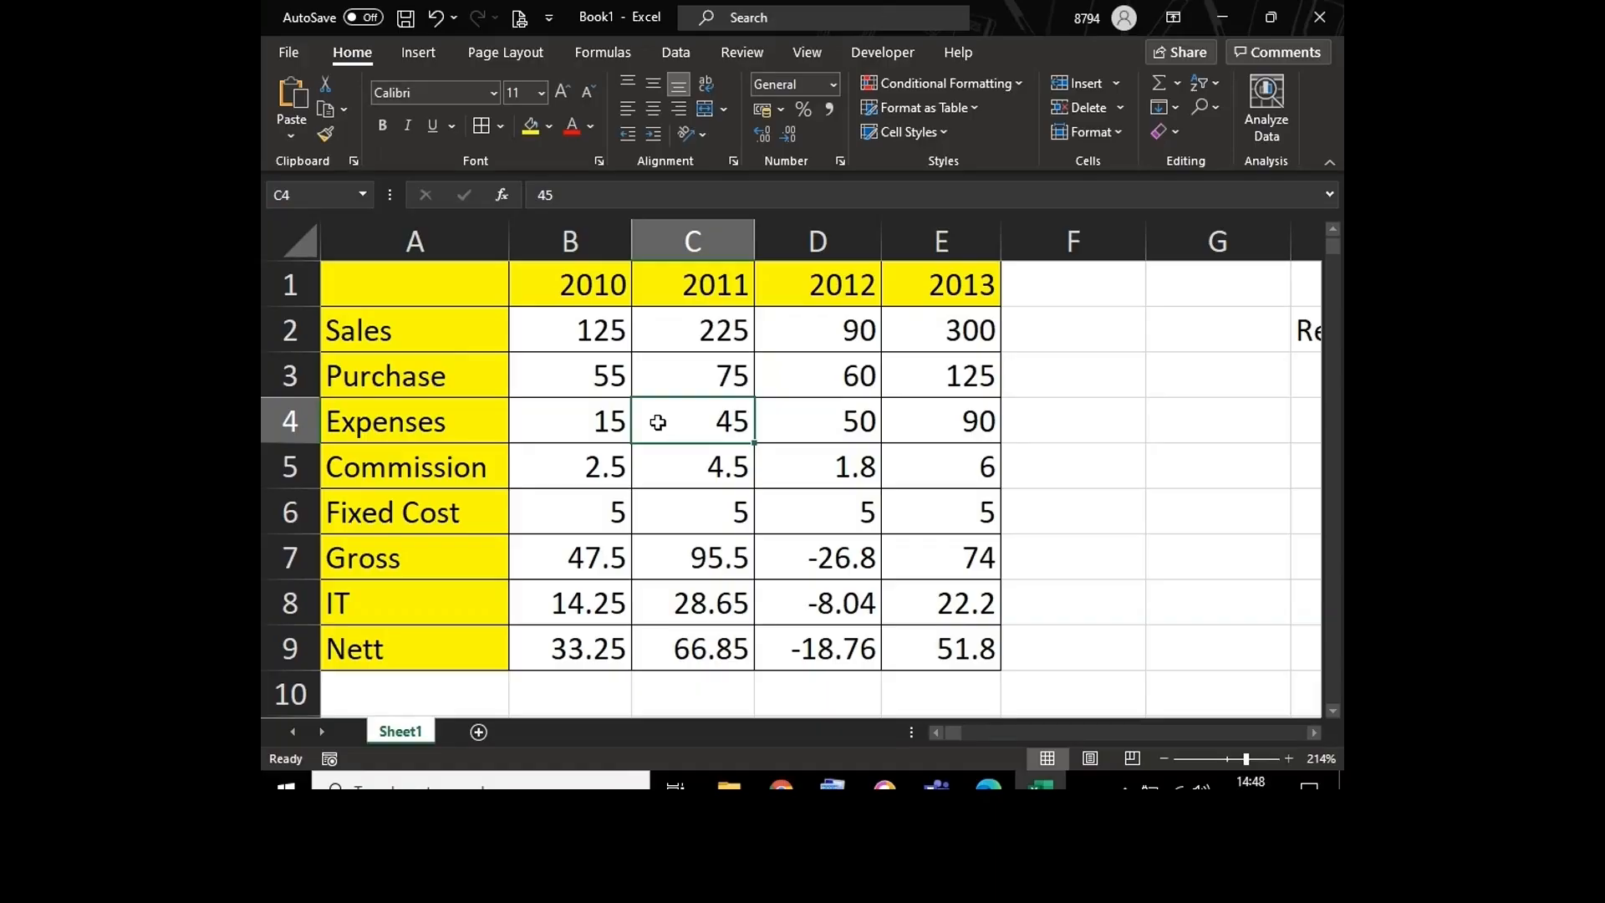
click(691, 474)
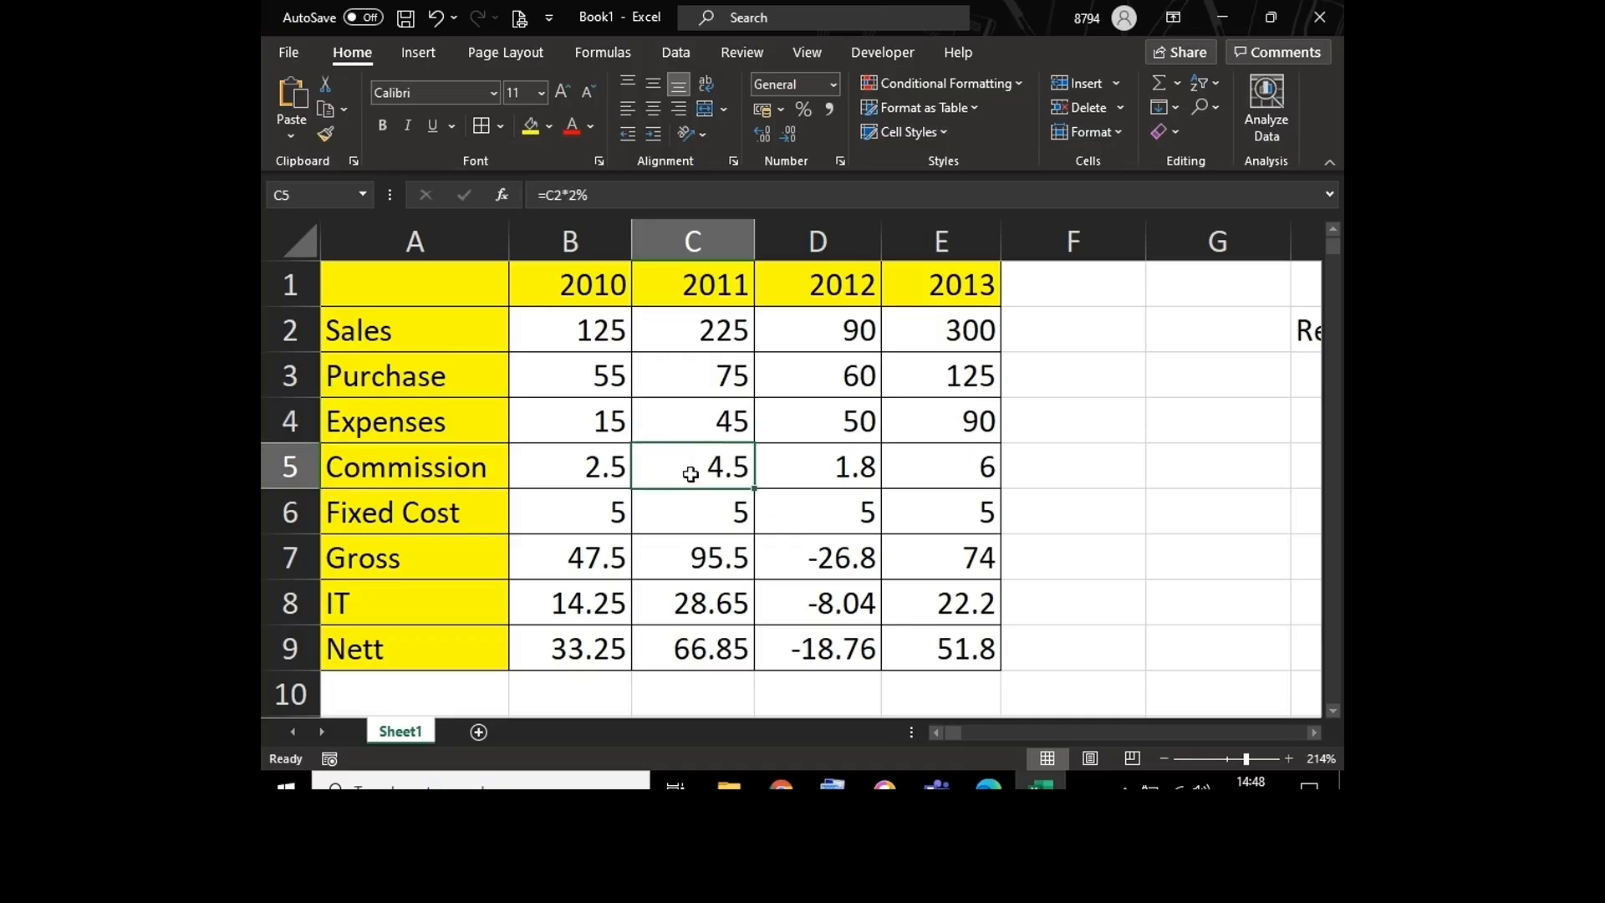
key(ctrl+a)
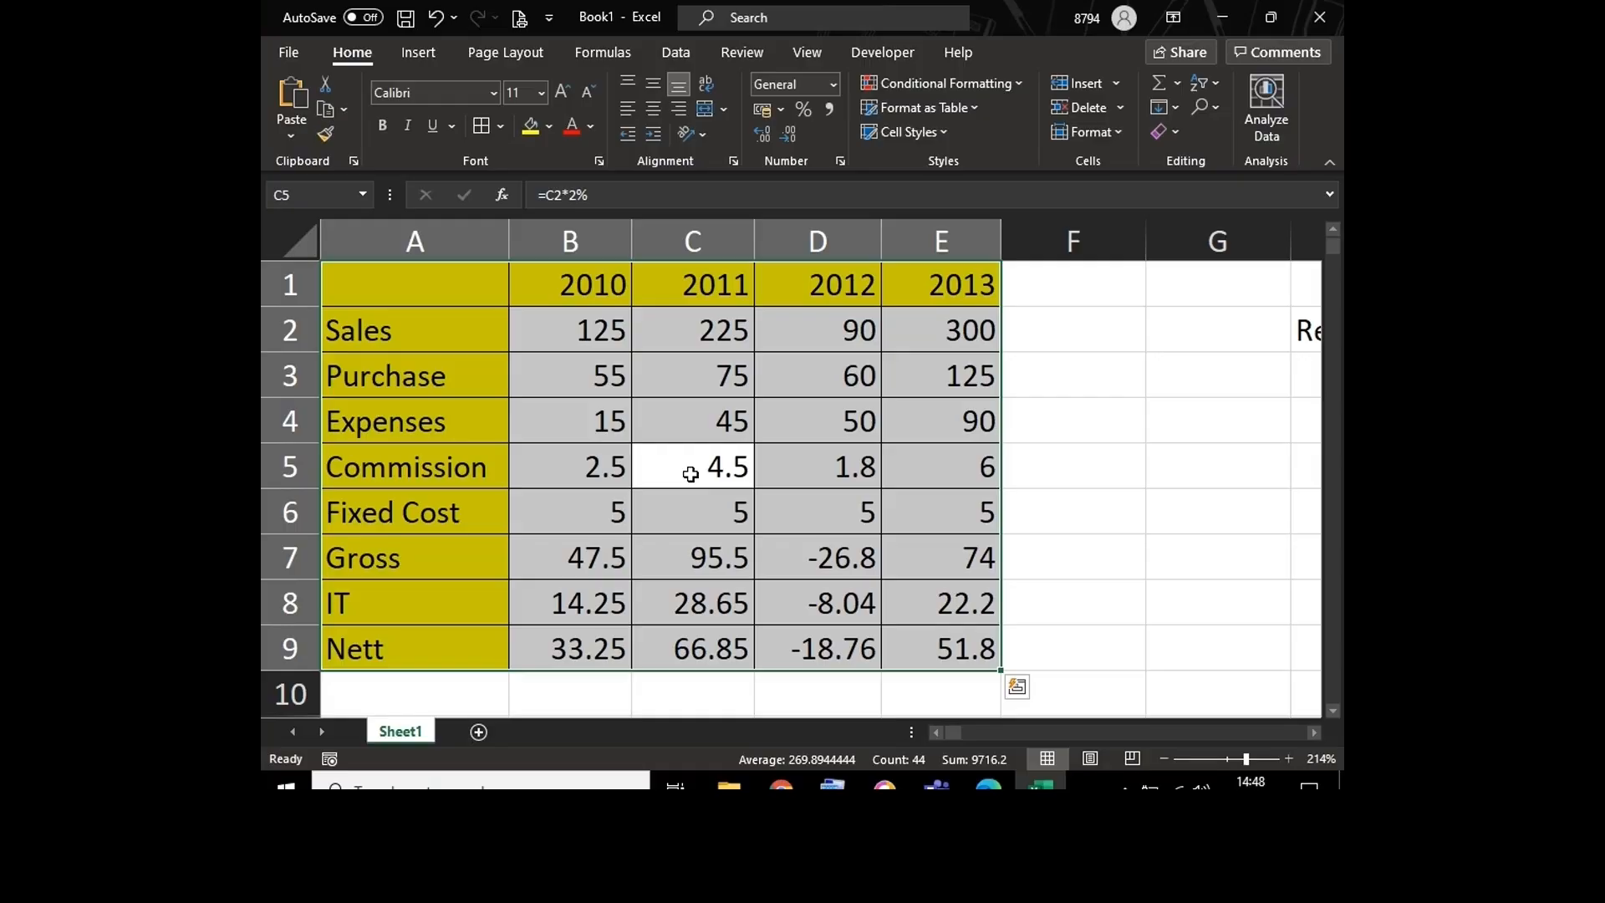
click(1173, 505)
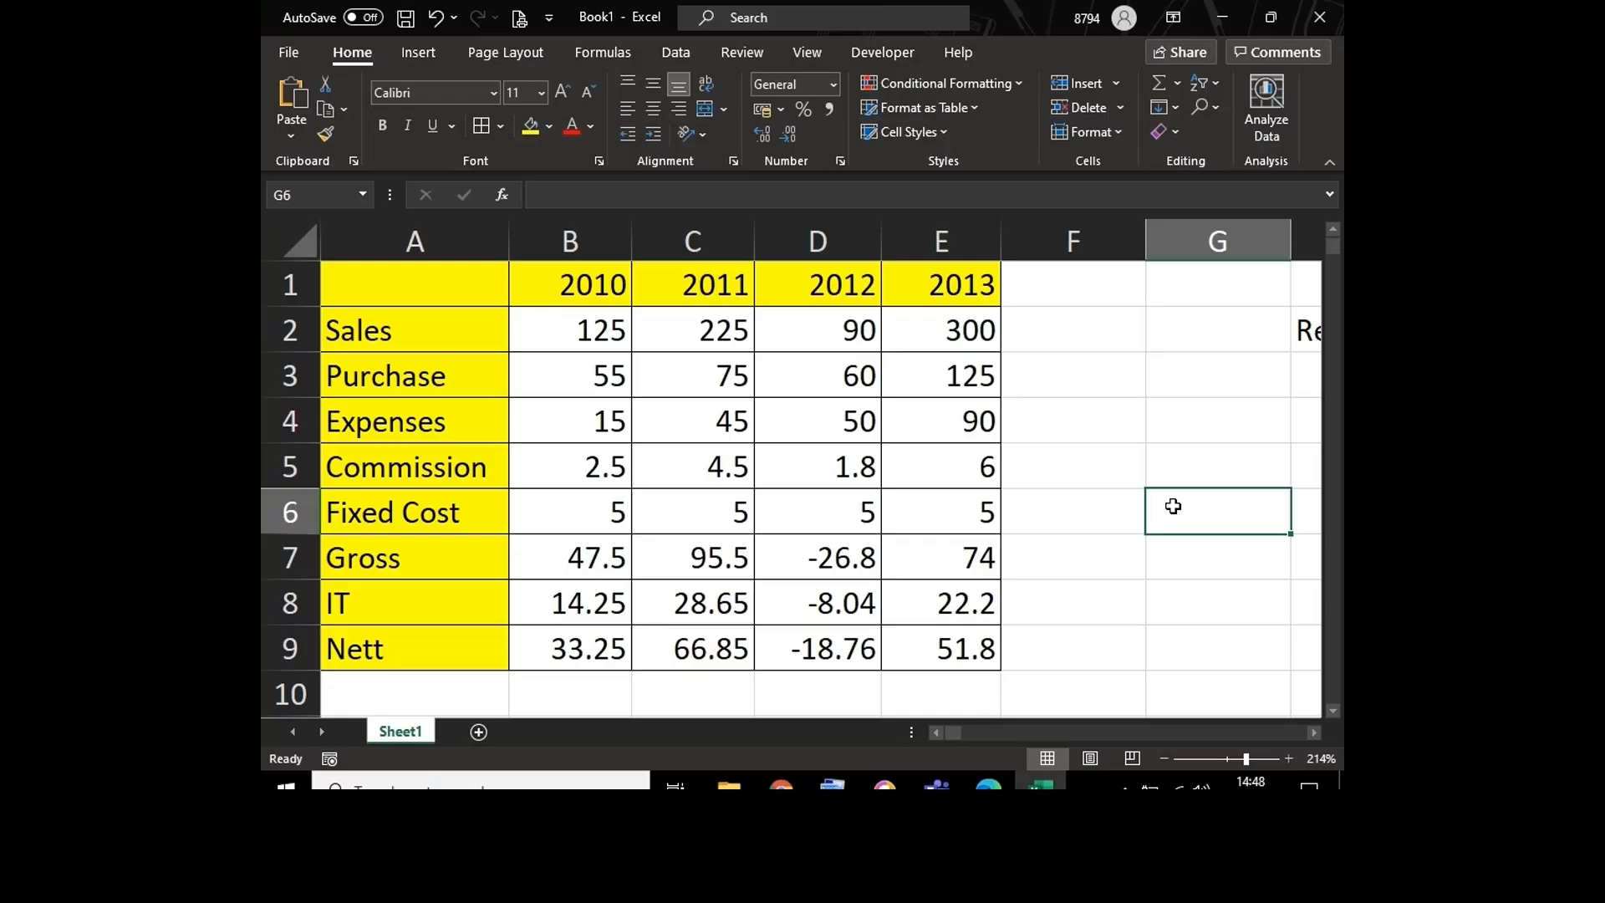
key(ctrl+a)
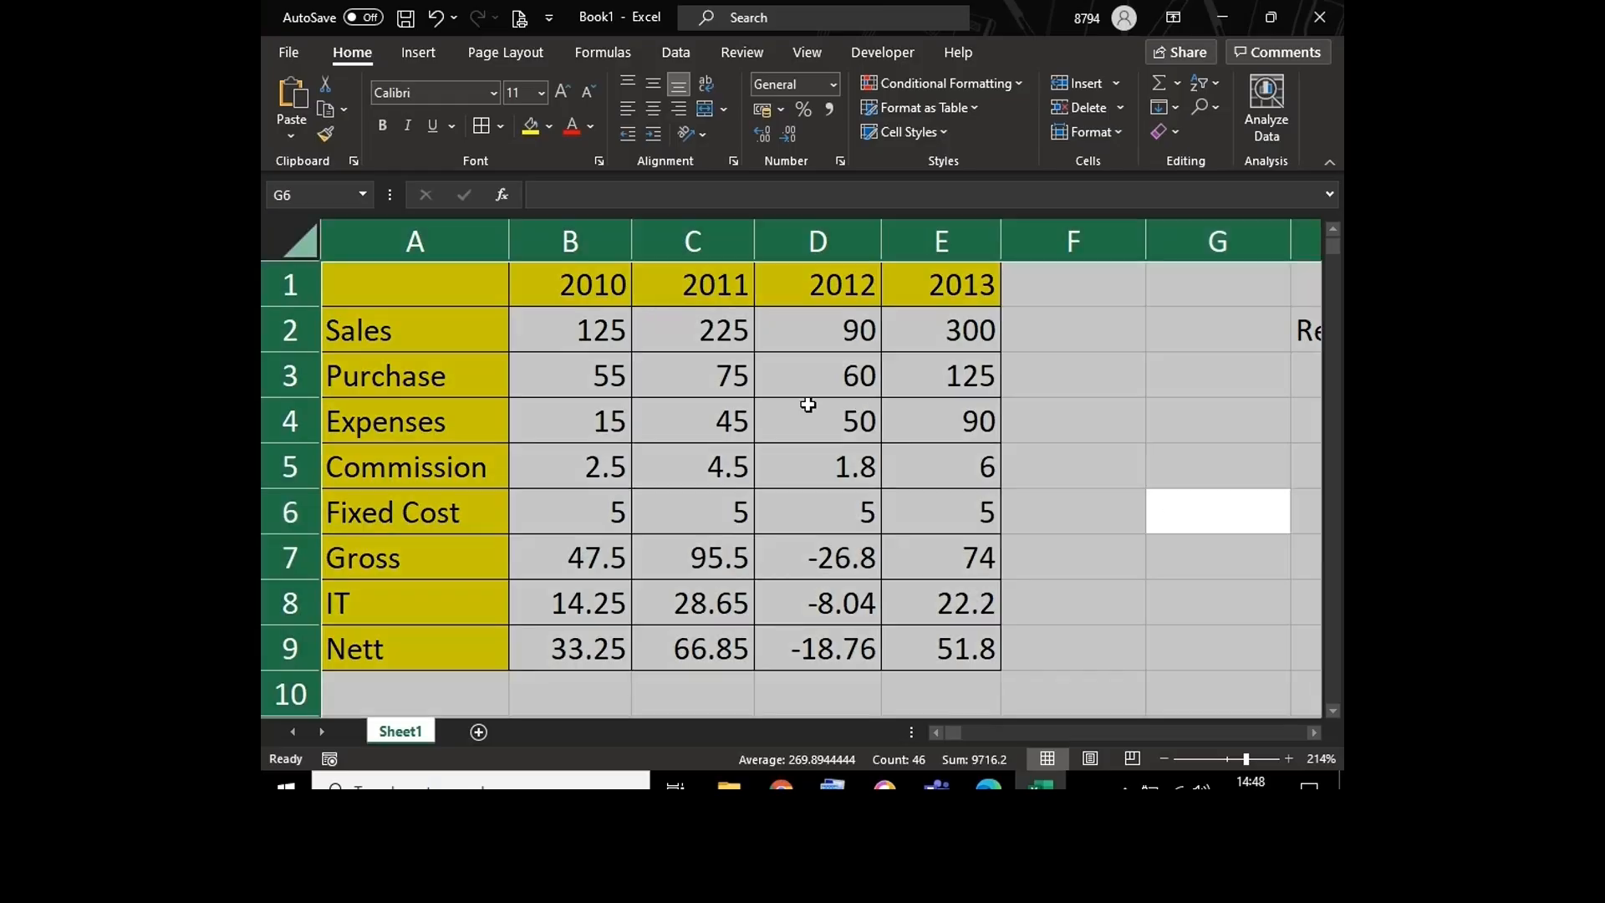
click(800, 426)
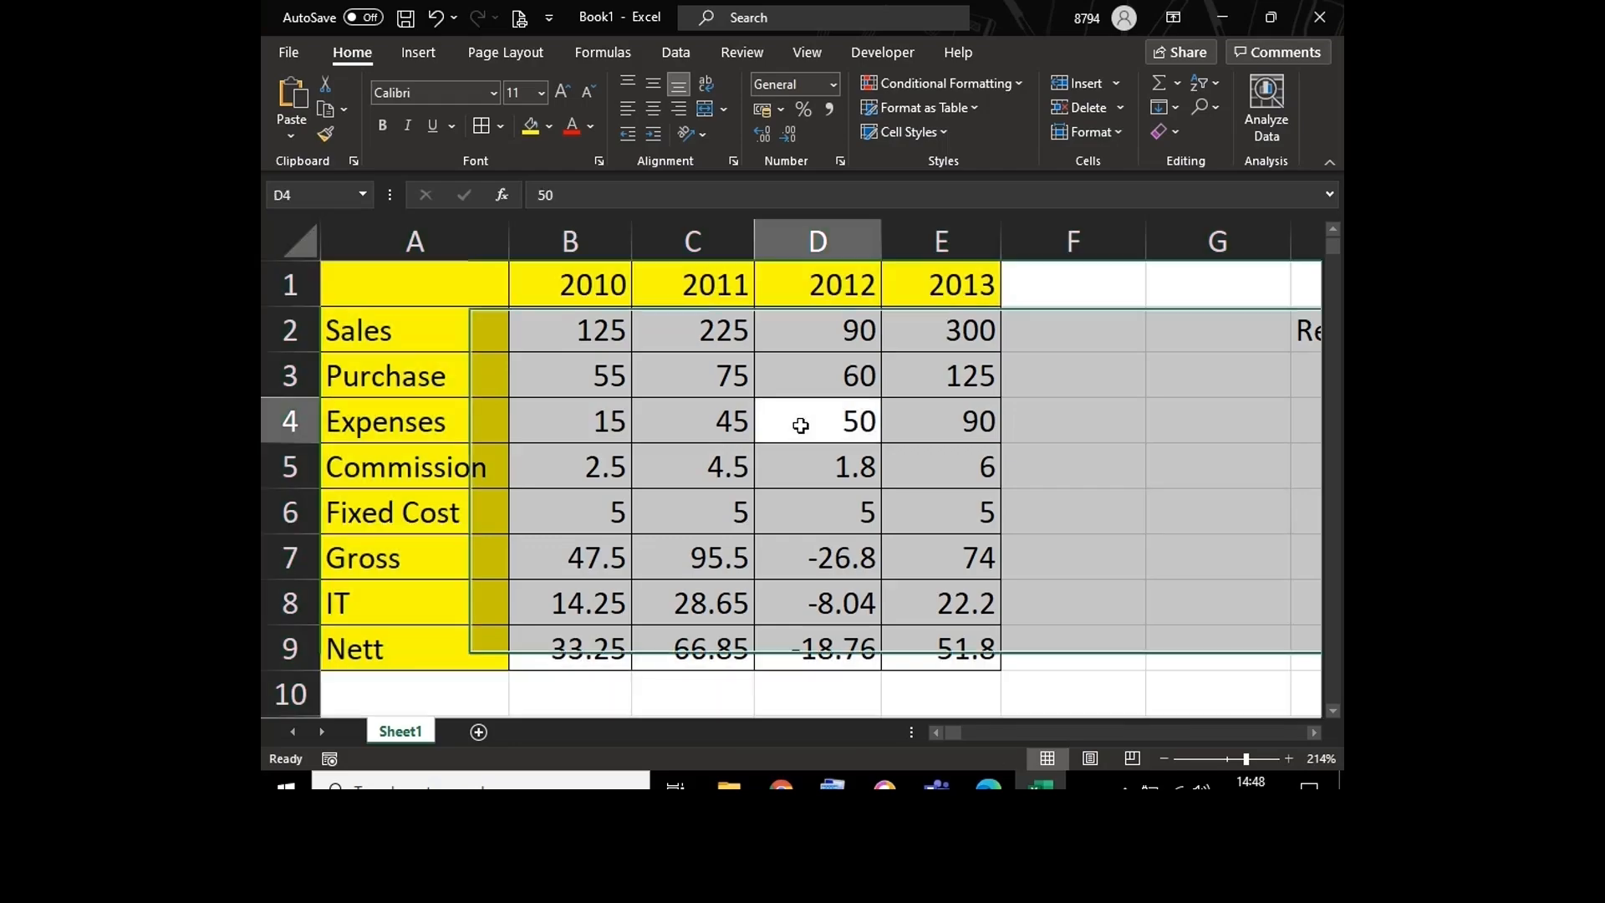
click(698, 421)
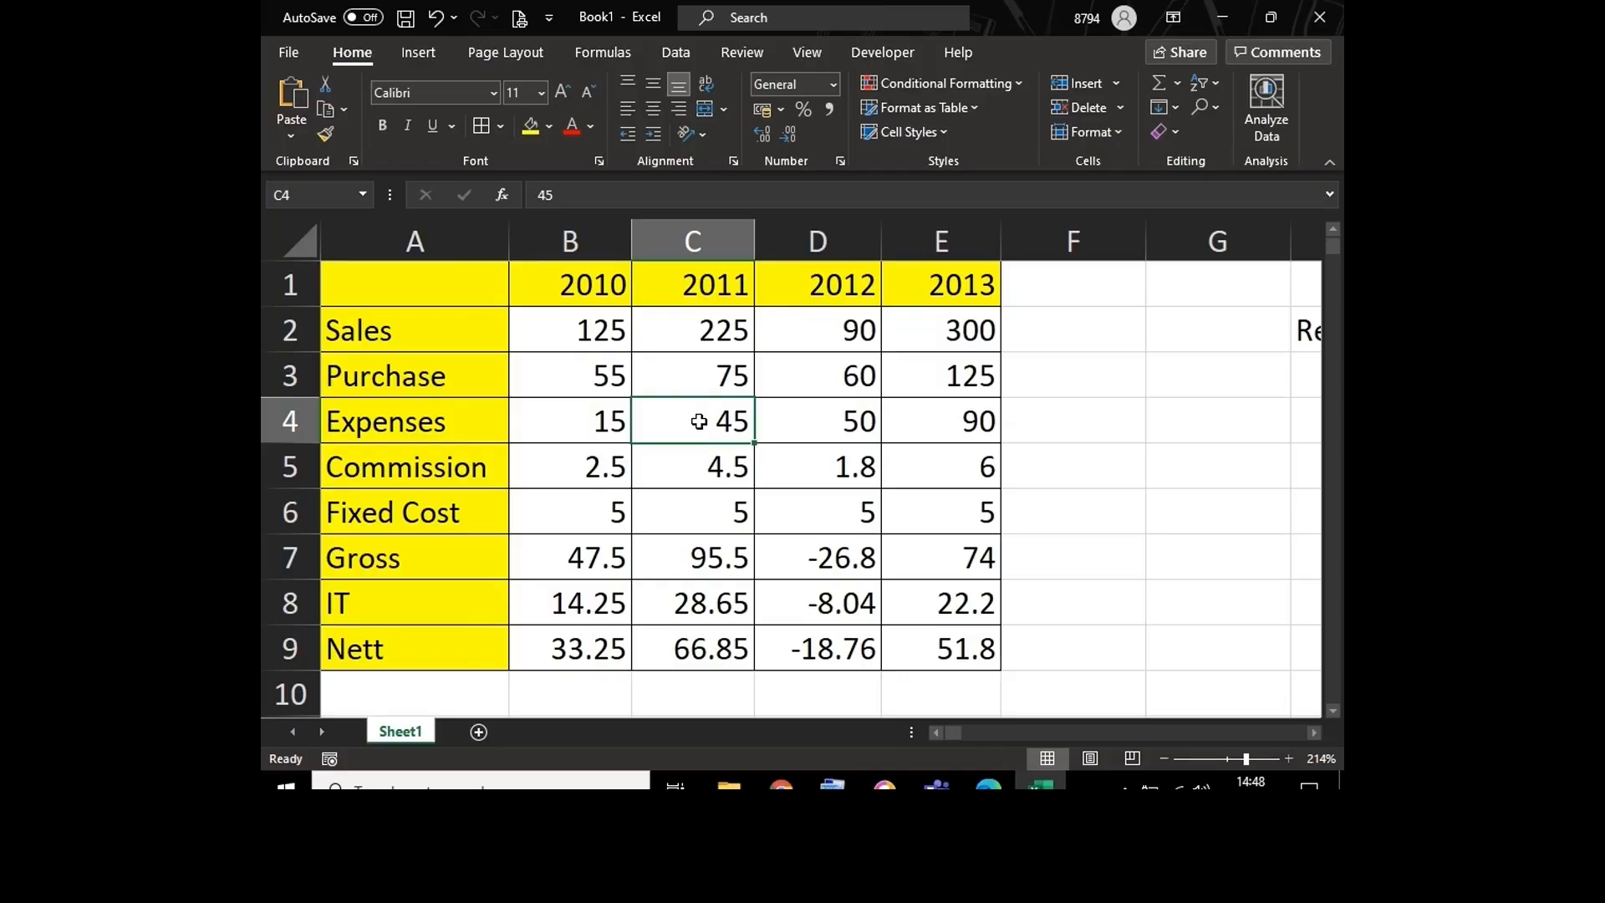
Step: Select the whole sales table from Commission cell C5, and the entire sheet with all its rows and columns, clearing each selection
click(689, 469)
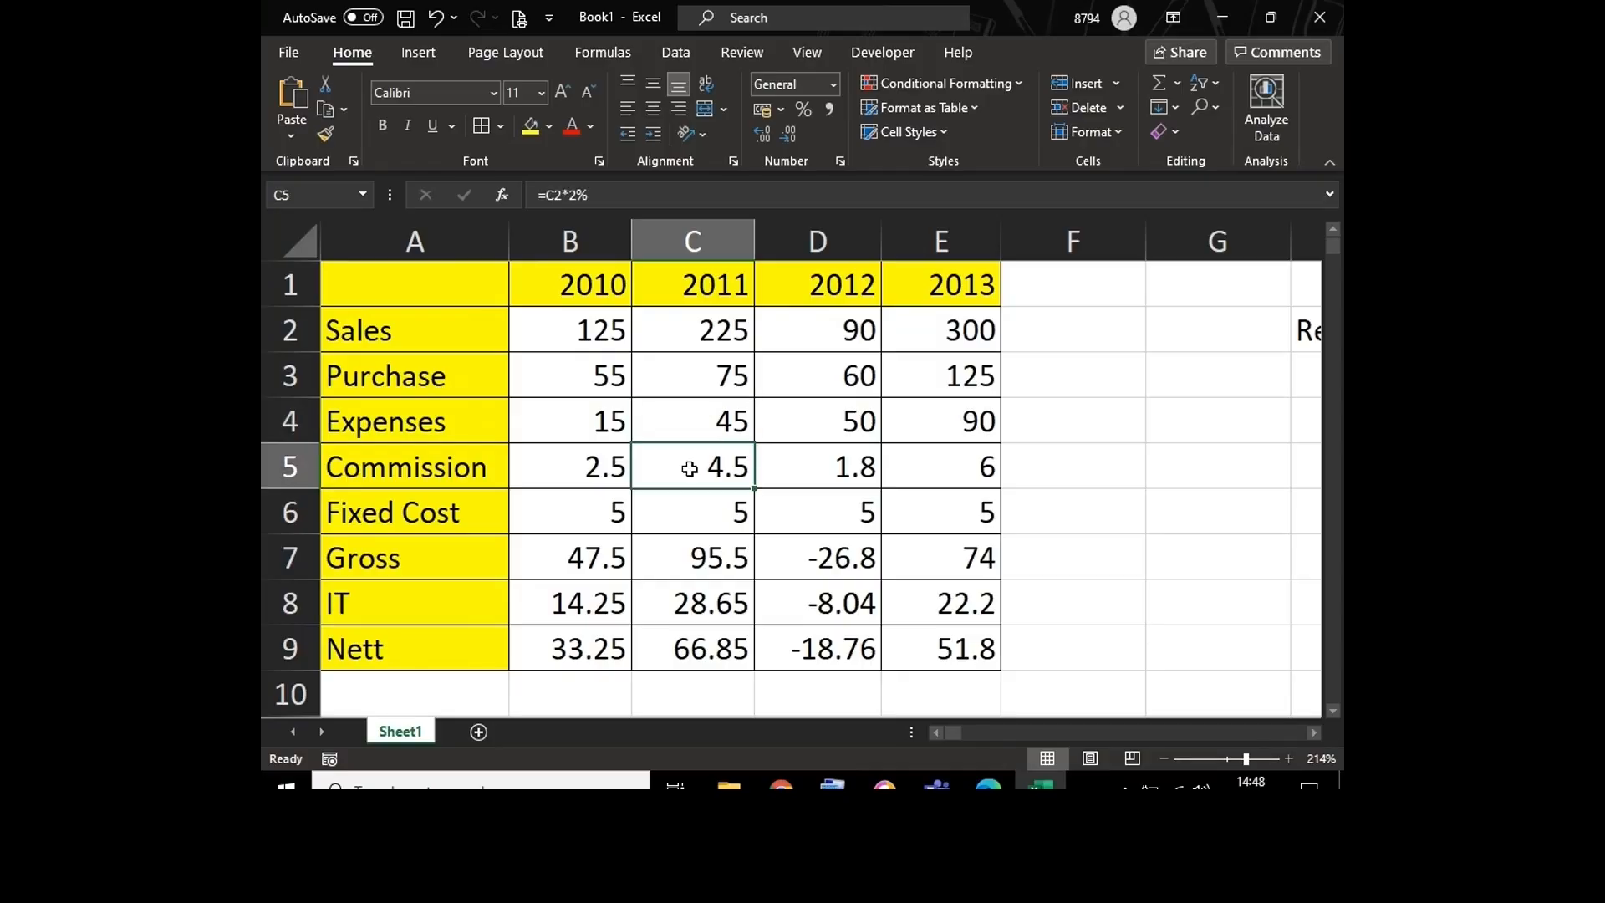
key(ctrl+a)
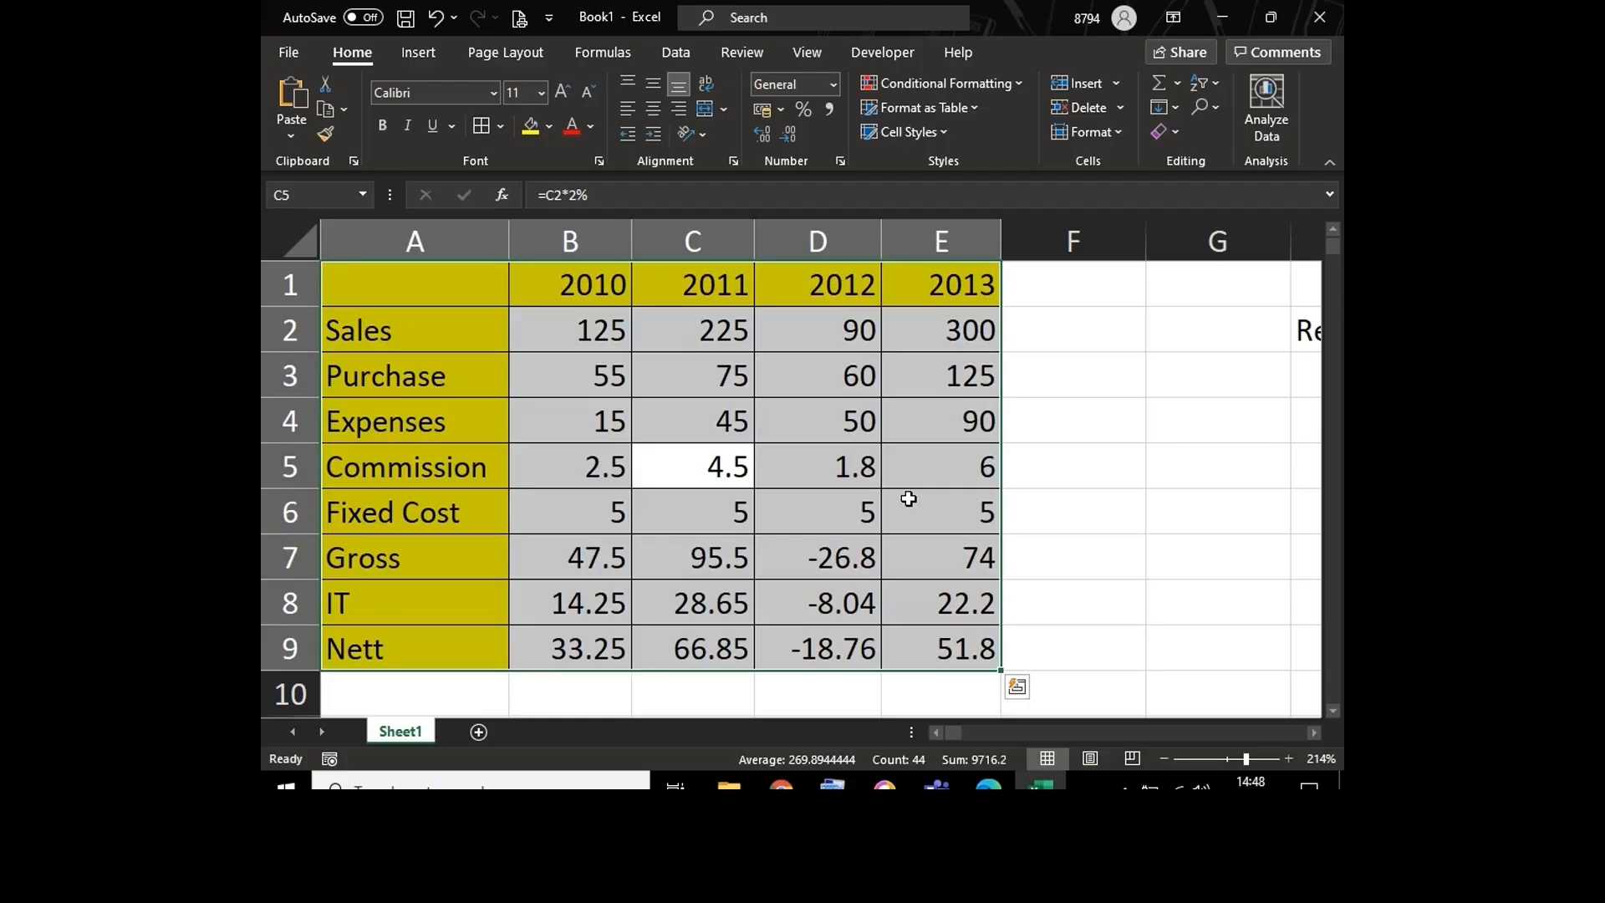
click(1121, 471)
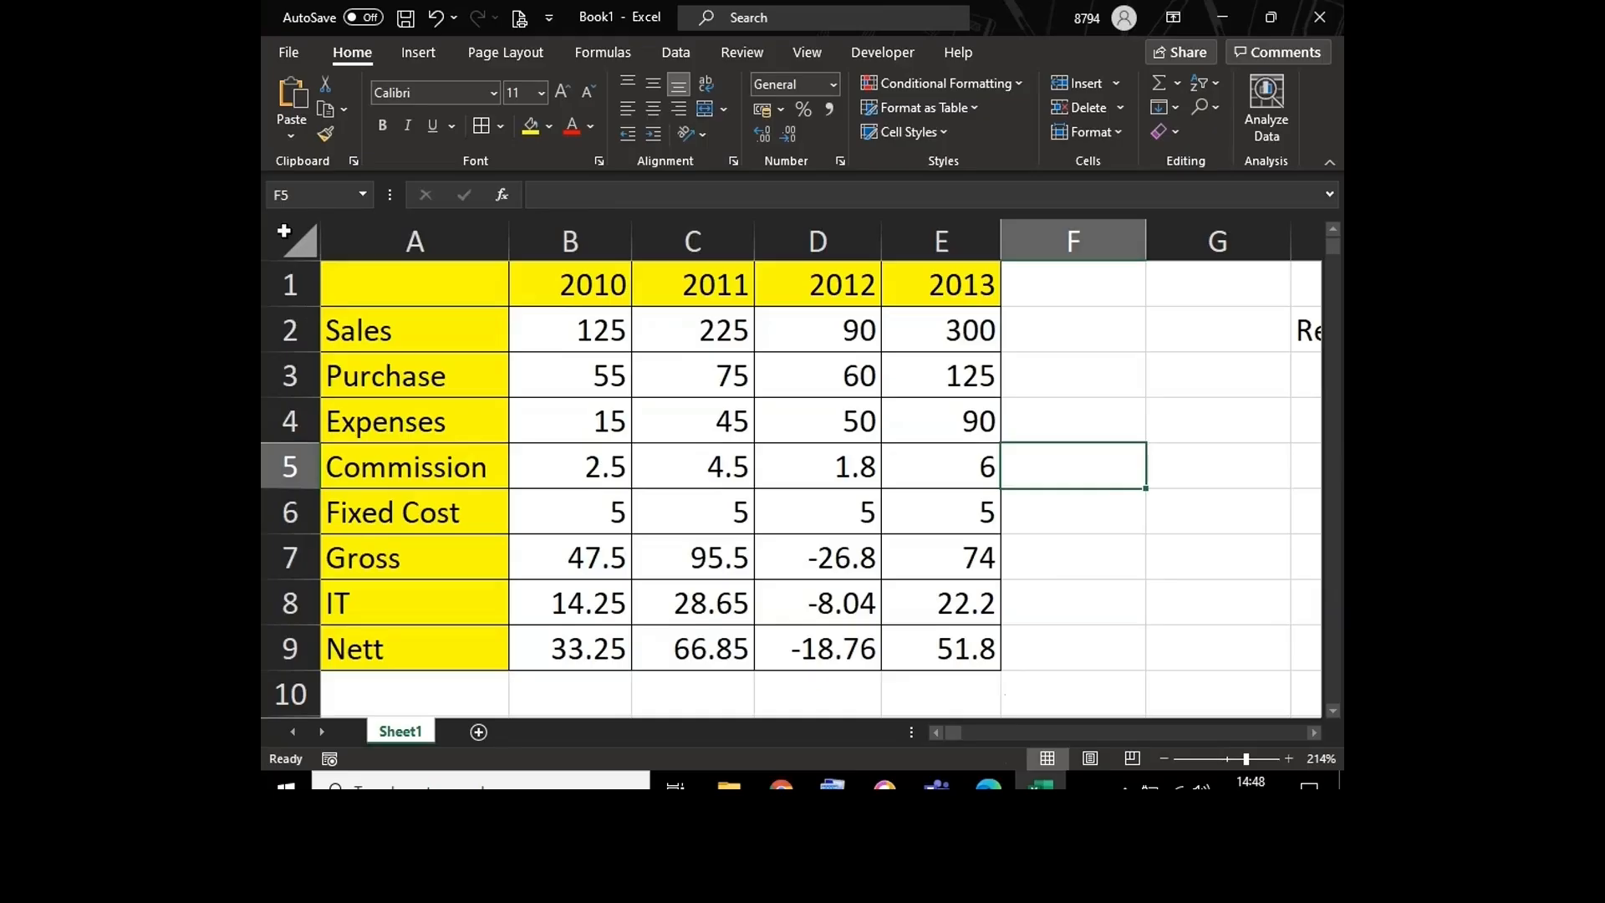
click(290, 253)
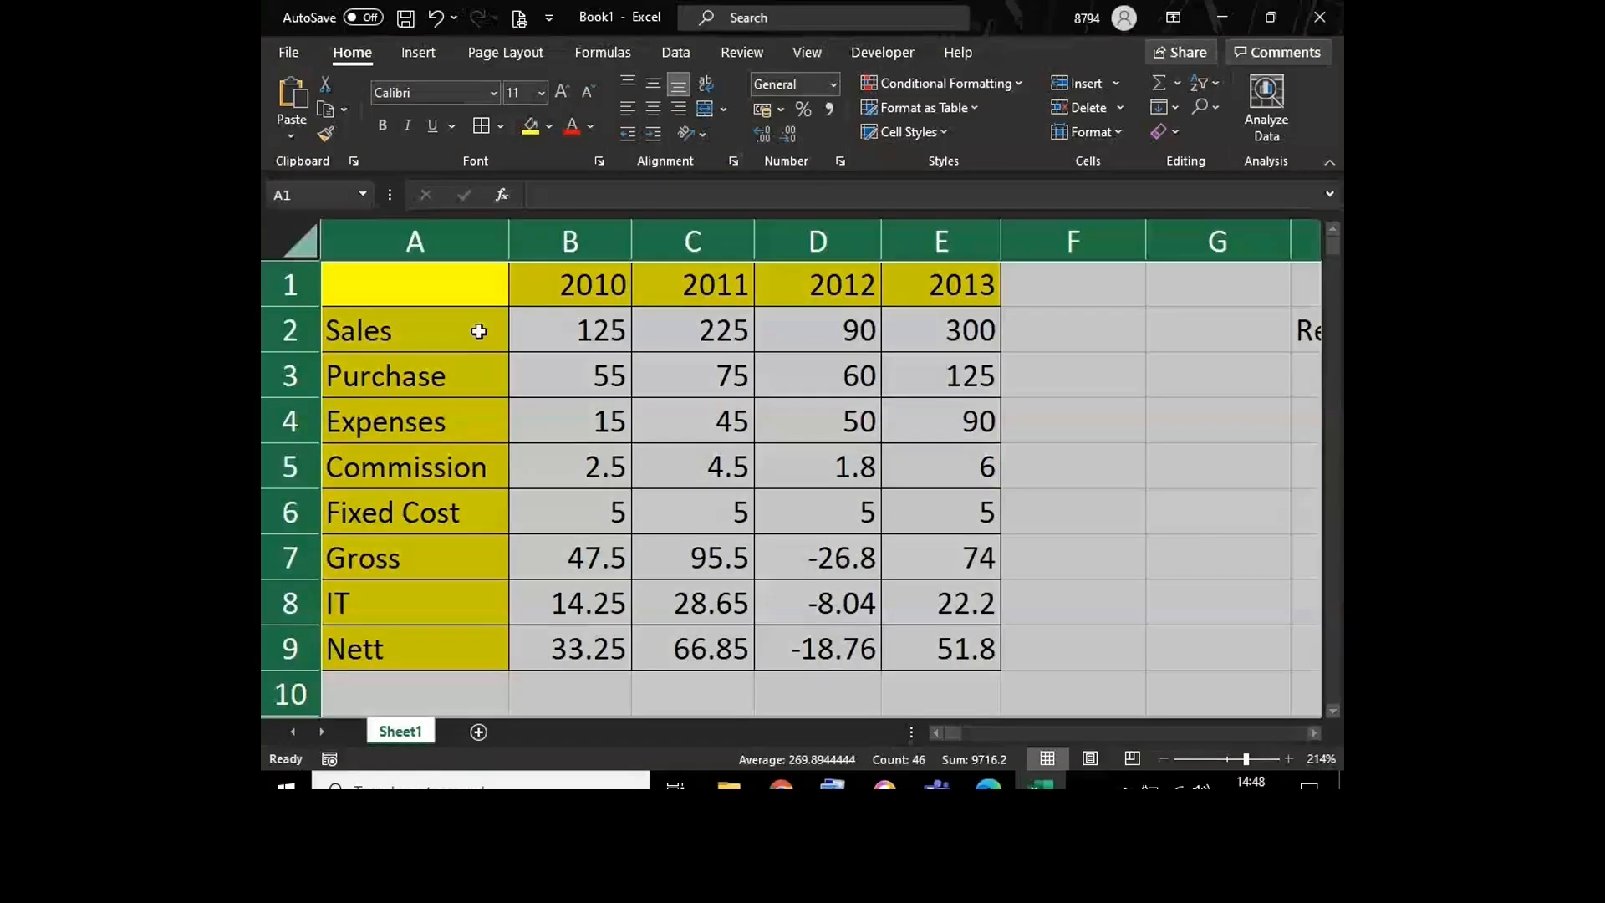
click(1196, 567)
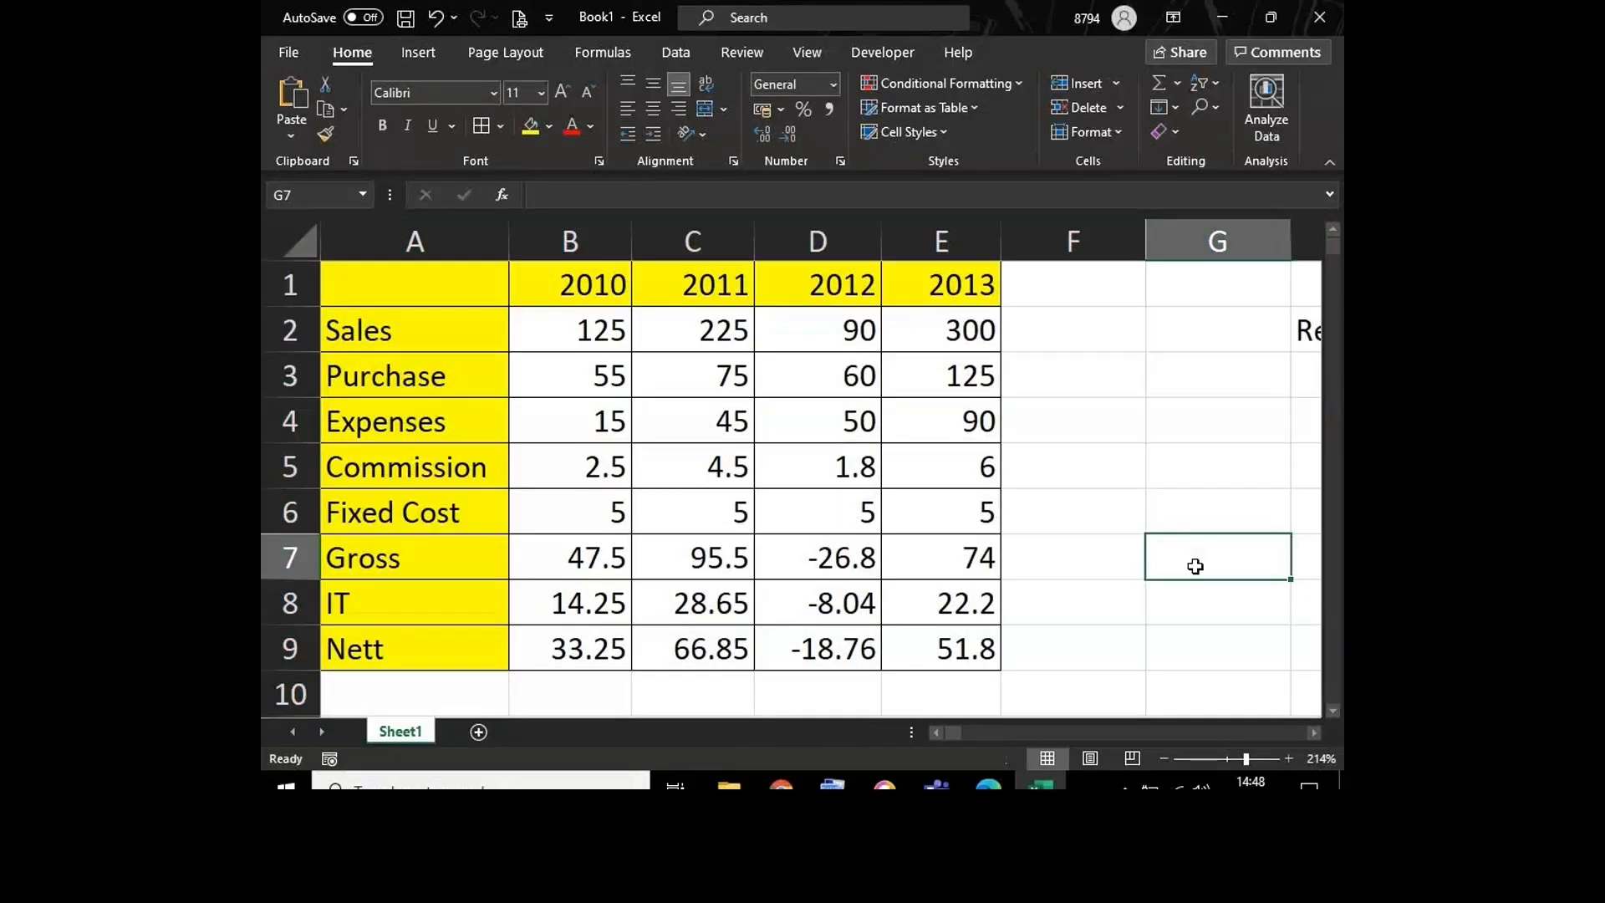
Step: Select the whole sales table A1:E9 starting from the 2011 Expenses cell C4
click(668, 420)
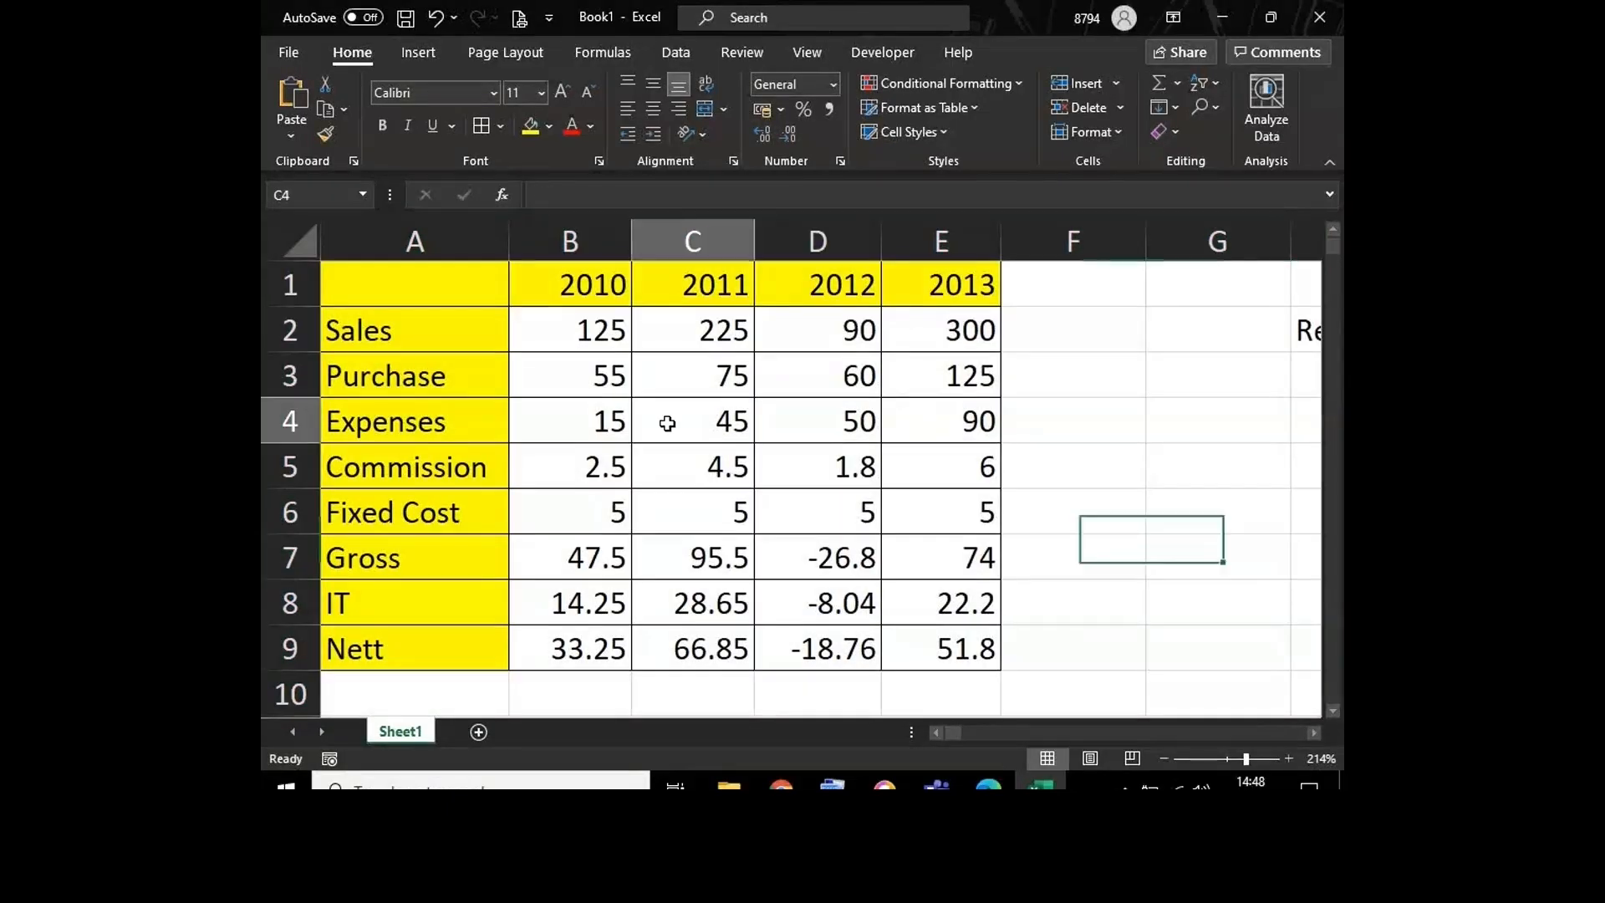
key(ctrl+a)
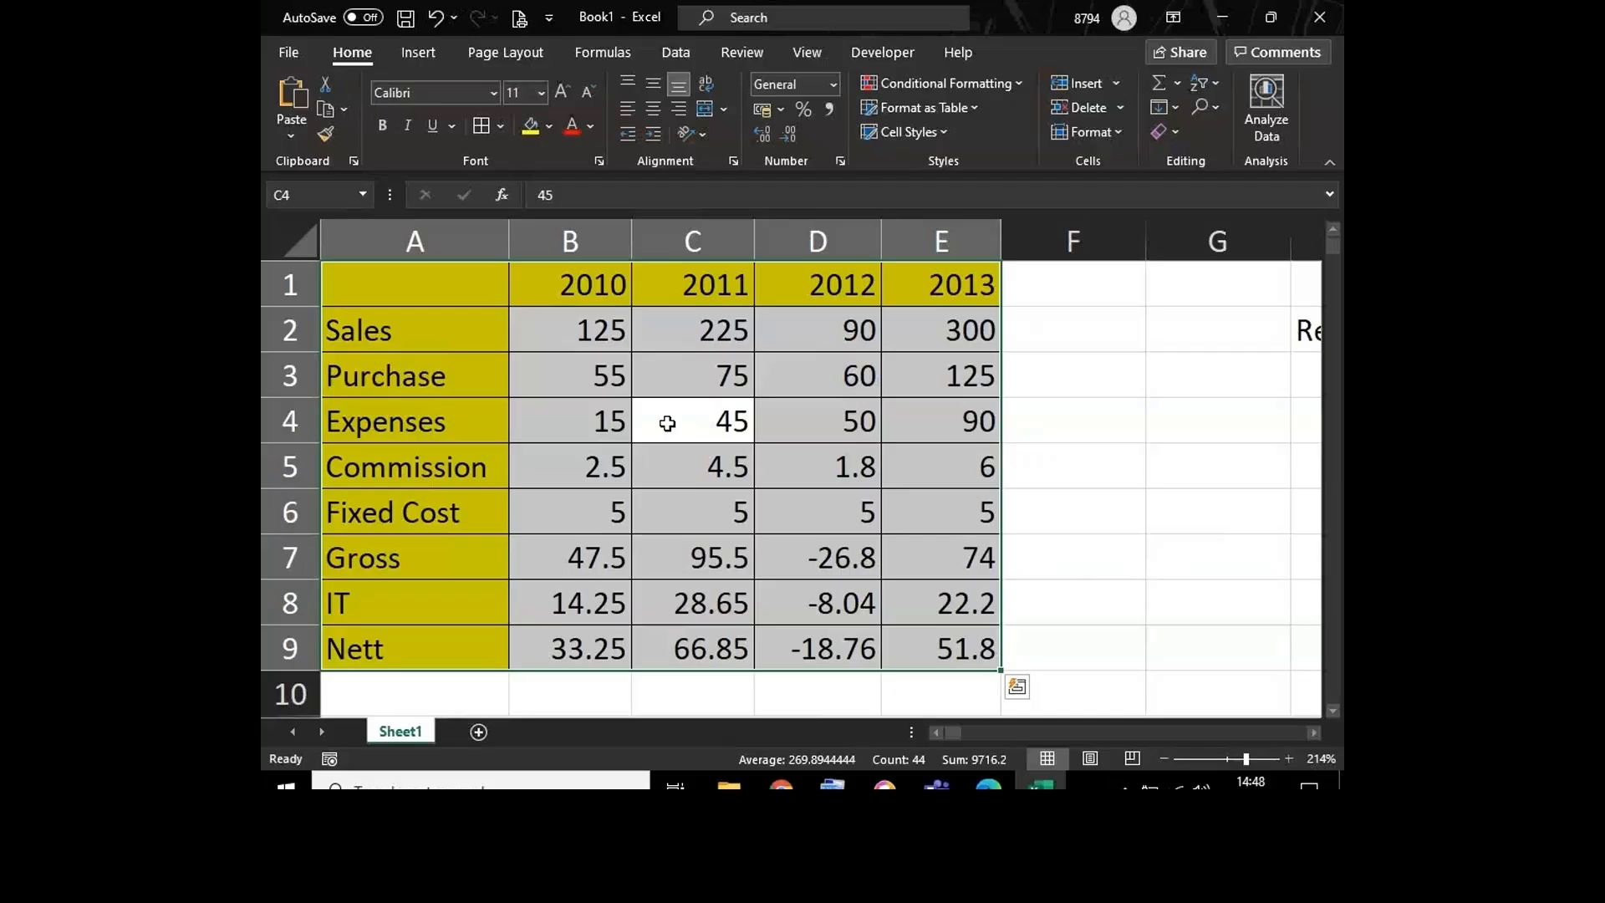
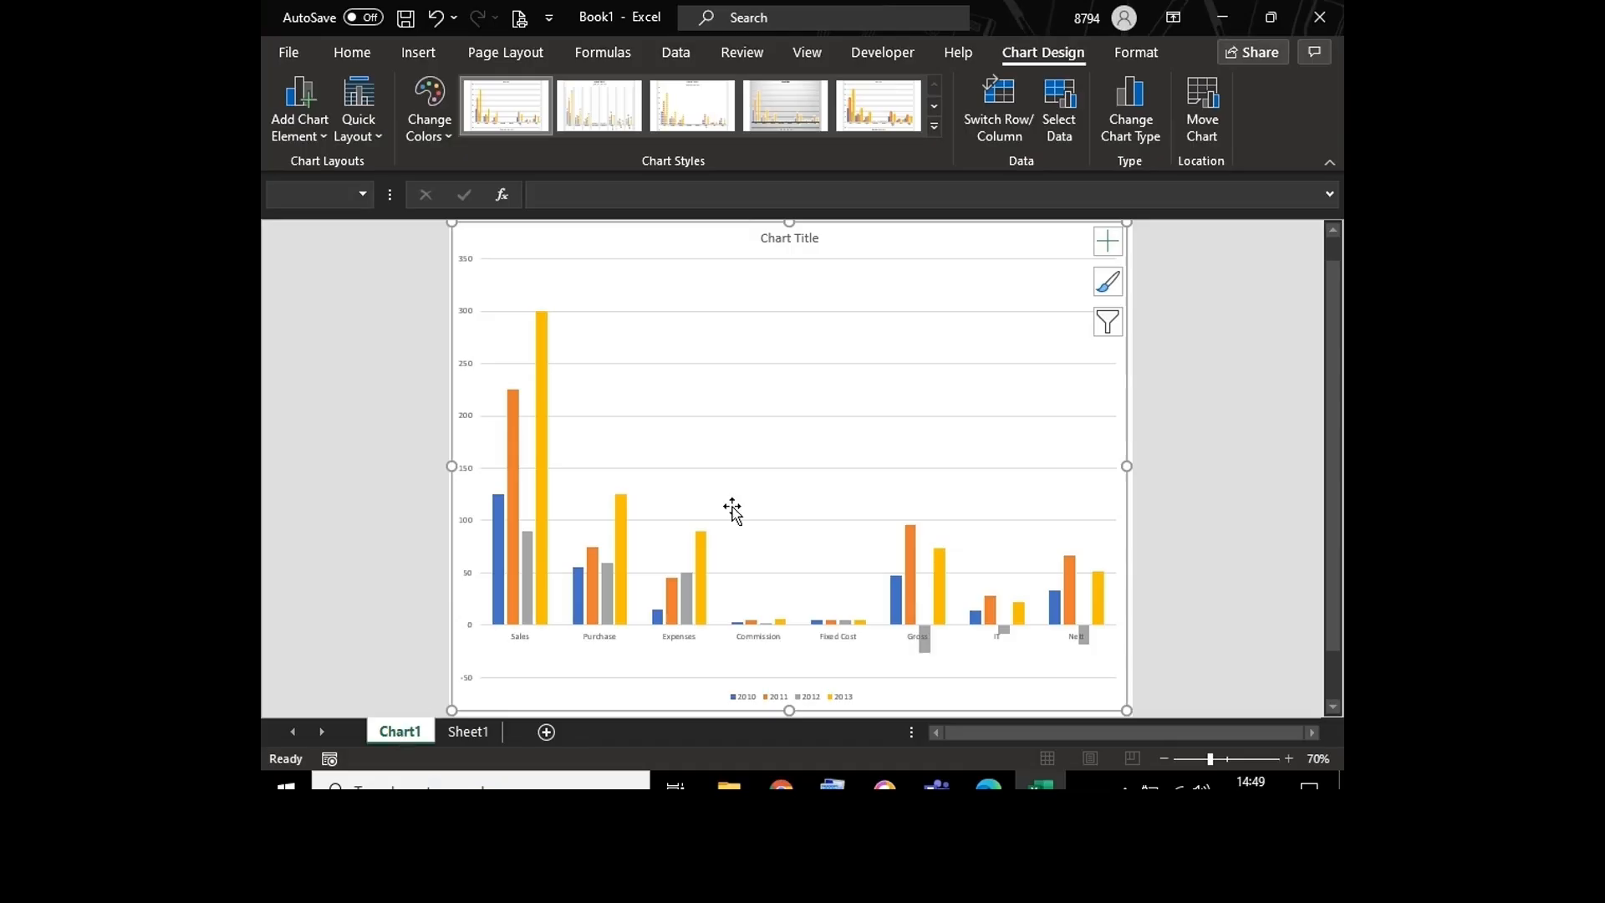
Step: Deselect the chart on the Chart1 sheet and select its plot area again
click(812, 429)
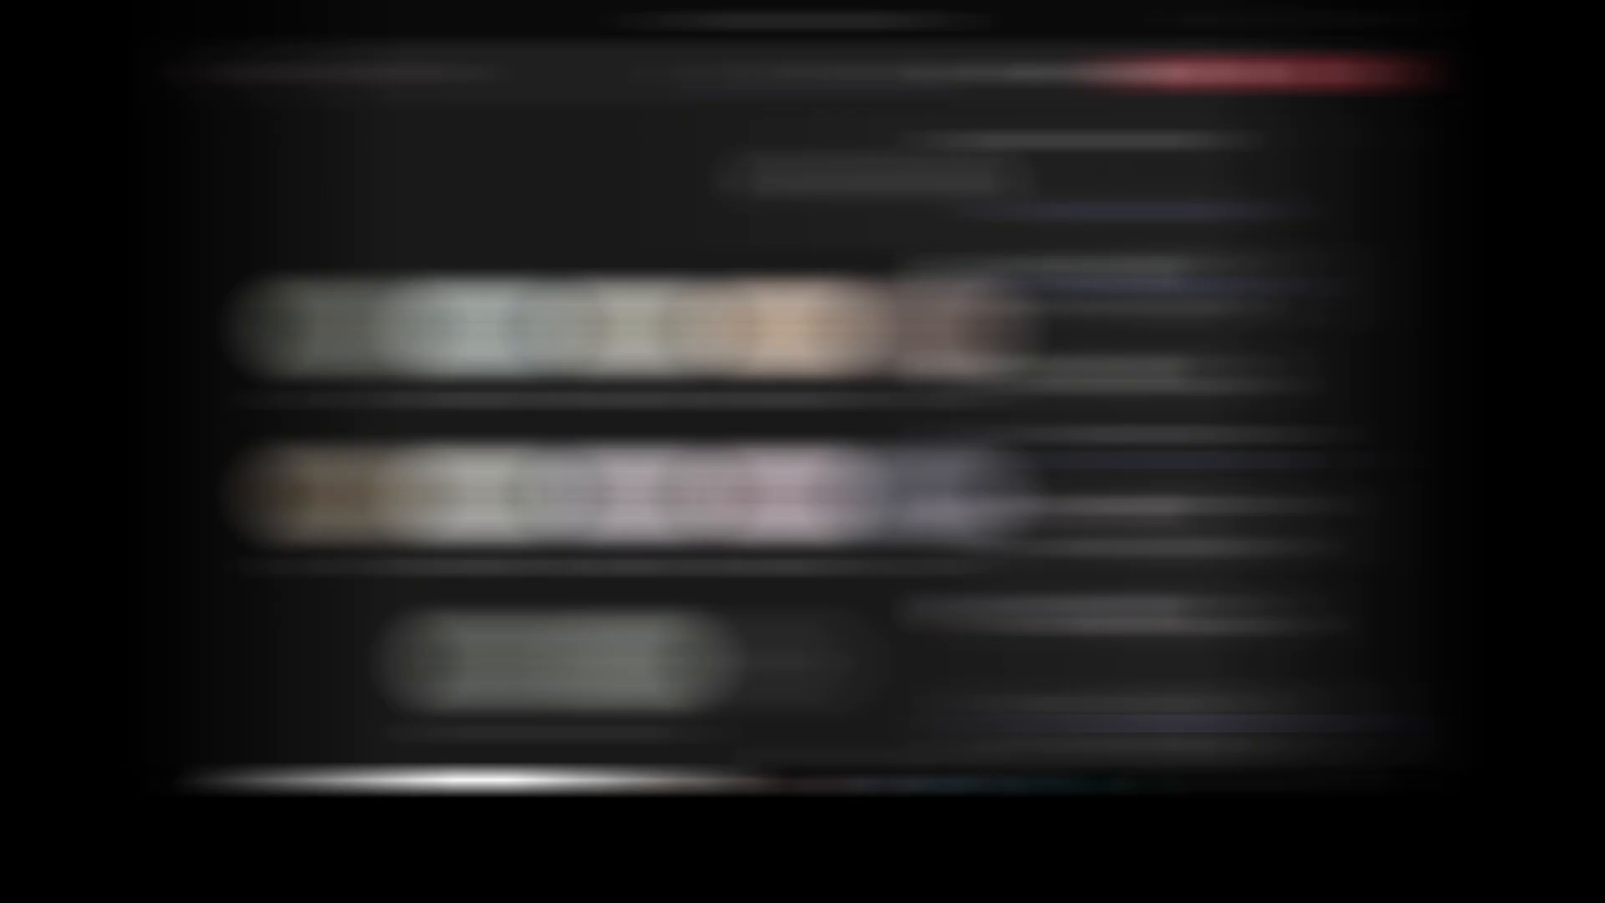
mouse_move(1036, 783)
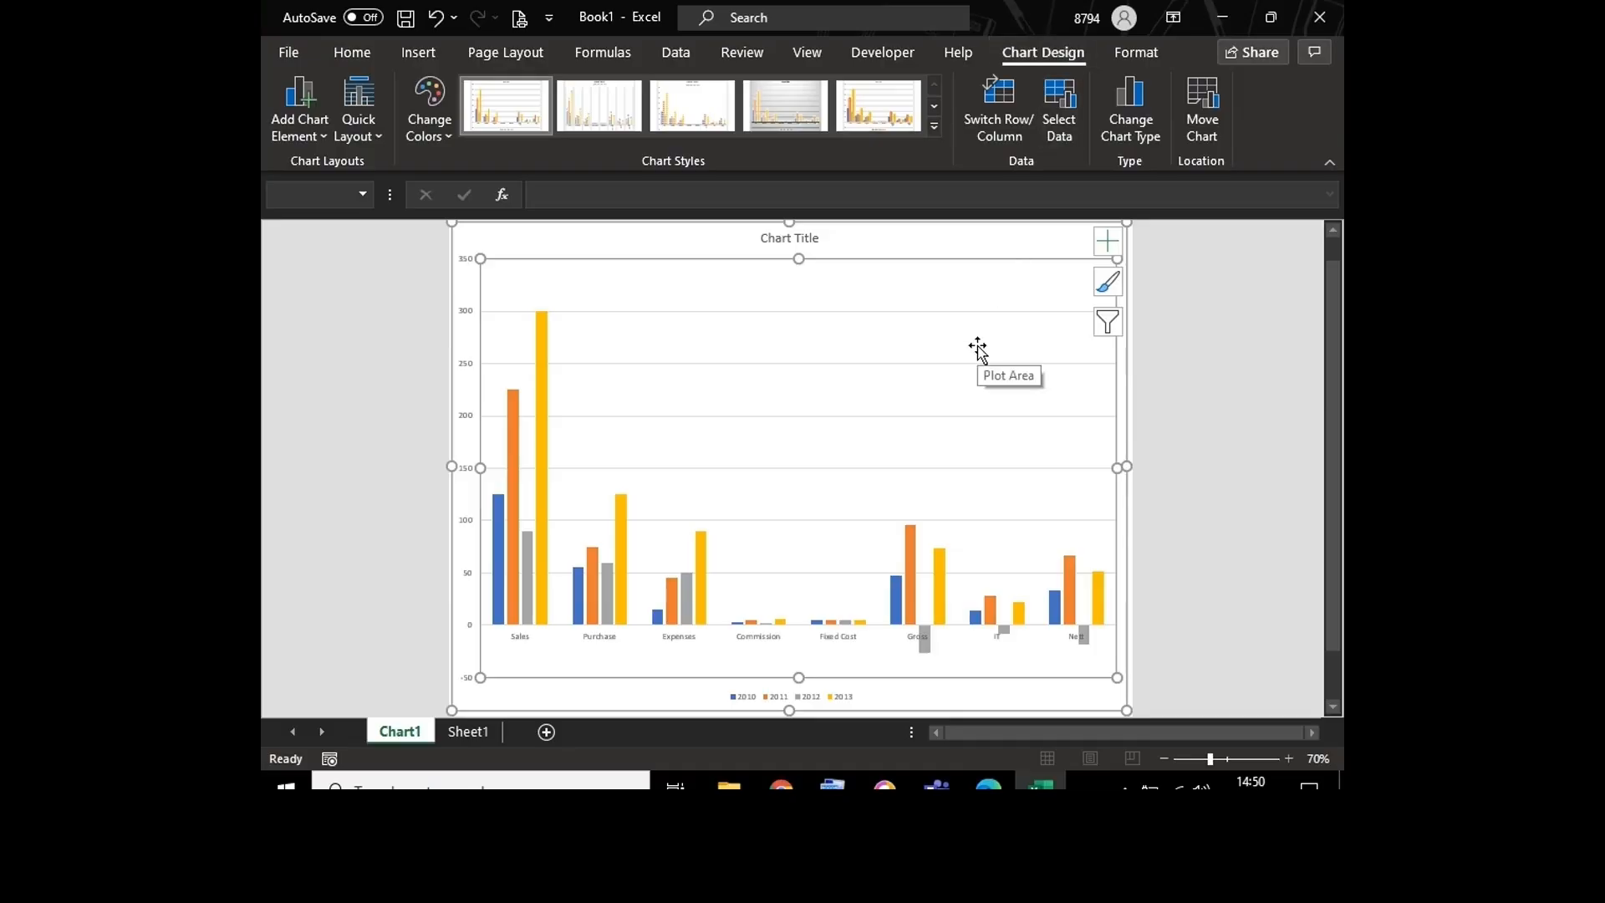
click(1200, 410)
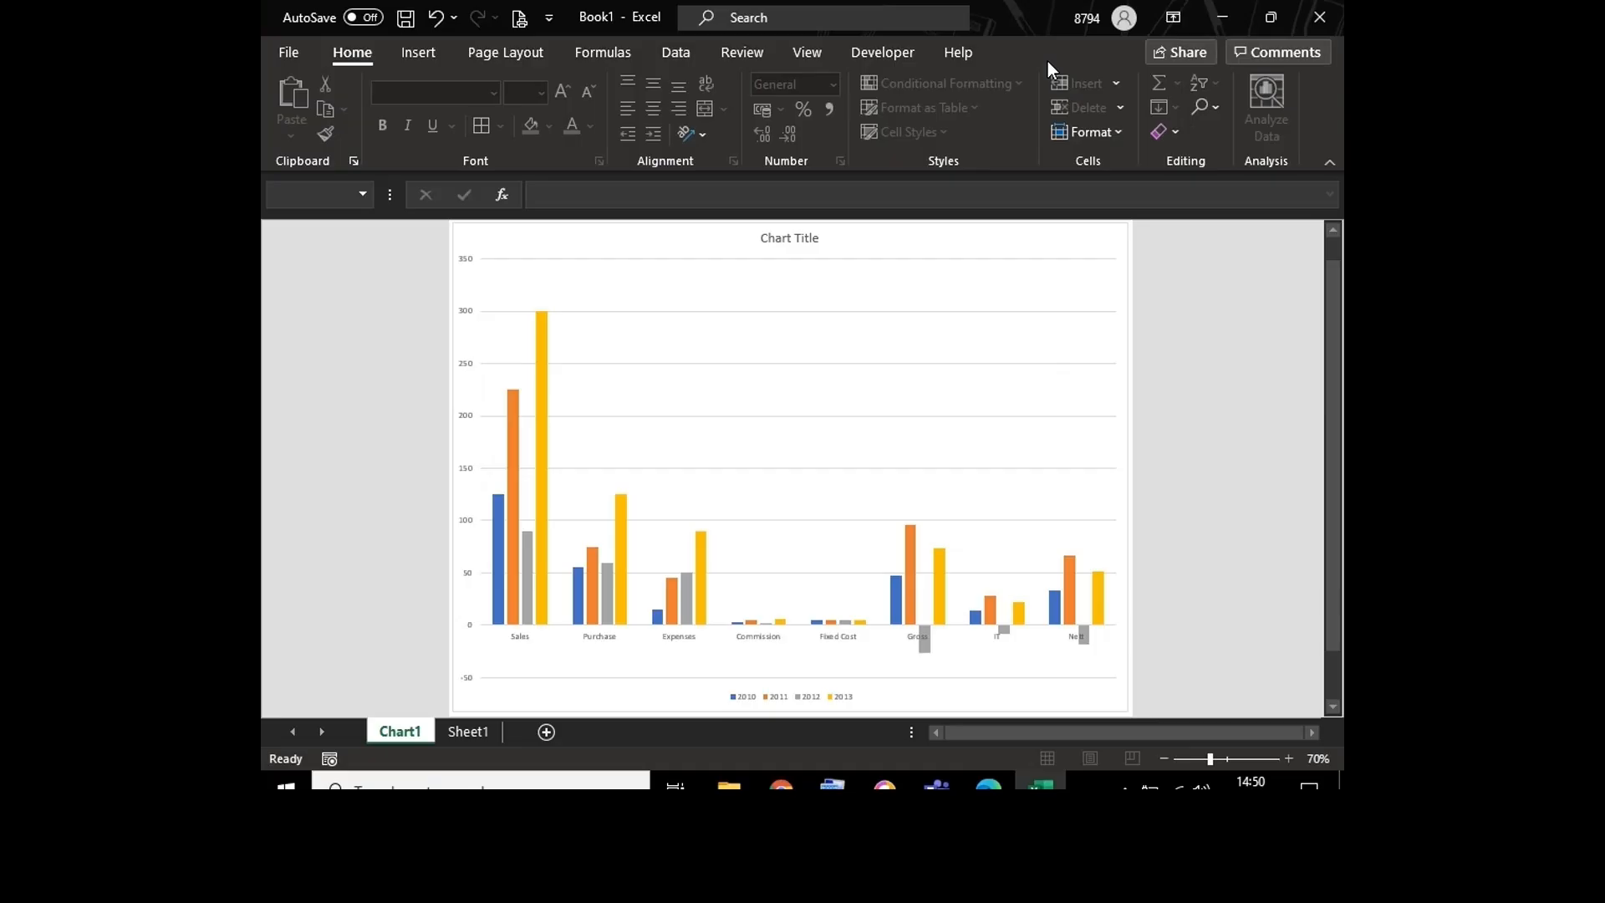
click(884, 347)
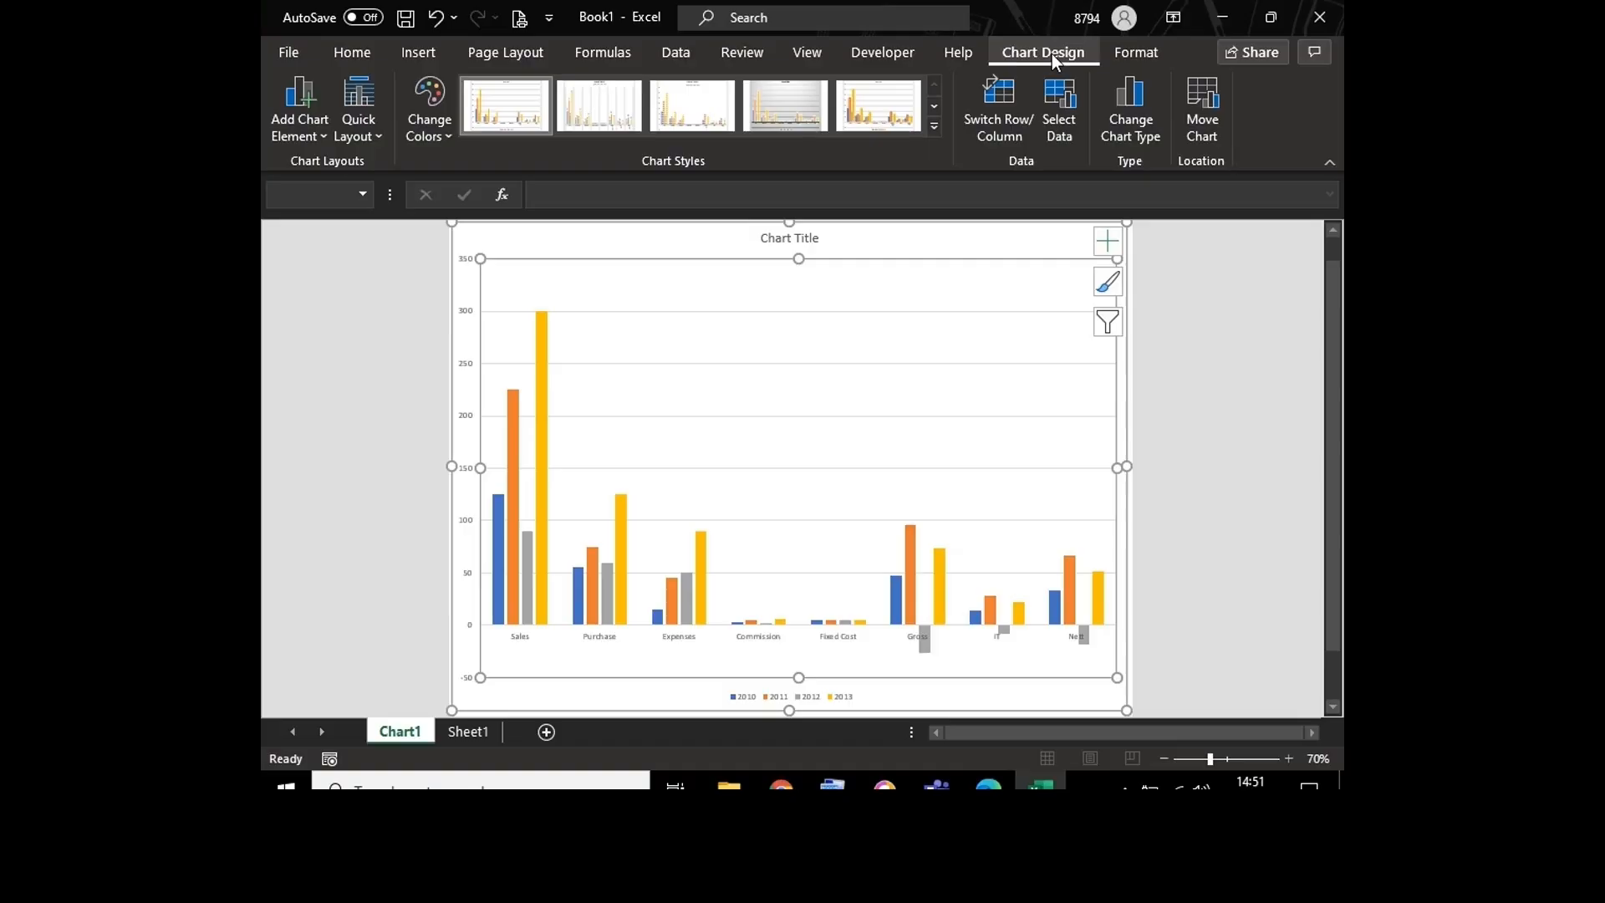
Step: Change the clustered column chart to a Line chart, previewing the Pie and Bar types before choosing
click(1123, 122)
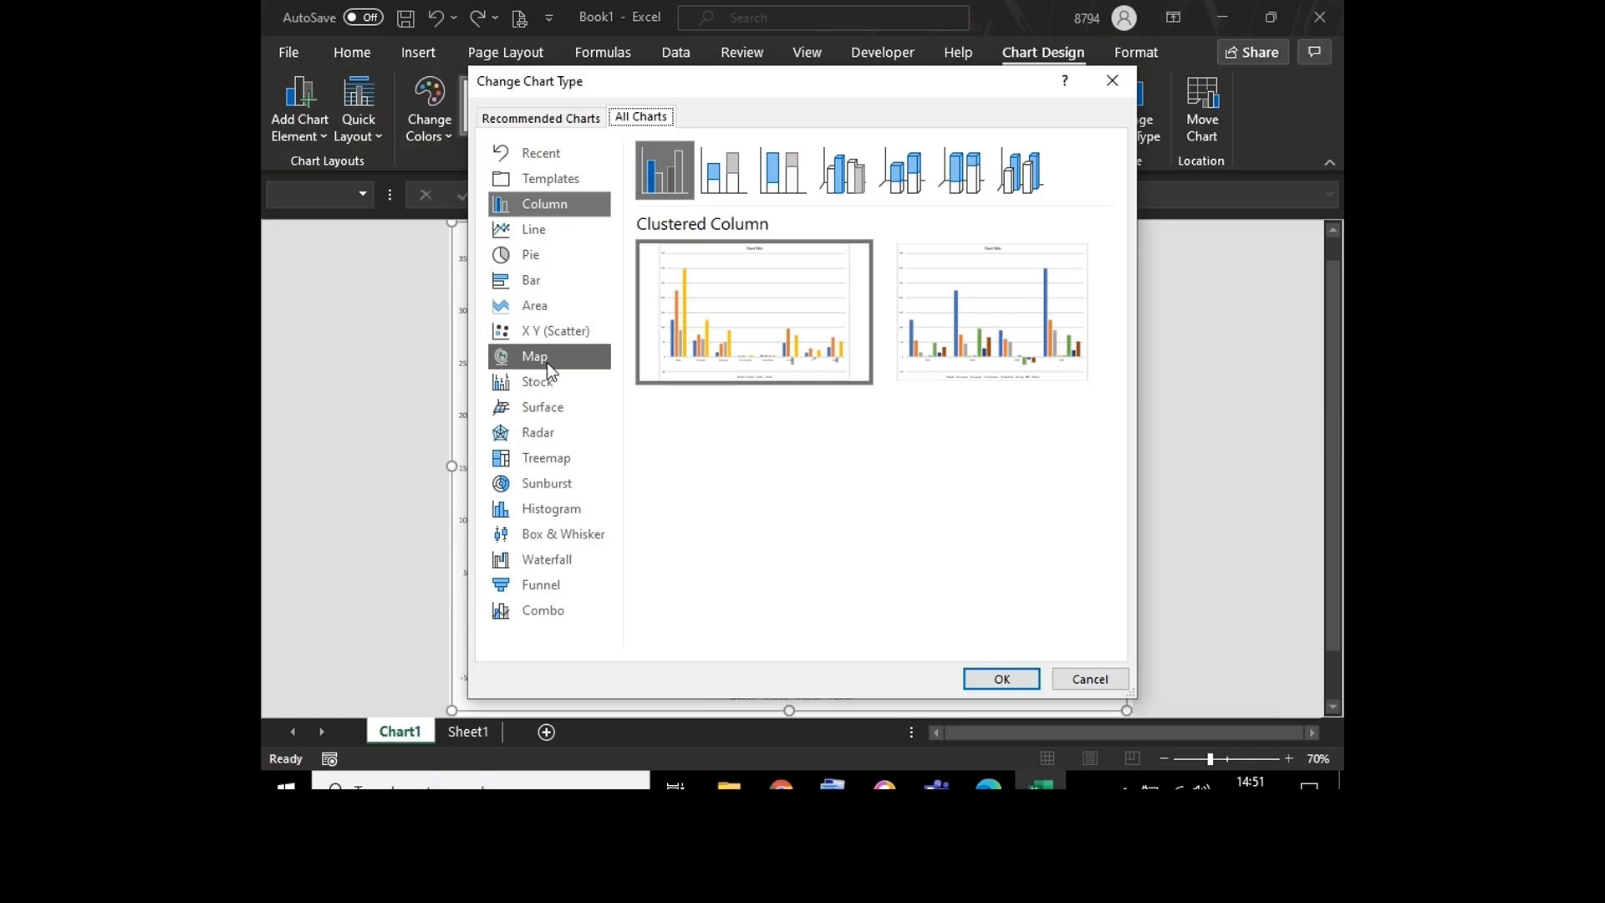
click(546, 228)
click(541, 256)
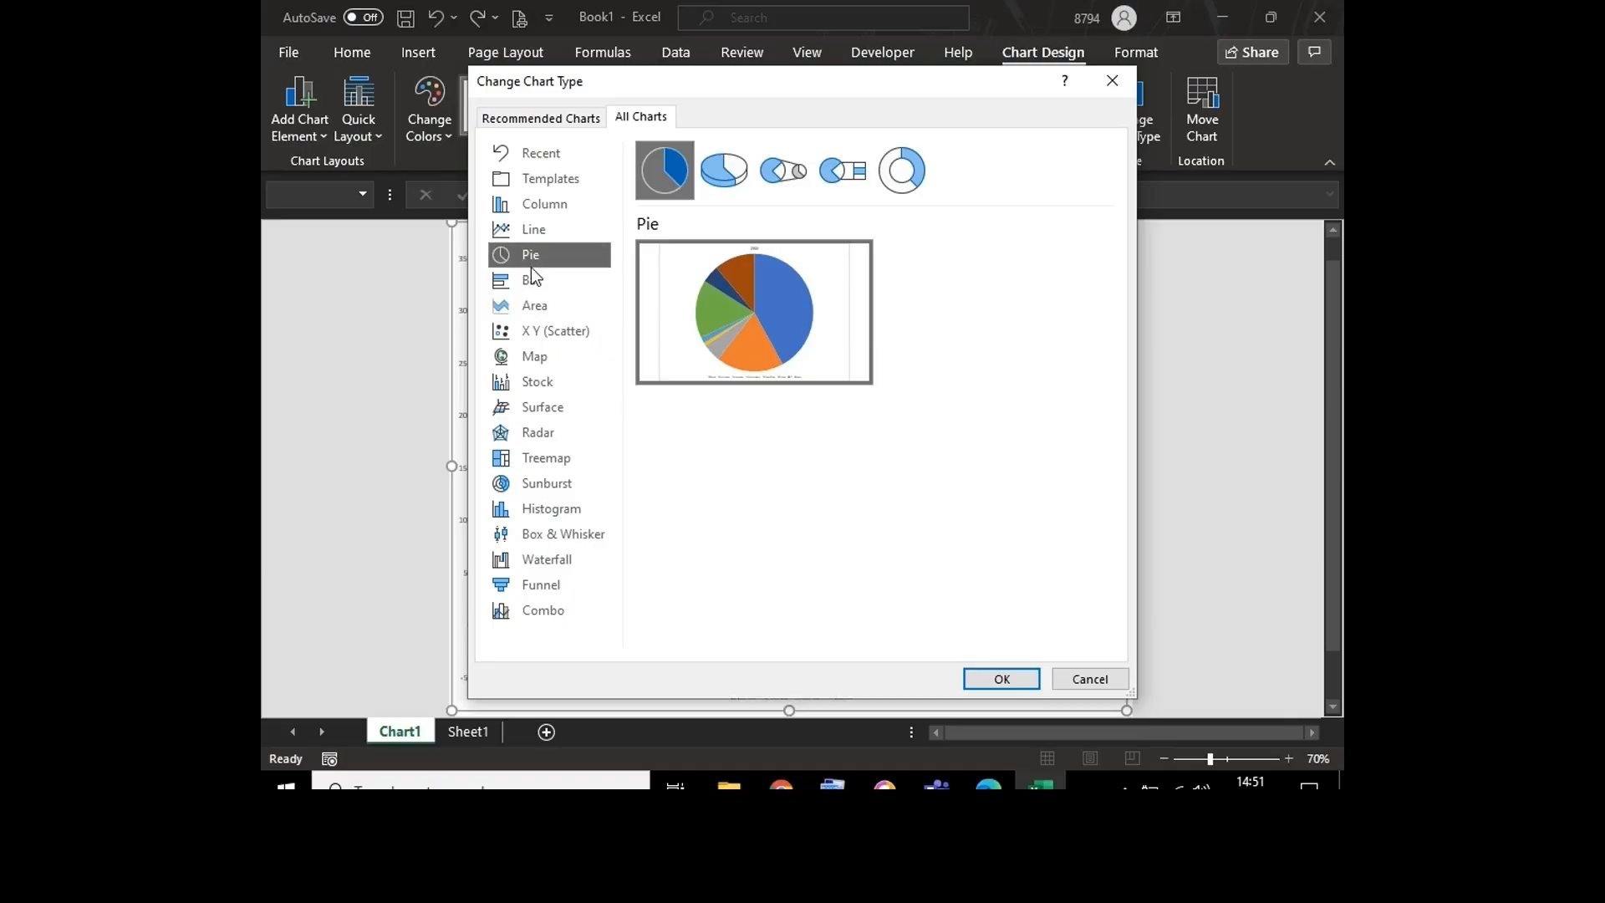
click(535, 280)
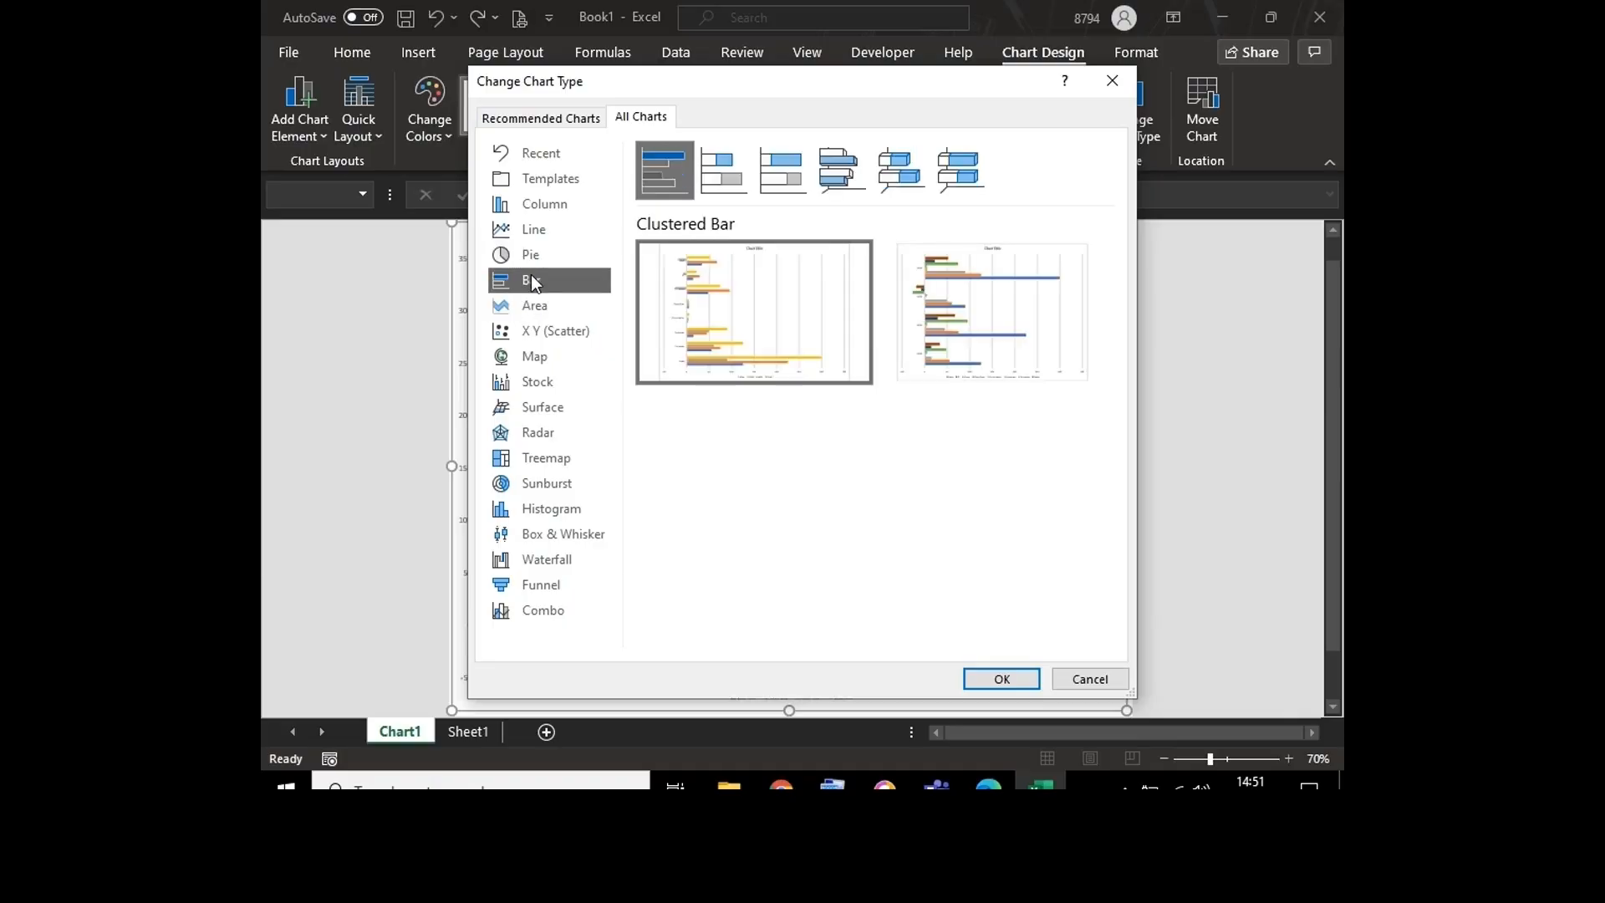
click(535, 230)
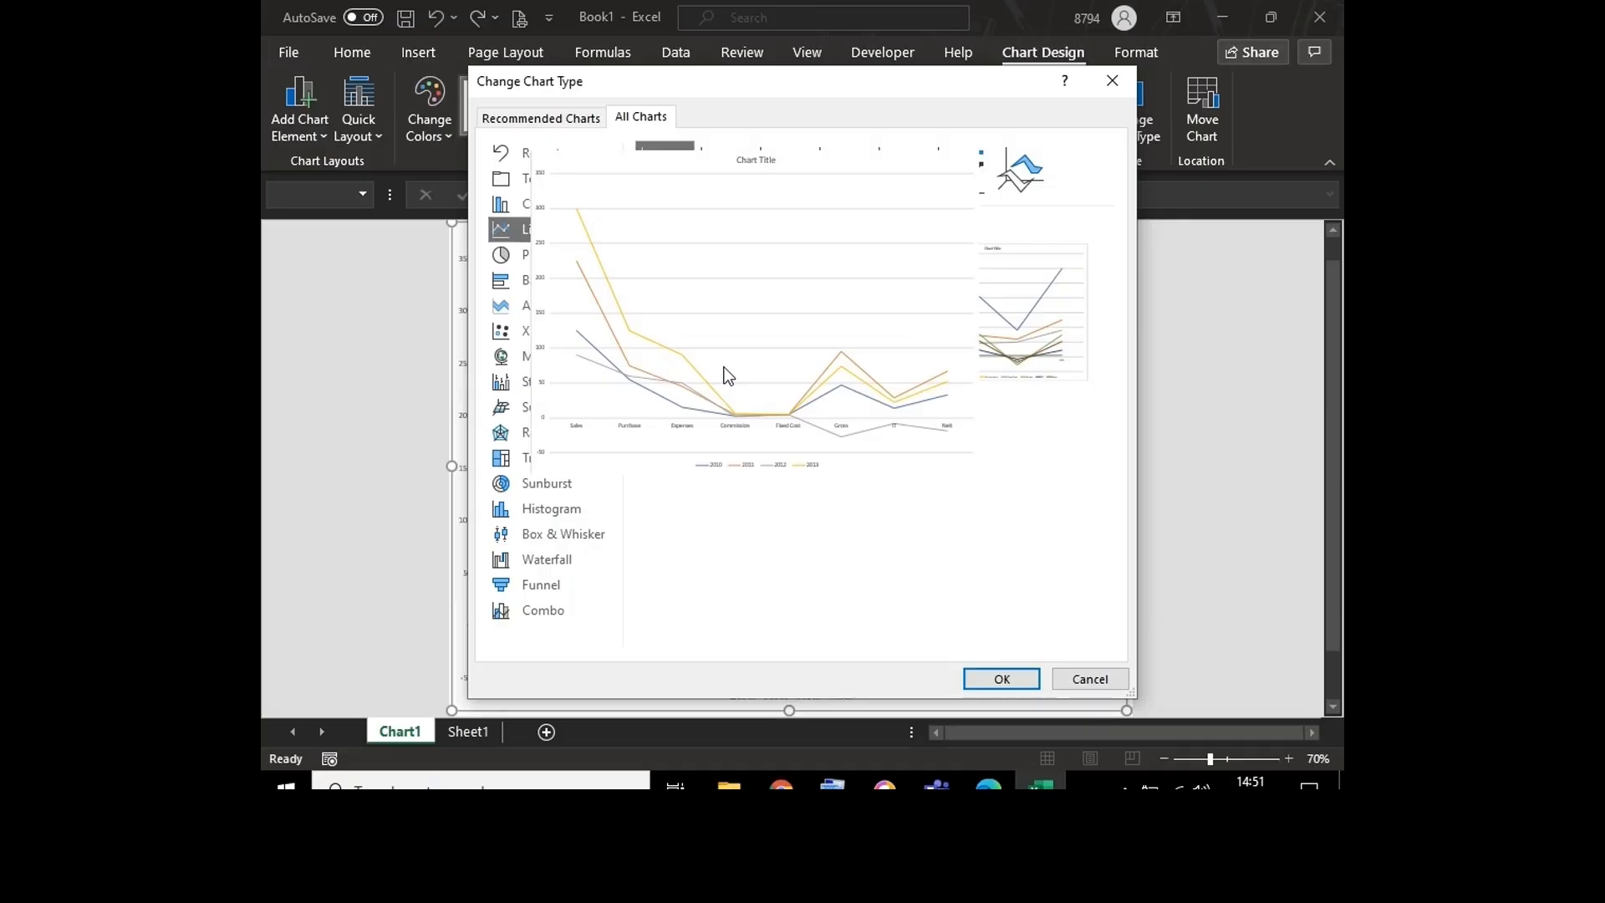
double_click(727, 377)
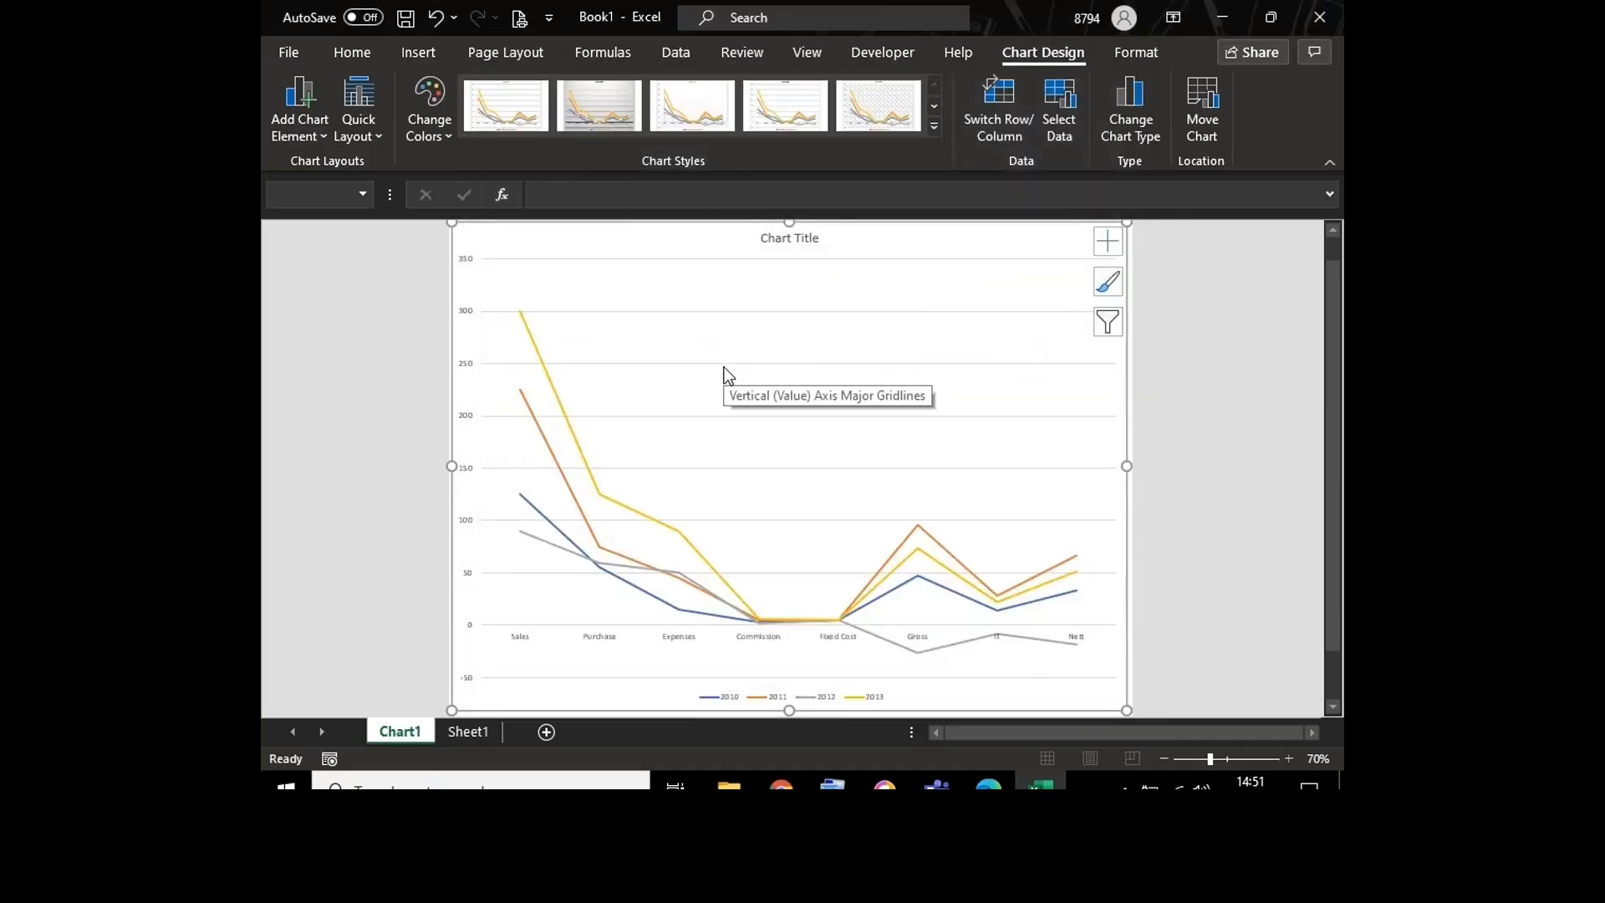
Step: Apply the first chart style to the line chart
click(781, 426)
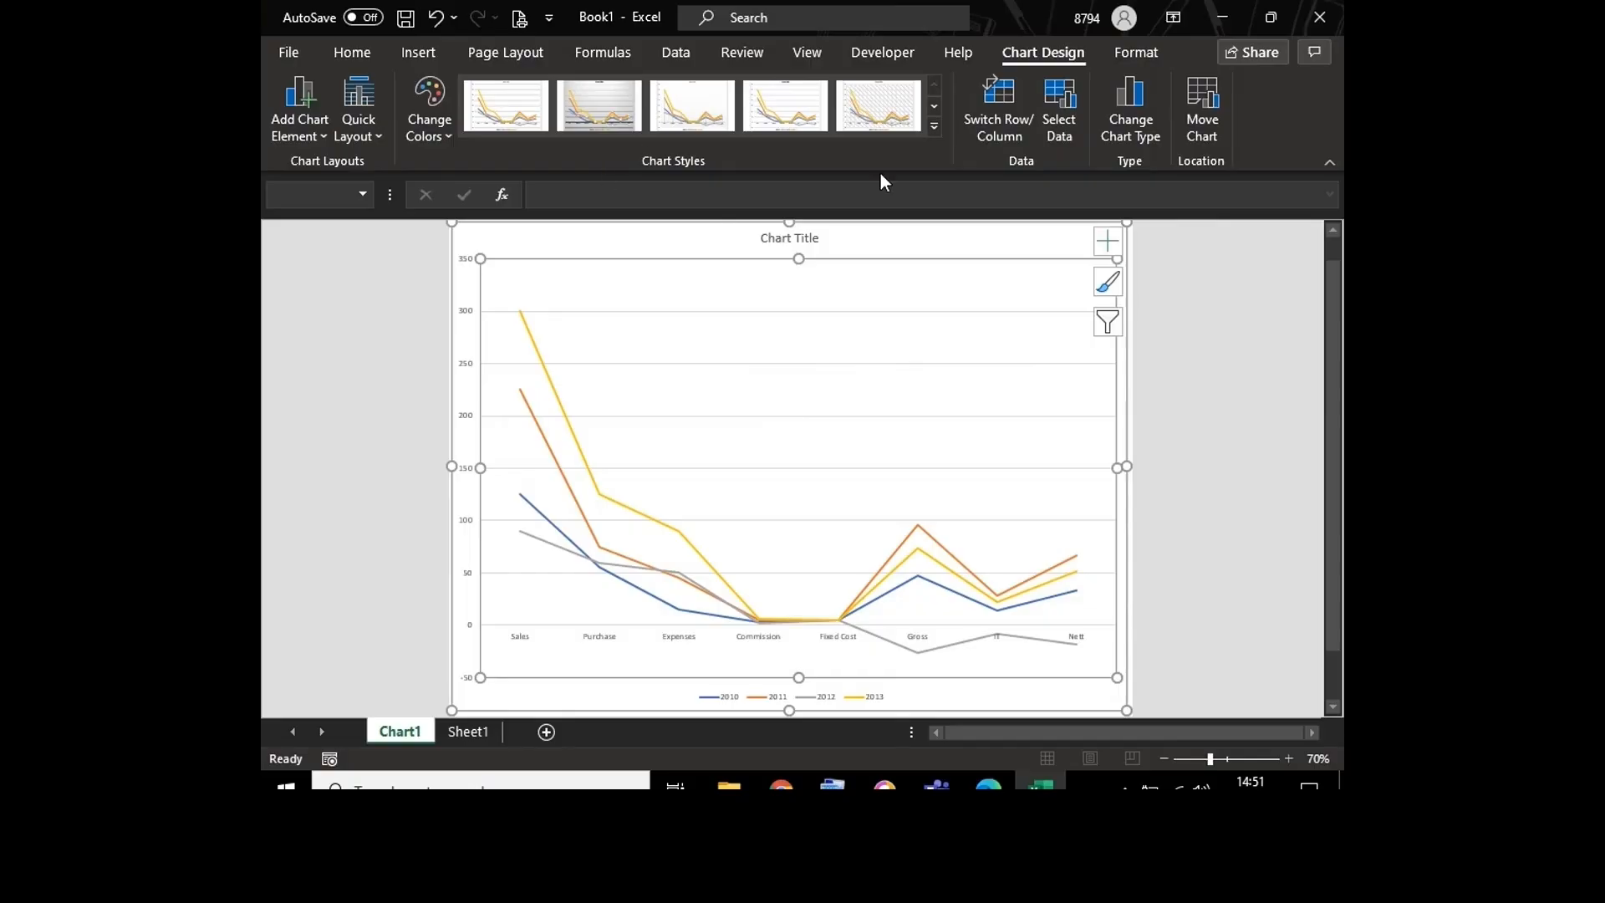
click(934, 126)
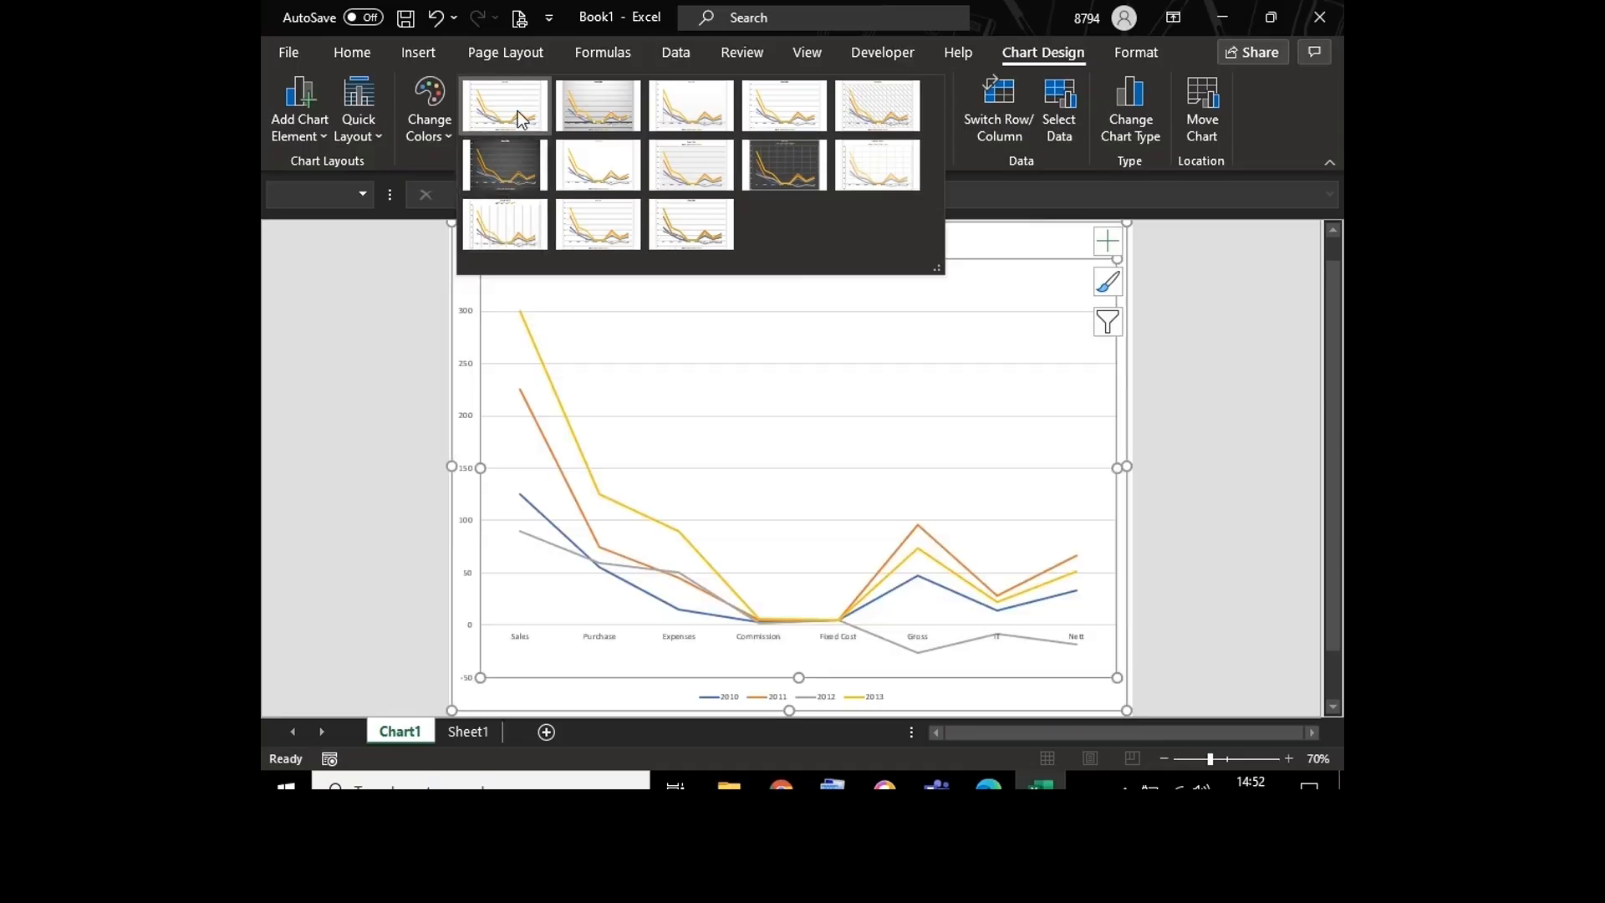
click(519, 111)
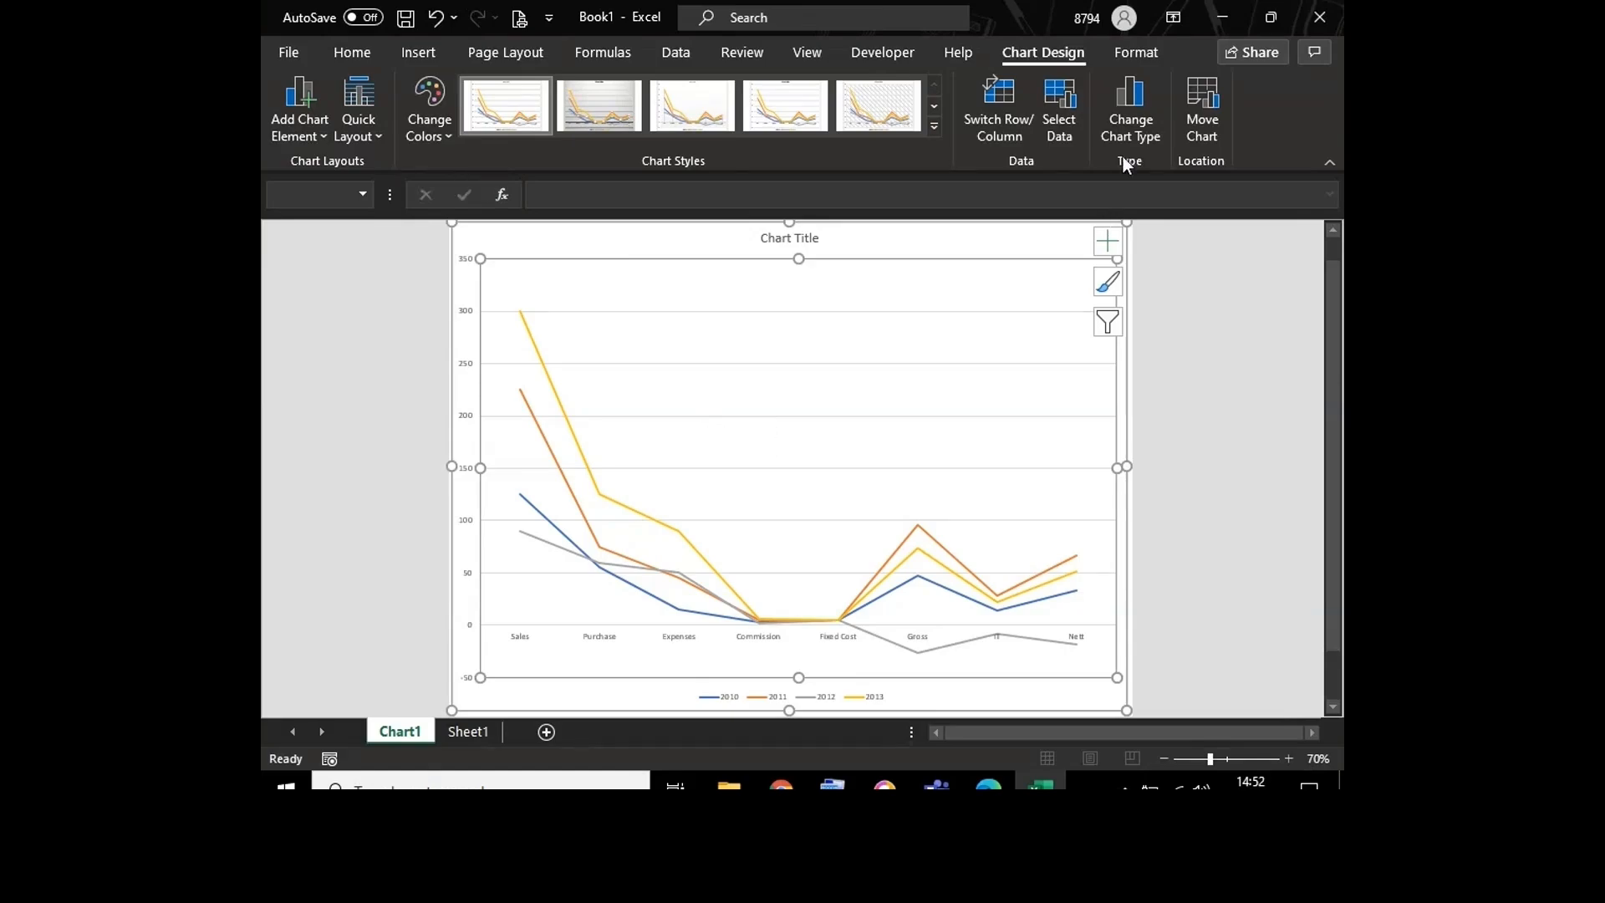
Step: Change the line chart to a 3-D Column chart and apply the first chart style to it
click(1119, 108)
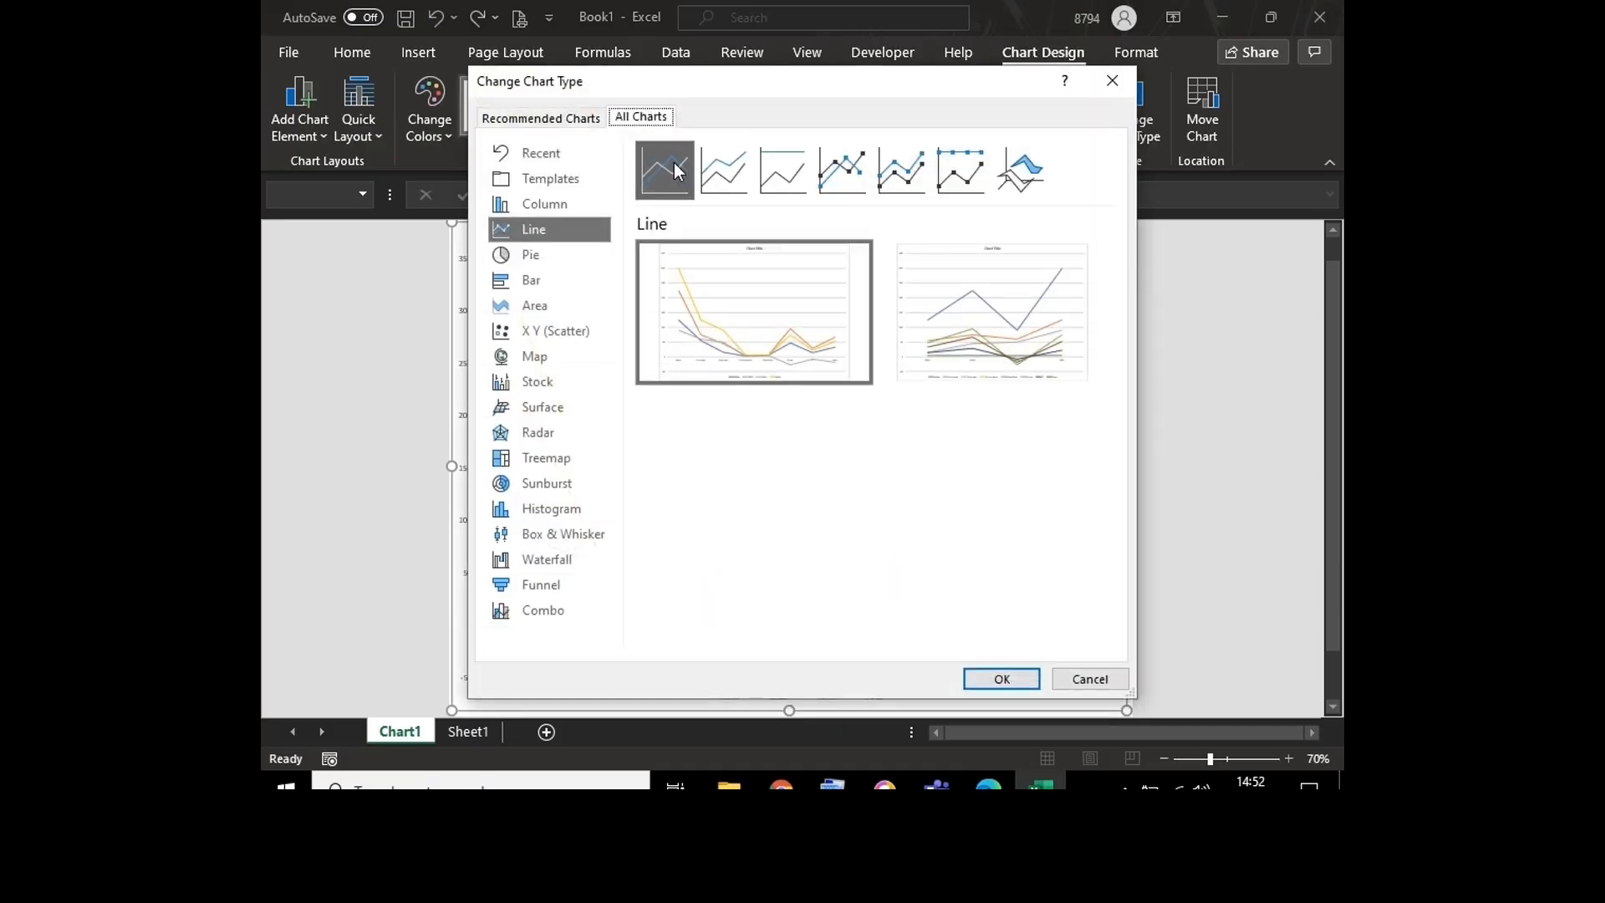
click(575, 209)
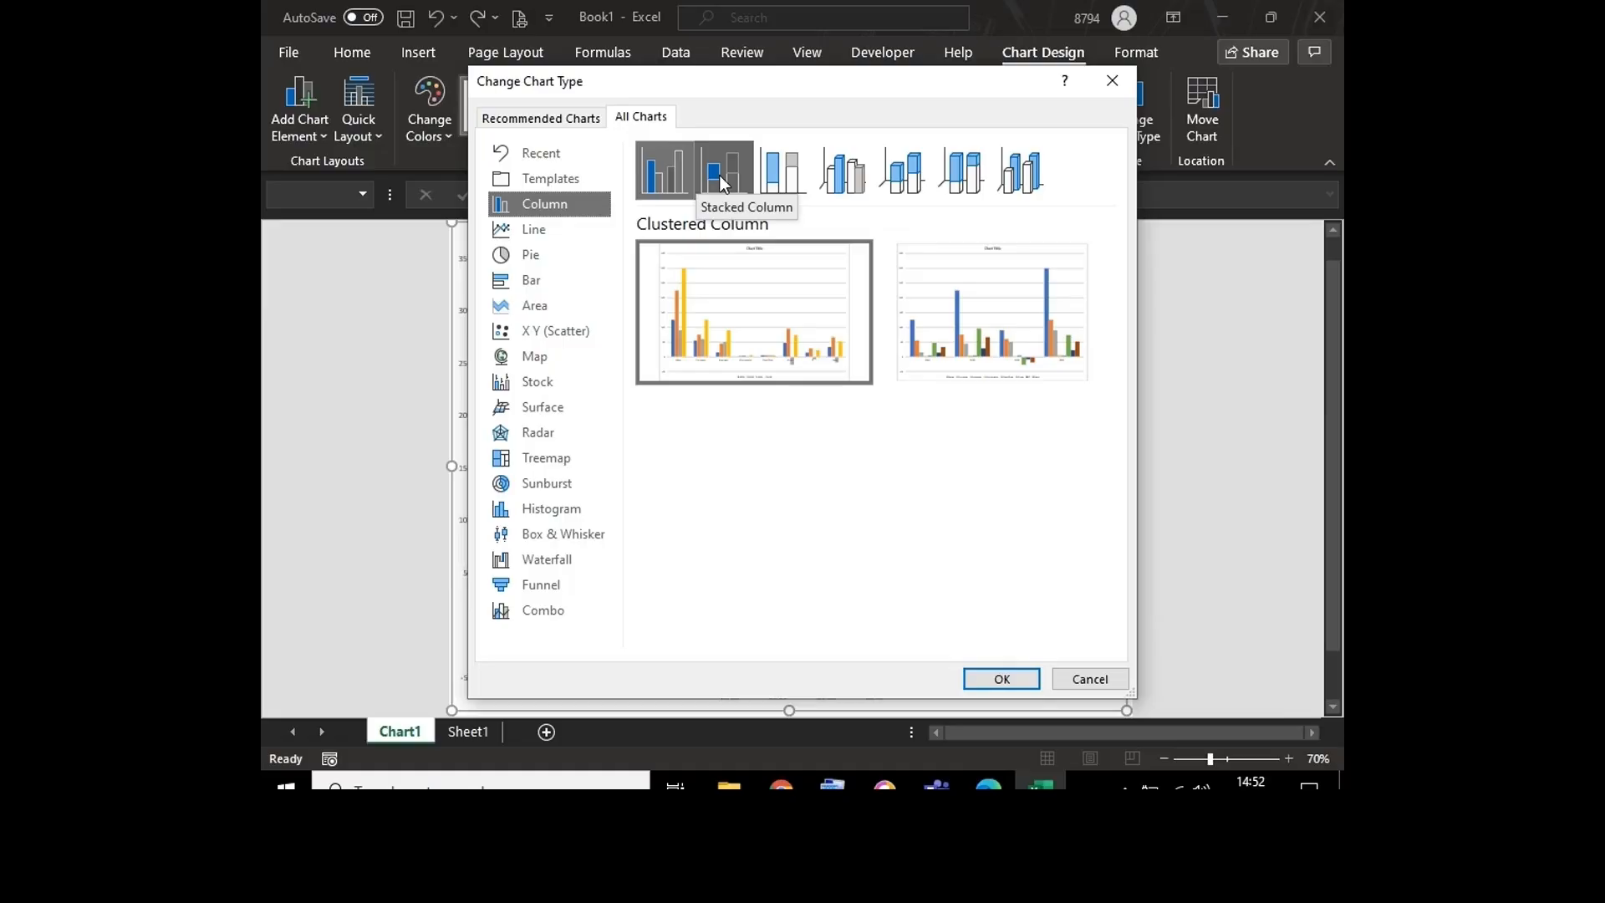
click(1035, 167)
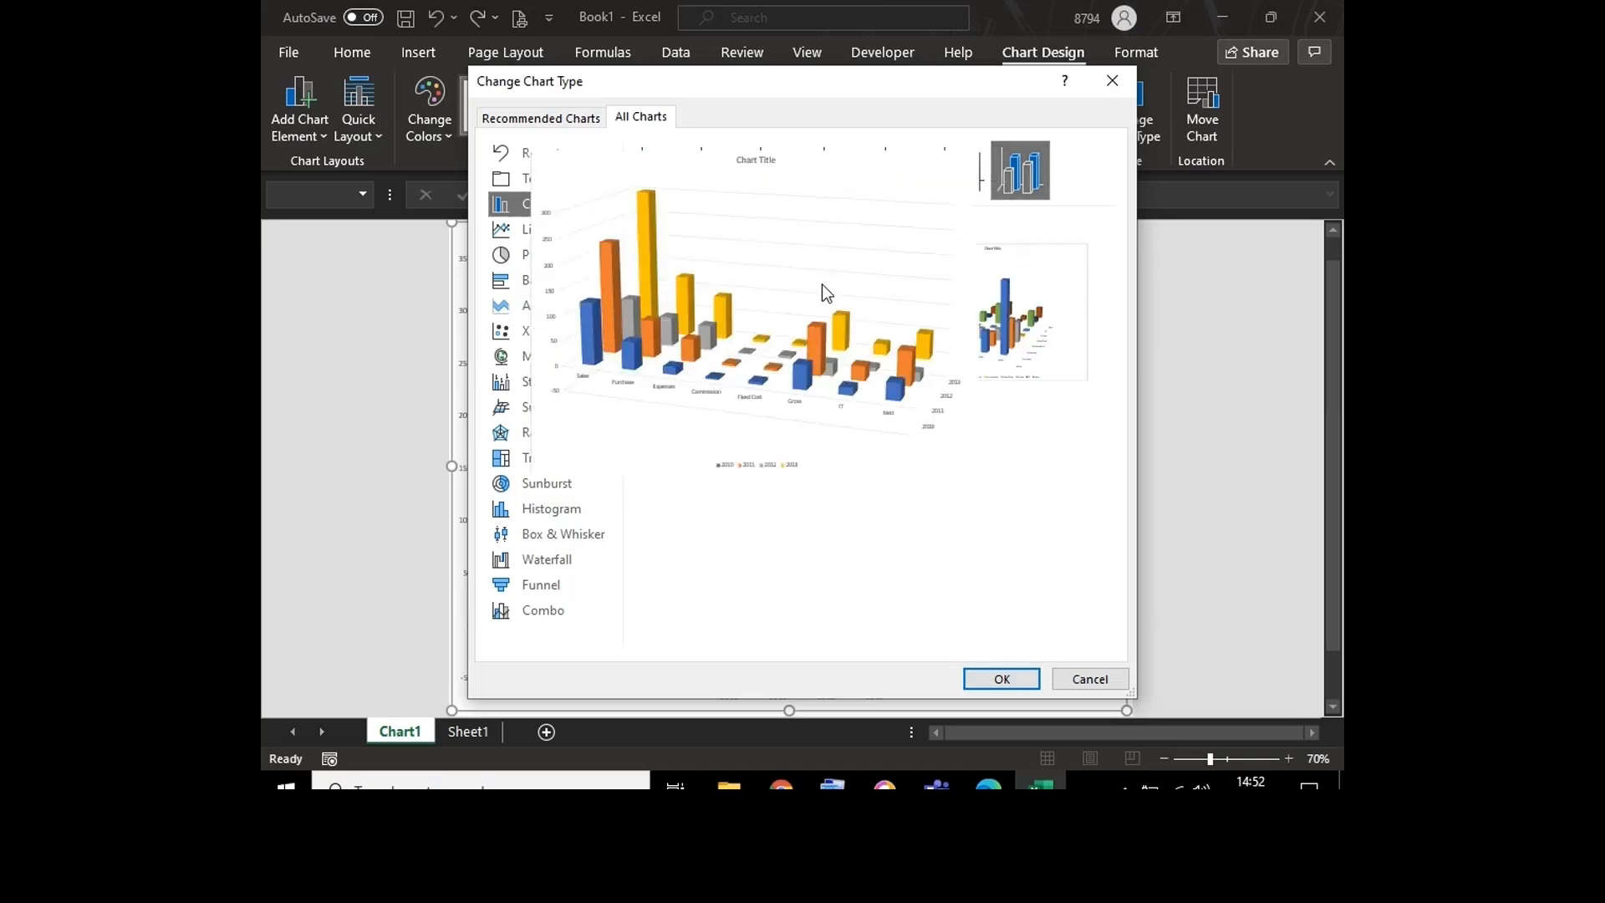
double_click(822, 285)
click(816, 382)
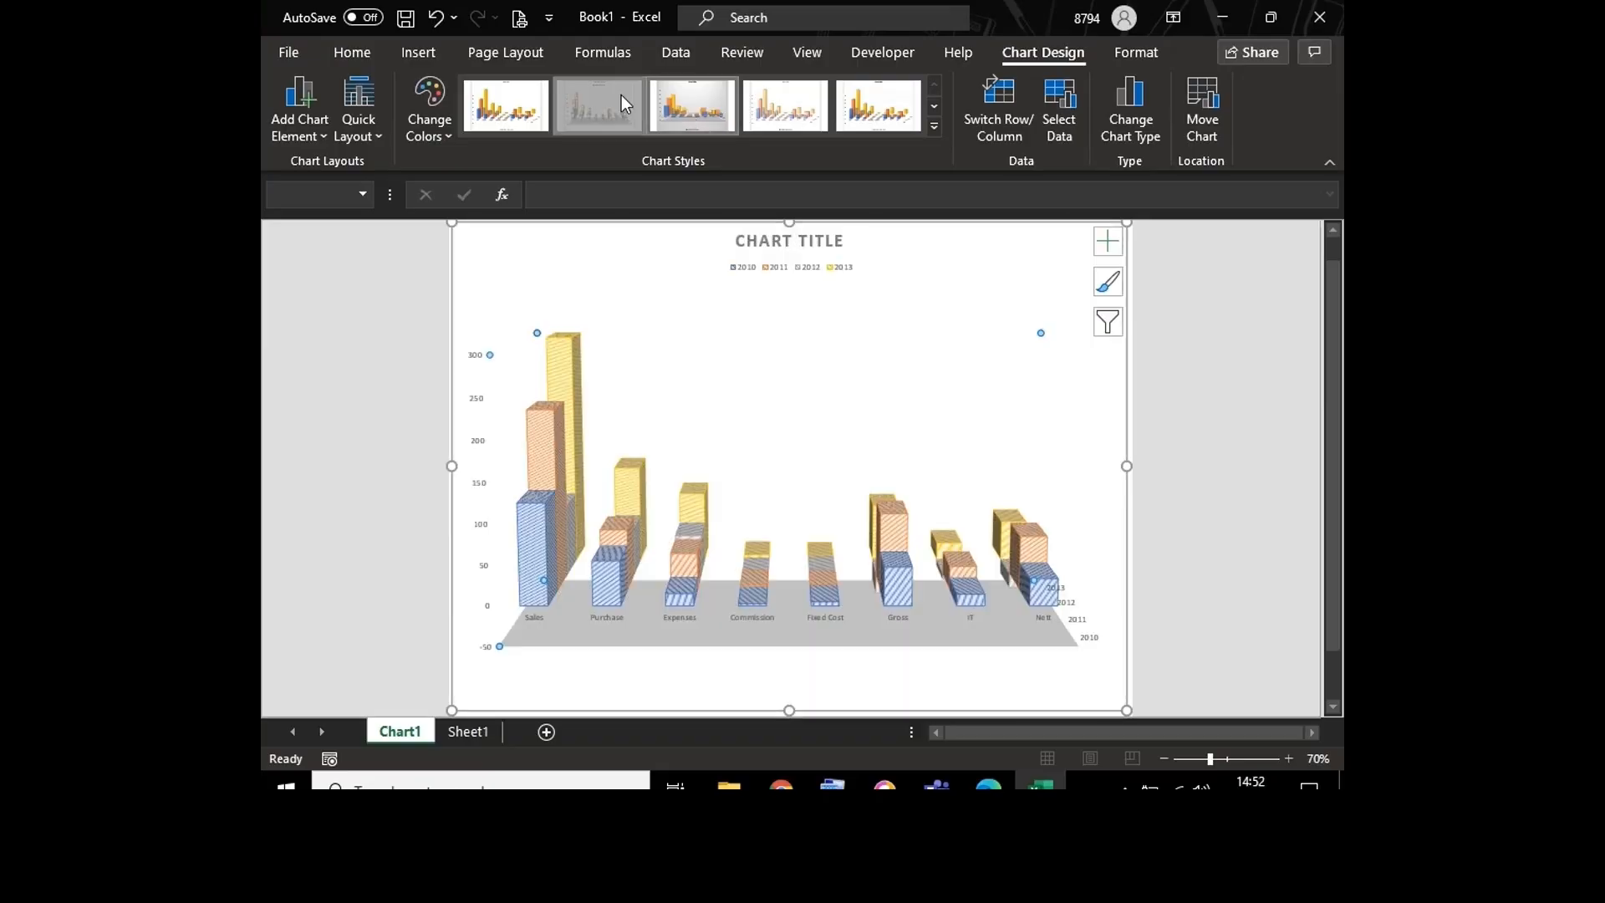
click(509, 102)
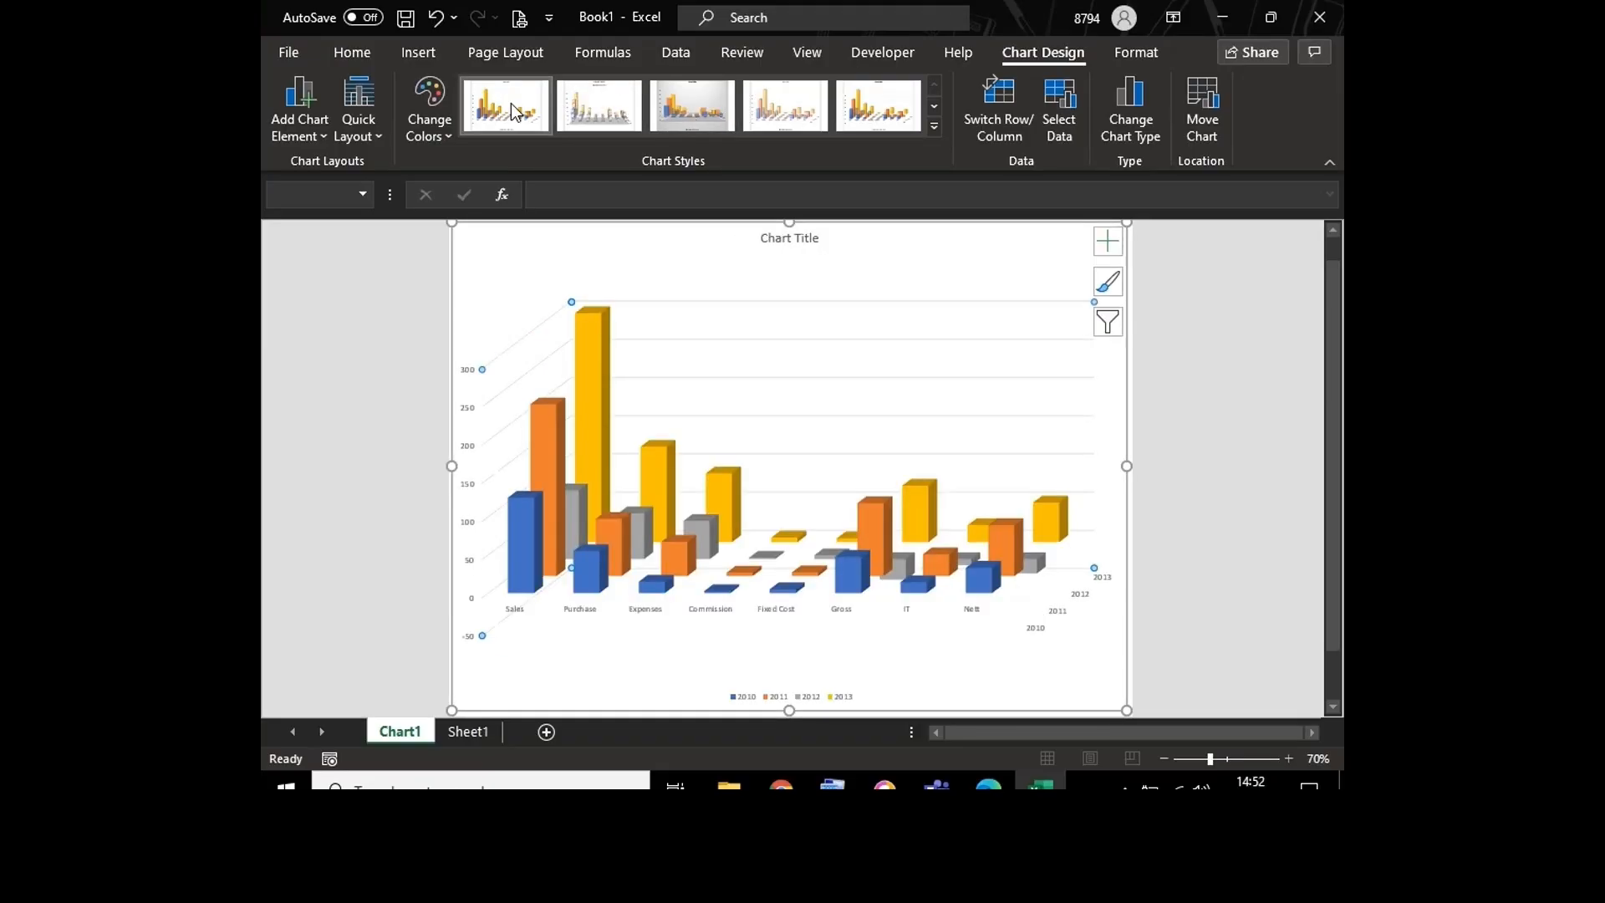
Step: Change the 3-D chart to a Clustered Column chart and select its plot area
click(1151, 114)
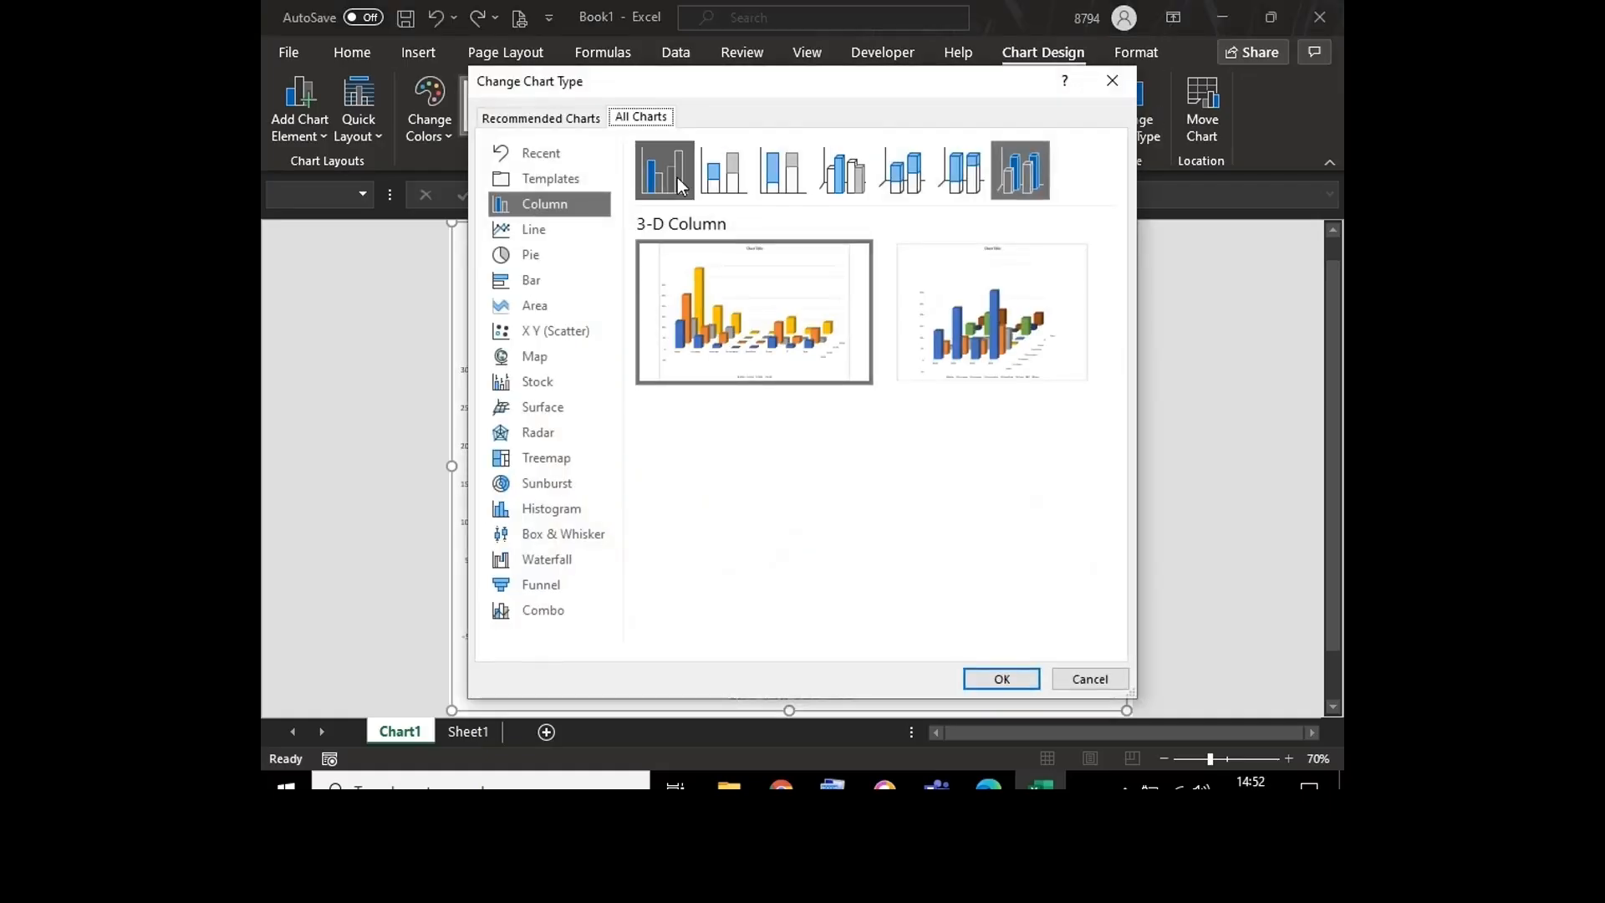
click(677, 184)
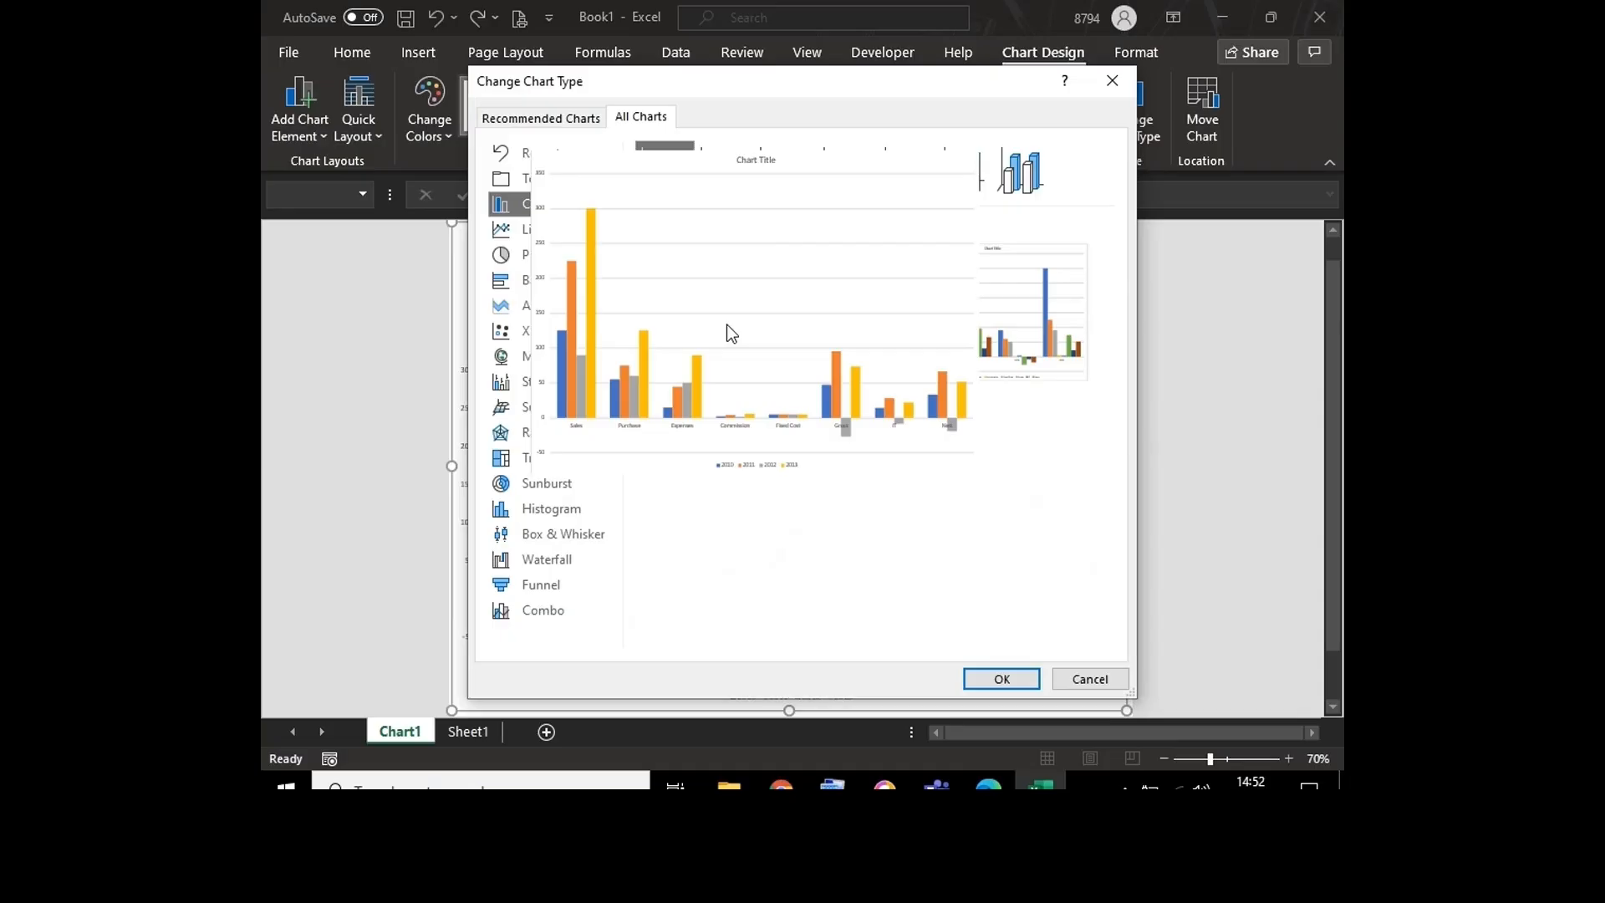
double_click(726, 324)
click(712, 400)
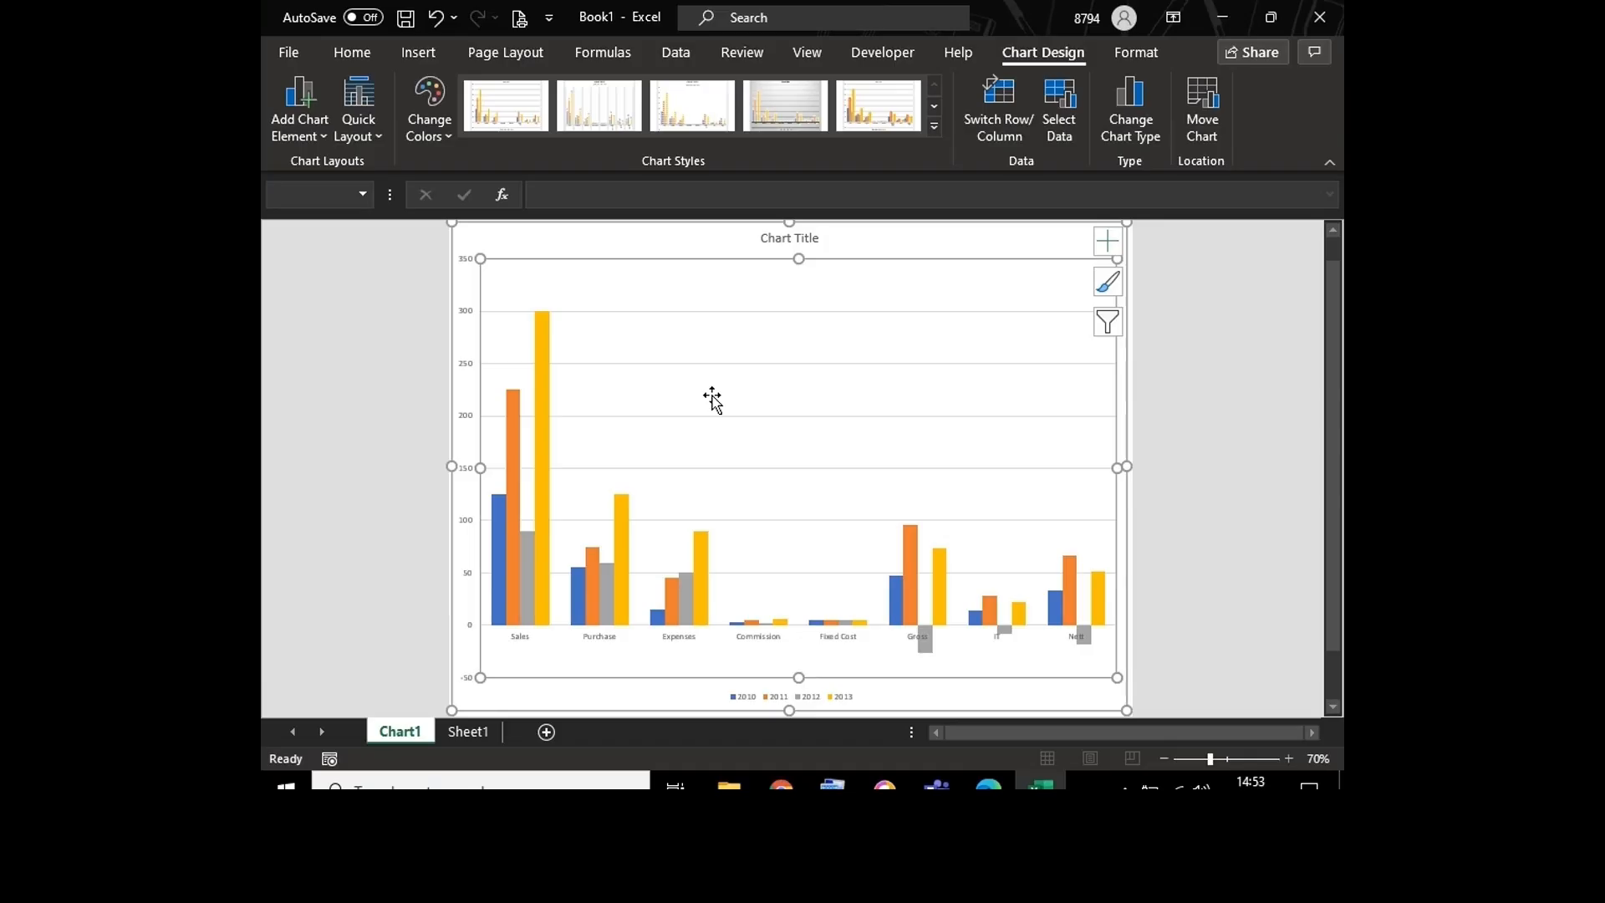
Step: Remove the gridlines from the column chart and add data labels to its columns
click(1103, 240)
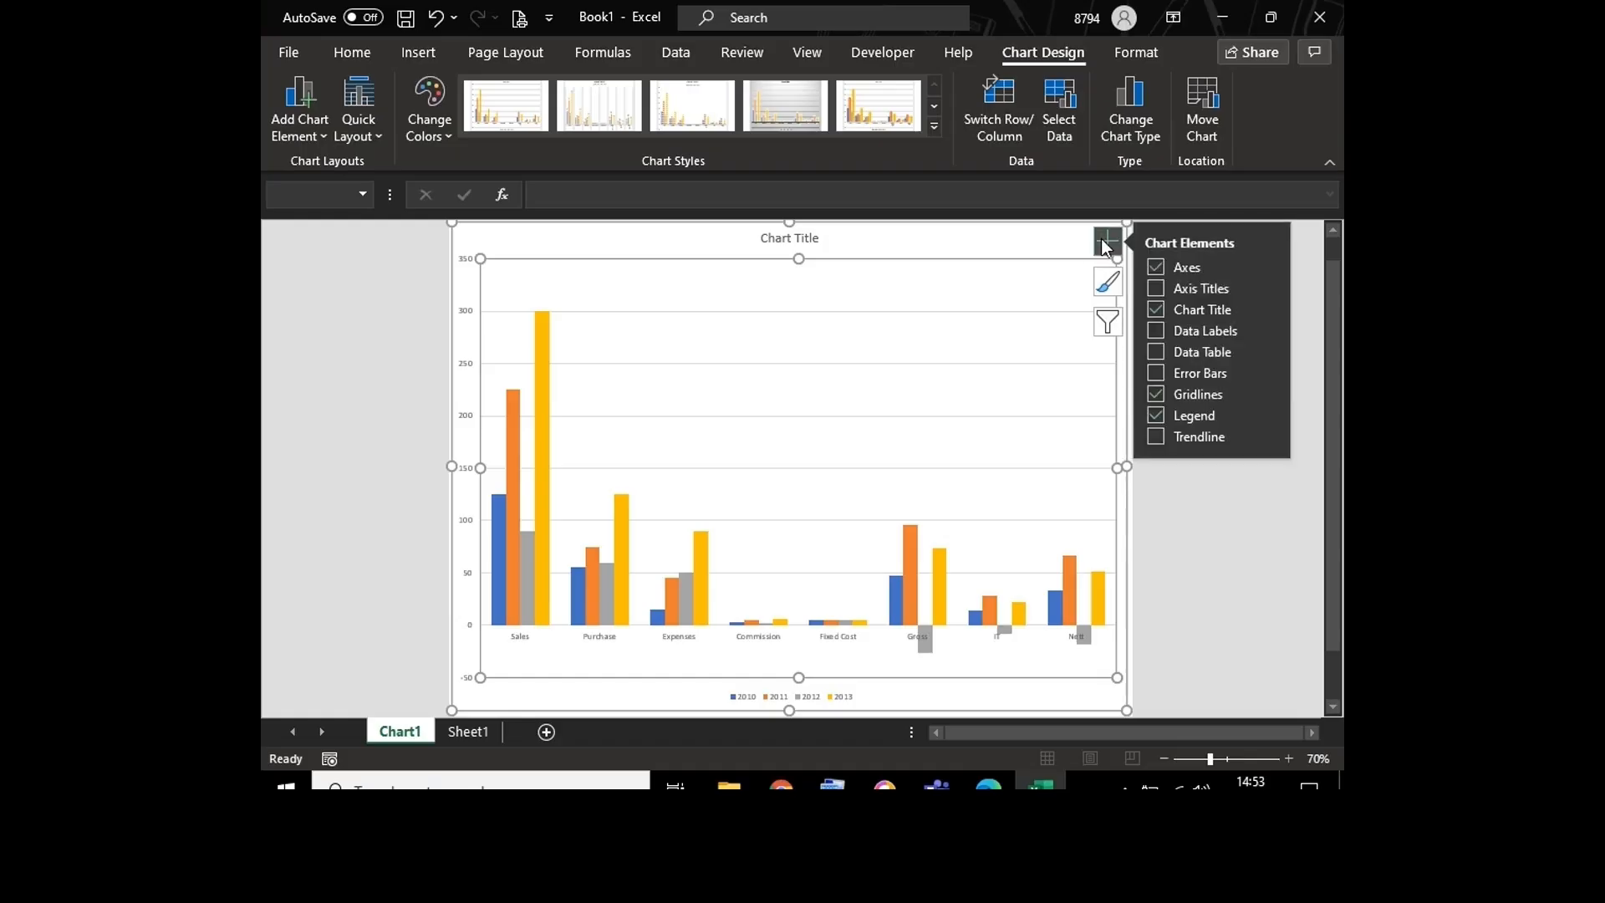
click(1153, 395)
click(1157, 332)
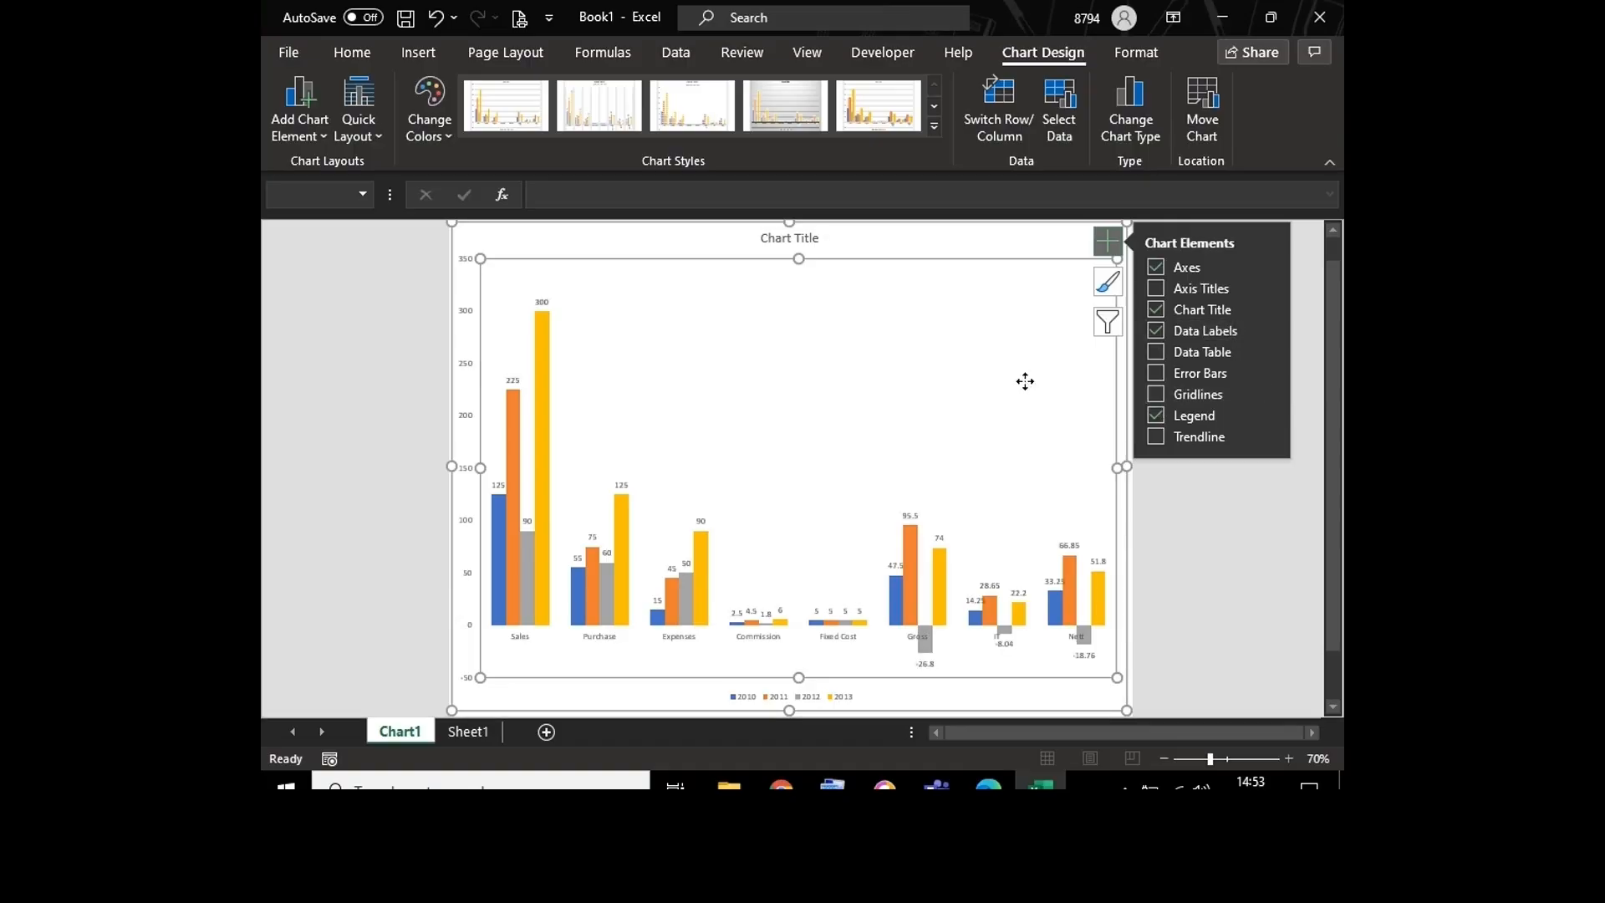
click(1109, 248)
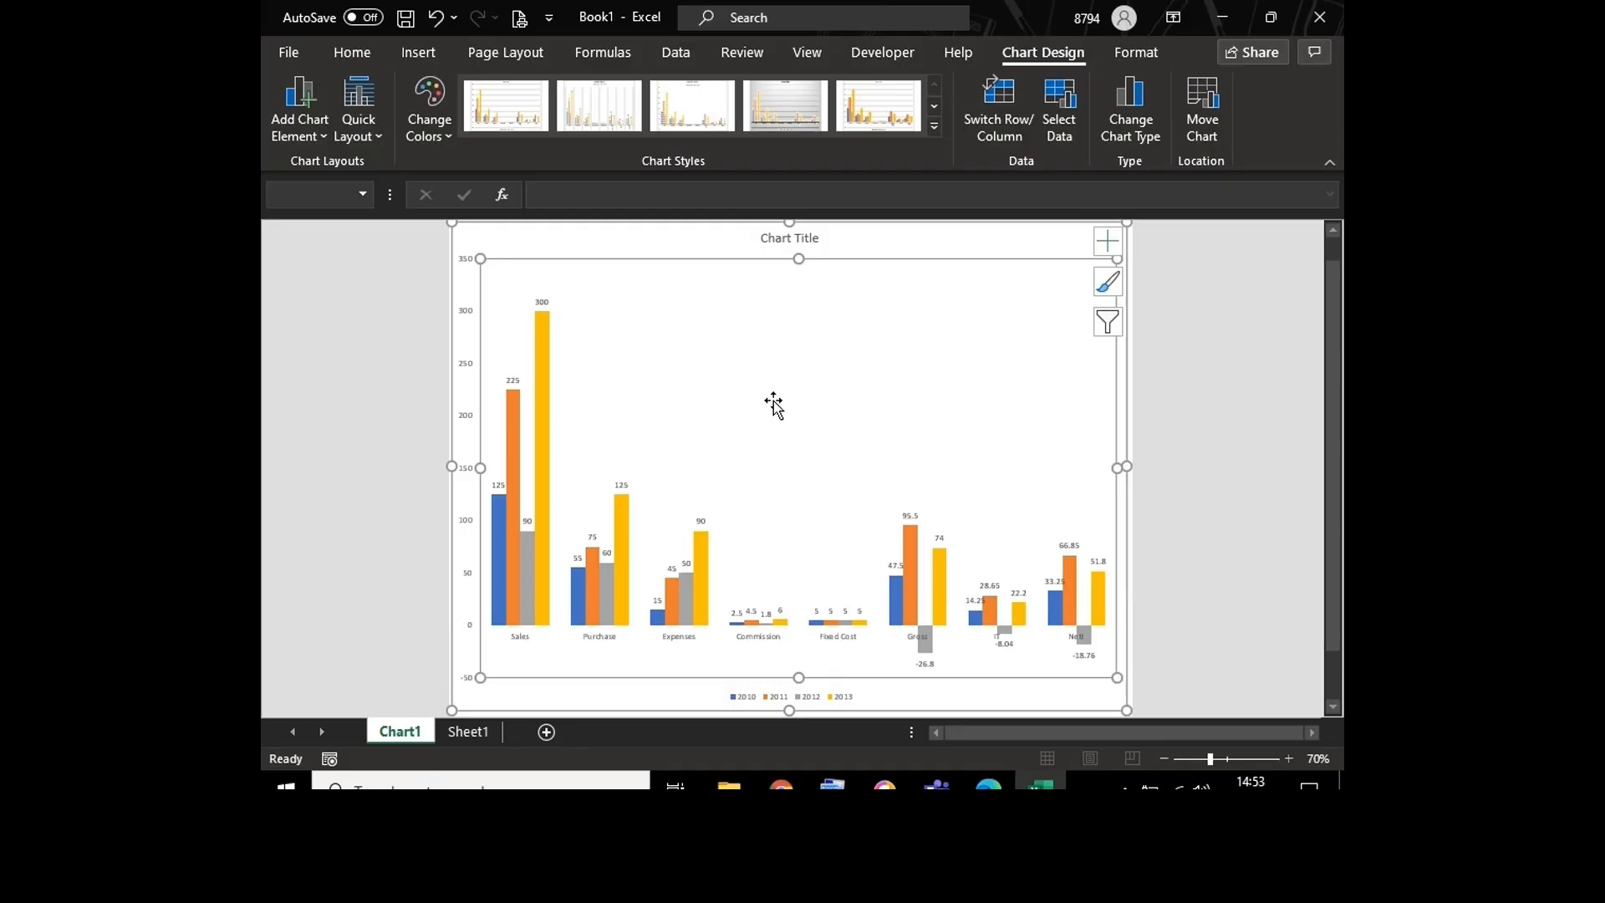
Step: Collapse the ribbon and set the plot area's fill to Picture or texture fill
click(1330, 164)
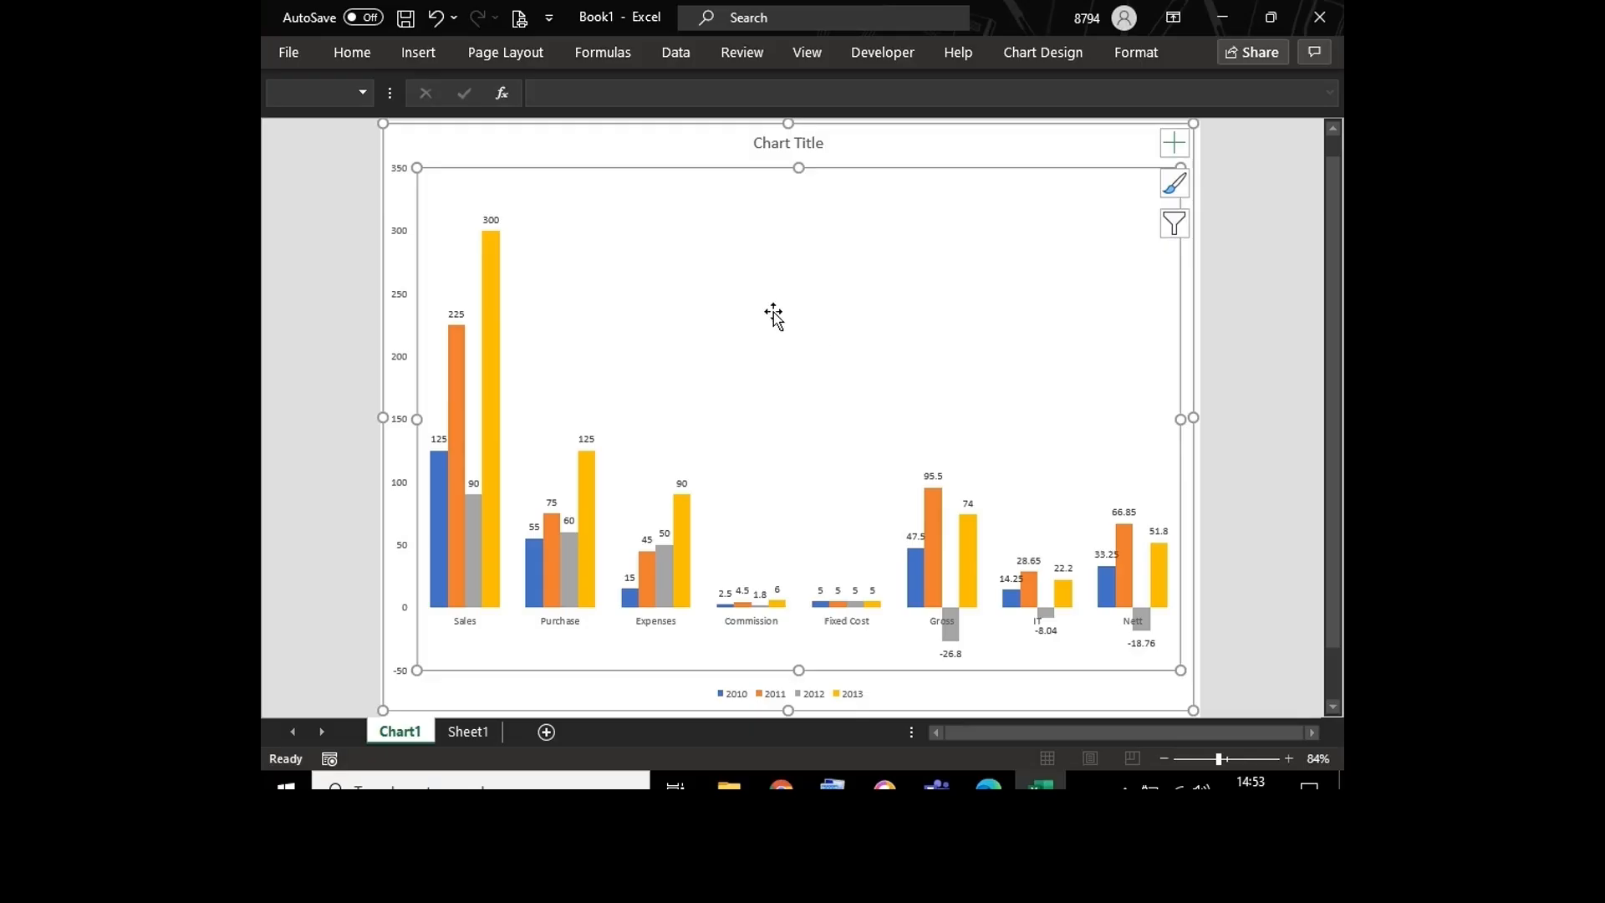
right_click(731, 276)
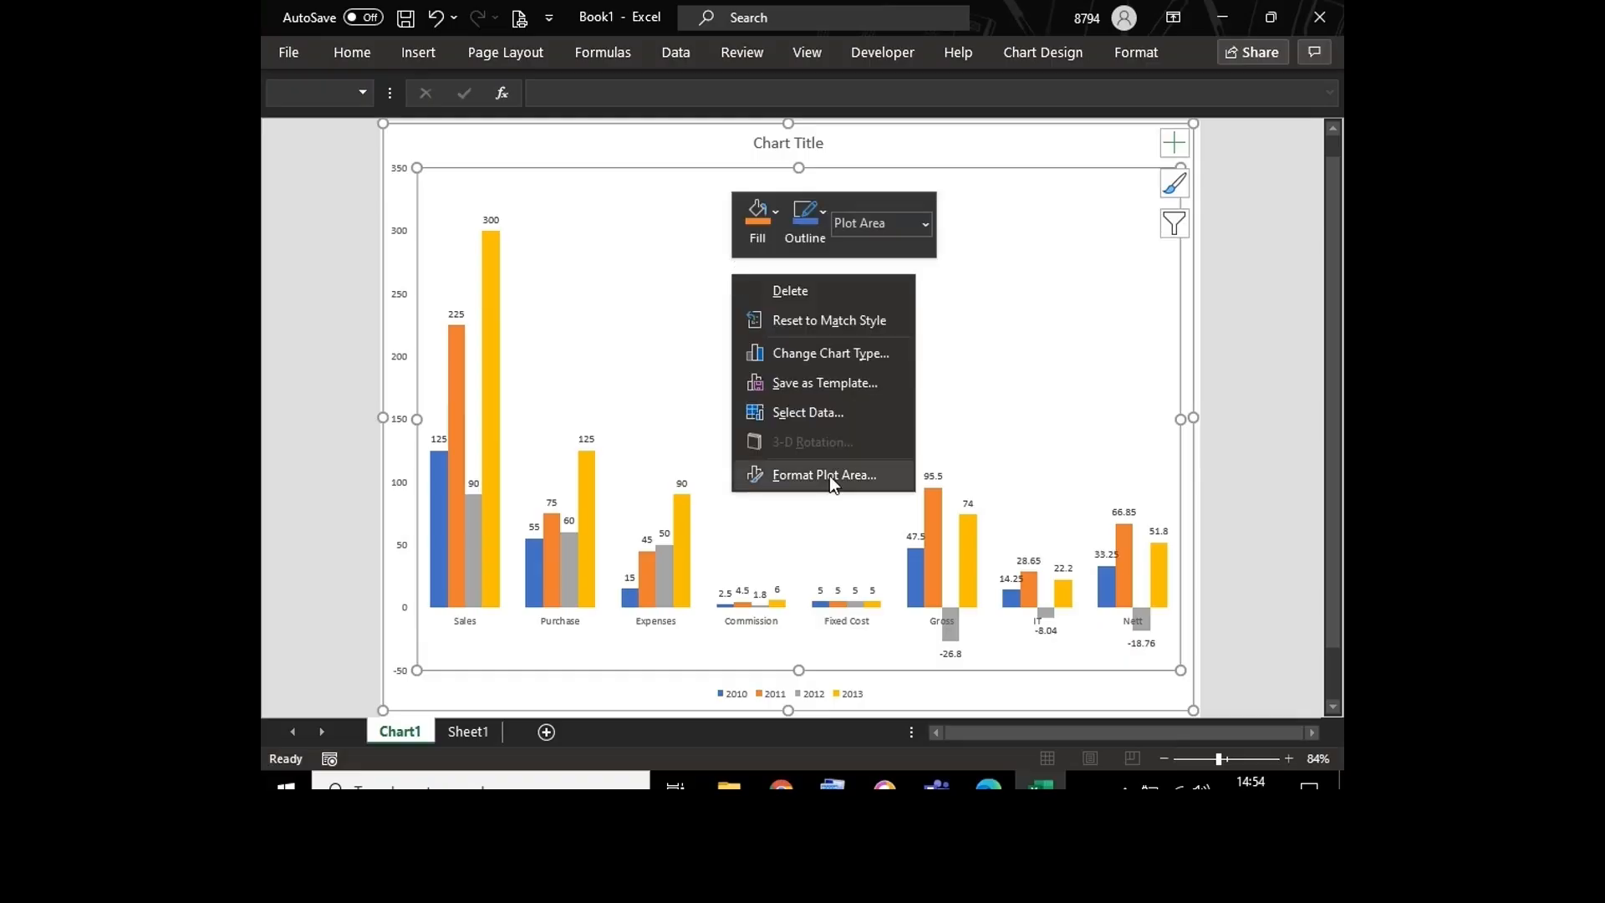
click(655, 379)
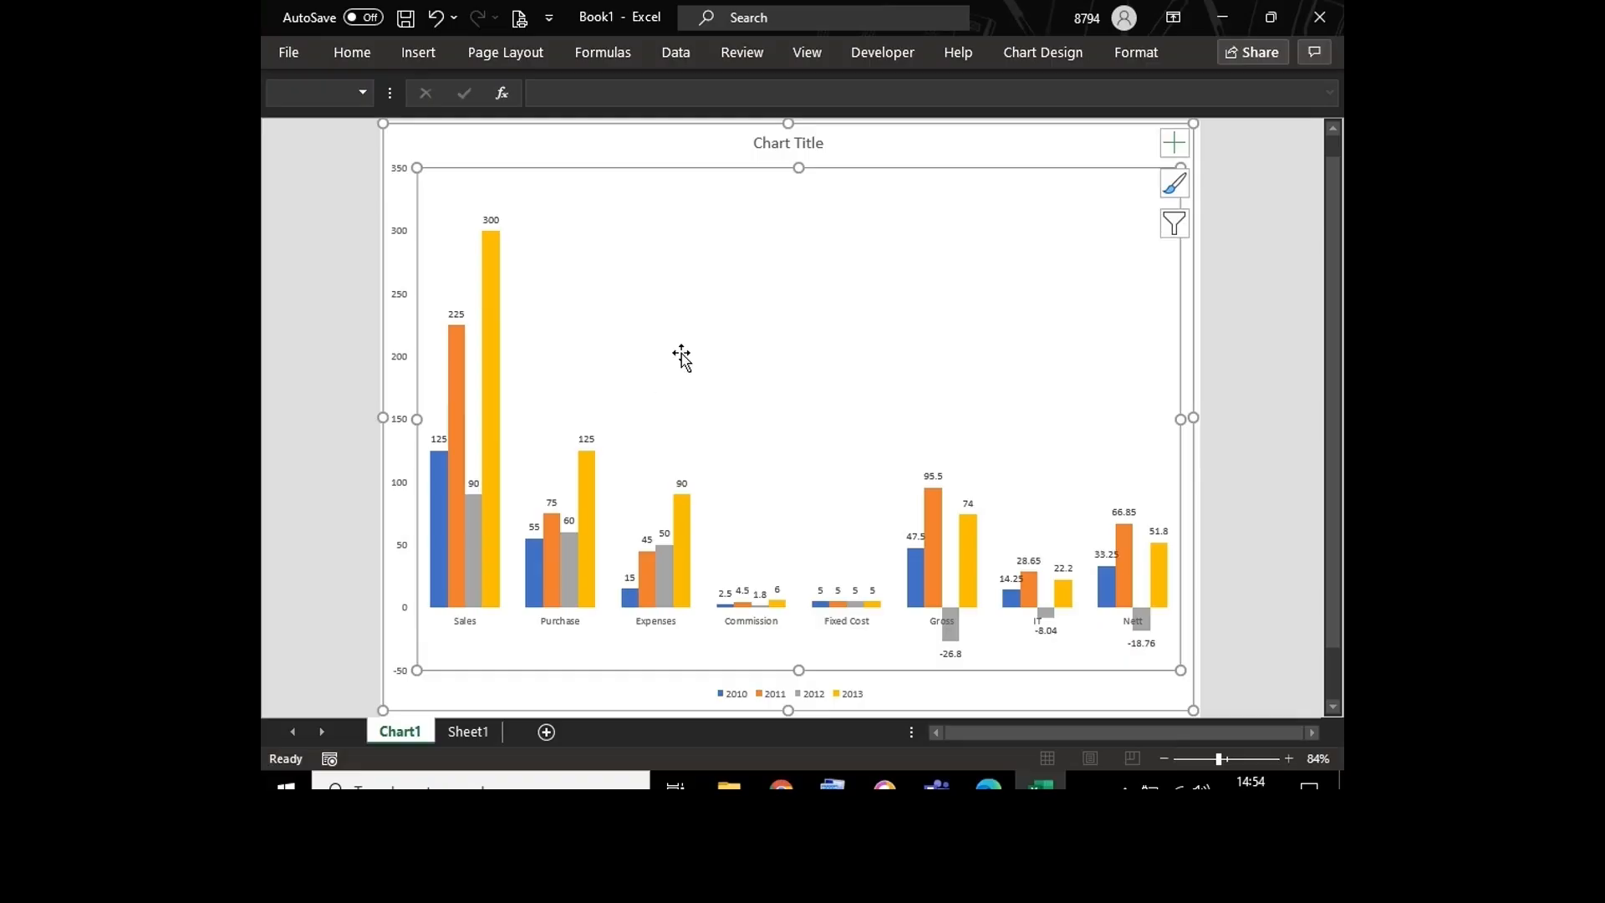
double_click(774, 305)
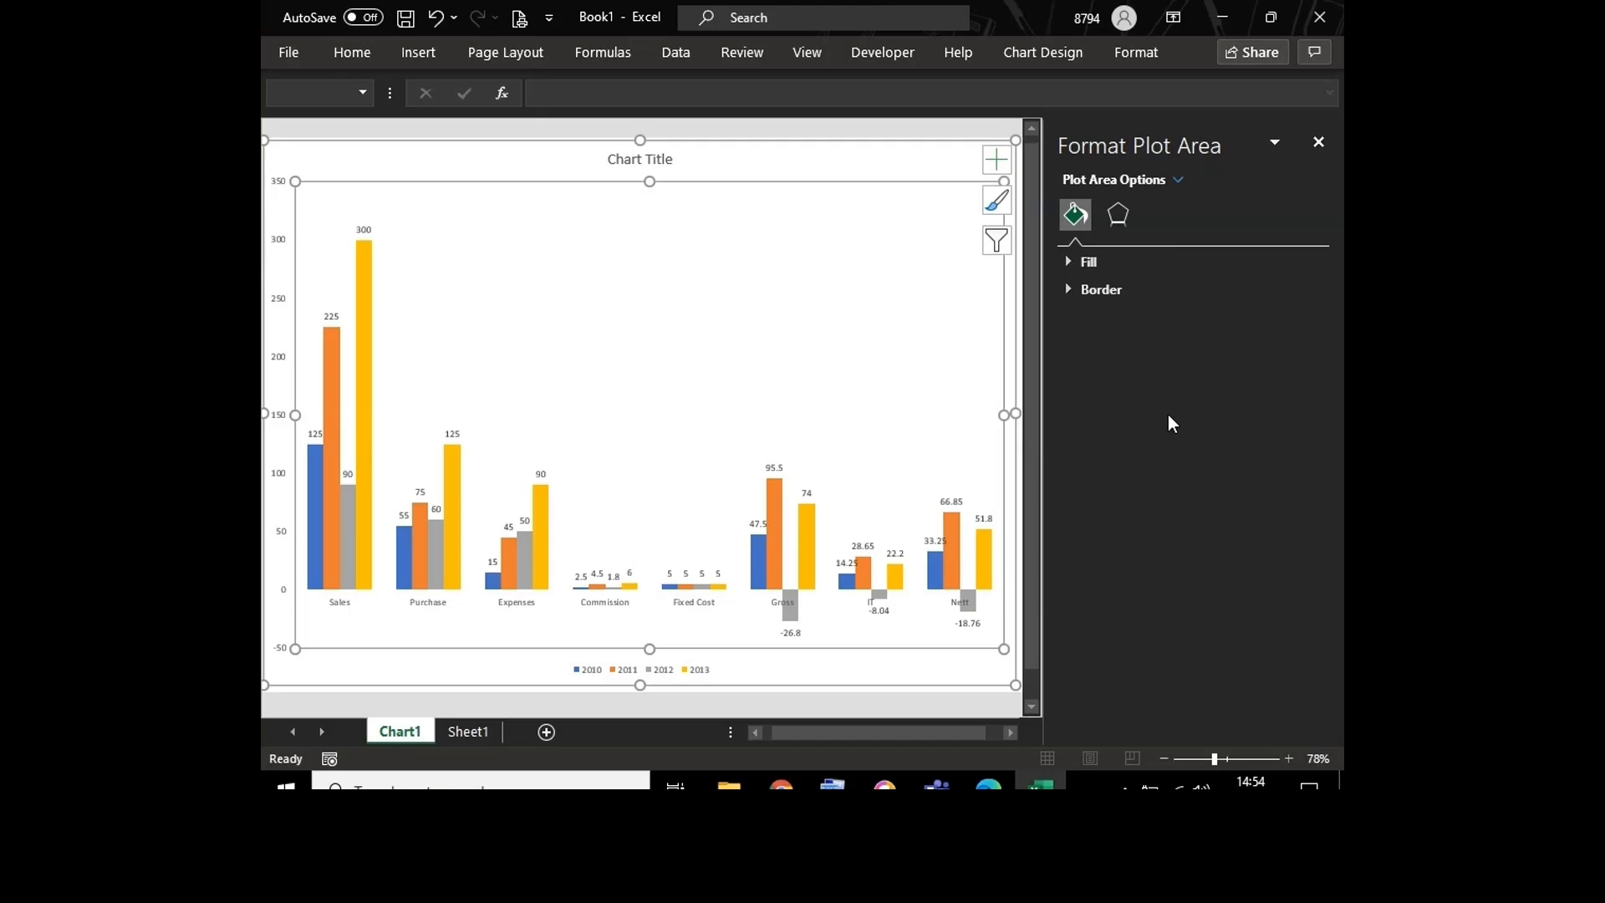
click(1070, 263)
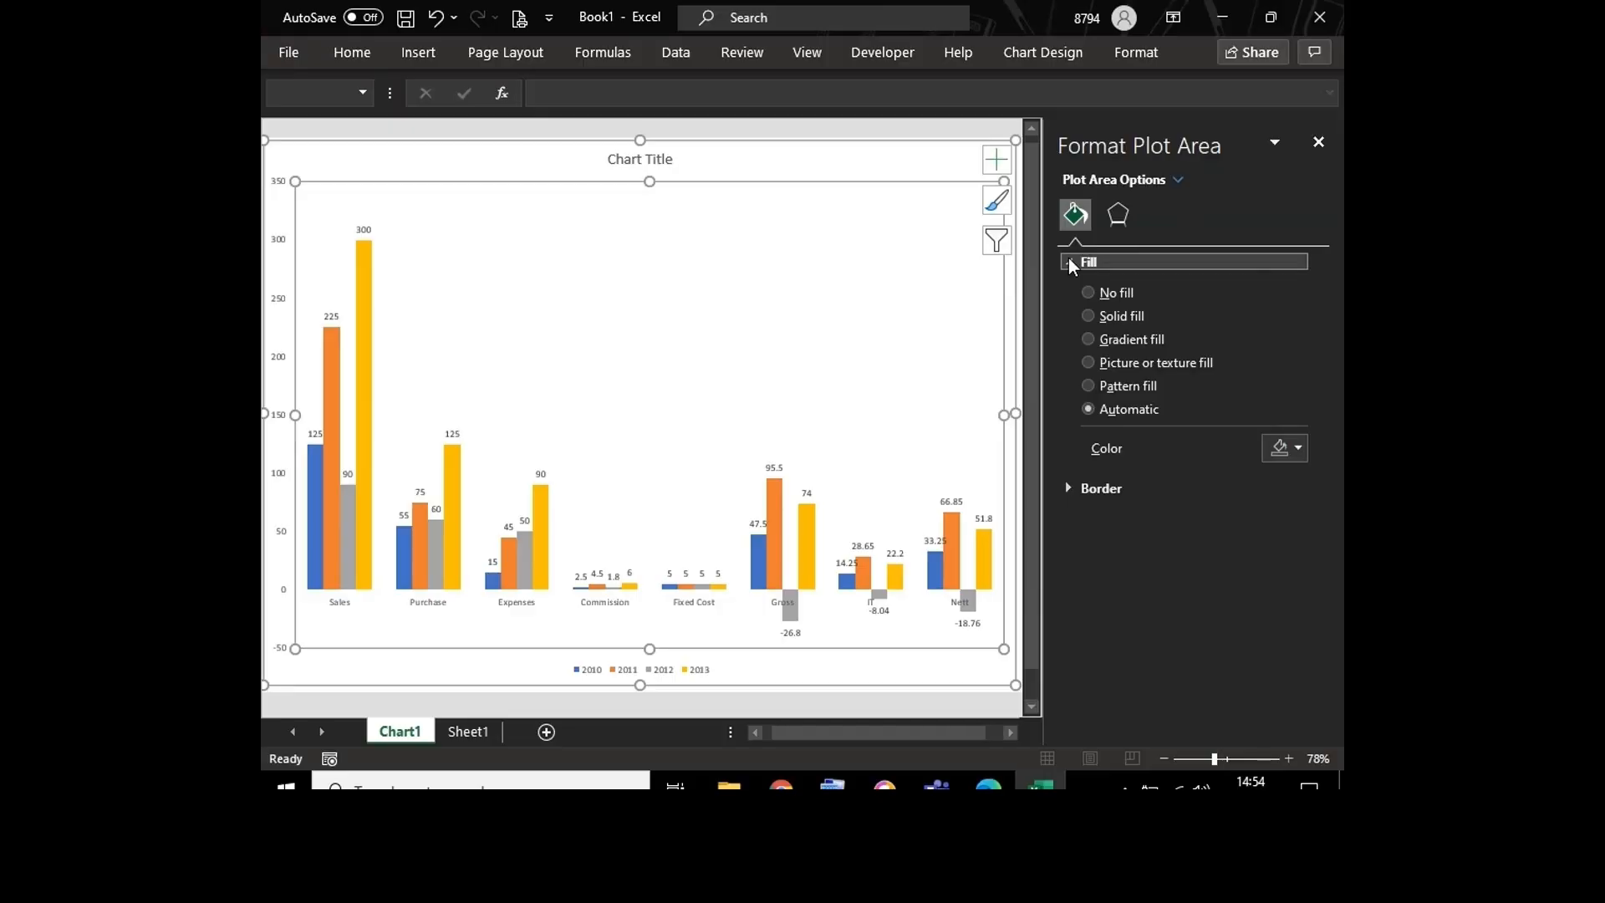
click(1147, 362)
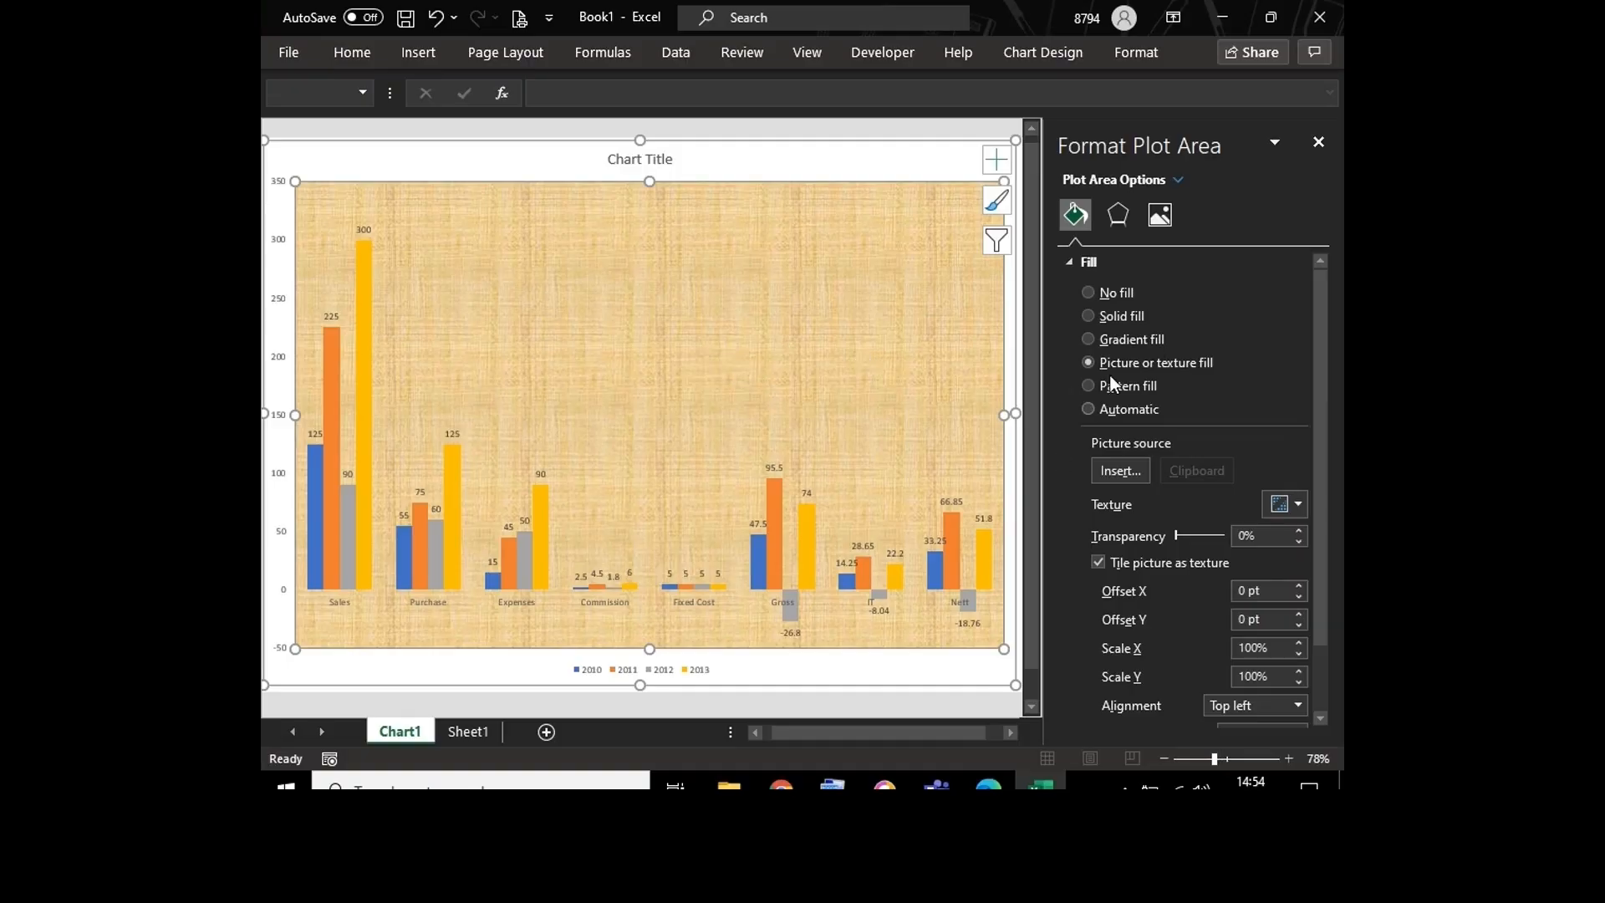
Step: Fill the plot area with a red sedan picture from the Car category of Online Pictures, closing the formatting options
click(1124, 468)
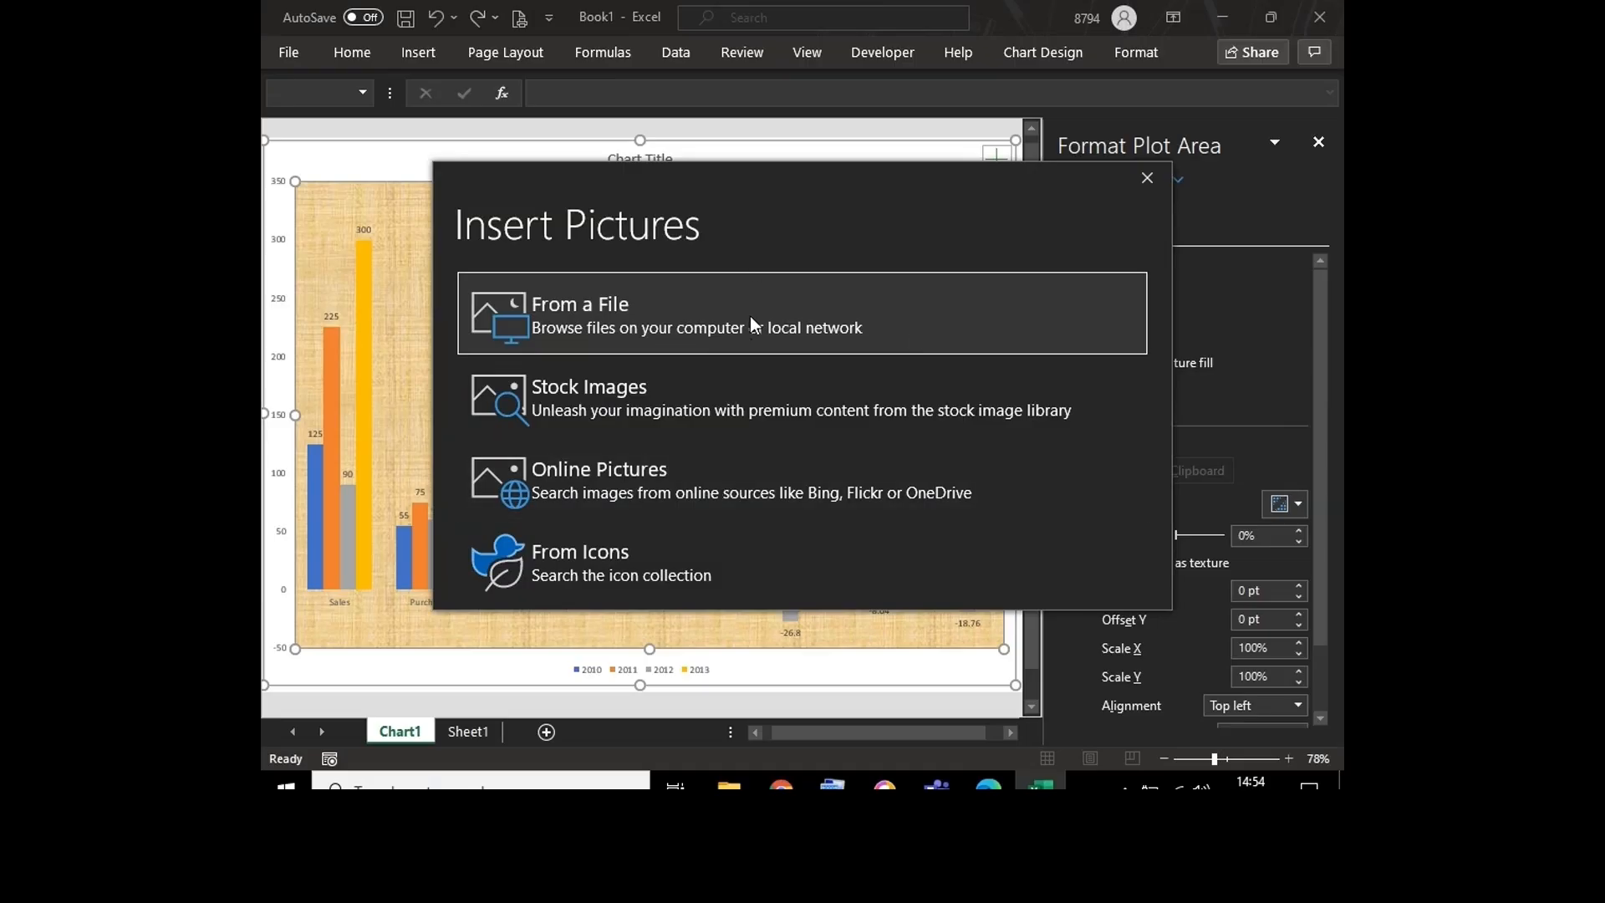
click(659, 479)
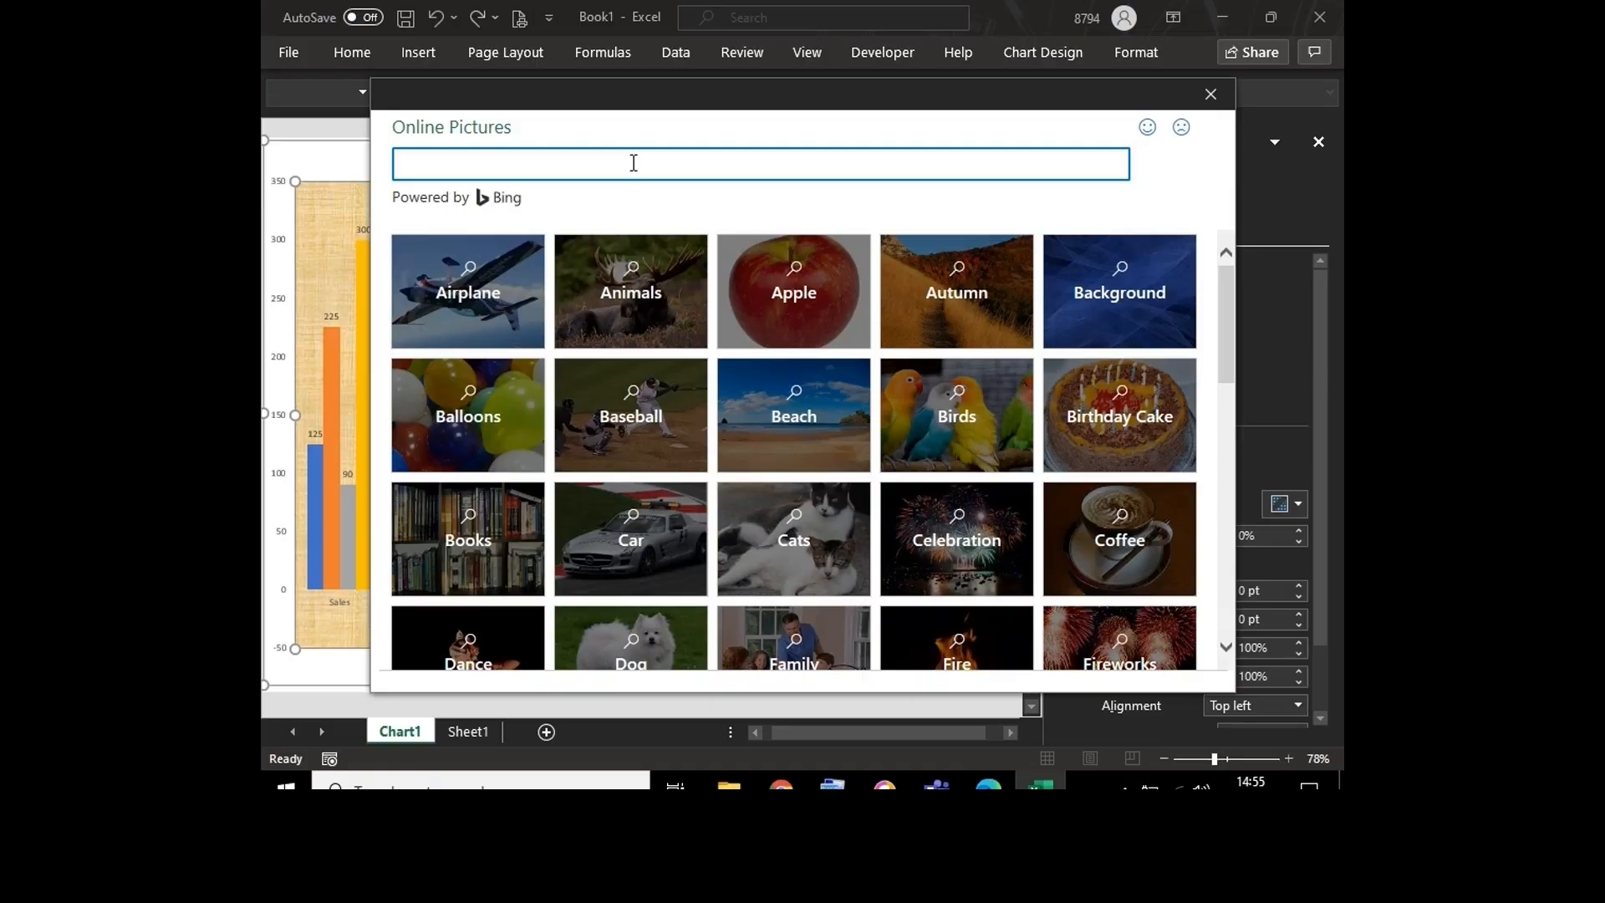
click(633, 536)
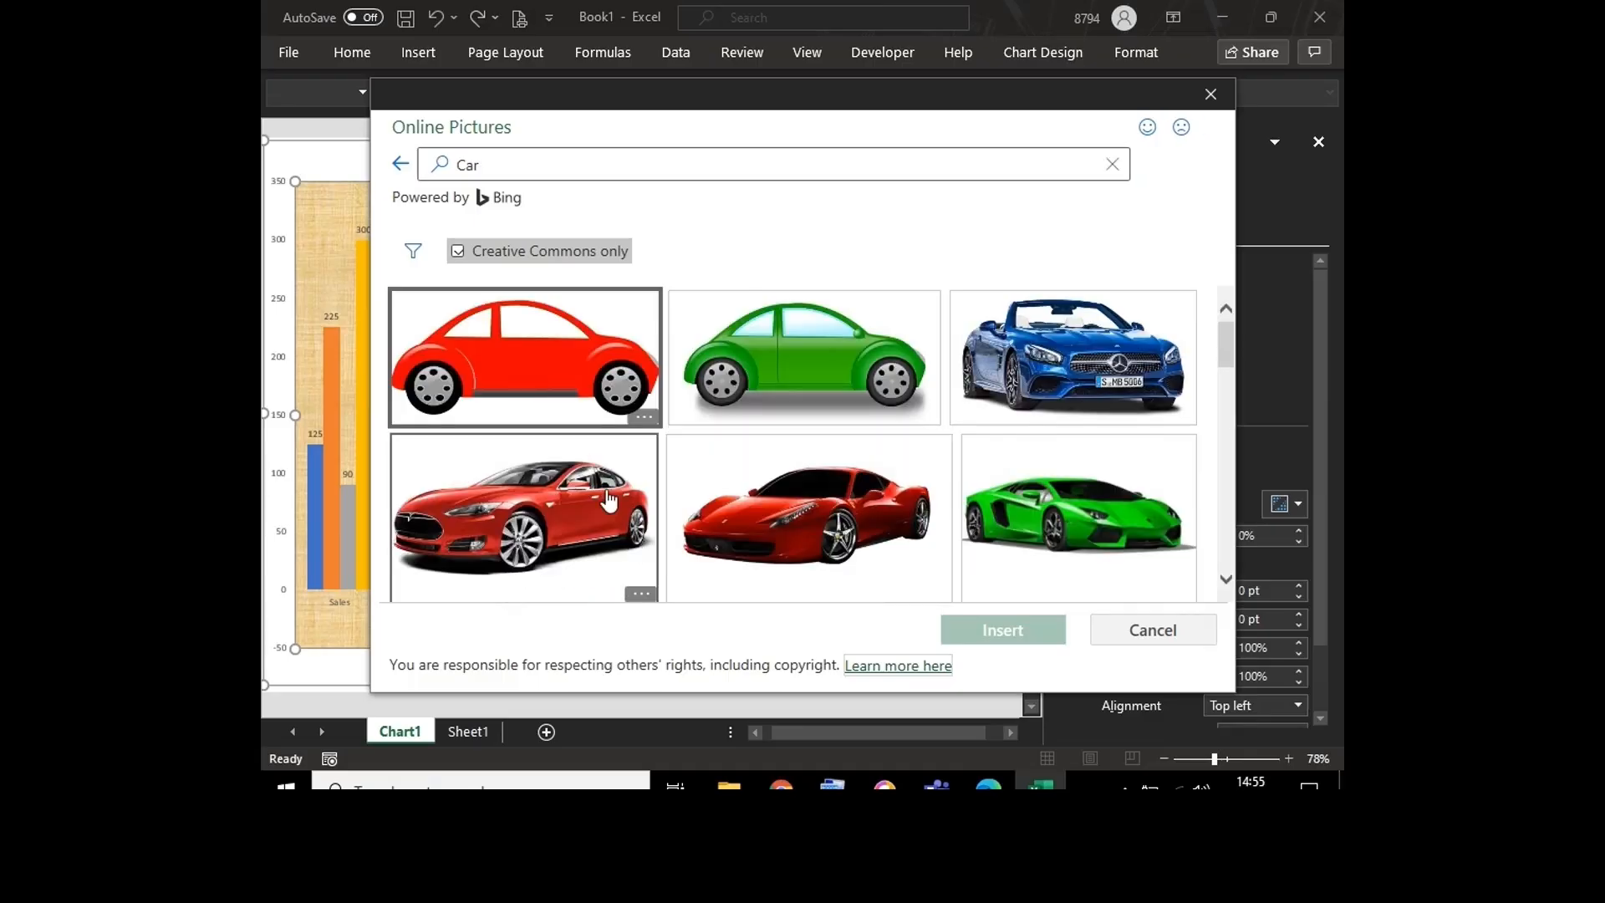
double_click(609, 500)
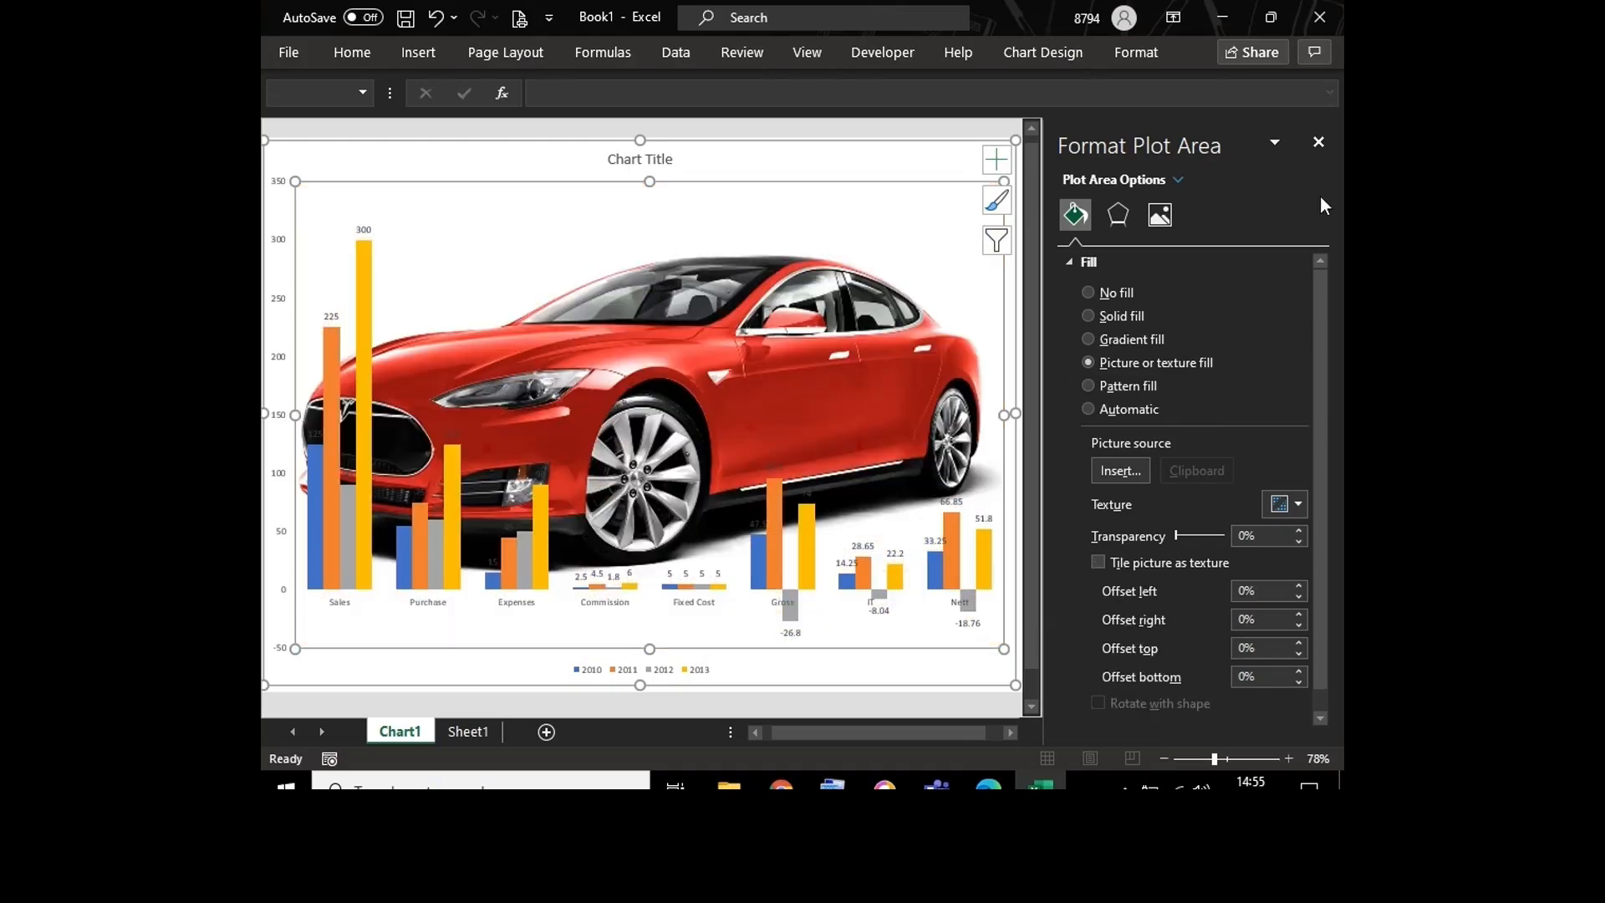
click(1320, 143)
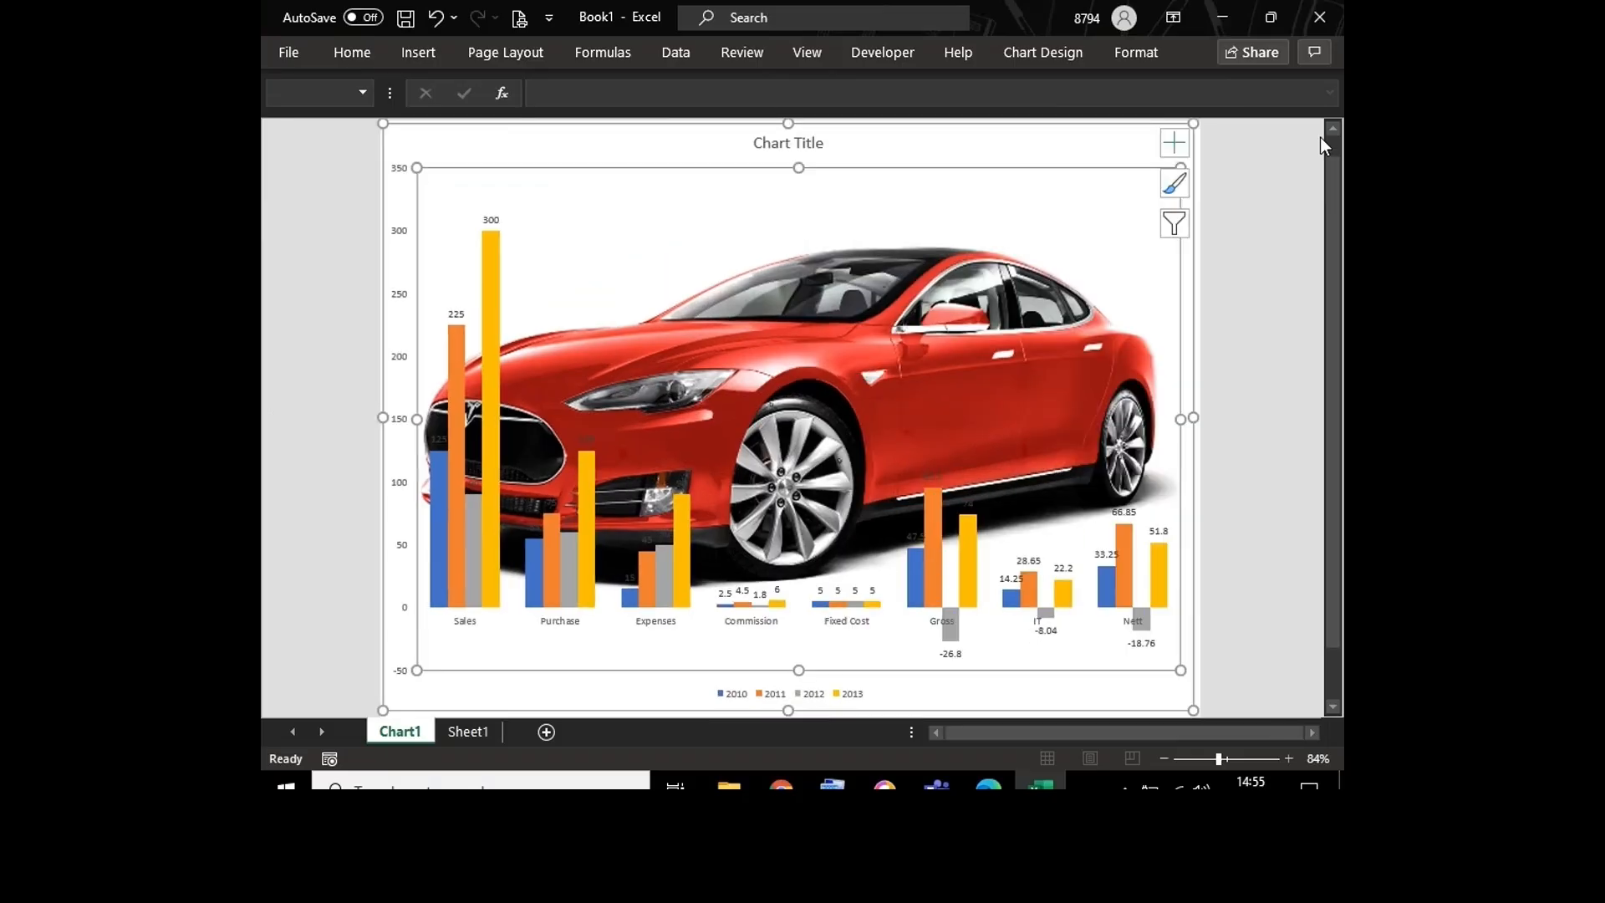
Step: Change the plot area's fill to Gradient fill and move its second gradient stop to 42%
double_click(1079, 221)
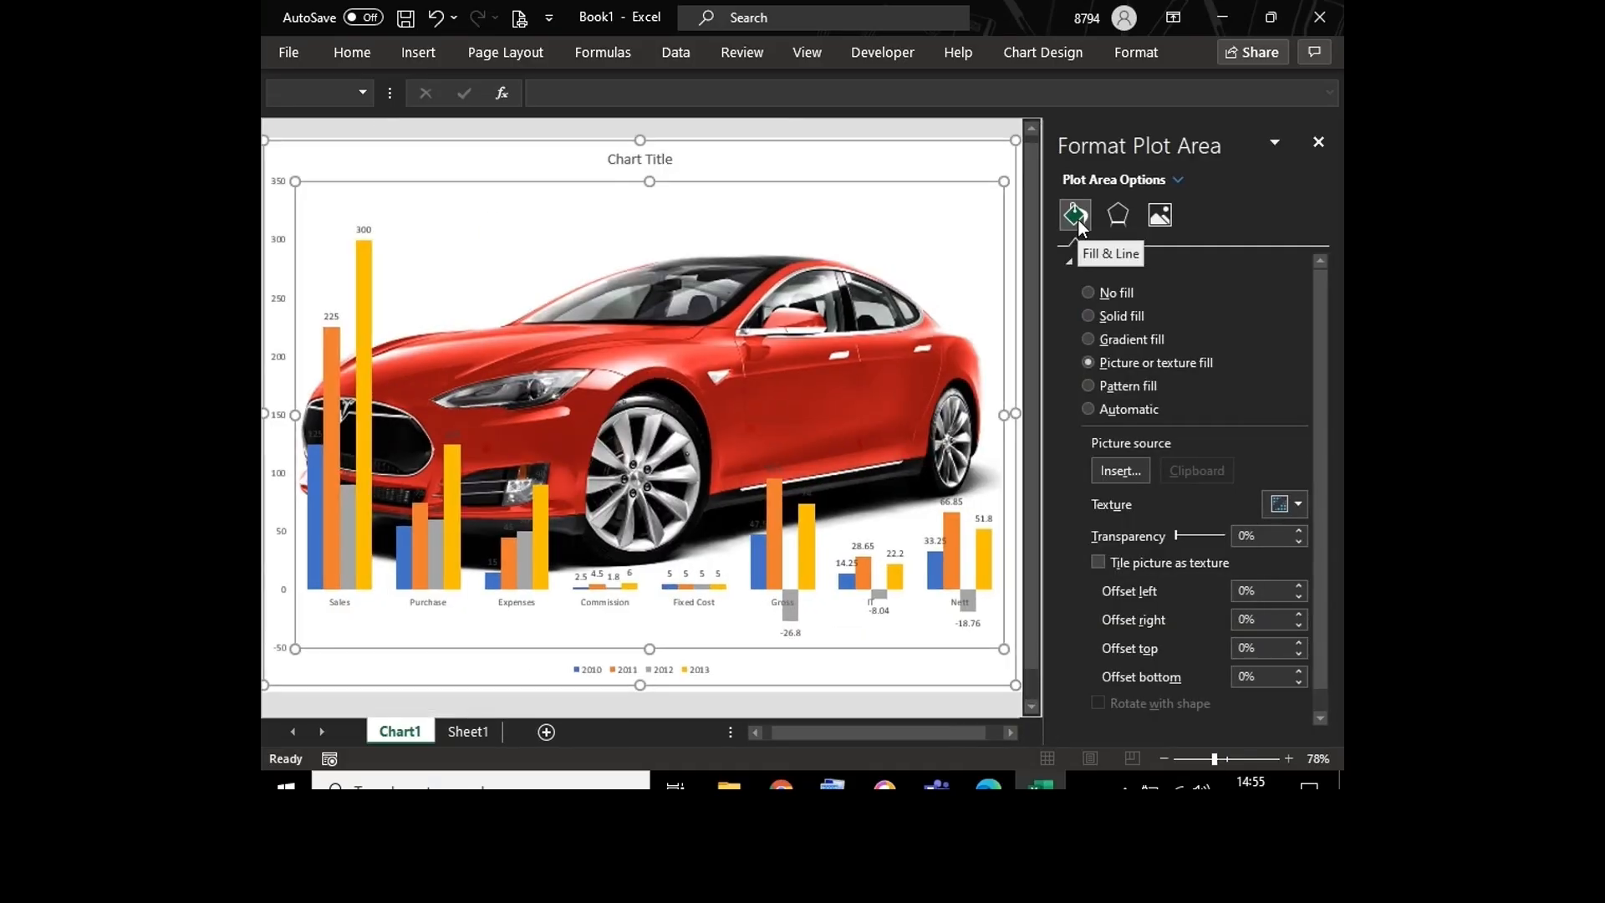
click(1087, 339)
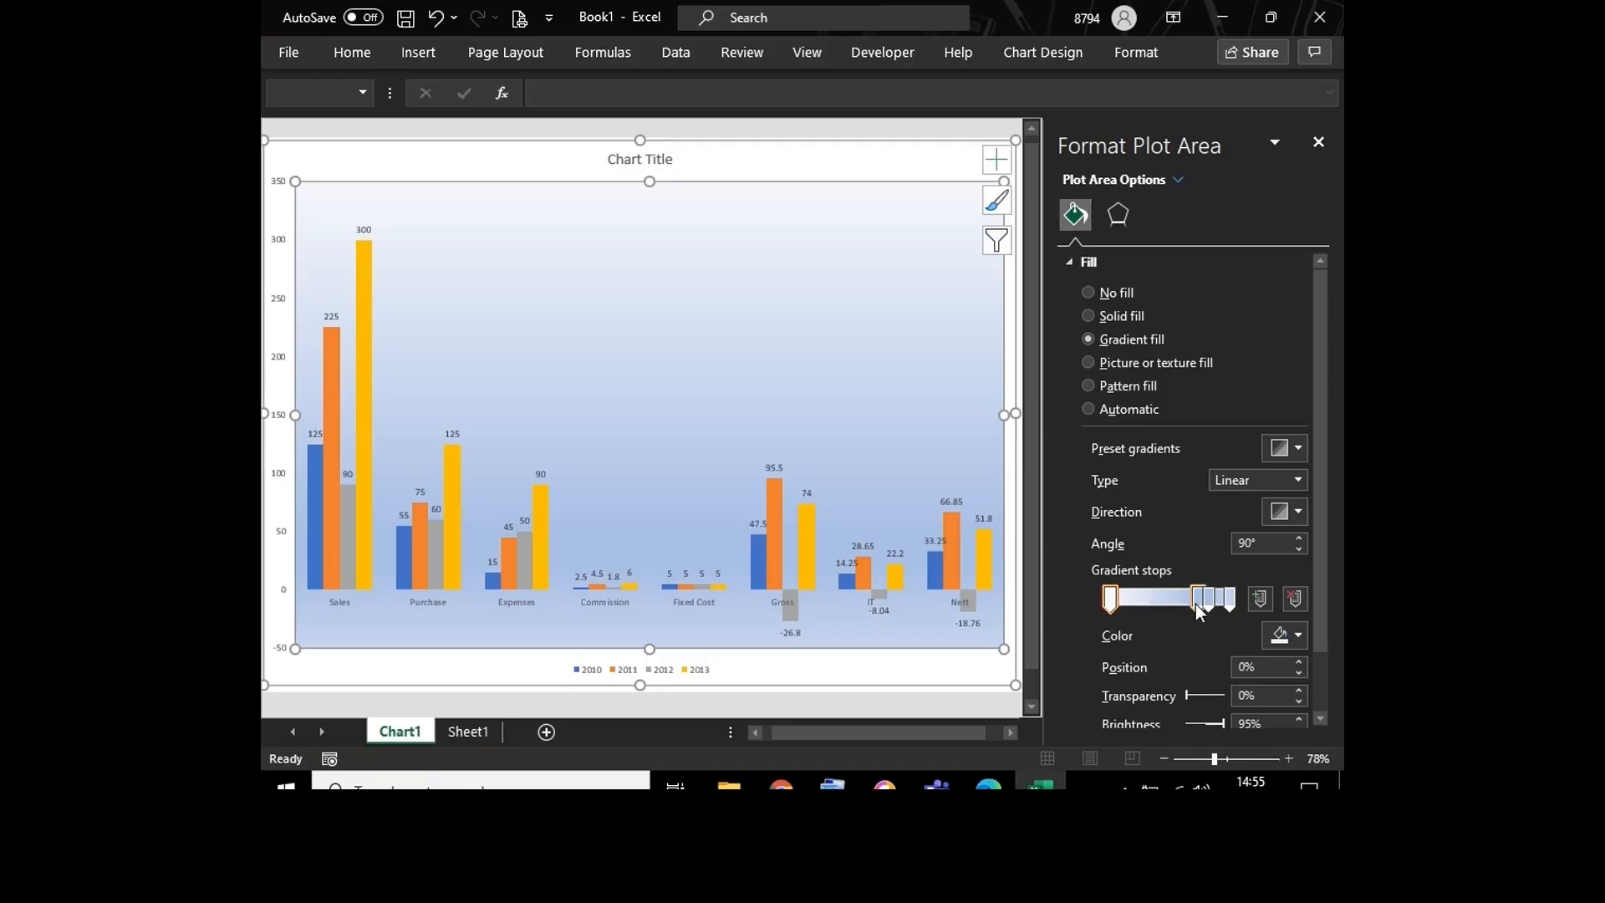
drag(1200, 608, 1158, 605)
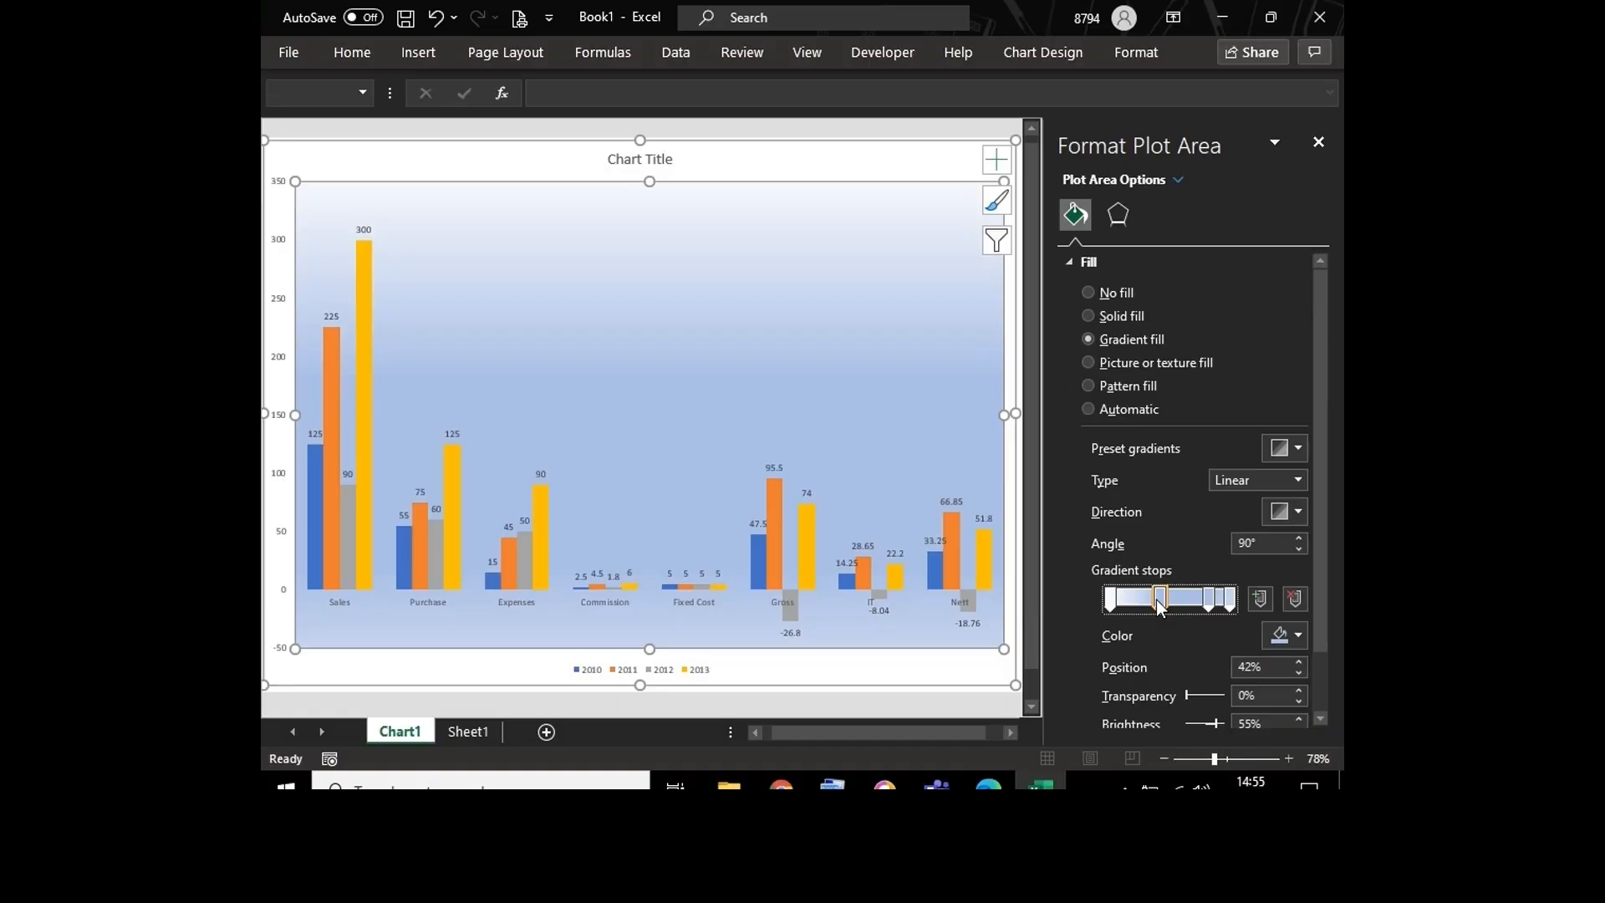
Step: Color the plot area's first gradient stop theme orange and its second gradient stop white
click(1108, 597)
click(1299, 636)
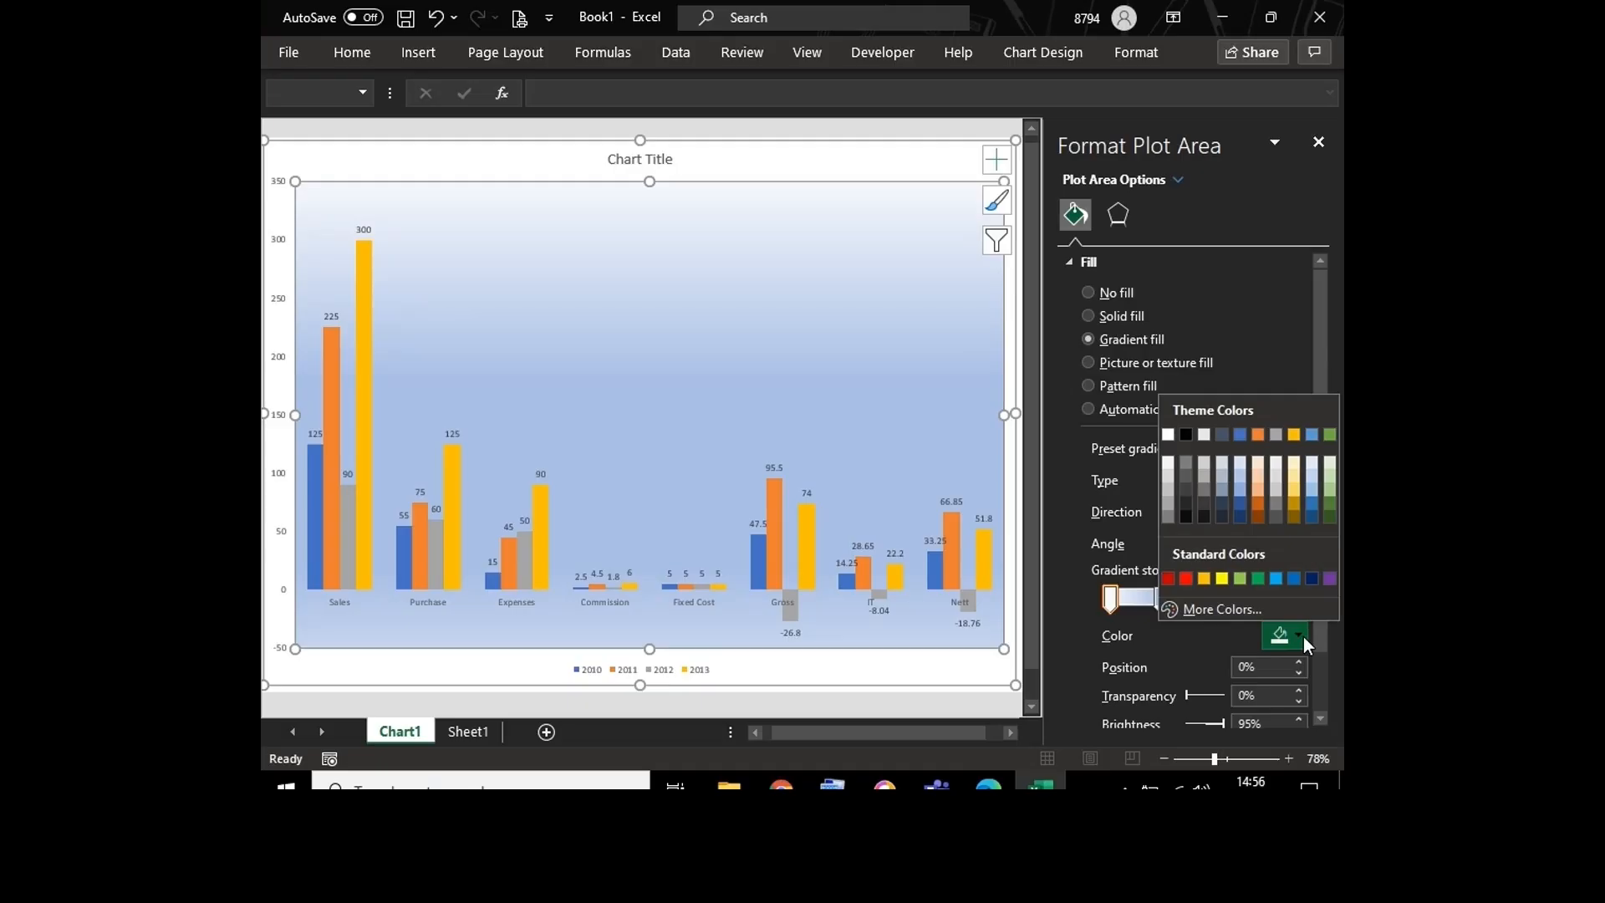
click(1261, 435)
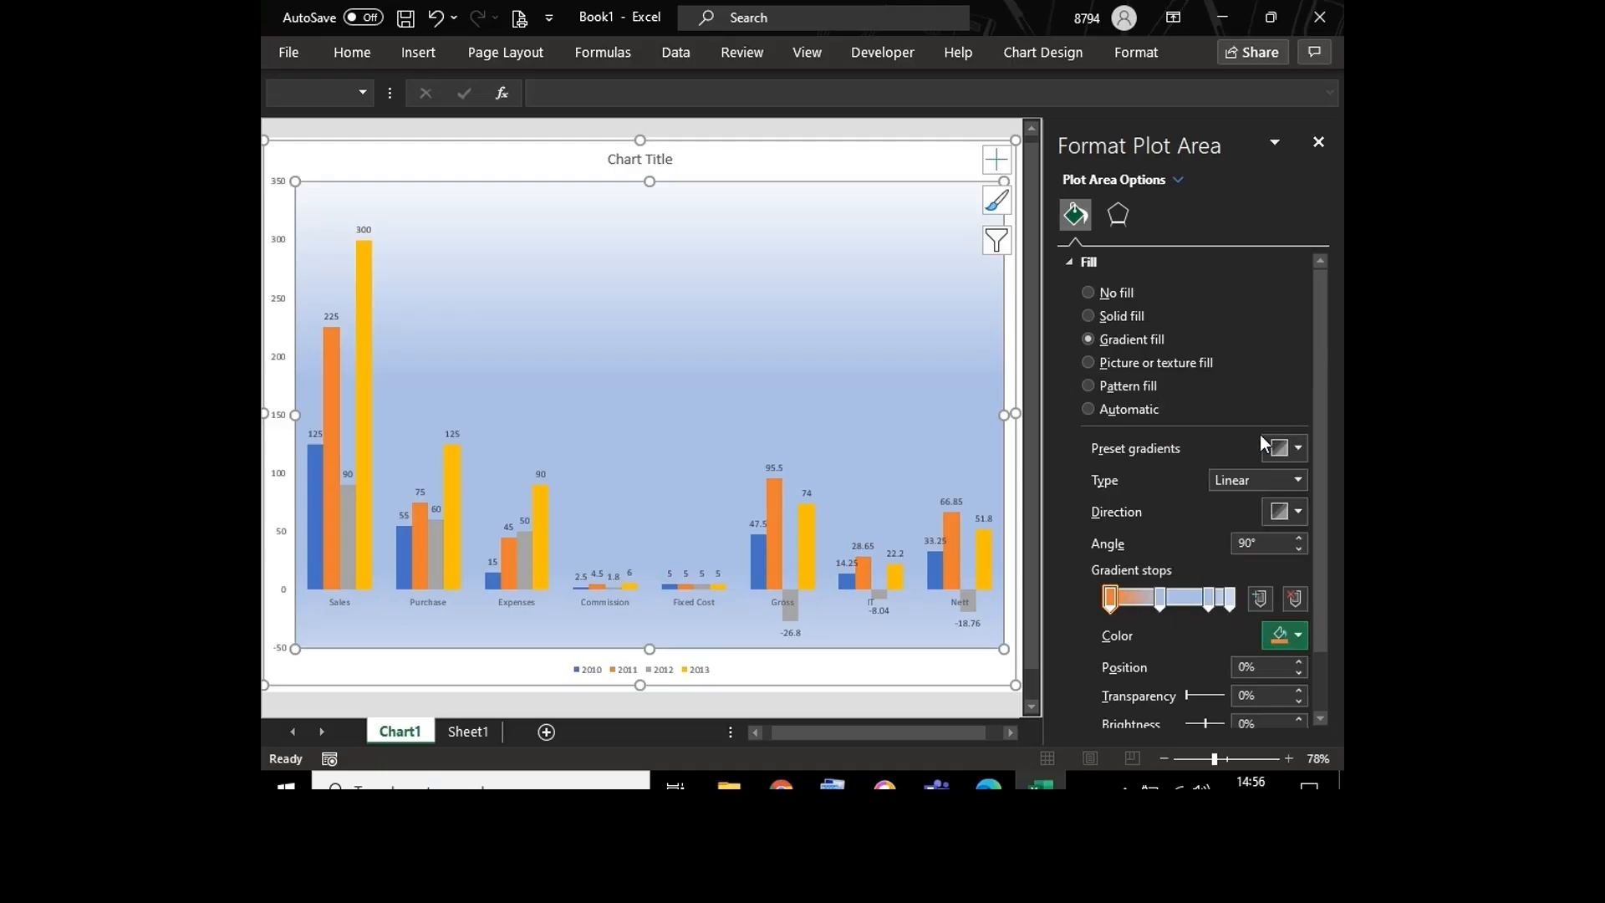
click(1161, 599)
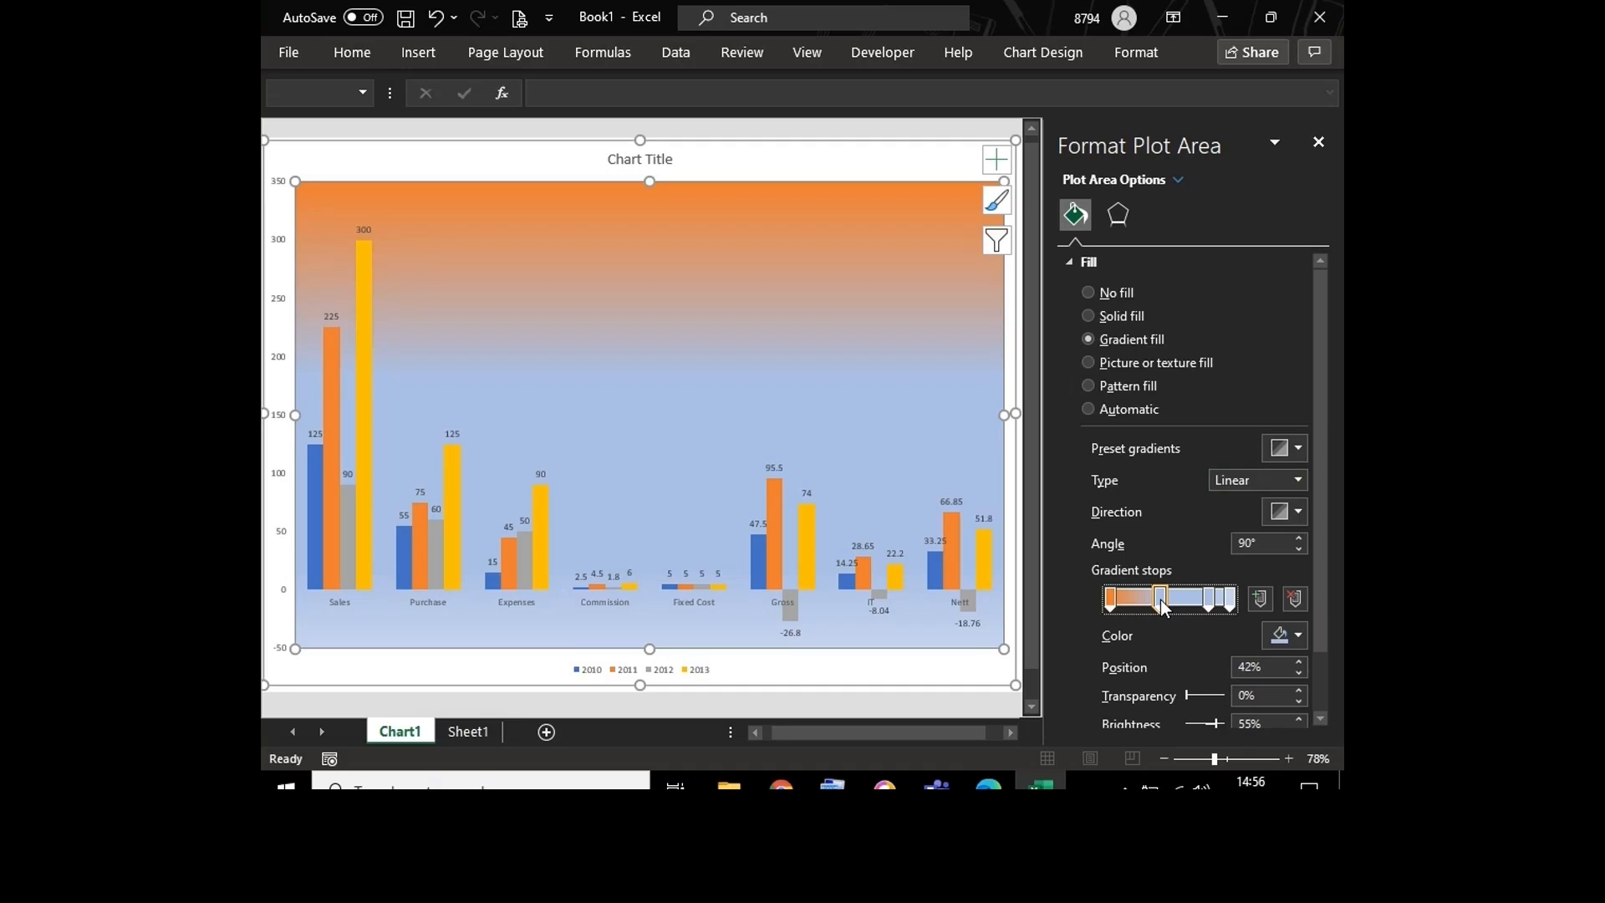
click(1296, 639)
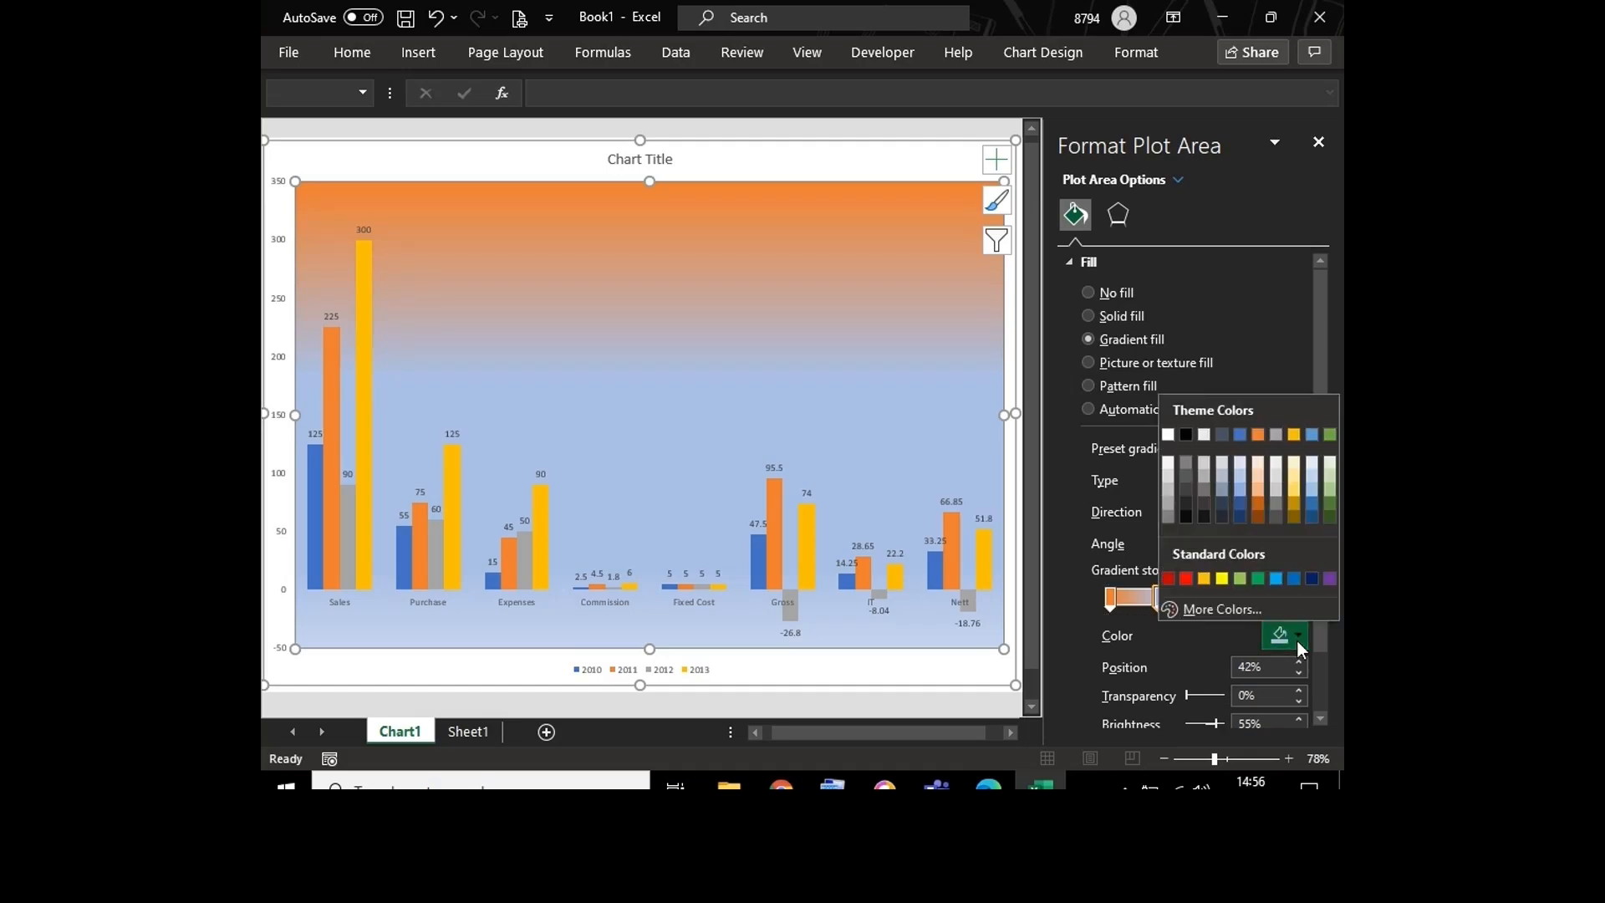
click(1168, 435)
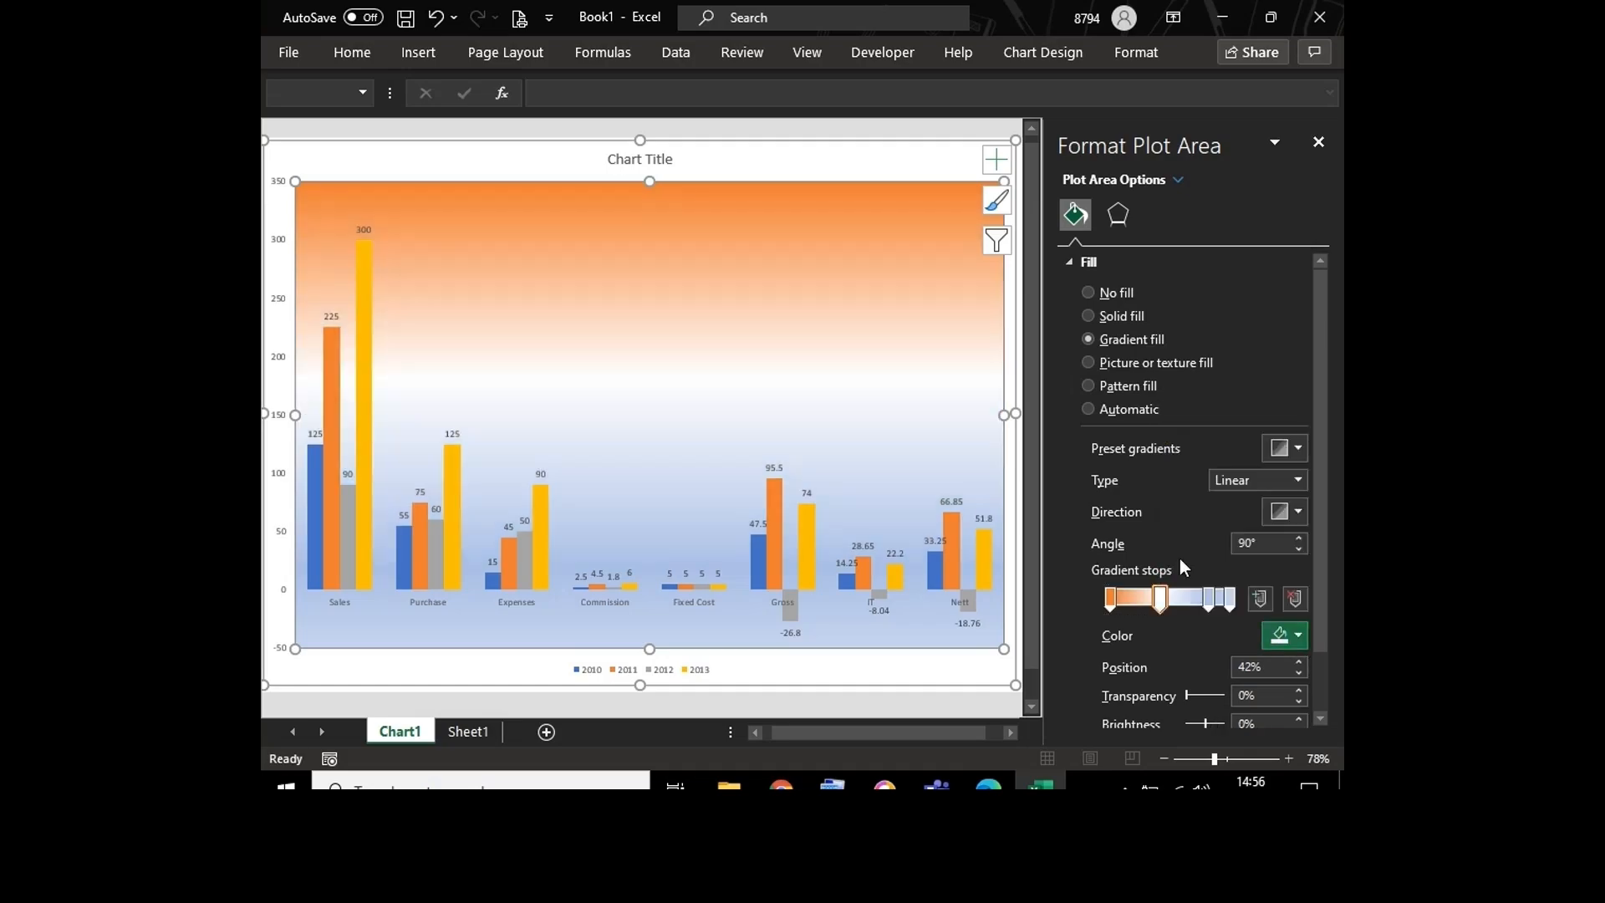
Step: Color the plot area's third gradient stop white and its last gradient stop standard green
click(1210, 596)
click(1299, 637)
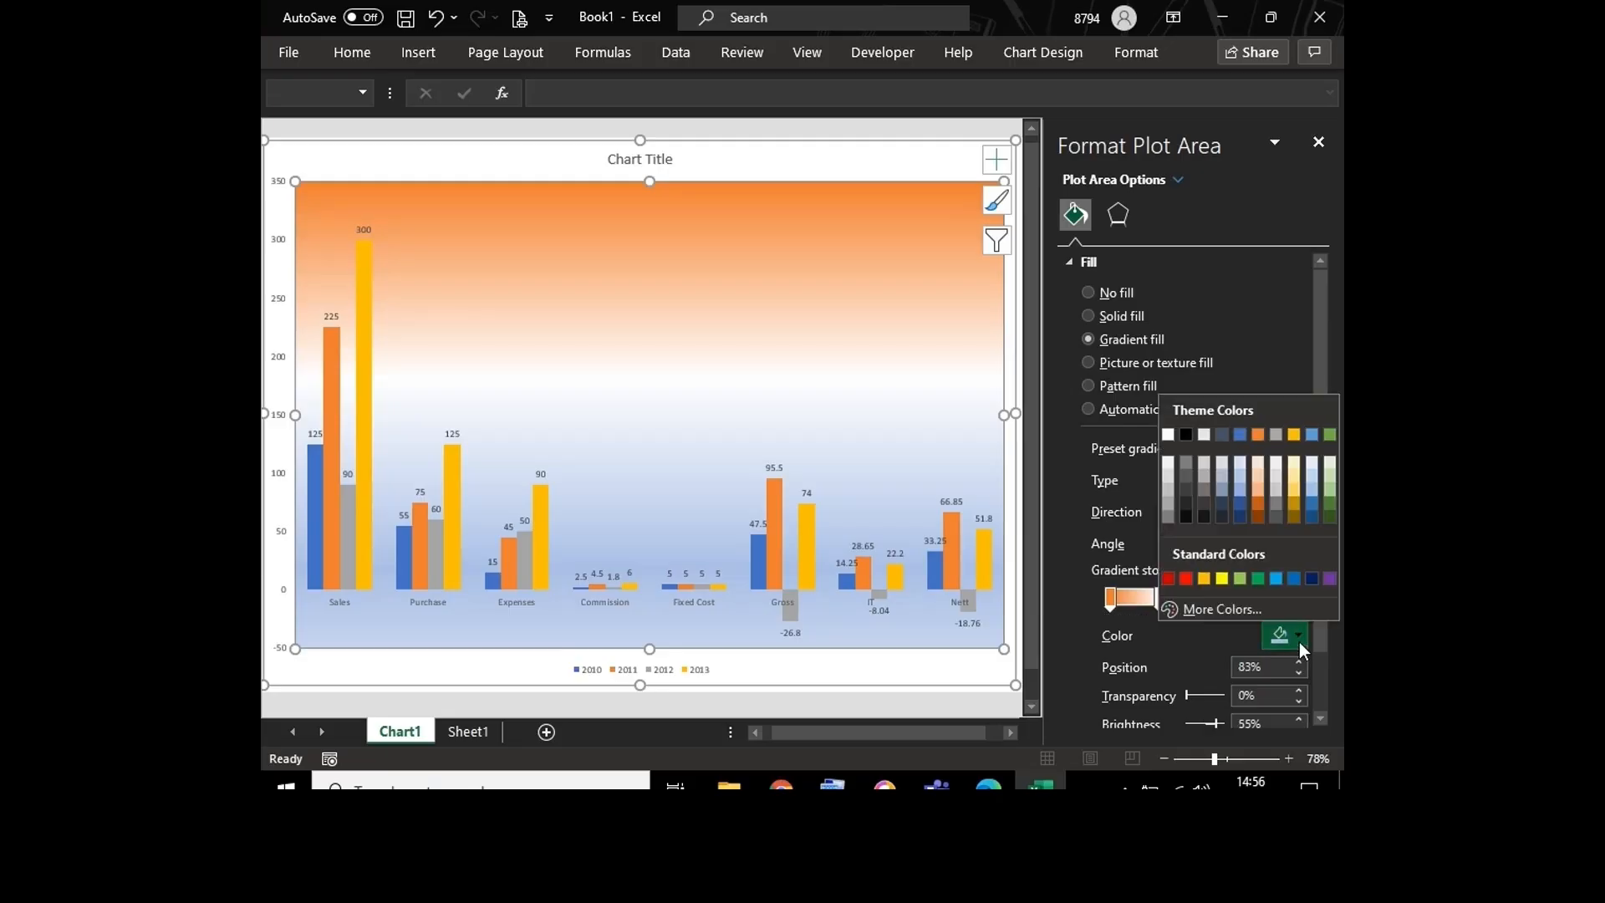
click(1169, 435)
click(1231, 597)
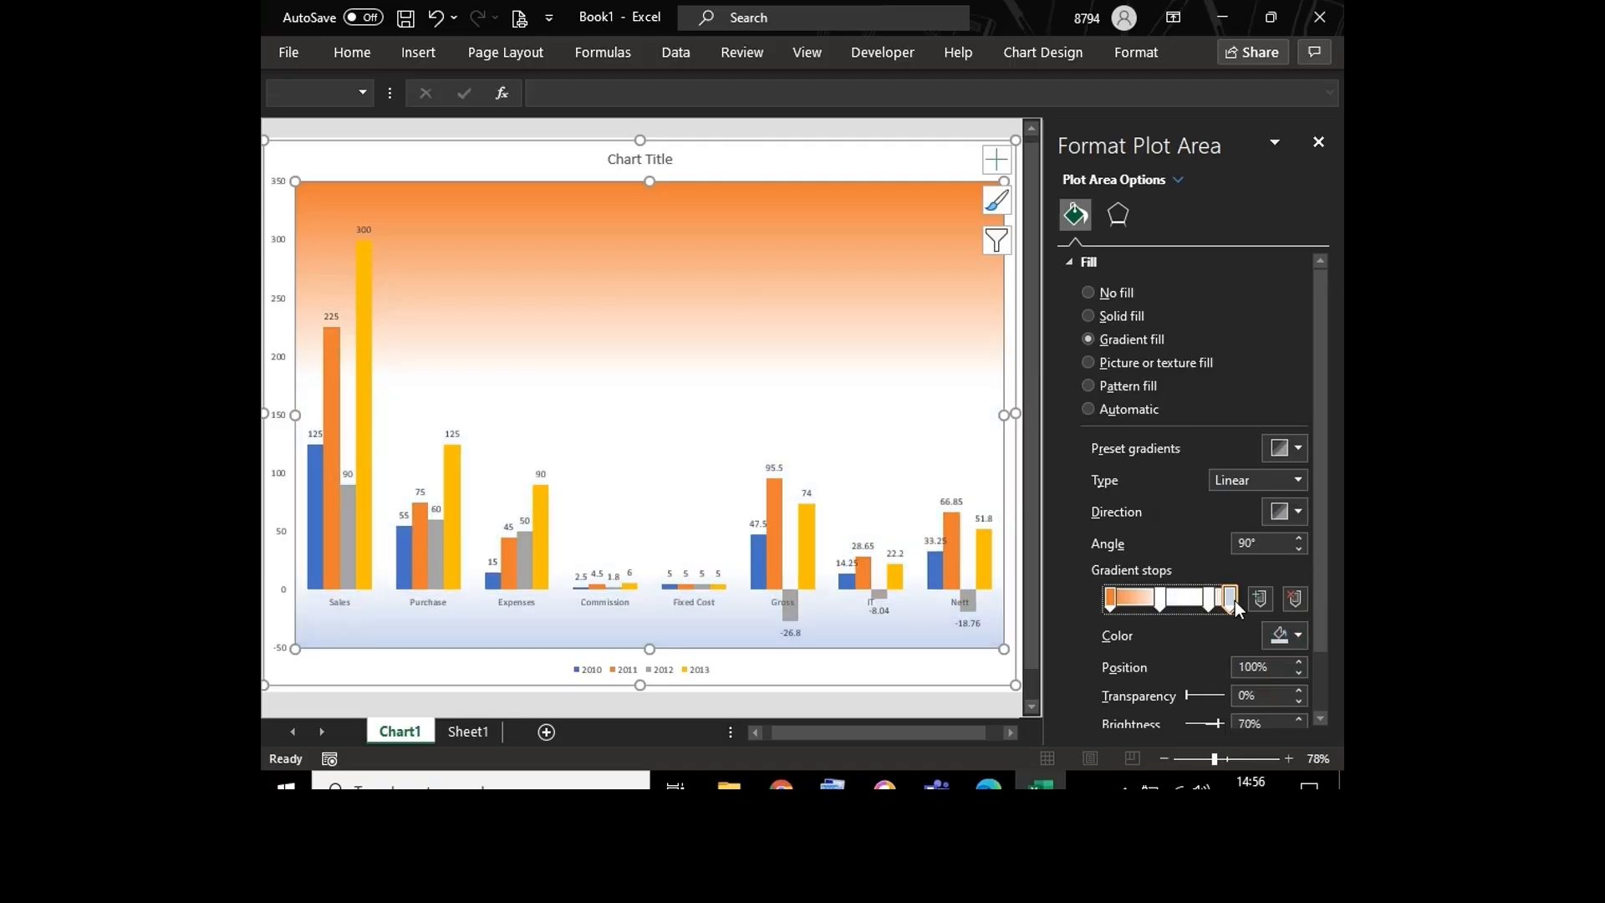
click(1300, 637)
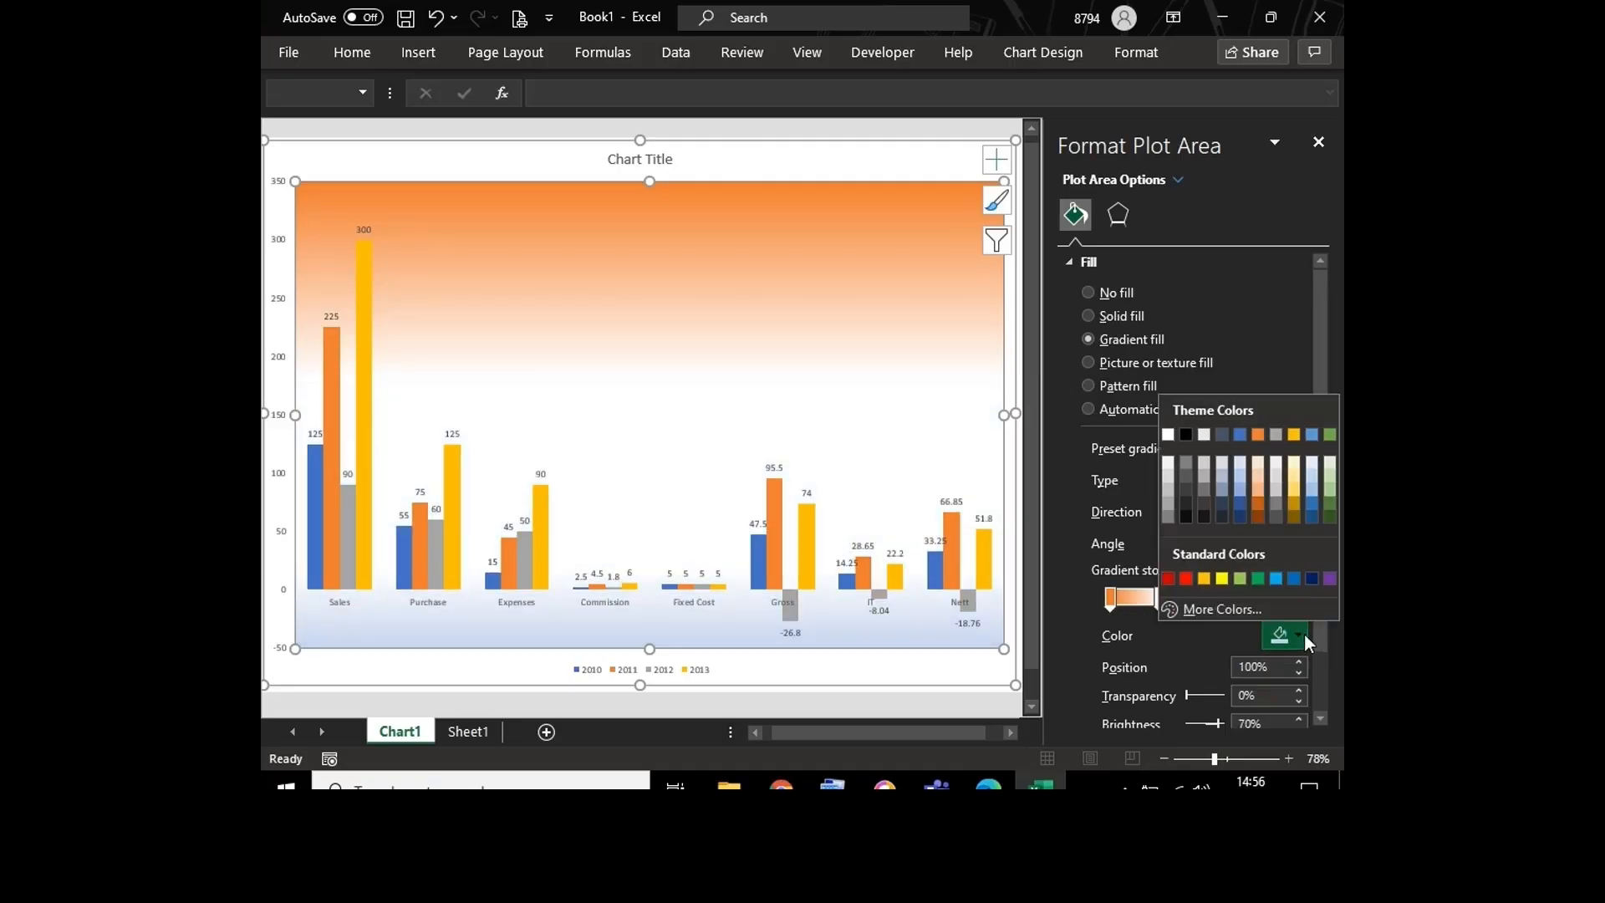
click(1259, 578)
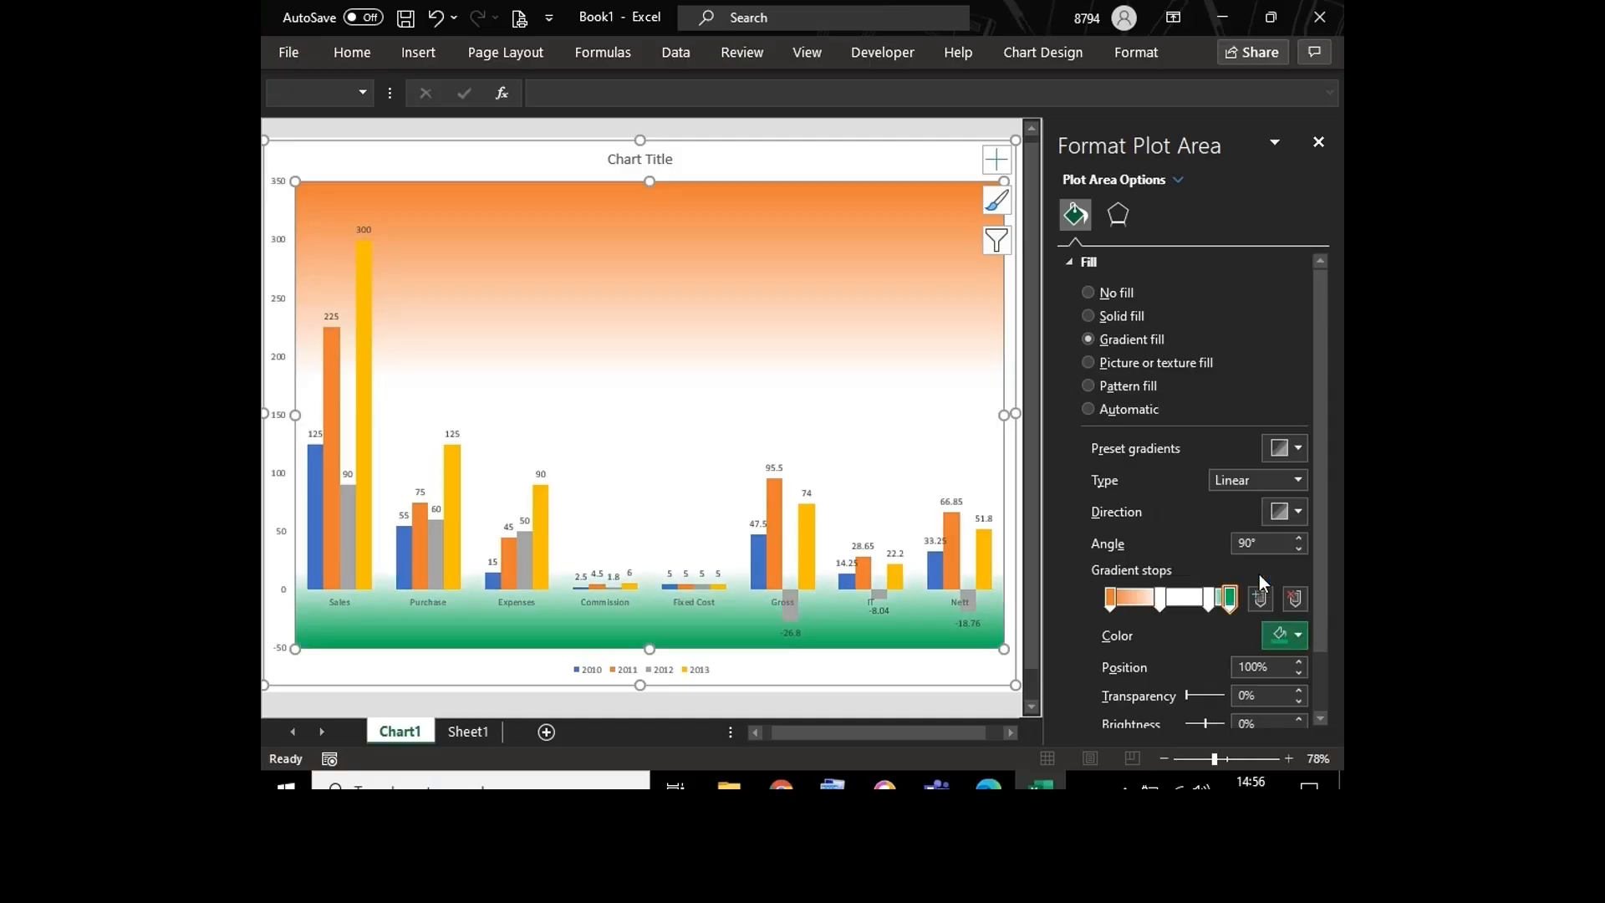
Step: Reposition the two white gradient stops to 18% and 85% to widen the white band
click(1161, 597)
drag(1161, 598, 1144, 599)
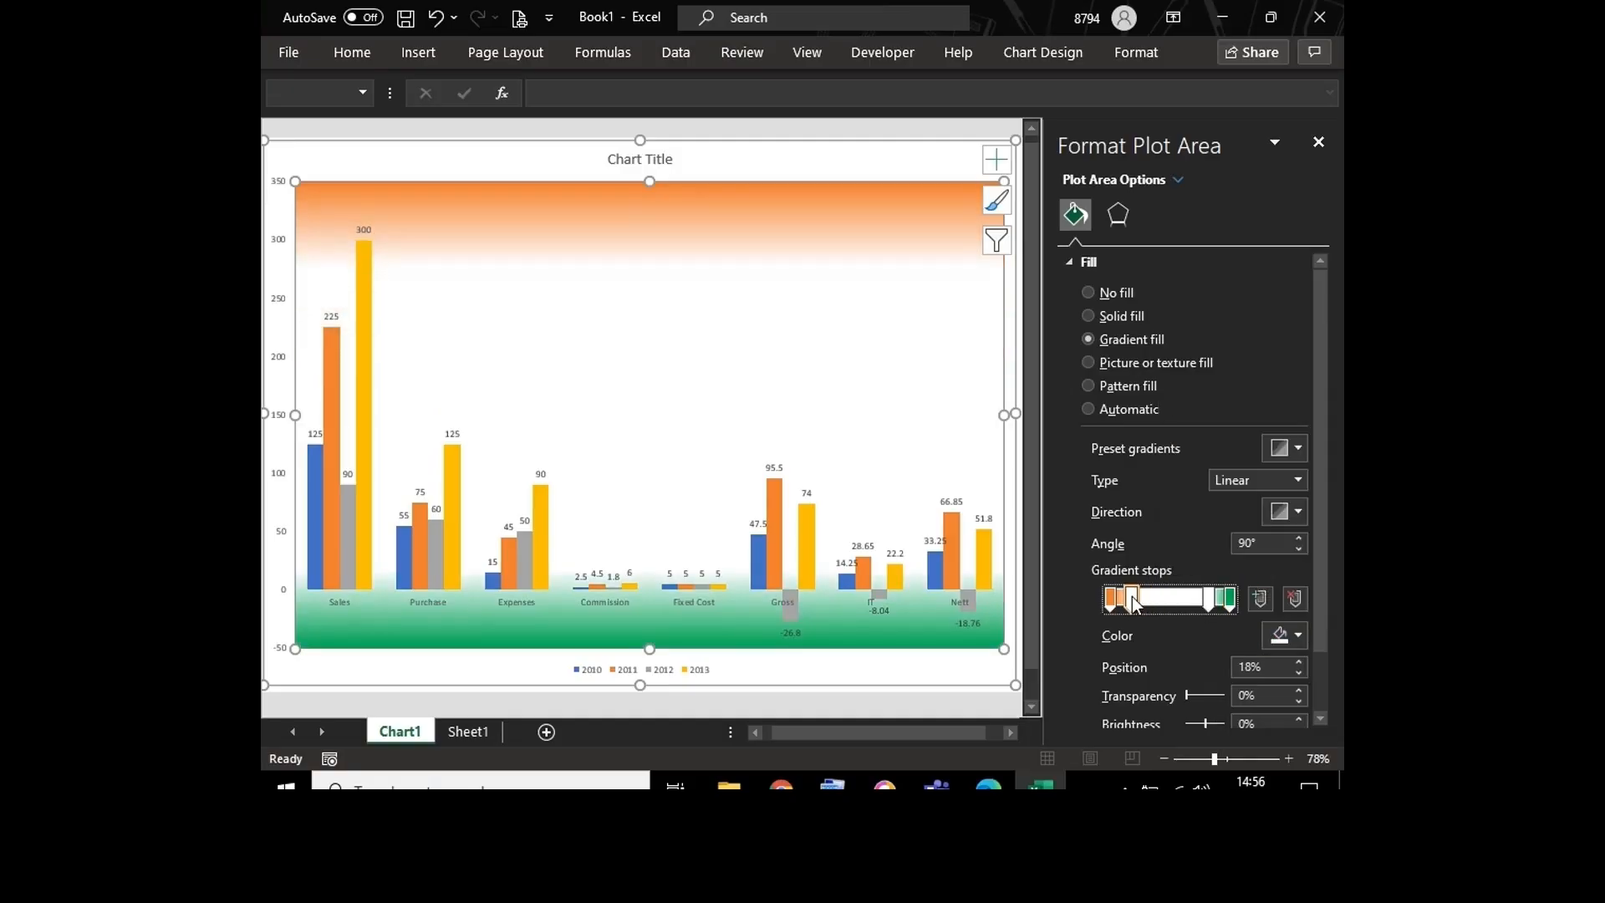
mouse_move(1205, 598)
mouse_down()
mouse_move(1186, 600)
mouse_move(1208, 607)
mouse_up()
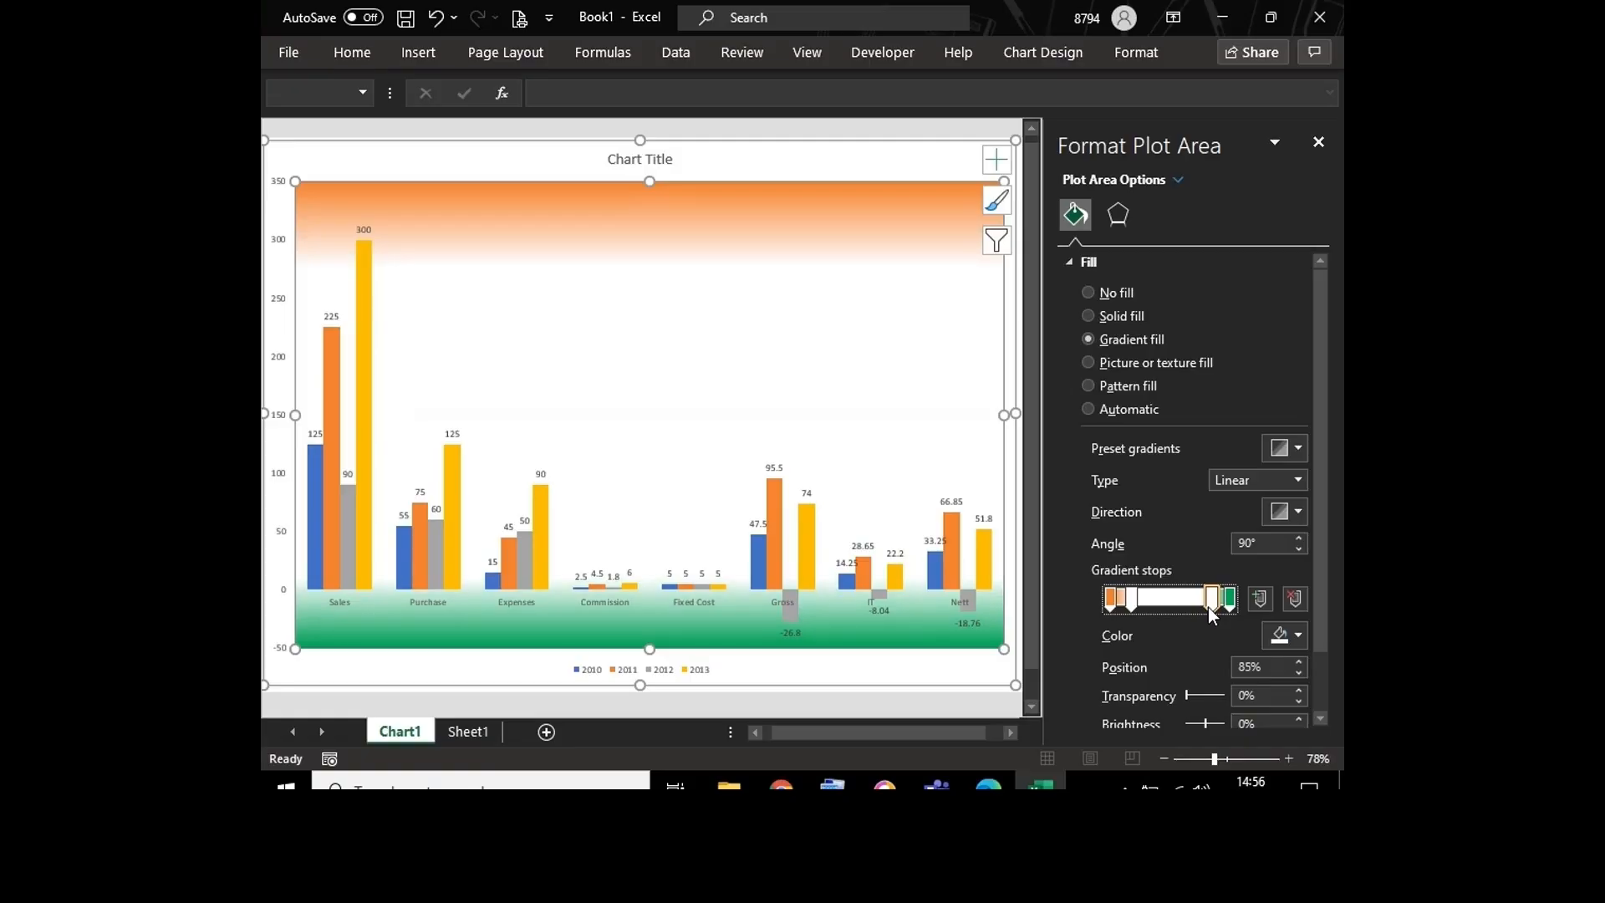
Step: Close the plot area formatting options and delete the chart title
click(1320, 140)
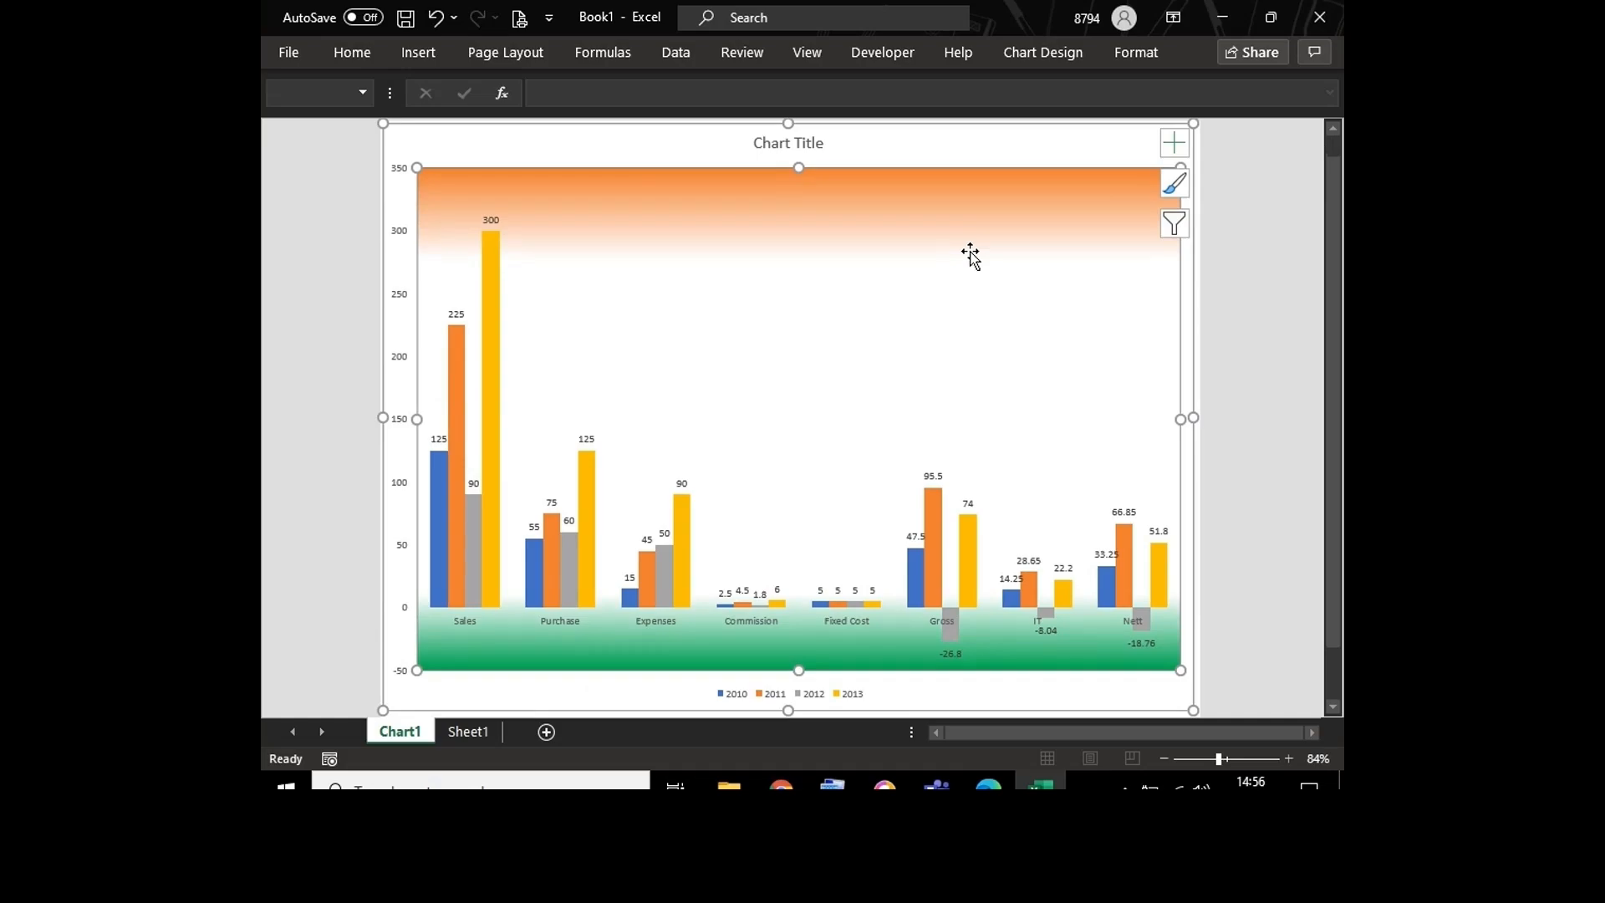
click(803, 142)
key(Delete)
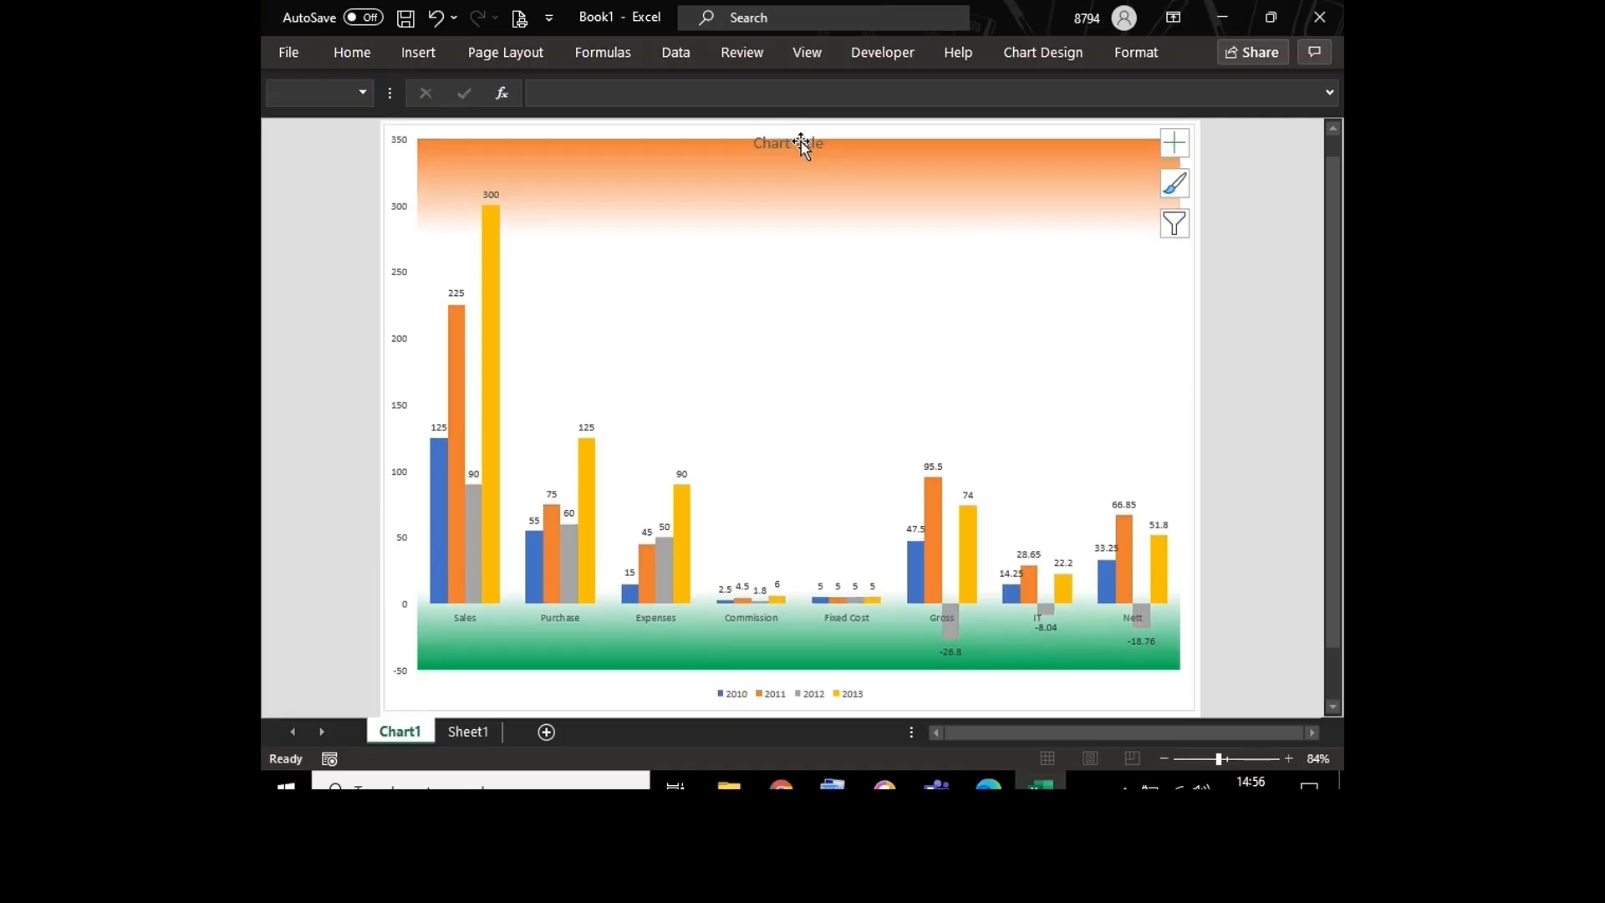
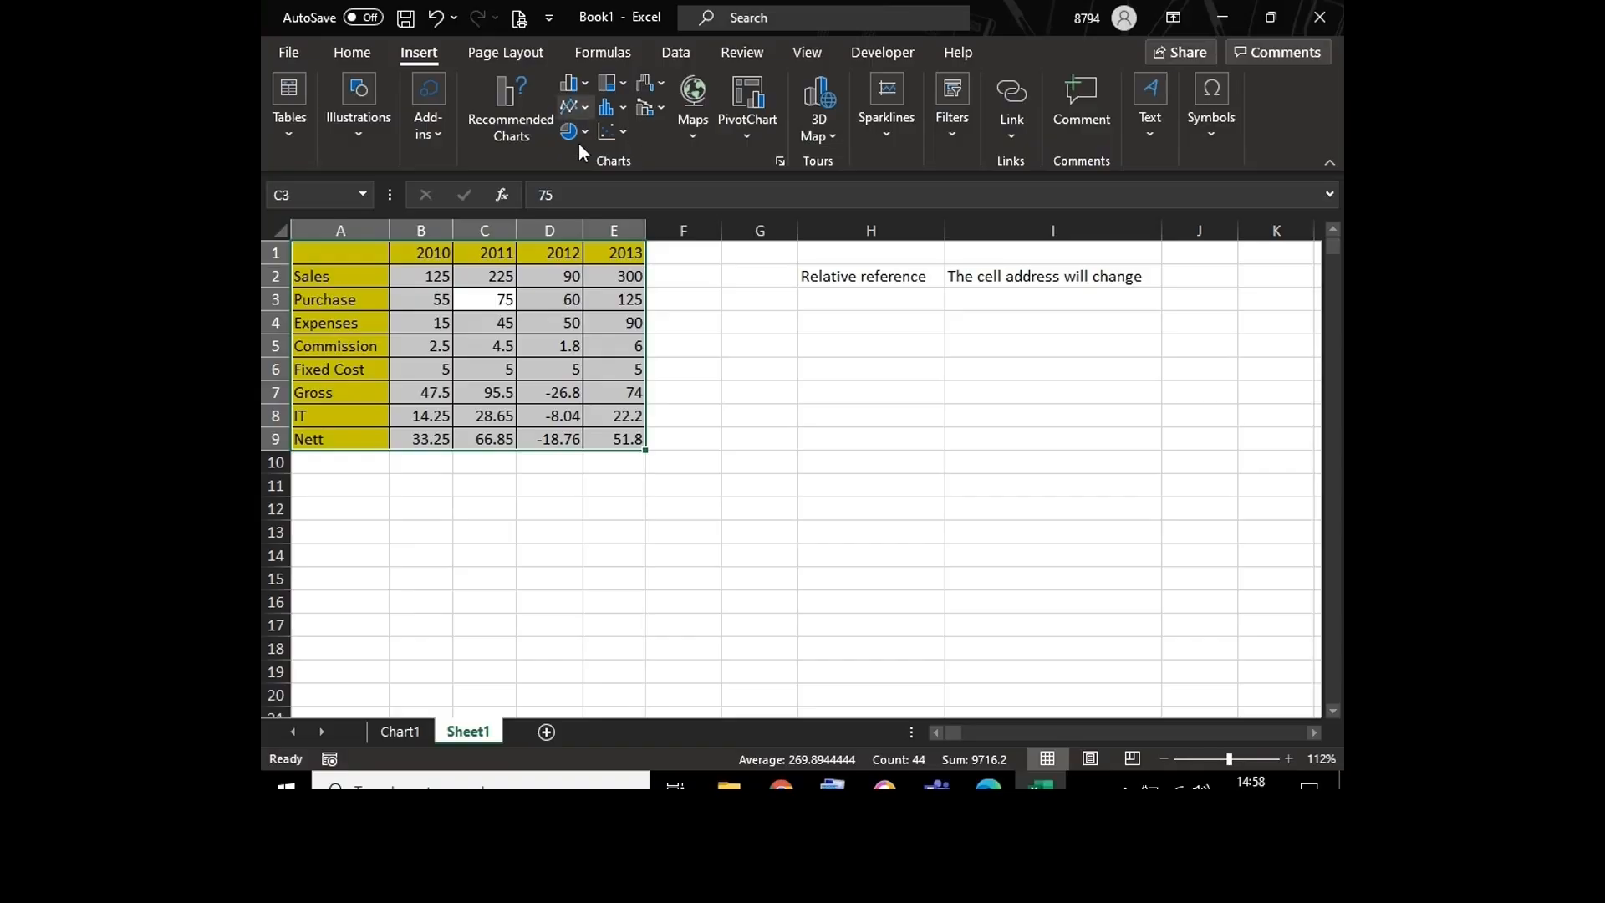
Step: Try a 2-D clustered column chart of the sales table on the sheet and remove it
click(588, 89)
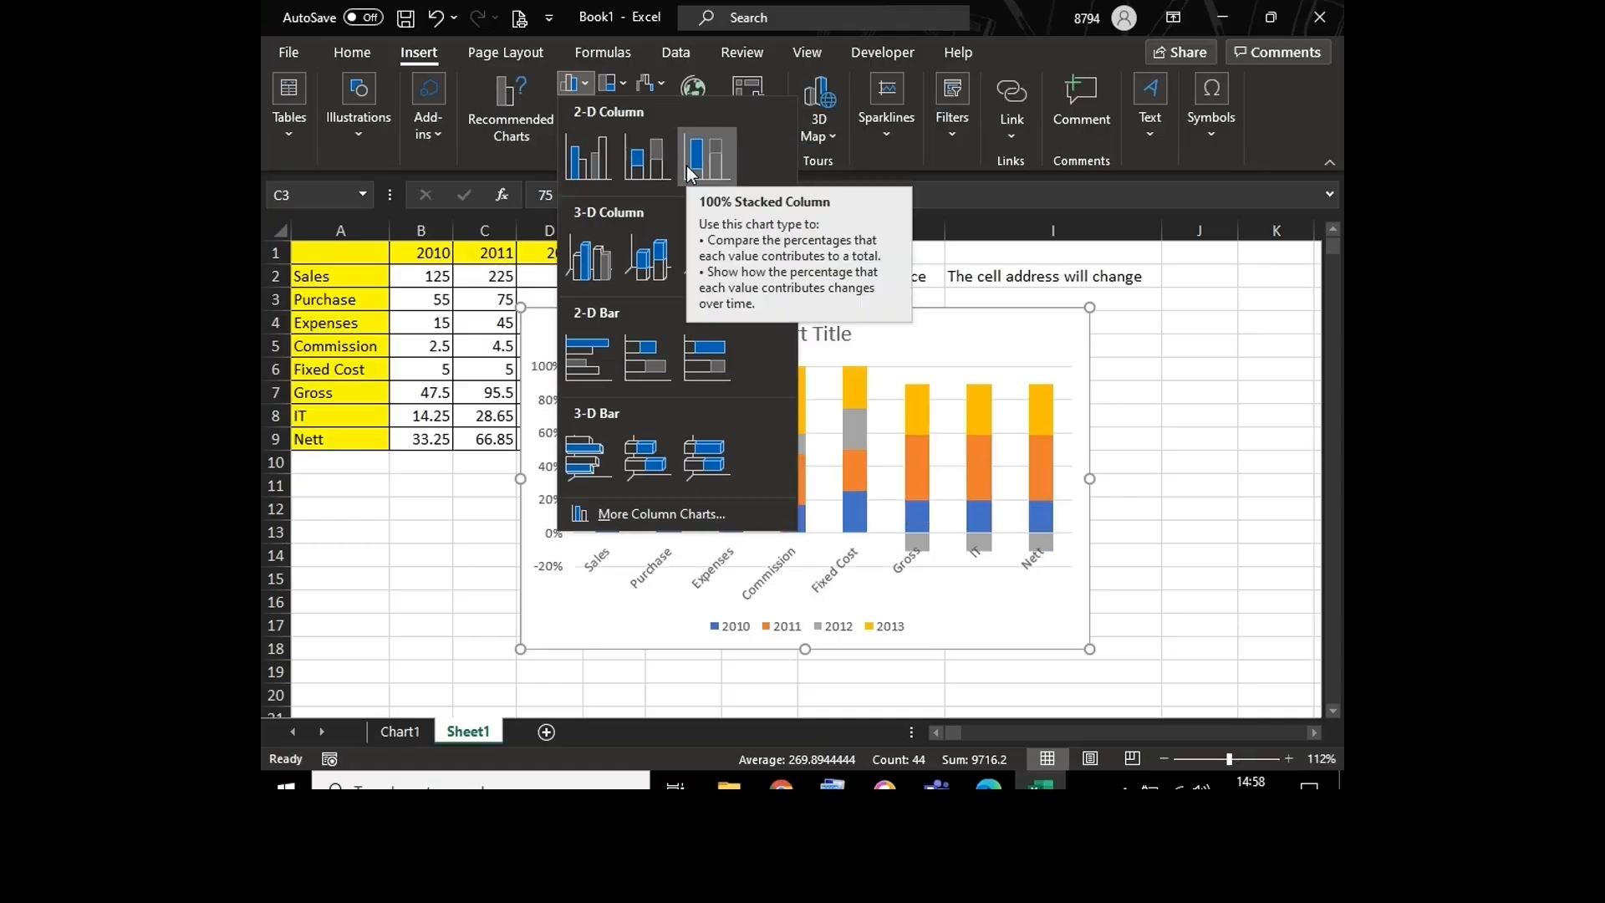
click(595, 160)
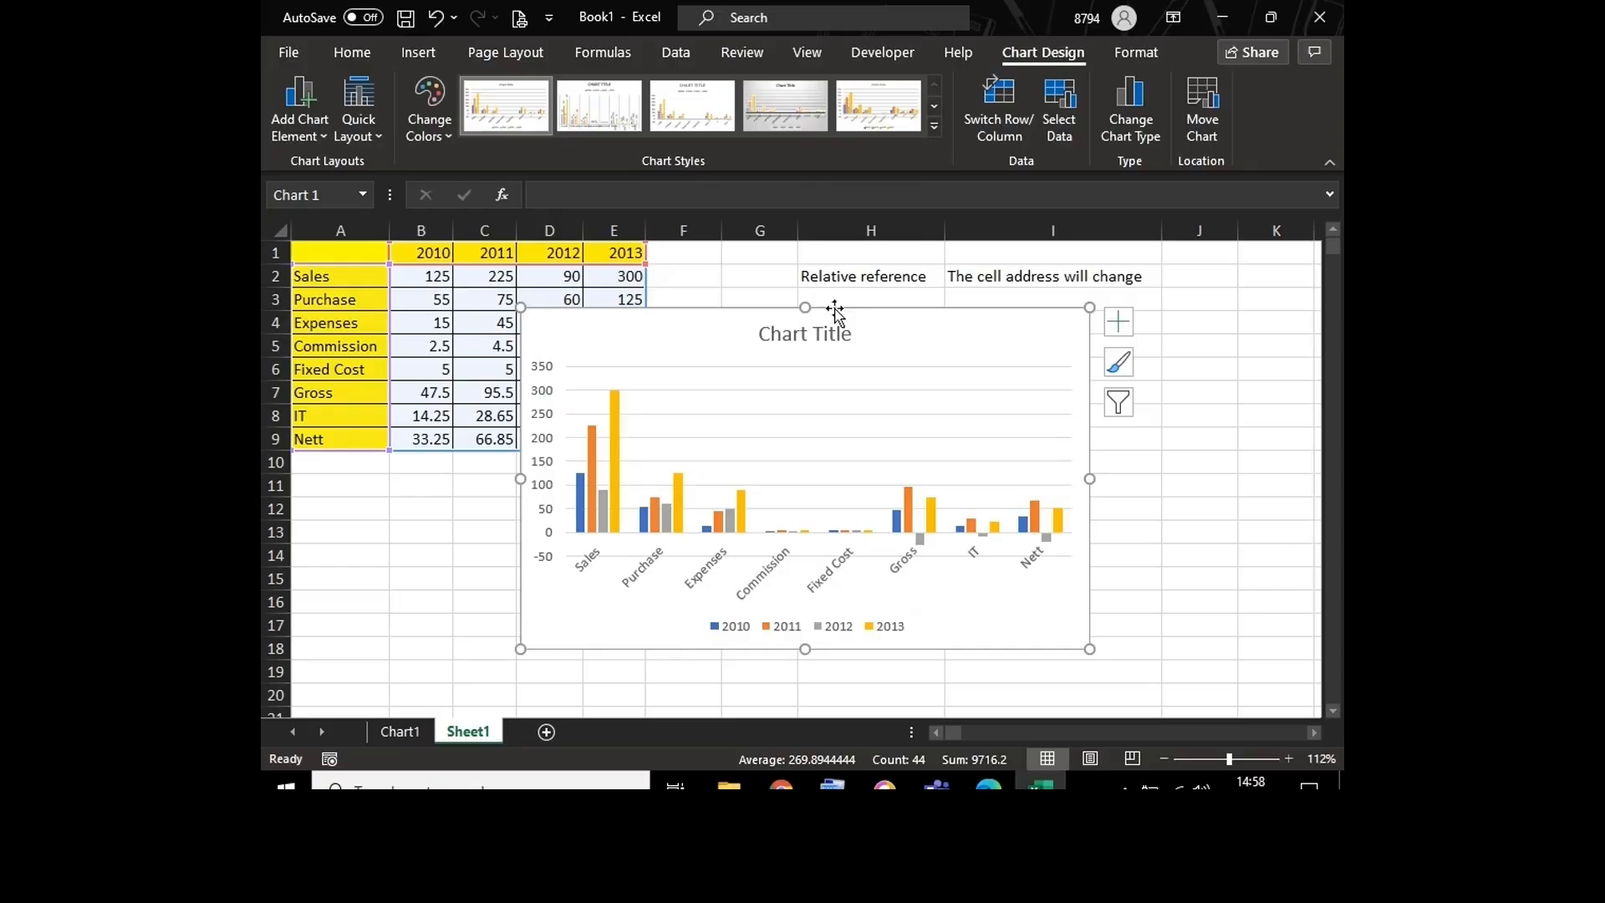
key(Delete)
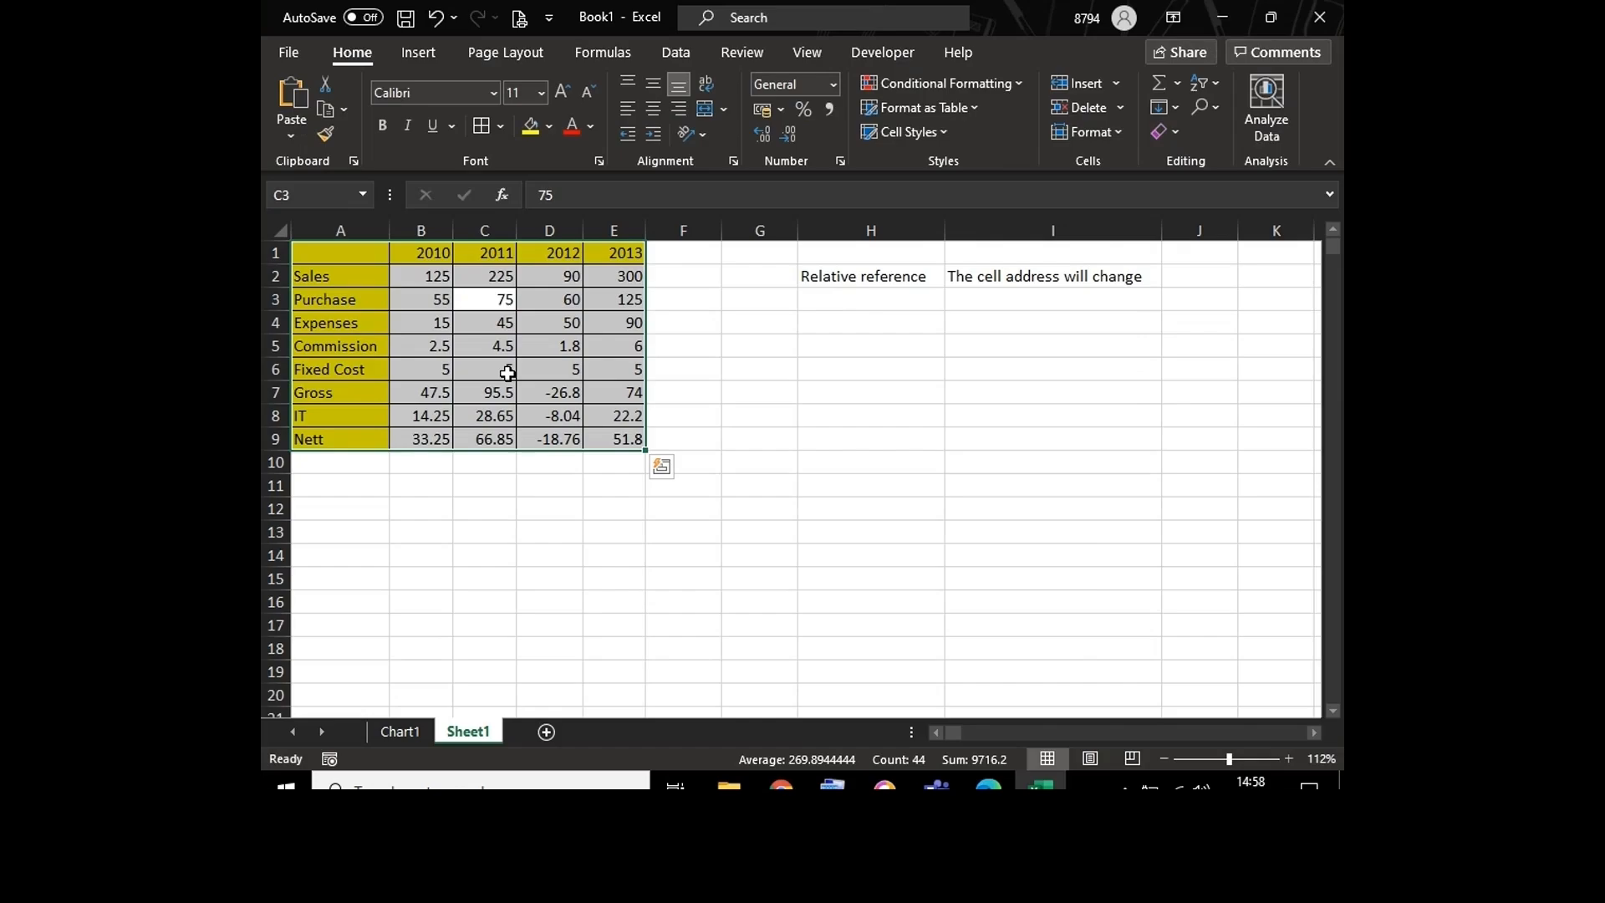
Step: Create the default embedded column chart from the sales table, placing it beside the table without a chart title
key(alt+F1)
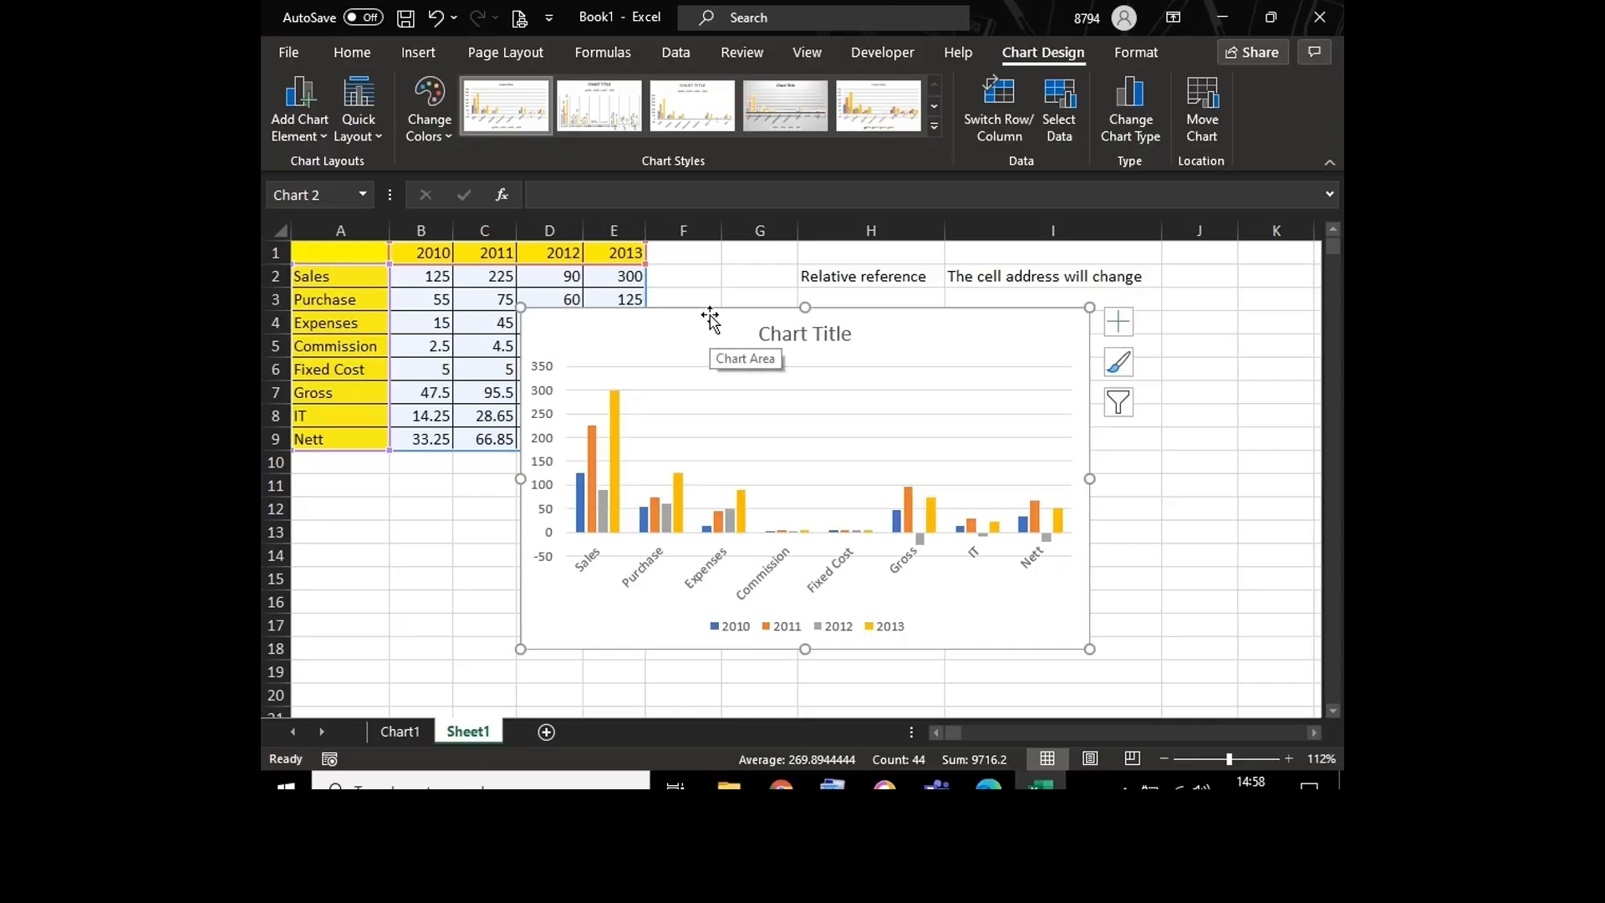
drag(710, 315, 855, 308)
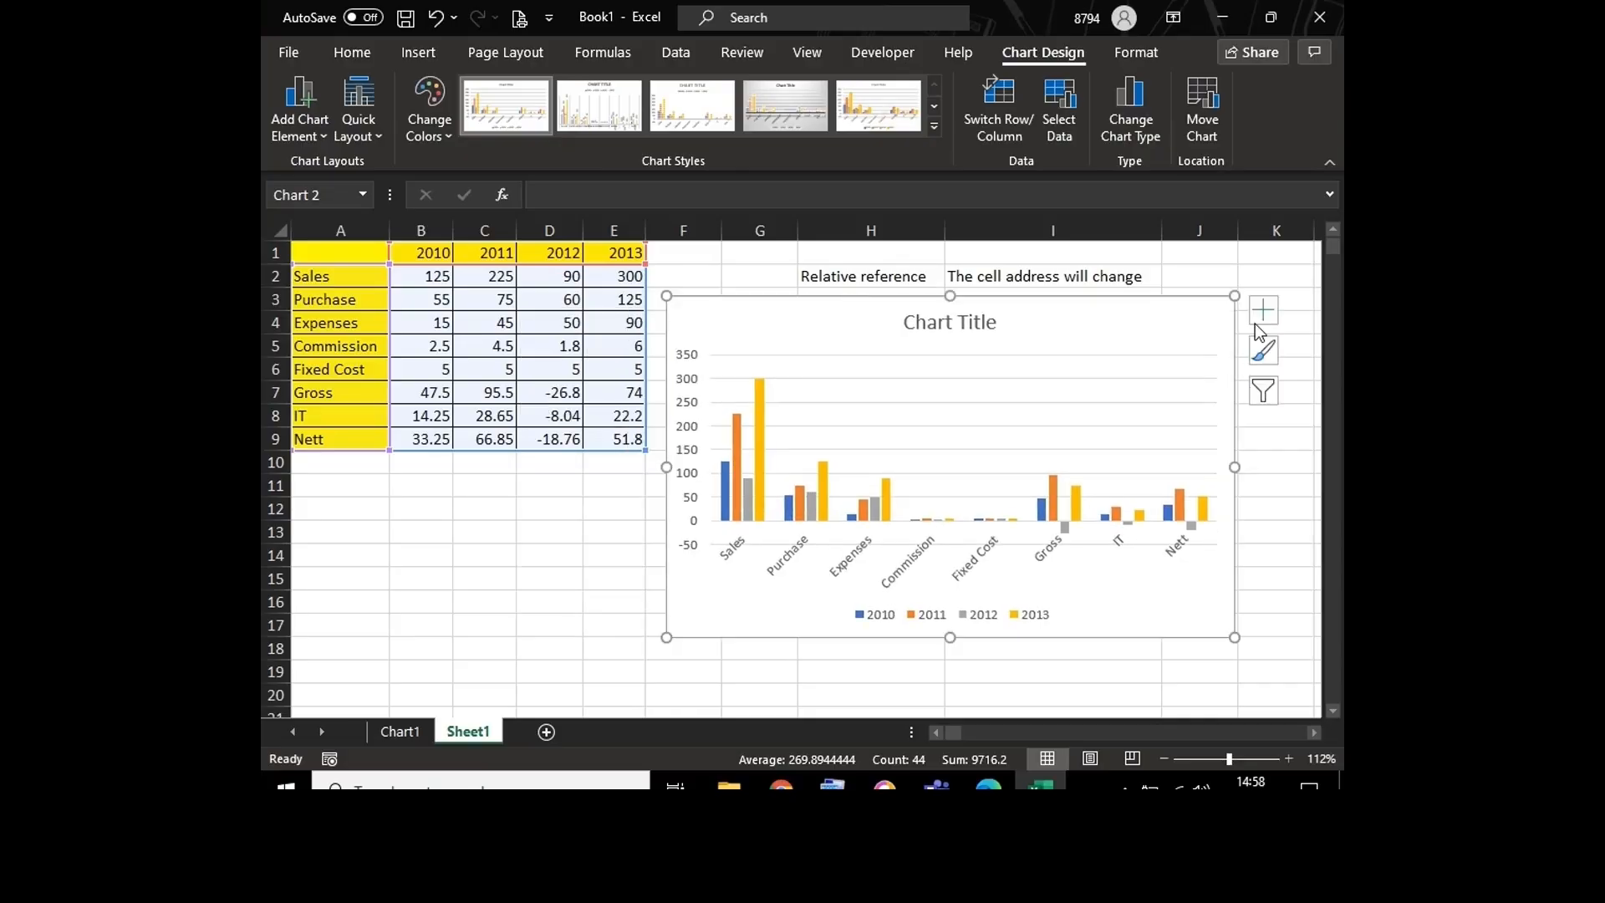
click(996, 321)
key(Delete)
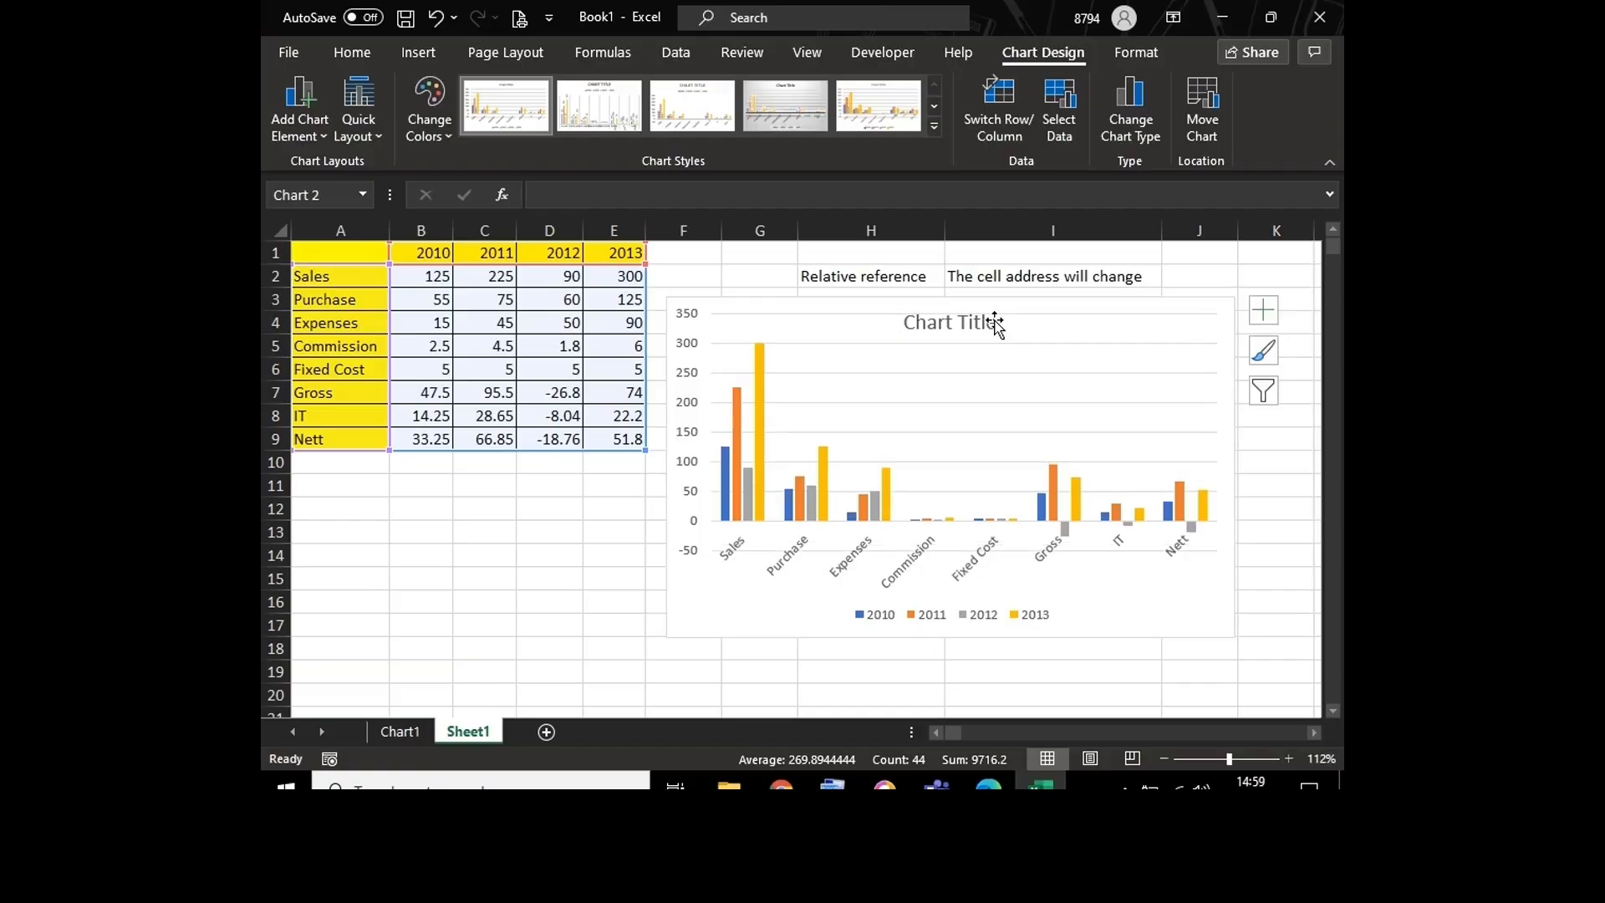
click(928, 502)
key(Escape)
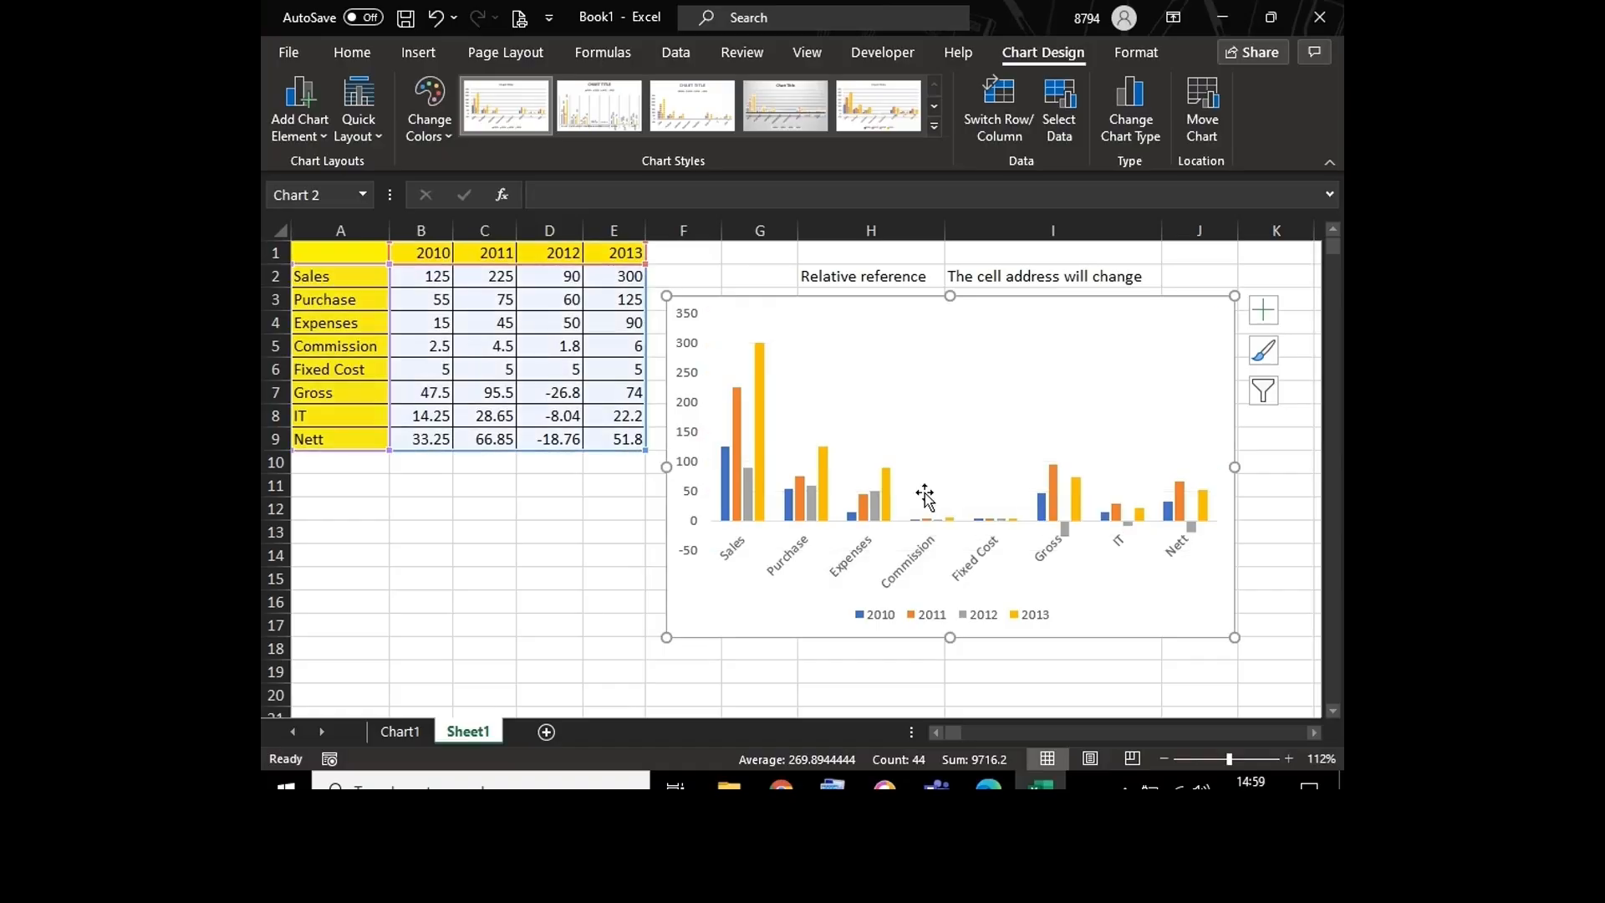
Step: Enter the note "Alt +F1" in cell B15 and enlarge the sheet view to make it readable
click(451, 584)
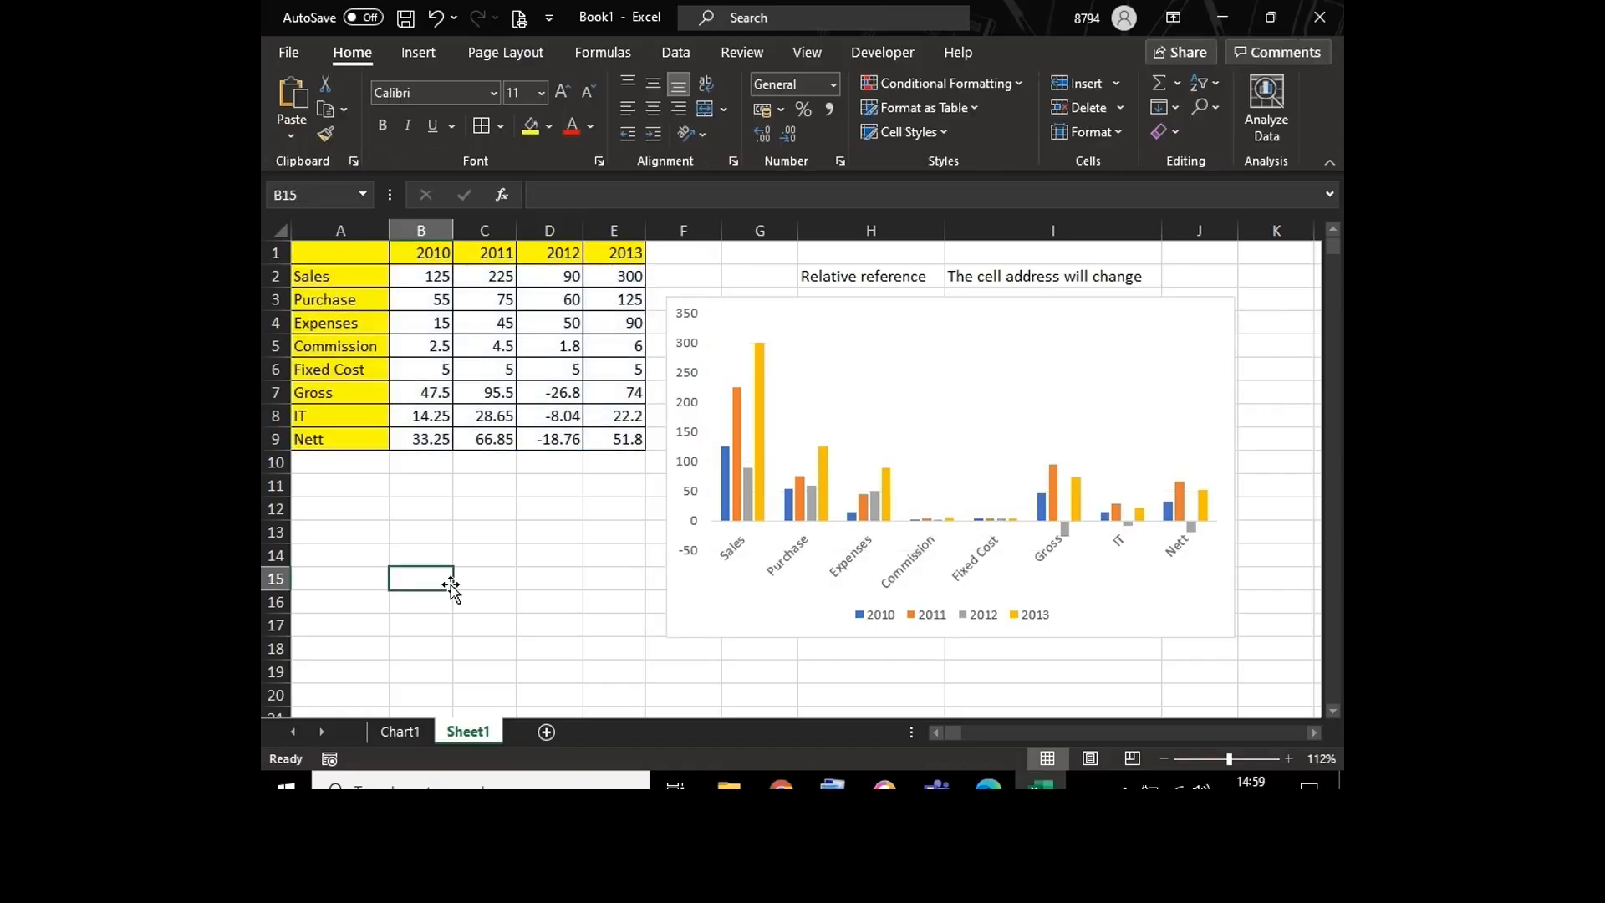
text(Alt )
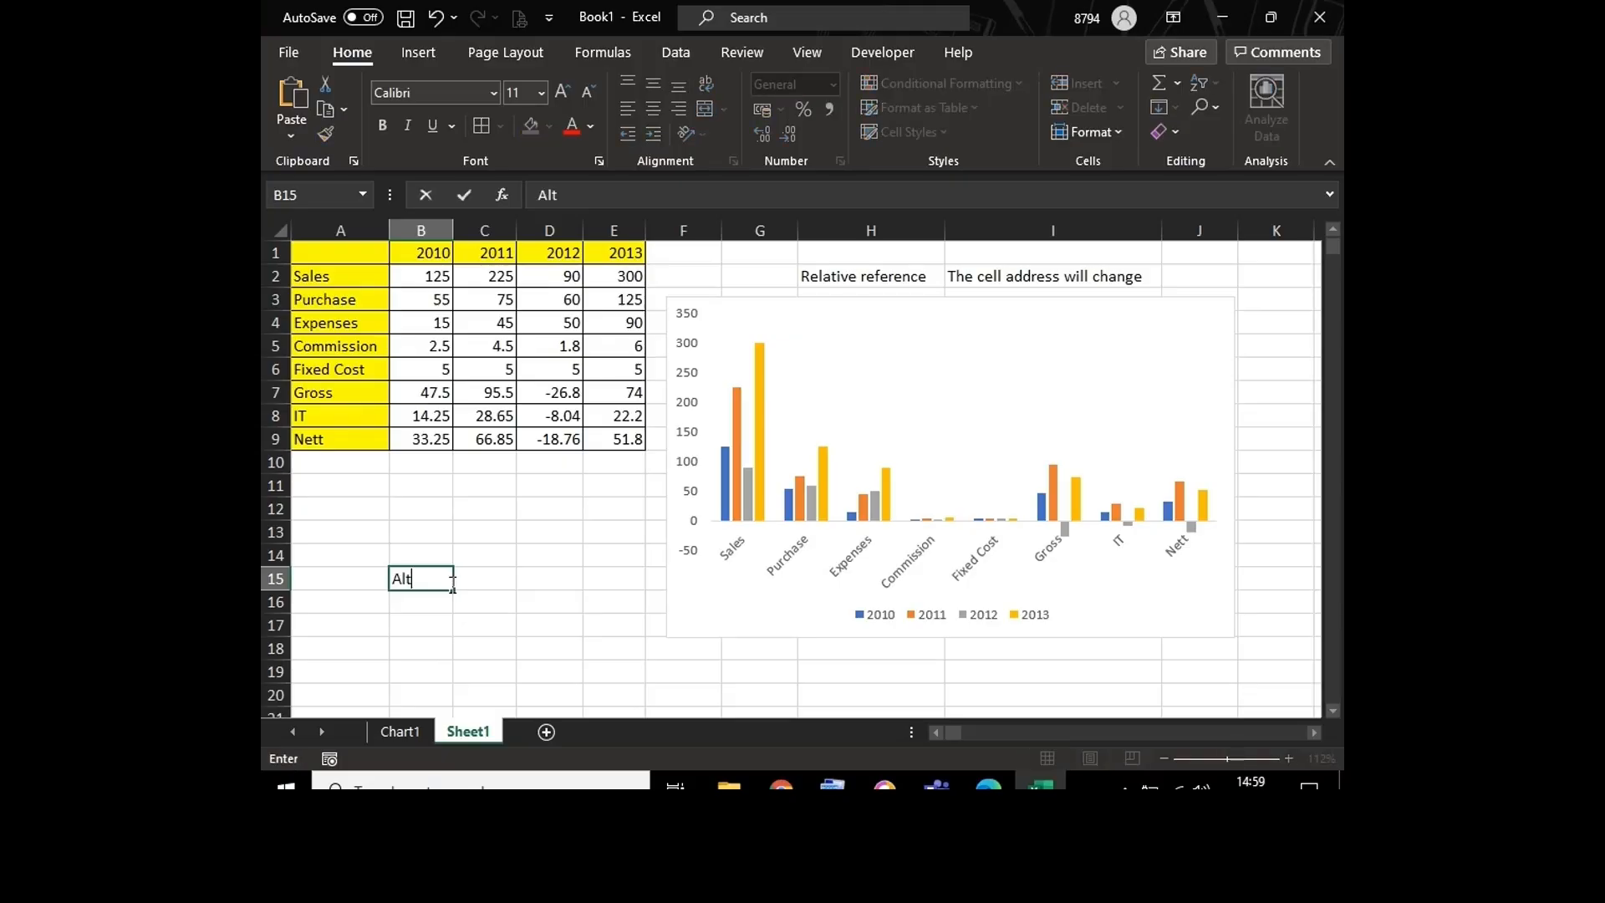
text(+F1)
key(Return)
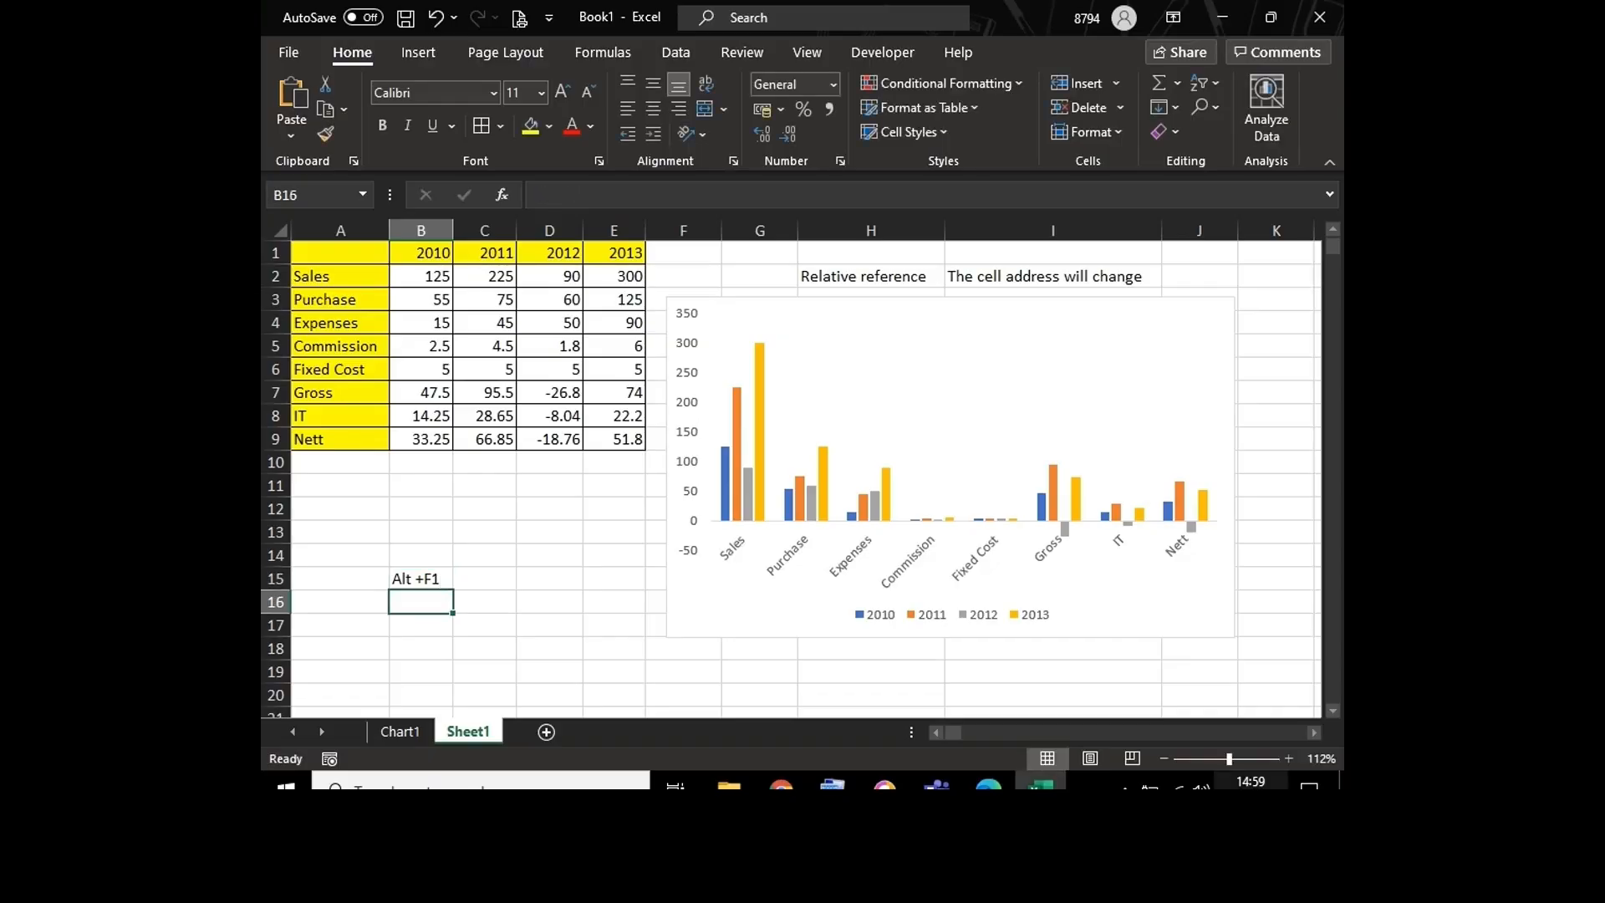
click(1235, 764)
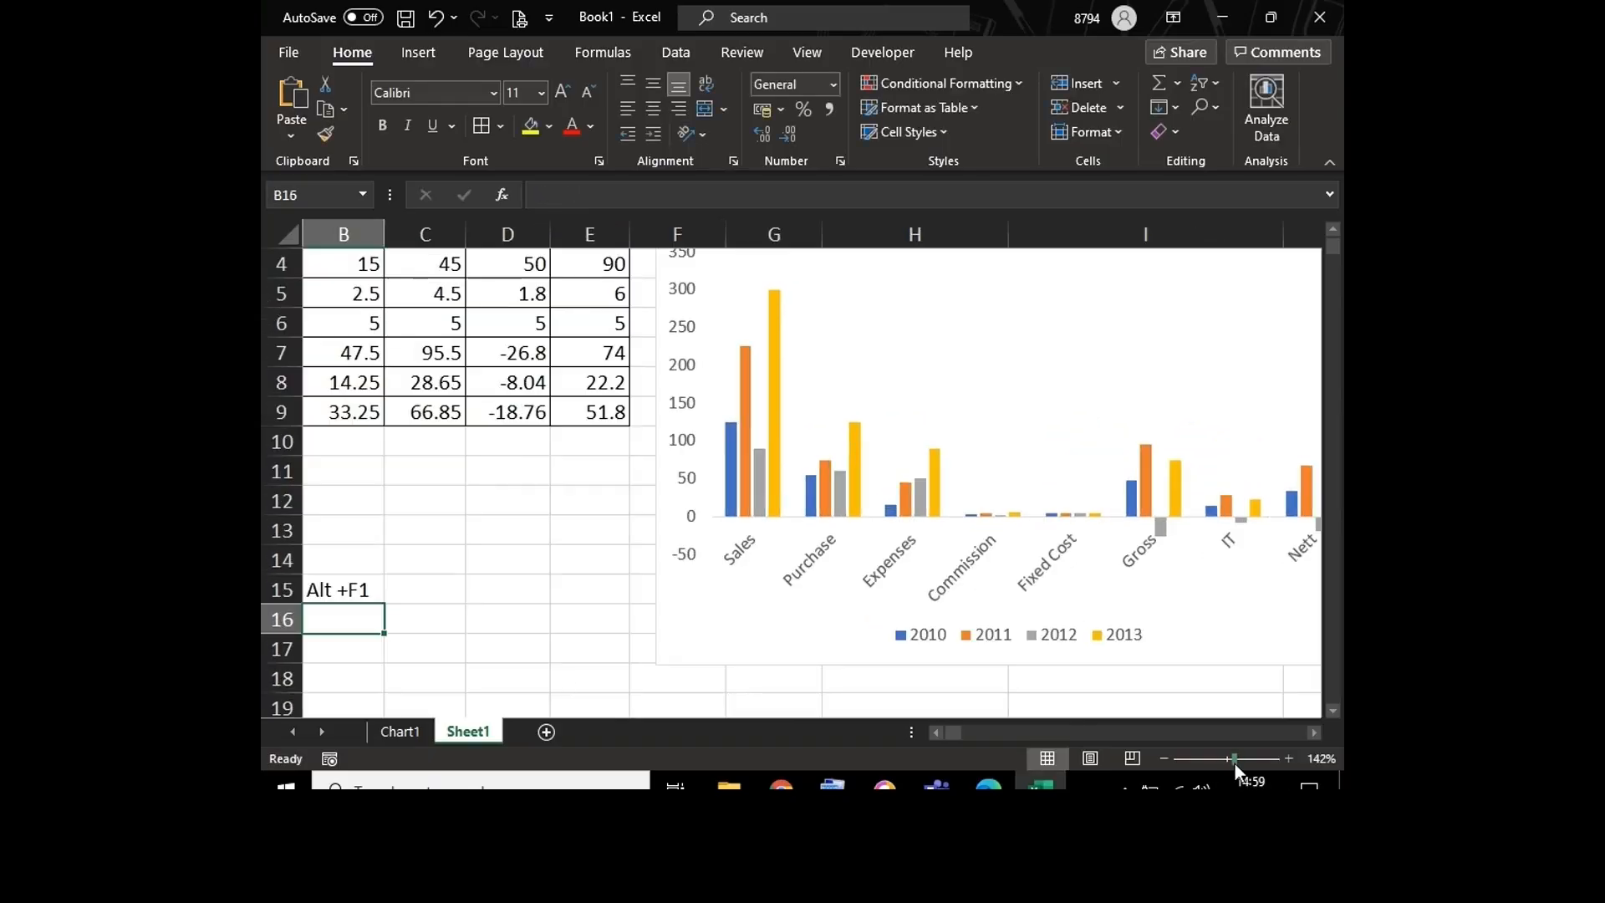
click(935, 733)
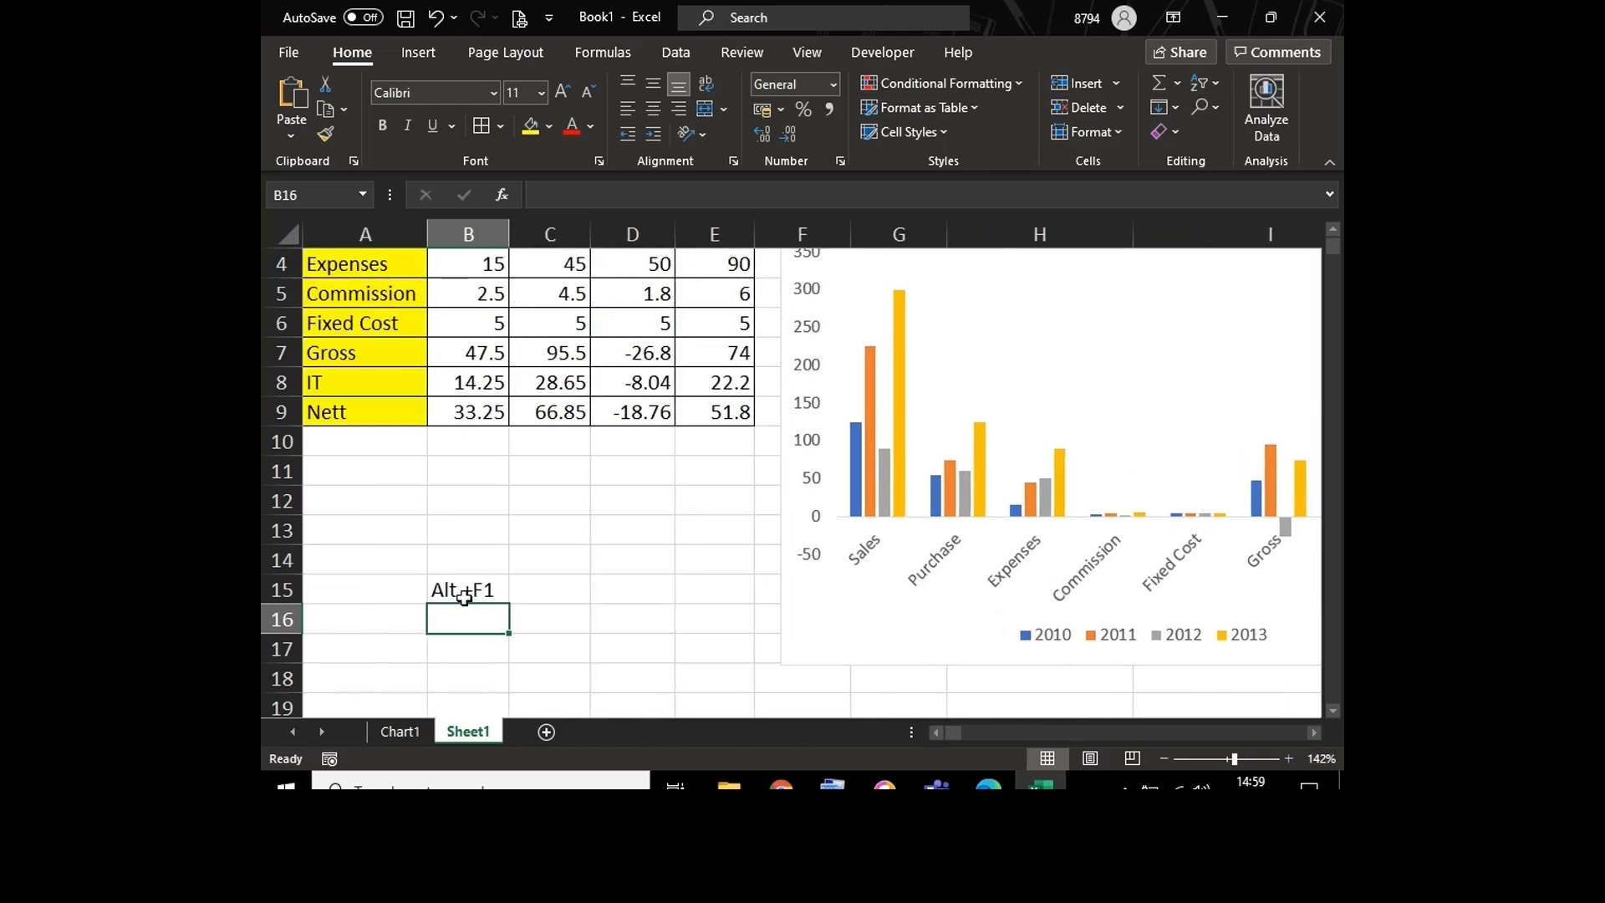
click(604, 611)
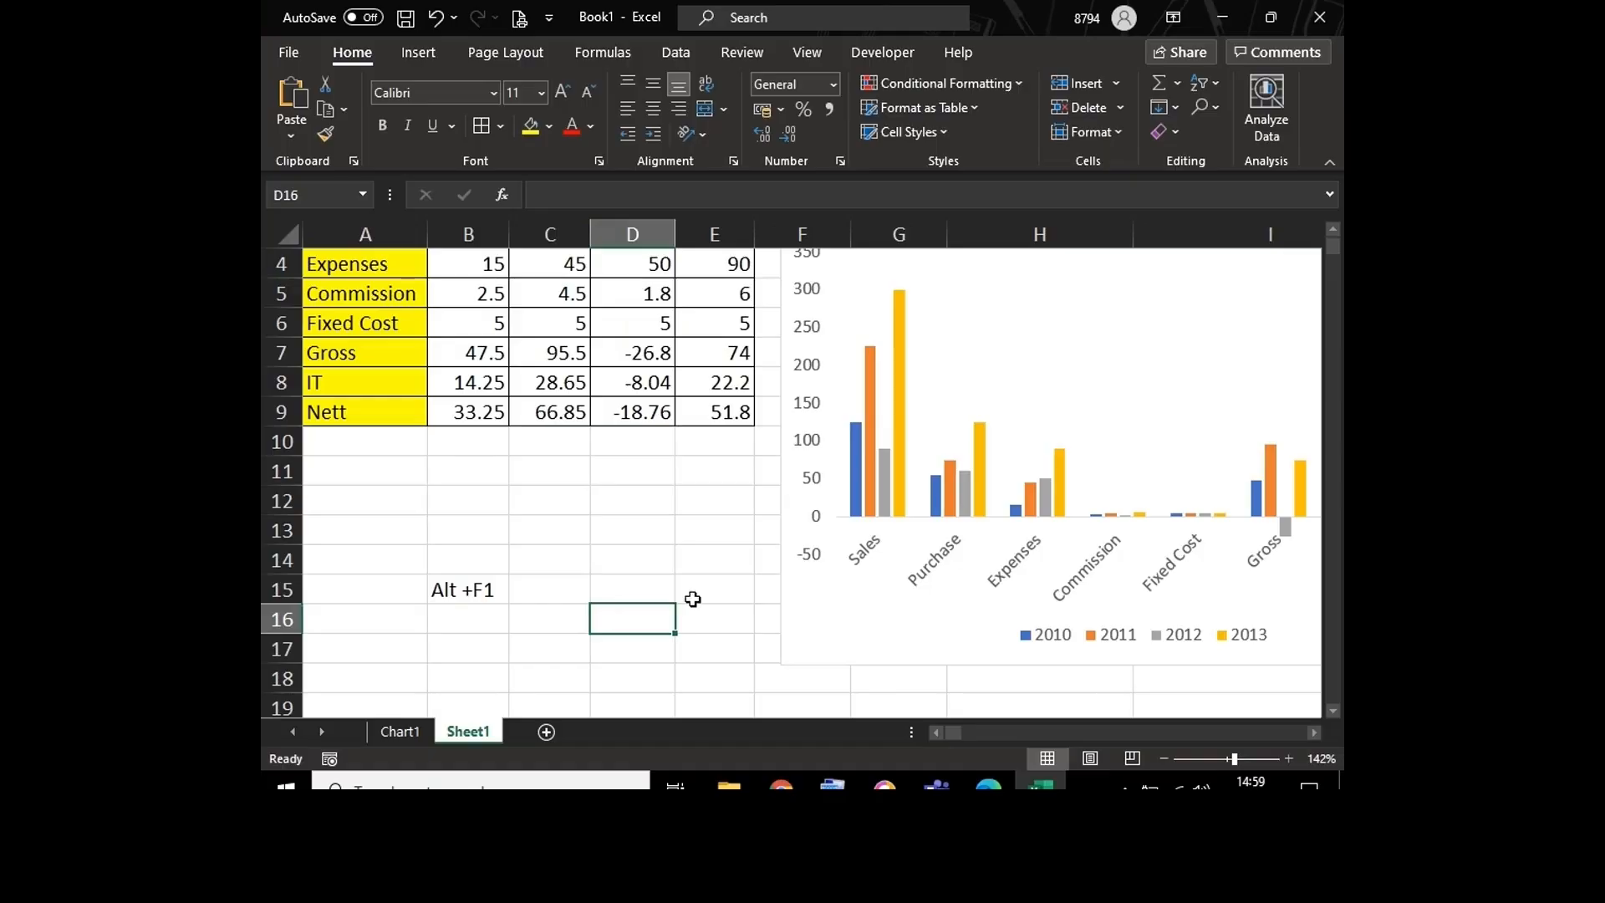
Step: Delete the embedded column chart and clear the note in cell B15
click(779, 610)
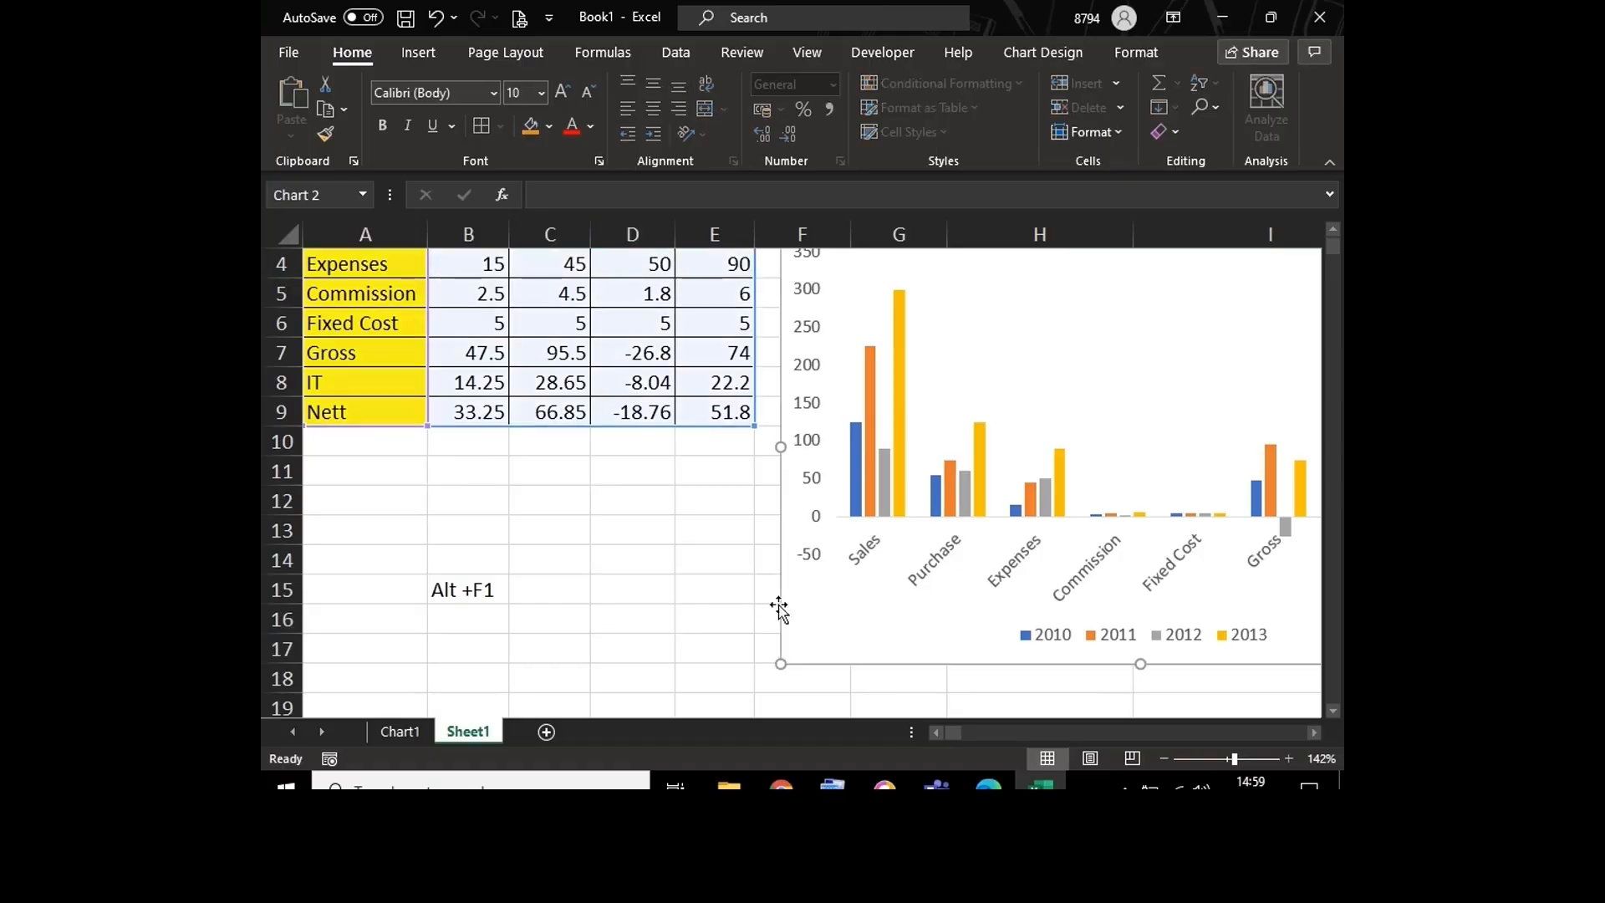
key(Delete)
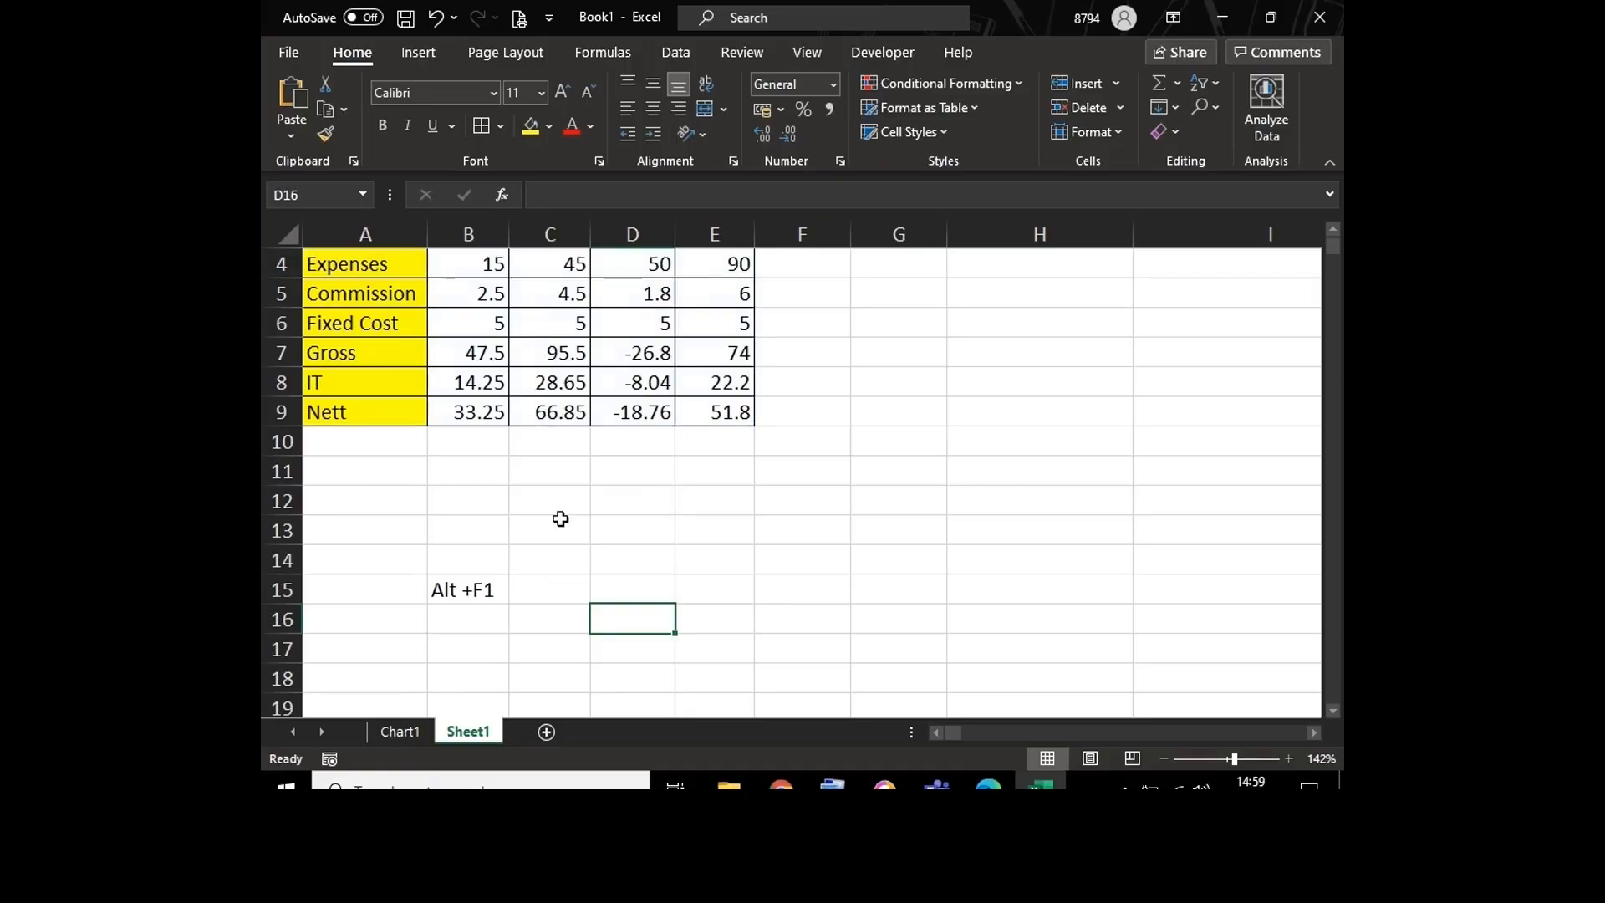
click(482, 593)
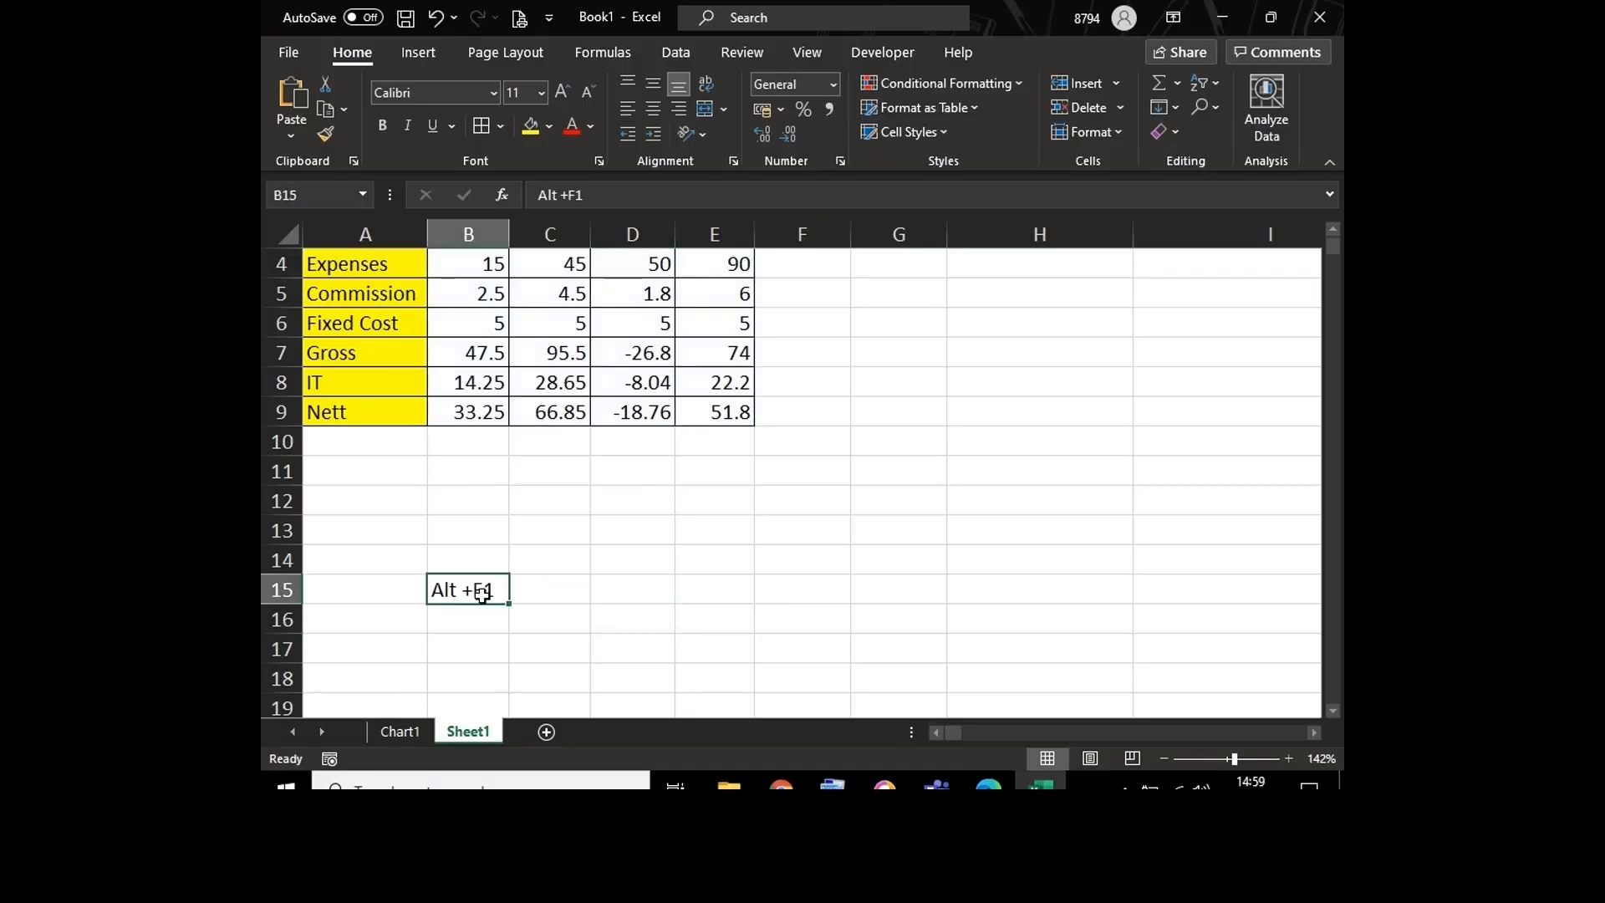
key(Delete)
scroll(1333, 229, up, 1)
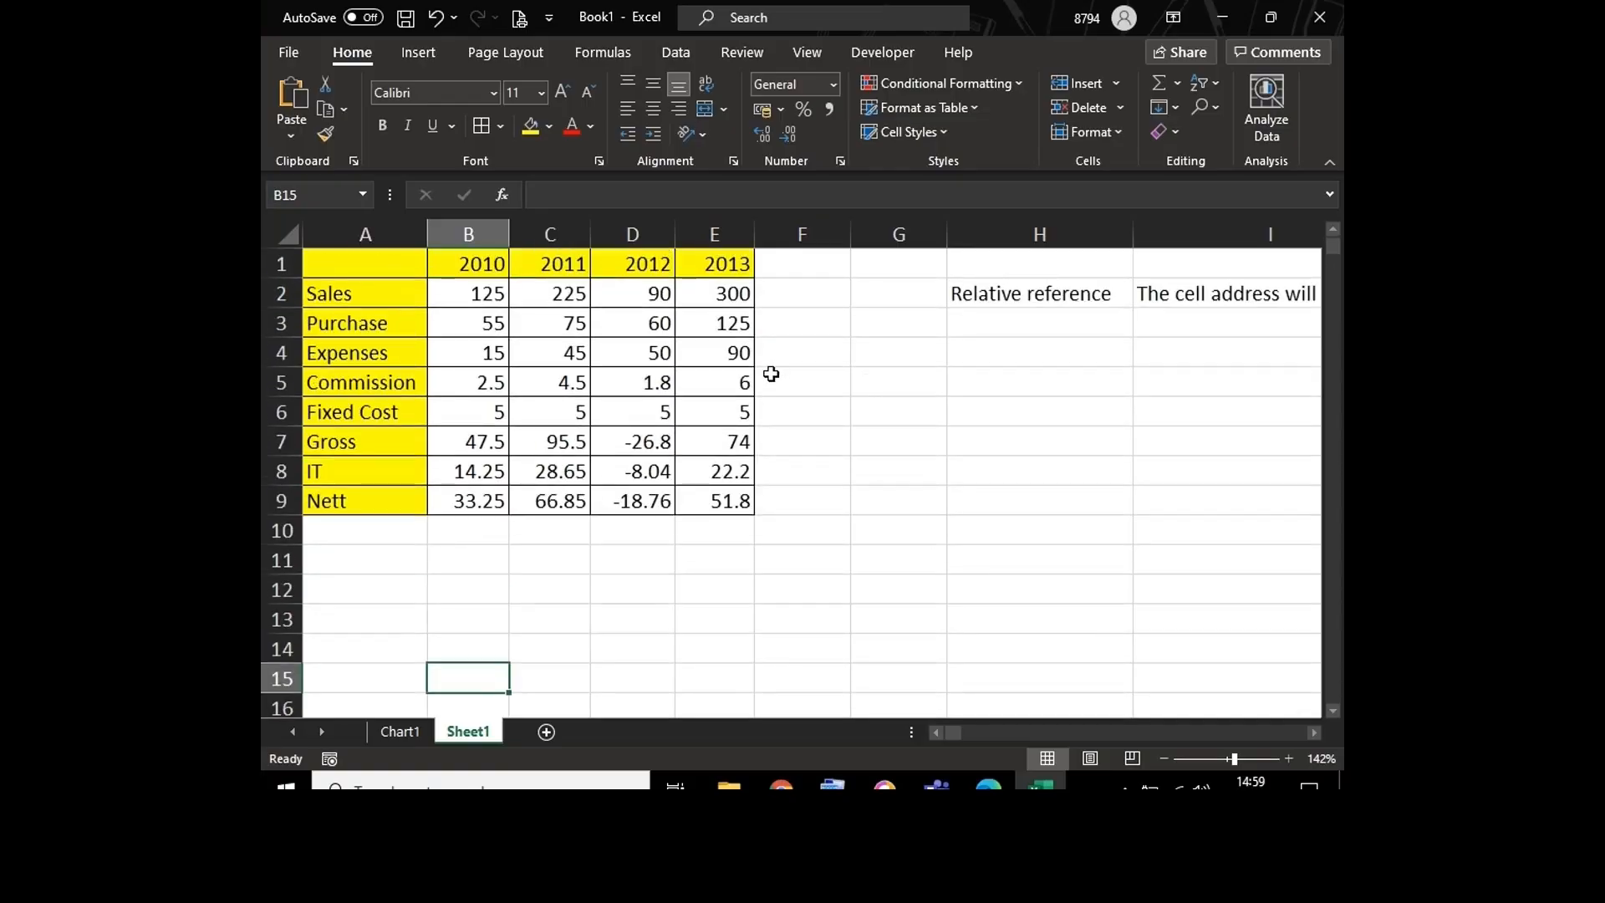
Step: Enter the amounts 10000, 20000, 30000 and 40000 down cells A15 to A18
click(710, 374)
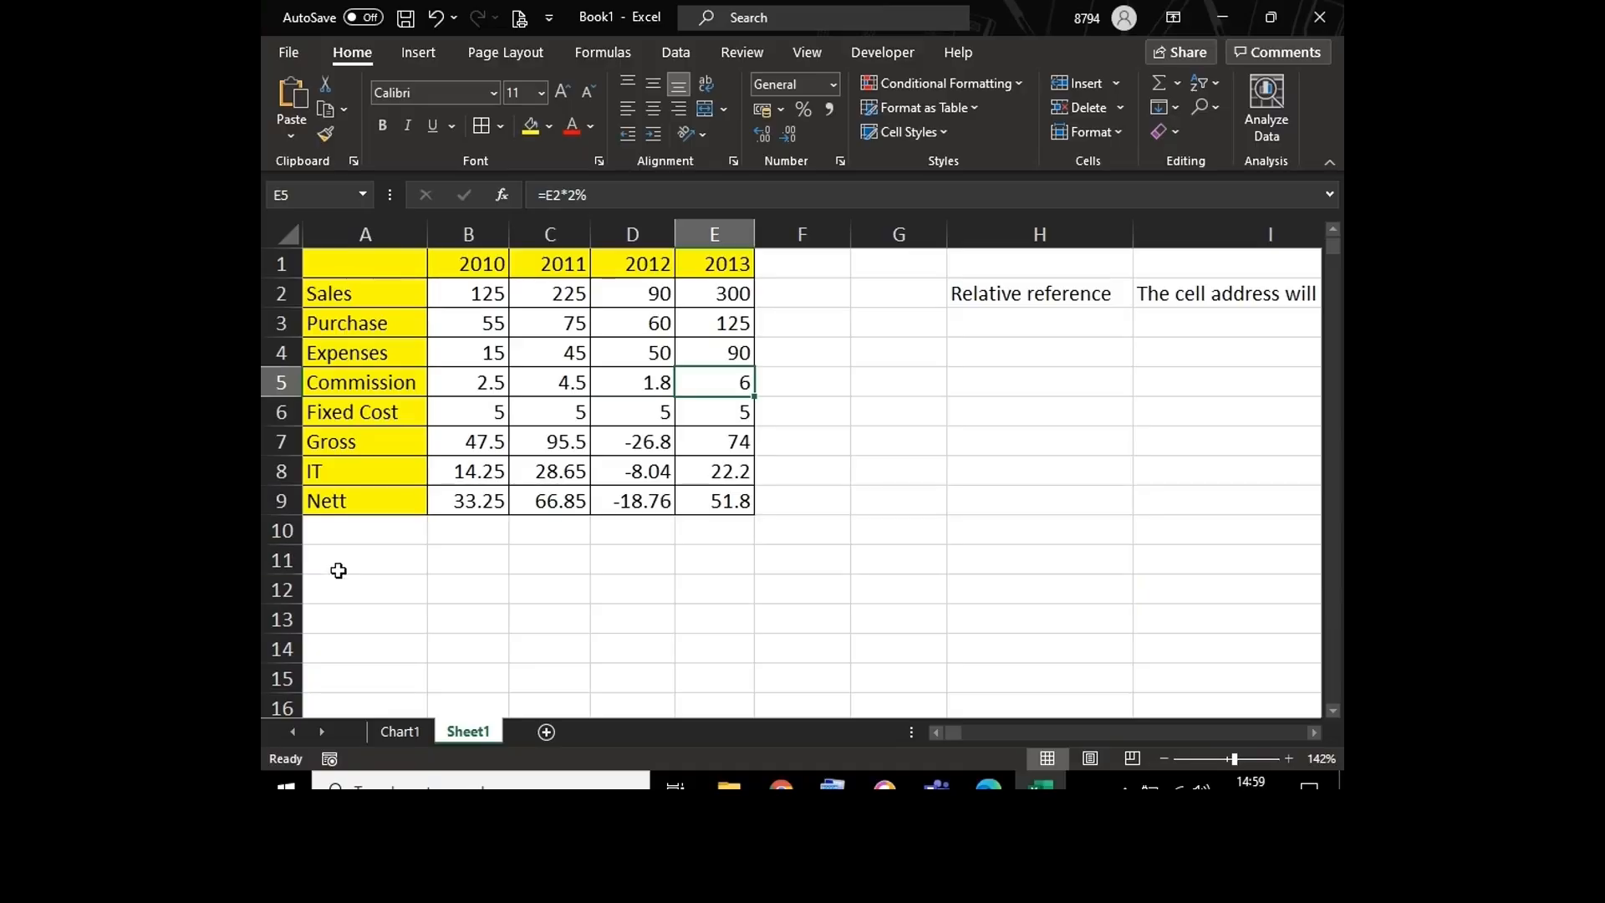
click(338, 572)
key(Down)
key(Down)
key(Down)
key(Down)
key(Down)
key(Down)
key(Down)
key(Down)
key(Down)
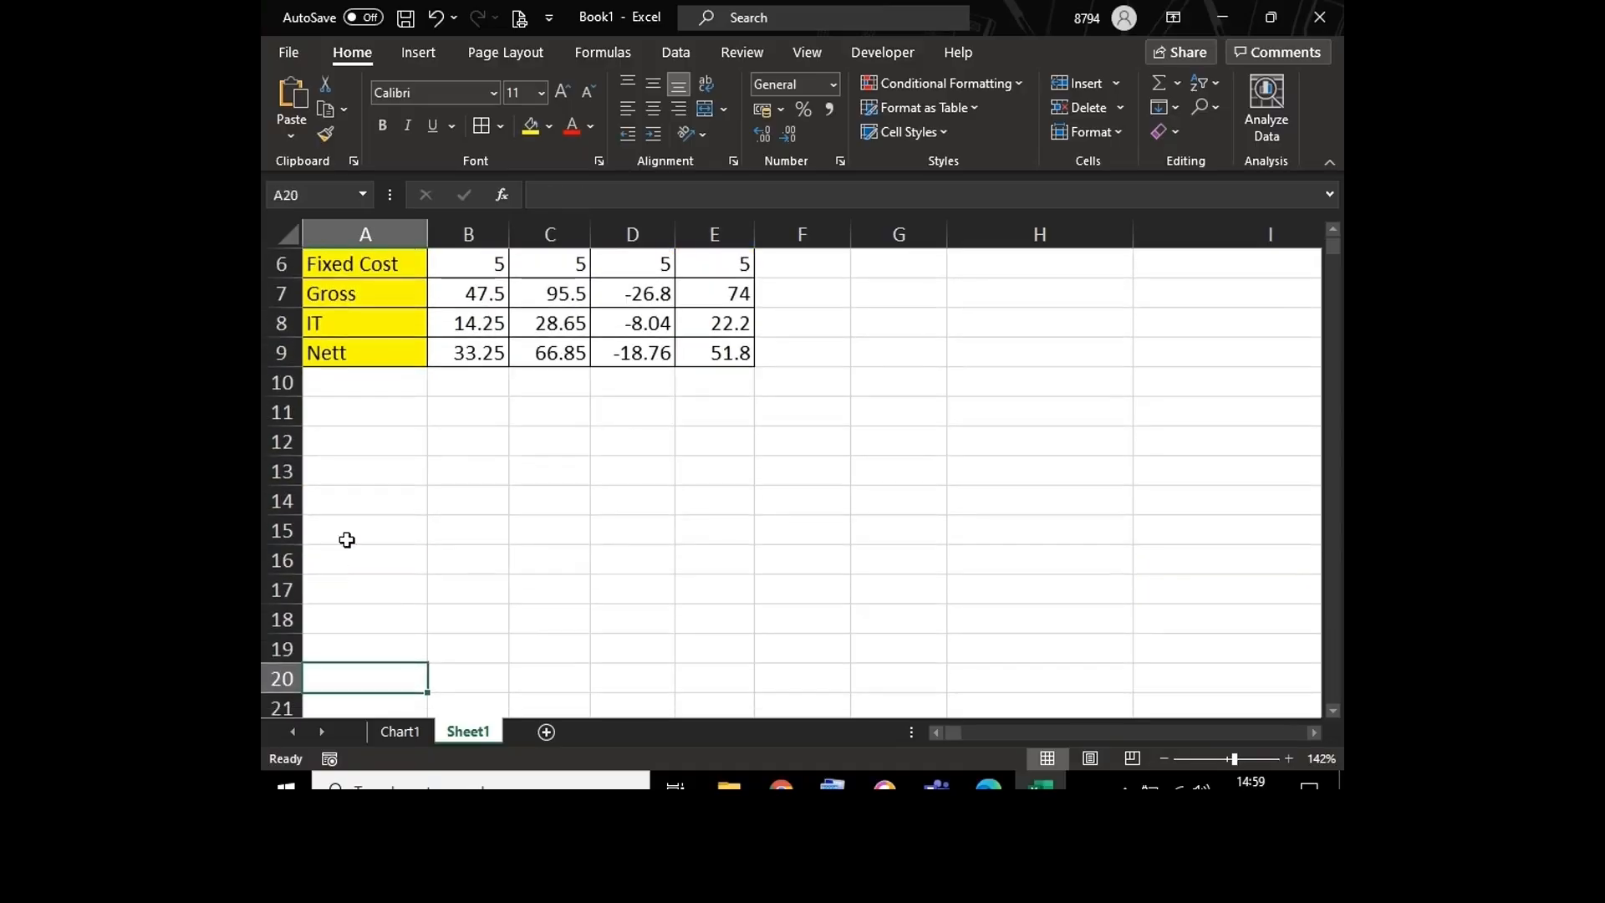
click(347, 530)
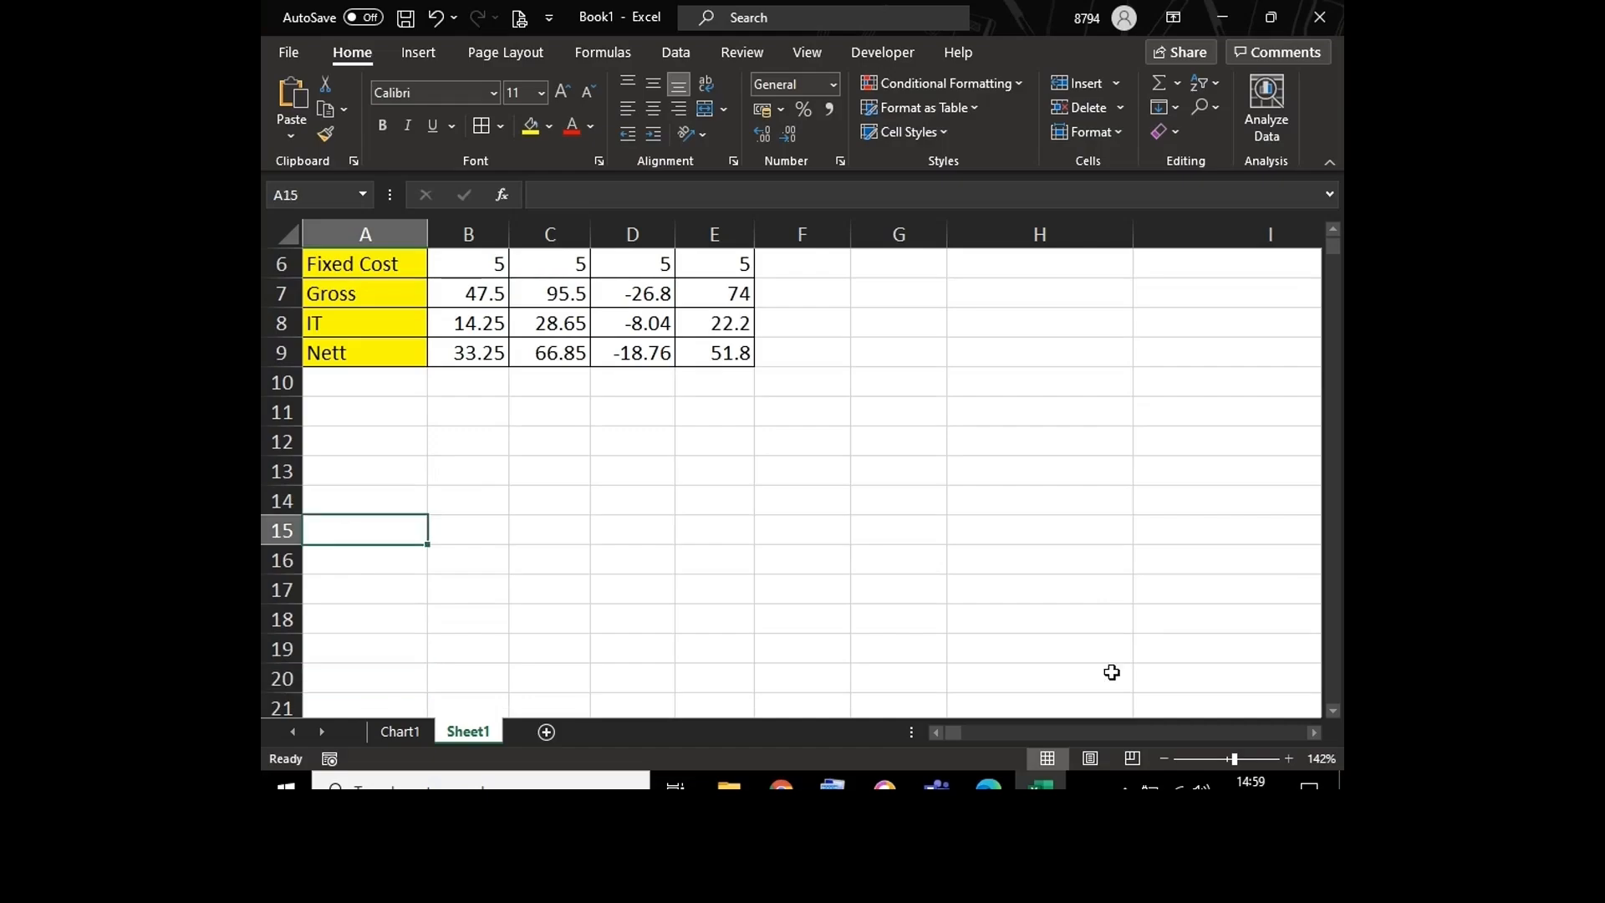
click(1241, 759)
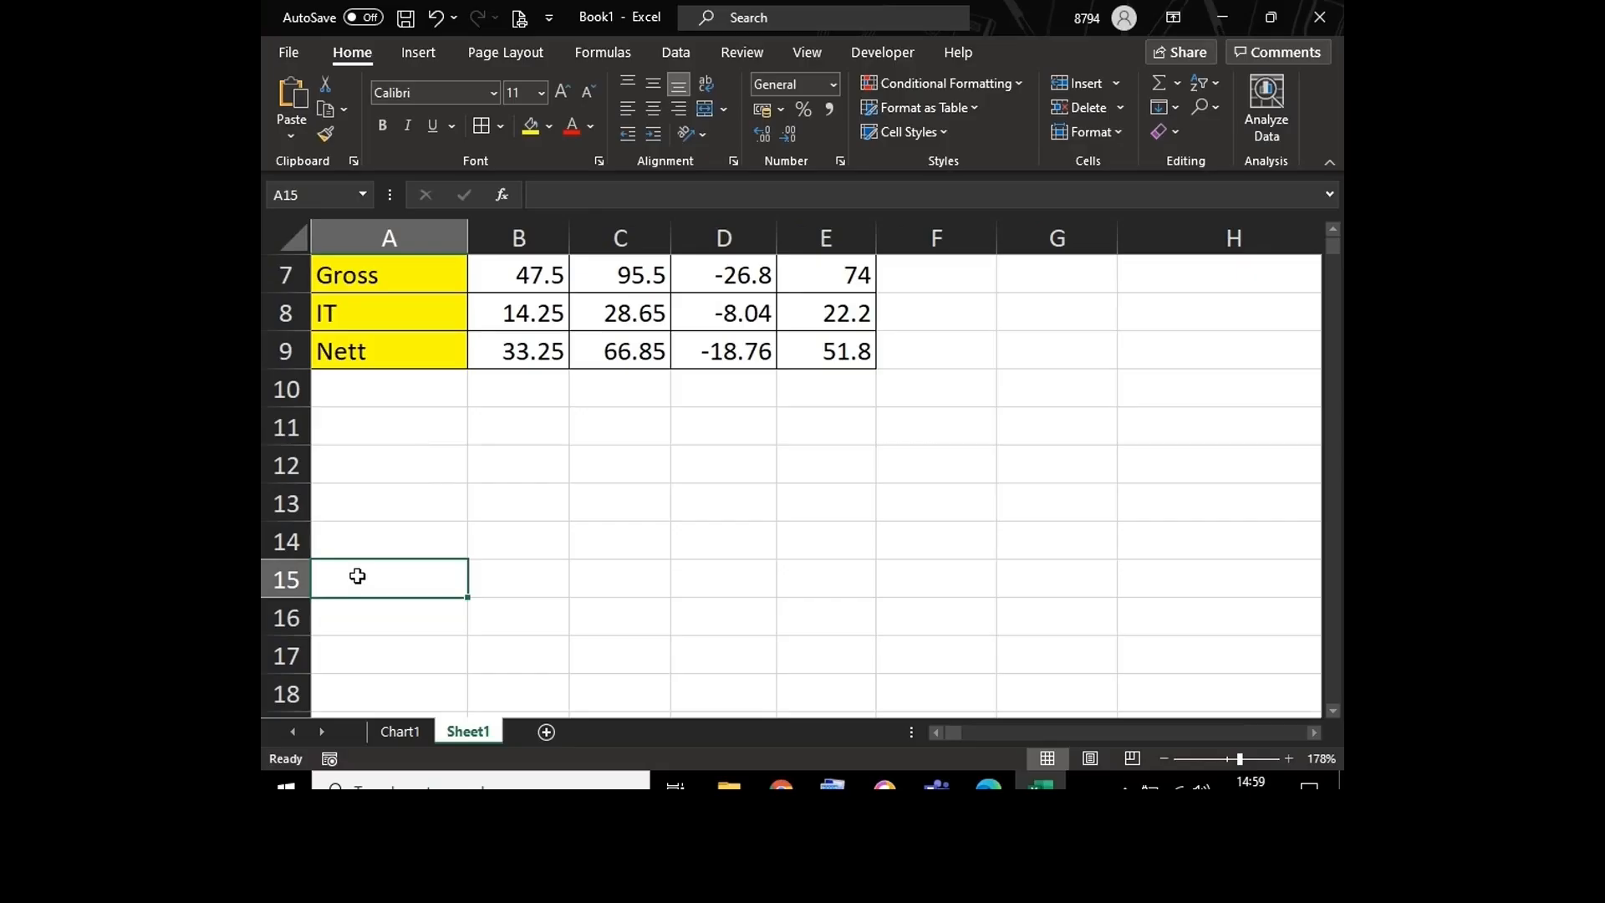
text(10000)
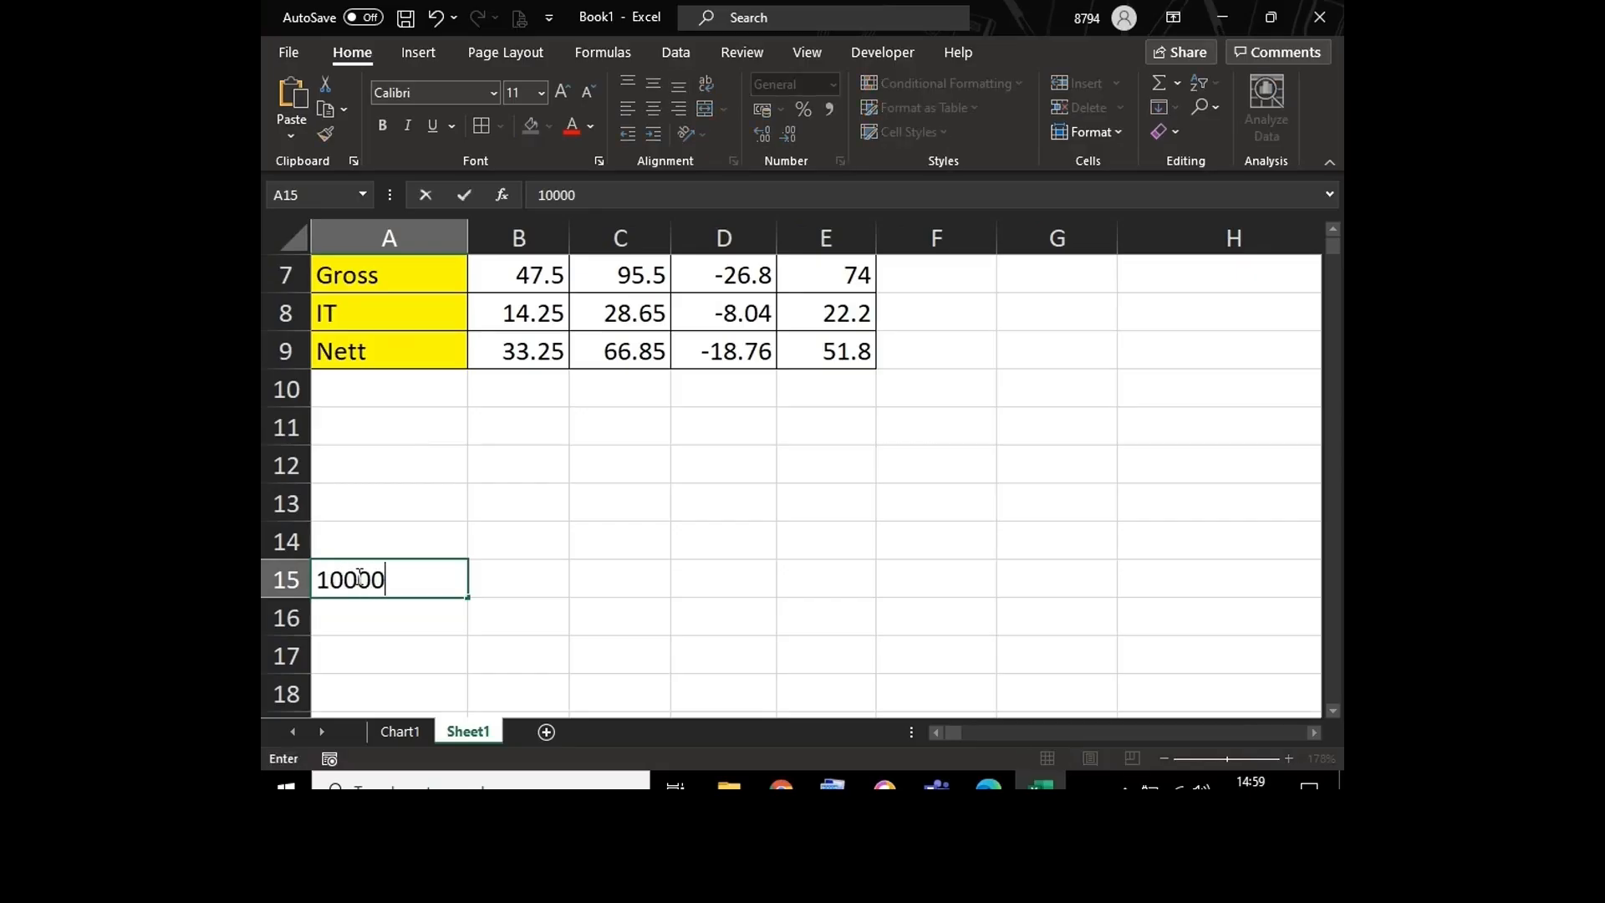
key(Return)
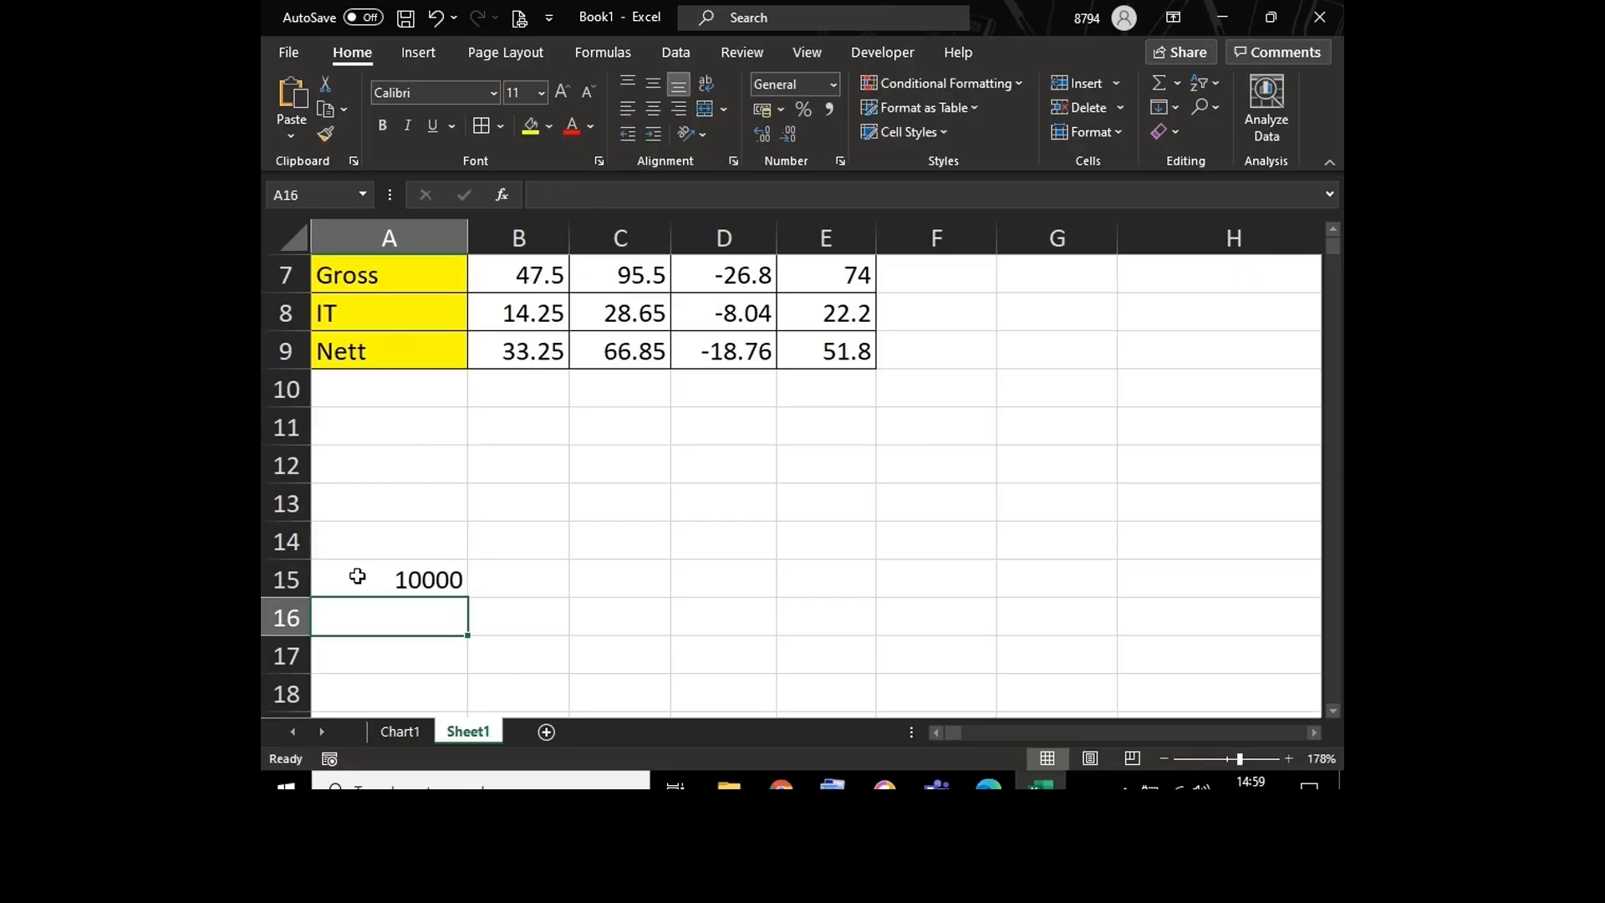
text(20000)
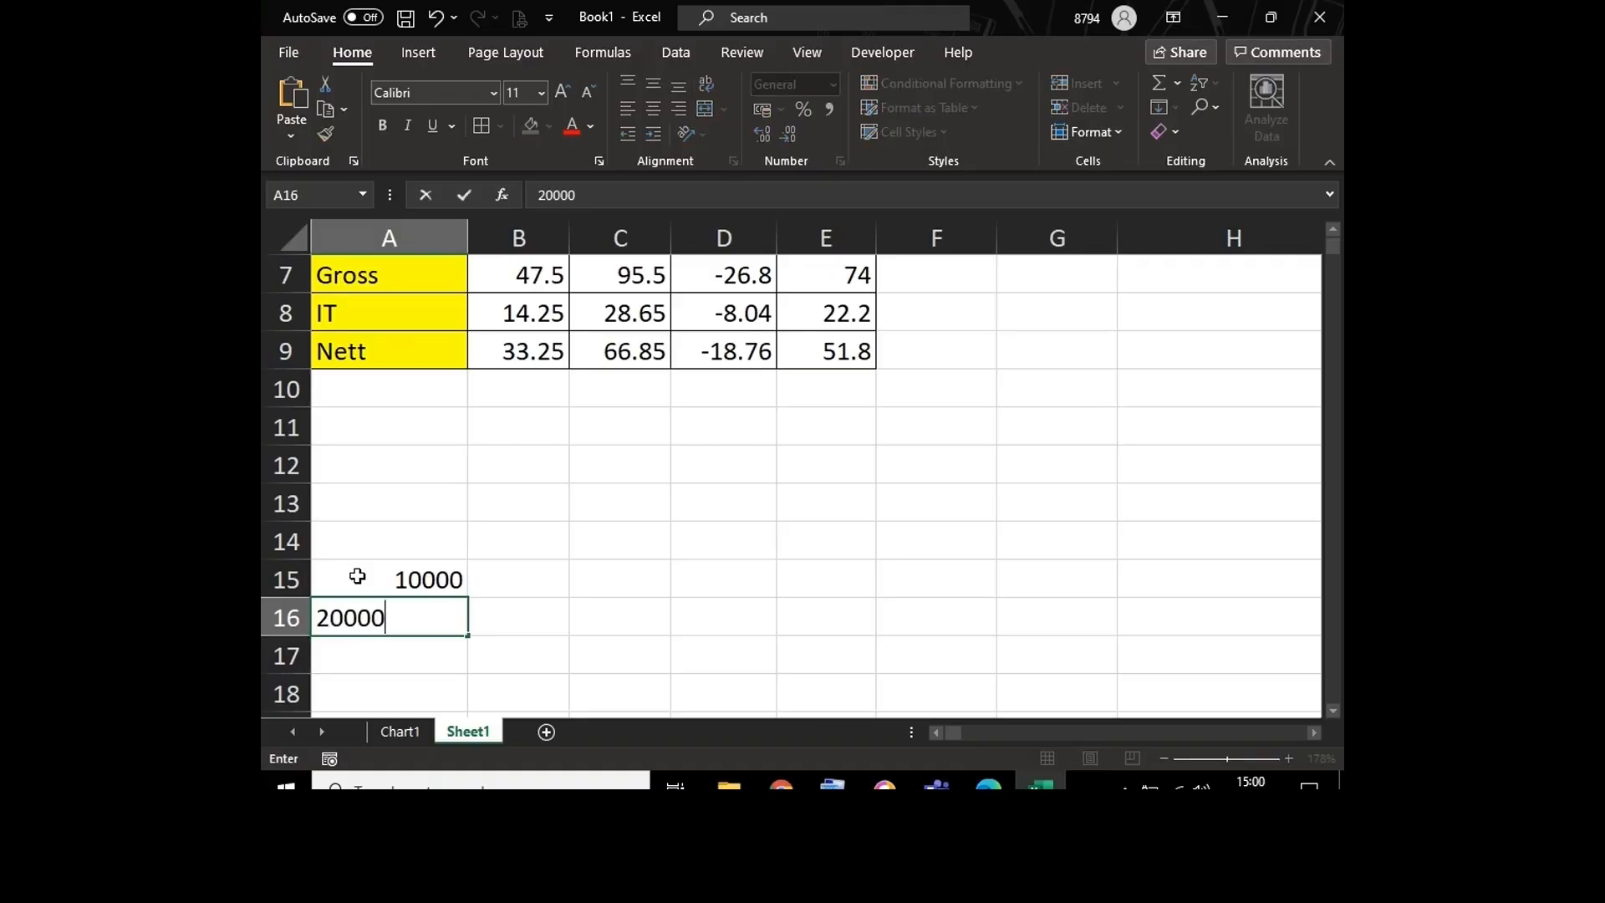
key(Return)
key(Return)
text(30000)
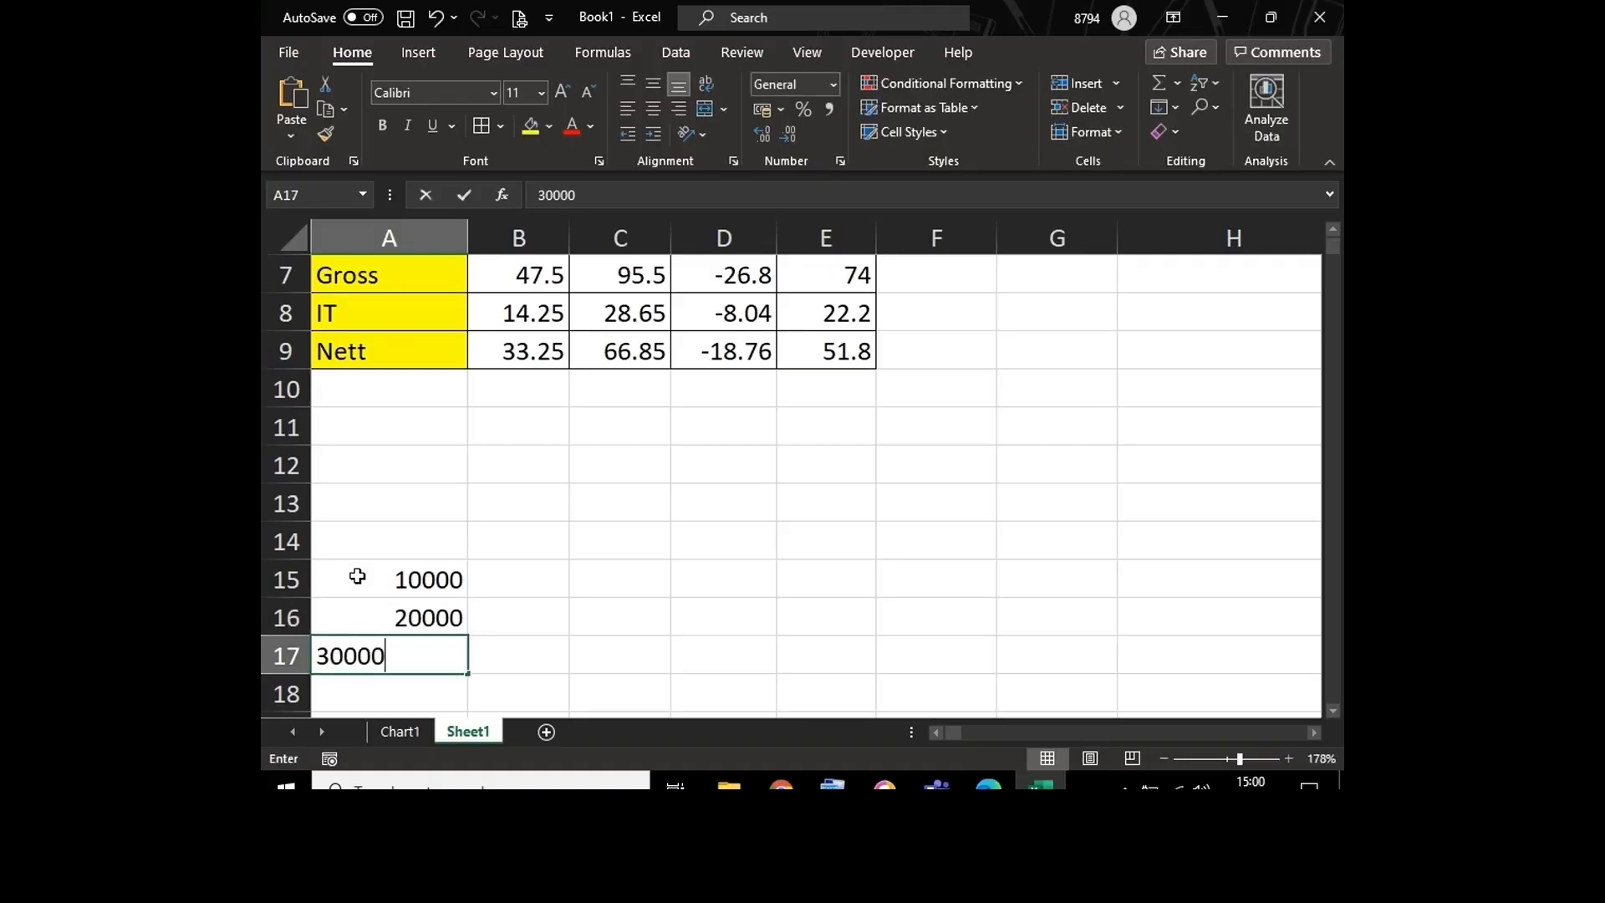
key(Return)
text(40000)
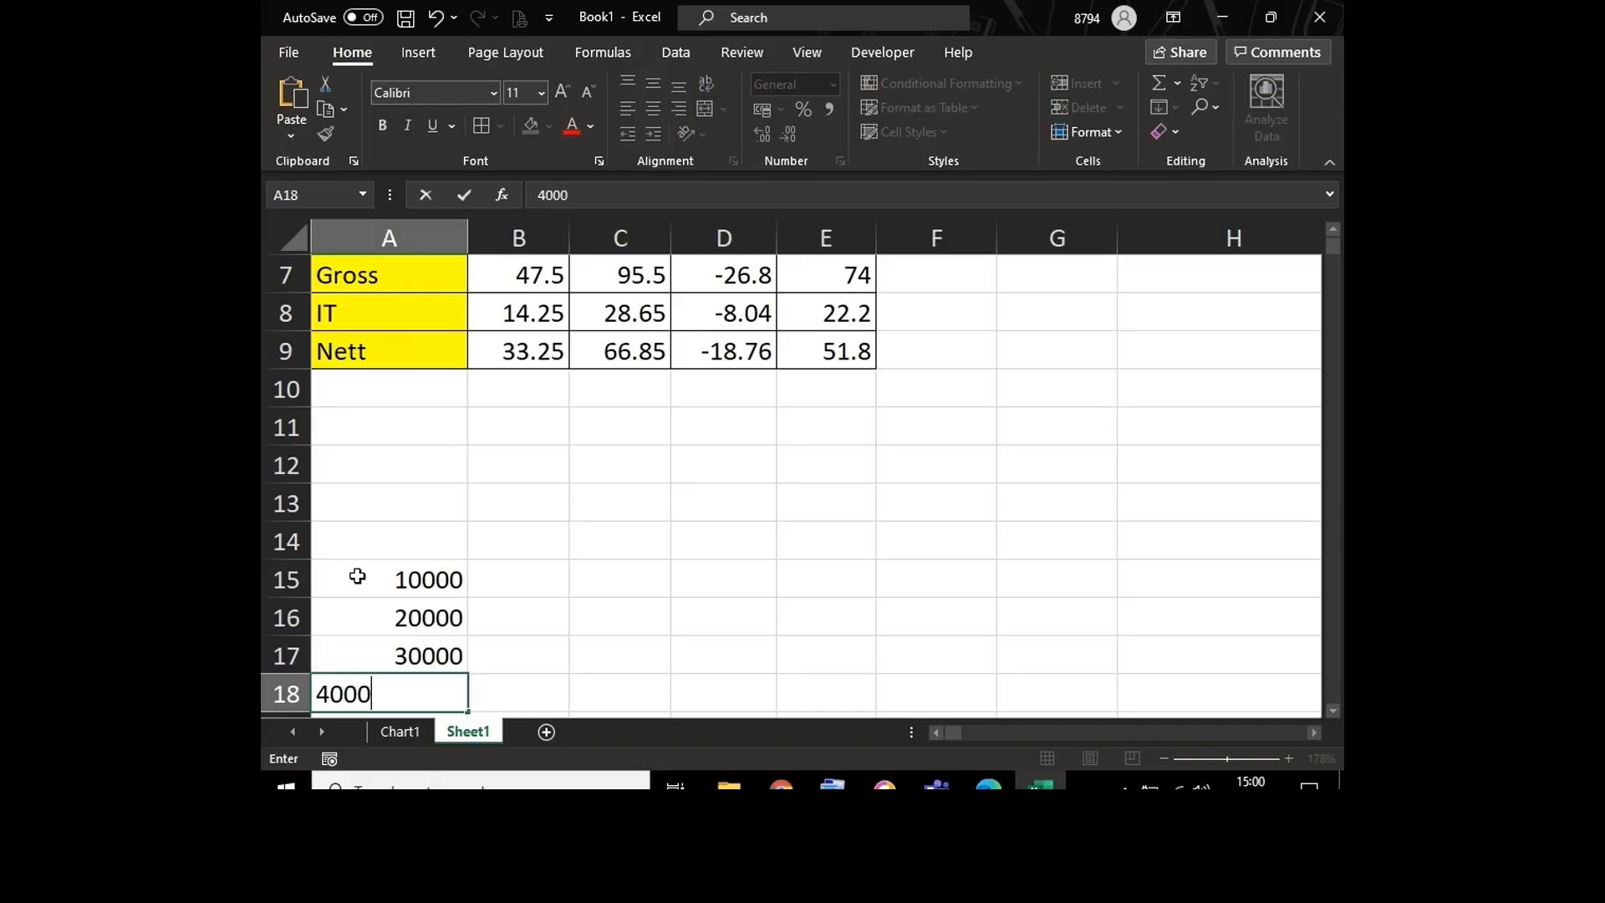
key(Up)
key(Up)
key(Up)
key(Up)
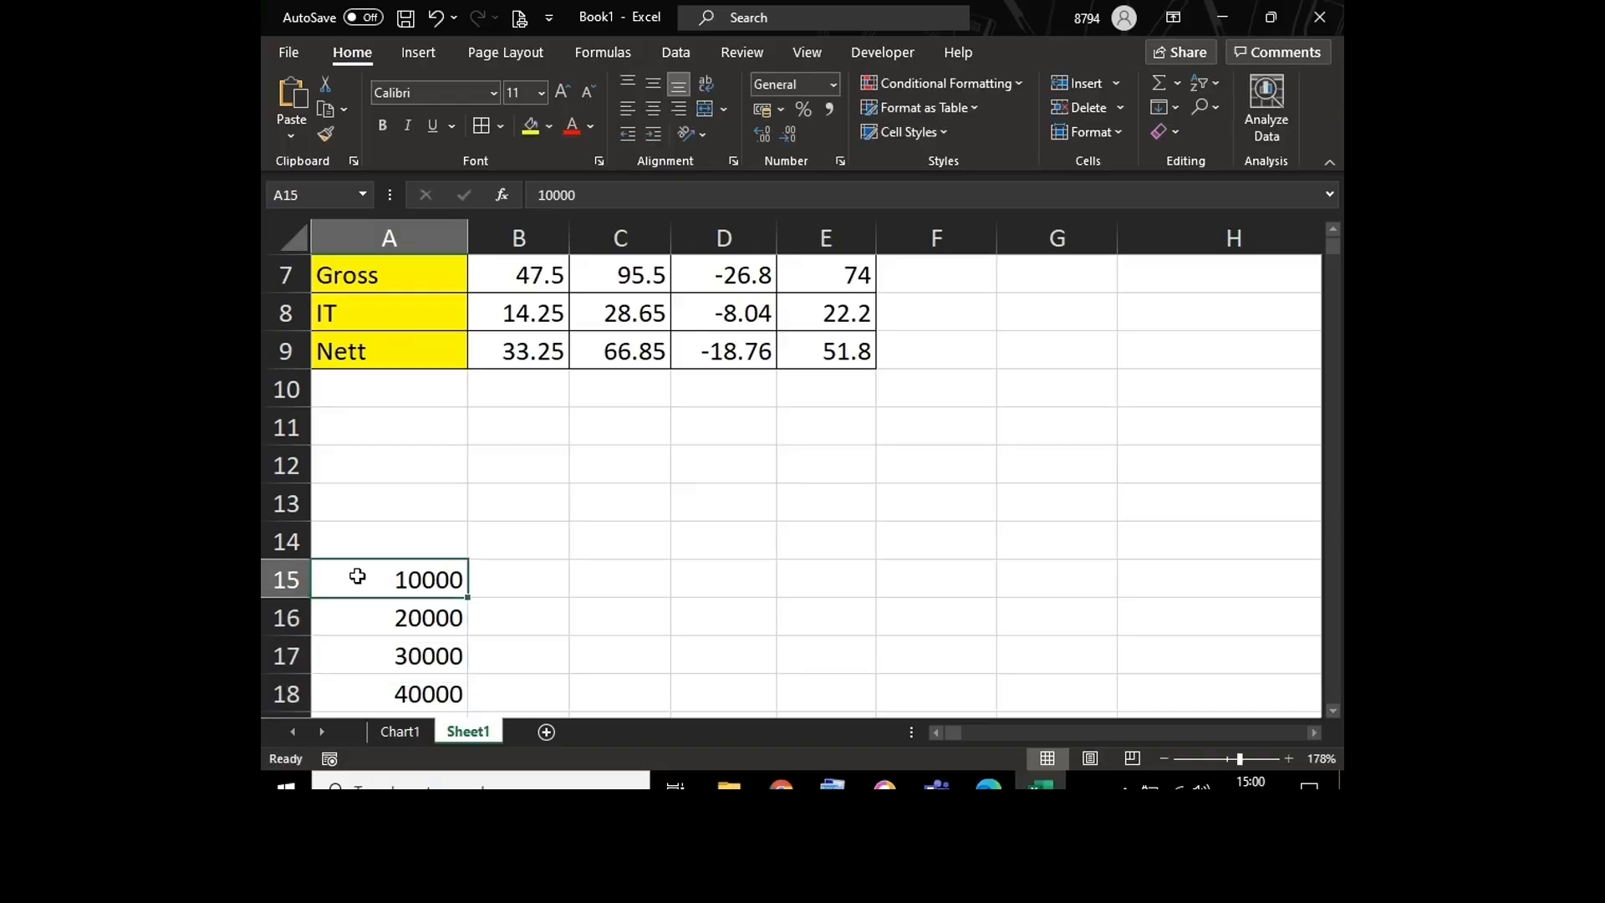
Step: Enter the percentages 10%, 20%, 30% and 40% across cells B14 to E14
key(Right)
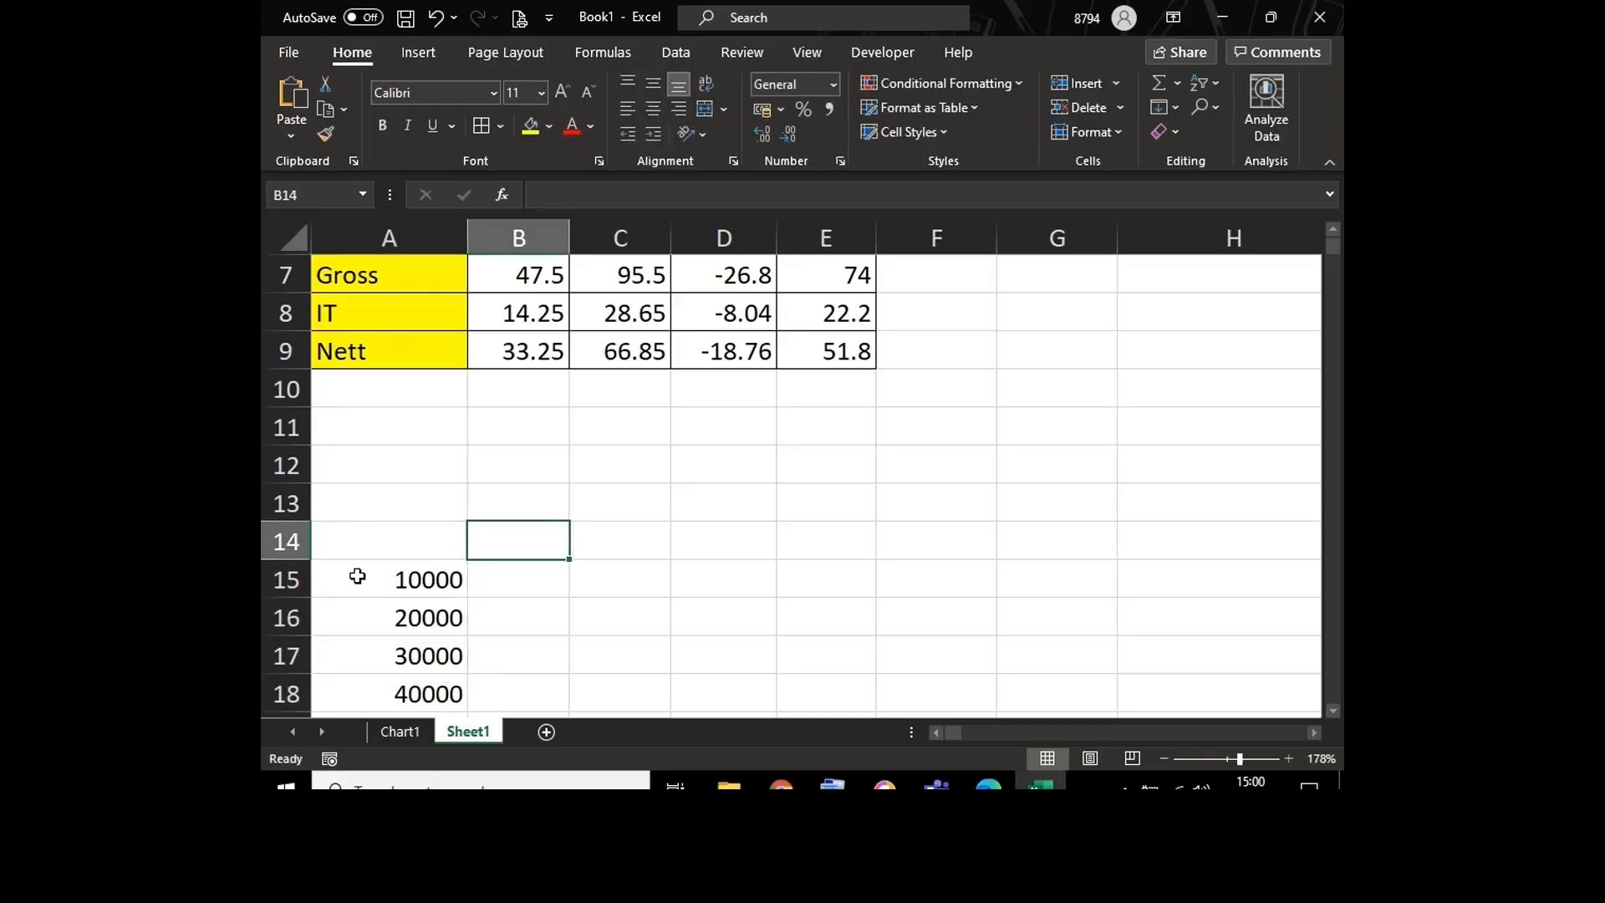
text(10%)
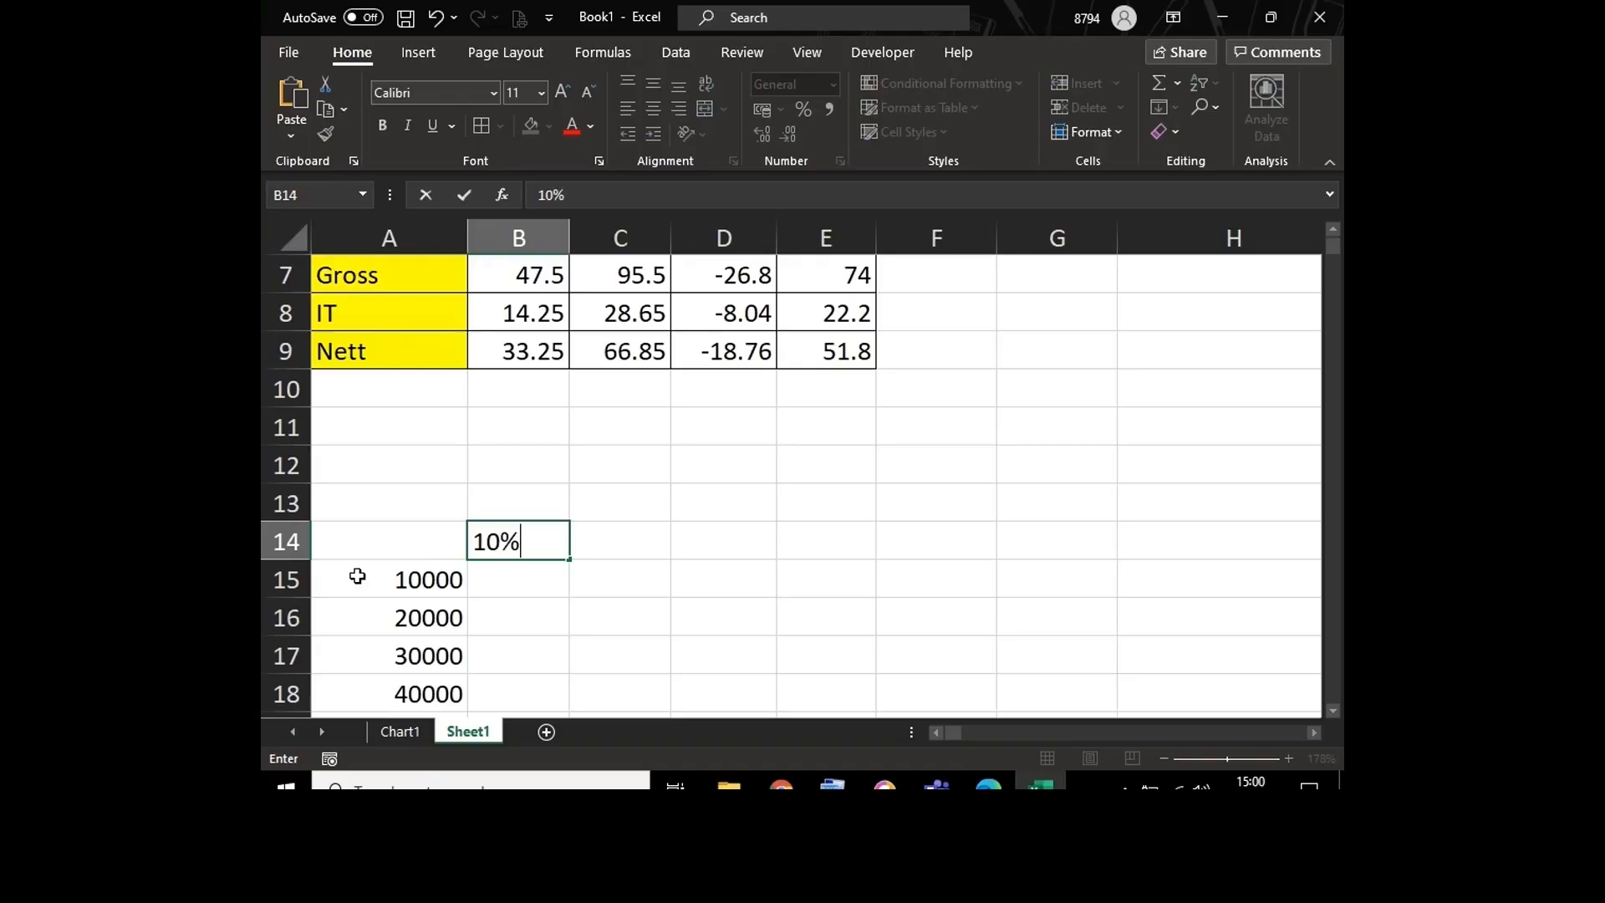
key(Tab)
text(20%)
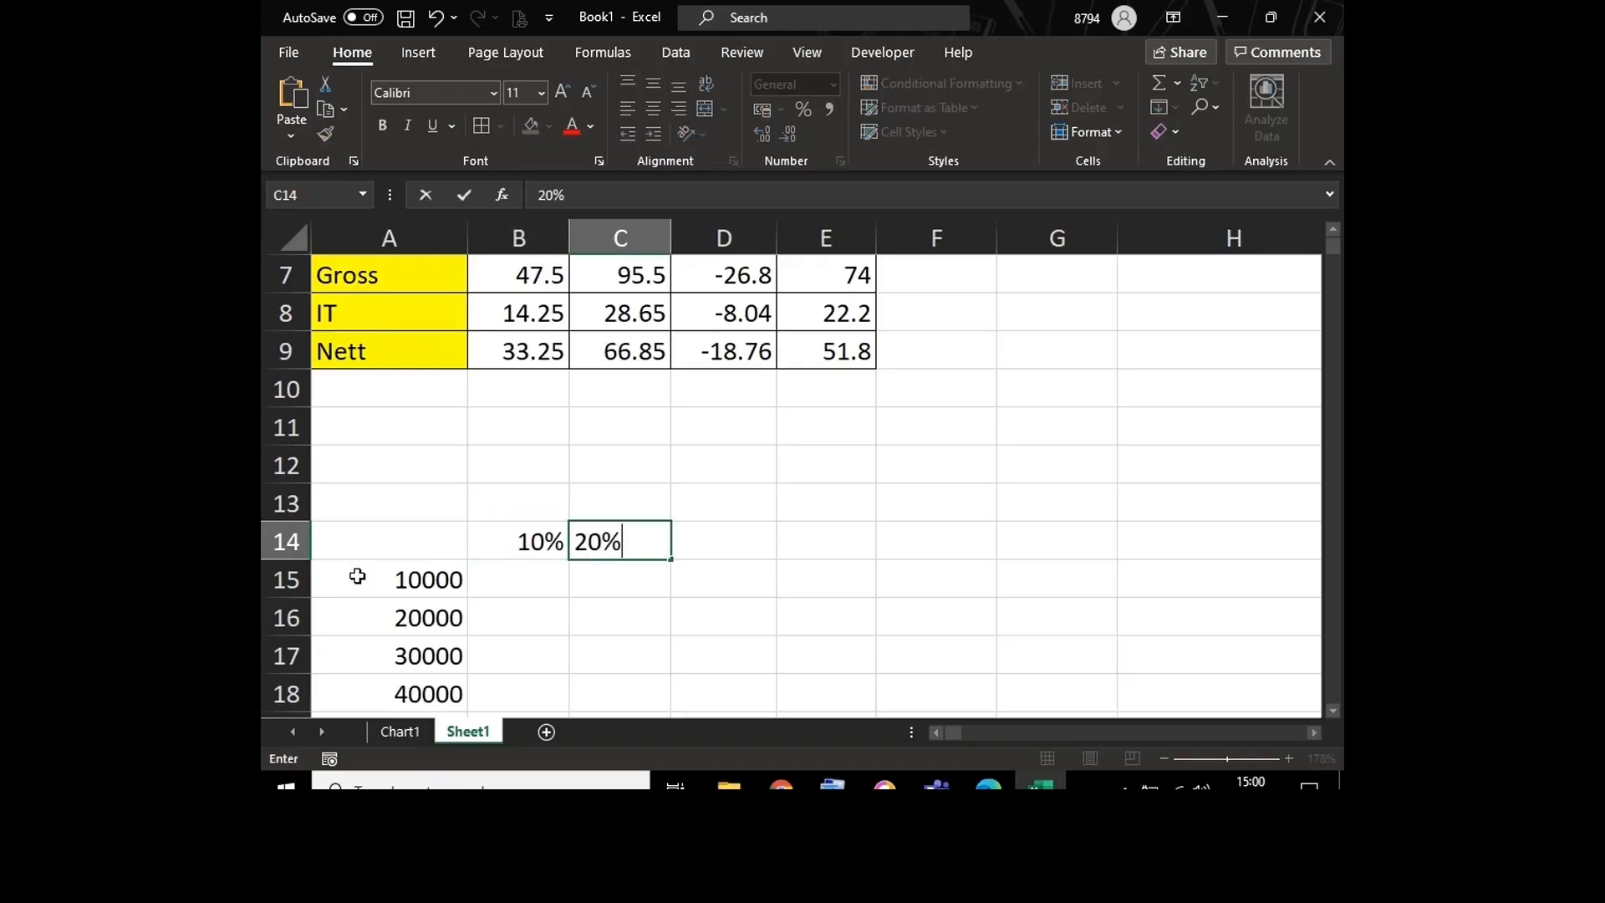
key(Tab)
text(30%)
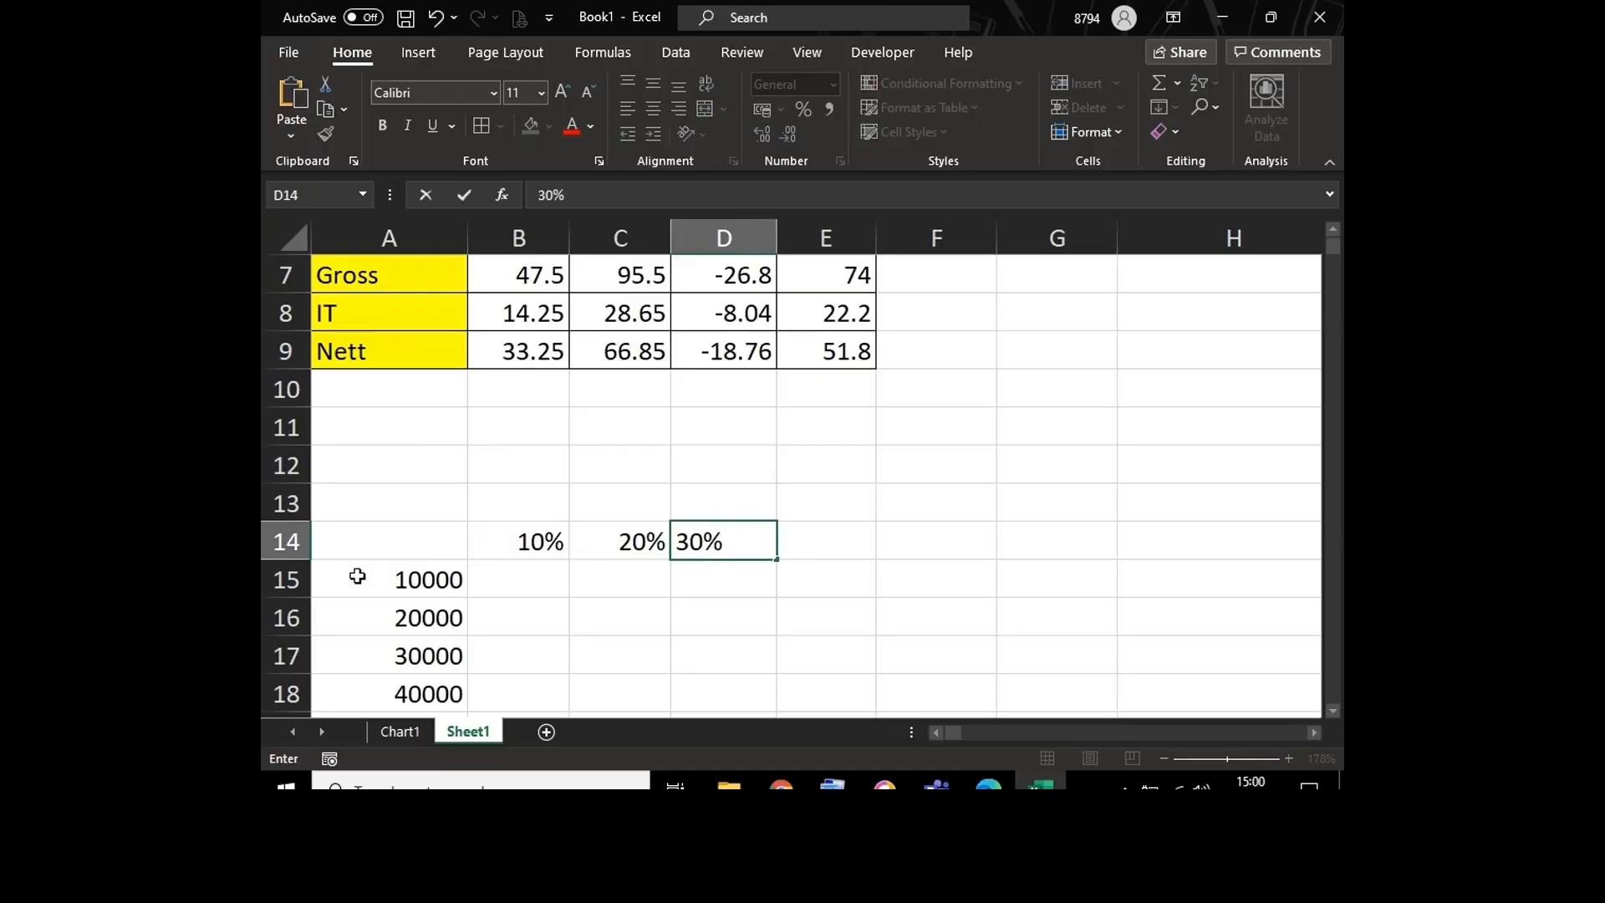
key(Tab)
text(4)
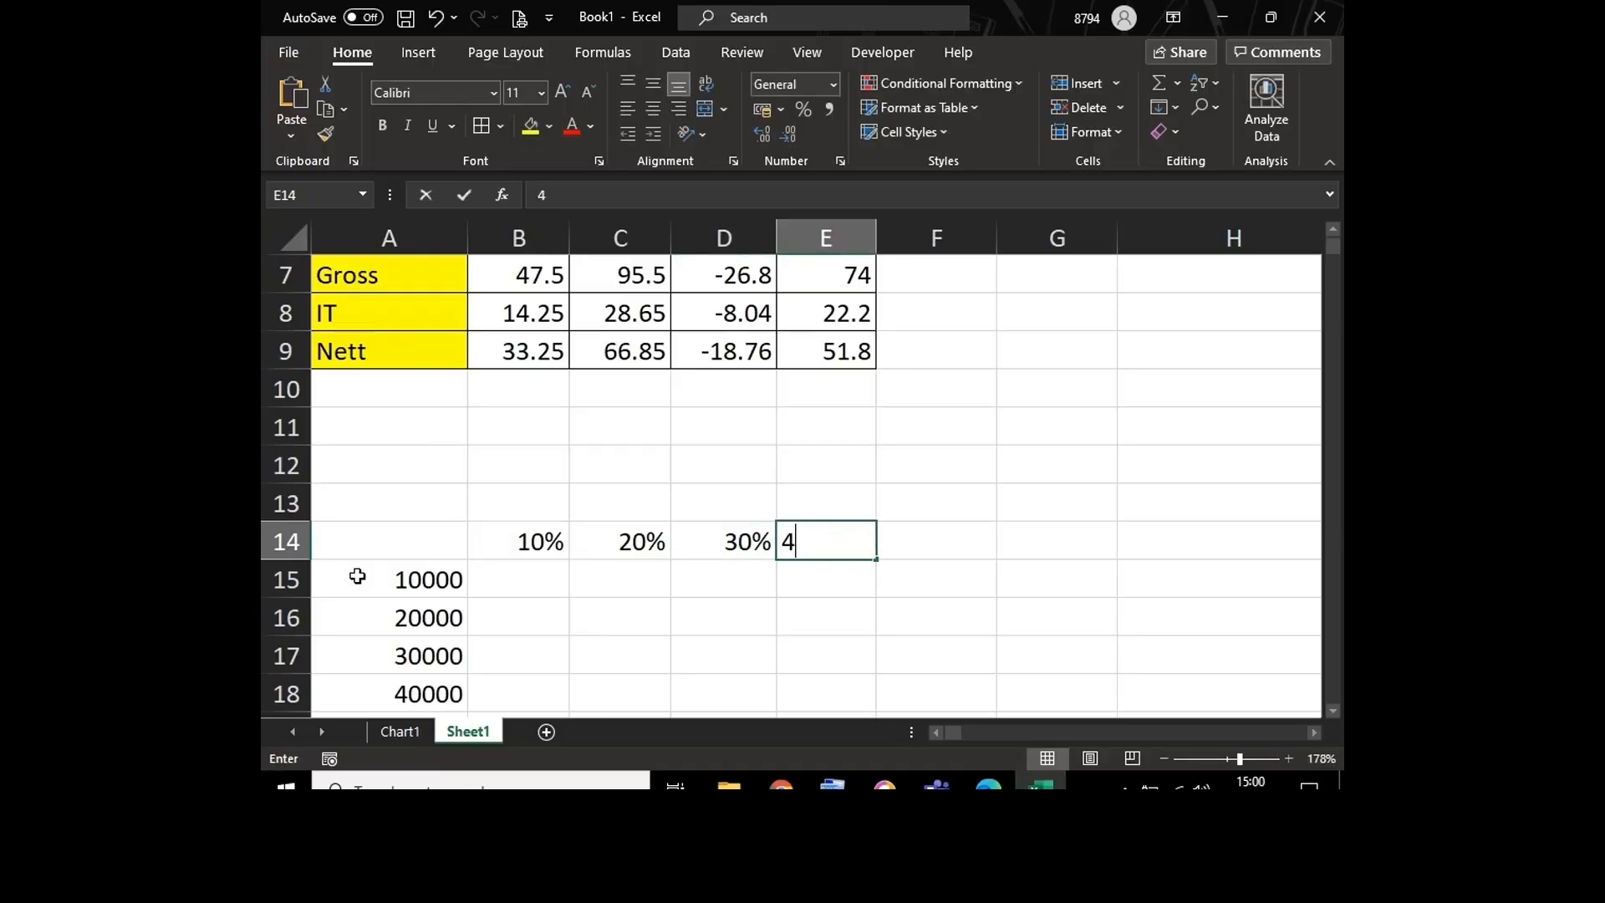
text(0%)
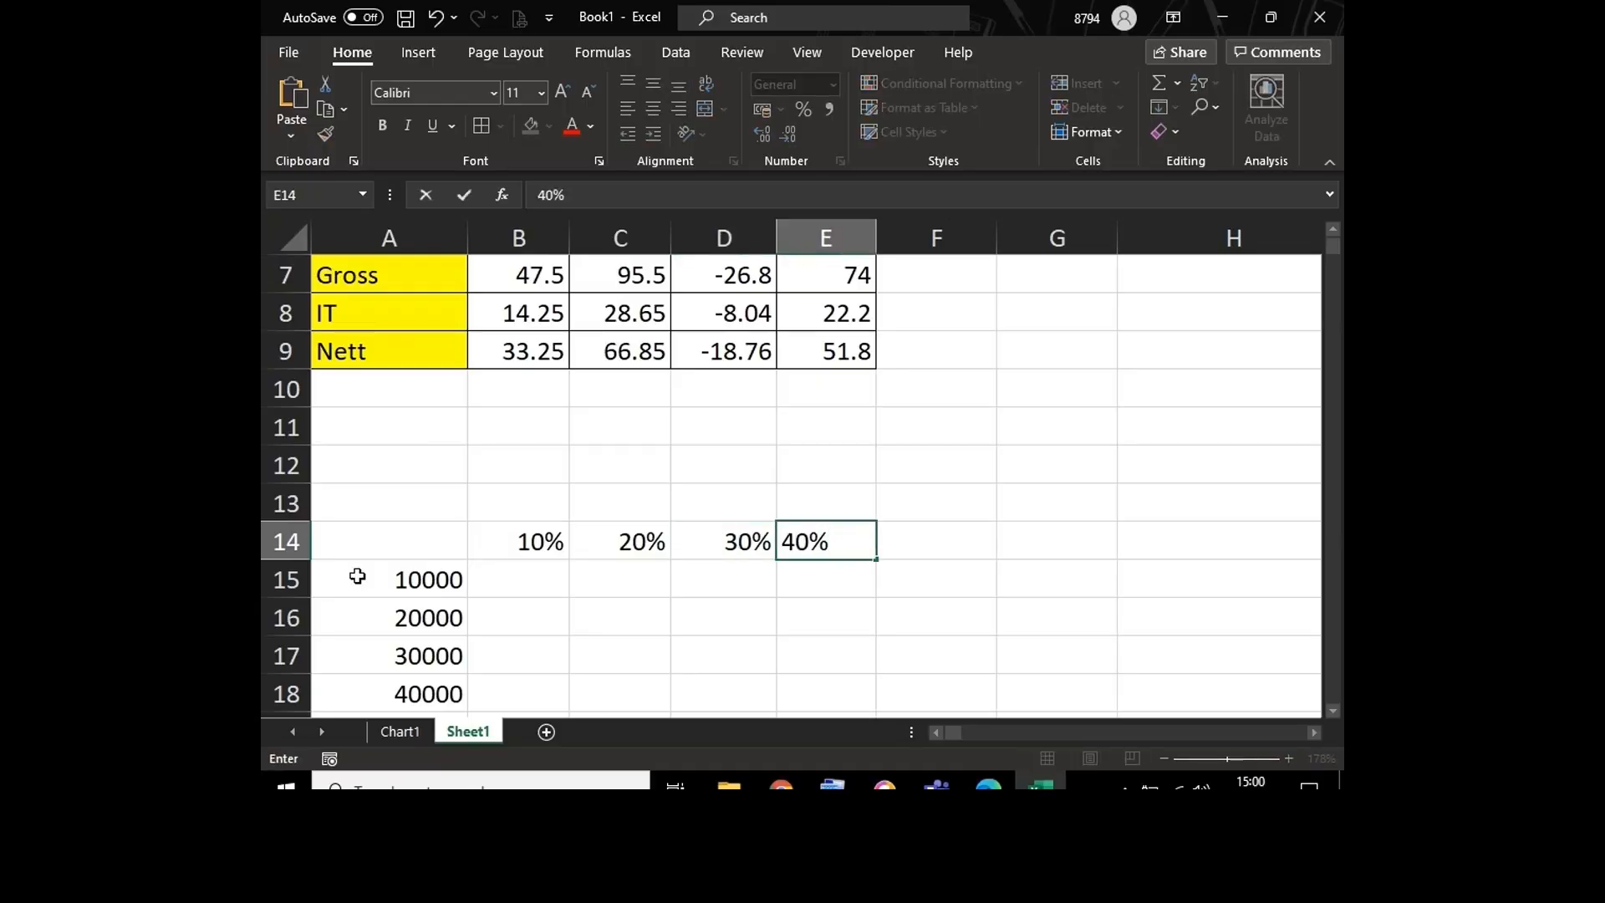
key(Return)
key(Return)
key(Return)
key(Return)
key(Return)
key(Return)
key(Return)
key(Return)
key(Return)
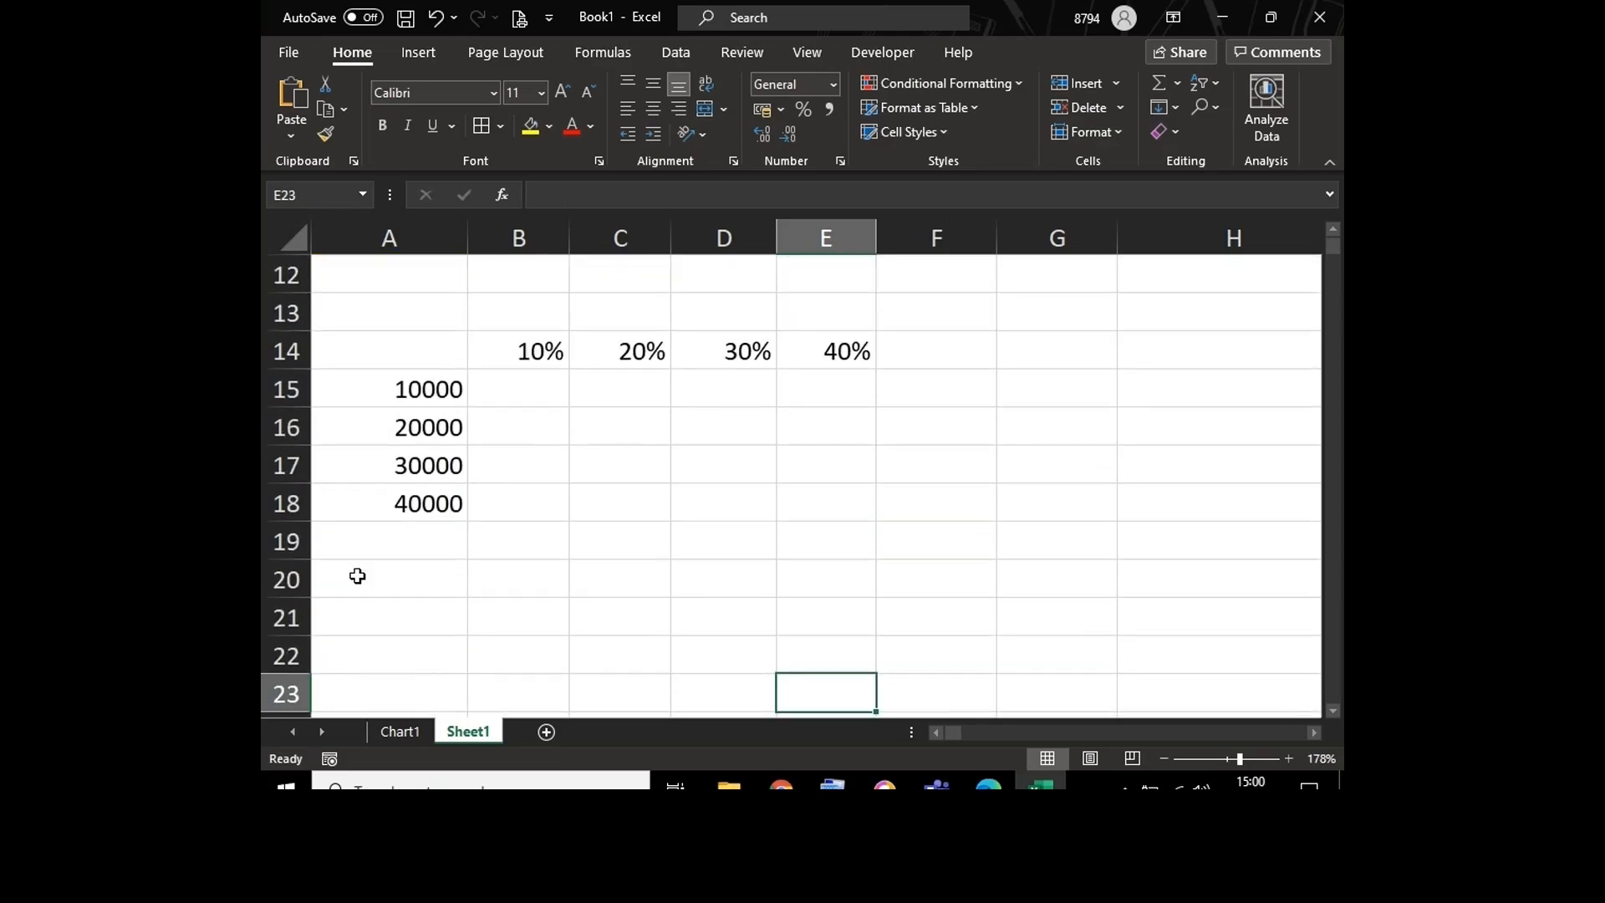
Step: Zoom the sheet to fit the range A14:F19 and clear the stray letter from cell A14
drag(355, 348, 911, 533)
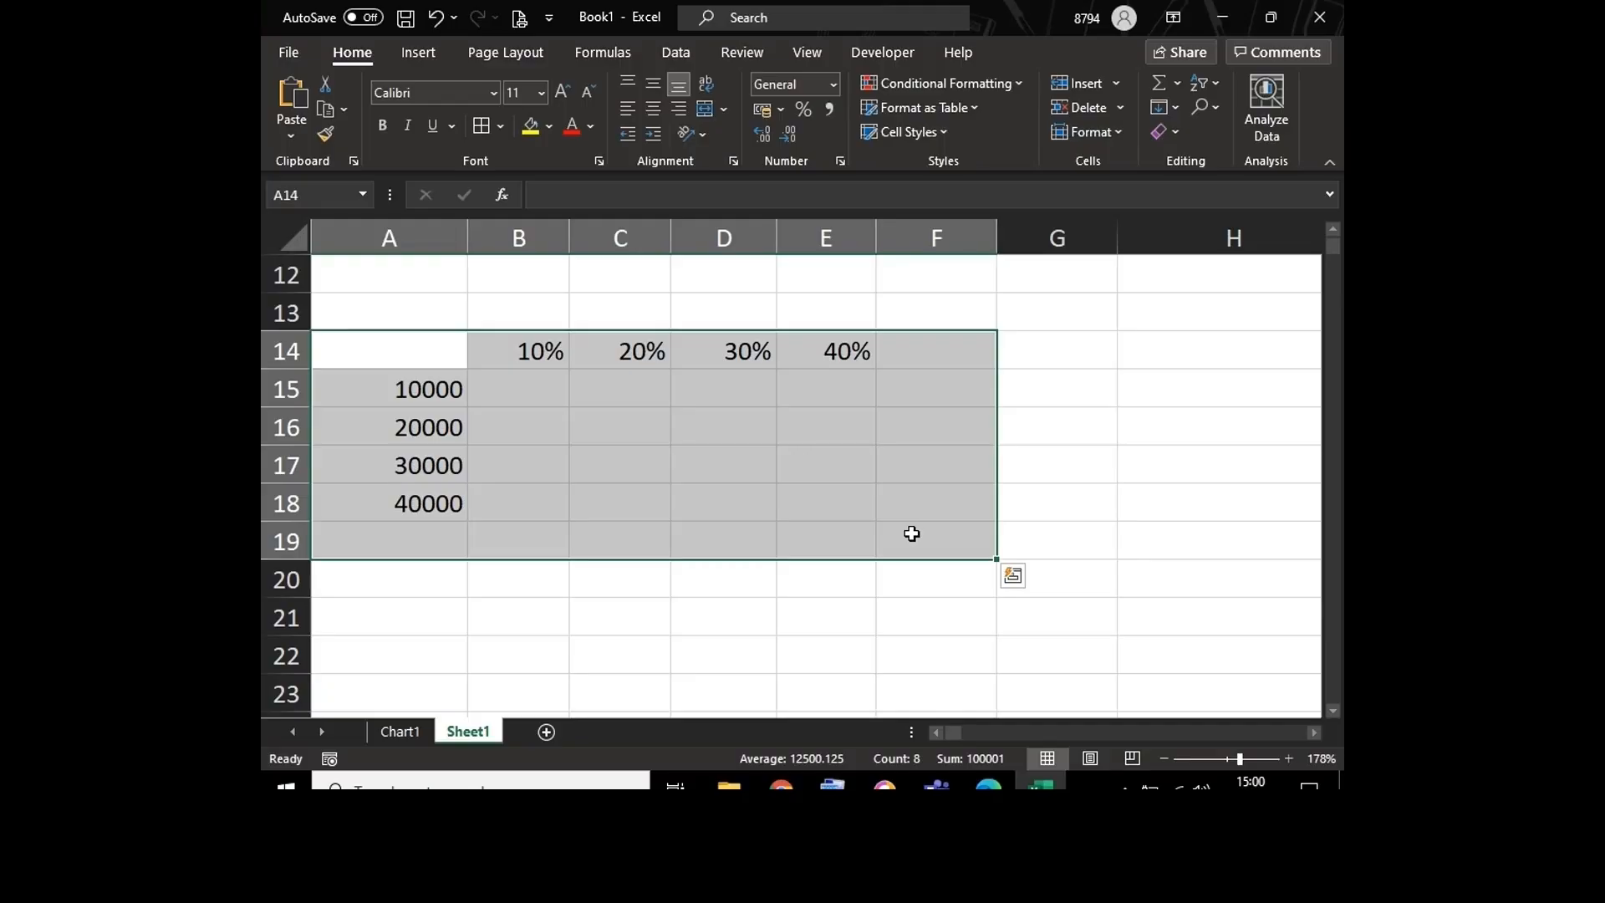
key(alt)
text(wgh)
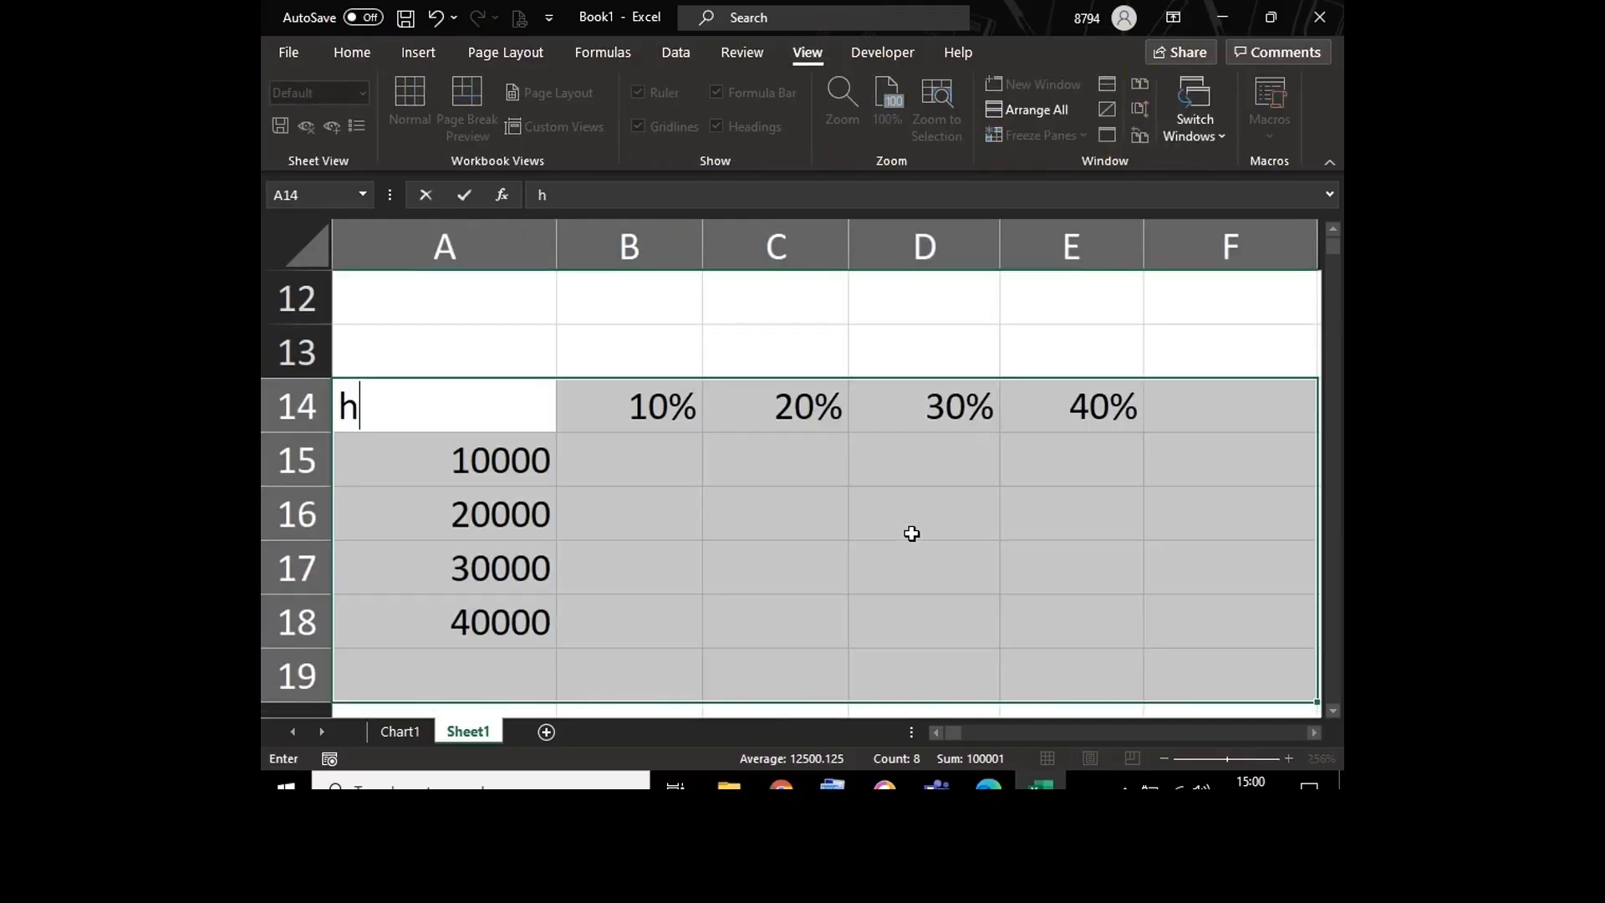
click(728, 452)
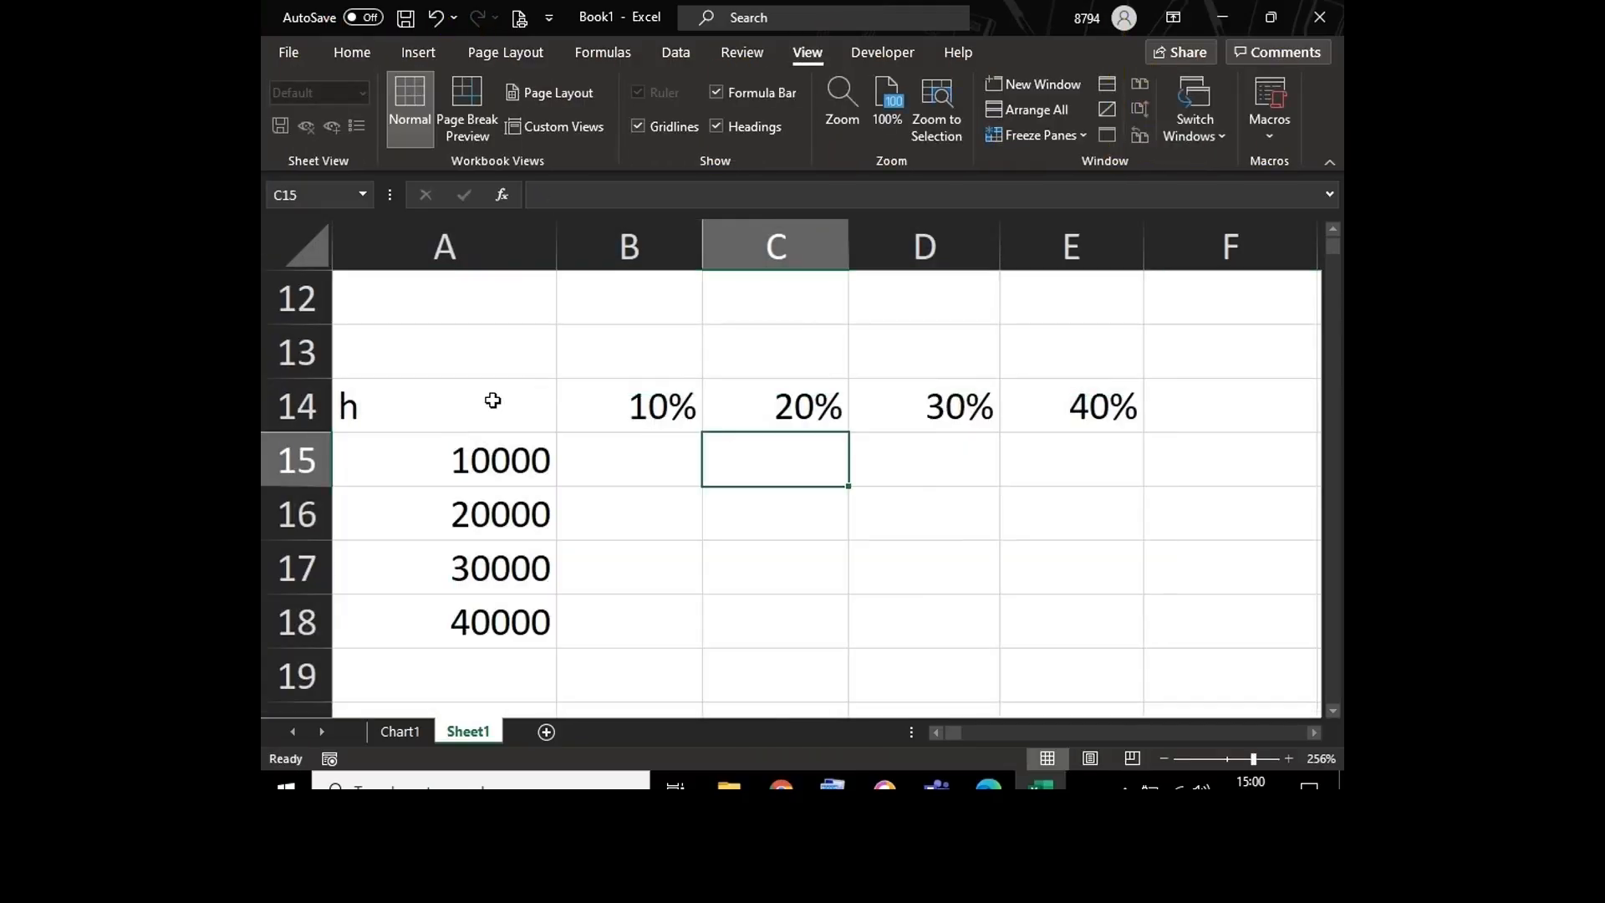
double_click(493, 400)
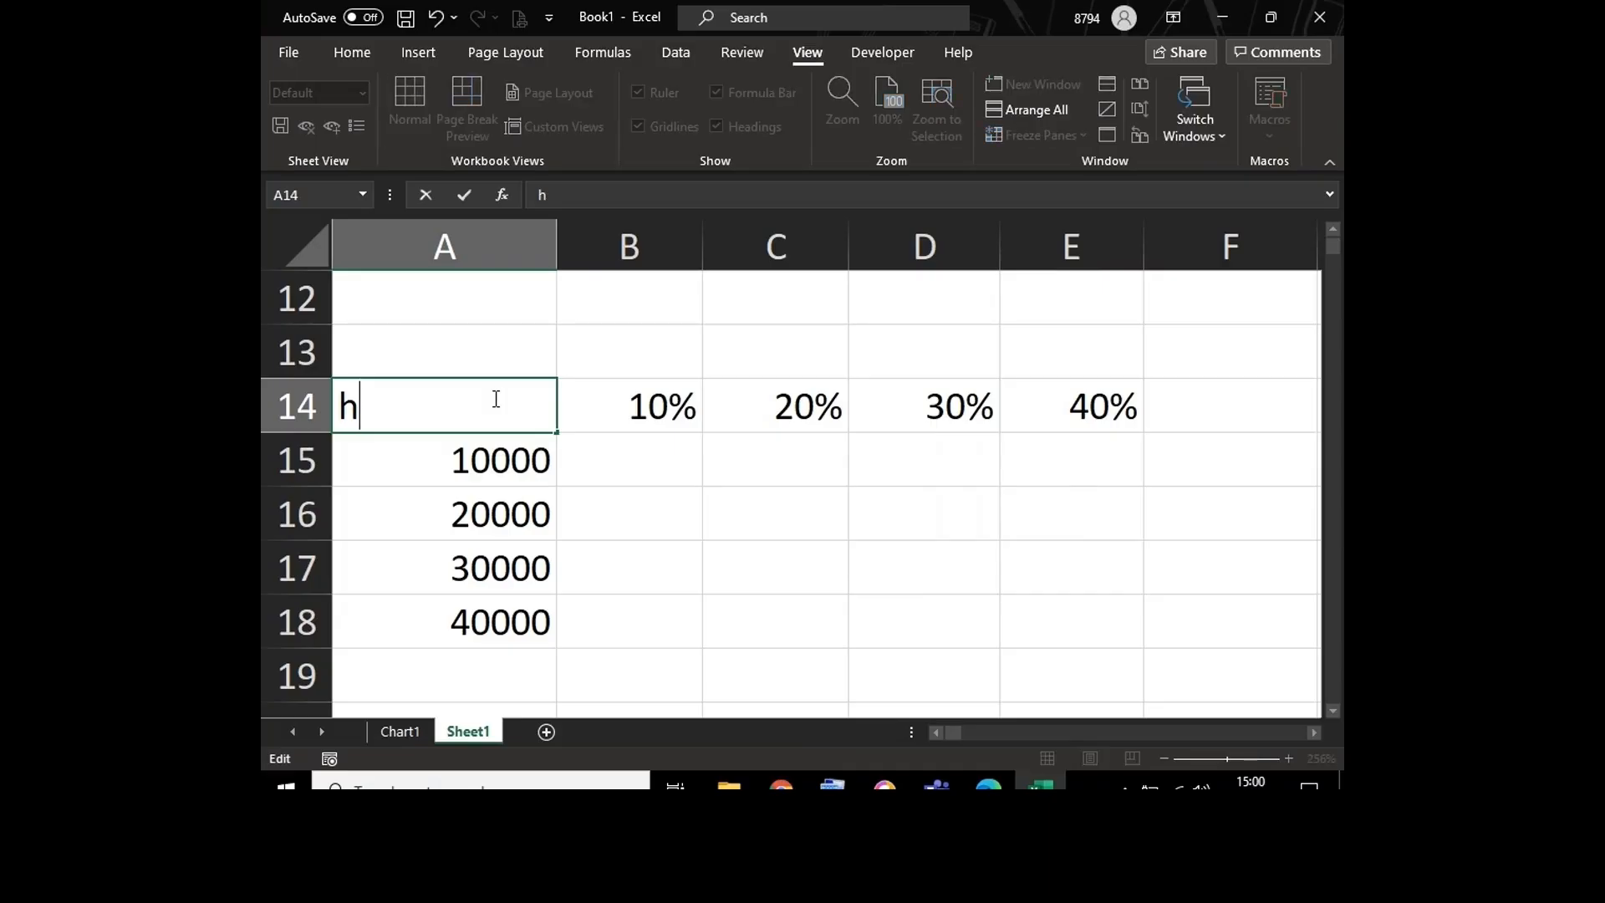
key(BackSpace)
key(Return)
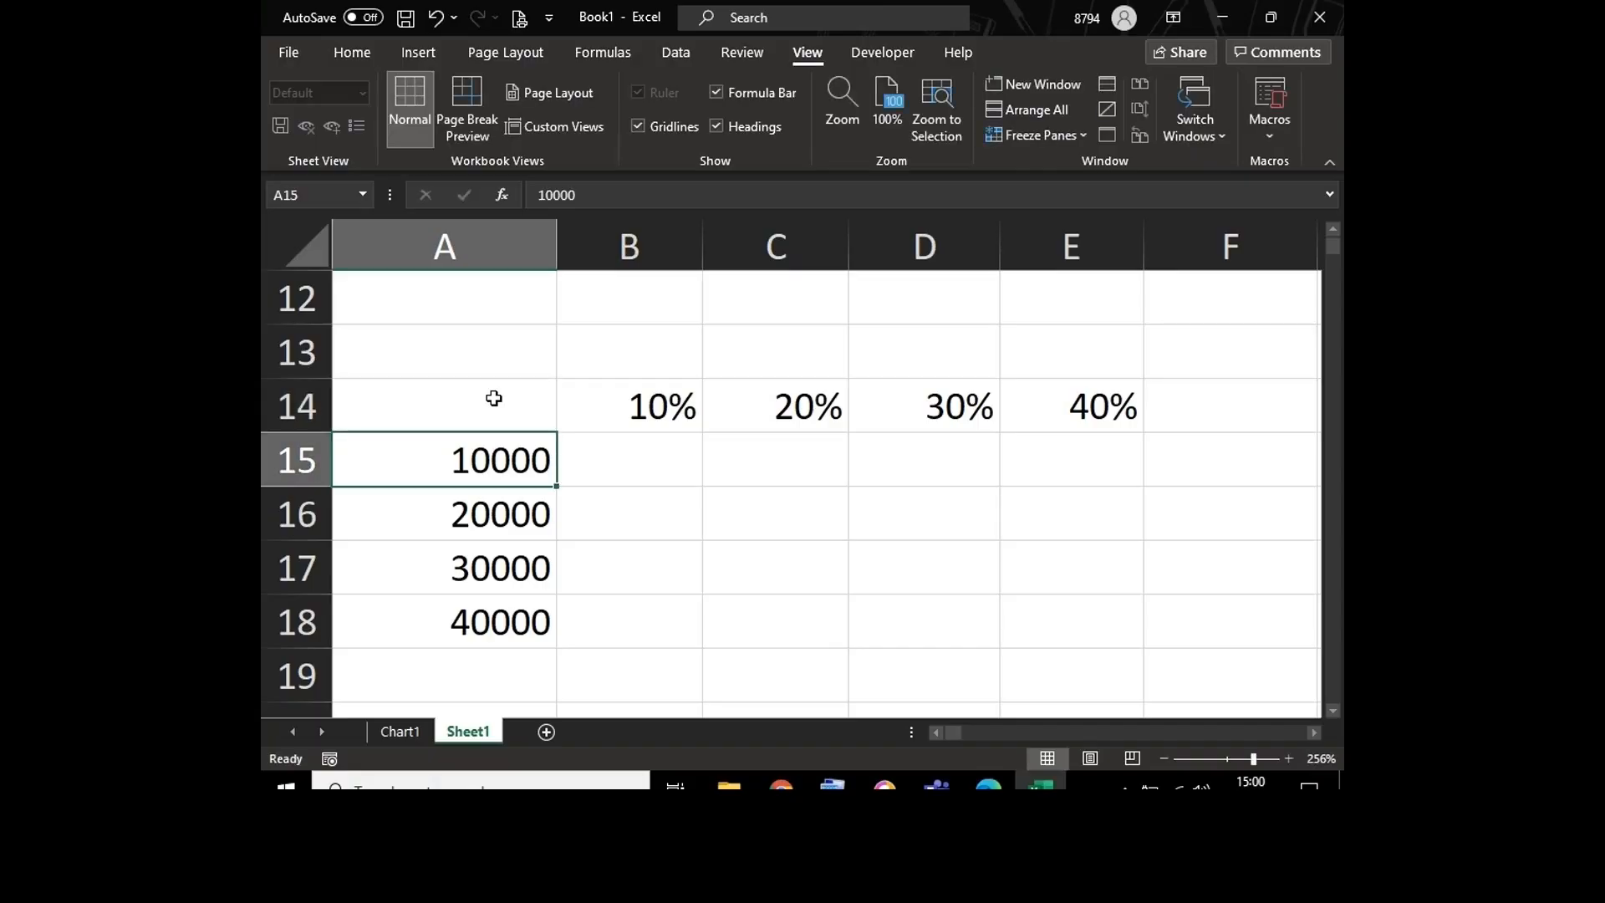
Step: Apply all borders to the amount-by-percentage grid in A14:E18
drag(493, 397, 1034, 619)
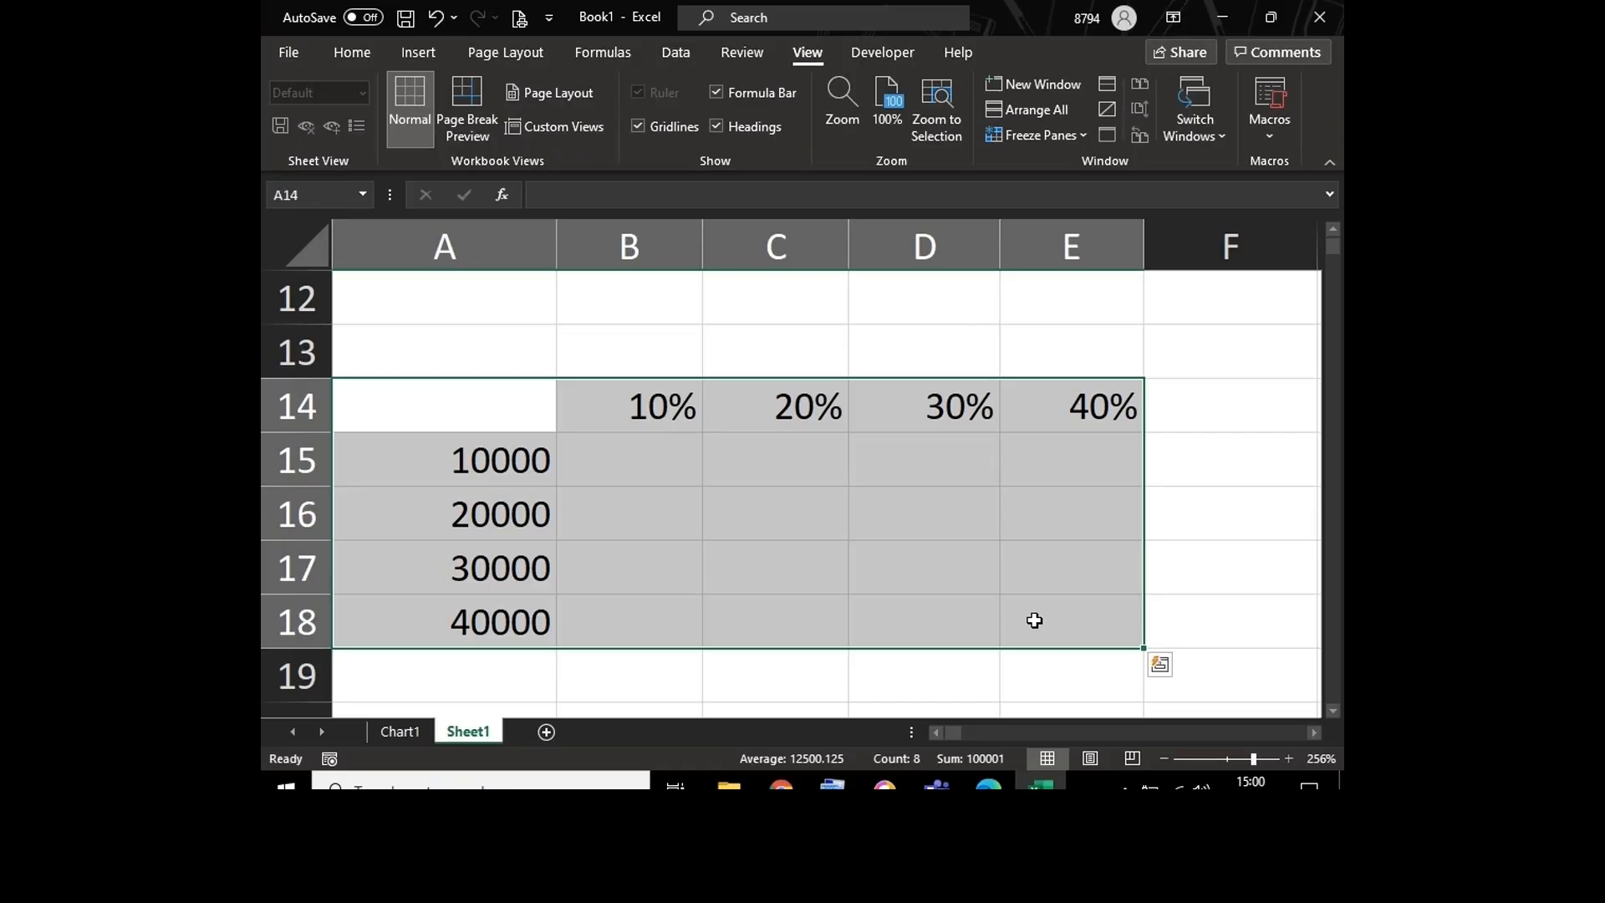
key(alt+h)
key(b)
key(a)
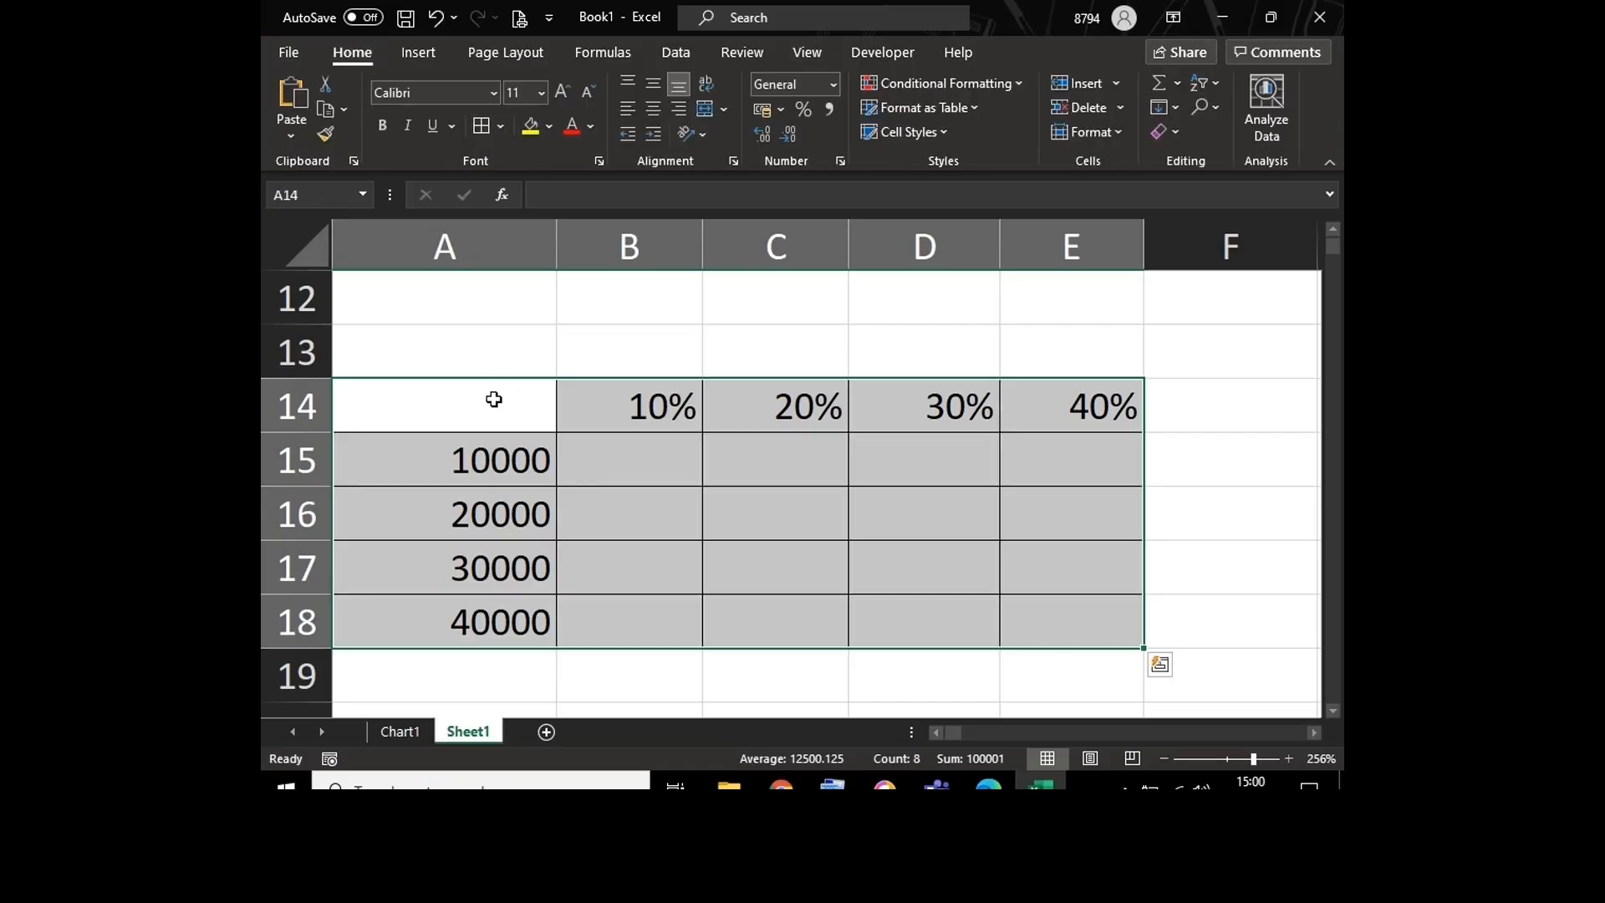
Step: Fill the percentage header row A14:E14 and the amounts column down to A18 with yellow
drag(493, 399, 1048, 408)
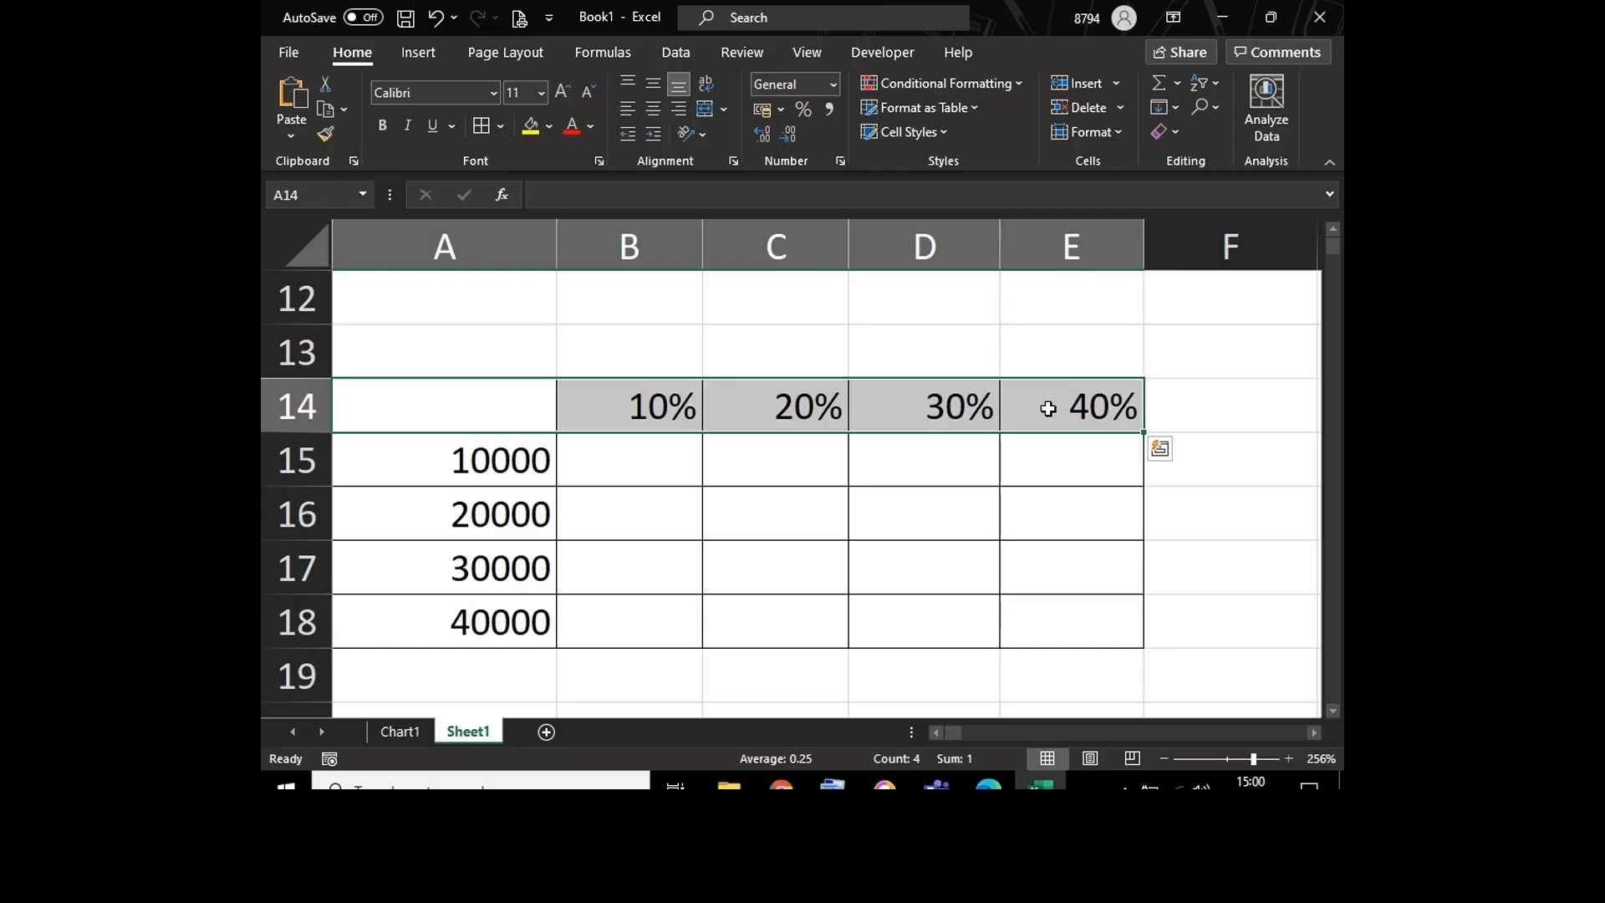
click(530, 127)
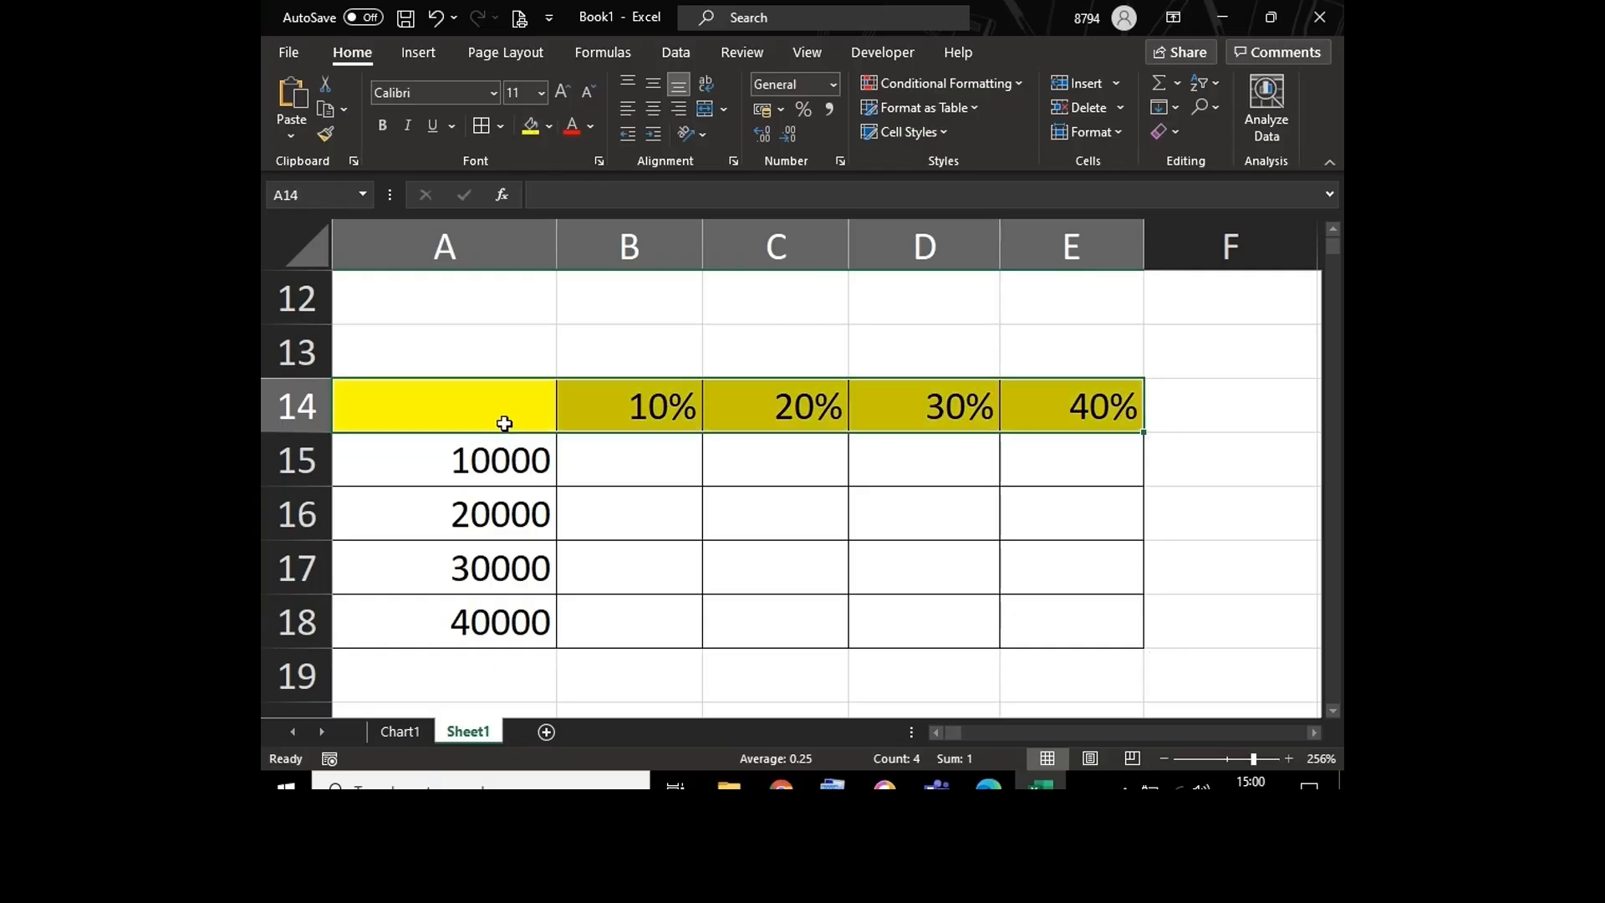
drag(499, 460, 495, 617)
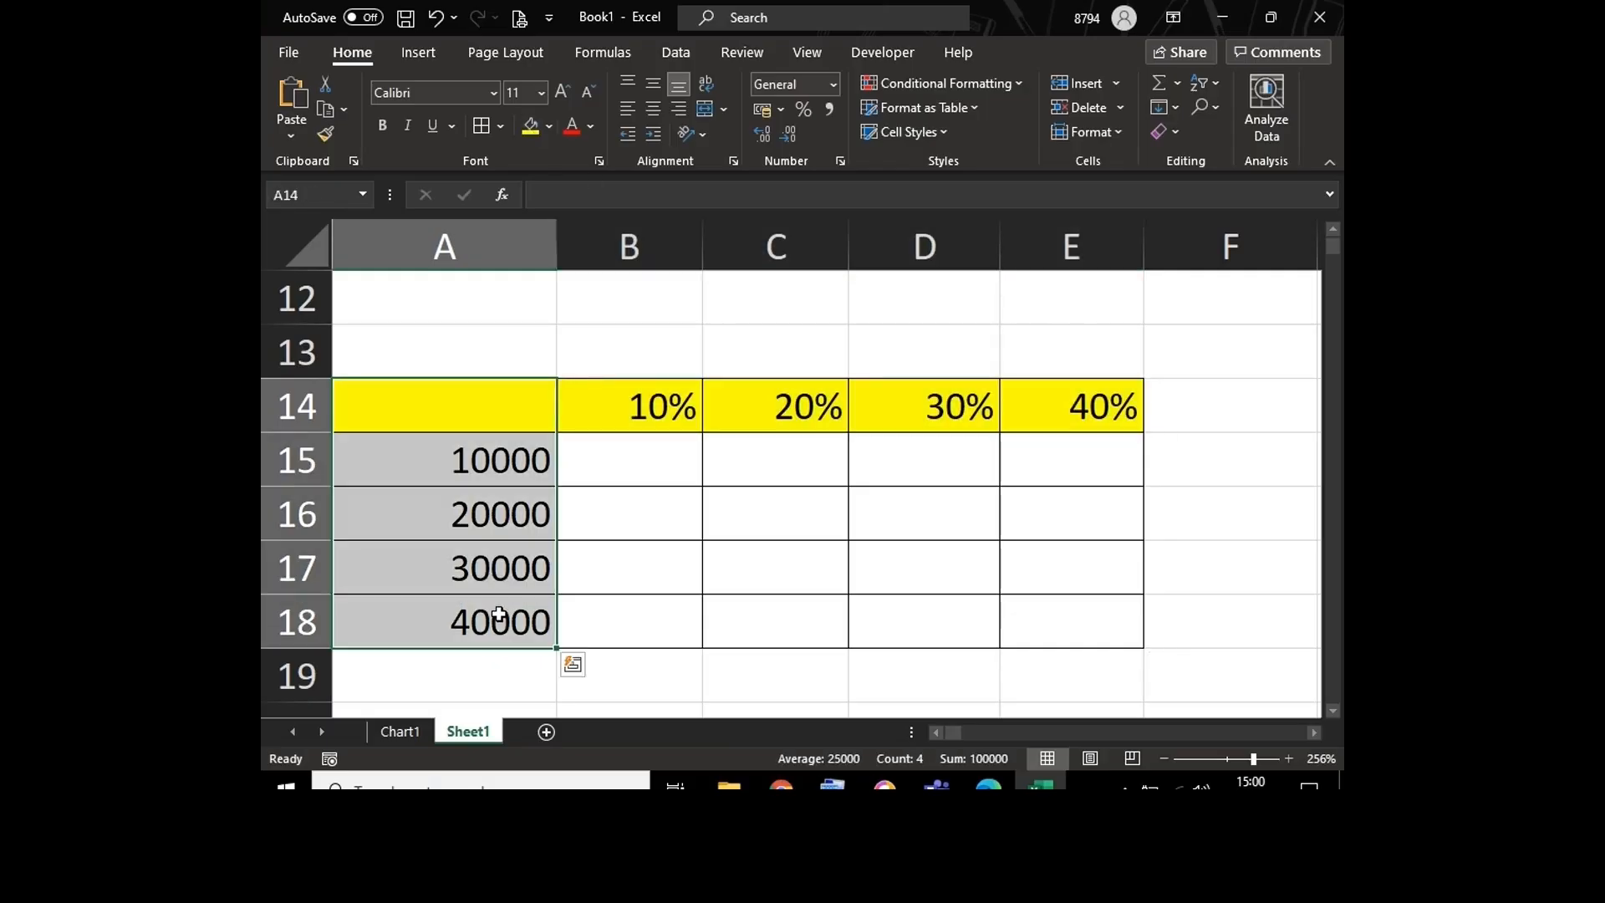
click(530, 127)
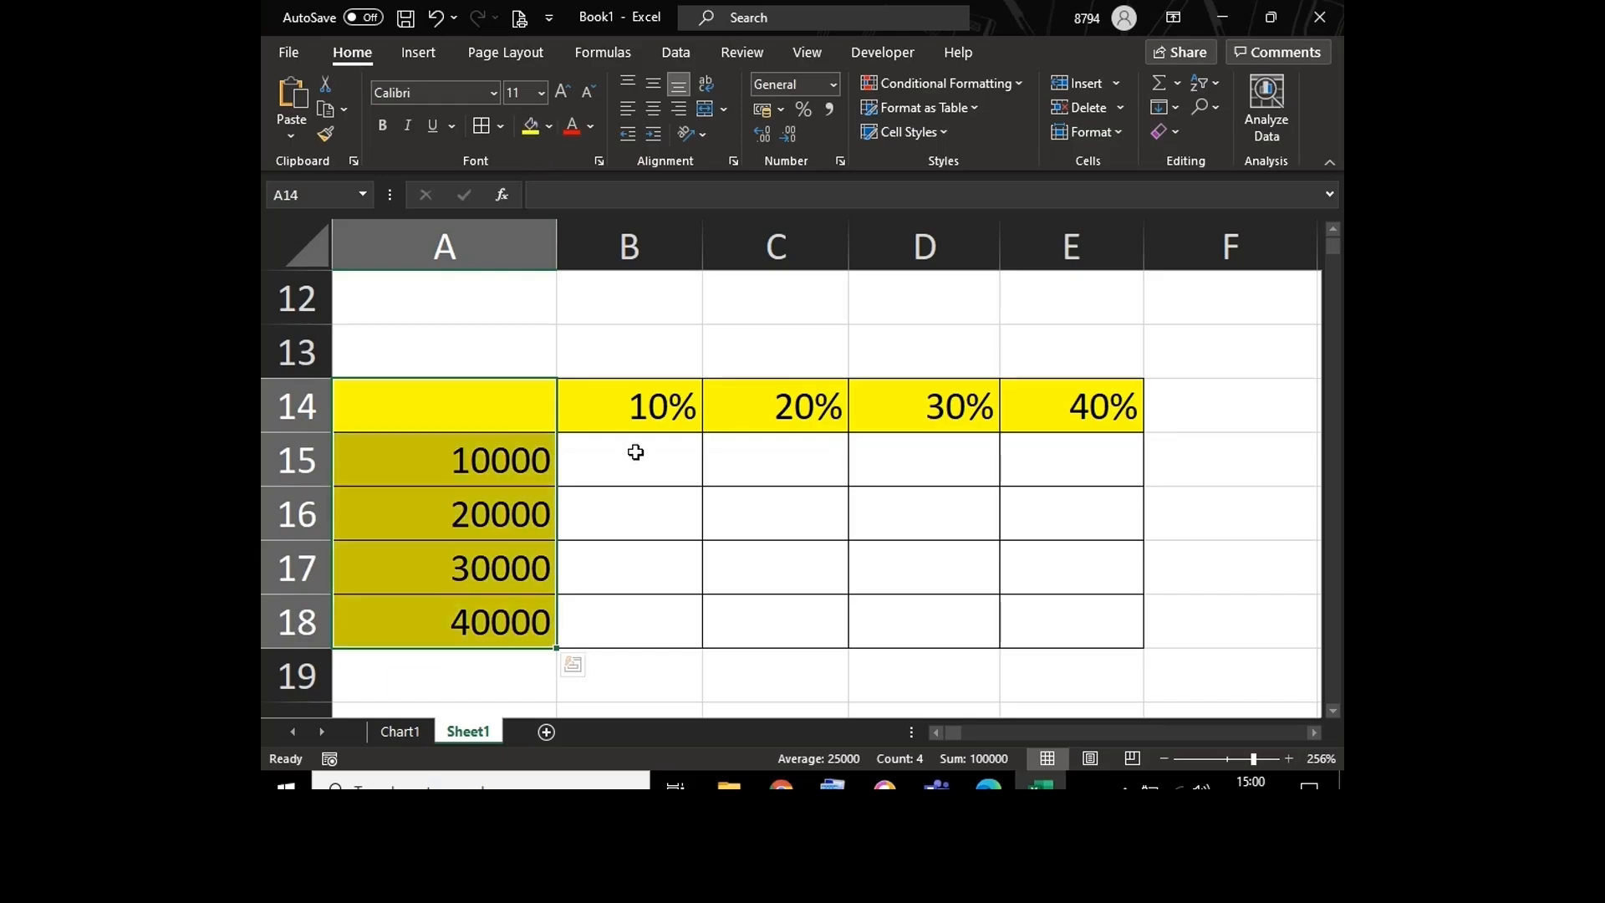
Step: Enter the formula =A15*B14 in cell B15 to multiply the first amount by the first percentage
click(634, 451)
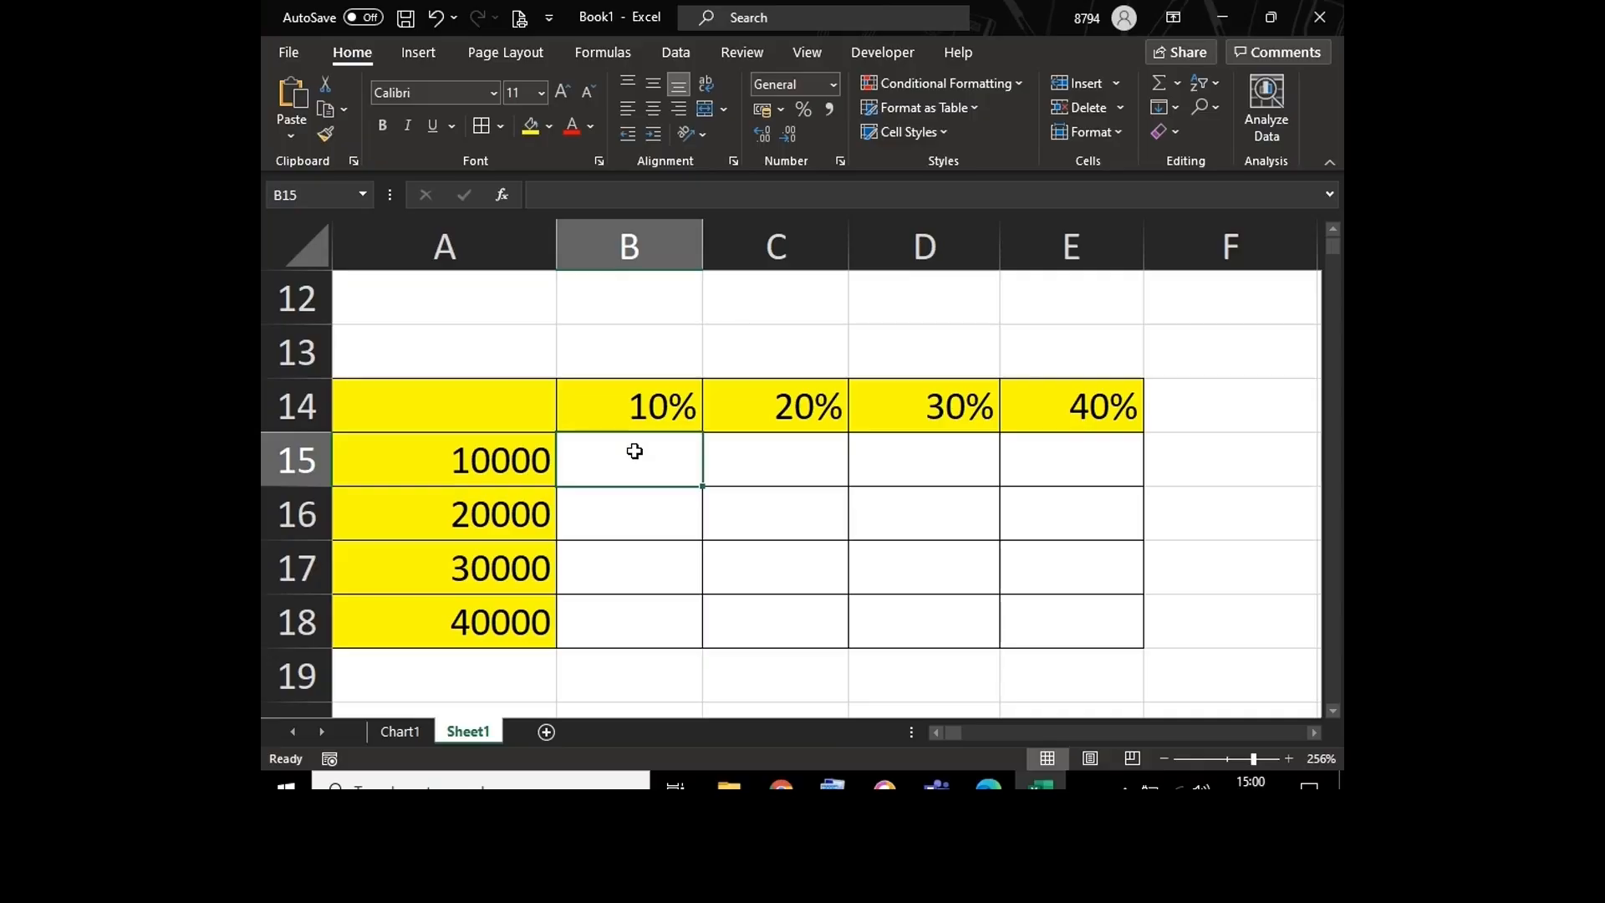
text(=)
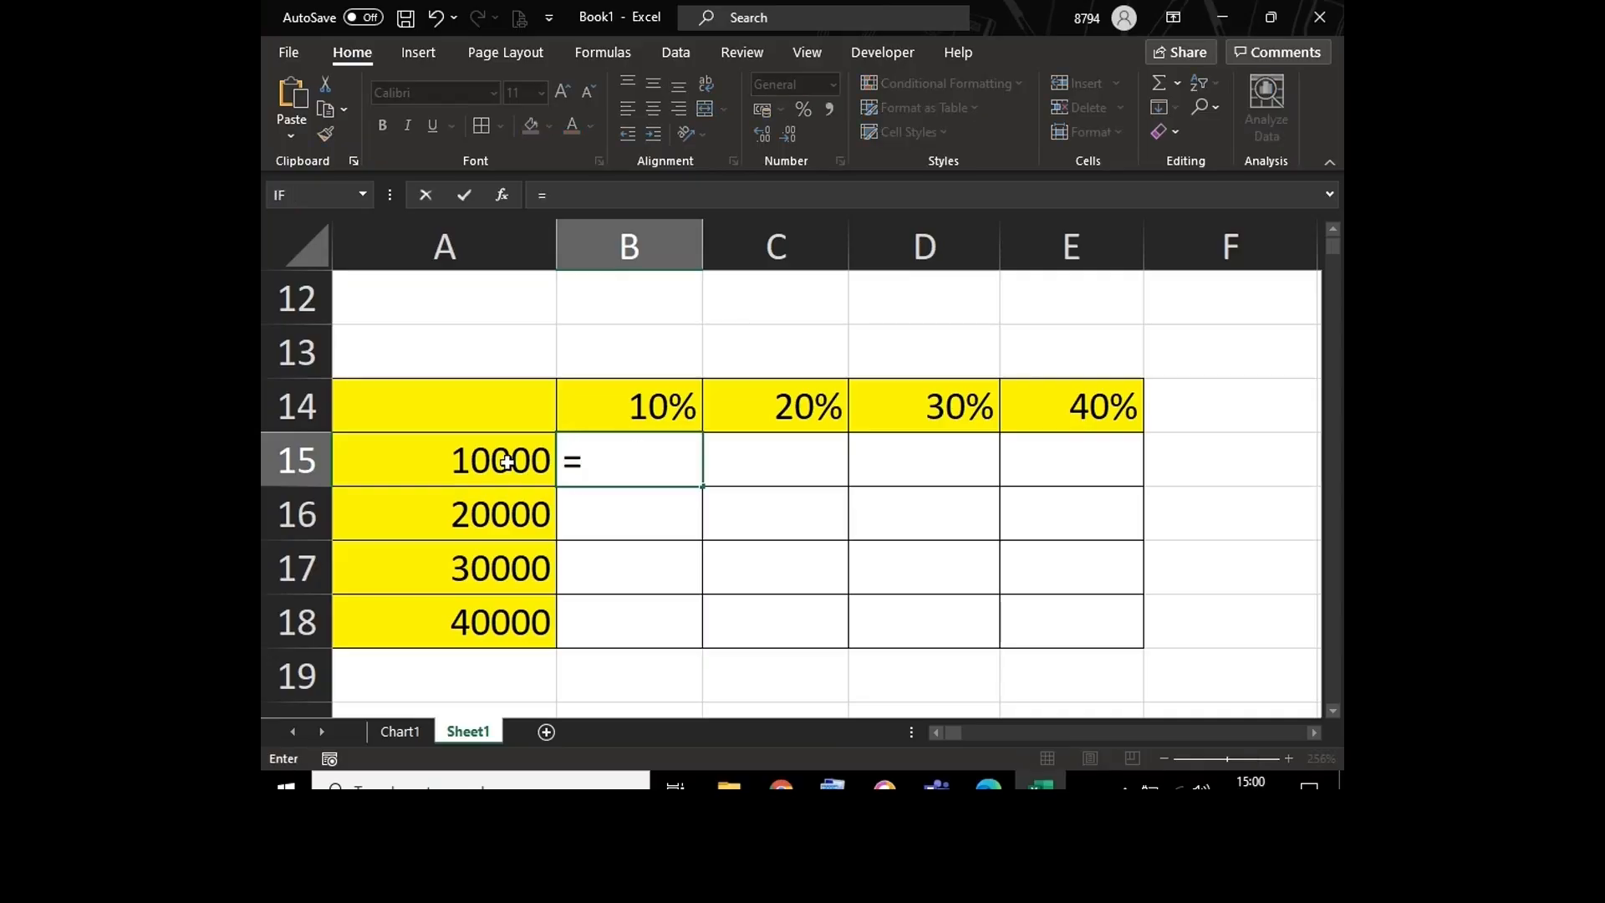
click(505, 463)
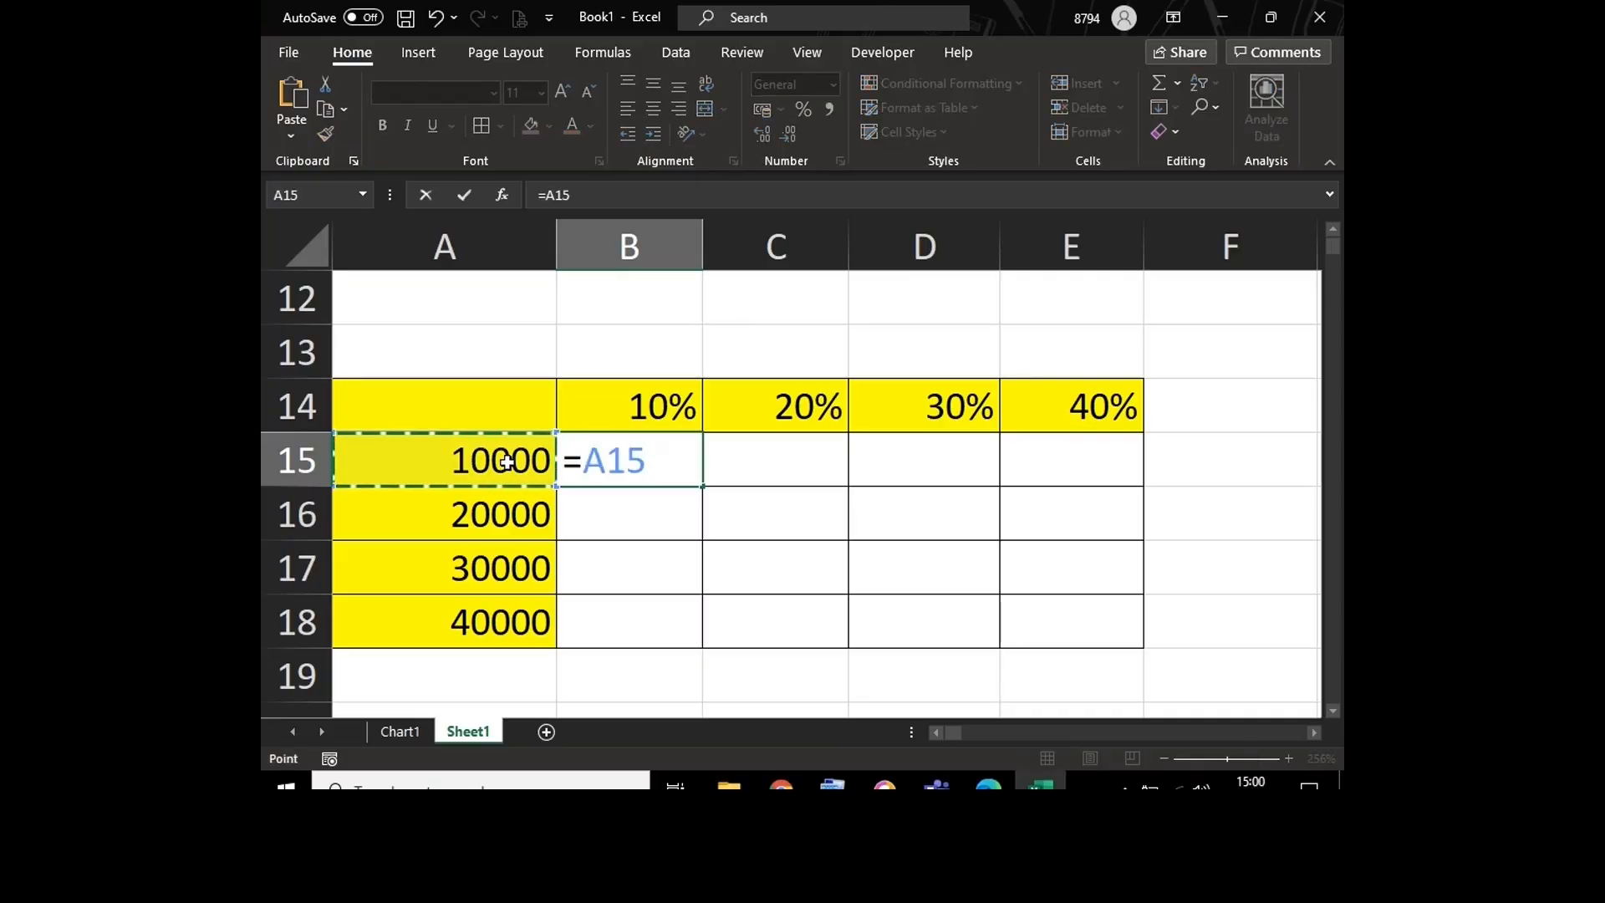
text(*)
click(629, 401)
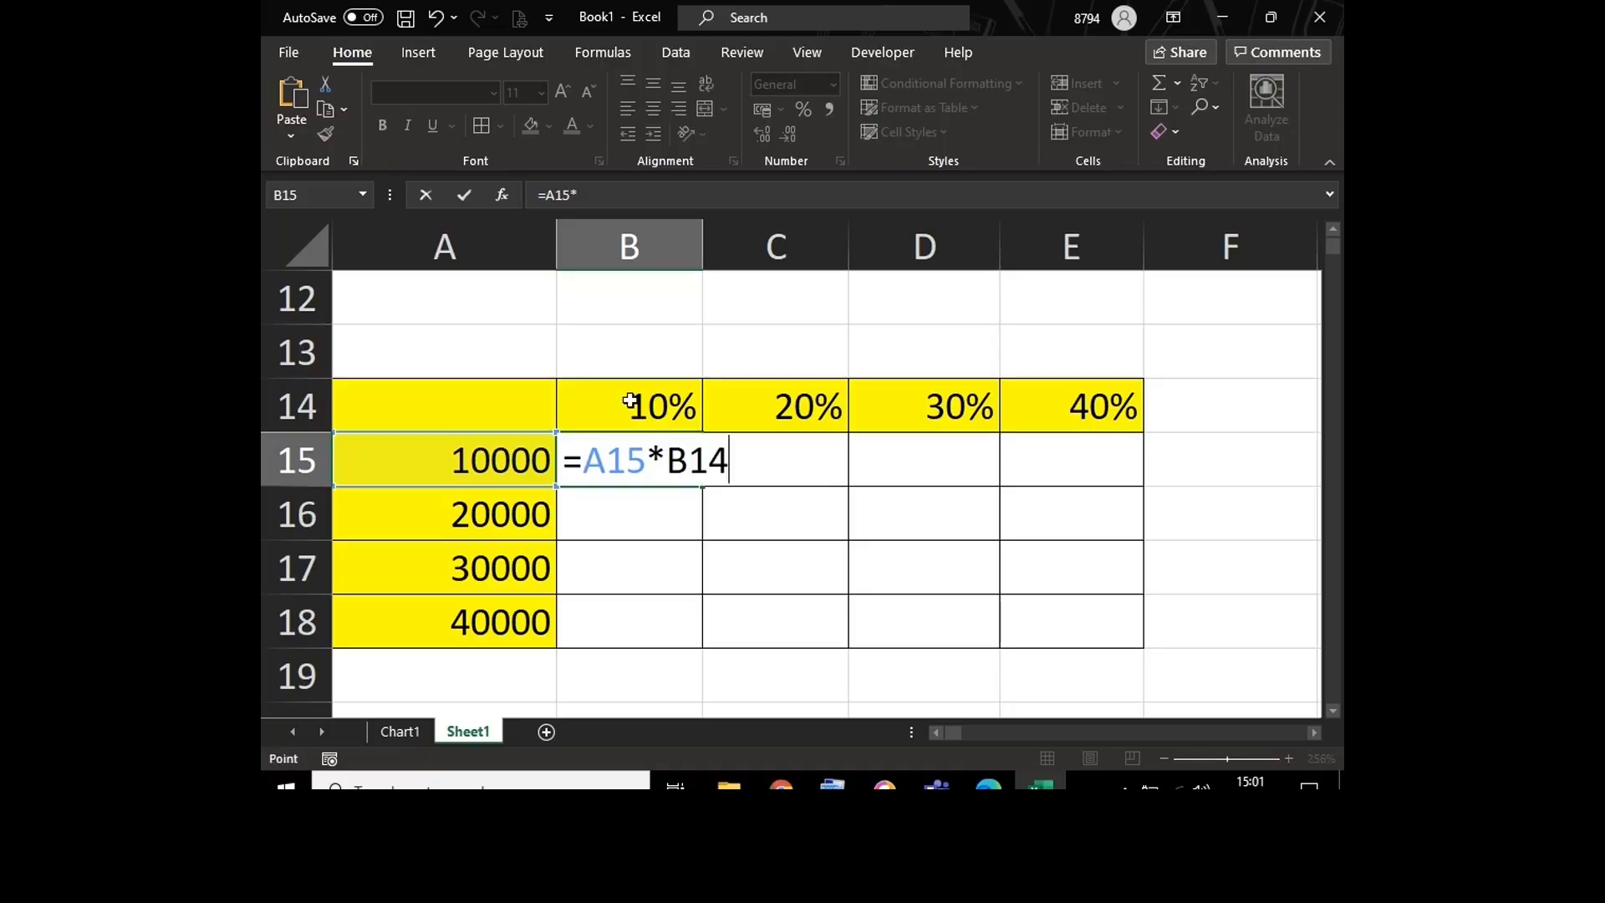
key(Return)
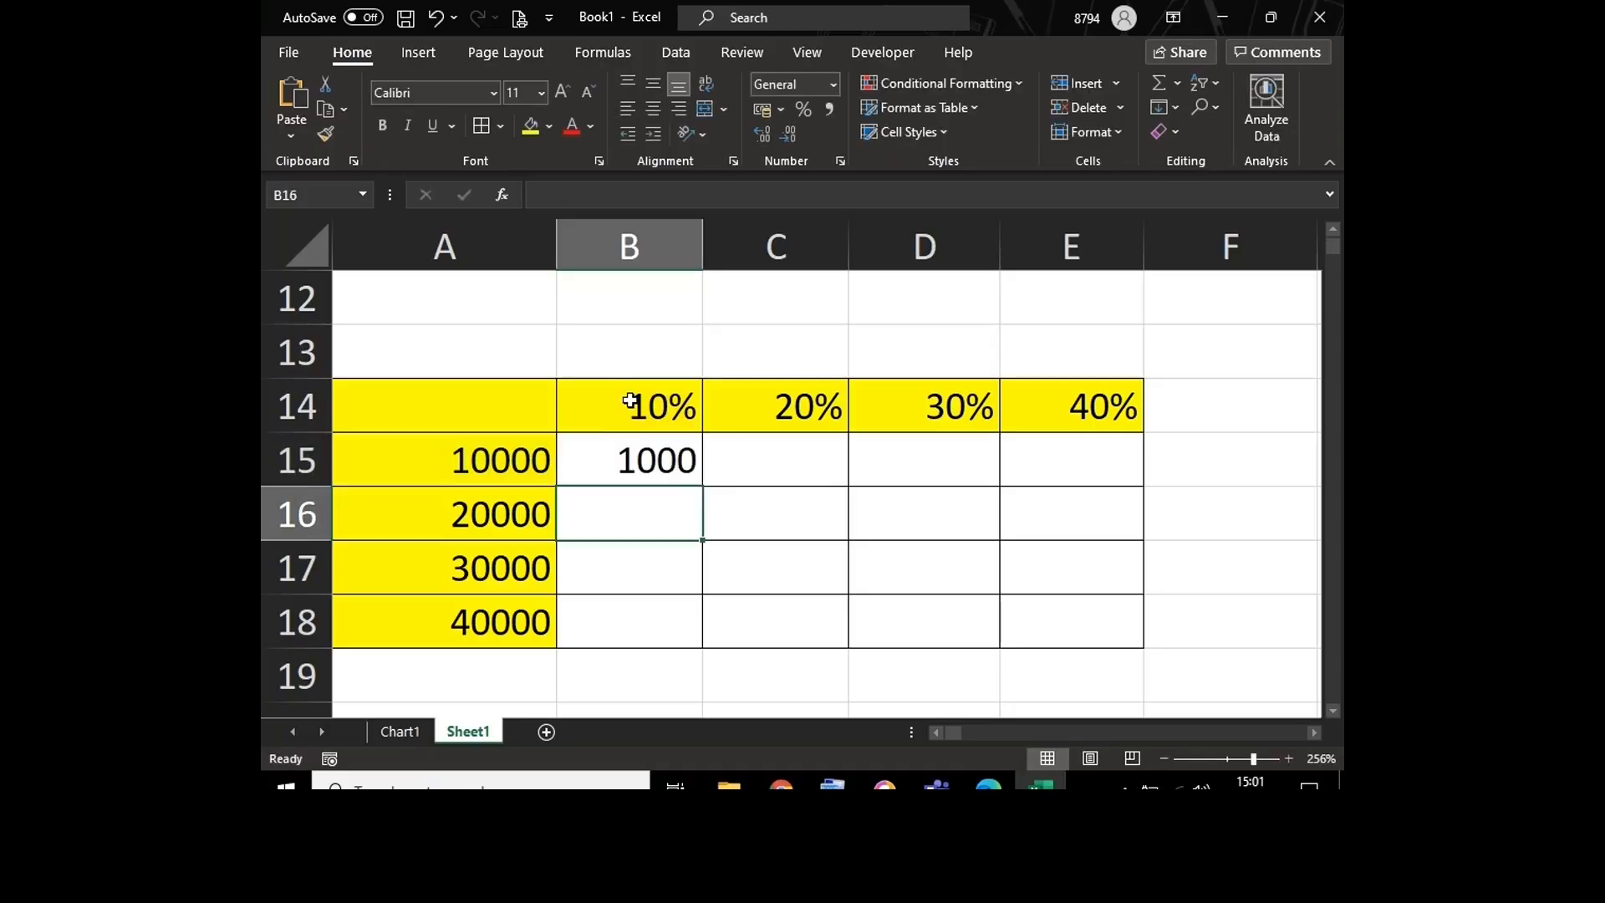
Step: Review the formula in B15 and fill it across row 15 through cell E15
double_click(602, 458)
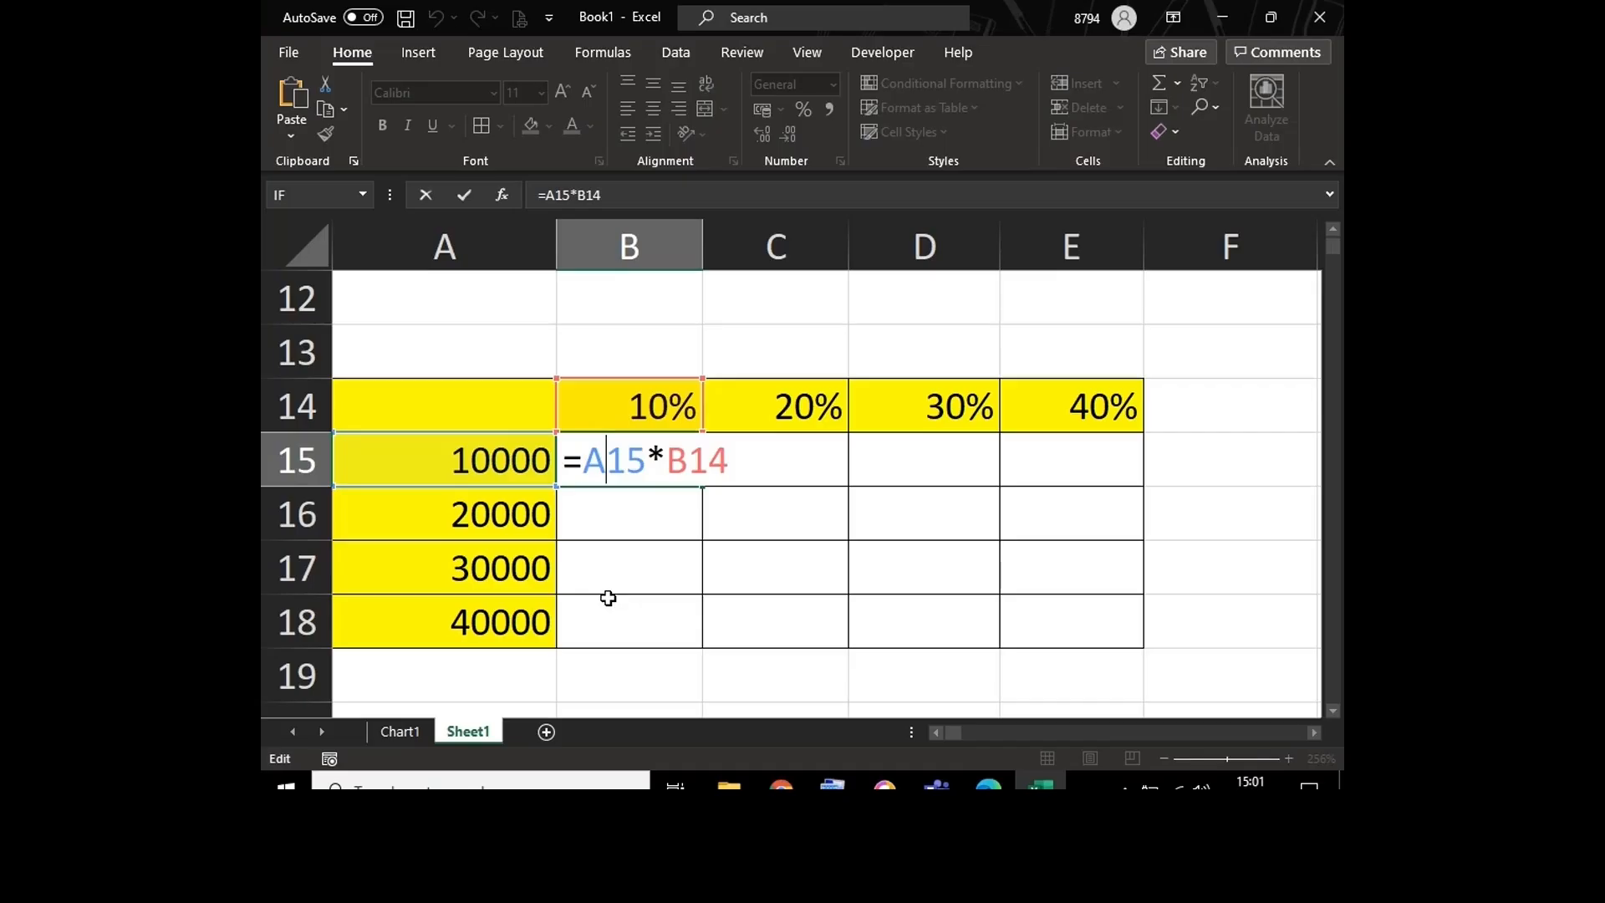
key(Return)
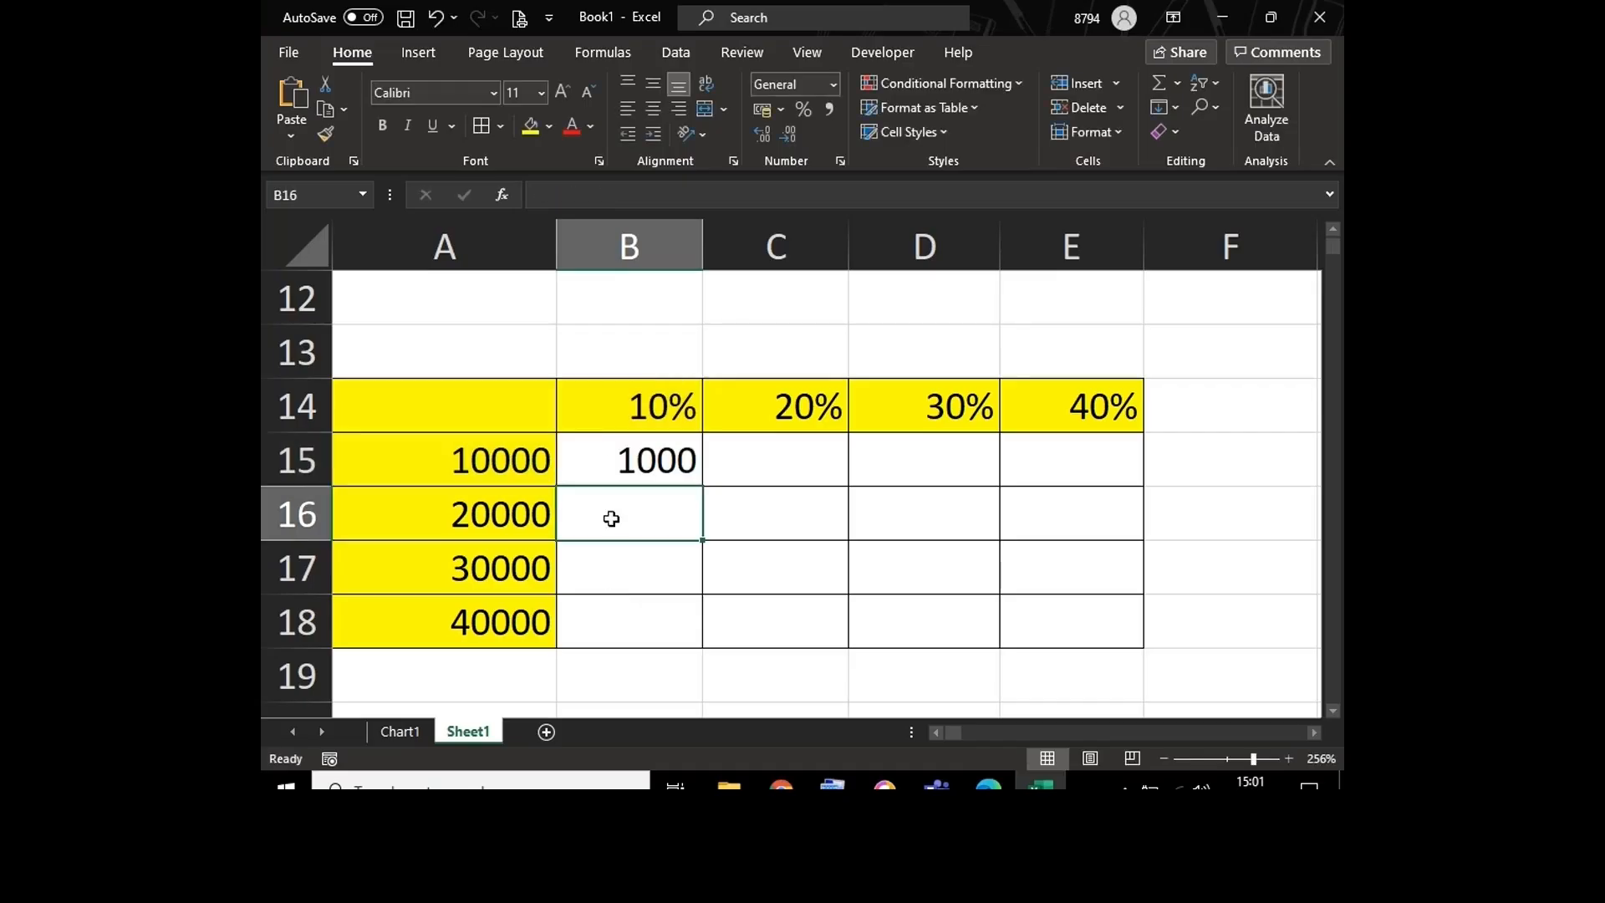
click(612, 462)
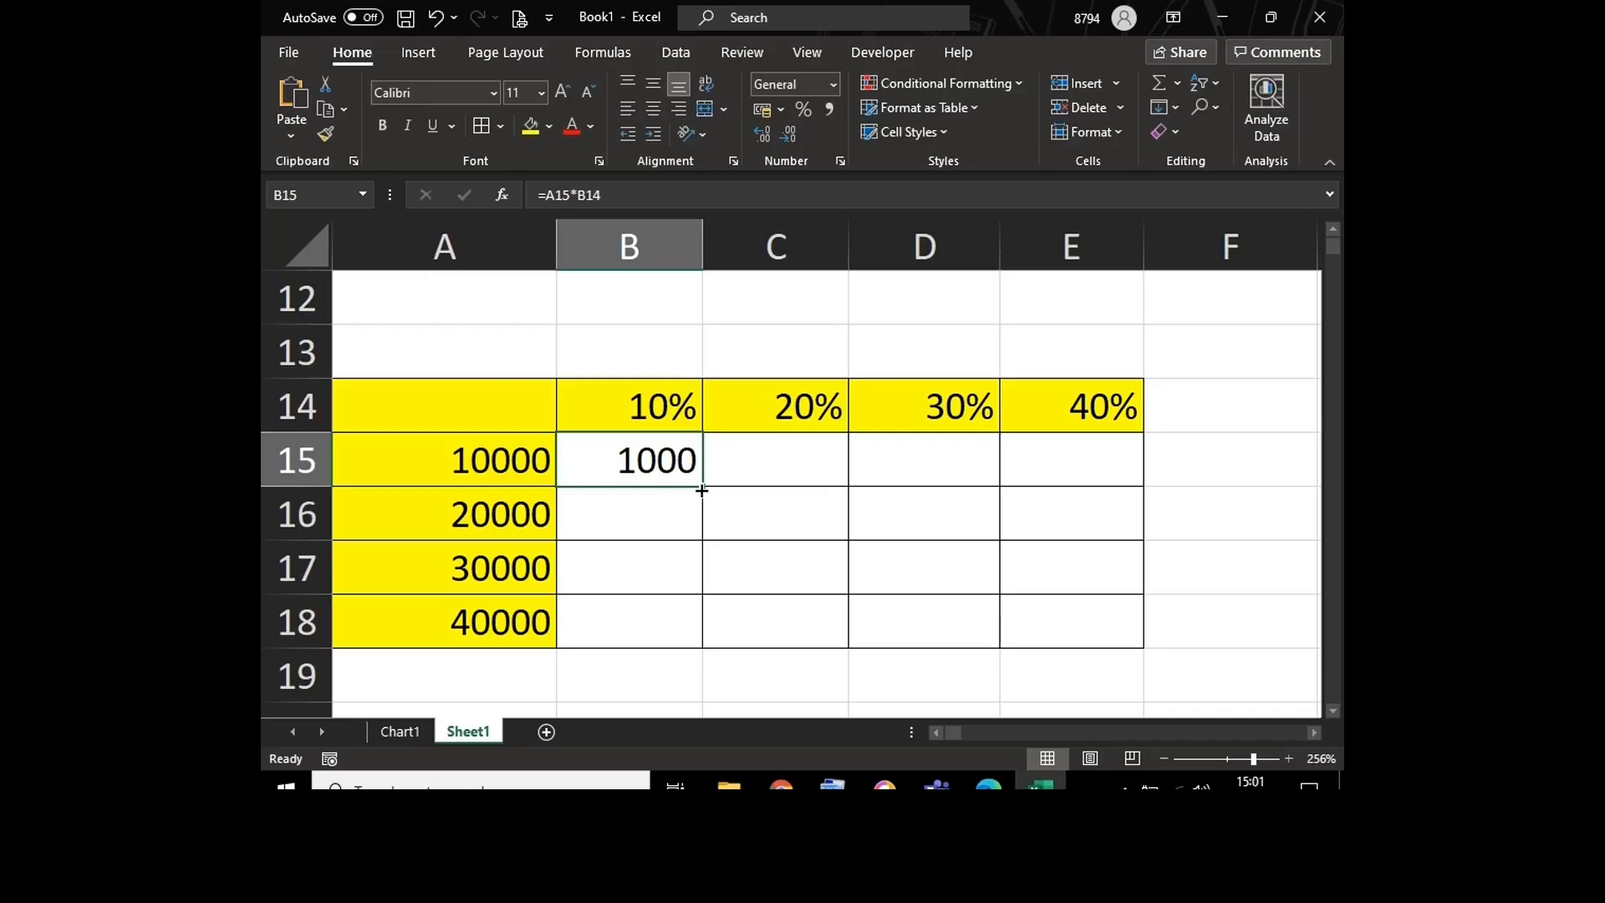
drag(699, 493, 1091, 553)
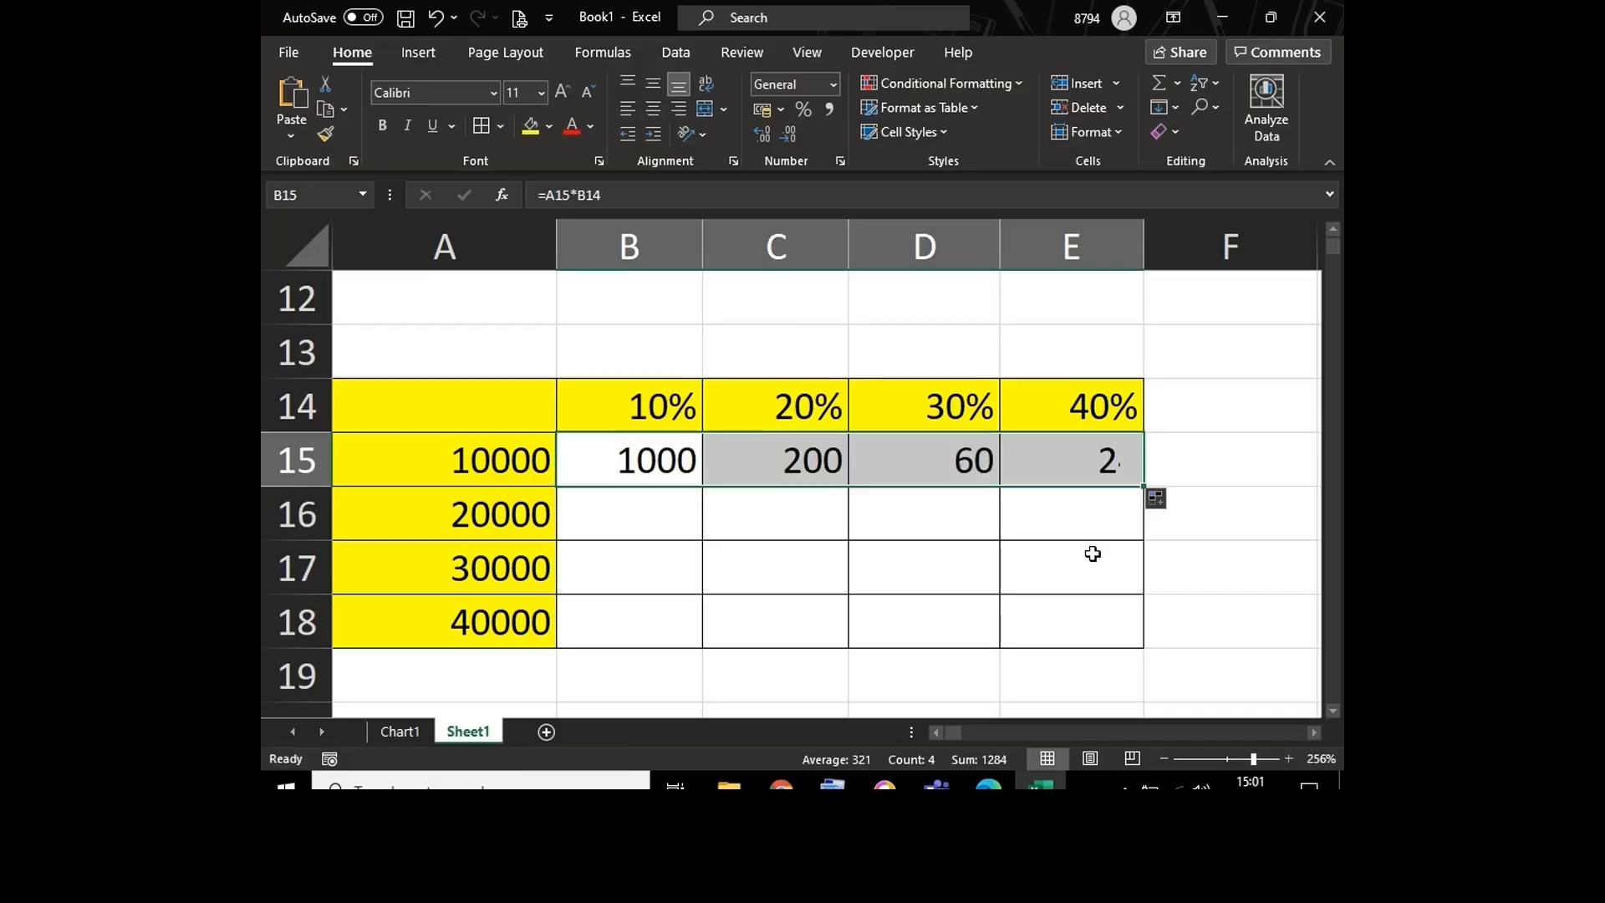
Step: Display formulas instead of results across the sheet and autofit the width of all columns
click(791, 521)
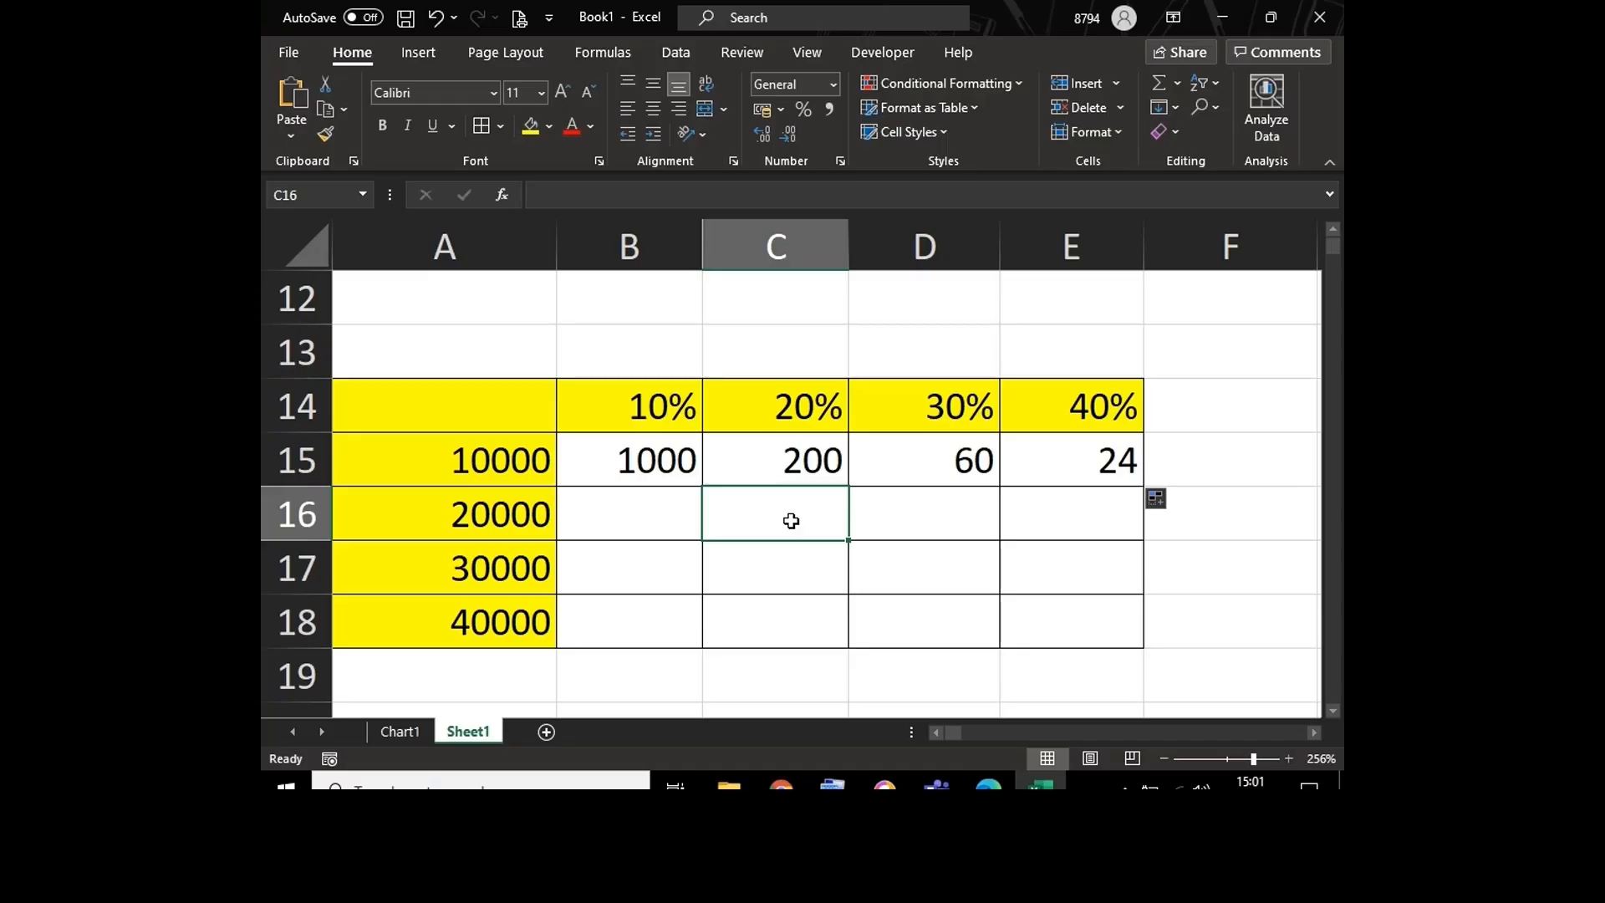
click(642, 451)
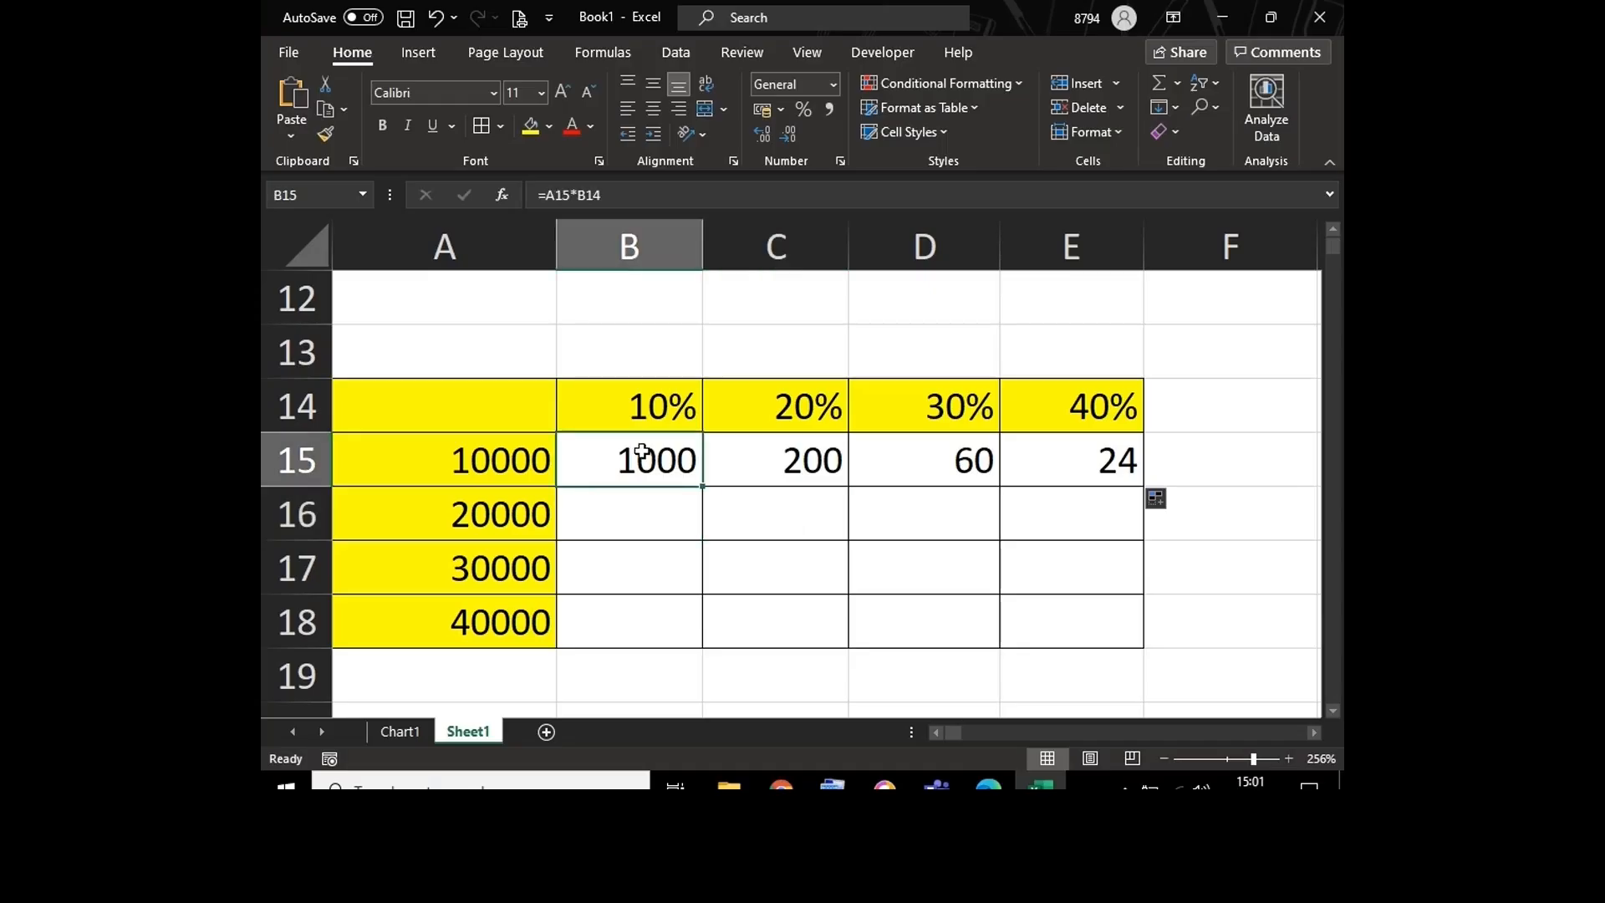
key(ctrl)
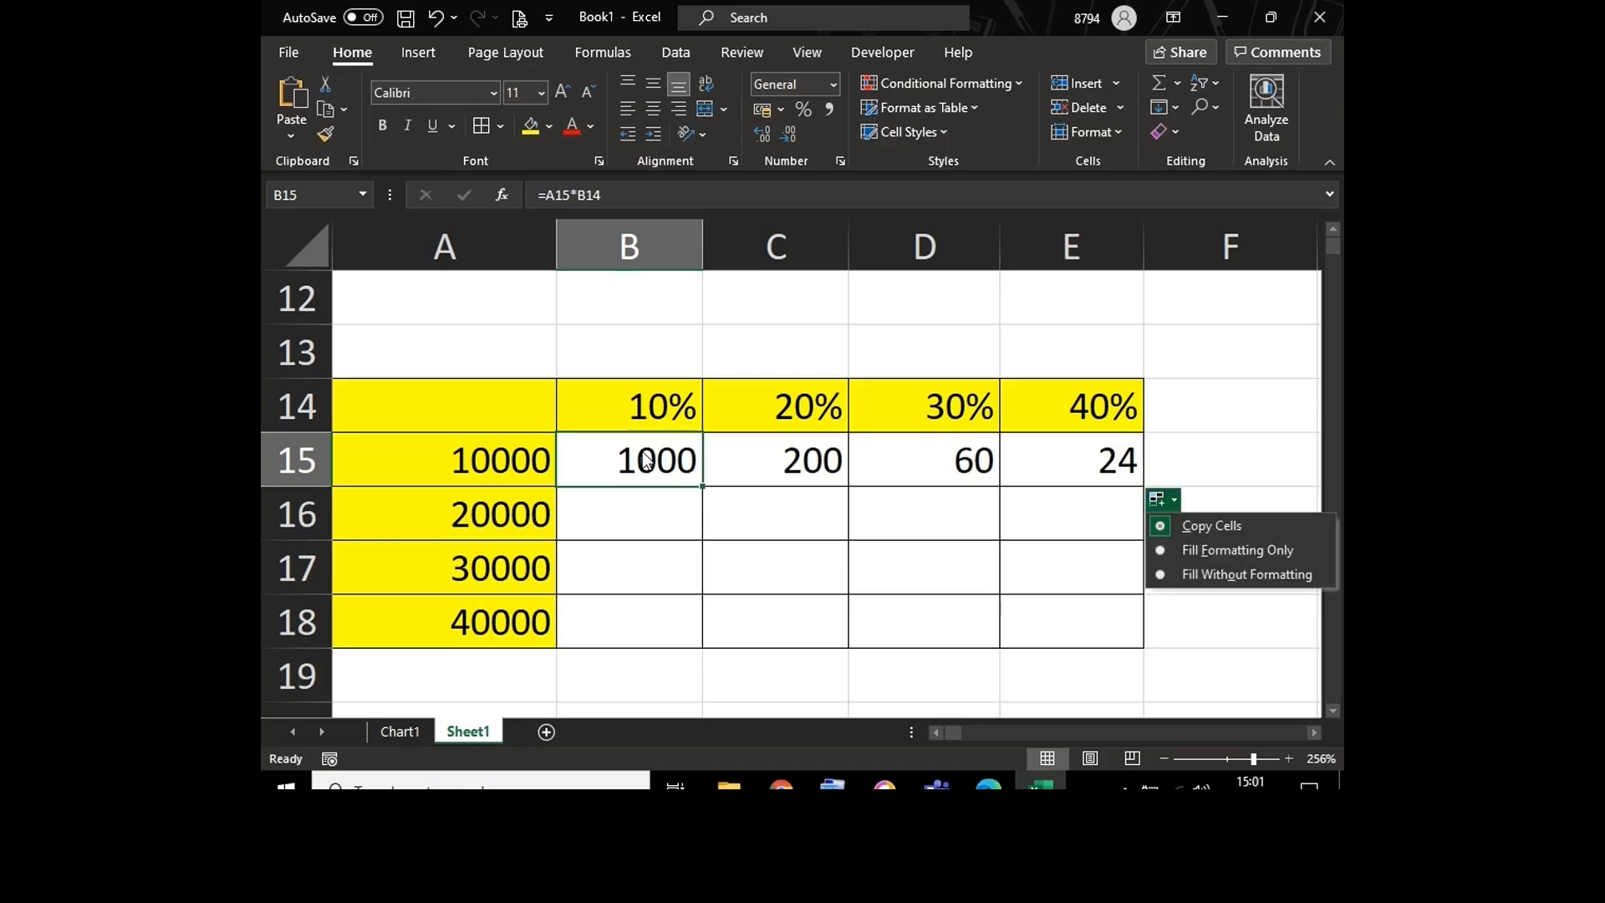
click(589, 449)
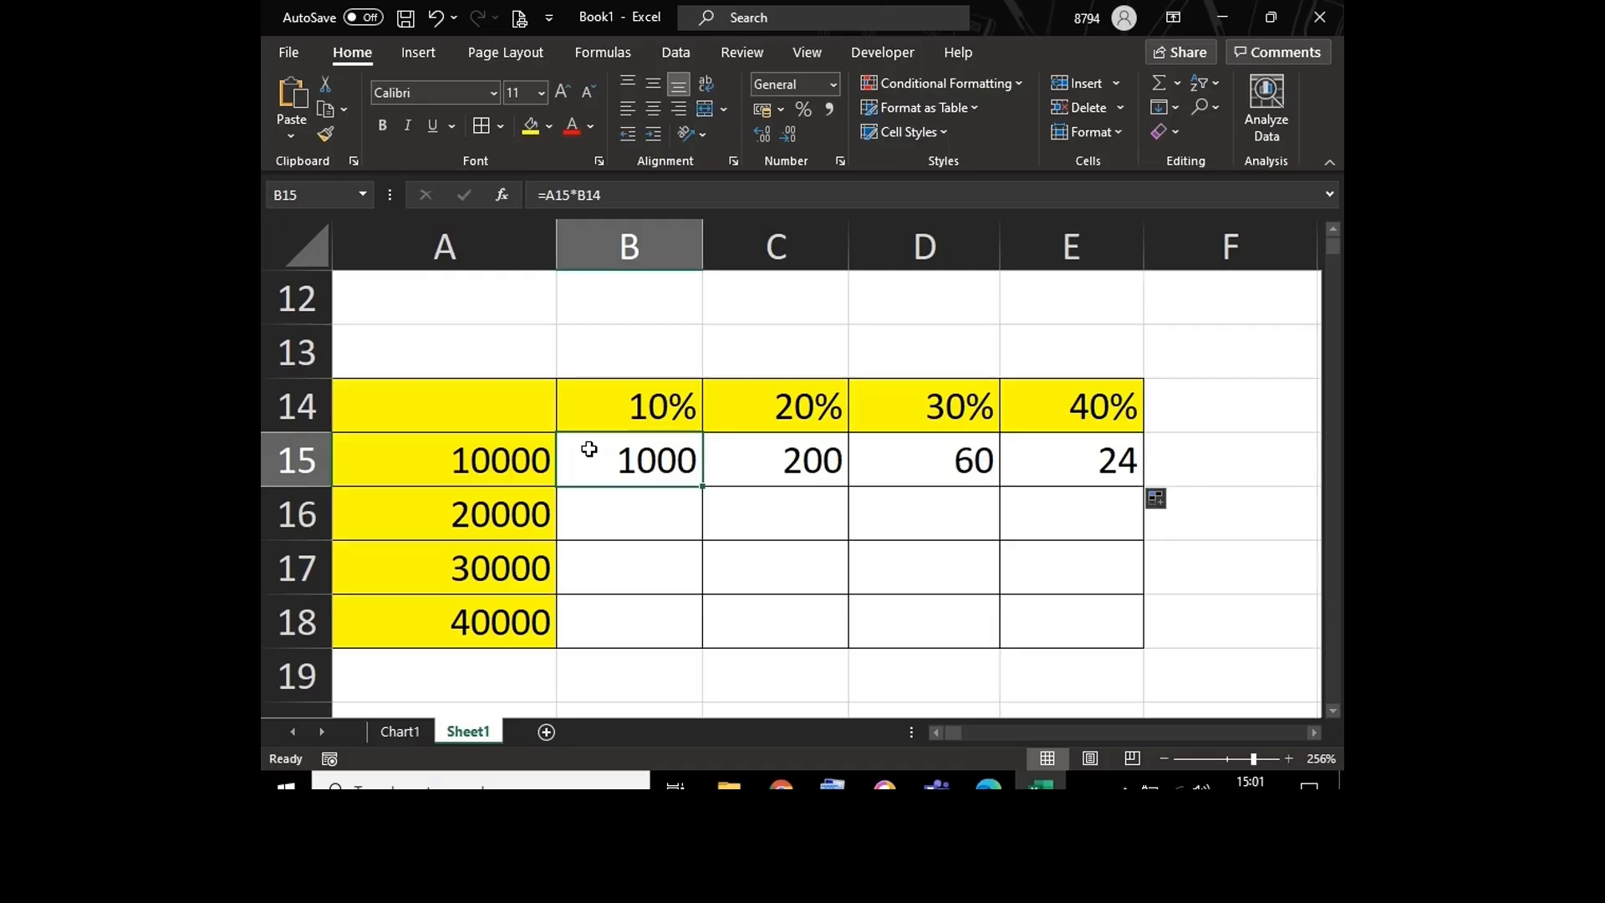
key(ctrl+grave)
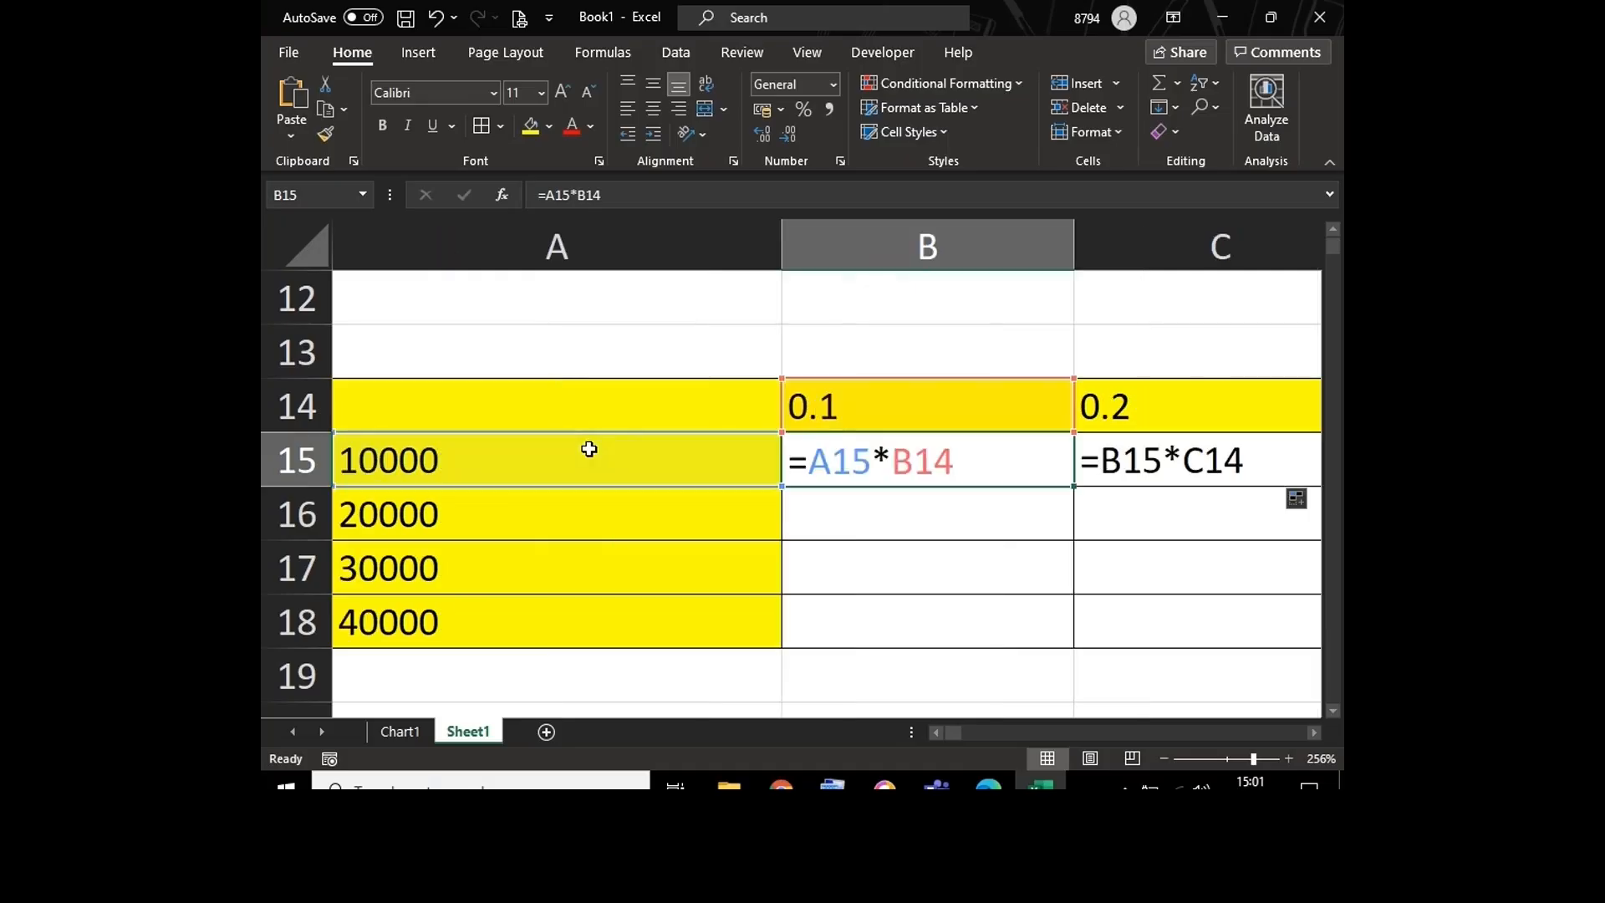
click(316, 248)
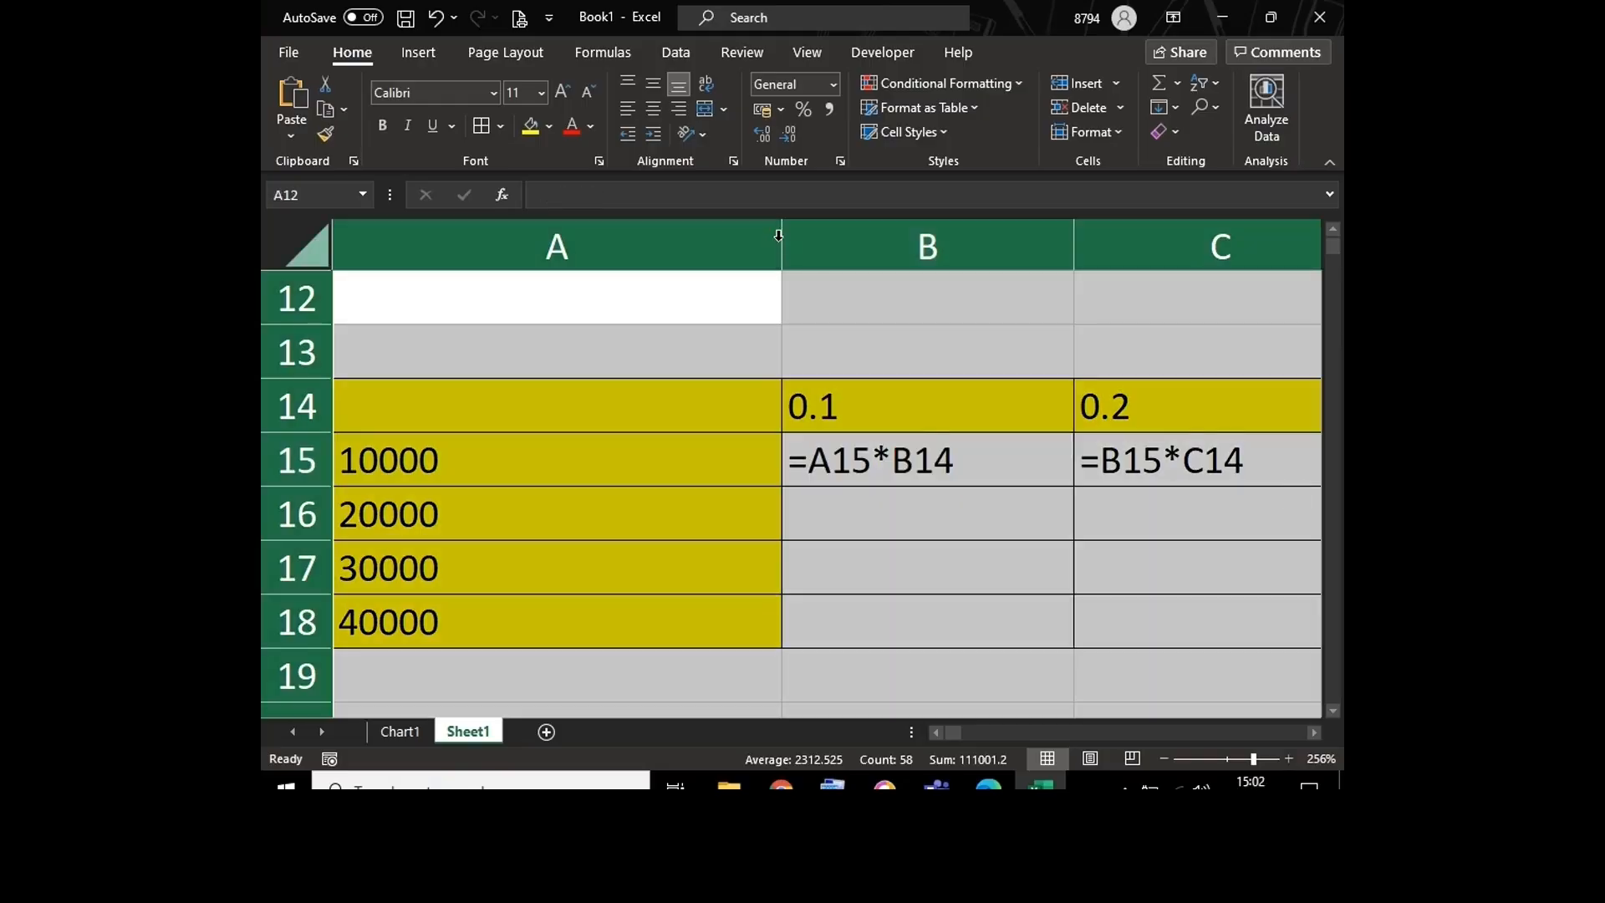
double_click(782, 242)
click(707, 525)
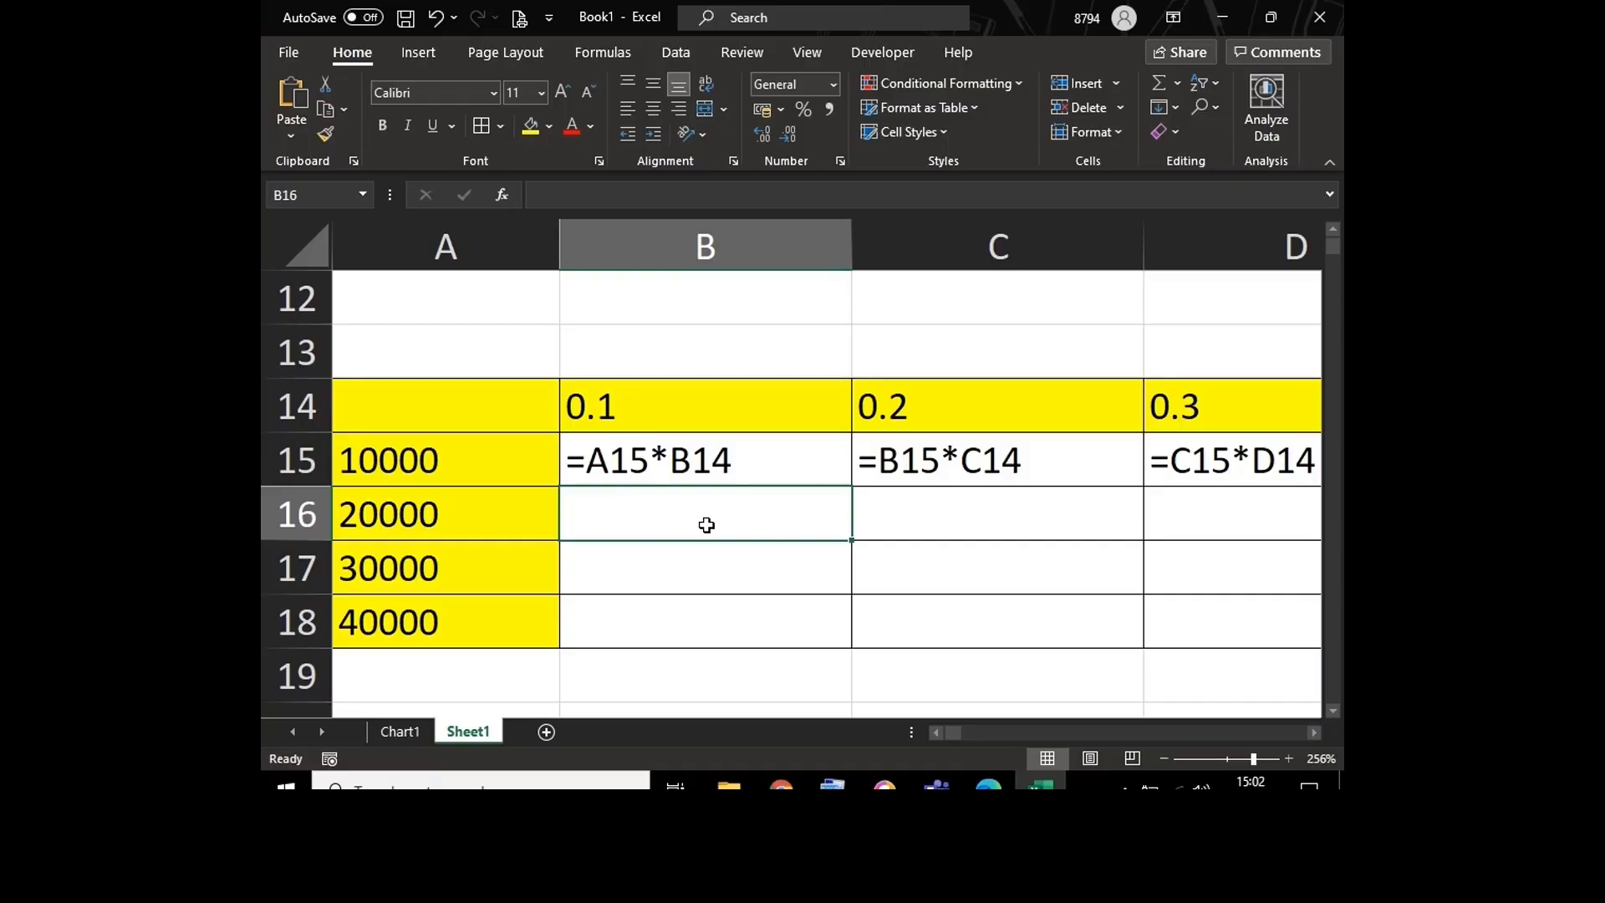
Step: Examine the cell references in the formulas of B15, C15 and D15, returning the sheet from formula view to displaying results
double_click(665, 452)
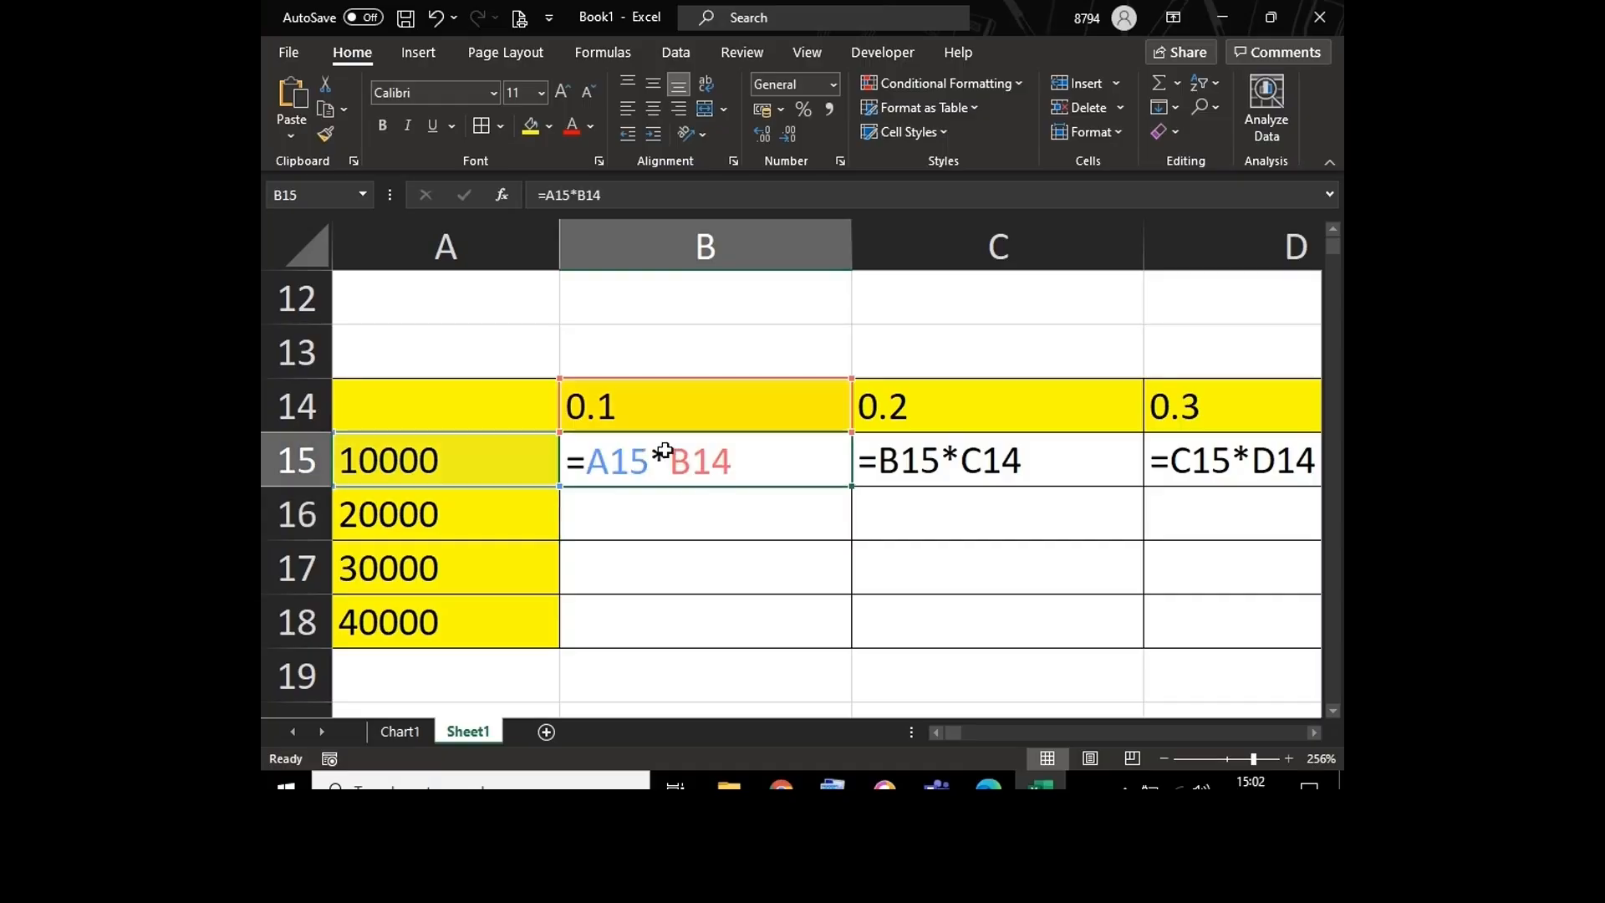
double_click(980, 475)
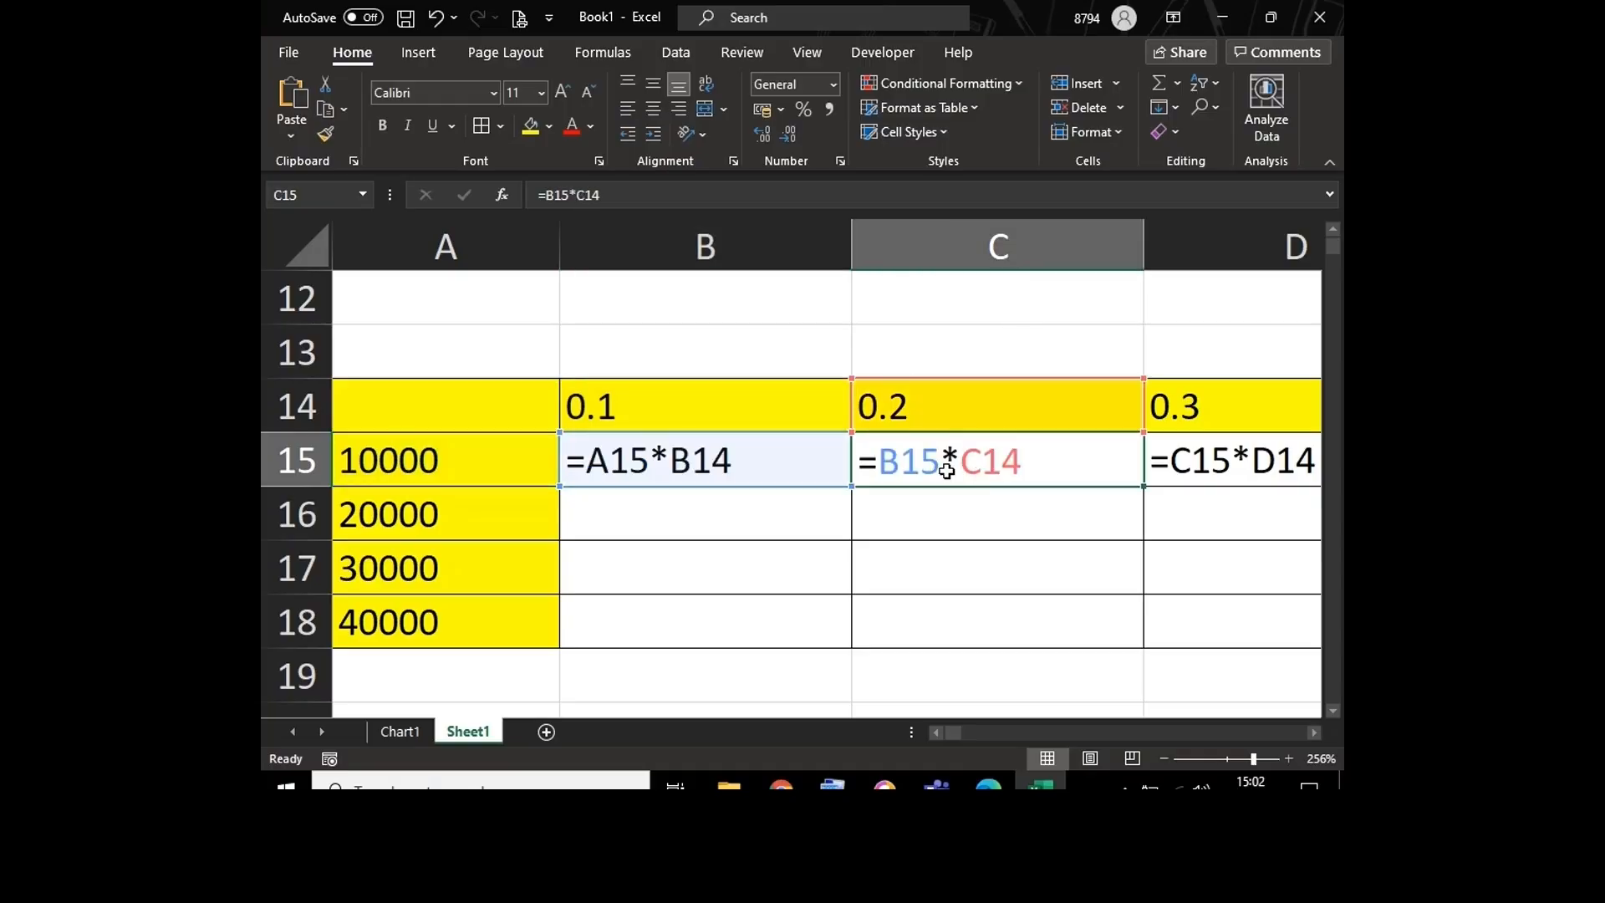
double_click(1223, 466)
click(1216, 420)
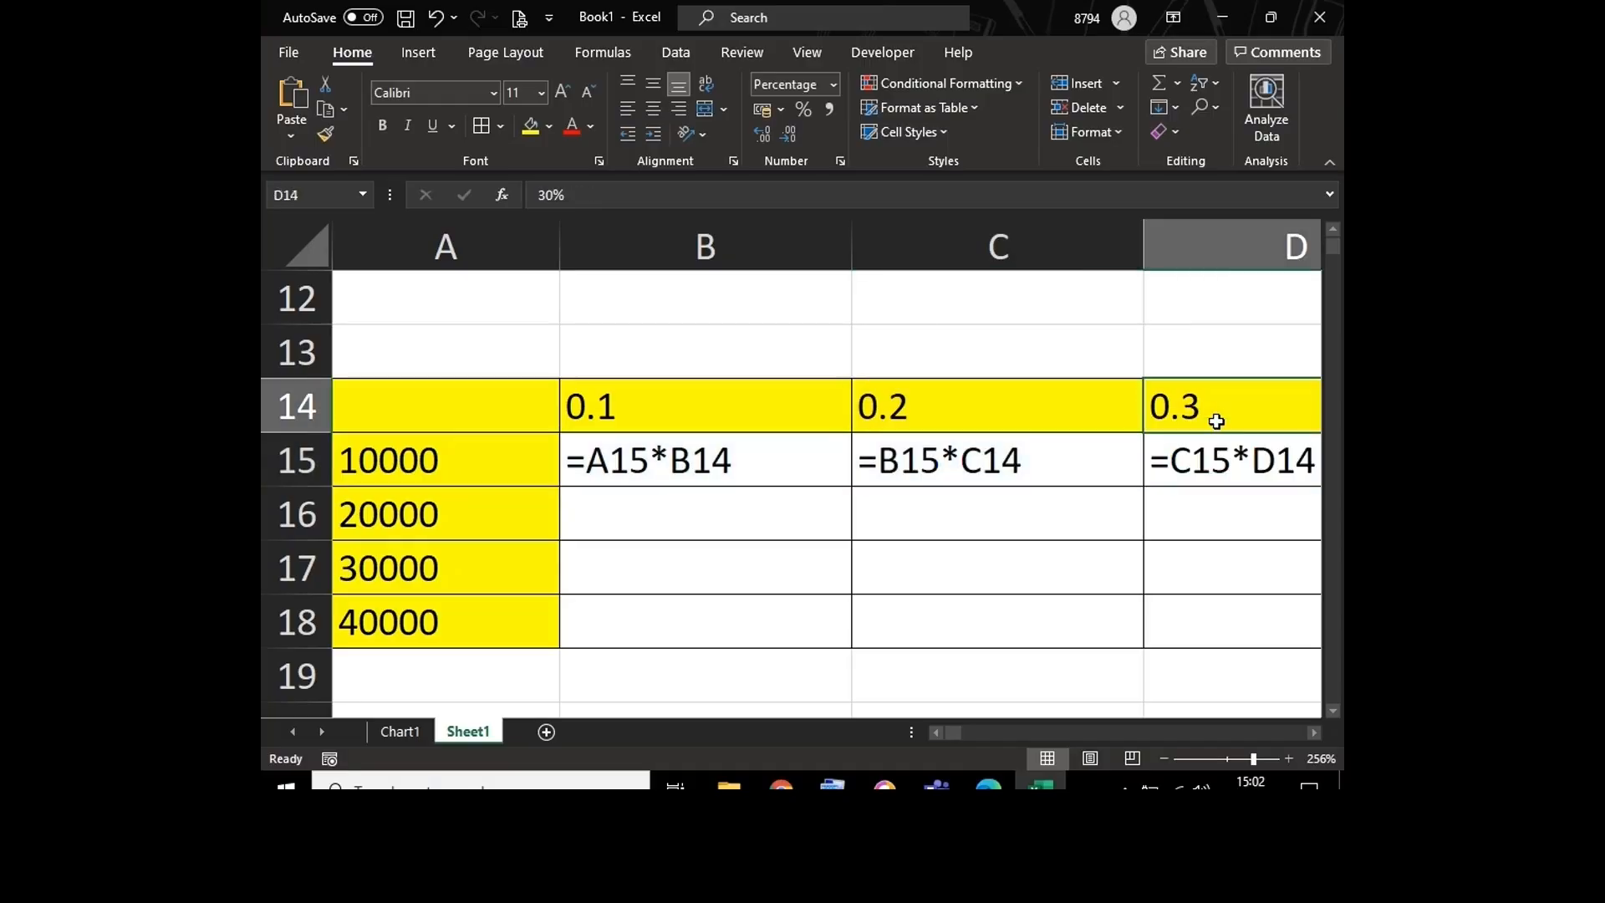
double_click(818, 464)
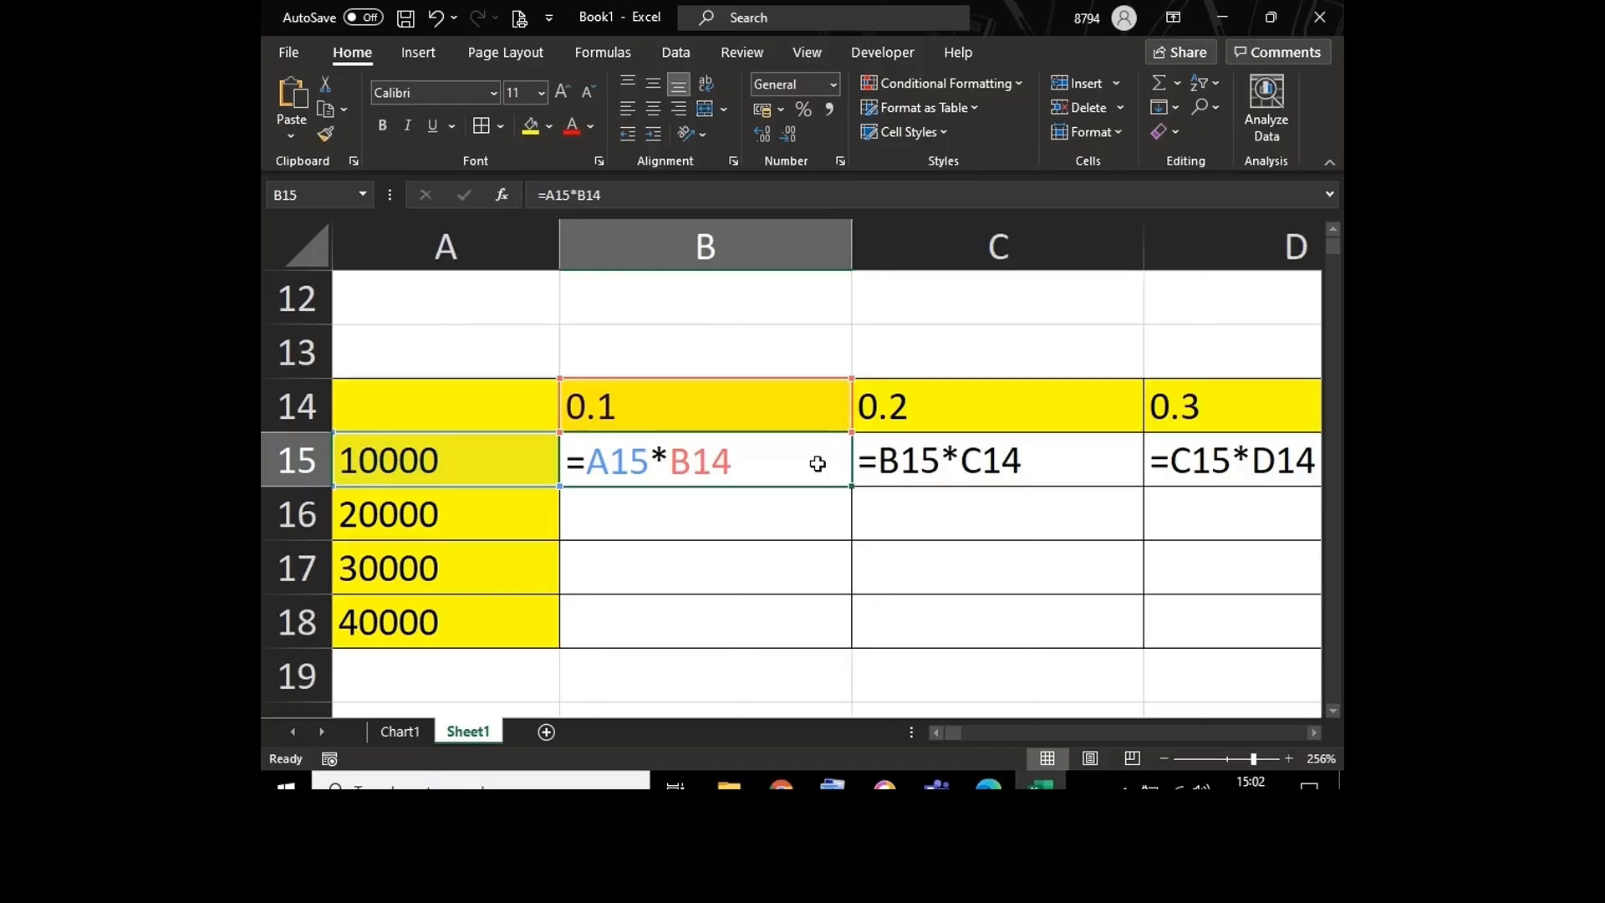
key(ctrl+grave)
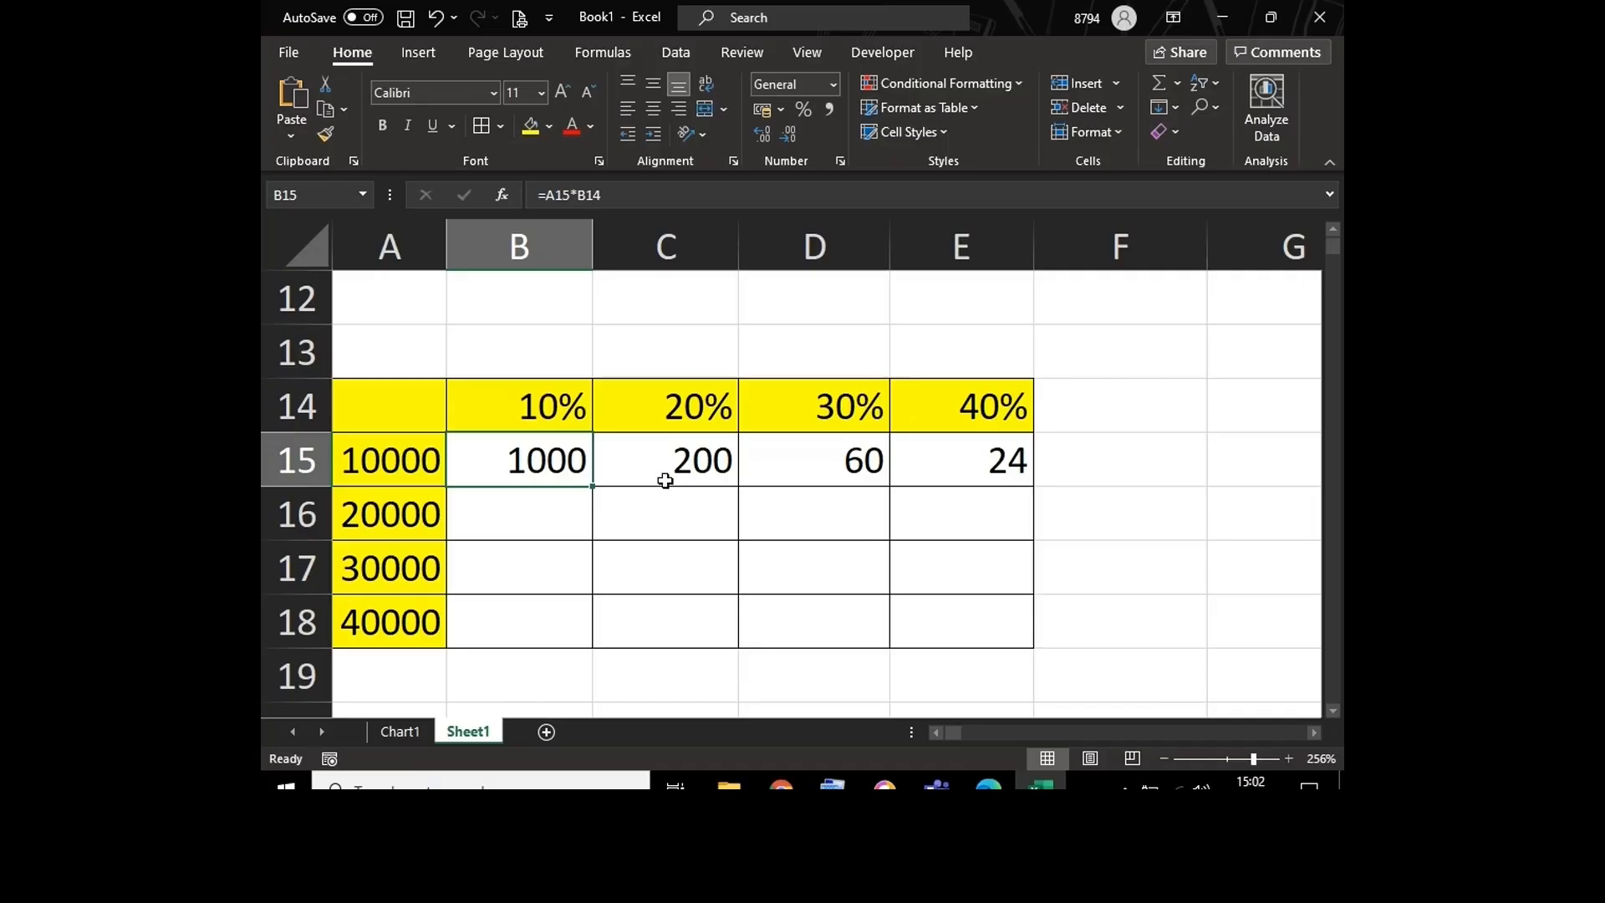
click(662, 469)
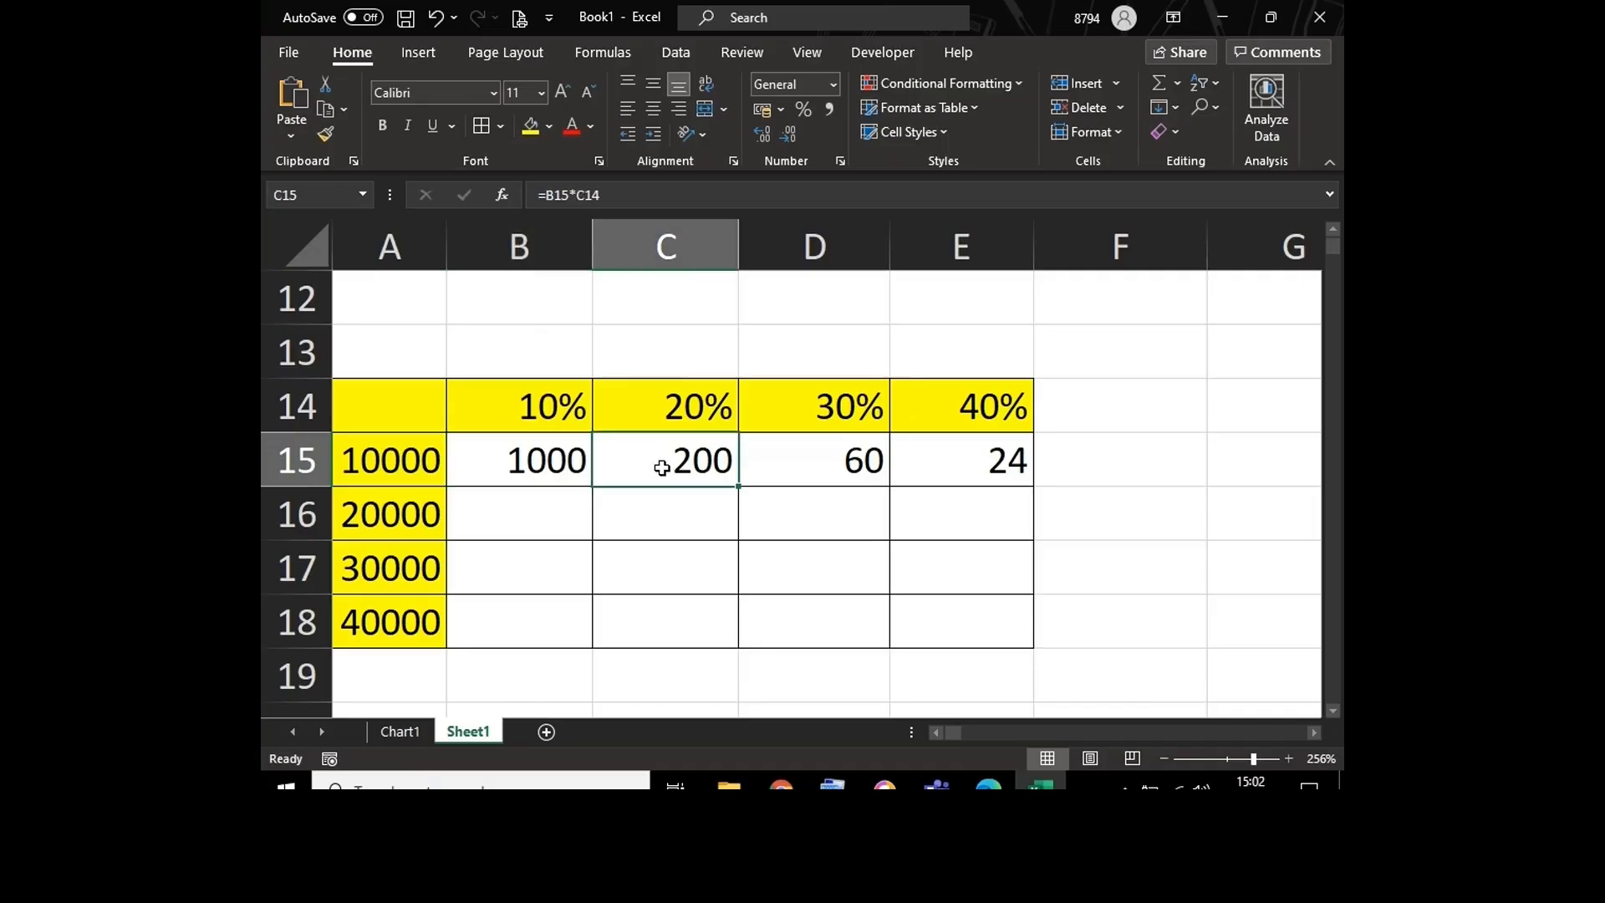
click(423, 463)
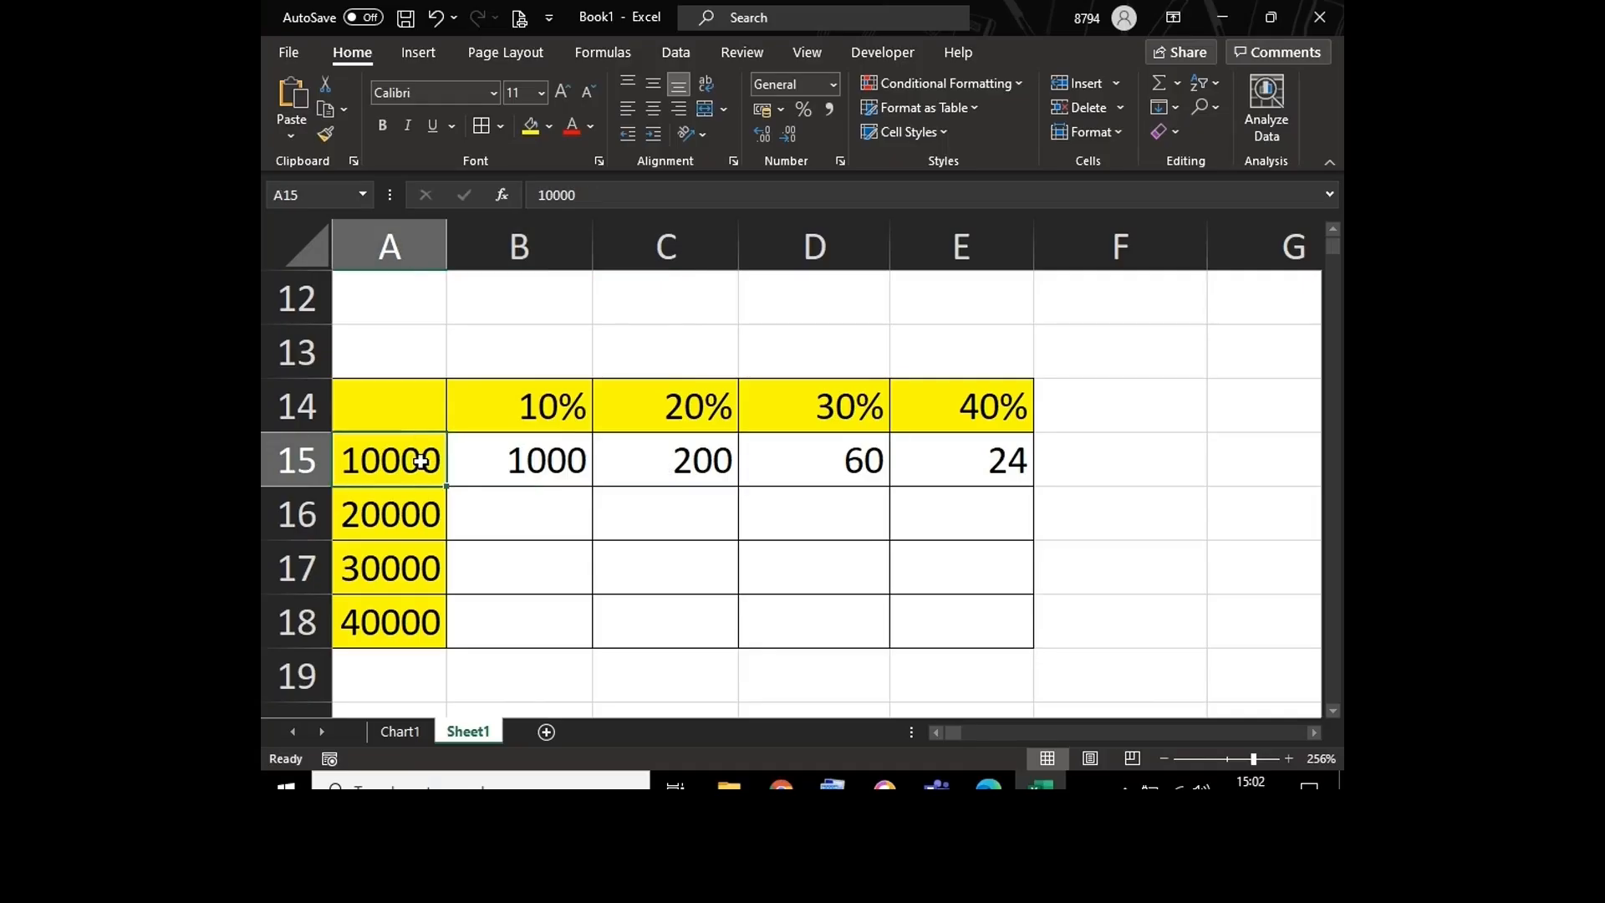
click(813, 467)
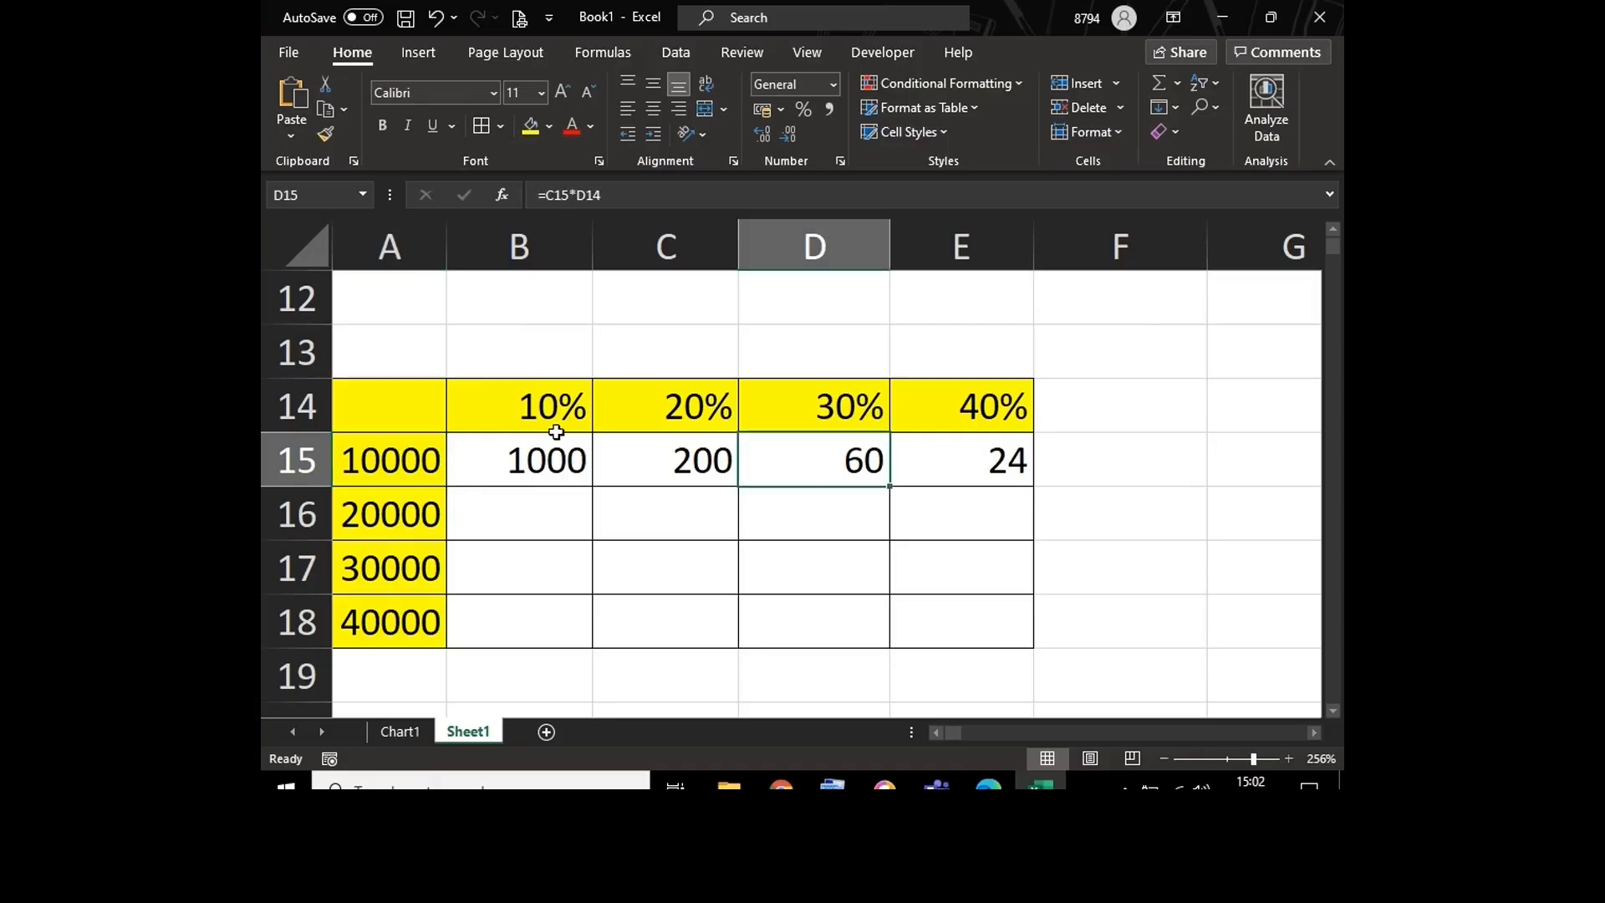
Step: Make the A15 reference in cell B15's formula absolute so that it reads =$A$15*B14
double_click(492, 470)
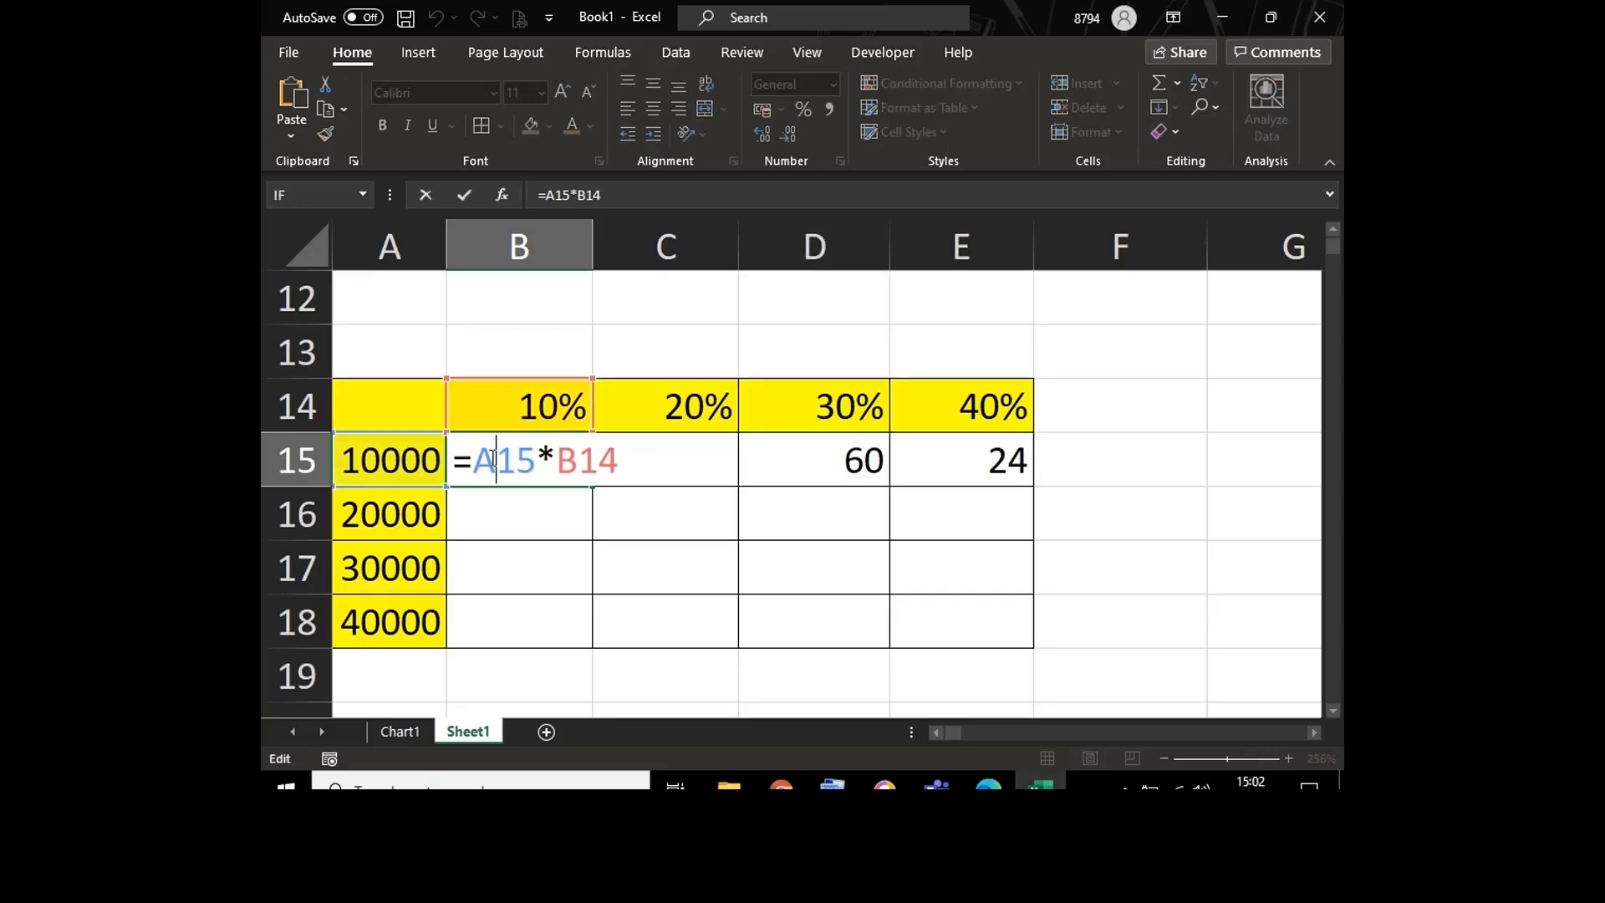
key(F4)
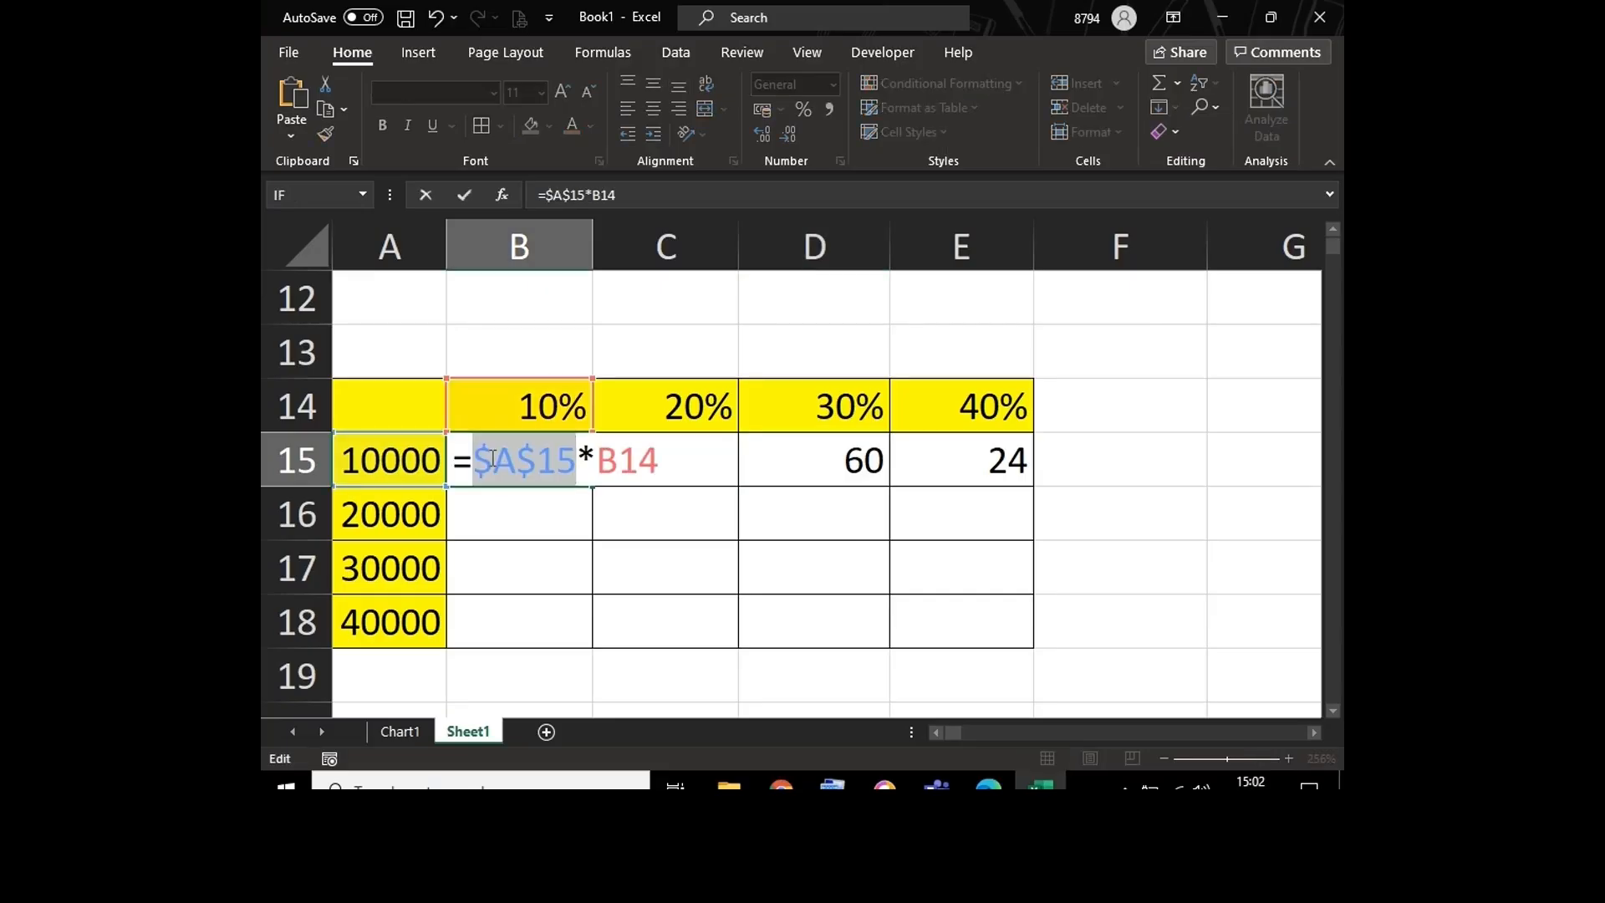
click(599, 459)
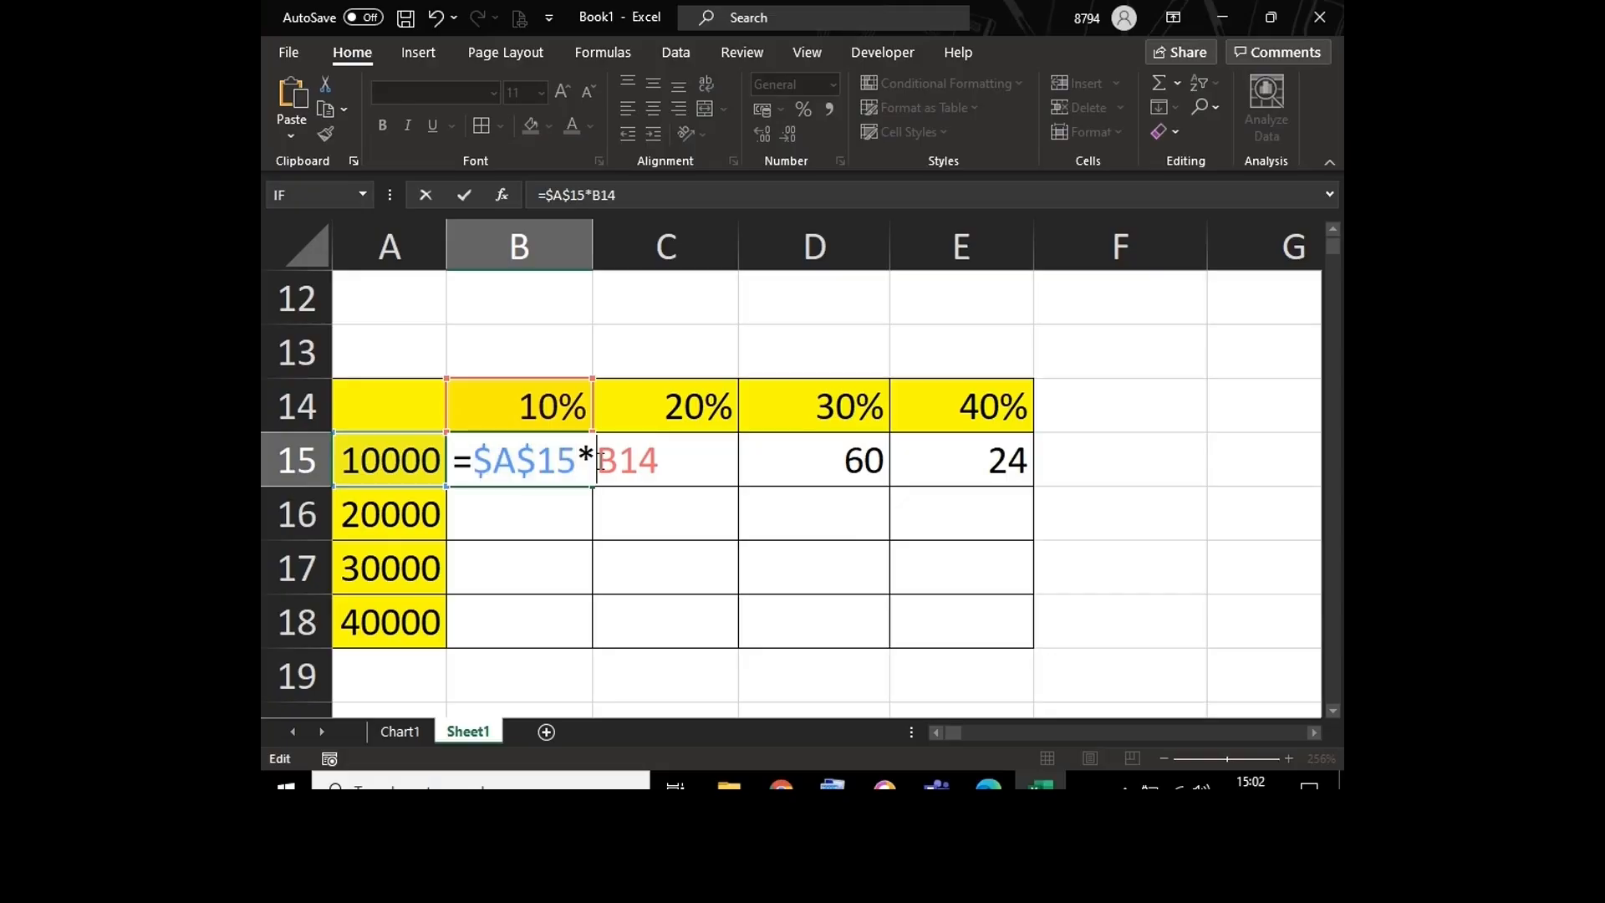
key(Return)
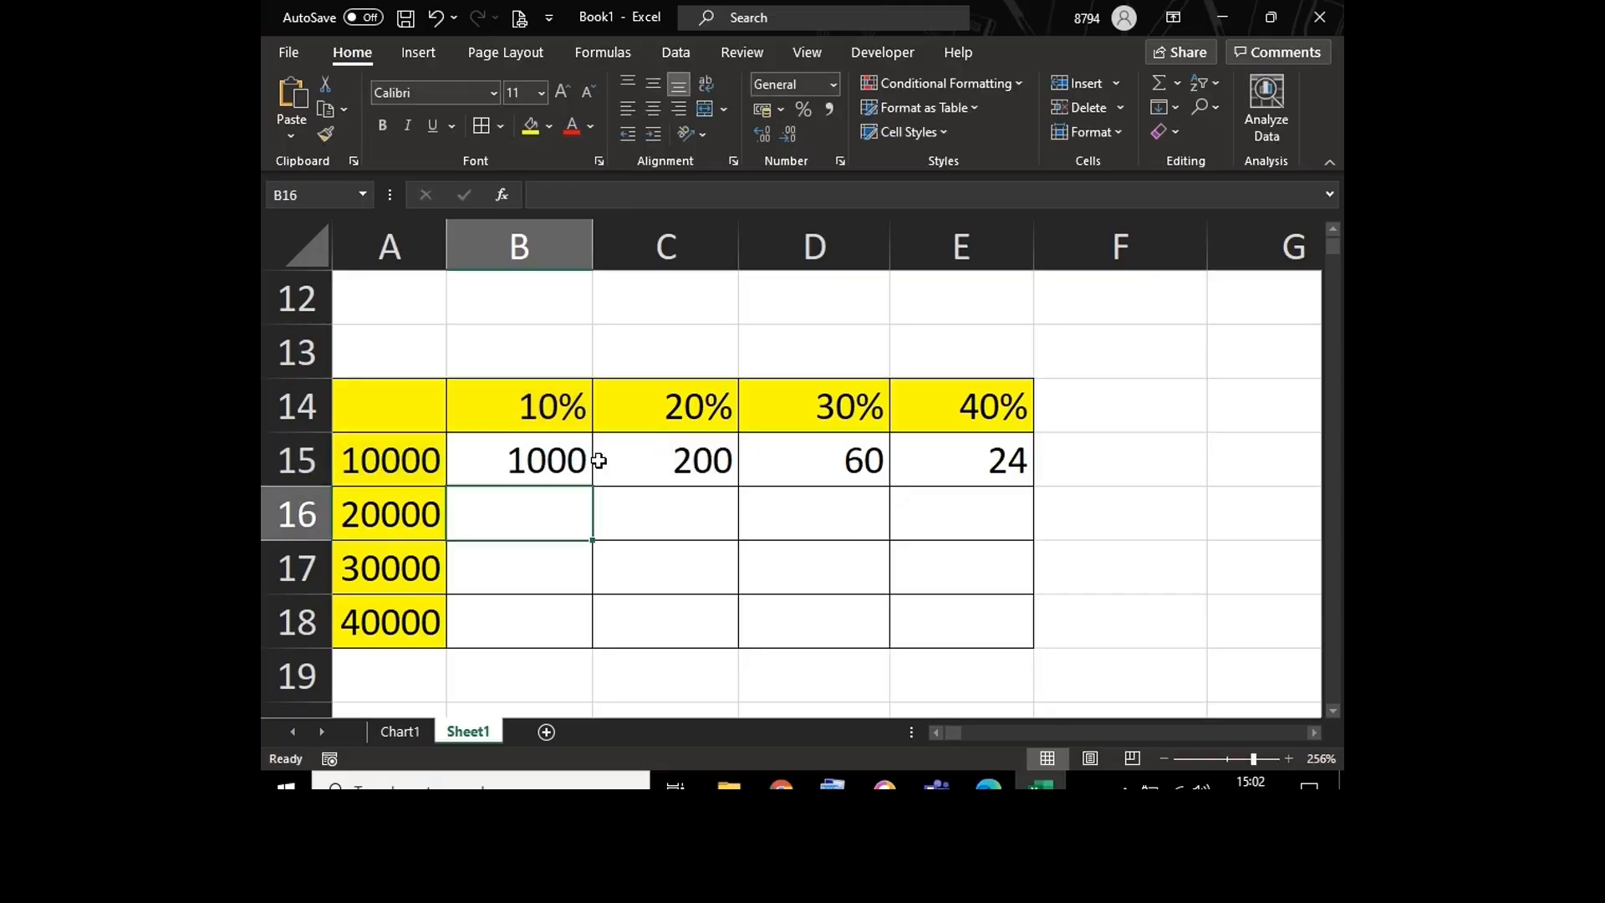
Step: Fill the formula in B15 across row 15 through cell E15 and review the references in B15
click(577, 461)
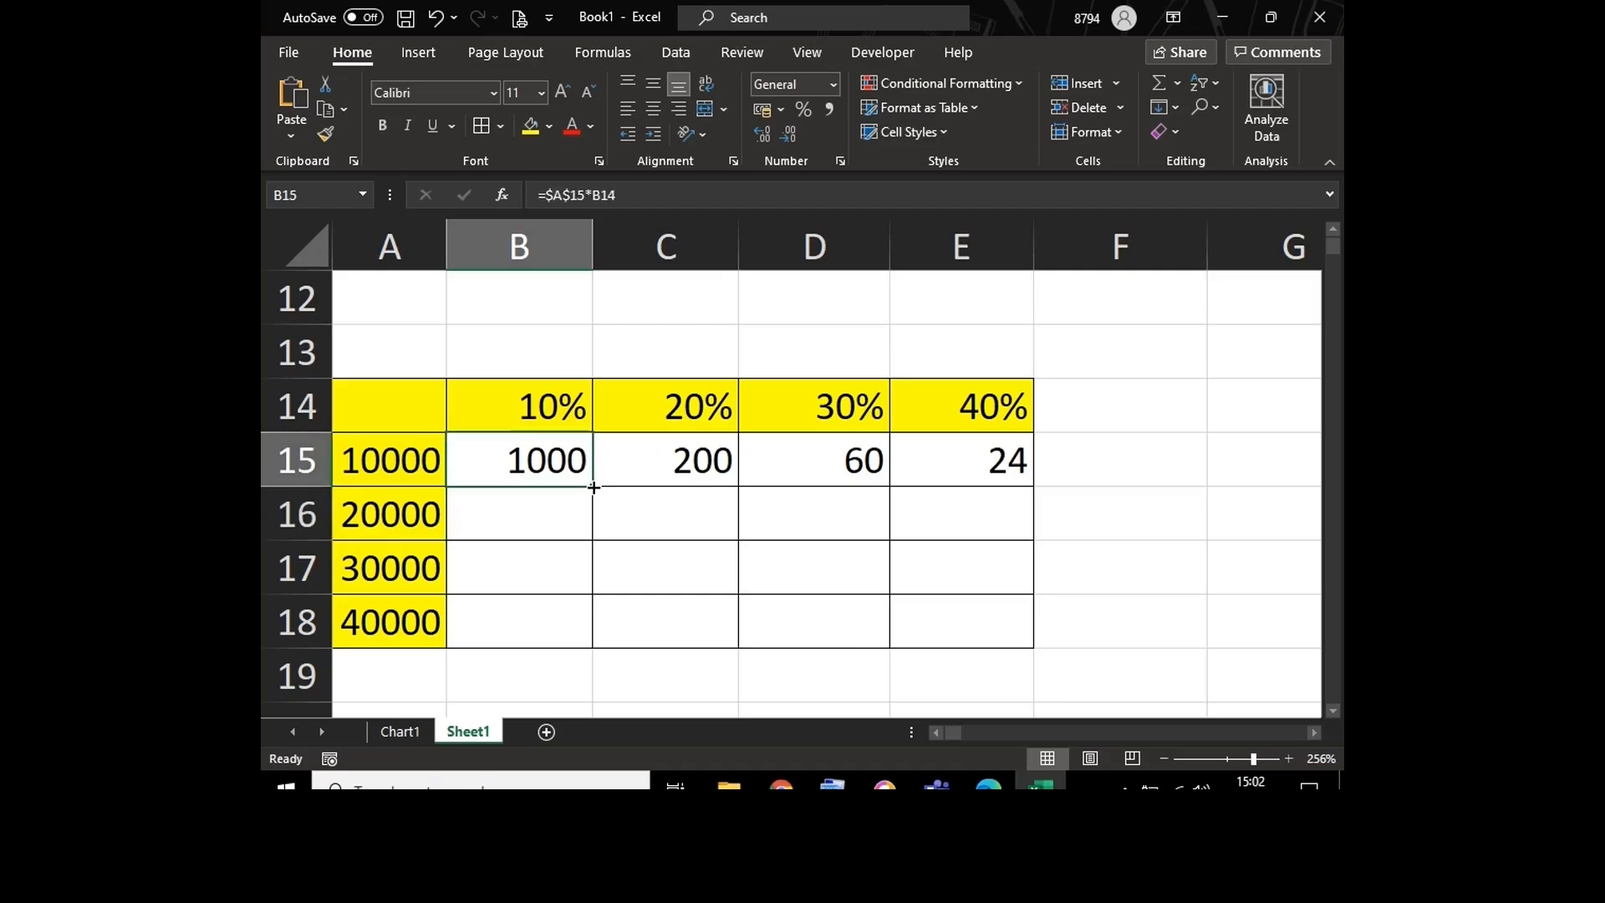
drag(594, 487, 1064, 530)
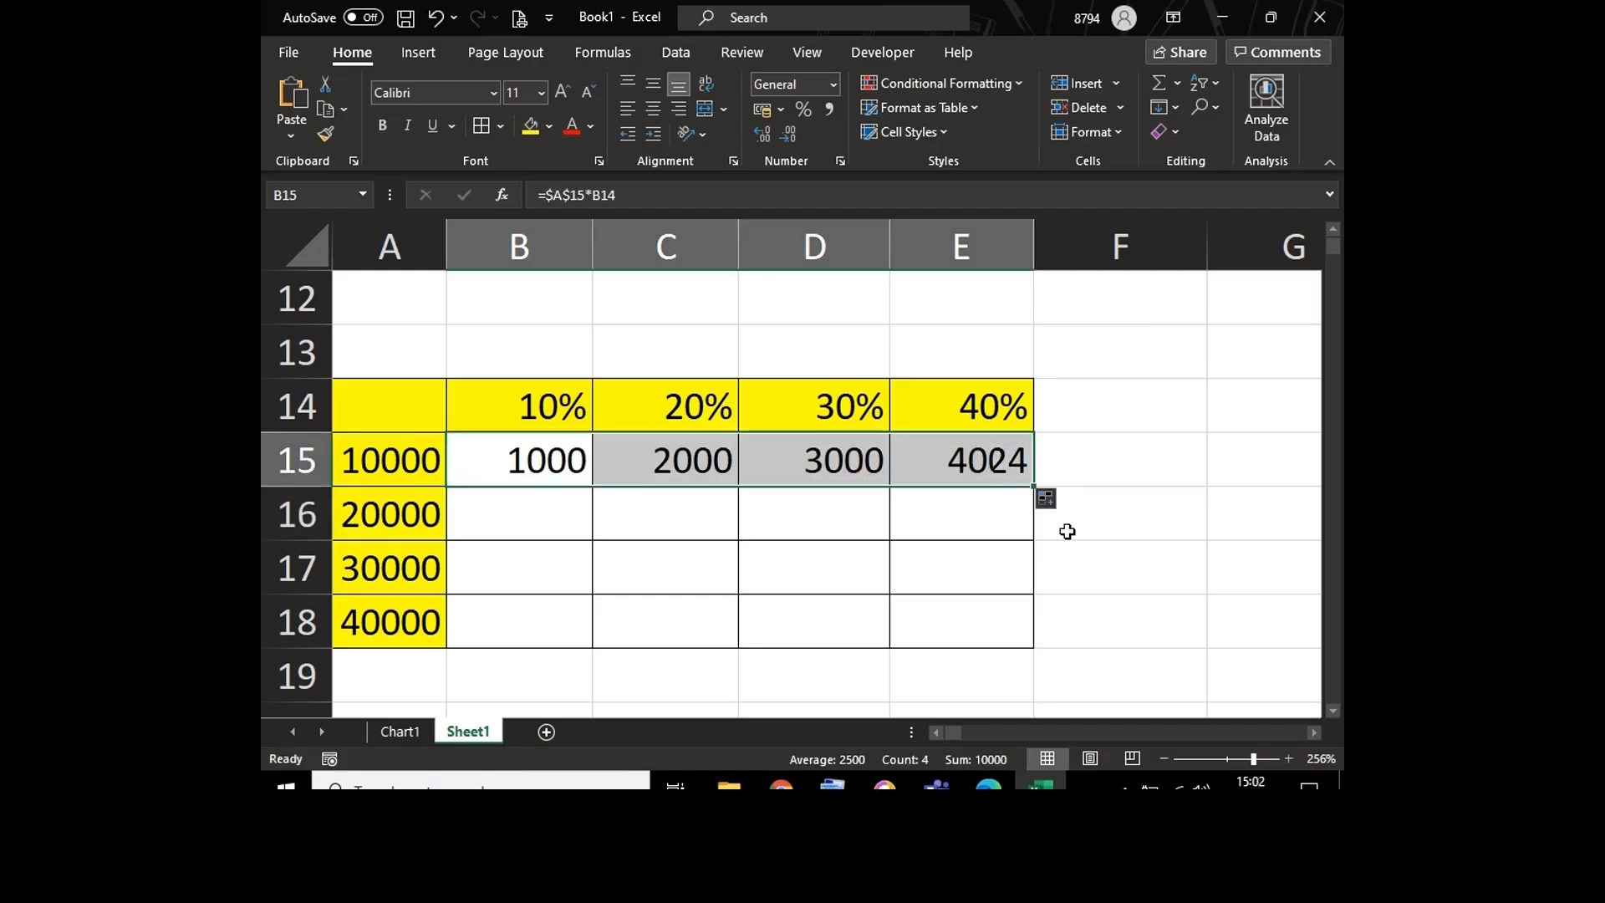
click(515, 474)
double_click(515, 474)
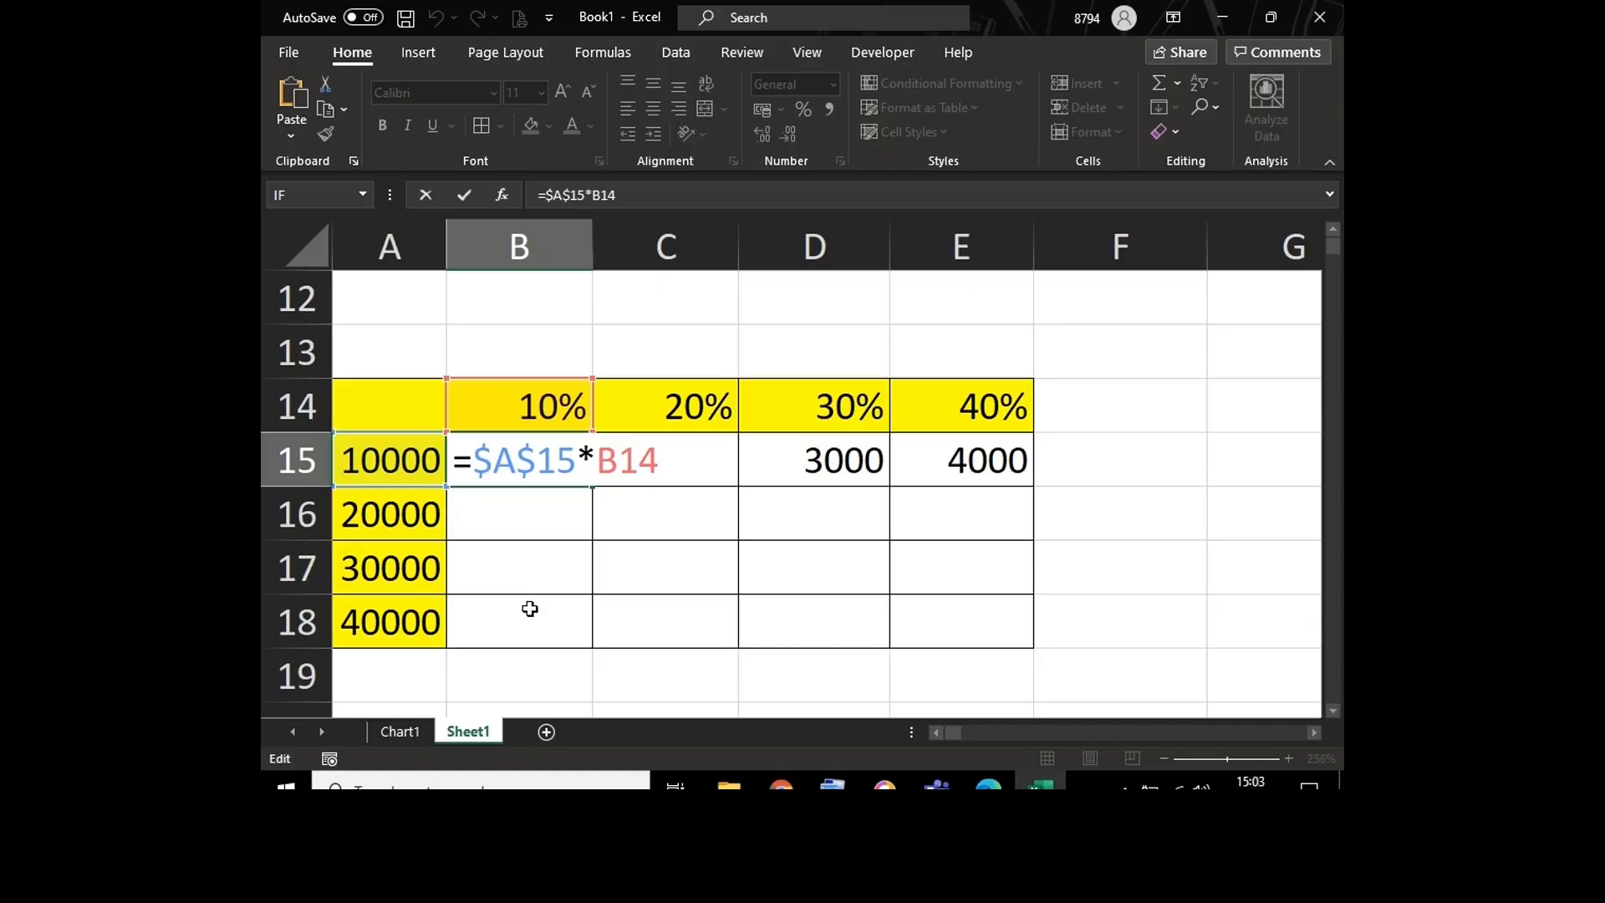
key(Return)
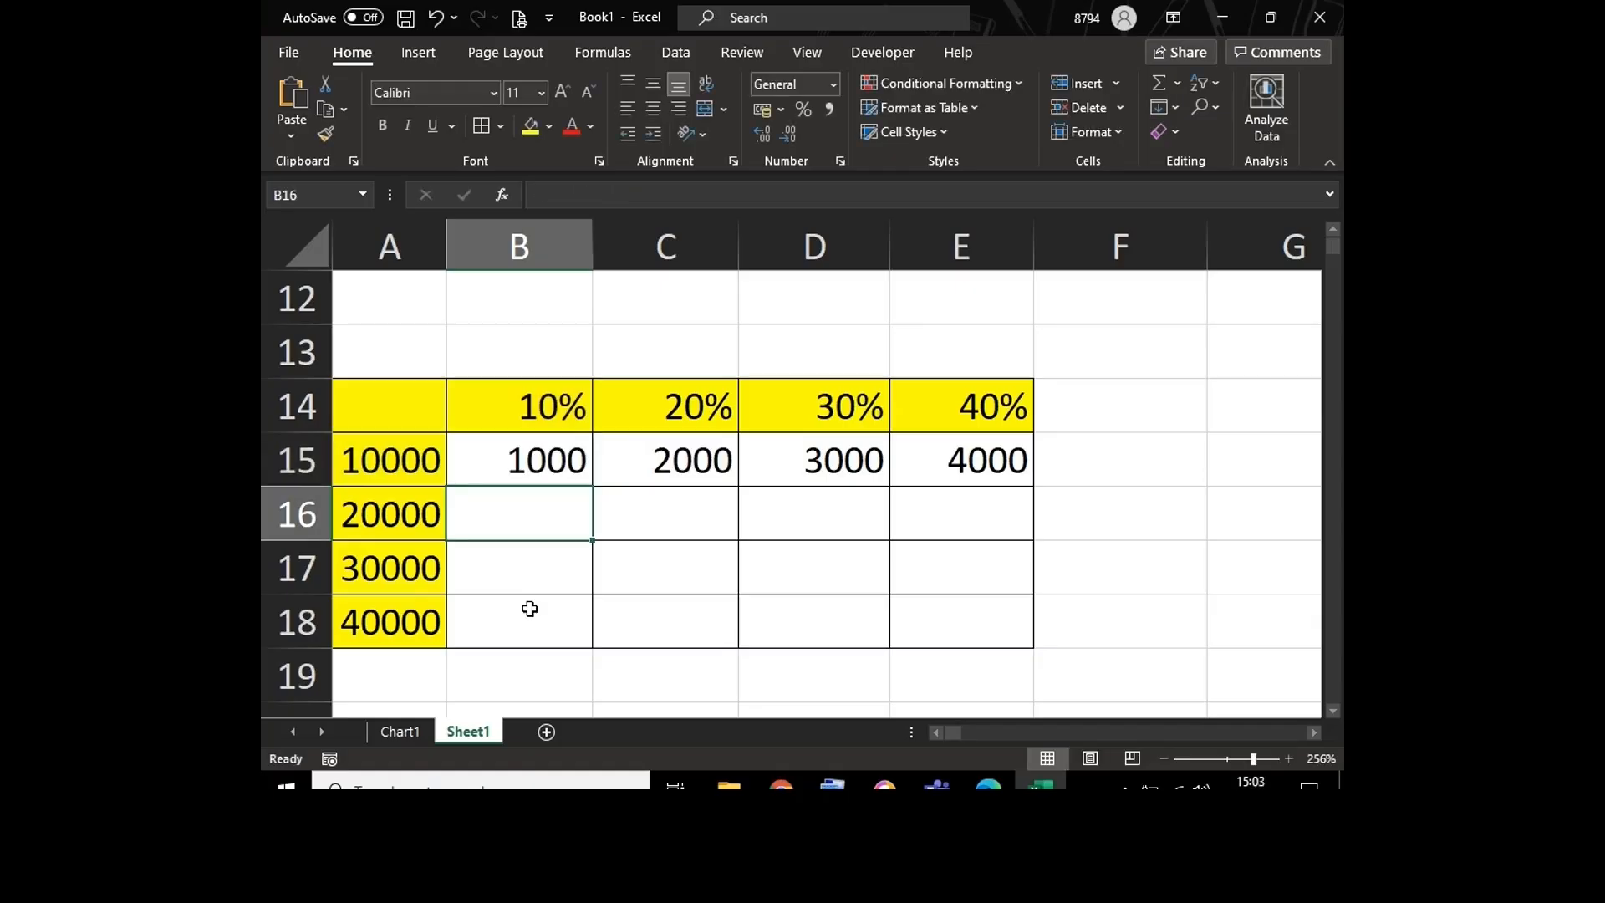
Step: Enter the text A15 in cell D20 below the percentage grid
key(Down)
key(Down)
key(Down)
key(Down)
key(Down)
key(Down)
key(Down)
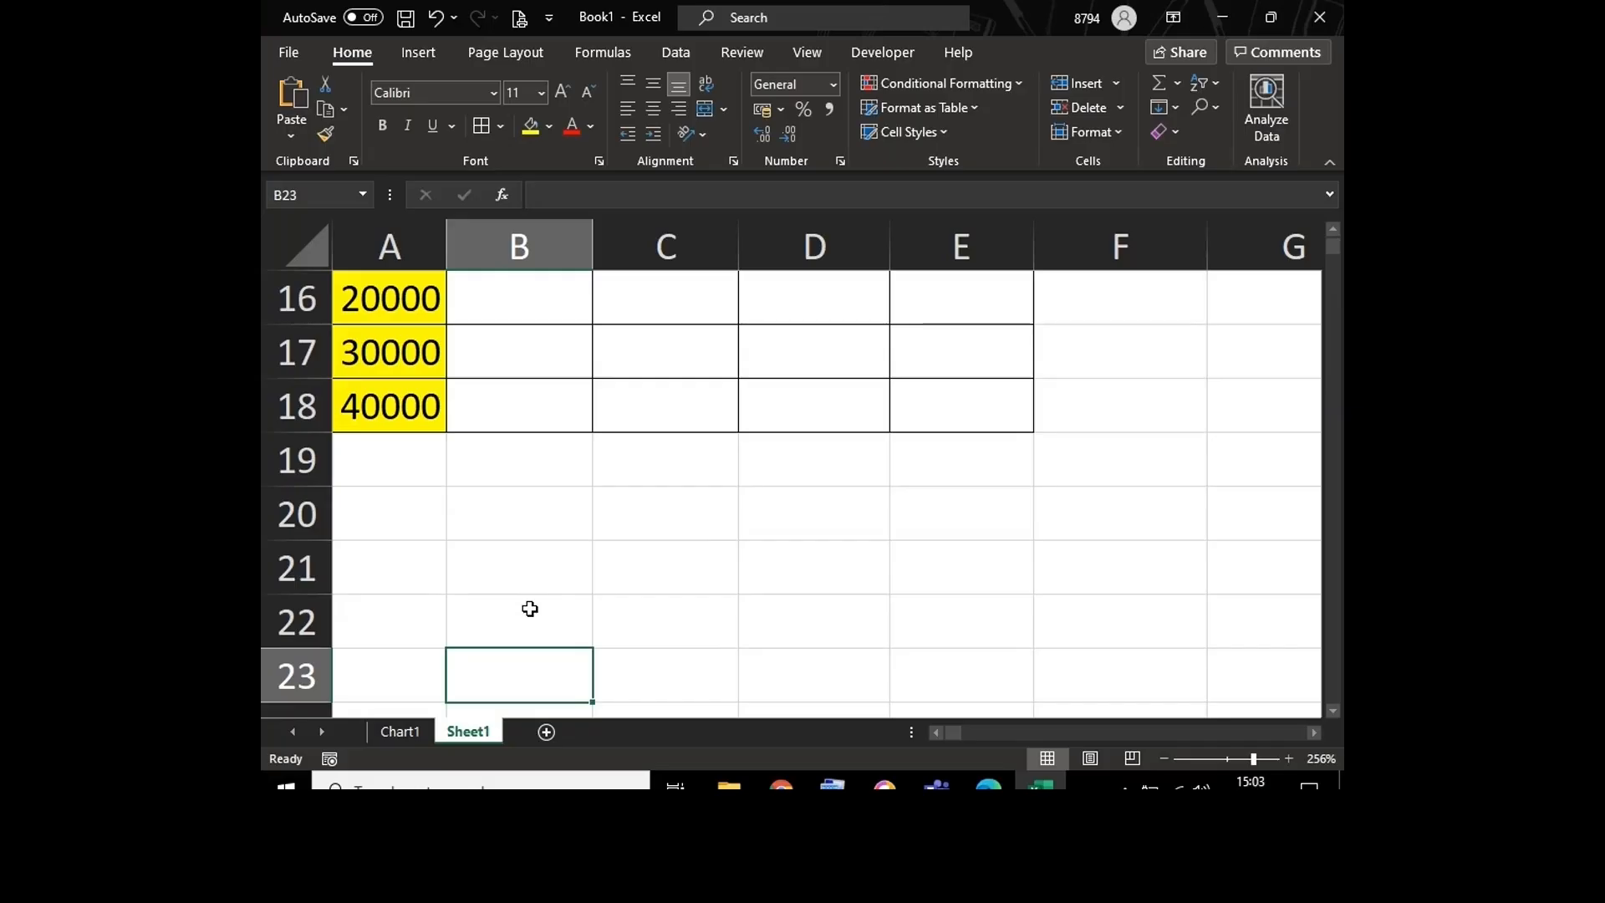
click(795, 521)
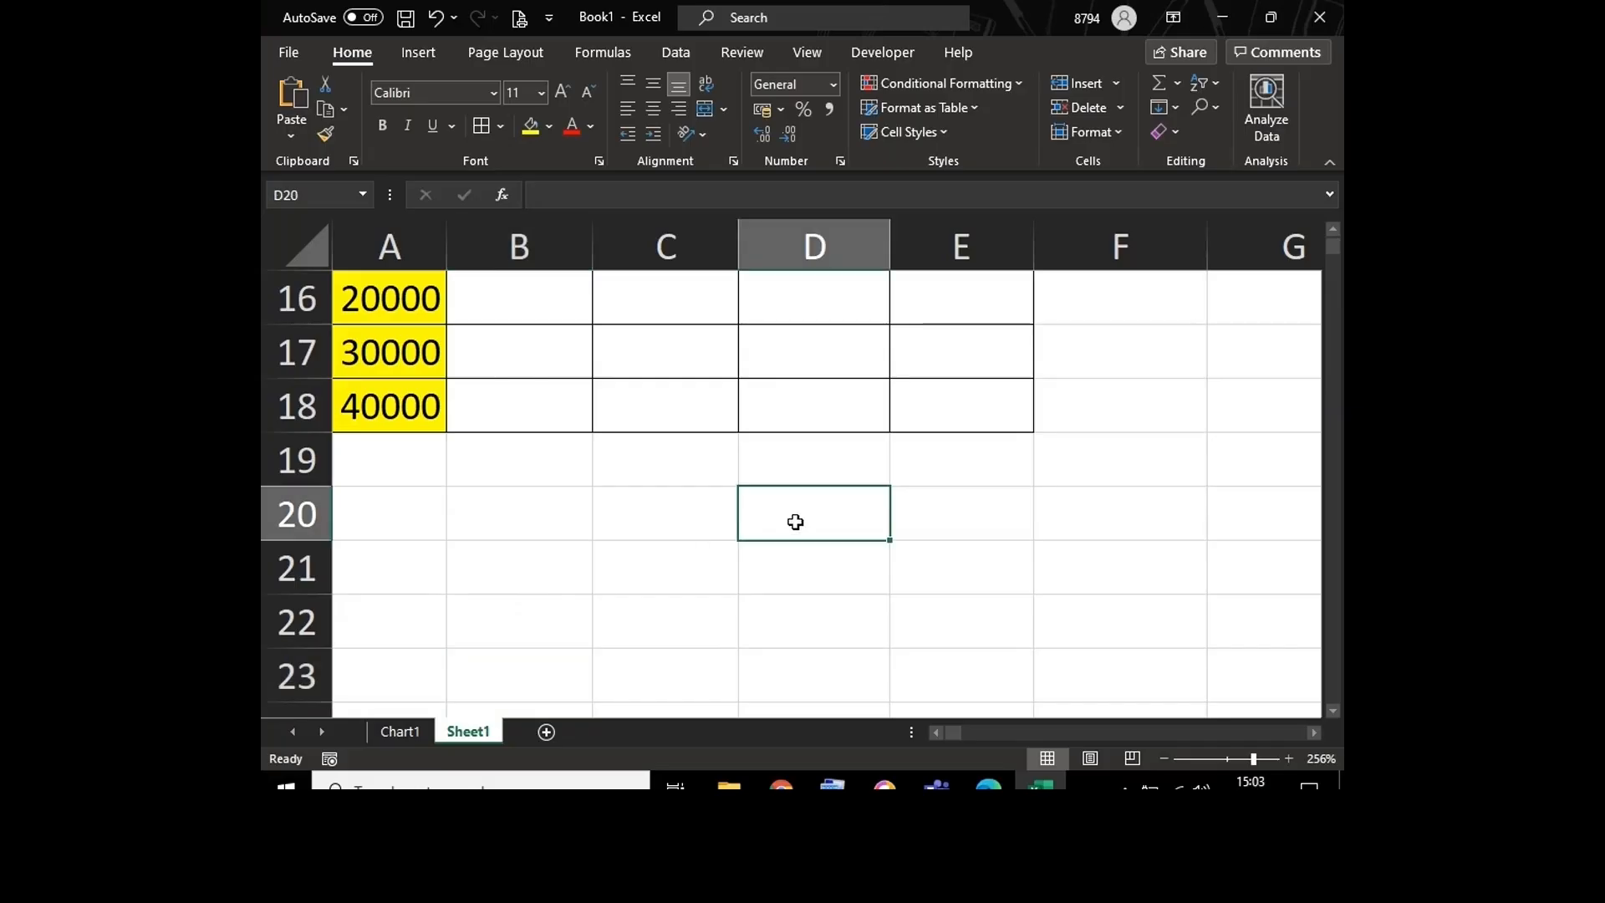
text(A15)
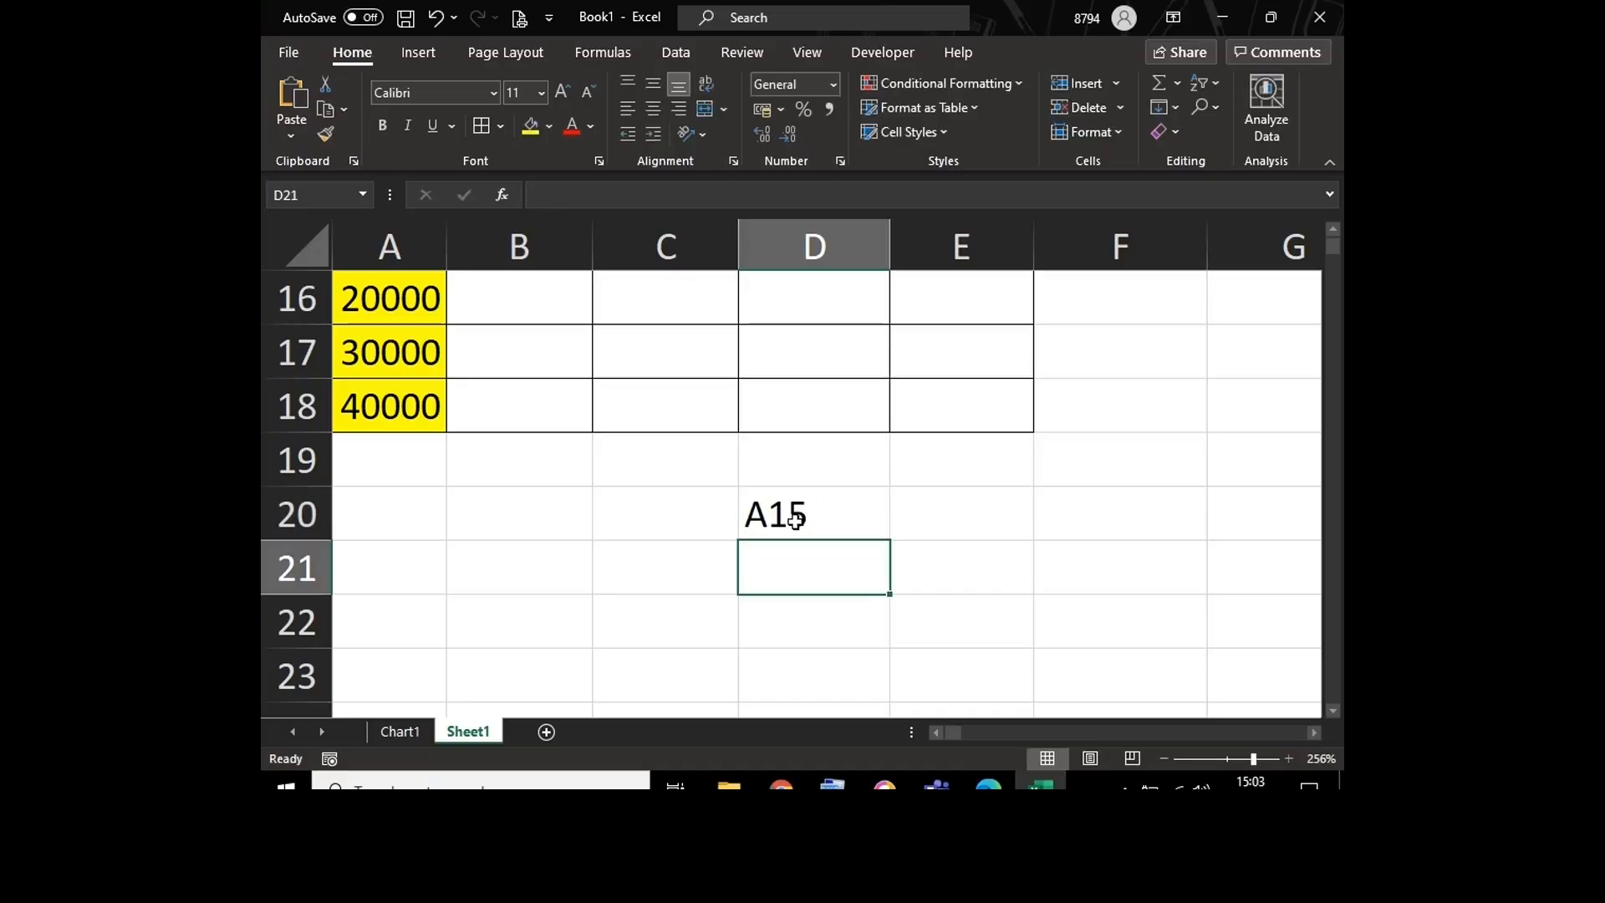
key(Return)
Step: Add dollar signs before the column letter and row number in D20 so the text reads $A$15
double_click(782, 514)
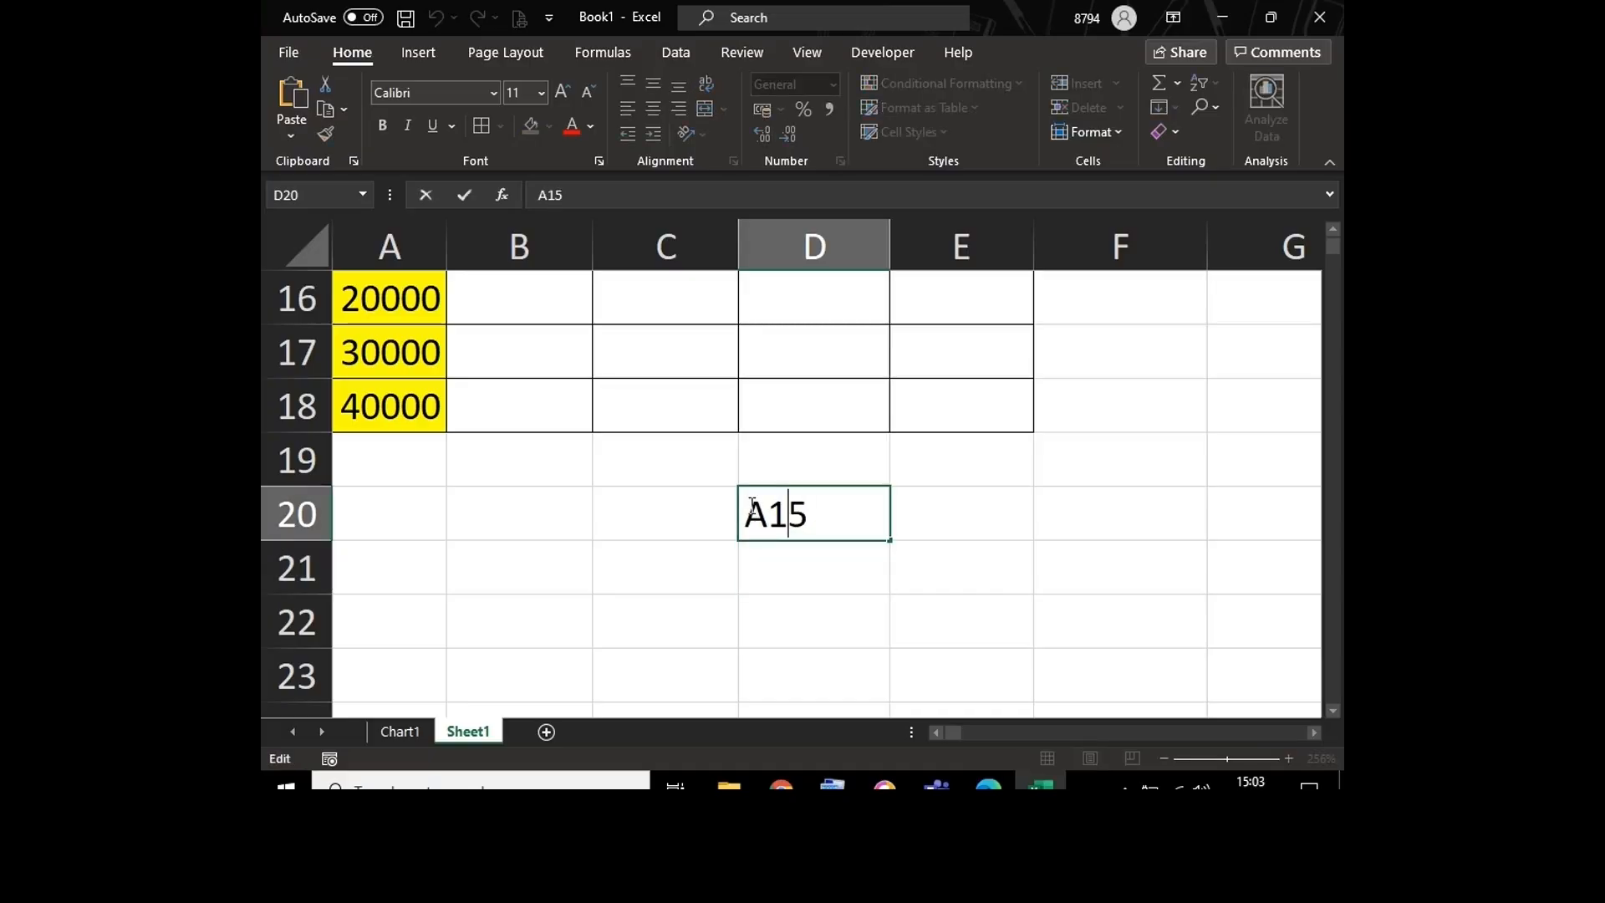
click(752, 505)
text($)
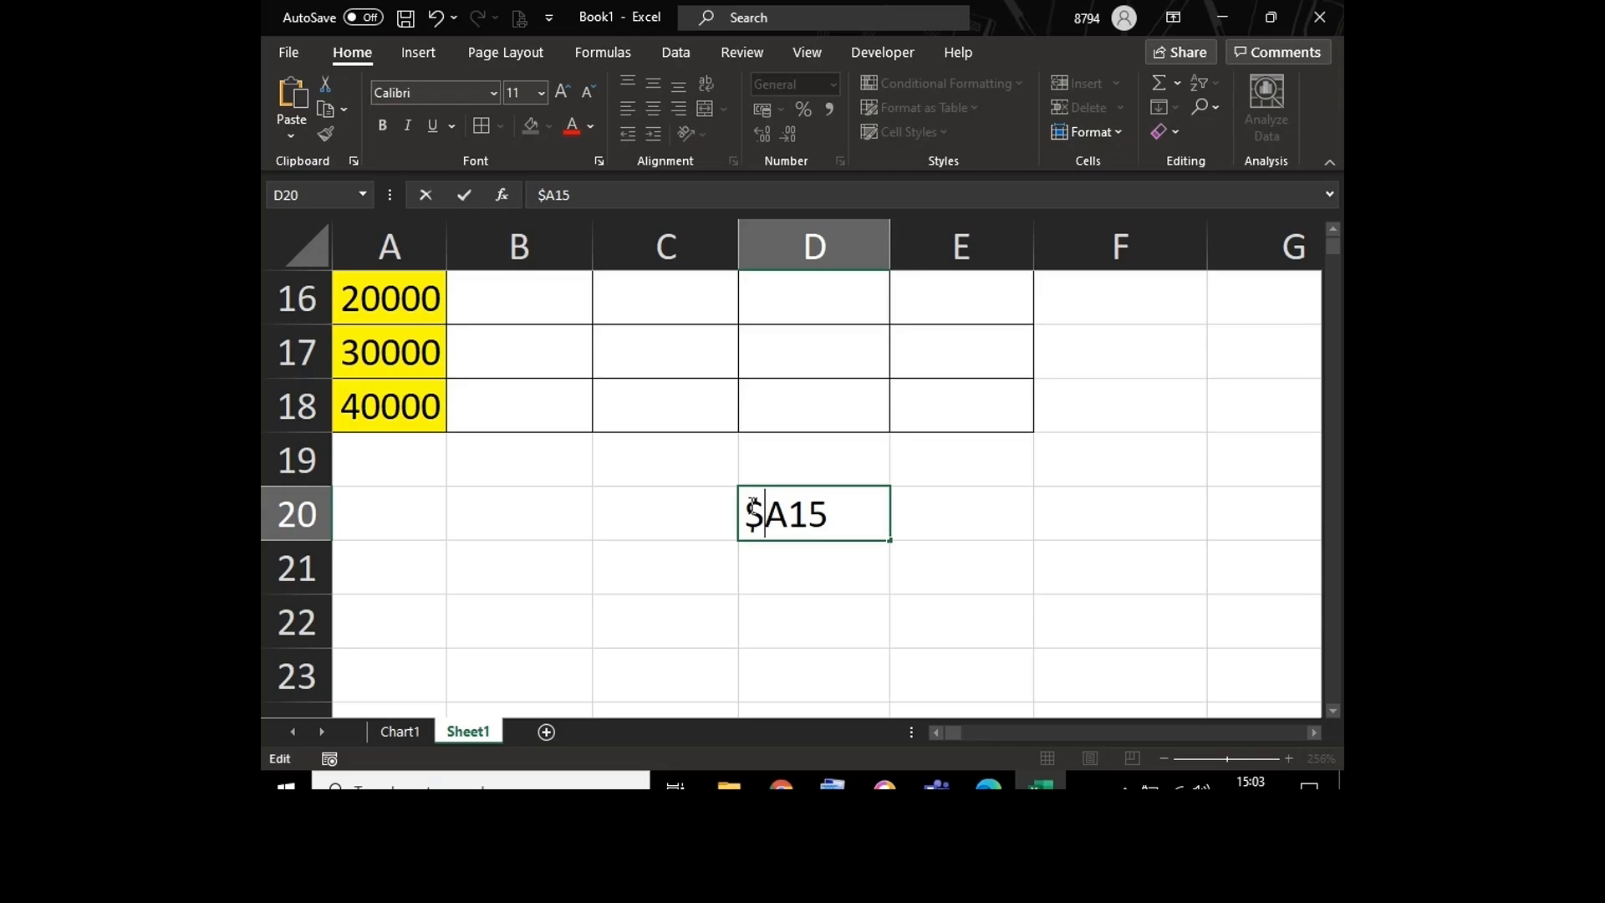
key(Right)
text($)
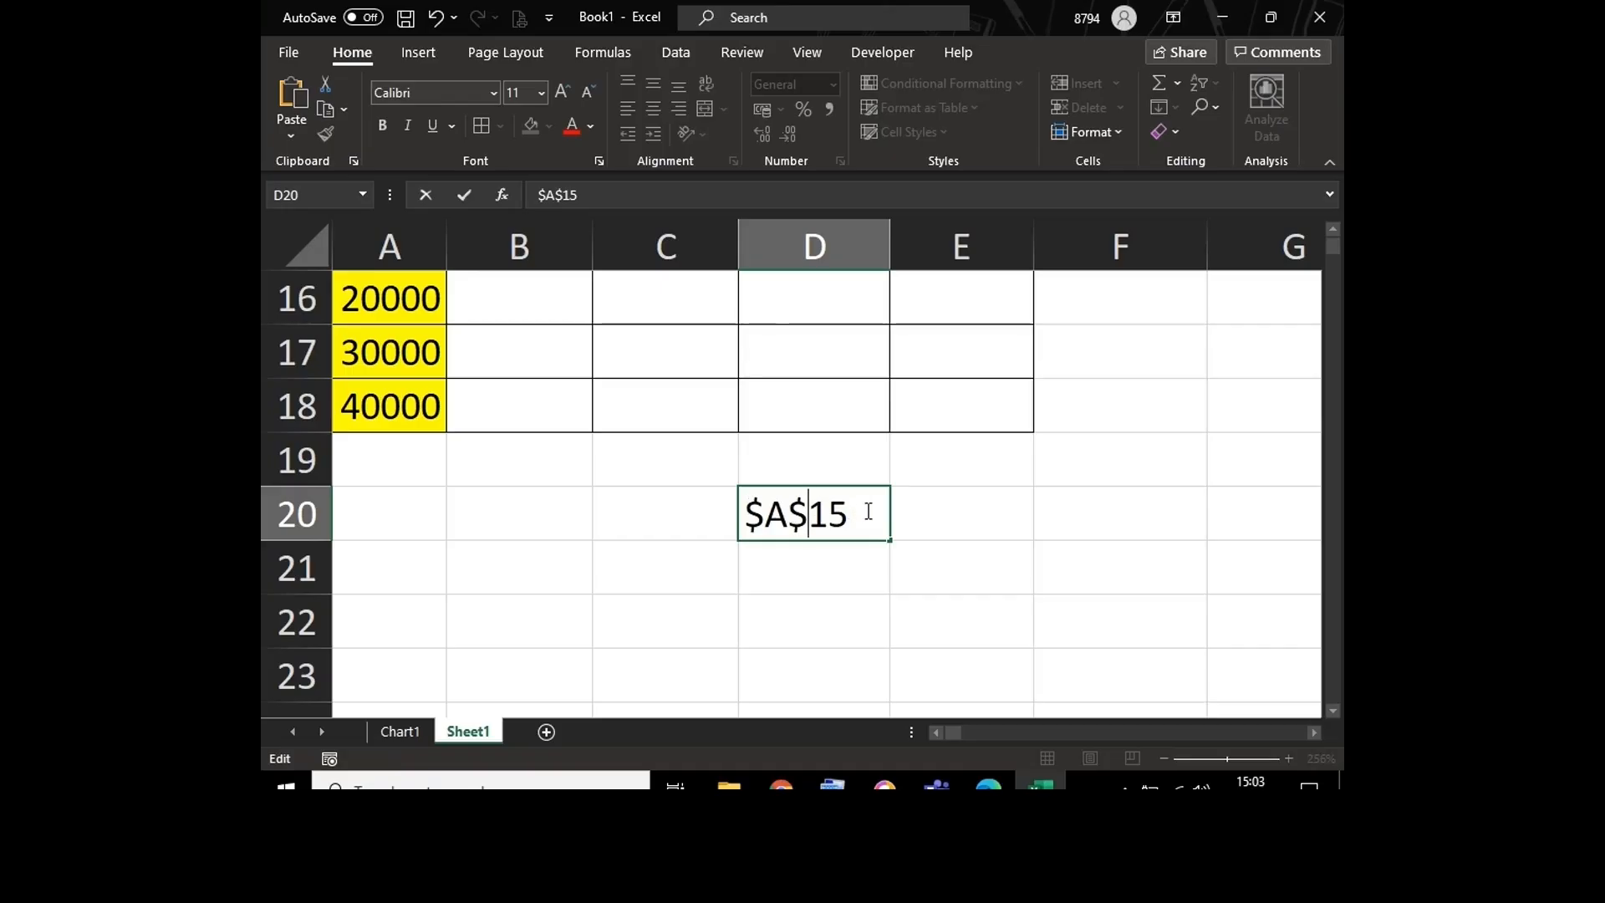
click(926, 519)
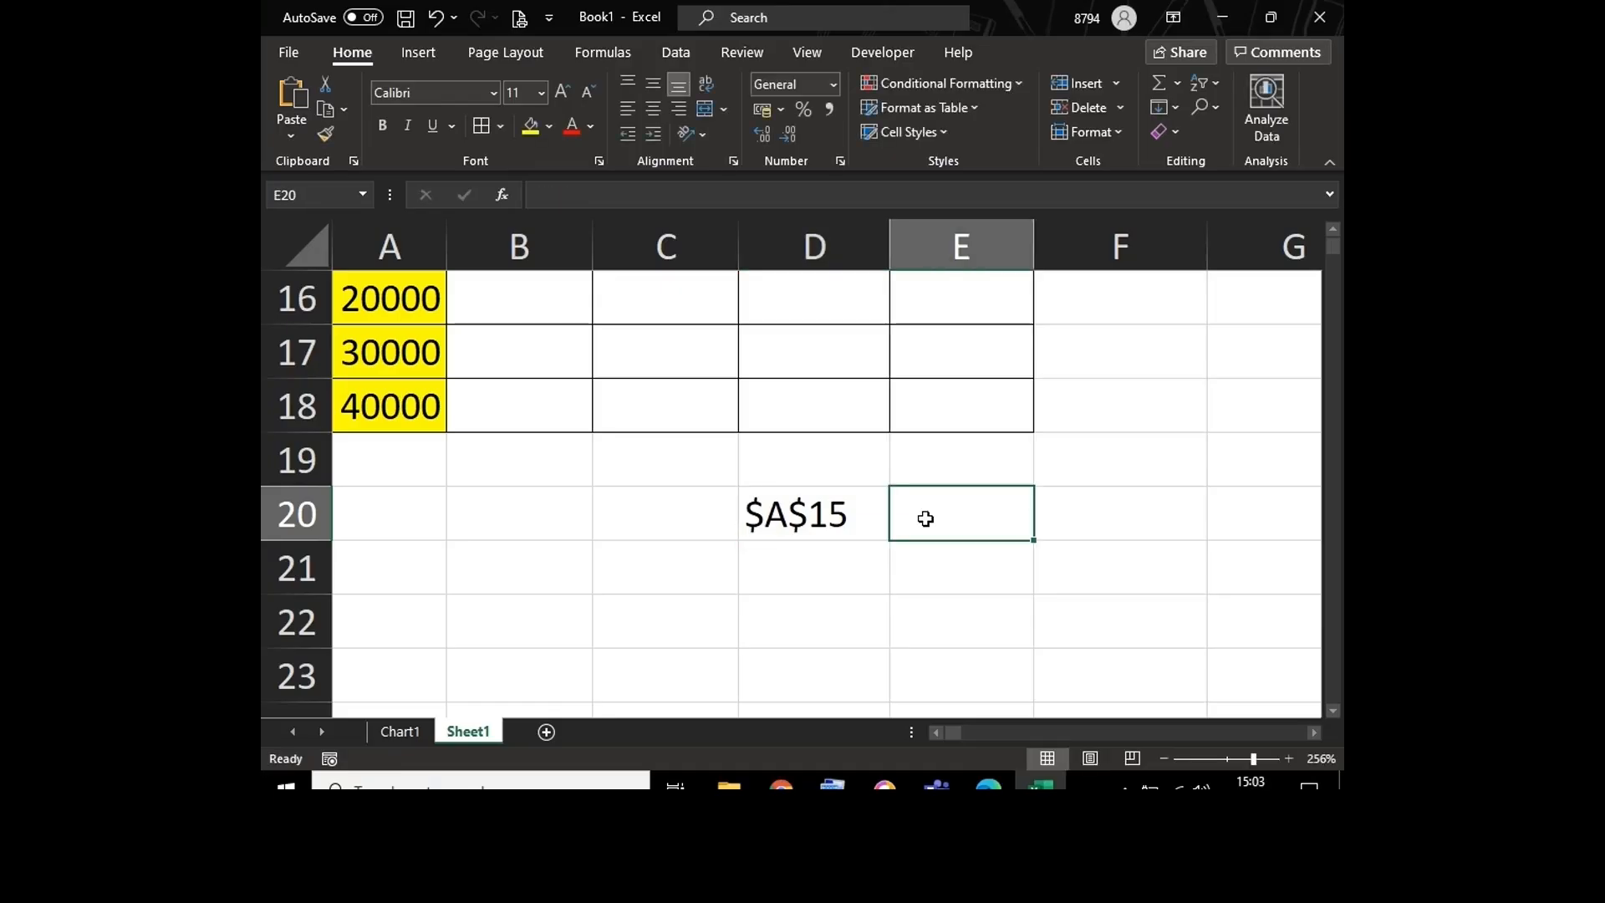
Step: Show the sheet's formulas, examine the references from B15 through E15, and return to displaying results
click(1335, 226)
click(1335, 230)
click(1335, 230)
click(1335, 230)
click(1336, 230)
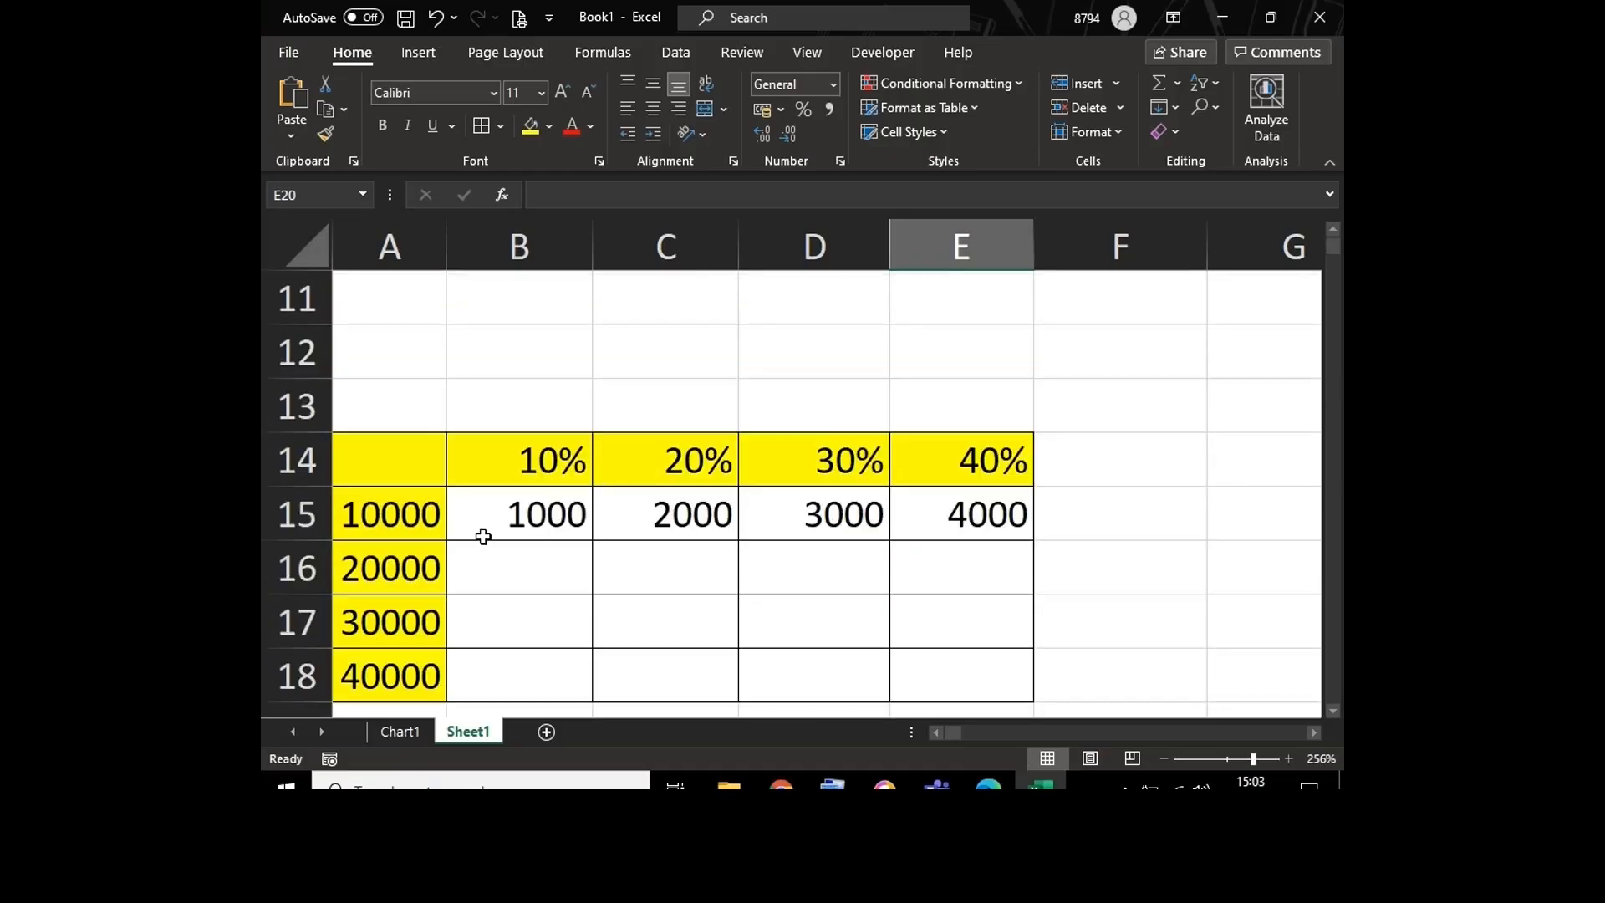
click(408, 508)
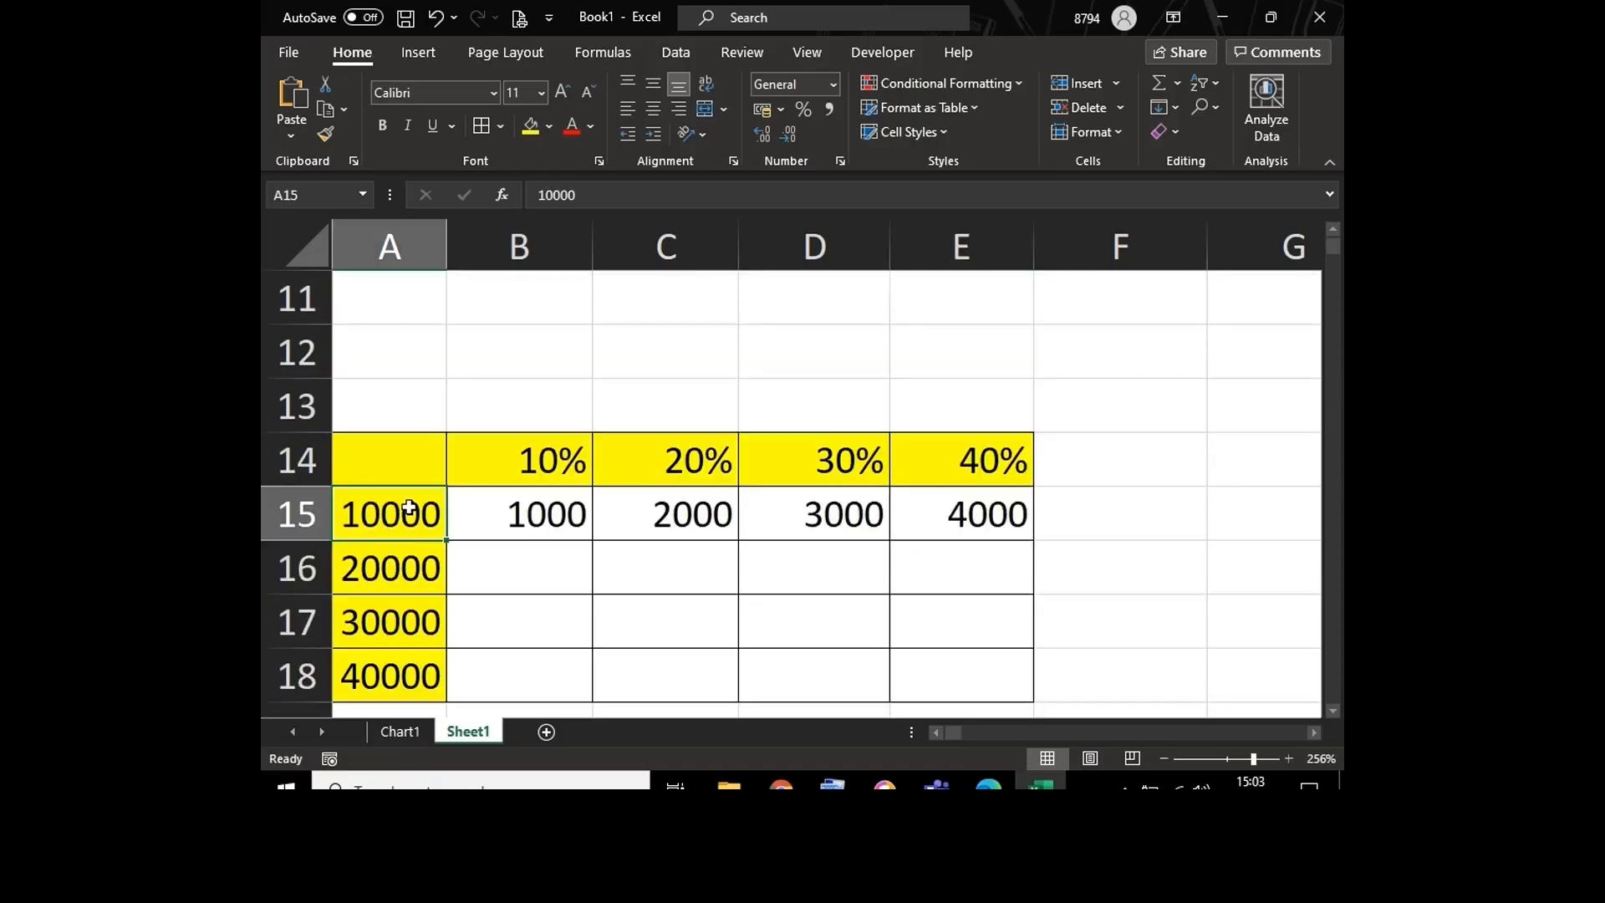
click(510, 515)
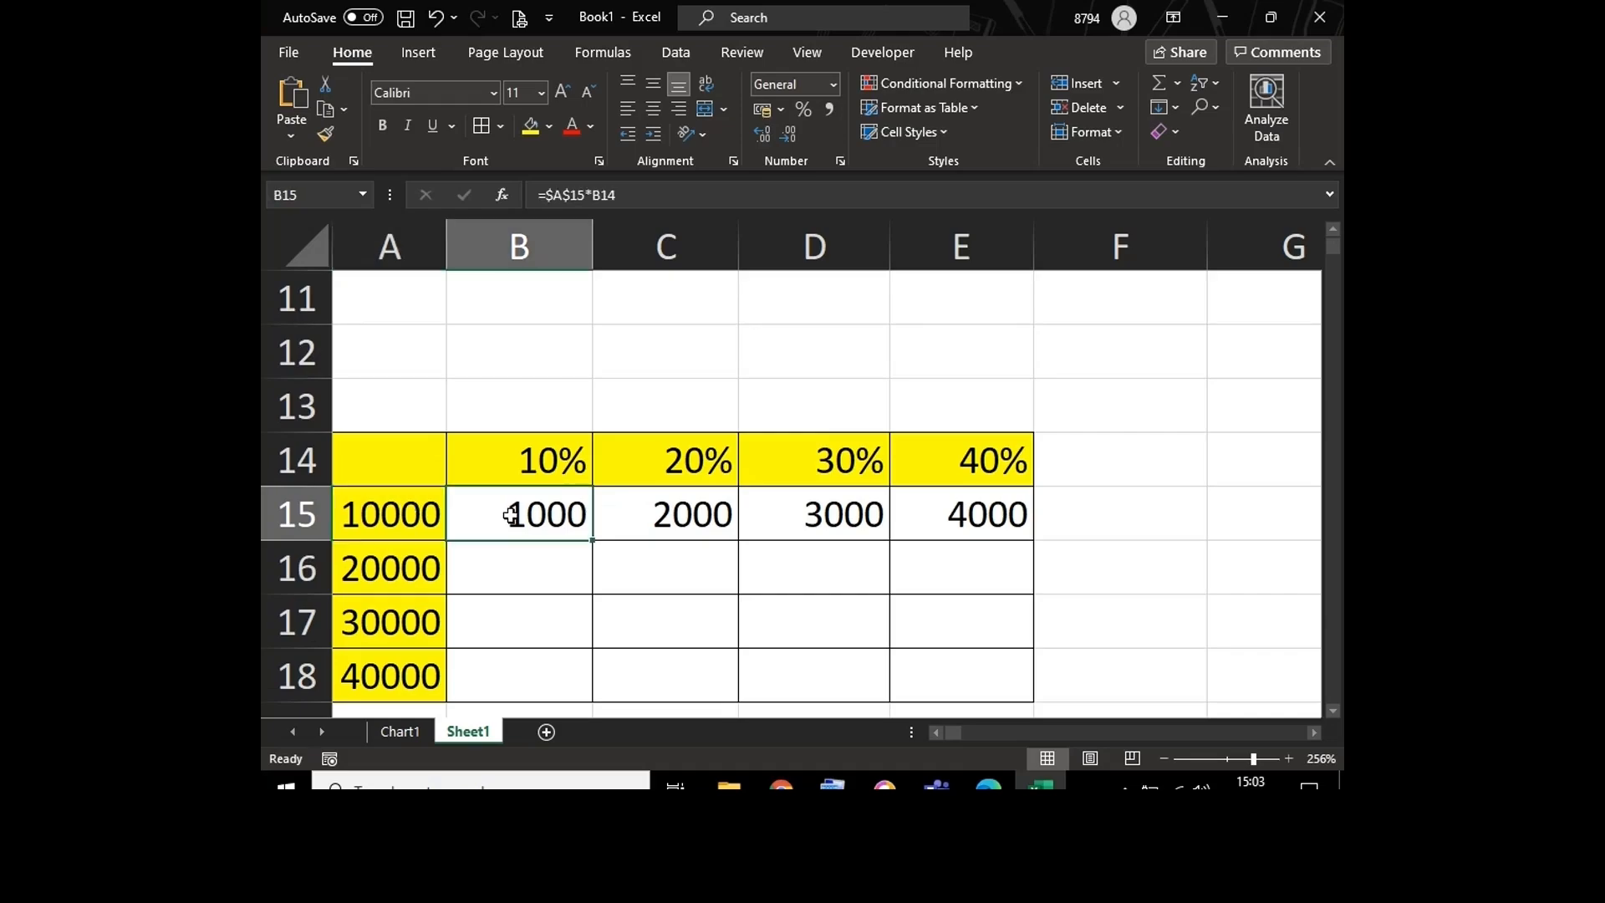
key(ctrl+grave)
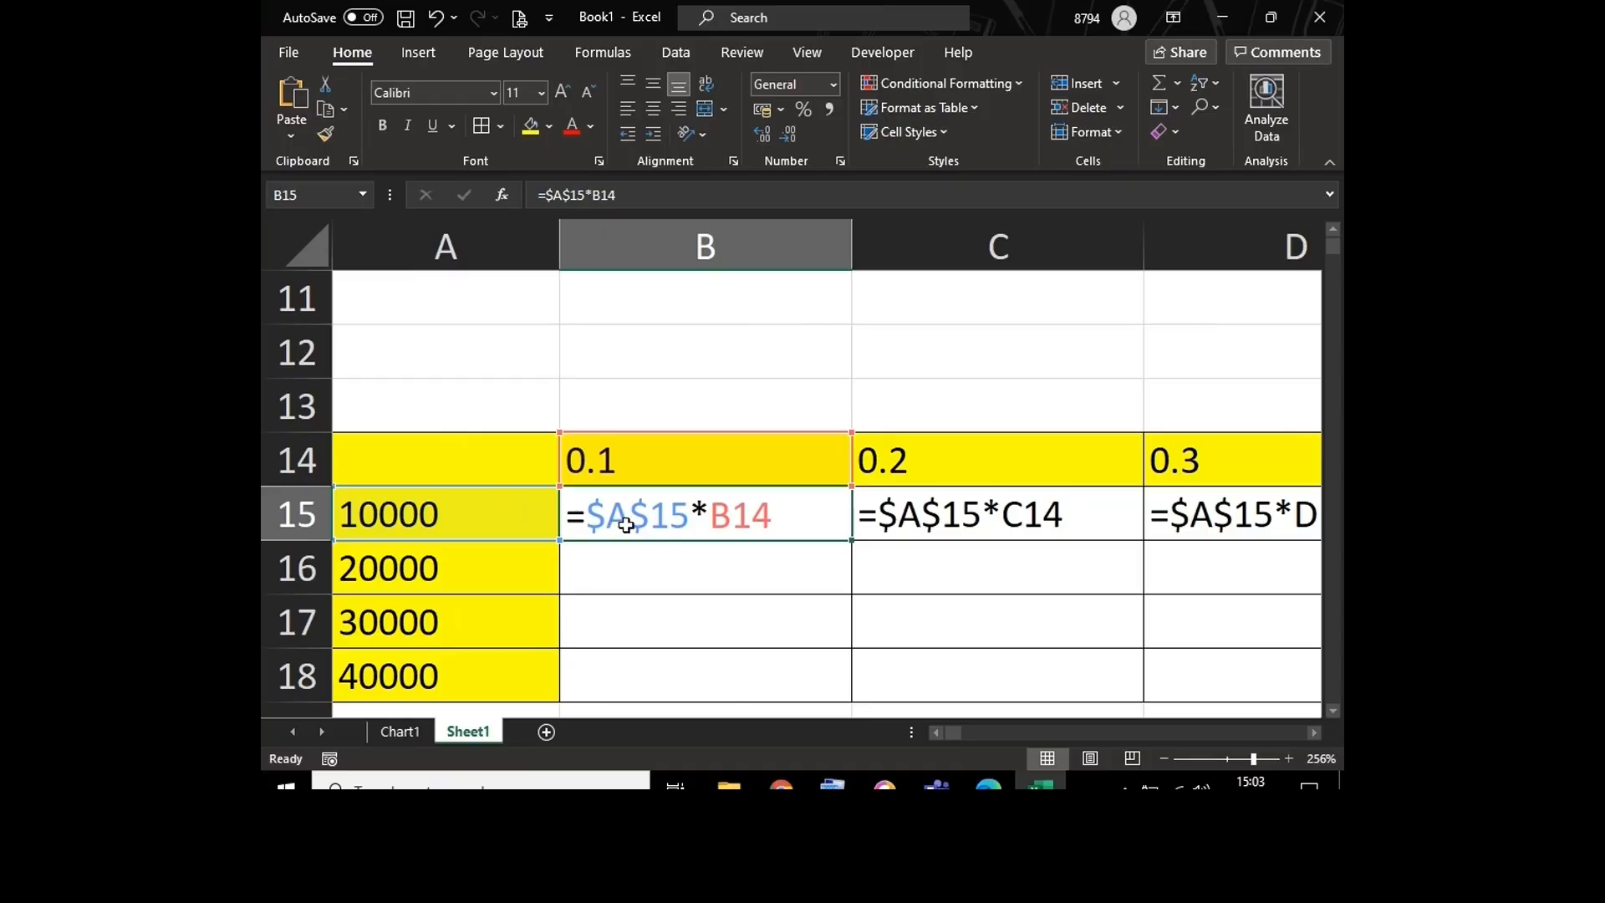
key(Right)
key(Right)
key(Right)
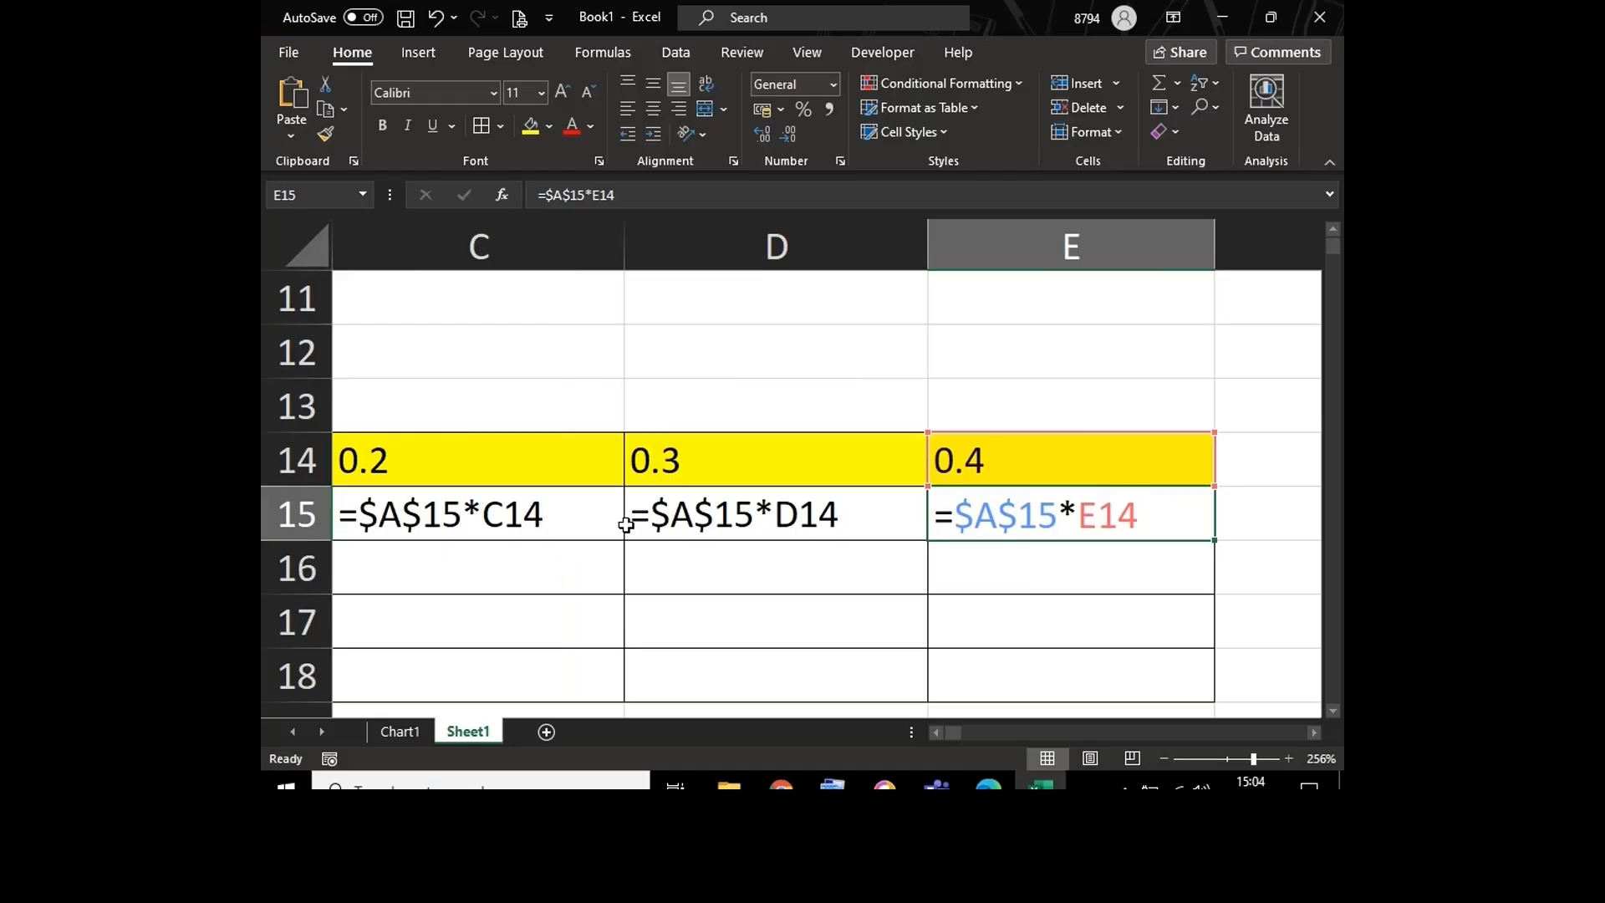
key(Left)
key(Left)
key(Left)
key(Left)
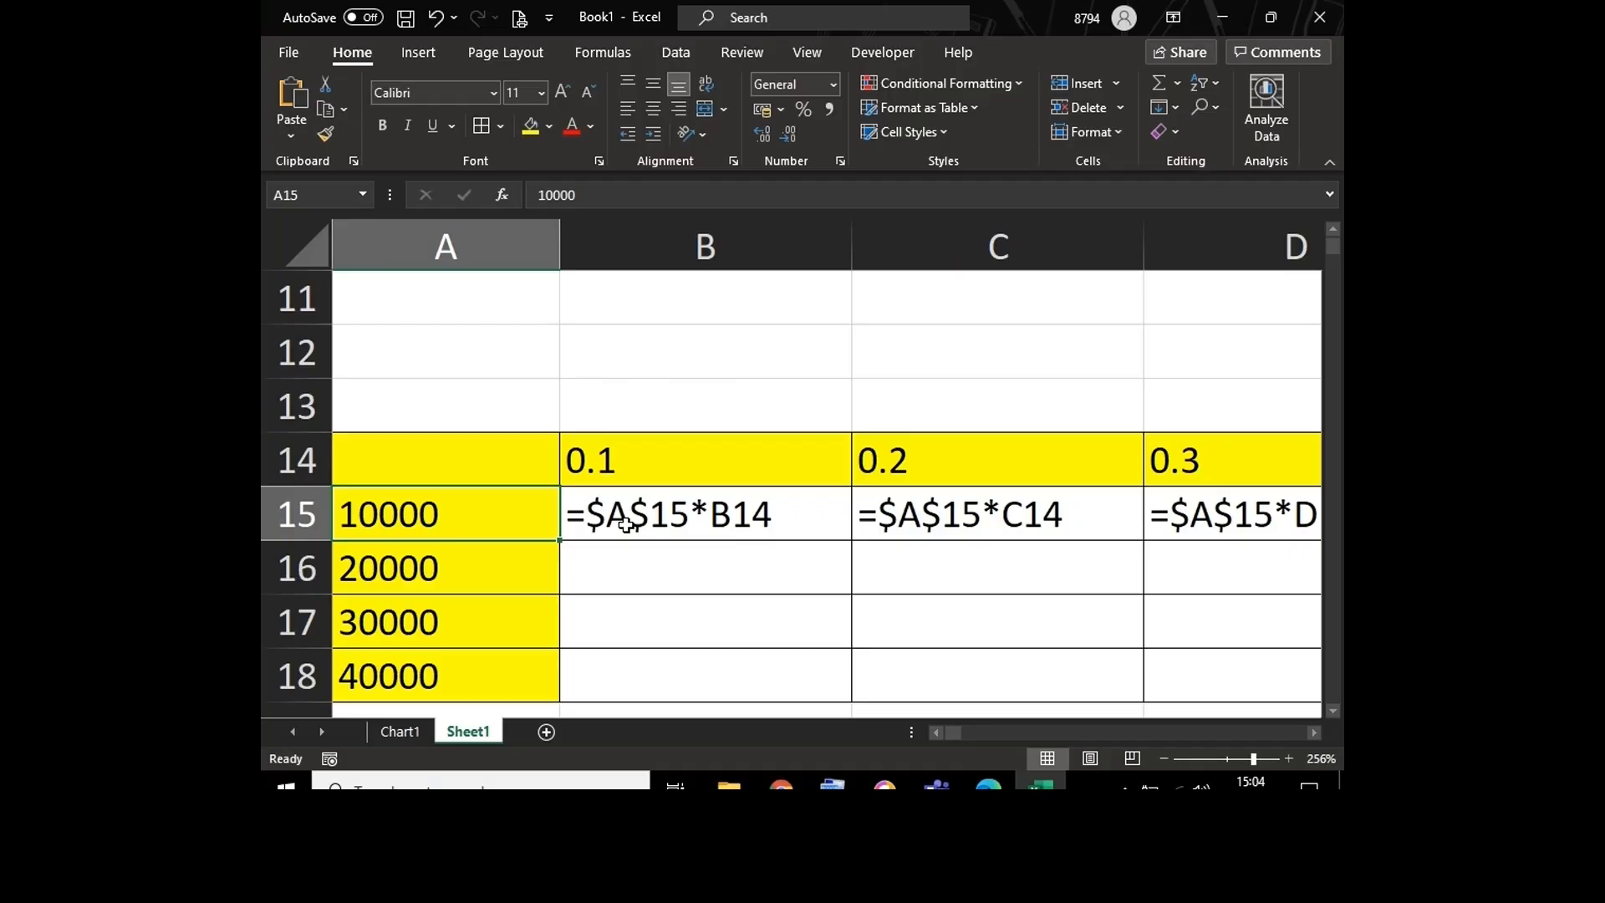
key(ctrl+grave)
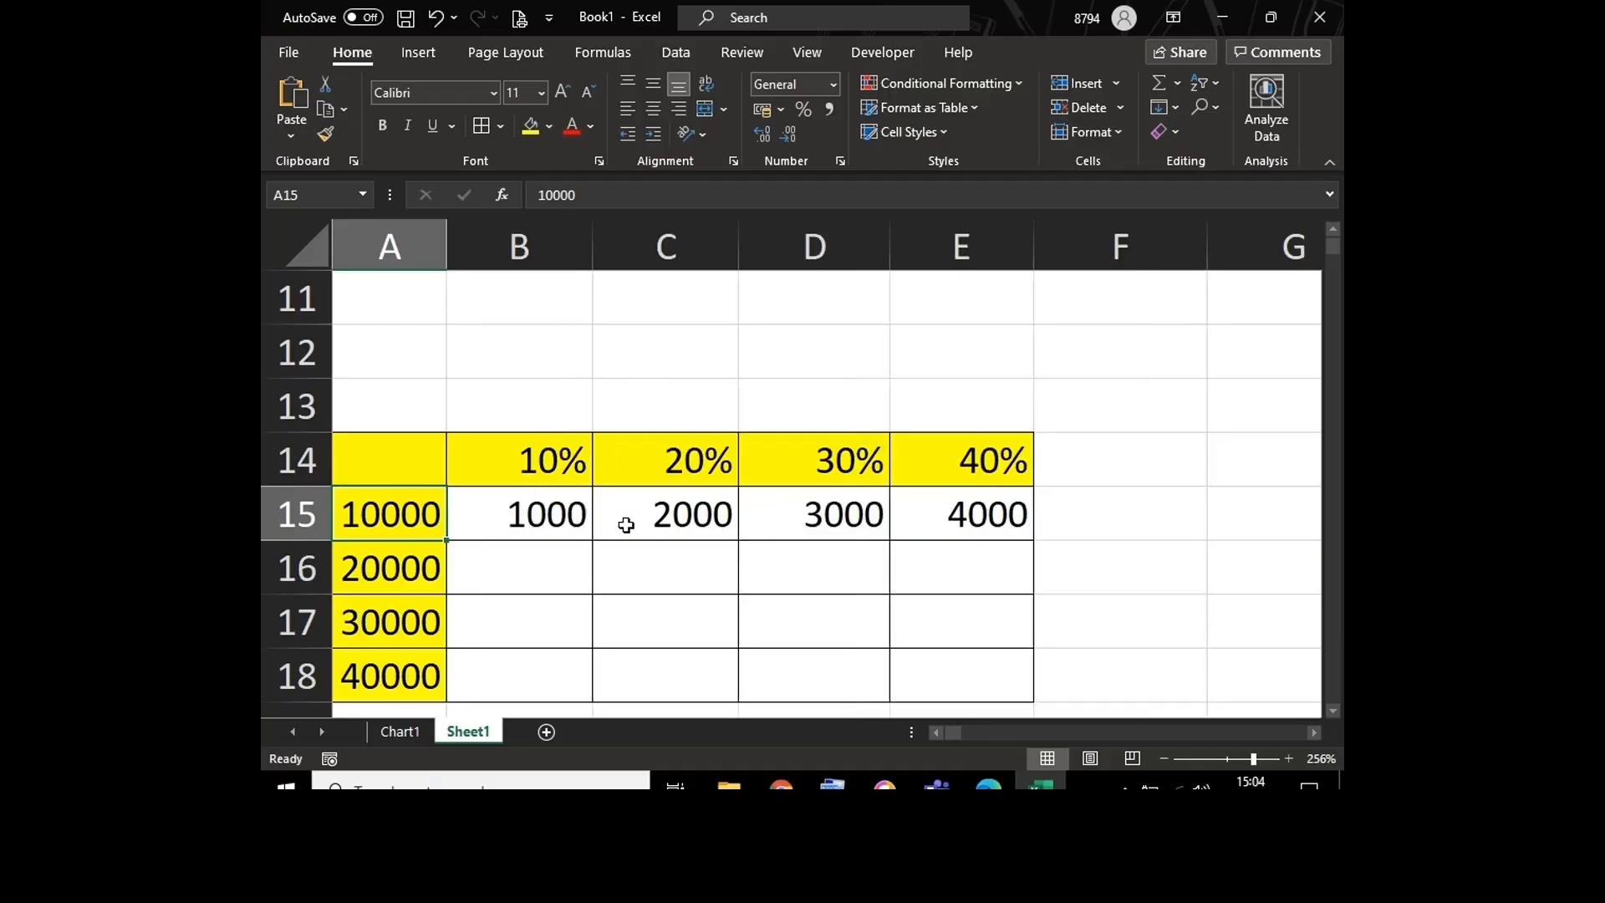
Step: Widen column H so that the label Relative reference in H2 fits in full
click(828, 398)
key(Up)
key(Up)
key(Up)
key(Up)
key(Up)
key(Up)
key(Up)
key(Up)
key(Up)
key(Up)
key(Up)
key(Up)
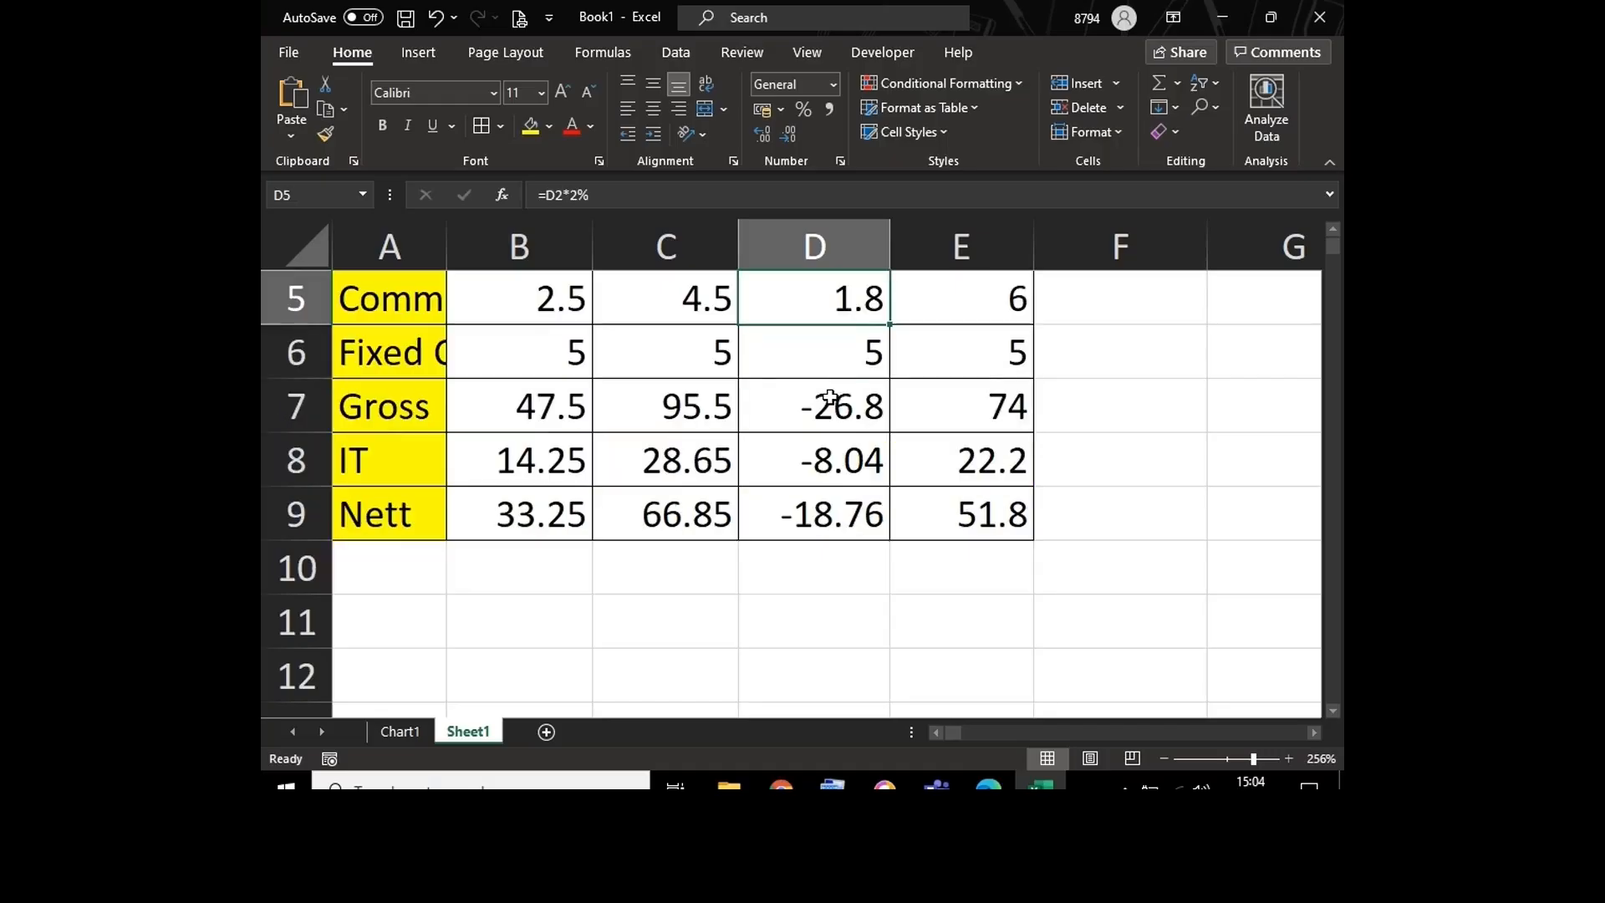
key(Right)
key(Right)
key(Right)
key(Right)
key(Right)
key(Right)
key(Right)
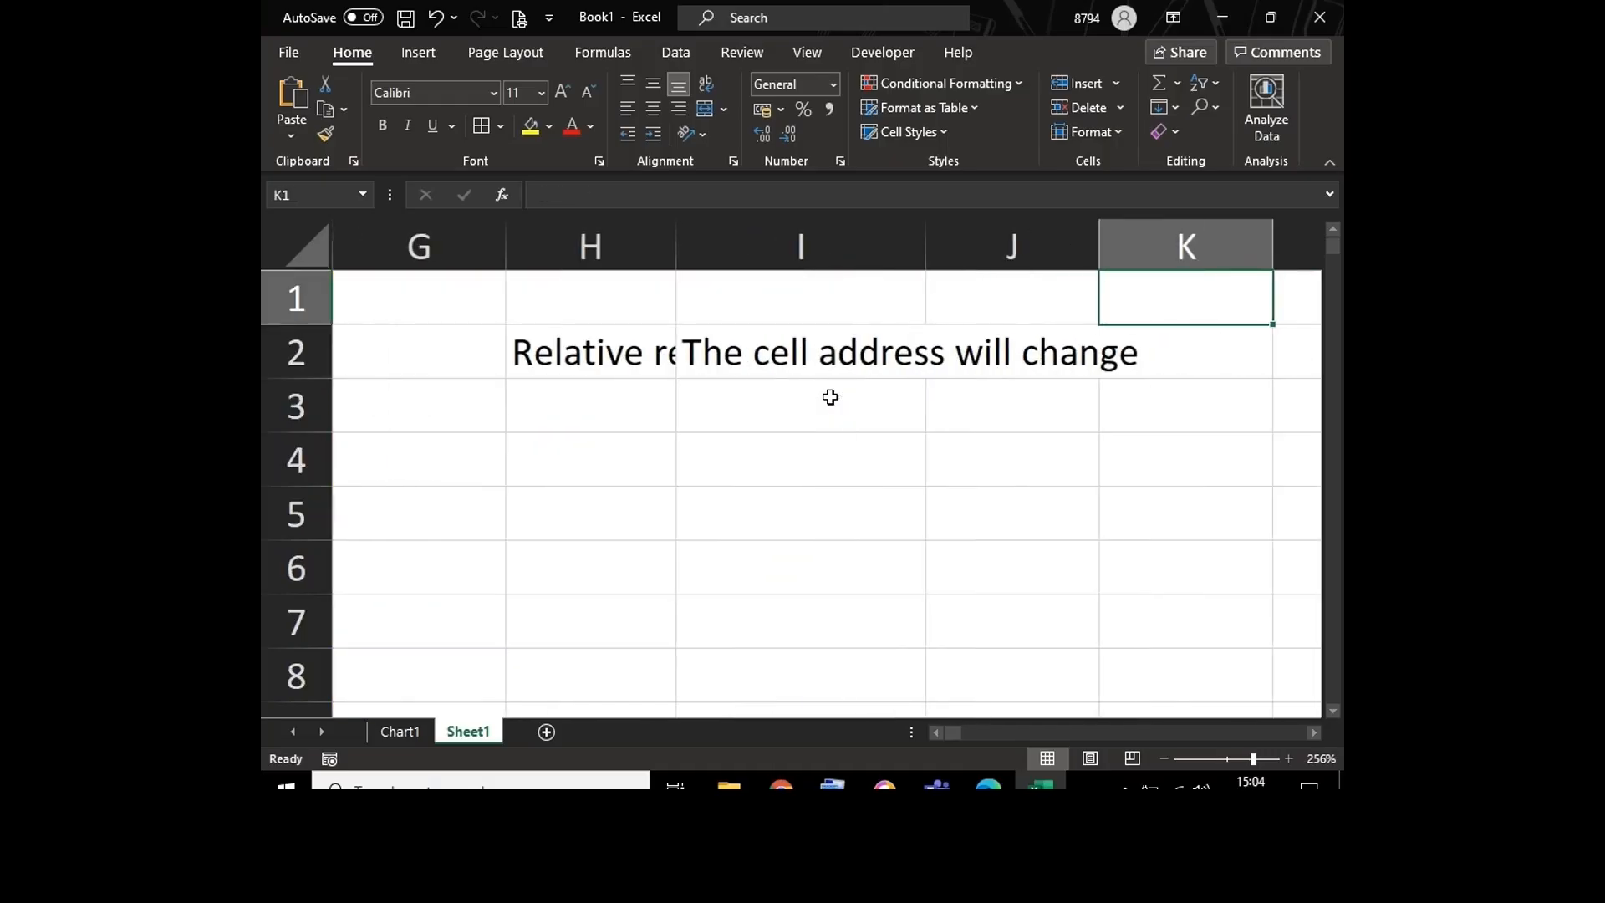
key(Down)
key(Down)
key(Left)
key(Left)
key(Left)
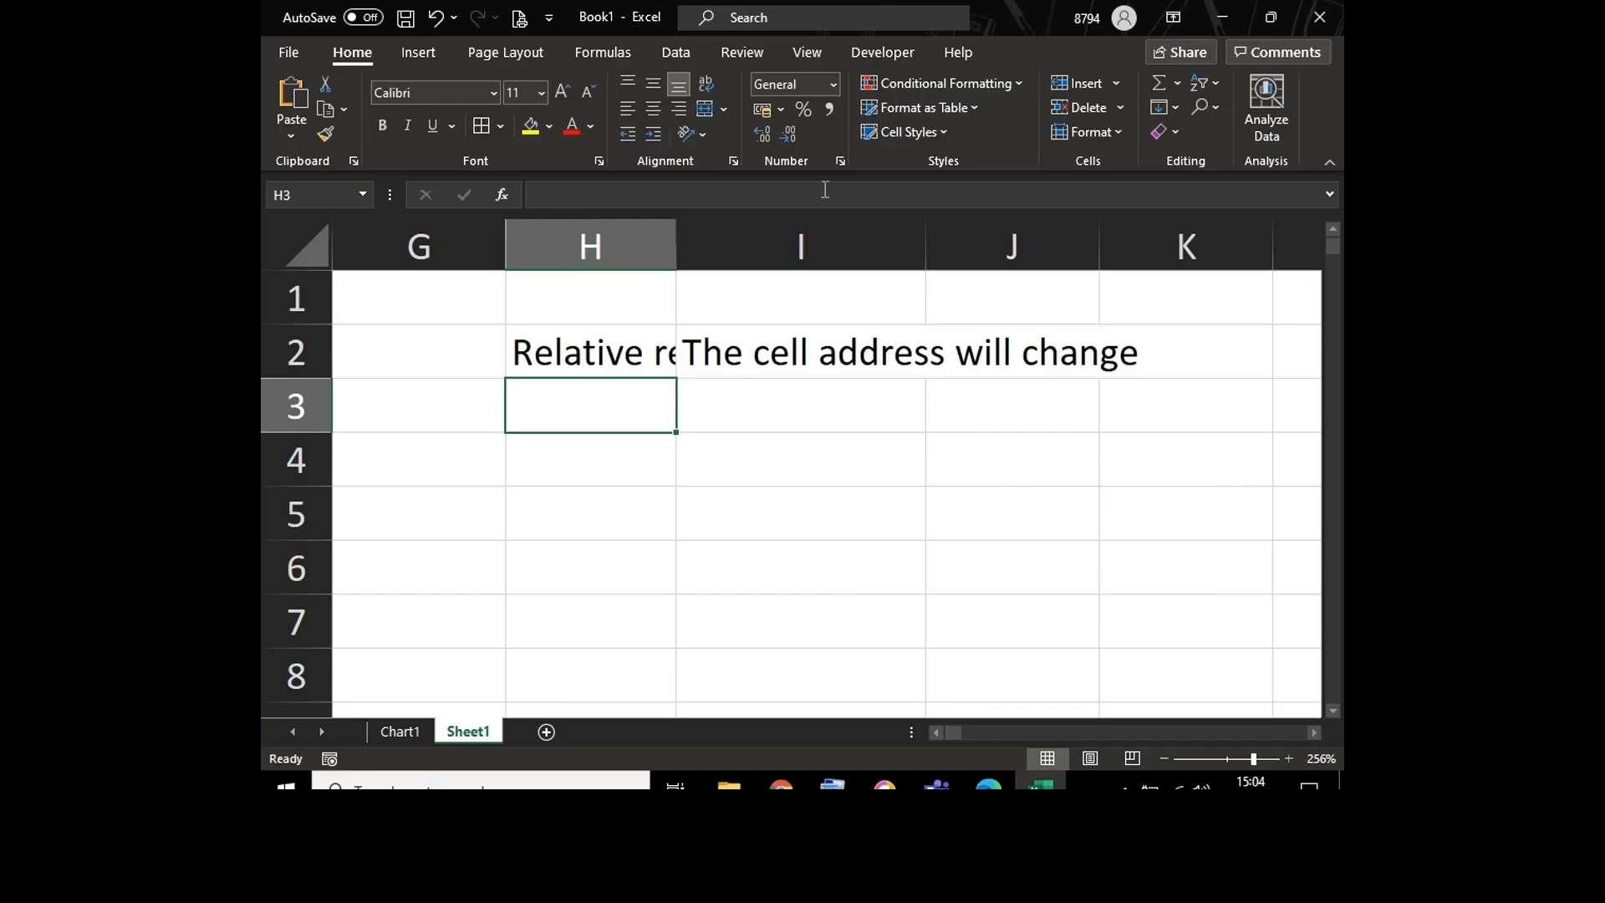
drag(676, 239, 841, 238)
Step: Enter the label "Absolute reference" in cell H3, below the relative reference label
double_click(627, 405)
text(A)
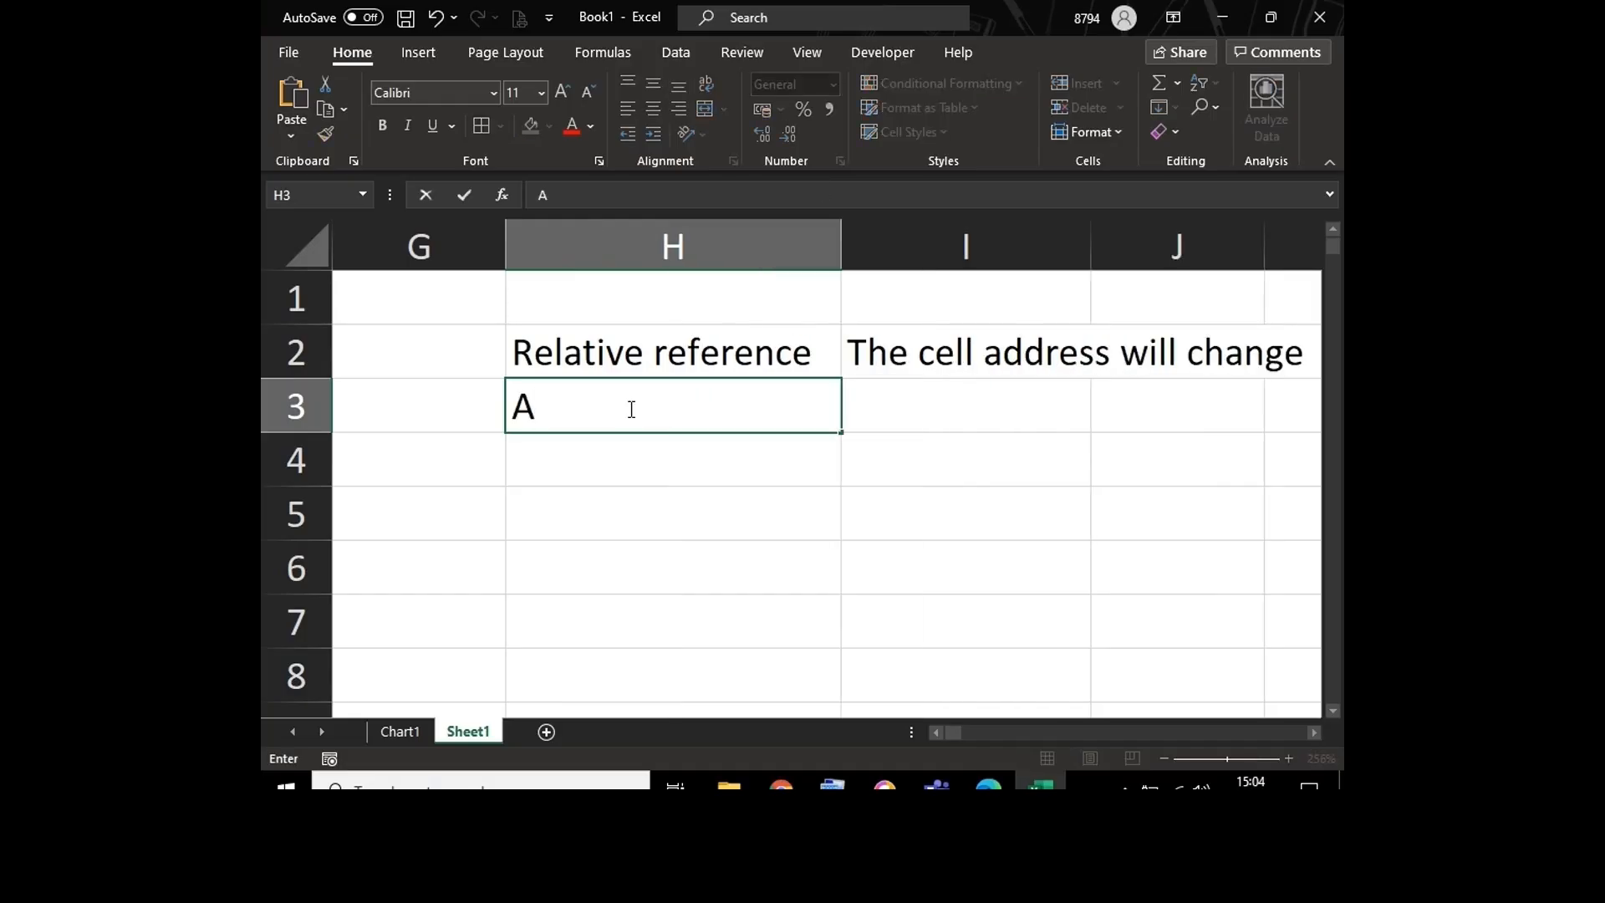
text(bsolute )
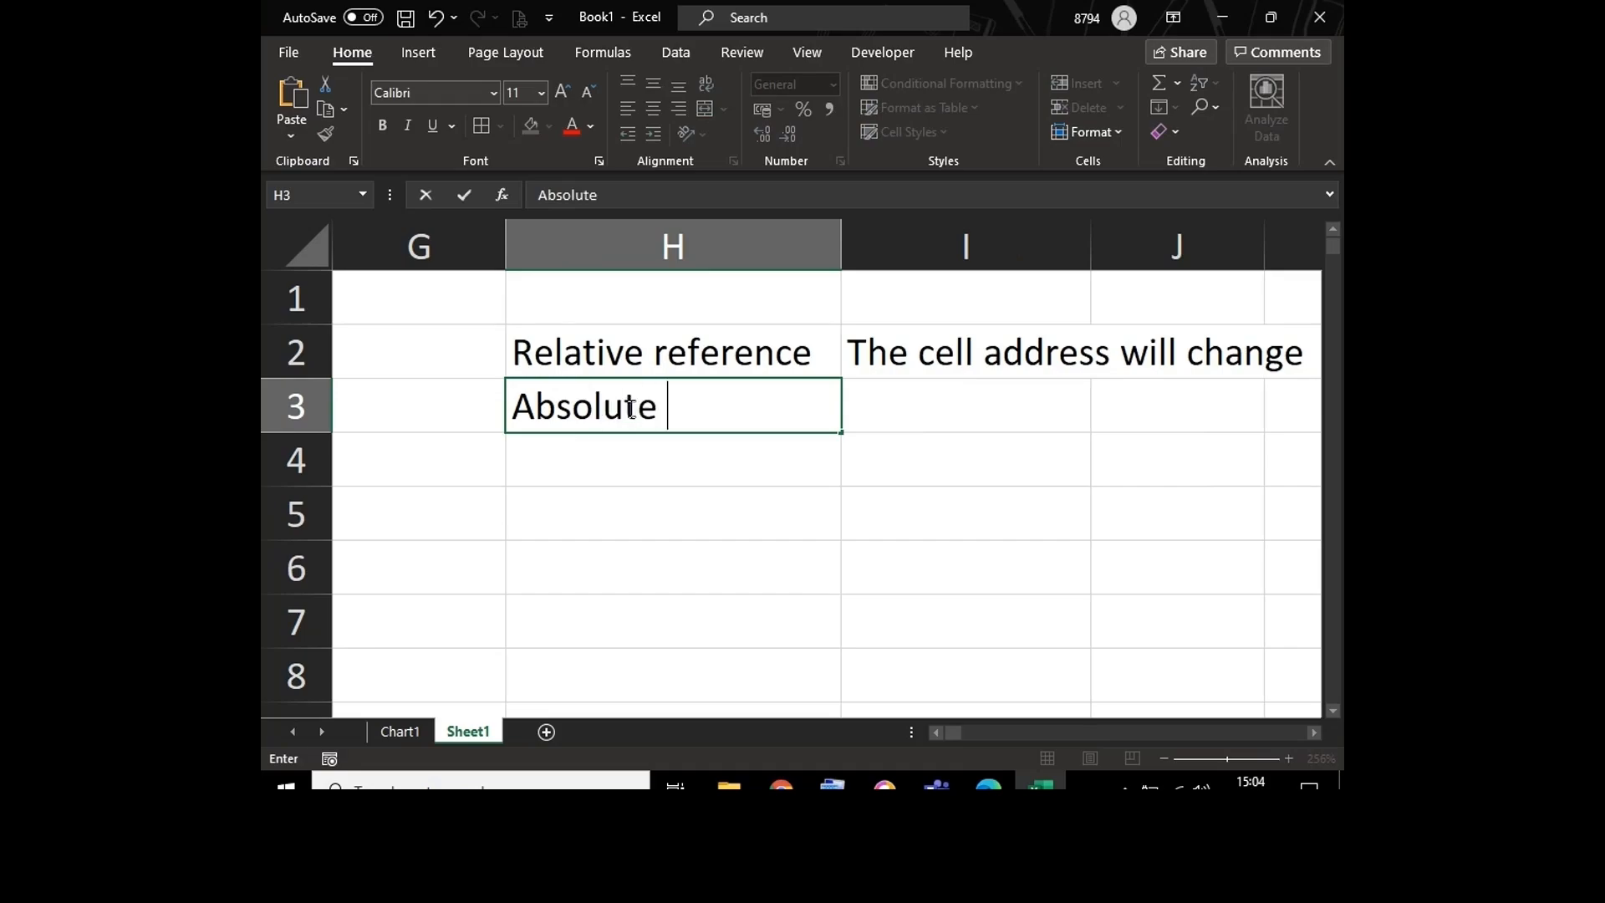
text(refere)
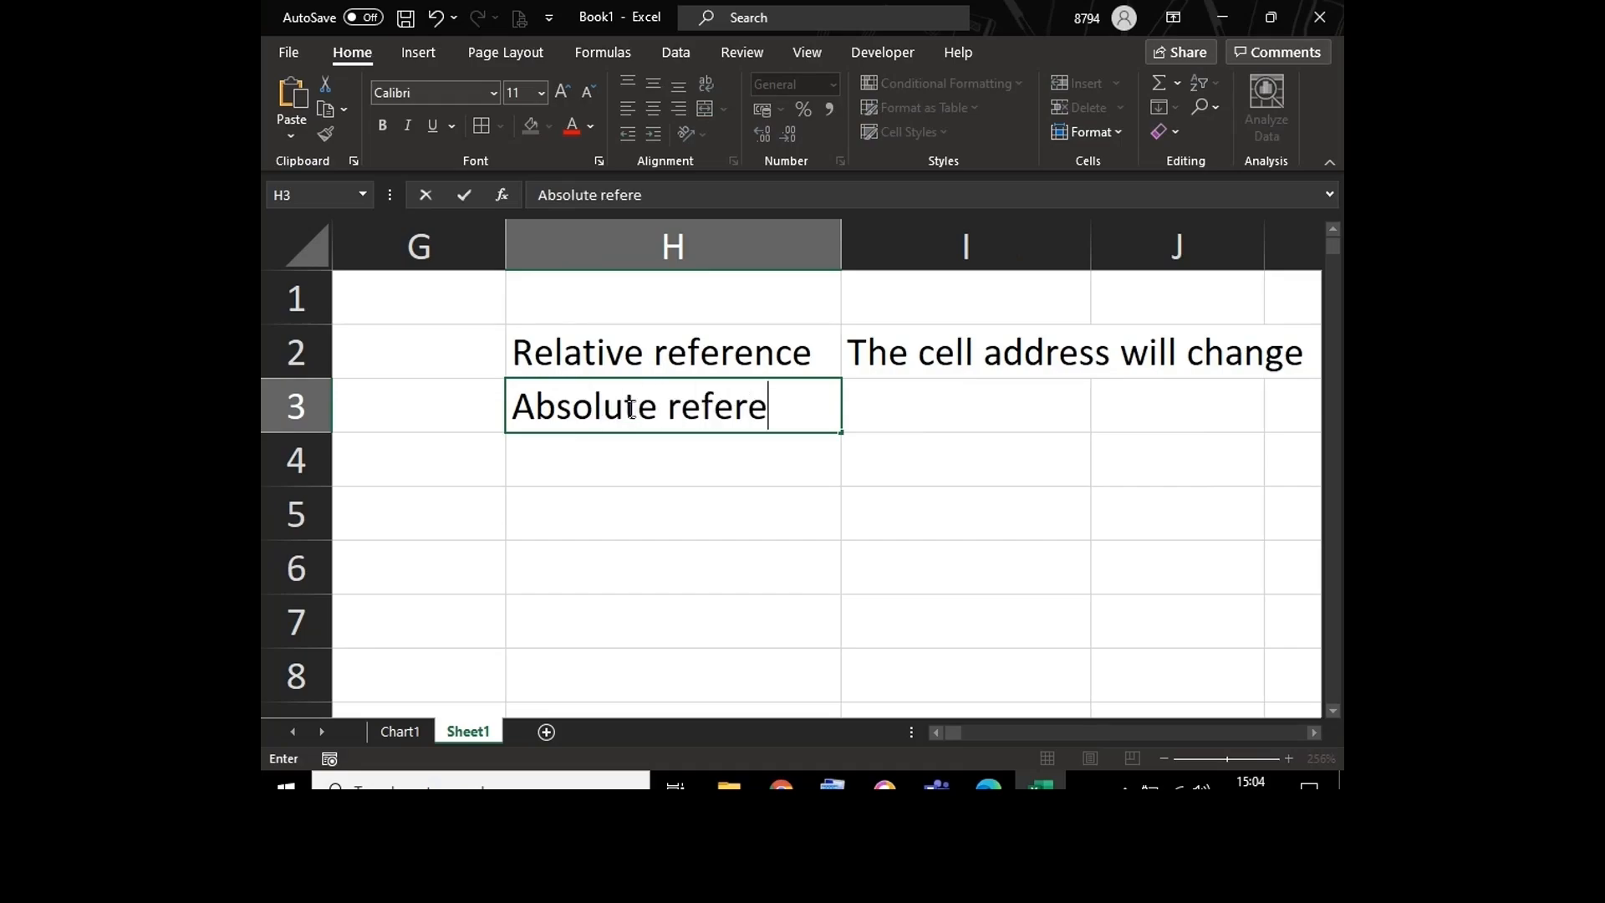
text(nce)
key(Tab)
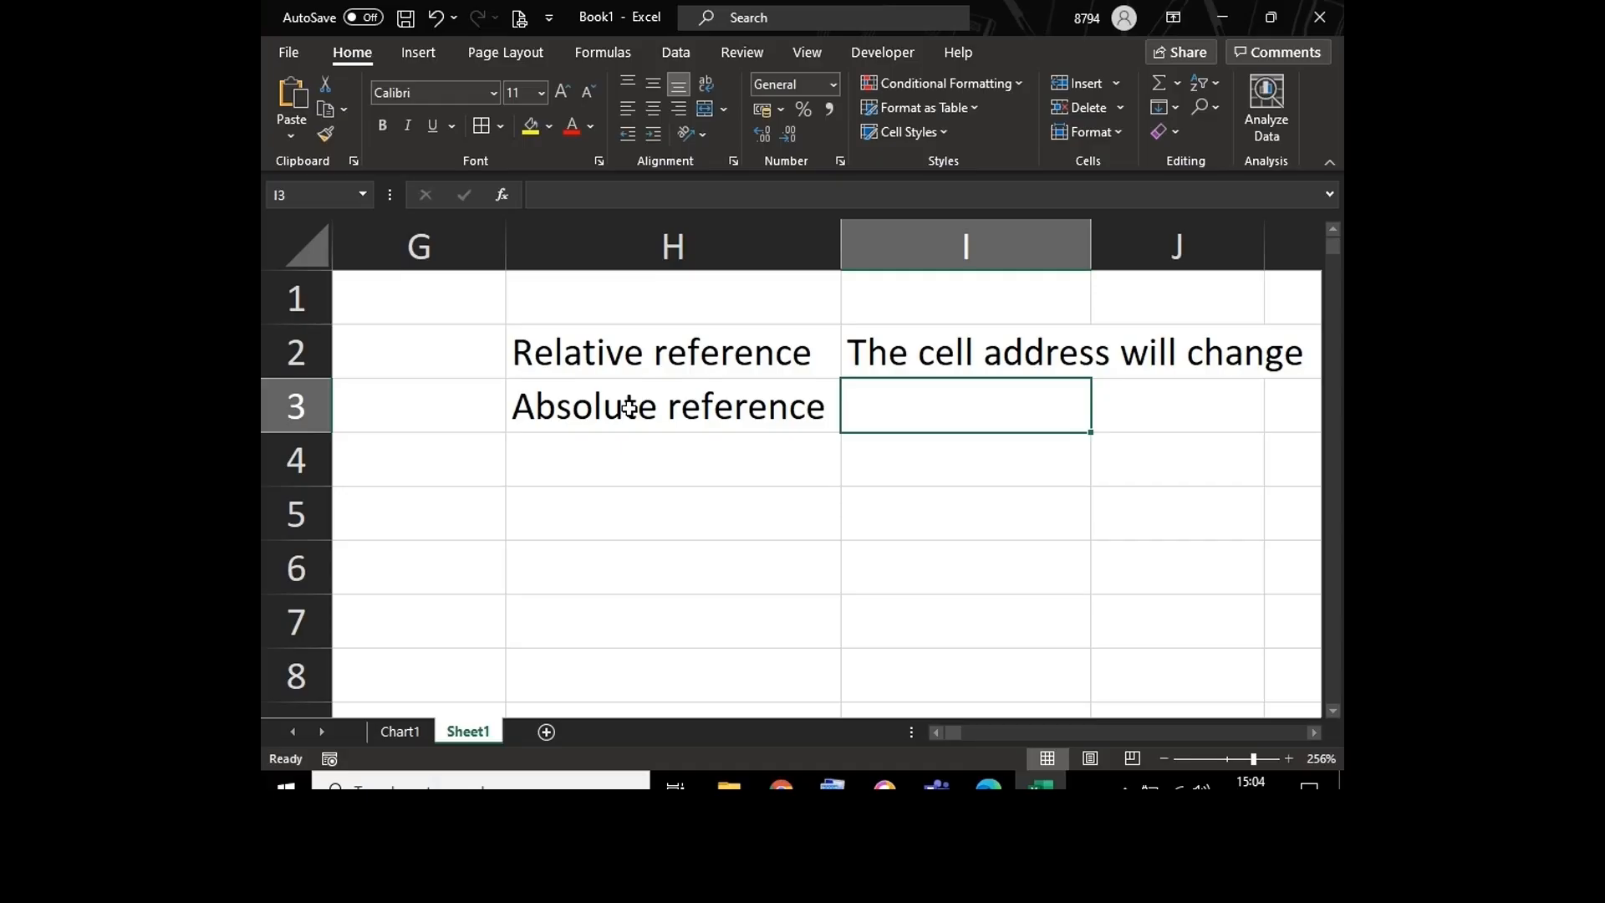
Step: Enter the description "The cell address is Locked" in cell I3 beside the absolute reference label
text(The)
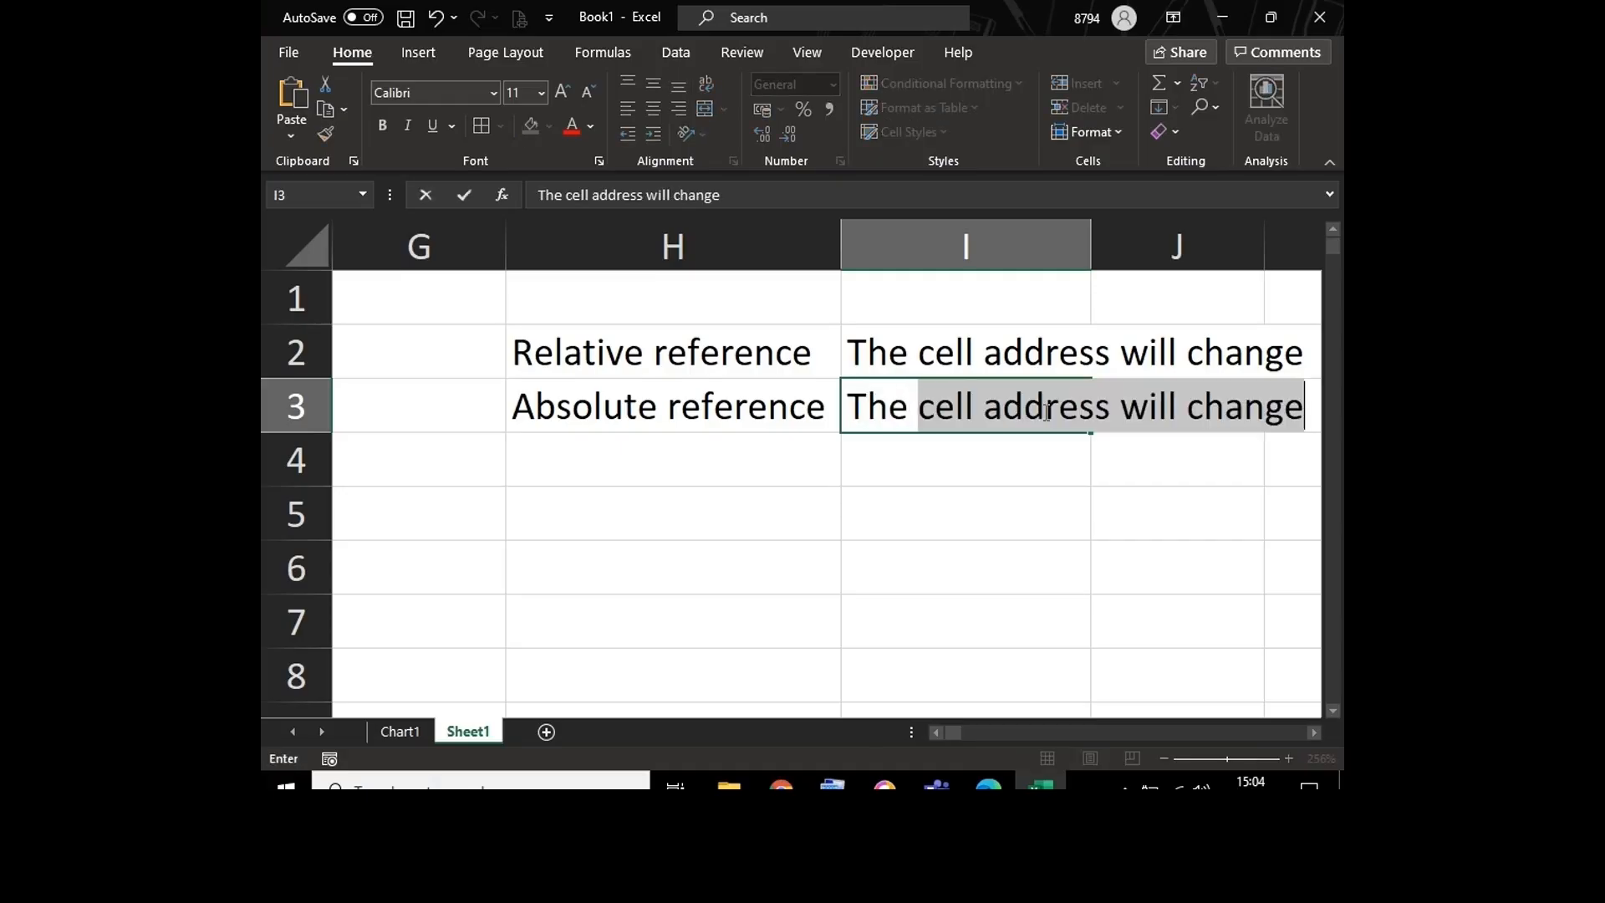
click(1128, 403)
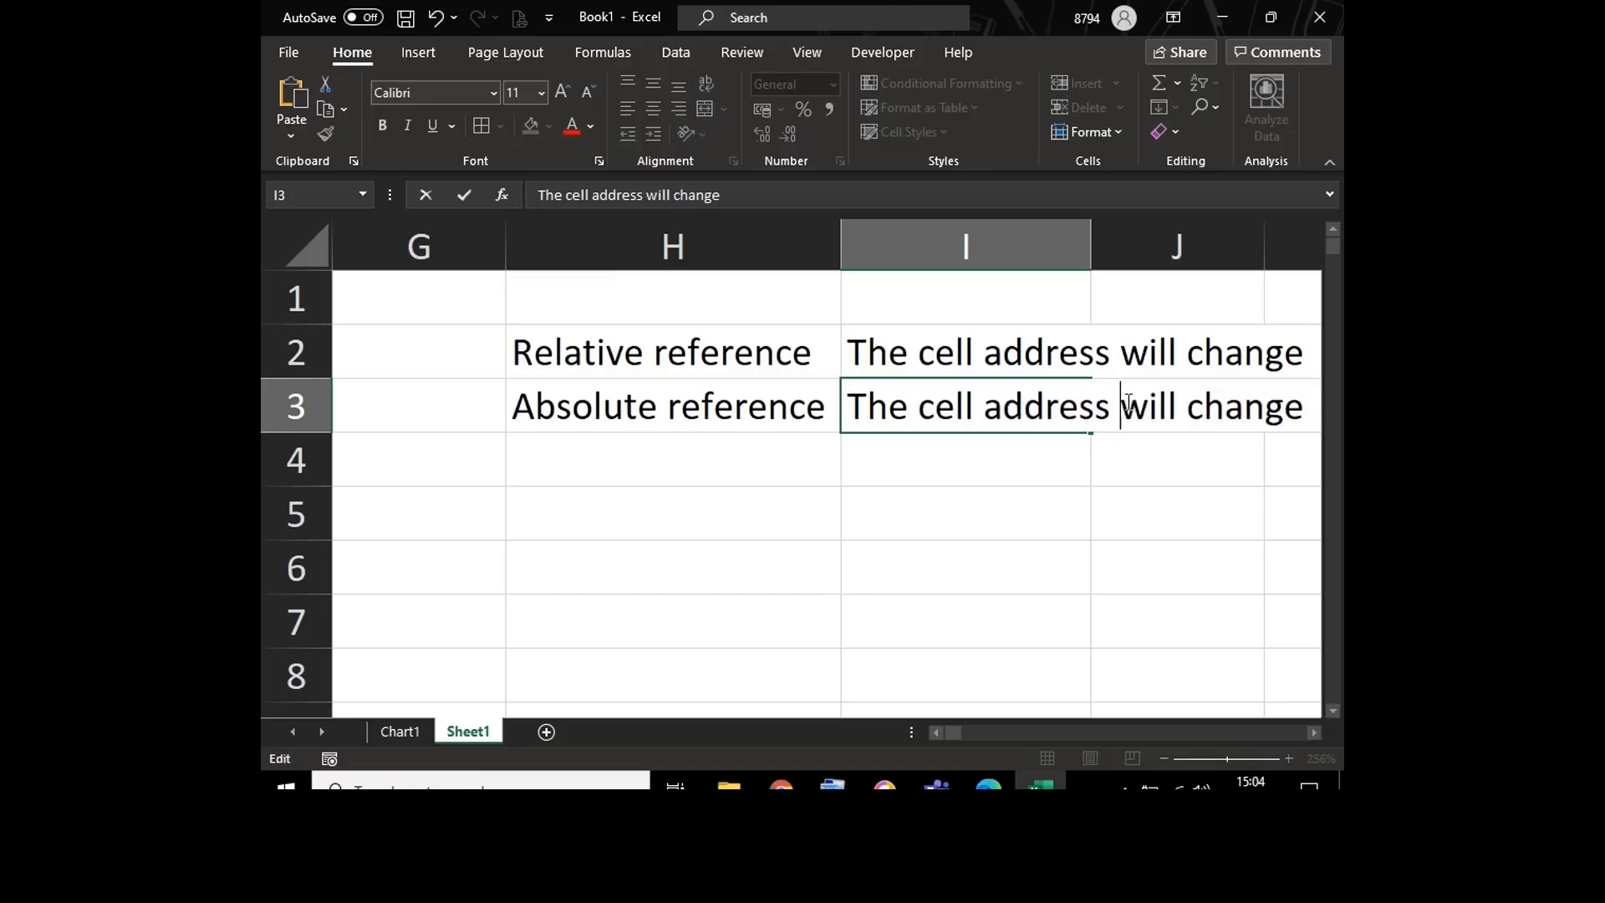
text(is )
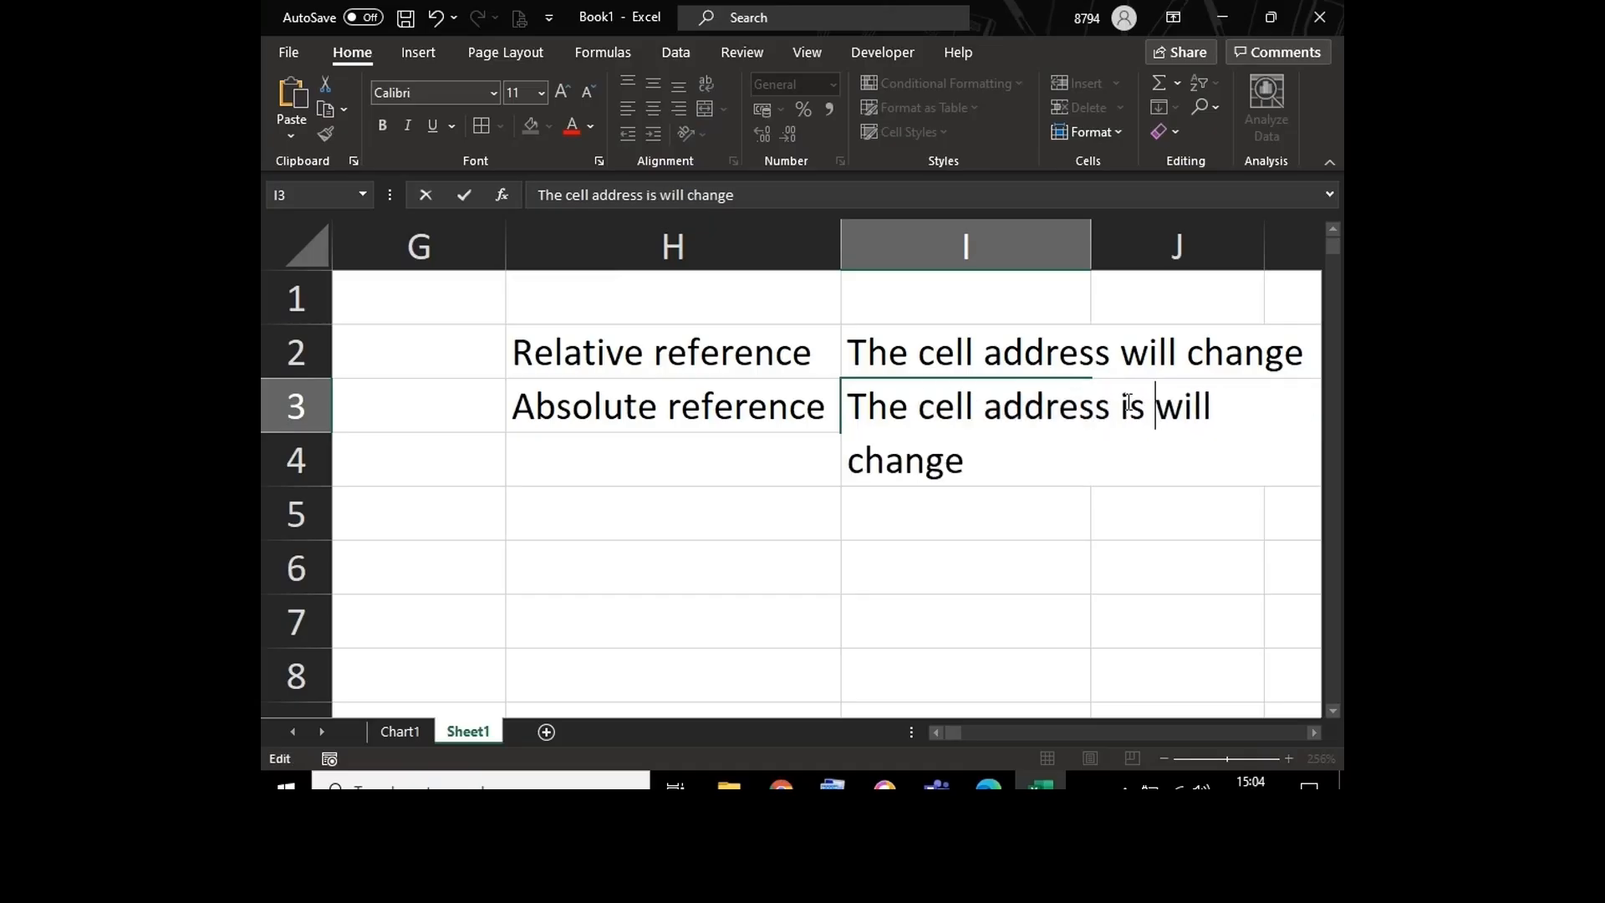
text(Locked)
key(Delete)
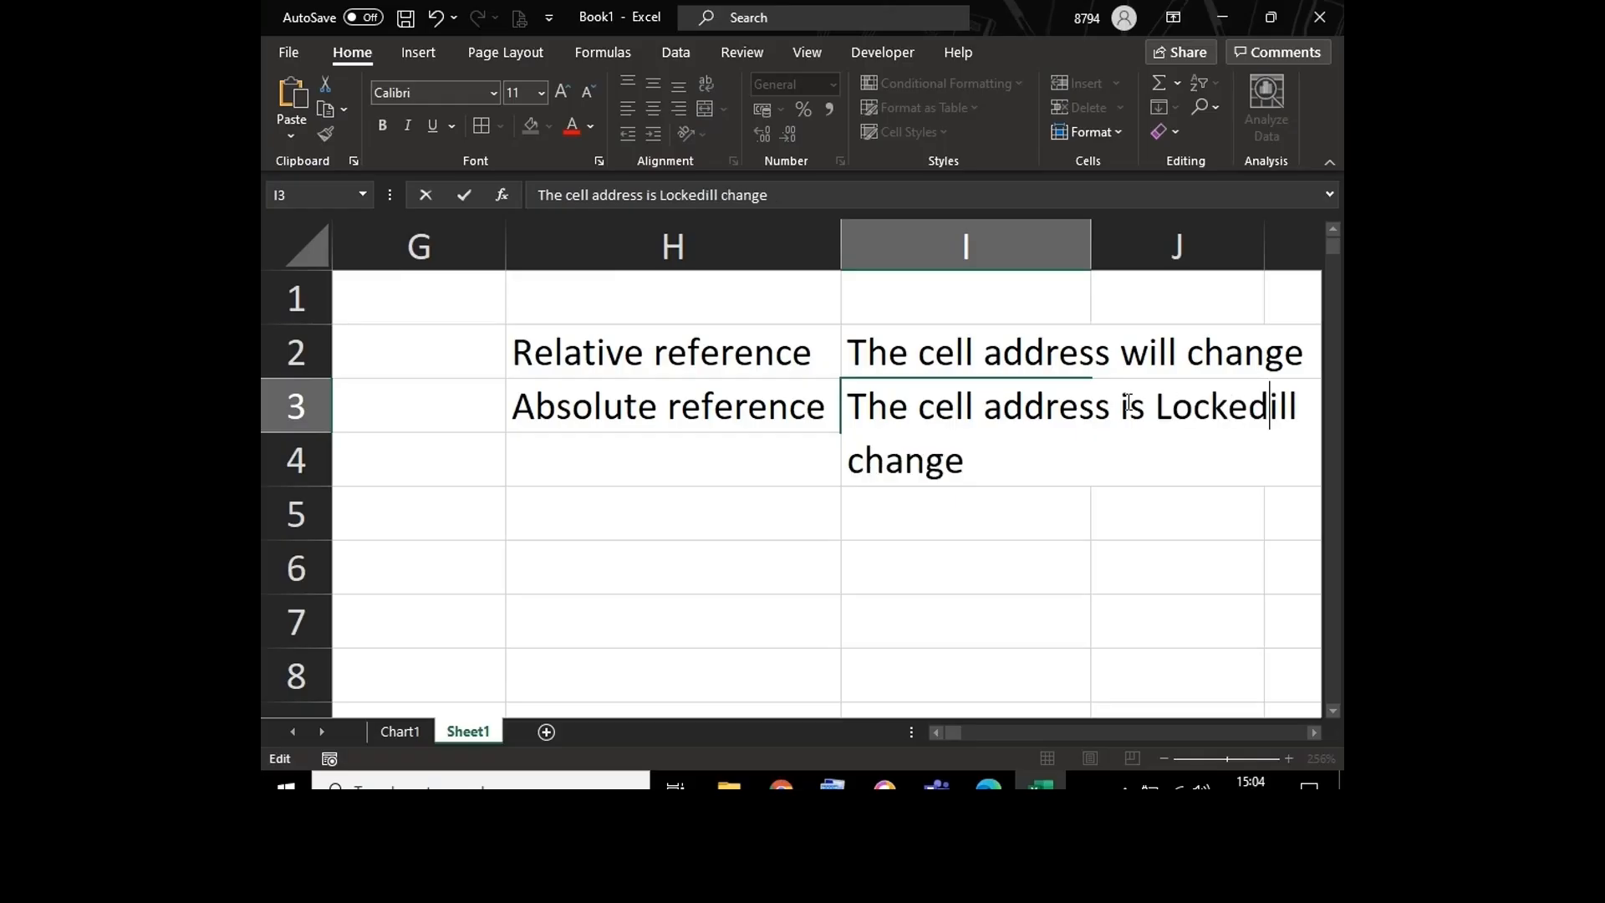
key(Delete)
key(Delete)
key(Delete)
key(Delete)
key(Delete)
key(Delete)
key(Delete)
key(Delete)
key(Delete)
key(Delete)
key(Return)
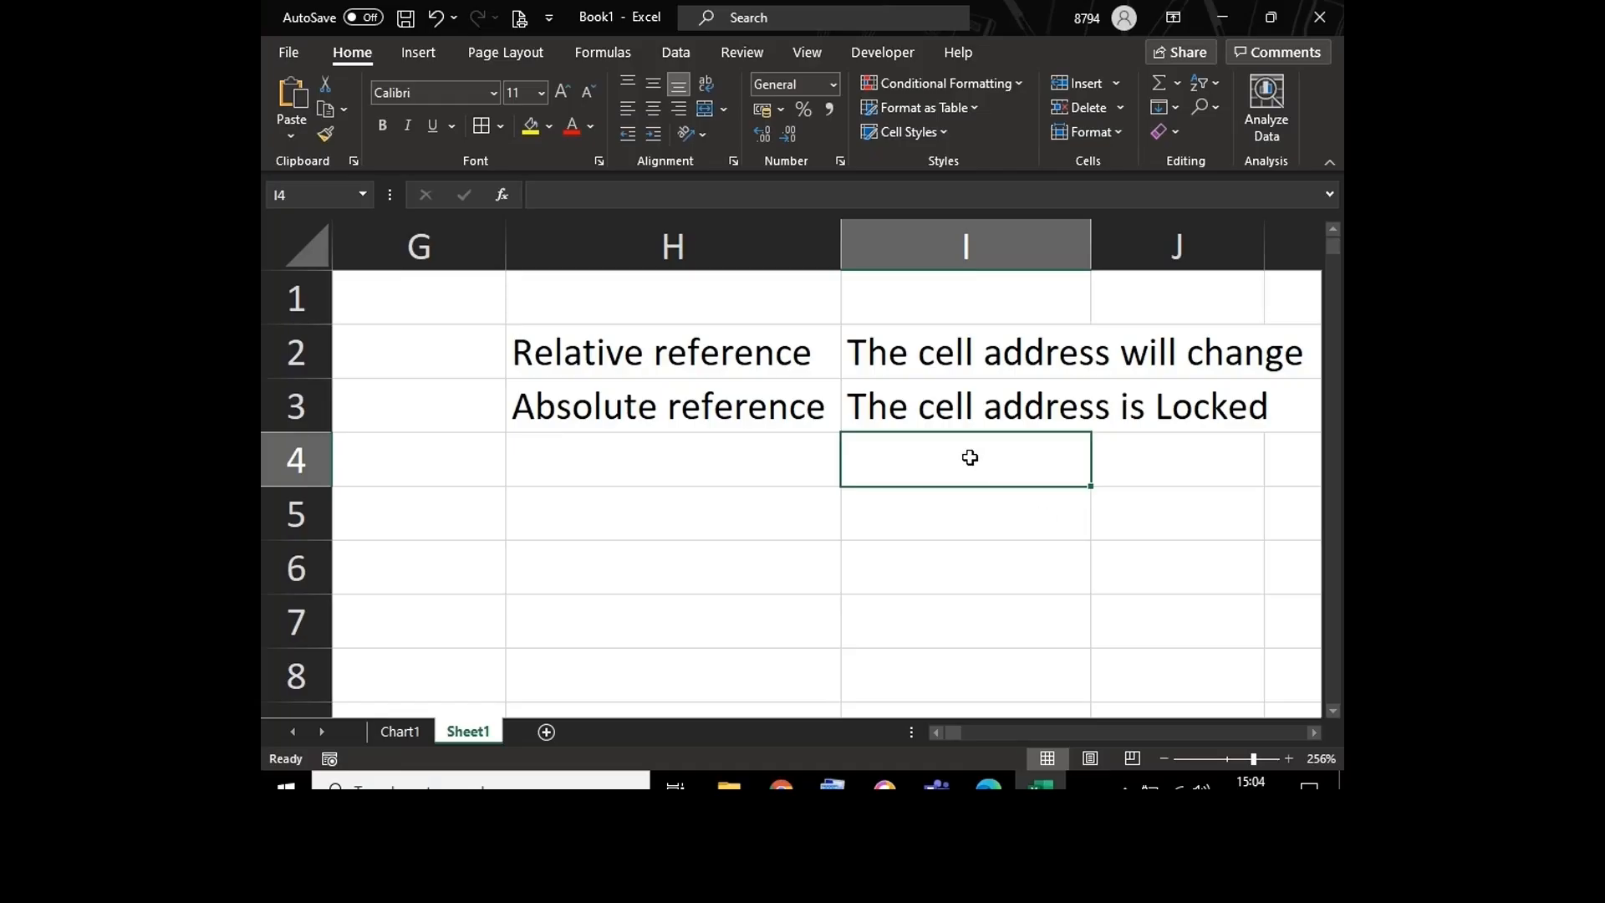
Step: Fit column A to its row labels and autofit the width of every column on the sheet
key(Left)
key(Left)
key(Left)
key(Left)
key(Left)
key(Left)
key(Left)
key(Left)
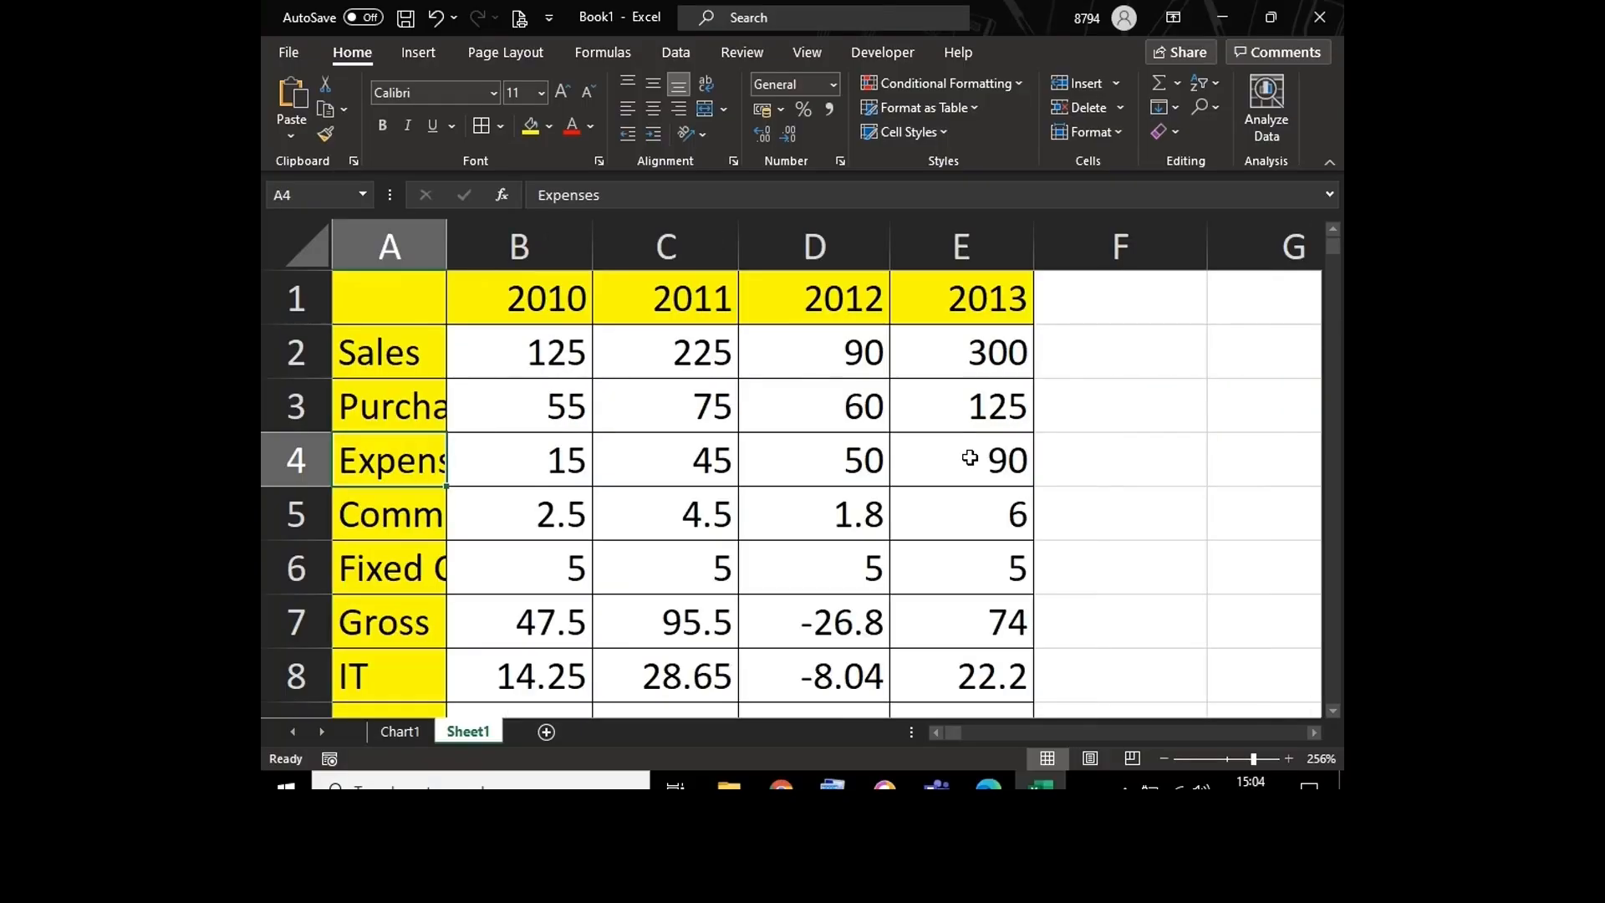
double_click(444, 233)
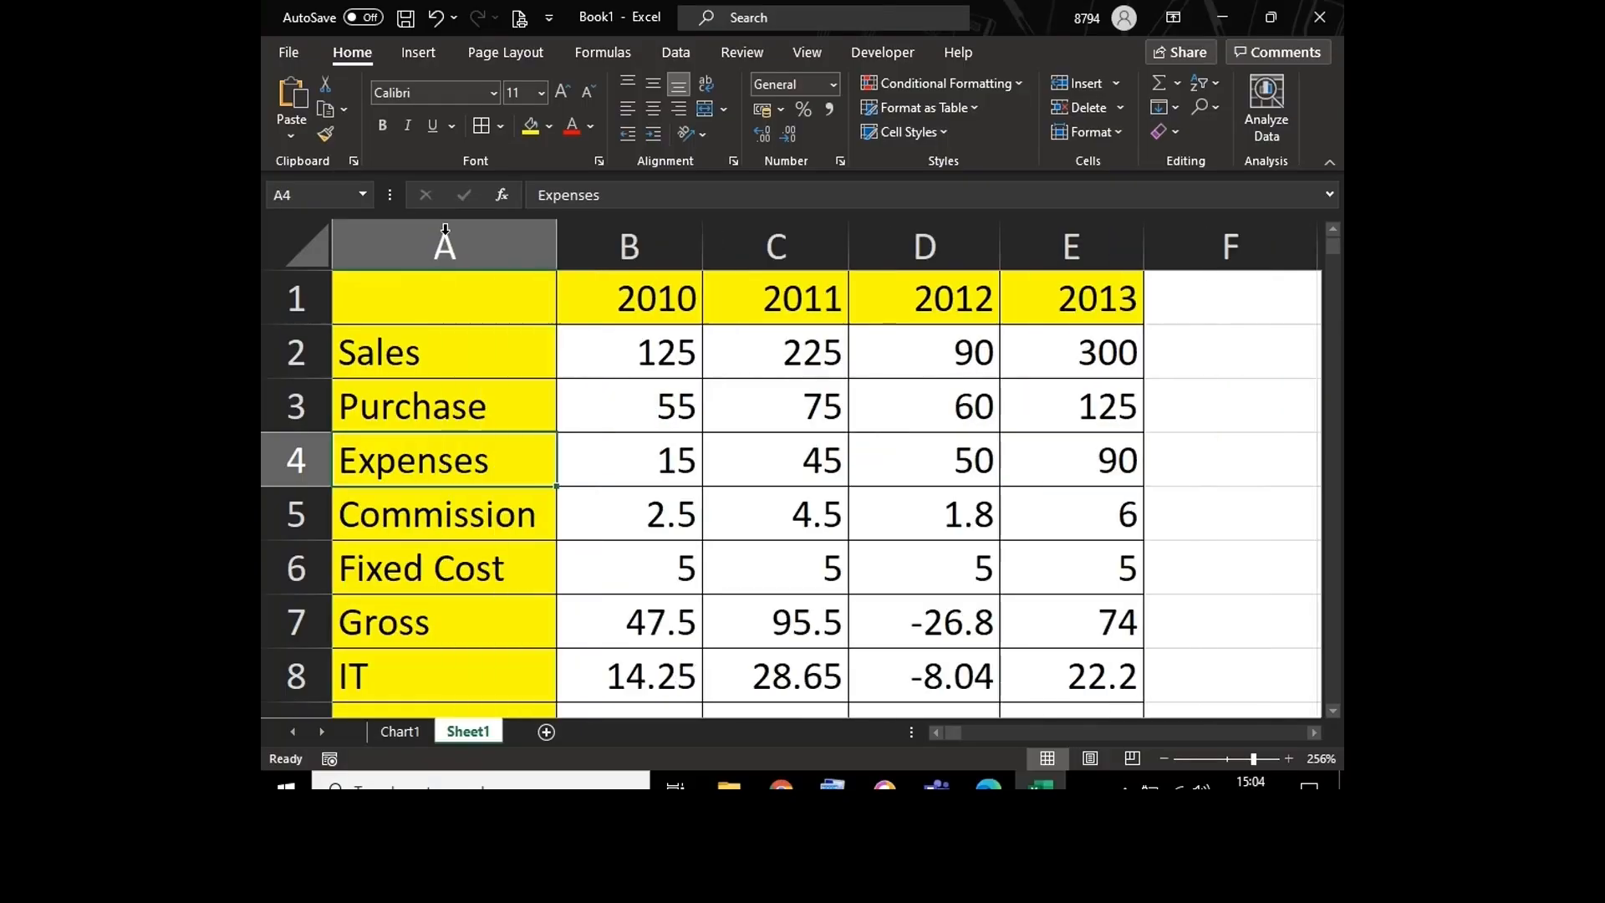
click(310, 255)
double_click(556, 253)
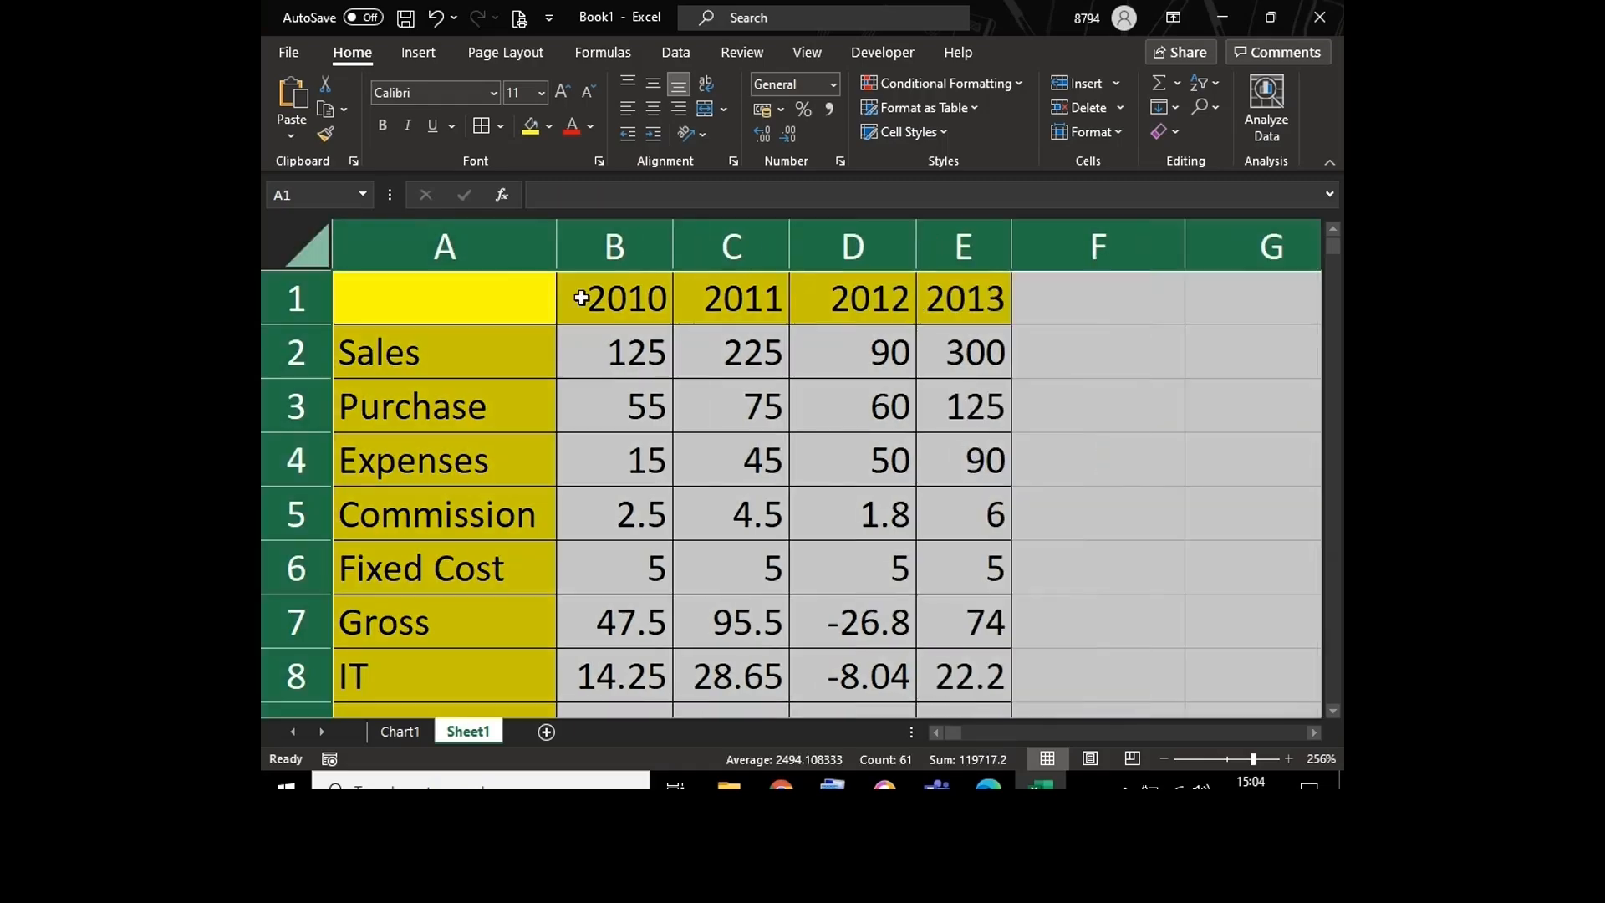
Step: Examine the formula in B15 of the amount-by-percentage grid and the cells B16 and B17 beneath it
click(616, 425)
click(617, 435)
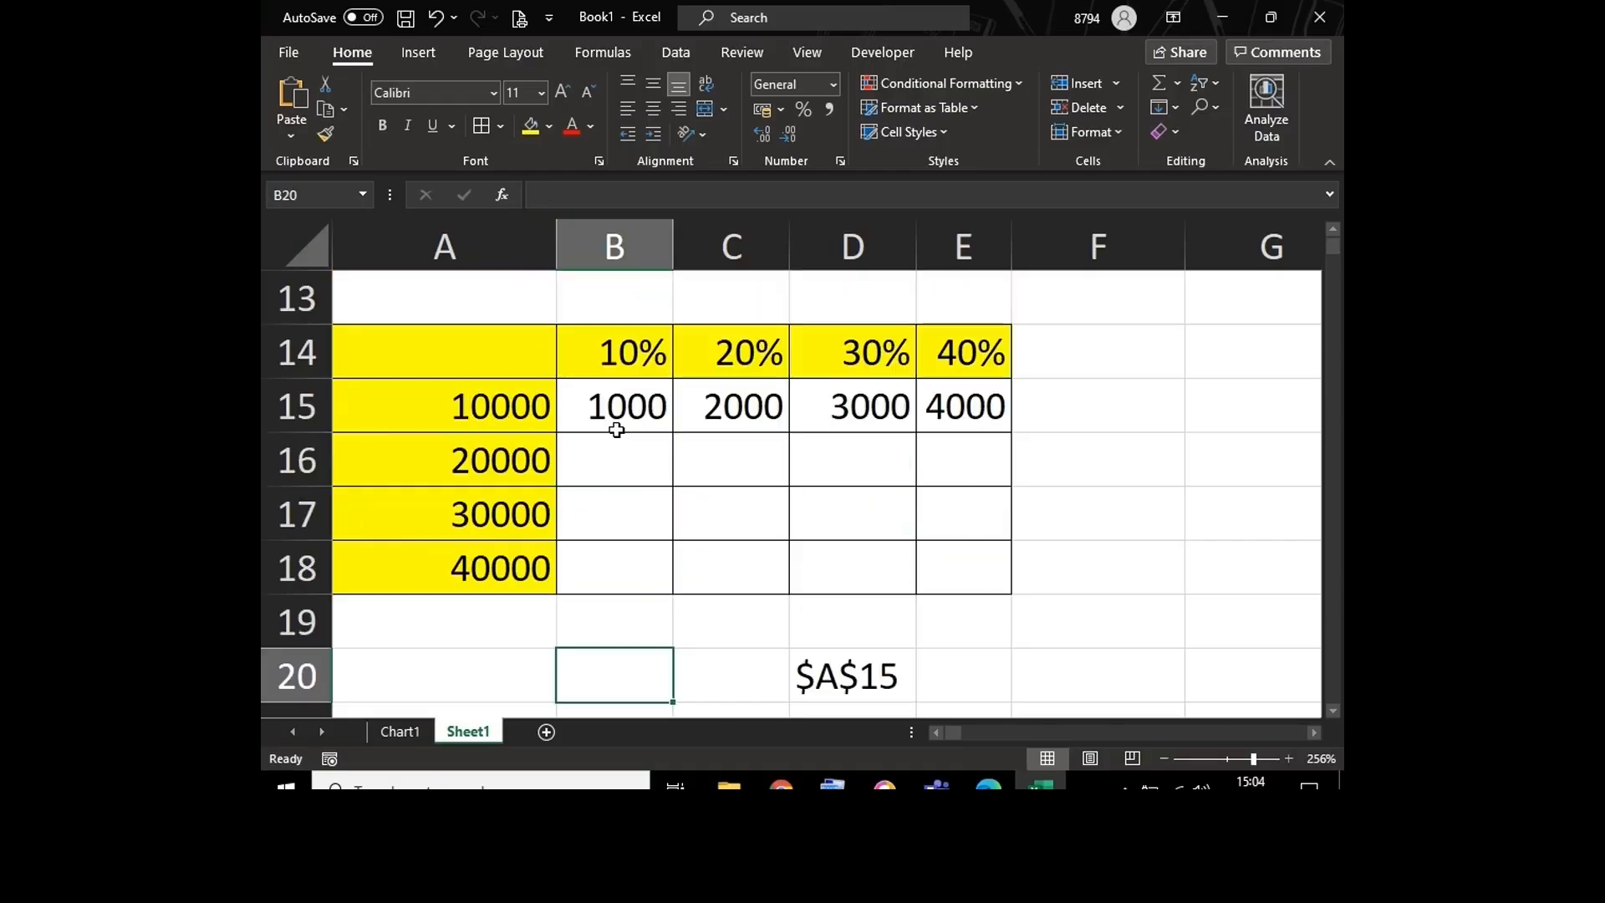
click(617, 430)
key(F2)
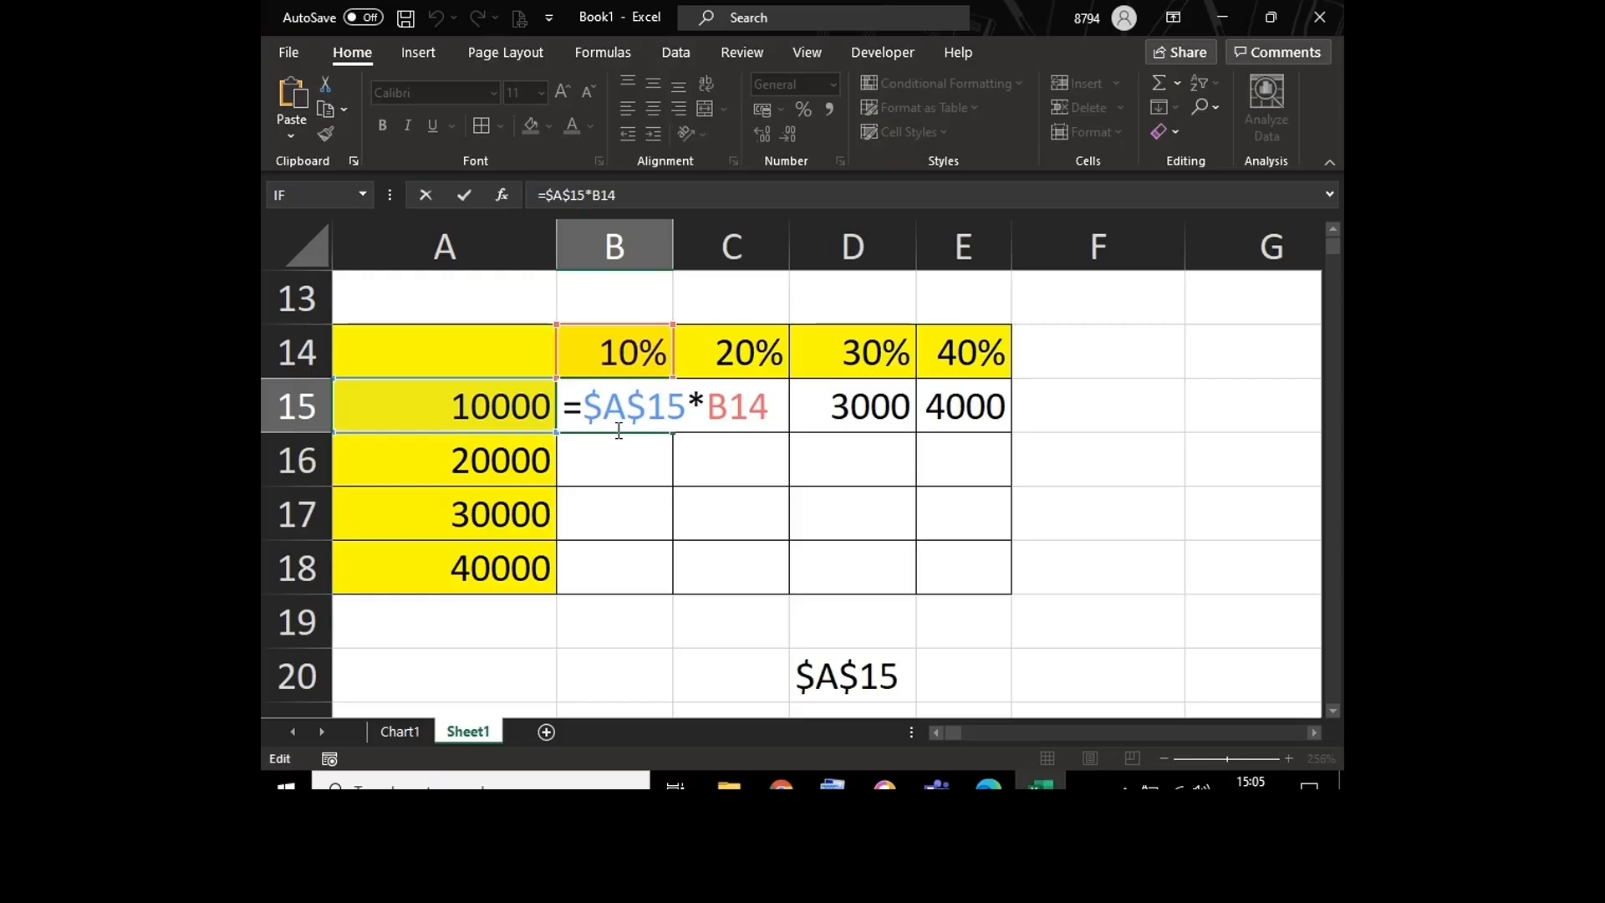
key(Return)
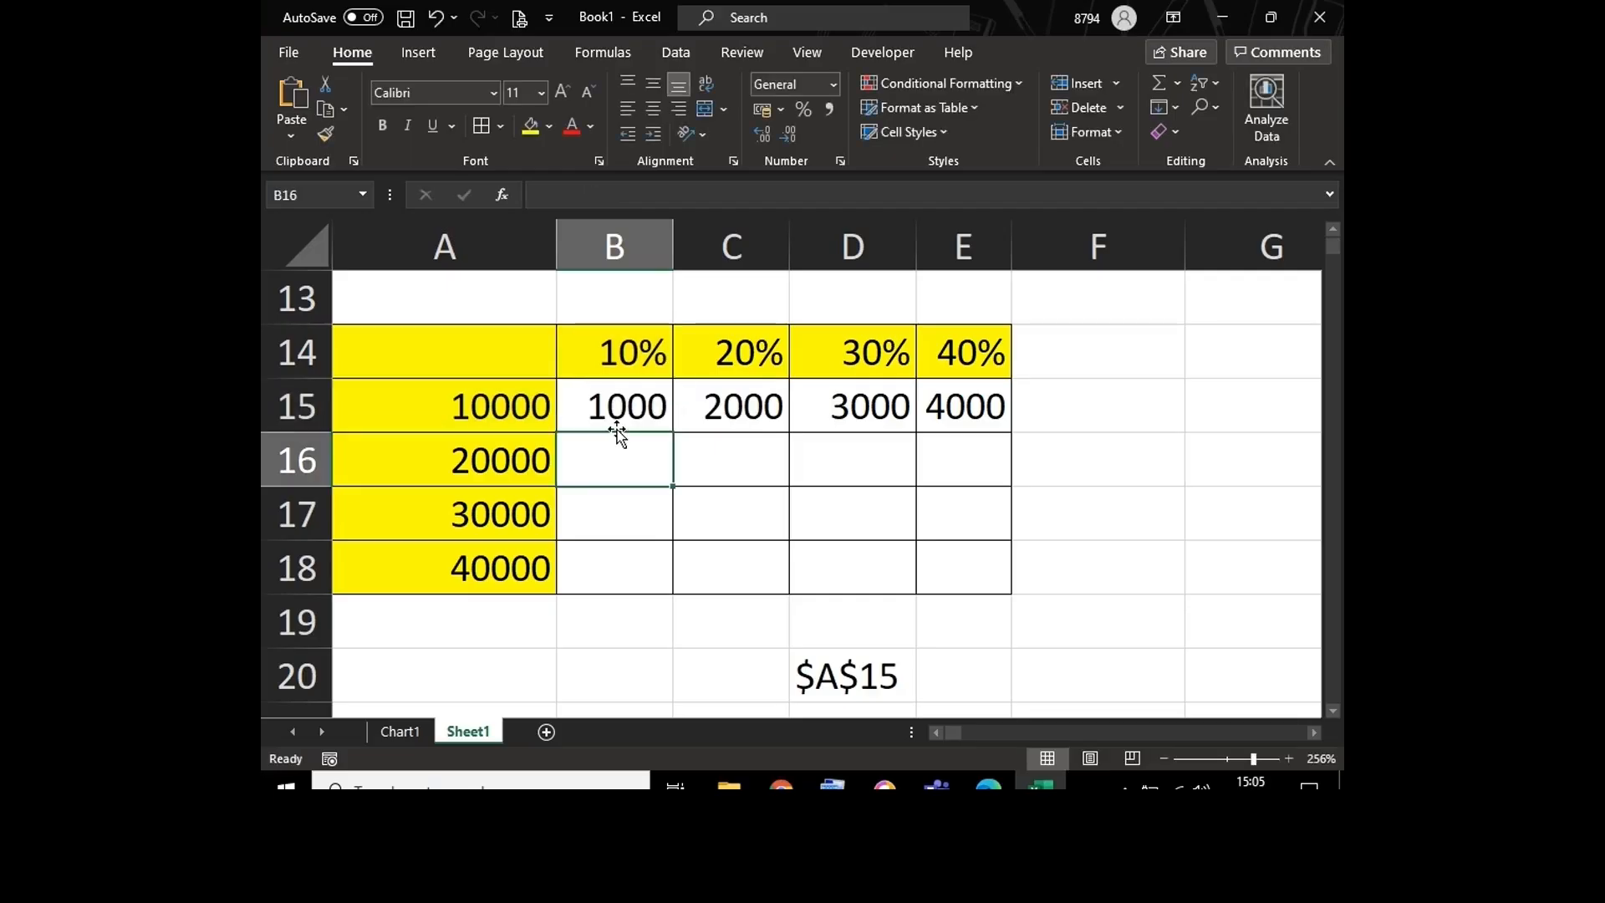
click(616, 405)
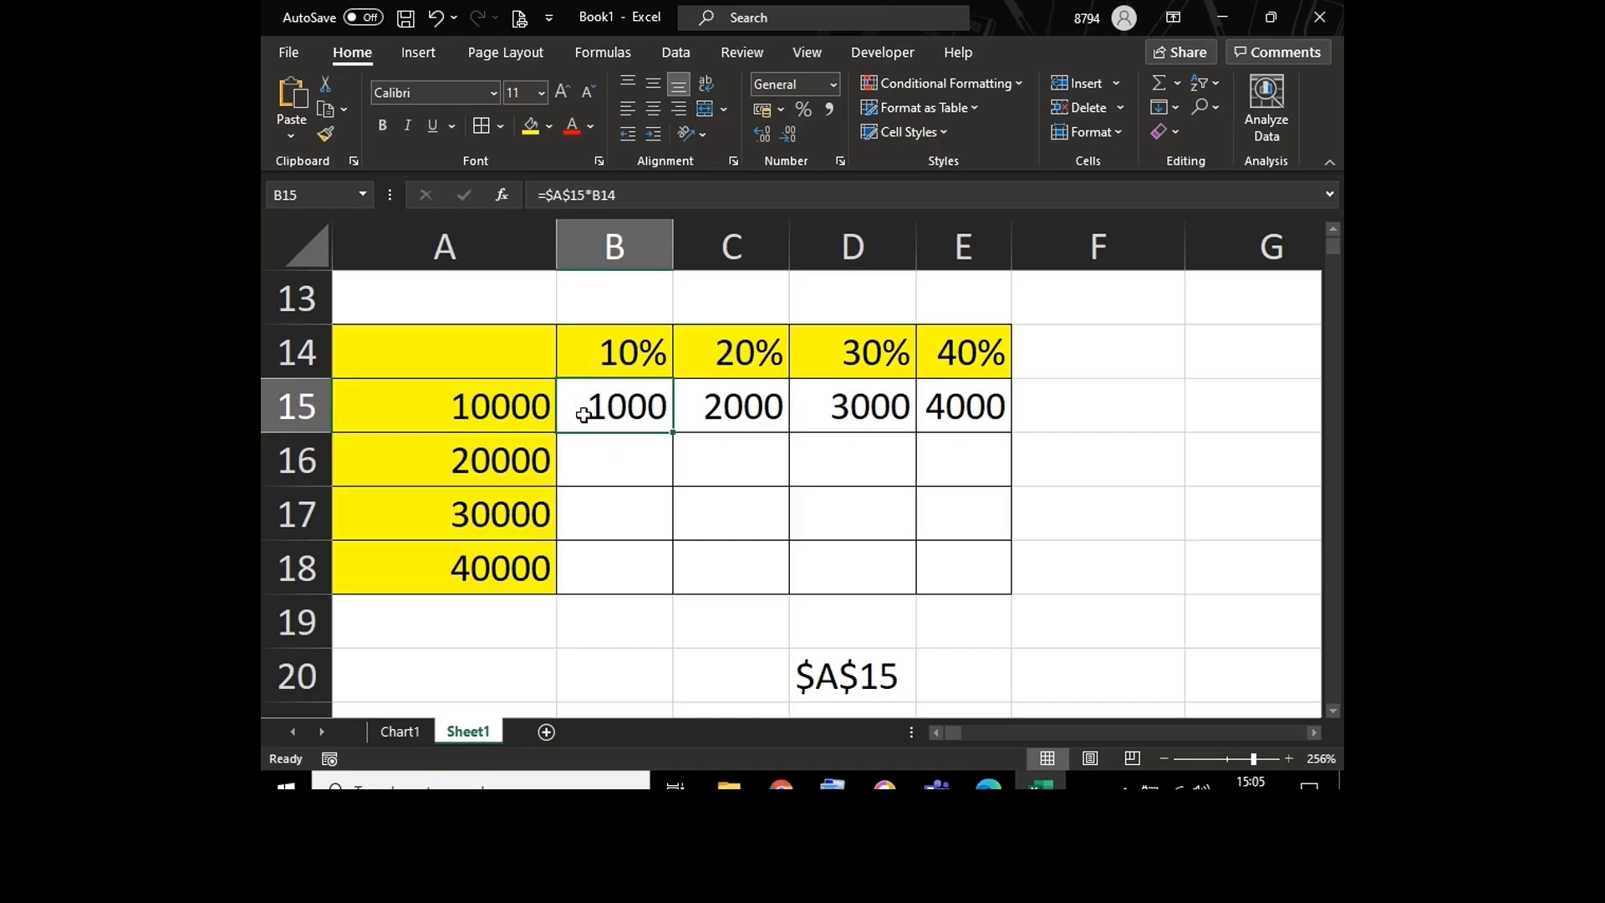
click(583, 475)
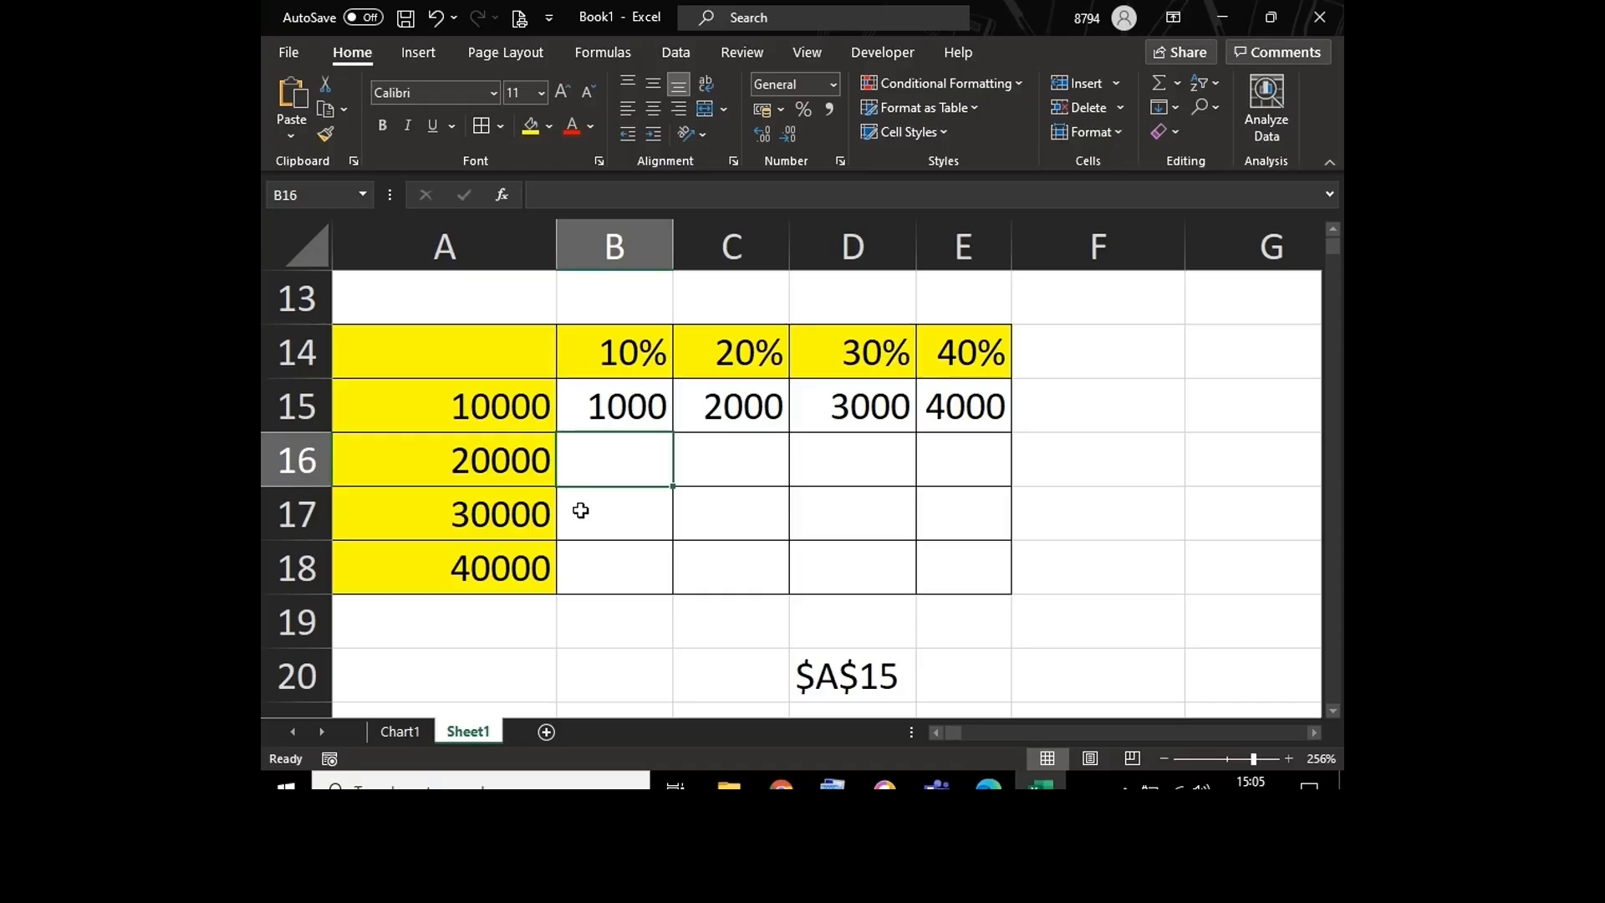
click(581, 510)
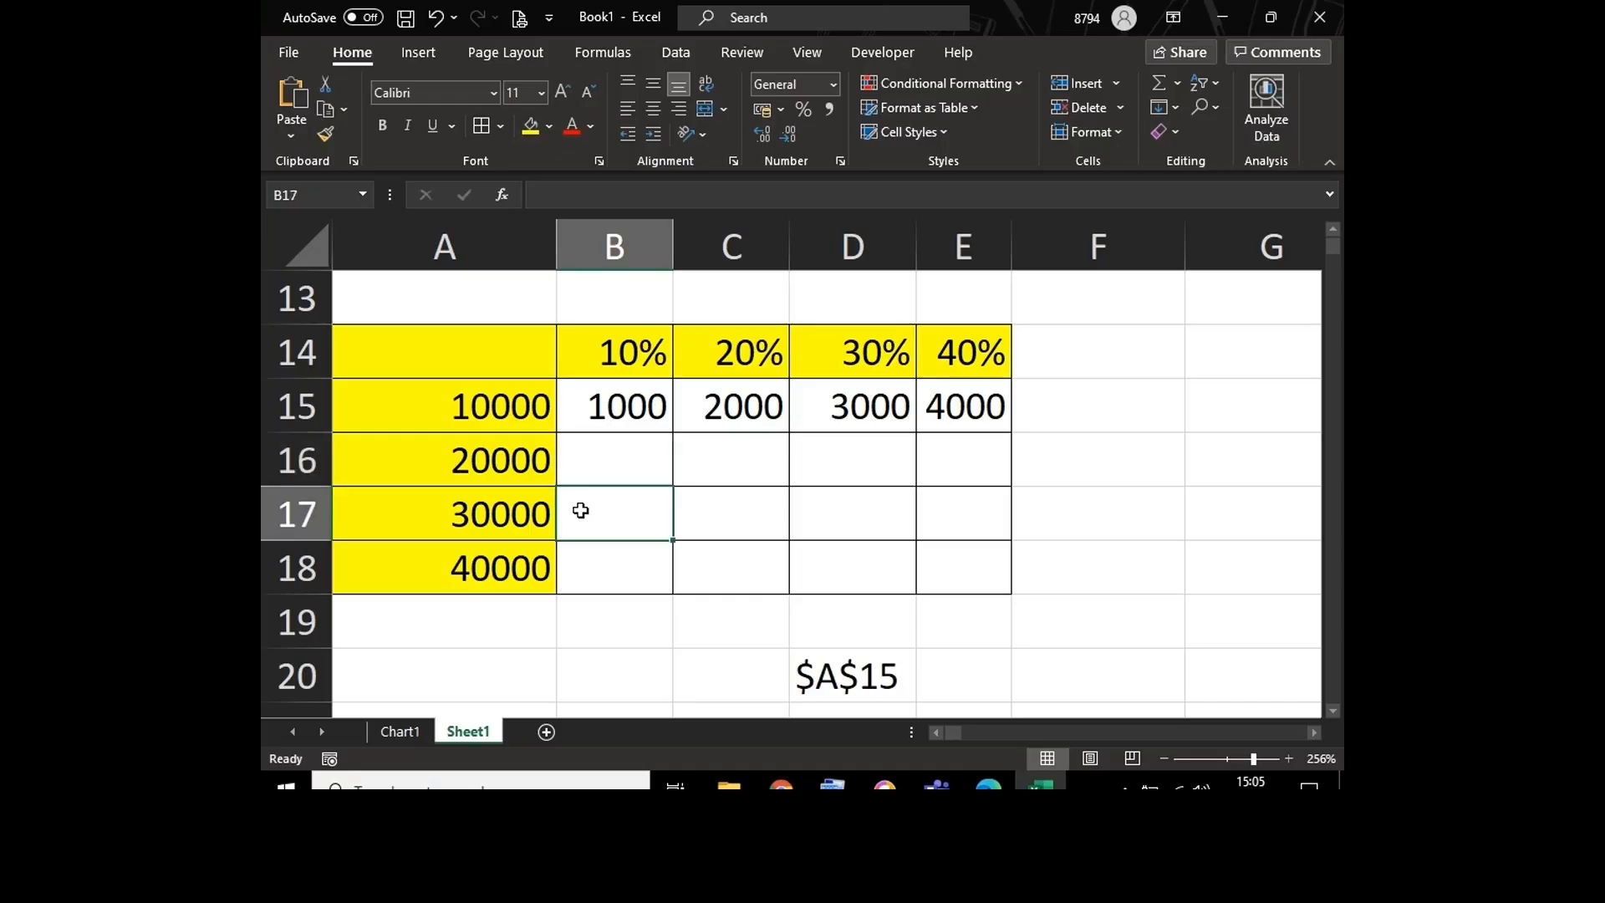
Step: Fill the B15 formula down through B18 and fit column B to its contents
click(622, 407)
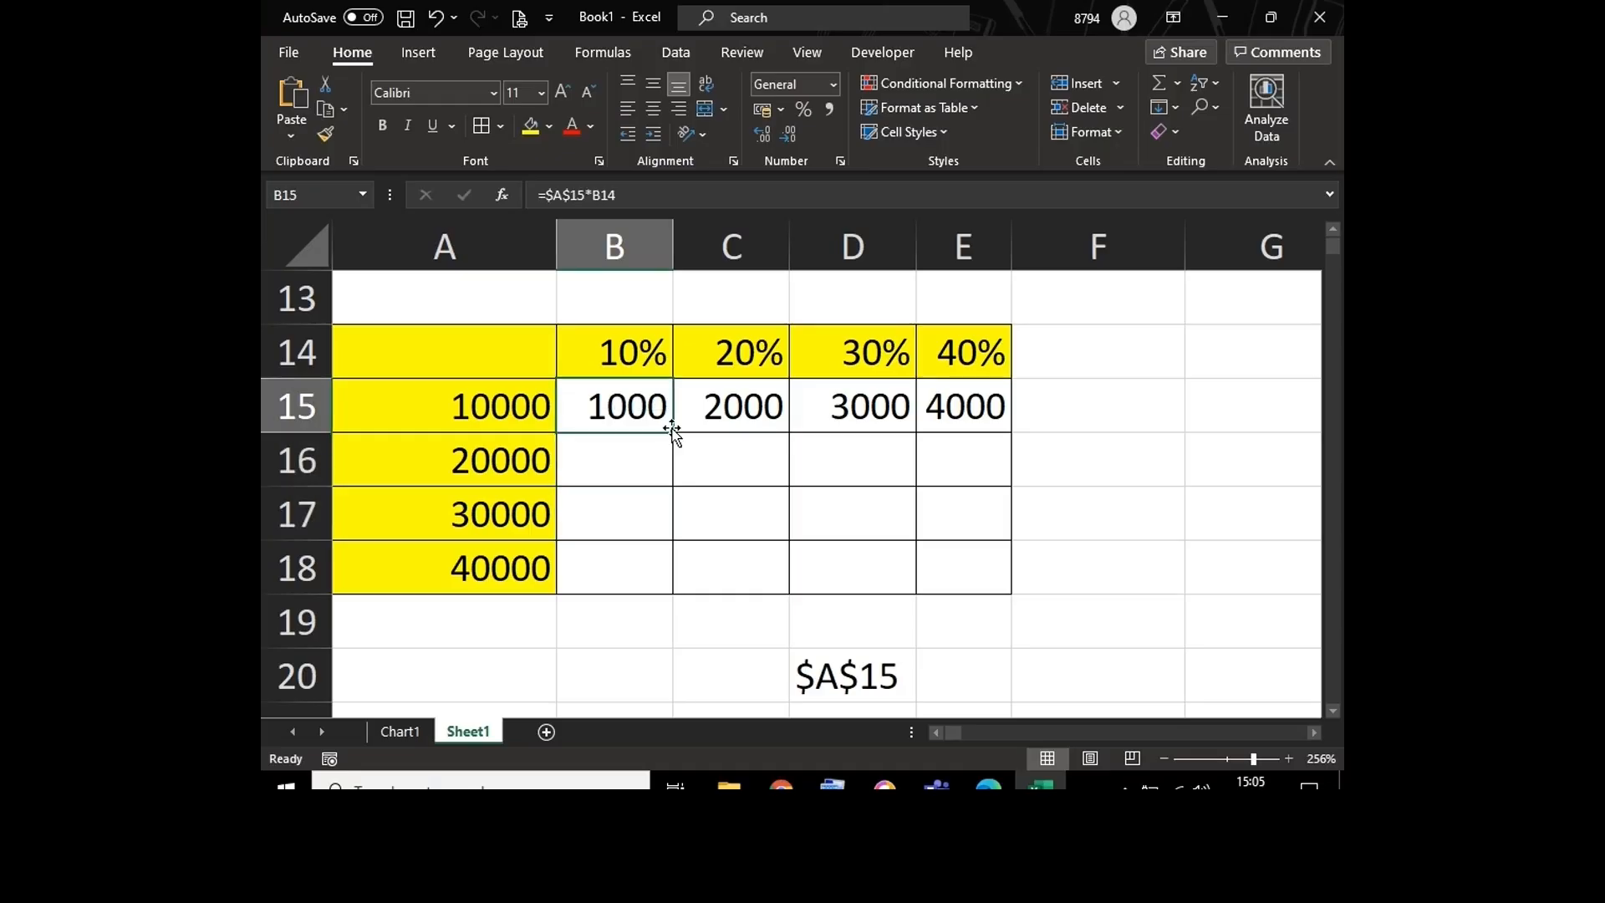
drag(674, 436, 672, 589)
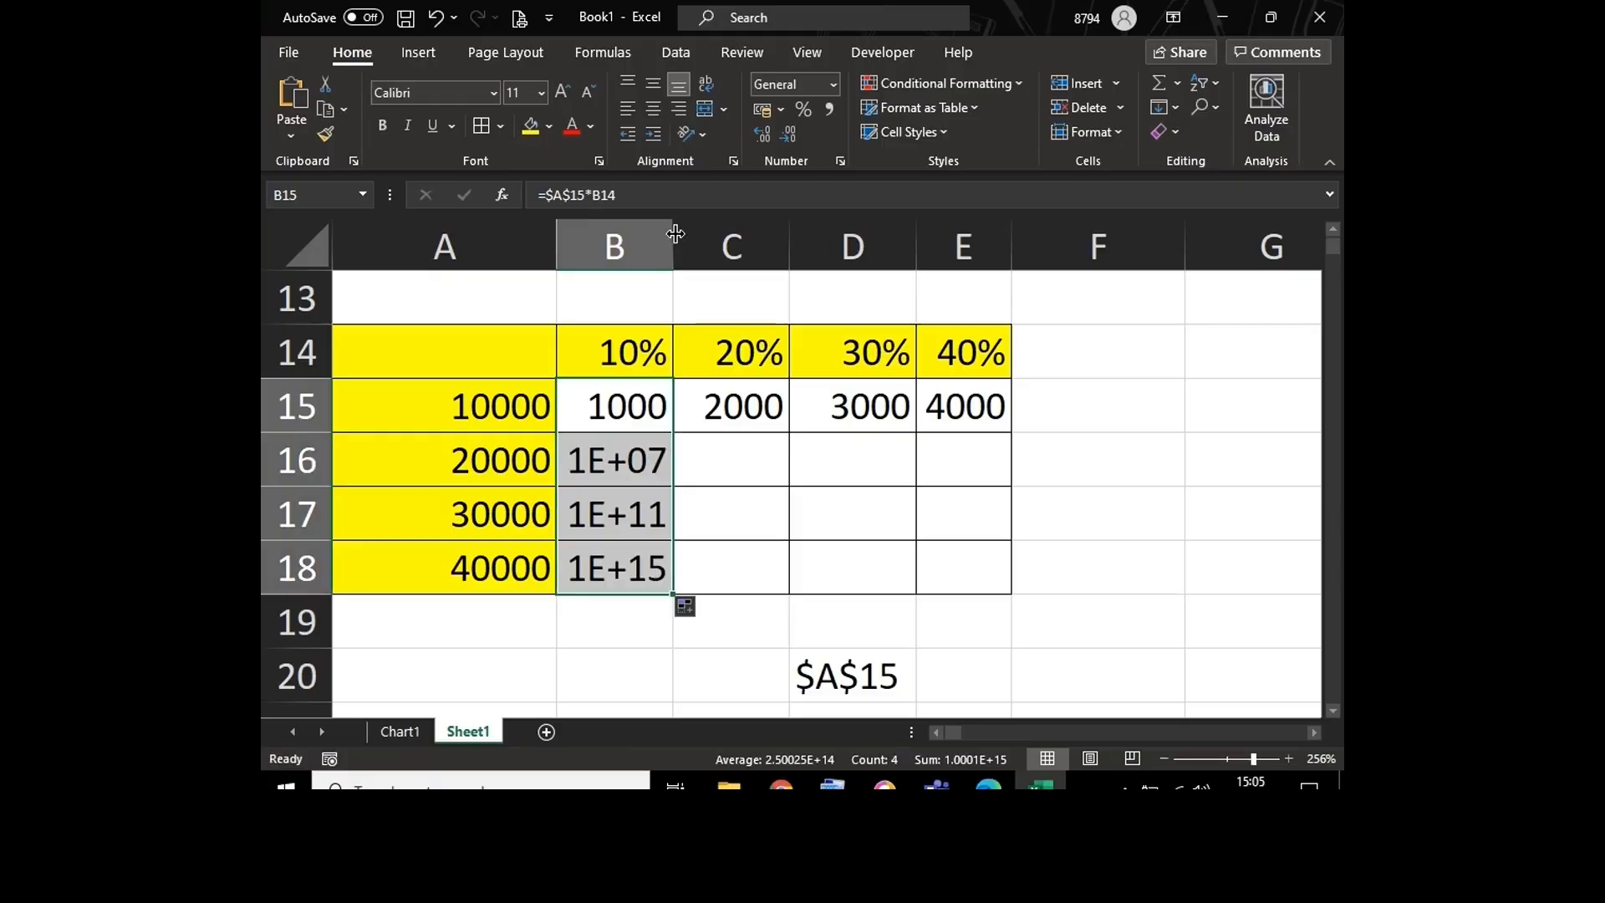
double_click(673, 234)
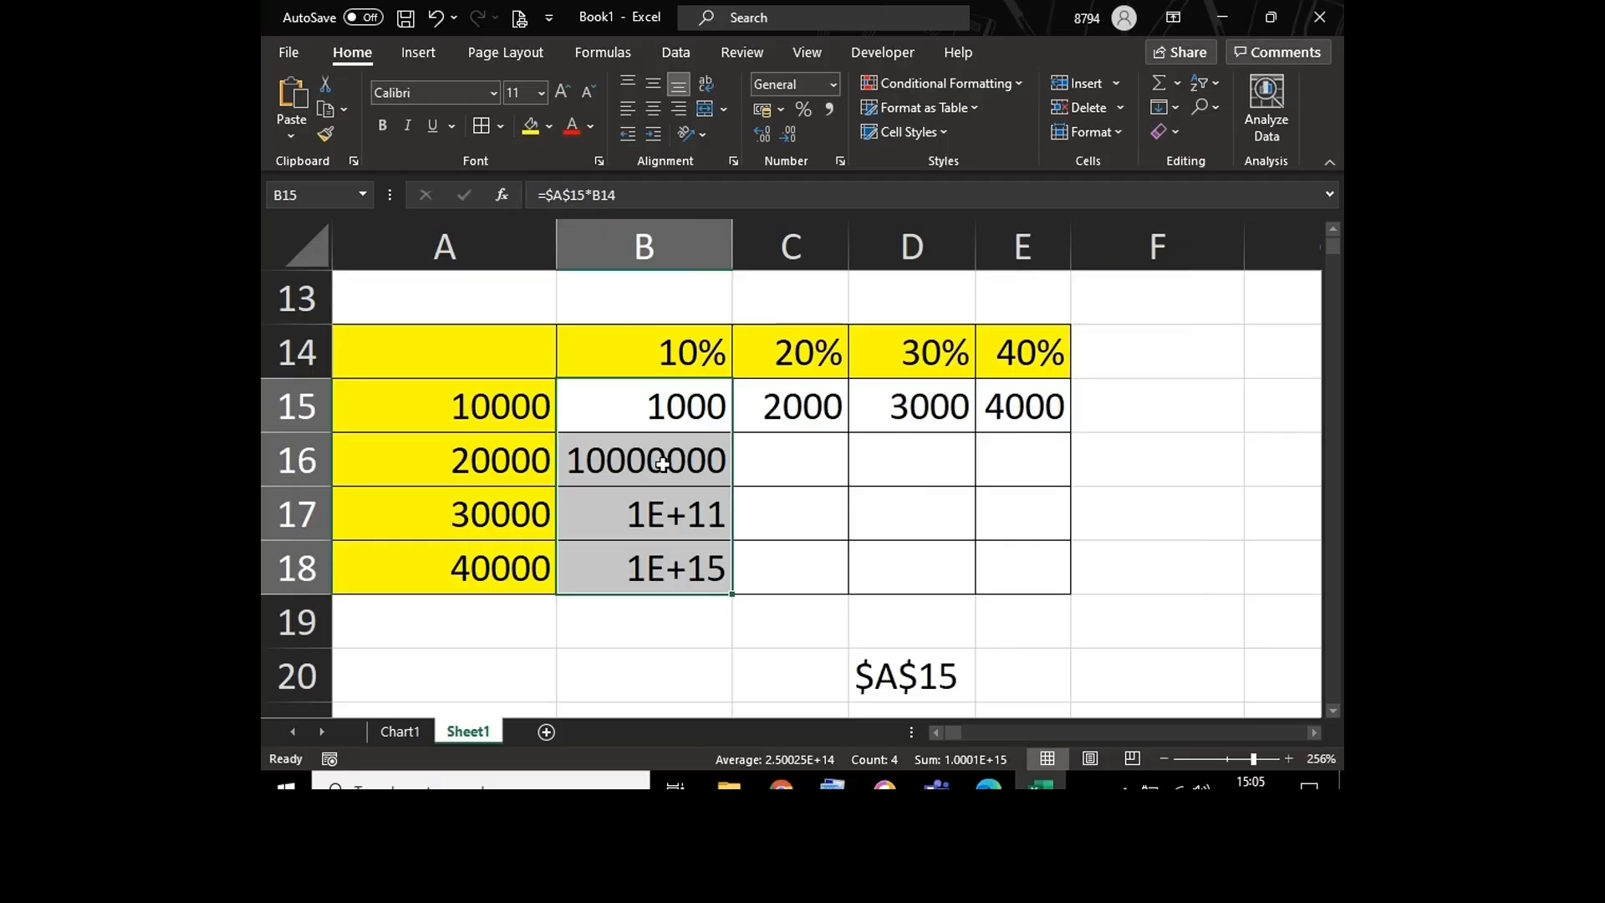
Step: Clear the copied formulas from cells B16 through B18
click(657, 459)
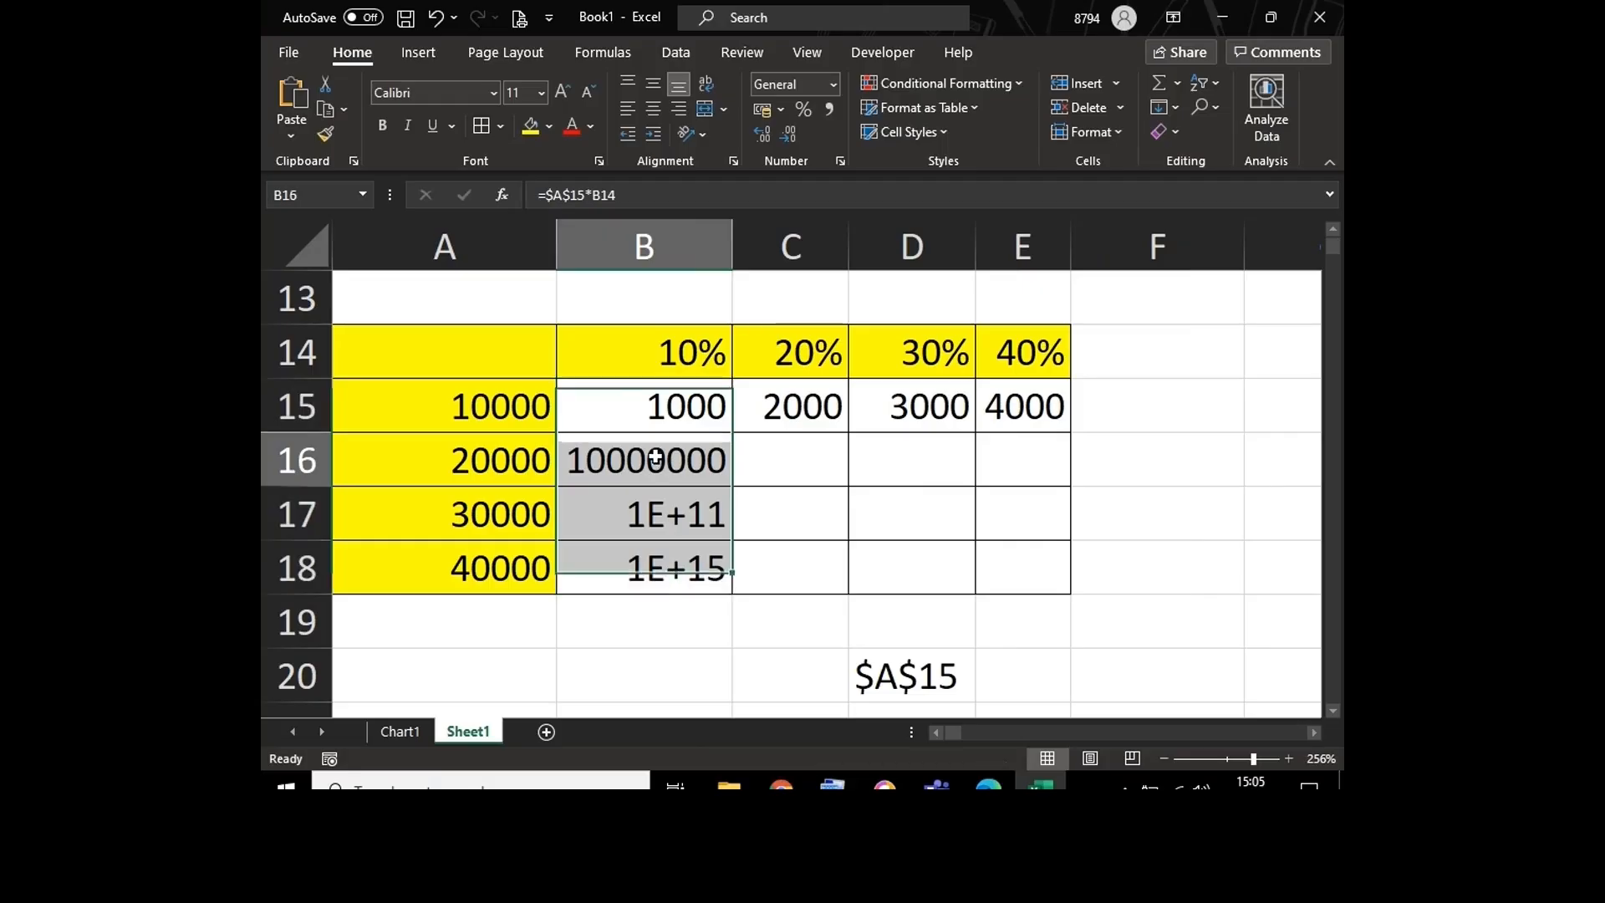
key(shift+Down)
key(shift+Down)
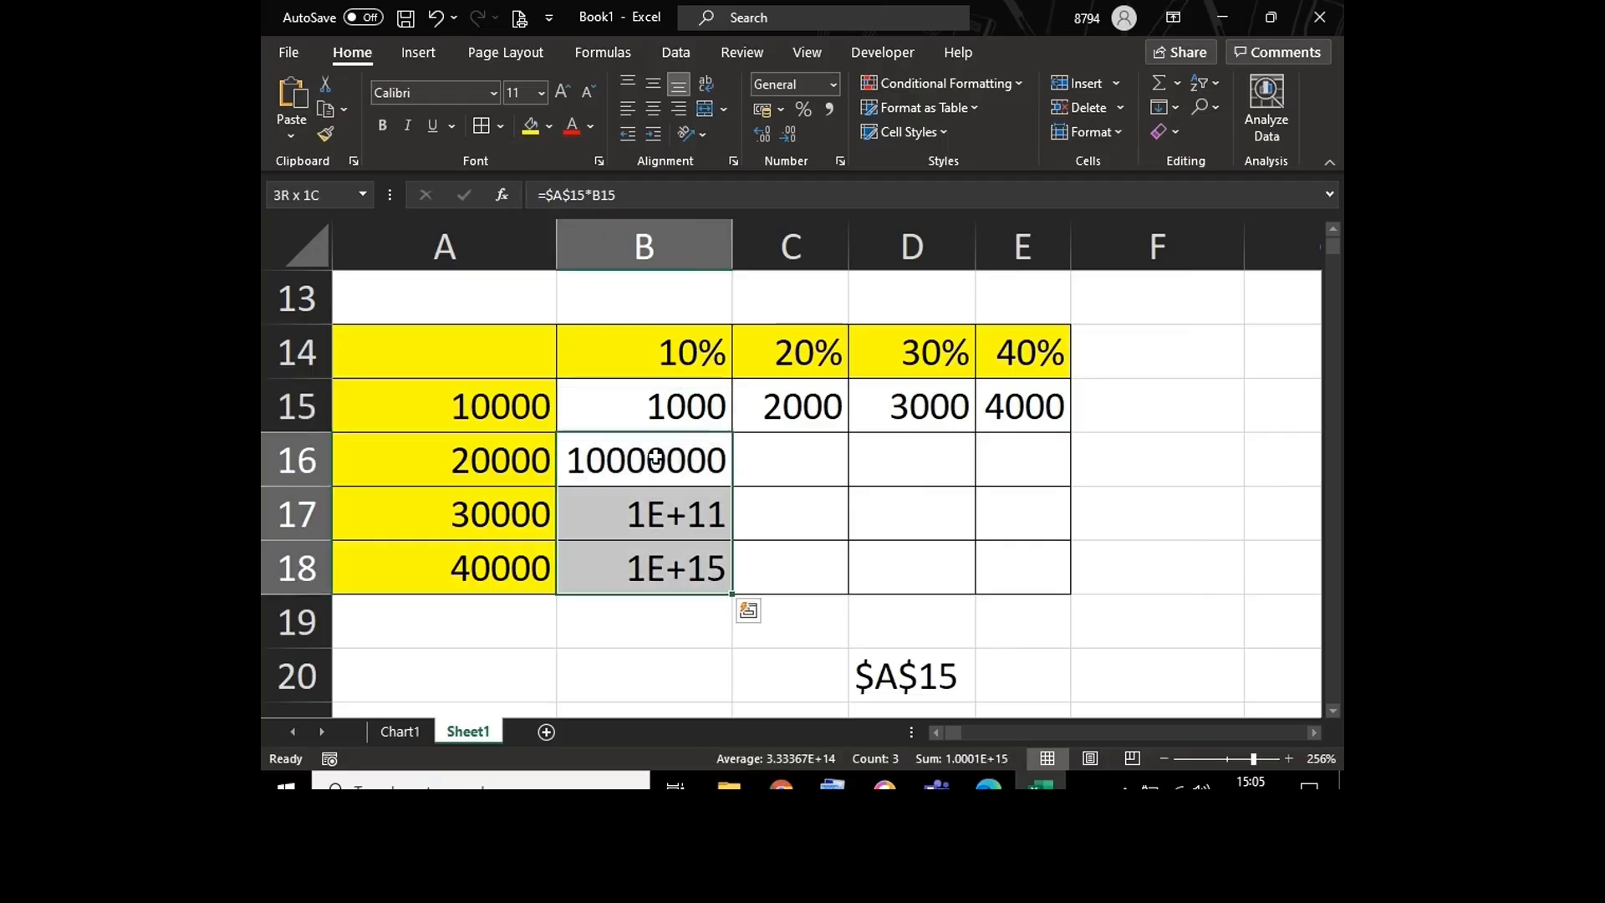
key(Delete)
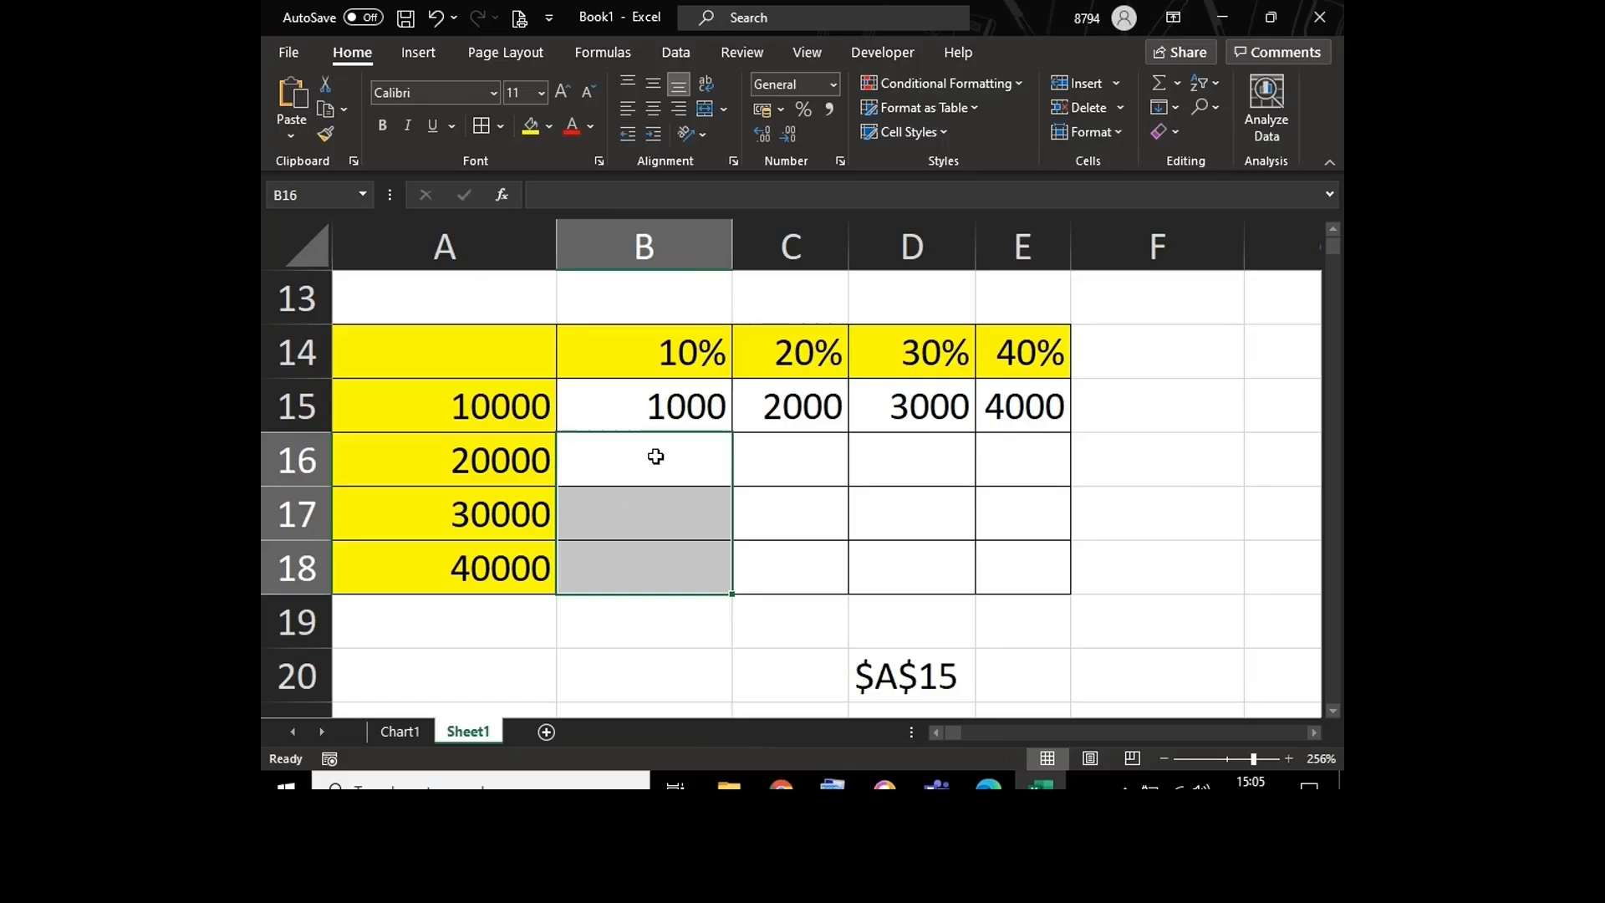
Step: Change the formula in B15 to =$A15*B14 so that only the column of the amount reference stays locked
double_click(638, 404)
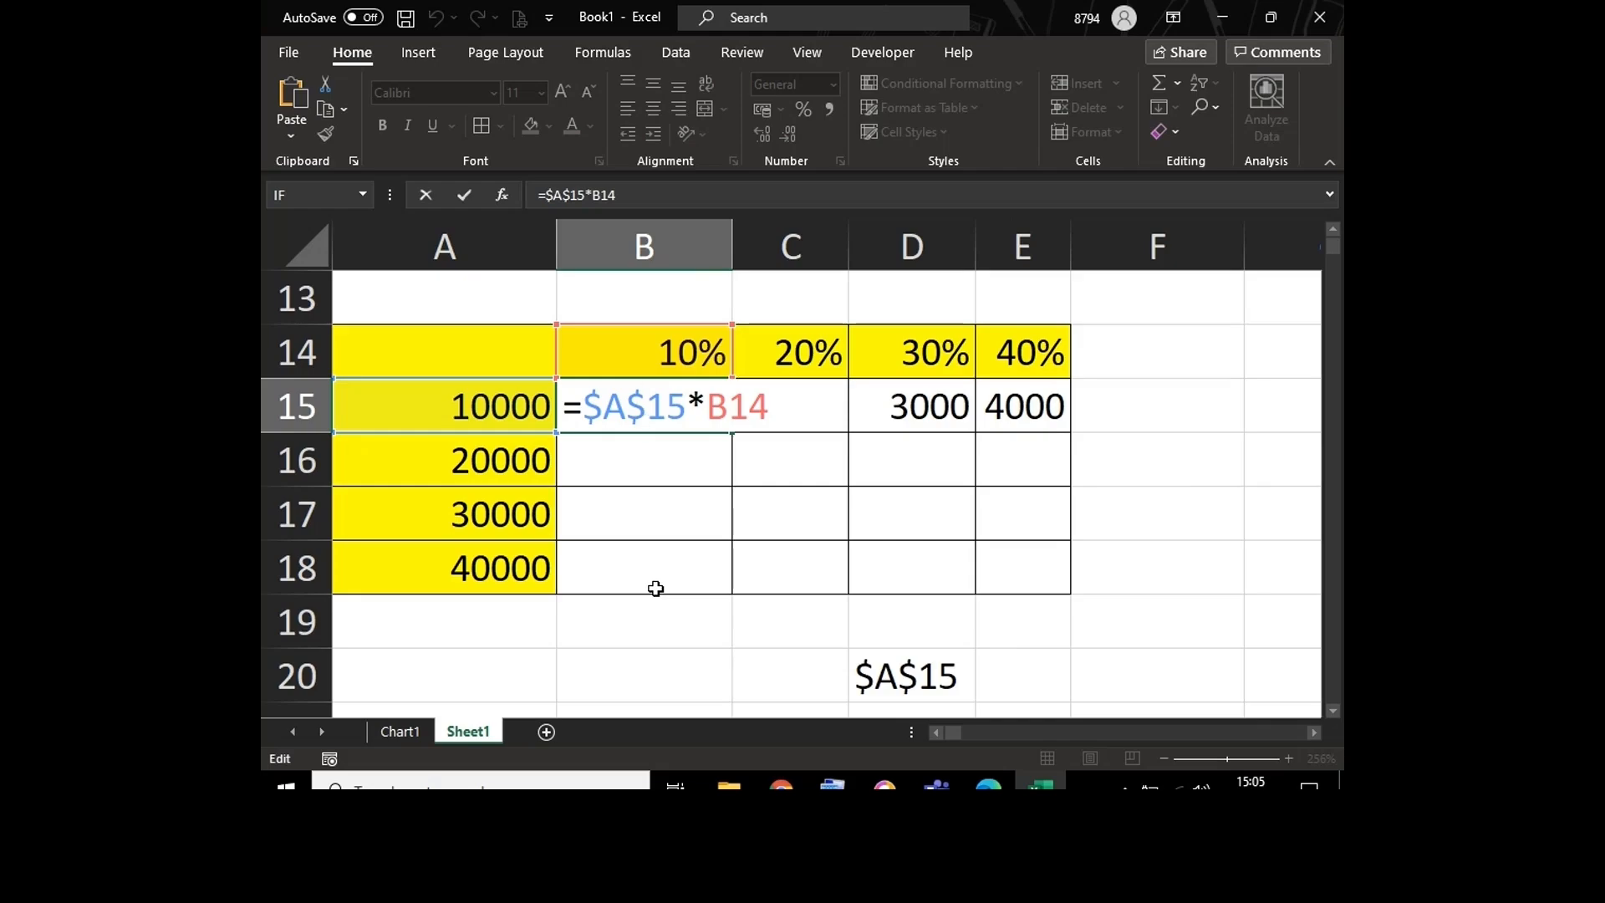
key(BackSpace)
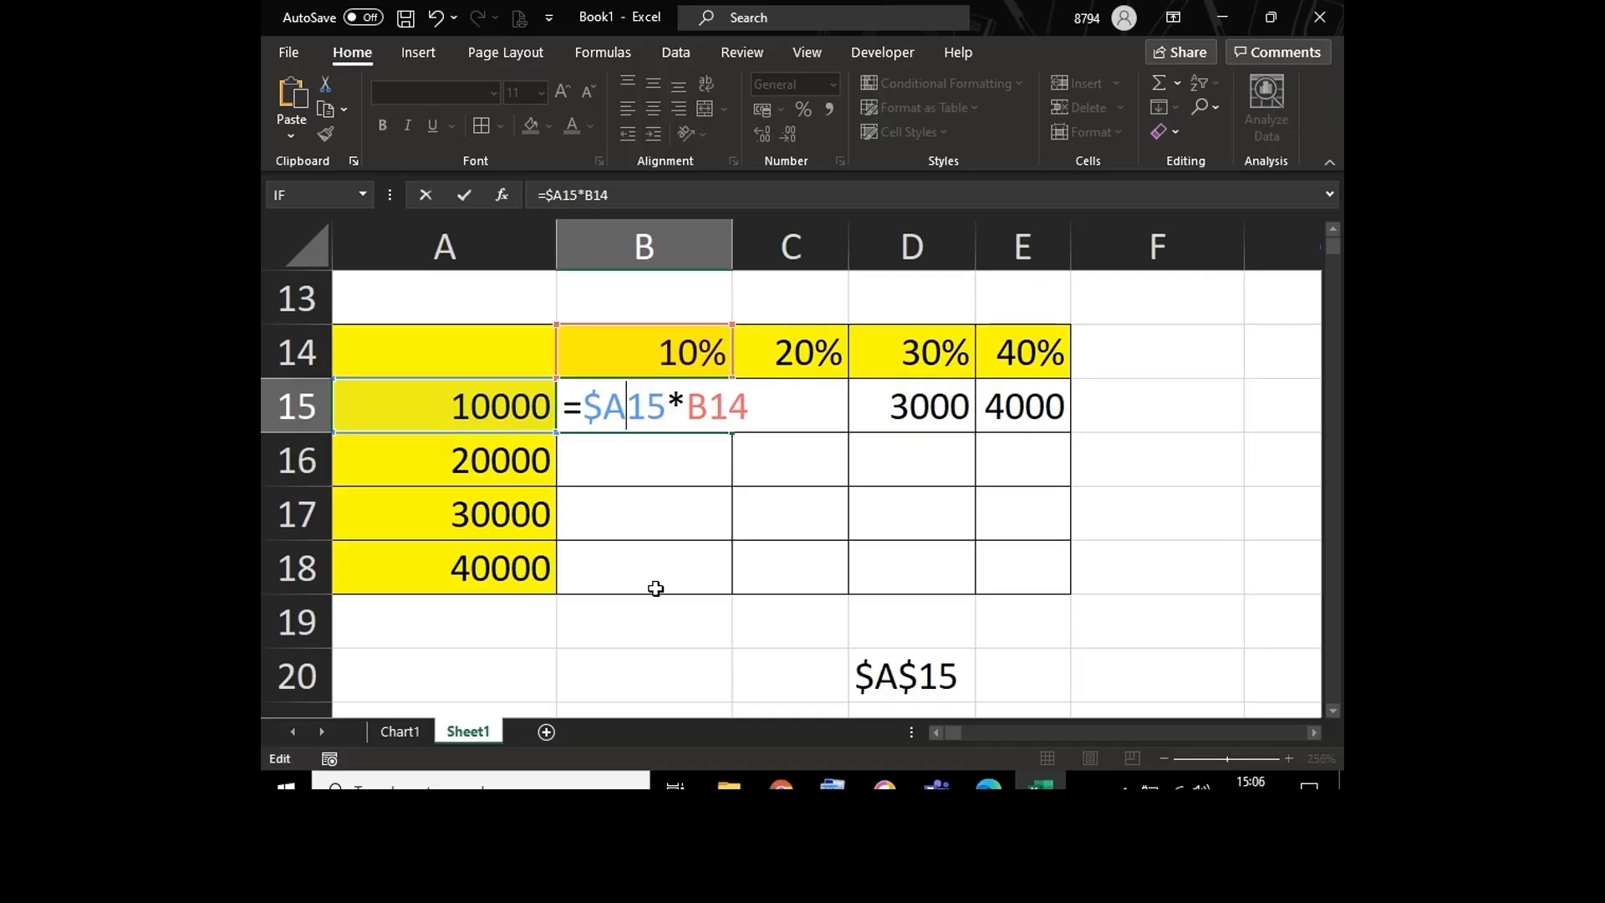
key(Return)
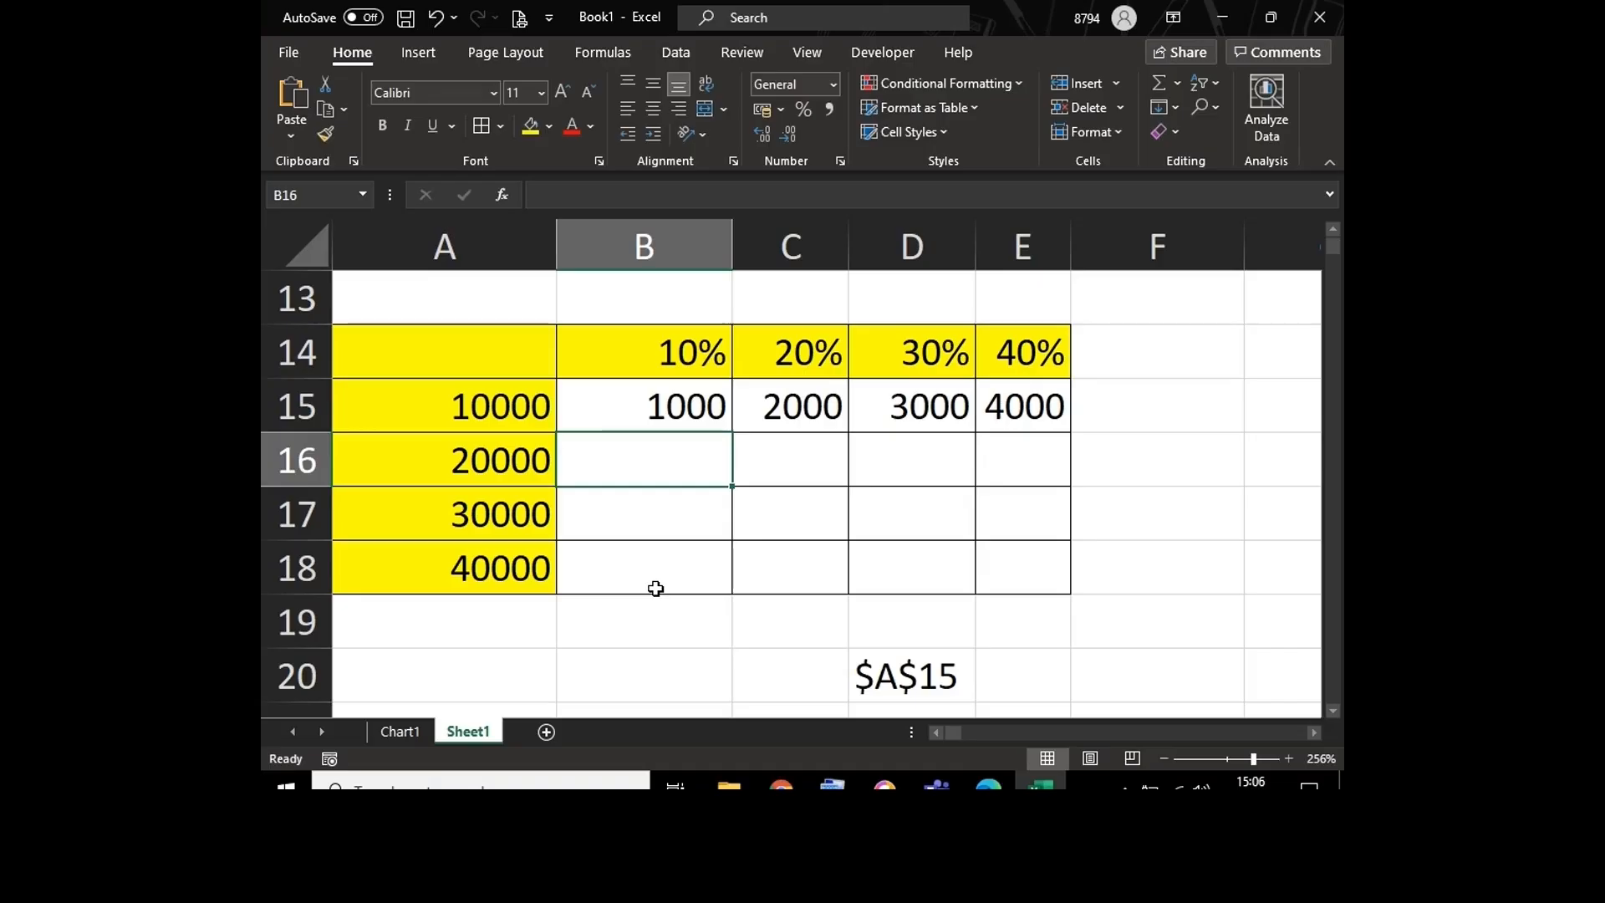
Step: Try filling the column-locked B15 formula down through B18, and remove the copied formulas again
click(662, 413)
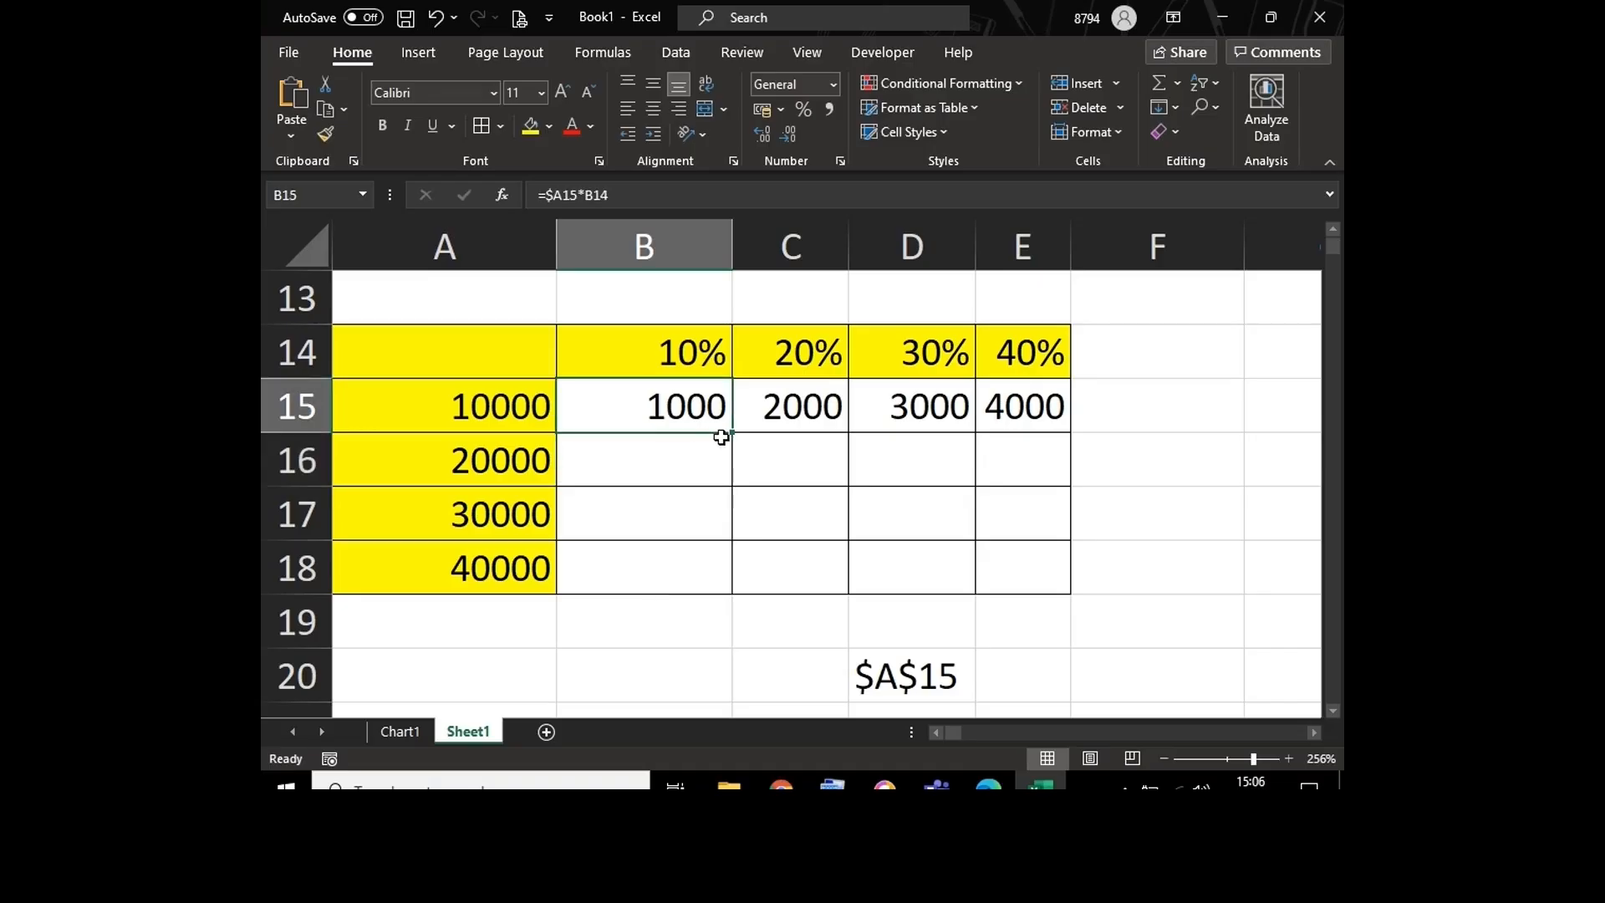
drag(732, 434, 734, 592)
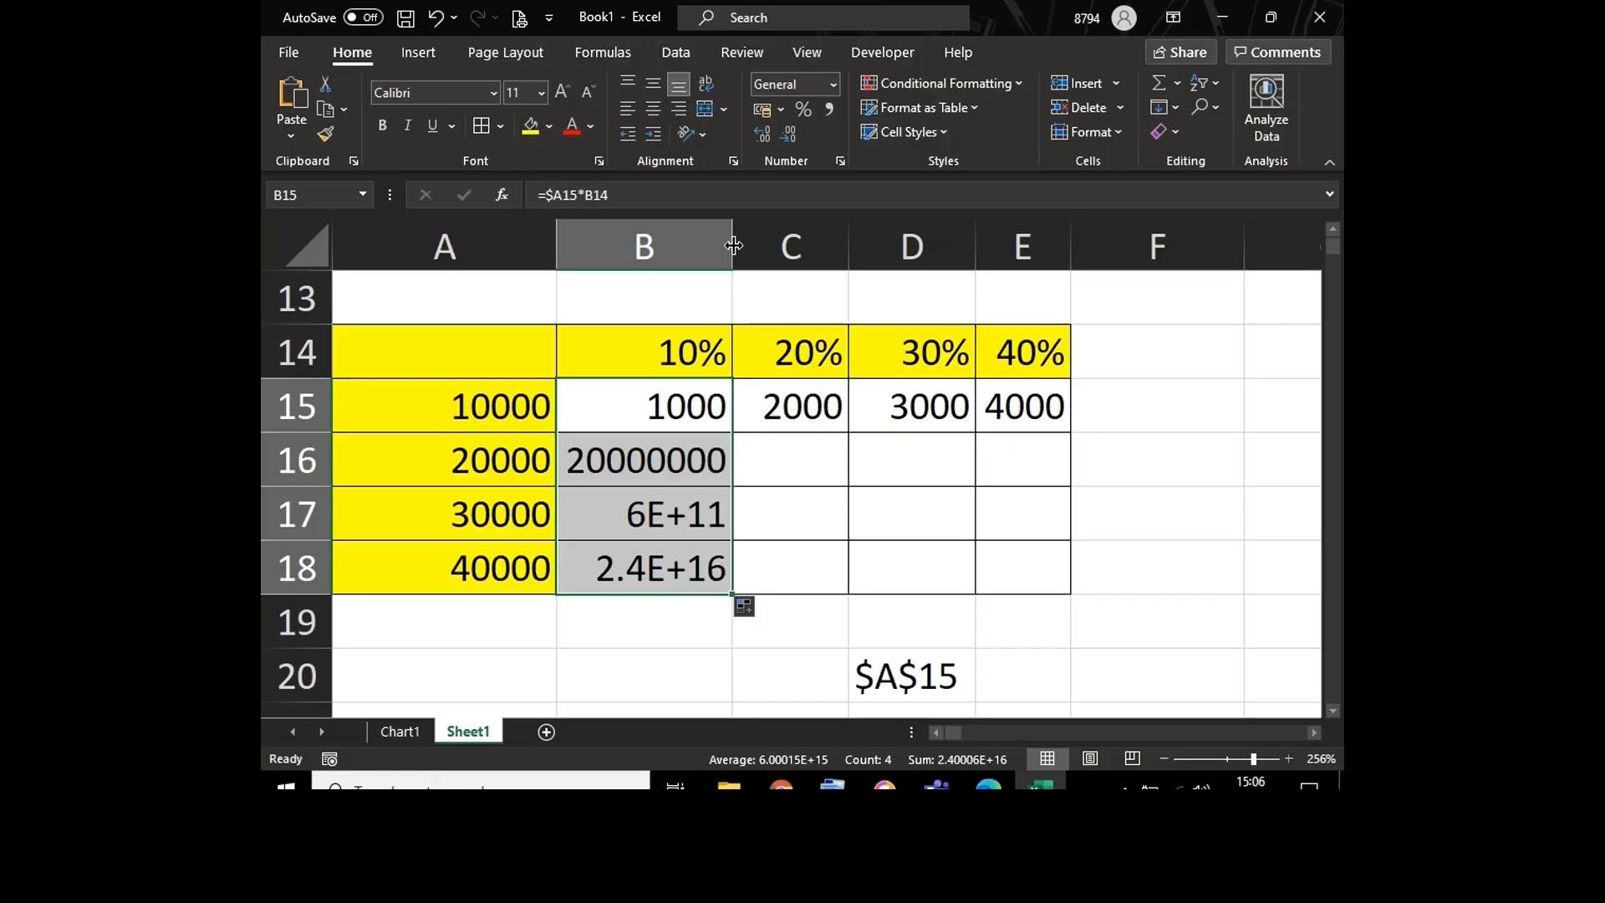
click(669, 440)
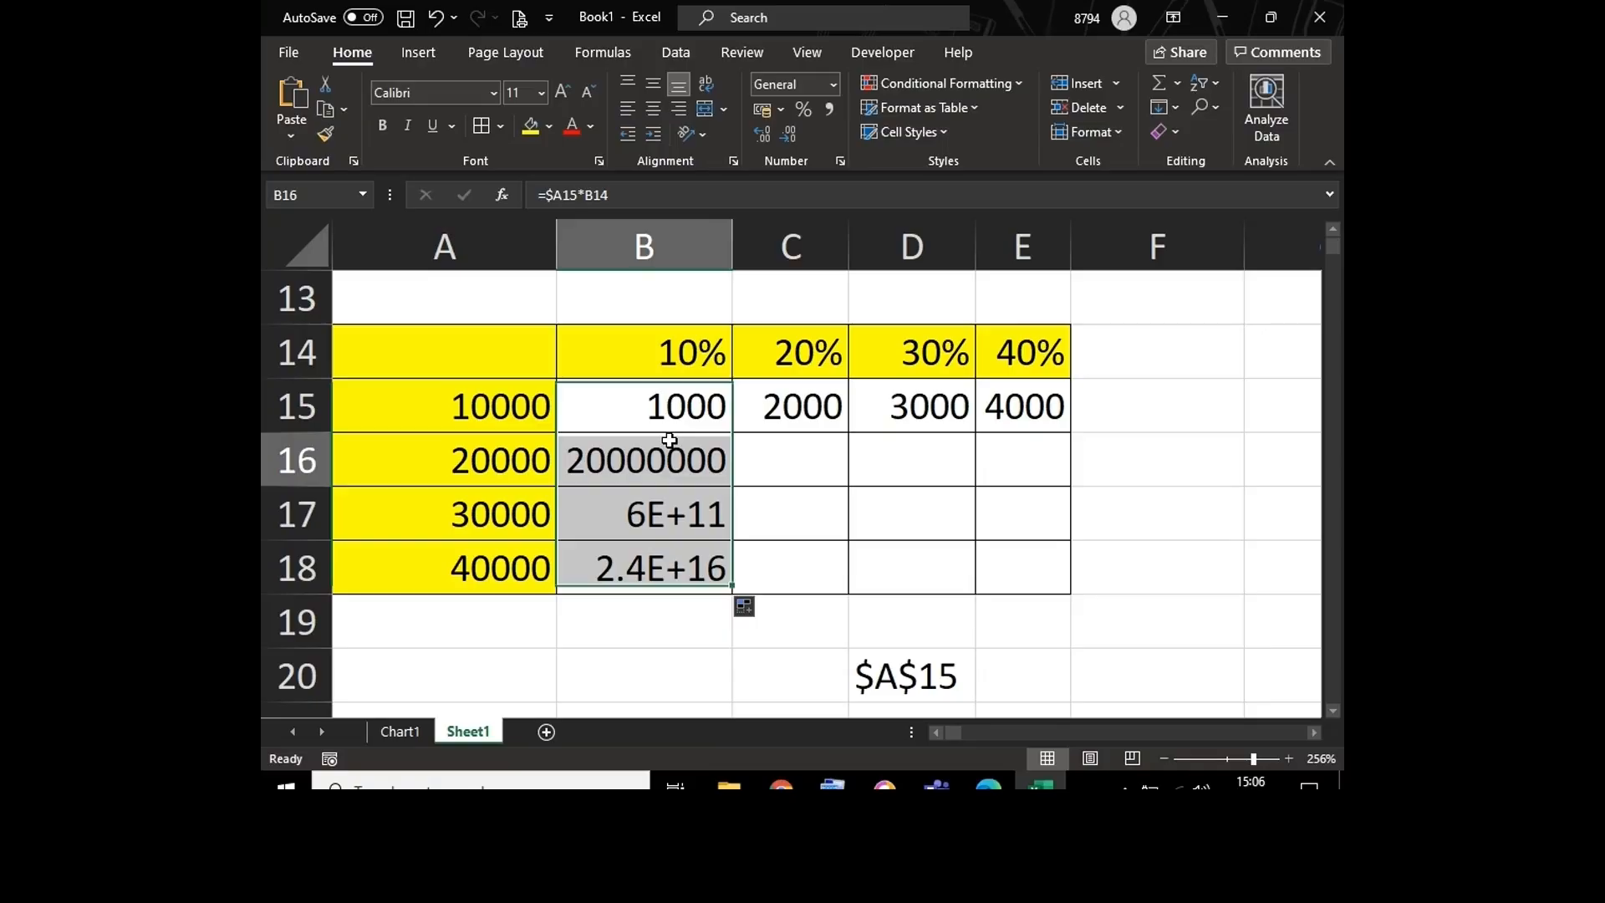
key(shift+Down)
key(shift+Down)
key(shift+Down)
key(ctrl+z)
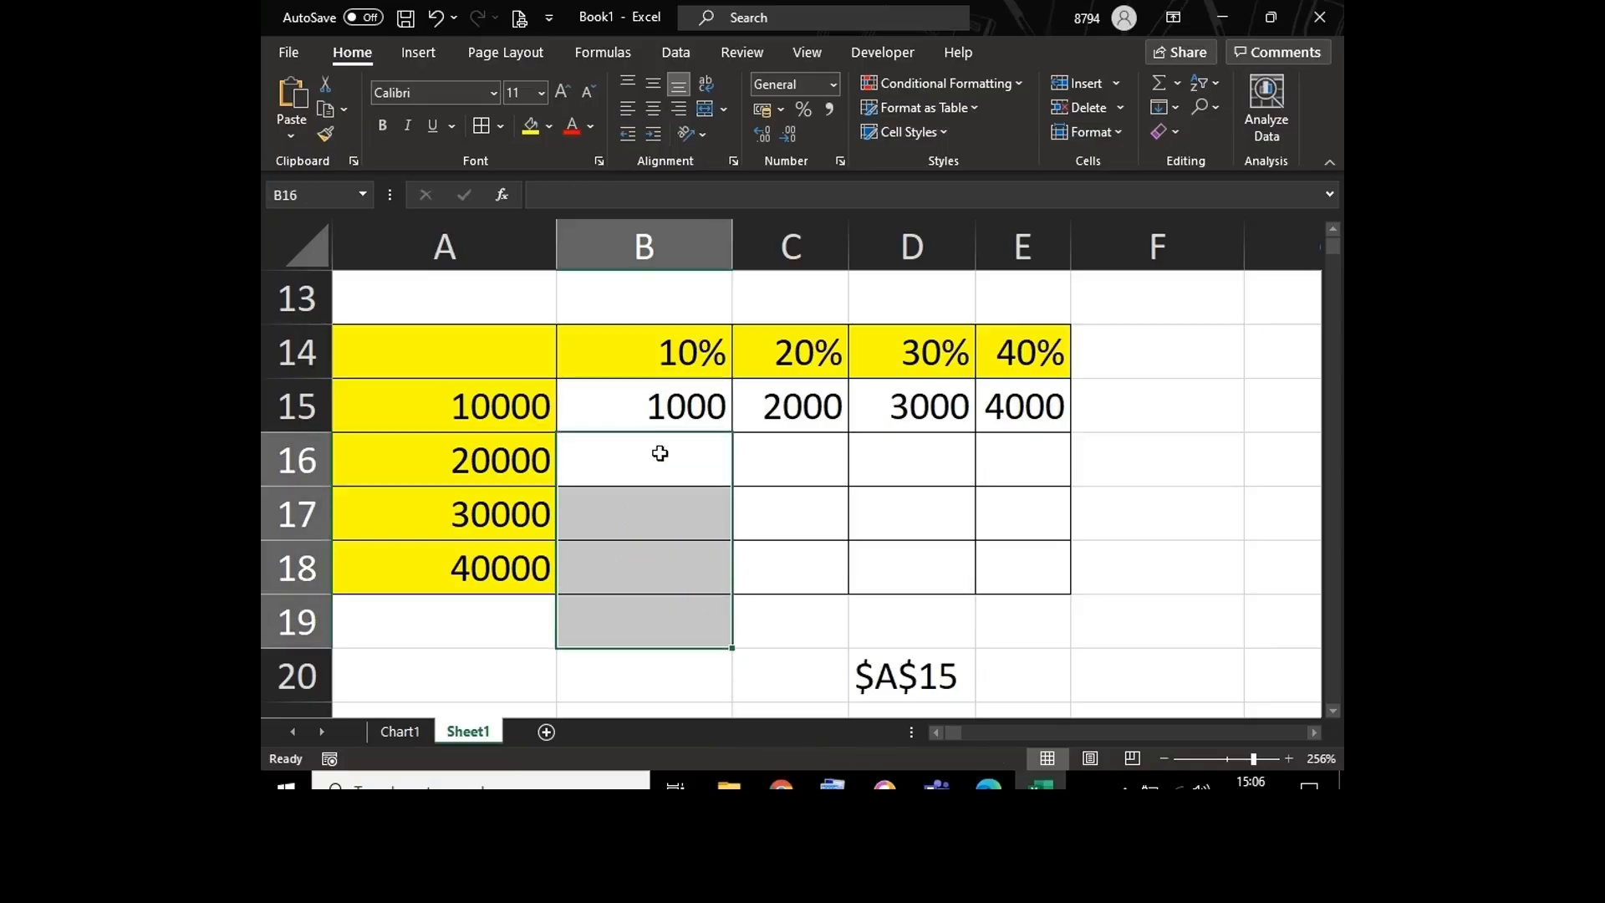
double_click(651, 408)
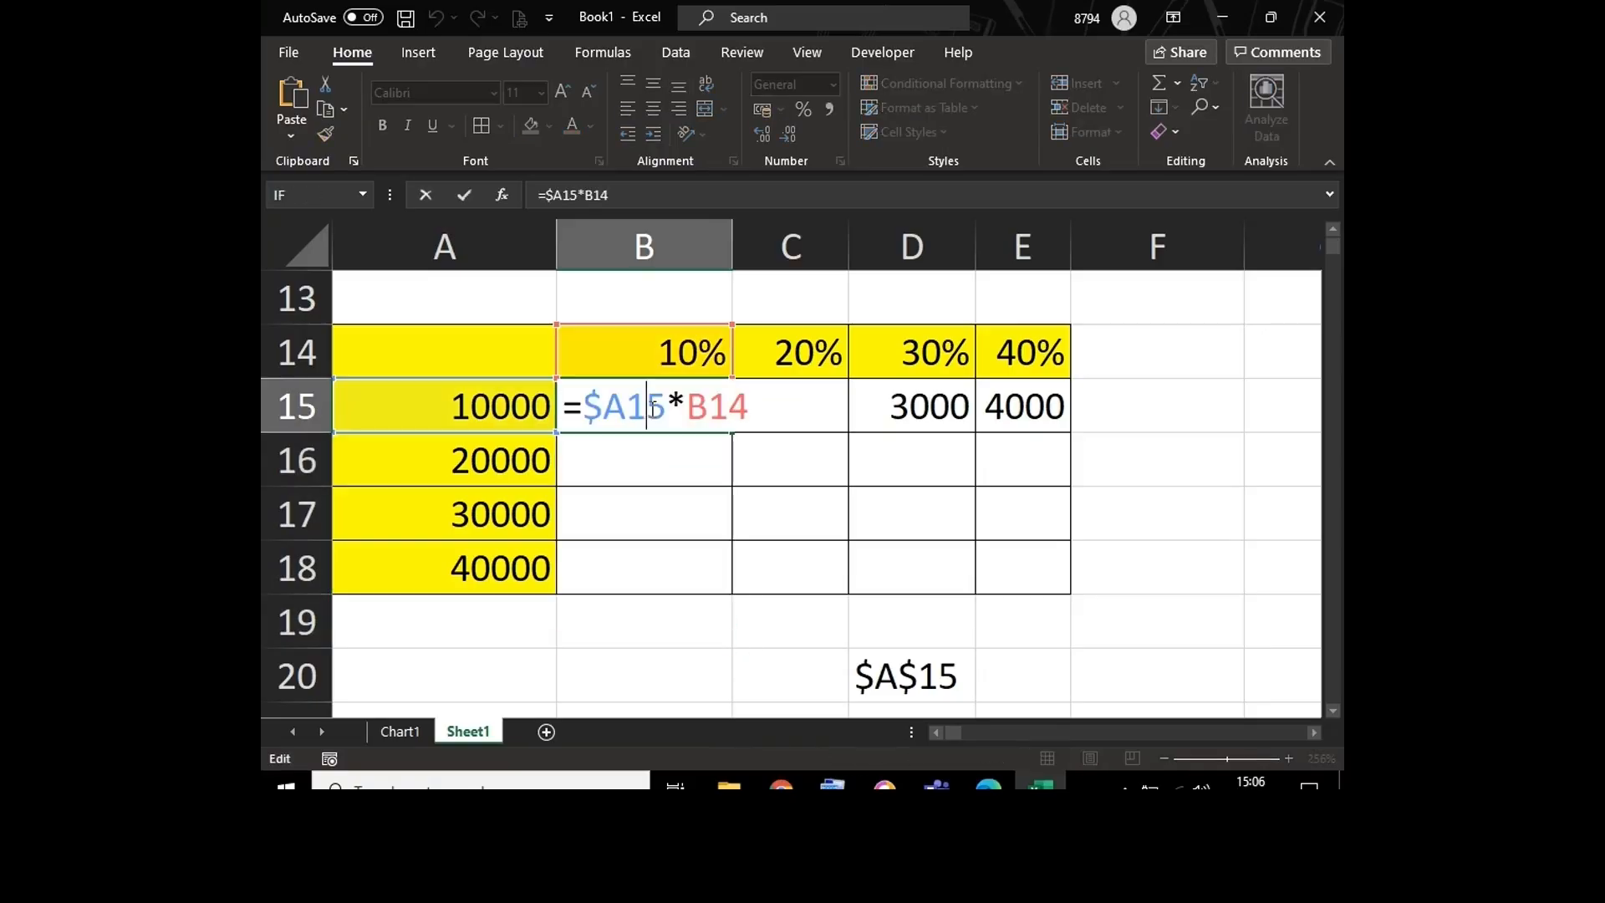
key(Escape)
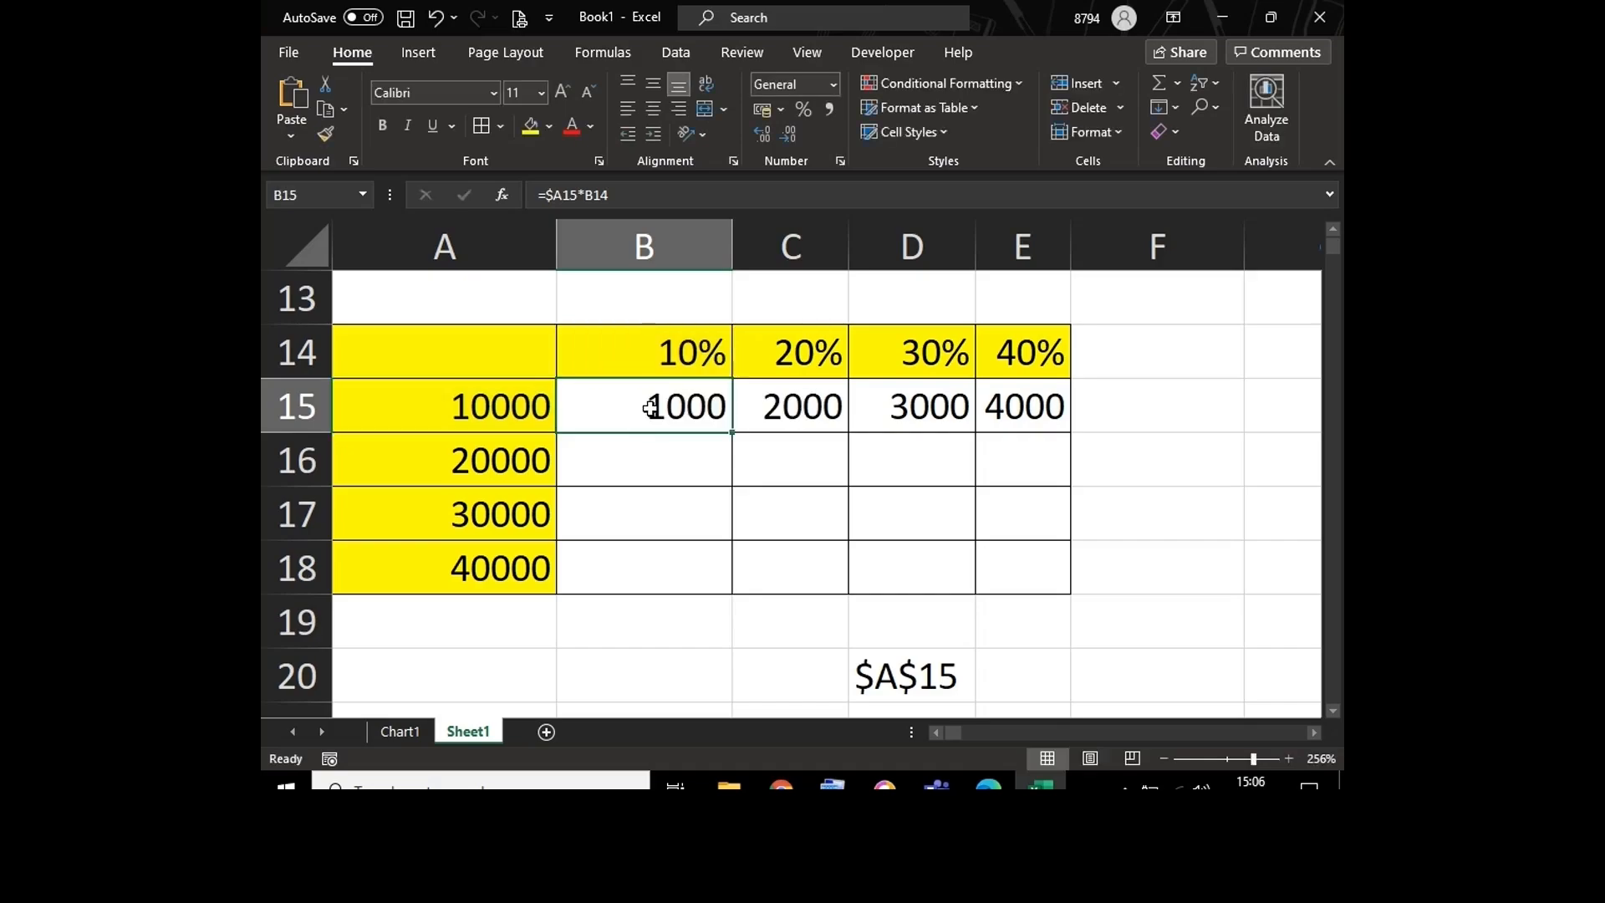
Step: Enter the formula =A16*B14 in cell B16 to multiply the 20000 amount by 10%
click(637, 460)
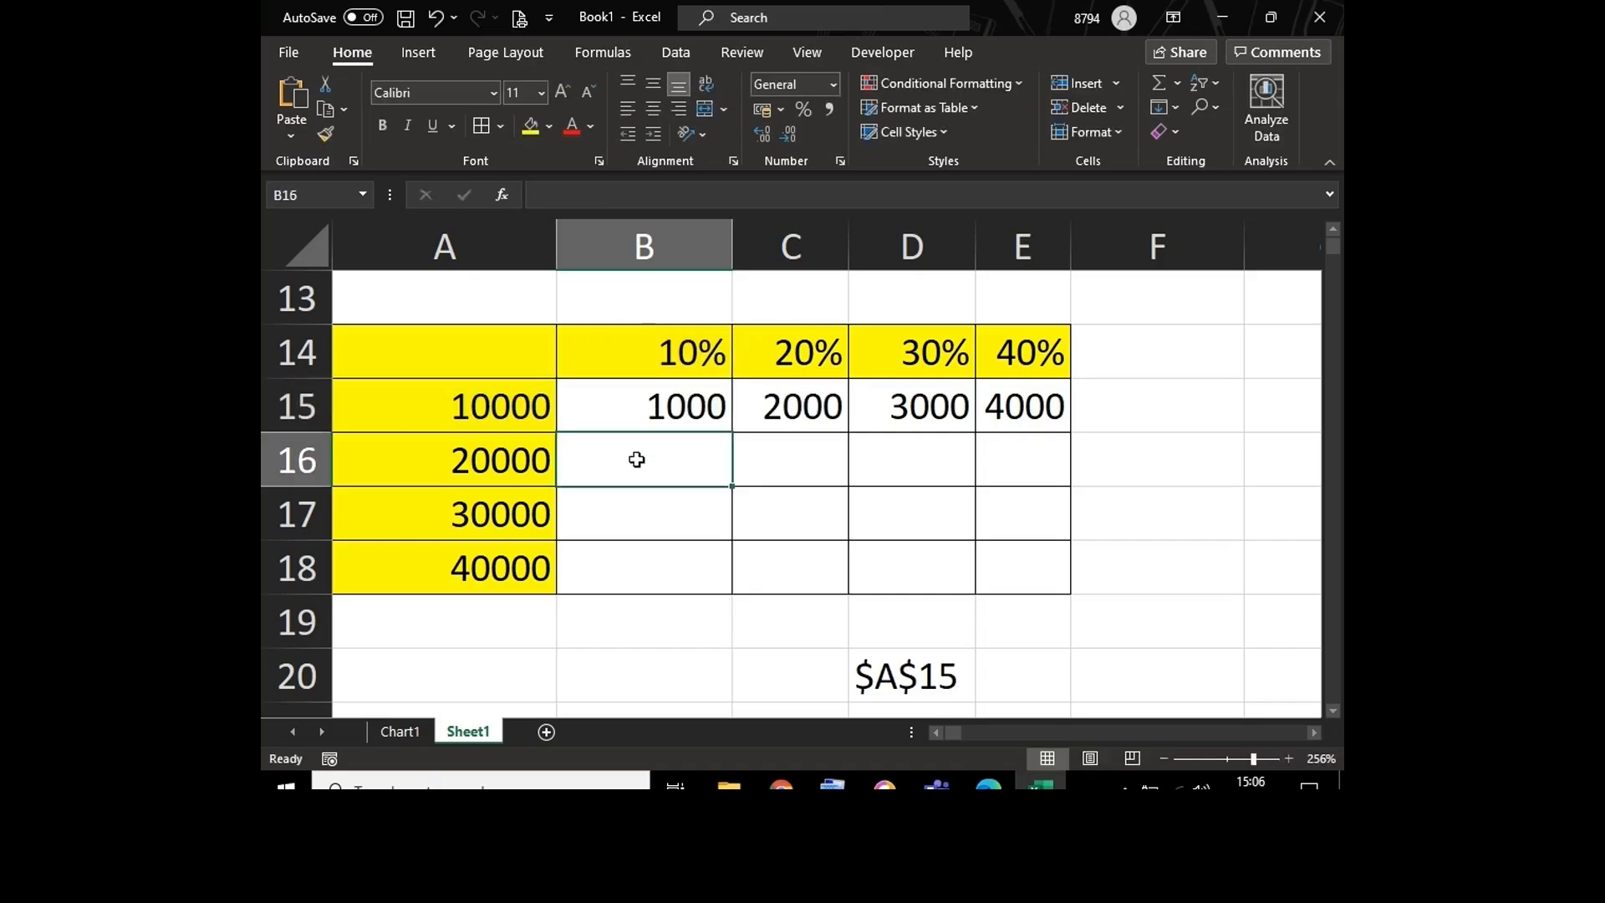
text(=)
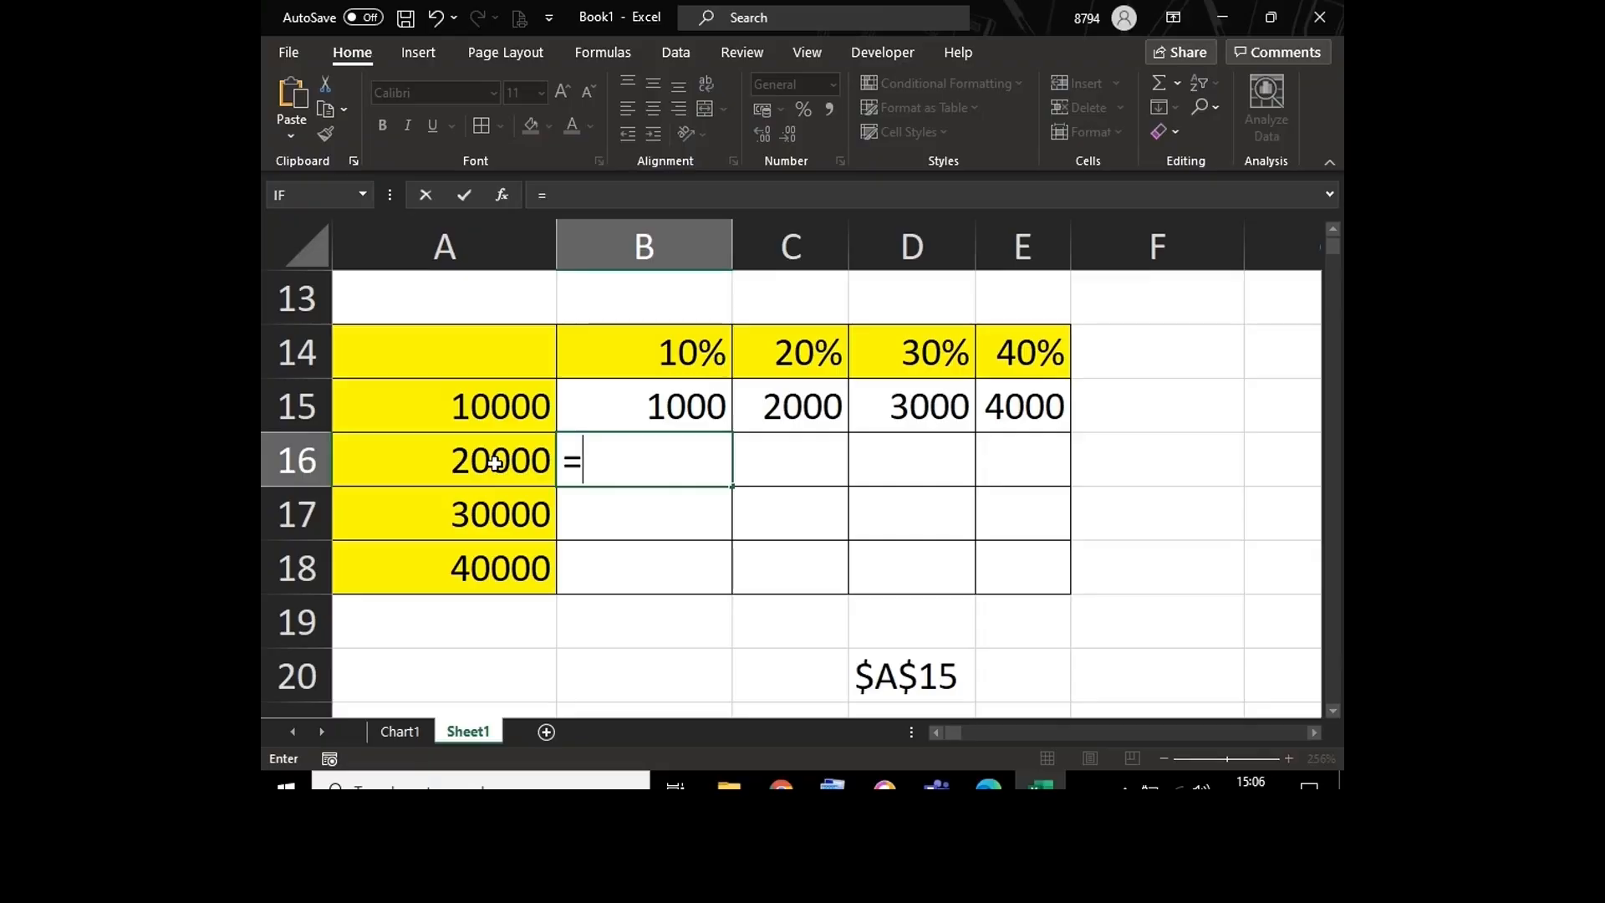
click(495, 462)
text(*)
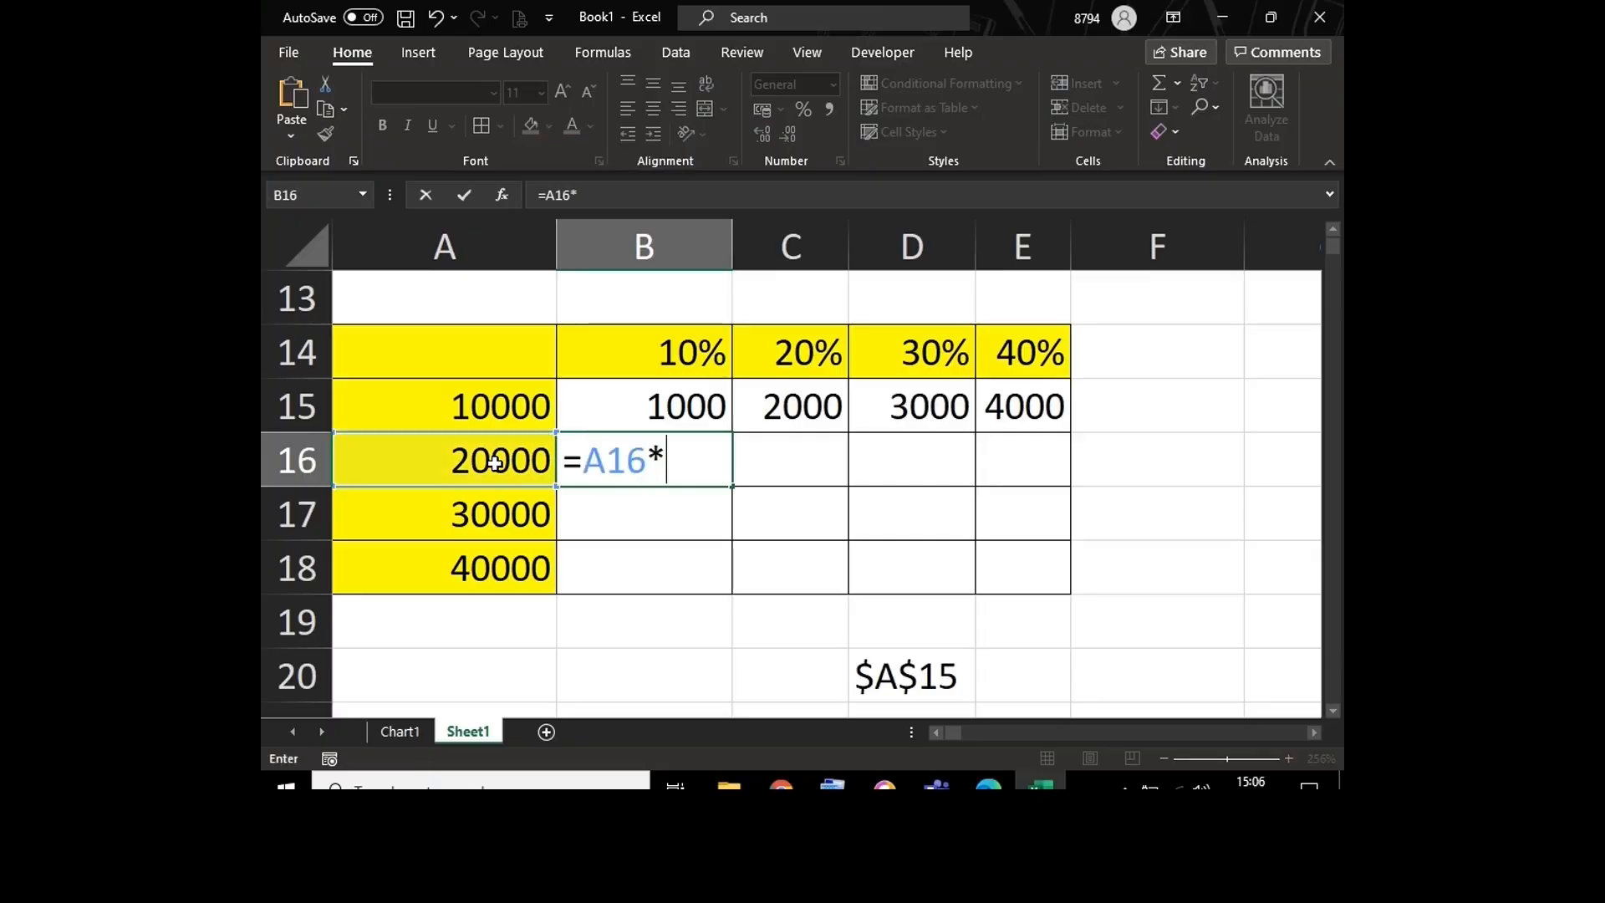
click(627, 363)
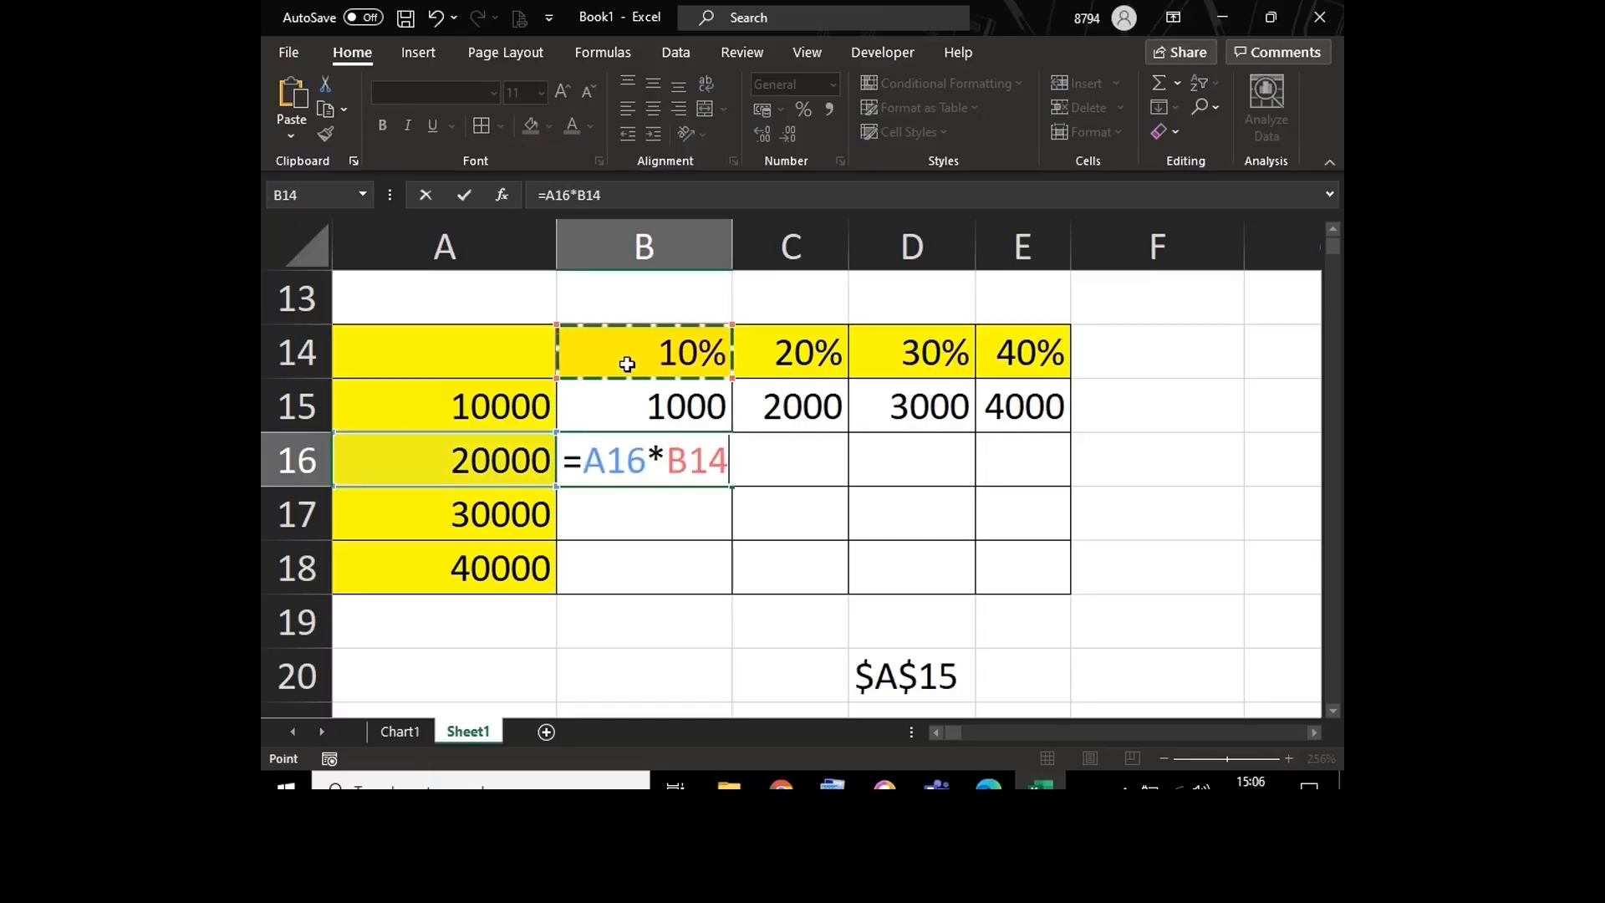
key(Return)
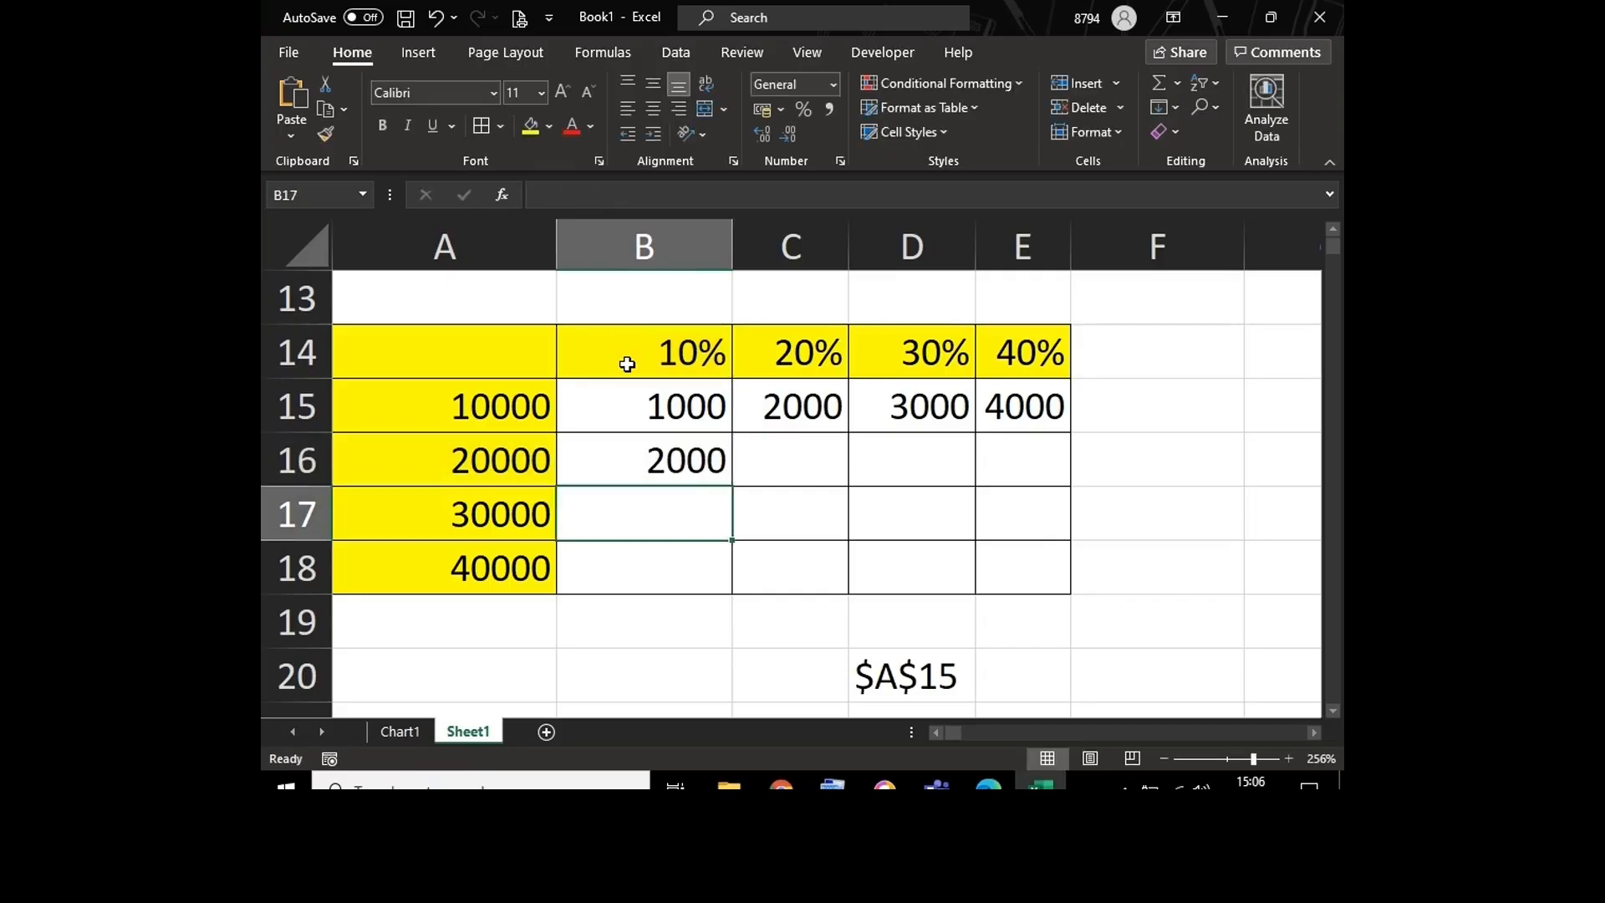
Step: Enter the formula =A17*B14 in cell B17 to multiply the 30000 amount by 10%
text(=)
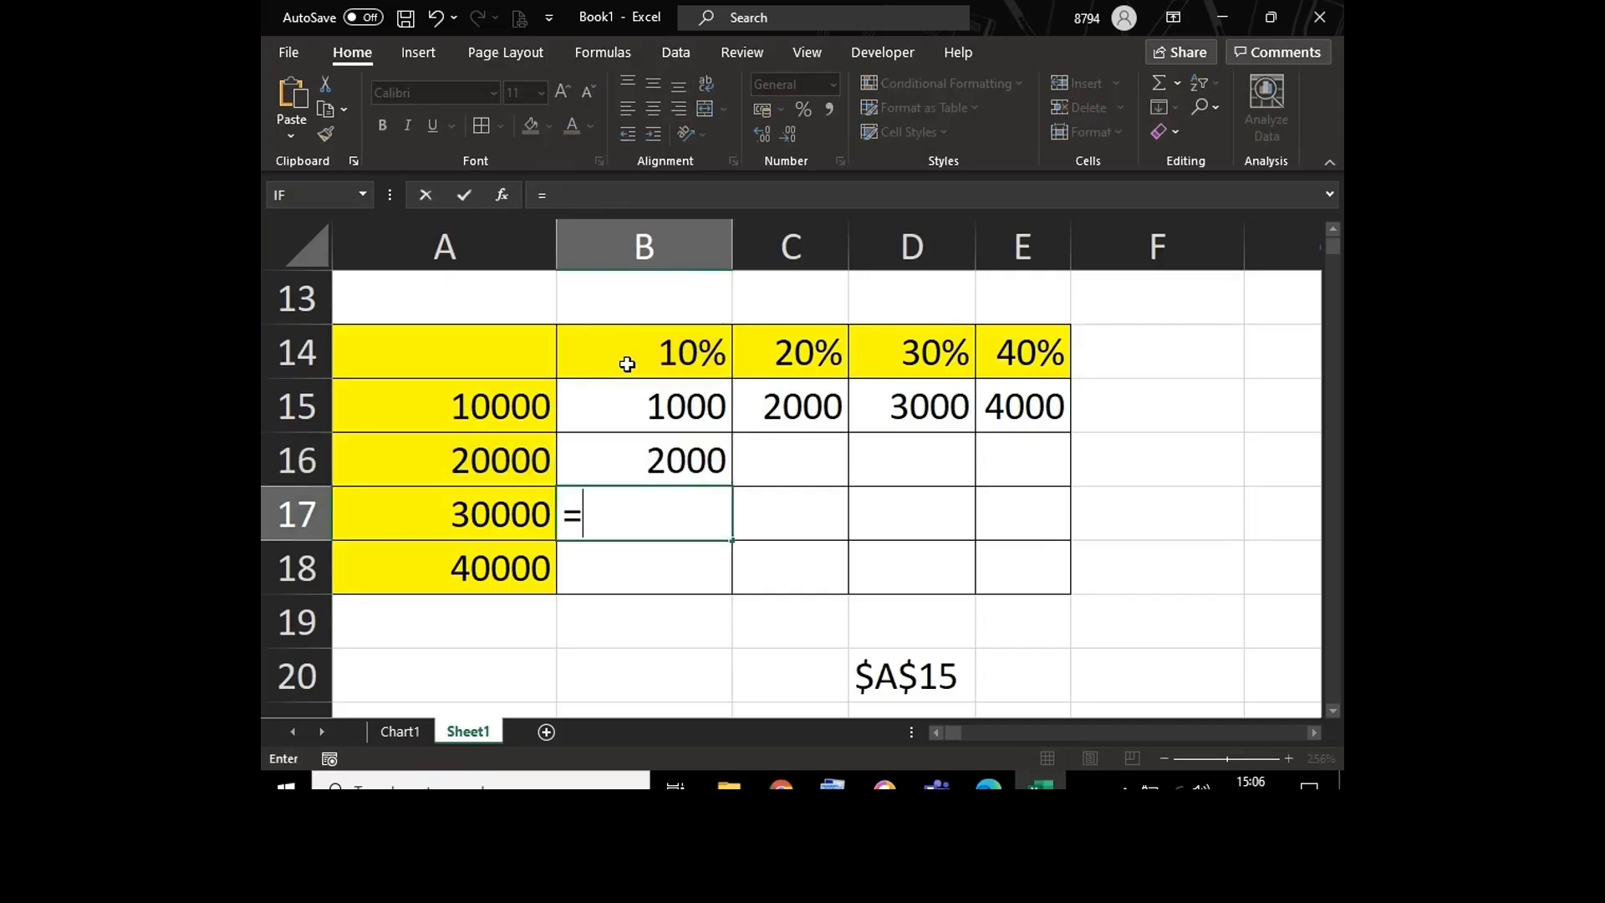
click(472, 513)
text(*)
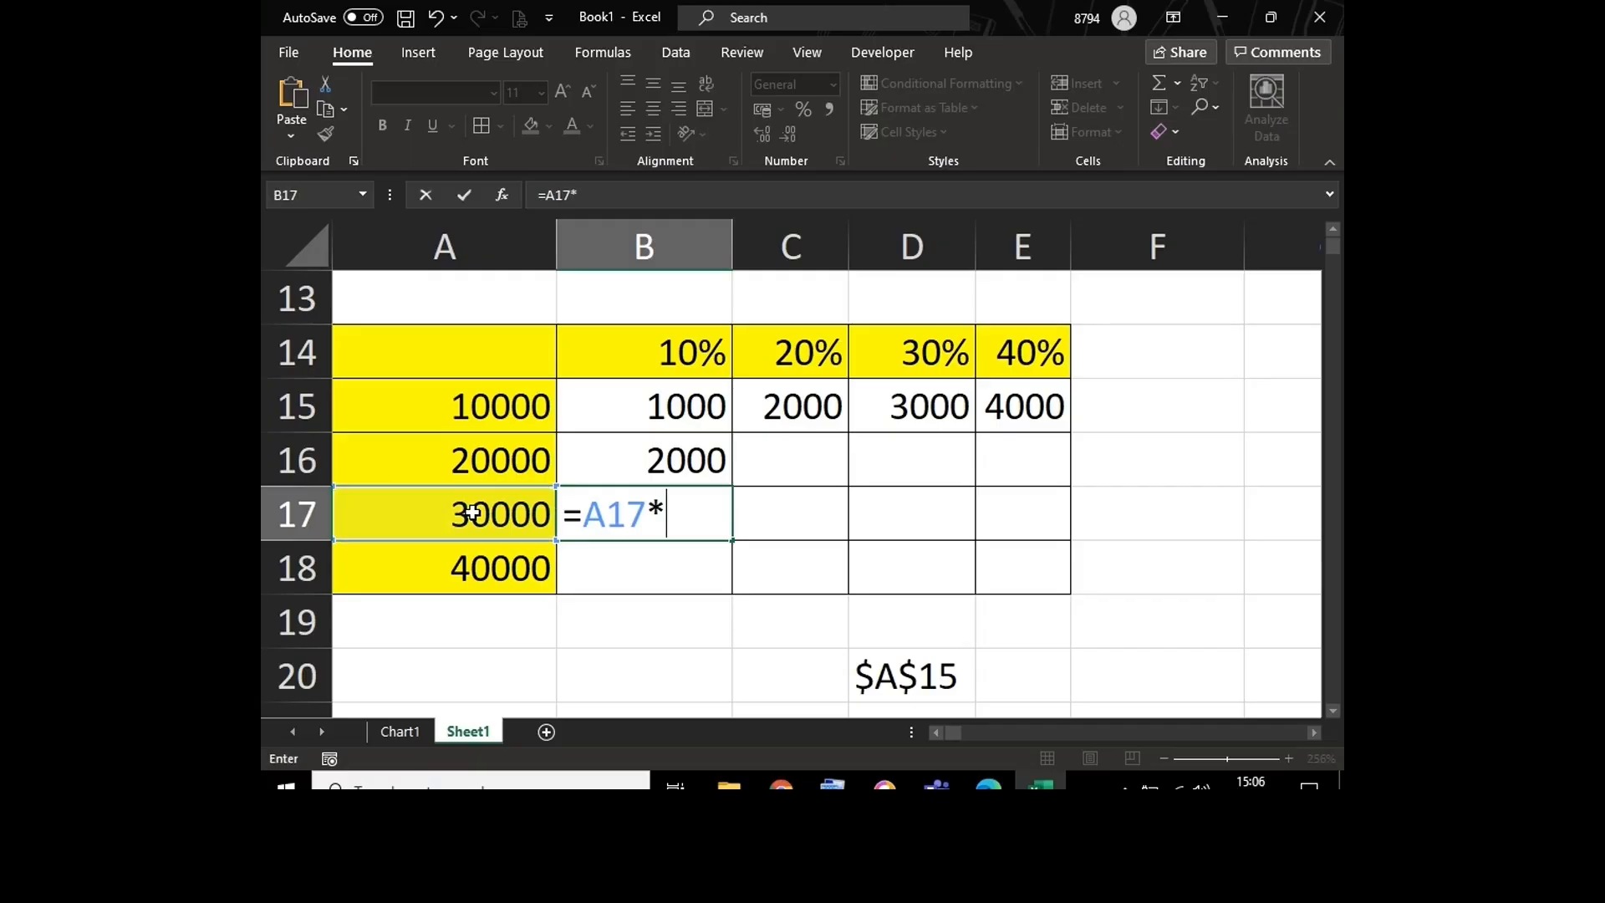
click(619, 345)
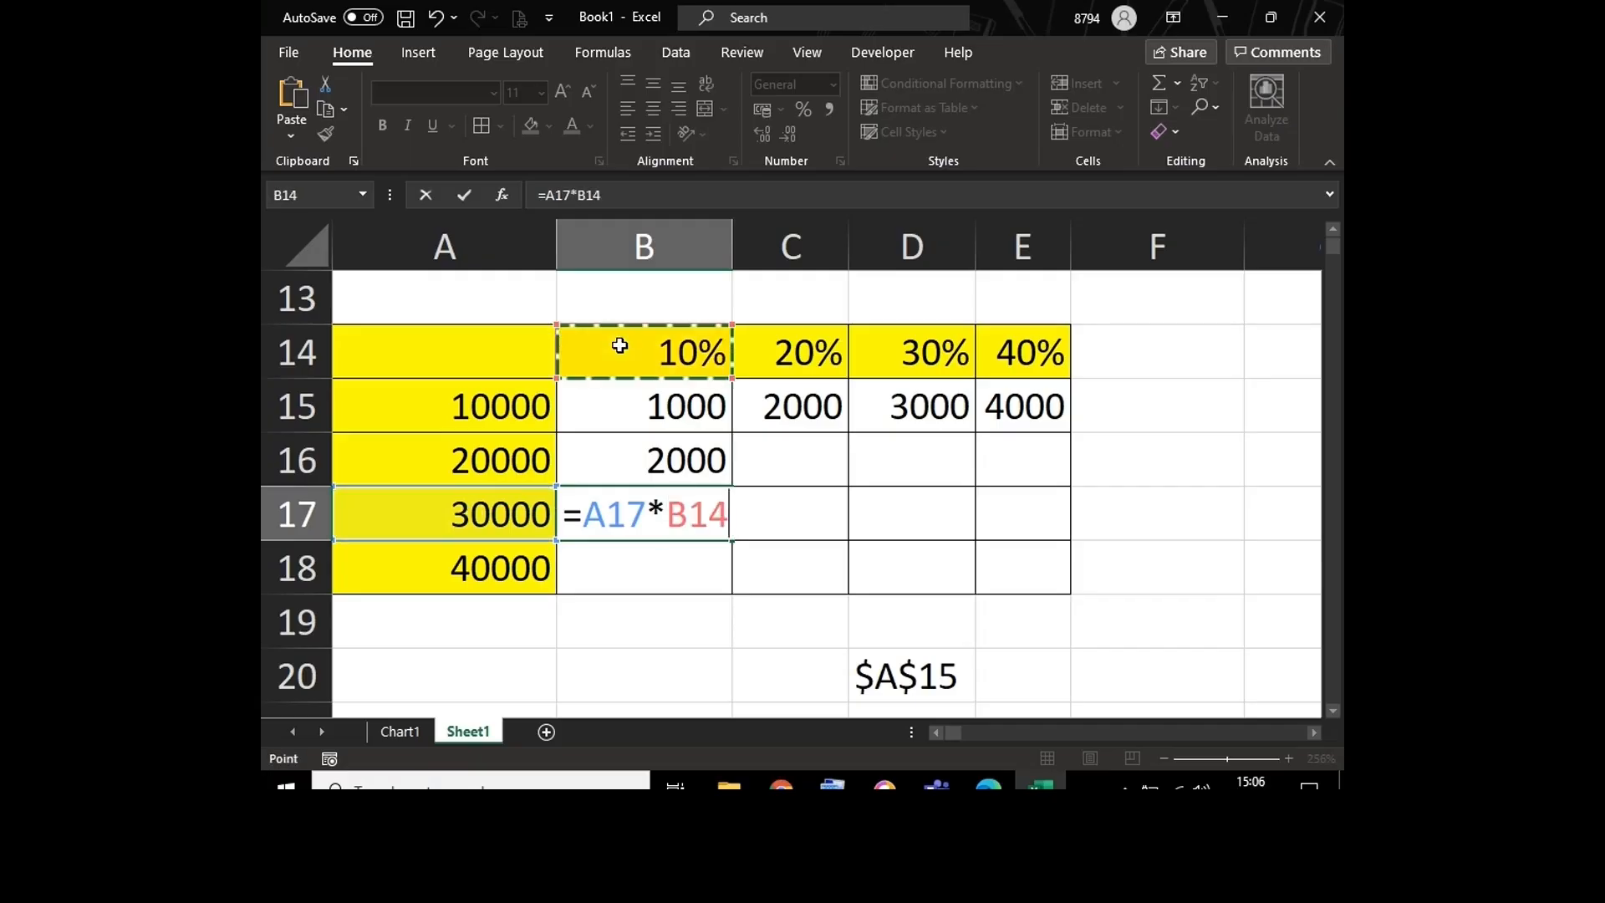
key(Return)
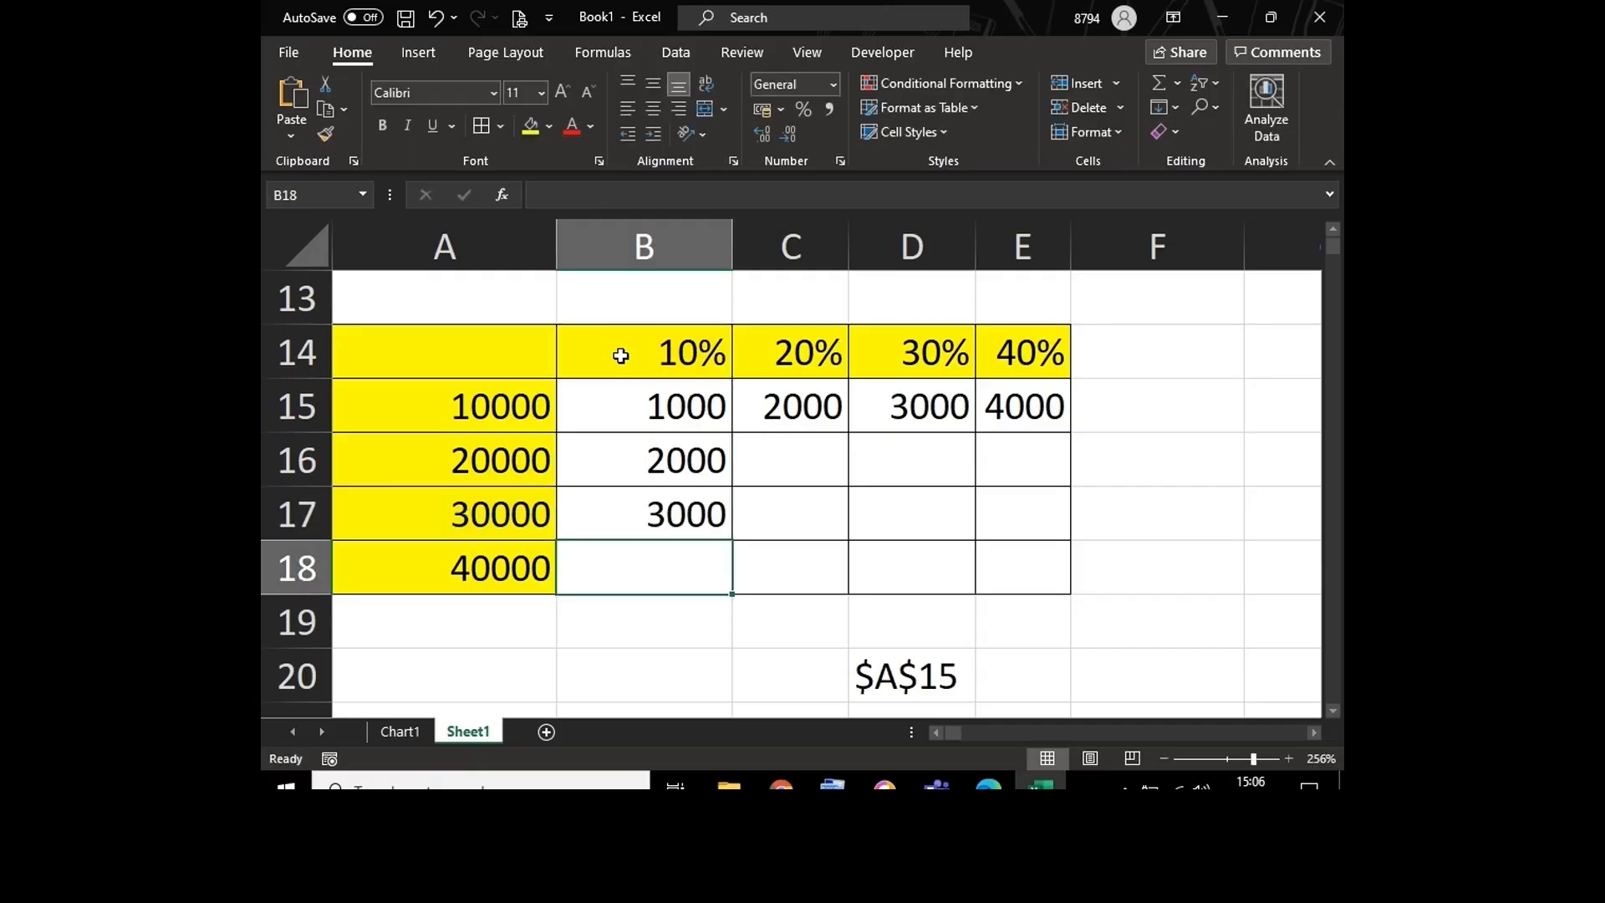
Step: Change the percentage reference in the B15 formula to the fully absolute $B$14
click(620, 352)
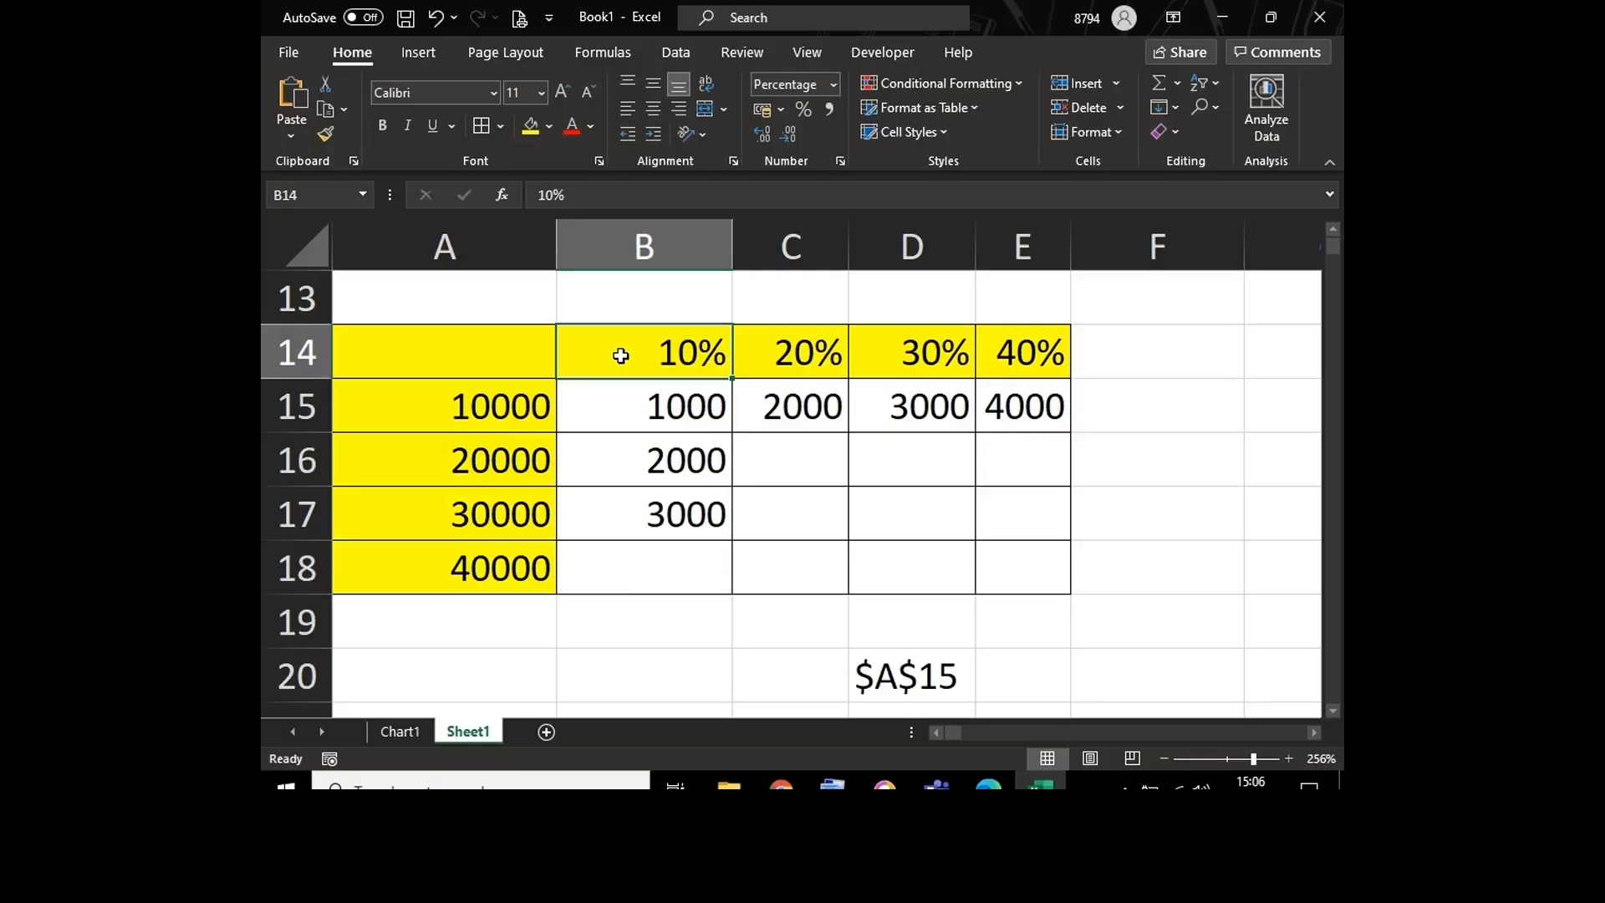
double_click(610, 417)
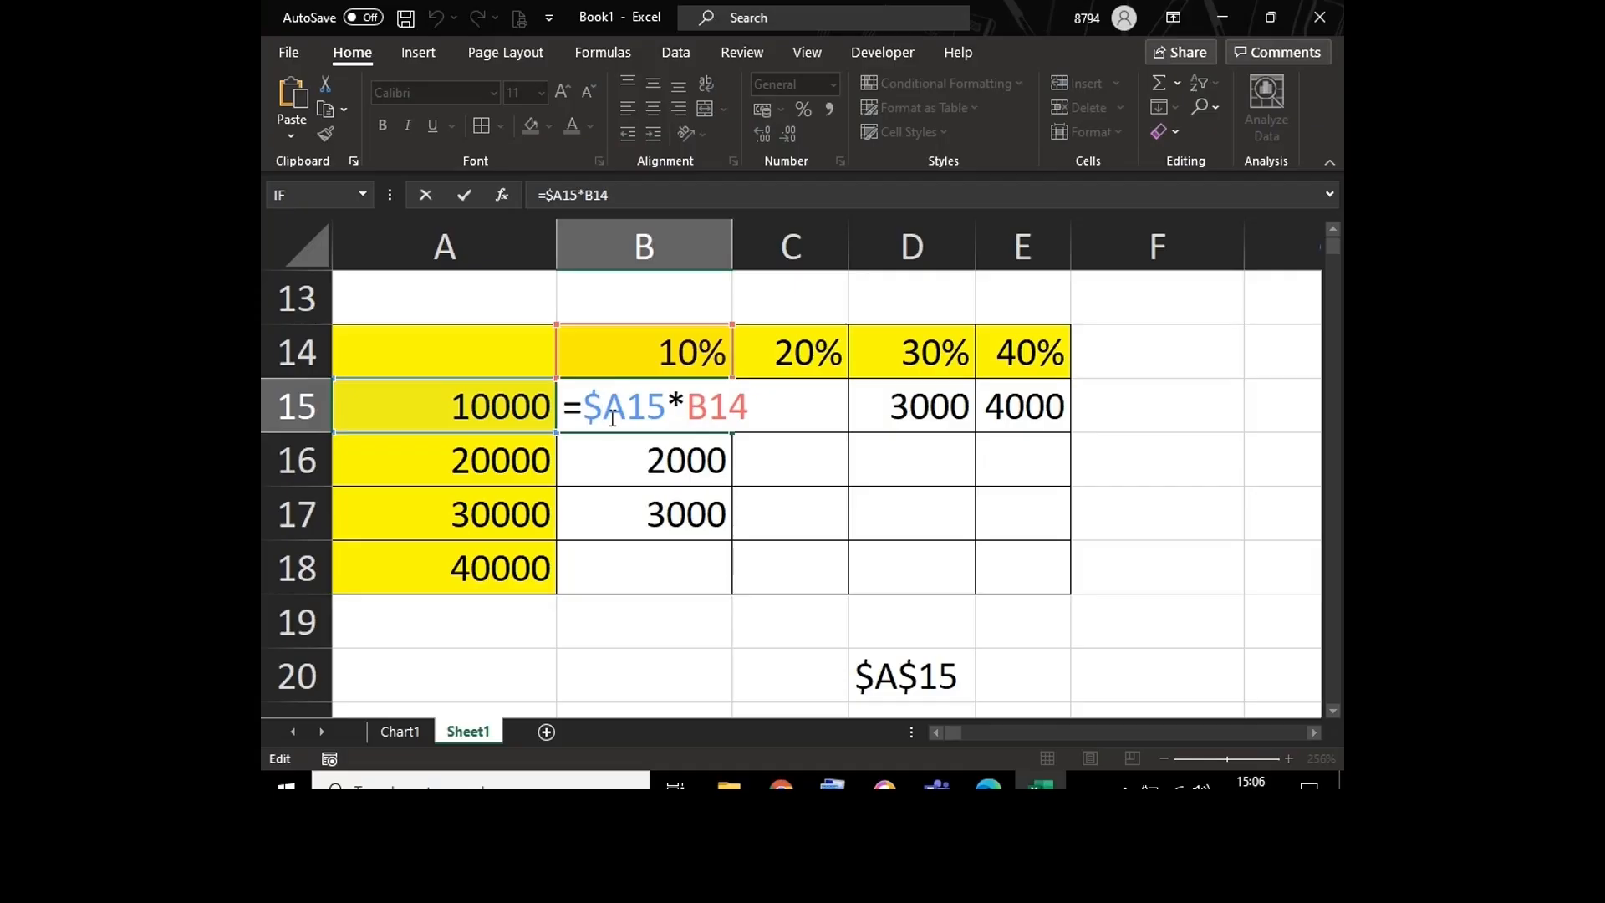
click(626, 408)
click(708, 407)
key(F4)
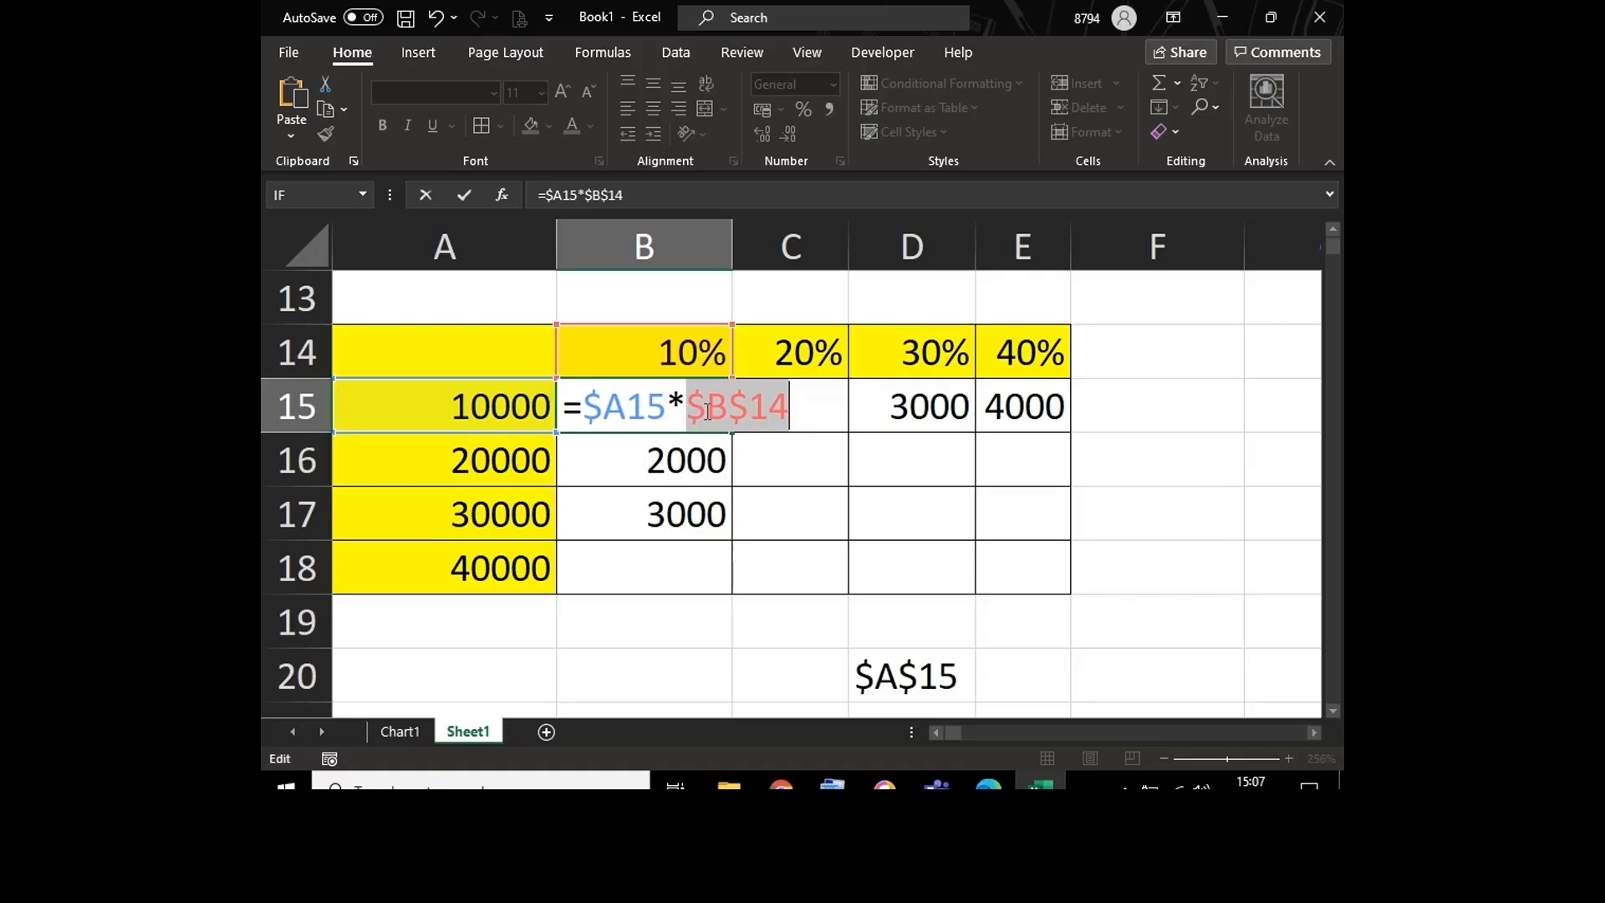
Step: Cycle the percentage reference in B15 through B$14, $B14 and B14, then enter the formula as =$A15*$B$14
click(790, 410)
click(764, 408)
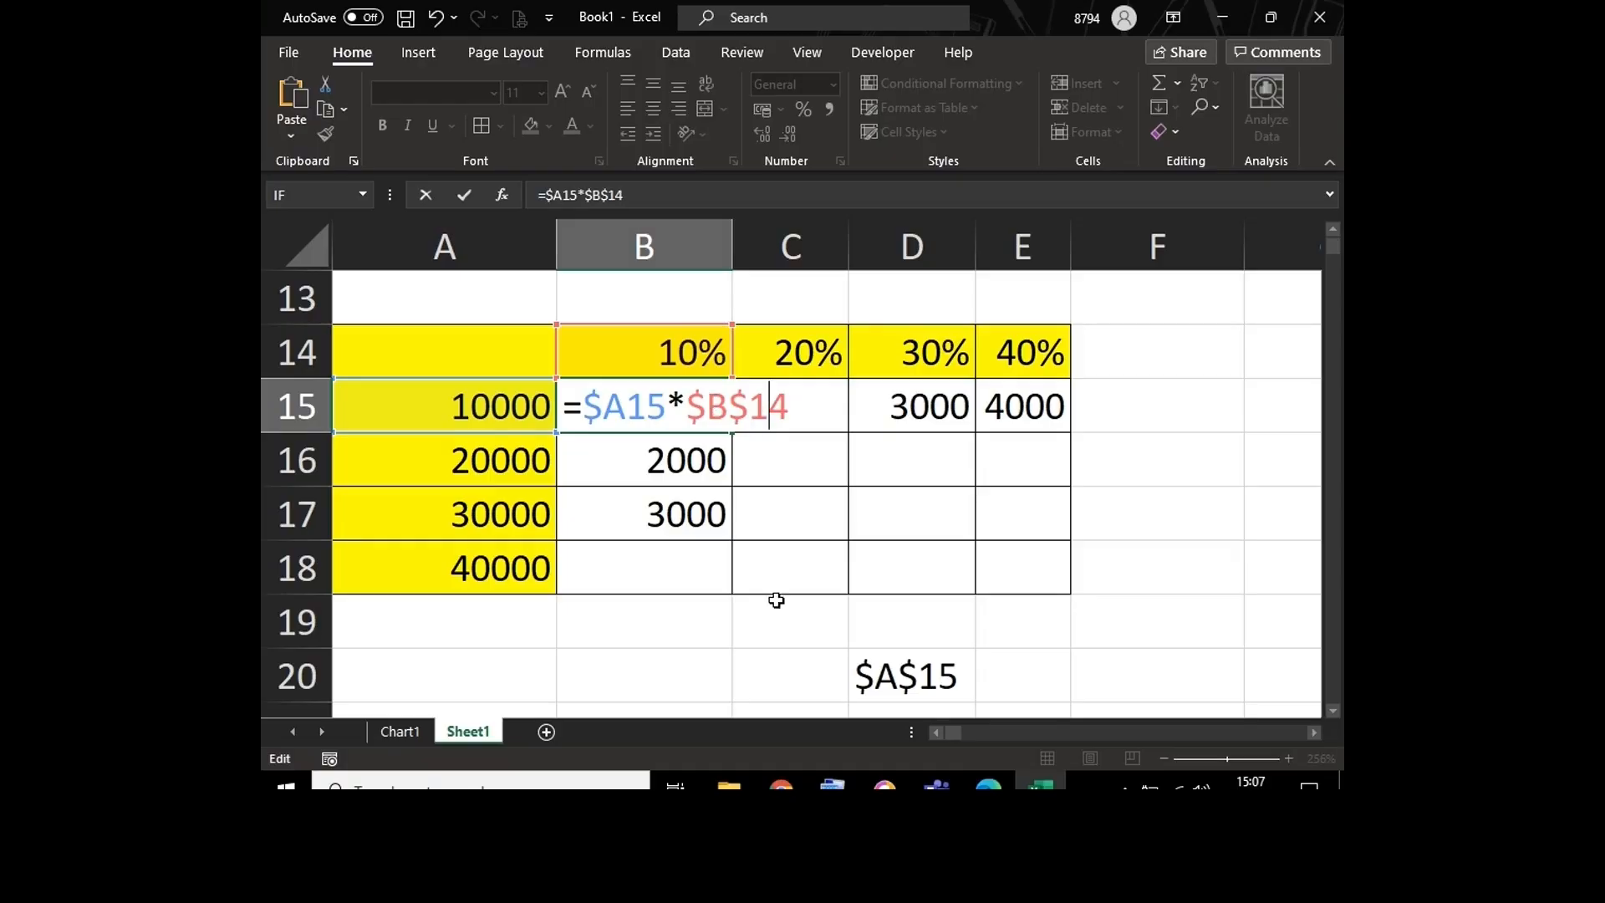
key(F4)
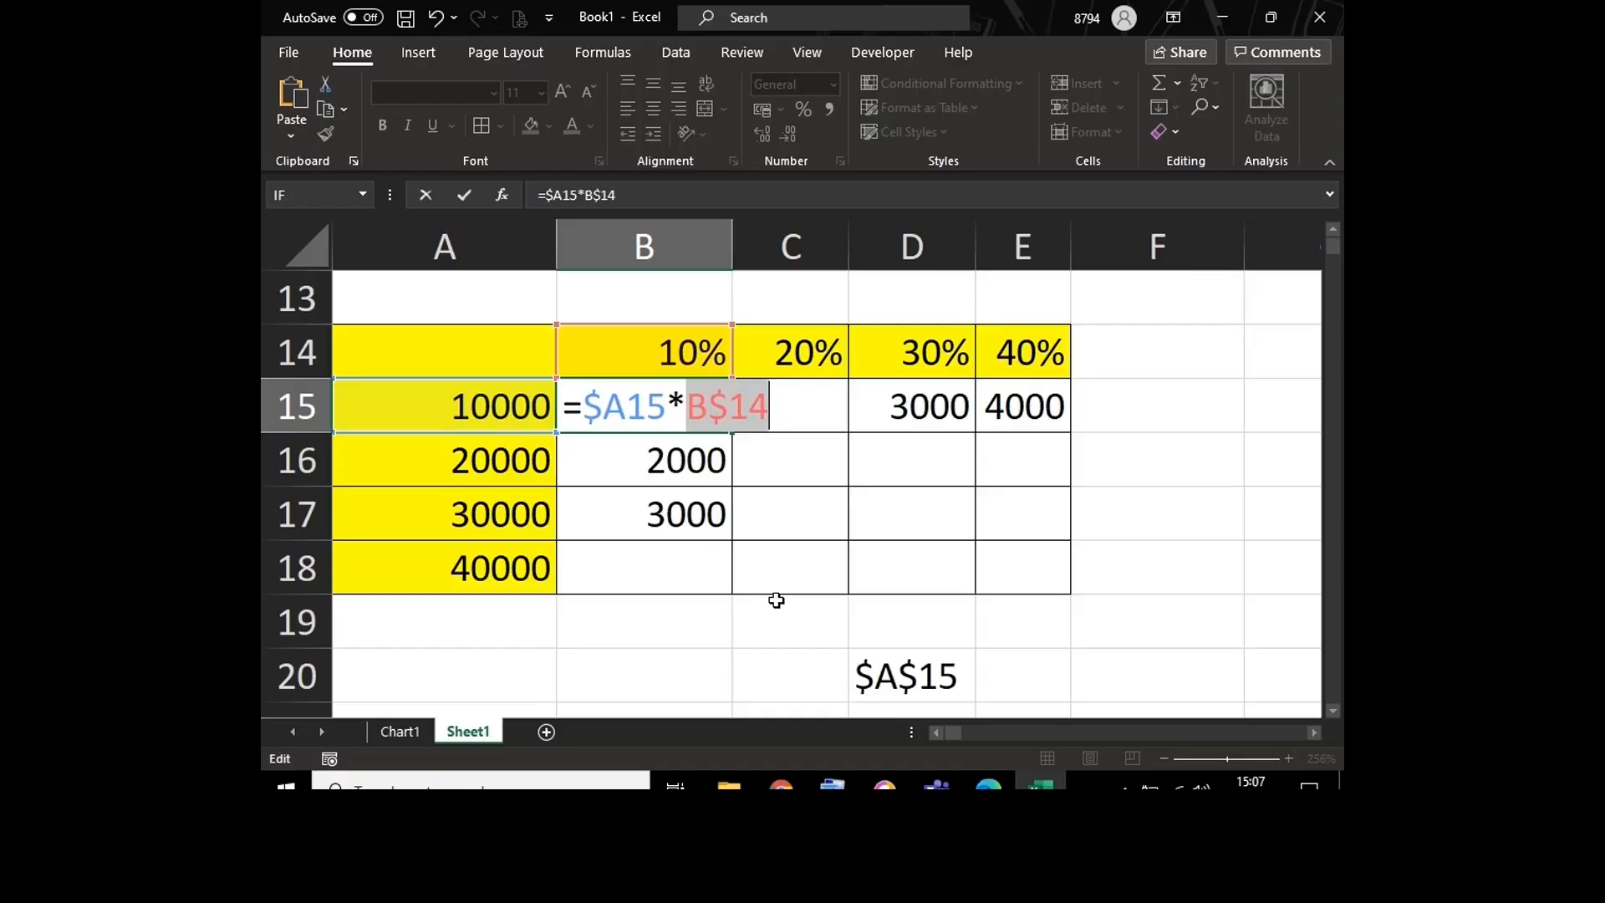
click(804, 416)
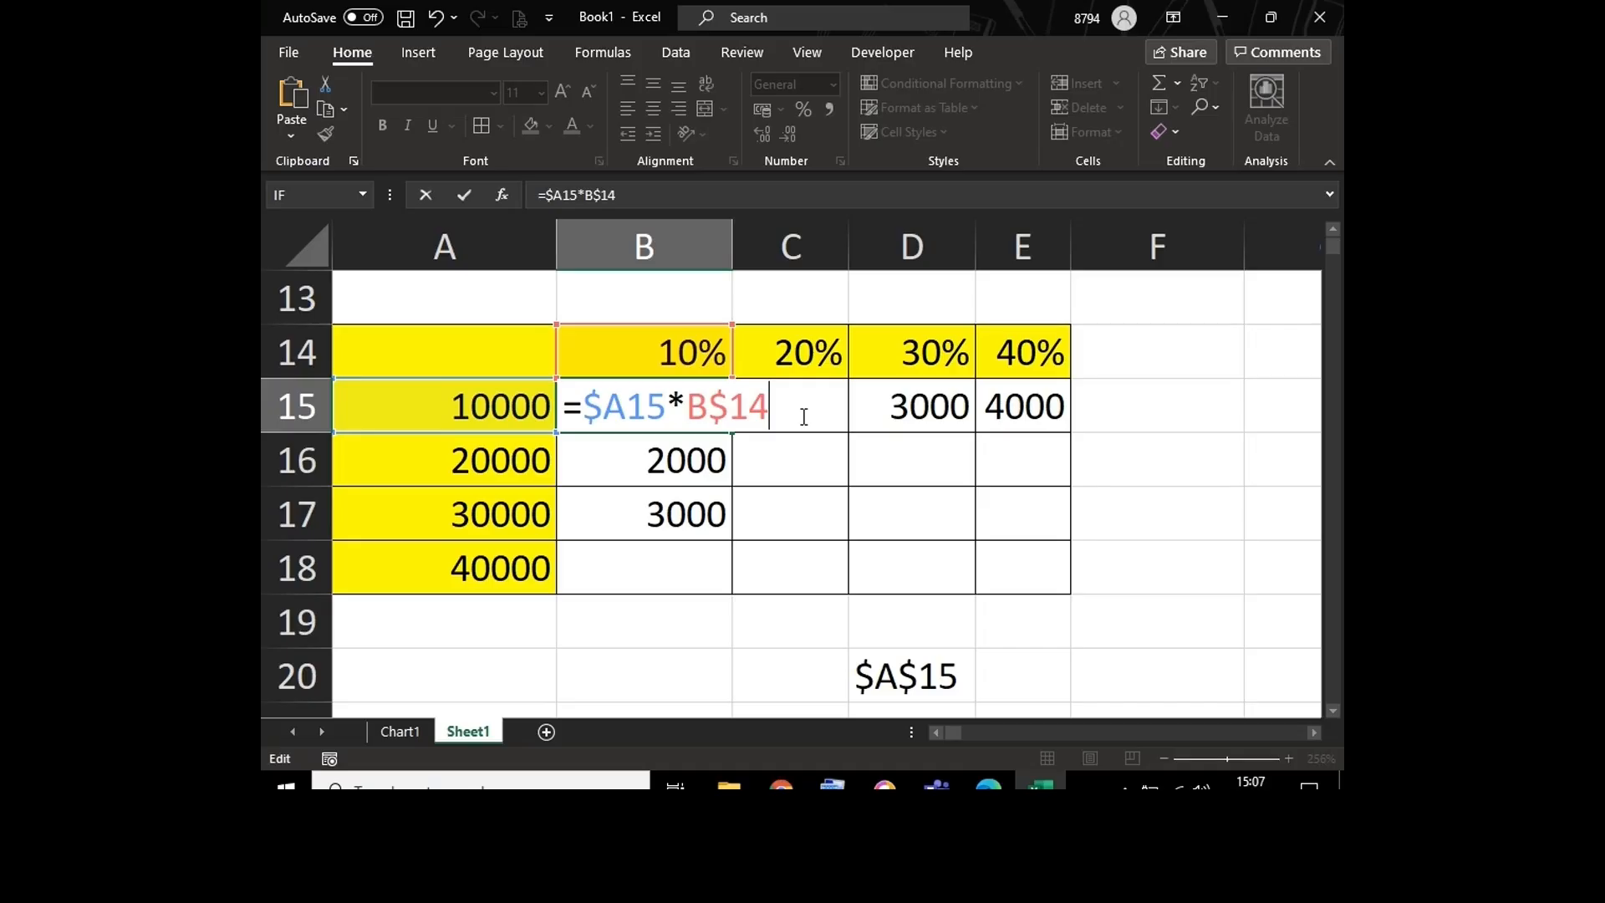
click(733, 402)
key(F4)
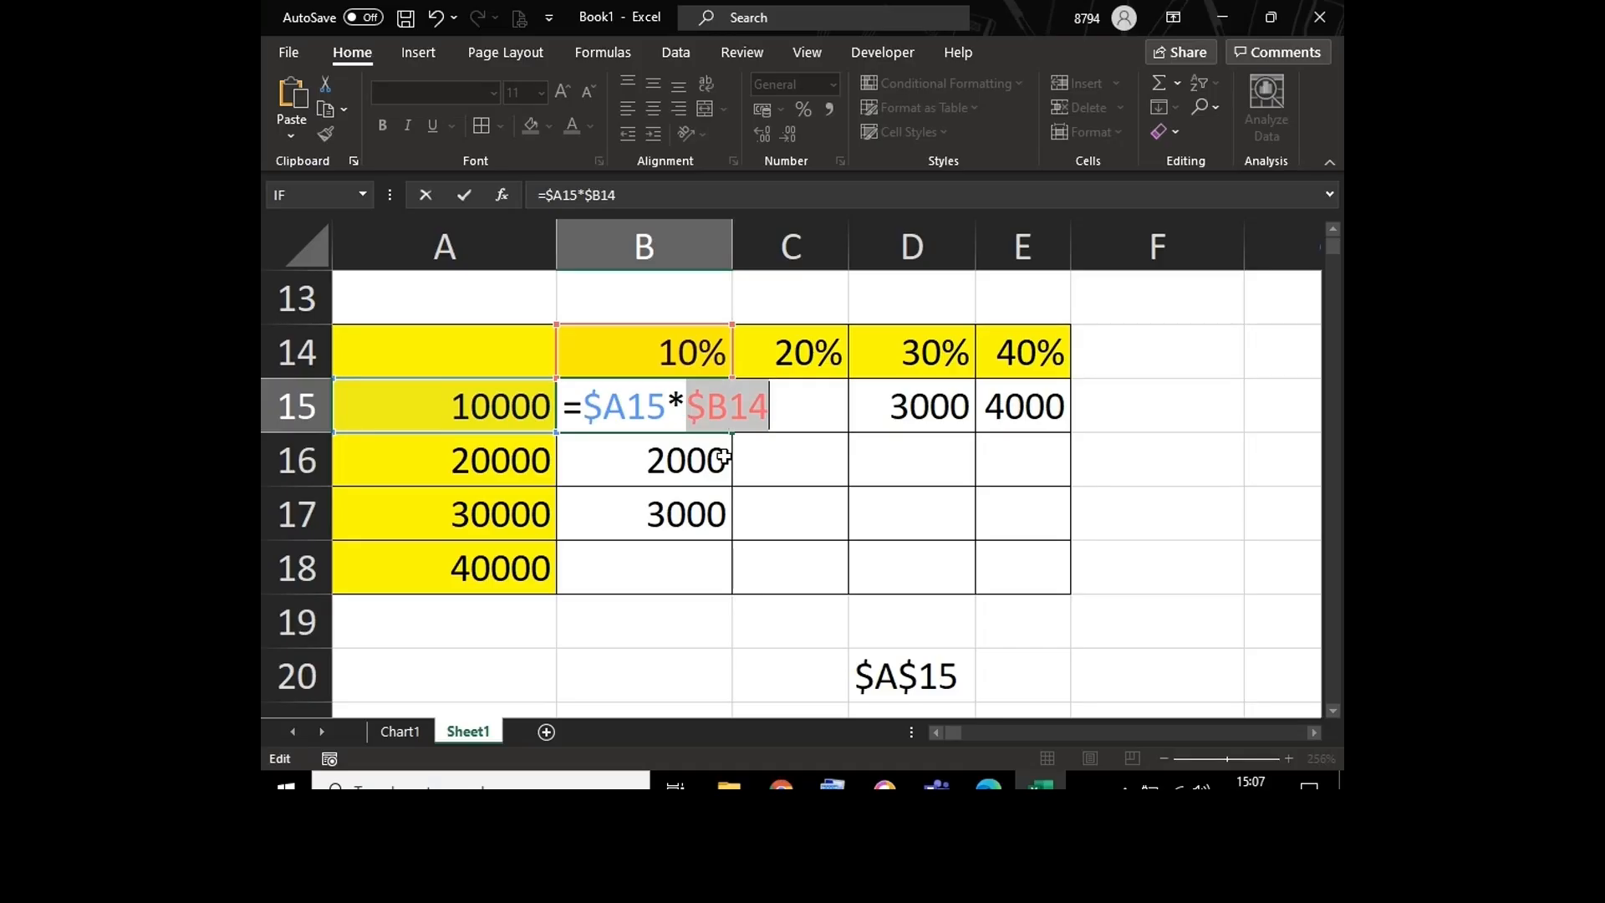
click(781, 418)
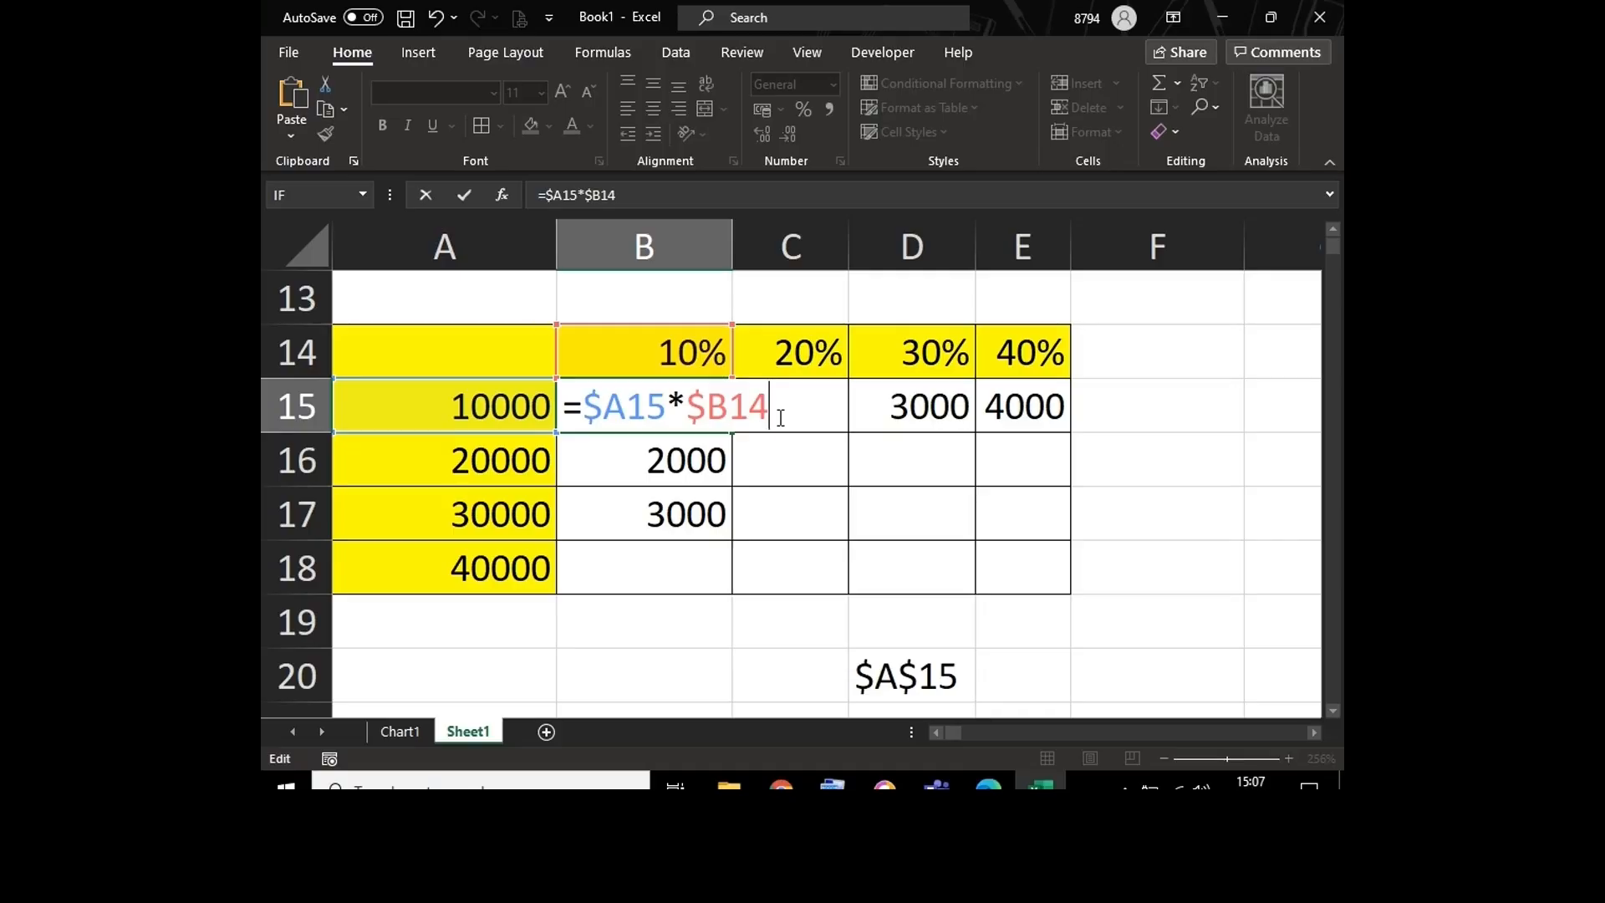
key(F4)
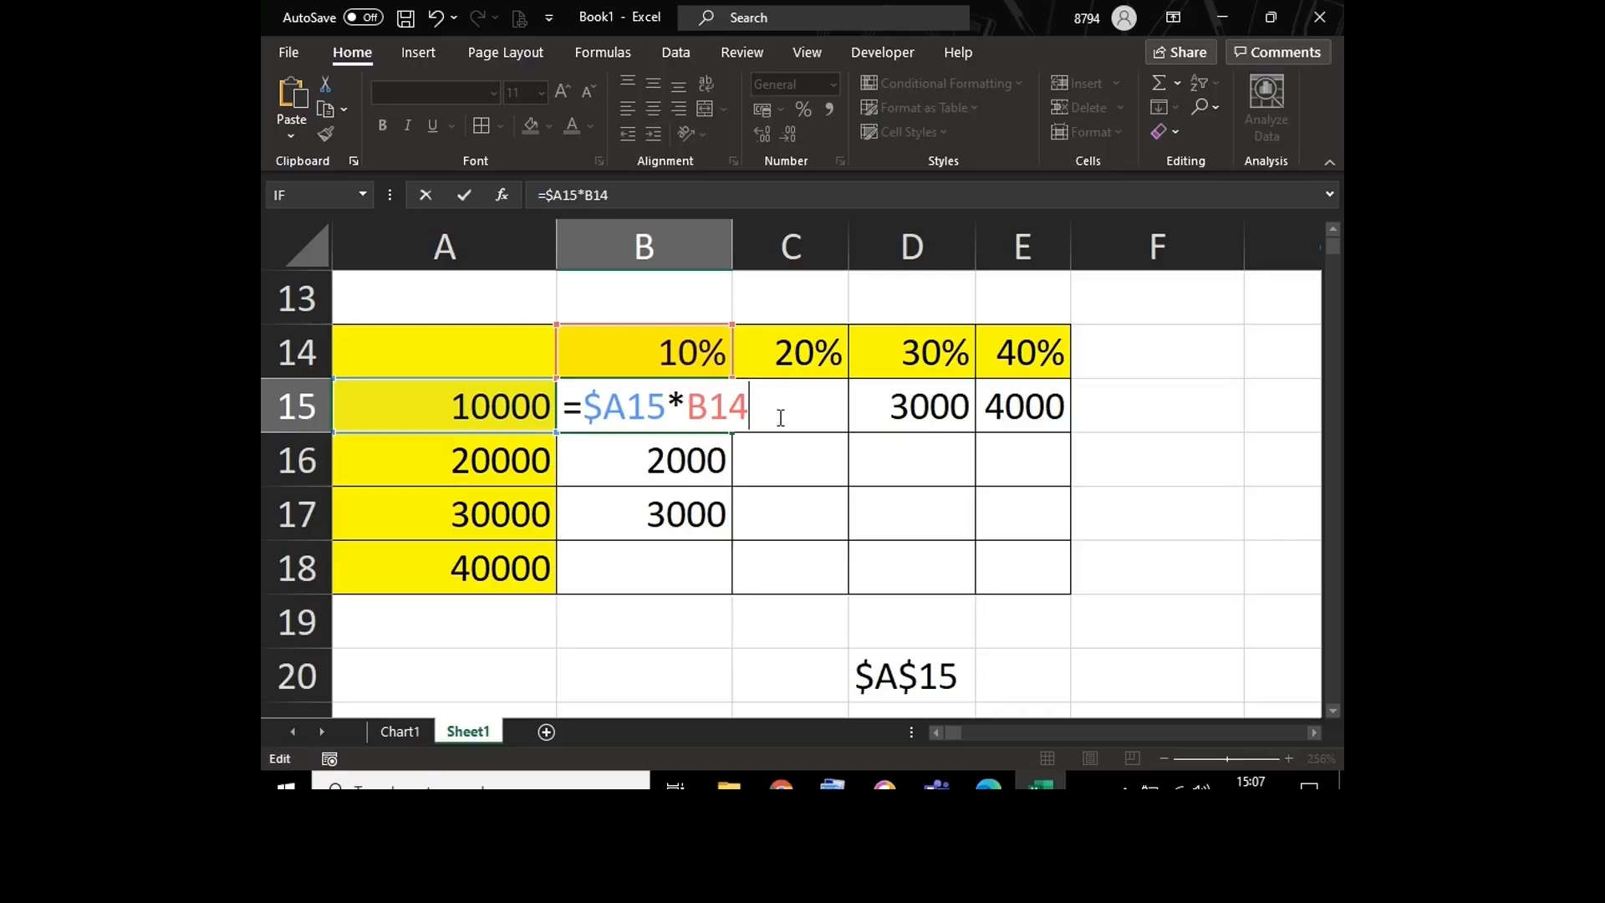
key(F4)
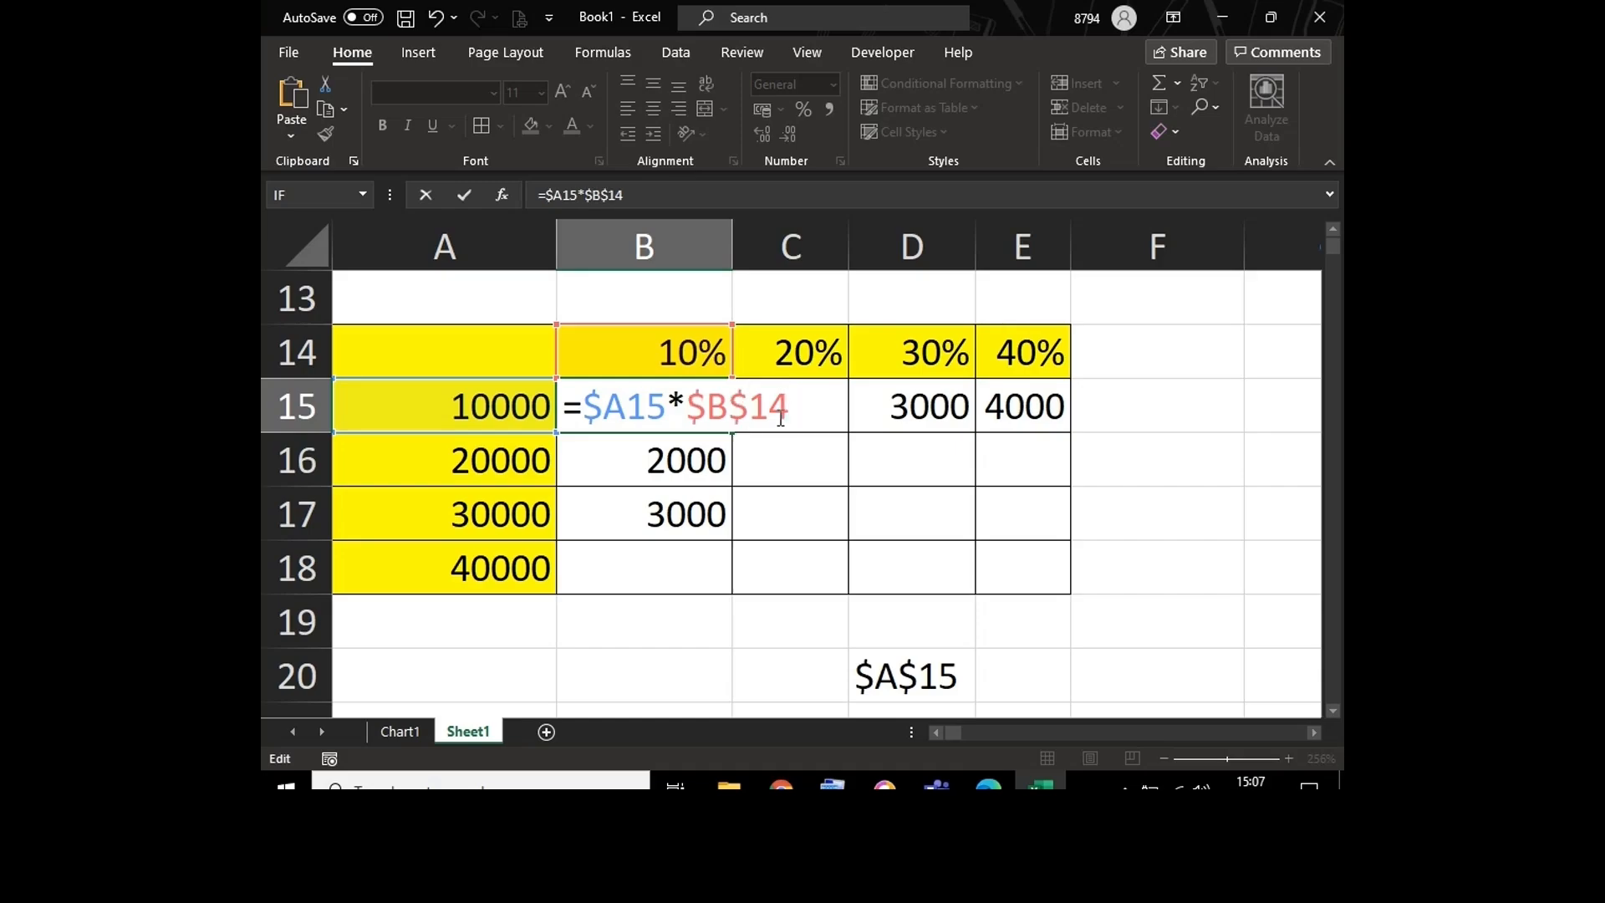
key(Return)
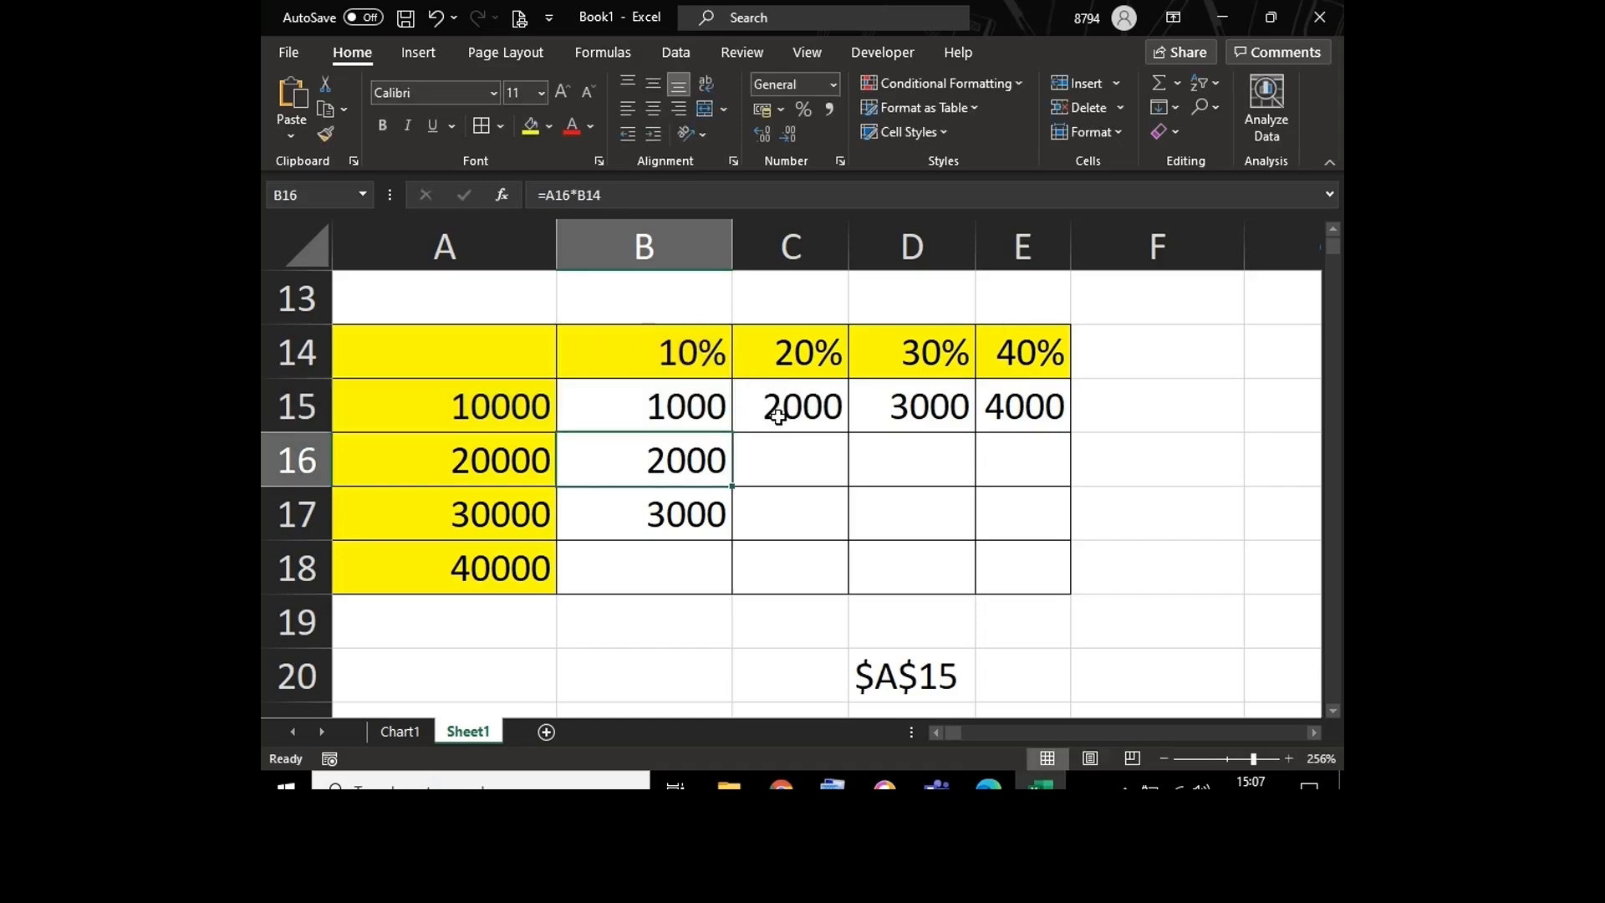
Step: Fill the B15 formula down through B18 and review the references in B15
click(702, 401)
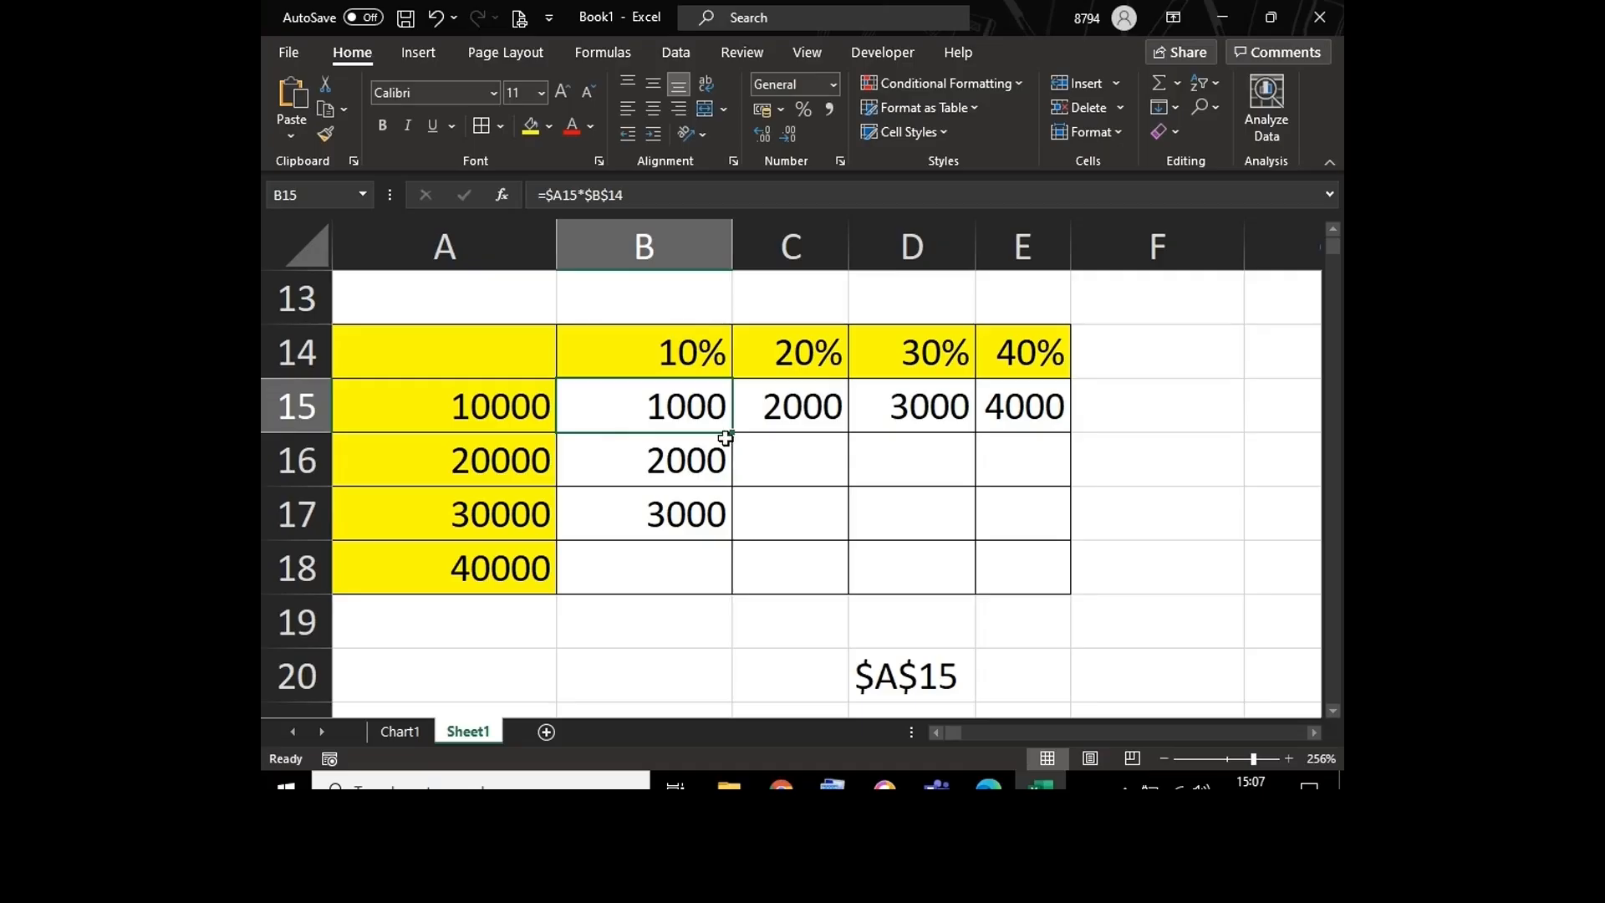
drag(731, 433, 732, 582)
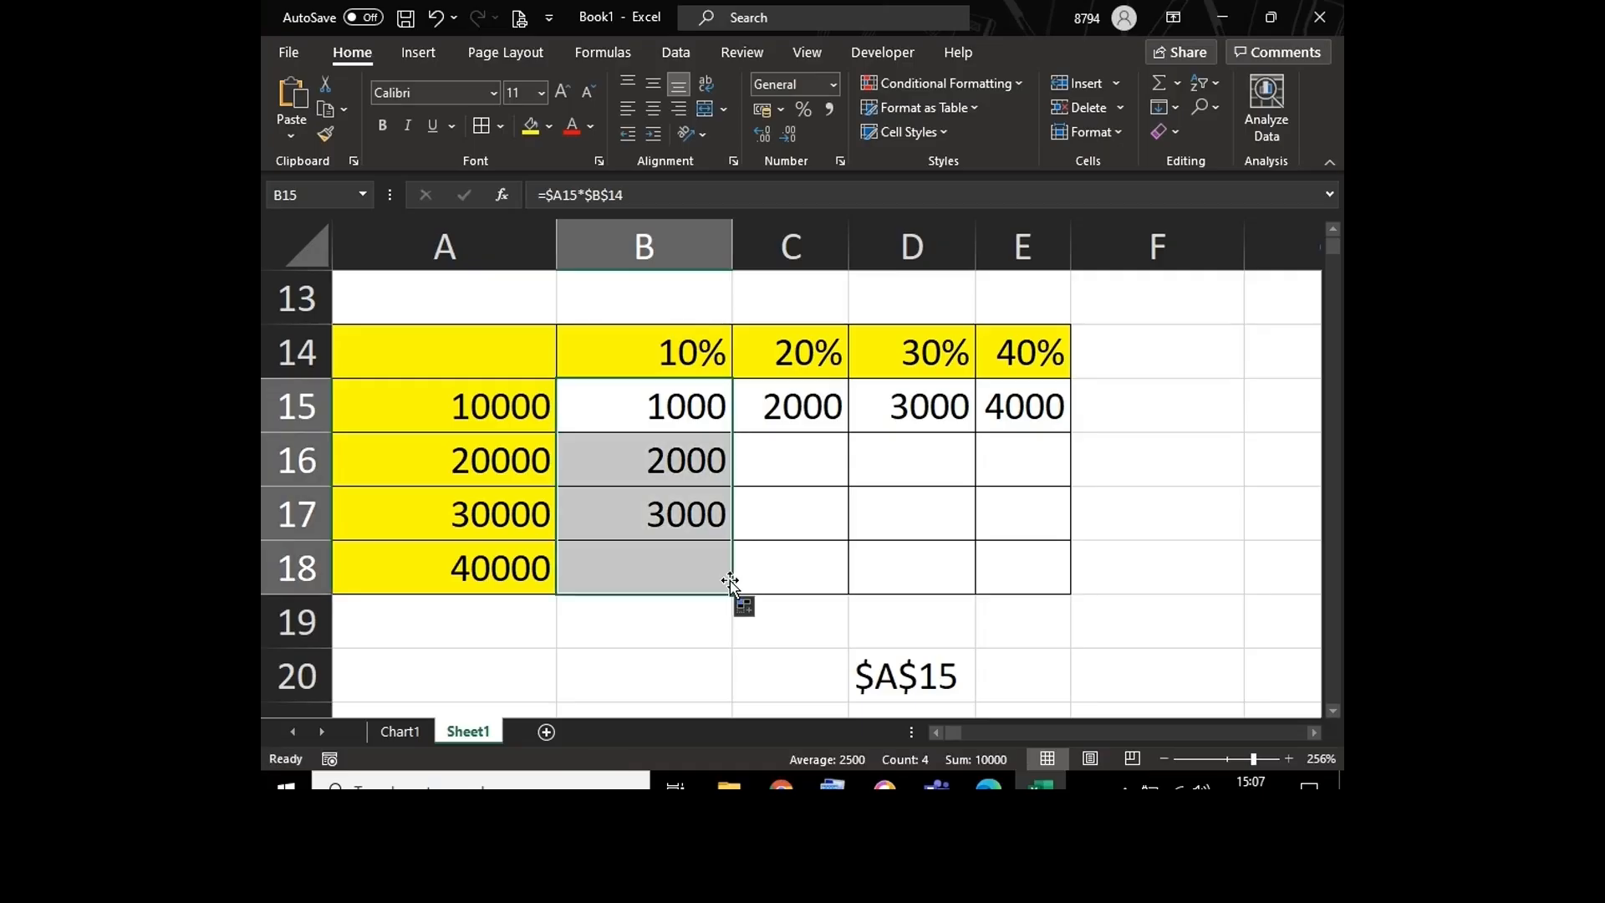
double_click(628, 408)
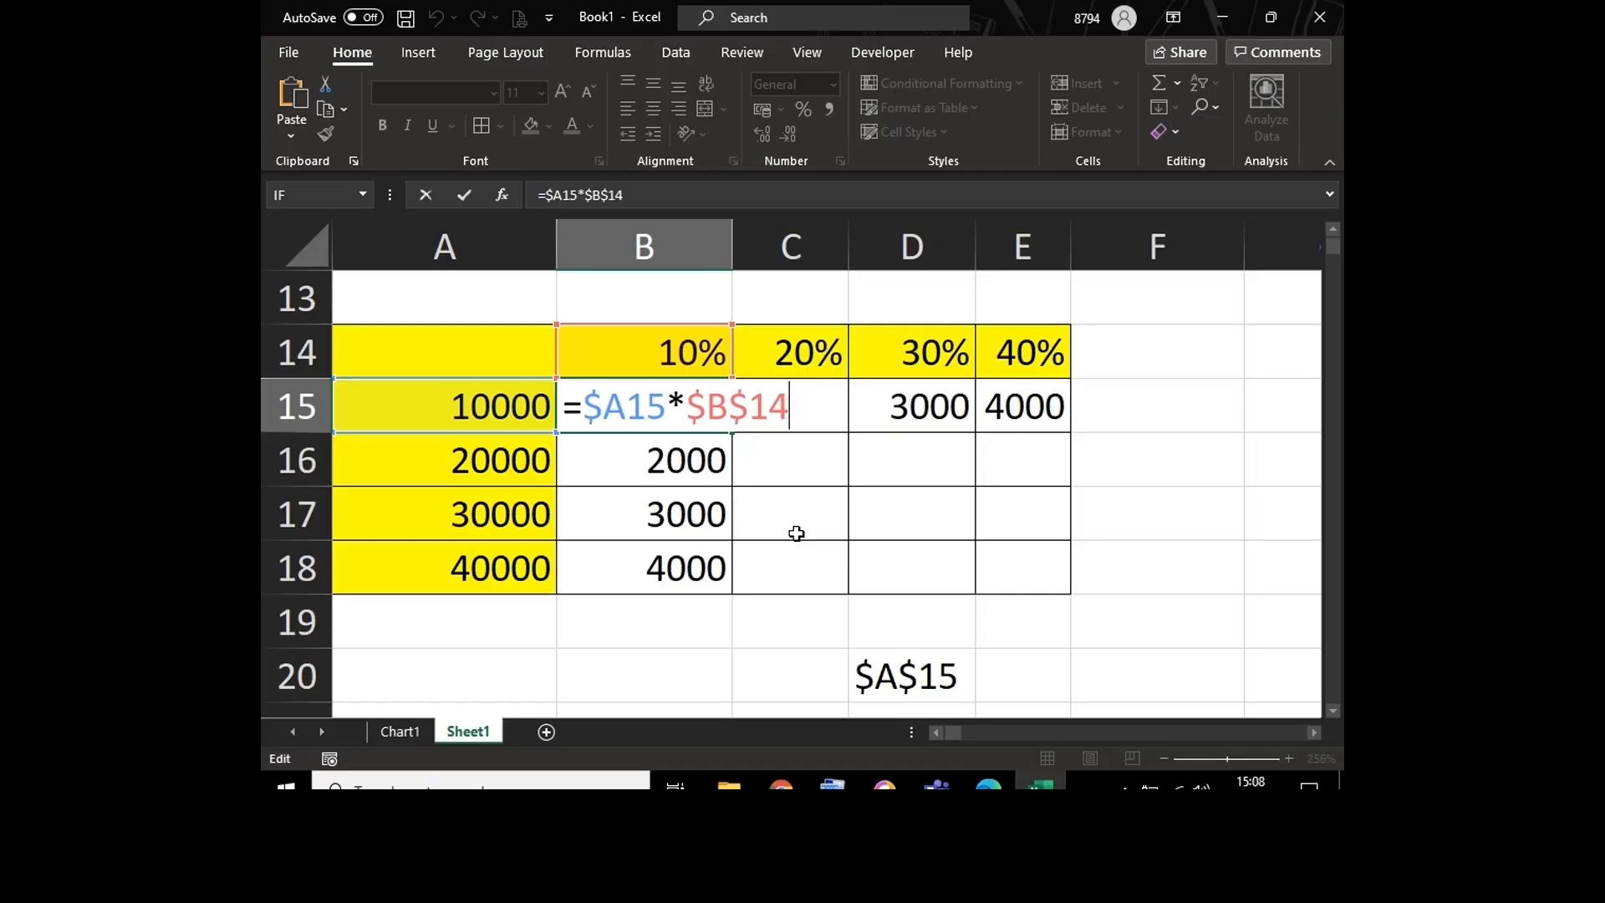
key(Return)
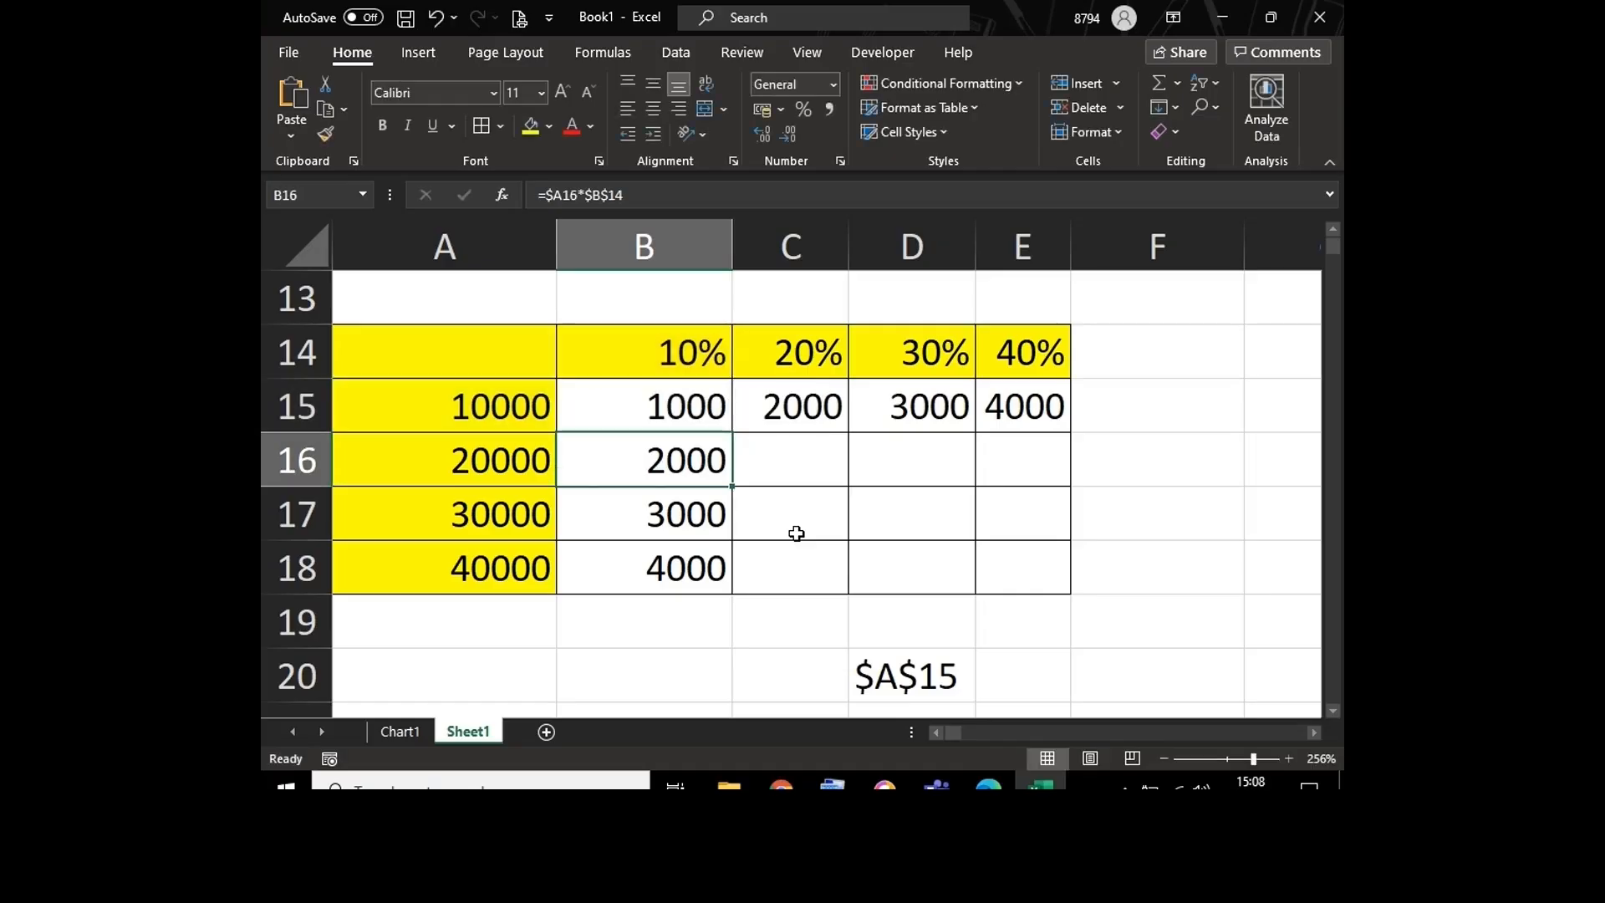
Step: Change the formula in C15 to =$A15*$C$14 so the amount's column and the whole 20% reference are locked
click(790, 395)
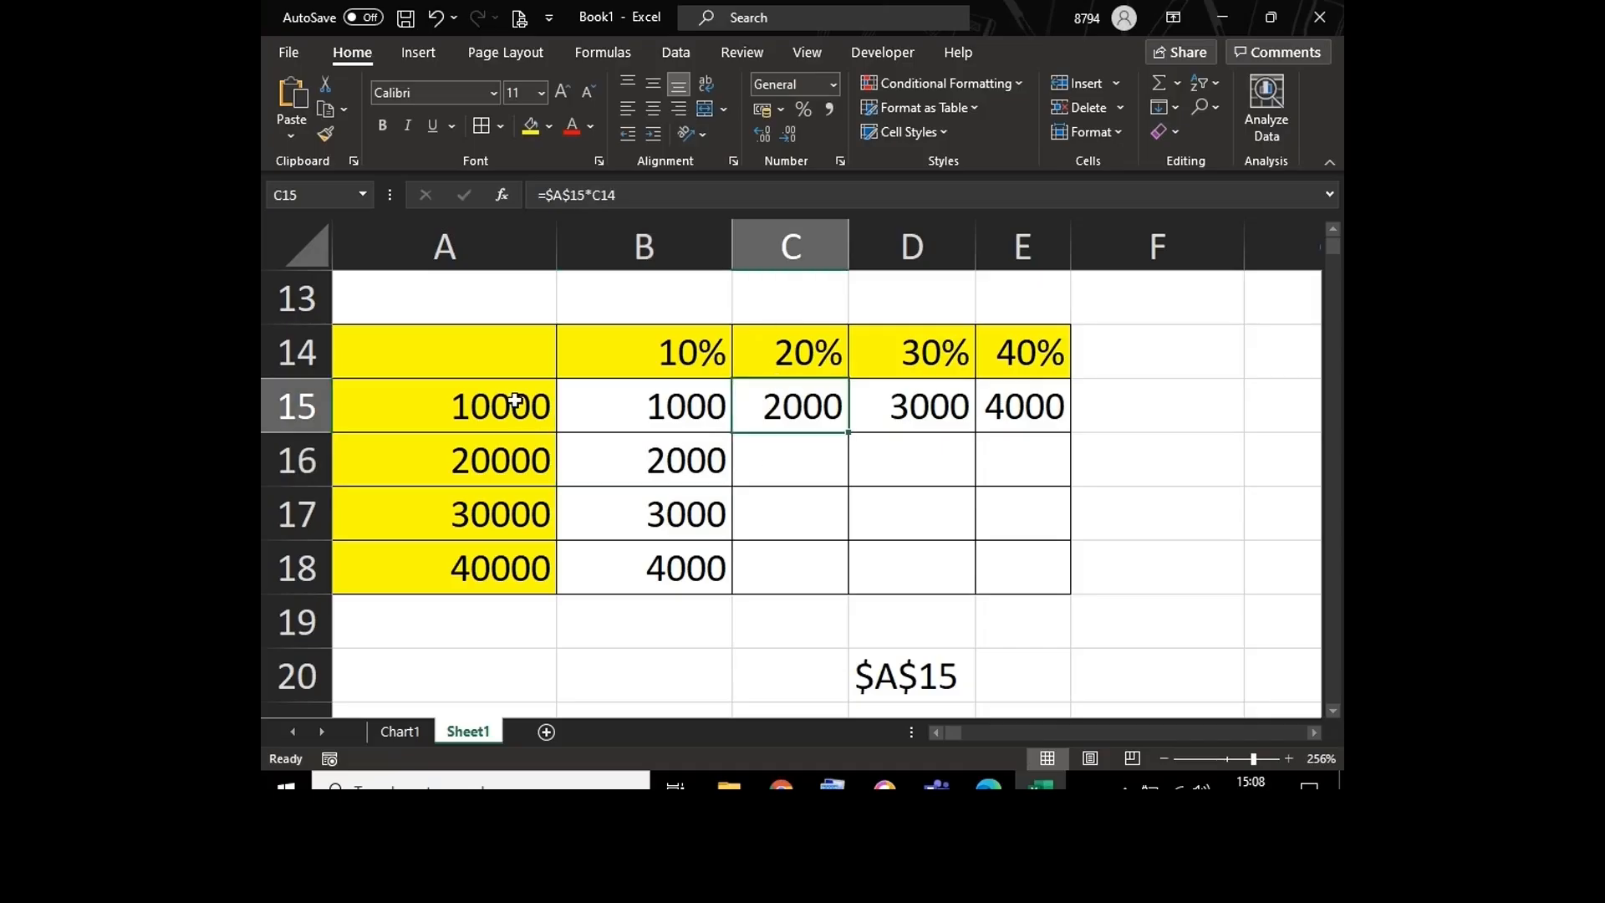
click(516, 400)
drag(515, 401, 501, 570)
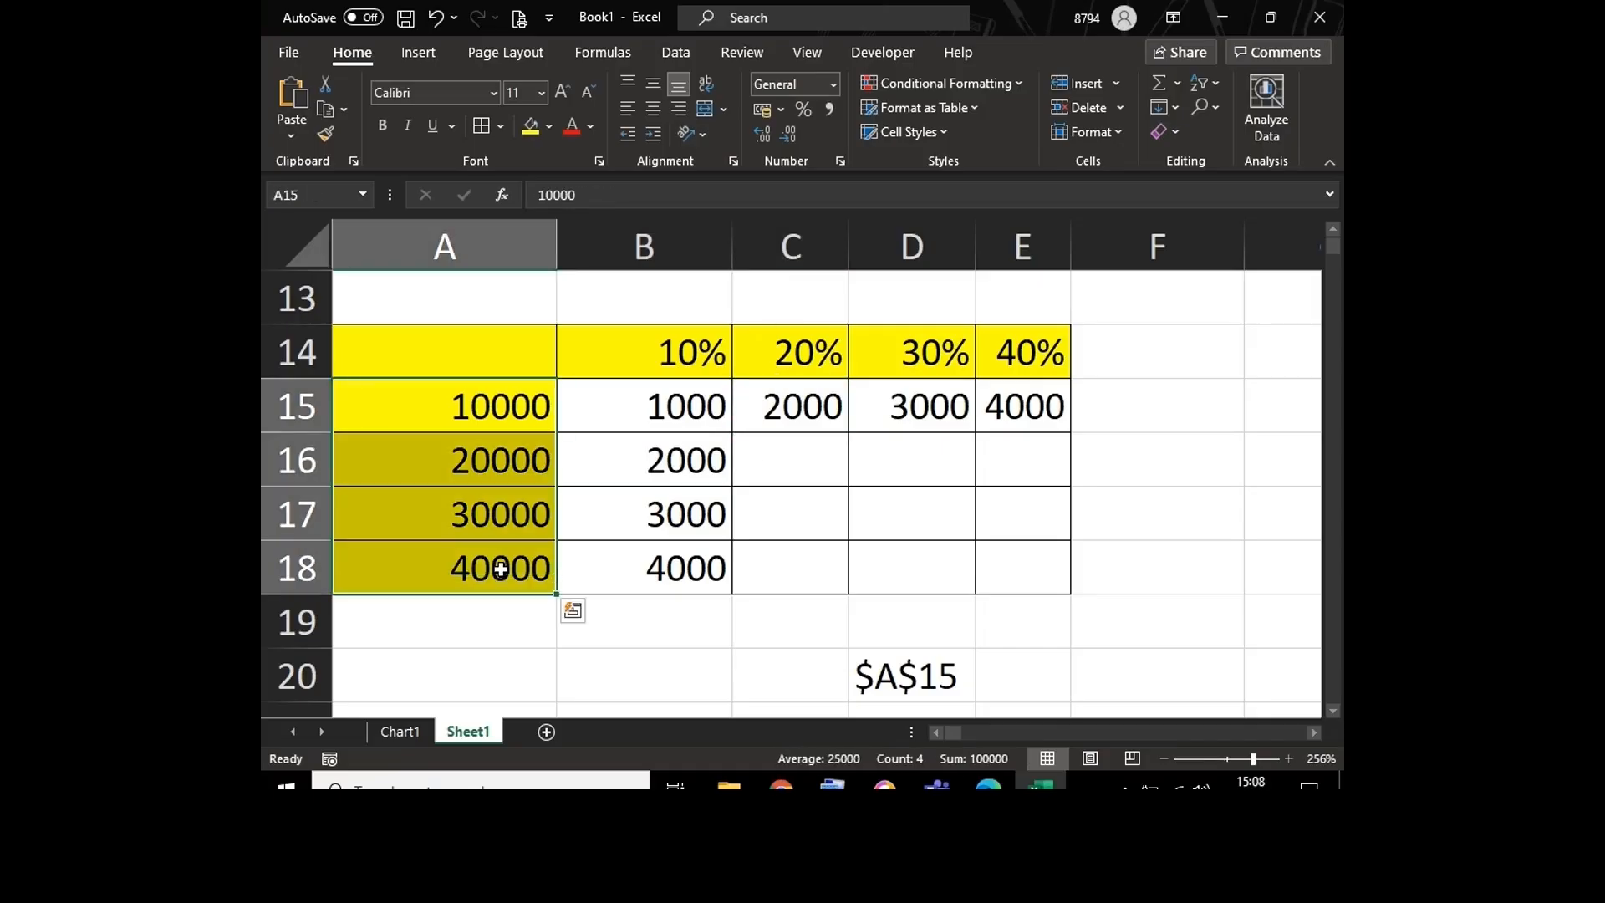
double_click(820, 414)
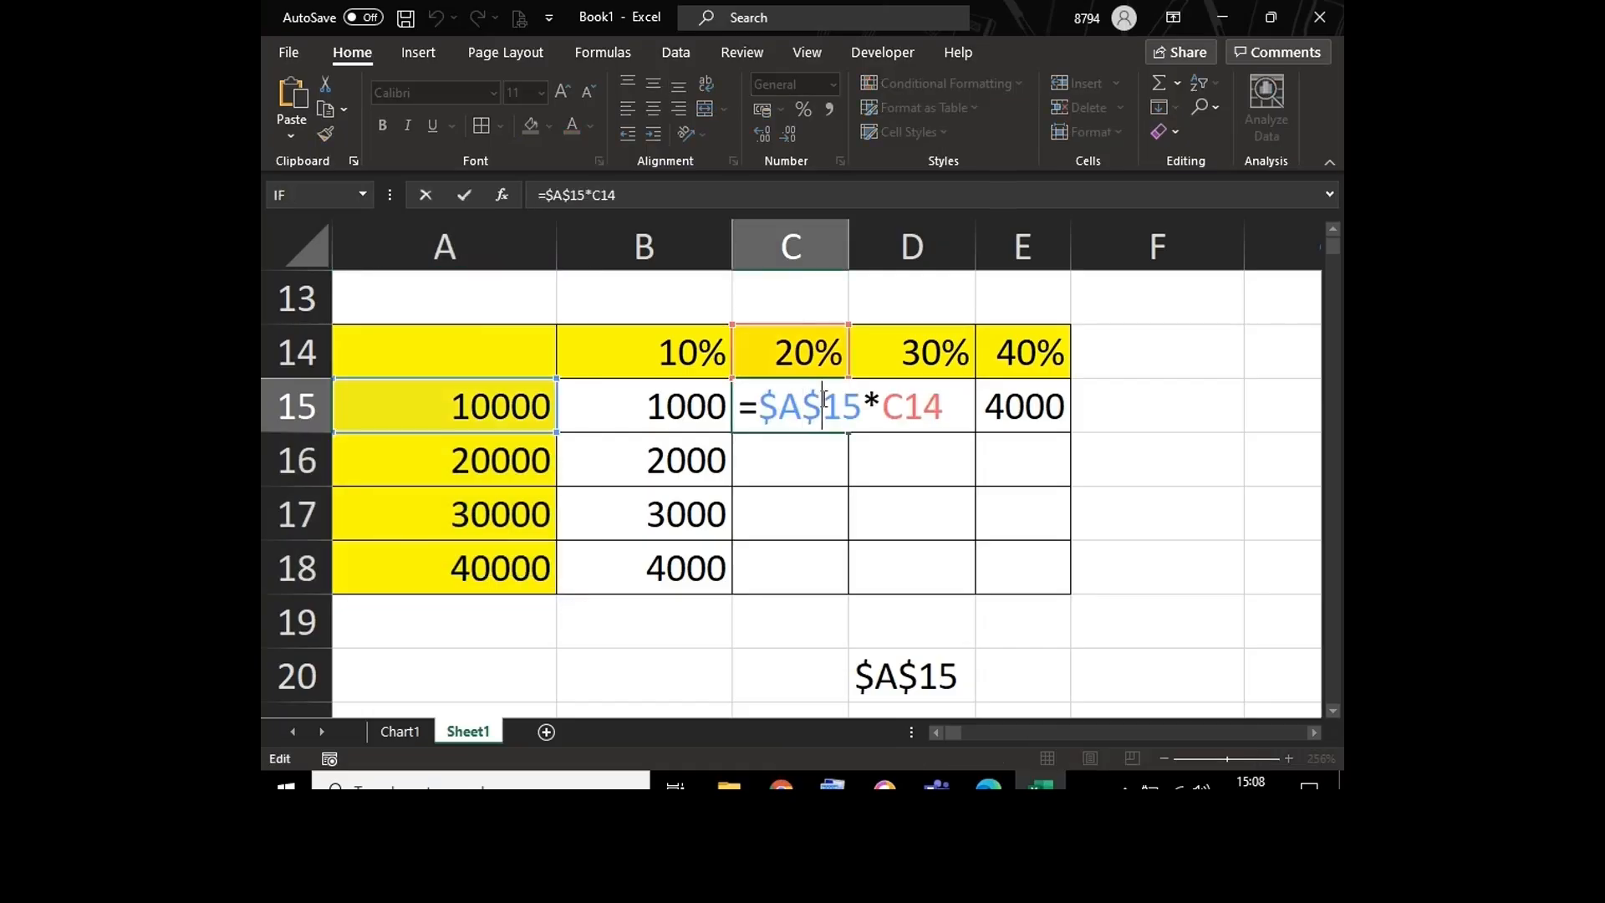
key(Delete)
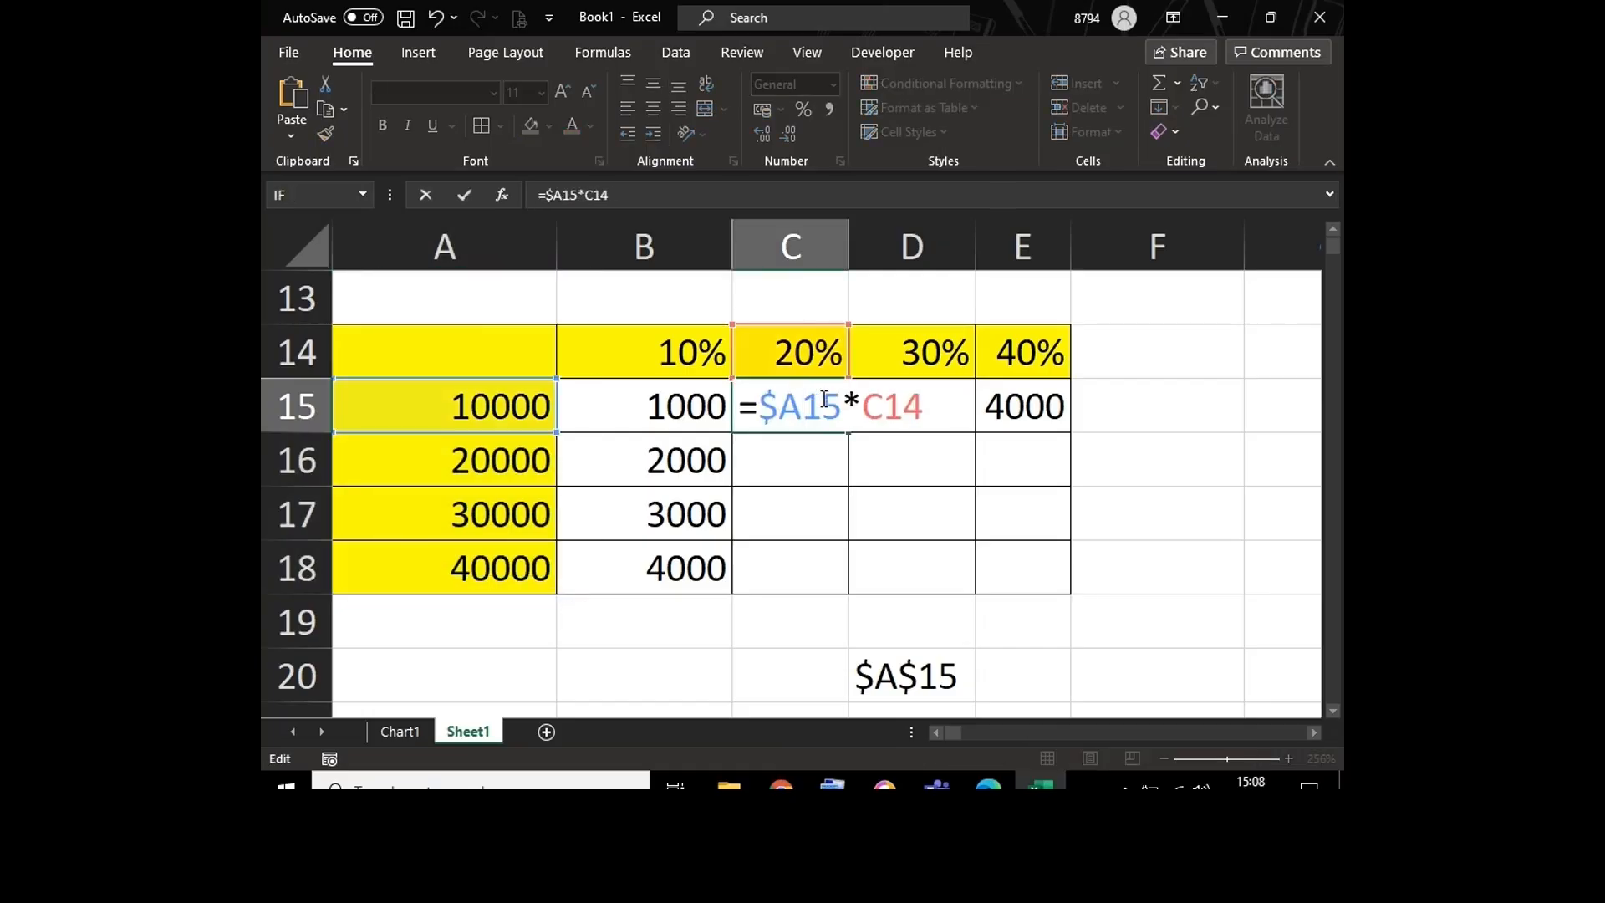
click(884, 412)
key(F4)
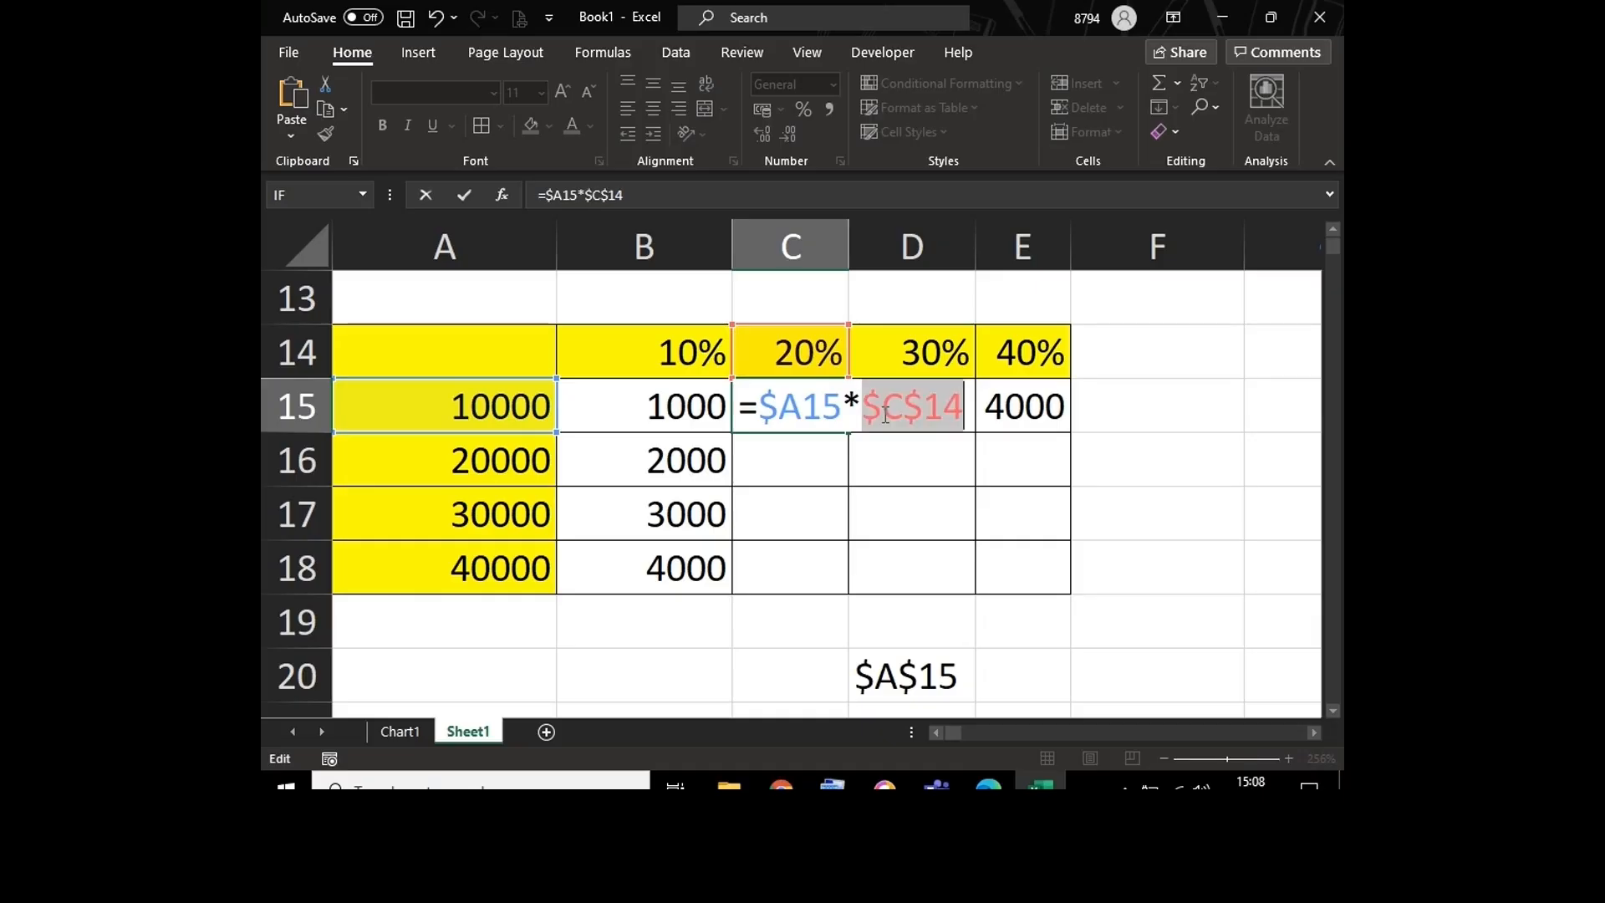
key(Return)
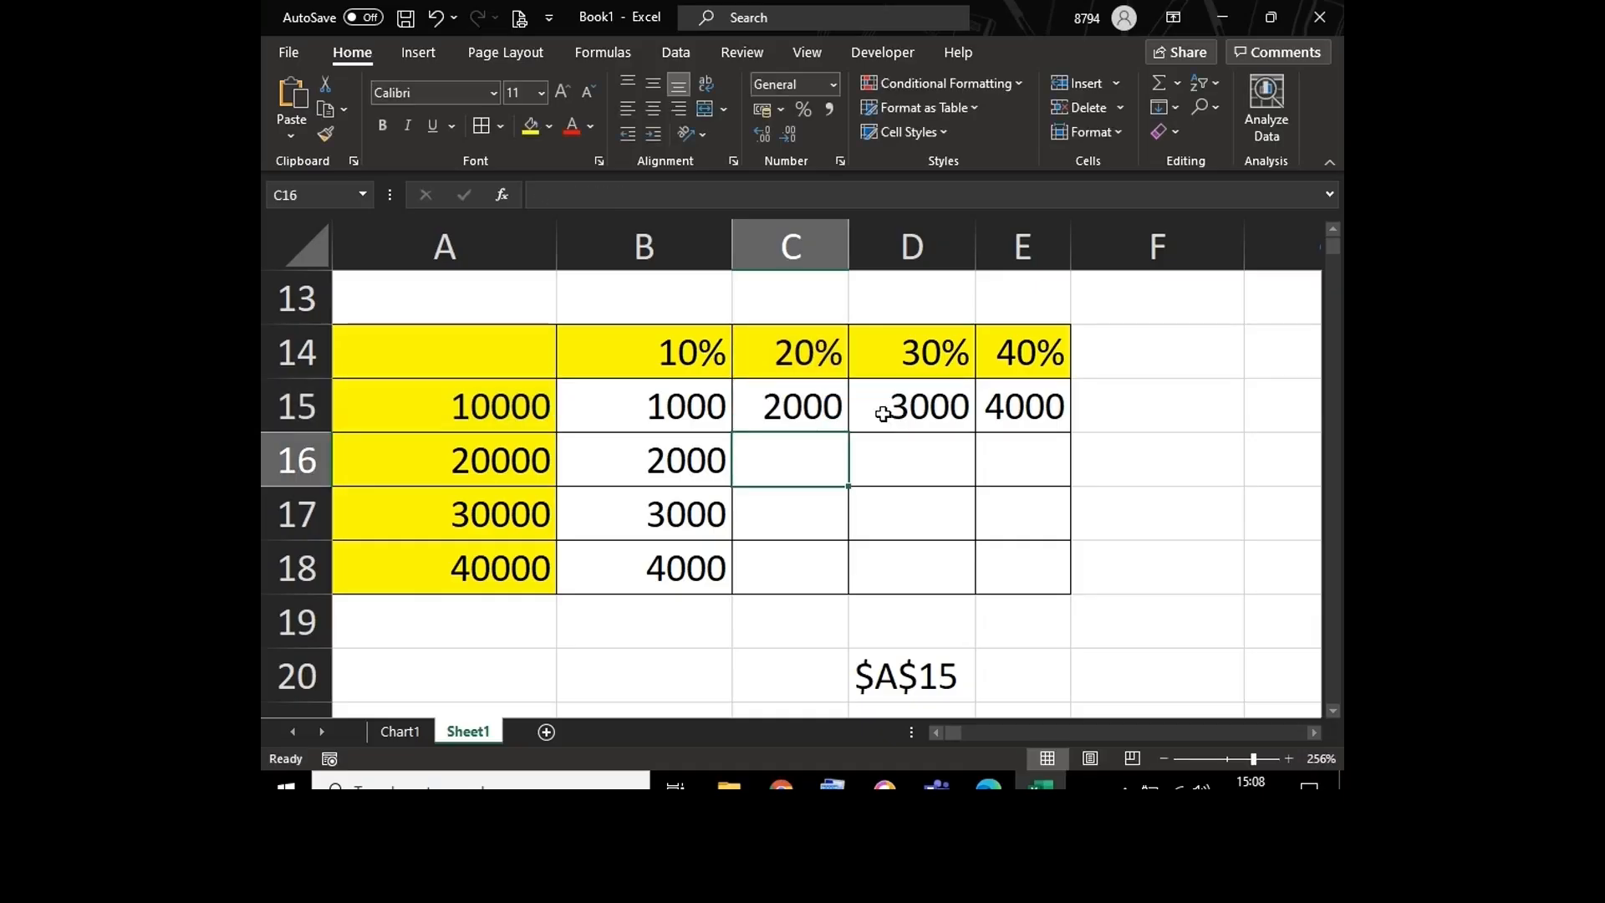
Step: Fill the C15 formula down through C18 for the 20% column
click(825, 401)
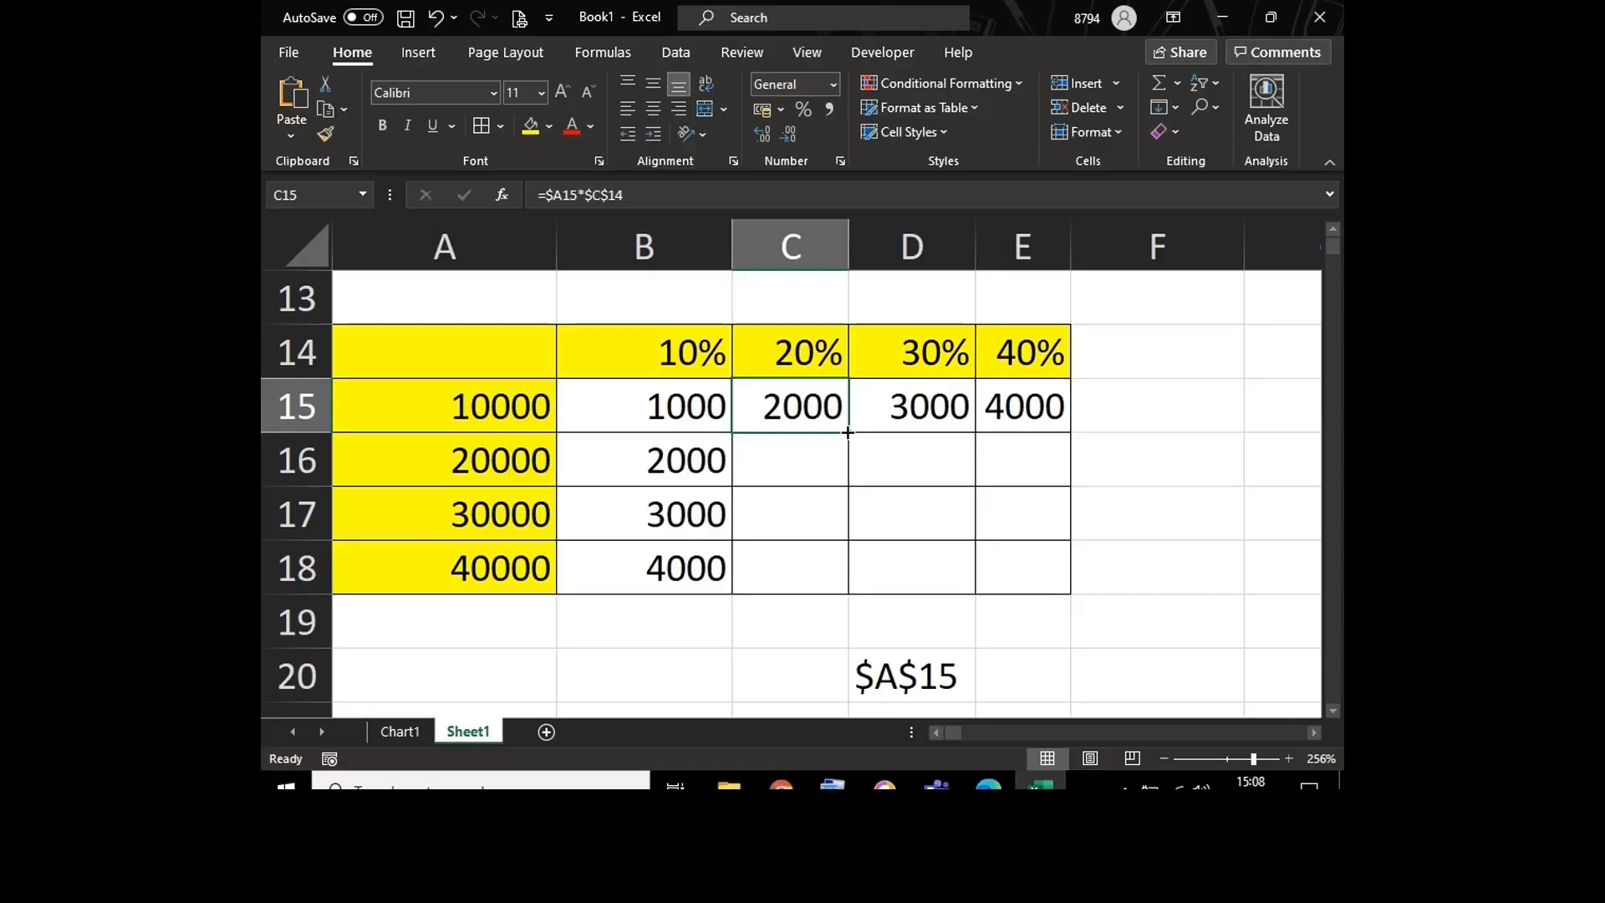
double_click(847, 431)
click(818, 406)
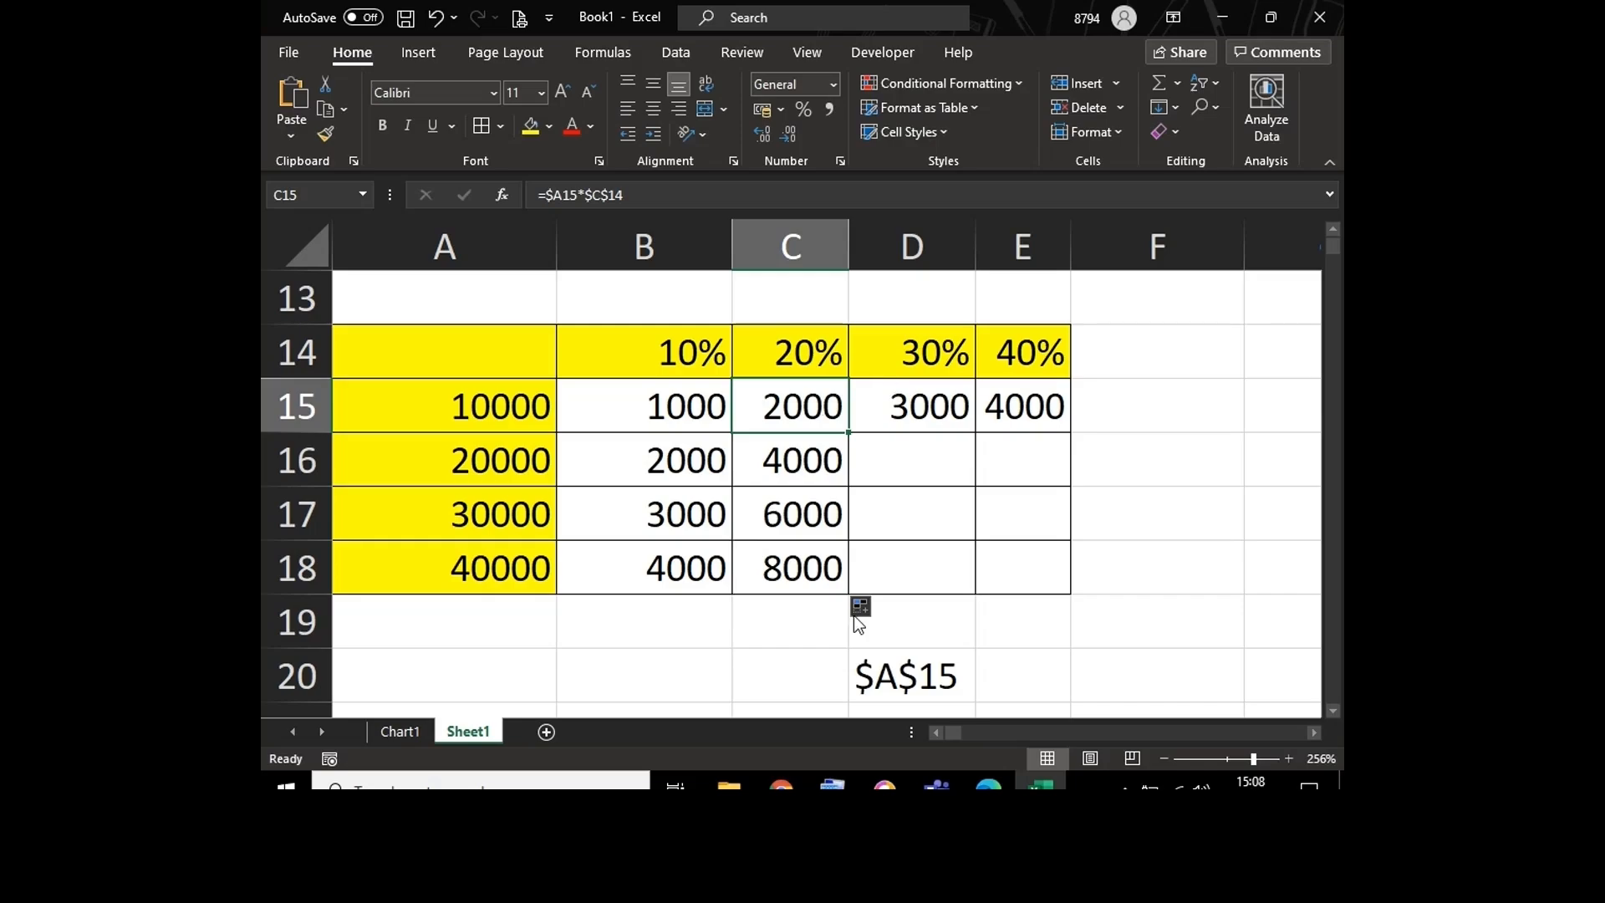
Step: Review the B15 formula and change it to =$A15*B$14 so that only the row of the percentage reference stays locked
click(611, 408)
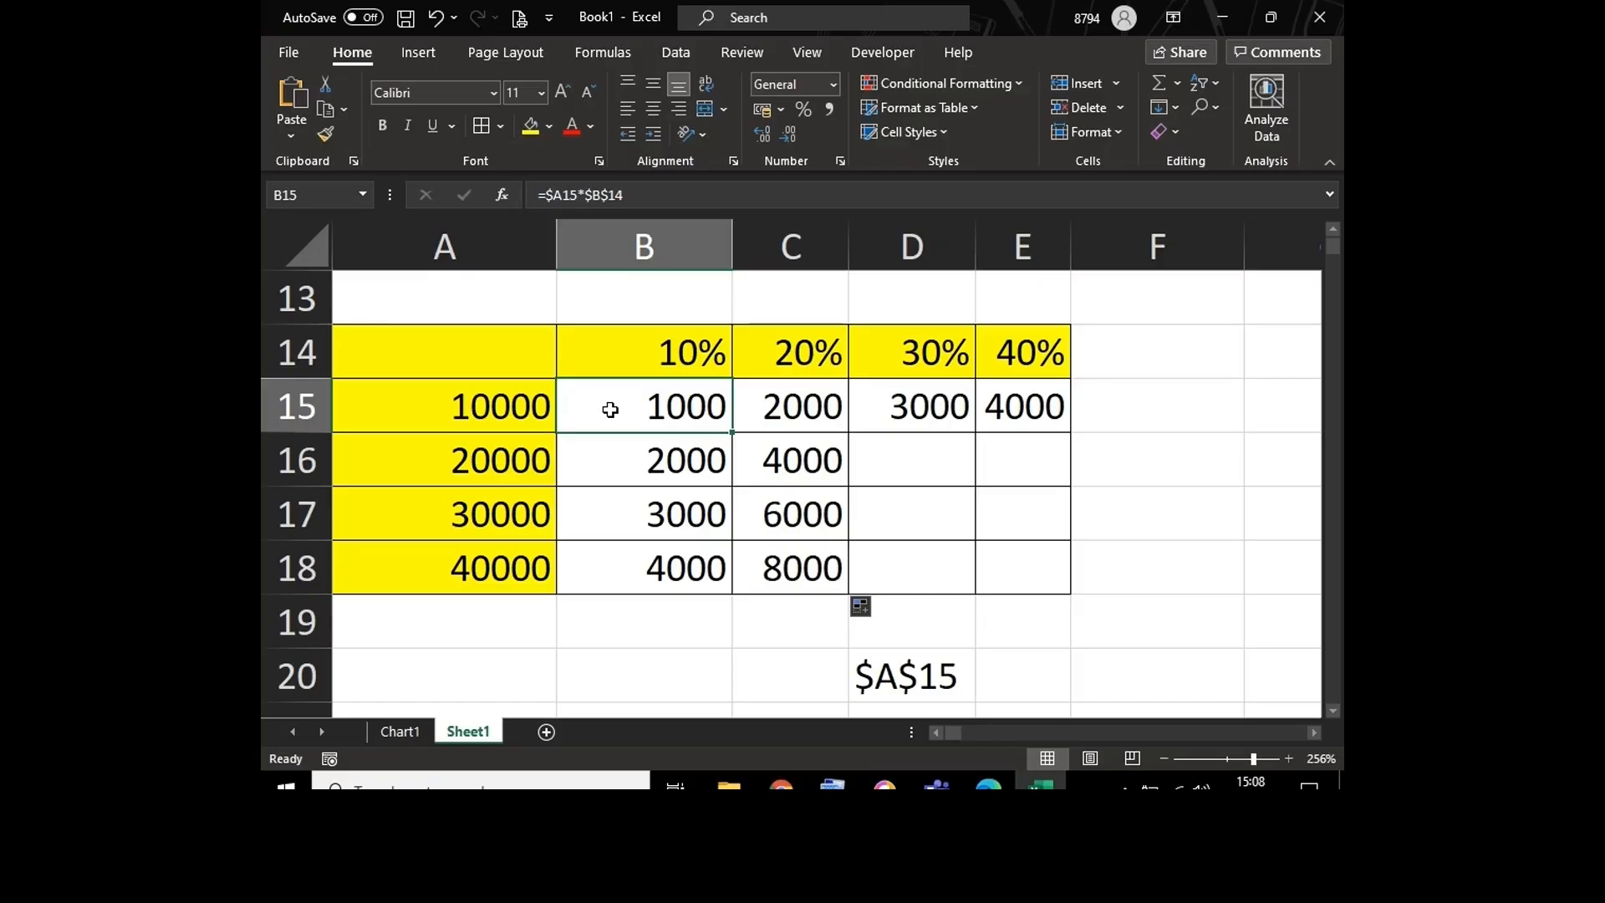
double_click(613, 409)
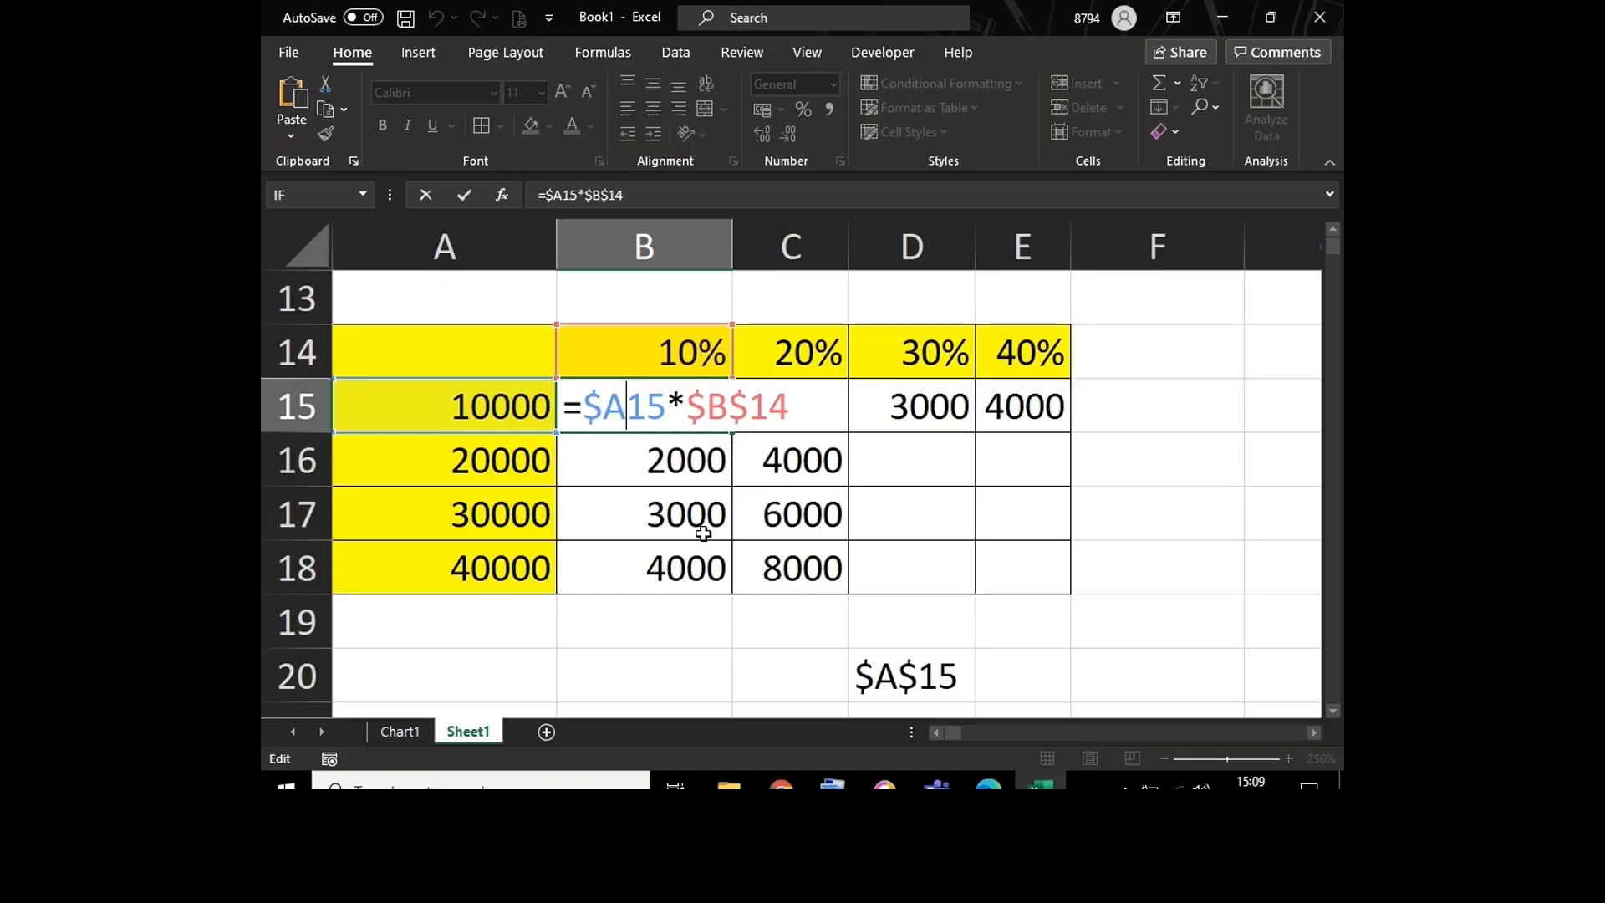
key(ctrl+Return)
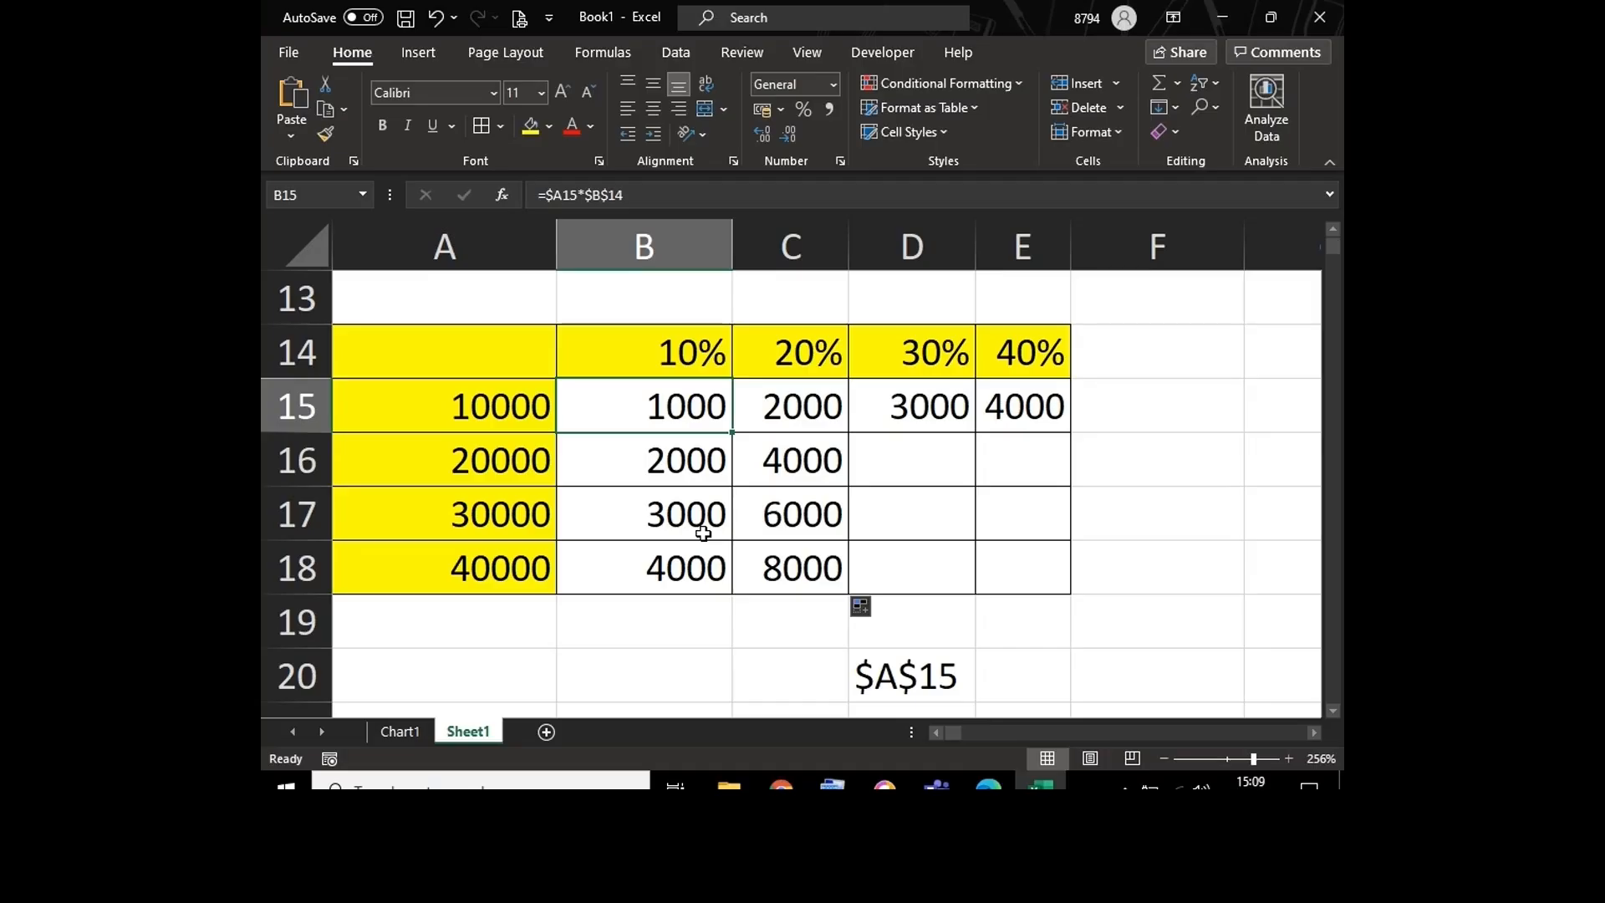
key(F2)
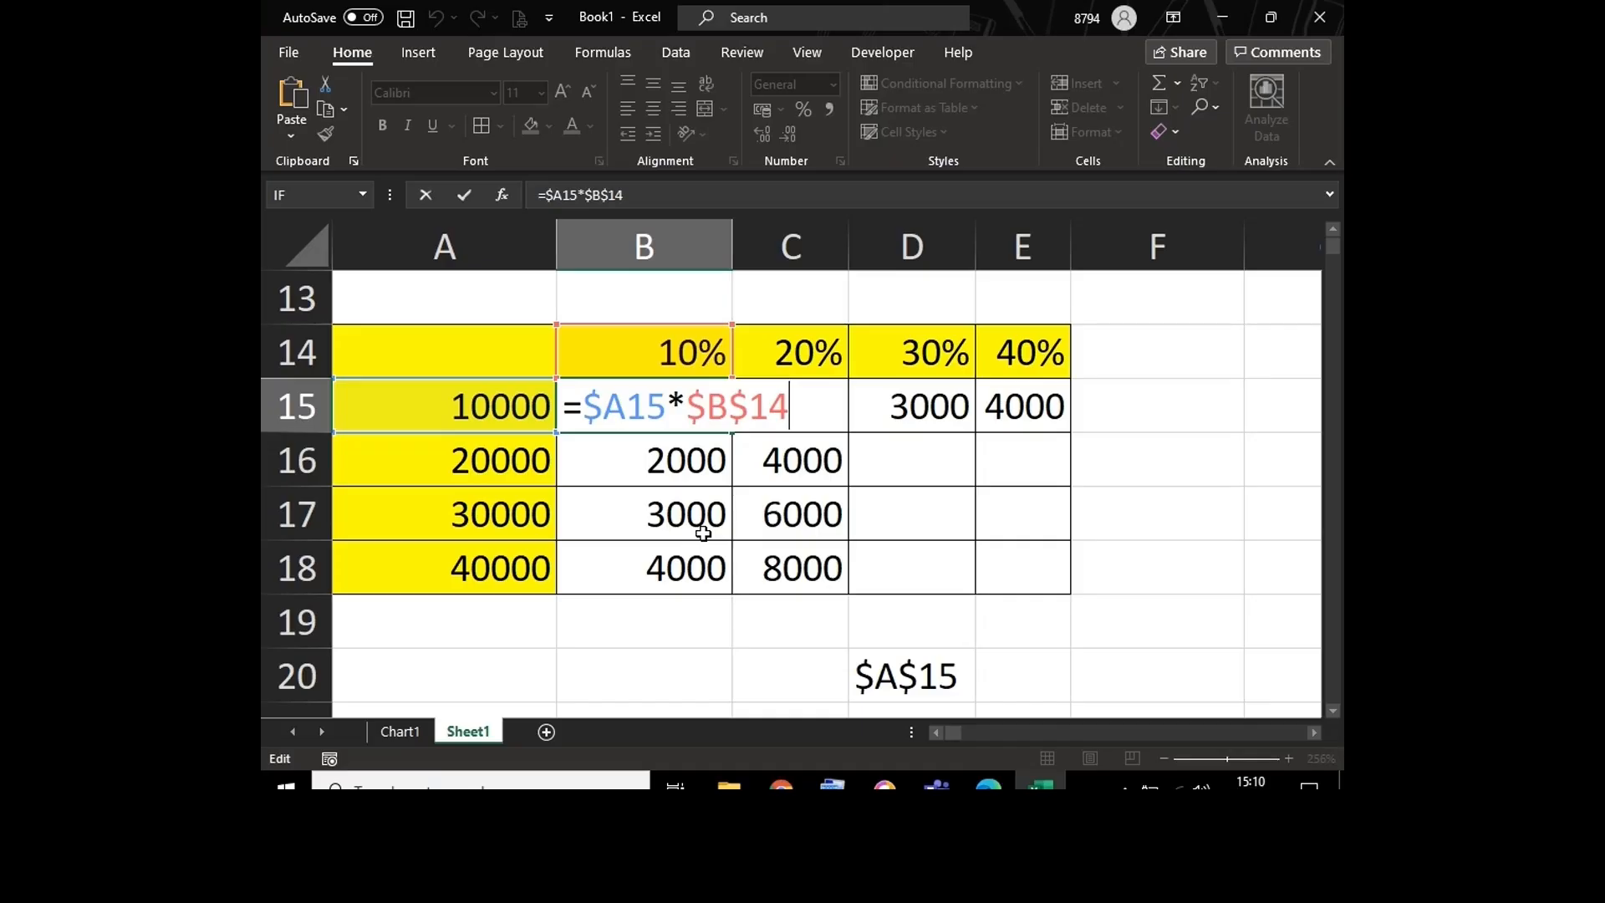
click(713, 400)
key(BackSpace)
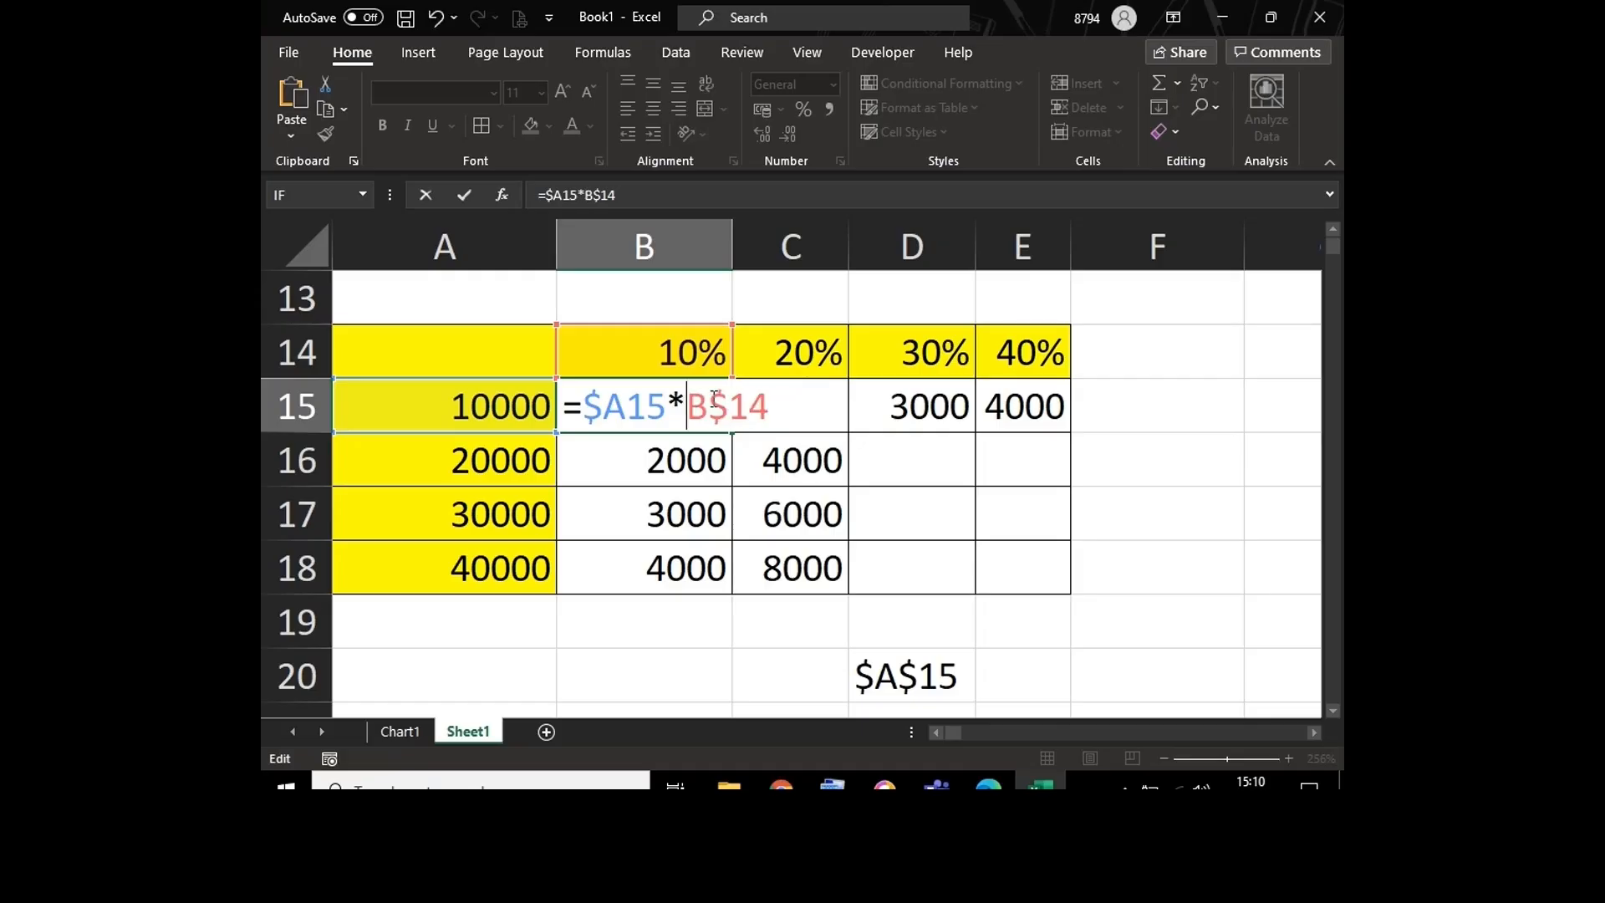
click(773, 403)
key(Return)
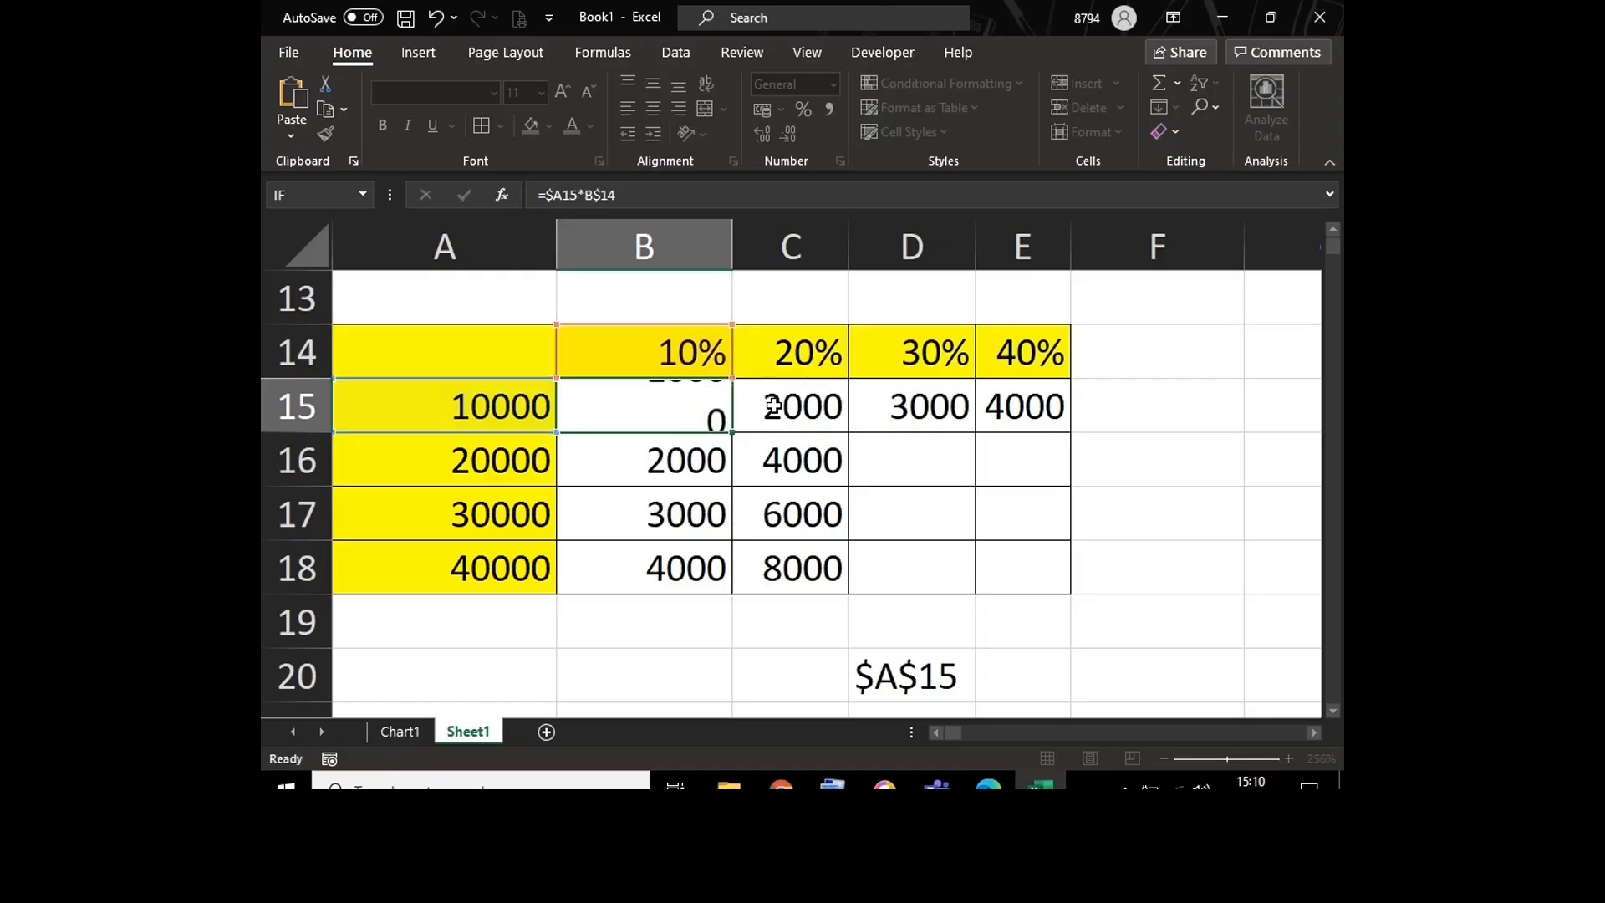
Step: Fill the mixed-reference formula from B15 across the grid to E18, and widen column E to fit its numbers
click(668, 404)
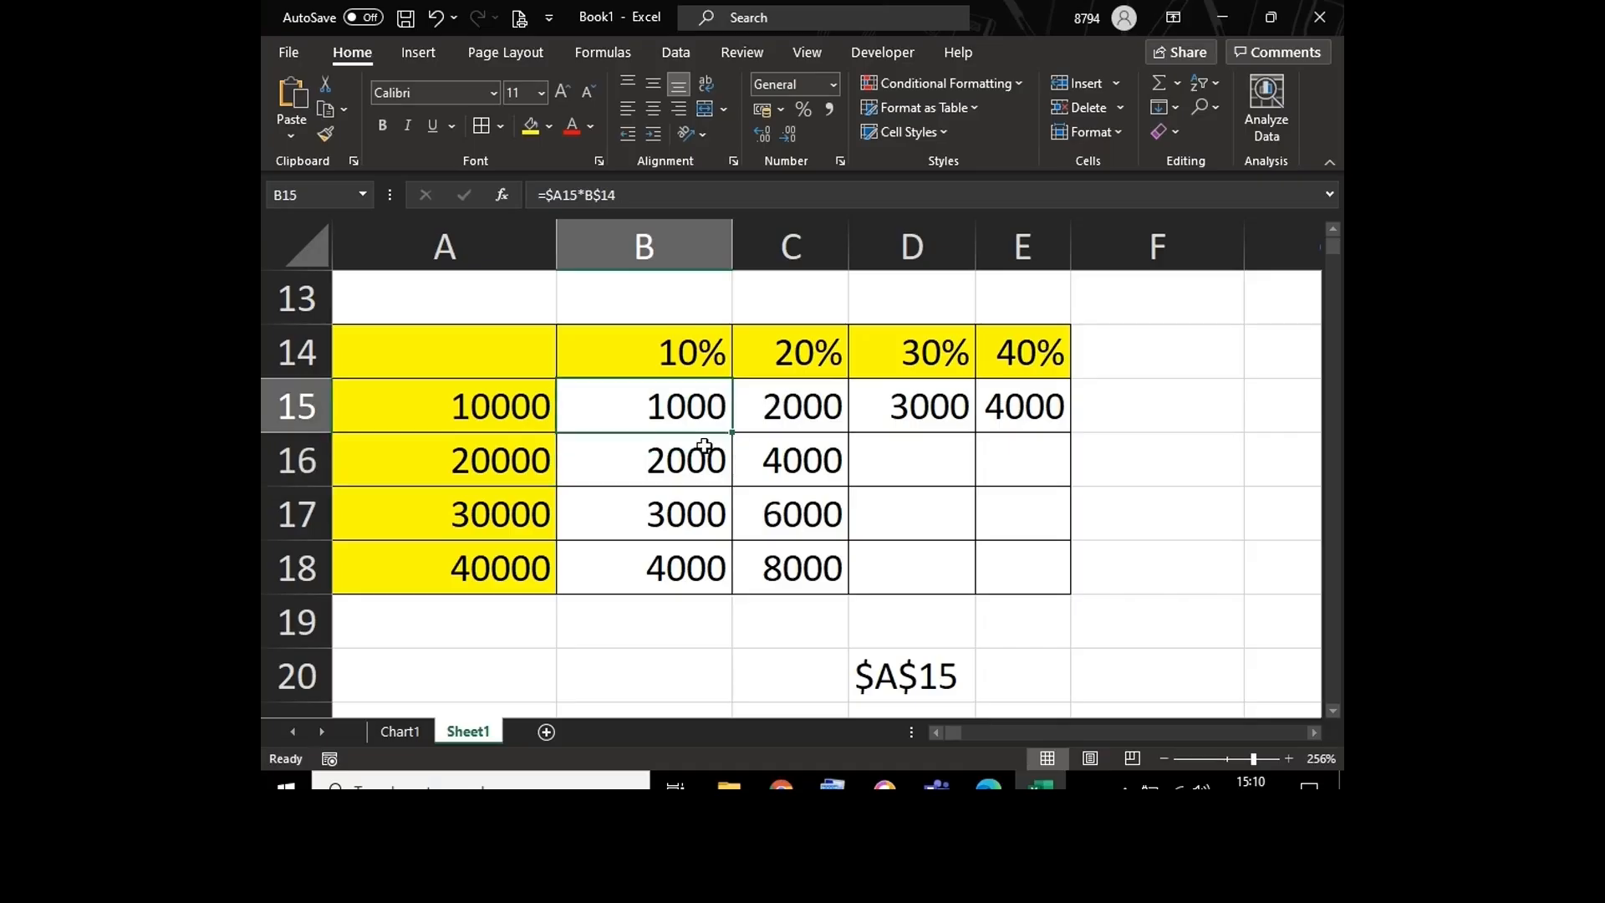
drag(736, 434, 1071, 579)
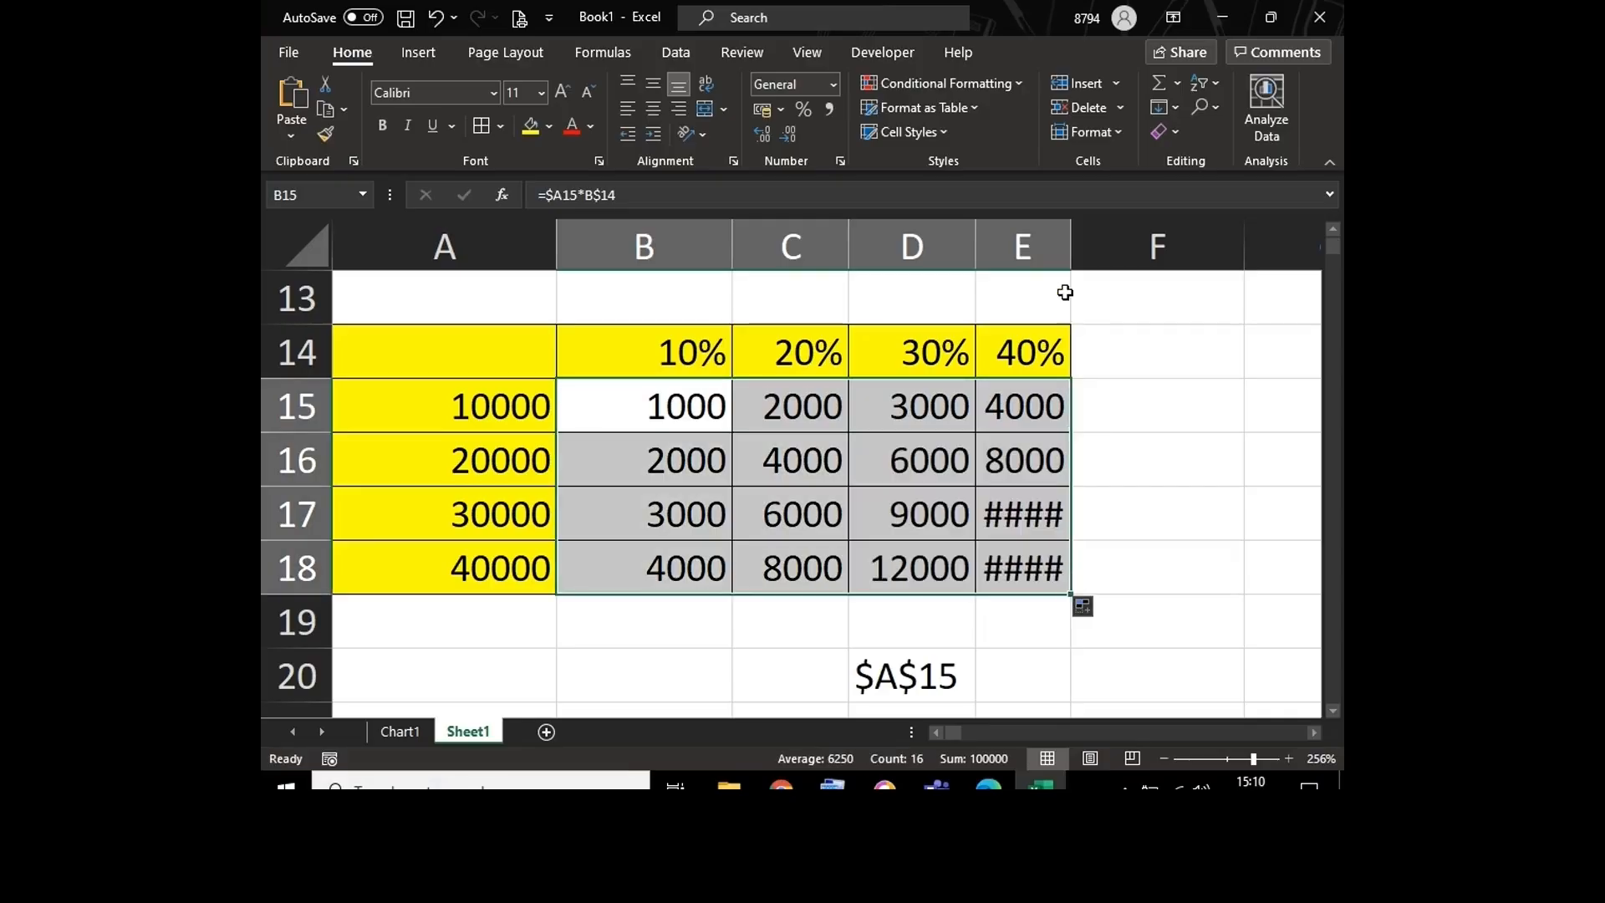
drag(1073, 235, 1092, 235)
click(986, 439)
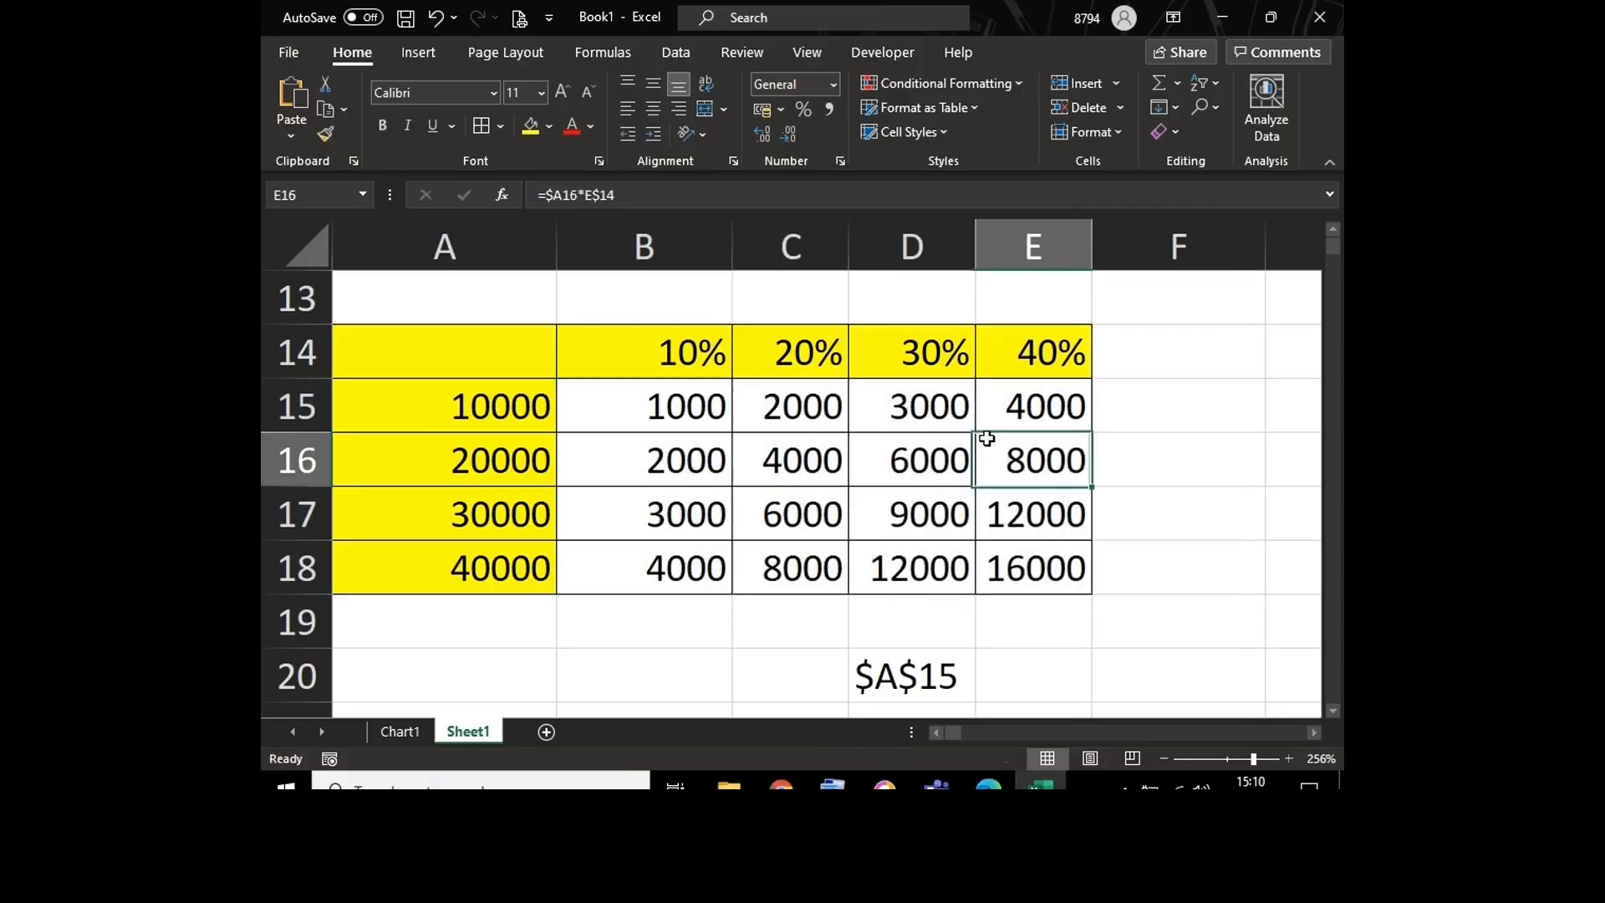
Step: Fill the B15 formula over the range B15:E18 again and open B15 to examine its mixed references
click(715, 407)
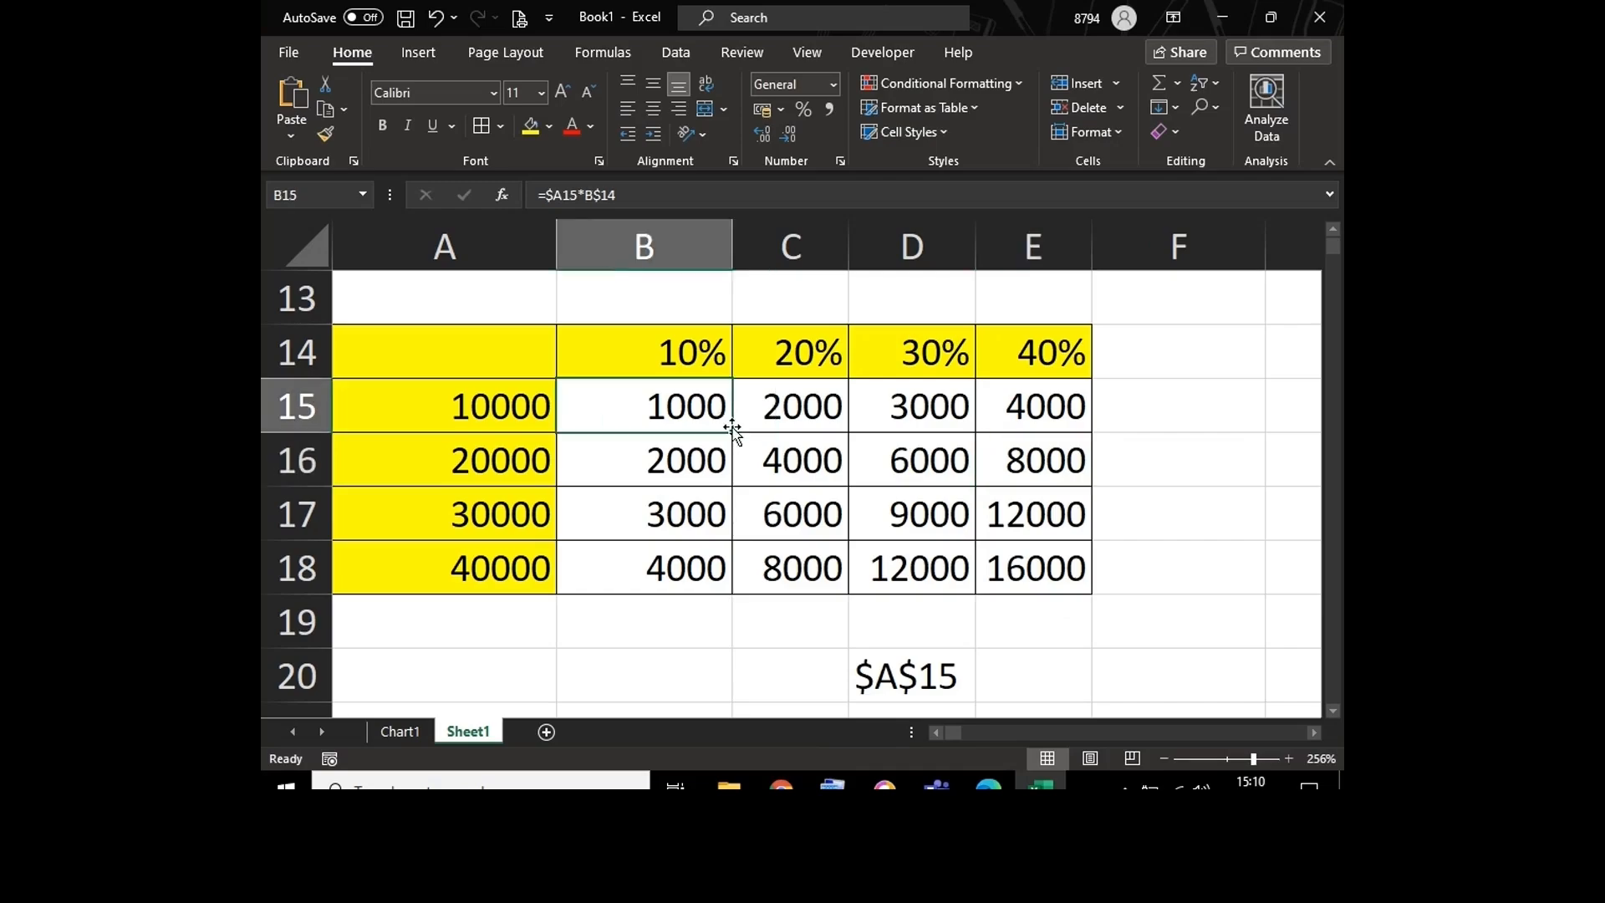
drag(732, 432, 1091, 611)
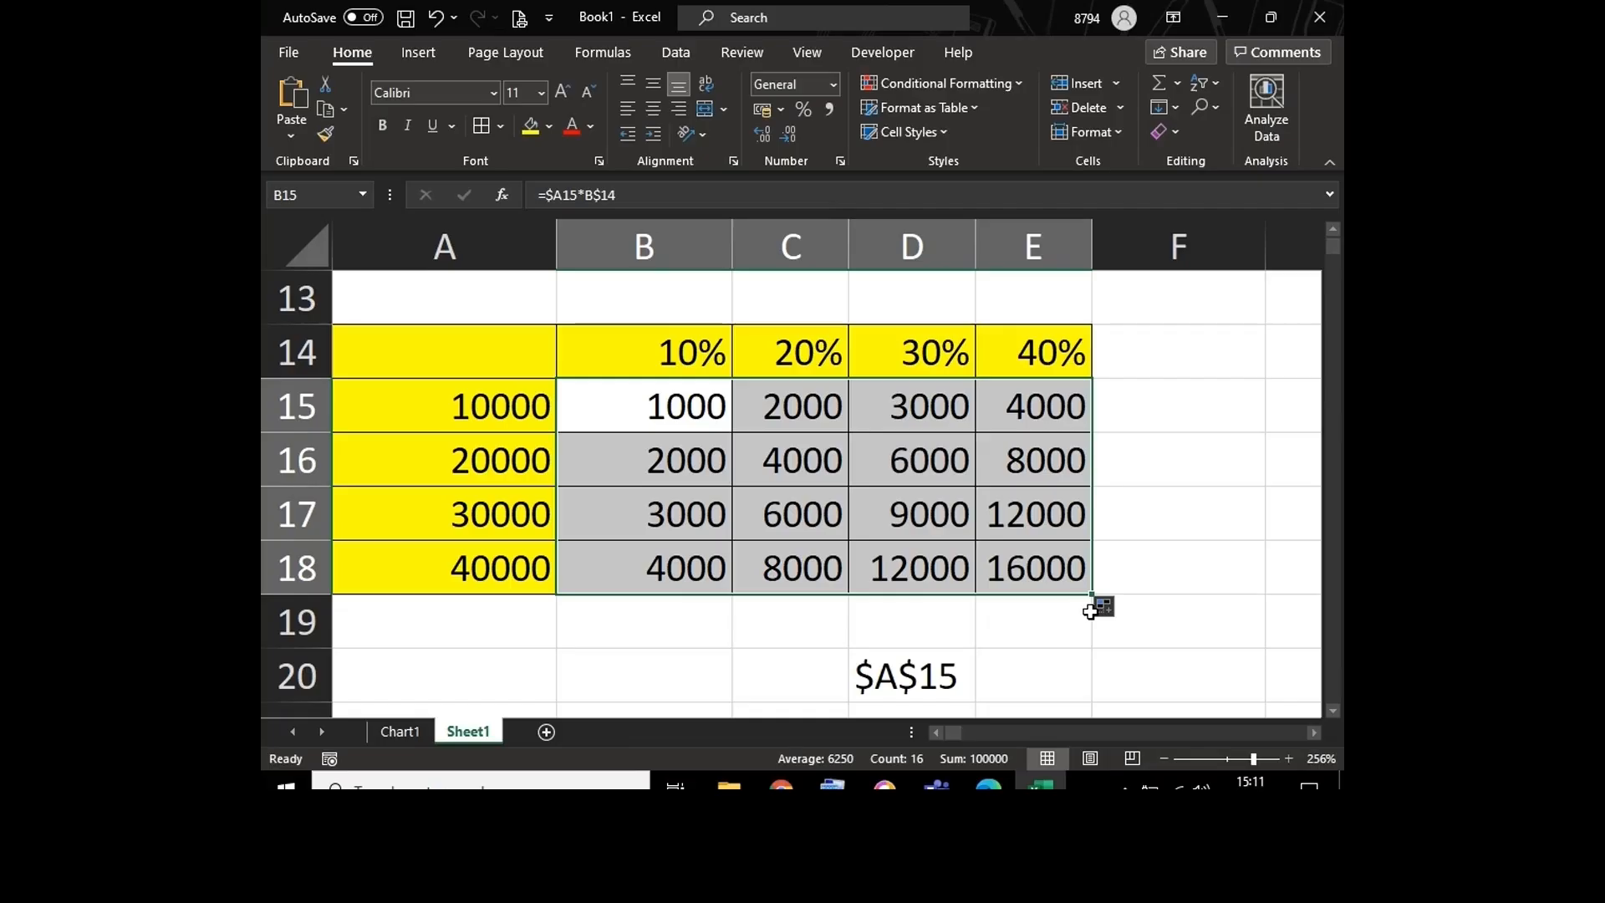
double_click(666, 405)
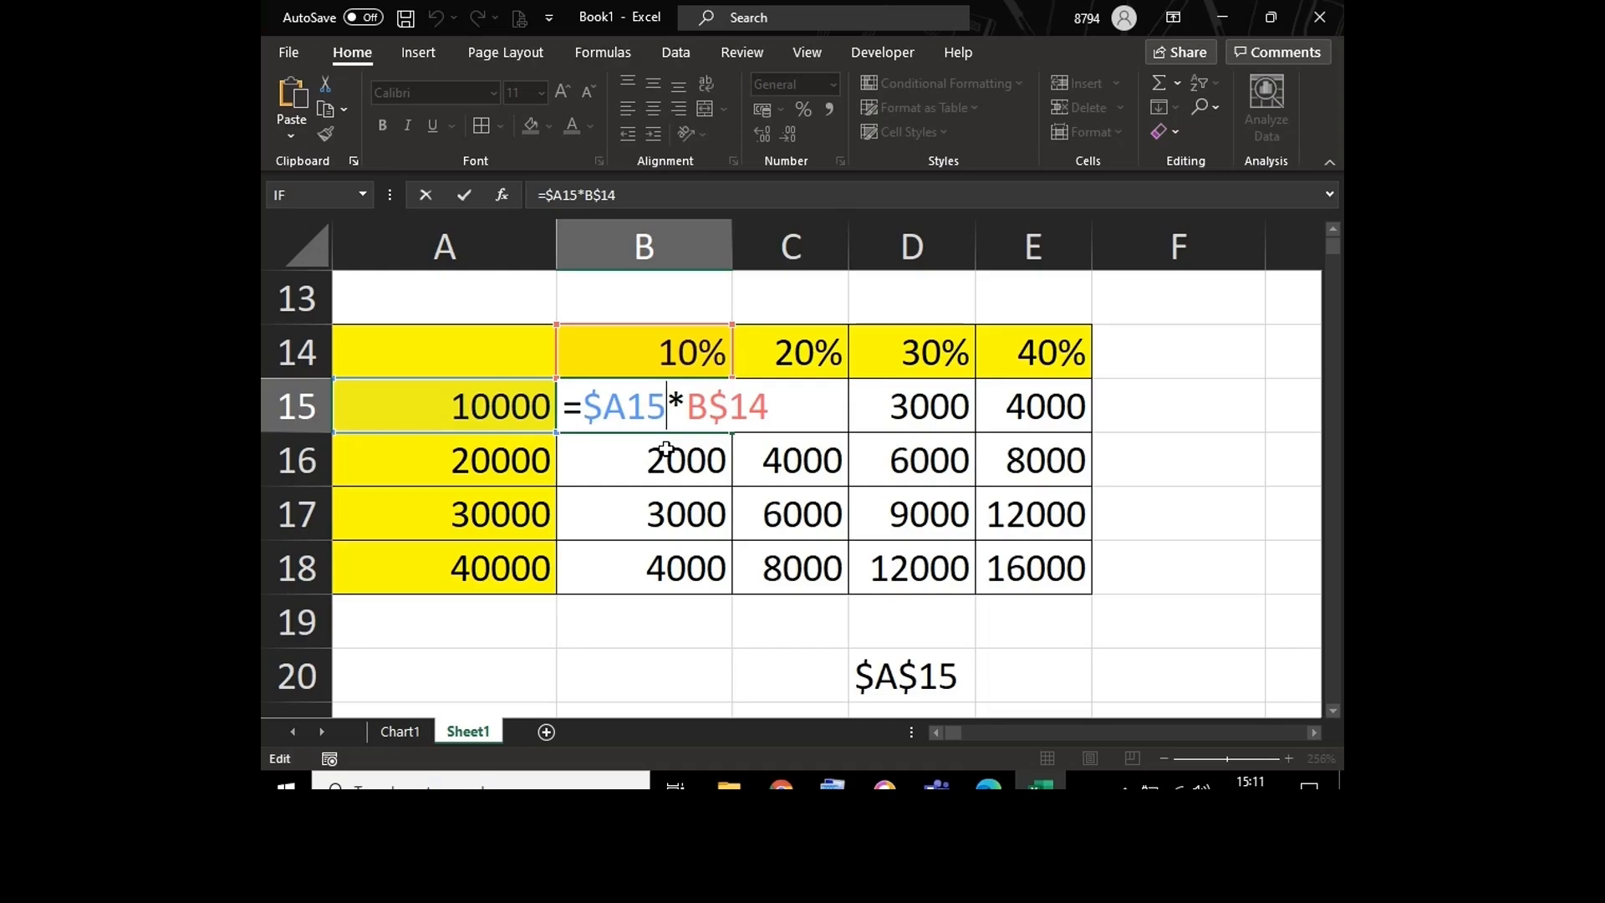
Step: Close the B15 formula and clear the $A$15 note from cell D20
key(Return)
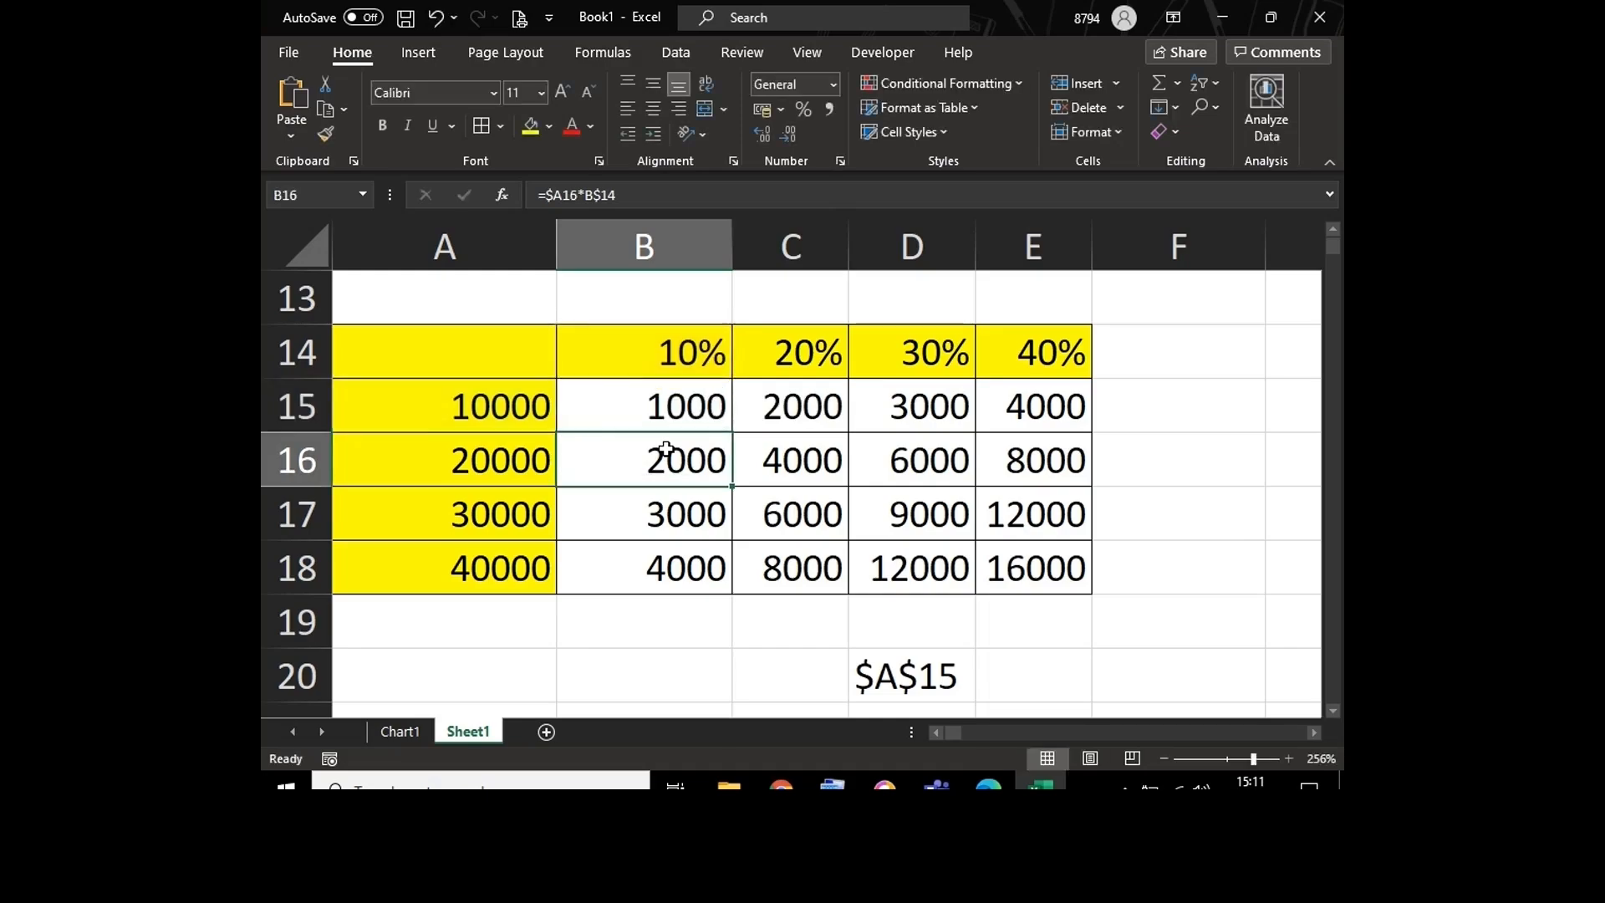
click(910, 677)
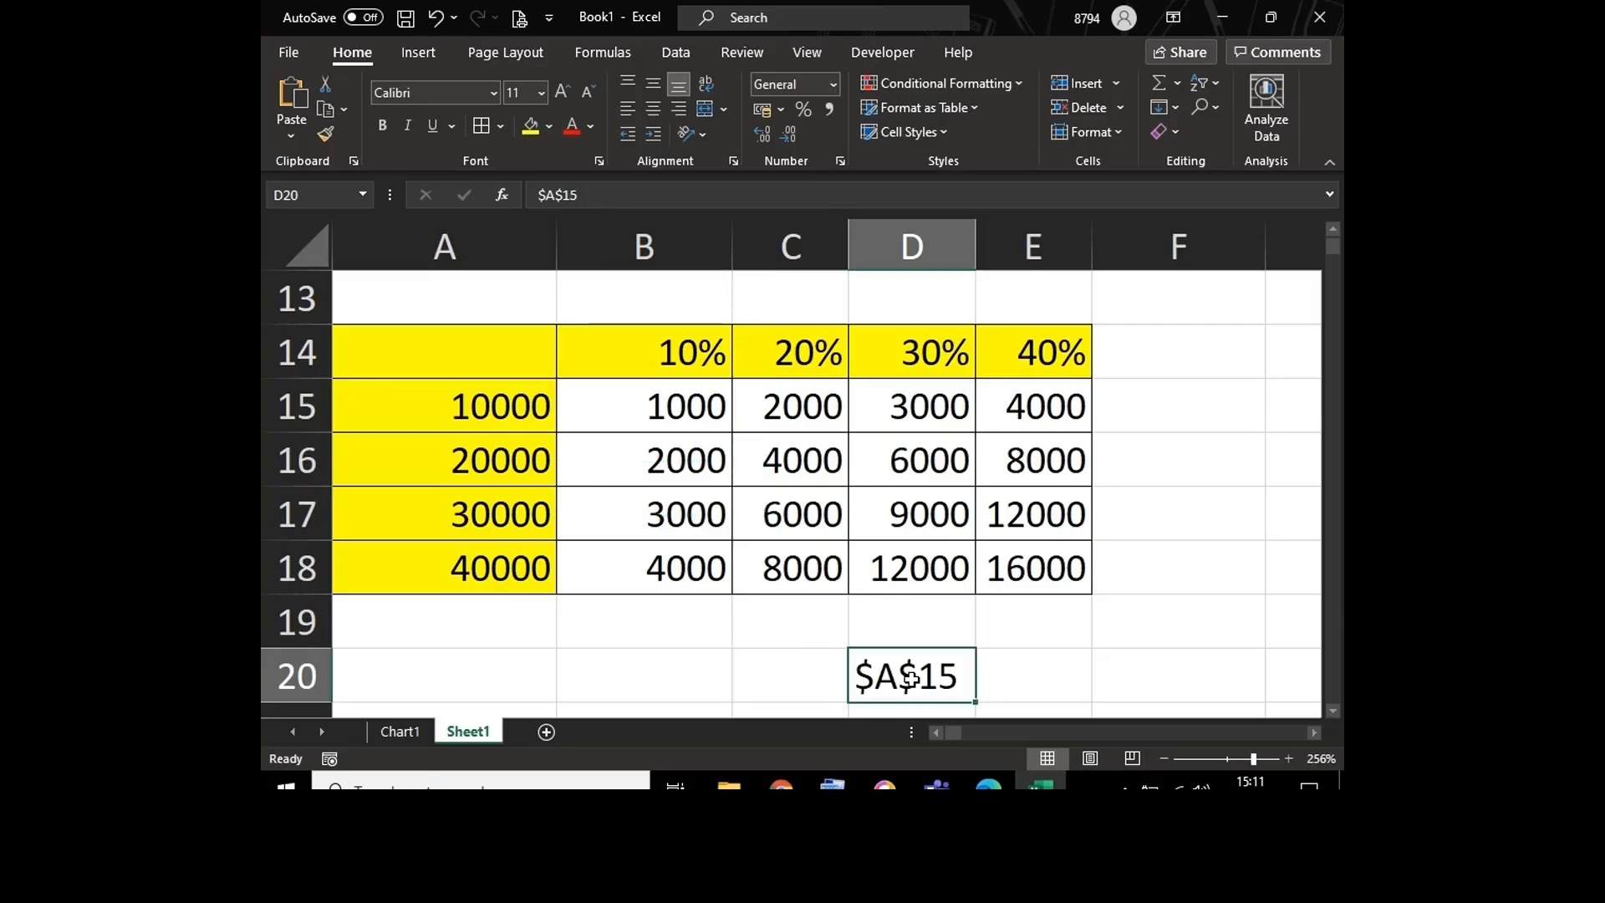
key(Delete)
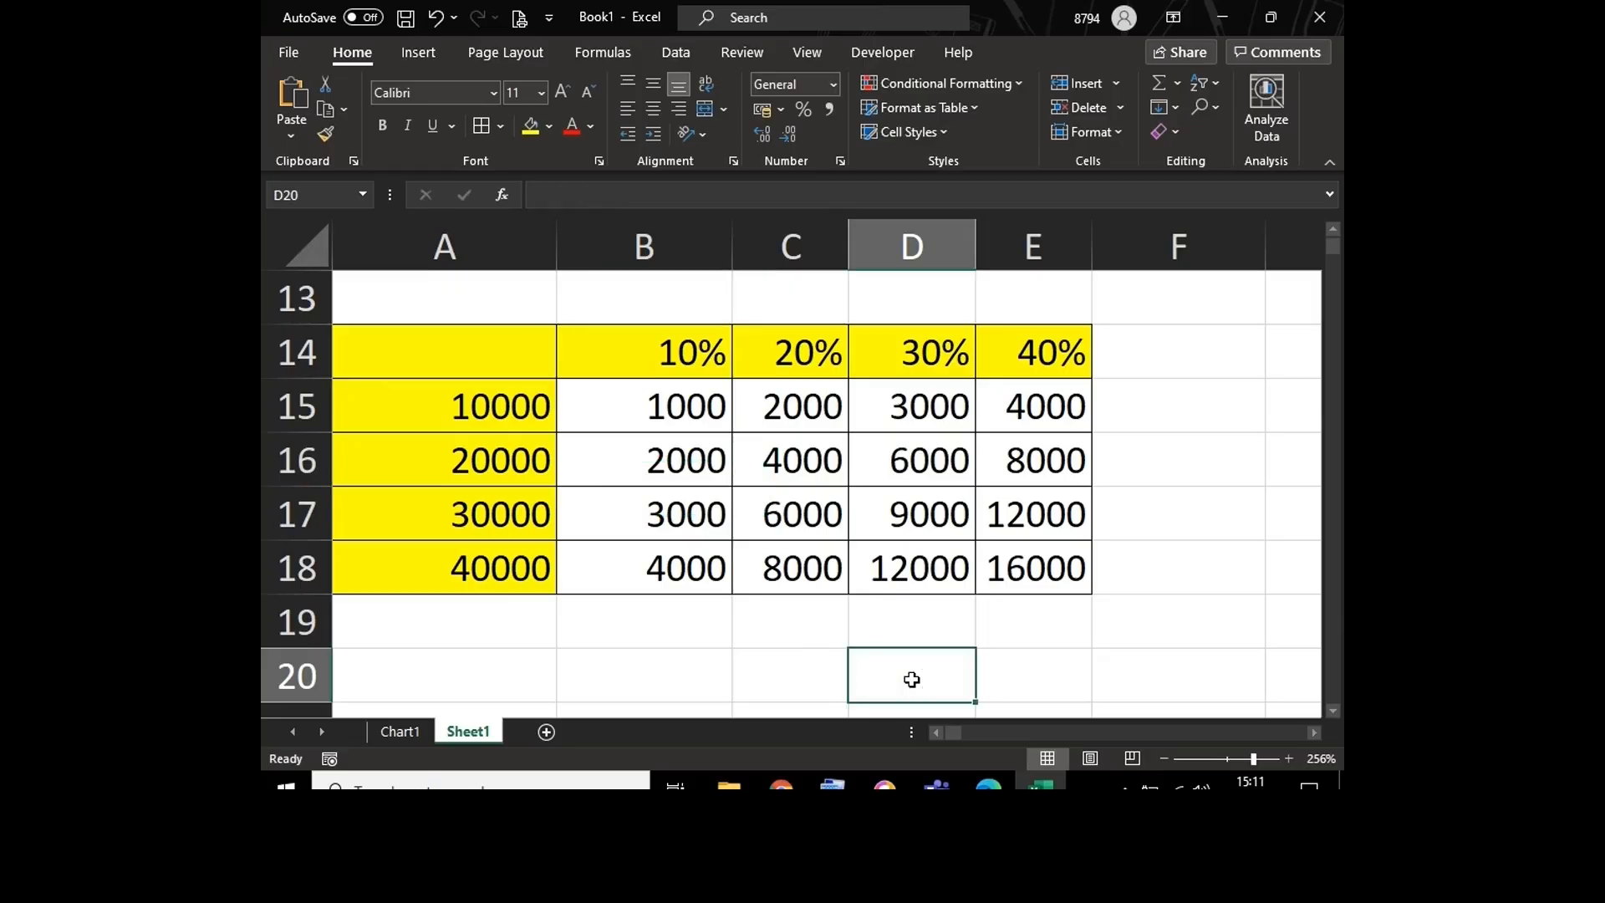
Step: Examine the column-locked and row-locked references in the B15 formula, leaving the formula as it is
double_click(679, 407)
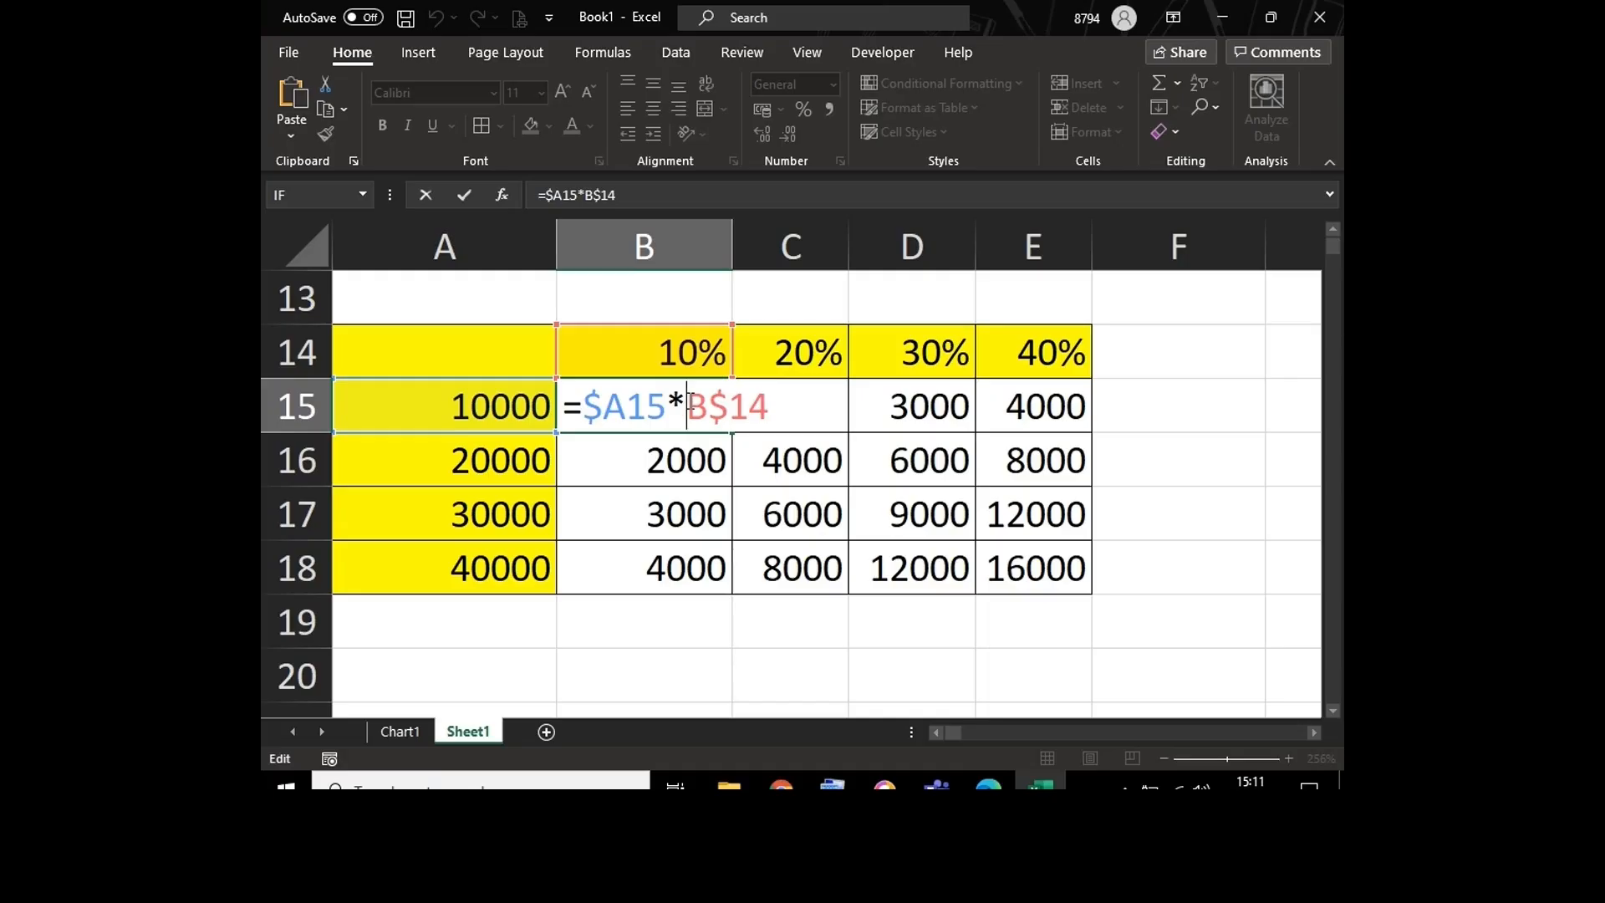
click(708, 403)
click(727, 403)
key(ctrl+Return)
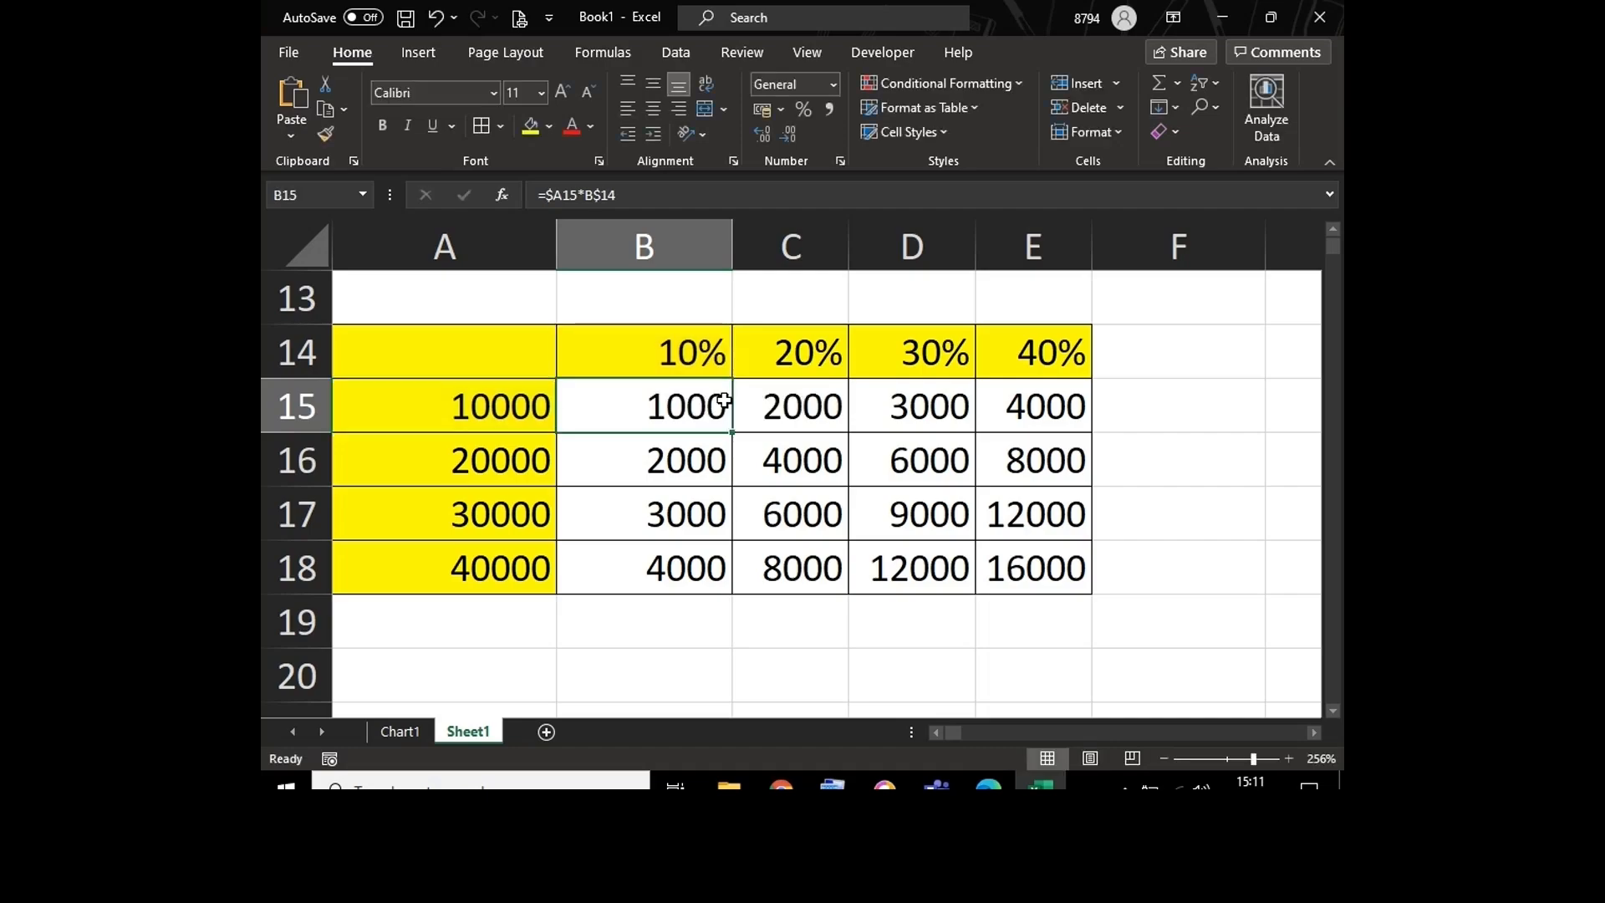
Step: Enter "Mixed reference" in H4, below the Absolute reference entry in the reference notes
key(ctrl+Up)
key(ctrl+Up)
key(ctrl+Up)
key(Right)
key(Right)
key(Right)
key(Right)
key(Right)
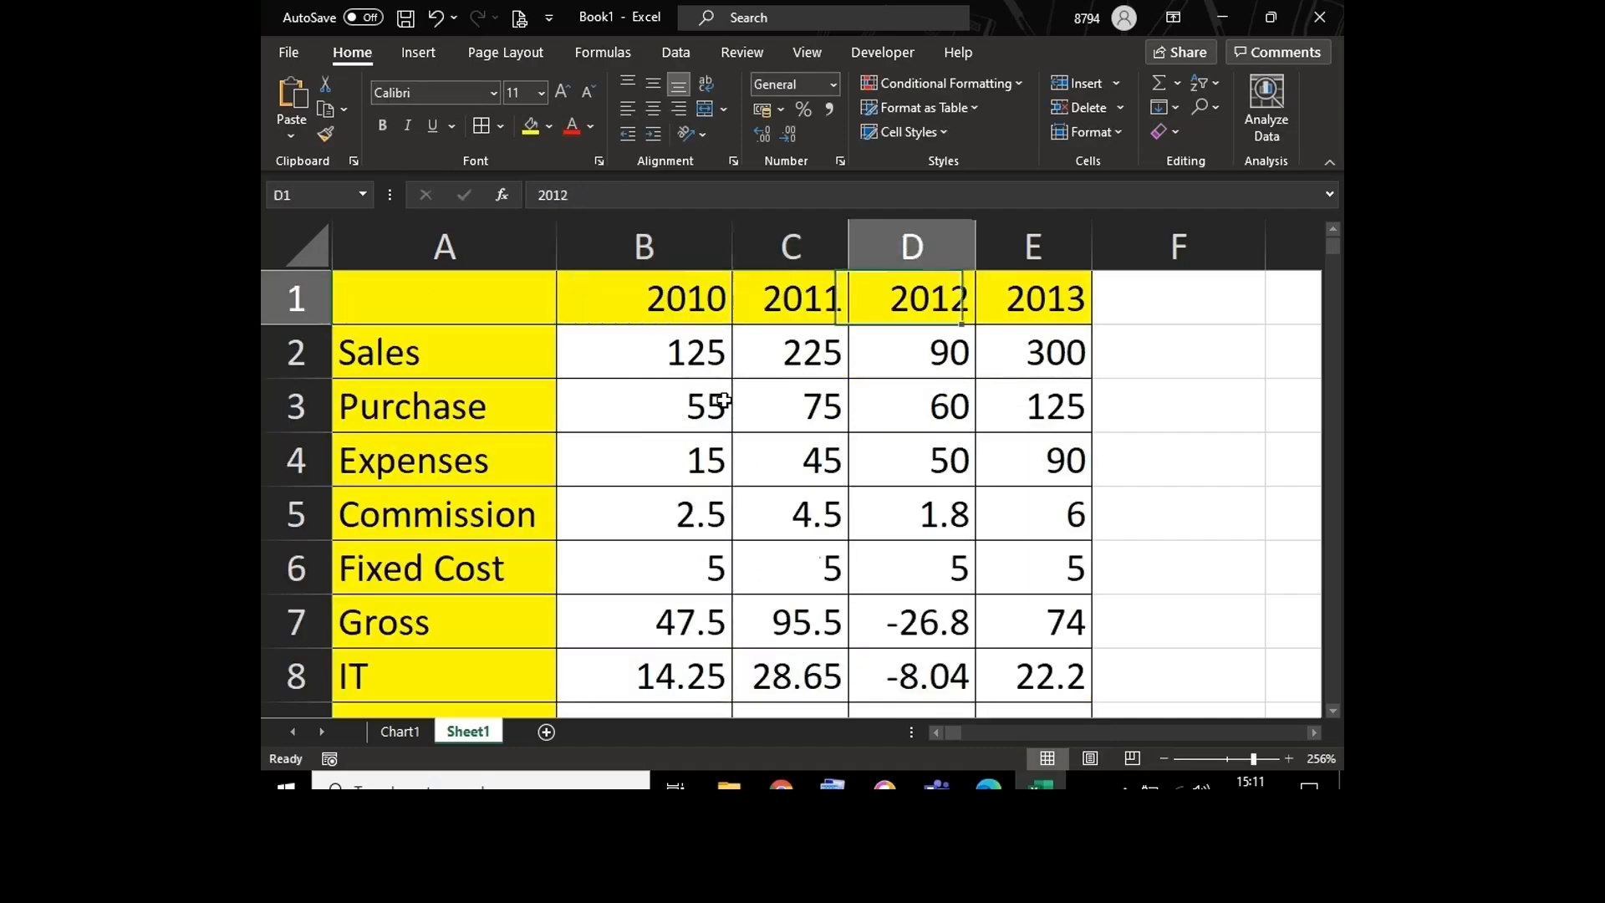
key(Right)
key(Right)
key(Right)
key(Left)
key(Left)
key(Left)
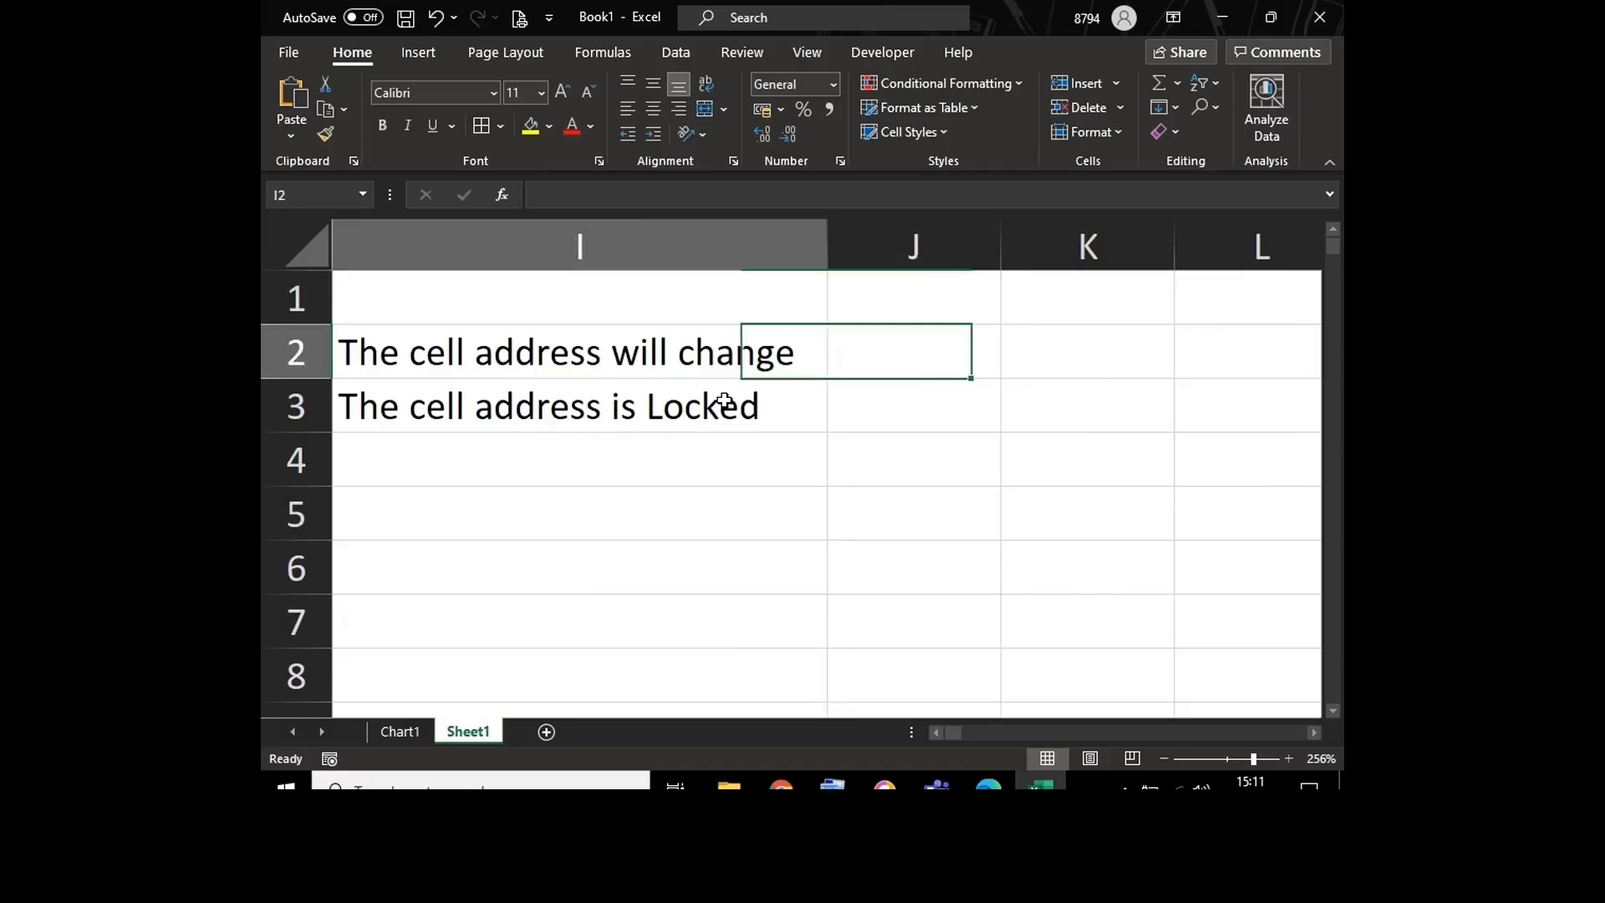
key(Down)
key(Right)
key(Down)
key(Right)
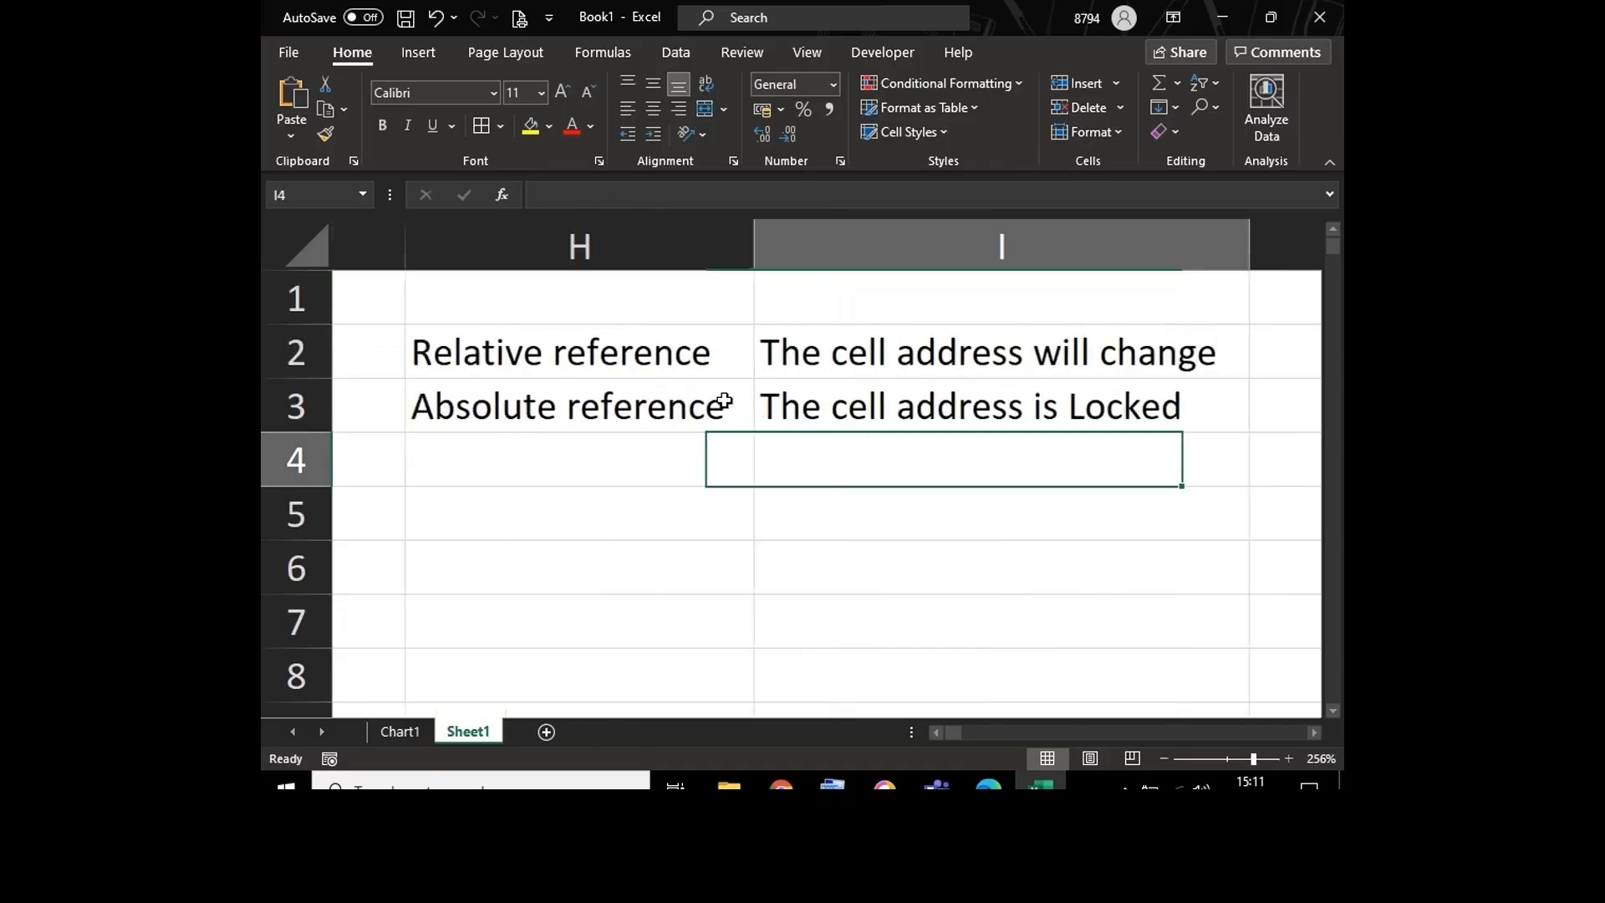
key(Left)
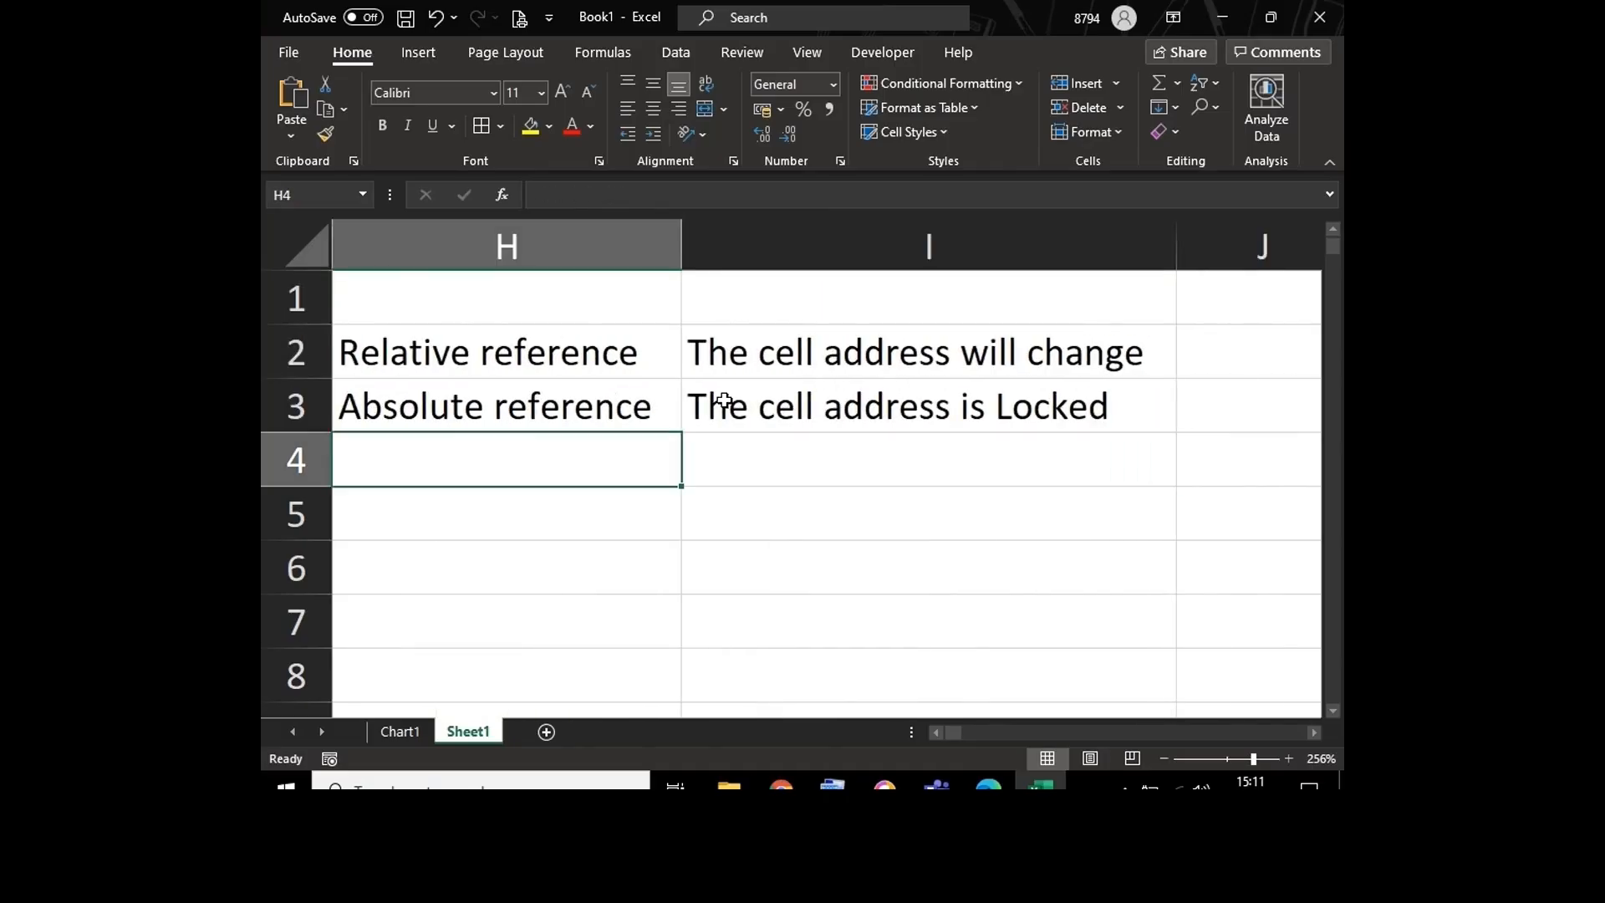
text(Mixed)
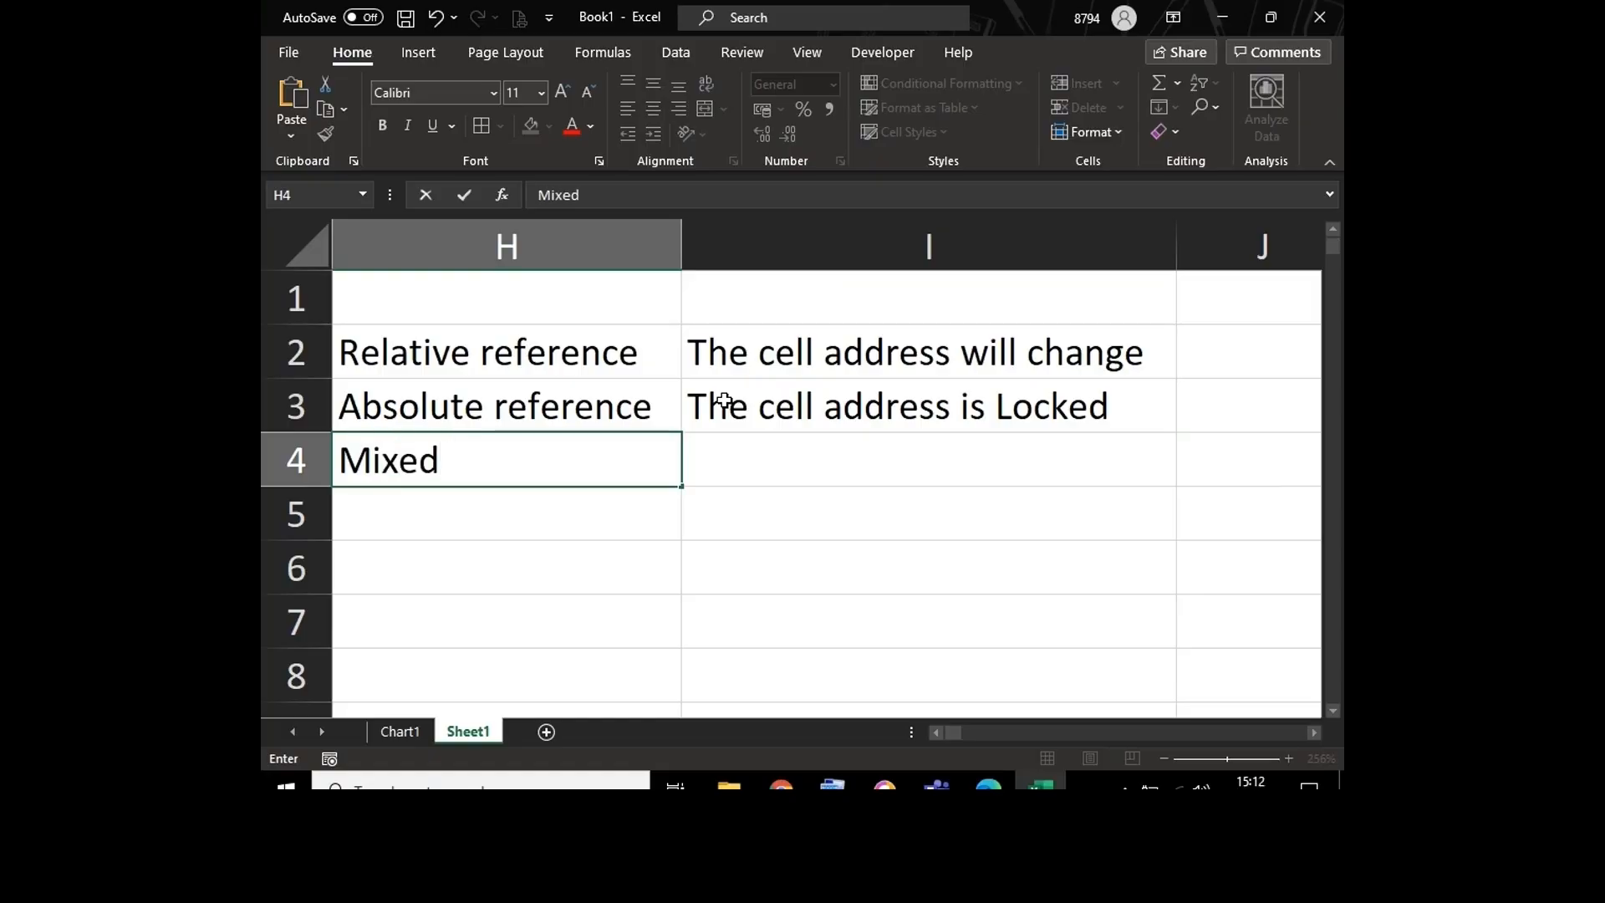
text( reference)
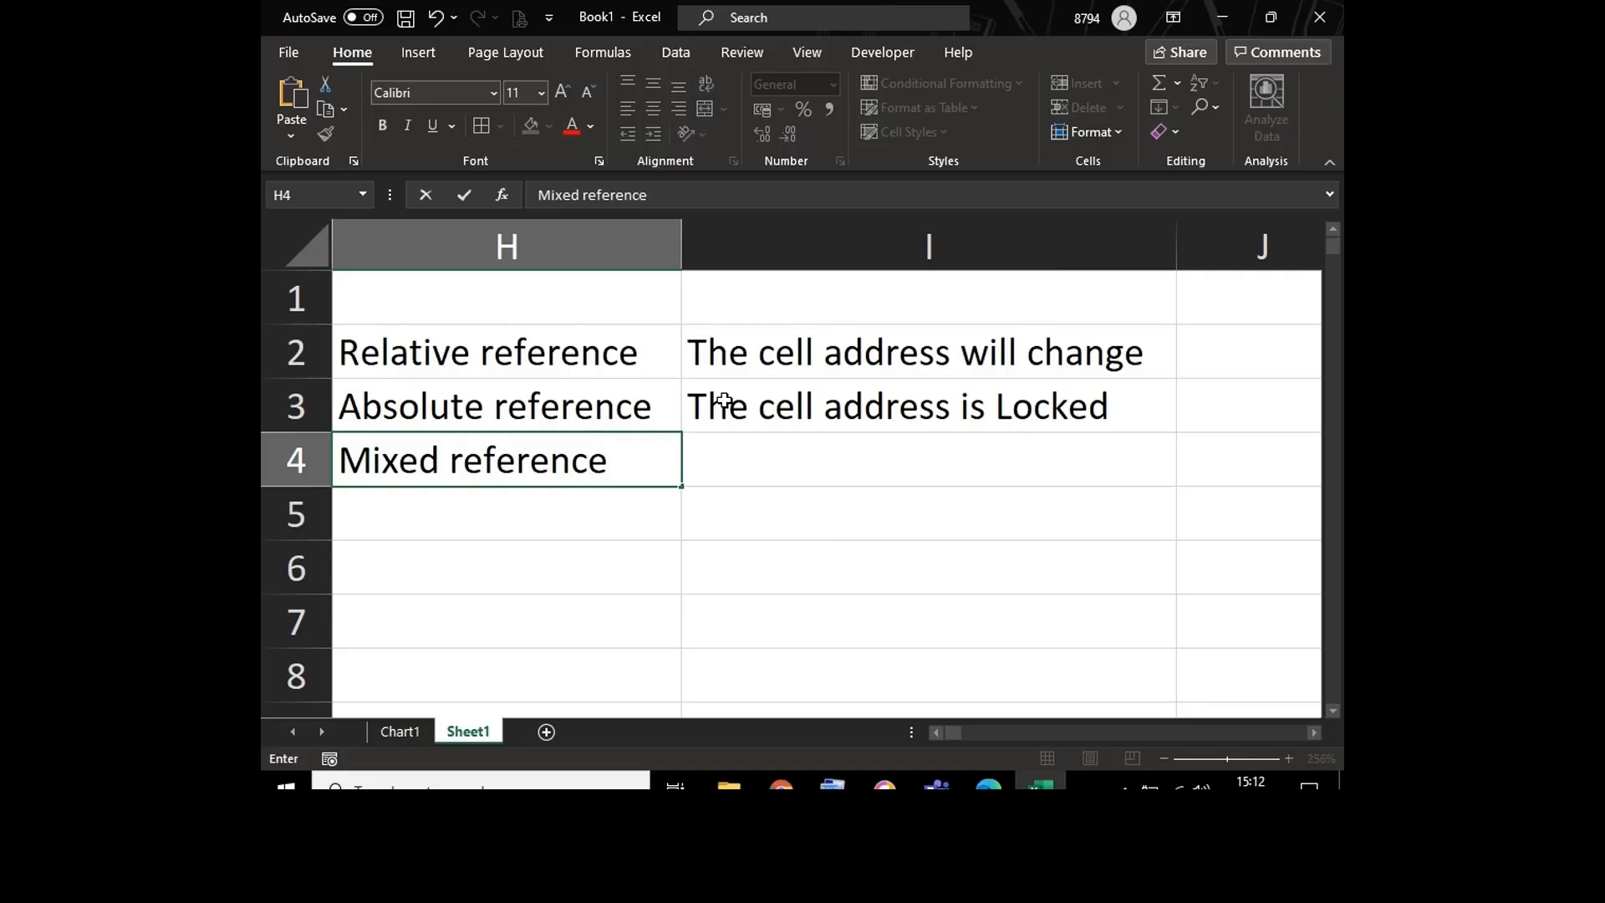
key(Tab)
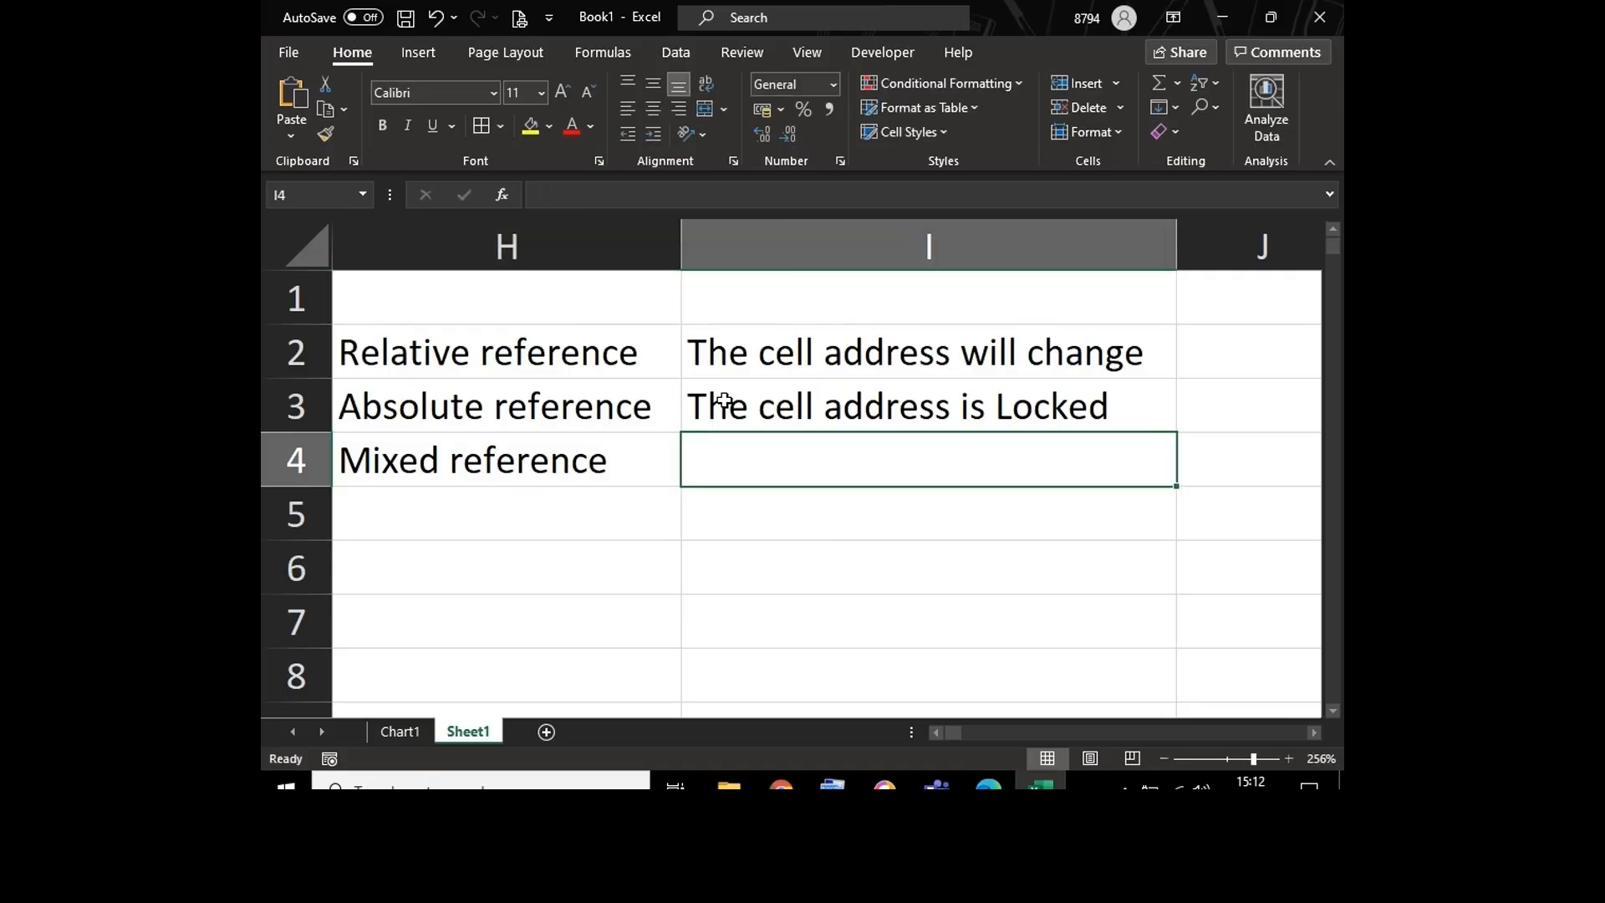
Step: Enter "Either column or row is Locked" in I4 as the mixed reference description and widen column I to fit it
text(E)
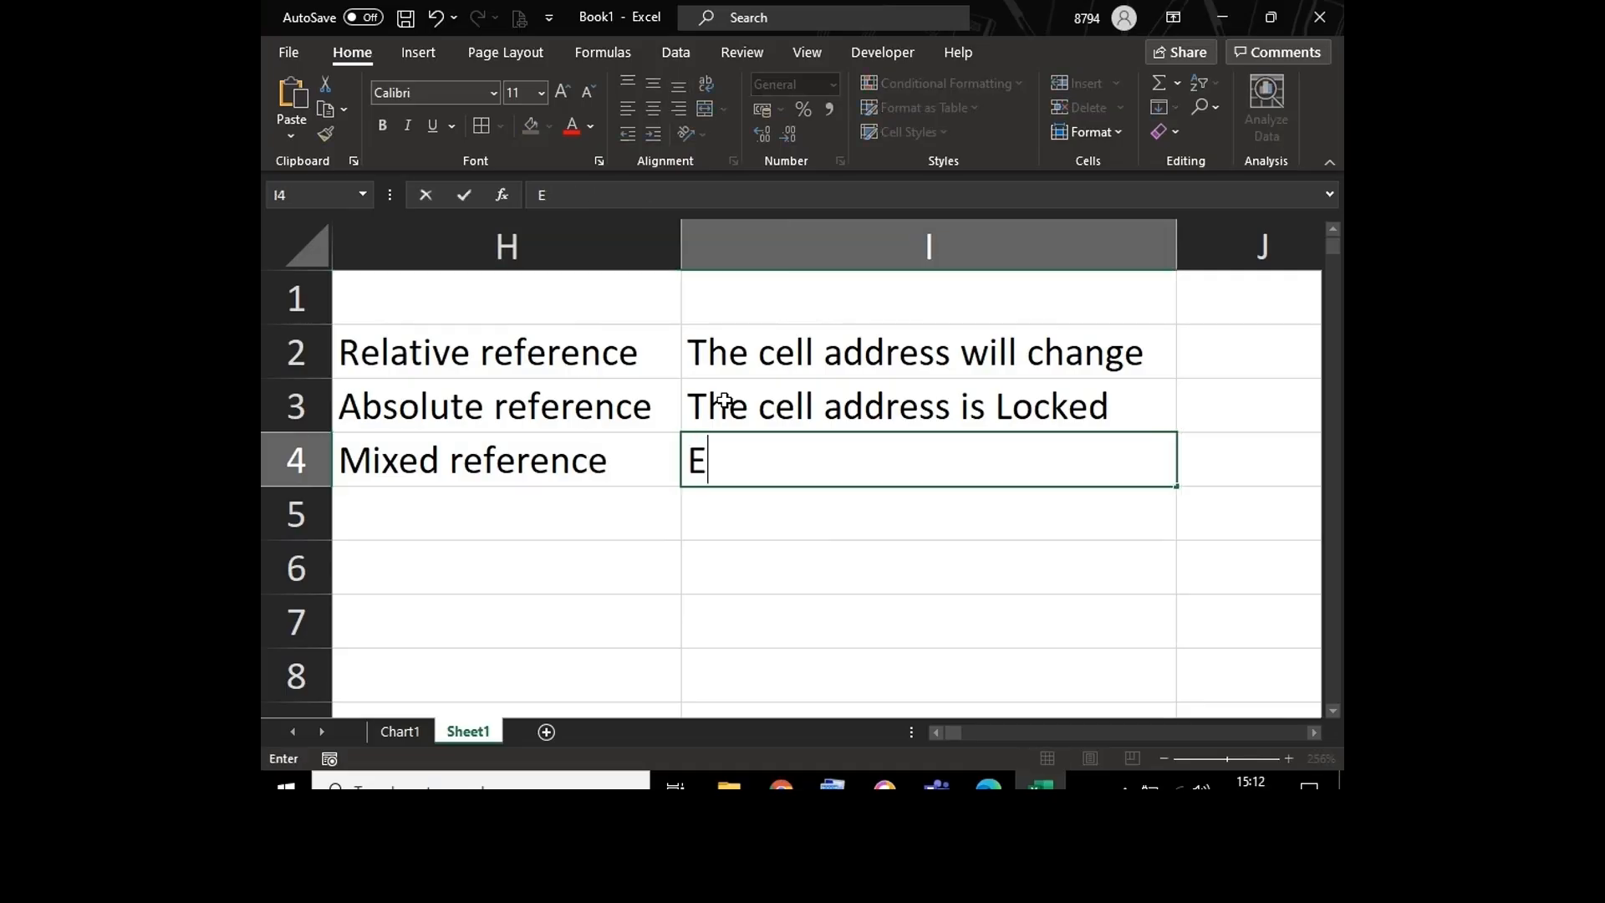
text(ither )
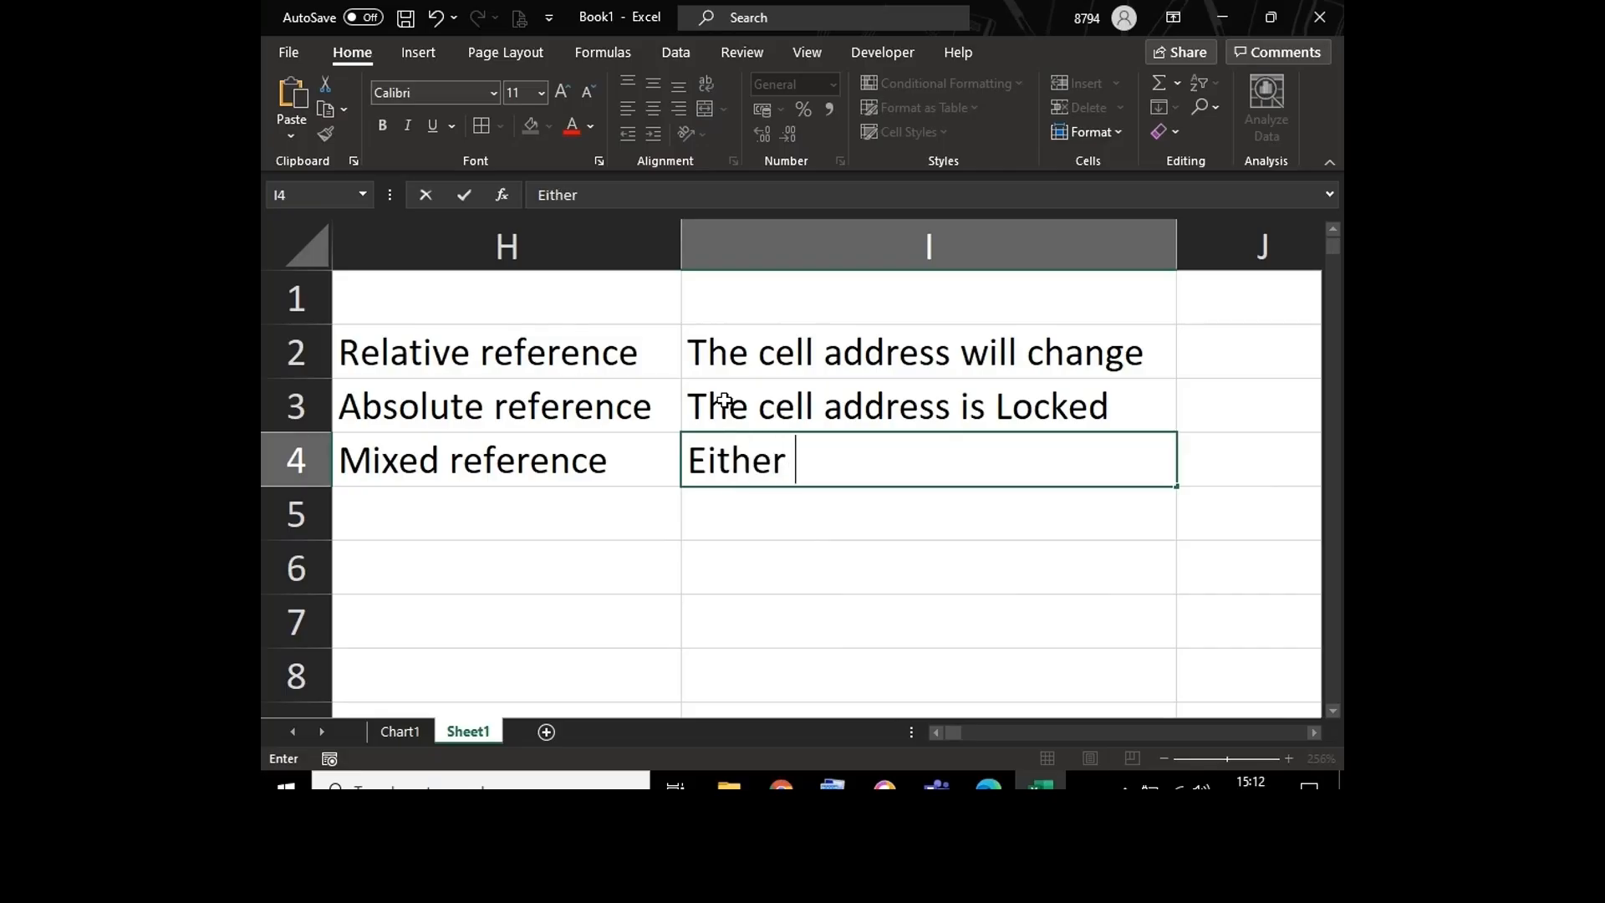
text(colum)
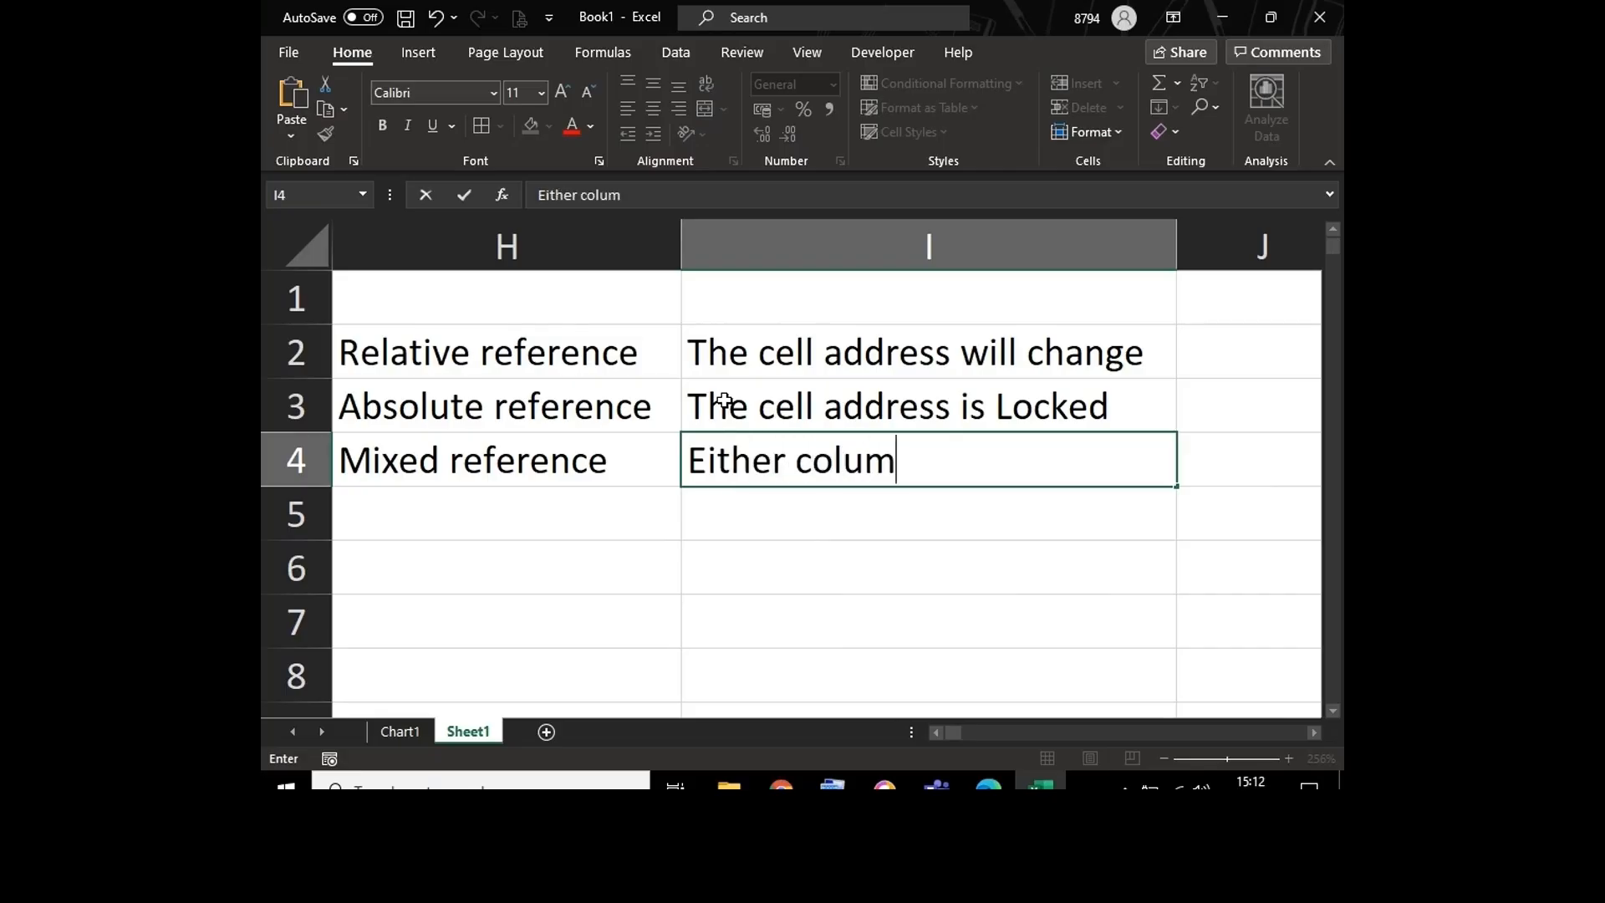
text(n or row )
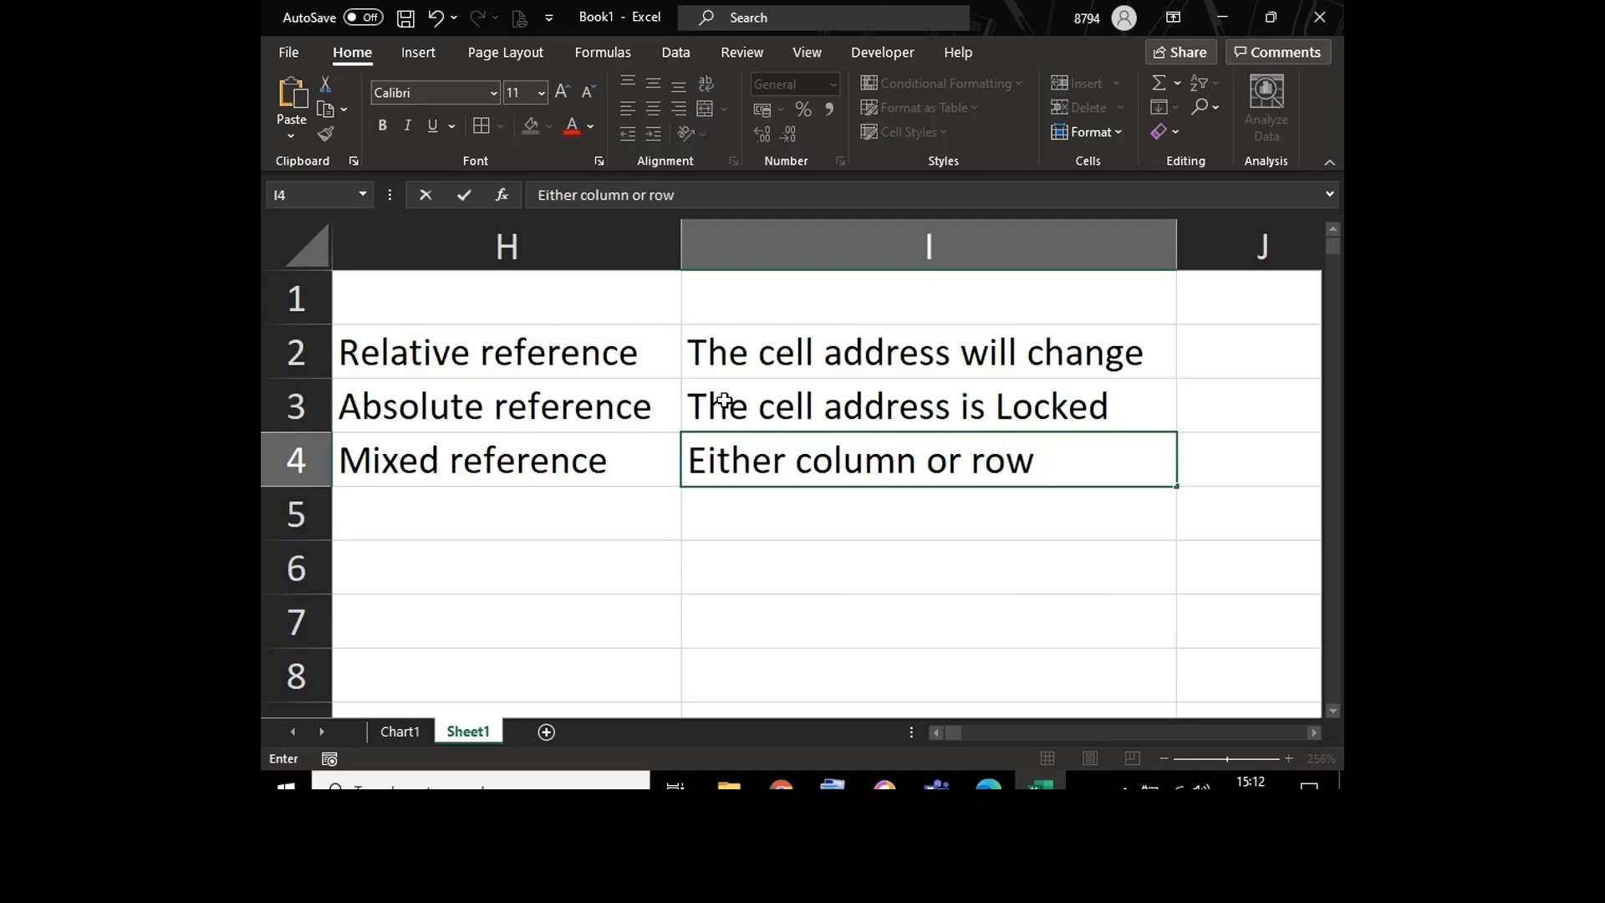
text(is Locked)
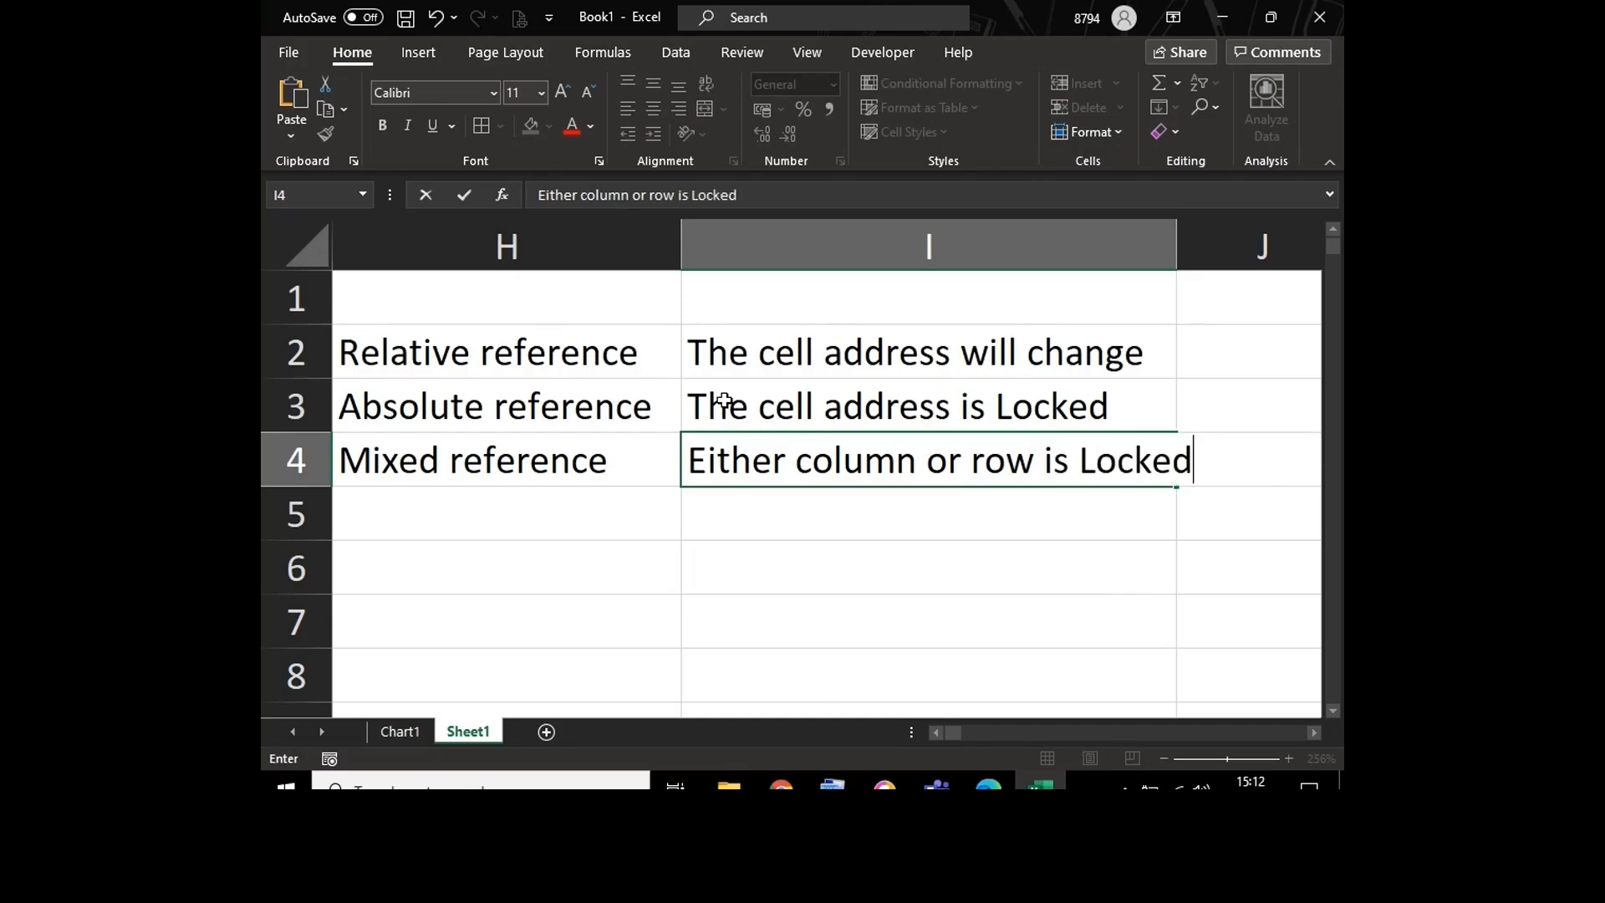
key(Return)
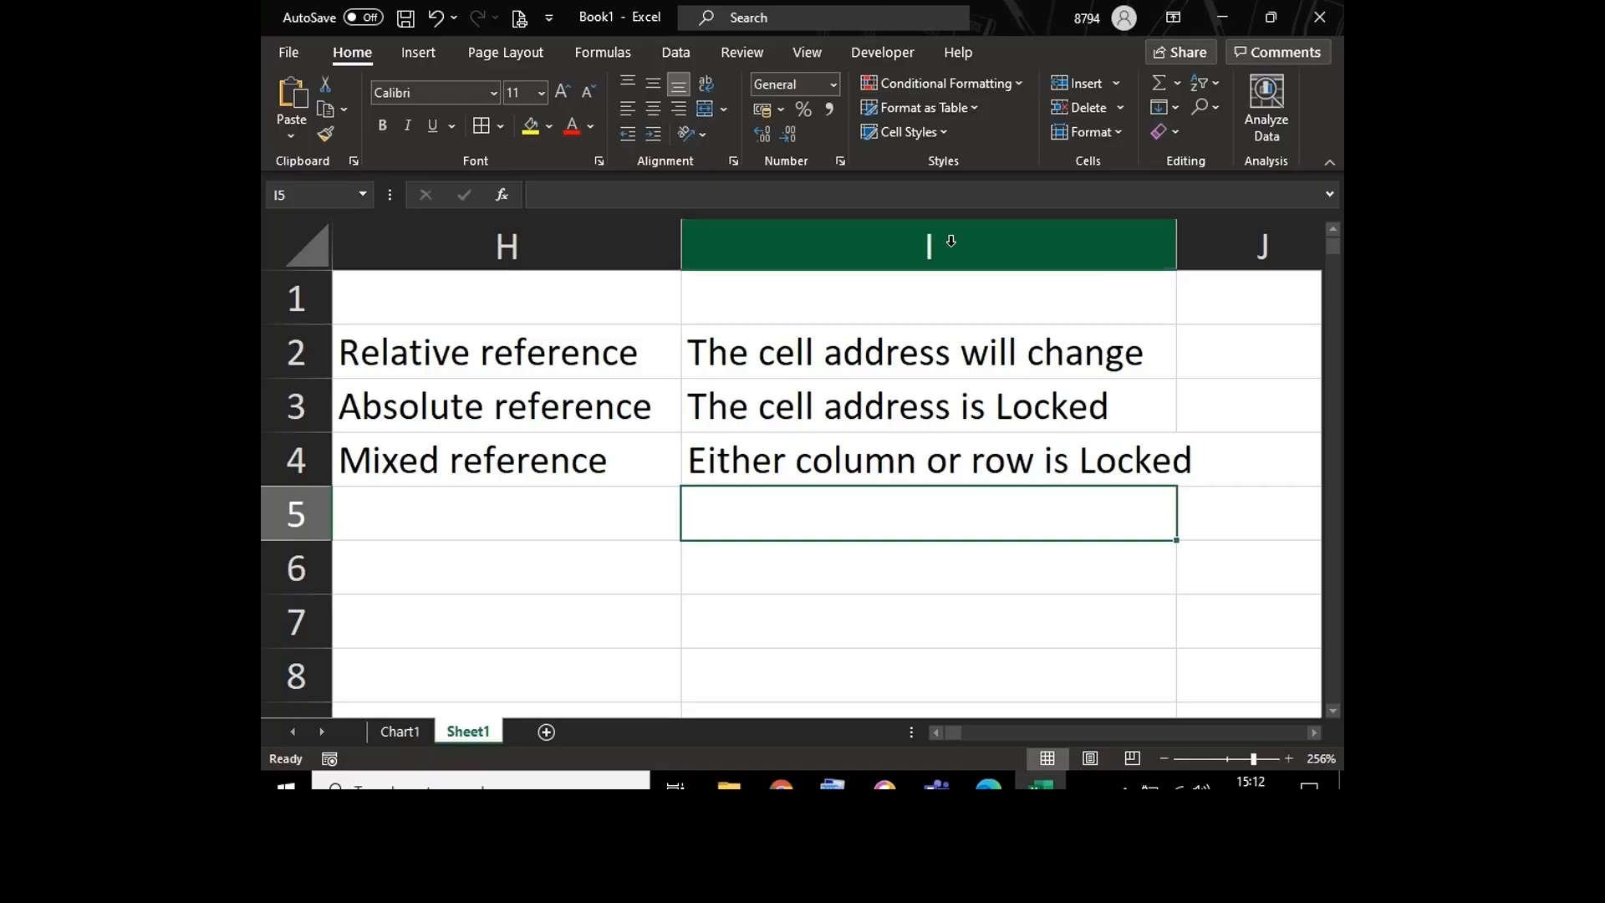
drag(1175, 255, 1220, 255)
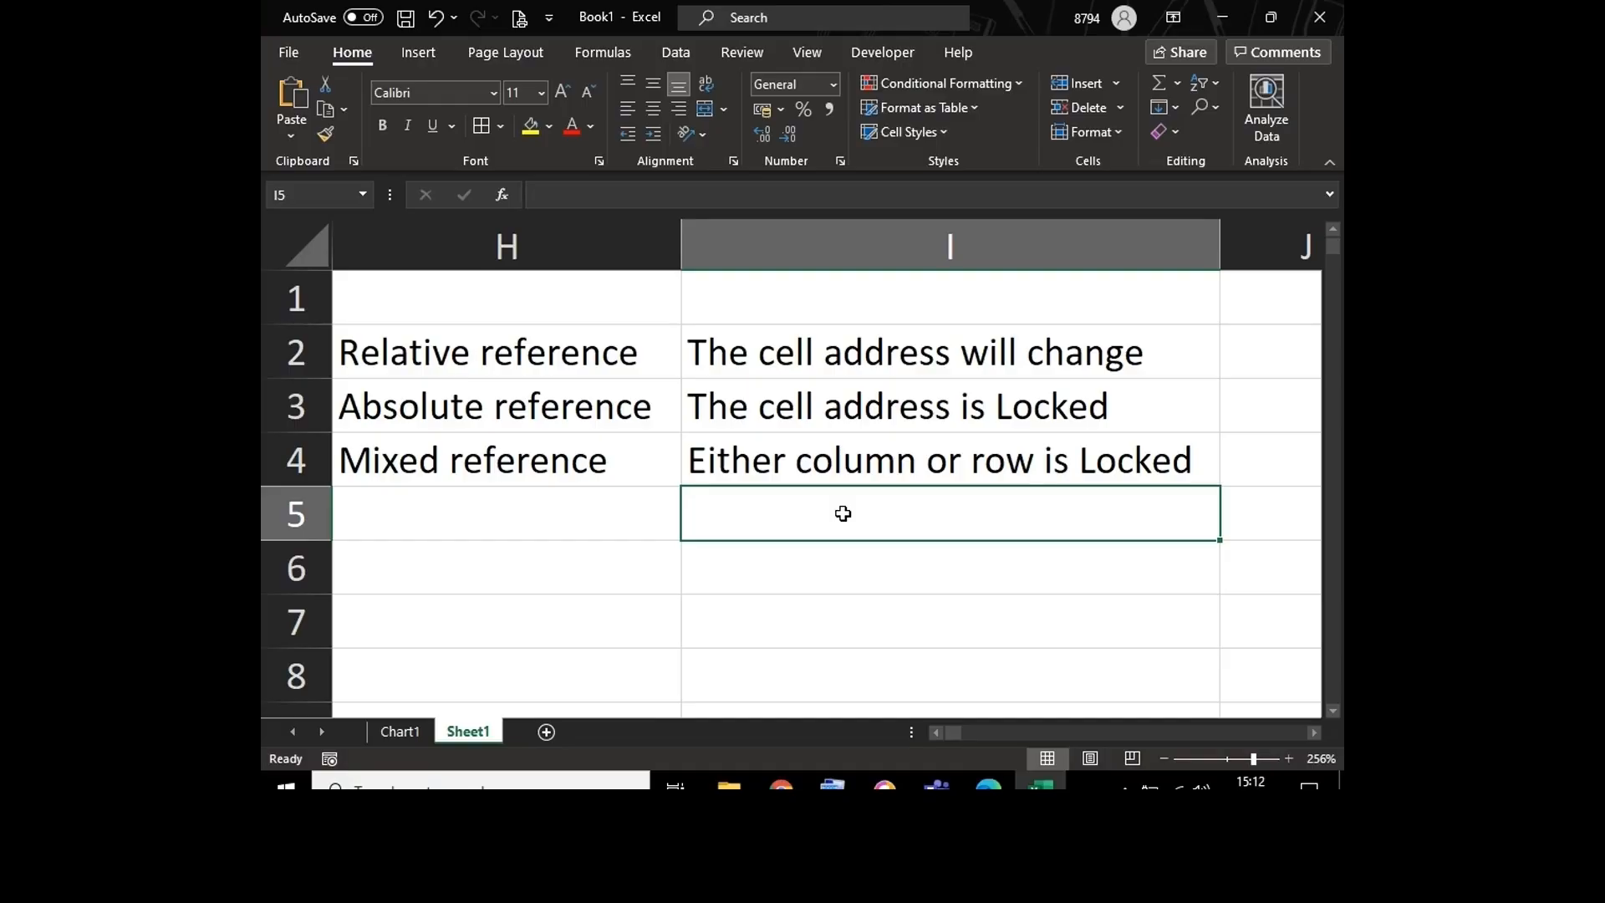
Step: Apply all borders to the reference notes in H2:I4
key(Left)
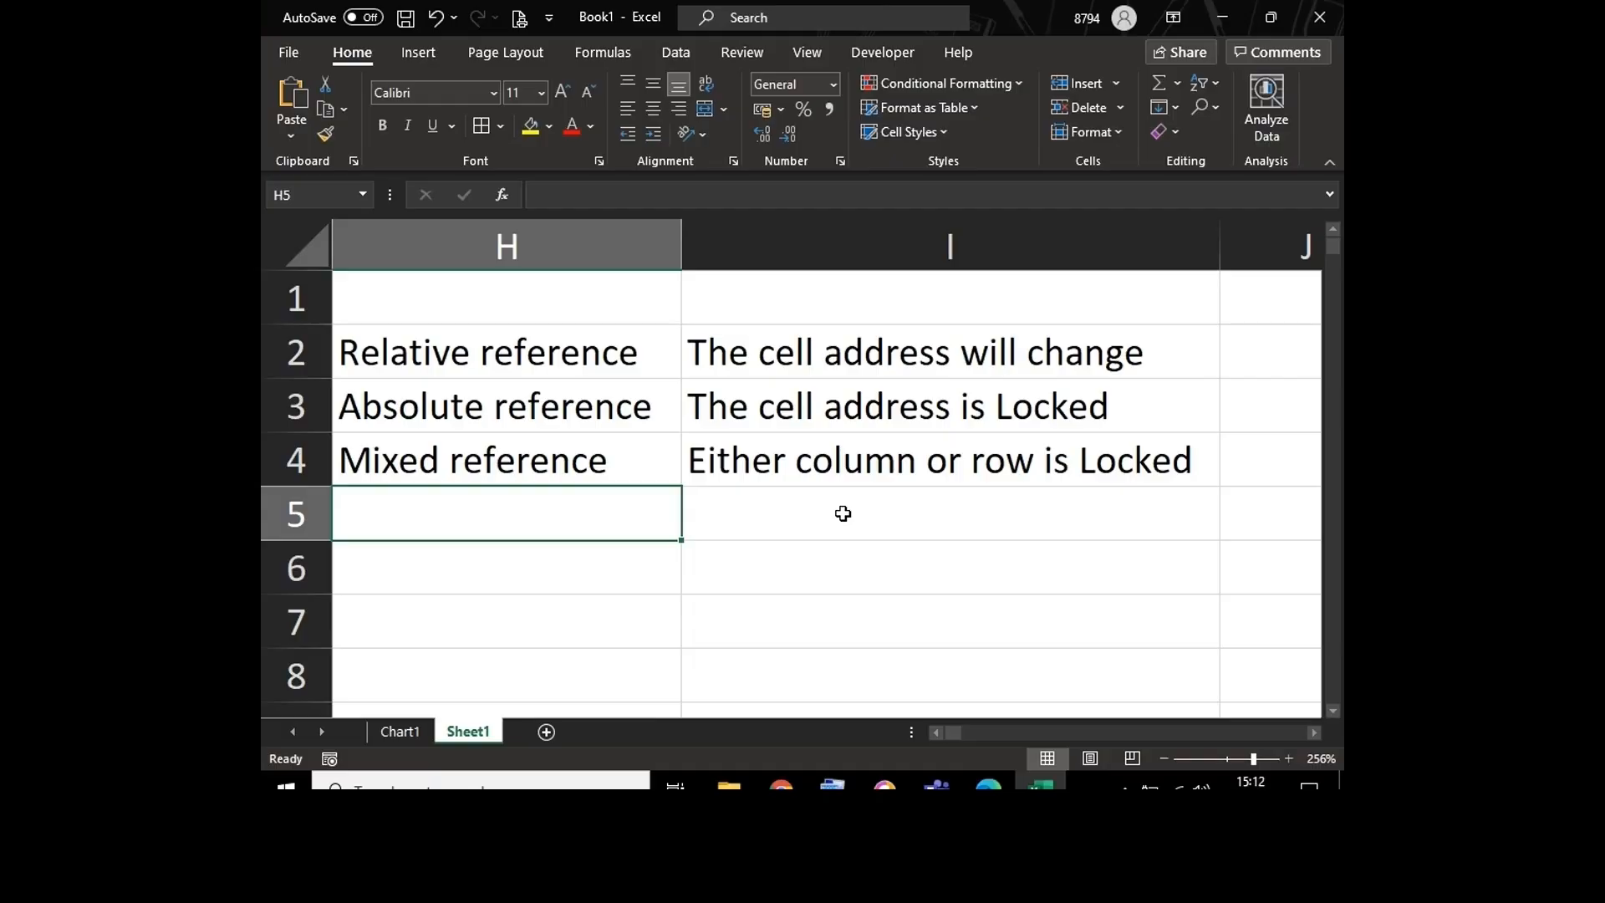
drag(642, 359, 866, 445)
key(alt)
key(h)
key(b)
key(a)
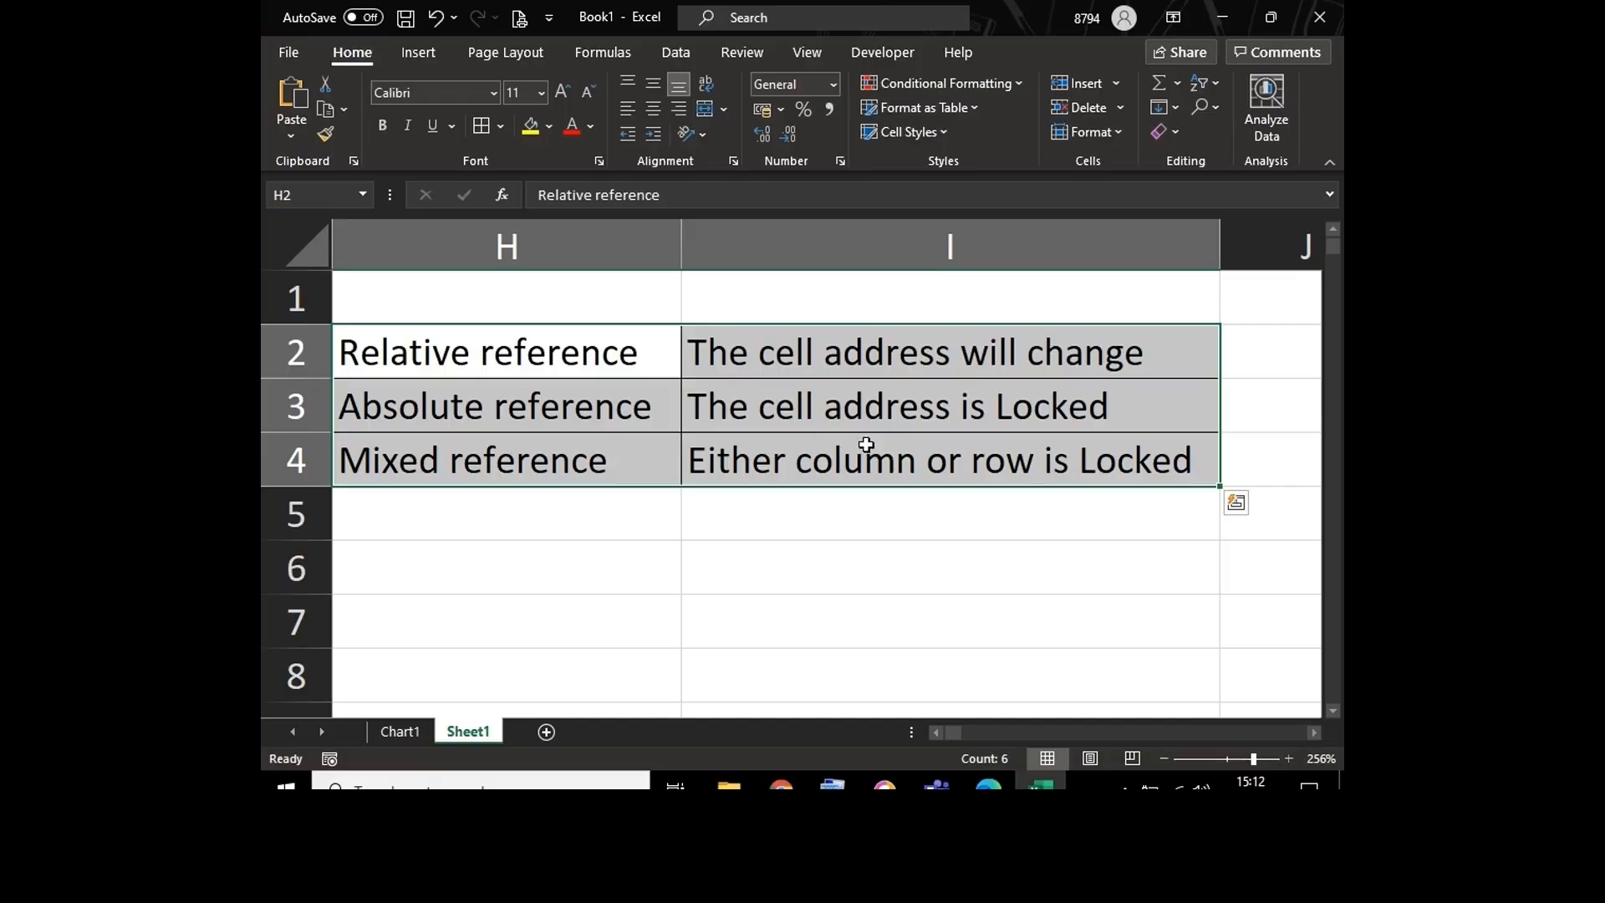
double_click(744, 521)
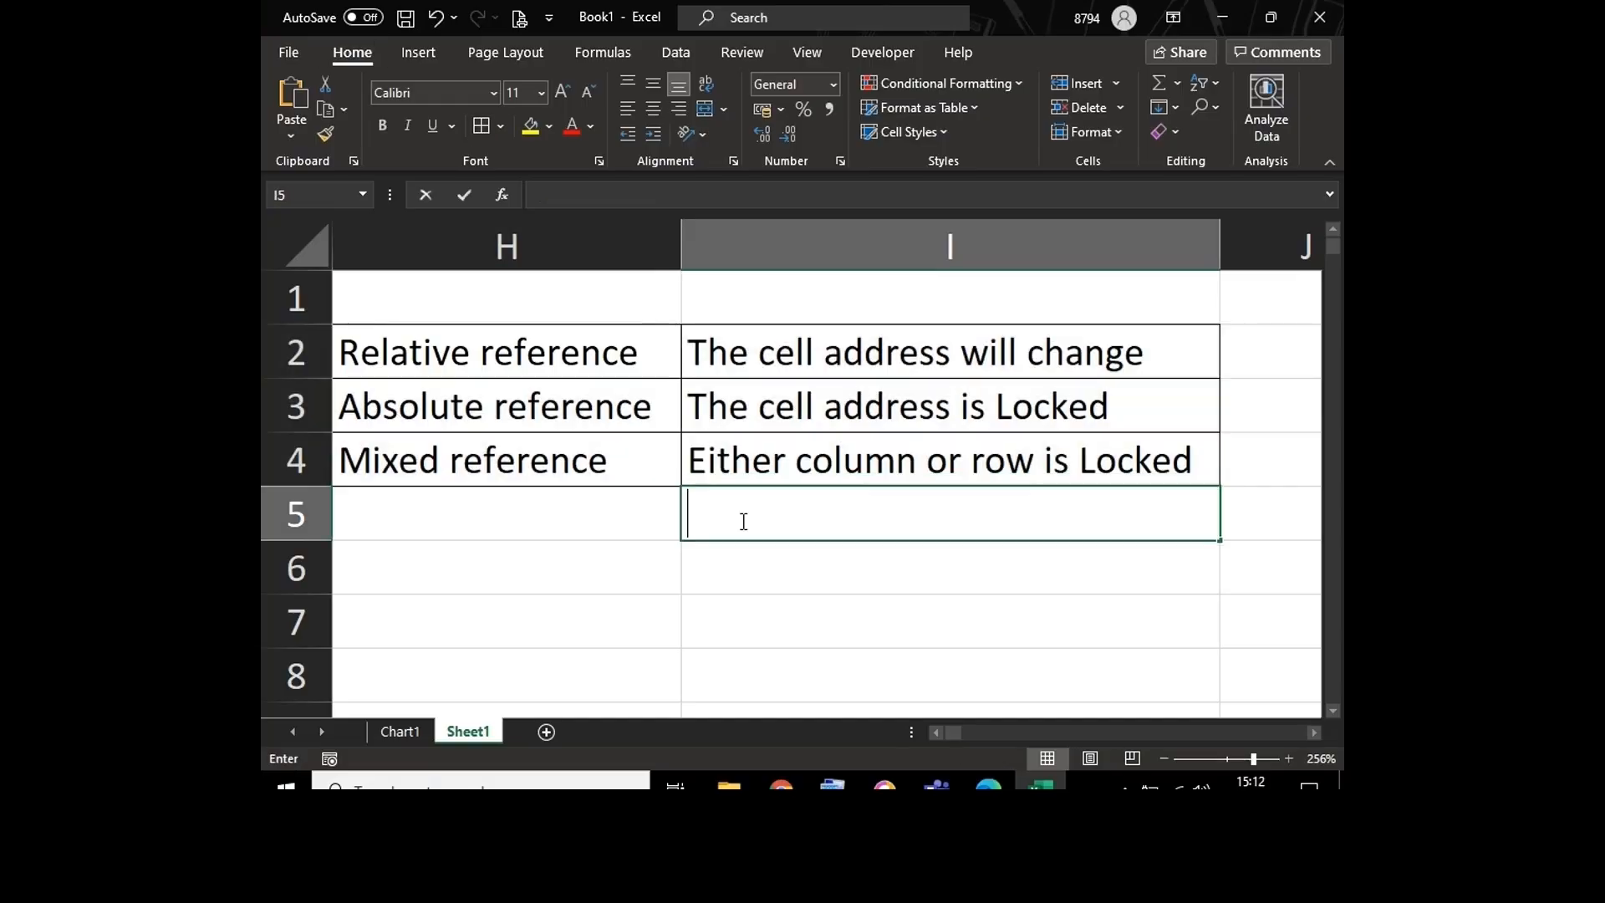
key(Escape)
Step: Zoom the sheet out to 196% and review the sales table and the percentage grid below it
key(Left)
key(Left)
key(Left)
key(Left)
key(Left)
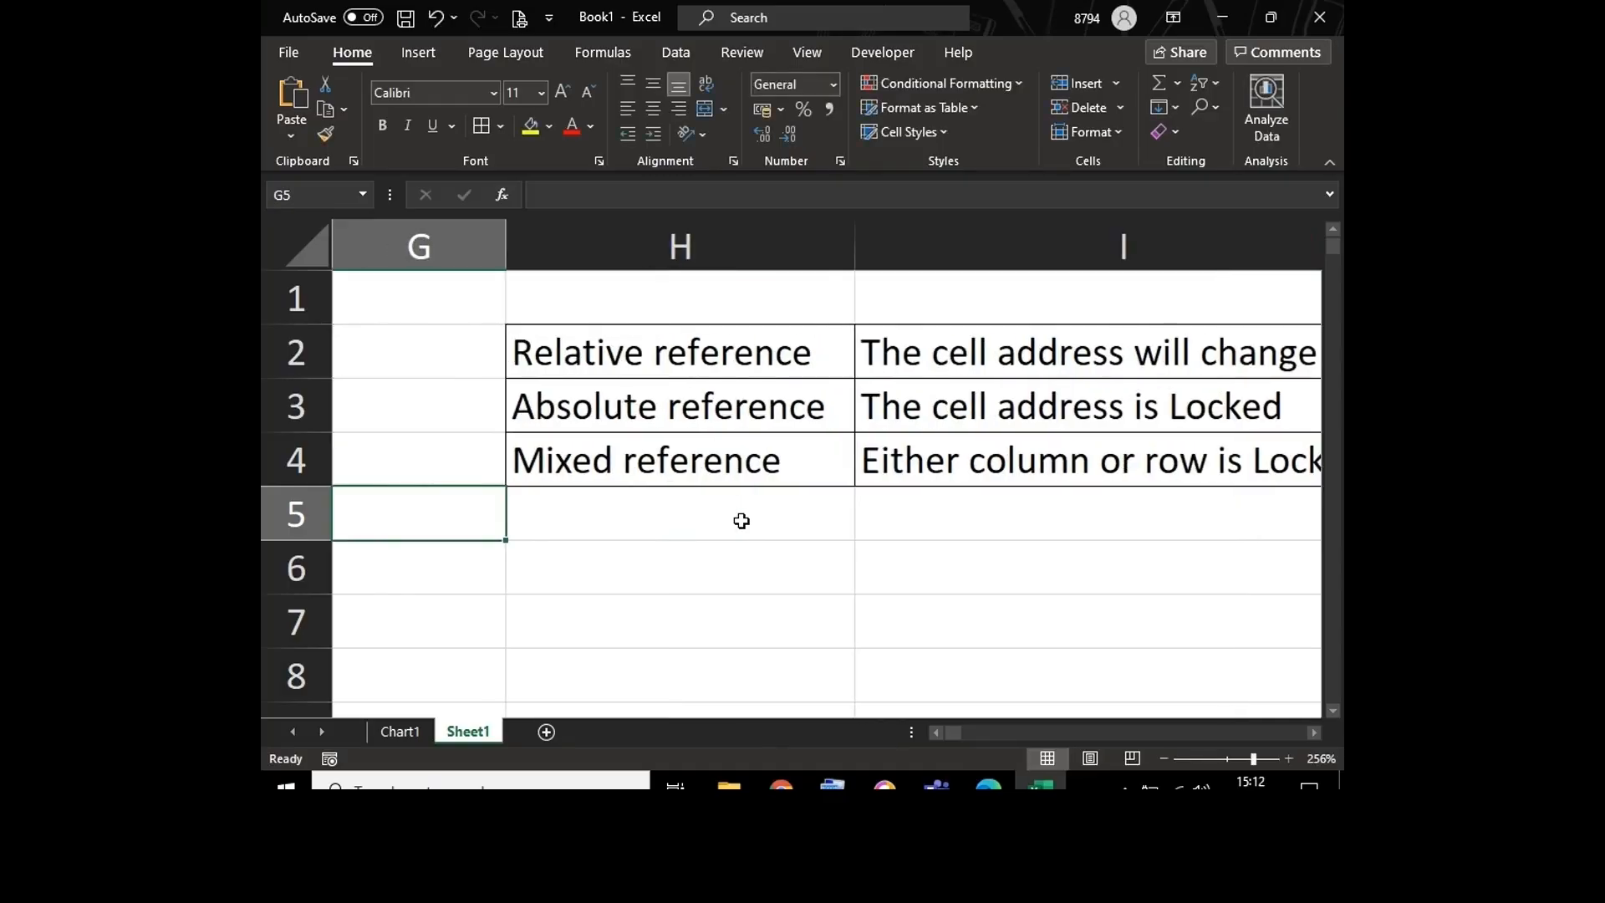
key(Left)
key(Left)
key(Left)
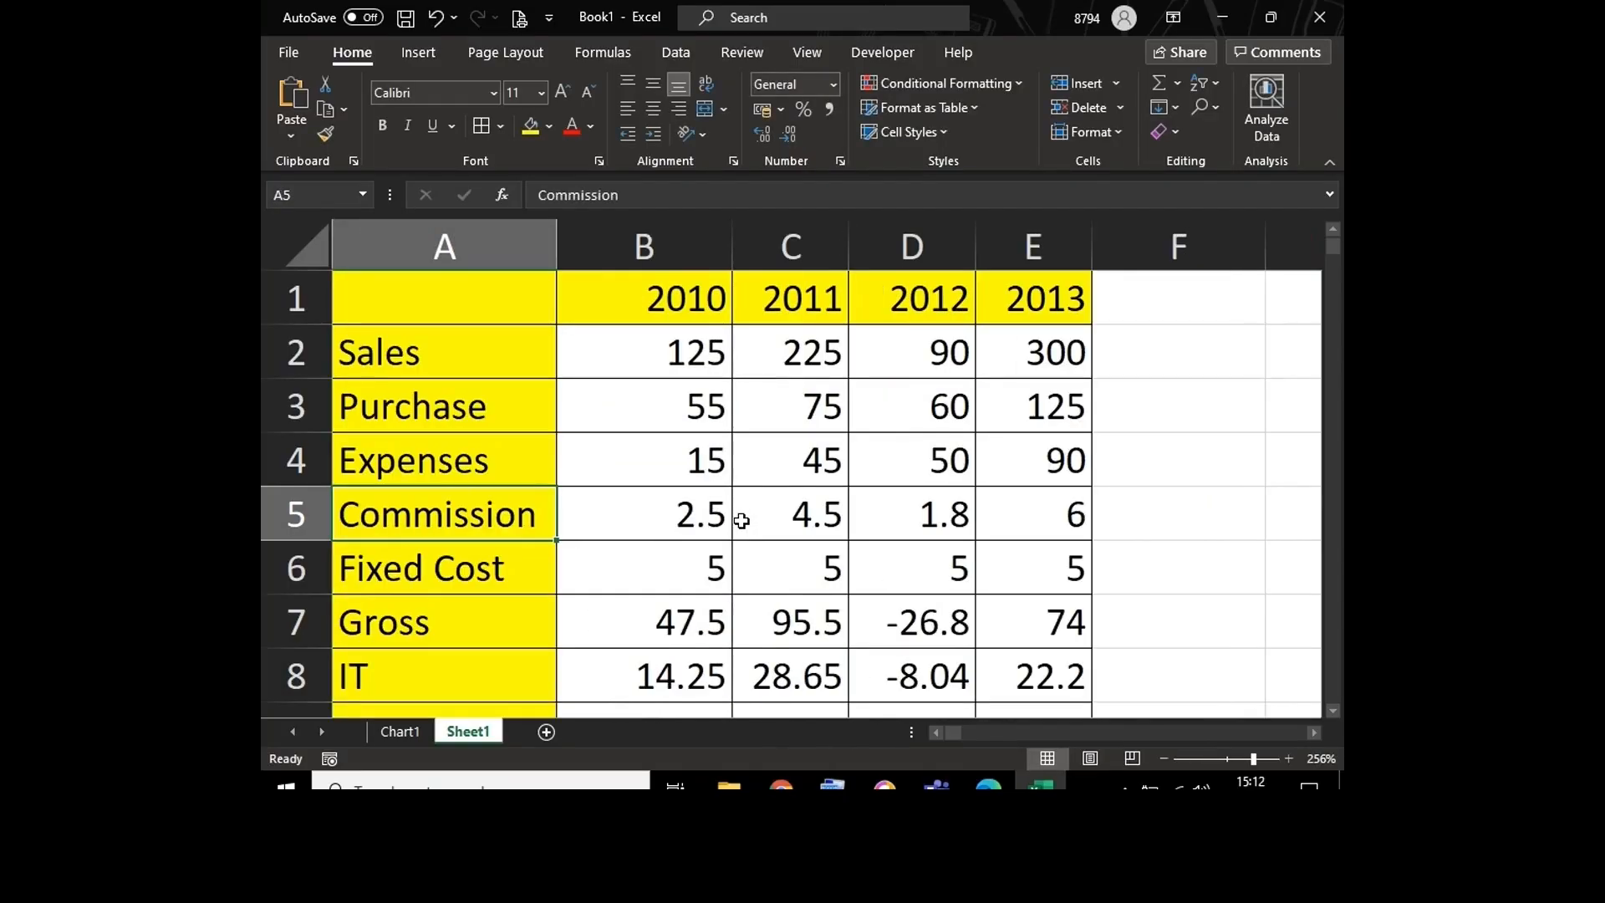
click(1245, 755)
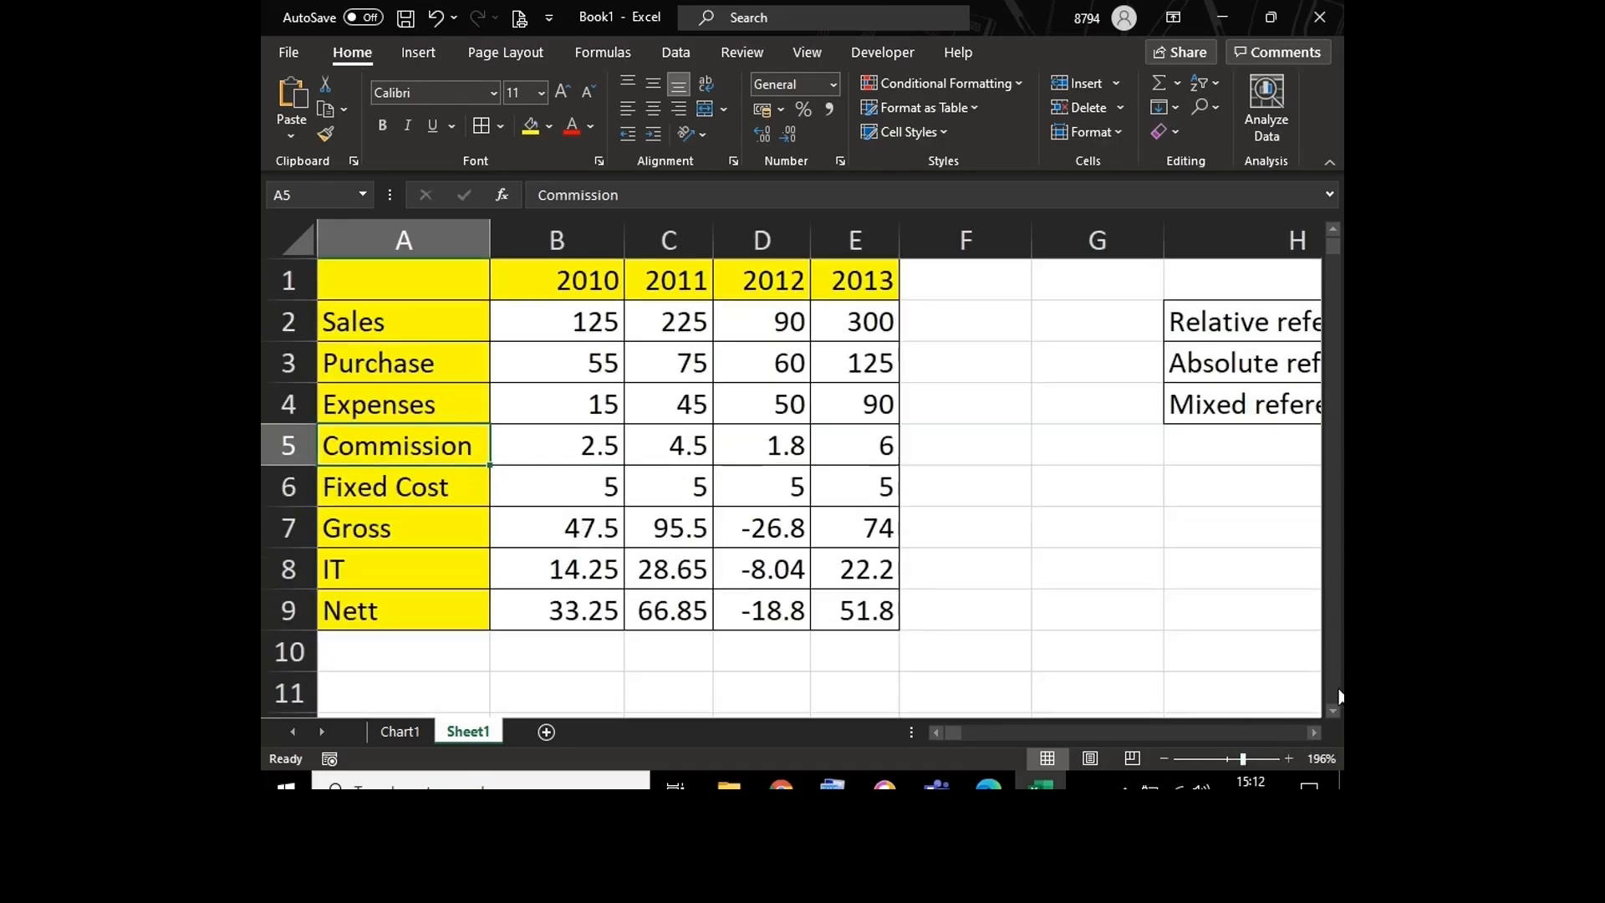
click(1335, 709)
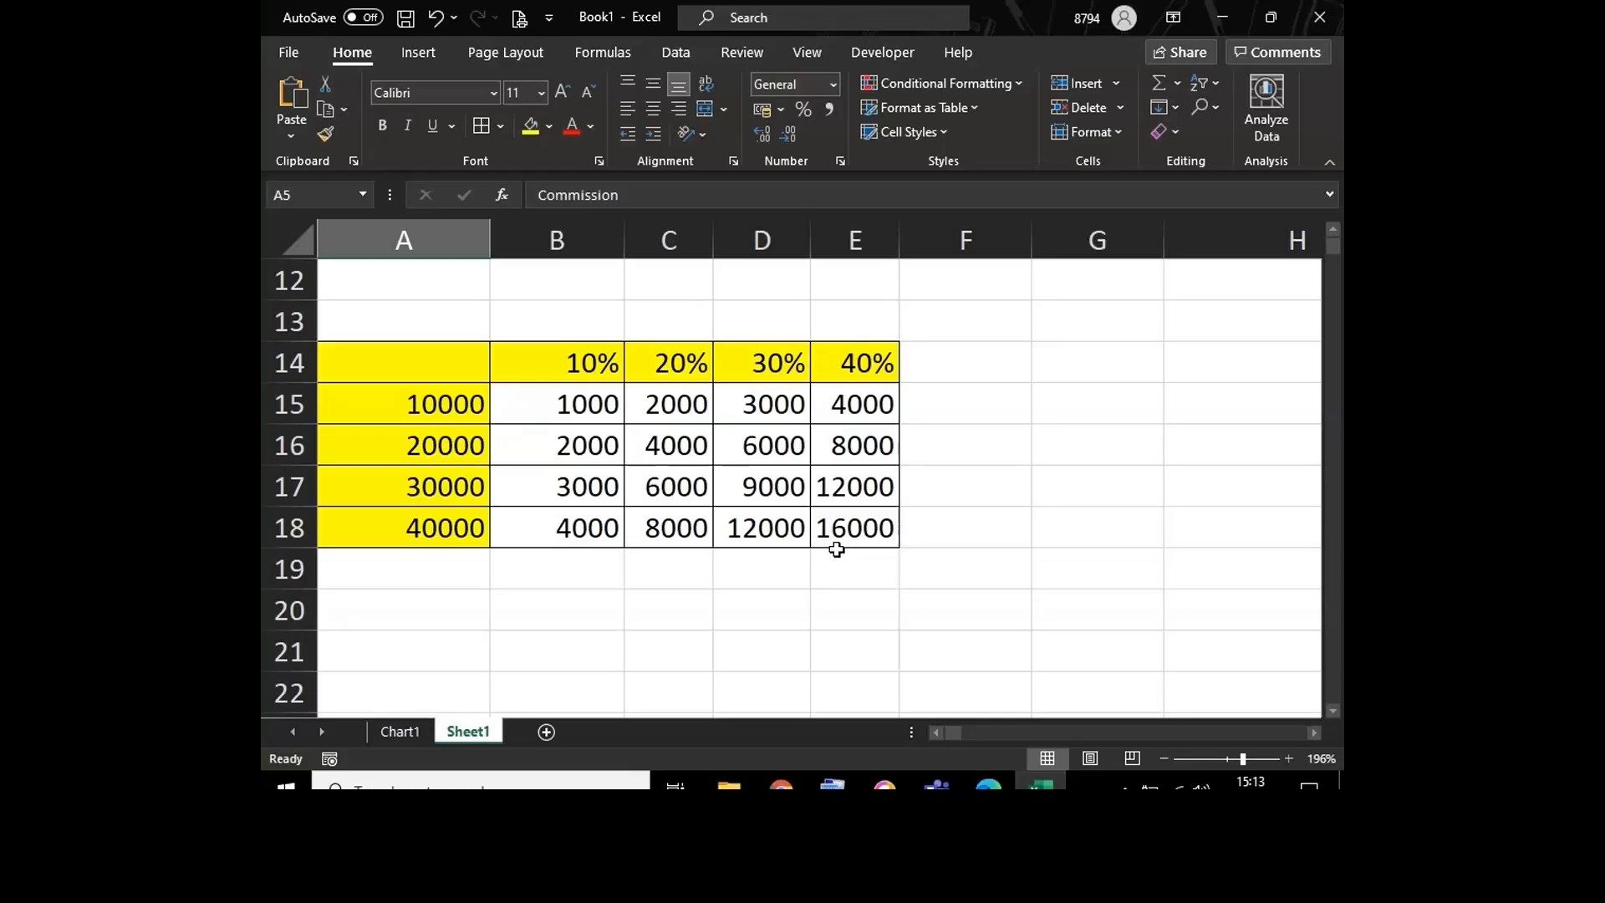
click(794, 554)
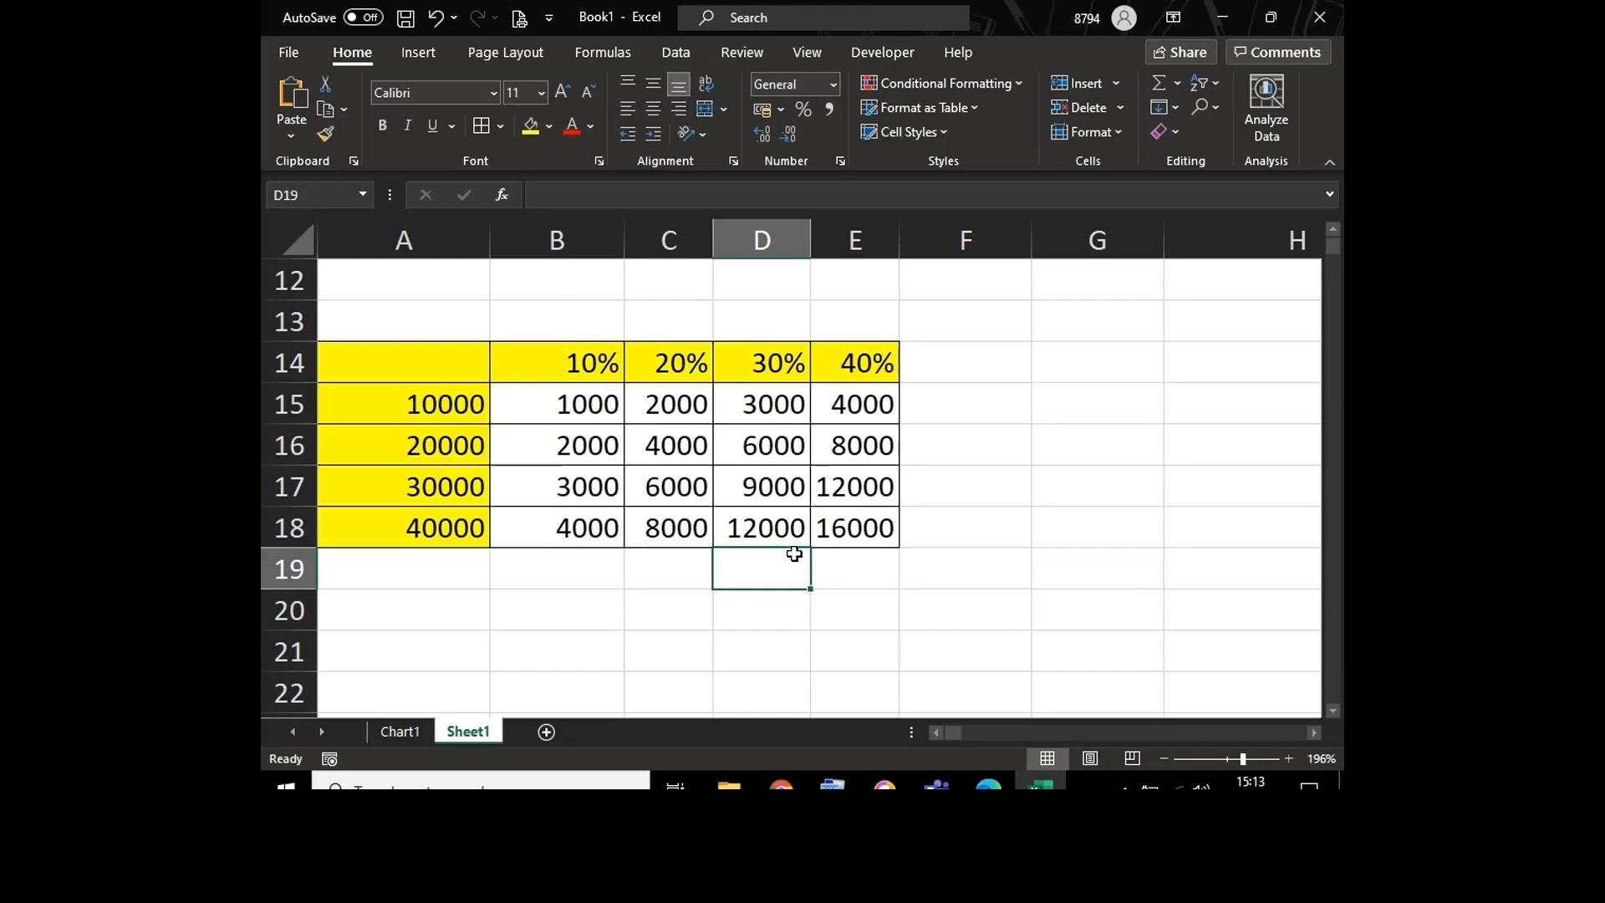
Step: Save the workbook as References in the Excel Basic Training Files folder inside the Fujitsu Trainings folder on the Desktop
click(287, 51)
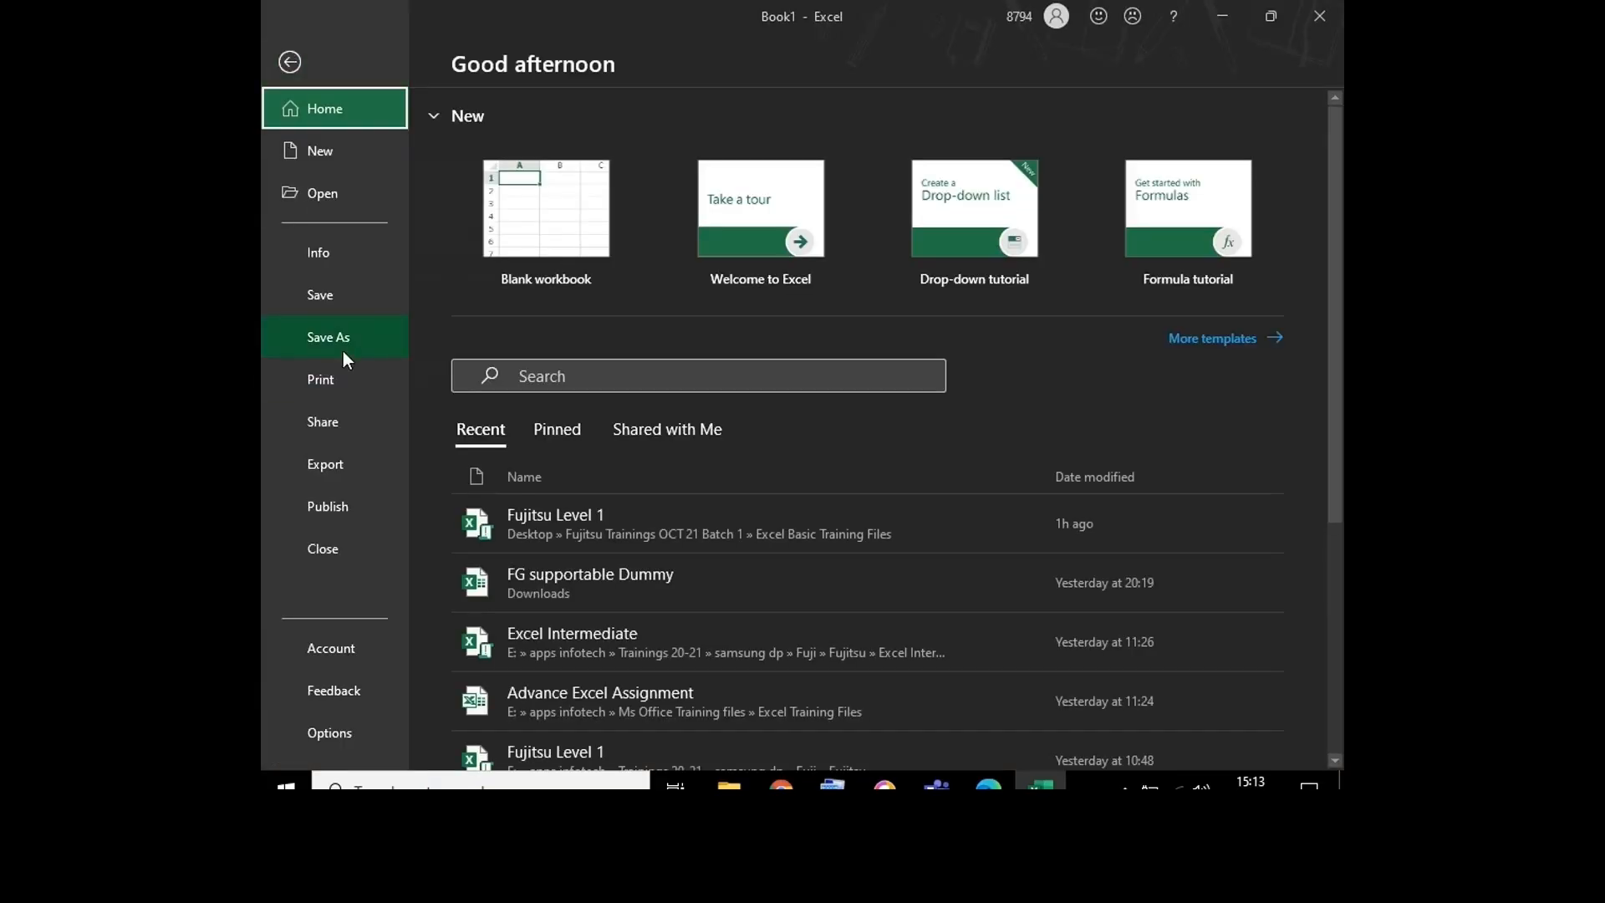
click(339, 353)
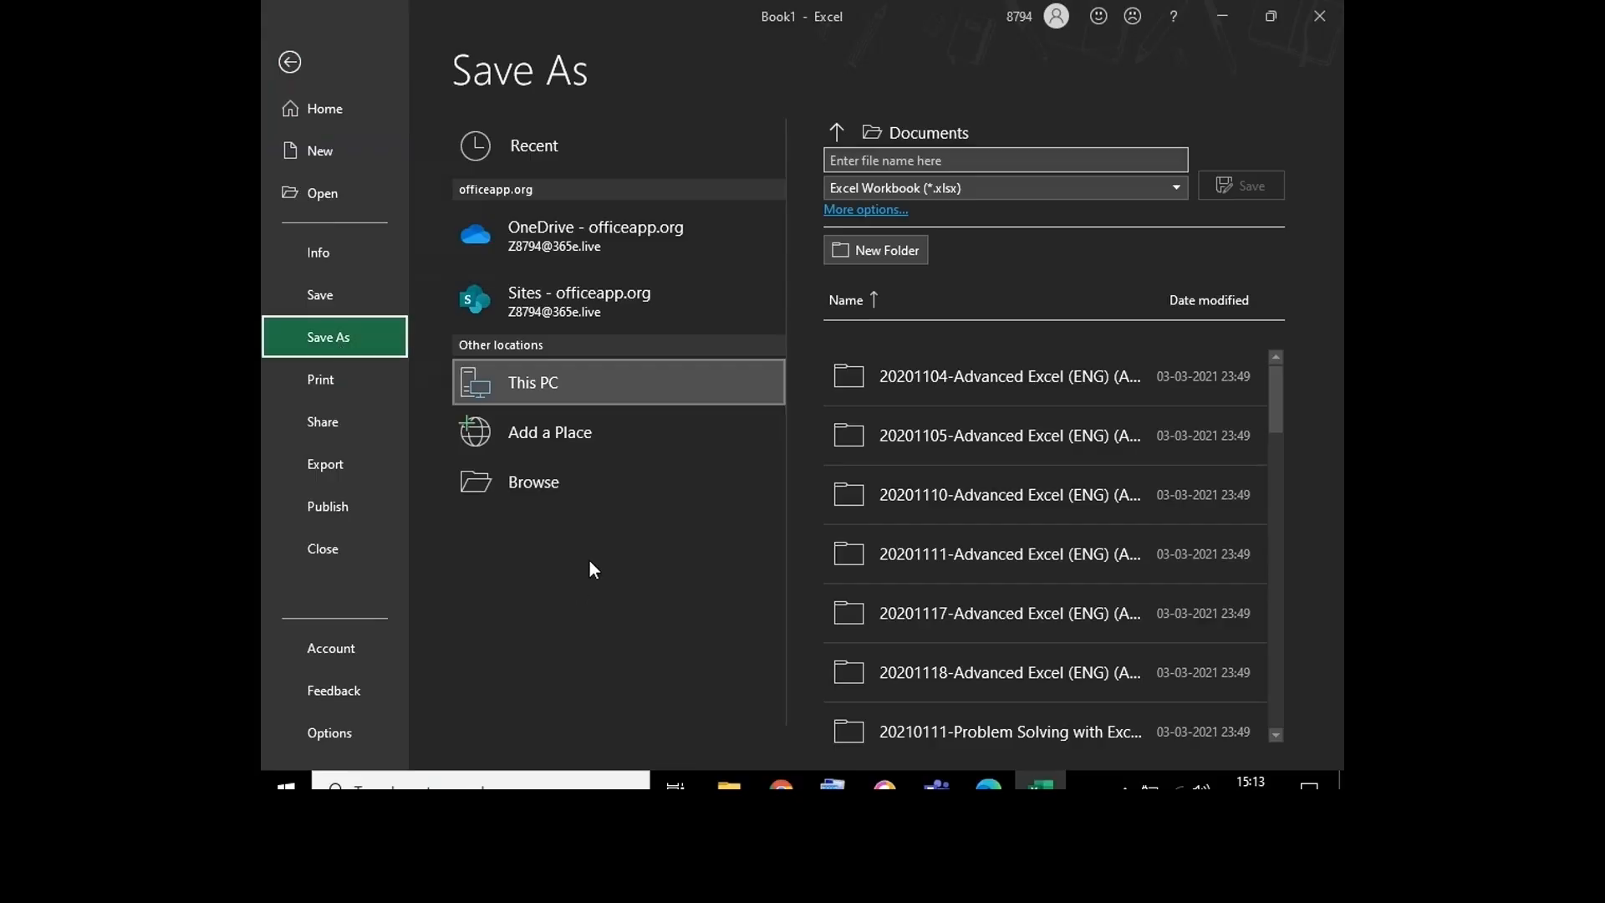
click(570, 495)
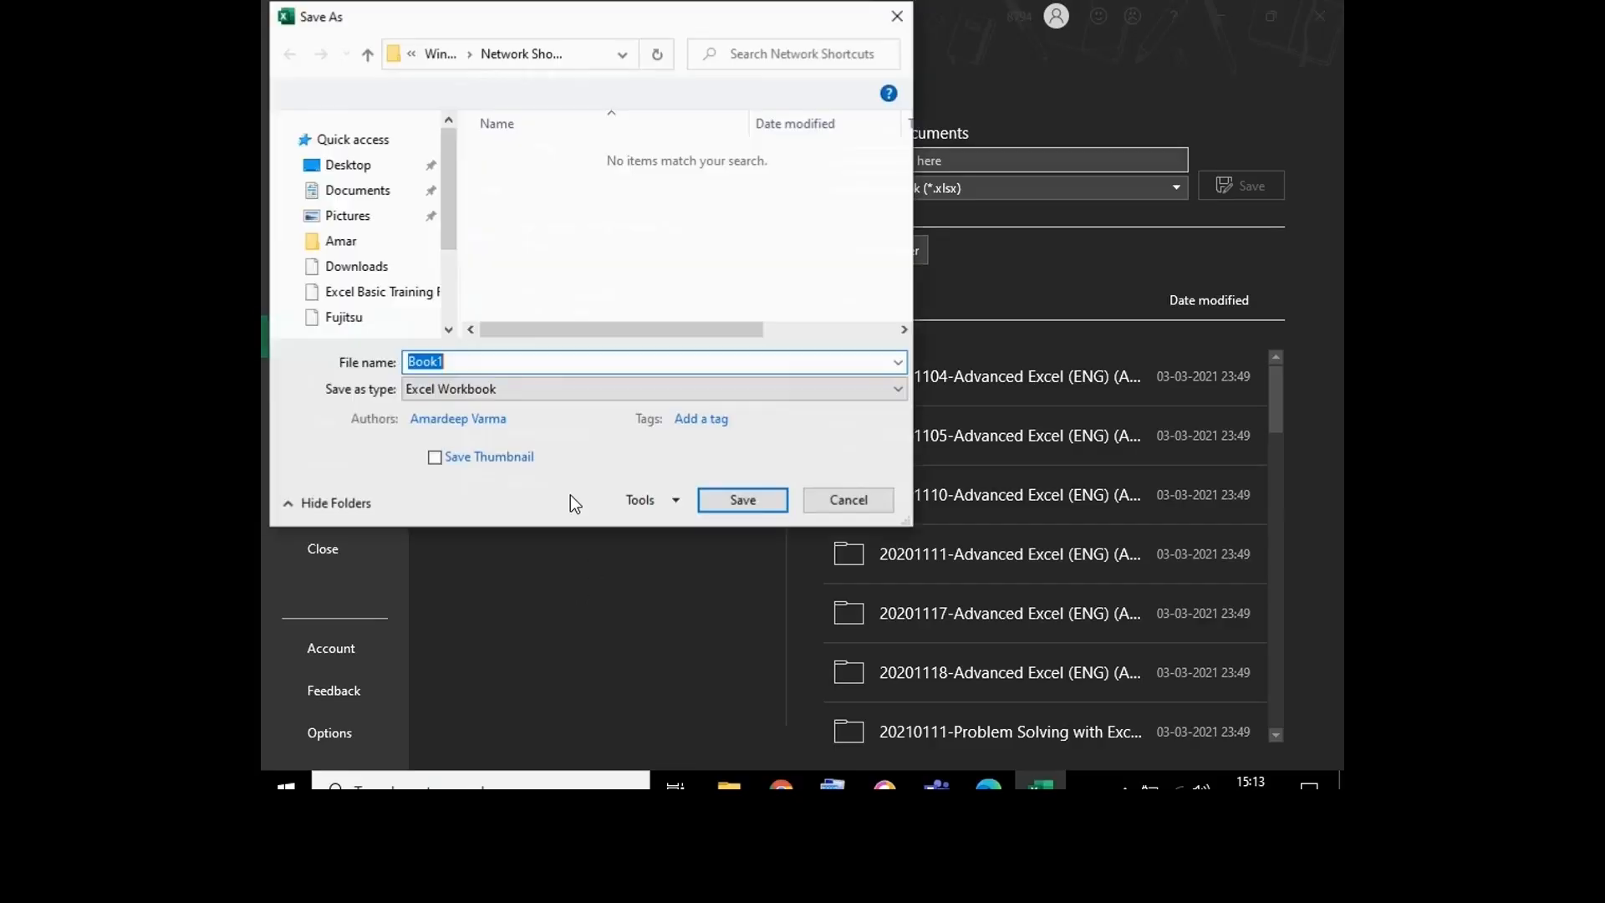
click(449, 122)
click(449, 121)
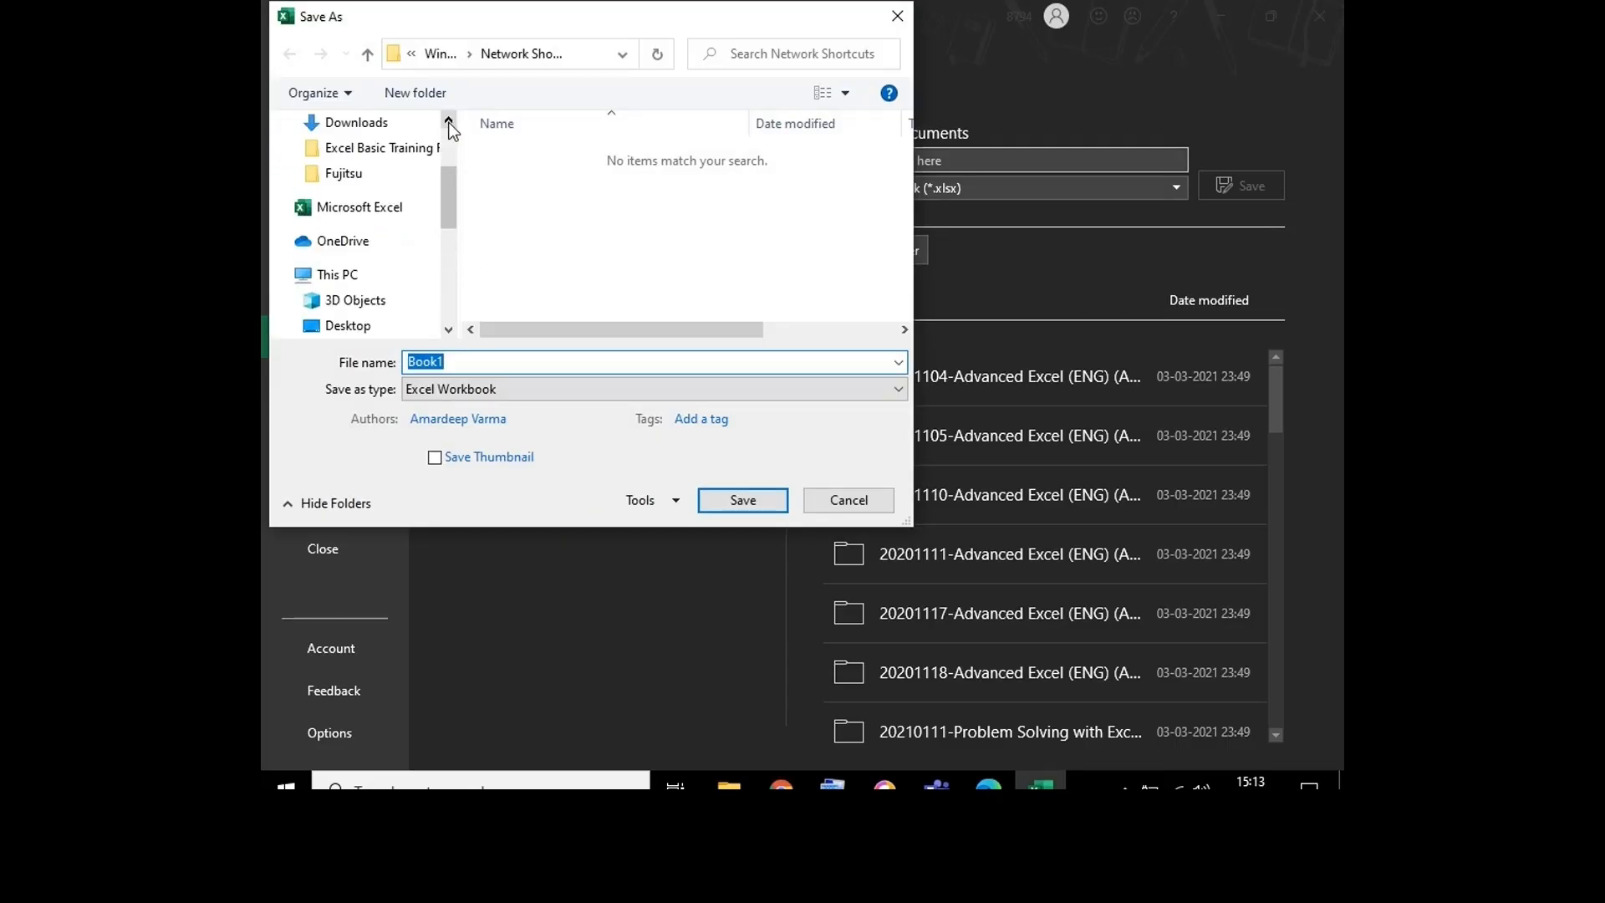
click(349, 326)
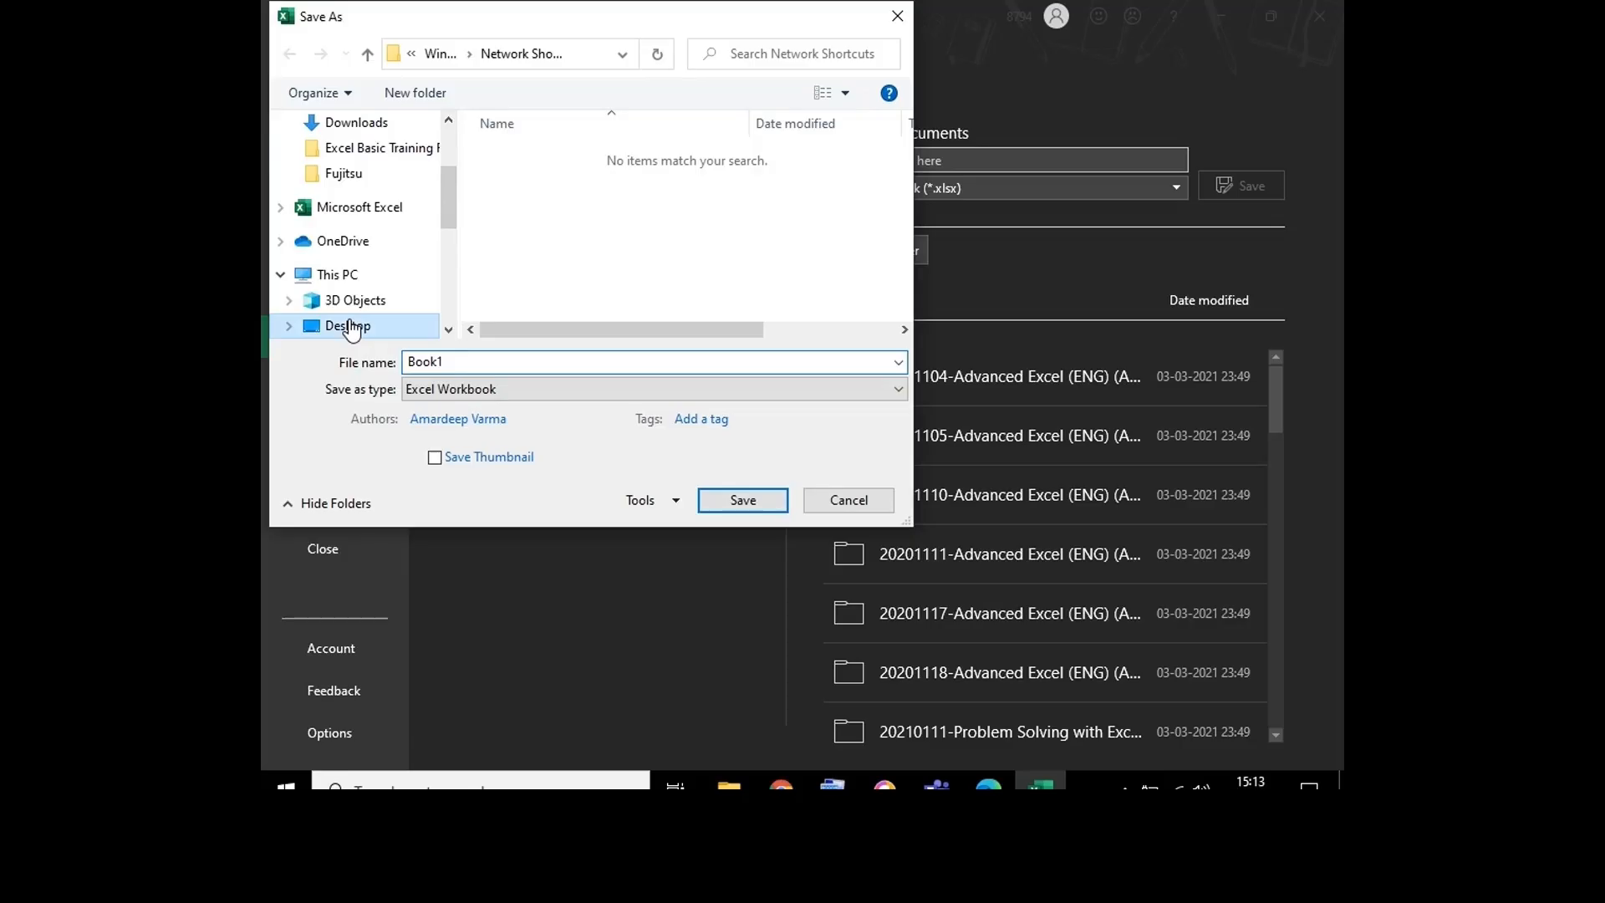
double_click(550, 221)
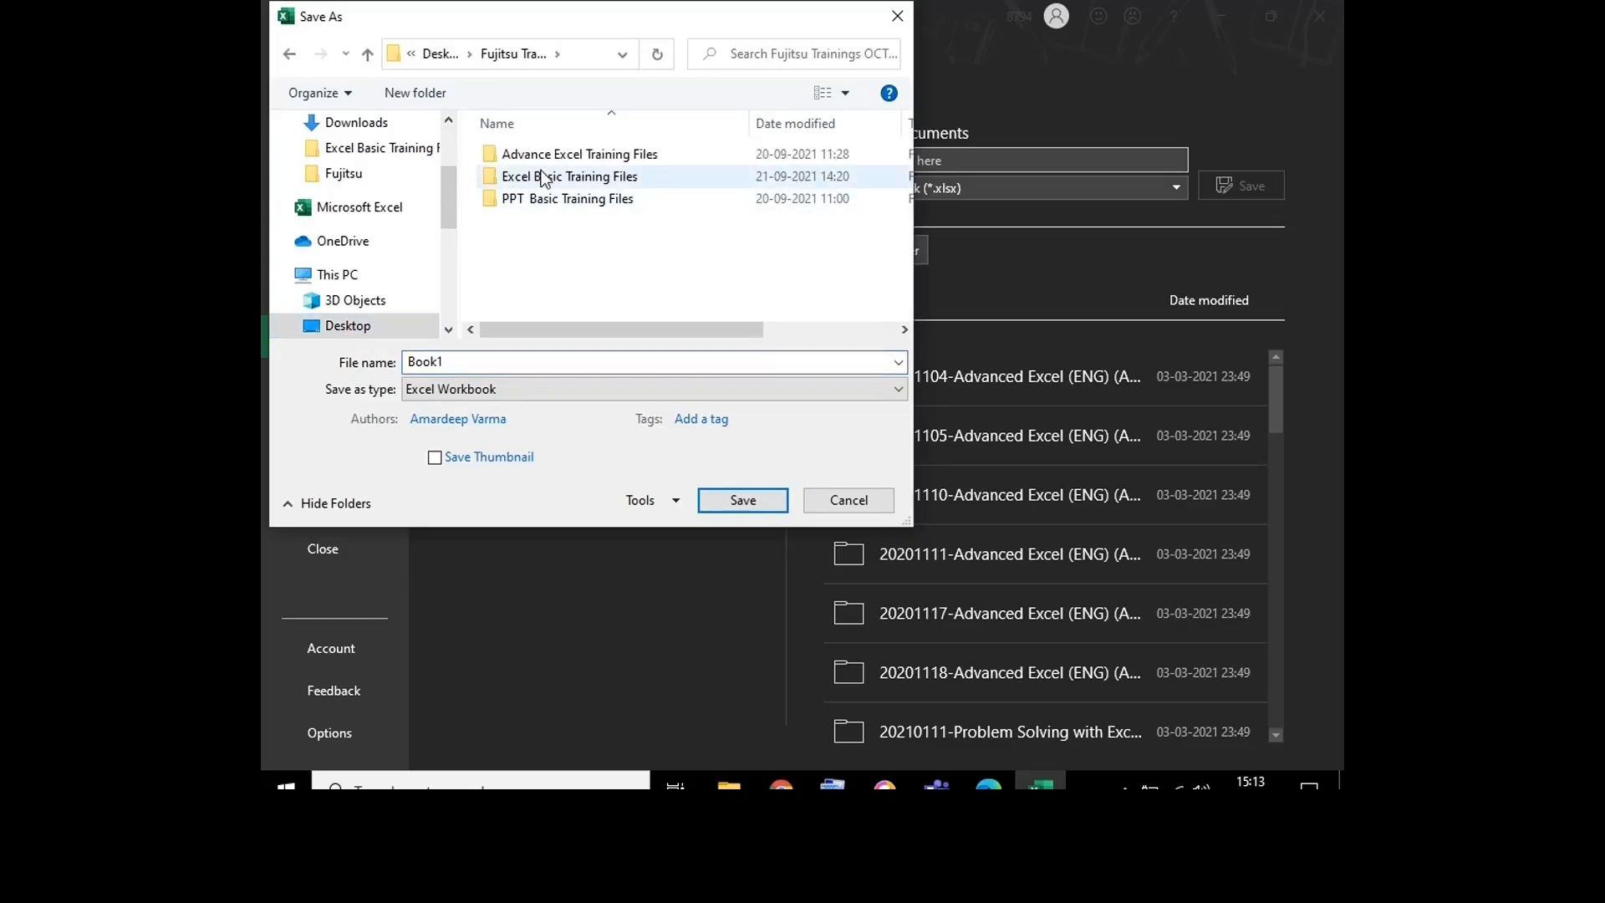
double_click(543, 177)
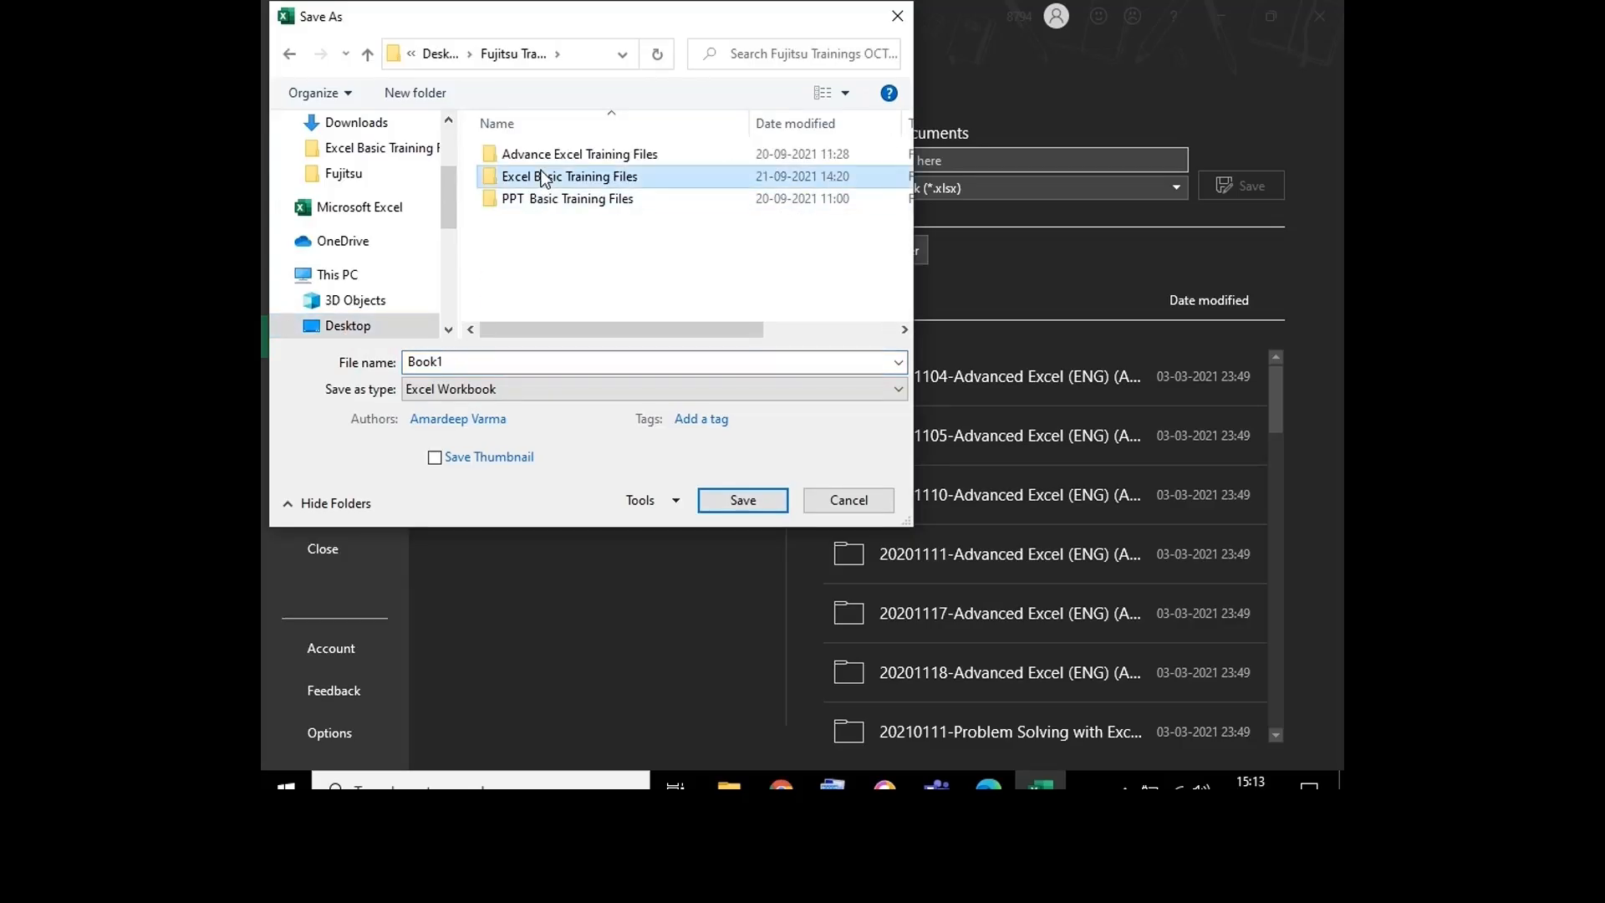
click(498, 366)
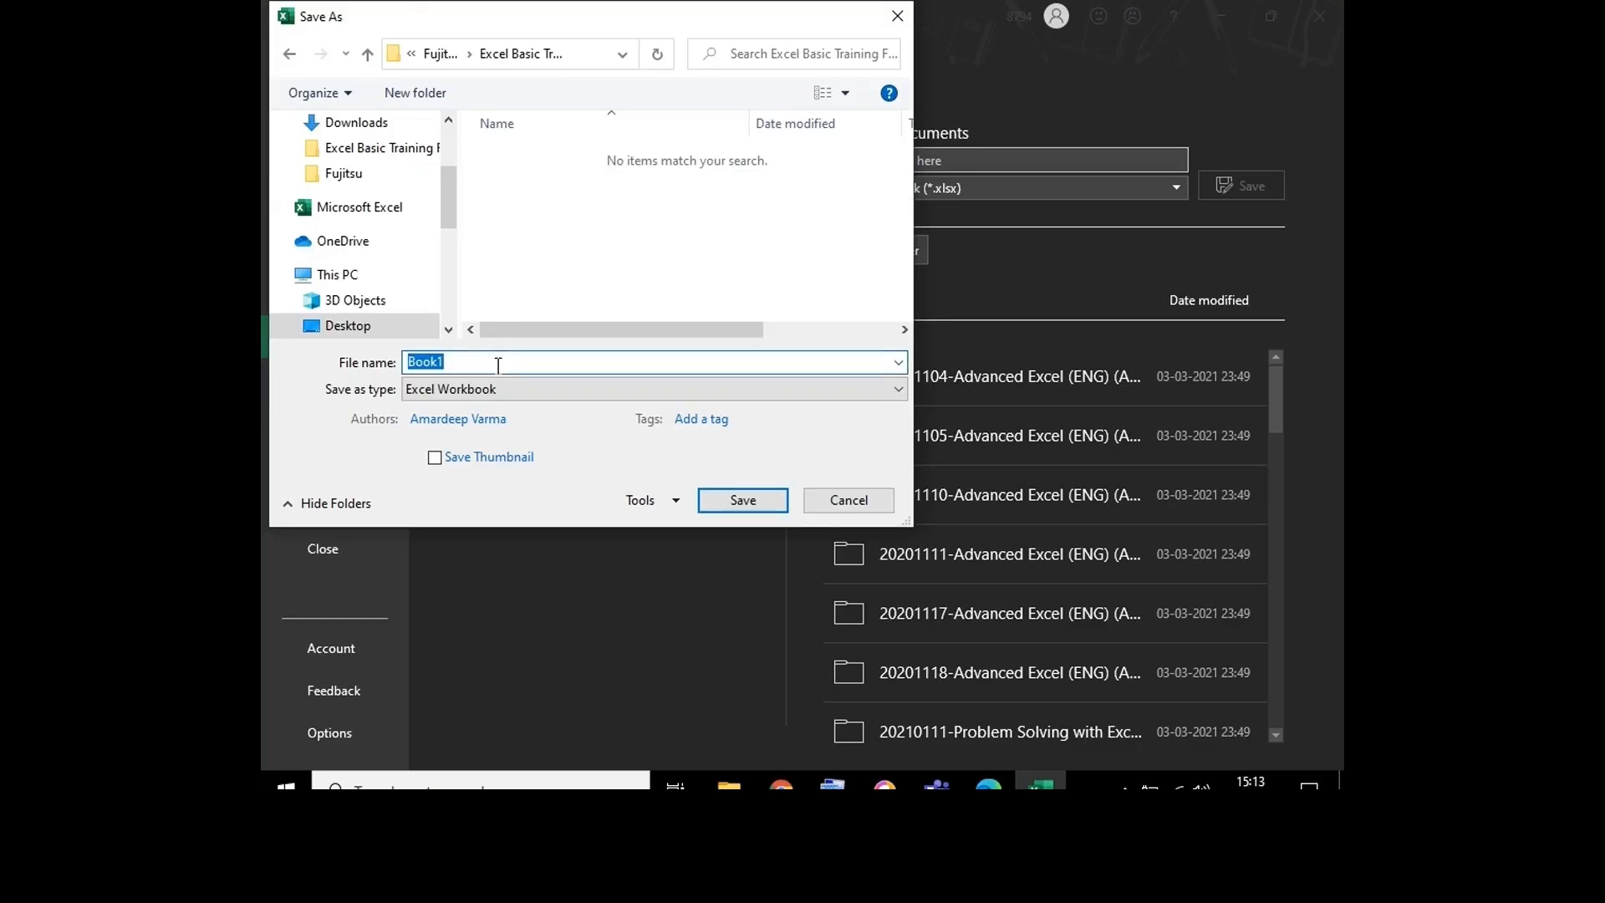
text(References)
click(715, 506)
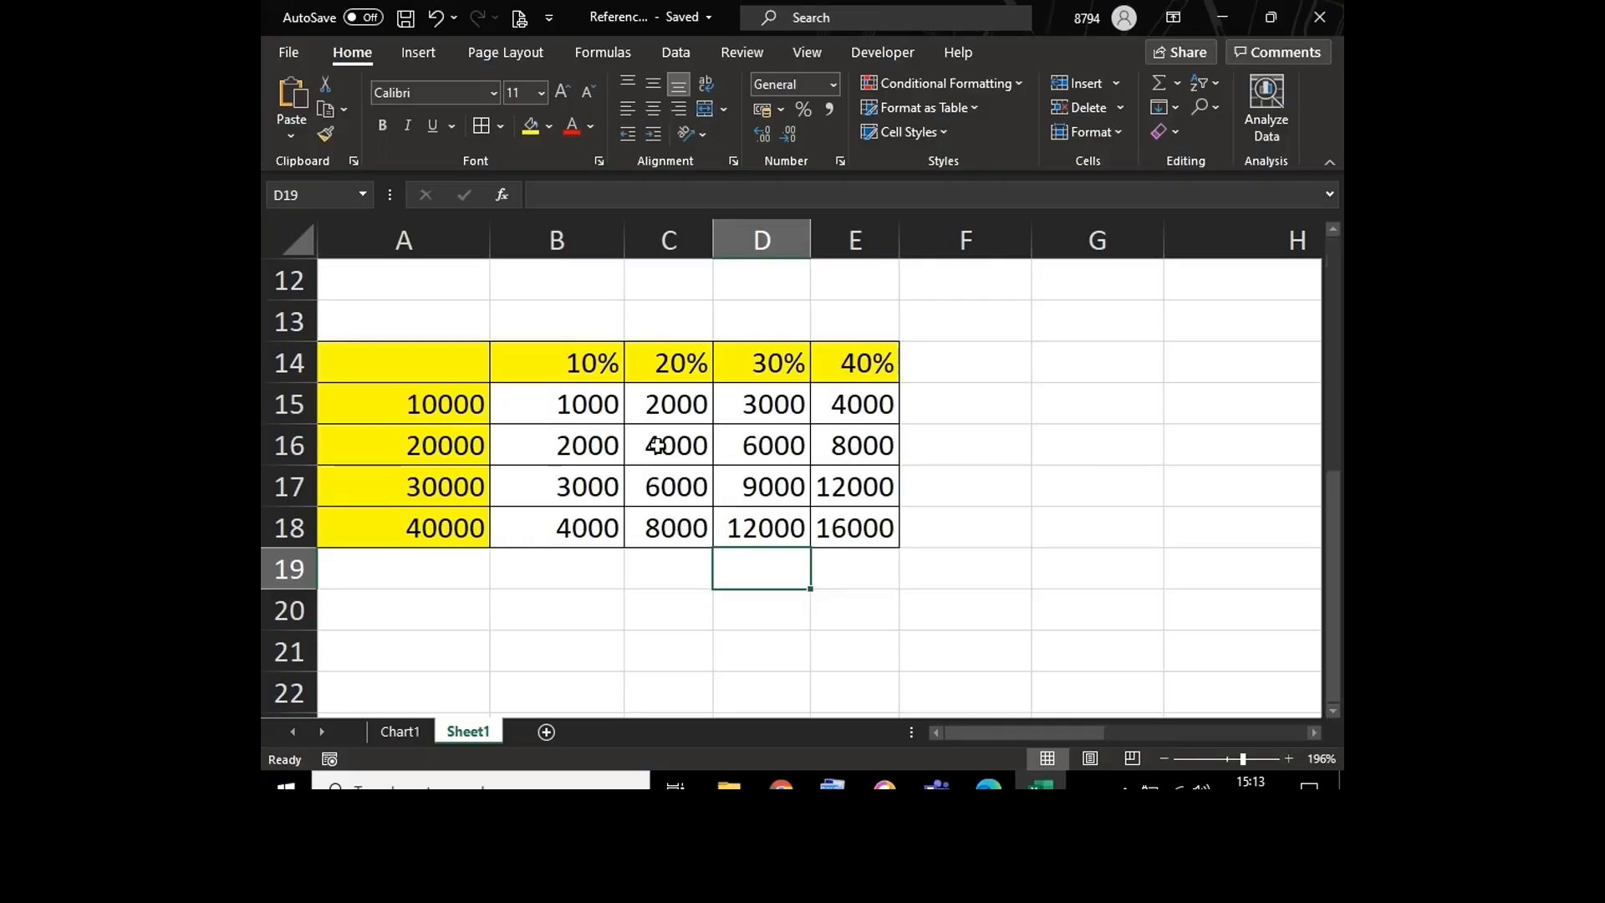
click(649, 431)
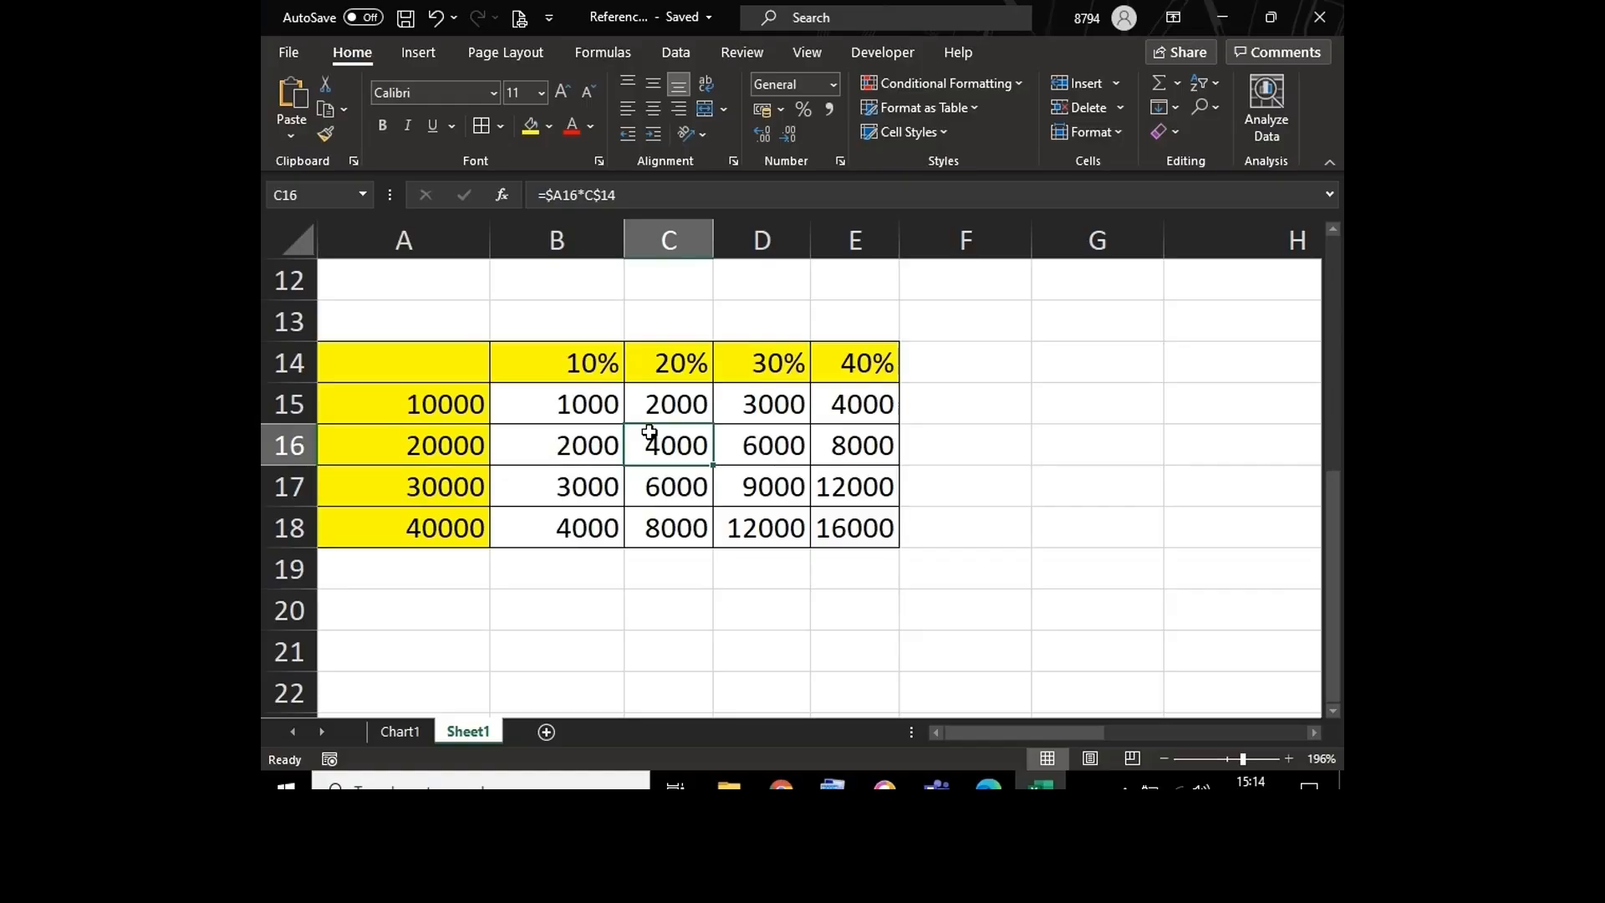
click(1331, 228)
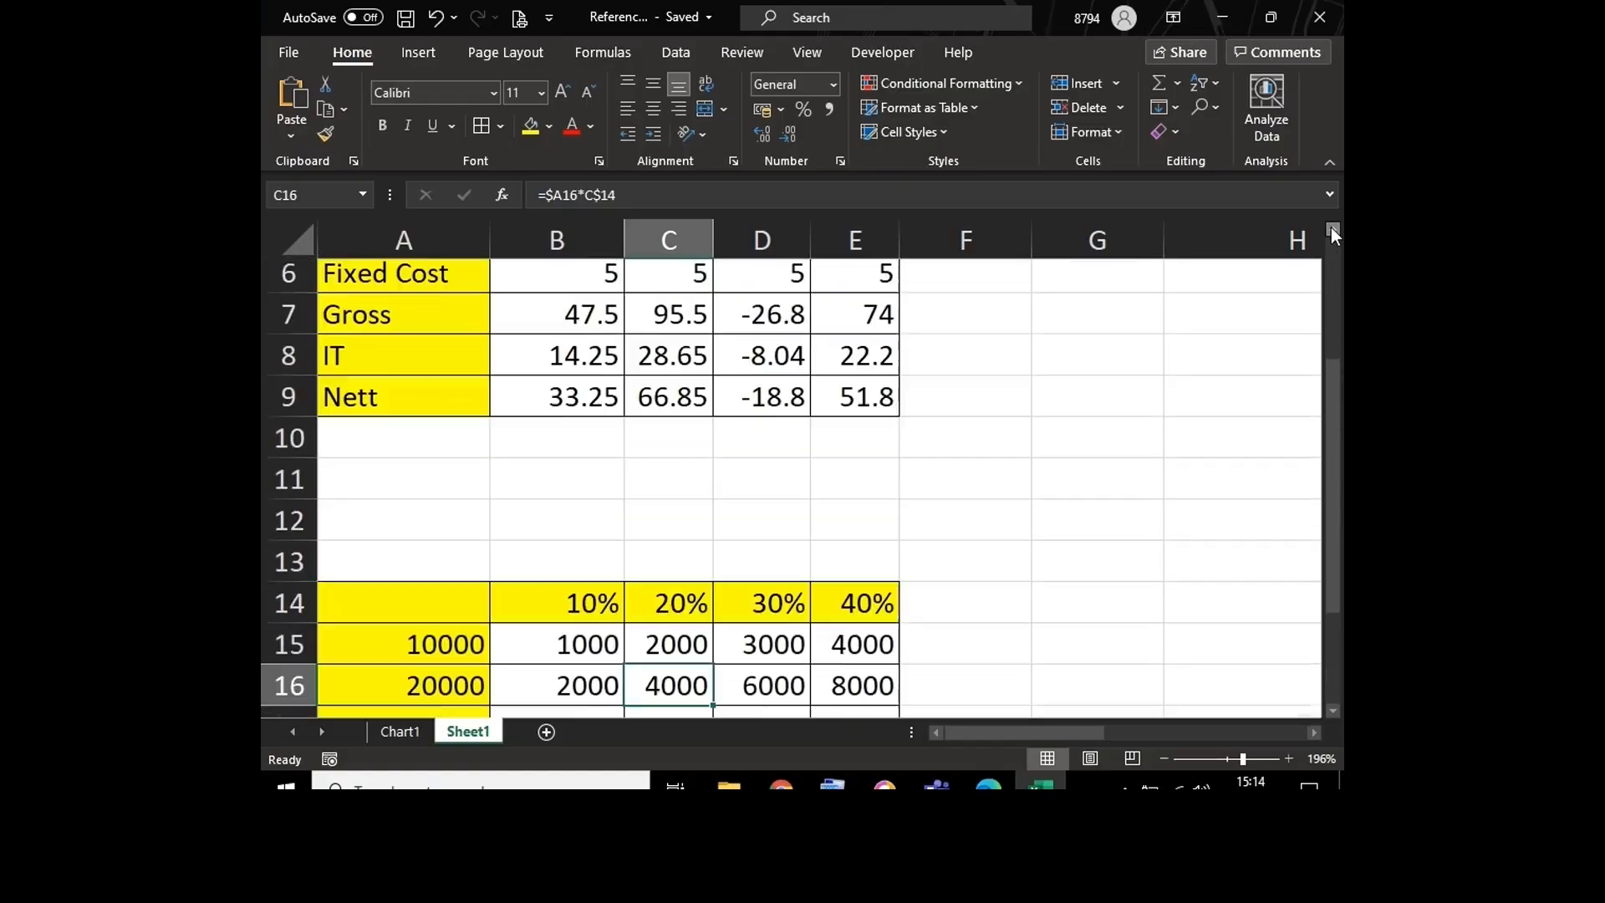
click(1331, 228)
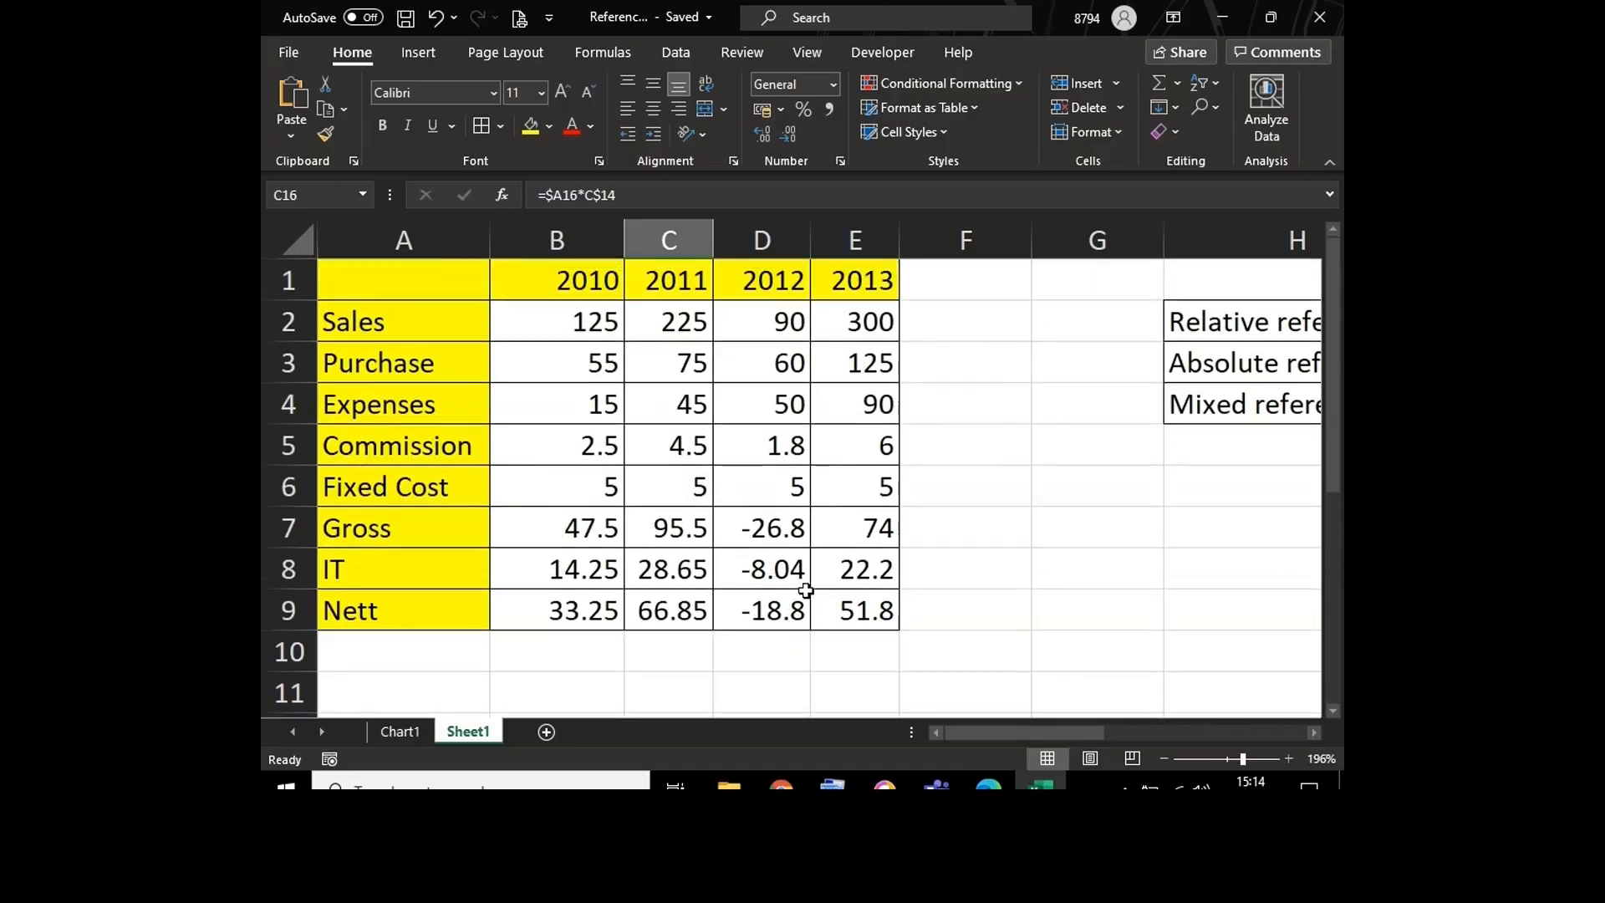
click(575, 655)
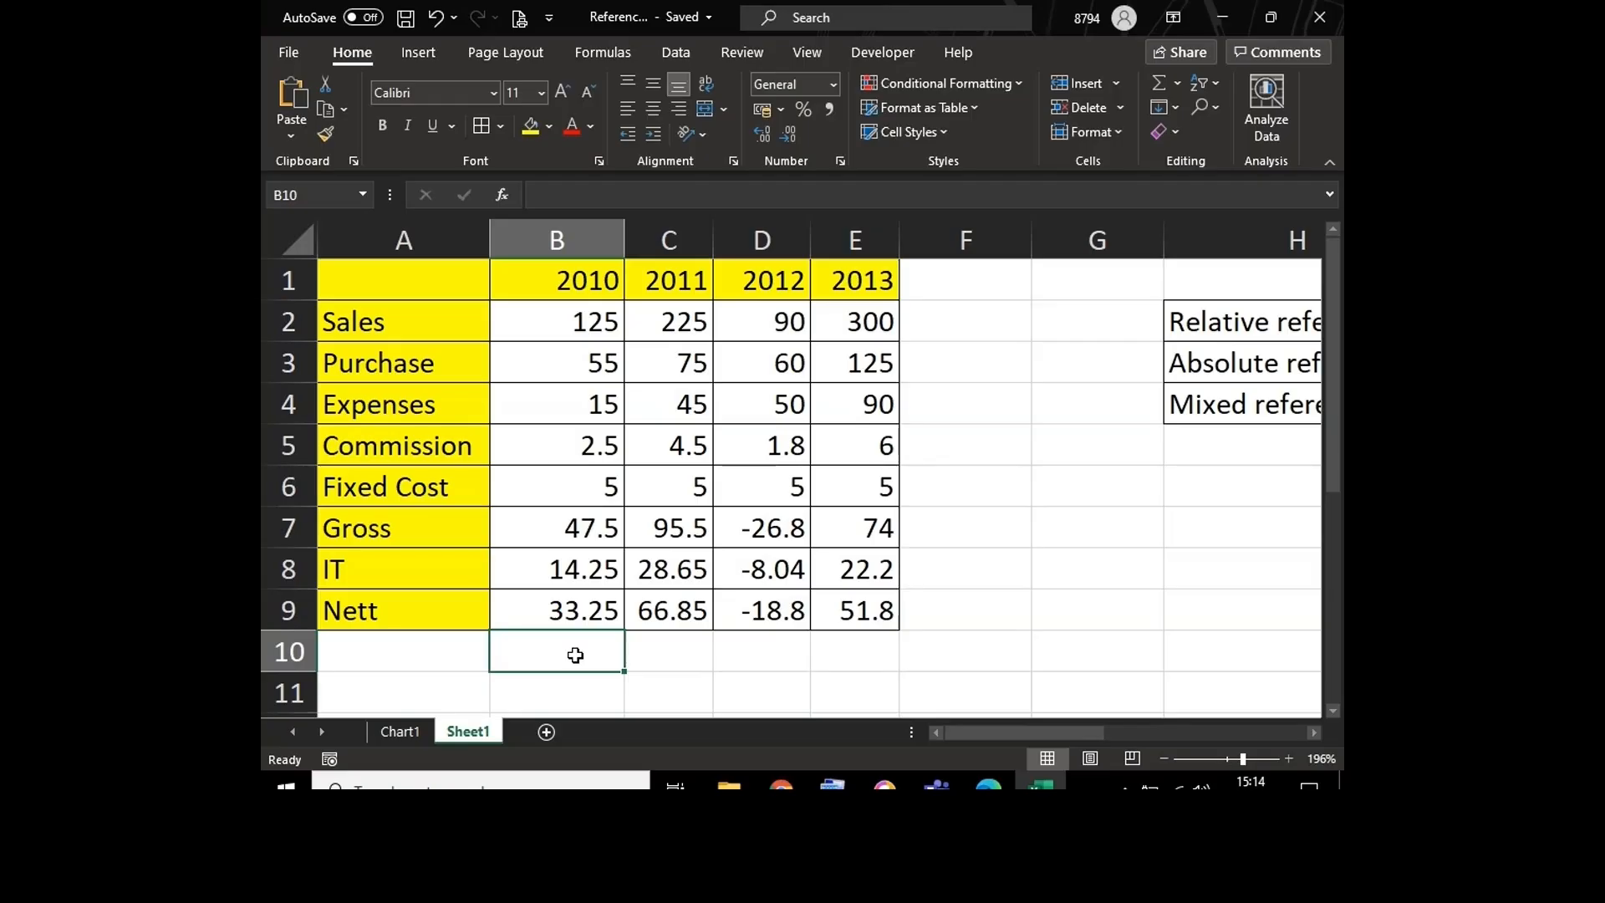
click(1010, 533)
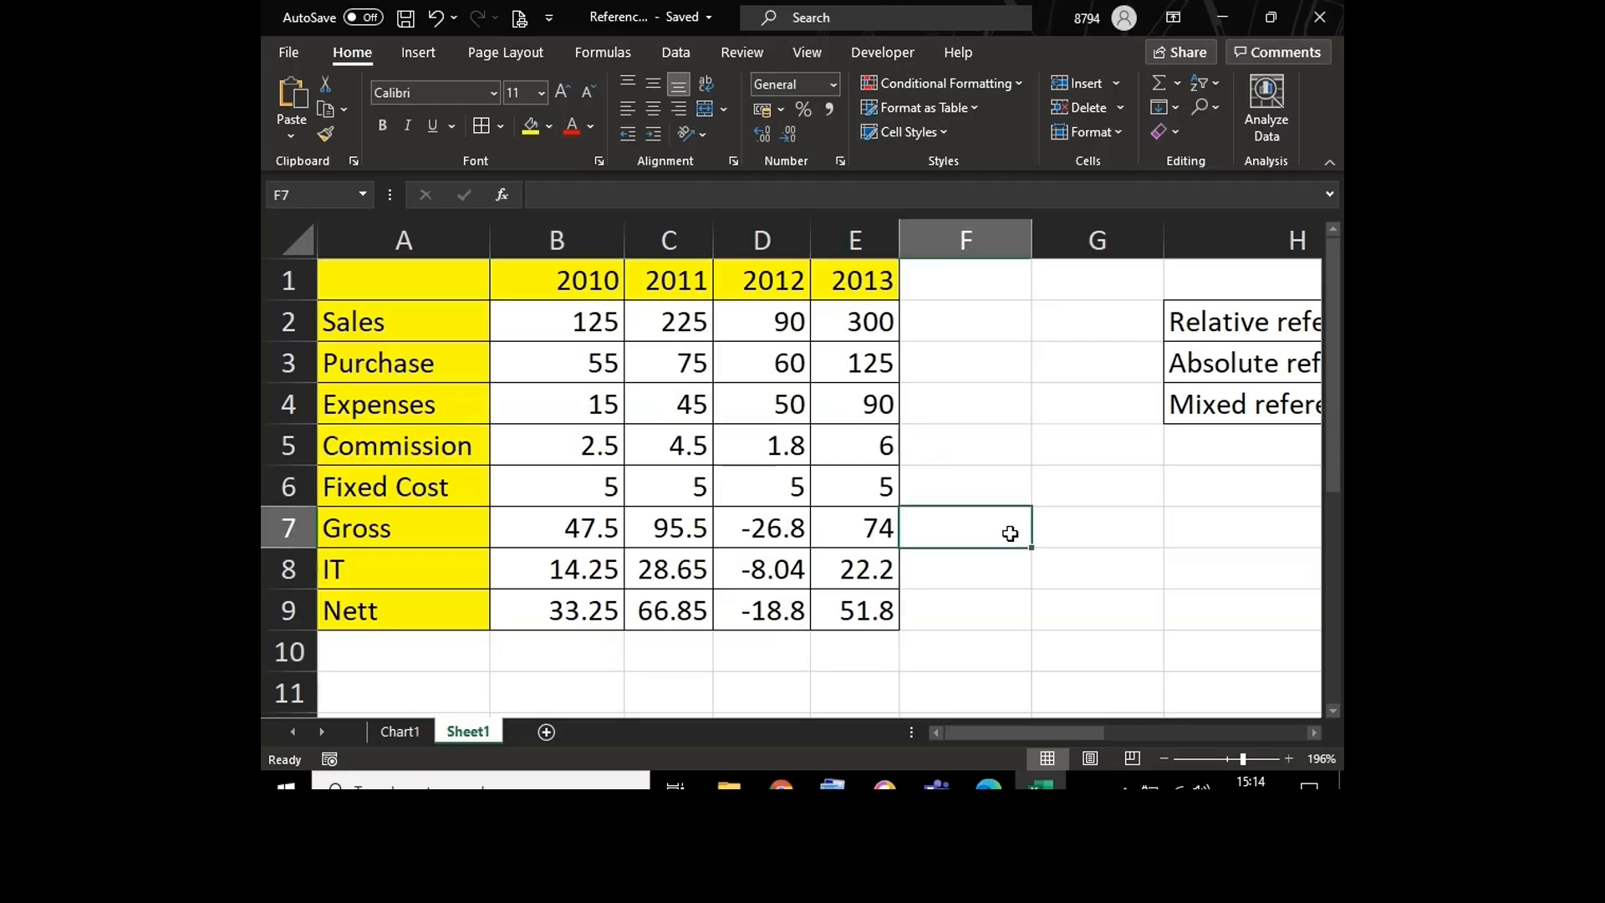
Step: Insert a new blank worksheet in front of Sheet1
right_click(466, 734)
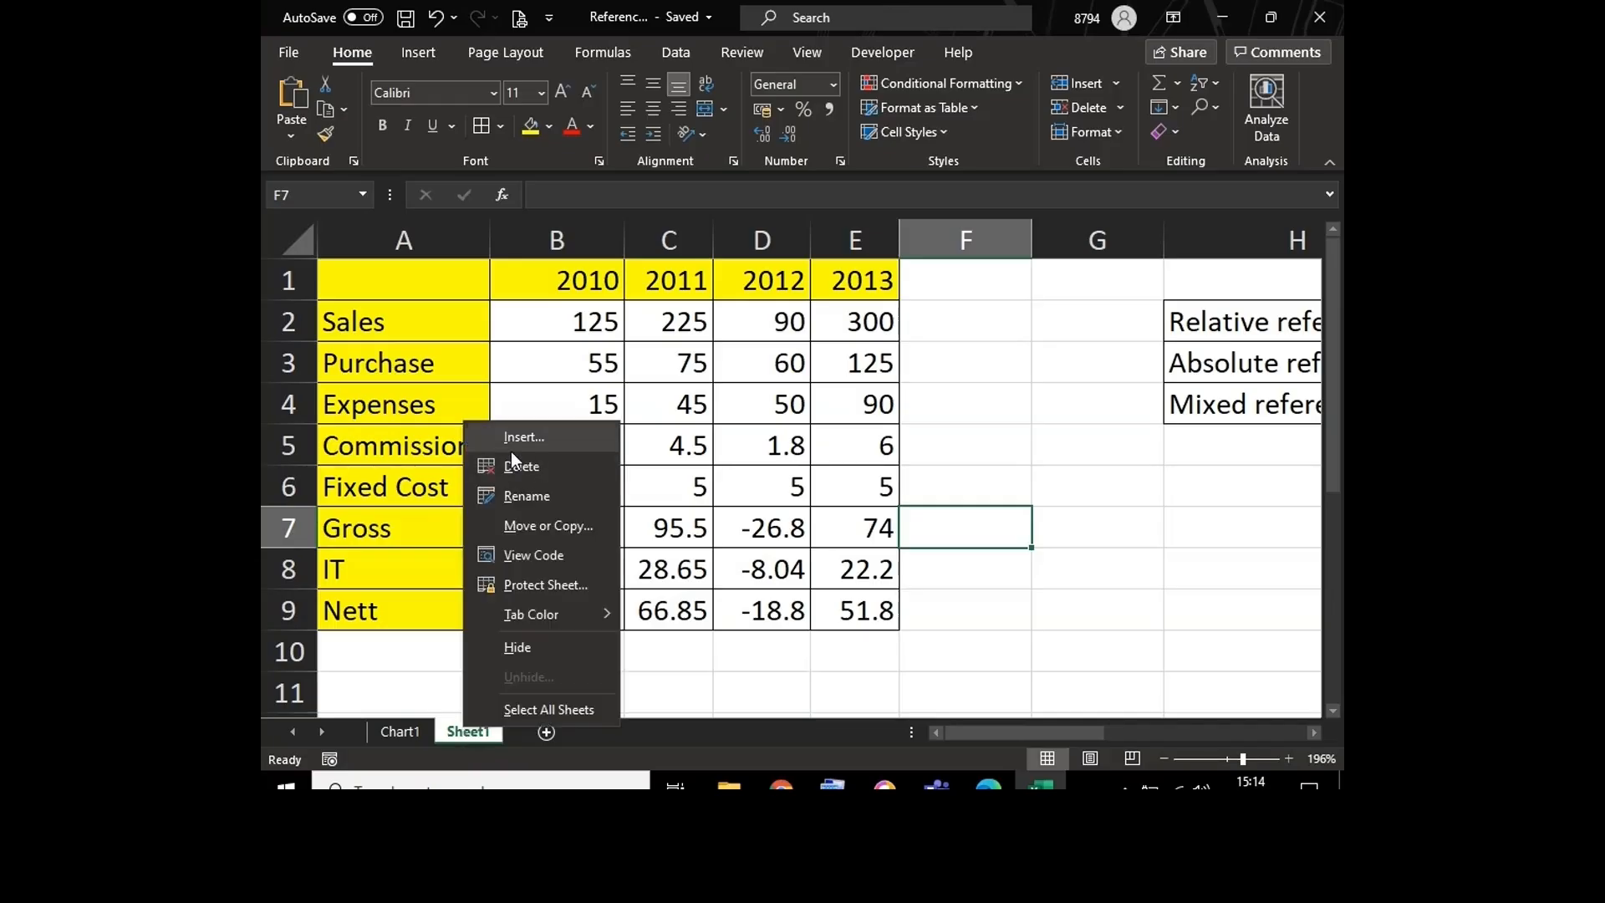
click(779, 673)
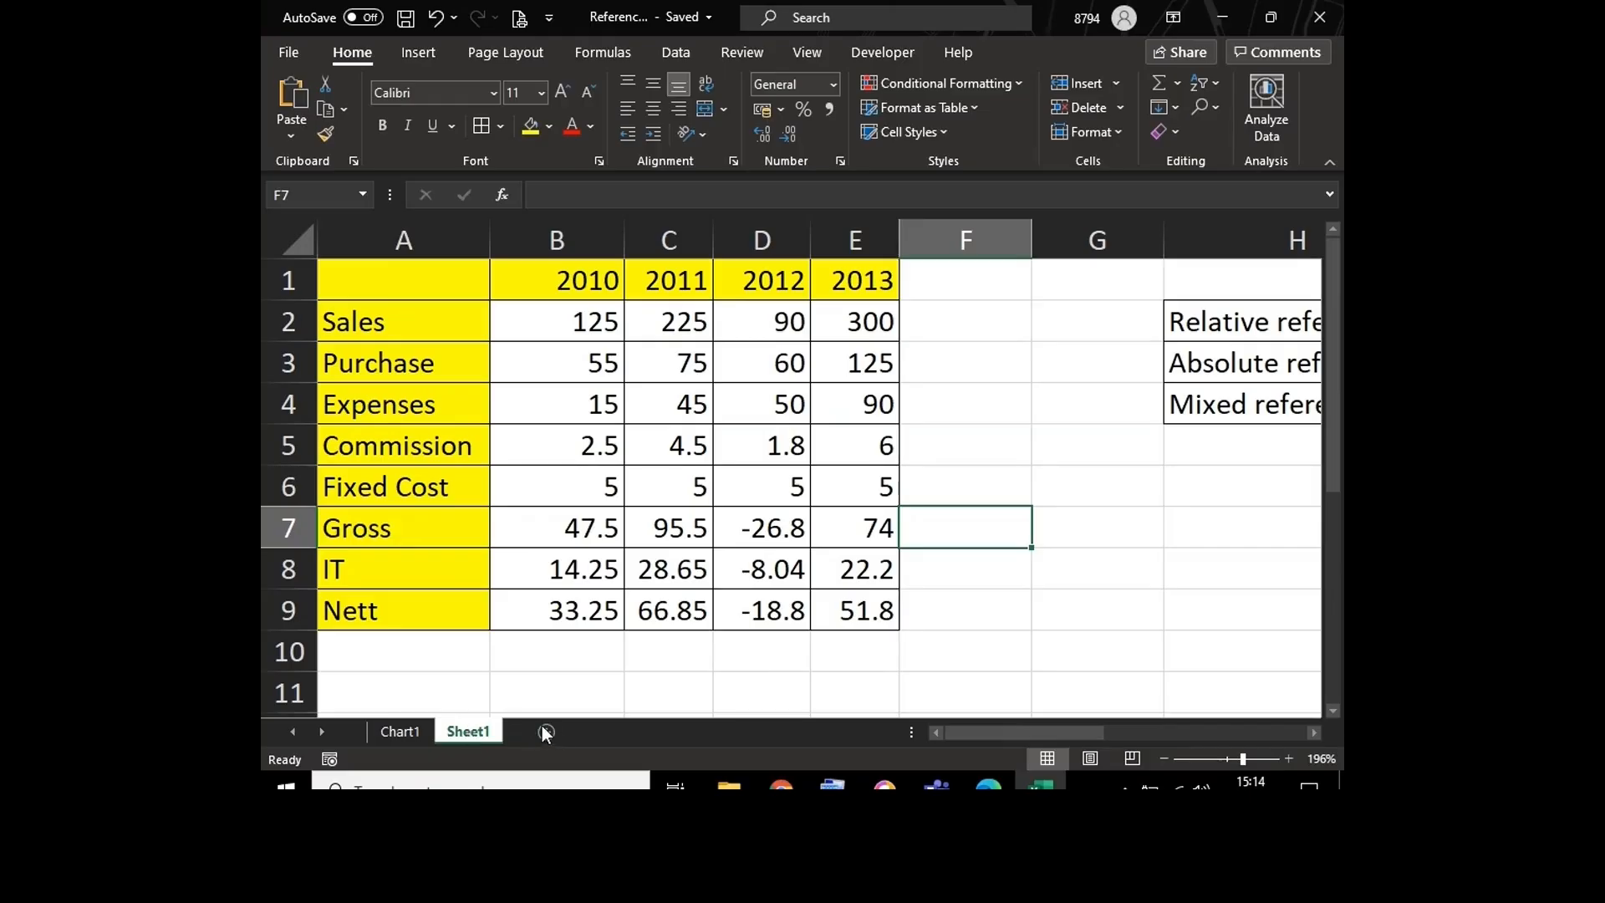
click(574, 696)
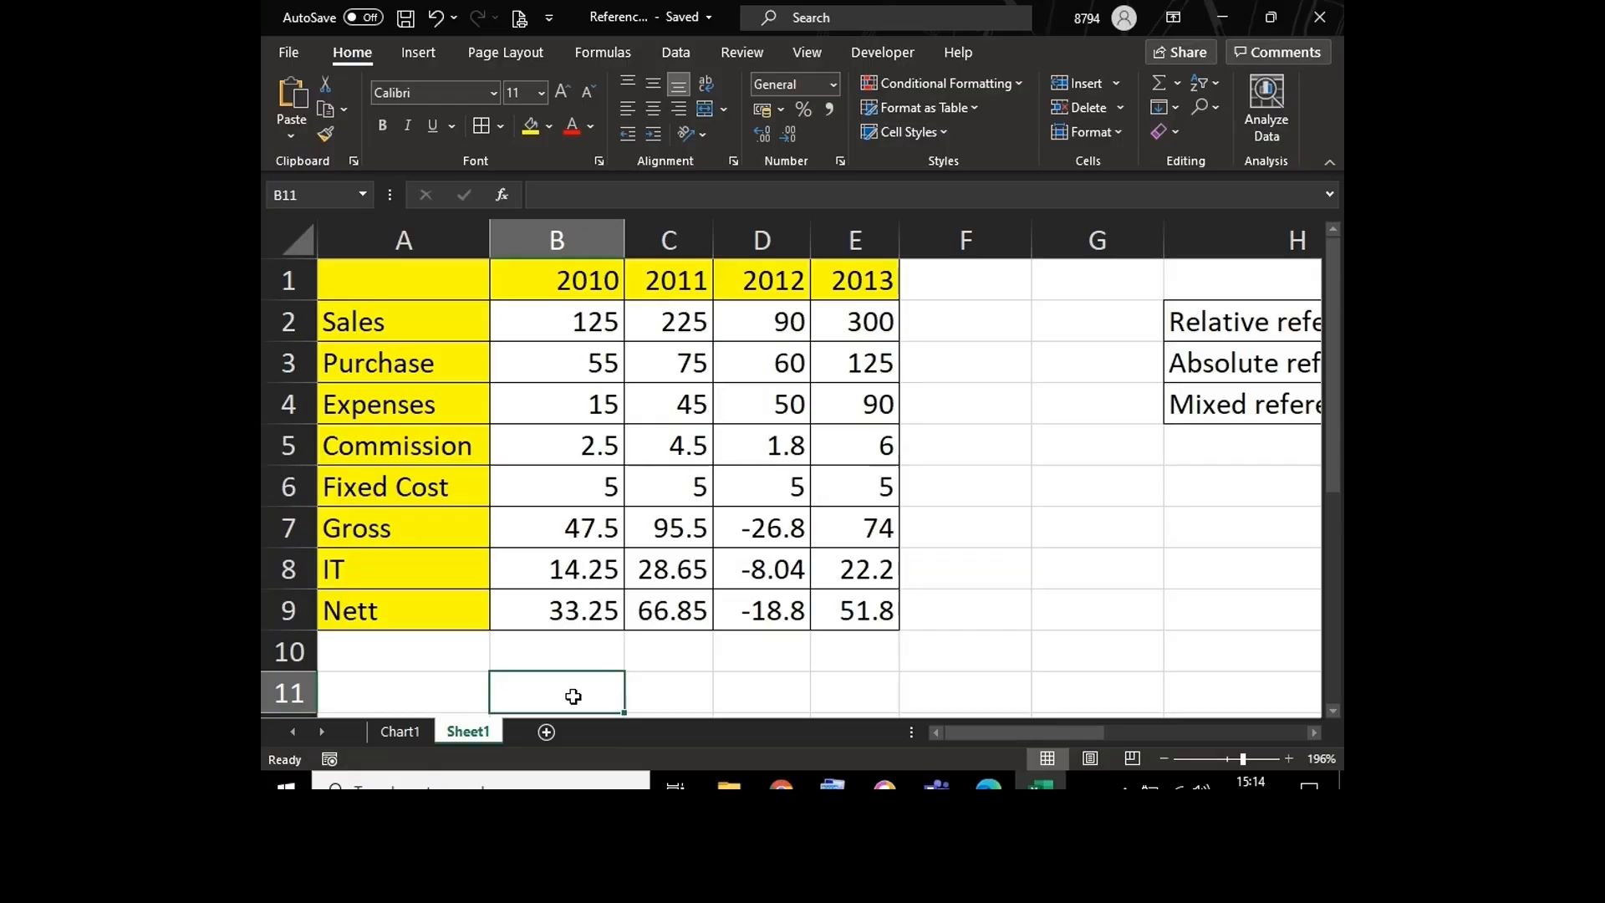
key(shift+F11)
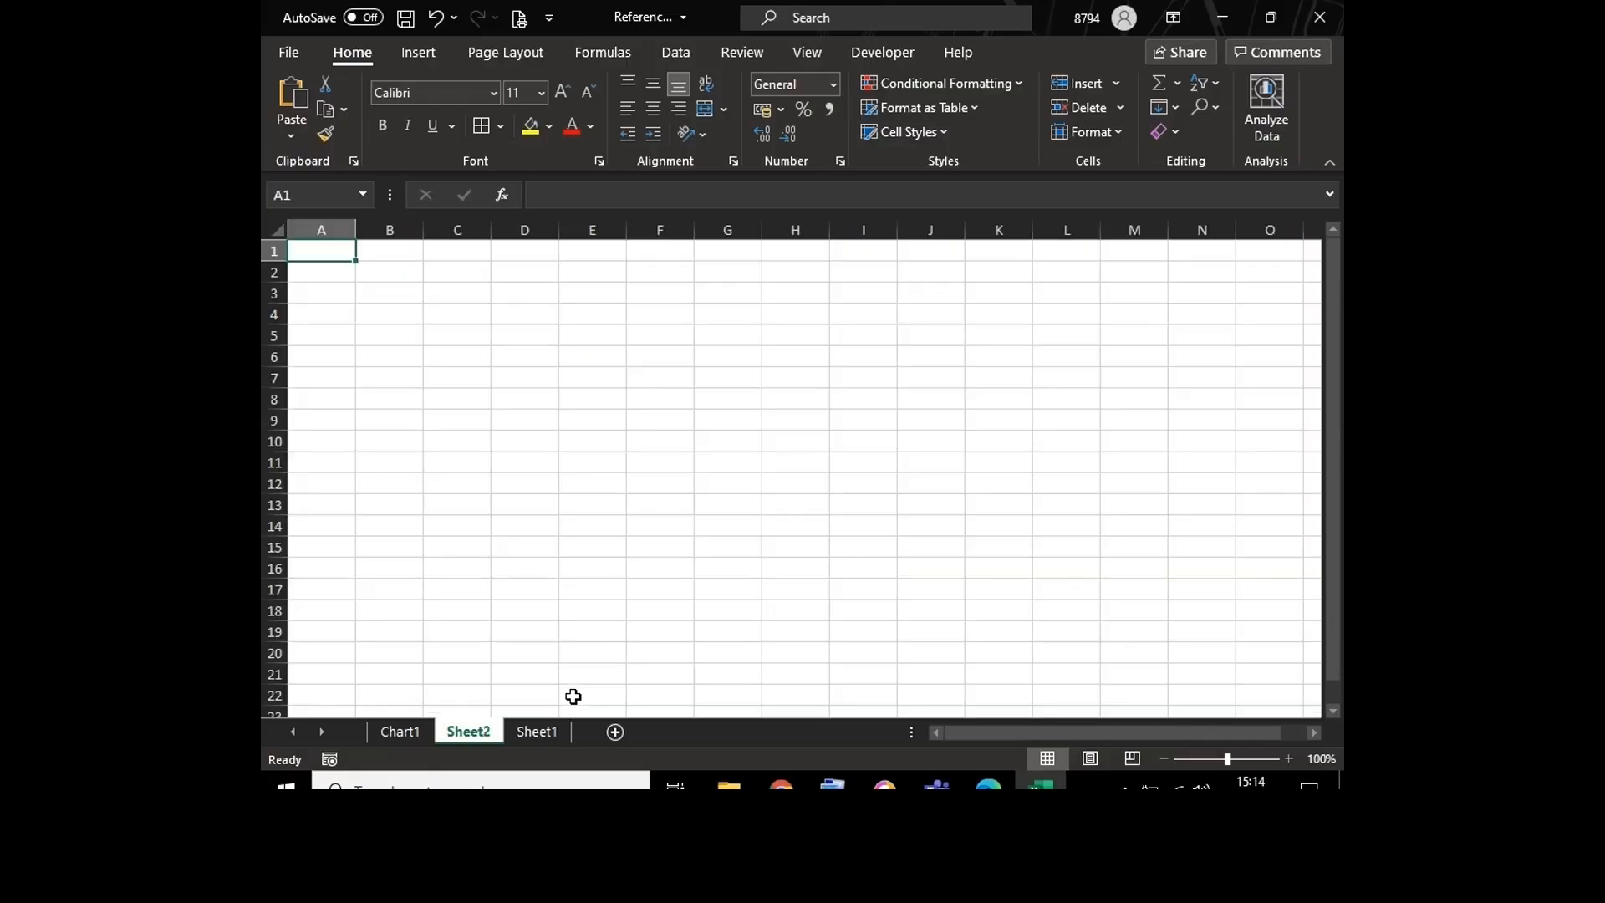
Step: Zoom the new blank sheet in to 142% and hide its gridlines
click(484, 498)
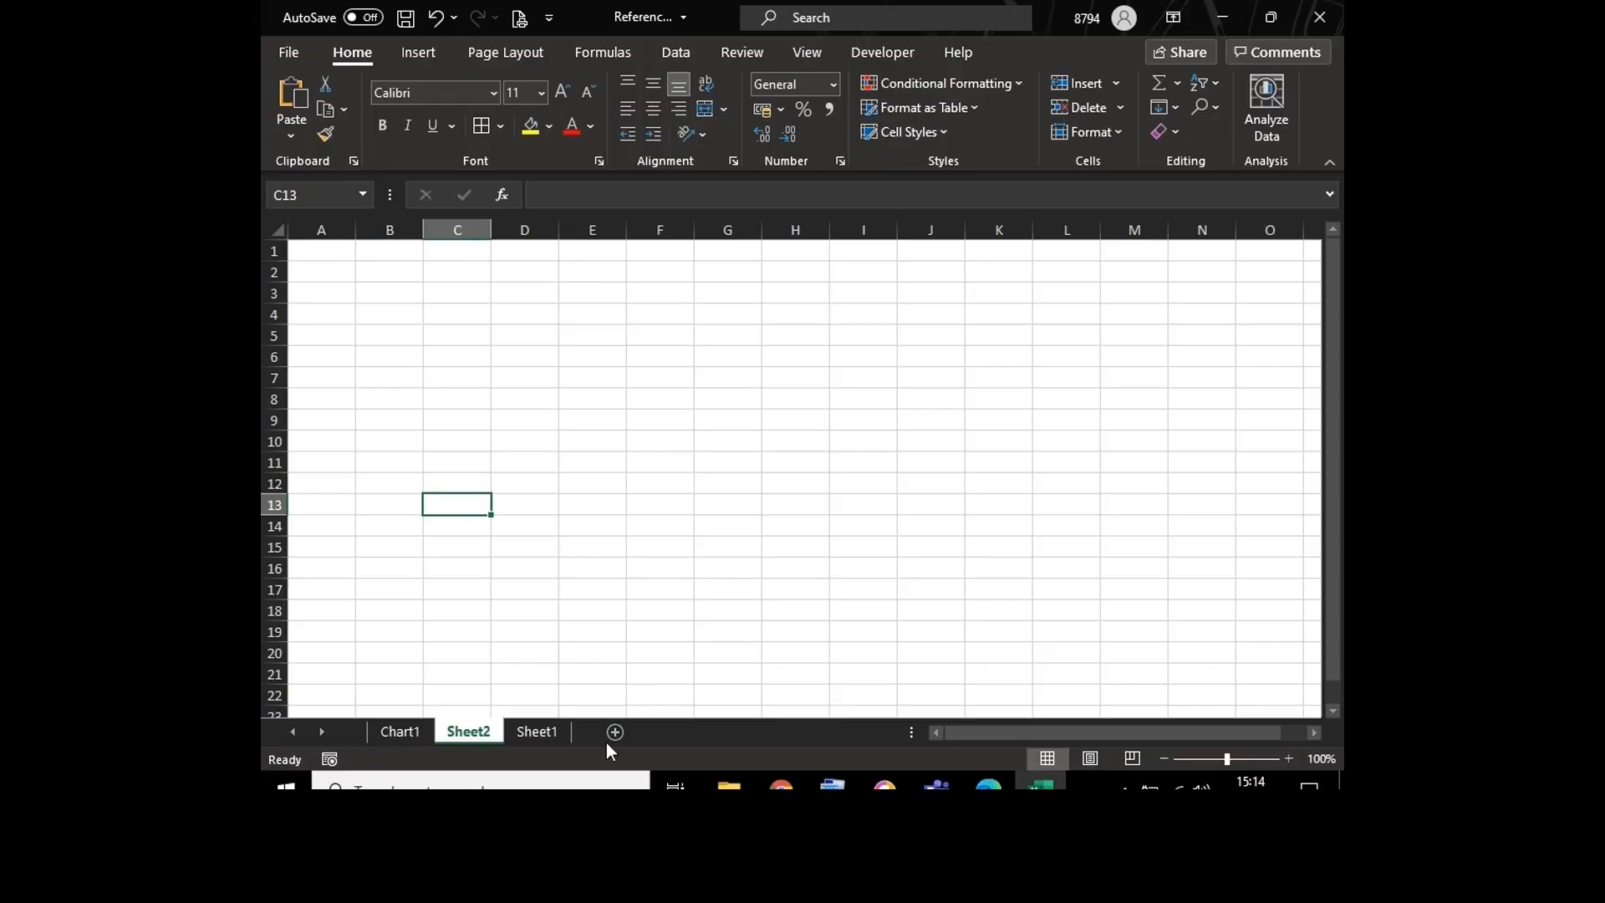
click(565, 423)
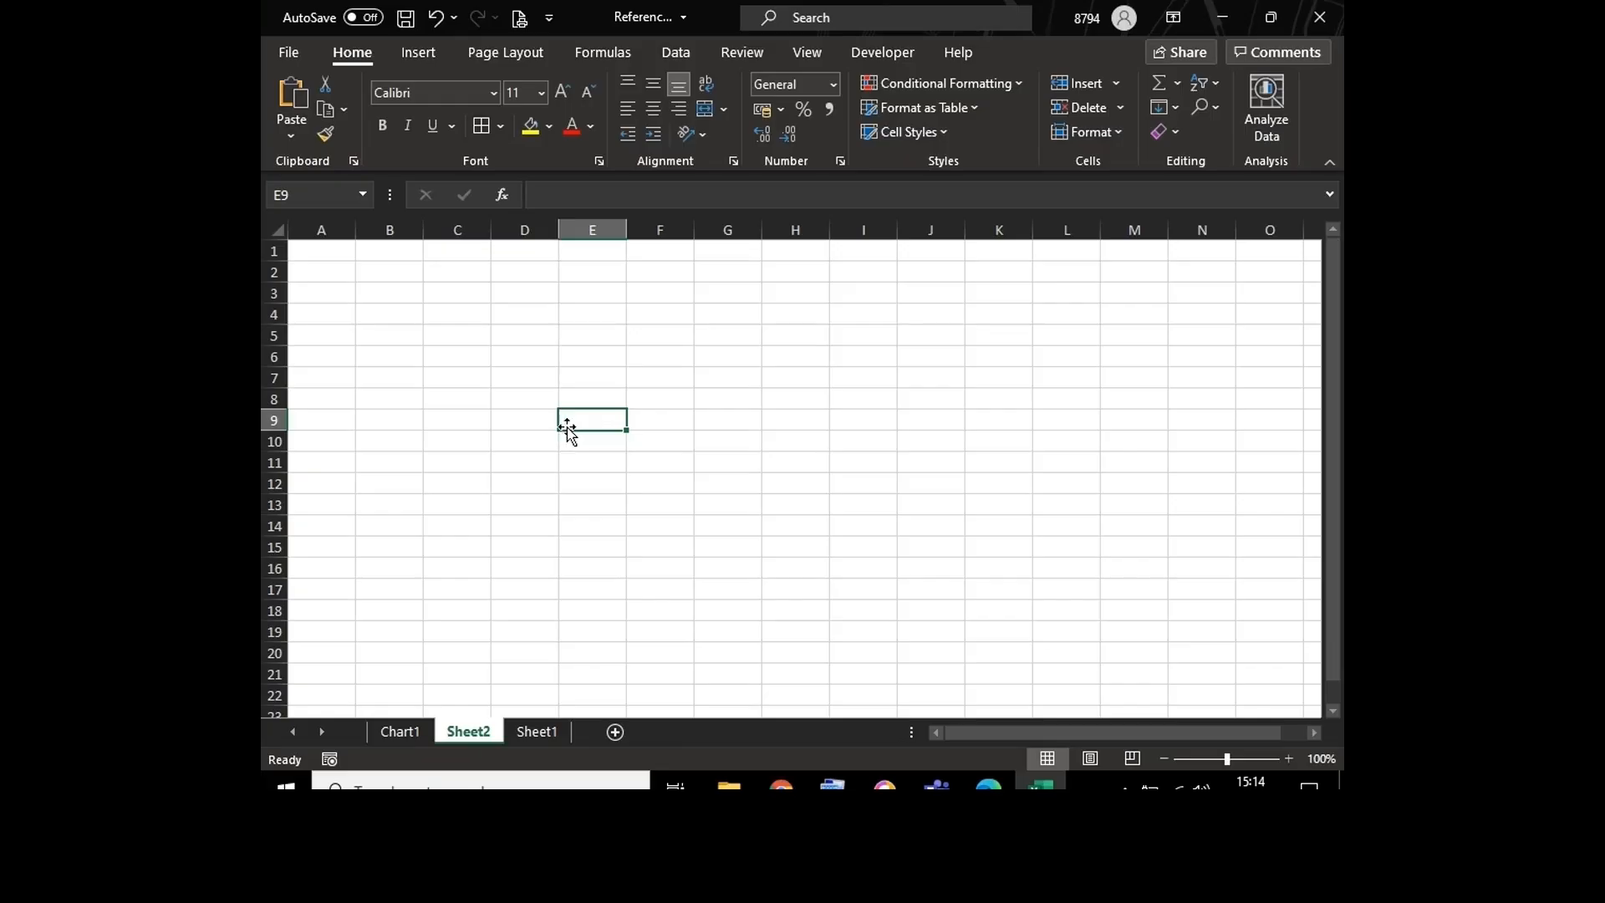
click(1236, 759)
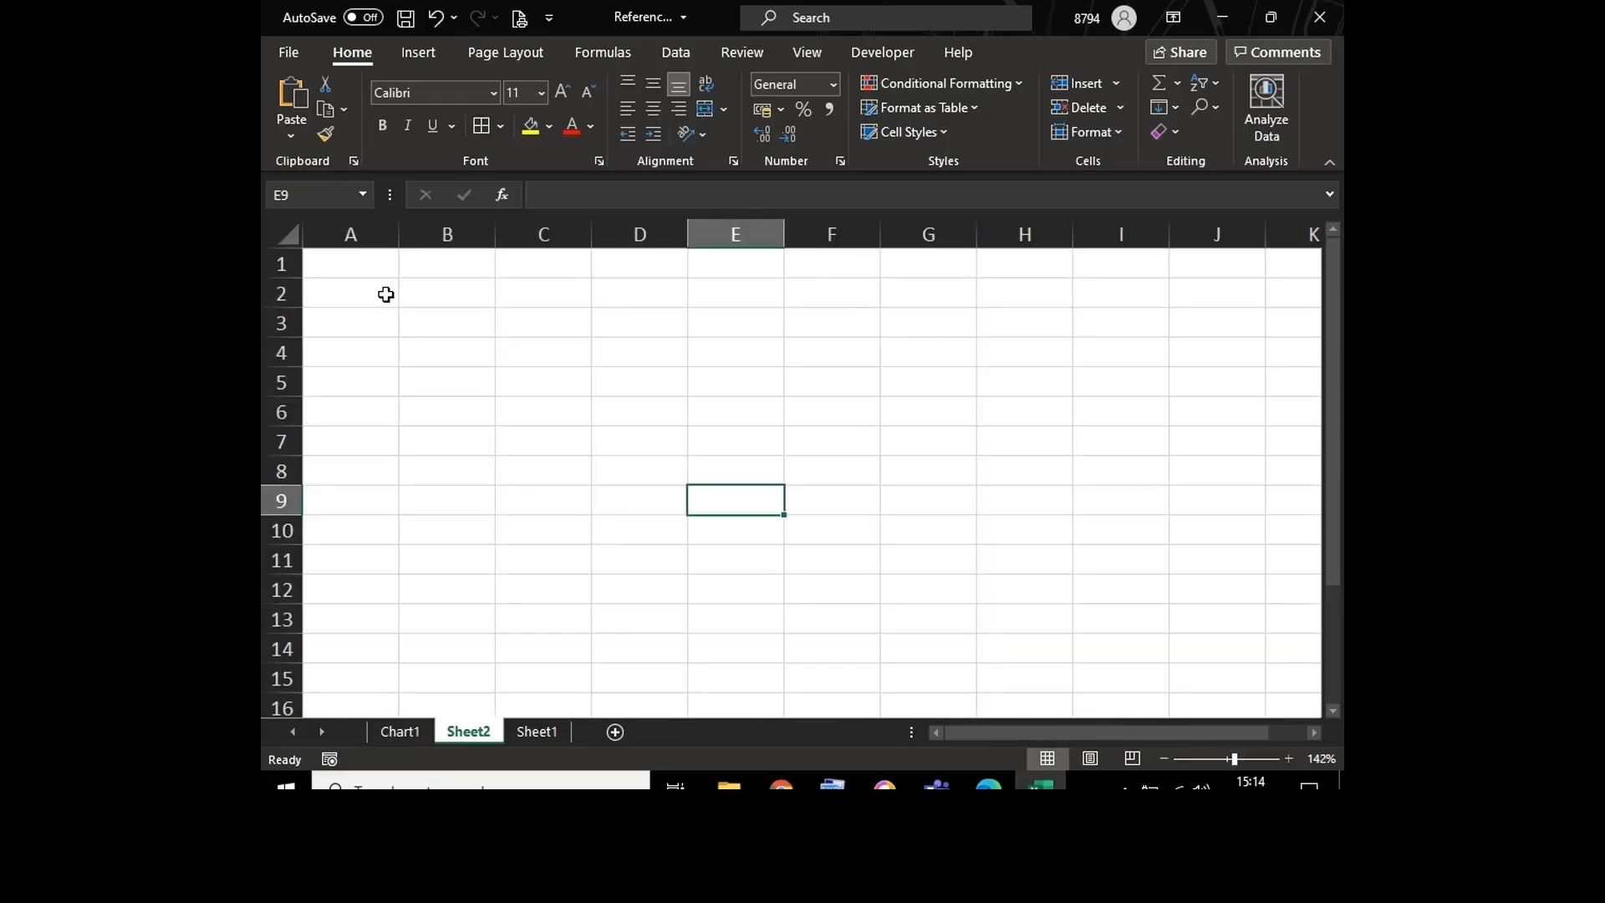
click(419, 425)
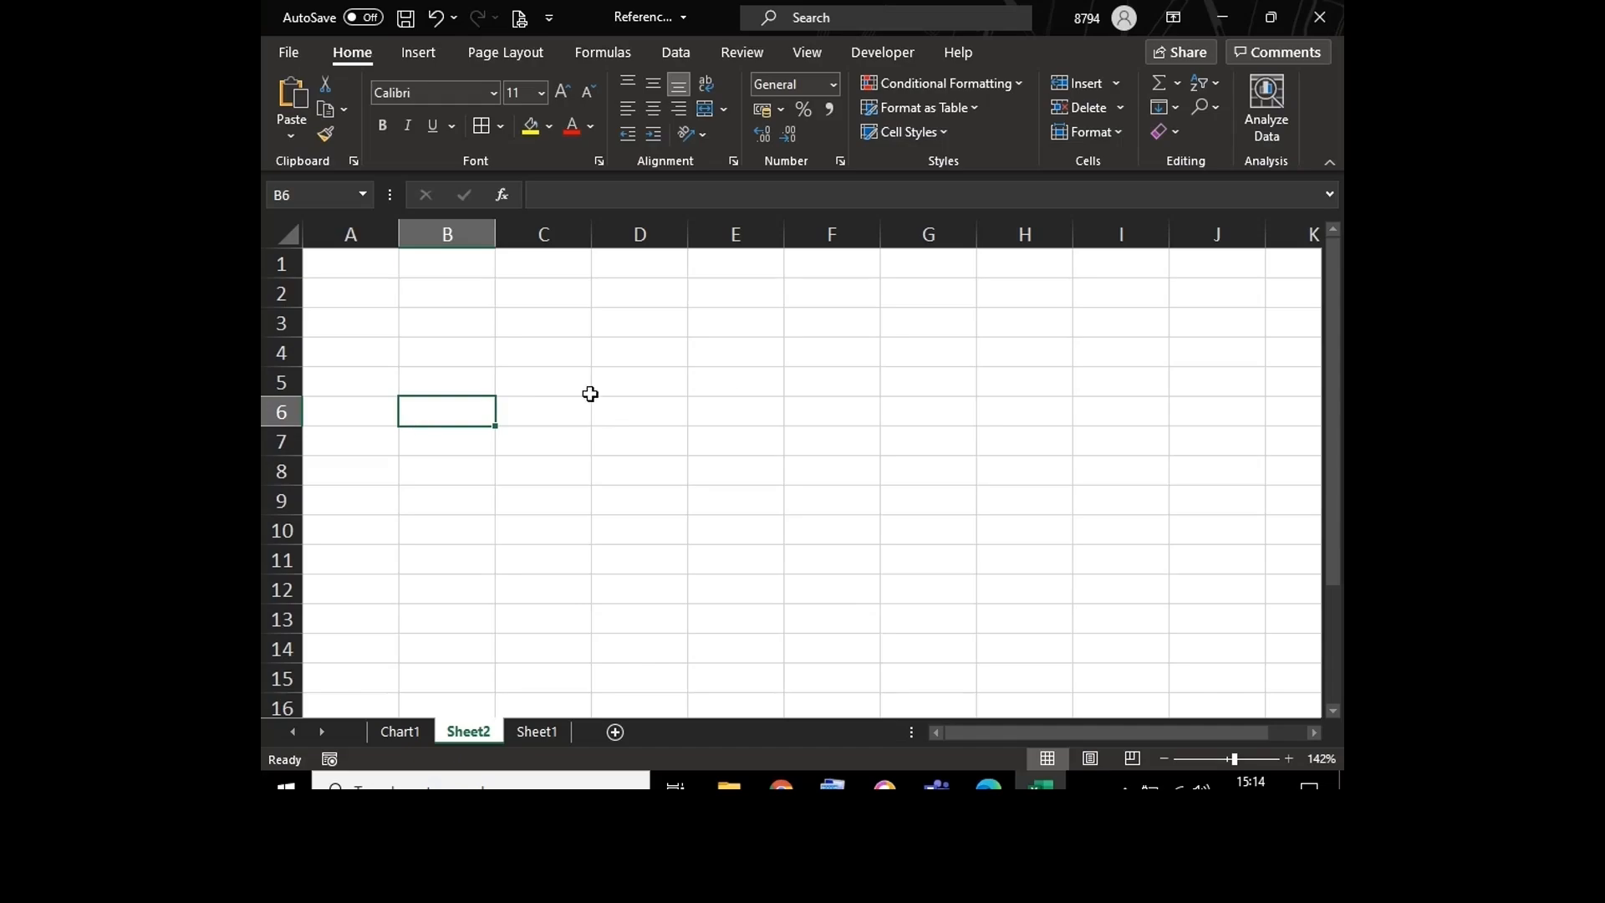
click(685, 380)
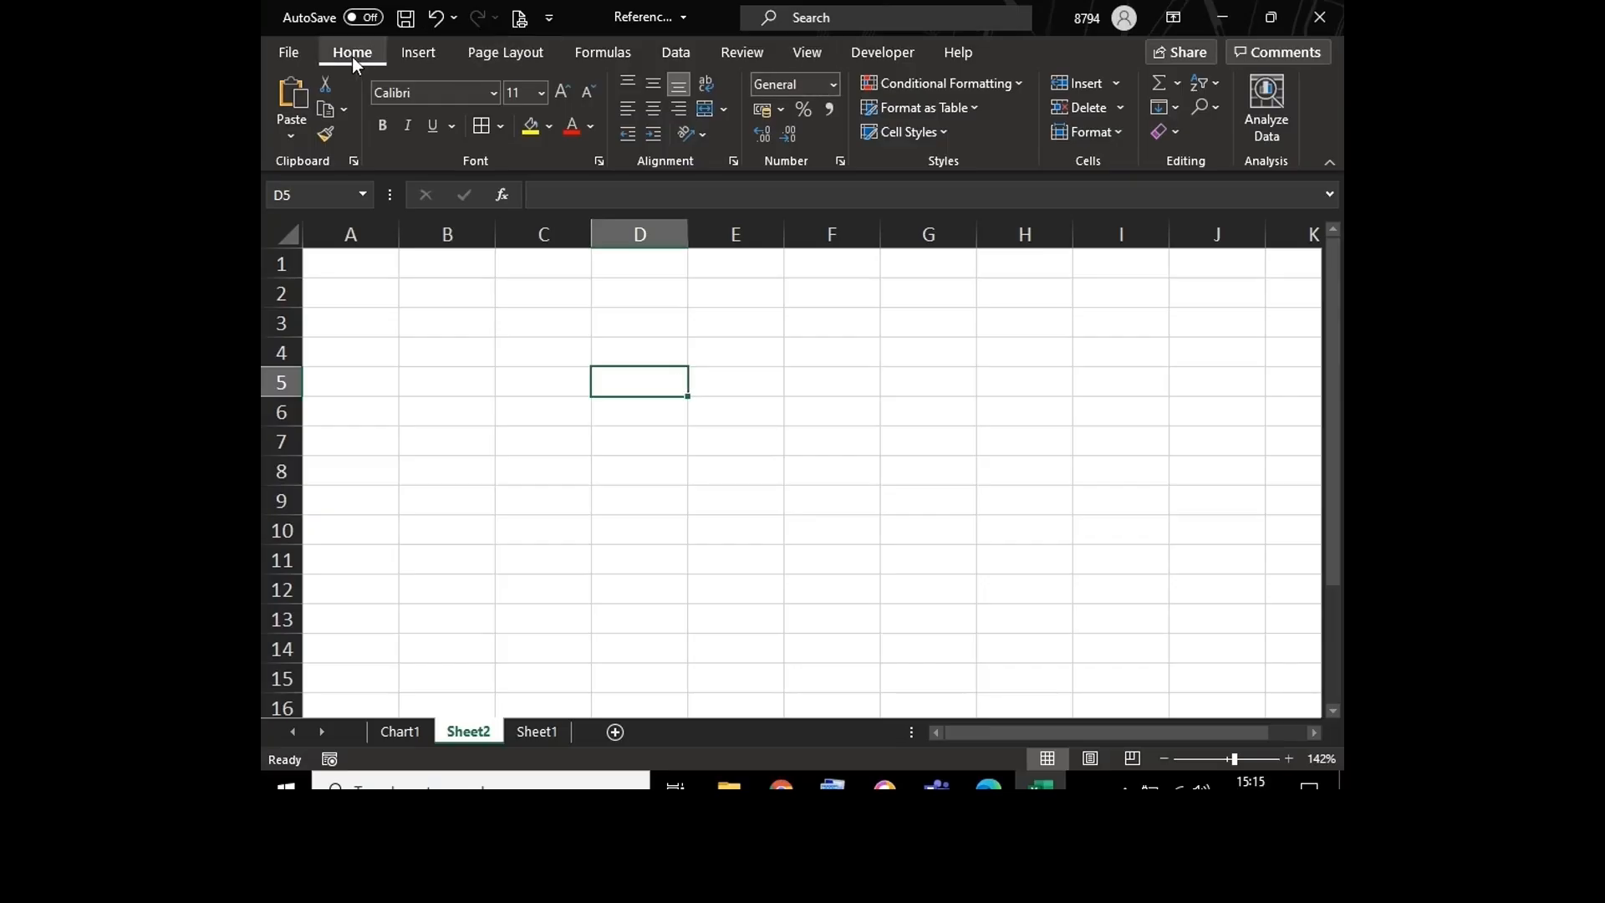
click(808, 52)
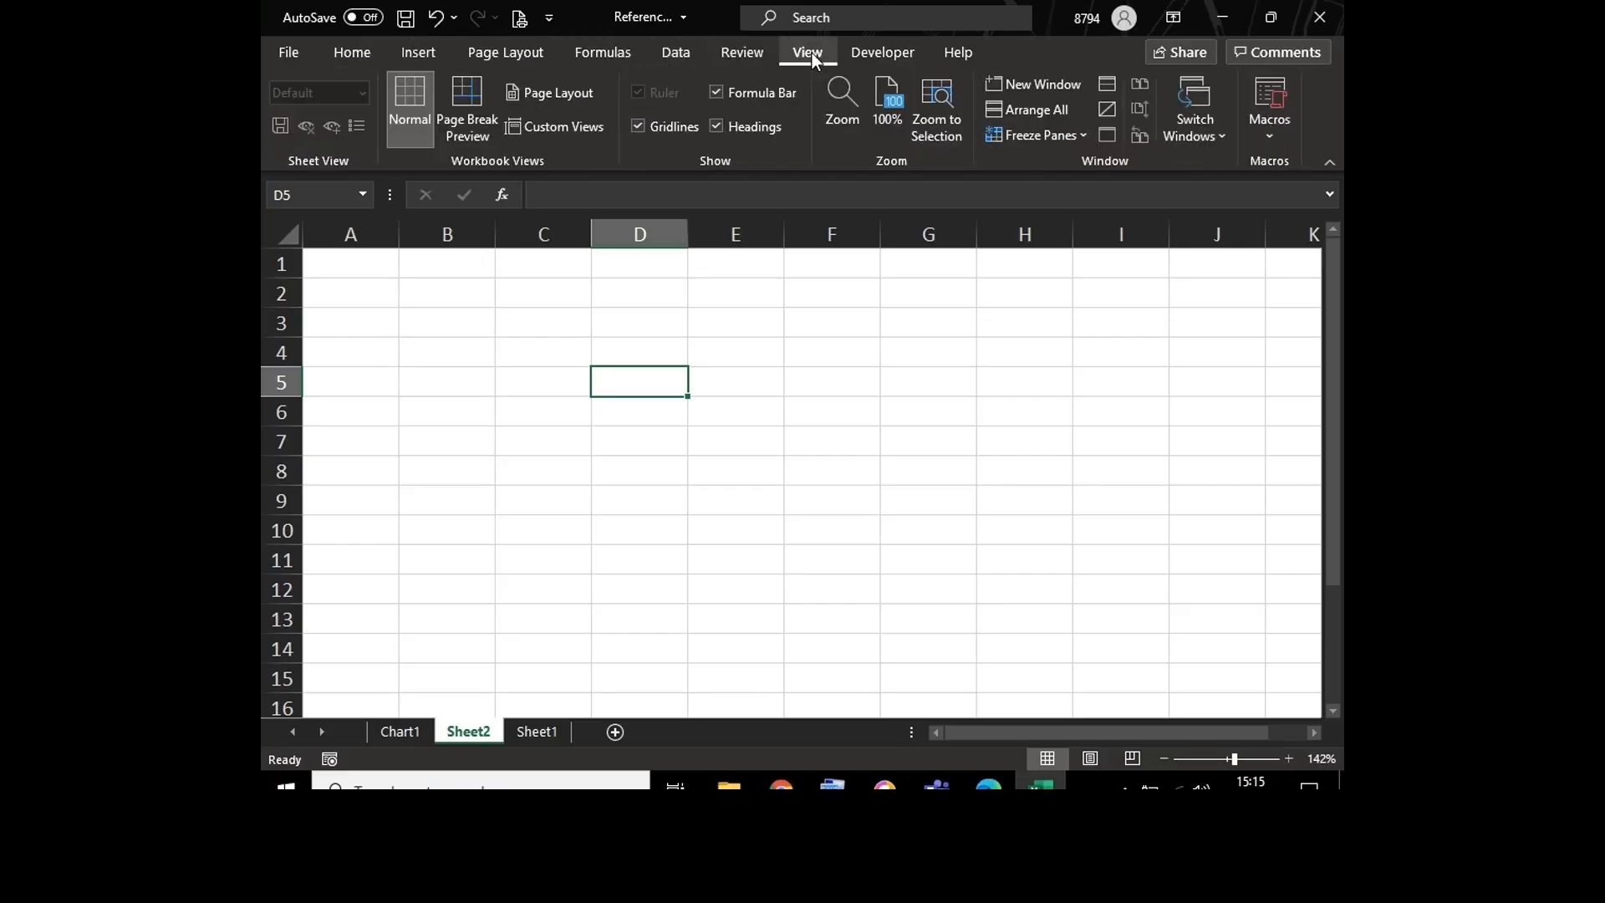
click(636, 124)
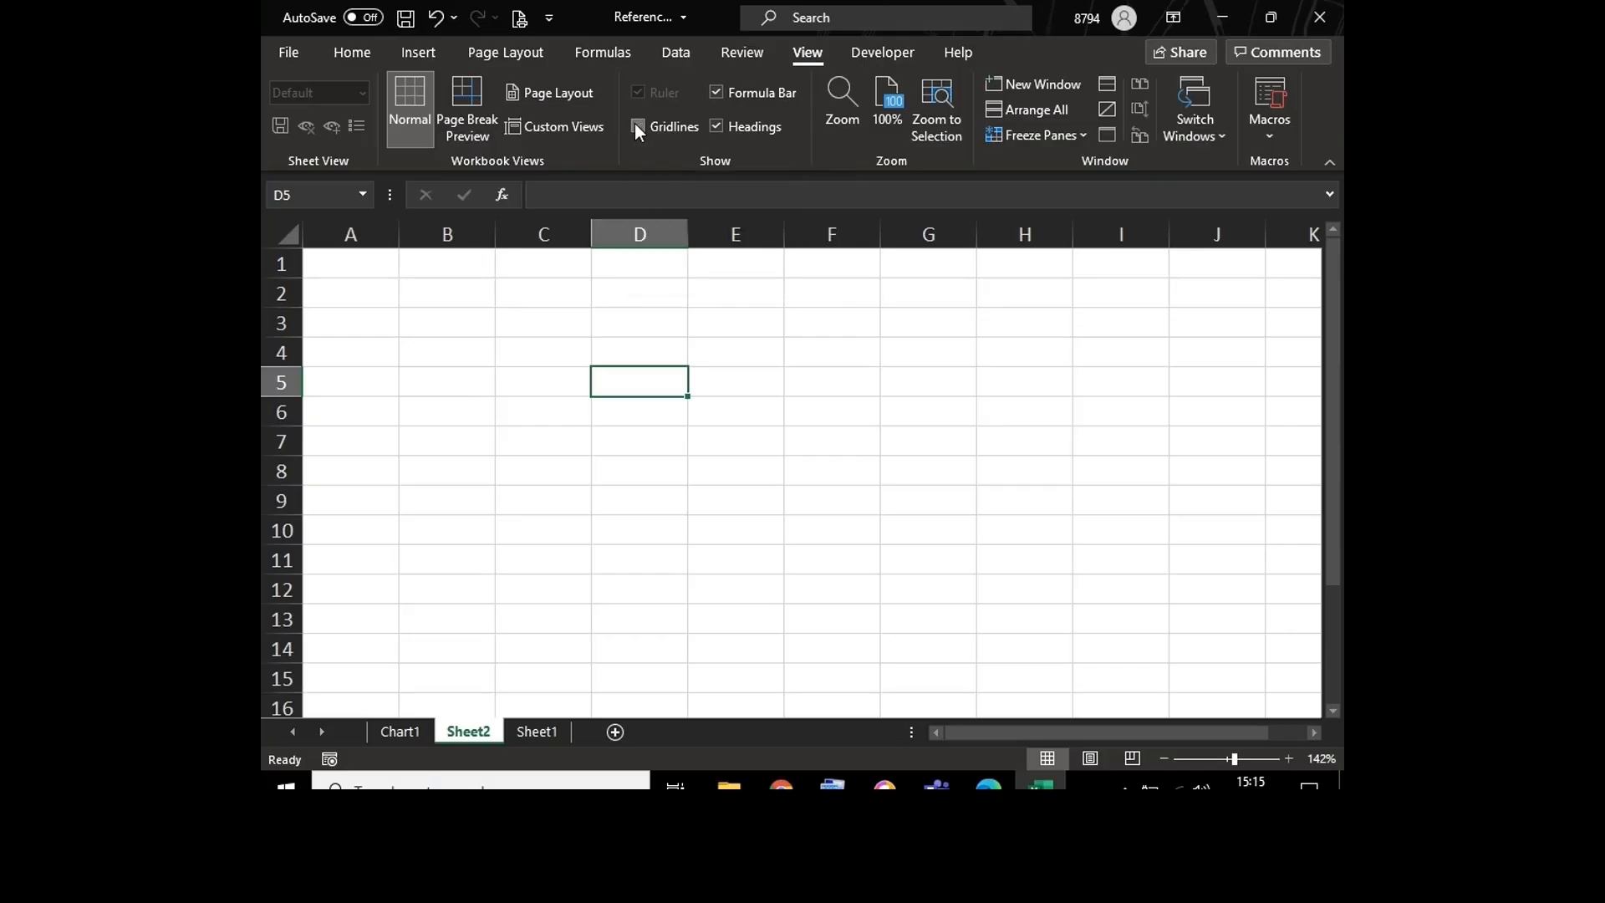
click(627, 294)
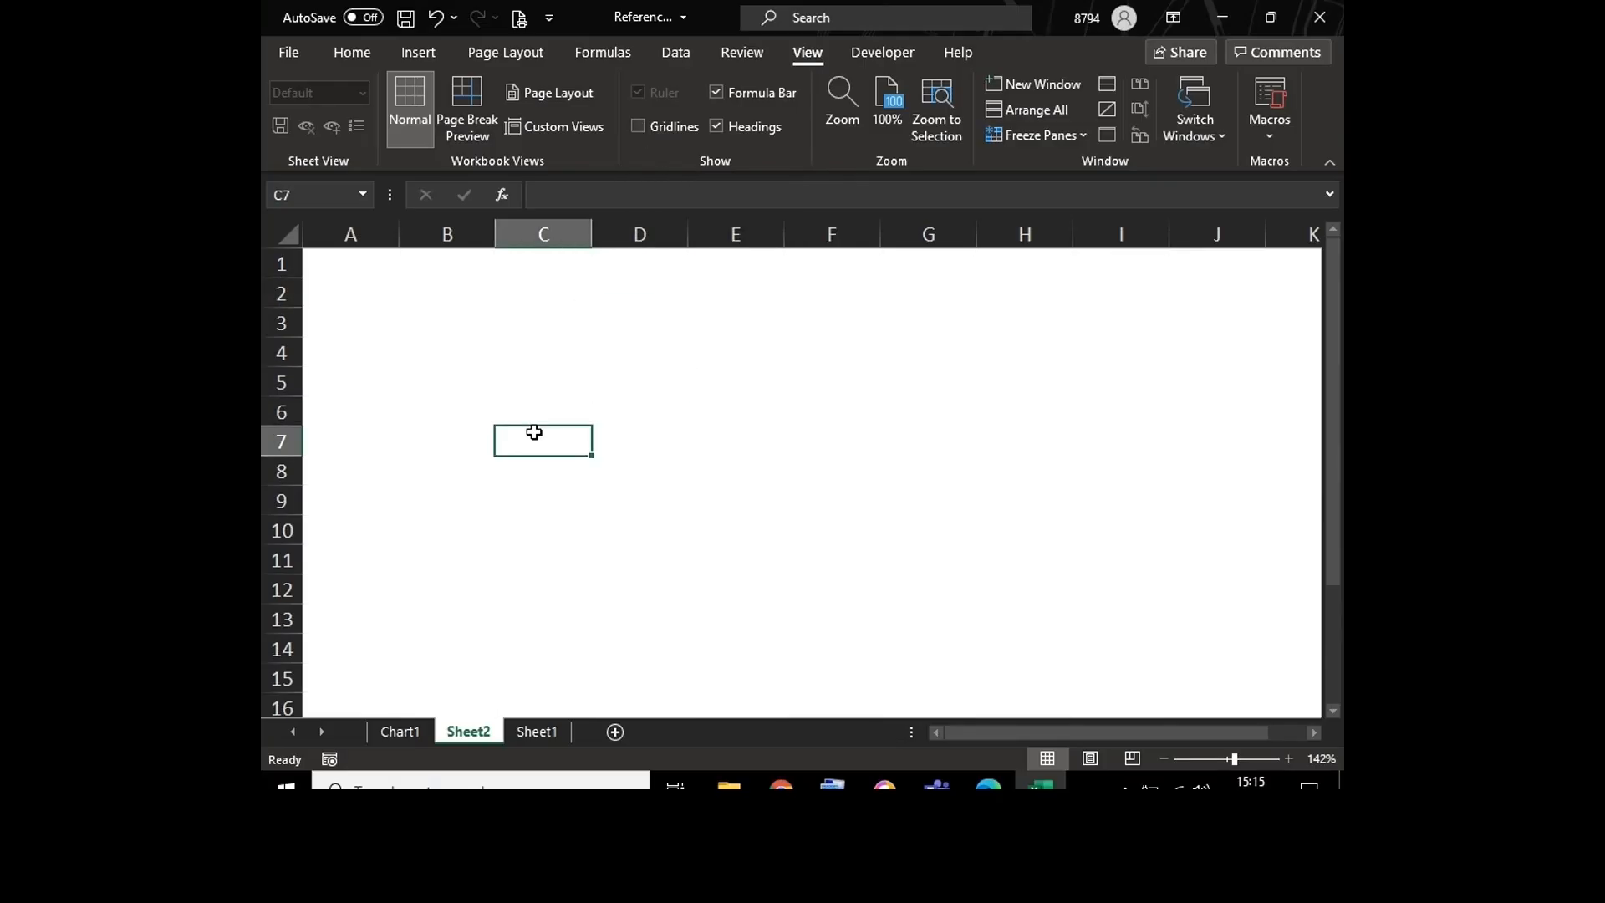
Step: Enter the headers Products, Mumbai and Delhi in cells A2, B2 and C2 of the new sheet
click(352, 262)
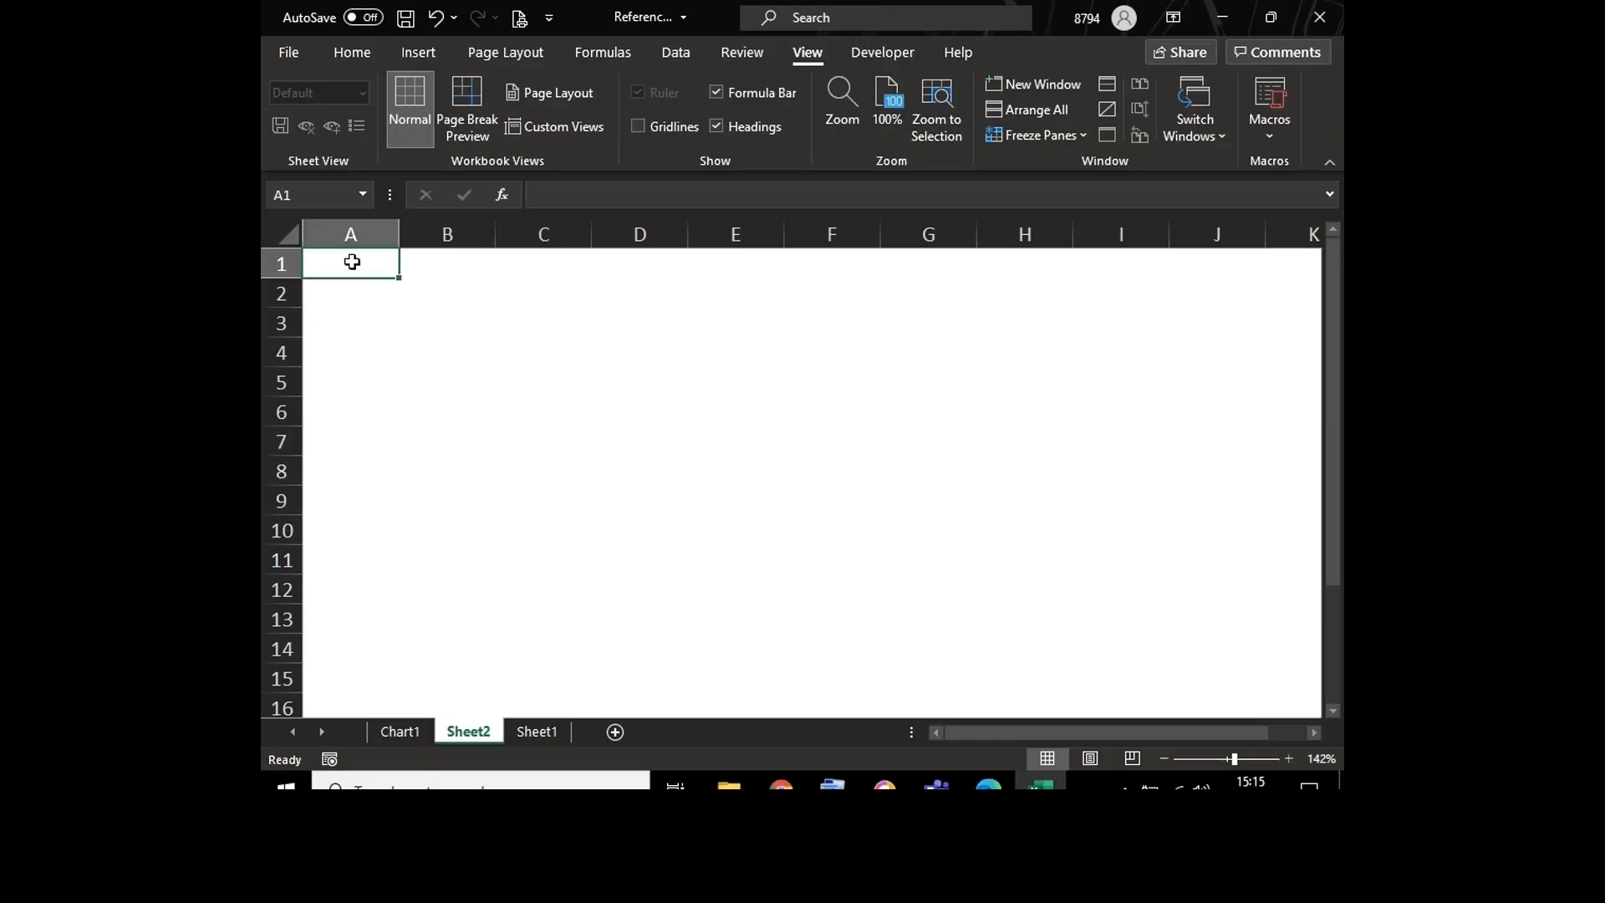
key(Down)
text(Pr)
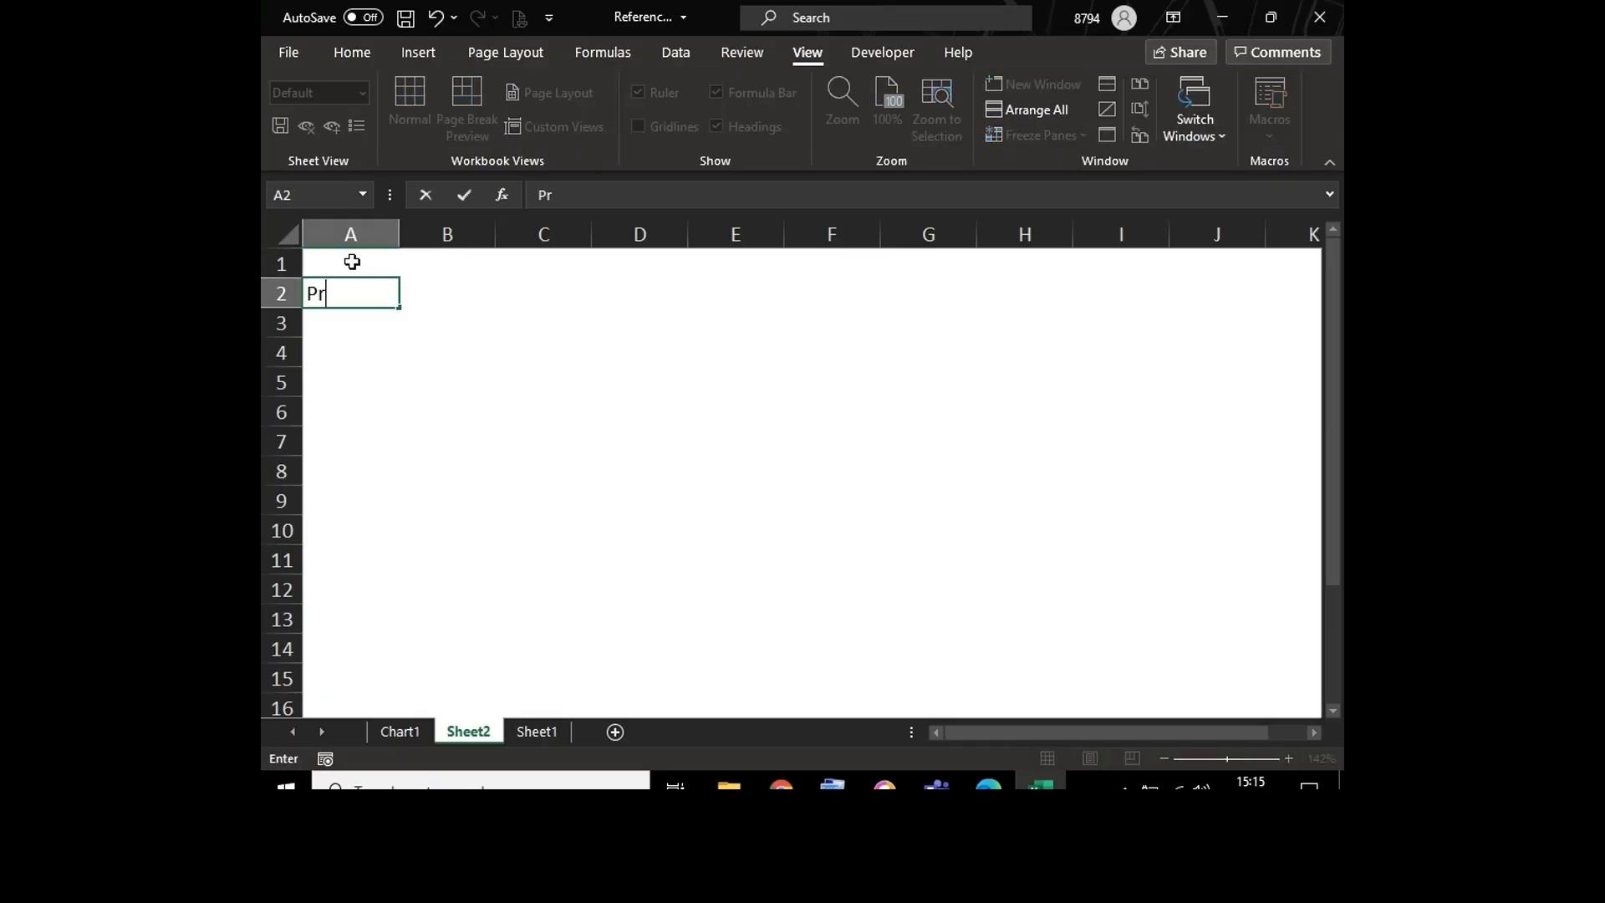
text(oducts)
key(Tab)
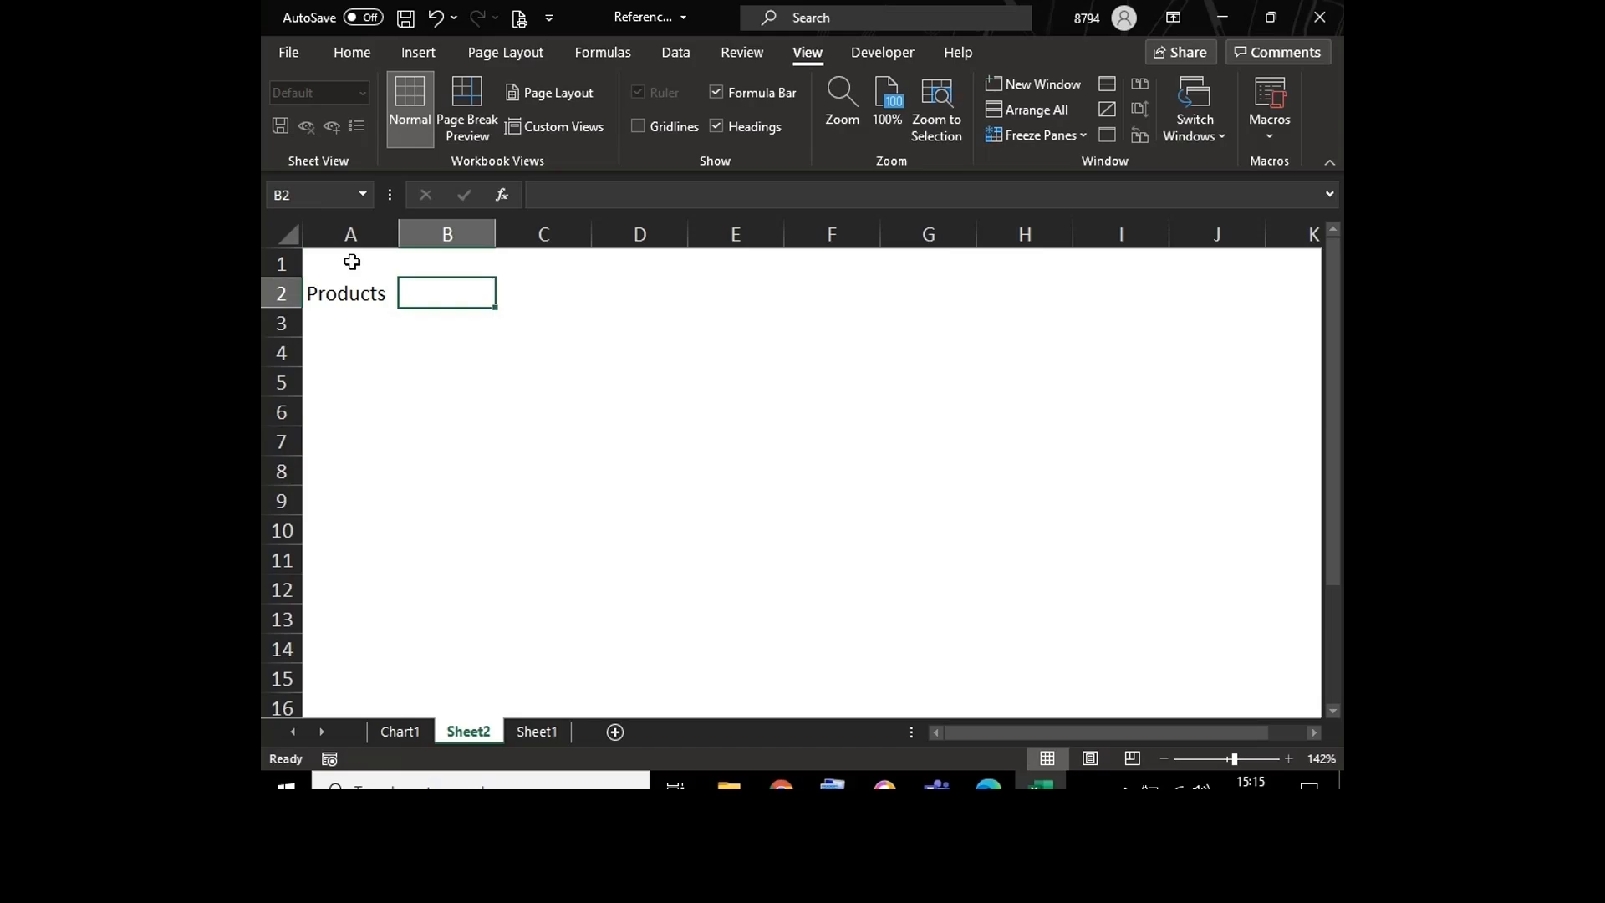
text(Mumbai)
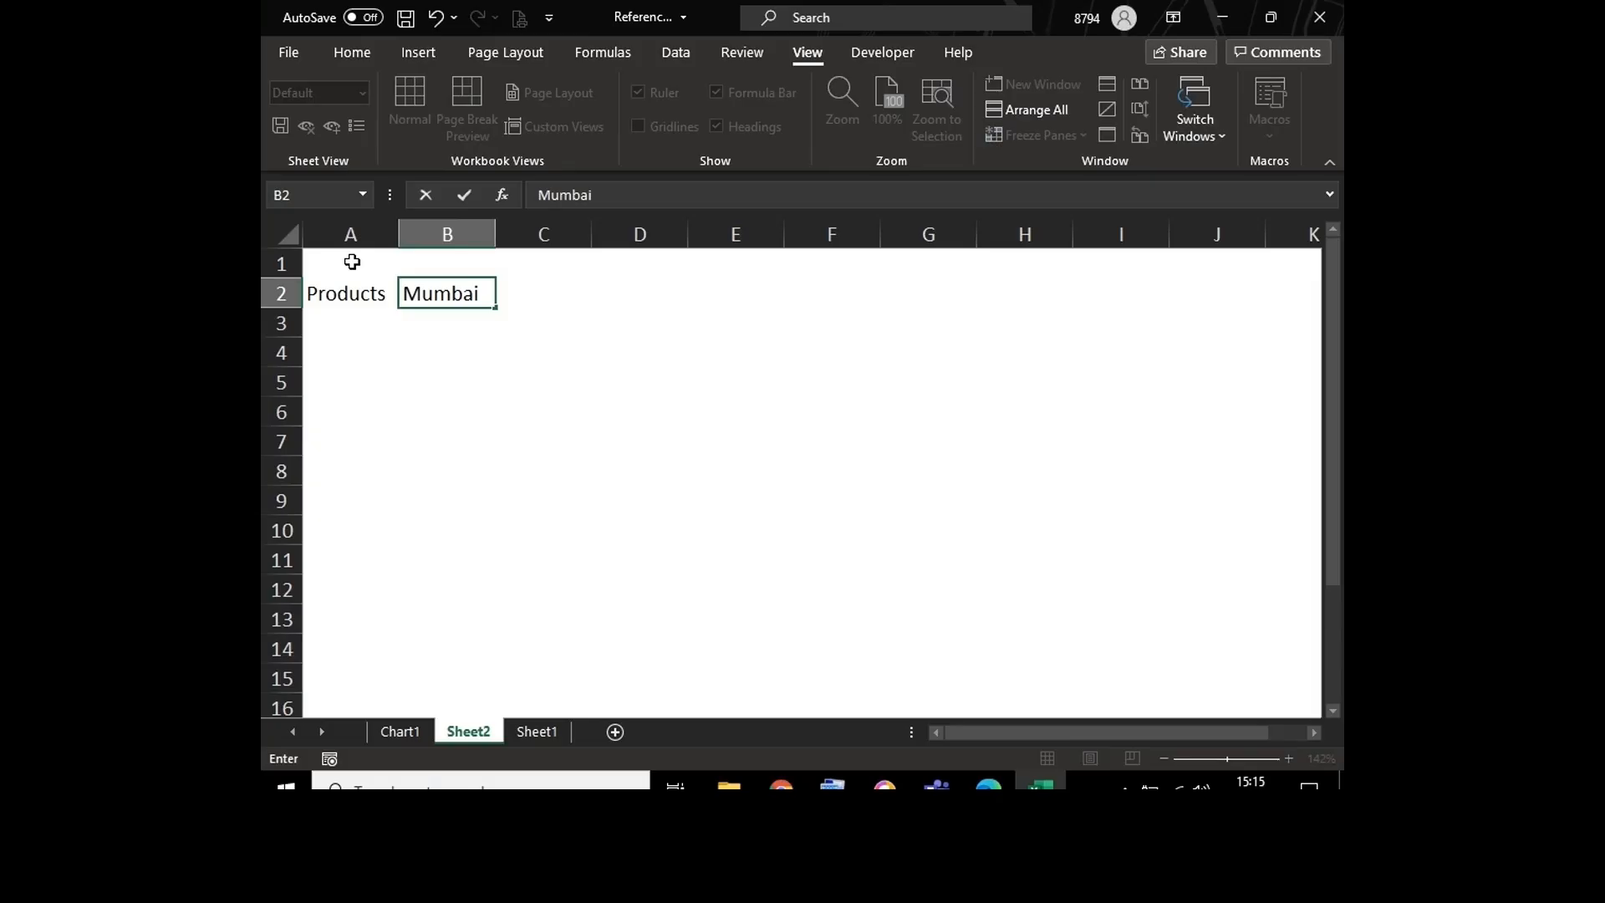
key(Tab)
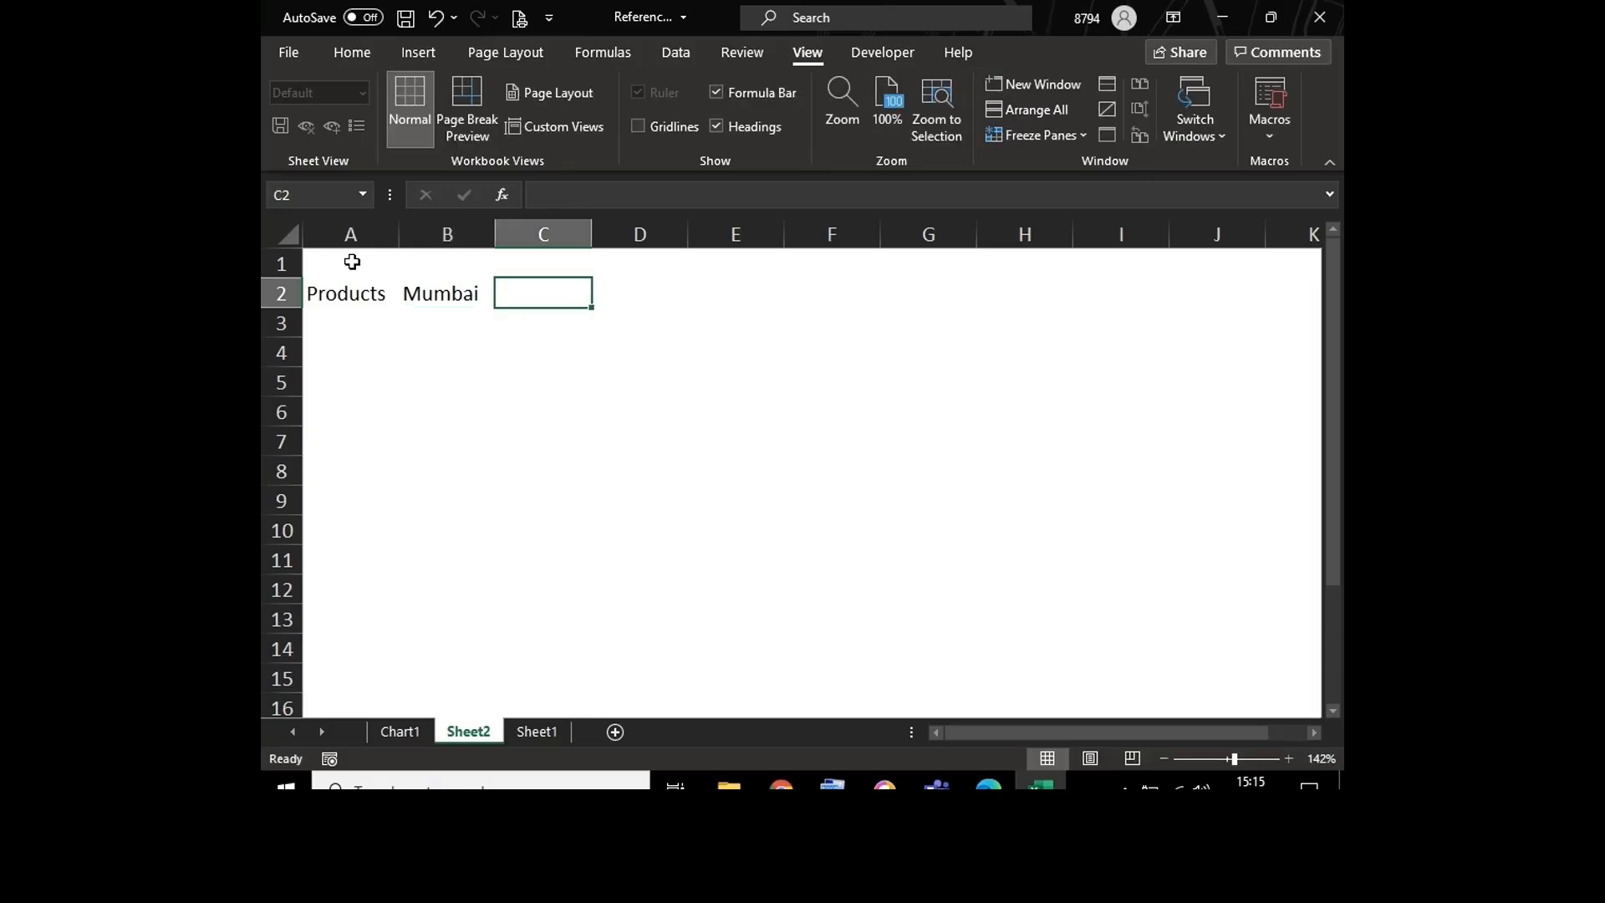
text(Delhi)
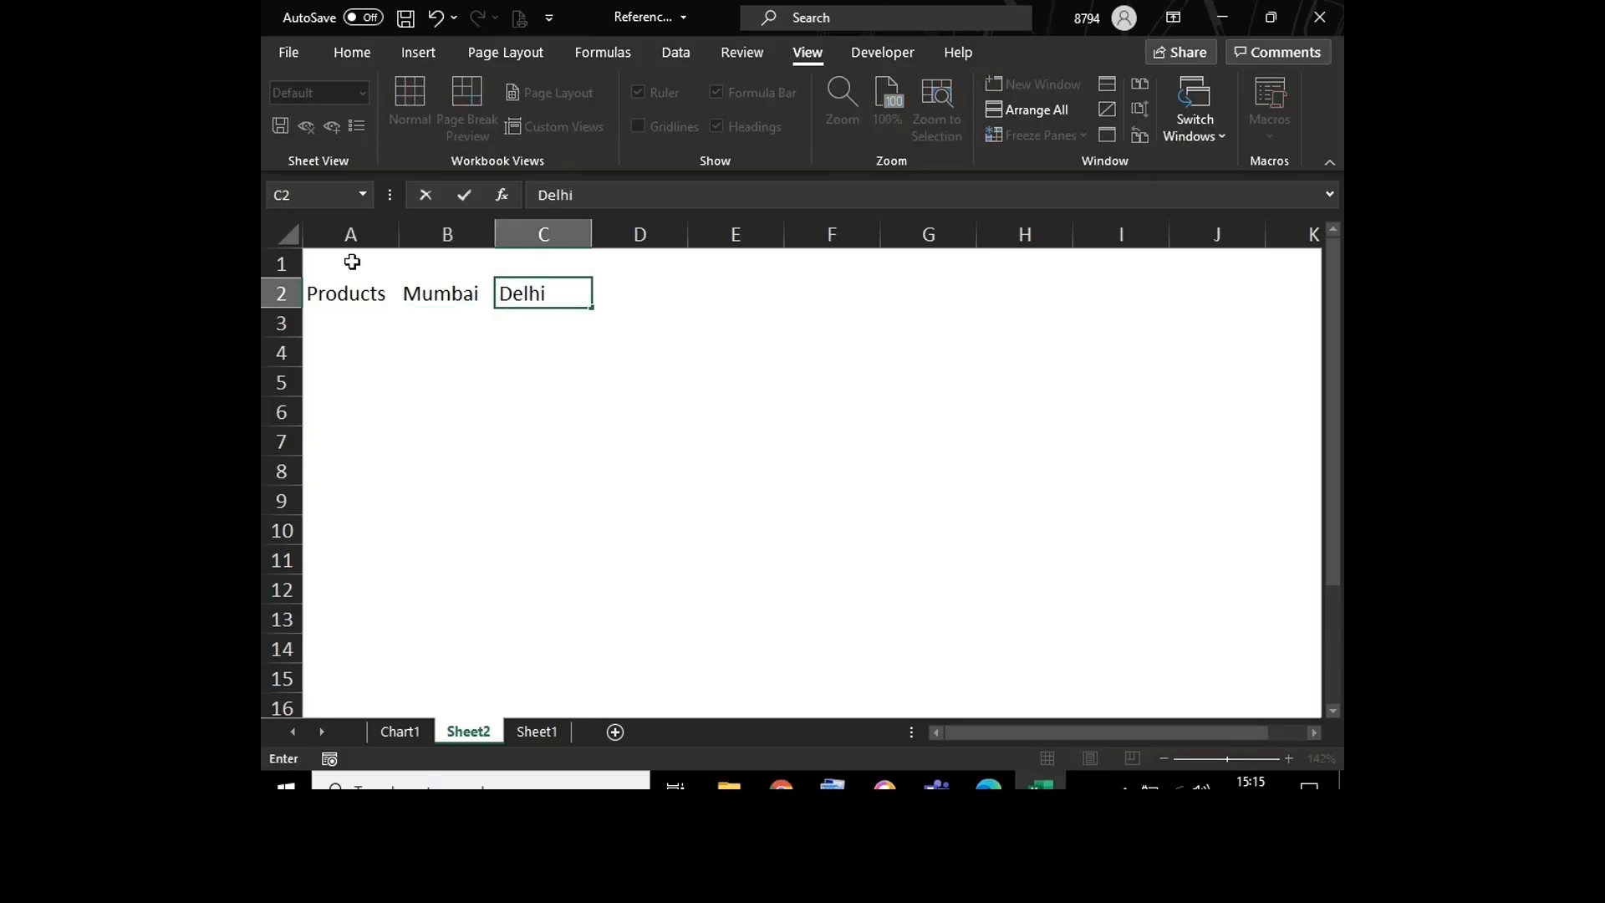
key(Tab)
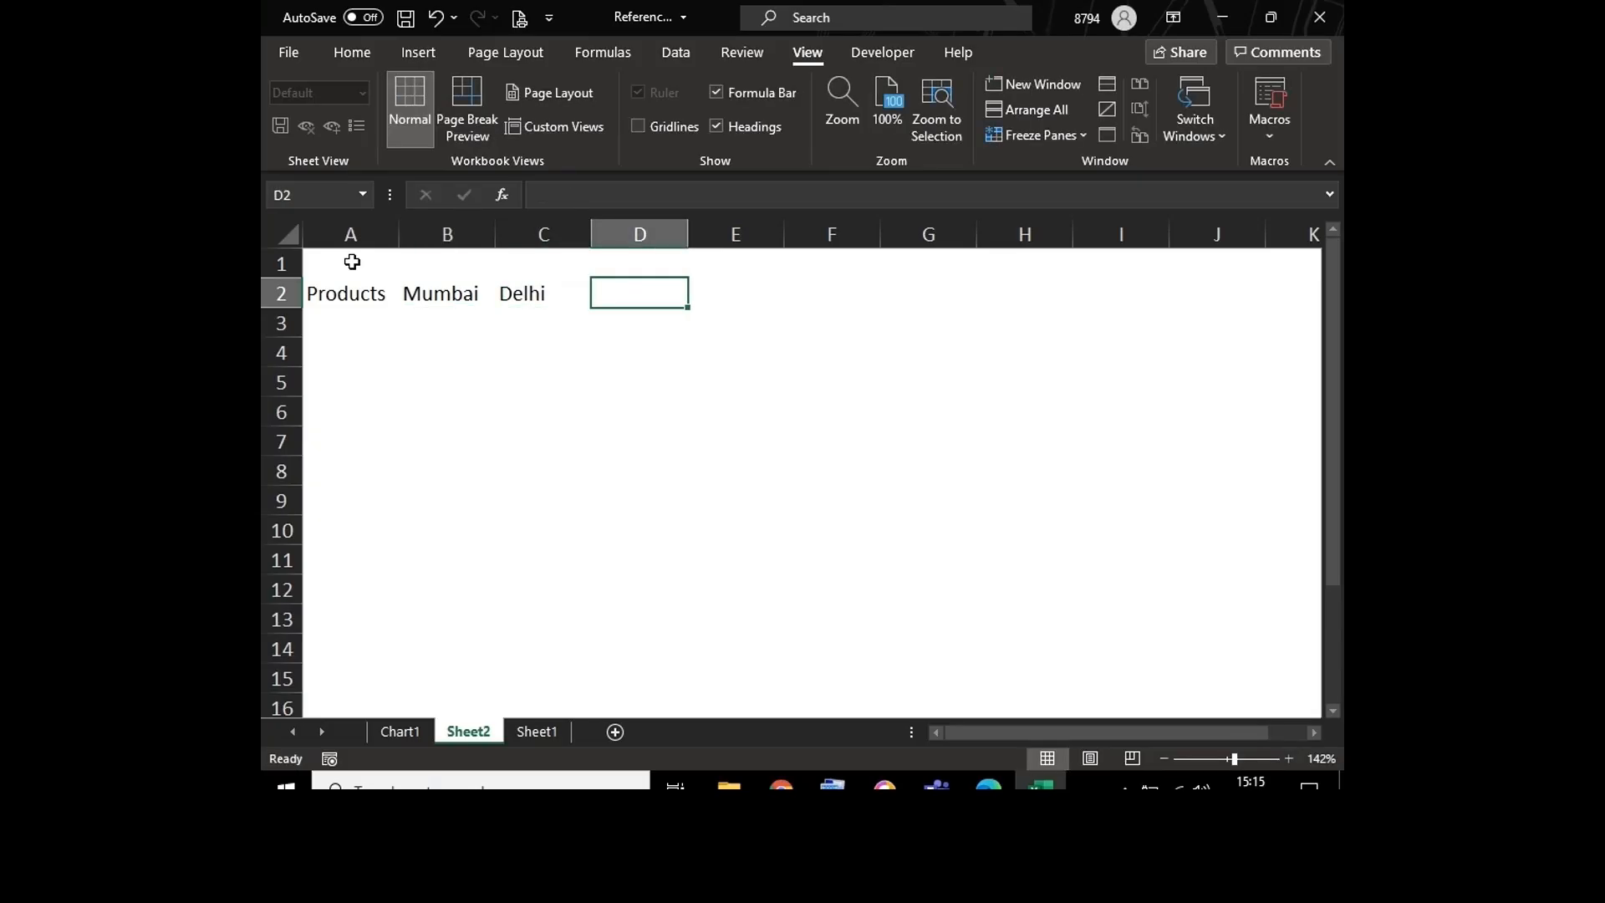
Step: Add the city headers Chennai and Kolkata in cells D2 and E2
text(Chenna)
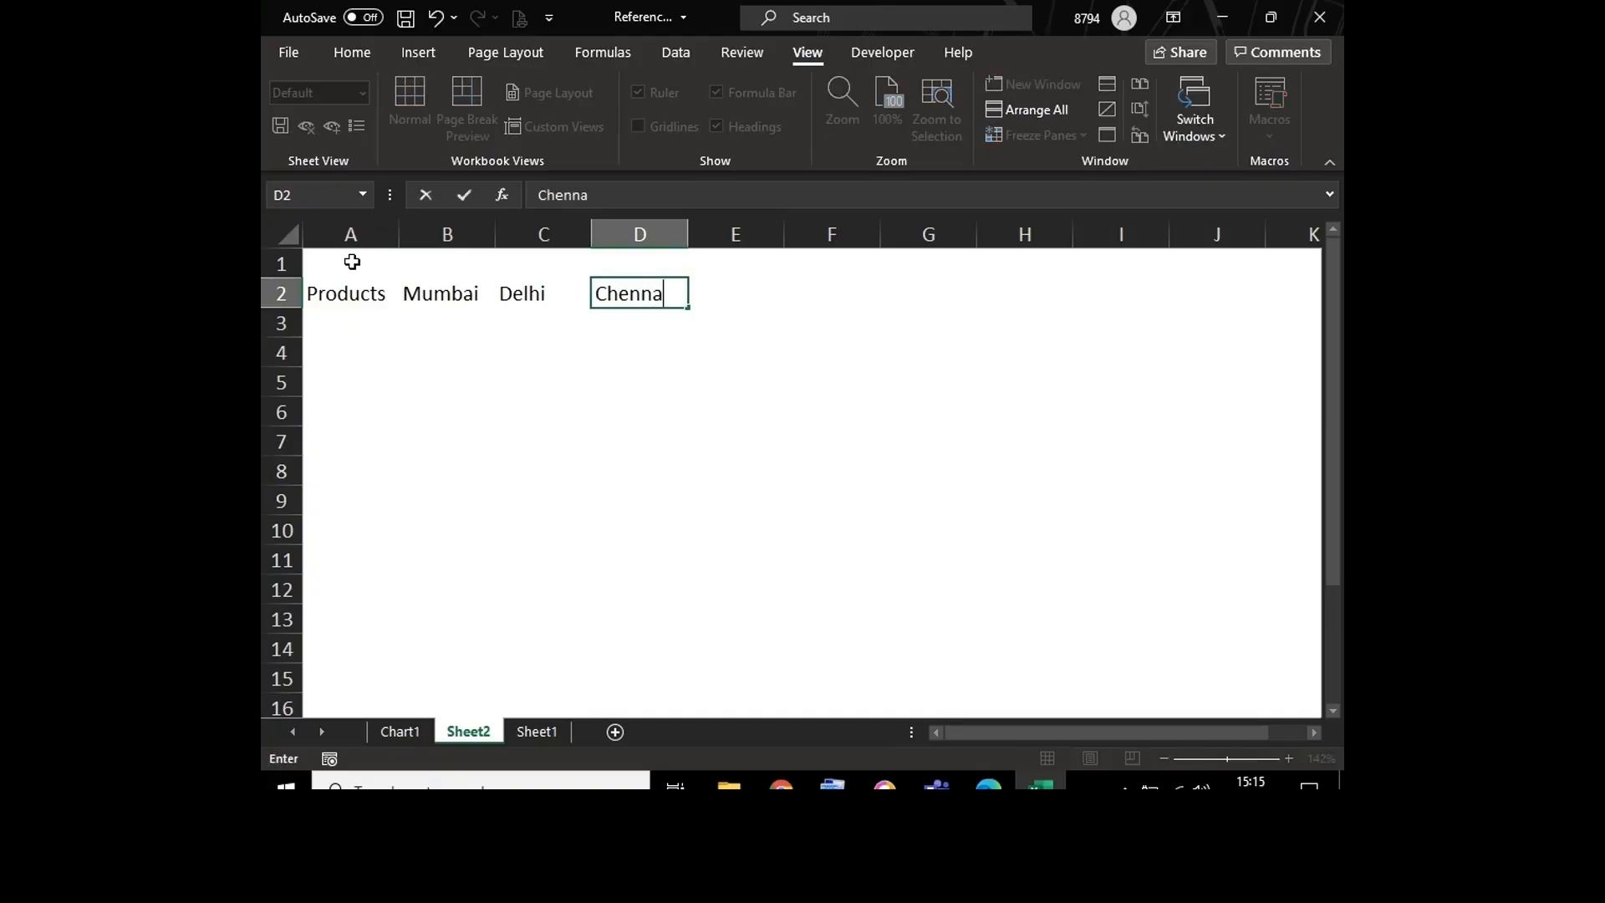
text(i)
key(Tab)
text(K)
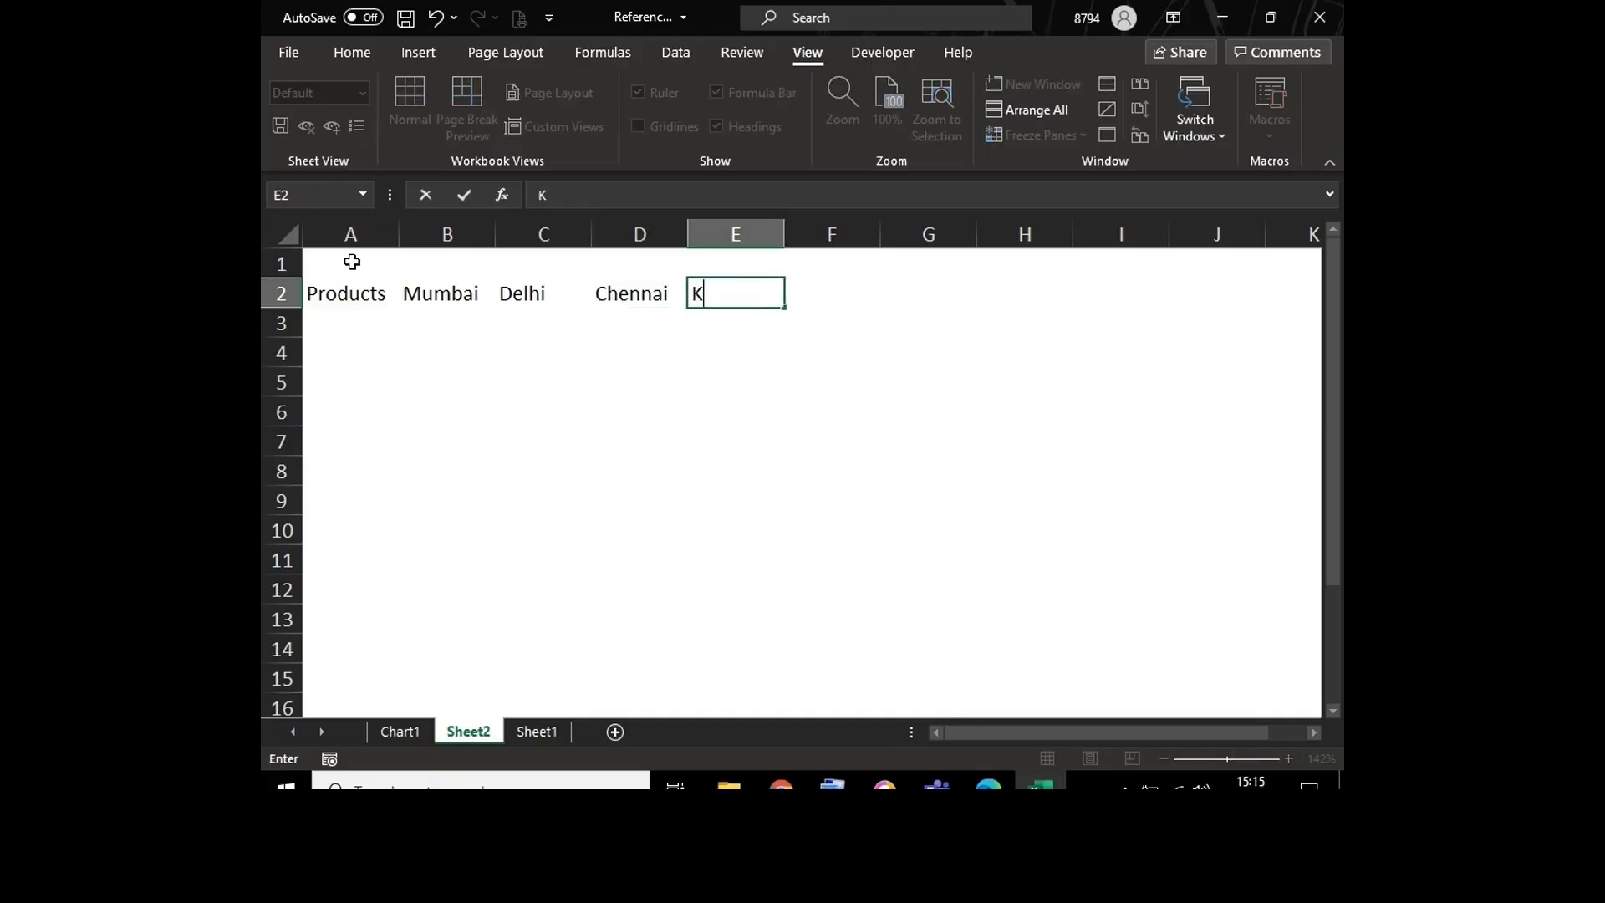
text(olkata)
key(Return)
key(Left)
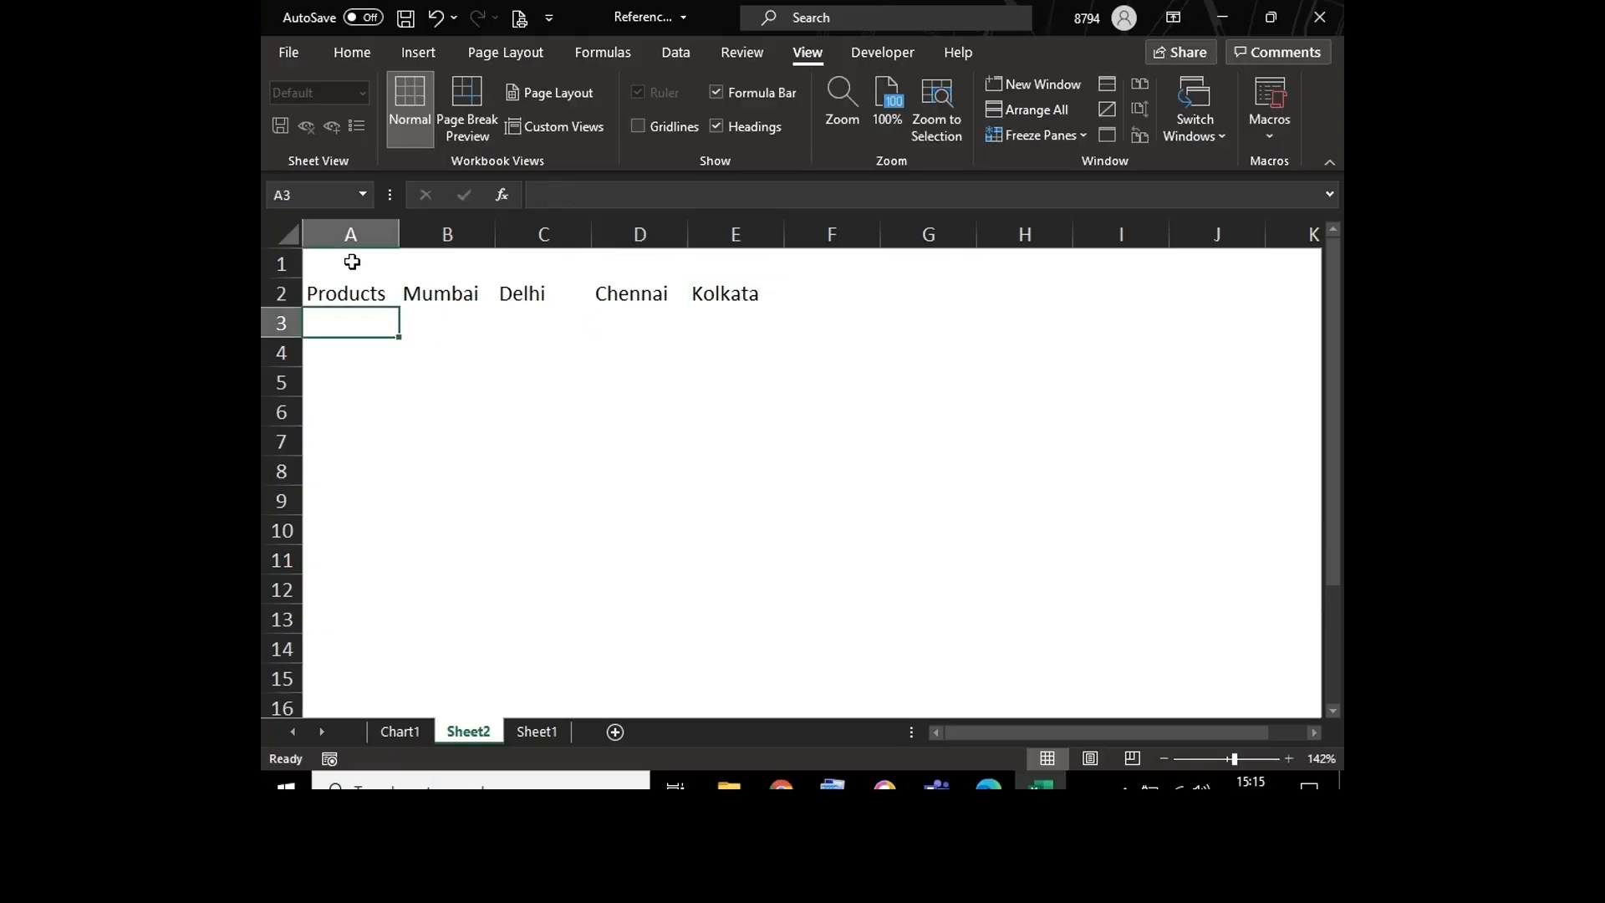
Step: Enter the product names Icecreams and Biscuits in cells A3 and A4
text(Ice)
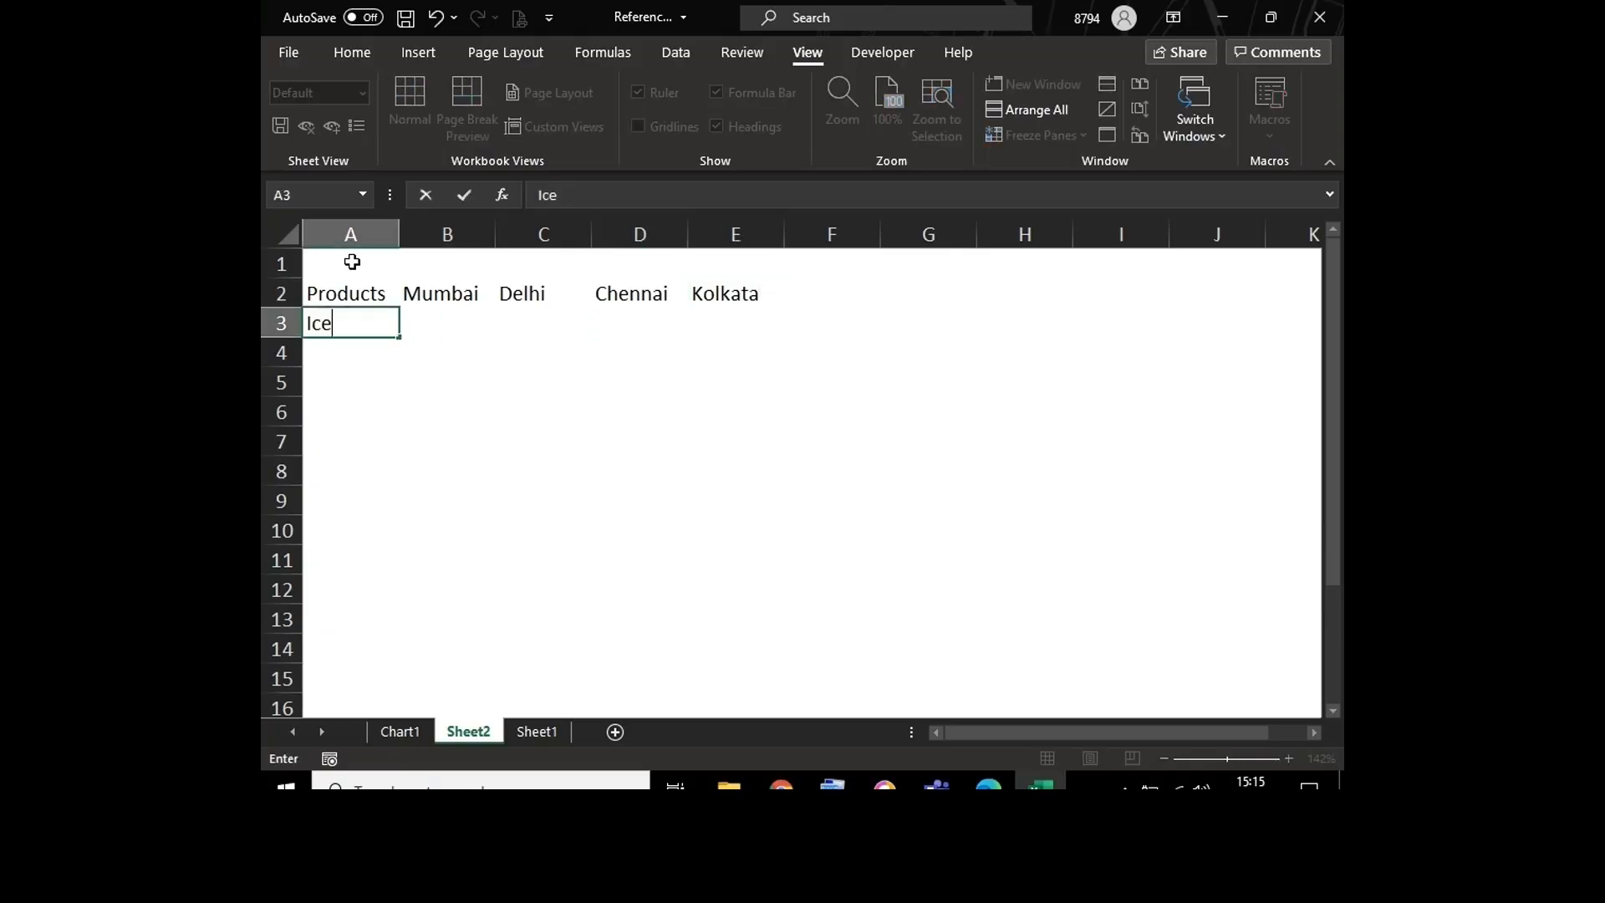
text(creams)
key(Return)
text(Bis)
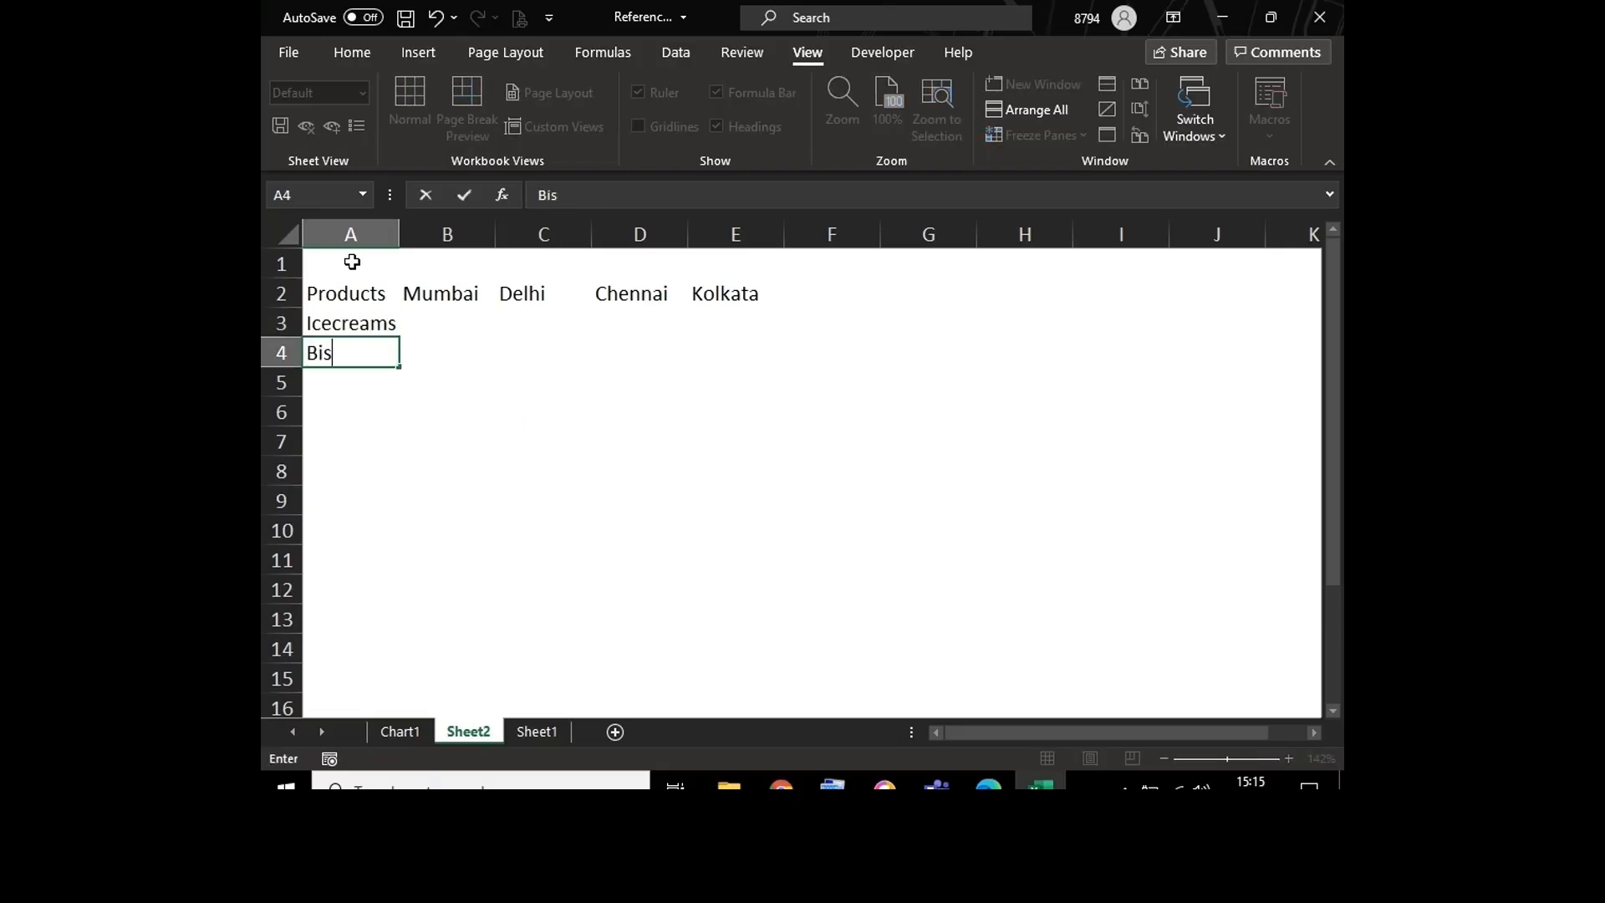
text(cuits)
key(Return)
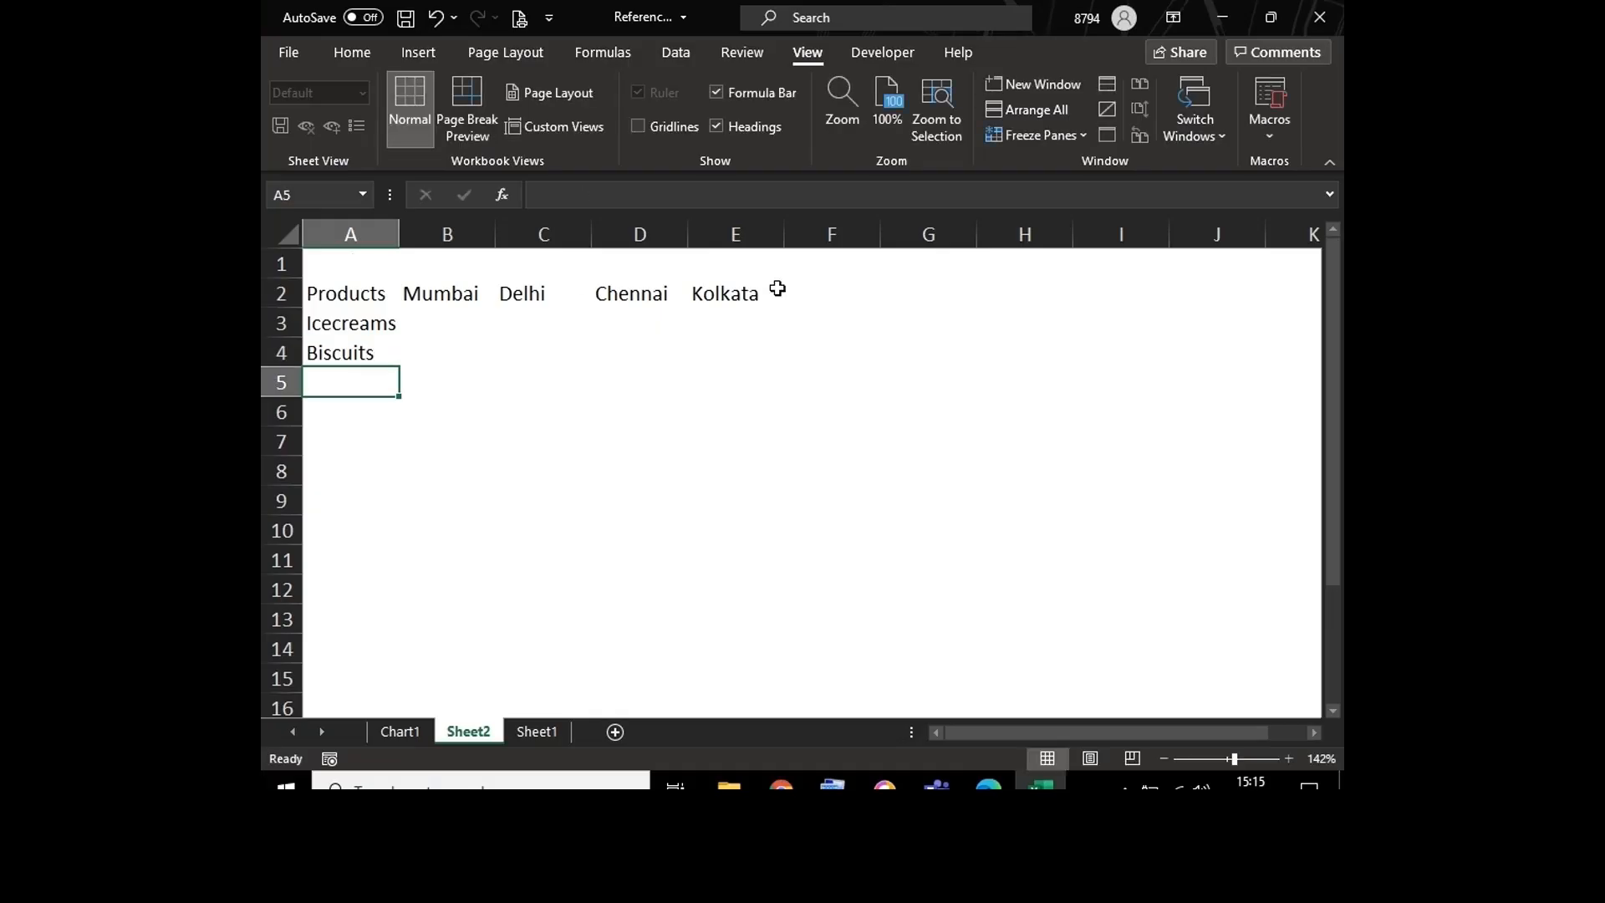
Step: Enter the product names Cold Drinks and Chocolates in cells A5 and A6
click(1248, 759)
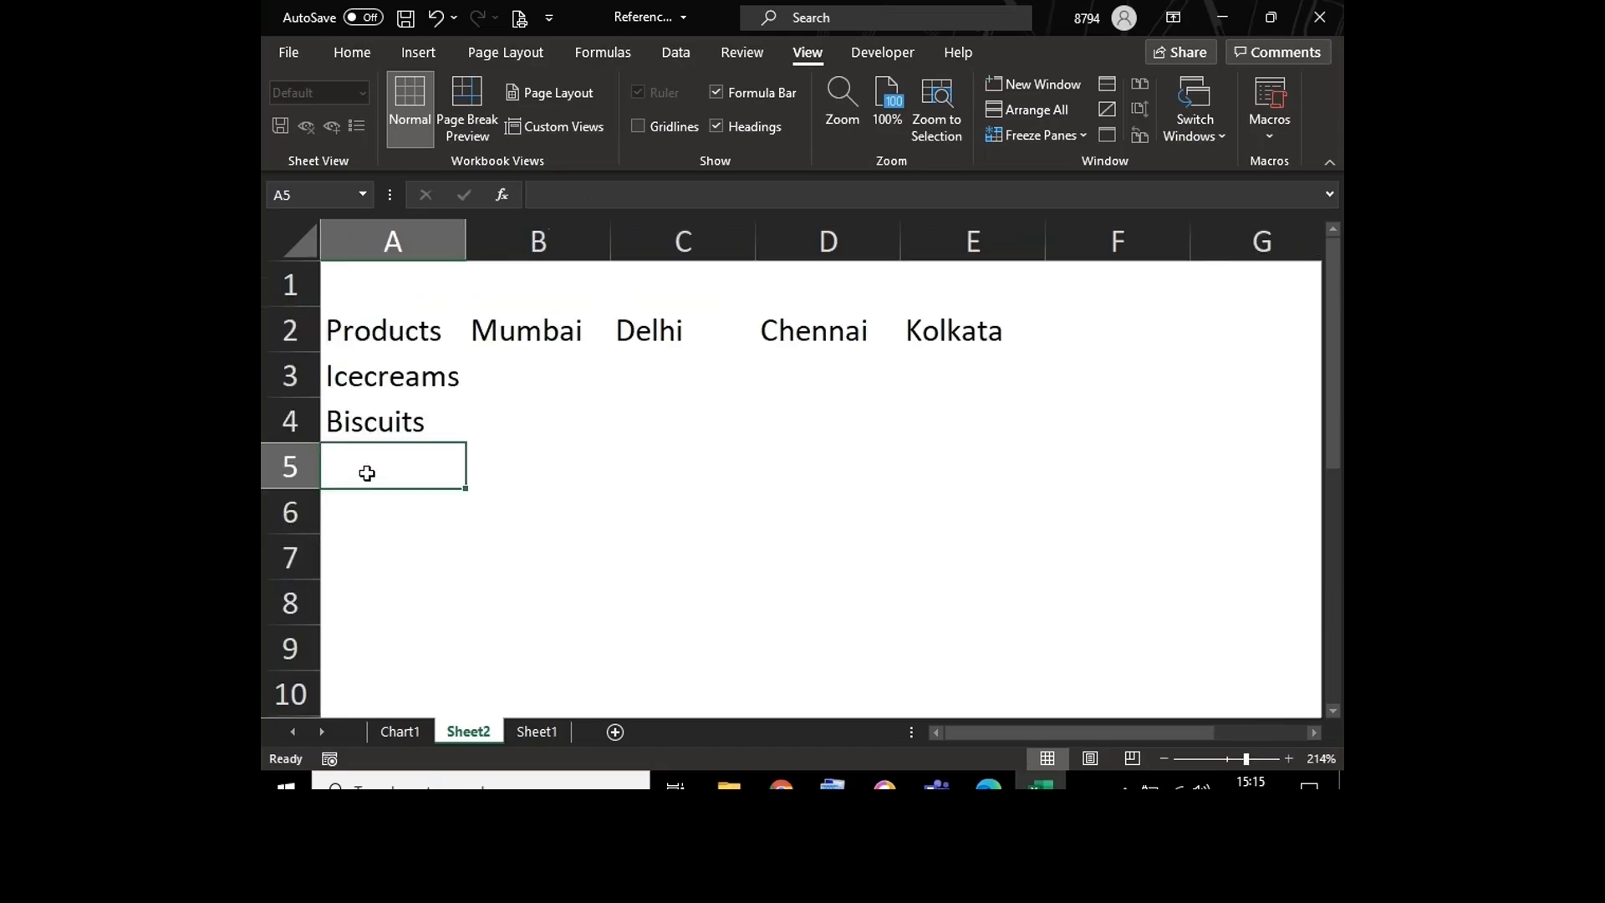
text(Cold)
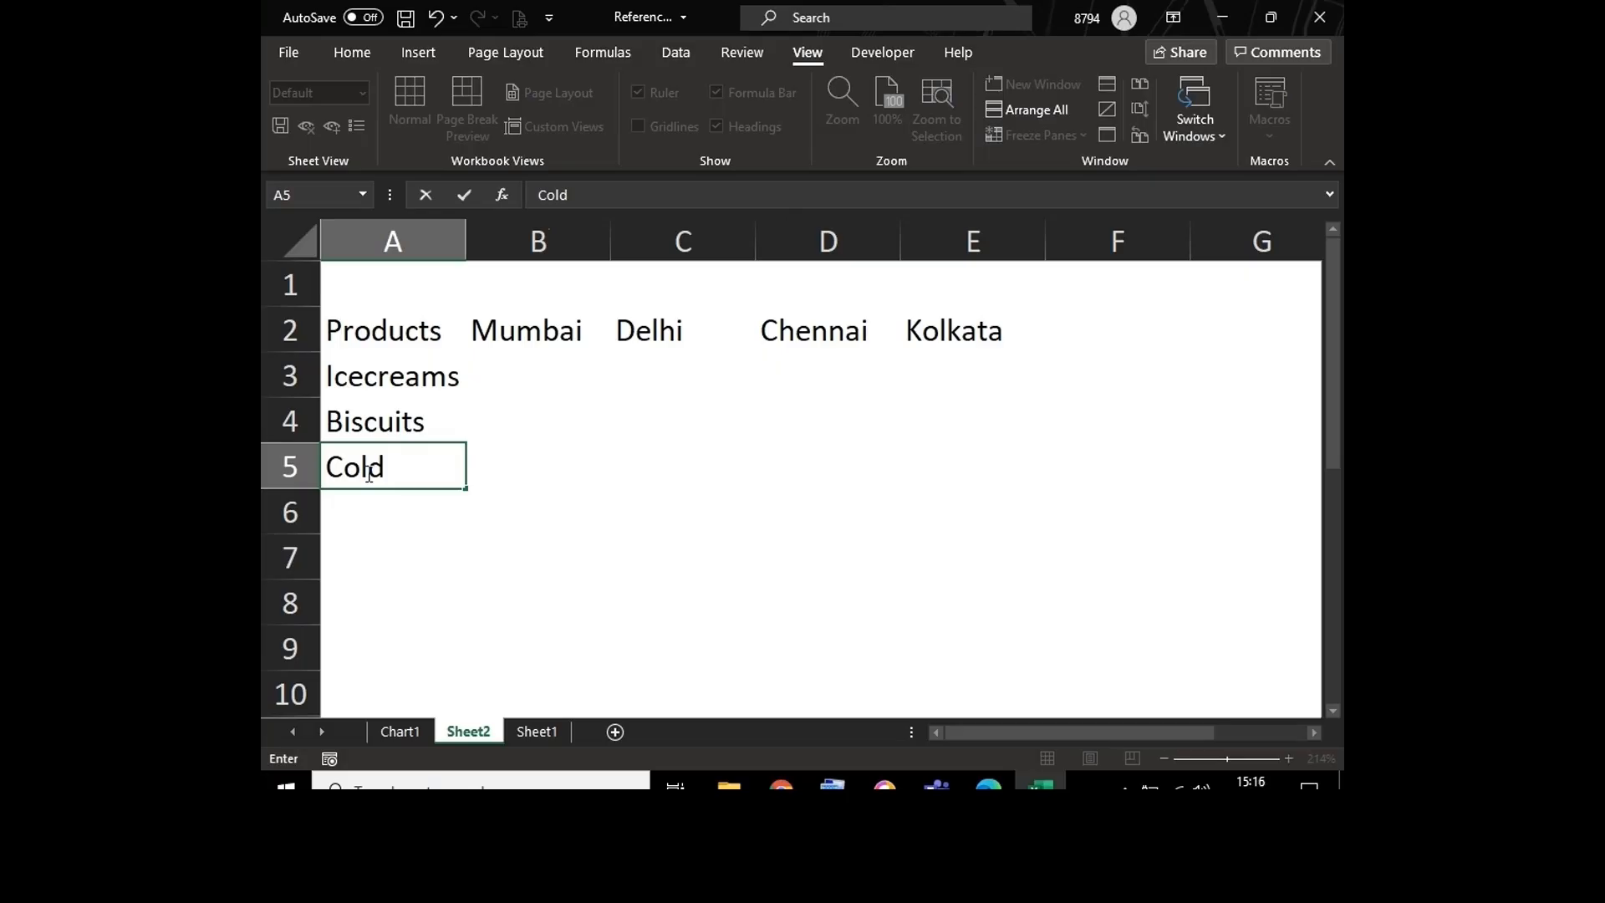
text( Drinks)
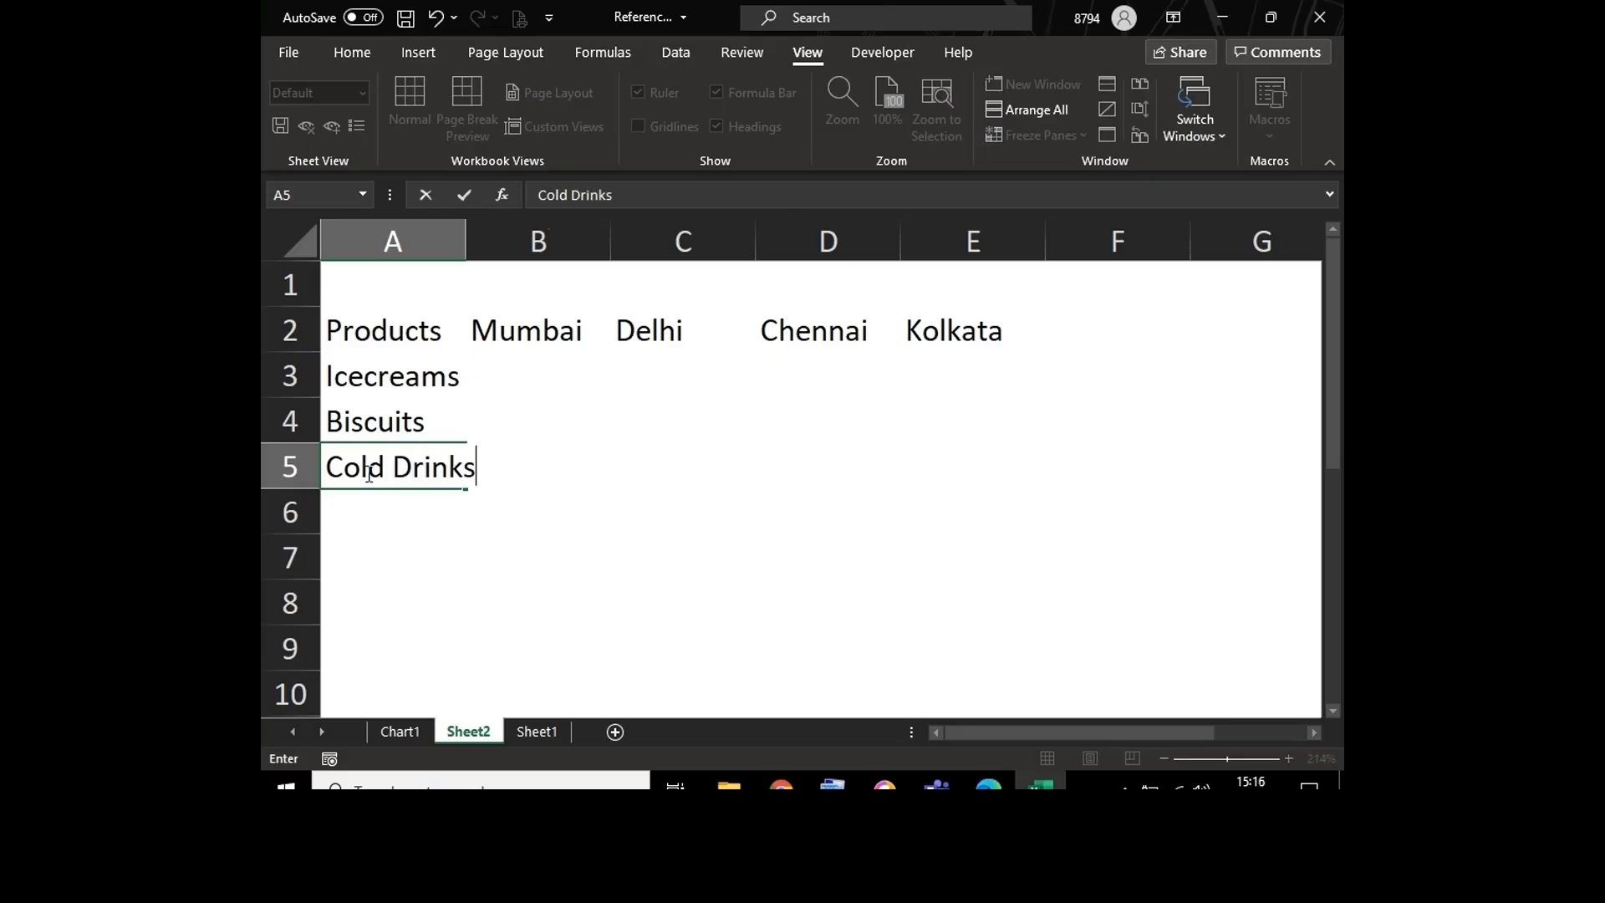
key(Return)
text(C)
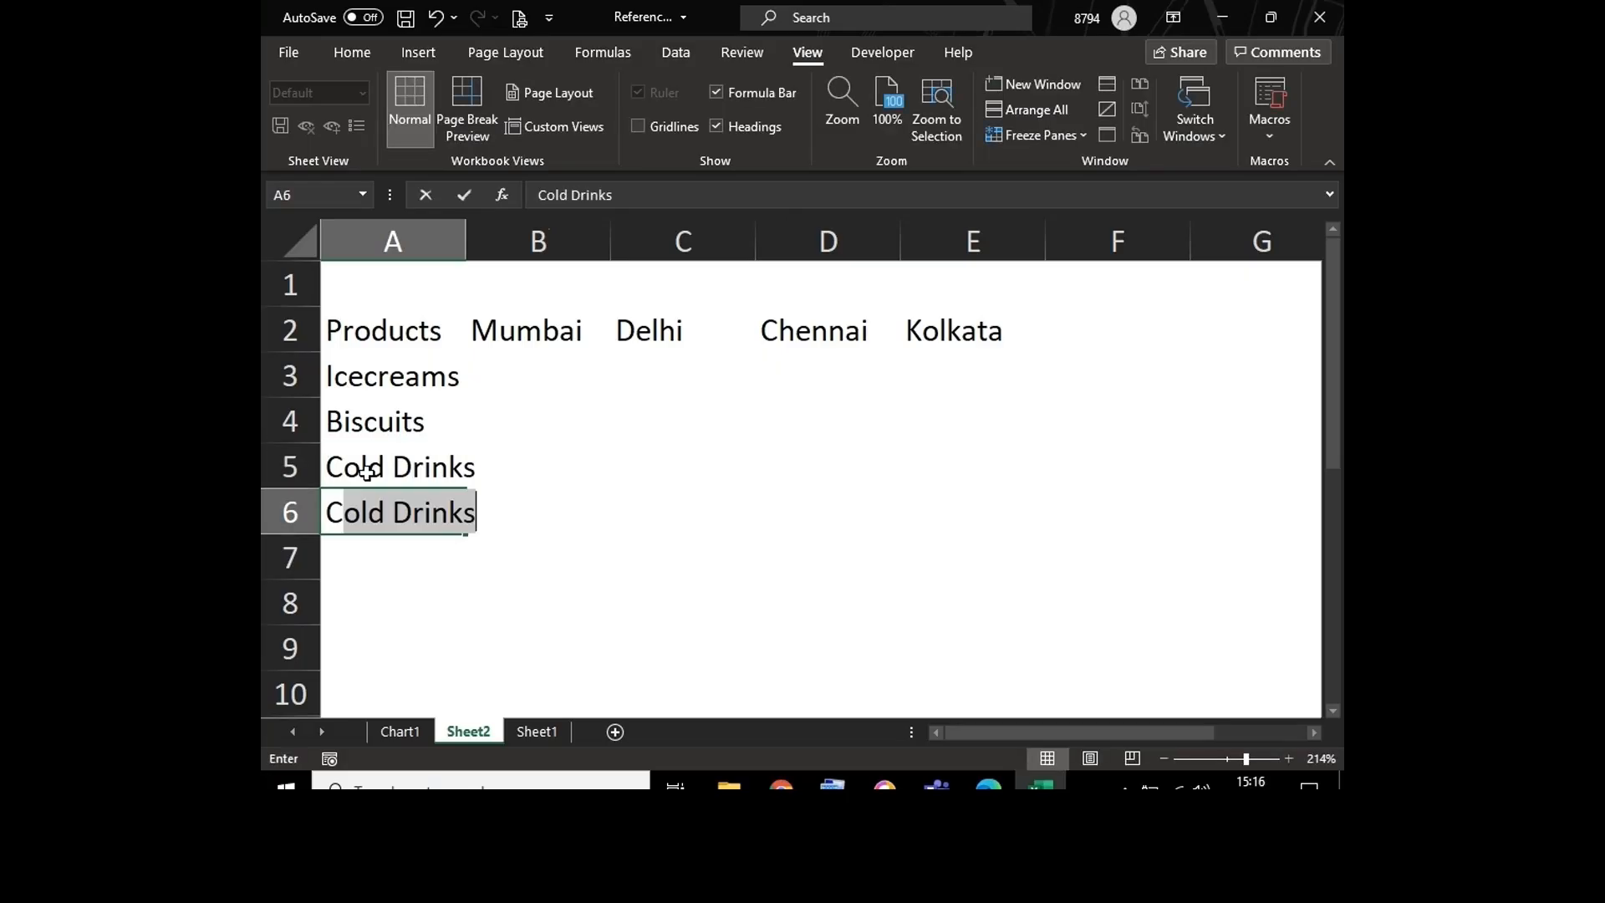
text(hocolates)
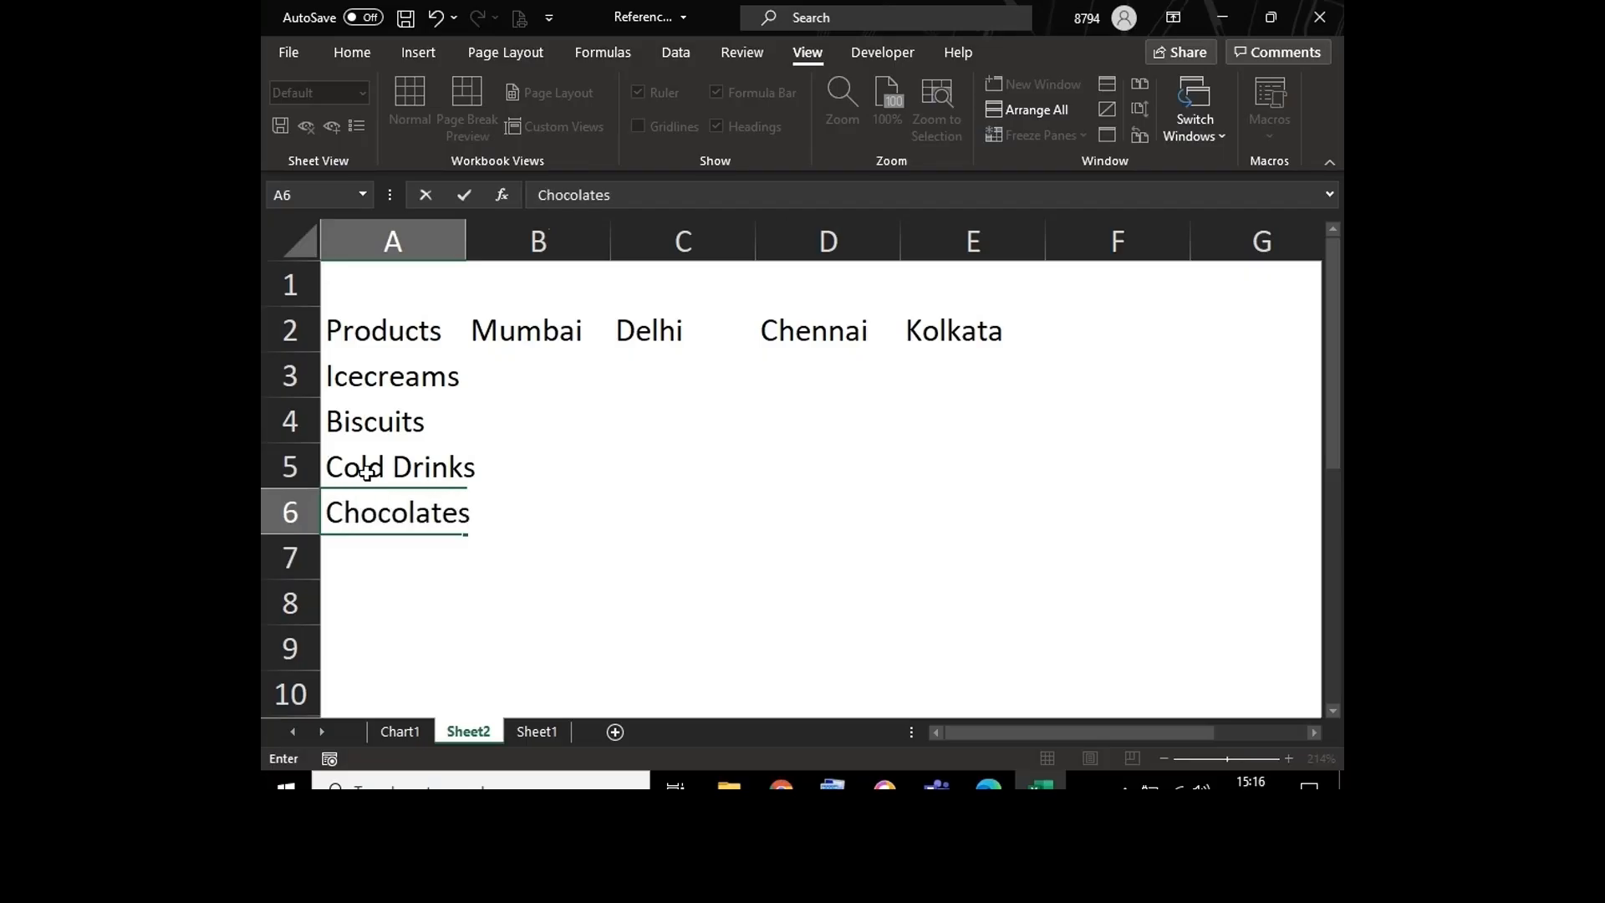
key(Tab)
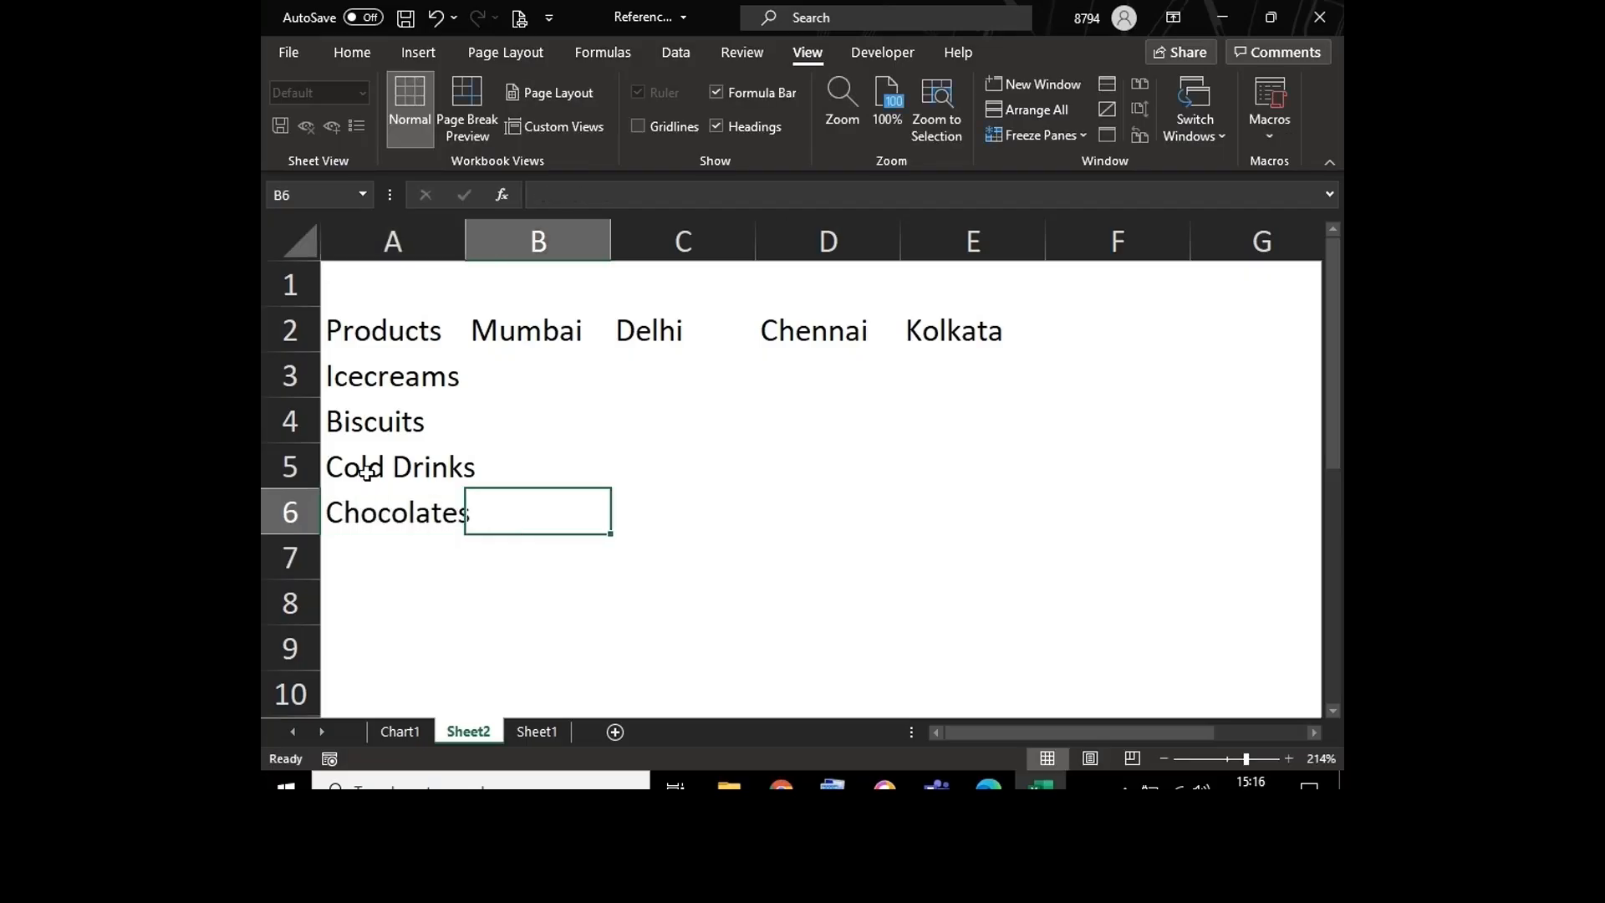
Step: Apply all borders to the table range A2:E6 and widen column A to fit the product names
drag(359, 330, 994, 510)
key(alt+h)
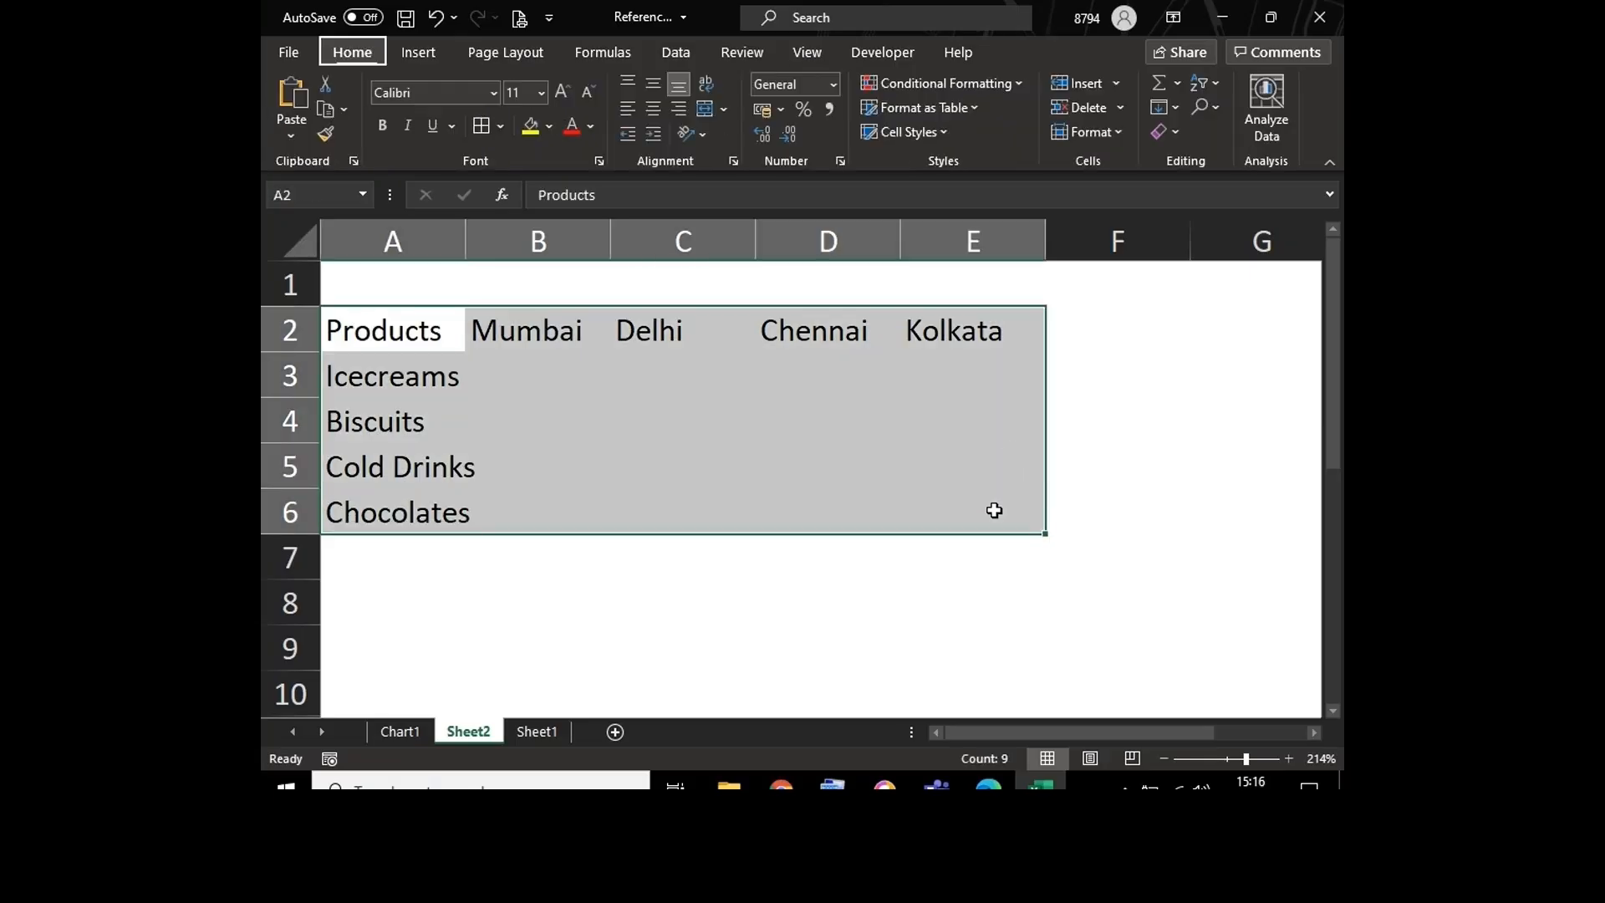
key(b)
key(a)
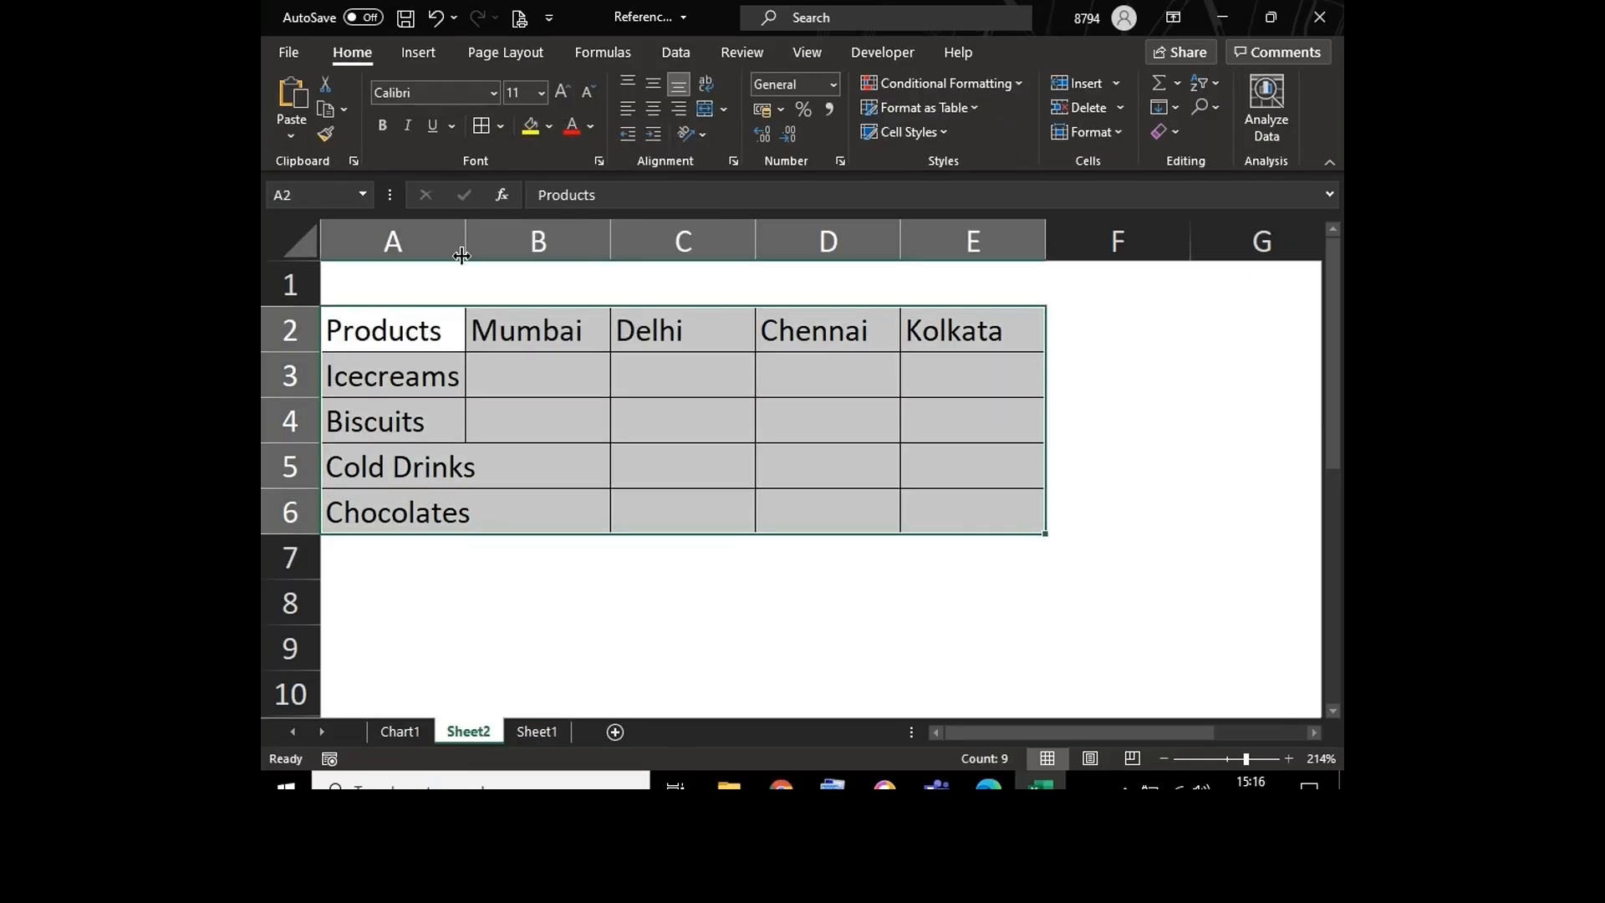
drag(465, 240, 495, 241)
Step: Fill the Mumbai column from B3 to B6 with the values 125, 45, 78 and 62
click(573, 381)
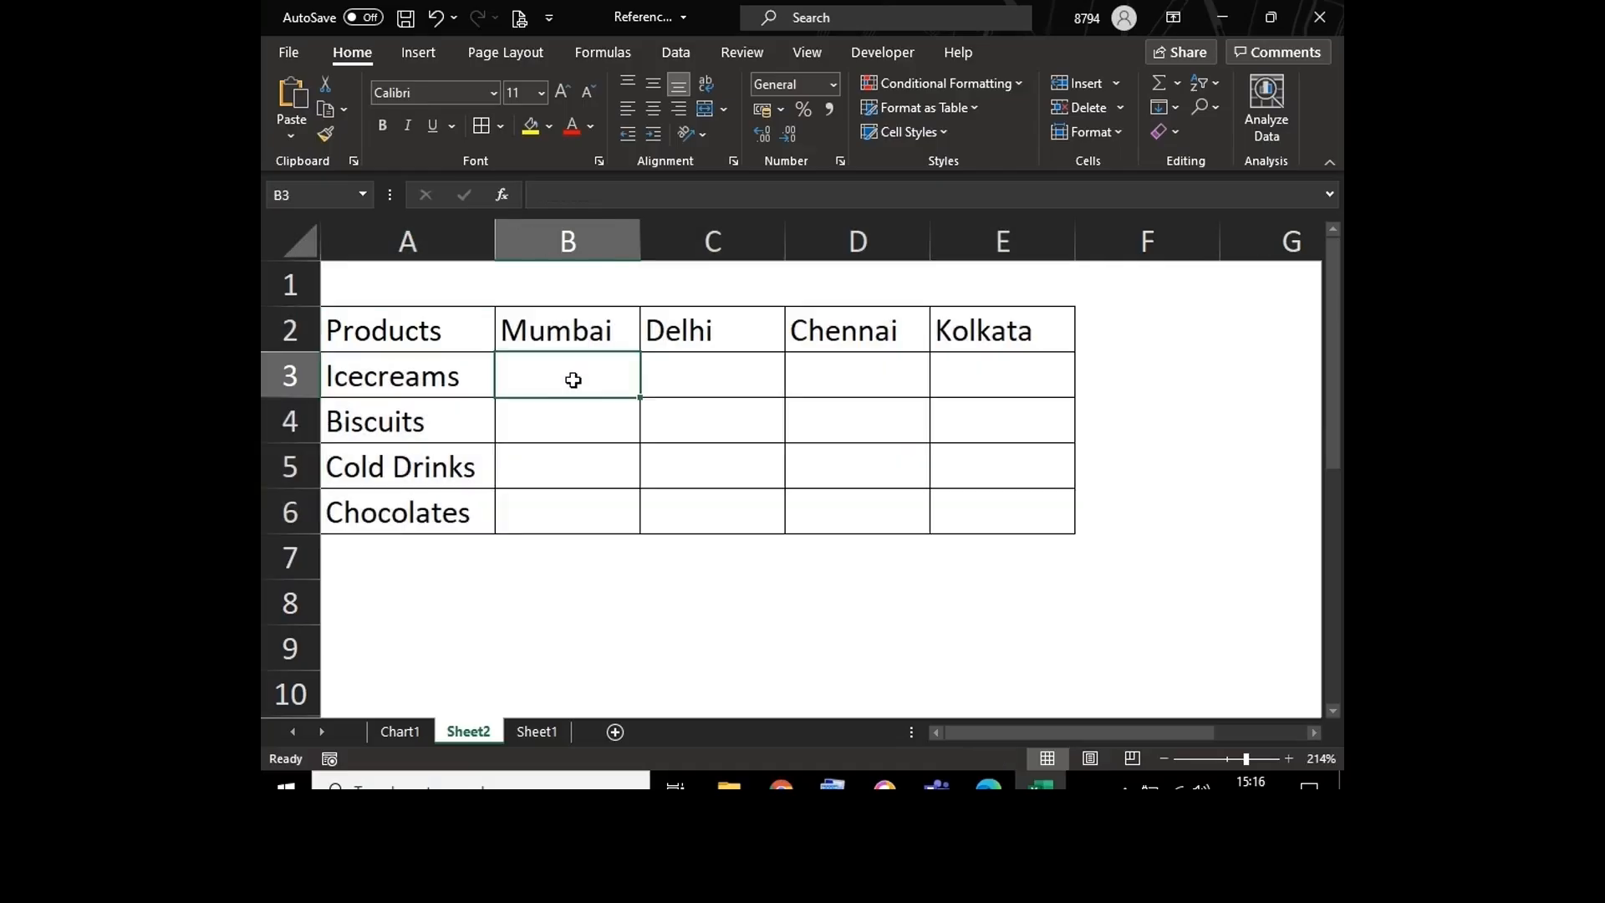
text(125)
key(Return)
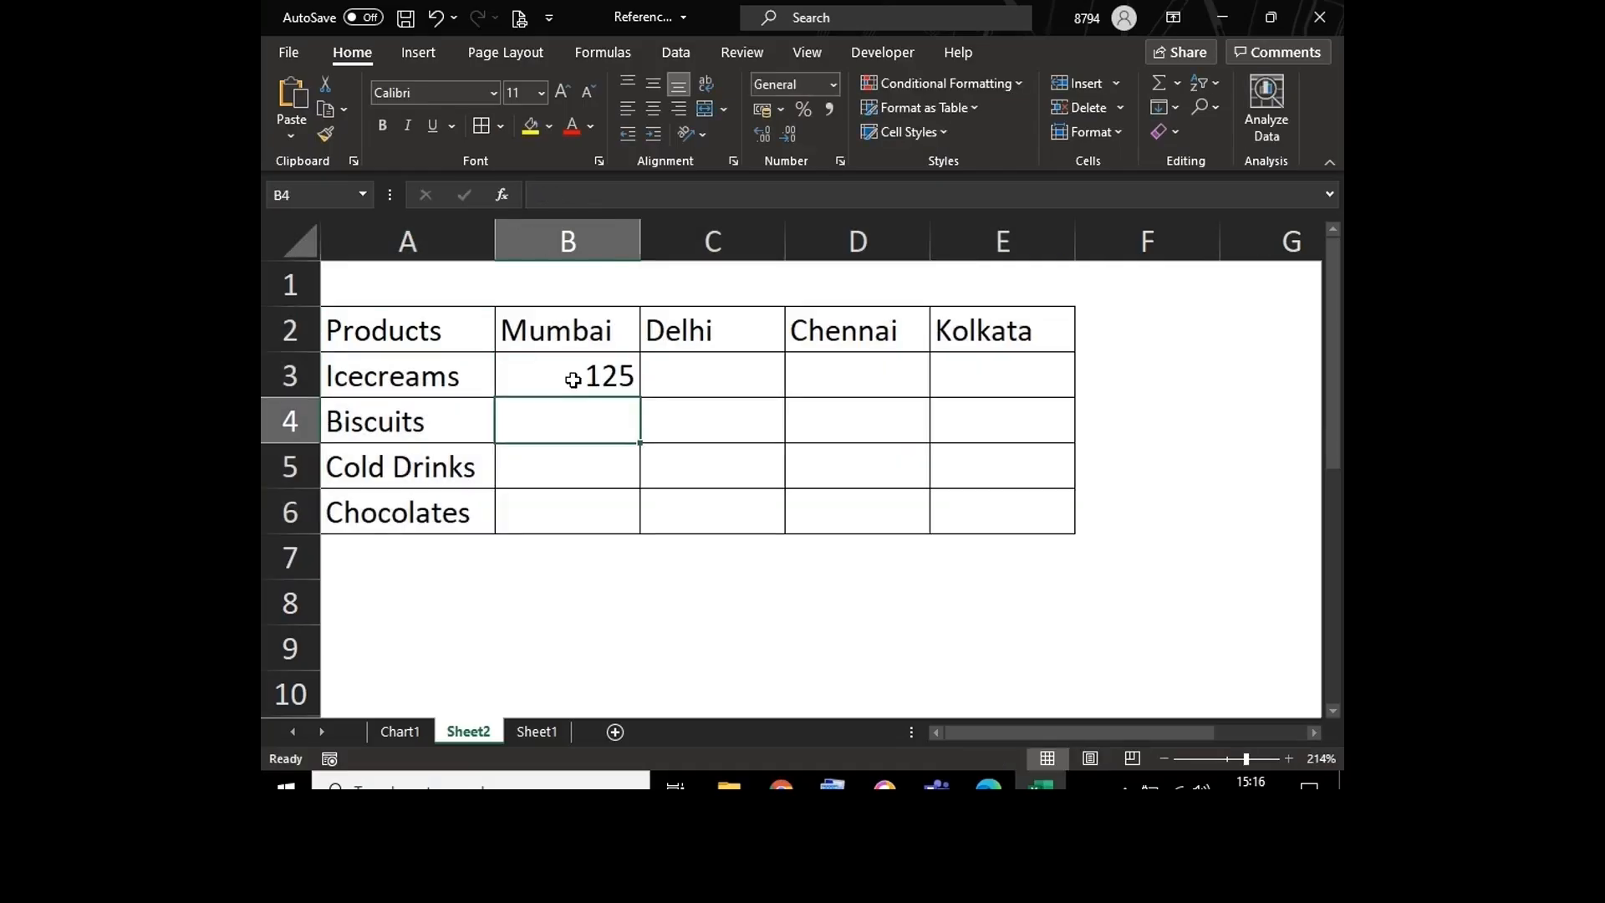
text(45)
key(Return)
text(78)
key(Return)
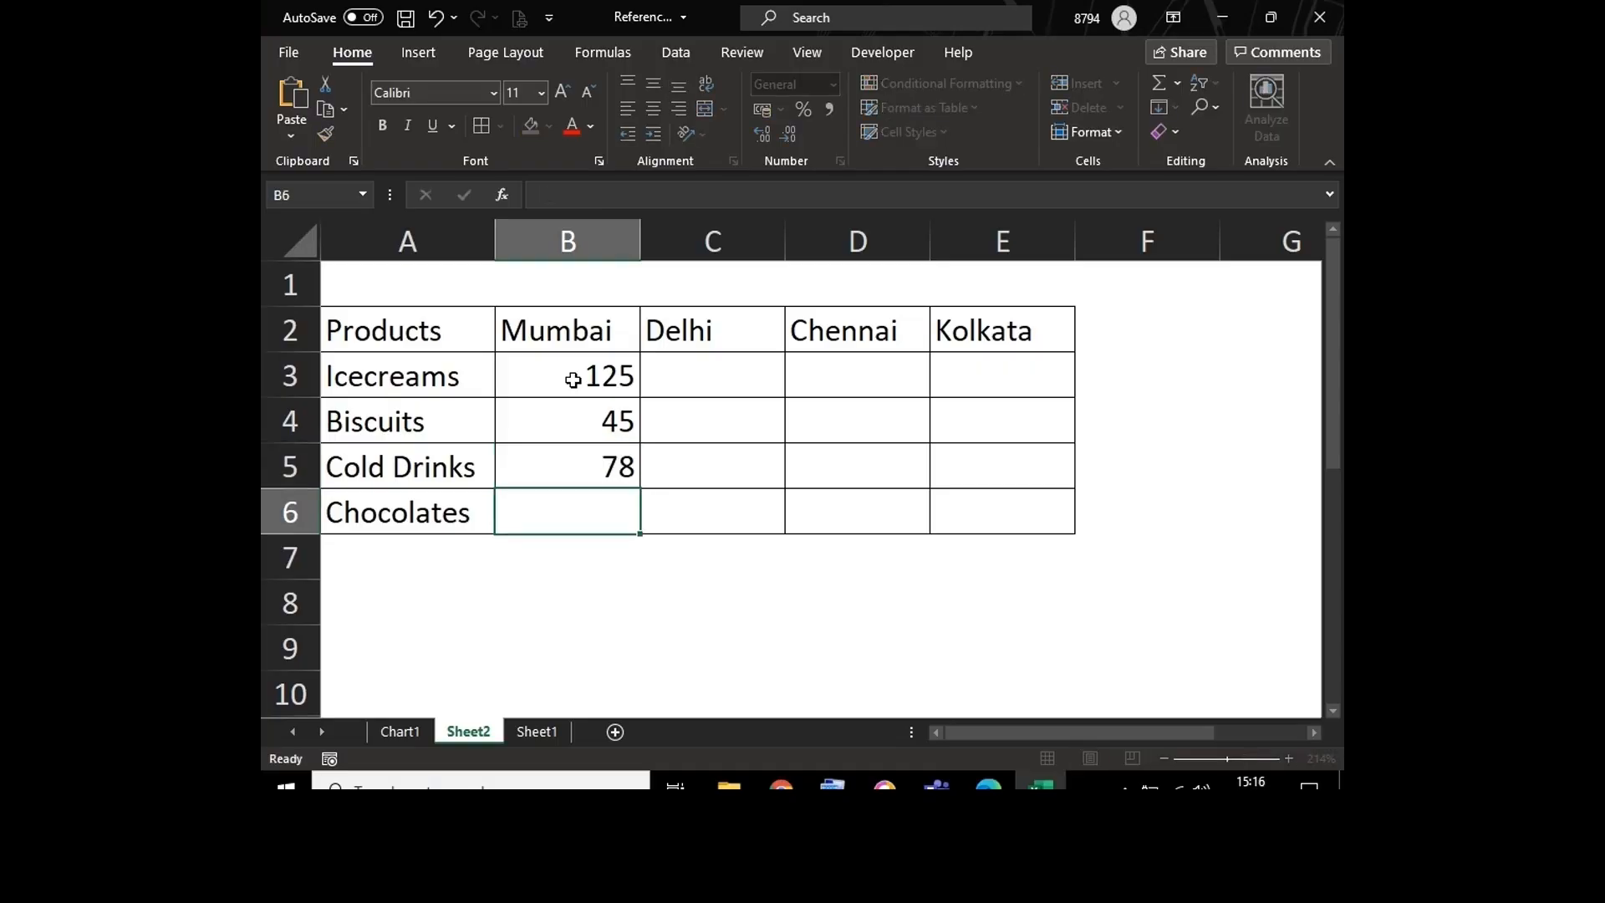
text(62)
key(Tab)
Step: Fill the Delhi column from C3 to C6 with the values 98, 57, 32 and 56
key(Up)
key(Up)
key(Up)
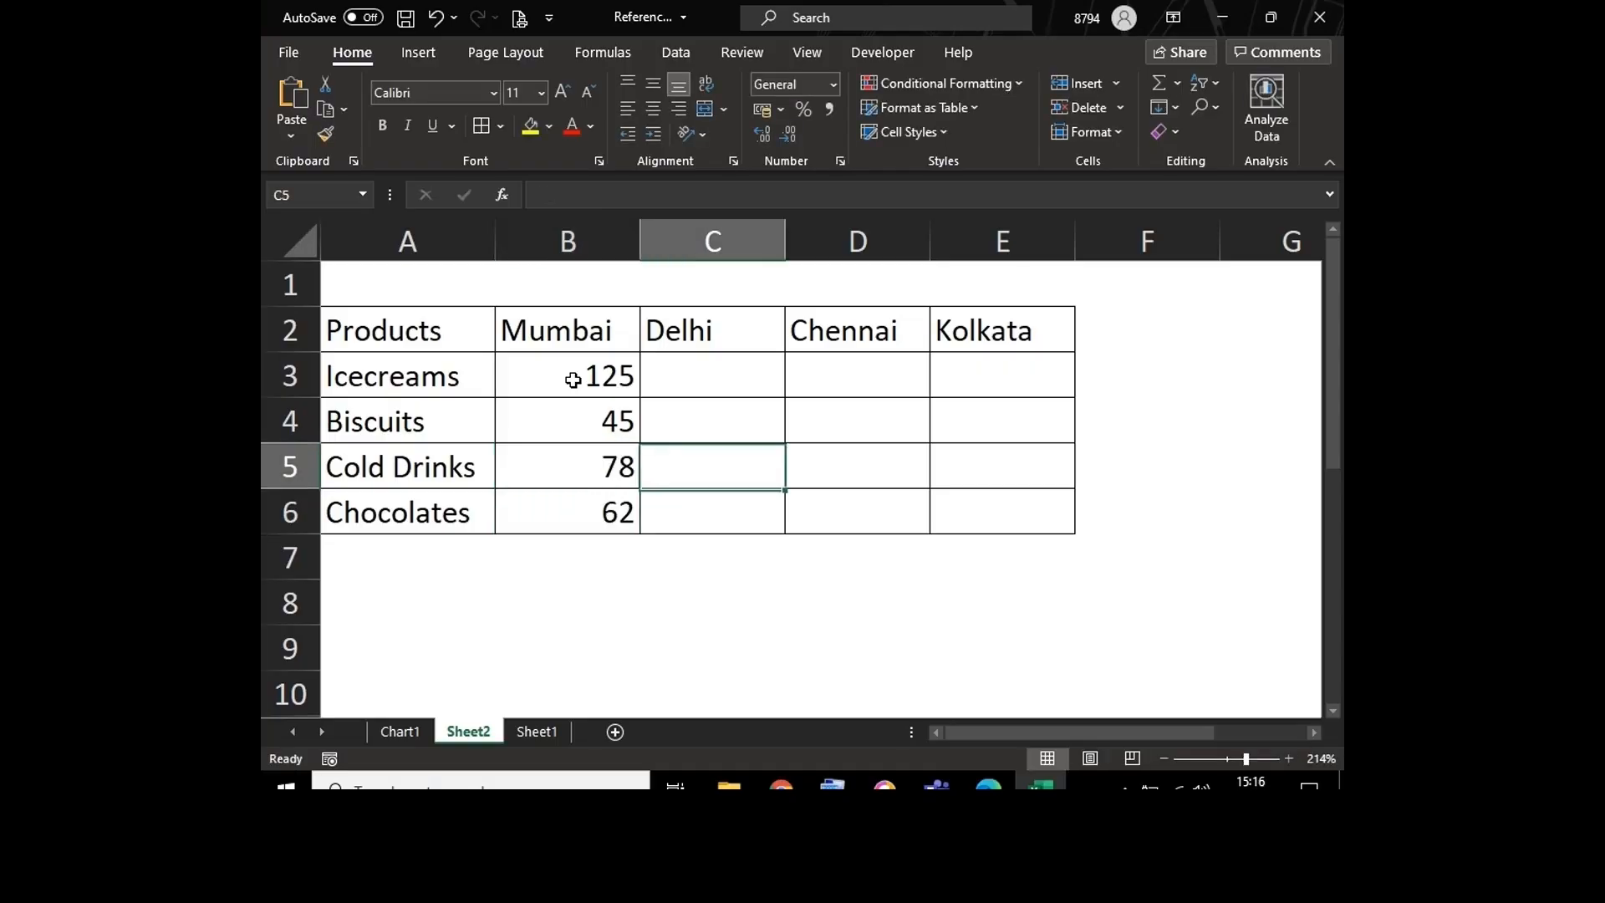
text(98)
key(Return)
text(57)
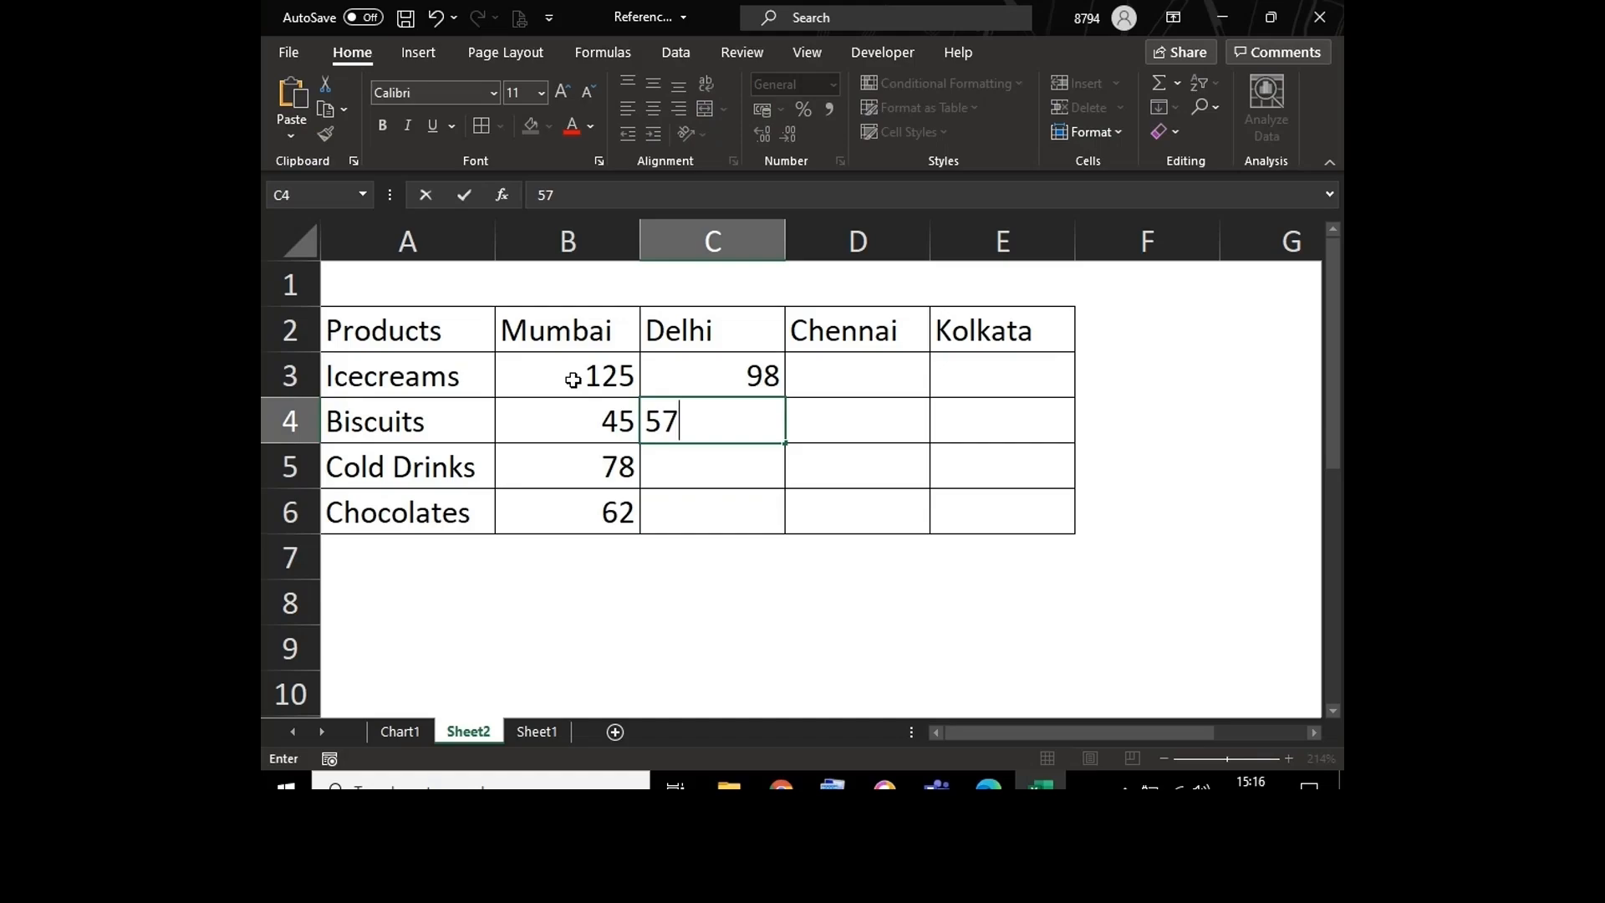
key(Return)
text(32)
key(Return)
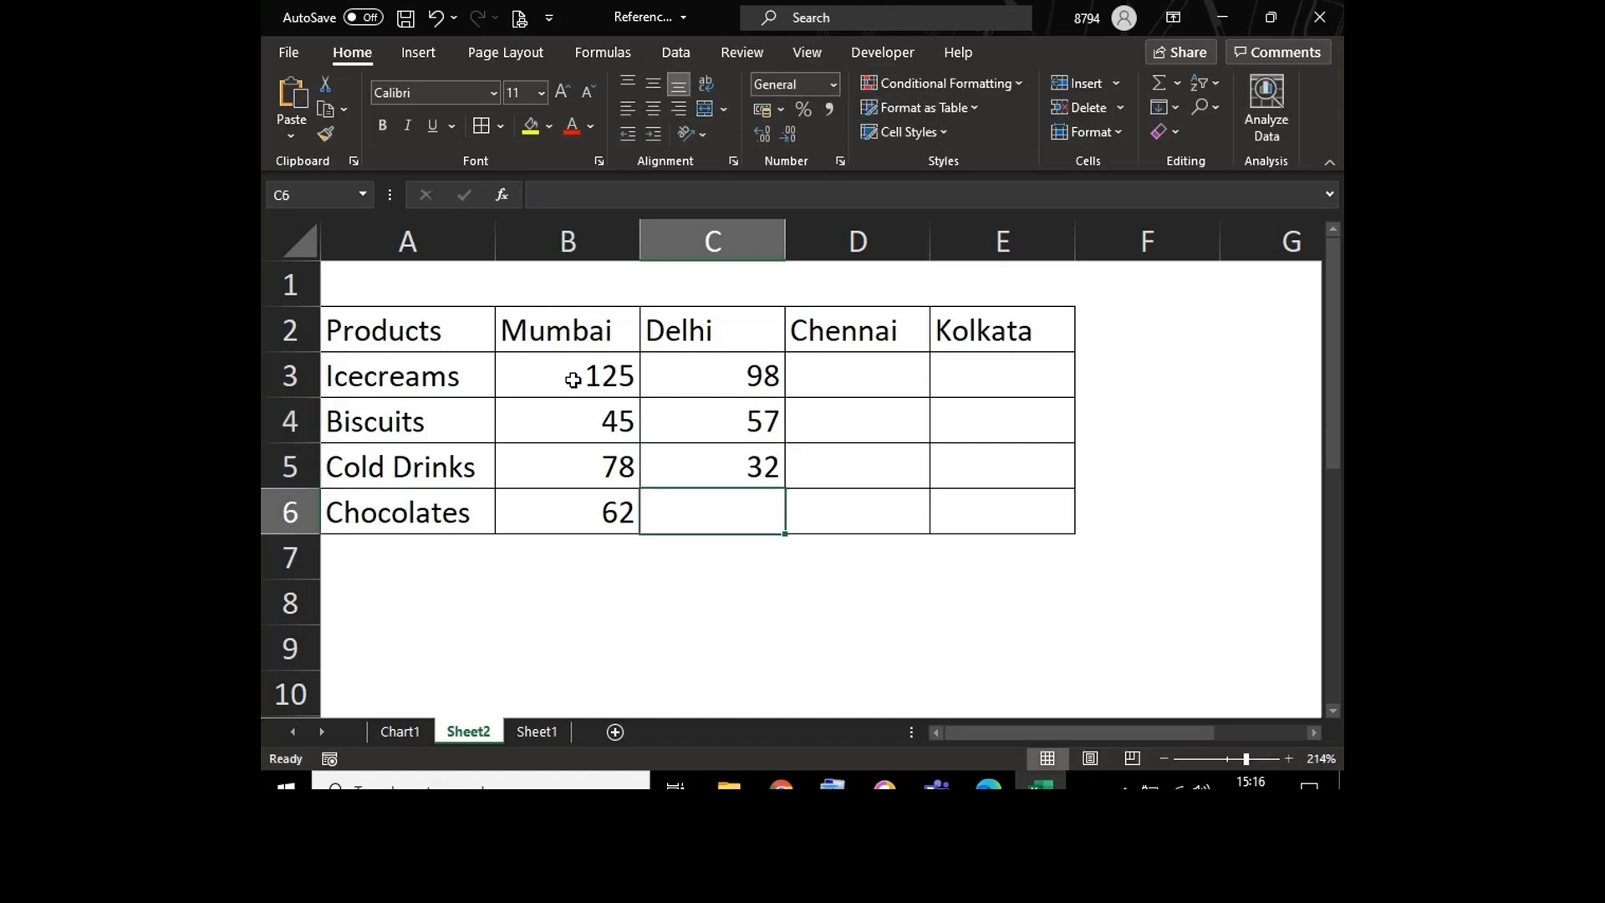
text(56)
key(Tab)
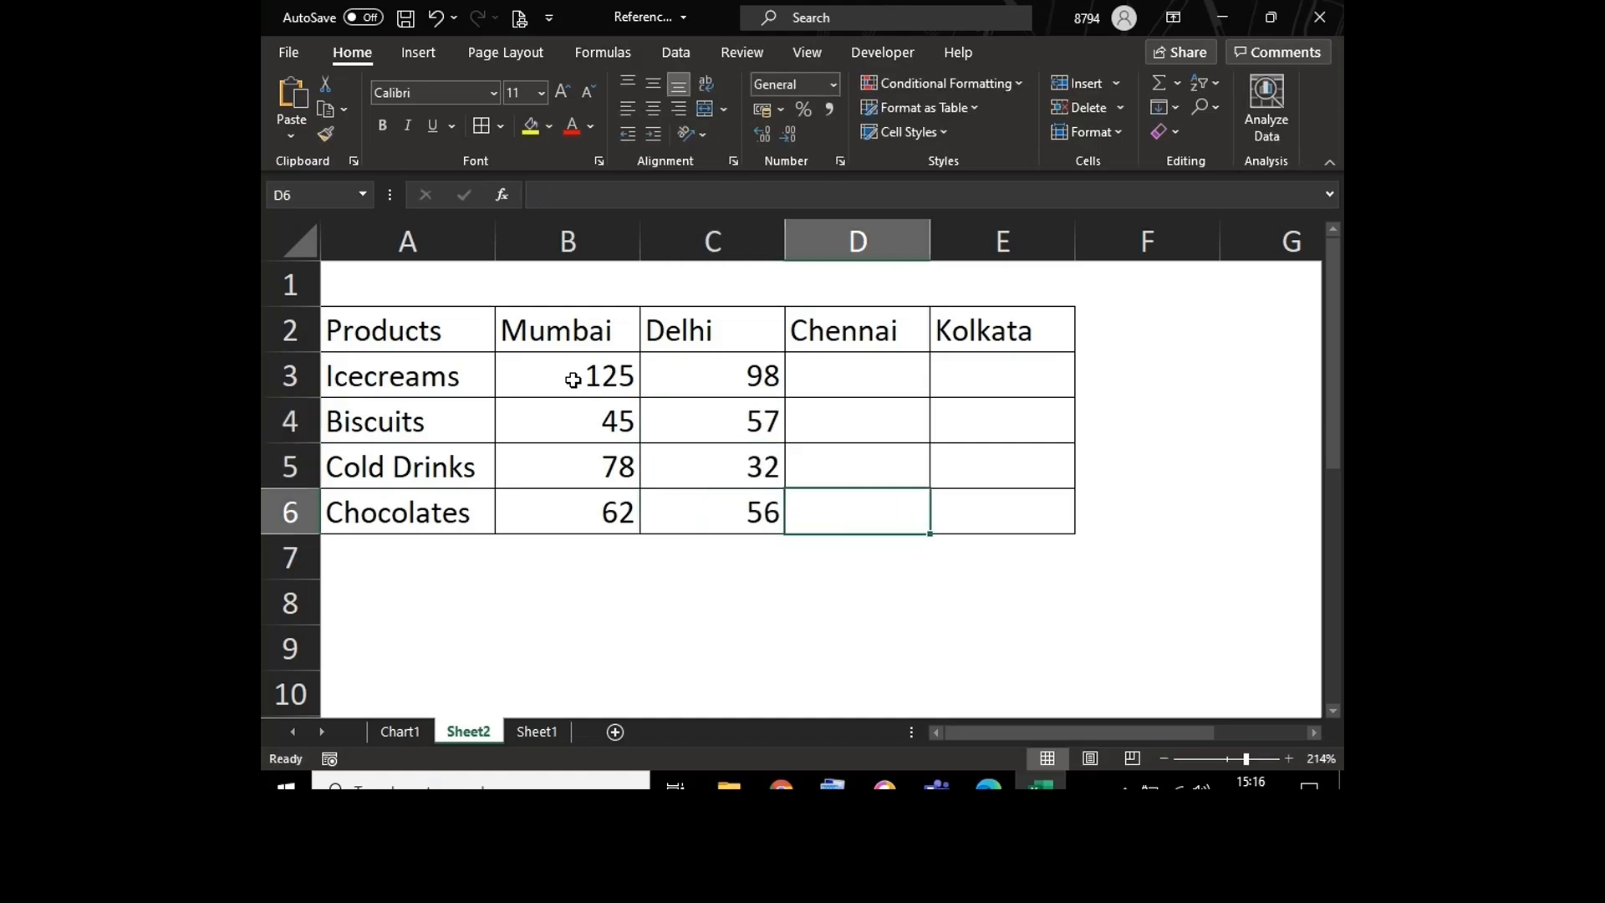
Step: Fill the Chennai column from D3 to D6 with the values 87, 8, 62 and 98
key(Up)
key(Up)
key(Up)
text(87)
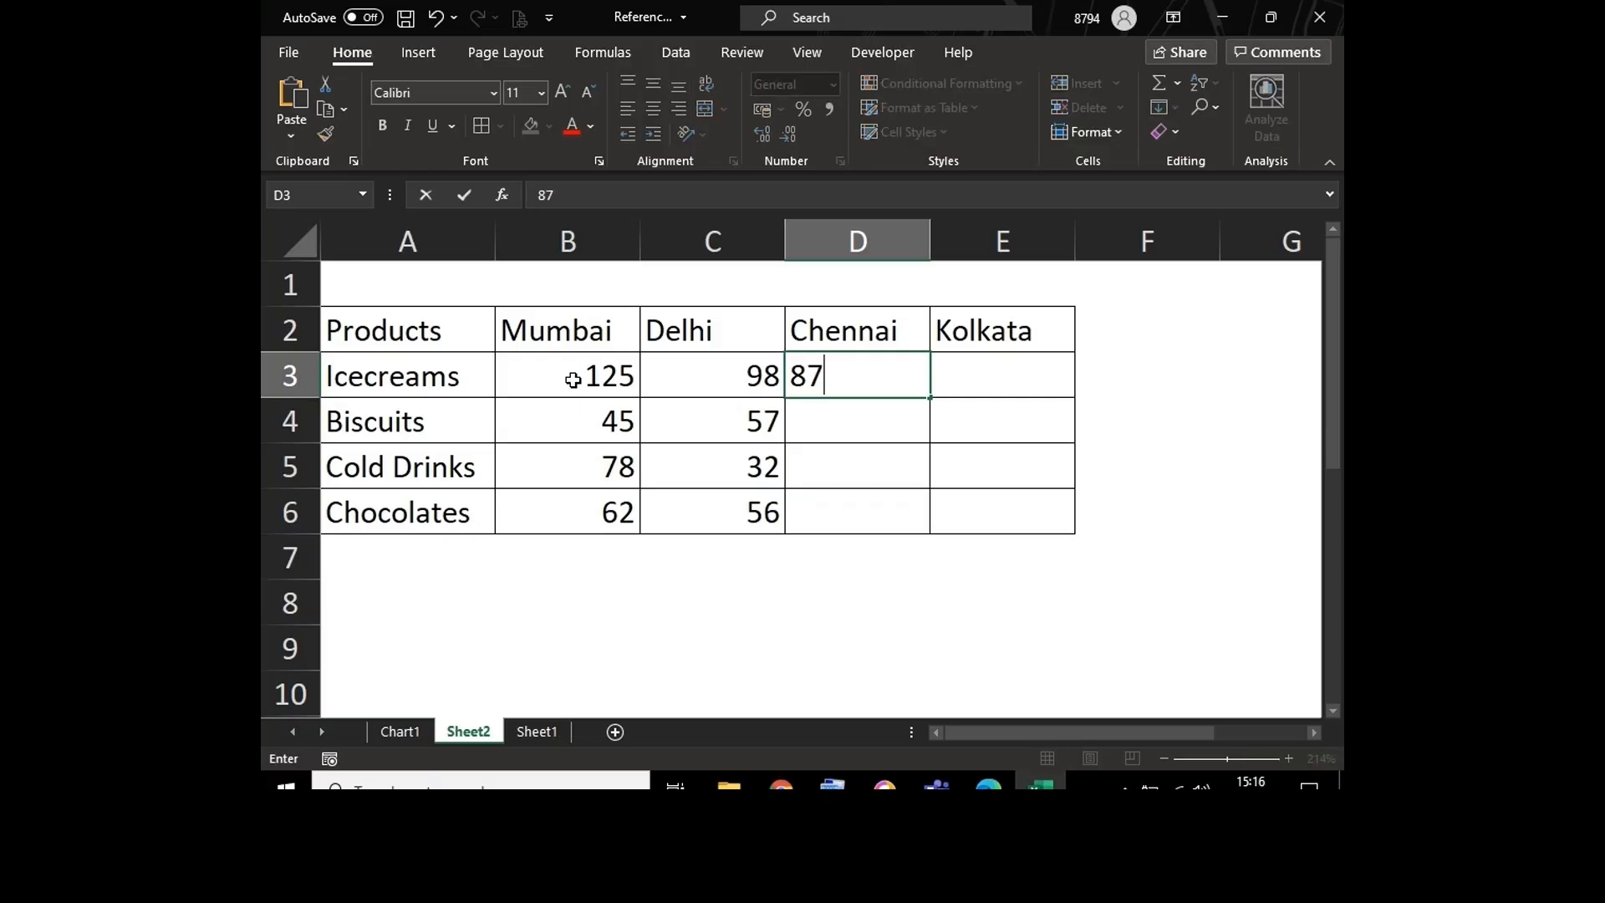
key(Return)
text(8)
key(Return)
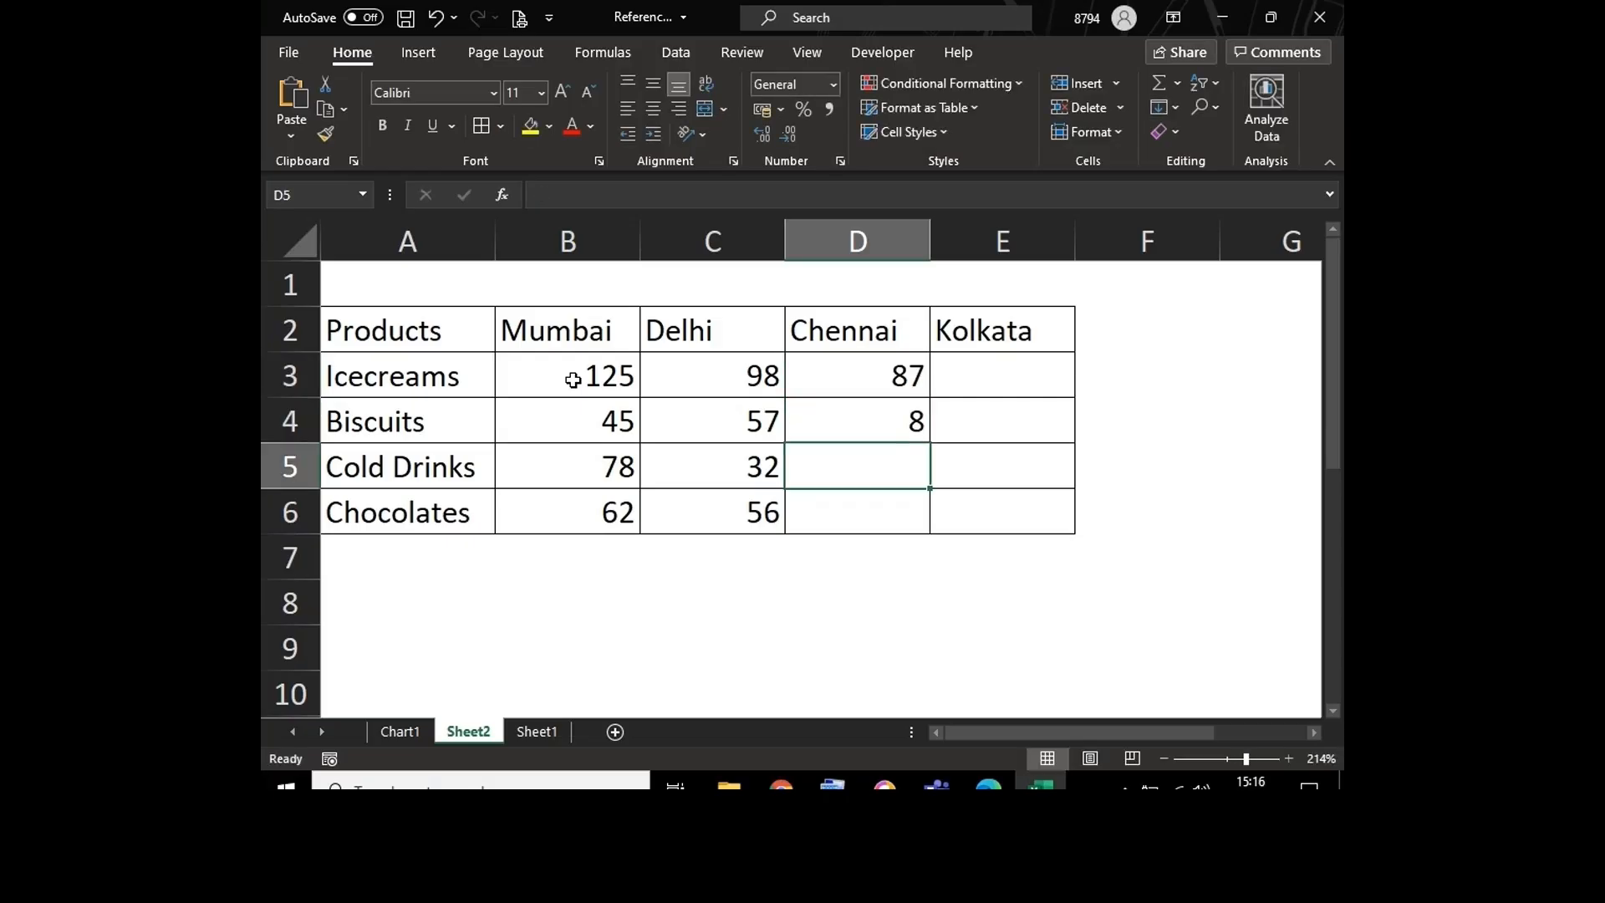
text(6)
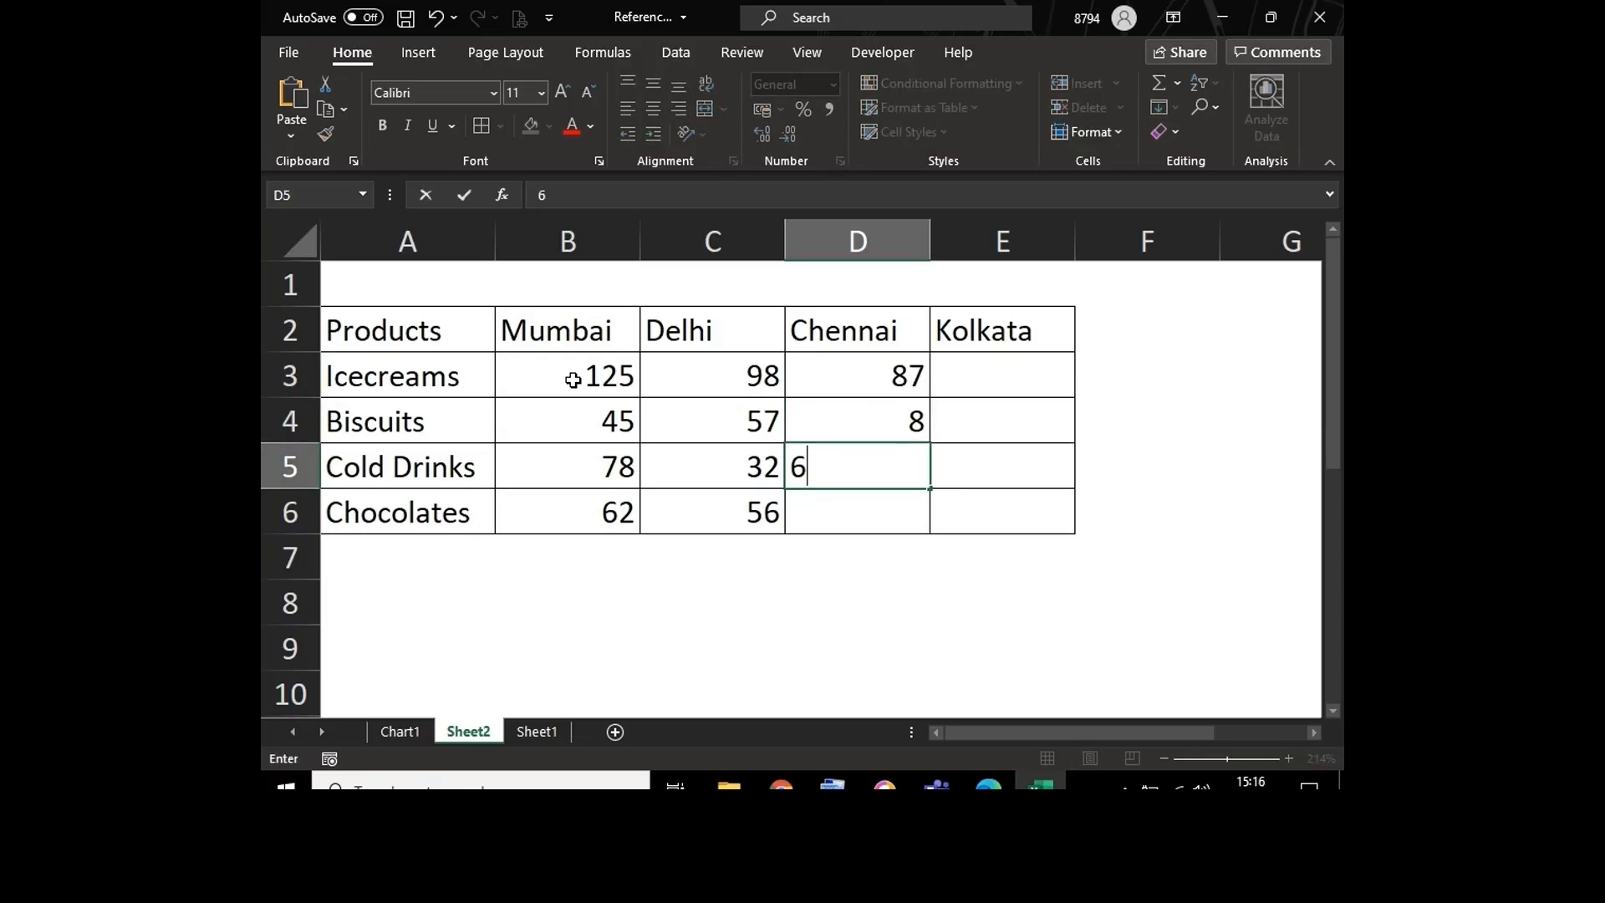
text(2)
key(Return)
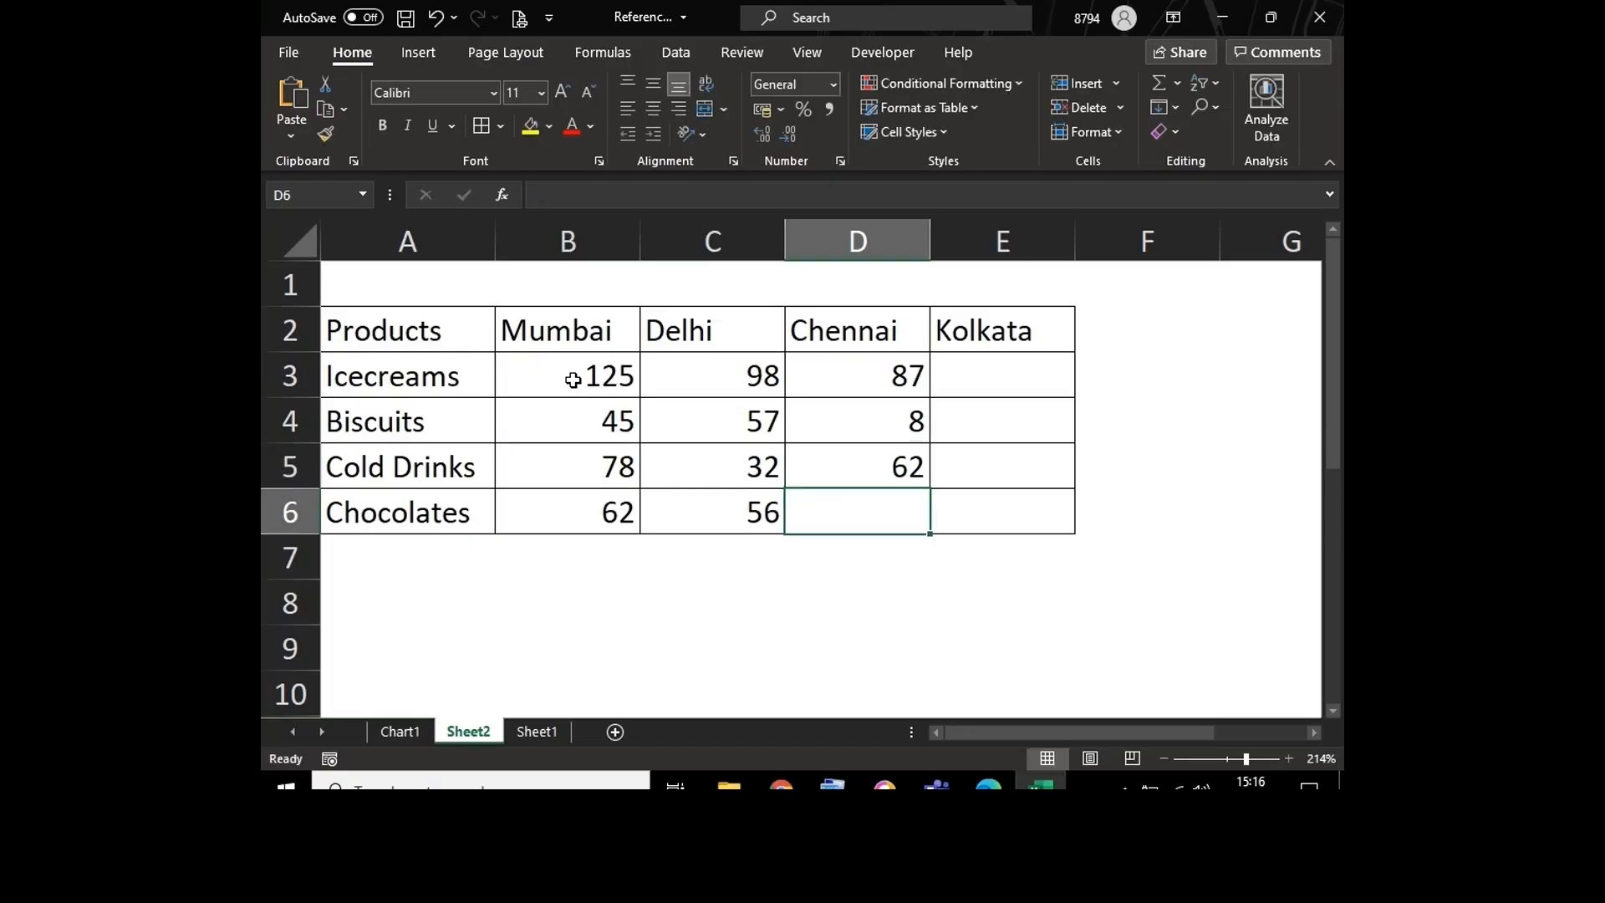
text(98)
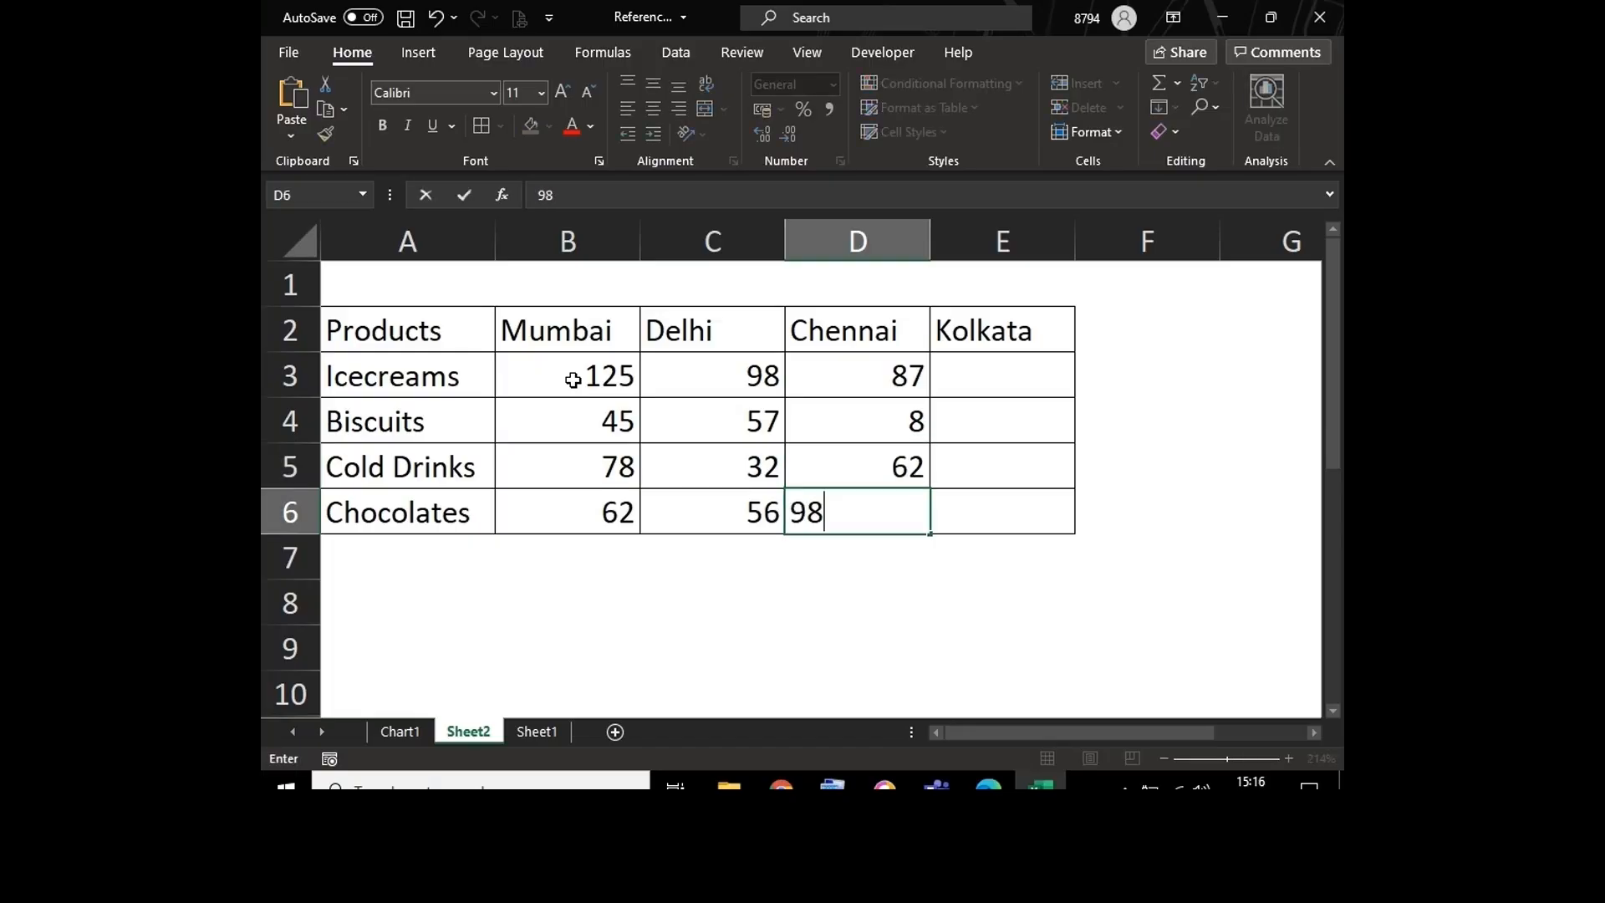
key(Tab)
Step: Fill the Kolkata column from E3 to E6 with the values 55, 47, 67 and 65
key(Up)
key(Up)
key(Up)
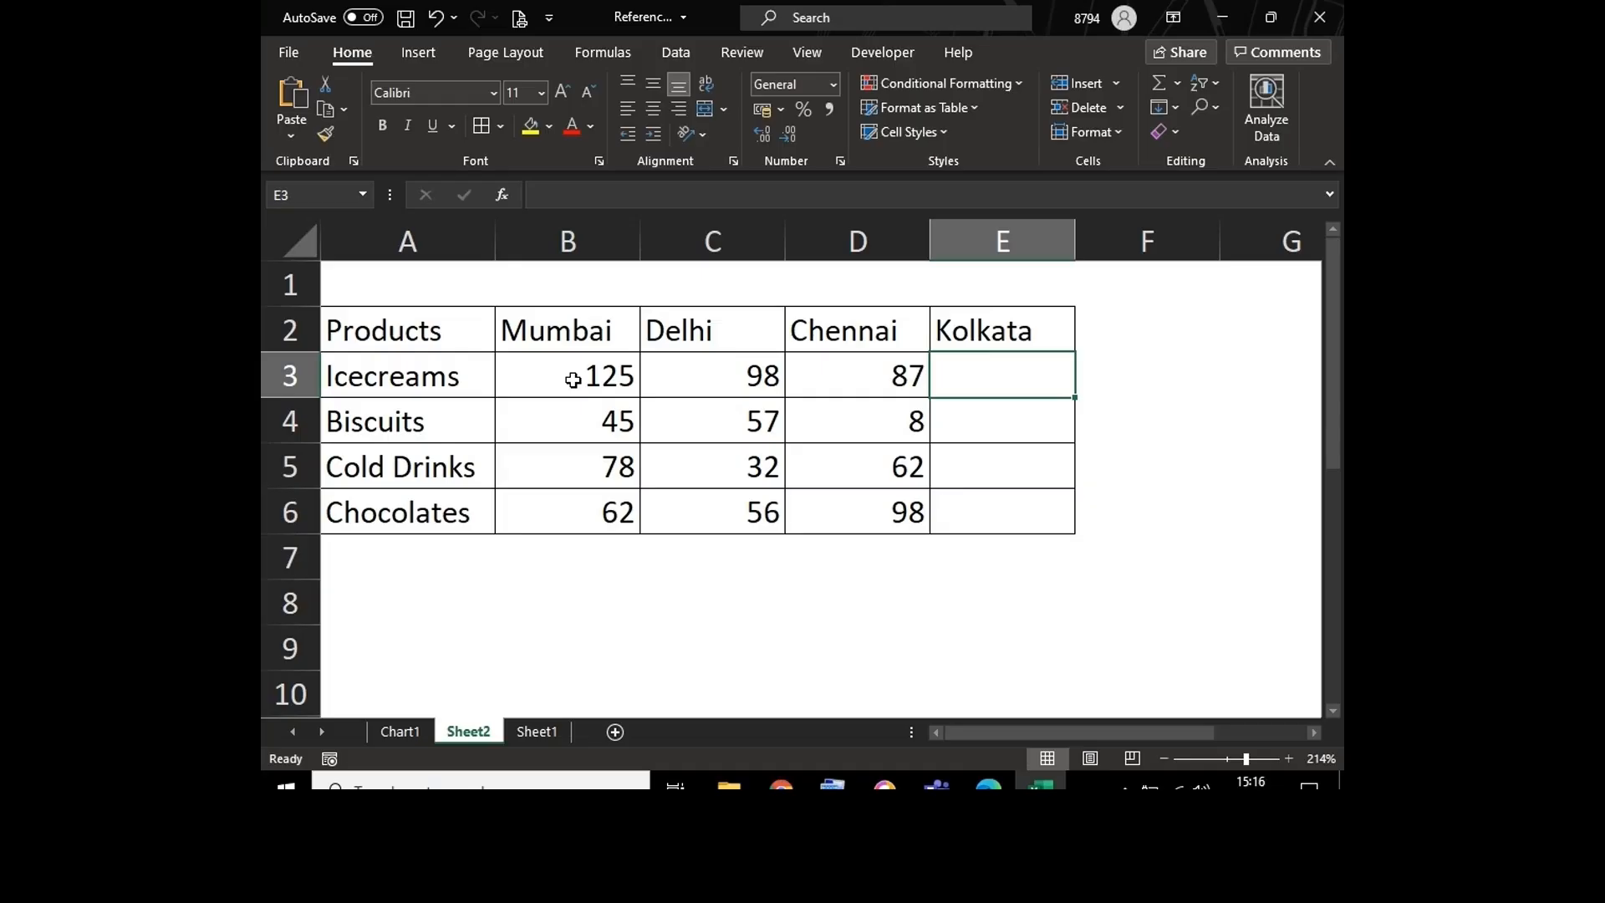
text(55)
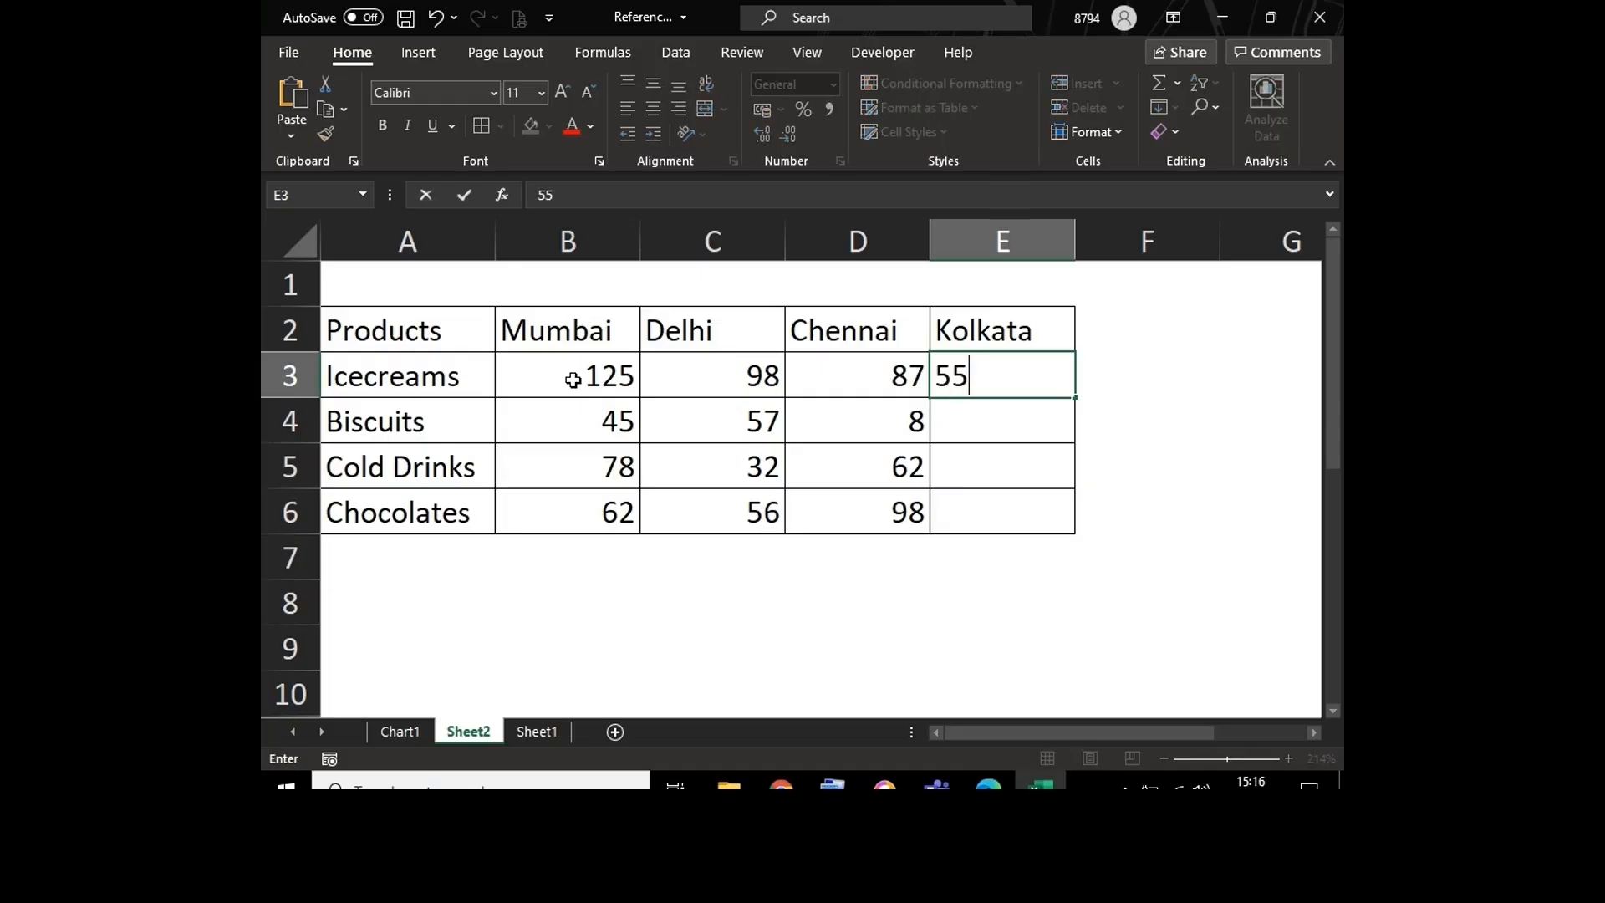
key(Return)
text(47)
key(Return)
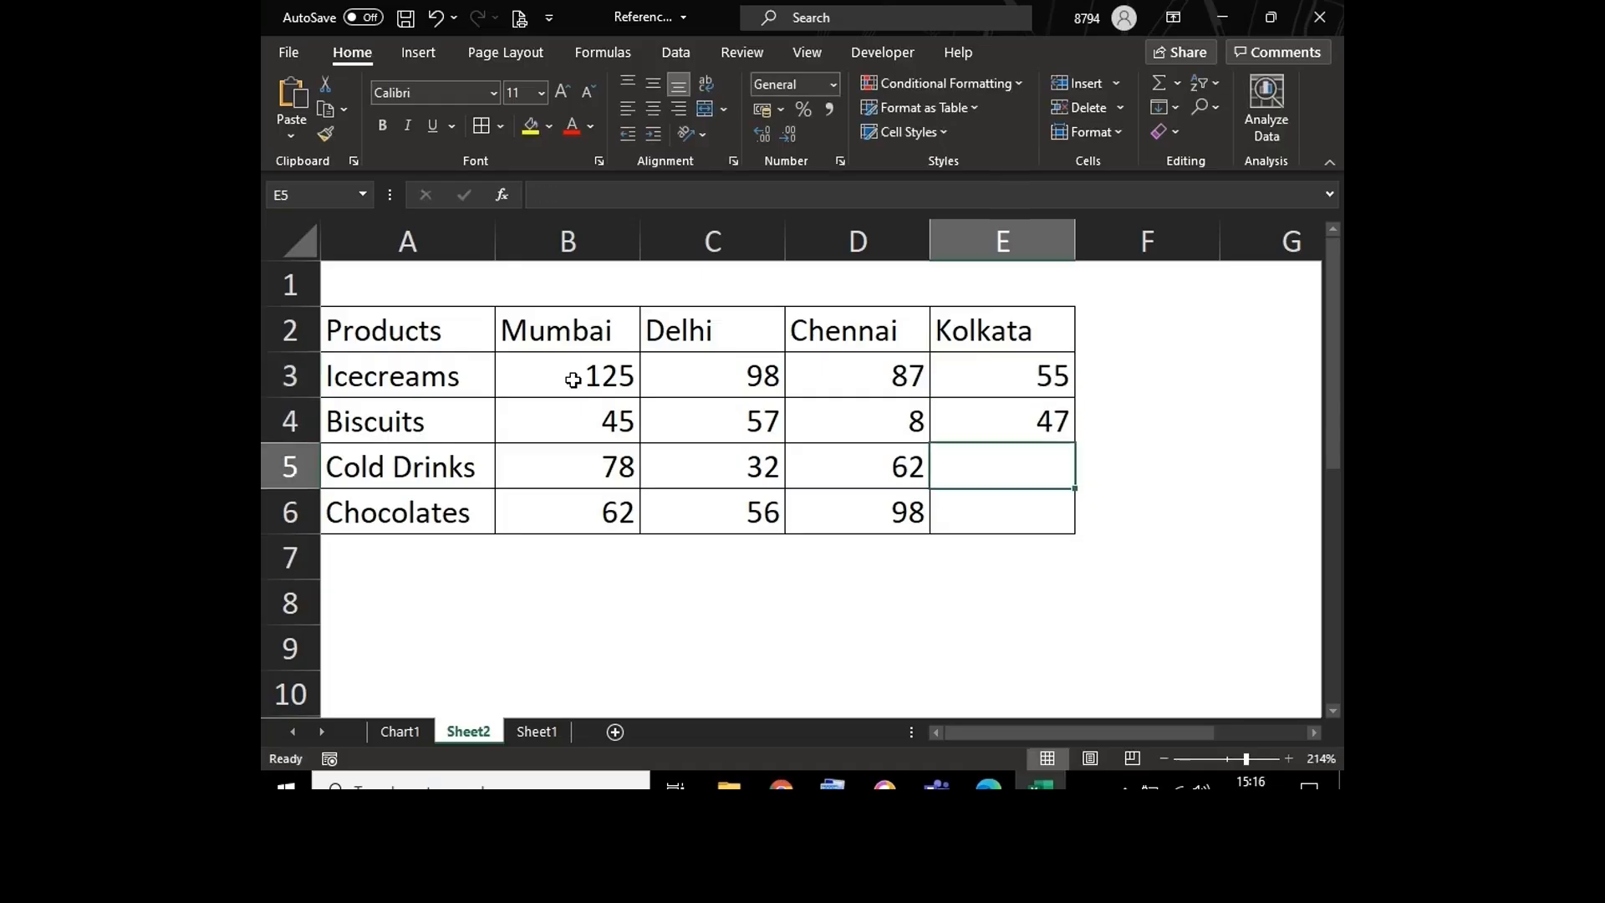
text(67)
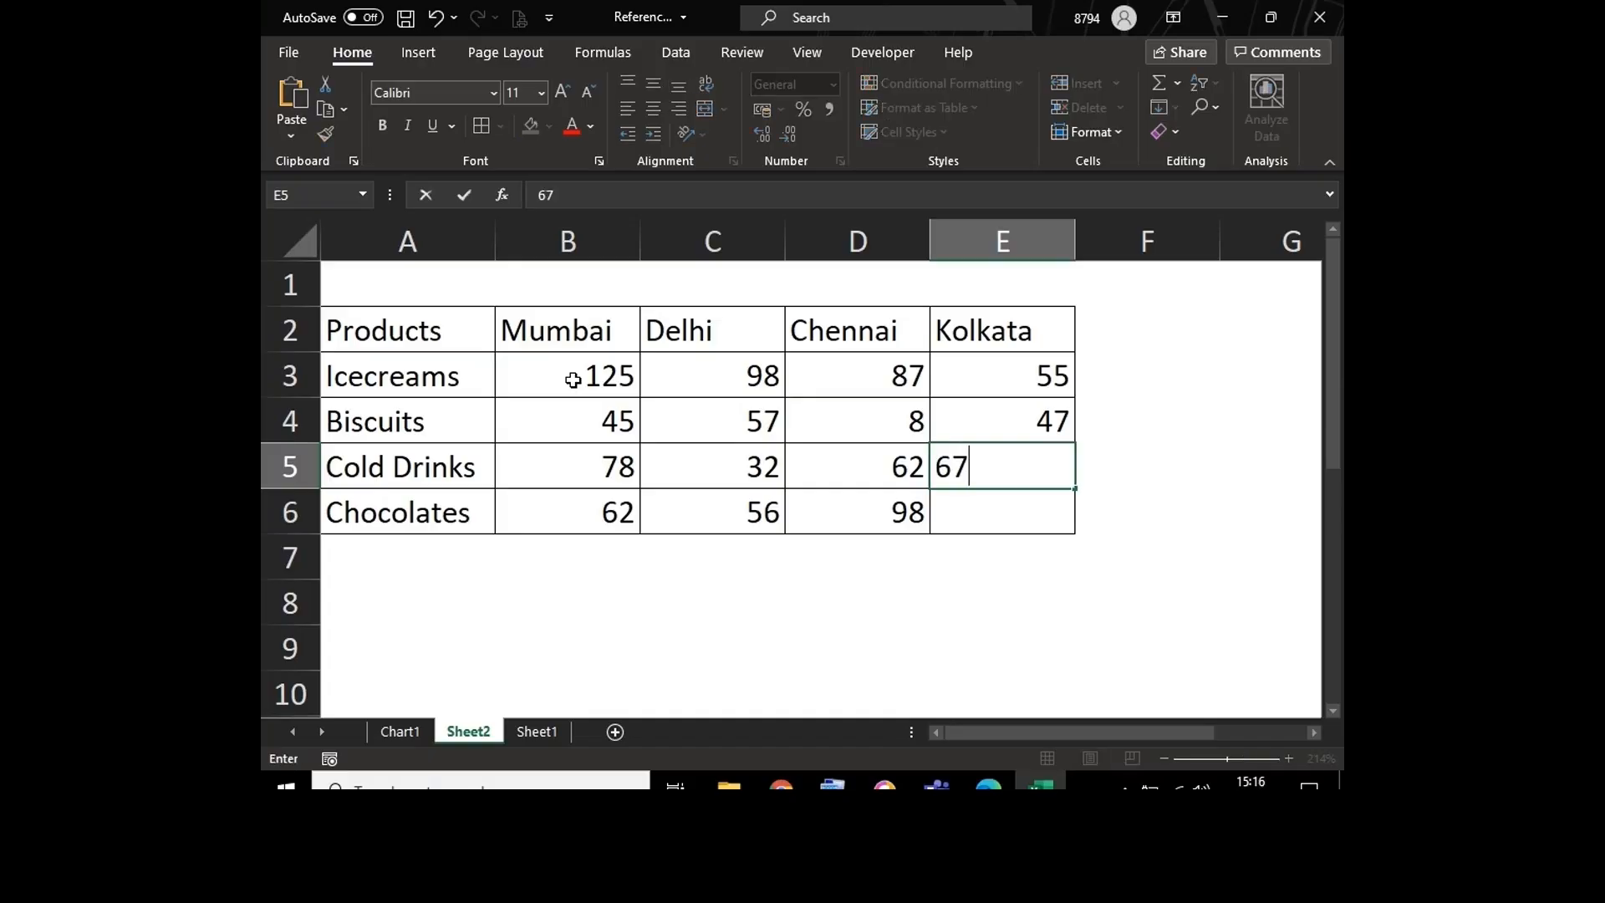
key(Return)
text(65)
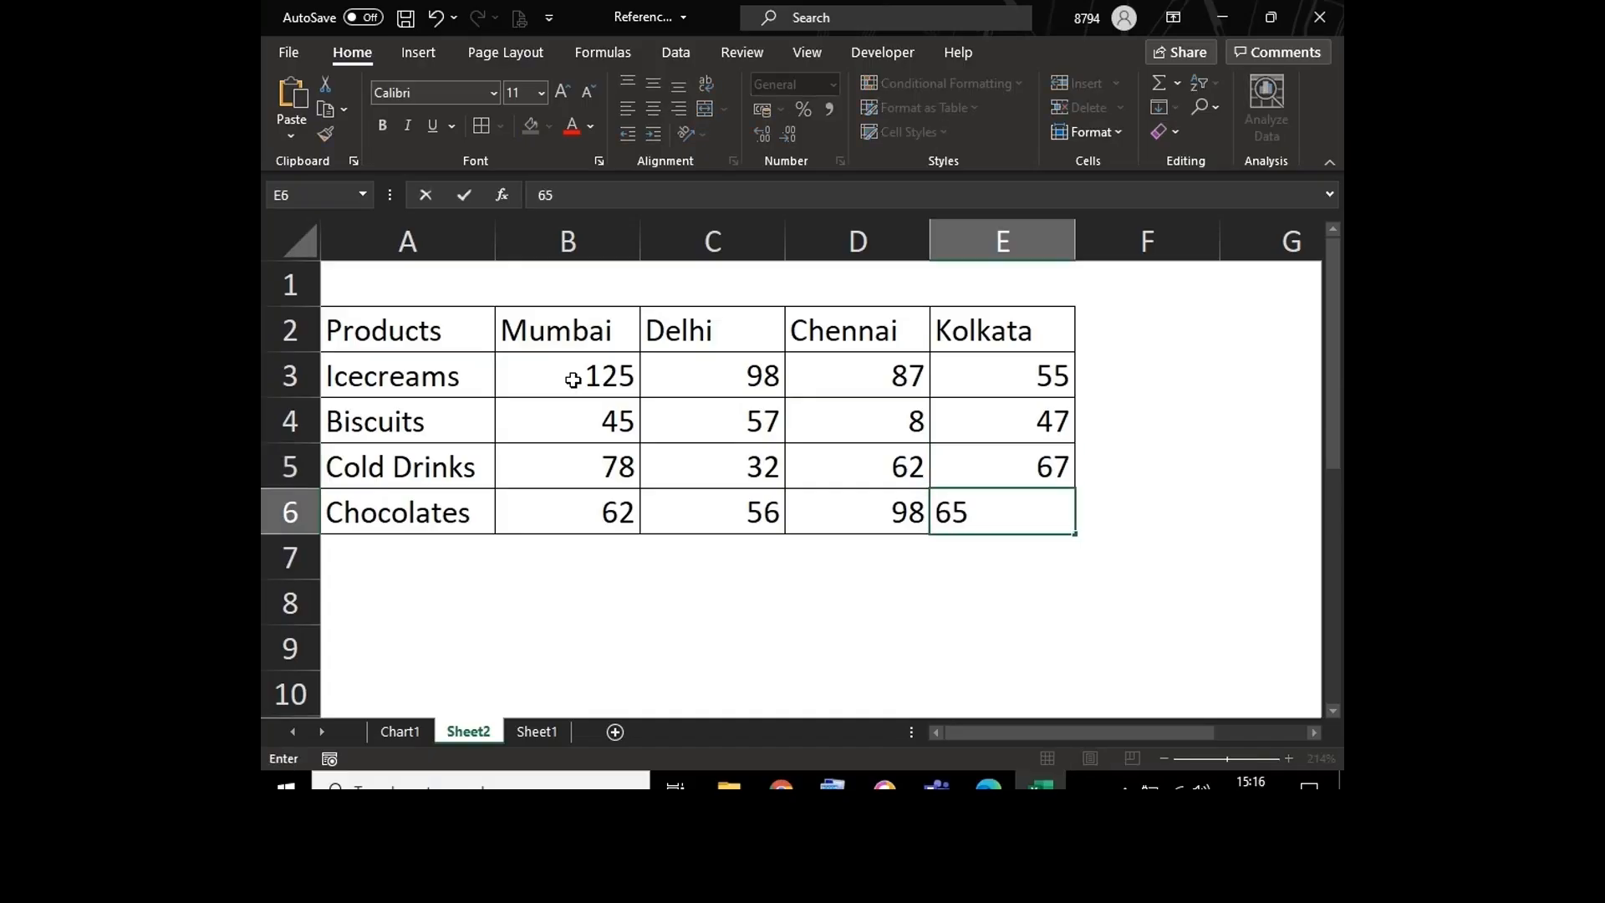
key(Return)
key(Left)
key(Left)
key(Left)
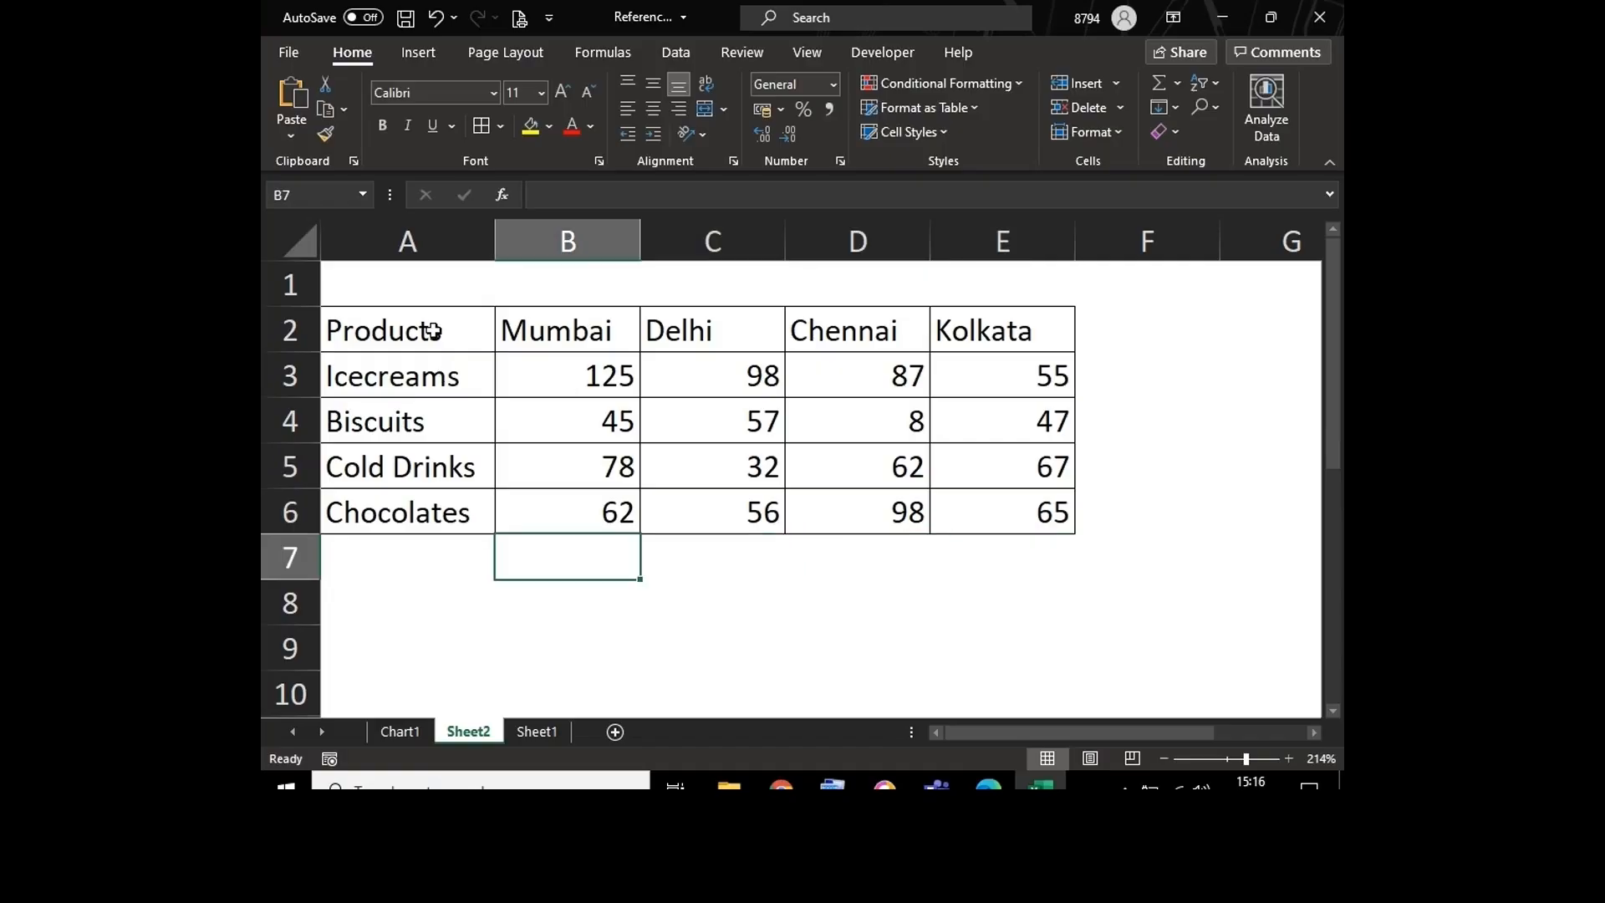
Step: Shade the table's header row A2:E2 with a light green theme fill color
drag(429, 326, 993, 336)
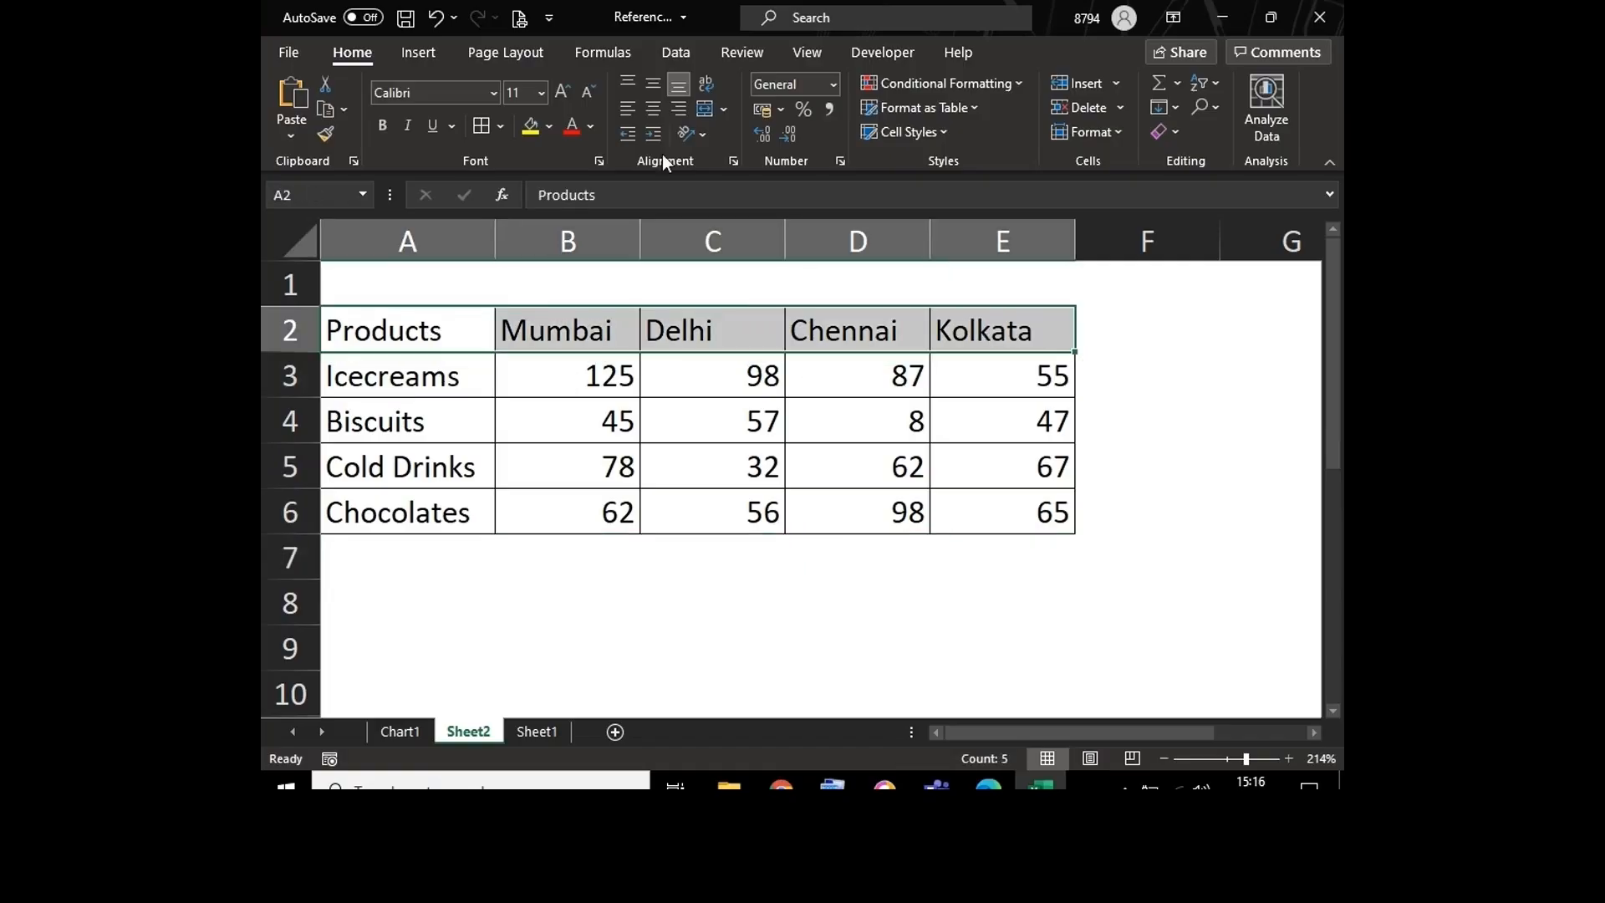
click(552, 128)
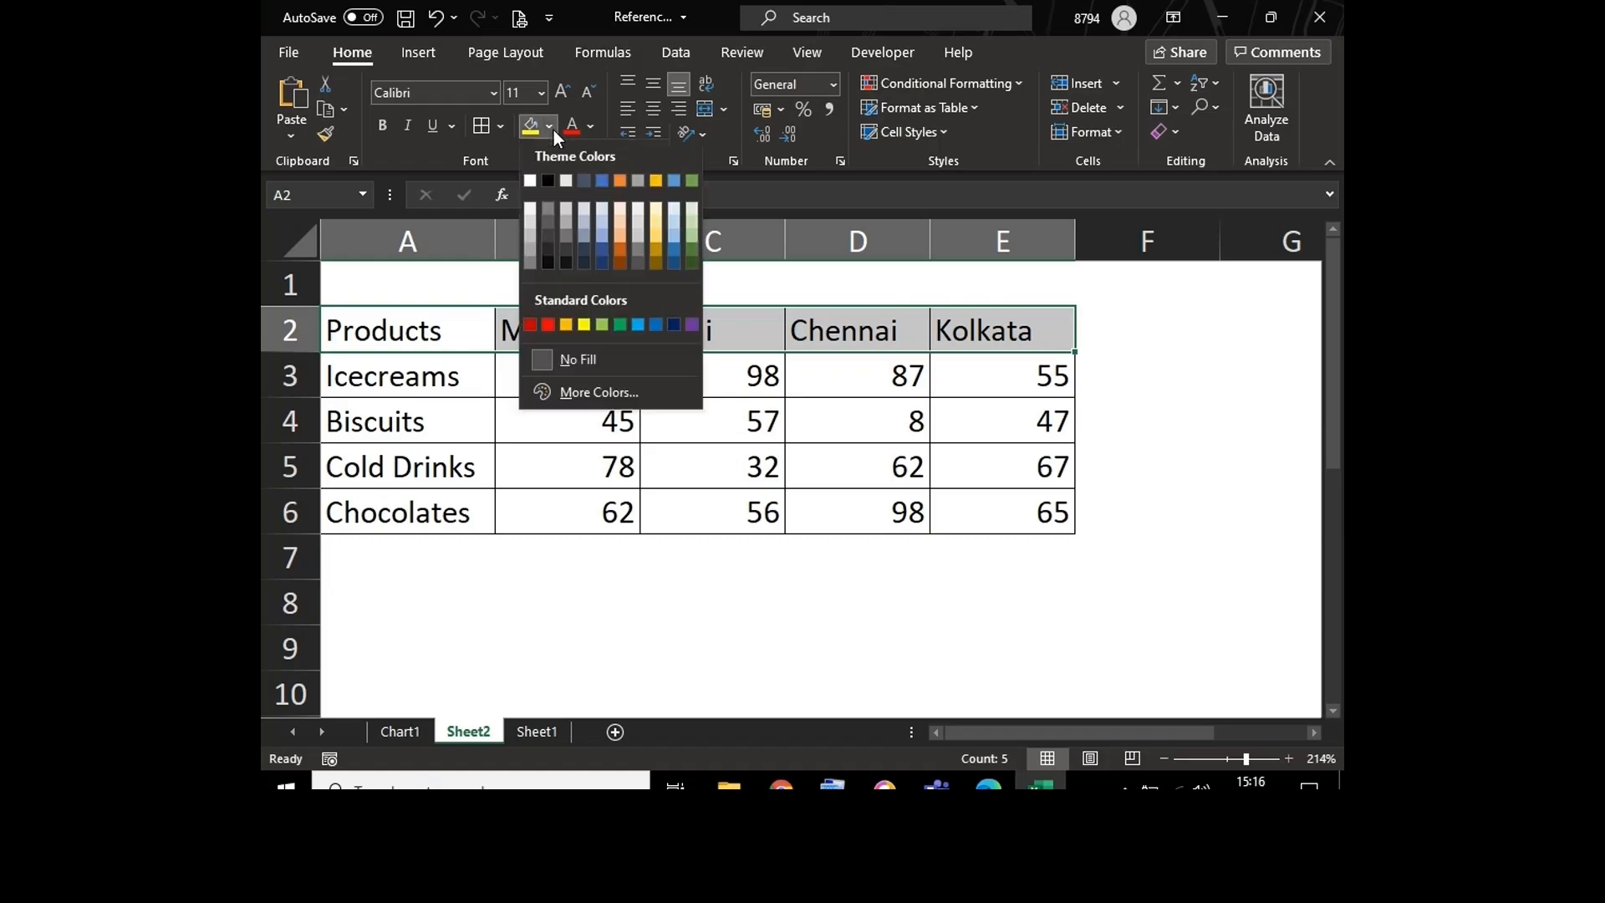
click(694, 240)
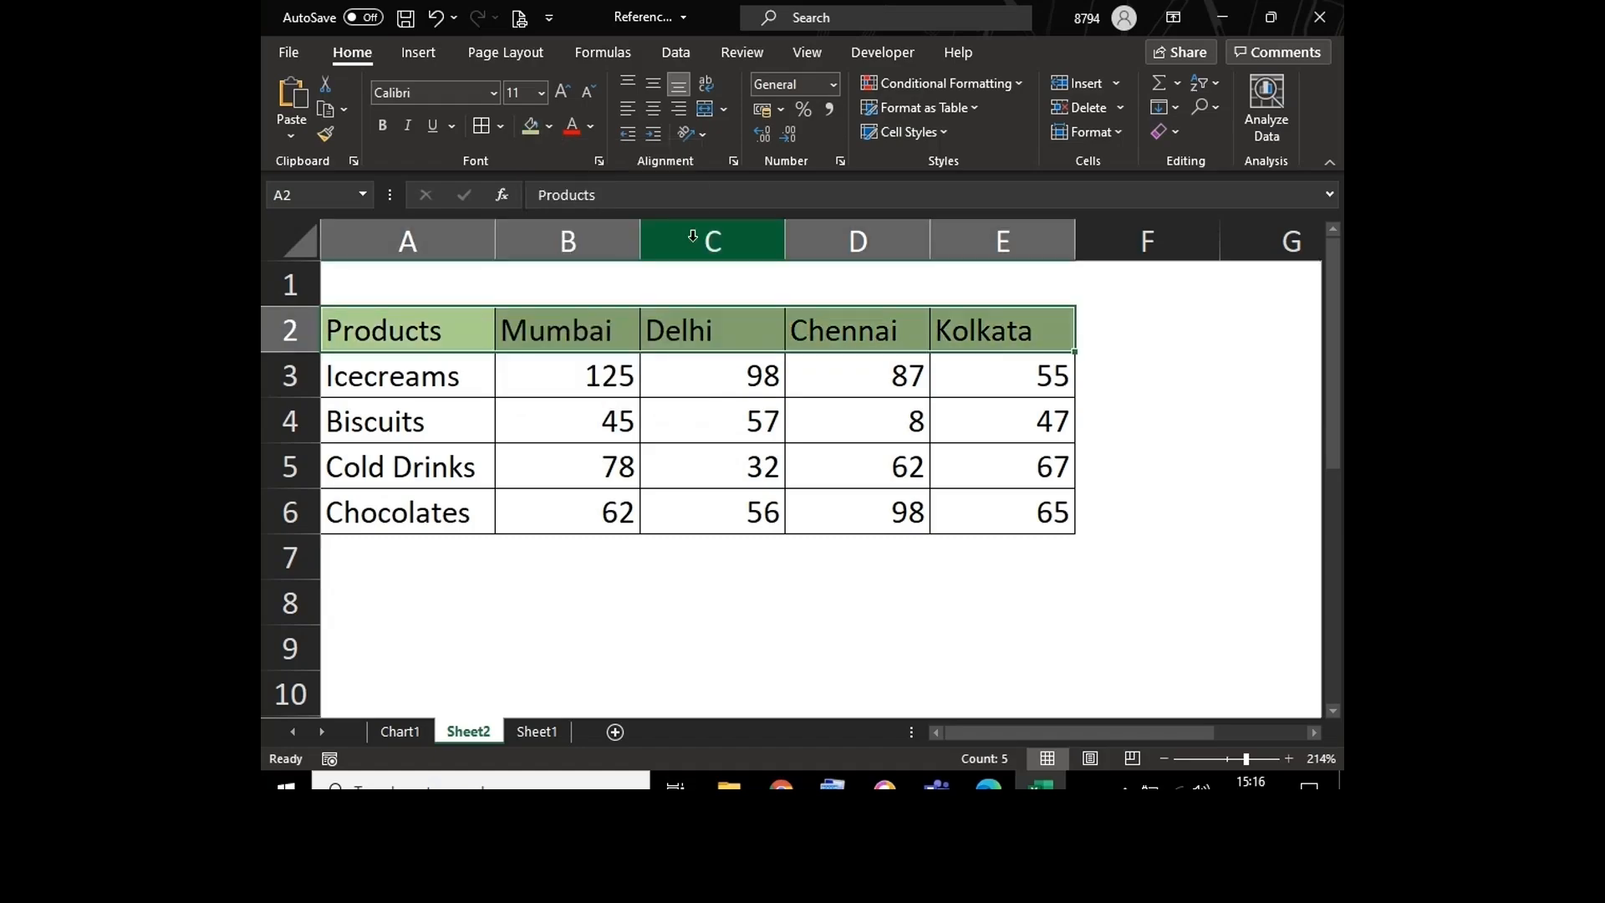
Step: Examine the mixed-reference formula in cell B15 of the percentage table on Sheet1, and select the whole of column A
click(574, 426)
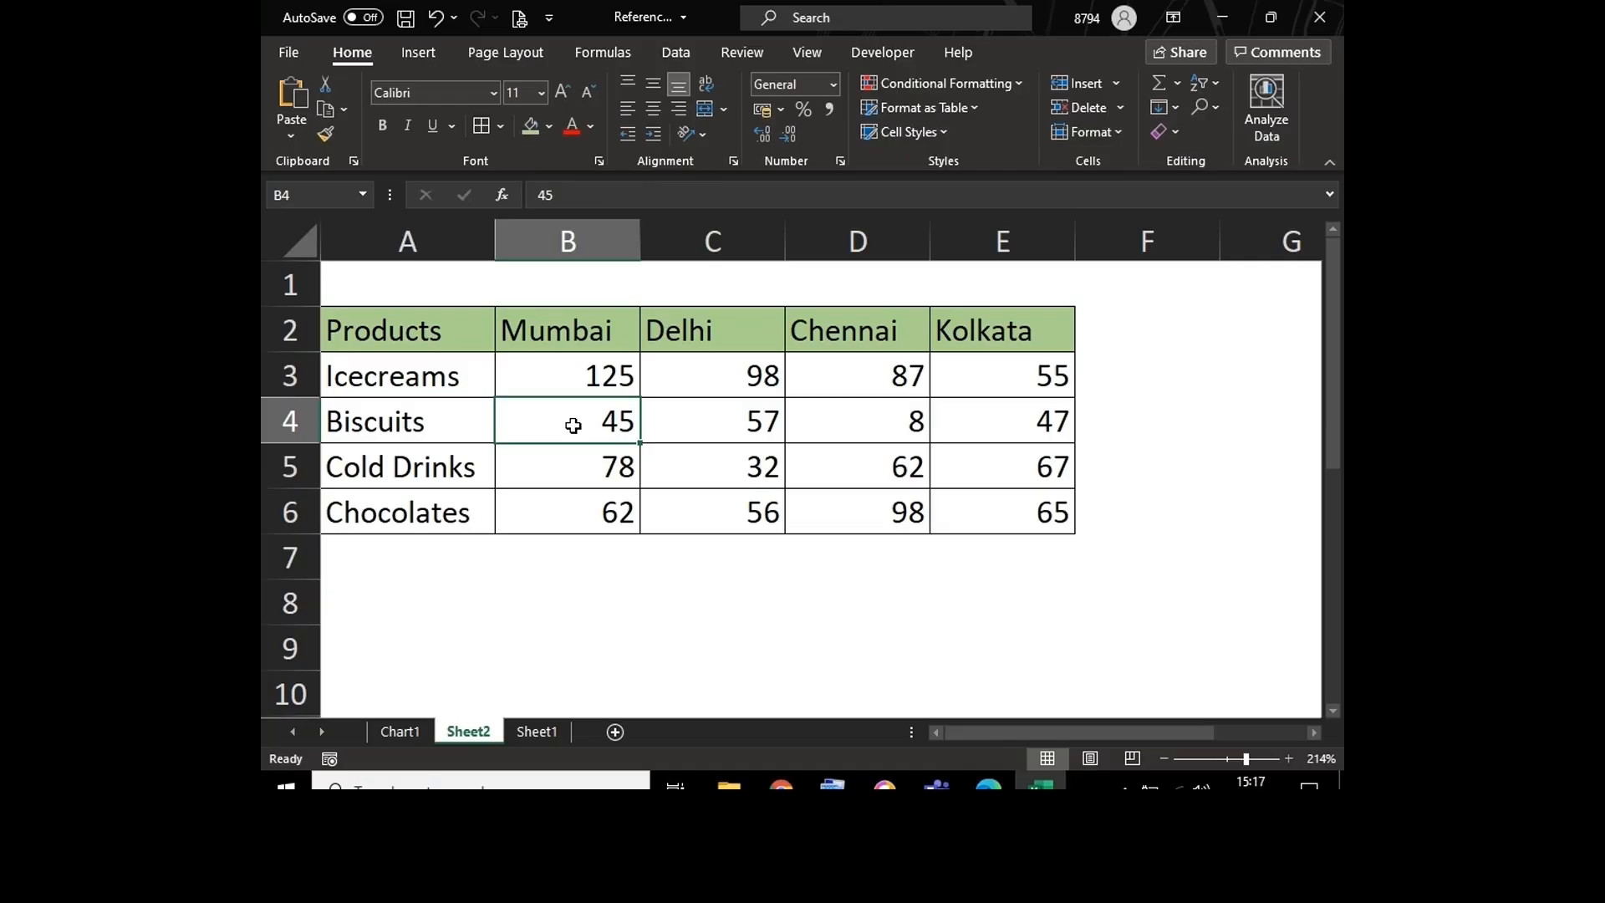
click(542, 729)
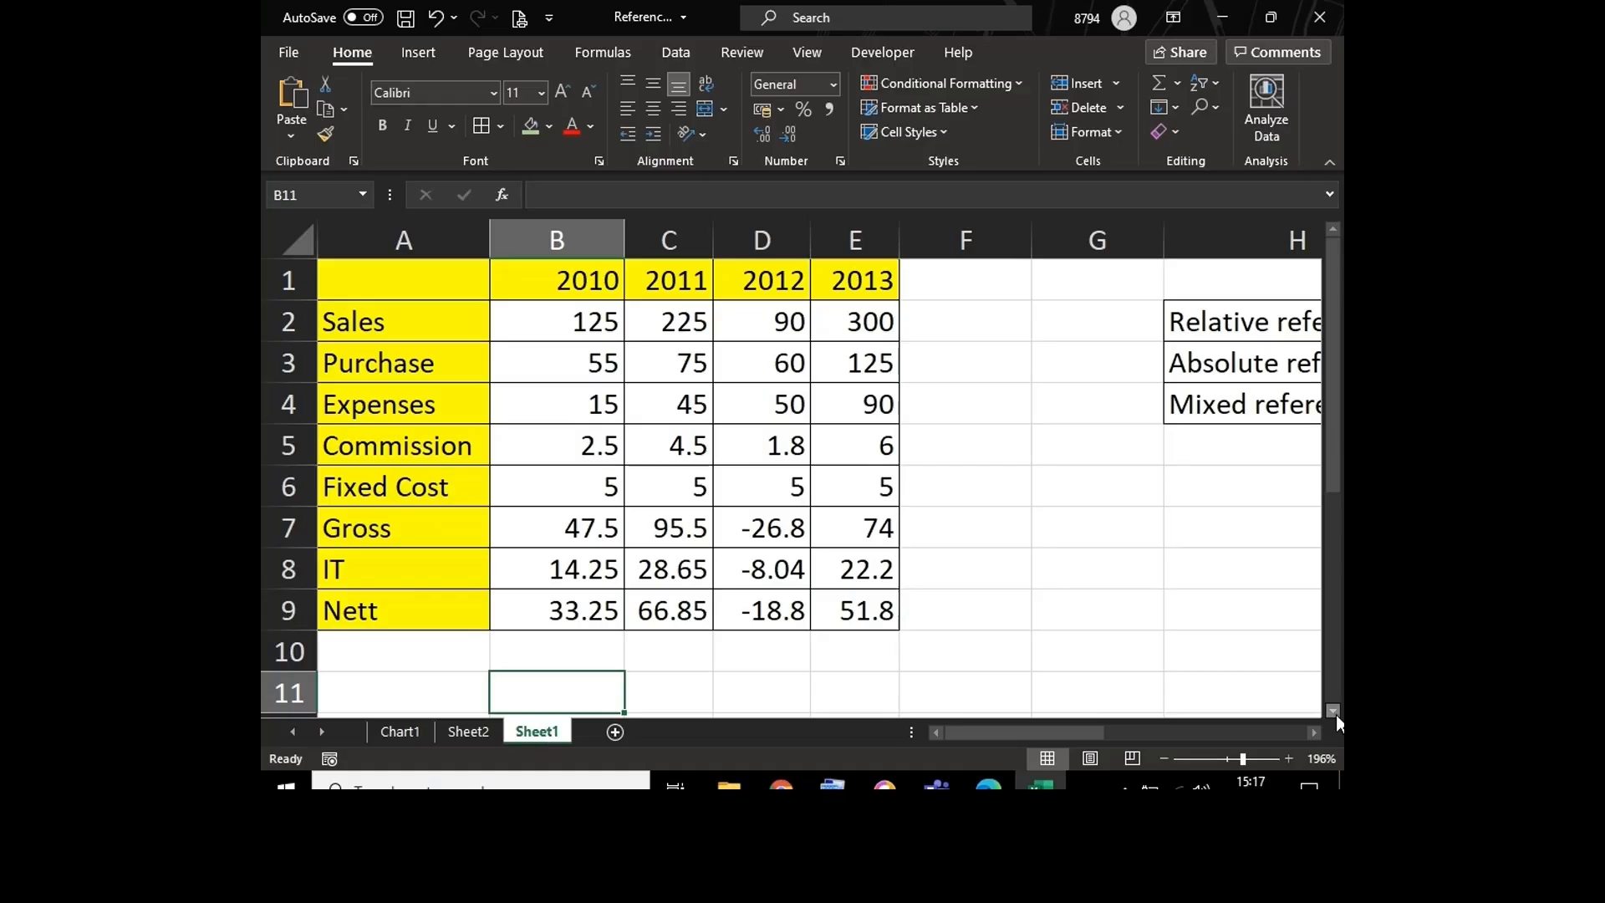
scroll(1335, 712, down, 3)
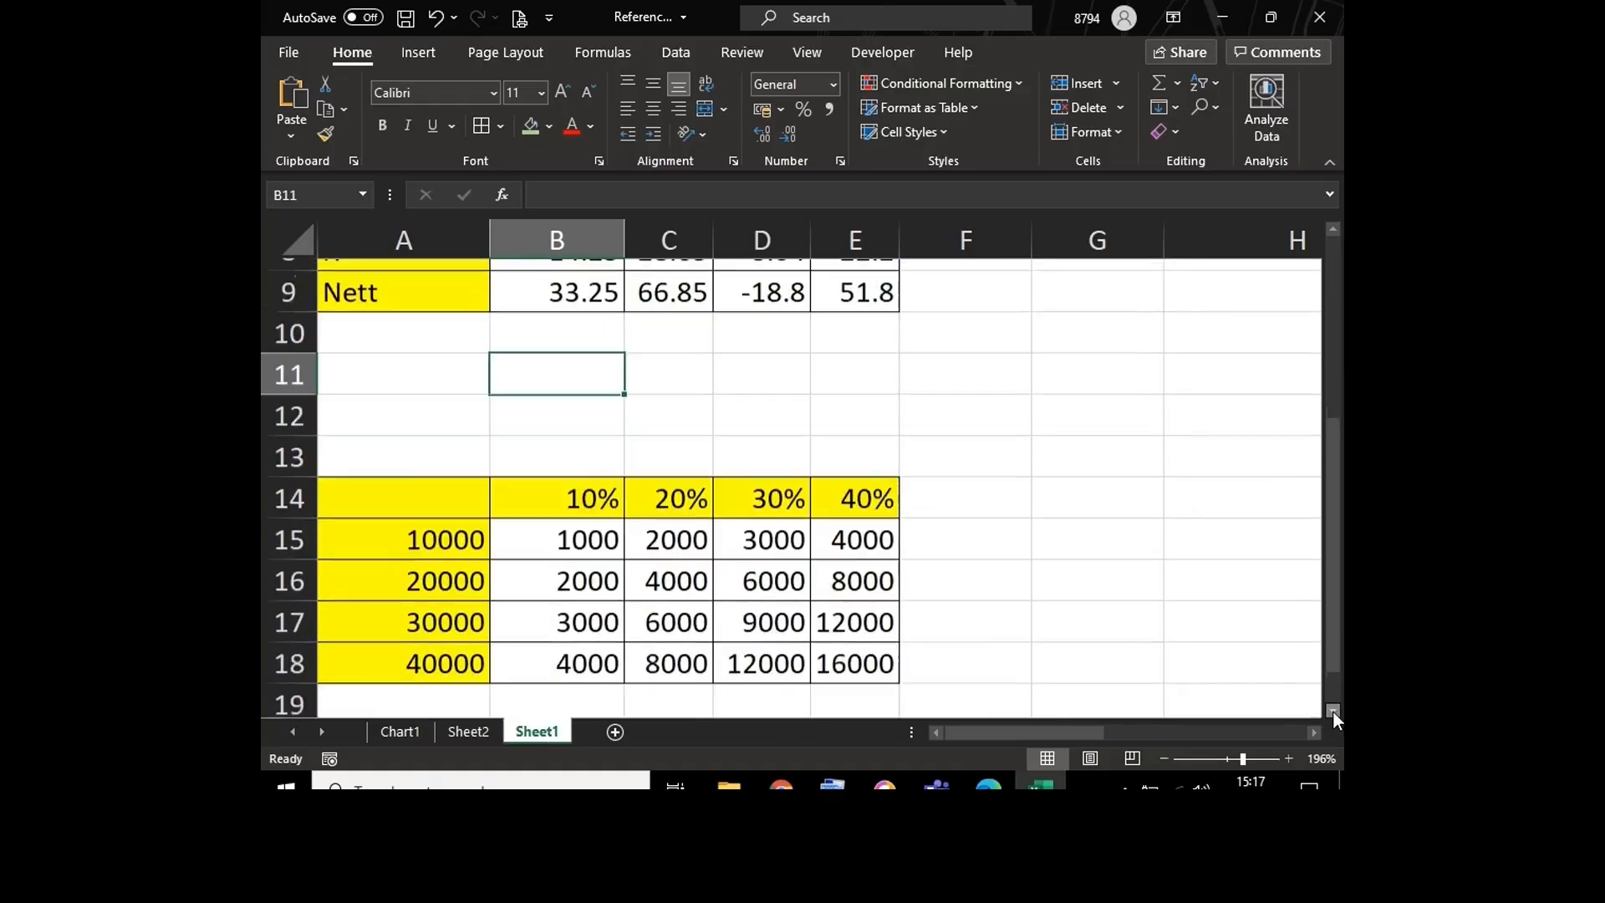
click(1333, 710)
click(544, 470)
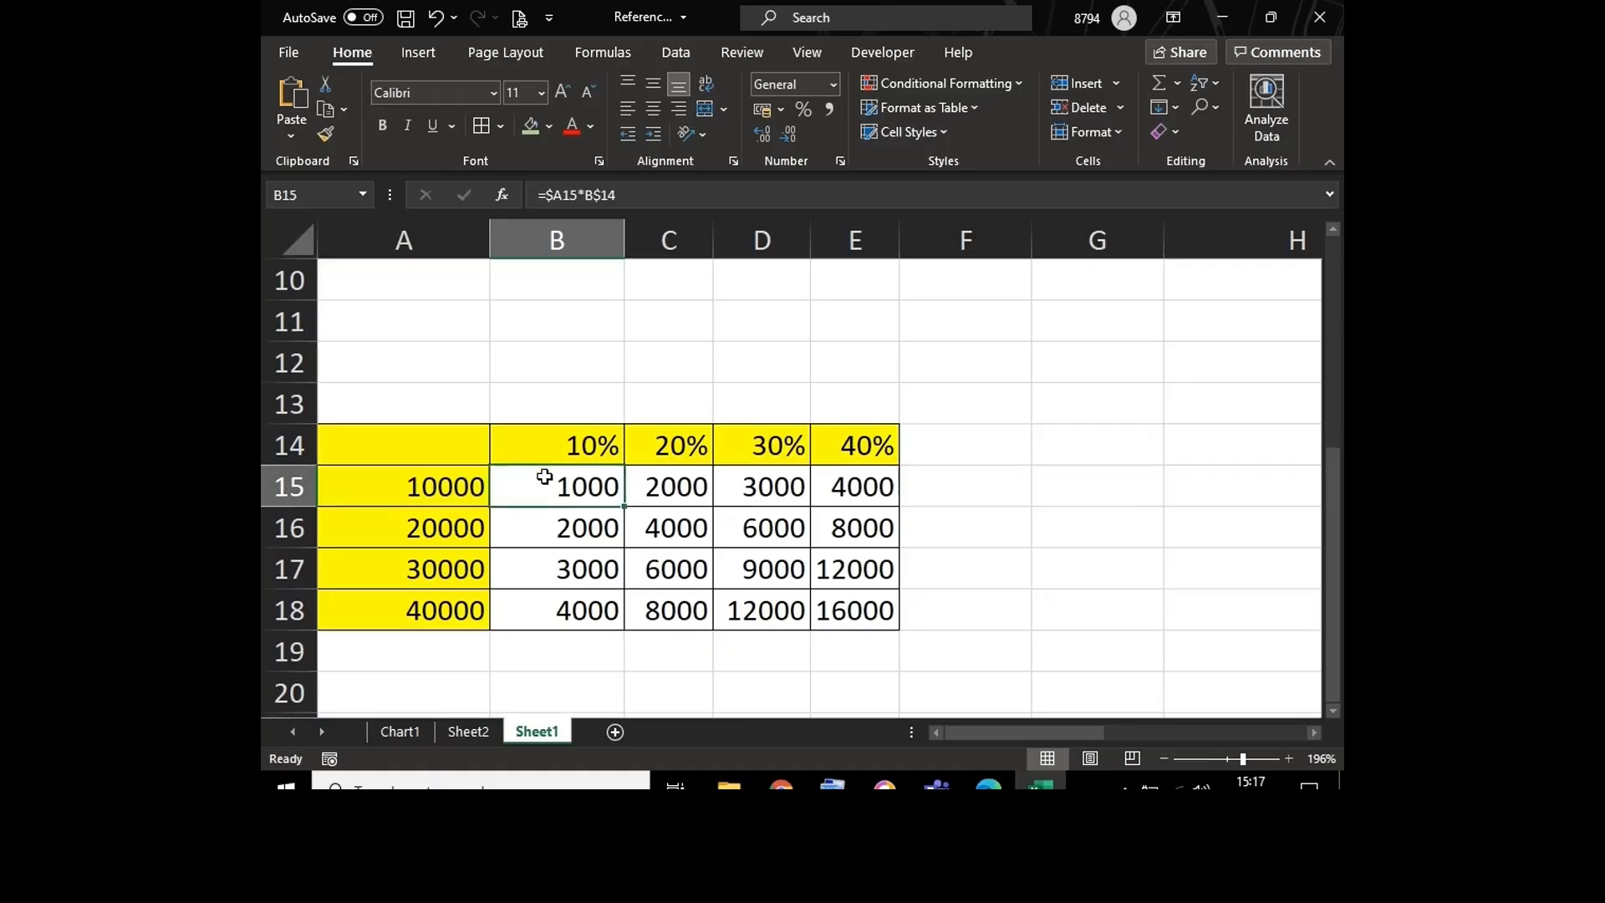
double_click(543, 483)
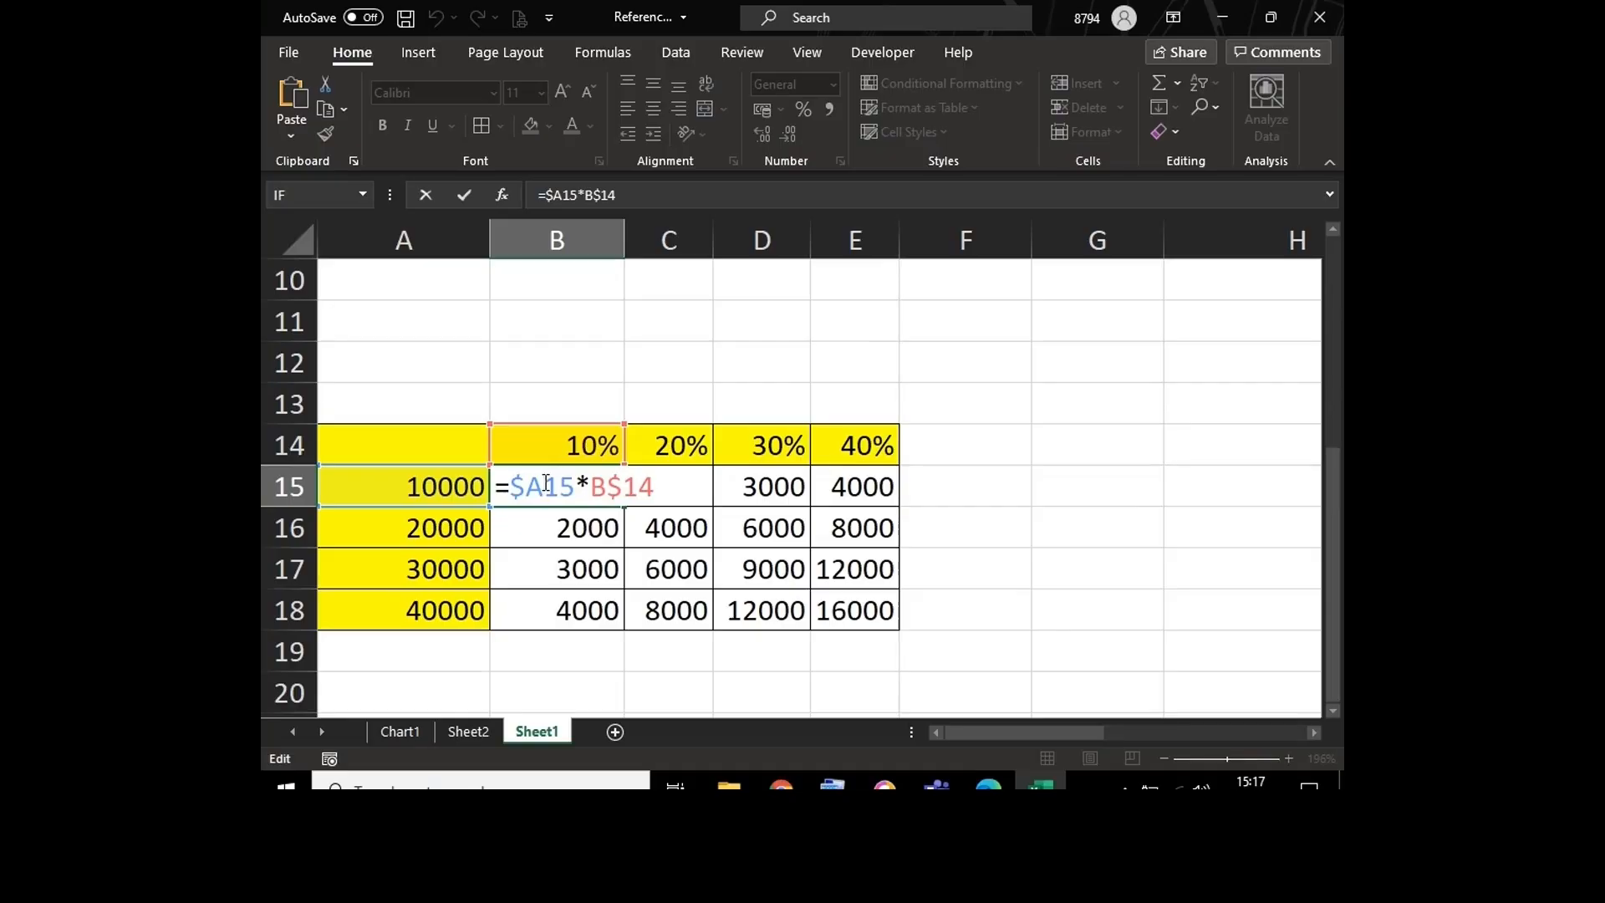
click(423, 237)
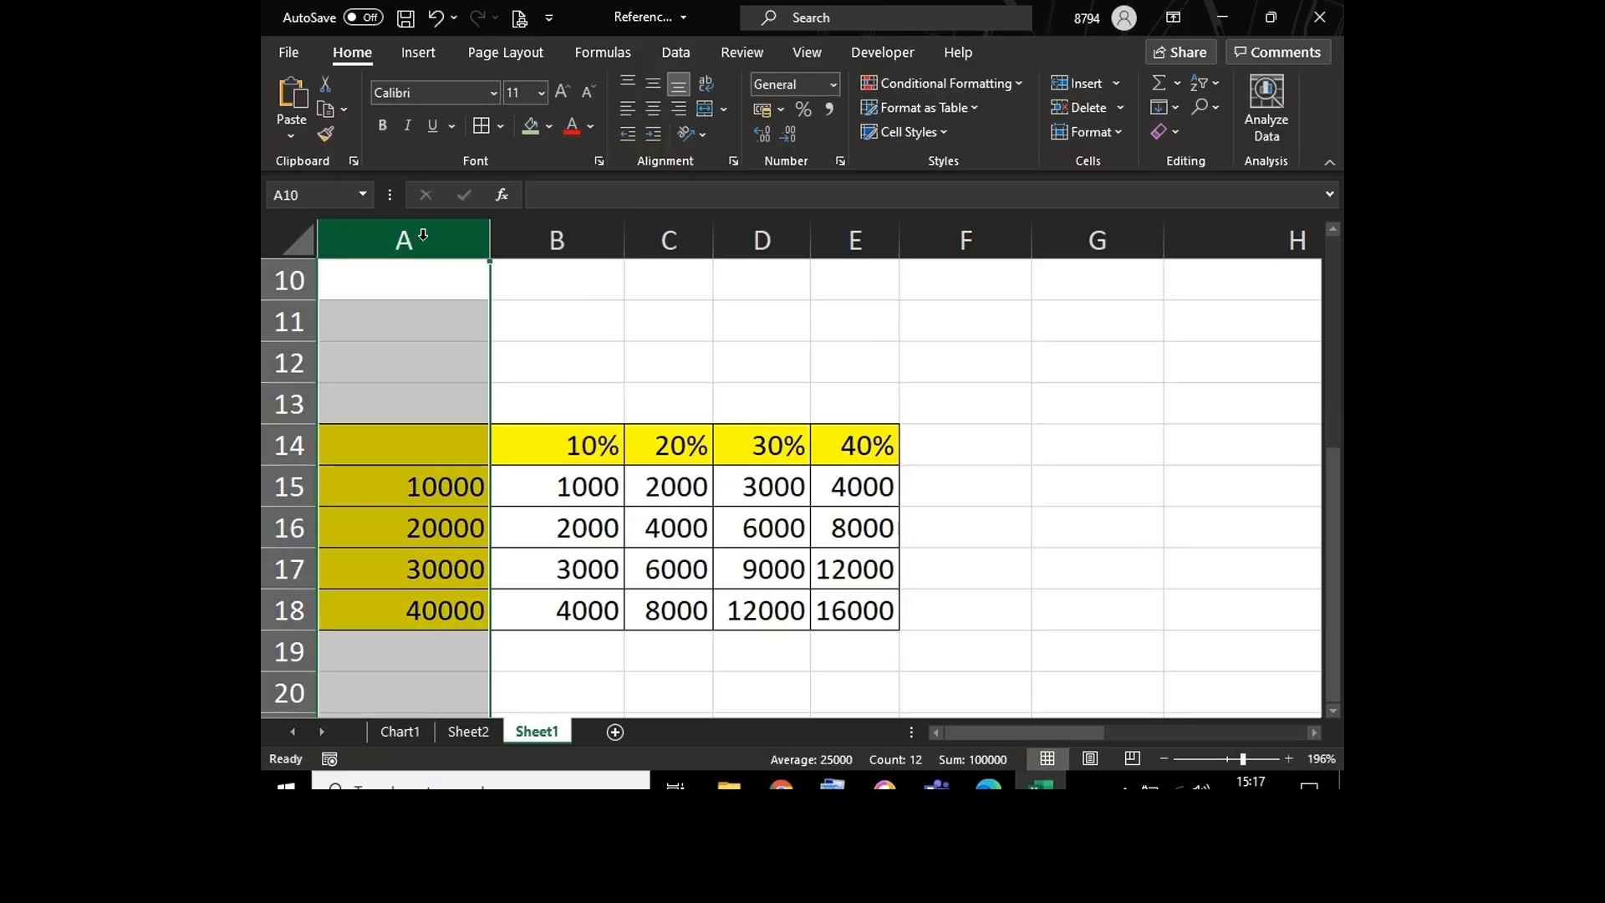
Step: Enter the column reference $A:$A as a text note in cell G15, beside the percentage table, and select that cell
click(1095, 487)
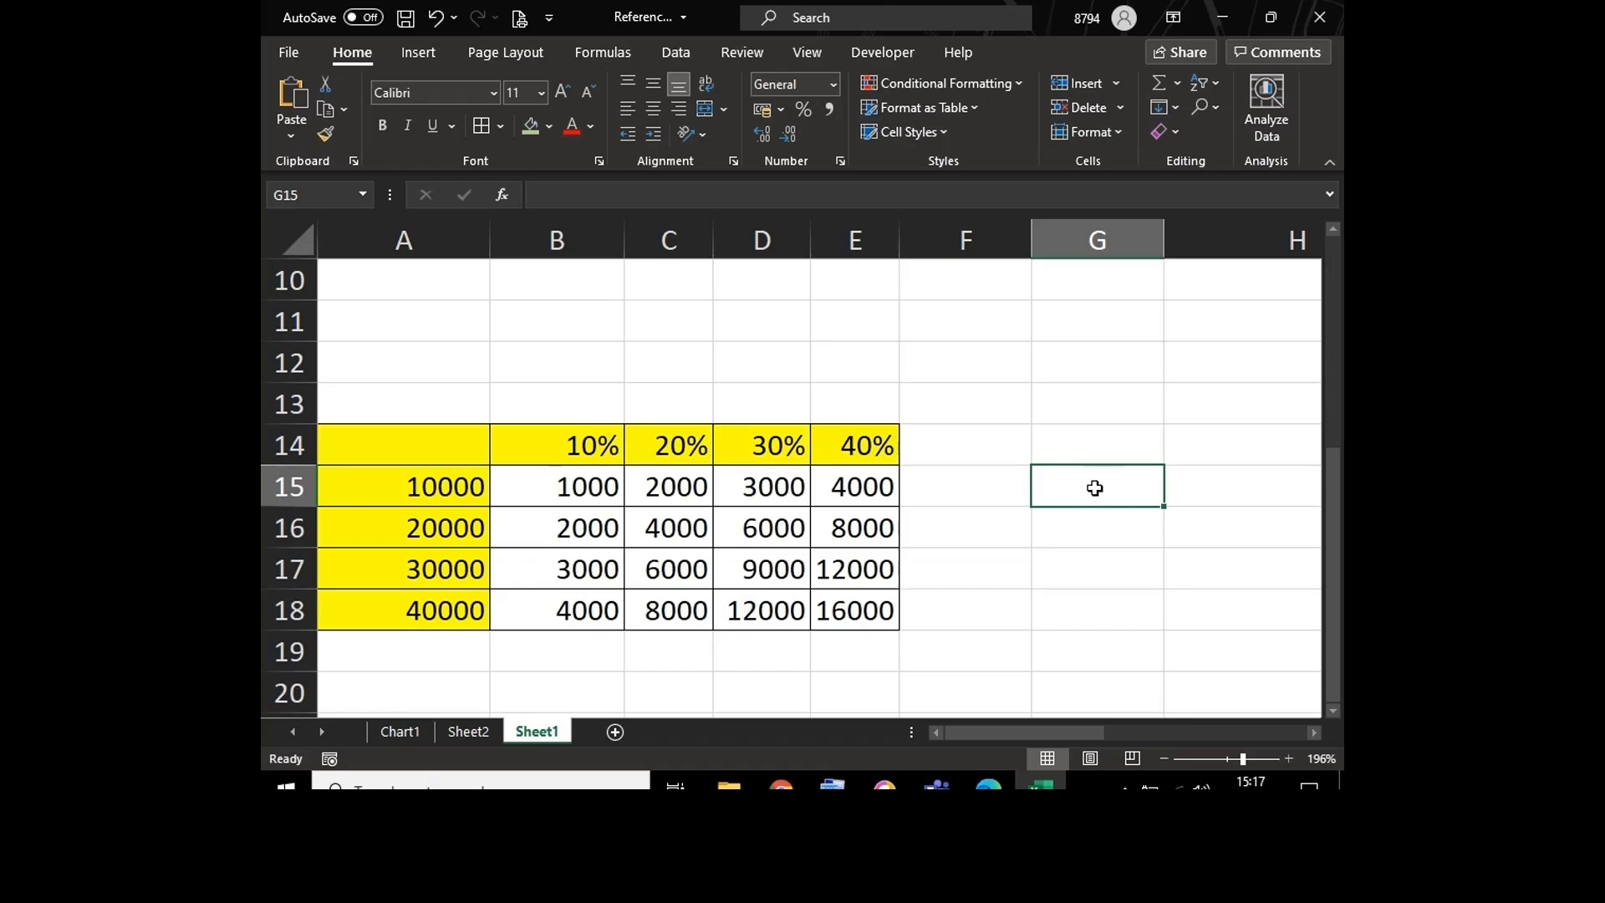
text($A:)
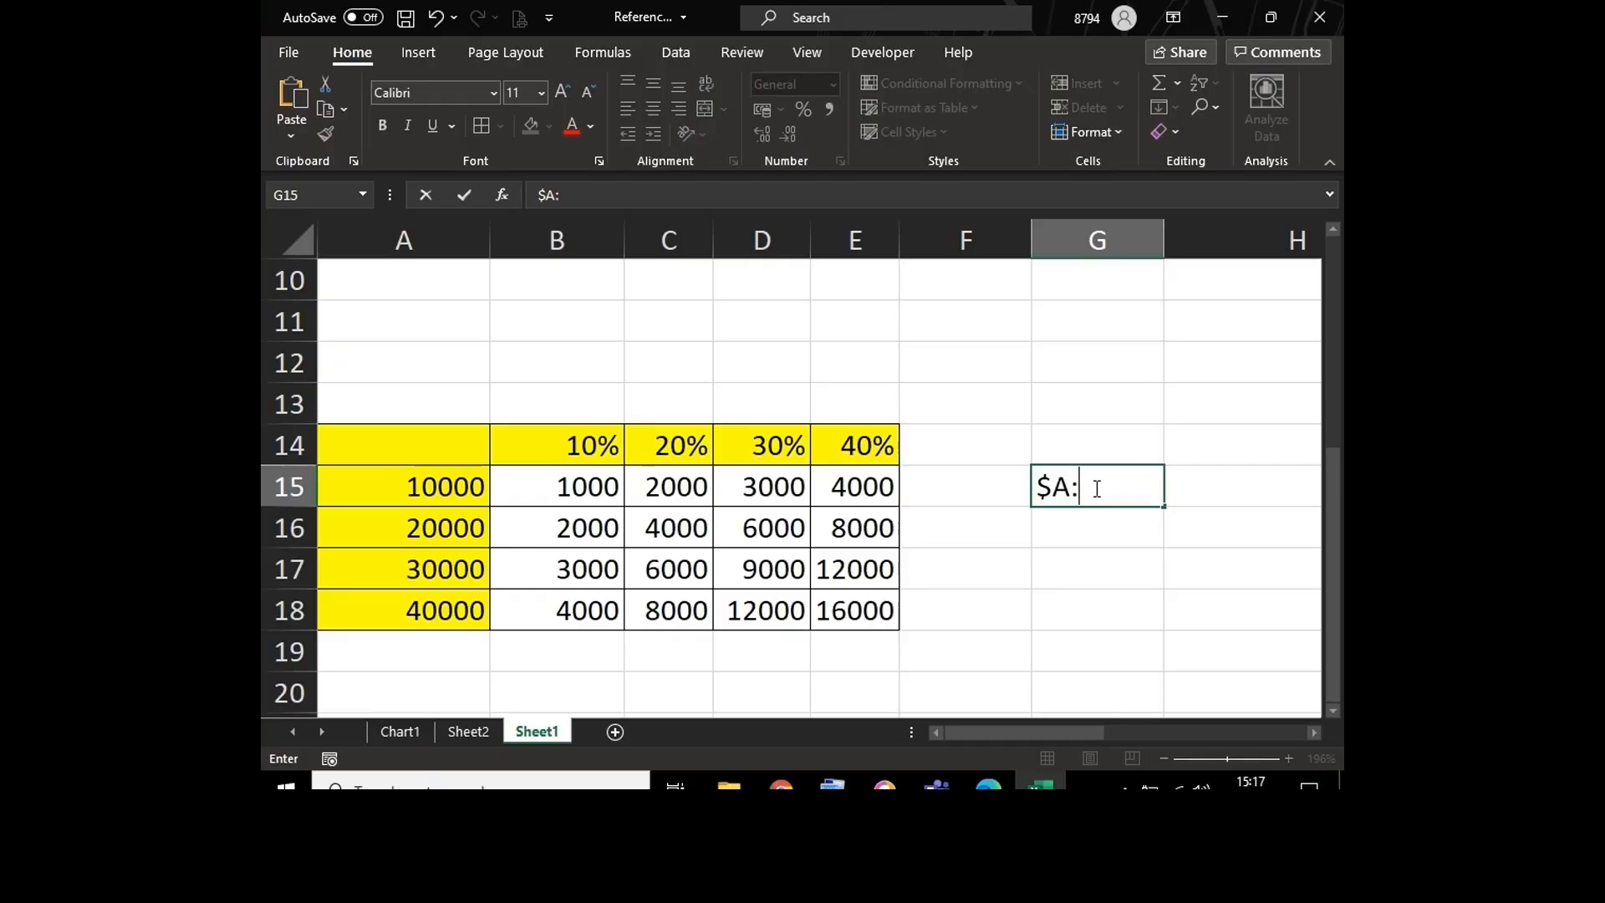
text($A)
key(Return)
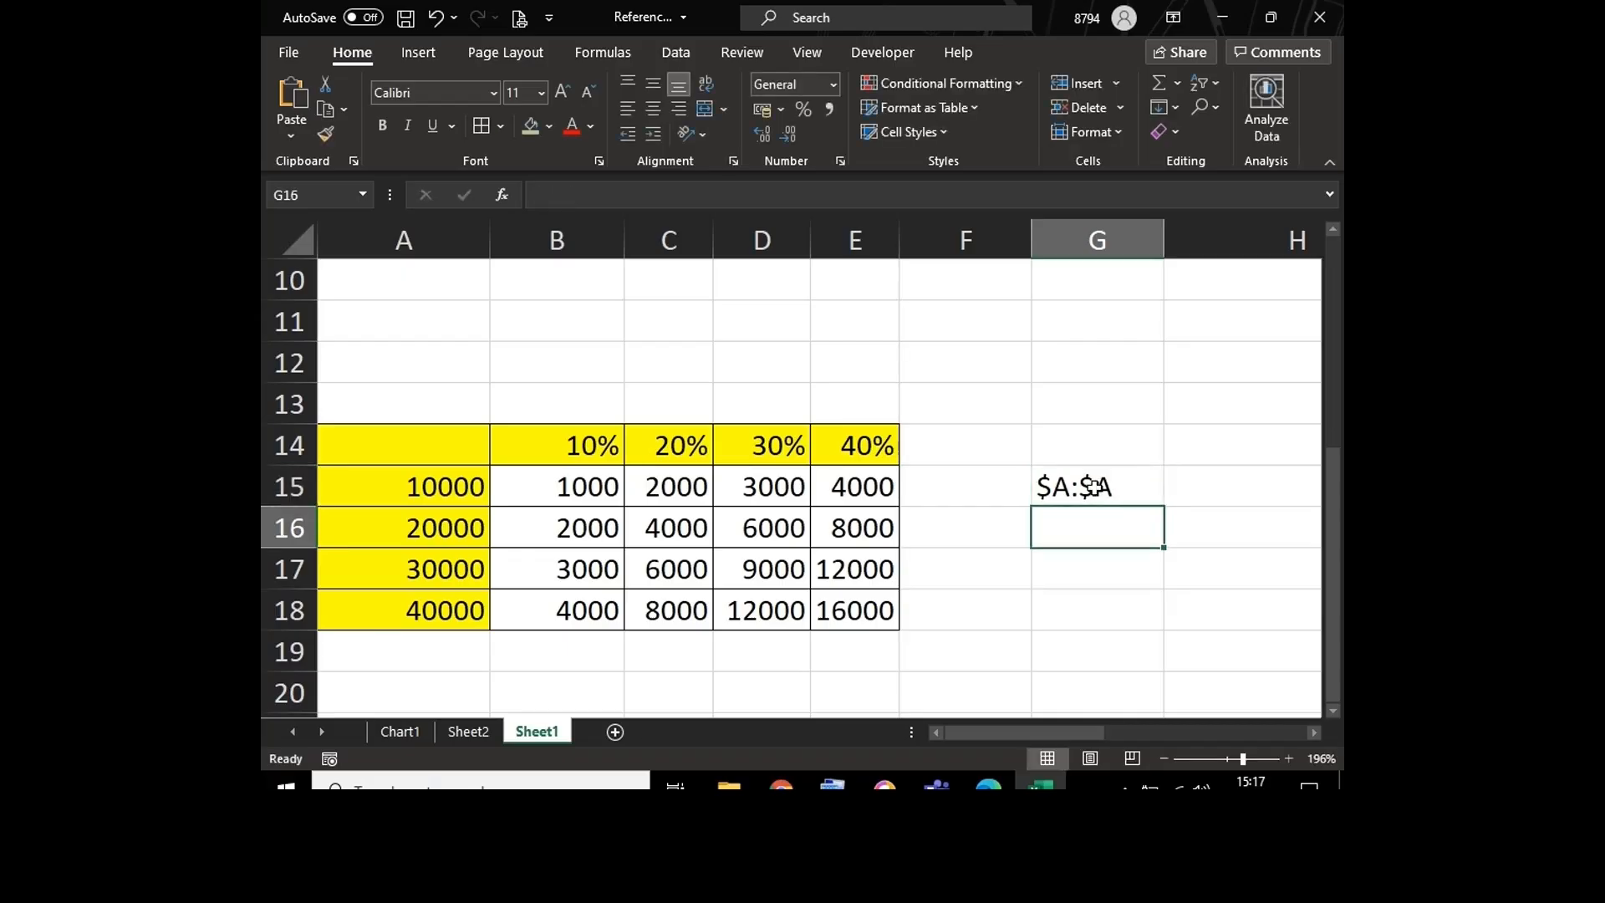
click(1139, 493)
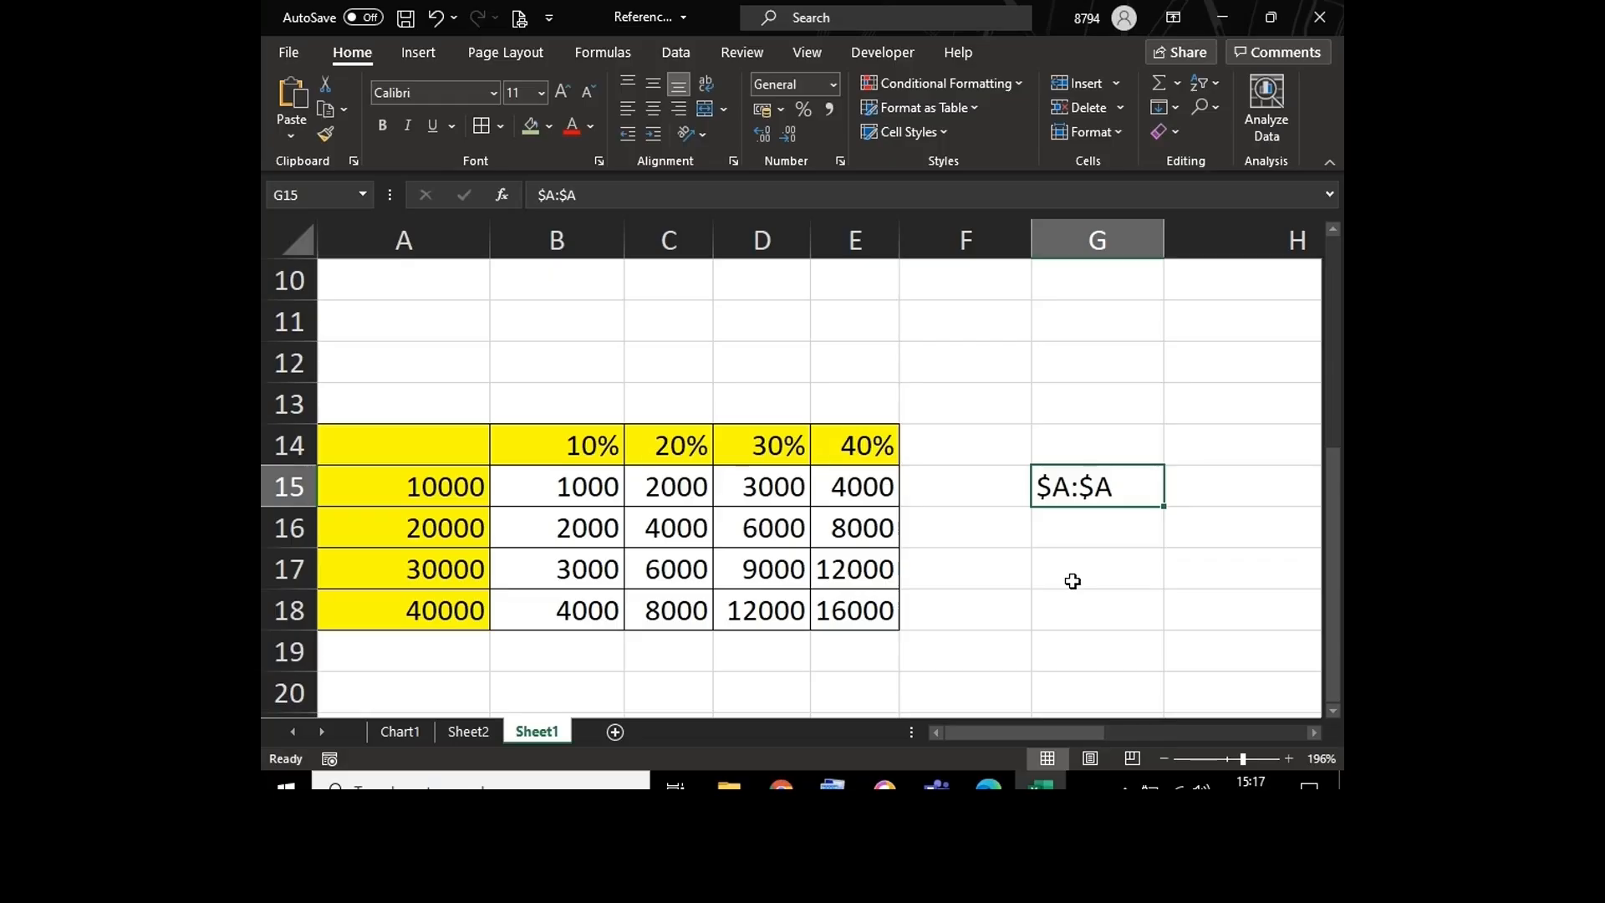
Step: Lock the row of the first reference in B15 so the formula reads =$A$15*B$14, and fill it down to B18
double_click(575, 487)
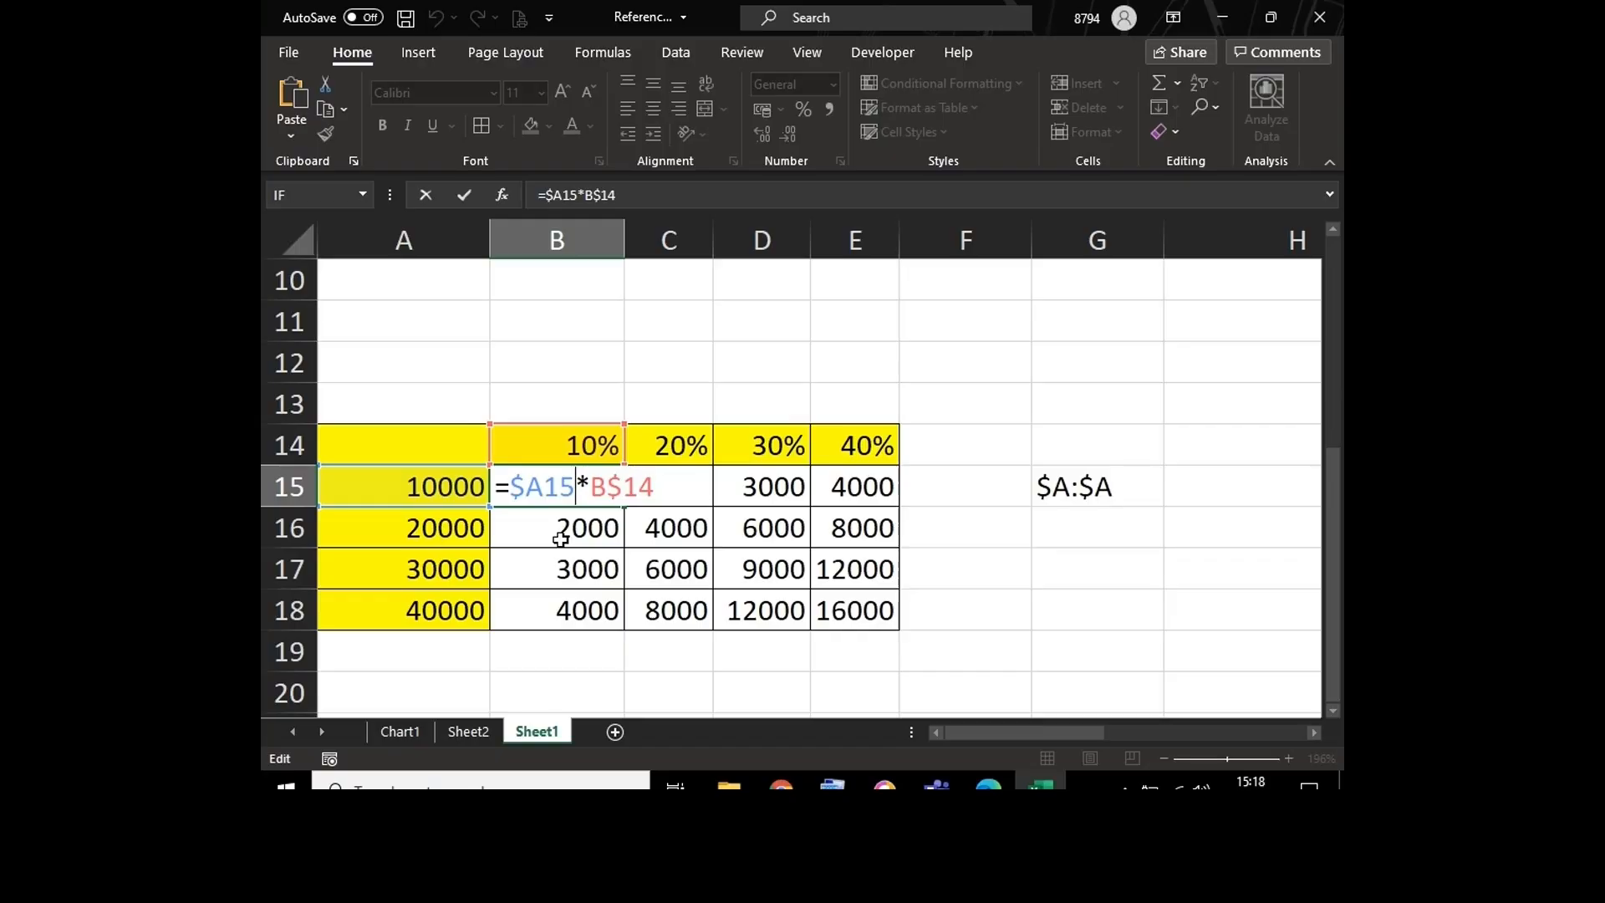
key(Left)
key(Left)
text($)
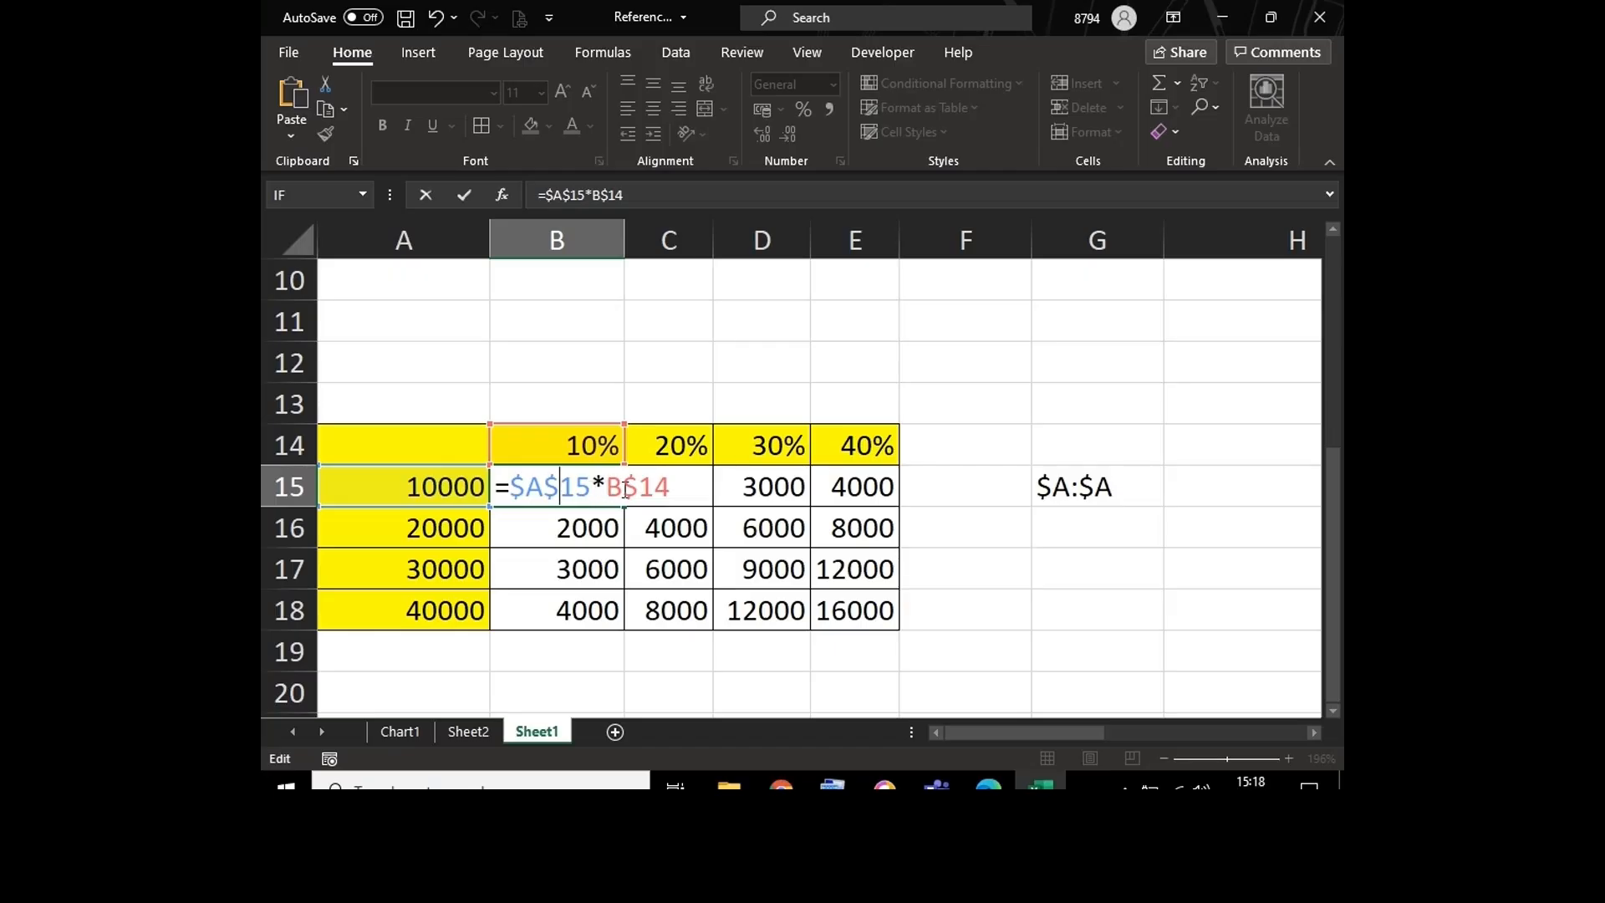
key(Return)
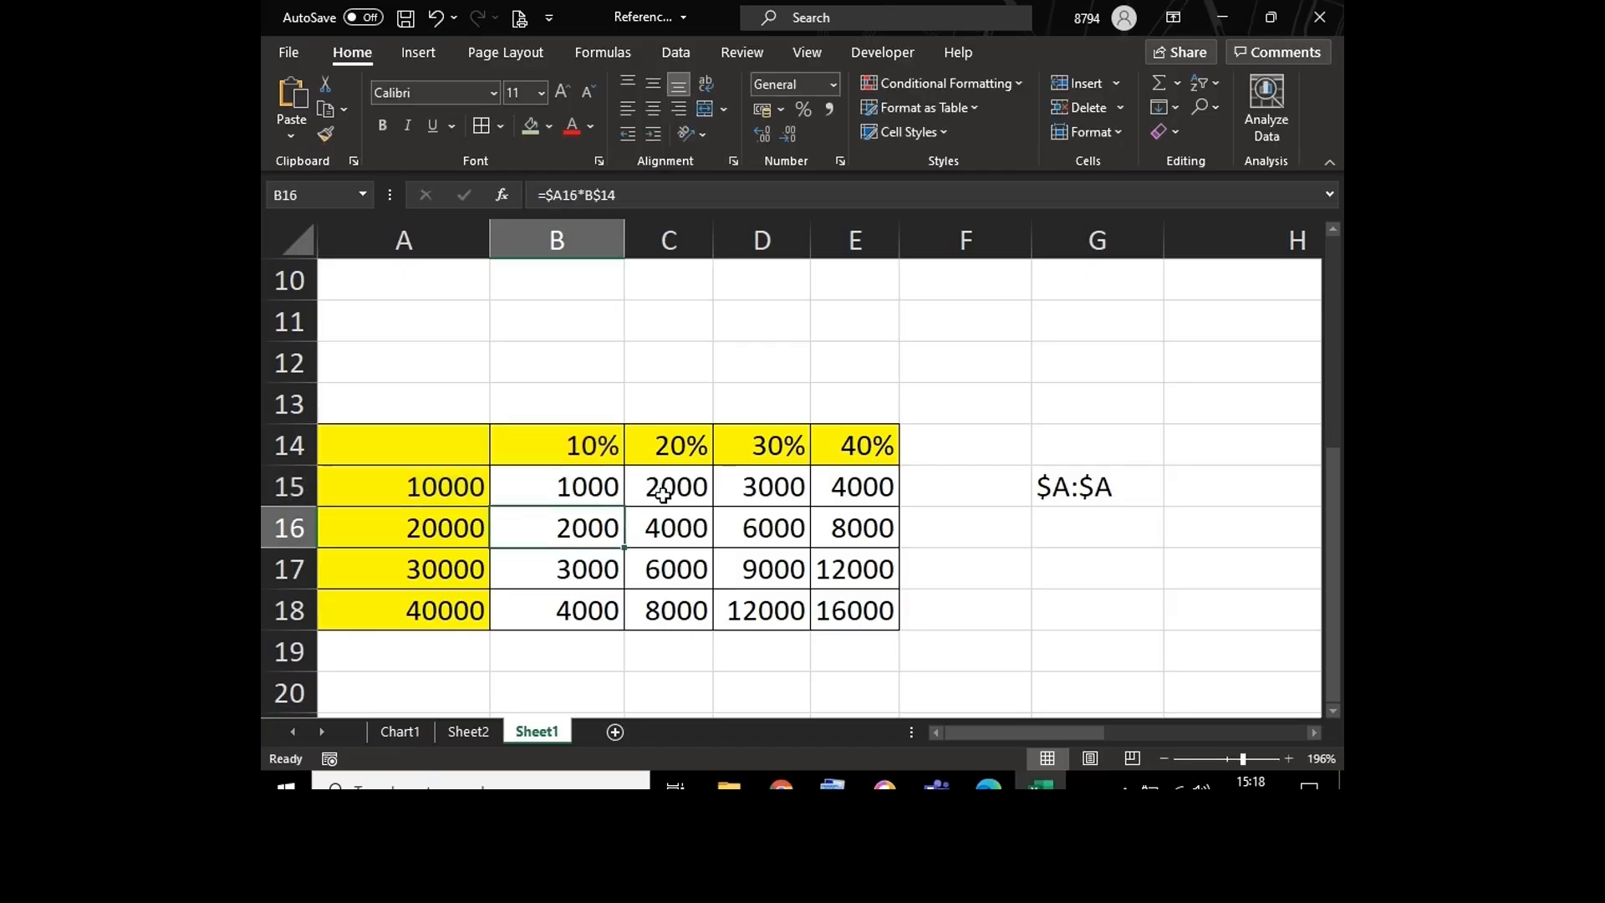
click(618, 495)
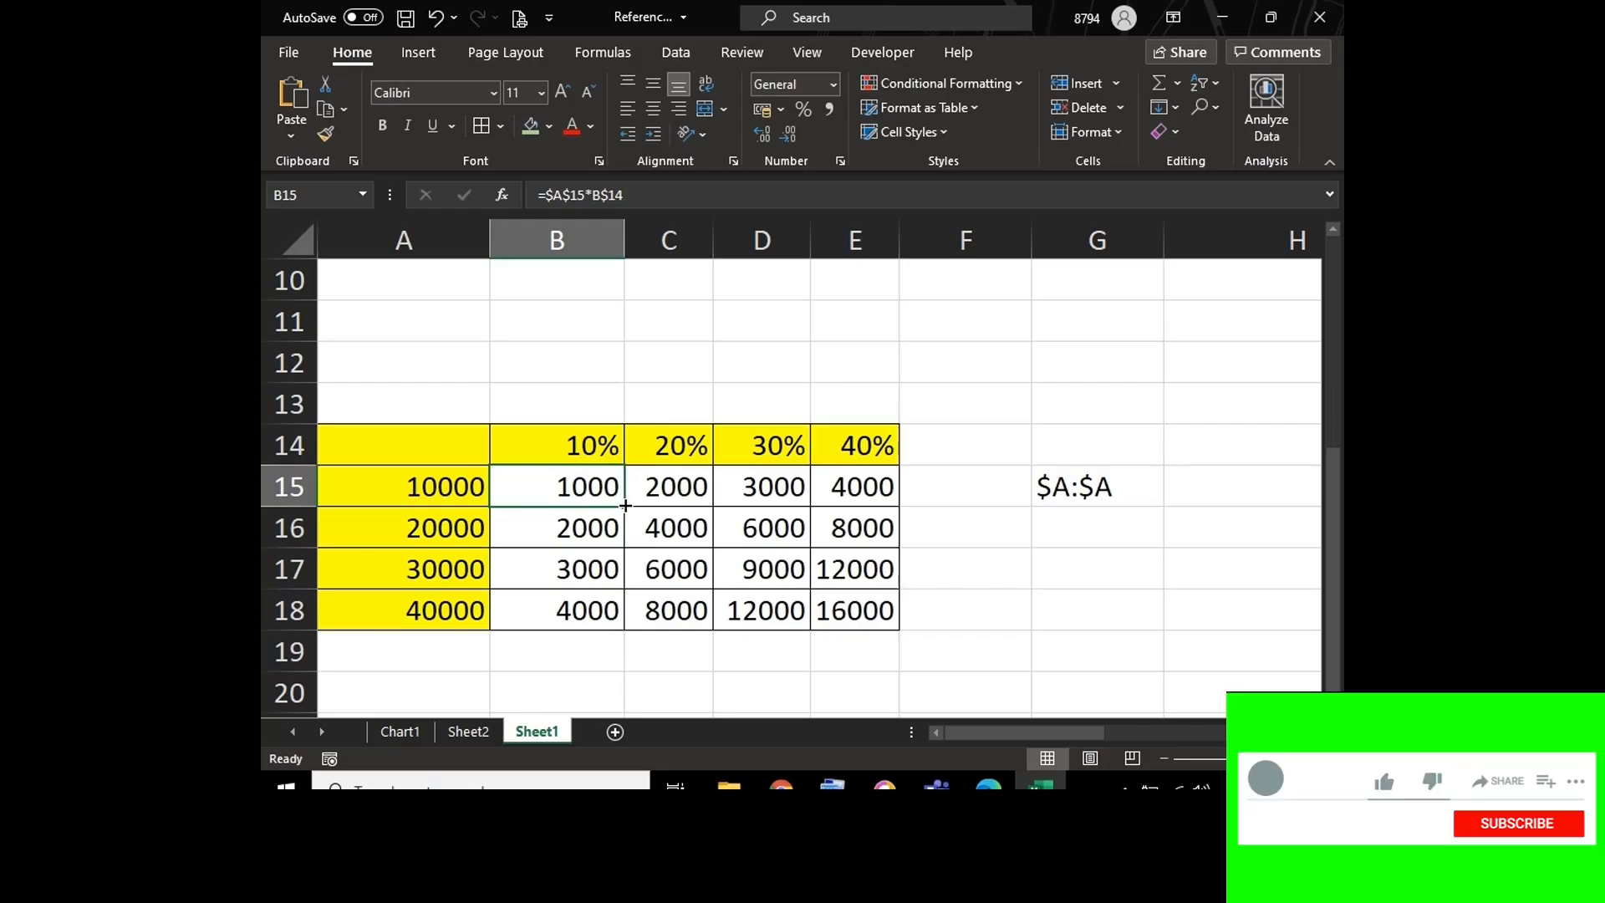
drag(625, 505, 625, 616)
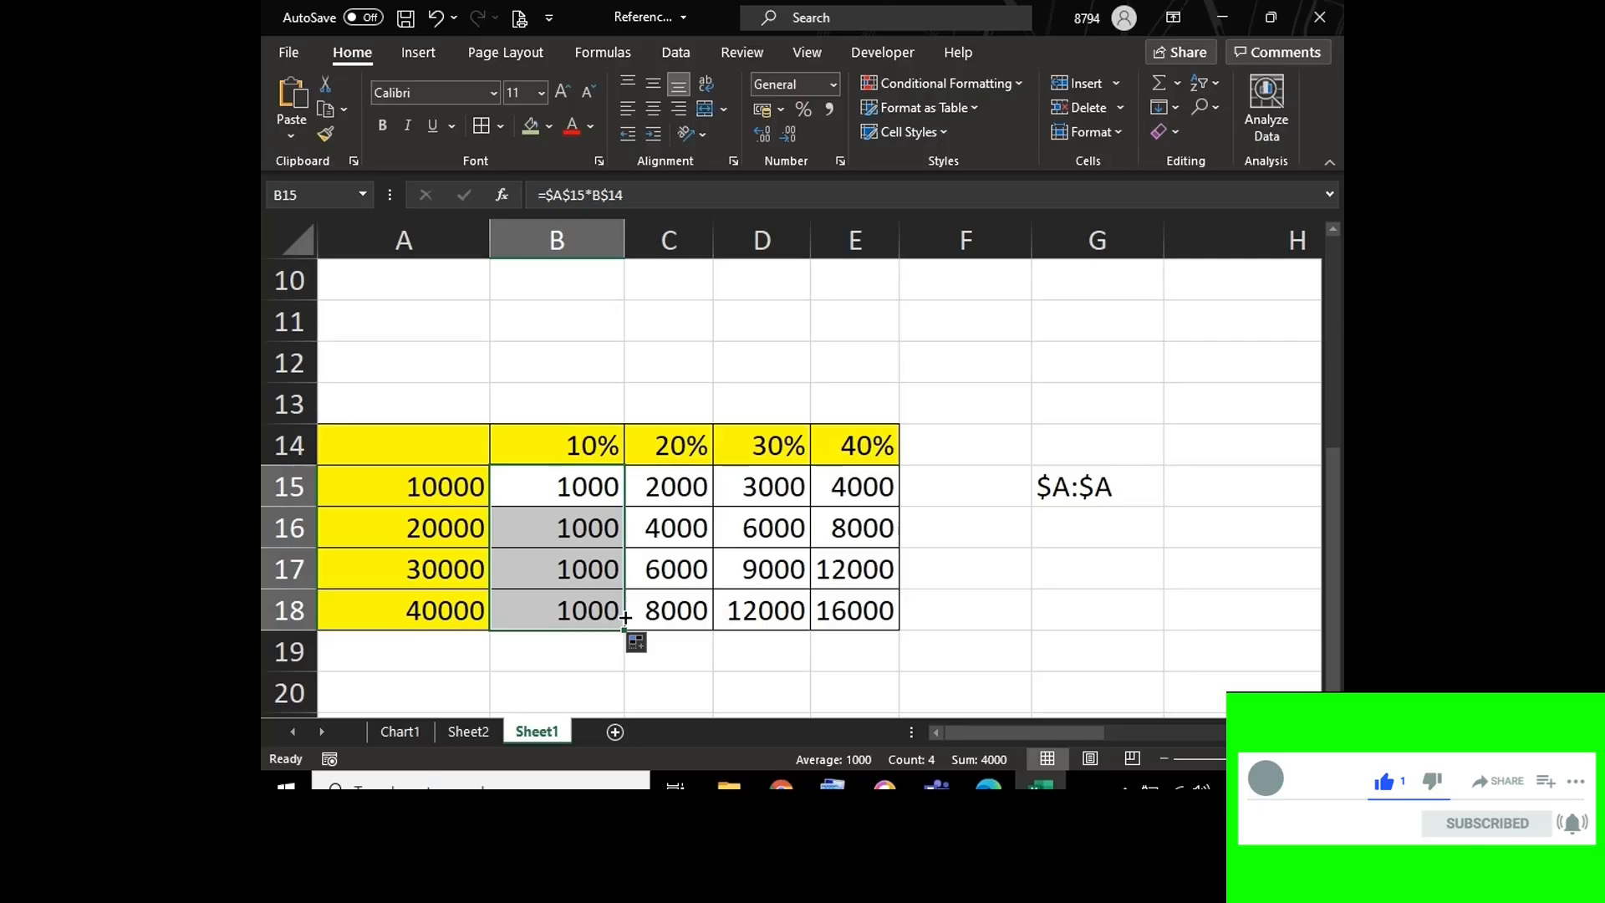
Step: Examine the filled references in B15:B18 by displaying the sheet's formulas, and return to the value view
click(410, 496)
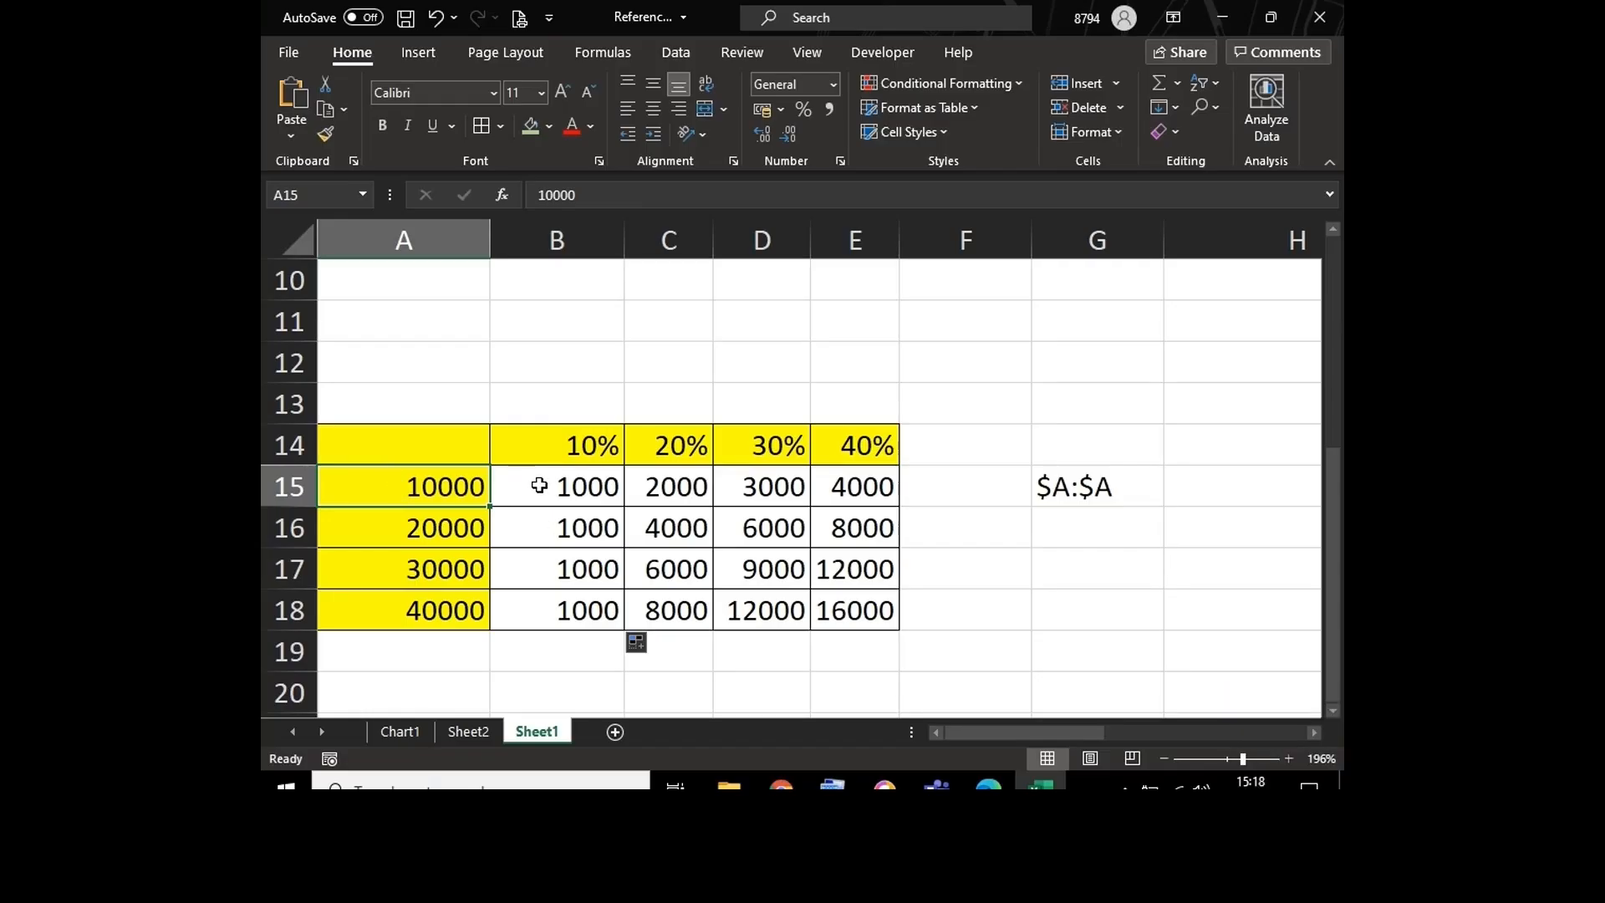
key(ctrl)
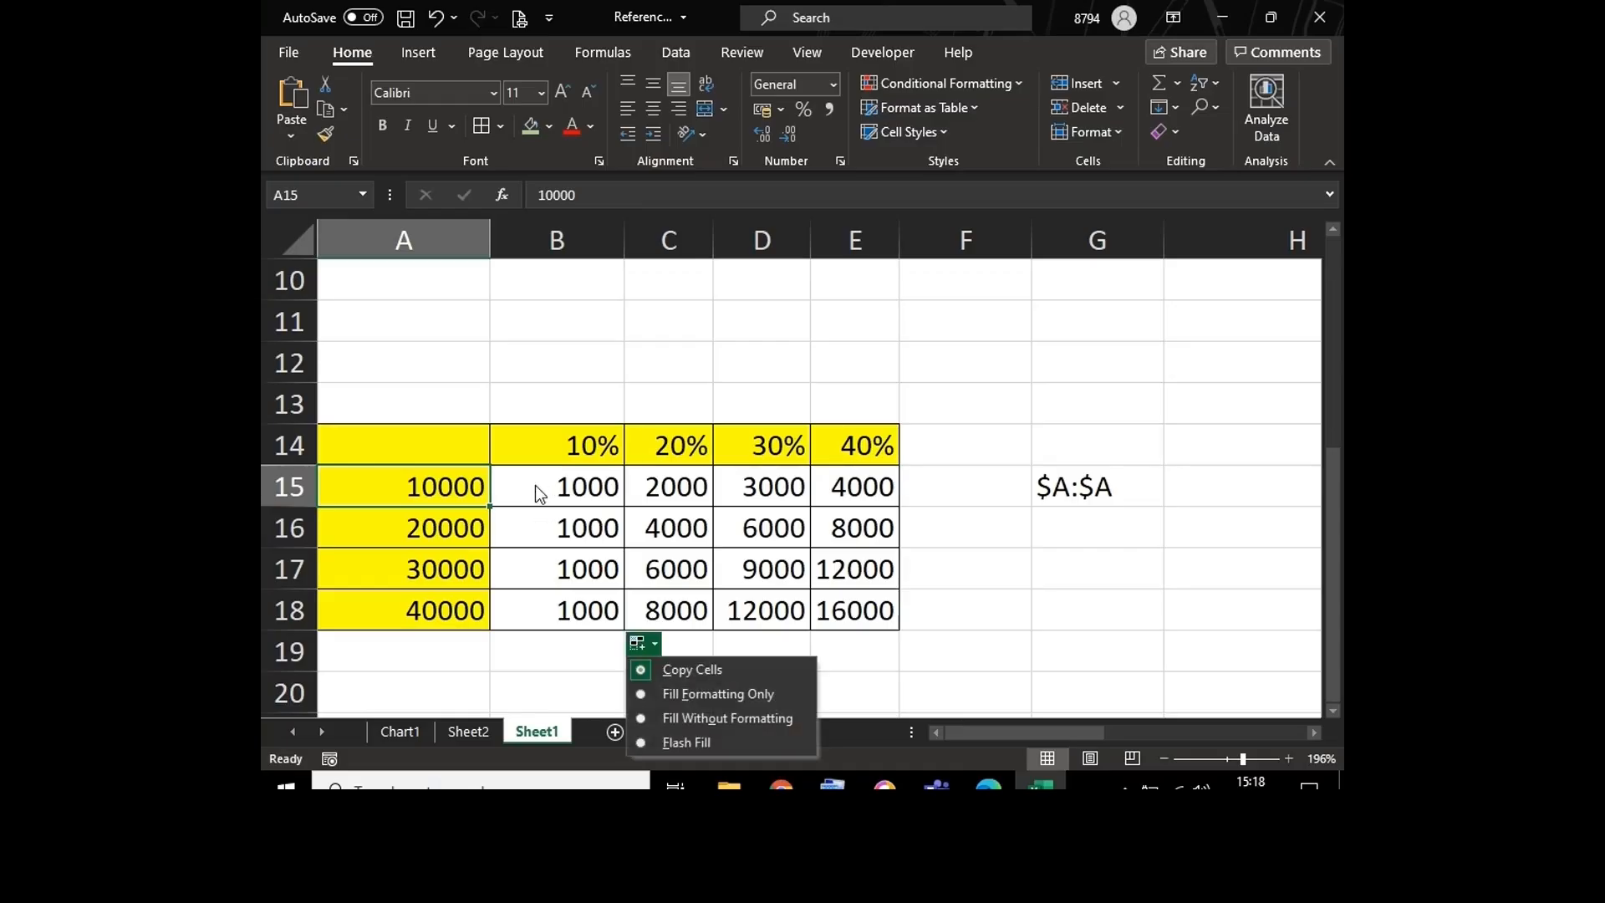
click(535, 487)
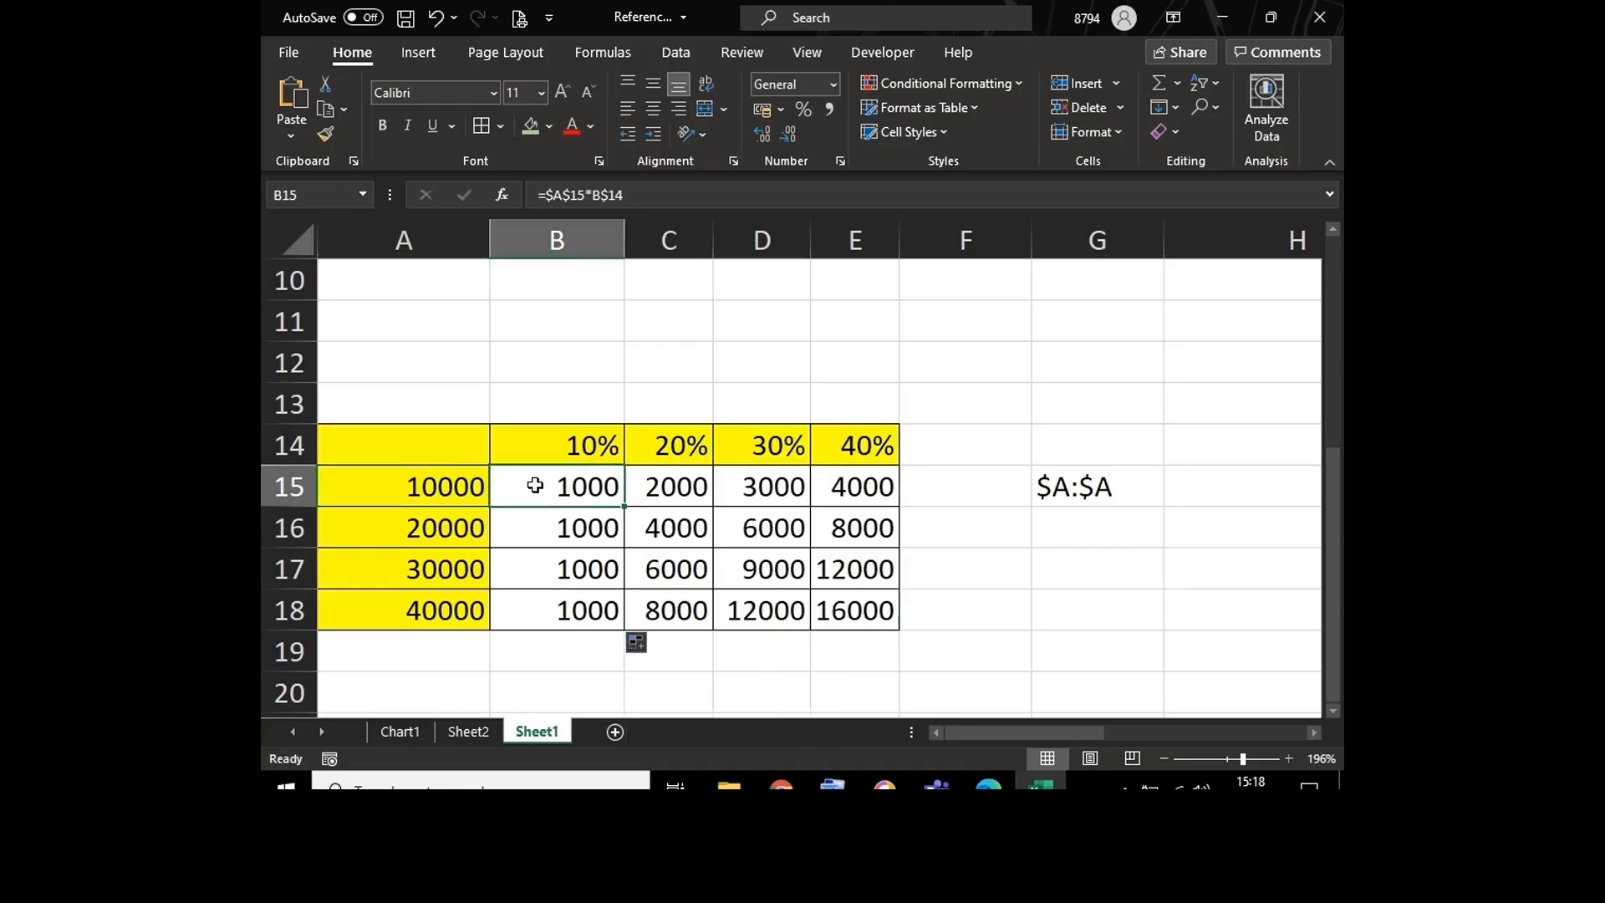
key(ctrl+grave)
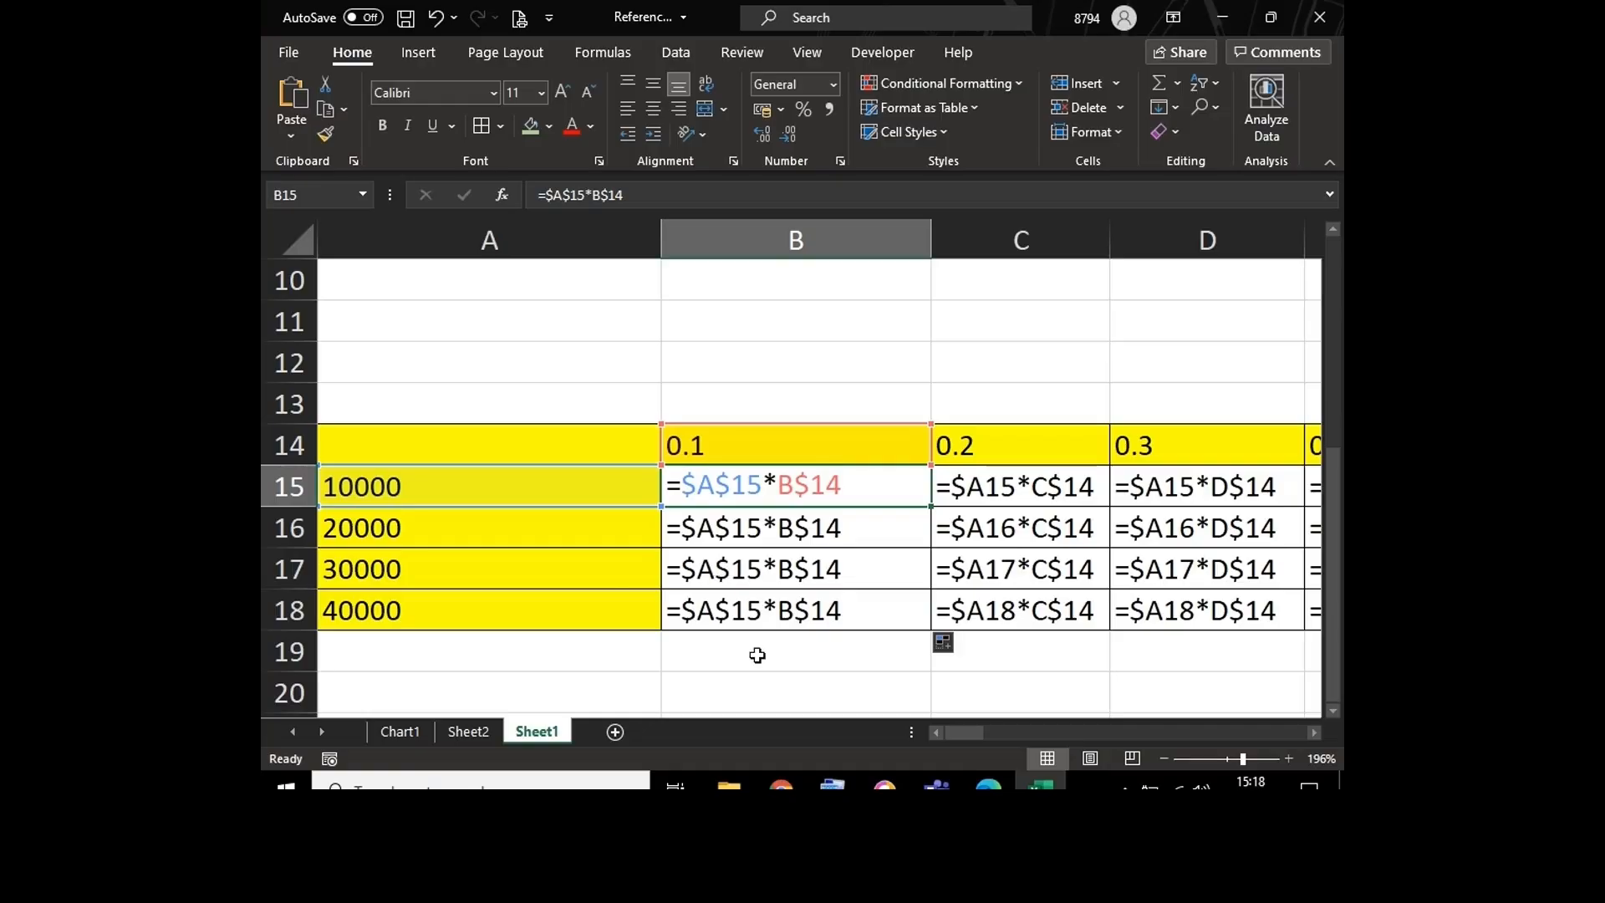
key(ctrl+grave)
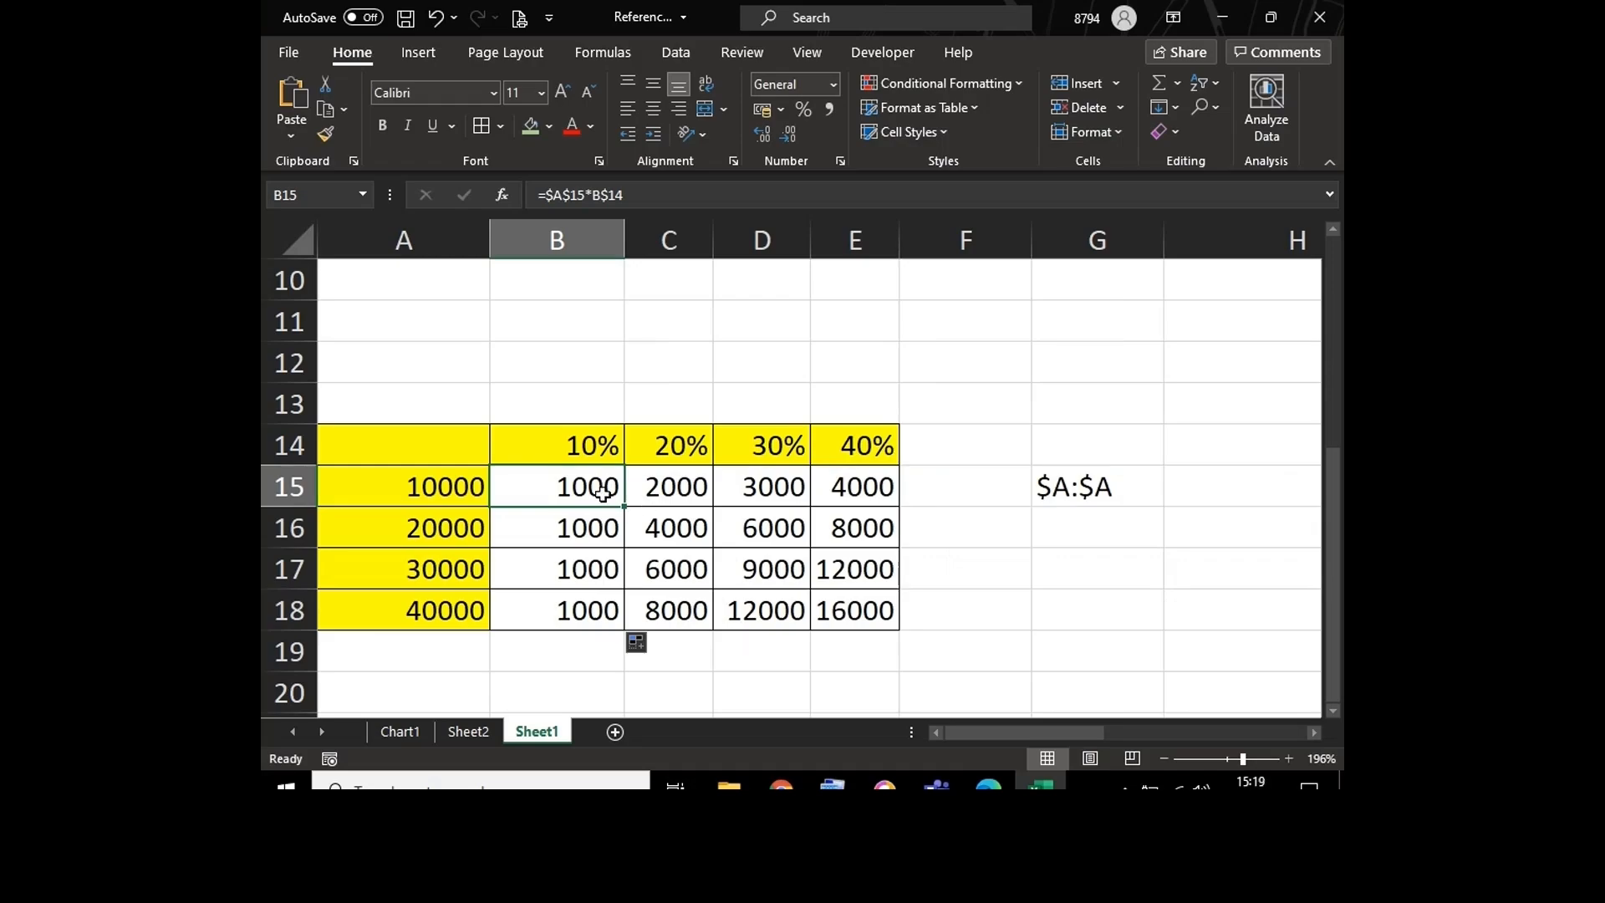
Step: Fill the B15 formula across the whole percentage table through E18, and select C15 to inspect it
drag(626, 508, 905, 631)
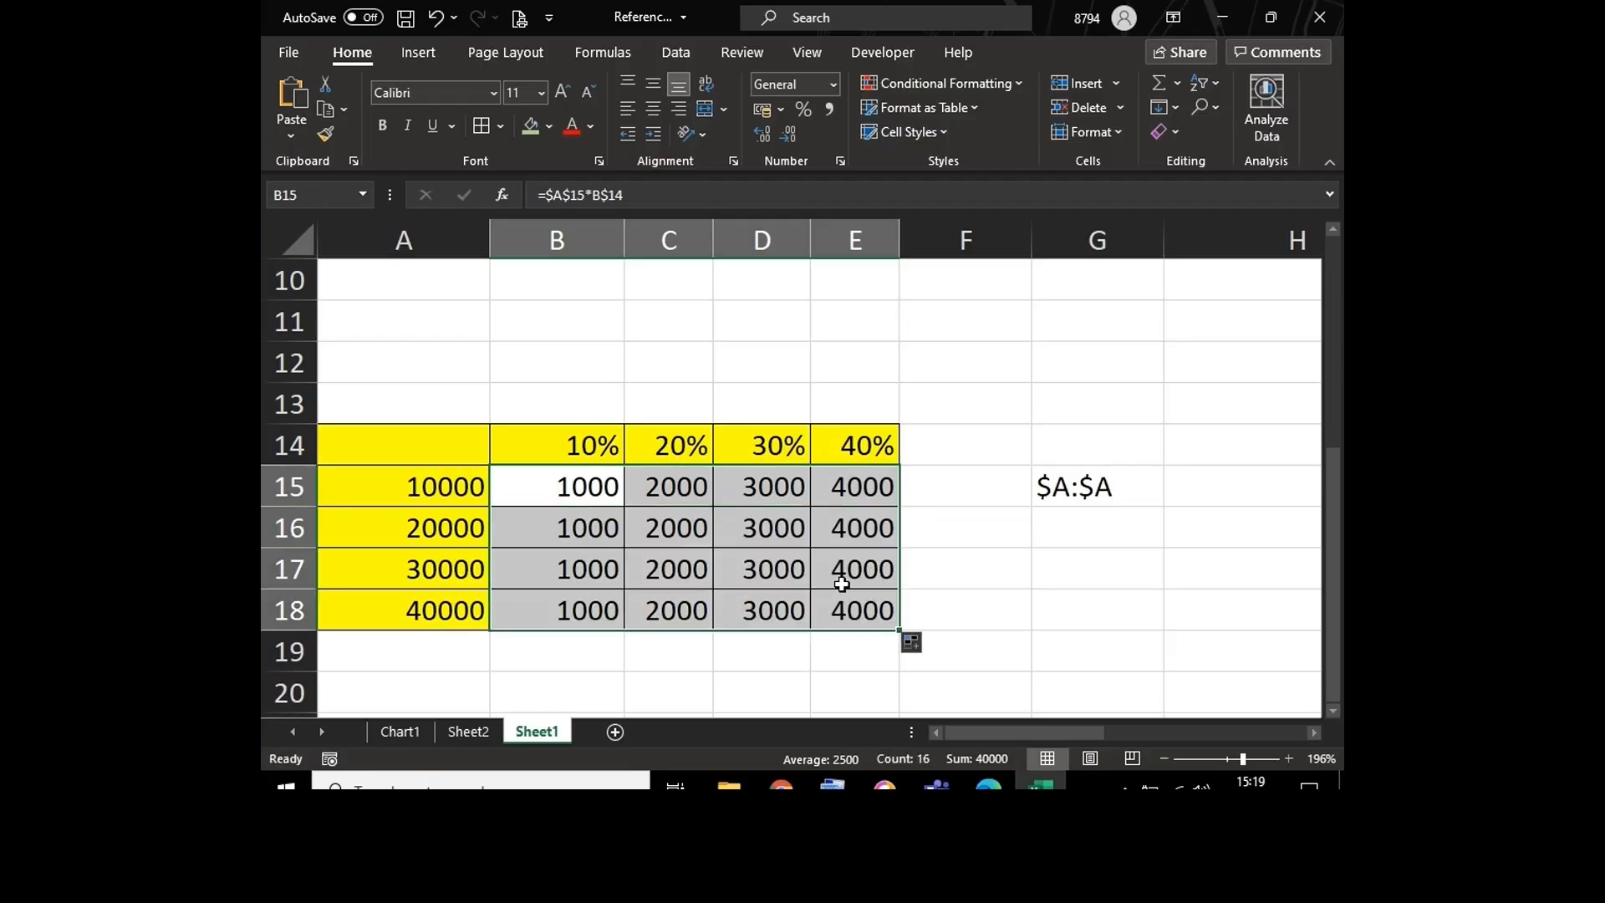
click(600, 485)
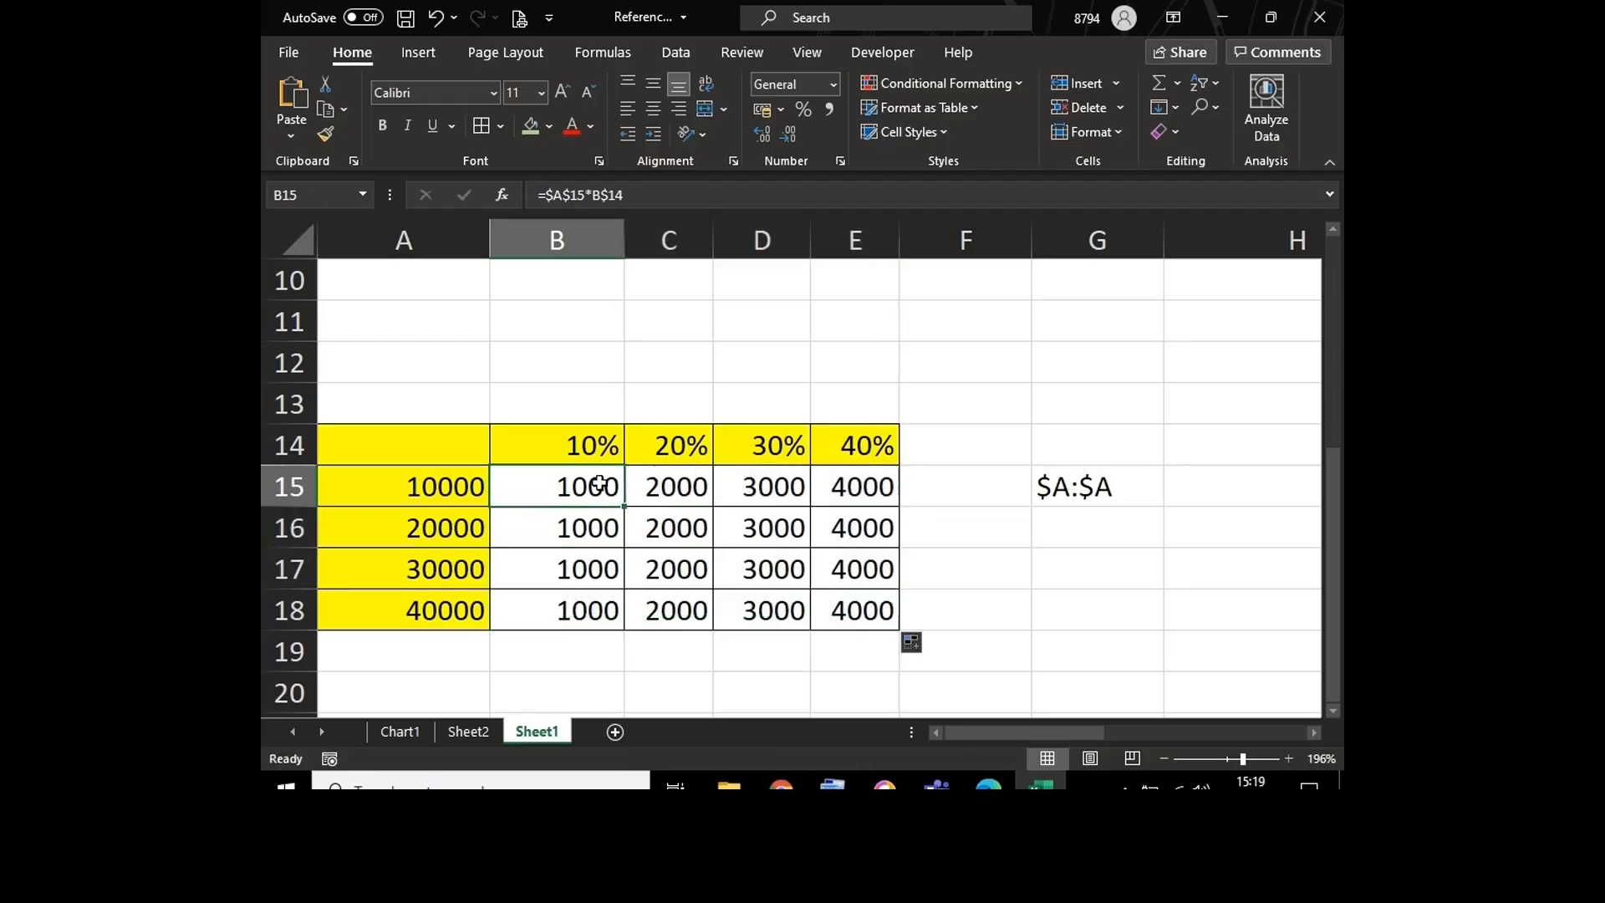
click(673, 485)
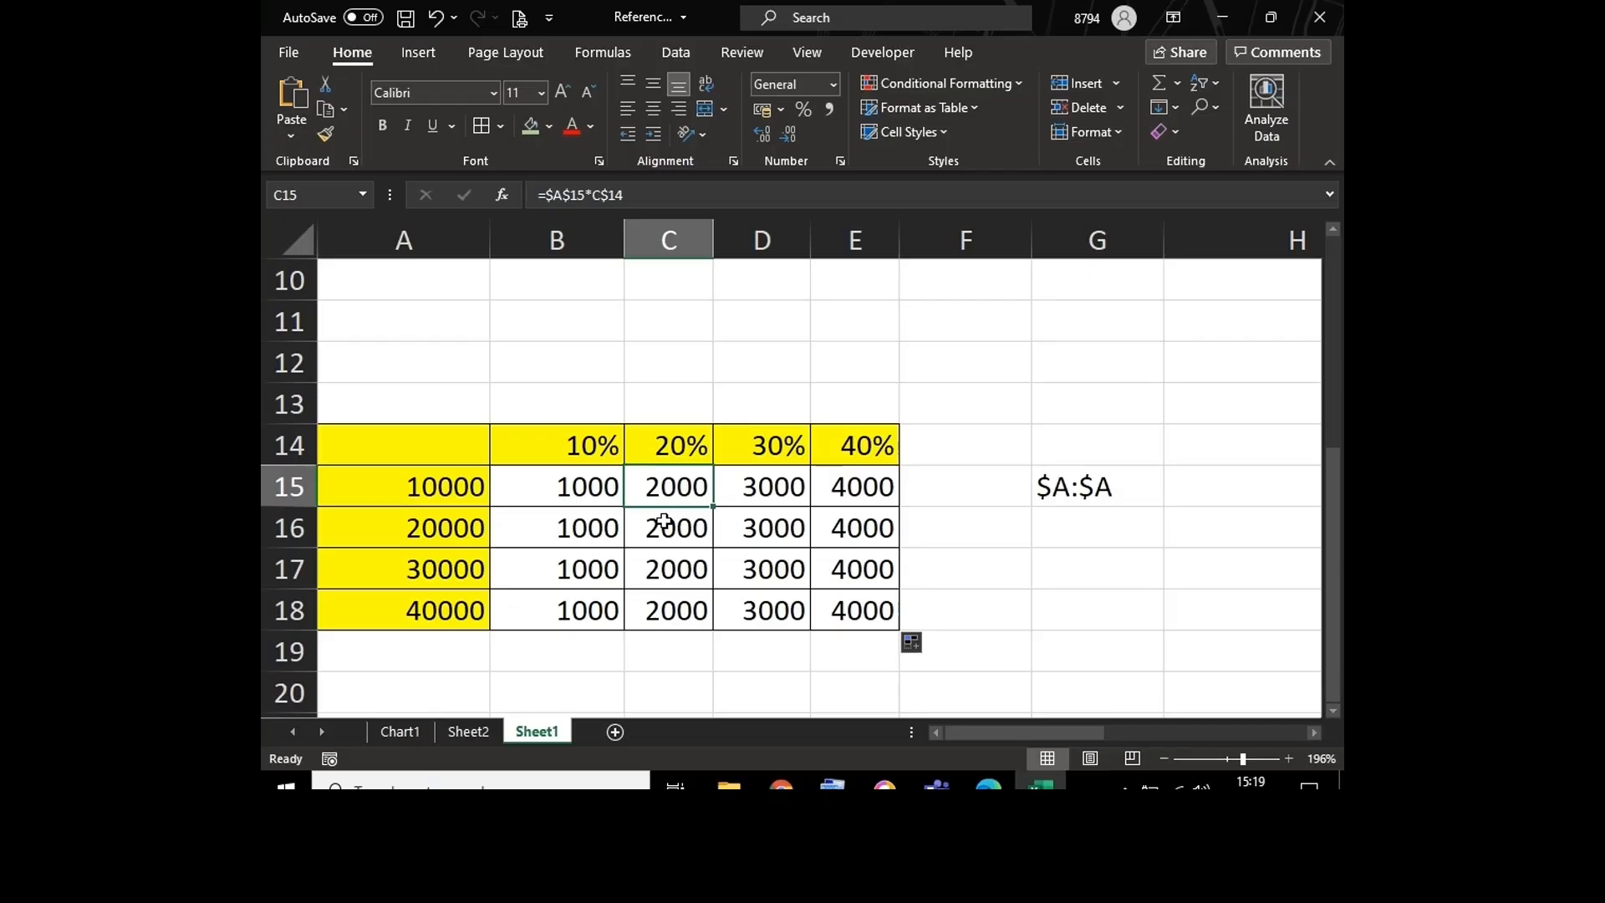
Step: Display the sheet's formulas with all columns autofitted, and select B15 to examine its fully locked $A$15 reference
key(ctrl+grave)
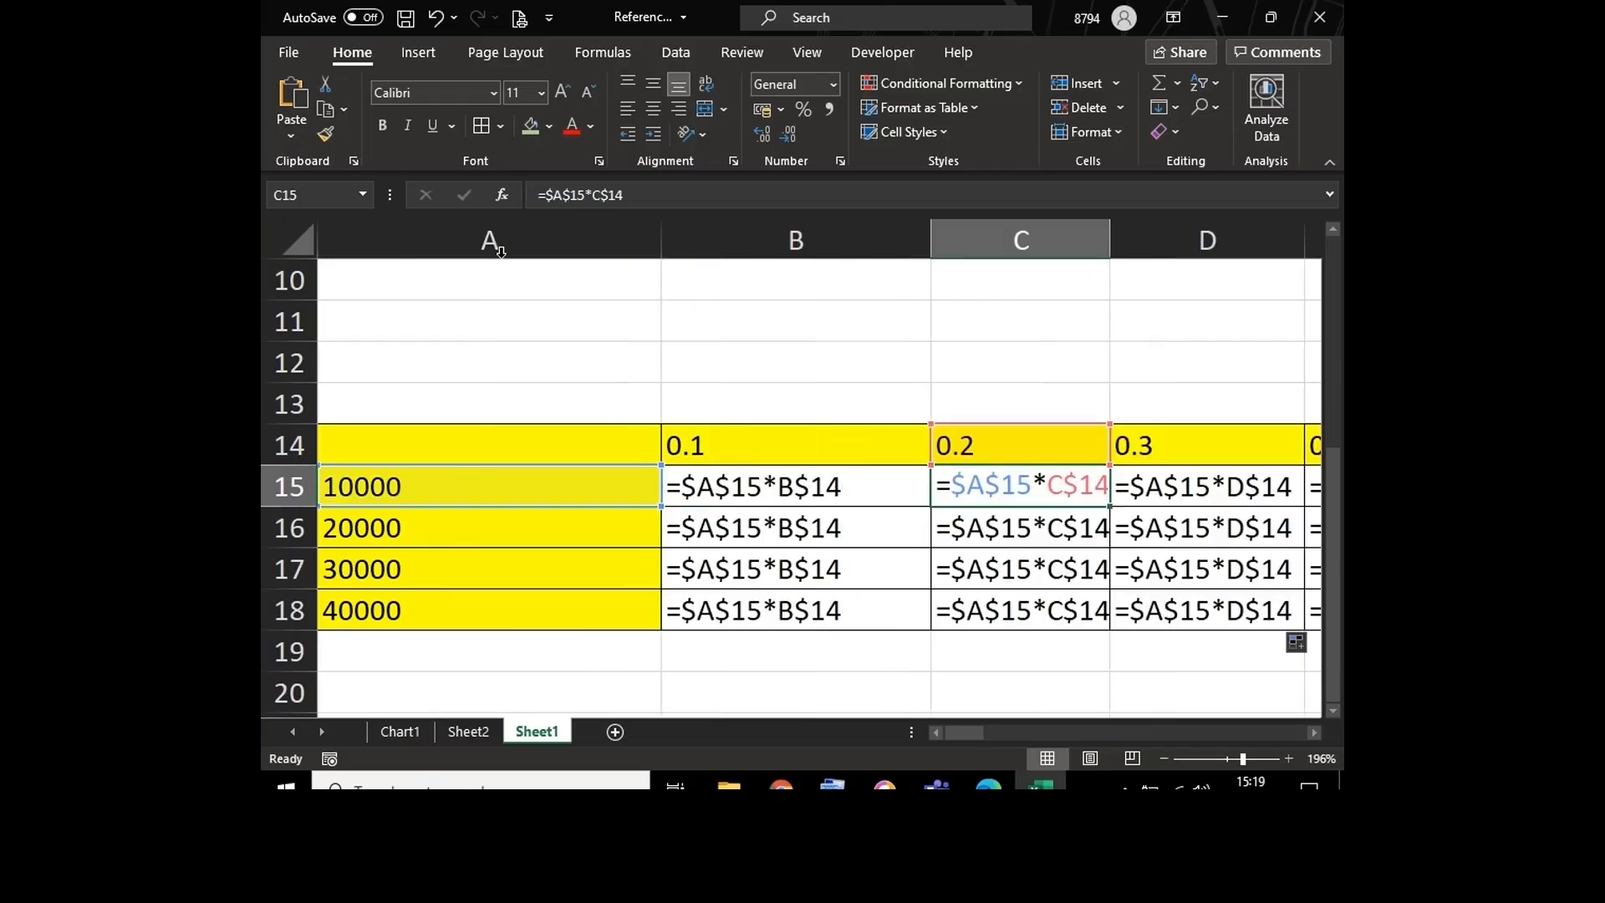
click(292, 244)
double_click(660, 233)
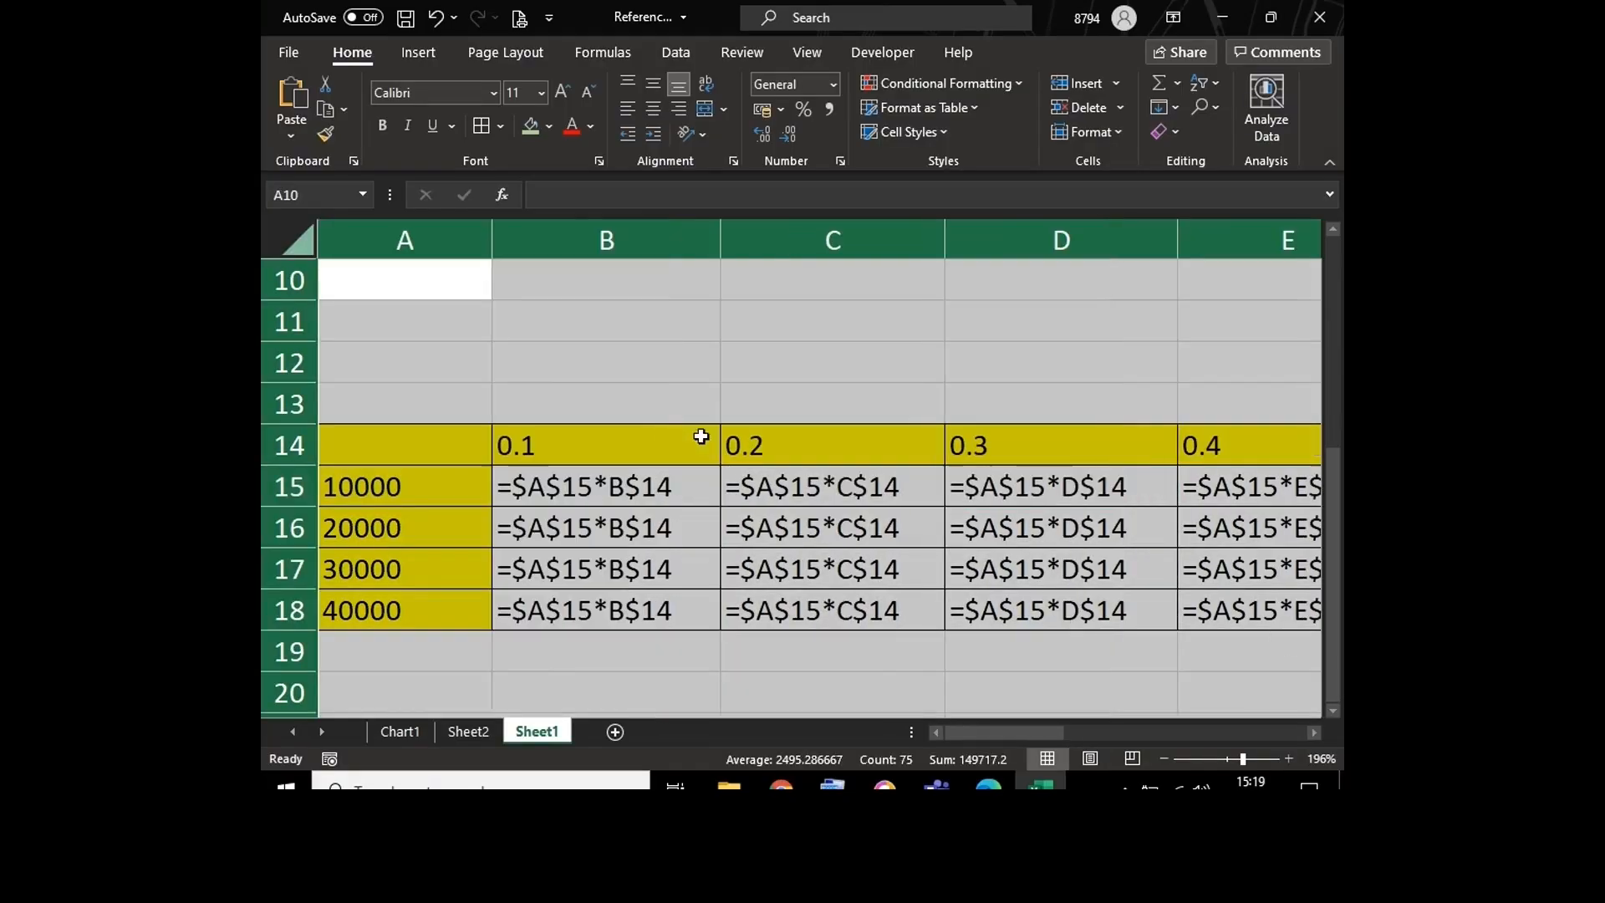
double_click(697, 485)
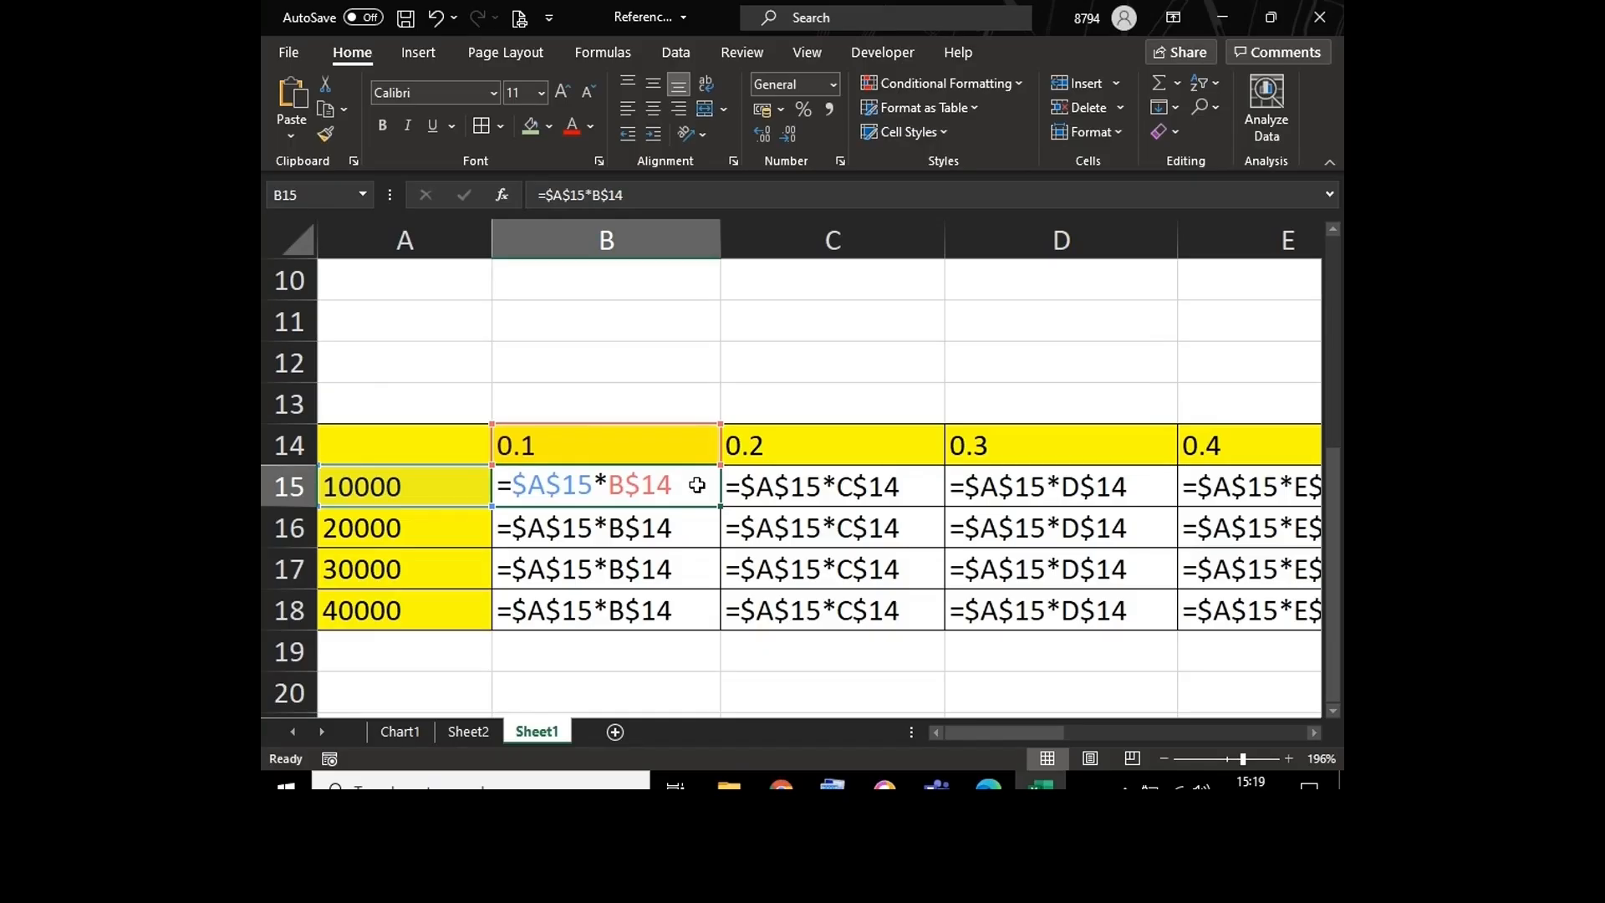
Step: Return Sheet1 to the value view and autofit column A so its amounts fit
click(453, 478)
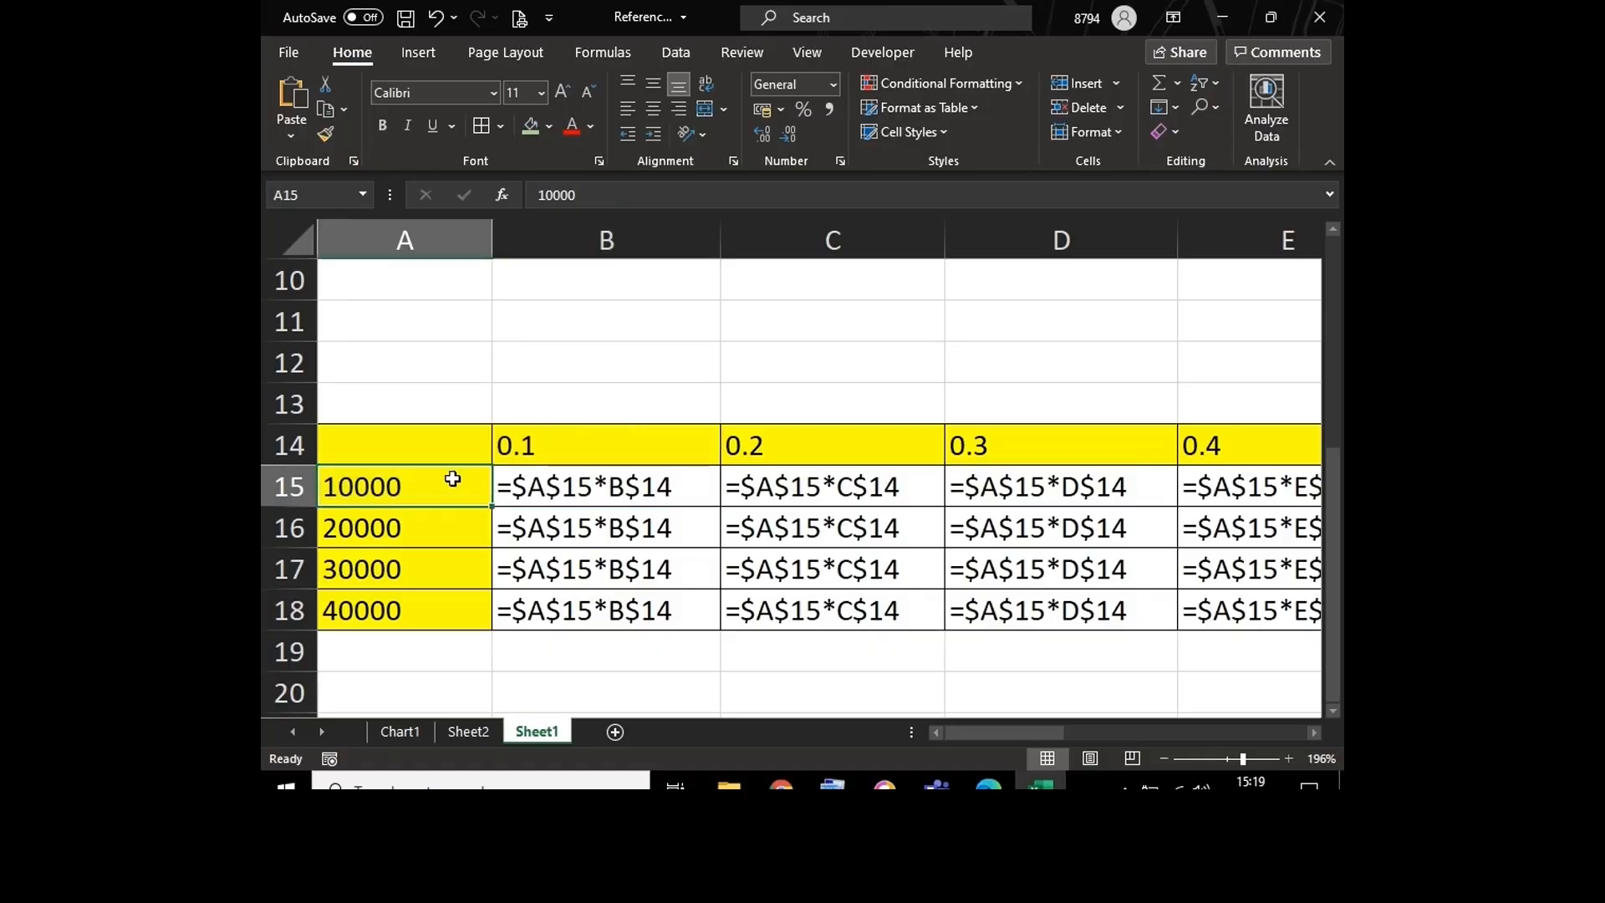
key(ctrl+grave)
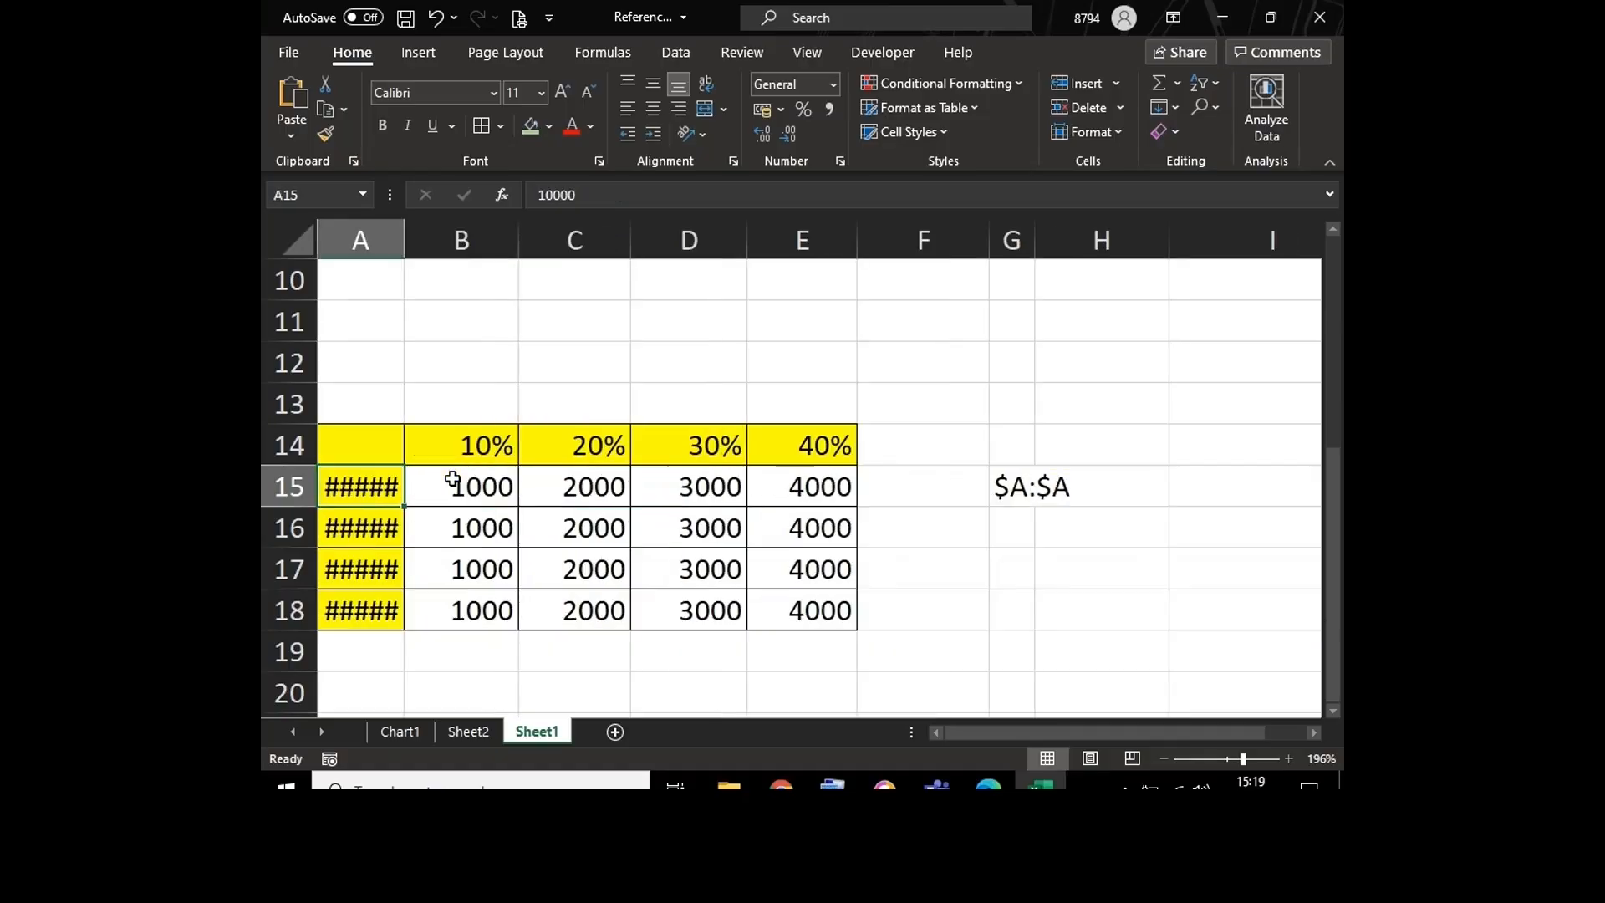
double_click(402, 238)
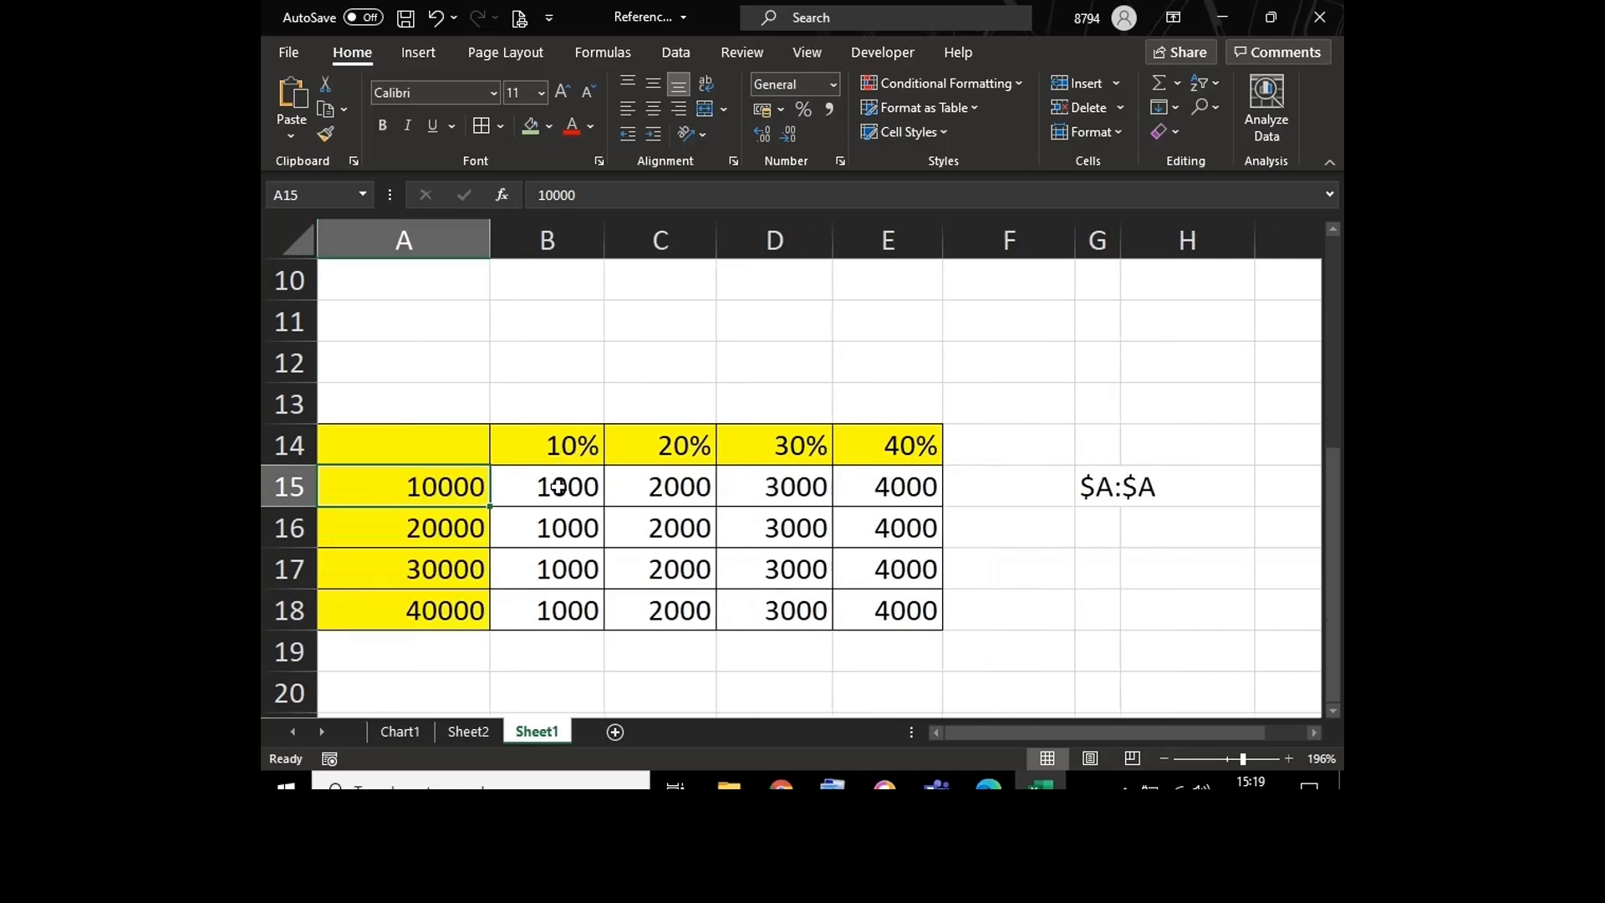
Step: Unlock the row of the first reference in B15 so the formula reads =$A15*B$14, and fill it down to B18
double_click(559, 486)
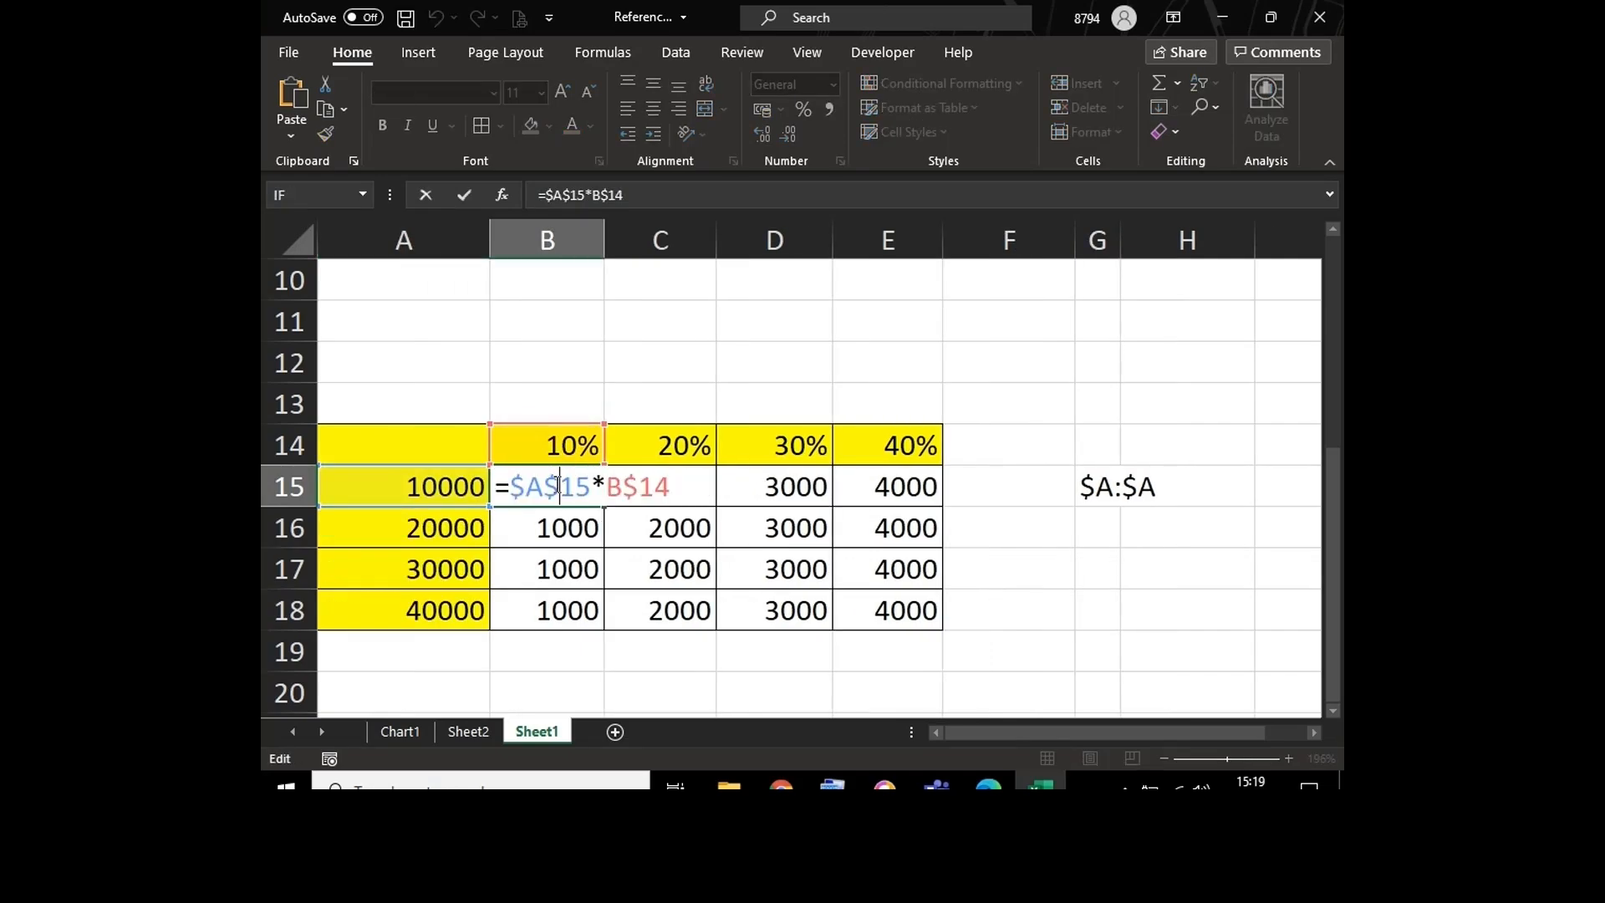
key(BackSpace)
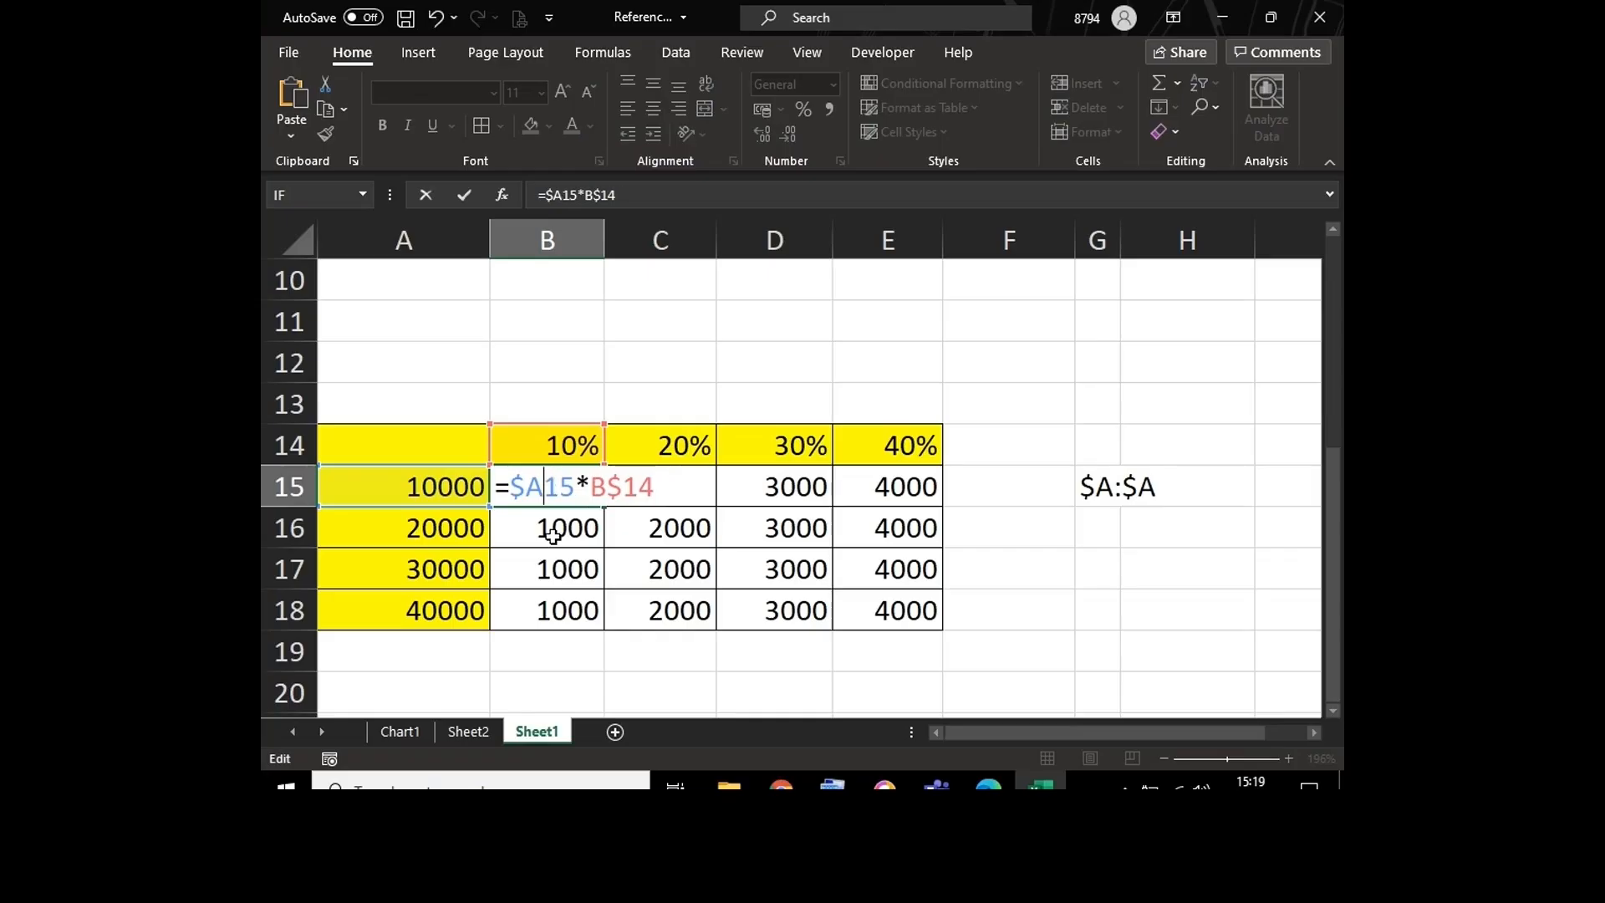
key(Return)
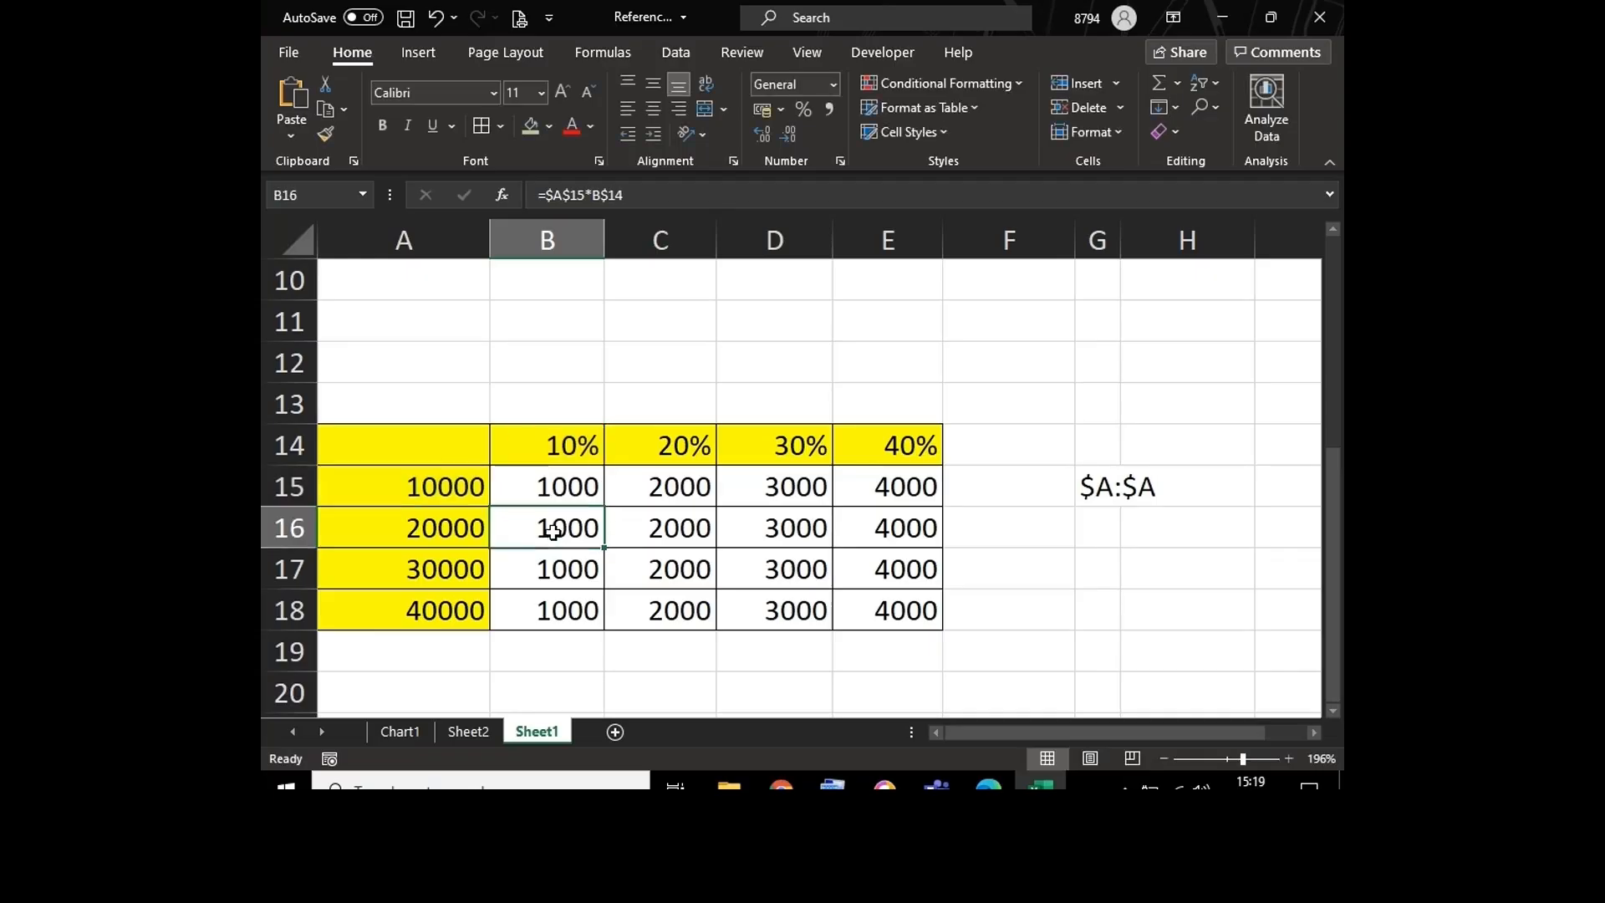
click(556, 485)
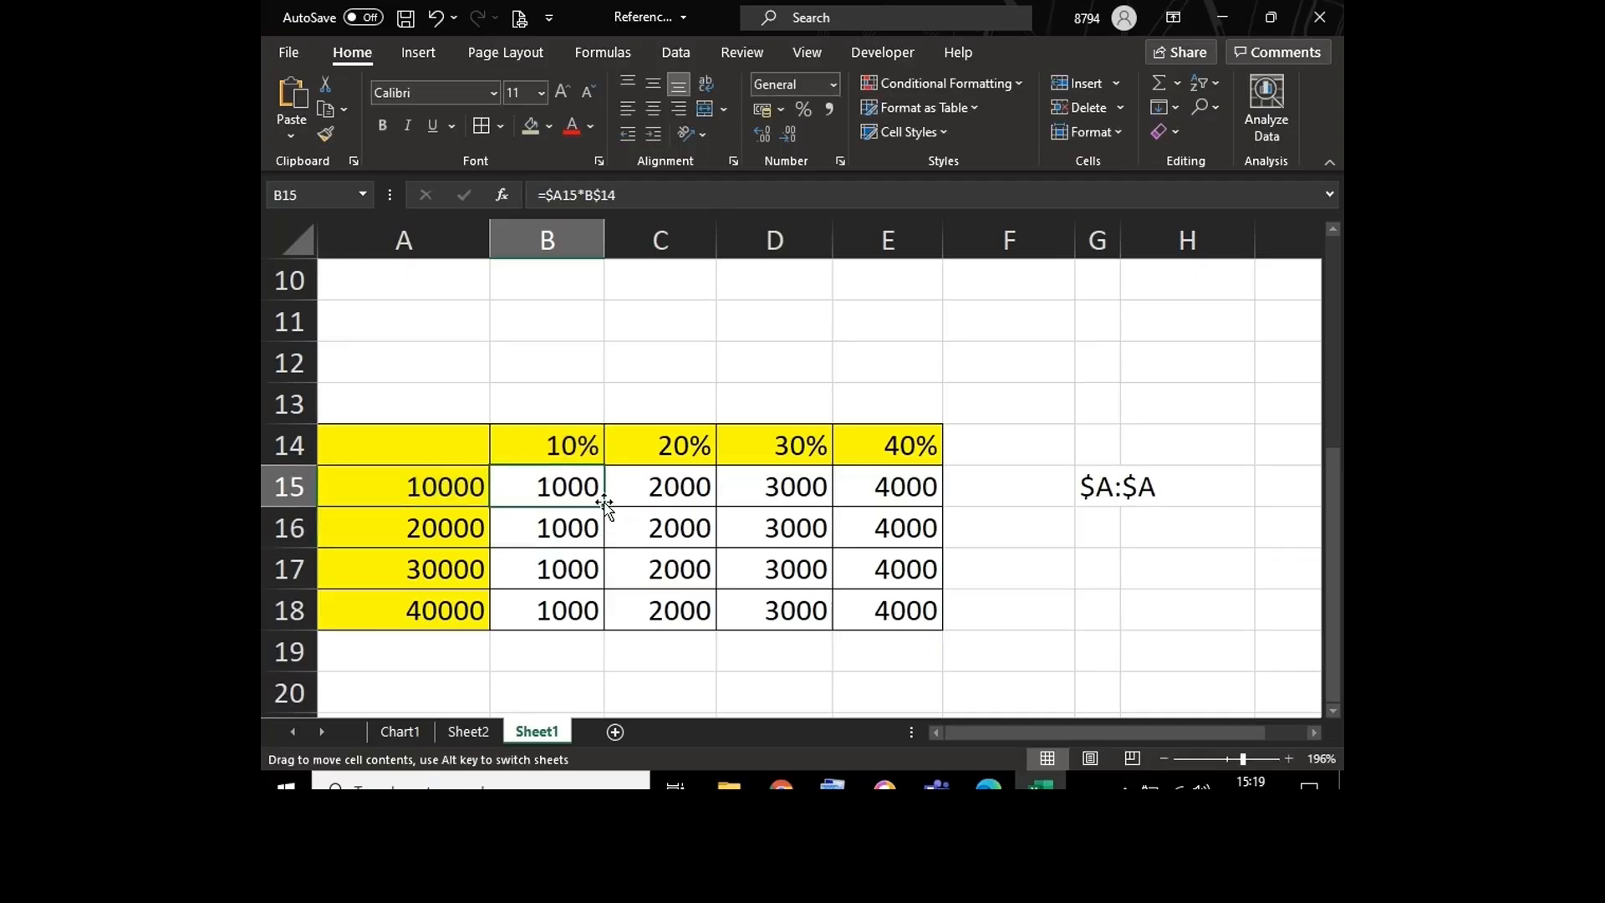
drag(586, 492, 605, 619)
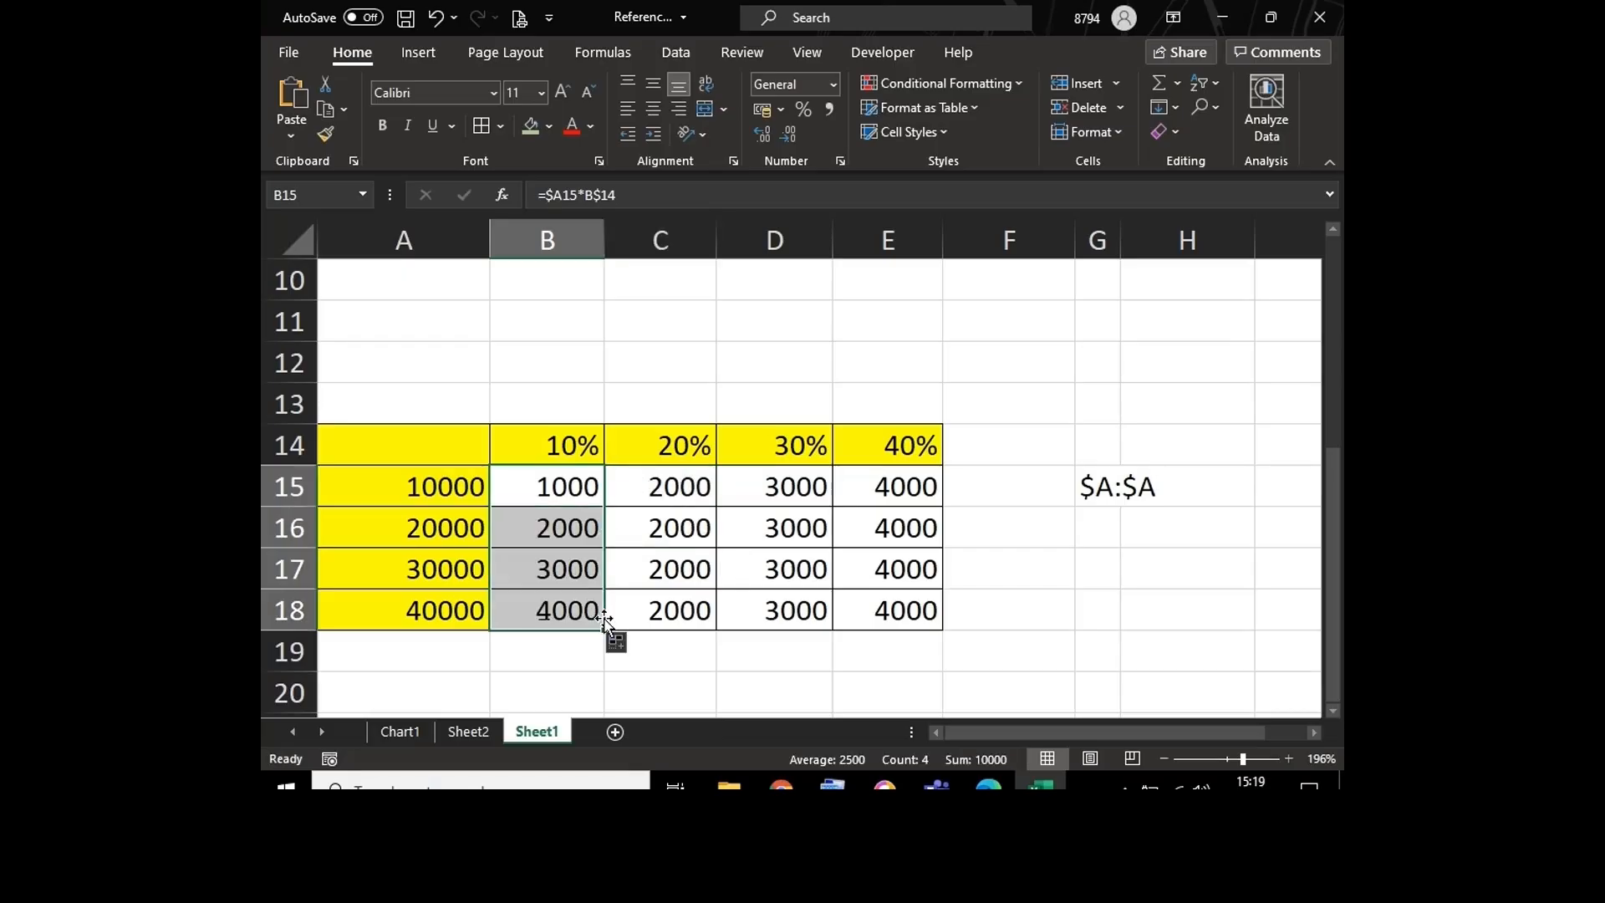
Step: Examine how the column-locked reference changes row by row in the formulas of B15:B18, and return to the value view
double_click(534, 484)
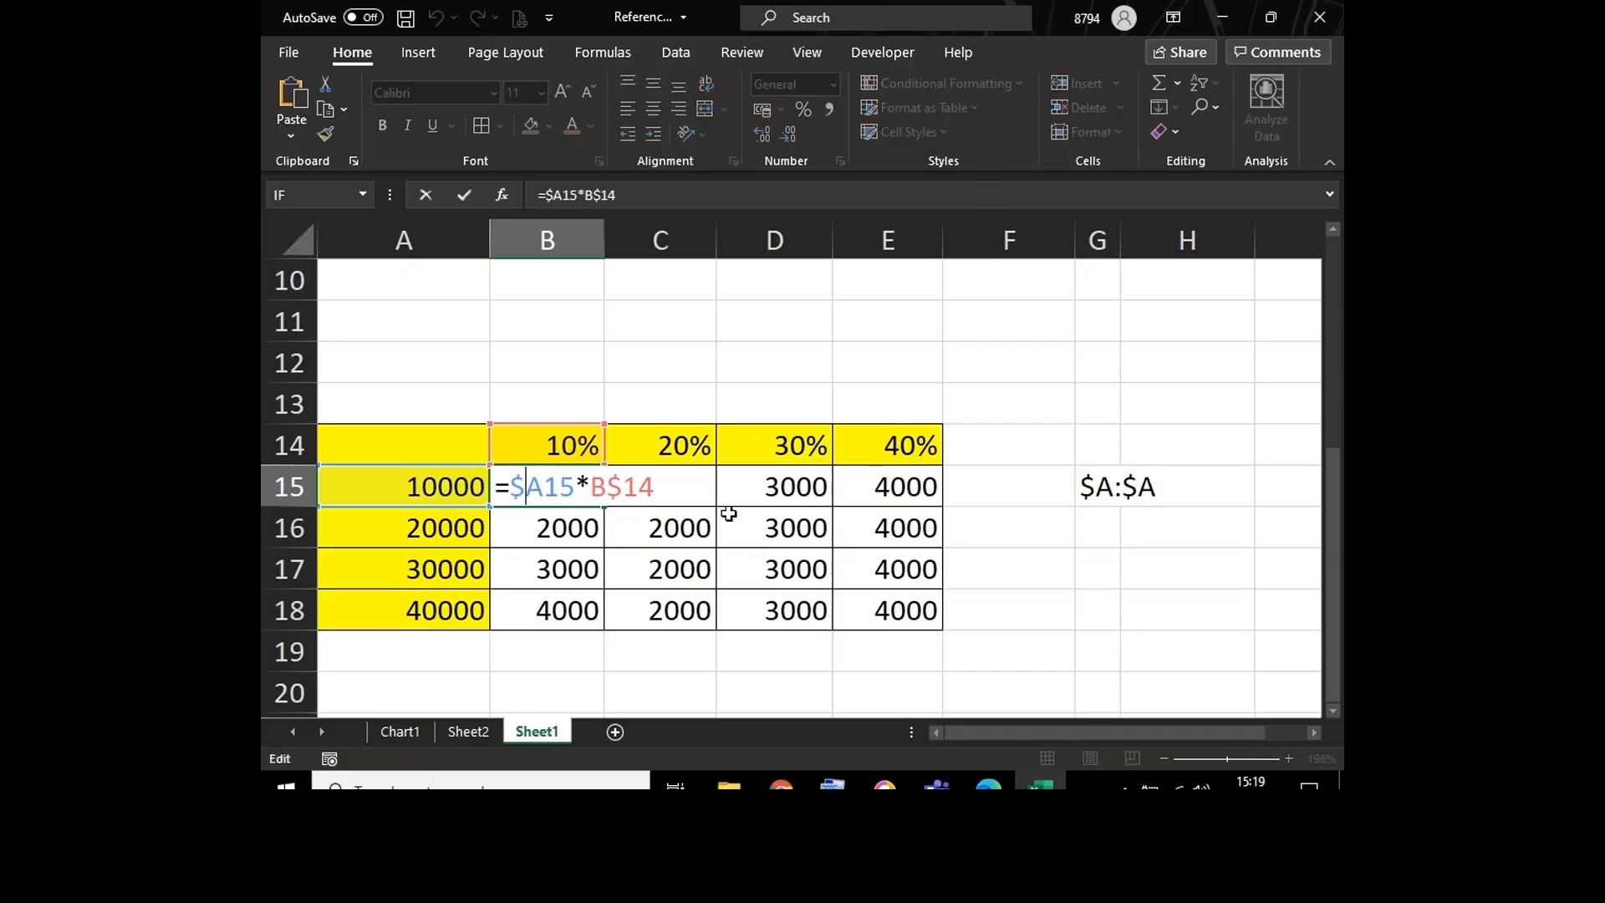
key(Escape)
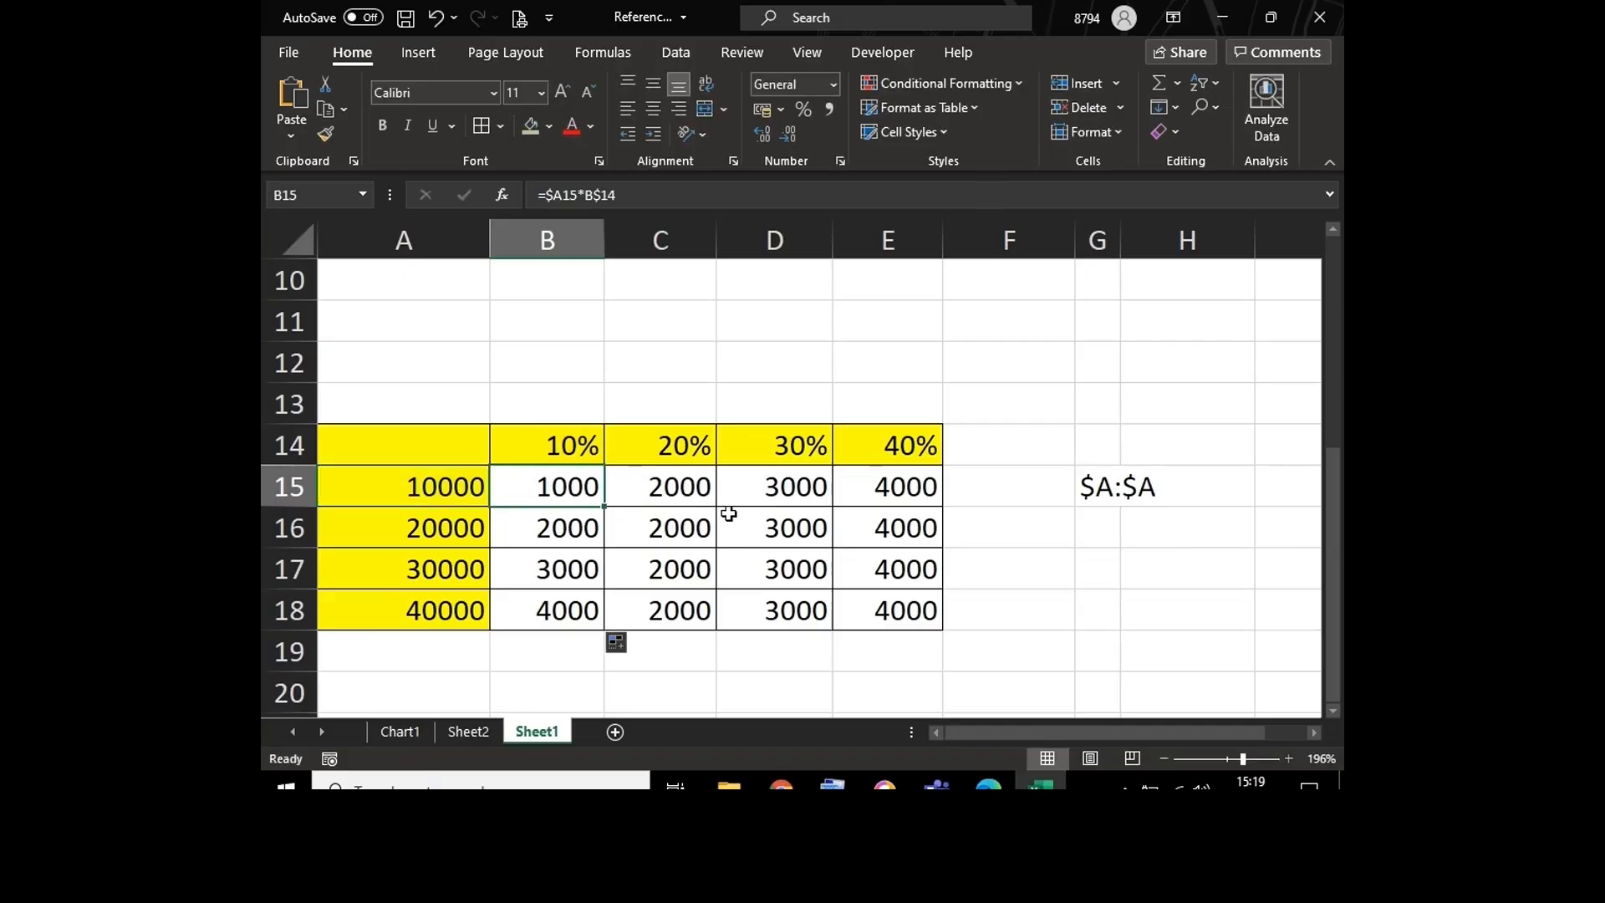
key(ctrl+grave)
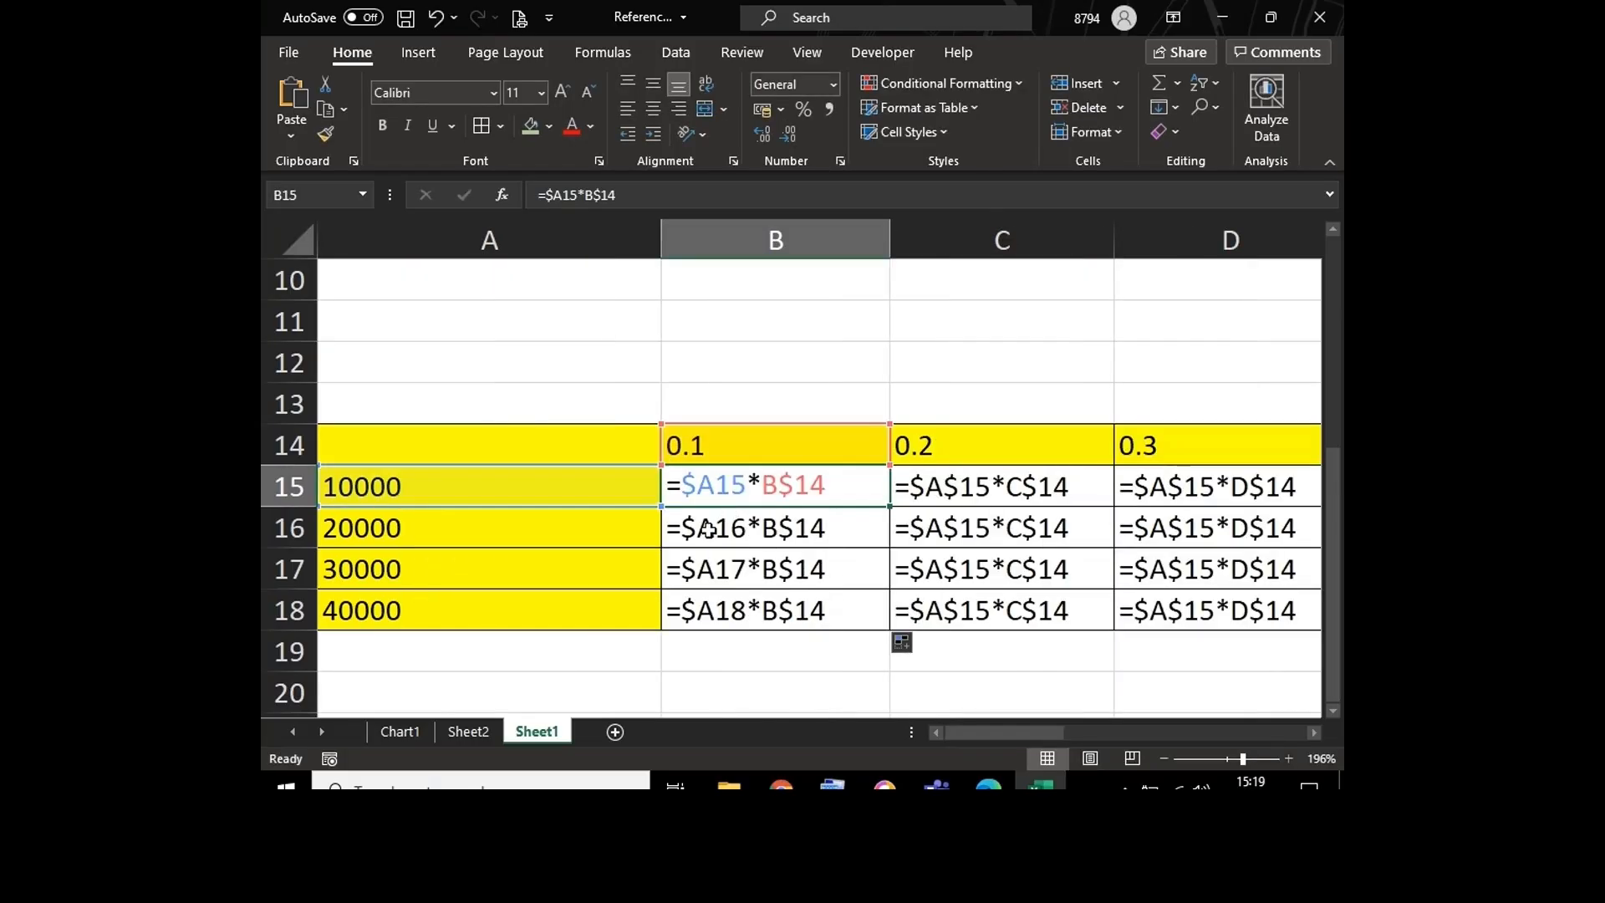
click(708, 530)
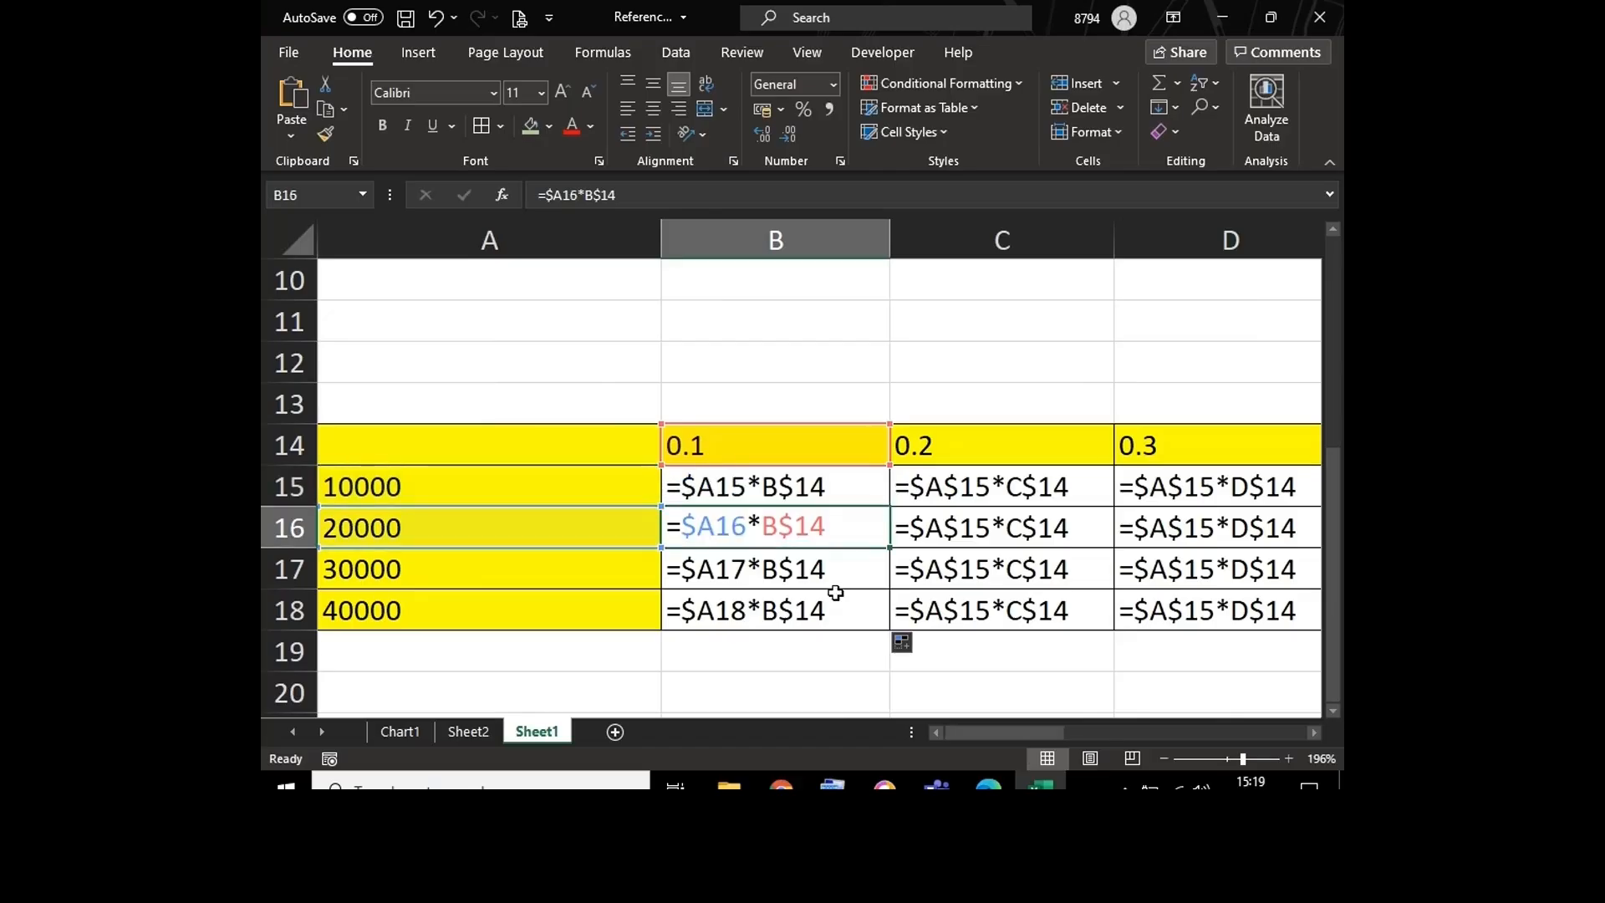
click(732, 568)
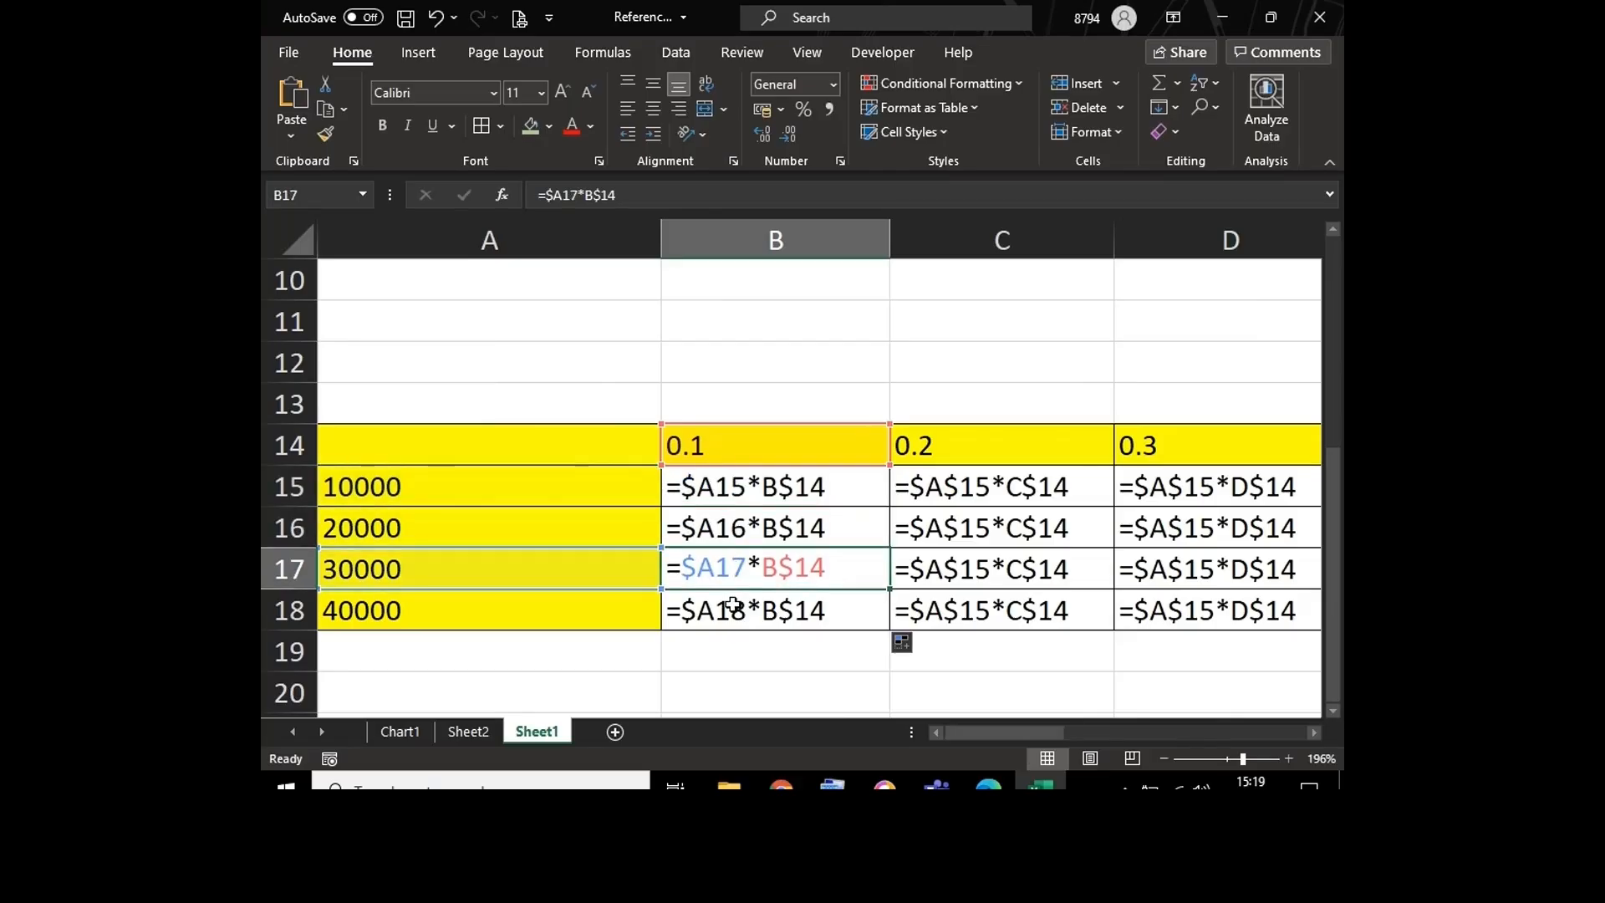
click(734, 605)
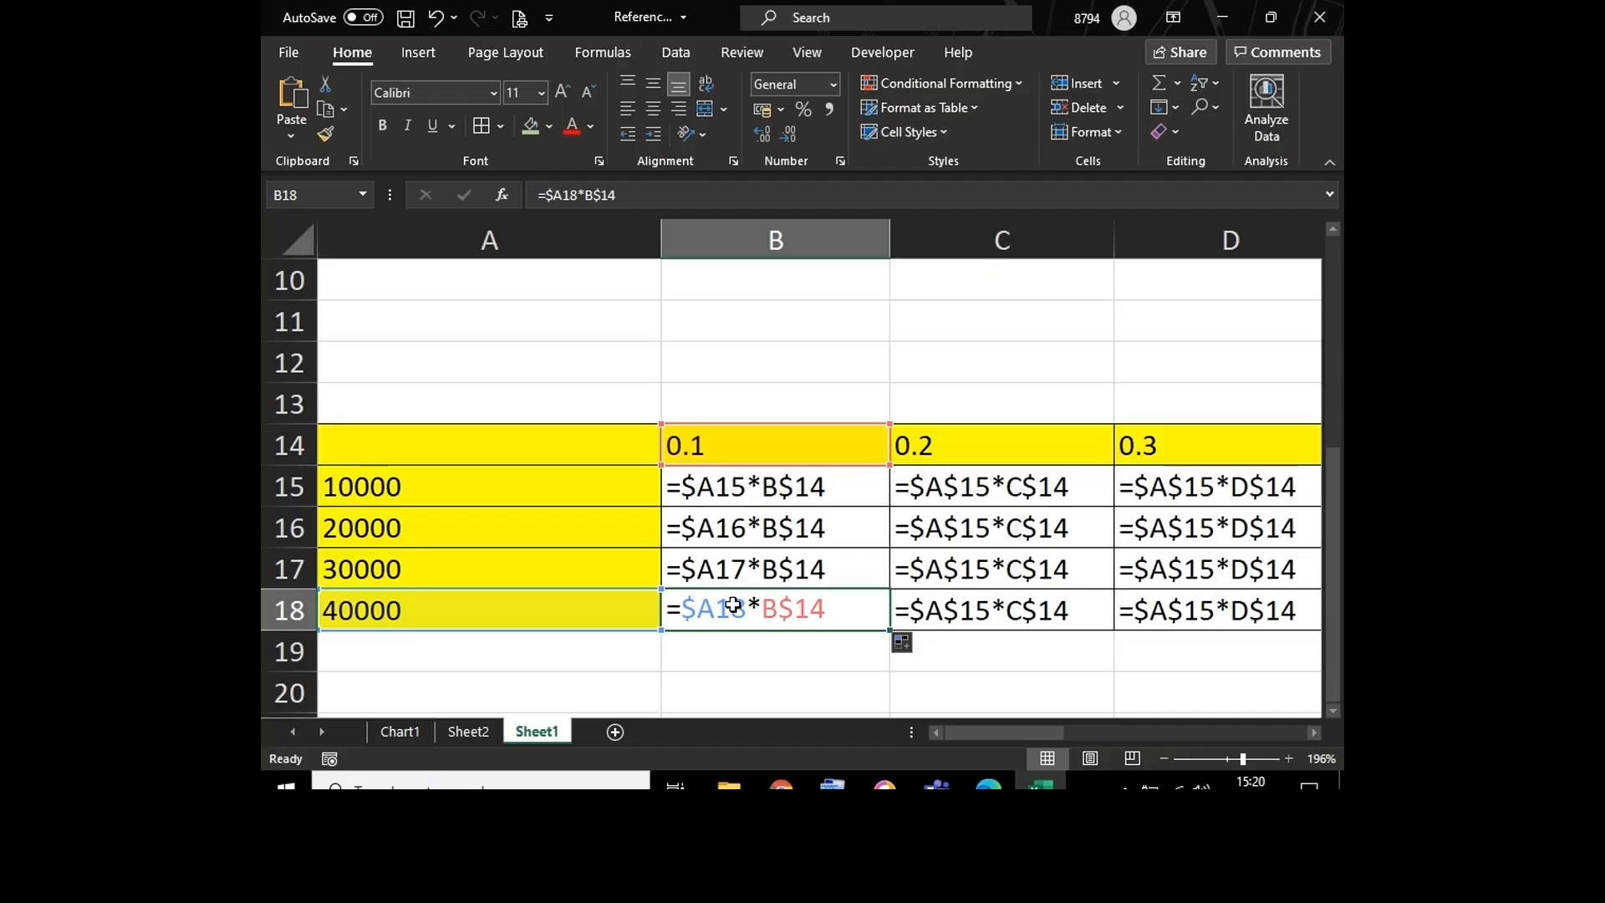
click(527, 387)
key(ctrl+grave)
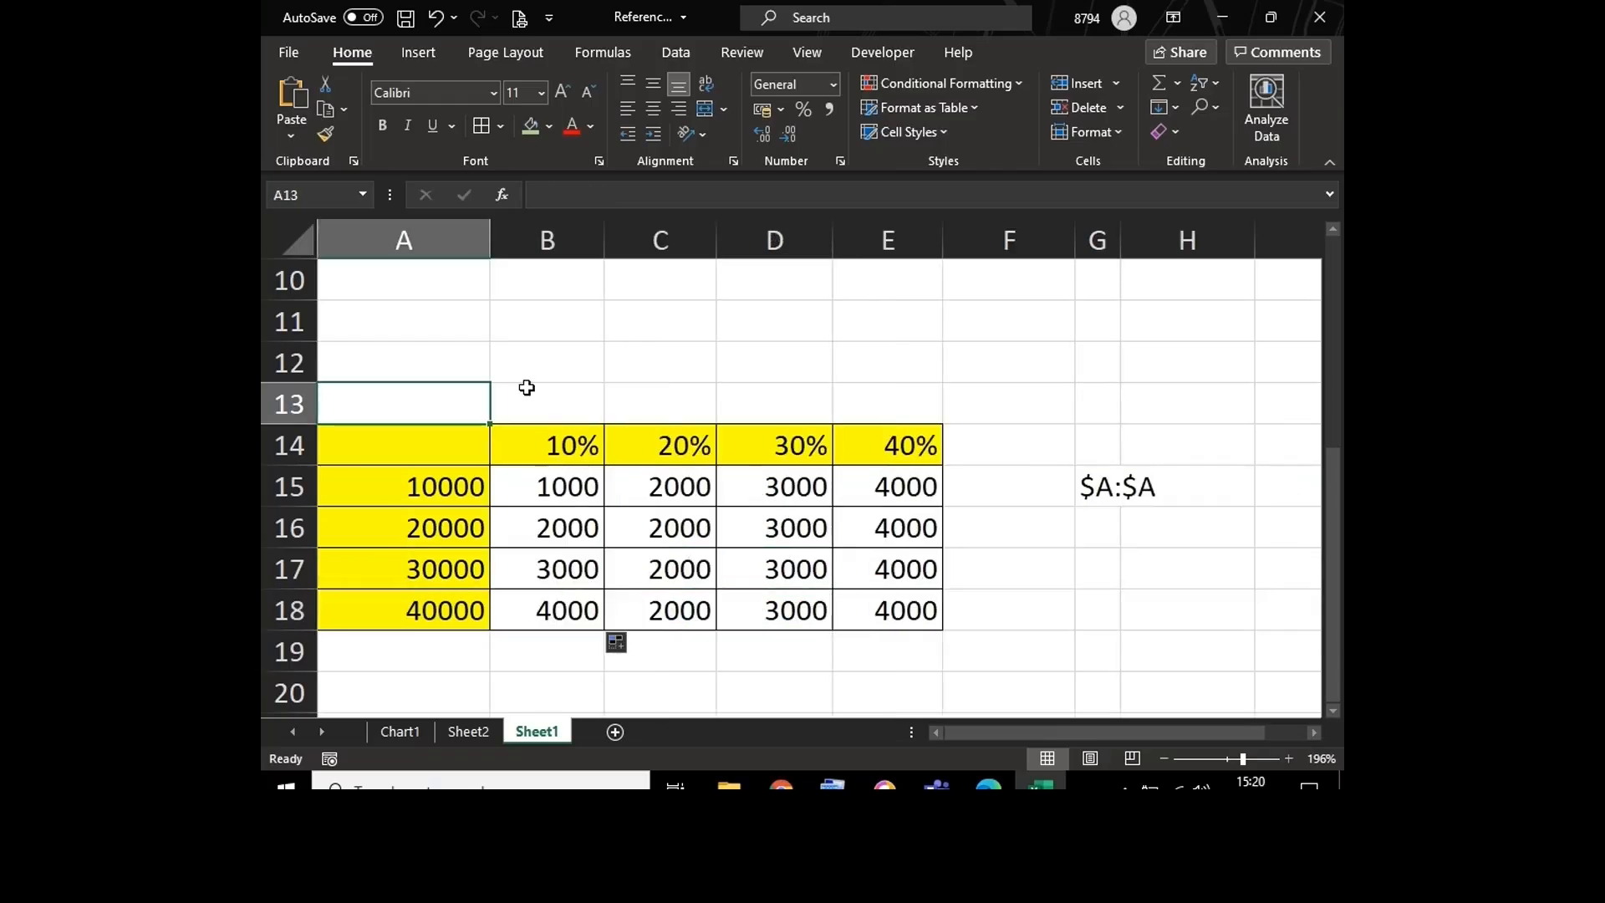
Step: Switch to Sheet2 to look over the products-by-city table, and select the Mumbai value for Icecreams in B3
click(465, 731)
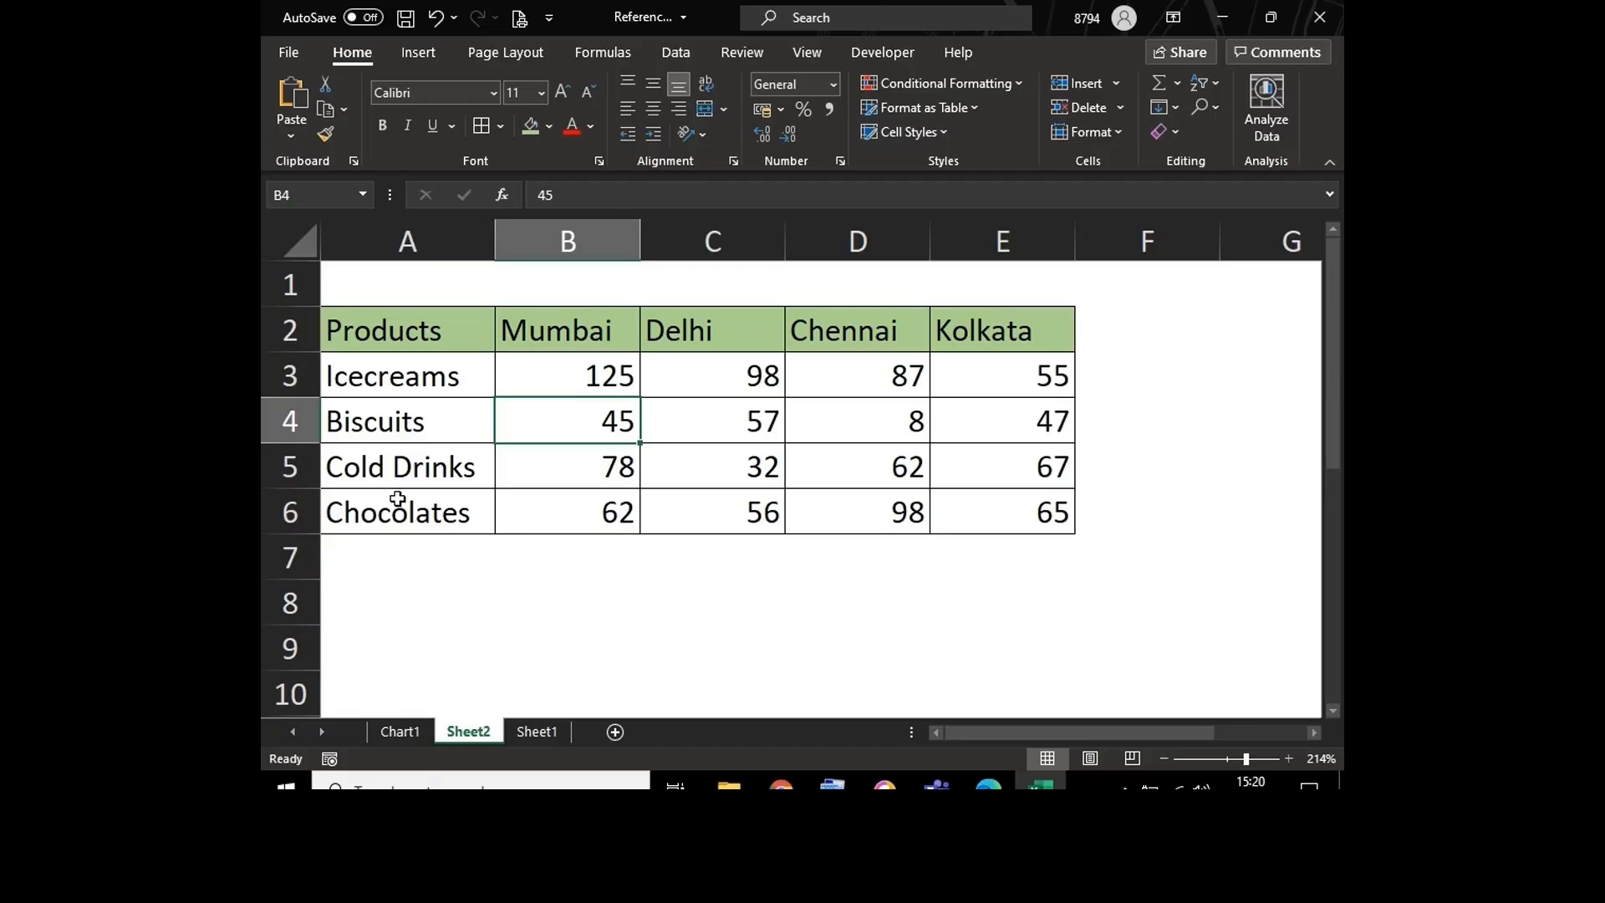
click(572, 513)
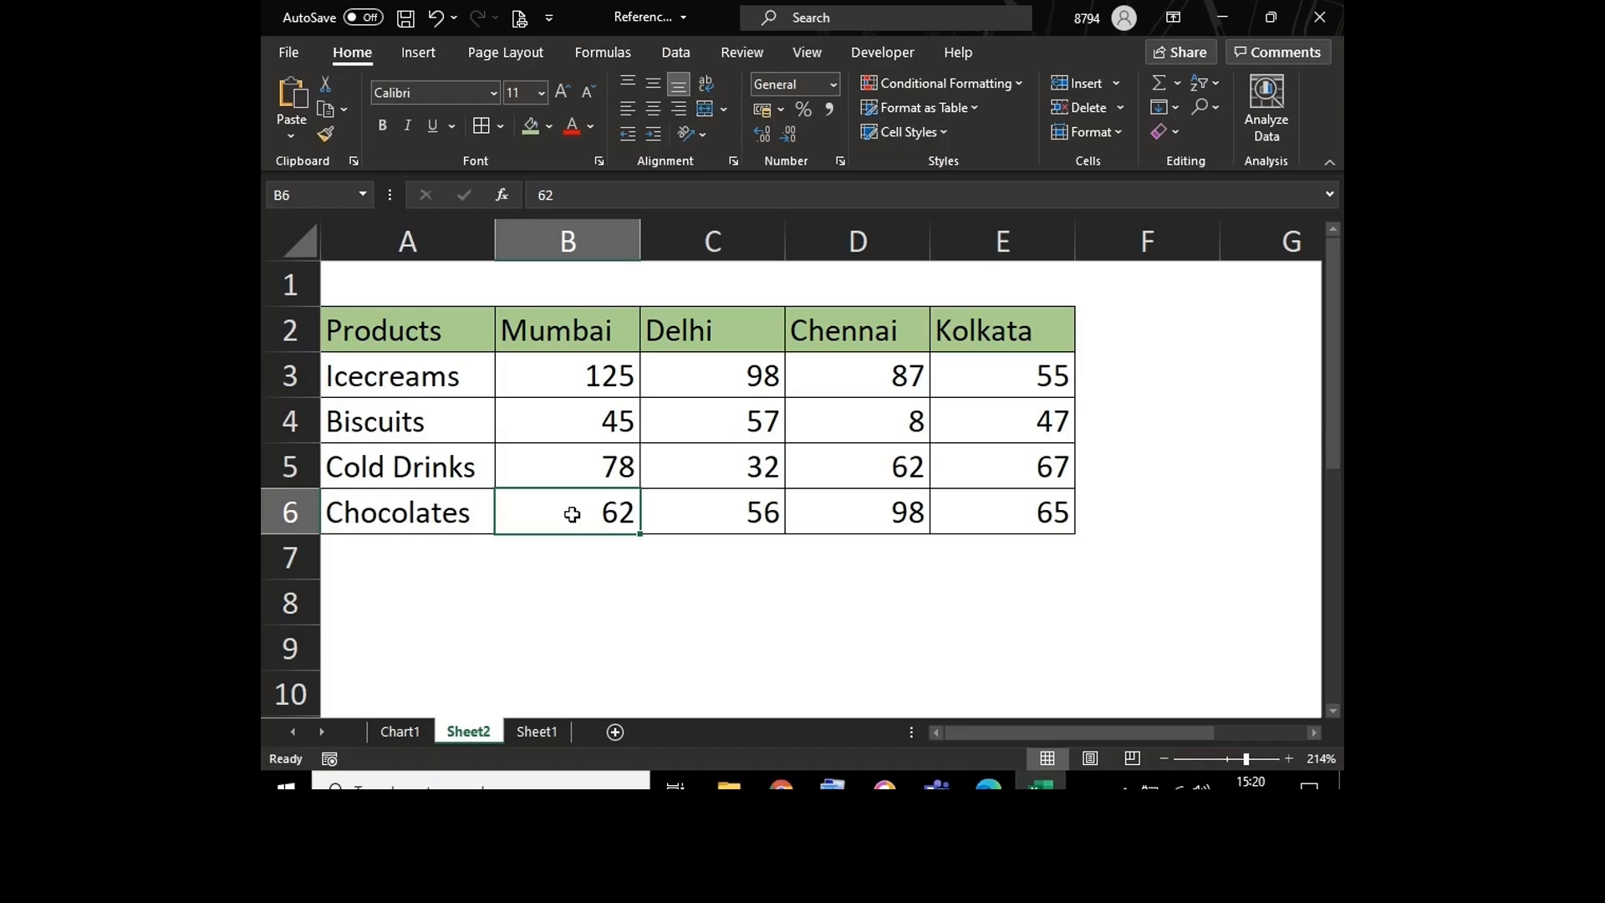
click(435, 549)
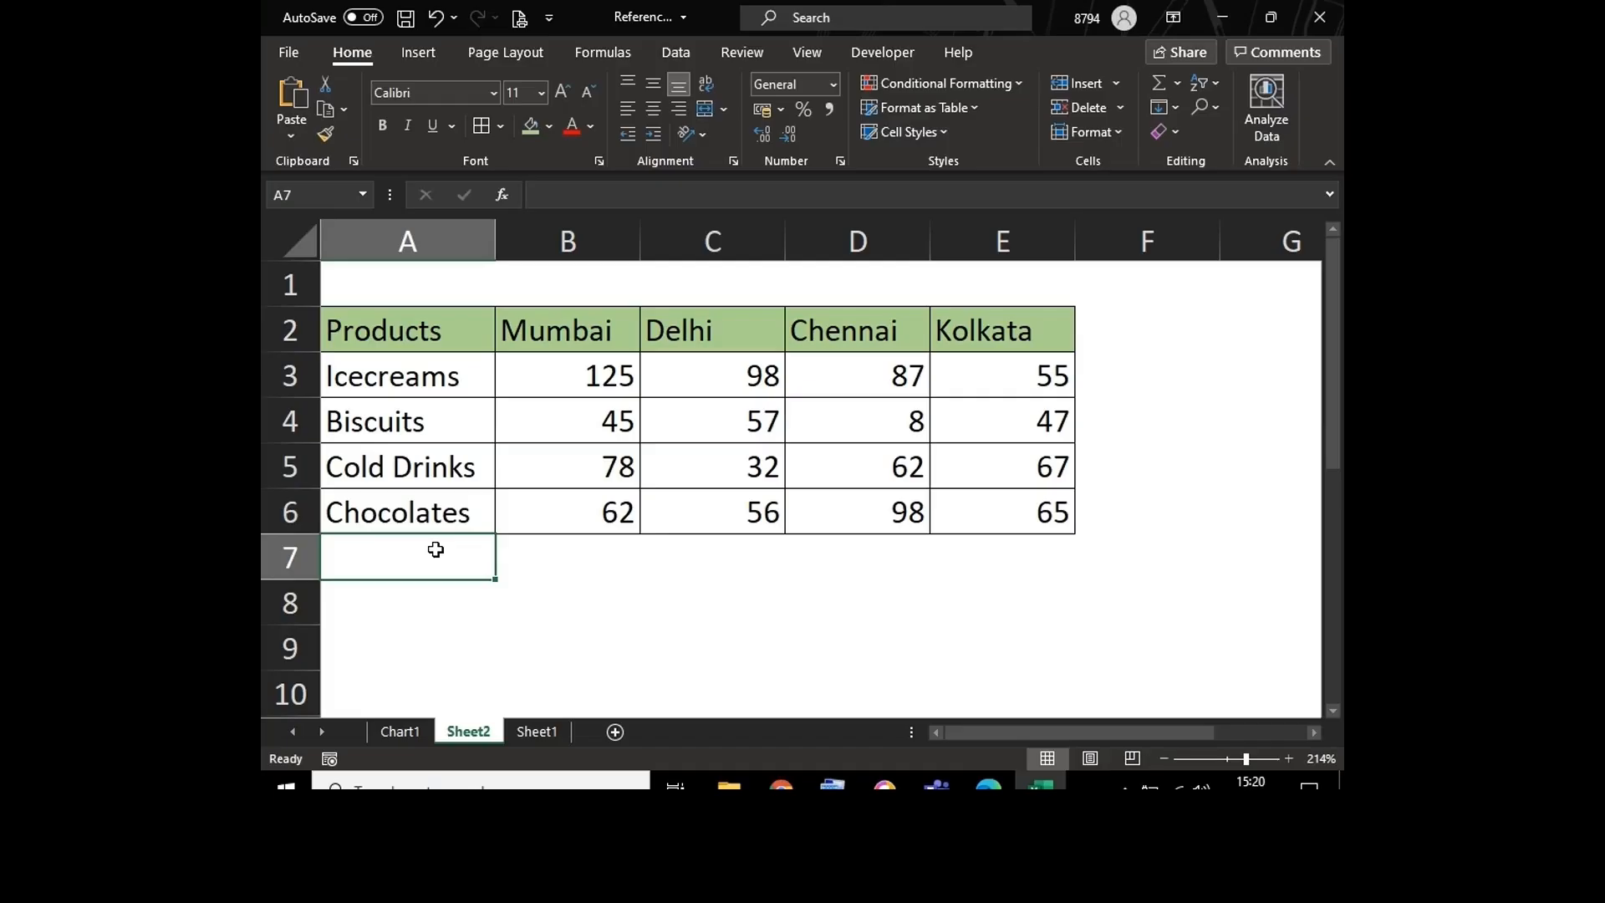
click(547, 374)
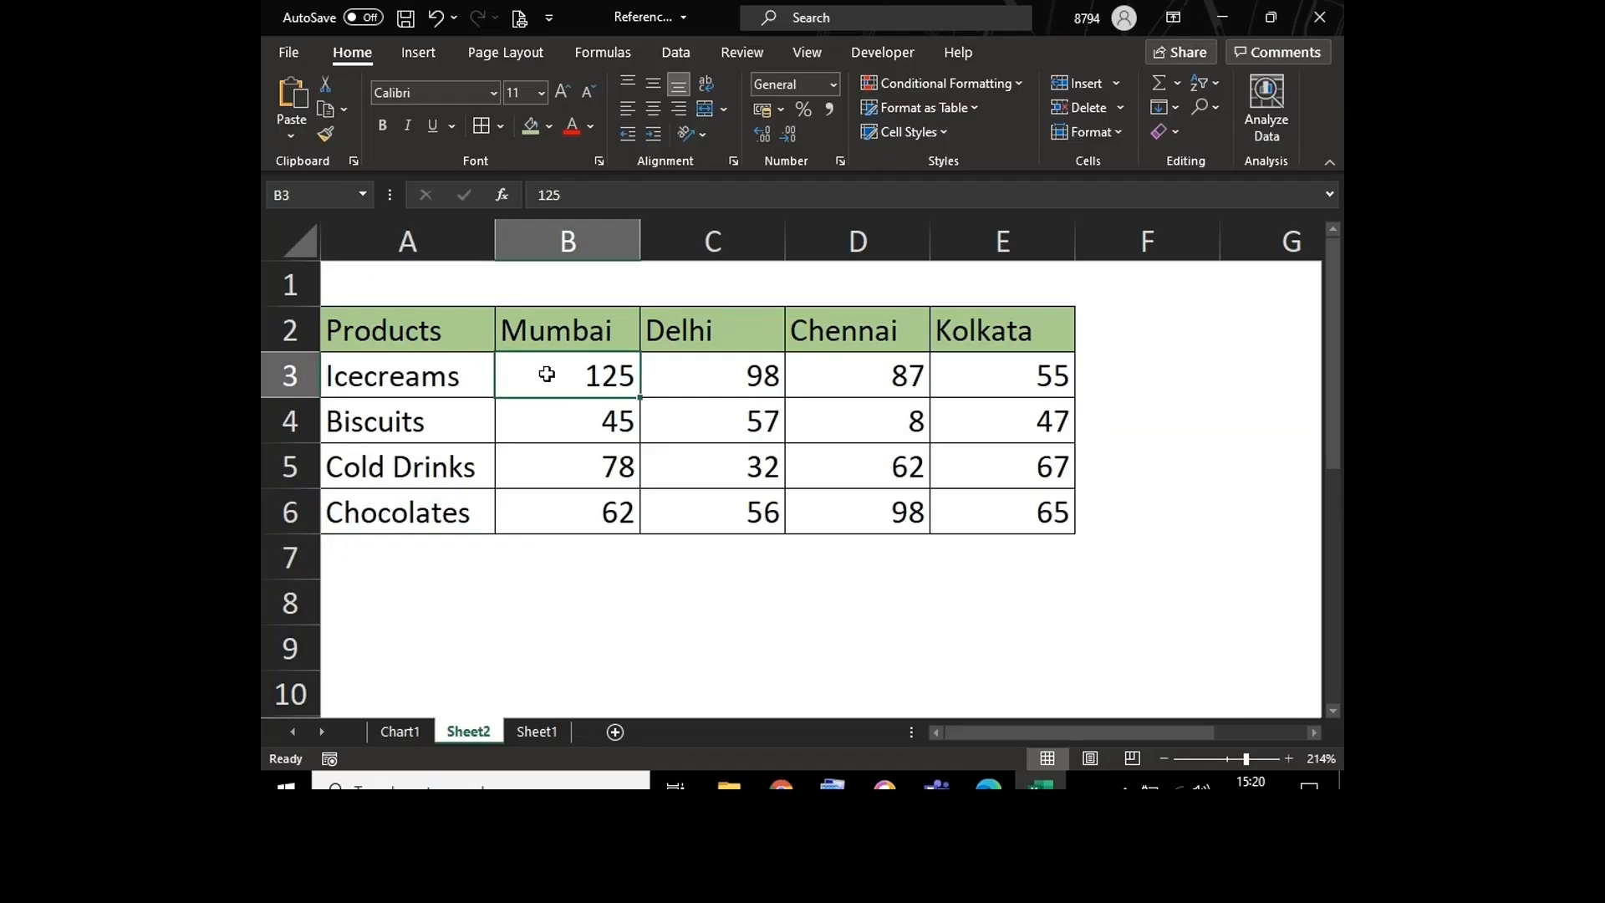
Step: Add a Total Sales label in A7 below the products and apply borders to all cells of the table A2:E7
click(535, 425)
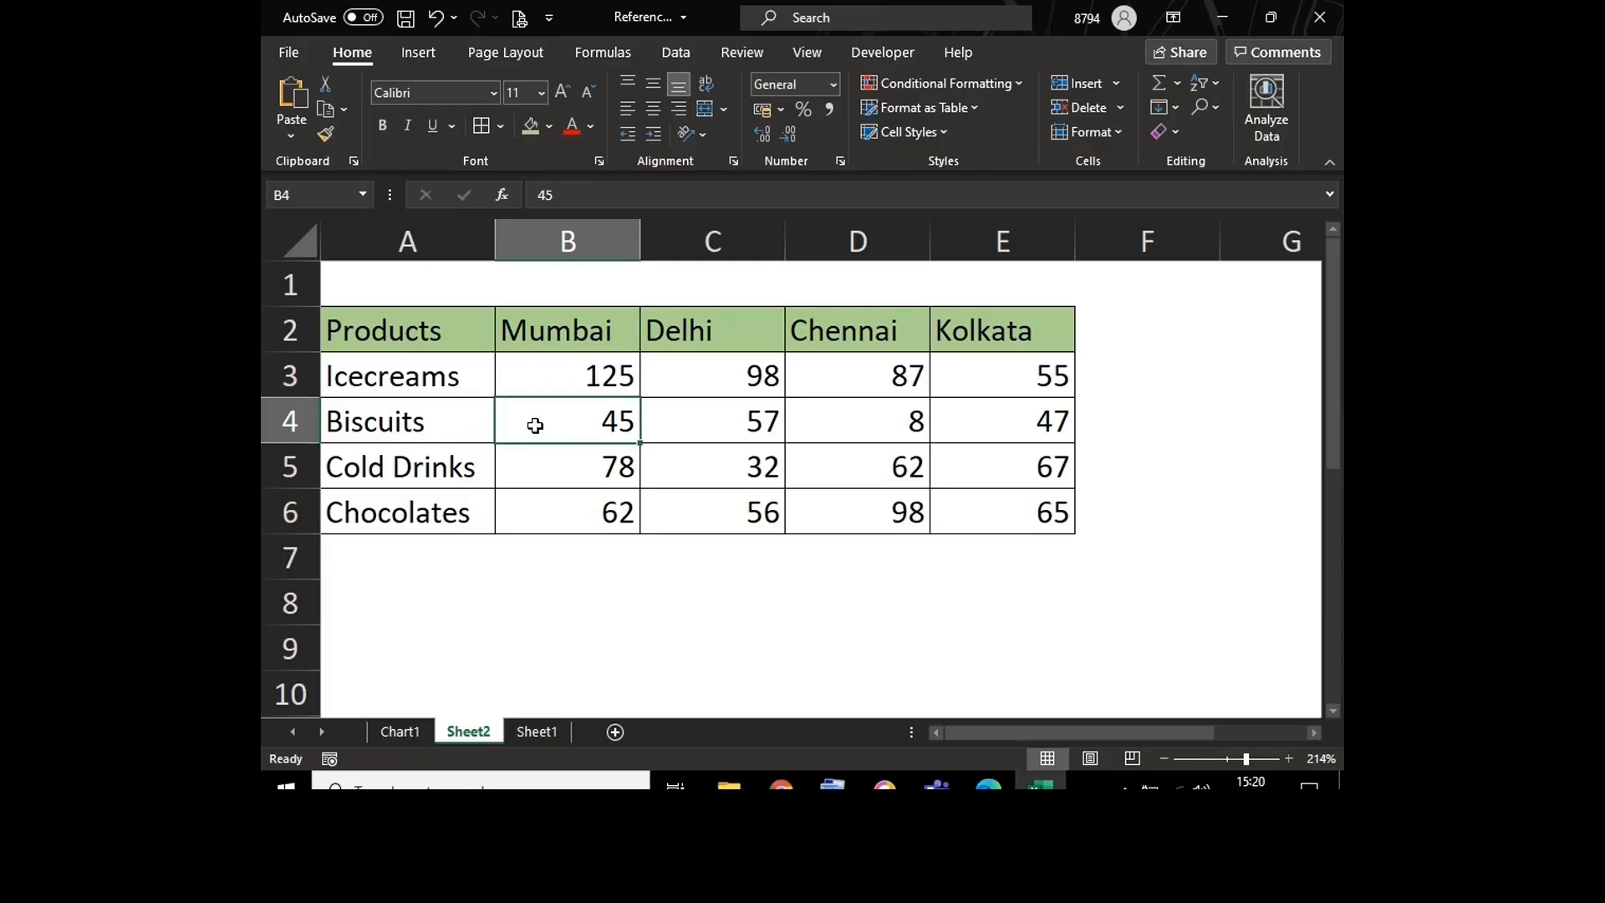
click(423, 549)
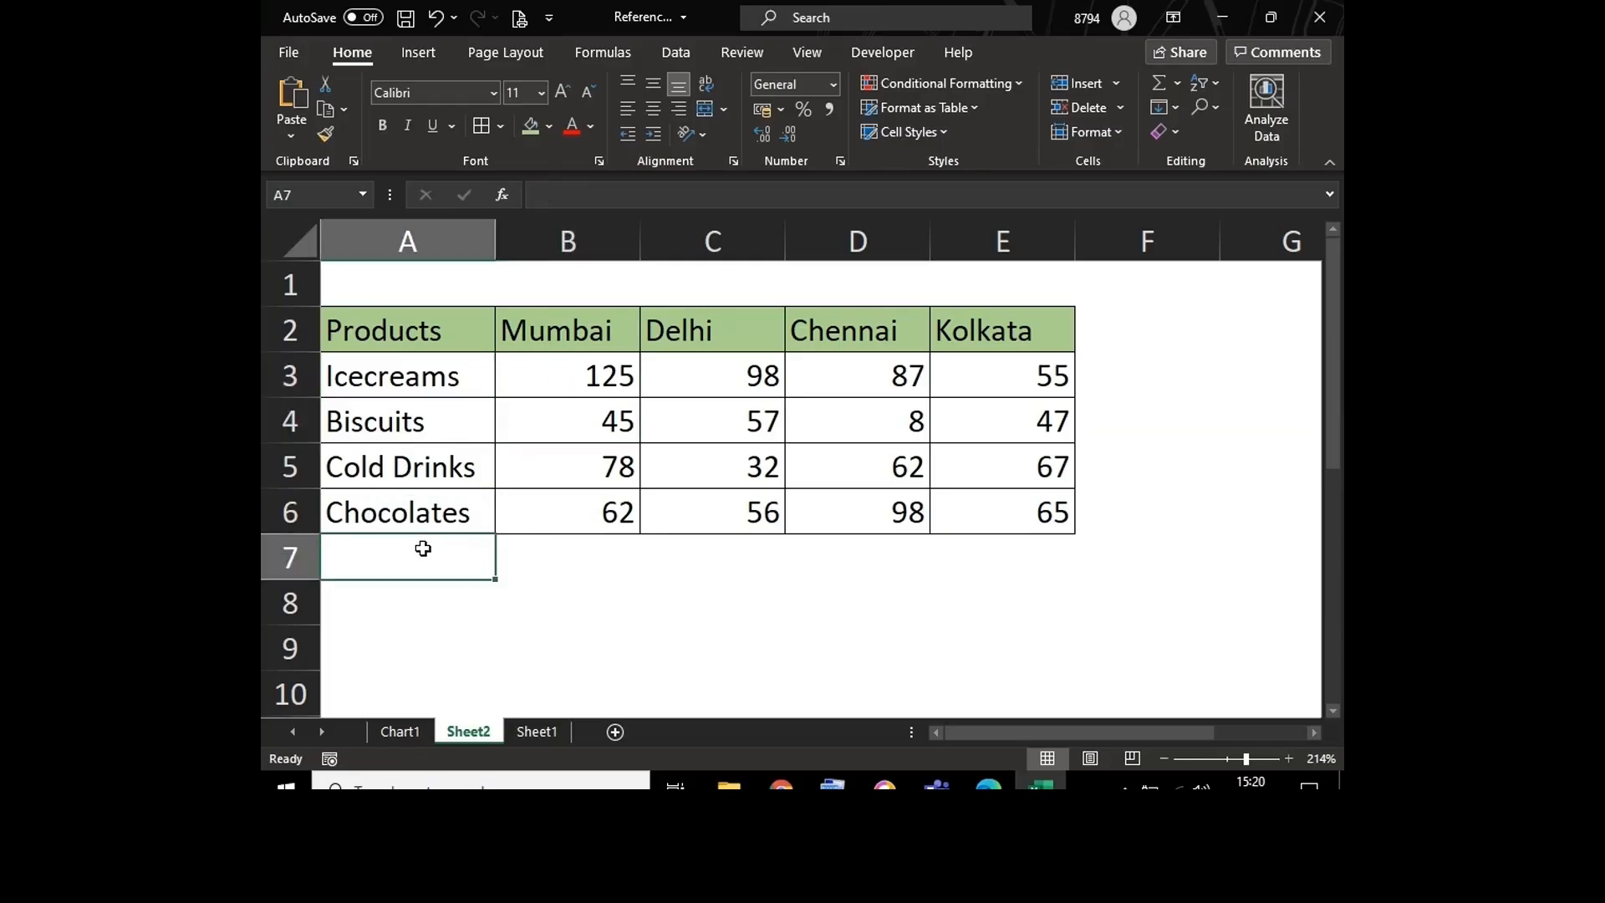
text(To)
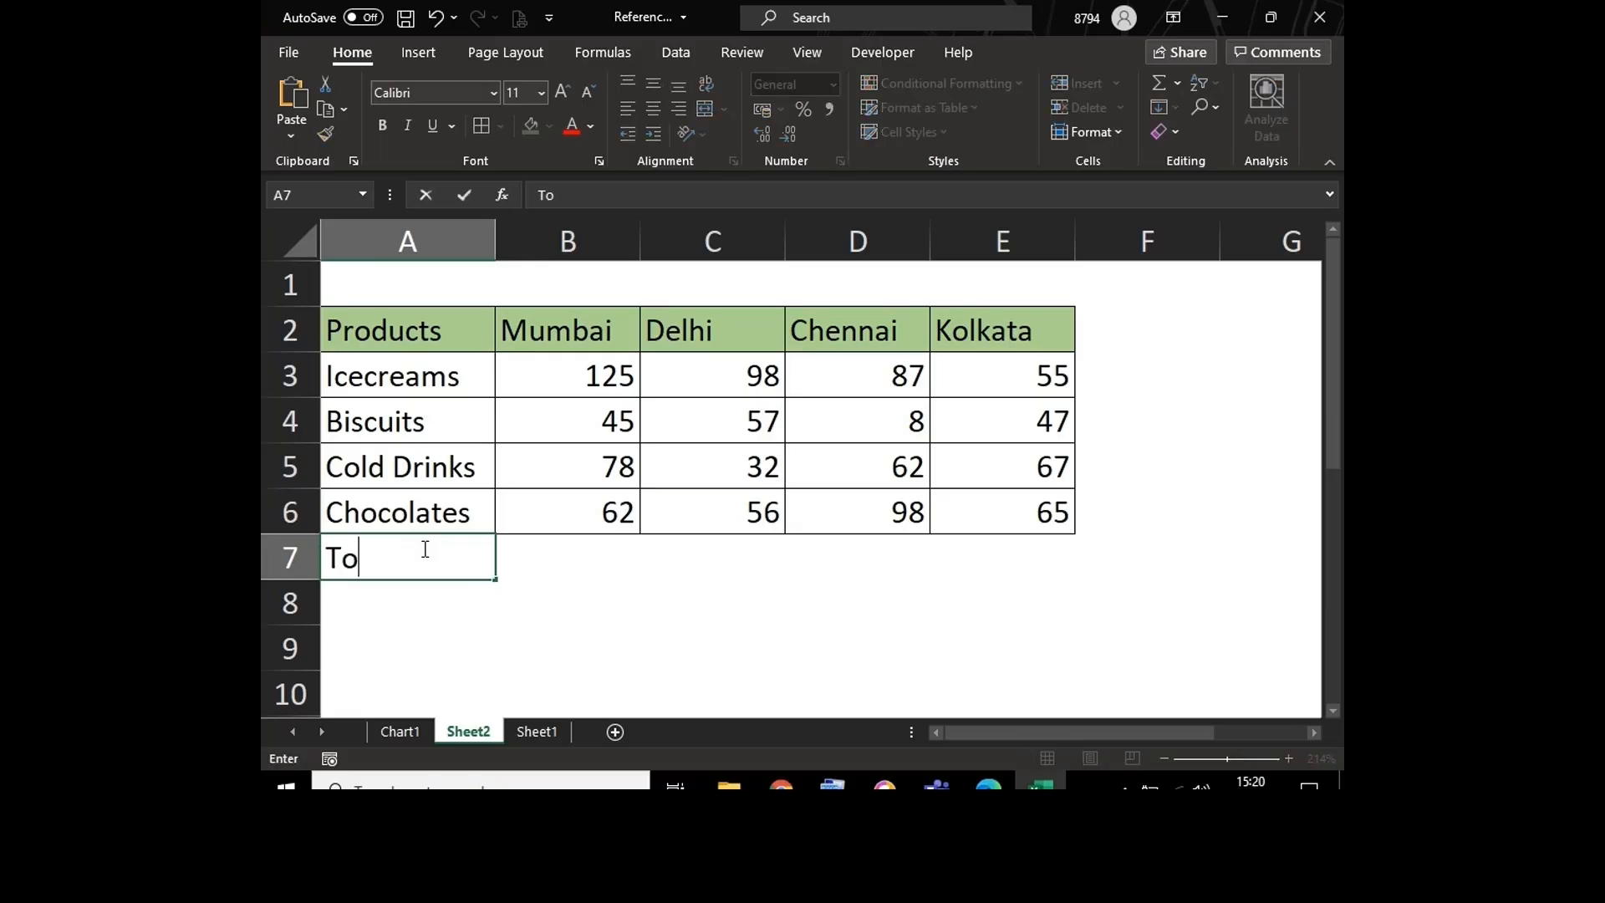
text(tal Sales)
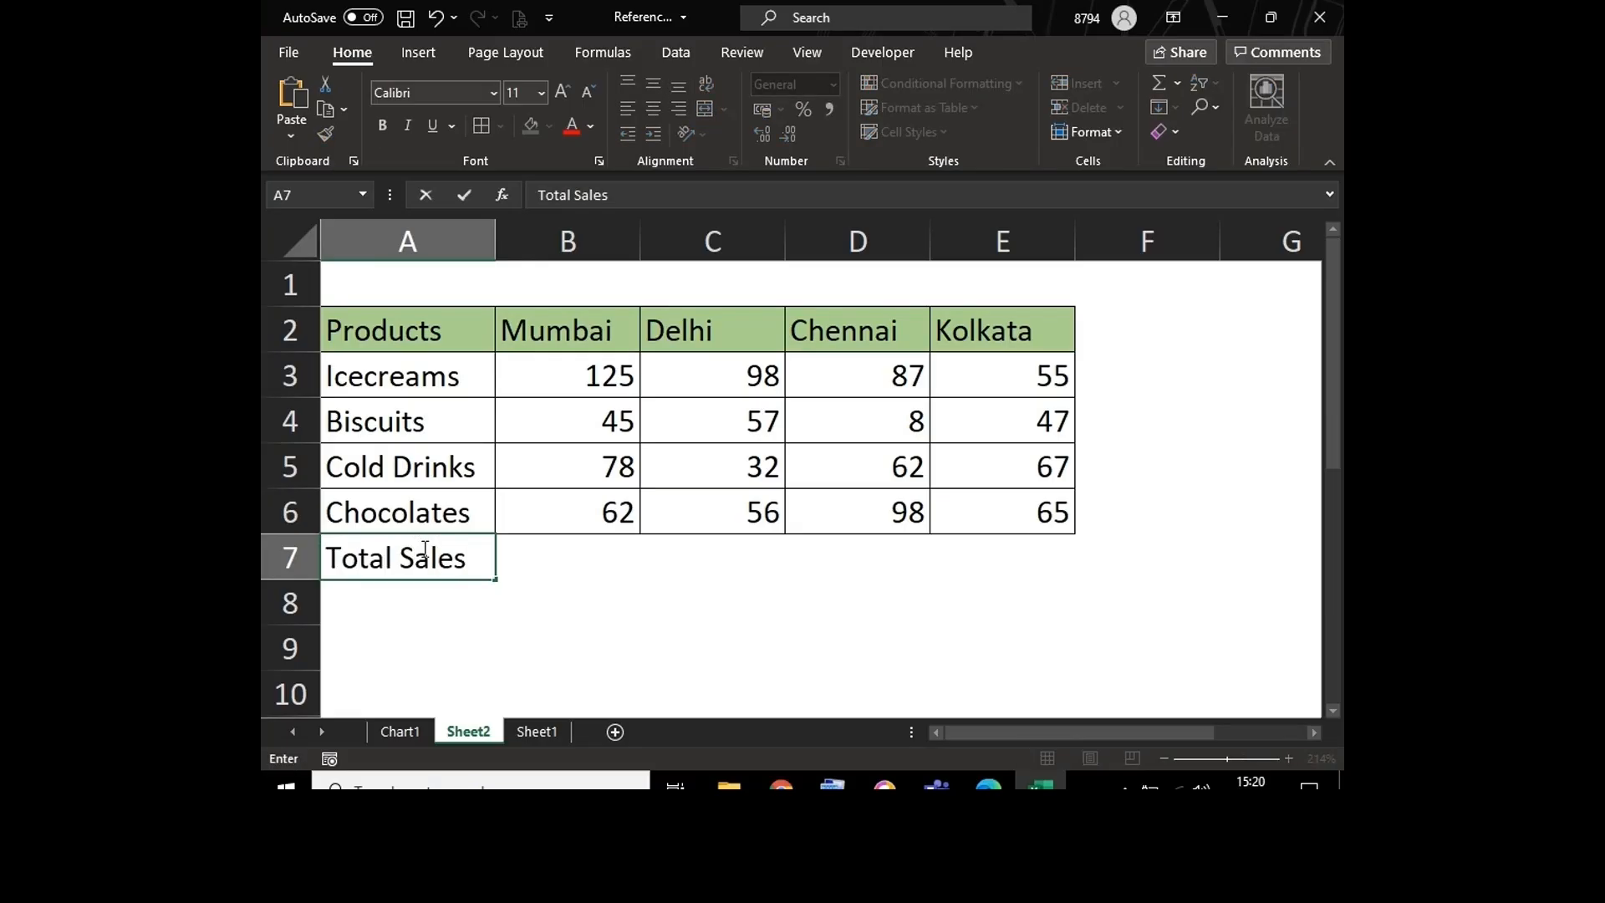
key(Return)
drag(394, 324, 983, 563)
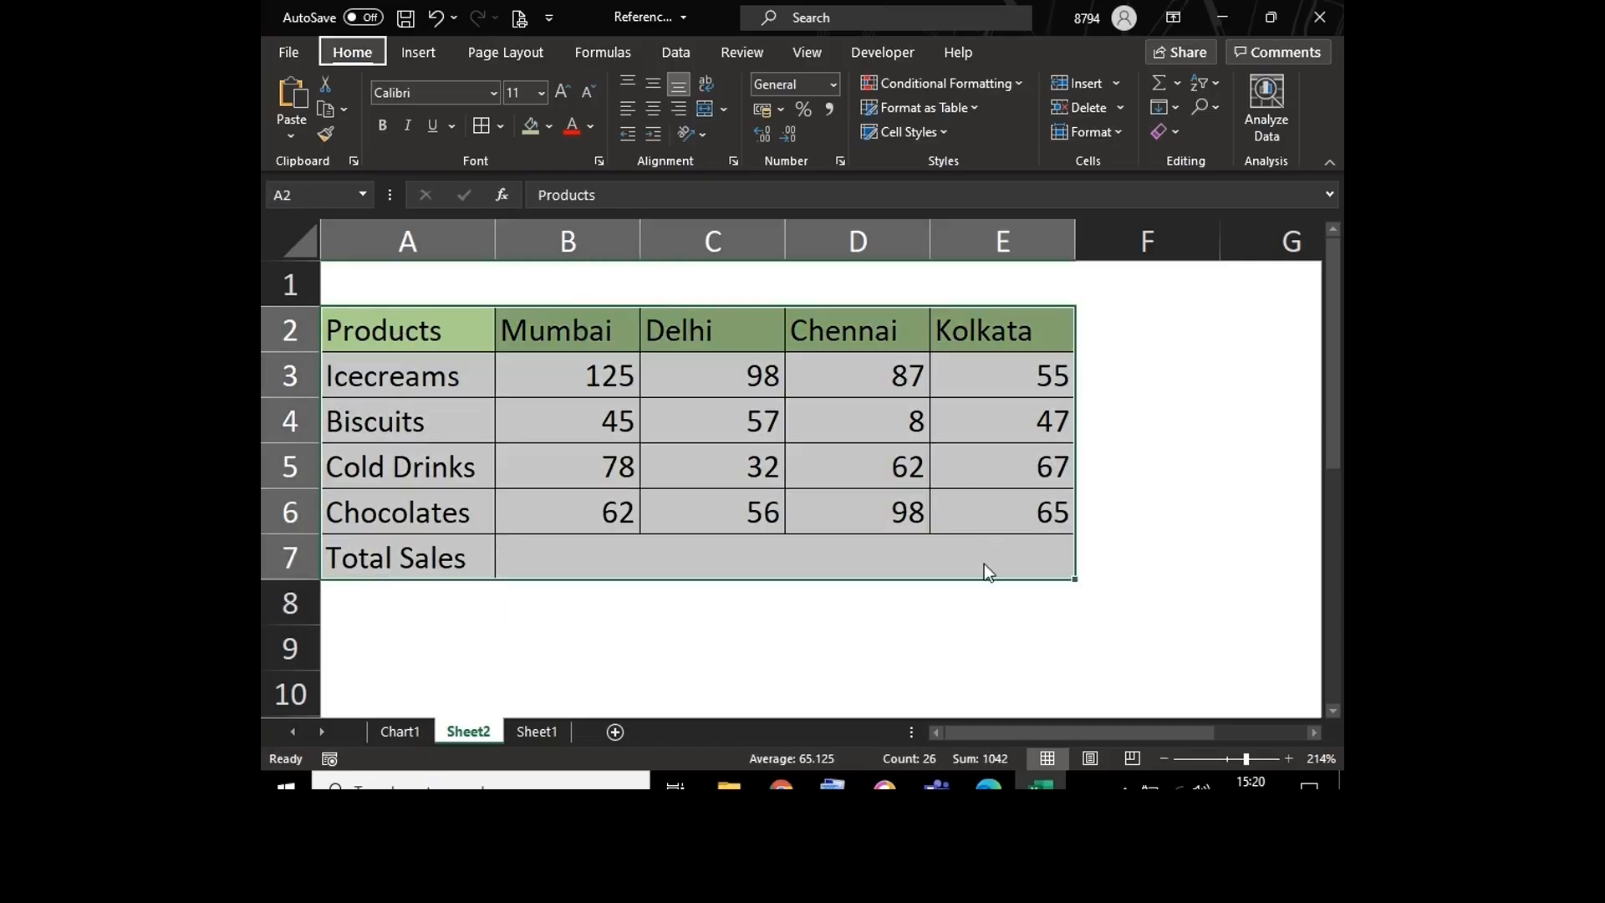
Step: Enter the sample division =400/600 in C9 below the table
click(810, 617)
key(Down)
key(Down)
key(Down)
key(Down)
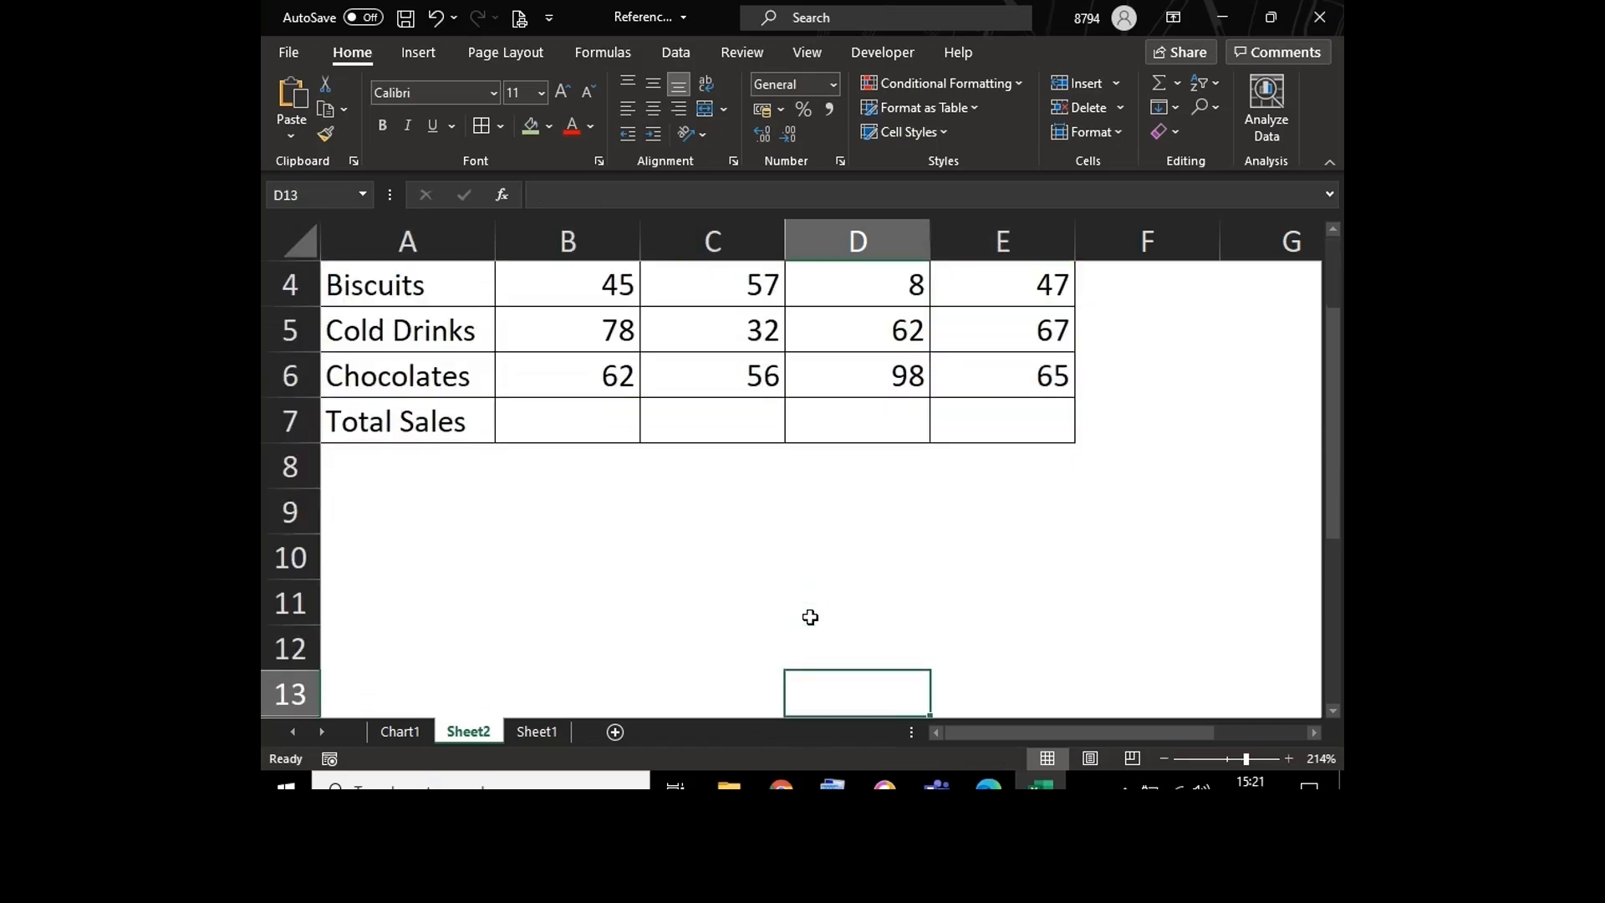
click(712, 521)
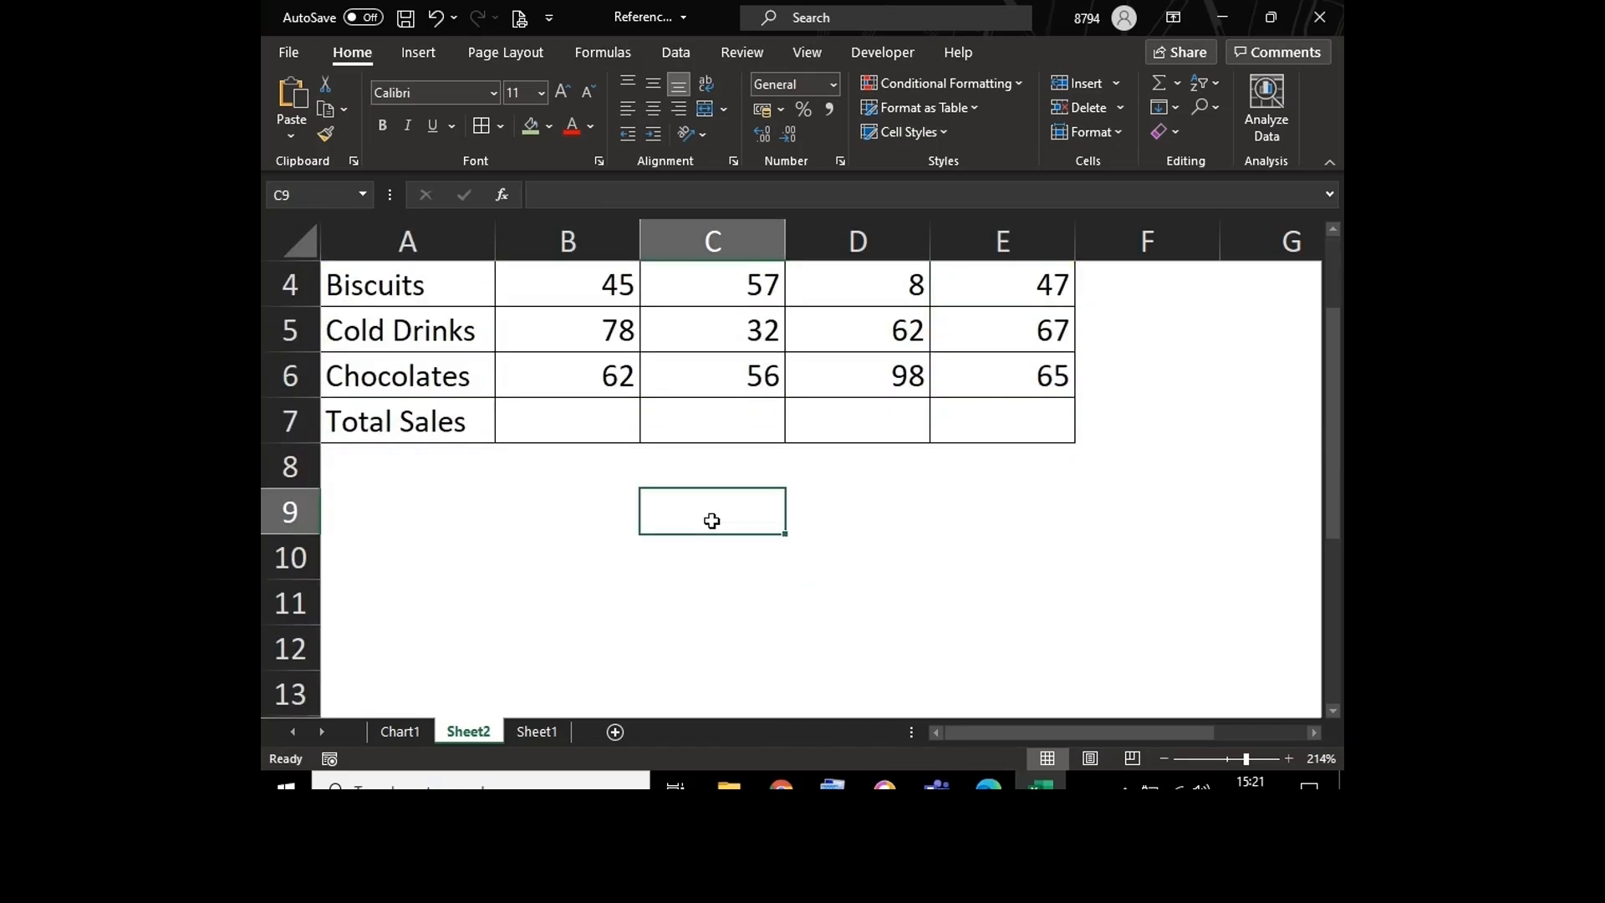
text(=400)
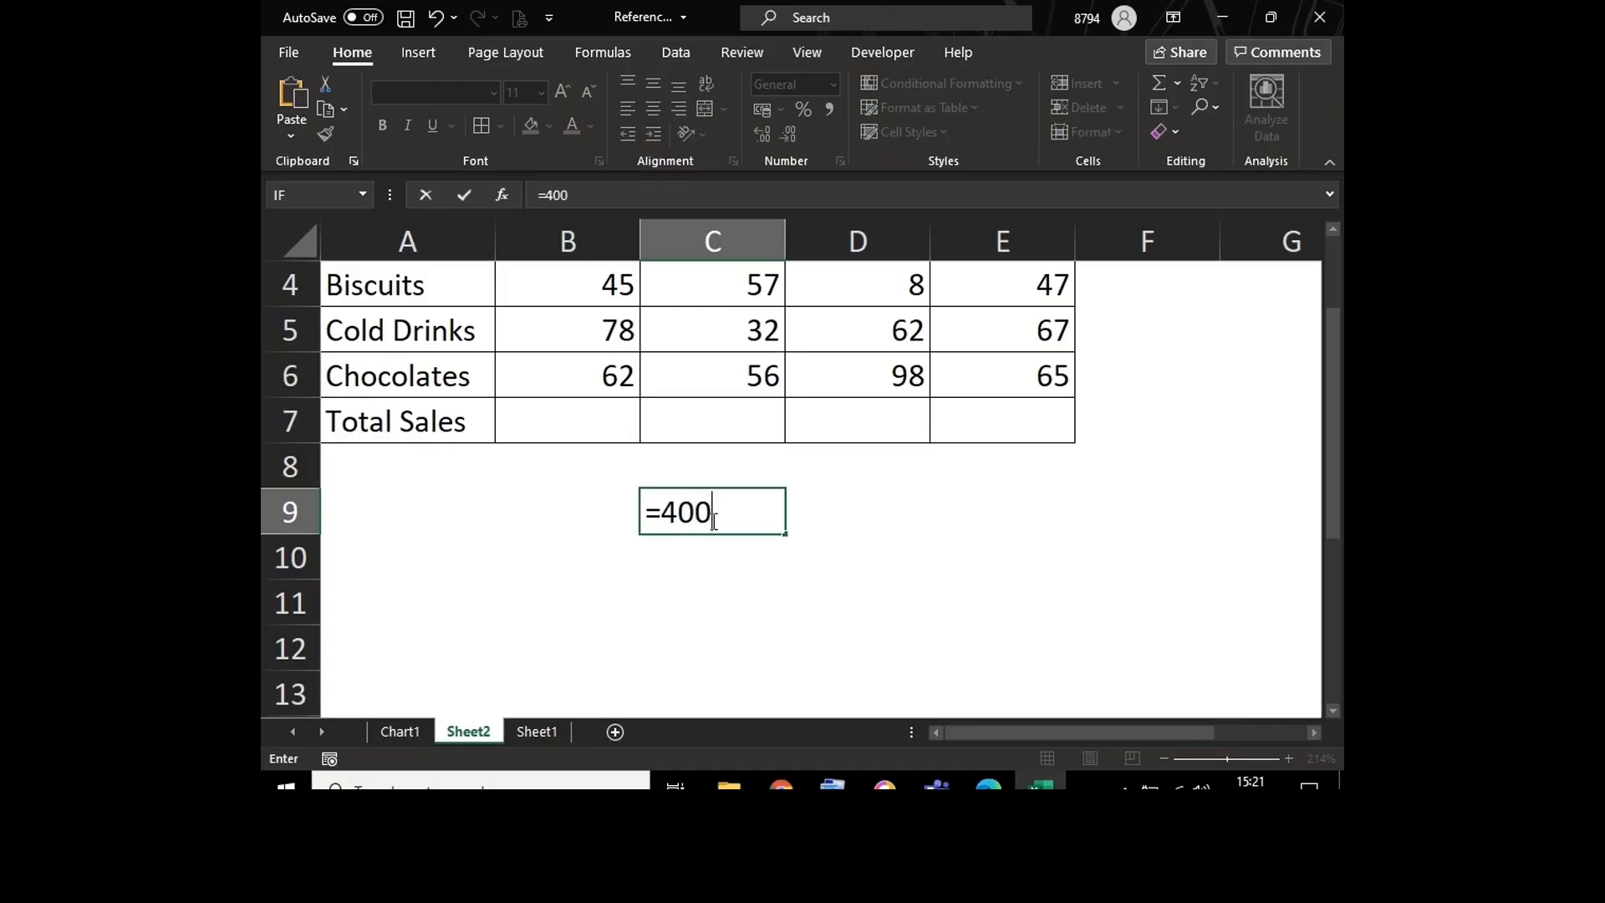
text(/600)
key(Return)
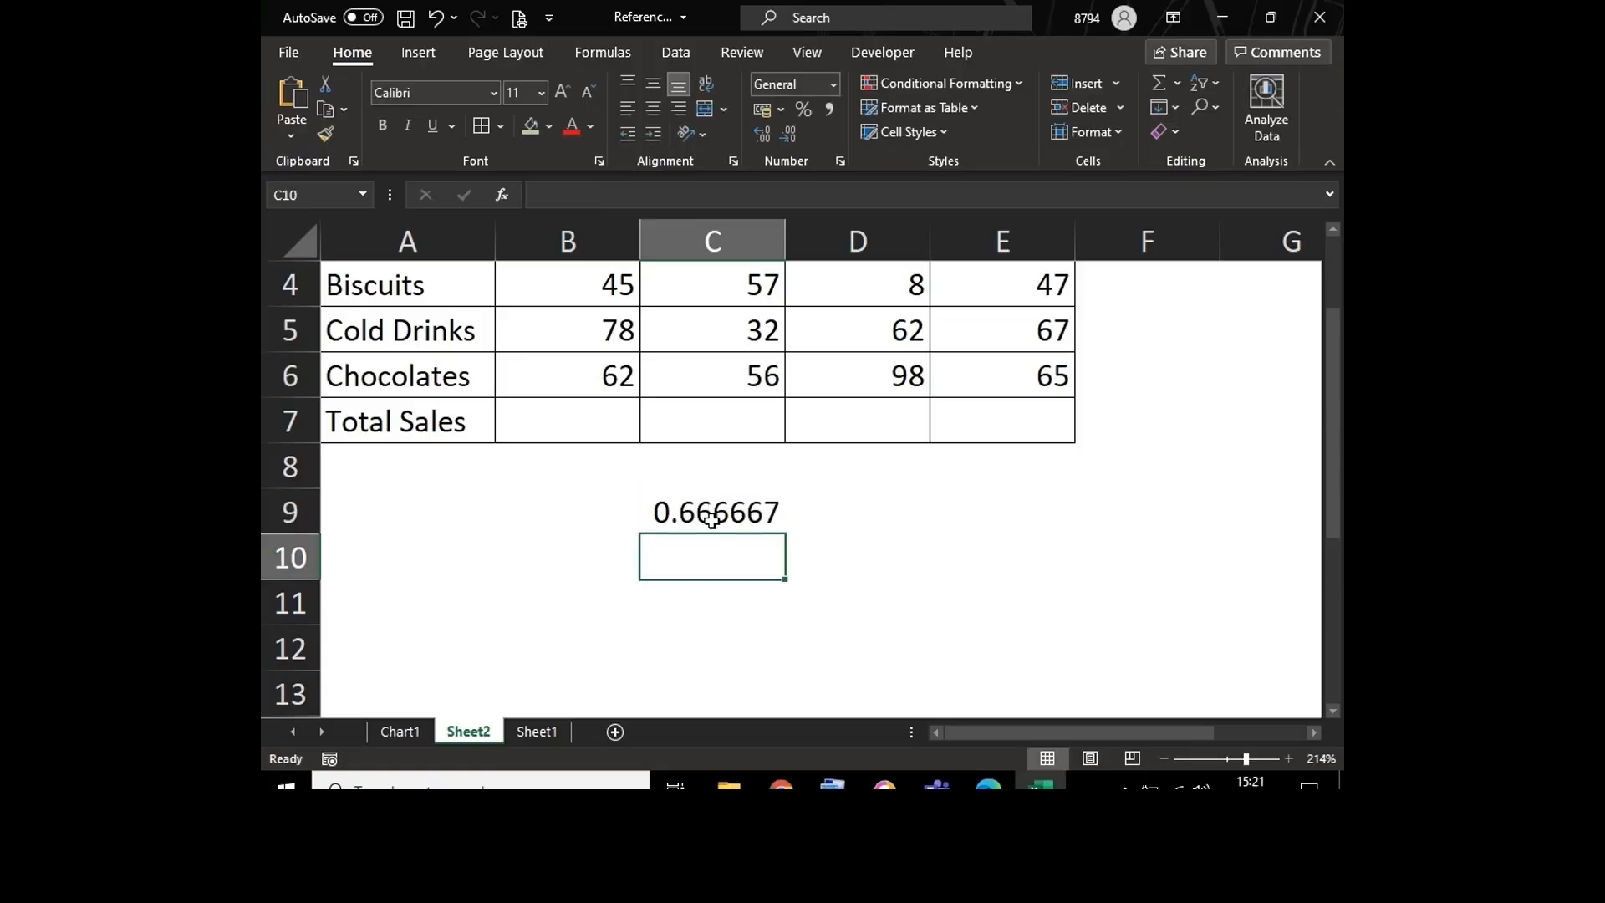
Step: Extend the sample formula in C9 to =400/600*100
click(710, 519)
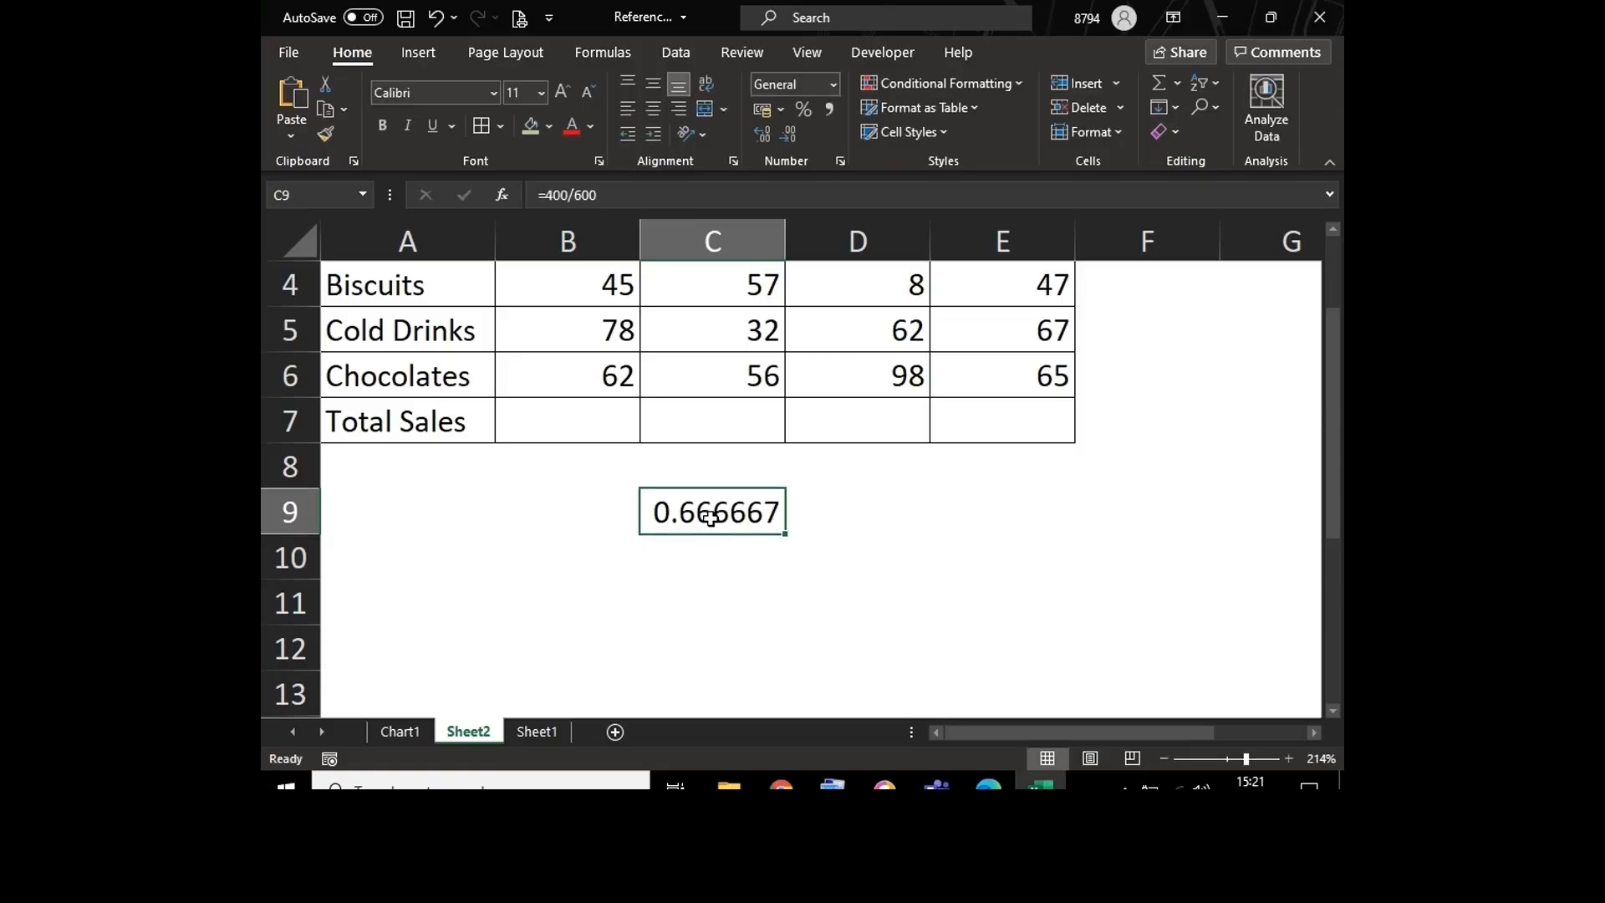
double_click(710, 518)
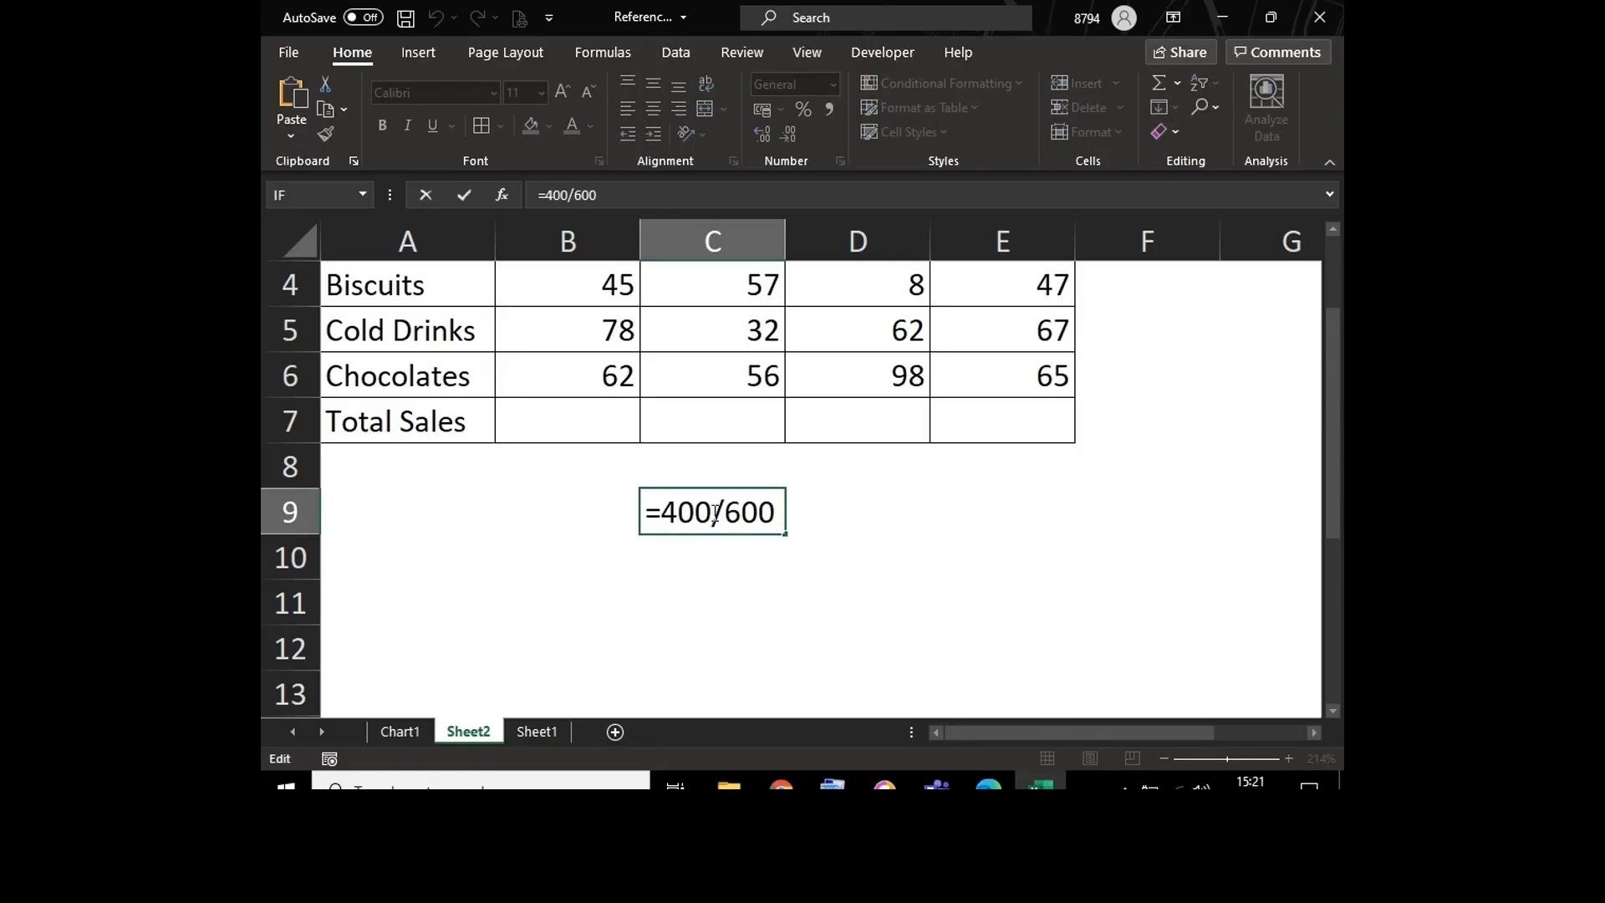
text(*100)
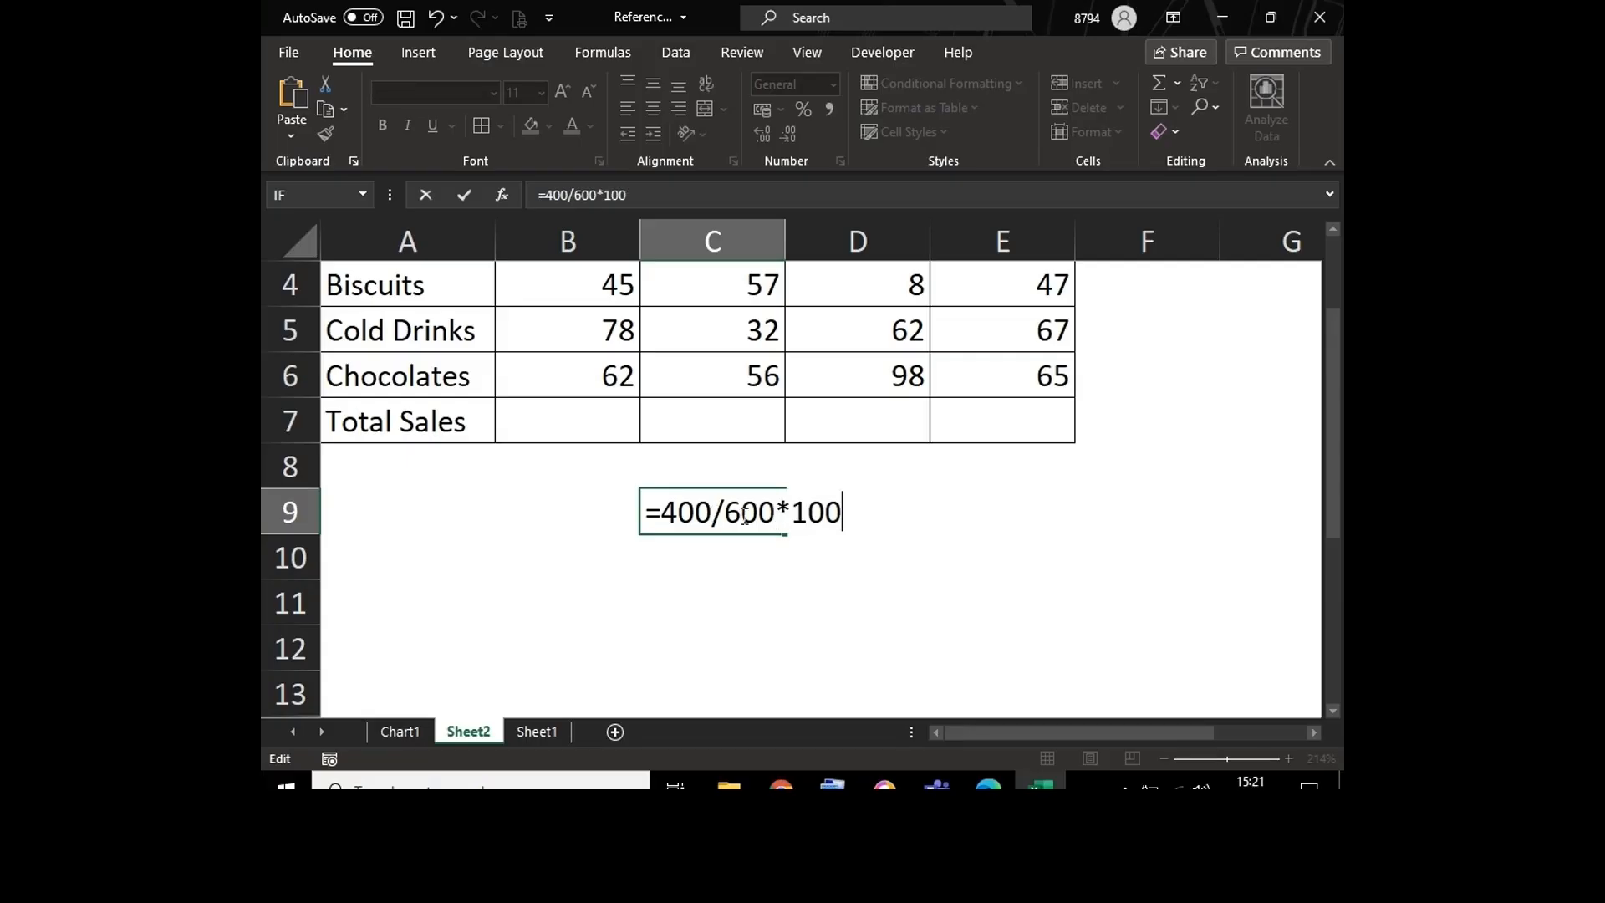
key(Return)
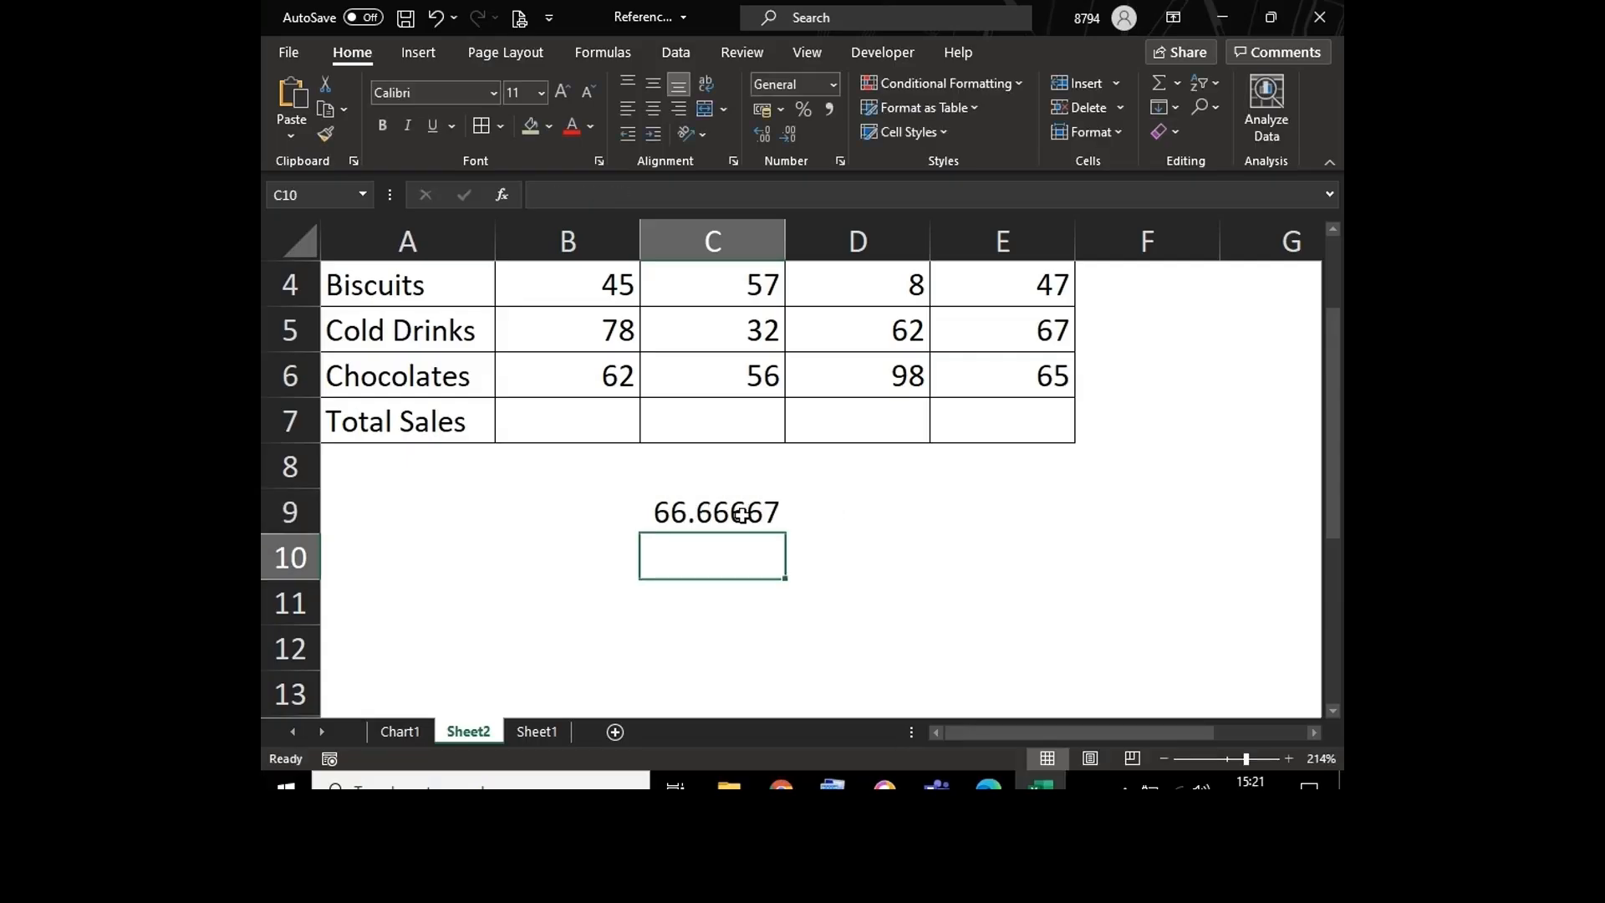
Step: Clear everything from the sample calculation cell C9
click(705, 513)
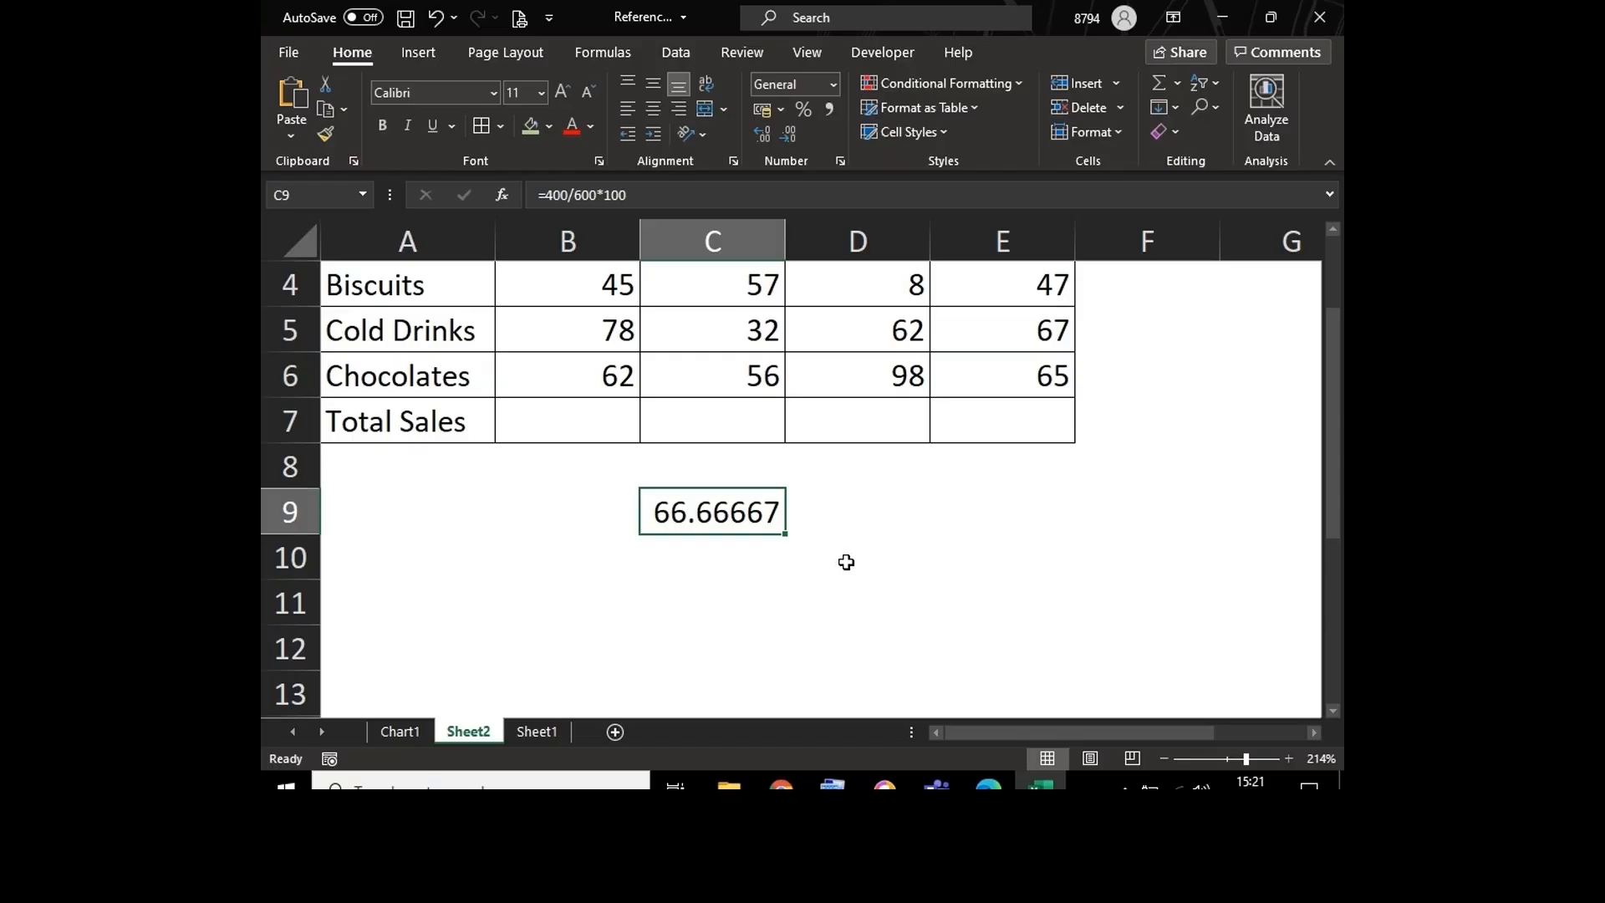
key(alt+e)
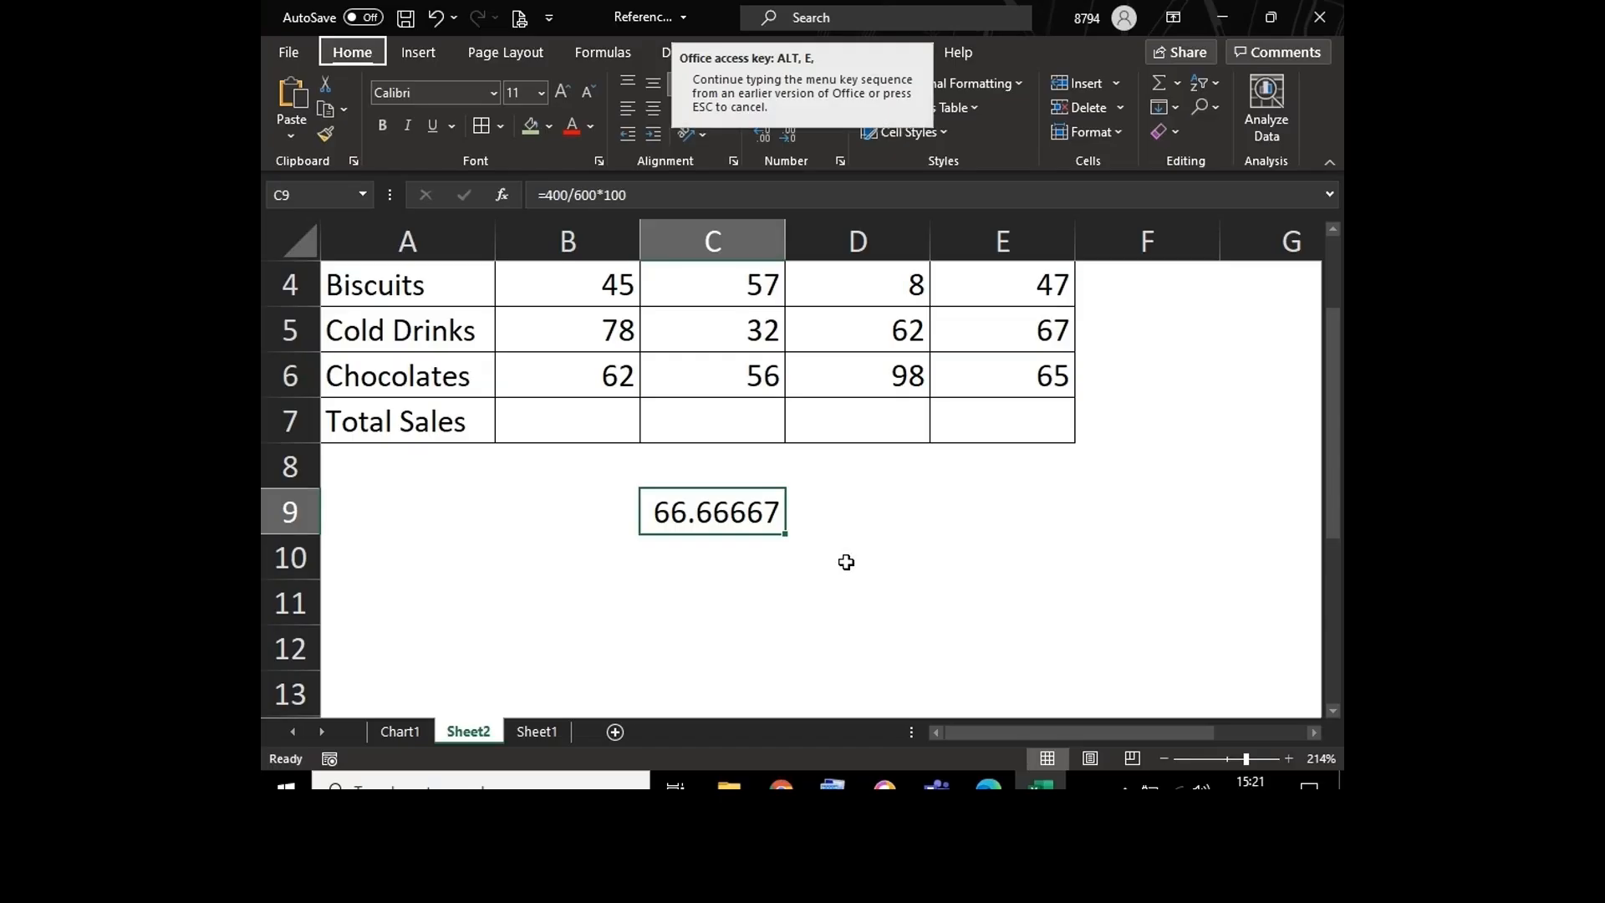
key(a)
key(a)
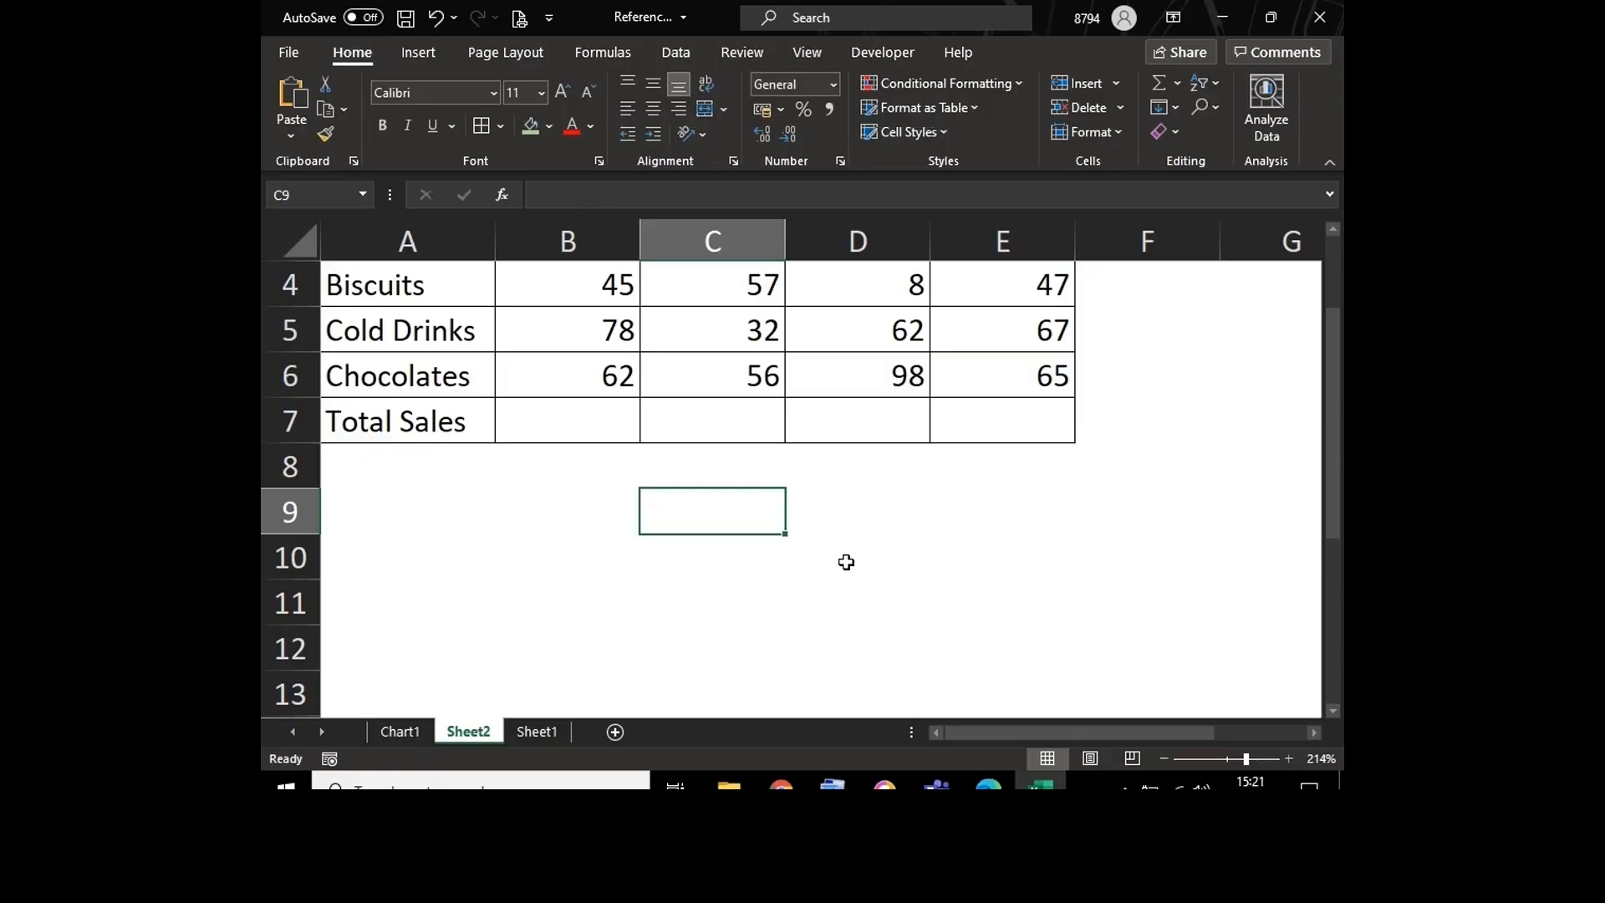
Step: Fill the Total Sales row A7:E7 with the same green as the table's header row
click(537, 416)
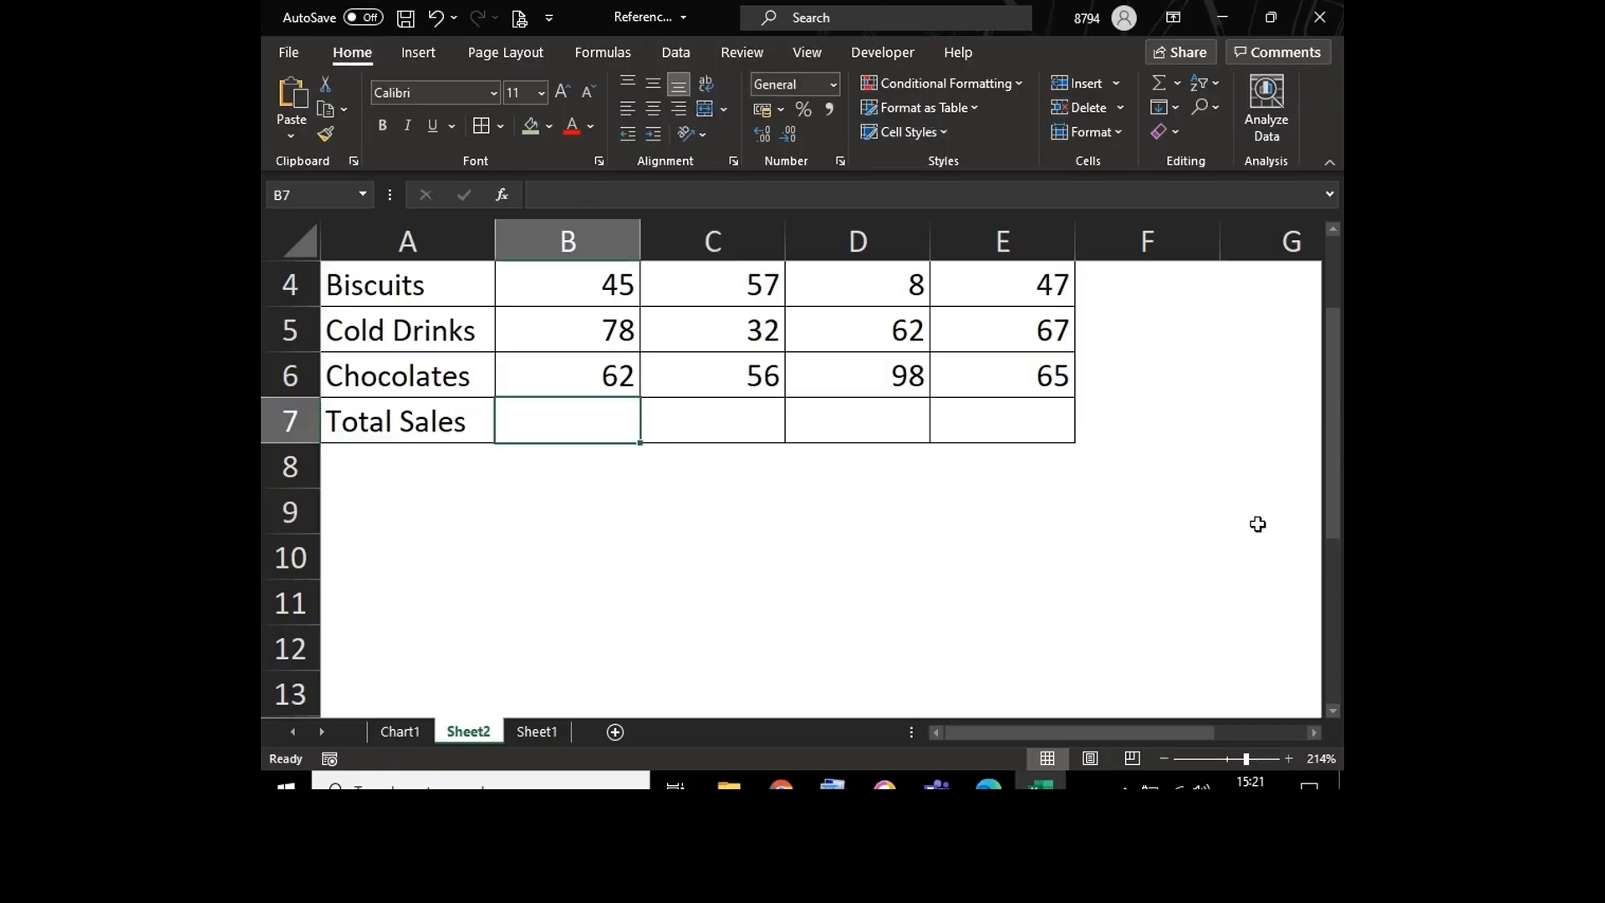
scroll(1331, 429, up, 1)
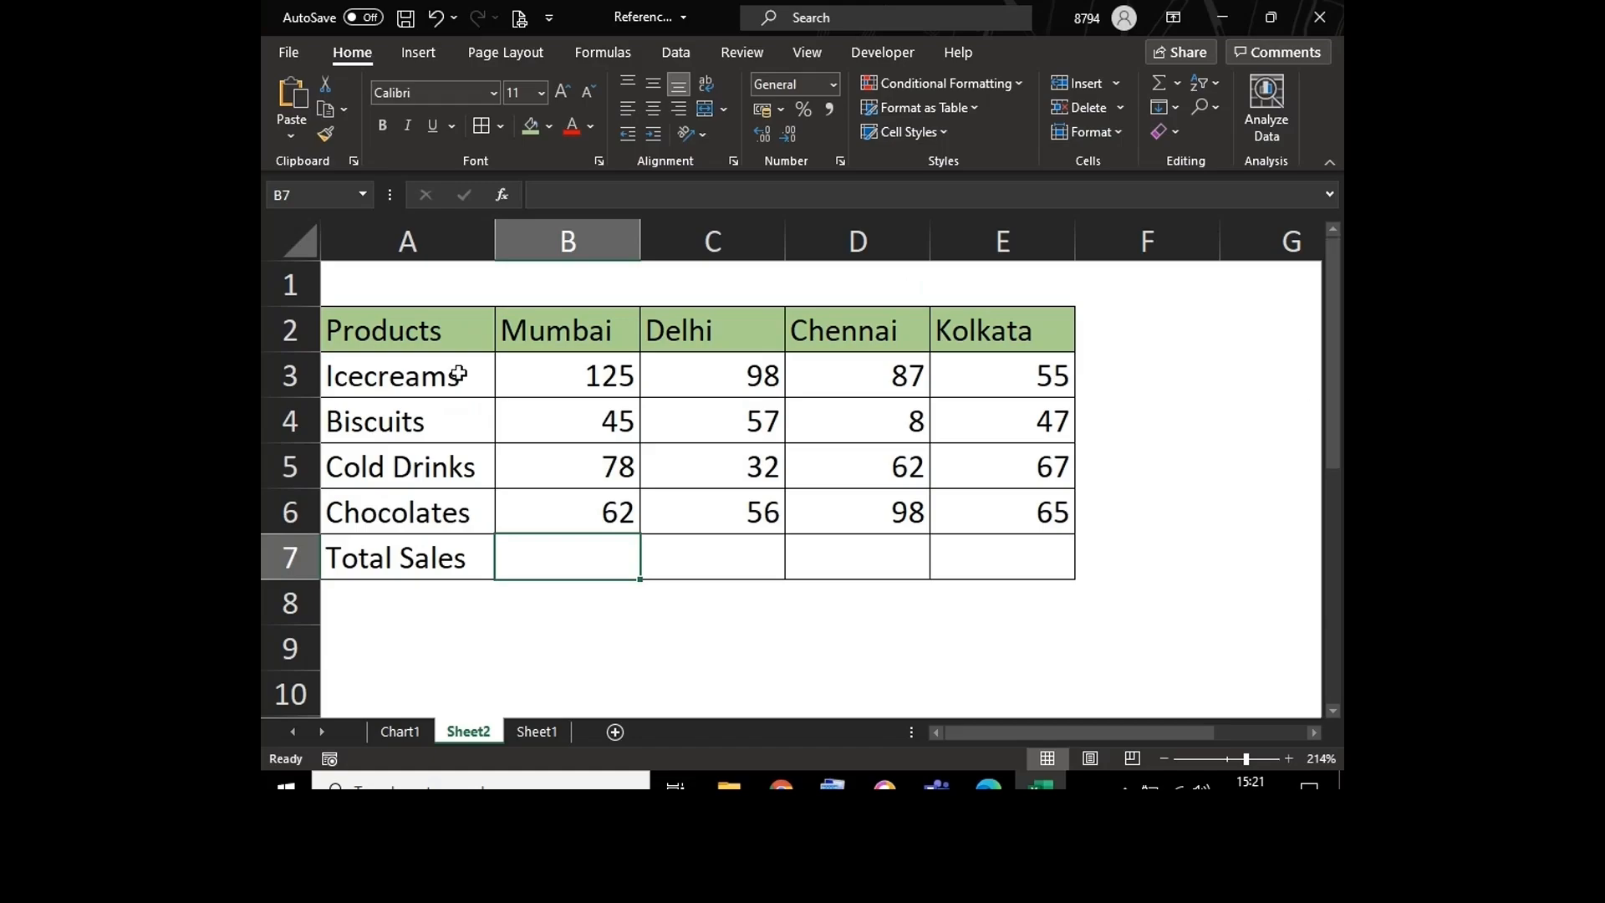
click(532, 404)
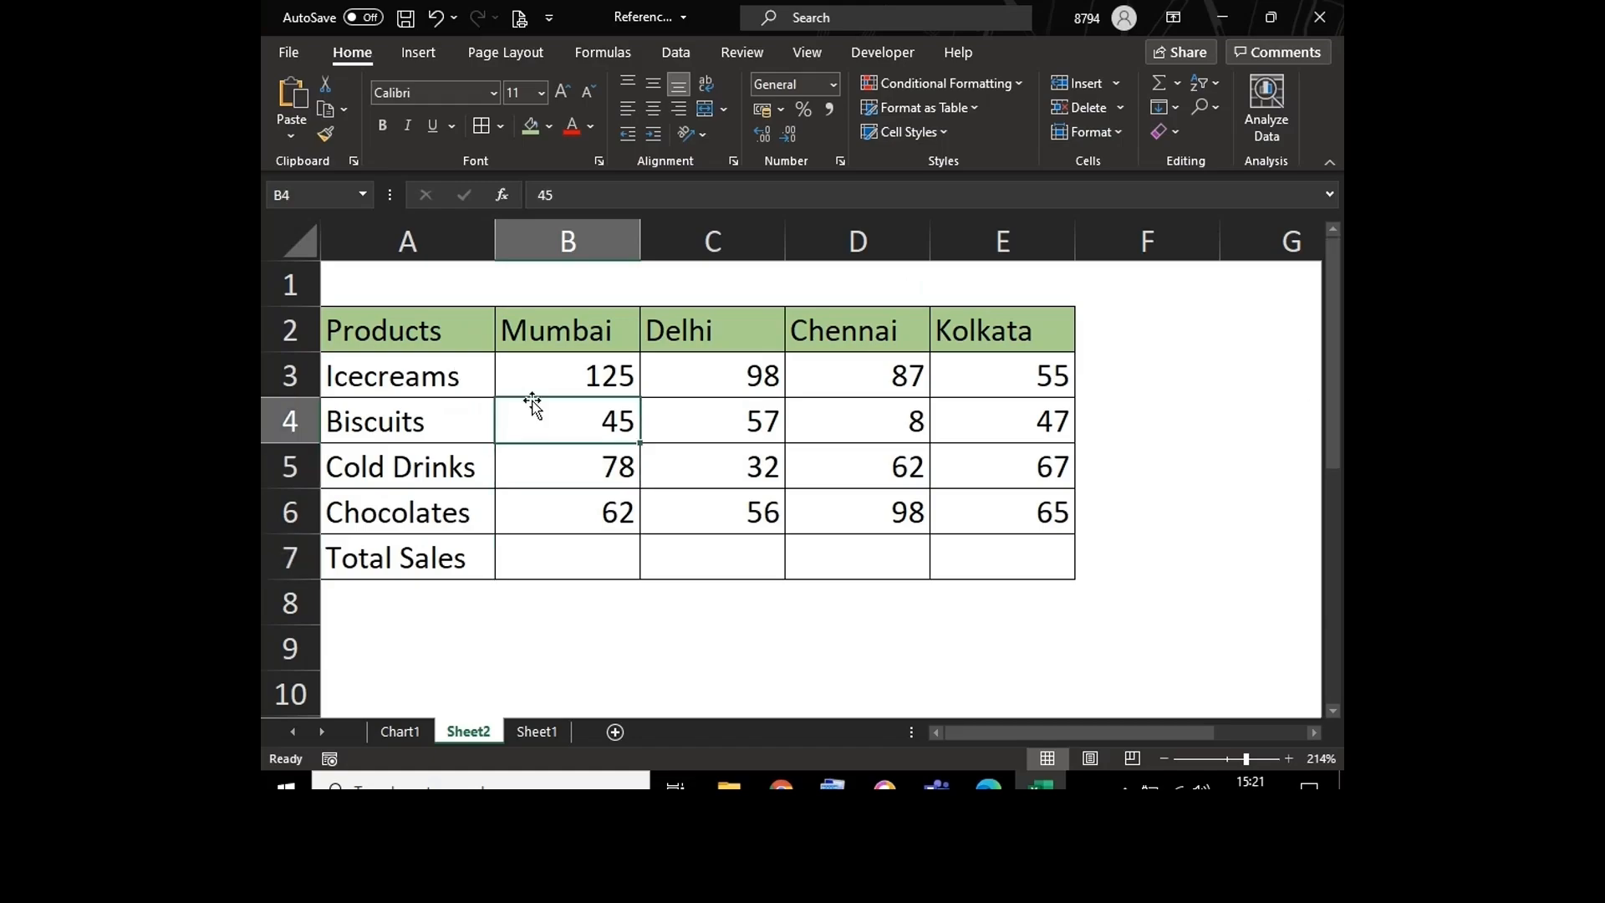
click(539, 555)
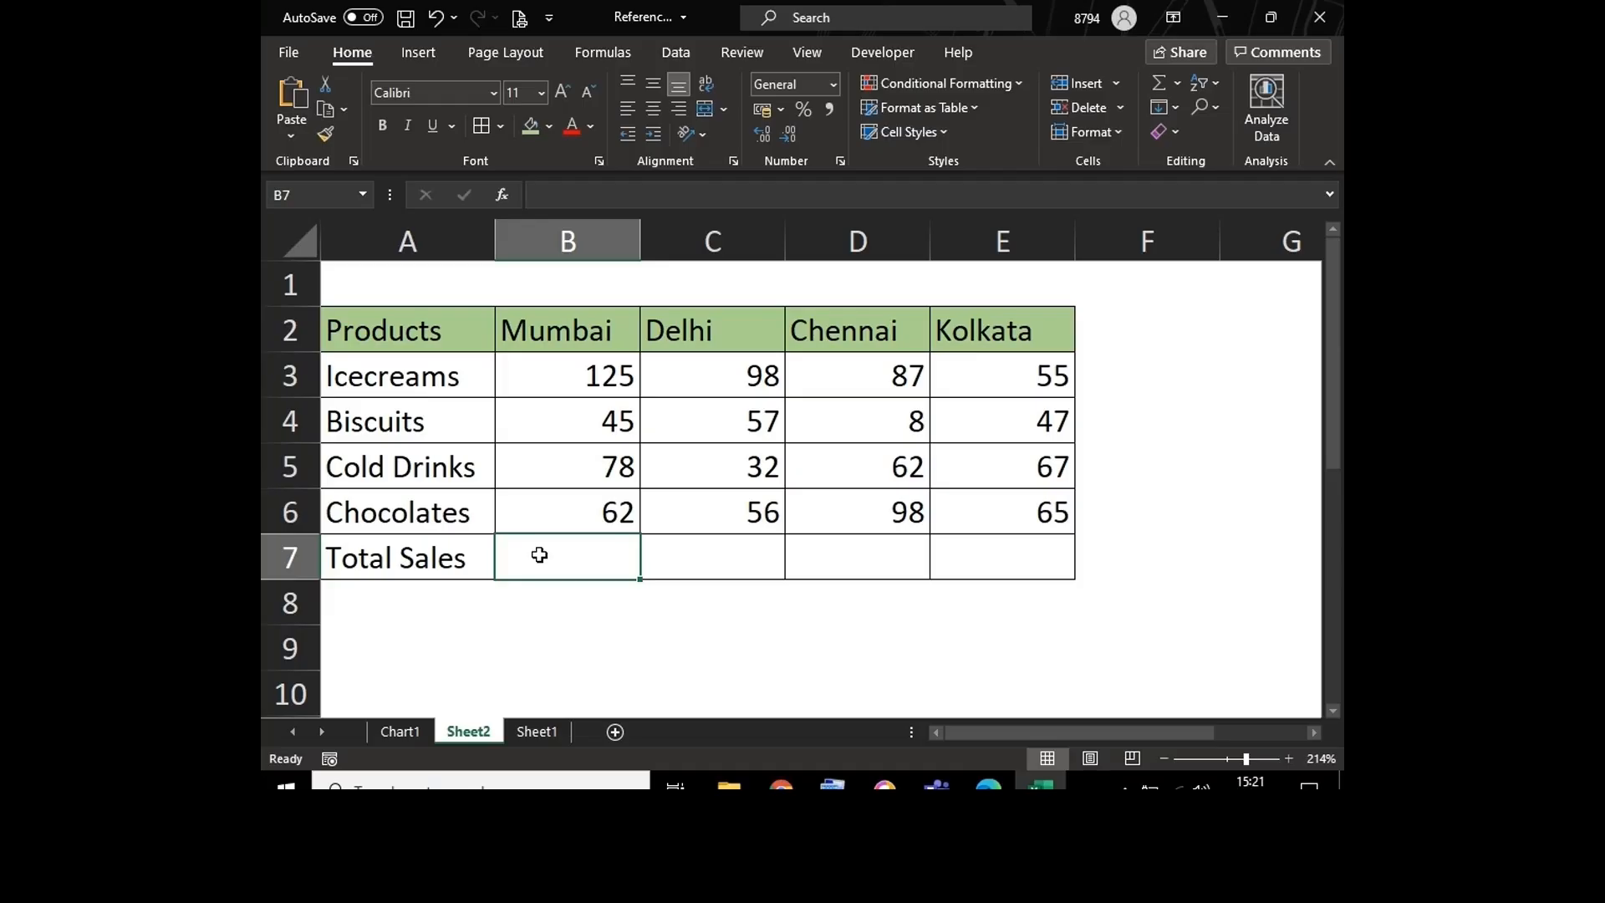
drag(439, 556, 1014, 566)
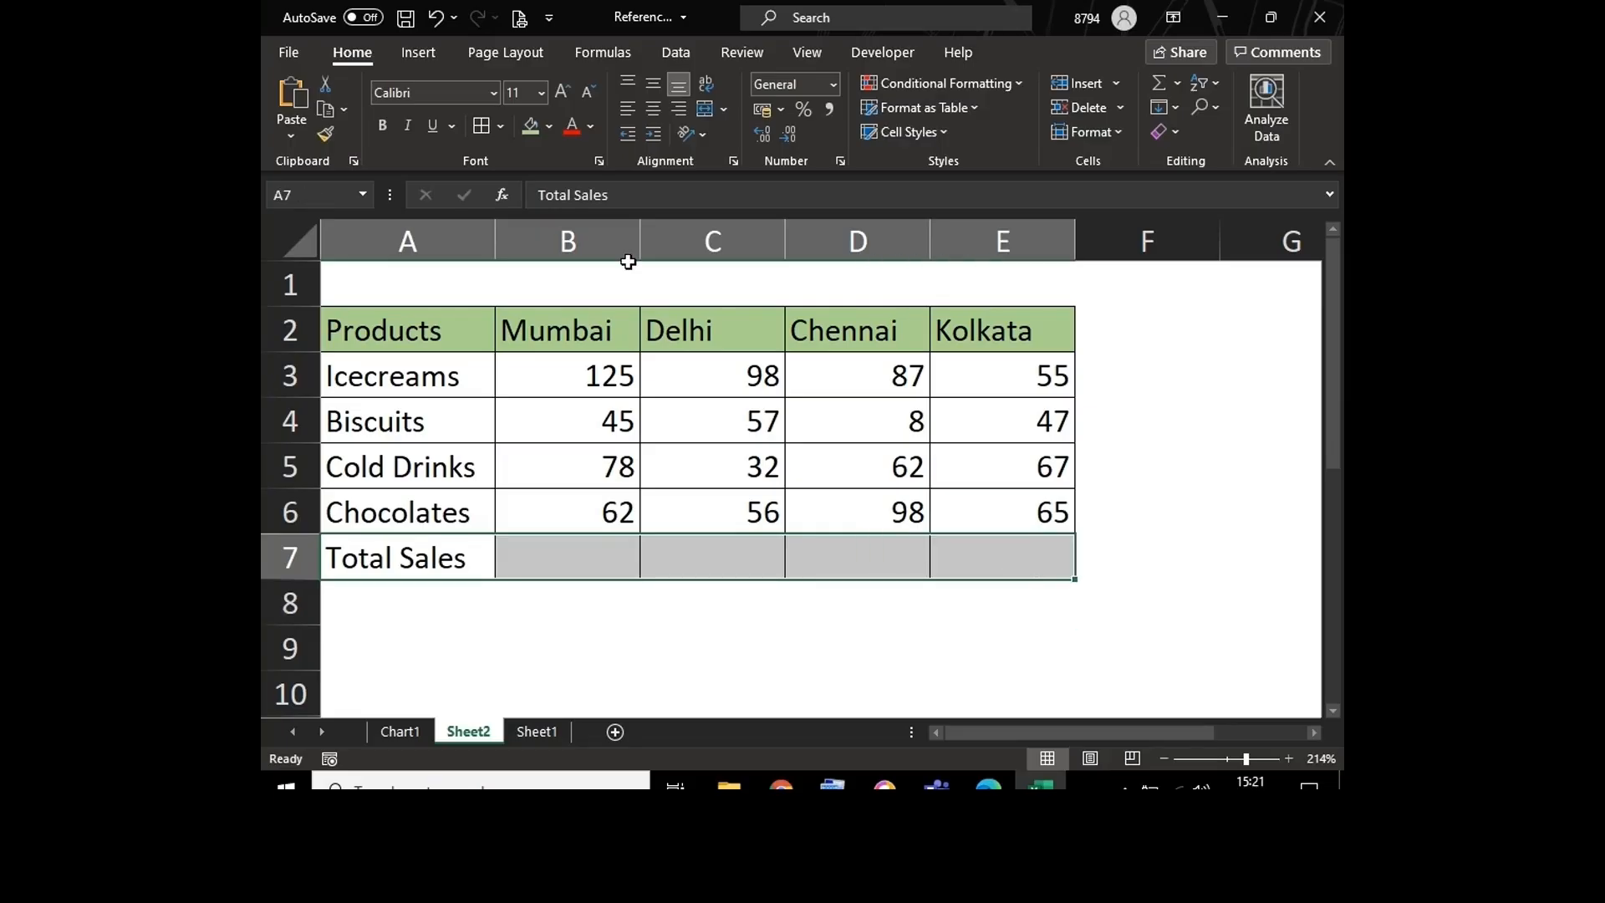
click(532, 125)
click(580, 556)
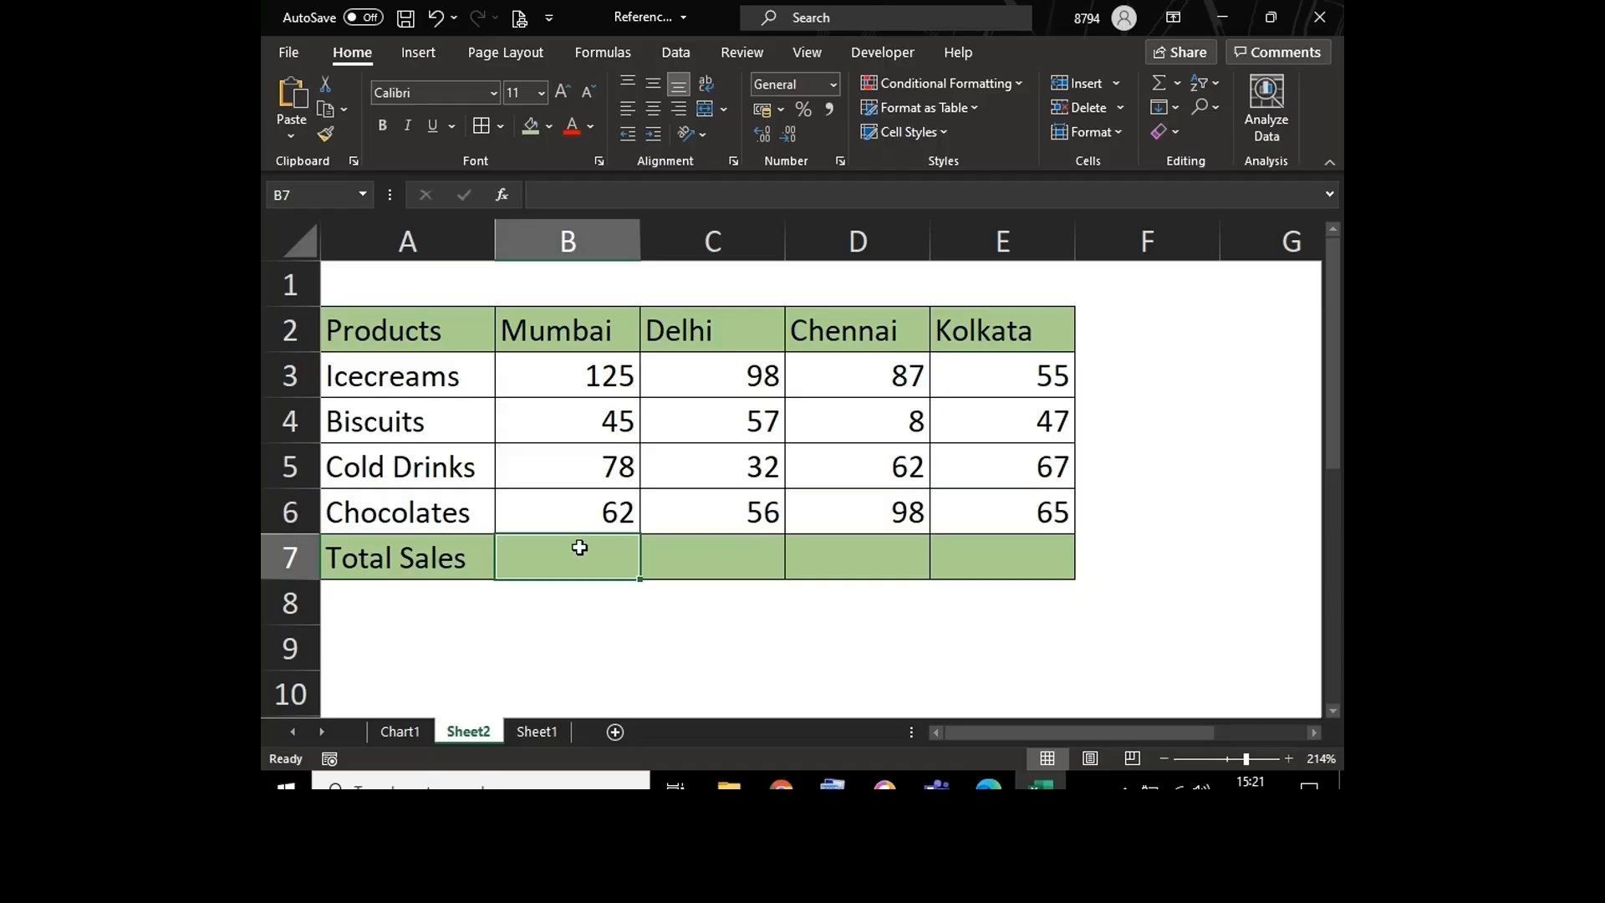
text(=sum)
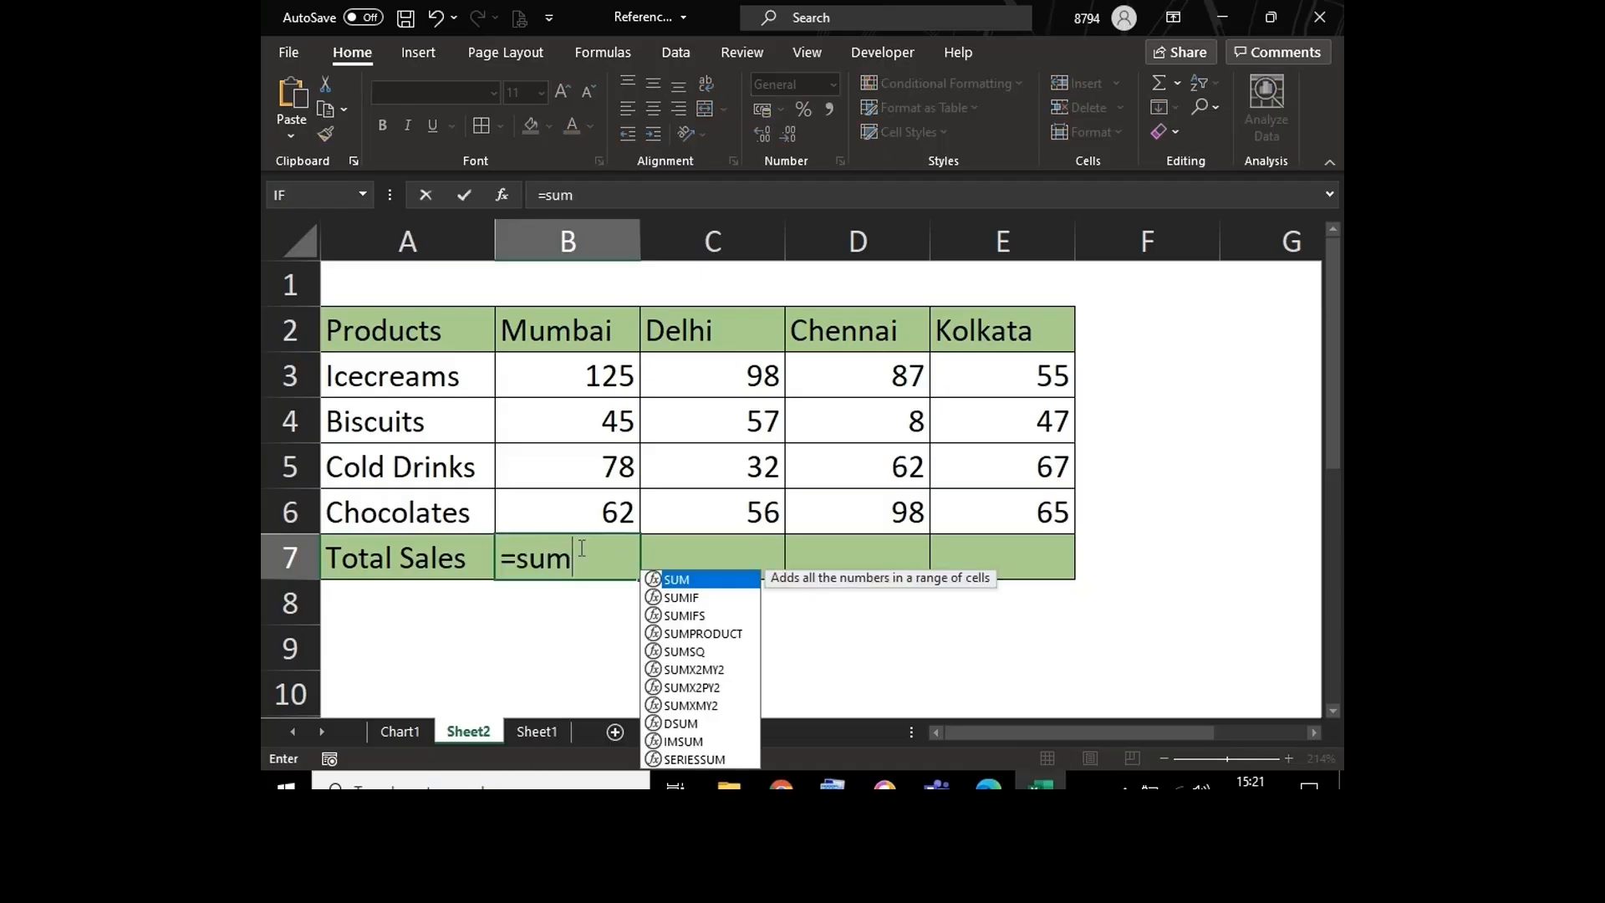
key(Escape)
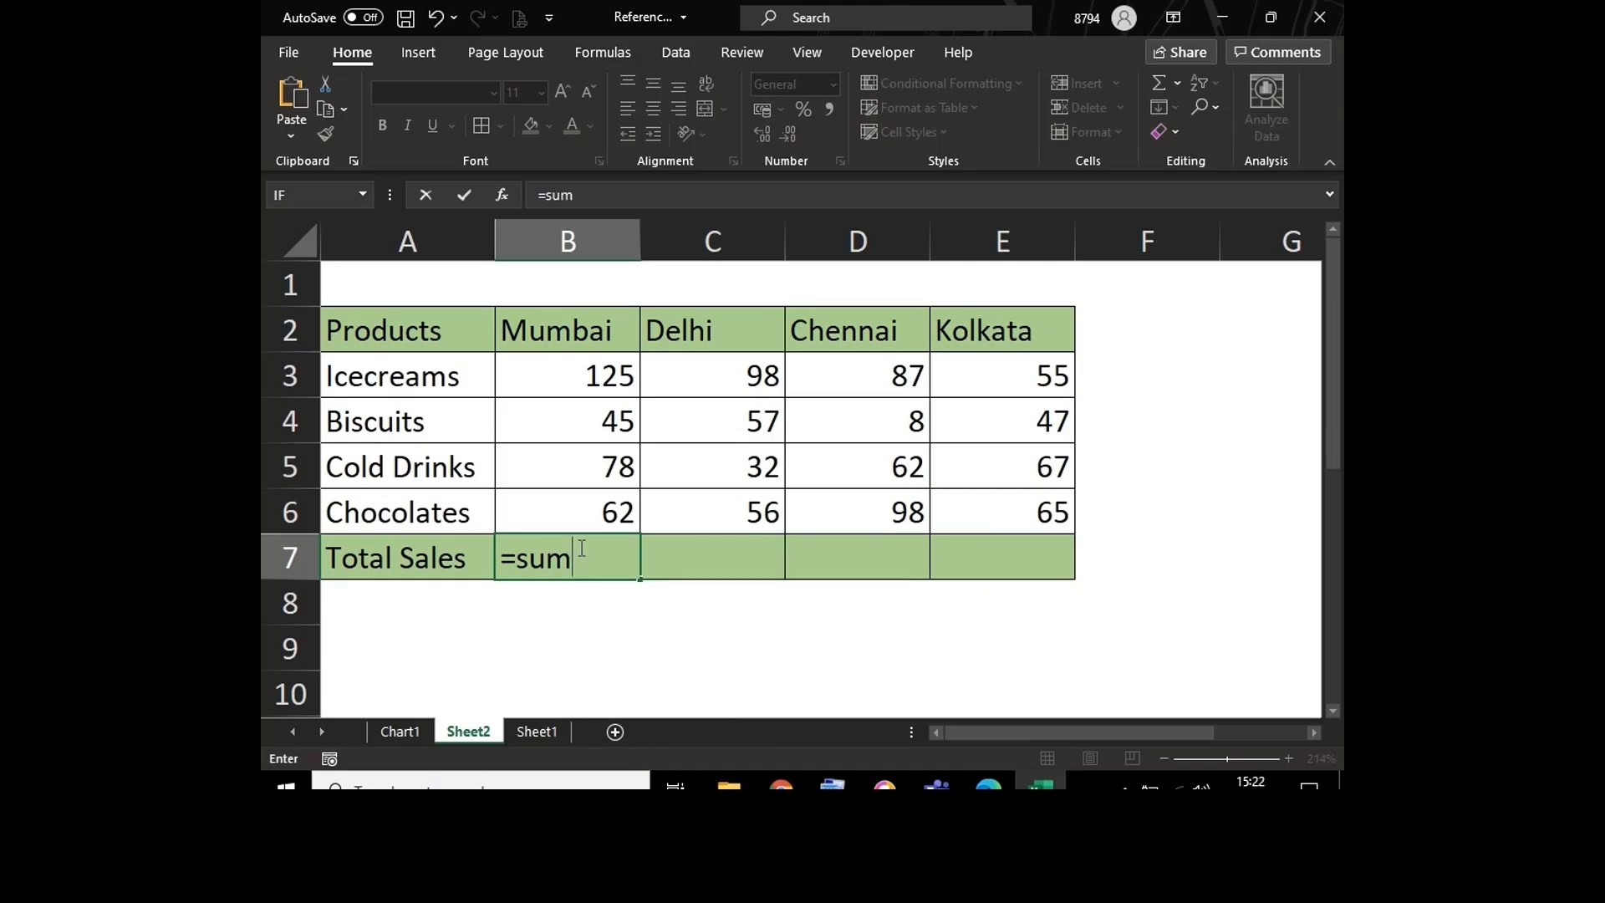
key(Escape)
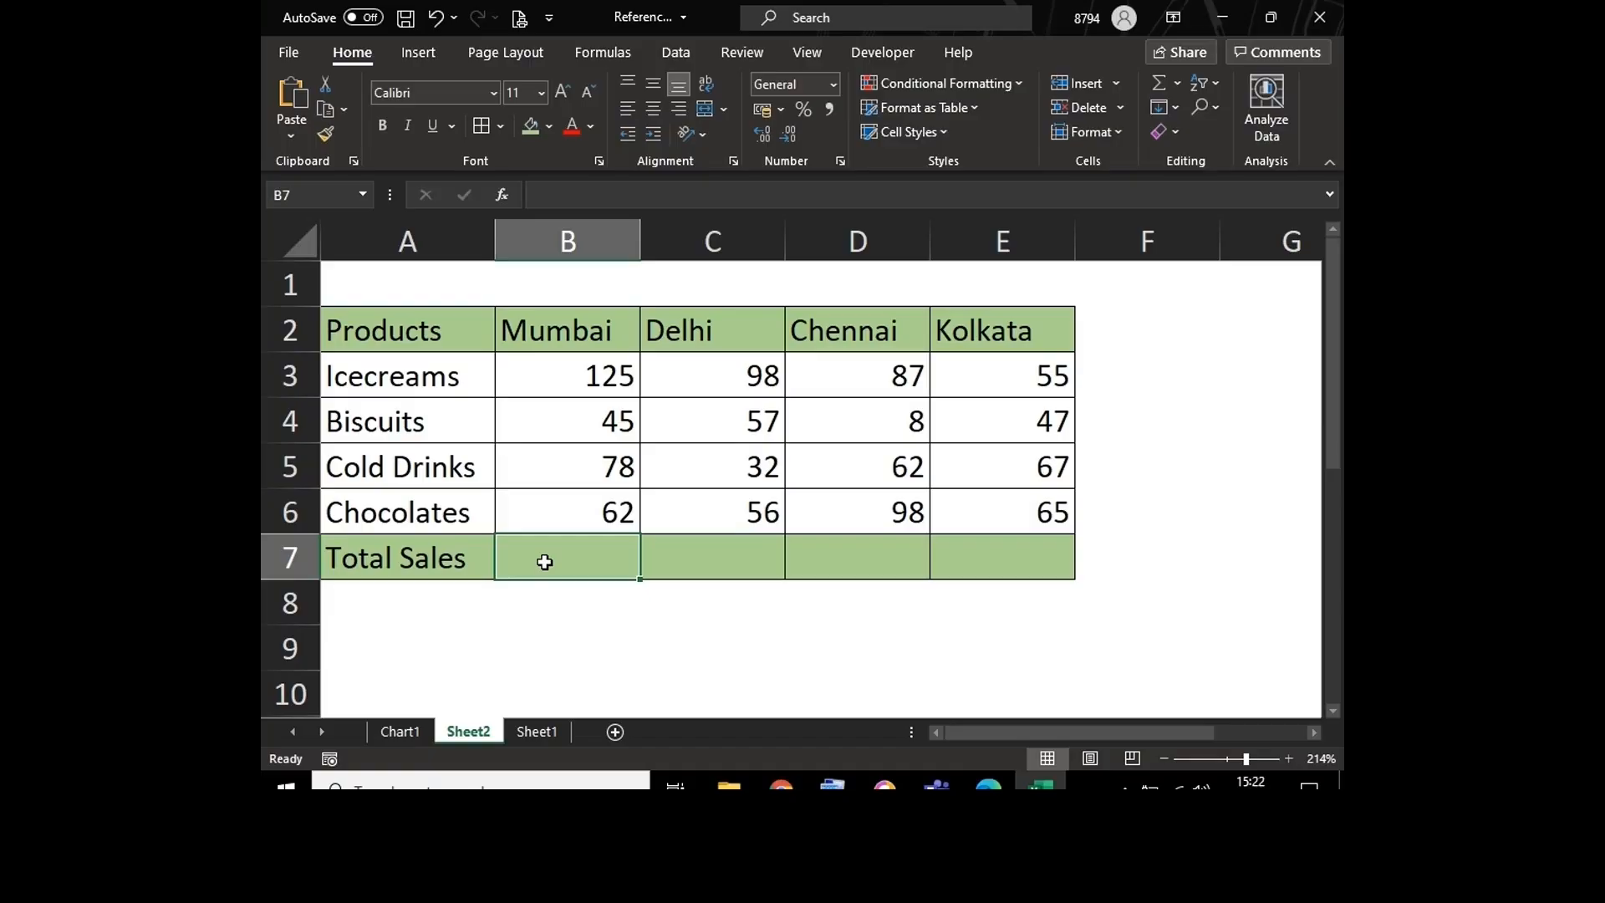
Step: Total all four city columns at once in B7:E7 with AutoSum
key(shift+Right)
key(shift+Right)
key(shift+Right)
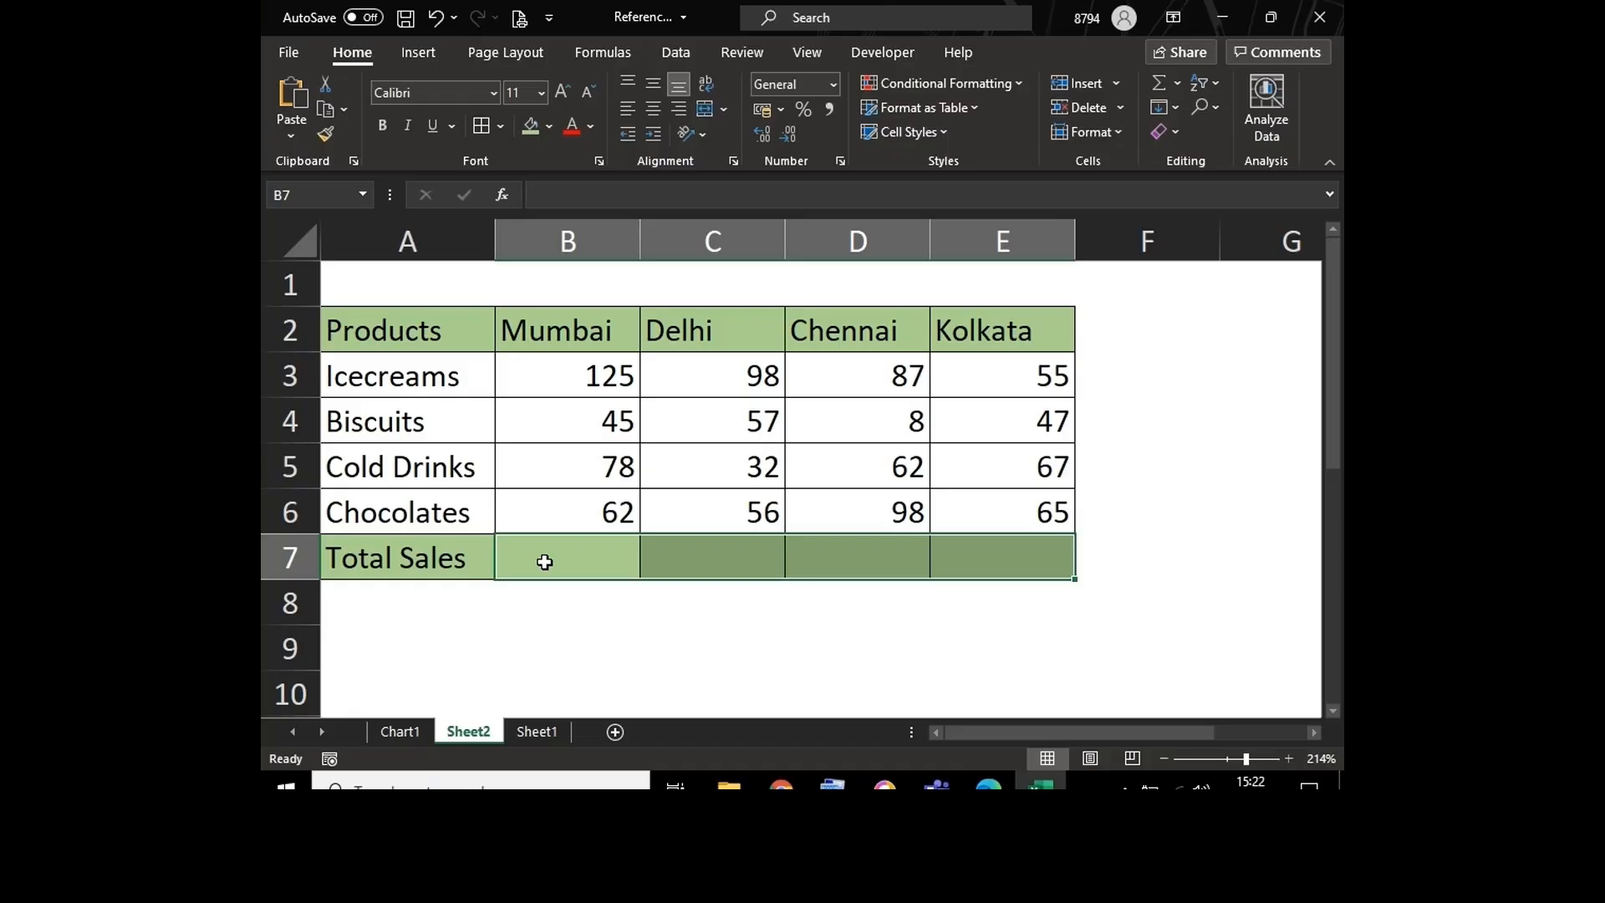
key(alt+equal)
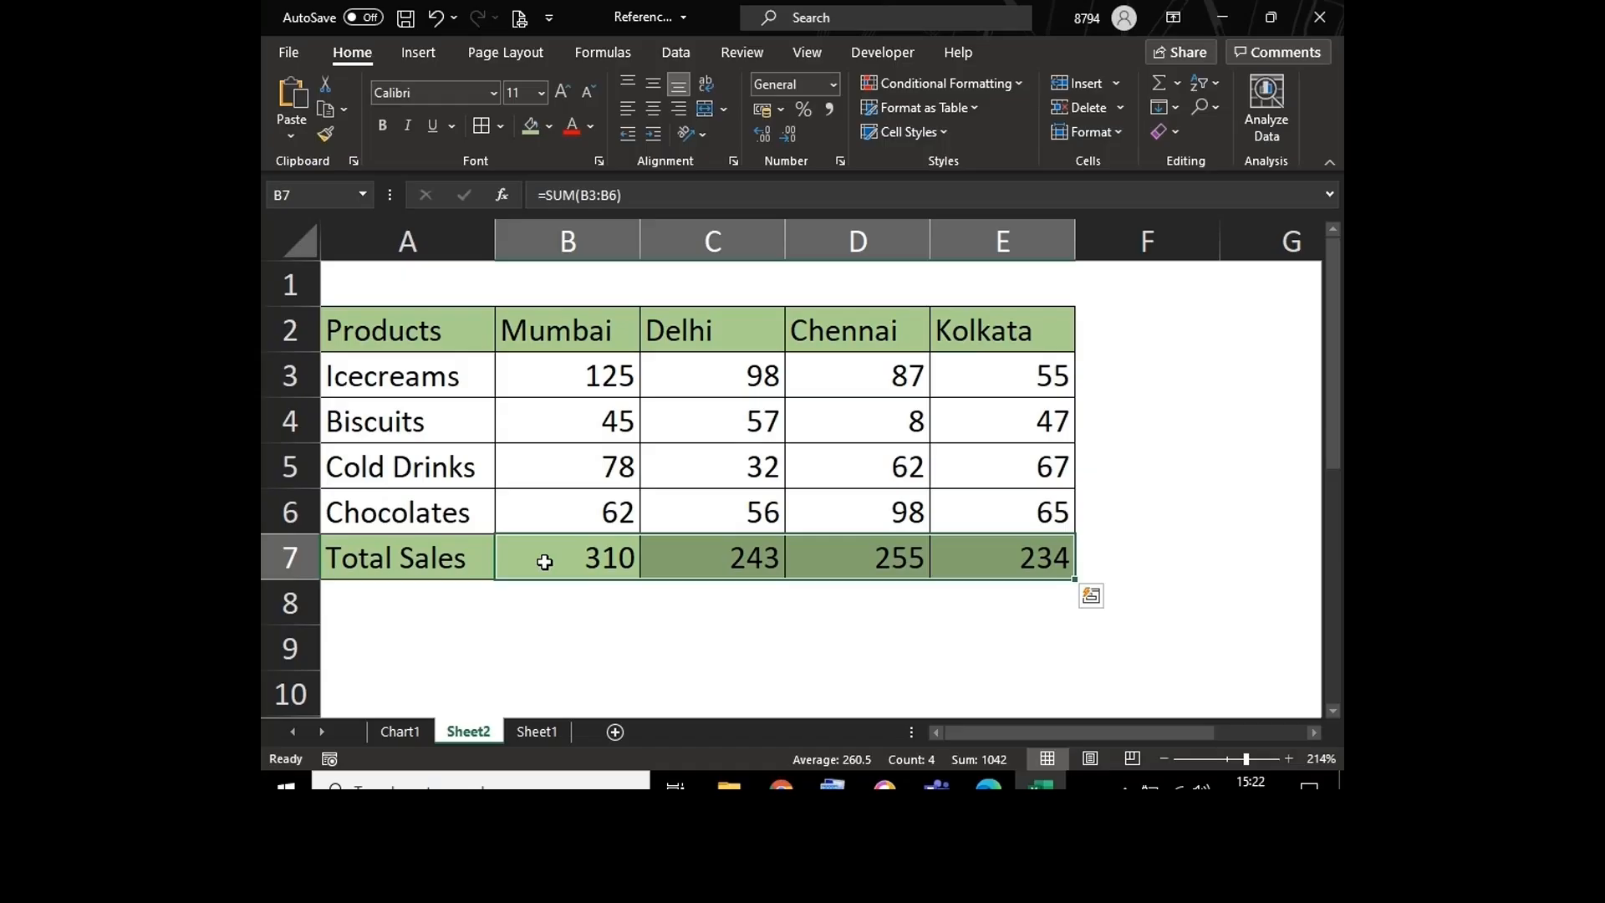
Step: Delete the four city totals from B7:E7
click(542, 553)
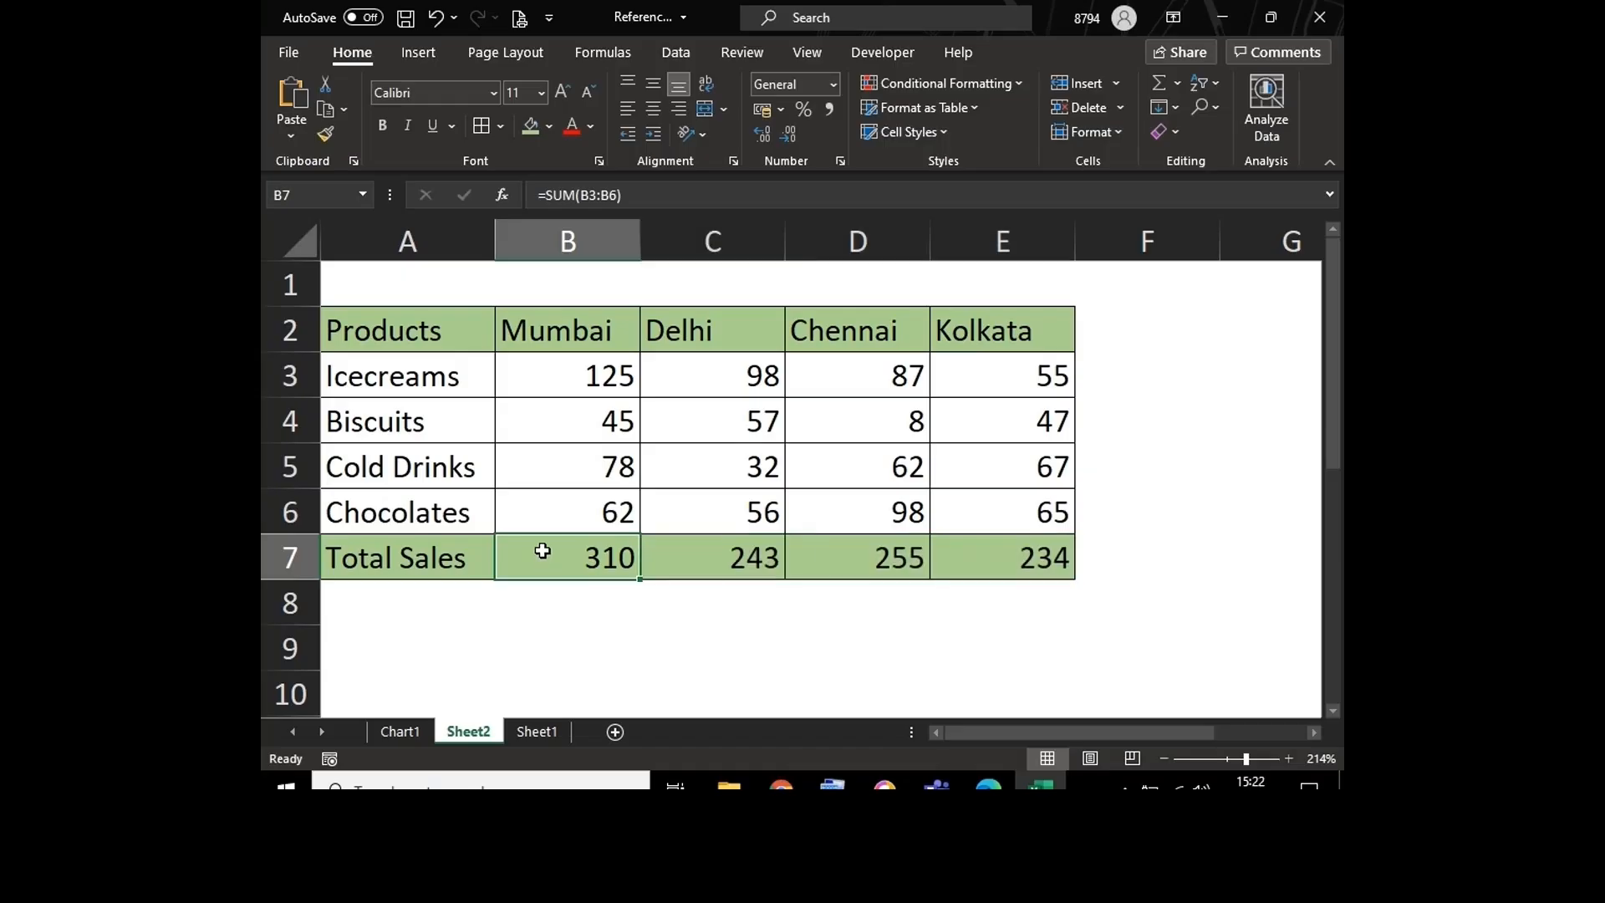
key(shift+Right)
key(shift+Right)
key(shift+Right)
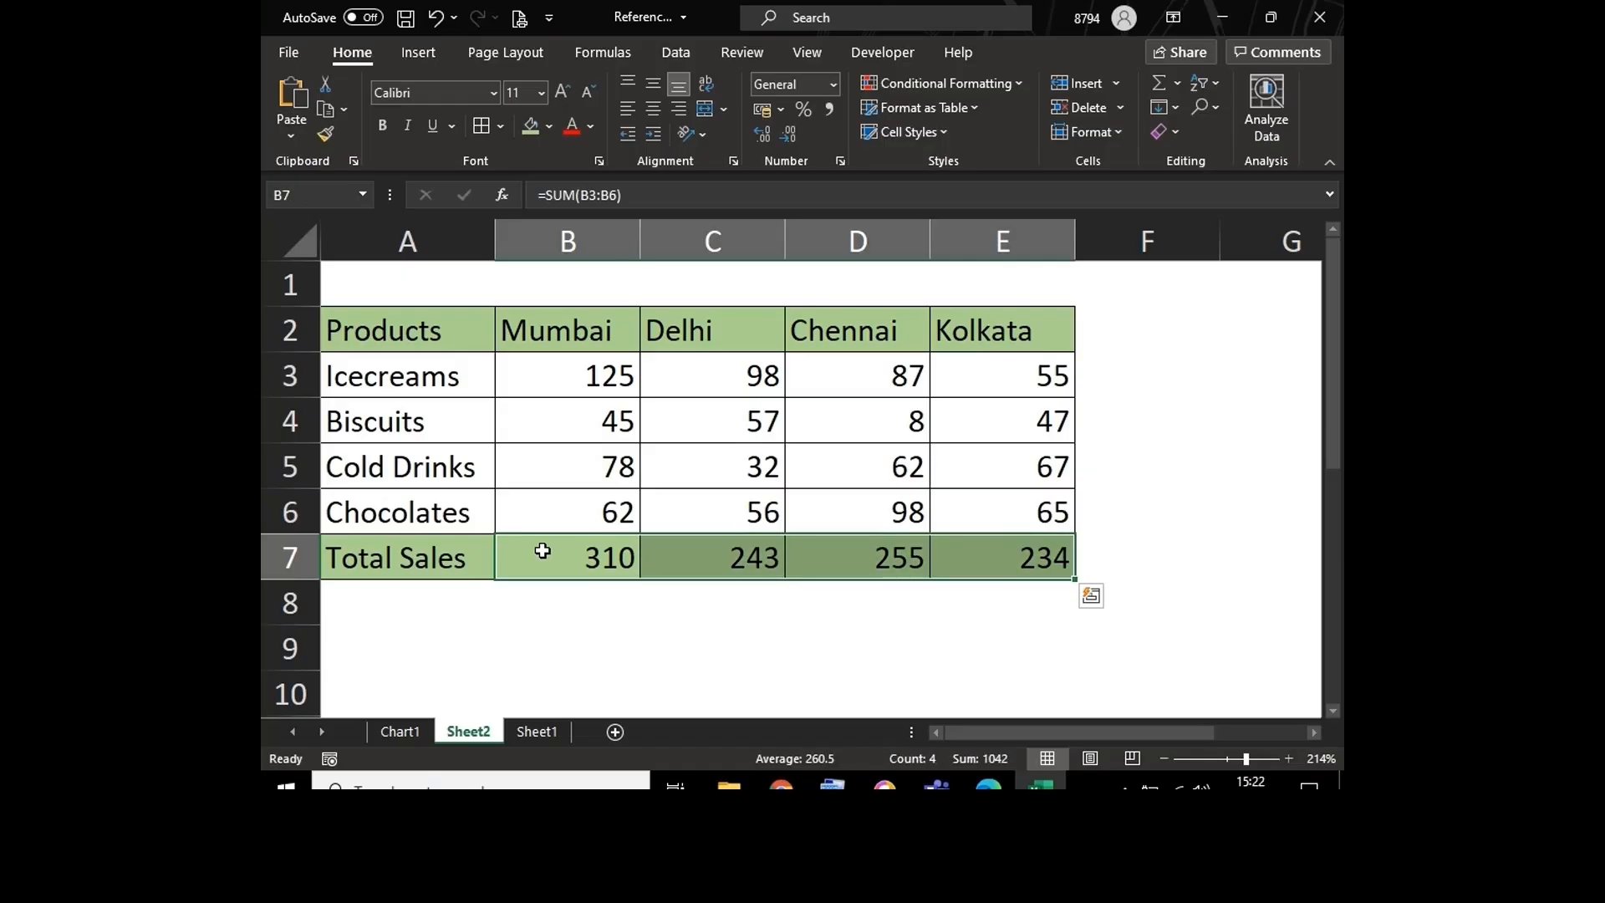
key(Delete)
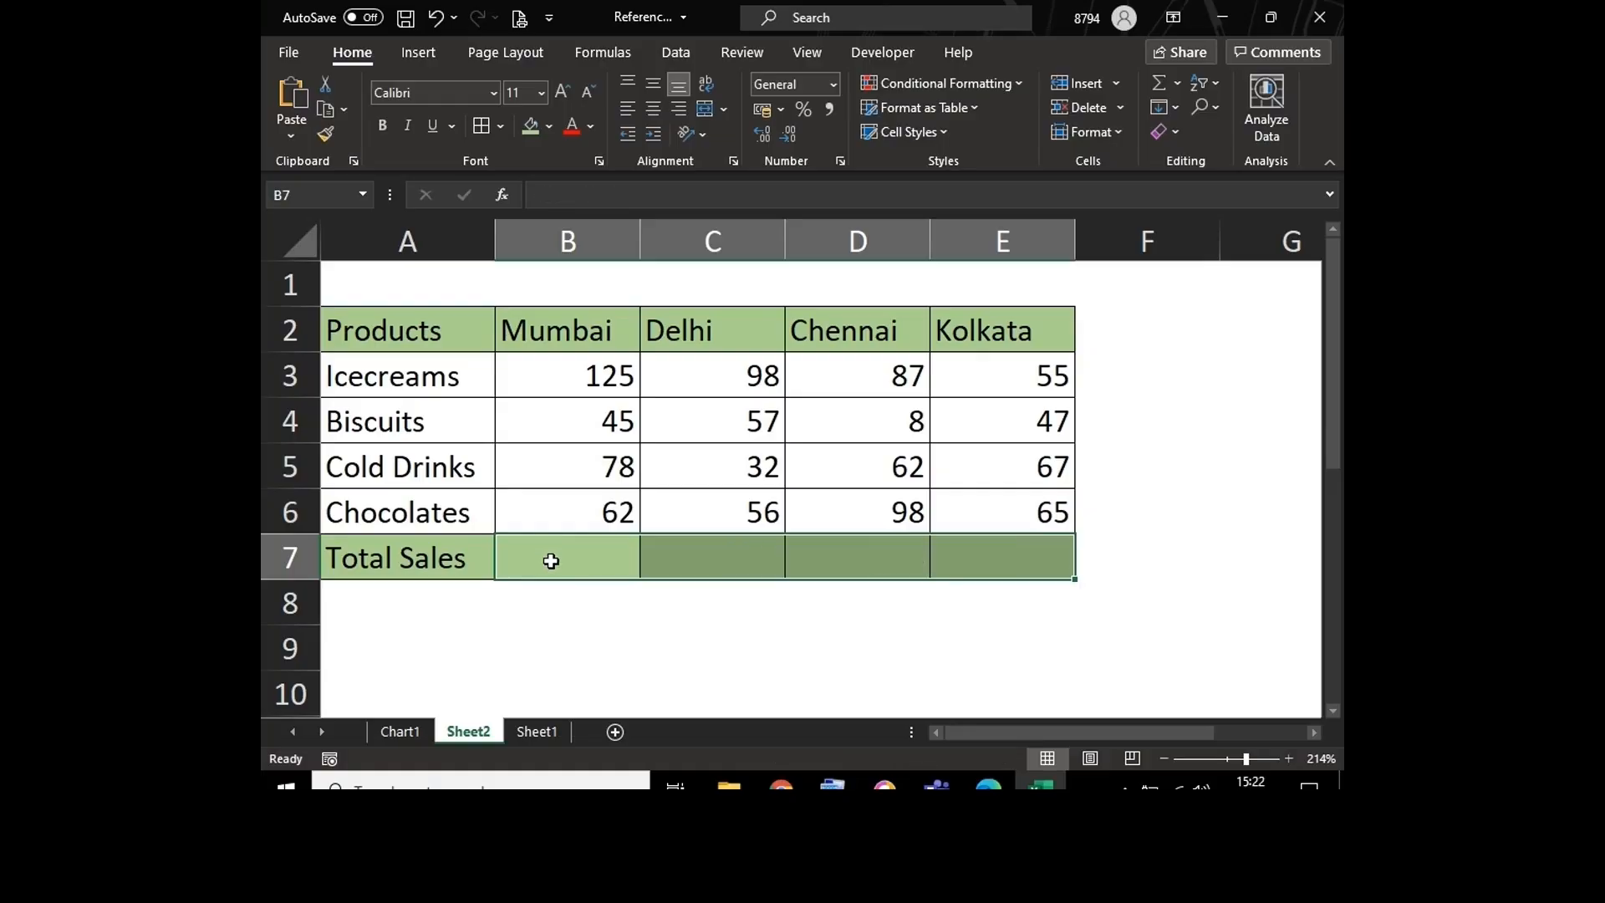
Step: Insert the AutoSum totals for Mumbai, Delhi, Chennai and Kolkata again in B7:E7 of the Total Sales row
click(551, 560)
key(shift+Right)
key(shift+Right)
key(shift+Right)
key(alt+equal)
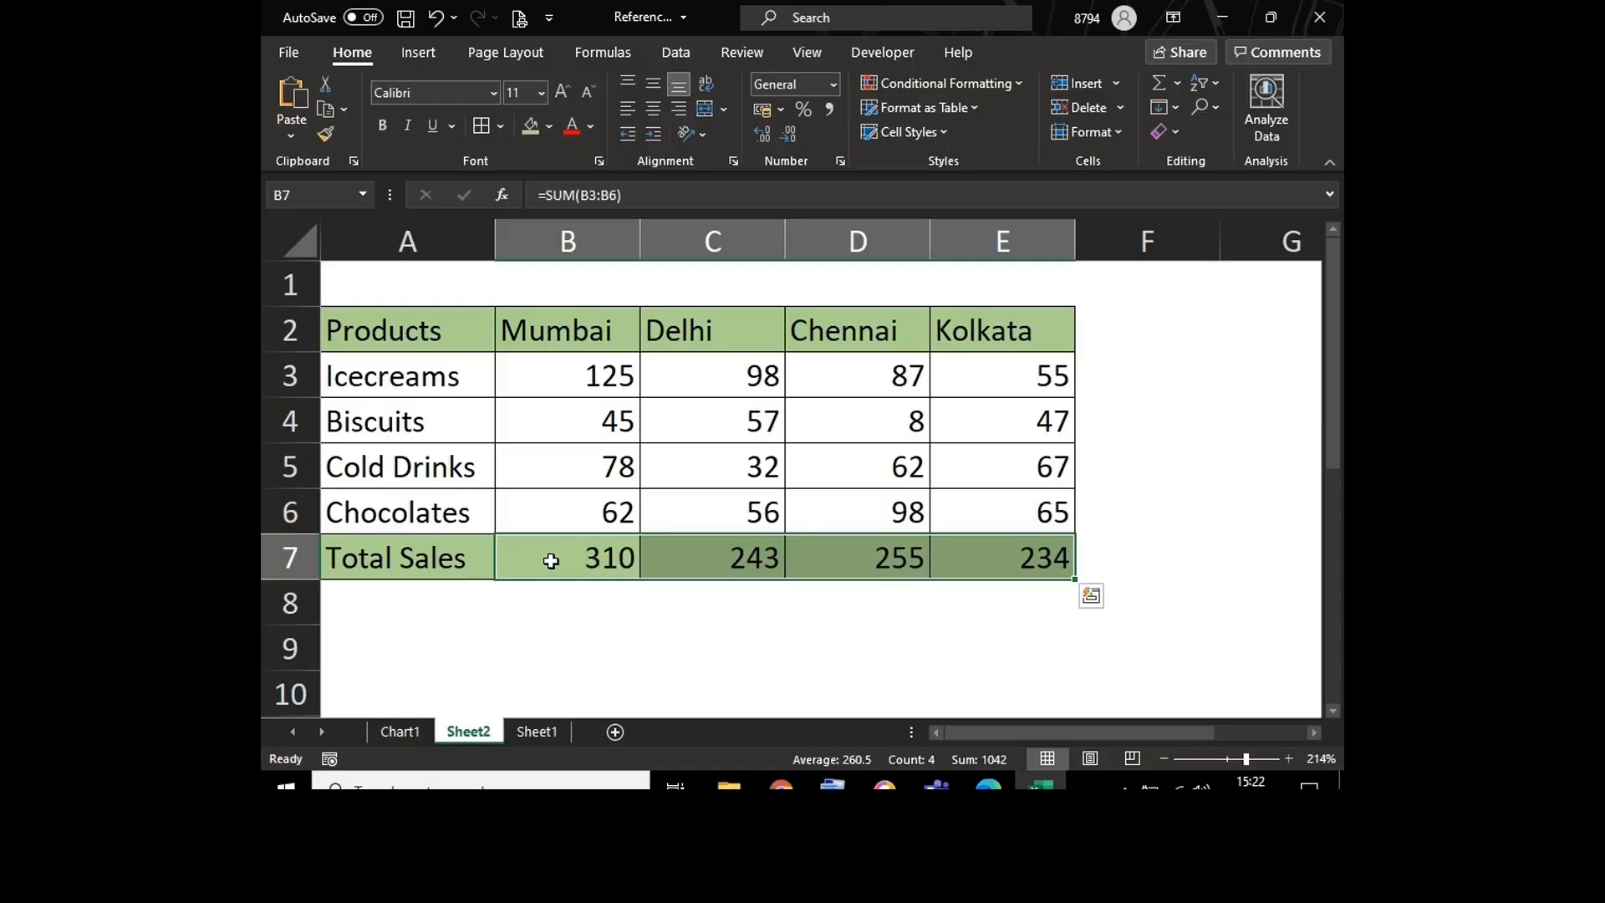
Step: Write the note "Alt = - Summation" in B9 below the table
click(551, 642)
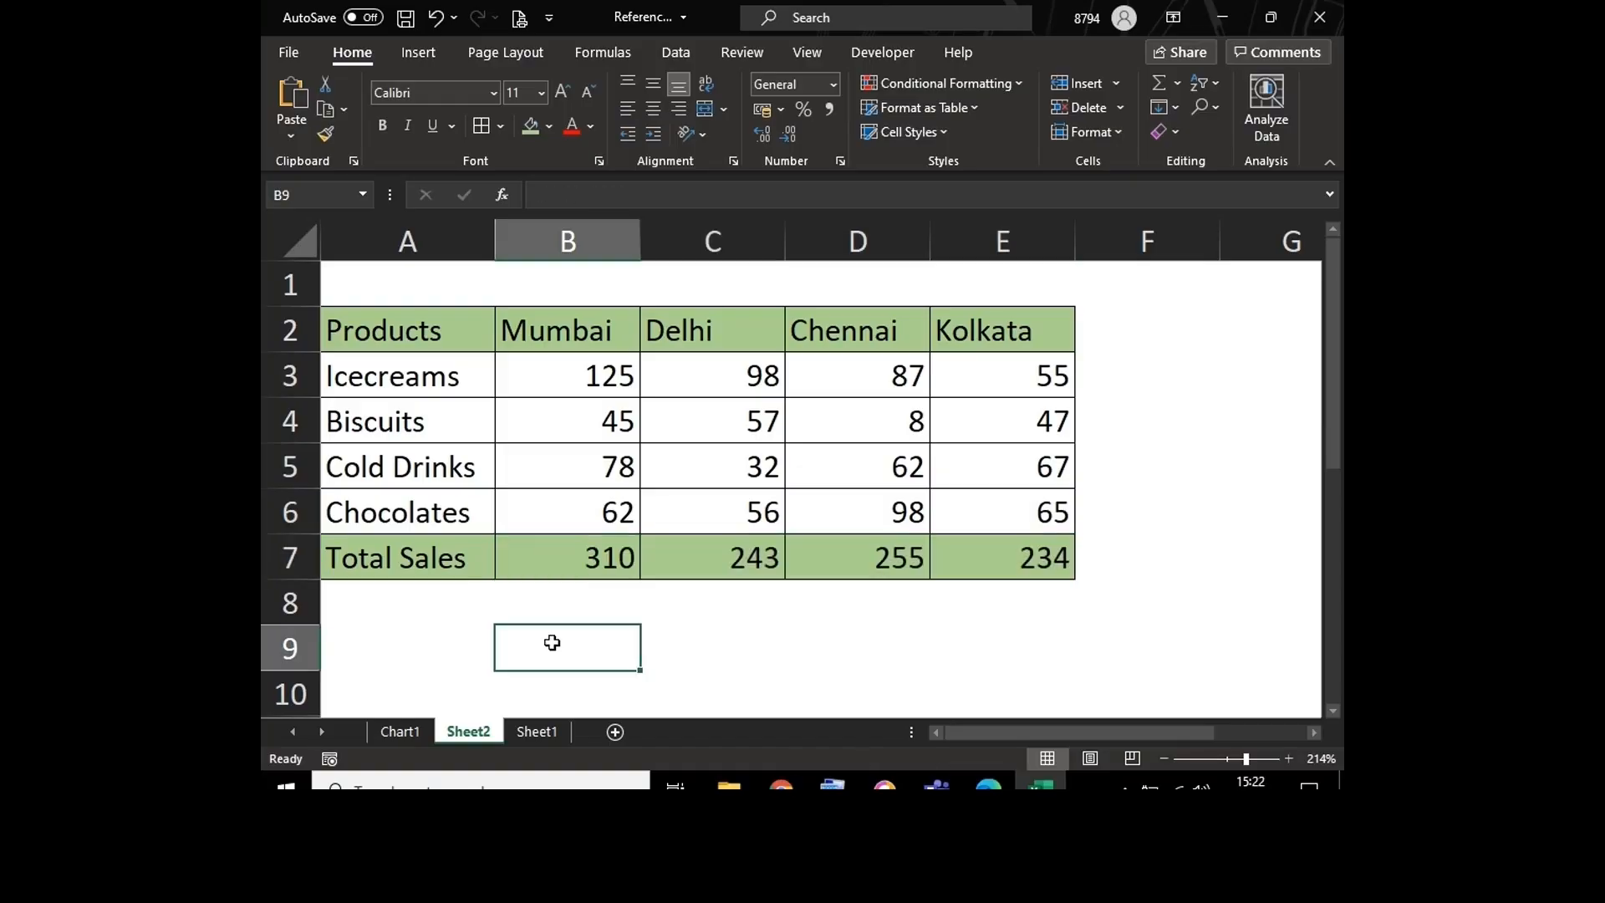
text(Alt)
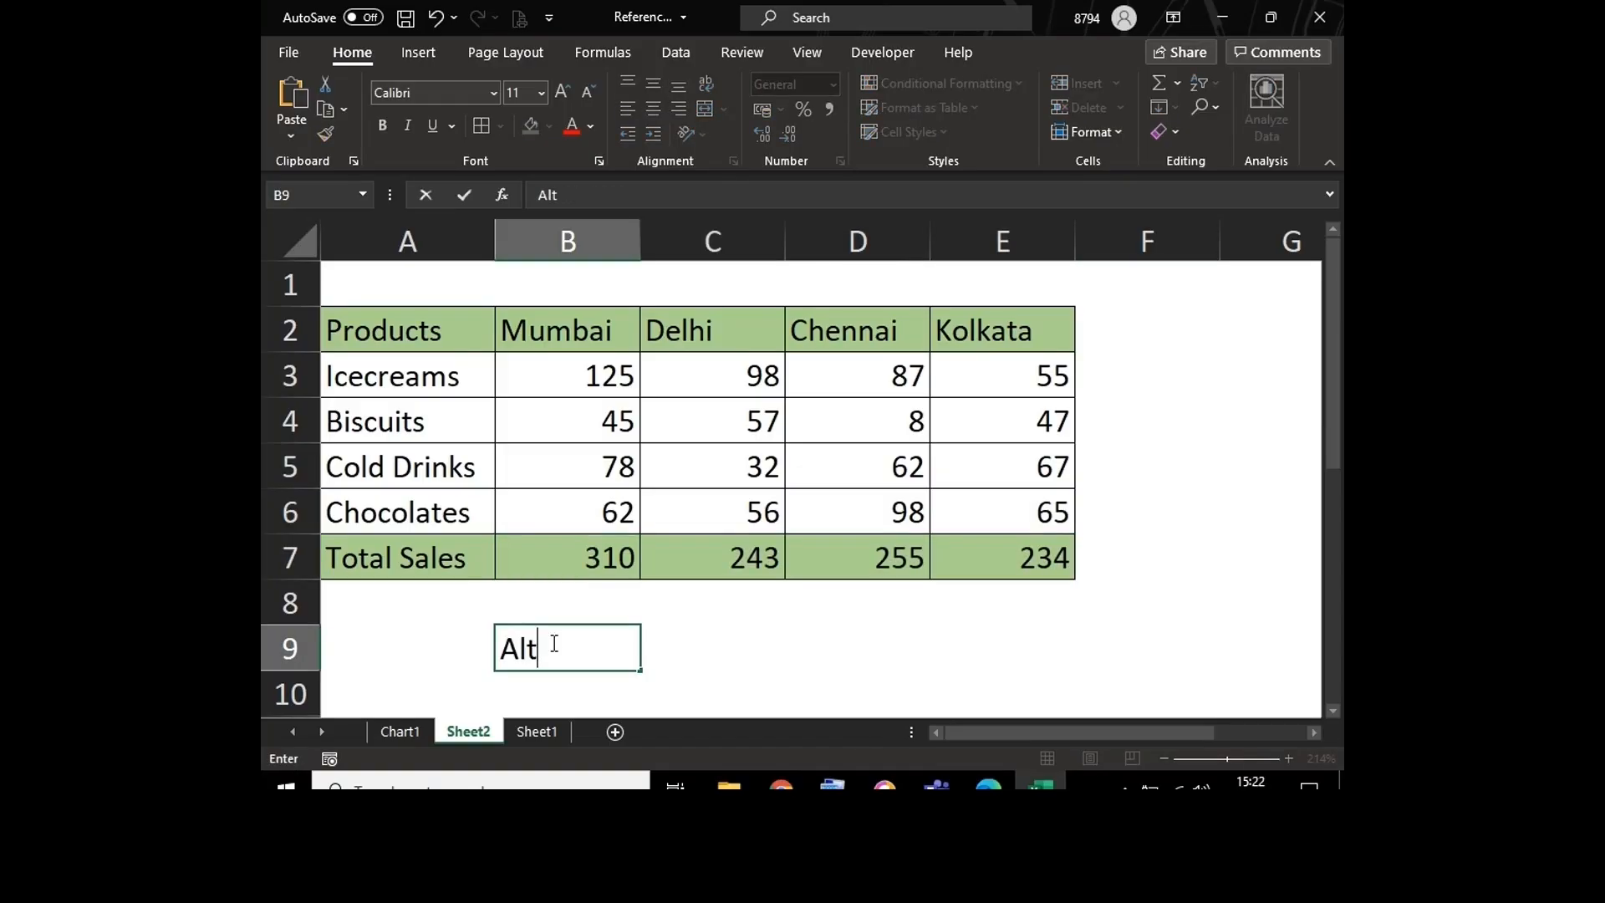
text( = - Summa)
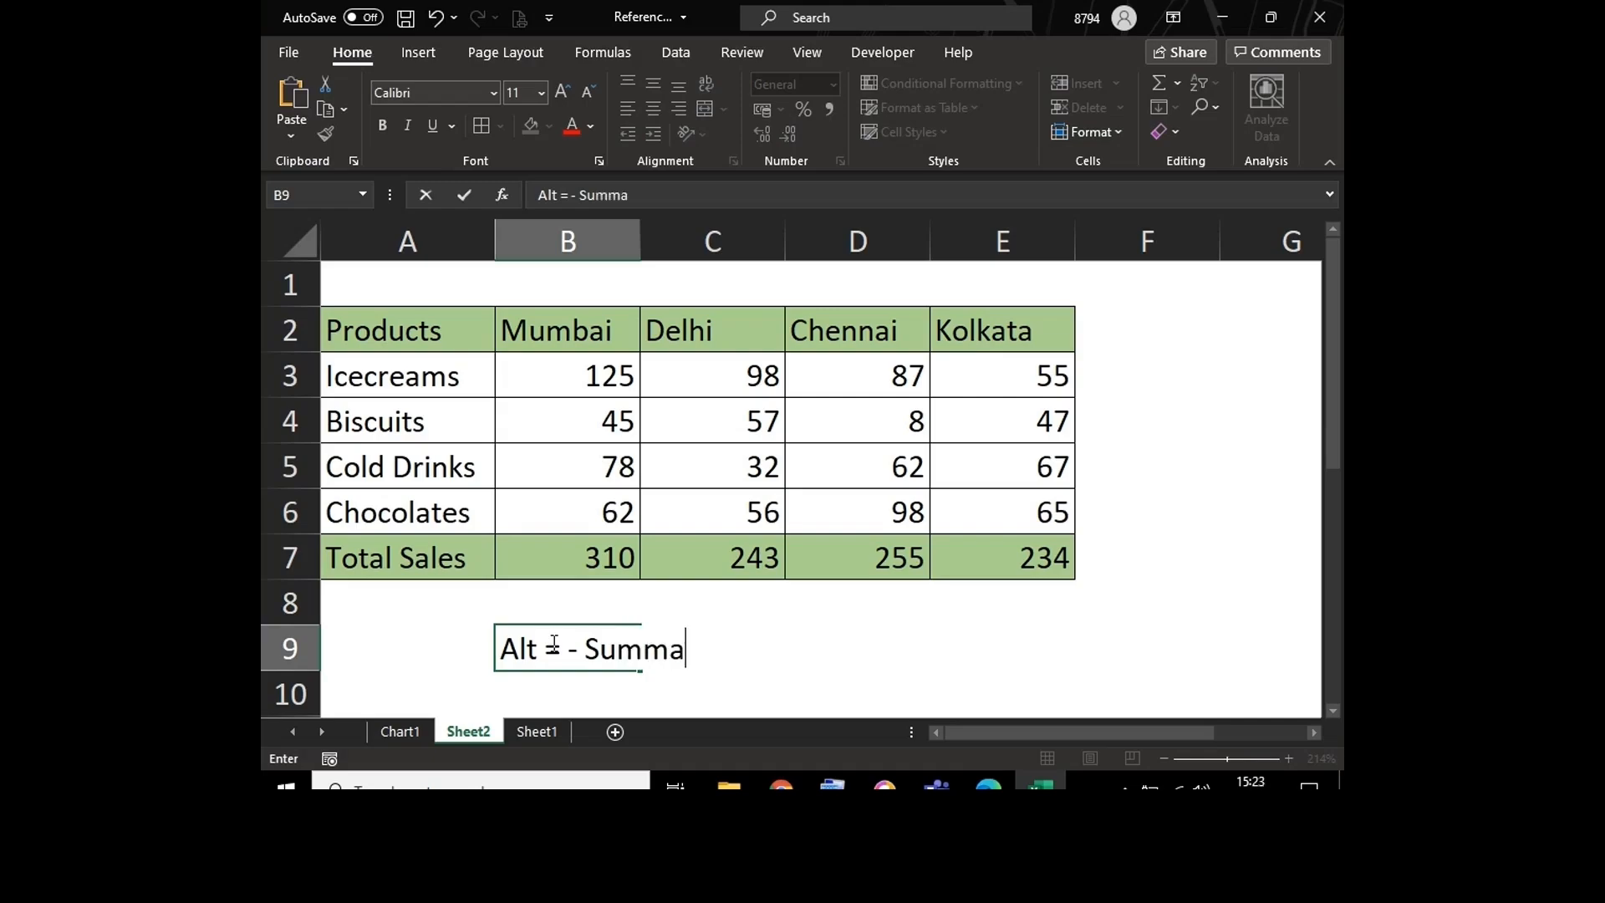
text(tion)
key(Return)
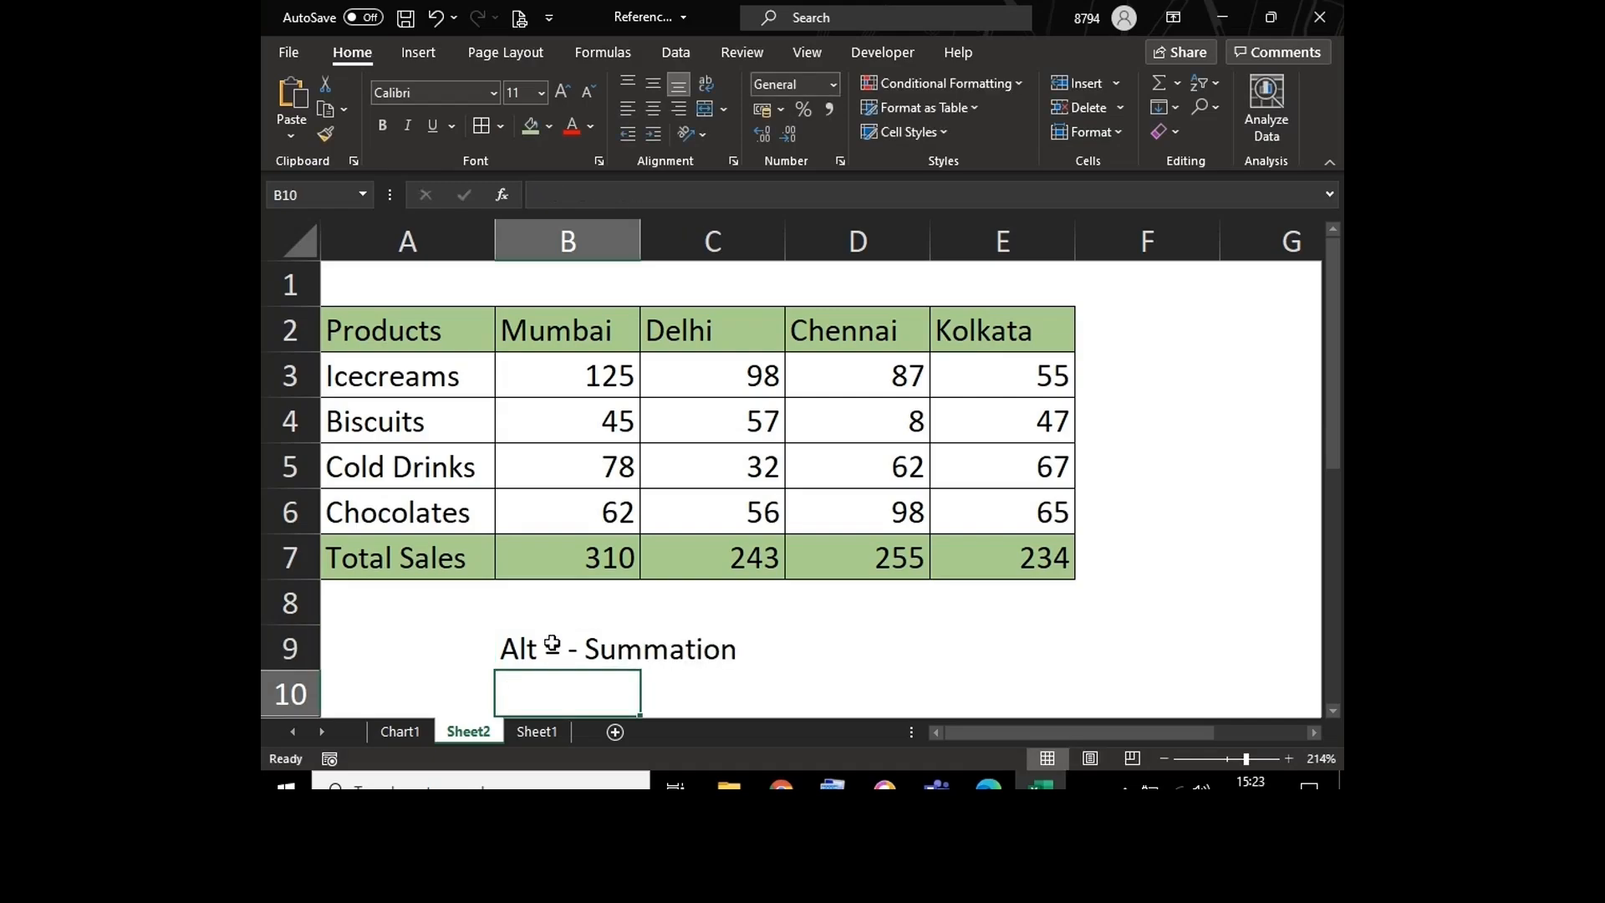
Step: Delete the summation shortcut note from B9 below the sales table
click(549, 368)
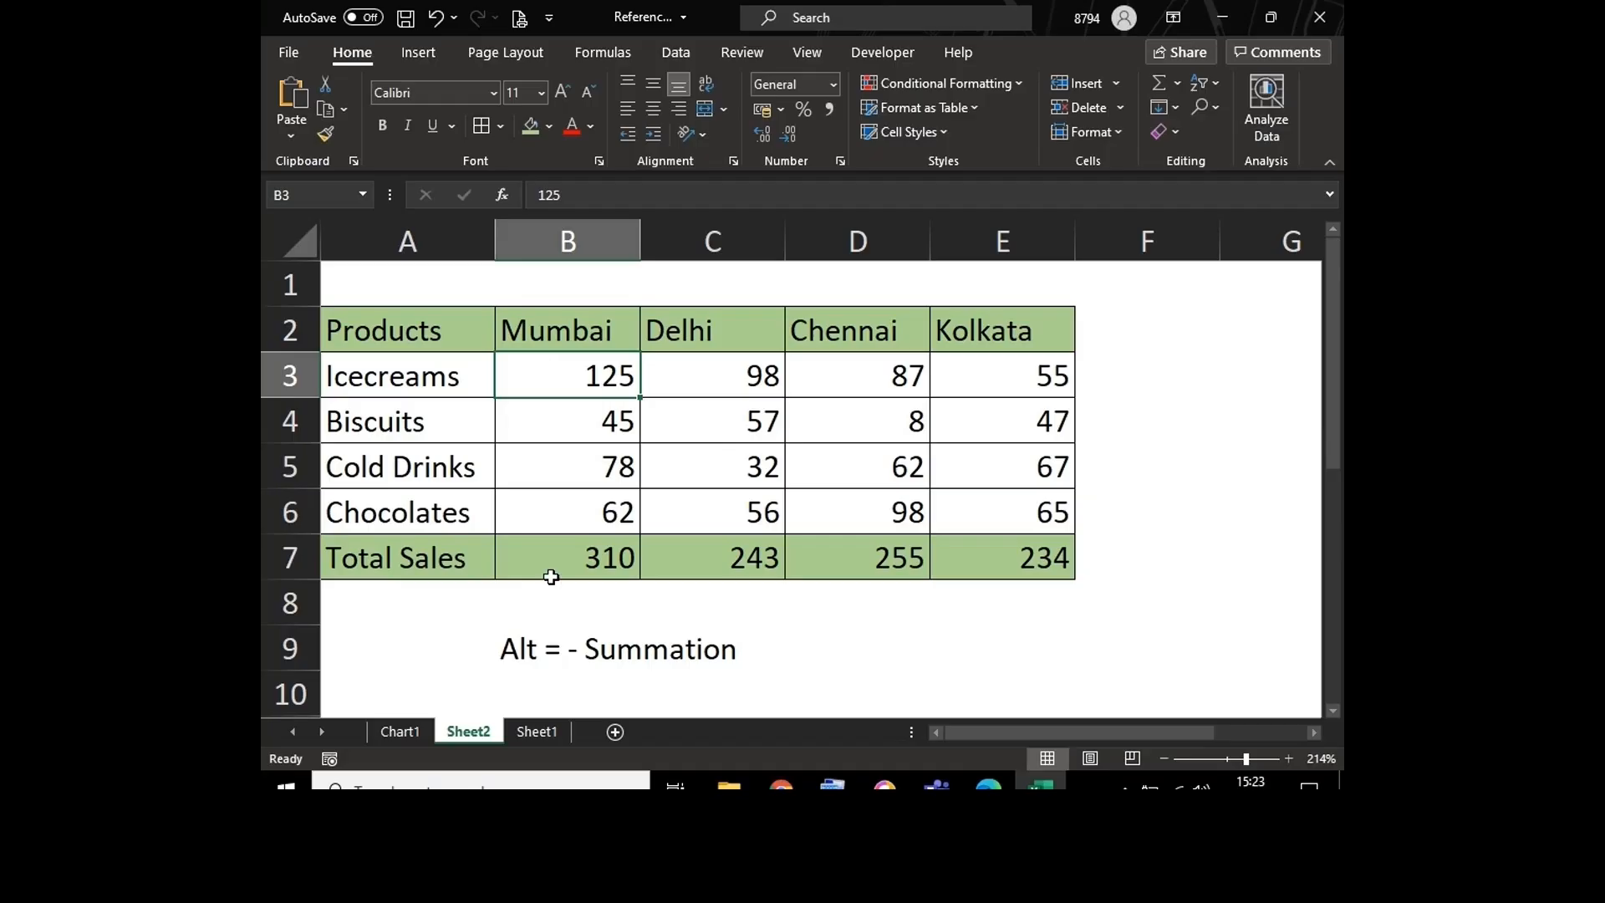
click(509, 653)
key(Delete)
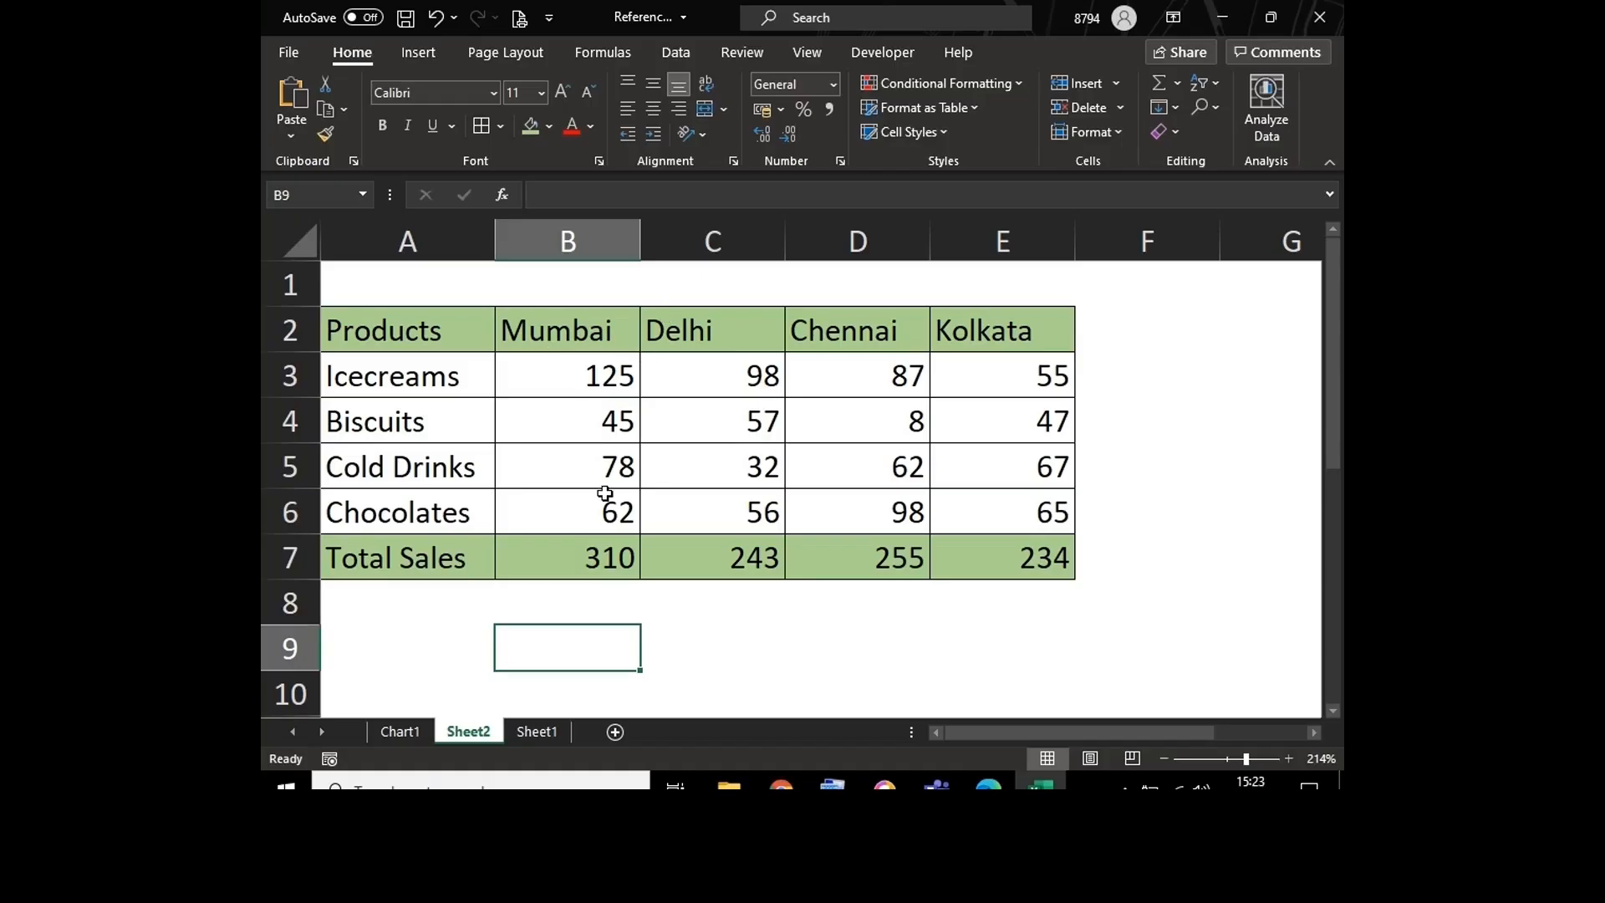
click(691, 244)
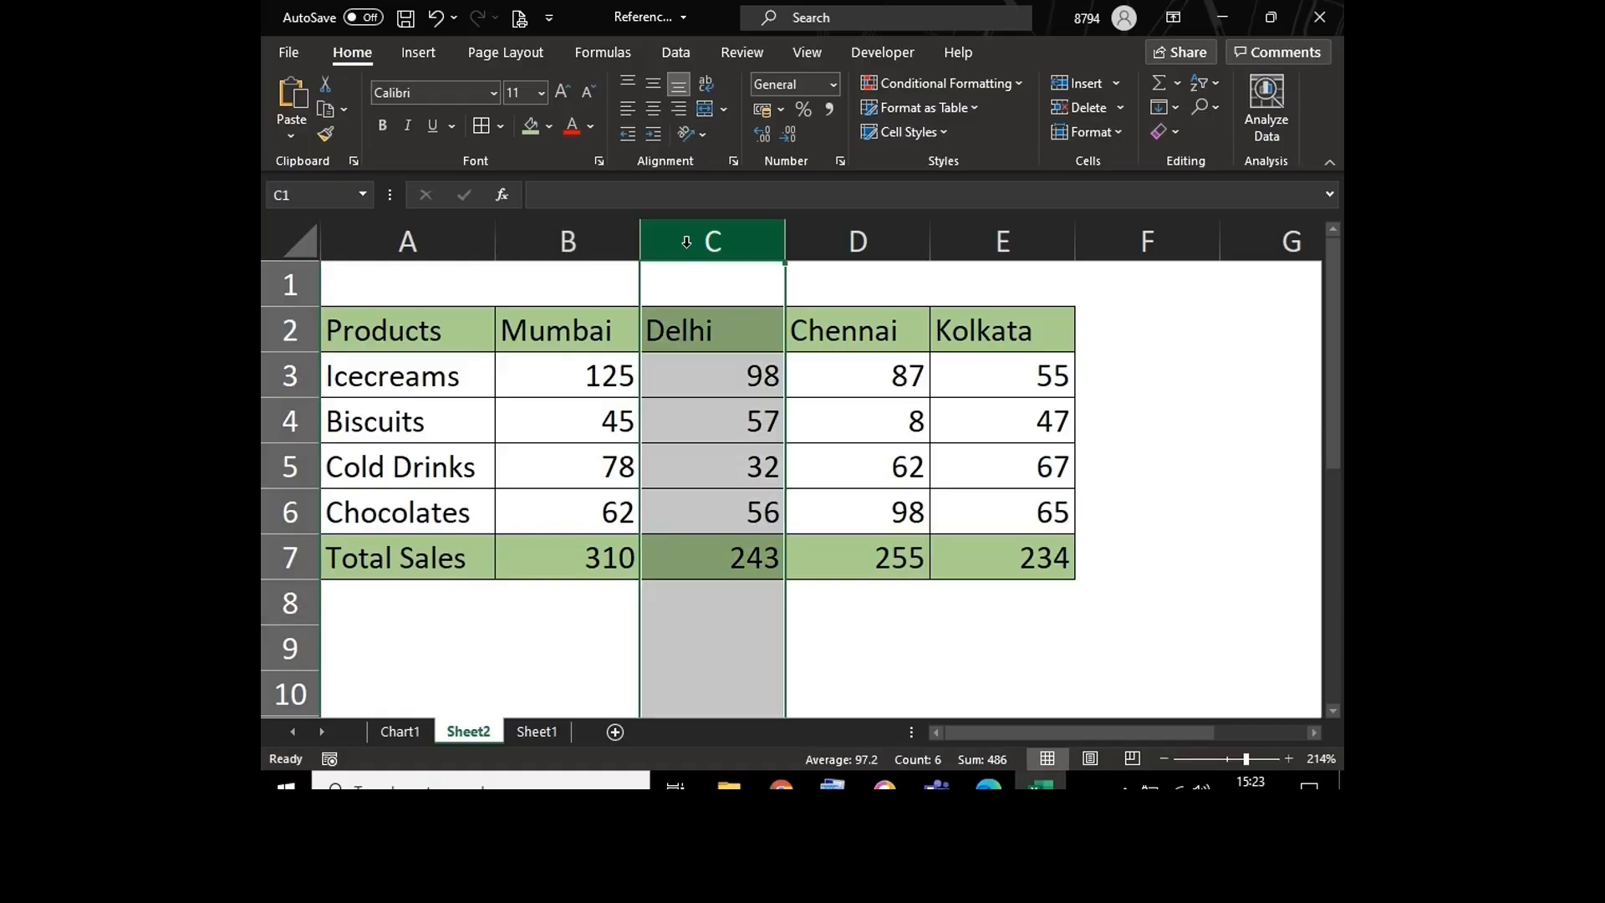
right_click(686, 244)
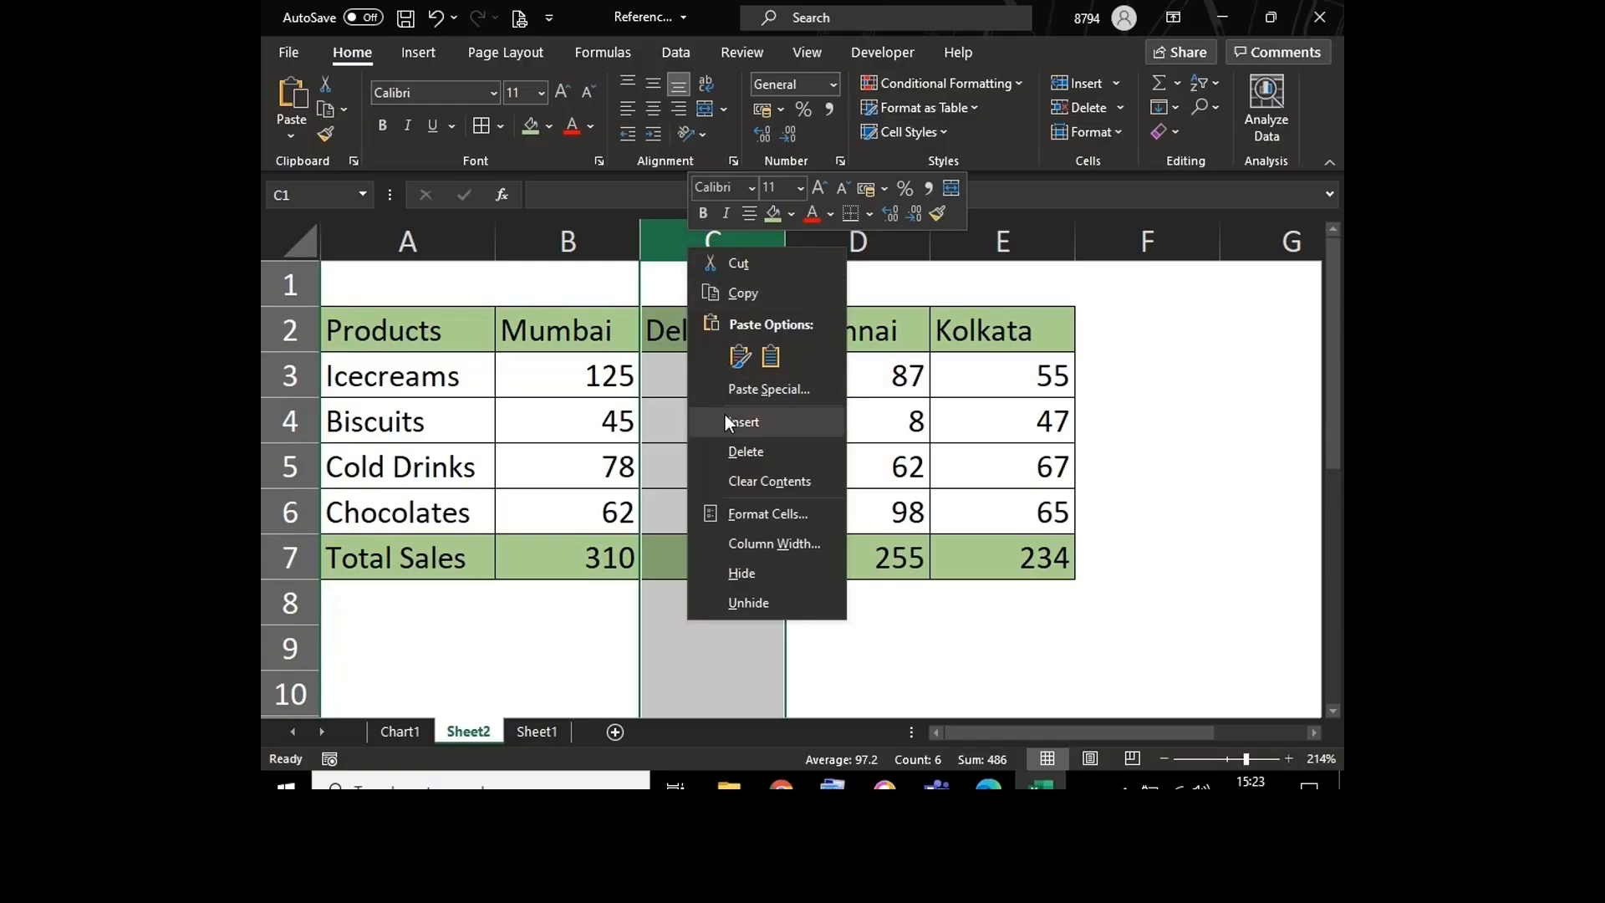
click(655, 348)
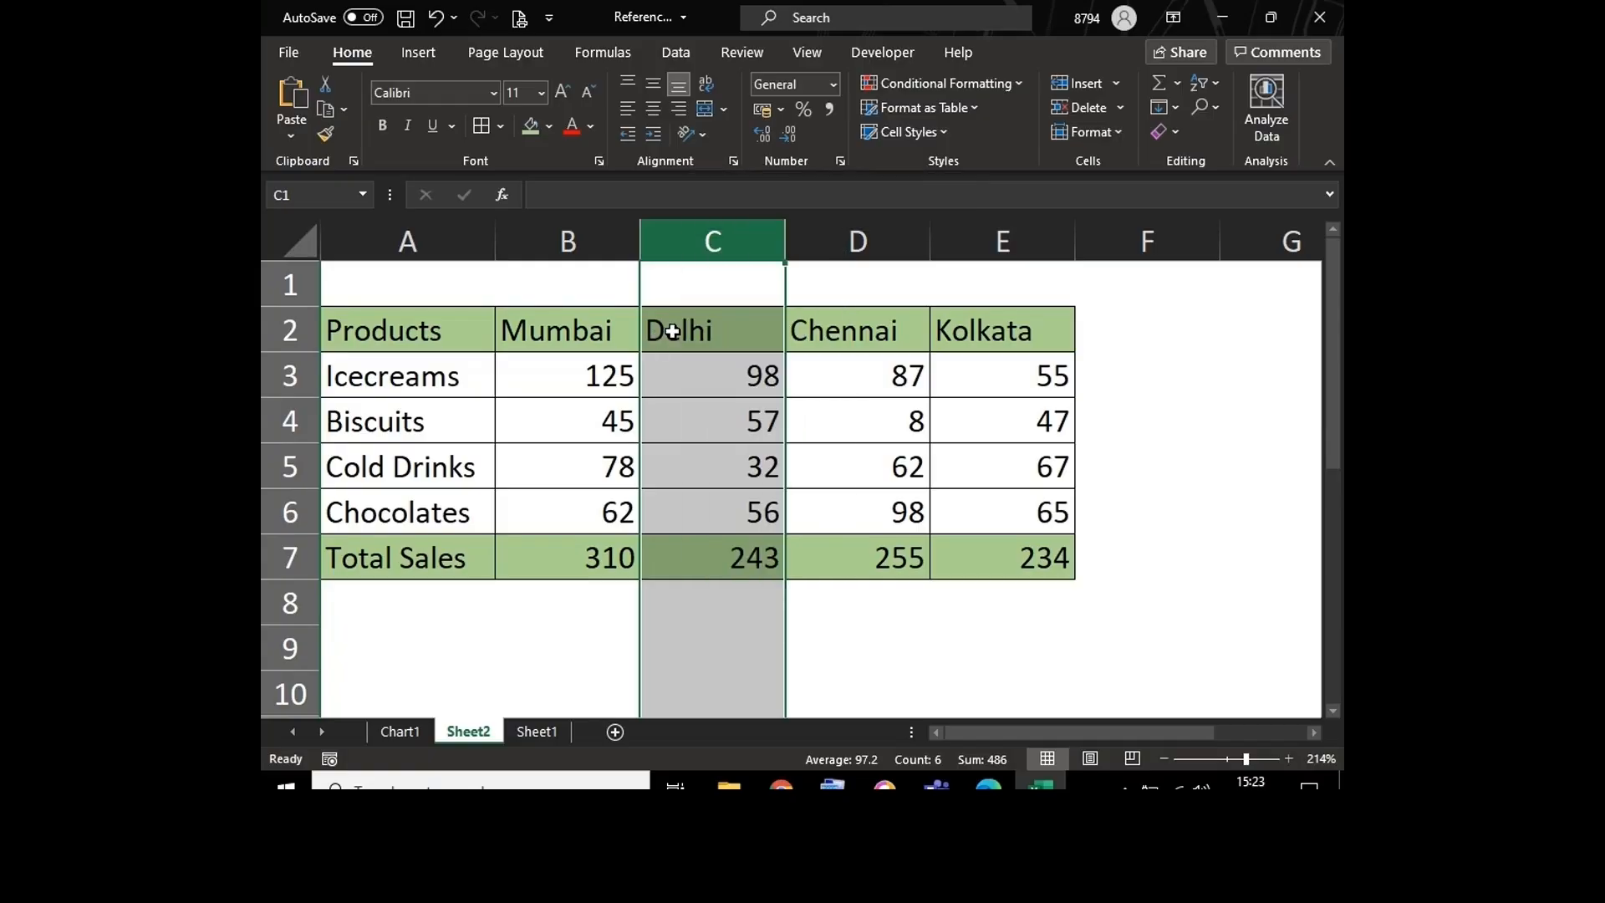
click(672, 332)
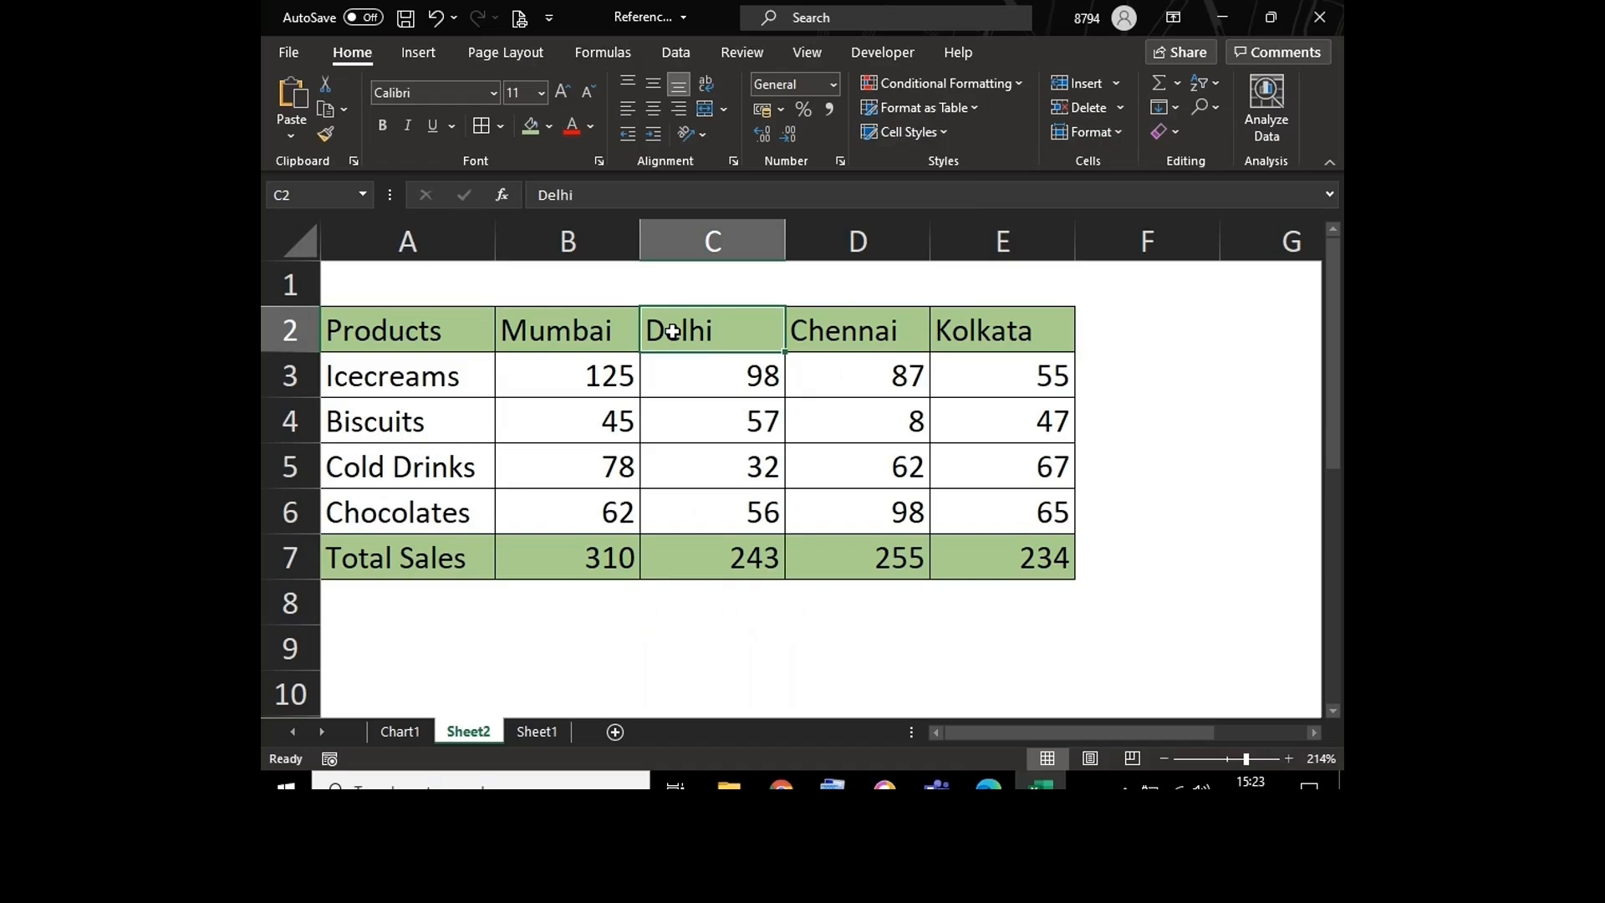
click(583, 332)
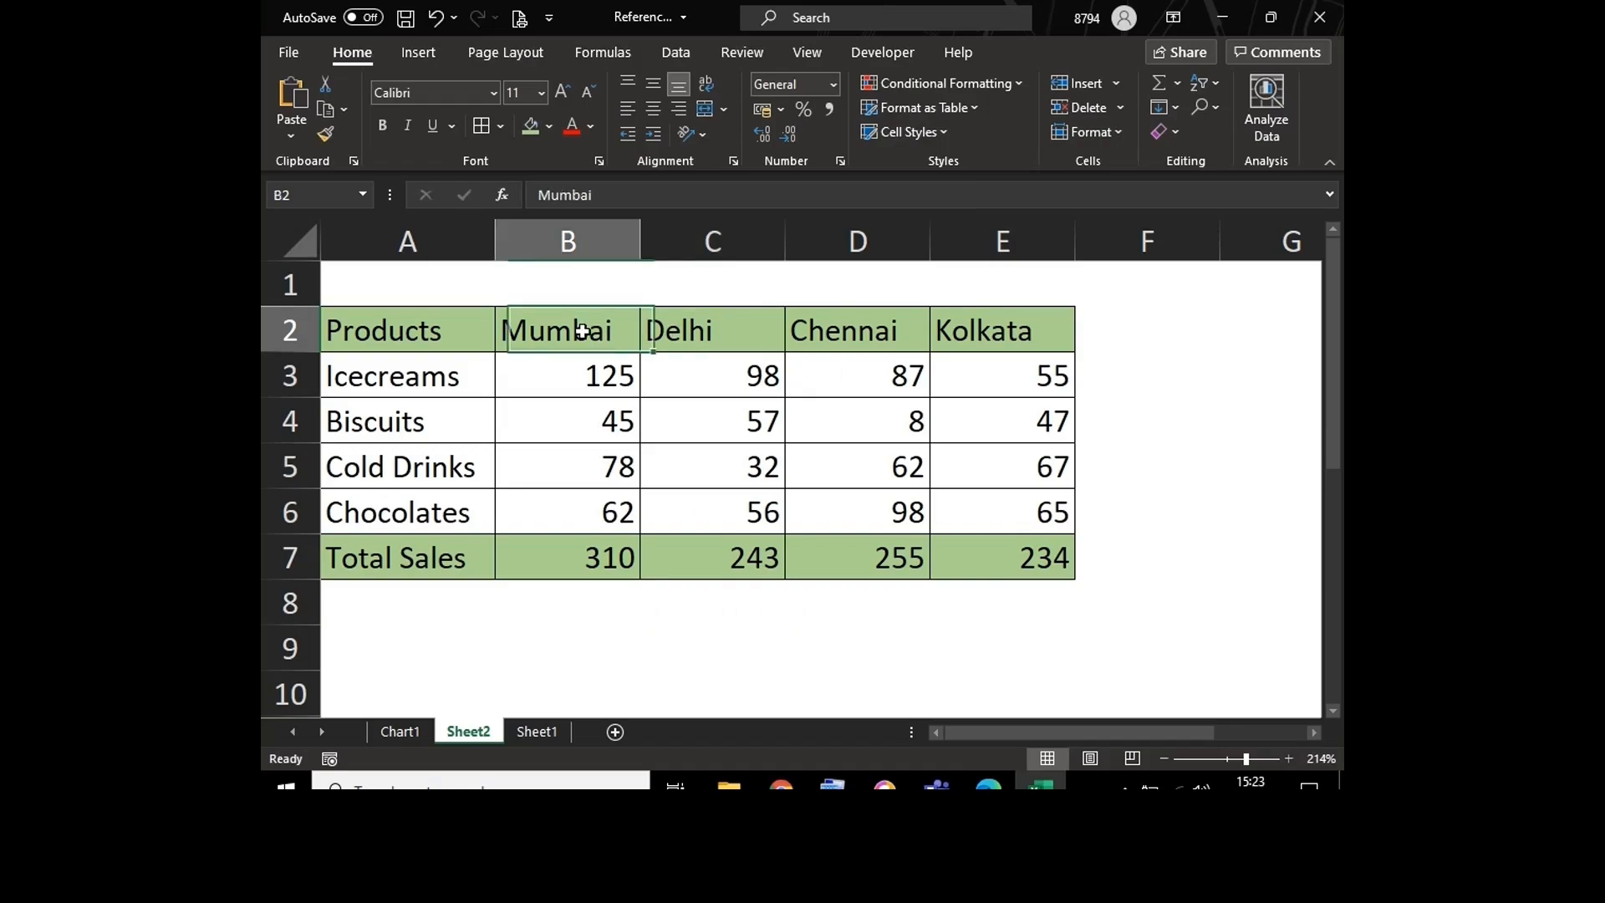
Step: Insert a blank column before Delhi and another before Chennai in the sales table
click(671, 330)
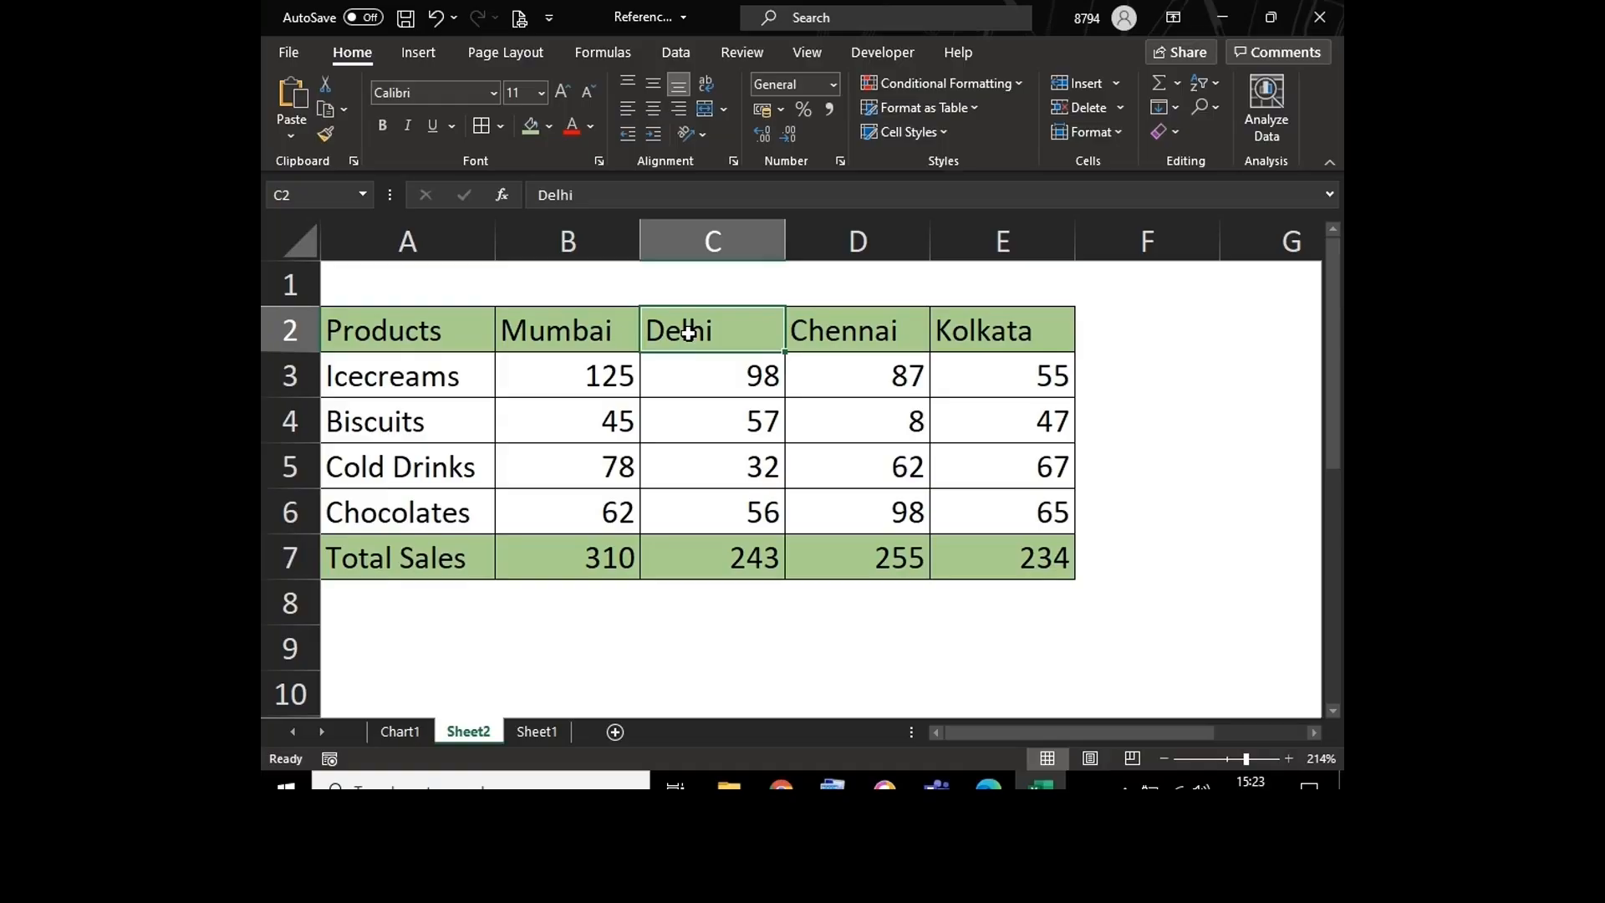
key(alt+i)
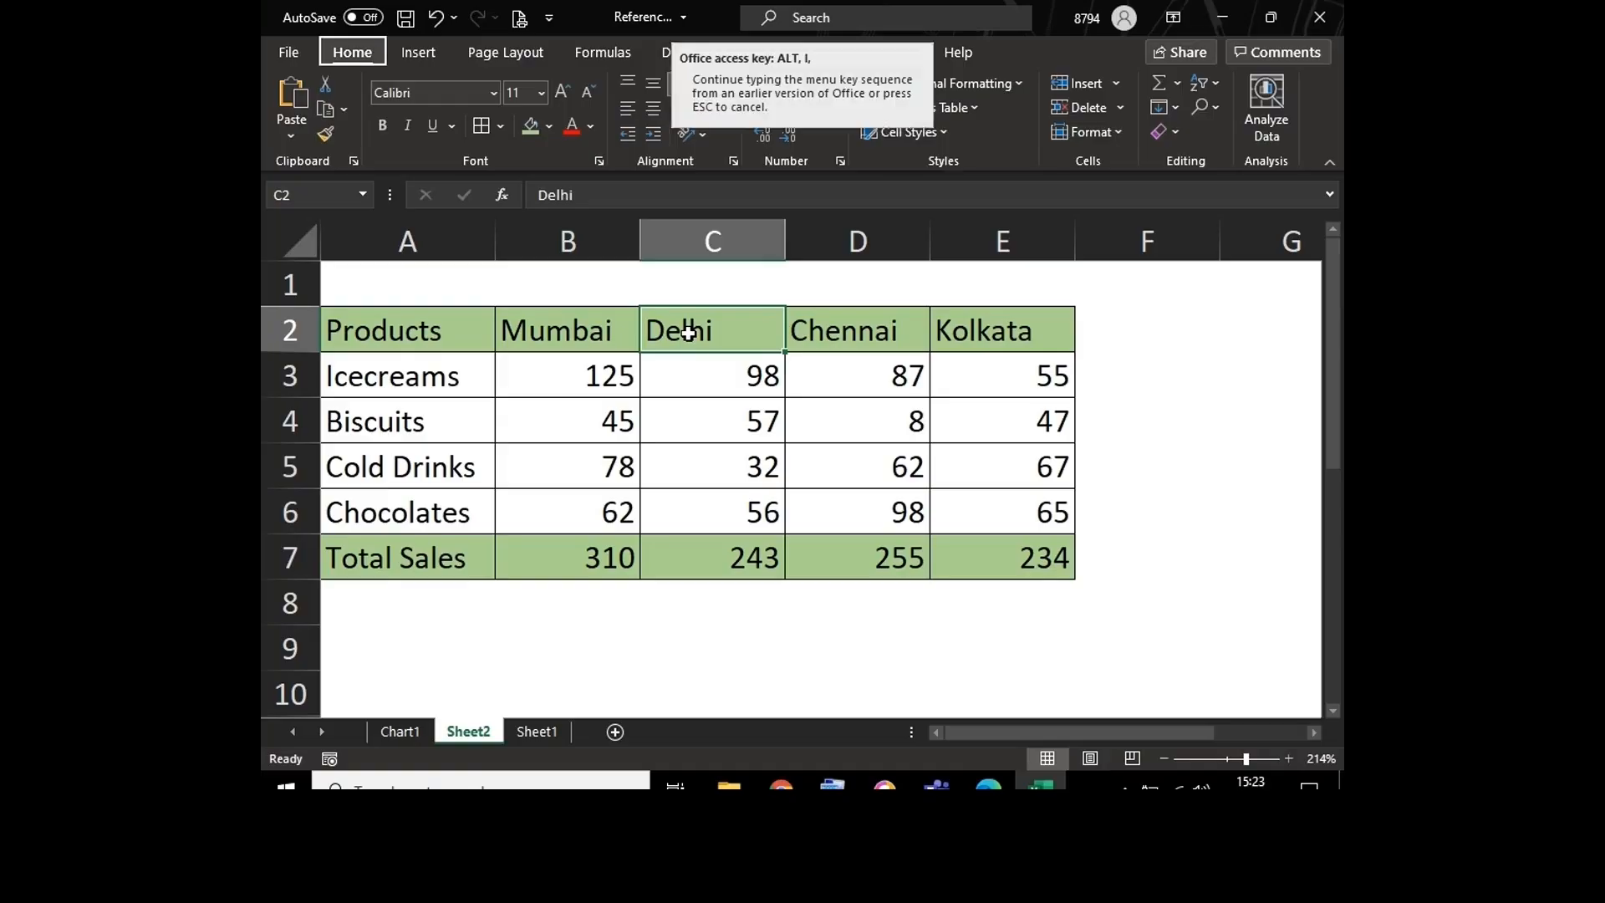
key(c)
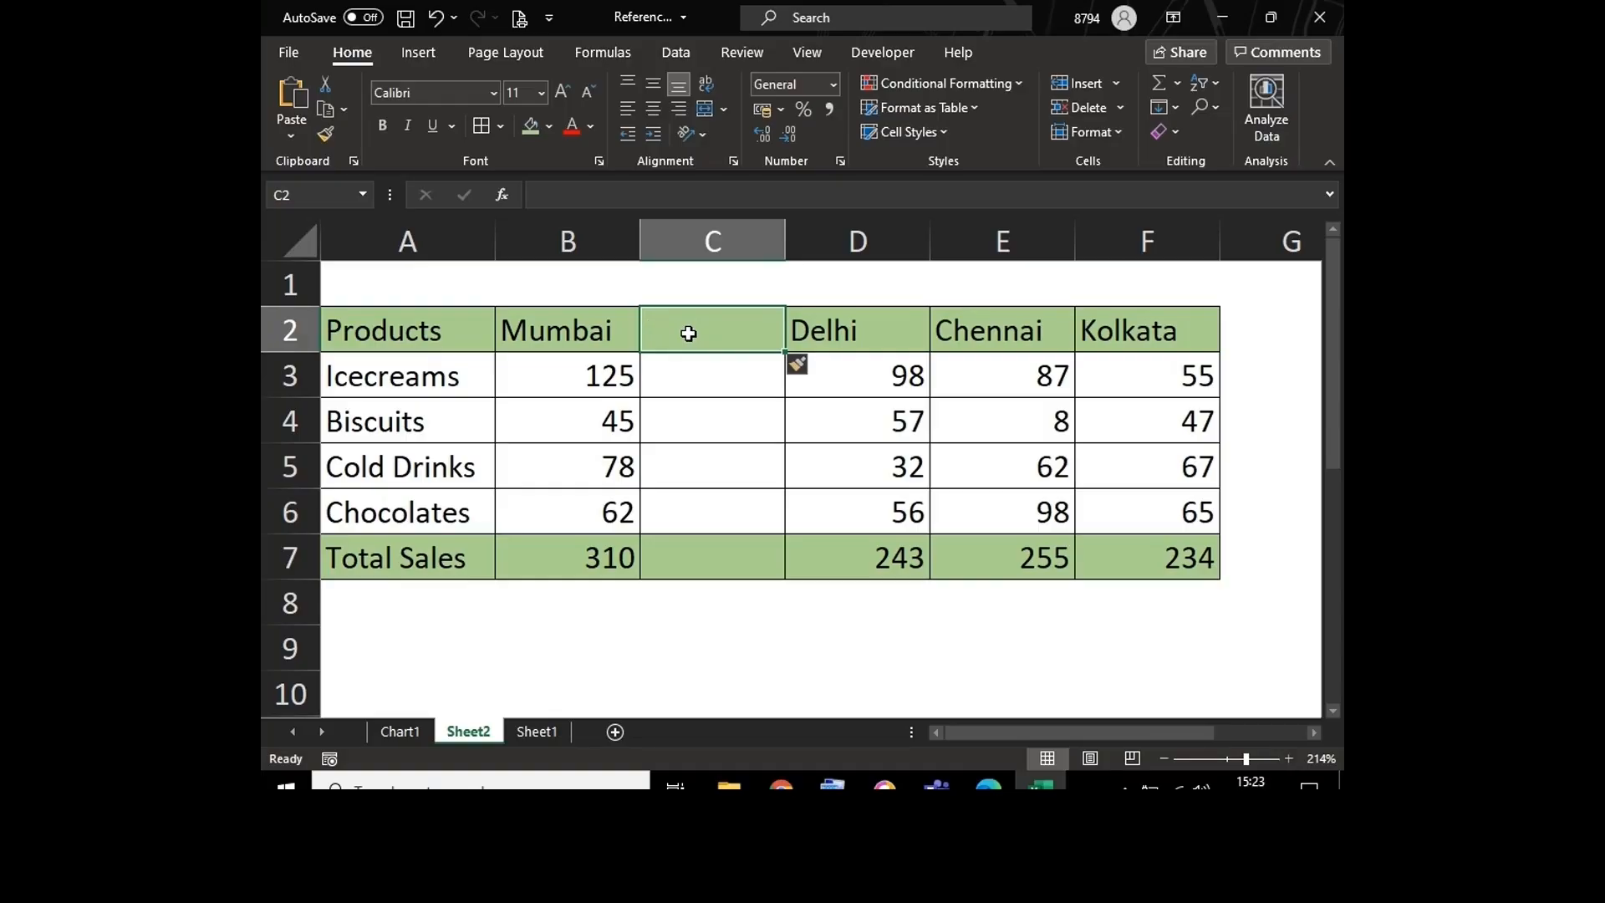
click(998, 339)
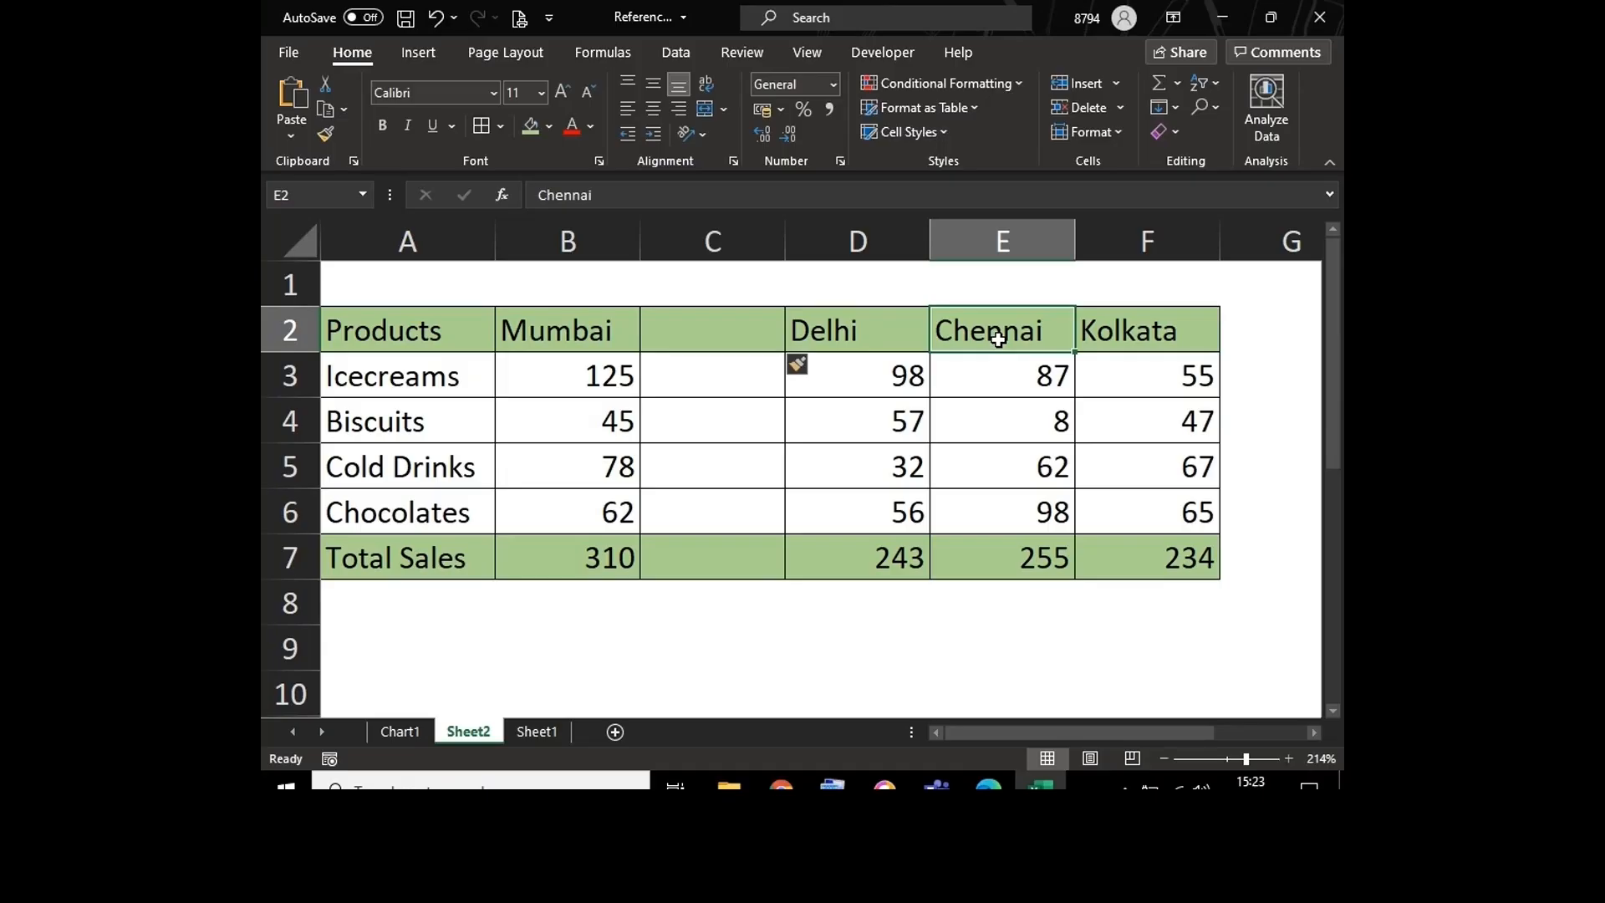
key(alt+i)
key(c)
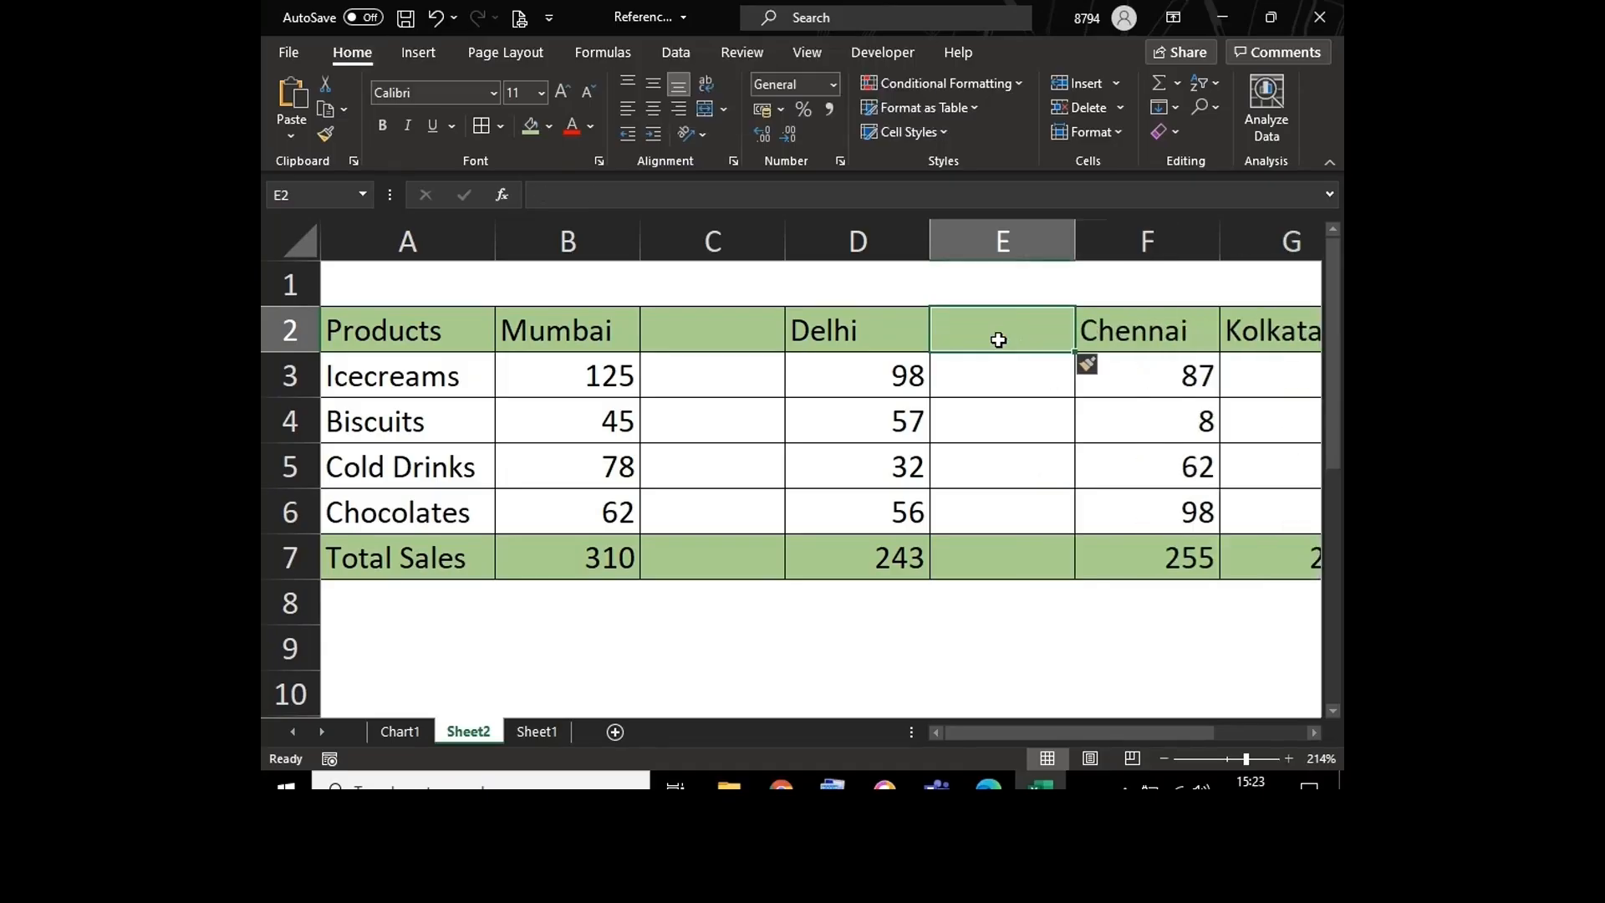
Step: Insert a blank column before the Kolkata column
click(1274, 331)
click(1314, 732)
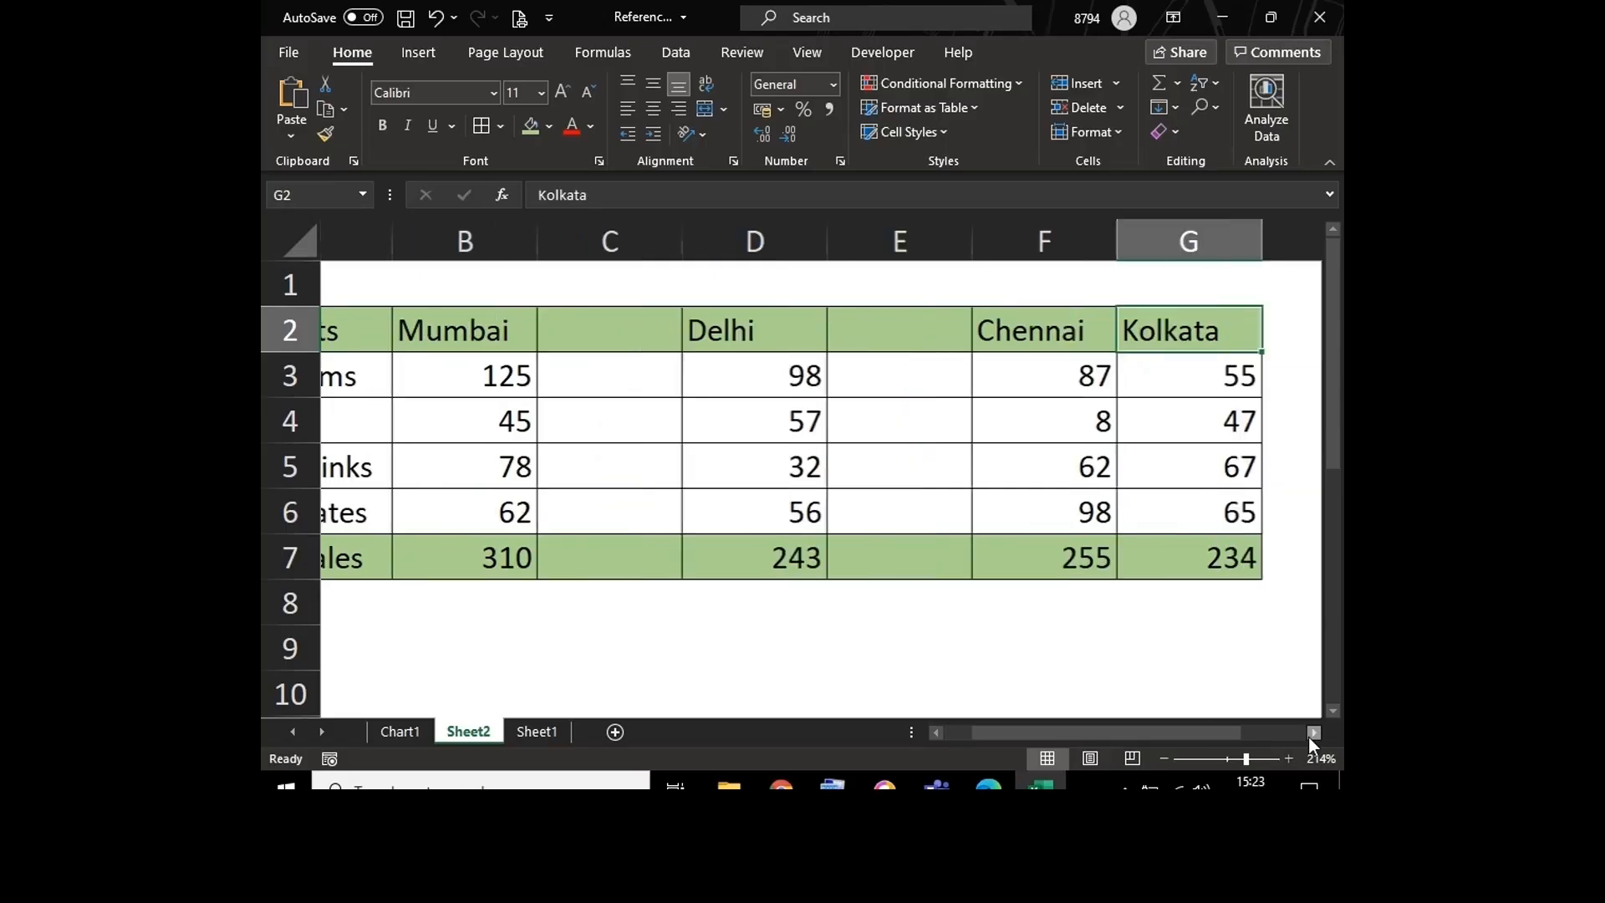
click(1314, 733)
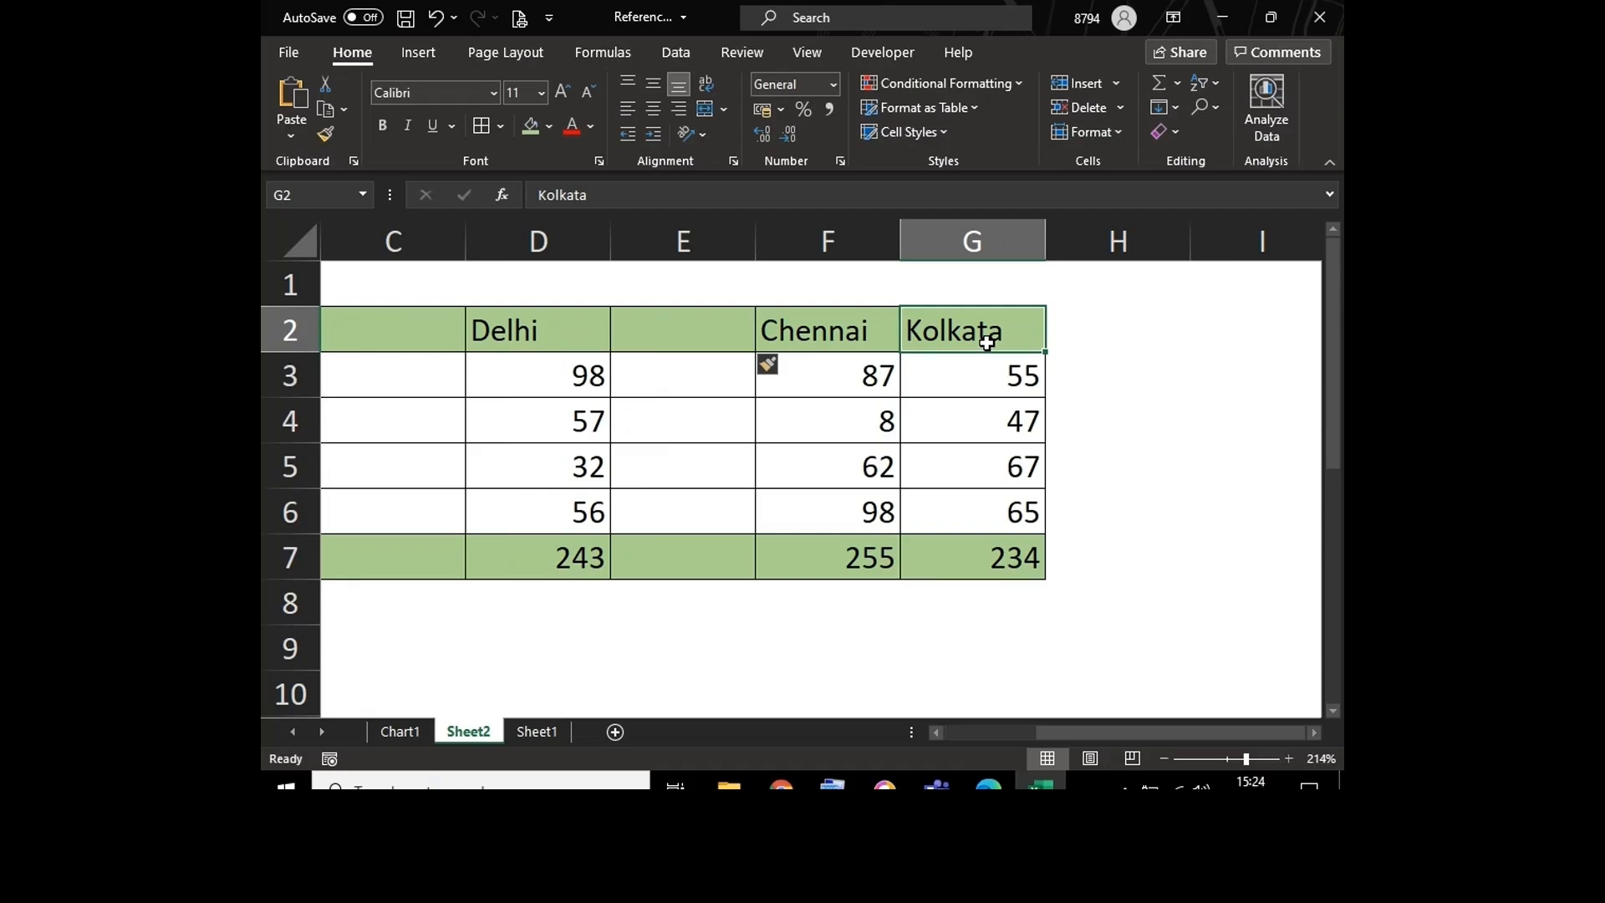
key(alt+i)
key(c)
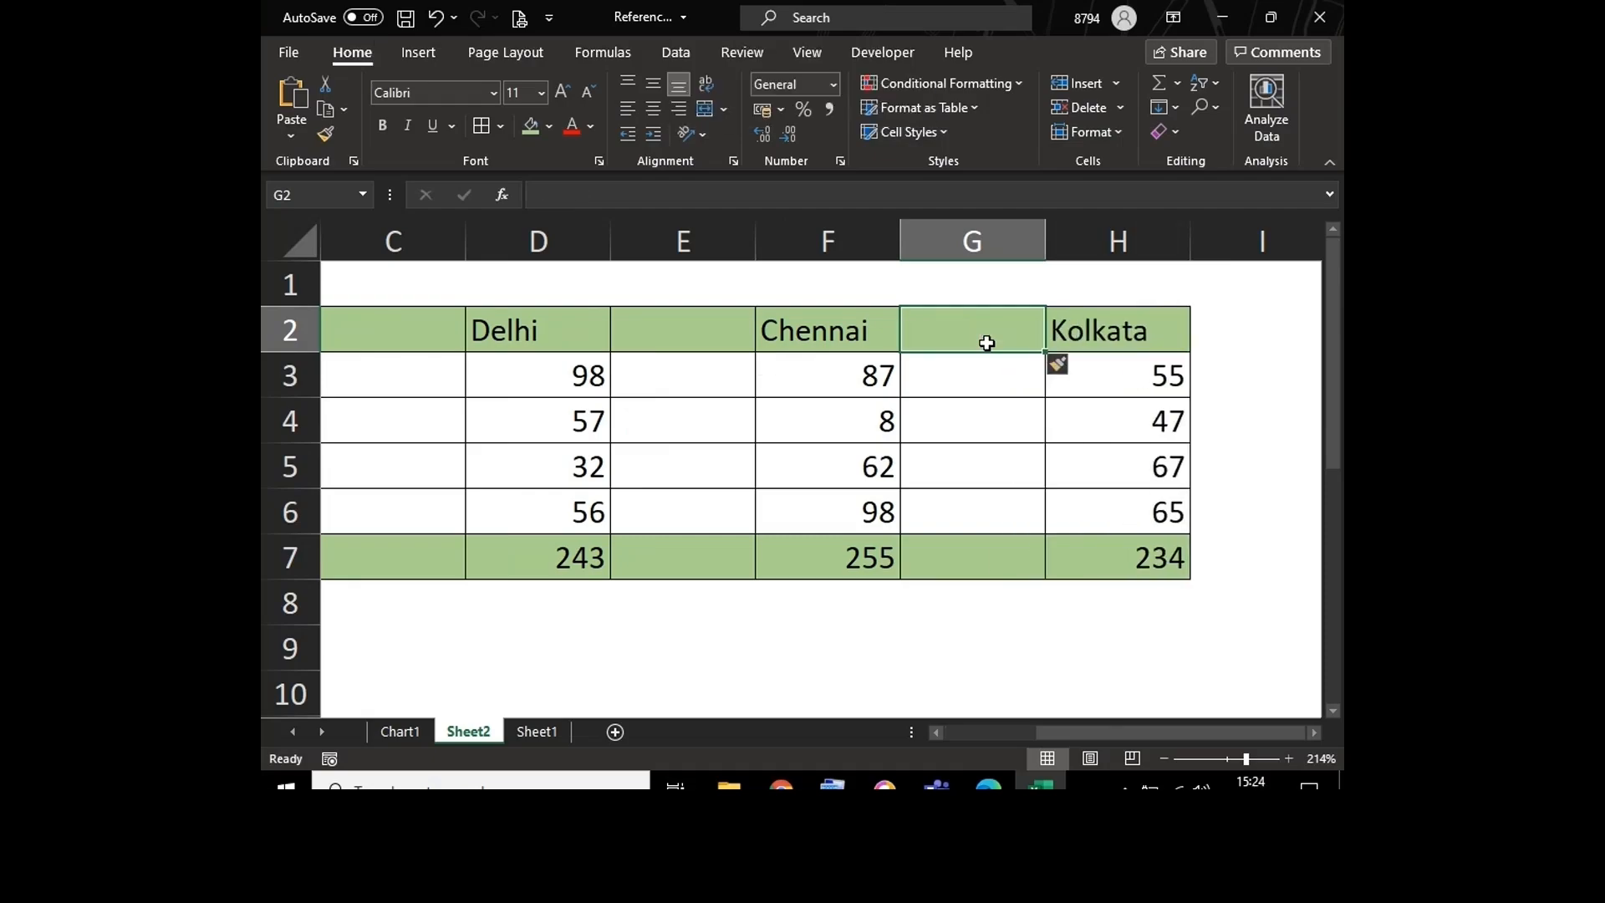
Step: Apply all borders to A2:I7 so the table includes the empty column after Kolkata
click(1226, 327)
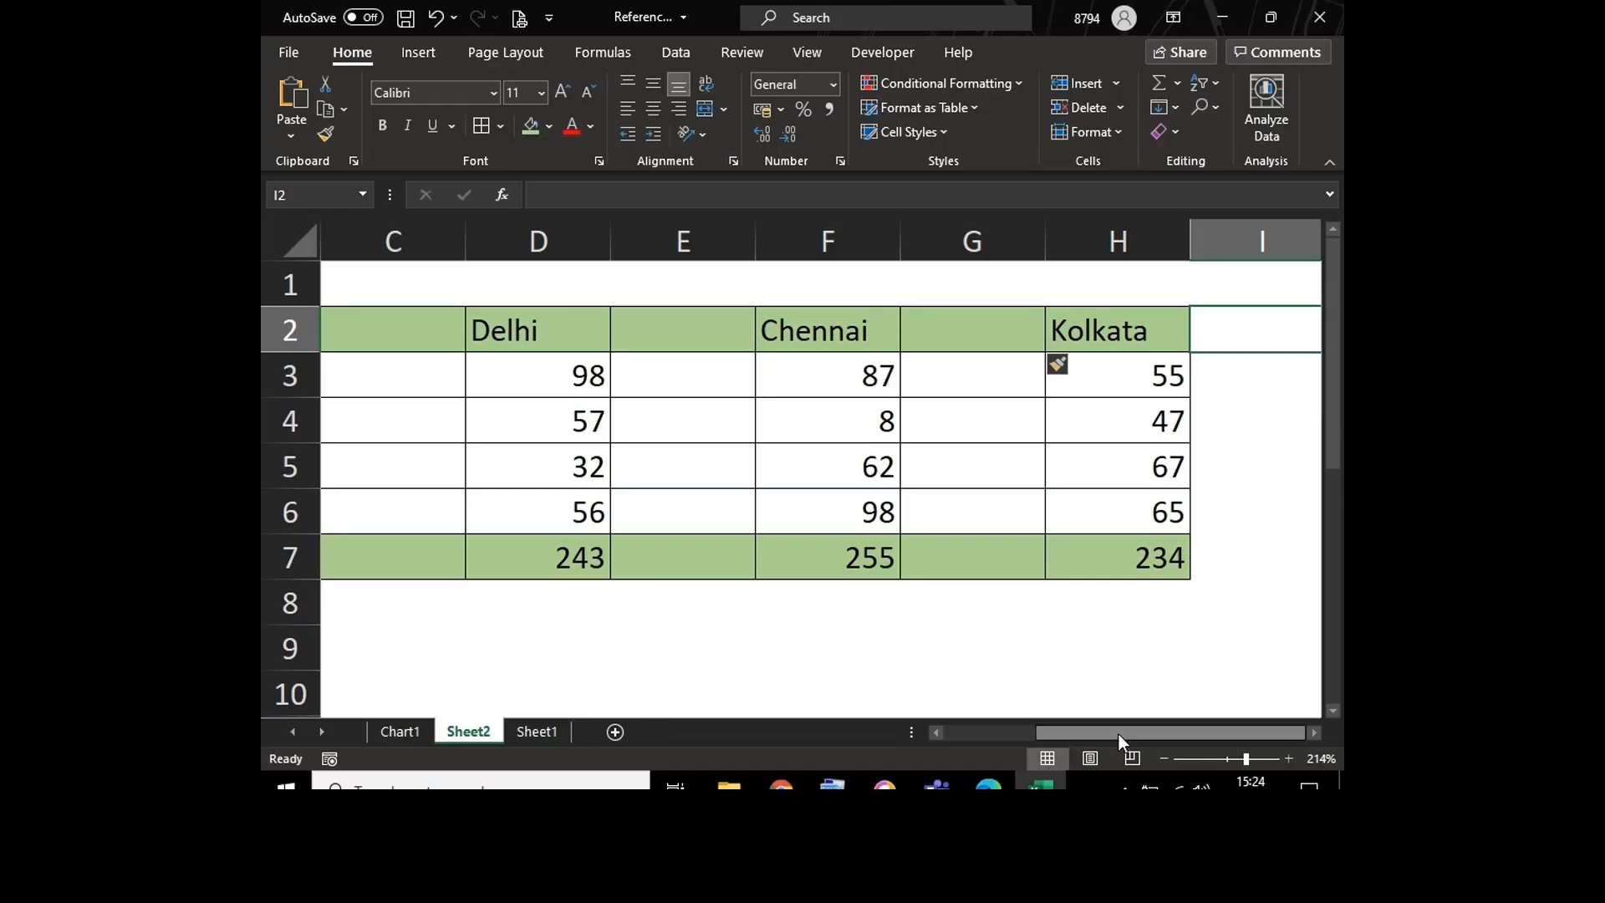
drag(1118, 734, 1020, 732)
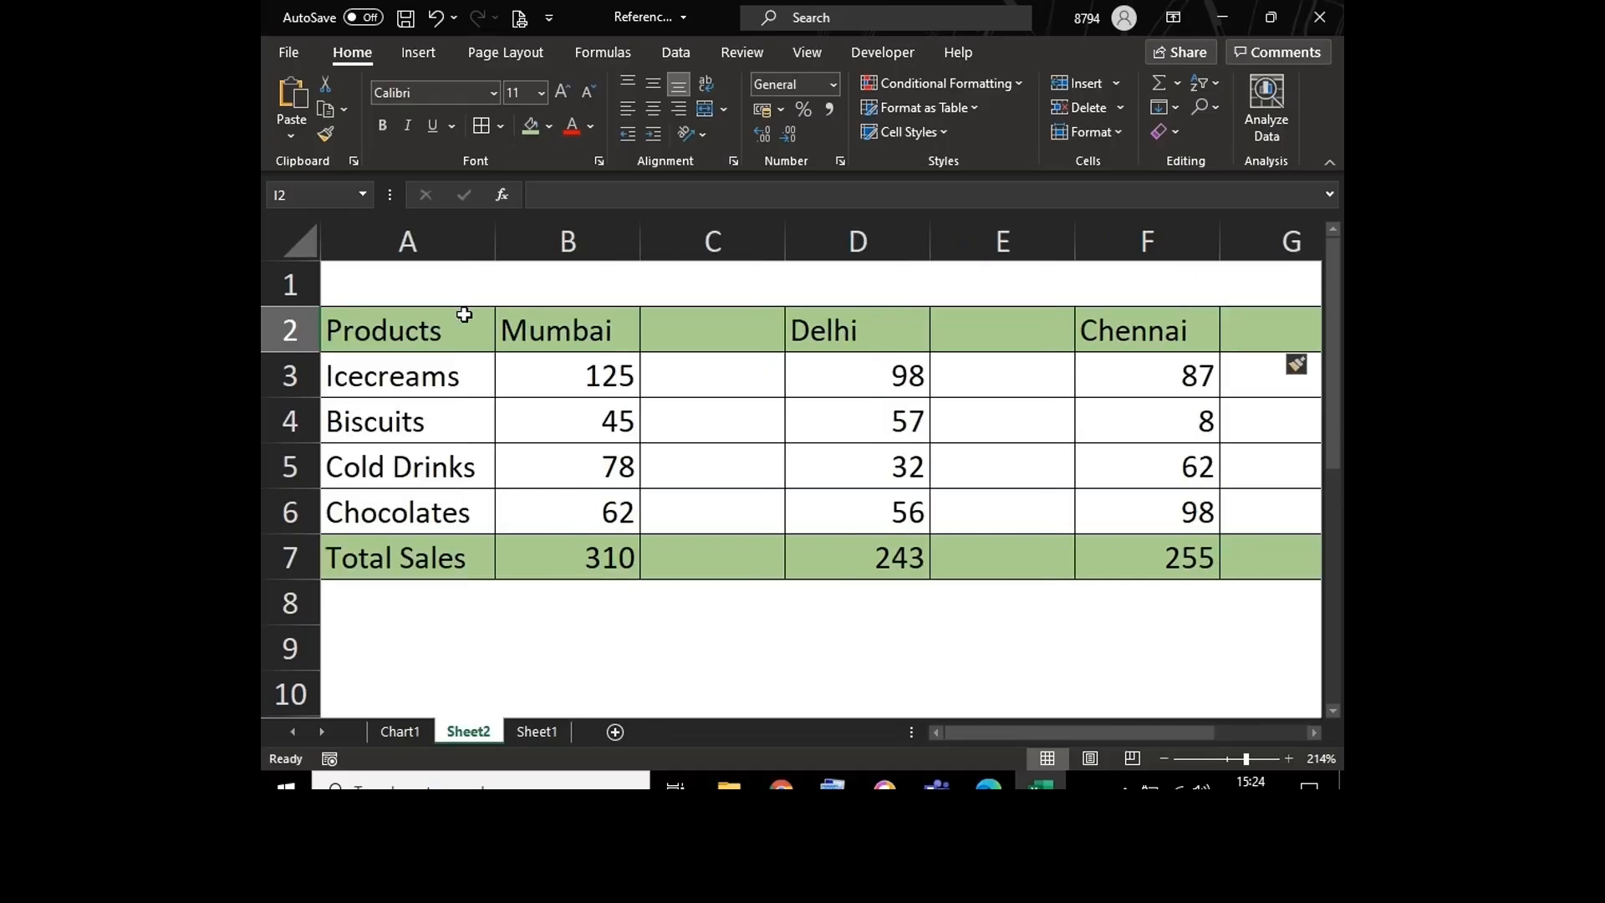
drag(440, 326, 1081, 546)
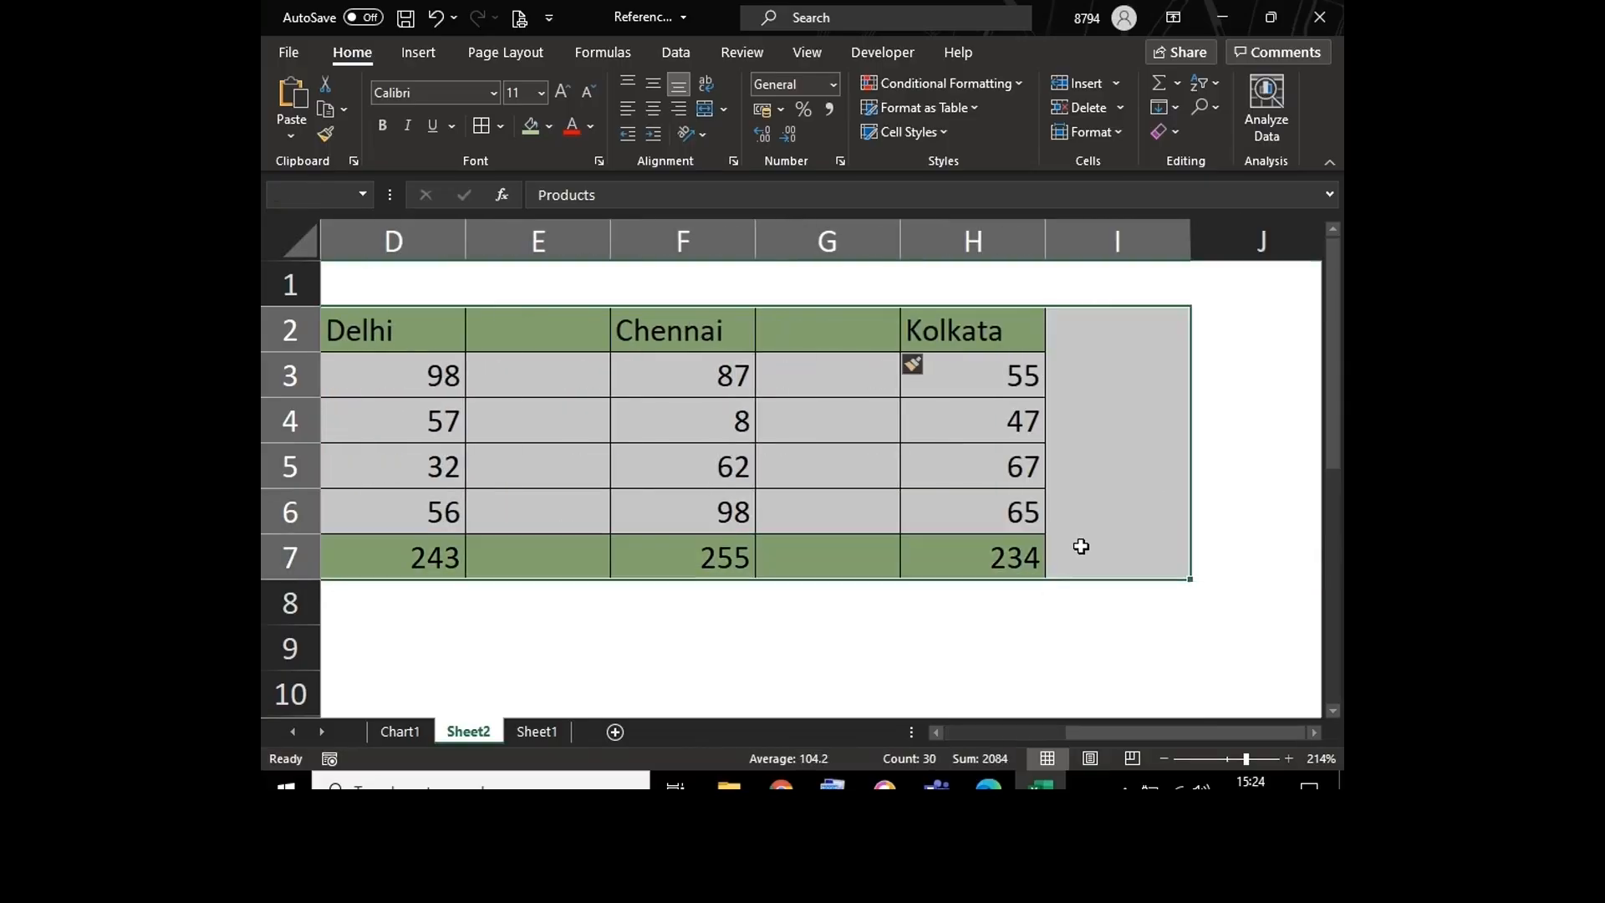
key(alt+h)
key(b)
key(a)
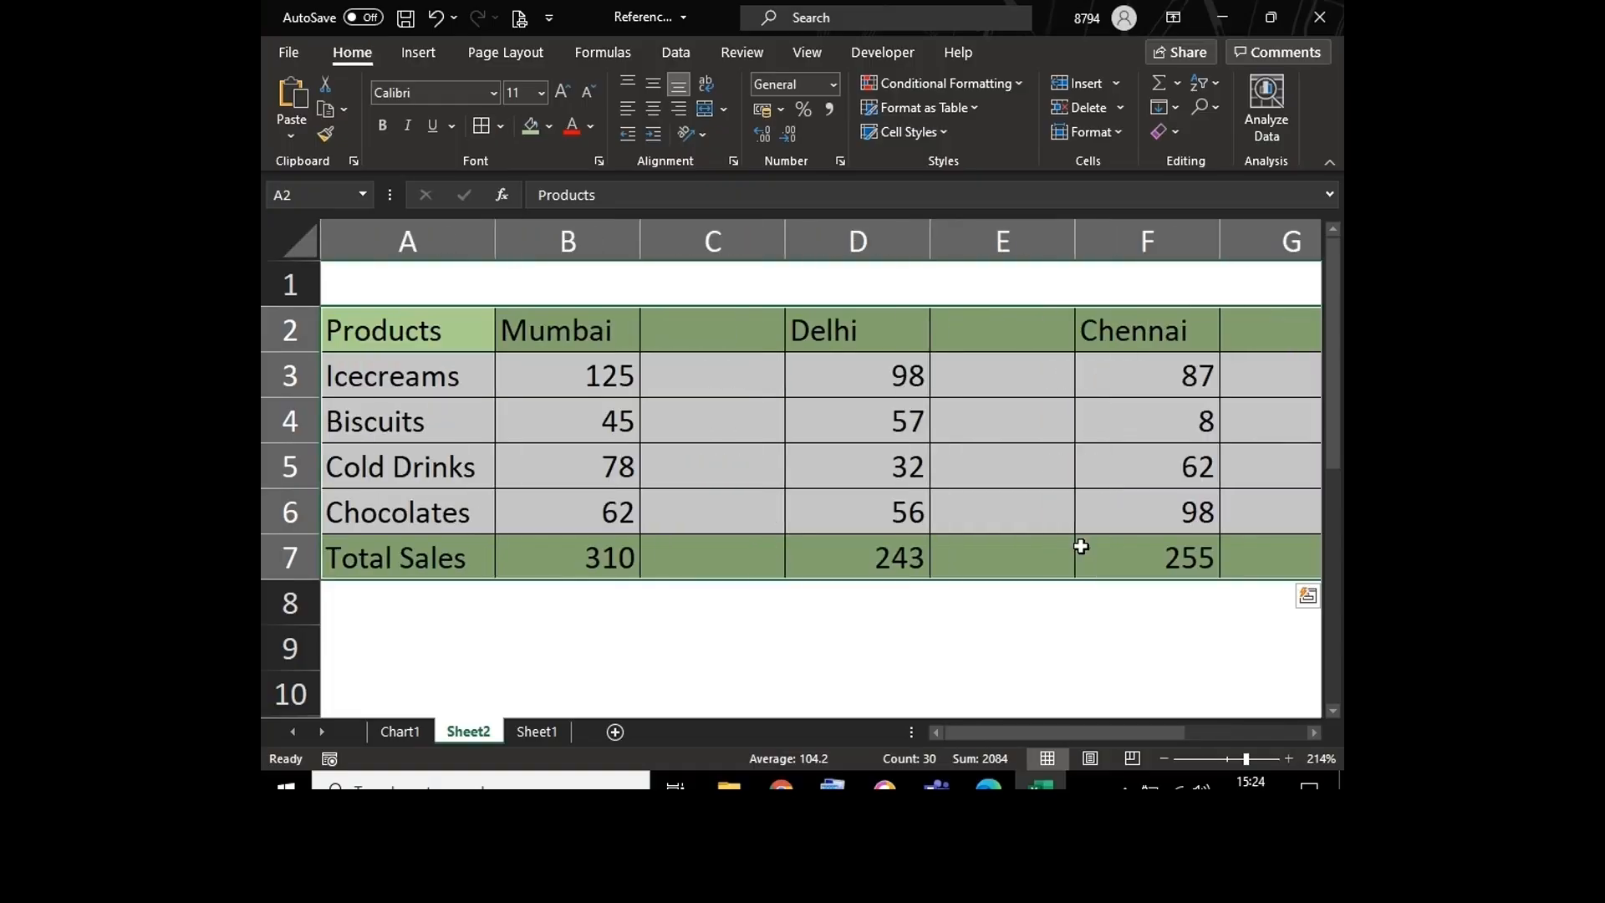
click(979, 530)
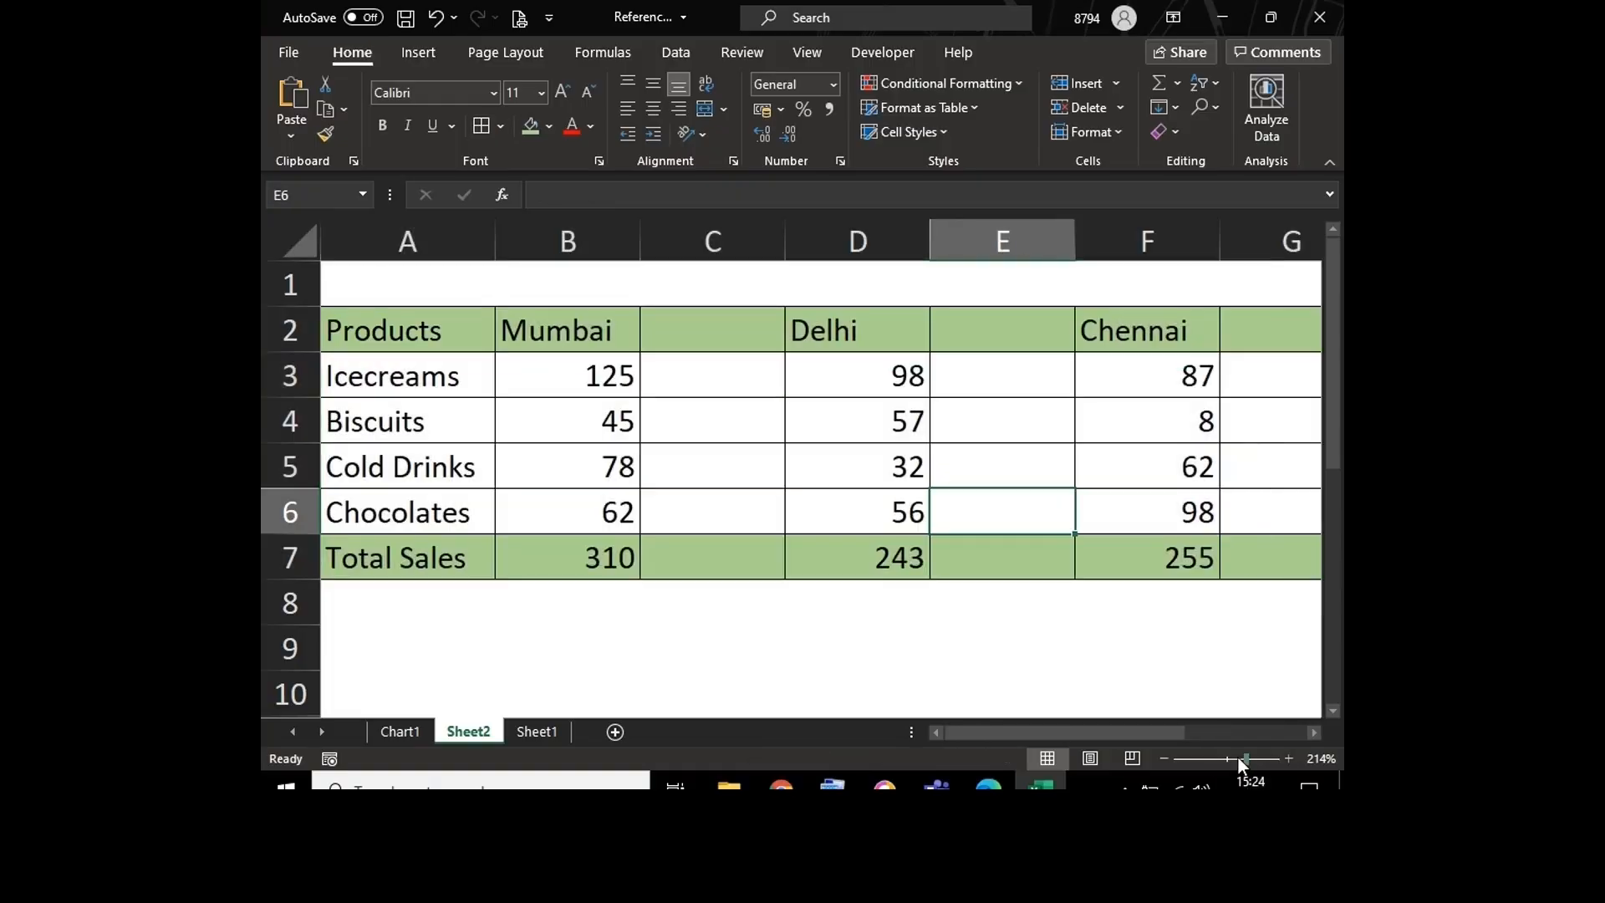
Step: Enter the header "%" in C2 beside Mumbai
click(1239, 759)
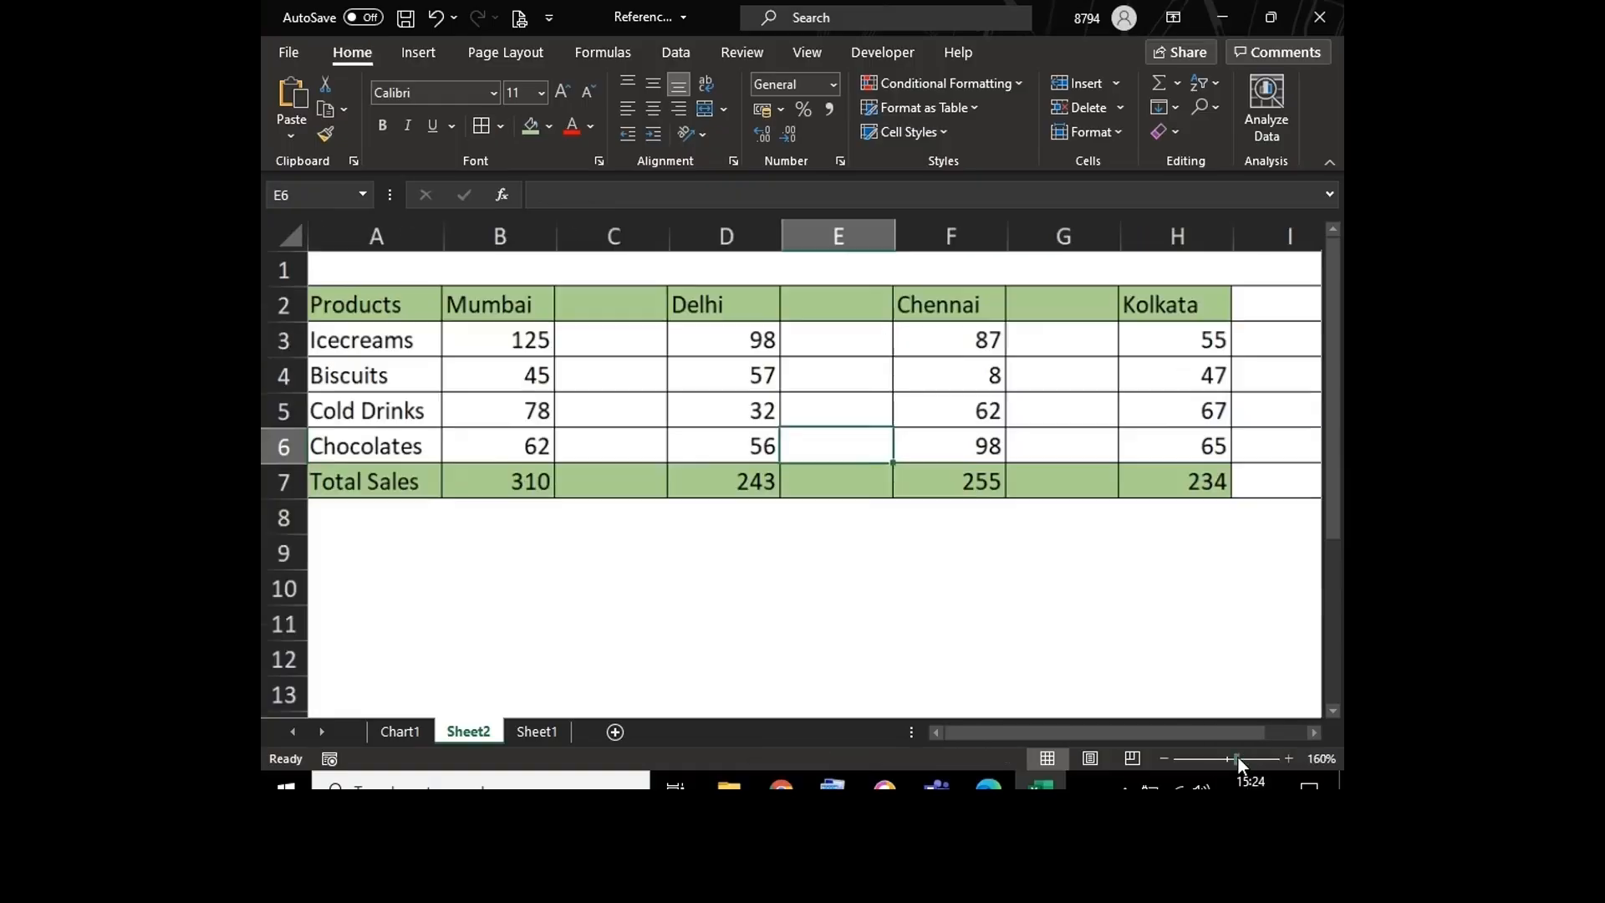
click(1242, 302)
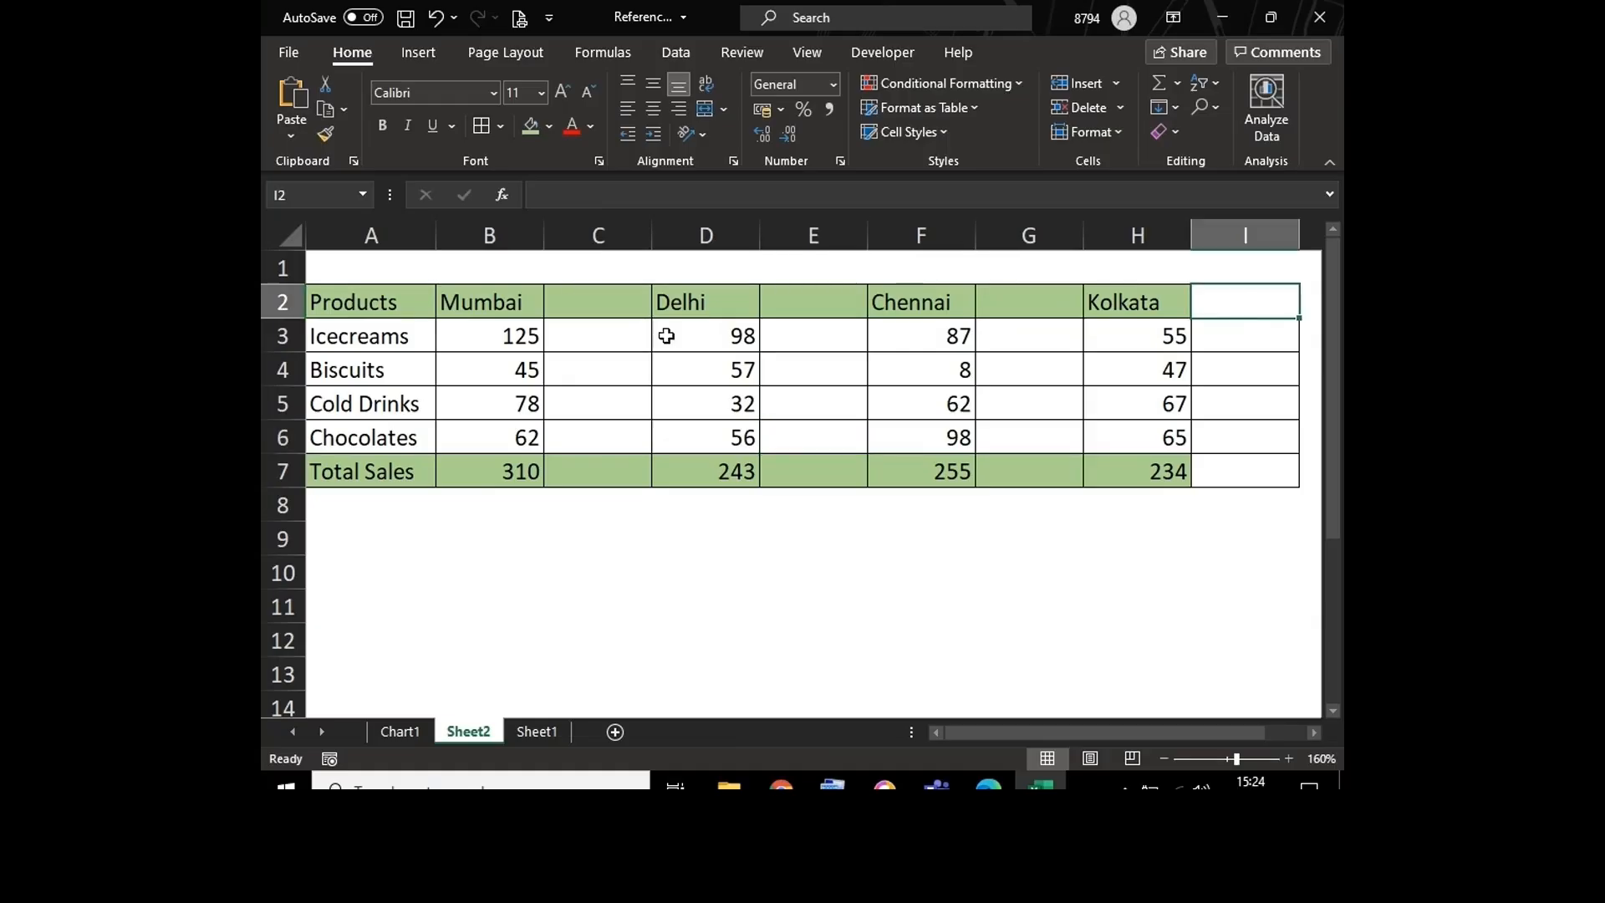
click(588, 294)
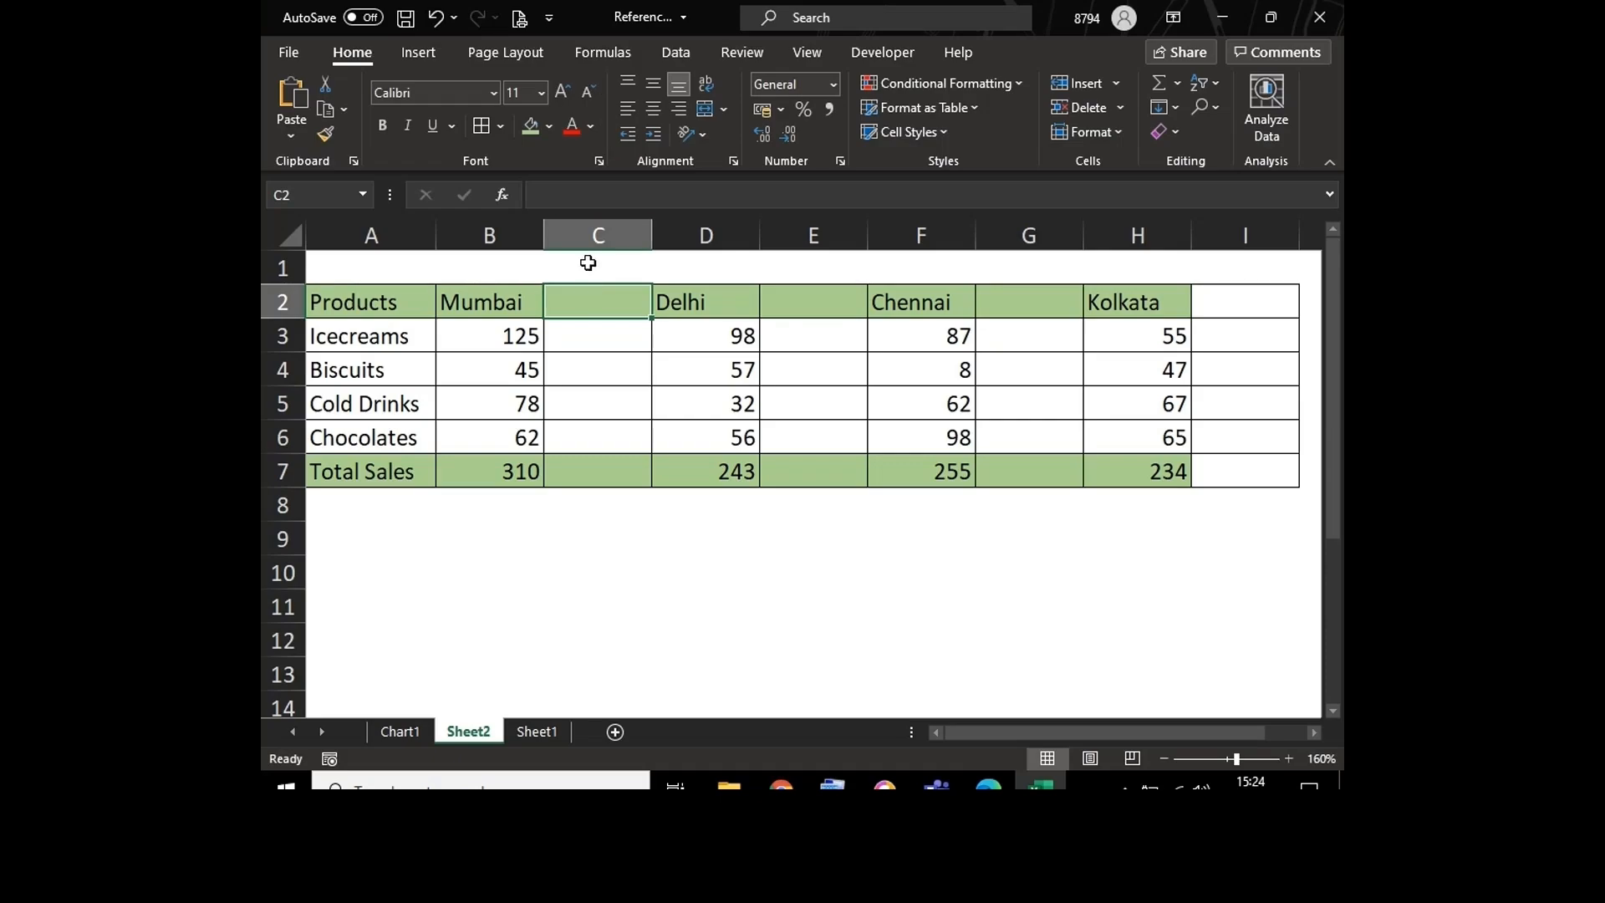
text(%)
click(587, 392)
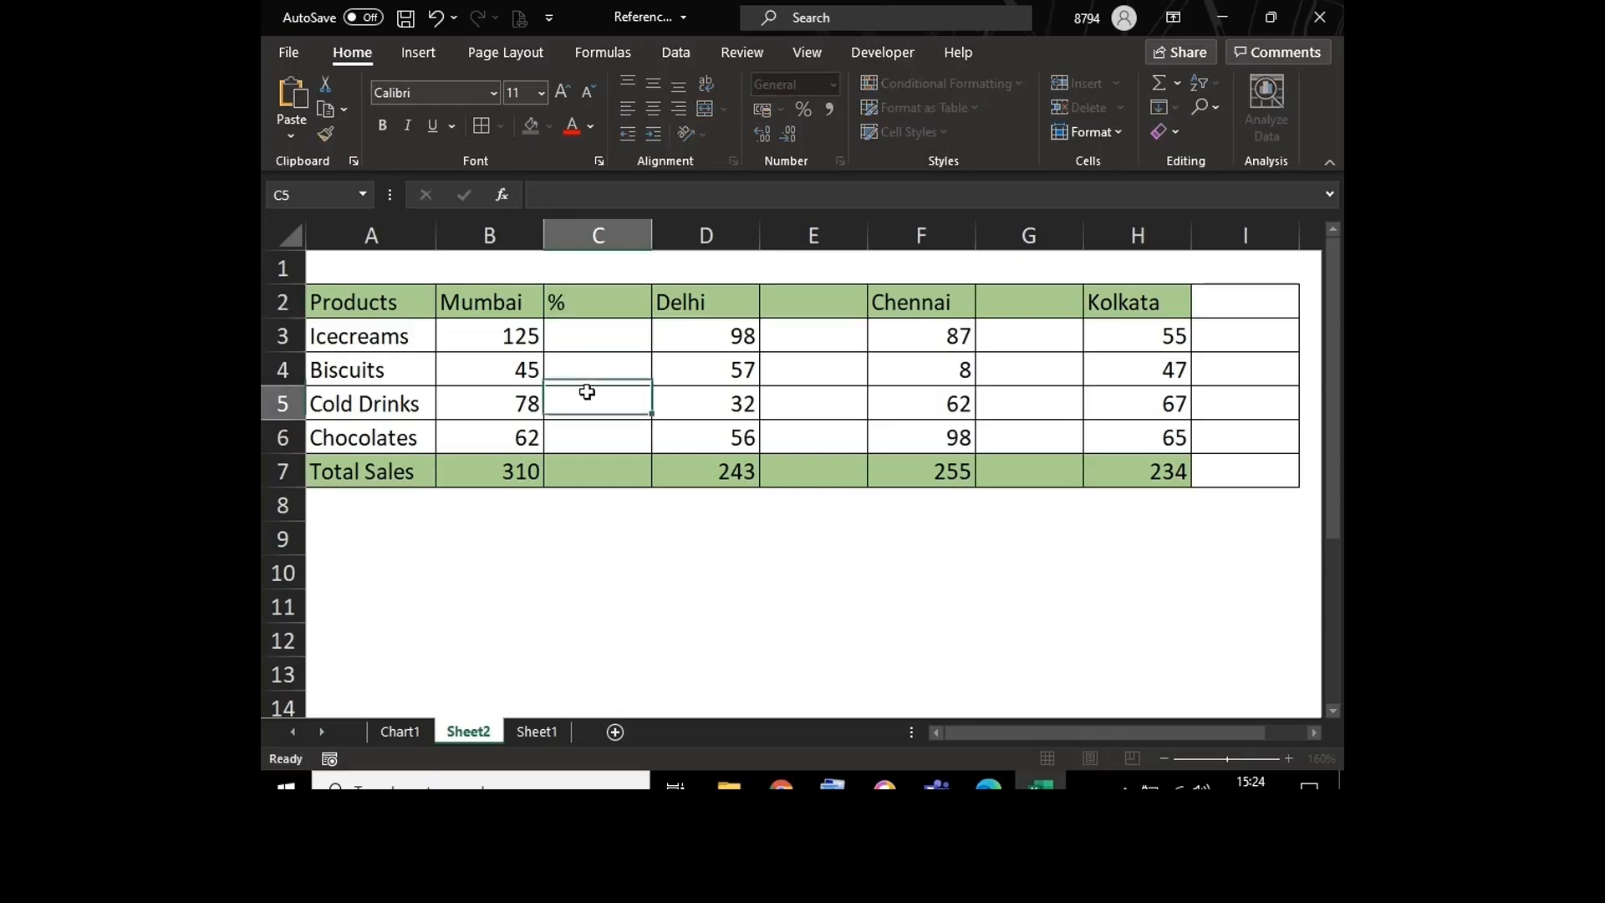
Step: Copy the "%" header from C2 to E2 and G2, beside Delhi and Chennai
click(586, 294)
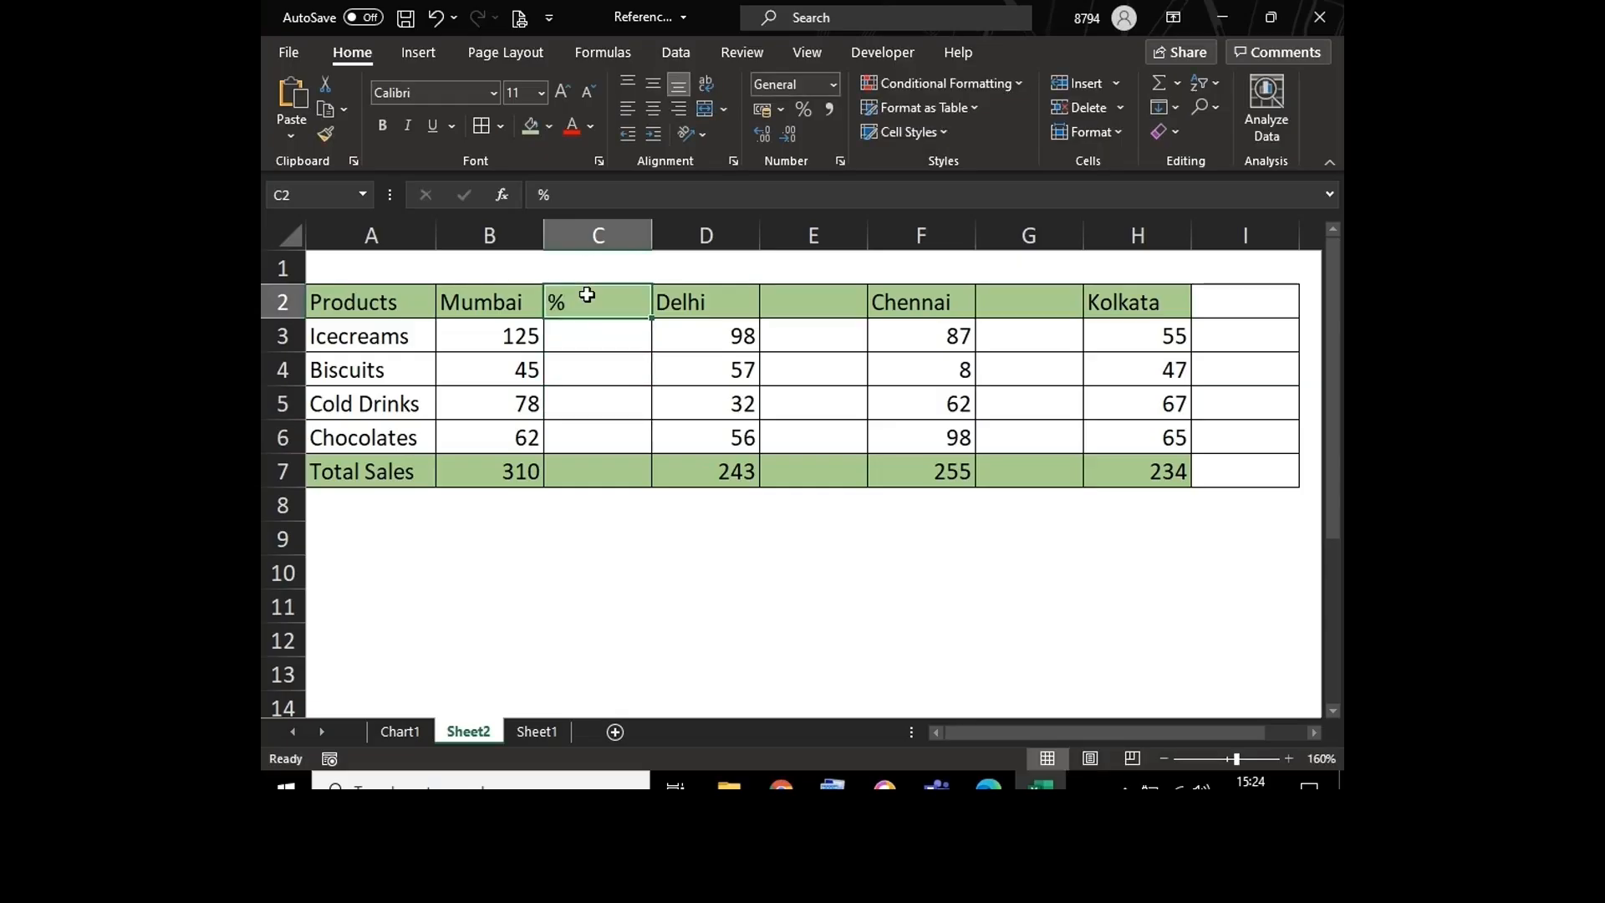
key(ctrl+c)
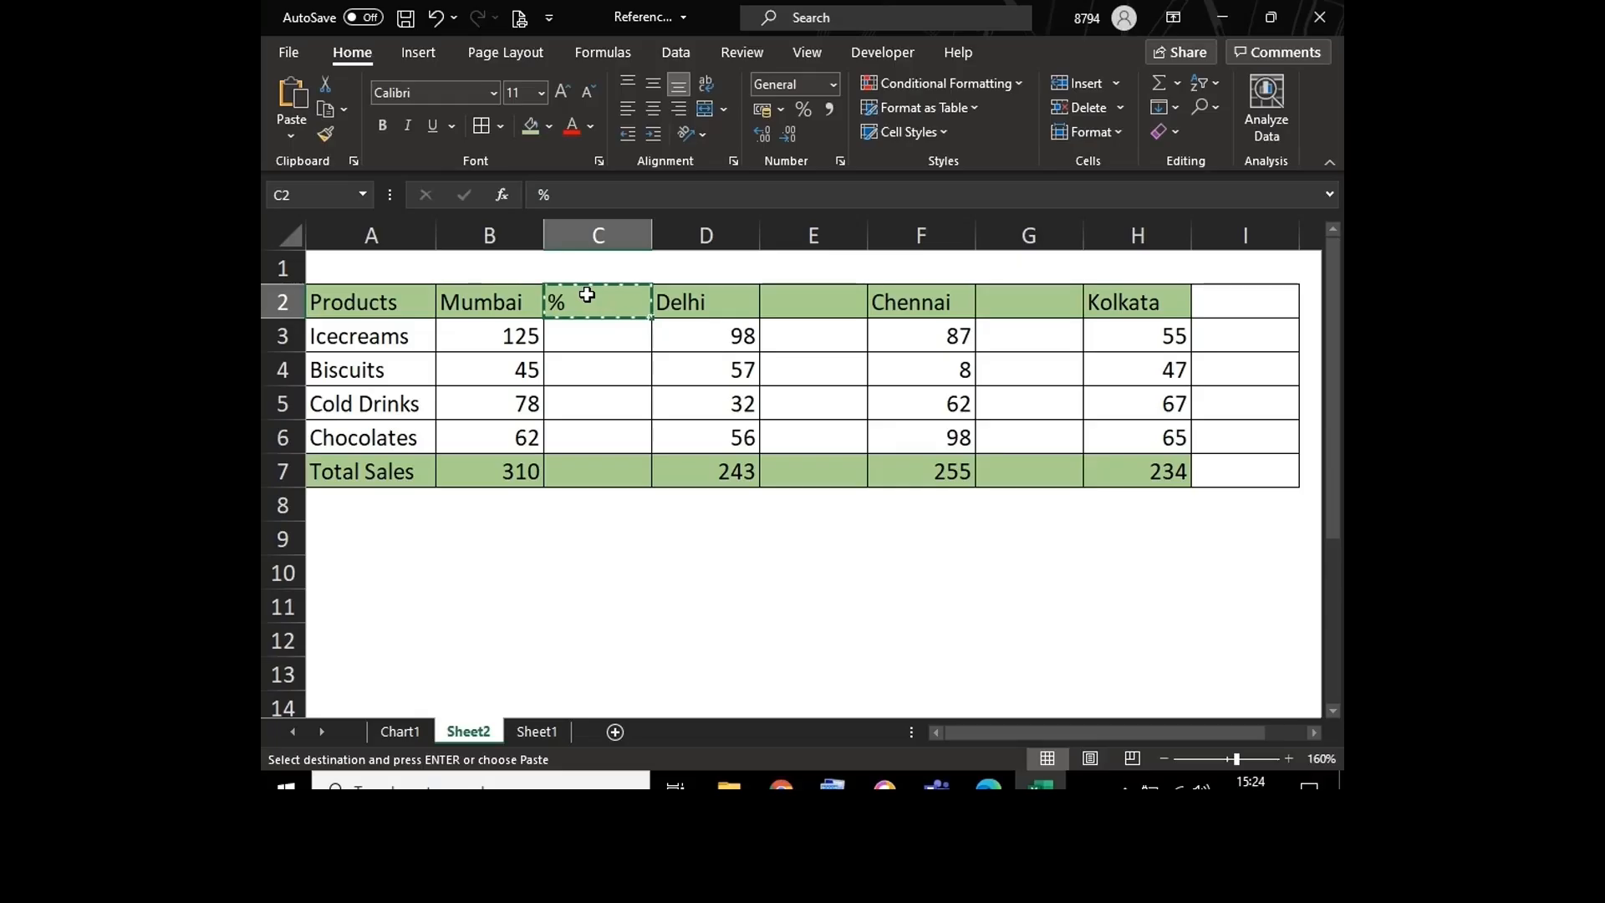
click(814, 310)
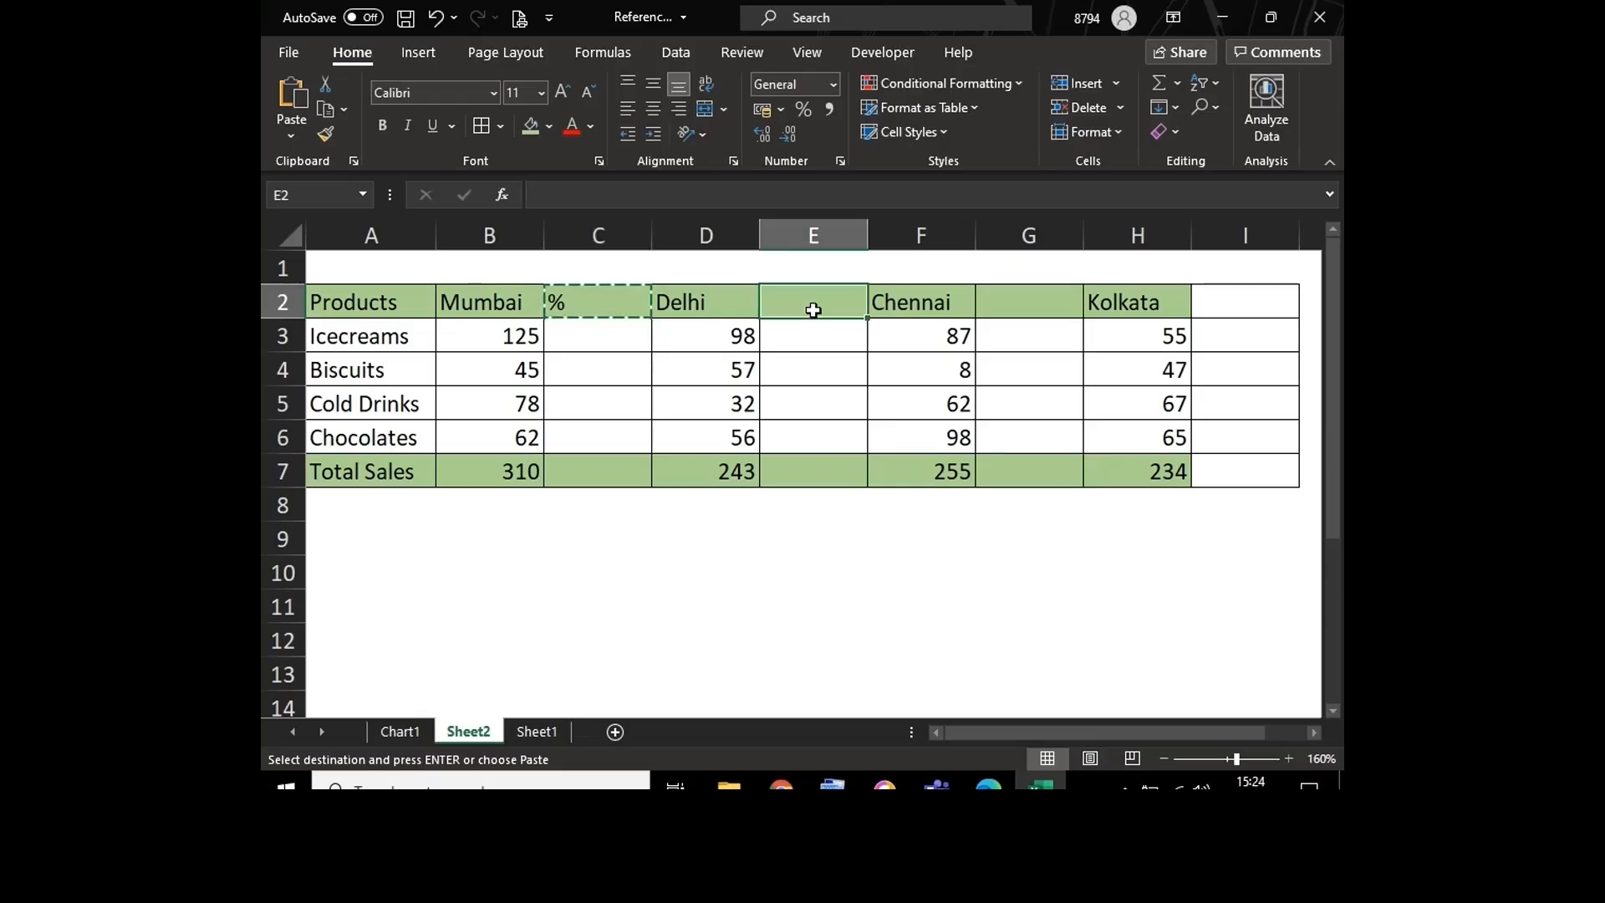
key(ctrl+v)
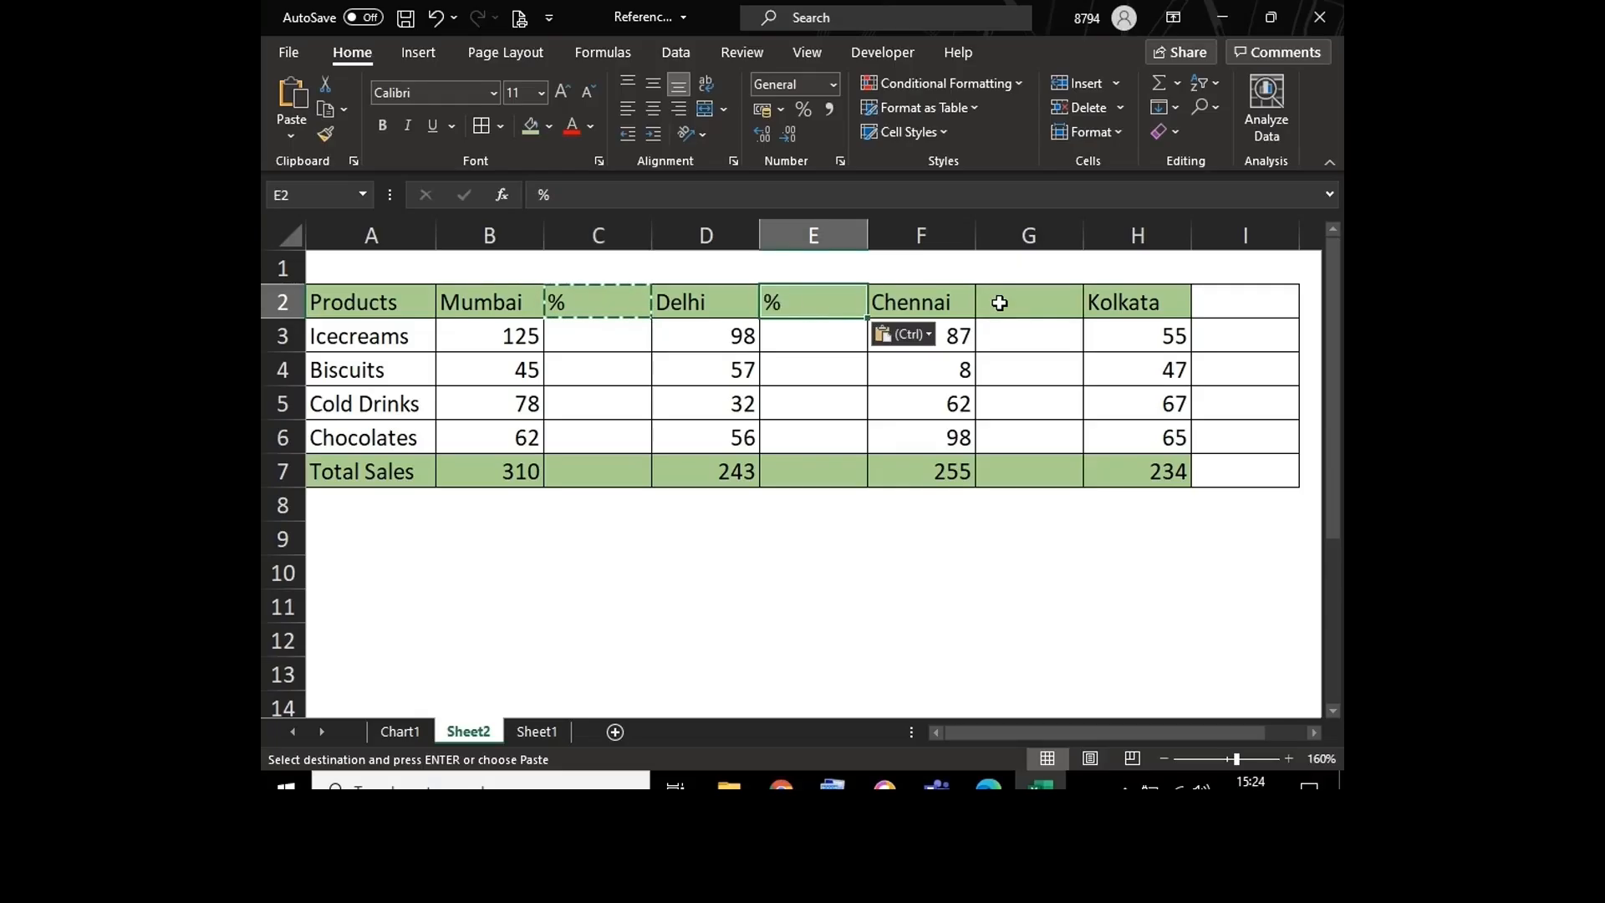
click(1005, 305)
key(ctrl+v)
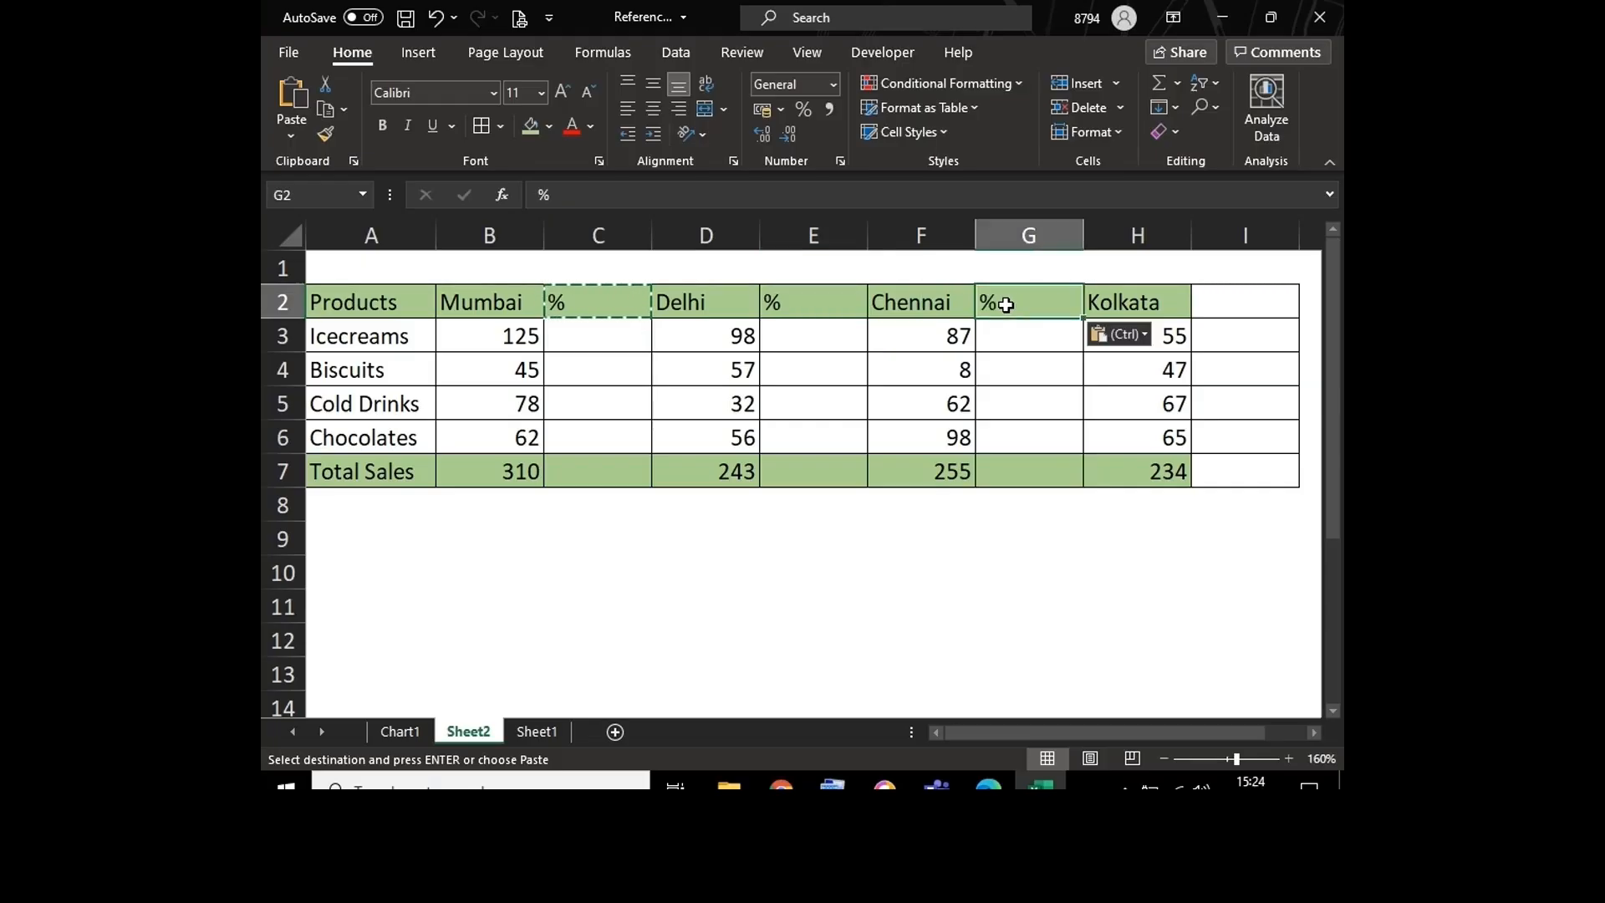
key(Escape)
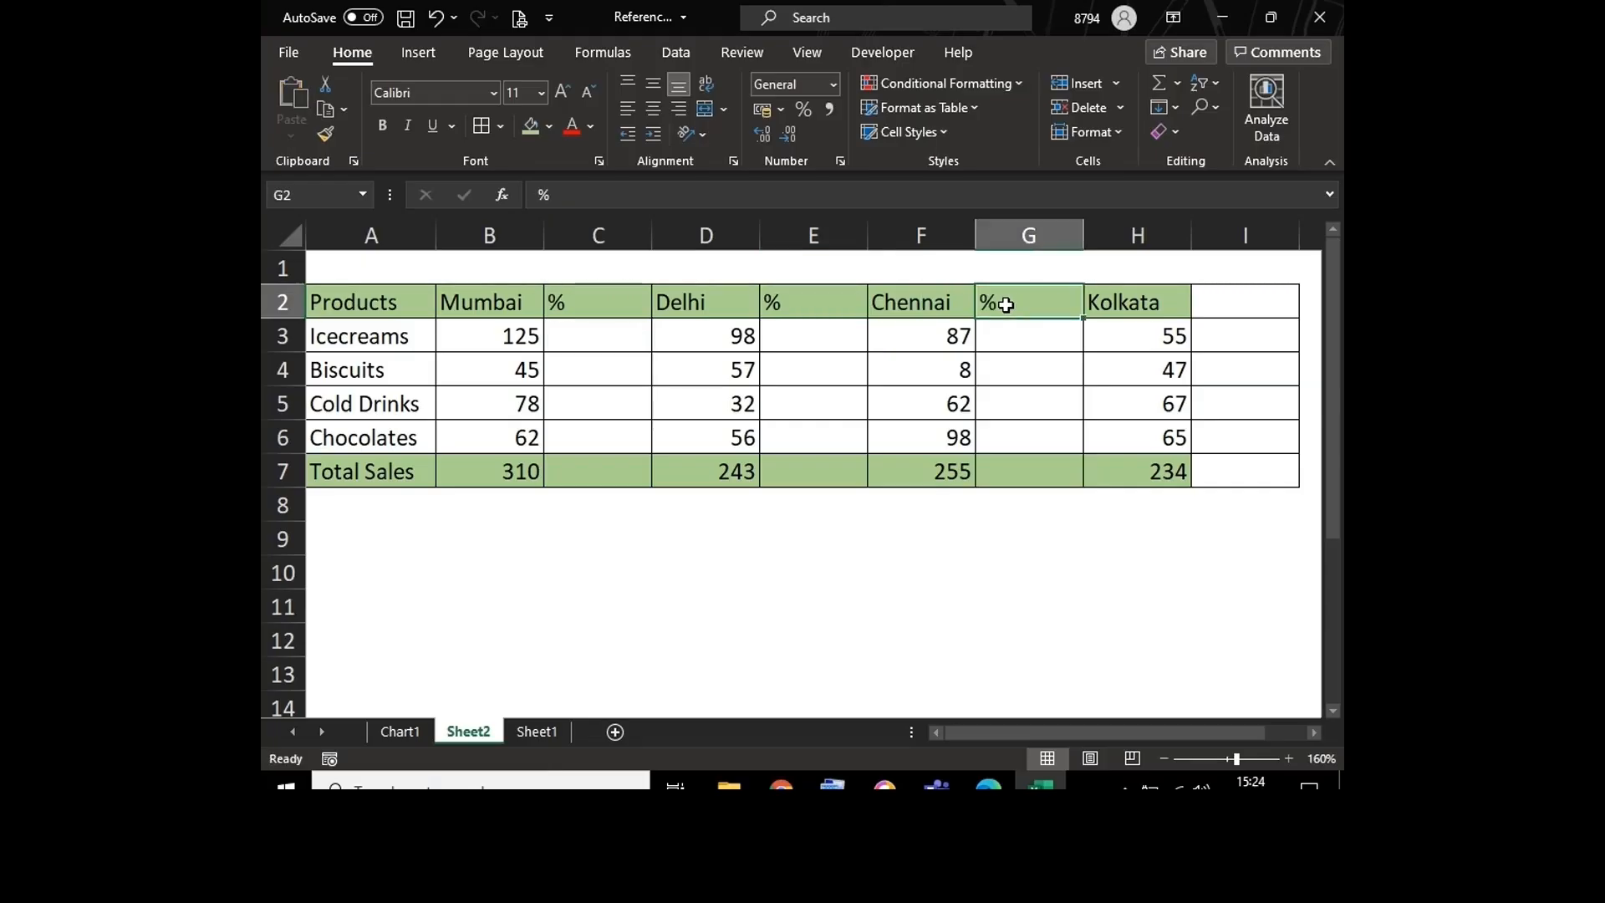
Step: Copy the green header format from G2 to I2 and enter the header "%" there
click(331, 134)
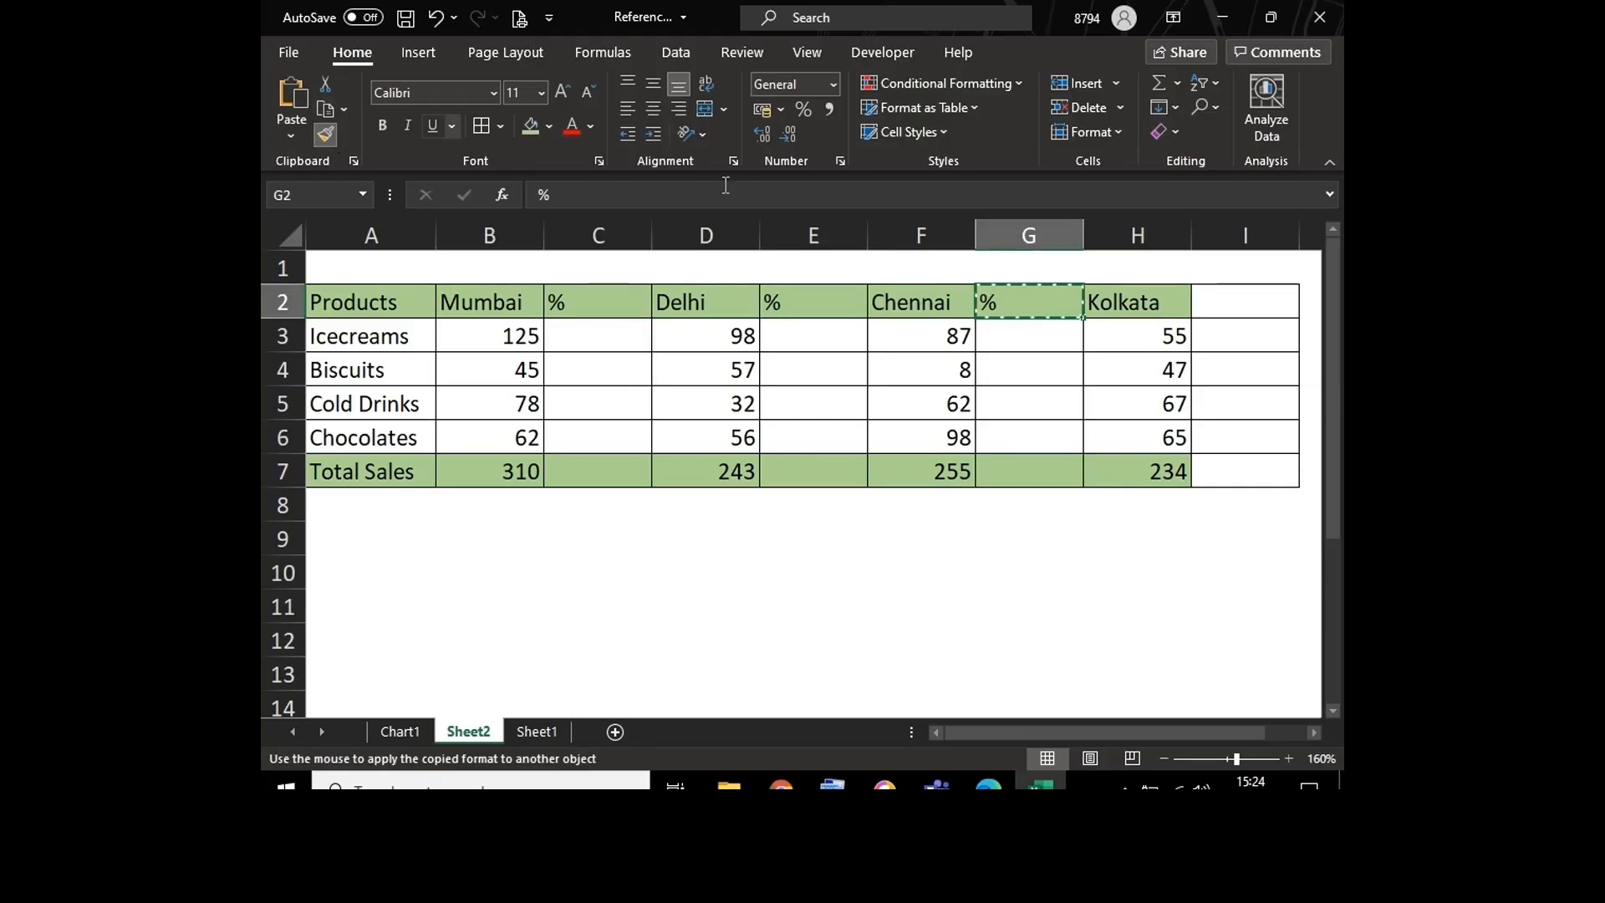
click(1215, 308)
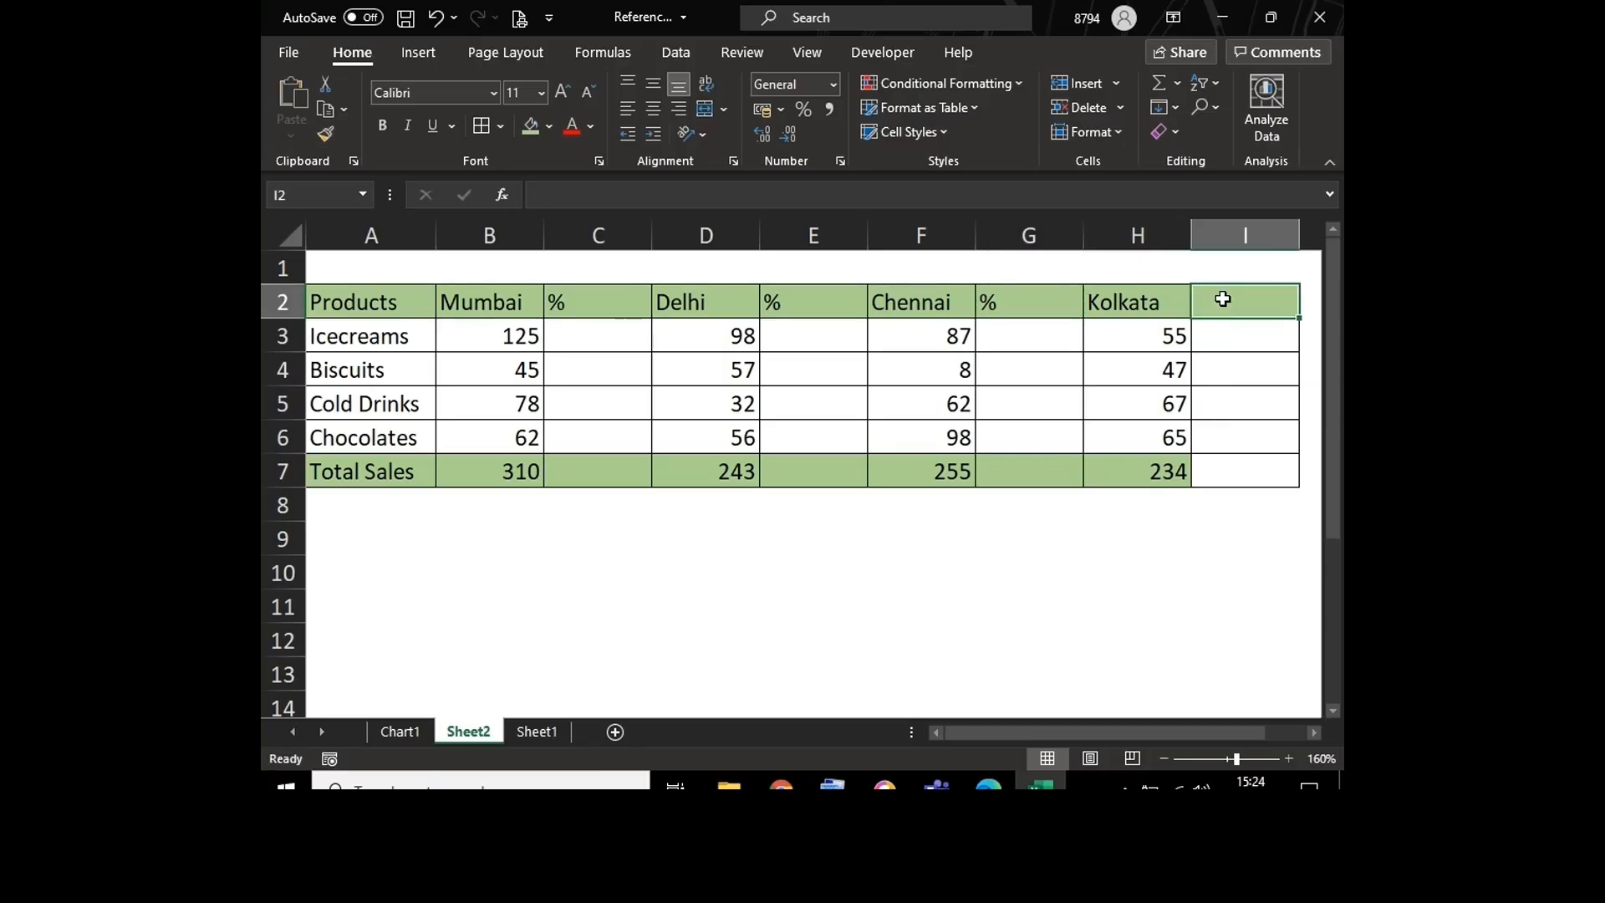
text(%)
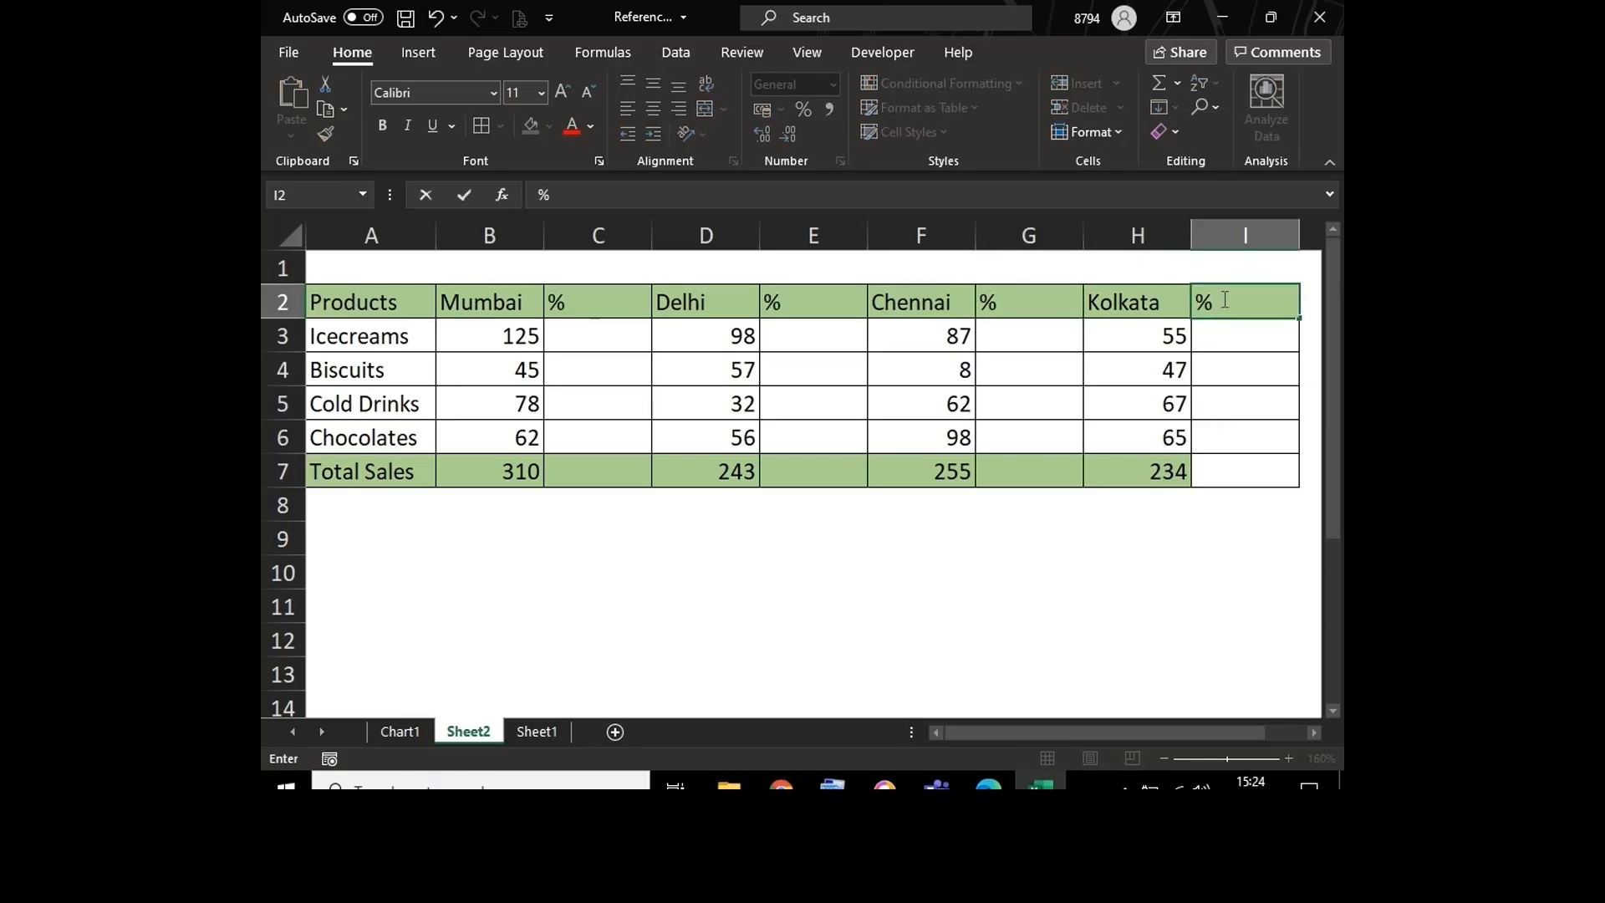
click(1229, 472)
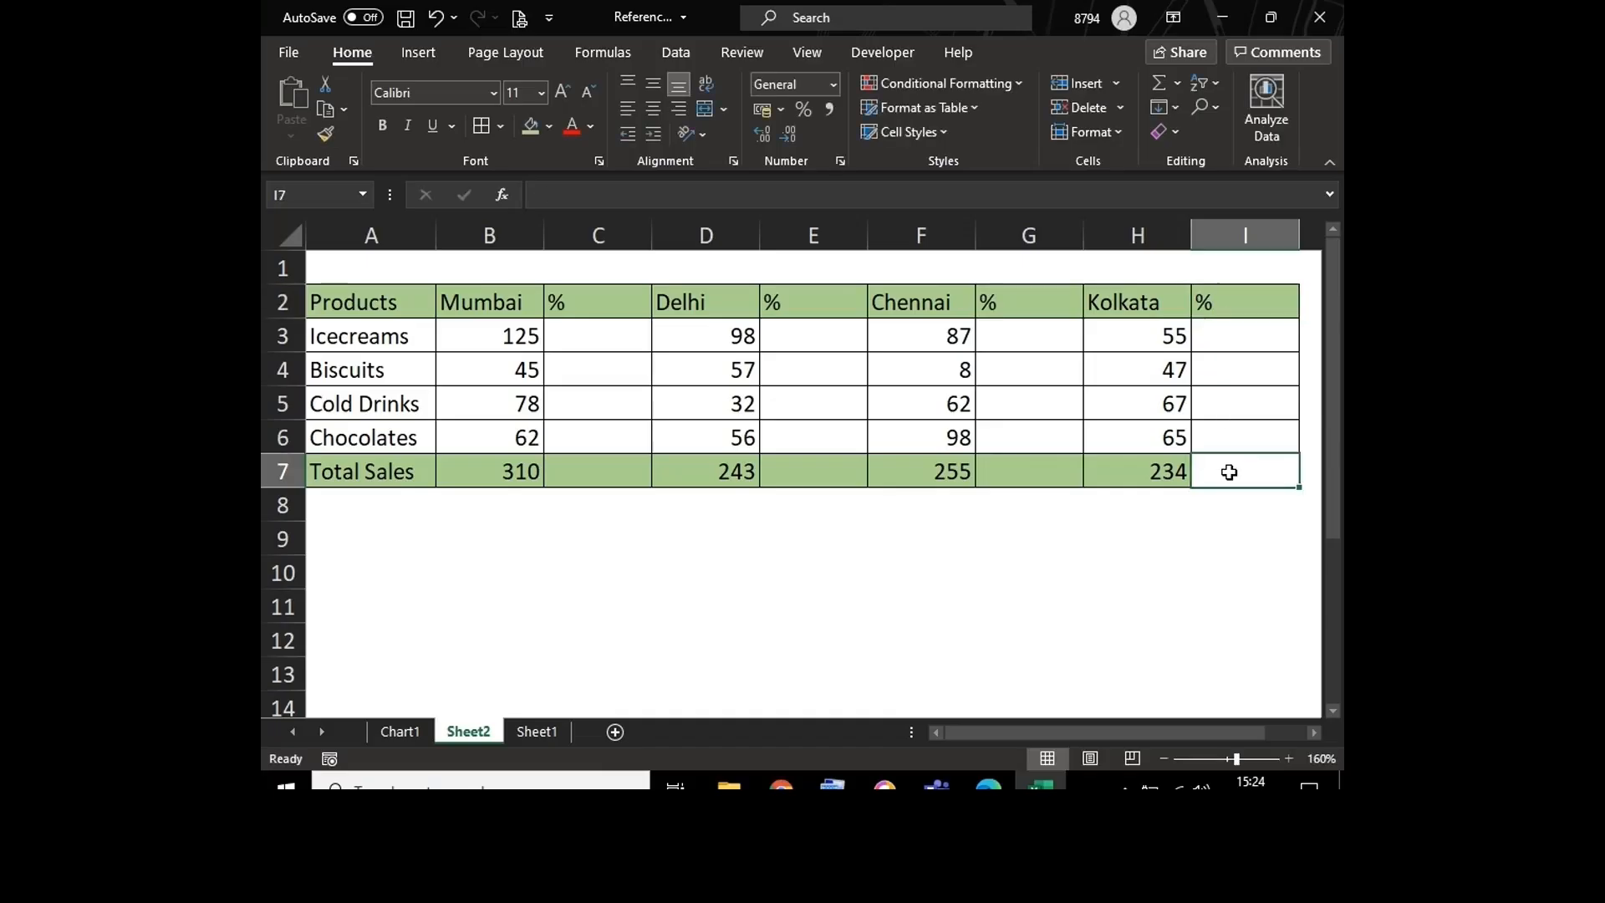
Step: Copy the green total-row formatting from H7 to I7
click(1111, 471)
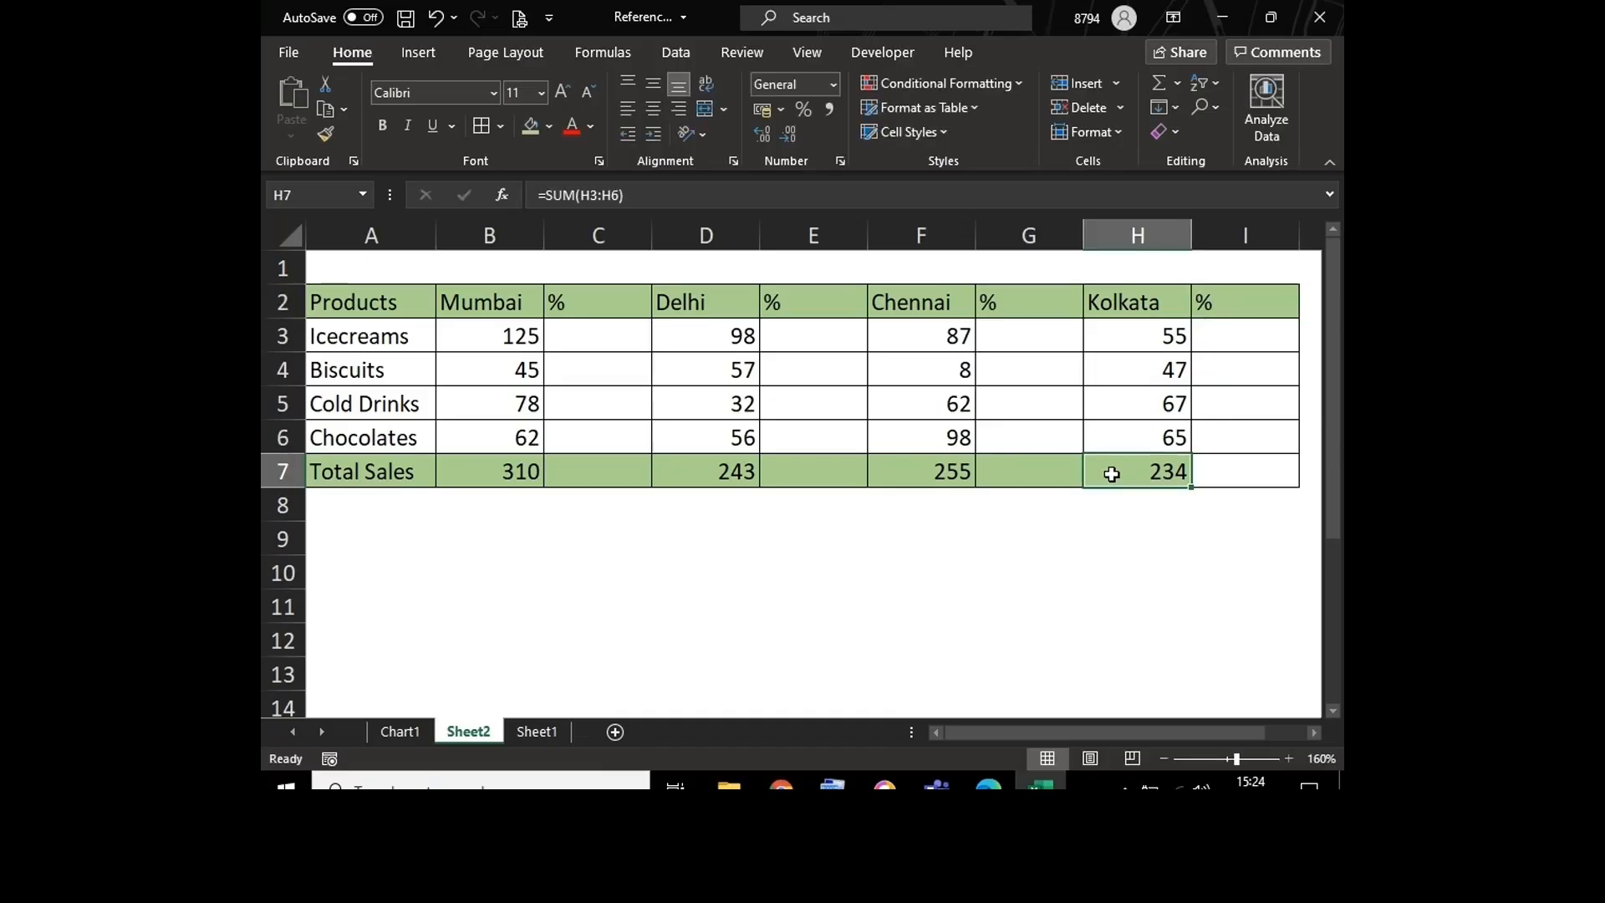
click(327, 125)
click(1237, 471)
click(1018, 577)
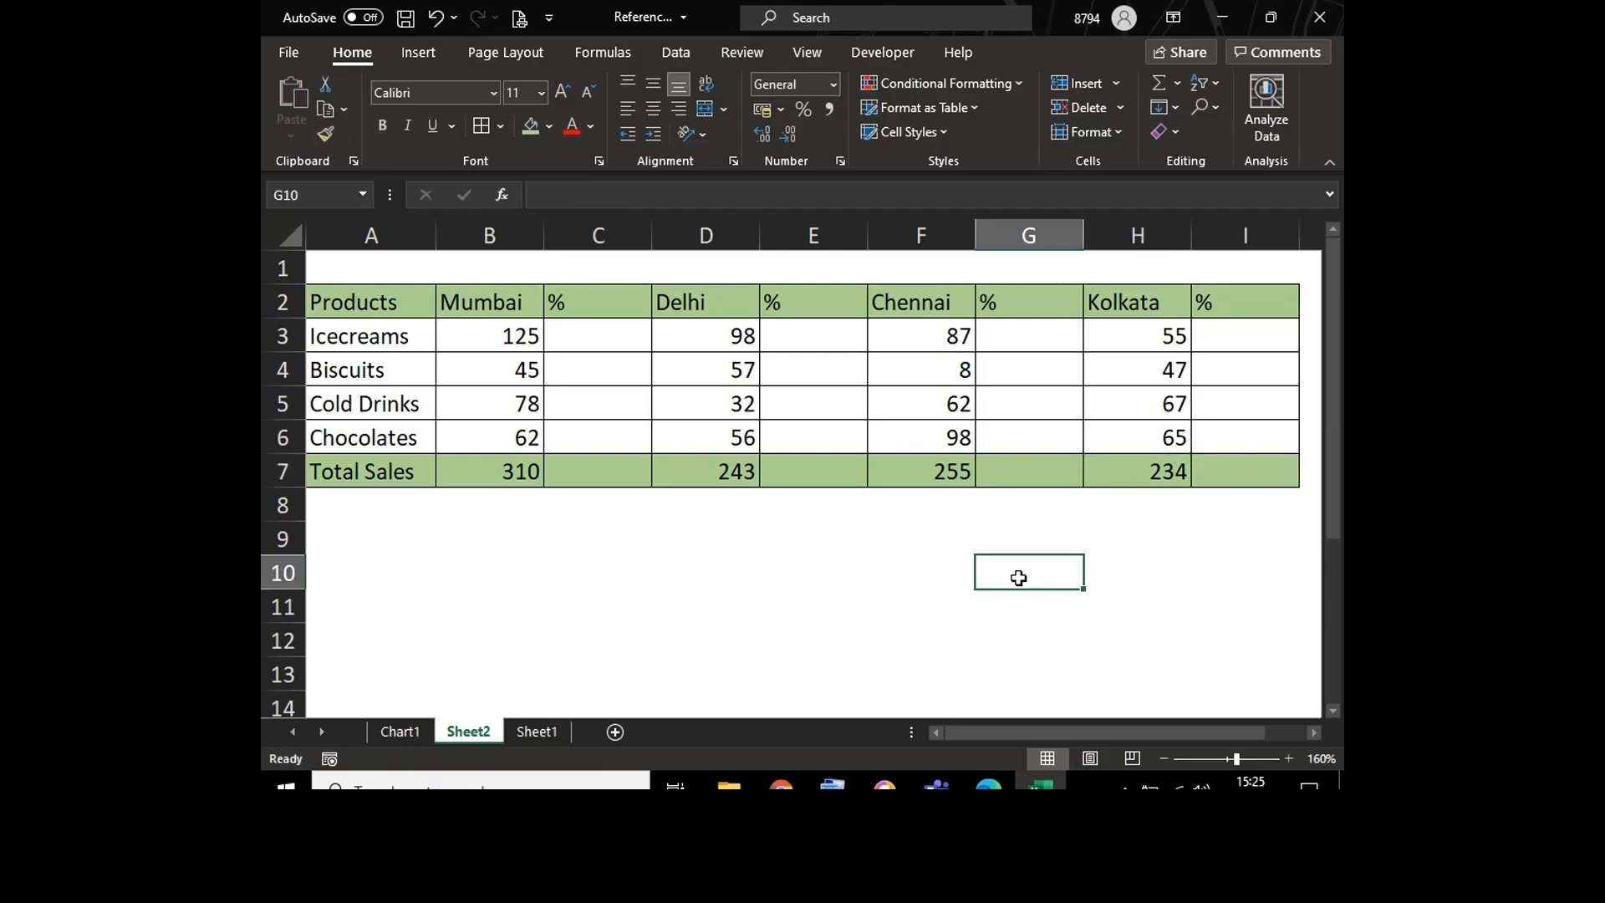
Step: Enter the formula =B3/B7 in C3 for the Icecreams share of Mumbai sales and check its cell references
click(623, 345)
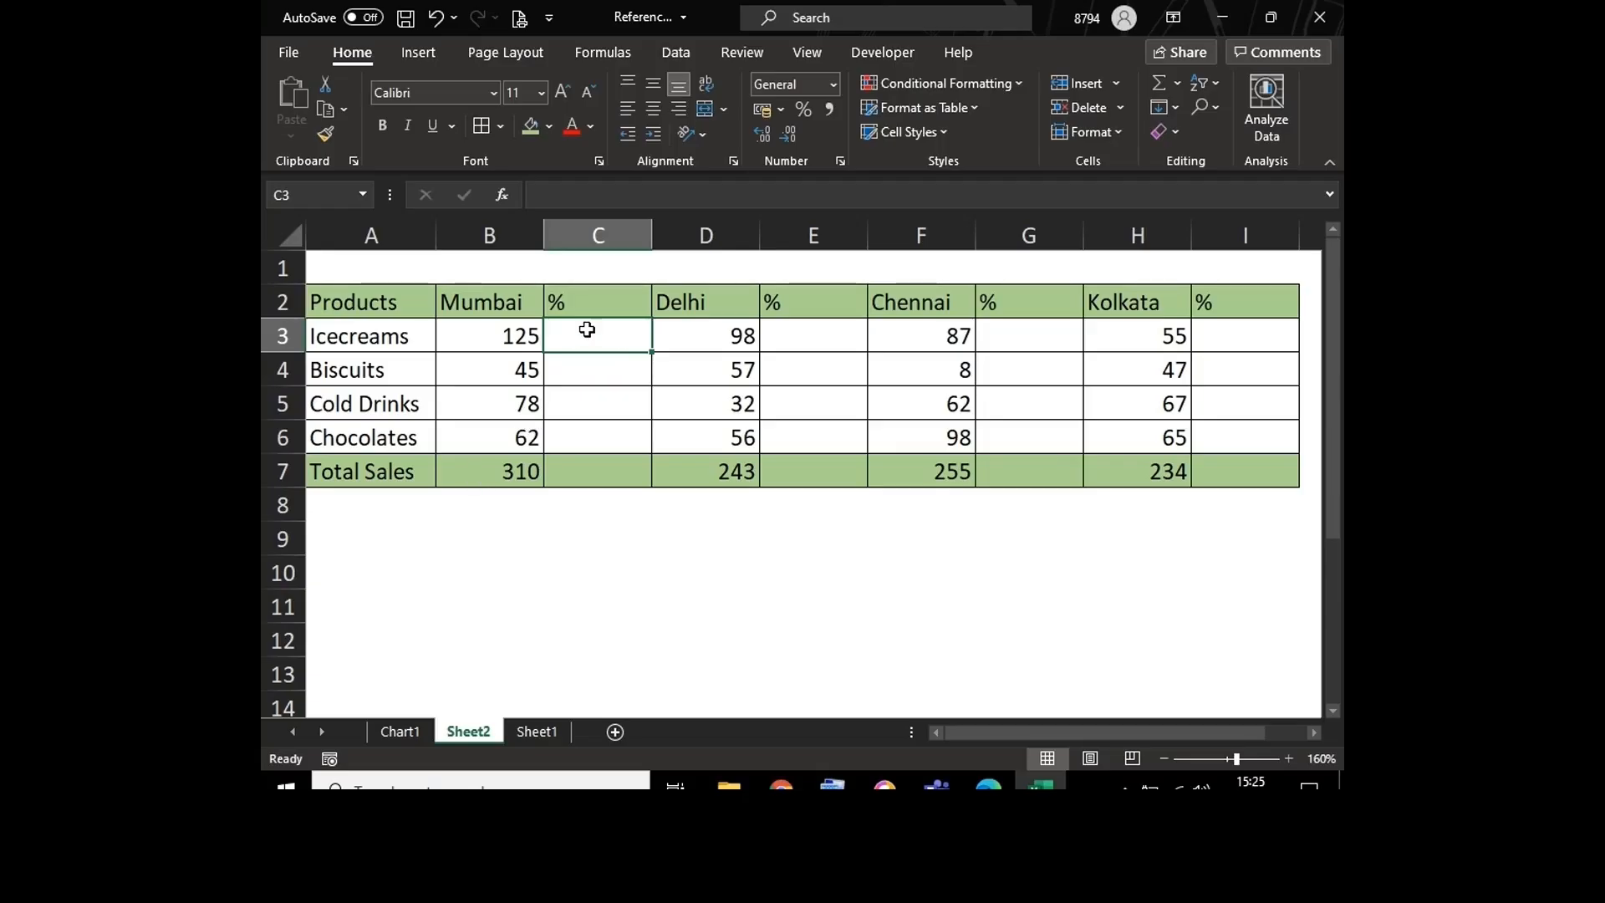
text(=)
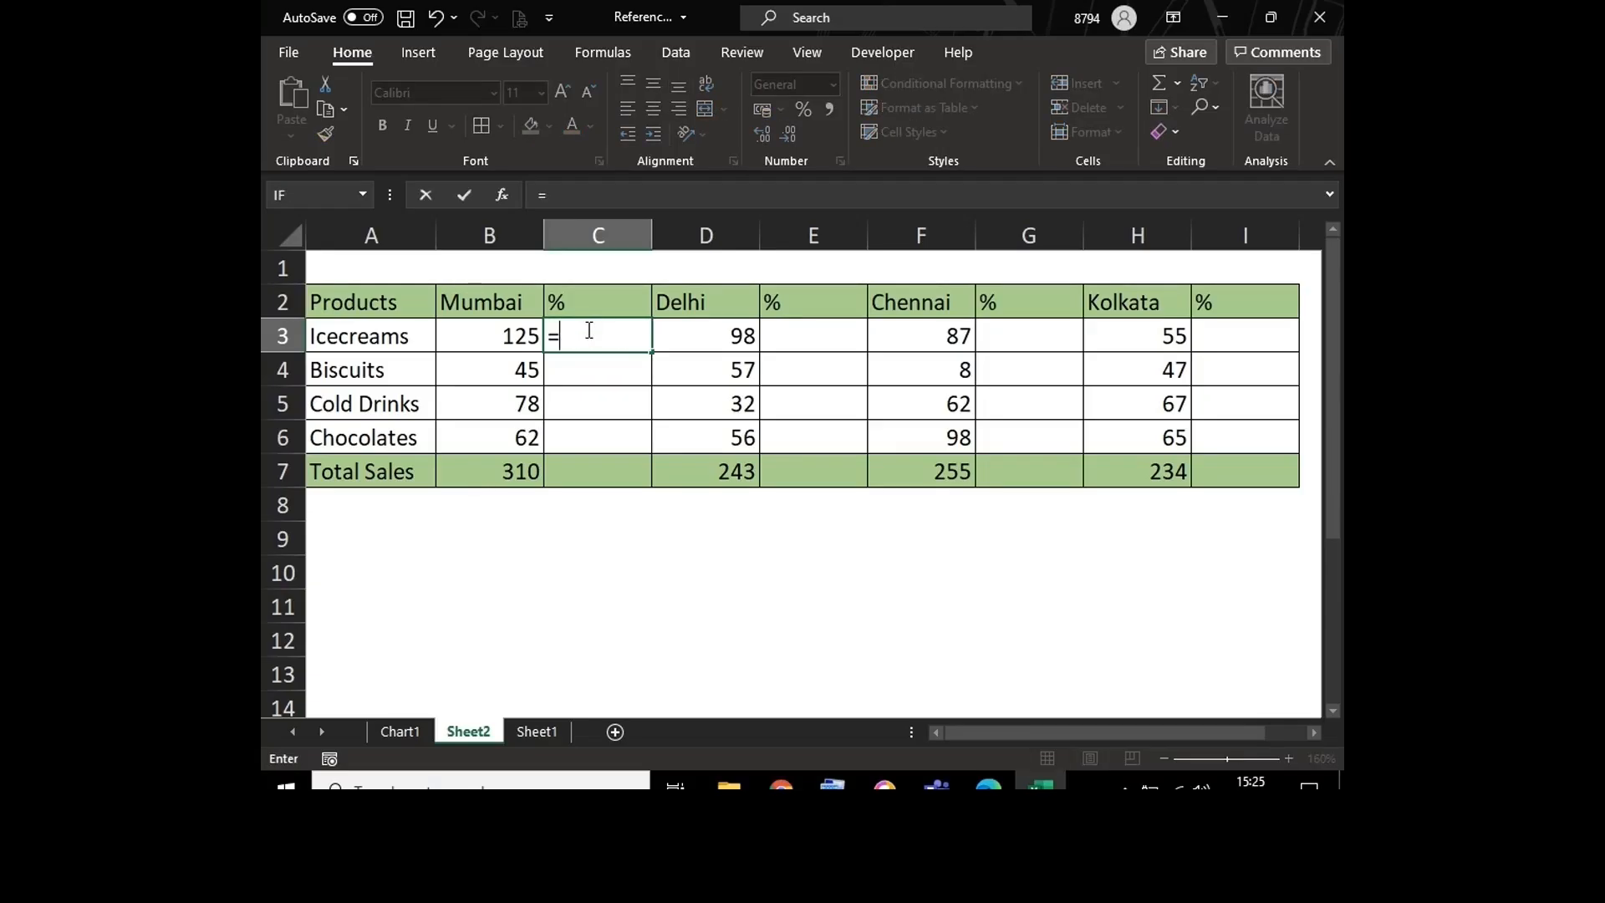
click(476, 336)
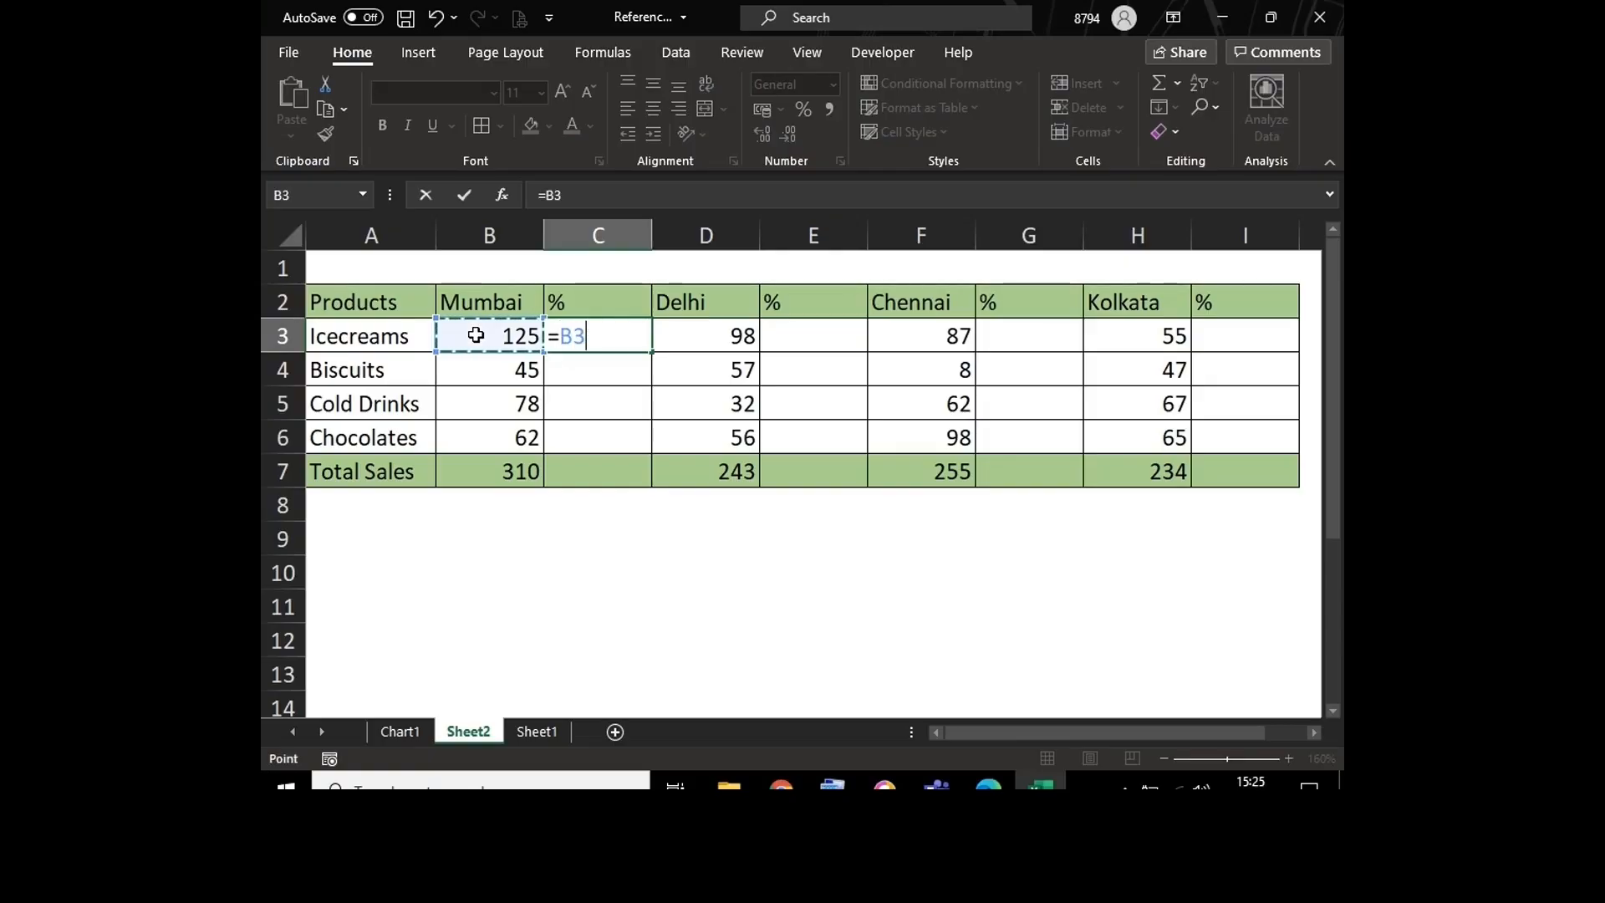
text(/)
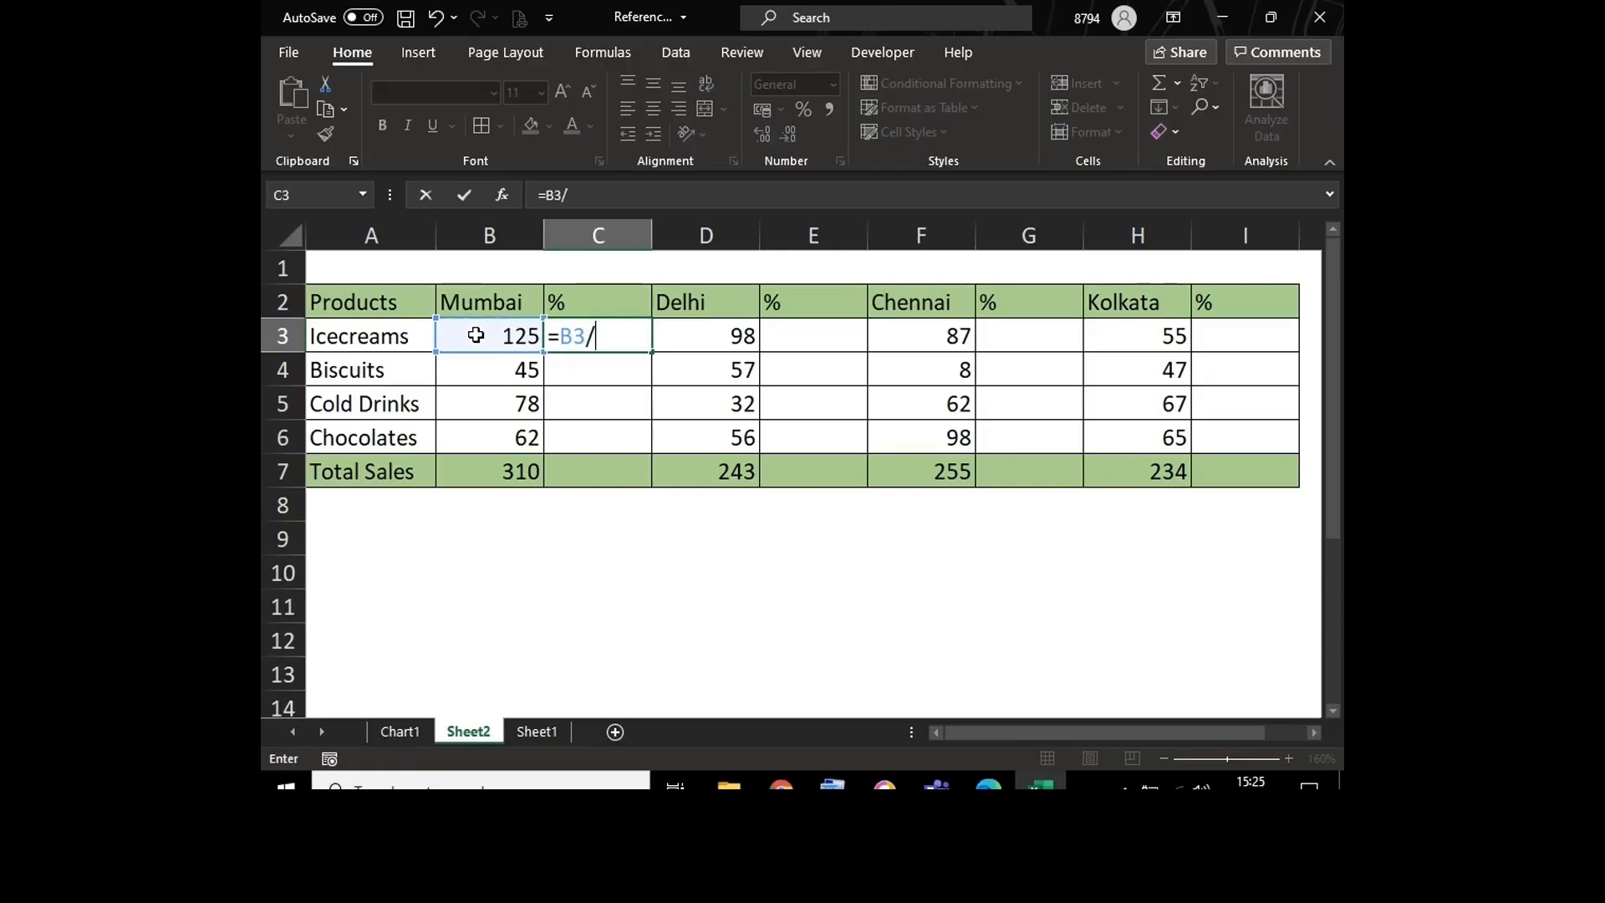
click(475, 470)
key(Return)
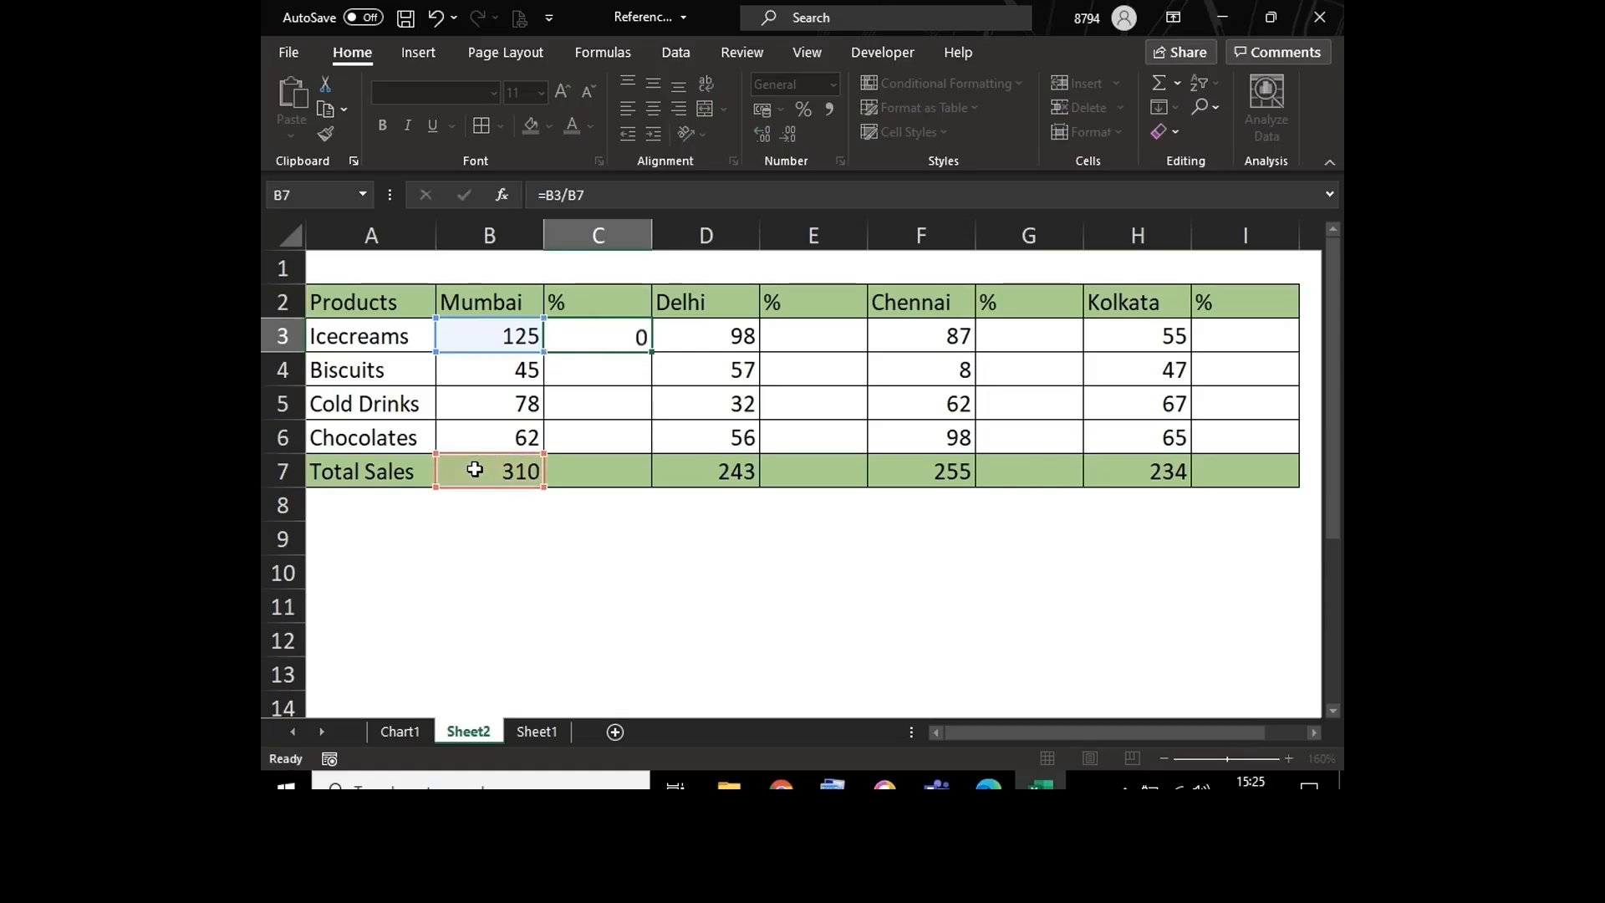
double_click(592, 332)
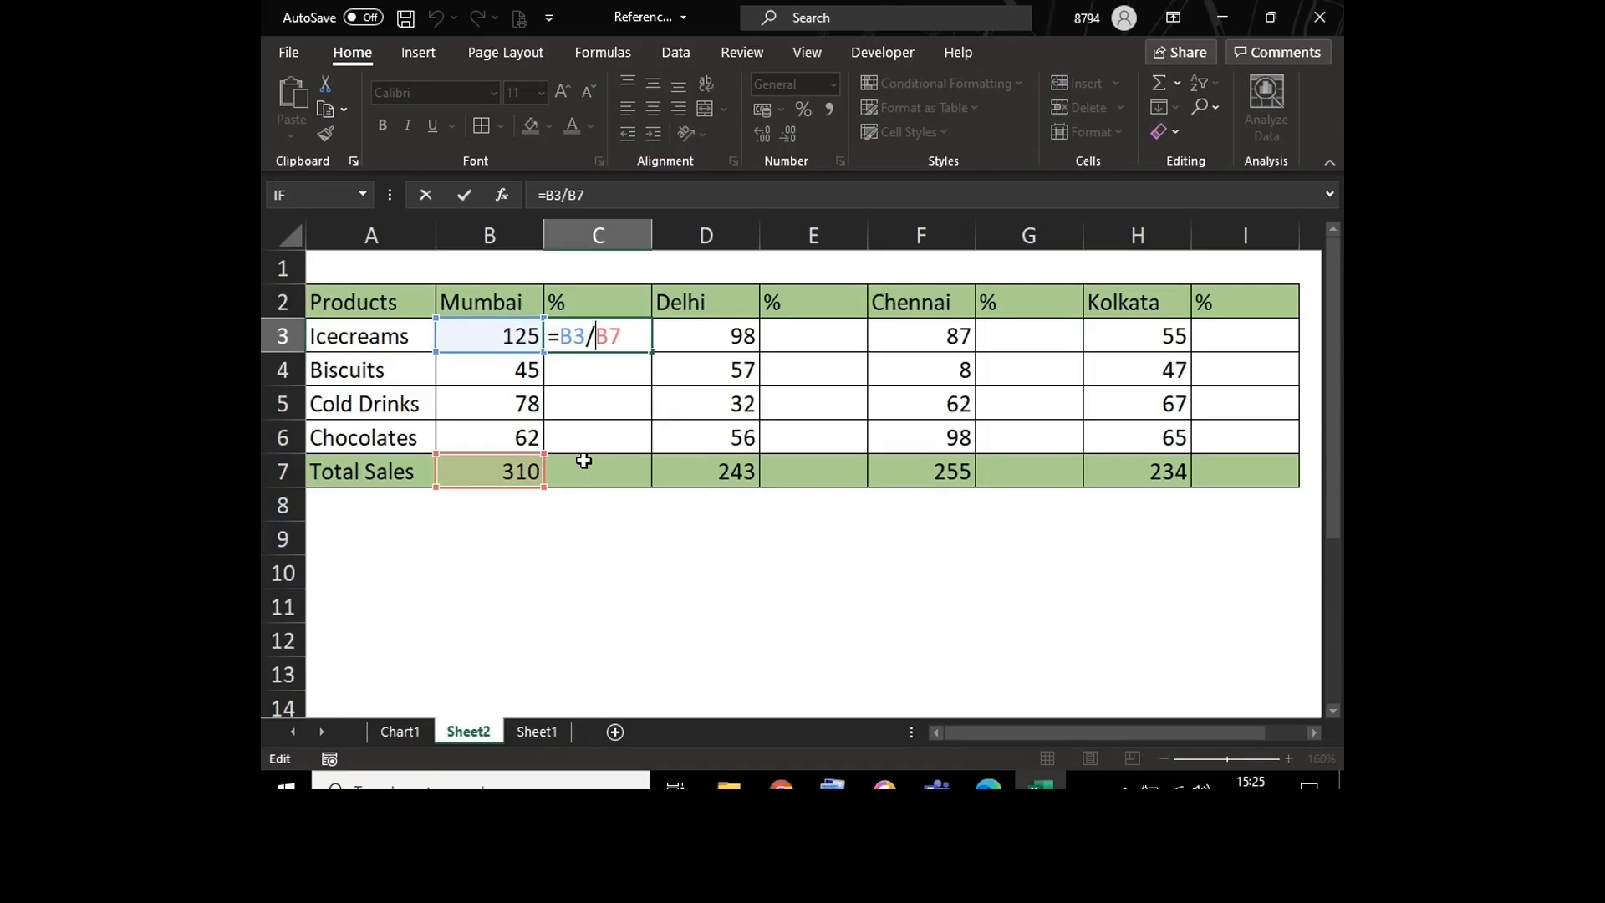
key(Return)
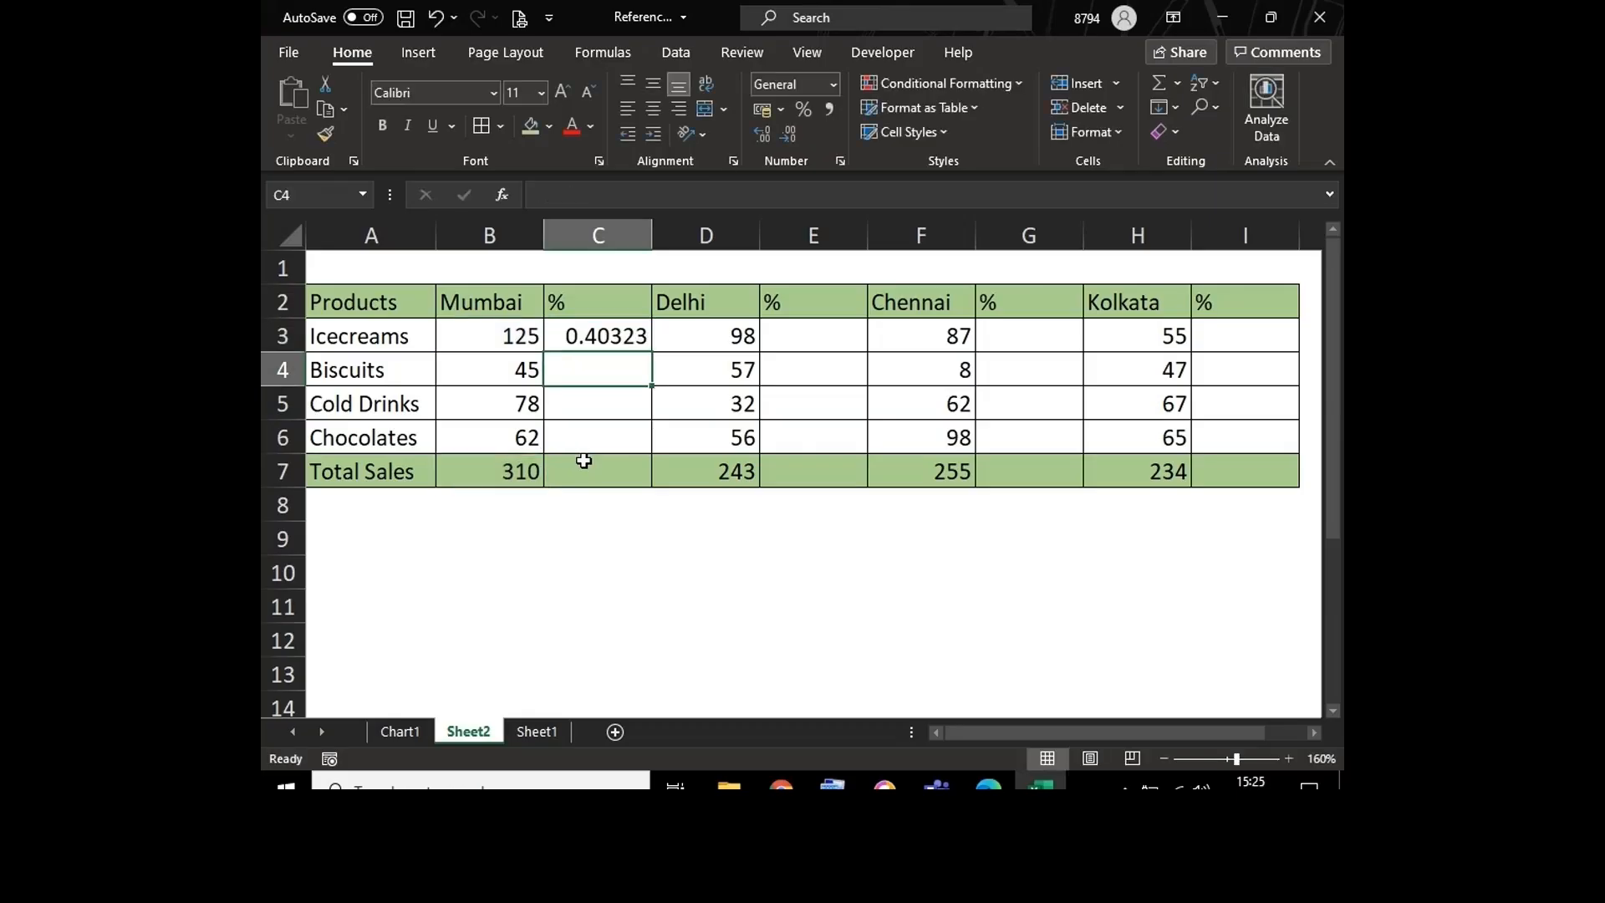
double_click(604, 339)
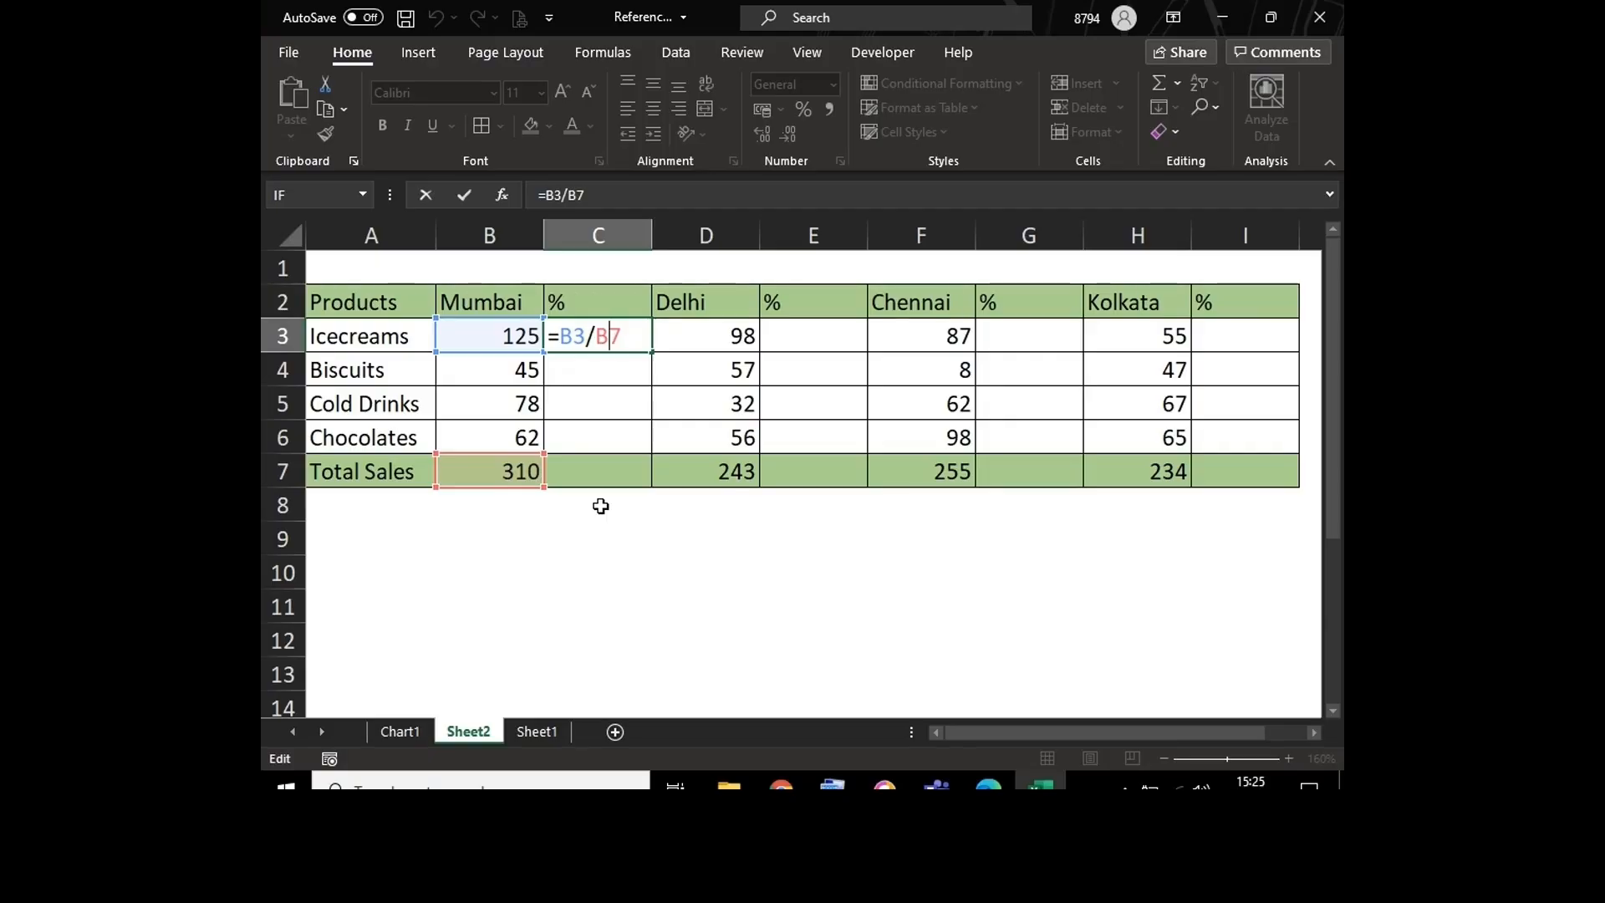
key(Return)
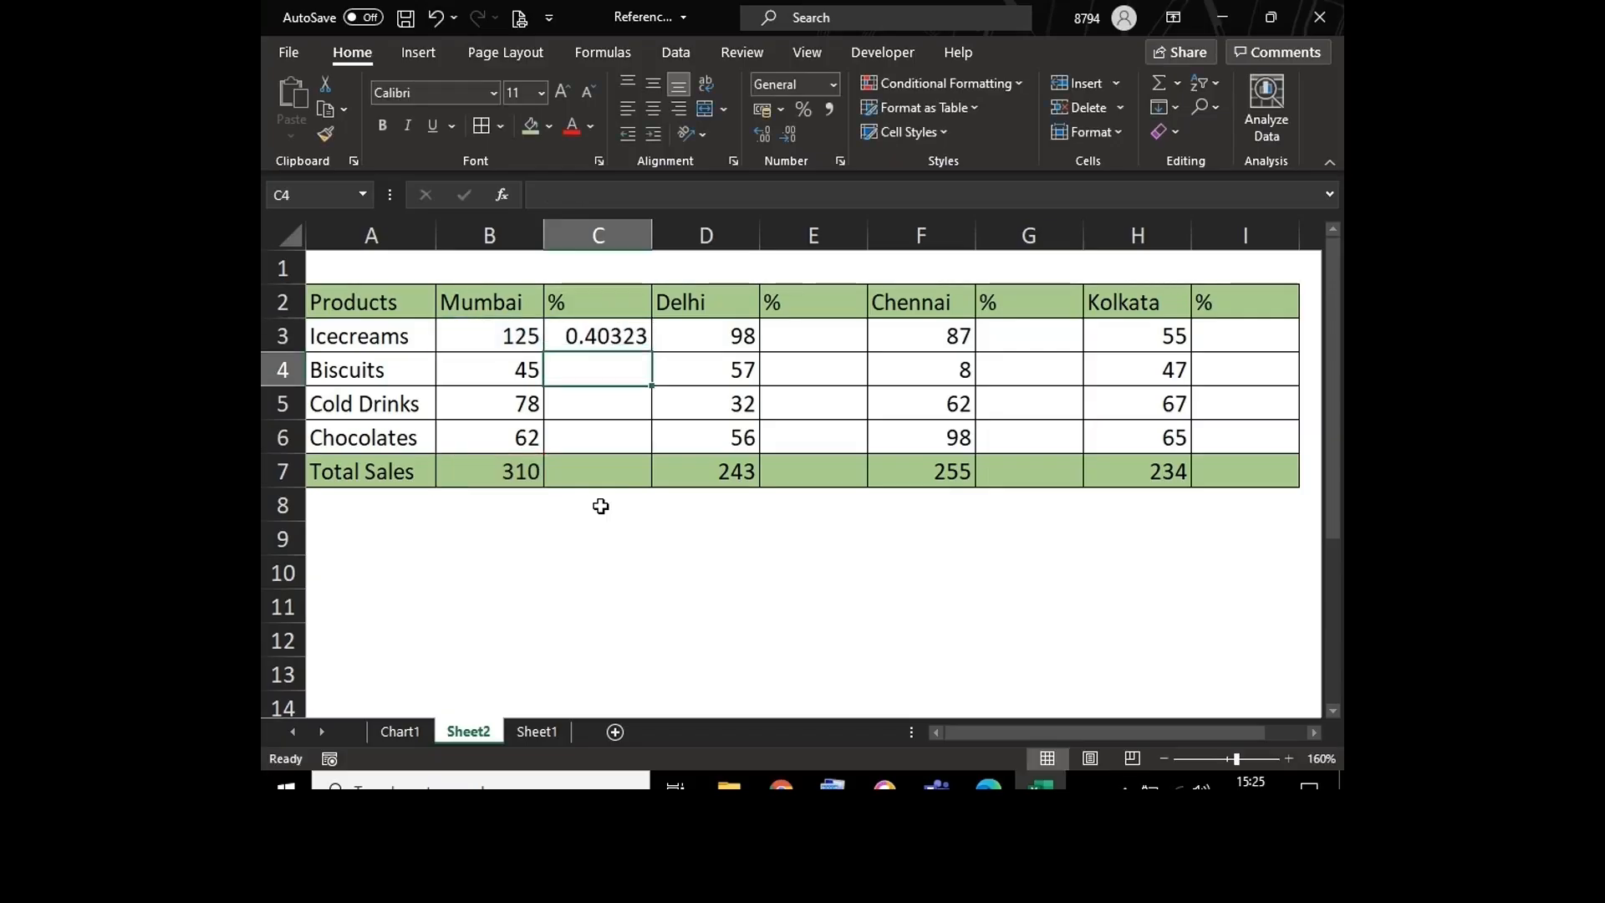
Step: Format C3 as Percentage with 2 decimal places
click(595, 331)
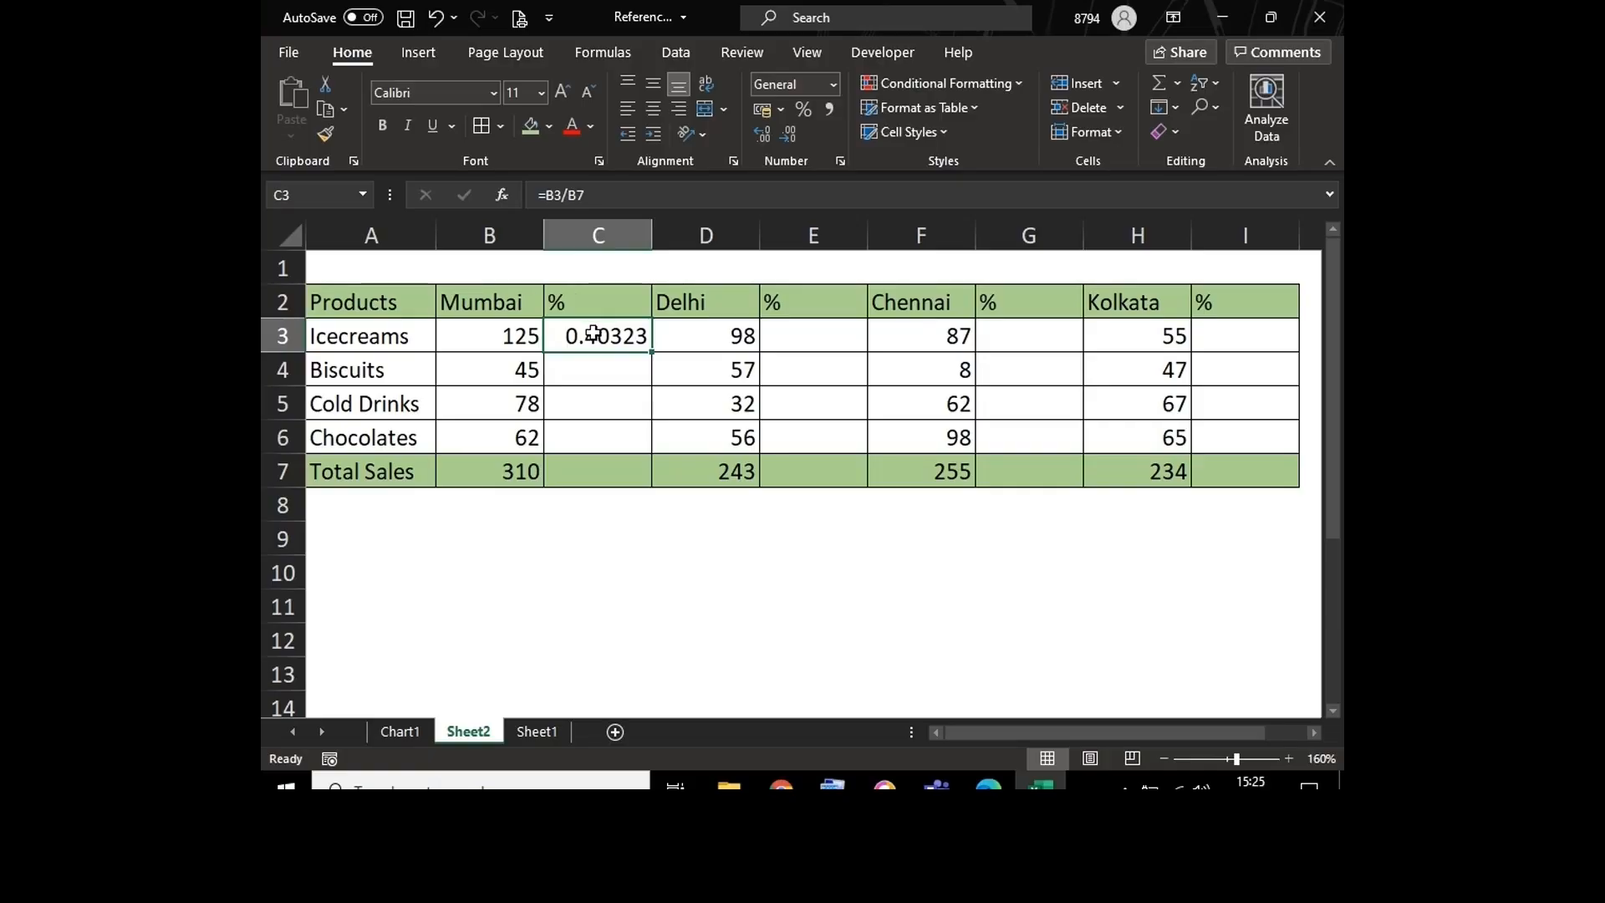
right_click(592, 333)
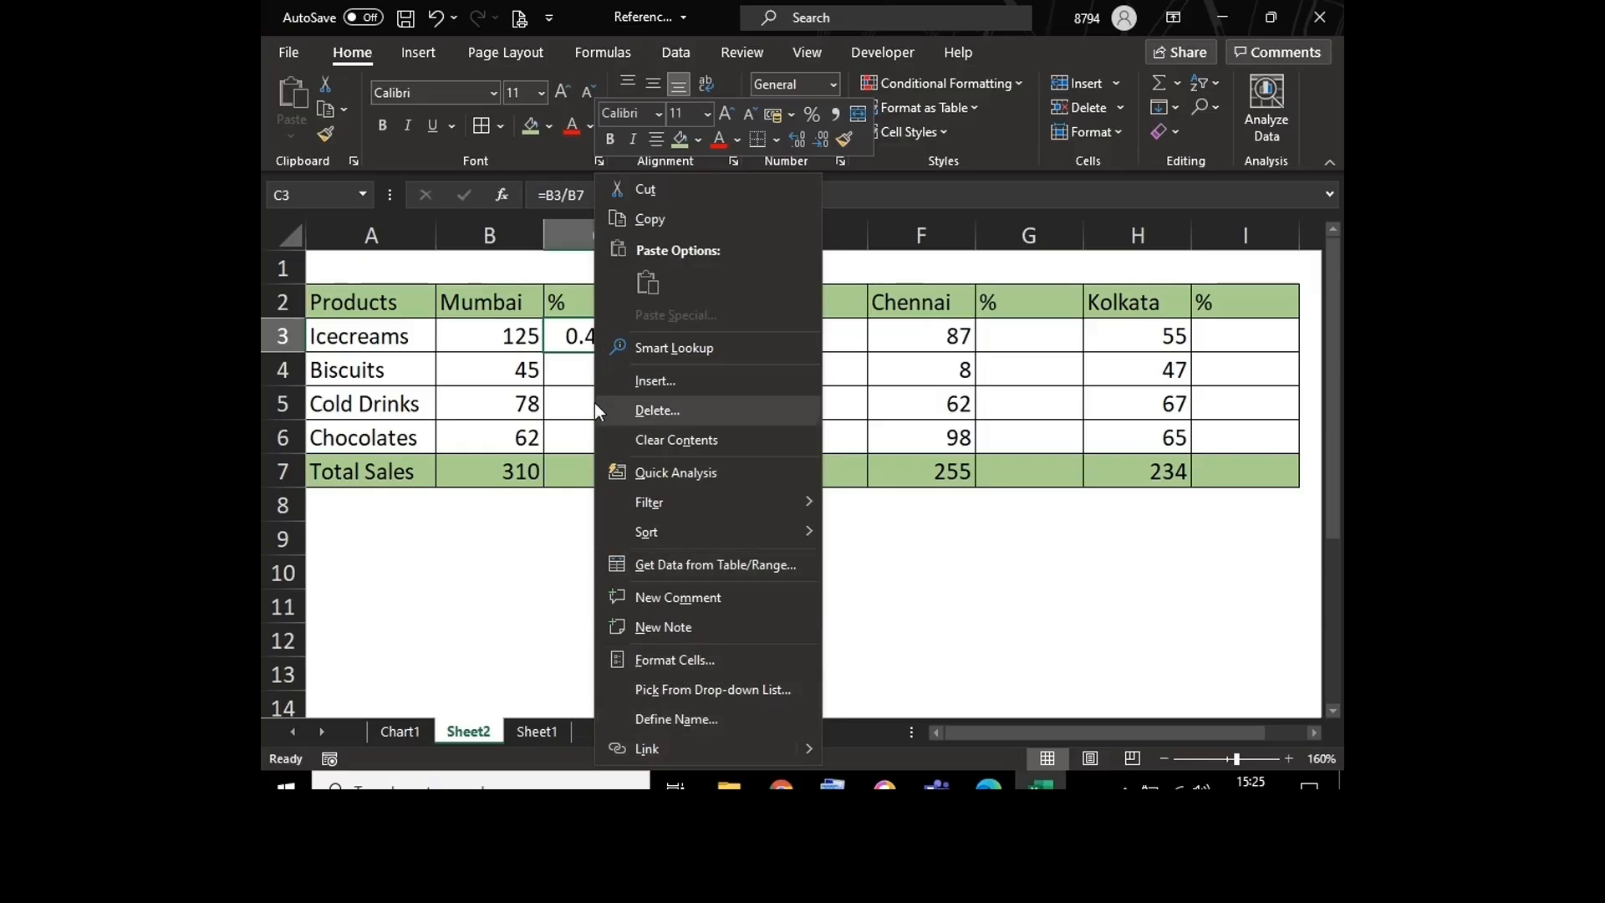
click(576, 335)
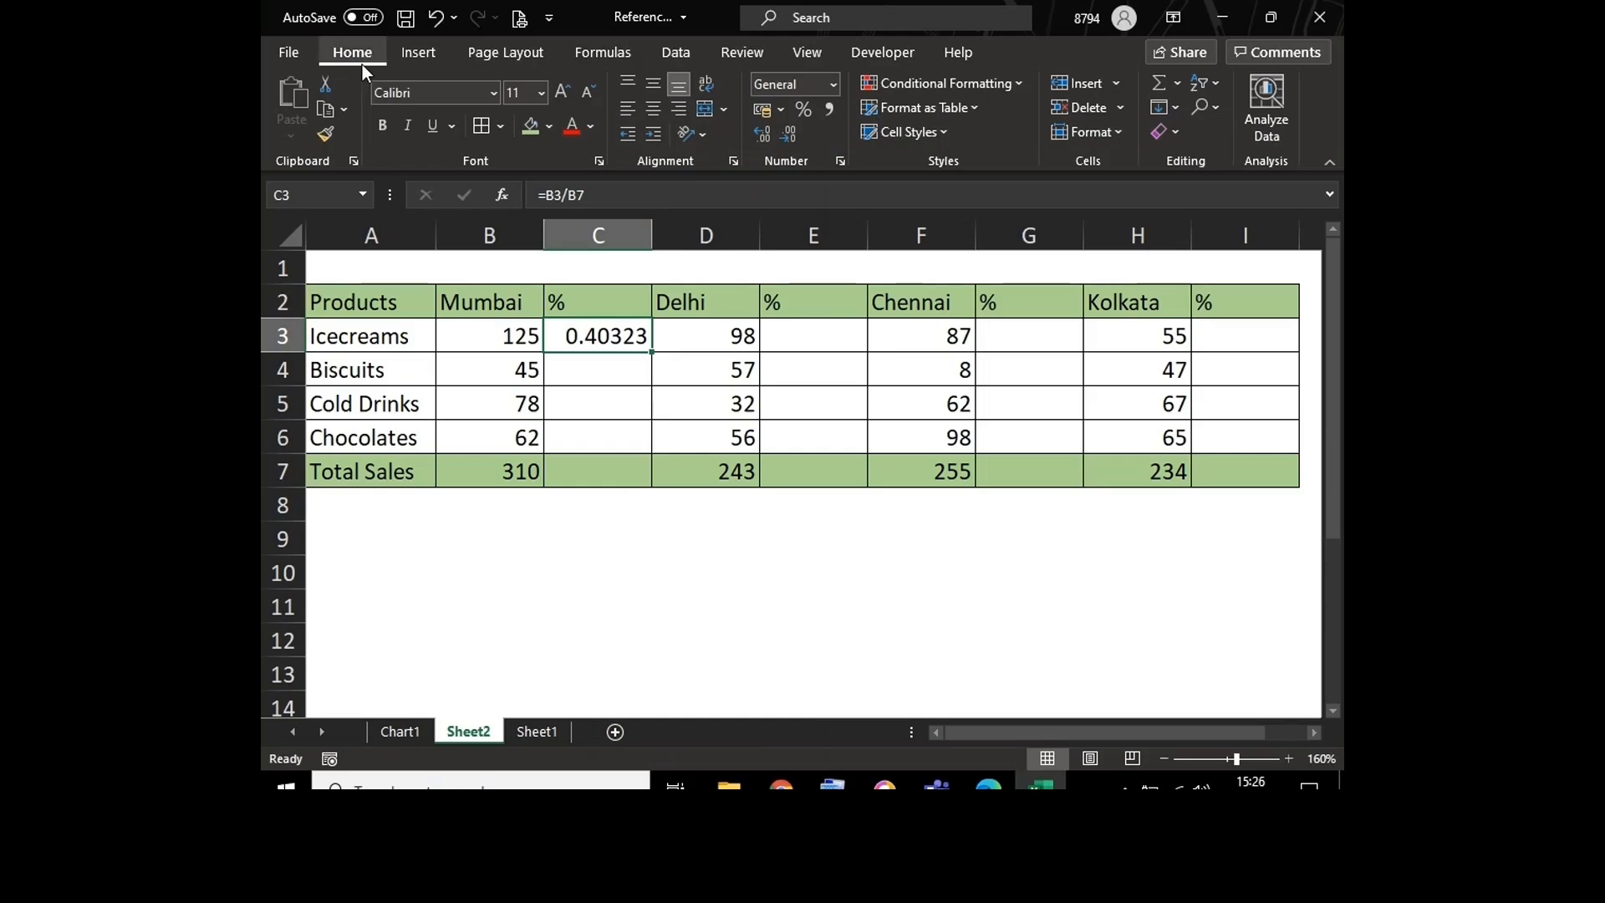
click(832, 83)
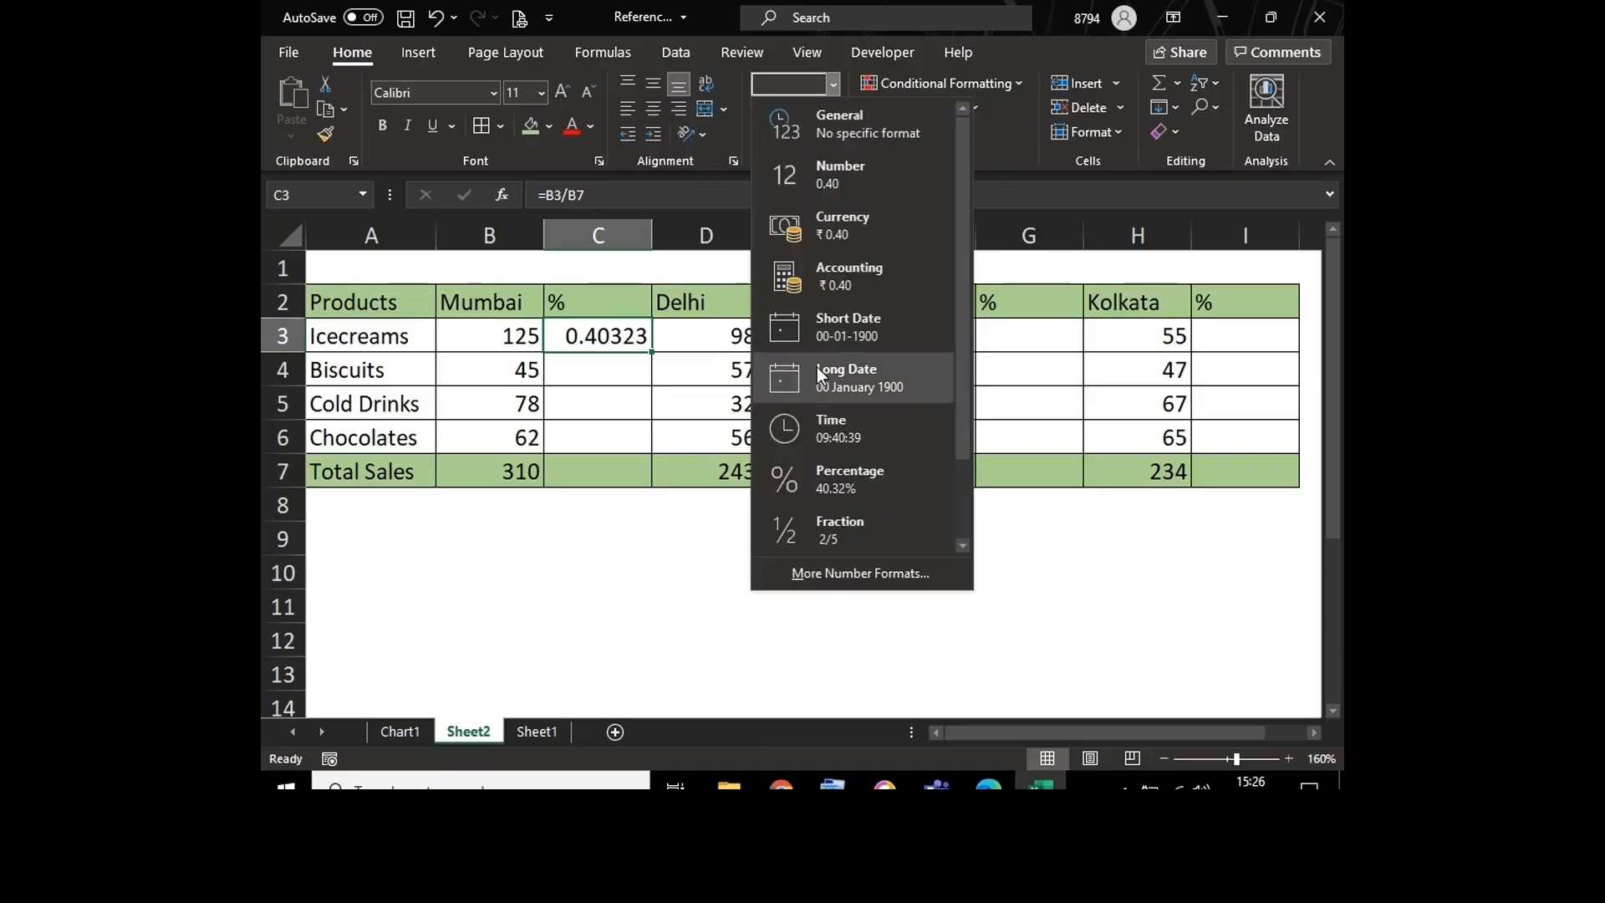
click(583, 335)
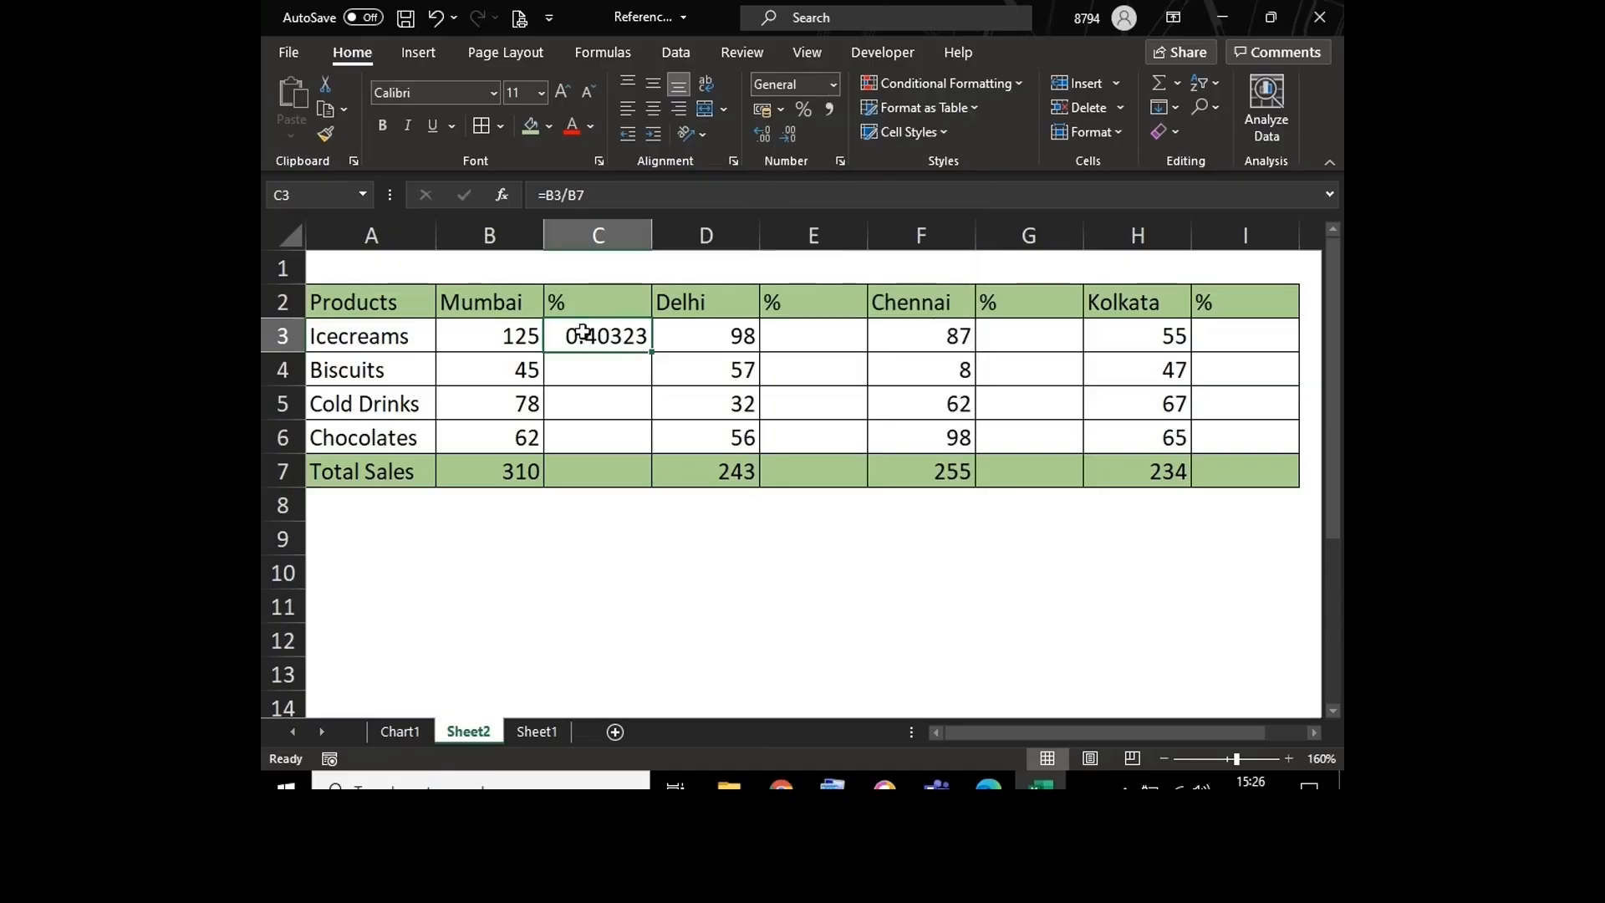
right_click(584, 334)
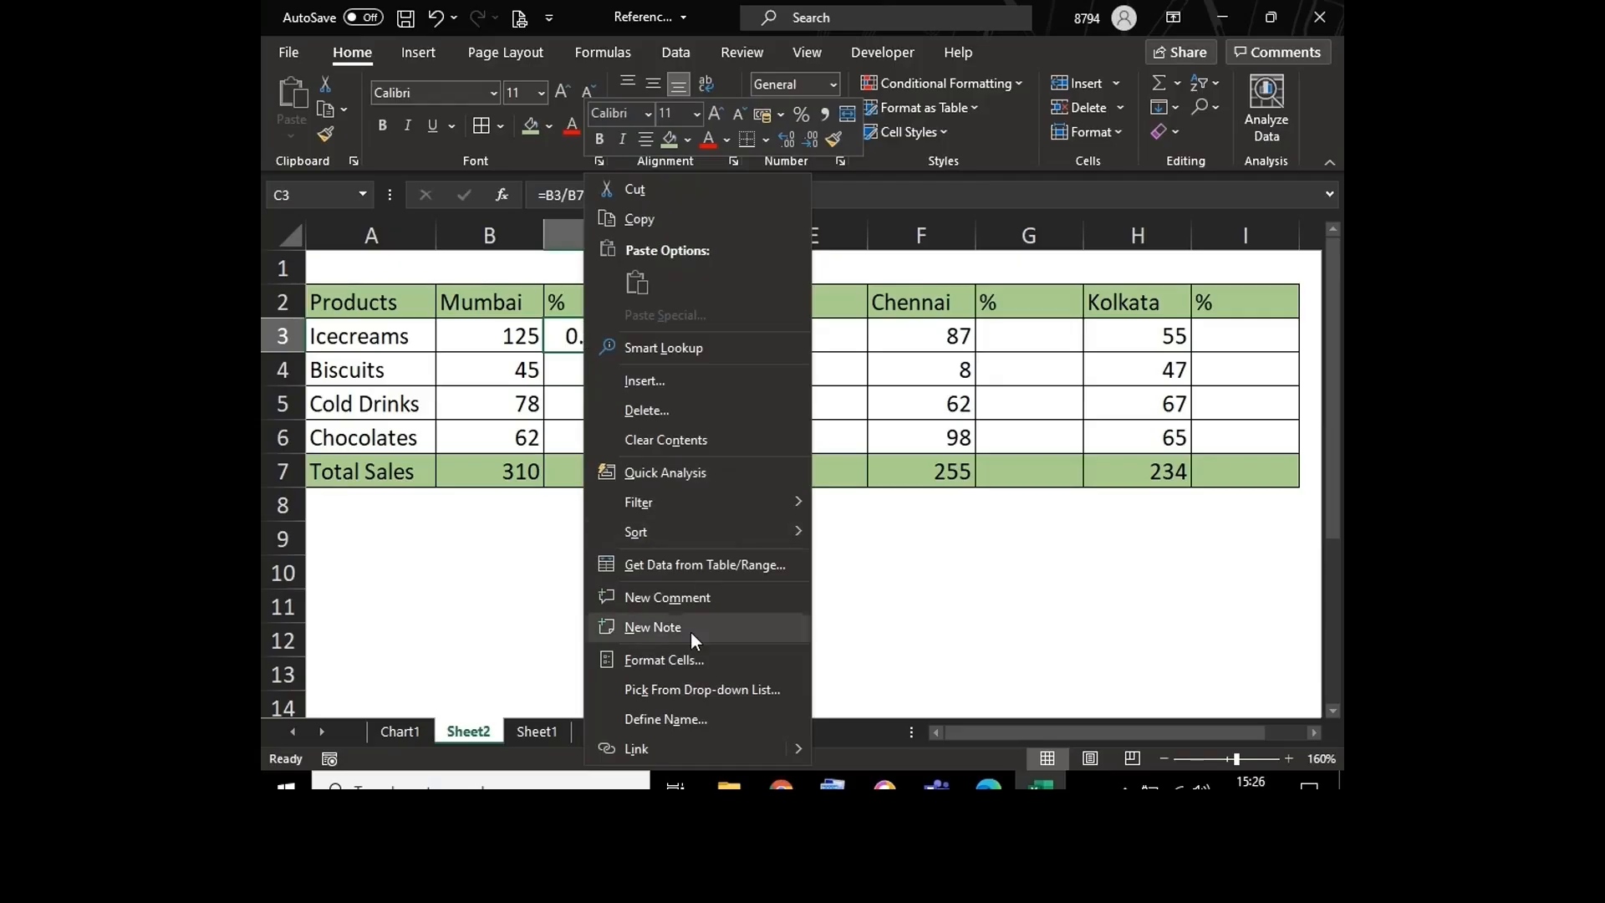
click(674, 661)
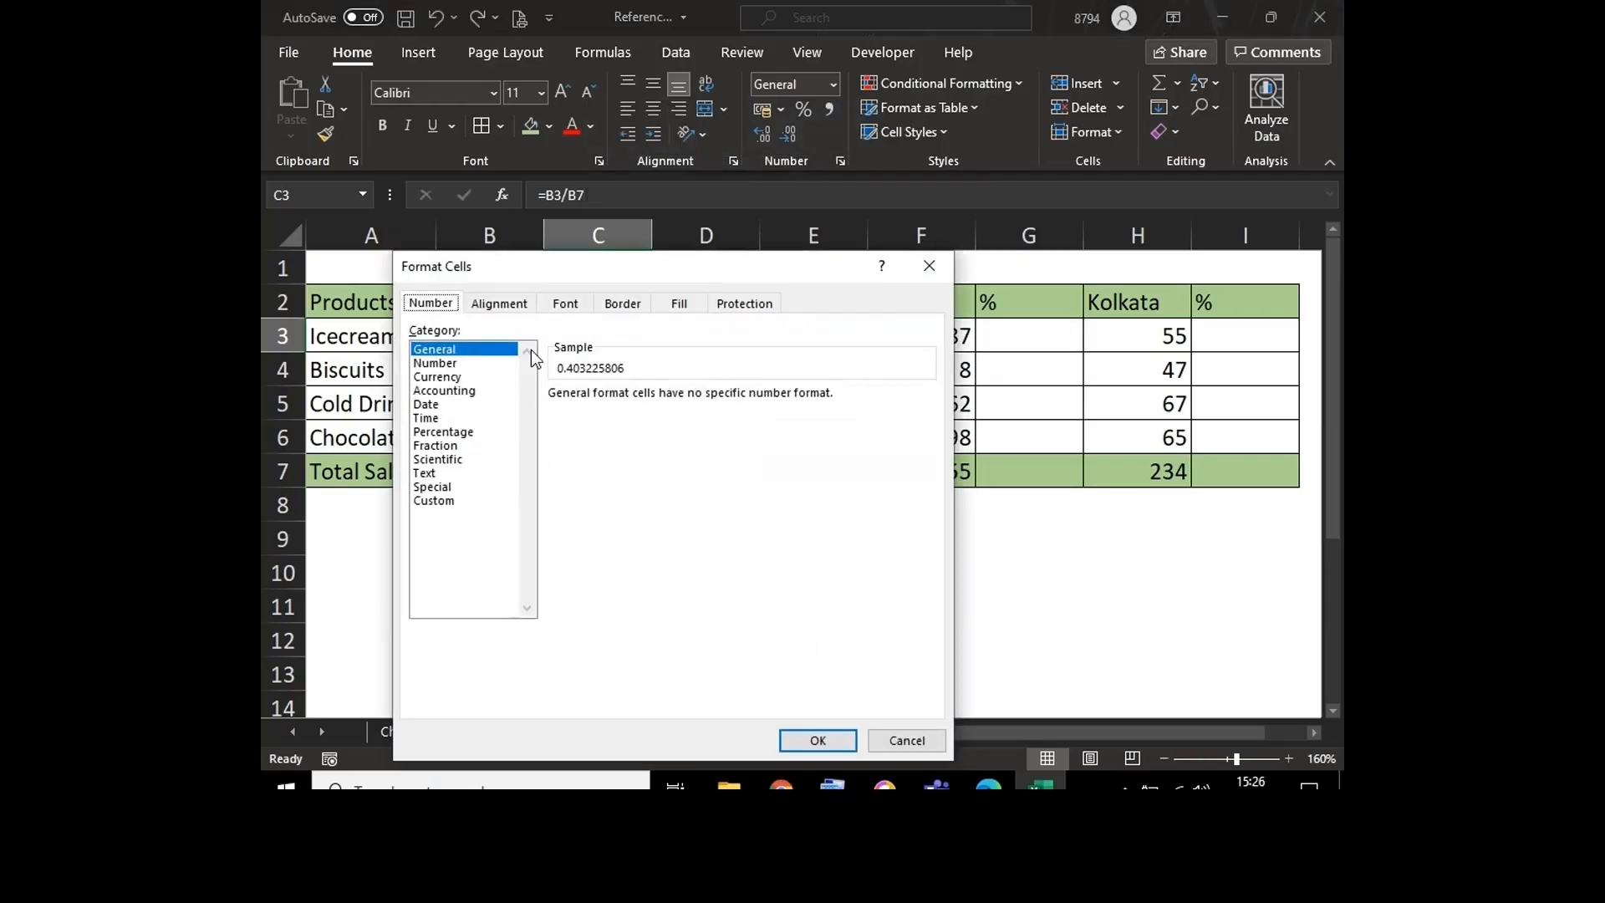
click(459, 431)
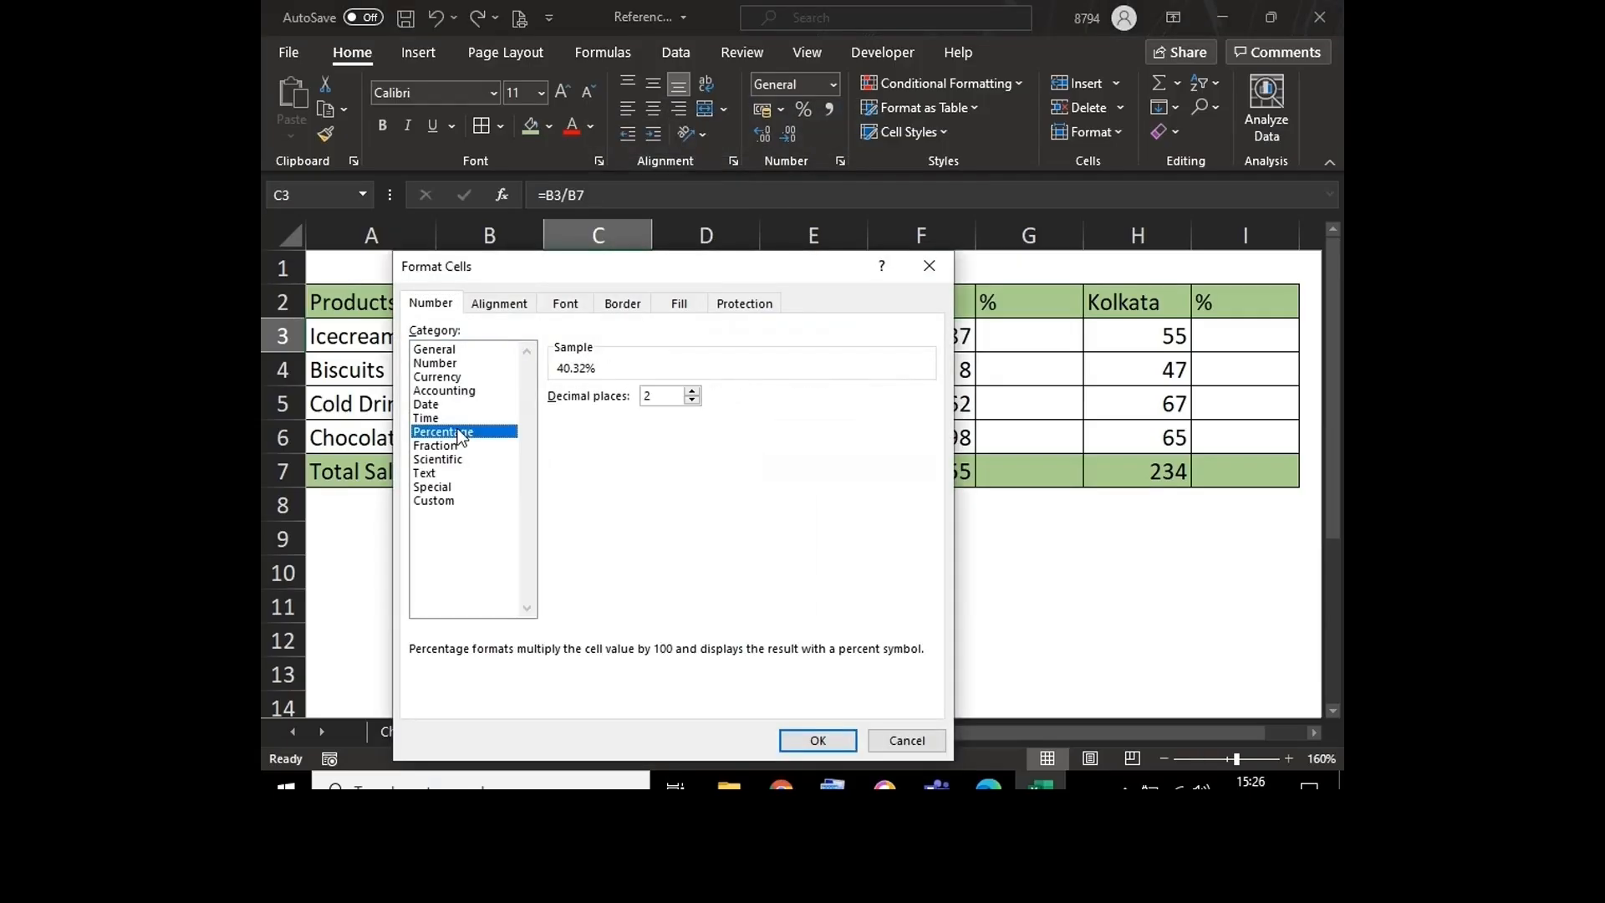
click(845, 734)
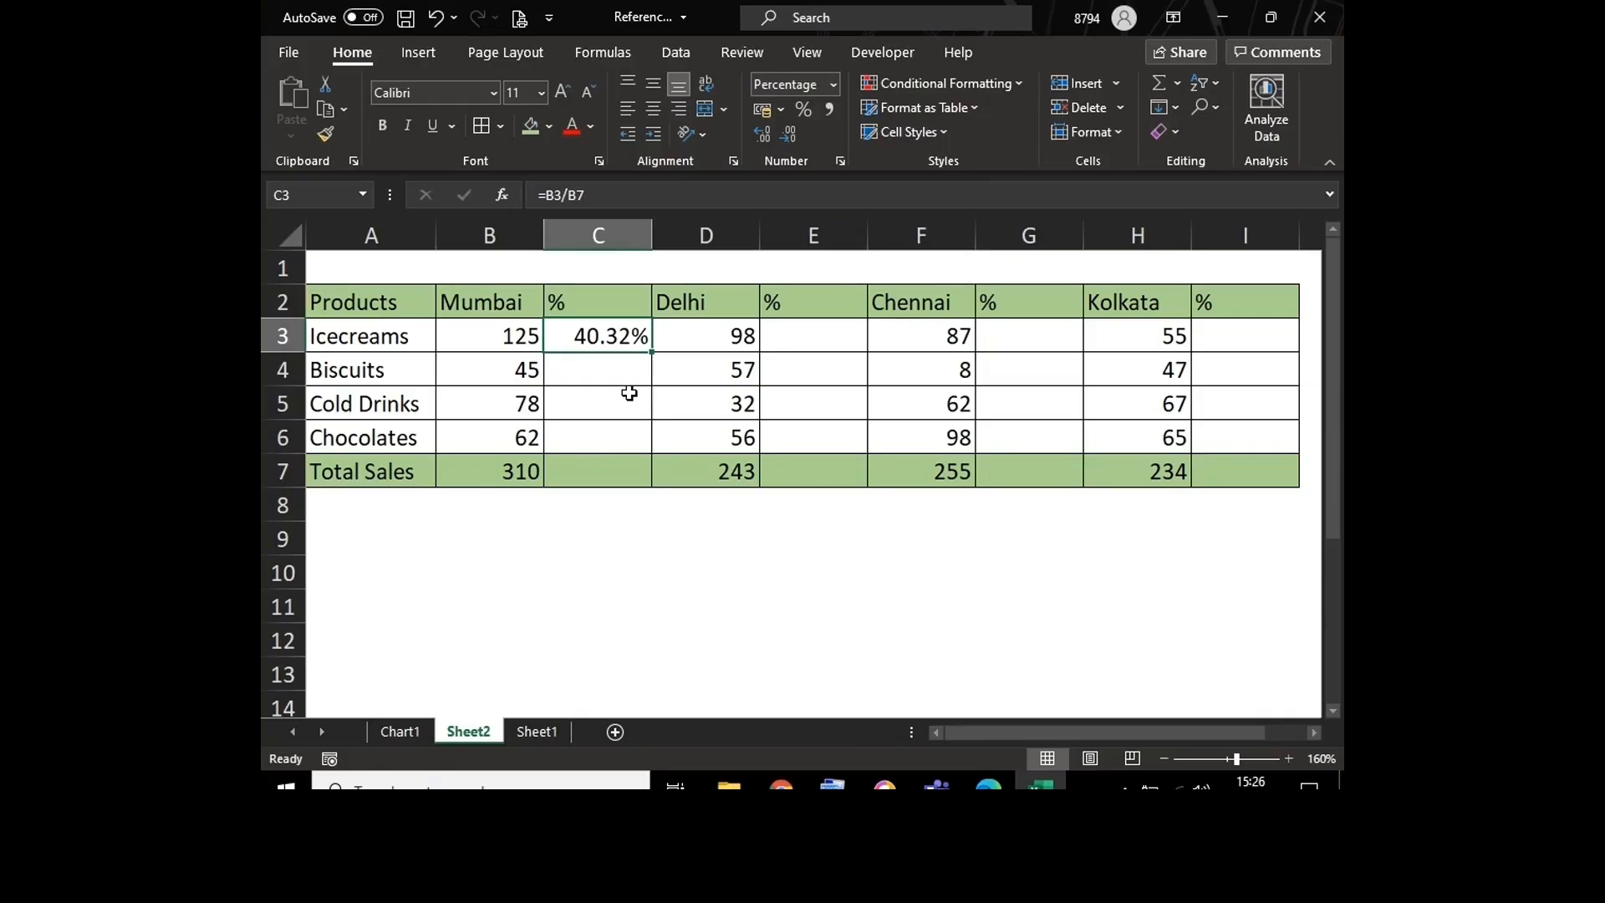
Step: Try filling the relative formula =B3/B7 from C3 down to C7 and inspect the references in C3 and C4
double_click(607, 340)
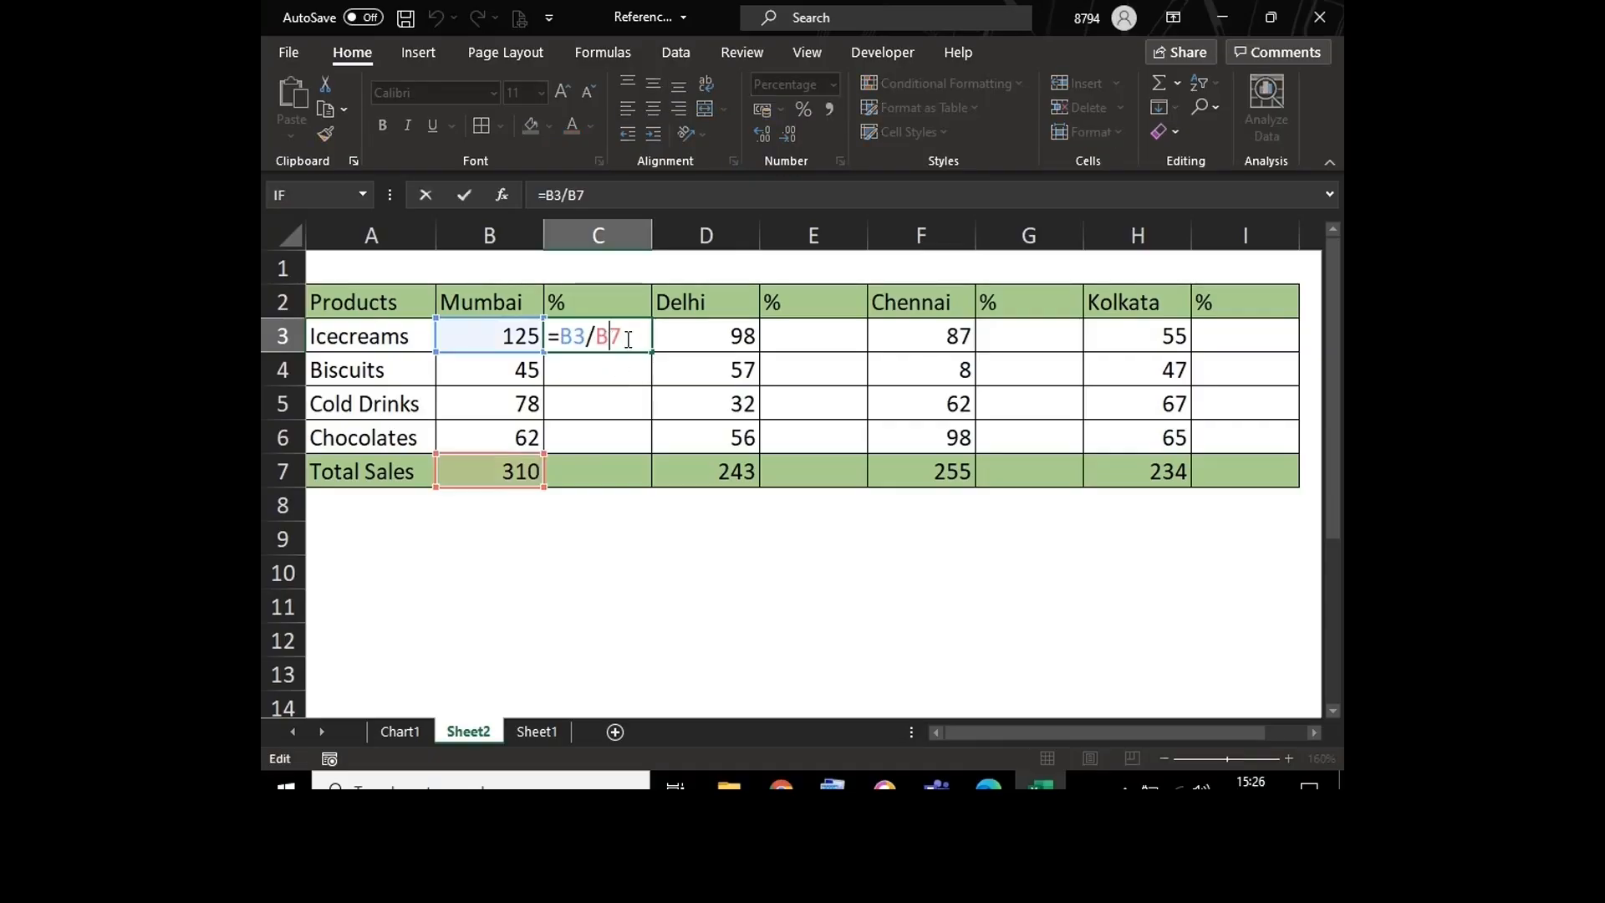
click(629, 337)
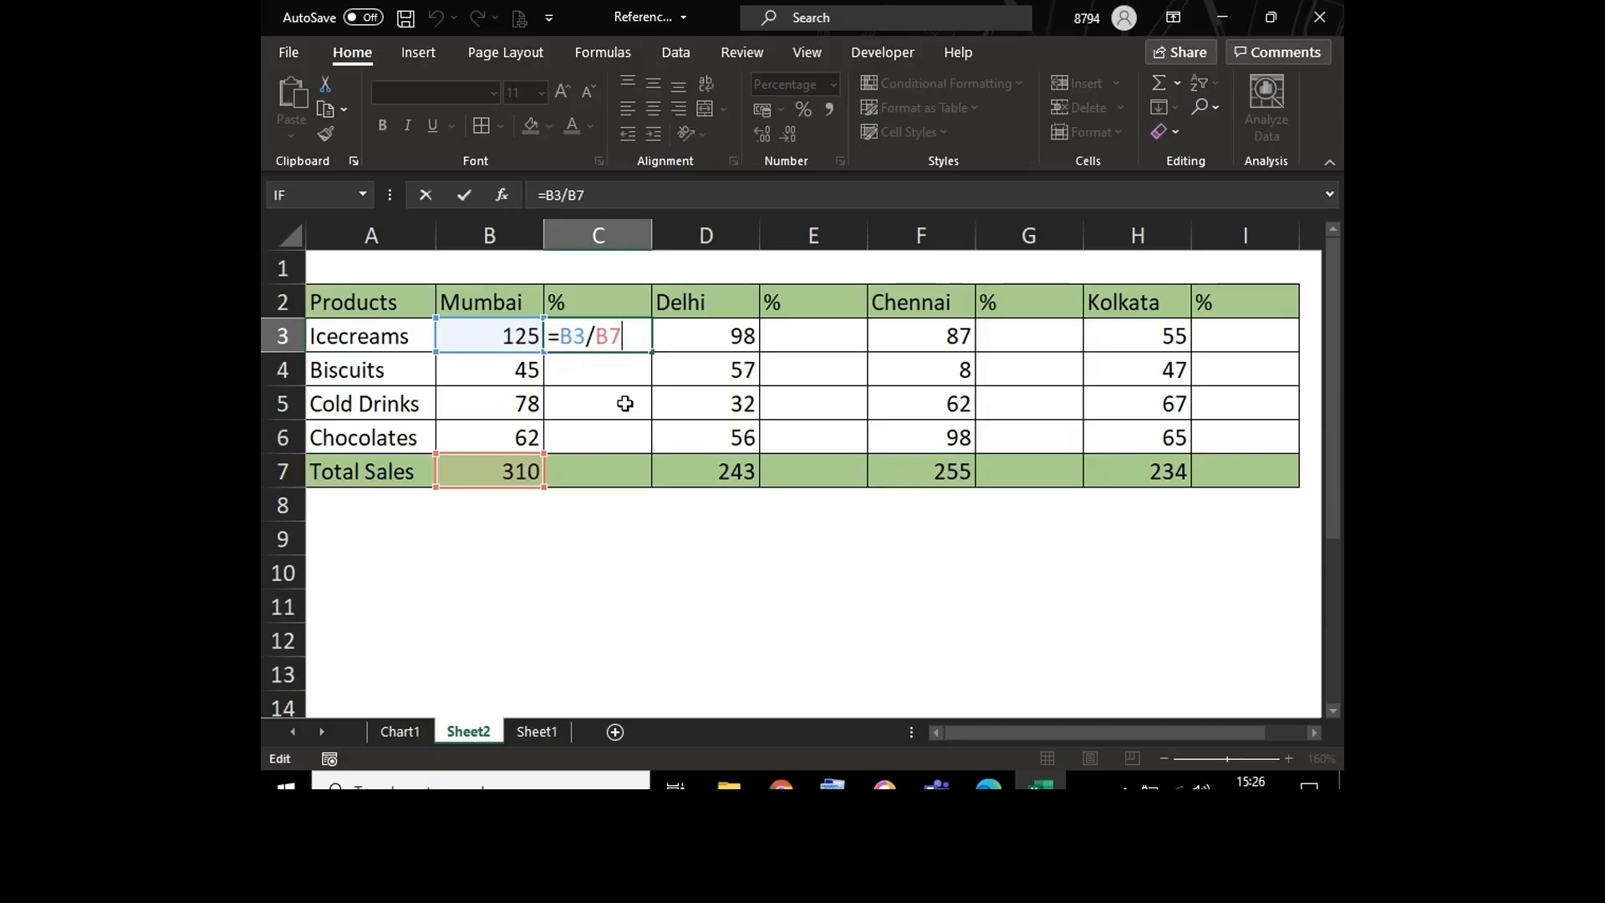
key(Return)
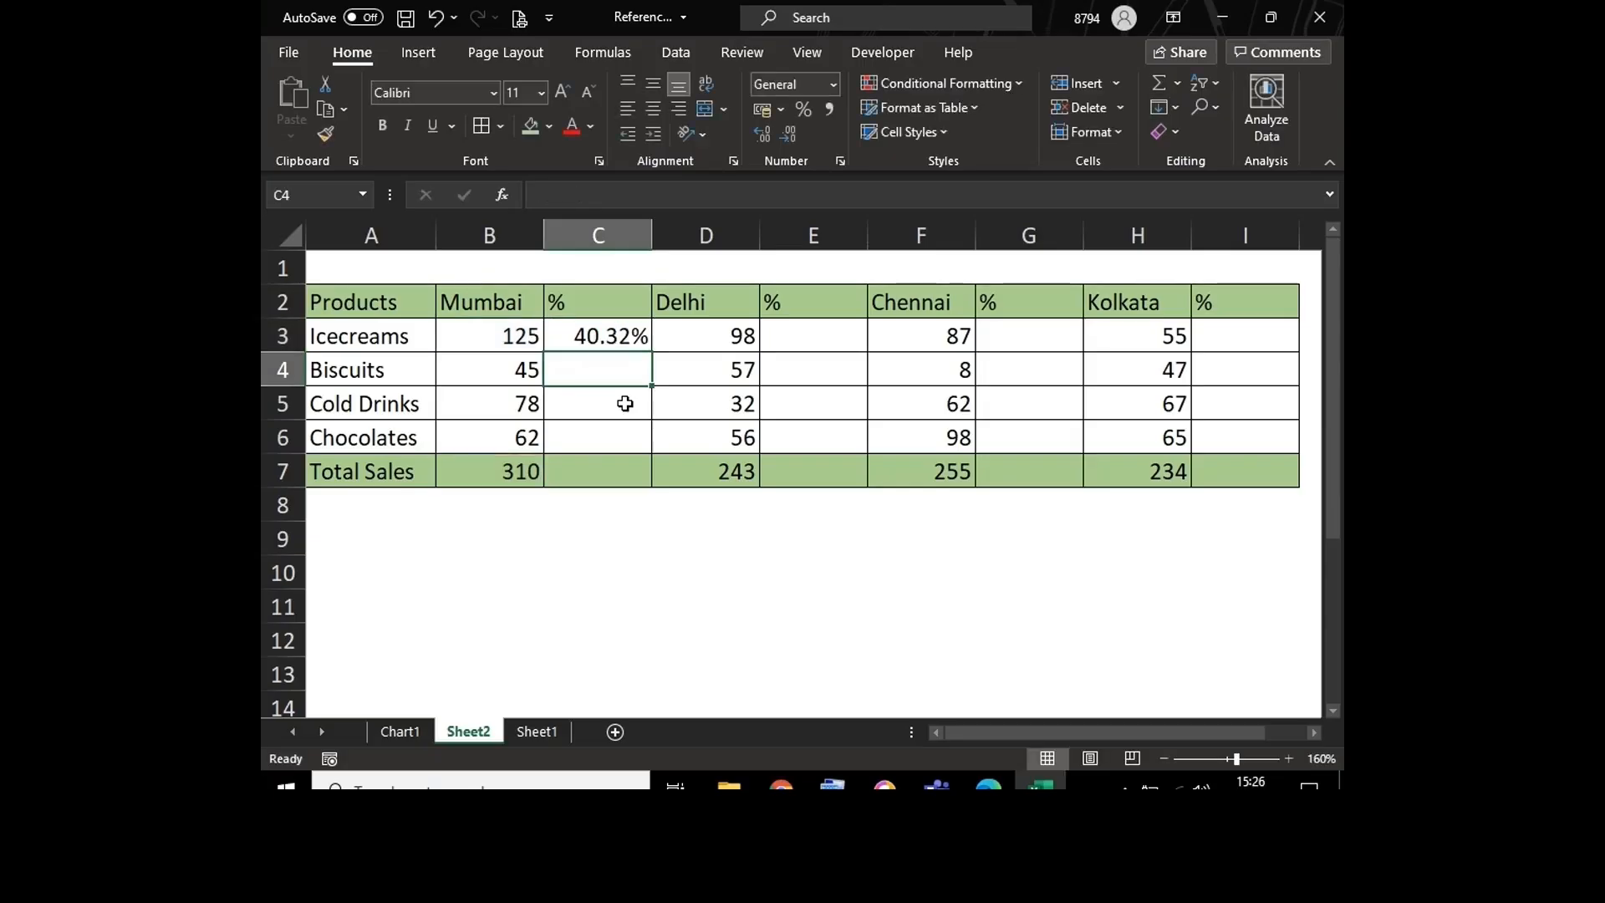
click(616, 326)
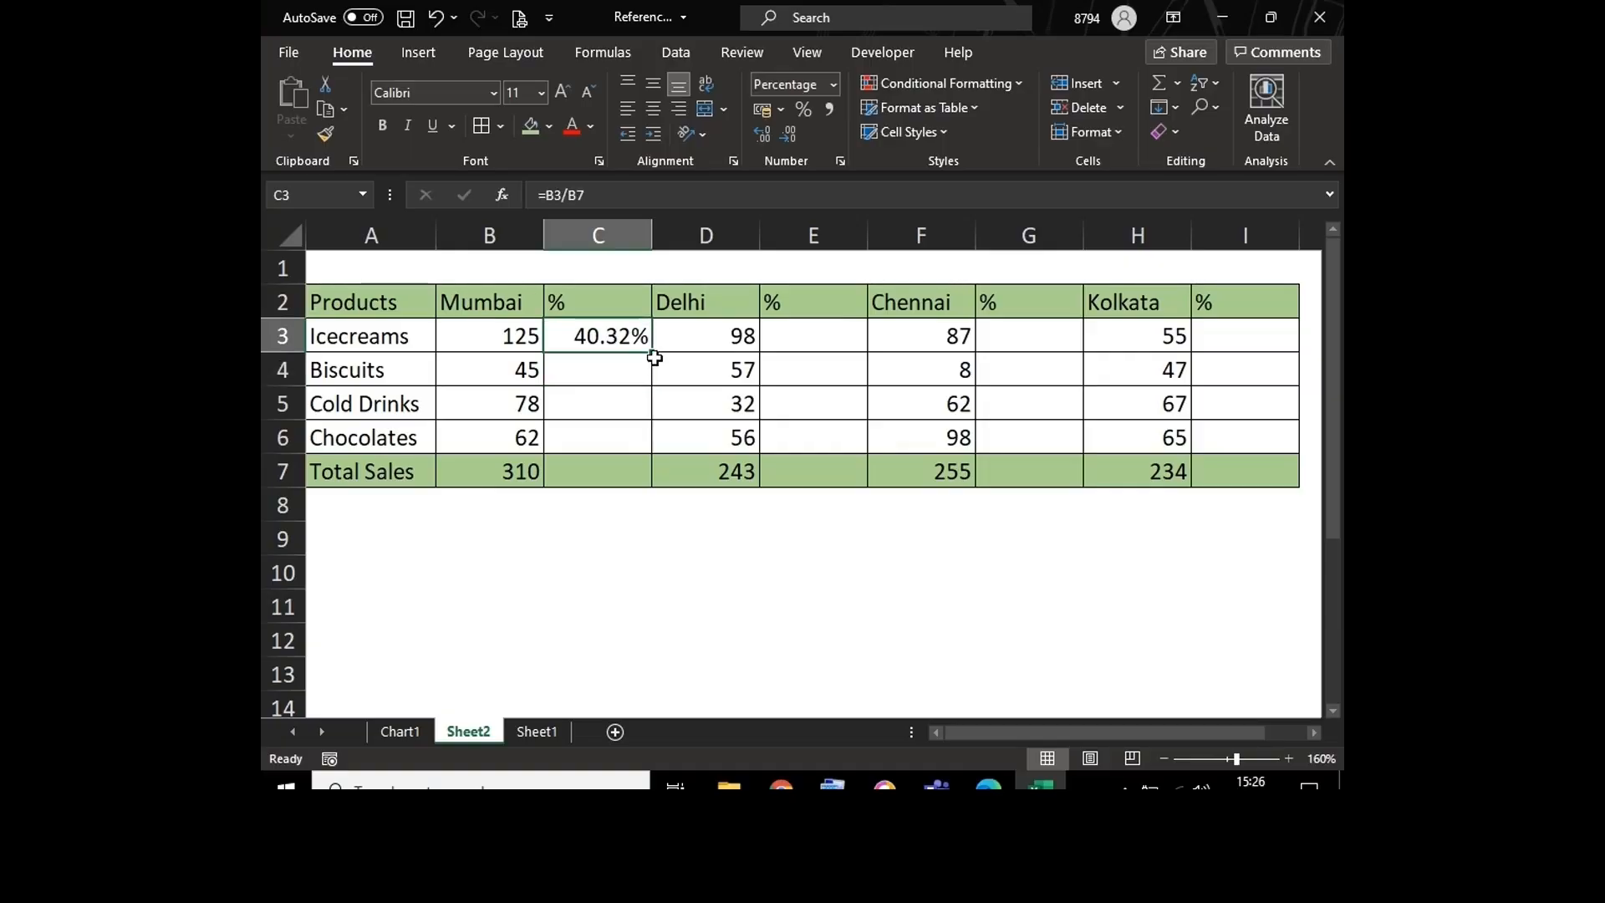
drag(652, 352, 653, 493)
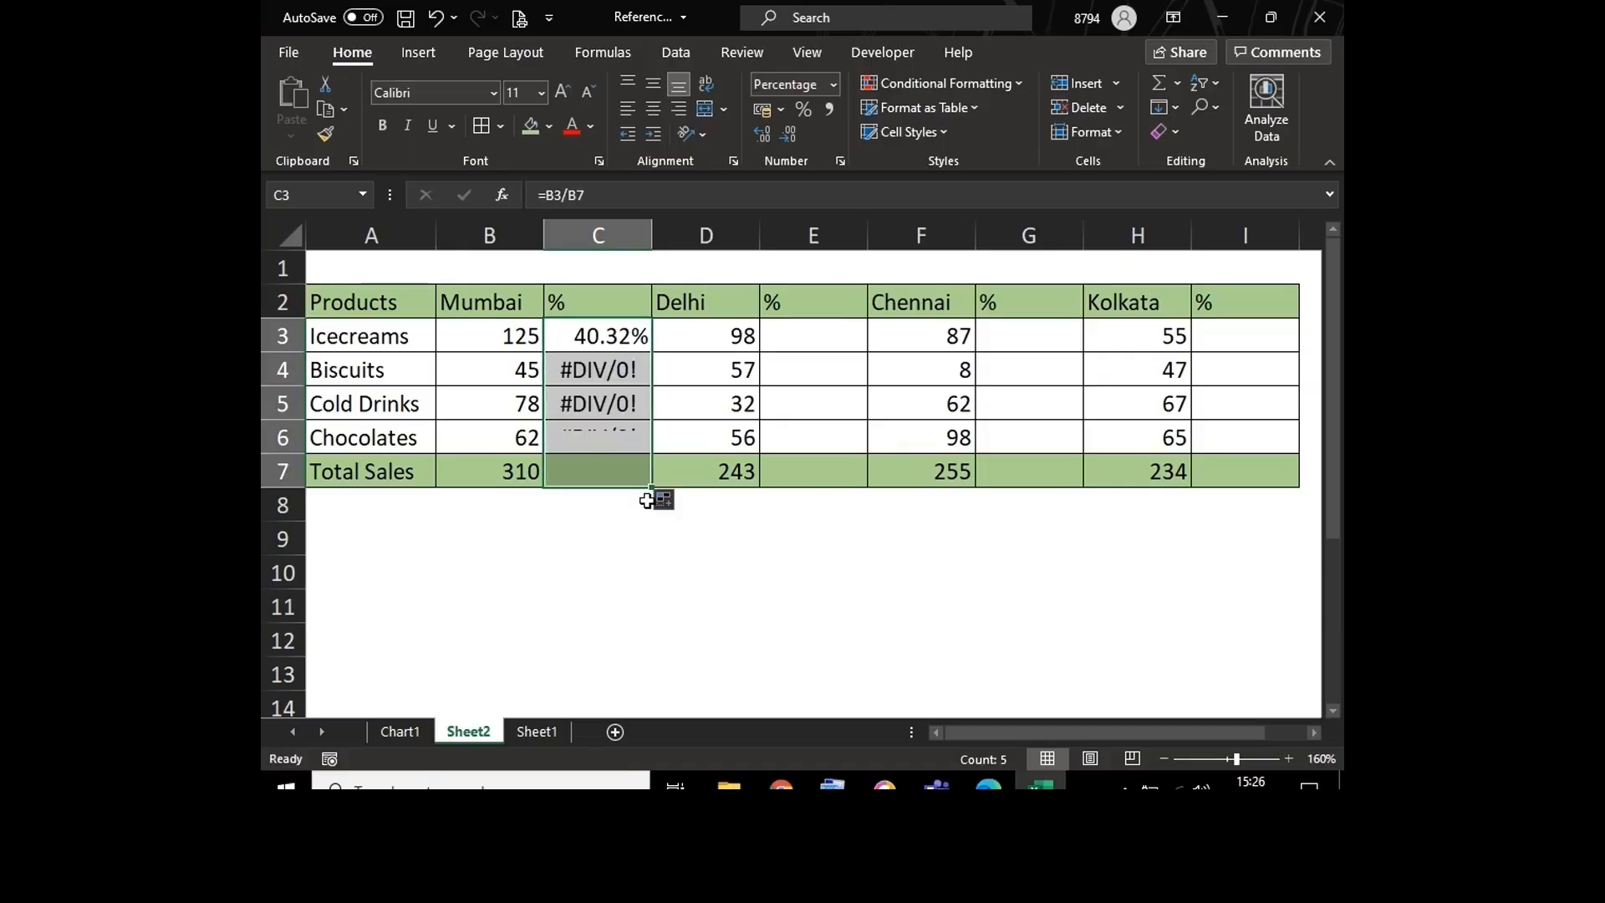
click(599, 587)
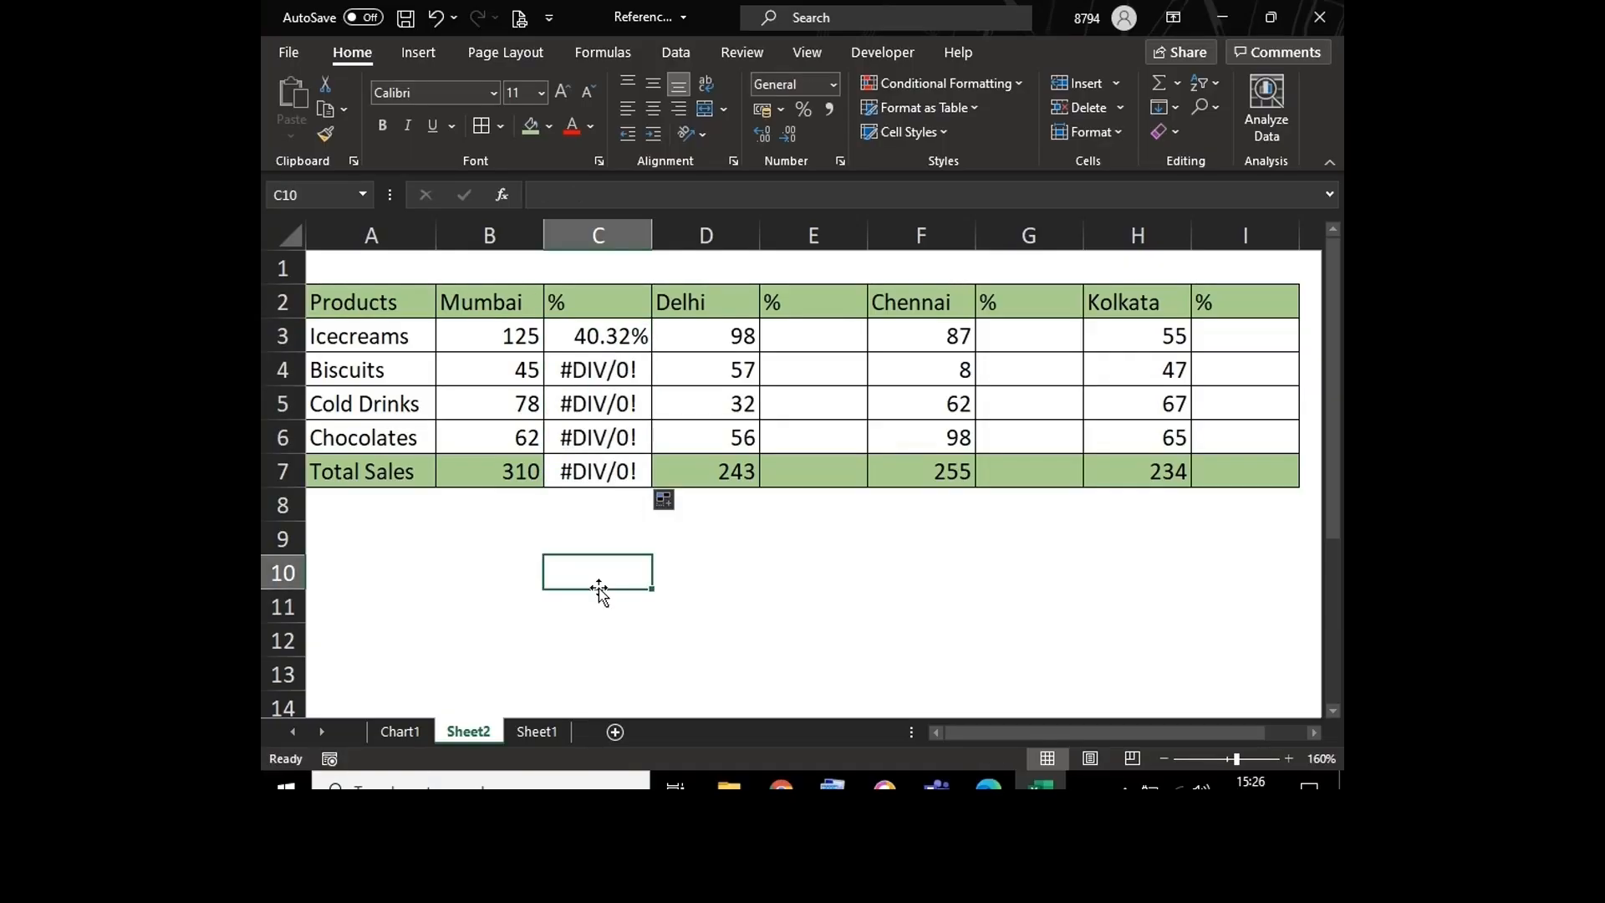
double_click(616, 343)
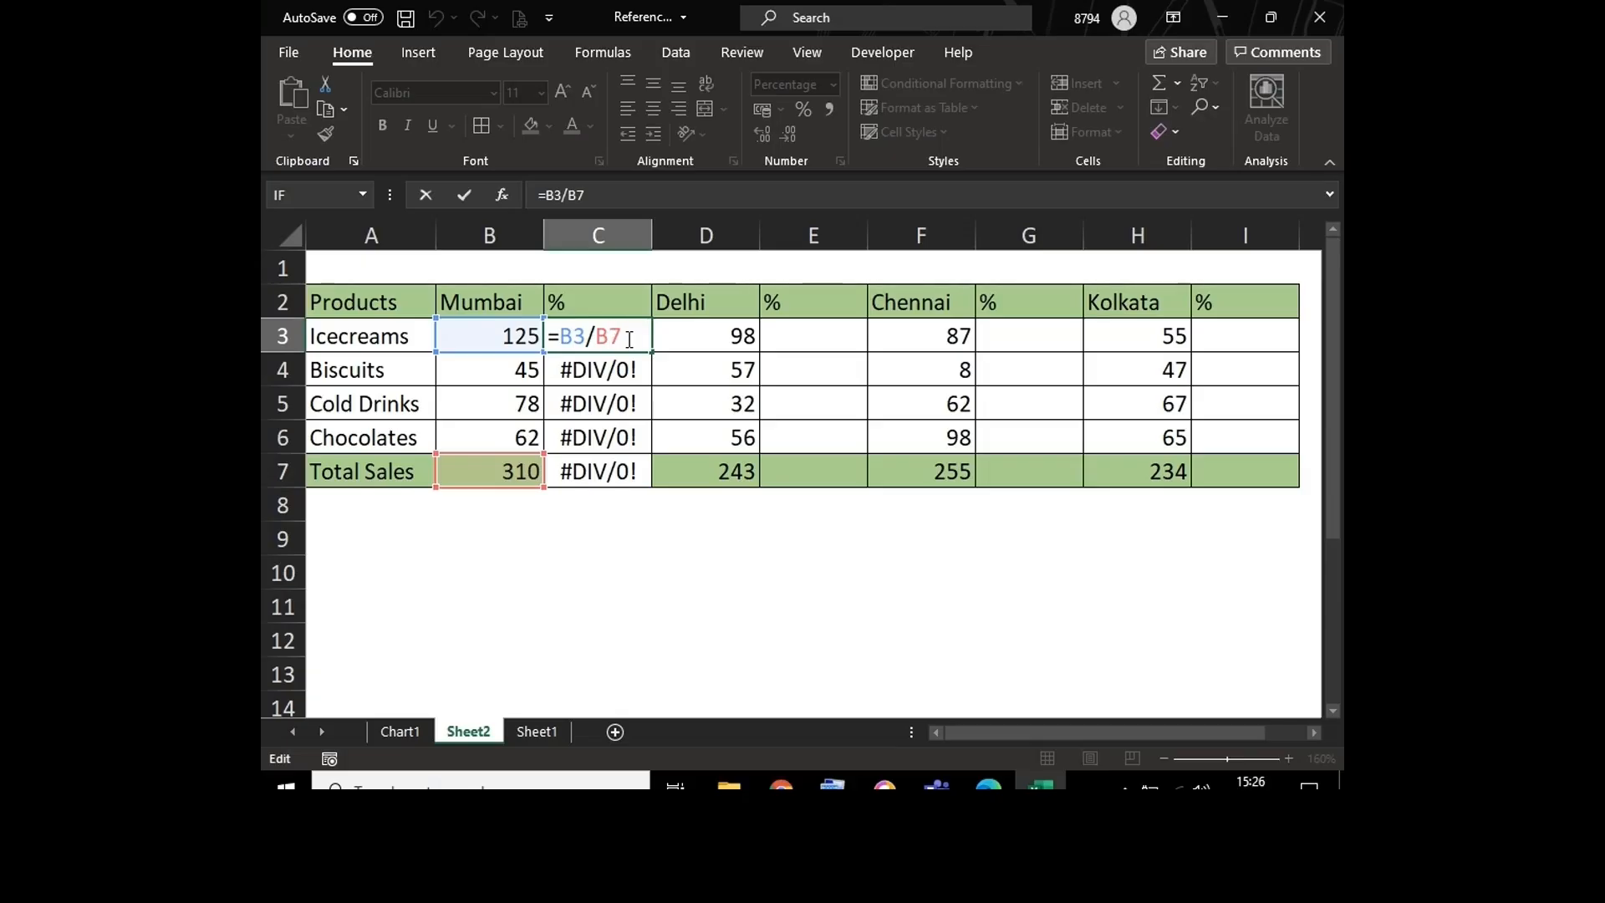
key(Return)
key(F2)
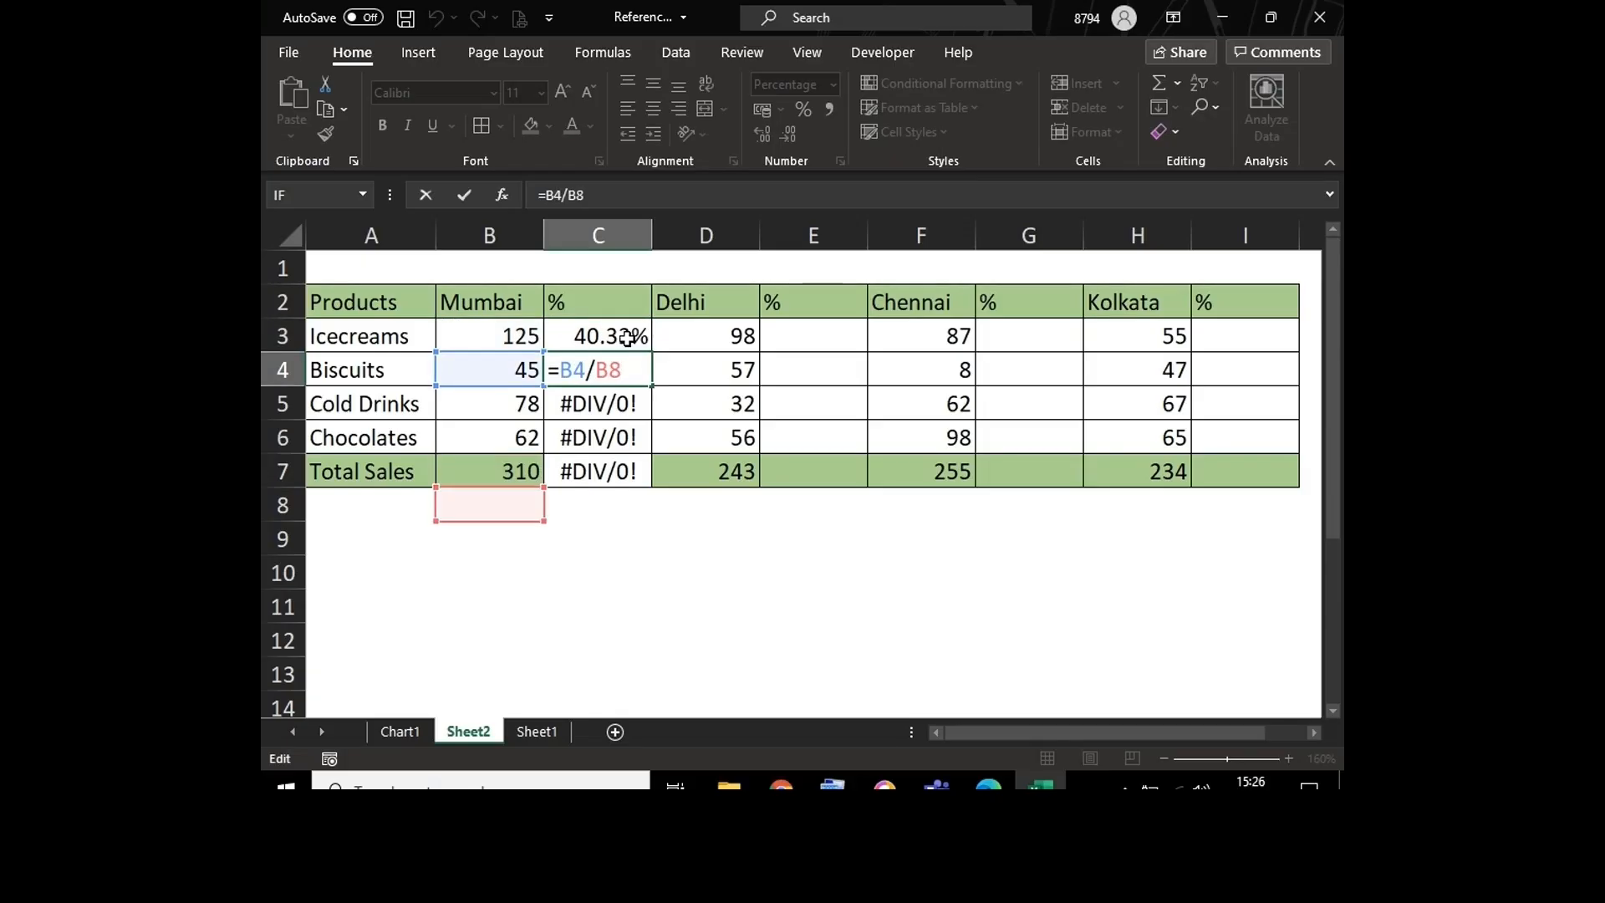
click(470, 504)
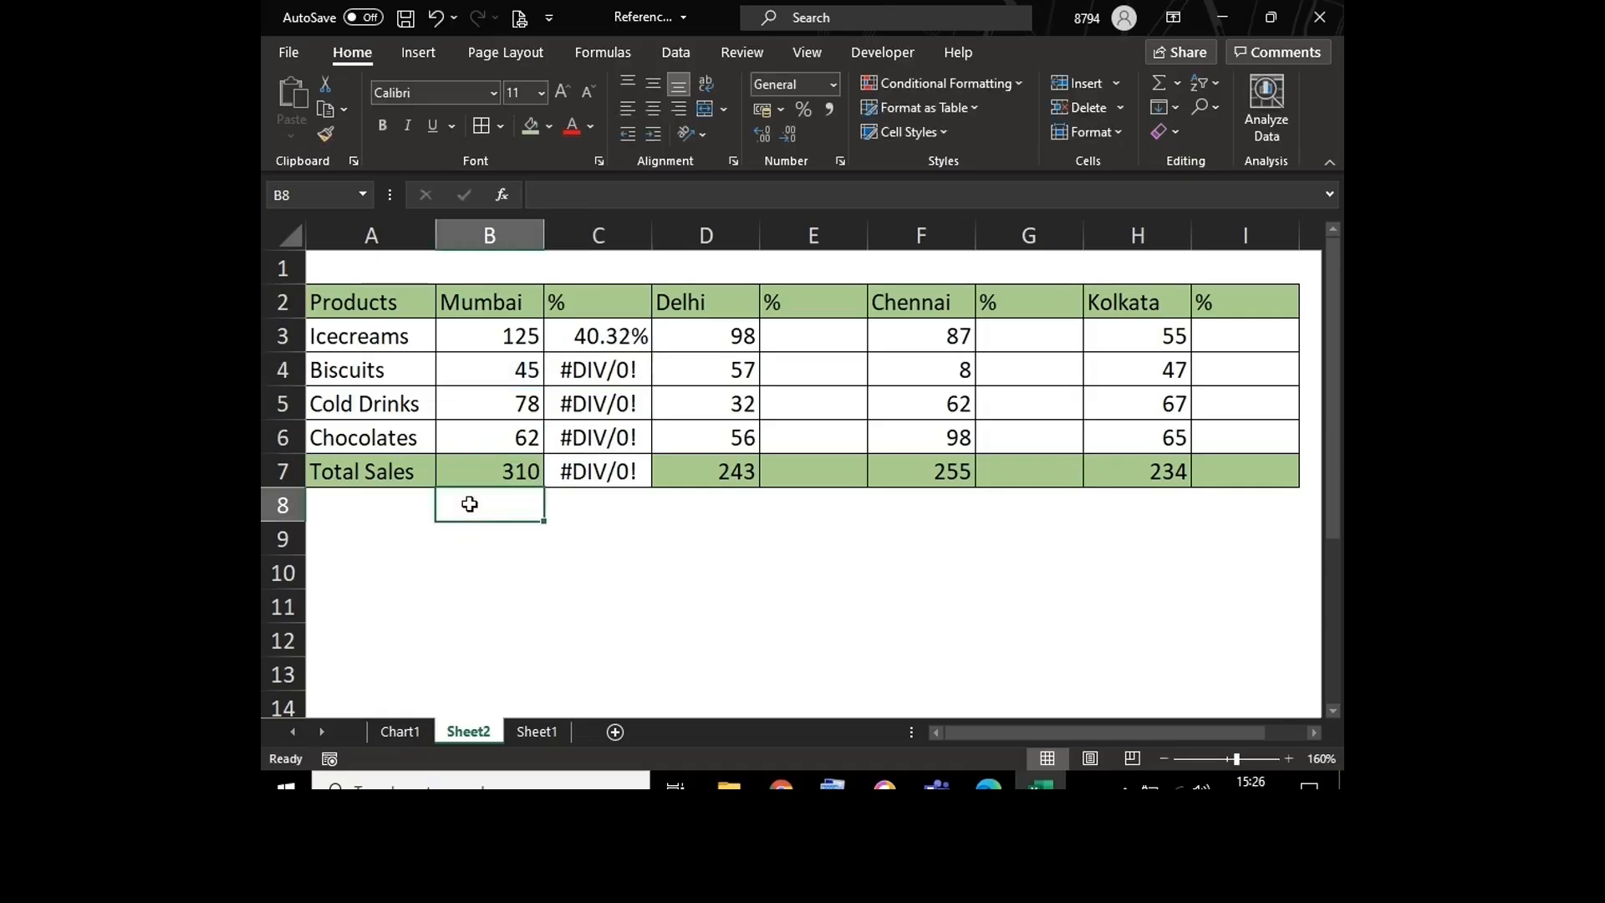
click(608, 372)
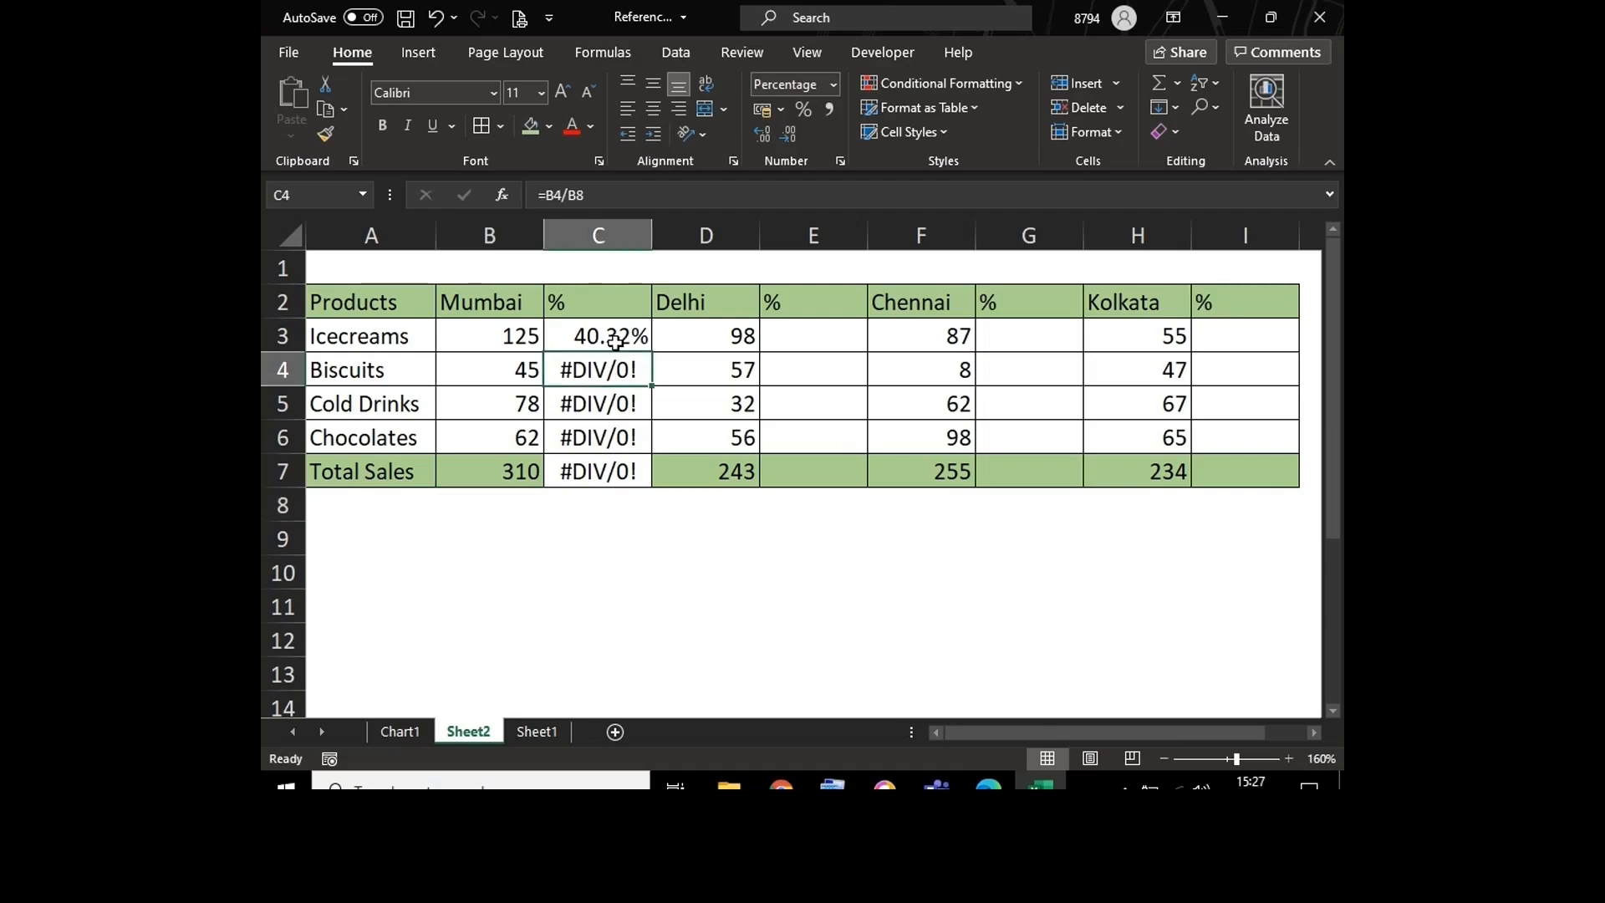
Step: Make the total reference absolute in C3 so the formula is =B3/$B$7, and fill it down to C7
double_click(616, 338)
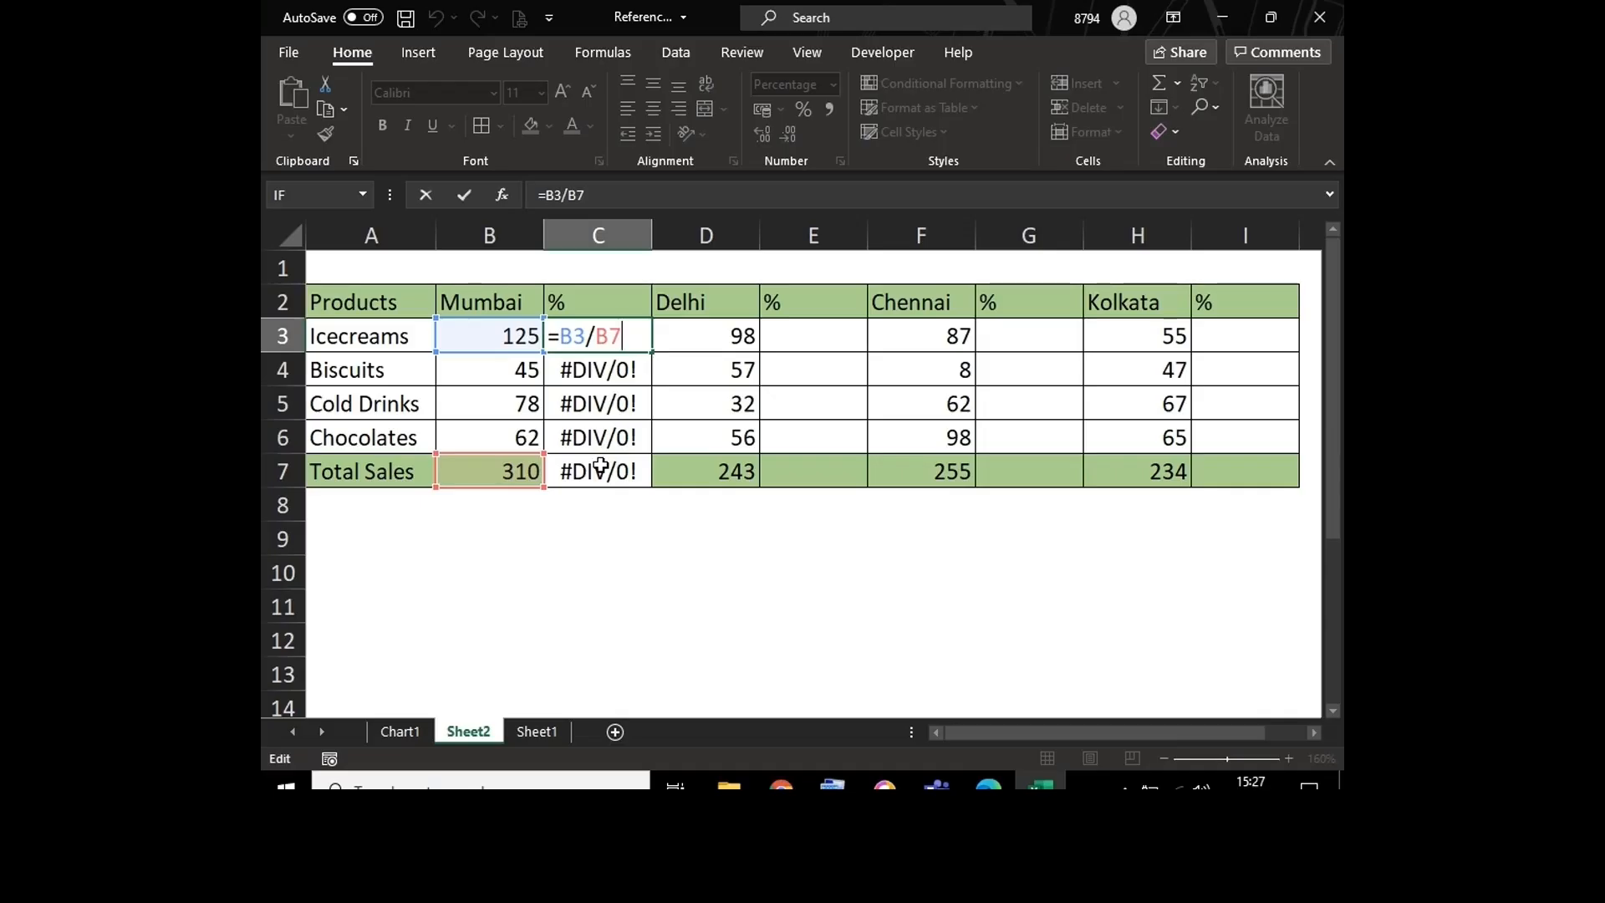
key(F4)
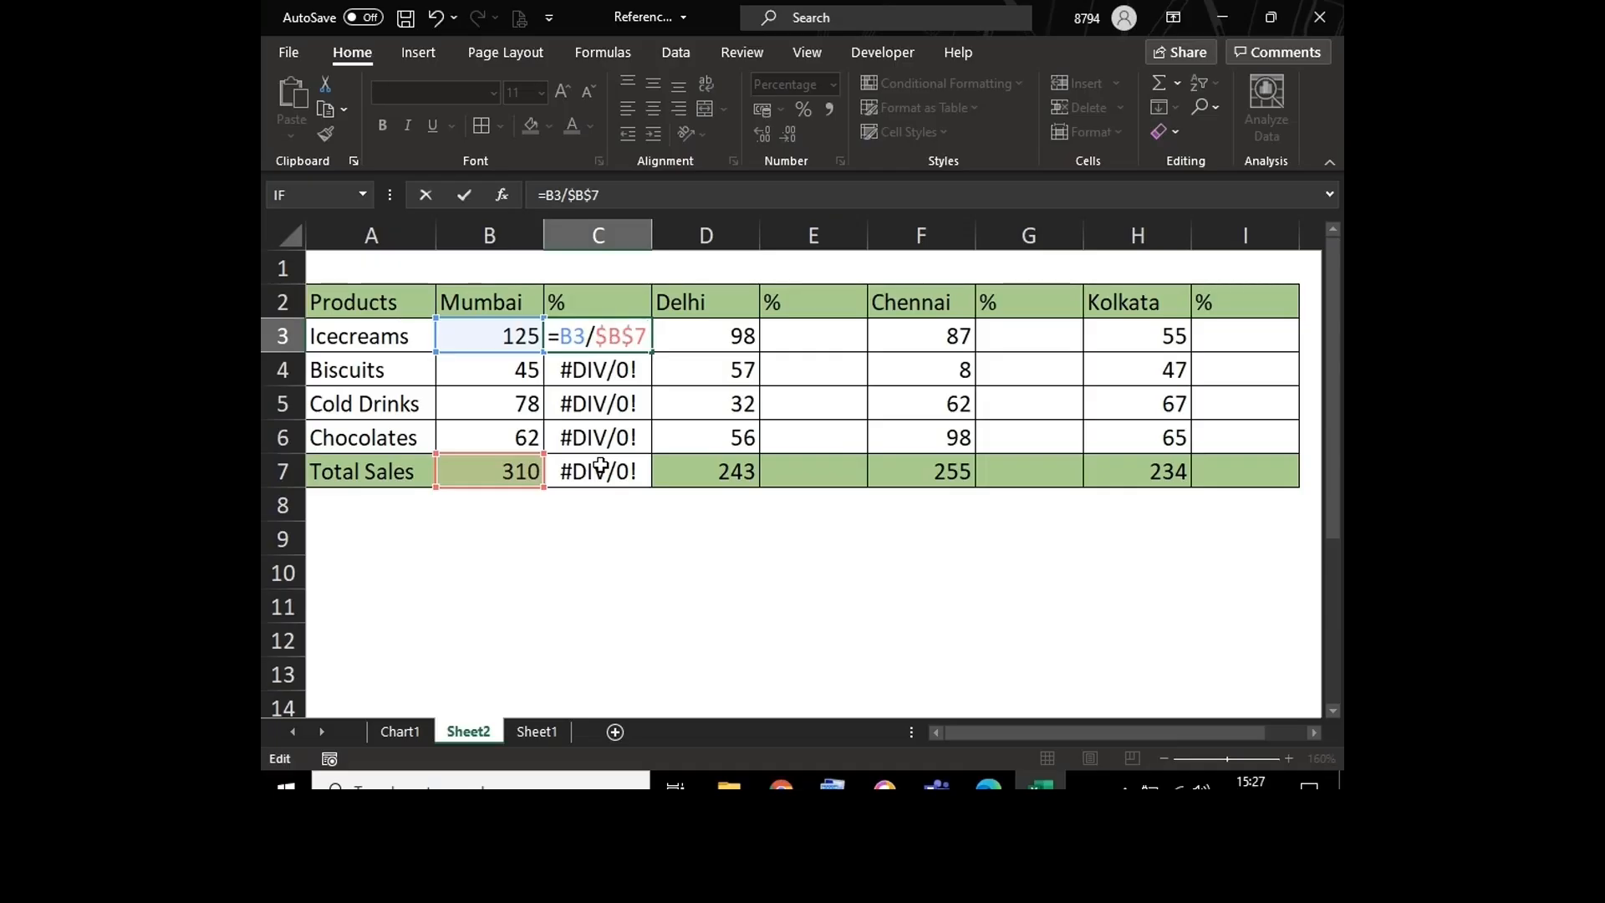
key(Return)
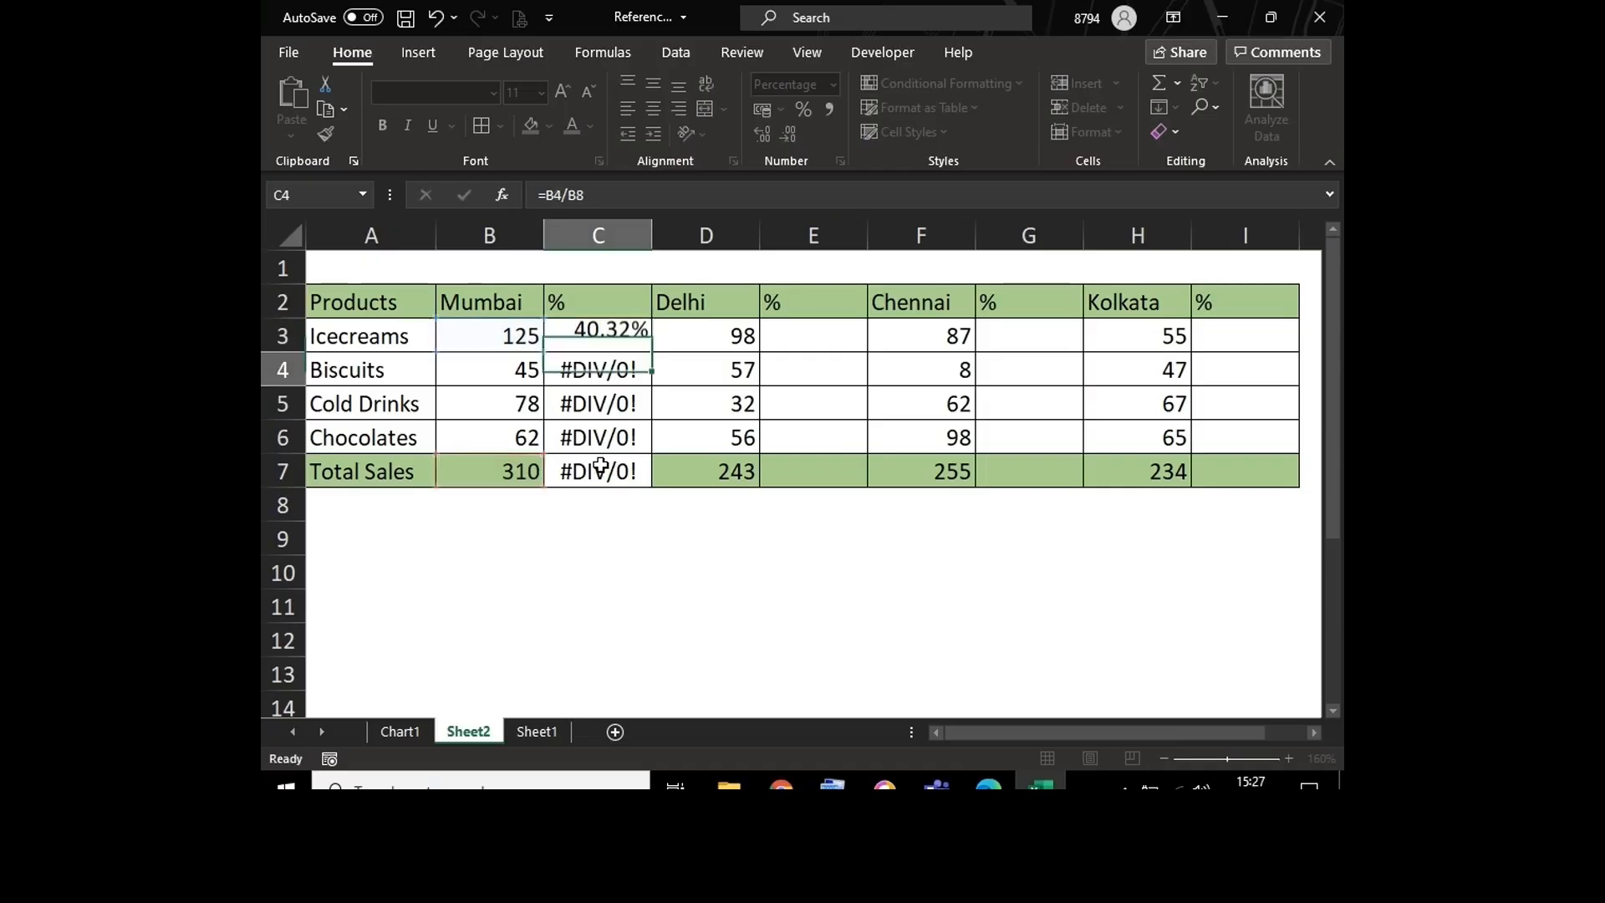
click(596, 331)
drag(655, 355, 655, 498)
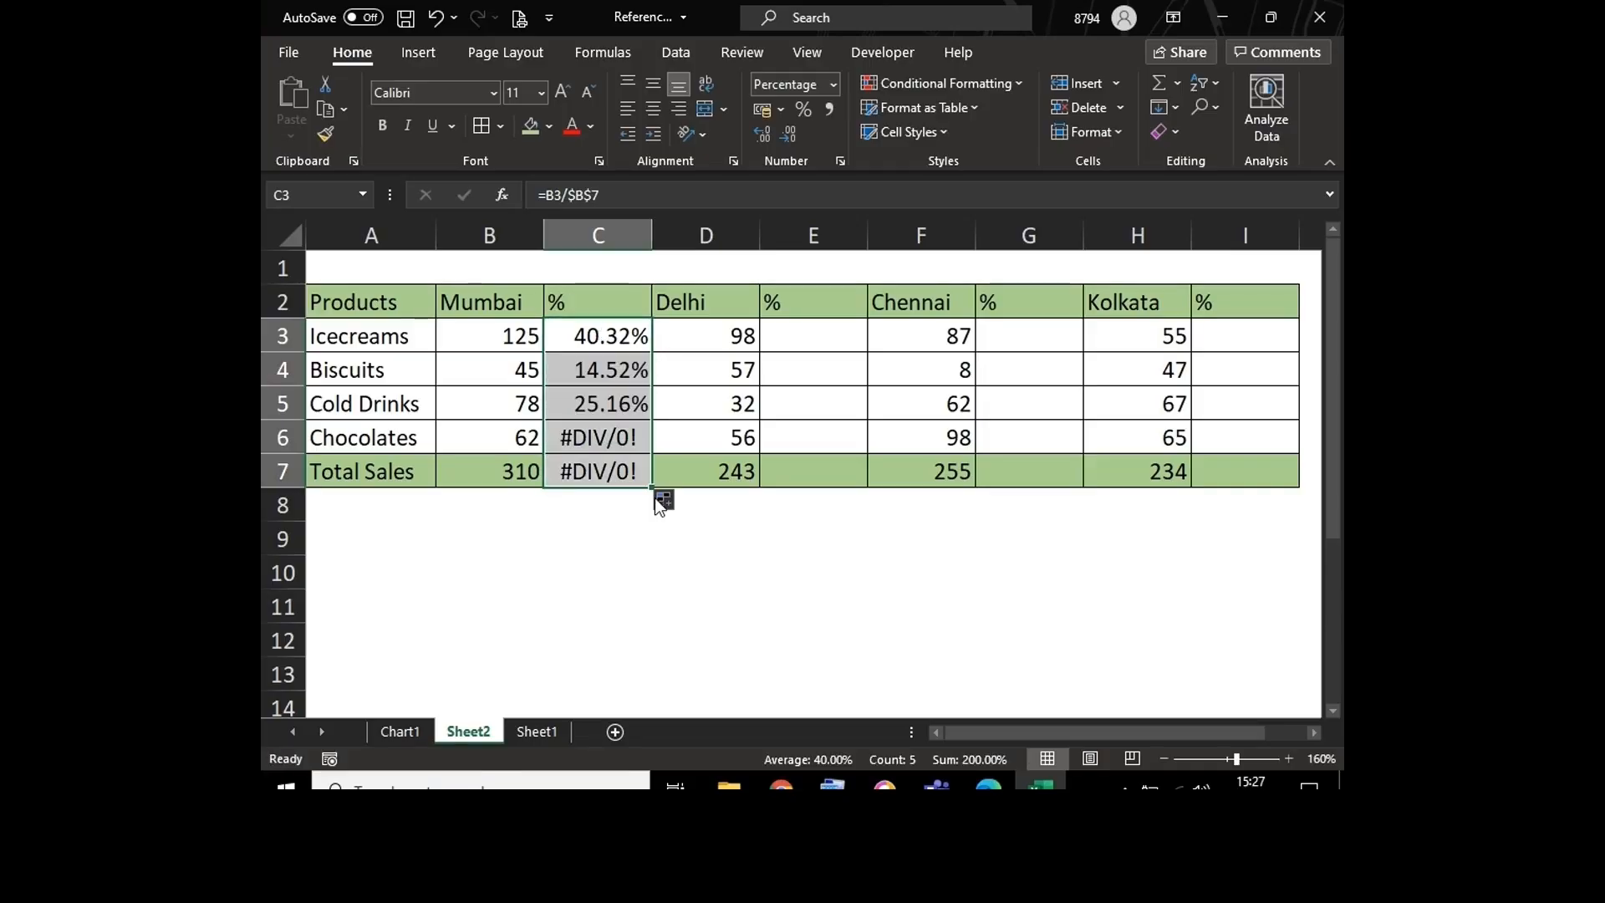
double_click(594, 335)
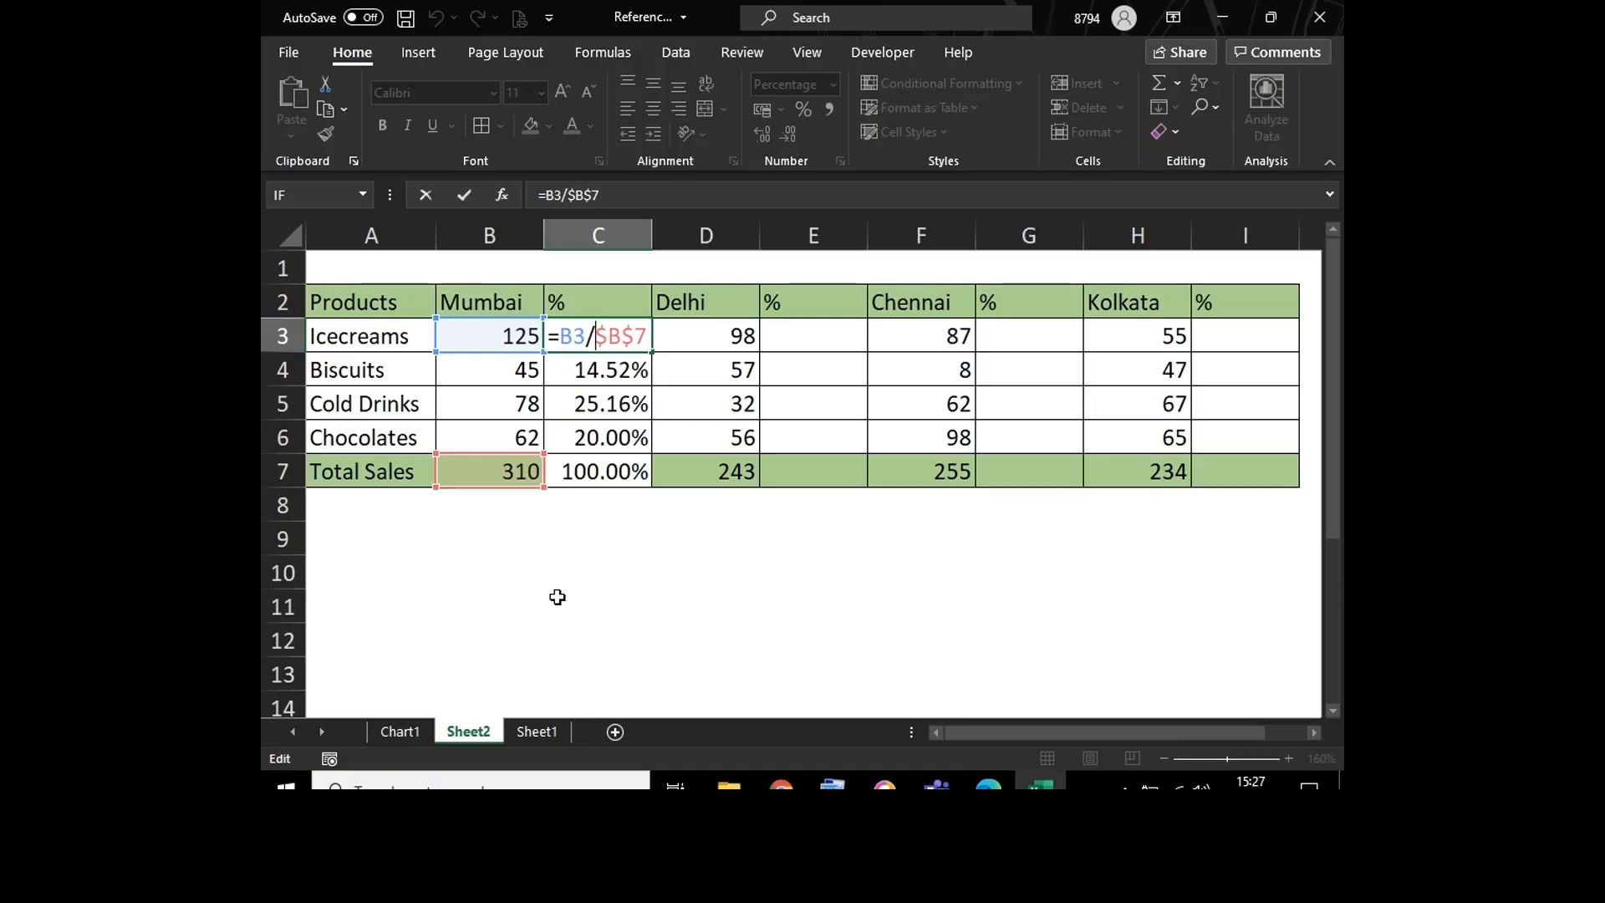
click(630, 593)
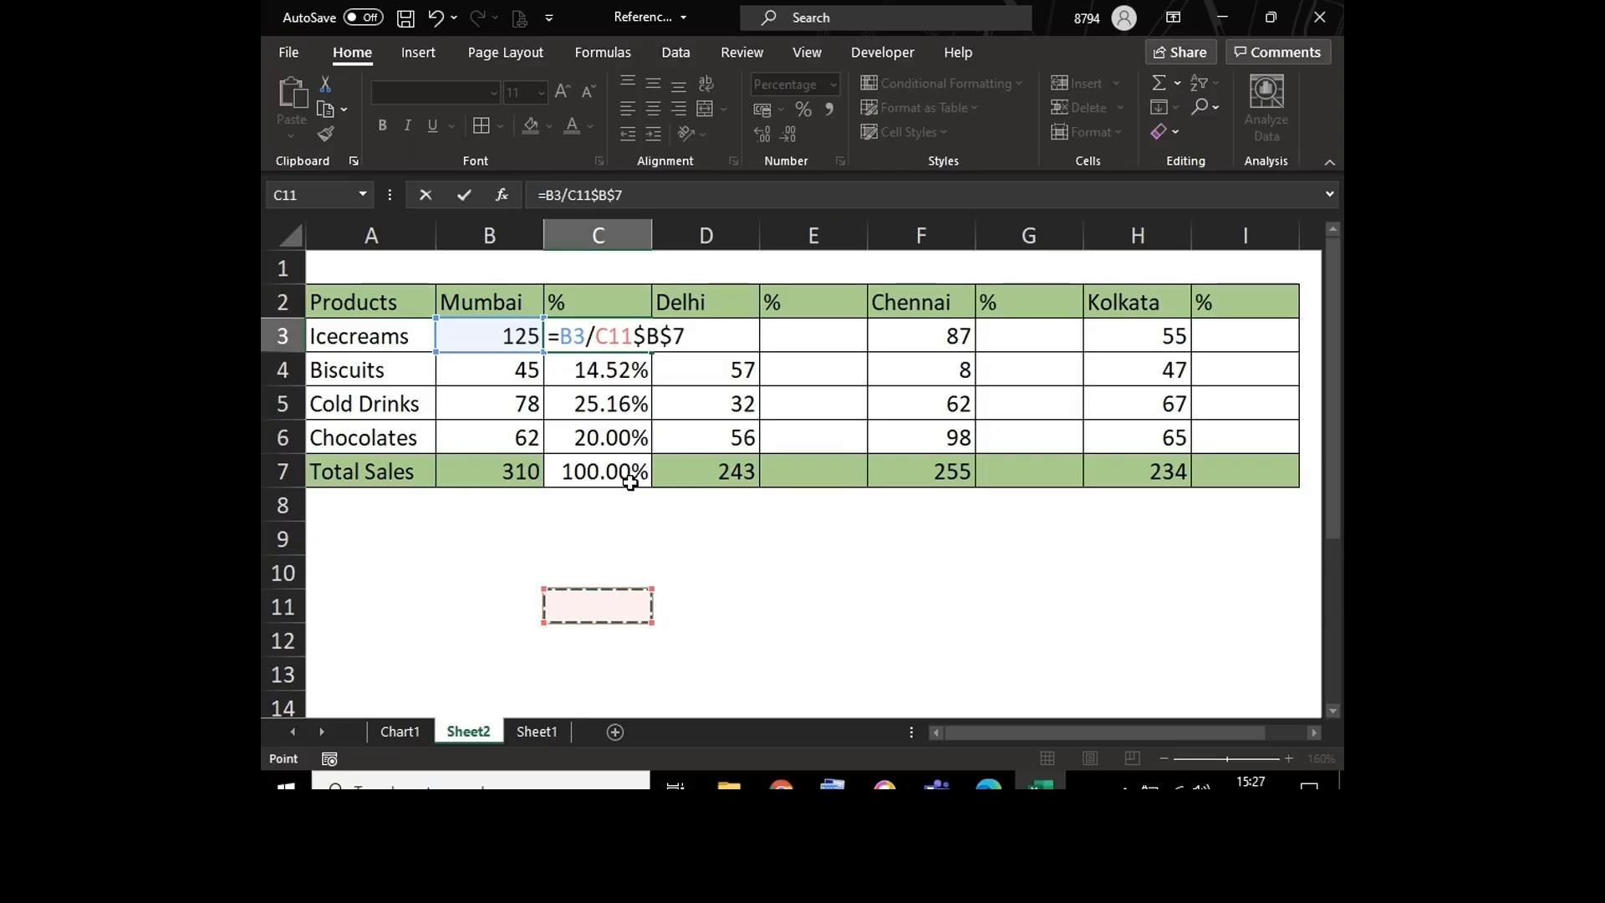
key(Escape)
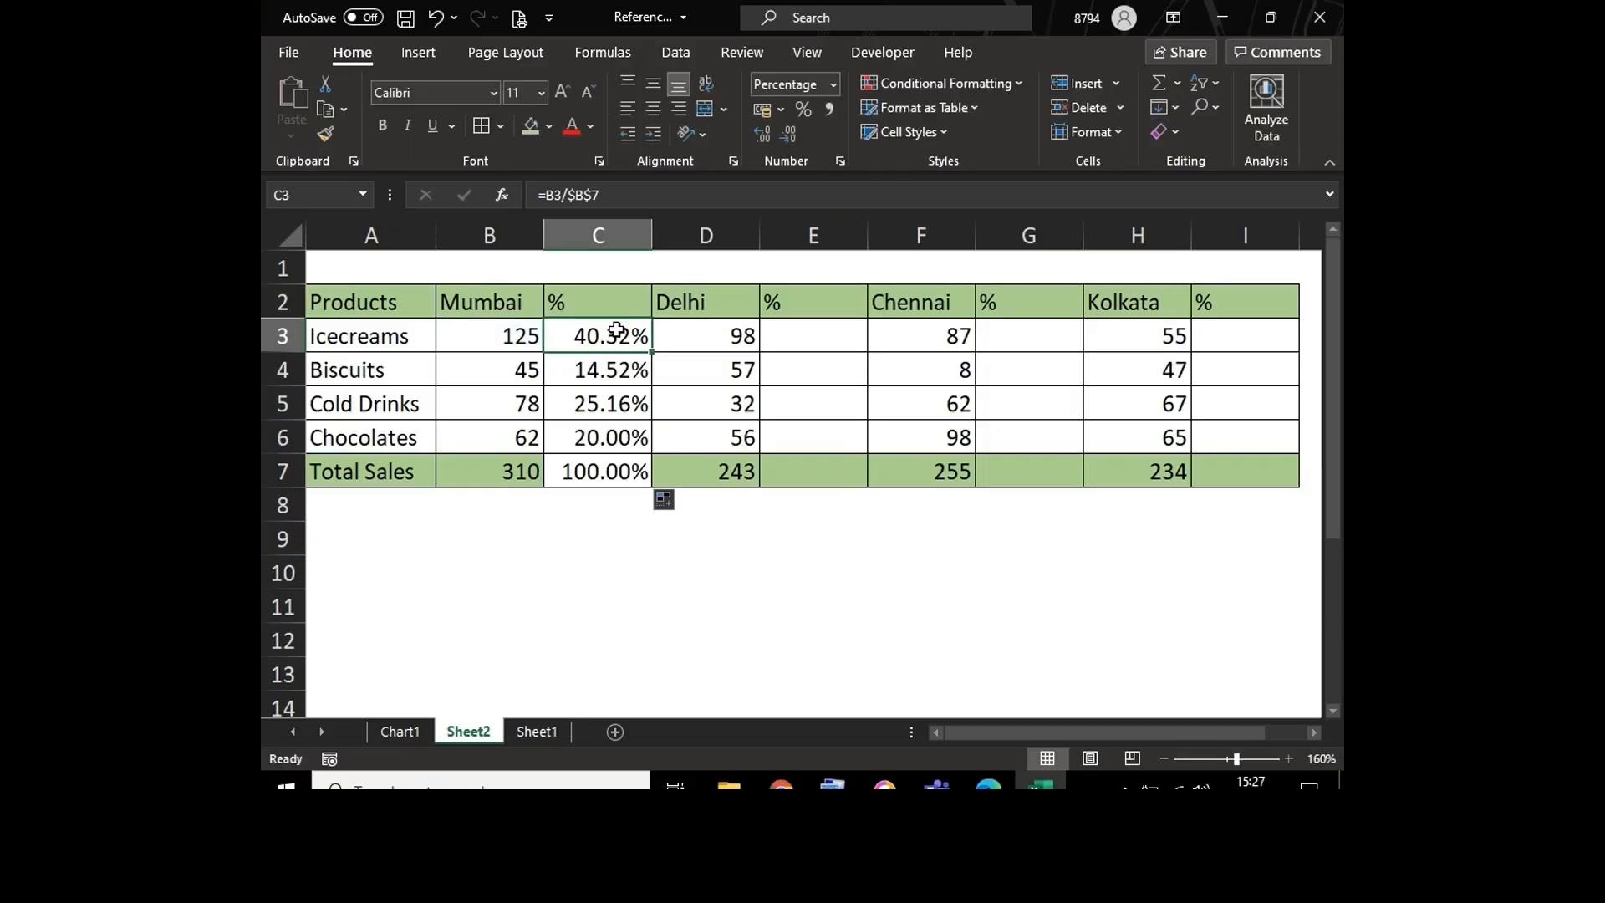
key(ctrl+c)
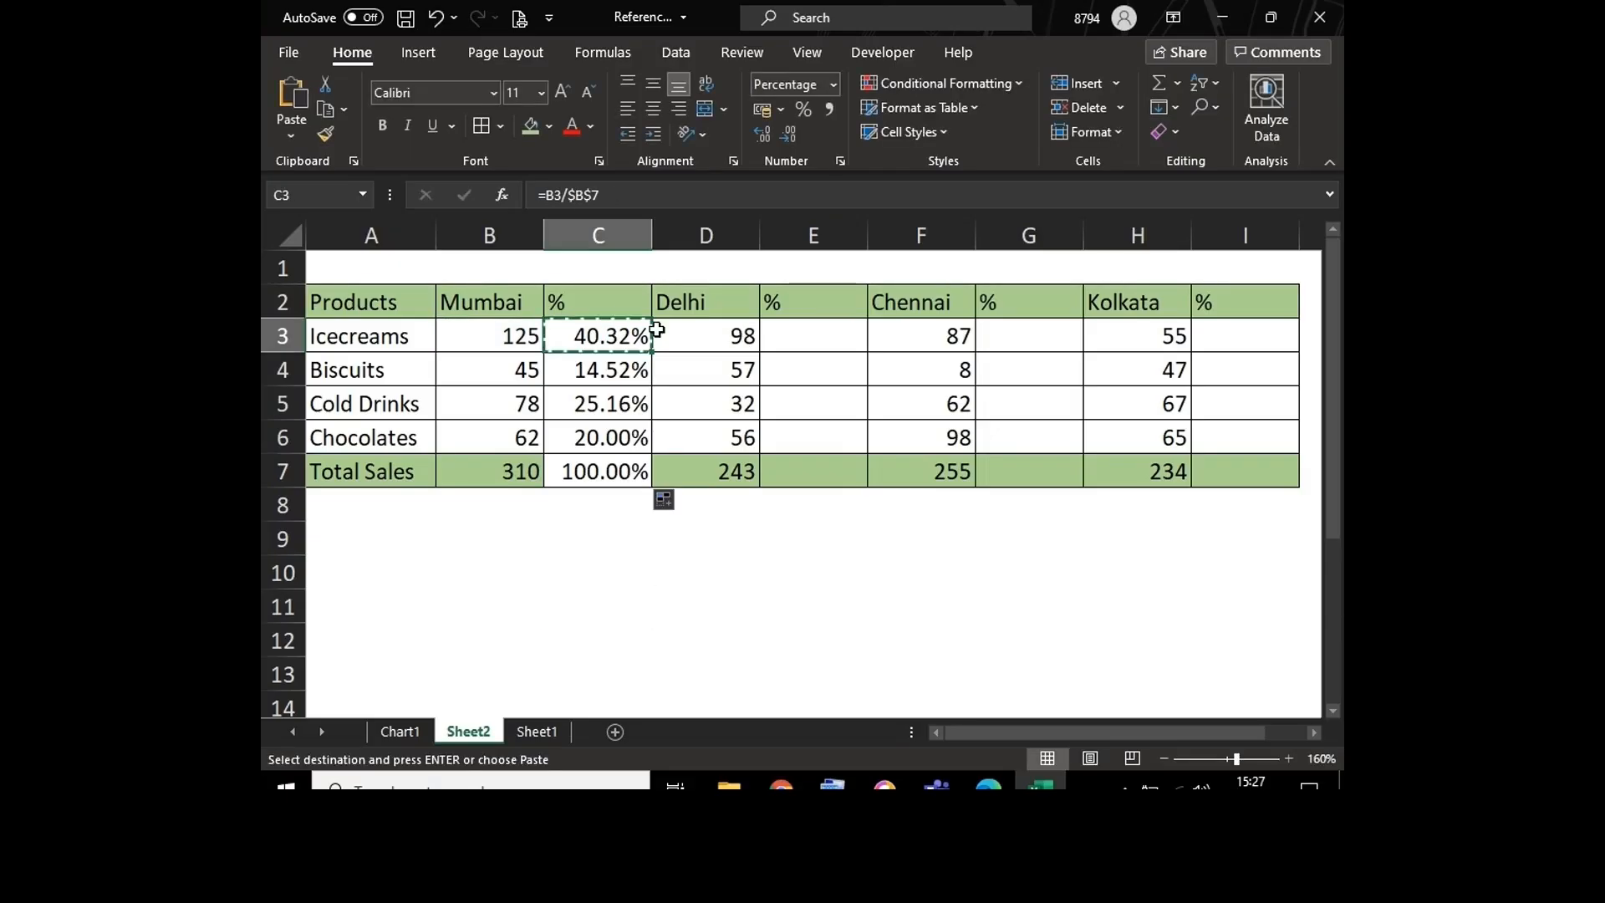
key(Escape)
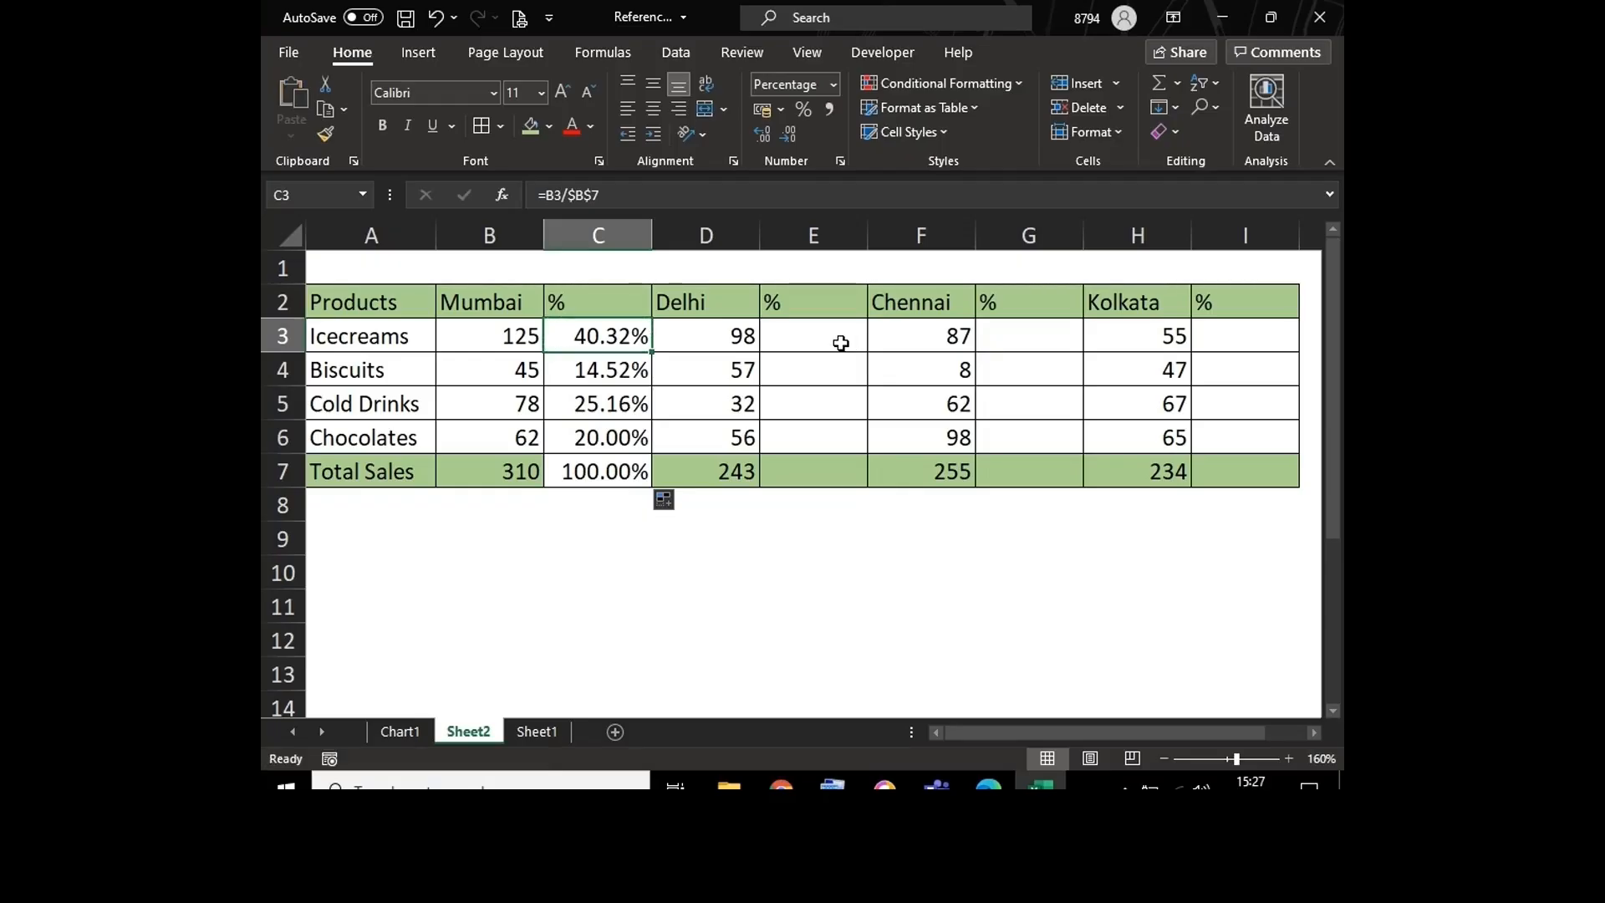
double_click(598, 332)
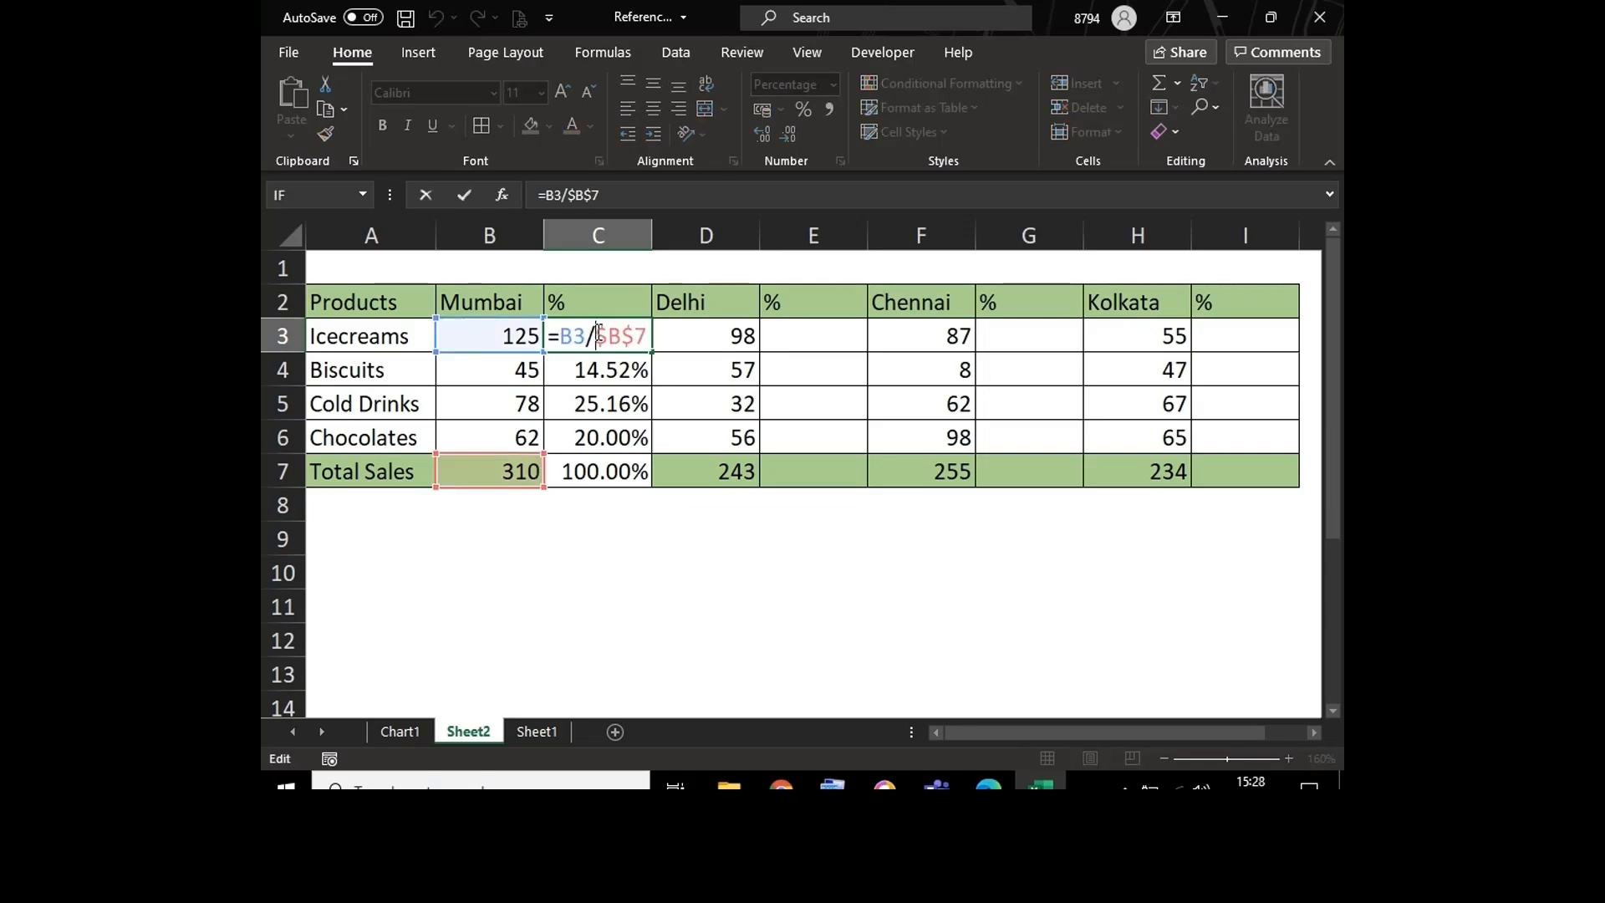
key(Escape)
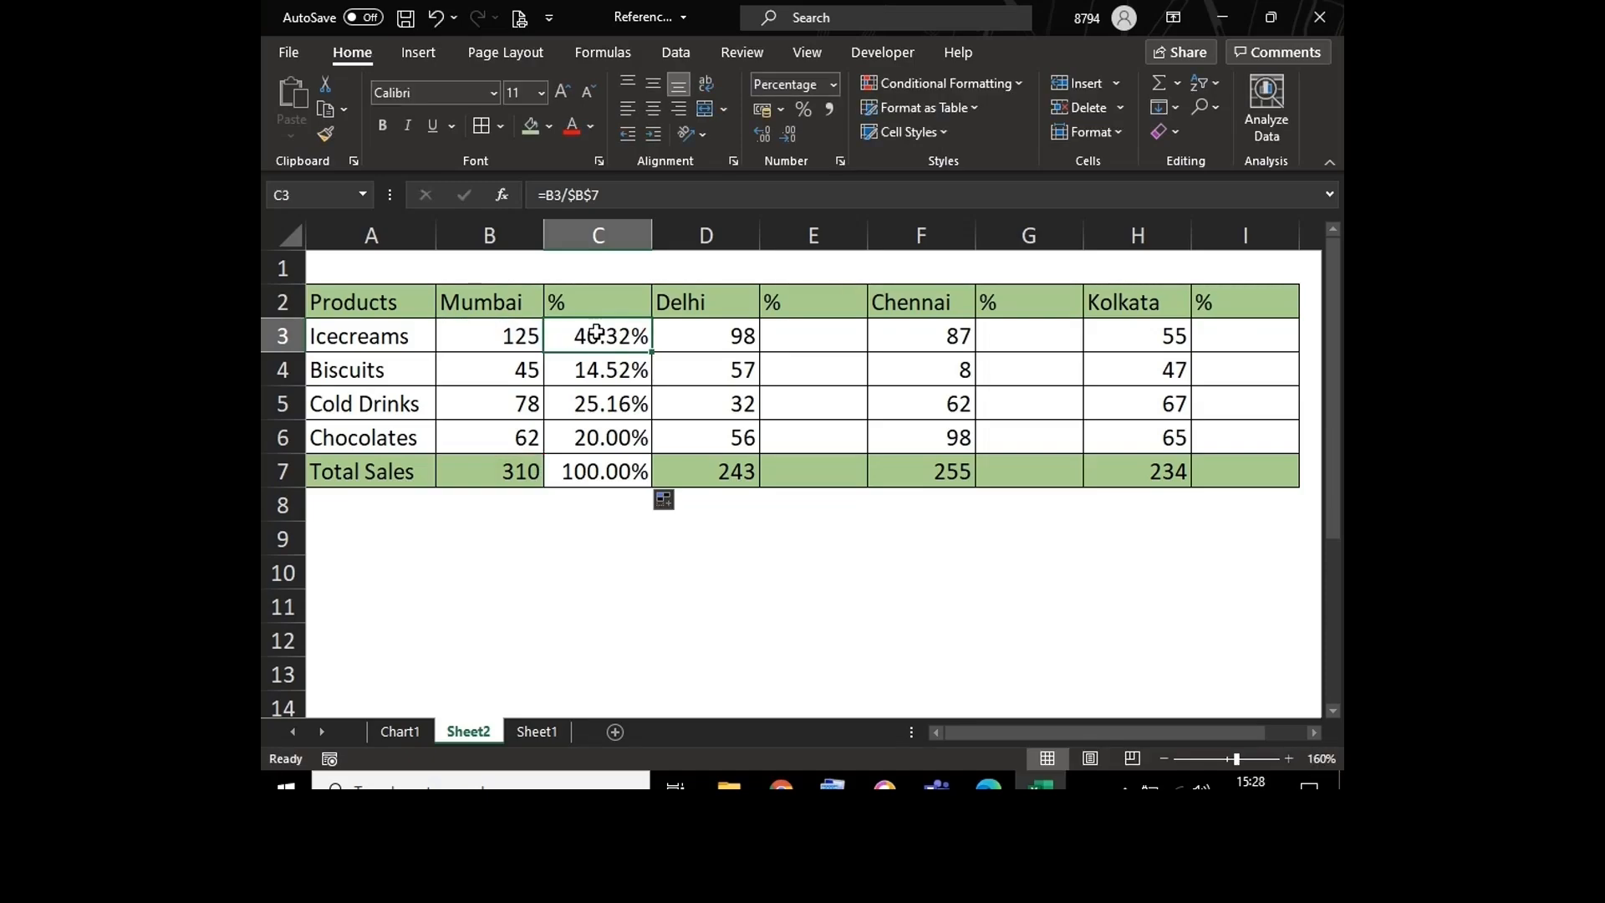
Step: Review the Percentage number format with 2 decimal places applied to C3
right_click(597, 332)
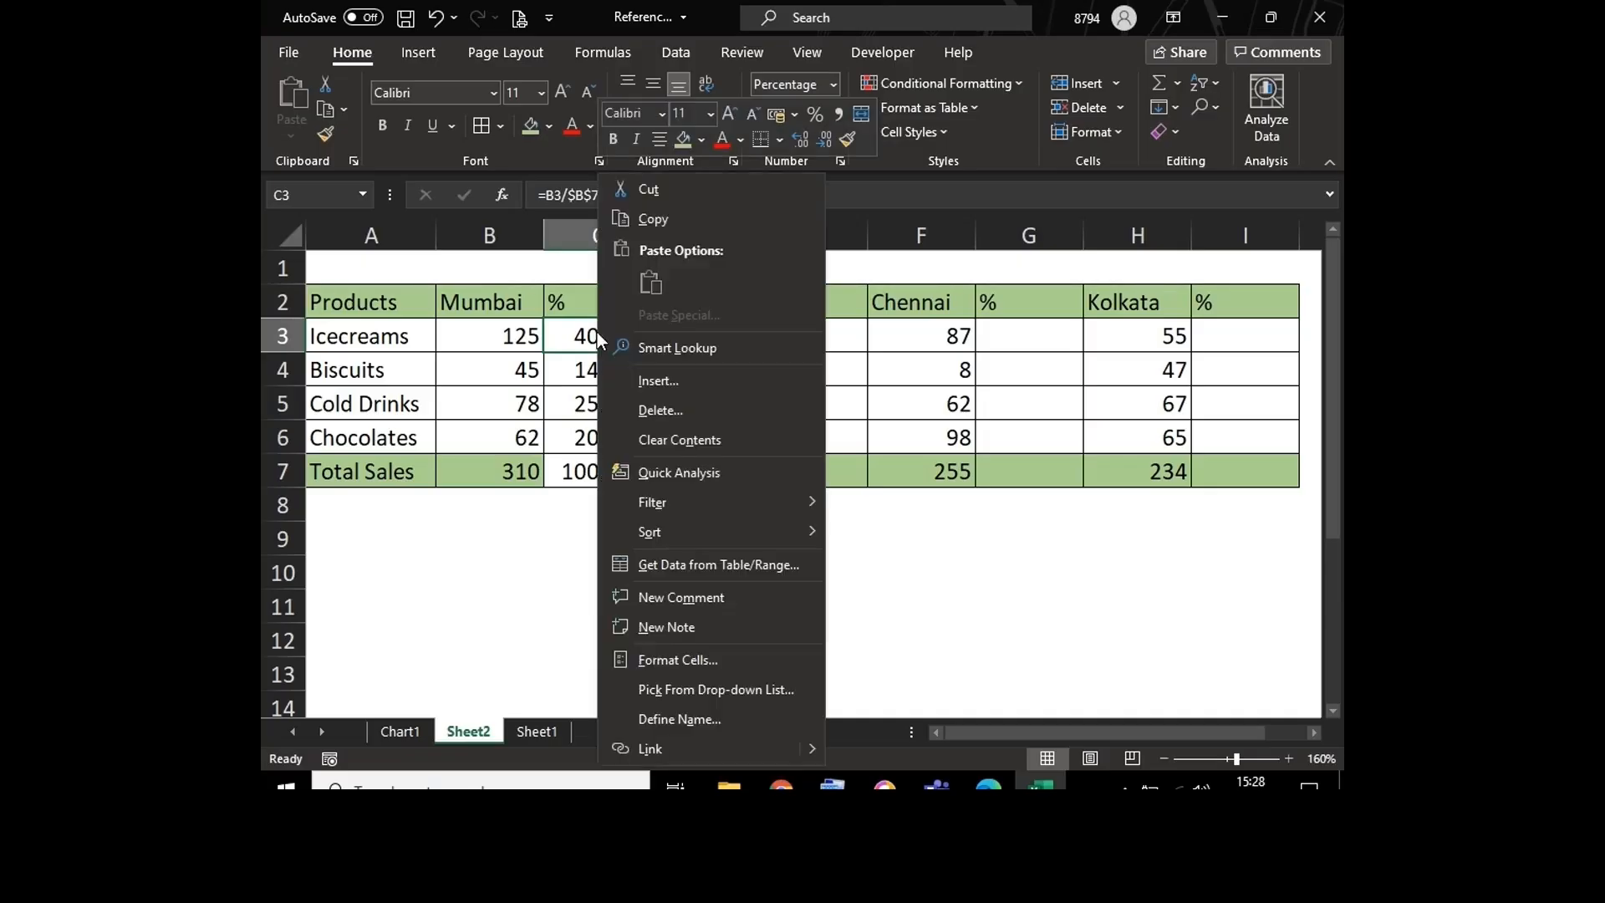
click(707, 660)
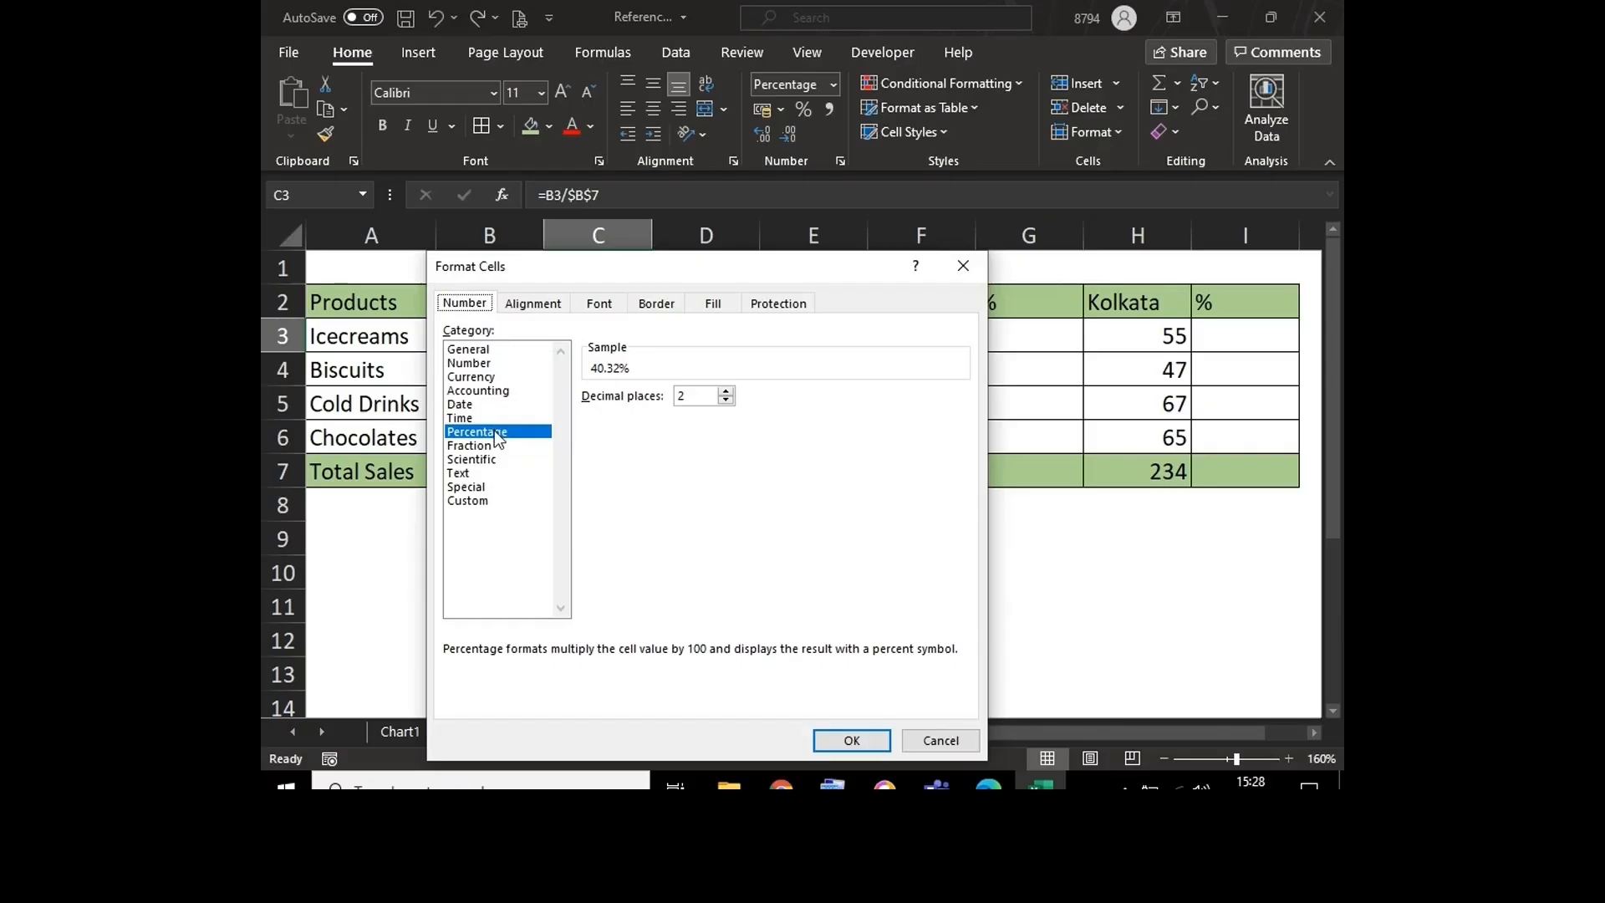
key(Return)
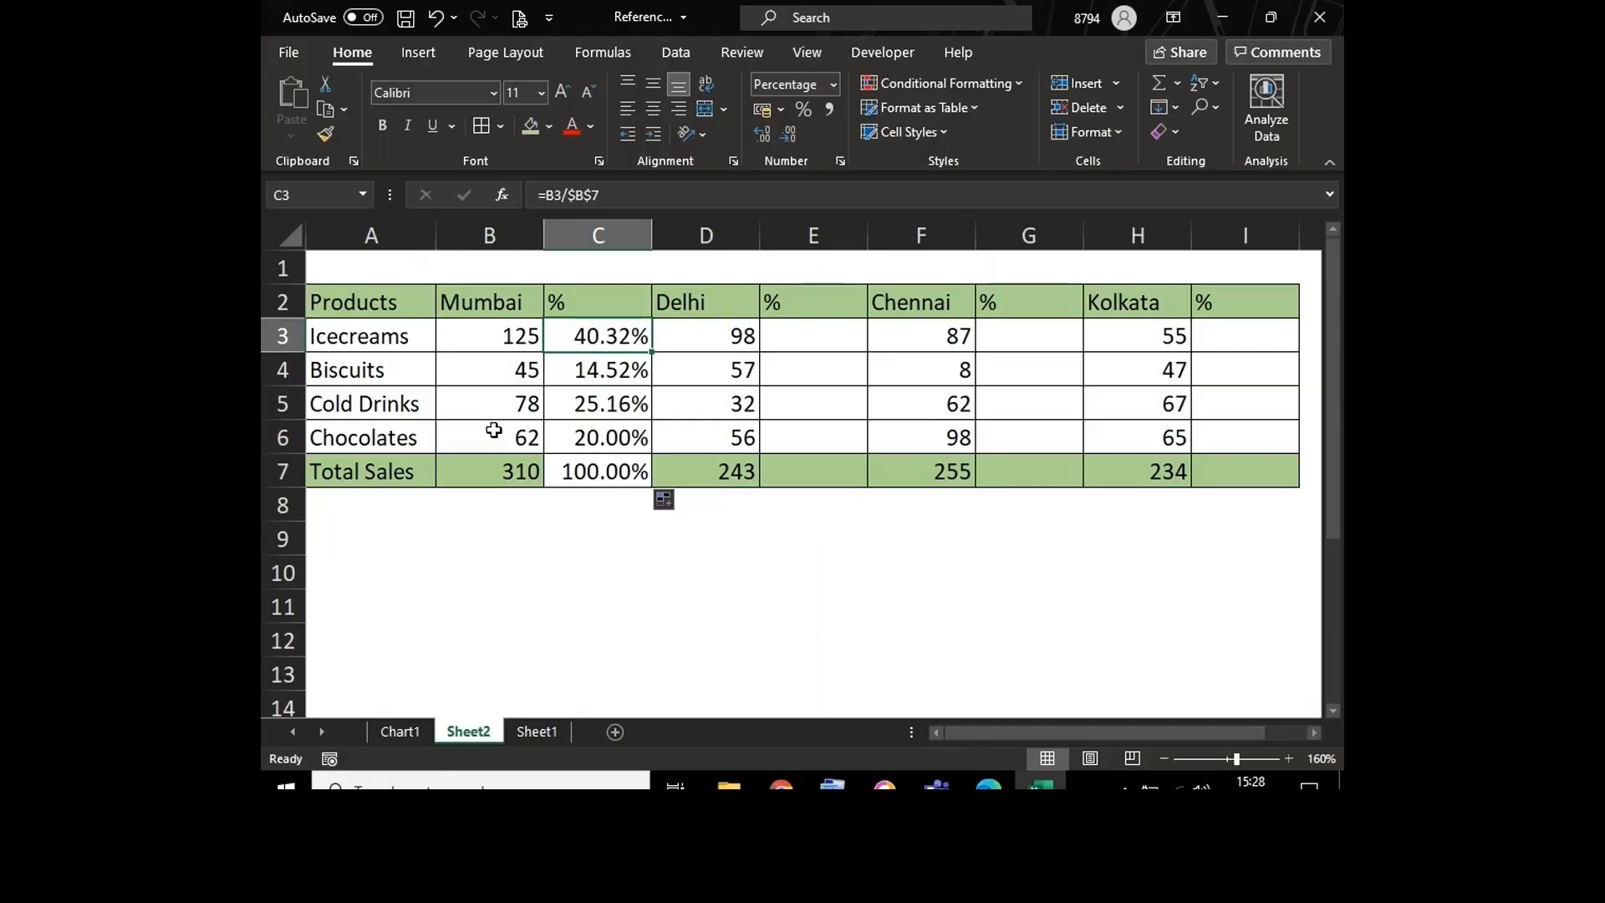
Step: Try copying the absolute-reference formula from C3 to the Delhi percentage cell E3 and inspect its references
click(805, 326)
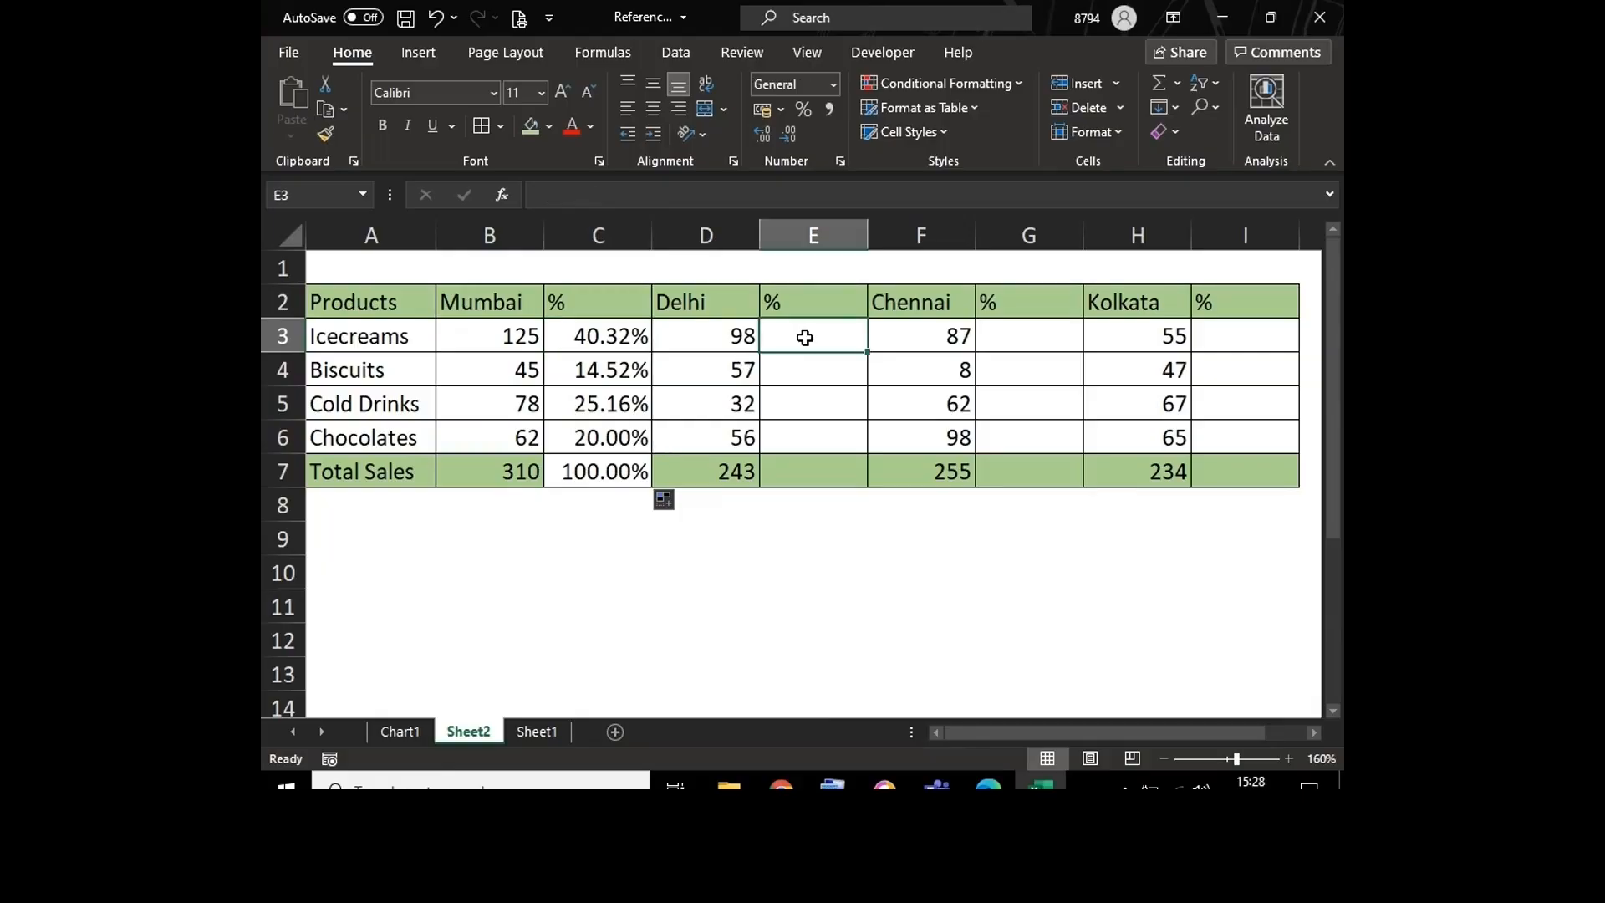
click(597, 337)
key(ctrl+c)
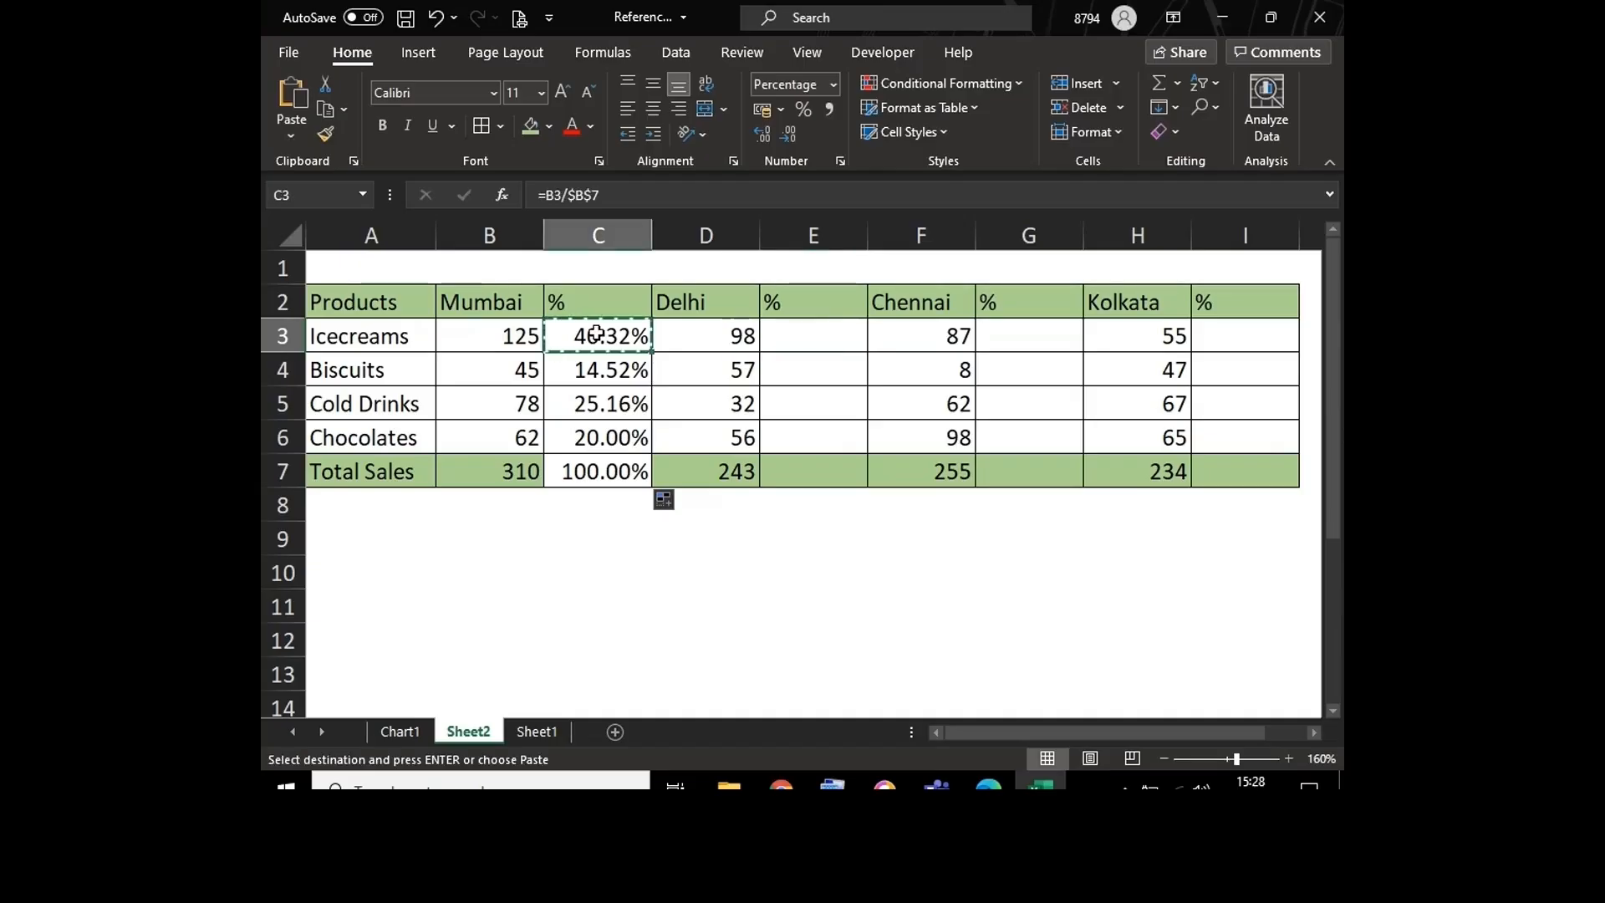
key(Right)
key(Right)
key(ctrl+v)
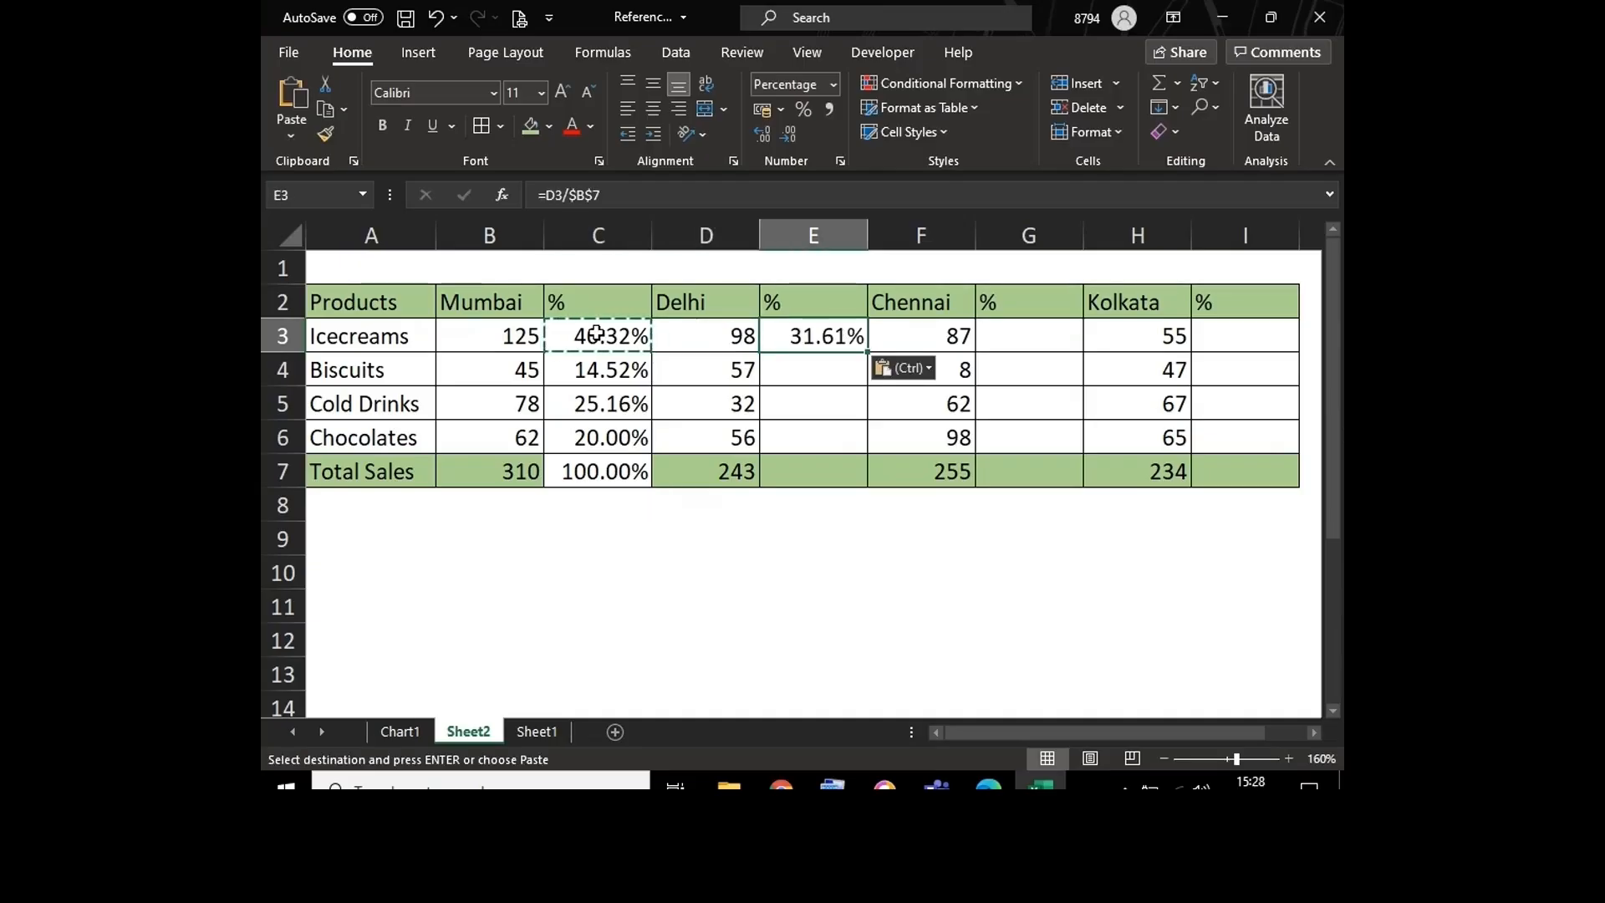
key(Escape)
key(F2)
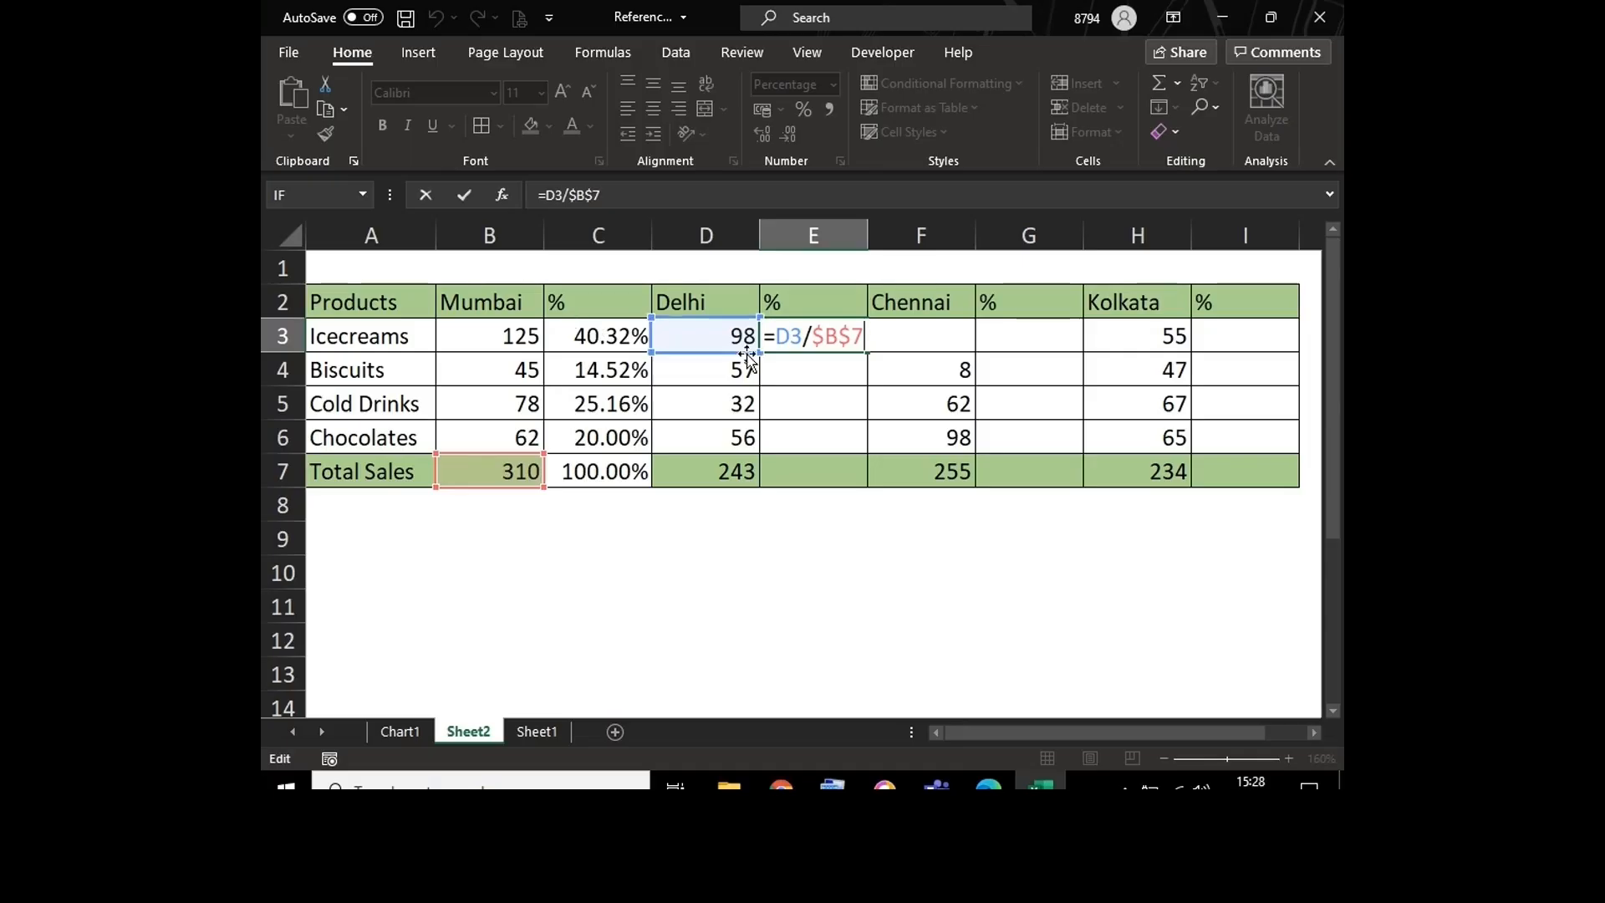
Step: Try correcting the E3 formula to =D3/$D$7, and clear the cell
click(838, 329)
key(BackSpace)
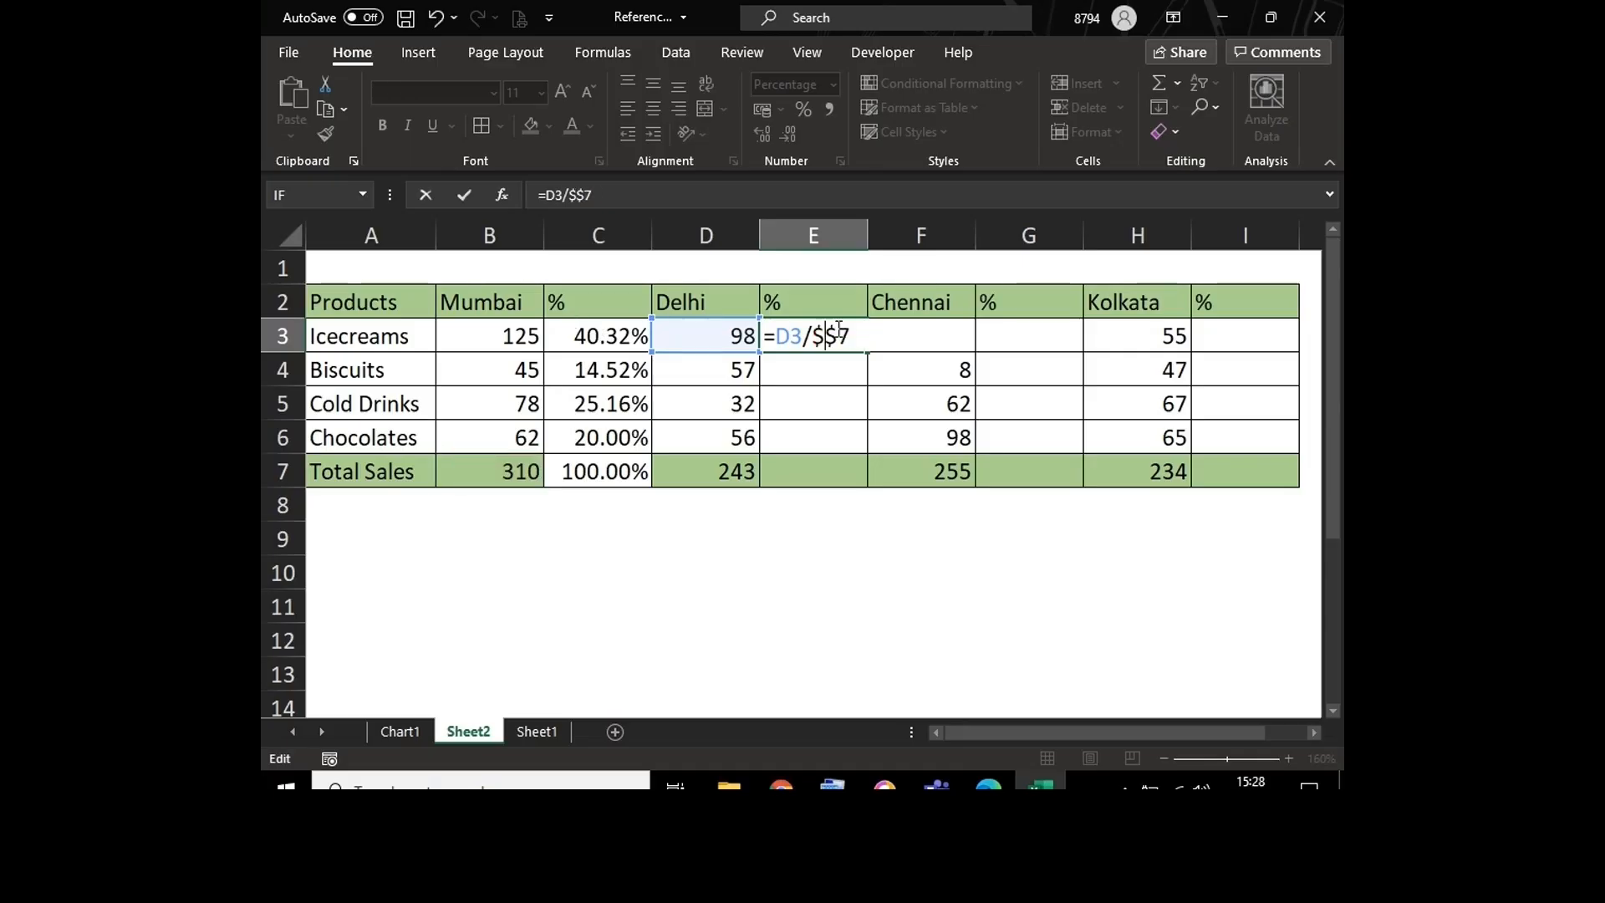
text(d)
key(Return)
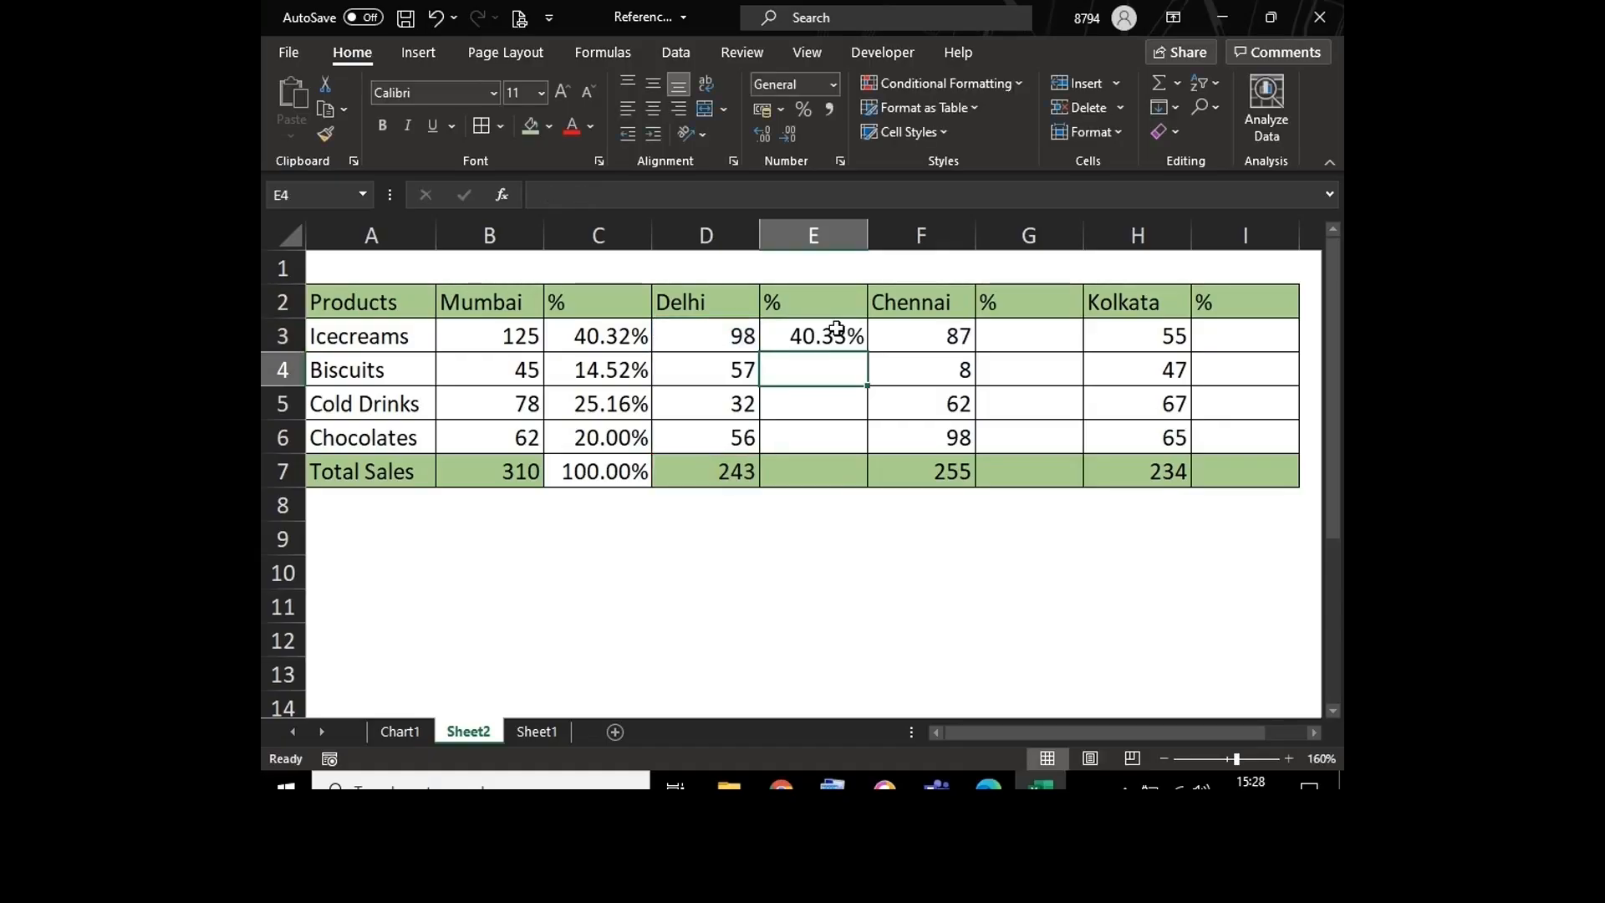
click(815, 339)
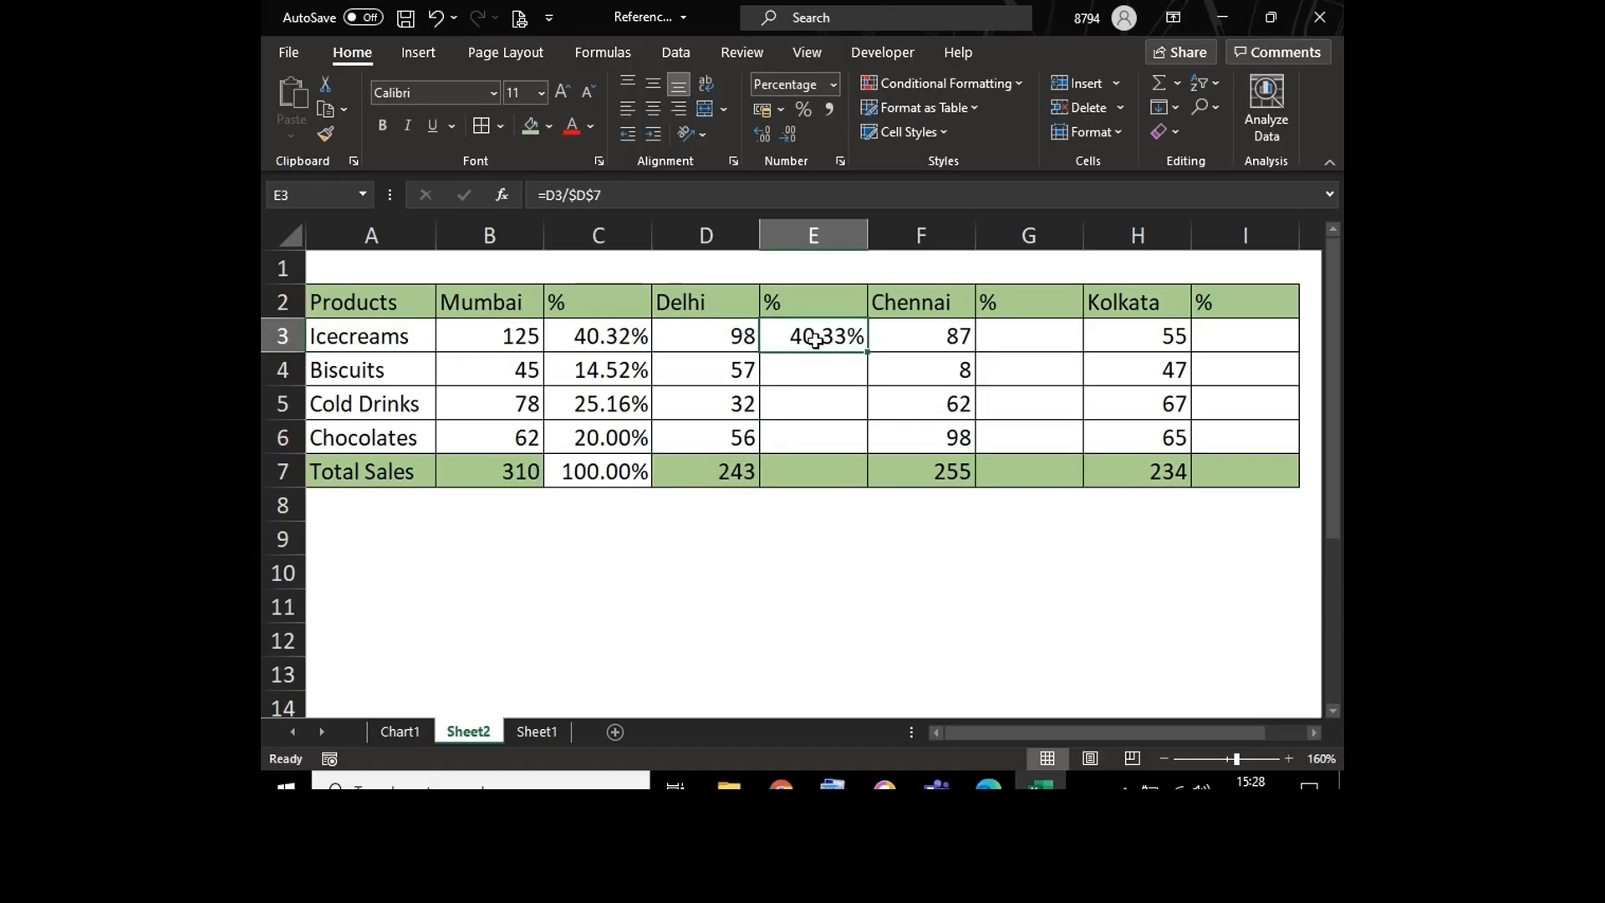
key(Delete)
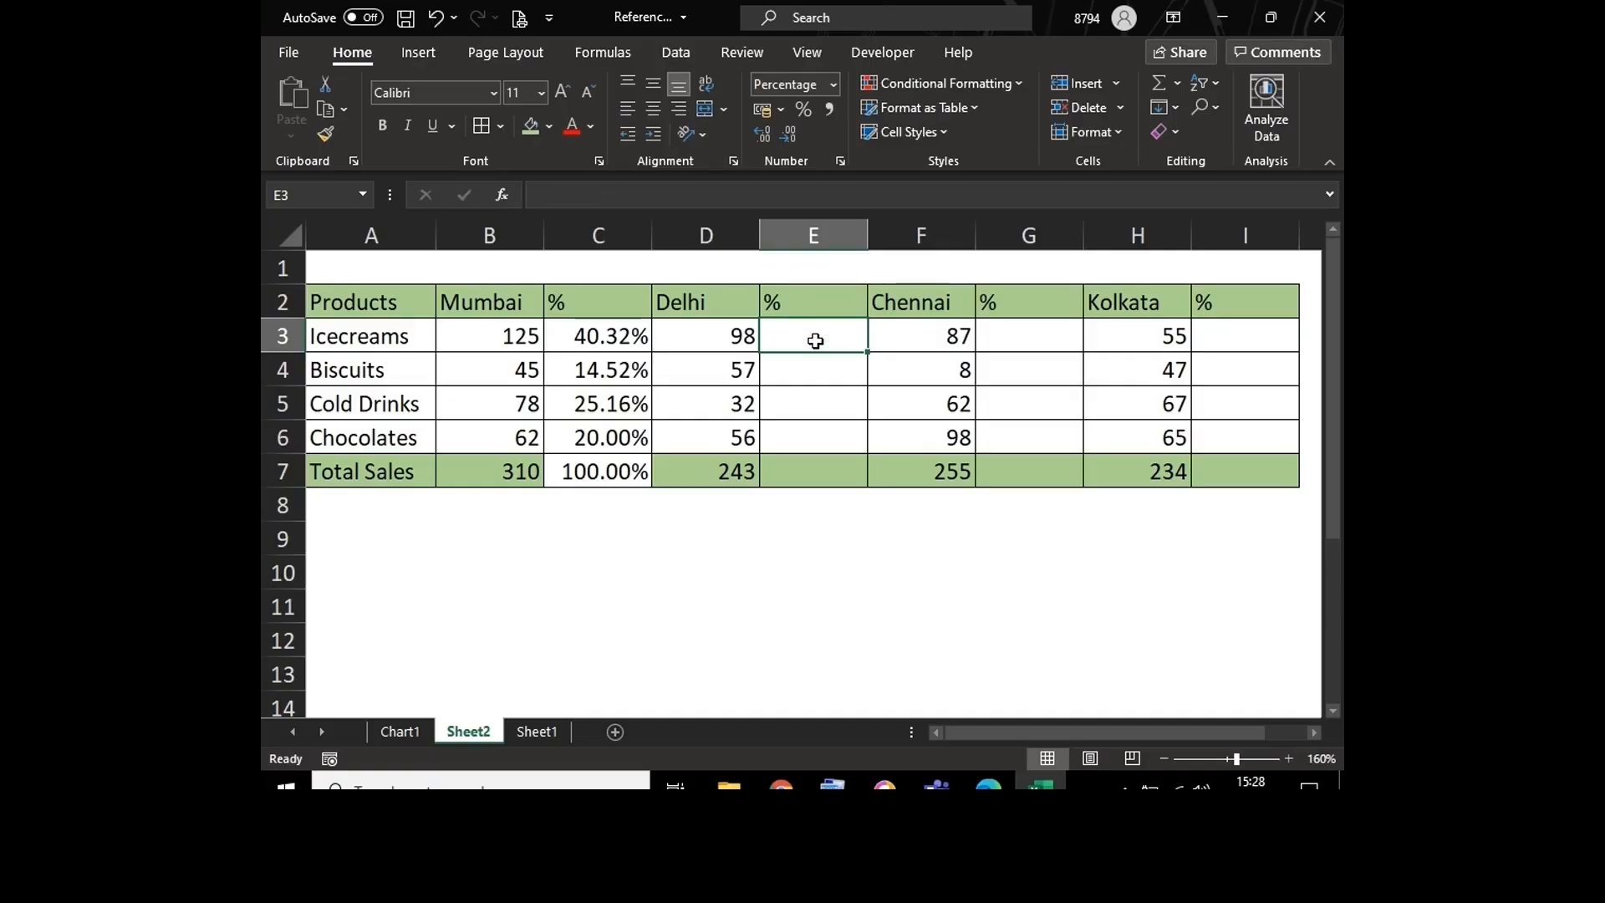
Step: Change the total reference in C3 to a mixed reference so the formula is =B3/B$7
double_click(593, 336)
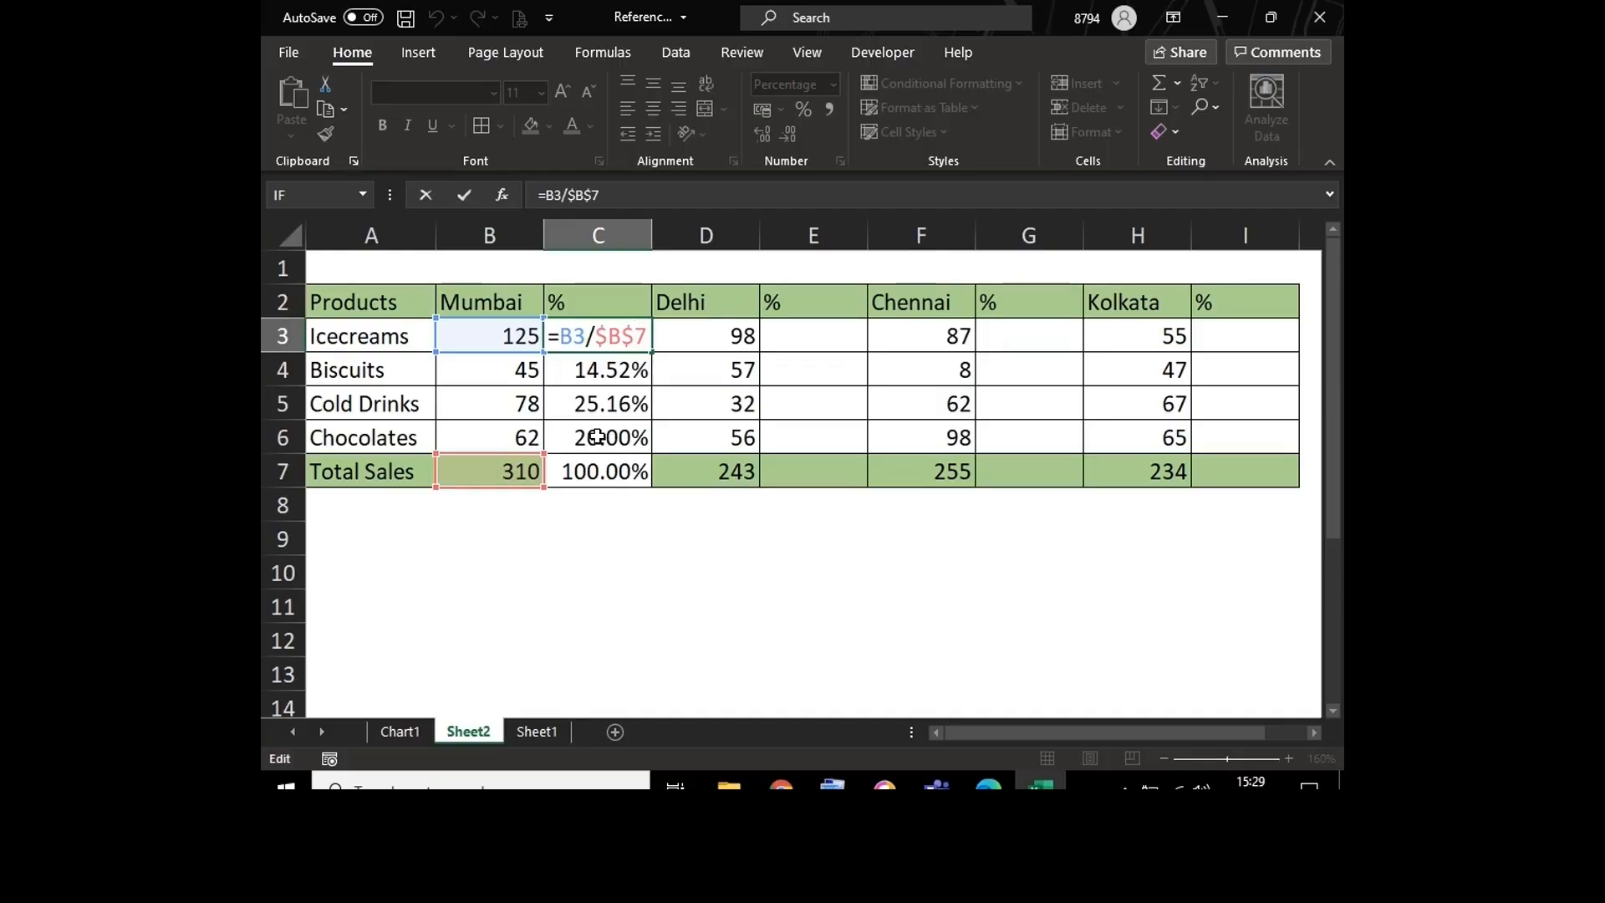
click(613, 332)
key(BackSpace)
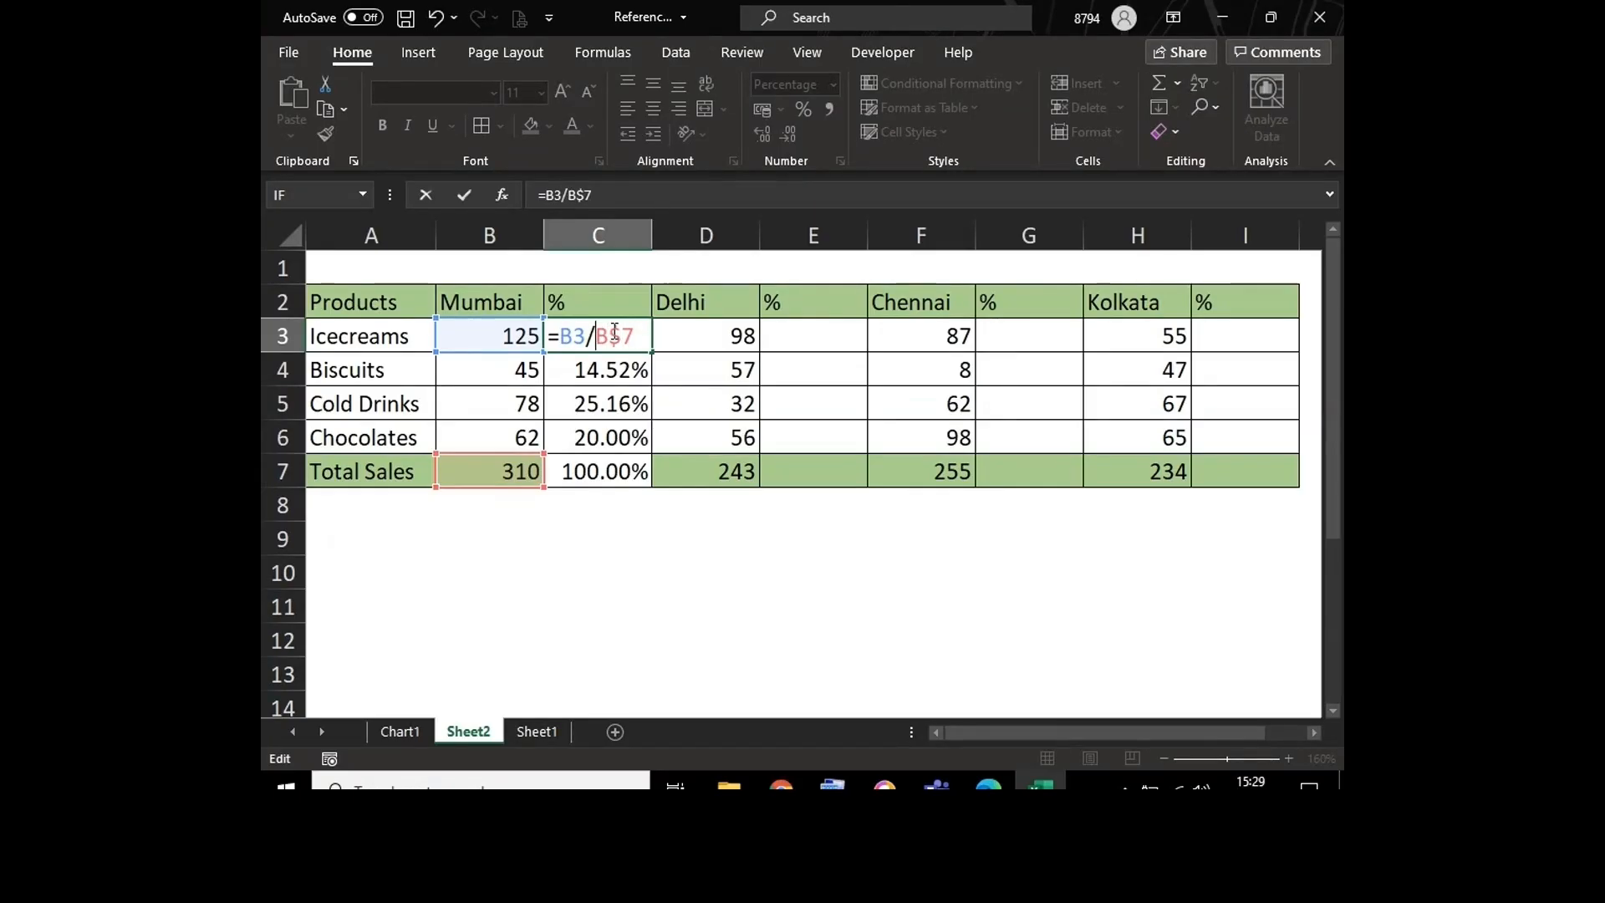
key(Return)
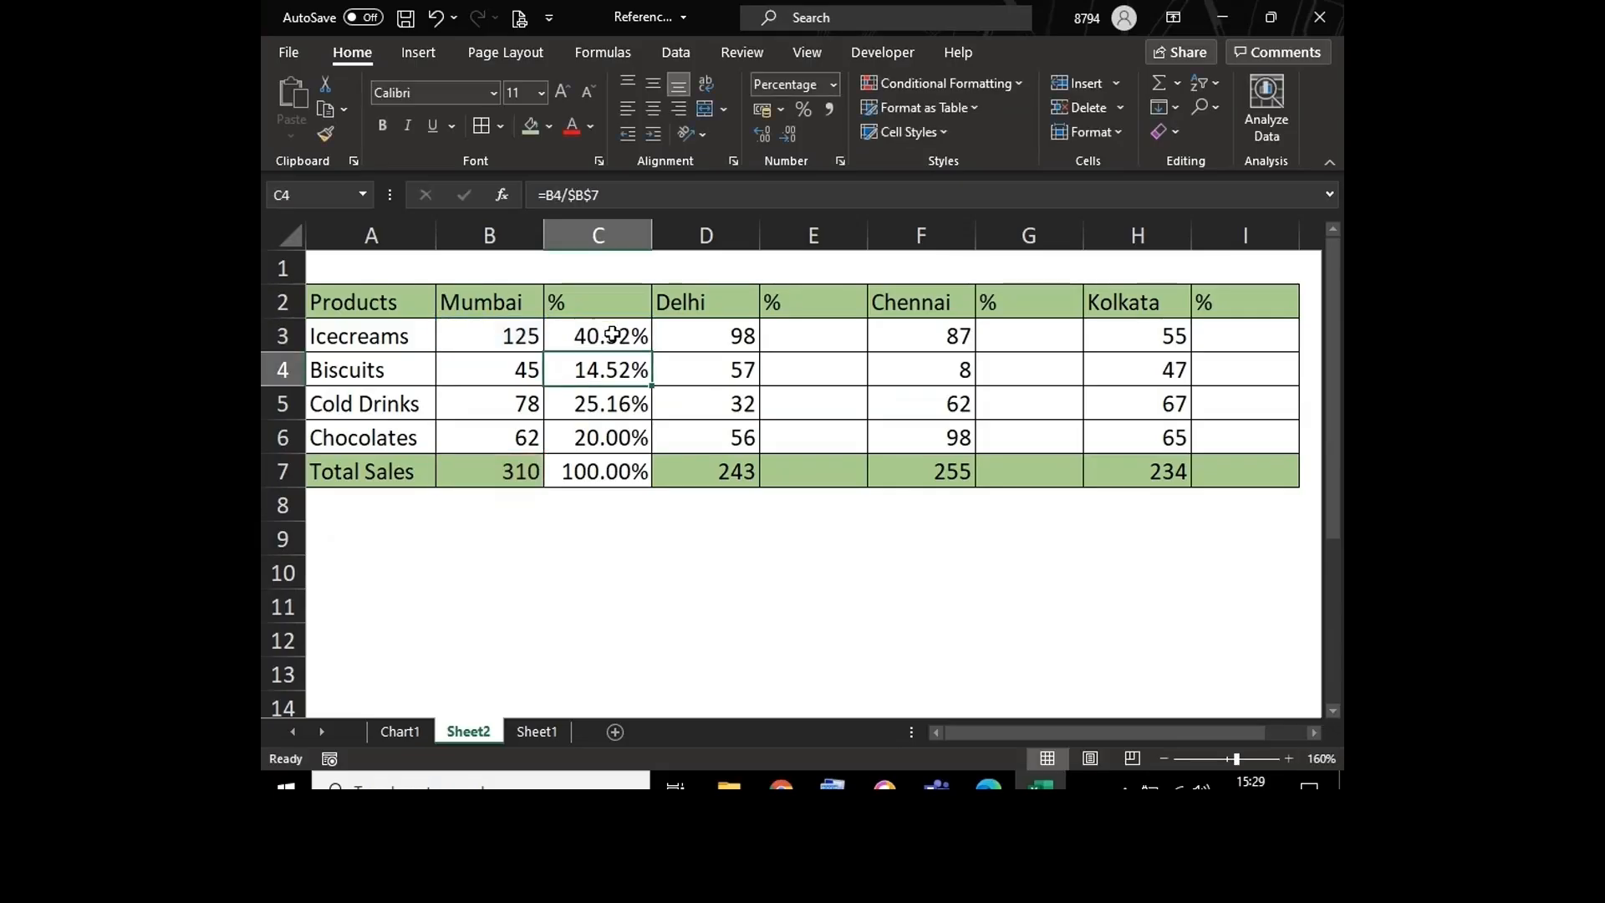
Step: Check the references in C4, and fill the mixed-reference formula from C3 down to C7
click(614, 334)
double_click(618, 368)
double_click(618, 369)
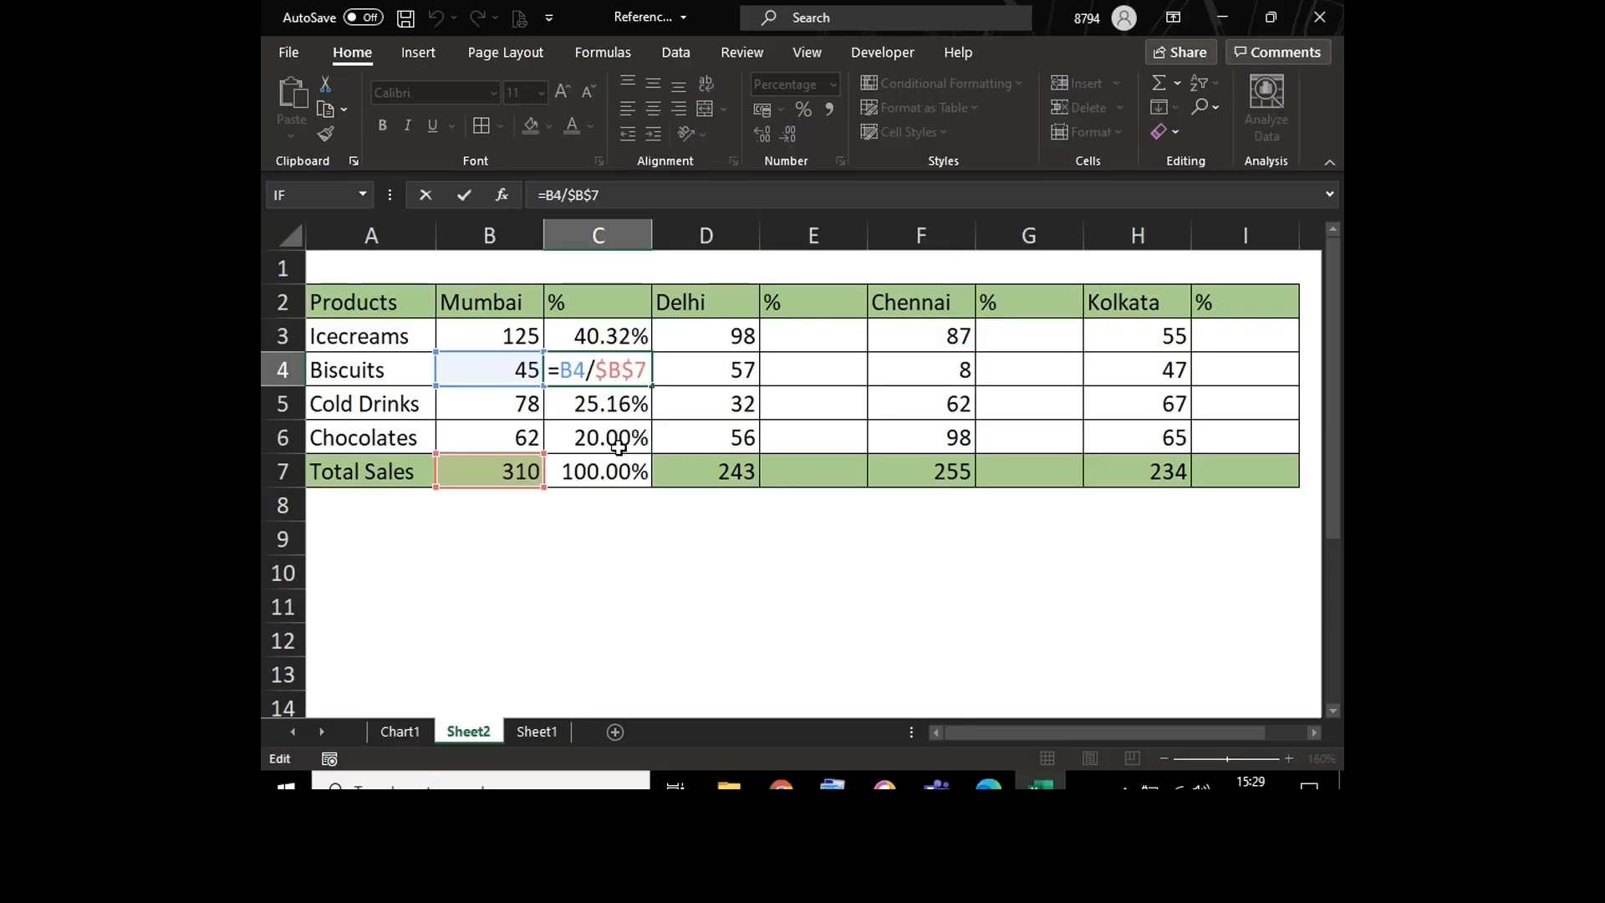
key(ctrl+Return)
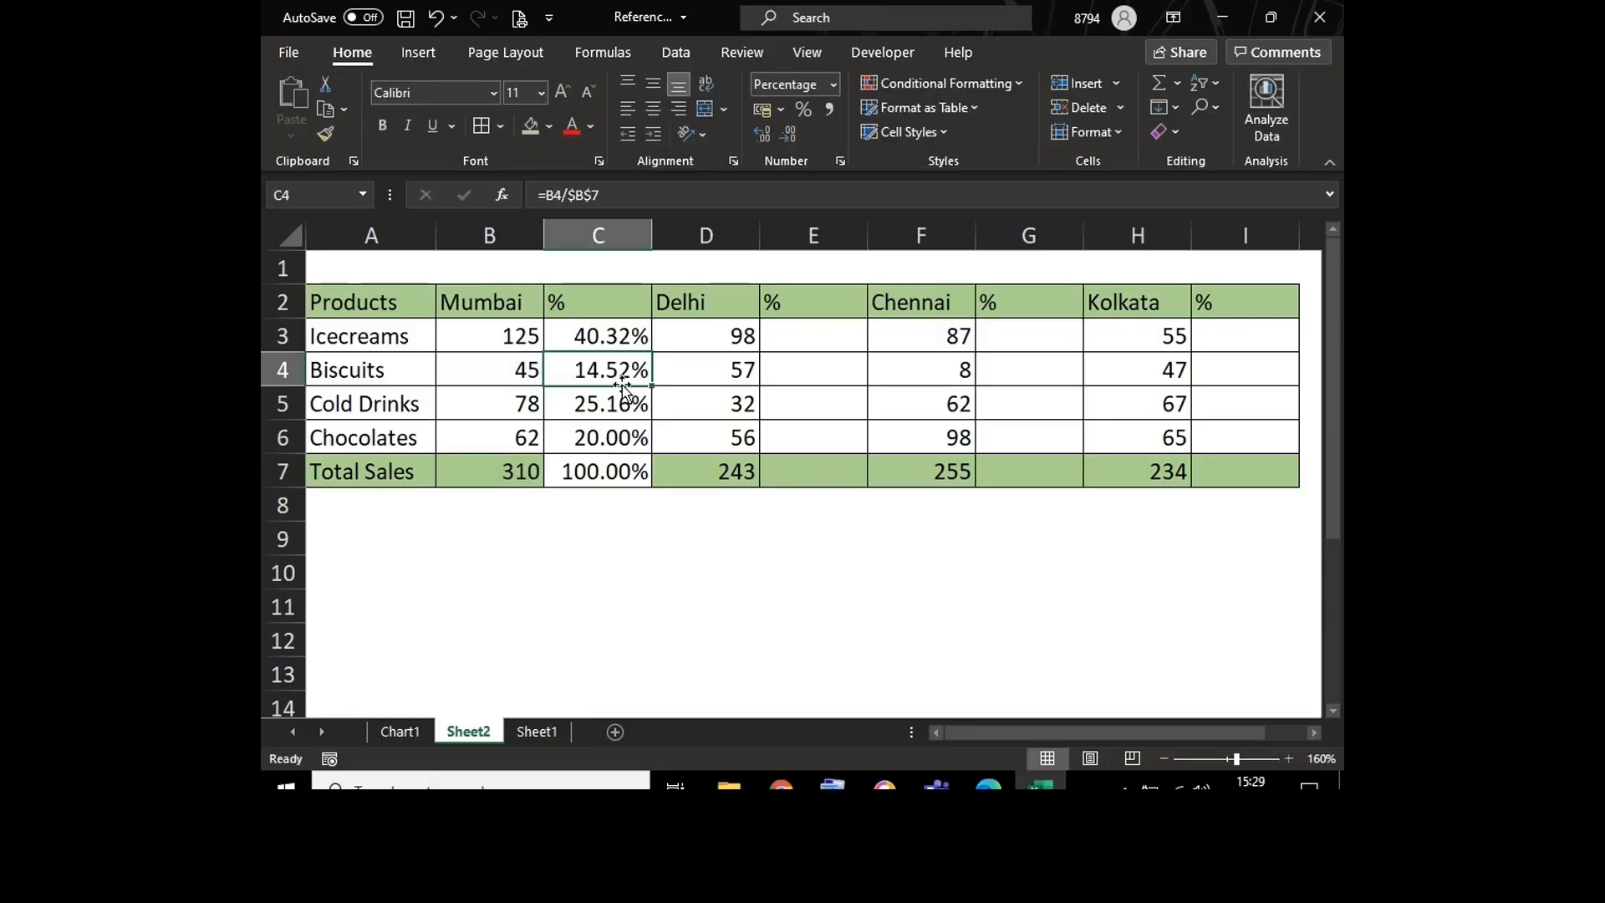
click(626, 330)
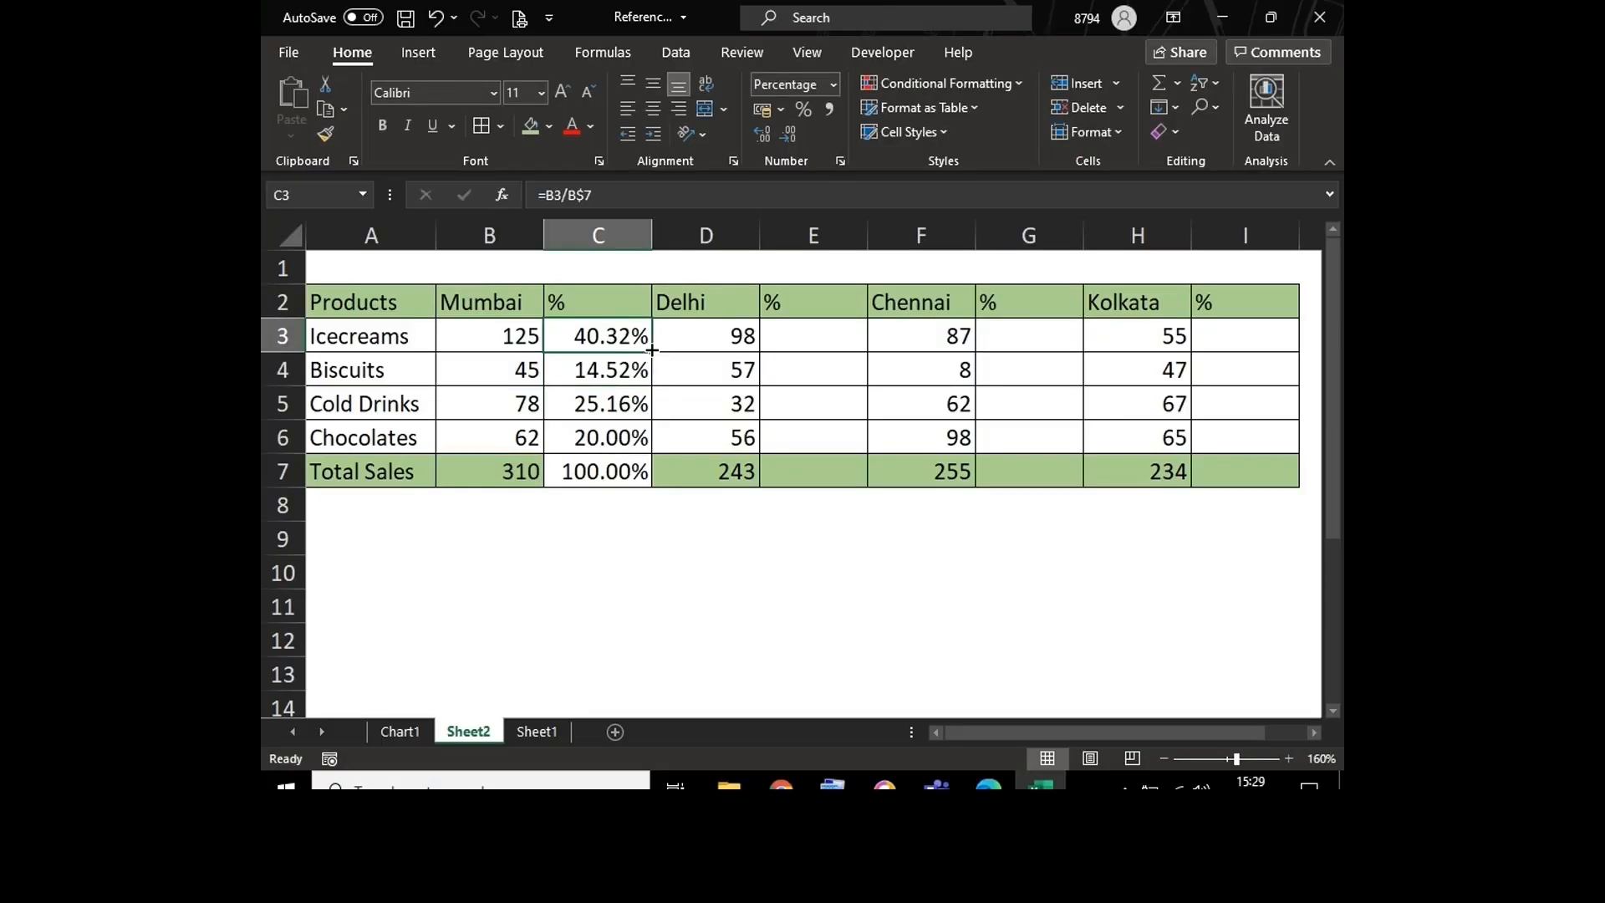
drag(649, 352, 651, 499)
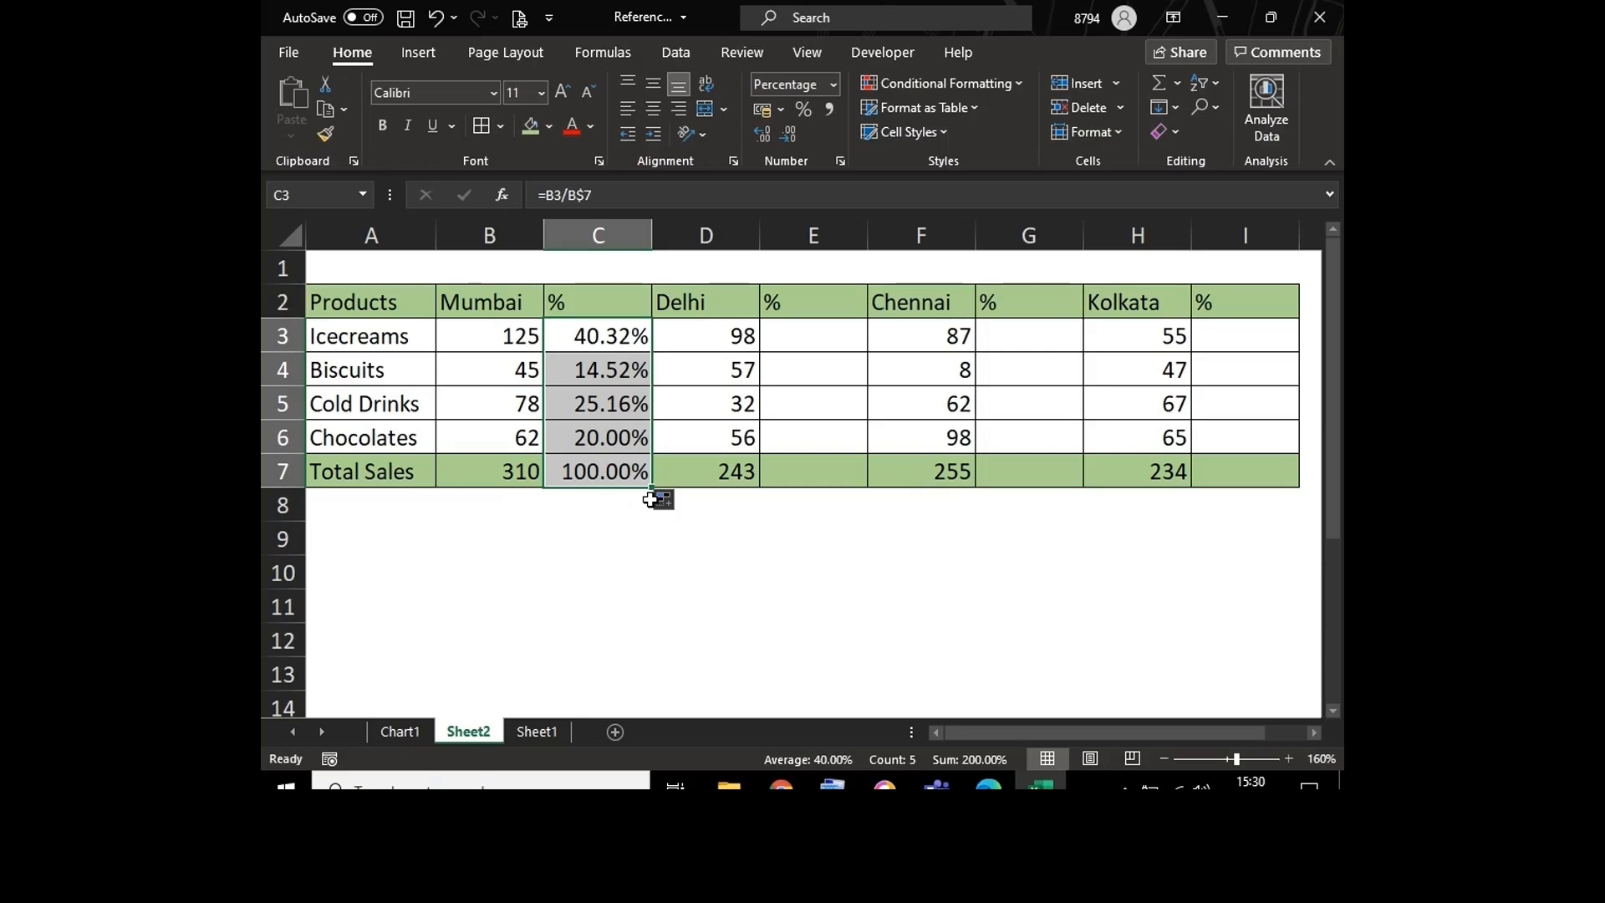
Step: Copy C3:C7 into the Delhi, Chennai and Kolkata percentage columns starting at E3, G3 and I3, and inspect the formula in C3
key(ctrl+c)
key(Right)
key(Right)
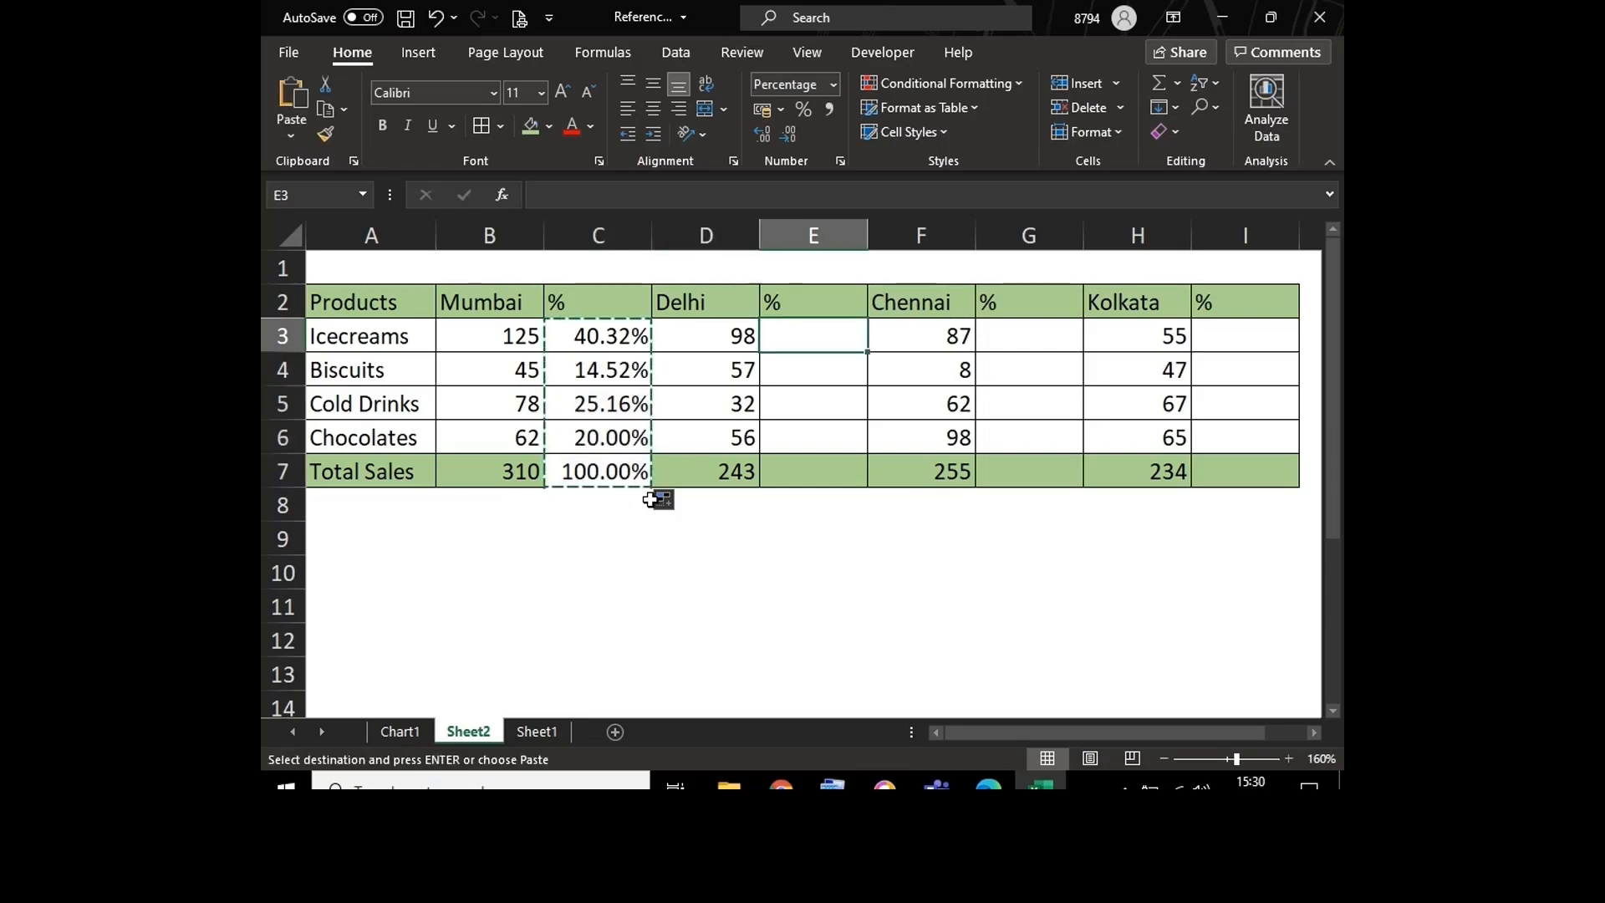
key(ctrl+v)
key(Right)
key(Right)
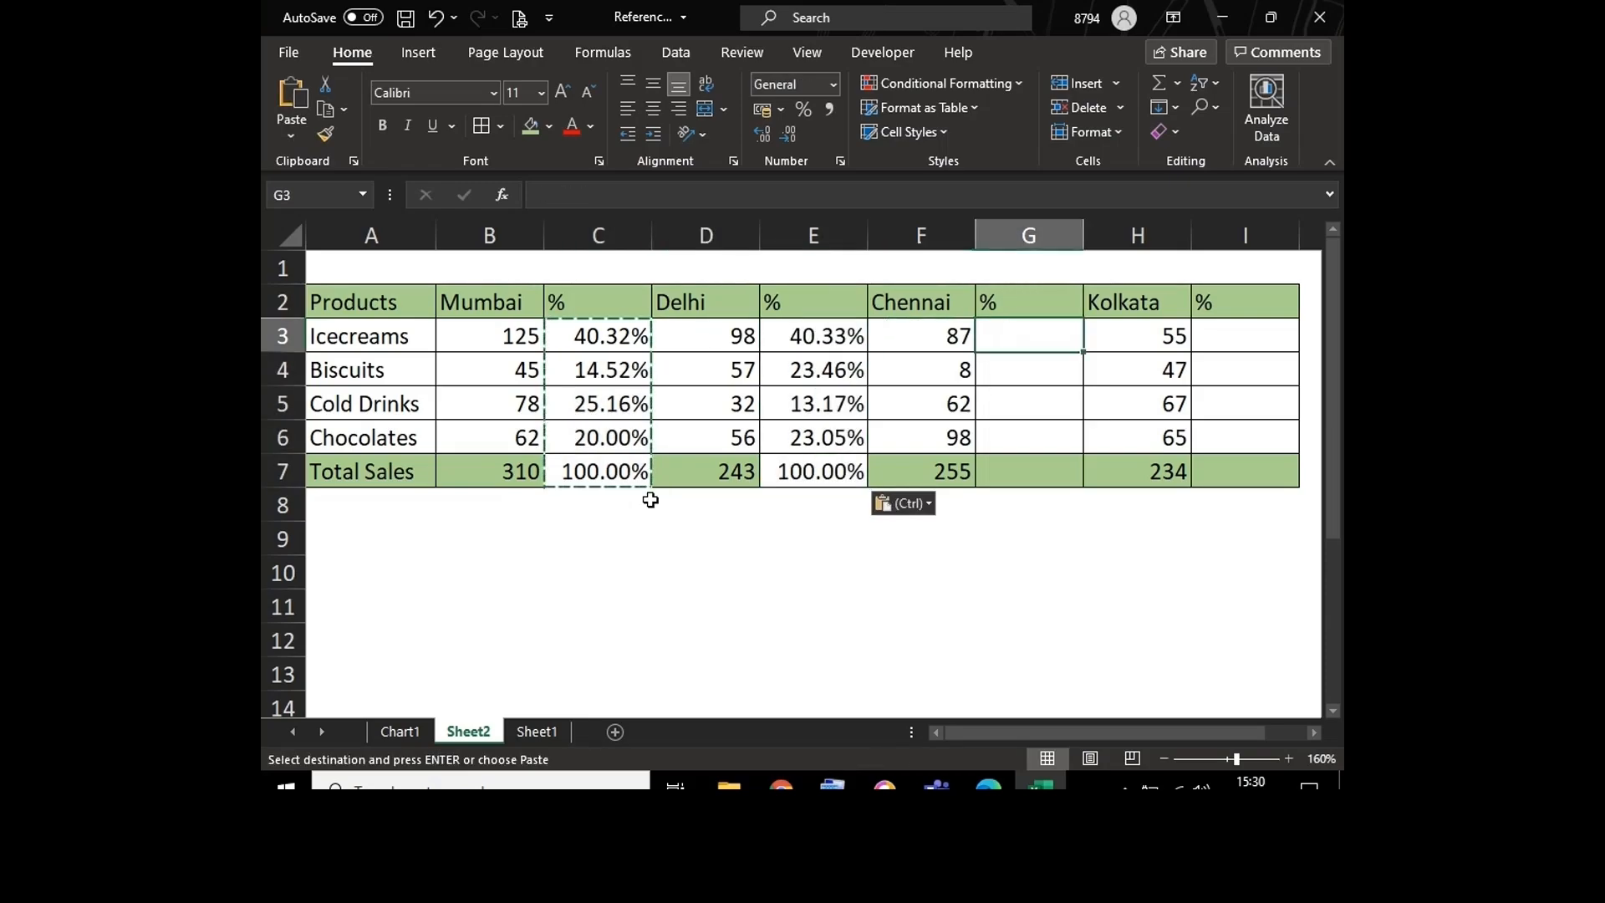
key(ctrl+v)
key(Right)
key(Right)
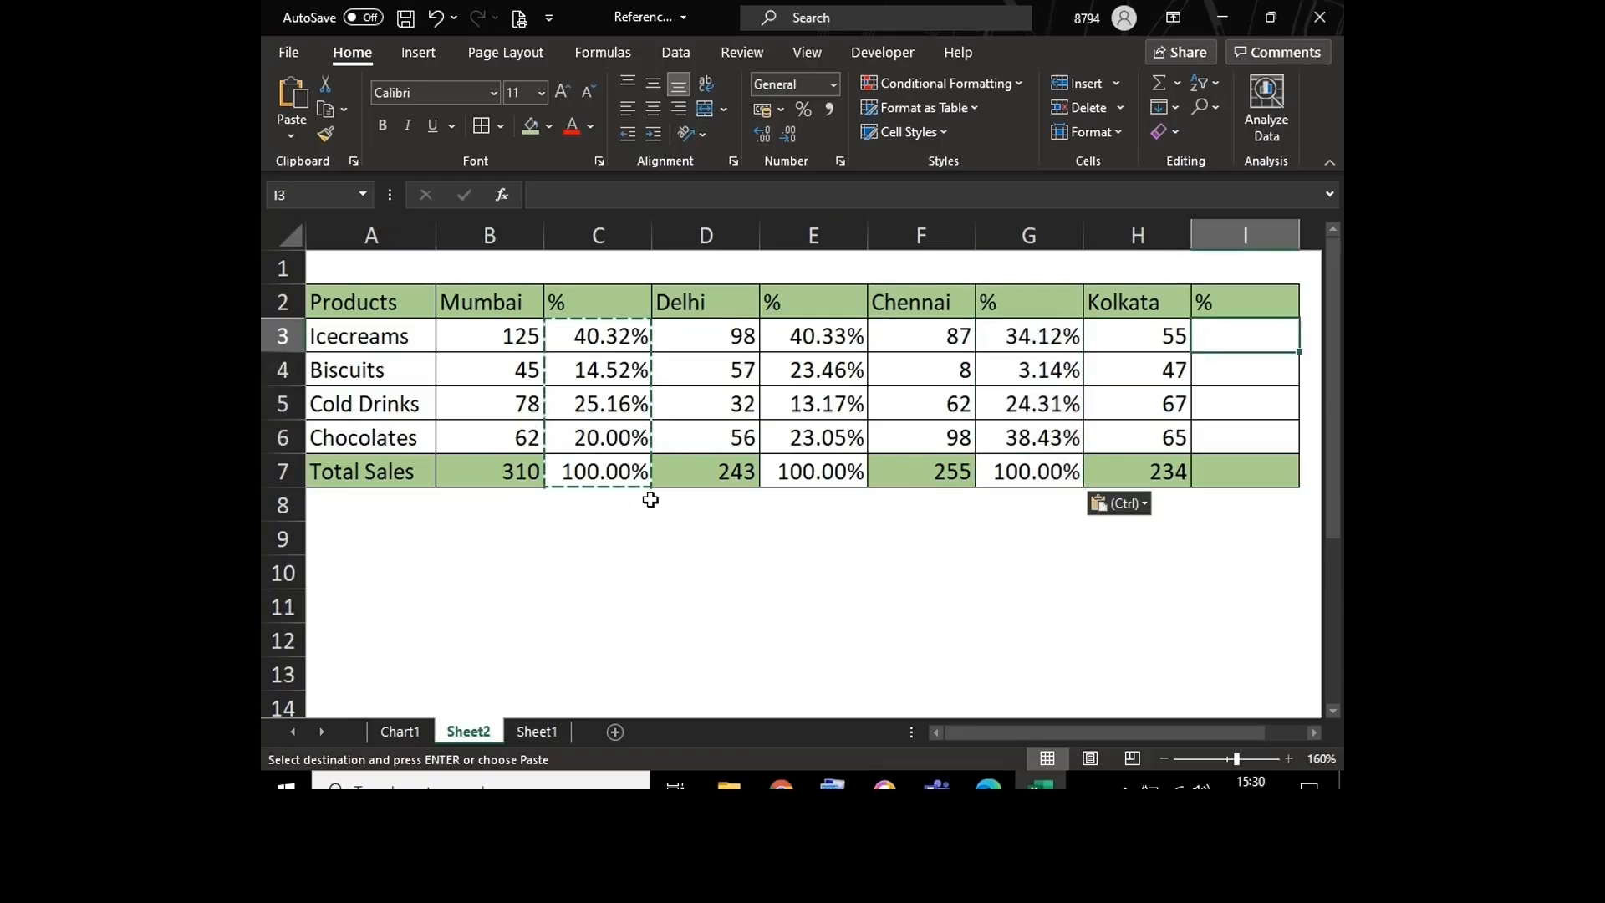
key(ctrl+v)
key(Escape)
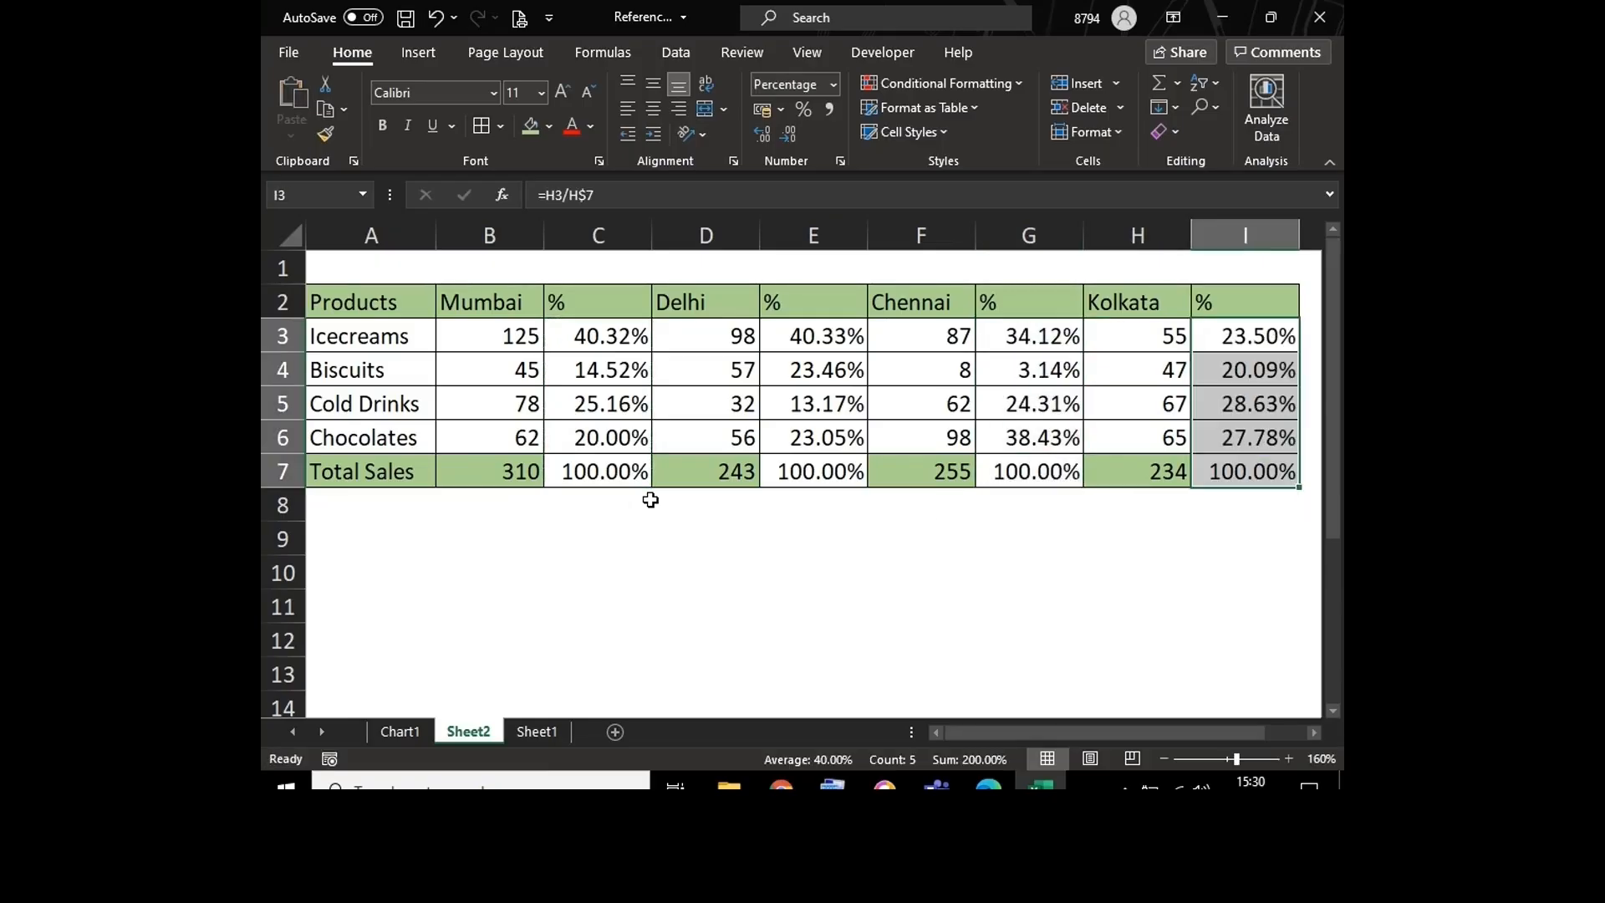
double_click(574, 335)
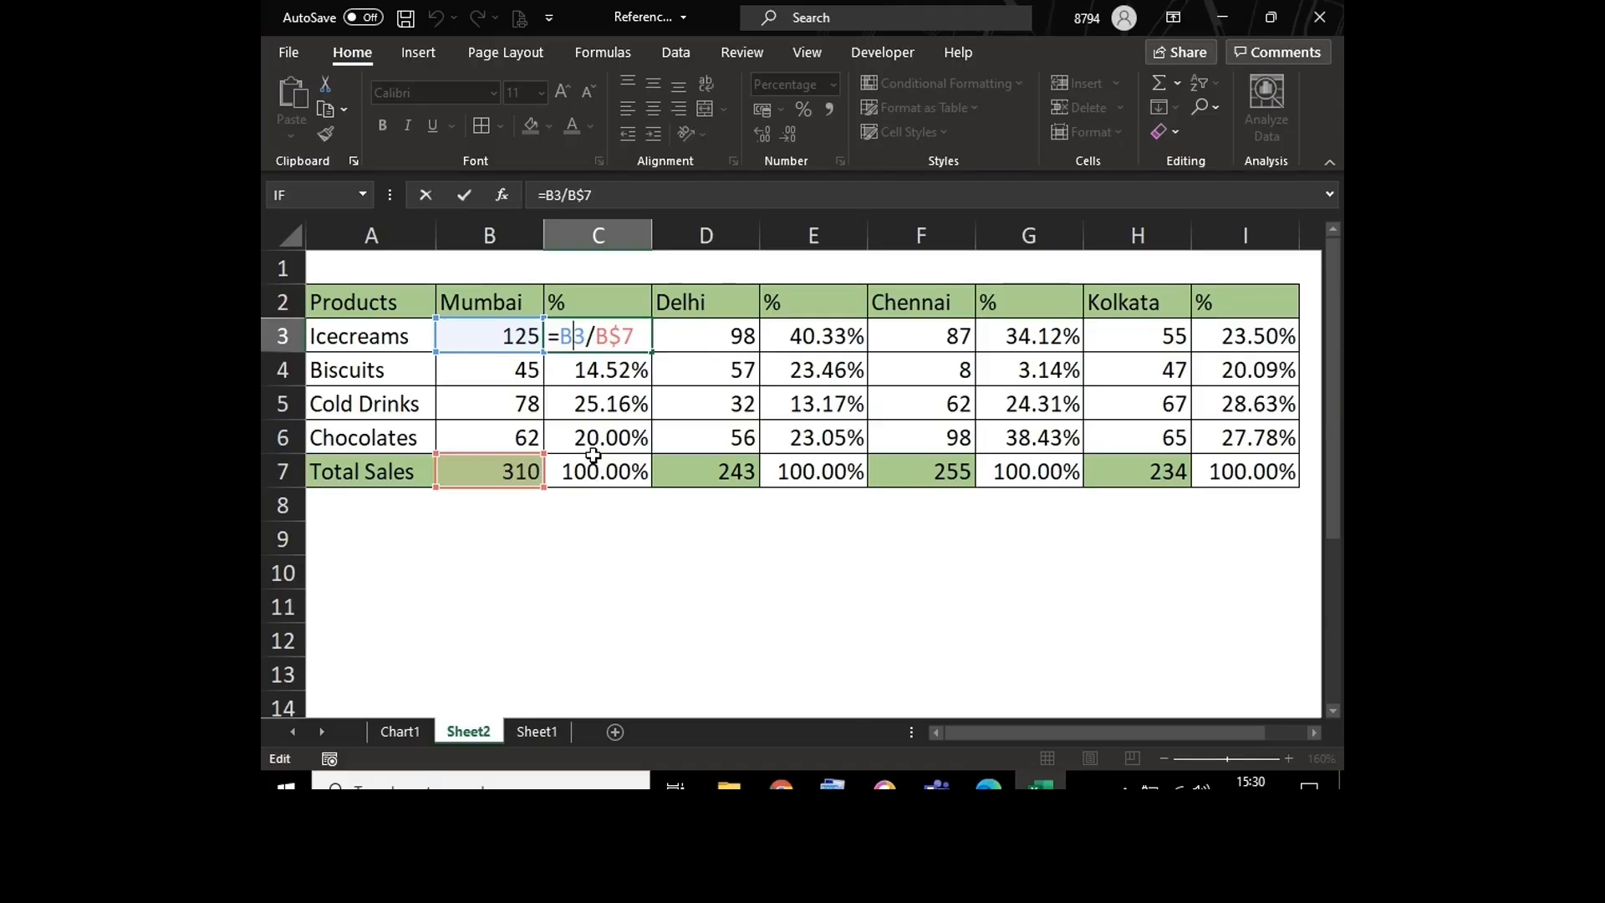
key(Return)
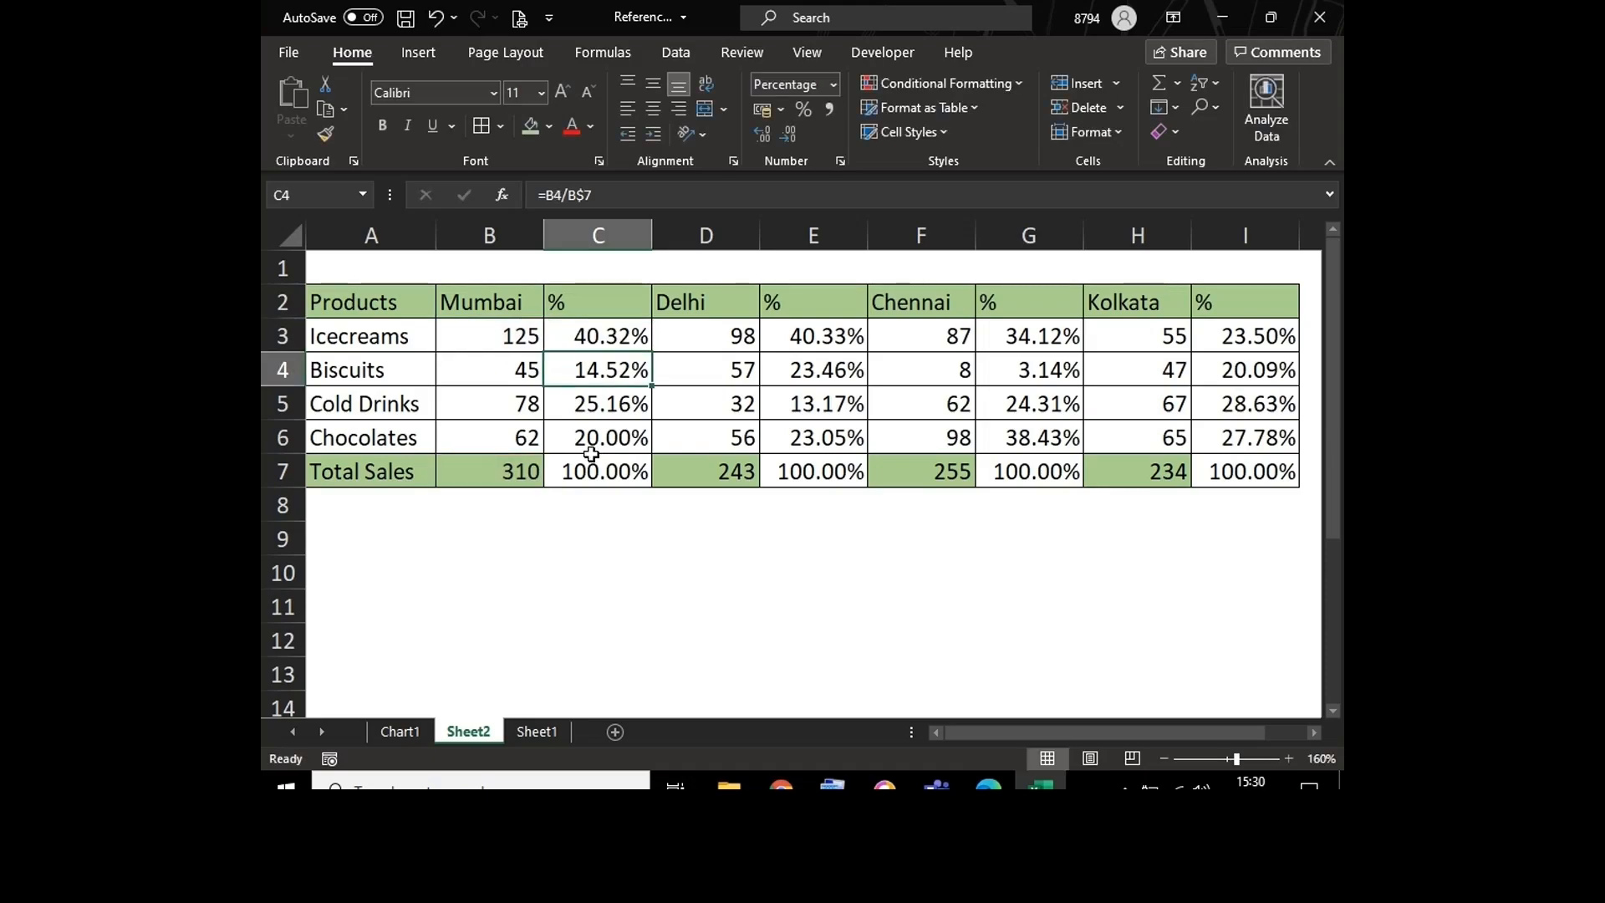
Step: Center the header row A2:I2 horizontally and save the workbook
click(399, 300)
drag(398, 301, 1240, 309)
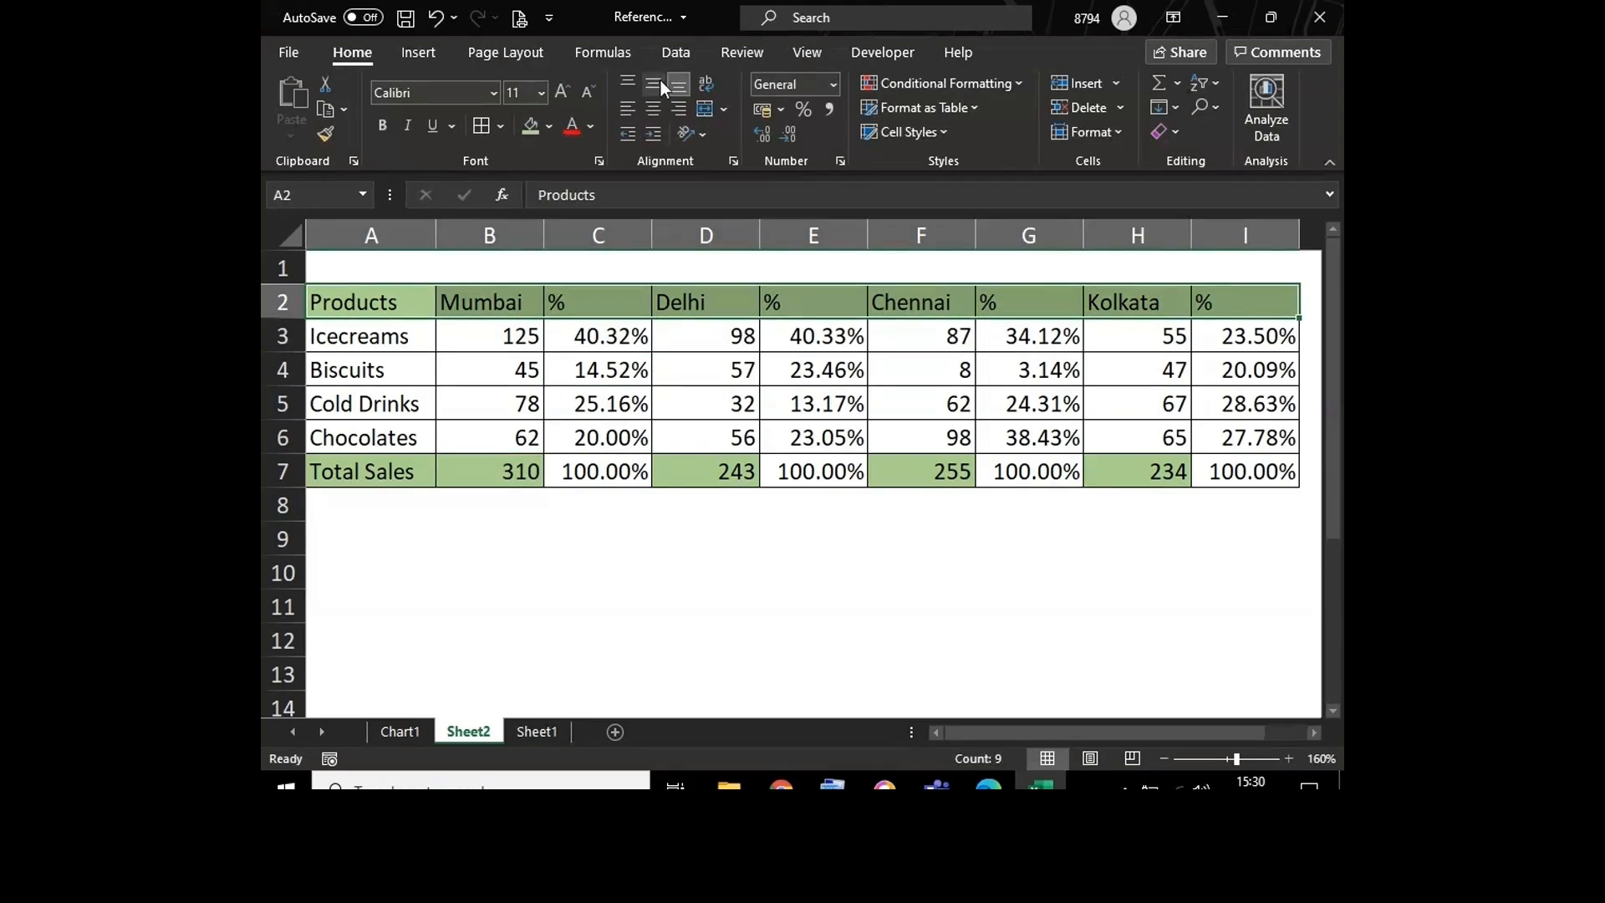
click(653, 107)
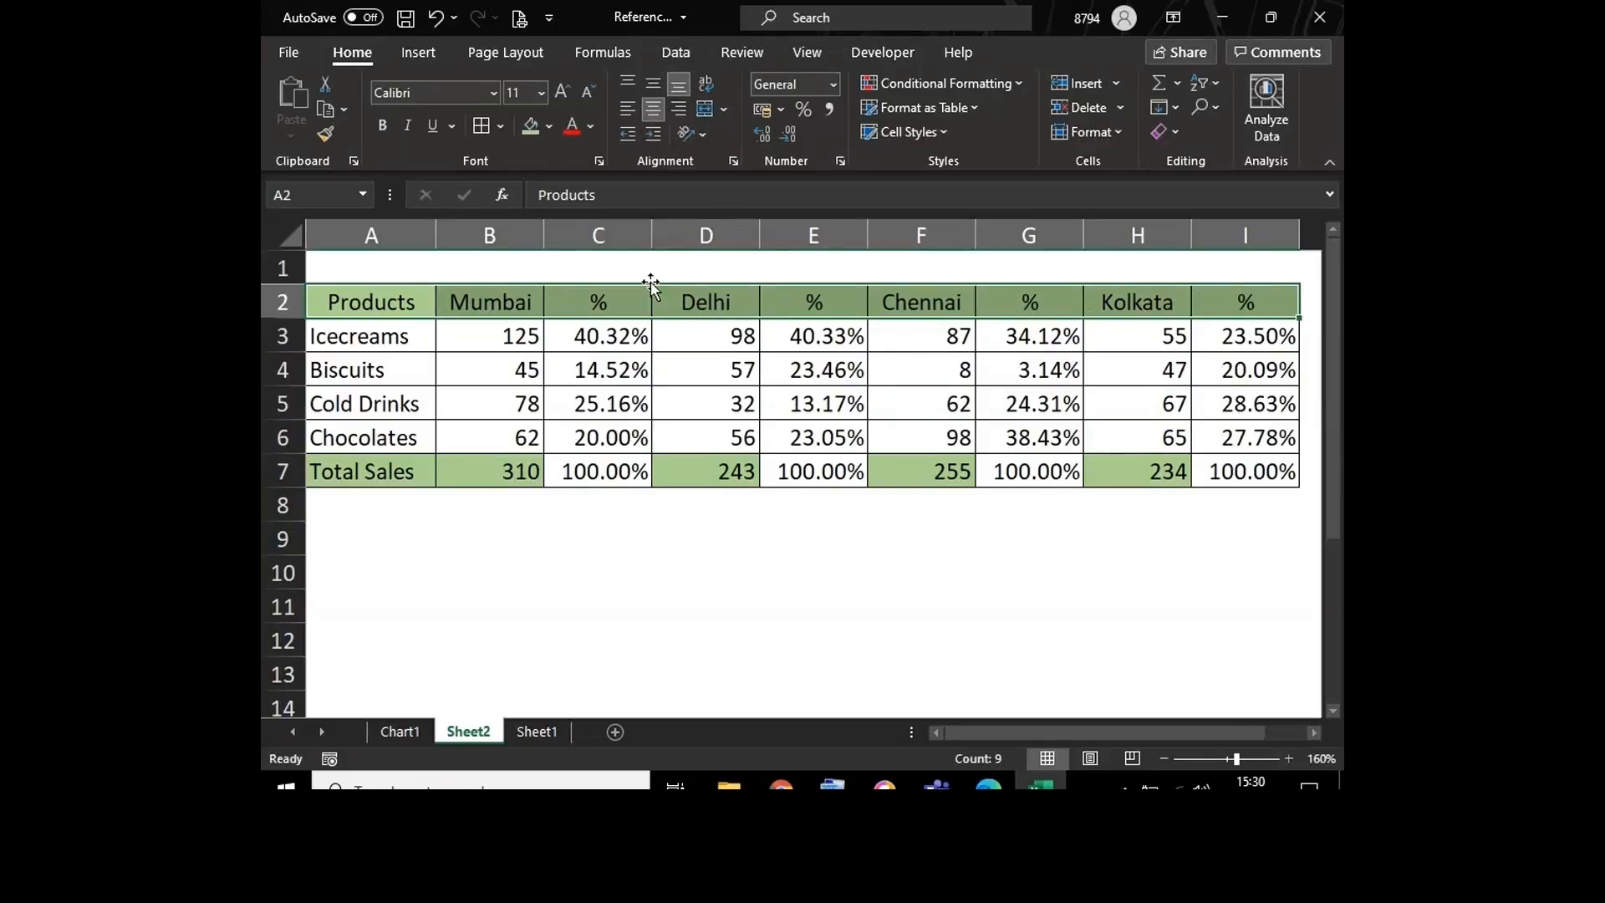
click(607, 493)
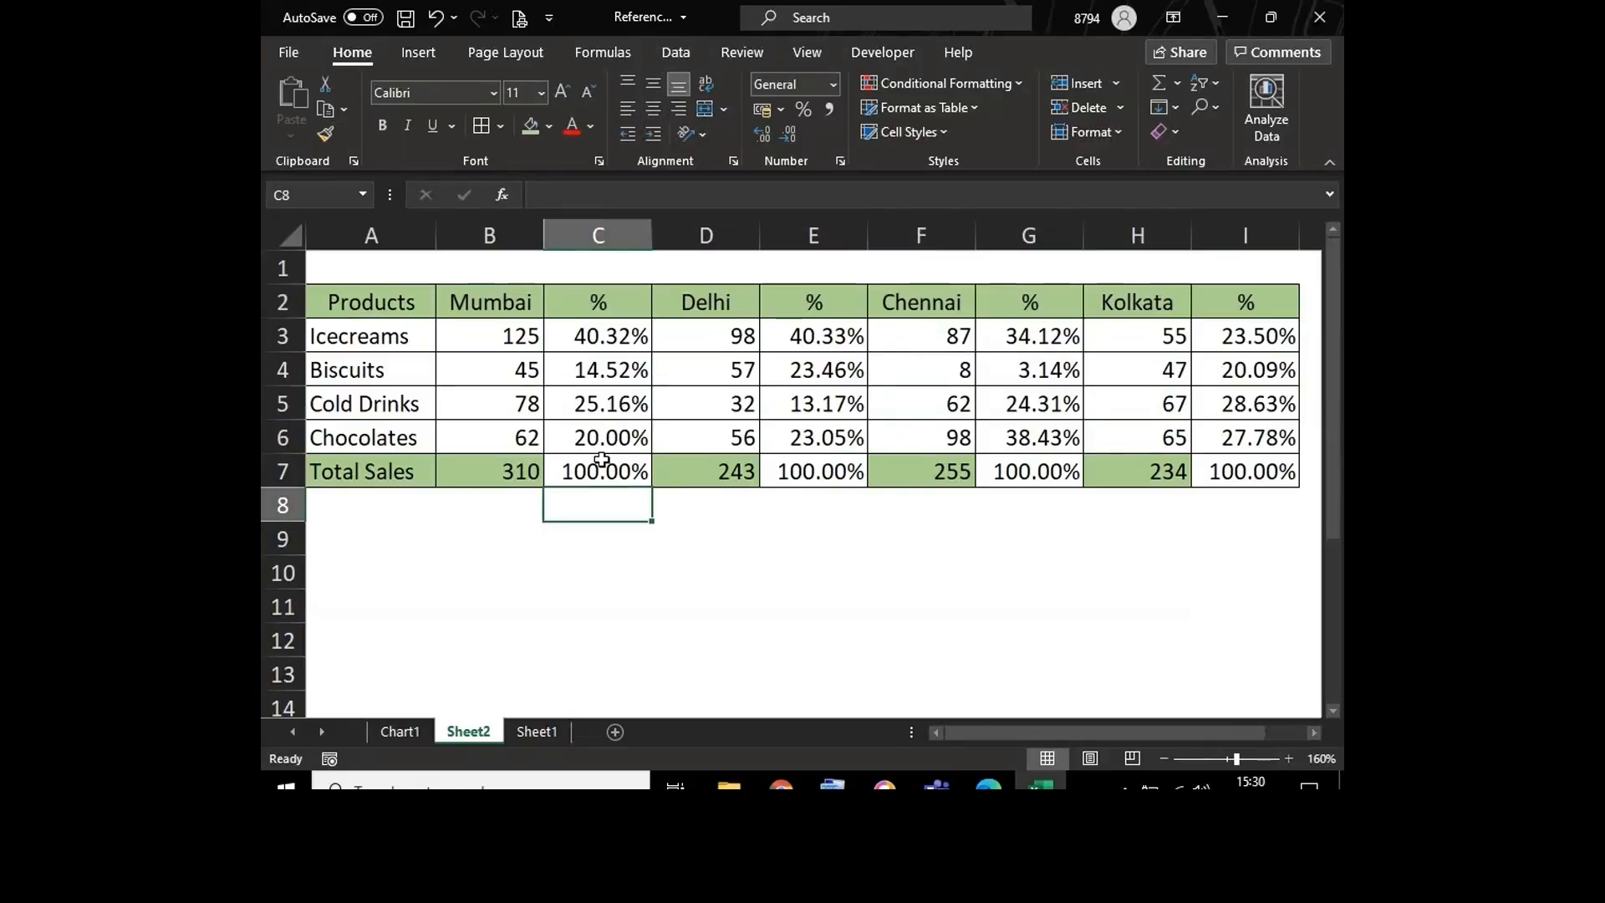
click(599, 333)
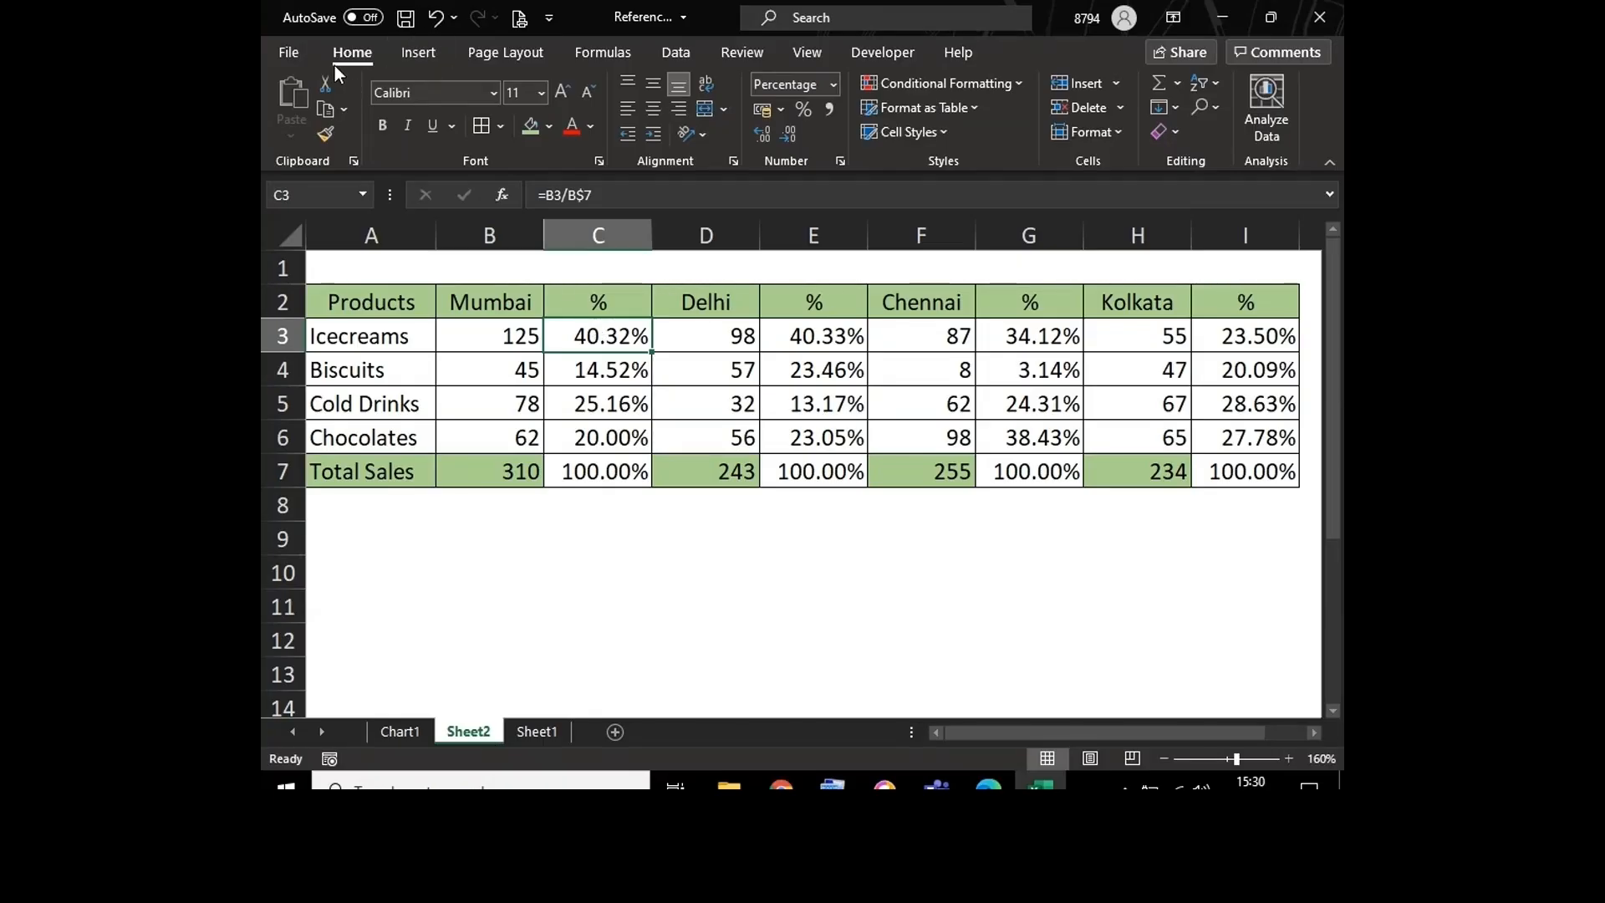
click(406, 18)
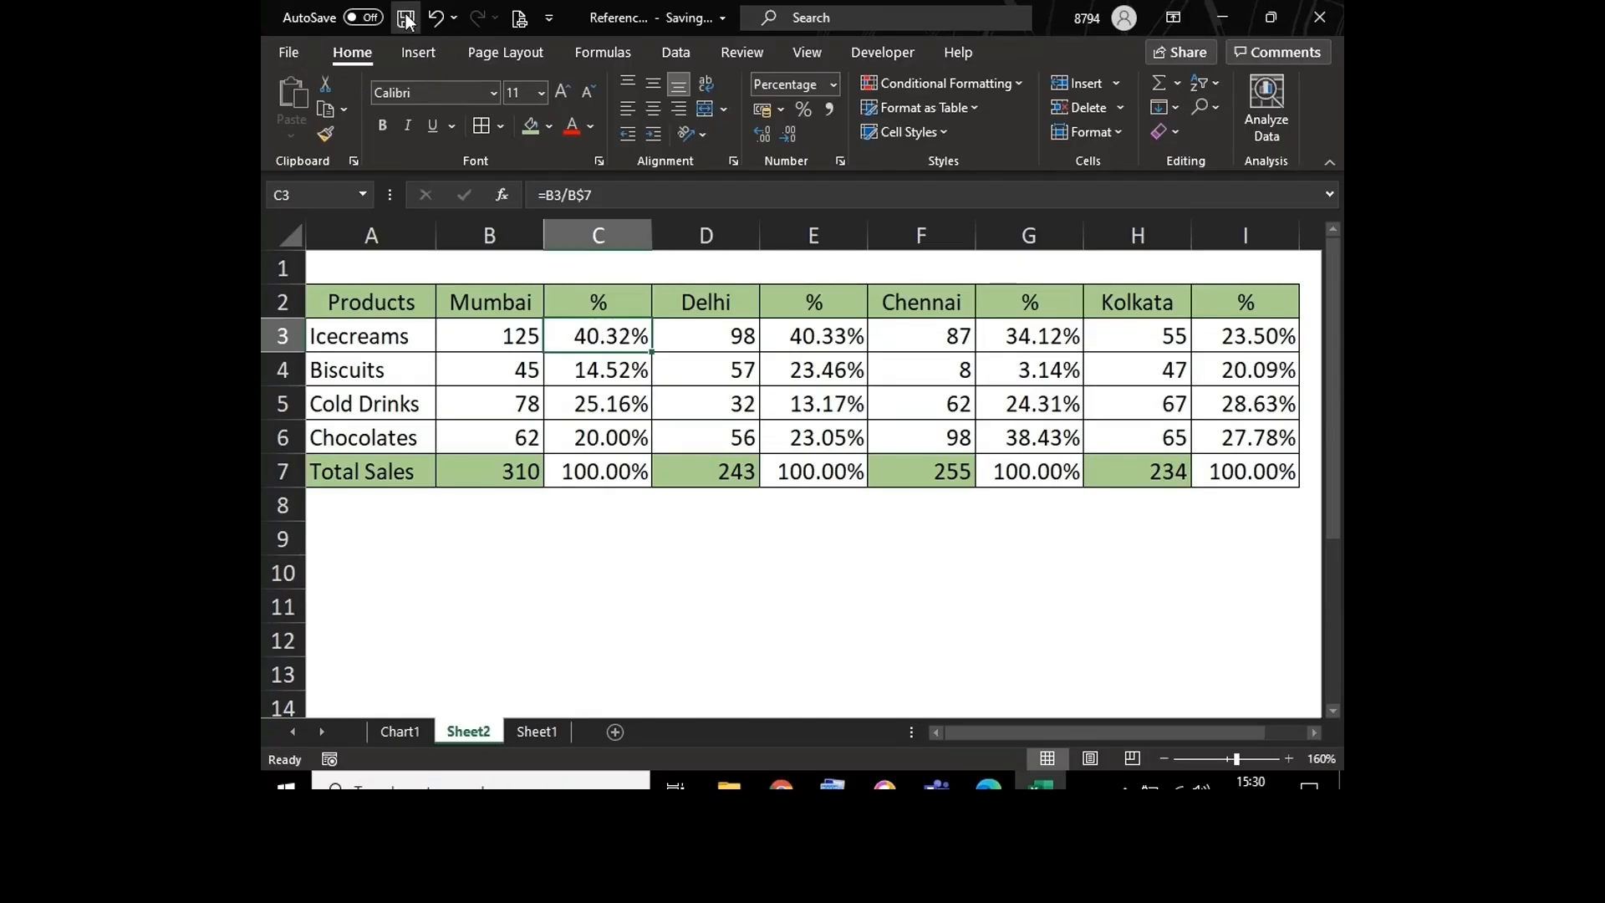
Step: Fill the Total Sales row B7:I7 with the same green as the header row and save the workbook
click(515, 582)
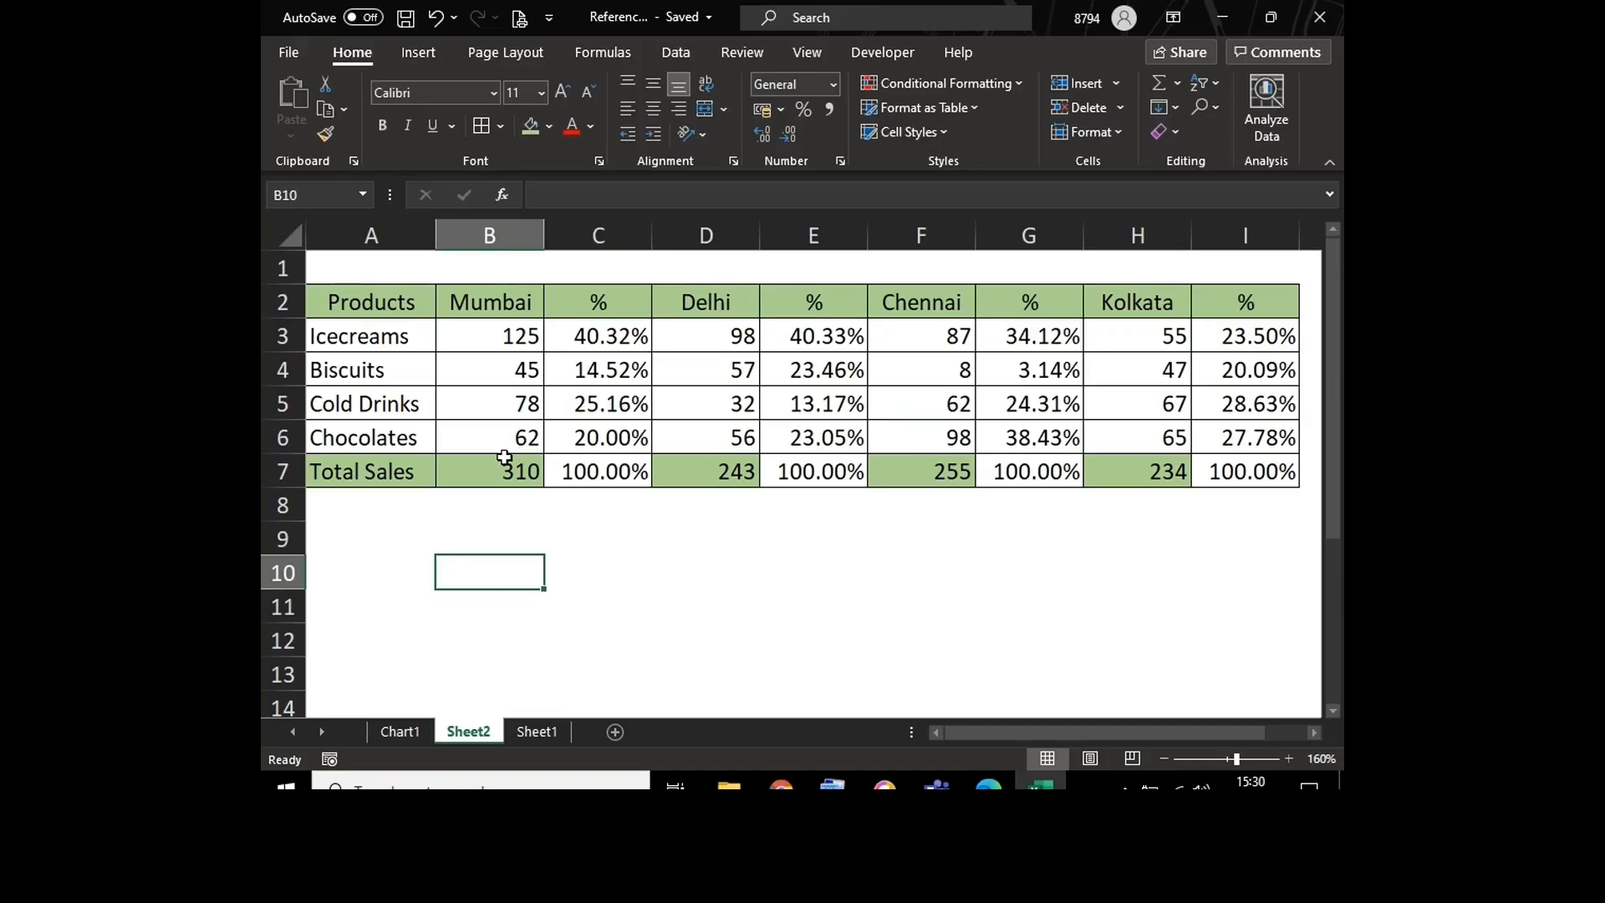
drag(504, 467, 1232, 477)
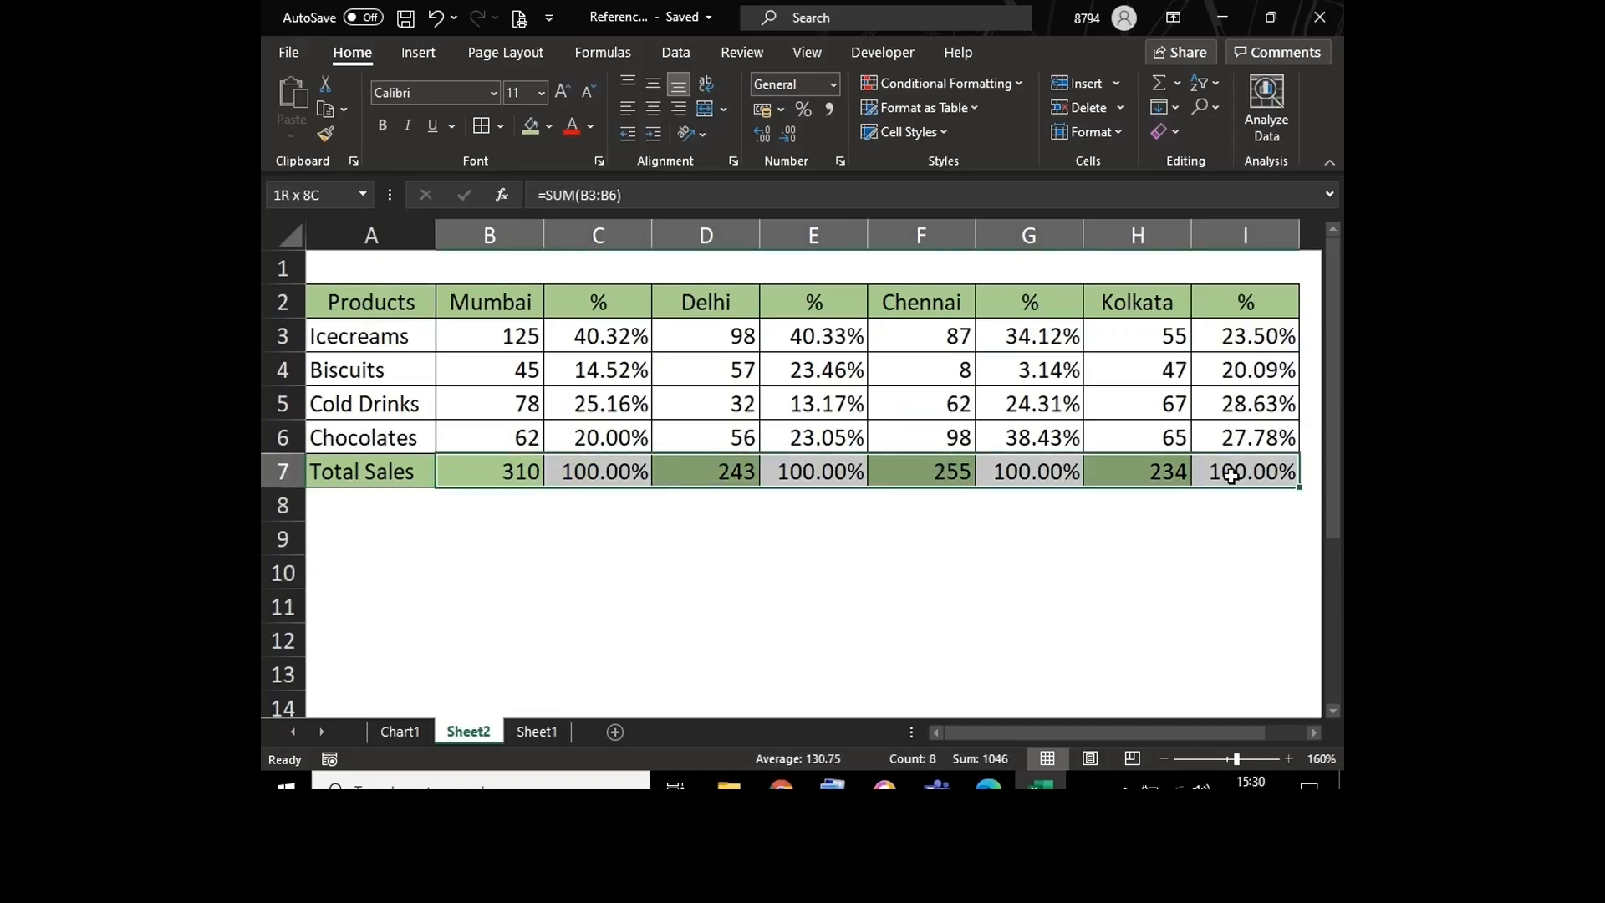
click(531, 127)
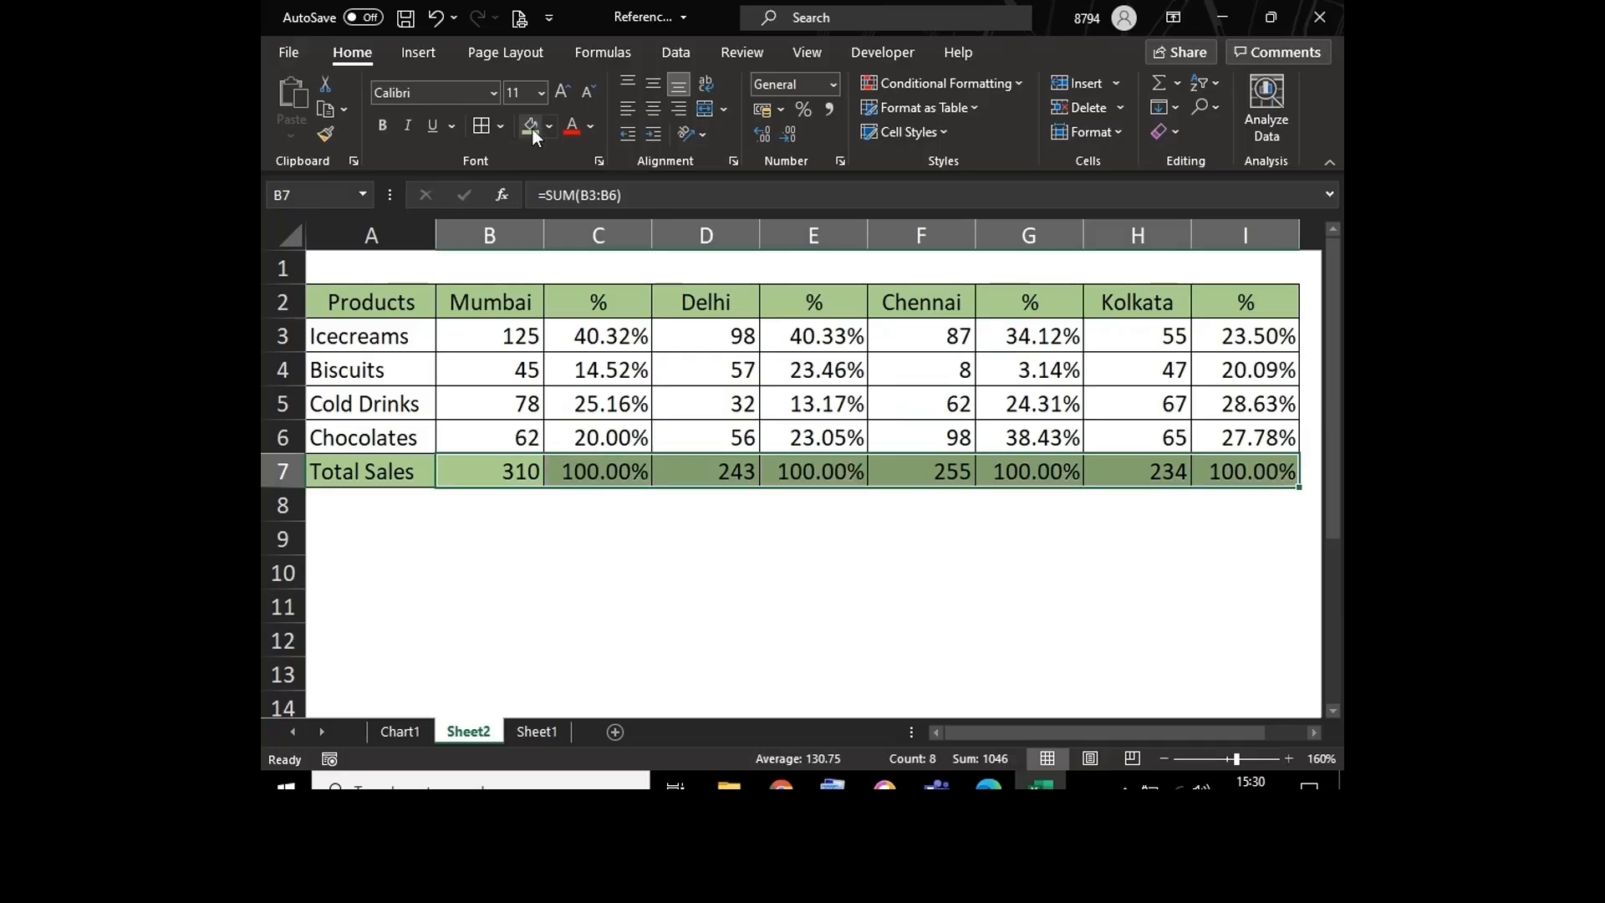
click(577, 585)
click(457, 563)
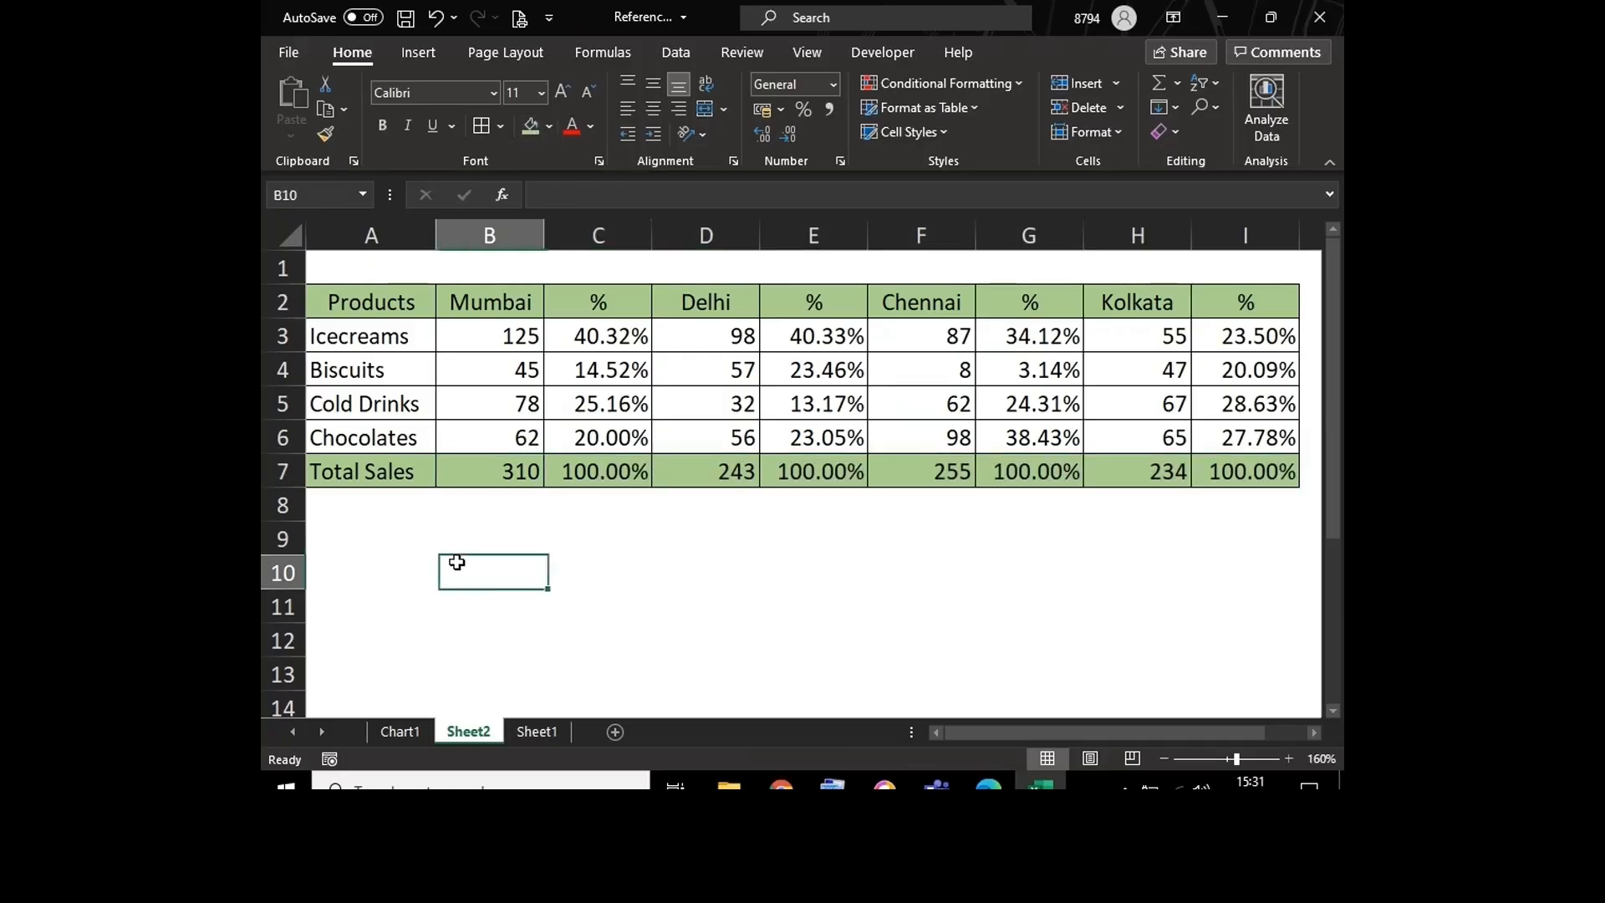
click(406, 18)
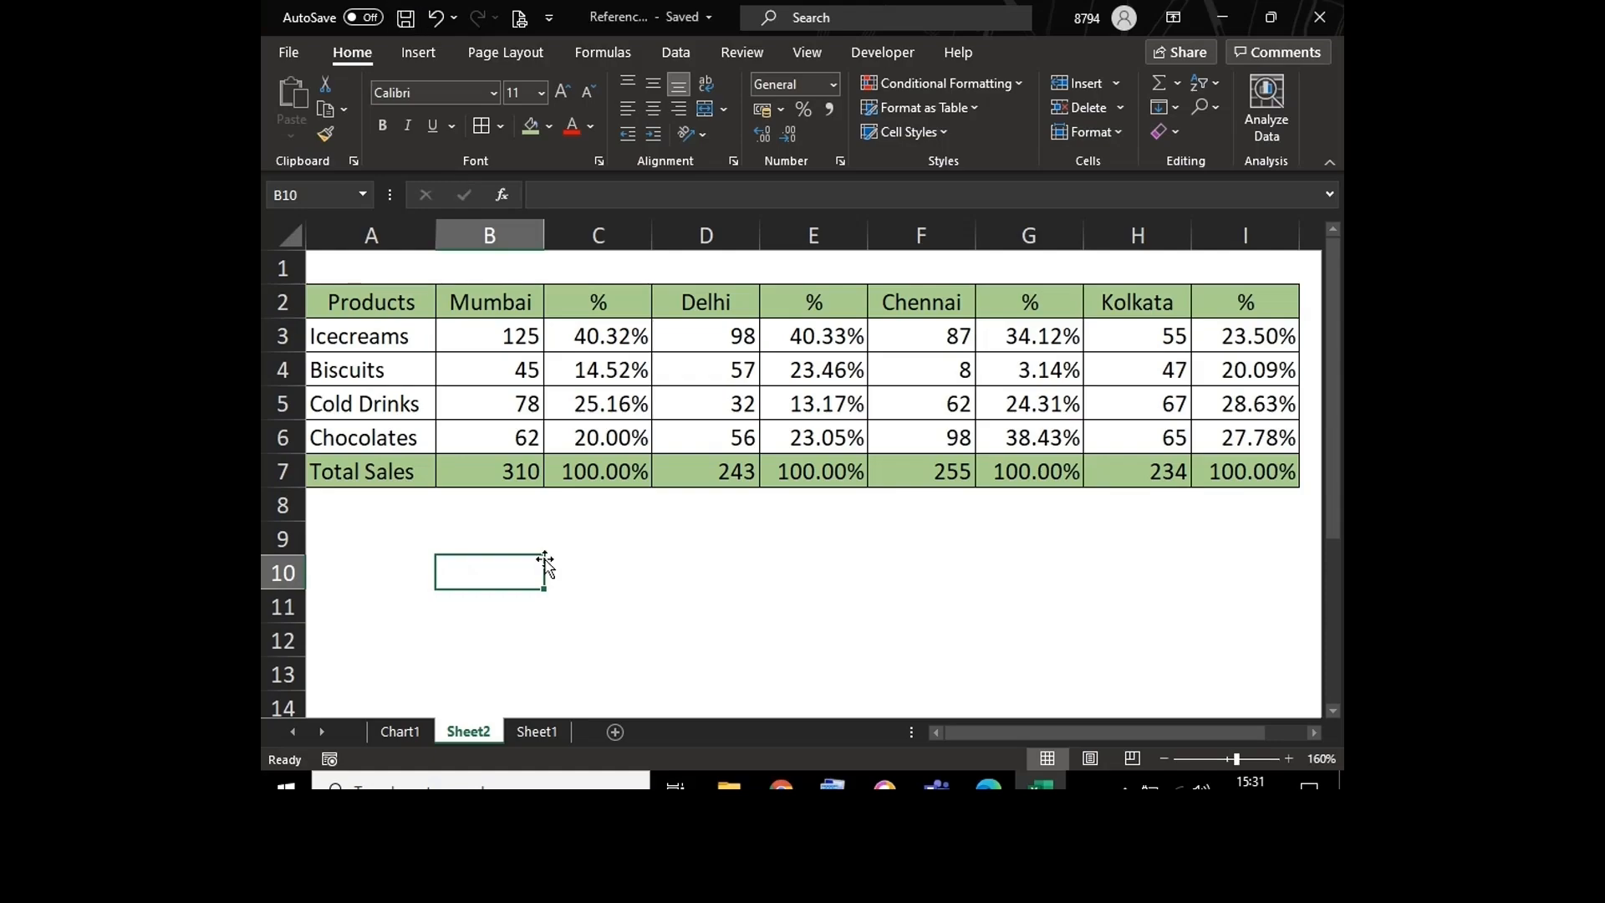
click(499, 532)
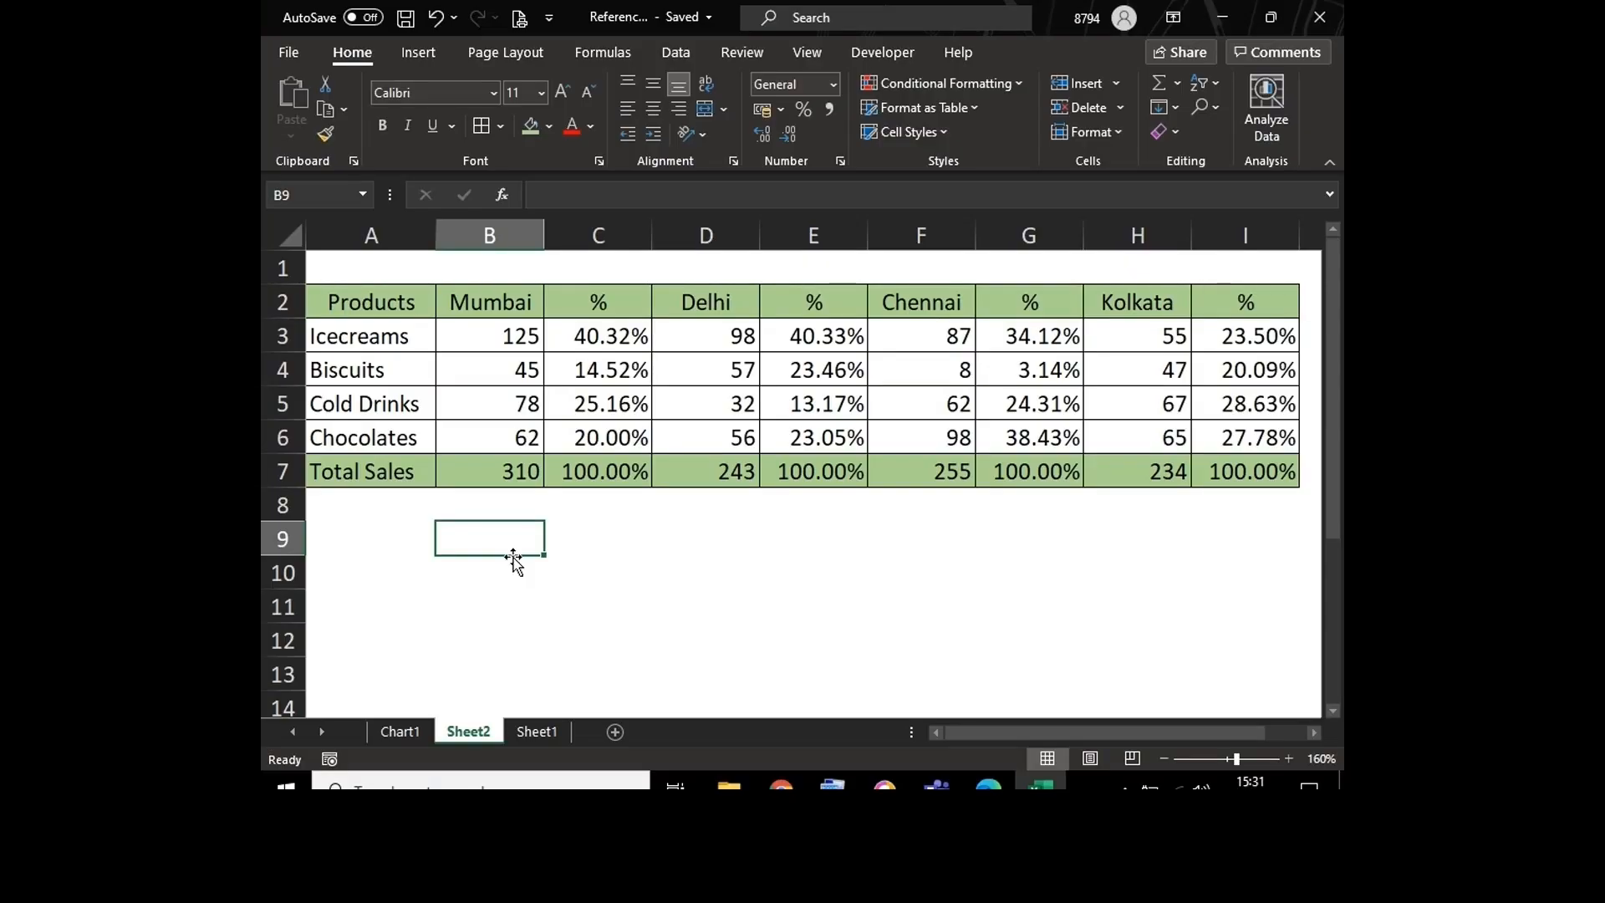
click(563, 638)
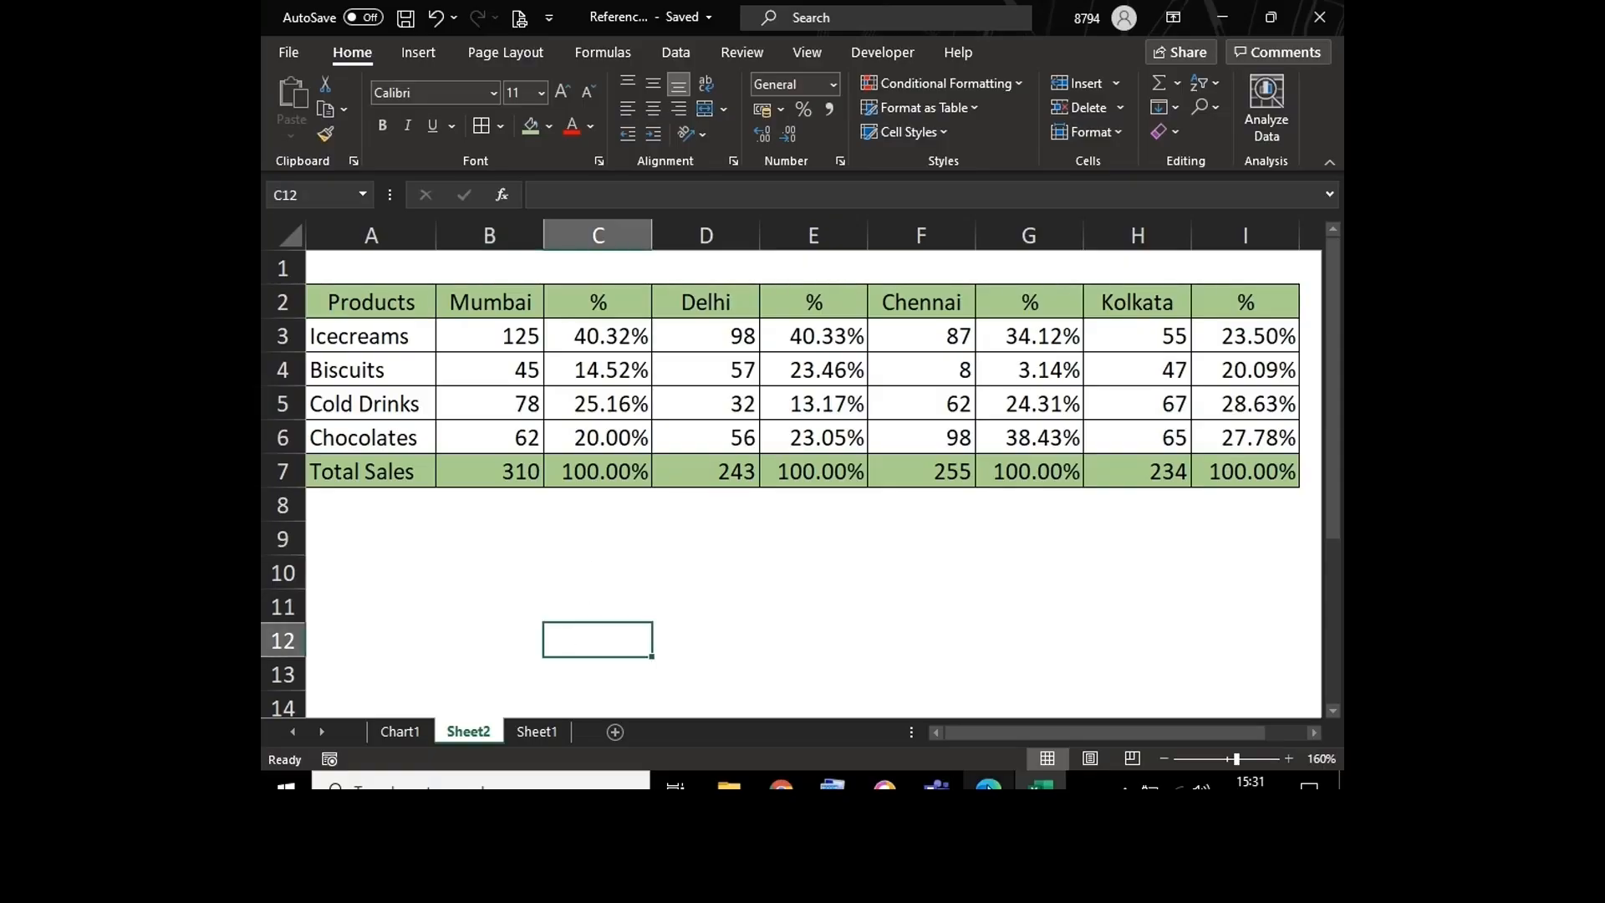
mouse_move(990, 784)
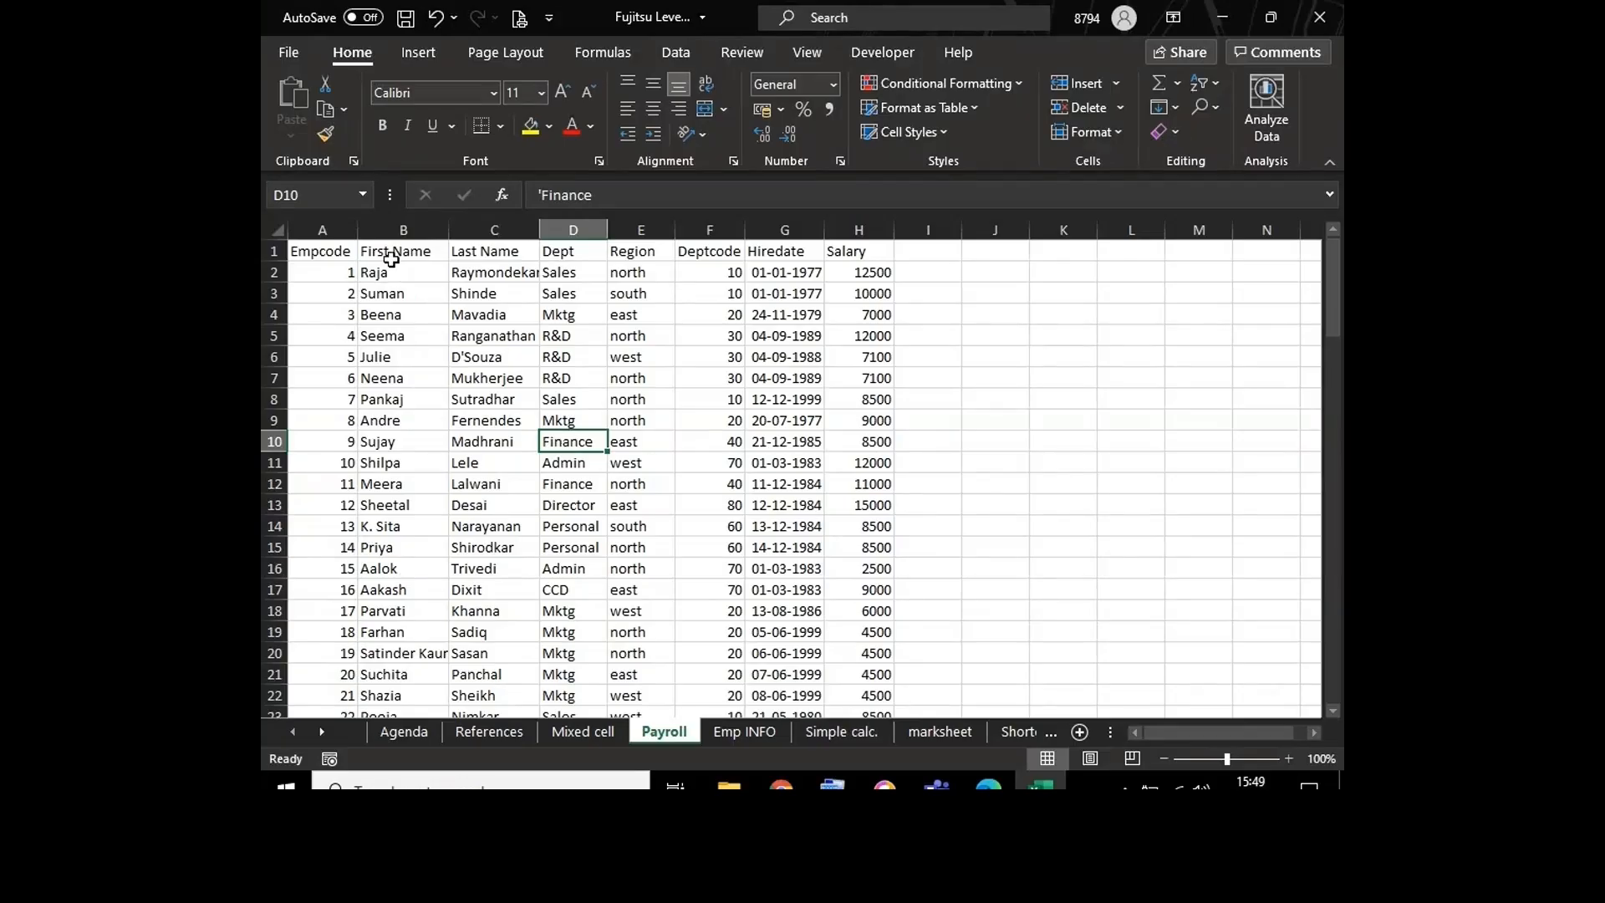
Step: In the Payroll sheet of the Fujitsu Level 1 workbook, fill header row A1:H1 with yellow and apply borders to the whole table
drag(321, 251, 859, 252)
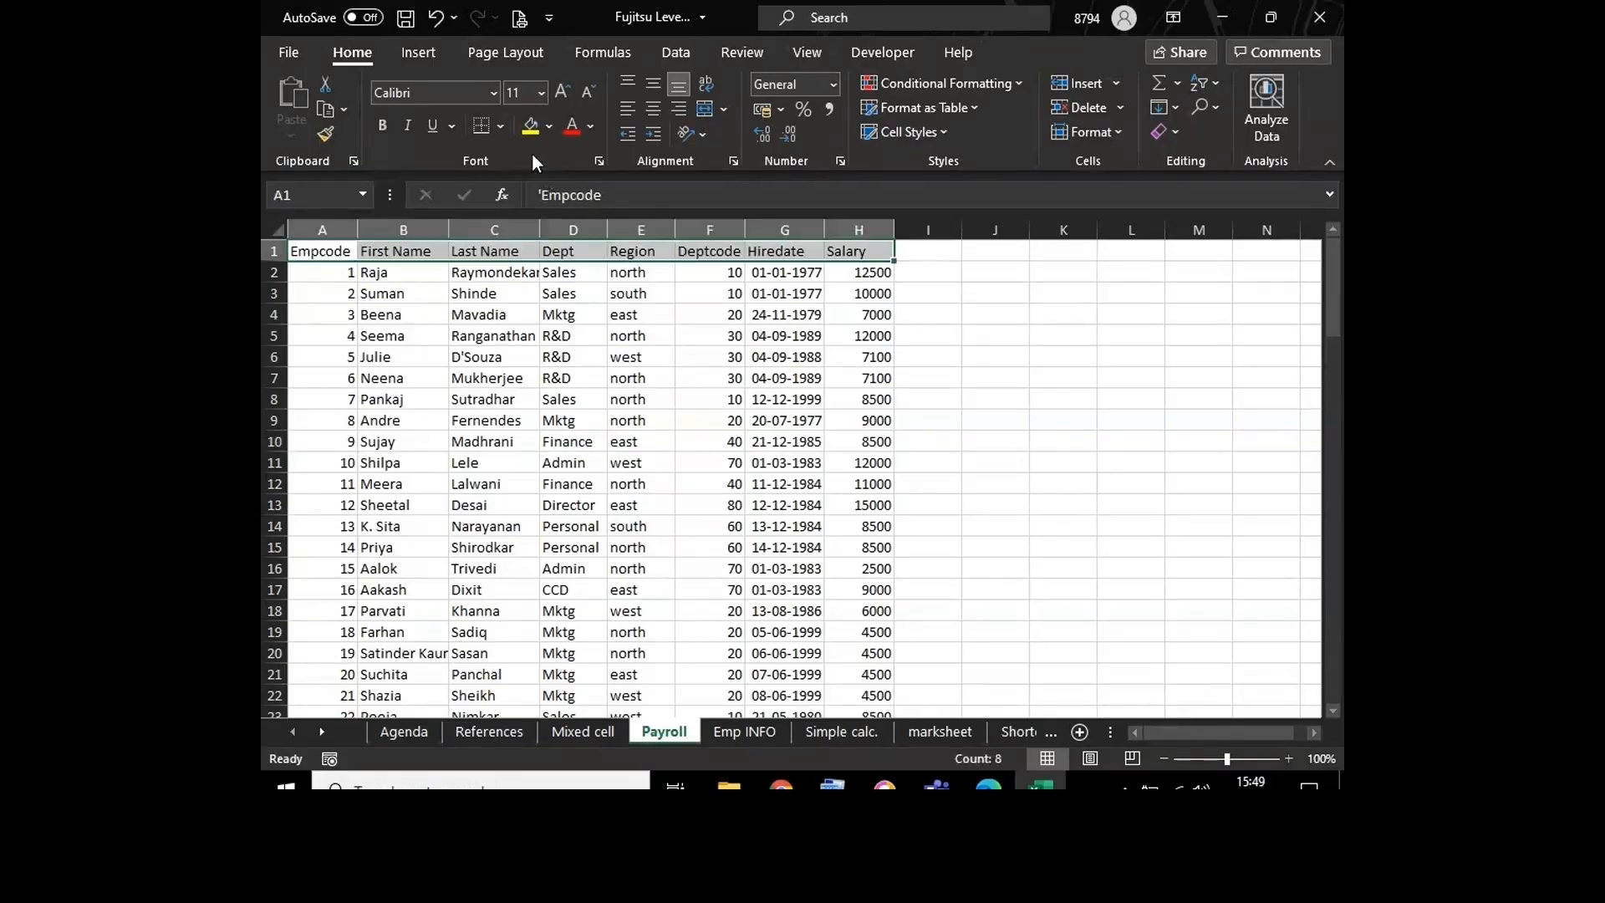
click(530, 125)
click(499, 437)
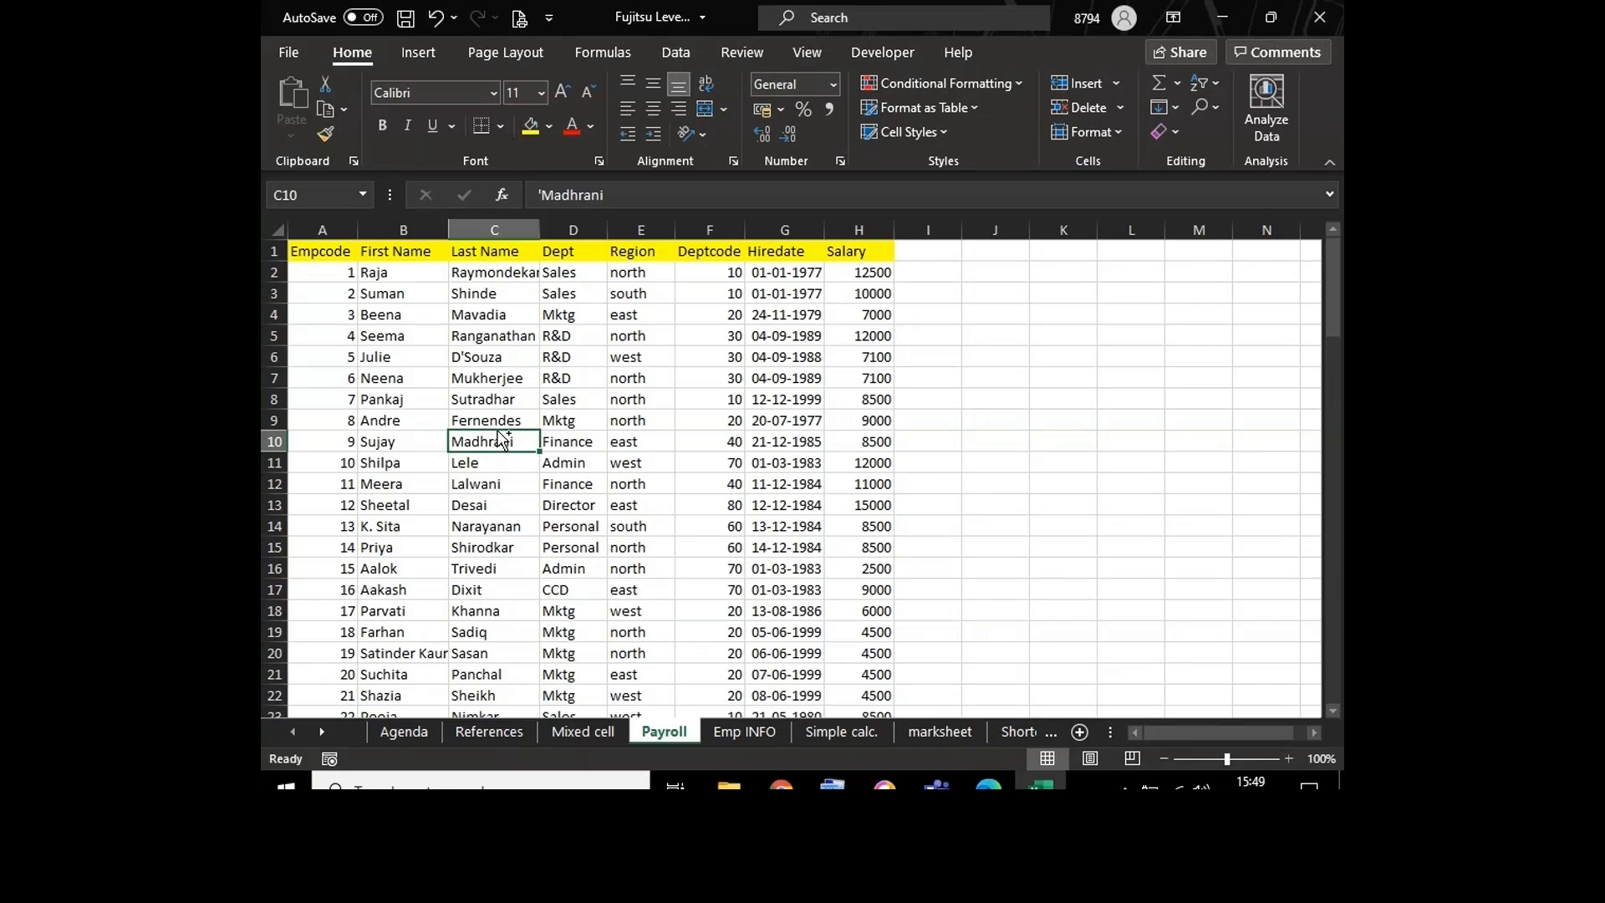
click(631, 467)
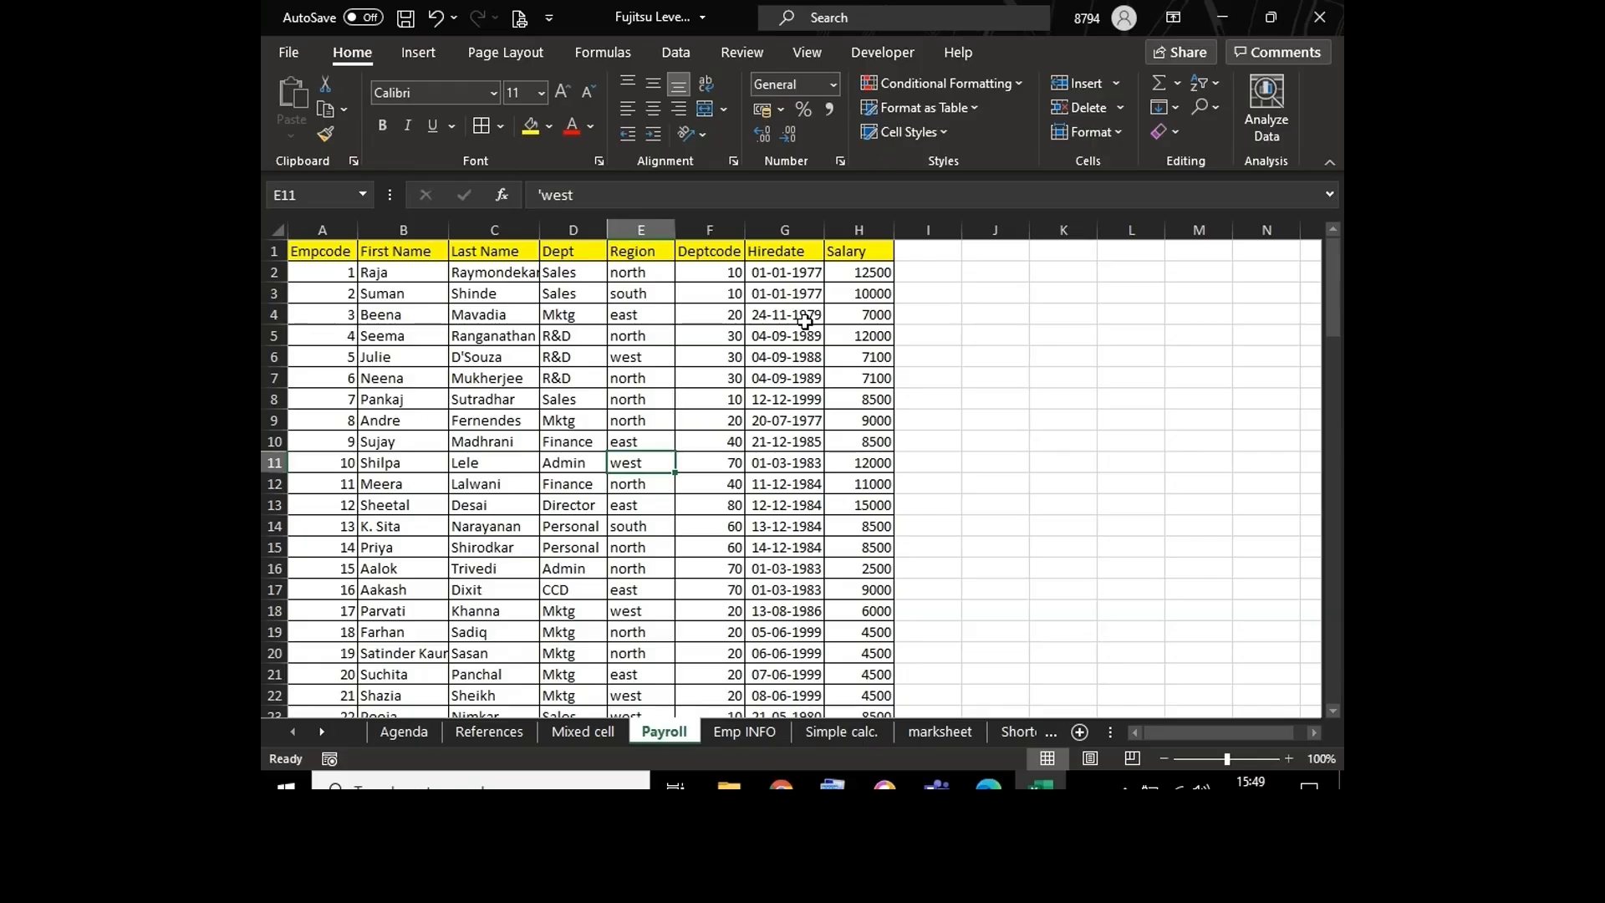
click(731, 333)
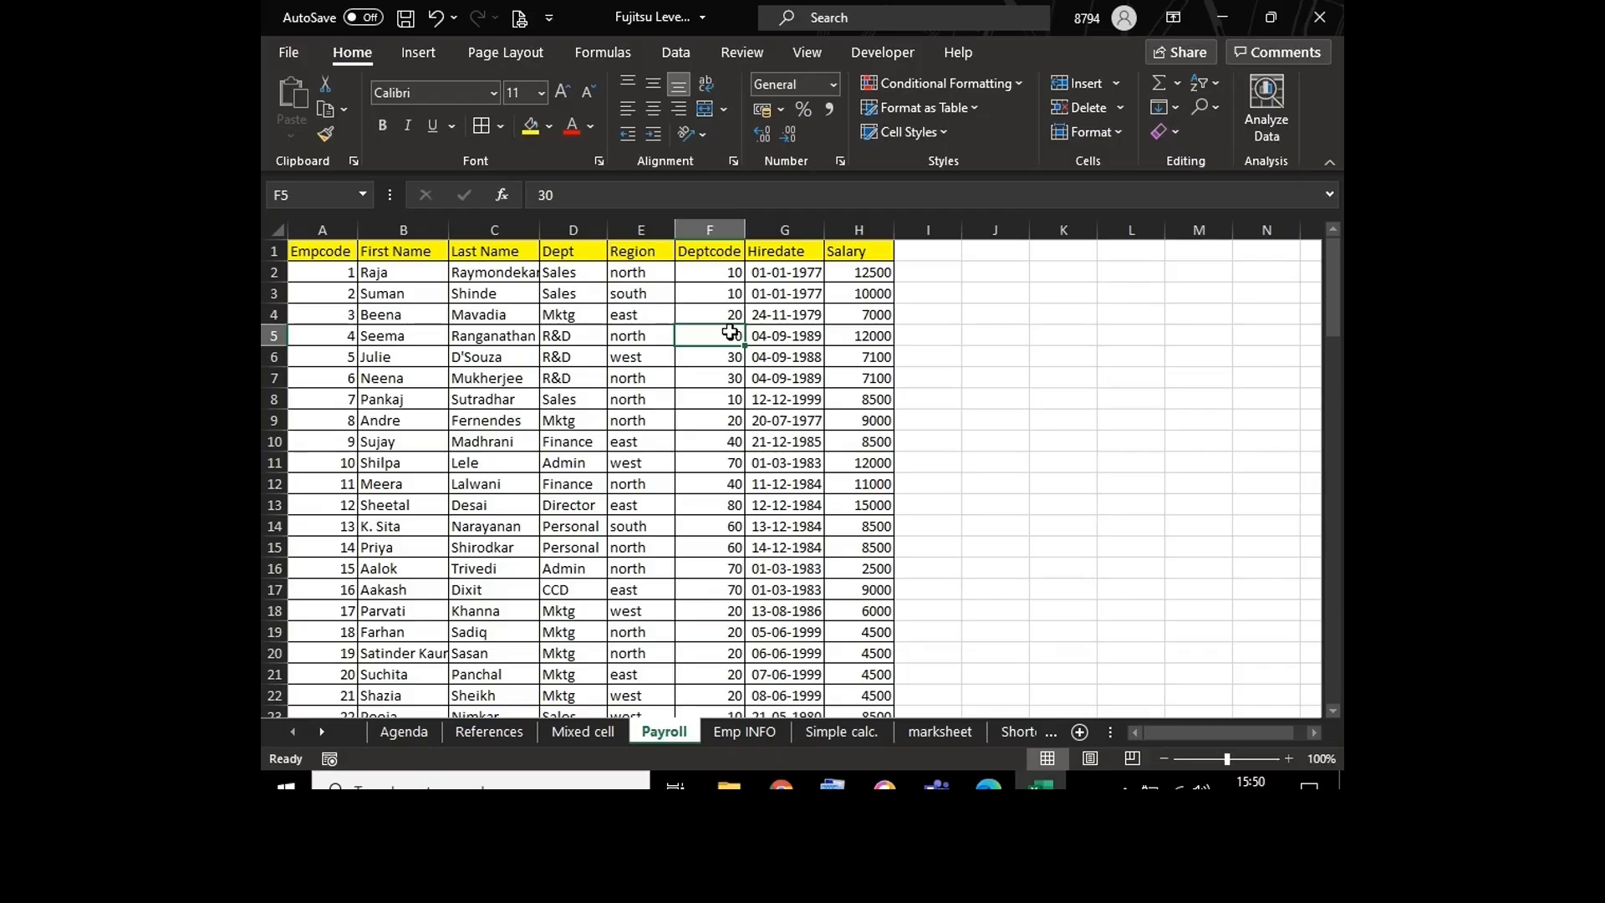
click(638, 446)
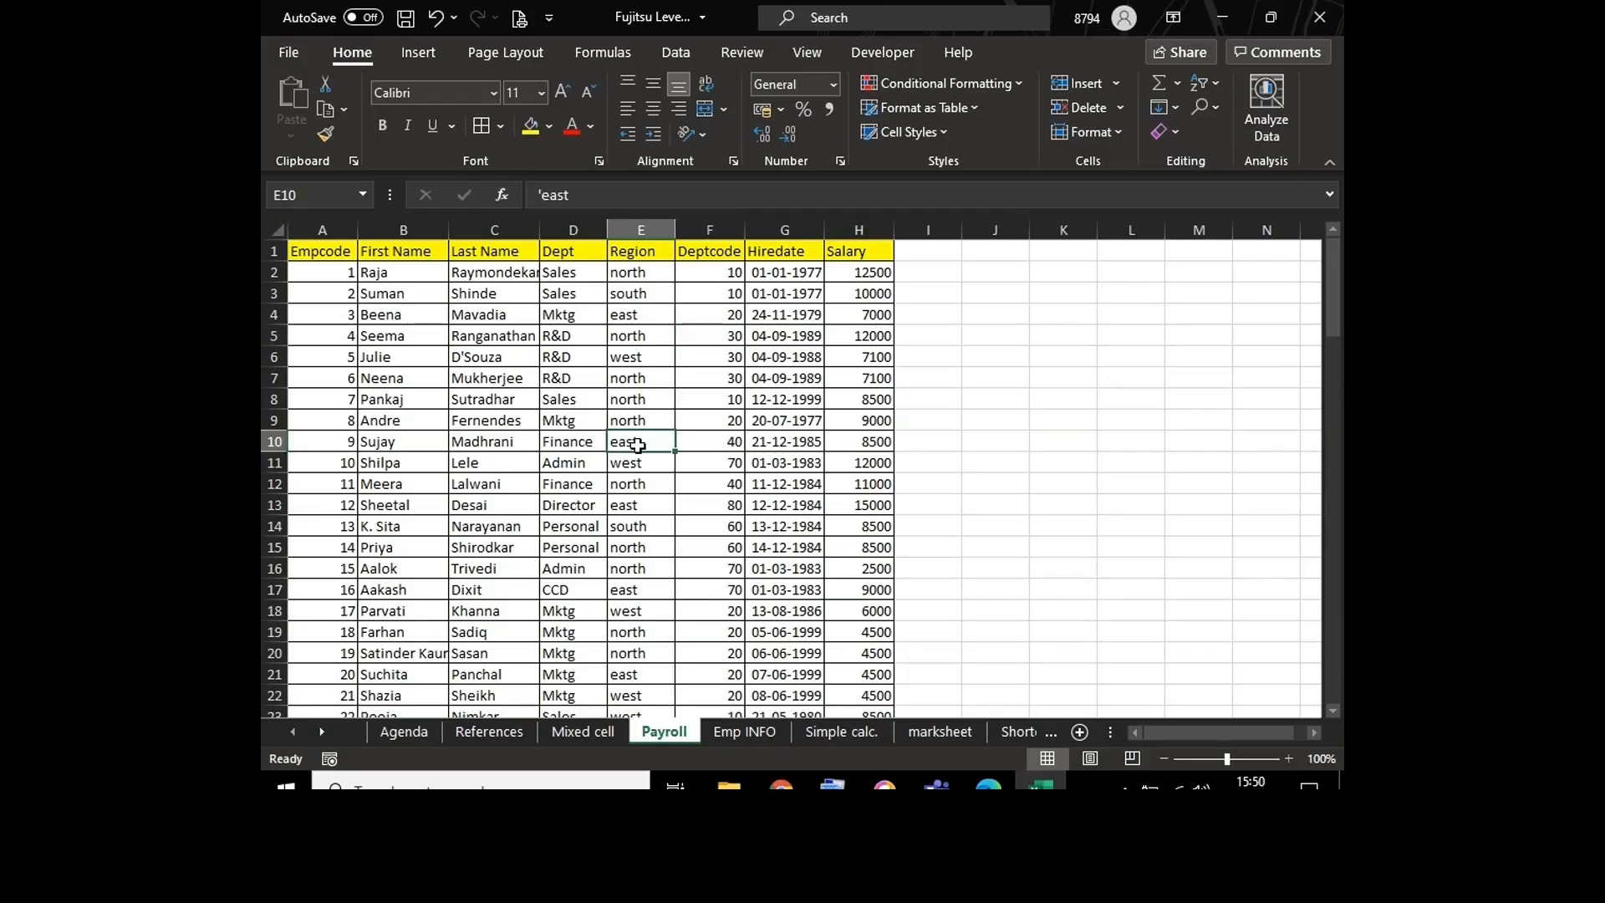
click(488, 489)
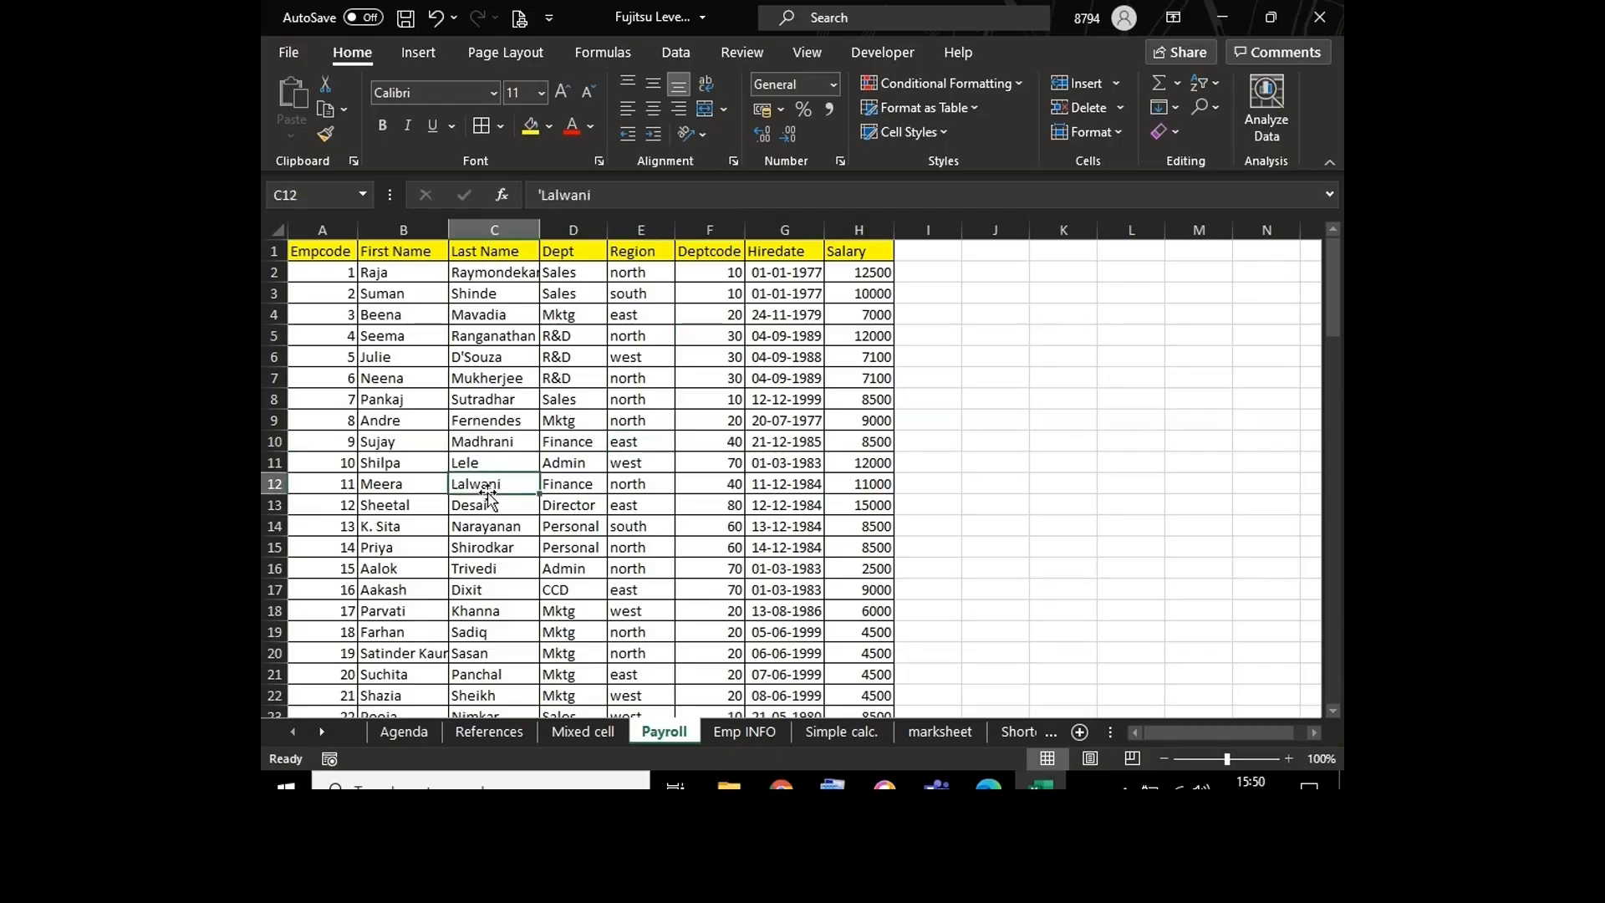
click(657, 569)
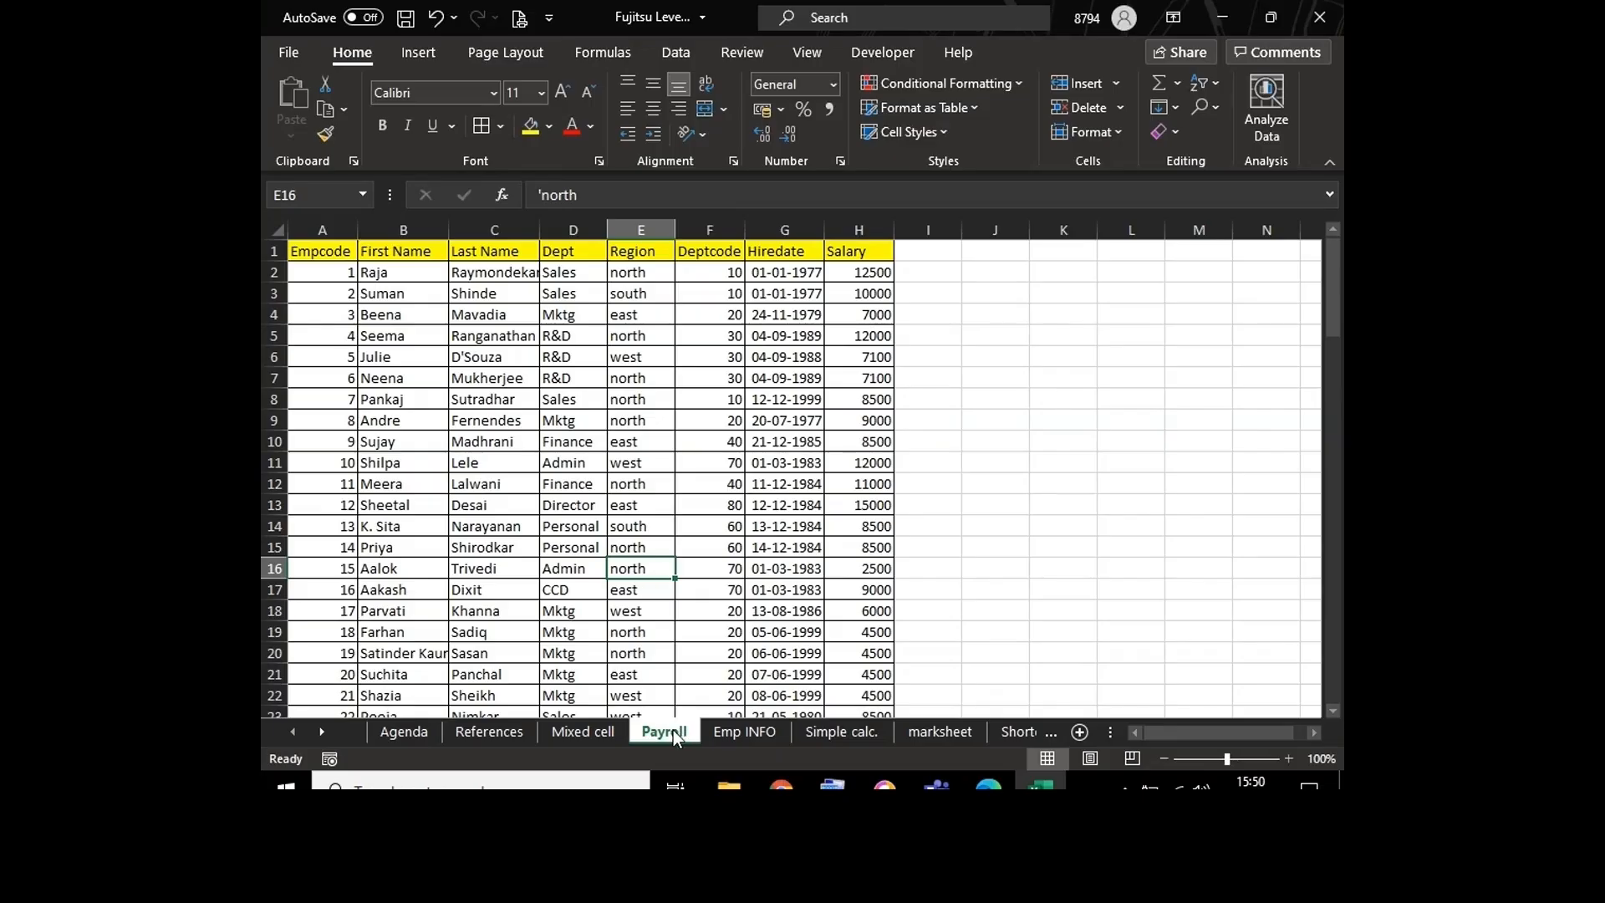
click(667, 540)
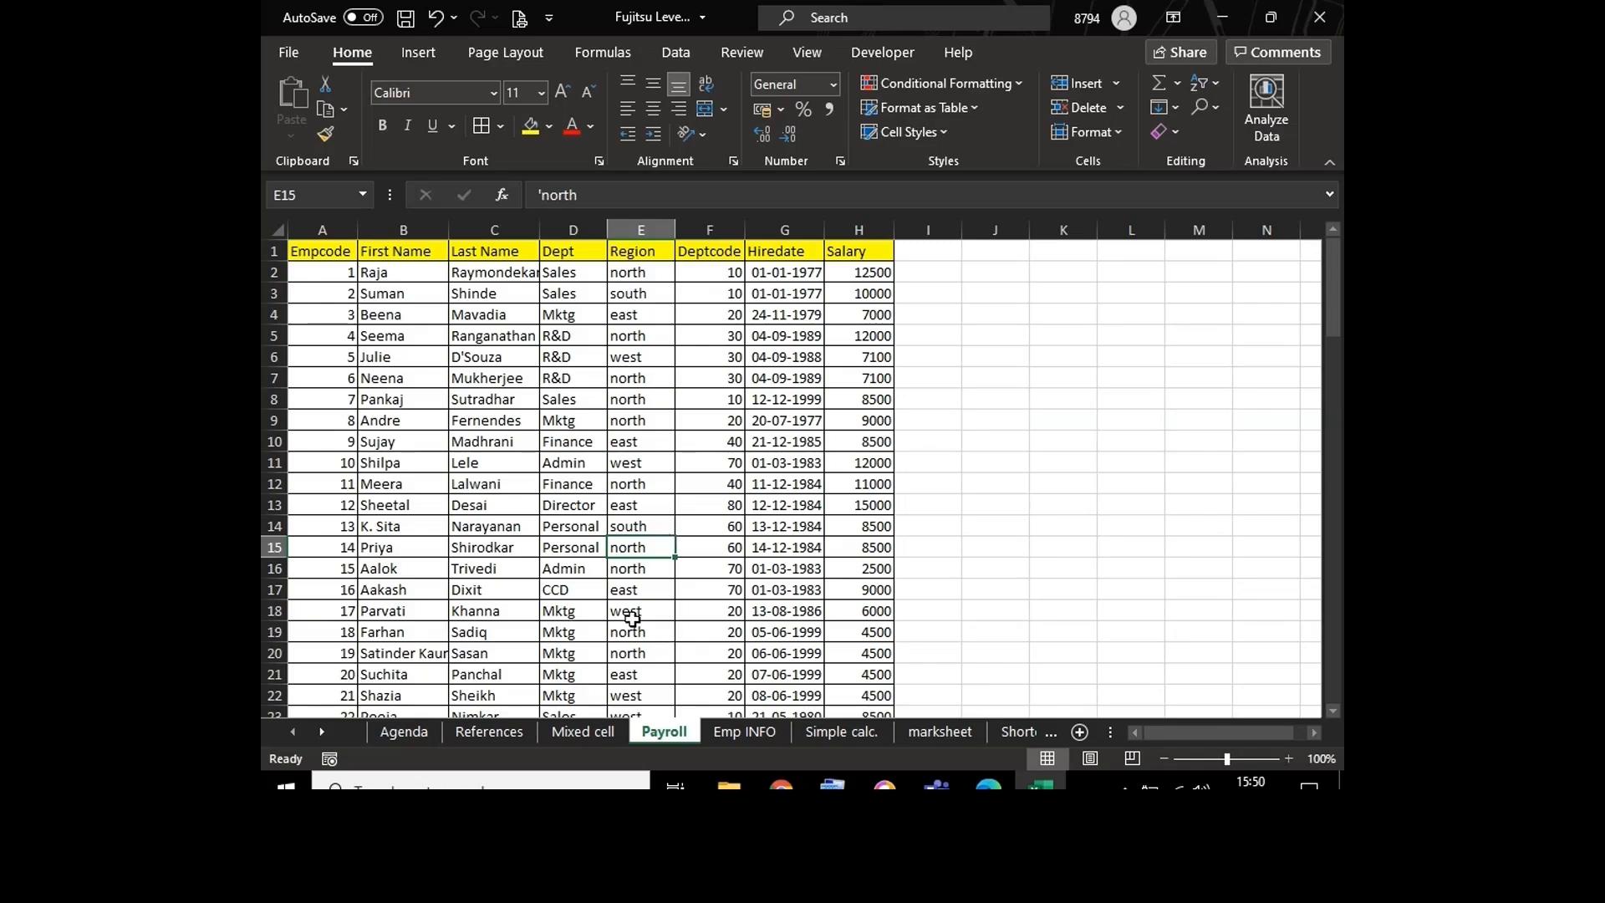
click(649, 591)
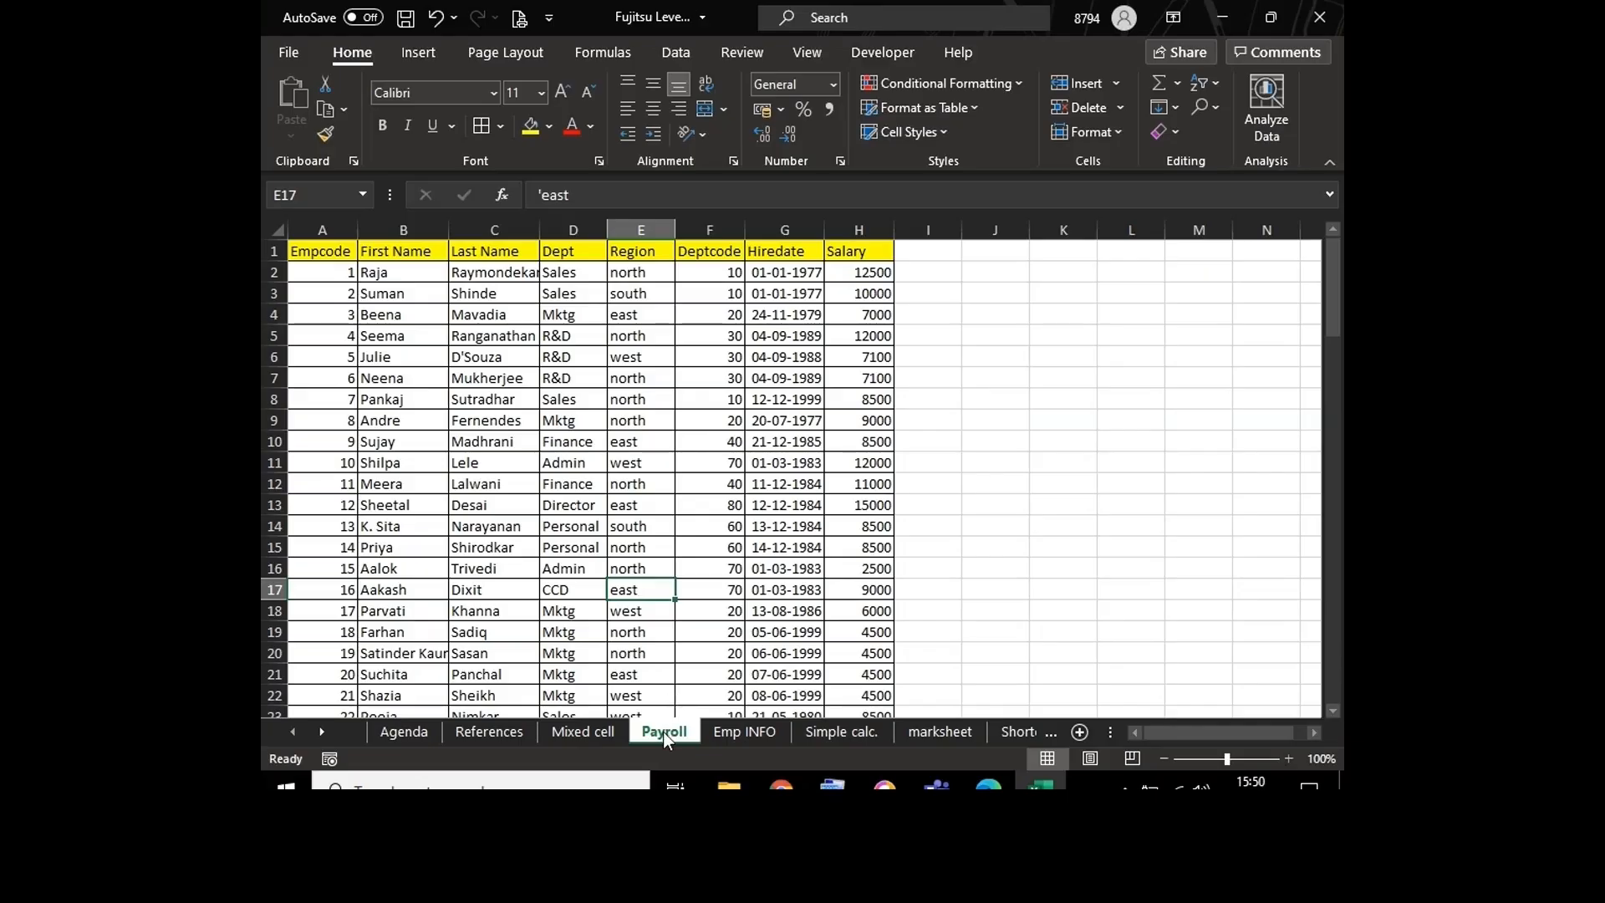
Step: Create a copy of the Payroll sheet in the same workbook, placed before the Agenda sheet
right_click(664, 731)
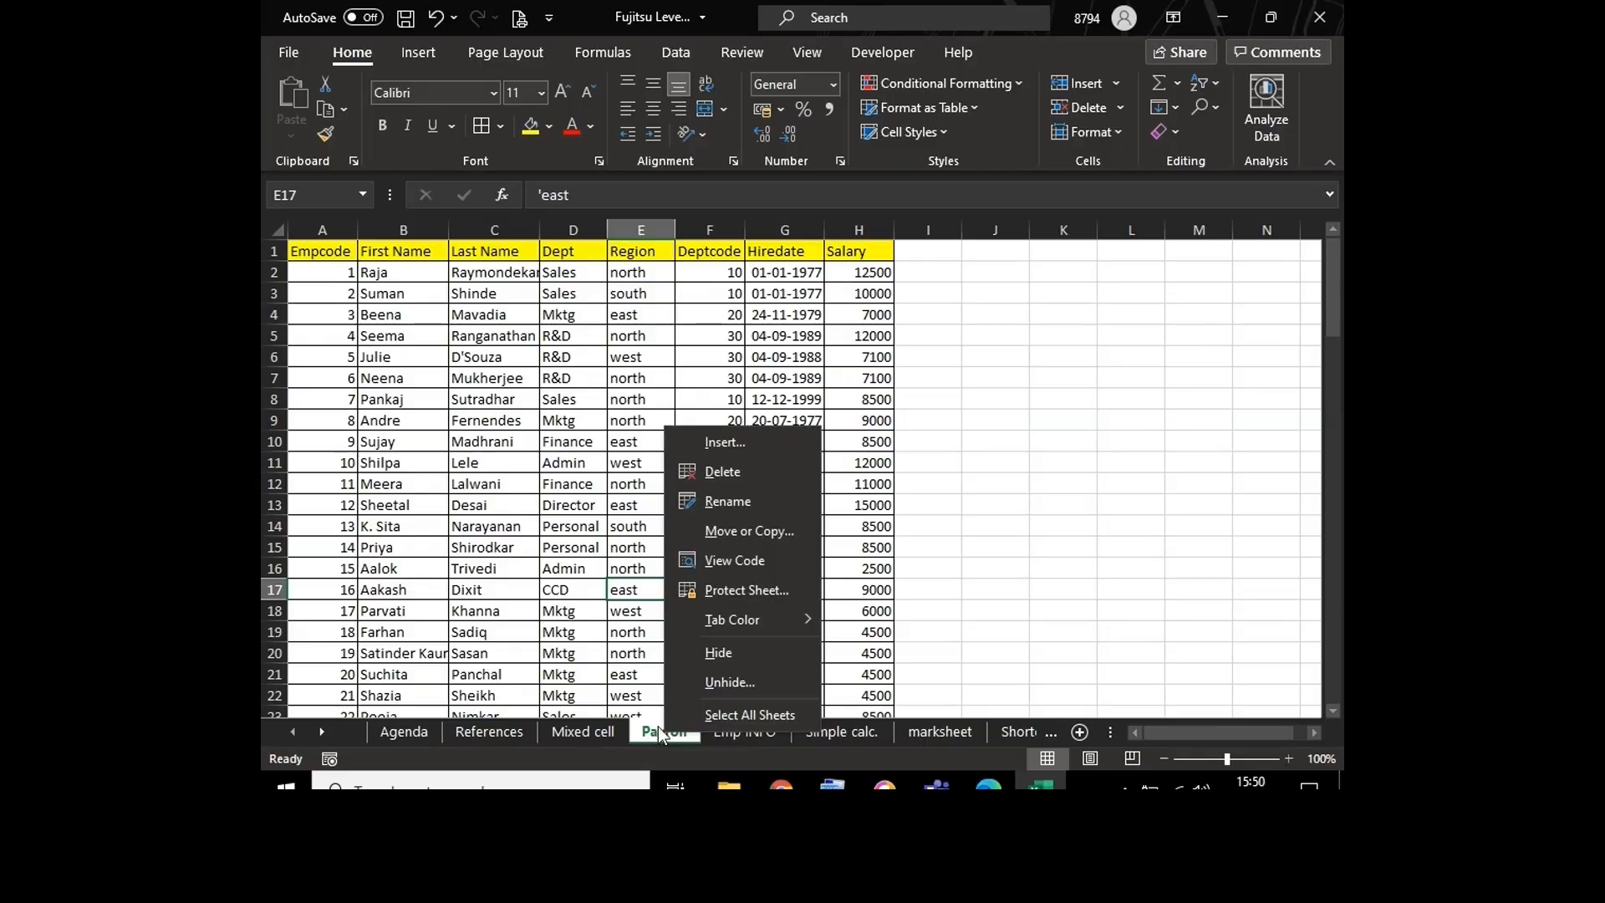
click(658, 728)
right_click(658, 731)
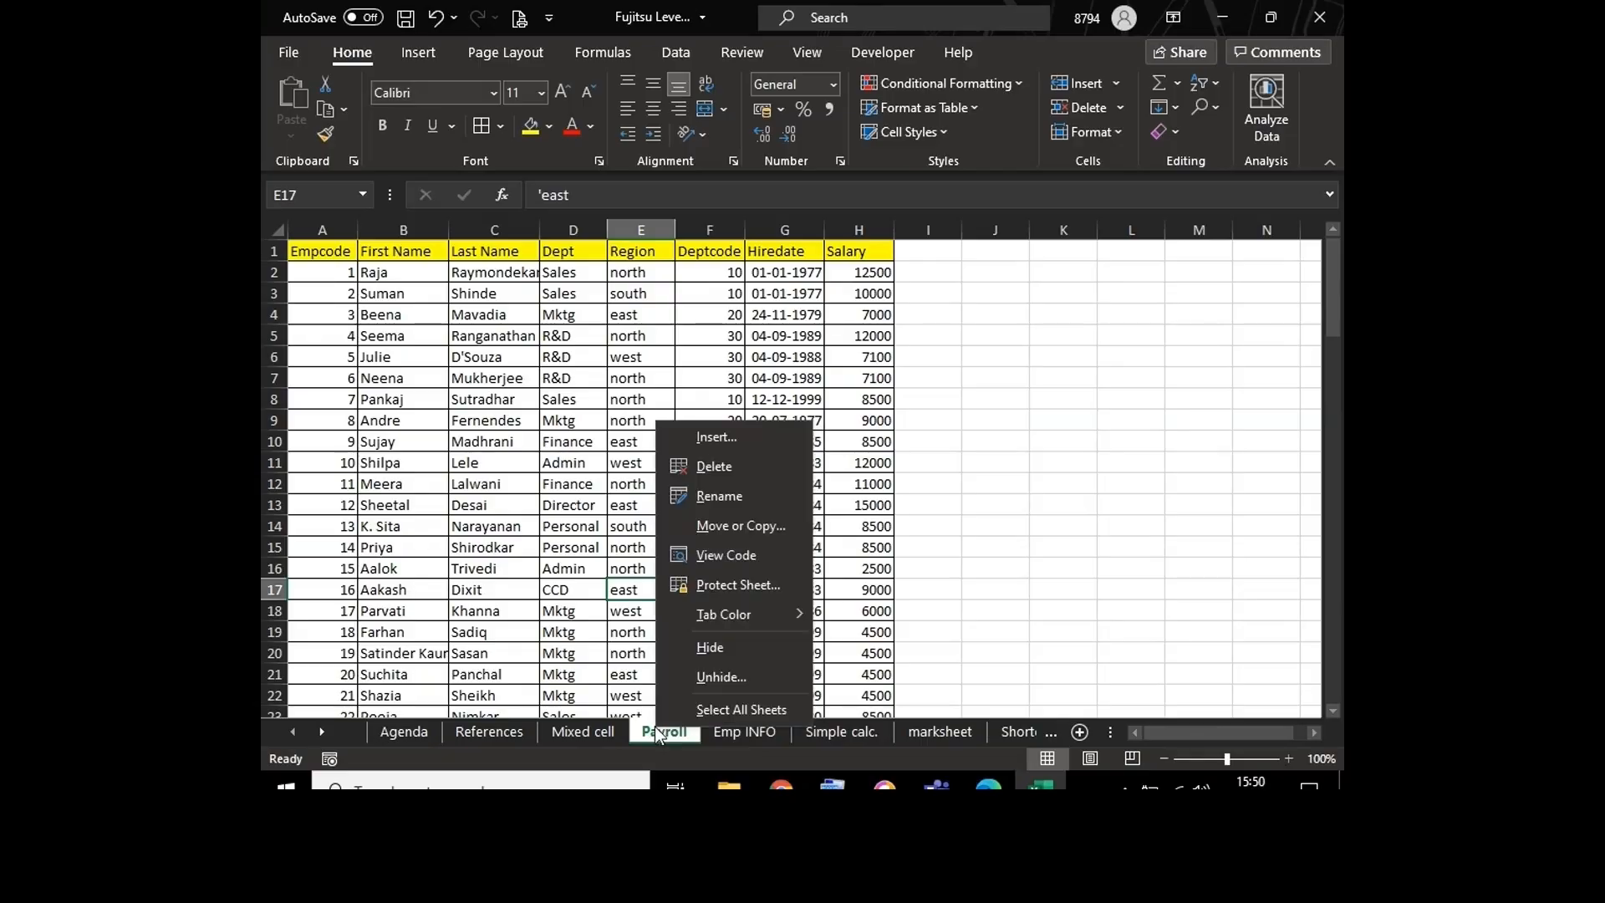
click(719, 527)
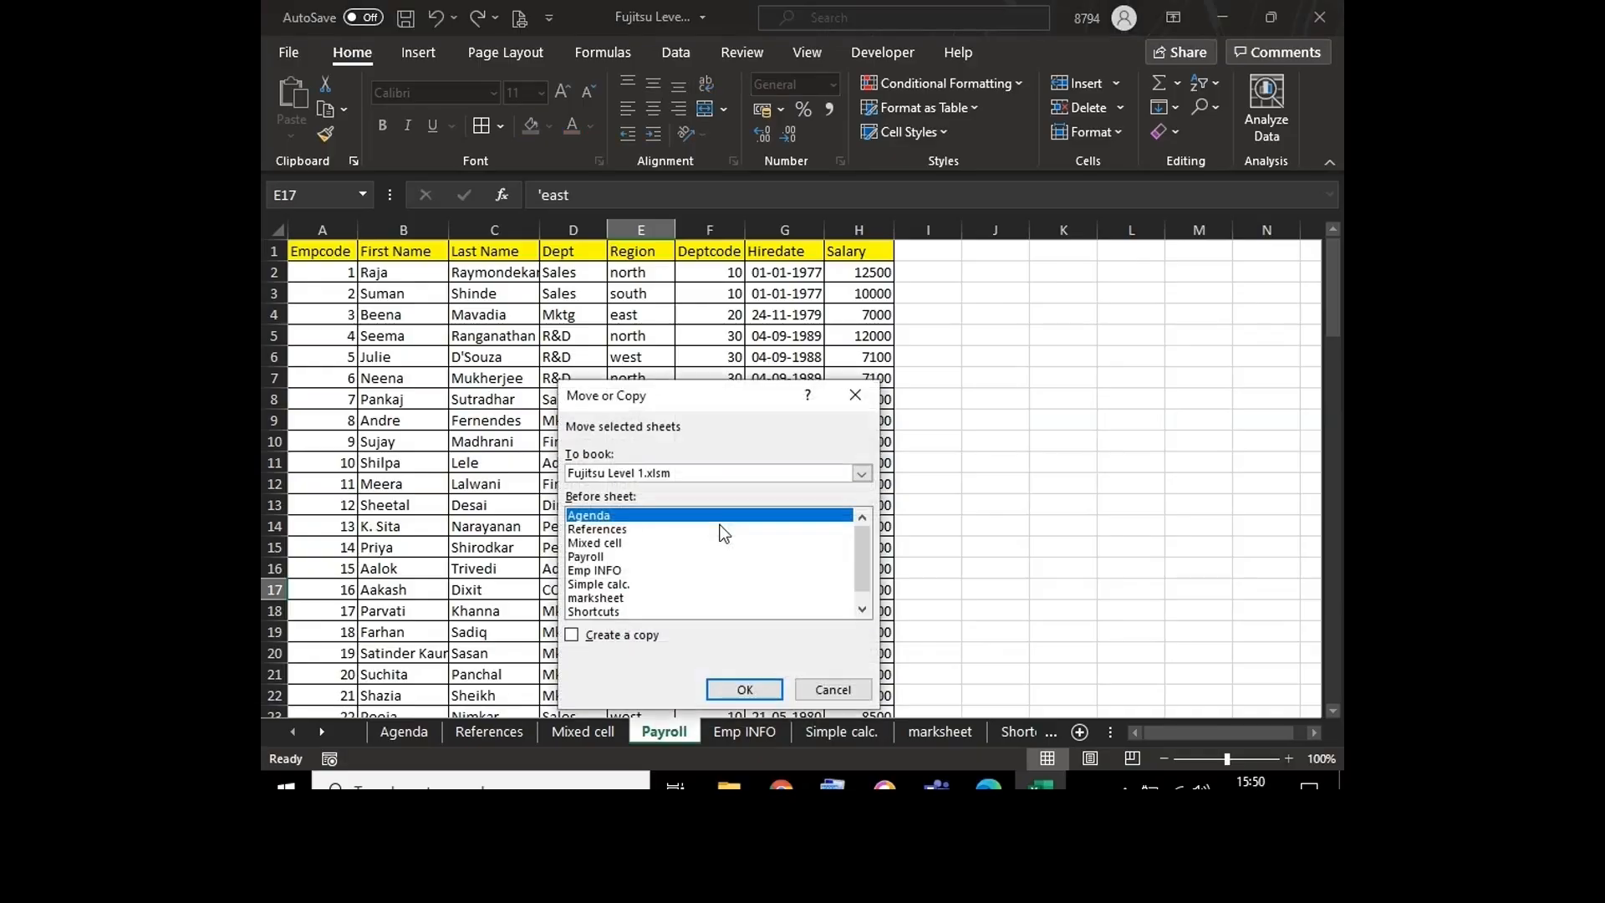
click(574, 634)
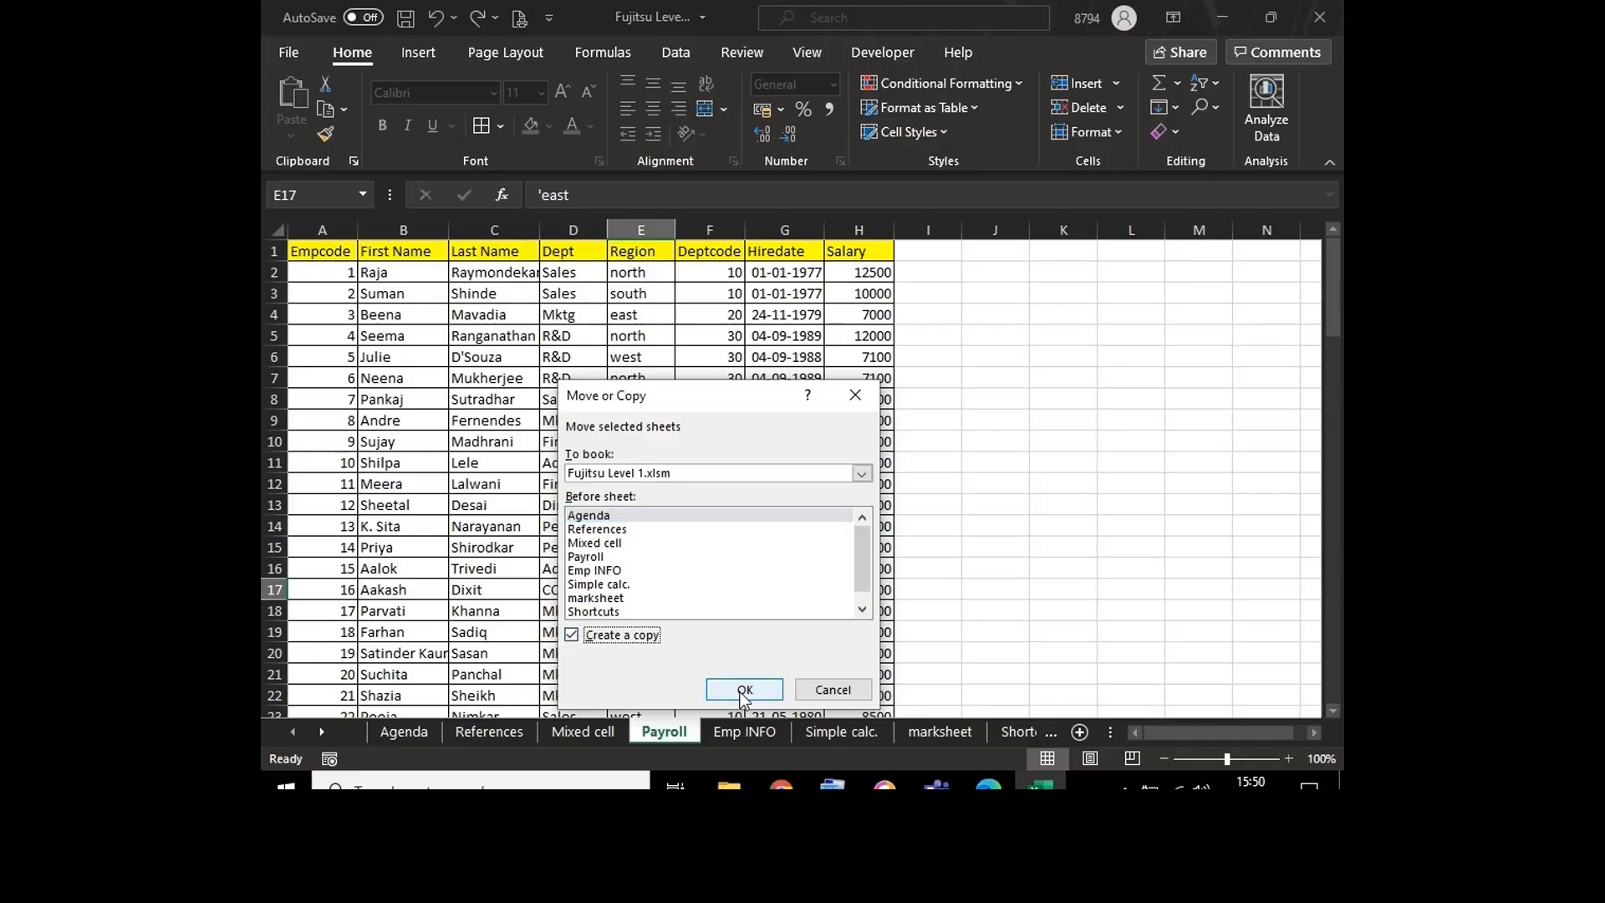
click(741, 690)
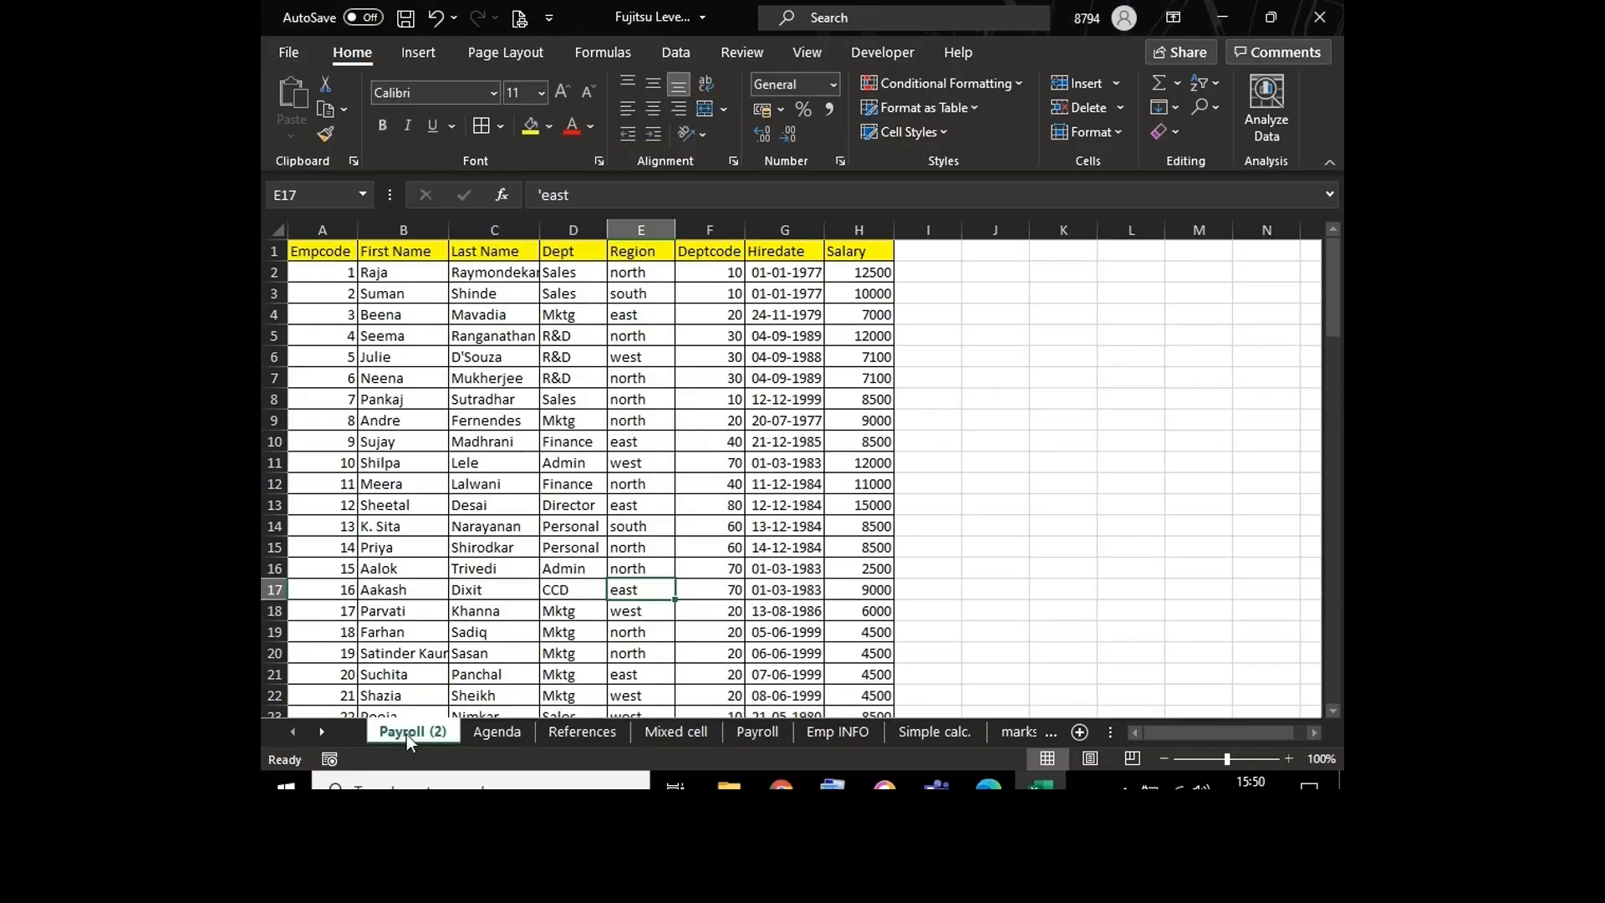
Step: Rename the copied Payroll sheet as Calculation
double_click(406, 732)
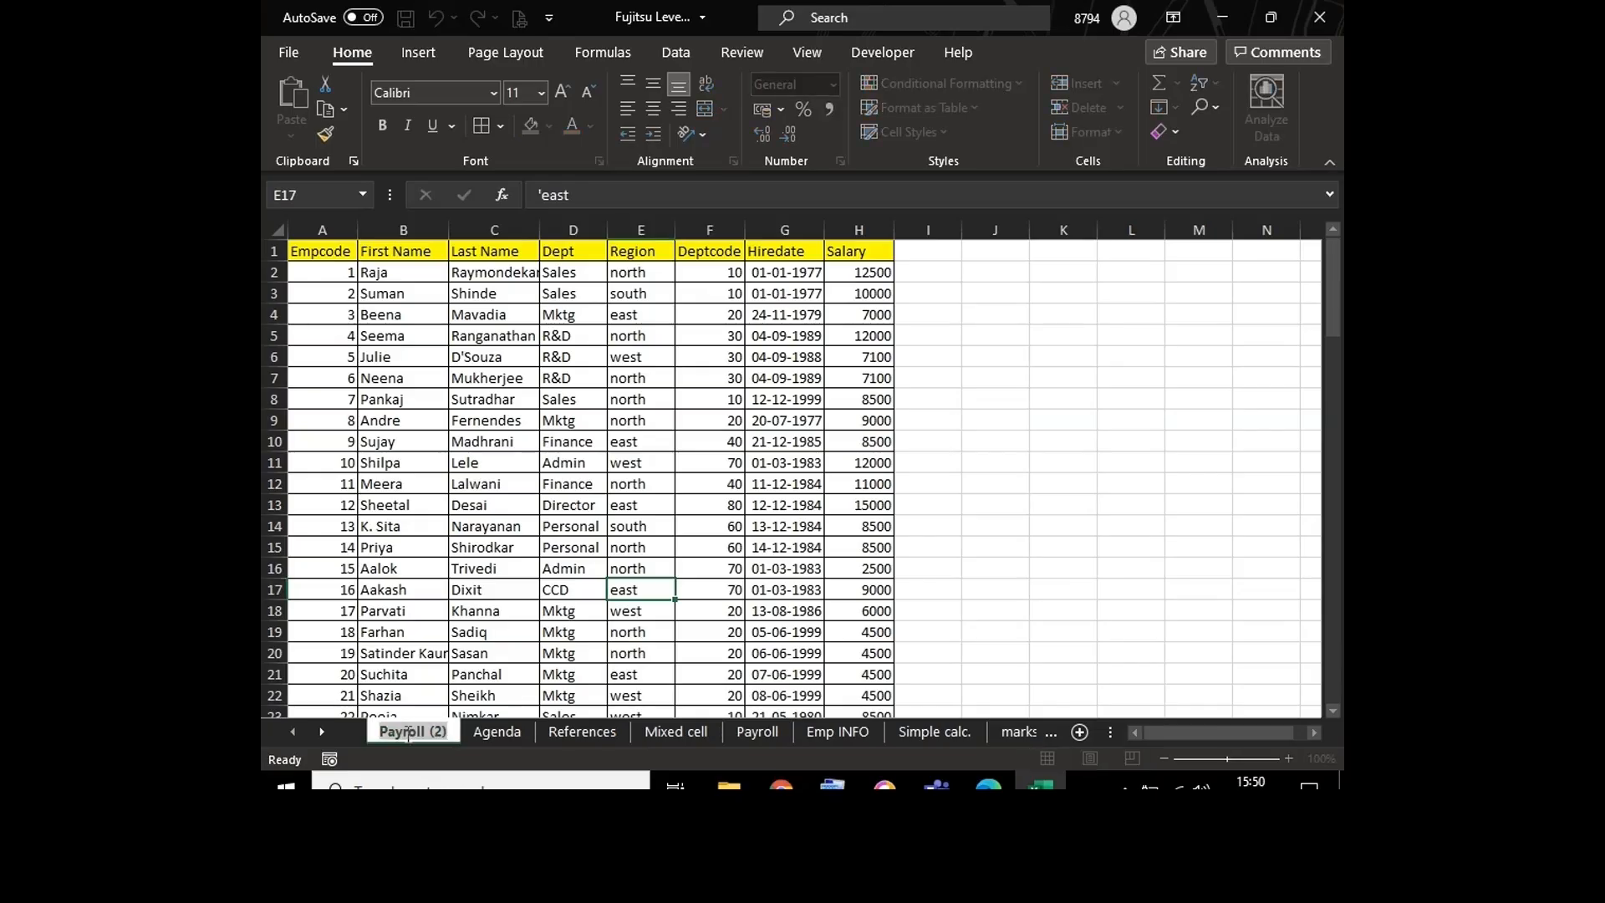
text(Calc)
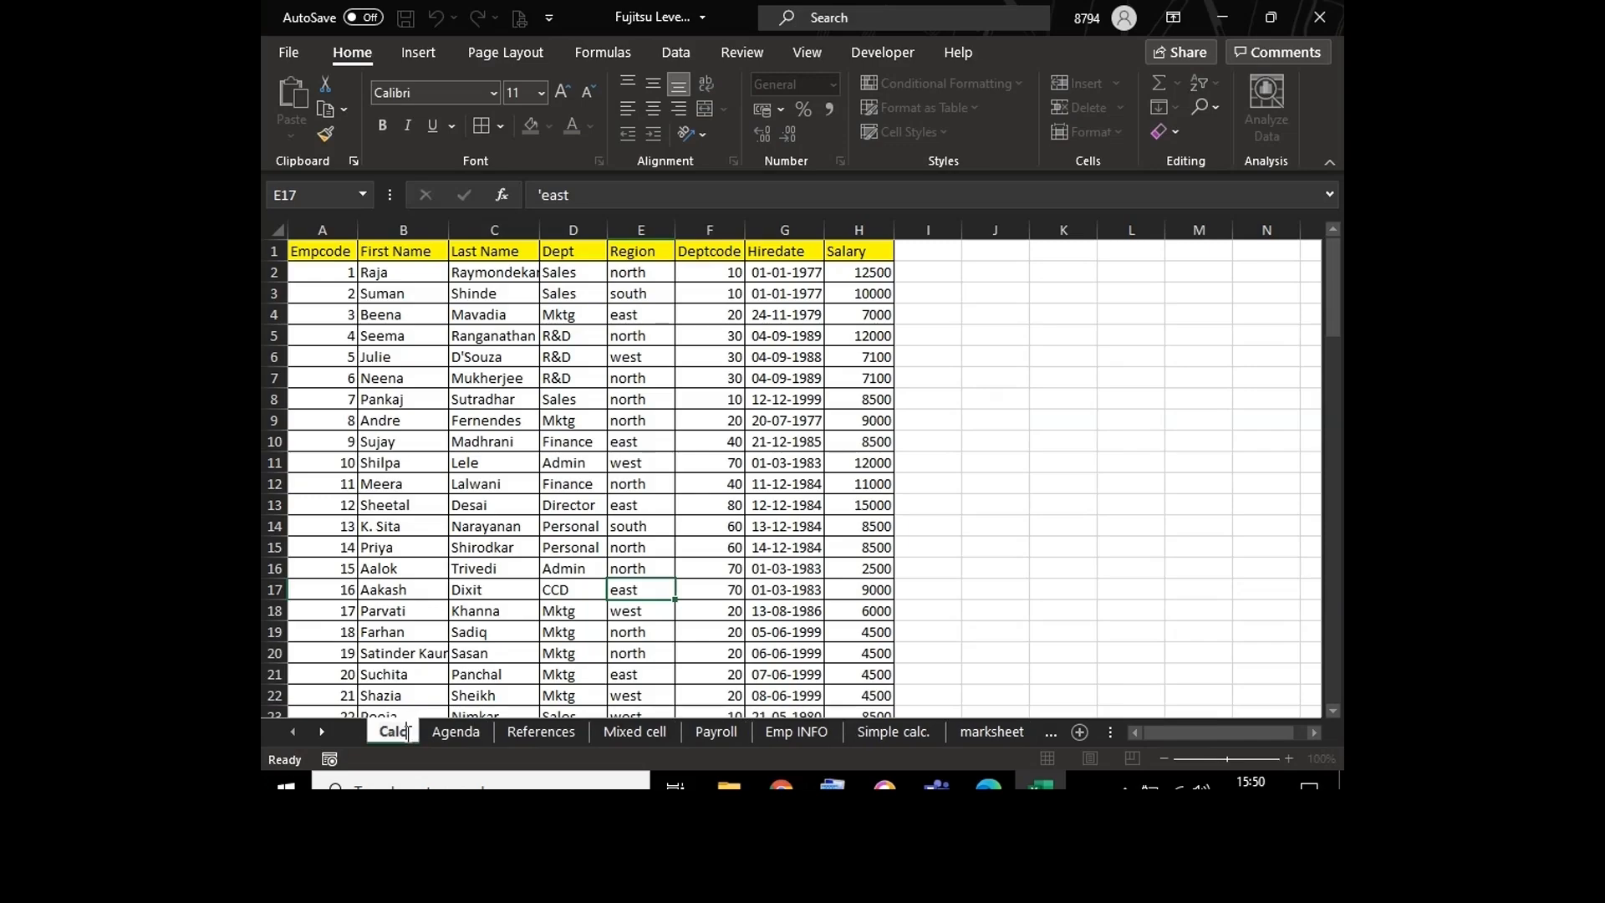
text(ulation)
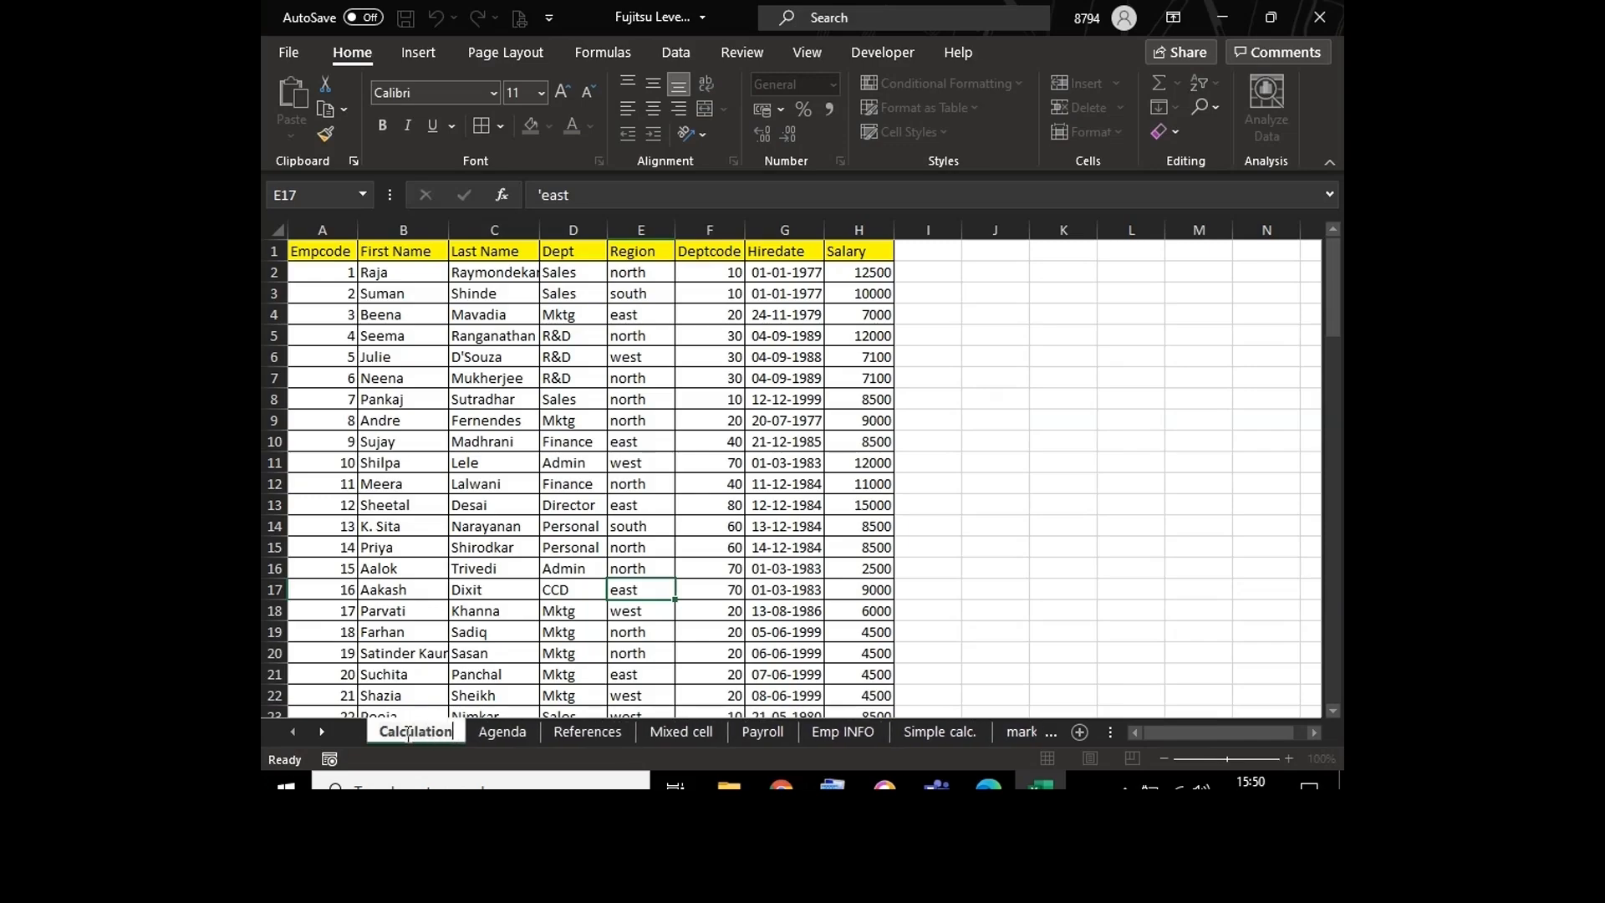
click(497, 611)
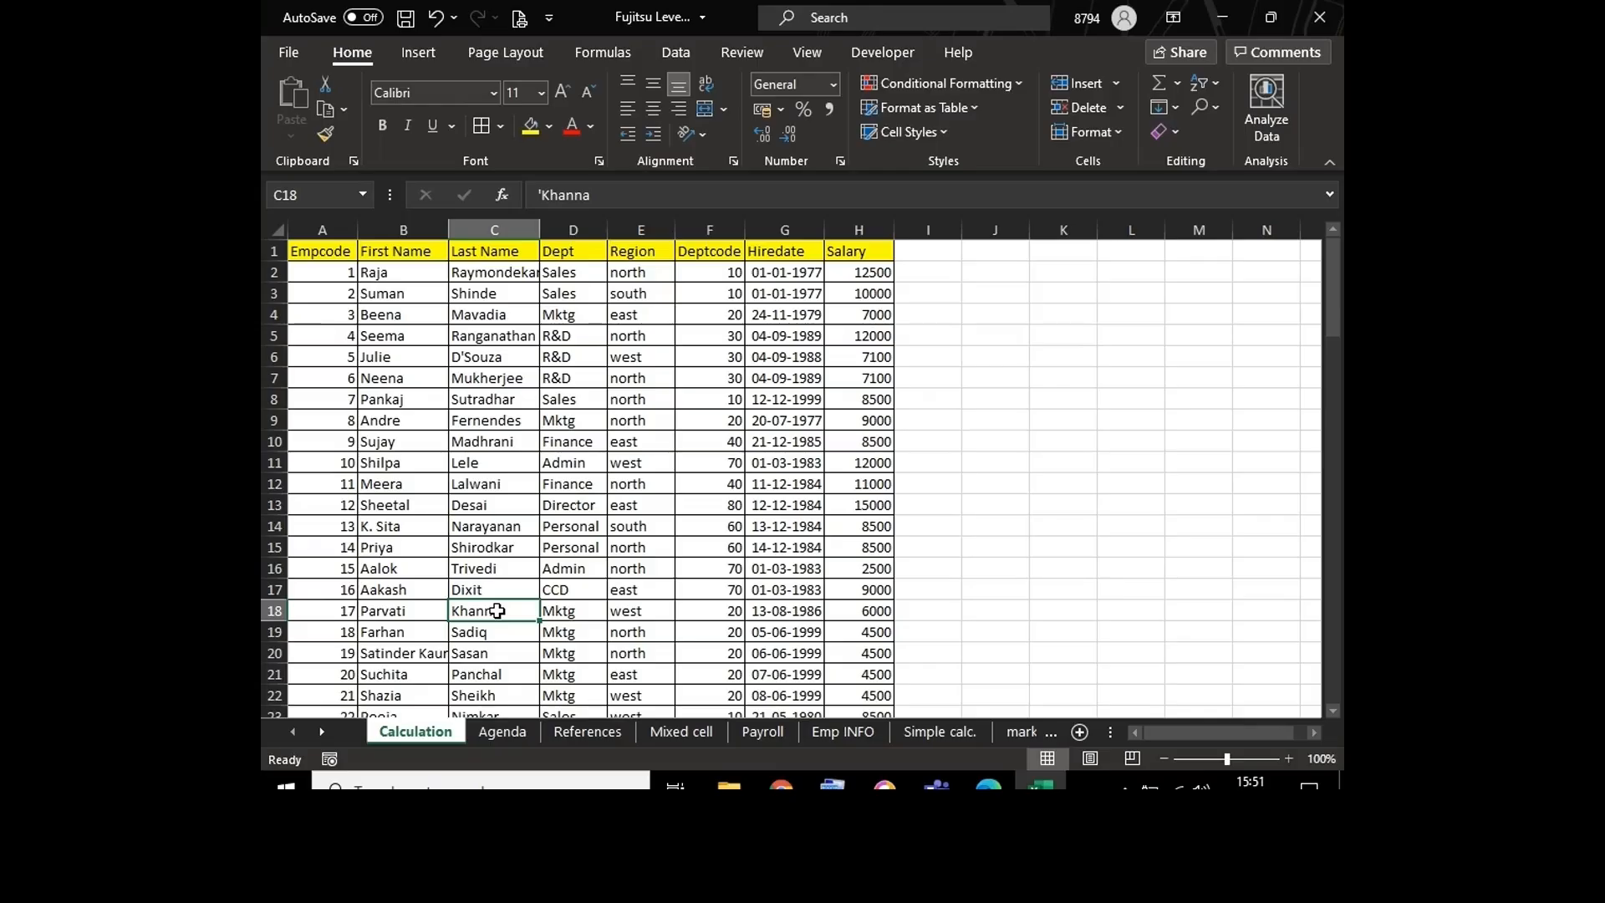
right_click(758, 732)
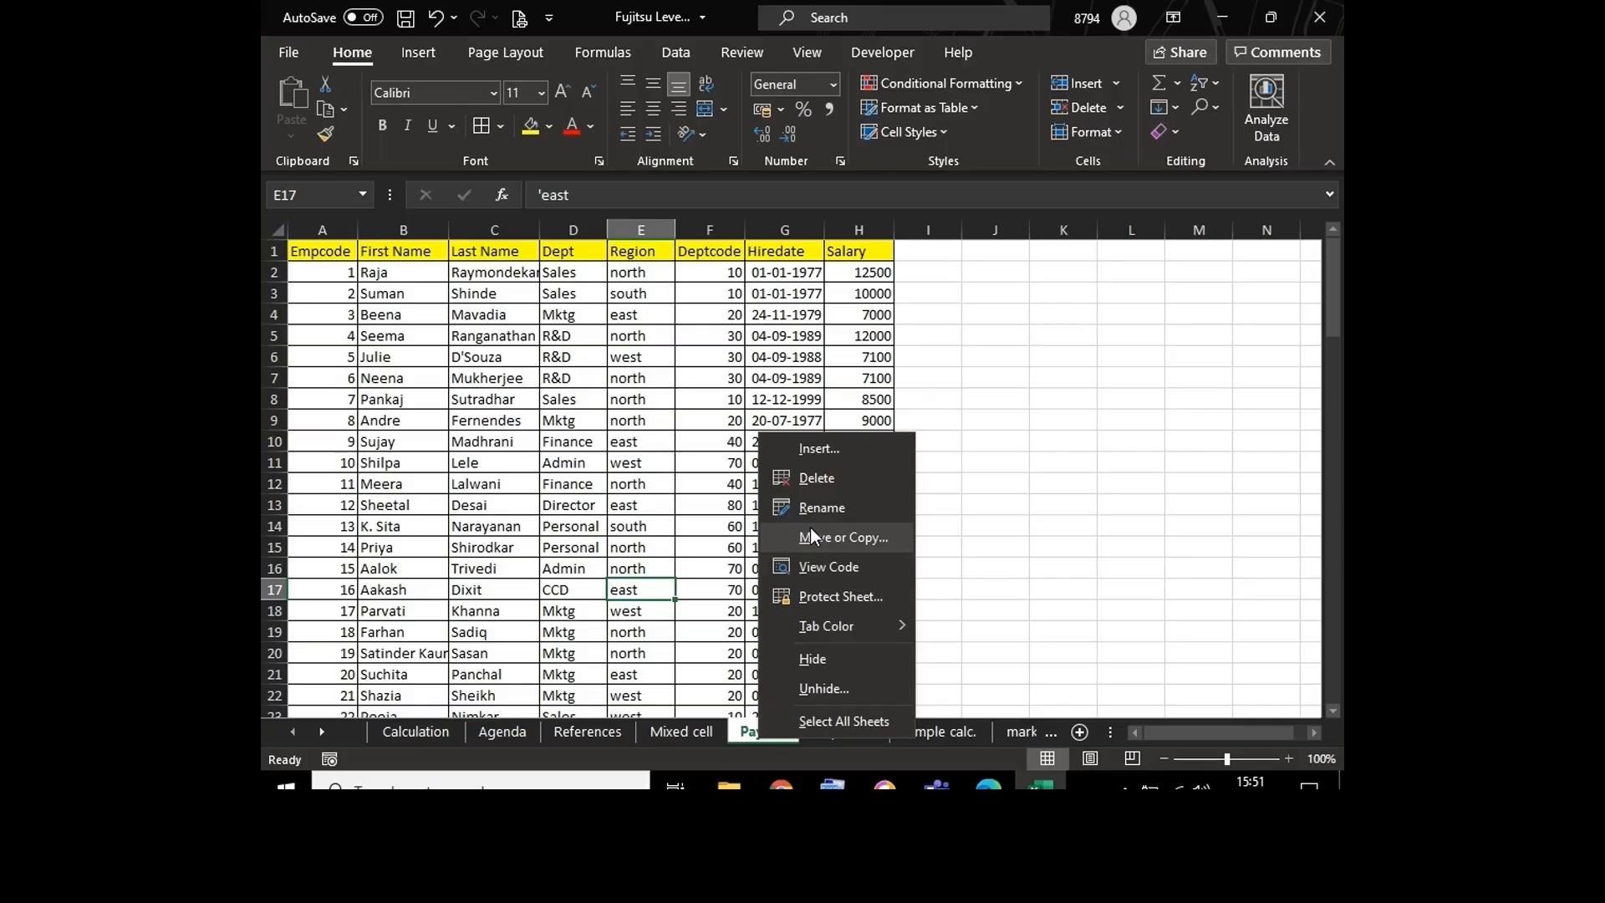
click(651, 534)
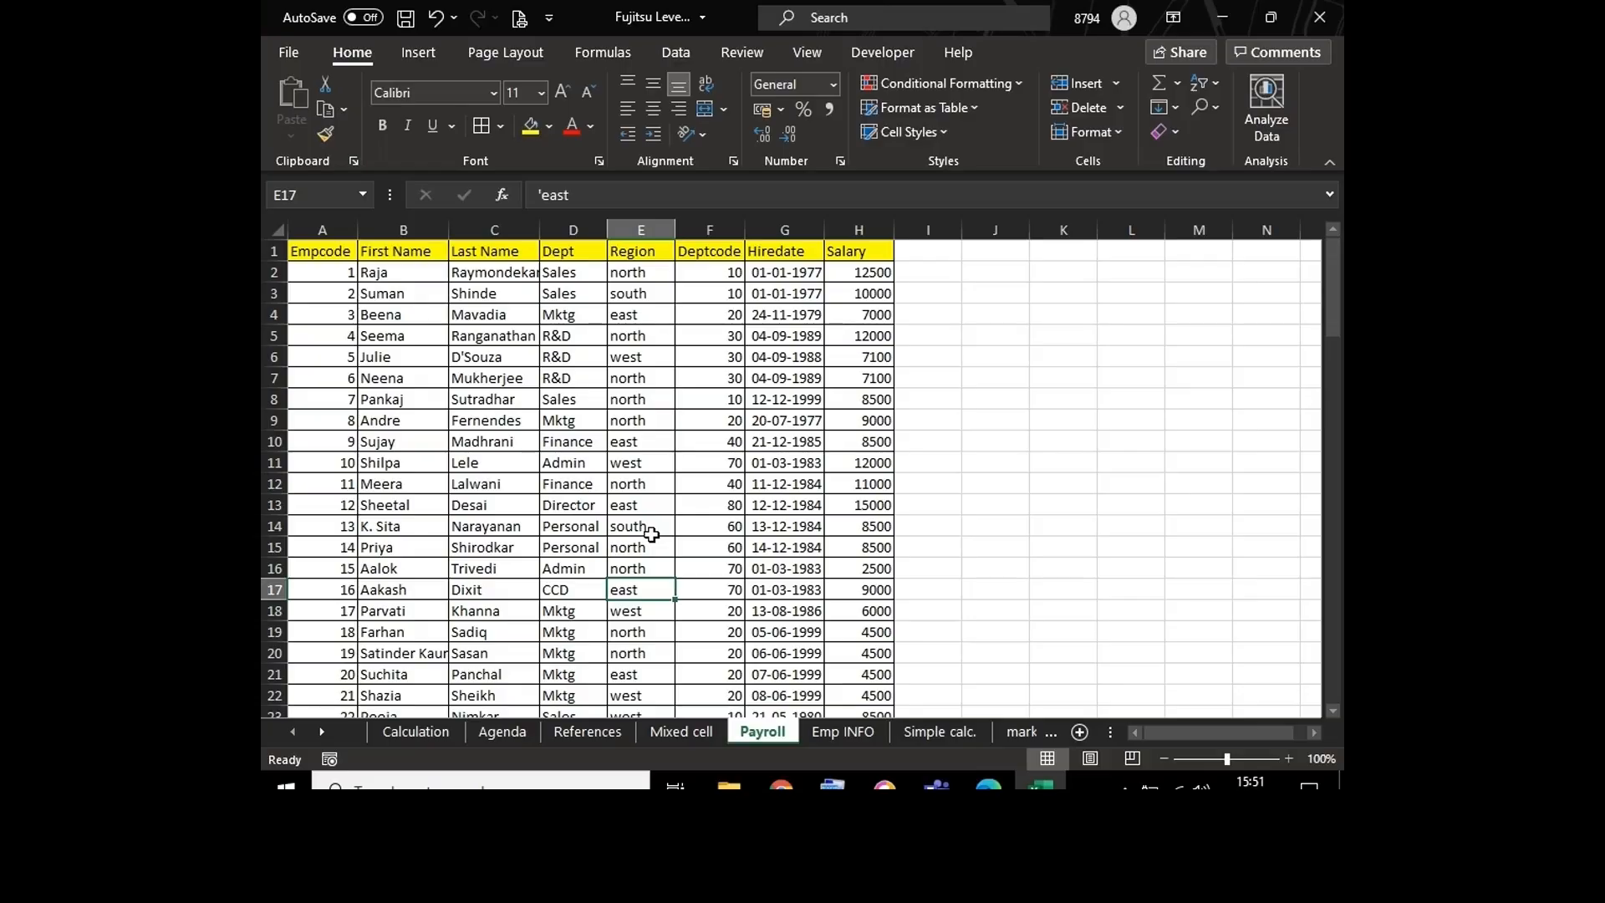
Step: Change the name of the Calculation sheet to Calculations
double_click(434, 729)
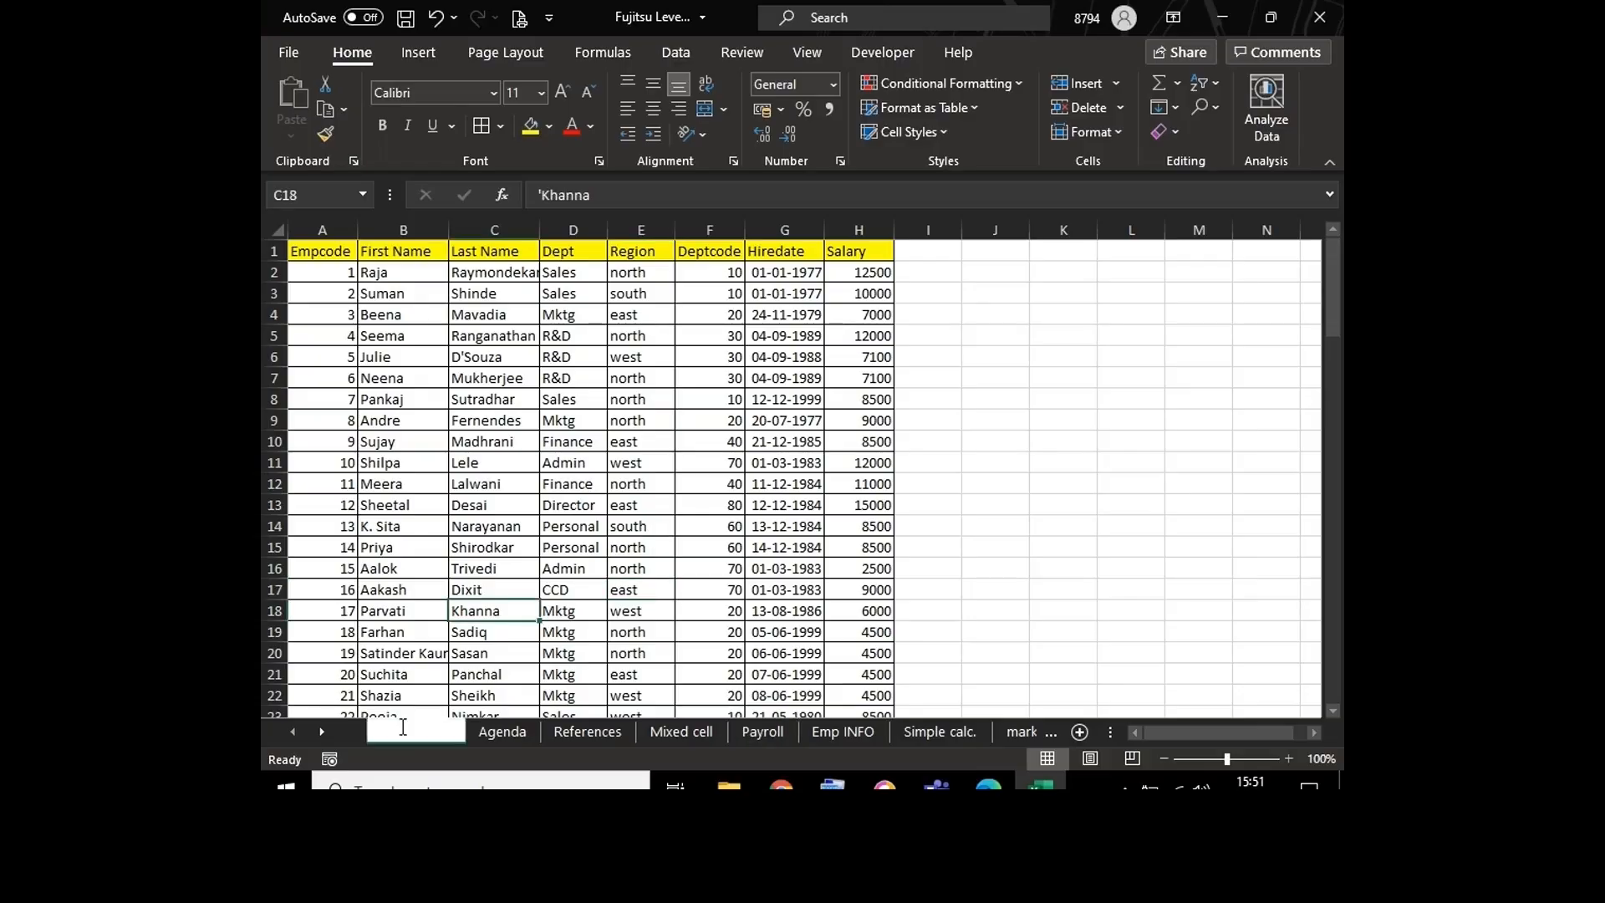
key(Escape)
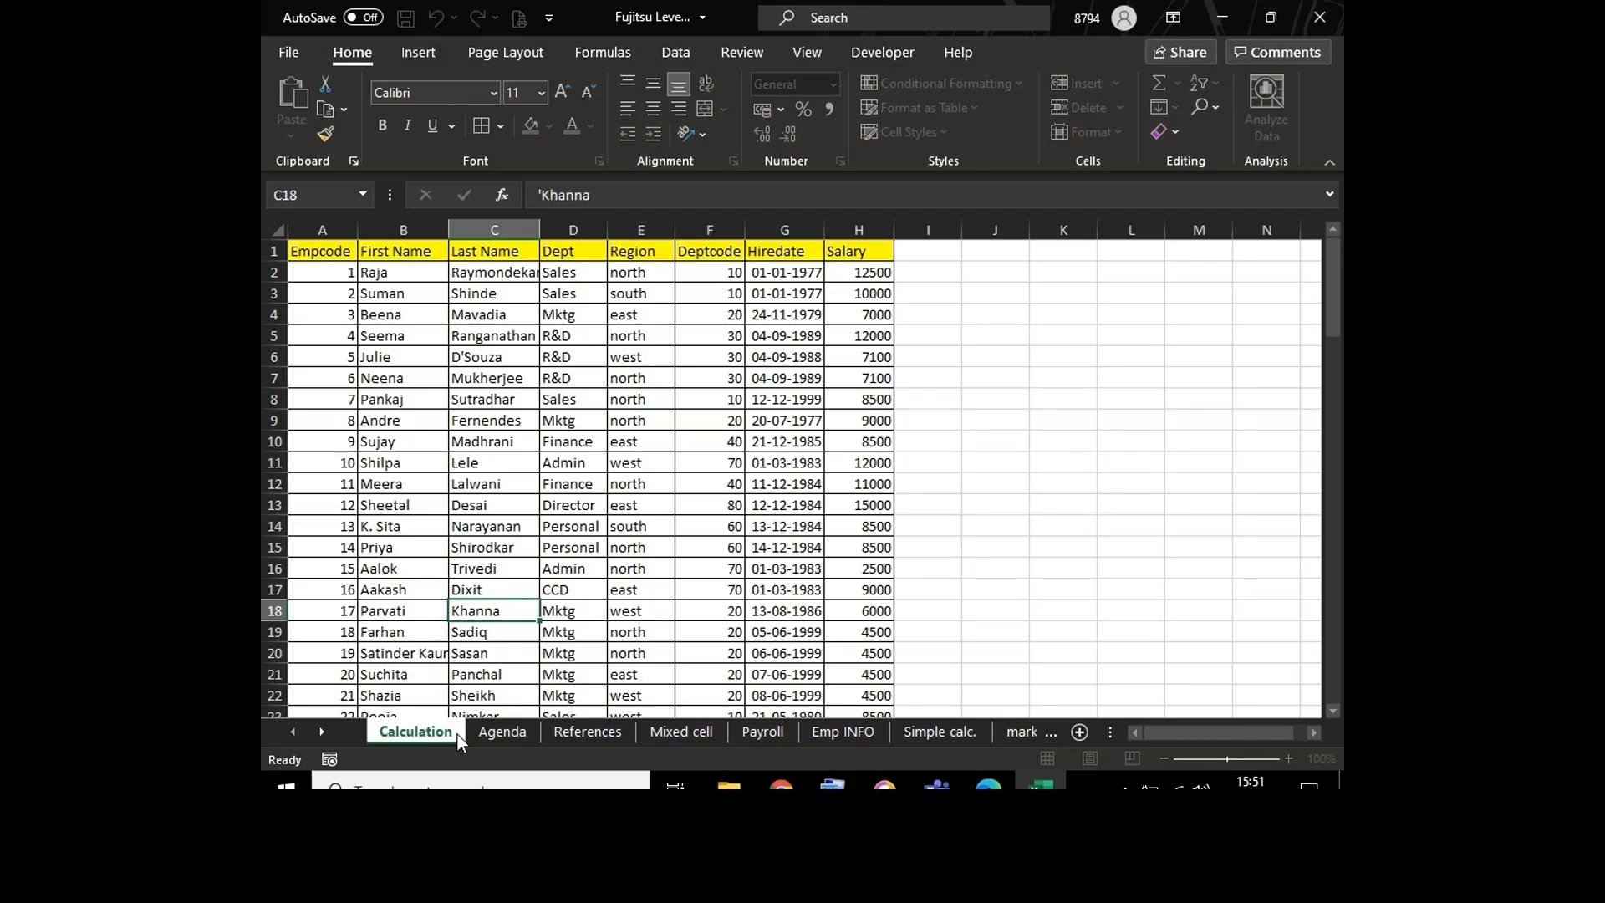
text(s)
key(Return)
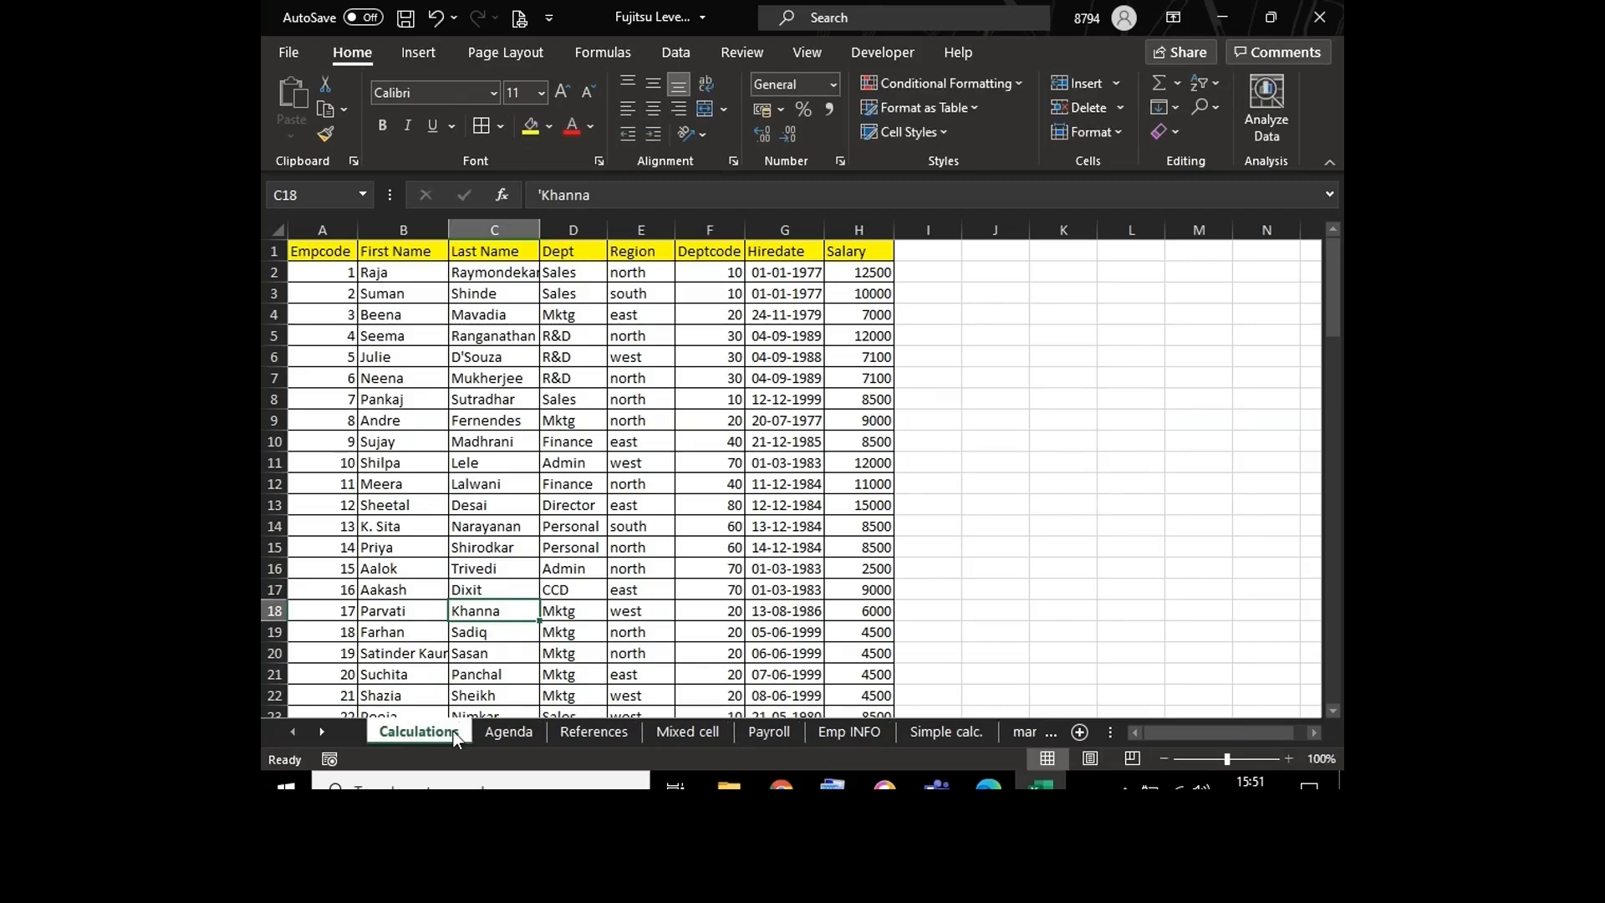
click(687, 352)
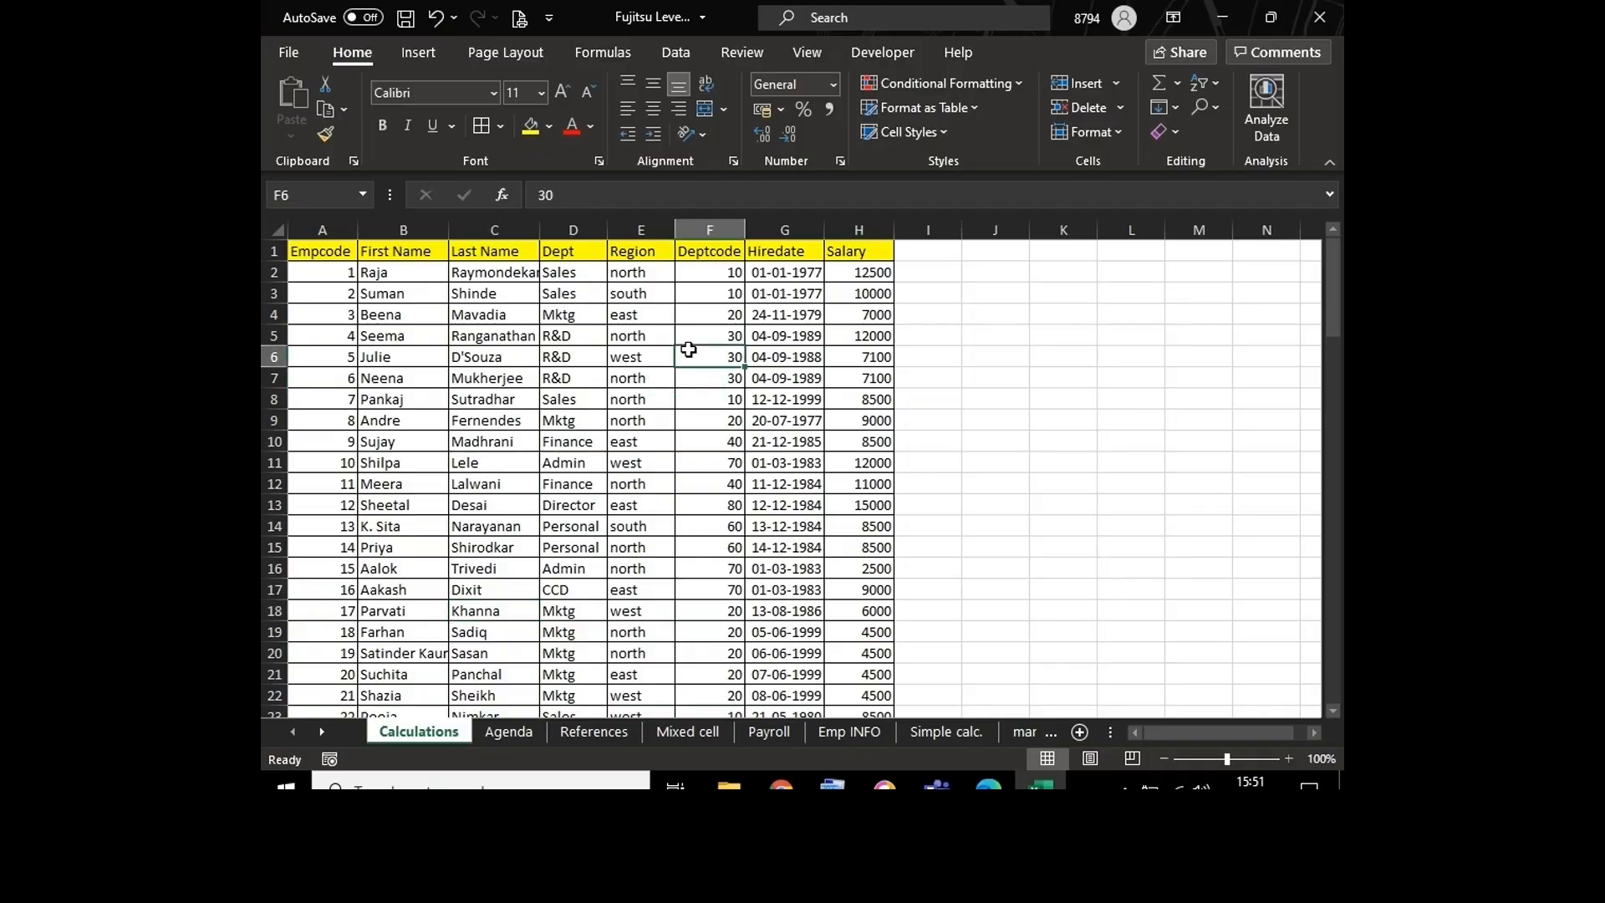
Step: Enter the column header HRA in I1, beside the Salary header on the Calculations sheet
click(1240, 759)
click(1046, 584)
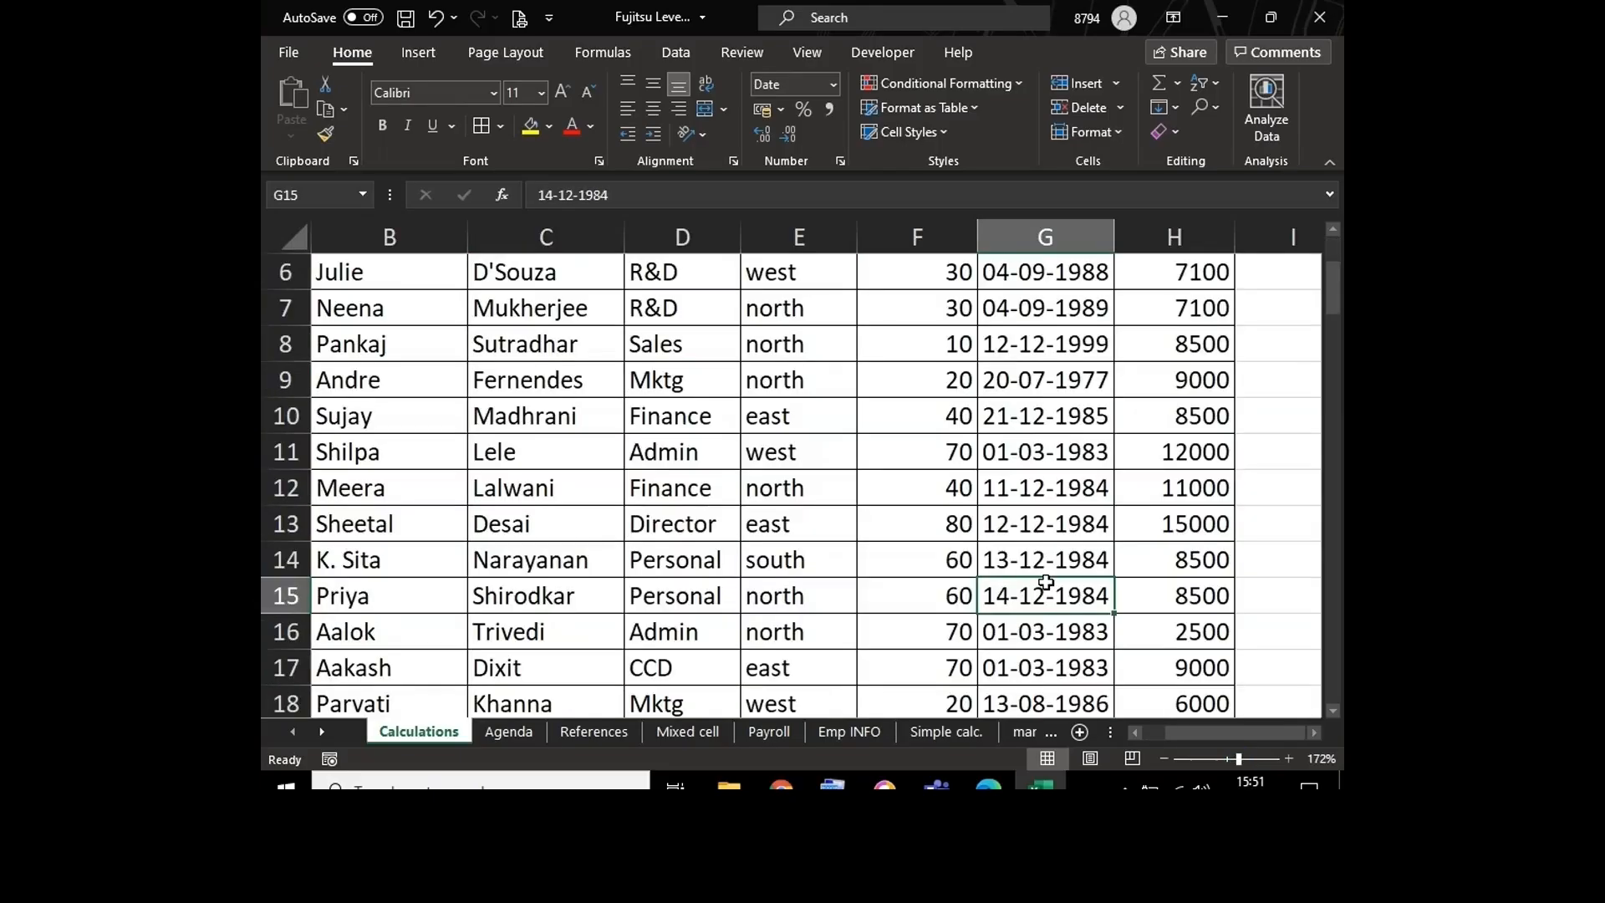
key(ctrl+Up)
key(Right)
key(Right)
key(Right)
key(Right)
key(Right)
key(Left)
key(Left)
key(Left)
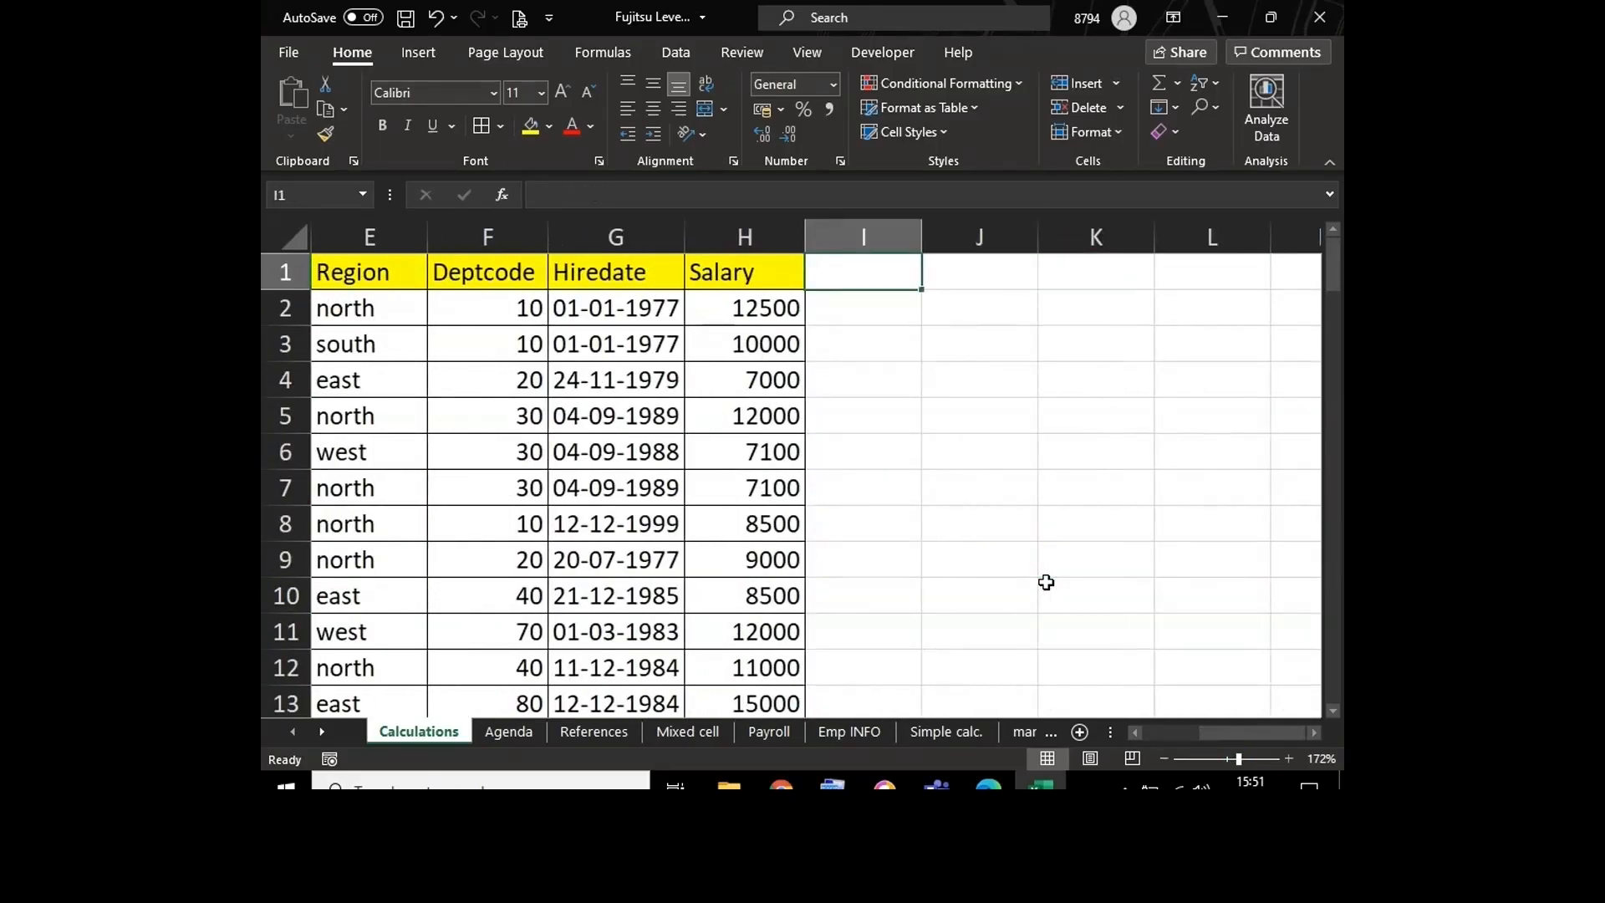
text(HRA)
key(Tab)
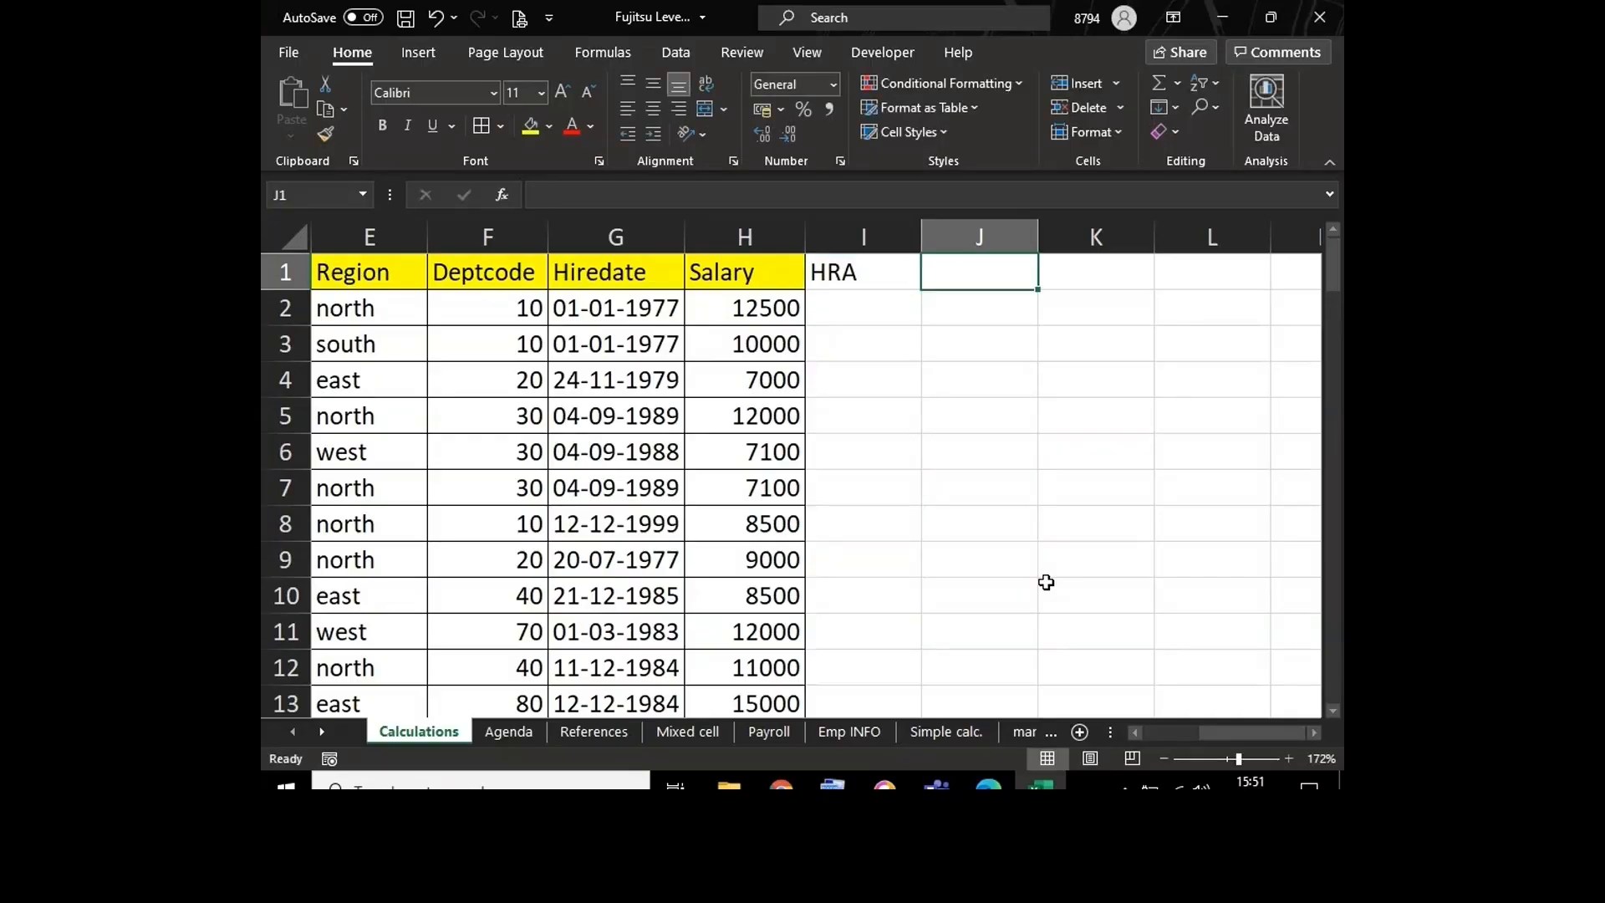
Step: Enter the column header TA in J1 and apply the yellow fill to the header cells H1:L1
text(TA)
key(Return)
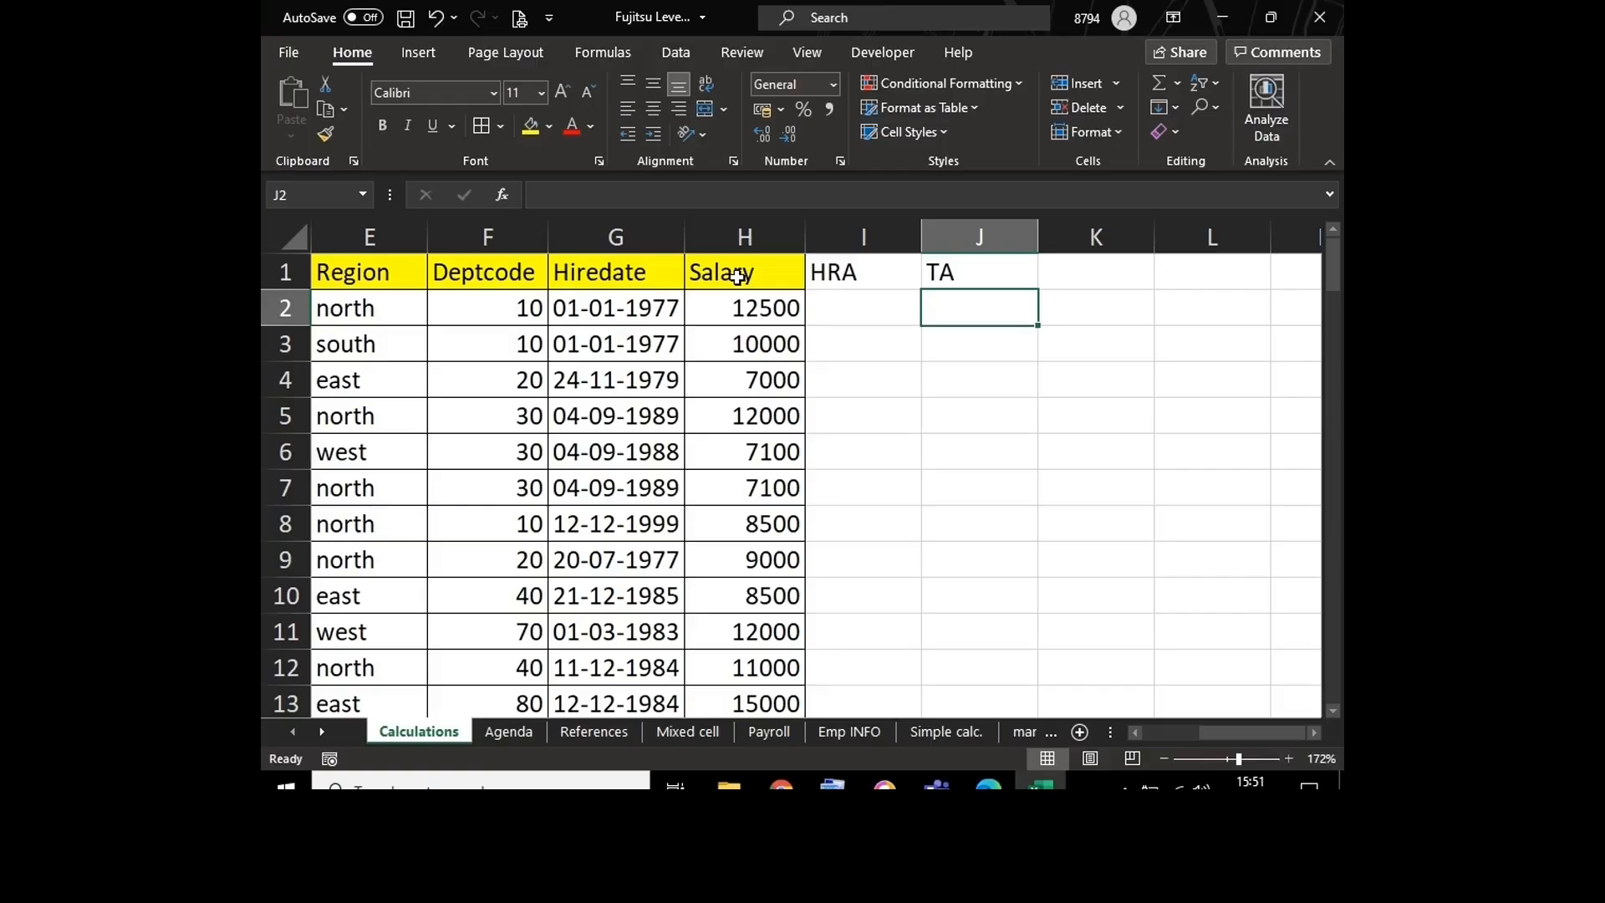
drag(738, 277, 1165, 284)
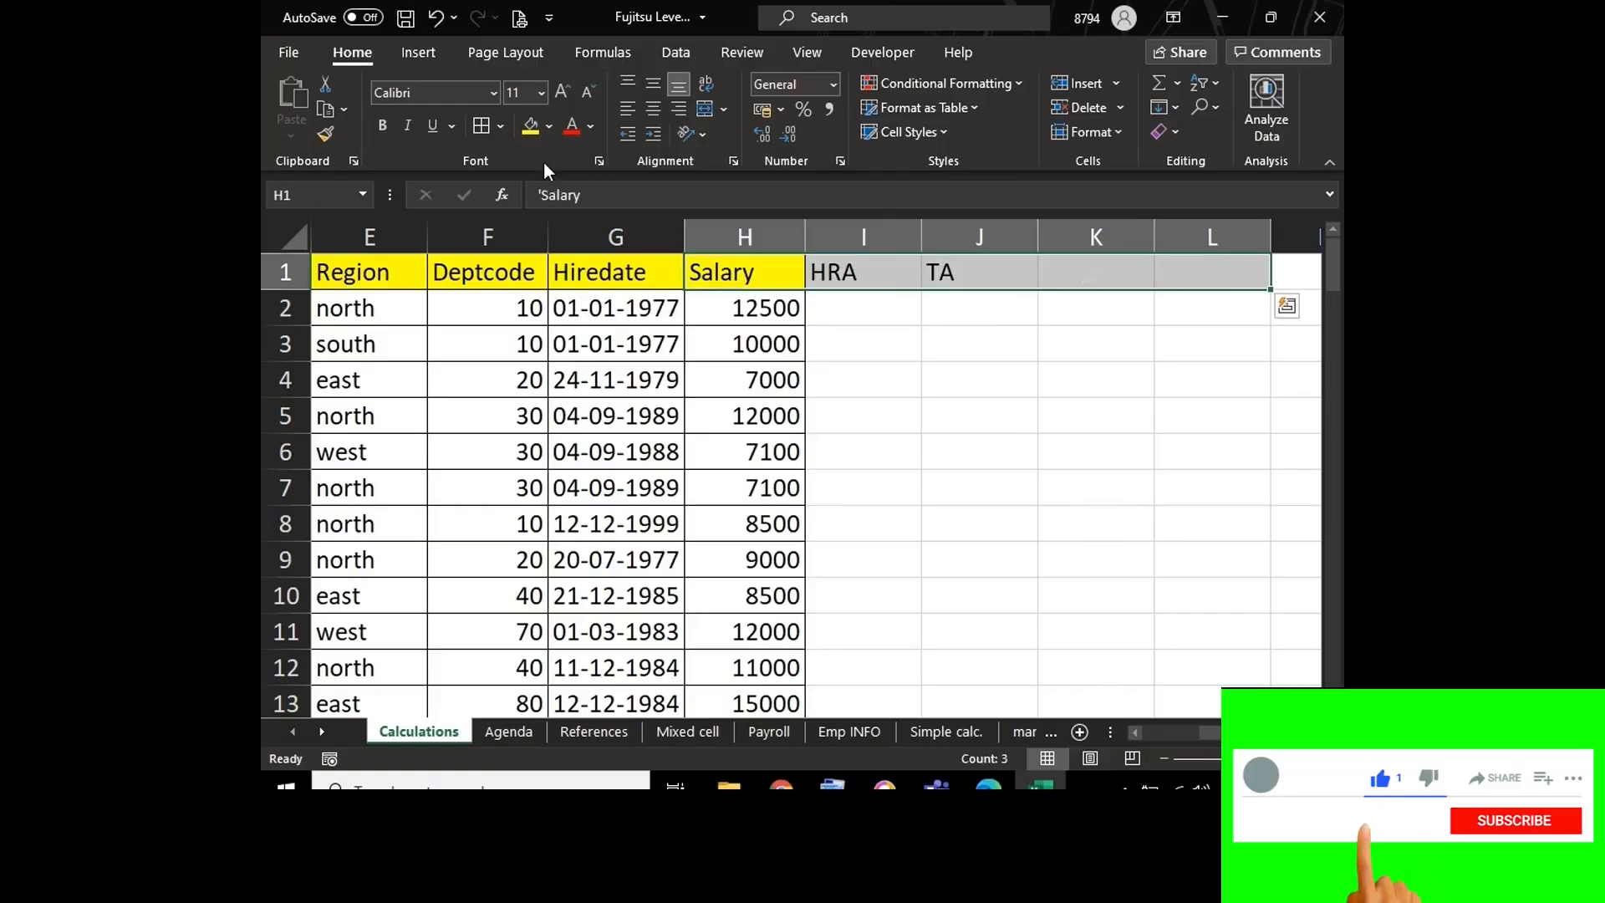
click(530, 133)
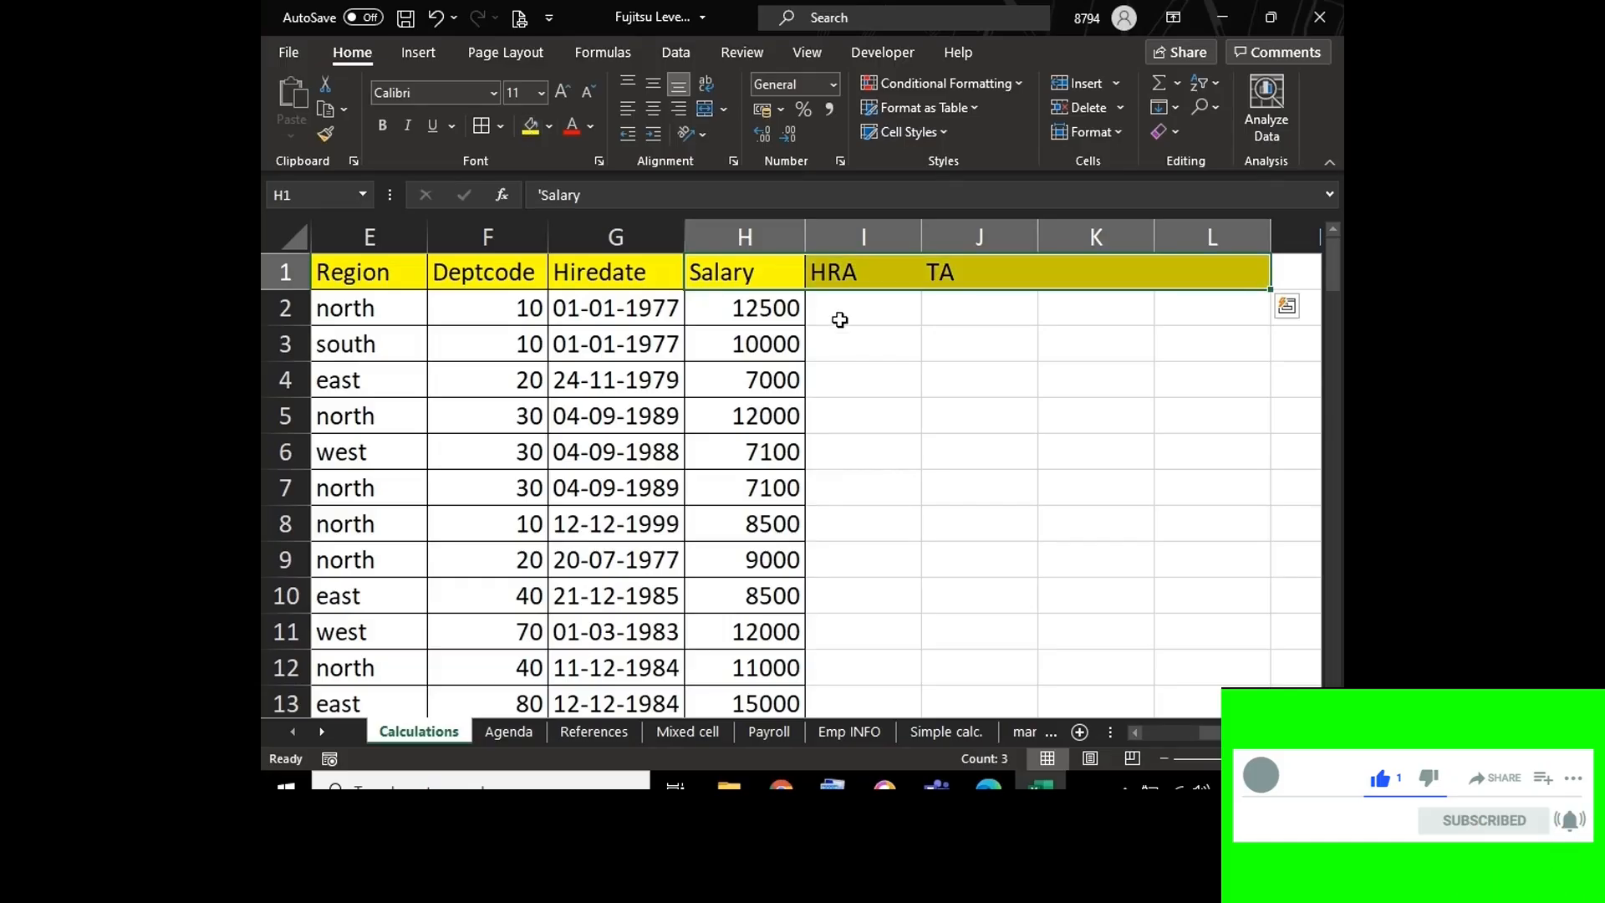
click(840, 319)
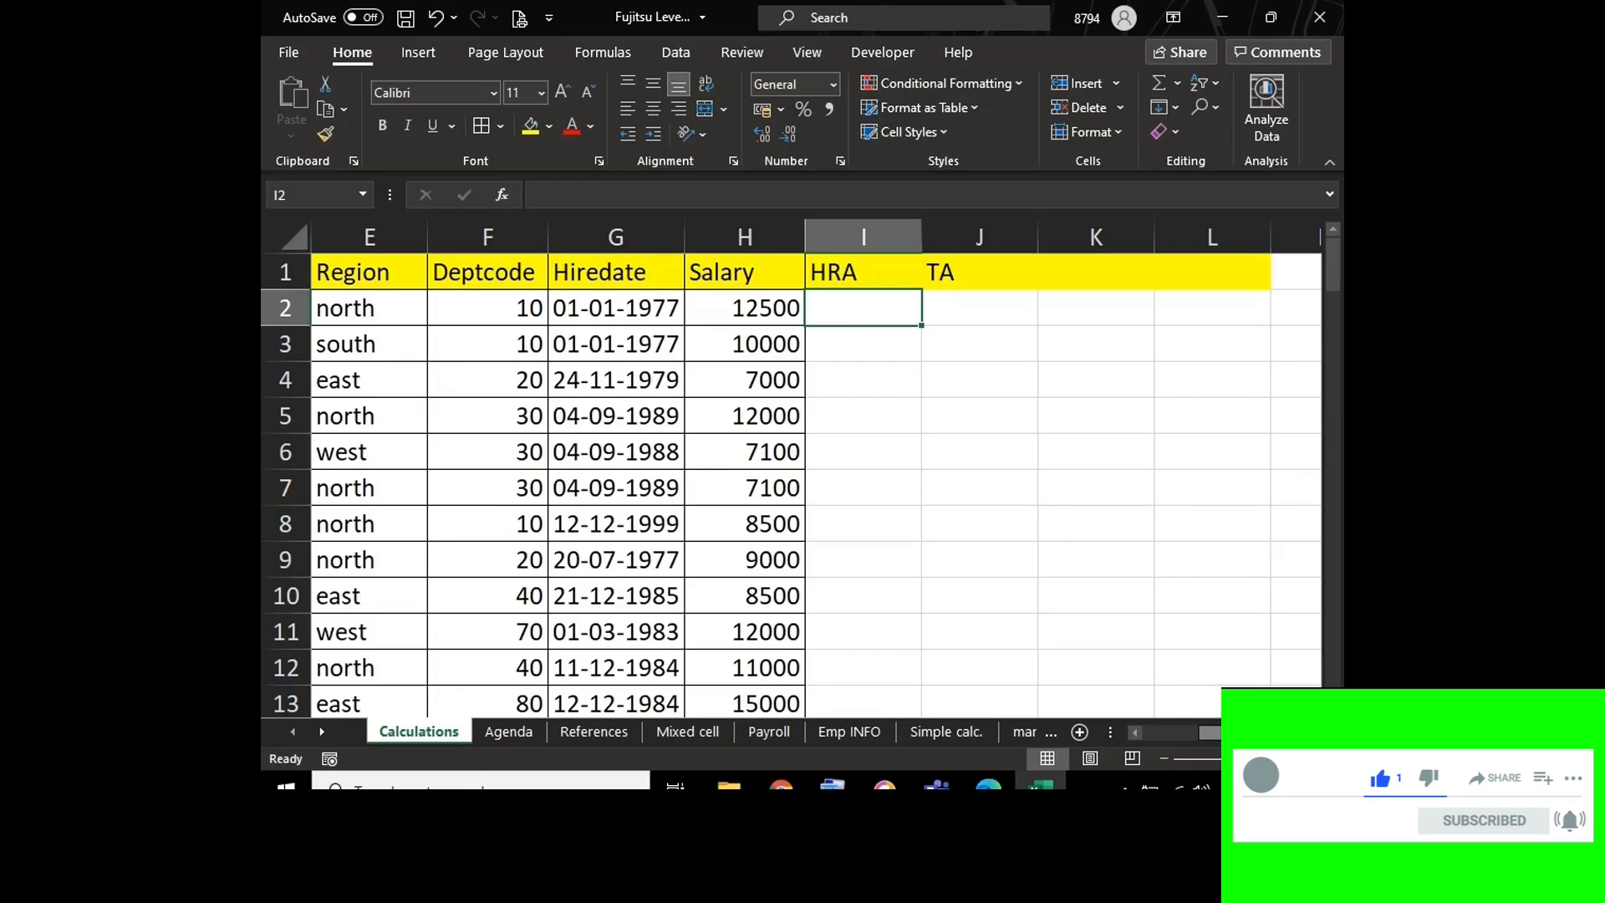
Step: Center the text of the header row from Empcode in A1 across the yellow header cells
drag(1209, 733, 1125, 741)
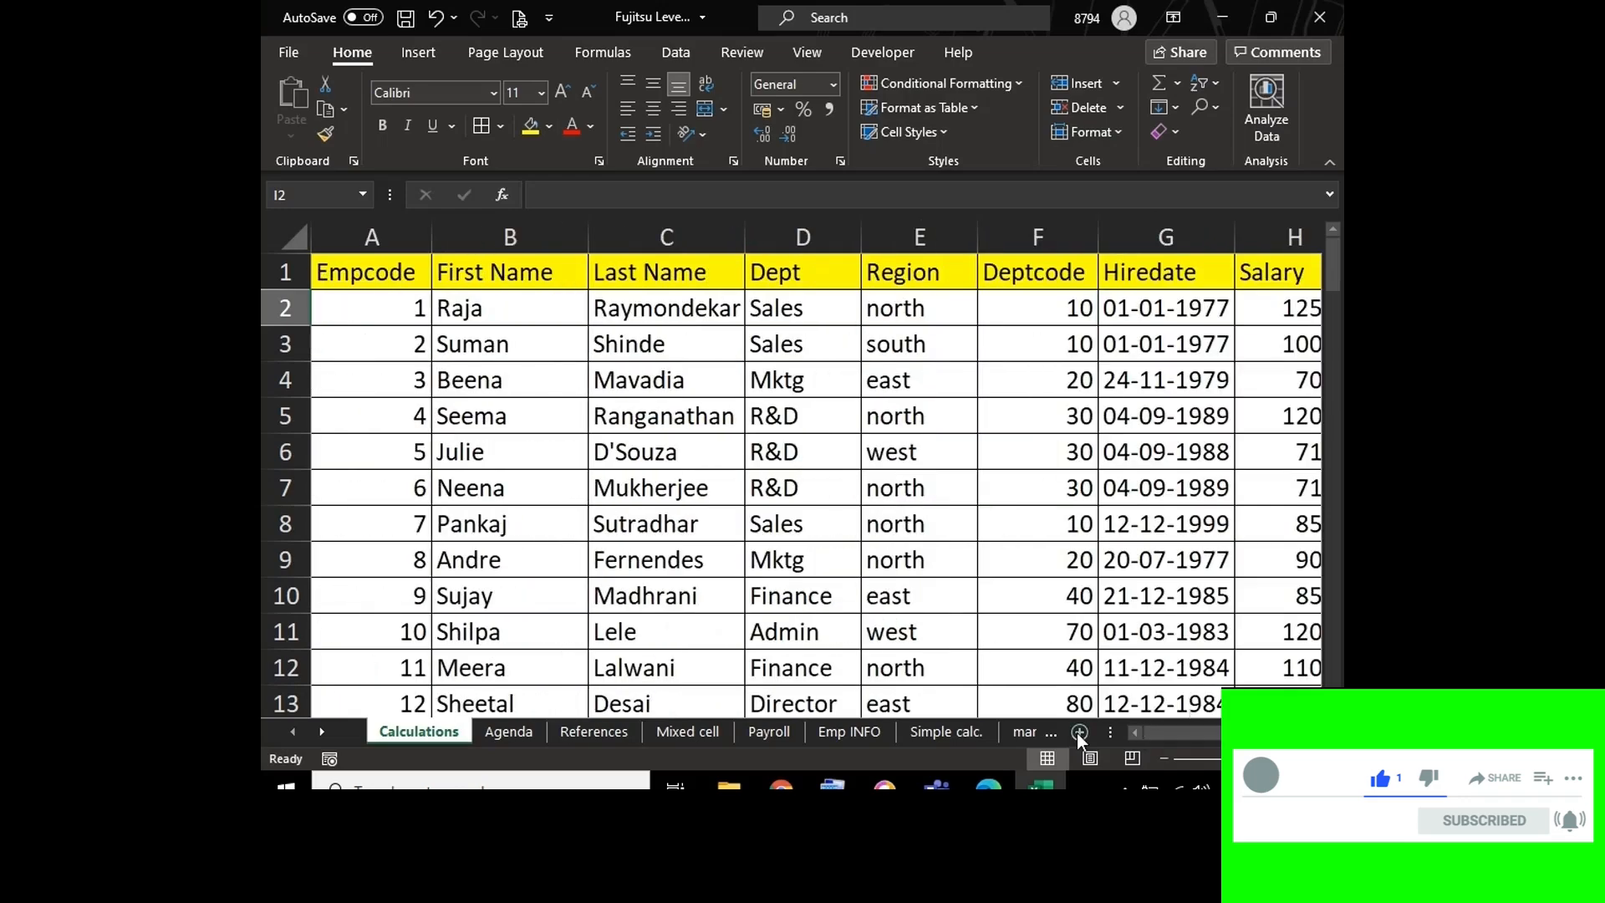
click(353, 276)
drag(353, 275, 1304, 276)
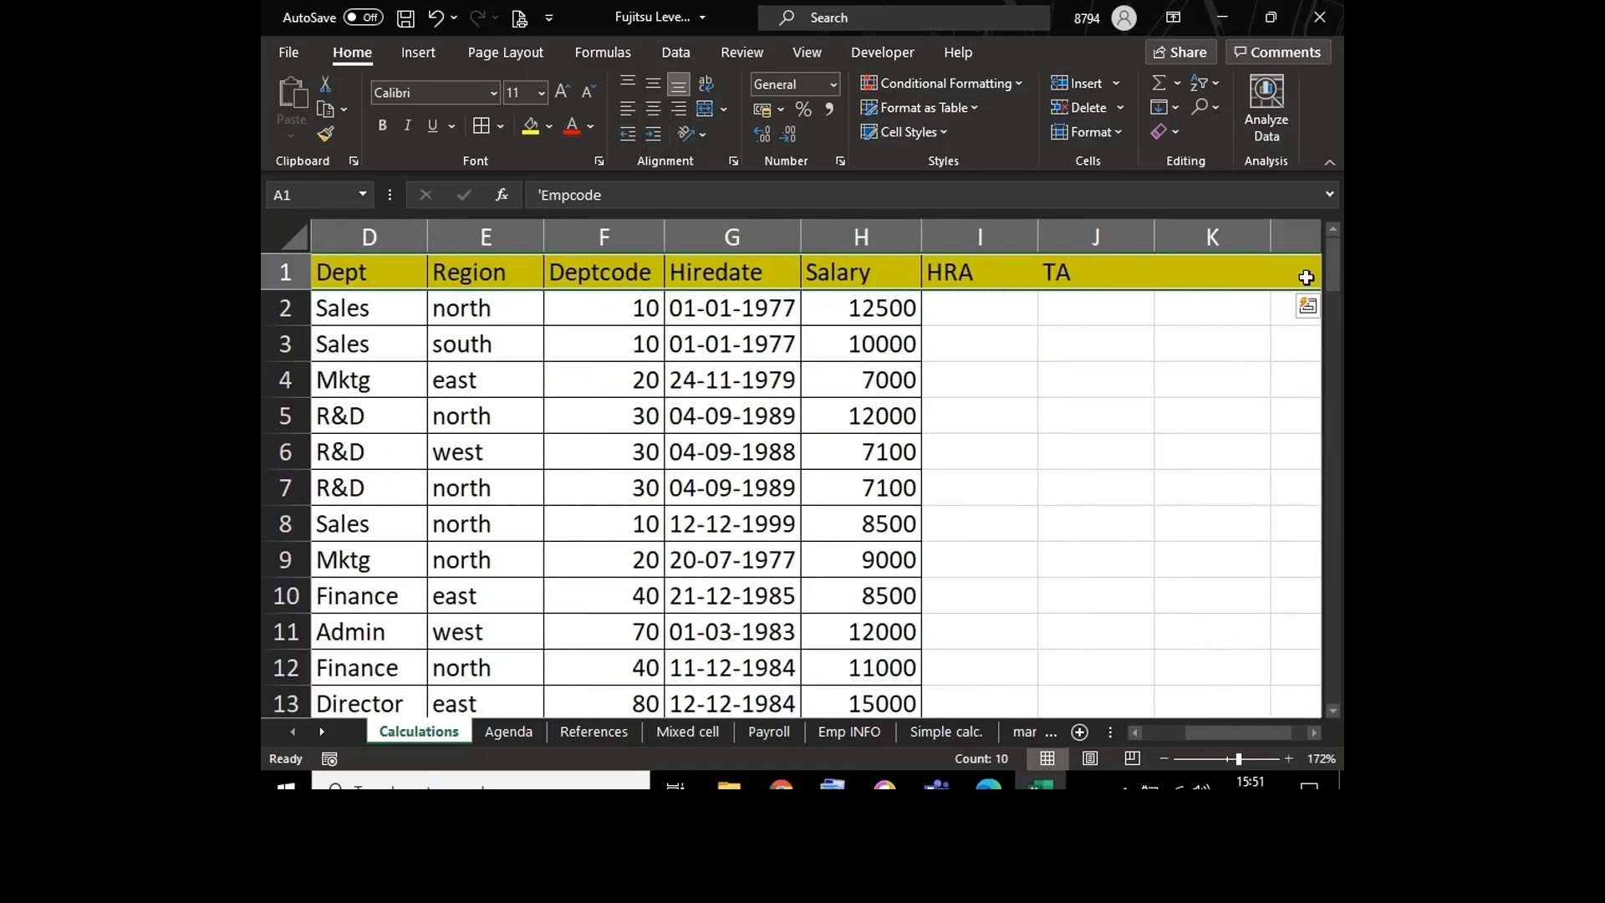
click(653, 112)
click(904, 370)
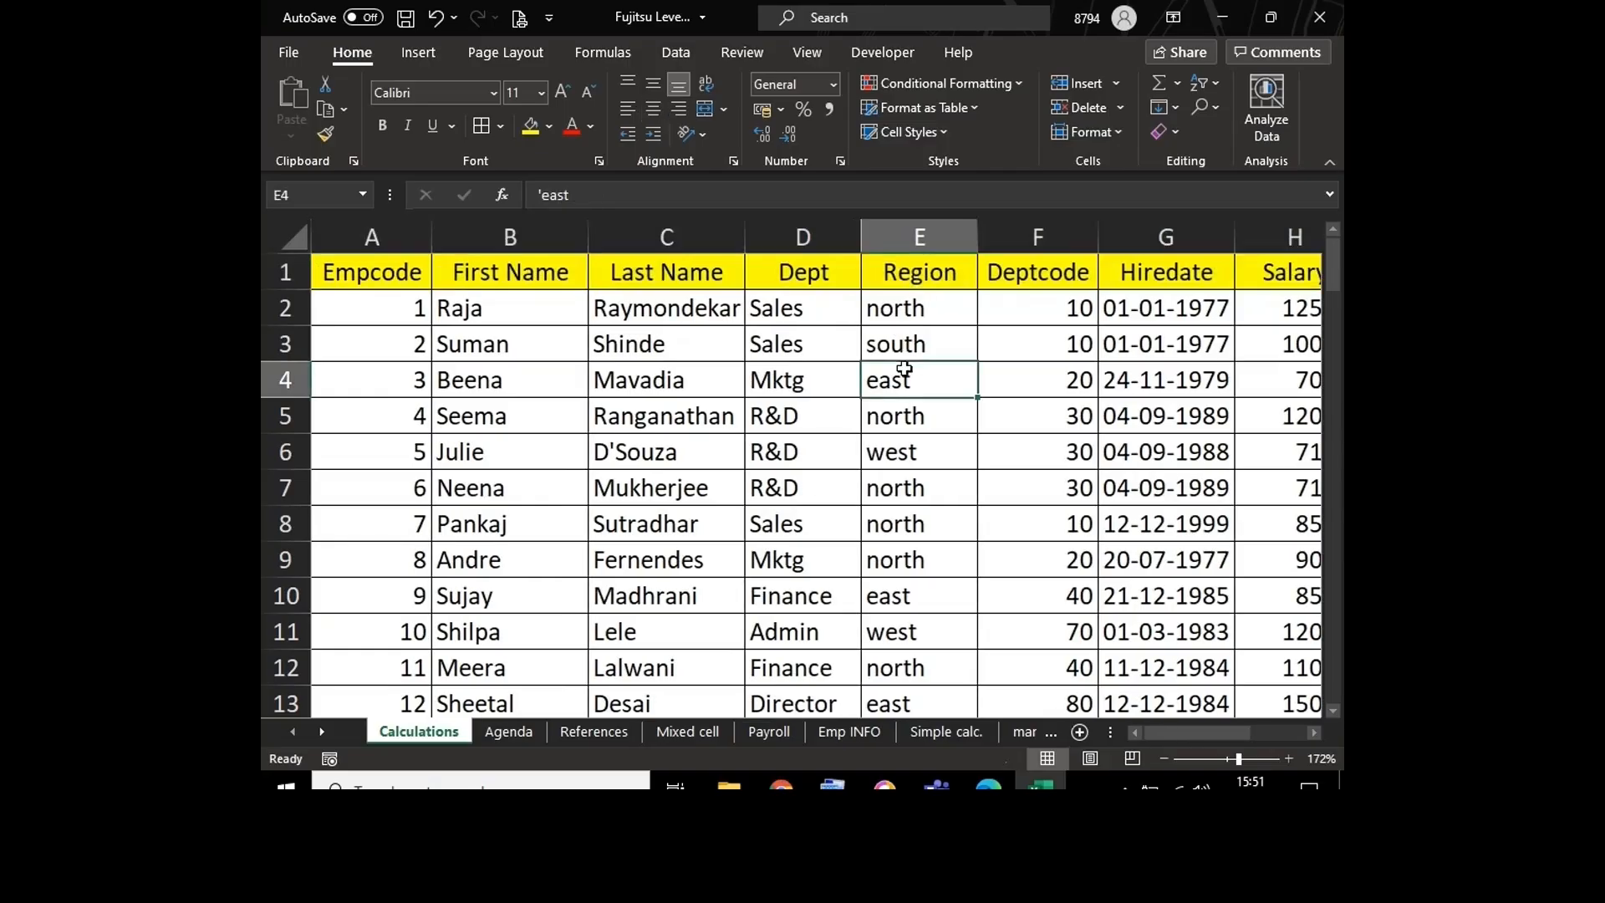
Step: Calculate HRA in I2 as 40% of the salary with the formula =H2*40%
key(Right)
key(Right)
key(Right)
key(Right)
key(Right)
key(Right)
key(Right)
key(Right)
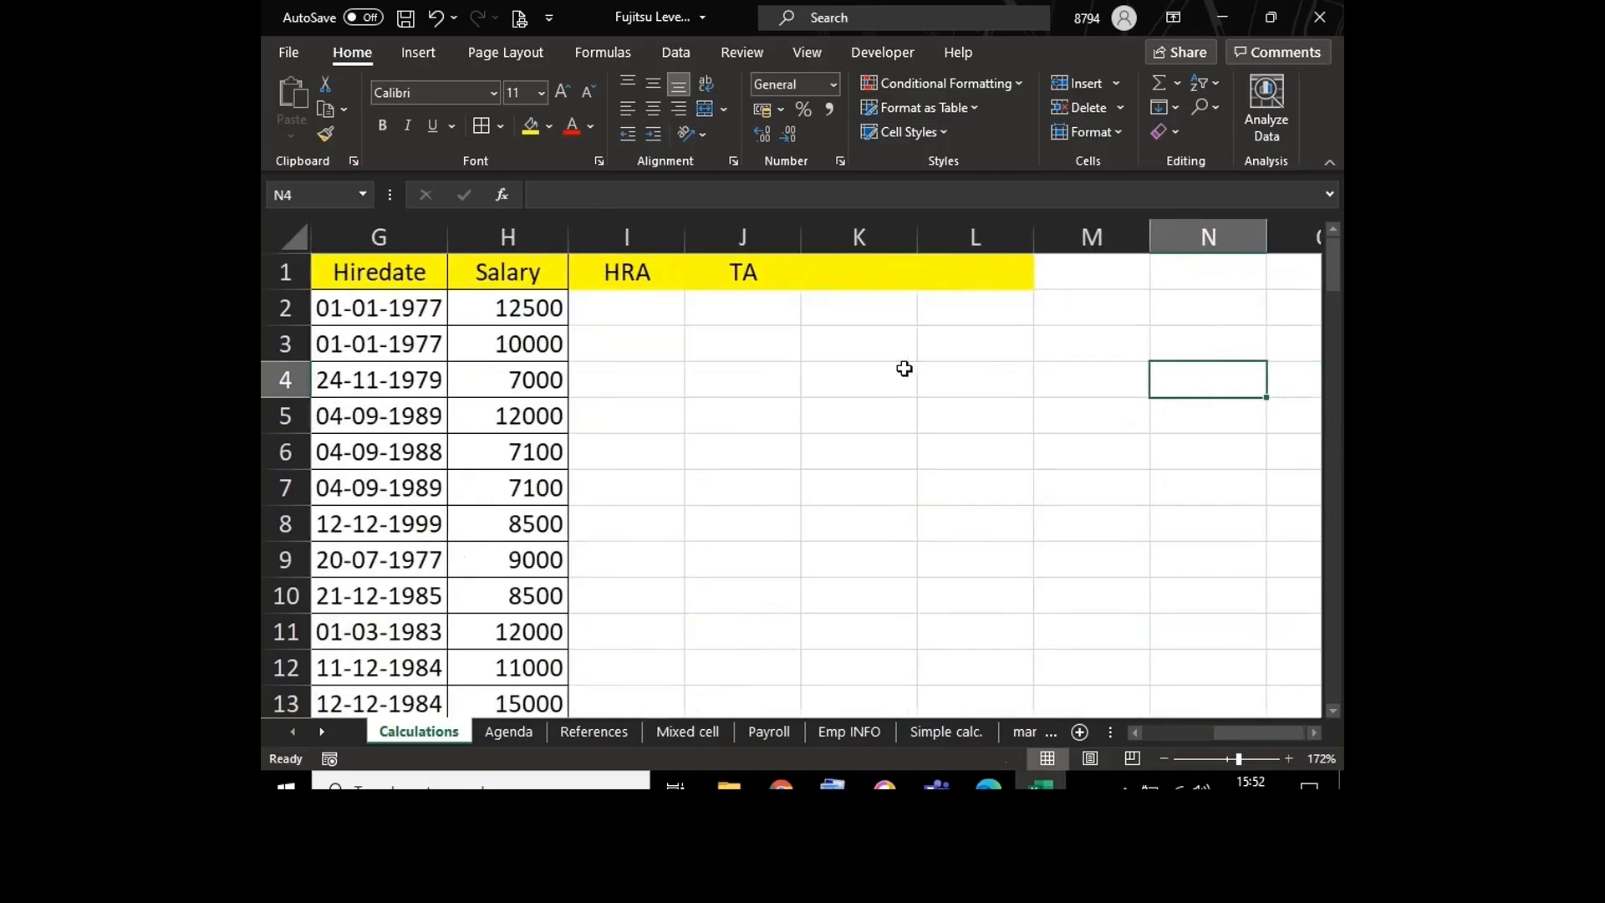
click(631, 312)
text(=)
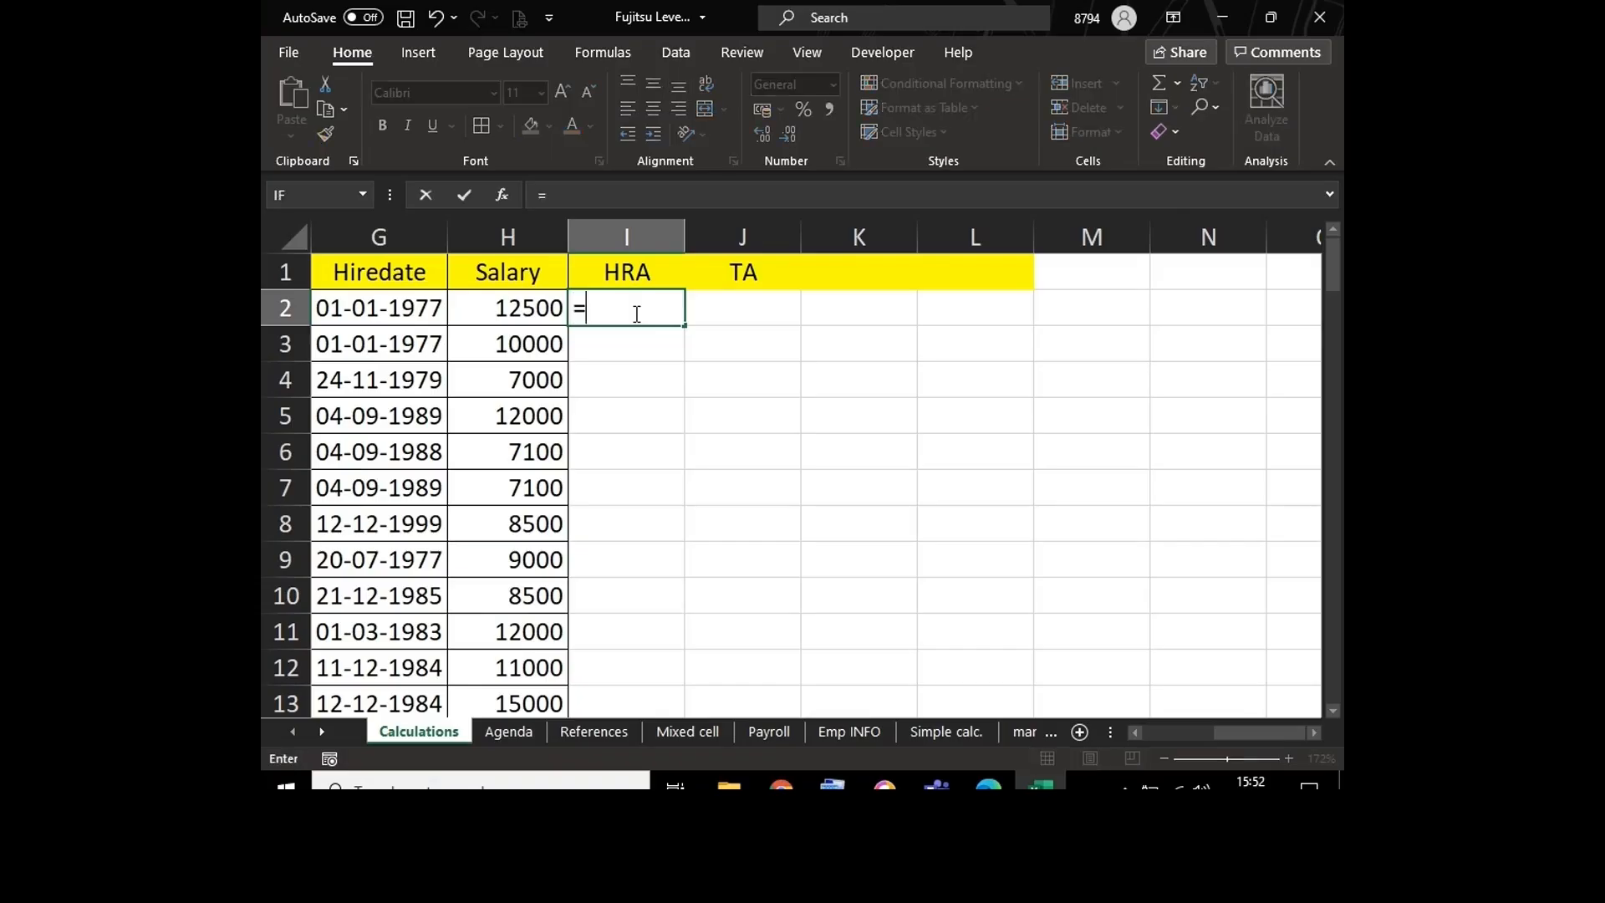
click(539, 310)
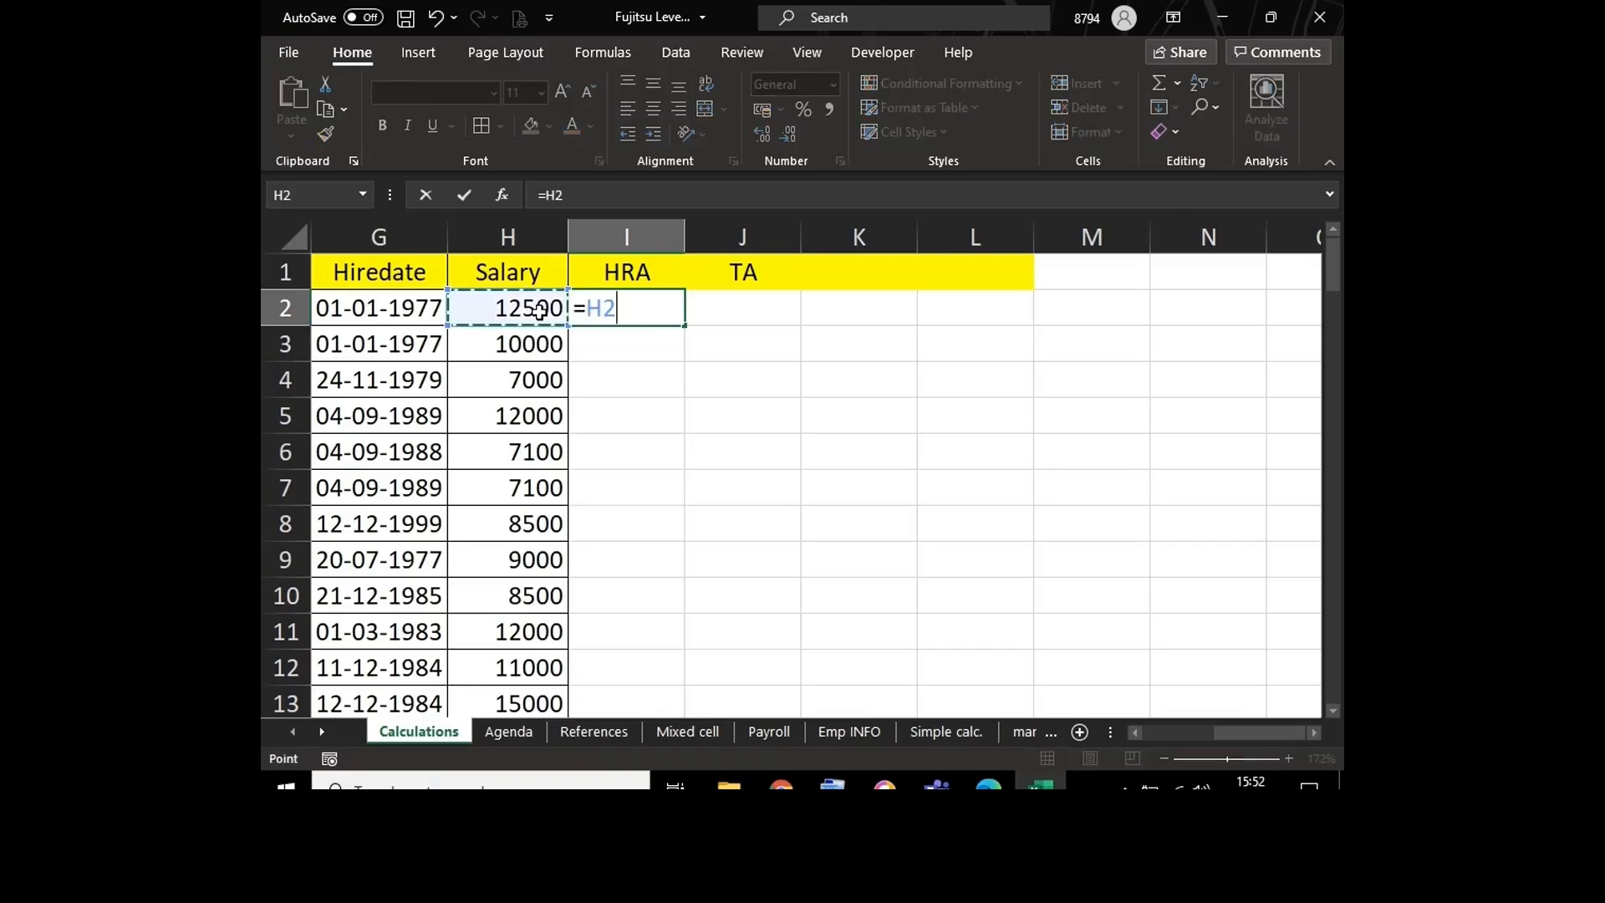
text(*40%)
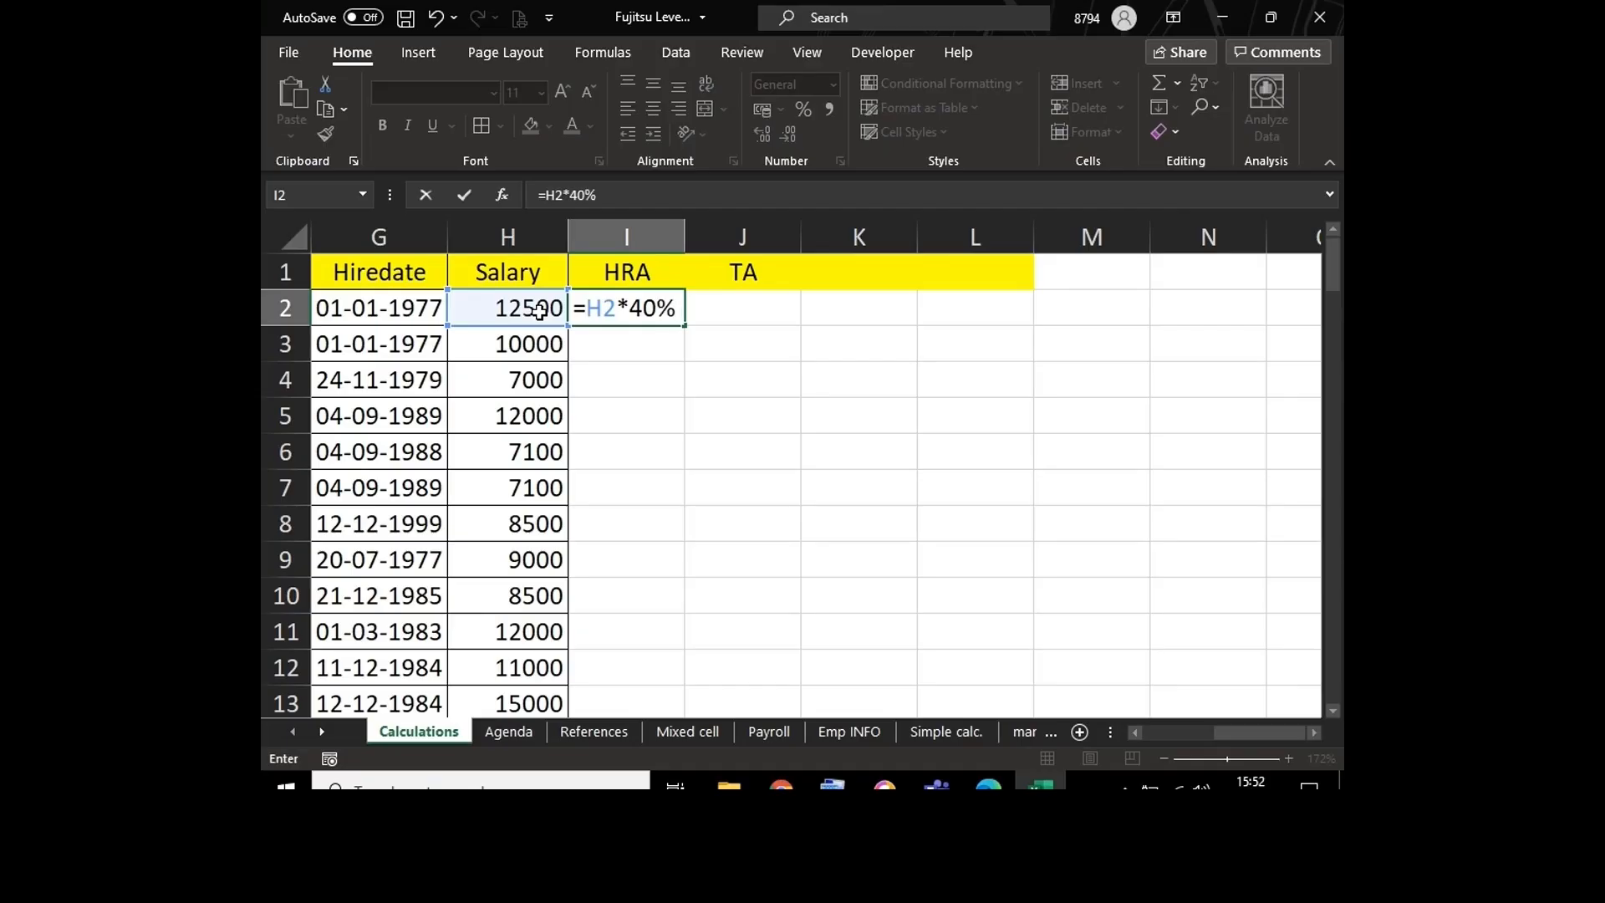
key(Return)
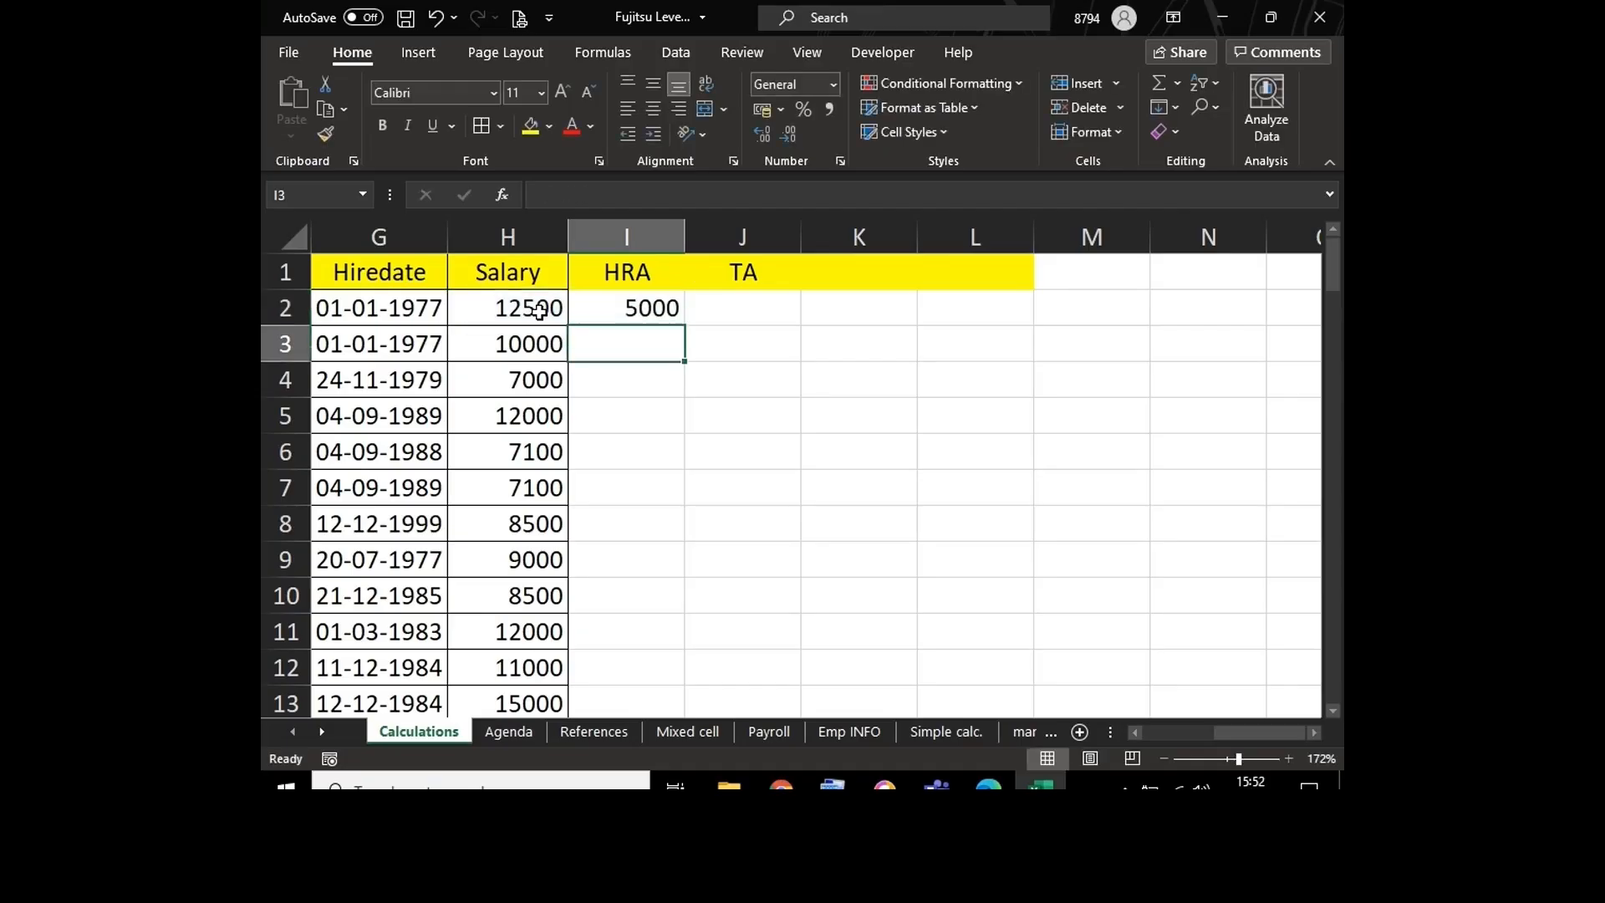
Step: Review the HRA formula in I2 and the Salary column it refers to
double_click(633, 307)
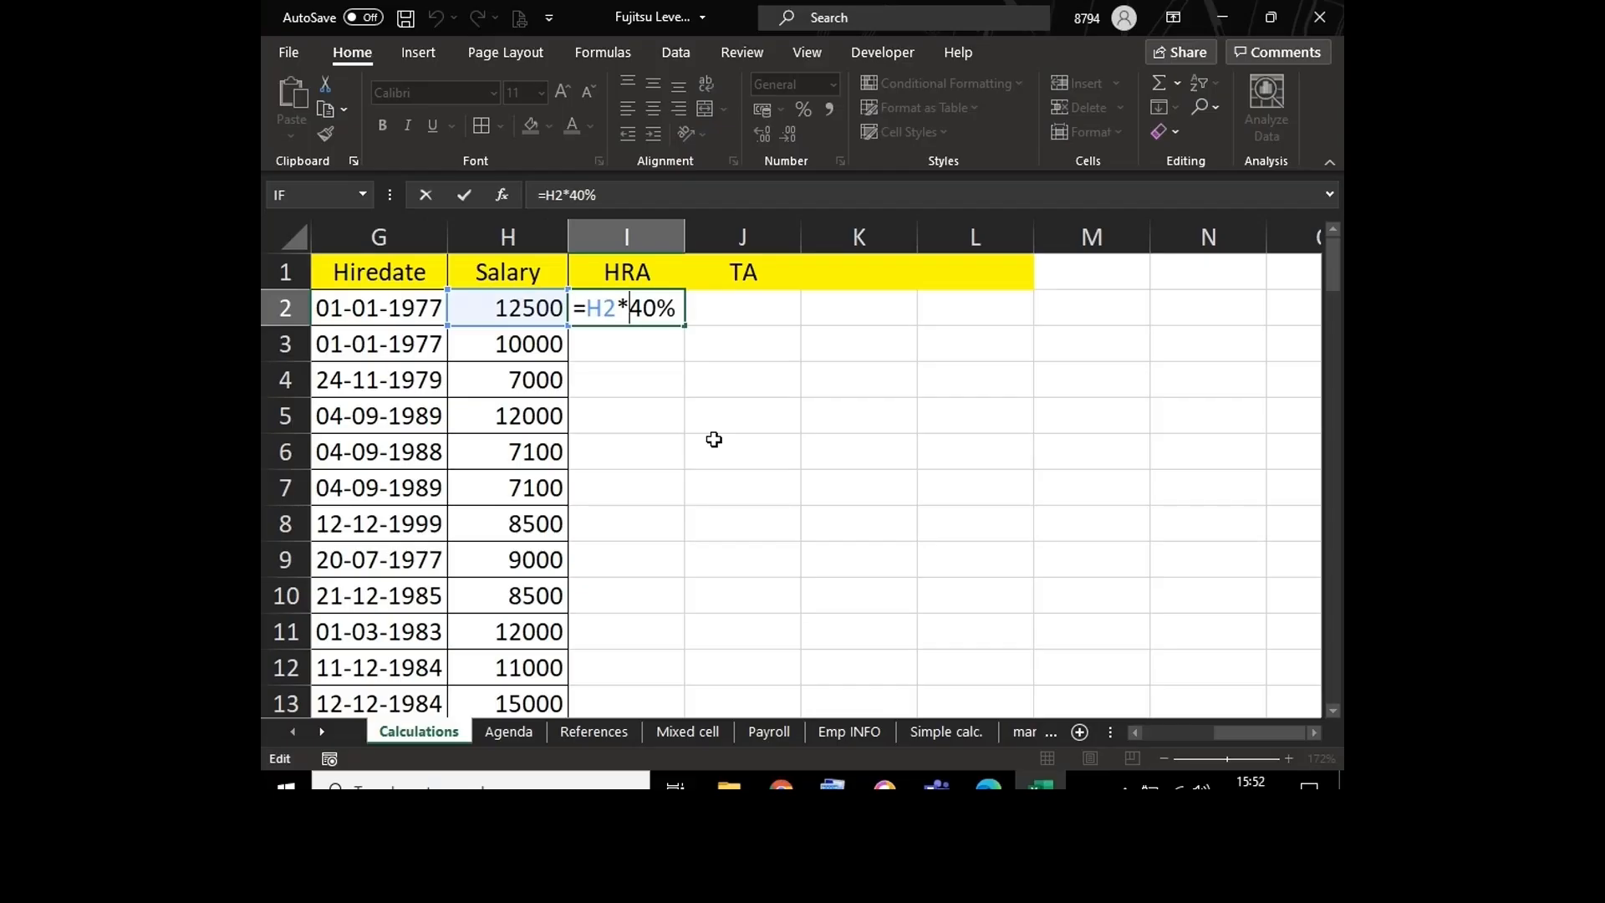
key(Return)
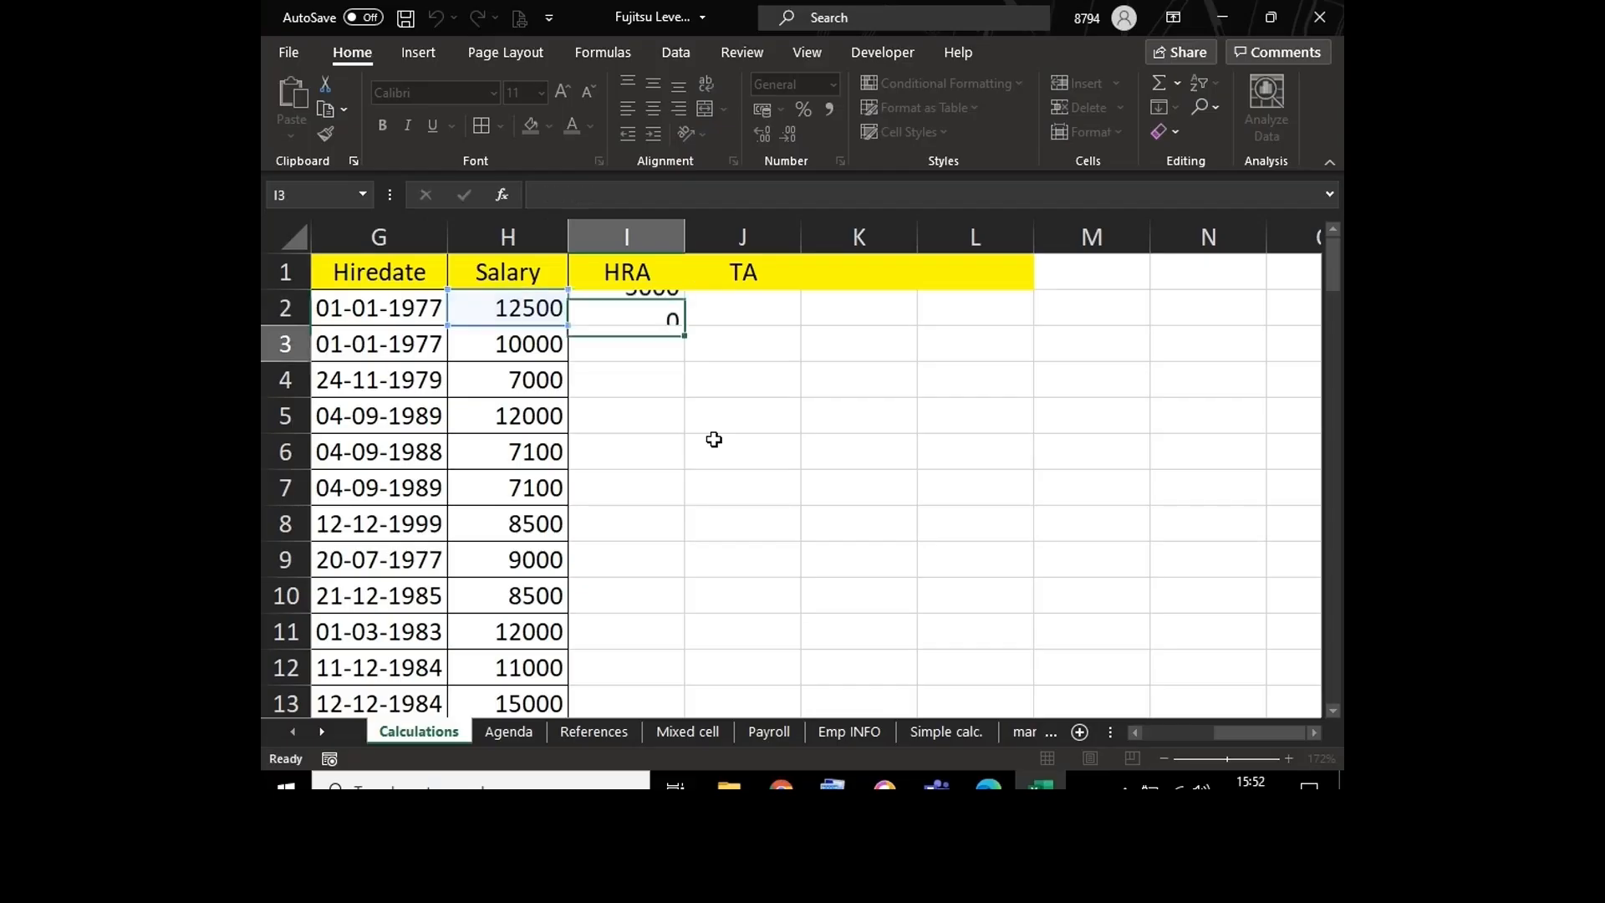
click(499, 242)
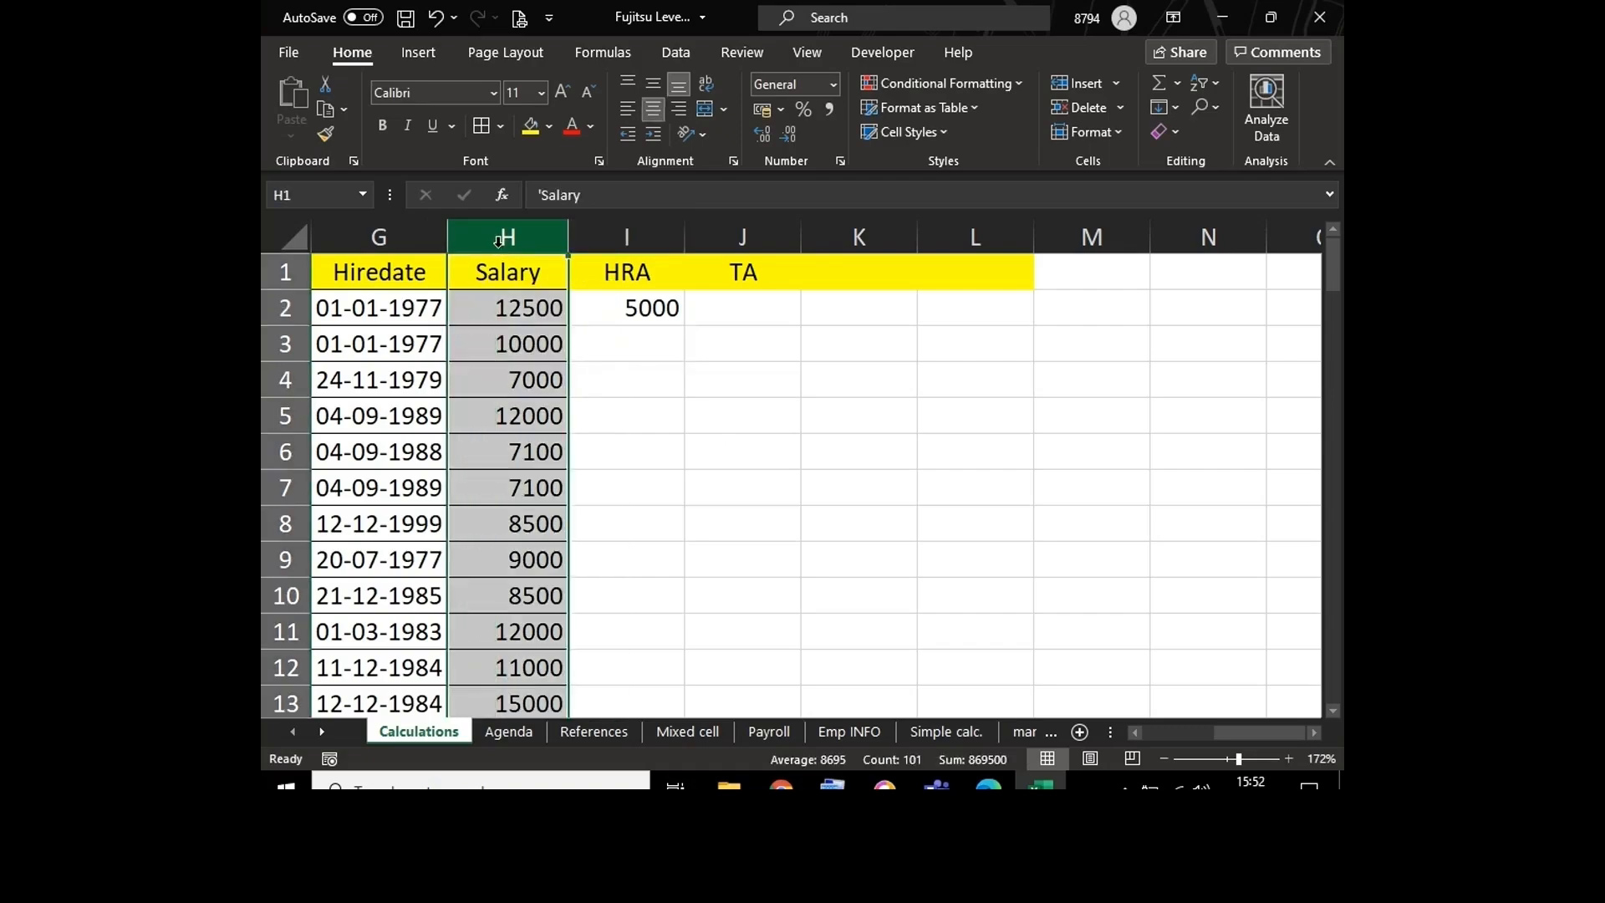
click(614, 305)
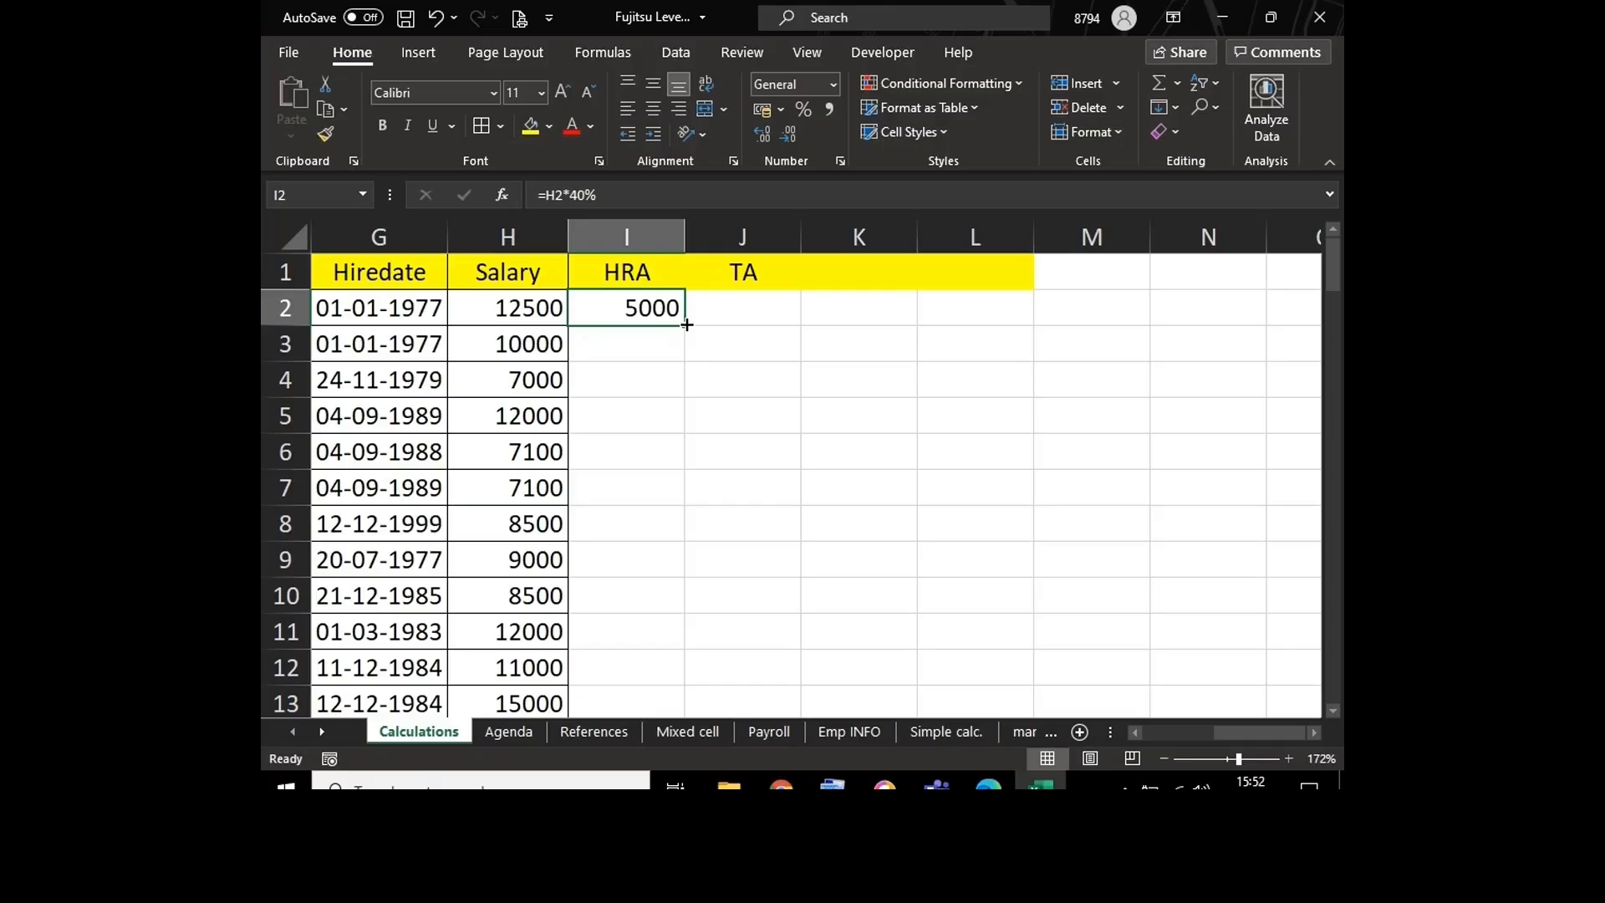
click(511, 307)
click(610, 318)
Step: Enter the note Fill handle in K4
click(877, 386)
text(Fil)
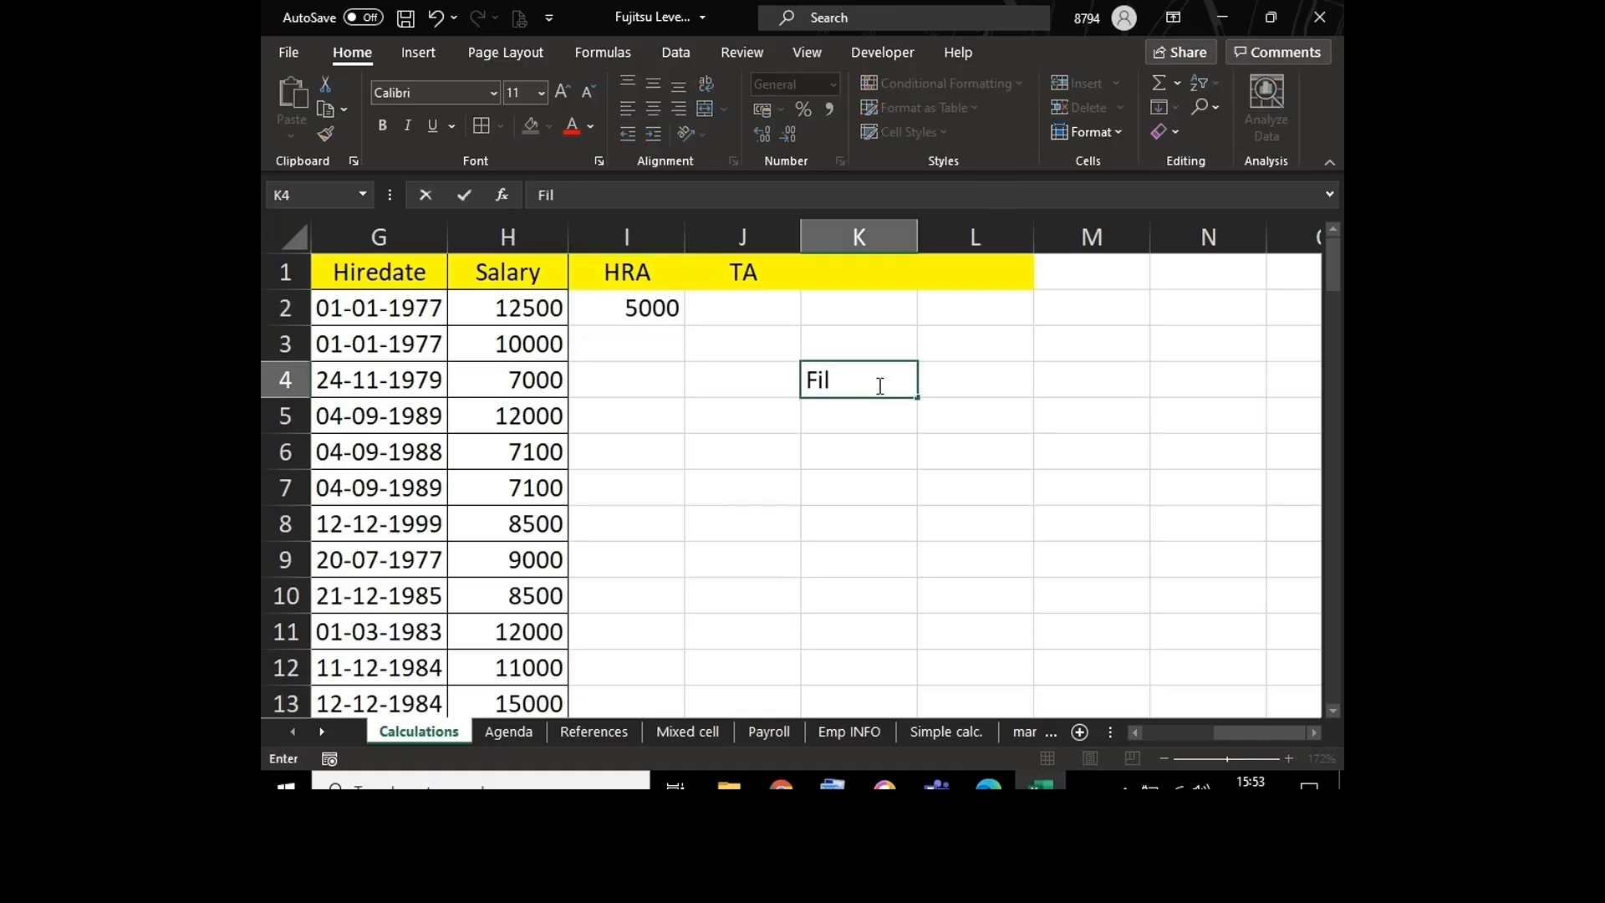
text(l handle)
key(Return)
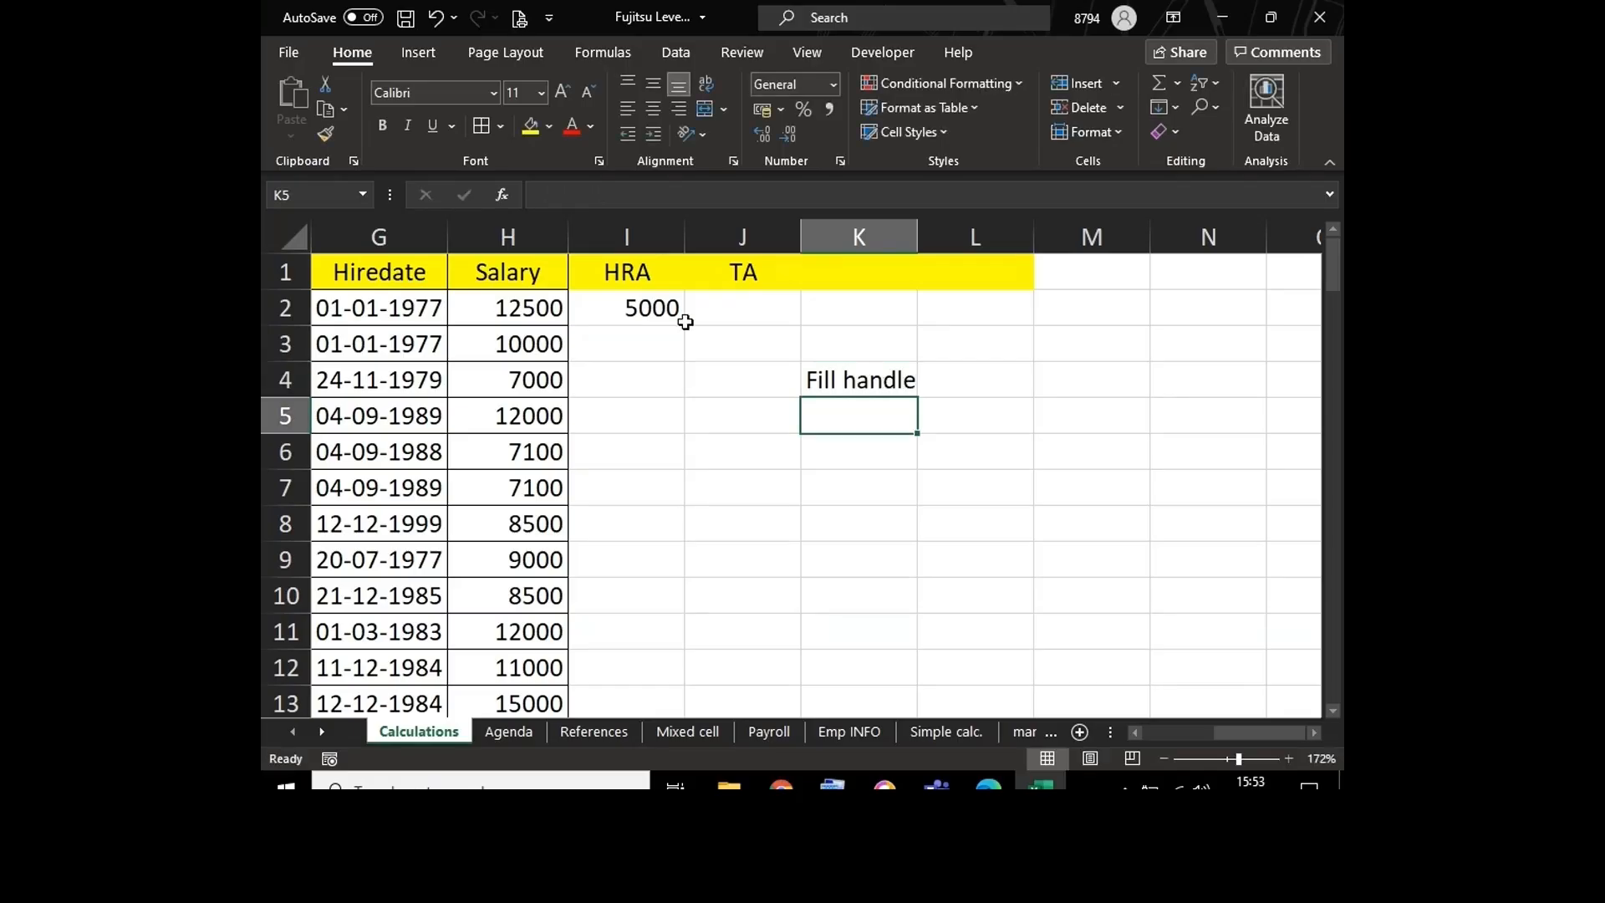
Step: Fill the HRA formula from I2 down to I101 and check the end of the column
click(637, 302)
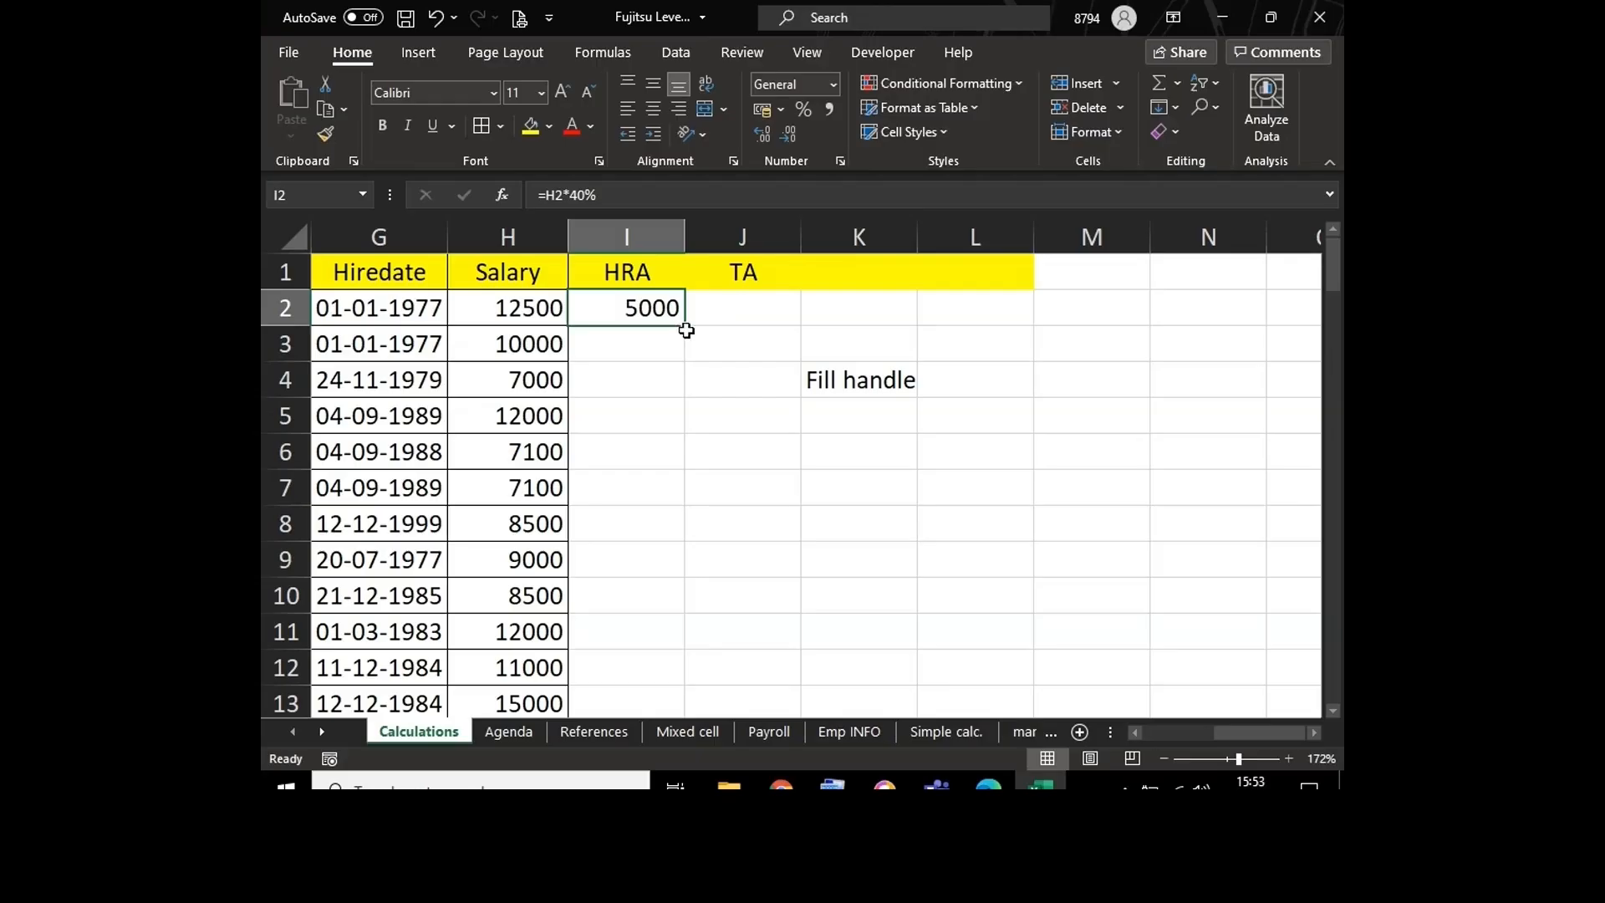
double_click(683, 327)
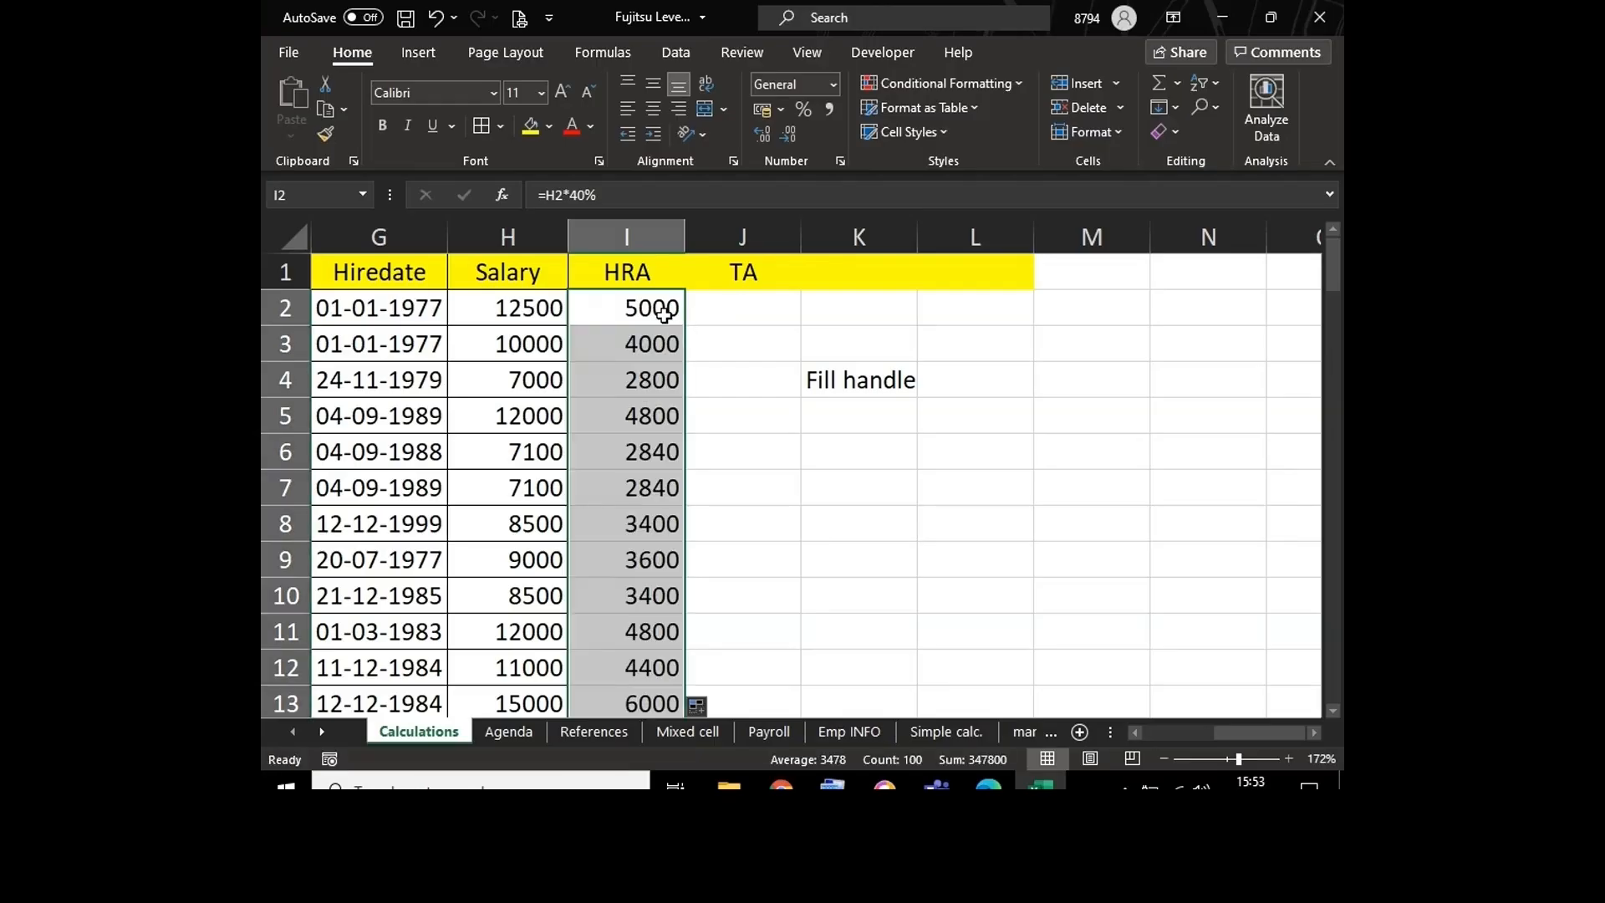
click(665, 311)
key(ctrl+Down)
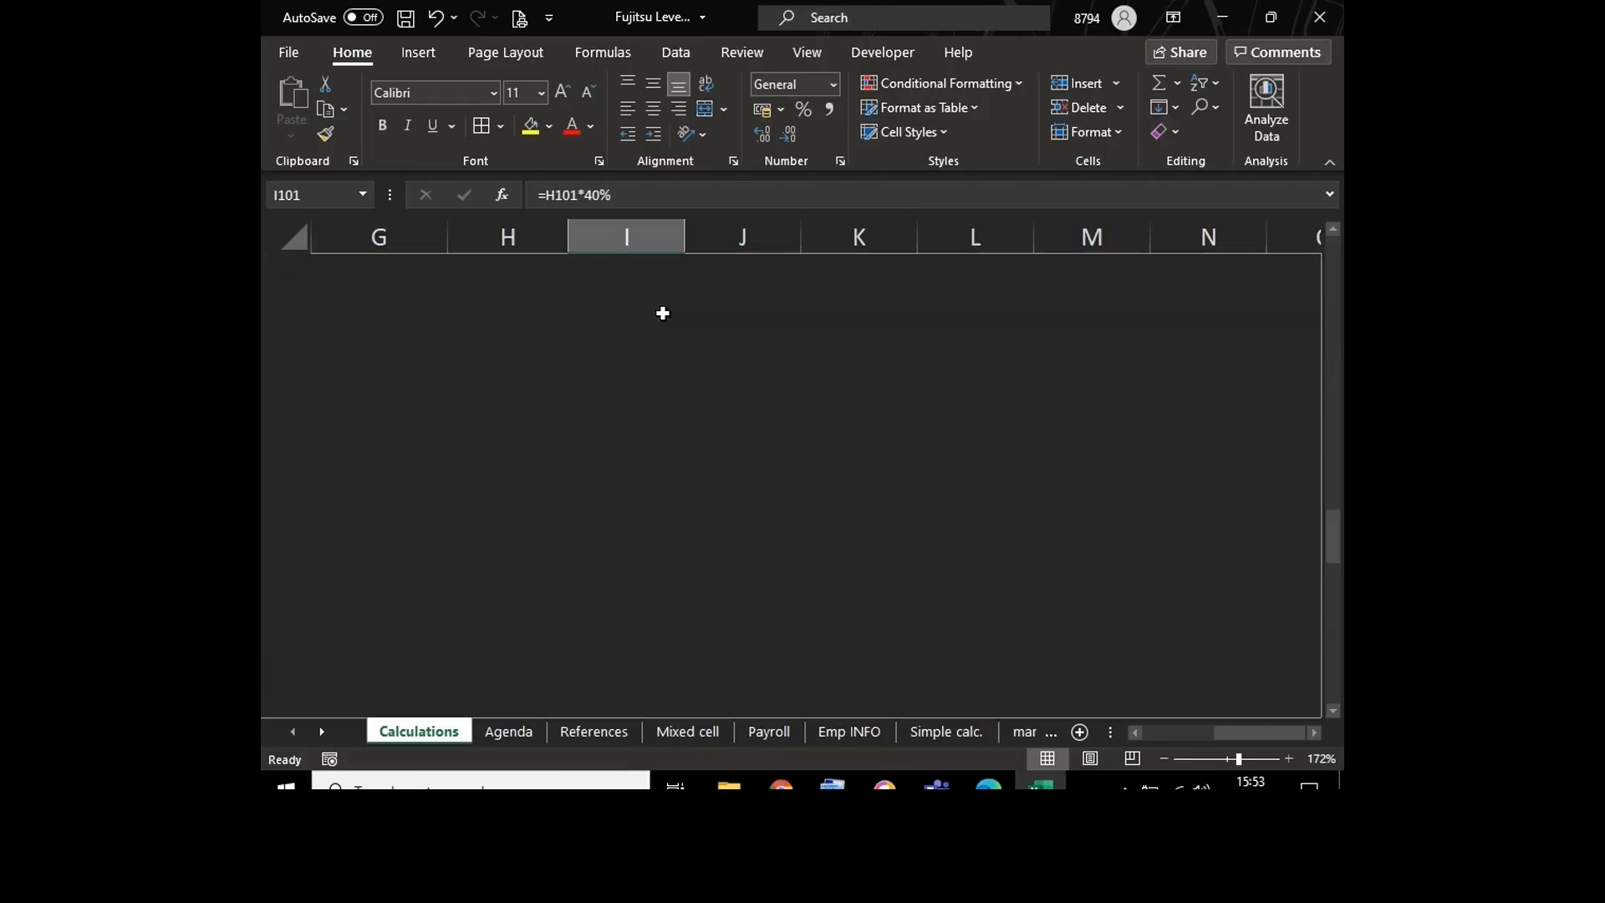
key(Down)
key(Down)
key(Up)
key(Up)
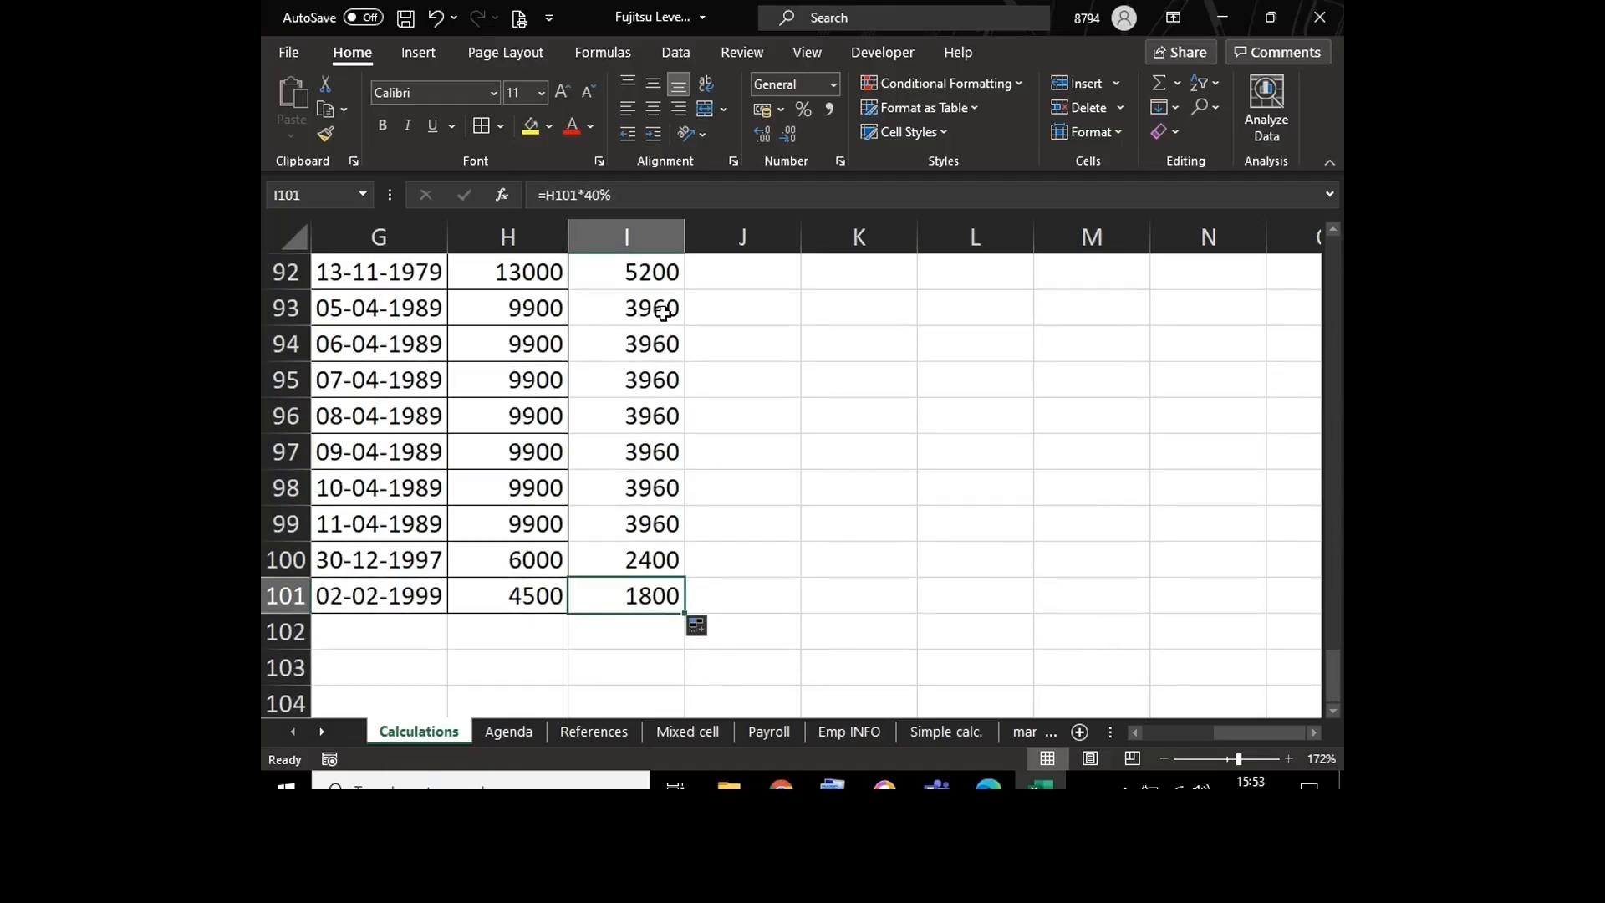
key(ctrl+Up)
key(Down)
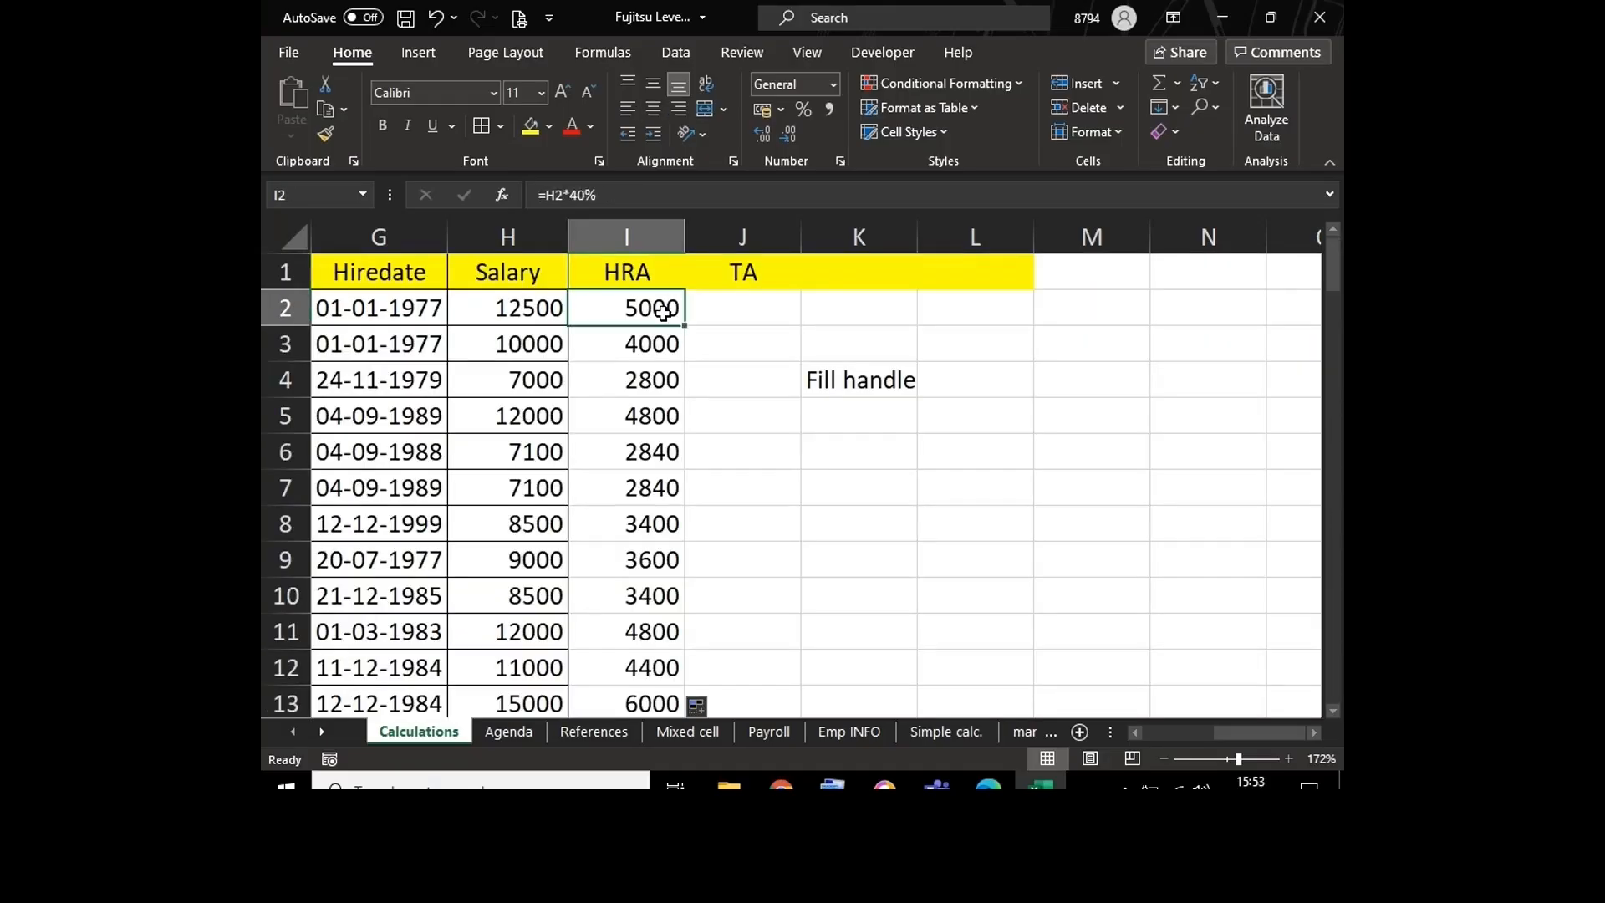
Step: Delete the Fill handle note from K4 and clear the filled HRA formulas from I3 down to I101
click(899, 382)
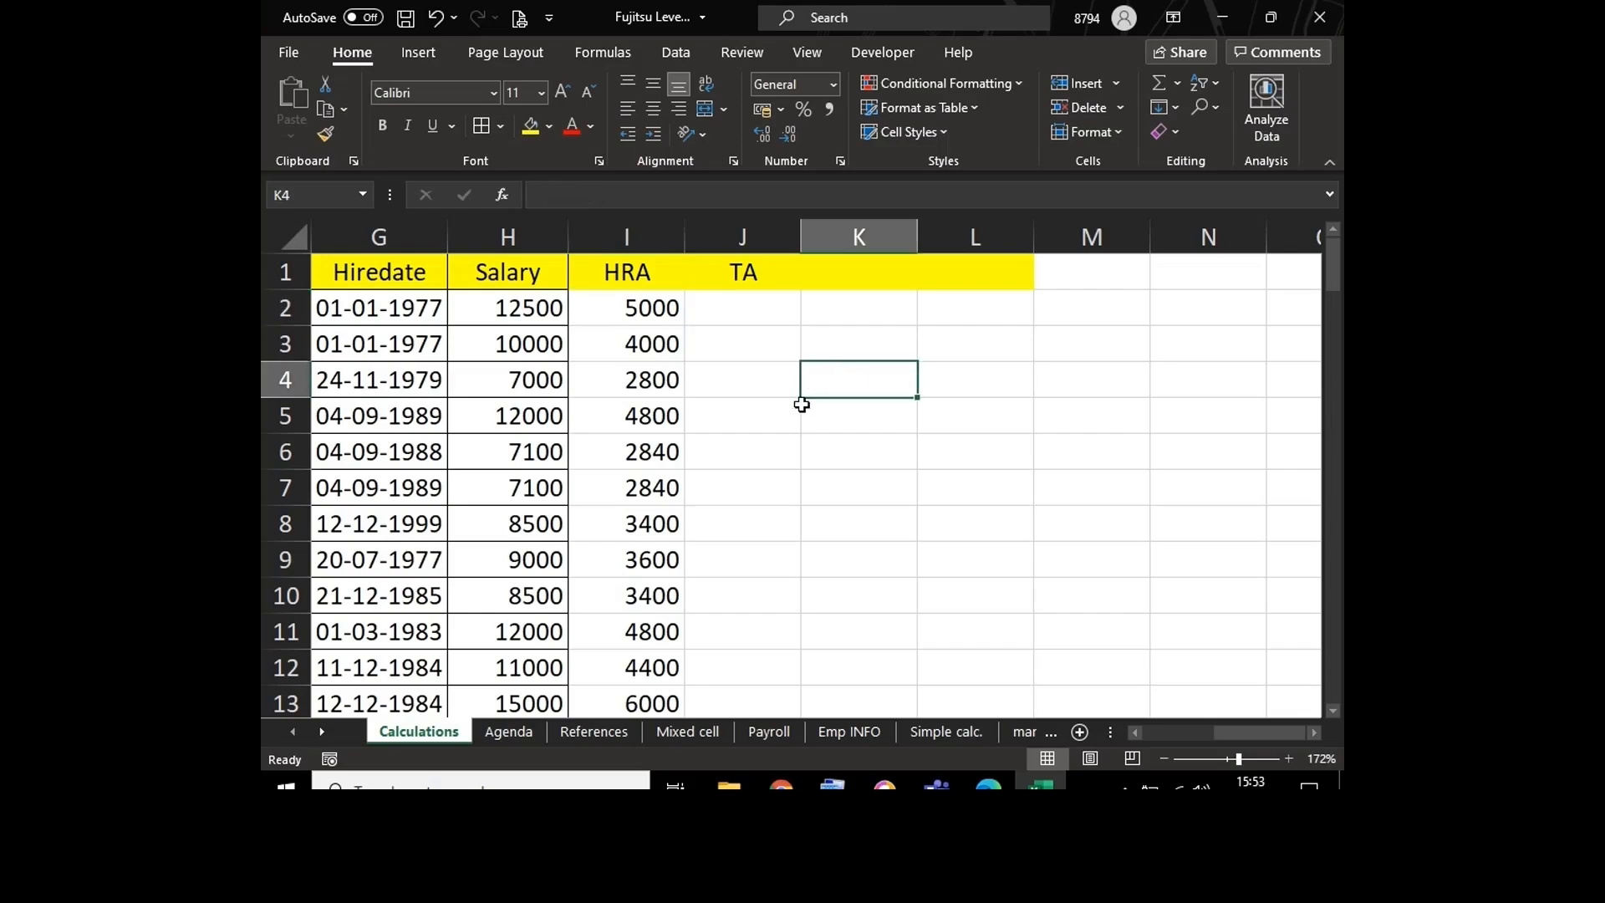
click(652, 337)
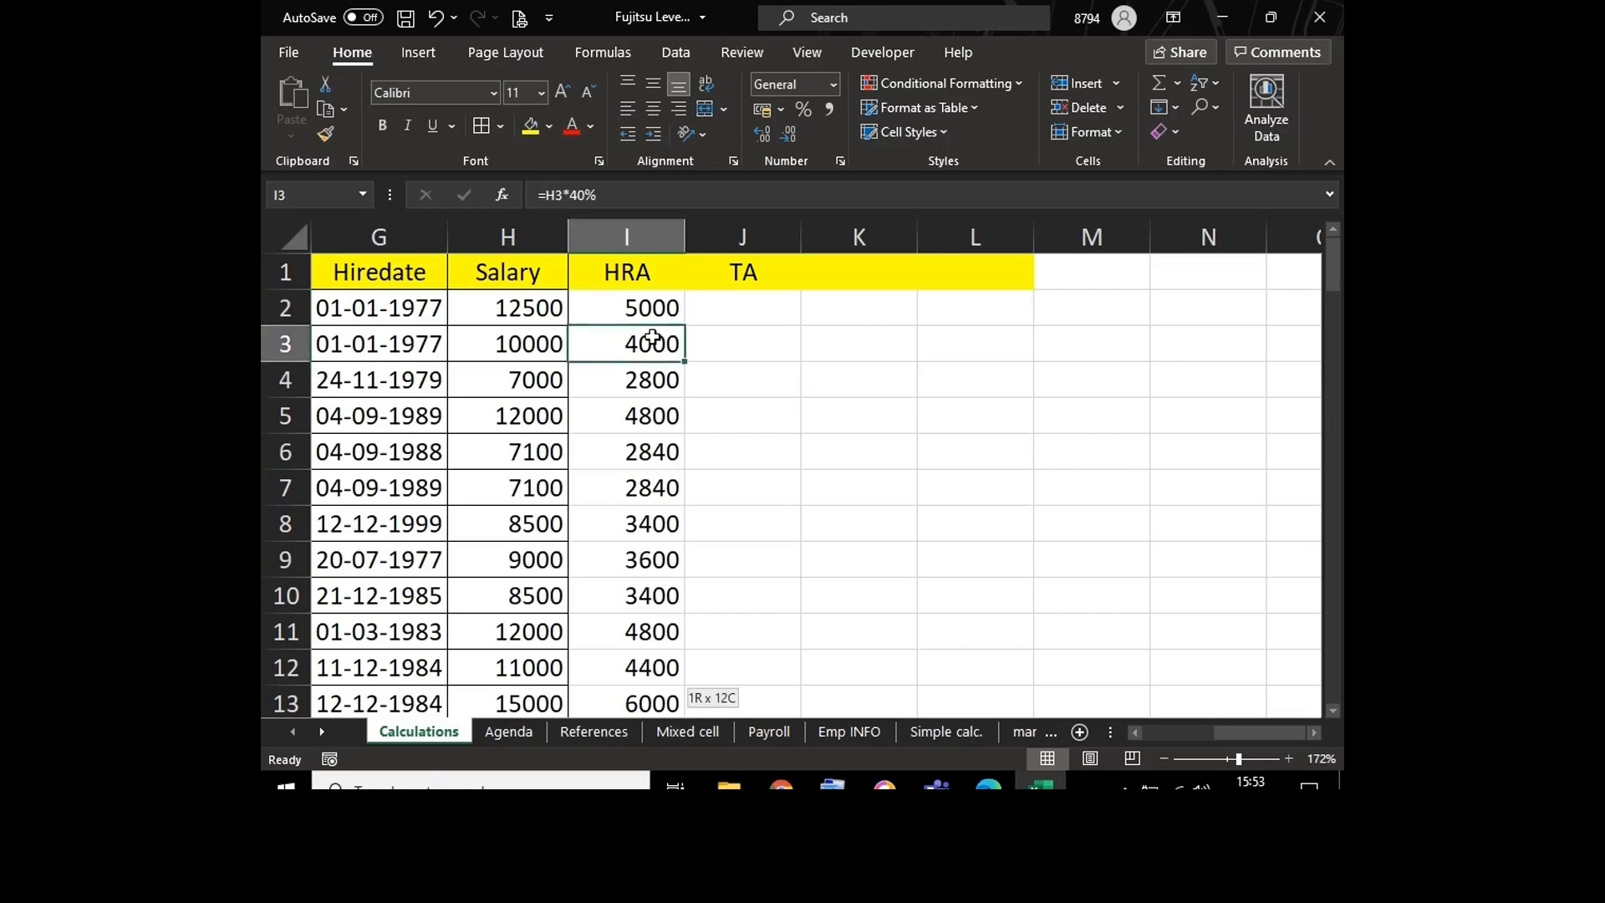
key(ctrl+shift+Down)
key(Delete)
click(652, 337)
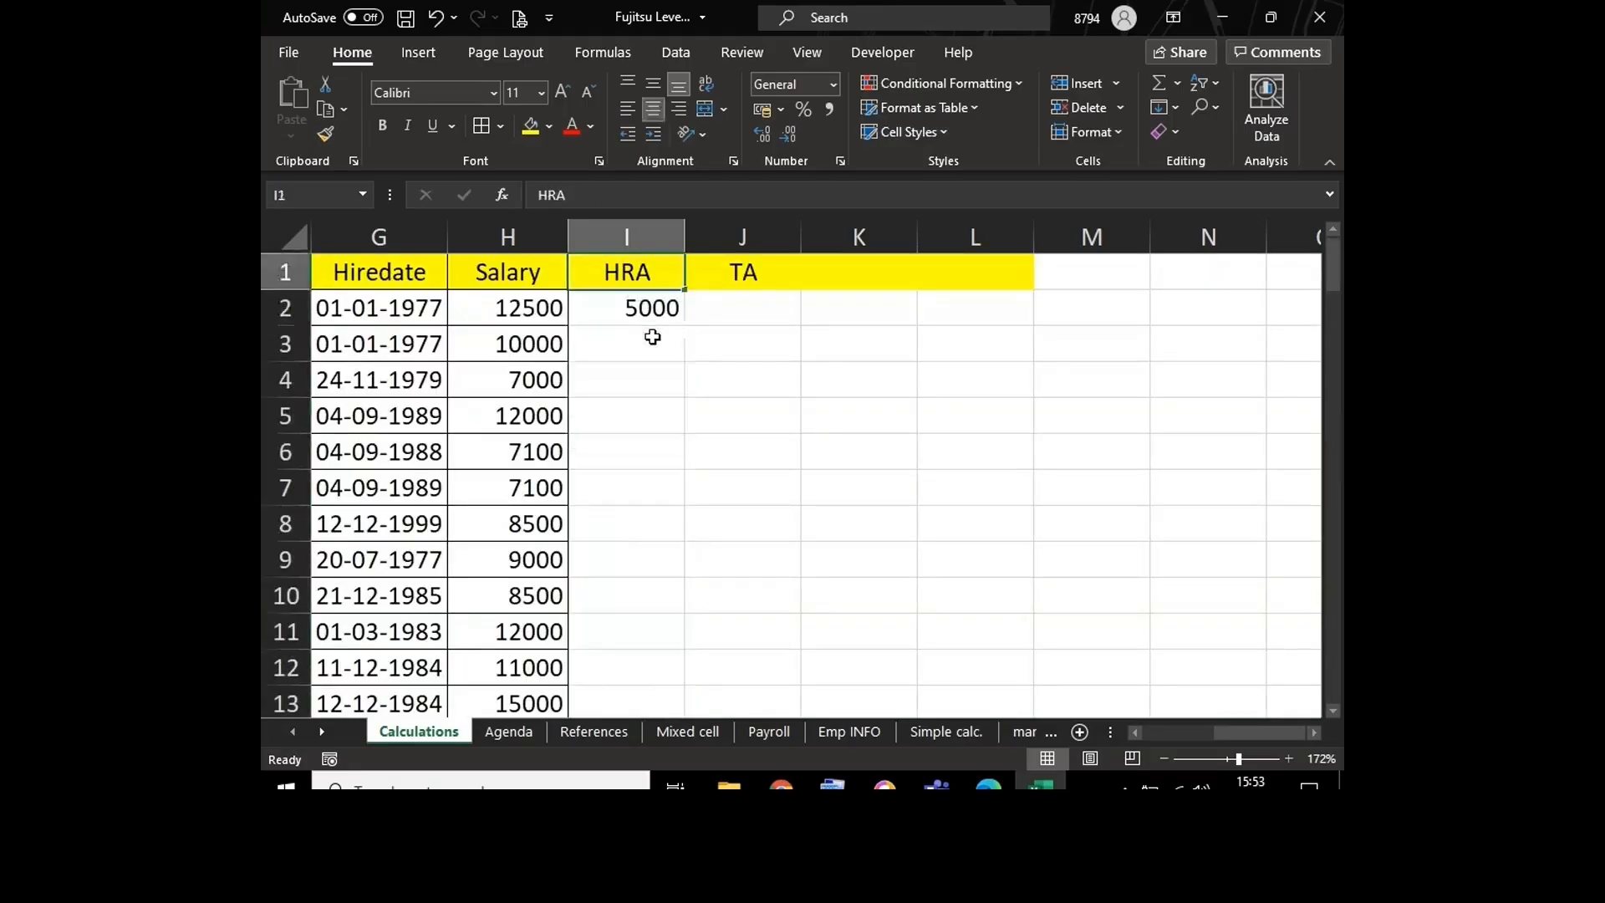
key(Up)
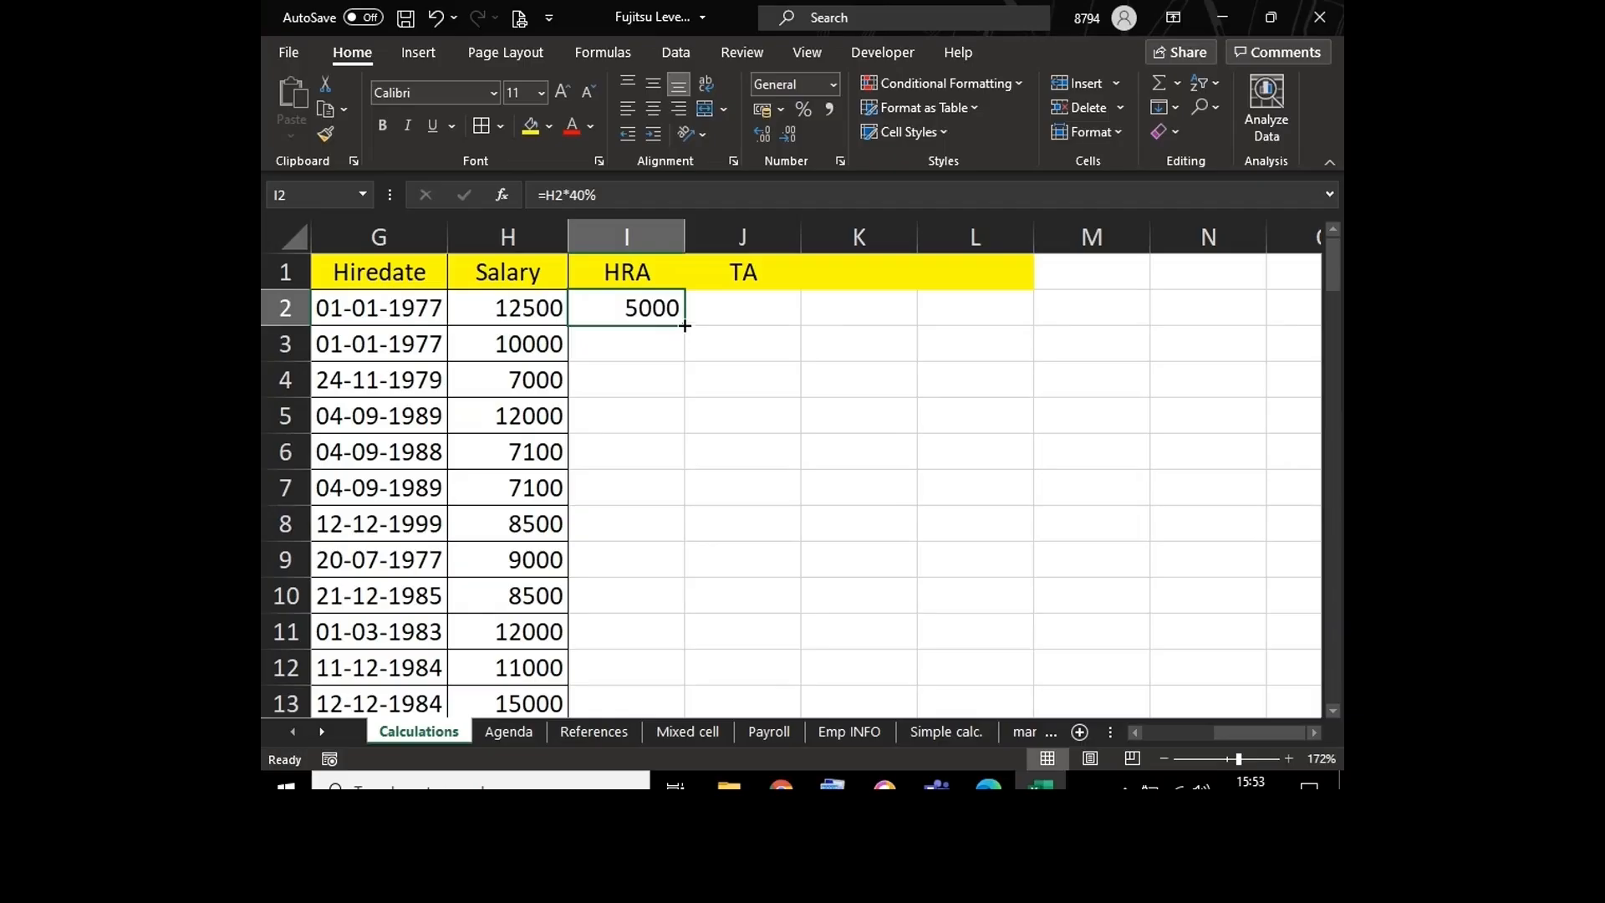
Step: Copy the HRA formula in I2 down to all employees through row 101 and inspect the last rows
double_click(684, 329)
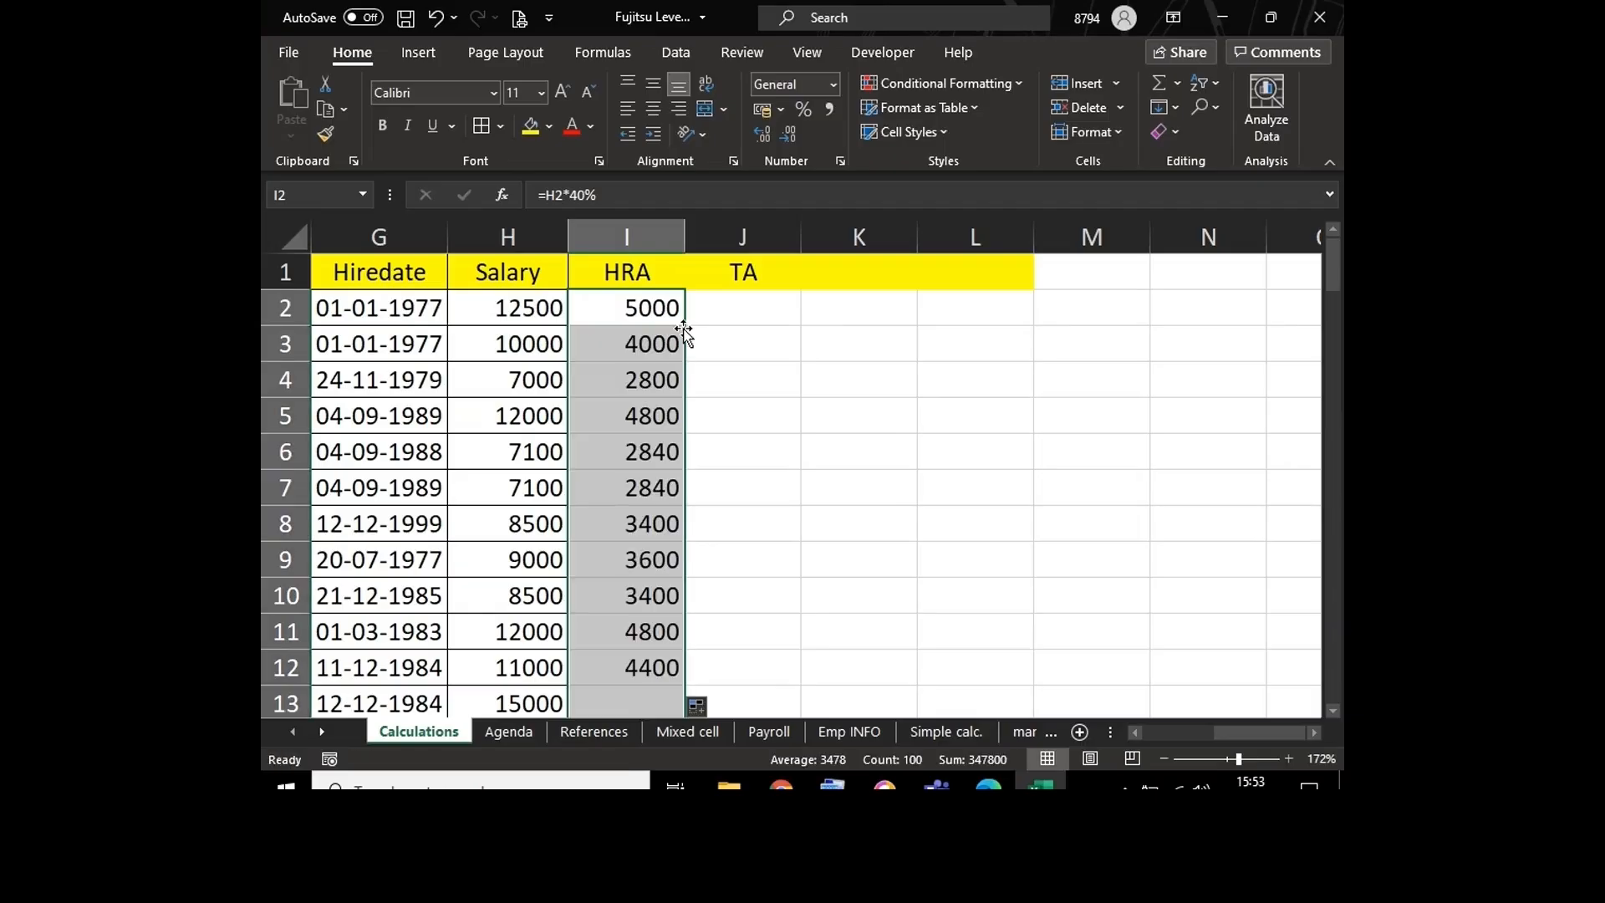
click(665, 310)
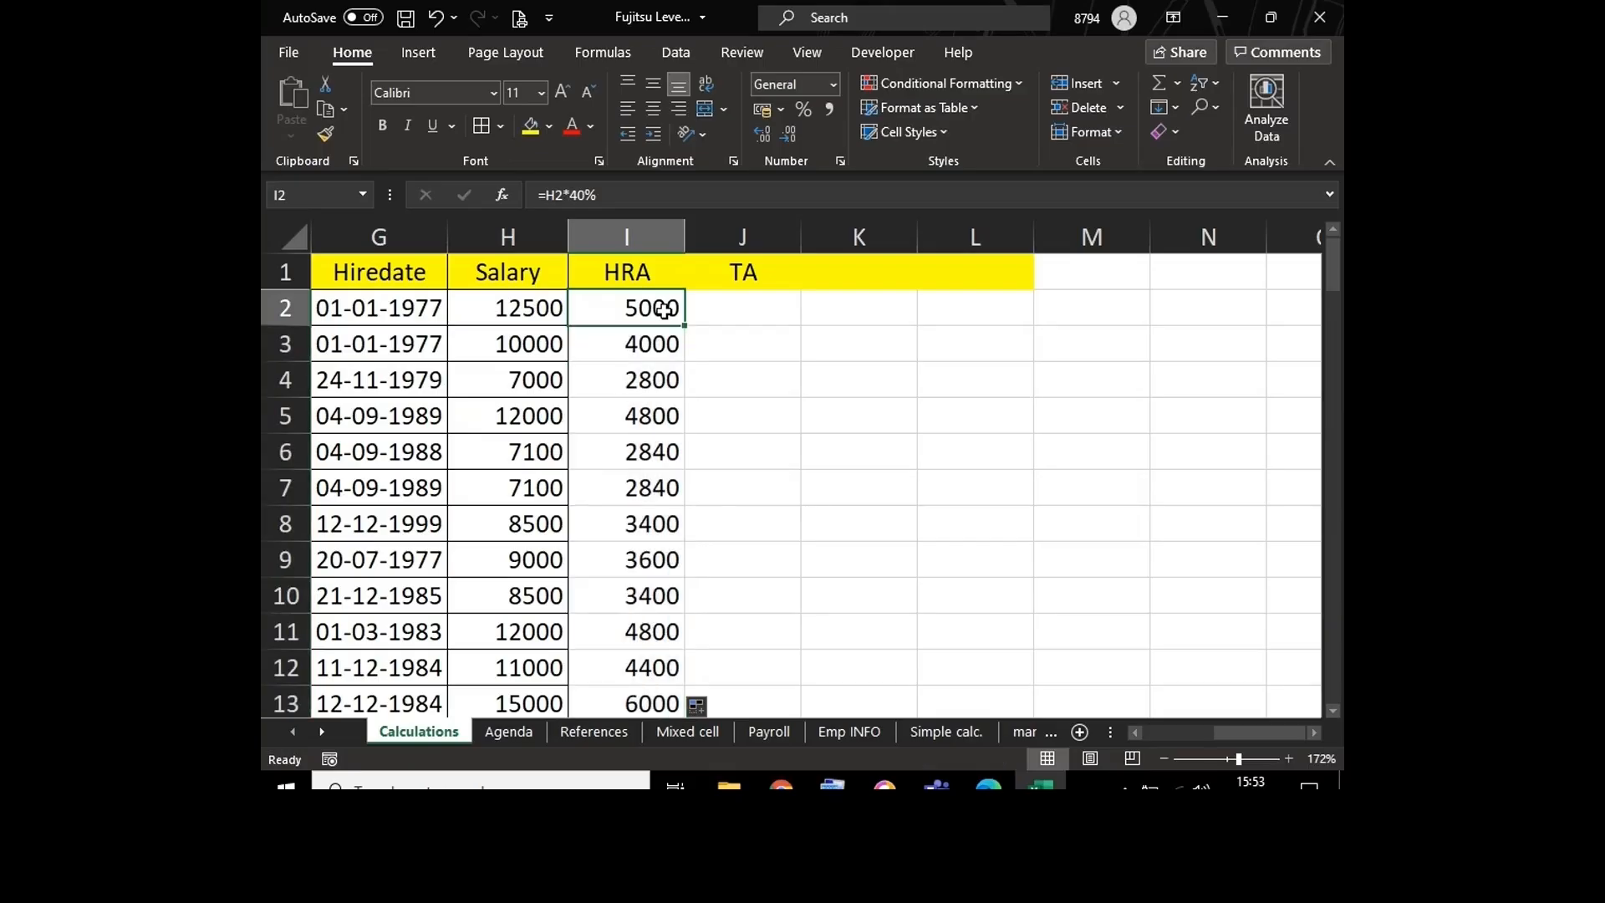
key(ctrl+Down)
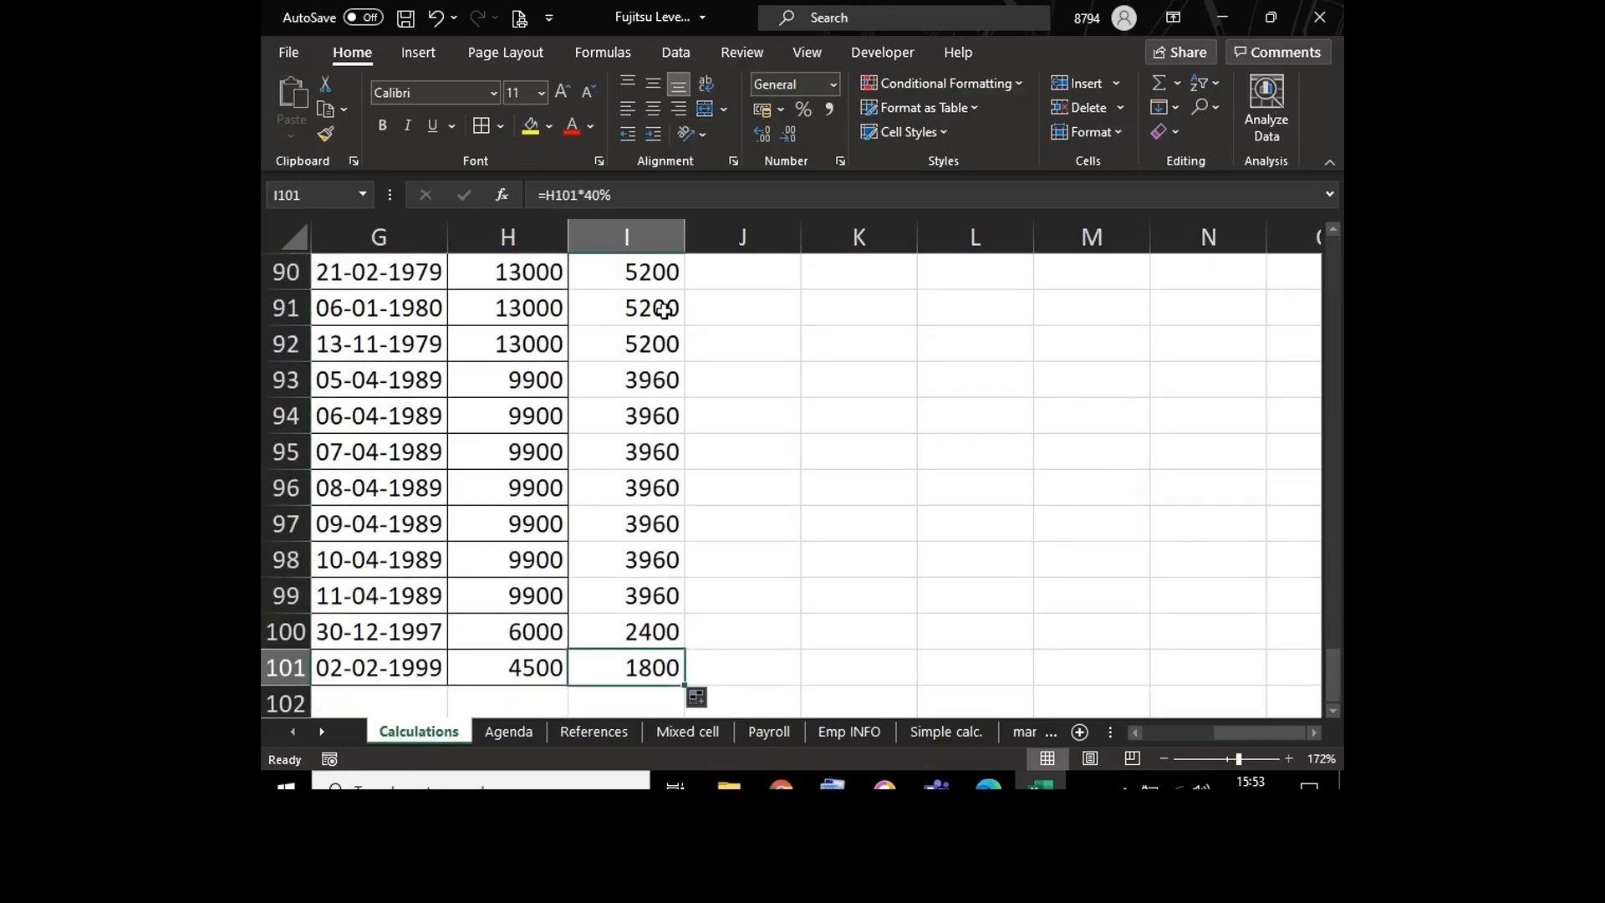
key(Down)
key(Up)
key(Up)
key(Down)
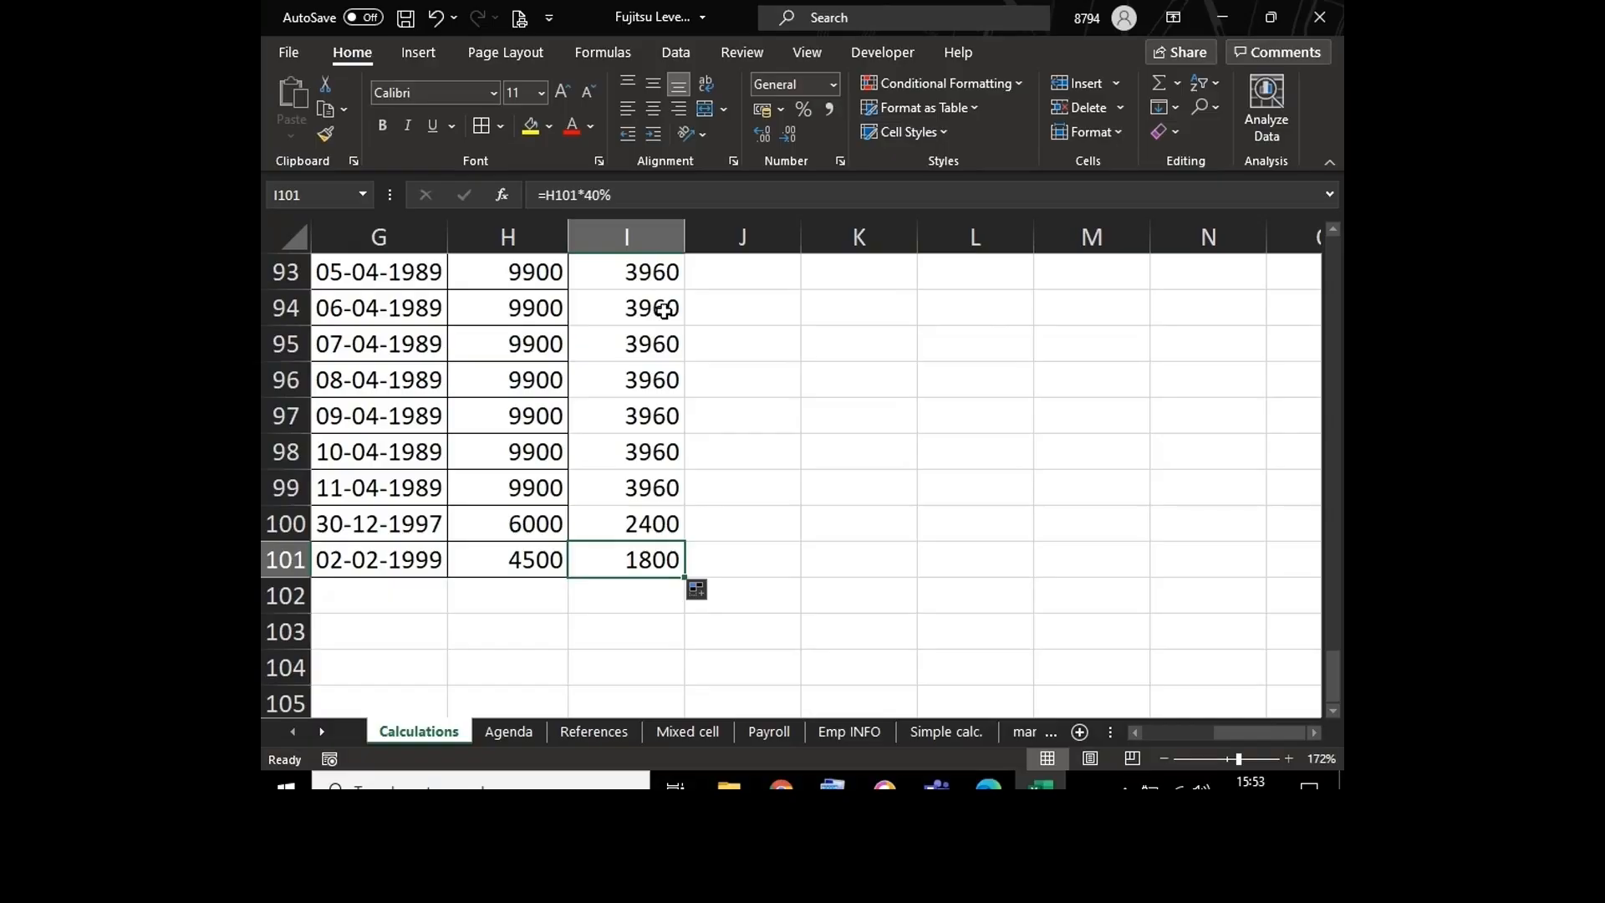
key(ctrl+Up)
Step: Try the TA formula =H2*20% in J2, based on the salary, and clear the cell again
key(Right)
key(Down)
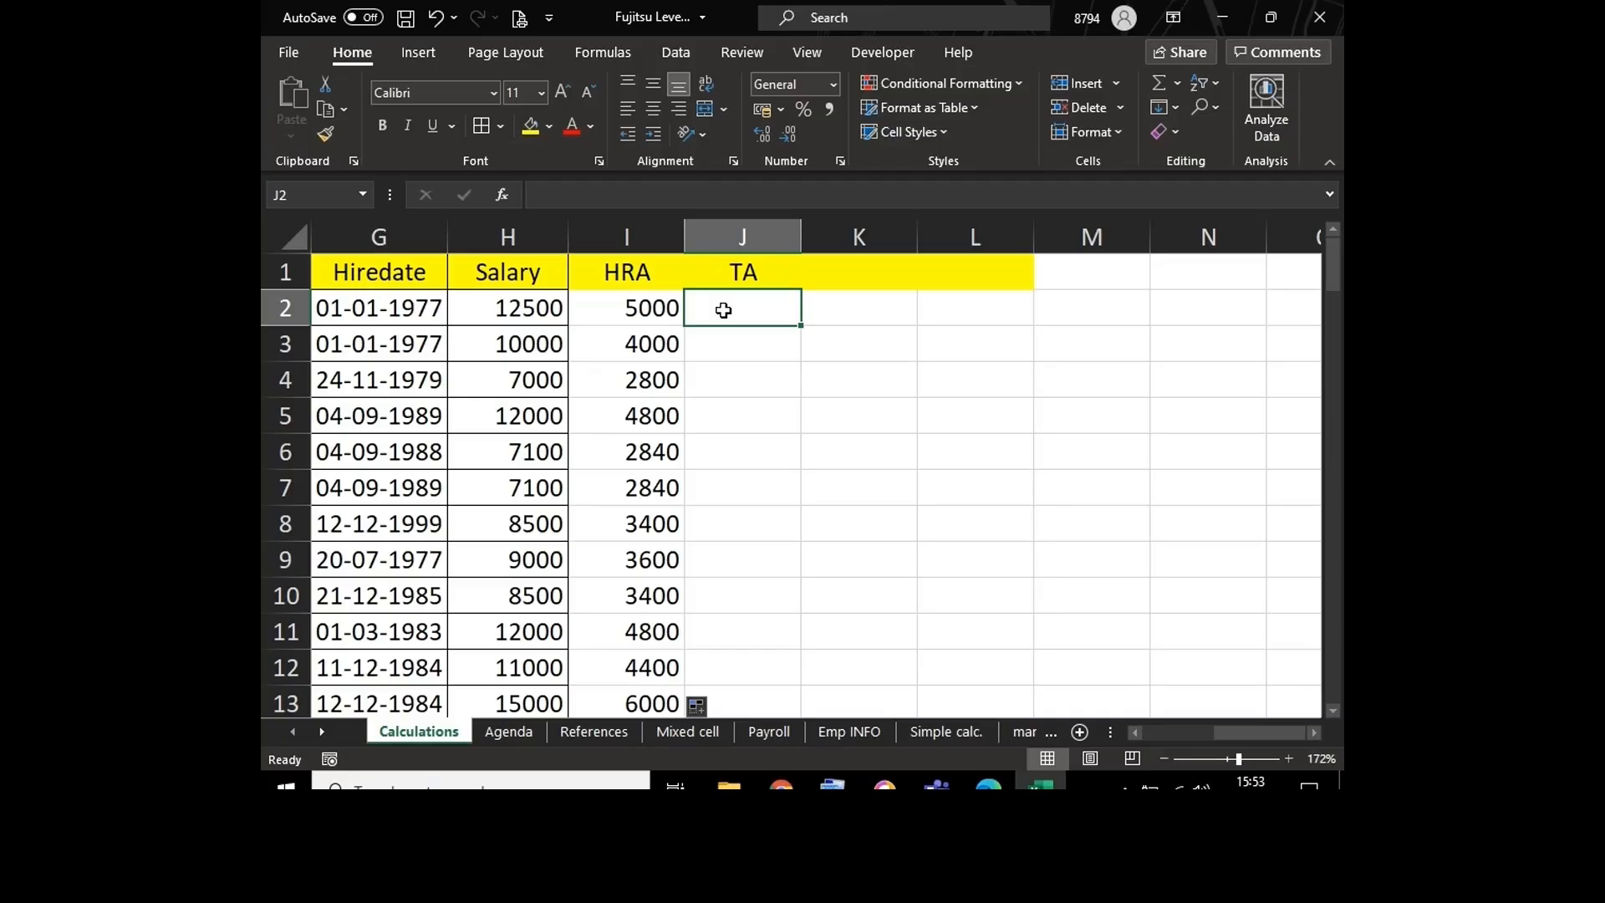
text(=)
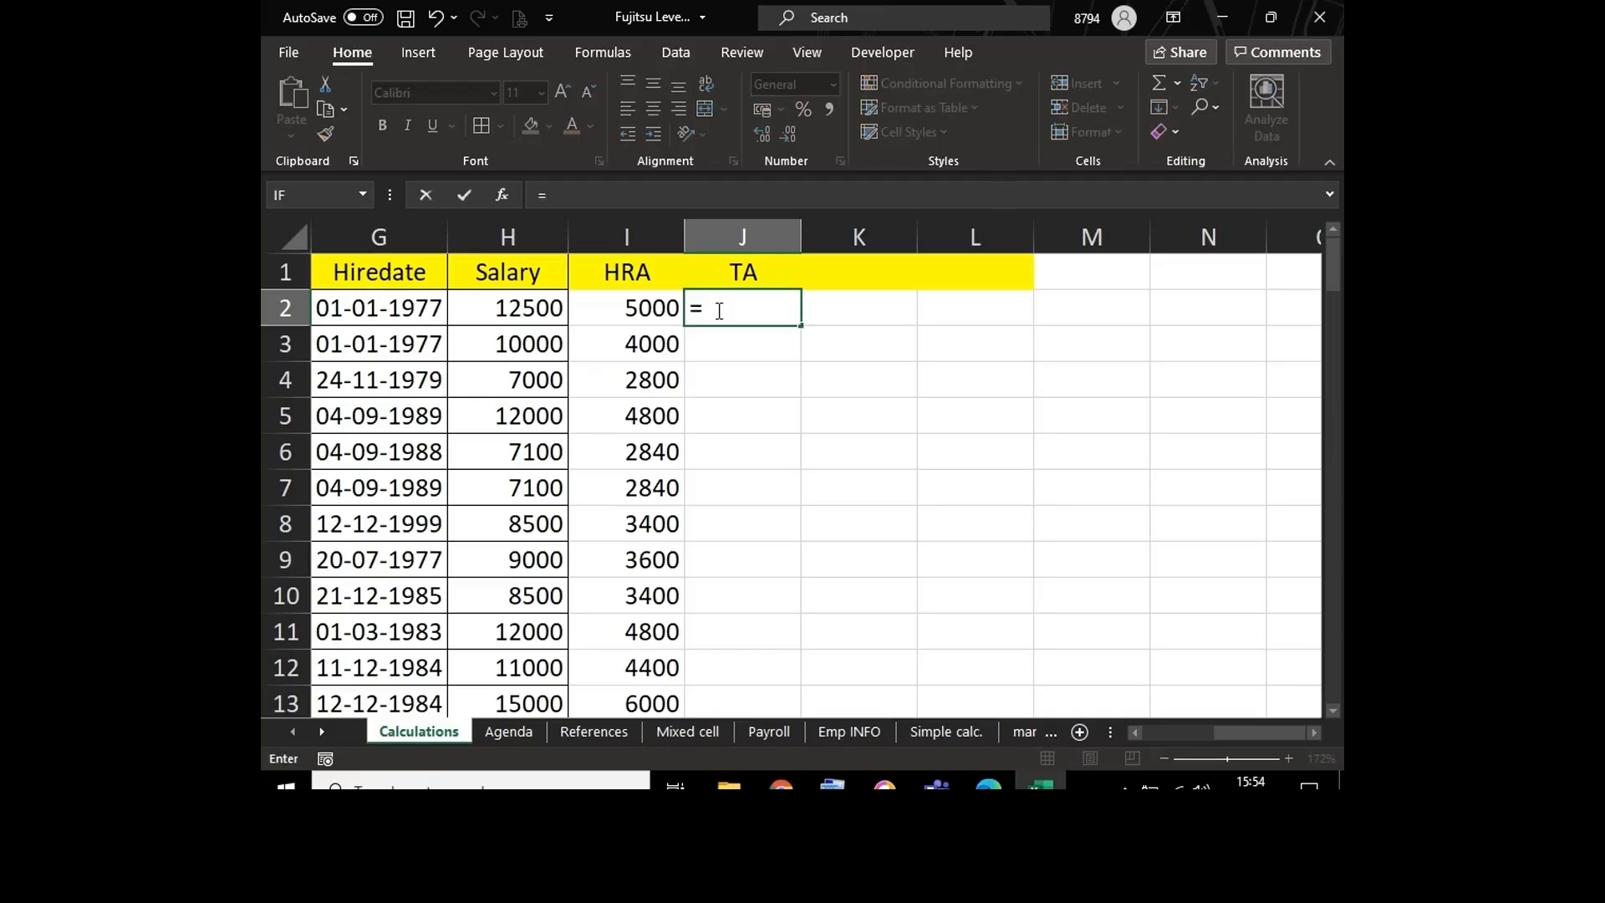
click(507, 307)
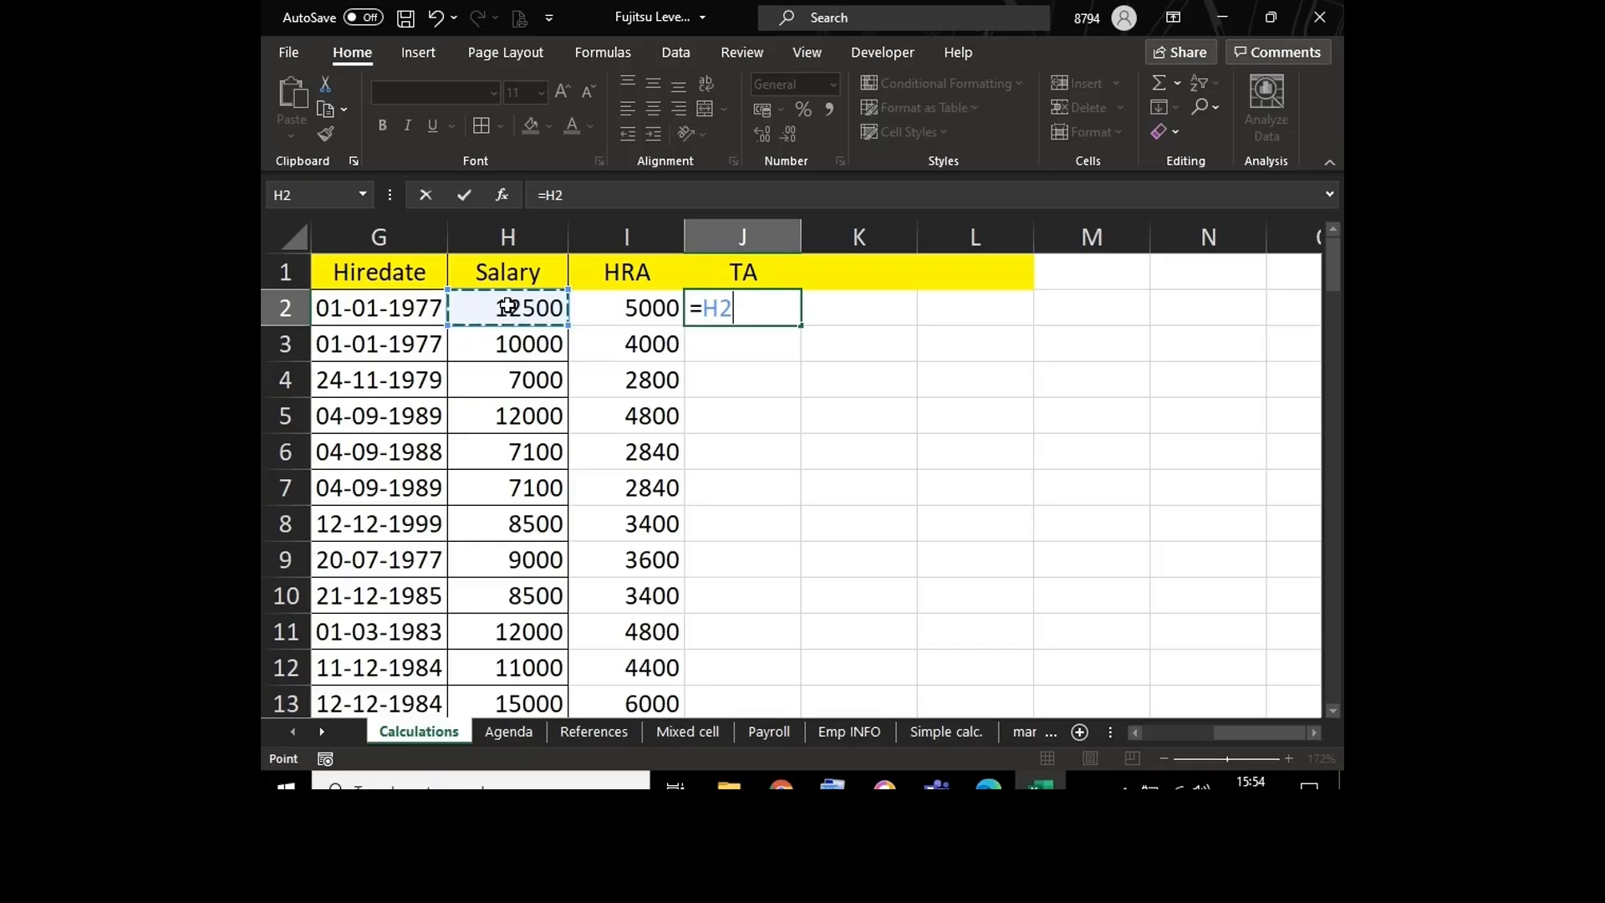
text(*2)
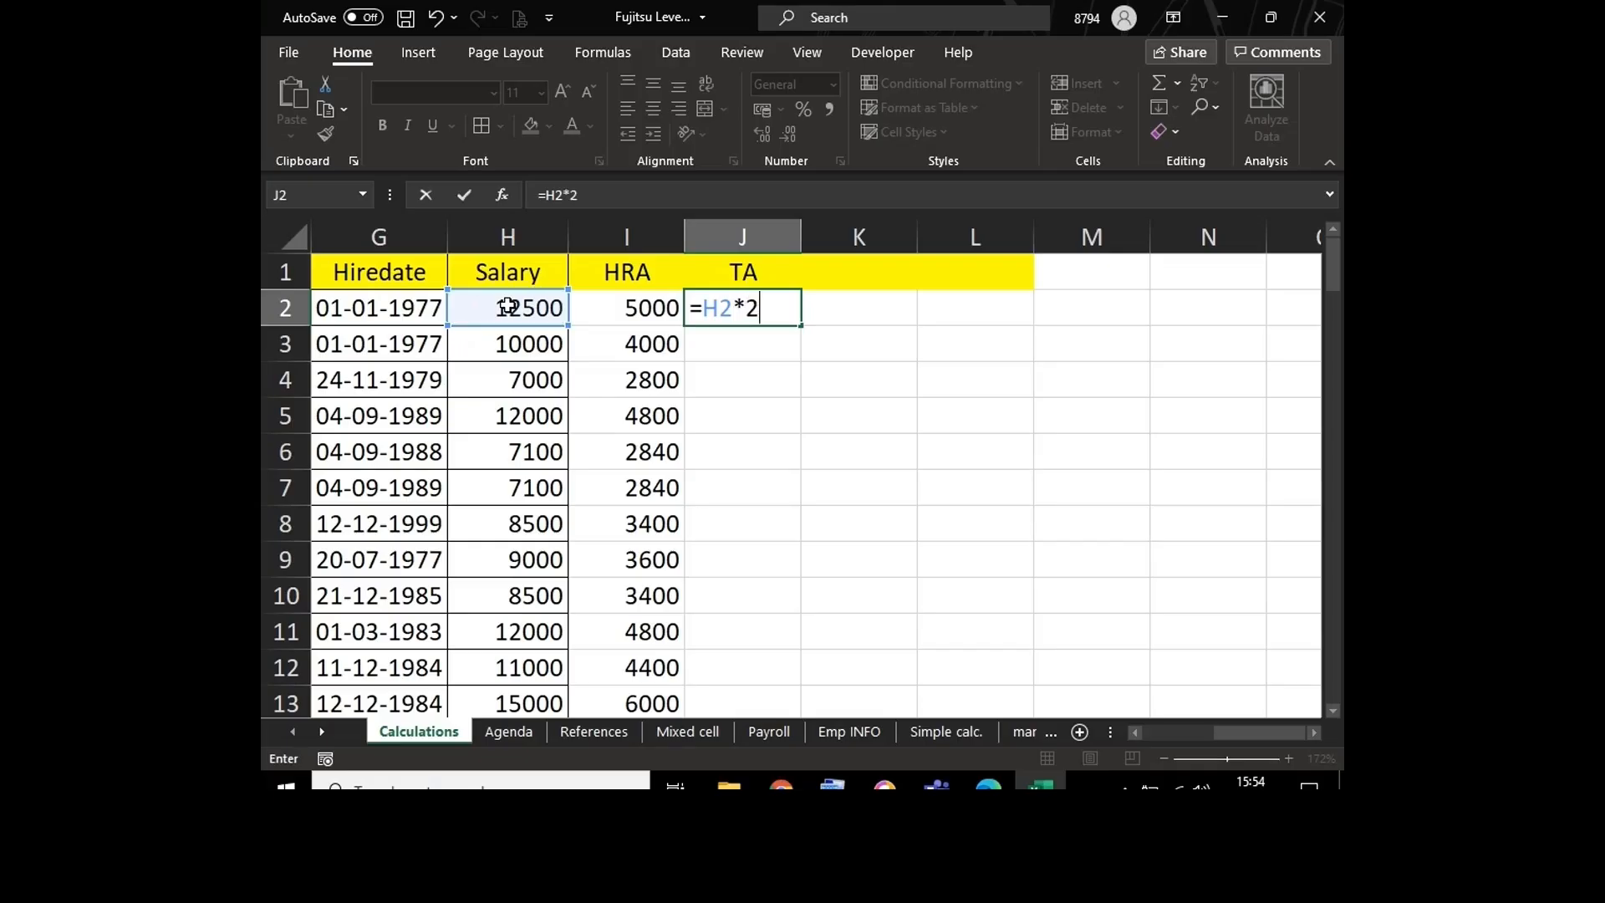
text(0%)
key(Return)
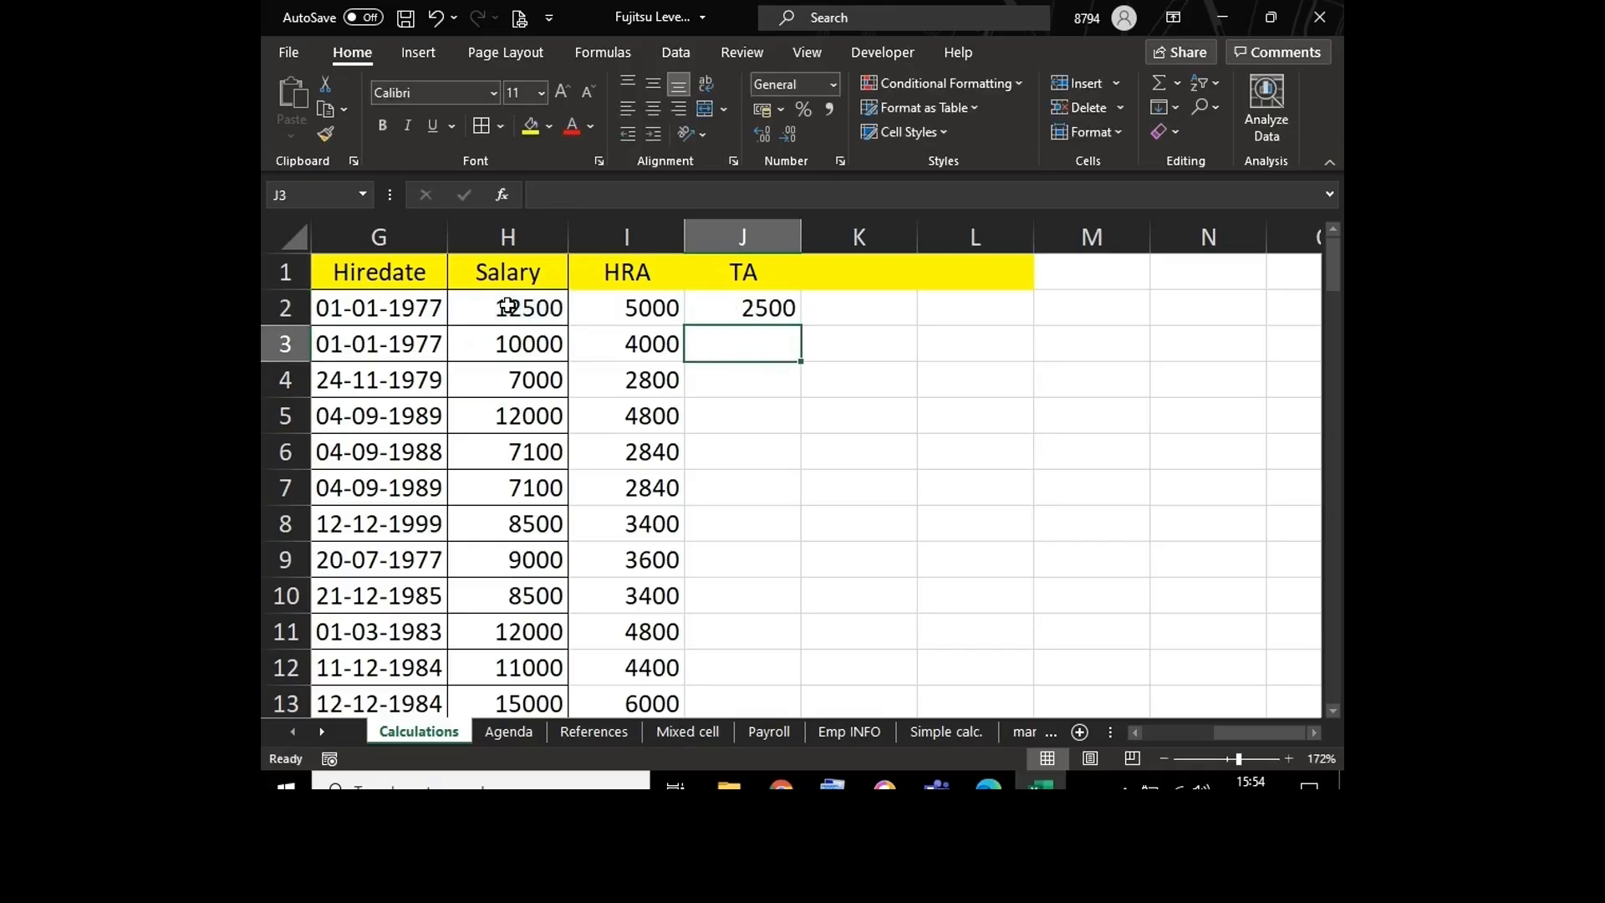
click(758, 308)
key(Delete)
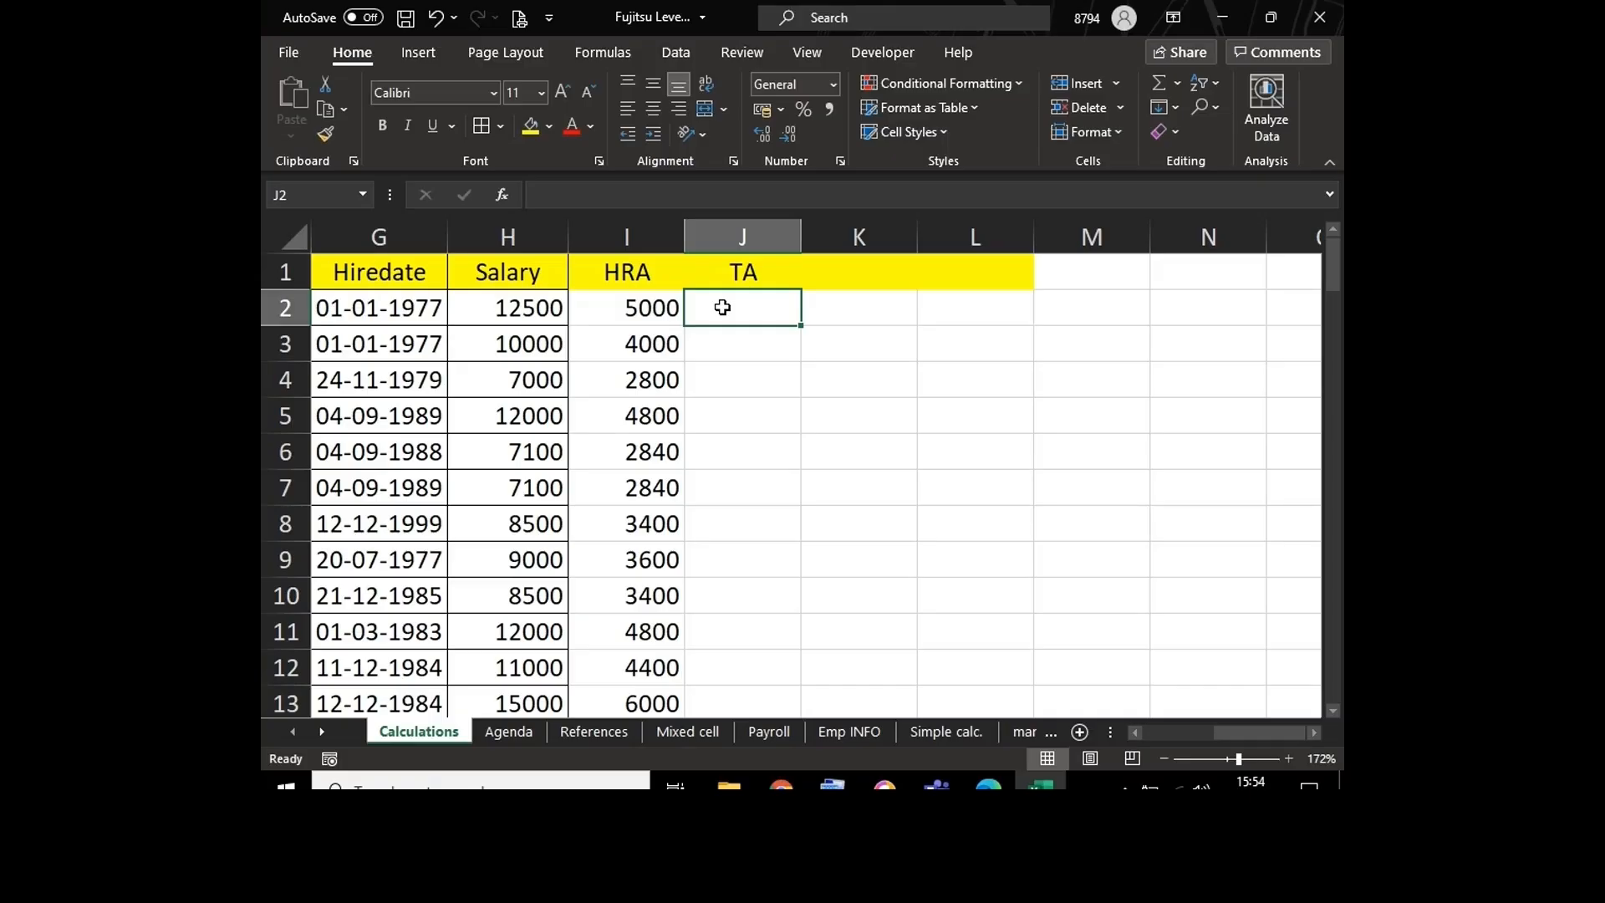
click(553, 306)
click(718, 309)
text(=)
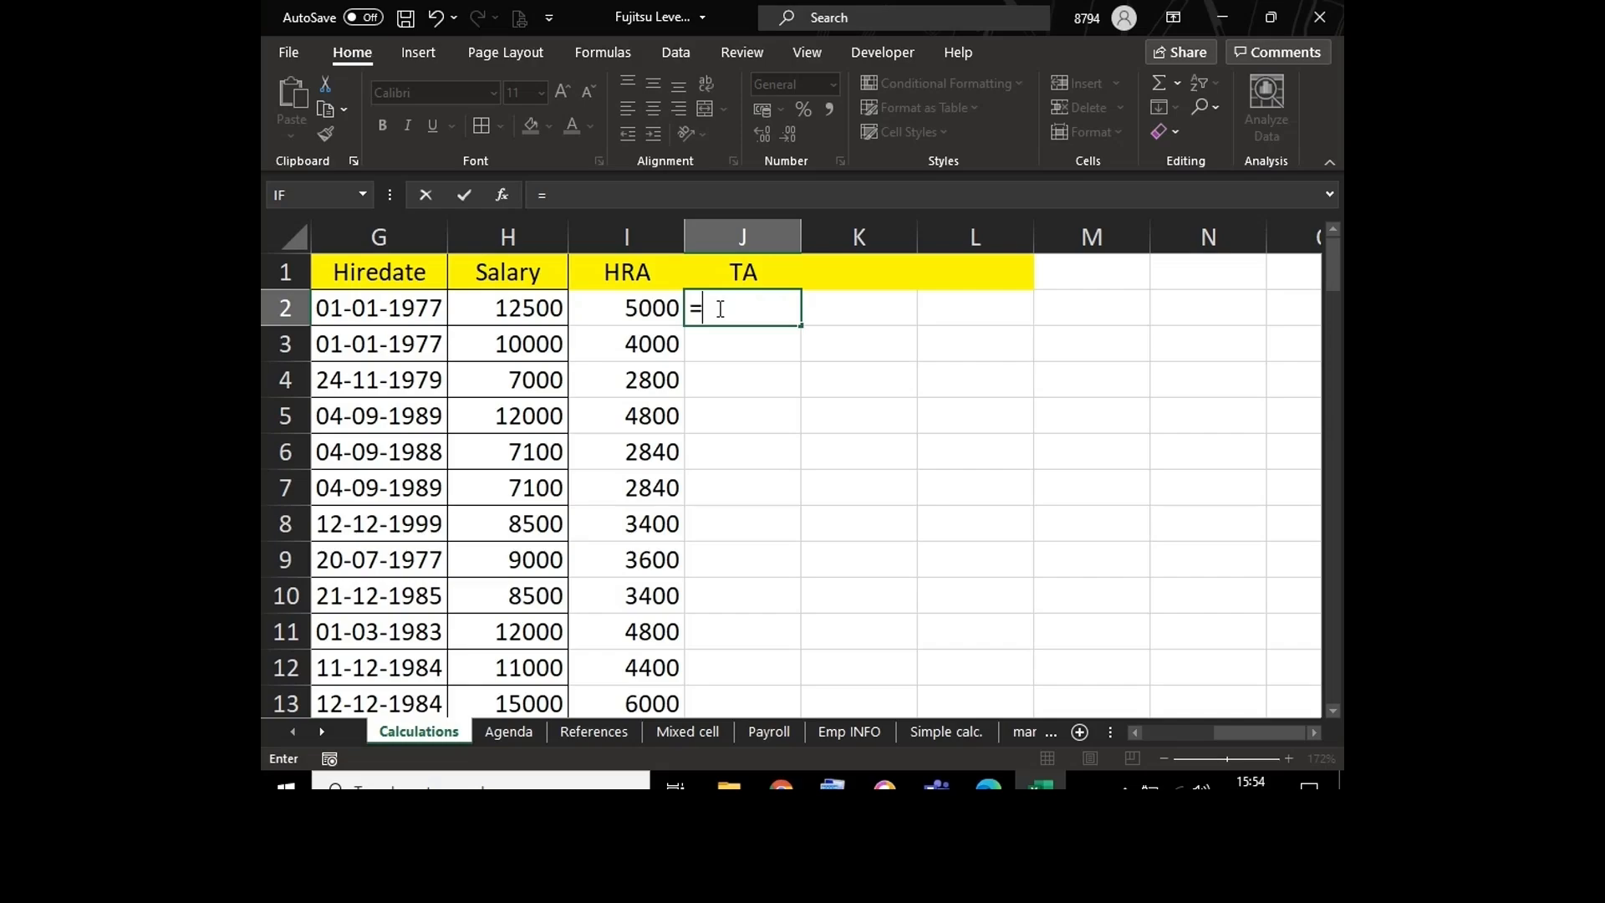
key(Escape)
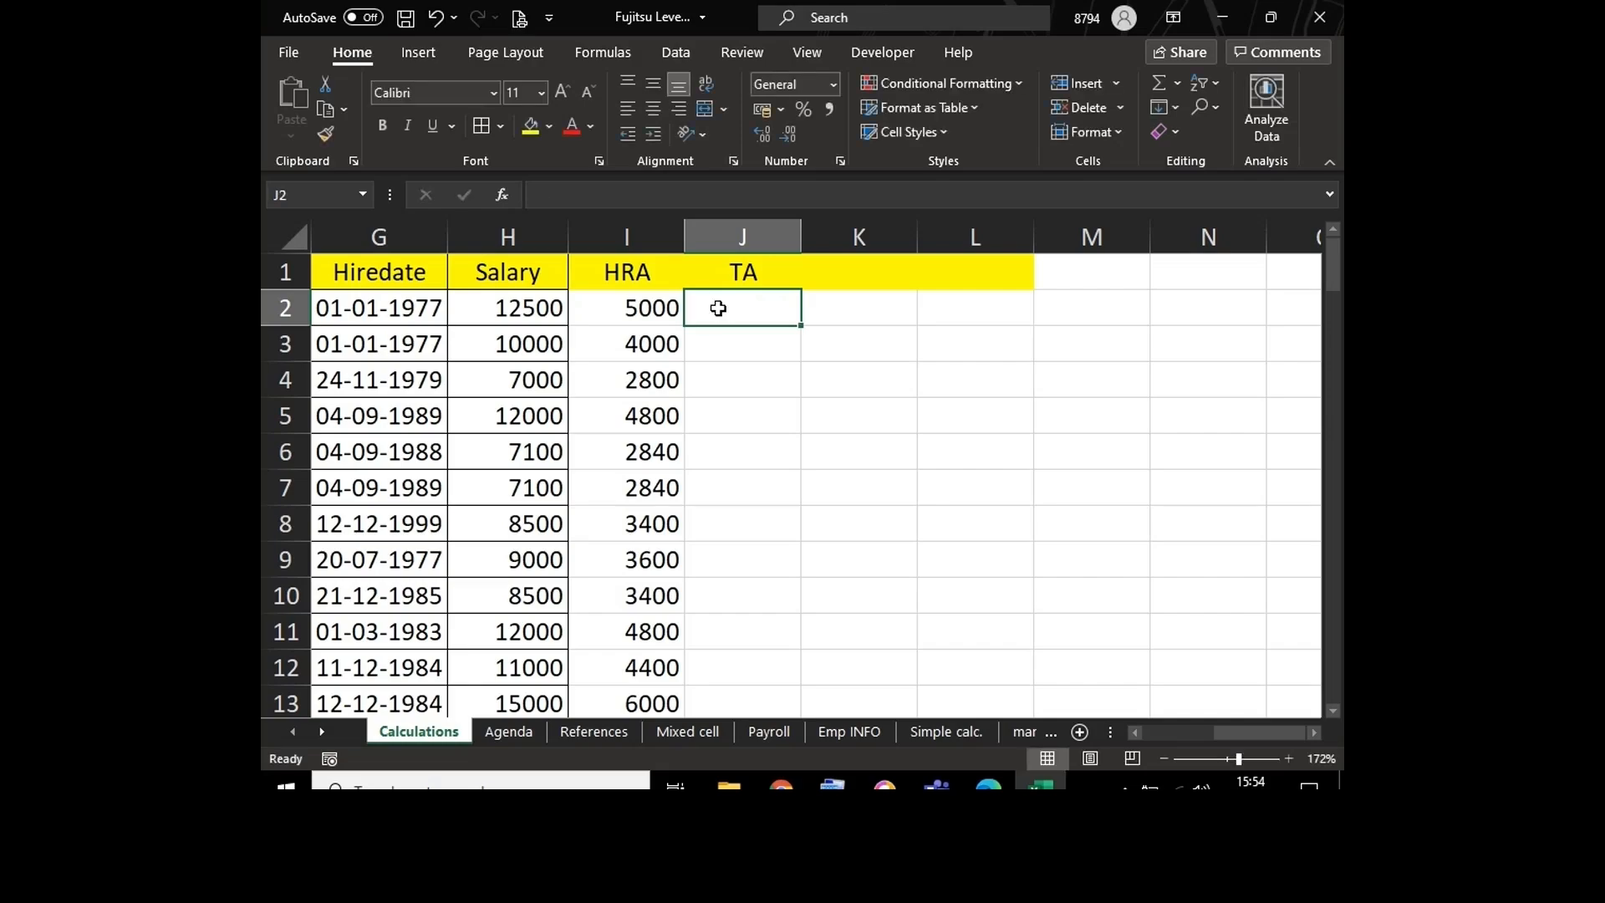
Step: Examine the HRA formula in cell I2, leaving it as it is
double_click(649, 306)
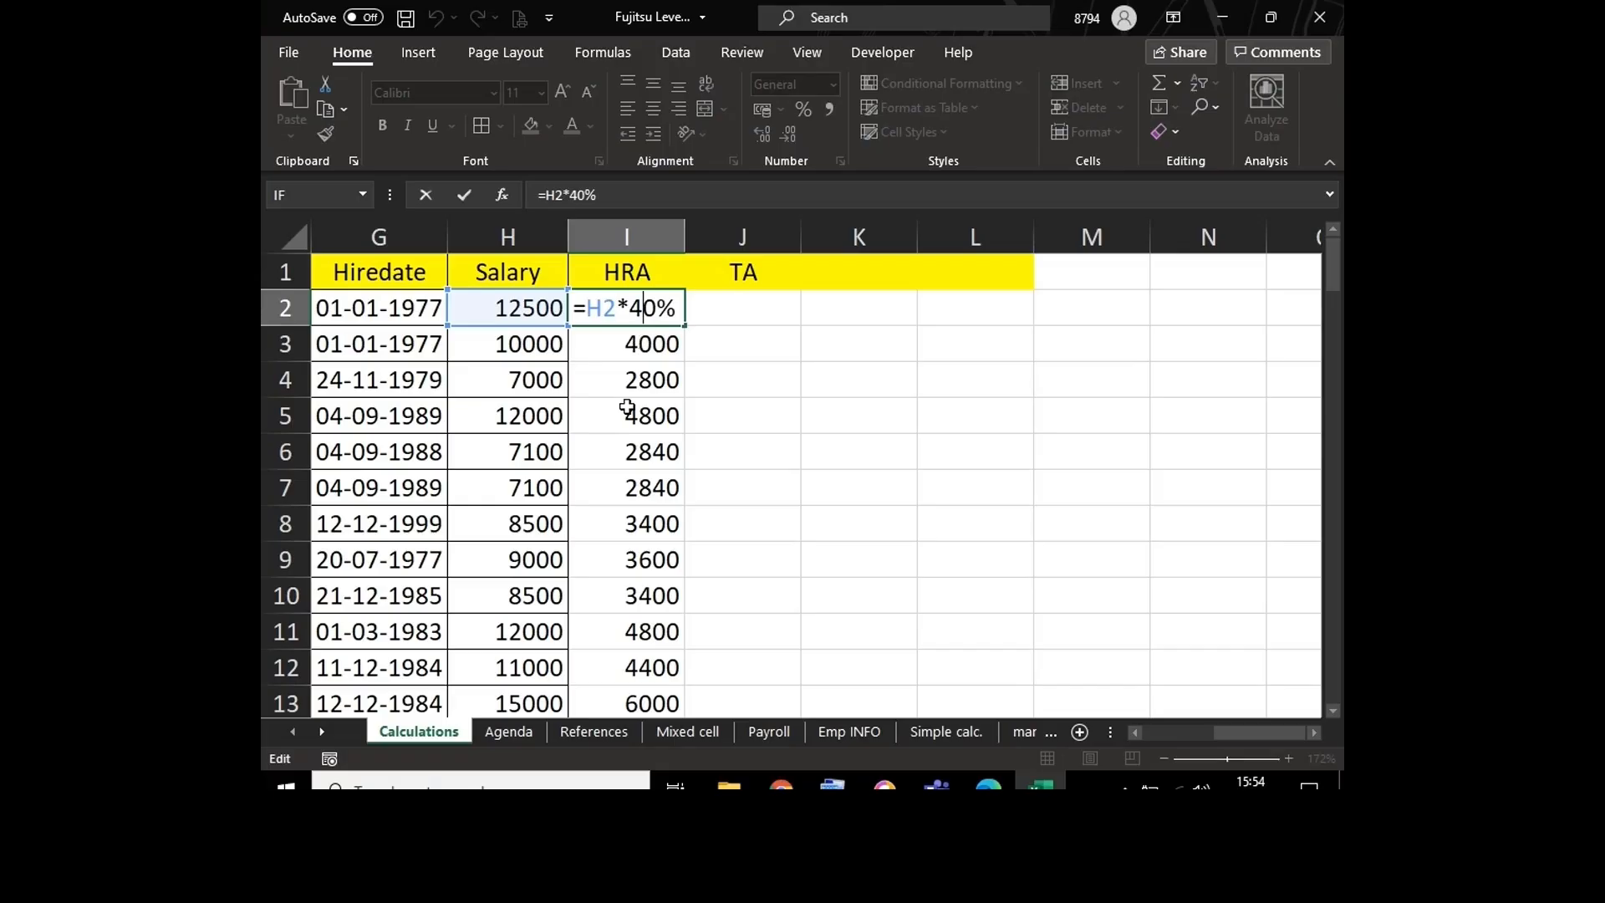
click(595, 309)
key(ctrl+Return)
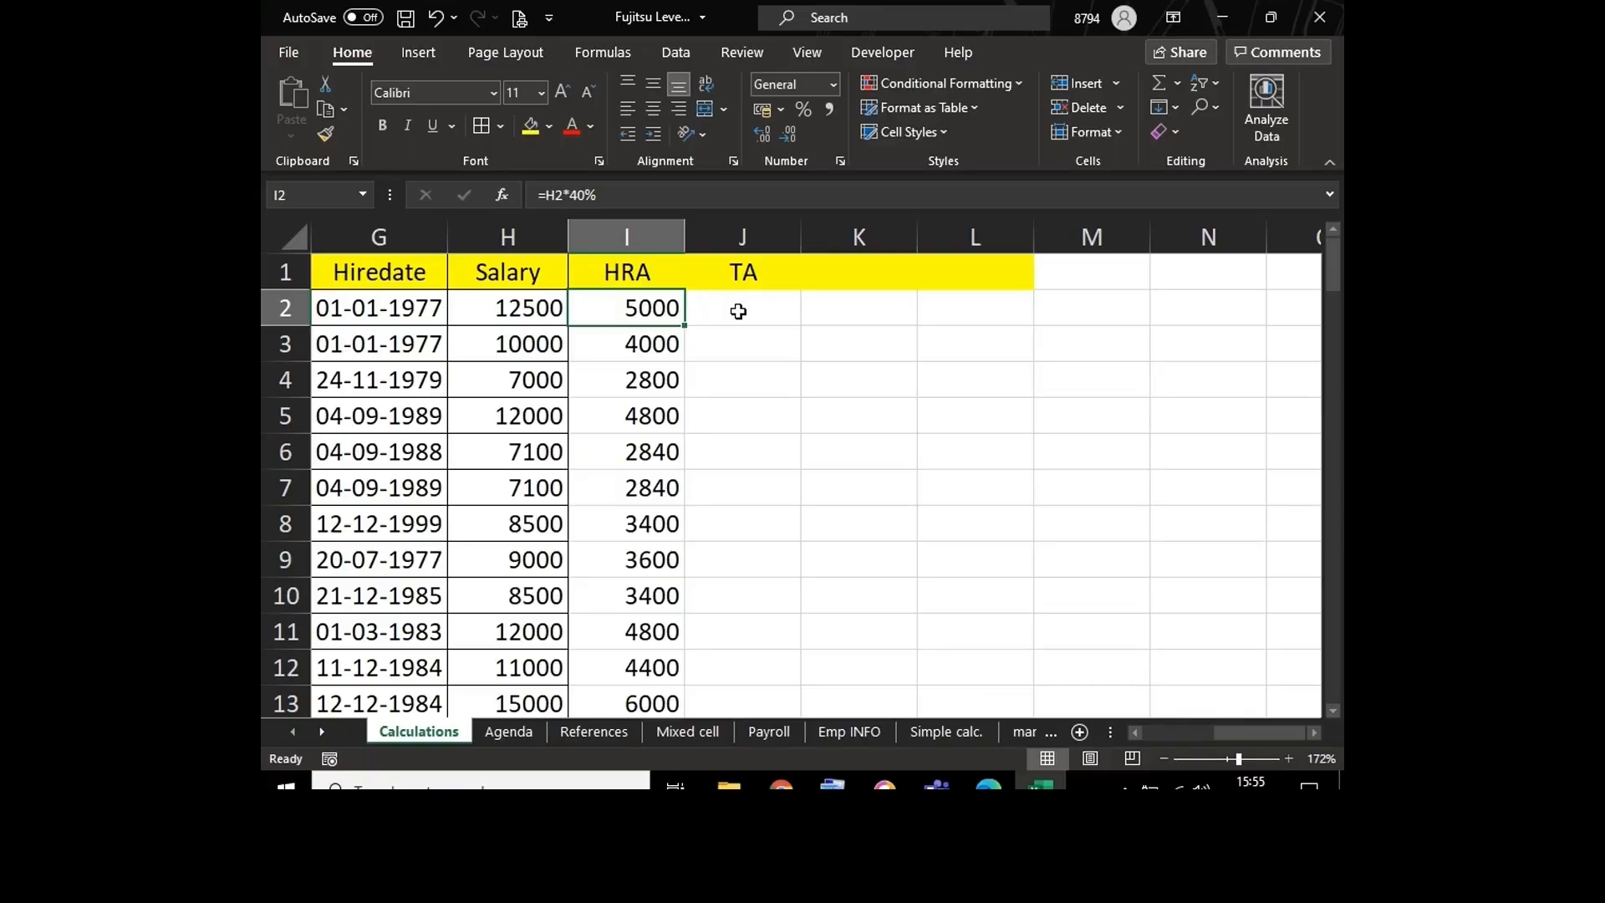
click(738, 311)
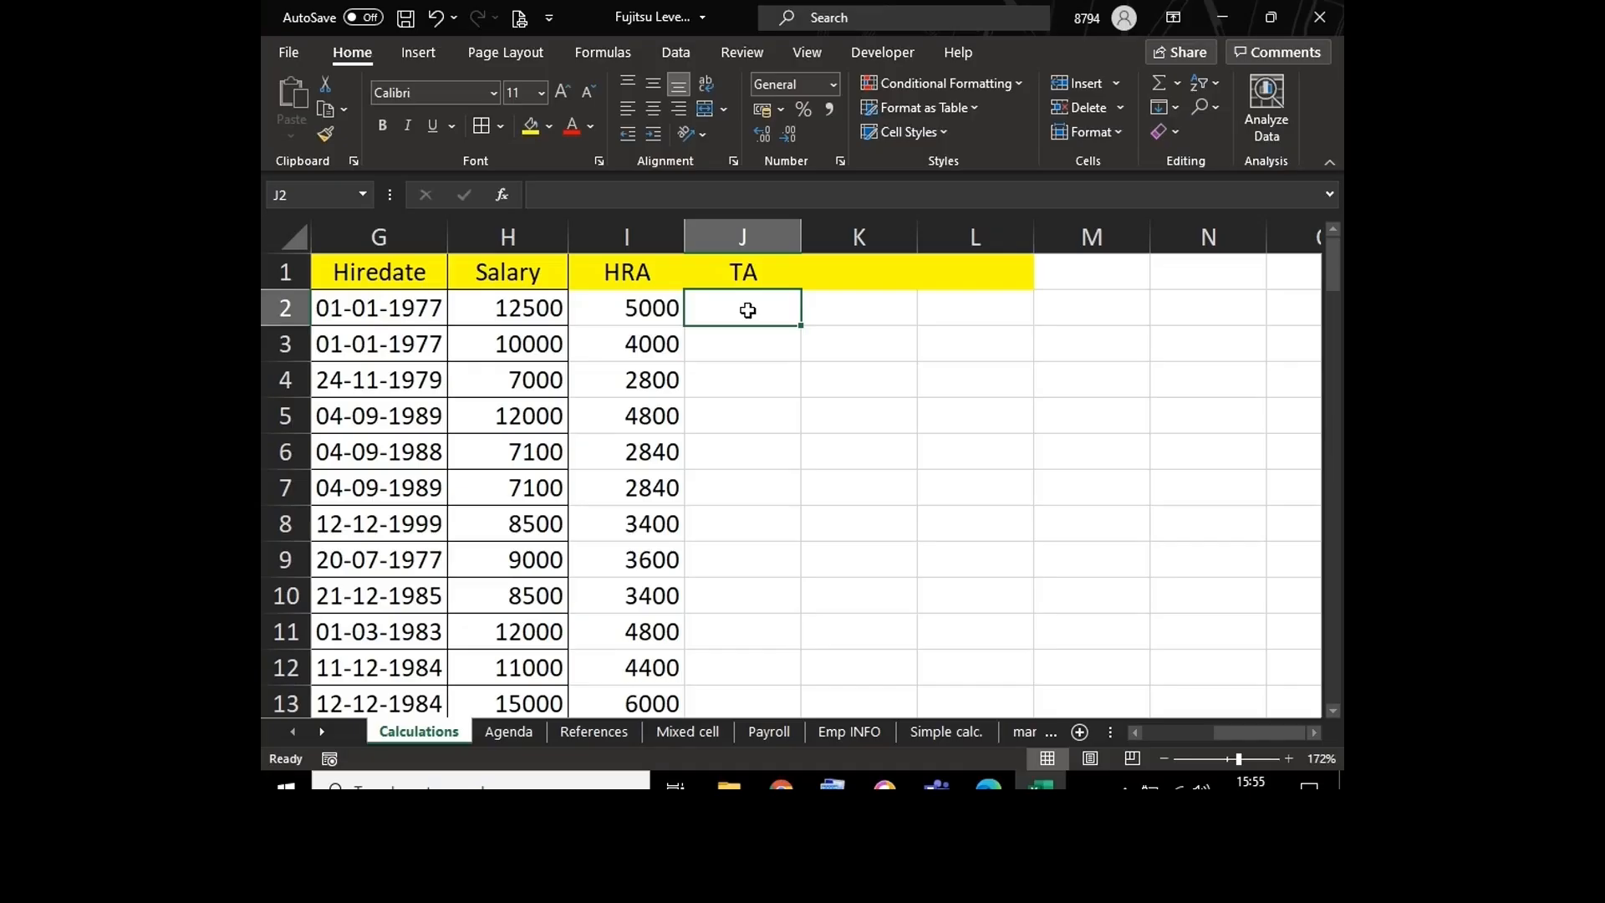
click(534, 312)
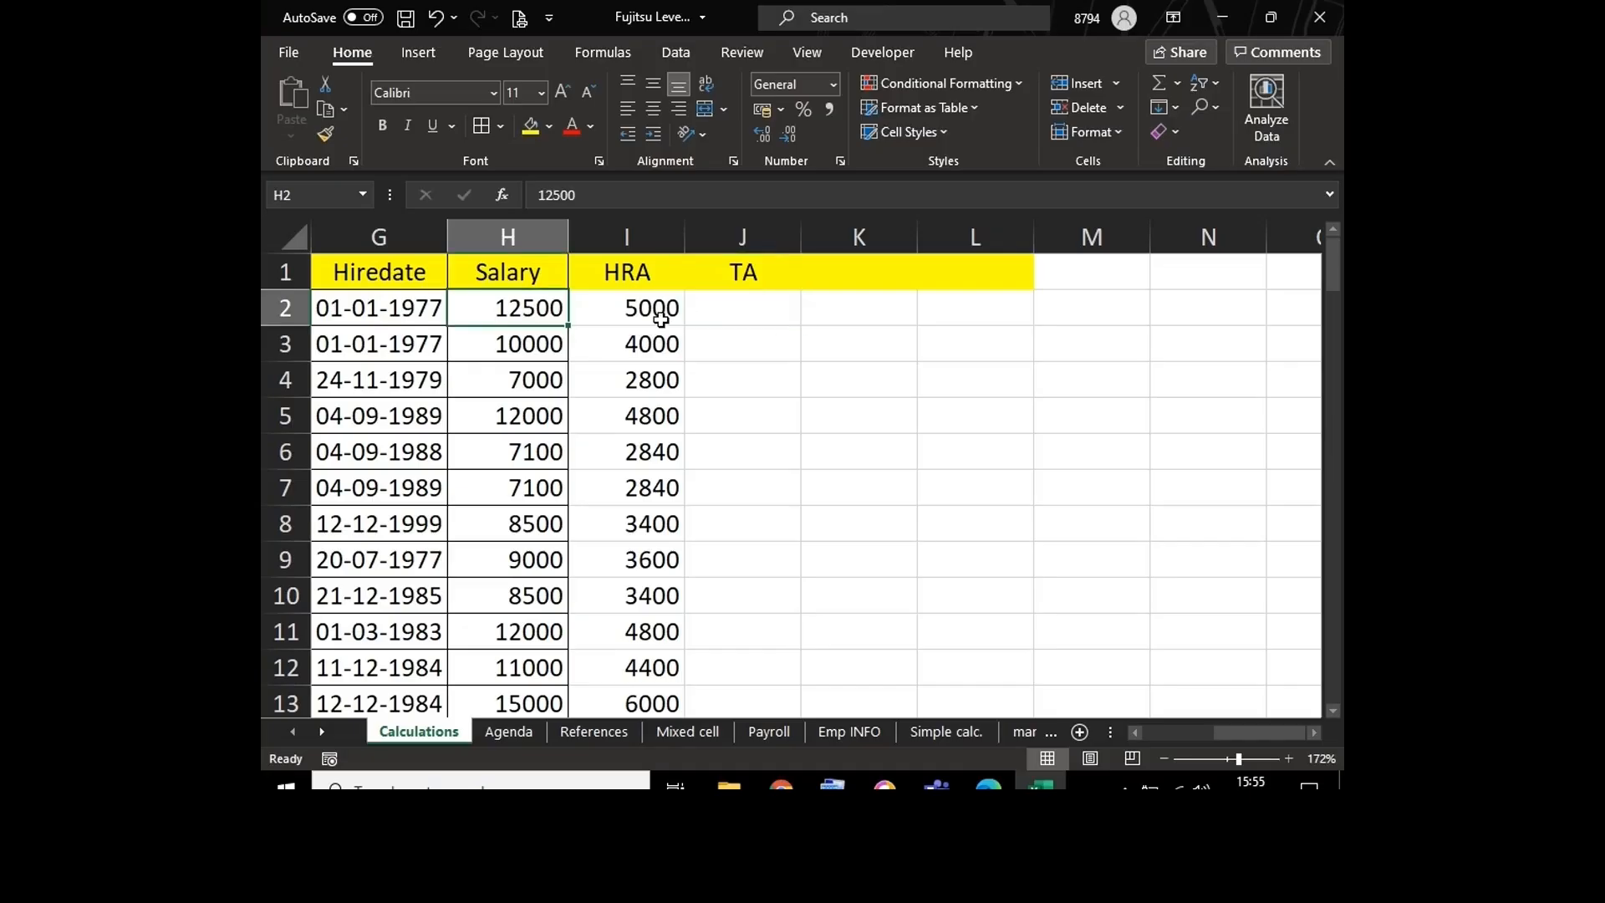
click(723, 313)
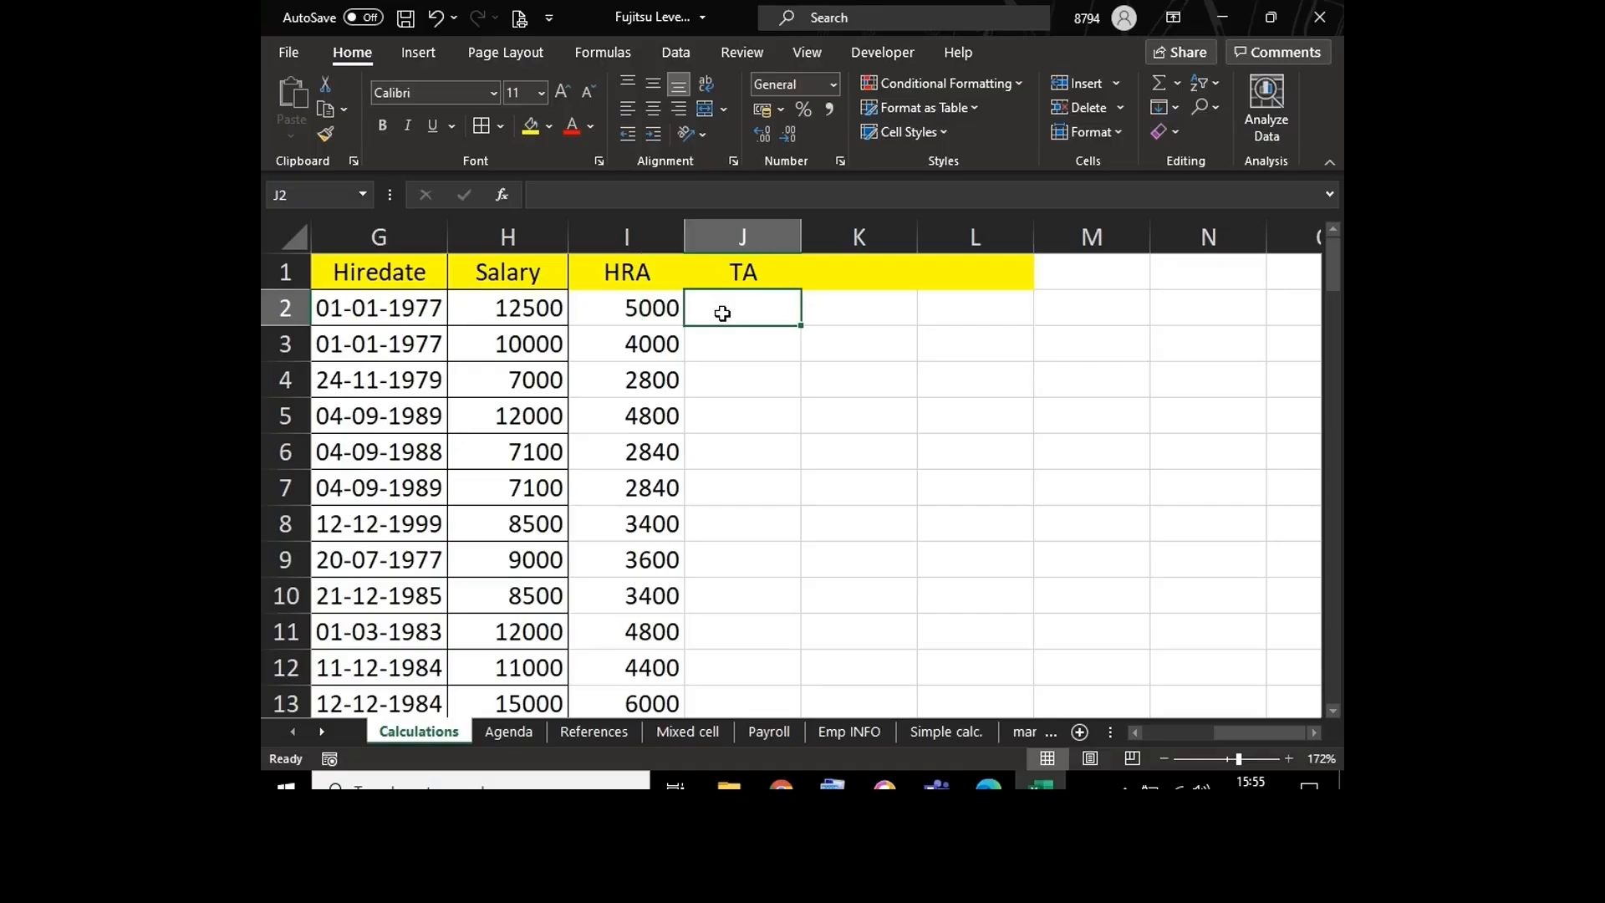
click(495, 308)
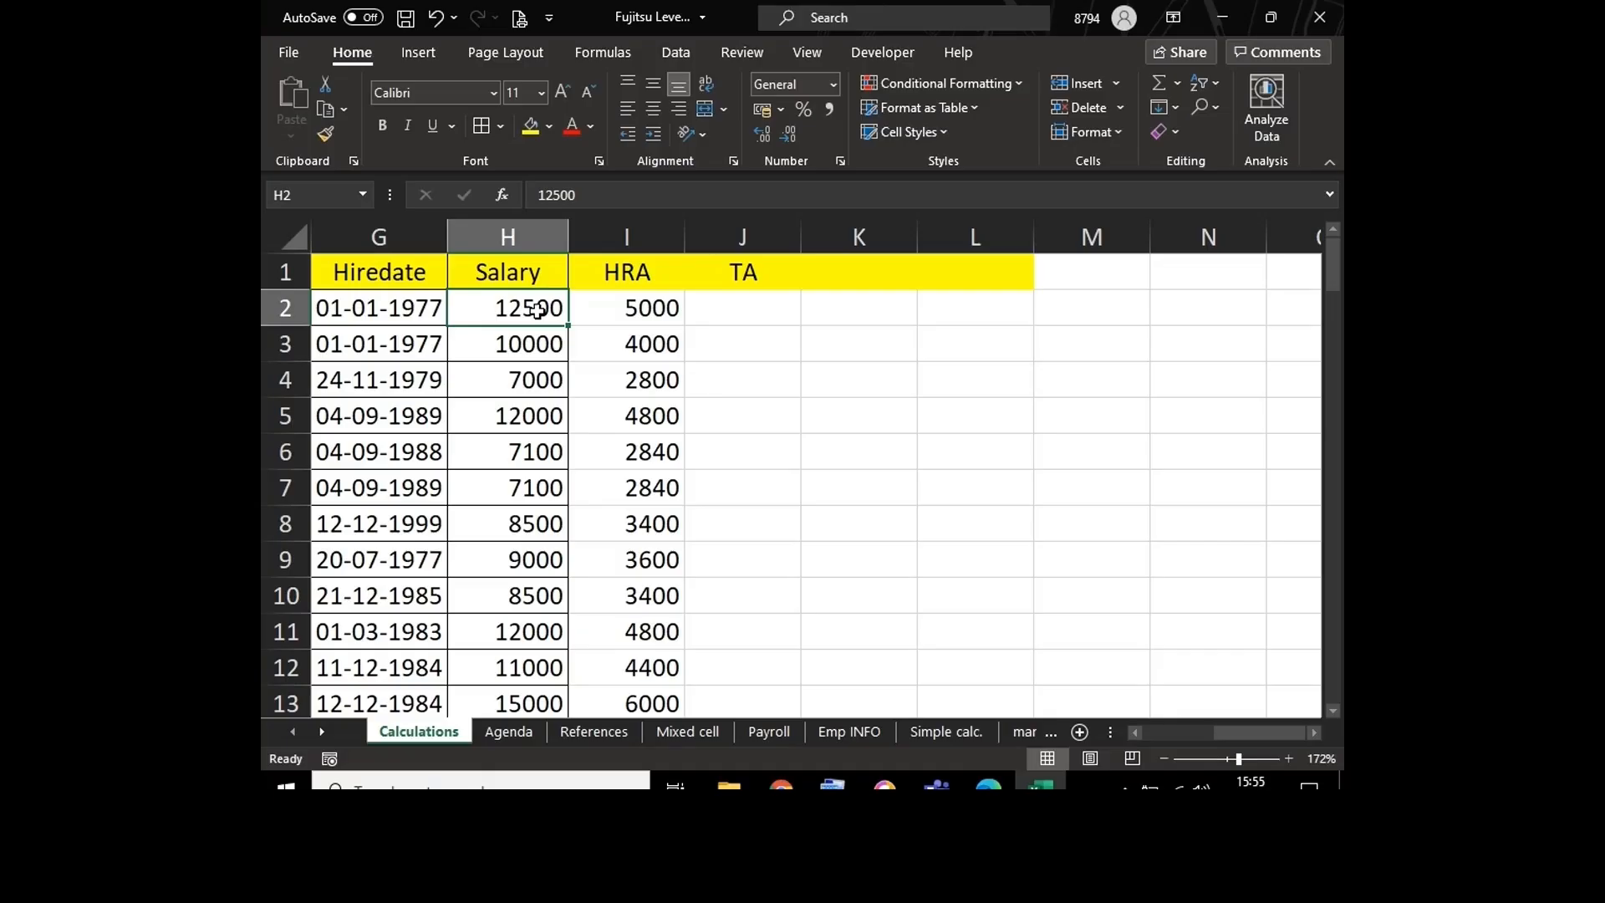
Step: Enter the formula =$H2*20% in cell J2 to calculate the TA from the salary
click(750, 309)
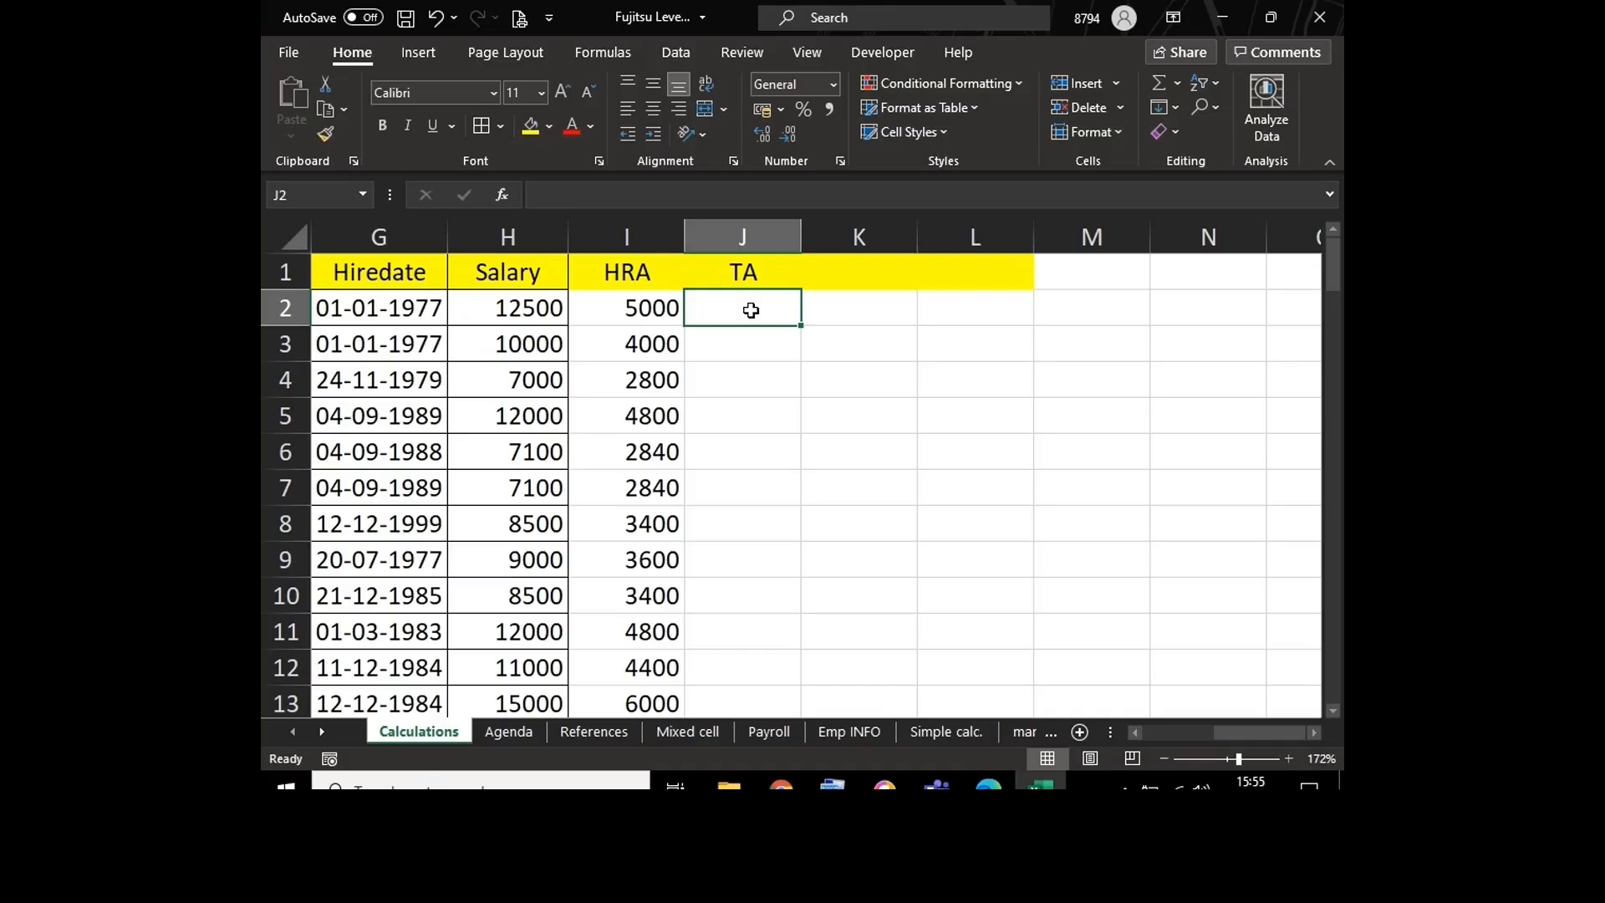
text(=)
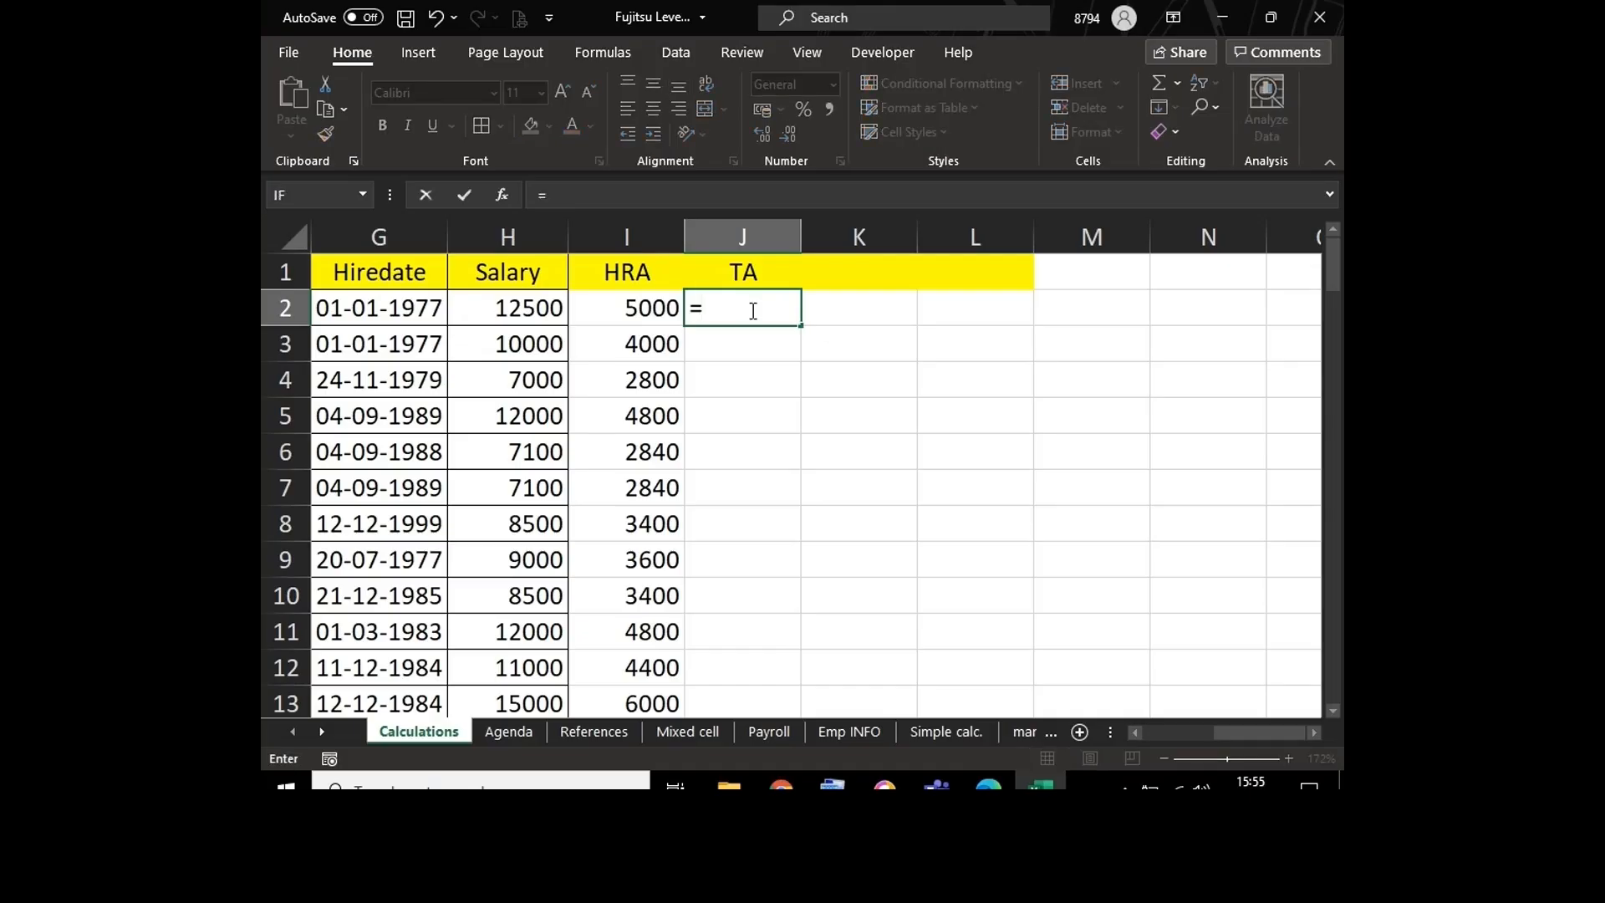
text($h2)
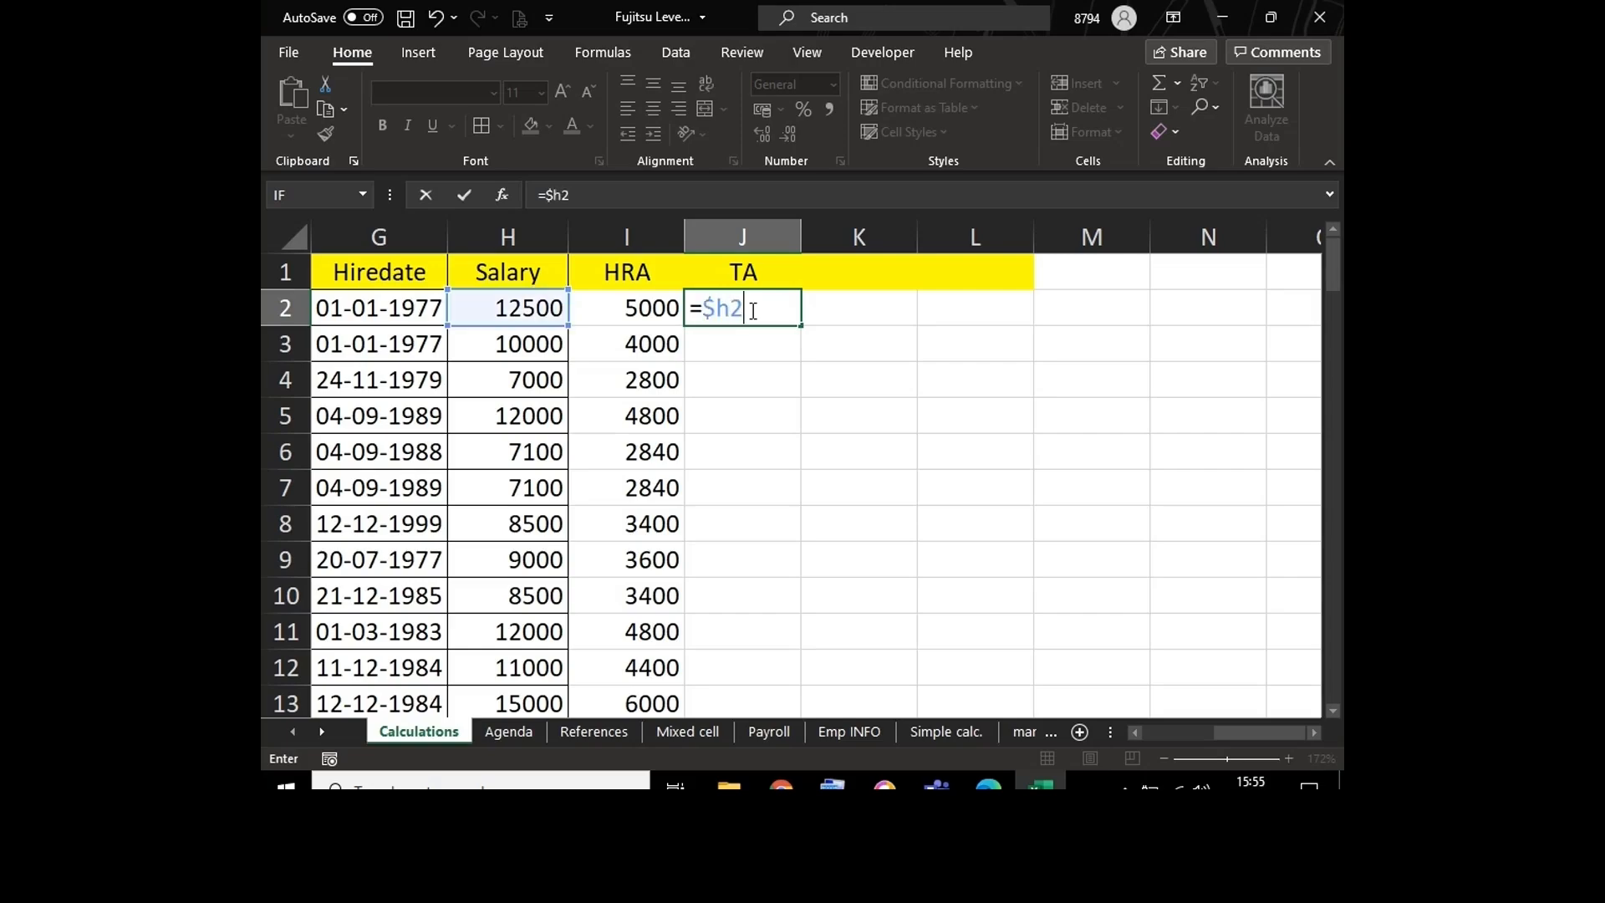
text(*20%)
key(Return)
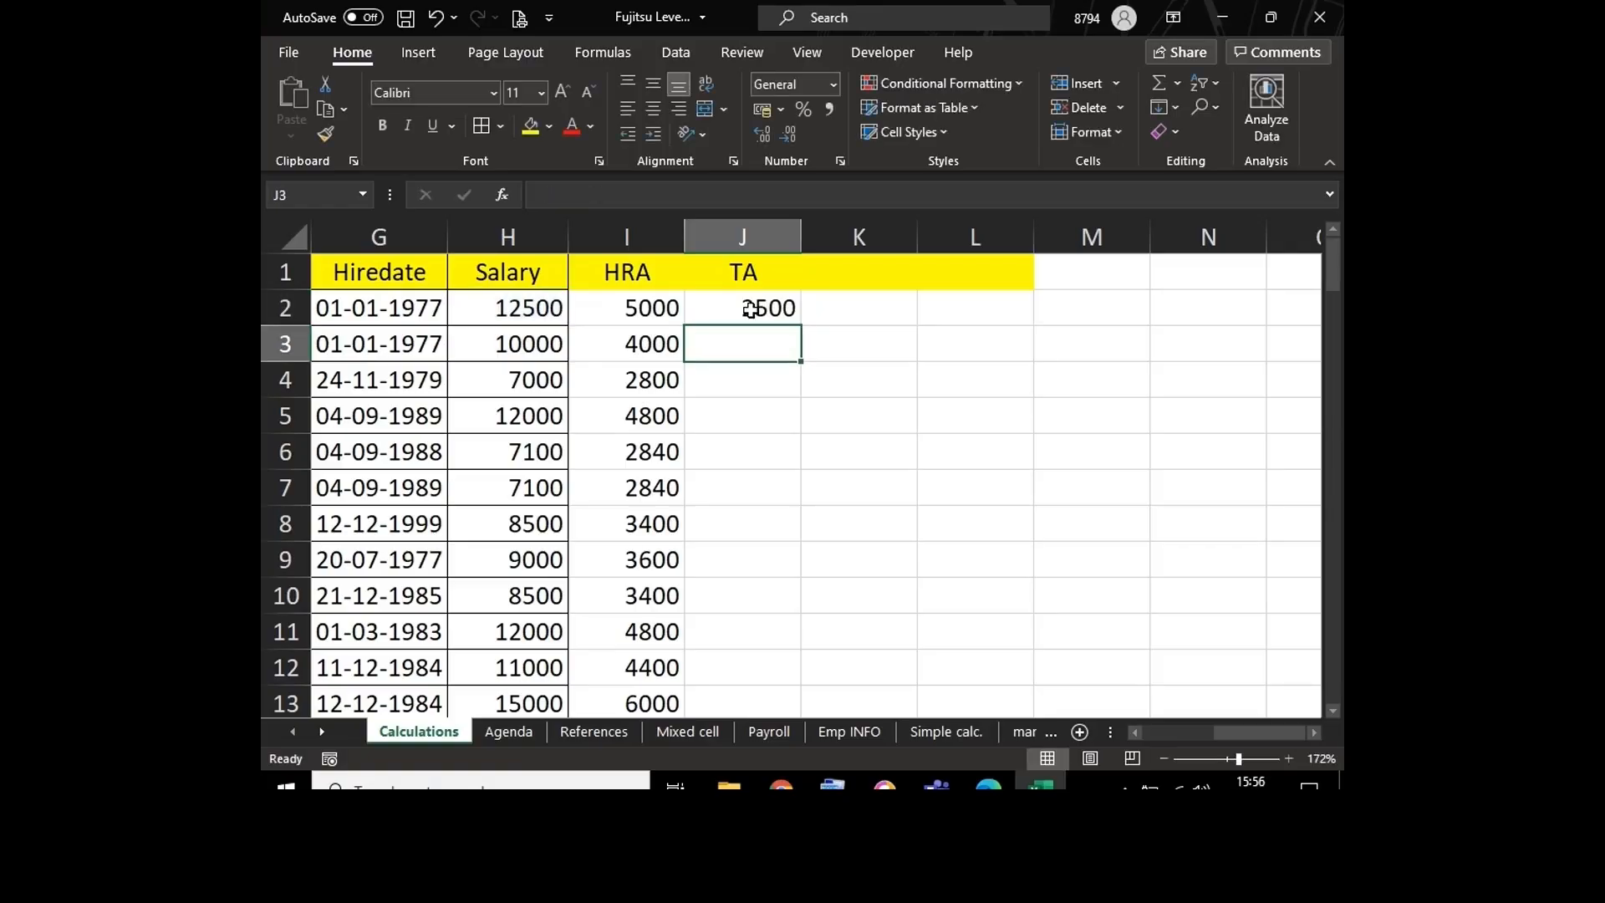
Step: Fill the formula from J2 down the whole TA column
click(750, 310)
double_click(800, 325)
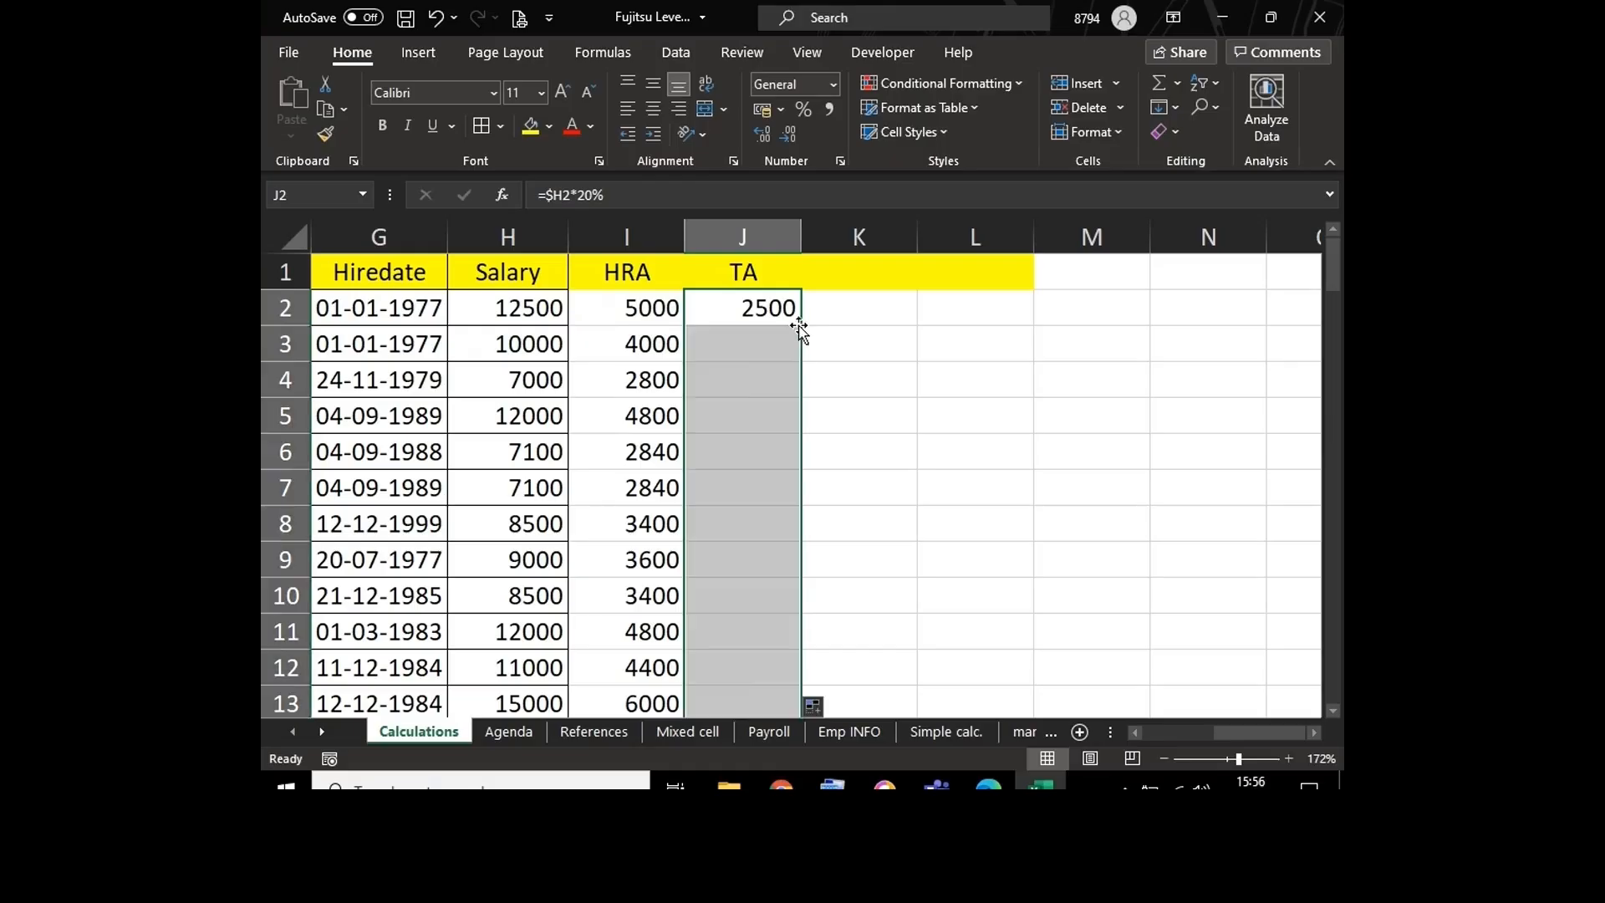
click(763, 311)
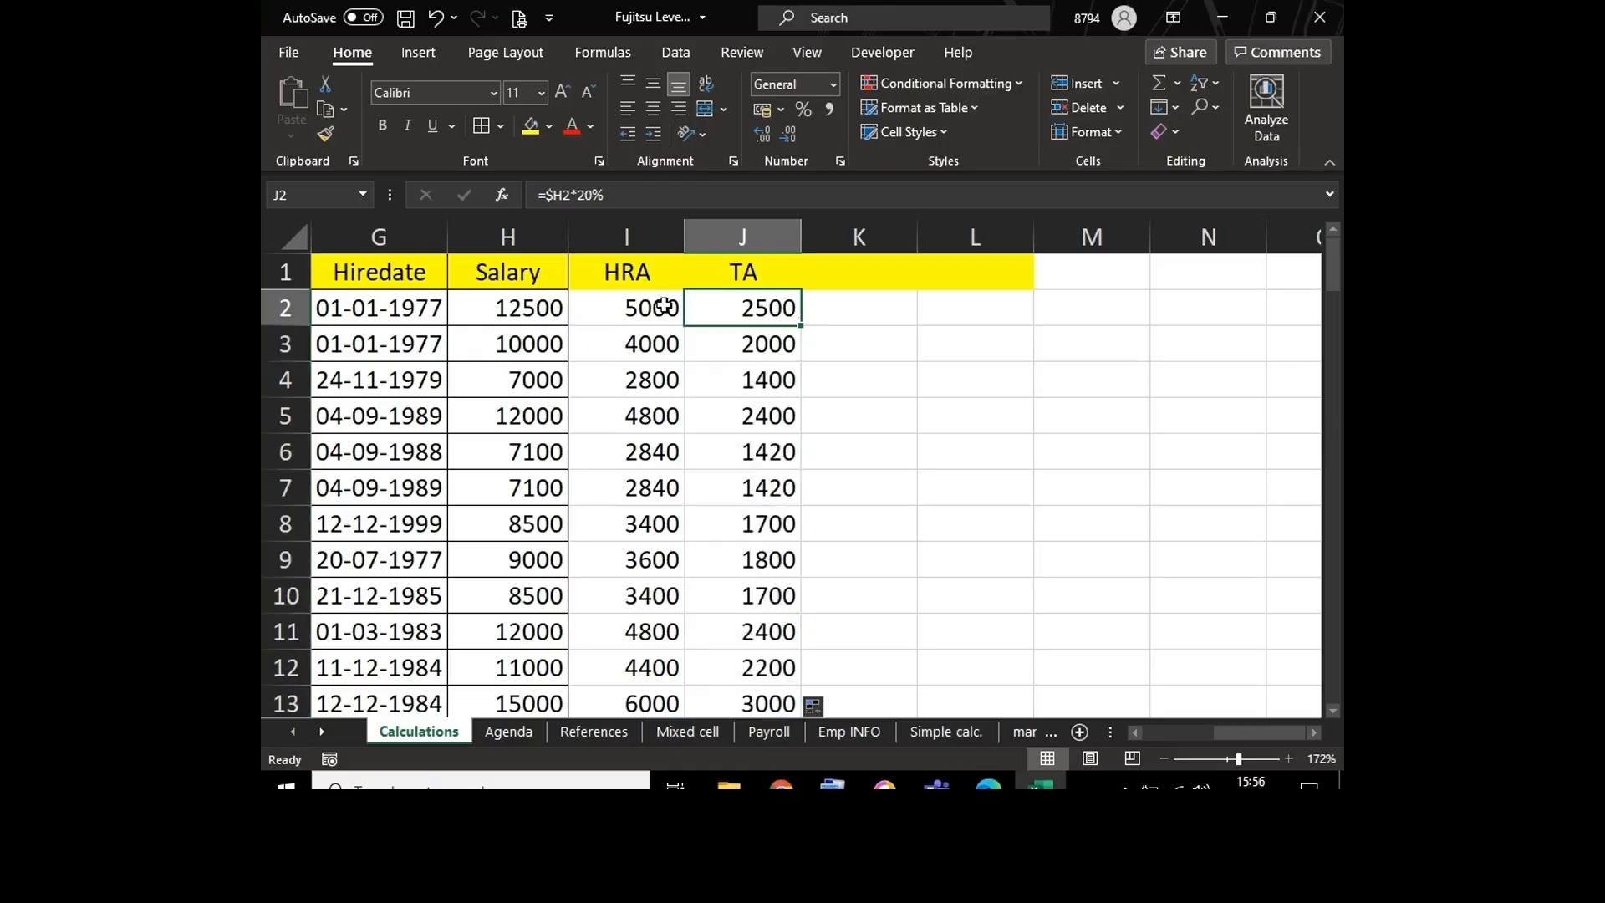
Step: Compare the cell references in the HRA formula in I2 with those in the TA formula in J2
double_click(655, 306)
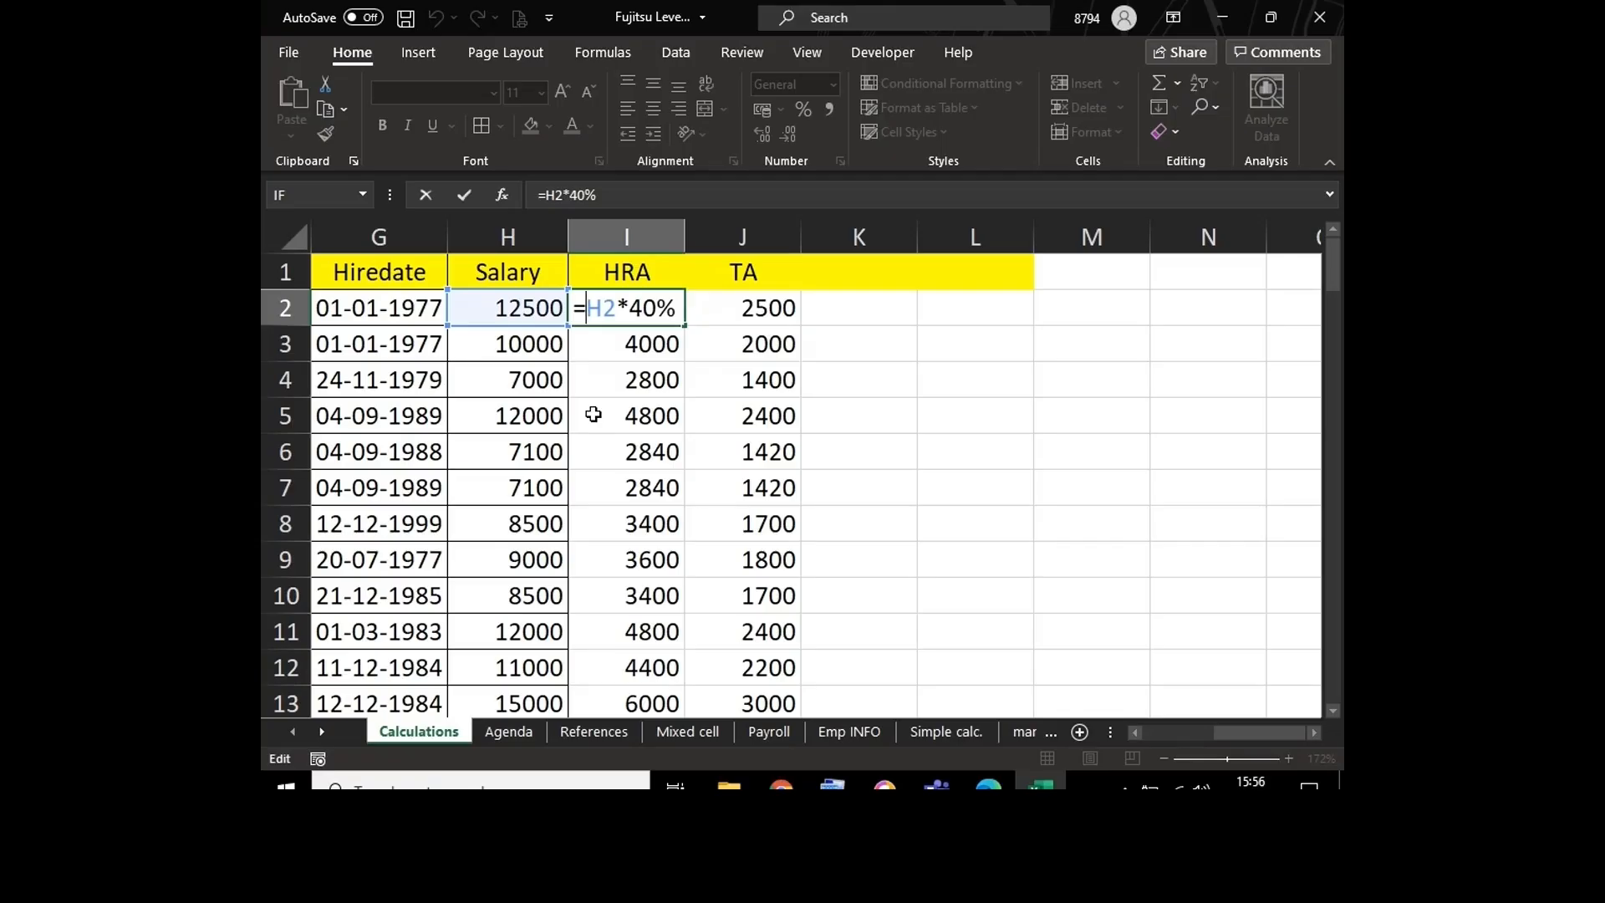
key(ctrl+Return)
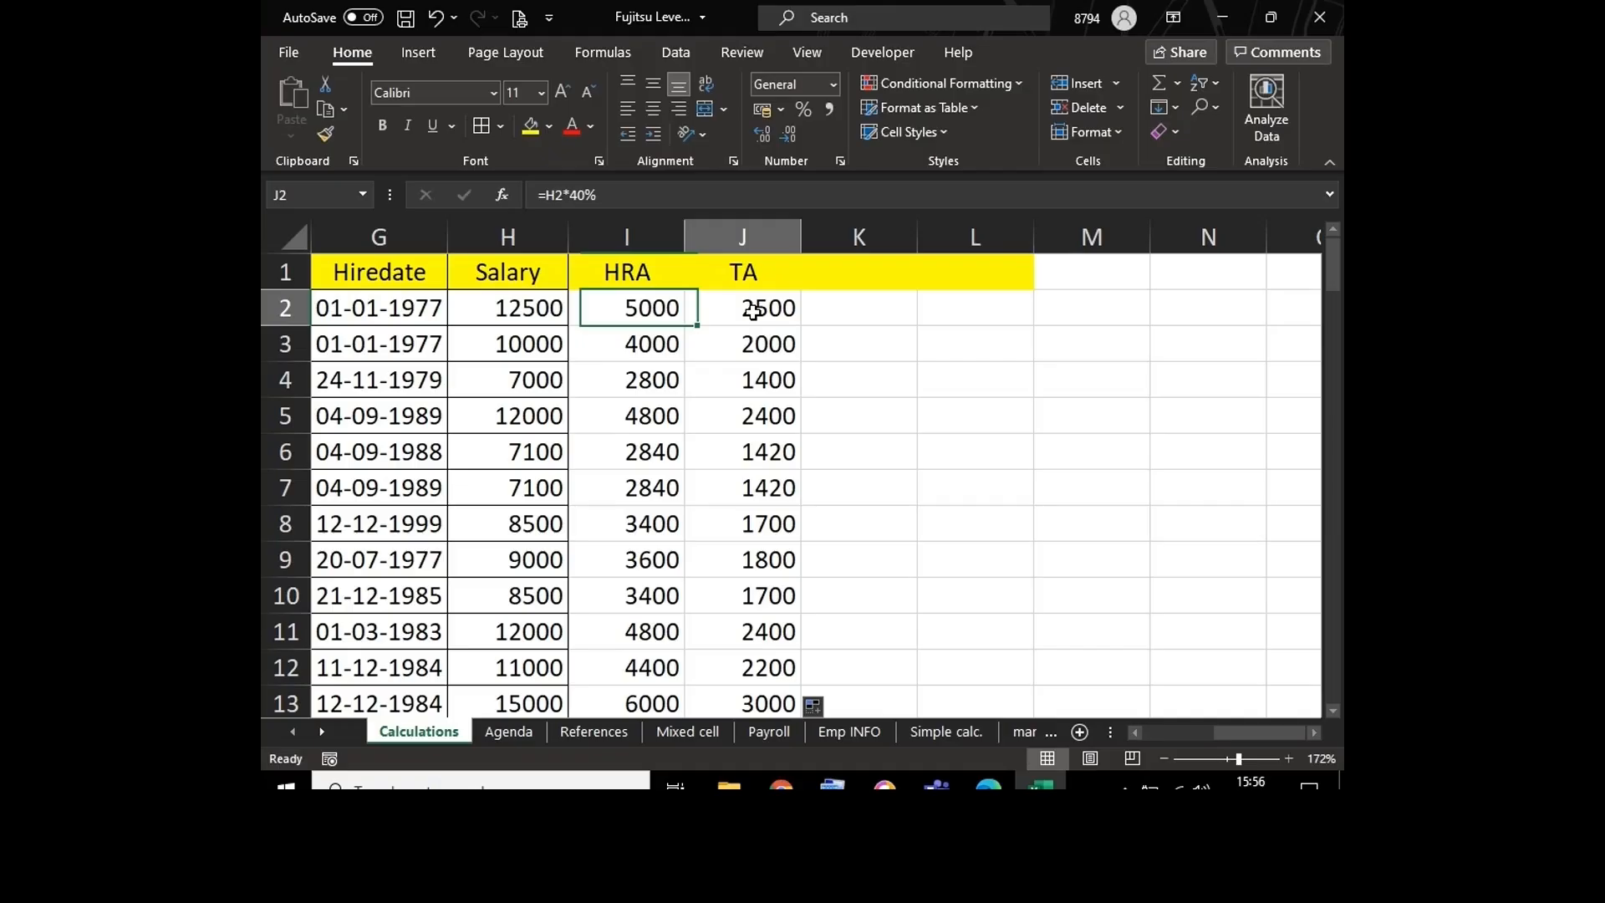
click(744, 313)
double_click(738, 312)
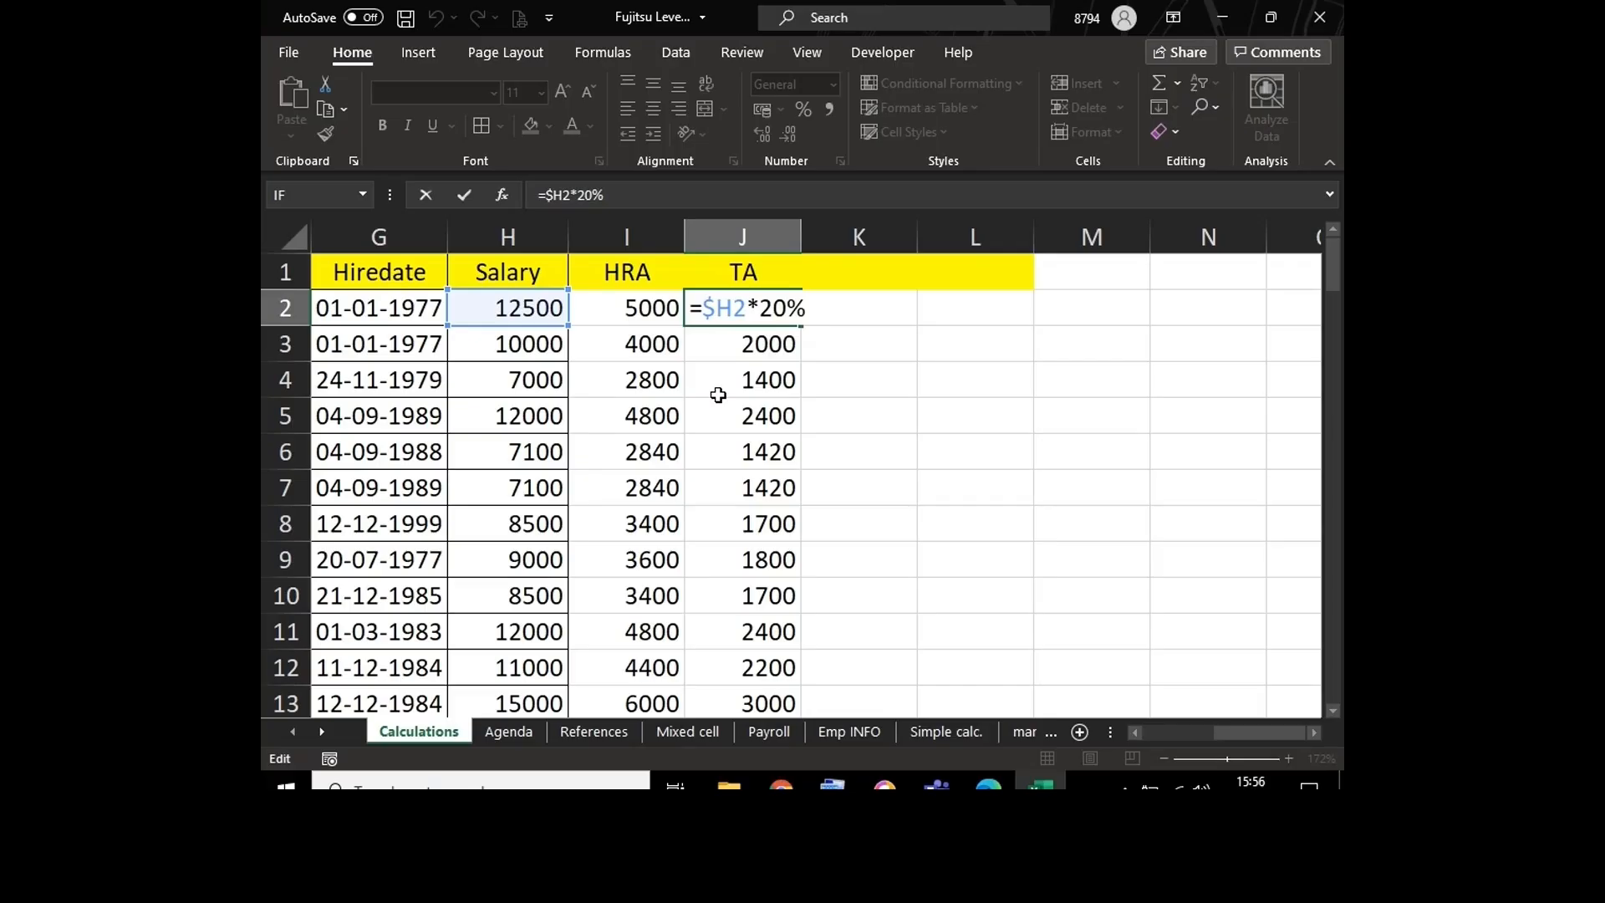
key(ctrl+Return)
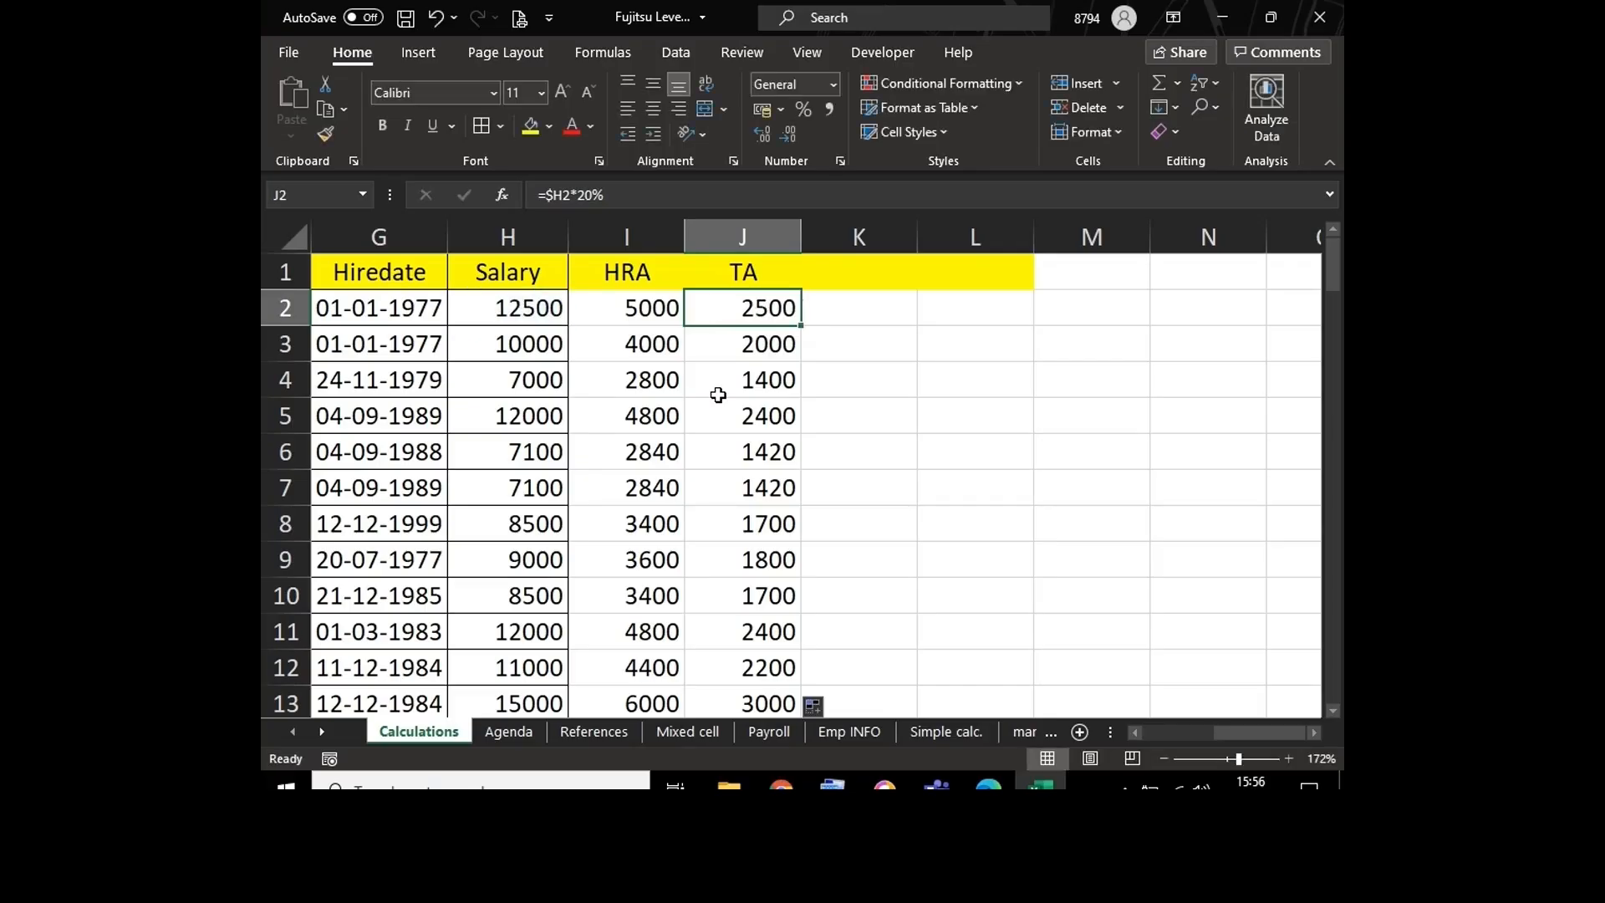
Step: Enter 20% in cell L2 as a trial and clear the cell again
click(1015, 313)
text(20)
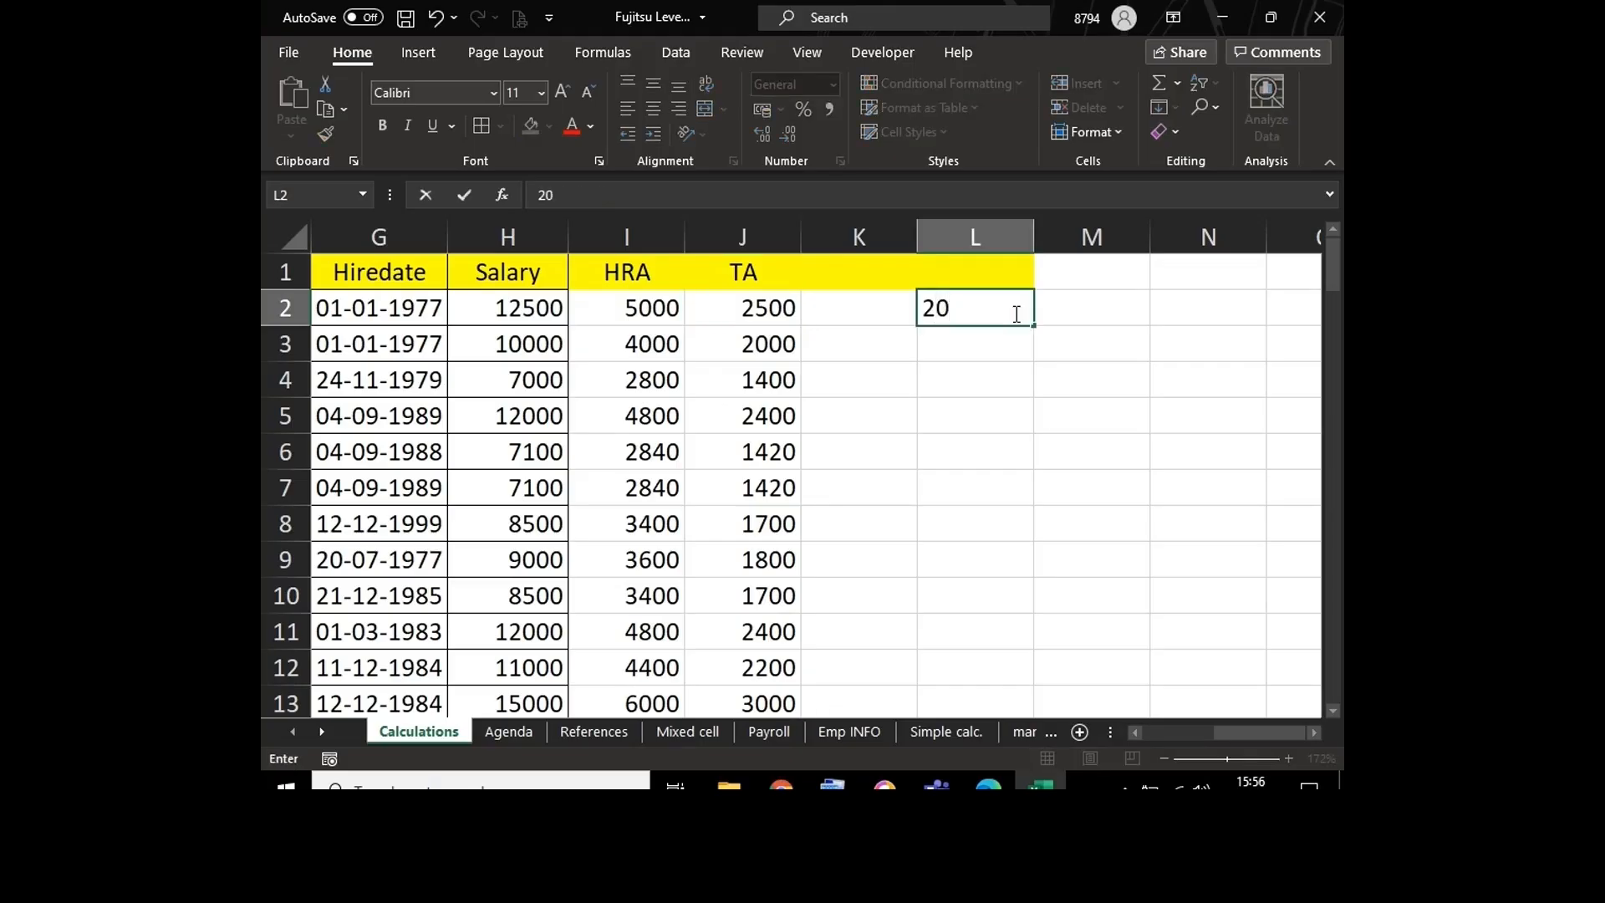
text(%)
key(Return)
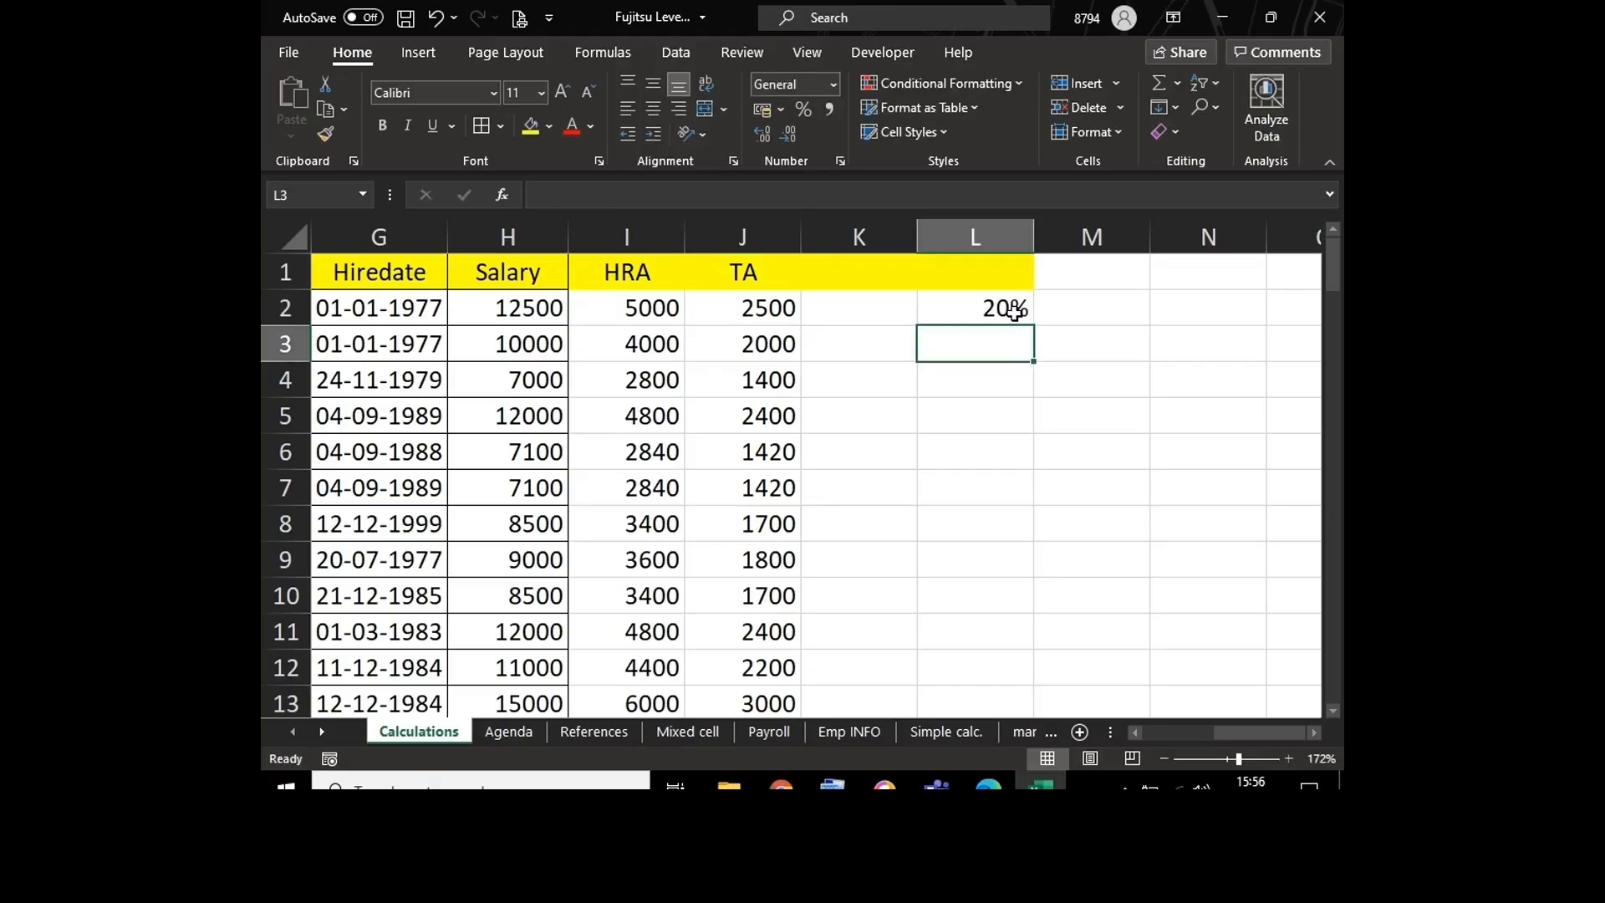
click(995, 303)
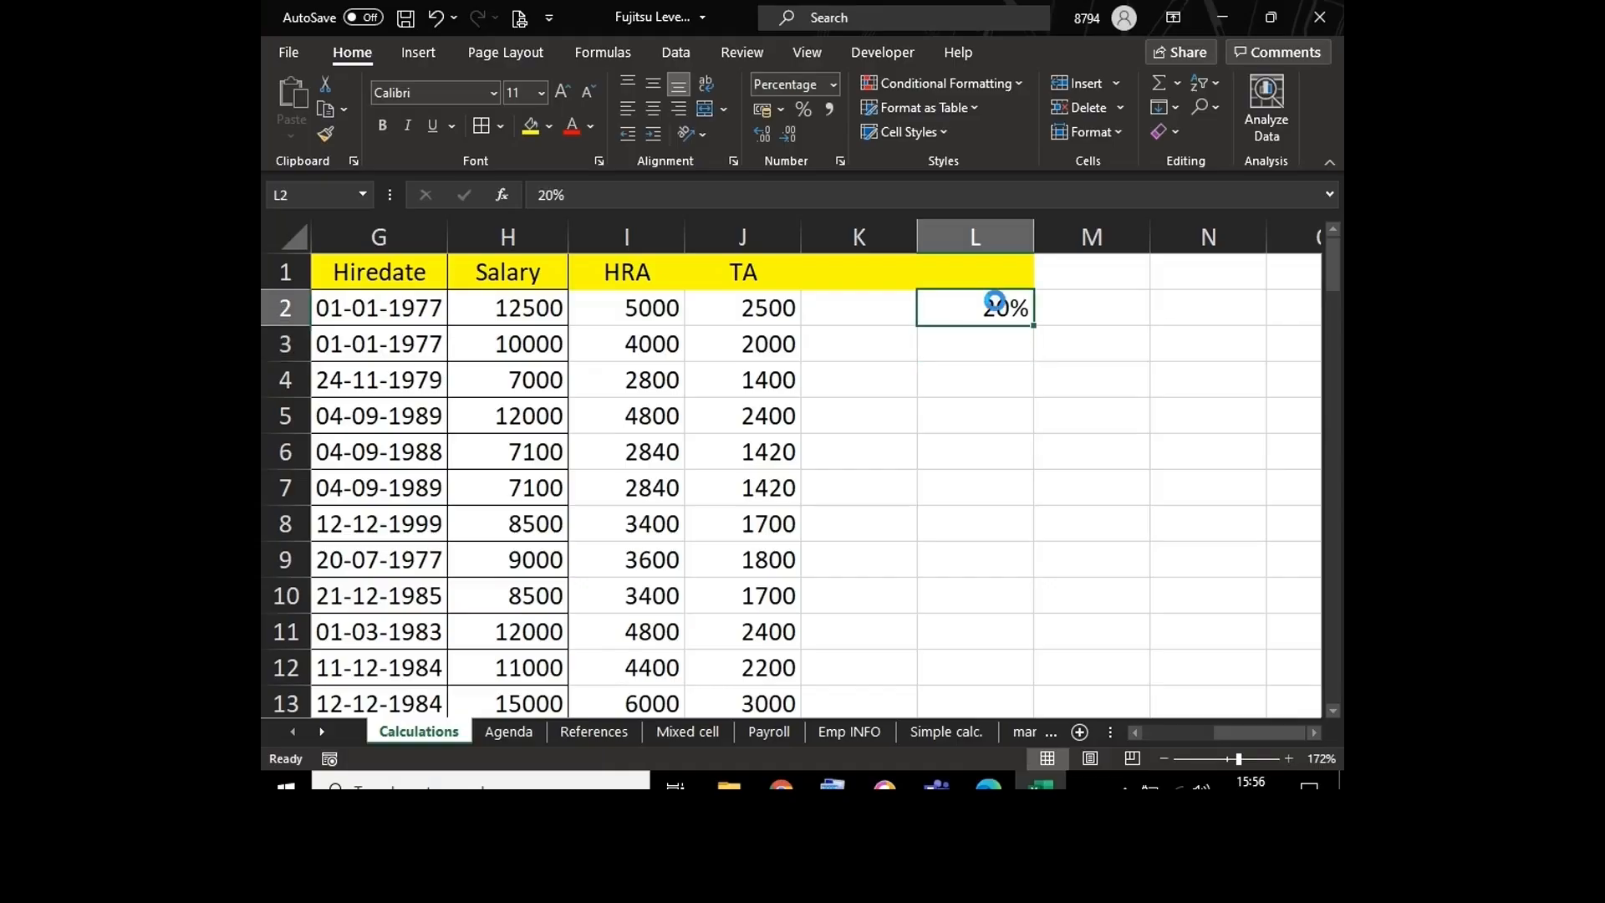
key(Delete)
Step: Clear all calculated TA values from J2 downward, keeping the header
click(769, 311)
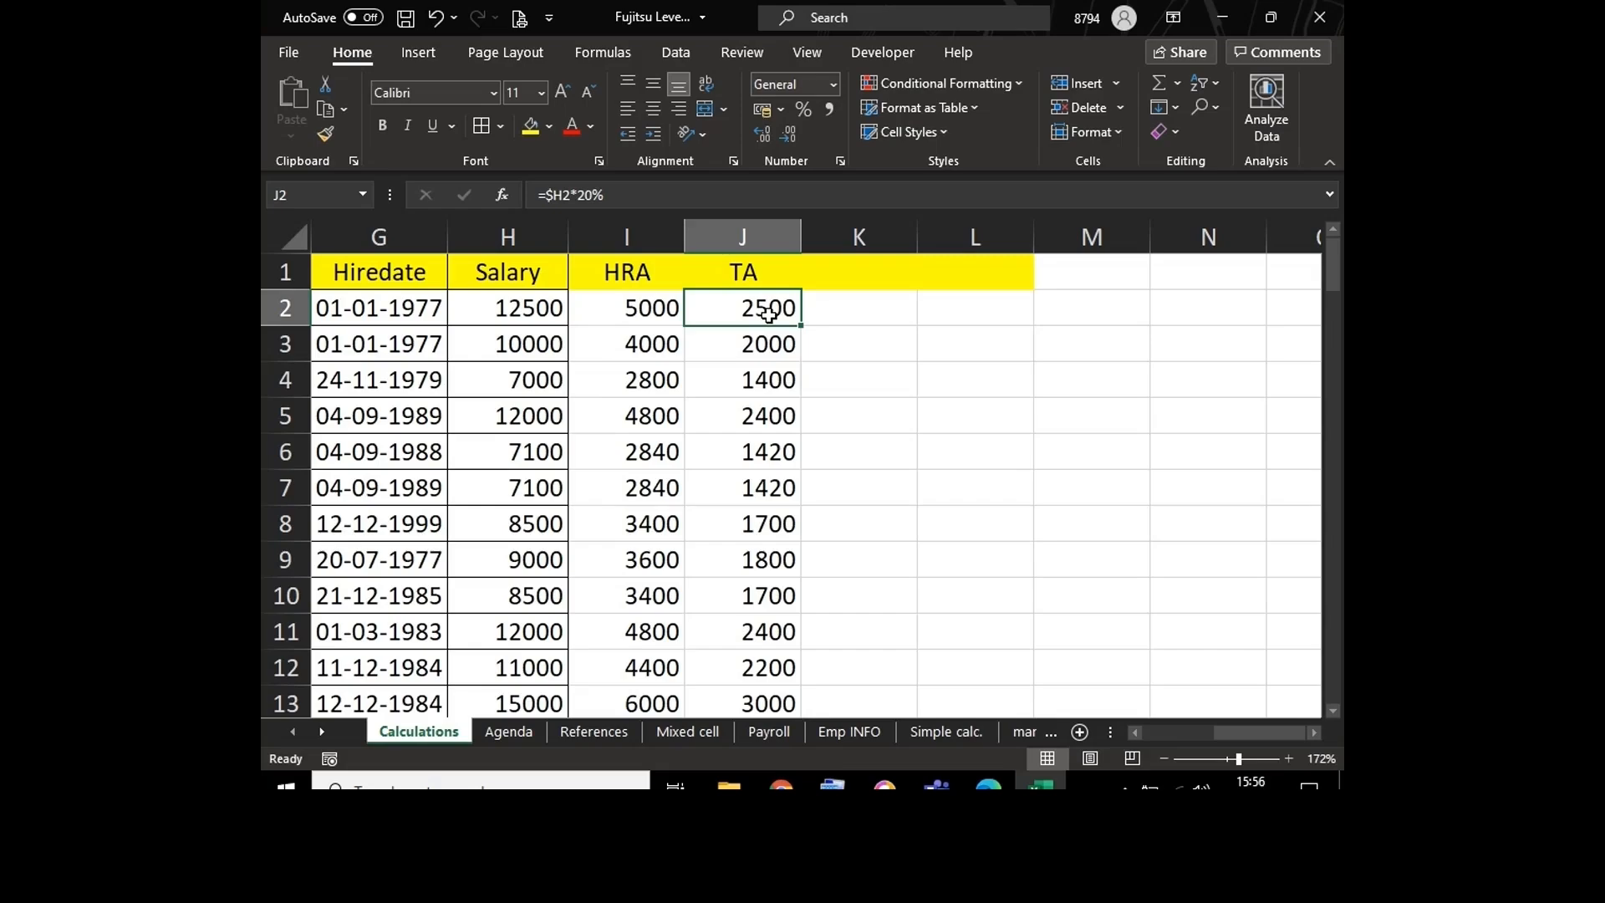
key(ctrl+shift+Down)
key(Delete)
key(ctrl+BackSpace)
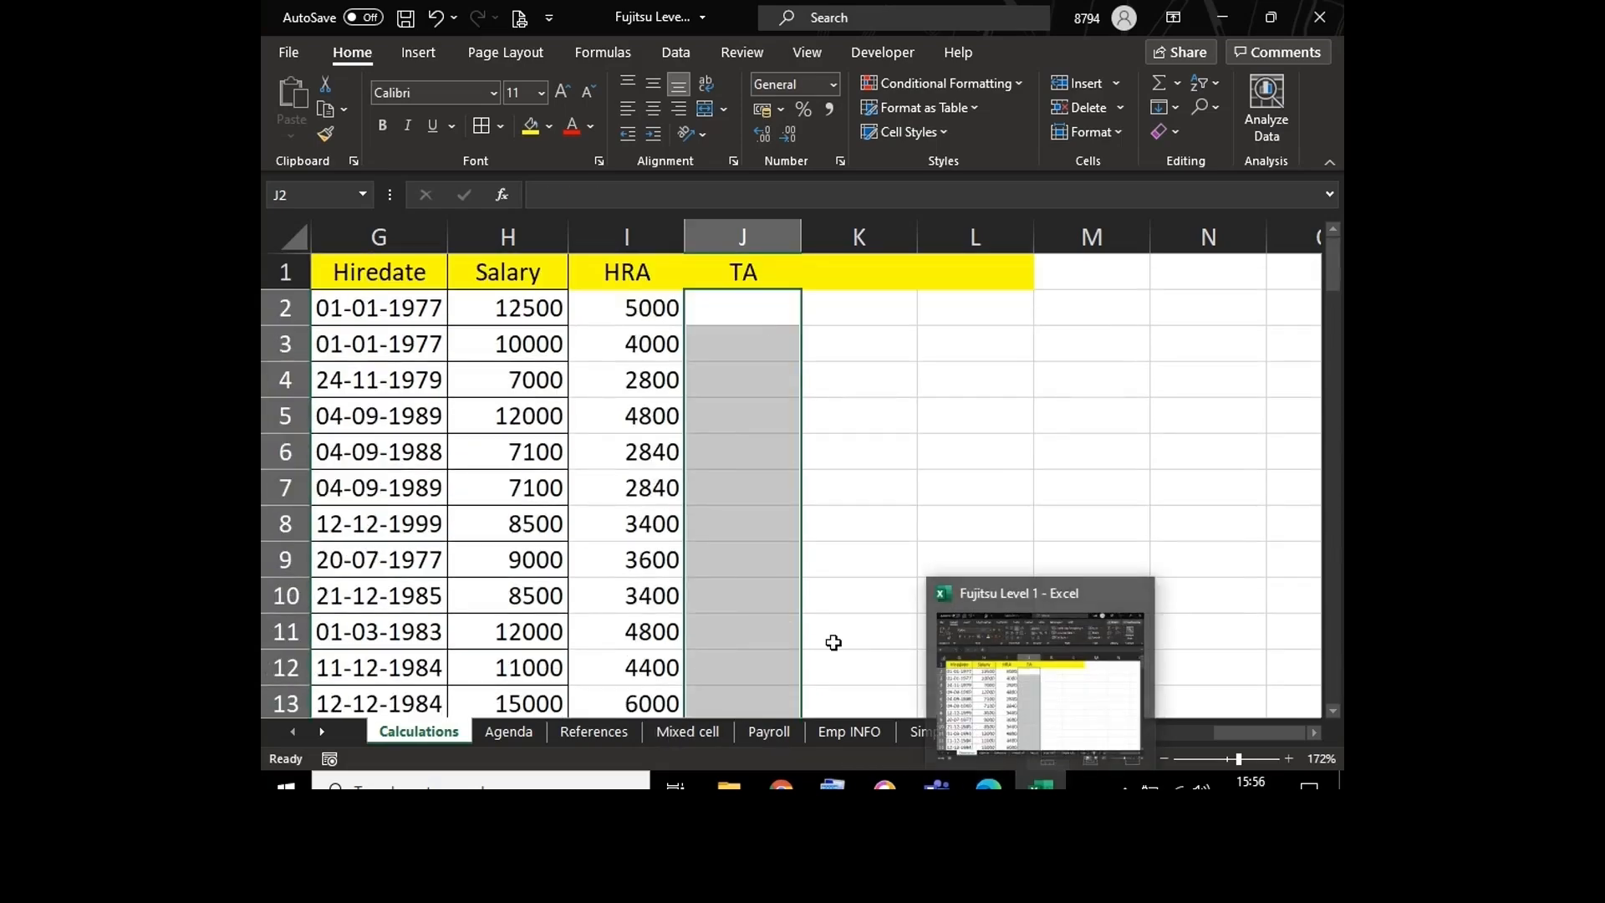
Step: Examine the mixed-reference formula in B17 of the References sheet and return to the Calculations sheet
click(561, 734)
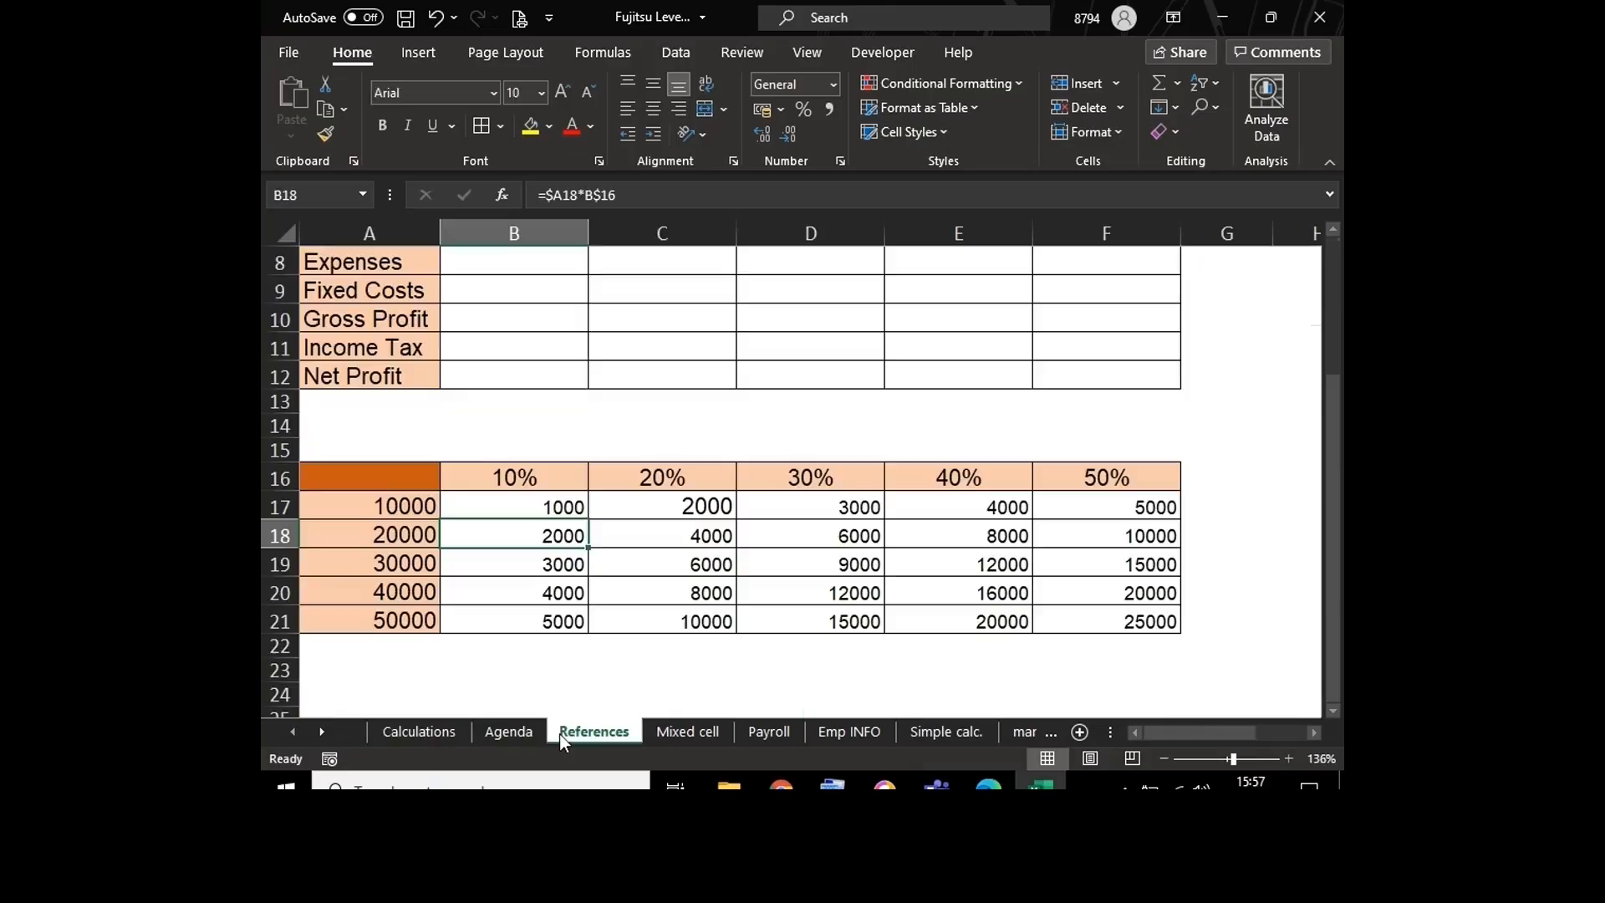
click(488, 475)
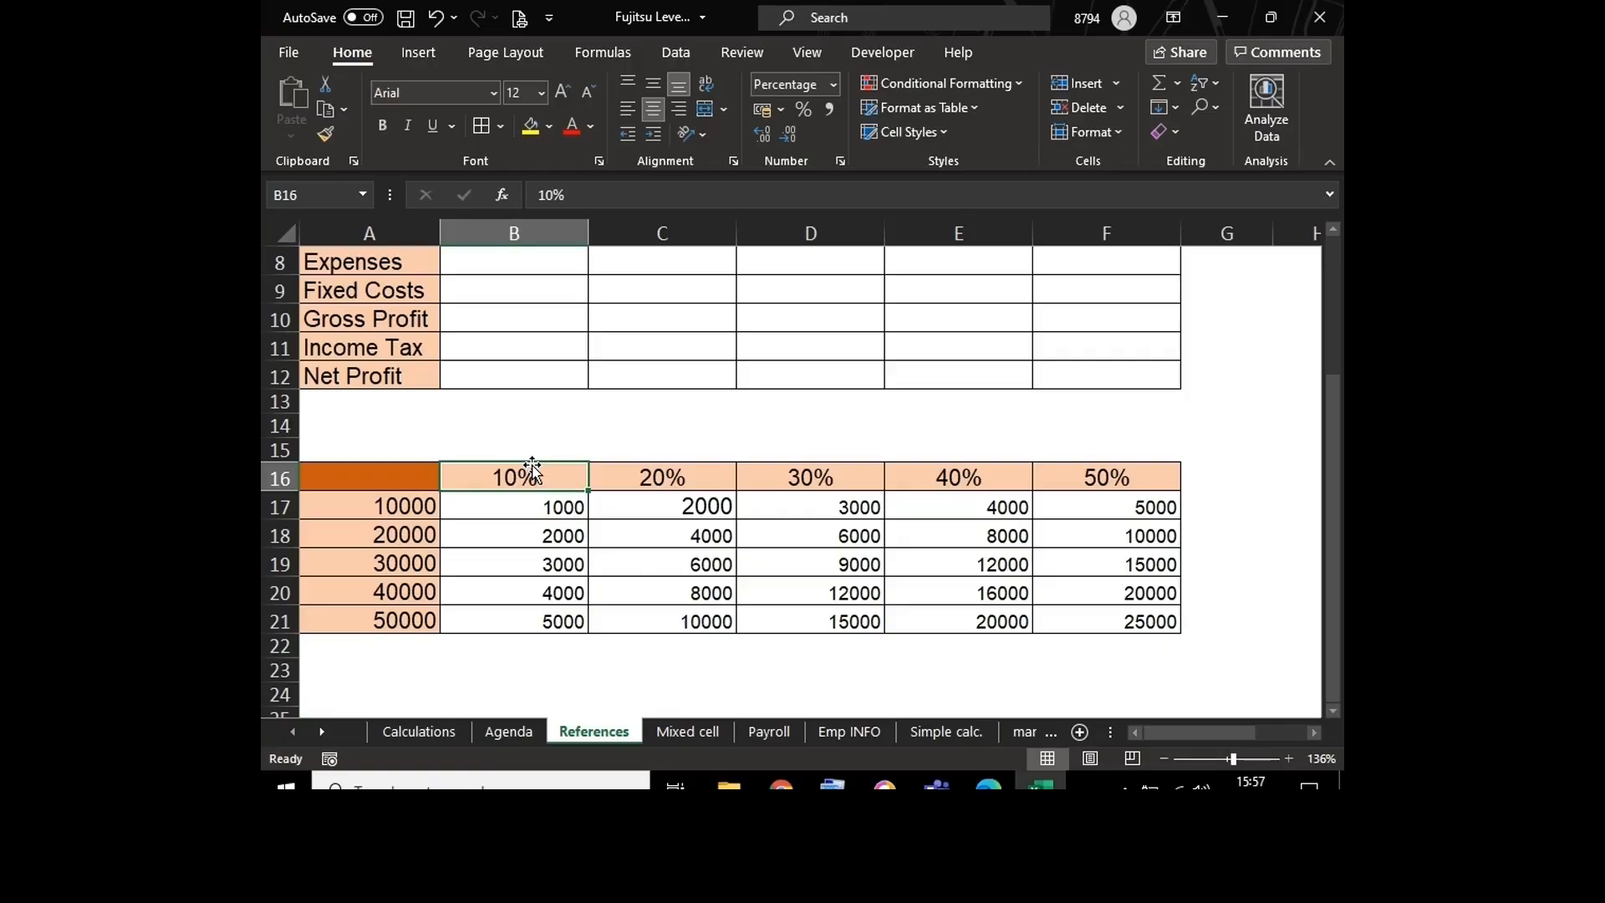
double_click(533, 505)
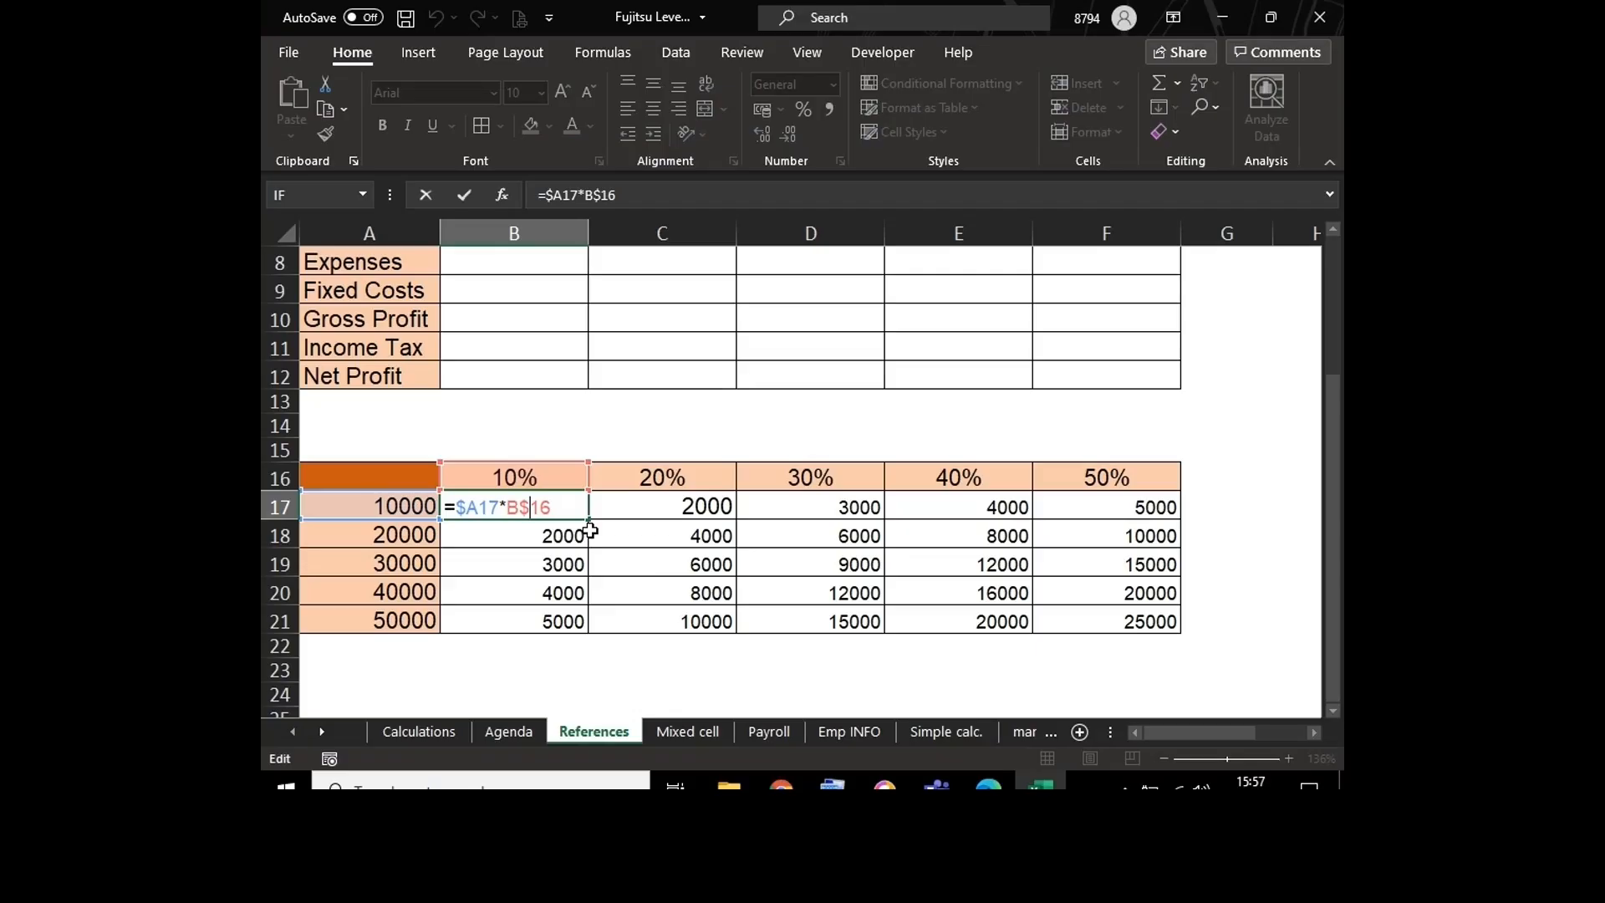
key(Escape)
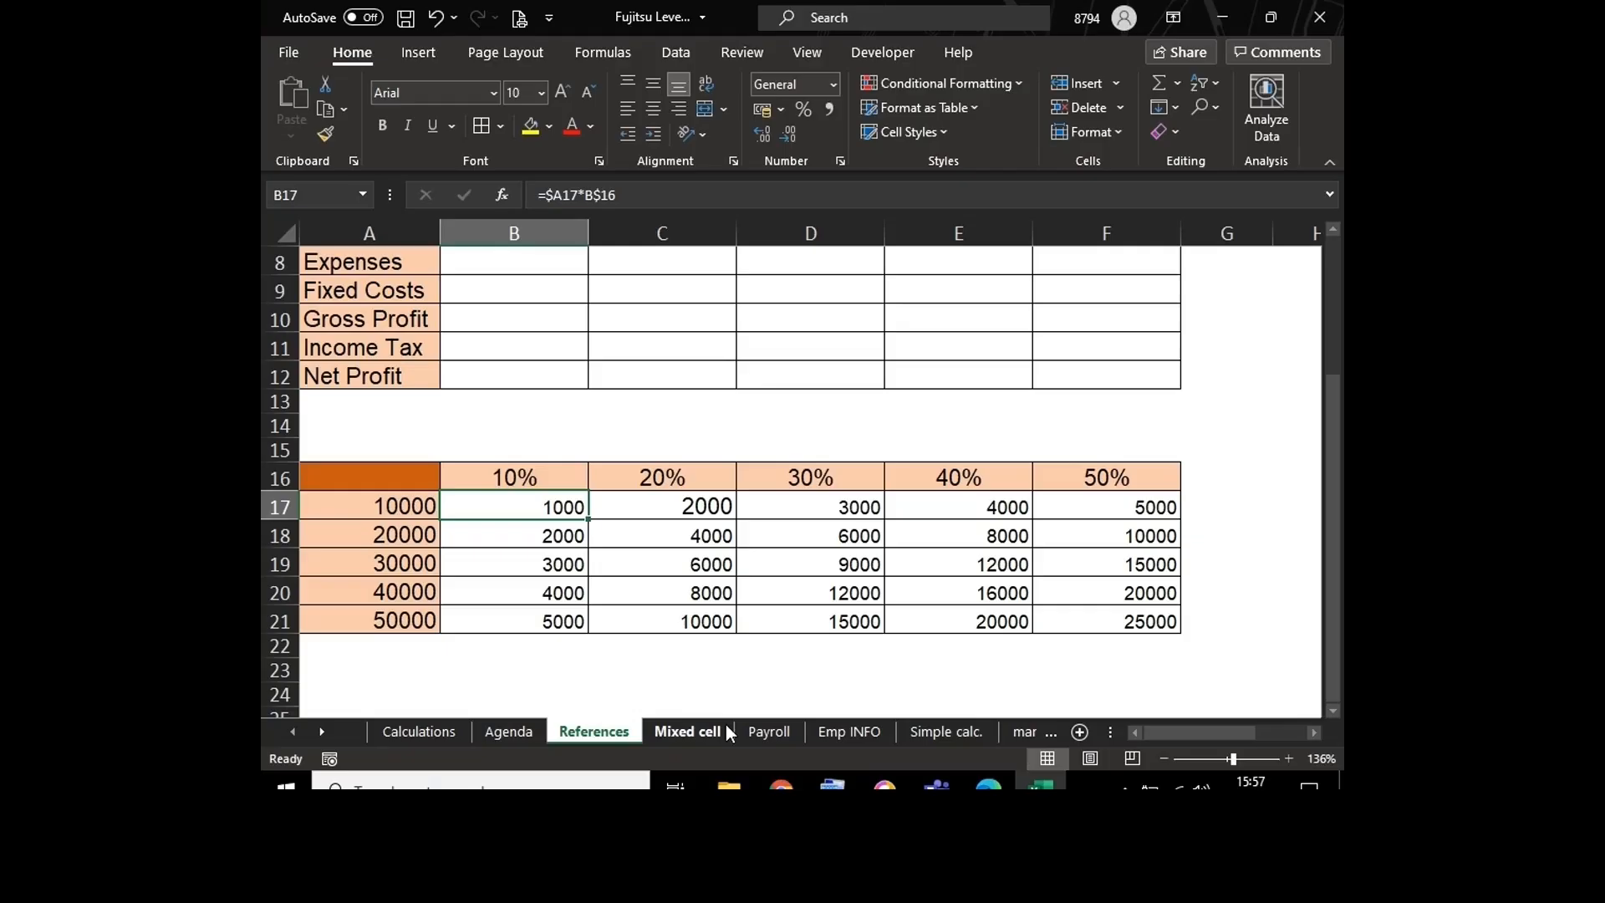
click(452, 739)
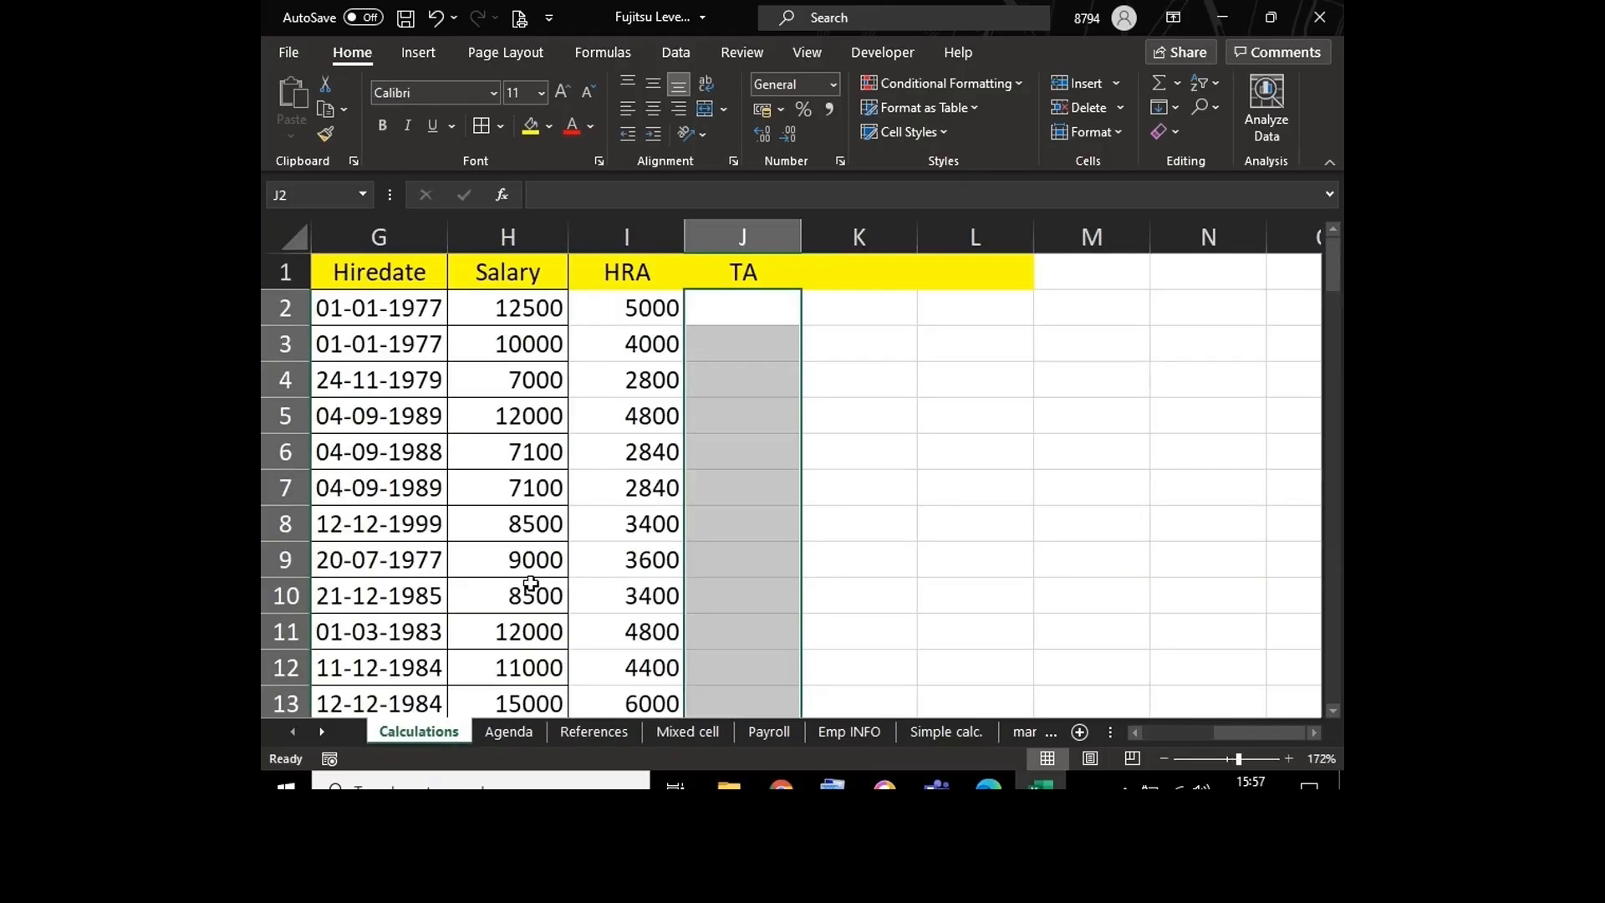
Step: Insert a blank row above the header row of the employee table
click(737, 272)
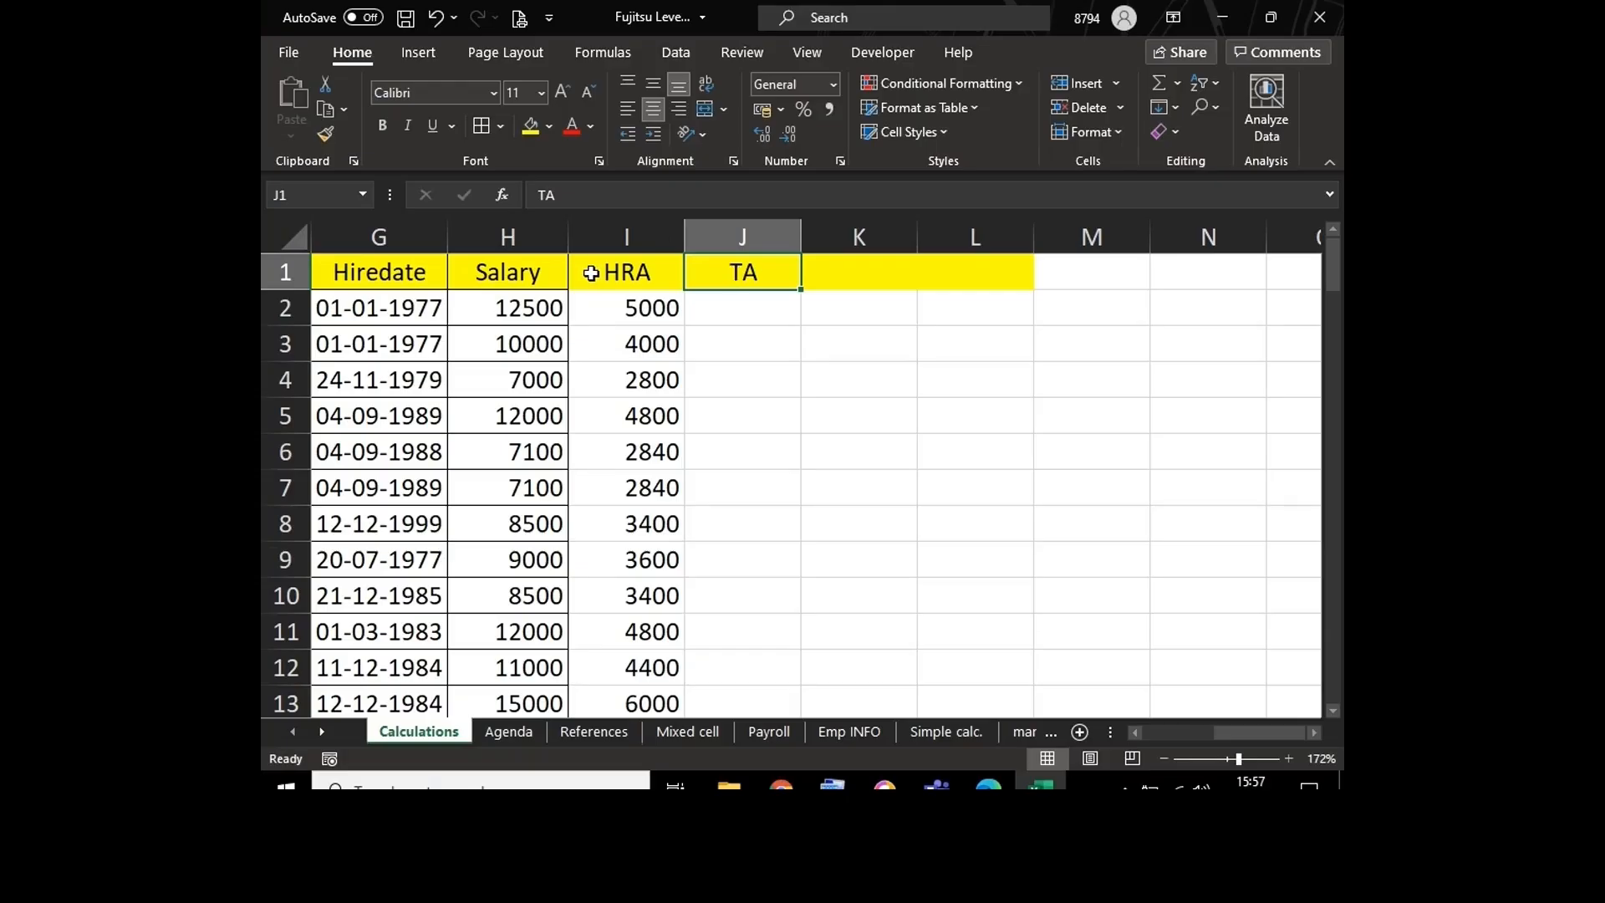
click(297, 274)
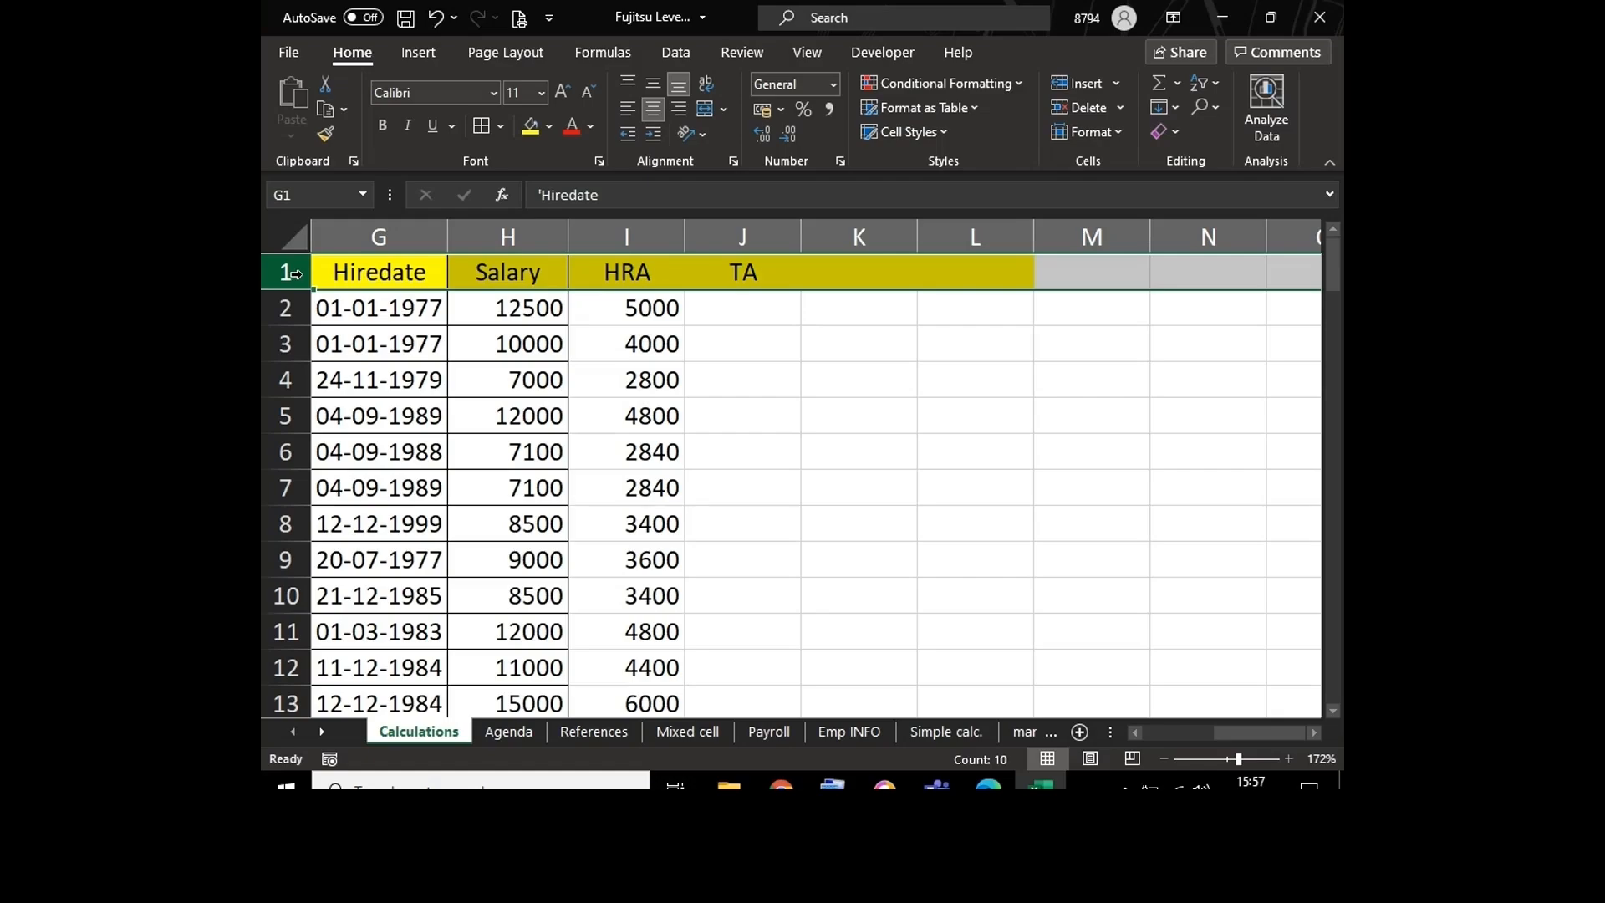
click(732, 274)
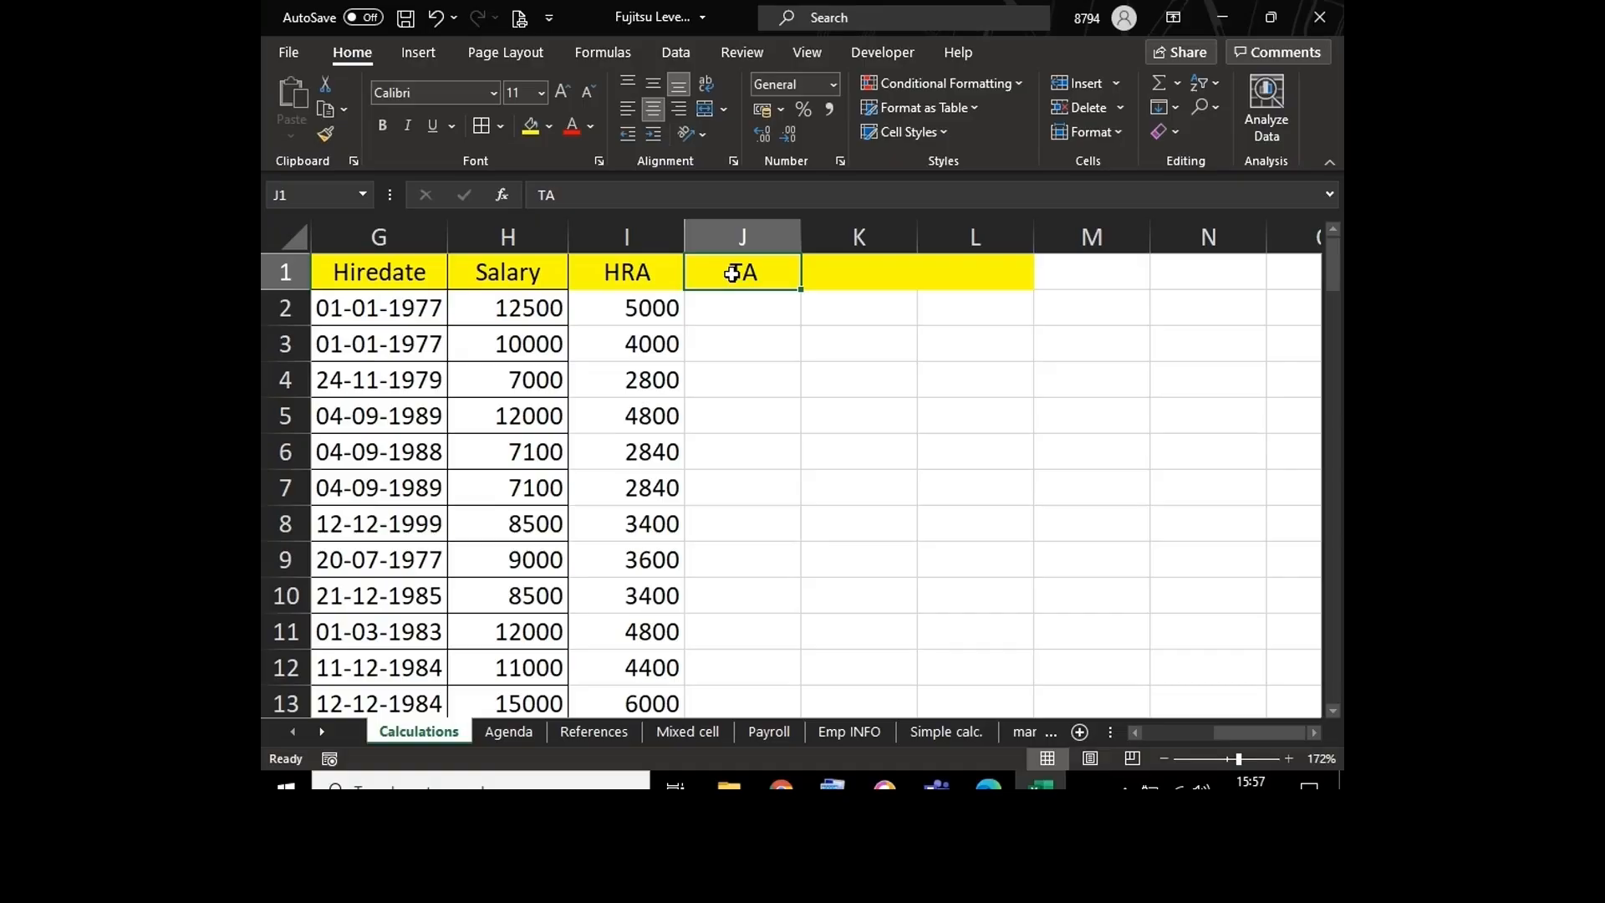
key(alt+i)
key(r)
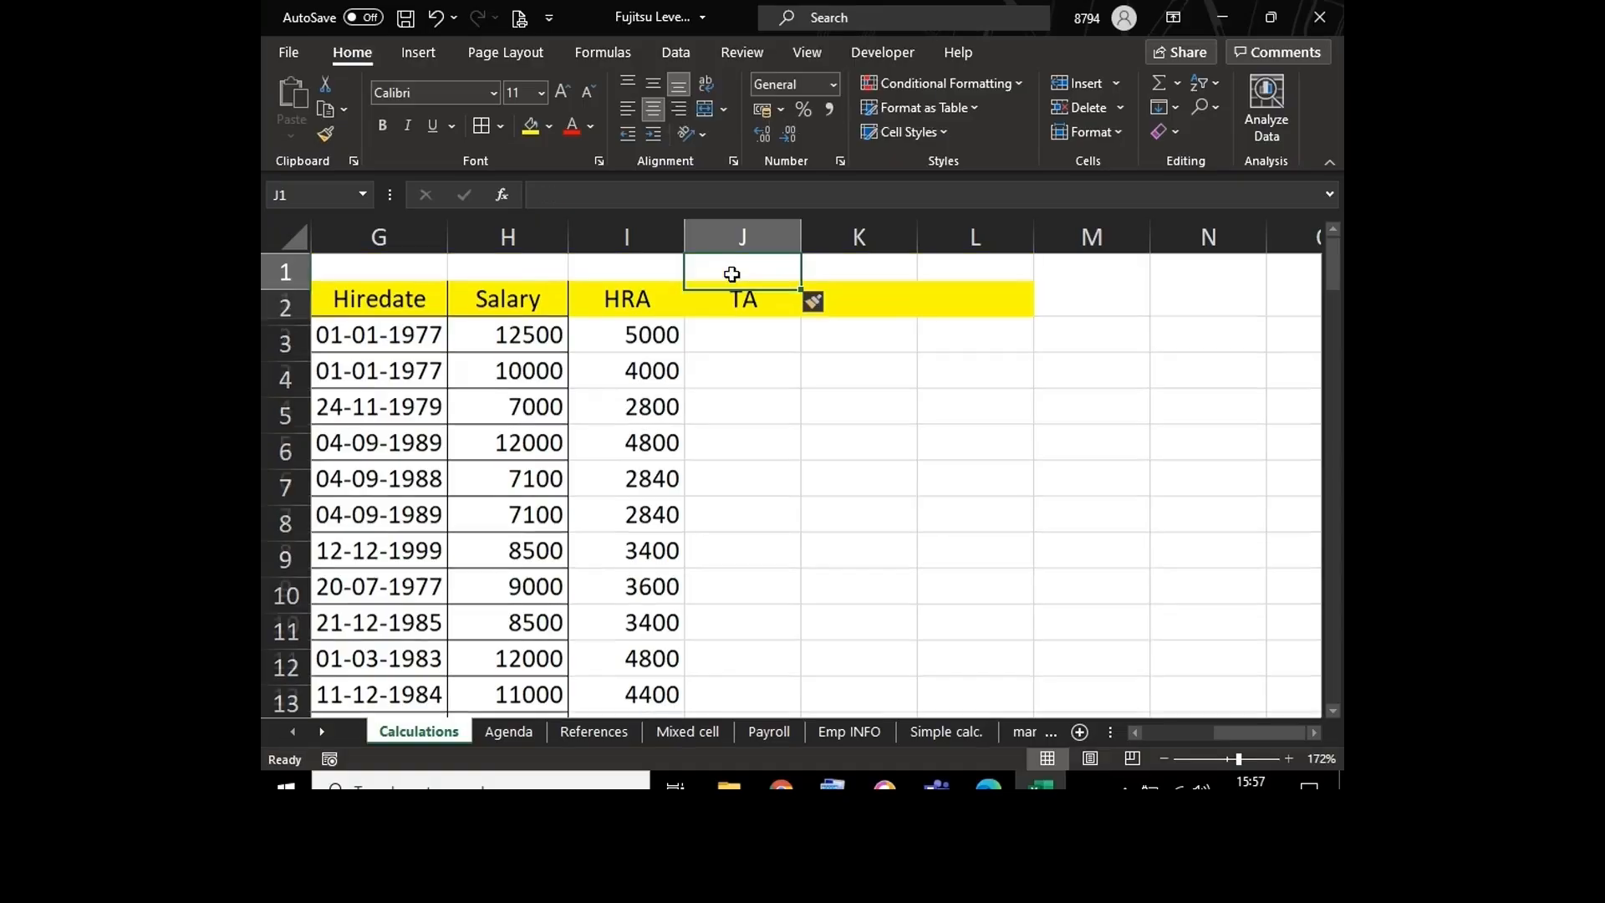
Step: Enter 20% in cell J1, directly above the TA header
text(2)
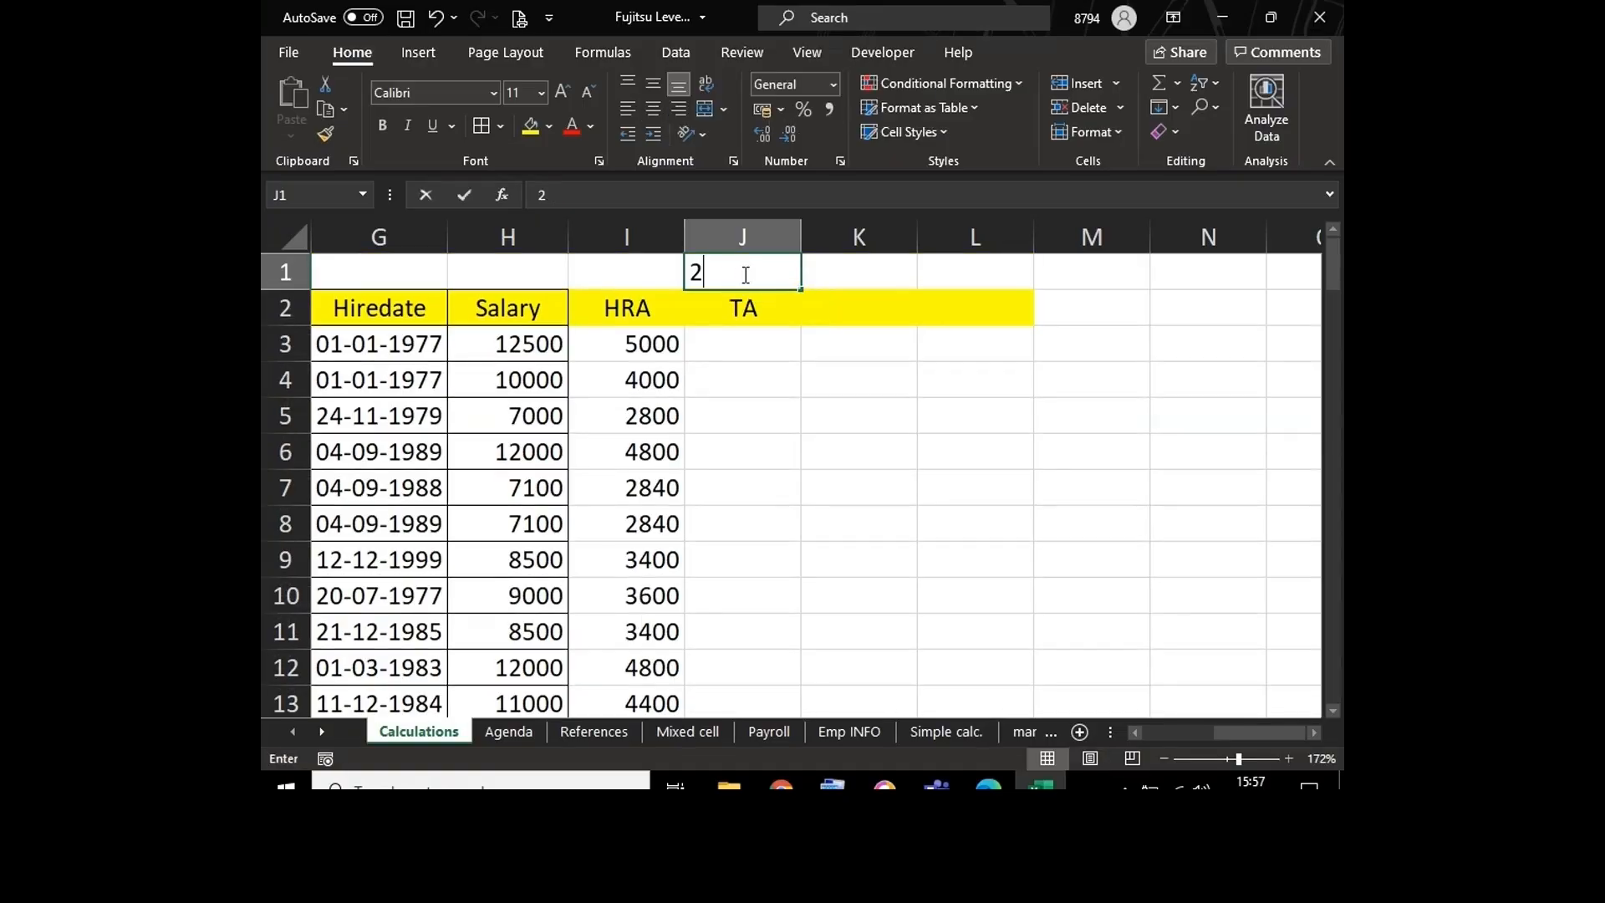
text(0%)
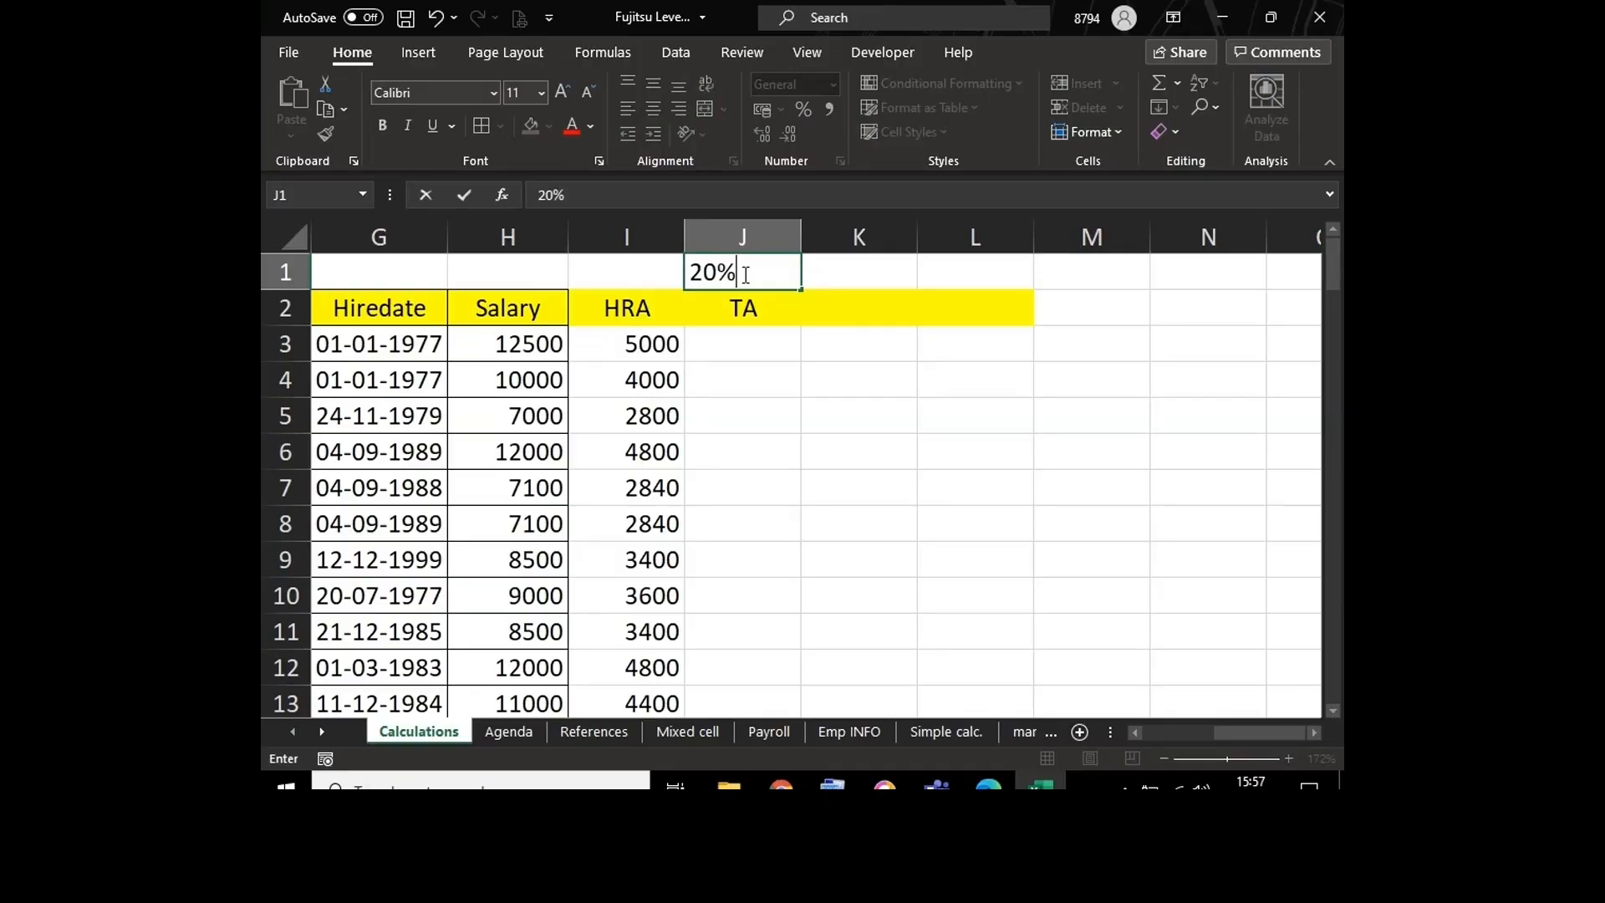
key(Return)
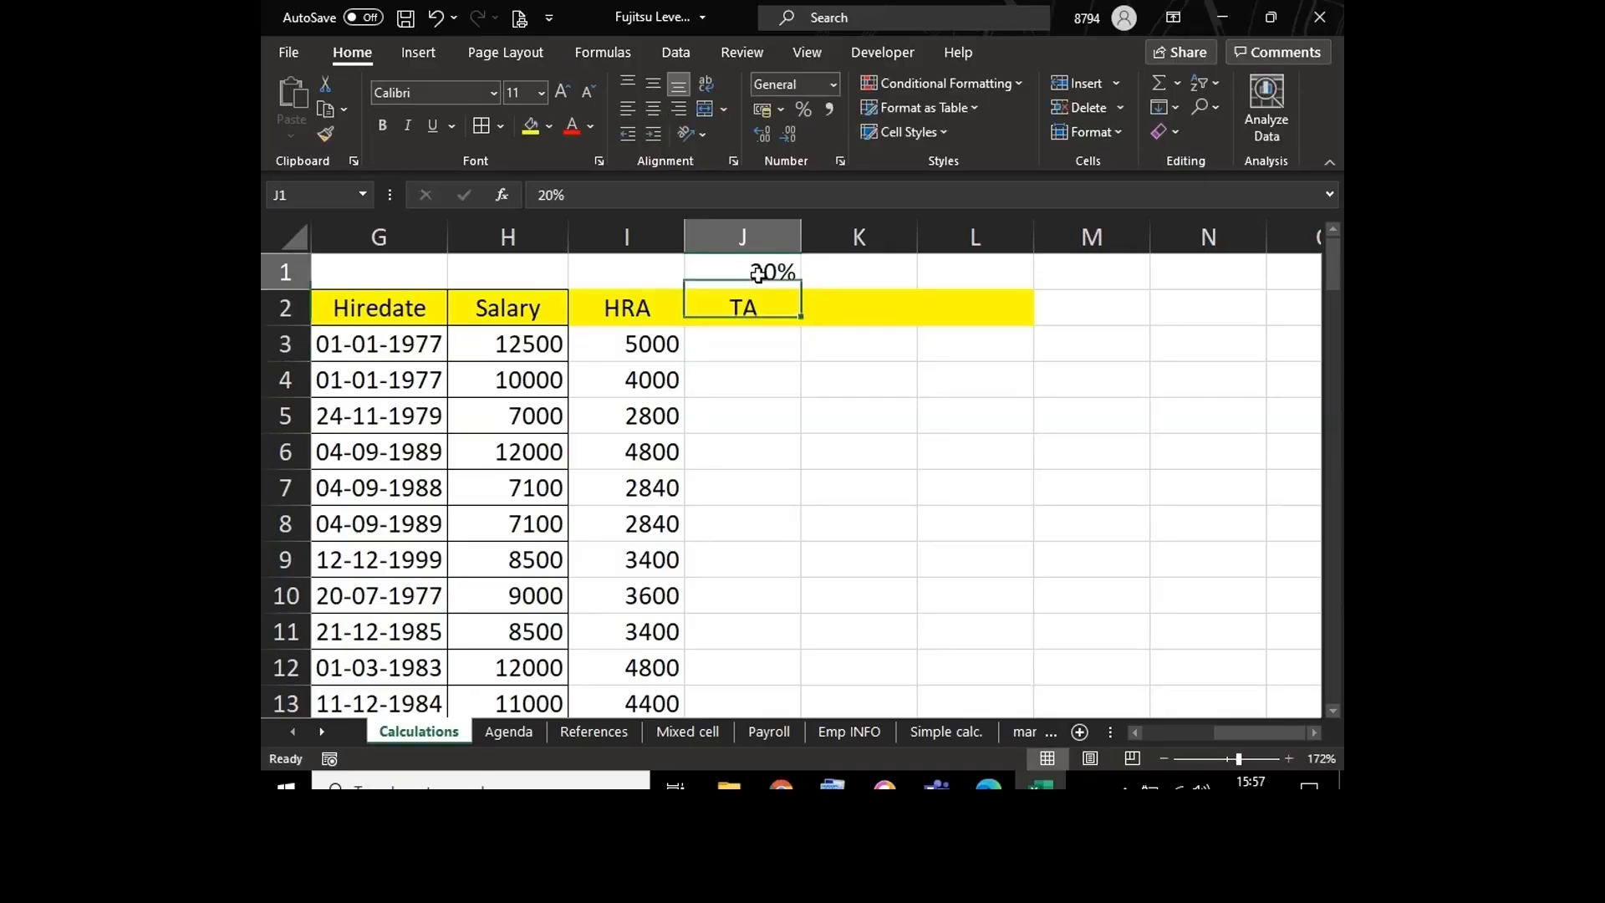
Step: Centre the 20% rate in J1 and enter the formula =H3*J1 in J3 under the TA header
click(757, 275)
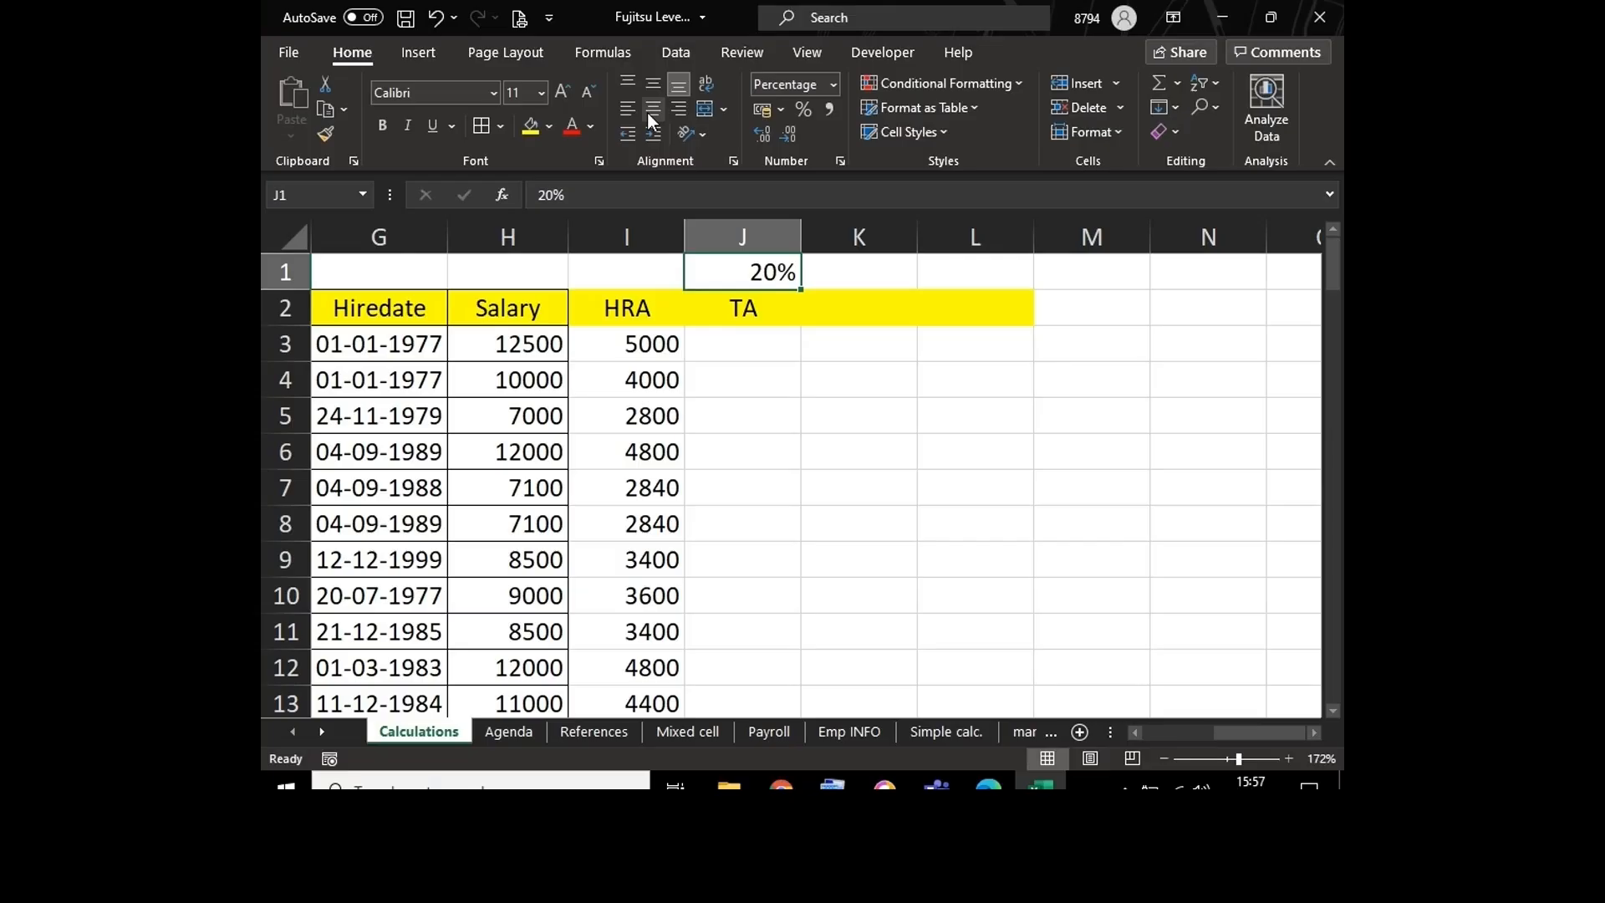
click(650, 114)
click(728, 341)
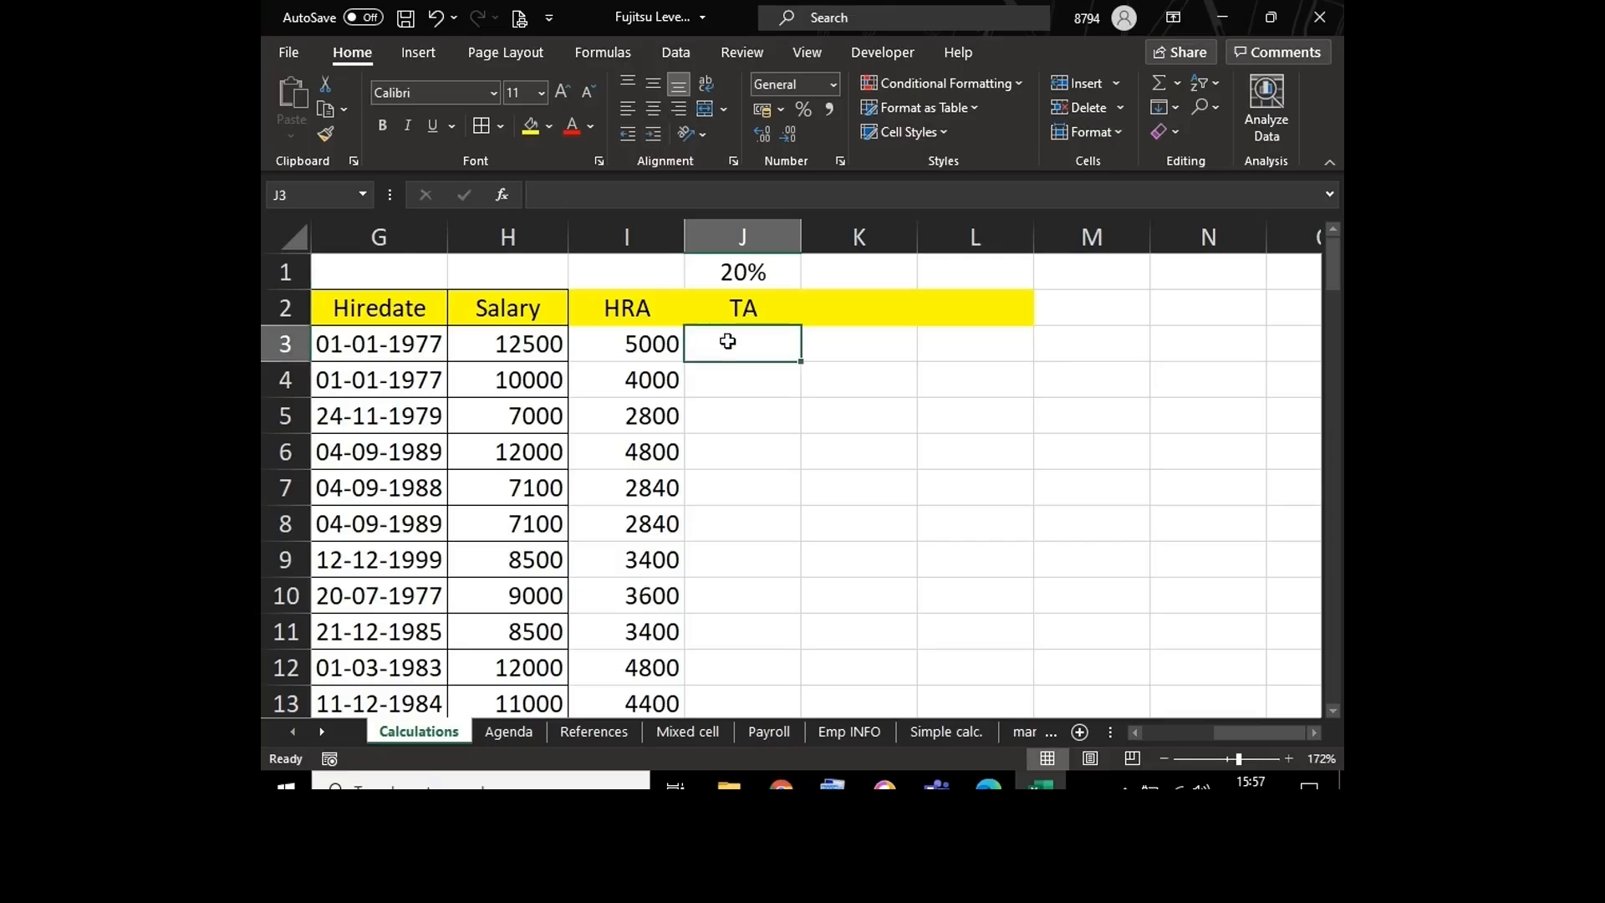
text(=)
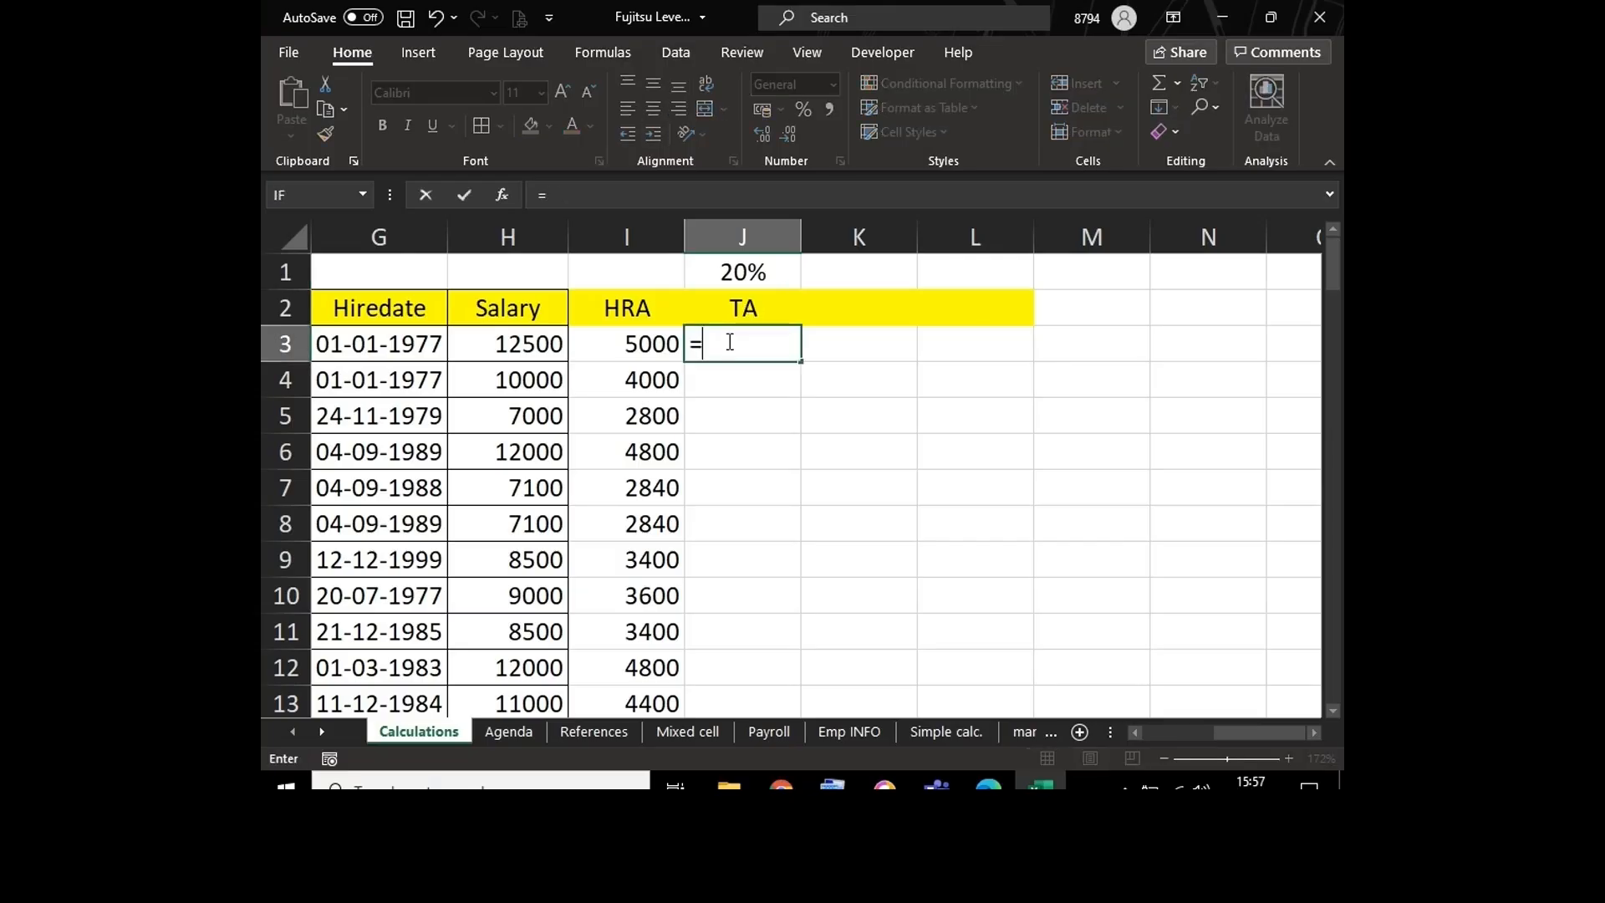
click(470, 351)
text(*)
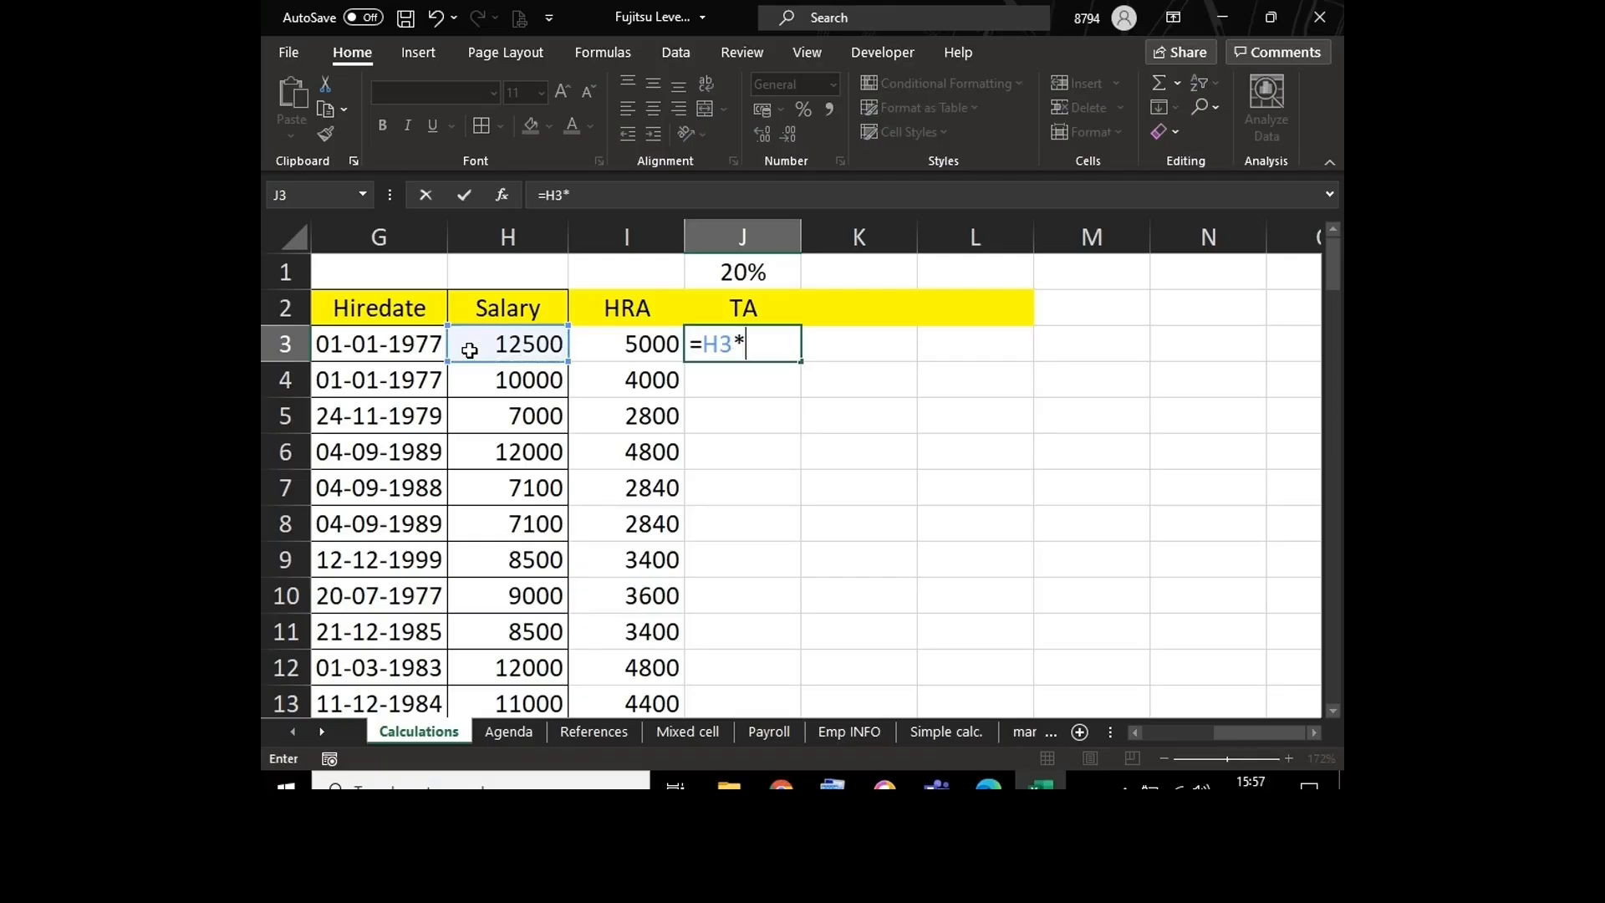
click(729, 274)
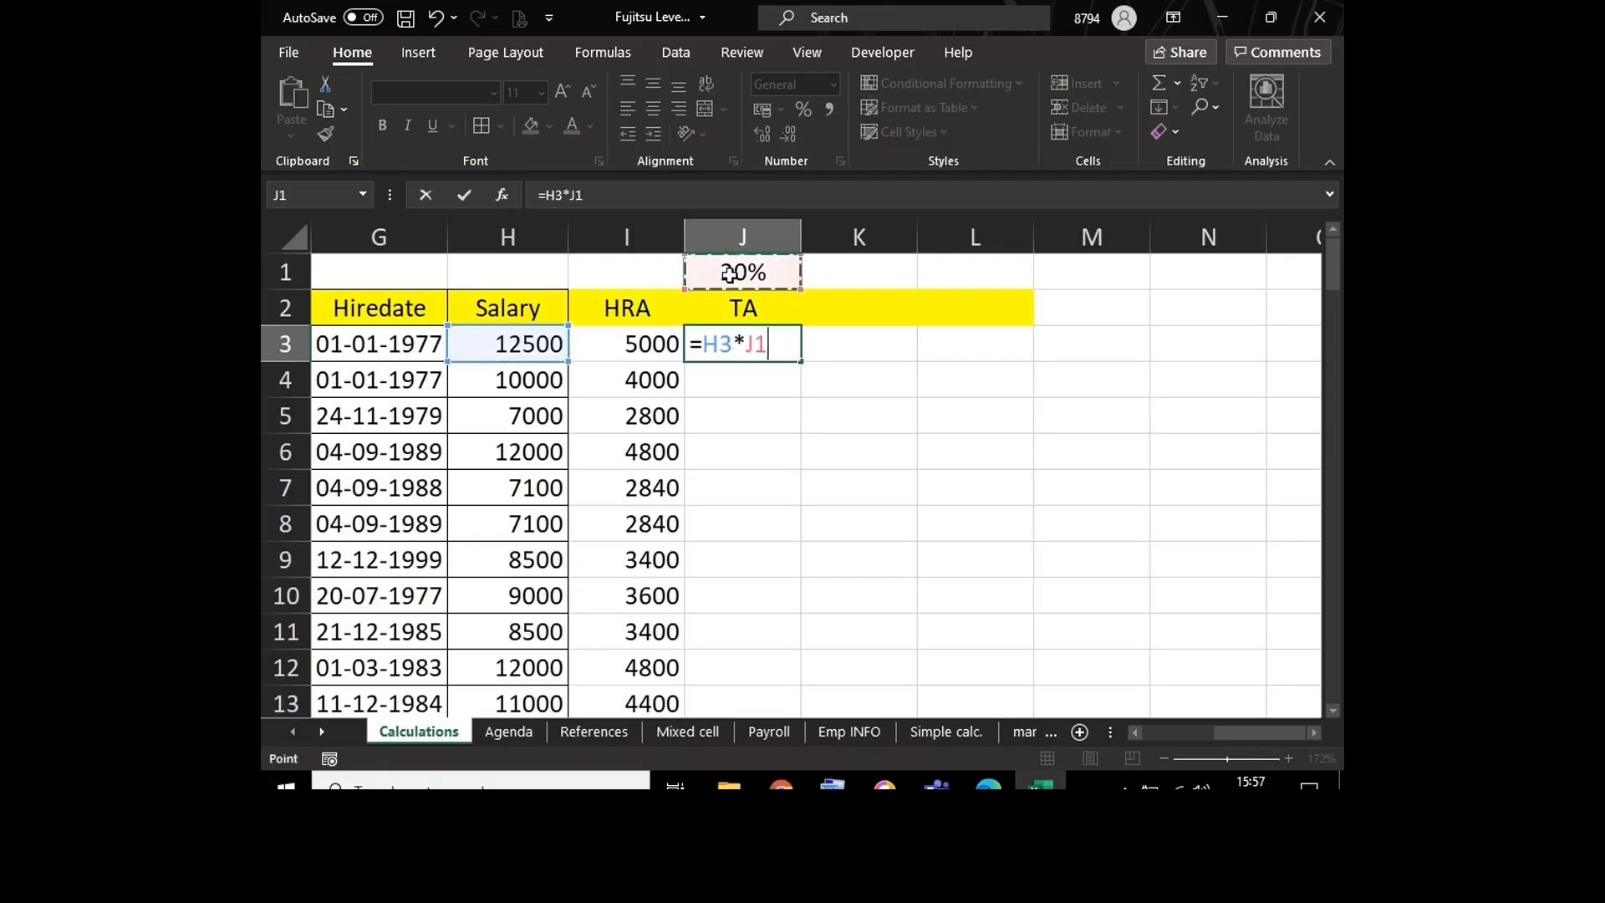
key(Return)
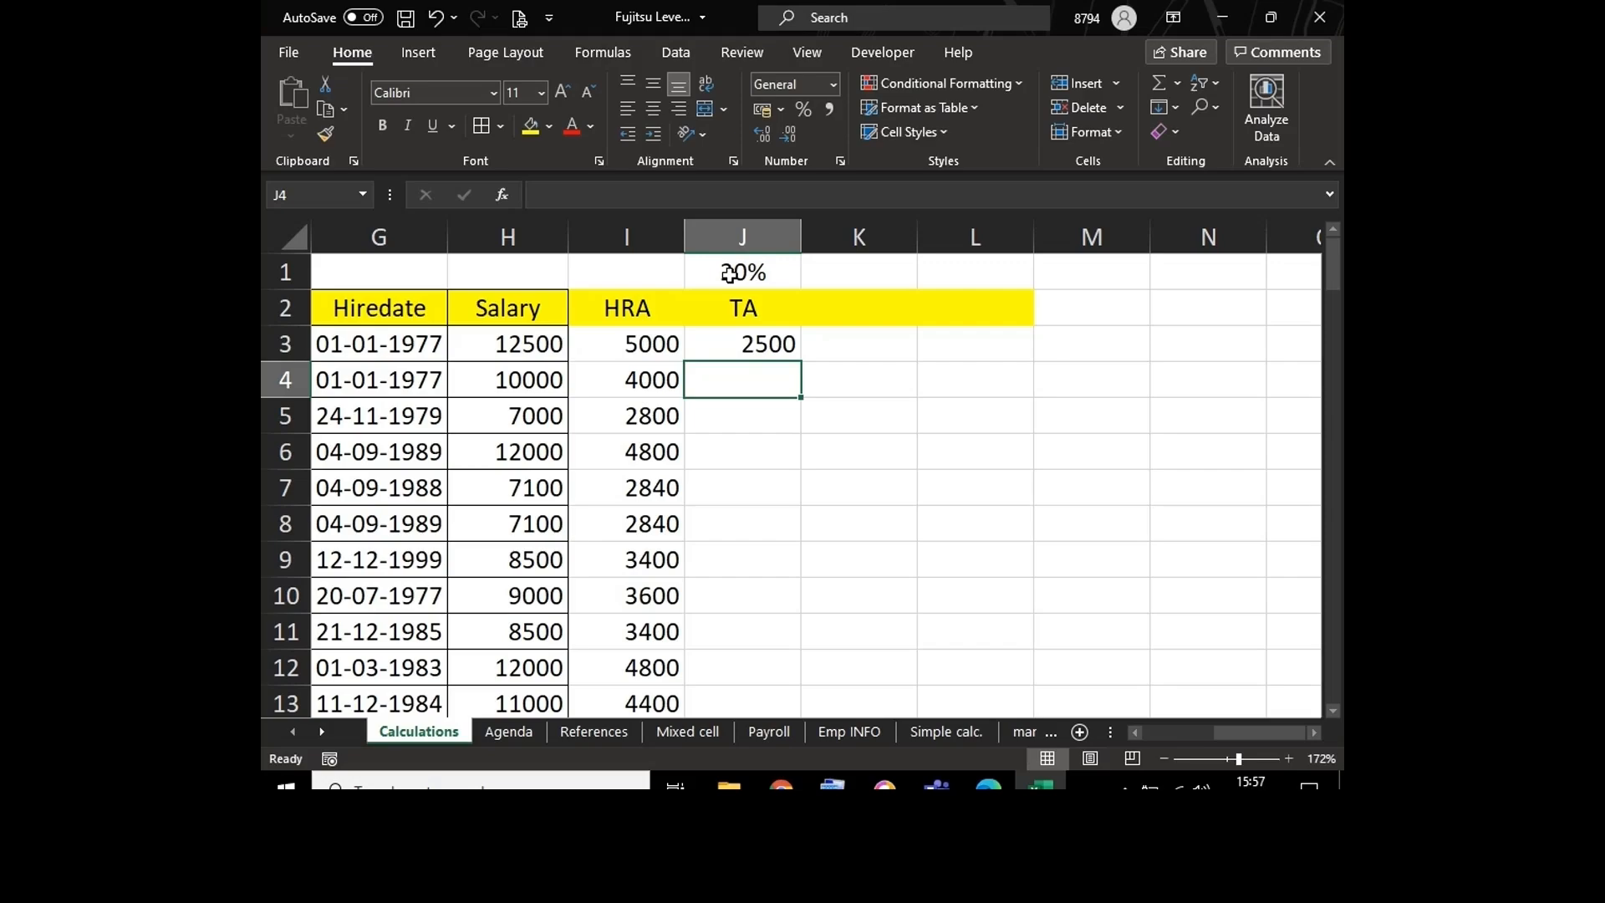
Step: Make the rate reference in J3 absolute, giving =H3*$J$1, and fill the formula down the TA column
double_click(736, 349)
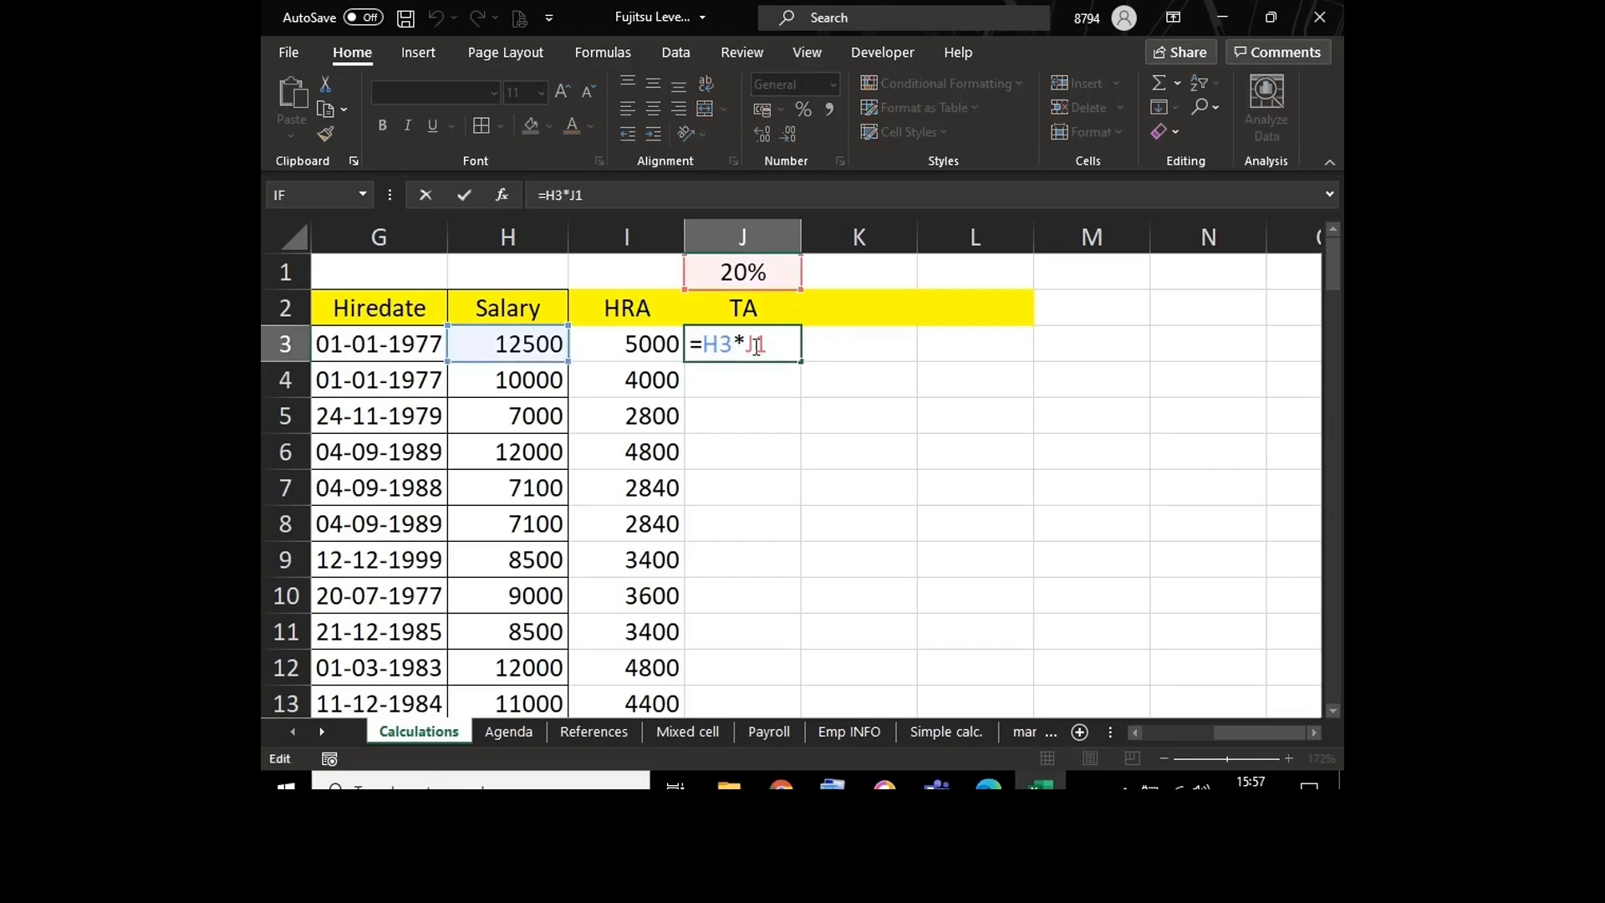
key(F4)
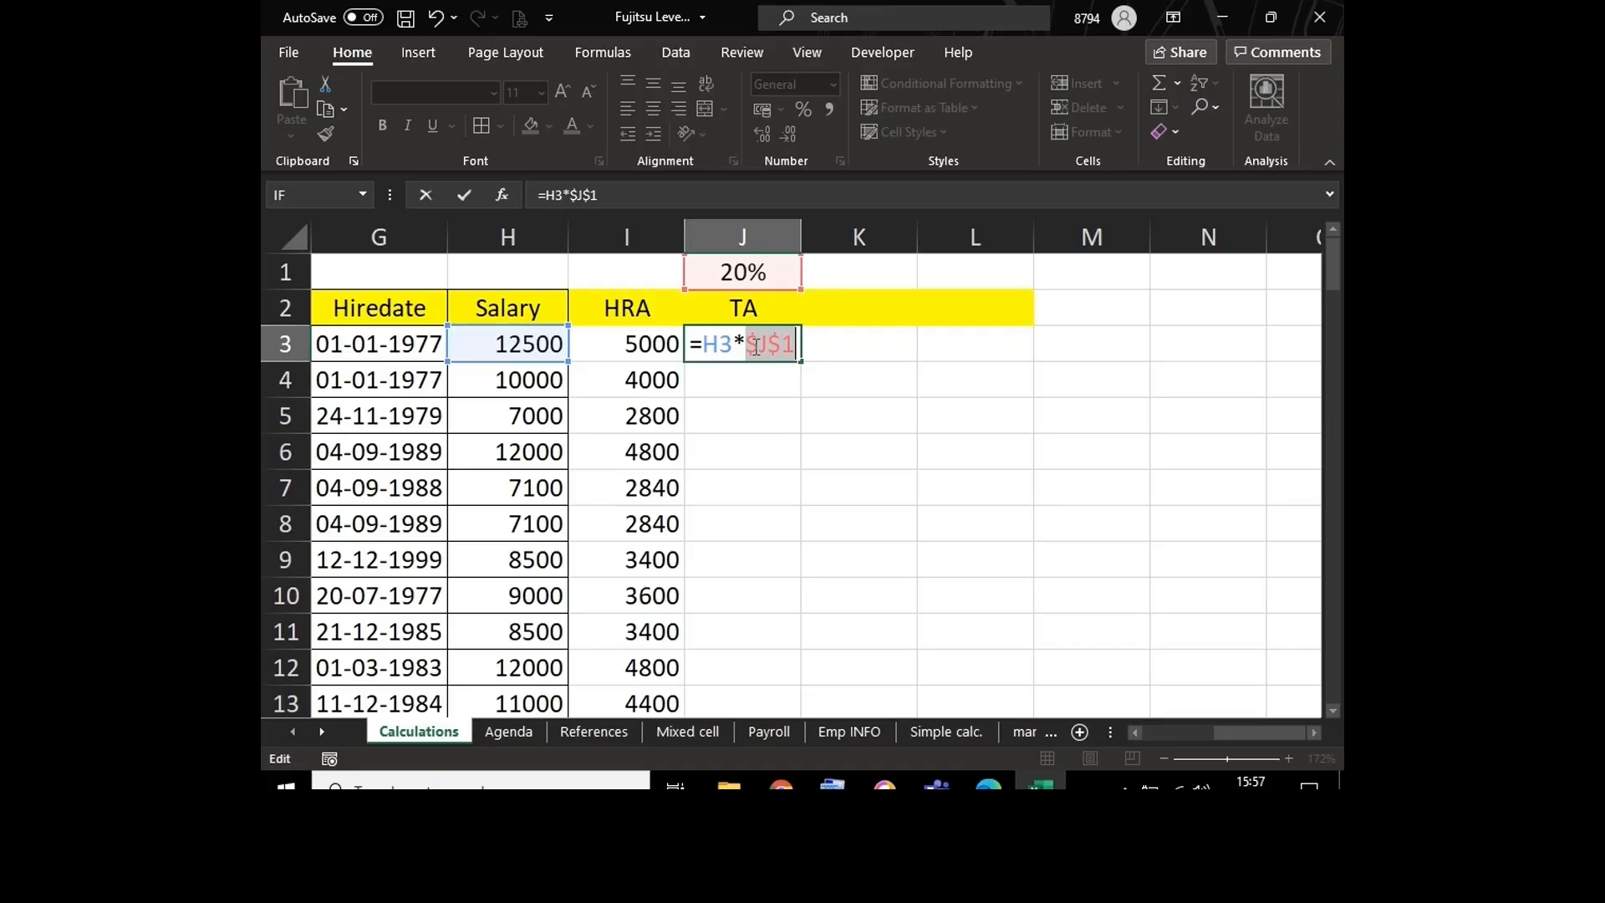
key(Return)
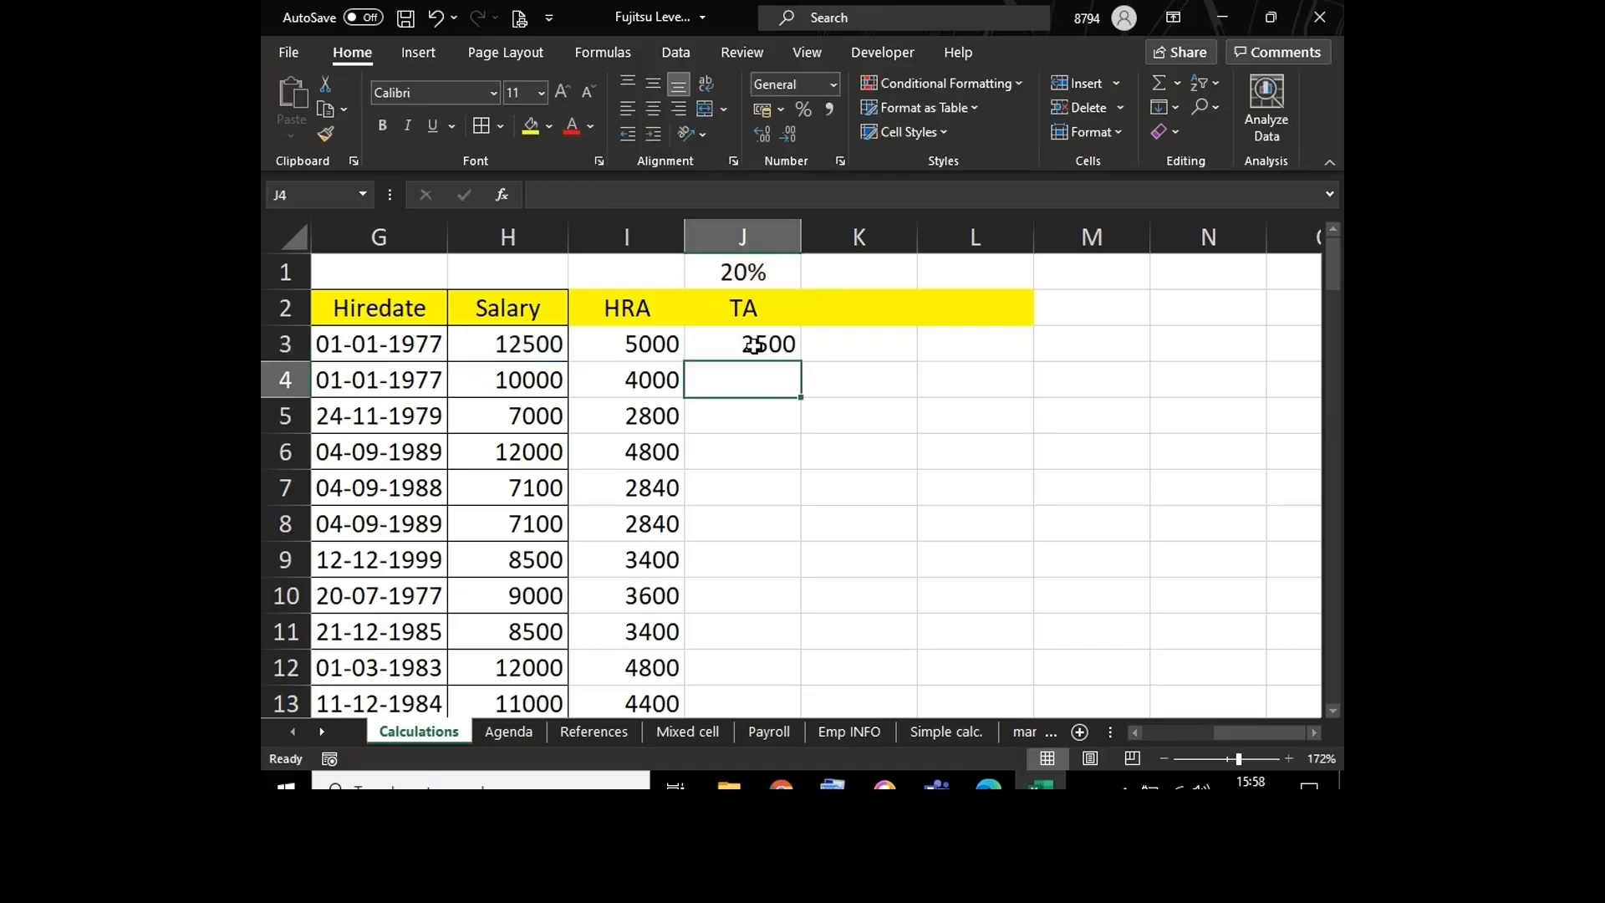
click(748, 344)
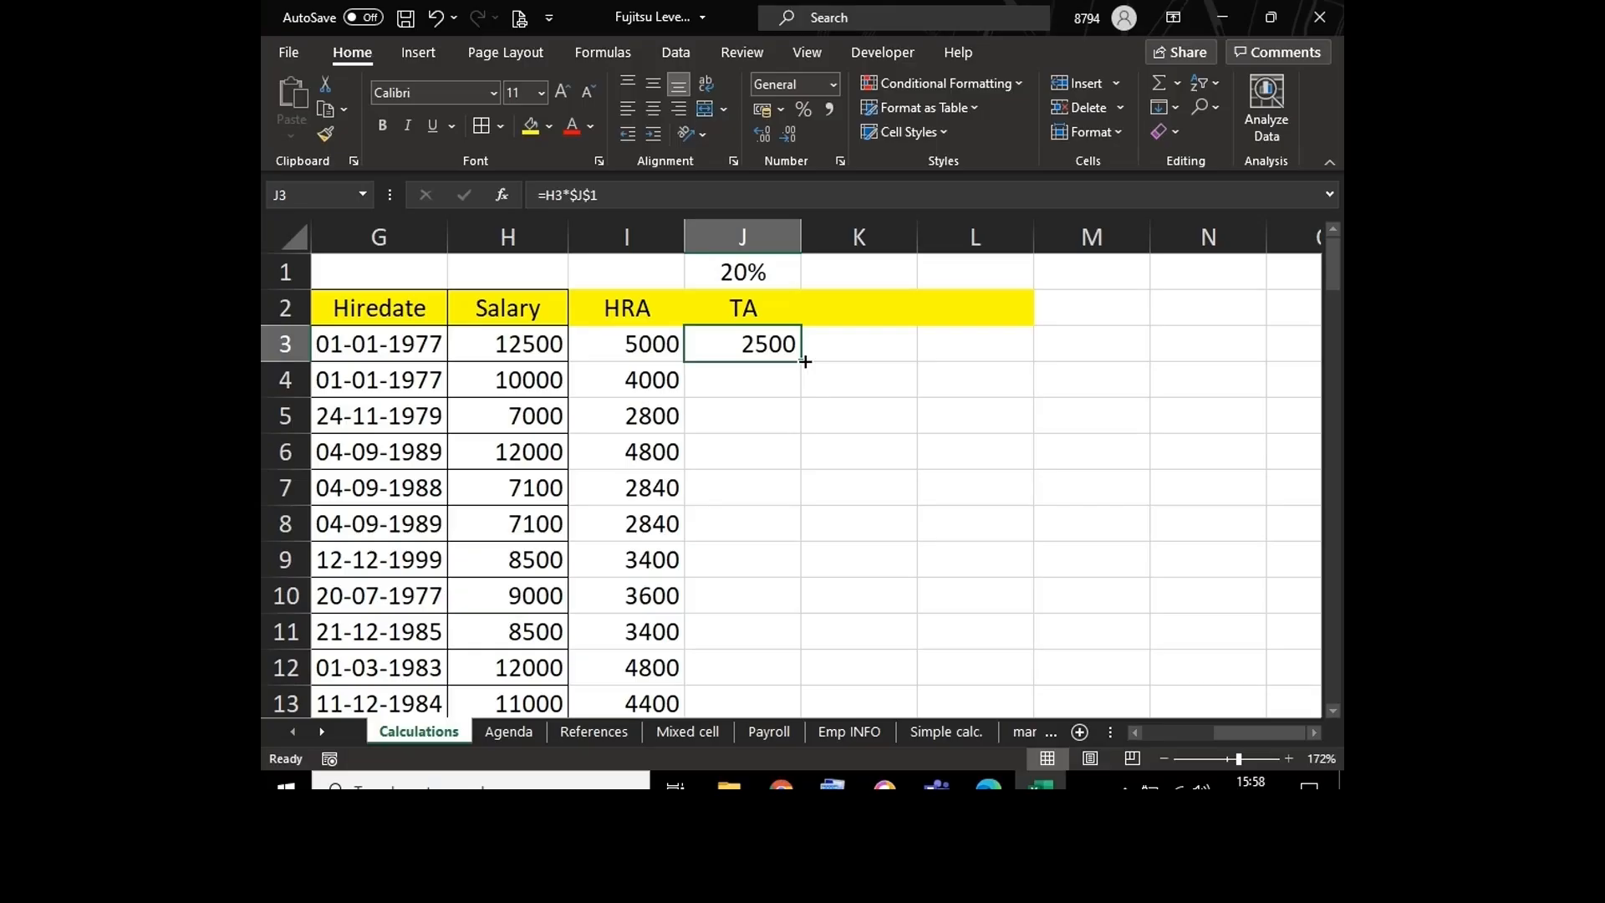
double_click(804, 361)
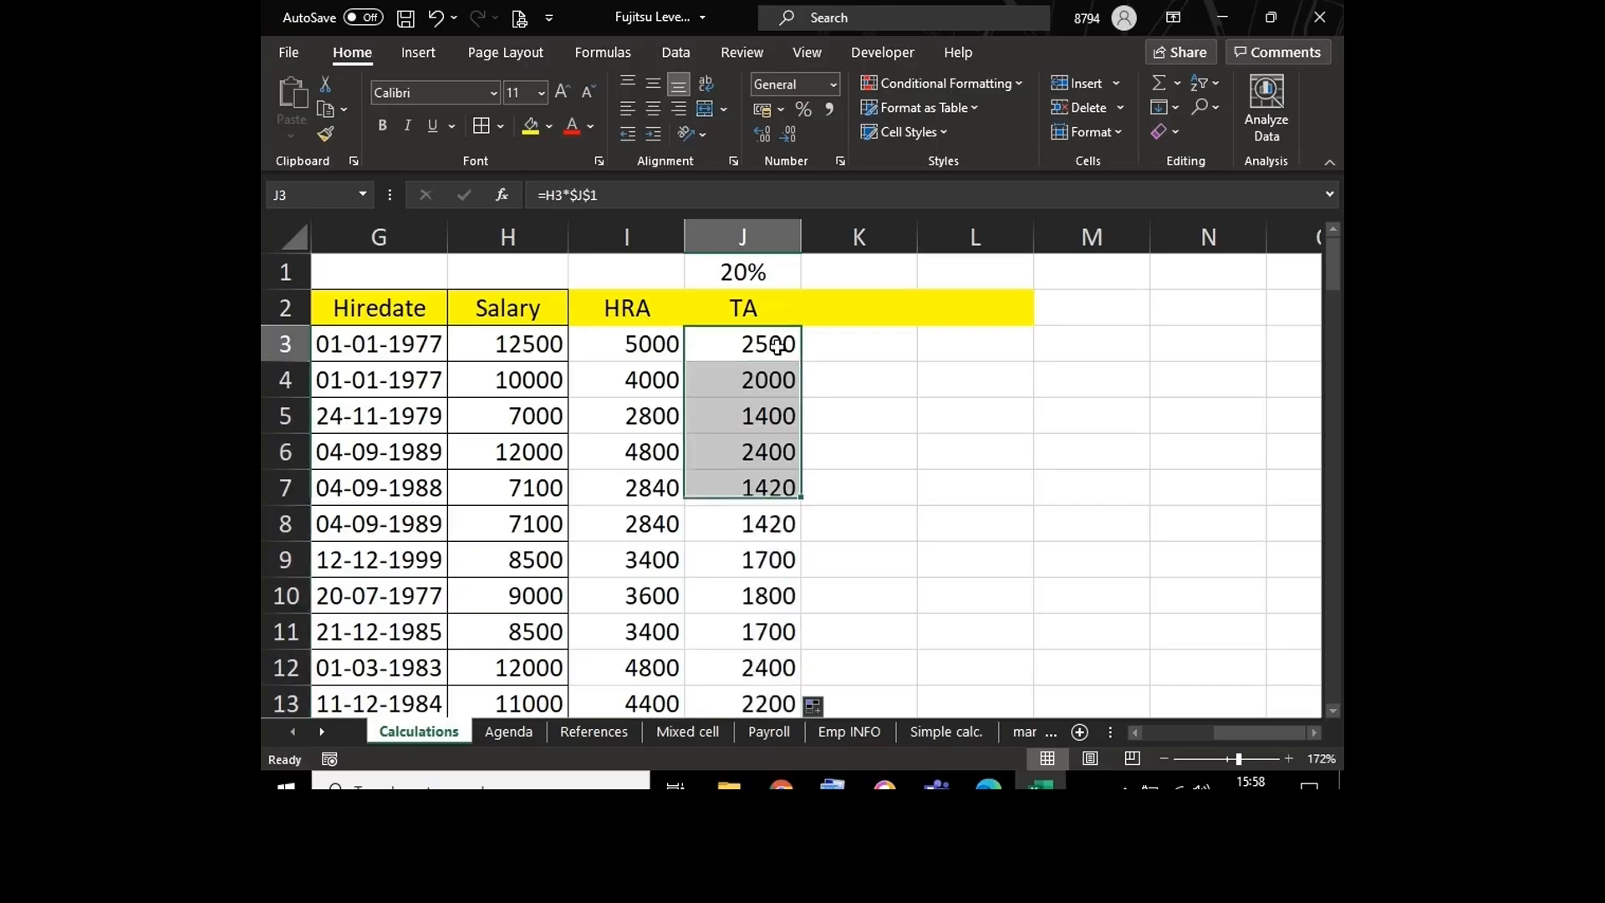
Step: Examine which cells the TA formula in J3 refers to, leaving the formula as it is
key(F2)
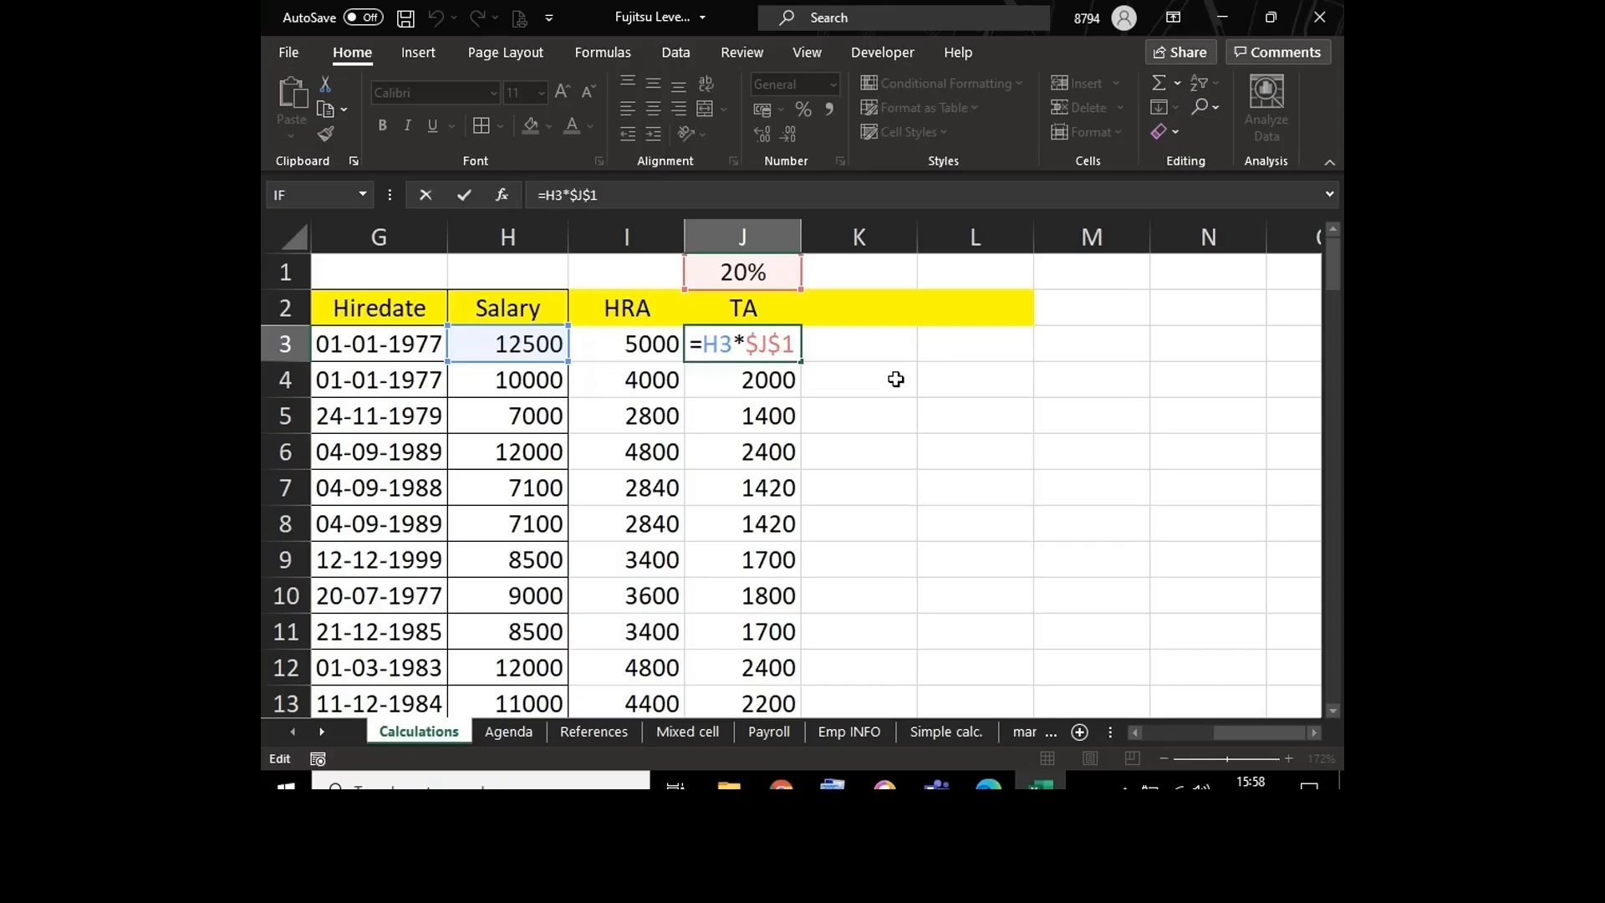
key(Return)
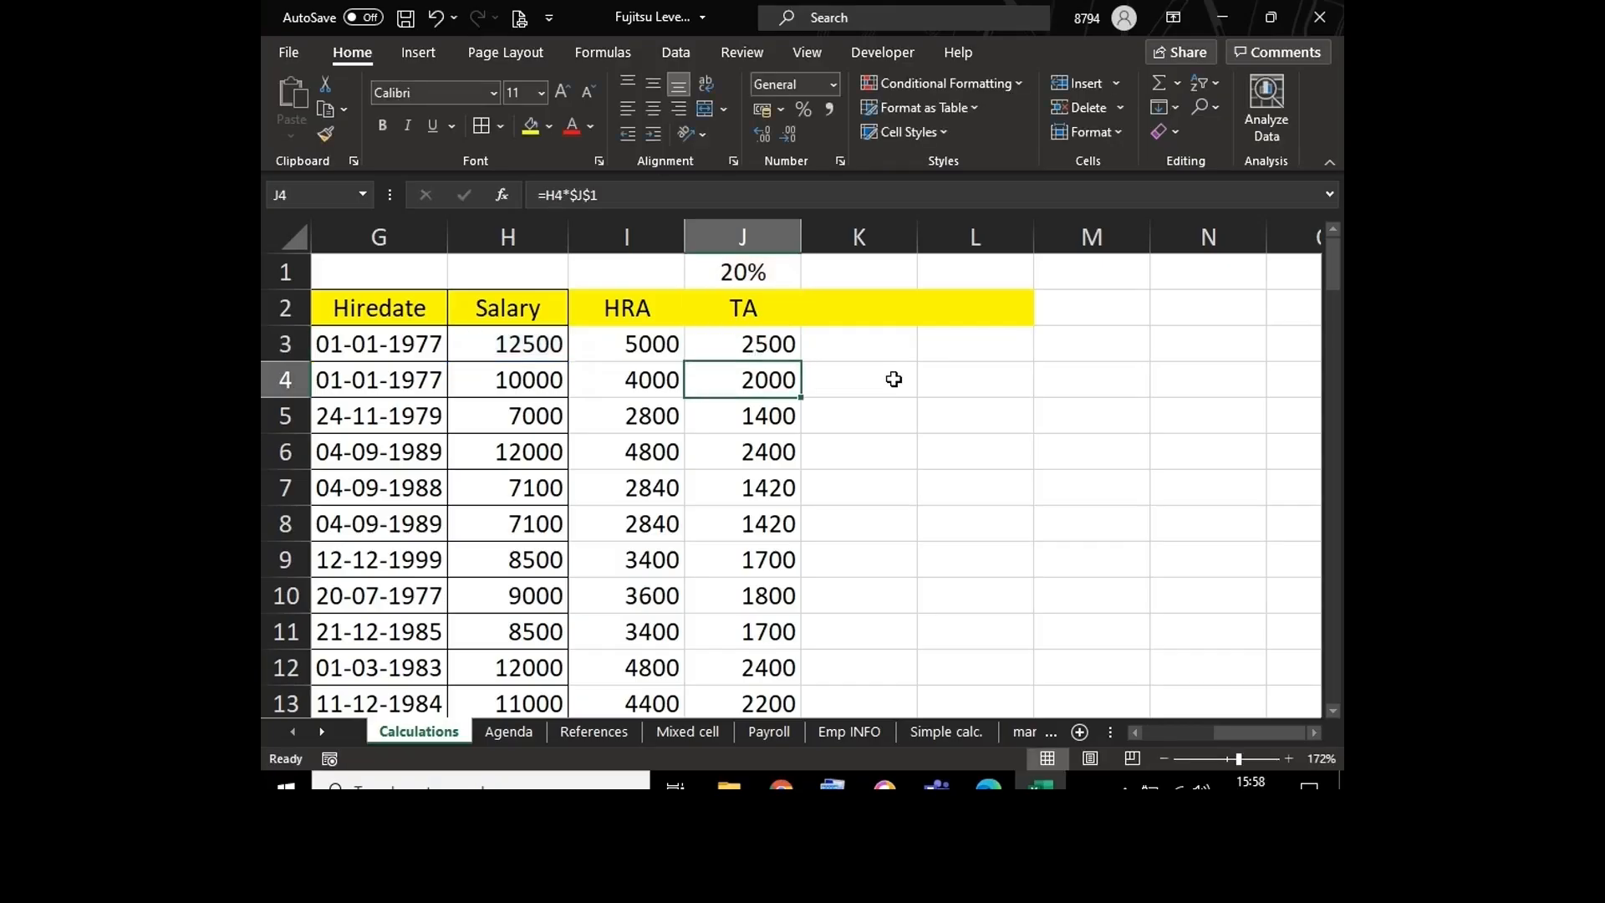
click(788, 343)
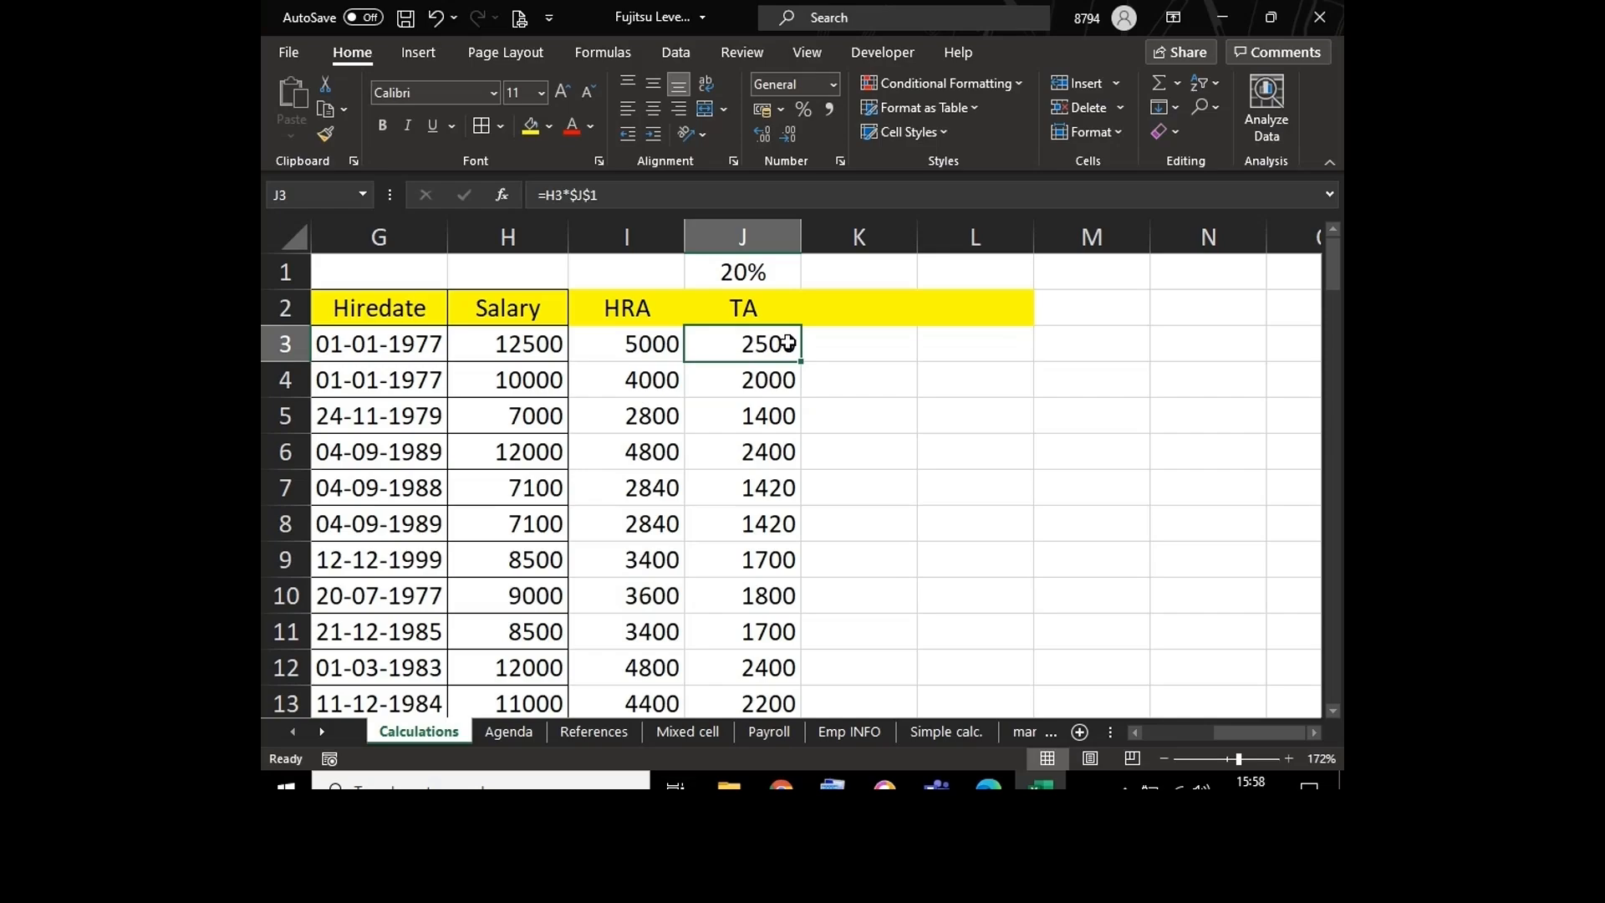
Step: Set the TA rate in J1 to 25% and check the formula in J3
click(764, 273)
text(25)
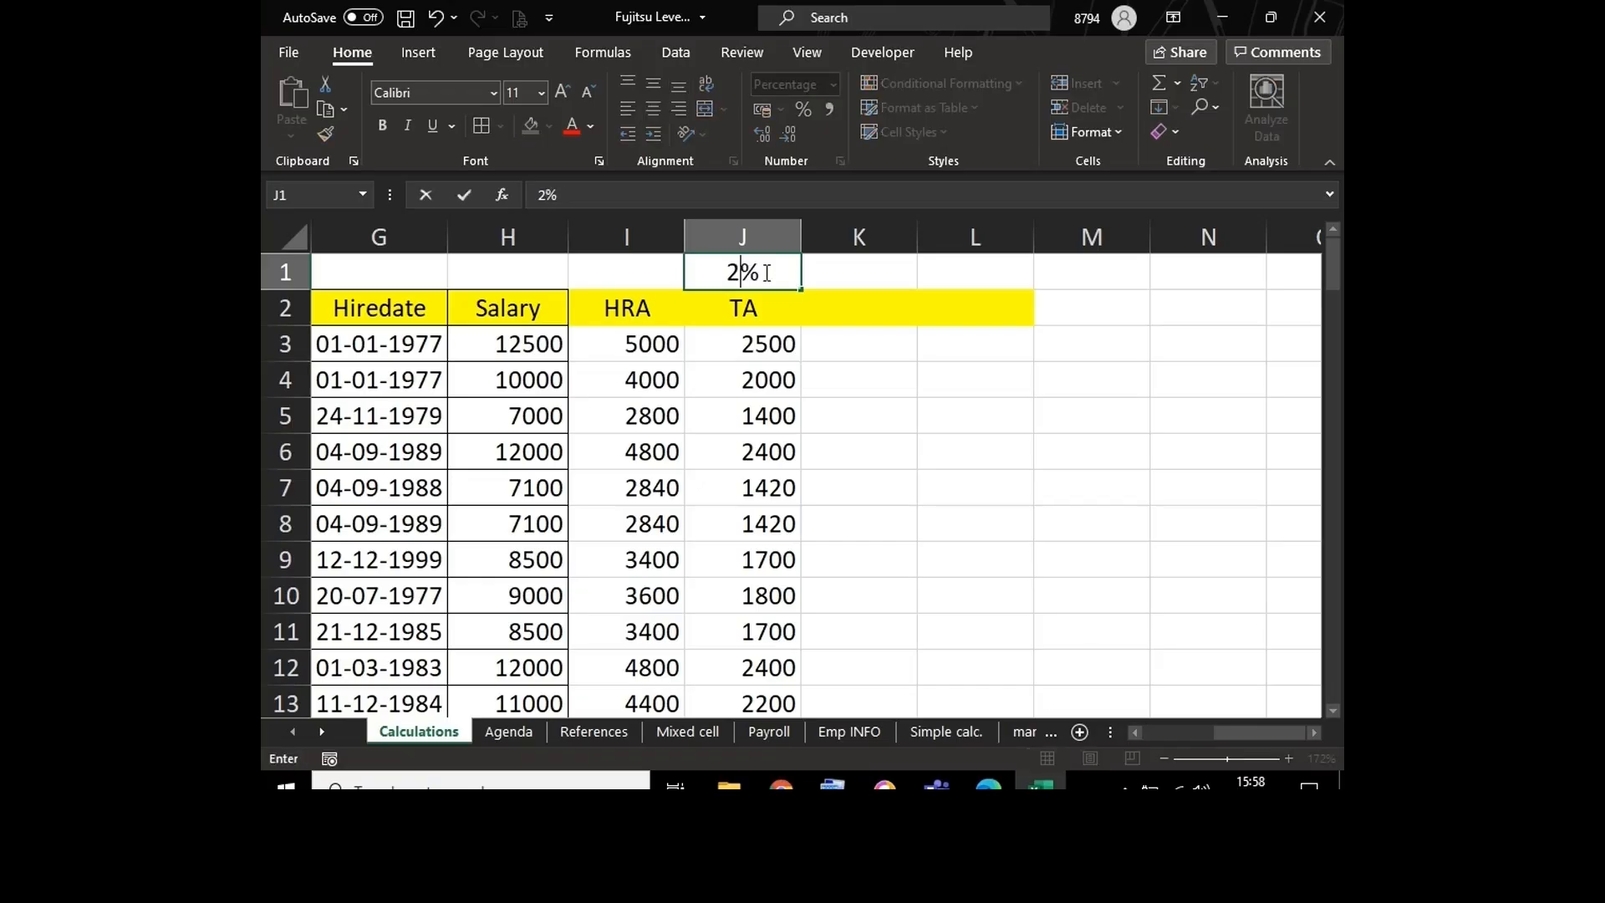
key(Return)
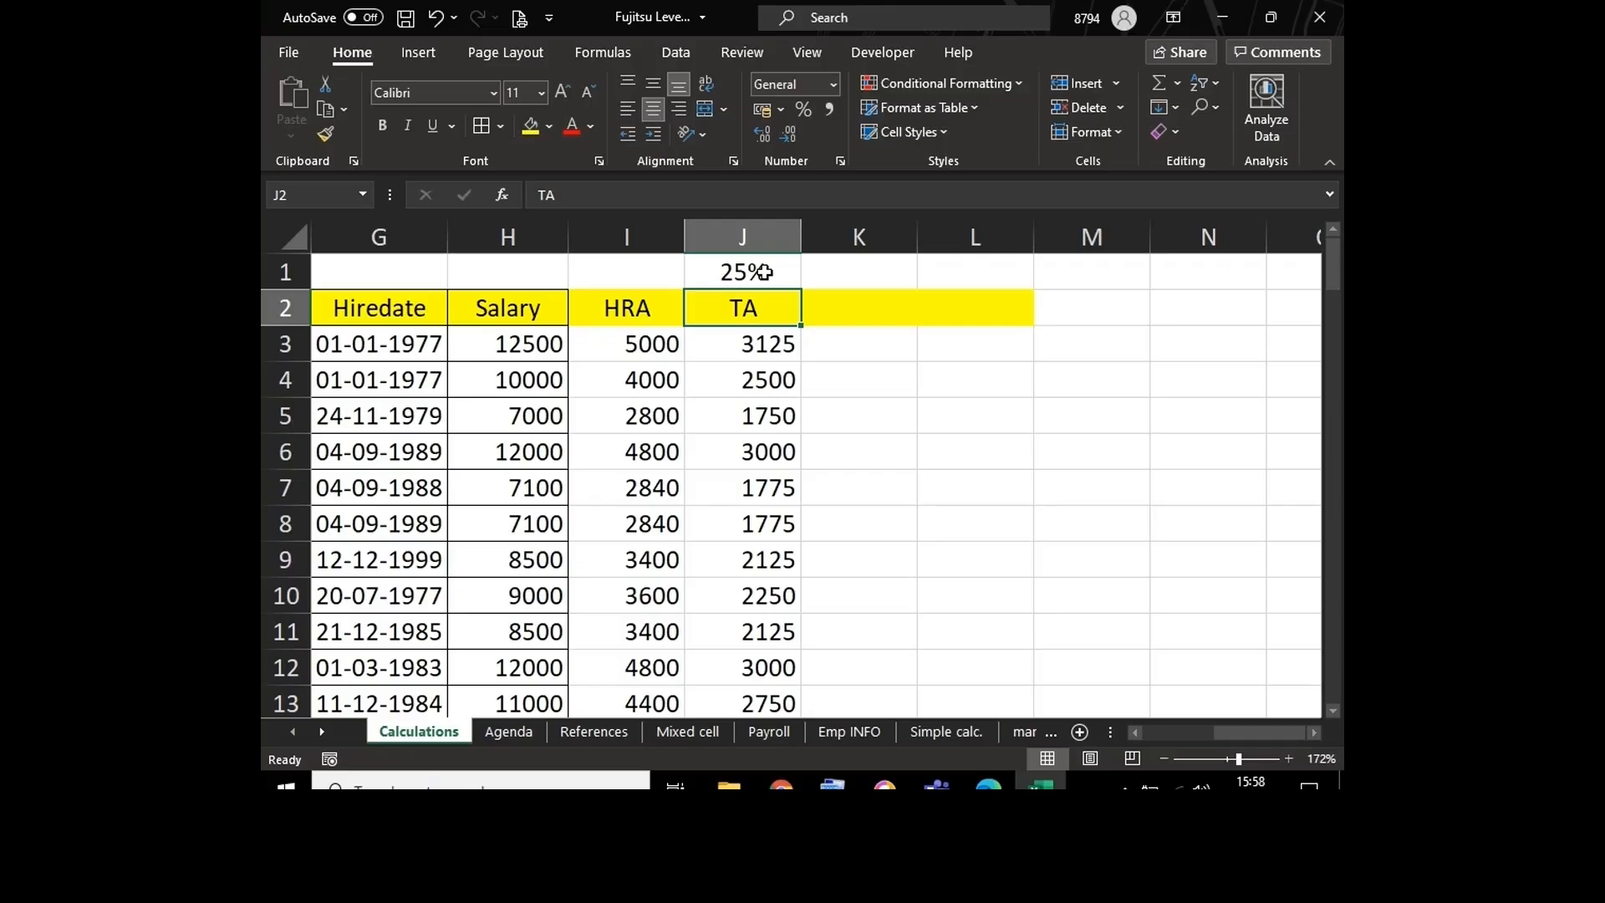
double_click(744, 341)
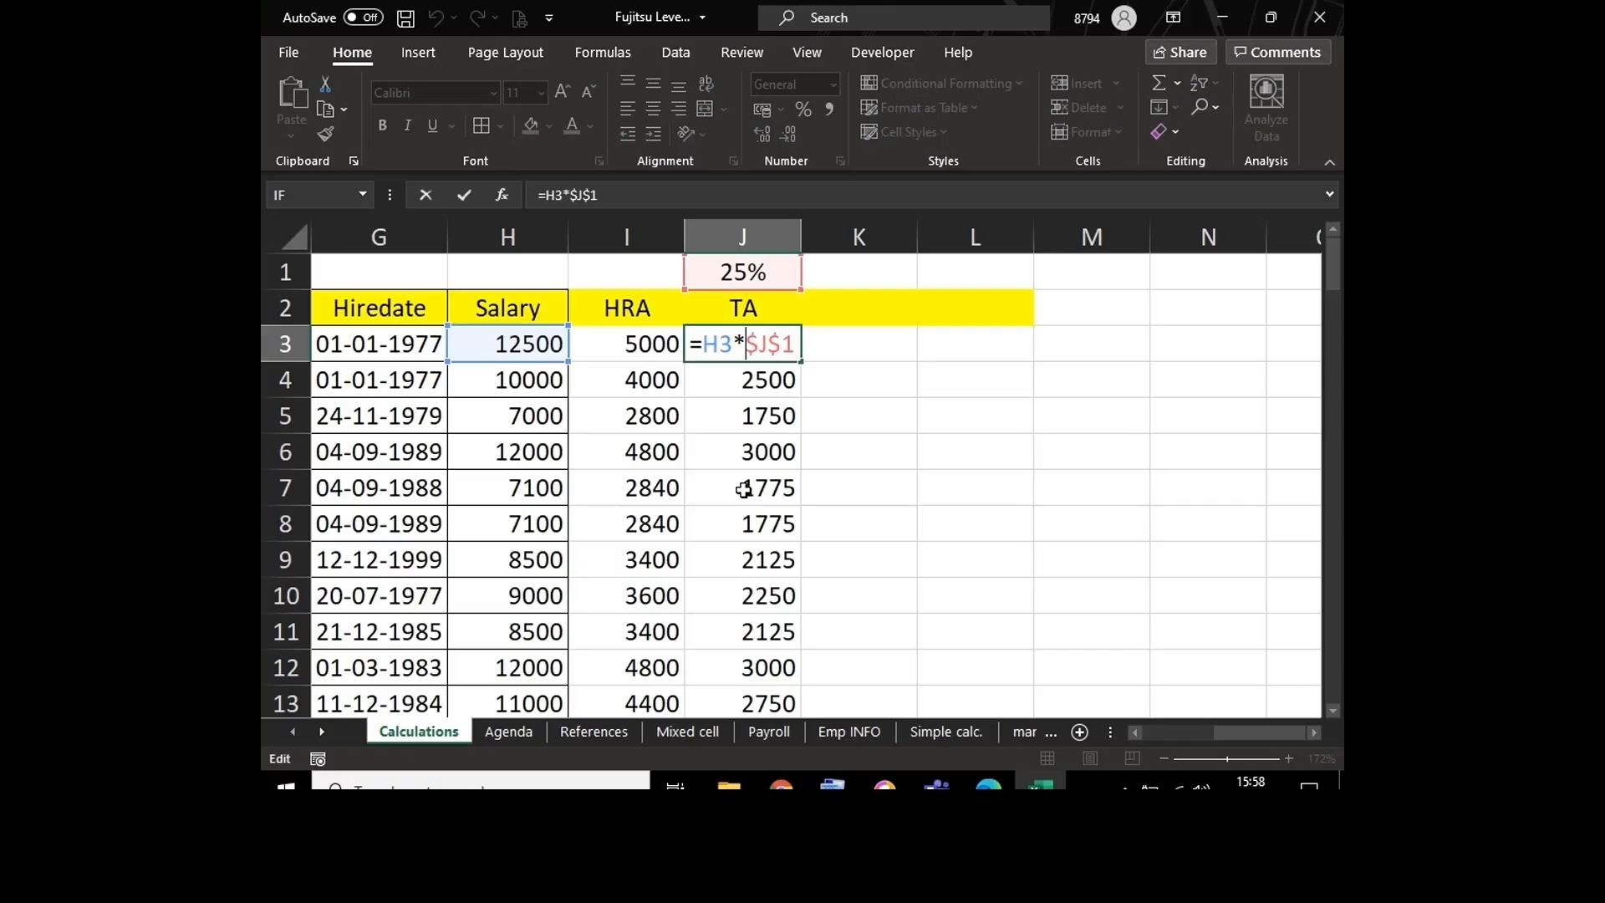
key(Escape)
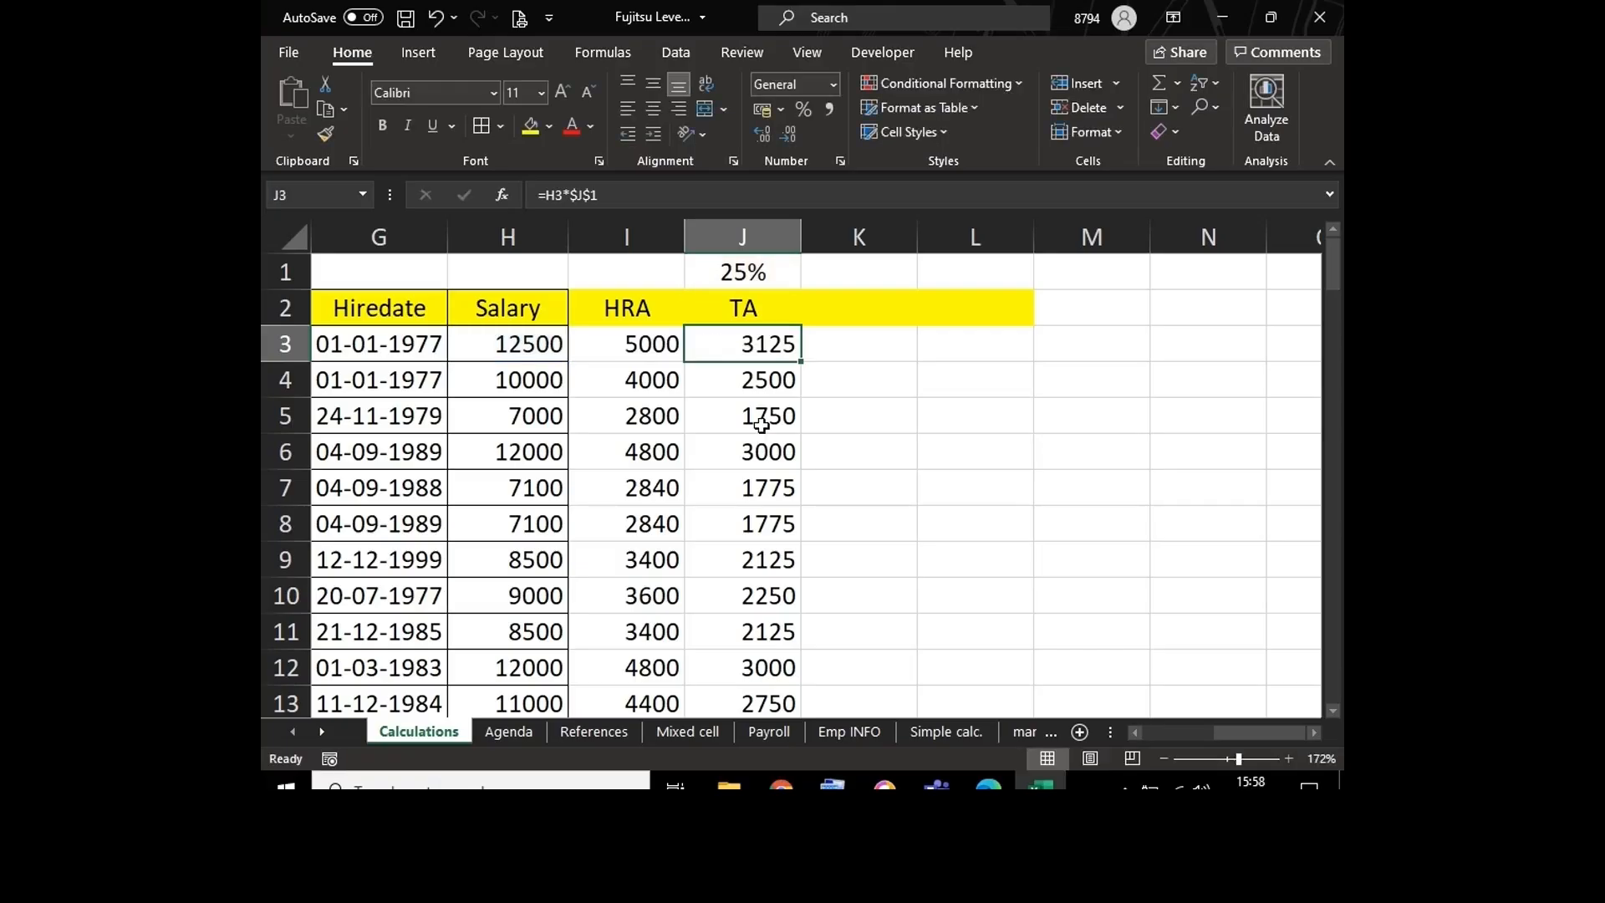
Step: Try a TA rate of 10% in J1, and set it back to 20%
click(759, 275)
text(10)
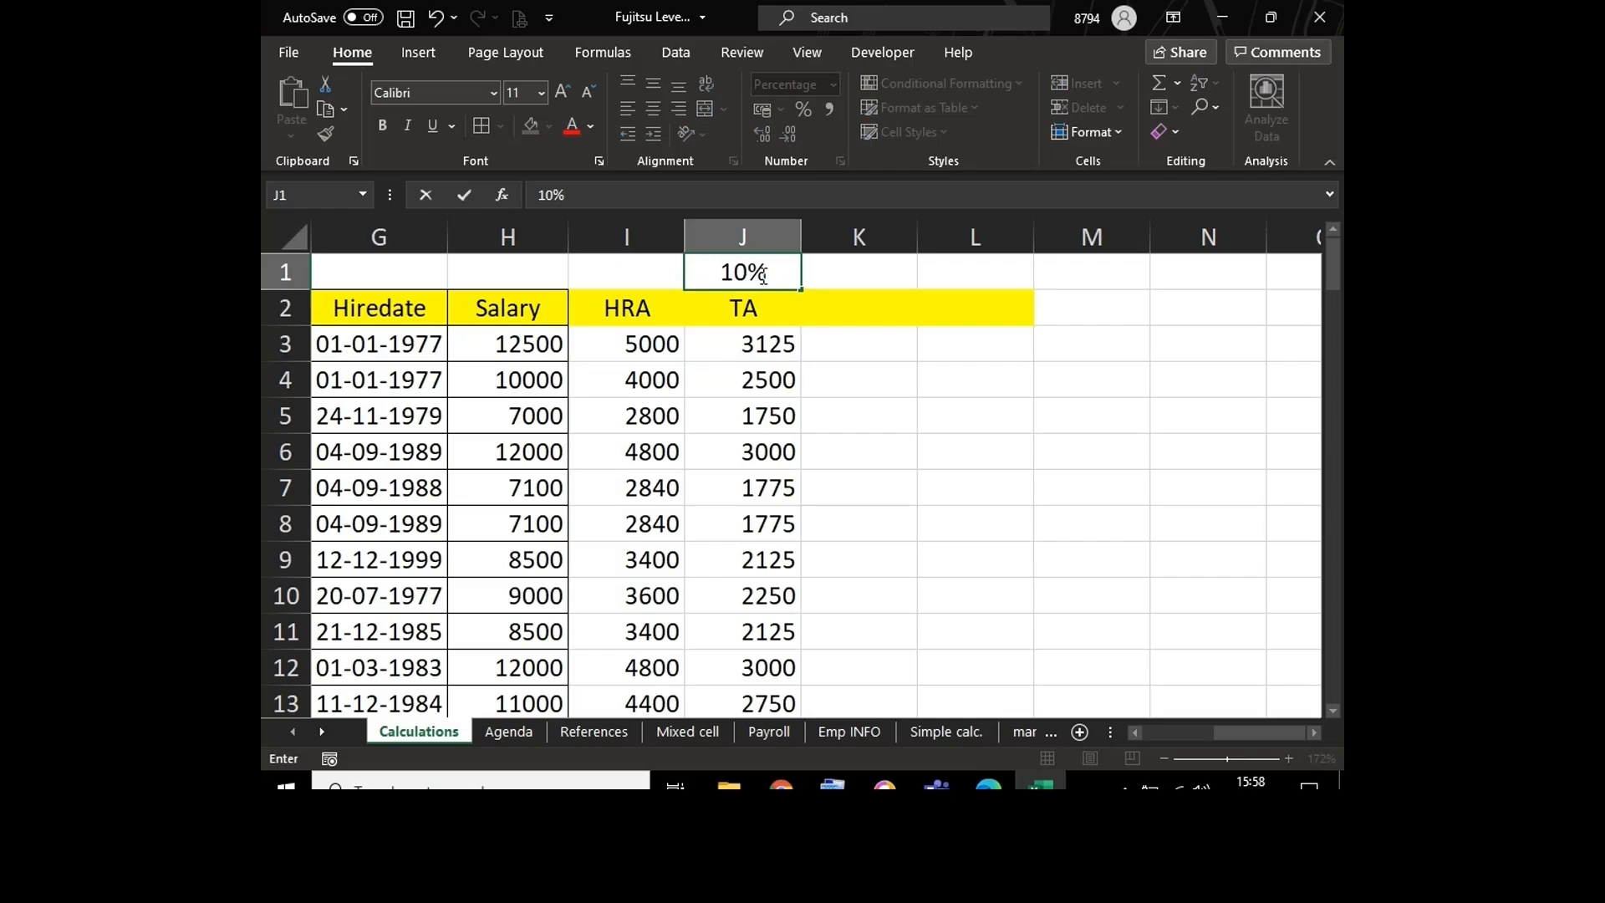
key(Return)
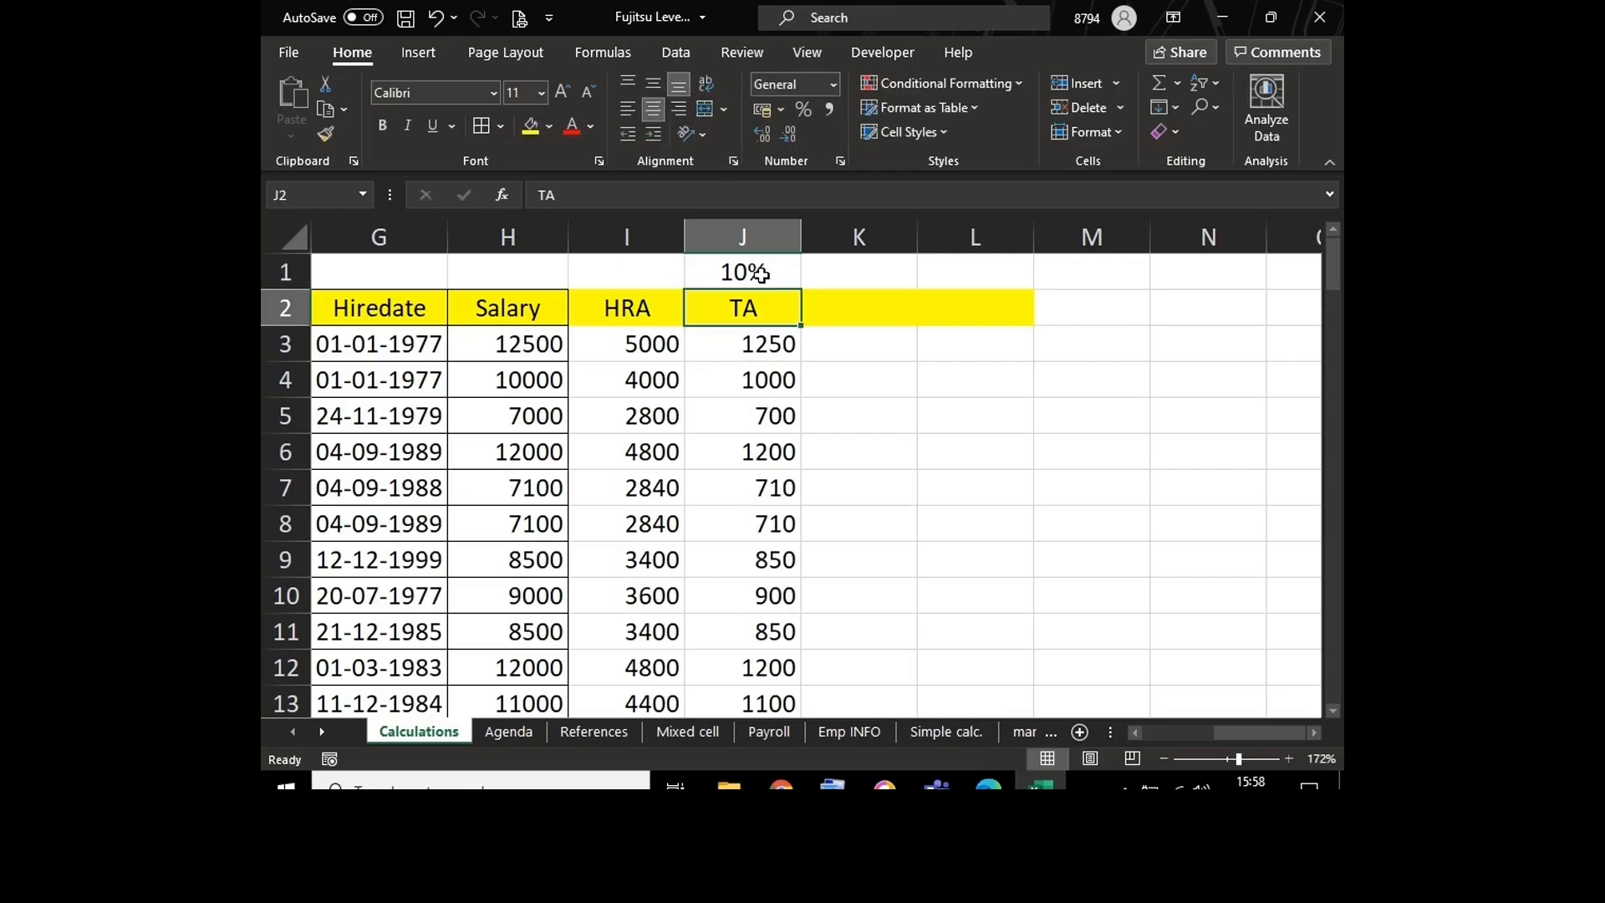
click(752, 271)
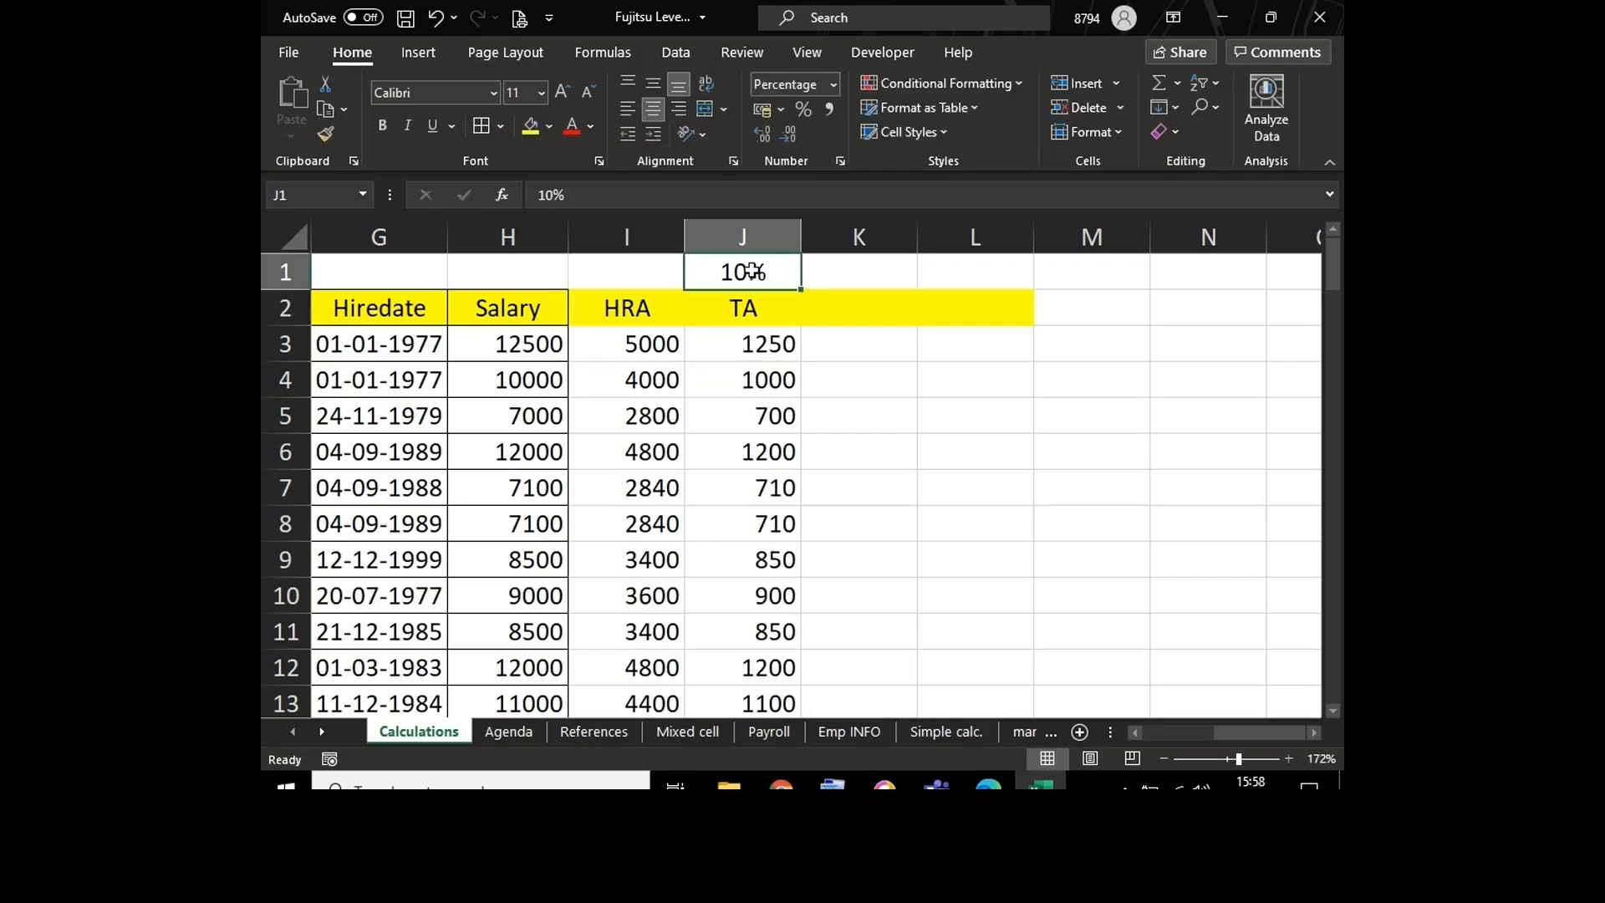
text(20)
key(Return)
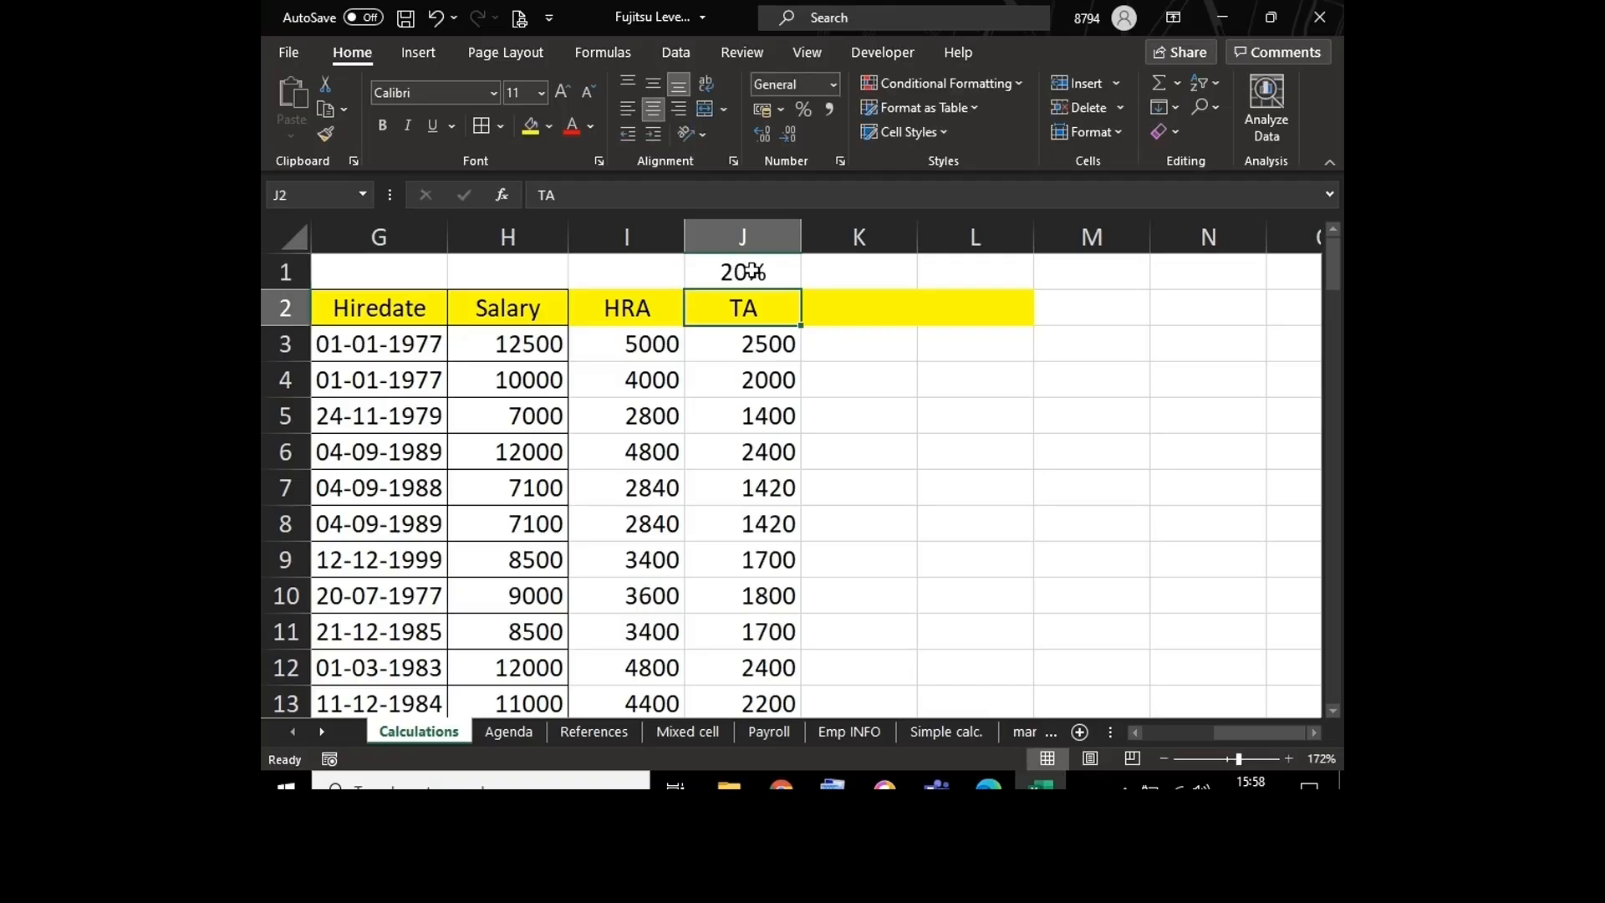
click(728, 344)
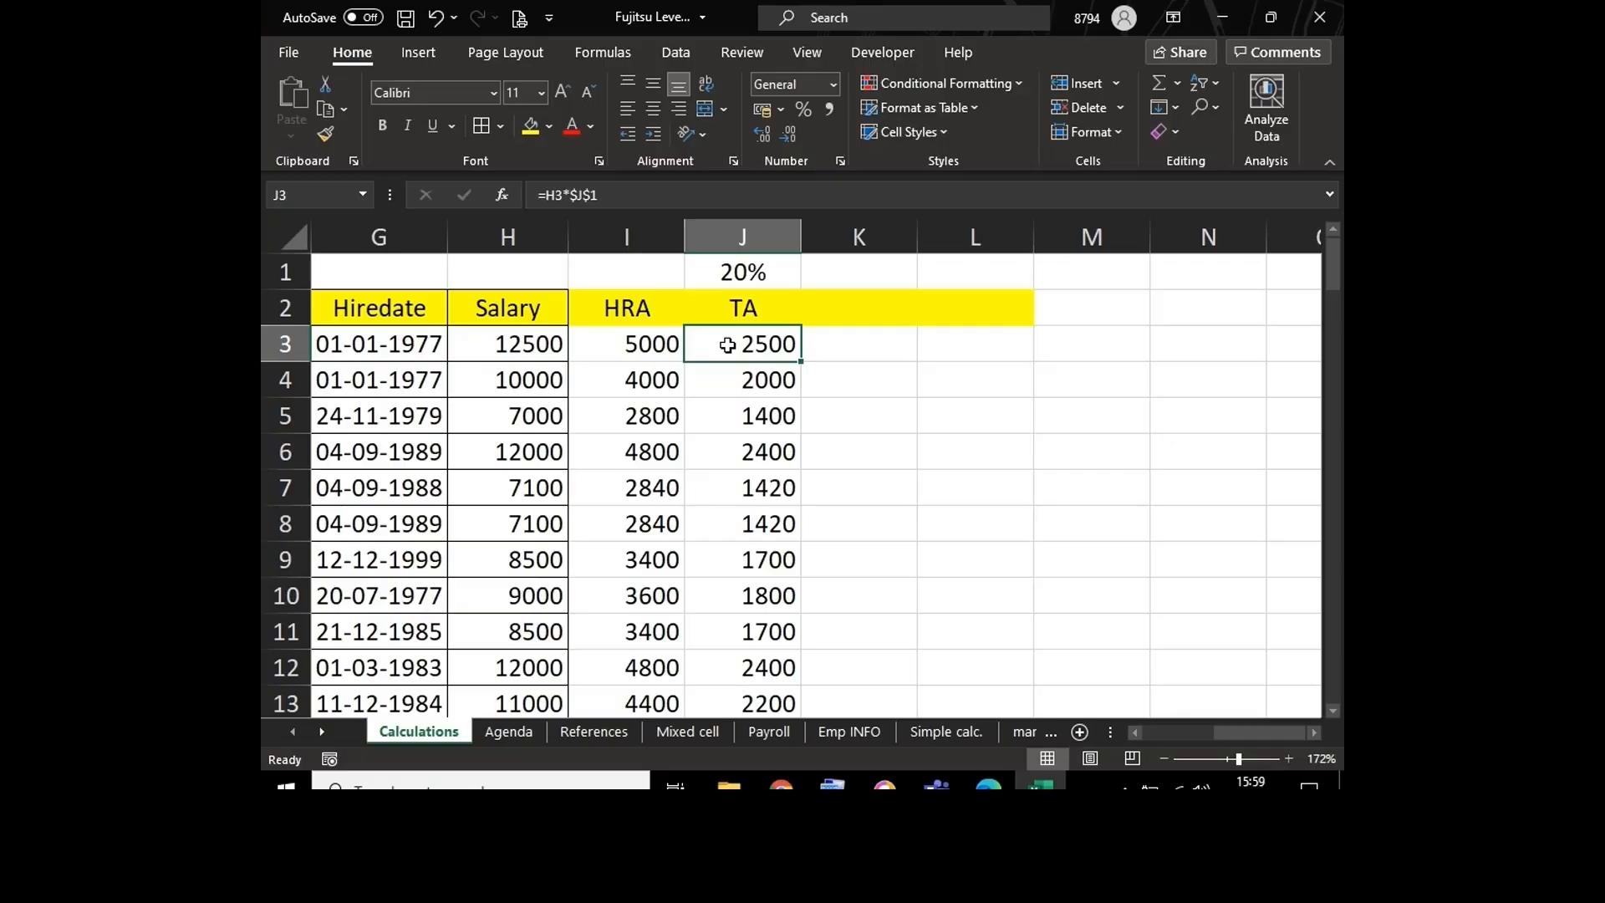
Step: In cell I16 of the References sheet, enter =1000*Calculations!J1 to use the TA rate from the Calculations sheet
click(590, 731)
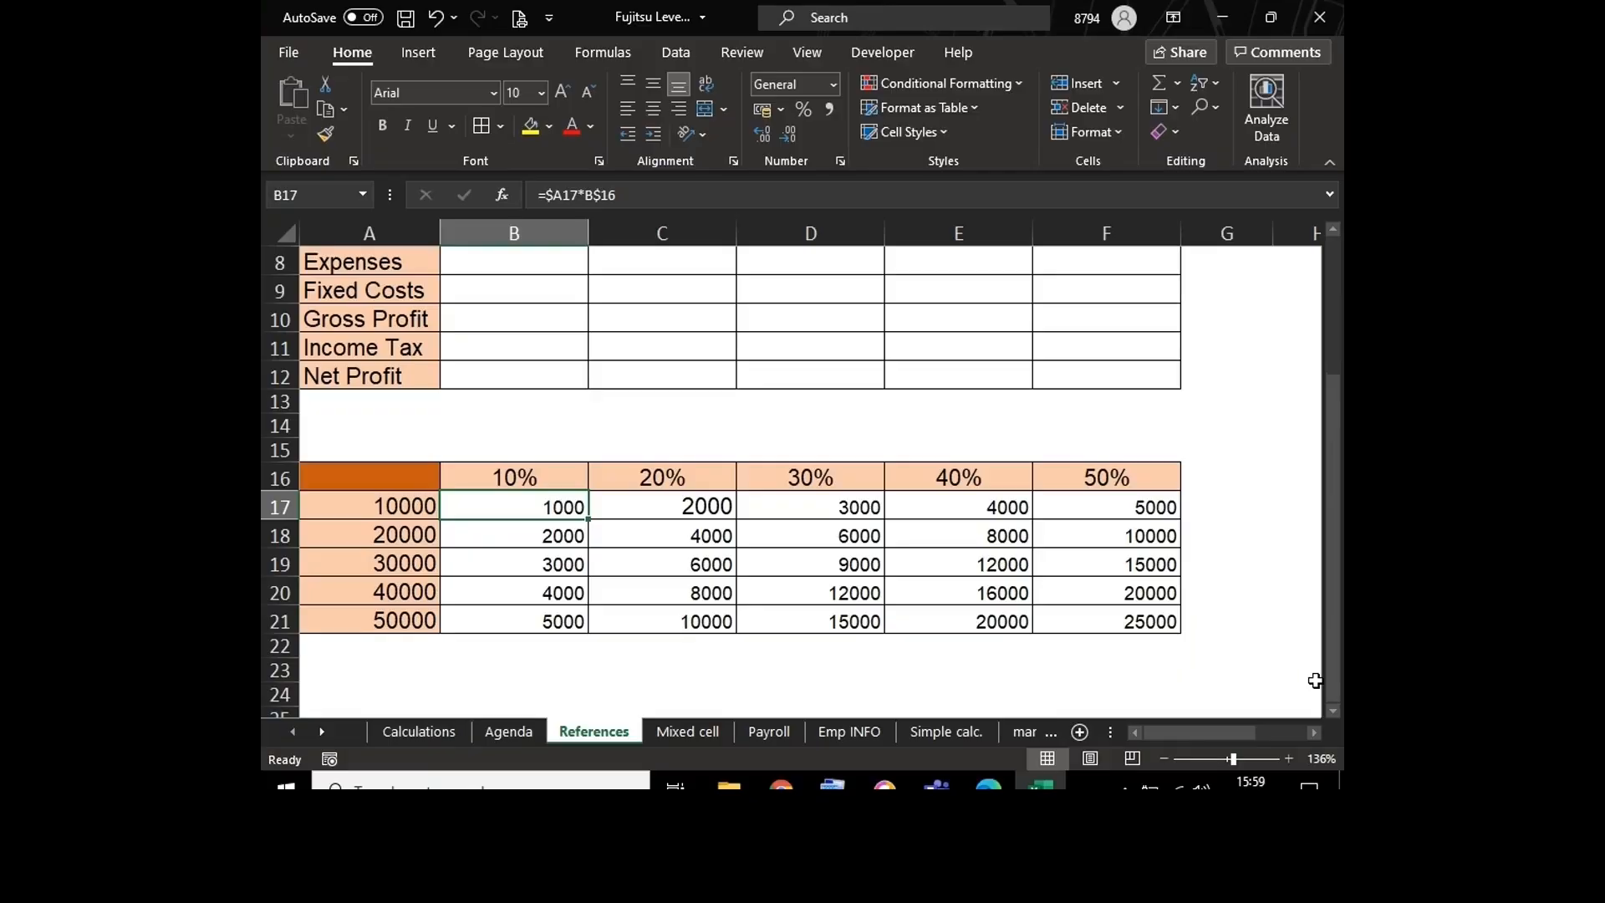
scroll(1310, 688, right, 4)
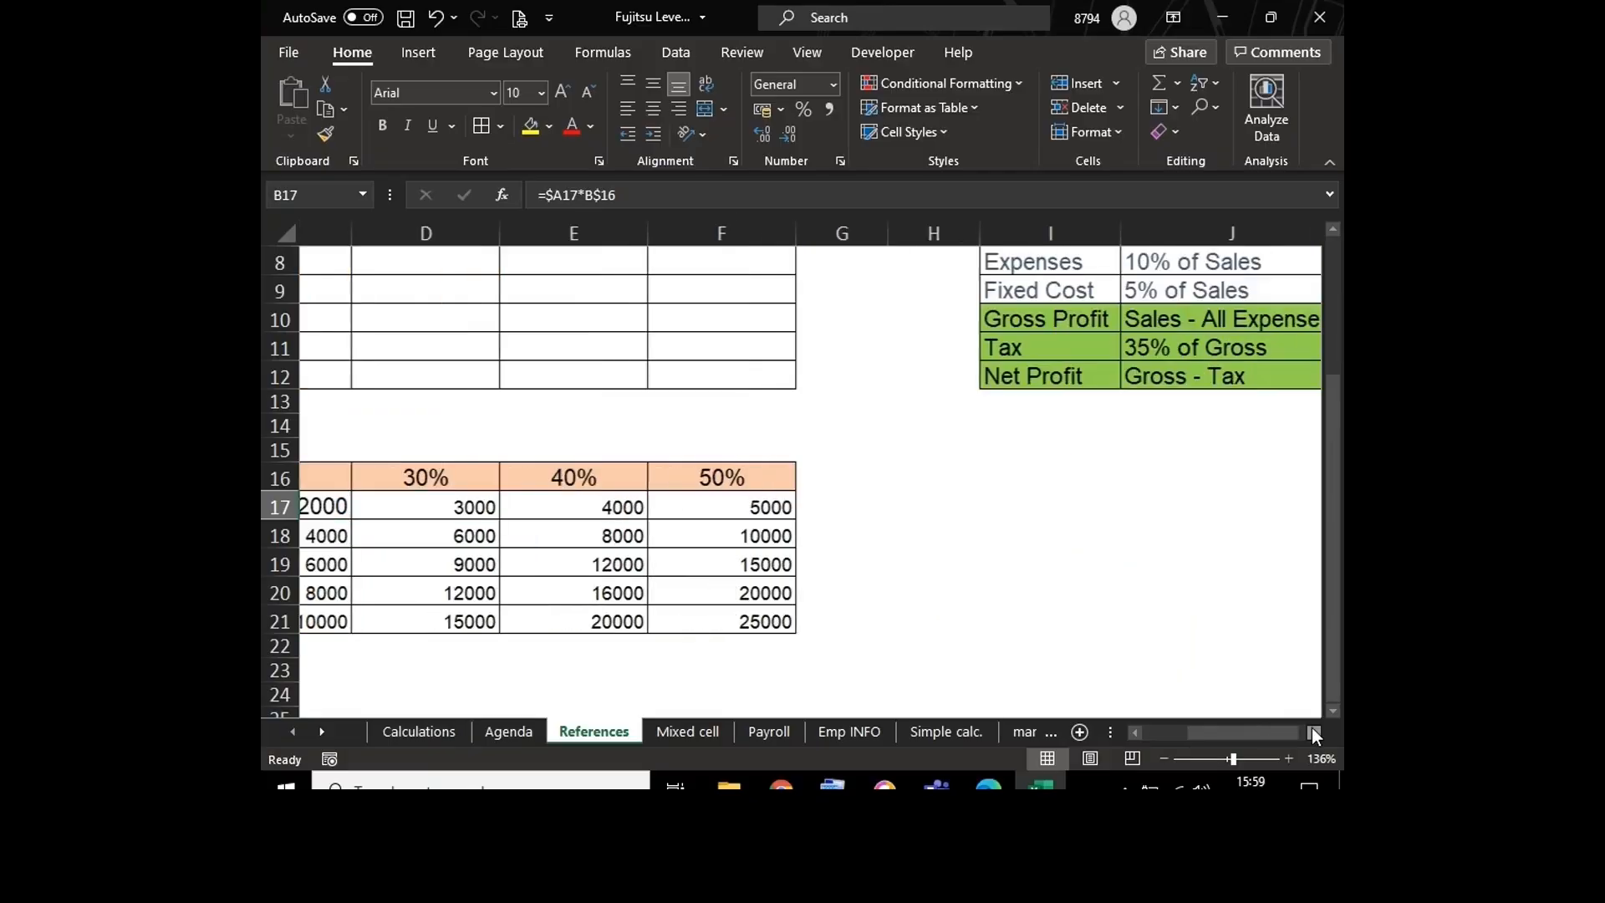
click(843, 474)
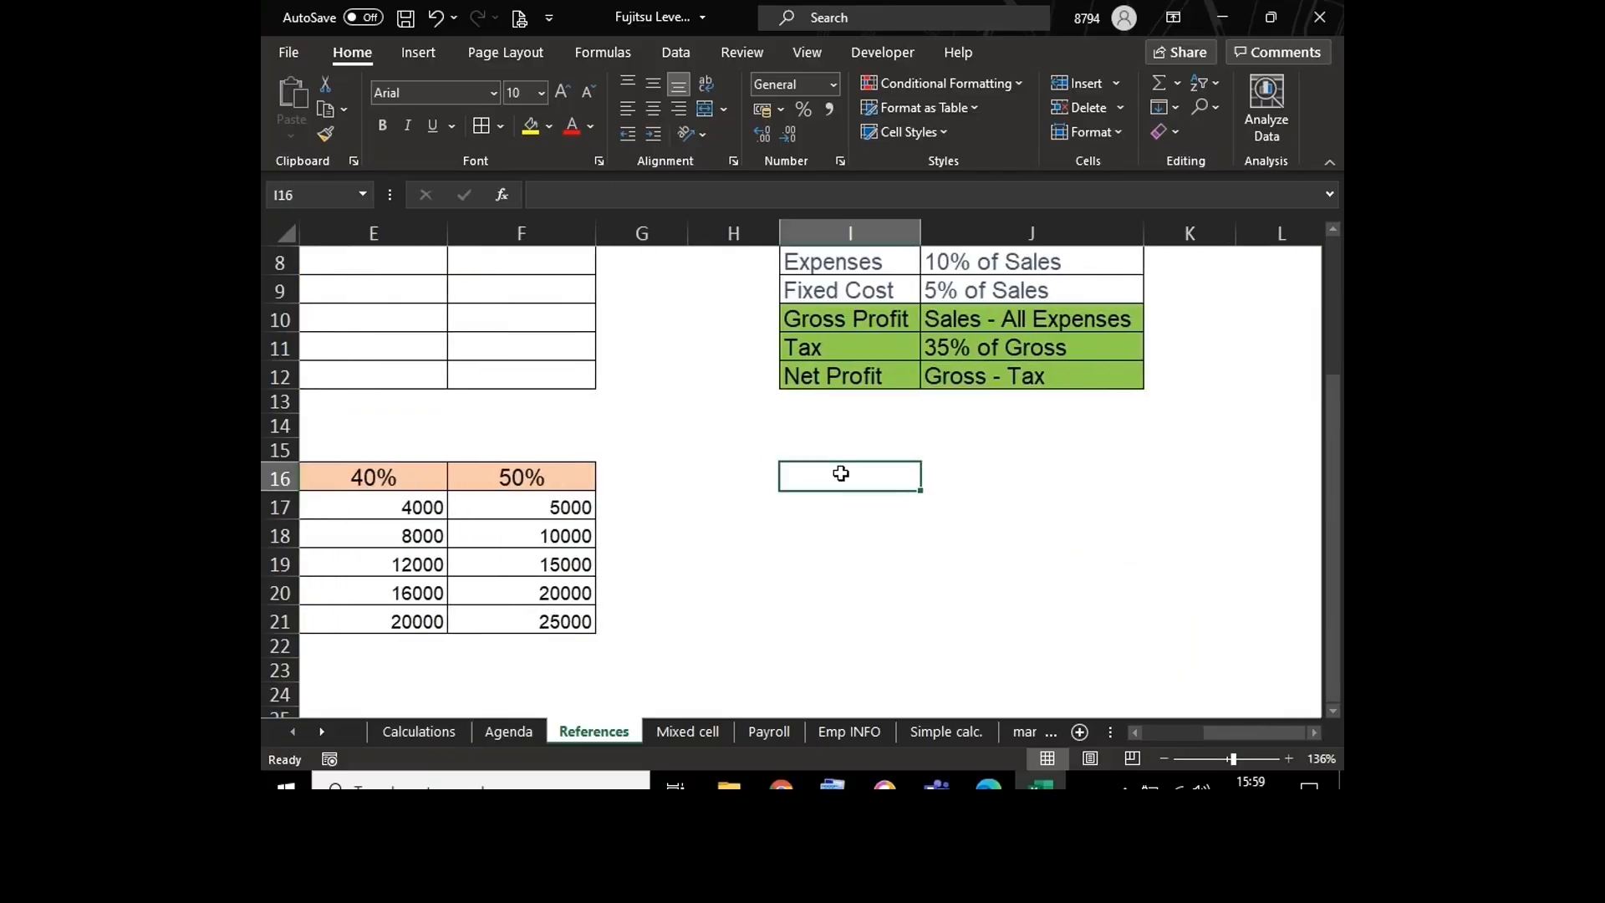
text(=1000*)
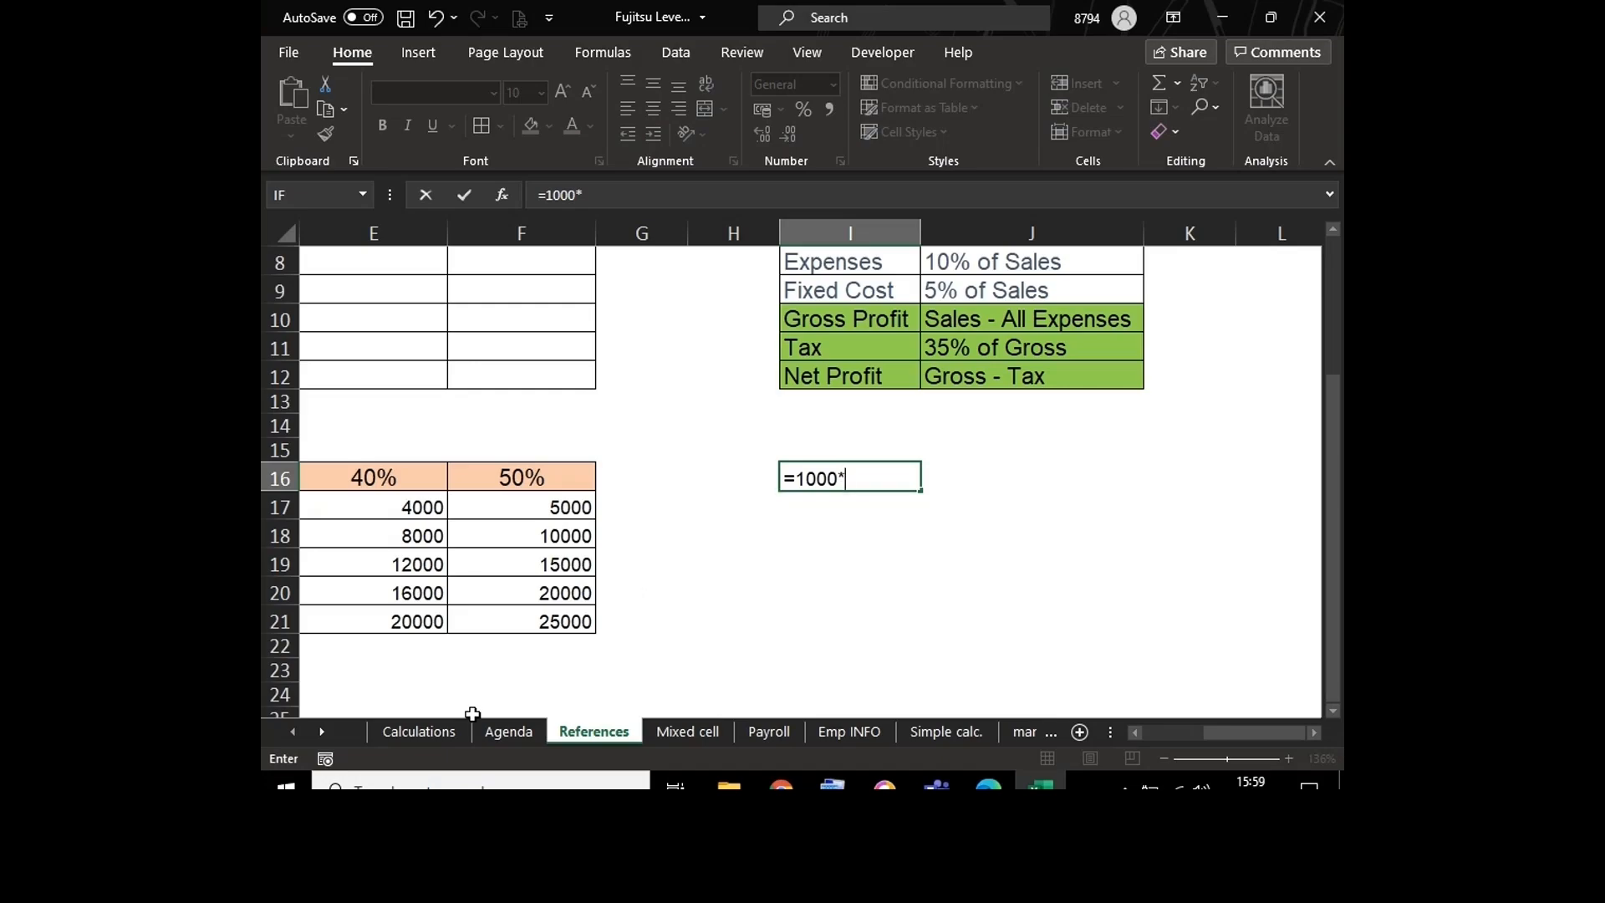
click(435, 731)
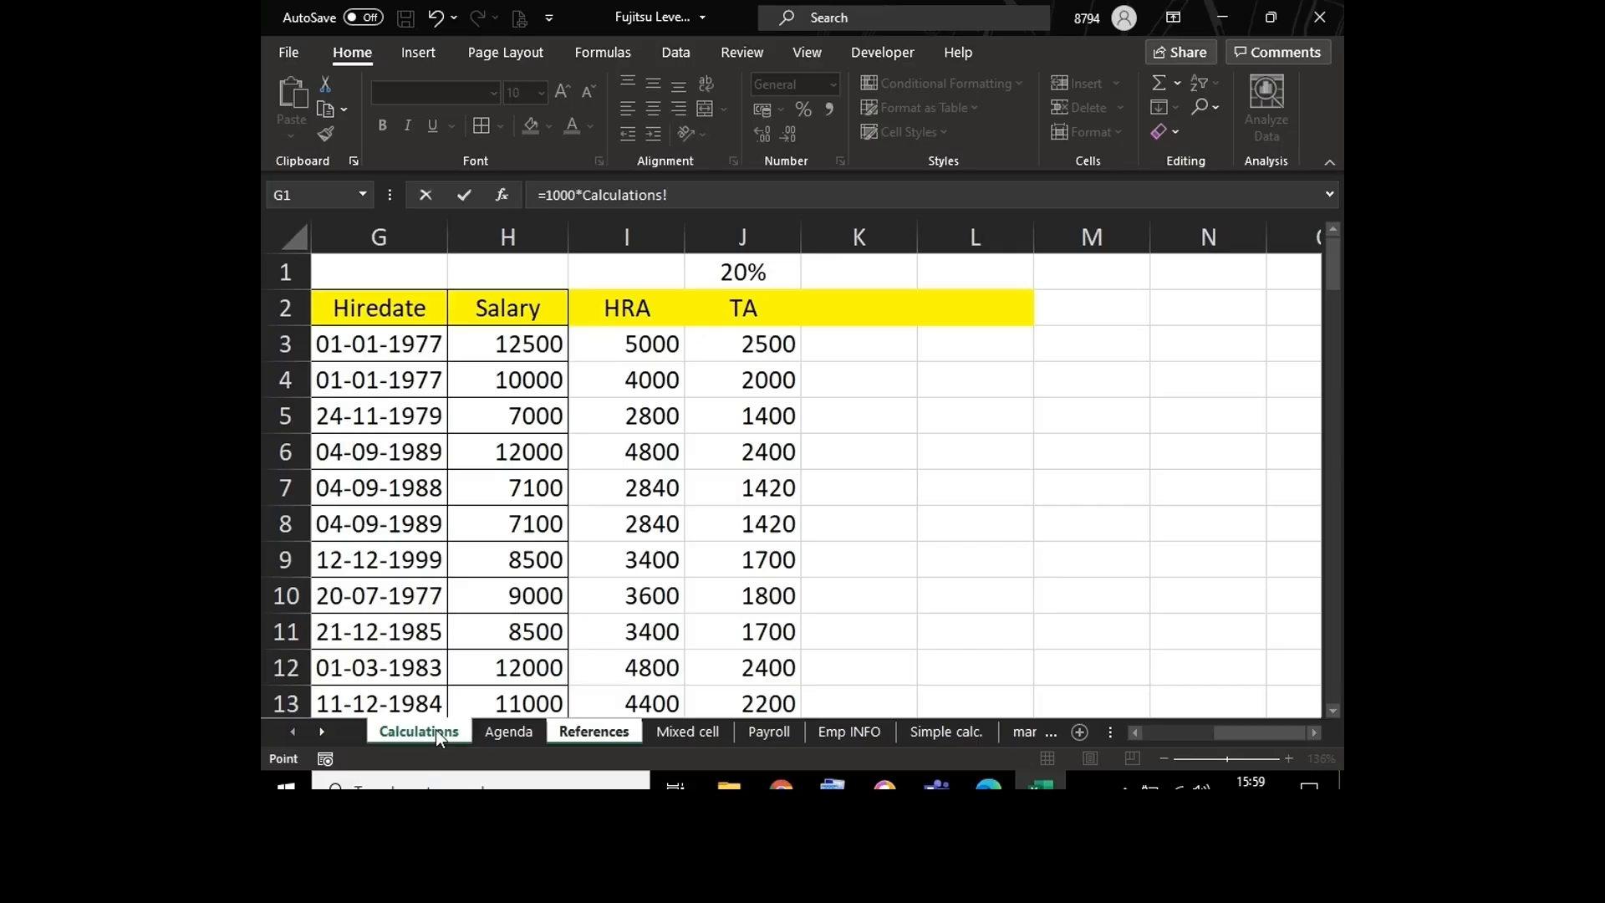
click(743, 270)
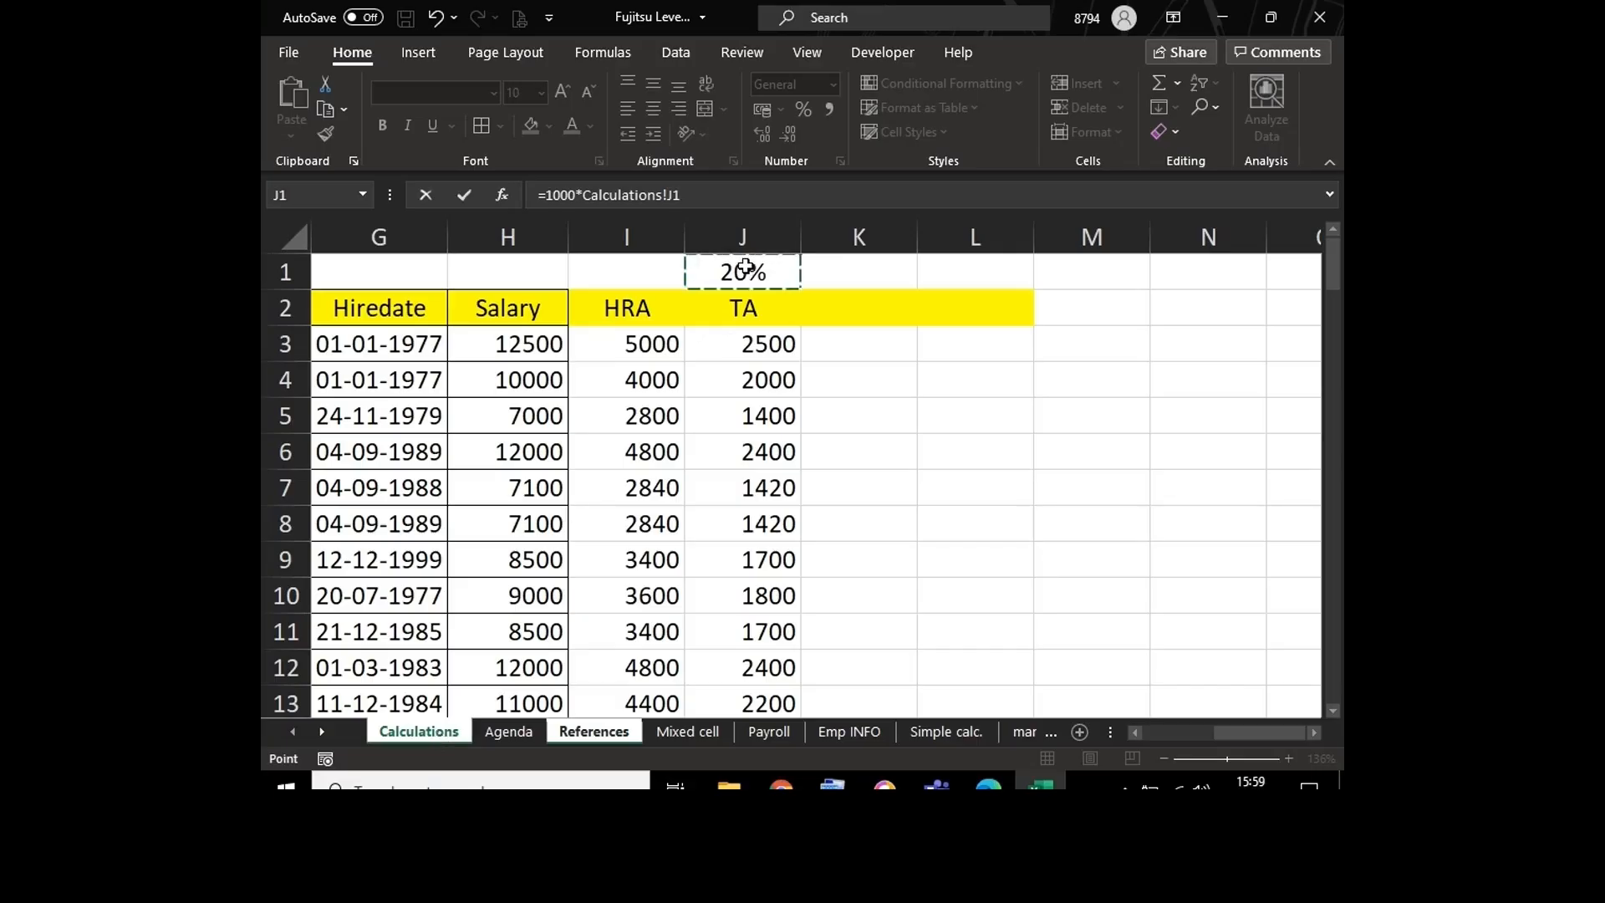
key(Return)
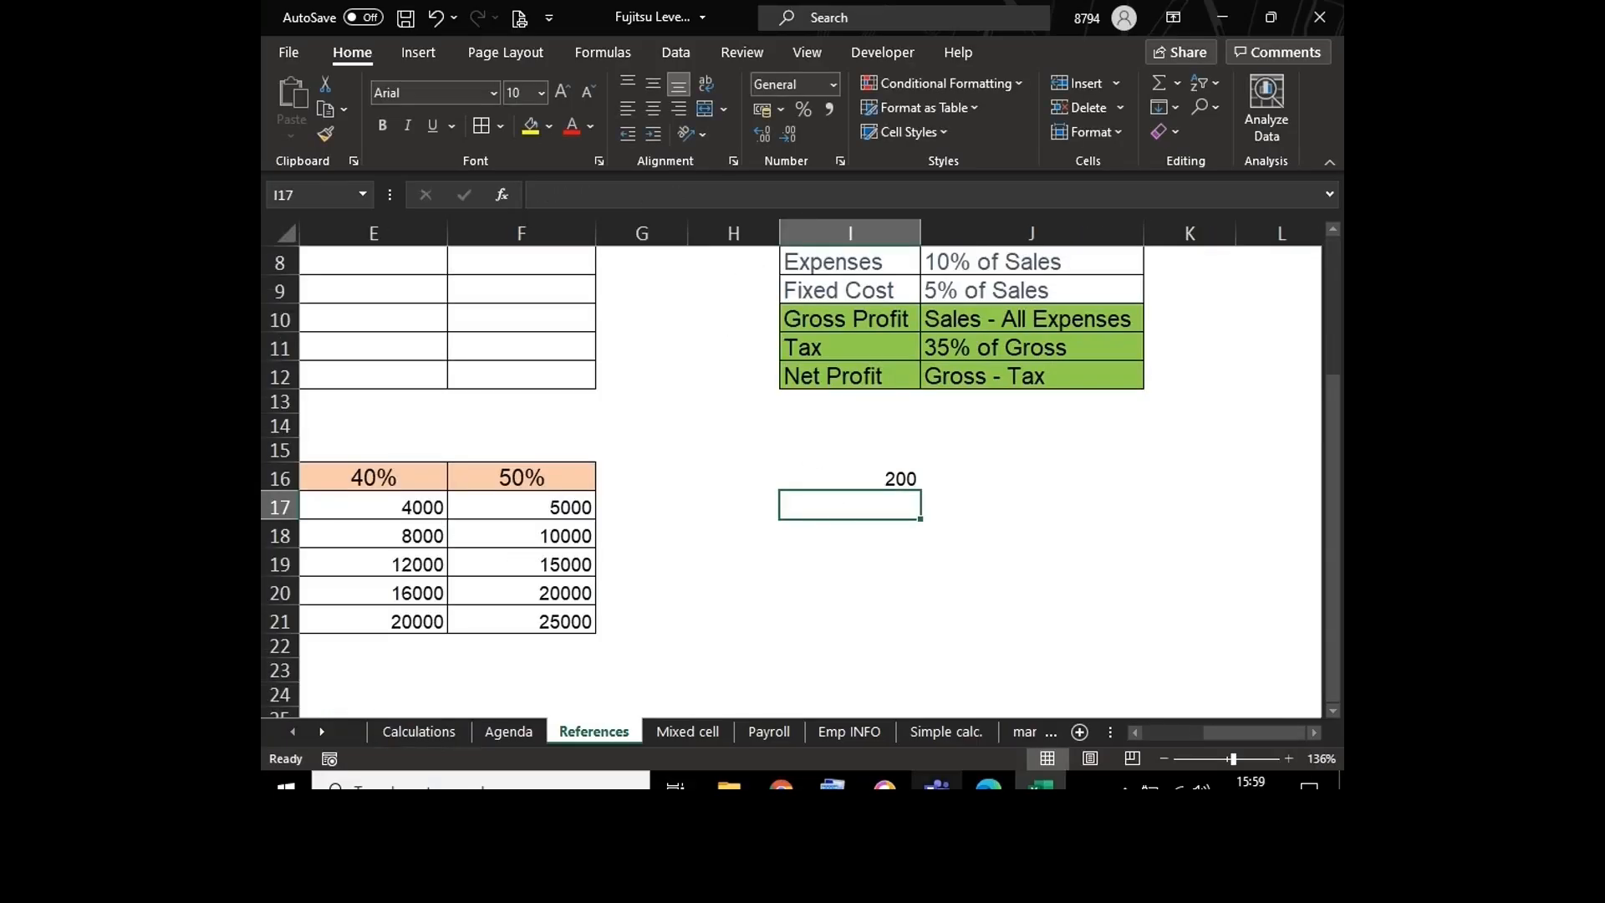
Step: Examine the cross-sheet formula in I16 of the References sheet without changing it
click(847, 480)
double_click(847, 480)
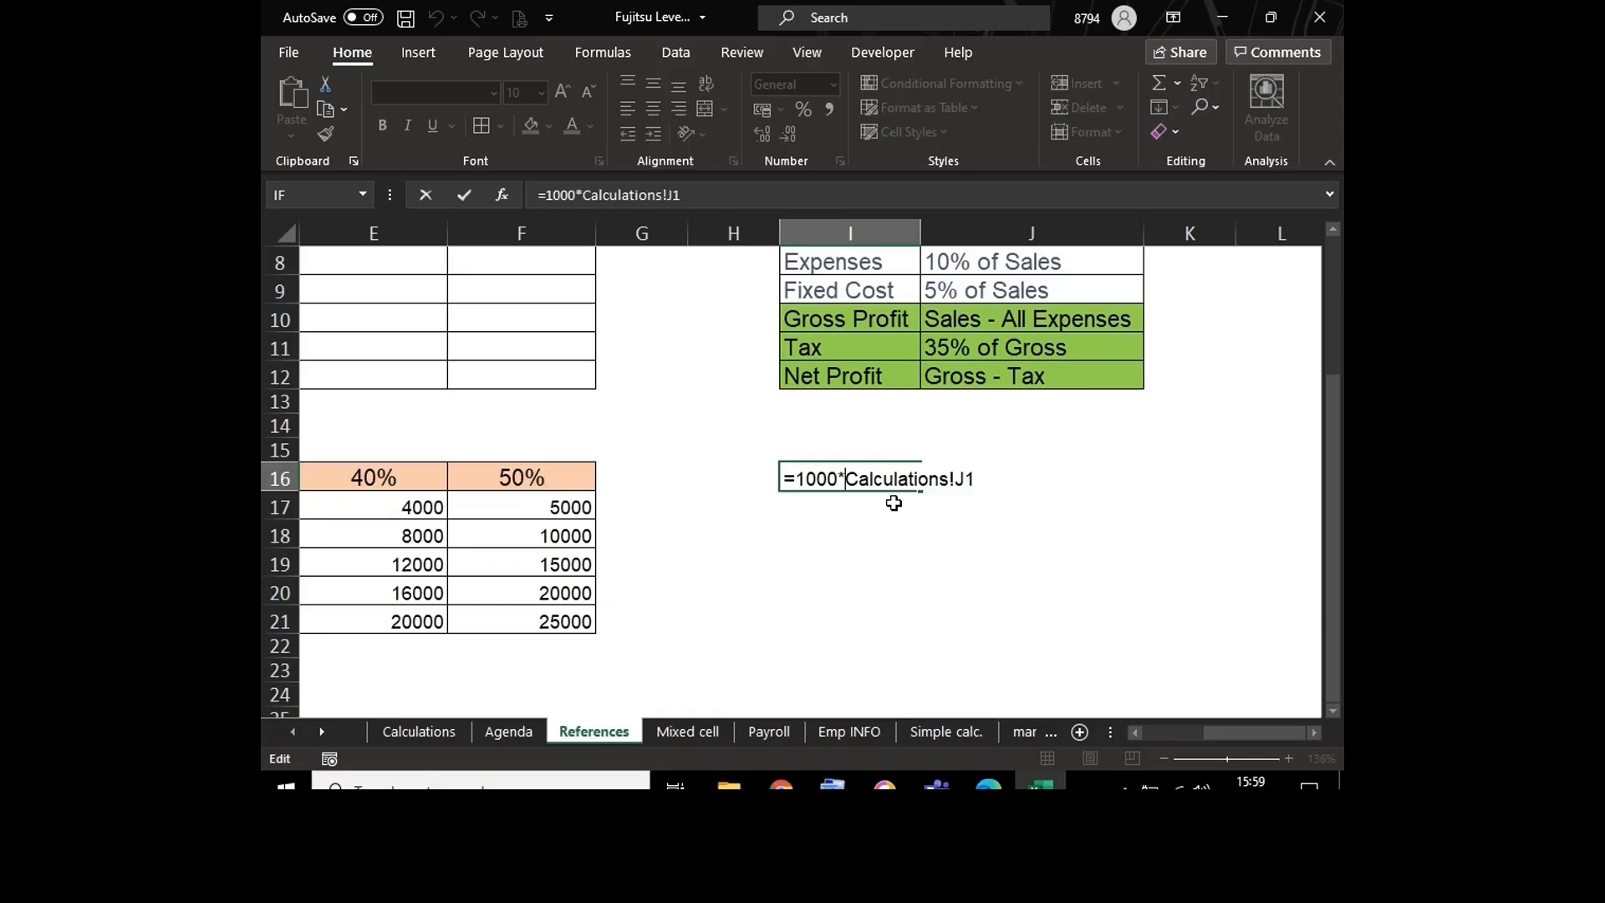
key(Return)
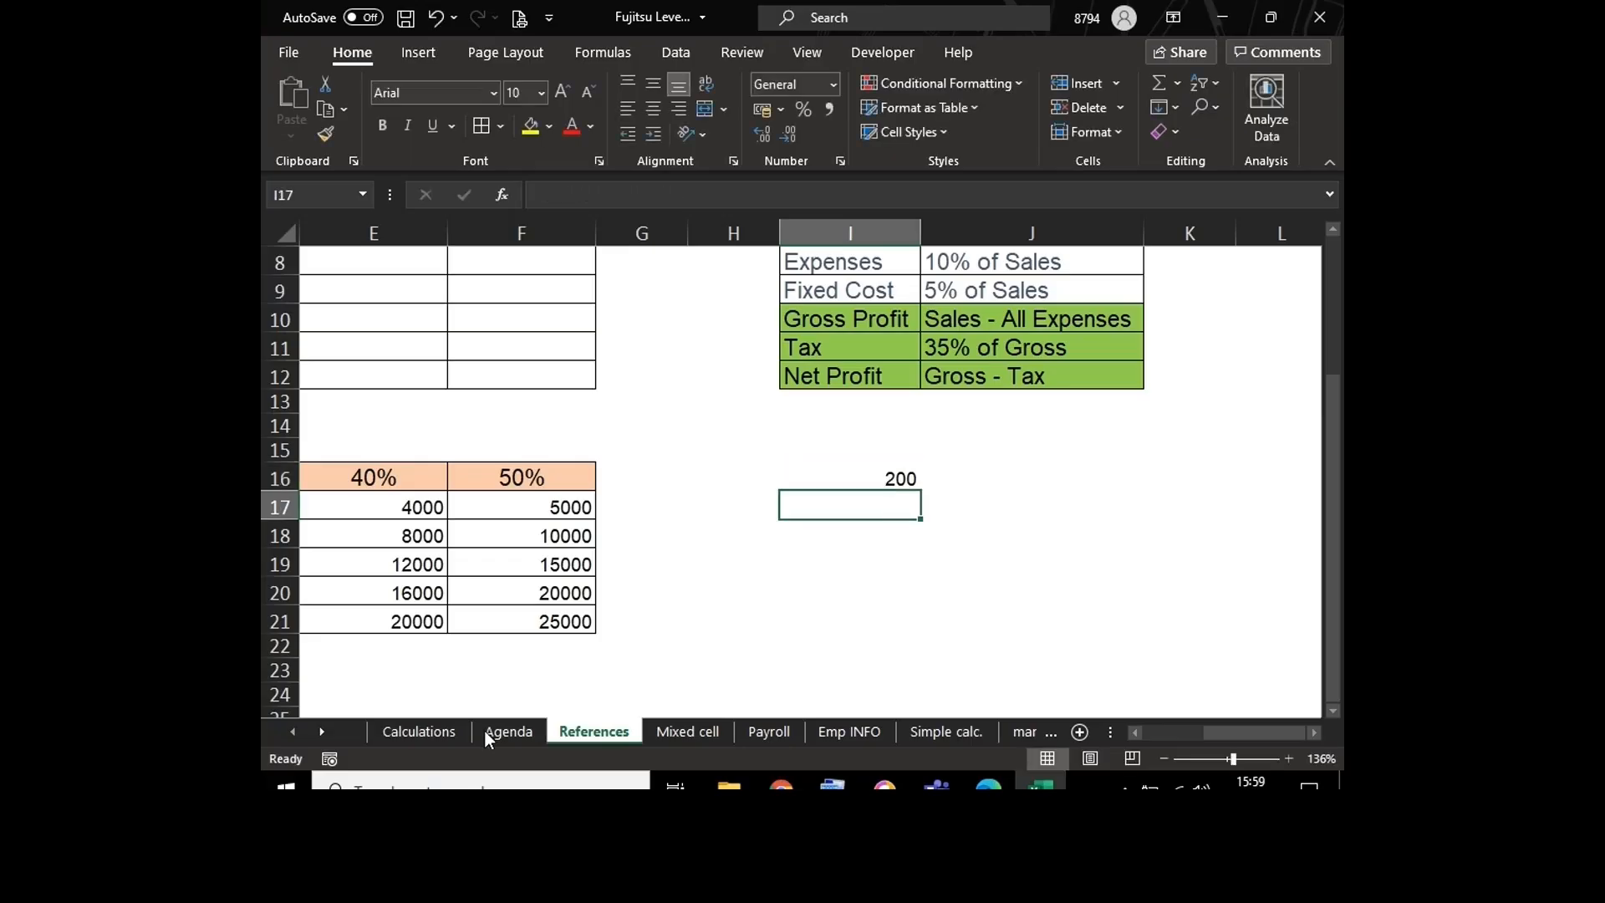
Step: Set the TA rate in J1 of the Calculations sheet to 40%
click(422, 732)
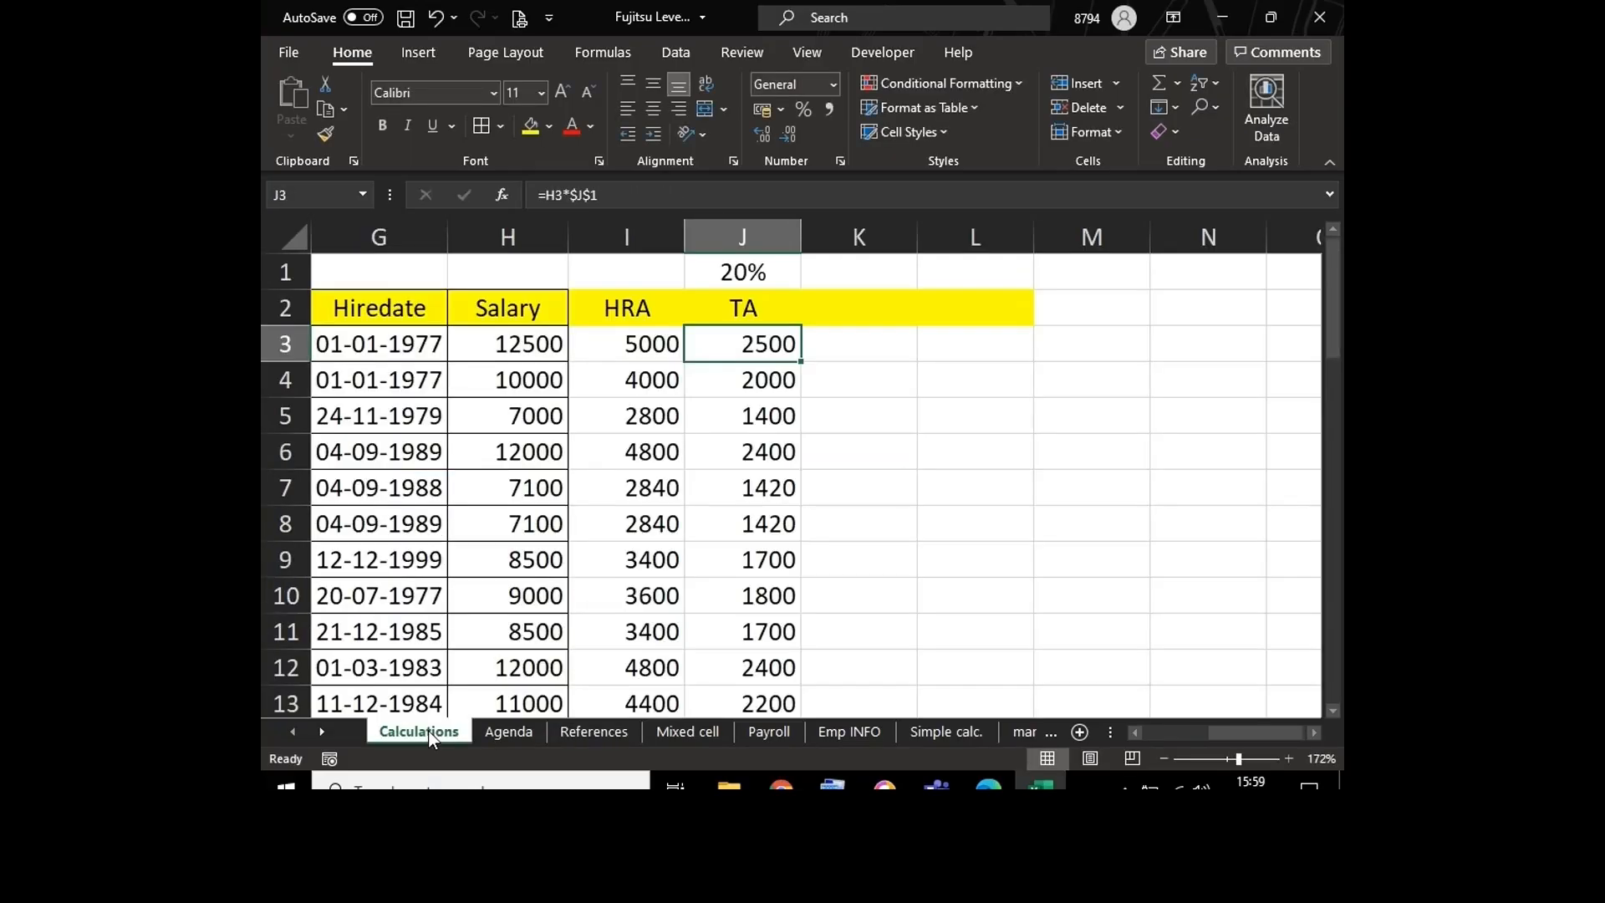
click(736, 274)
text(40)
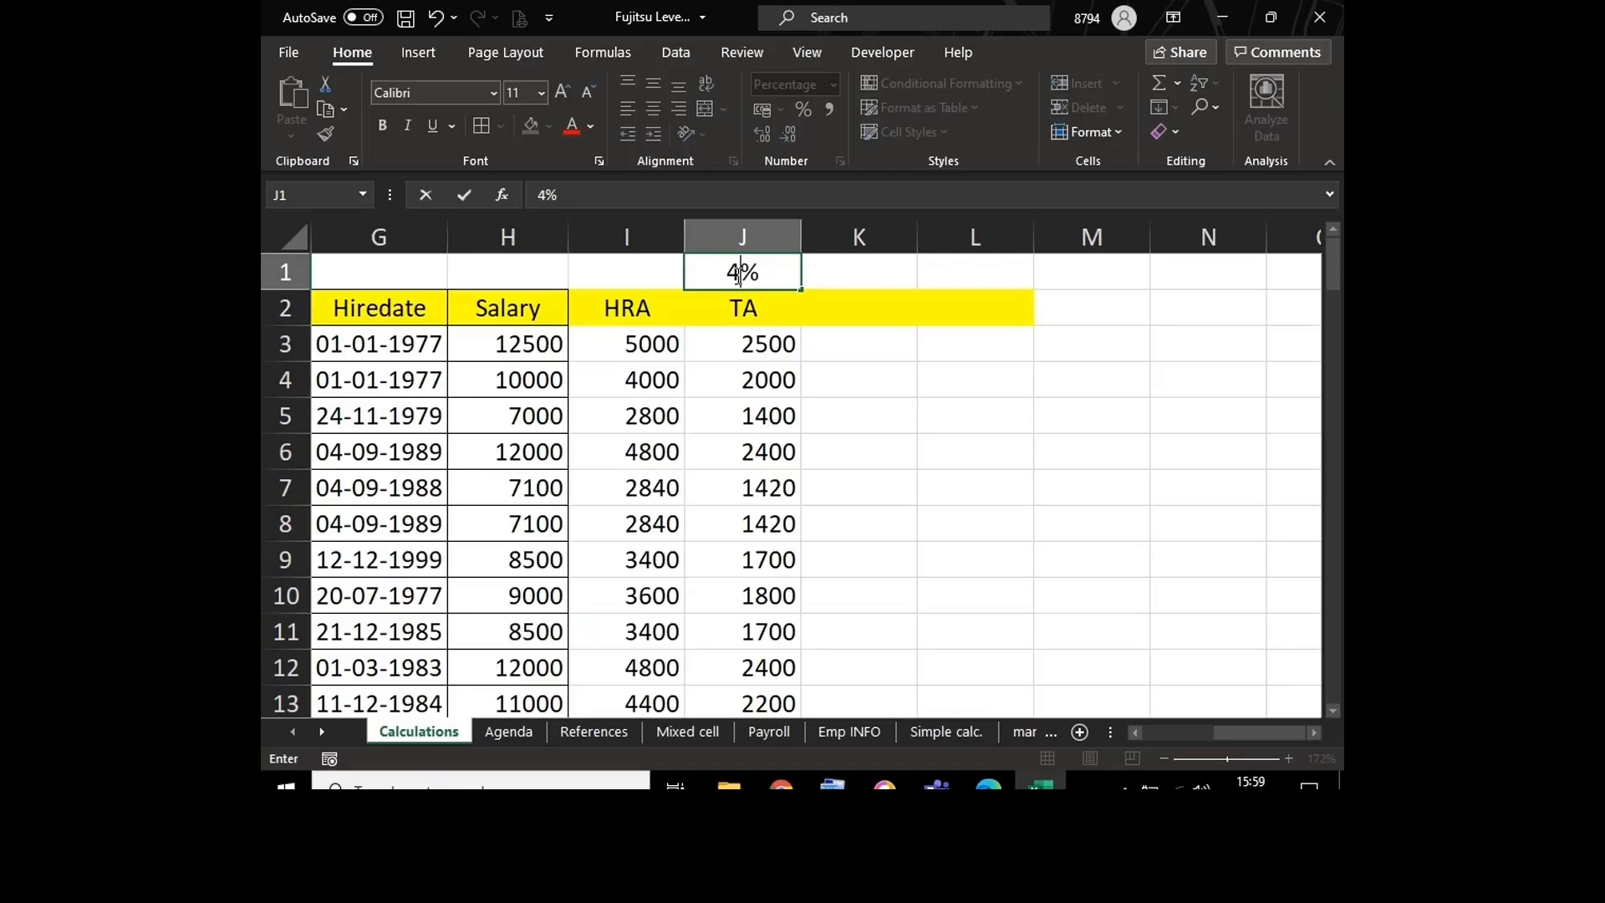
key(Return)
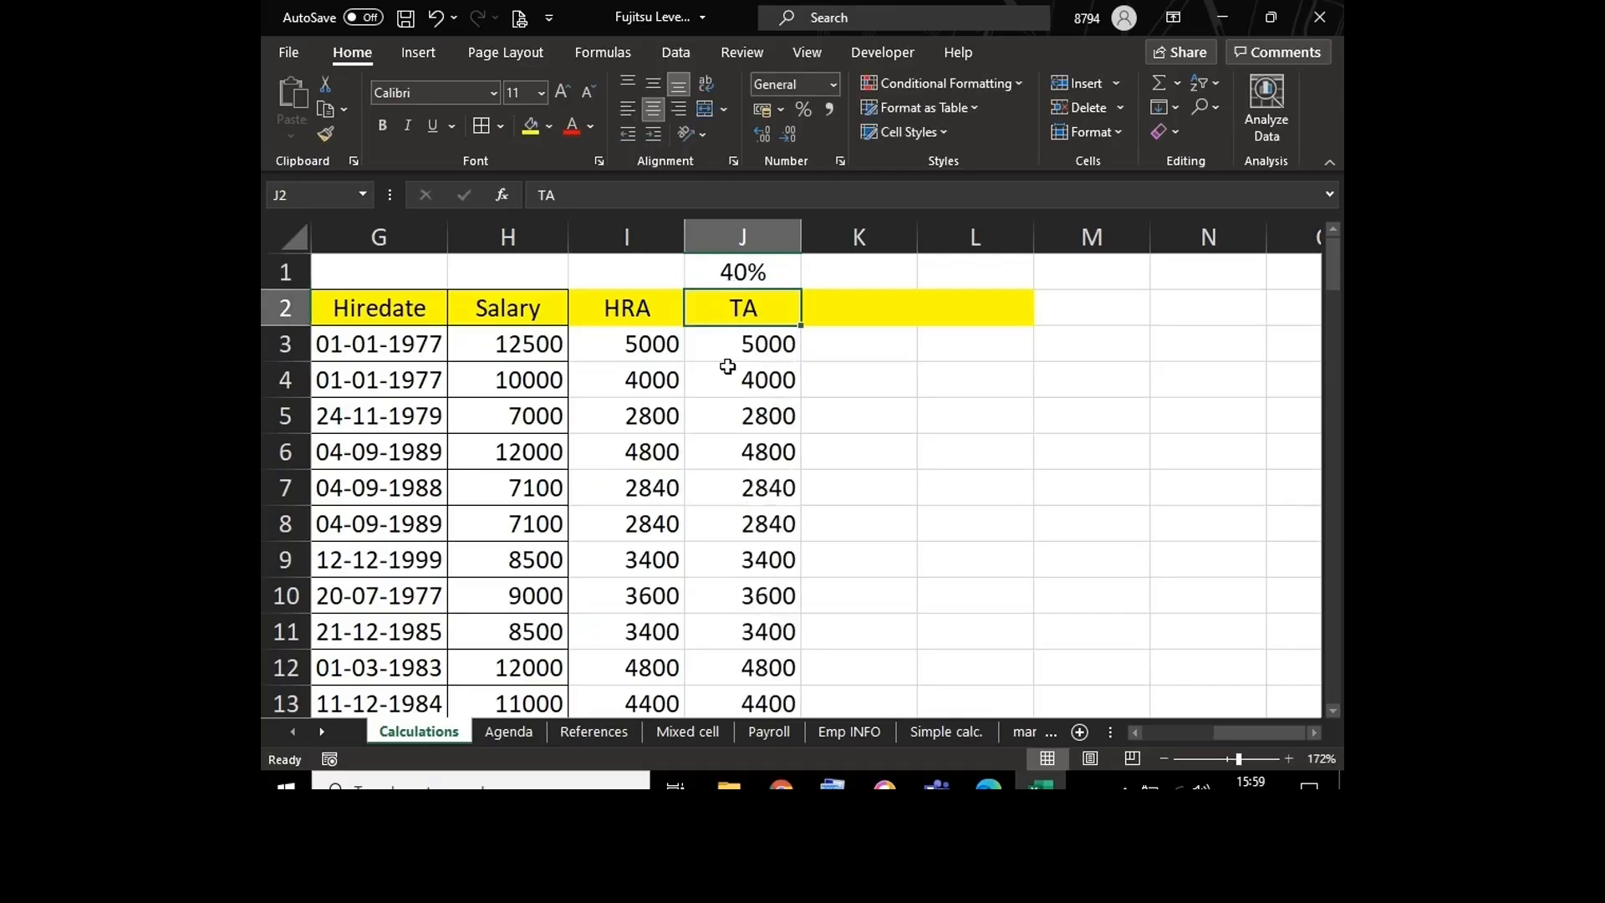
Step: Check the cross-sheet formula in I16 of the References sheet and clear that cell
click(590, 730)
double_click(874, 481)
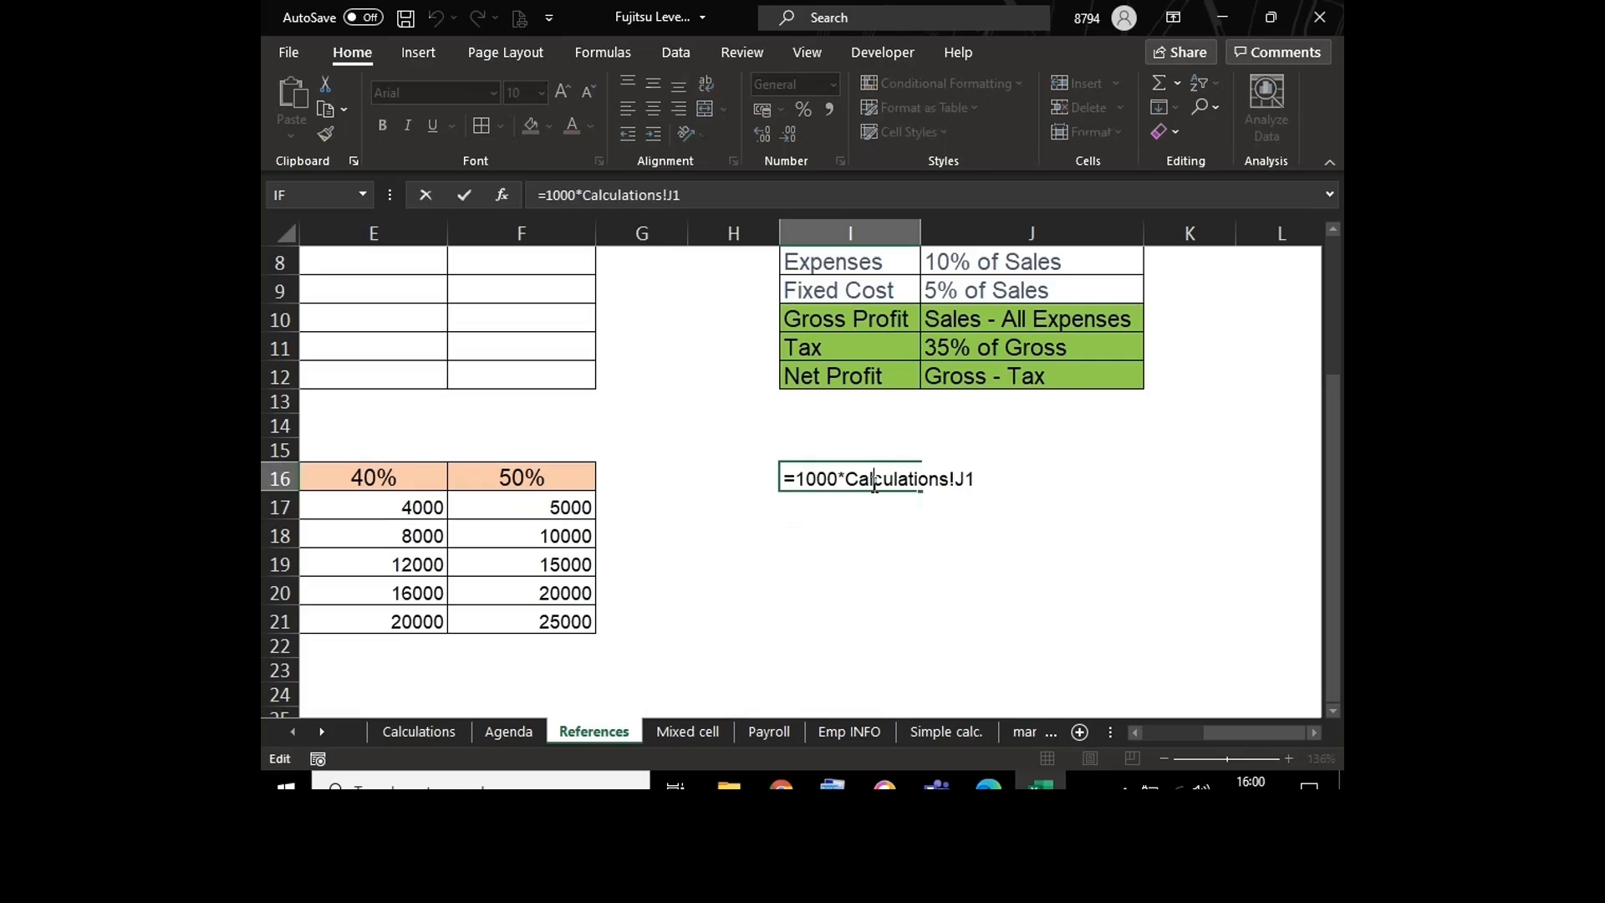
key(Escape)
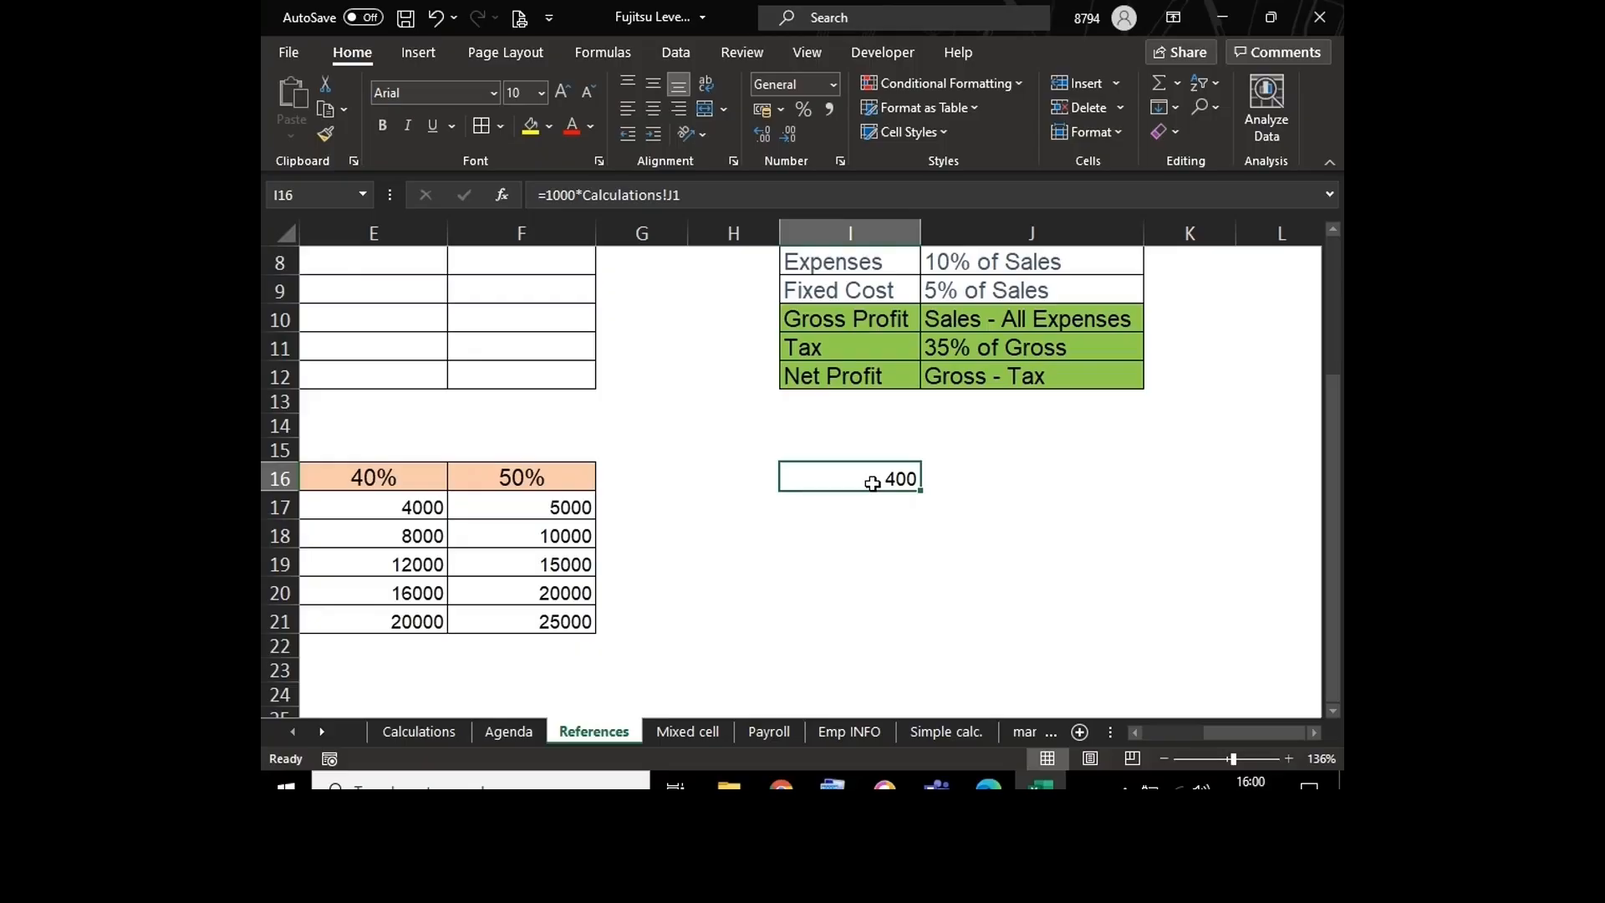
key(Delete)
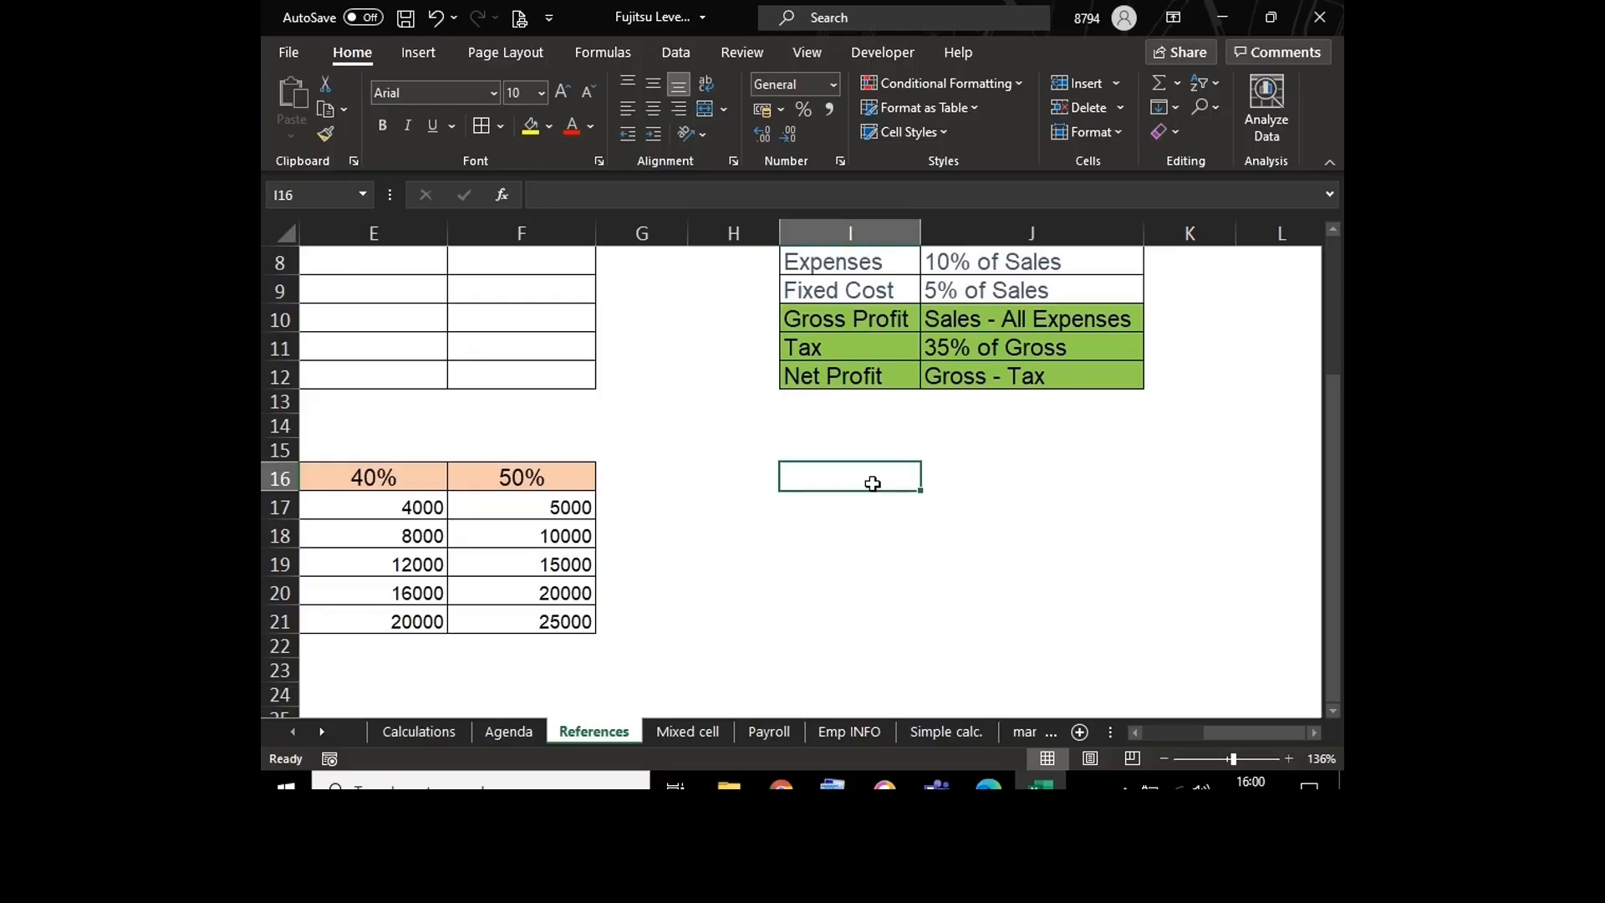
Step: Set the TA rate in J1 of the Calculations sheet to 20%
click(418, 734)
click(726, 275)
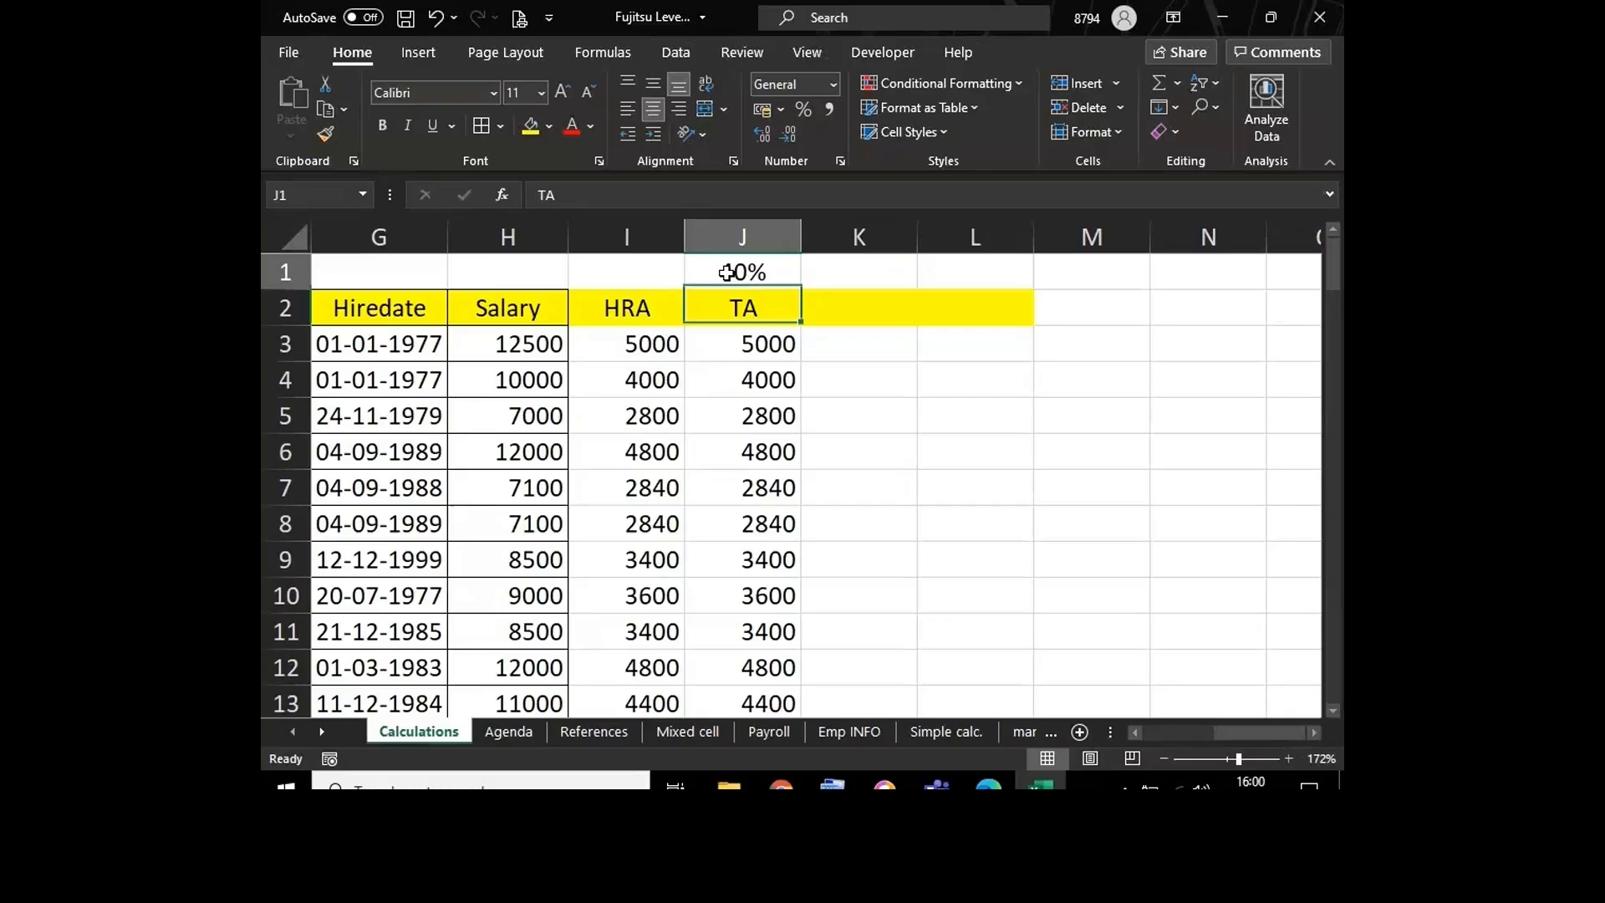
text(20%)
key(Return)
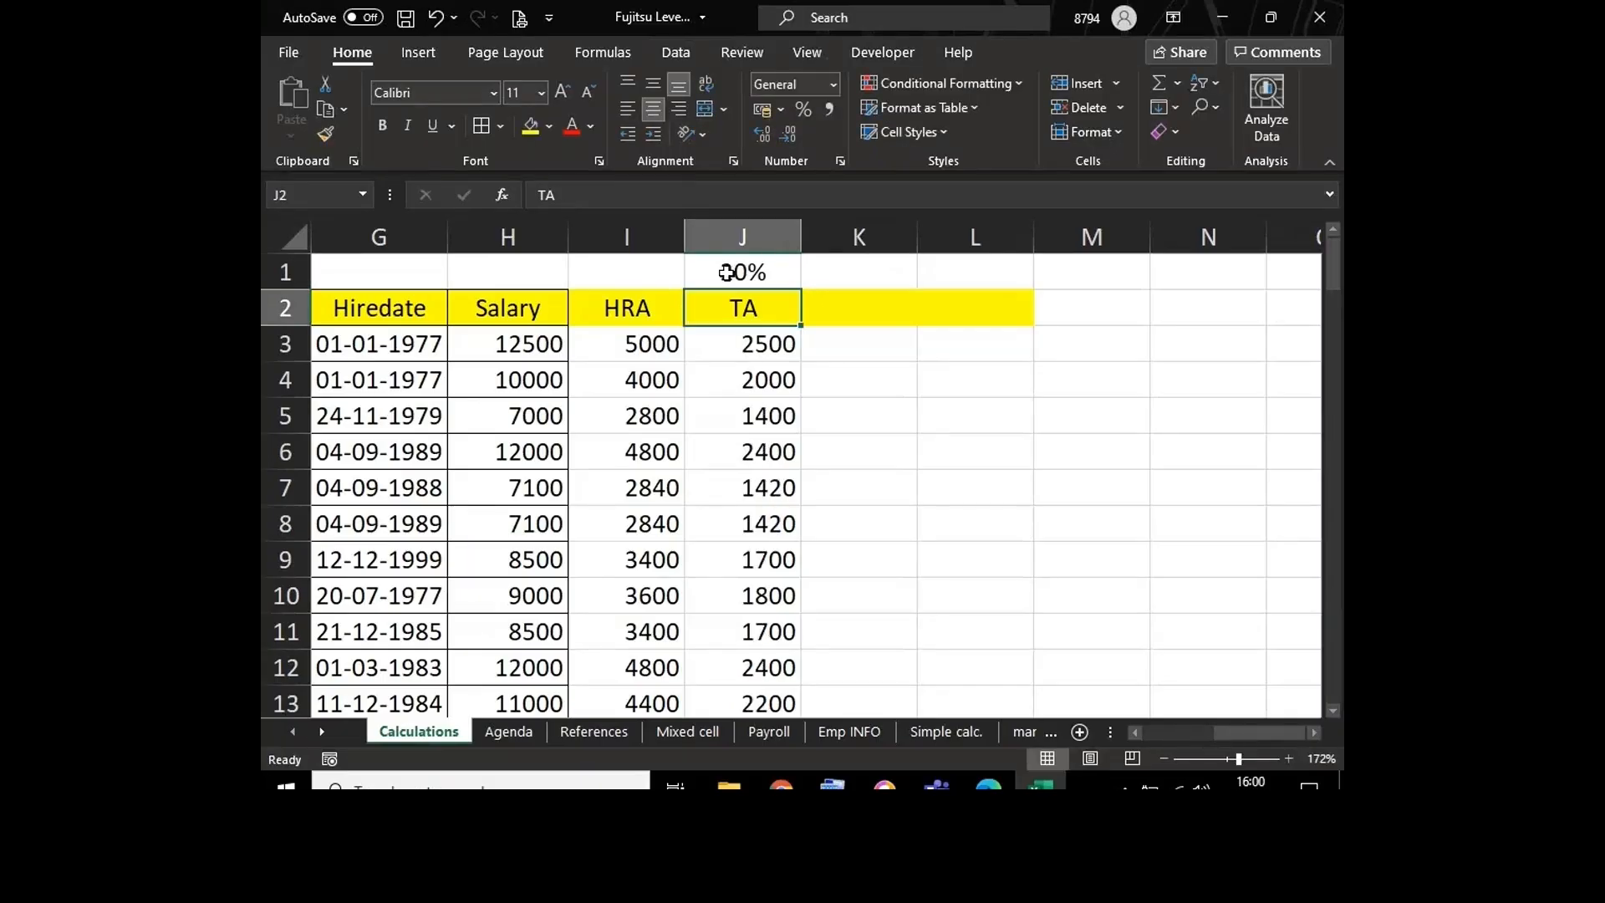
Step: Examine the TA formula in J3 of the Calculations sheet without changing it
click(863, 342)
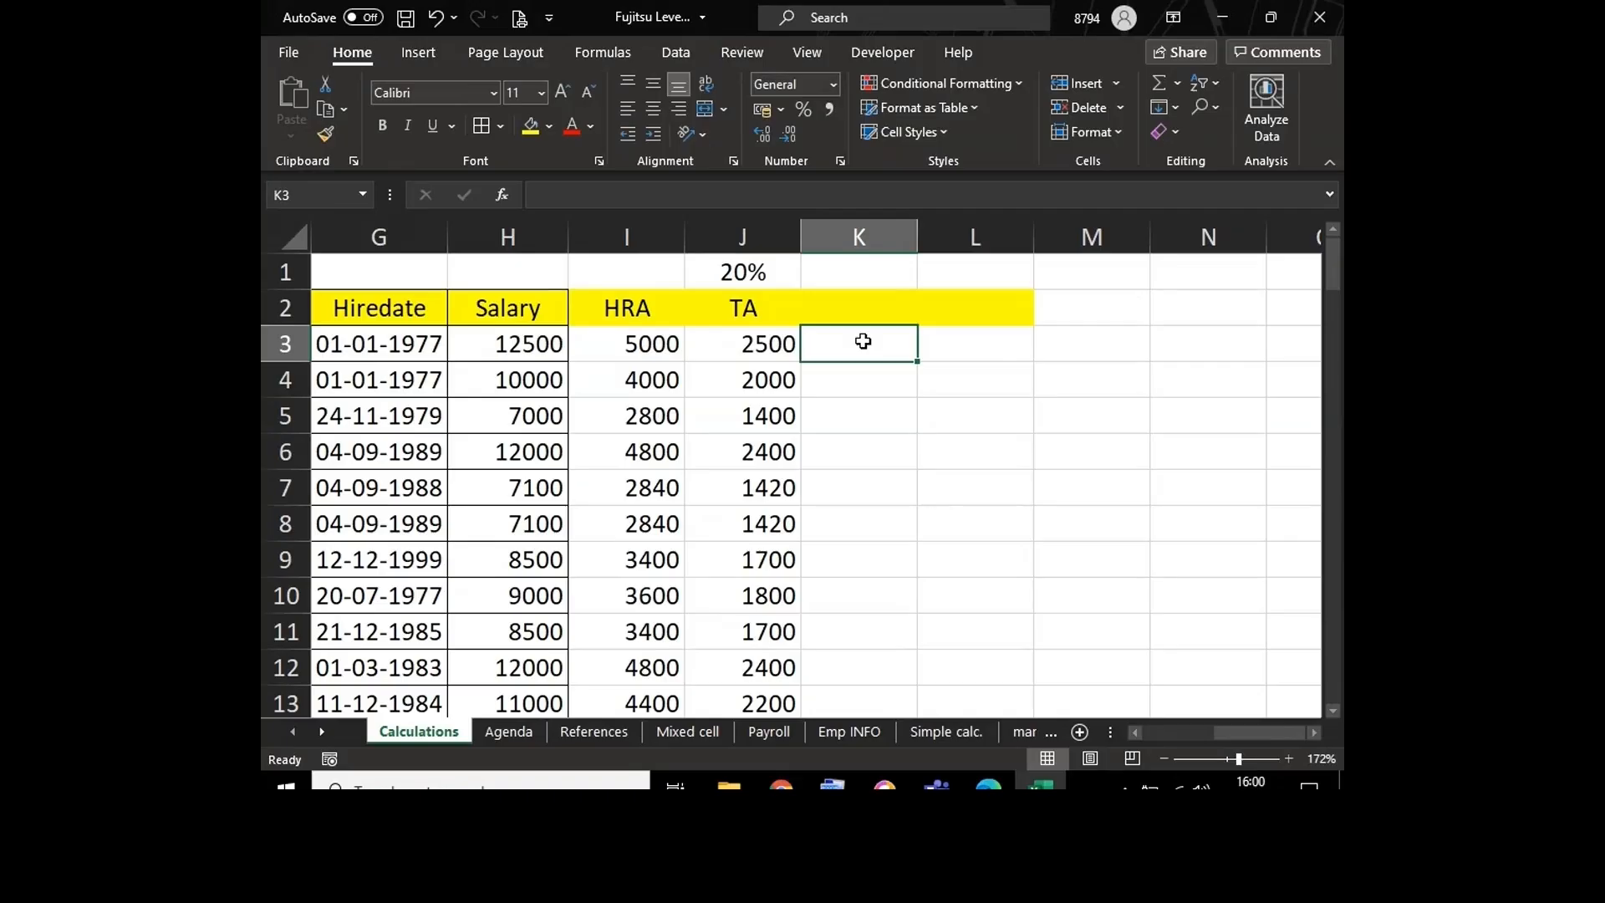
double_click(785, 343)
key(Return)
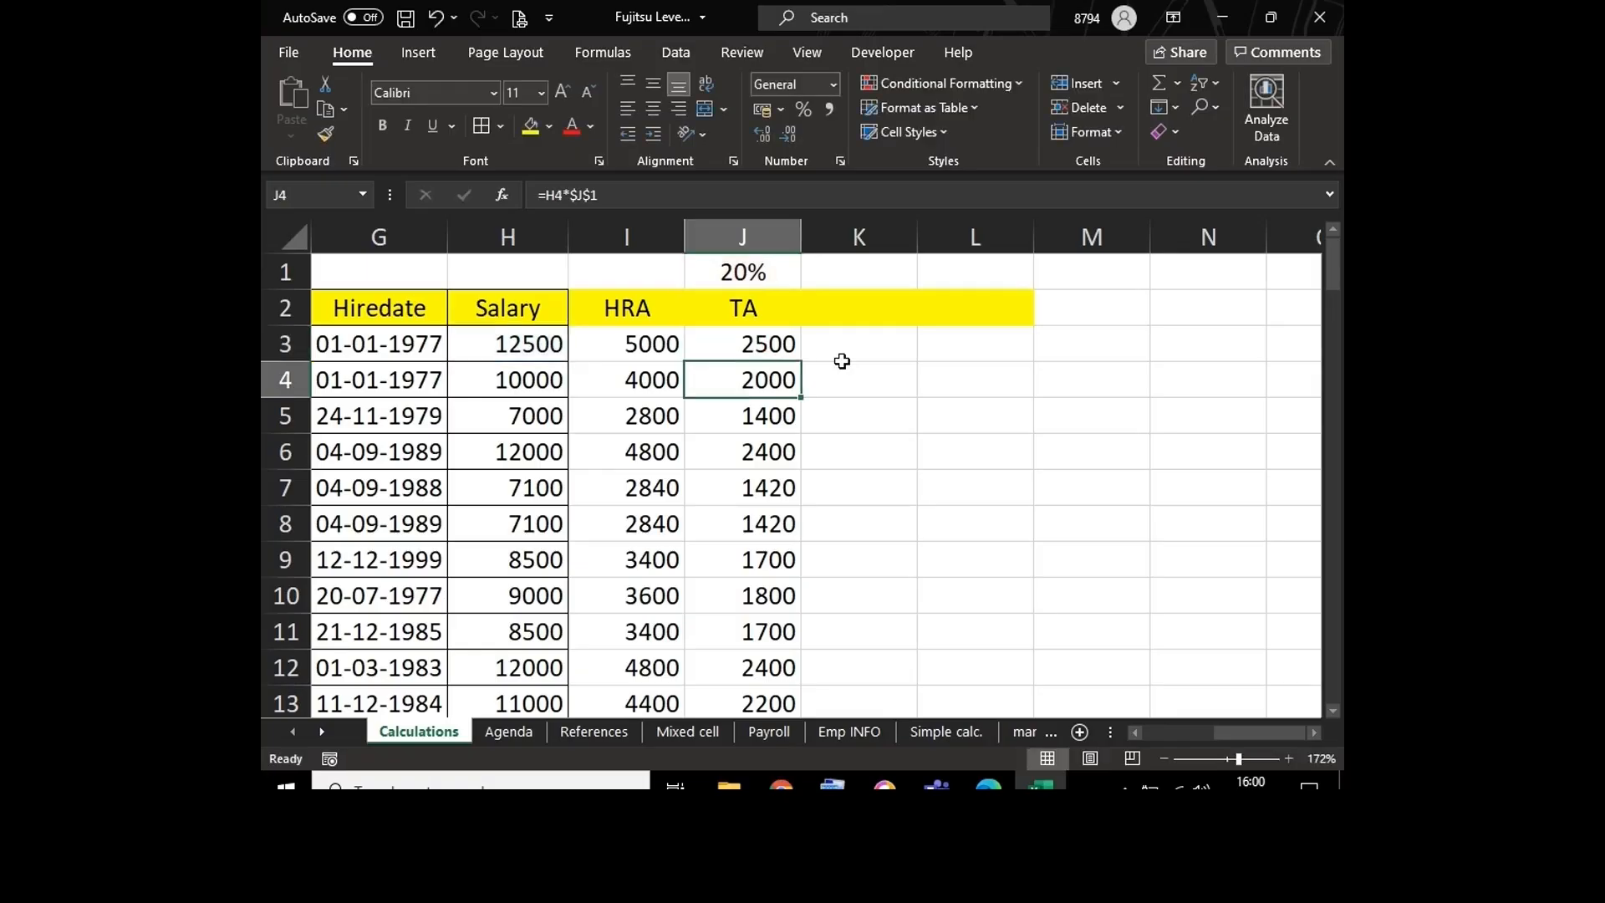